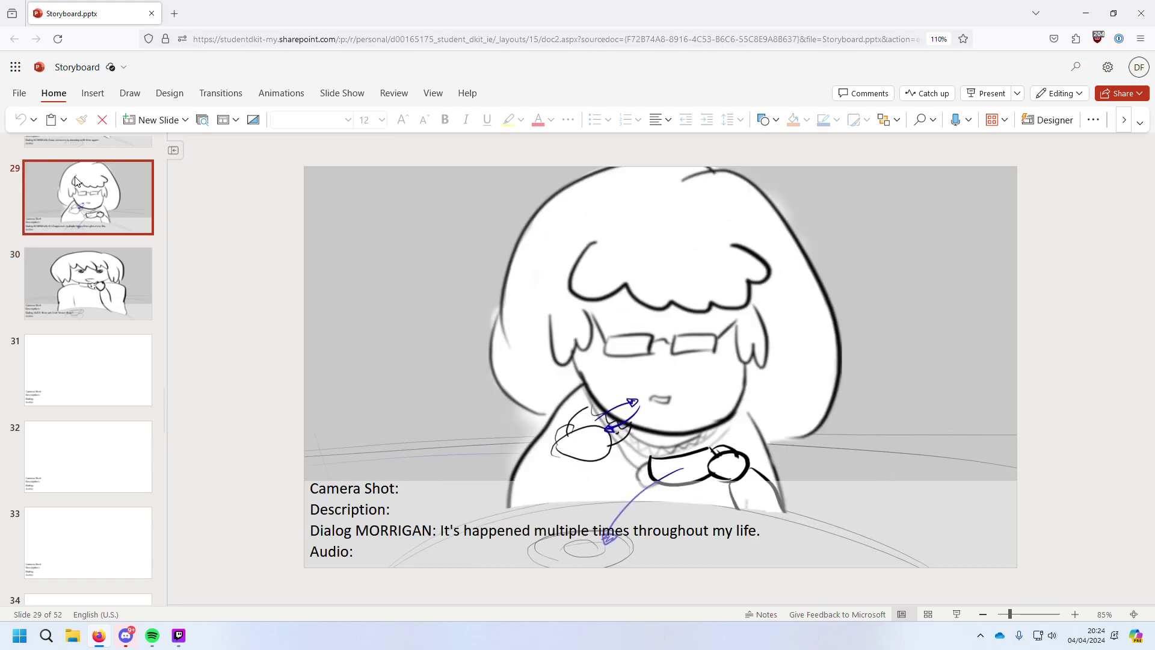
Review the drawn storyboard slides around slide 29, comparing their frames and dialog lines.
key("Up")
key("Up")
key("Up")
key("Up")
key("Down")
key("Down")
key("Down")
key("Down")
key("Down")
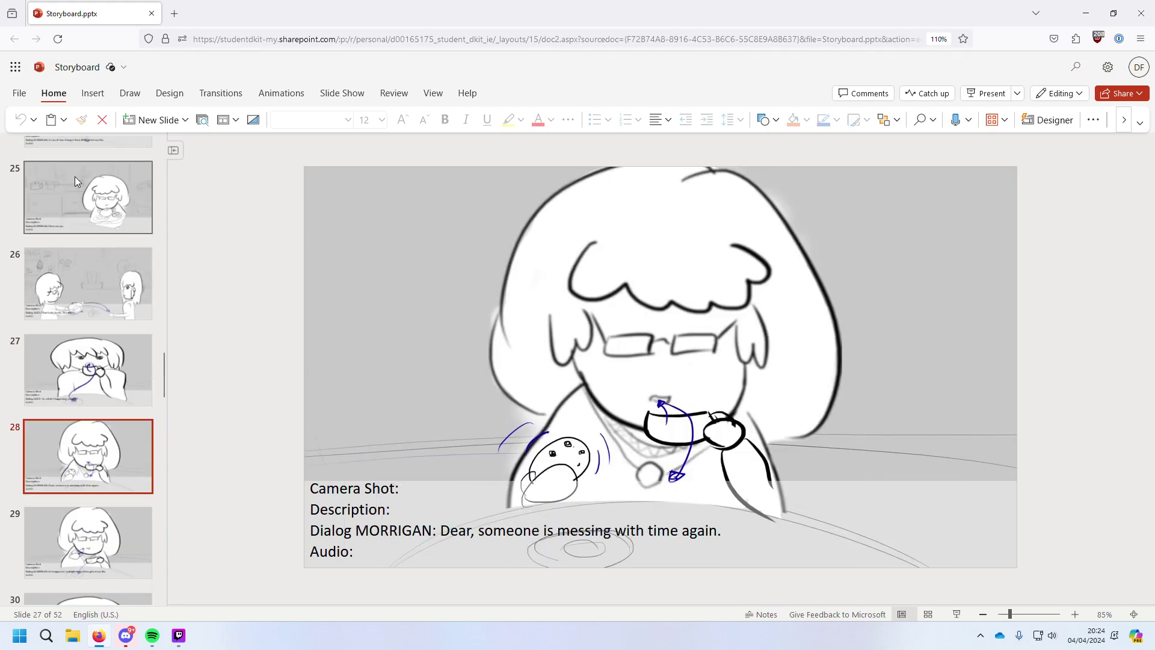
key("Up")
key("Up")
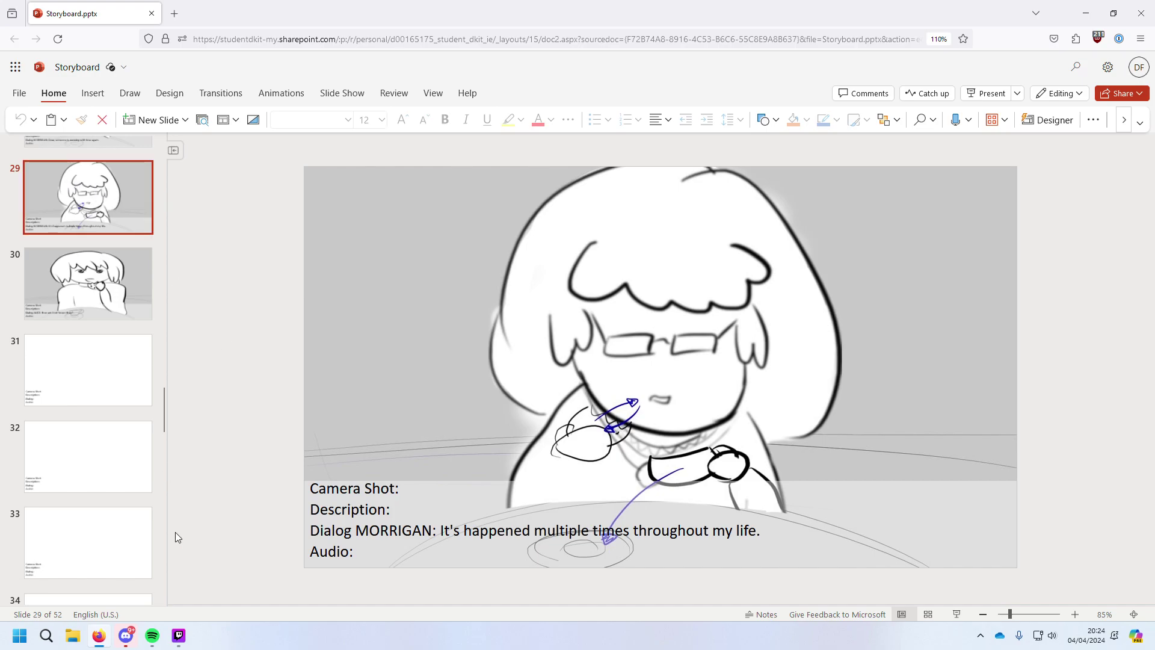
Launch Krita and open the recent image frame.026.kra.
left_click(43, 644)
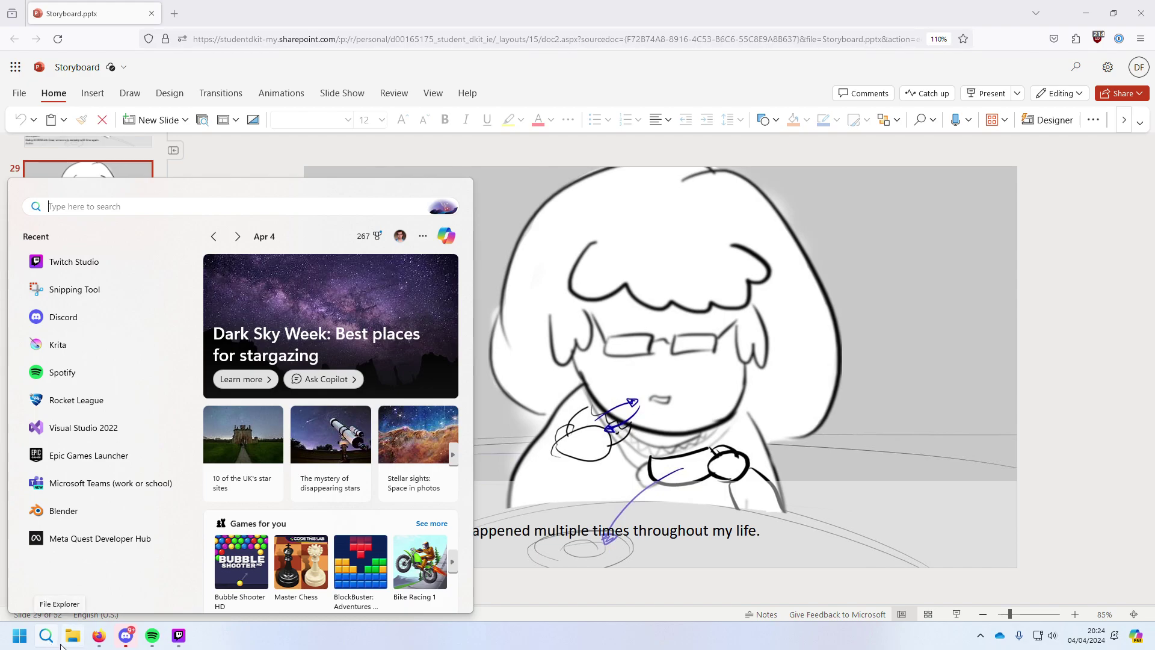
type("krita")
key("Return")
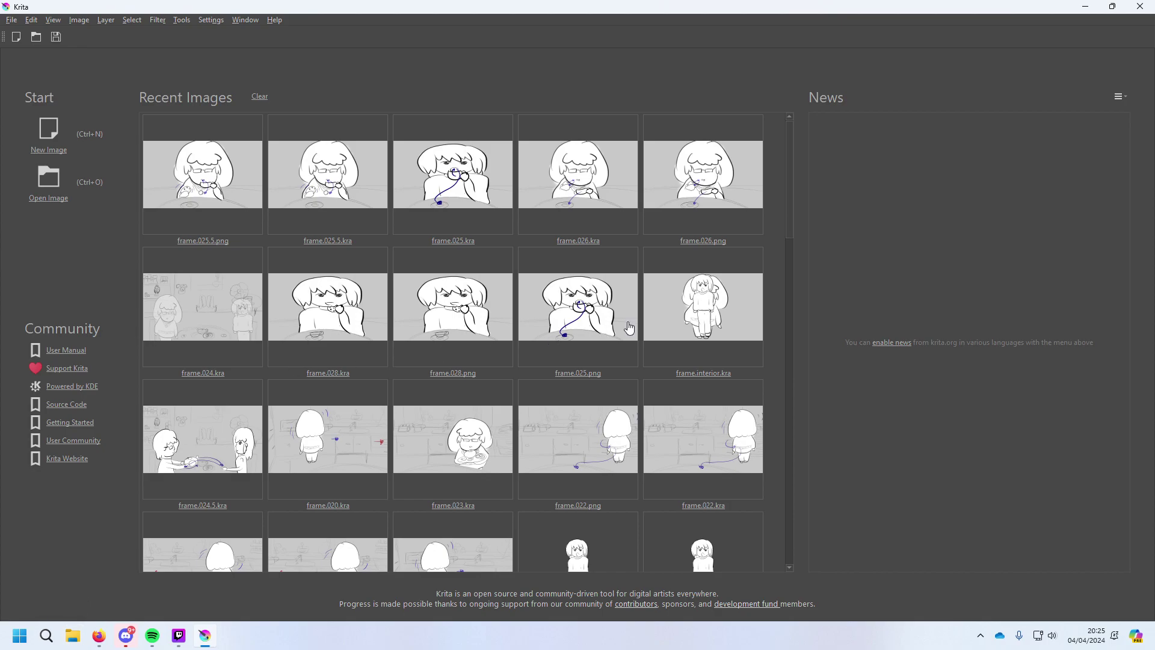
left_click(579, 241)
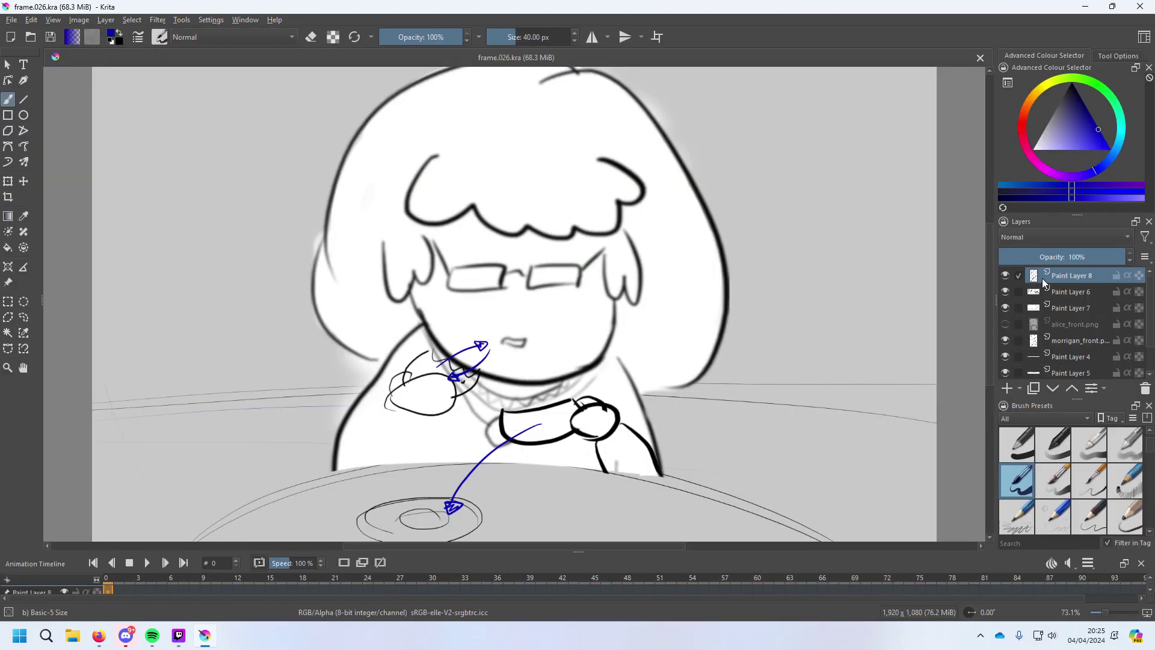
mouse_move(541, 425)
left_mouse_down()
mouse_move(475, 447)
mouse_move(445, 509)
left_mouse_up()
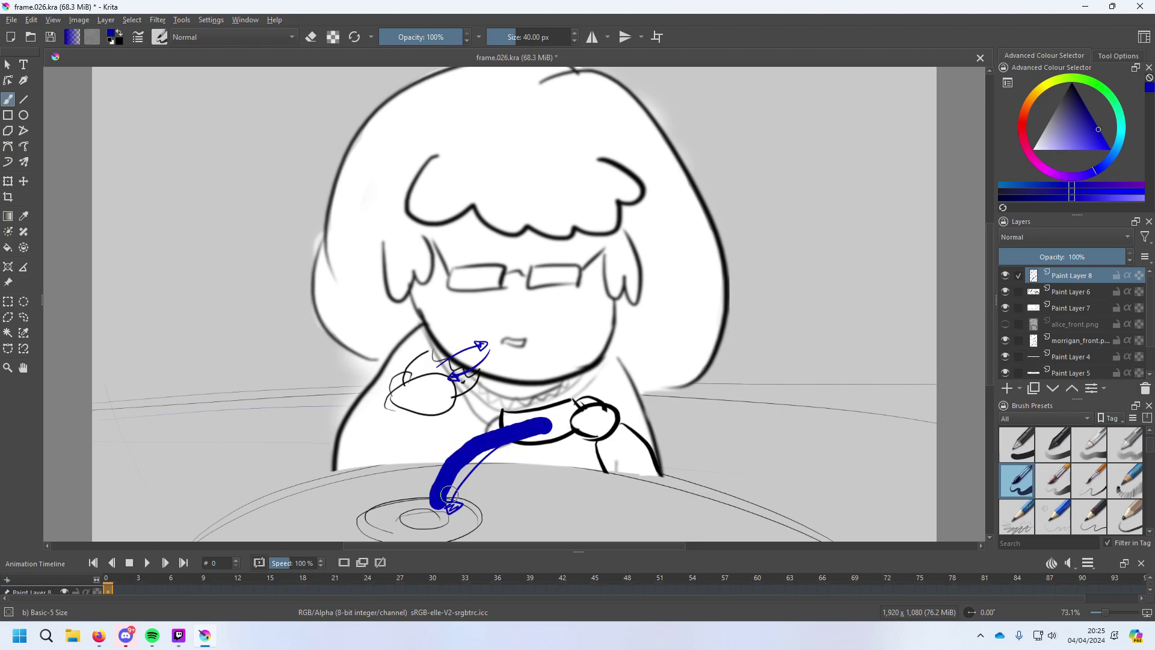
key("ctrl+z")
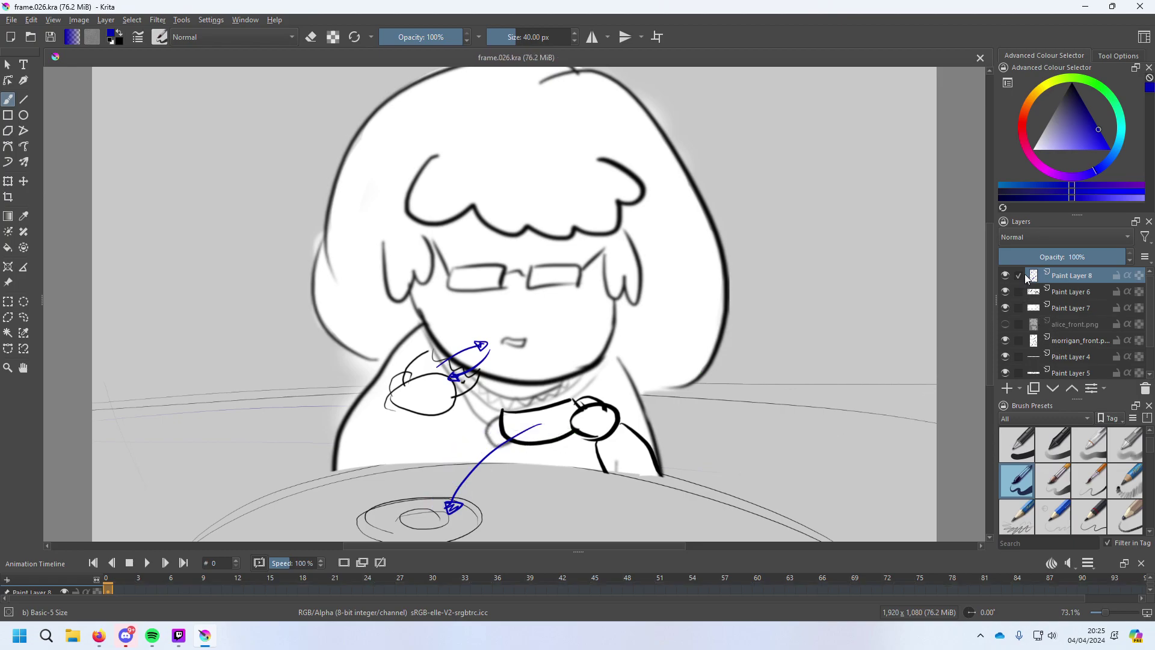
left_click(1006, 277)
key("ctrl+z")
Select the Eraser Circle brush preset for Paint Layer 8.
scroll(1029, 457, "up", 1)
left_click(1015, 445)
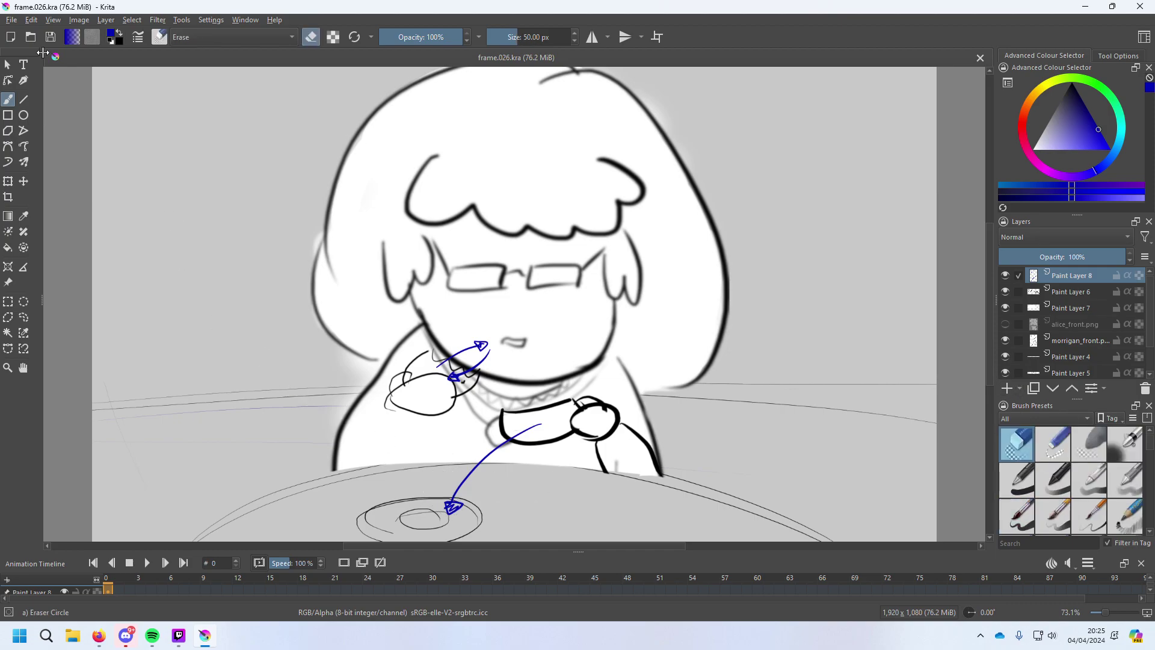
Save the image as frame.028.kra in the Frames folder, replacing the existing file of that name.
left_click(11, 20)
left_click(67, 89)
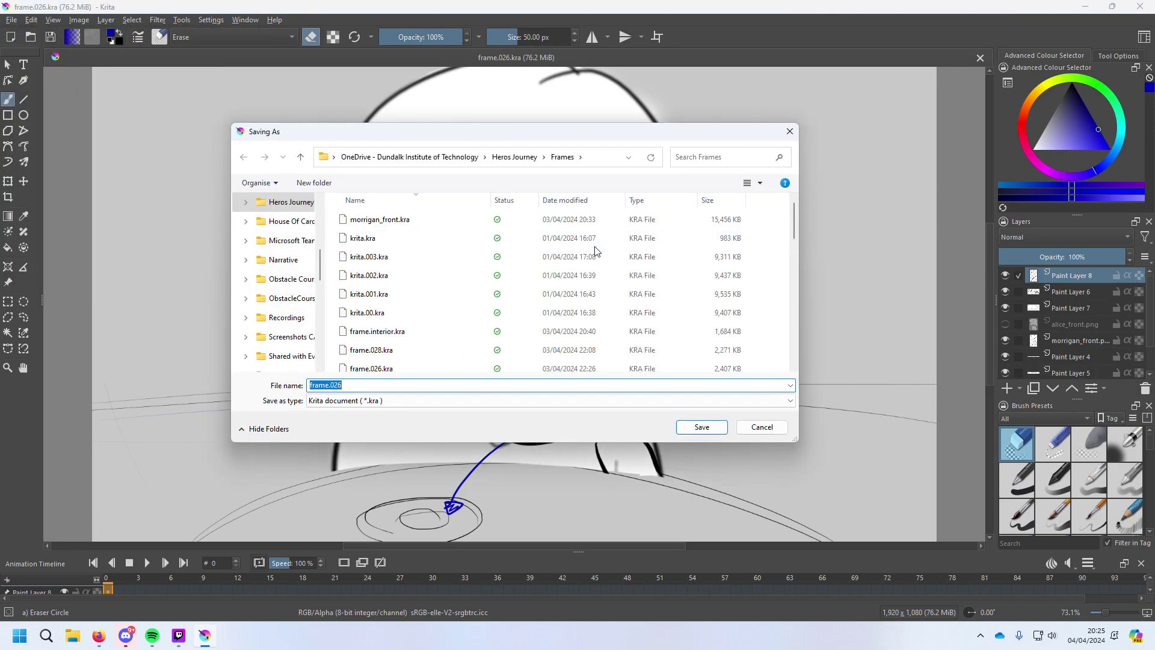
left_click(396, 390)
key("BackSpace")
type("8")
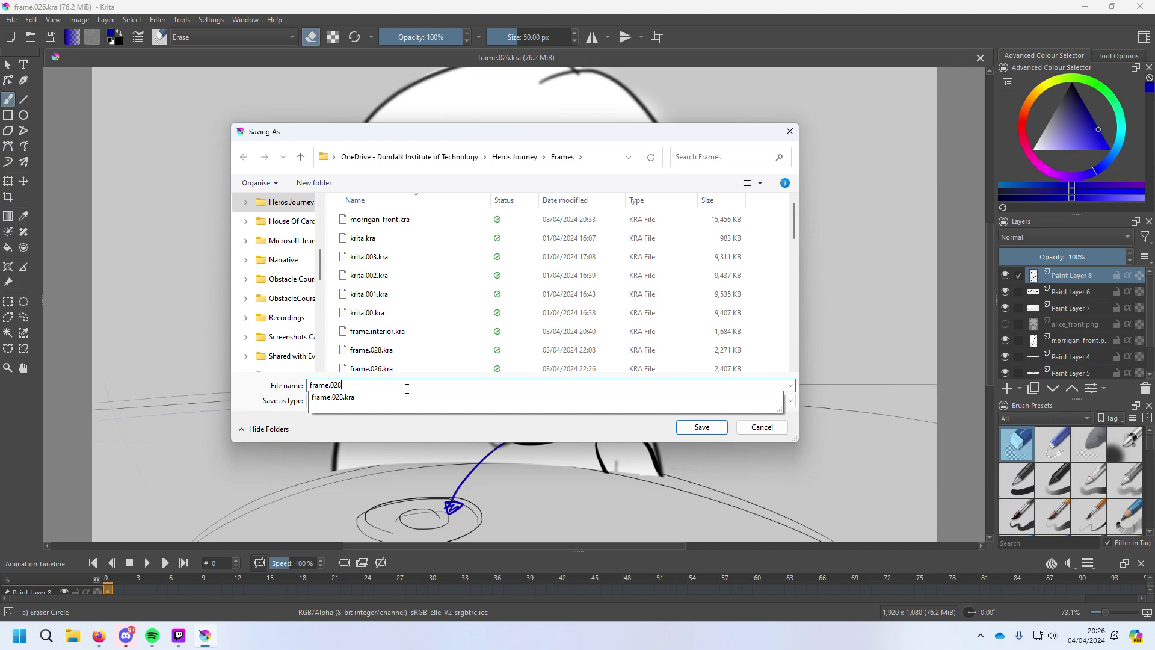
key("BackSpace")
key("BackSpace")
type("28")
key("Return")
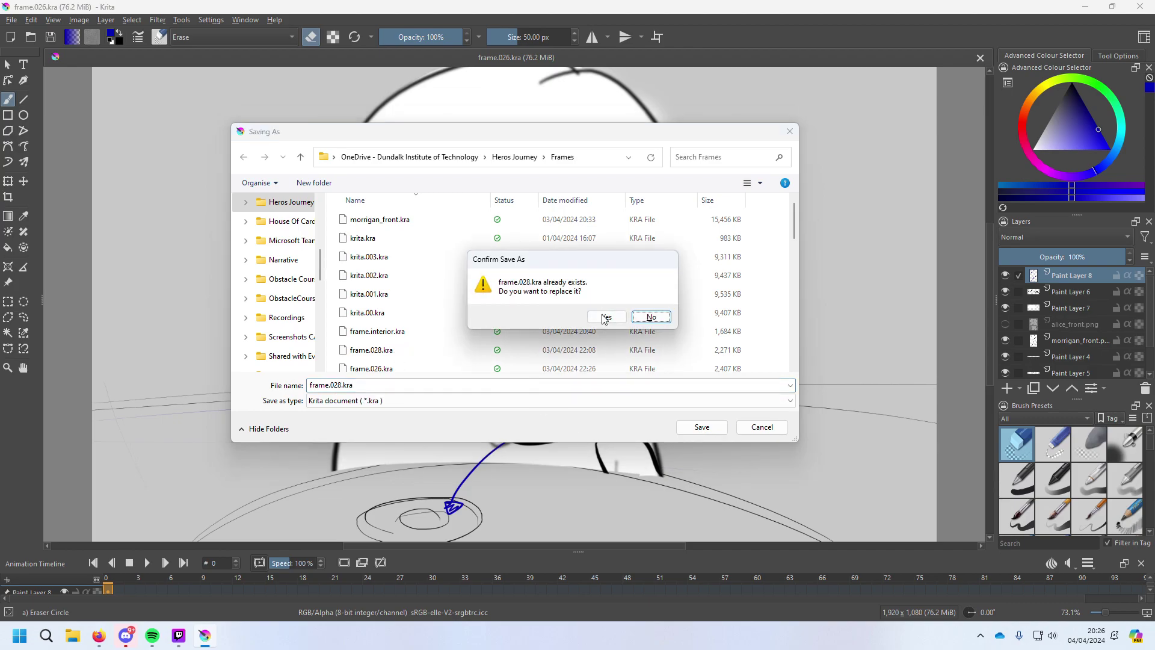
left_click(603, 316)
left_click(12, 20)
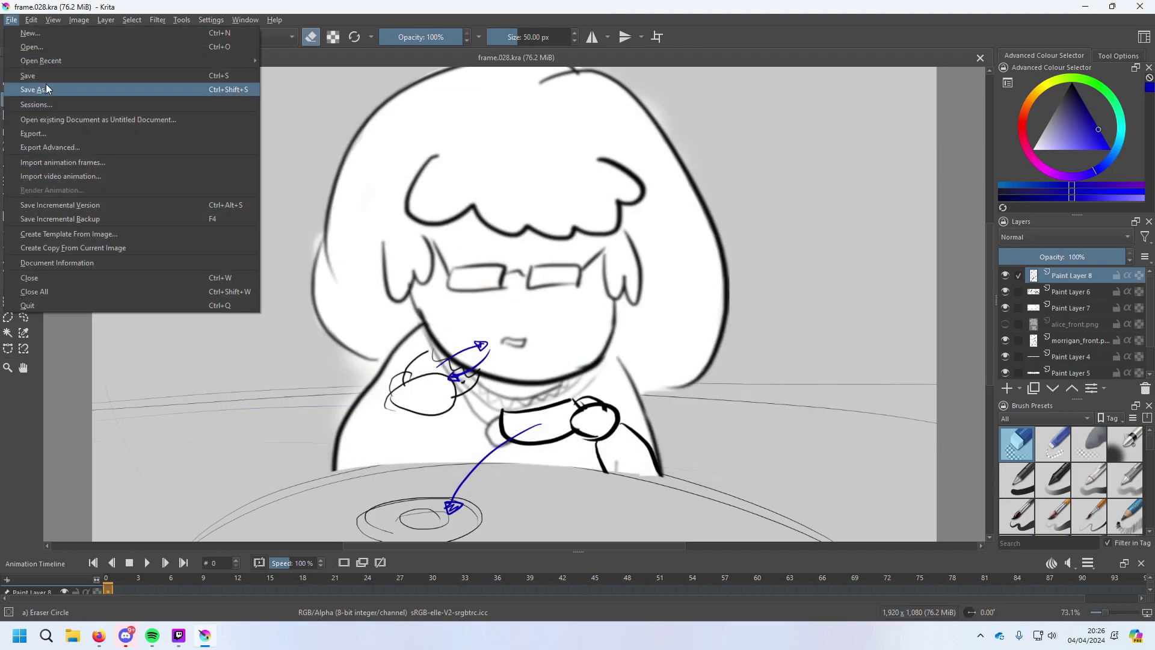
left_click(47, 88)
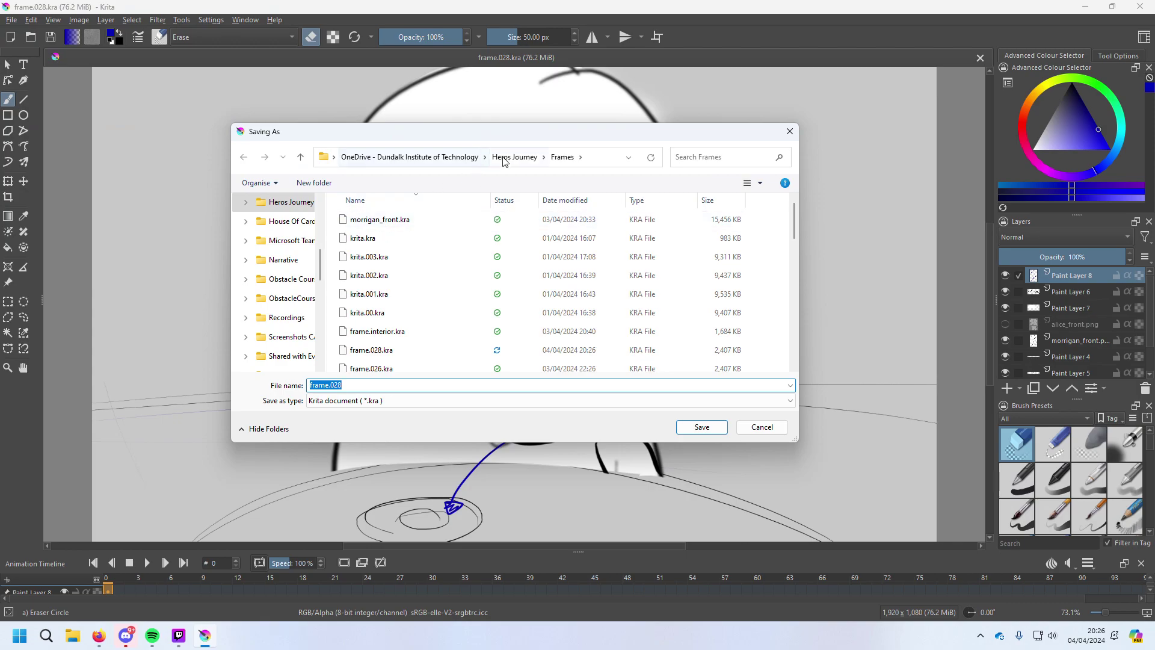
left_click(504, 158)
left_click(420, 226)
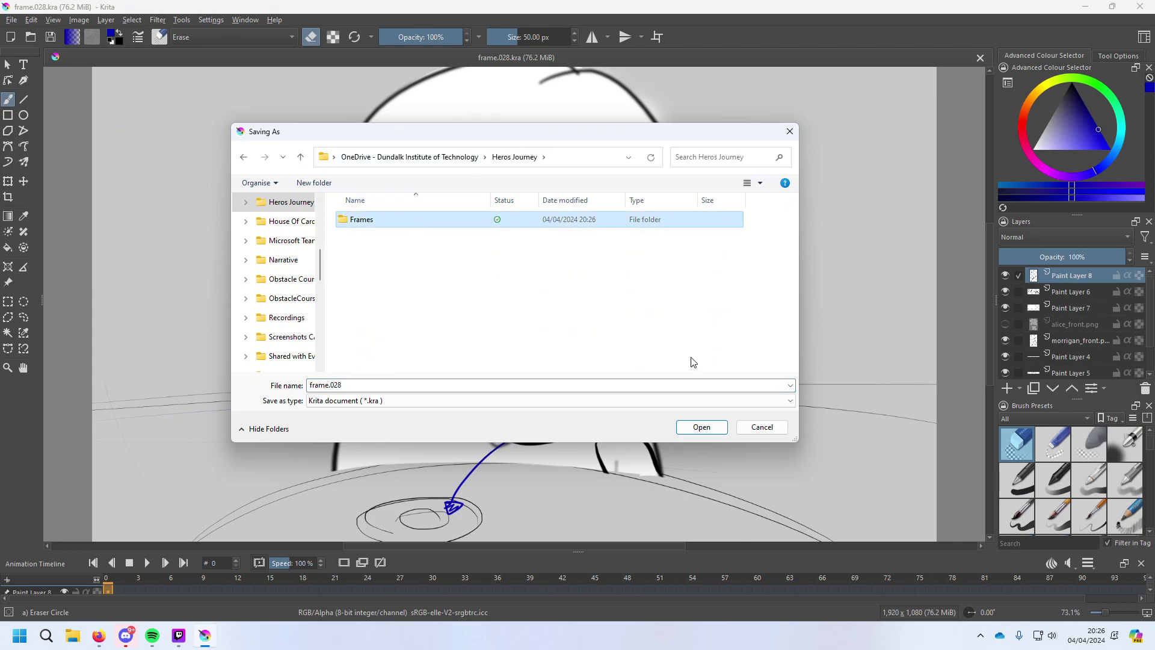
left_click(790, 131)
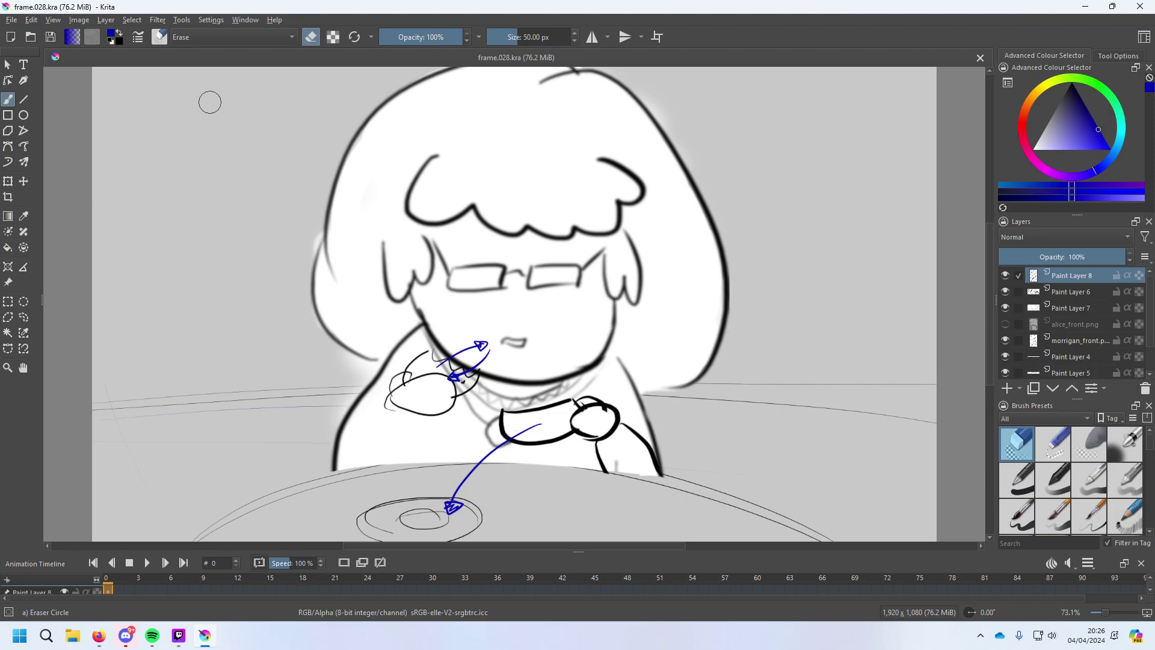
left_click(12, 22)
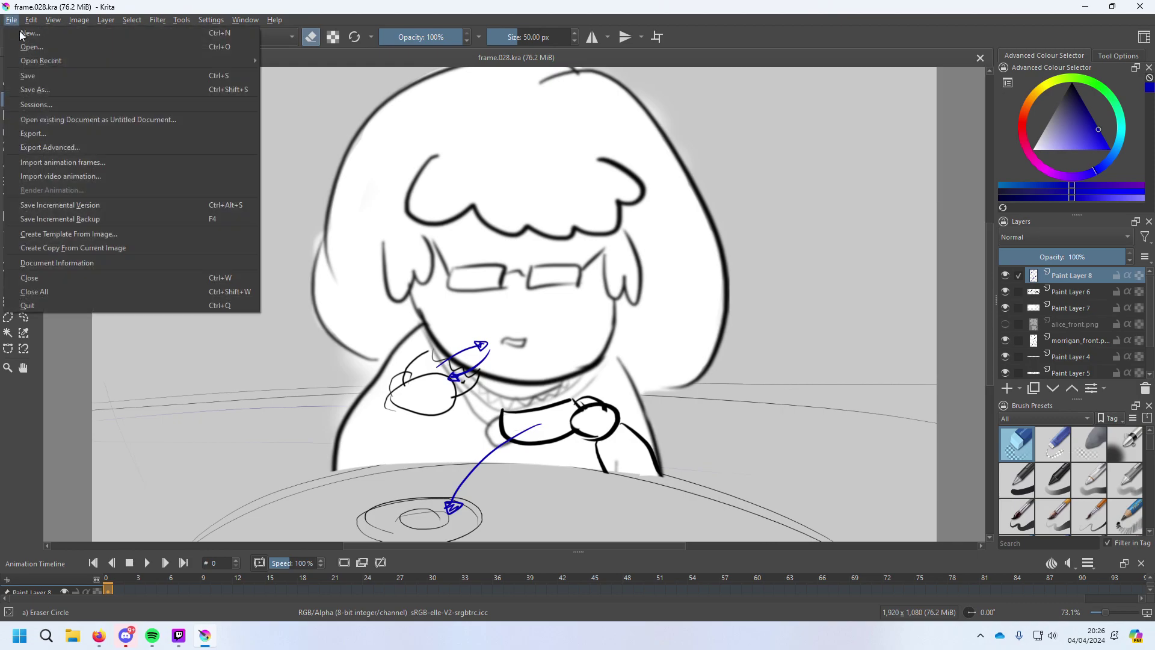
left_click(57, 92)
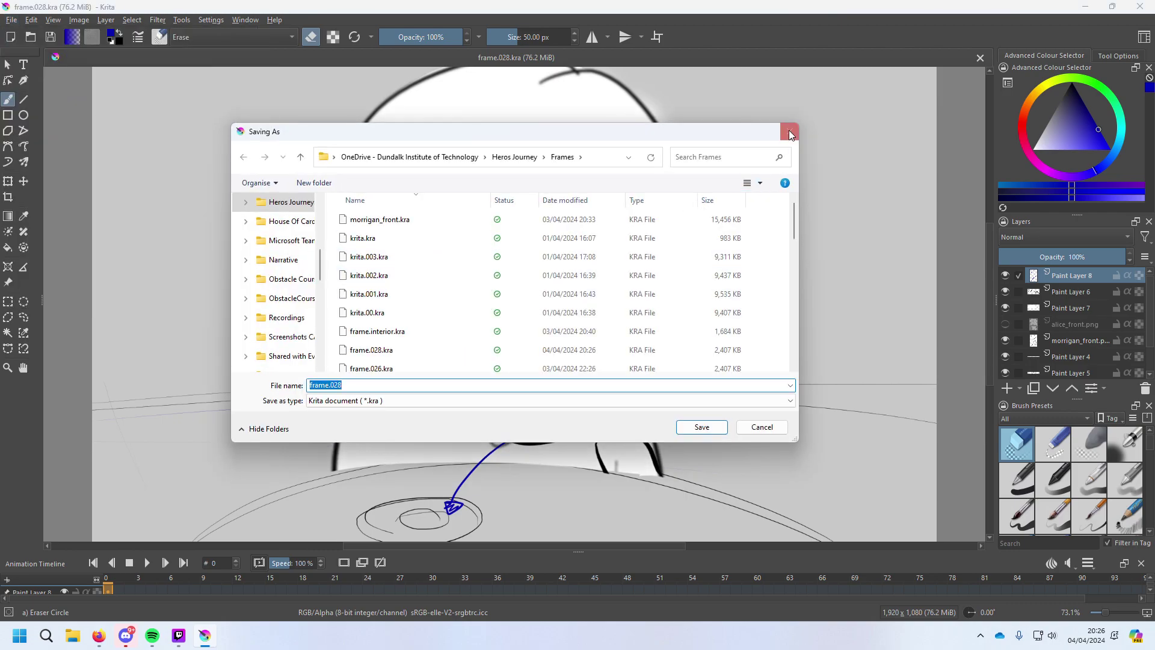
key("Escape")
Open frame.026.kra from the Frames folder alongside the current document.
left_click(12, 20)
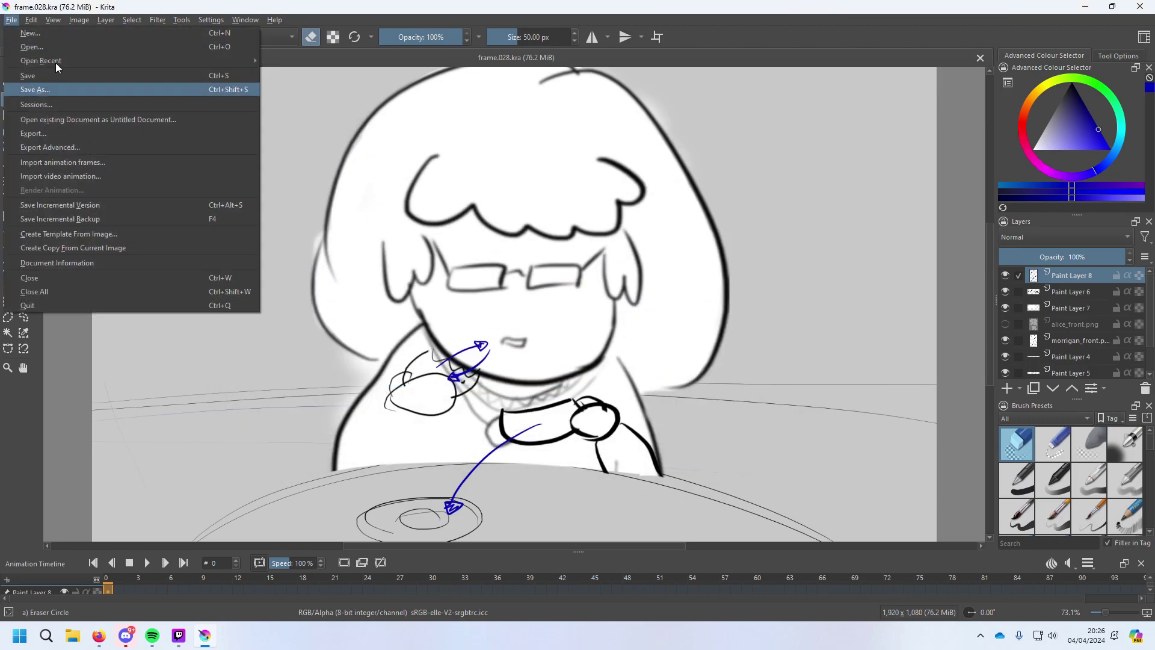
left_click(31, 46)
left_click(406, 368)
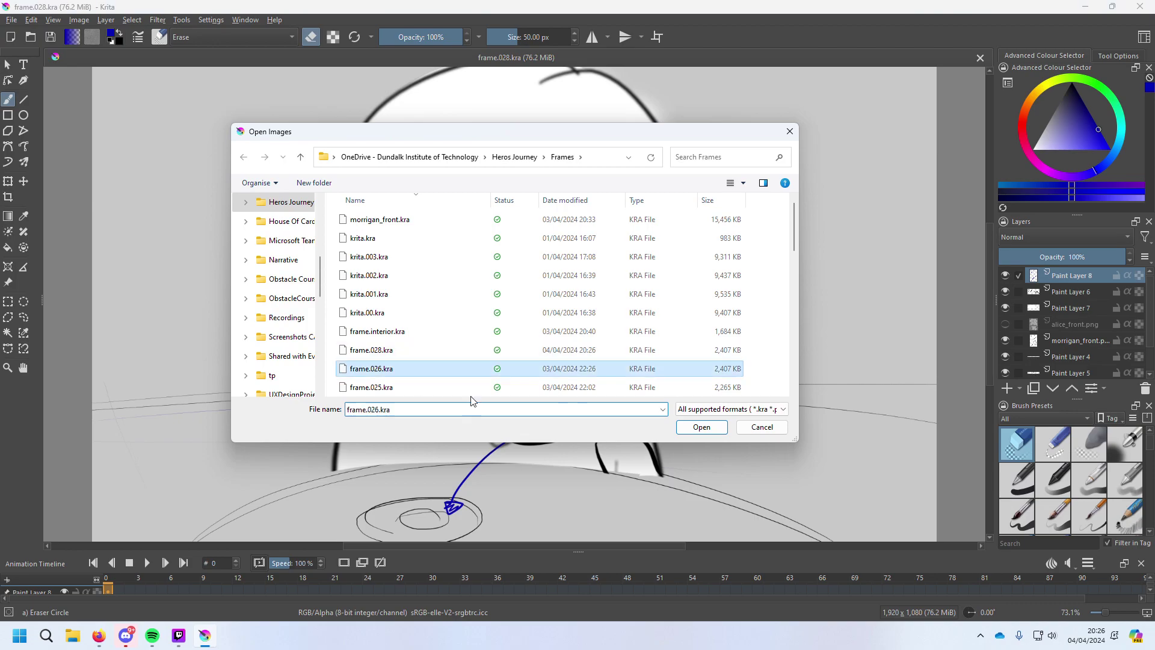
left_click(718, 430)
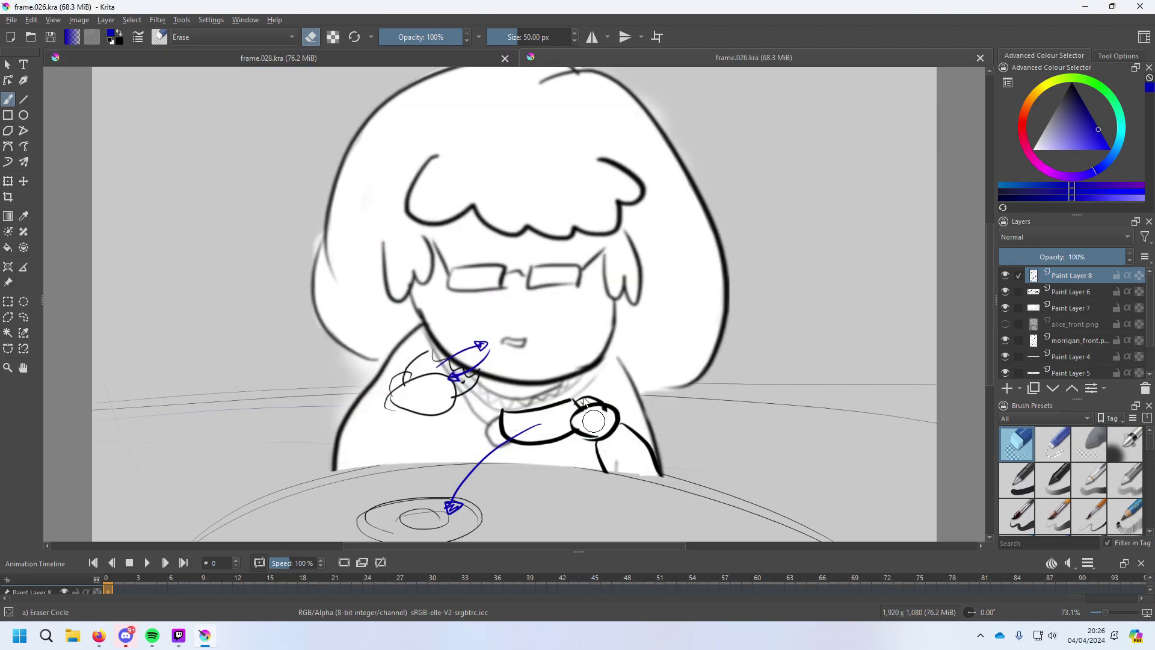
Erase the long blue arrow running from the cup to the saucer on Paint Layer 8 and save the file.
mouse_move(540, 427)
left_mouse_down()
mouse_move(460, 458)
mouse_move(507, 466)
mouse_move(479, 470)
mouse_move(450, 502)
left_mouse_up()
key("ctrl+s")
Save a PNG version of the edited frame as frame.026.png in the Frames folder, keeping the default export options.
left_click(11, 20)
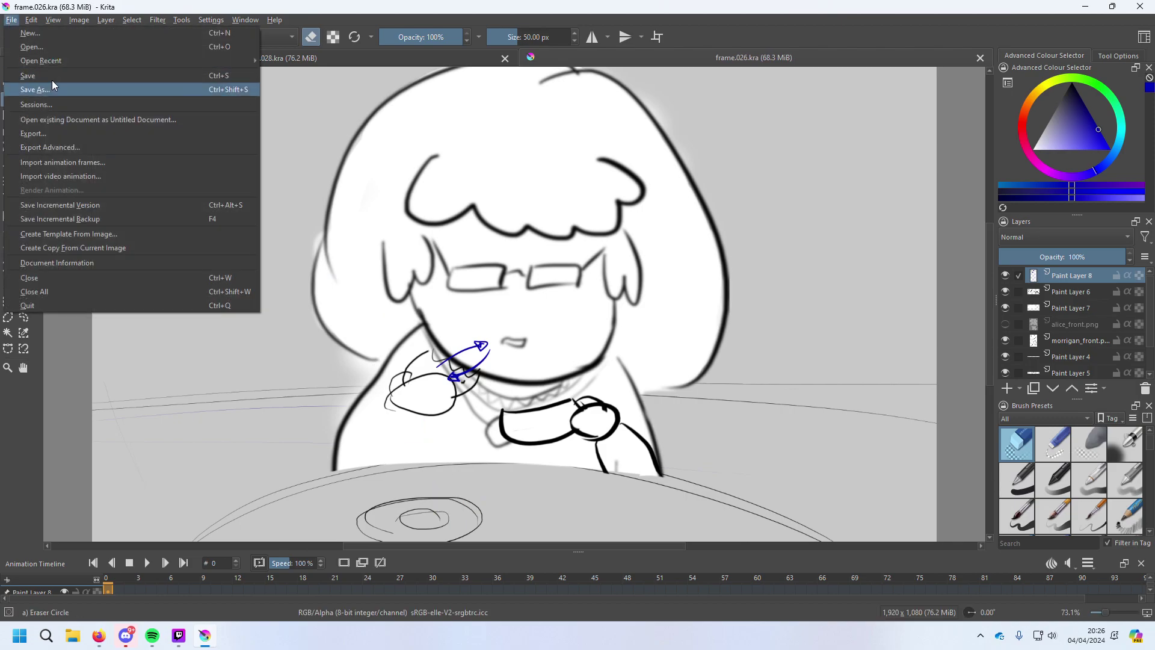
left_click(50, 90)
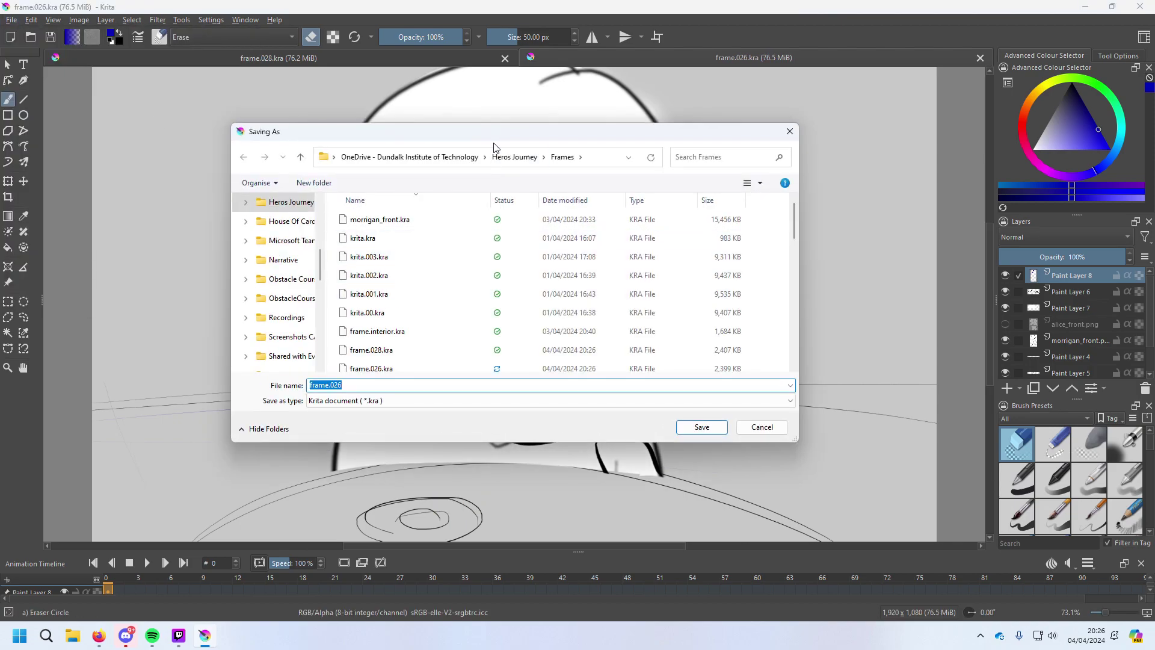
left_click(495, 160)
double_click(376, 222)
scroll(497, 338, "down", 5)
scroll(497, 339, "down", 2)
left_click(433, 386)
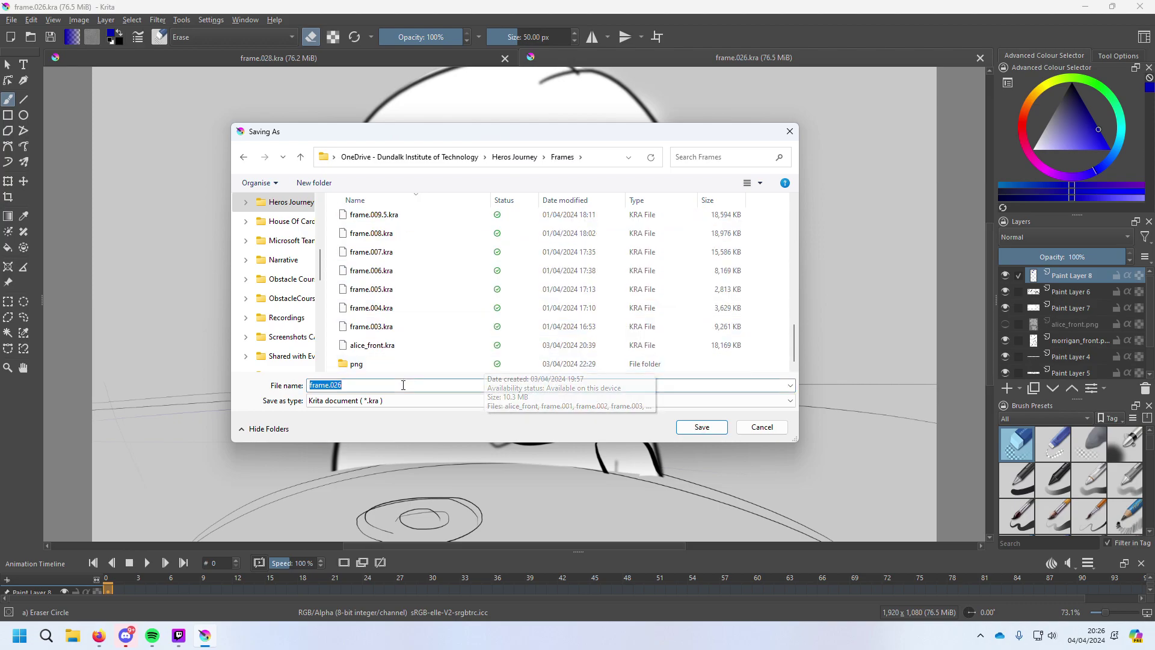
left_click(438, 400)
scroll(421, 271, "up", 3)
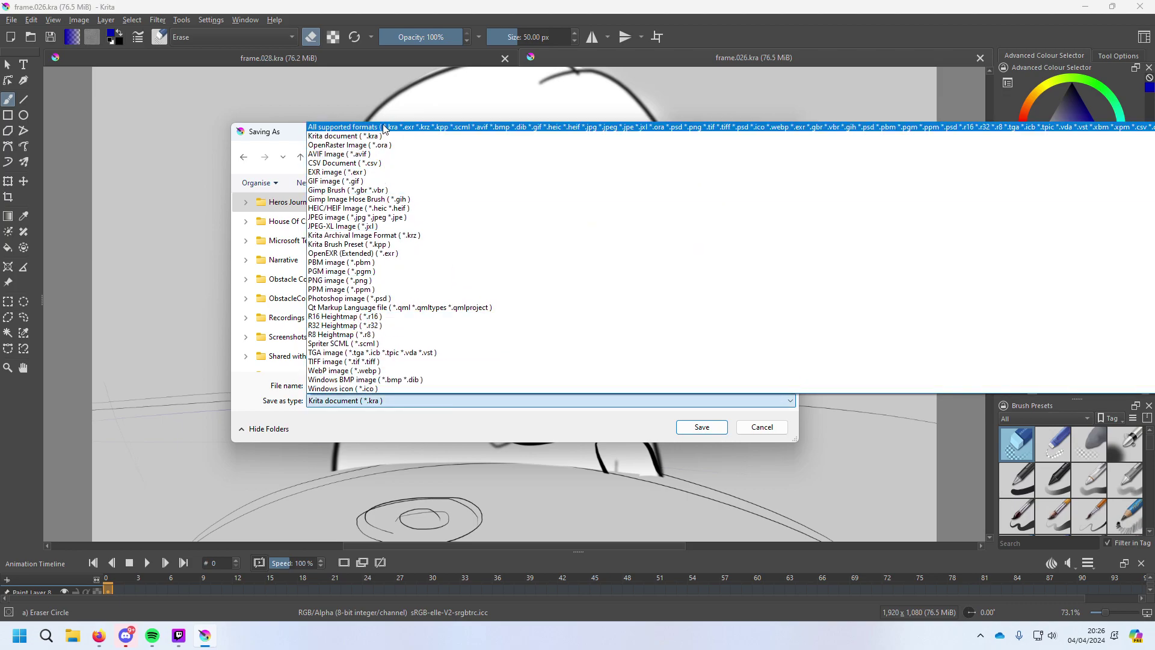
left_click(385, 124)
left_click(365, 386)
type(".png")
key("Return")
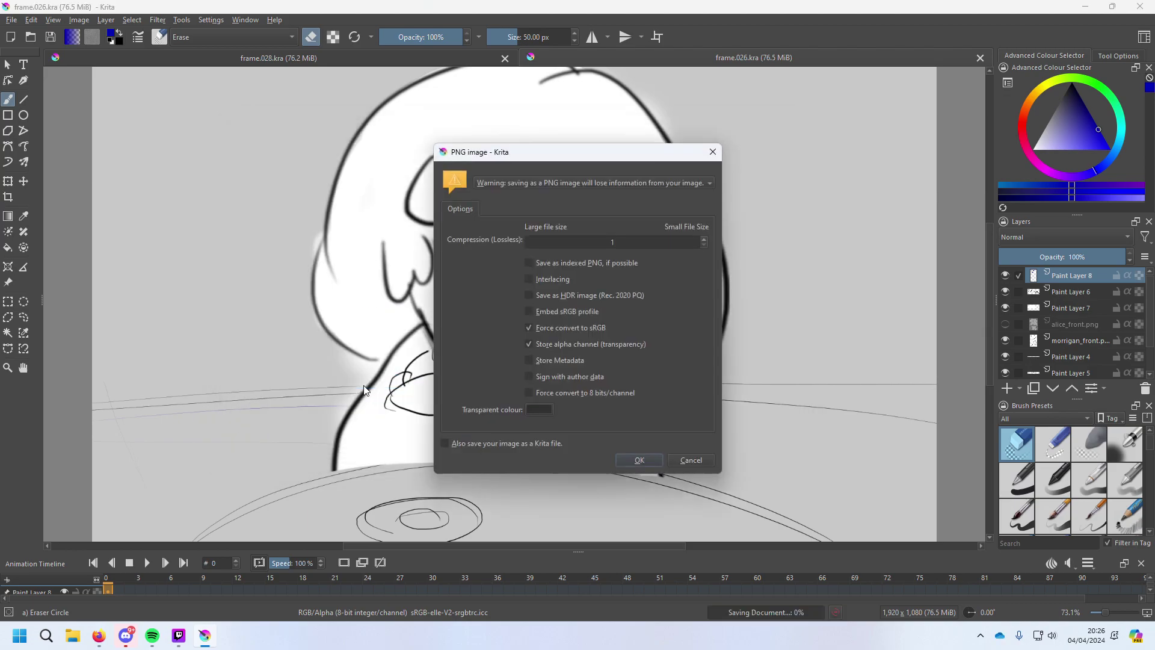
key("Return")
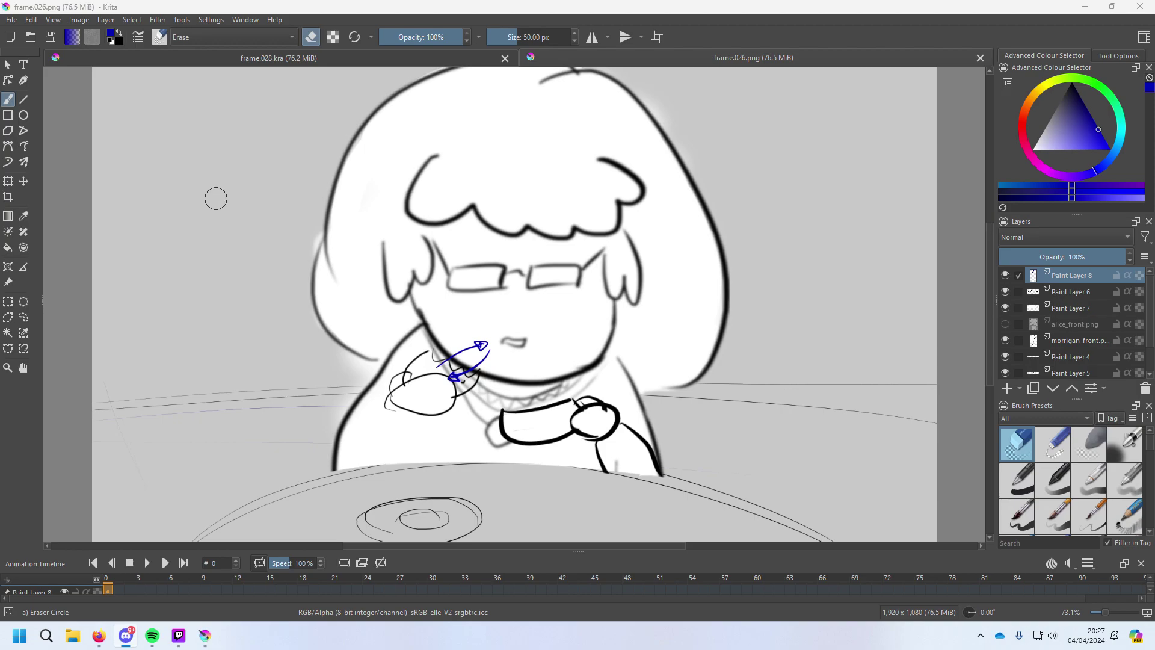
Switch to the storyboard presentation in Firefox and review slides 28 to 31 to see which frame comes next.
left_click(11, 20)
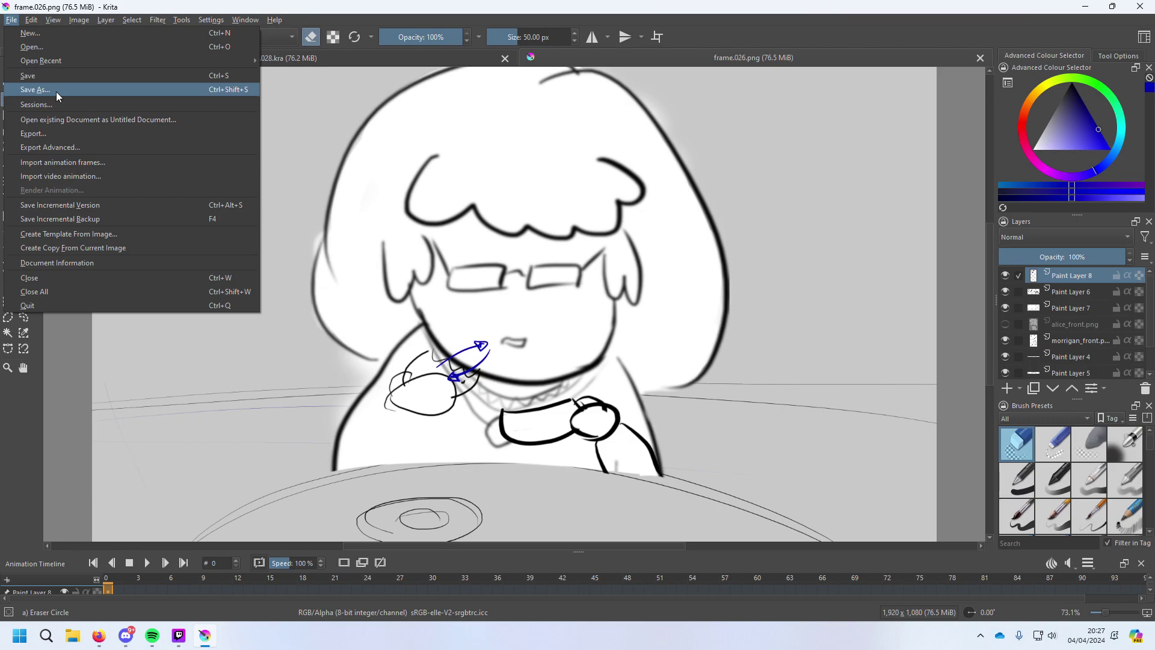
left_click(36, 47)
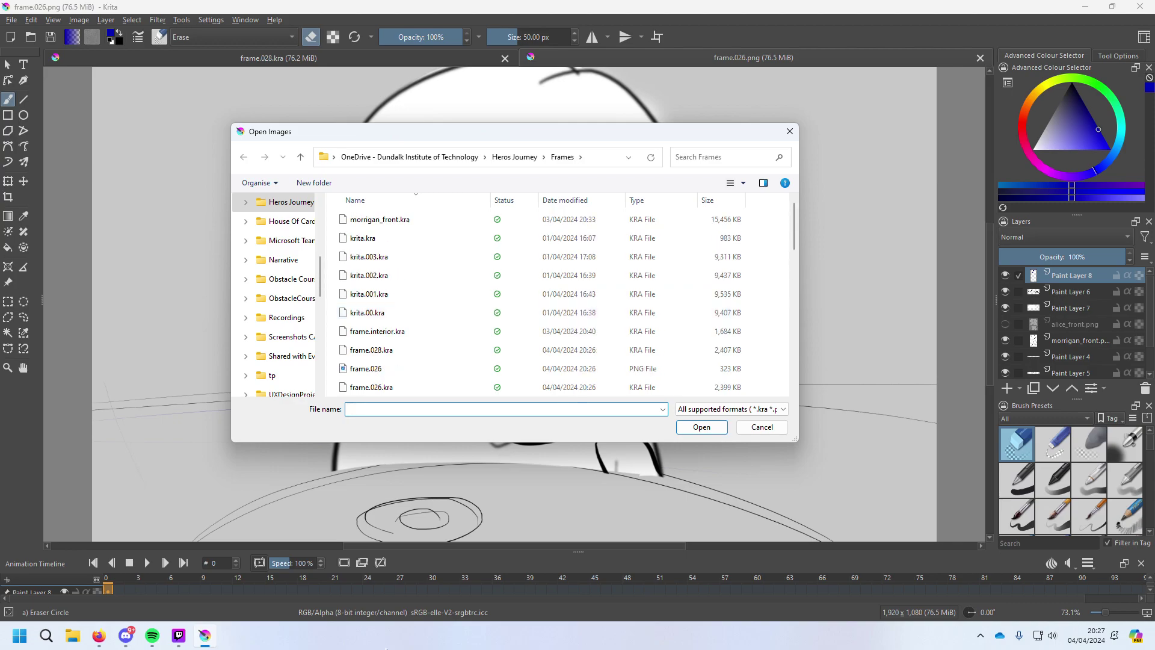
mouse_move(96, 640)
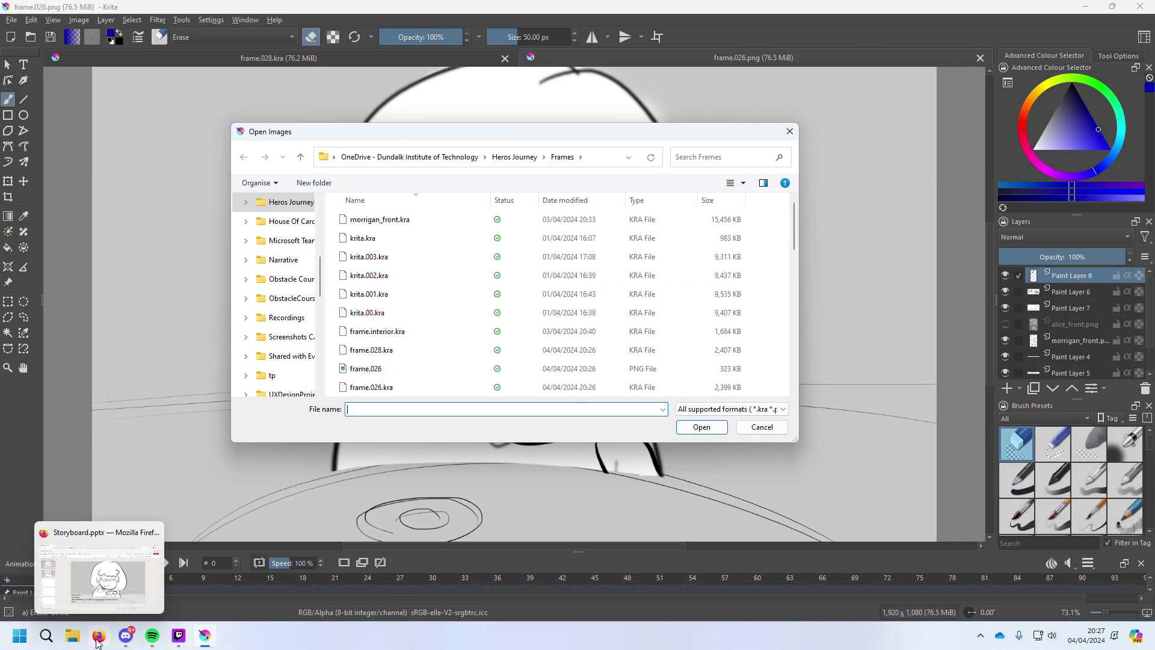
left_click(75, 562)
scroll(100, 208, "up", 4)
left_click(106, 374)
key("Down")
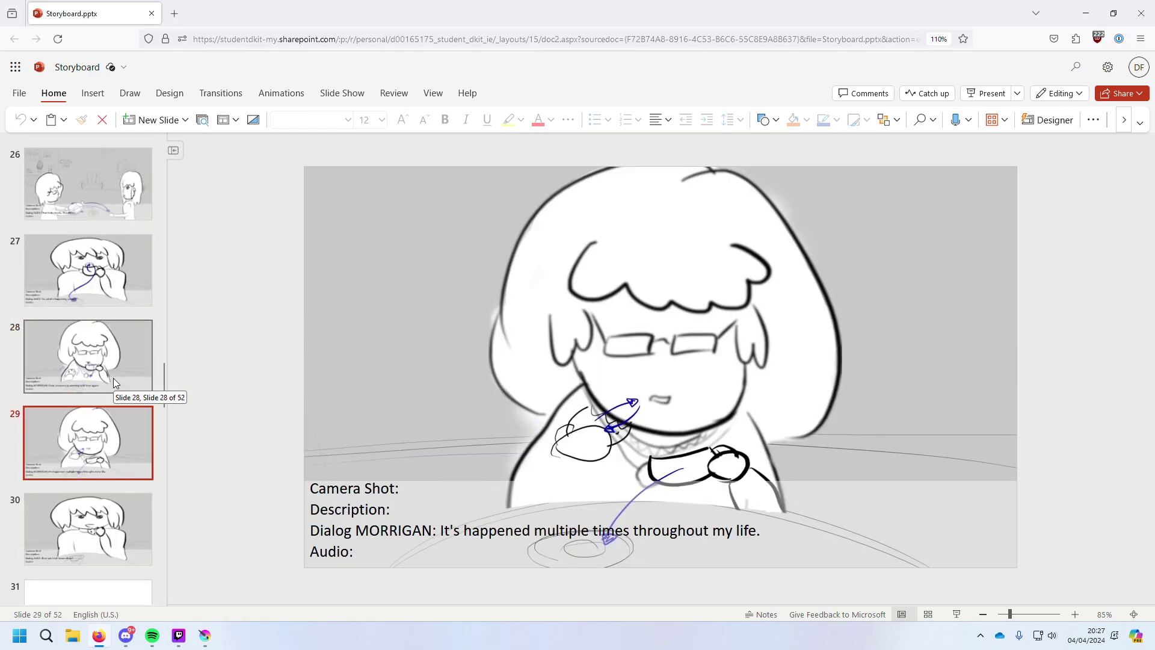
key("Down")
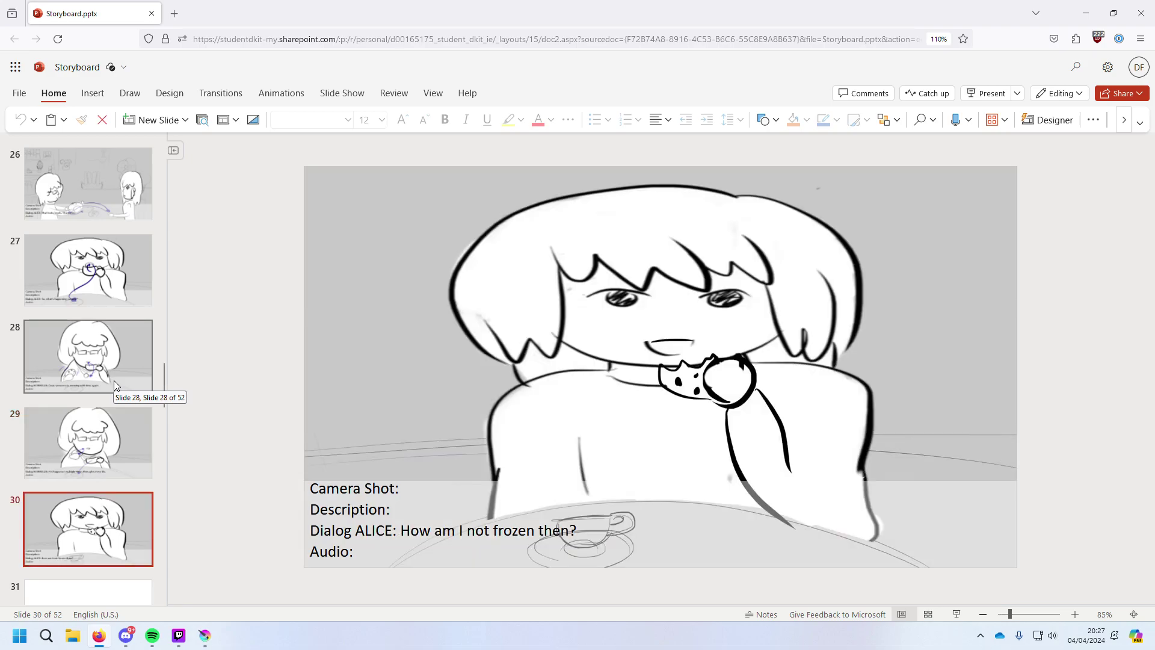
key("Down")
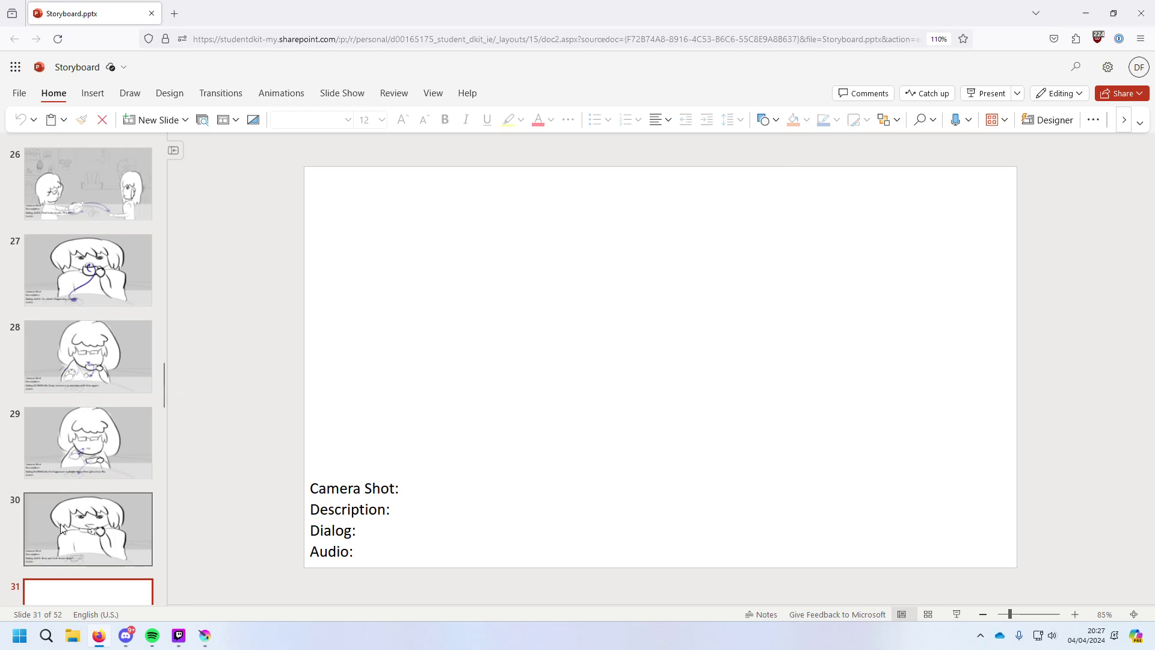
Return to Krita, browse the Frames folder for an existing frame to open, and move the file dialog aside.
left_click(1086, 13)
scroll(479, 370, "down", 10)
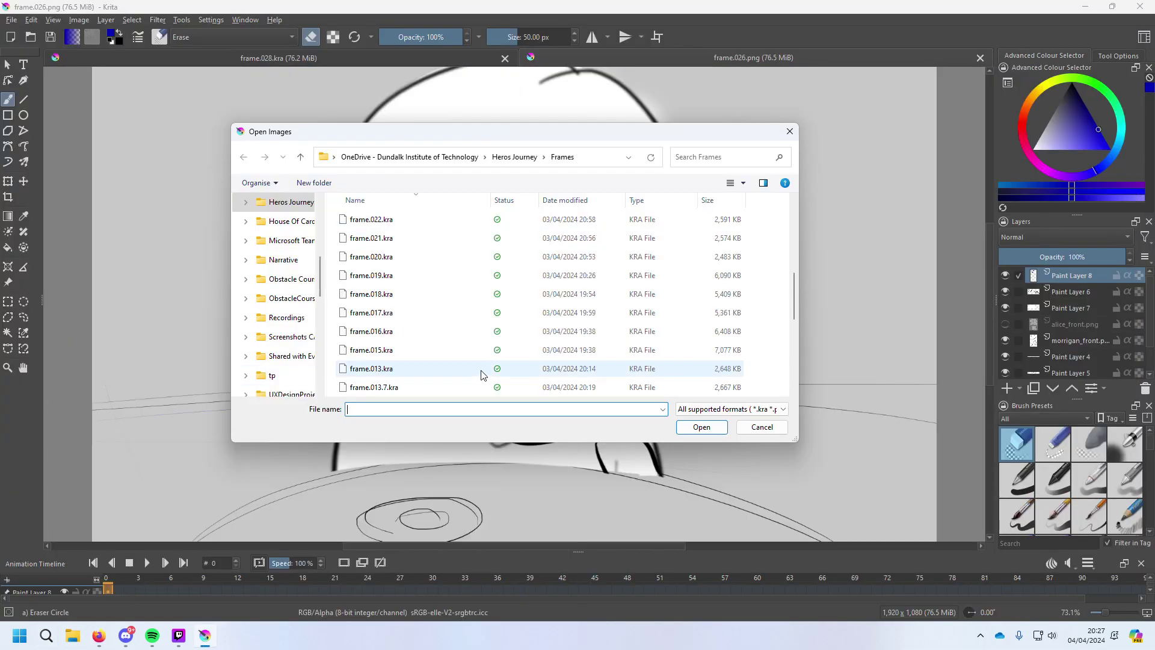
scroll(484, 375, "up", 10)
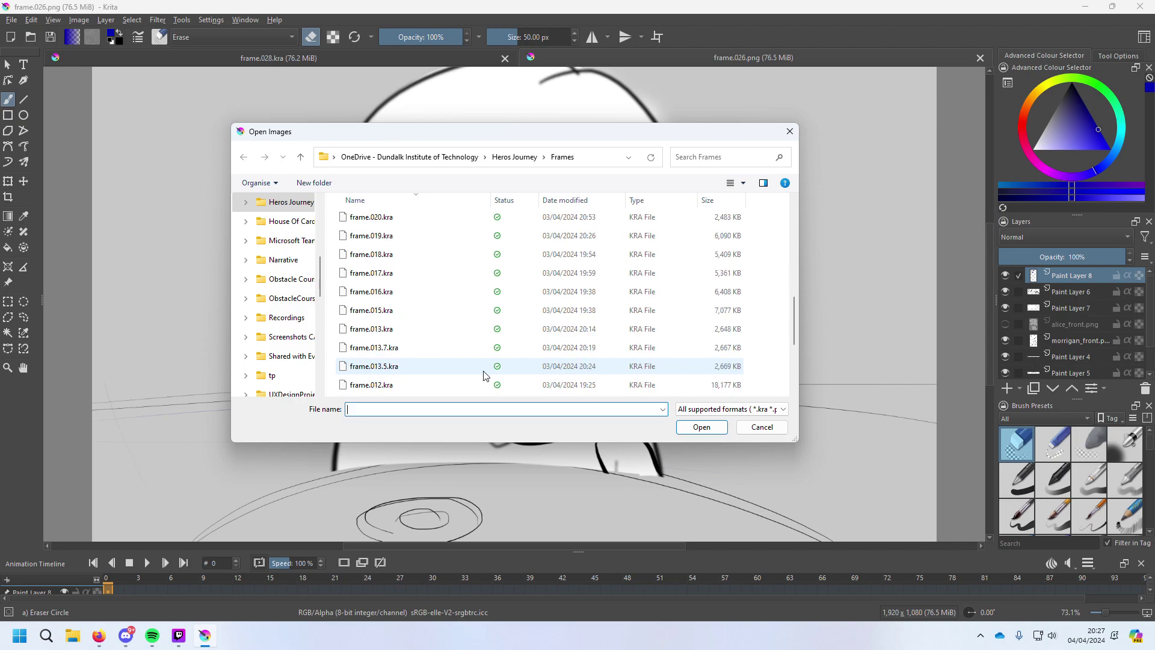
left_click_drag(495, 133, 1154, 169)
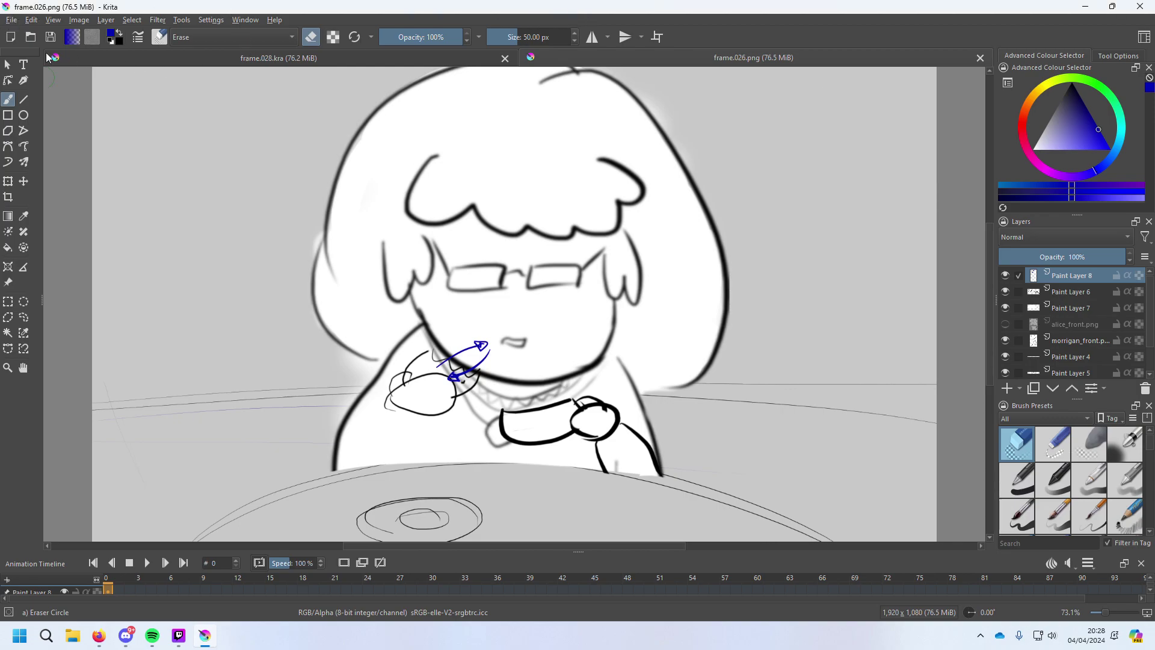
Open a fresh copy of frame.028.kra, close the earlier copy, and bring frame.026.png back into view.
left_click(12, 20)
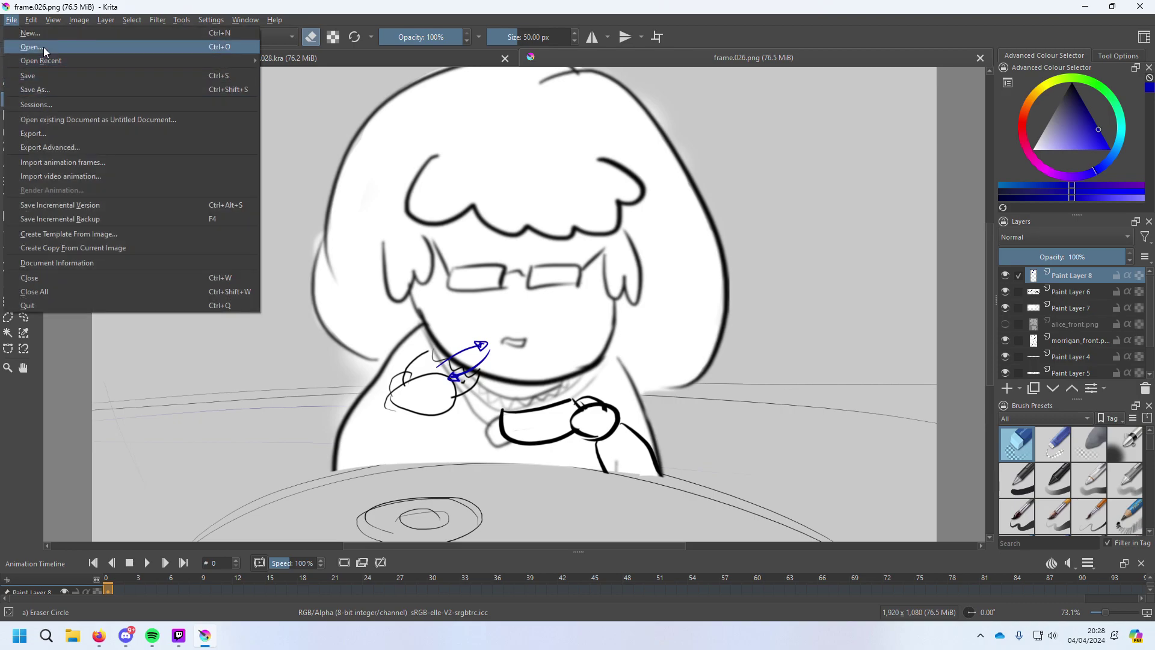
key("Escape")
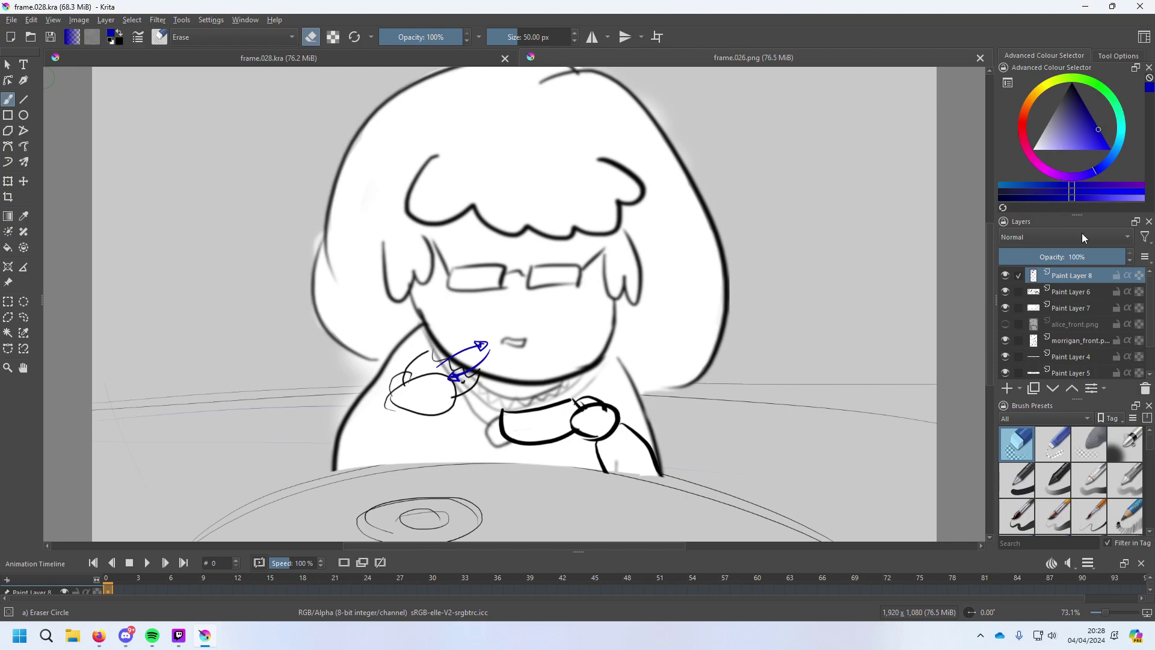
left_click(529, 57)
left_click(225, 59)
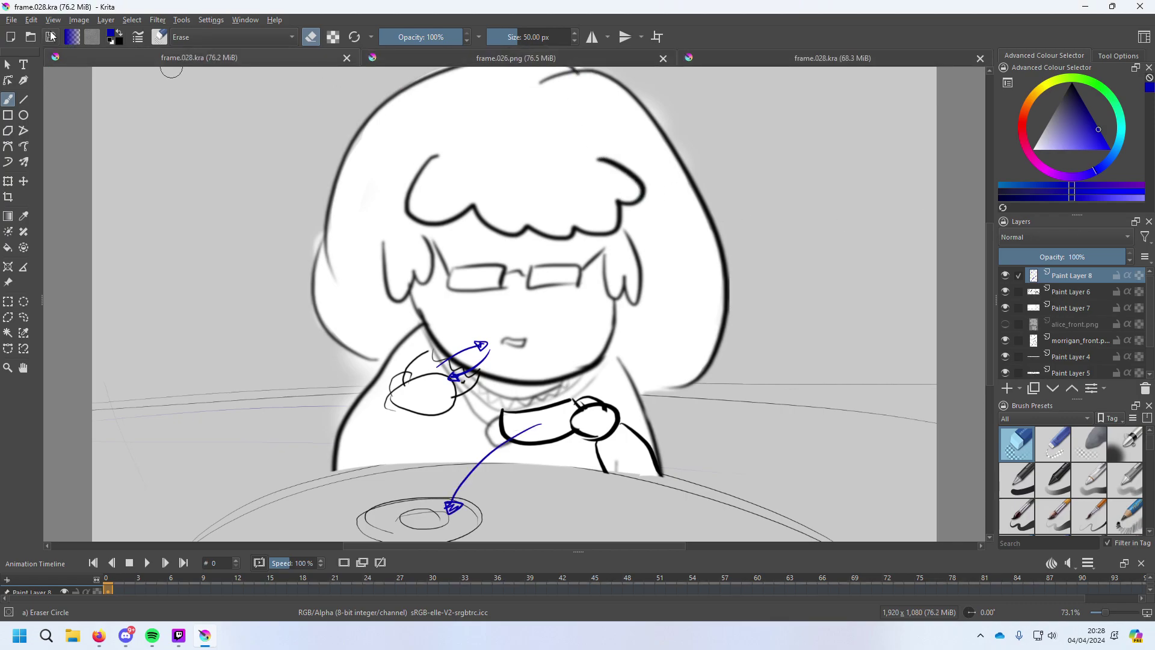
left_click(11, 20)
left_click(347, 58)
left_click(626, 59)
left_click(388, 59)
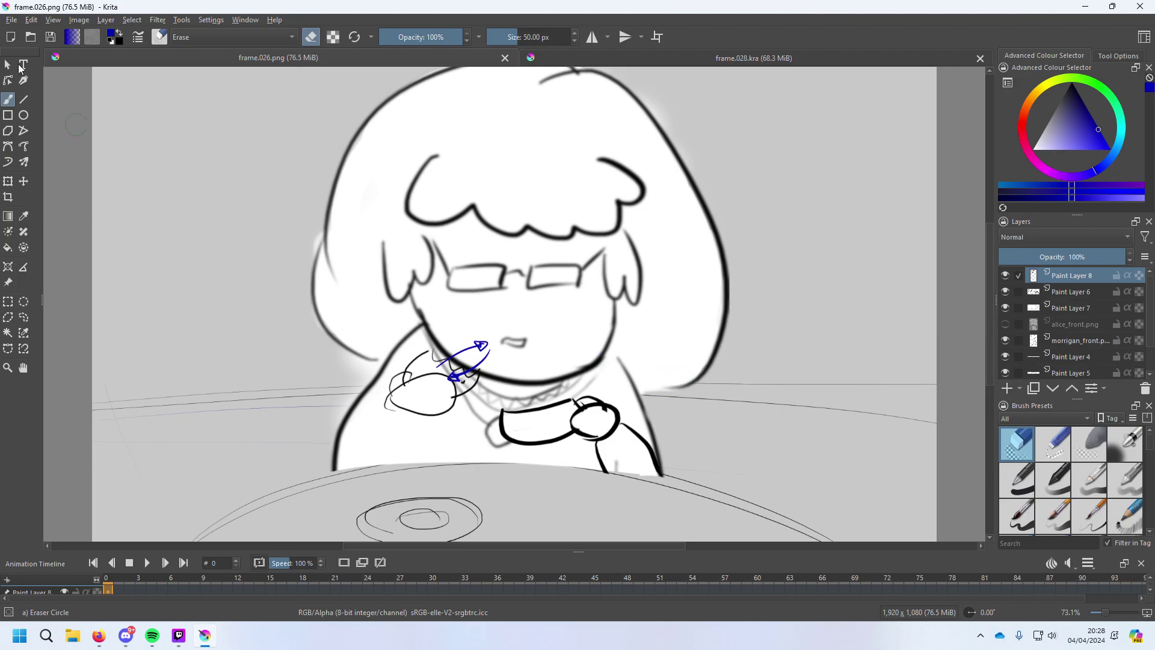
Run Save As on frame.026.png and open another copy of frame.028.kra as the base for the next frame.
left_click(11, 20)
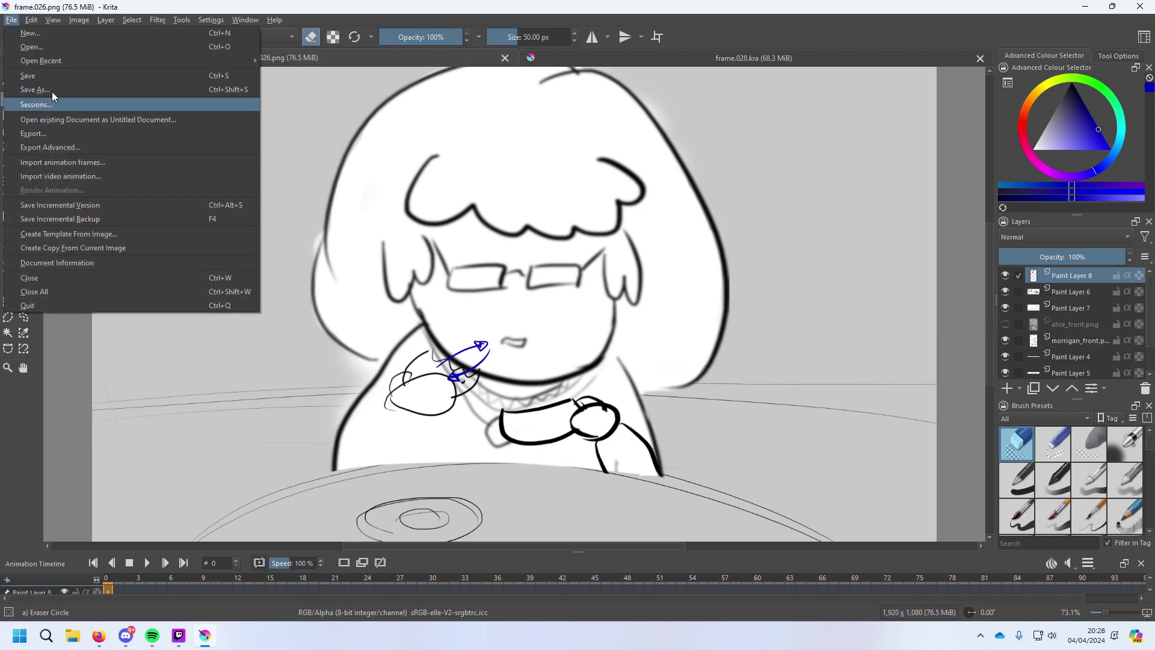
left_click(52, 91)
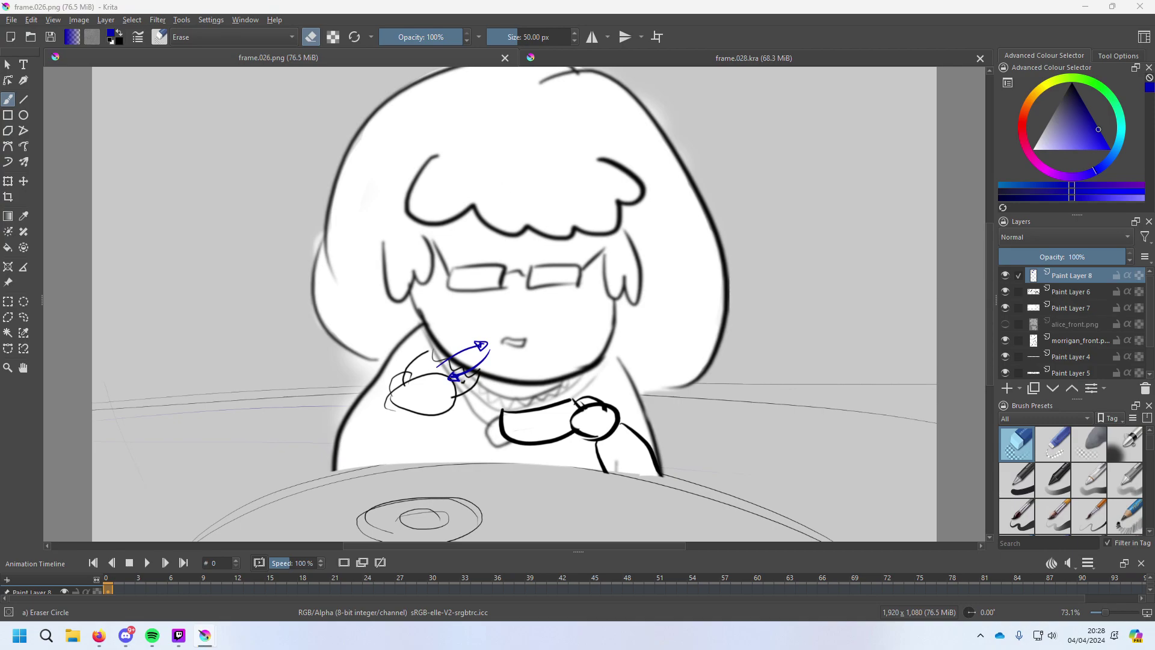
key("Return")
left_click(11, 22)
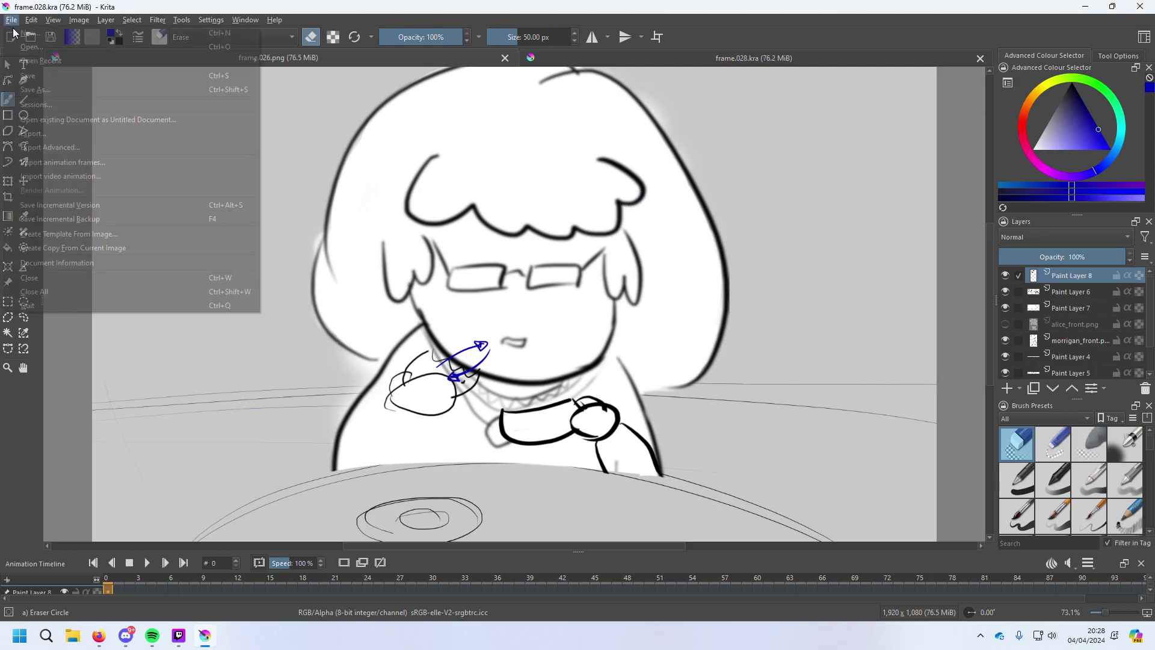
left_click(49, 48)
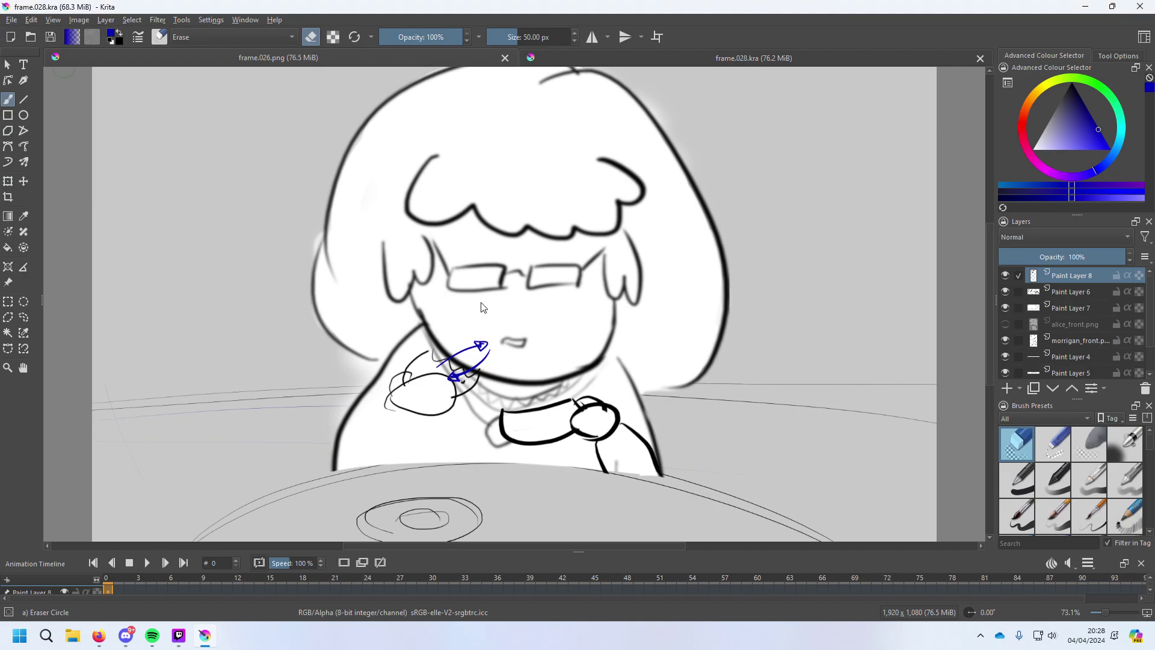
Erase the small blue arrows beside the chin on Paint Layer 8 and the raised hand below them on Paint Layer 6.
mouse_move(444, 381)
left_mouse_down()
mouse_move(385, 407)
mouse_move(472, 349)
left_mouse_up()
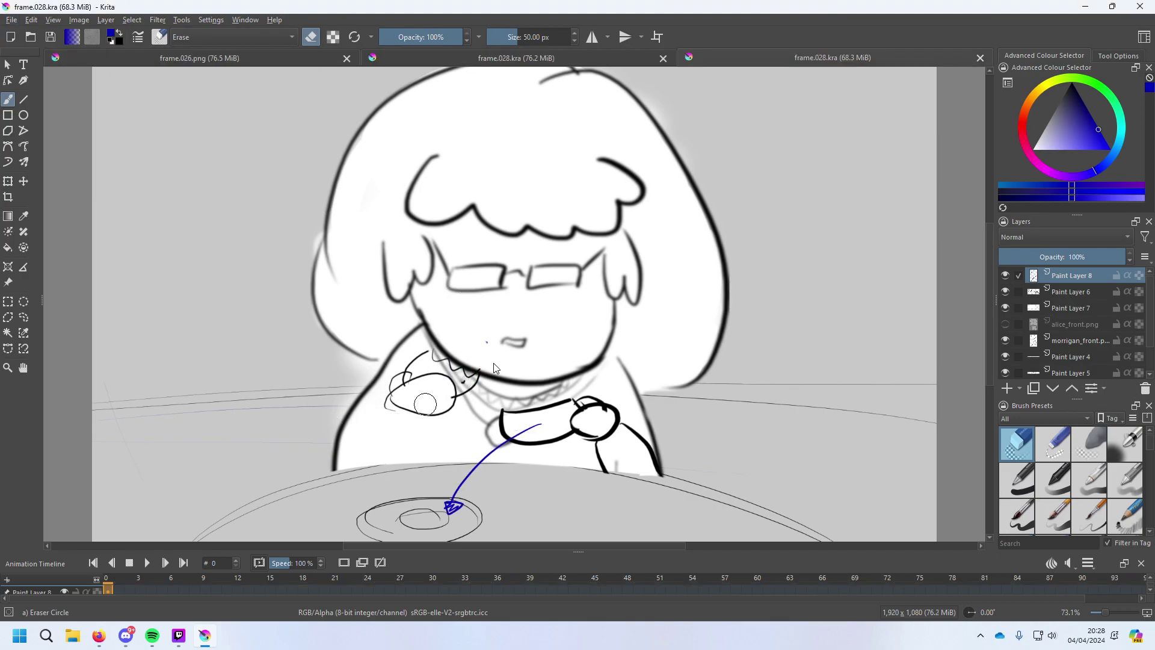
left_click(1089, 294)
mouse_move(418, 411)
left_mouse_down()
mouse_move(536, 350)
mouse_move(433, 419)
mouse_move(363, 427)
mouse_move(464, 364)
mouse_move(400, 369)
left_mouse_up()
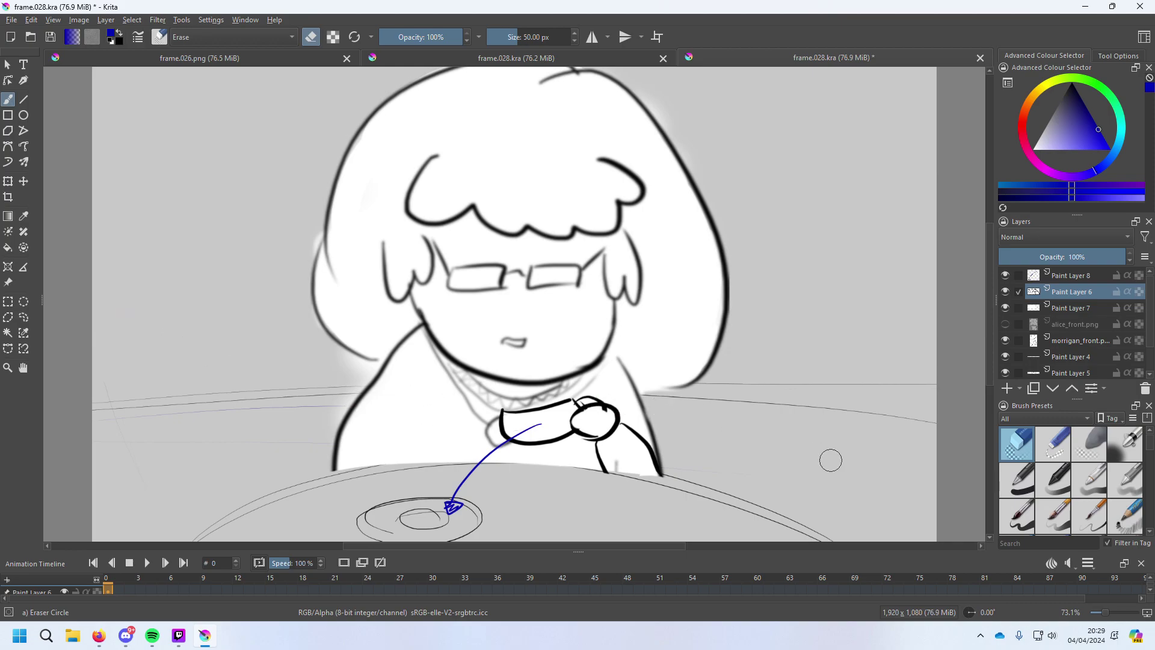
Erase the long blue arrow running from the cup to the saucer on Paint Layer 8 of the new frame.
left_click_drag(518, 432, 467, 447)
key("ctrl+z")
left_click(1077, 277)
mouse_move(539, 426)
left_mouse_down()
mouse_move(426, 519)
mouse_move(480, 468)
mouse_move(449, 511)
left_mouse_up()
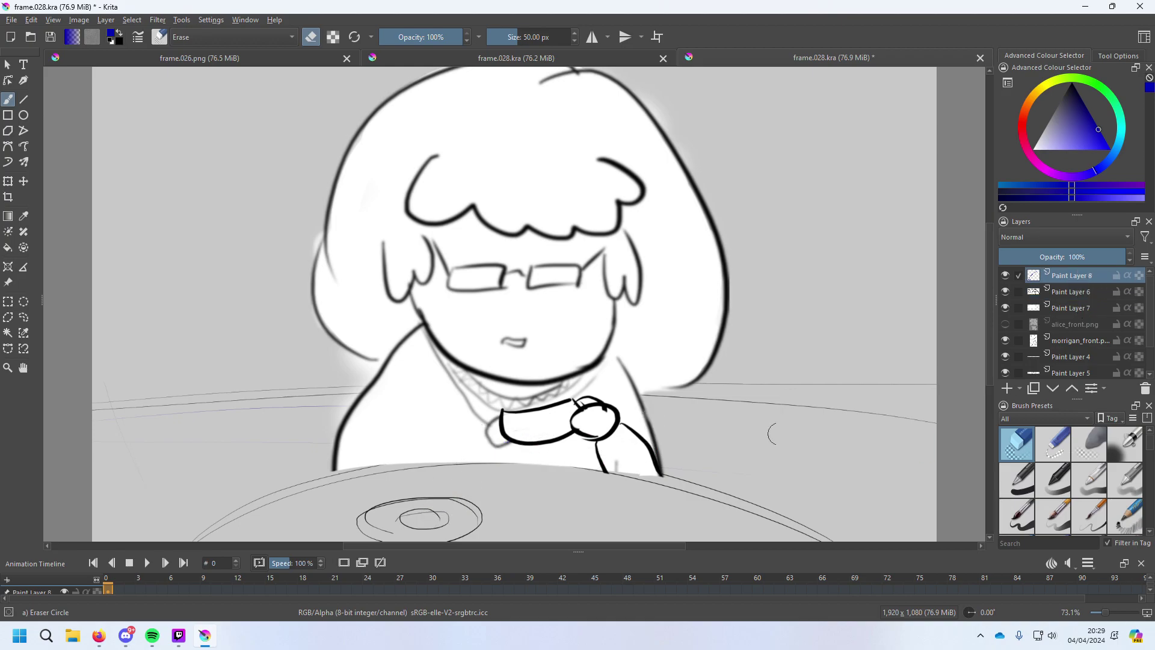
Draw a blue arrow from the cup up to the mouth on Paint Layer 8, using the Basic-5 Size brush at 7.34 px.
scroll(1069, 487, "down", 3)
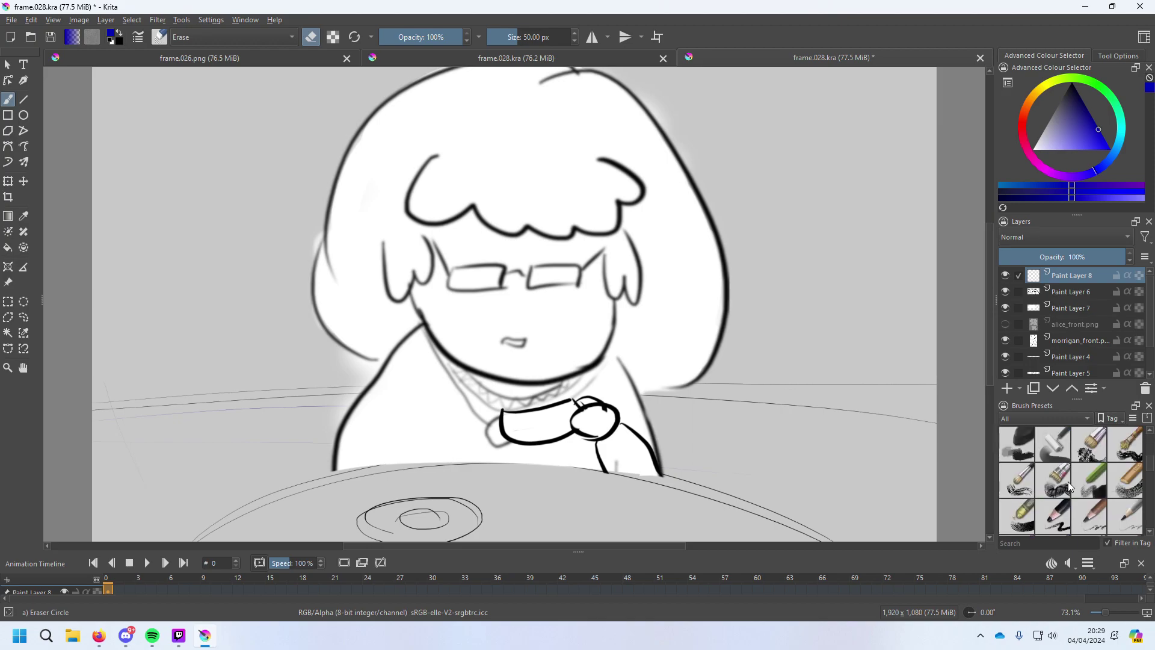
scroll(1069, 486, "up", 3)
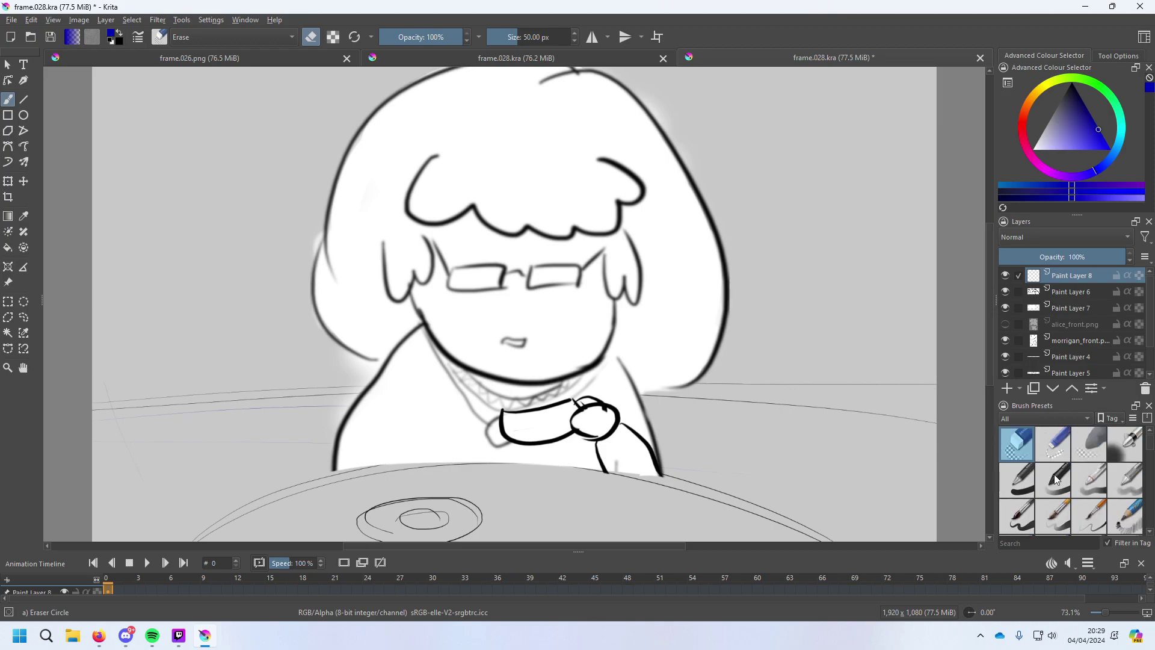
mouse_move(1057, 480)
left_click(1021, 513)
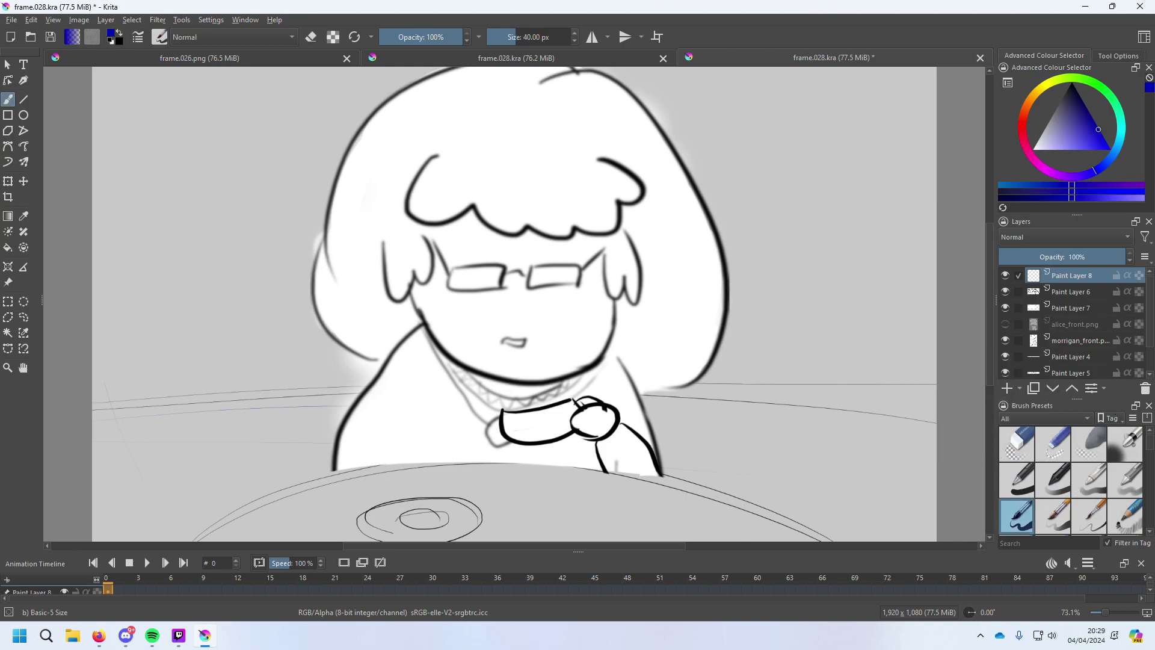
left_click_drag(545, 429, 523, 365)
key("ctrl+z")
left_click_drag(489, 37, 497, 37)
left_click_drag(546, 420, 523, 365)
key("ctrl+z")
mouse_move(545, 420)
left_mouse_down()
mouse_move(520, 350)
mouse_move(458, 499)
left_mouse_up()
key("ctrl+z")
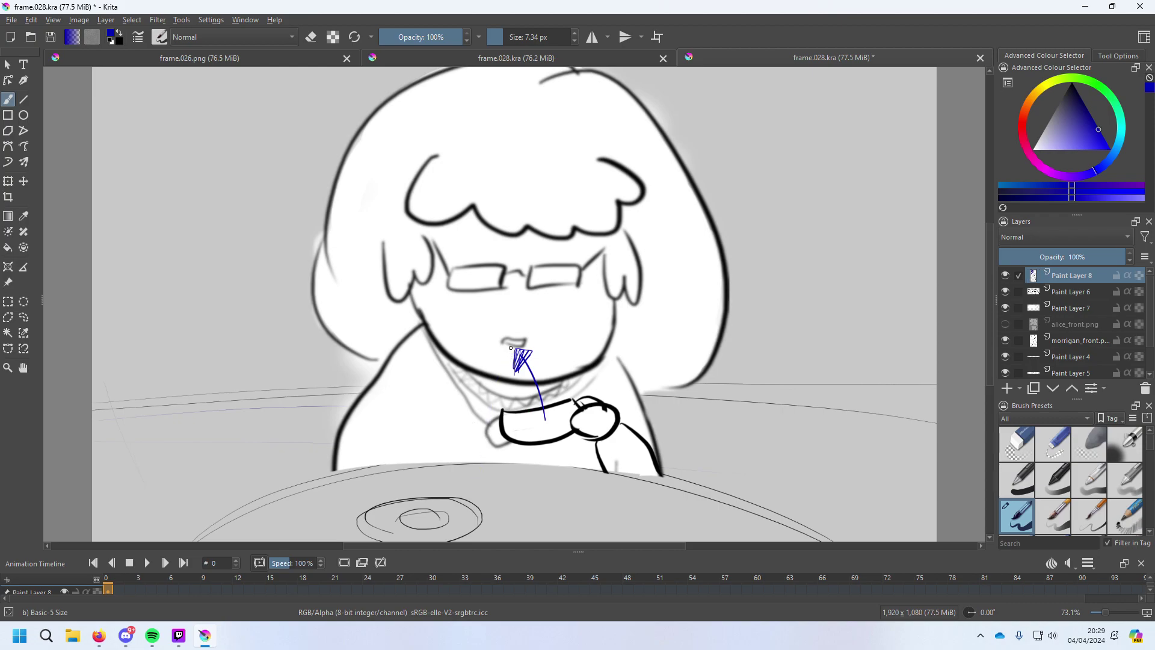
Draw a curved blue line from the mouth down to a scribbled arrowhead on the saucer, and save the file as frame.029.kra.
left_click_drag(511, 351, 524, 455)
key("ctrl+z")
mouse_move(515, 350)
left_mouse_down()
mouse_move(503, 380)
mouse_move(528, 457)
left_mouse_up()
key("ctrl+z")
mouse_move(517, 350)
left_mouse_down()
mouse_move(527, 437)
mouse_move(409, 518)
mouse_move(448, 535)
mouse_move(430, 507)
mouse_move(442, 537)
mouse_move(430, 510)
mouse_move(439, 520)
mouse_move(443, 527)
left_mouse_up()
key("ctrl+z")
key("ctrl+z")
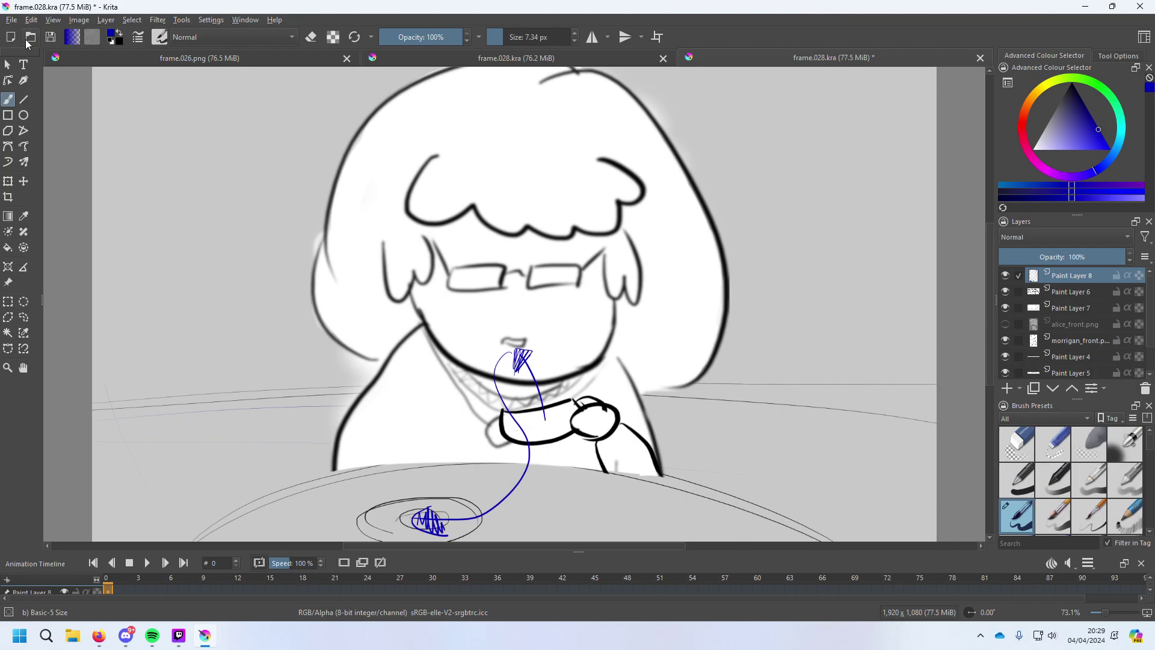
left_click(12, 20)
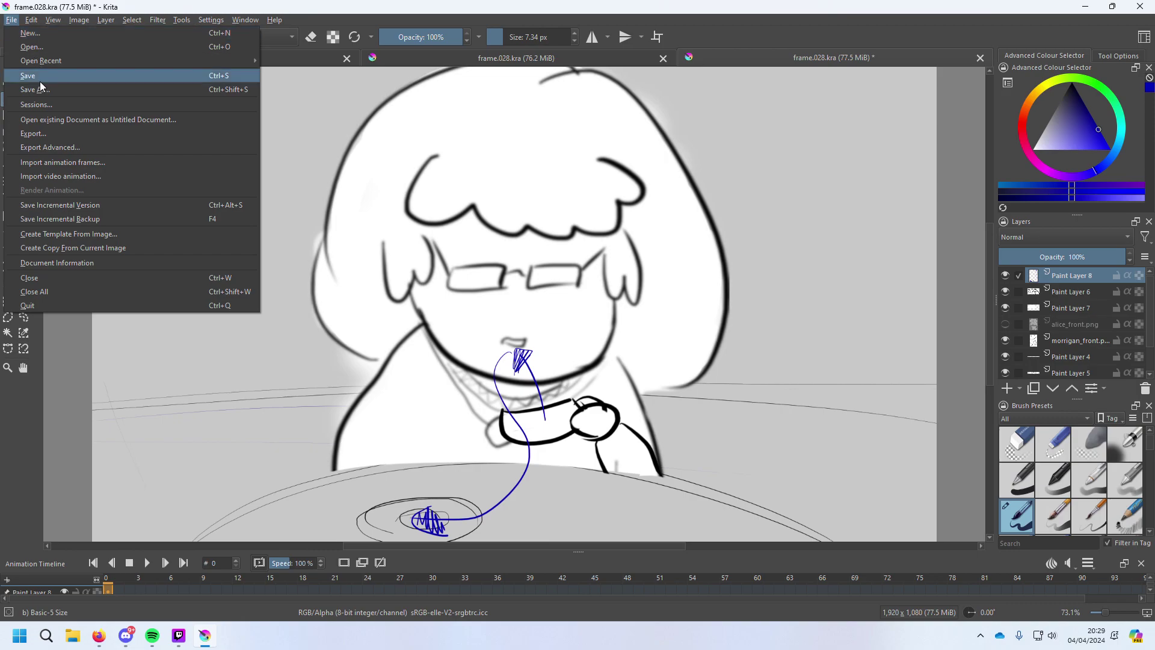
left_click(36, 90)
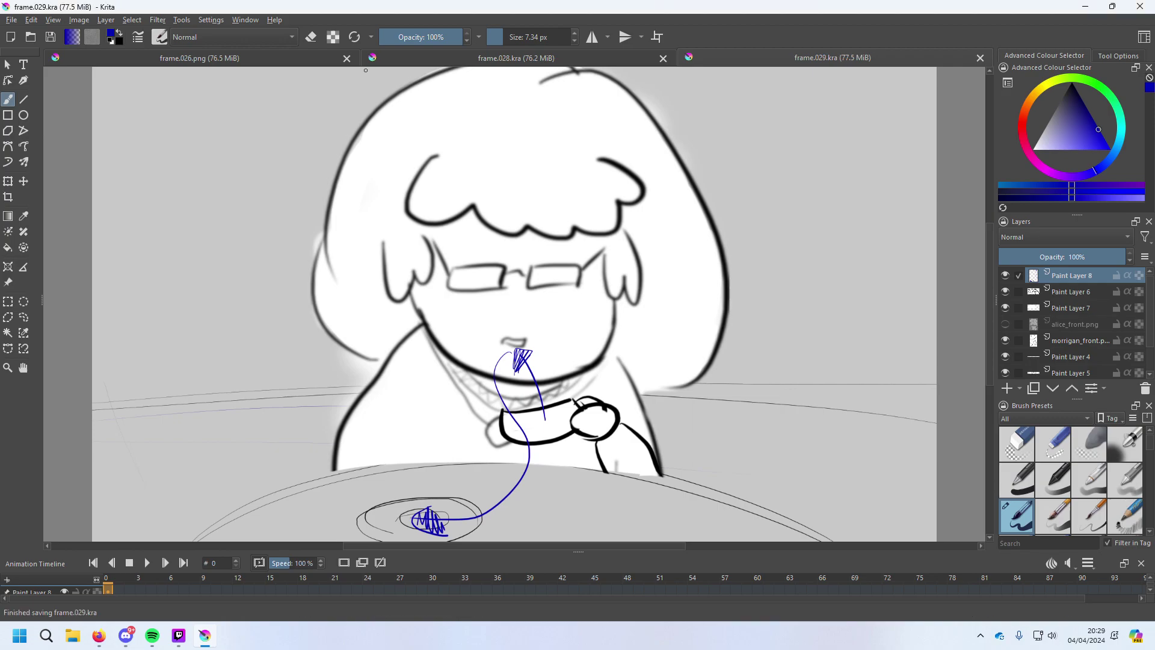
Save a PNG version as frame.029.png in the Frames/png folder, keeping the default export options.
left_click(12, 20)
left_click(35, 90)
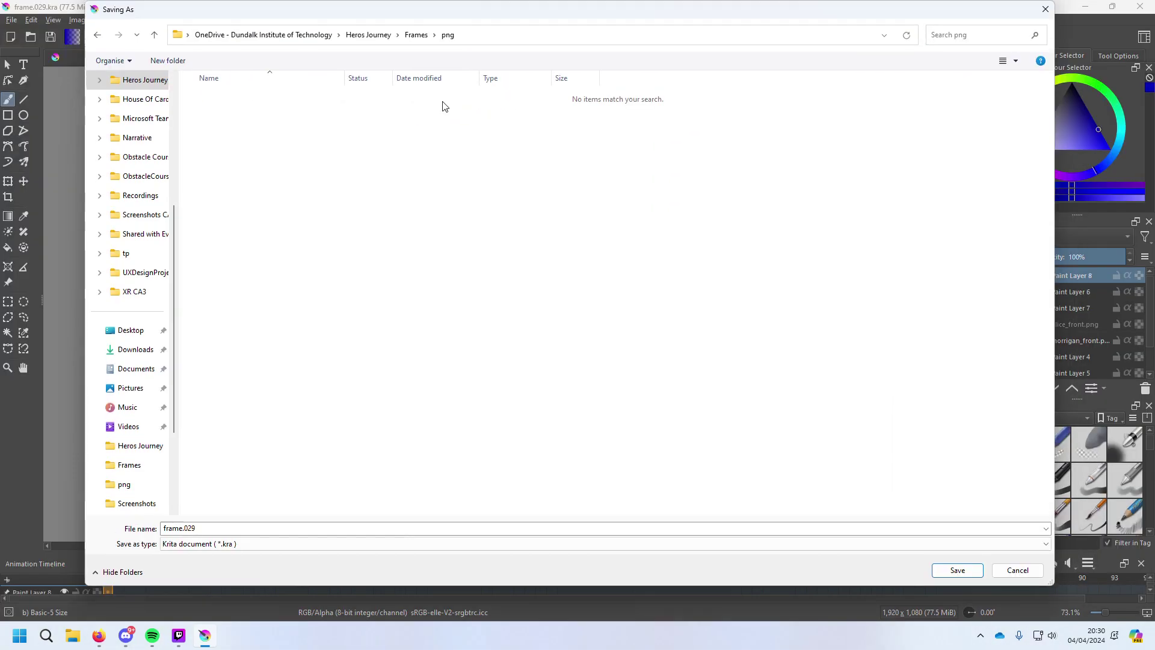
left_click(232, 544)
scroll(241, 301, "up", 1)
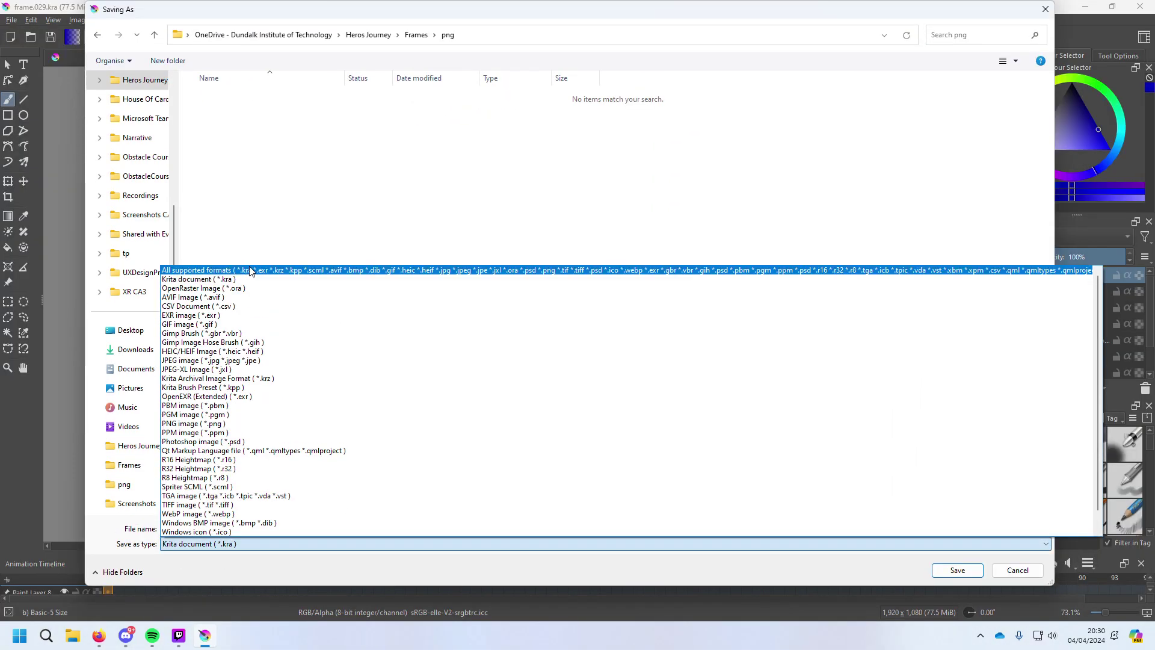
left_click(199, 266)
left_click(295, 530)
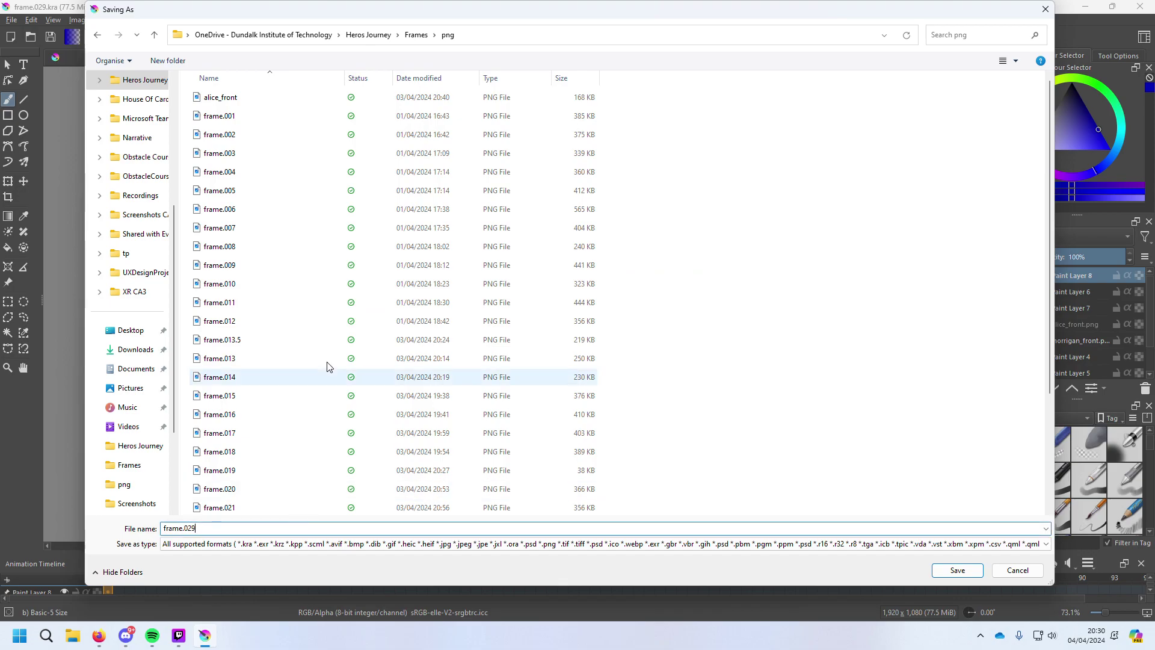
scroll(328, 365, "down", 1)
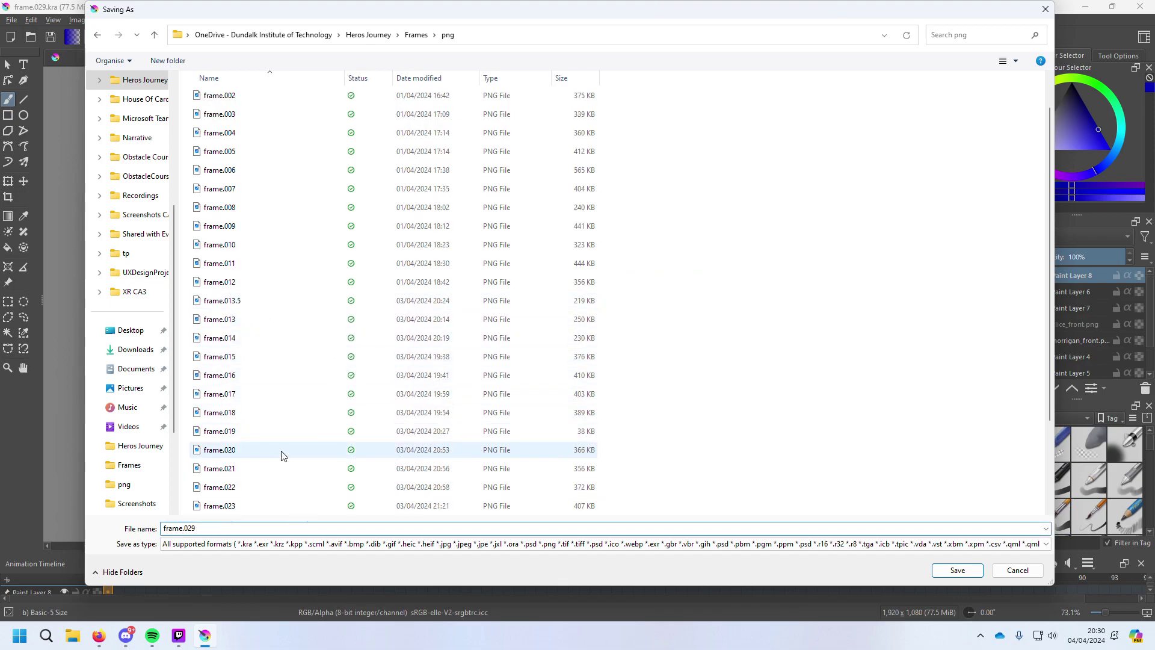
type(".png")
key("Return")
key("Return")
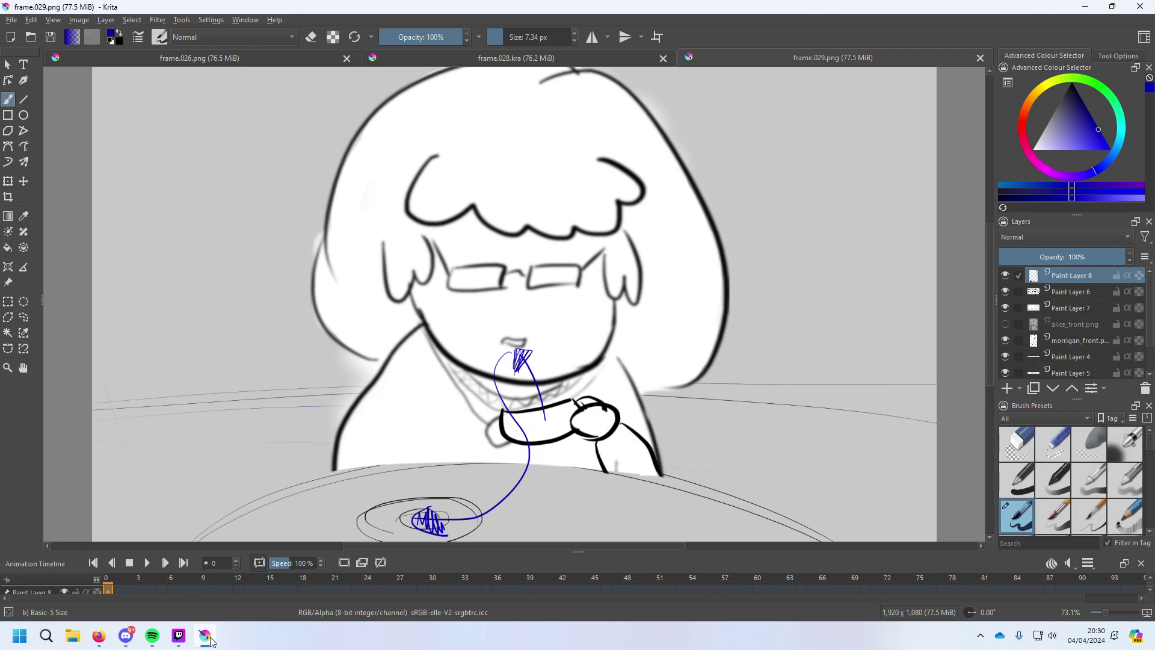
Switch to the storyboard presentation in Firefox, review the slides around empty slide 31, and bring up File Explorer for the exported frames.
mouse_move(209, 640)
left_click(99, 637)
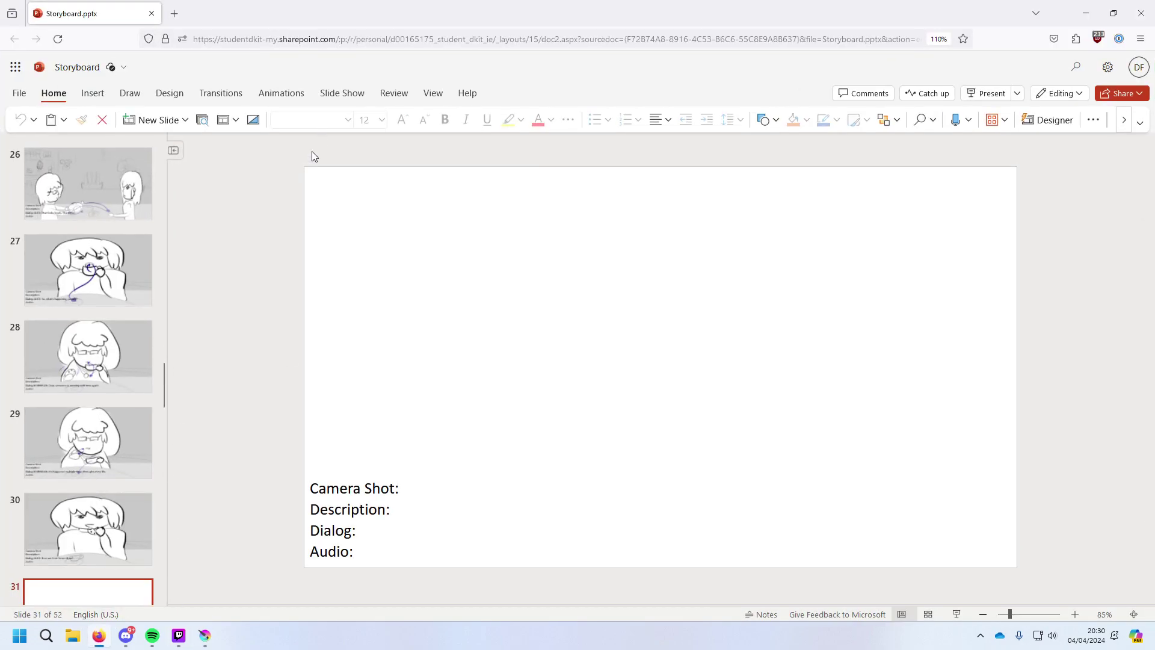
scroll(124, 406, "down", 5)
scroll(129, 438, "up", 1)
left_click(69, 642)
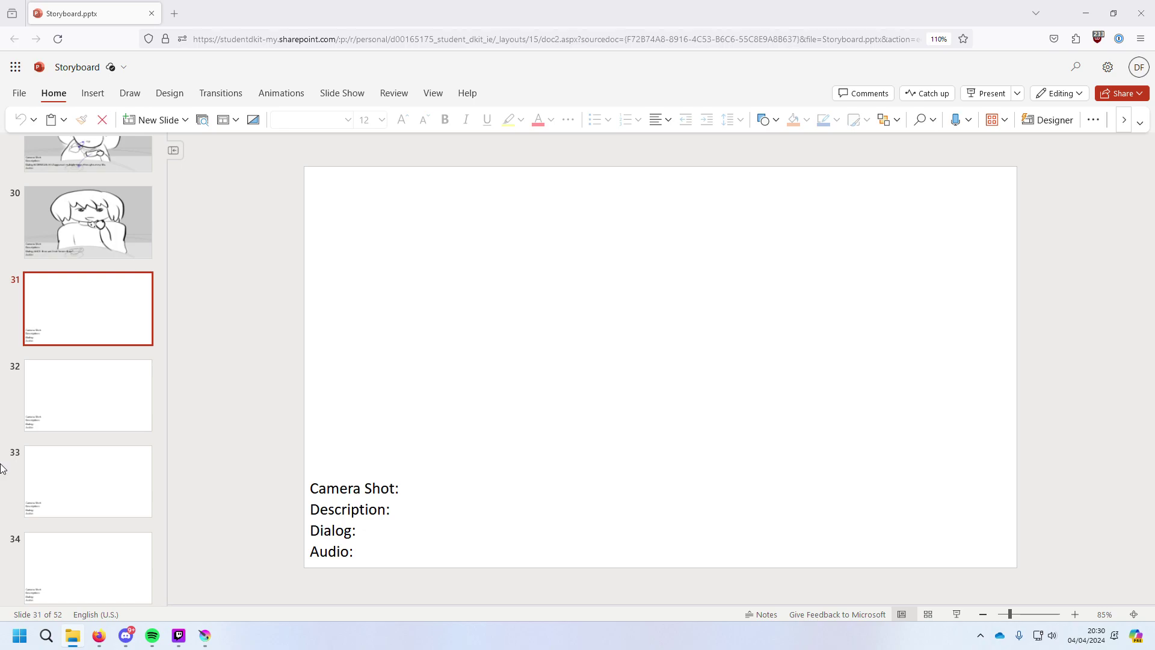
scroll(94, 397, "up", 3)
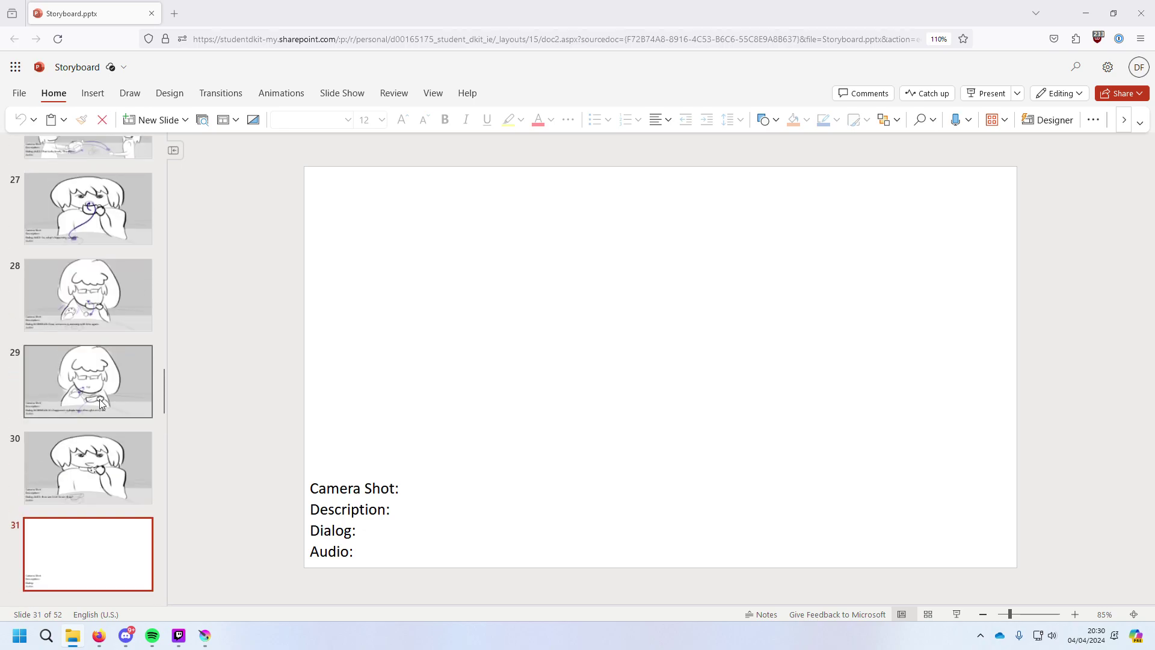
scroll(100, 404, "down", 2)
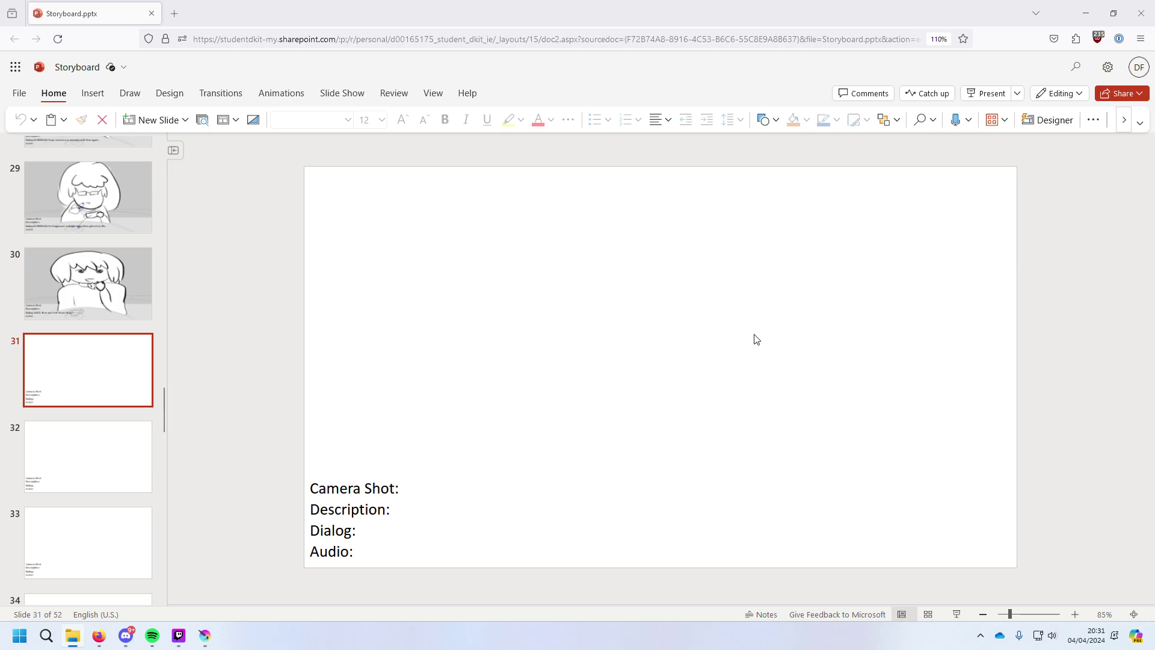
Paste the frame.029 picture onto slide 31 and set it as the slide background.
left_click(644, 299)
key("ctrl+v")
right_click(663, 302)
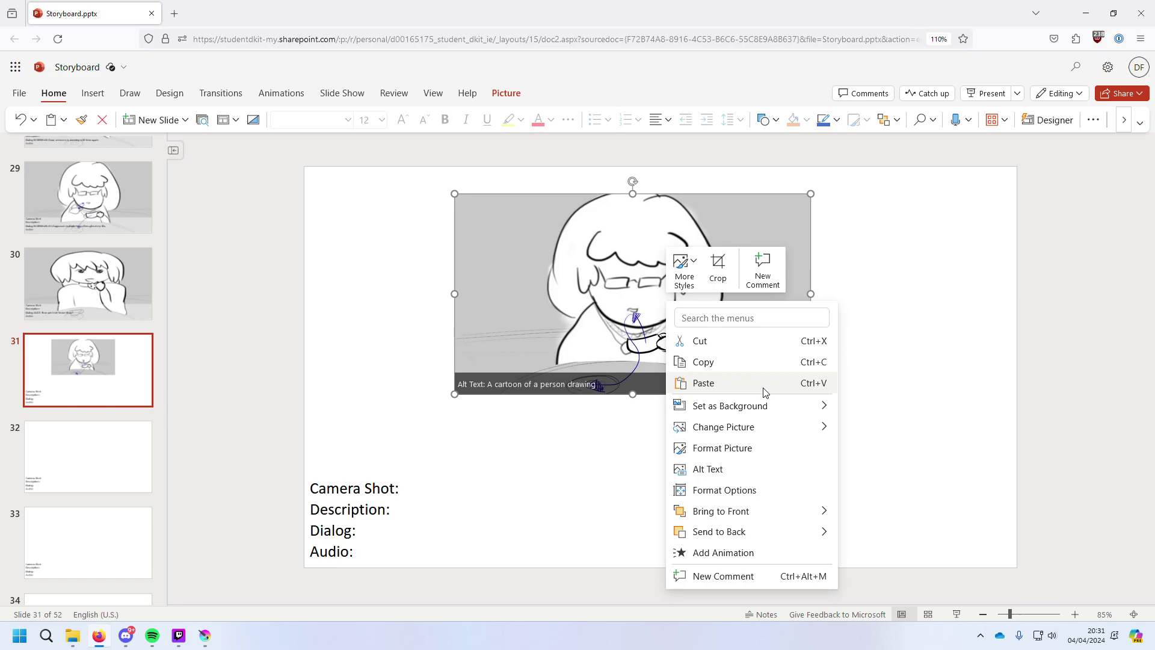
mouse_move(769, 409)
left_click(898, 406)
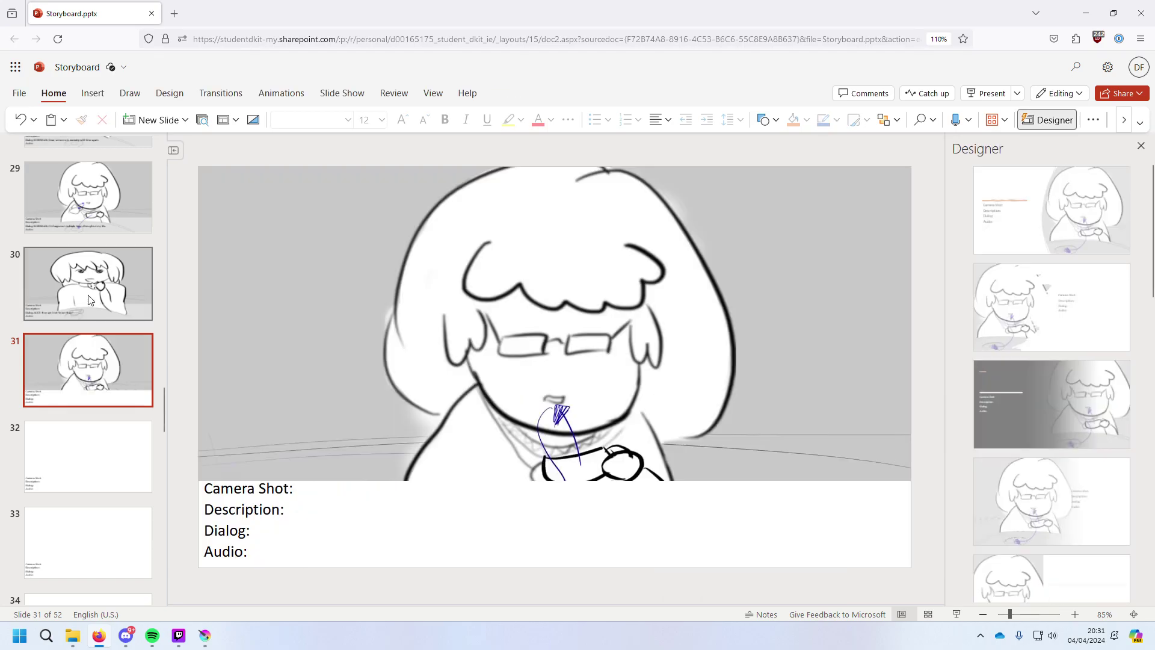
Give the caption text box on slide 31 a custom white fill with alpha 42.
left_click(442, 517)
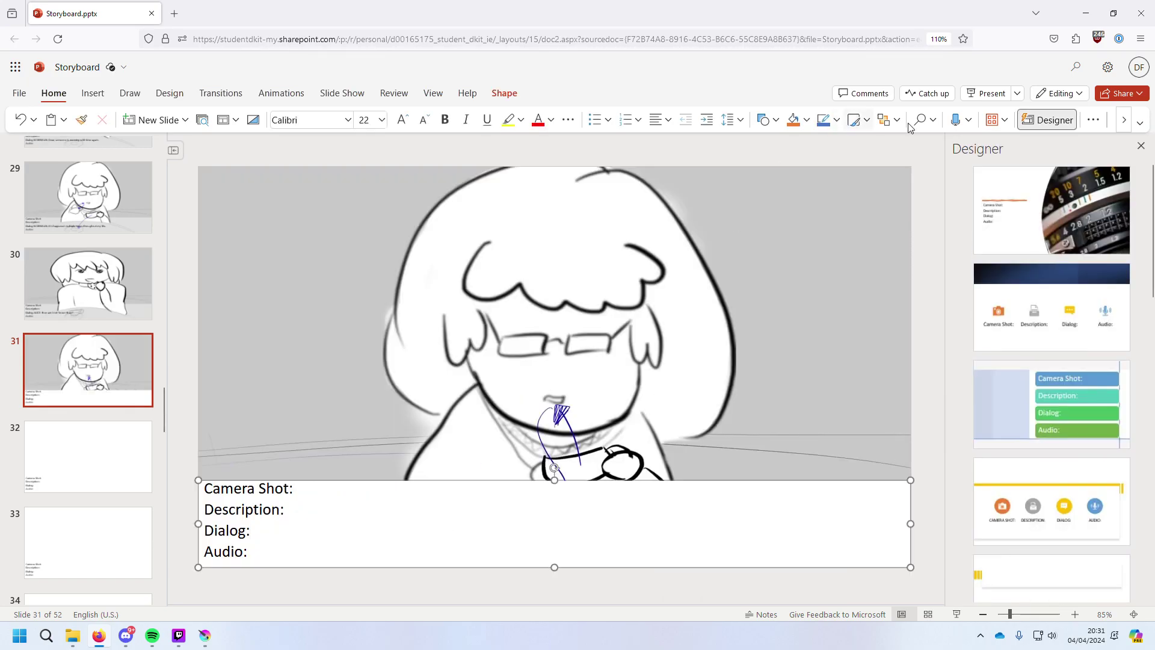
left_click(806, 120)
left_click(843, 416)
left_click(656, 449)
double_click(653, 450)
type("40")
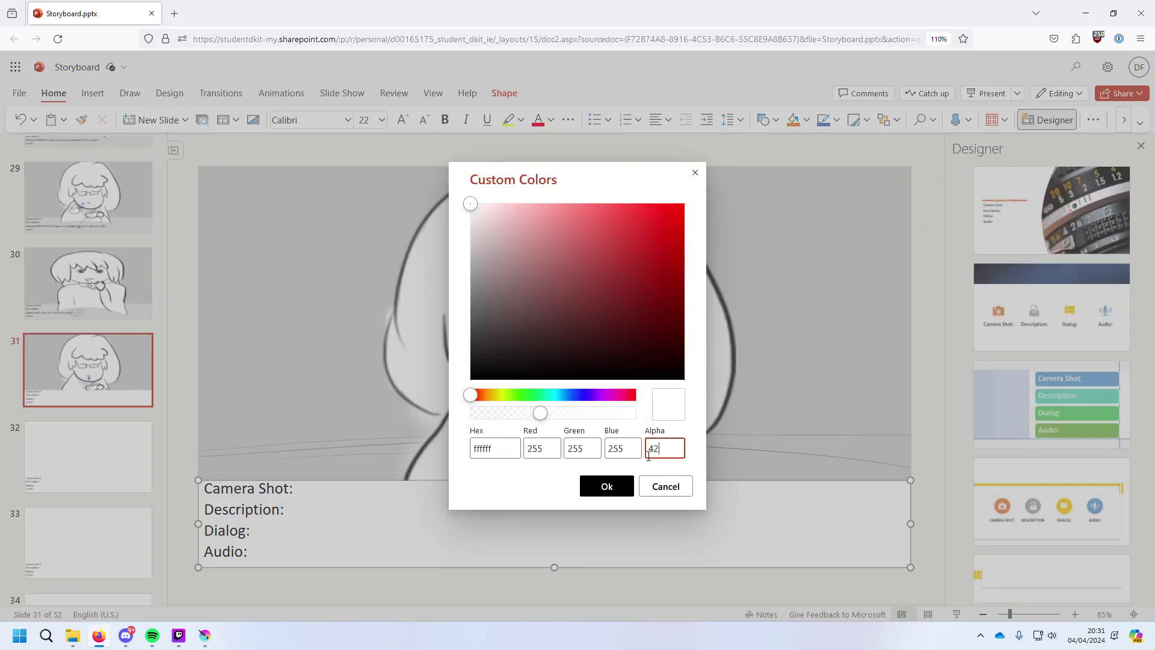
left_click(605, 485)
Compare slides 29 to 31 and replace slide 29's background with the corrected frame picture from the exported files.
left_click(68, 283)
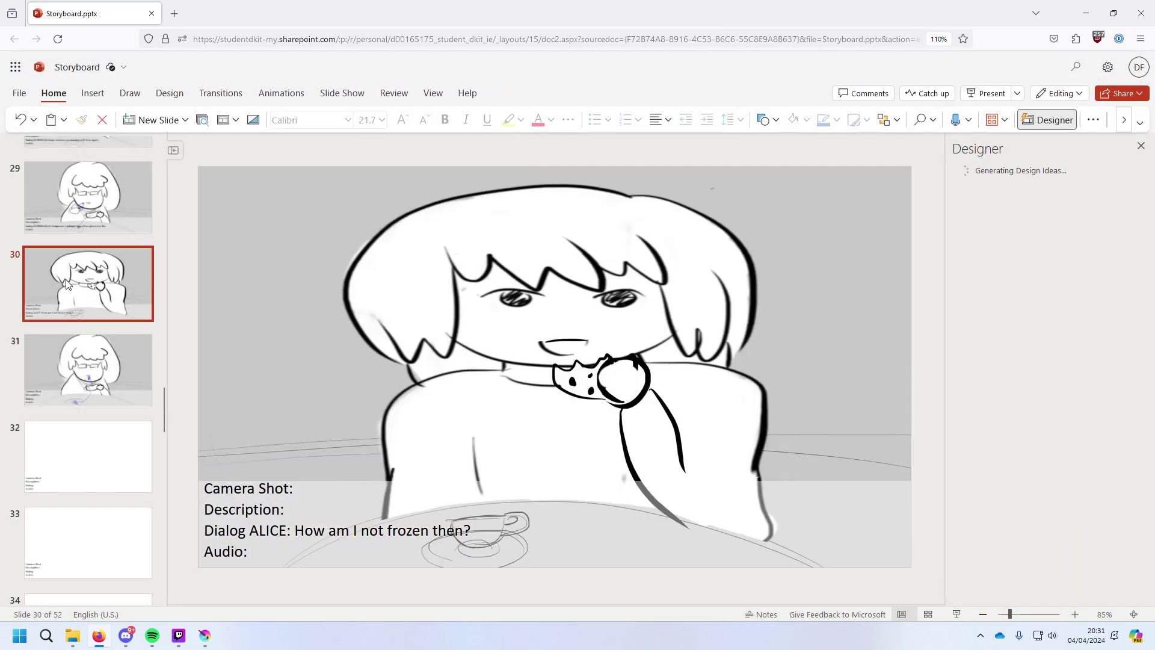
left_click(73, 391)
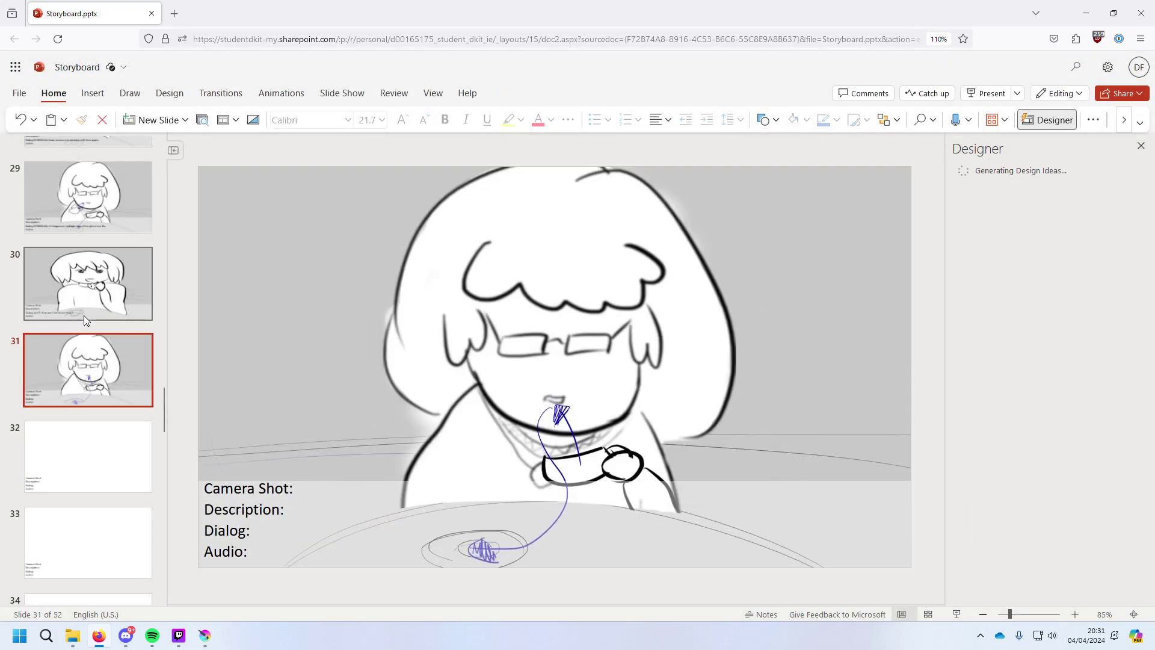
left_click(84, 314)
left_click(93, 225)
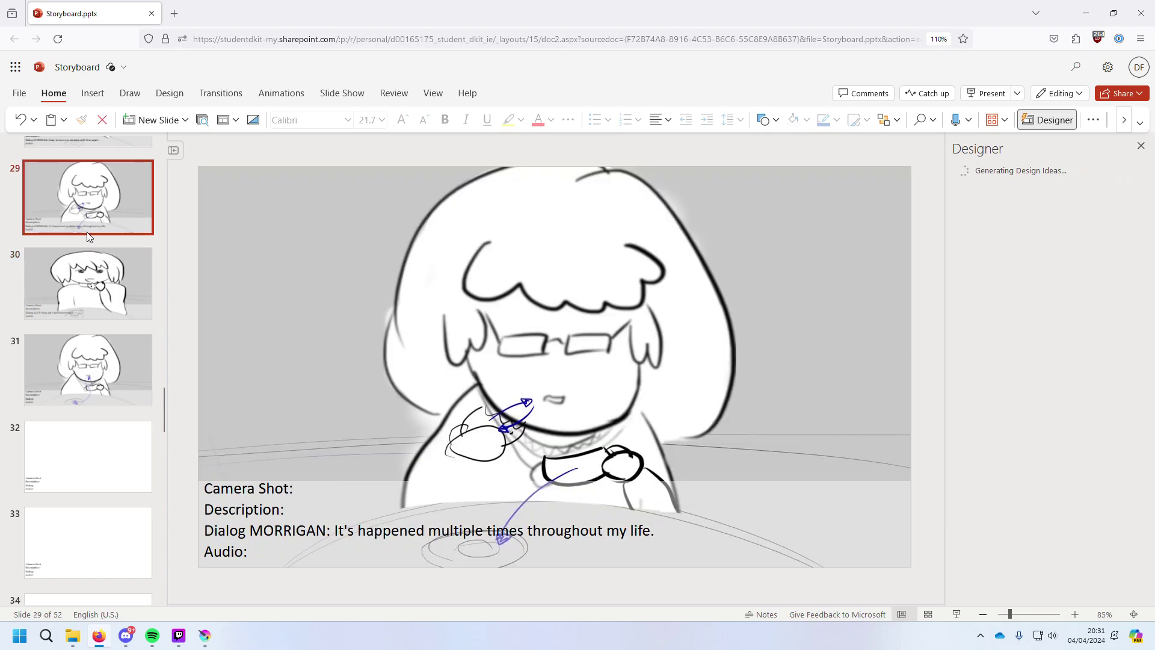
left_click(73, 636)
left_click_drag(959, 399, 592, 378)
right_click(640, 361)
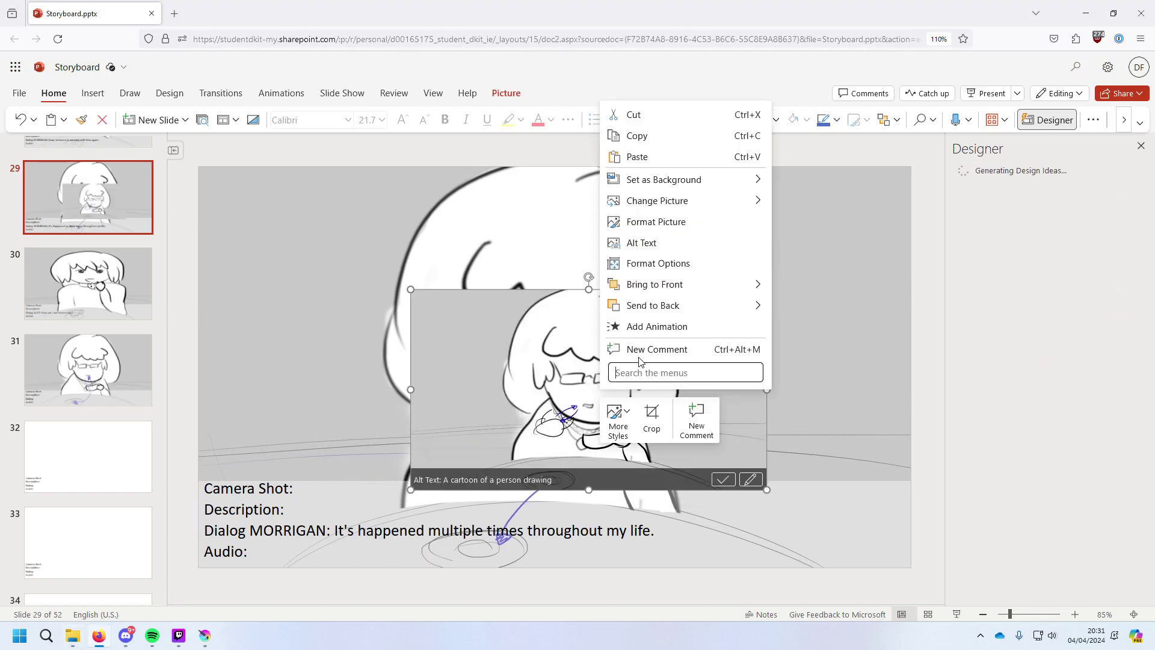
mouse_move(692, 179)
left_click(828, 180)
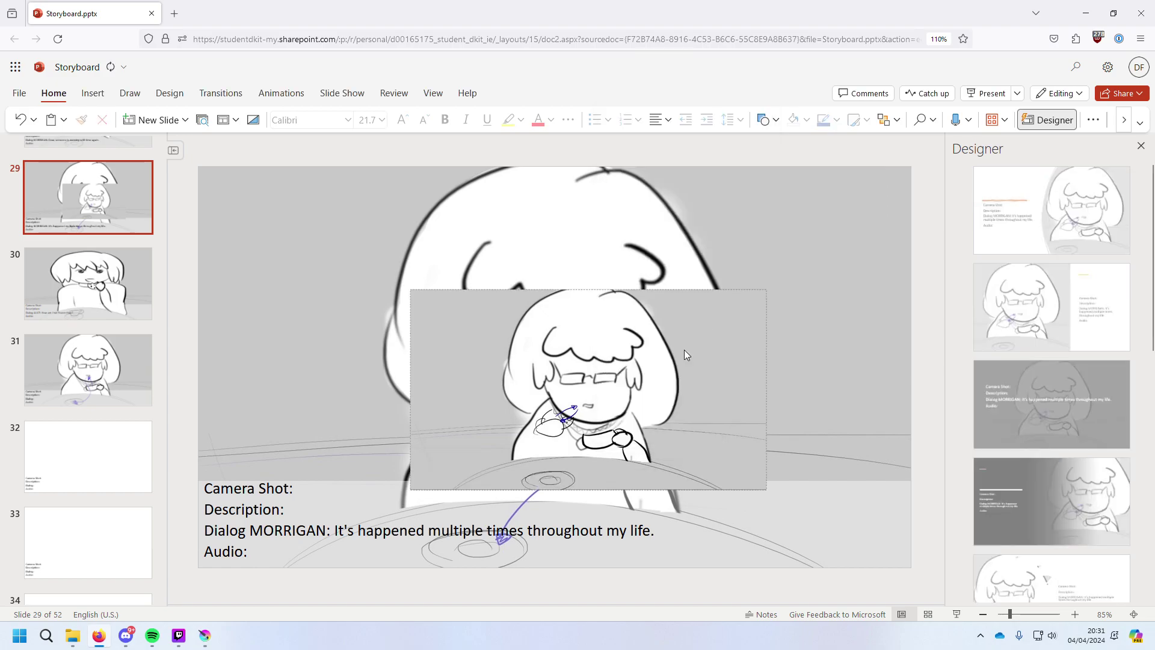
Step through slides 28 to 31 to check that their drawings follow on from each other.
scroll(96, 340, "up", 2)
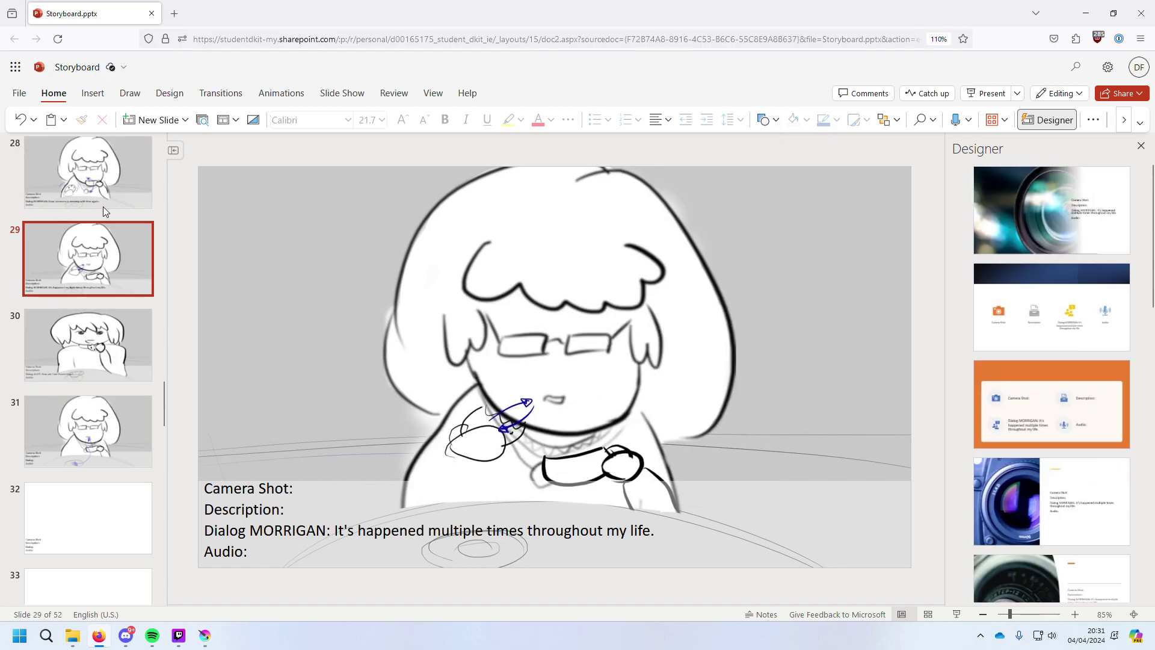
left_click(103, 203)
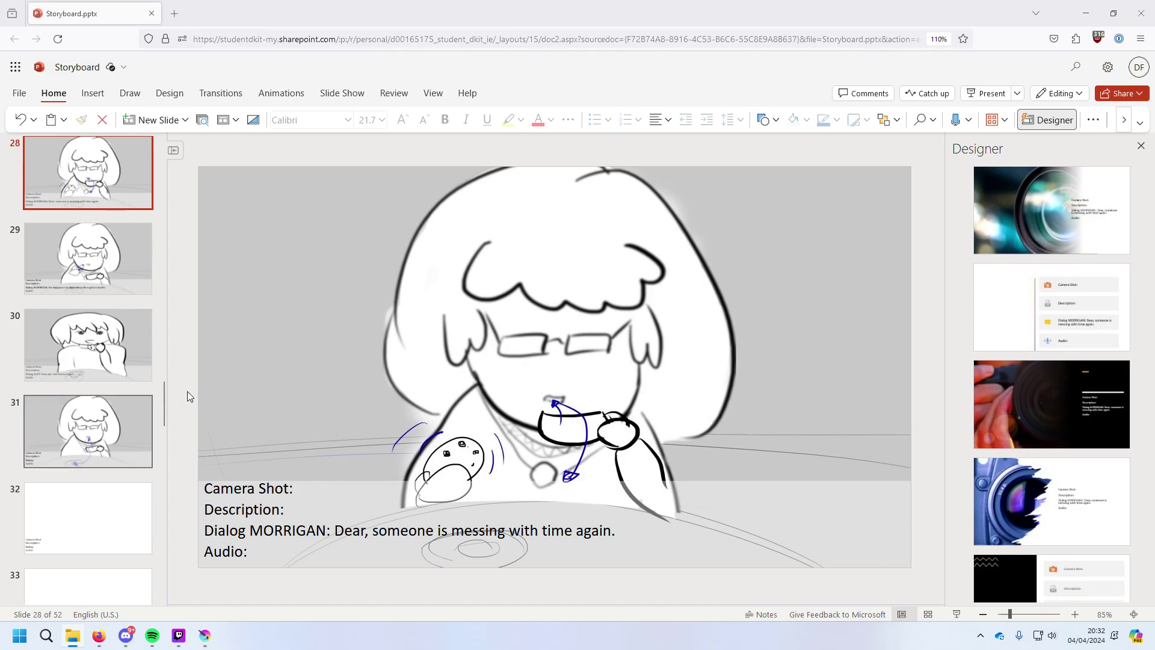
left_click(102, 421)
key("Up")
key("Up")
key("Down")
key("Down")
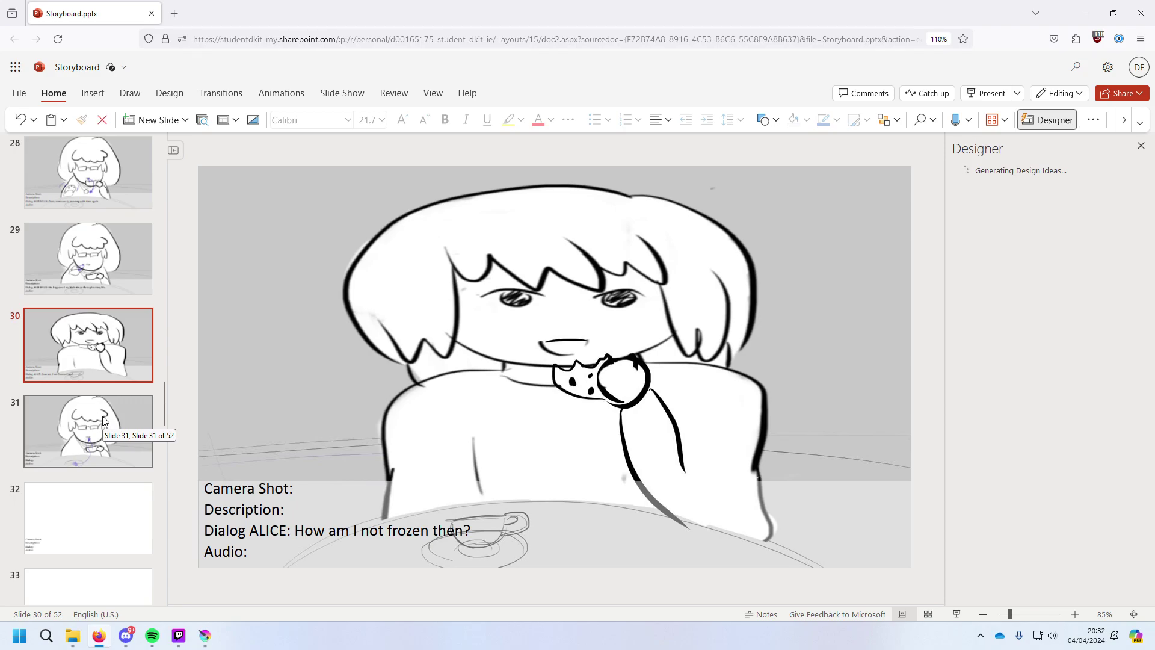
key("Up")
key("Up")
key("Up")
key("Up")
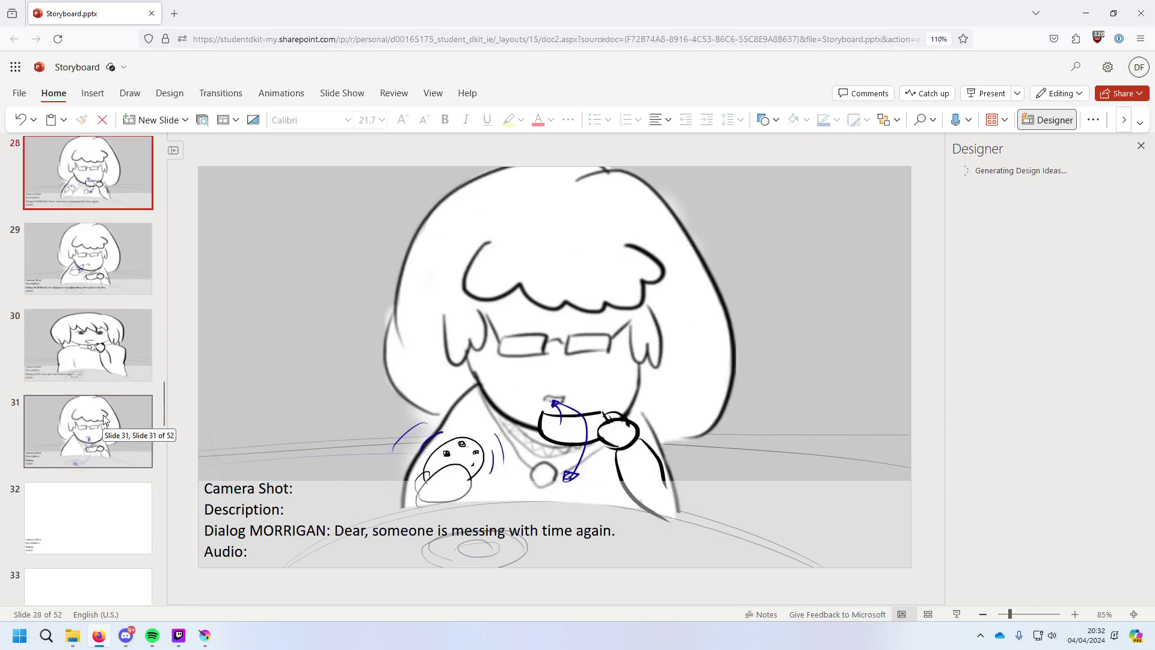
key("Down")
key("Down")
key("Down")
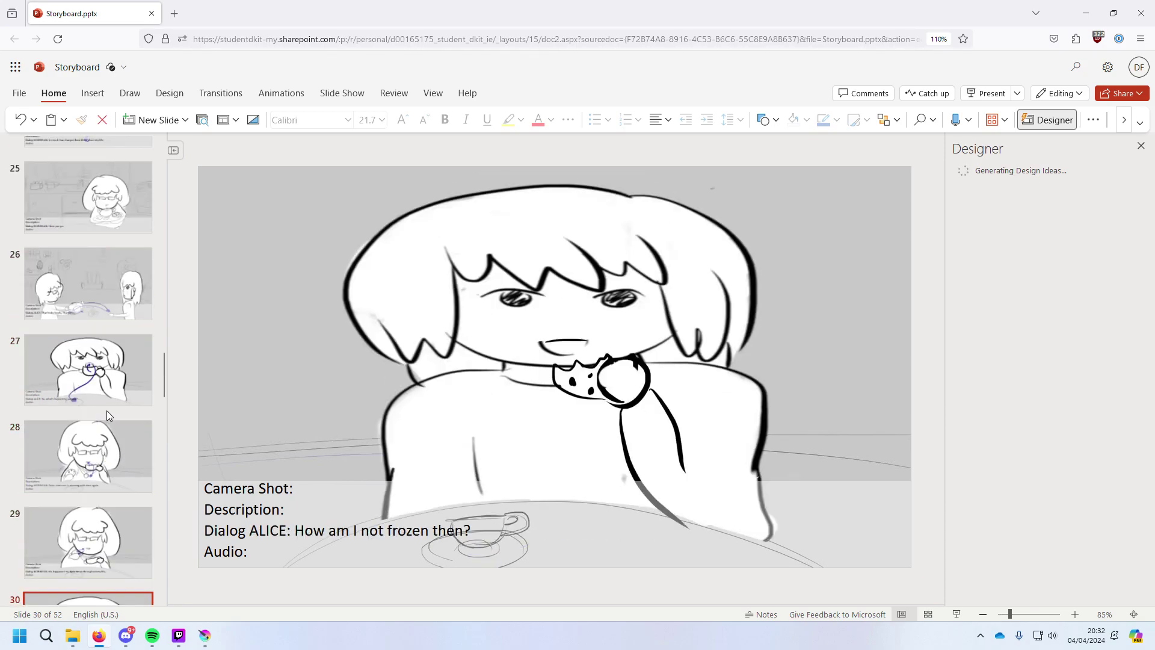
key("Down")
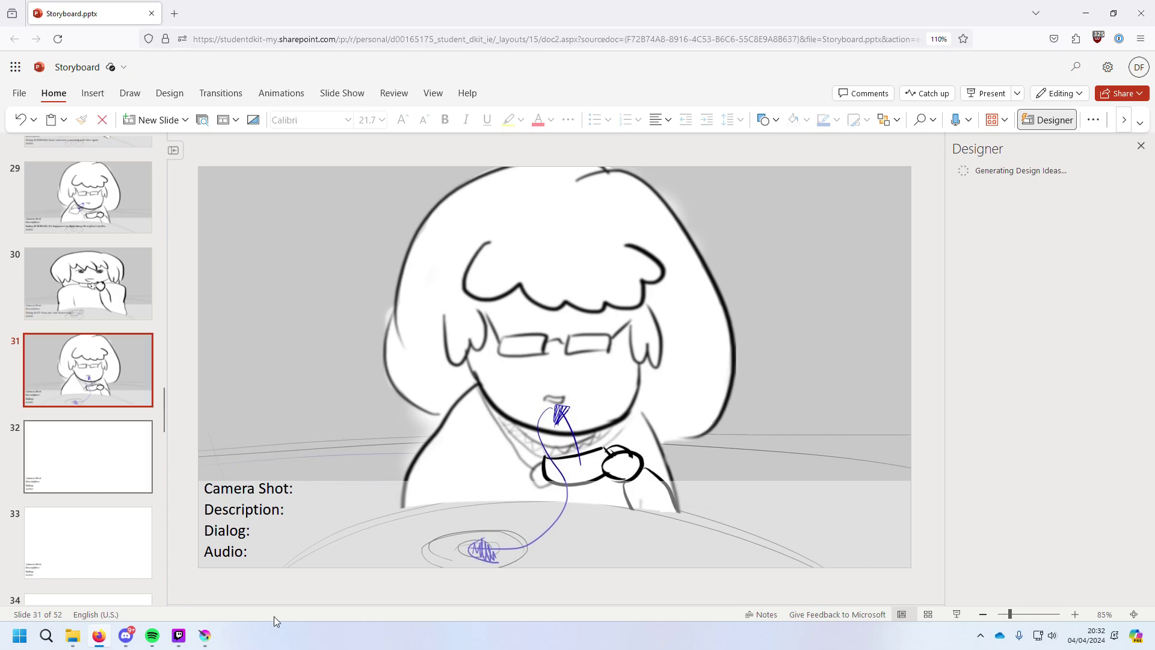
key("super+e")
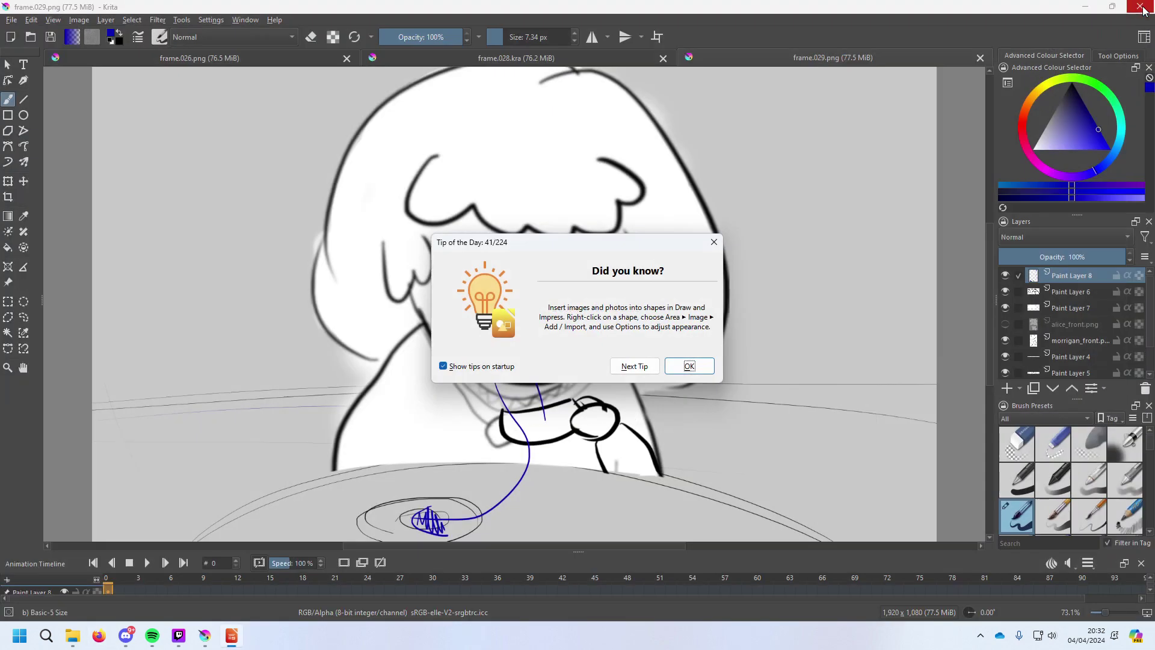
left_click(688, 367)
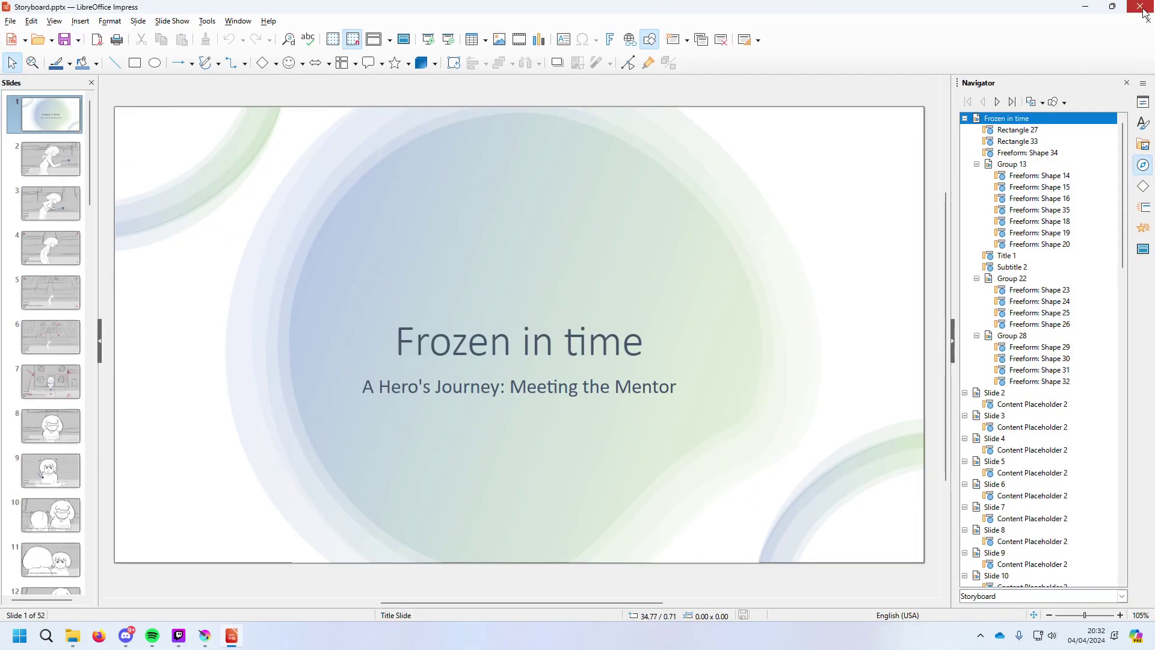
left_click(1140, 6)
Switch to Firefox and reopen the online Storyboard.pptx by looking up "stor" among the address suggestions.
left_click(99, 636)
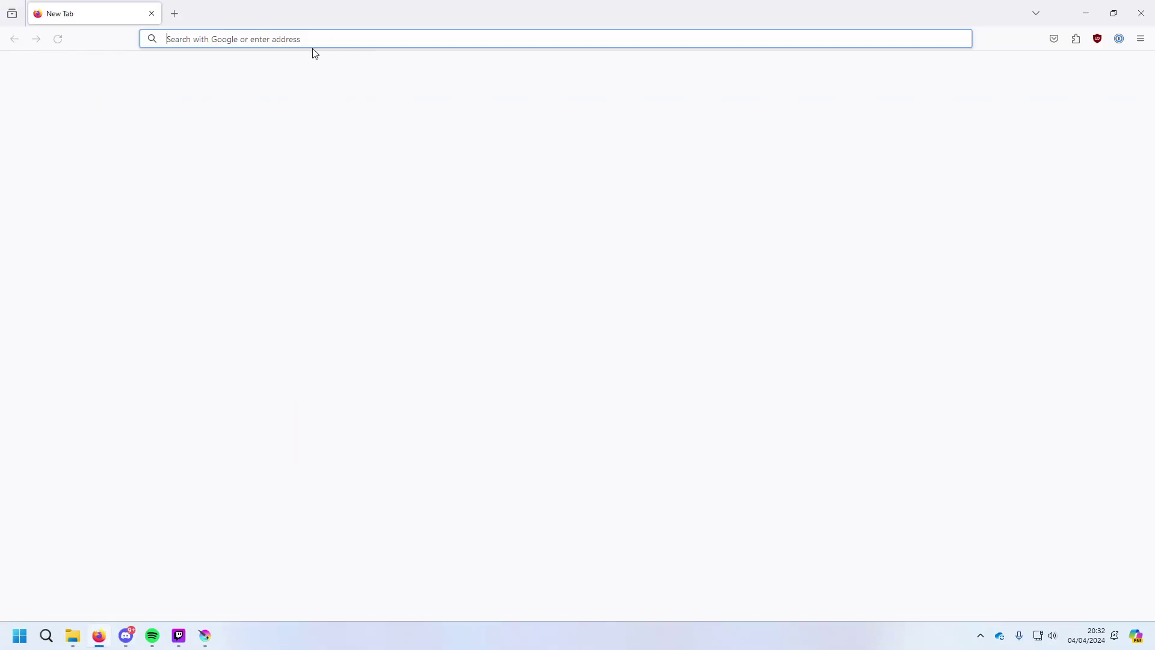
type("stor")
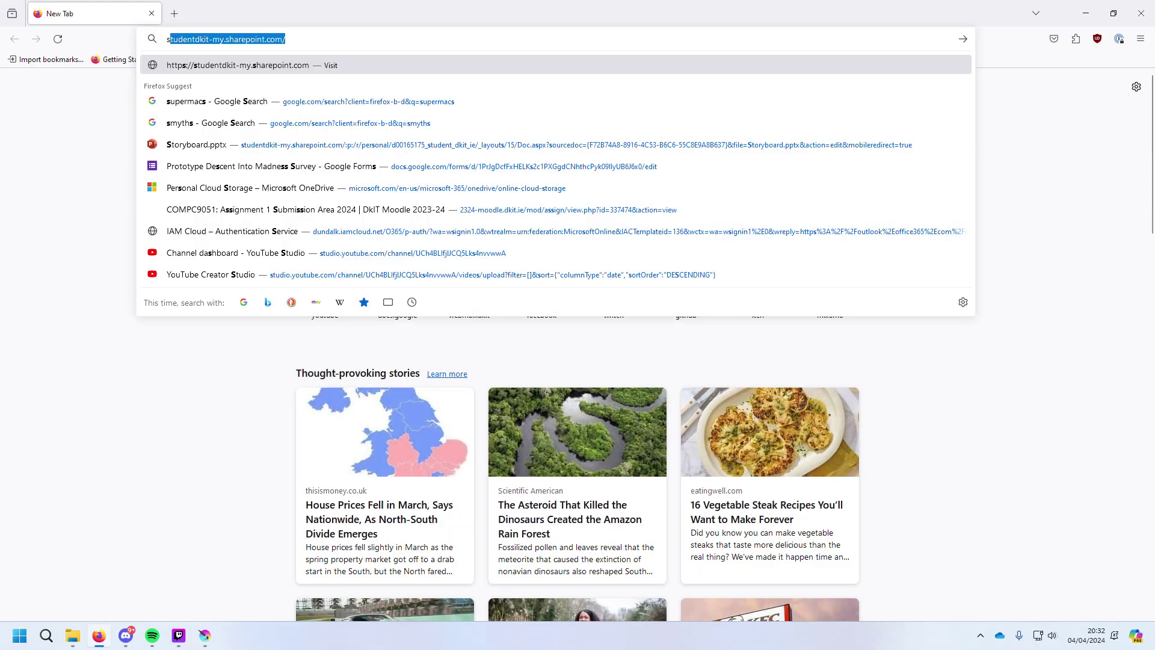
key("Down")
key("Down")
key("Down")
key("Down")
key("Down")
key("Down")
key("Down")
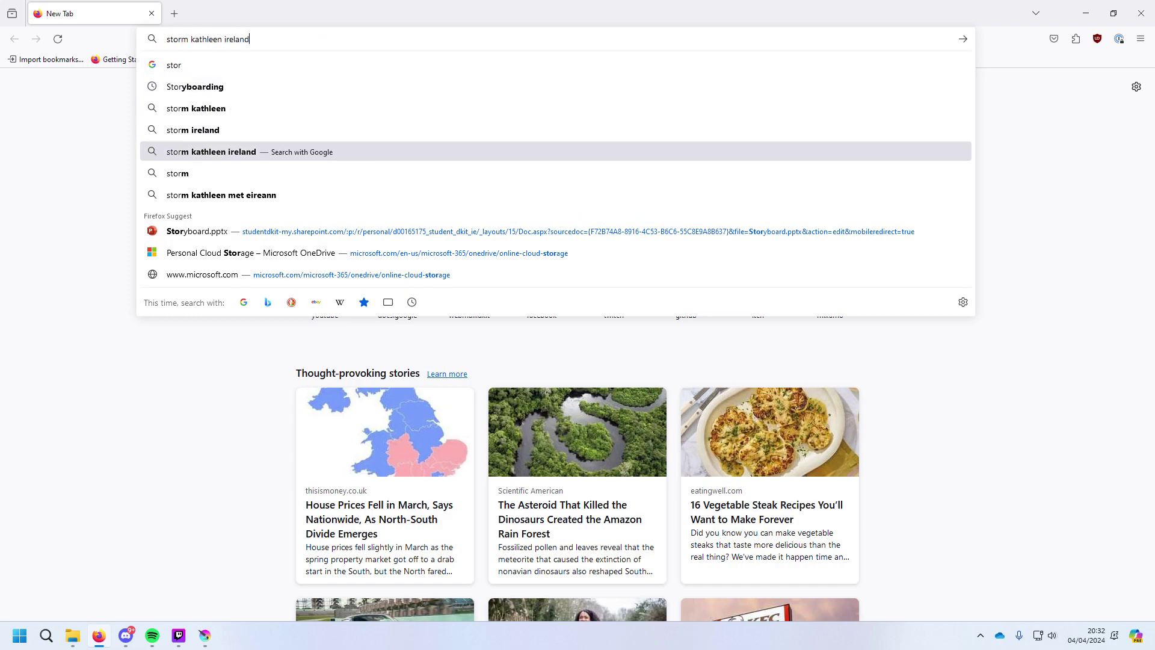
key("Return")
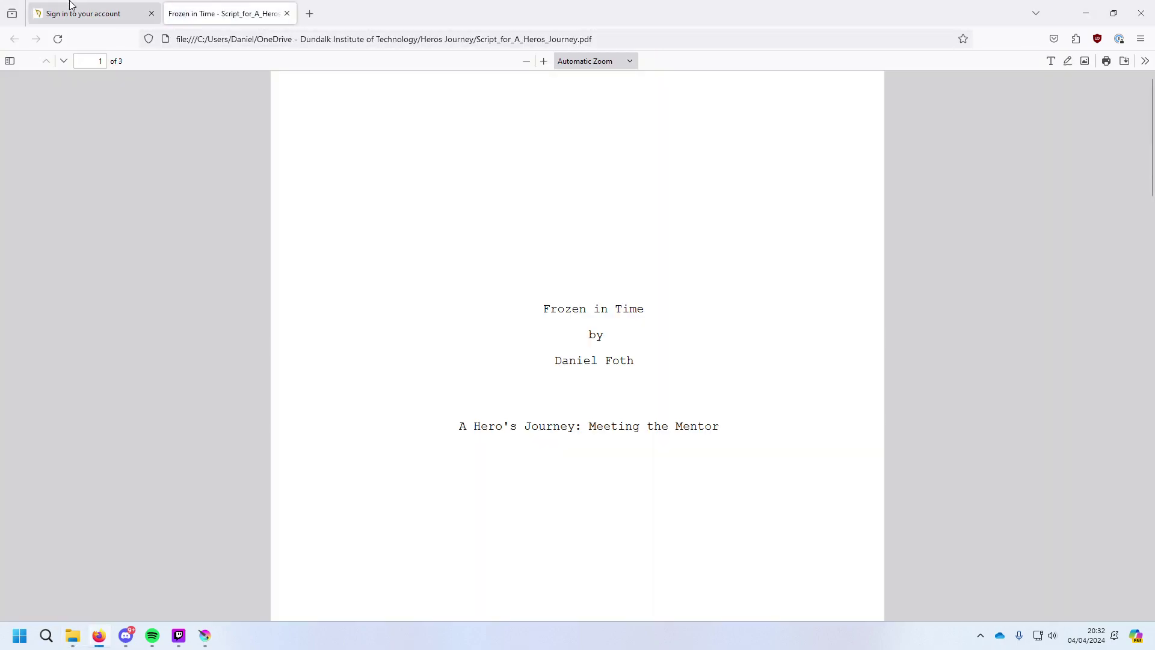
Sign in with the saved student account to load the online storyboard presentation.
left_click(69, 5)
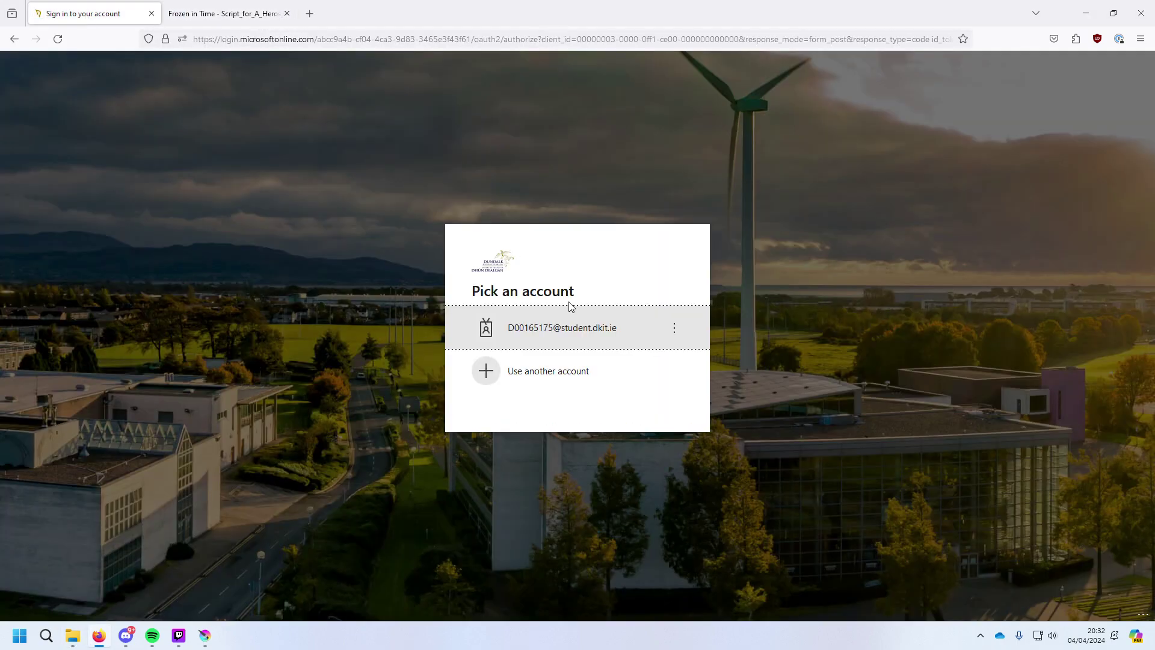
left_click(572, 323)
key("alt+Tab")
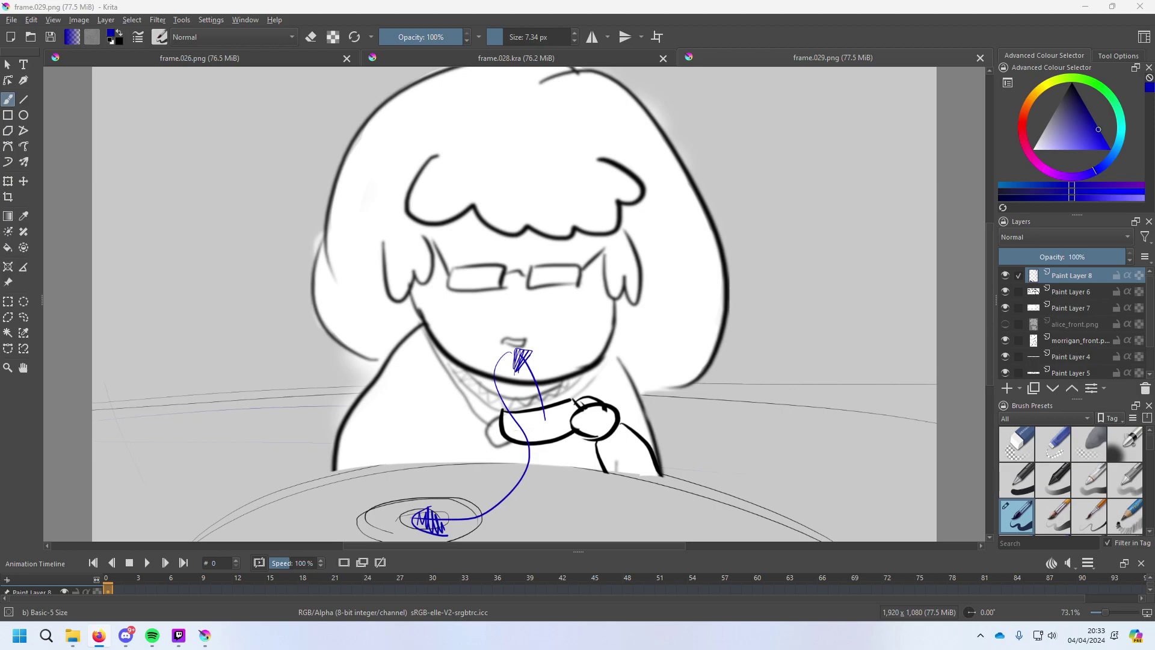
key("alt+Tab")
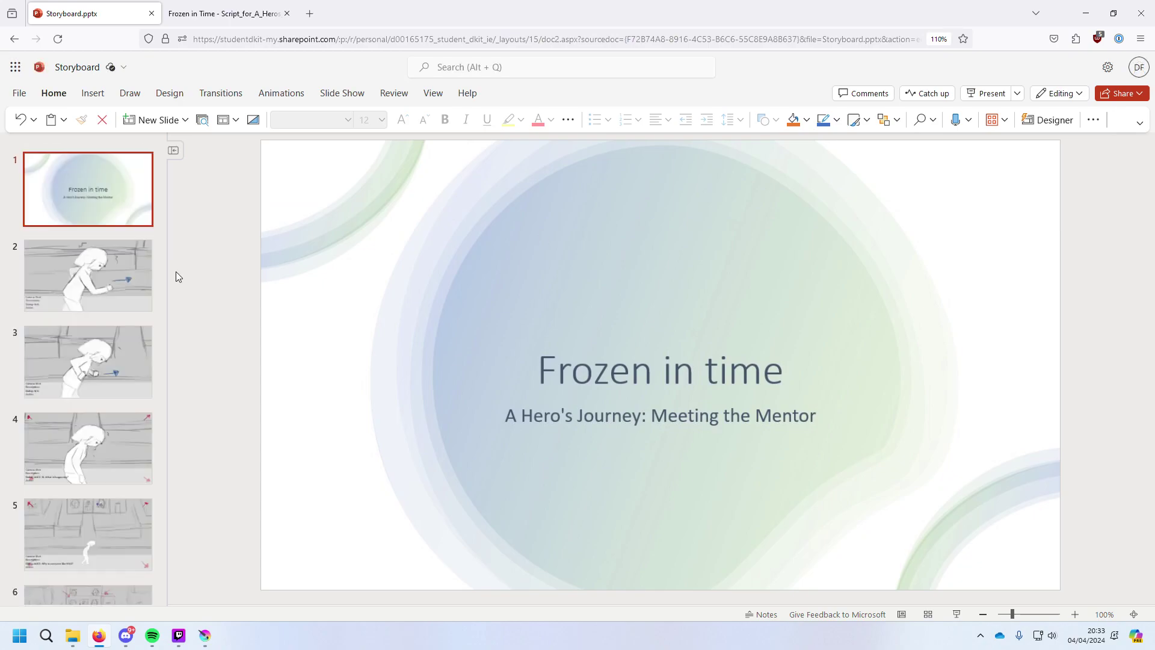
Go to slide 31 in the reopened presentation and check it against slide 30.
scroll(135, 393, "down", 15)
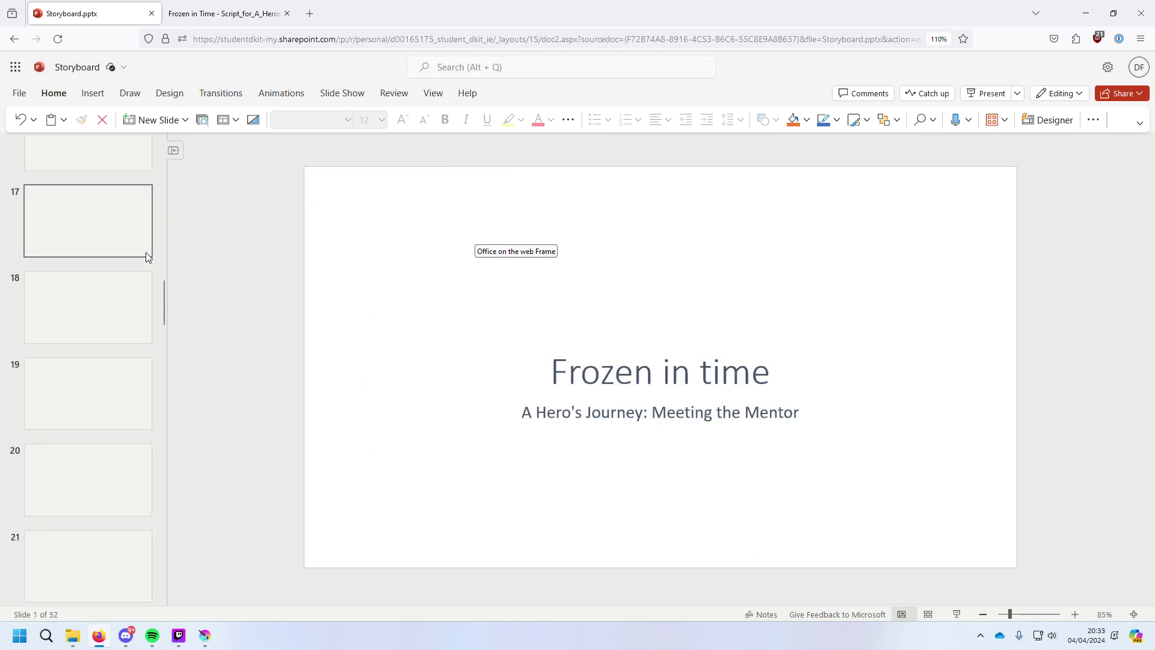
scroll(142, 283, "up", 3)
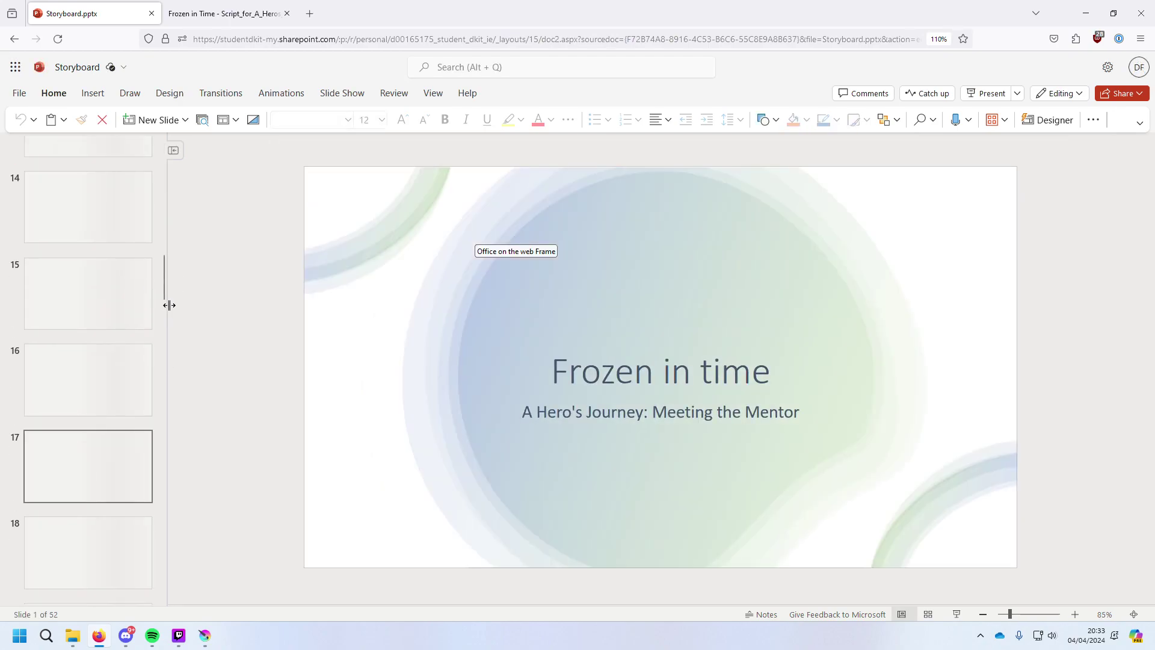
left_click_drag(165, 290, 175, 438)
left_click(113, 300)
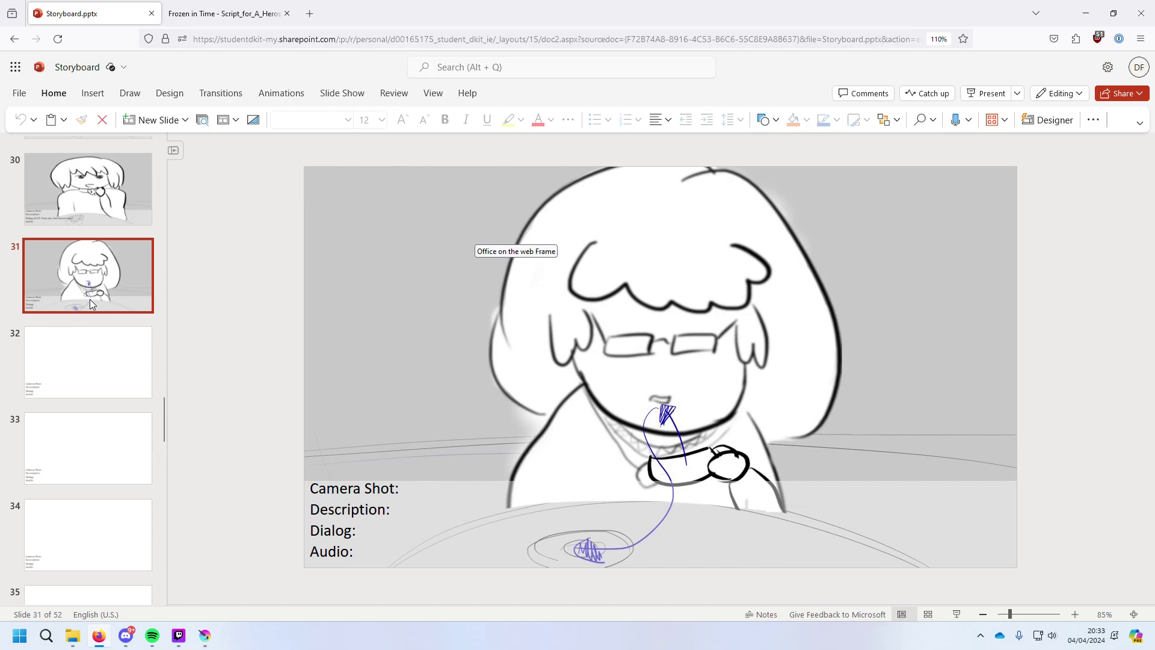
key("Up")
scroll(89, 298, "up", 3)
key("Down")
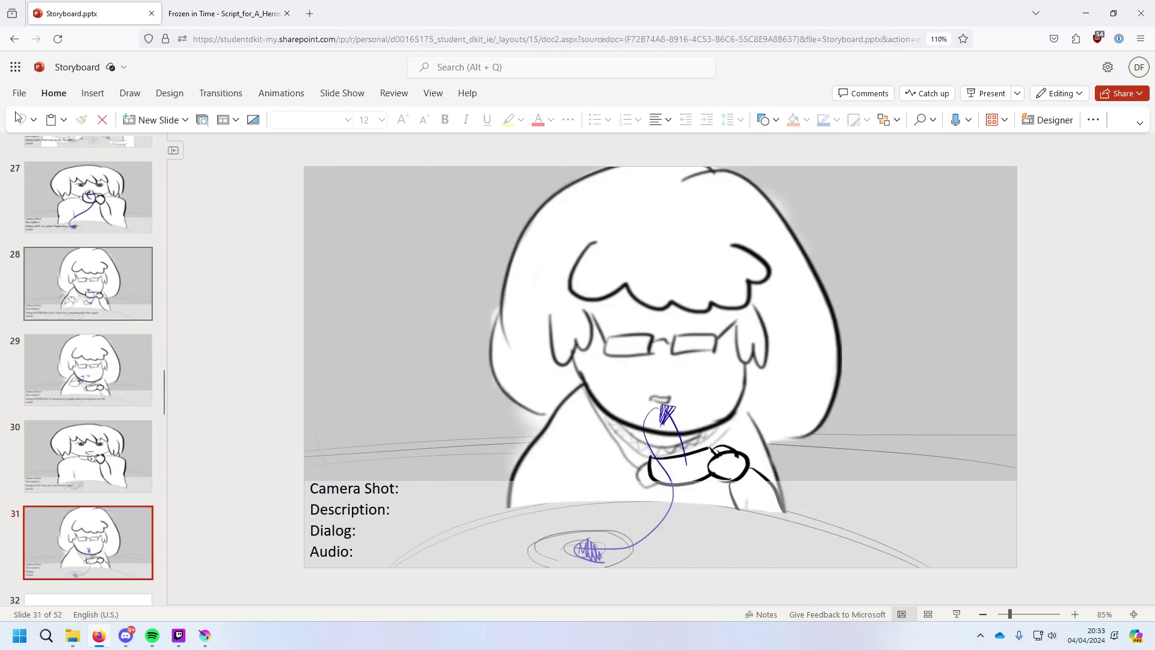
Find Morrigan's reply to "How am I not frozen then?" on page 3 of the script PDF.
left_click(222, 14)
scroll(534, 307, "down", 15)
scroll(570, 287, "down", 12)
scroll(581, 291, "up", 3)
scroll(602, 264, "down", 3)
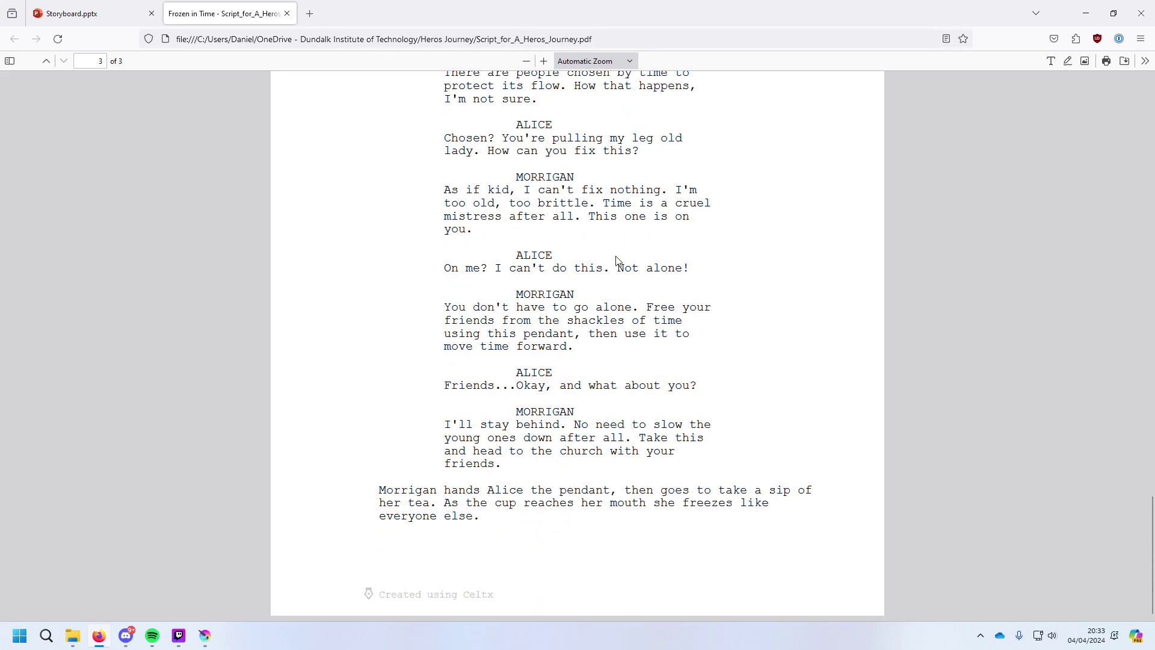
scroll(616, 260, "up", 5)
scroll(579, 301, "down", 1)
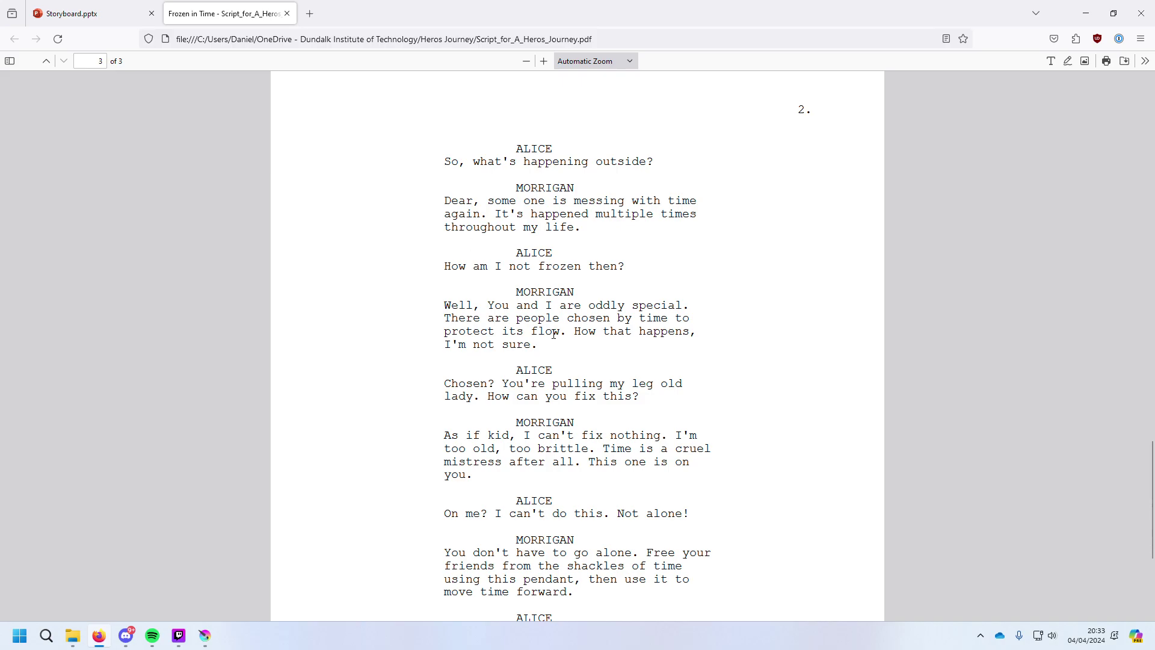
Copy Morrigan's reply from the script, from the speaker name through "How that happens, I'm not sure.".
left_click_drag(444, 305, 547, 330)
left_click(431, 323)
left_click_drag(450, 306, 447, 318)
left_click(441, 312)
left_click_drag(444, 305, 564, 330)
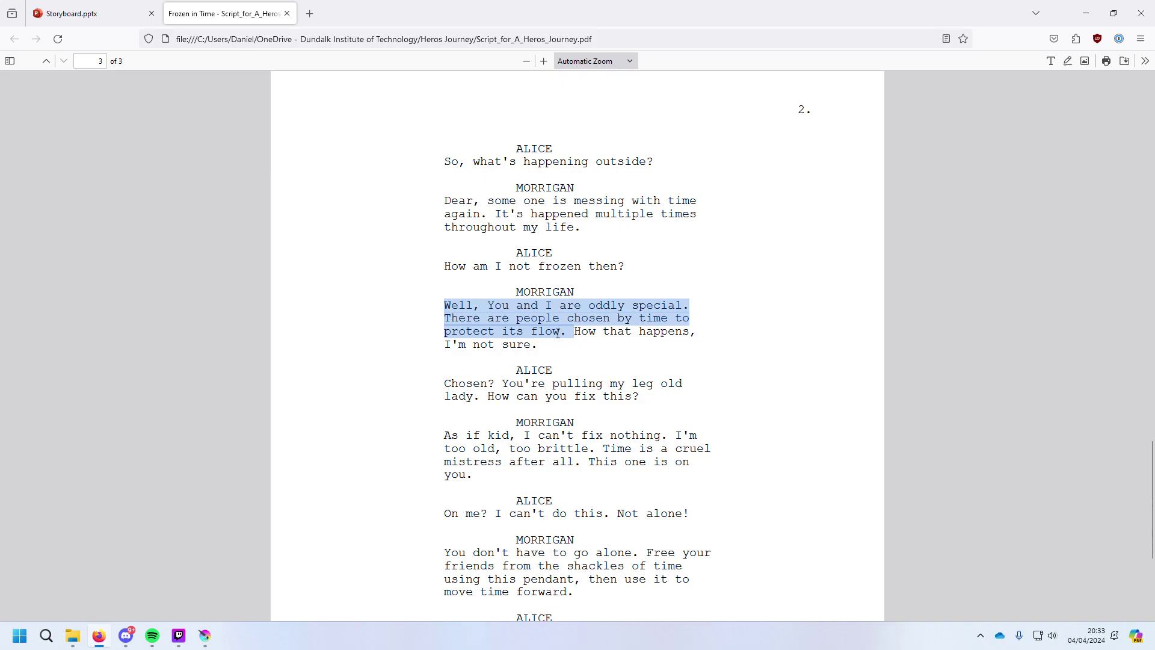
right_click(555, 329)
left_click(513, 300)
left_click_drag(567, 331, 541, 347)
key("ctrl+c")
left_click(521, 295)
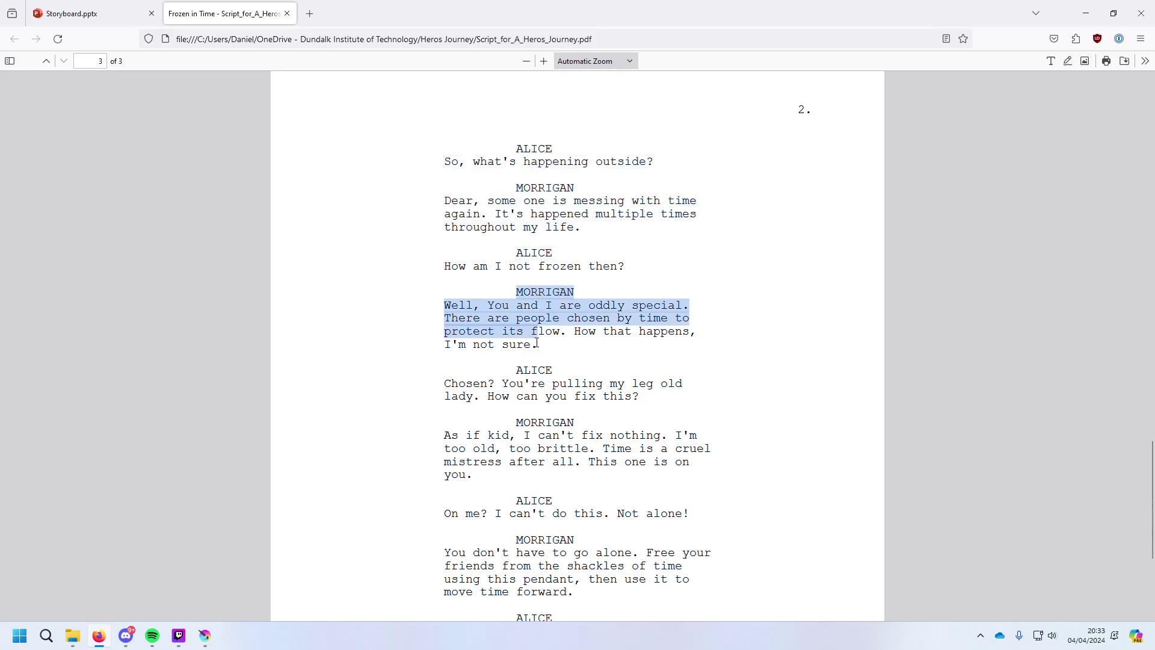
Paste the copied reply into a new browser tab's address field and add a colon after MORRIGAN.
left_click(310, 13)
key("ctrl+v")
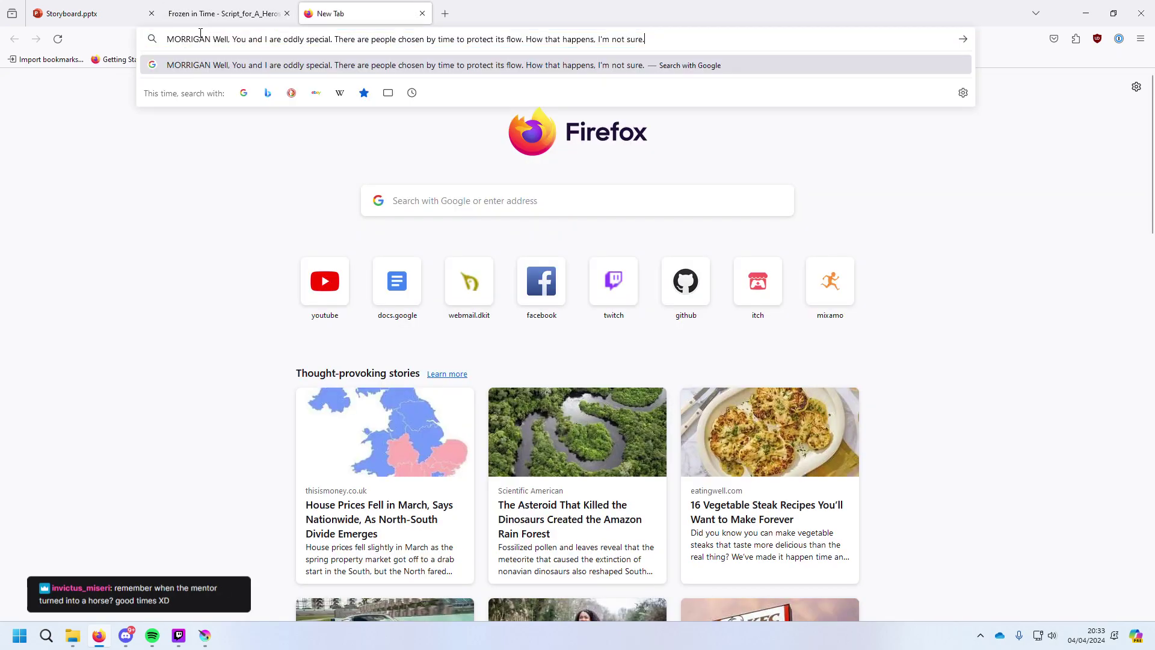
type(":")
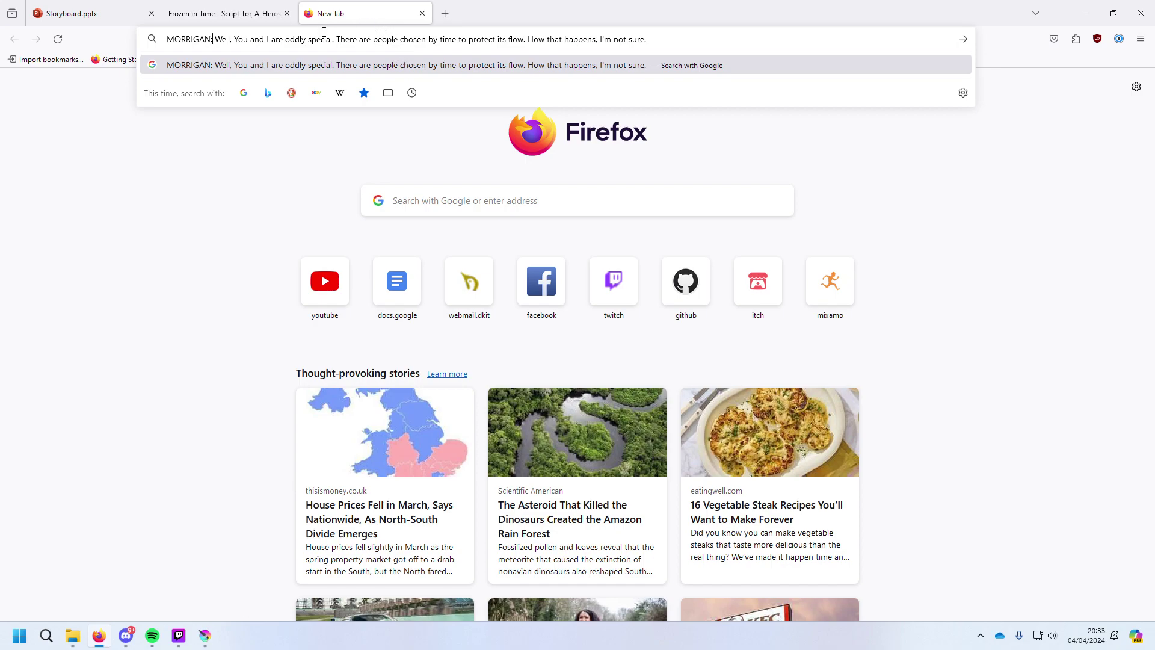
Copy "MORRIGAN: Well, You and I are oddly special." into slide 31's Dialog line, replacing the colon after Dialog.
left_click_drag(338, 39, 129, 33)
key("ctrl+c")
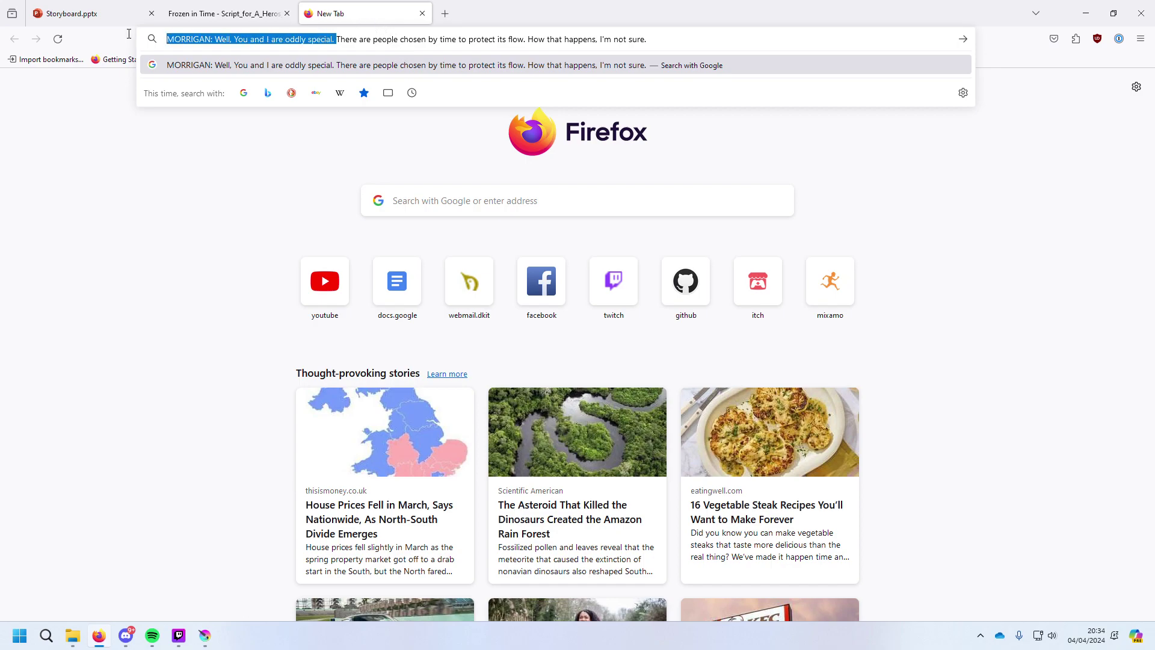
left_click(100, 8)
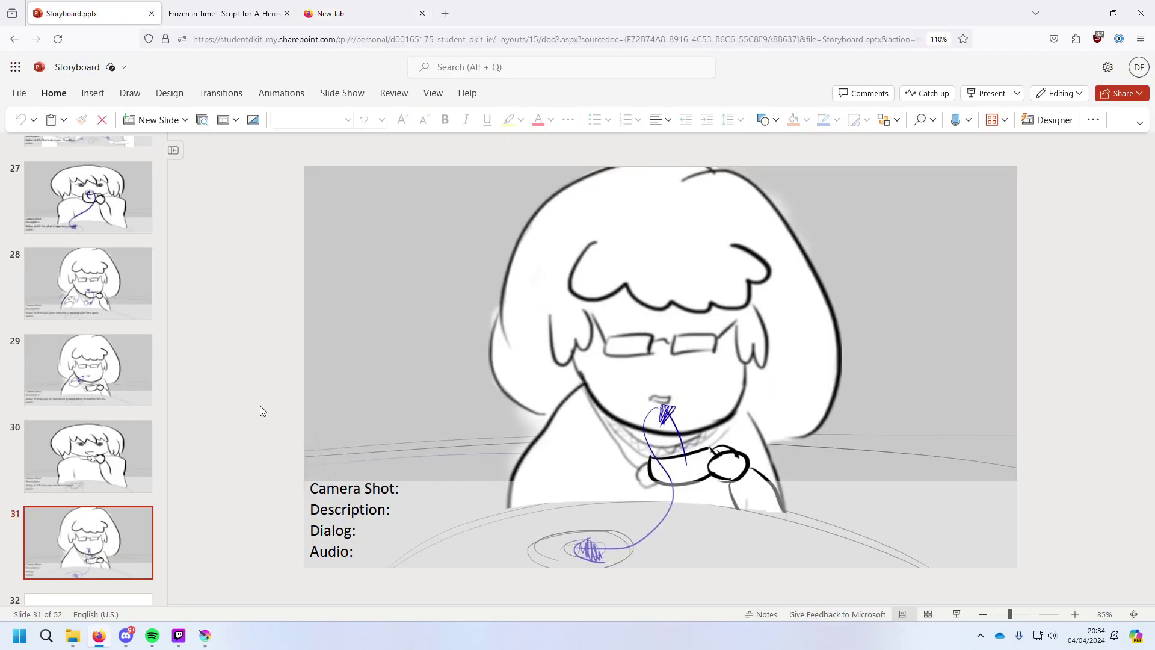
left_click(398, 529)
key("BackSpace")
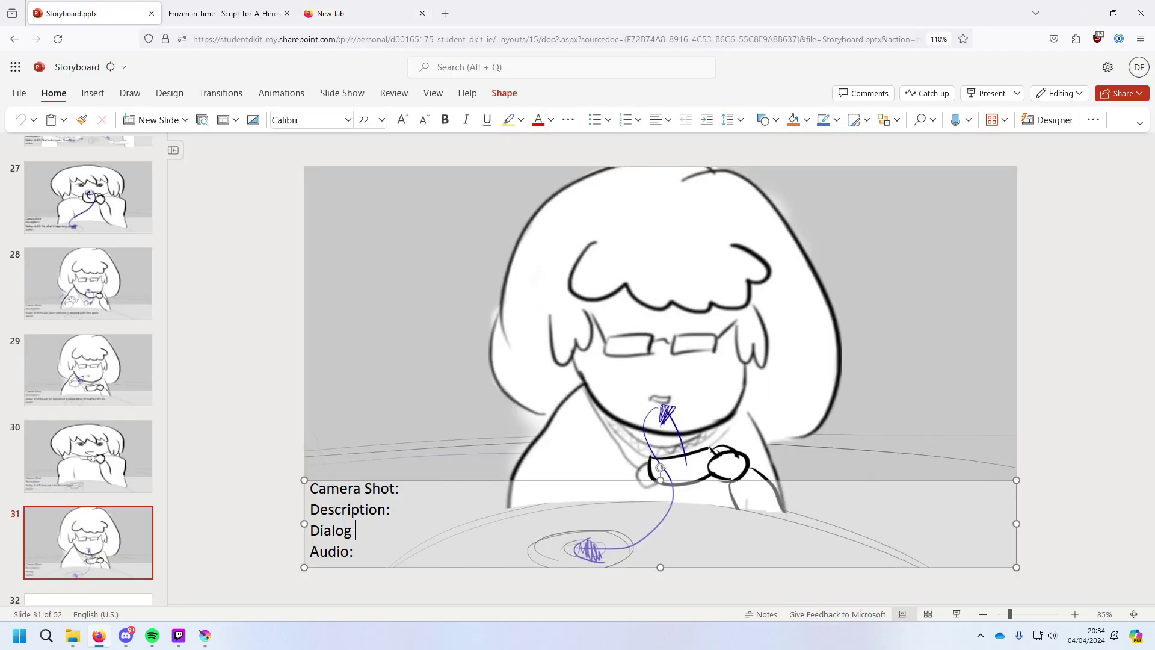
key("ctrl+v")
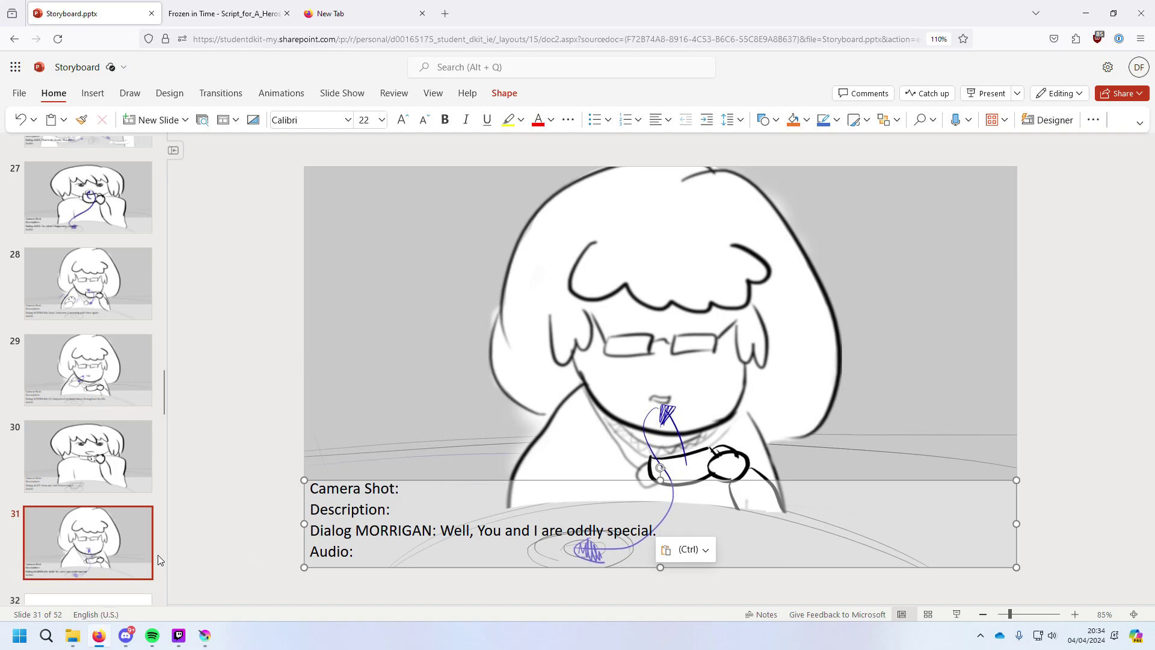
Select slide 32, then remove "Well, You and I are oddly special." from the text in the new tab's address field and copy the rest.
scroll(111, 578, "down", 2)
left_click(109, 536)
left_click(364, 7)
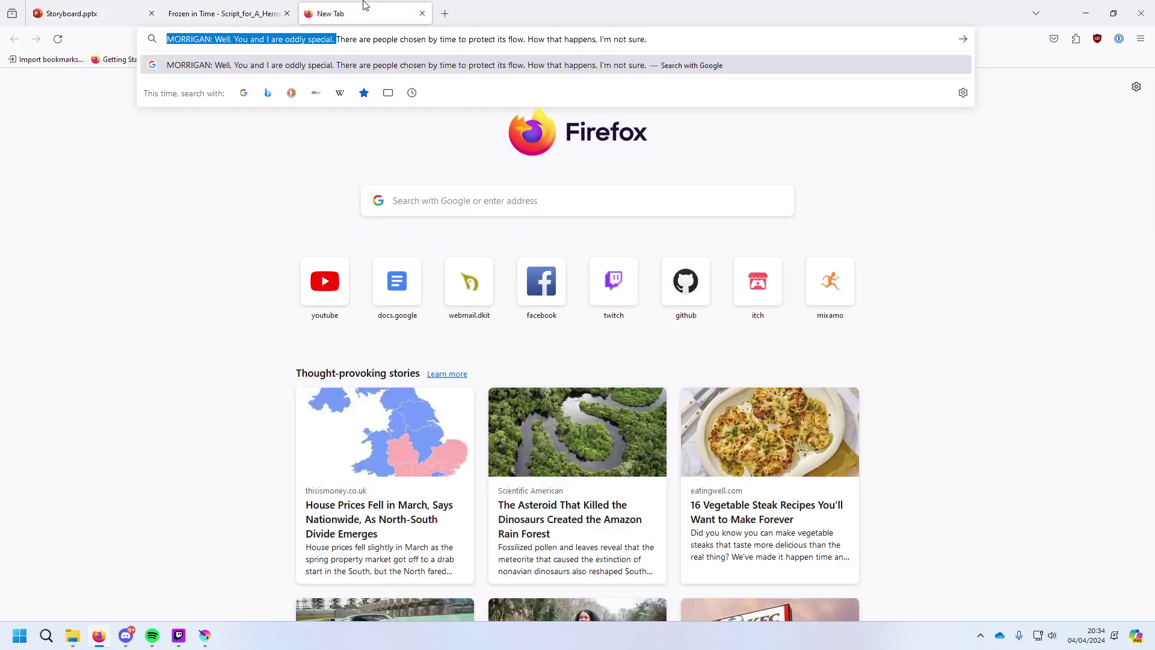
left_click(337, 39)
left_click_drag(318, 37, 214, 39)
key("BackSpace")
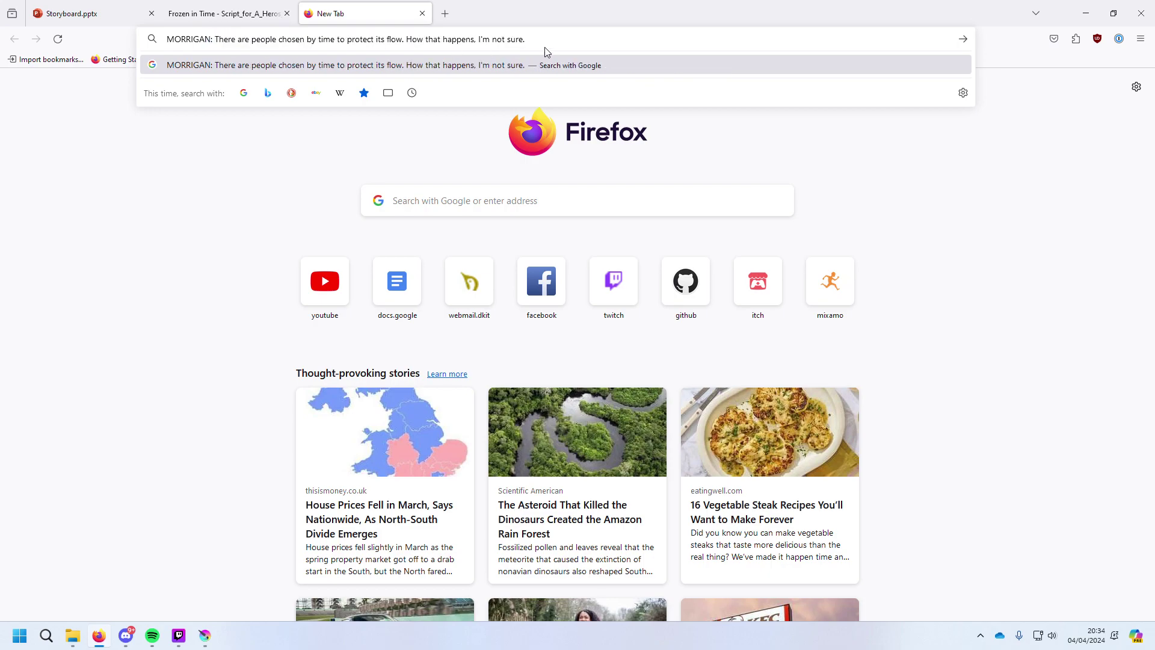
key("ctrl+a")
key("ctrl+c")
Put "MORRIGAN: There are people chosen by time to protect its flow. How that happens, I'm not sure." in slide 32's Dialog line, replacing its colon.
left_click(72, 13)
left_click(407, 514)
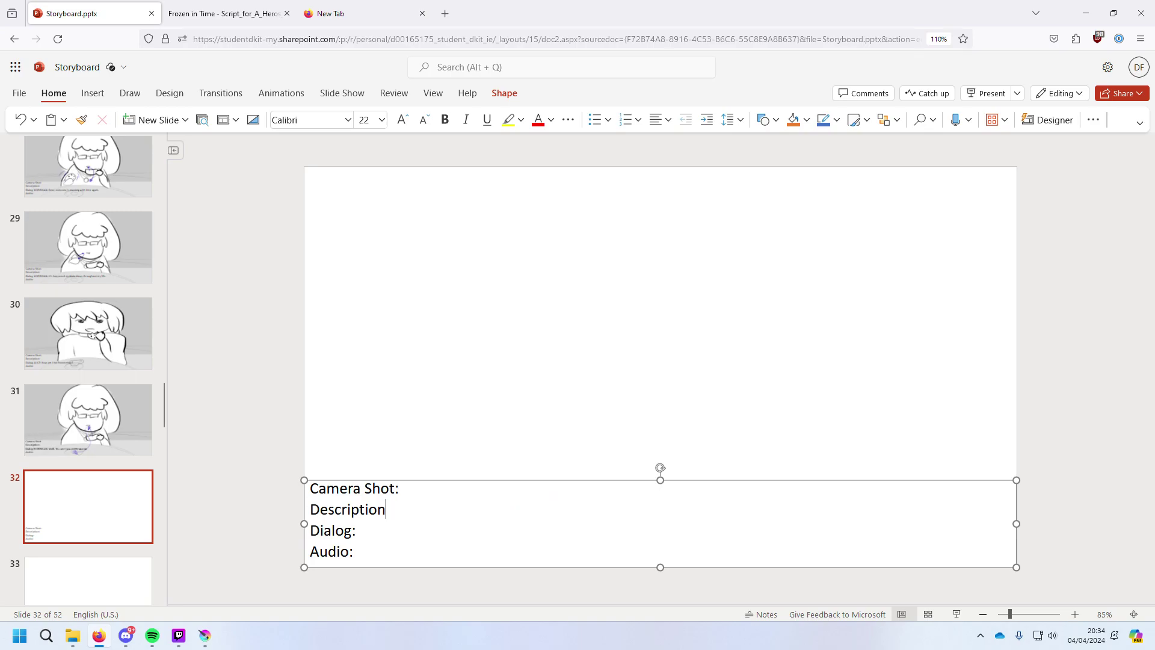
key("ctrl+v")
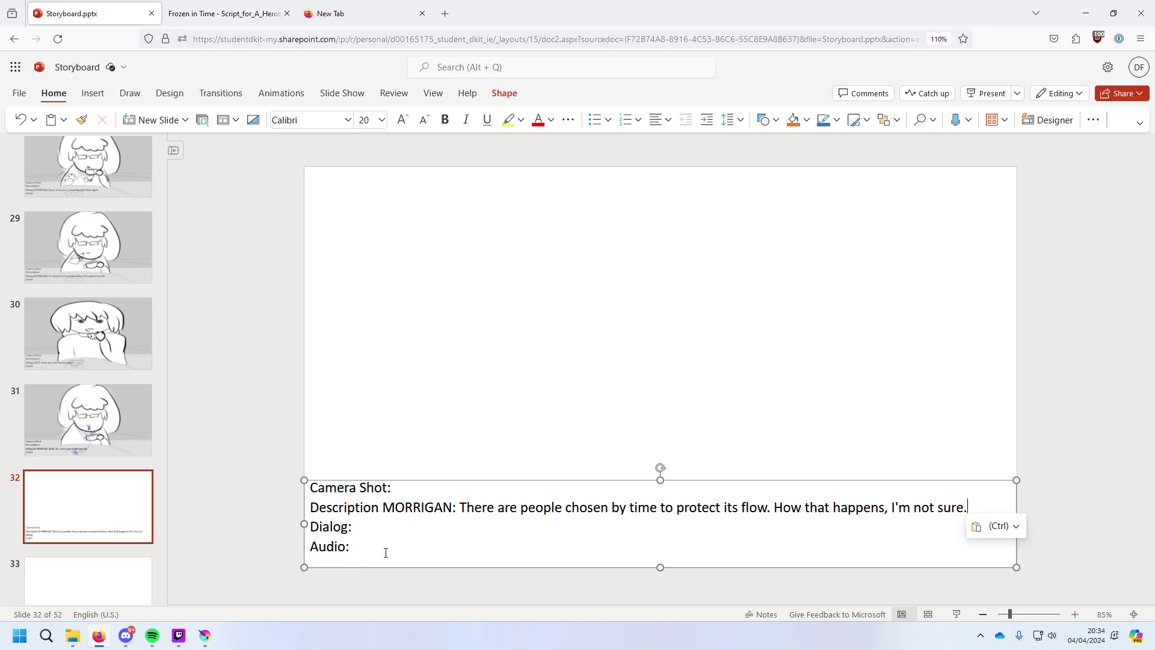
key("ctrl+z")
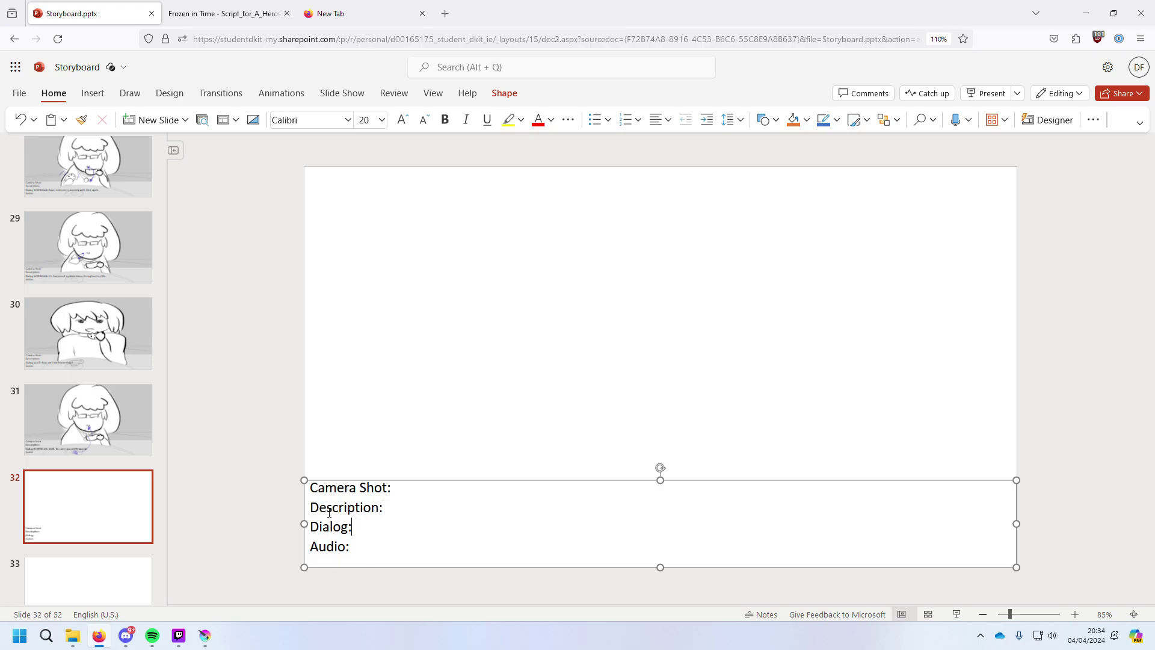
key("ctrl+v")
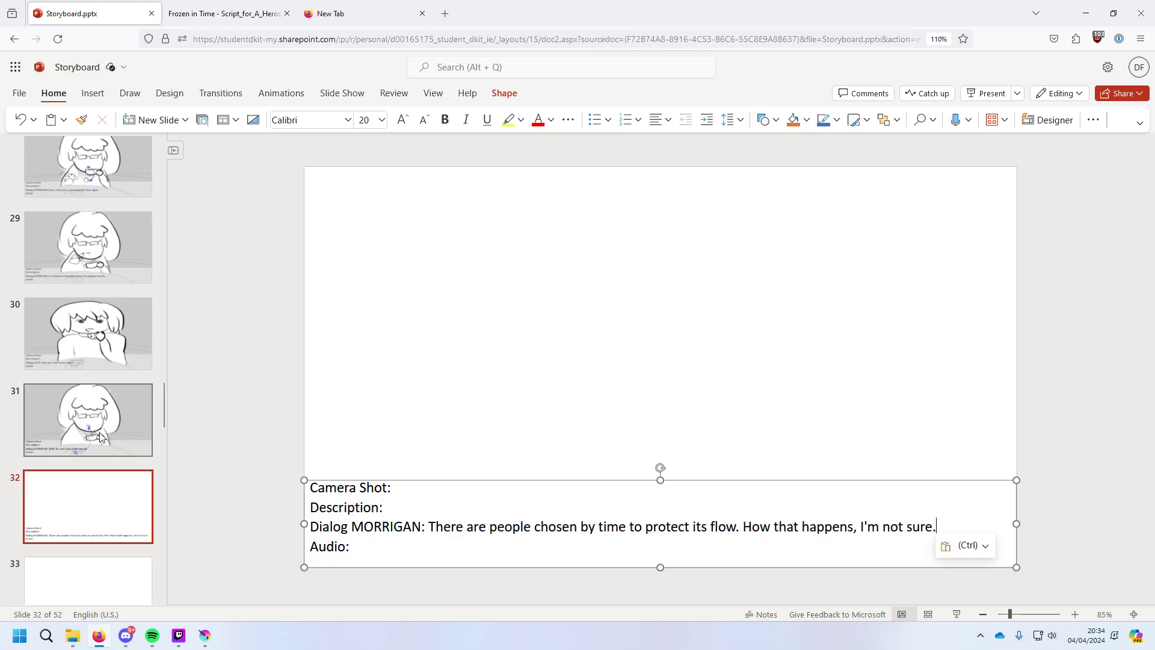
left_click(105, 425)
left_click(96, 485)
Copy Alice's "Chosen? You're pulling my leg old lady. How can you fix this?" from the script into the new tab's address field, adding a colon after ALICE.
left_click(223, 13)
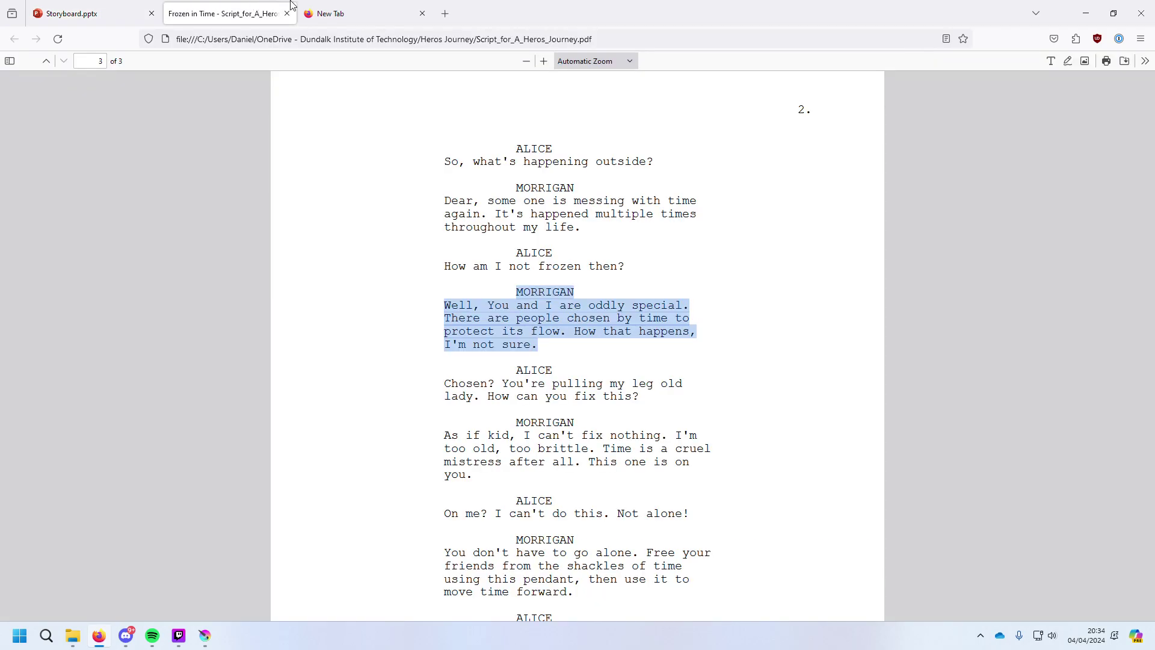
left_click(638, 379)
mouse_move(655, 400)
left_mouse_down()
mouse_move(524, 379)
mouse_move(660, 404)
left_mouse_up()
left_click(544, 386)
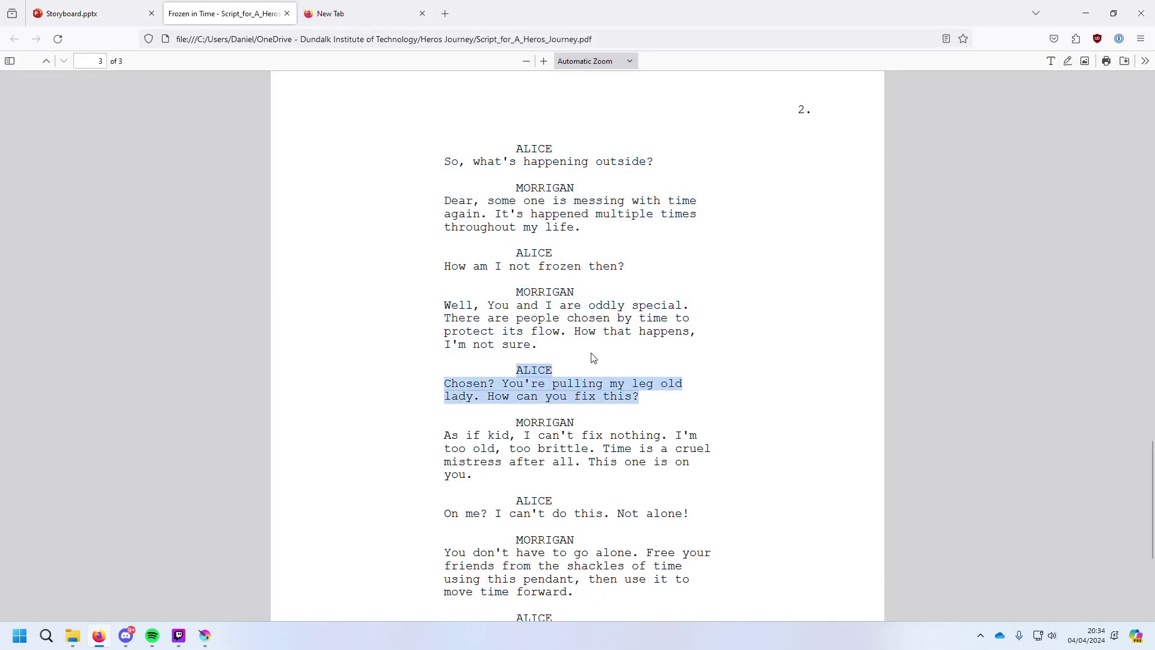
left_click(352, 10)
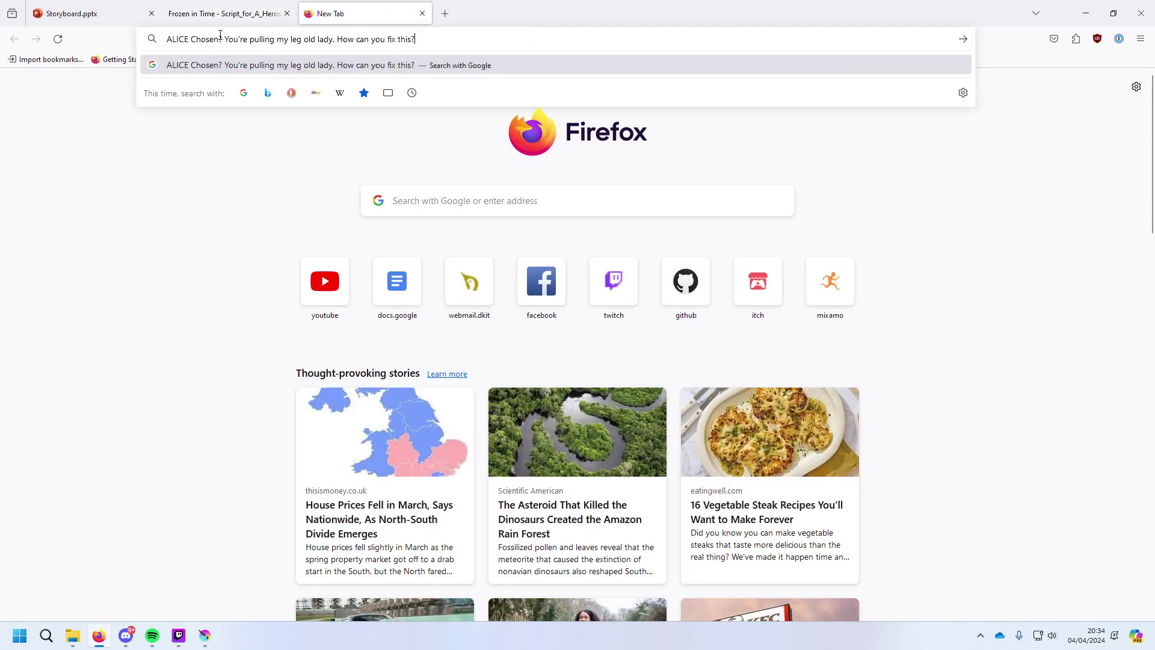
type(":")
left_click_drag(454, 42, 92, 37)
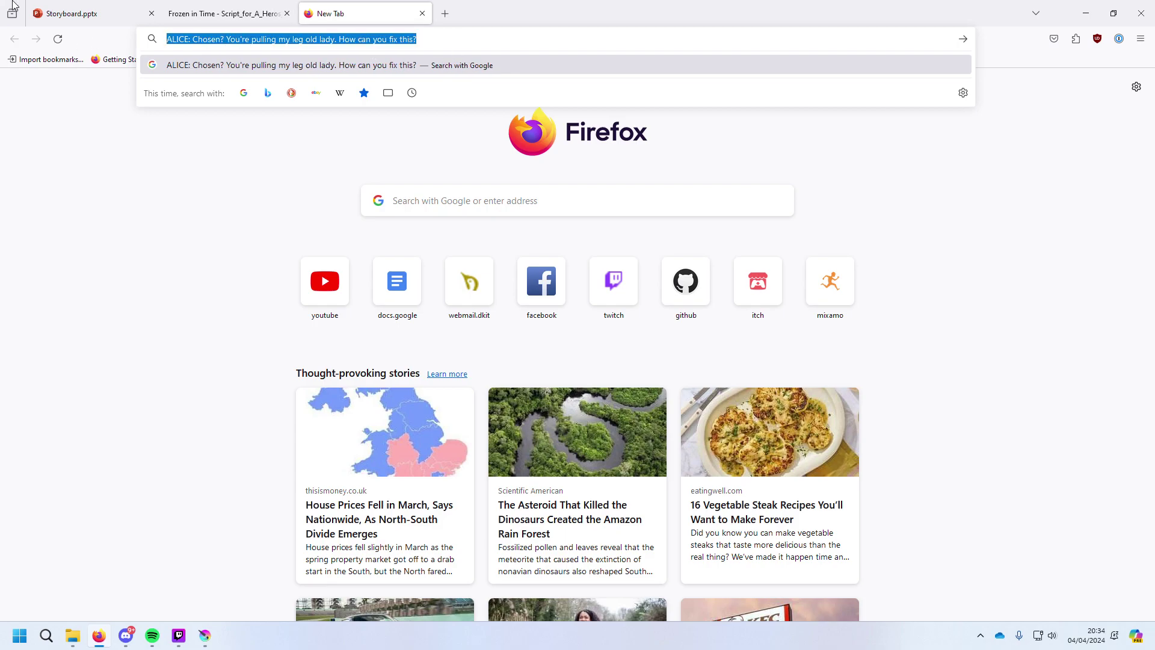
Paste "ALICE: Chosen? You're pulling my leg old lady. How can you fix this?" into slide 33's Dialog line, replacing the colon after Dialog.
left_click(54, 9)
left_click(134, 572)
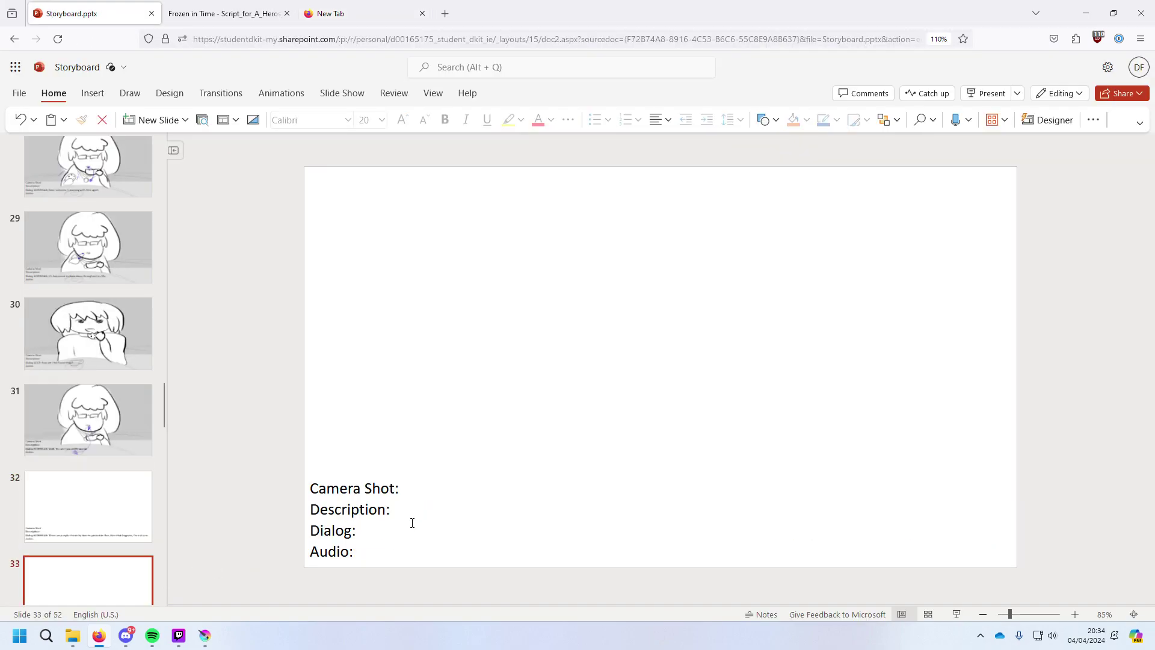
left_click(385, 530)
key("BackSpace")
key("ctrl+v")
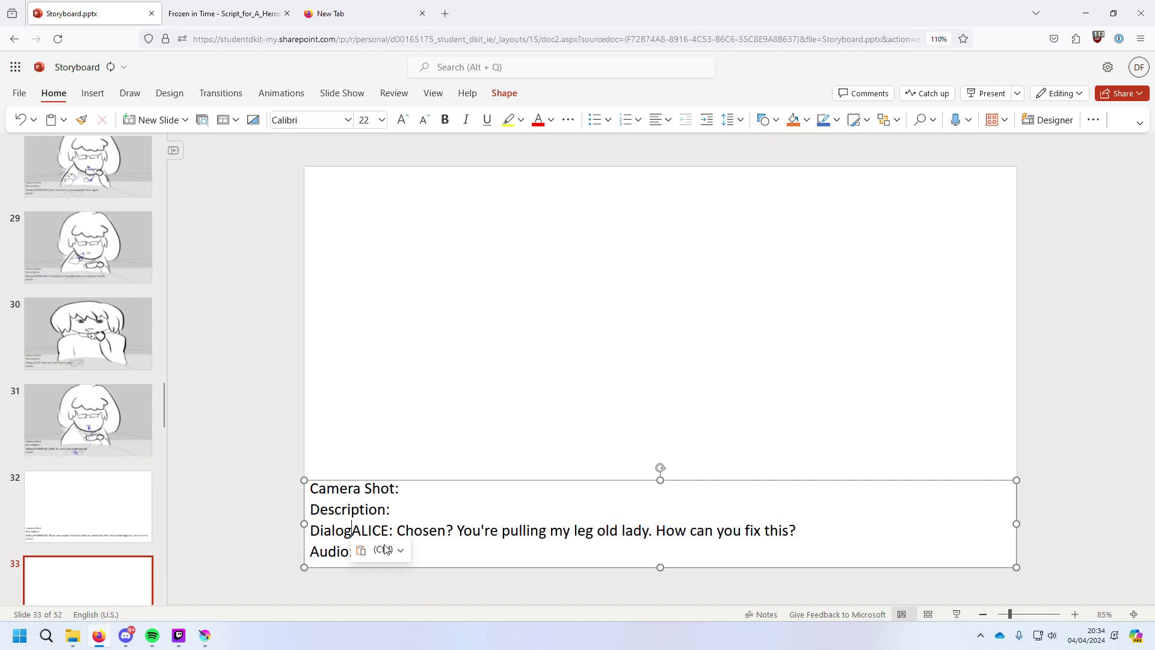
Select slide 34 and copy Morrigan's reply from the script, from the speaker name through "too brittle.".
left_click(92, 497)
scroll(104, 497, "down", 5)
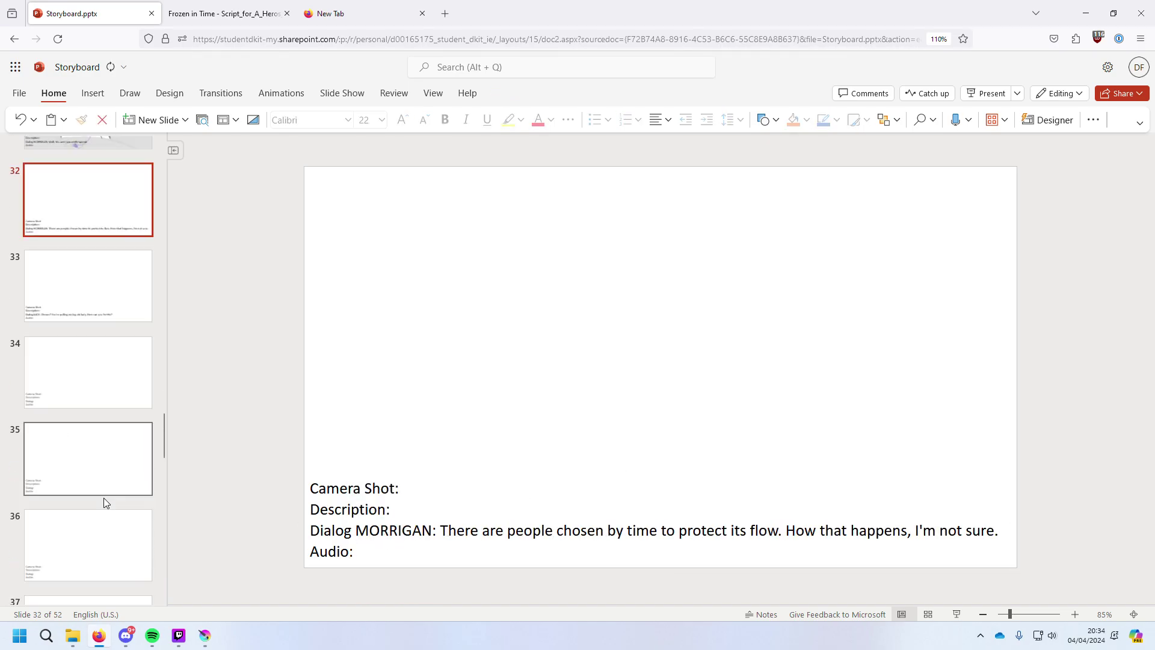
left_click(93, 364)
left_click(324, 8)
left_click(283, 13)
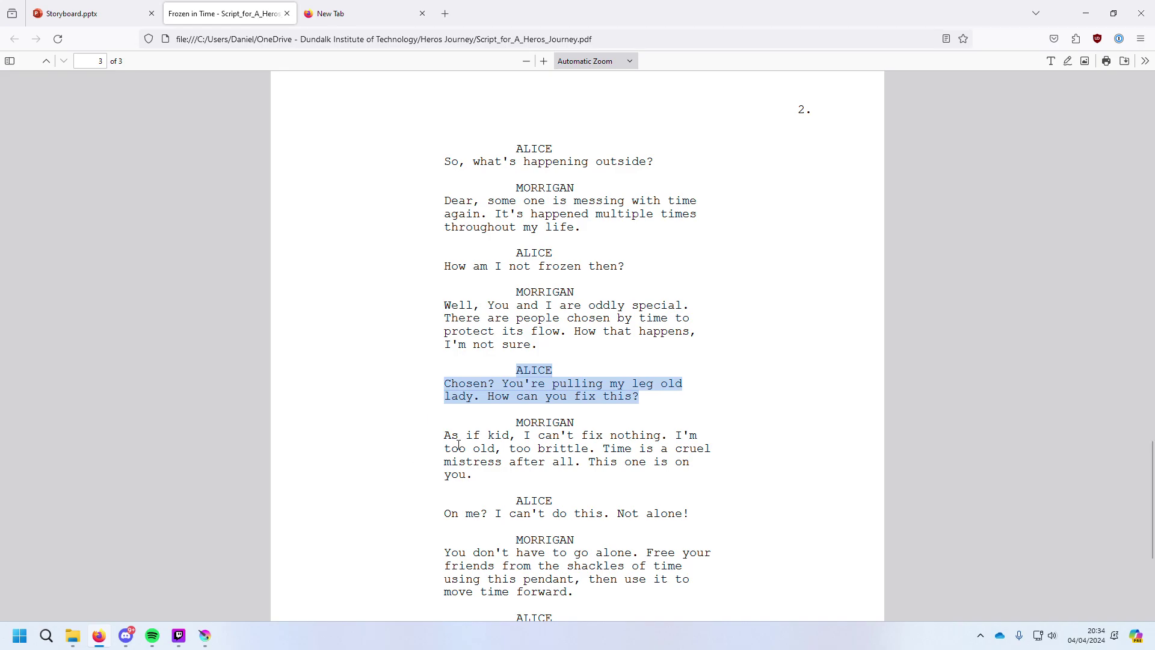
left_click(512, 424)
left_click_drag(527, 426, 598, 450)
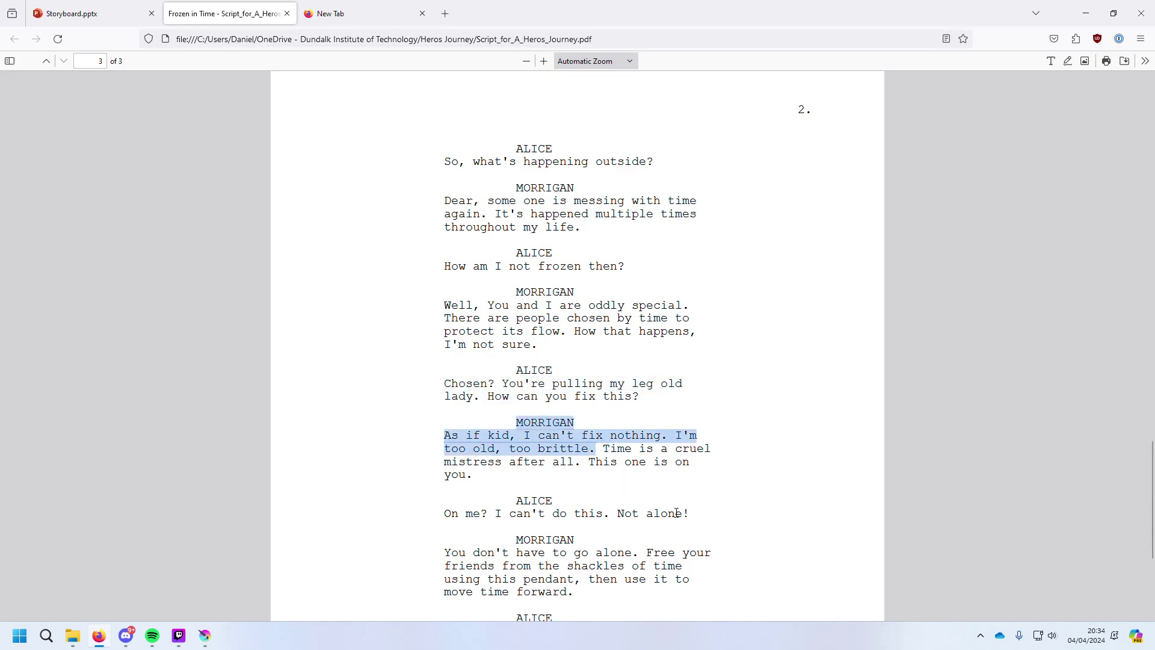
key("ctrl+c")
Replace the new tab's address field text with the copied reply and add a colon after MORRIGAN.
key("ctrl+Tab")
key("ctrl+v")
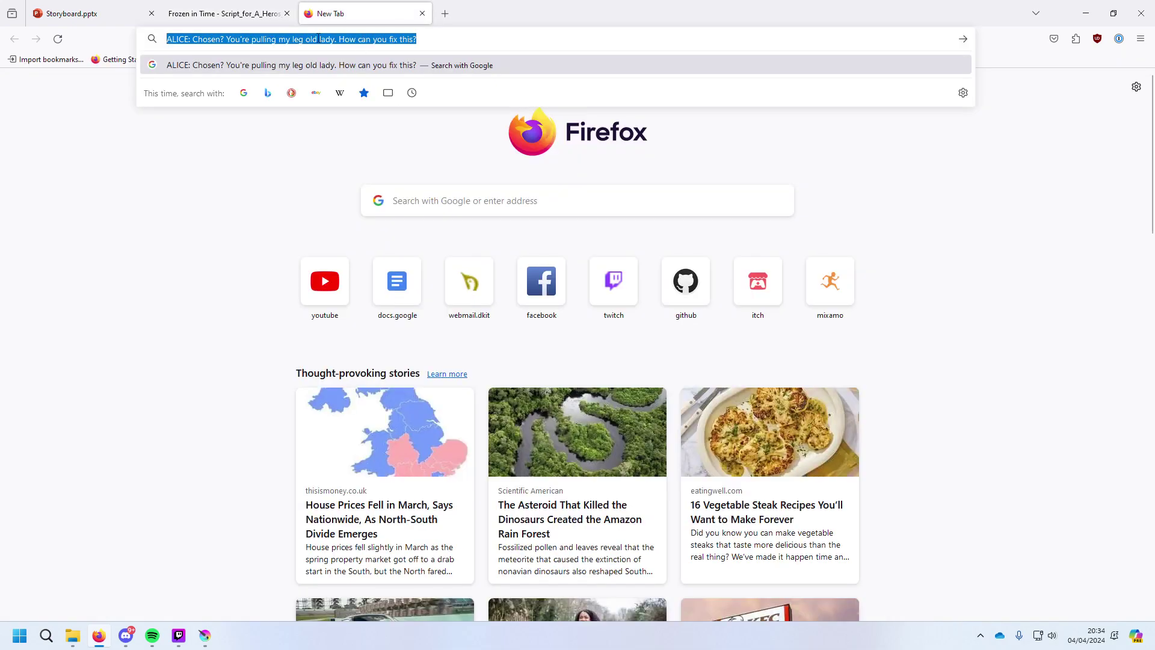
left_click(212, 42)
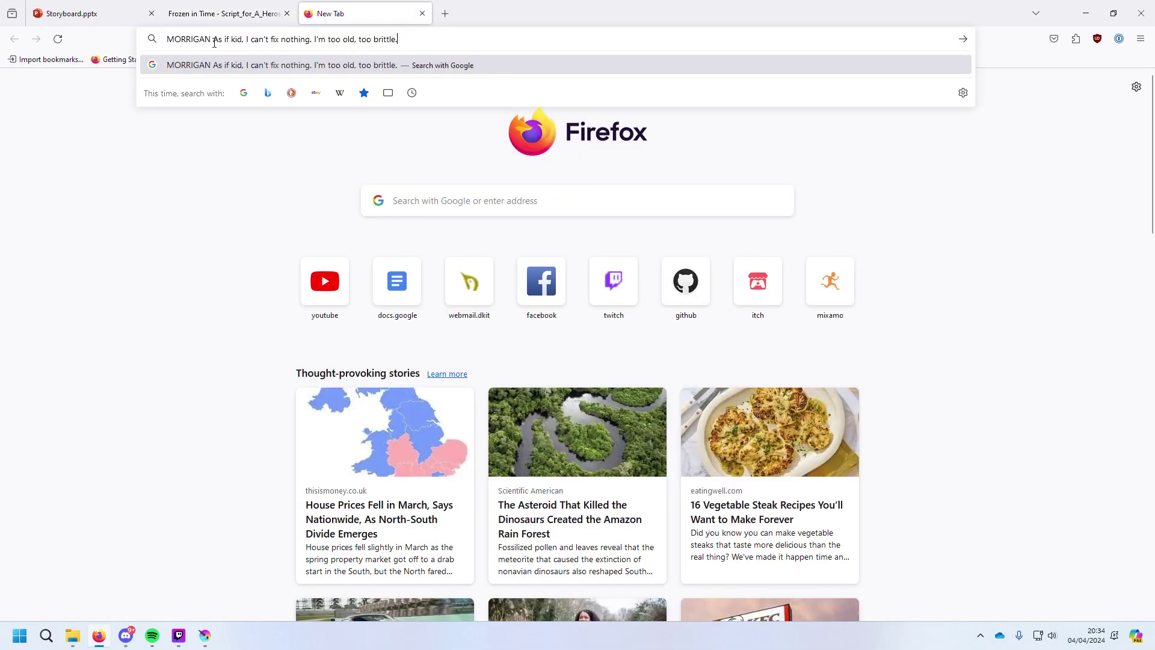
type(":")
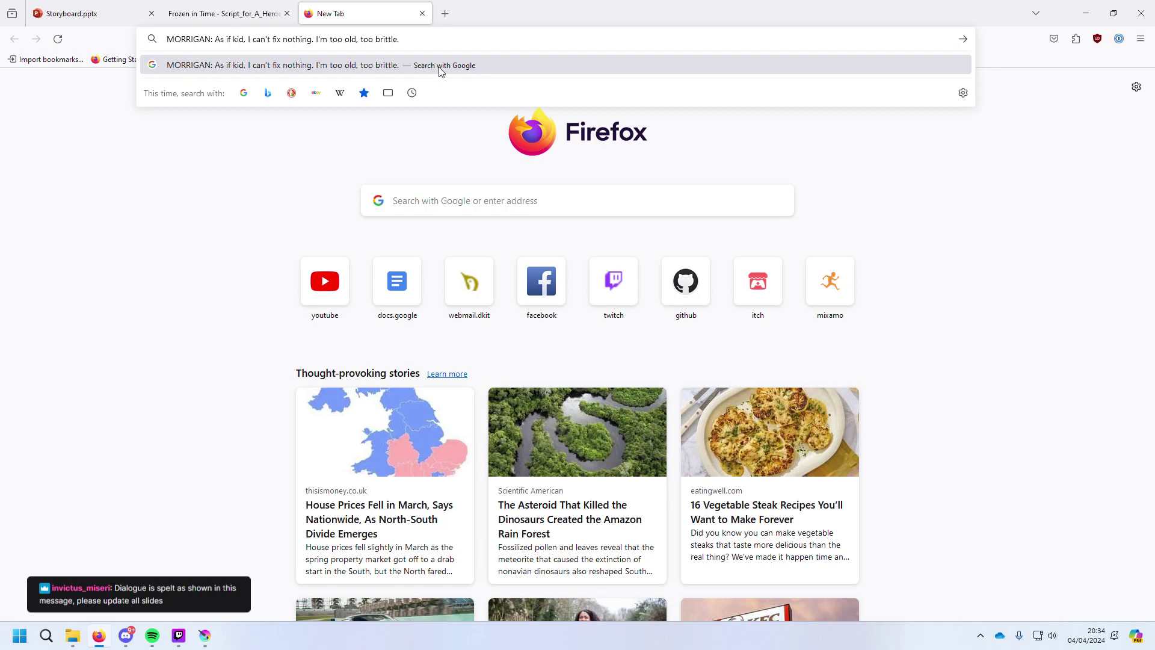
key("ctrl+a")
Paste "MORRIGAN: As if kid, I can't fix nothing. I'm too old, too brittle." into slide 34's Dialog line, replacing the colon after Dialog.
left_click(78, 13)
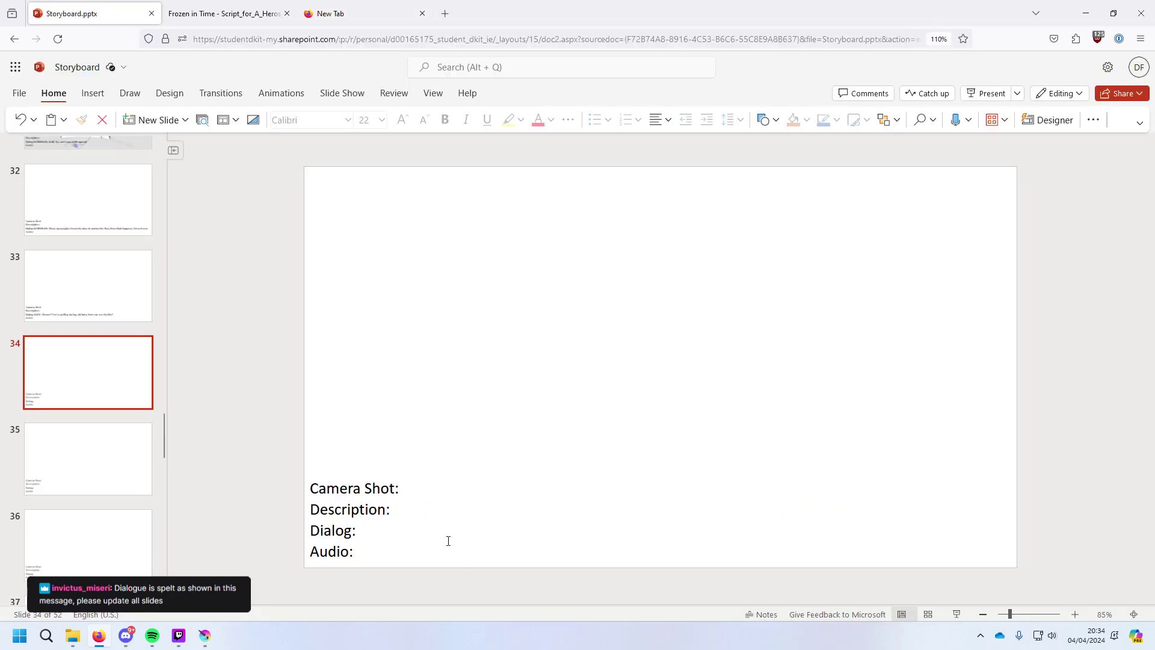
left_click(394, 534)
key("BackSpace")
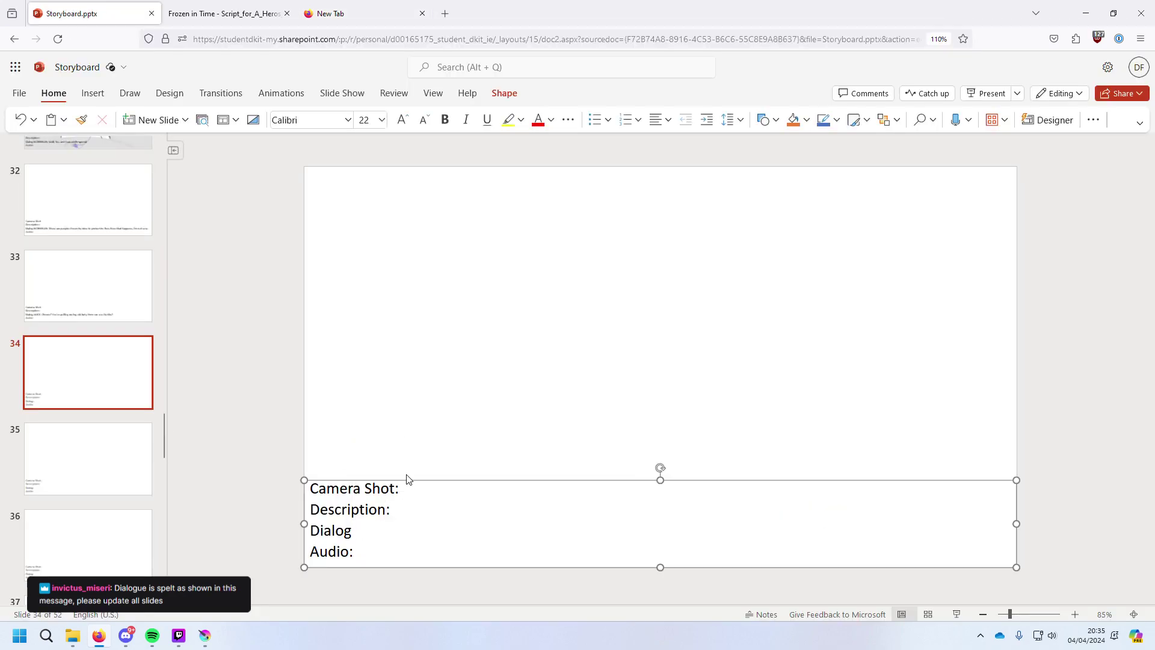
key("ctrl+v")
Select "Time is a cruel mistress after all. This one is on you." in the script and copy it.
left_click(361, 13)
left_click(229, 13)
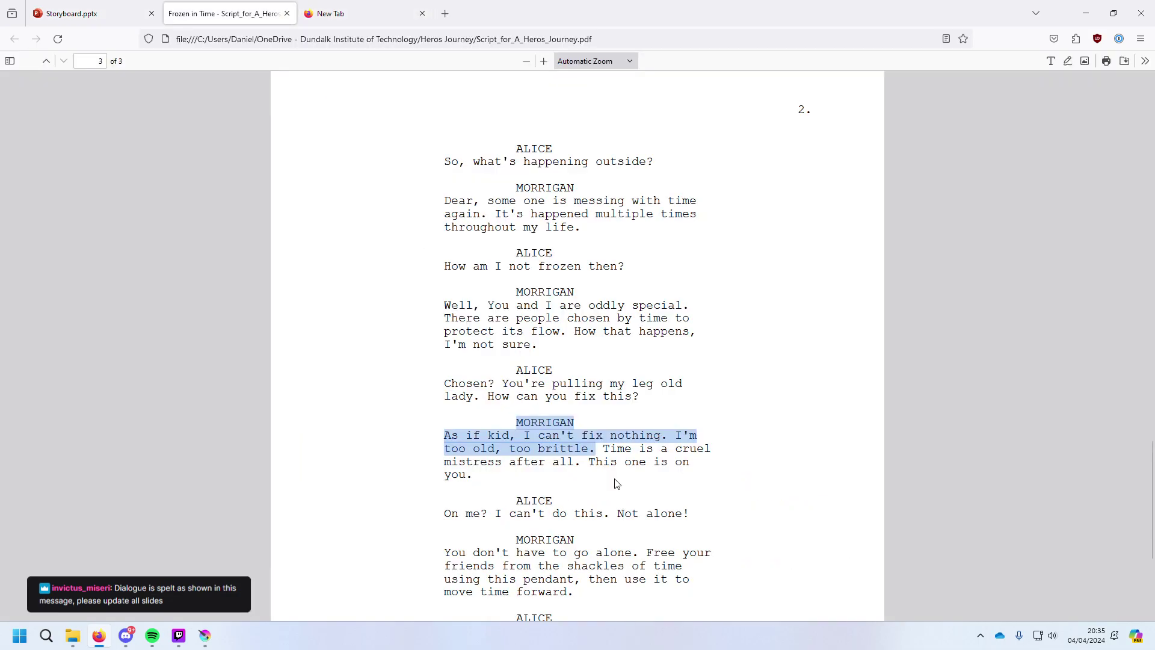
left_click(600, 484)
left_click_drag(562, 483, 510, 435)
left_click(511, 436)
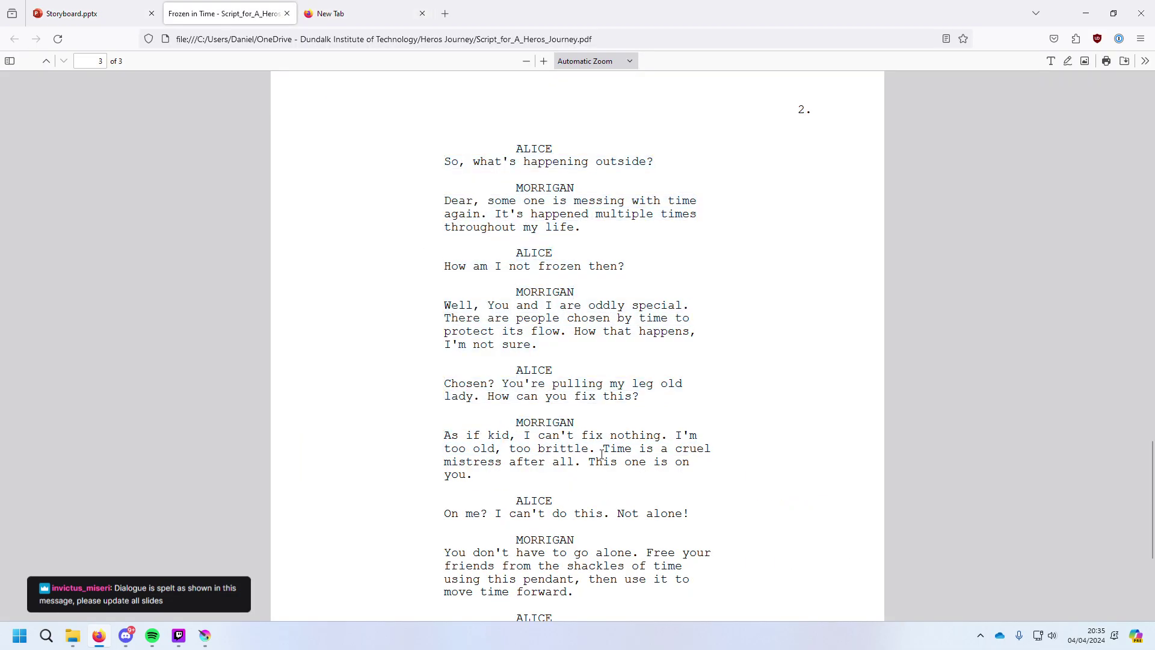
left_click_drag(605, 450, 620, 477)
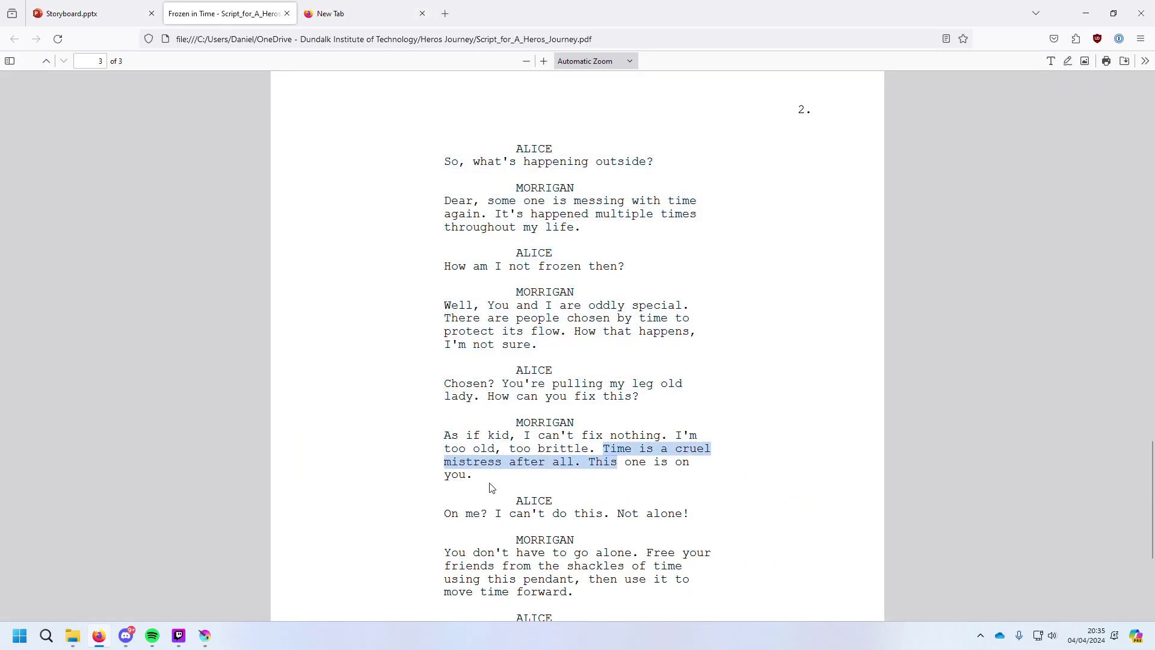
left_click_drag(475, 479, 478, 482)
Pass the copied sentences through the new tab's address field and append them to Morrigan's line in slide 34's Dialog.
left_click(385, 14)
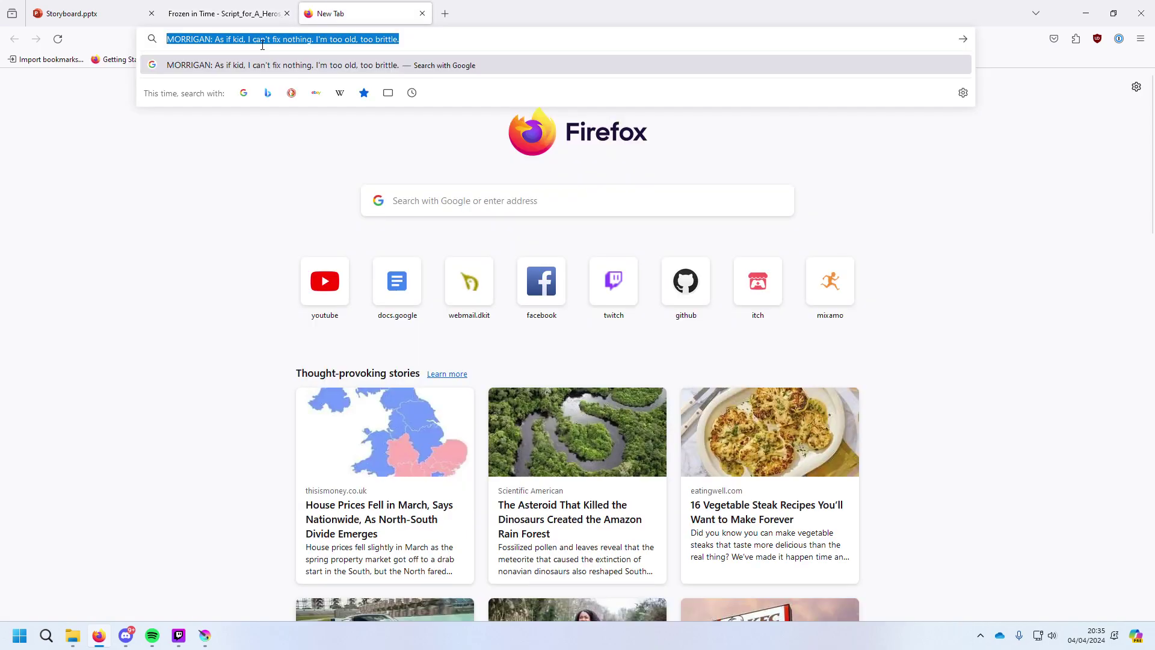
left_click_drag(416, 39, 66, 38)
key("ctrl+v")
key("ctrl+a")
left_click(109, 13)
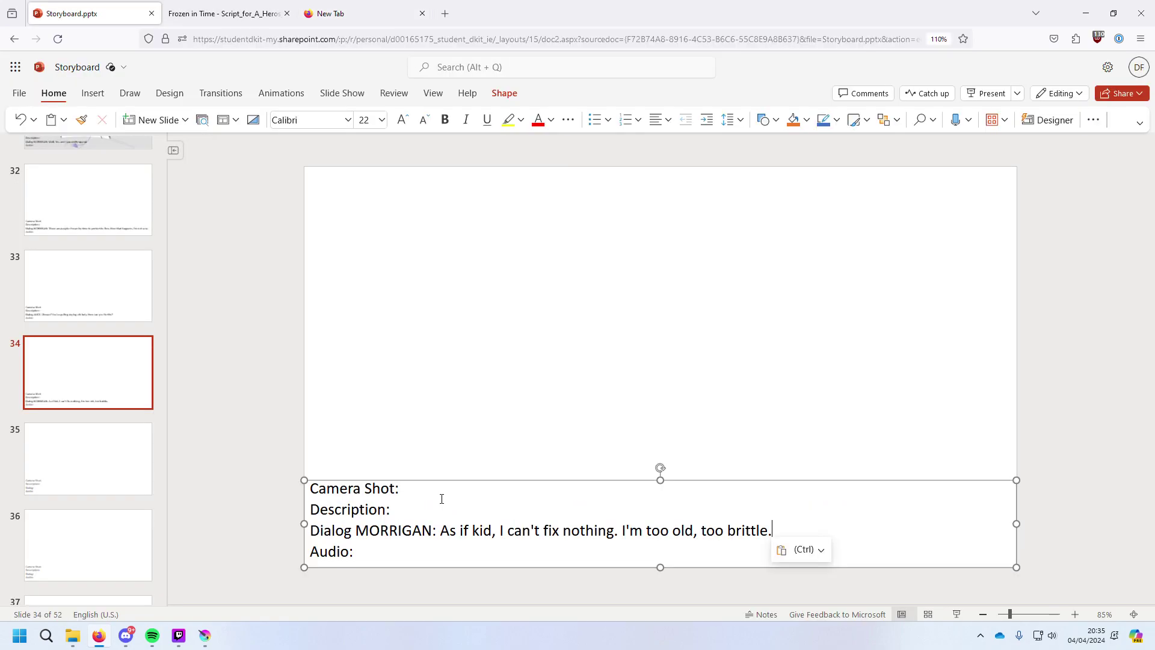
key("ctrl+v")
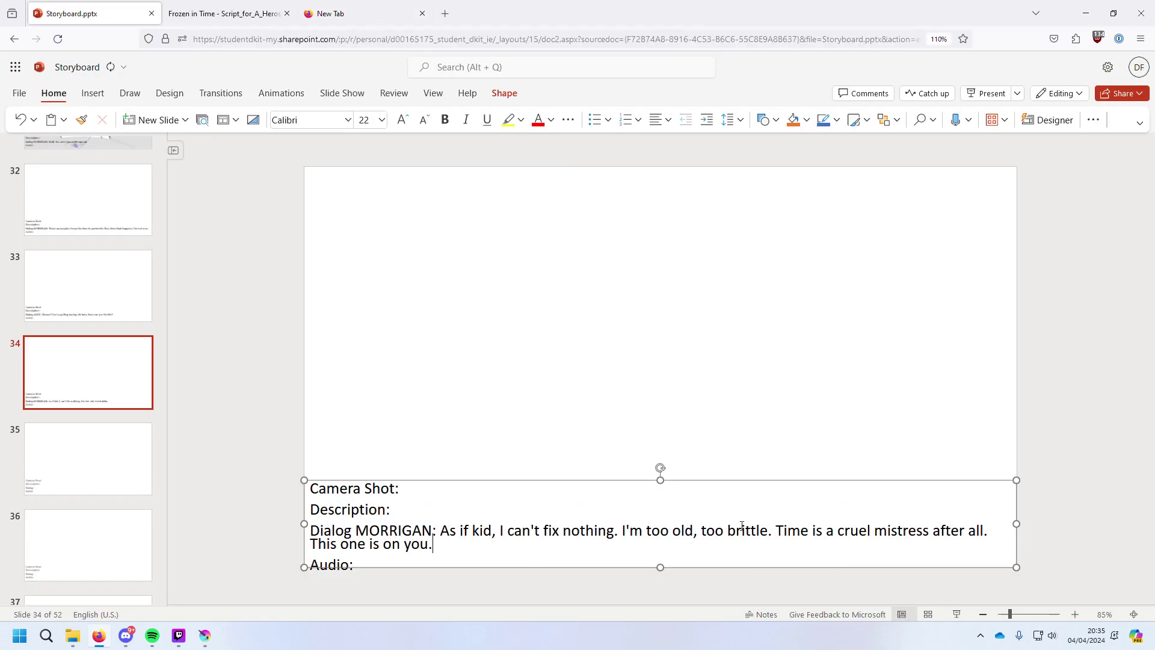
Copy Alice's "On me? I can't do this. Not alone!" with the speaker name from the script into the new tab's address field.
left_click(301, 7)
left_click(248, 12)
scroll(521, 310, "down", 3)
left_click(521, 310)
left_click_drag(518, 319, 688, 329)
key("ctrl+c")
left_click(355, 14)
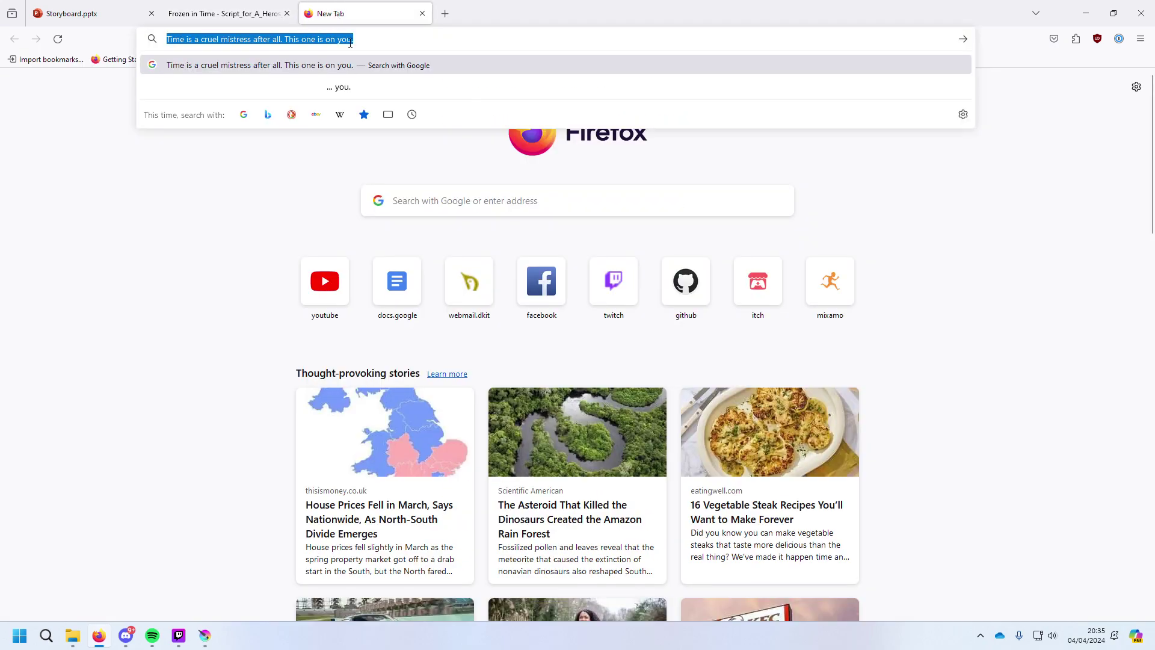
key("ctrl+v")
key("ctrl+a")
Enter "ALICE: On me? I can't do this. Not alone!" in slide 35's Dialog line, replacing the colon after Dialog.
left_click(72, 13)
left_click(96, 453)
left_click(363, 535)
key("BackSpace")
key("ctrl+v")
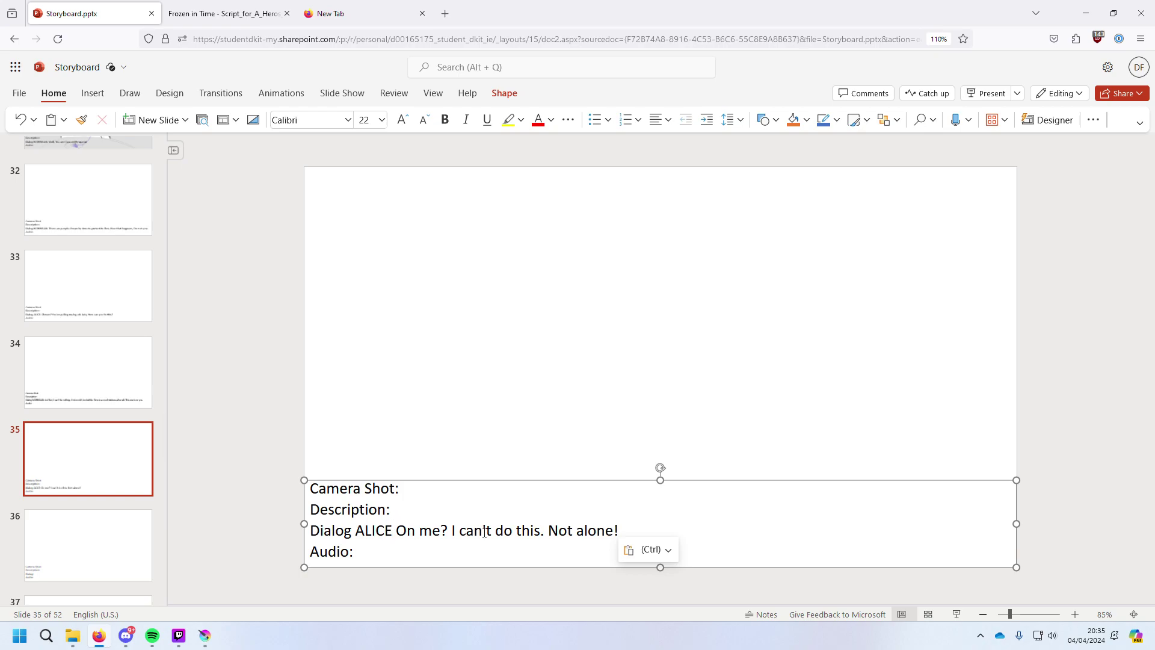
left_click(395, 531)
type(":")
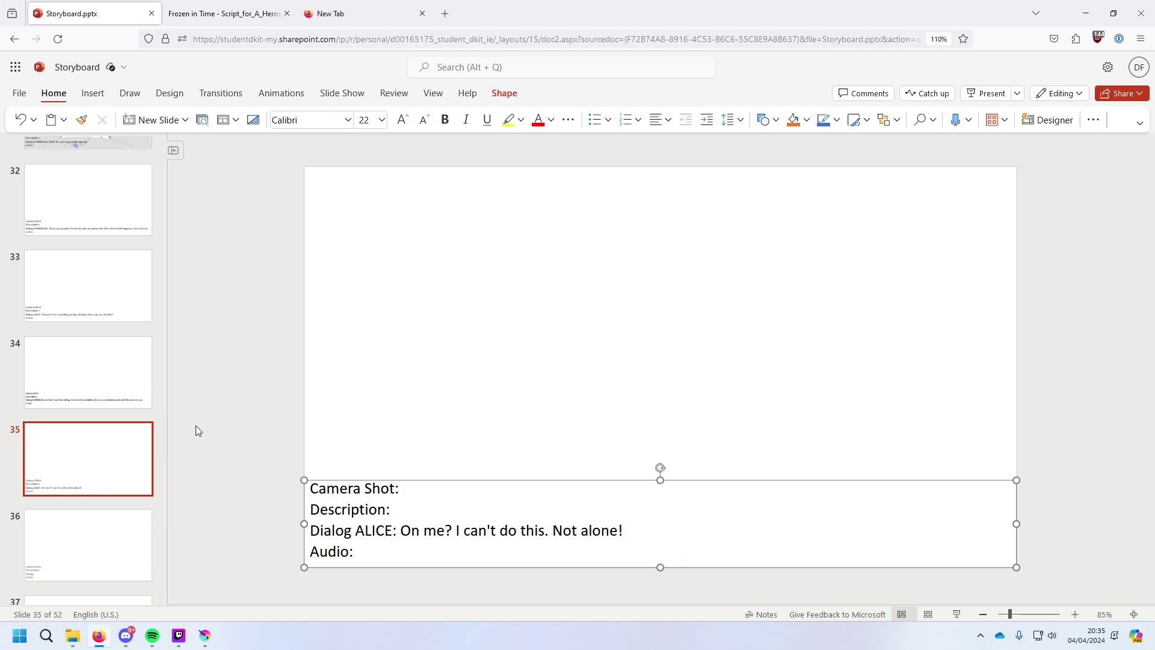
Review the dialog lines on slides 32 to 35.
left_click(125, 392)
left_click(83, 485)
left_click(66, 224)
left_click(75, 288)
left_click(88, 377)
left_click(99, 455)
Copy Morrigan's reply from the speaker name through "move time forward." in the script into the new tab's address field.
left_click(353, 9)
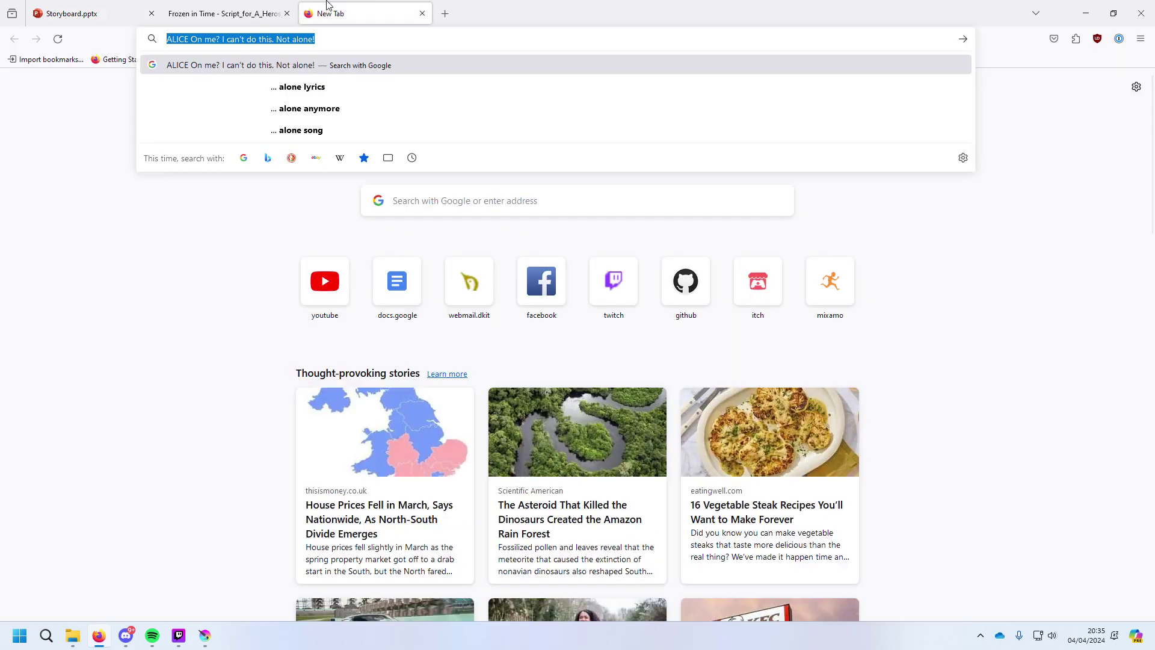
left_click(223, 13)
left_click_drag(516, 356, 573, 412)
key("ctrl+c")
left_click(353, 9)
key("ctrl+v")
left_click_drag(798, 37, 164, 39)
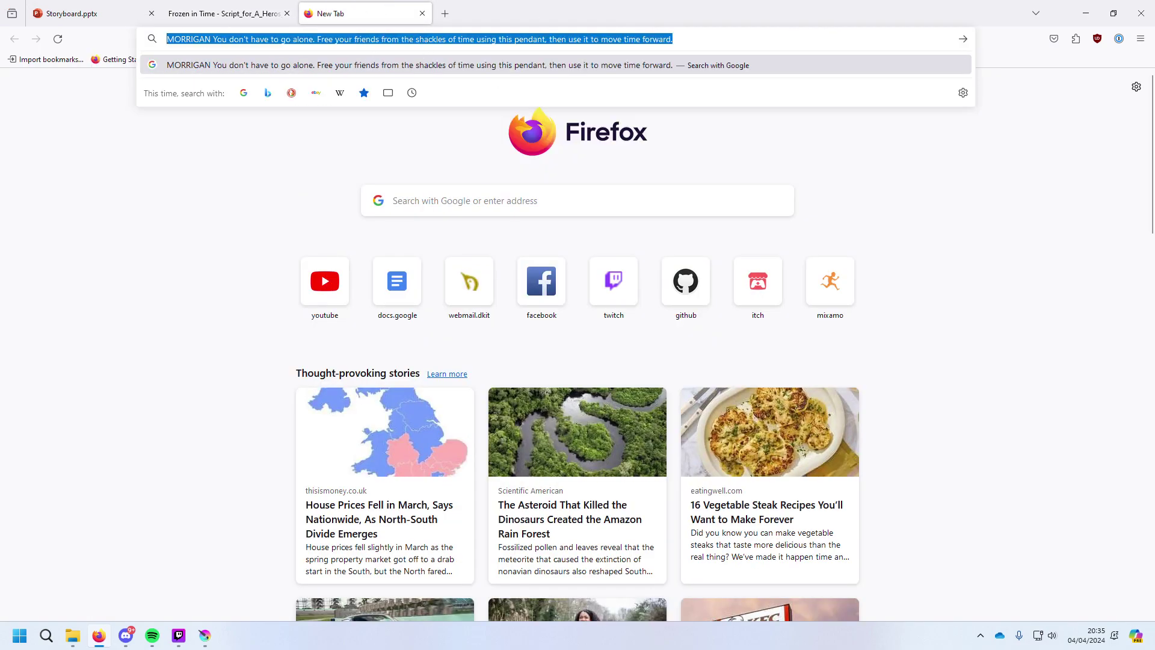
Paste Morrigan's "You don't have to go alone" reply into slide 36's Dialog line in place of the colon, and add a colon after MORRIGAN.
left_click(12, 14)
left_click(325, 392)
key("Down")
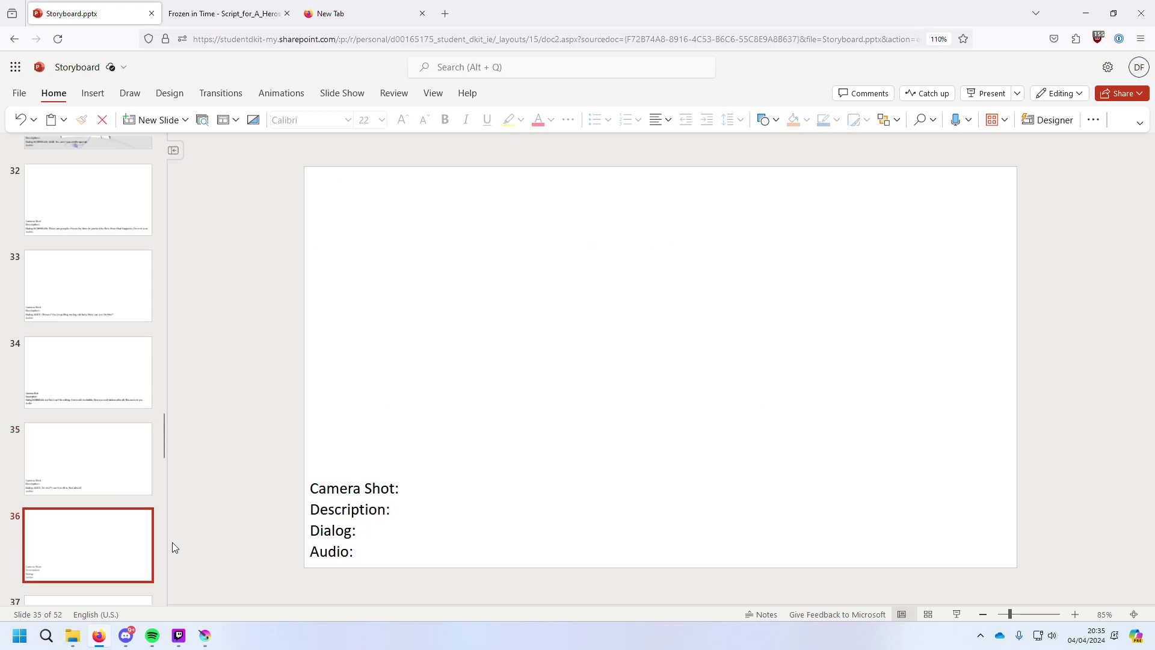
left_click_drag(357, 531, 349, 532)
key("ctrl+v")
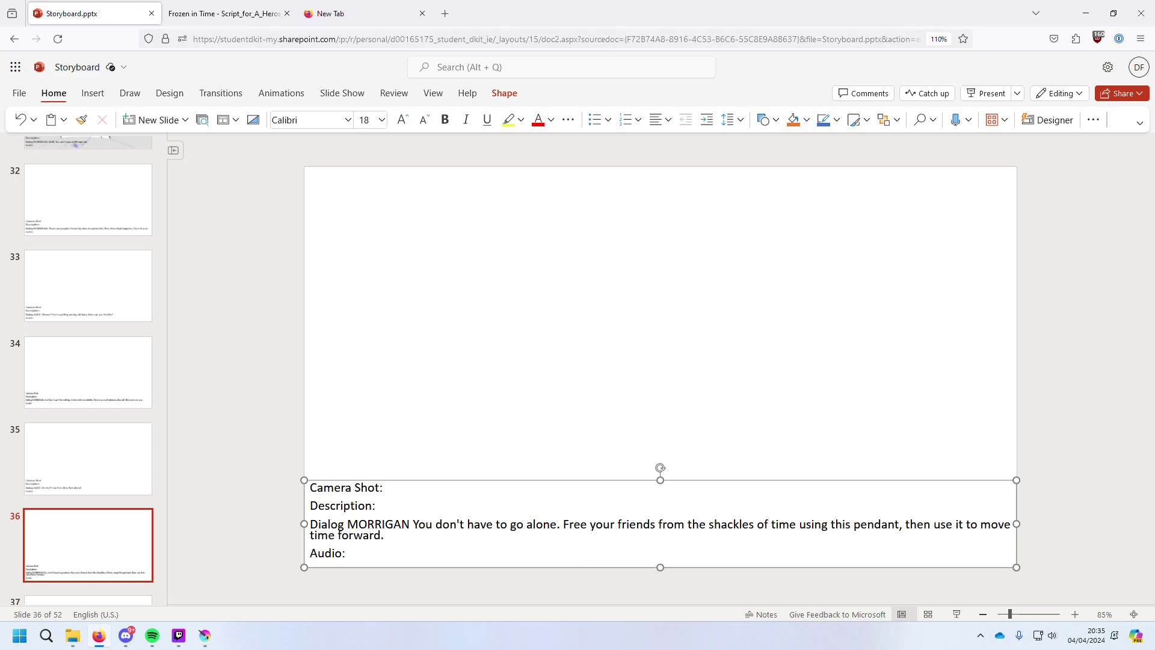
type(":")
Copy Alice's "Friends...Okay, and what about you?" line from the script into the new tab's address field and add a colon after ALICE.
left_click(278, 7)
left_click_drag(522, 432, 695, 449)
left_click(509, 443)
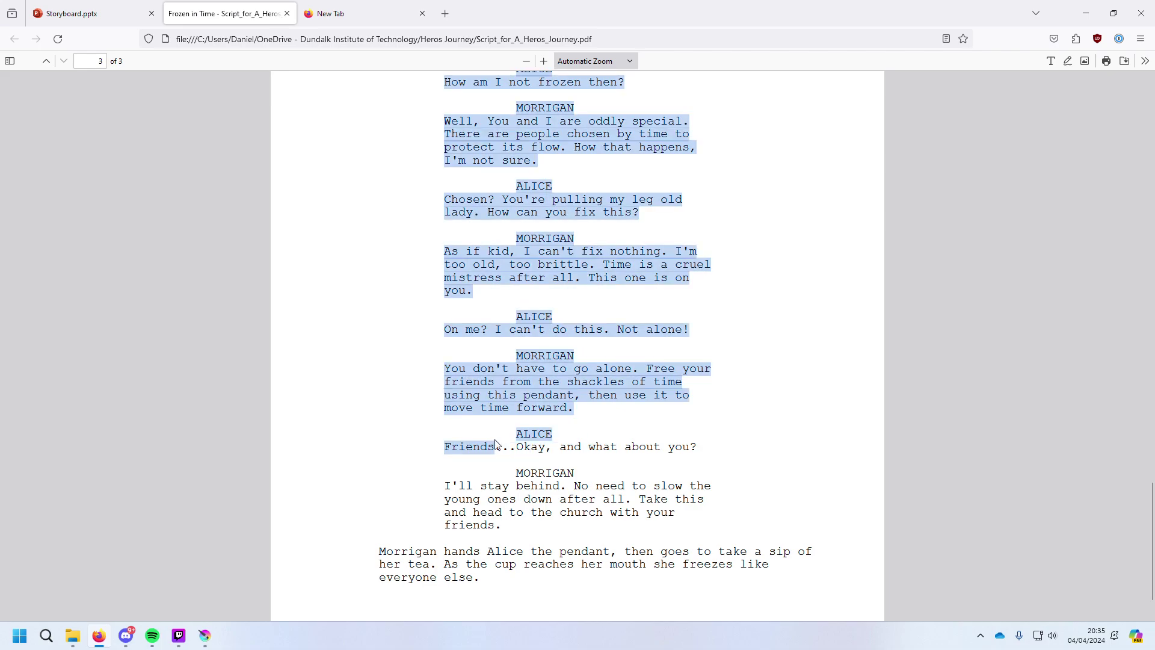
left_click_drag(518, 438, 703, 455)
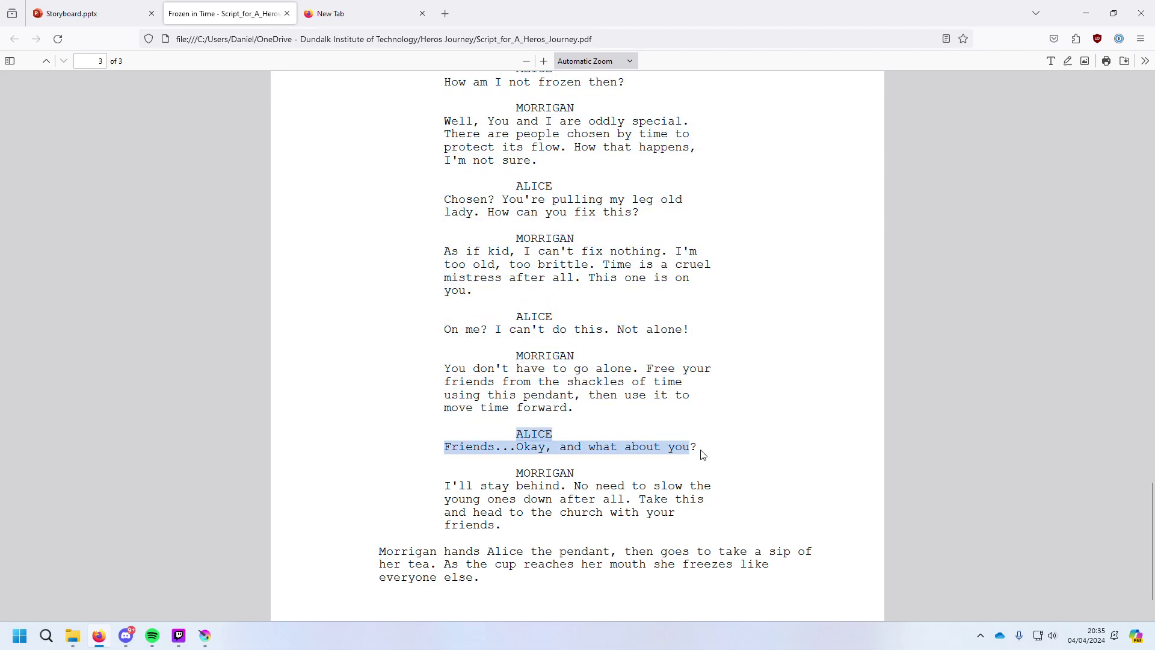
left_click(333, 7)
left_click(672, 39)
key("ctrl+a")
key("ctrl+v")
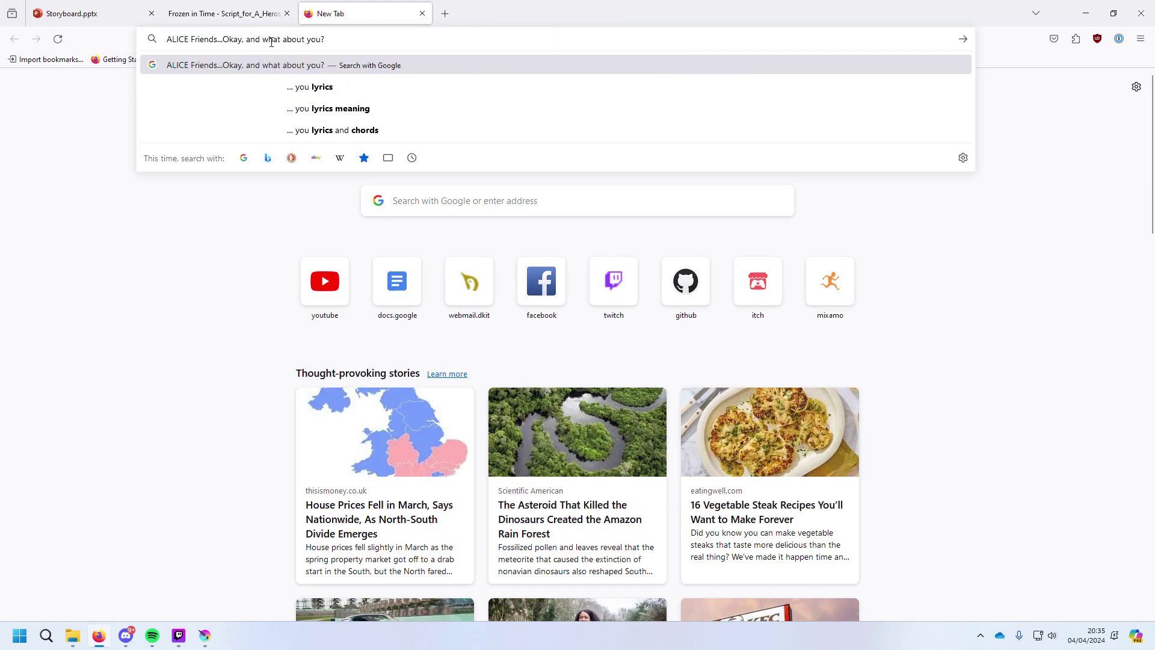
type(":")
key("ctrl+a")
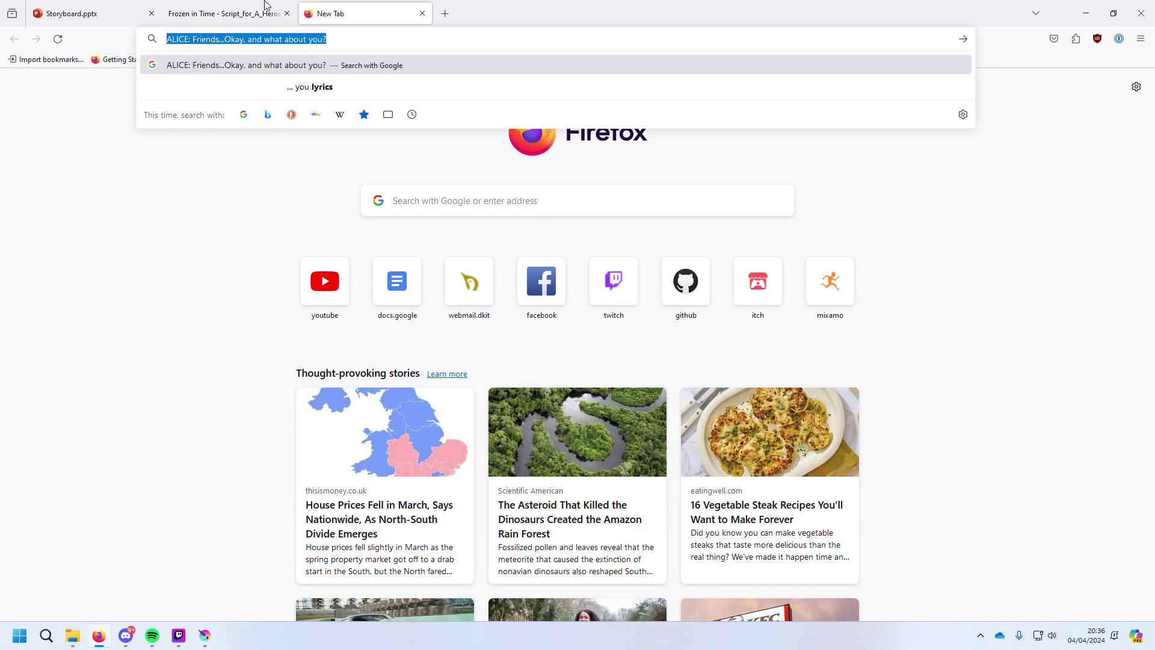
Paste "ALICE: Friends...Okay, and what about you?" into slide 37's Dialog line in place of the colon, with a space before ALICE.
left_click(83, 13)
scroll(86, 526, "down", 4)
left_click(142, 400)
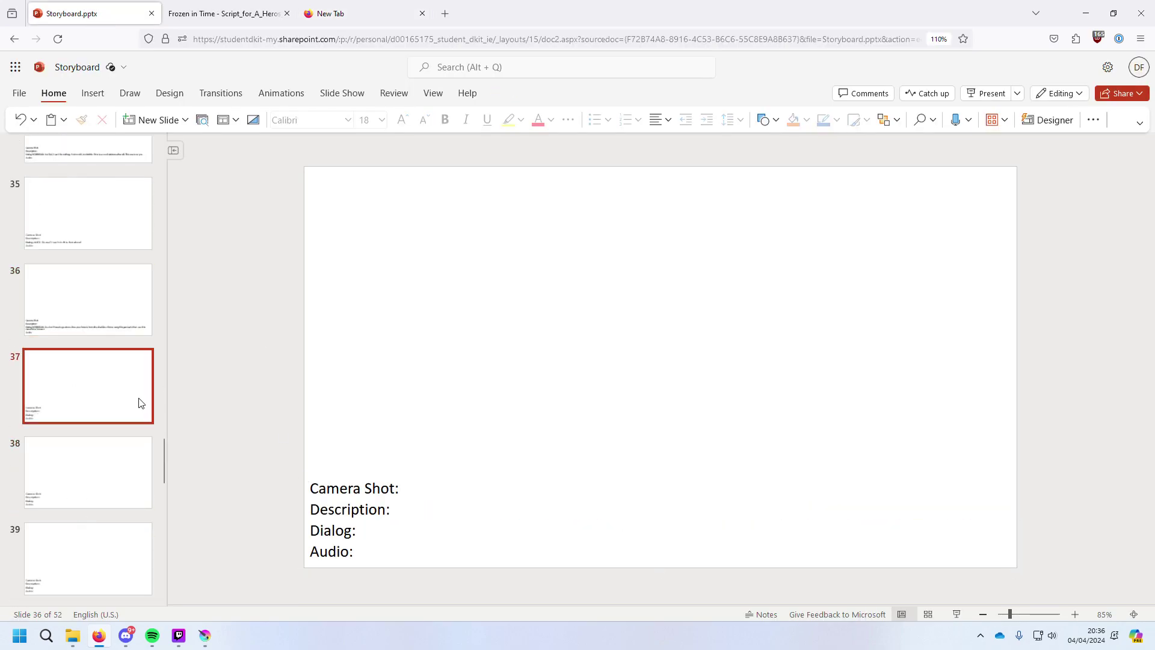
left_click(355, 536)
key("ctrl+v")
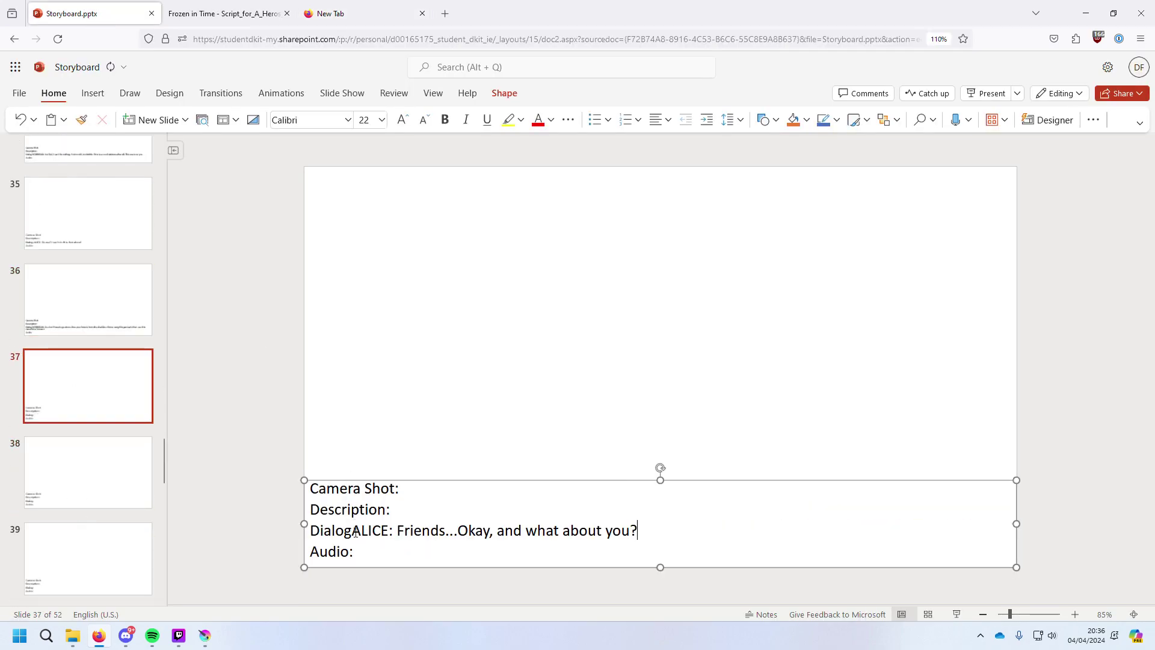
left_click(354, 530)
Copy Morrigan's reply from the speaker name through "with your friends." in the script into the new tab's address field, adding a colon after MORRIGAN.
left_click(359, 13)
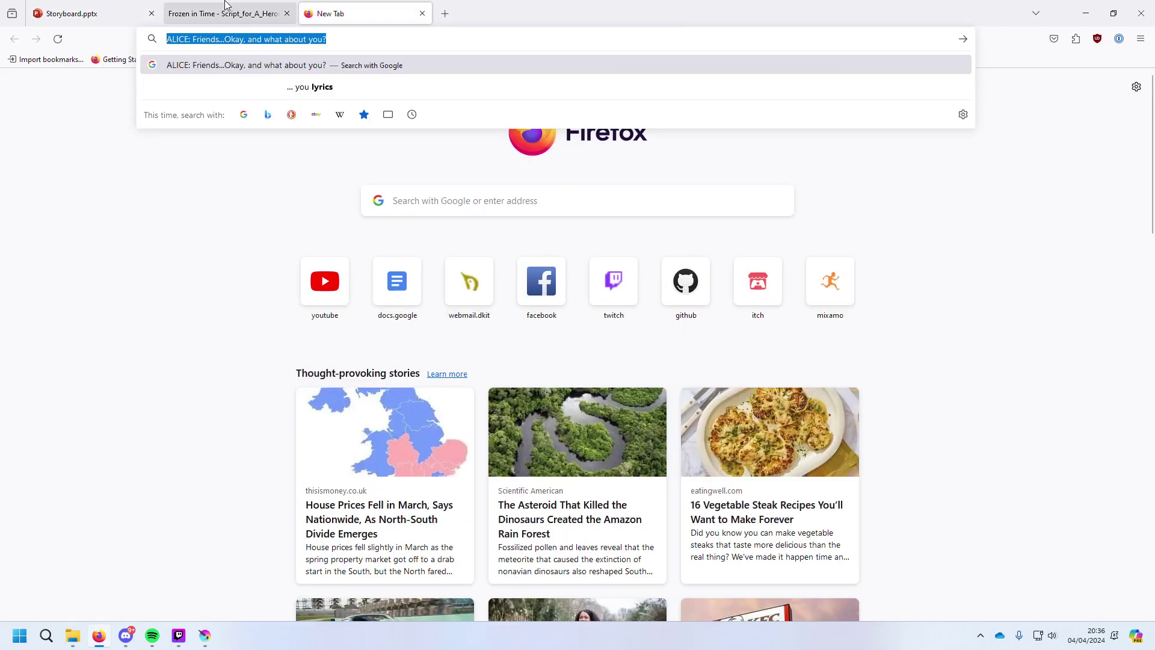
left_click(226, 13)
left_click_drag(490, 481, 538, 529)
left_click(522, 487)
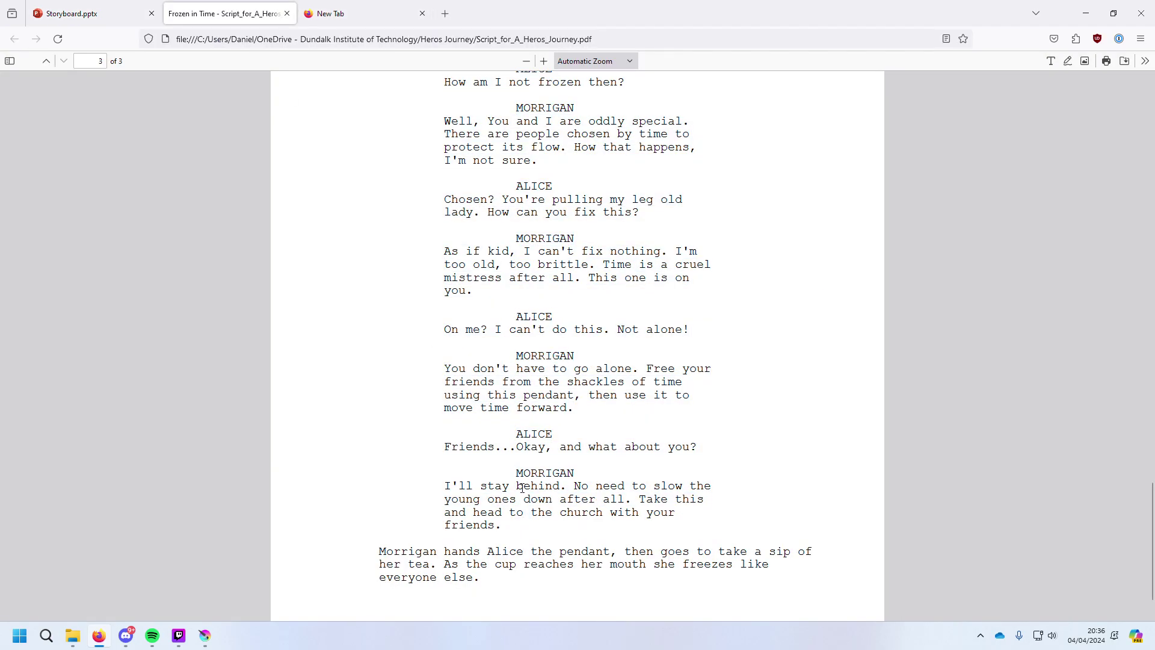
left_click_drag(516, 477, 503, 526)
left_click_drag(369, 31, 229, 39)
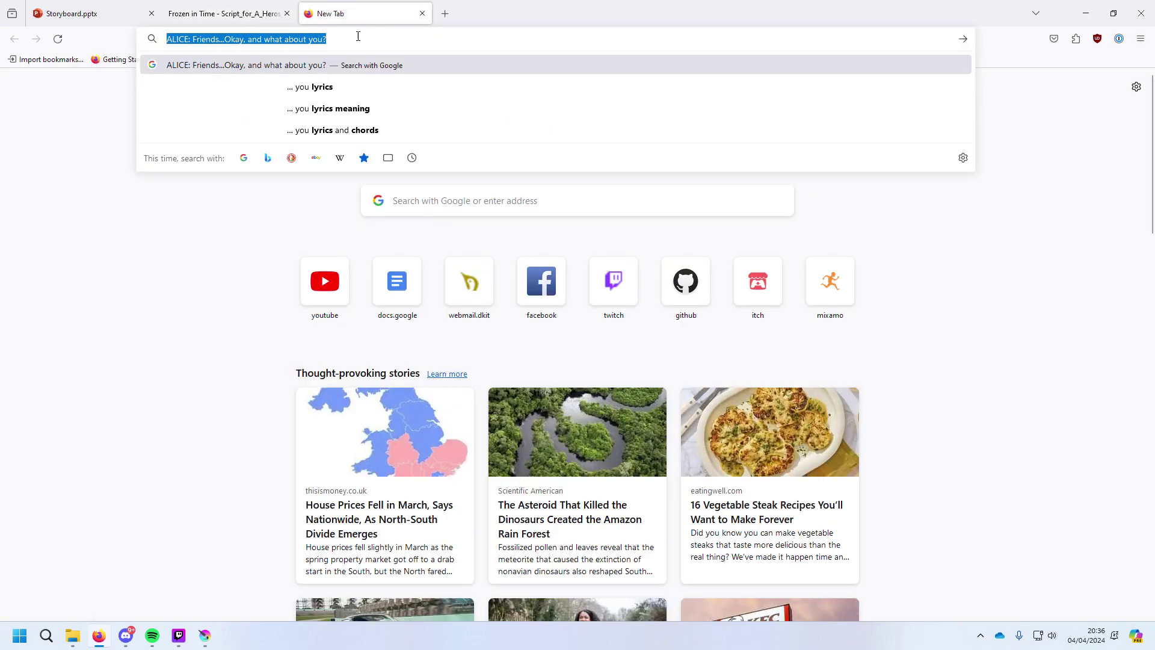
left_click(228, 41)
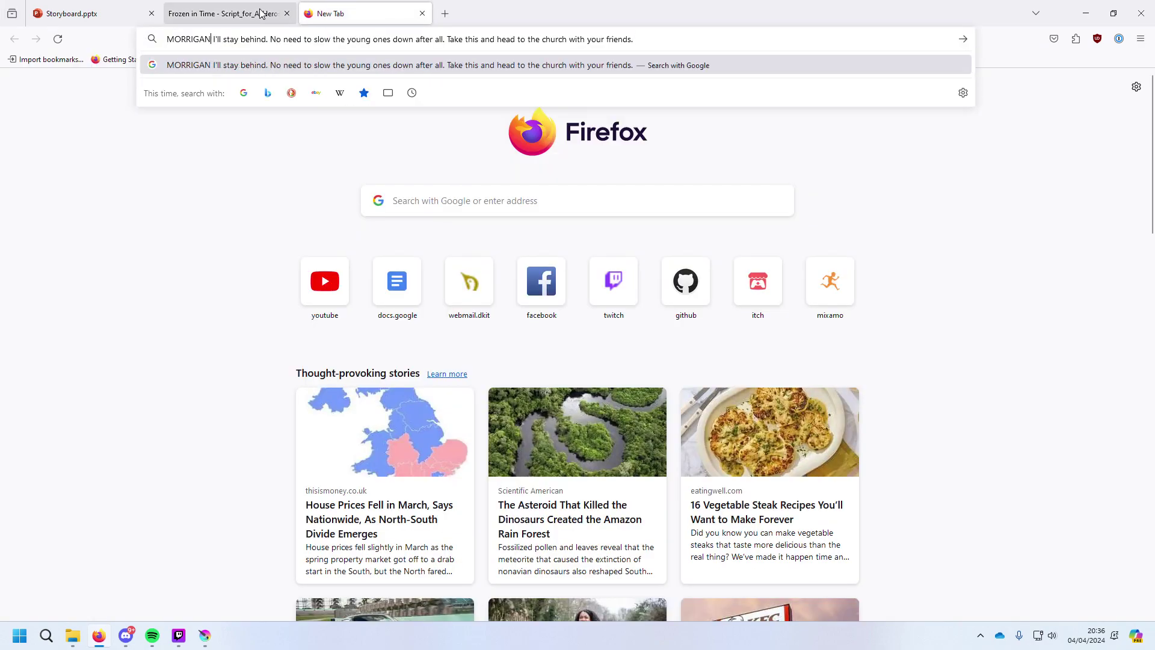
type(":")
key("ctrl+a")
Paste Morrigan's "I'll stay behind" reply into slide 38's Dialog line in place of the colon.
left_click(133, 14)
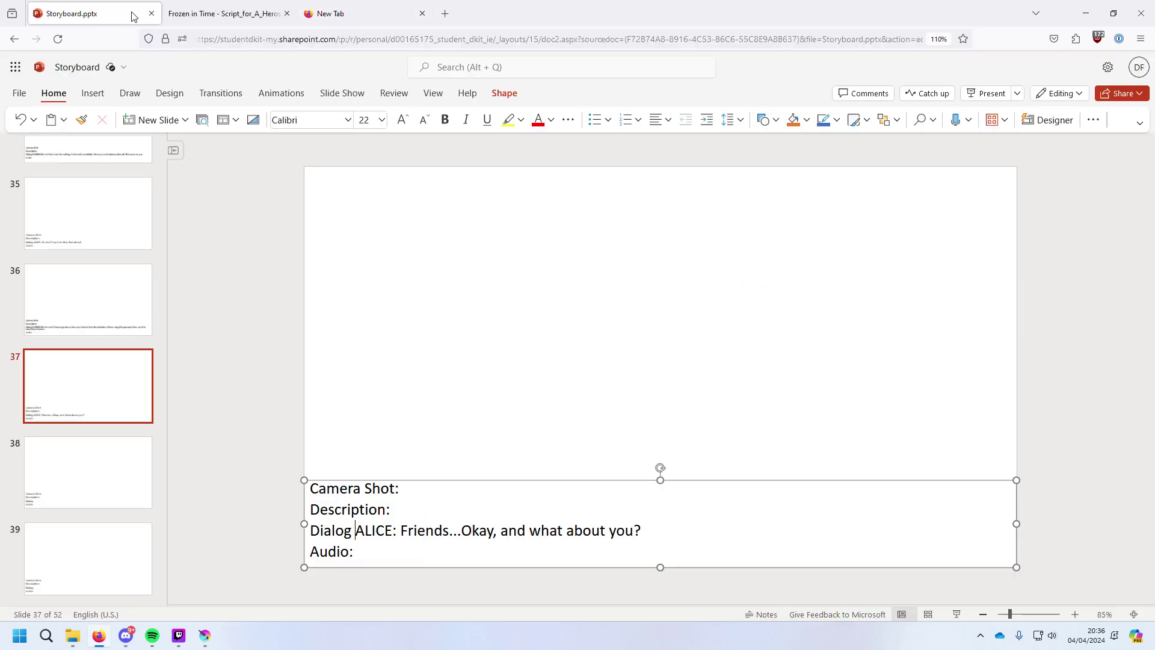
left_click(142, 457)
left_click(353, 532)
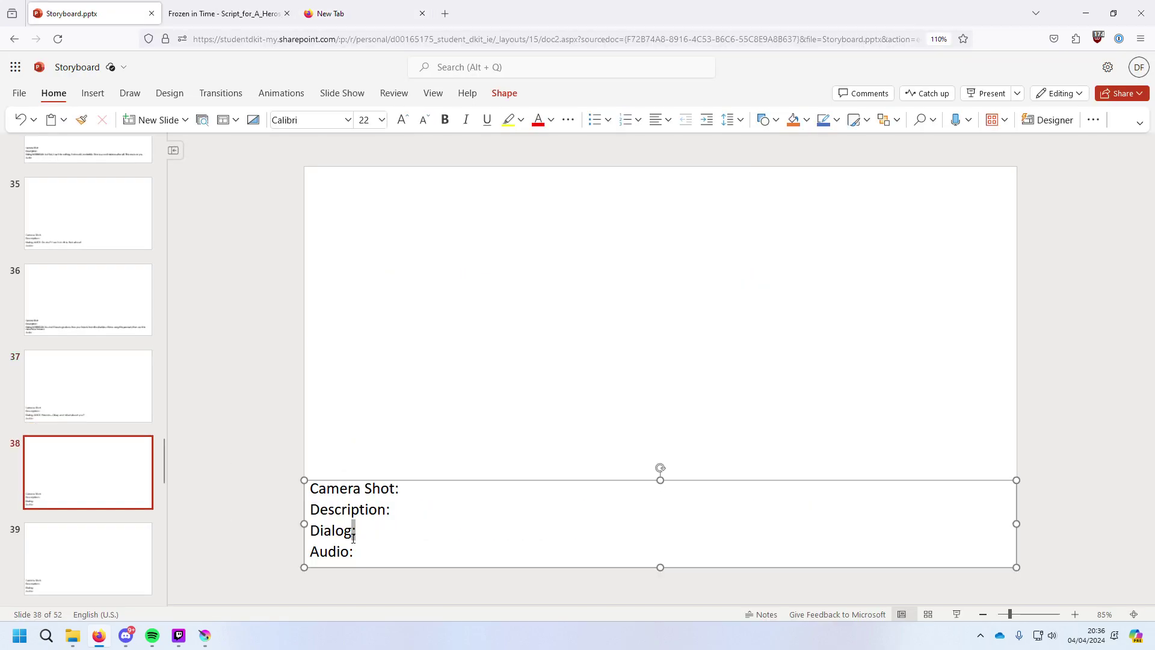
key("ctrl+v")
left_click(346, 524)
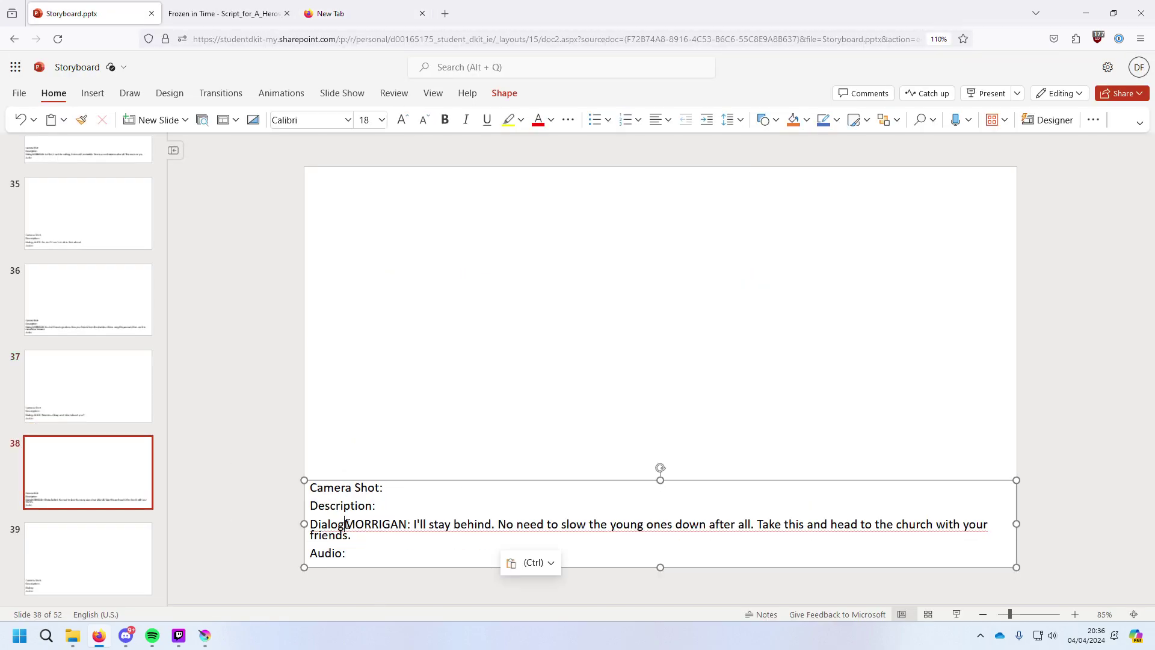
Review the storyboard frames and dialog lines on slides 27 to 32.
scroll(96, 409, "up", 10)
left_click(96, 235)
key("Down")
key("Down")
key("Down")
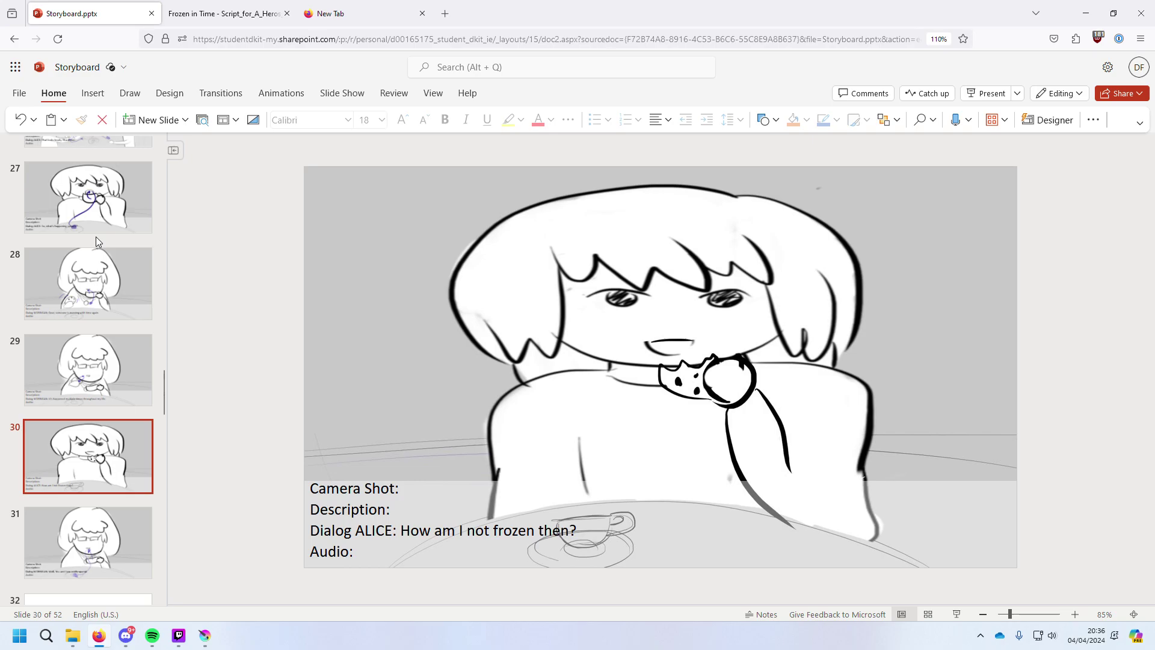
key("Down")
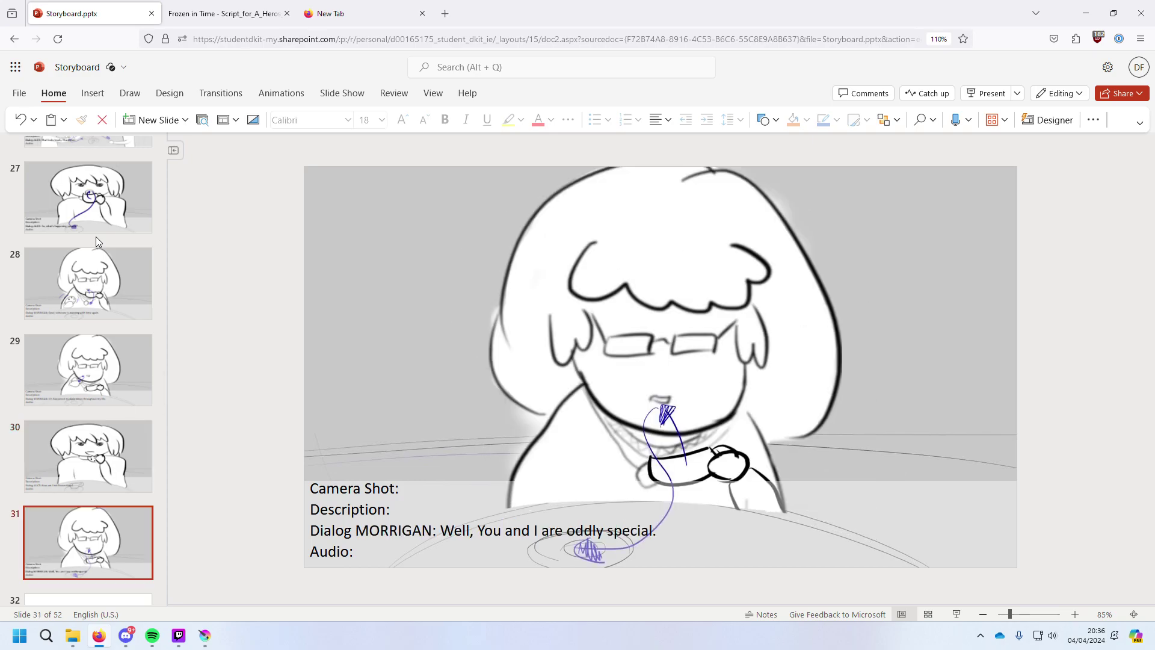
key("Up")
key("Up")
key("Up")
key("Up")
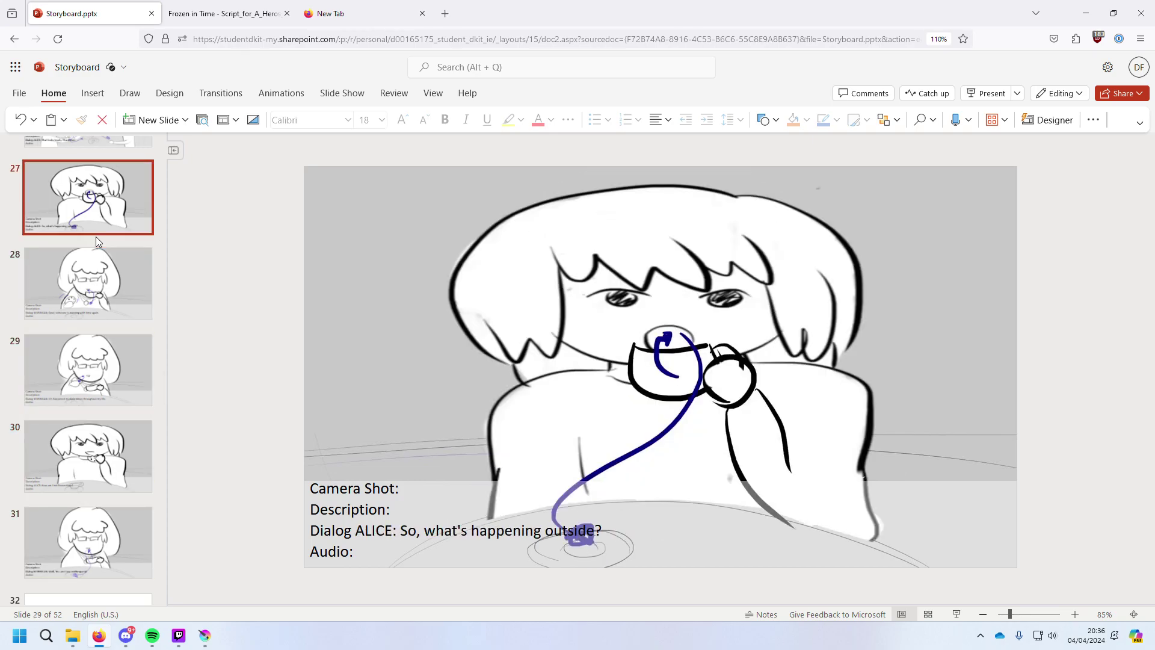
key("Up")
key("Down")
key("Down")
key("Down")
key("Down")
key("Down")
key("Down")
scroll(39, 273, "down", 1)
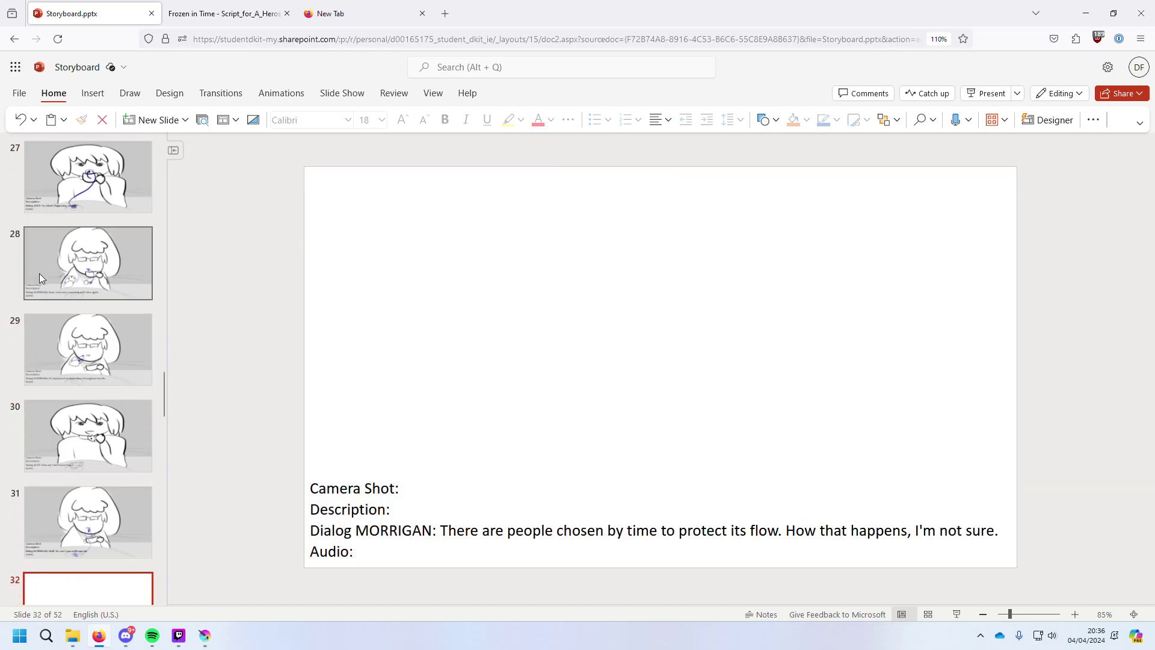
scroll(38, 273, "down", 3)
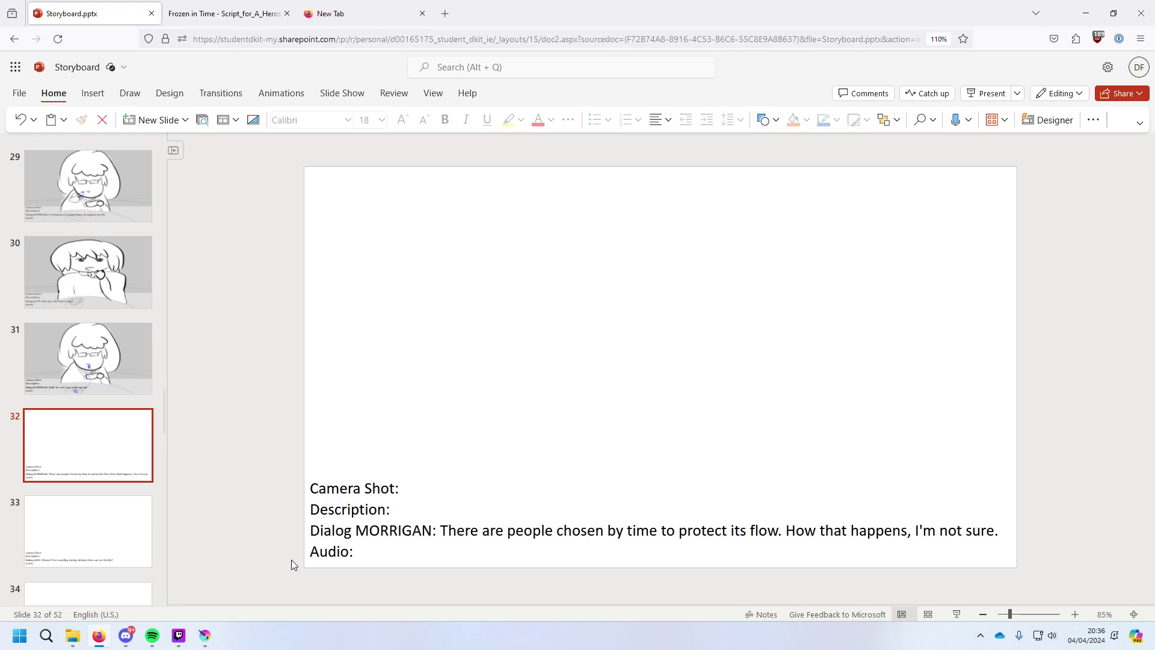
Switch to Krita and save the open frame.029 image as frame.030.kra in the Frames folder.
left_click(205, 638)
mouse_move(190, 638)
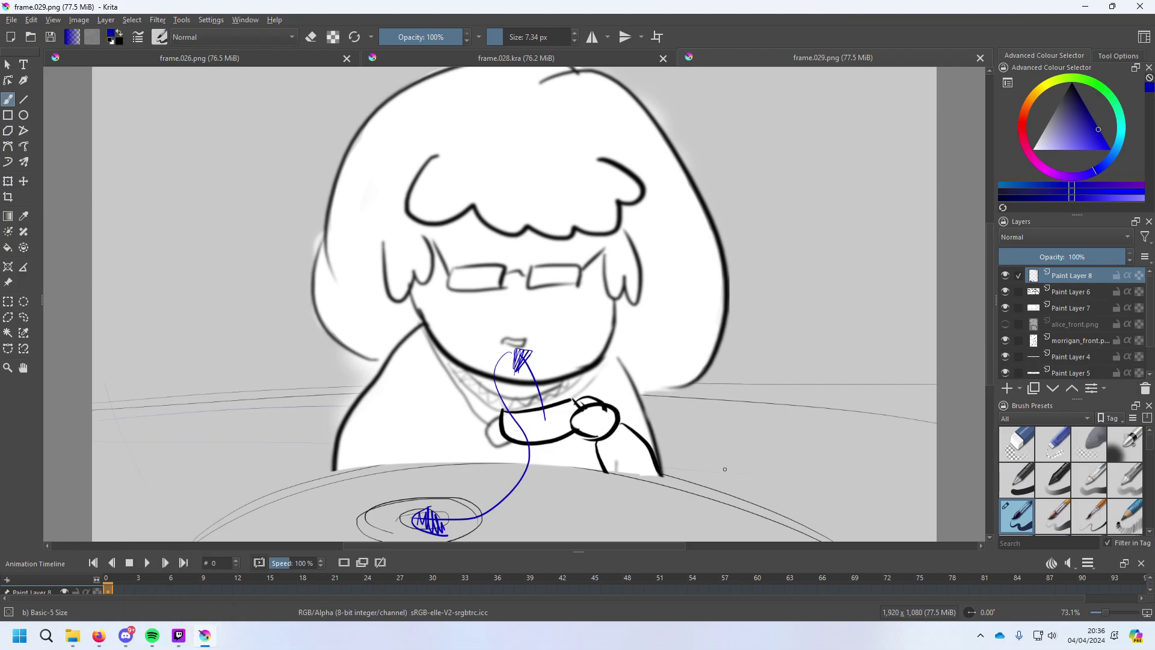
left_click(10, 20)
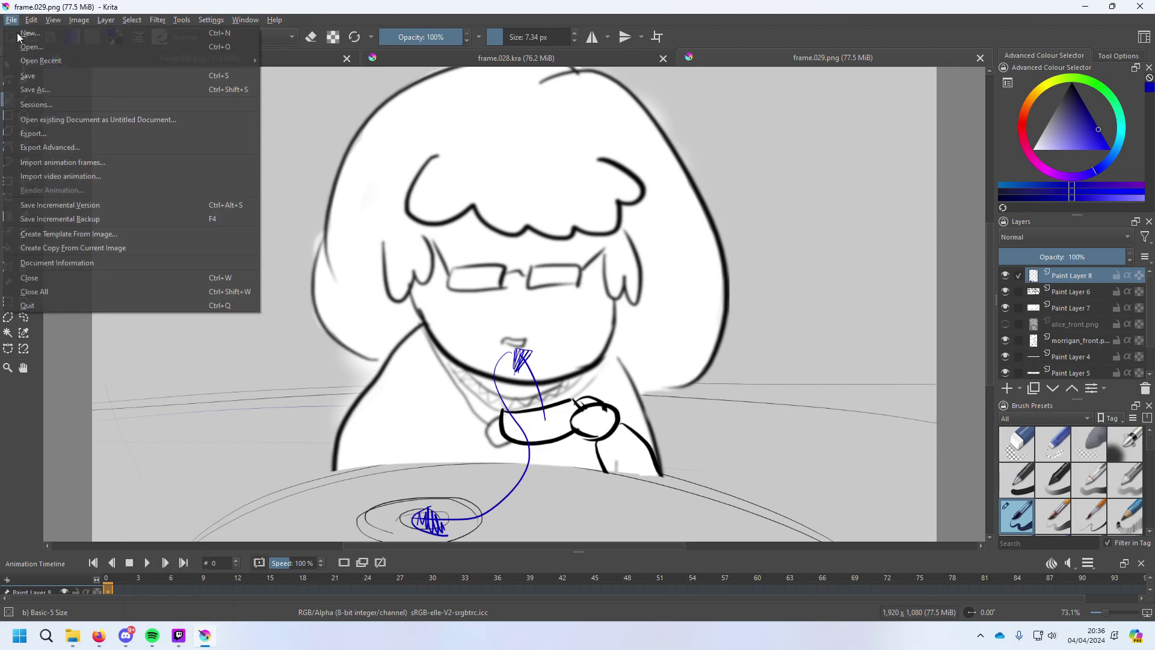
left_click(84, 87)
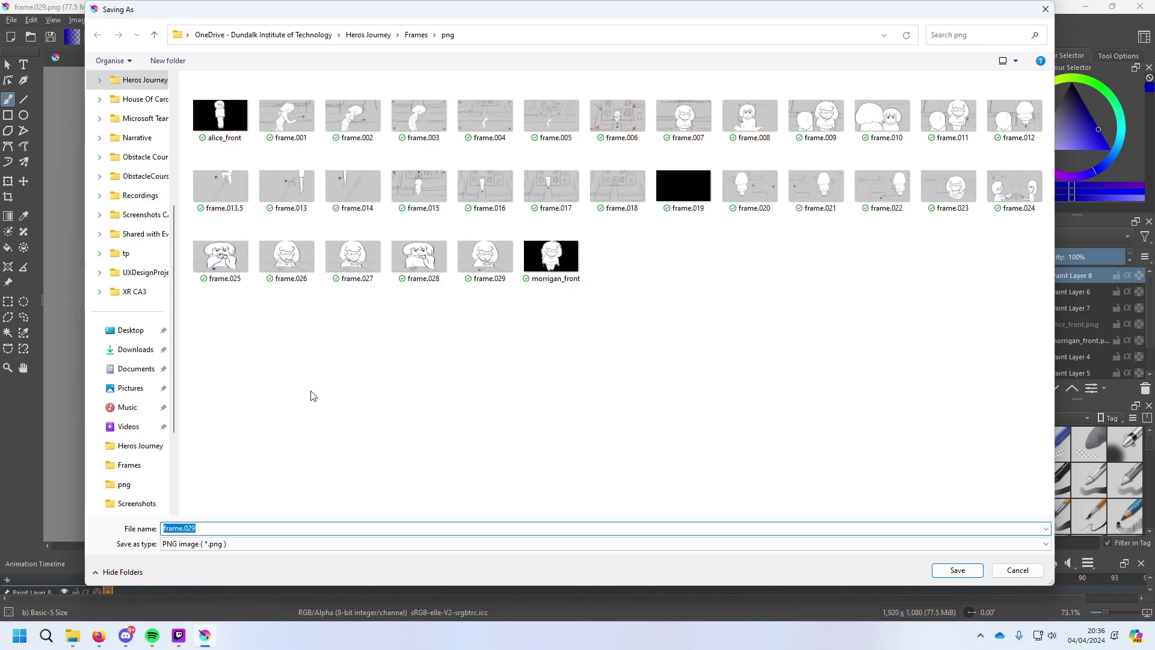
left_click(417, 35)
left_click(219, 528)
key("BackSpace")
key("BackSpace")
type("30-")
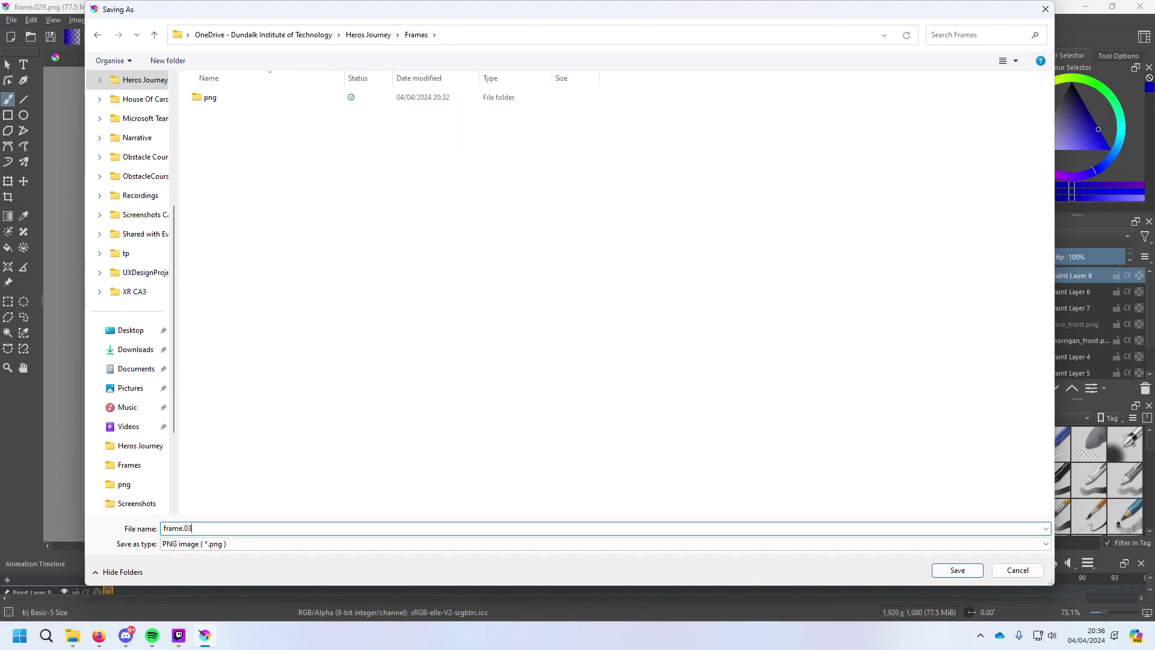
left_click(287, 545)
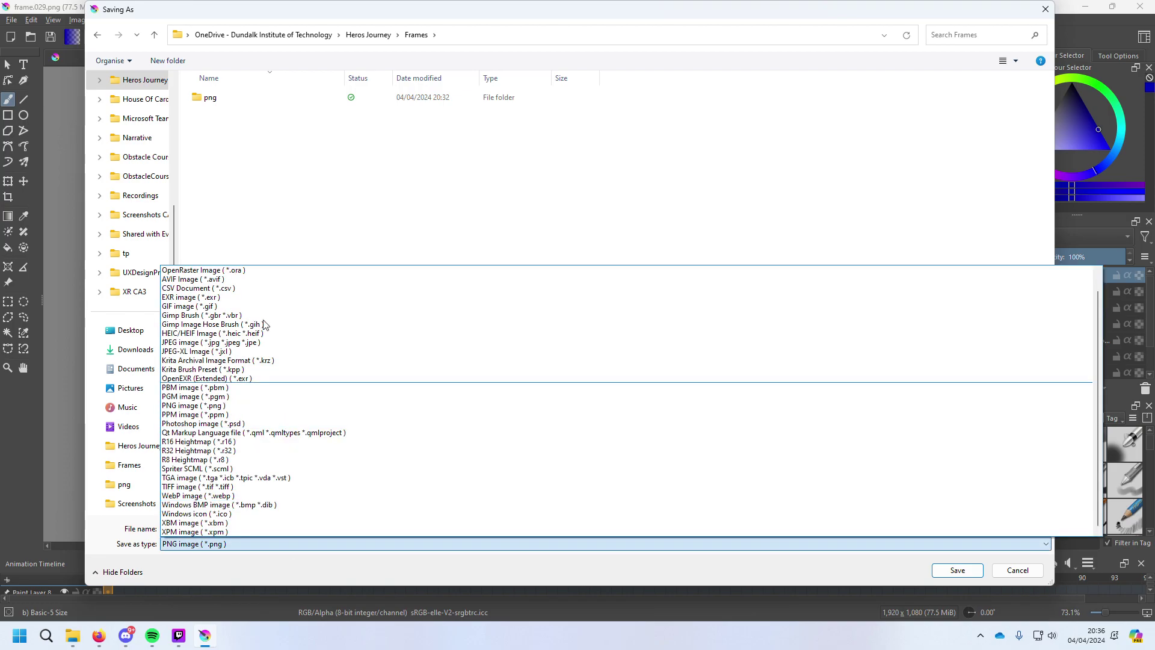
left_click(251, 270)
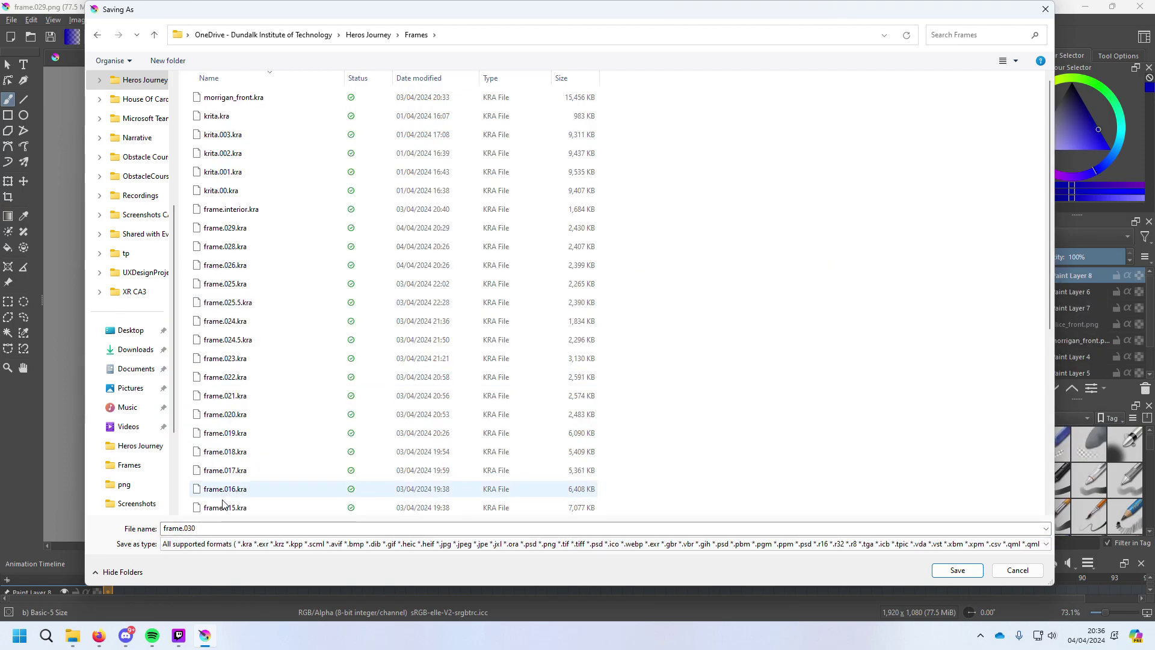
left_click(220, 528)
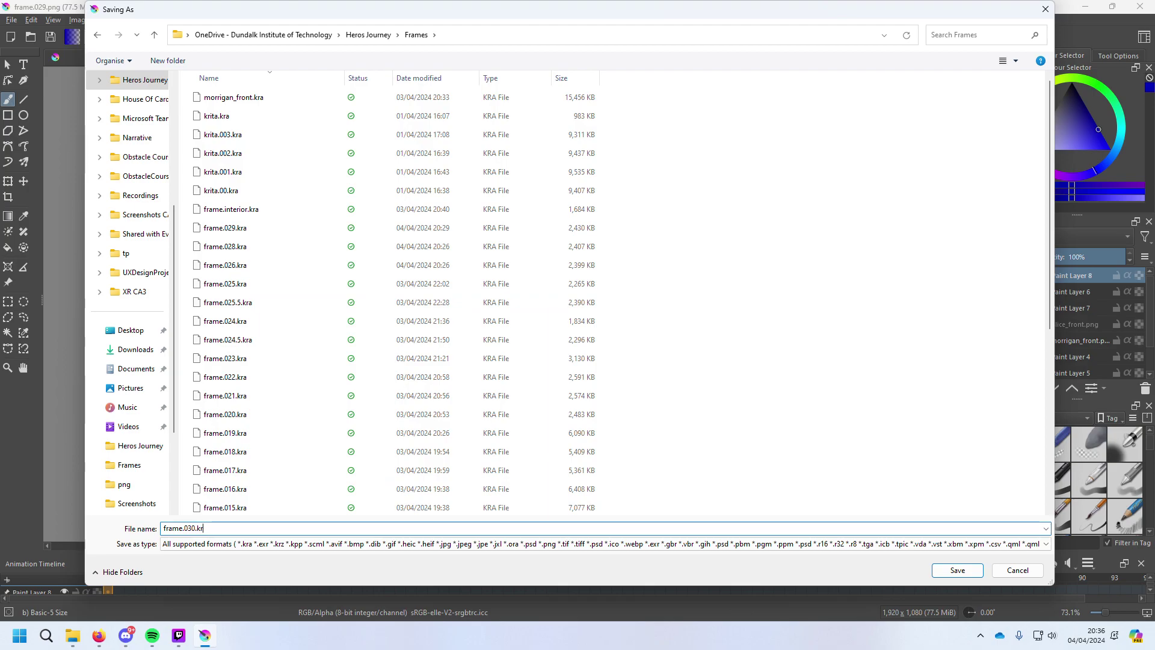
key("Return")
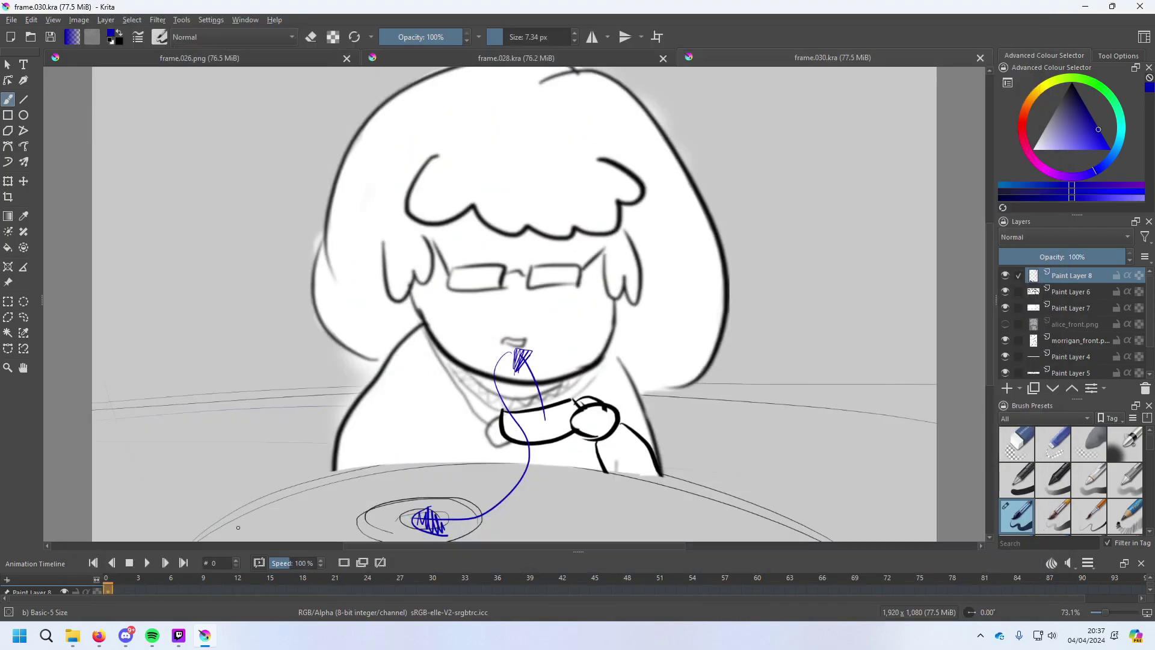
Erase the blue motion arrow and scribbles between the saucer and Morrigan's mouth on Paint Layer 8 with the Eraser Circle brush.
left_click(1017, 443)
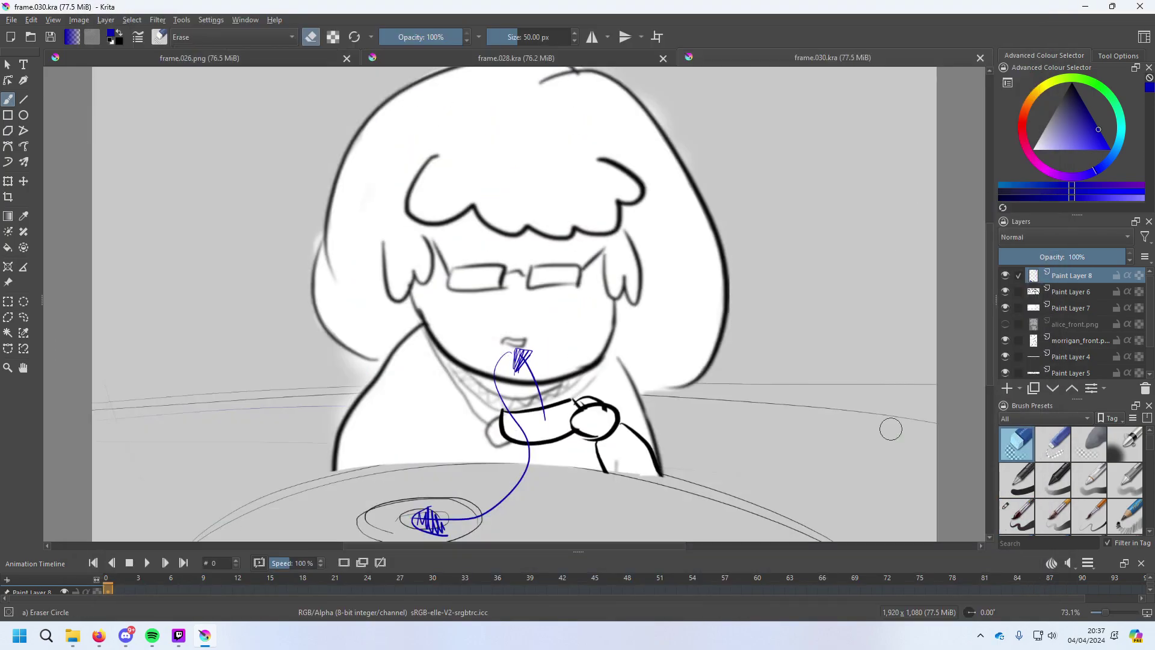
mouse_move(521, 458)
left_mouse_down()
mouse_move(577, 438)
mouse_move(520, 478)
mouse_move(483, 490)
mouse_move(491, 466)
mouse_move(449, 491)
mouse_move(459, 499)
mouse_move(581, 389)
left_mouse_up()
mouse_move(577, 343)
left_mouse_down()
mouse_move(530, 367)
mouse_move(511, 355)
left_mouse_up()
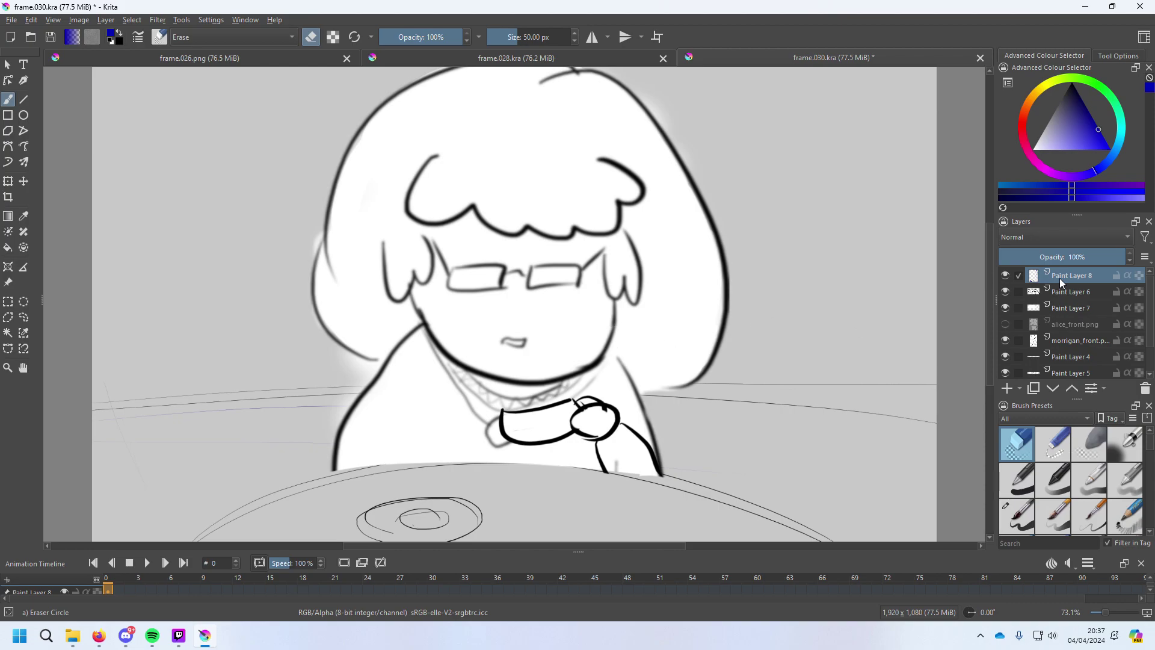
Hide Paint Layer 6 and Paint Layer 7 containing the raised cup and arm, and save the file.
left_click(1006, 293)
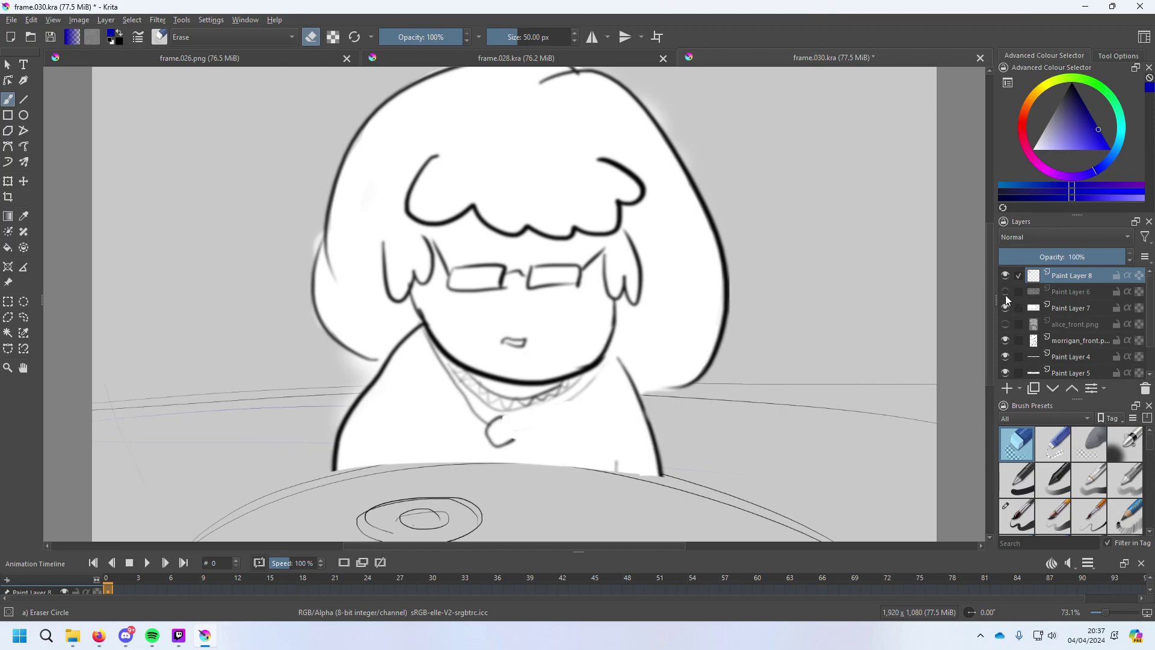
left_click(1006, 308)
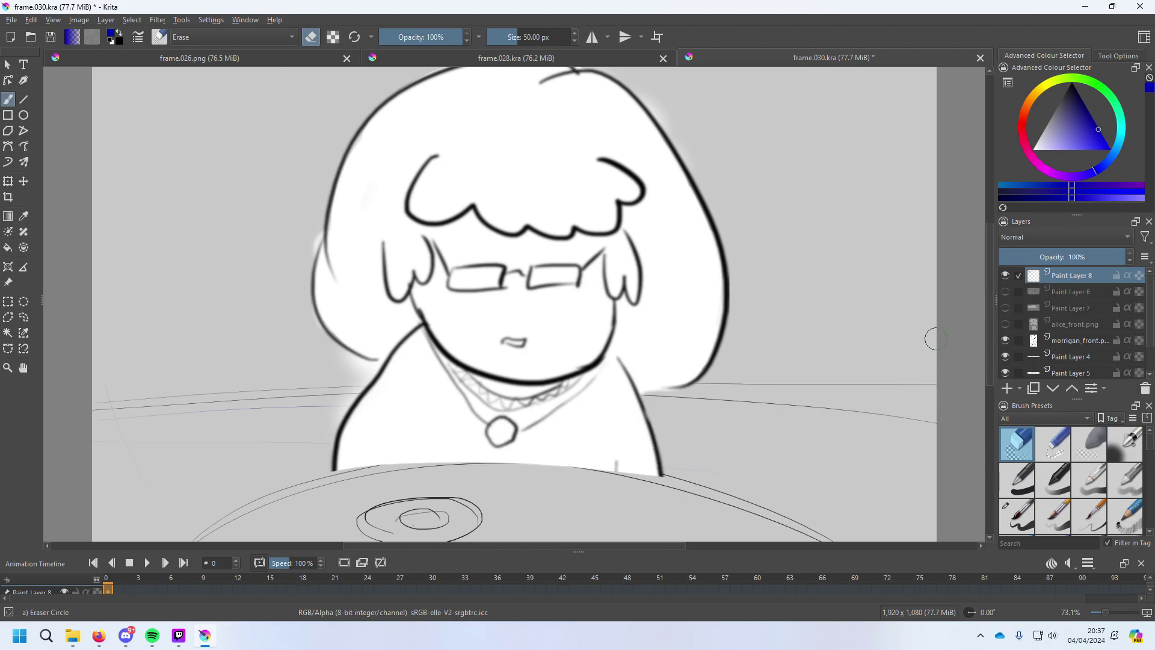
key("ctrl+s")
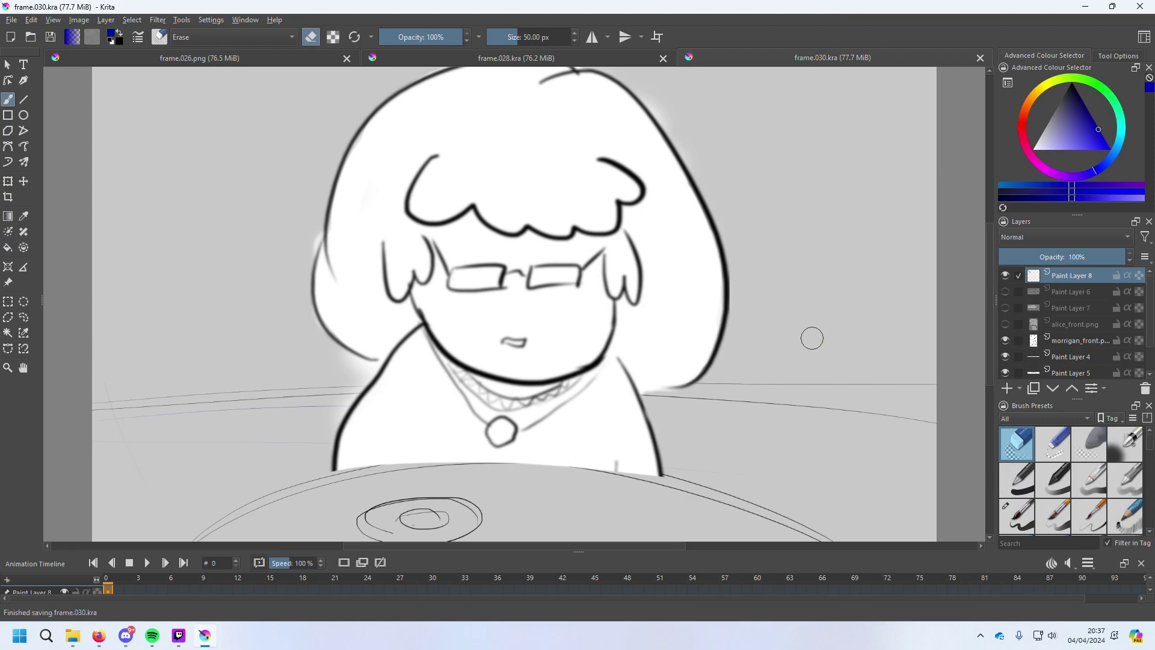
Draw a thin black teacup with a handle on the saucer, using the Basic-5 Size brush on a new paint layer, and save the file.
left_click(1008, 388)
left_click(1022, 516)
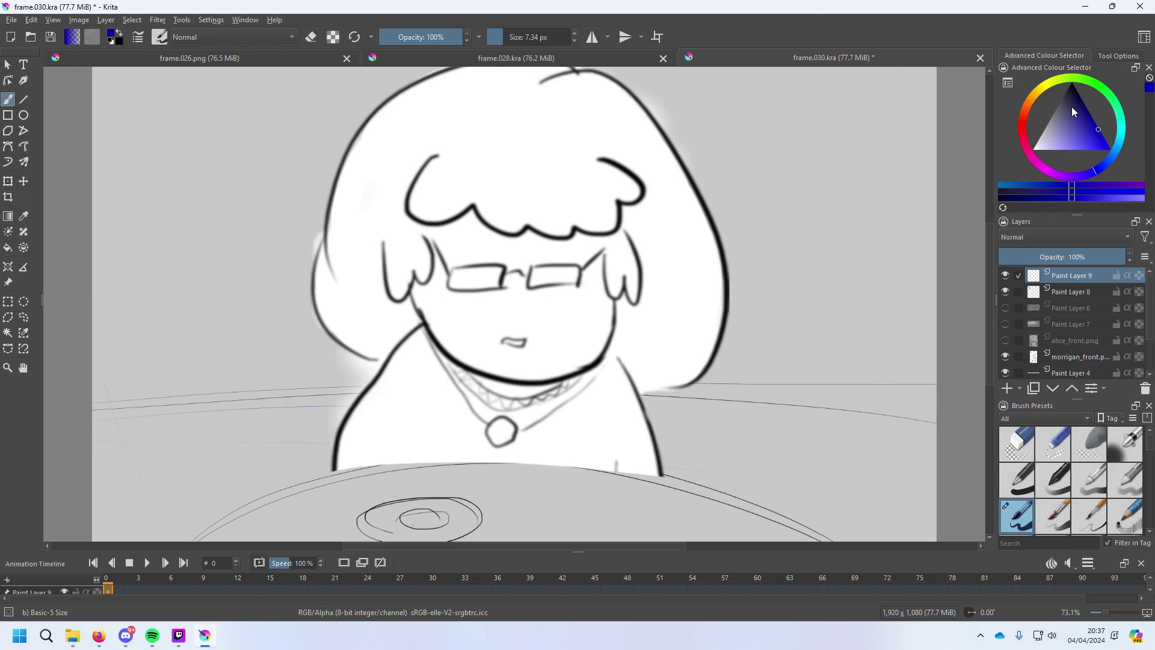
key("d")
mouse_move(398, 496)
left_mouse_down()
mouse_move(415, 511)
mouse_move(392, 515)
left_mouse_up()
key("ctrl+z")
mouse_move(454, 467)
left_mouse_down()
mouse_move(401, 517)
mouse_move(389, 483)
mouse_move(463, 494)
left_mouse_up()
key("ctrl+z")
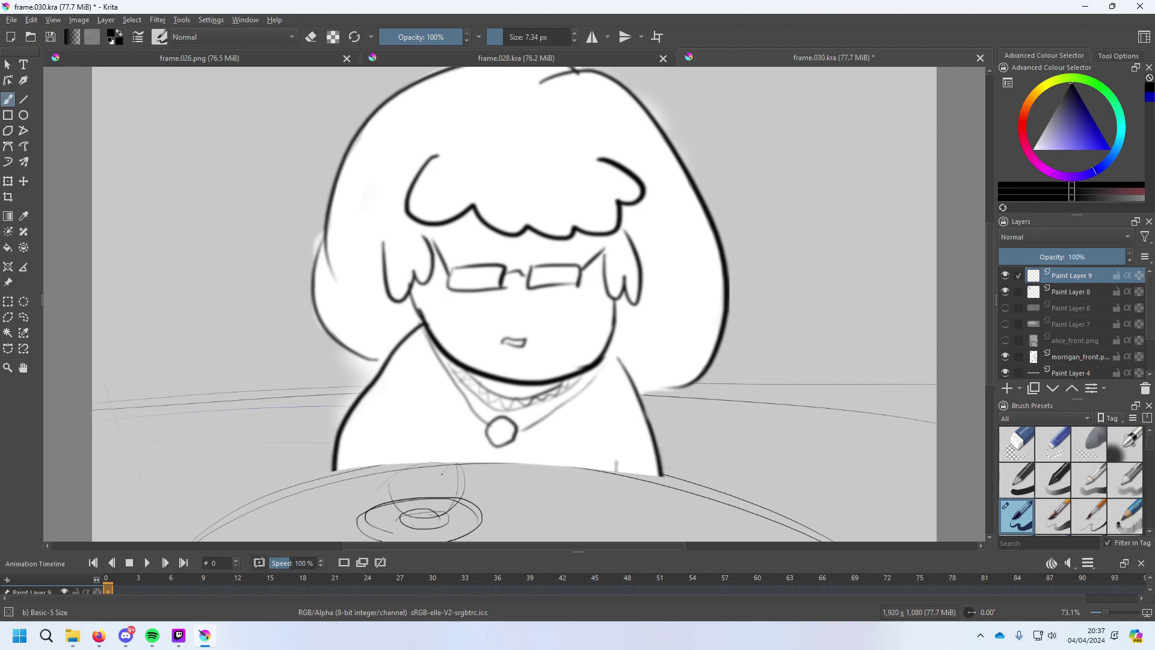
key("x")
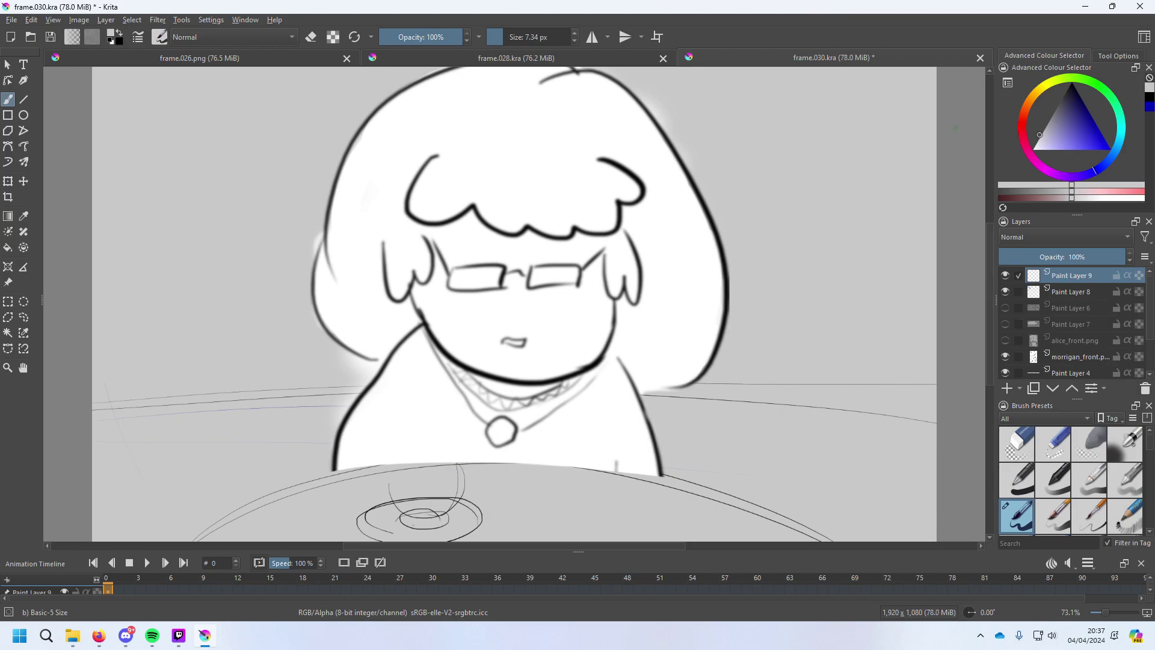
key("x")
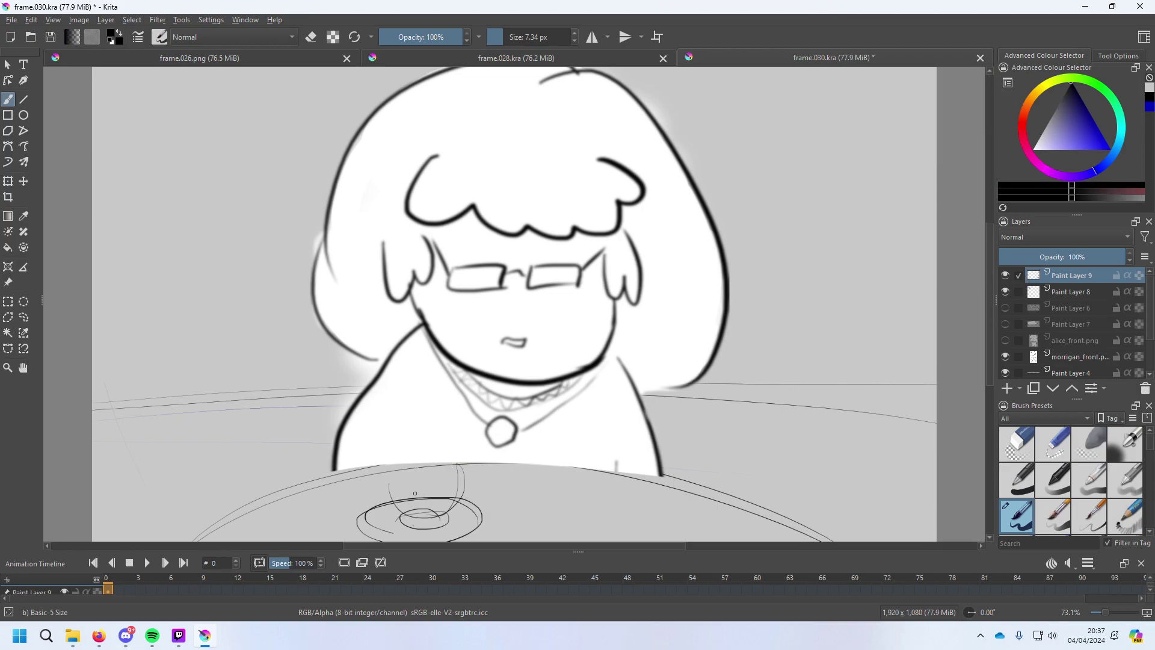
key("ctrl+z")
mouse_move(446, 466)
left_mouse_down()
mouse_move(432, 471)
mouse_move(448, 465)
mouse_move(465, 495)
left_mouse_up()
key("ctrl+z")
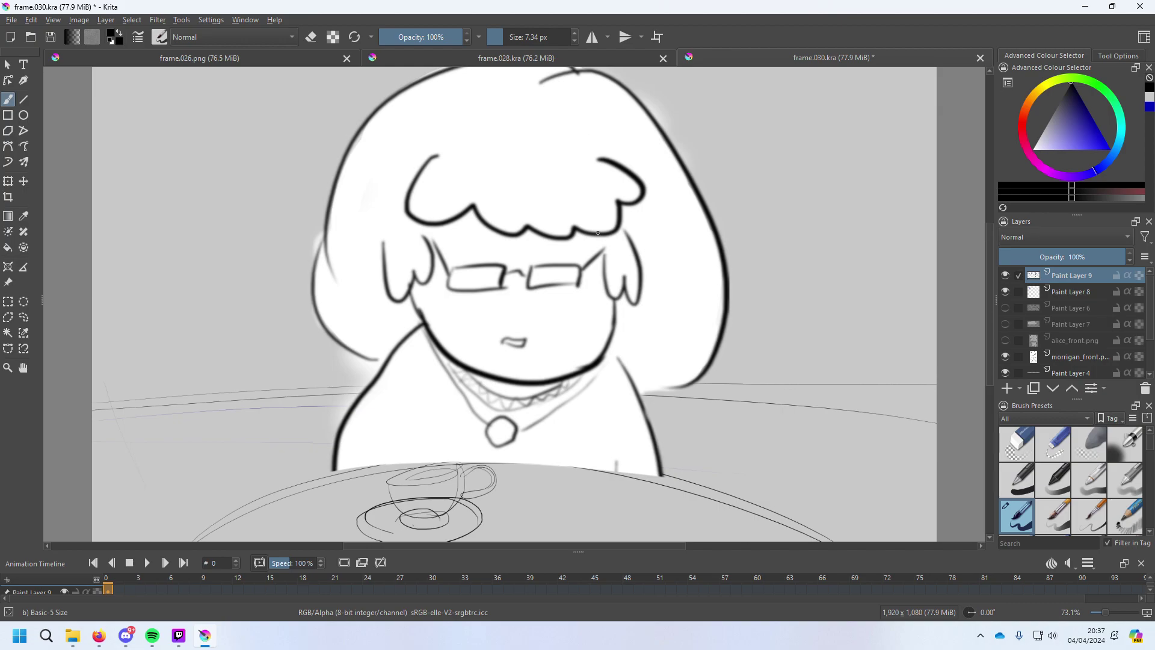
key("ctrl+s")
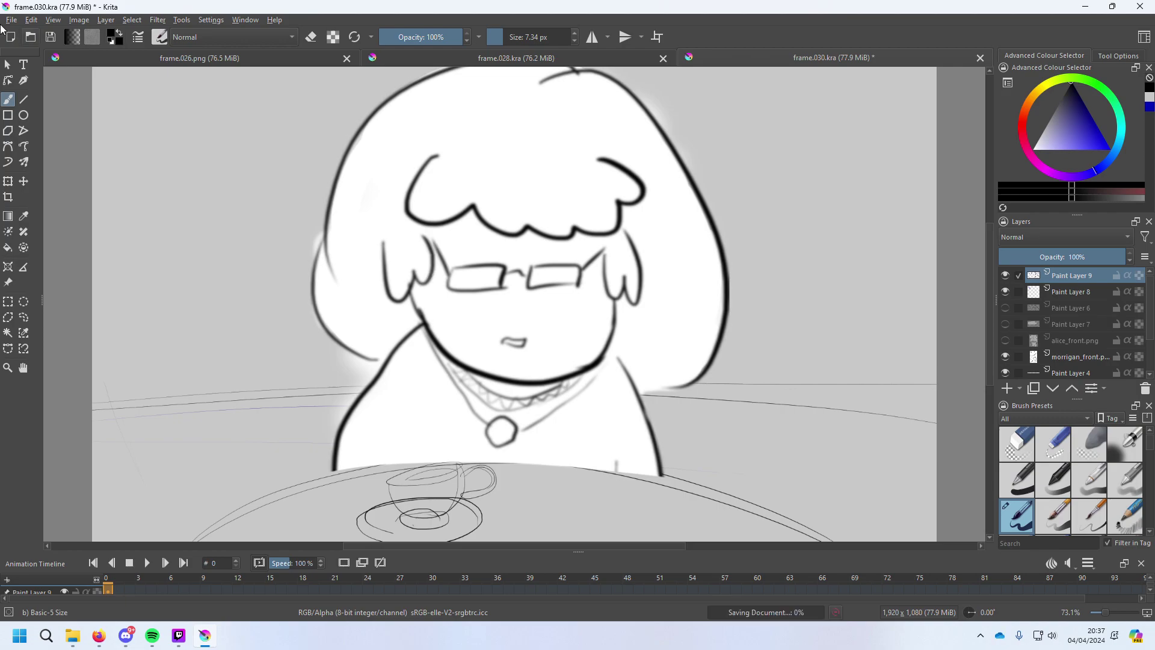
Try to save the image as frame.030 in the png folder inside Frames, with the file type set to all supported formats.
left_click(11, 20)
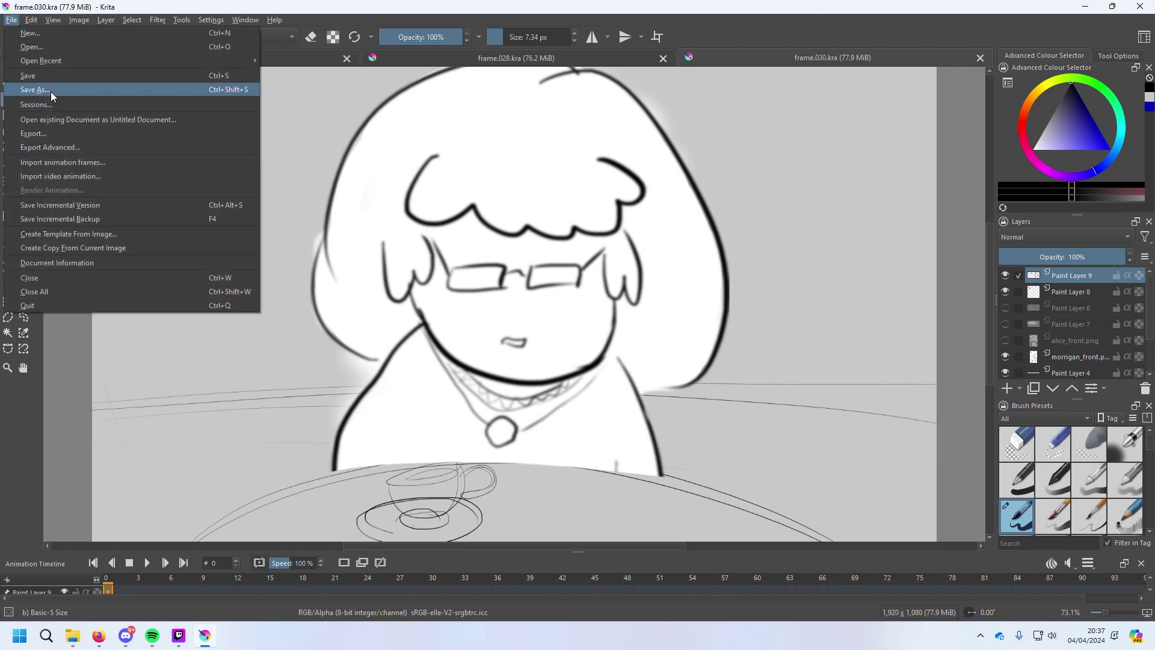
left_click(50, 90)
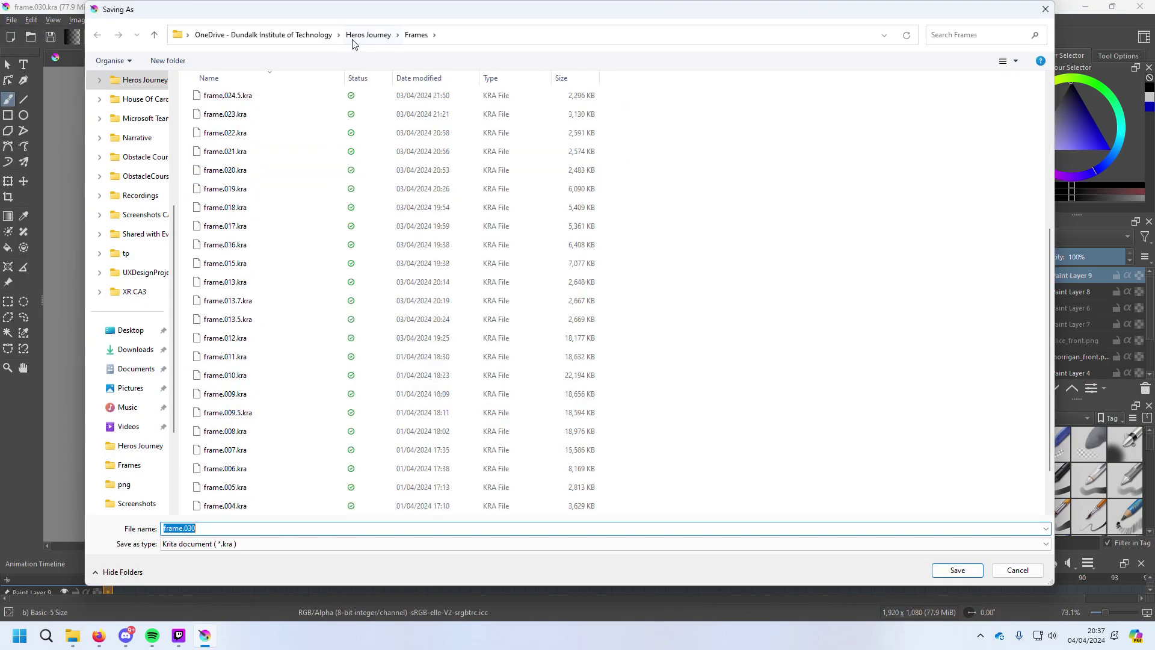
left_click(360, 35)
double_click(233, 96)
scroll(252, 108, "down", 6)
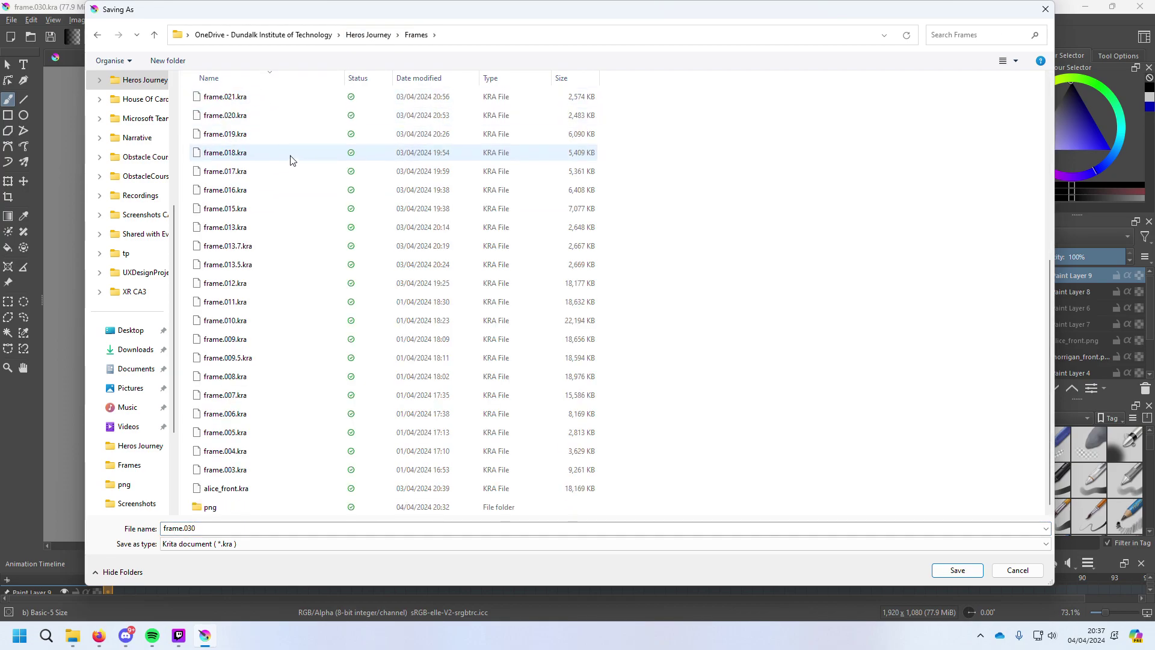
left_click(220, 509)
double_click(221, 509)
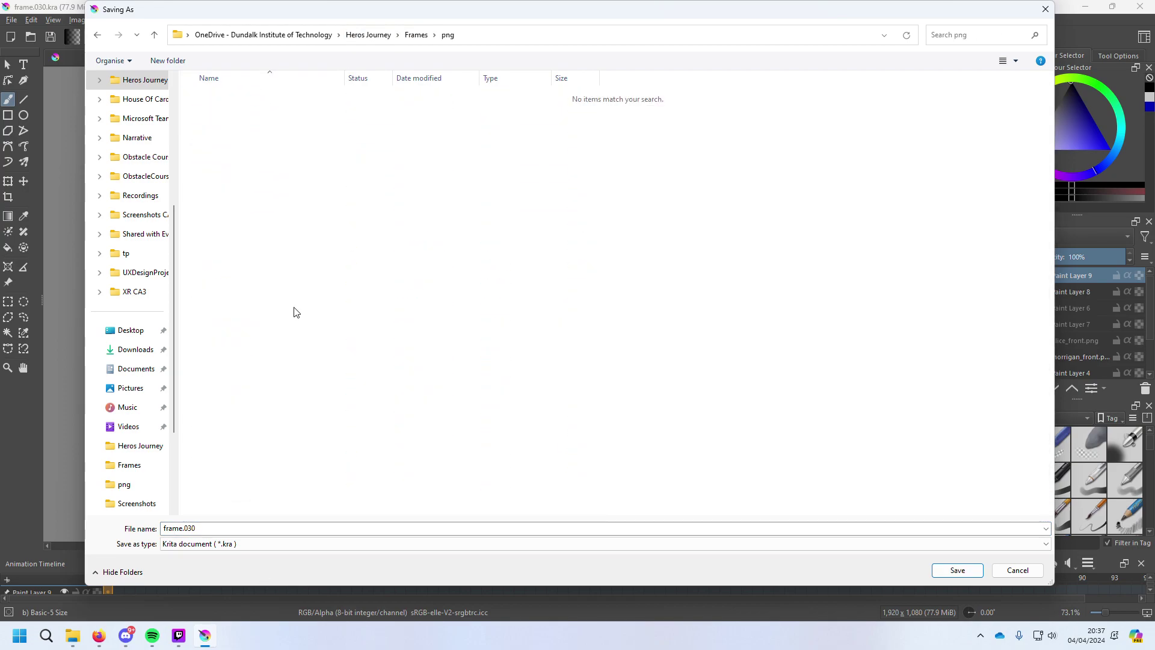
double_click(246, 527)
key("End")
type(".")
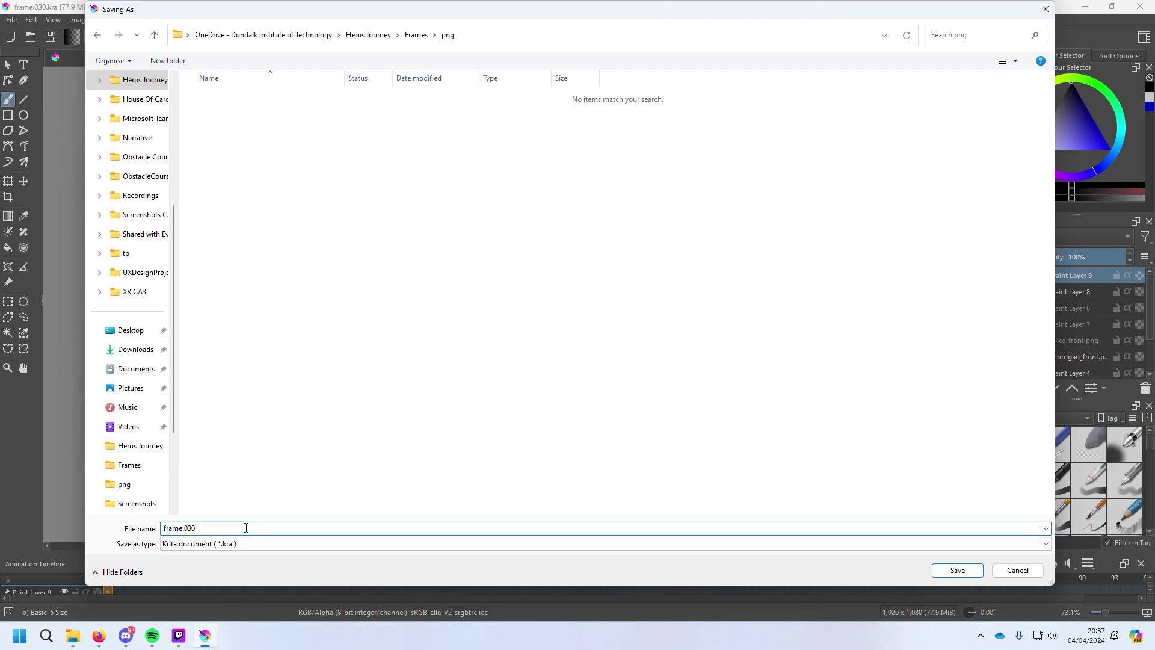
type("png")
left_click(246, 544)
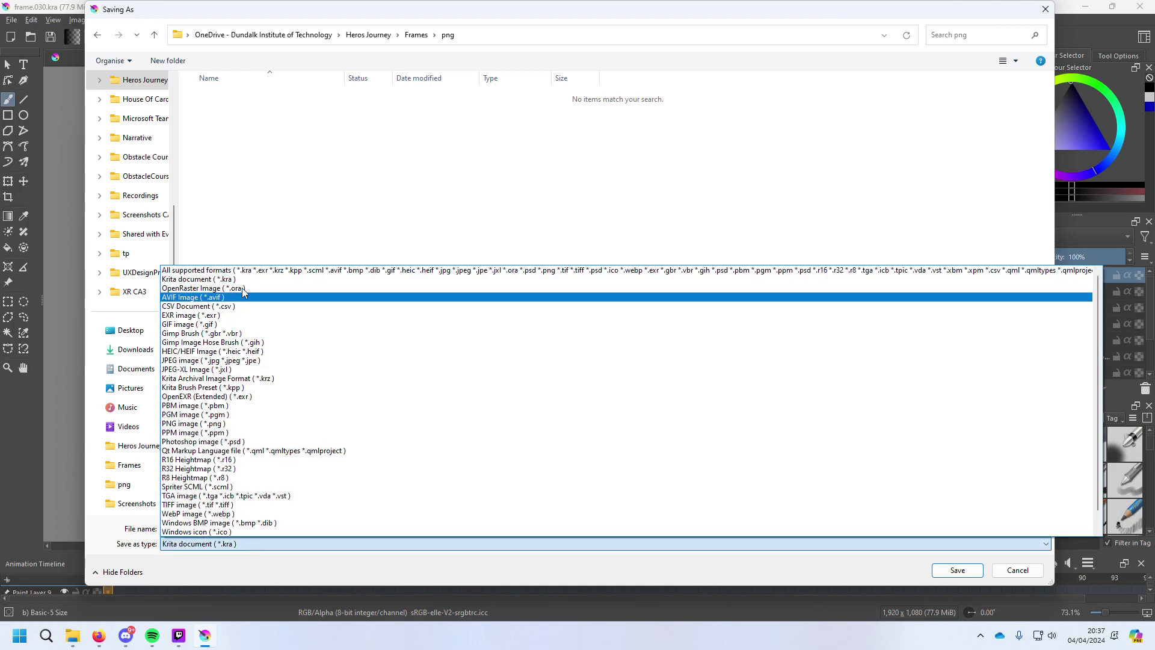
left_click(343, 270)
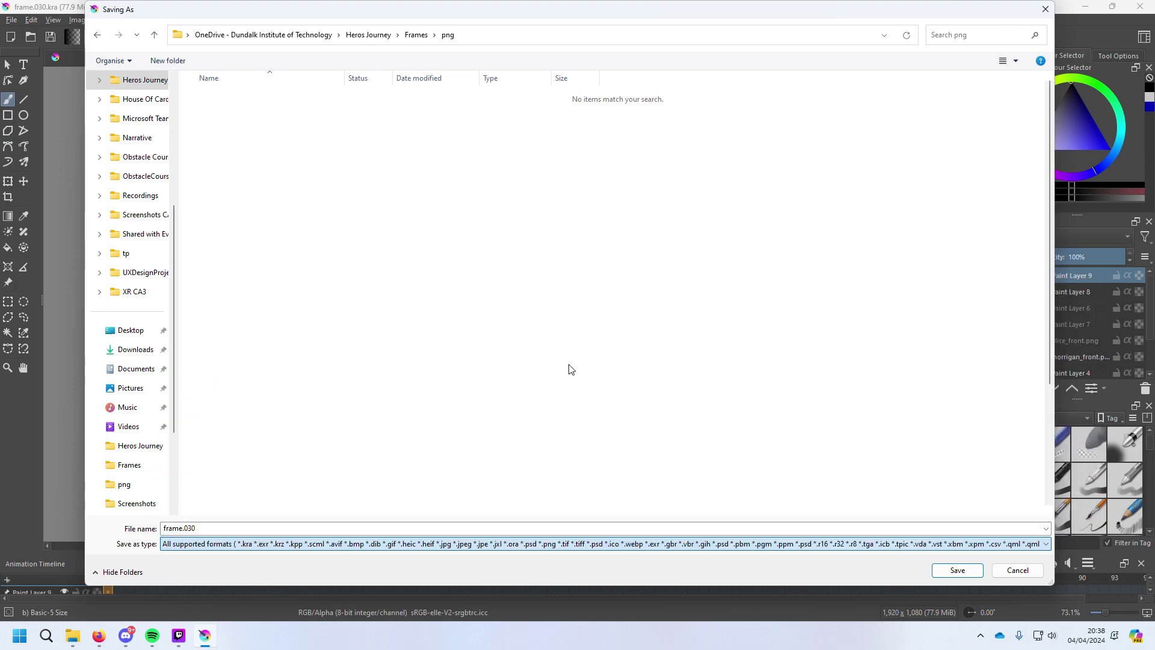
left_click(958, 570)
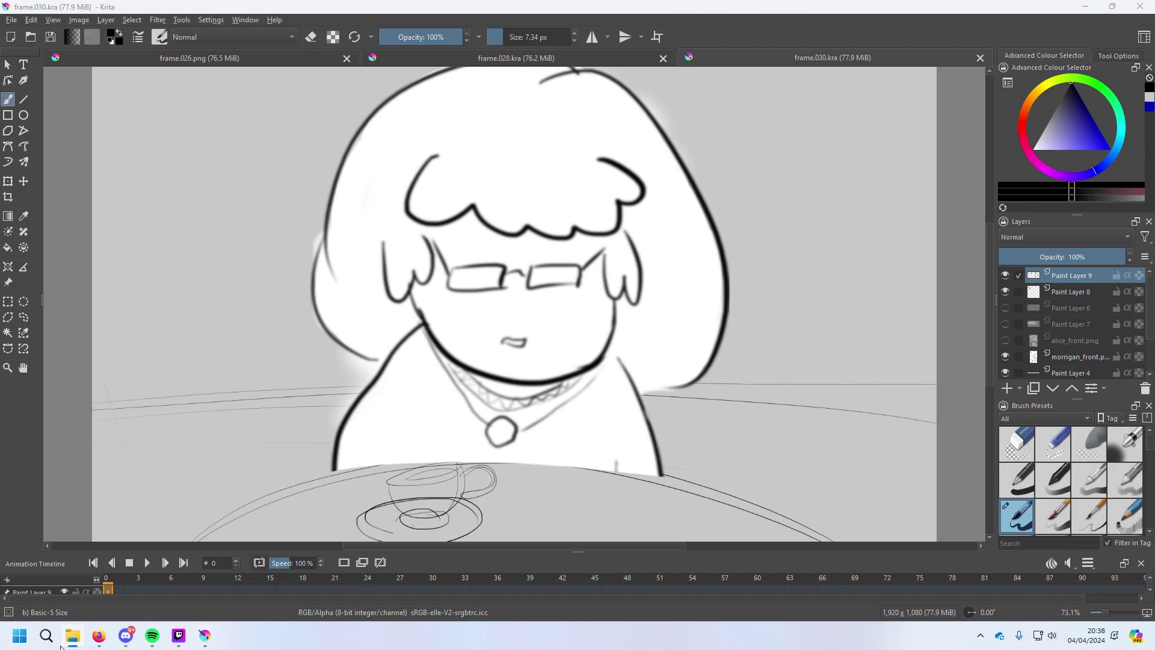
left_click(99, 636)
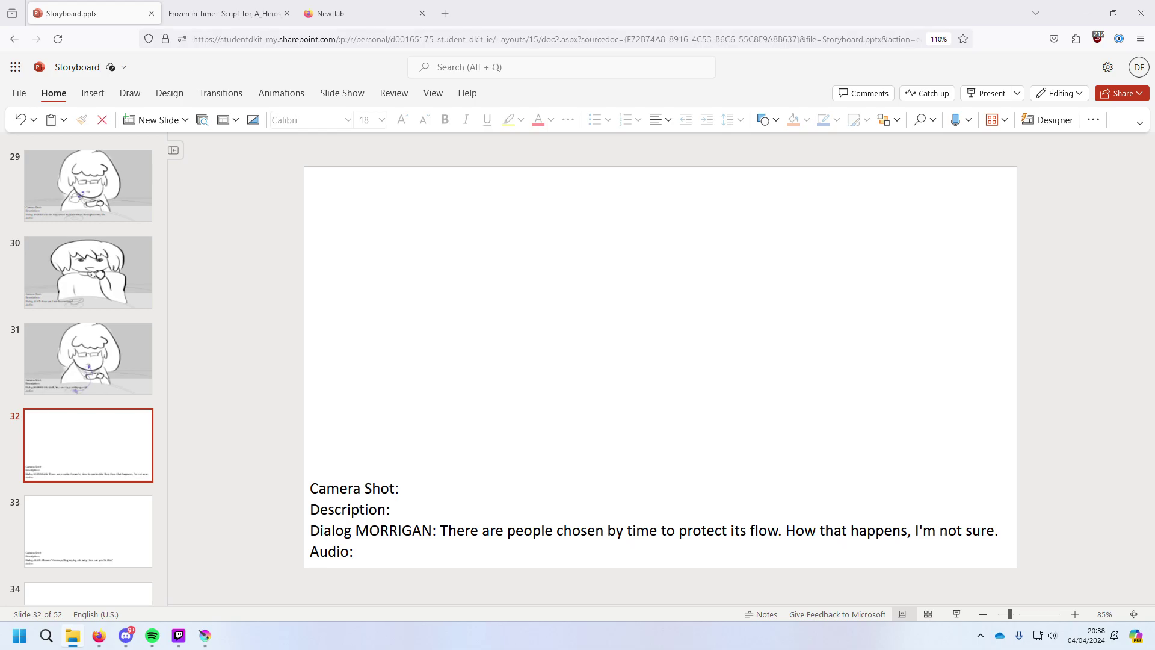
Switch to Krita and save the image as frame.030.png in the png folder, accepting the default PNG options.
left_click(204, 636)
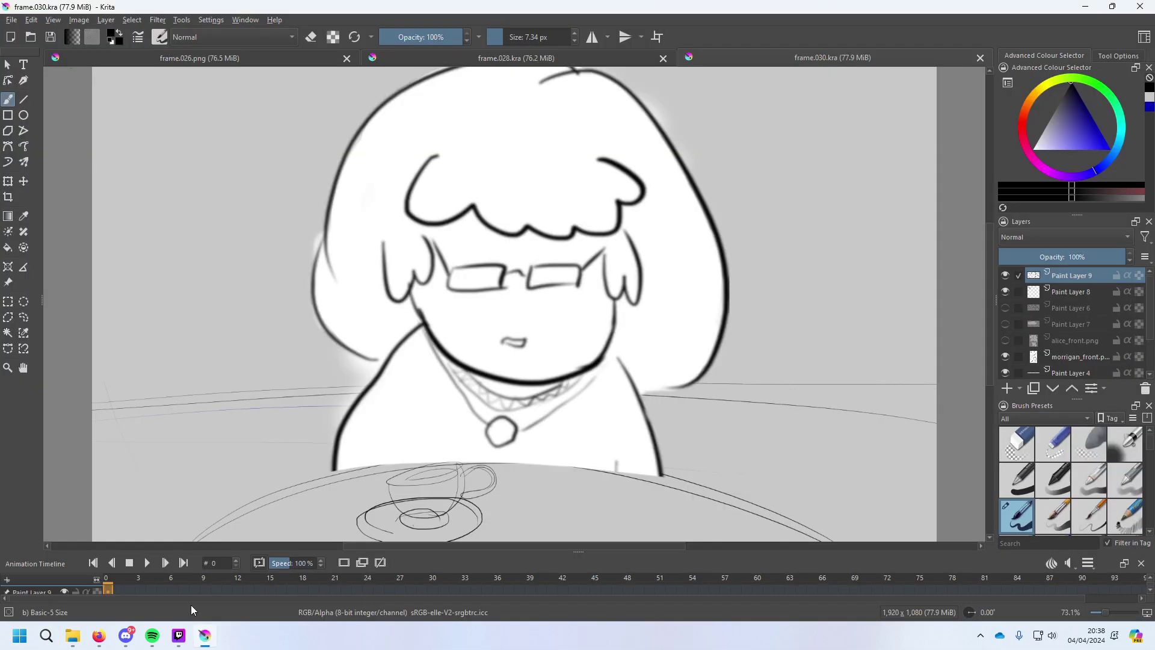
left_click(12, 20)
left_click(50, 89)
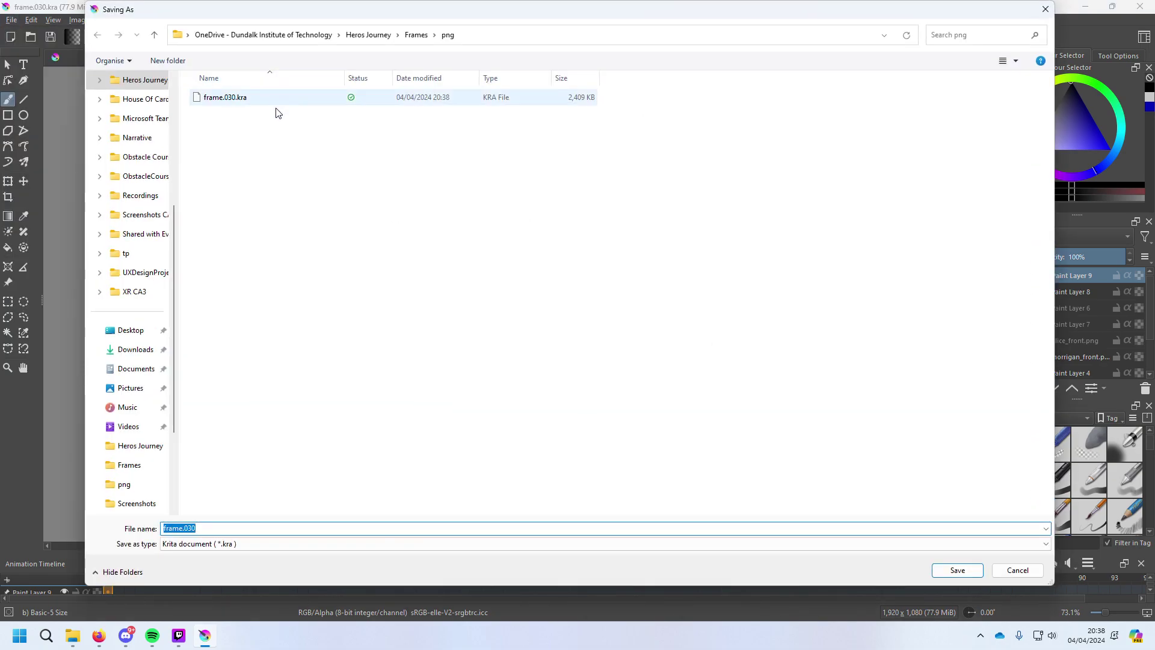
left_click(220, 543)
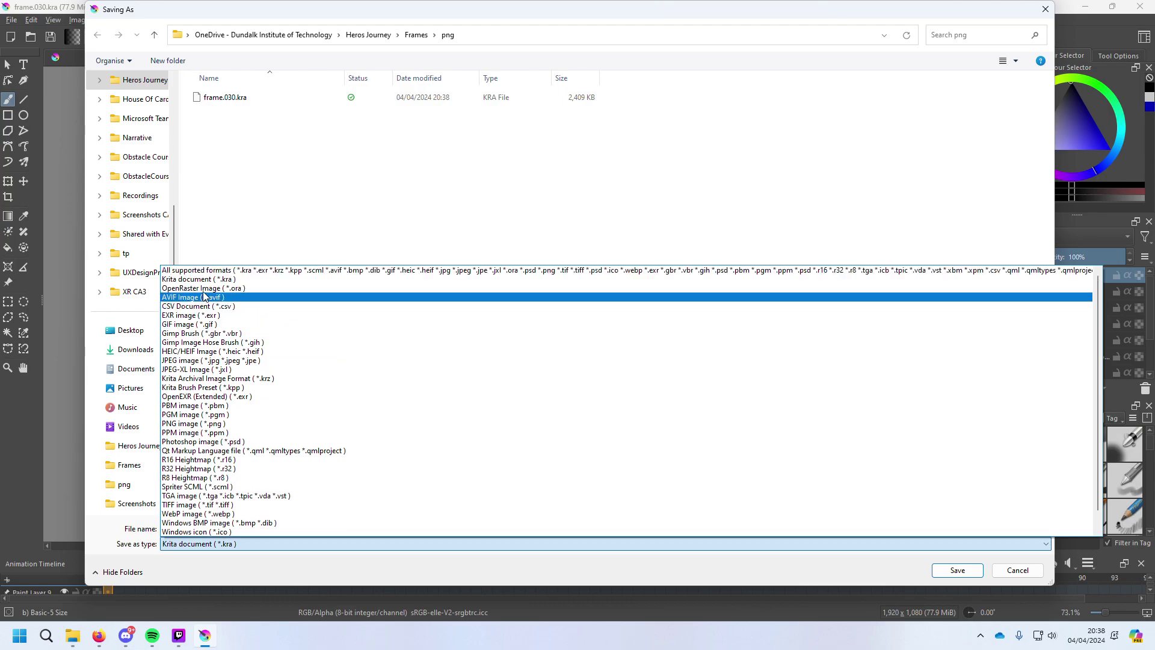
left_click(215, 279)
key("Up")
left_click(241, 533)
left_click(242, 532)
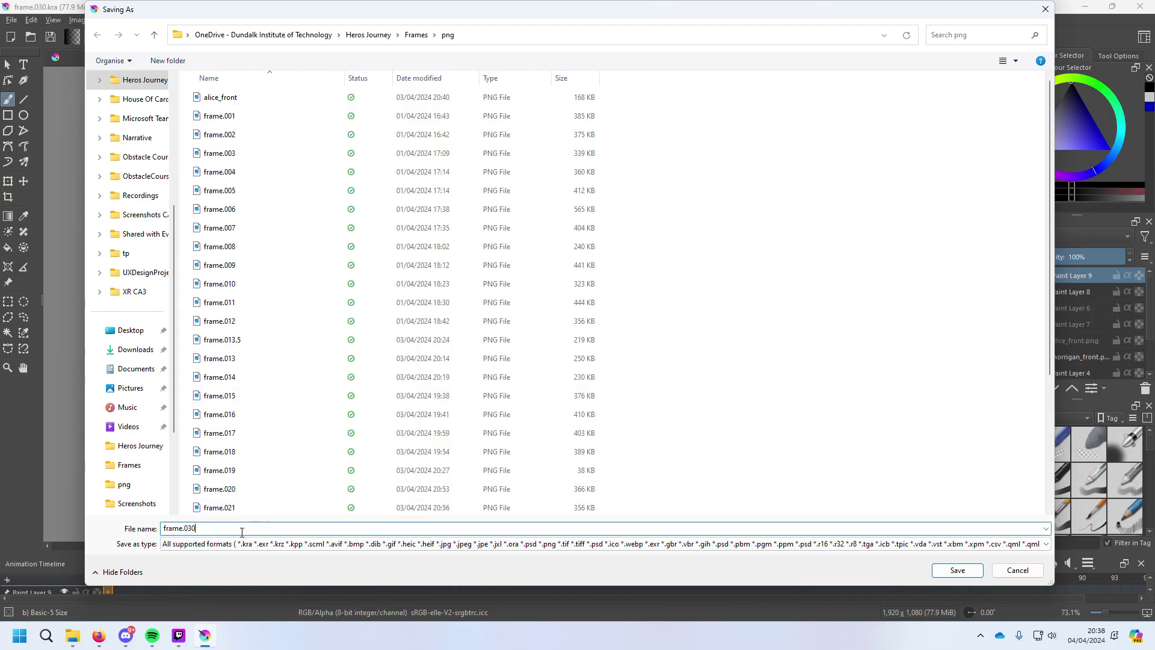
type(".png")
key("Return")
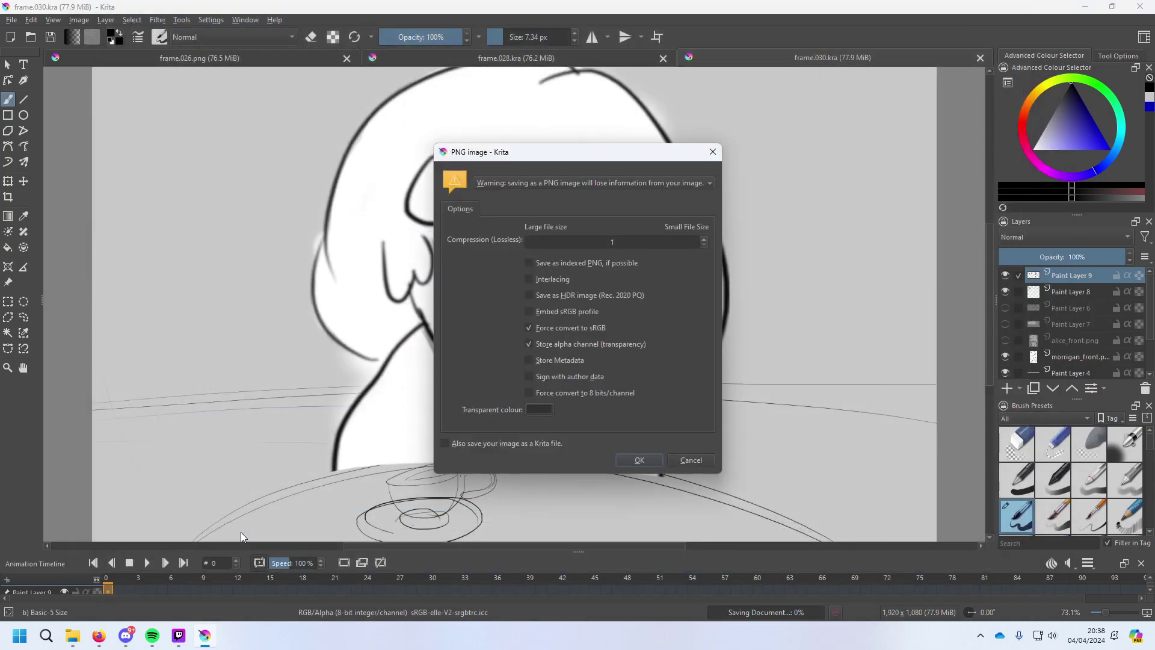
key("Return")
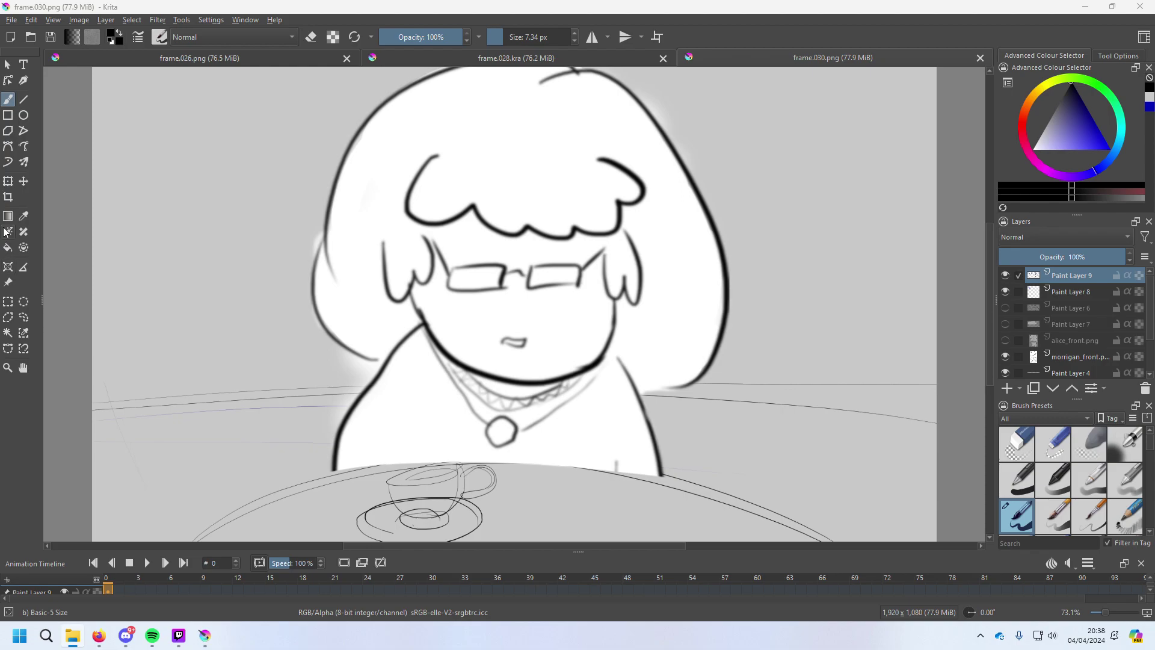
Switch to the Storyboard presentation in Firefox, insert the frame.030.png image on slide 32 and open the picture's options.
left_click(98, 637)
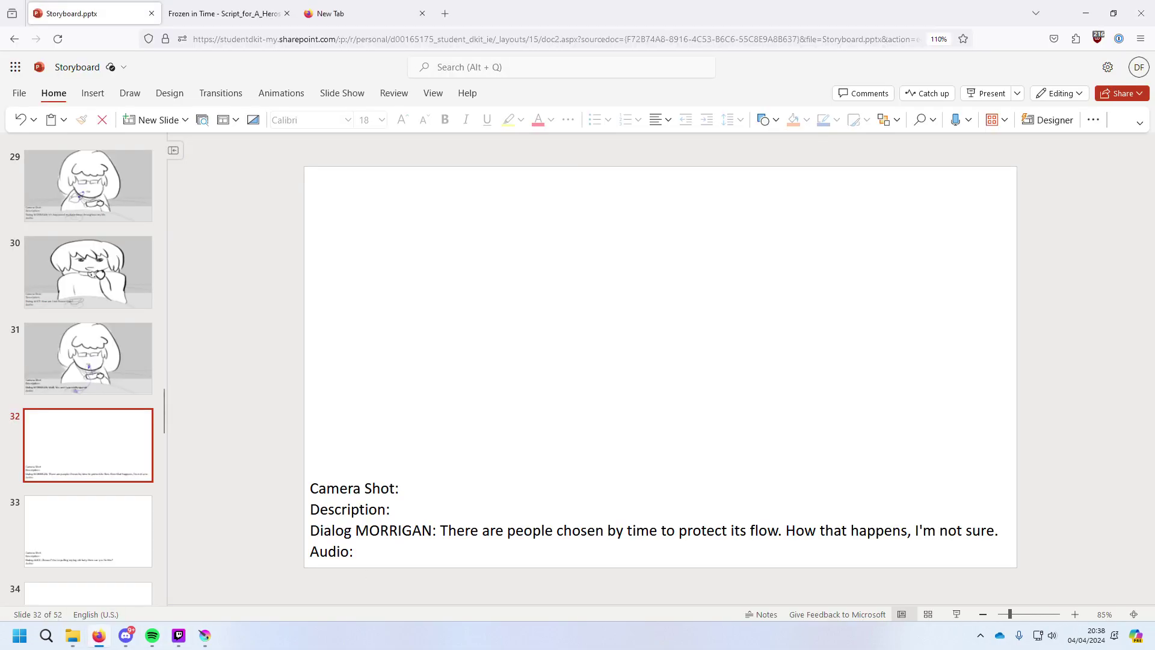
left_click_drag(99, 637, 490, 310)
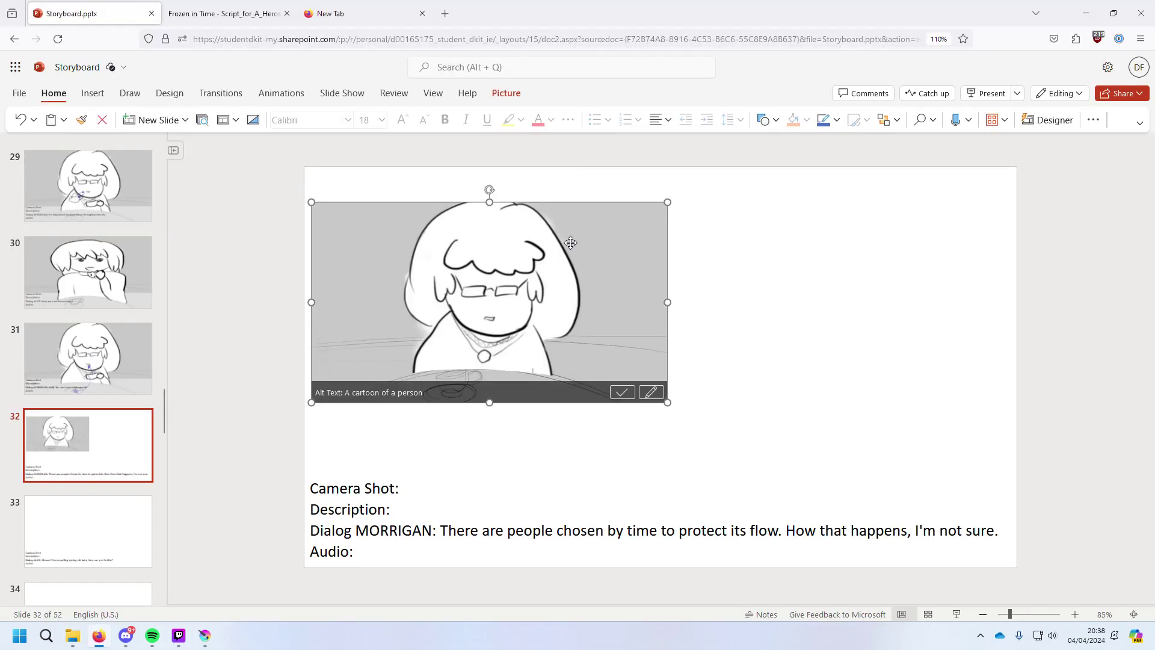
right_click(582, 244)
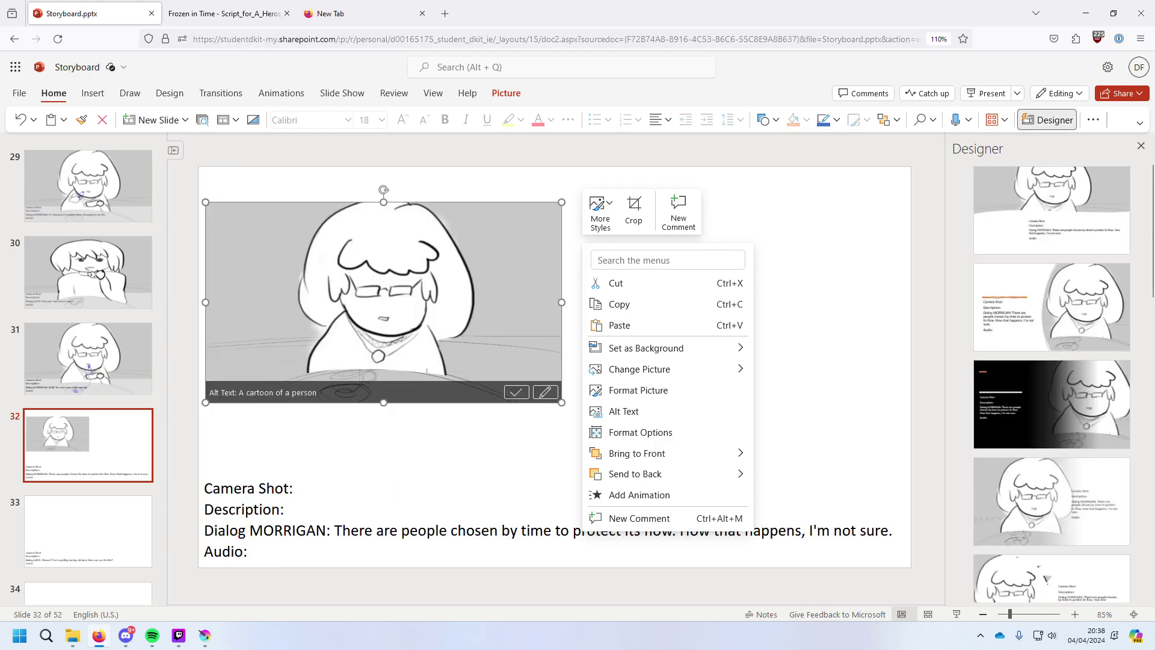
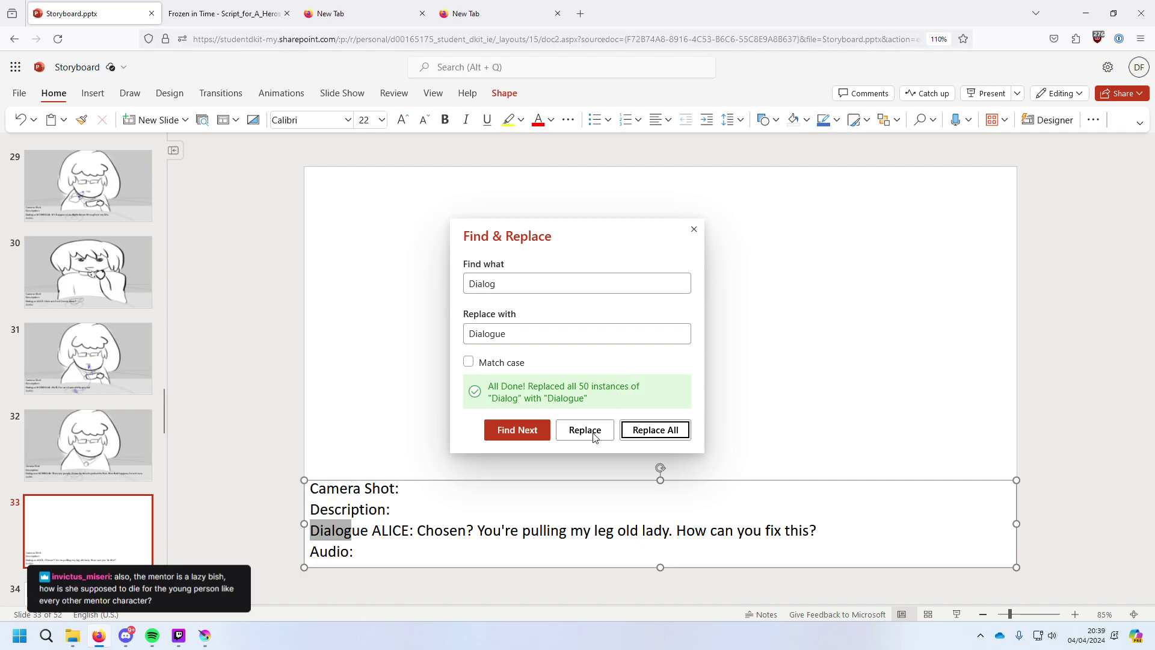
Close Find & Replace and correct the label before MORRIGAN's line on slide 32 to "Dialogue".
left_click(694, 230)
left_click(63, 472)
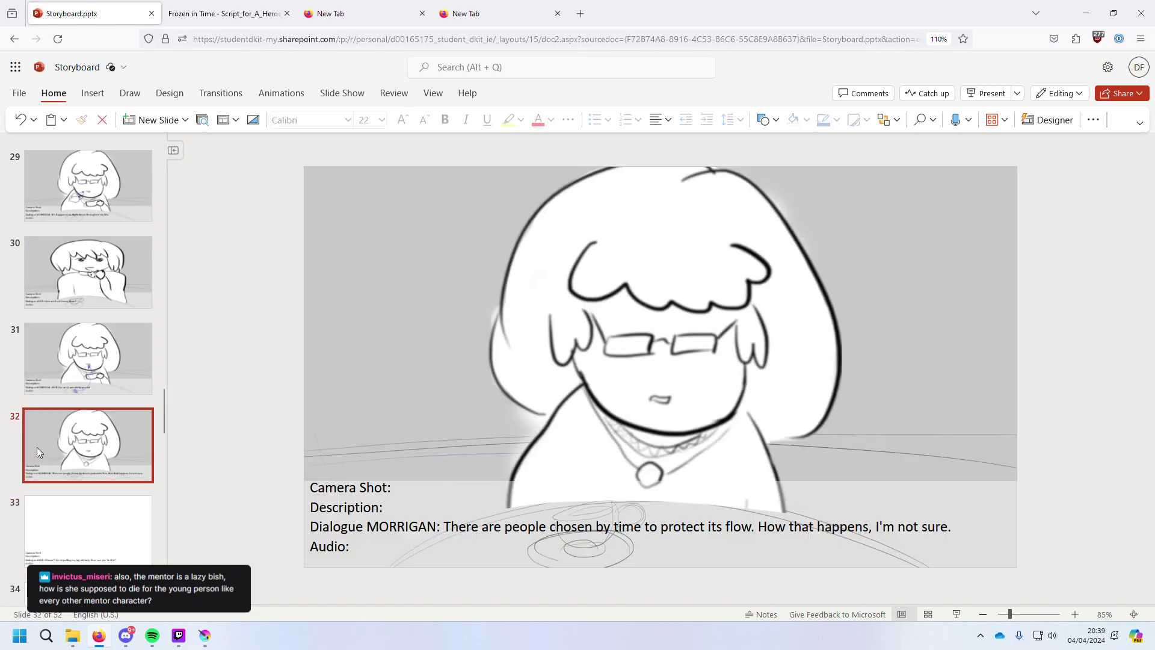
left_click(379, 527)
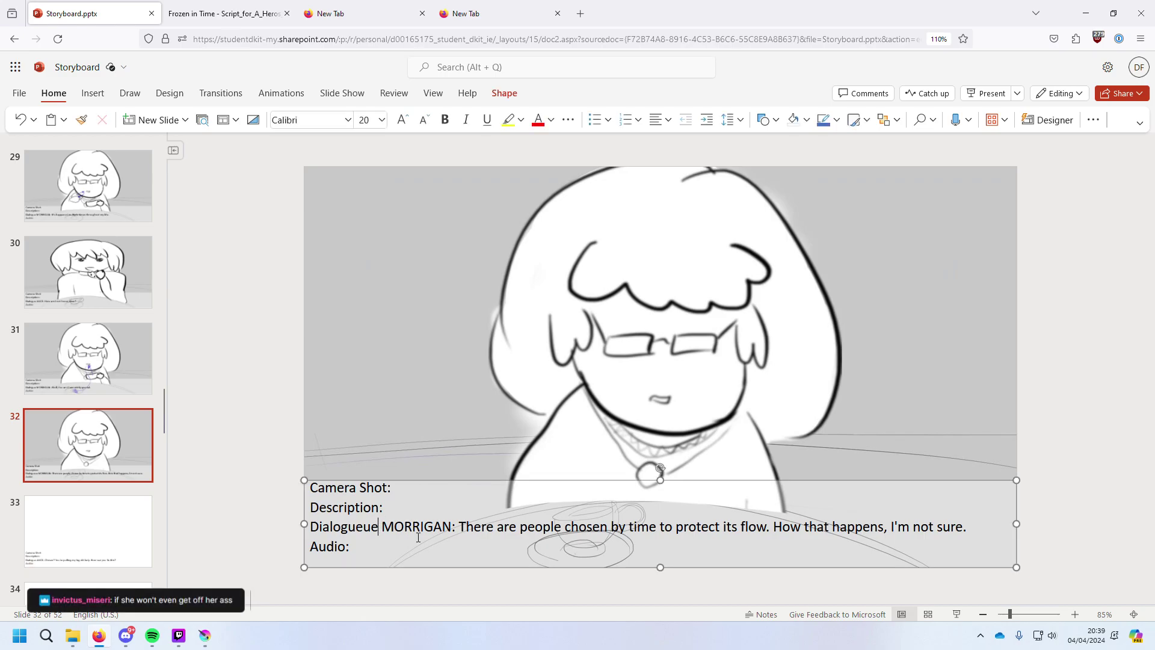
key("BackSpace")
key("BackSpace")
Review the frames and dialogue labels from slides 31 and 32 back to the first slide.
left_click(129, 386)
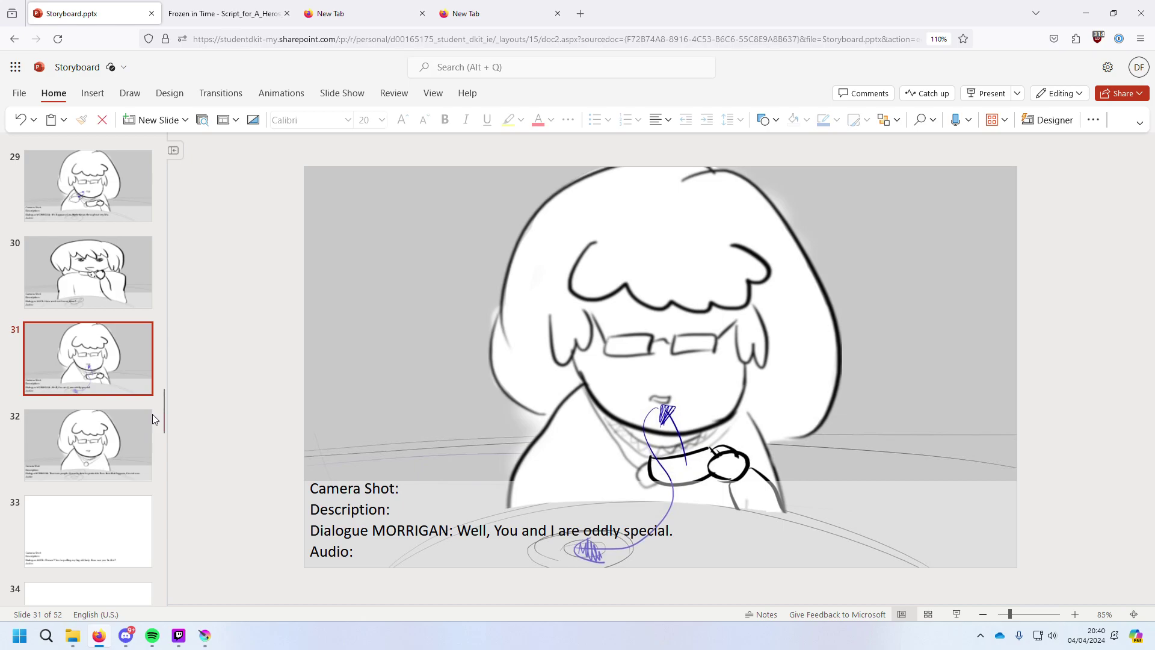
left_click(124, 439)
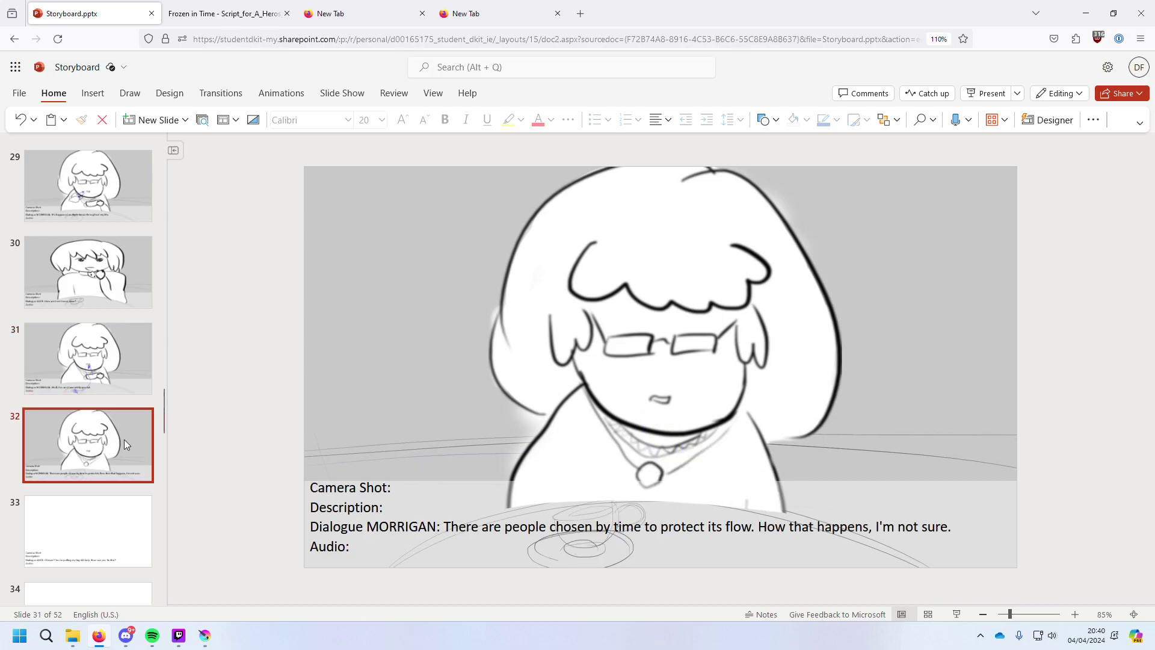
key("Up")
key("Up")
key("Up")
key("Up")
key("Up")
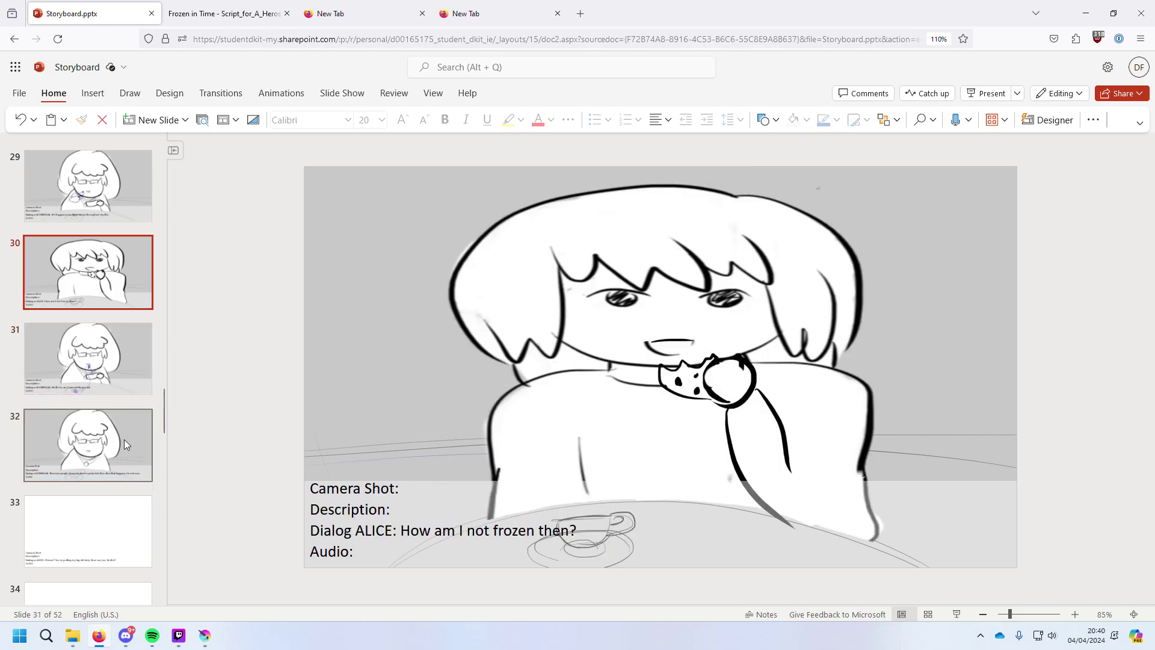
key("Up")
key("Up")
key("Up")
key("Up")
key("Up")
key("Up")
key("Up")
key("Up")
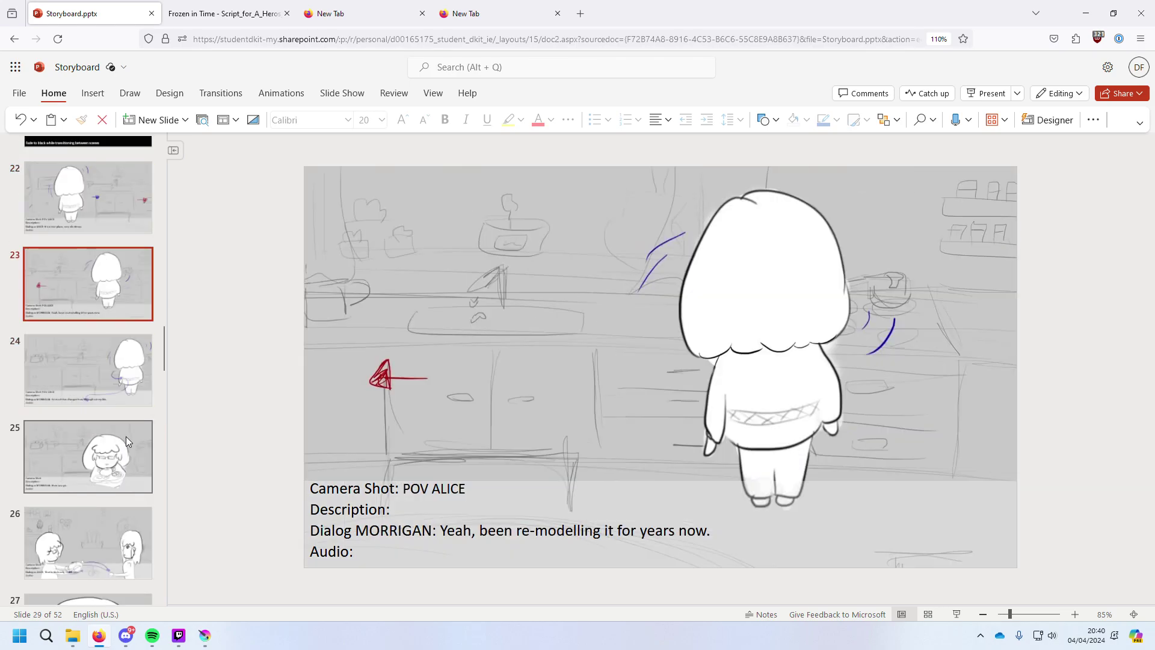
key("Up")
key("Up")
key("Up")
key("Home")
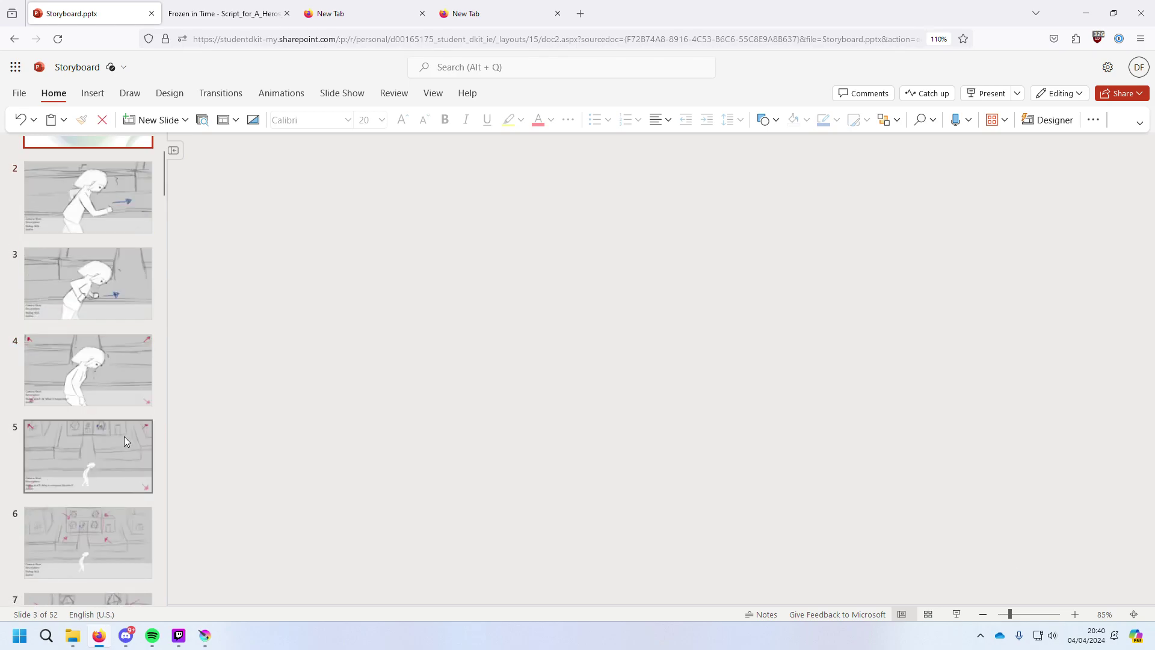
Check the frames and dialogue labels forward from the first slide to slide 31.
key("Down")
key("Down")
key("Down")
key("Down")
key("Down")
key("Down")
key("Down")
key("Down")
key("Down")
key("Down")
key("Down")
key("Down")
key("Down")
key("Down")
key("Down")
key("Down")
key("Down")
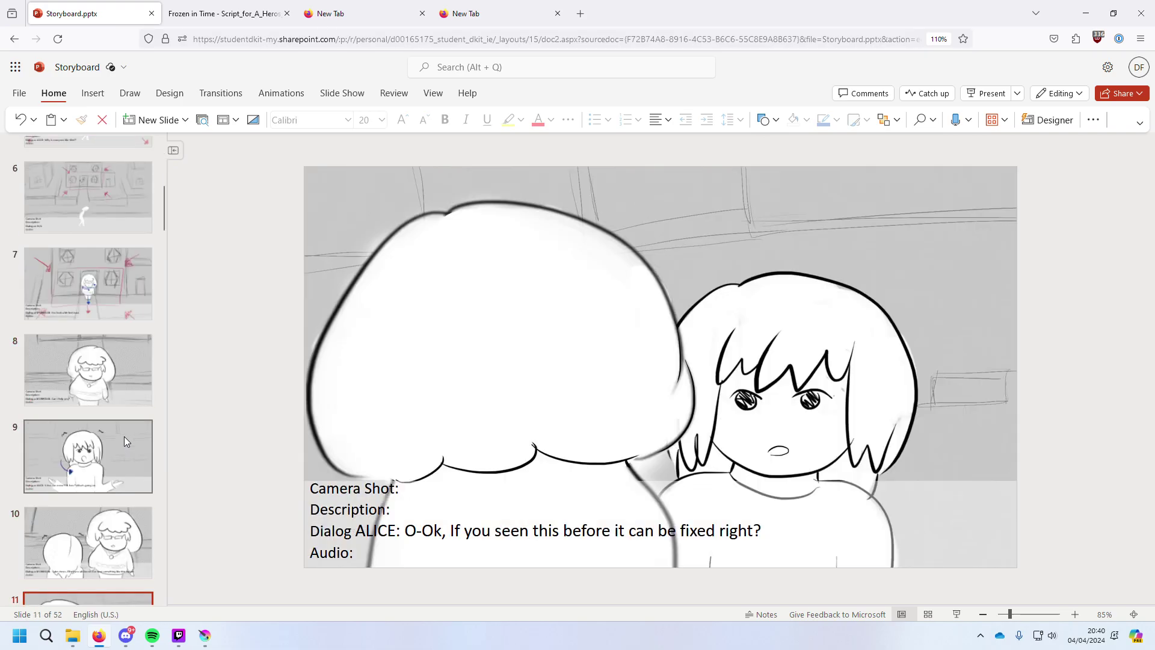
key("Down")
key("Down")
key("Down")
key("Down")
key("Down")
key("Down")
key("Down")
key("Down")
key("Down")
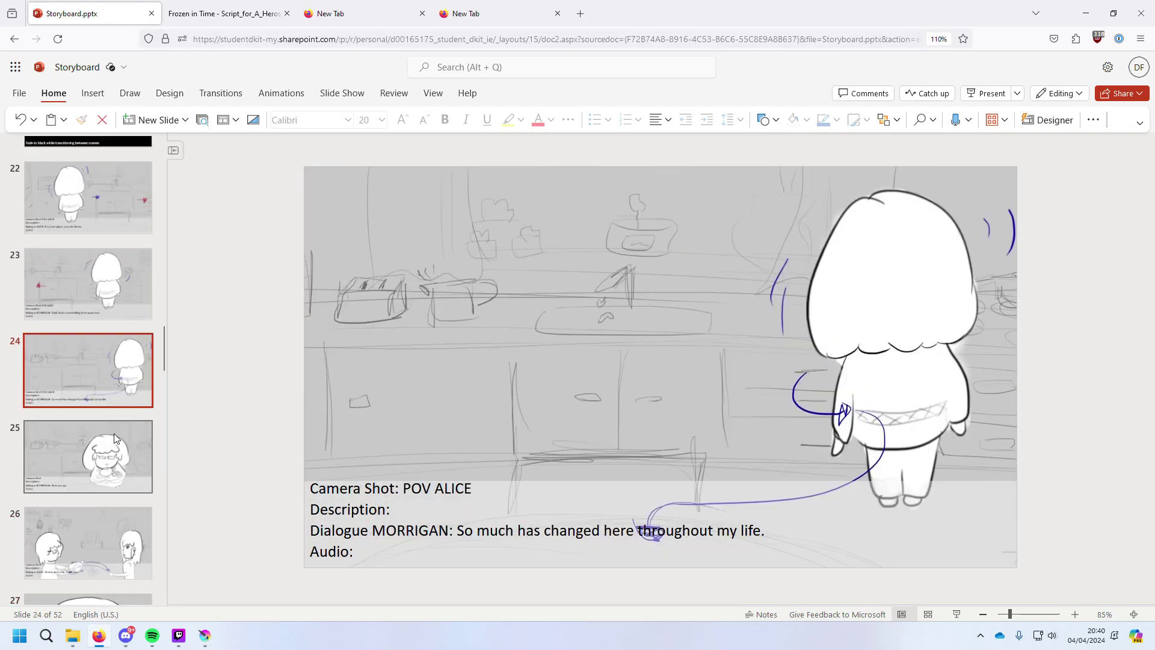
key("Down")
key("Down")
key("Down")
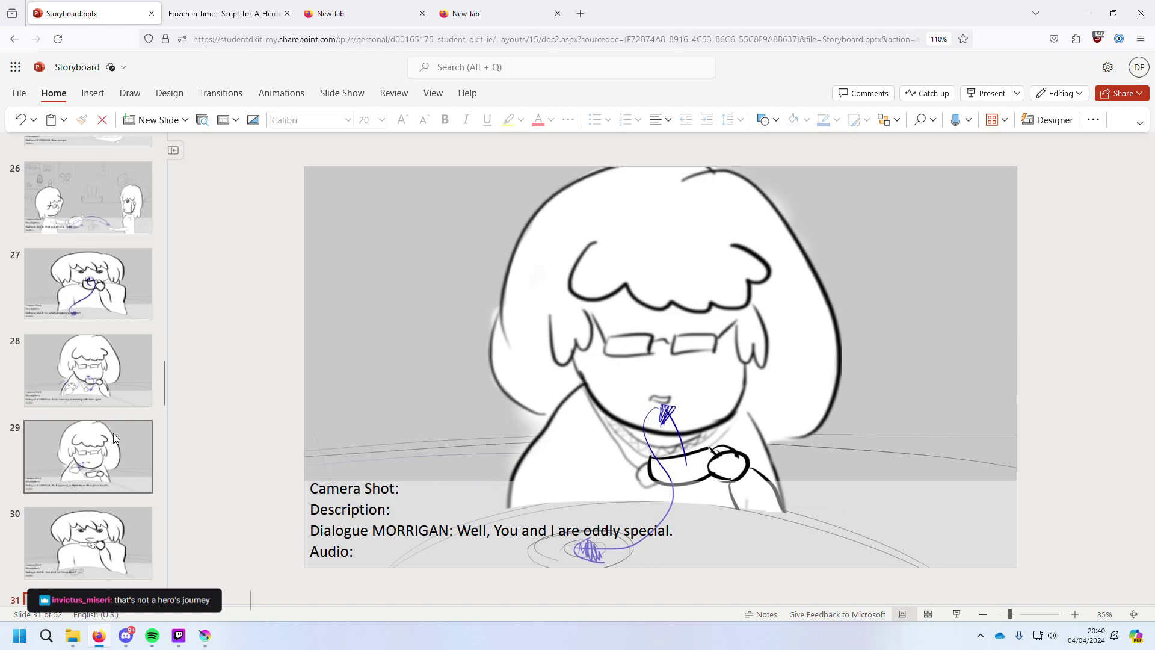
Compare the frames and dialogue lines on slides 30, 31 and 32.
key("Down")
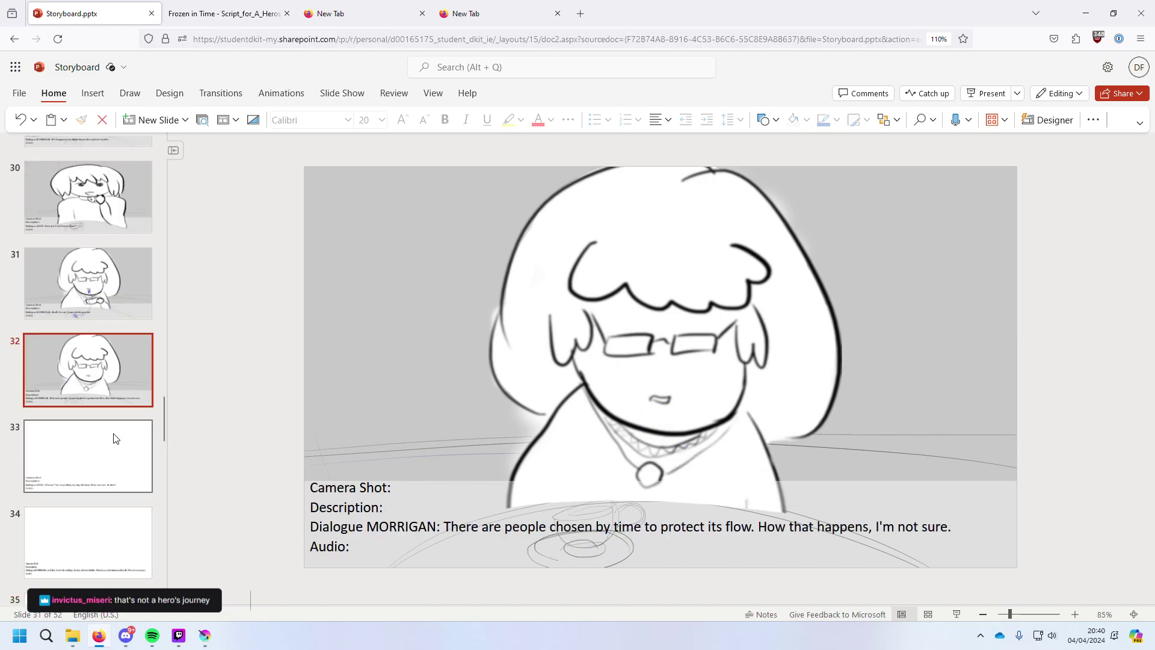
key("Down")
key("Up")
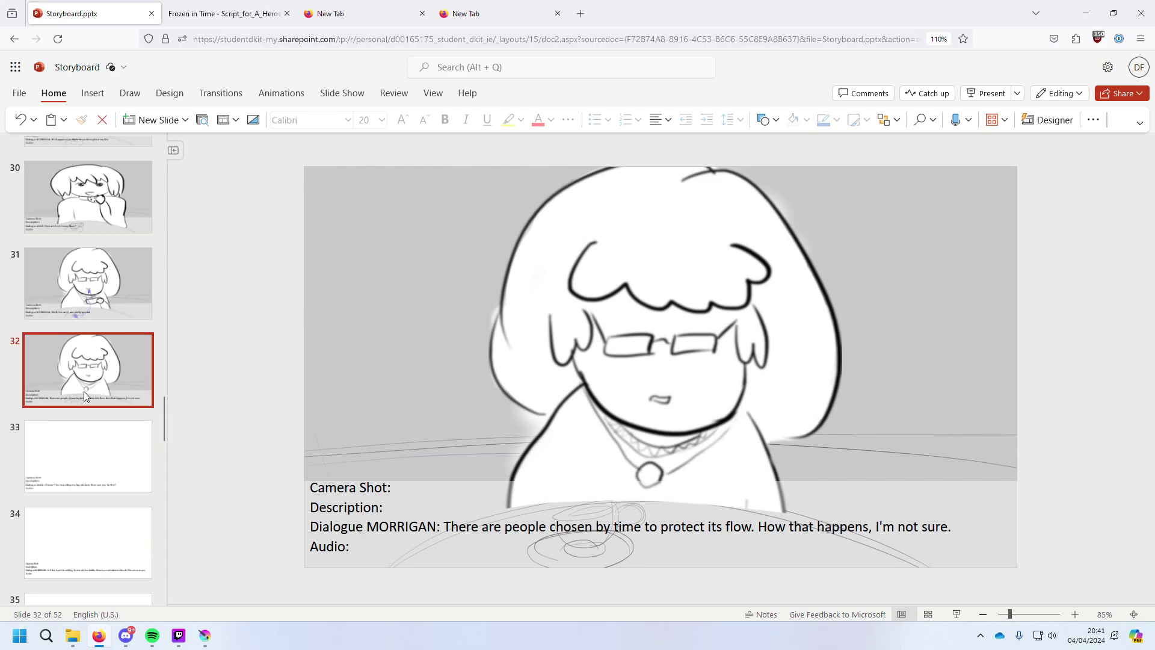
key("Up")
key("Up")
key("Down")
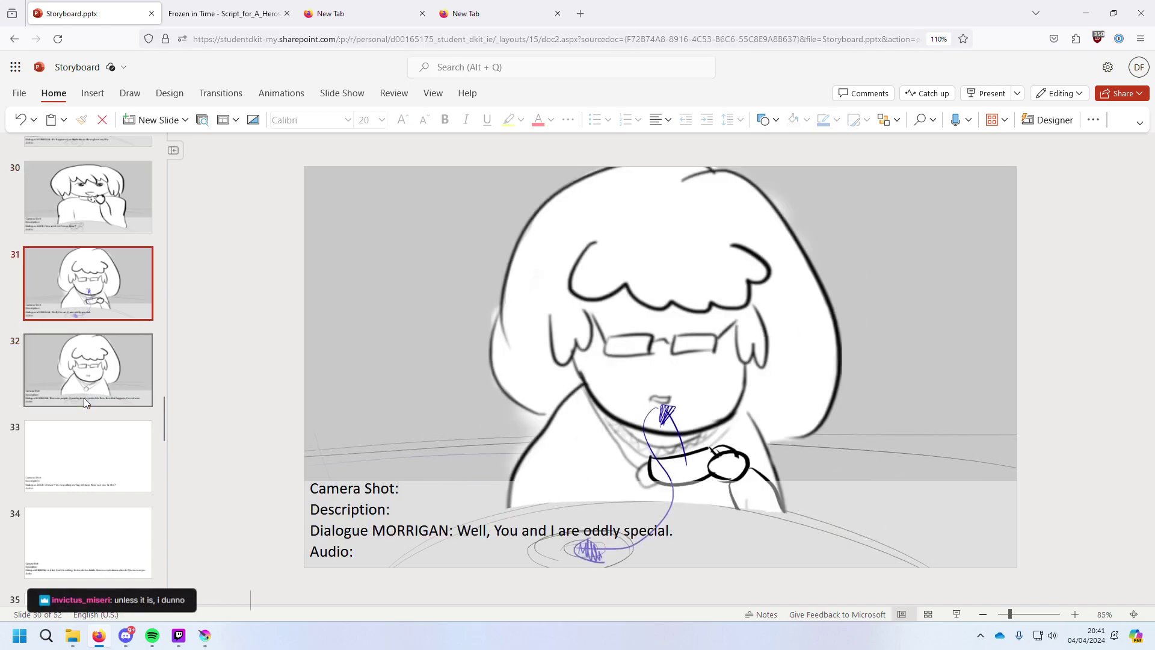
key("Down")
key("Up")
key("Up")
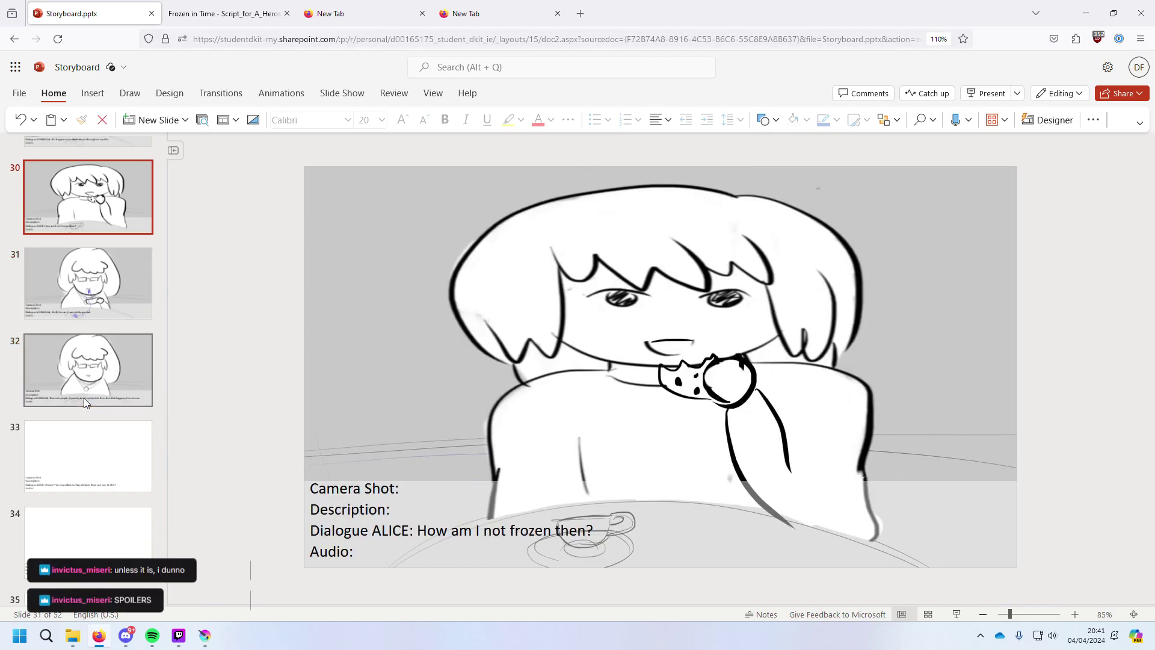
key("Down")
key("Down")
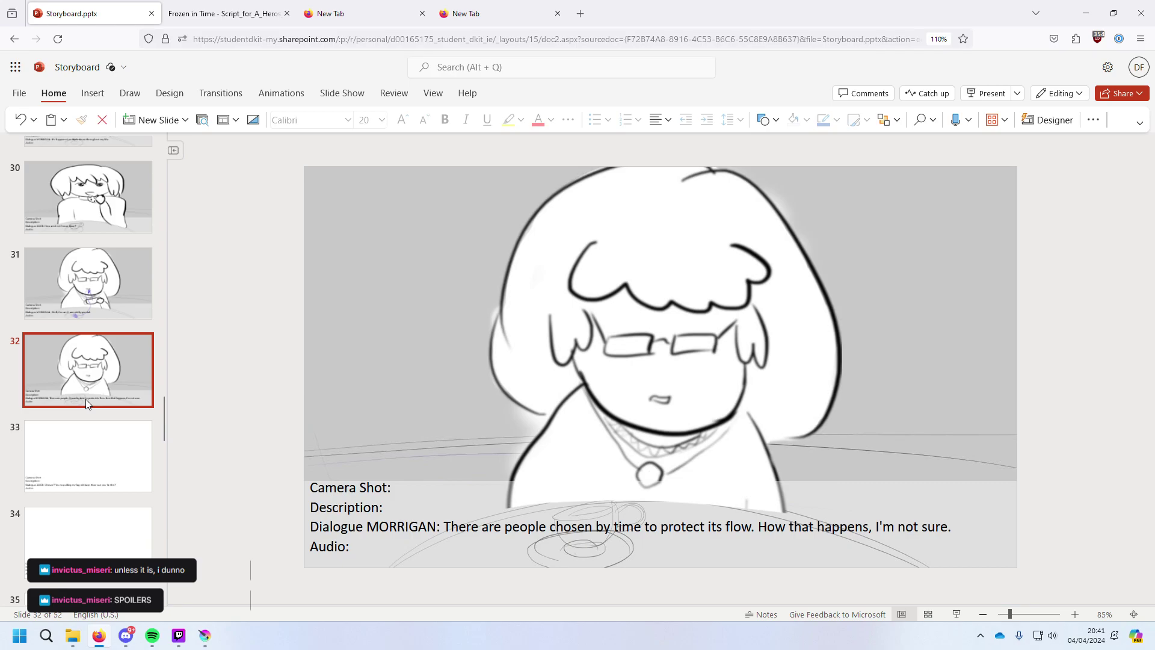
Review the frames from slide 32 back to slide 26 and forward to ALICE's dialogue on slide 33.
key("Up")
key("Up")
key("Up")
key("Up")
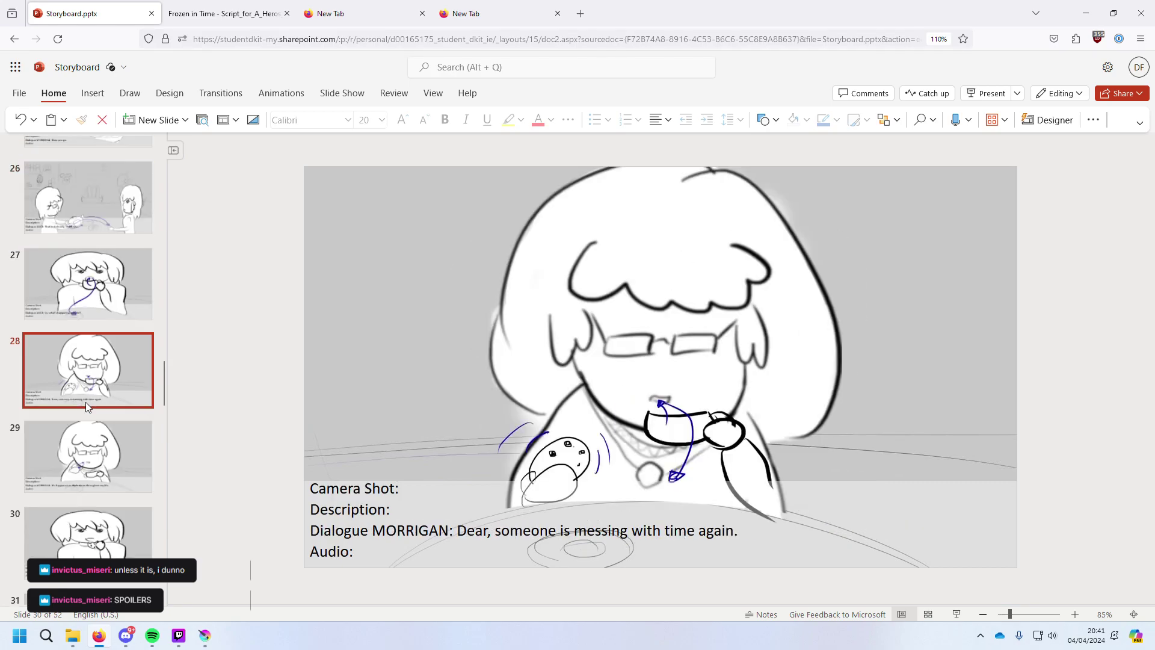
key("Up")
key("Up")
key("Down")
key("Down")
key("Down")
key("Down")
key("Down")
key("Down")
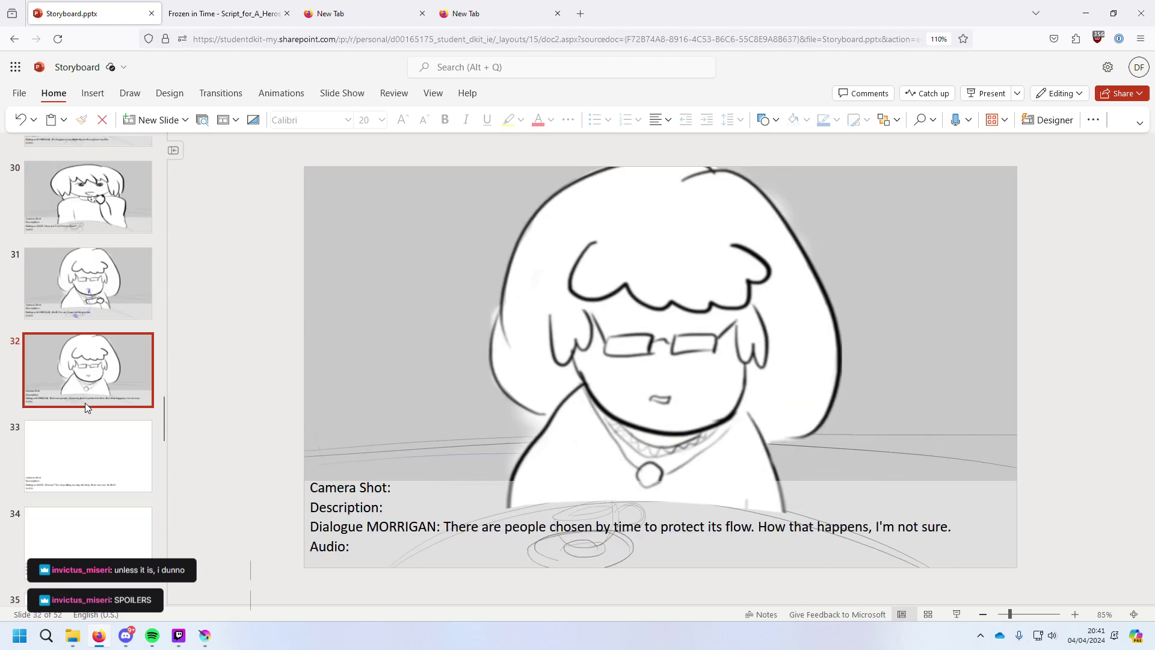
key("Down")
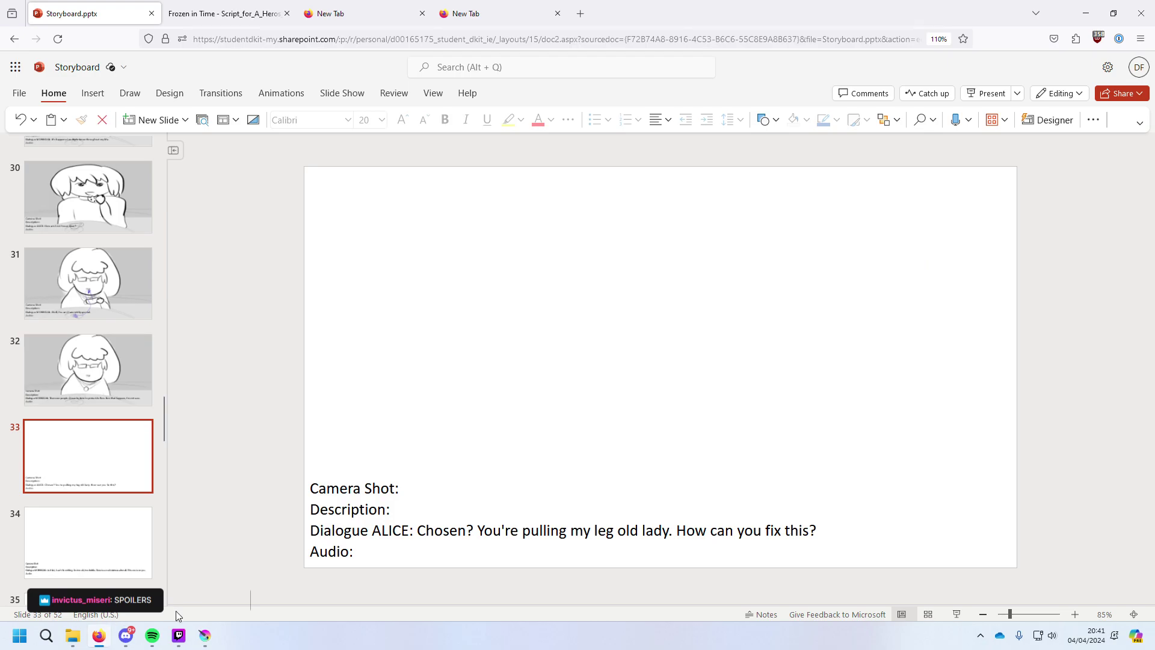
key("Up")
key("Up")
key("Up")
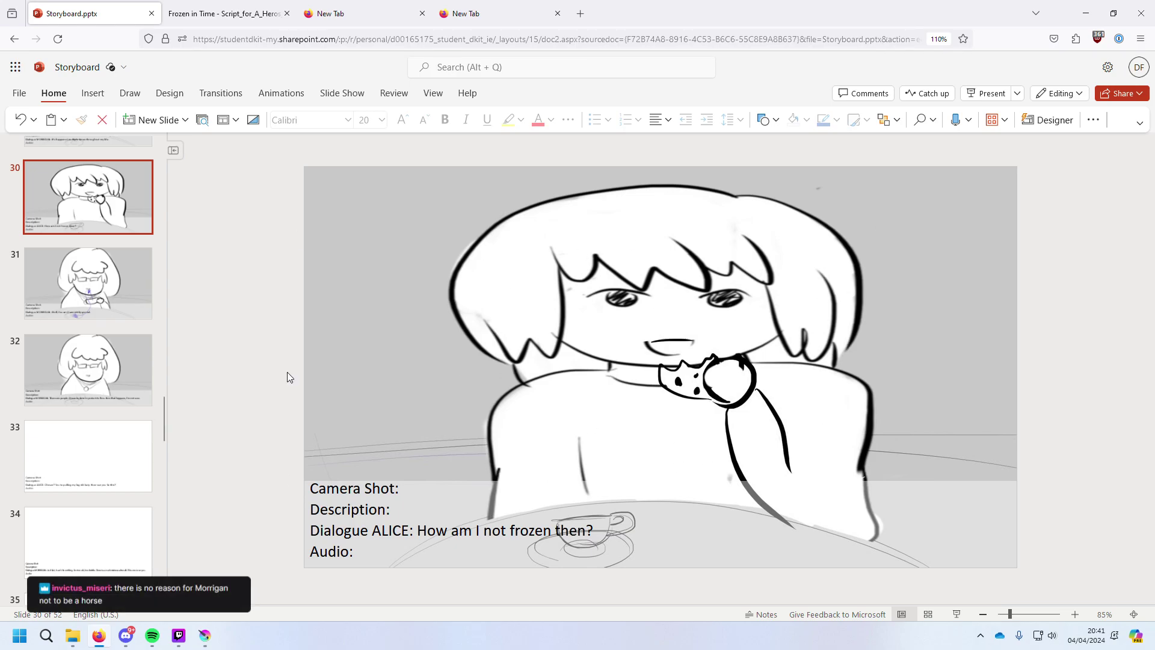
Switch to Krita and open frame.025.kra from the Frames folder.
left_click(204, 640)
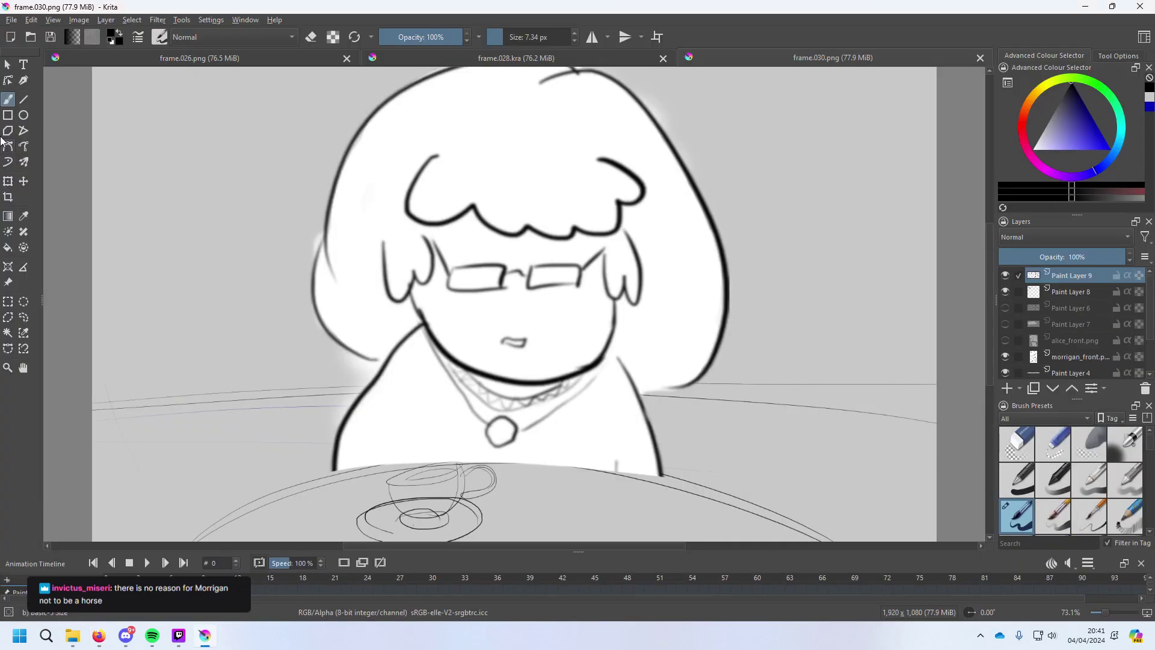
left_click(11, 20)
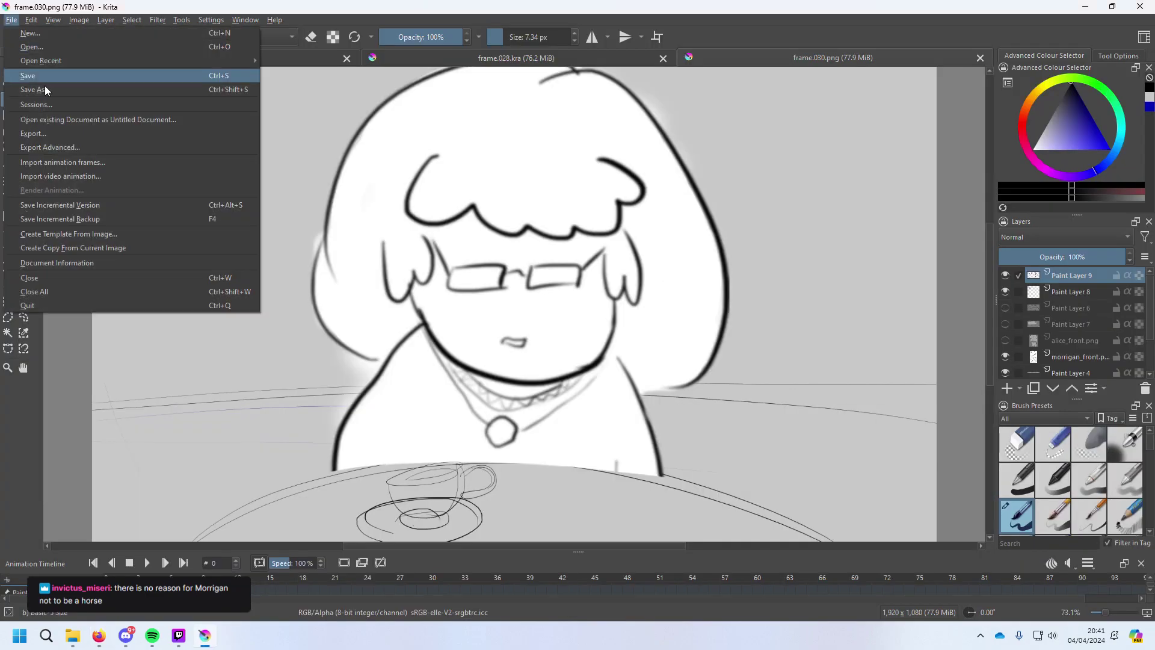
left_click(60, 52)
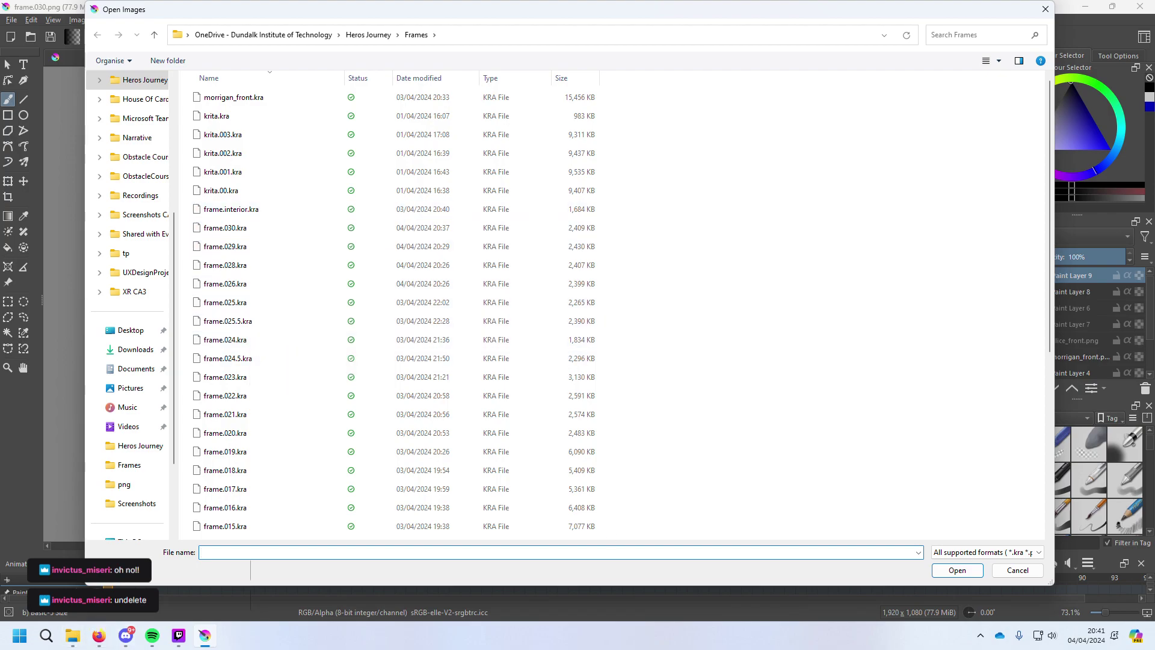
left_click(73, 636)
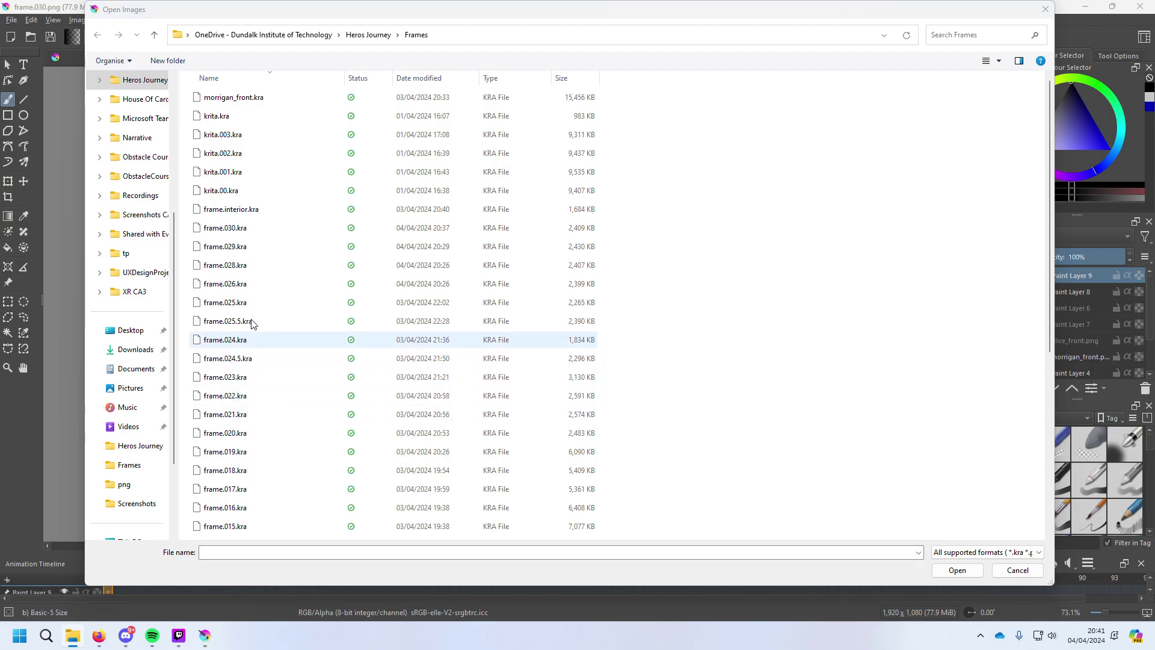
double_click(247, 303)
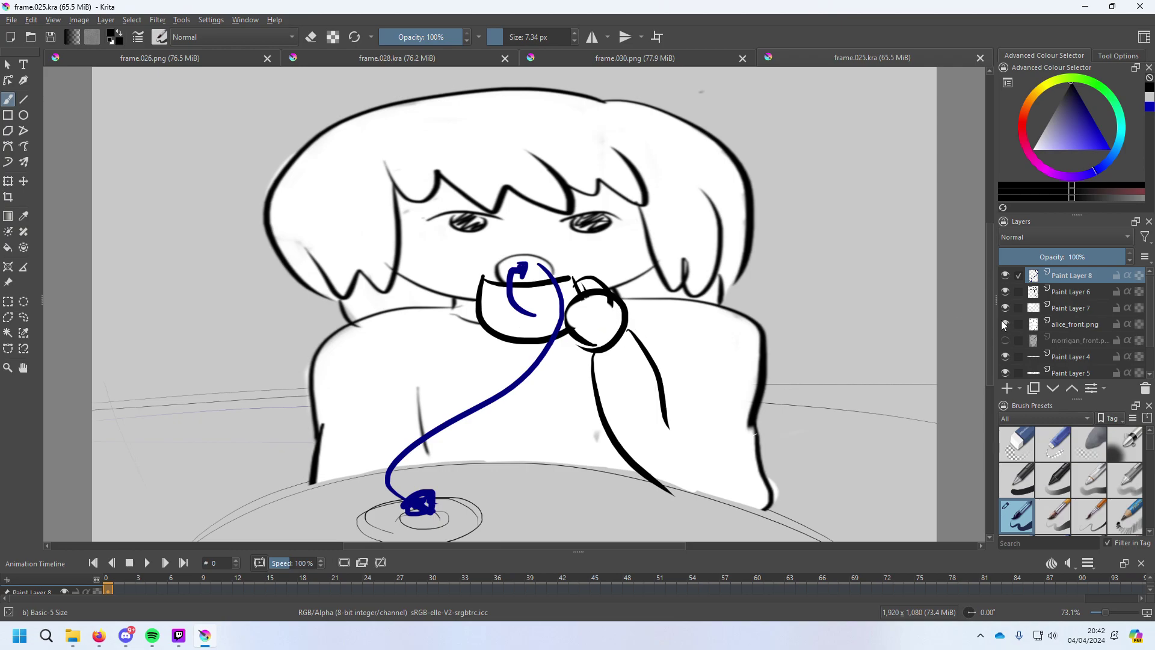
Hide Paint Layer 8, Paint Layer 6 and Paint Layer 7 so only the base Alice drawing shows.
left_click(1005, 277)
left_click(1005, 293)
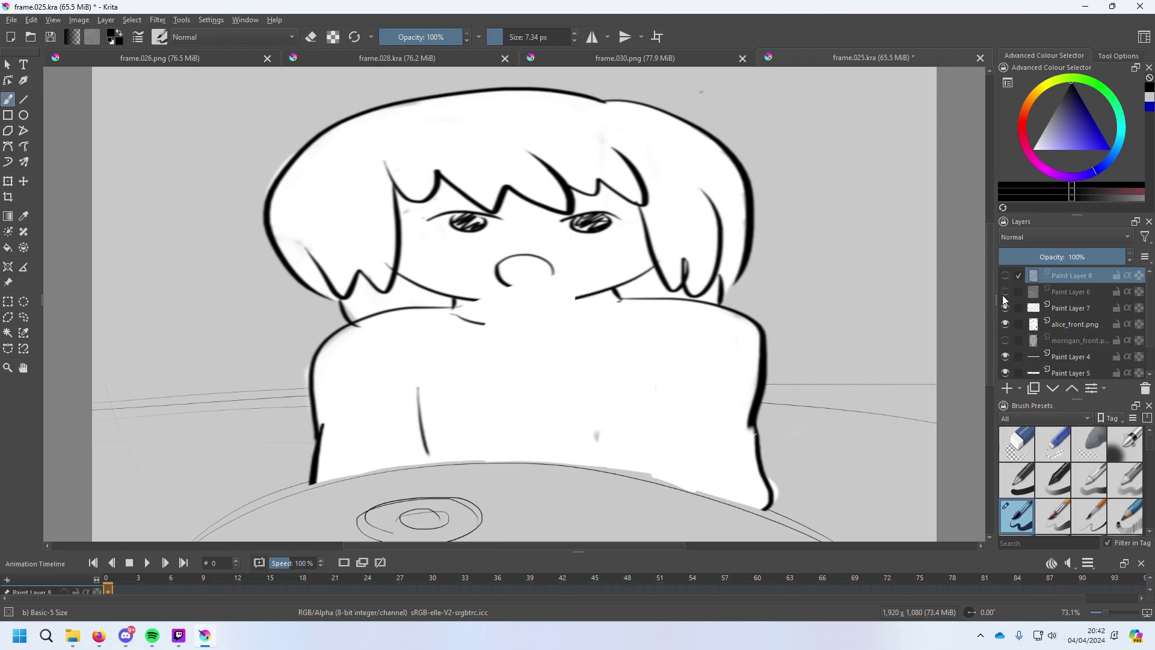
left_click(1005, 308)
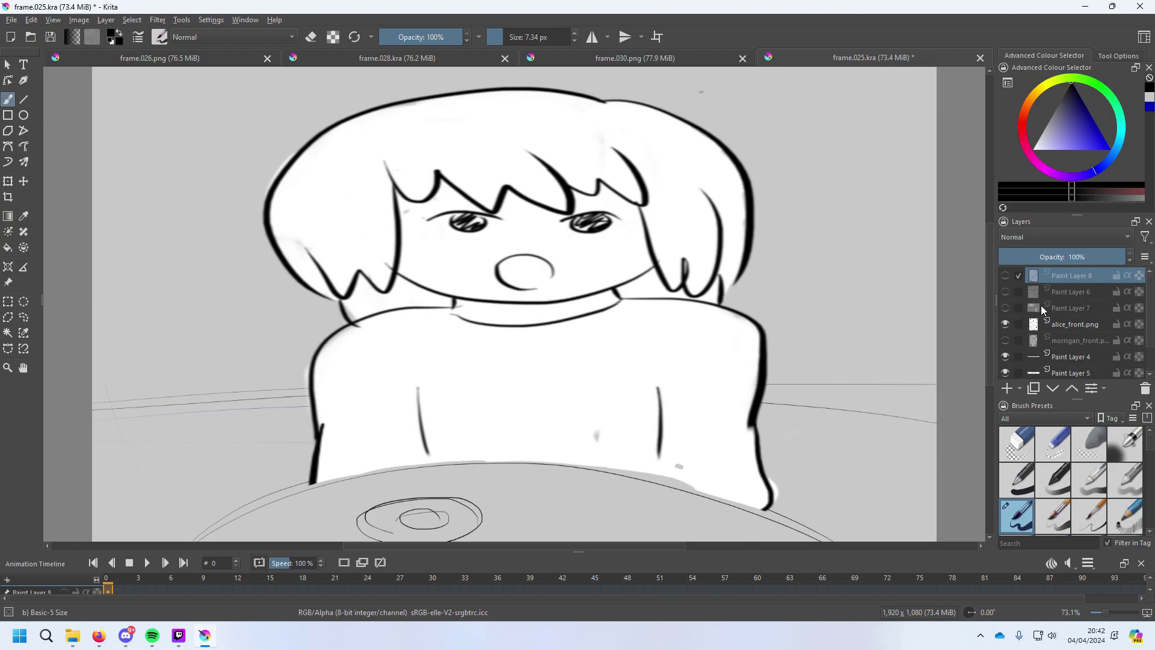
Save the document as a new Krita file named frame.031 in the Frames folder.
left_click(12, 19)
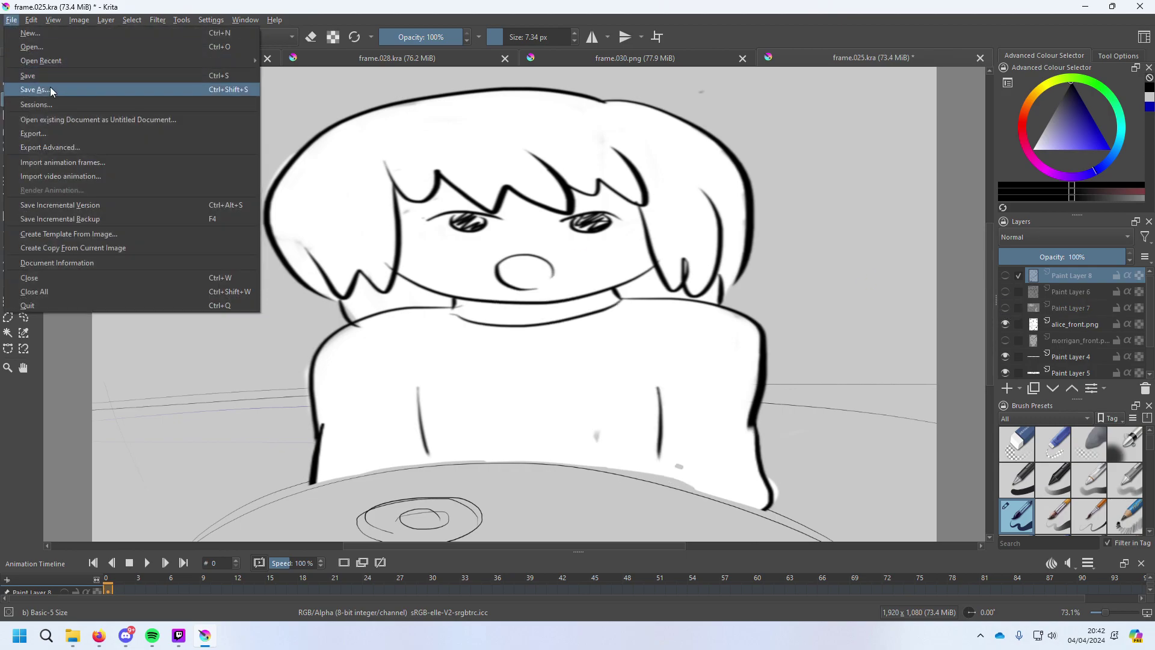
left_click(24, 85)
type("frame.02")
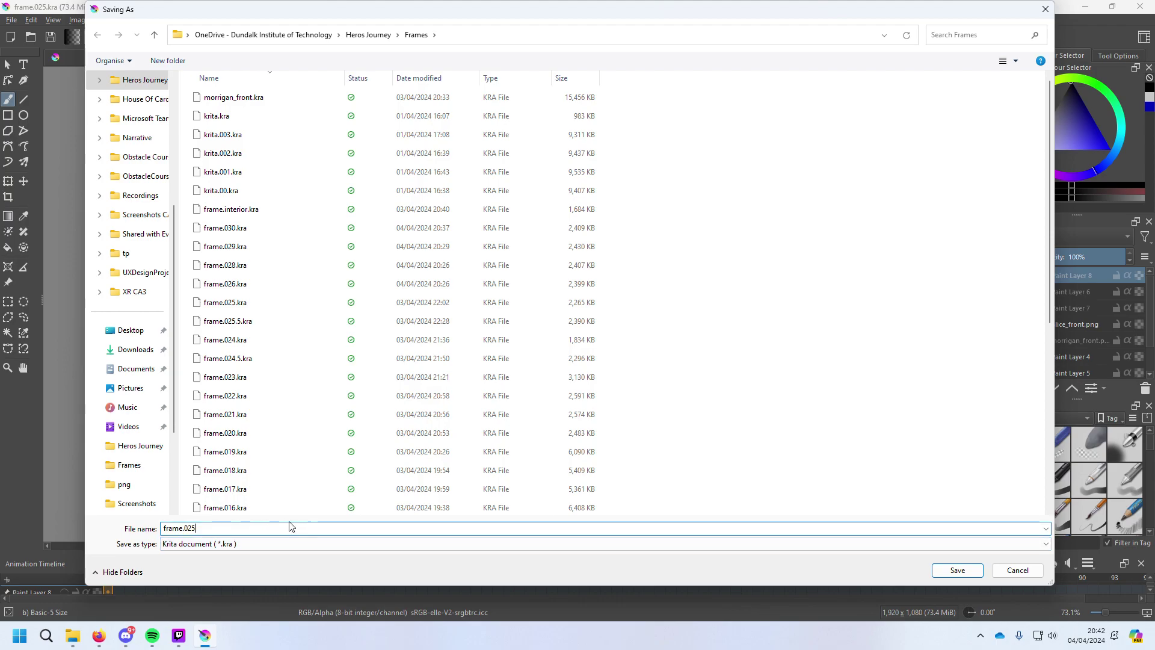
key("BackSpace")
type("3")
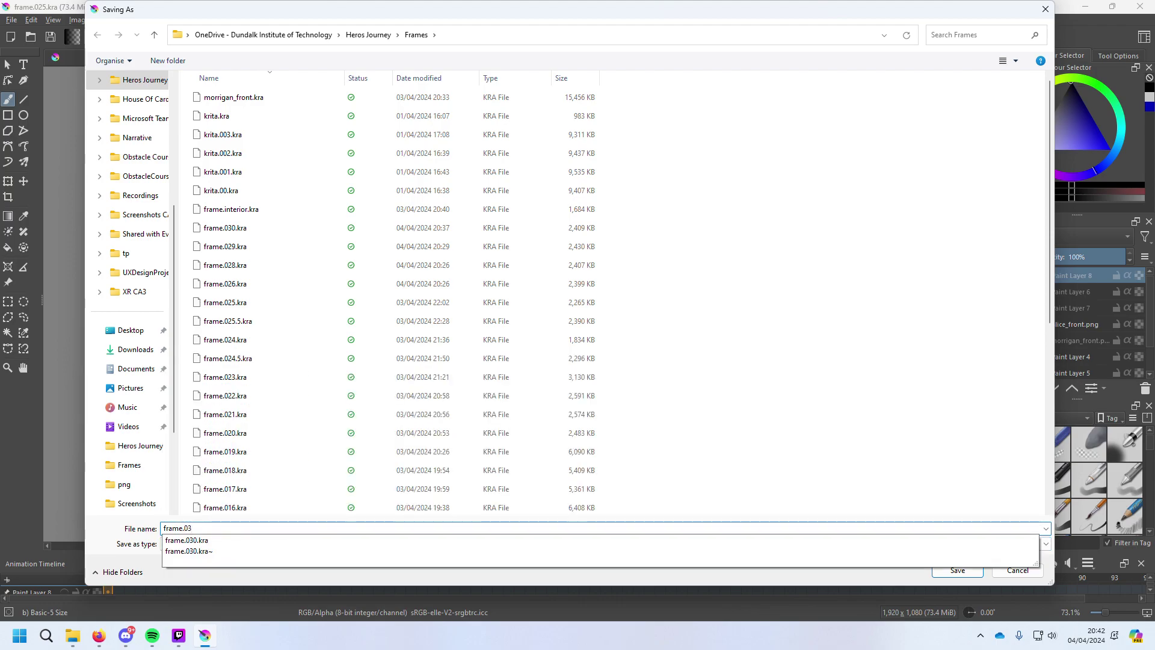
type("0")
key("BackSpace")
type("1")
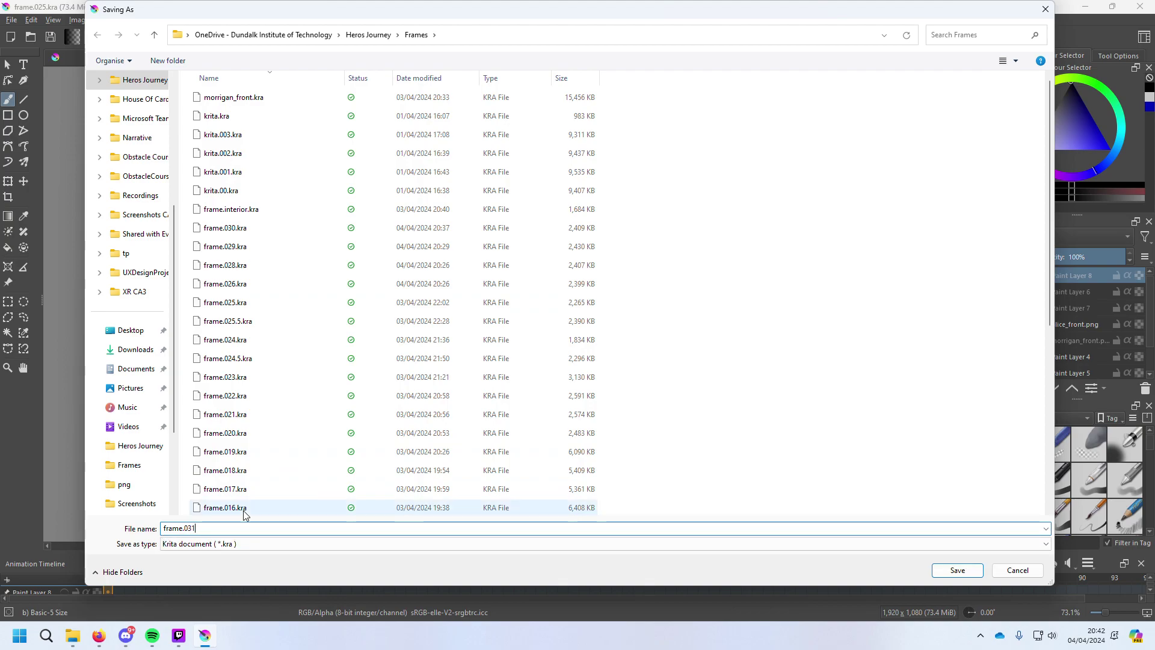
left_click(954, 571)
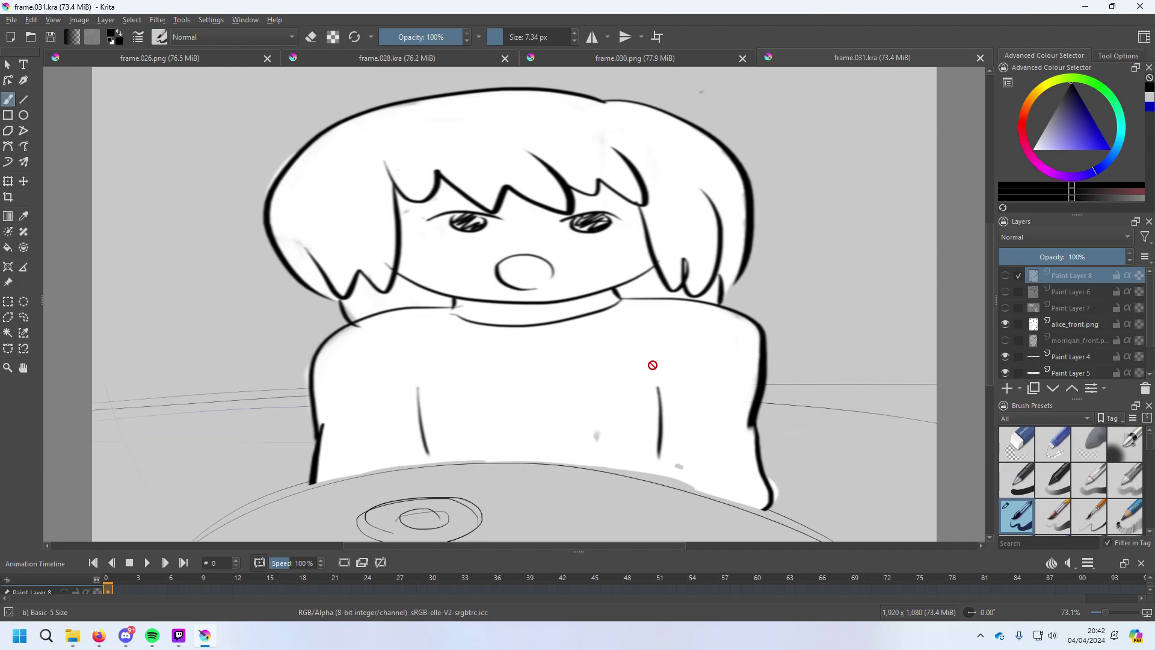
Paint over Alice's mouth and both eyes in white on the alice_front.png layer with a 97.62 px Basic-5 Size brush.
left_click(1021, 438)
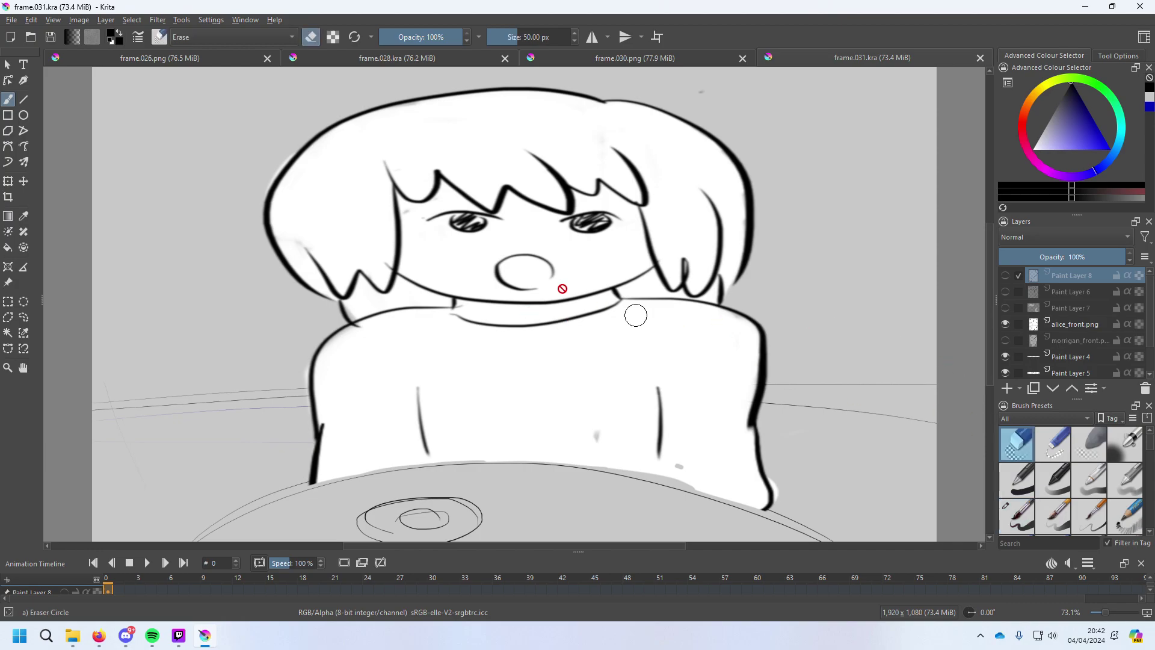
left_click(521, 281)
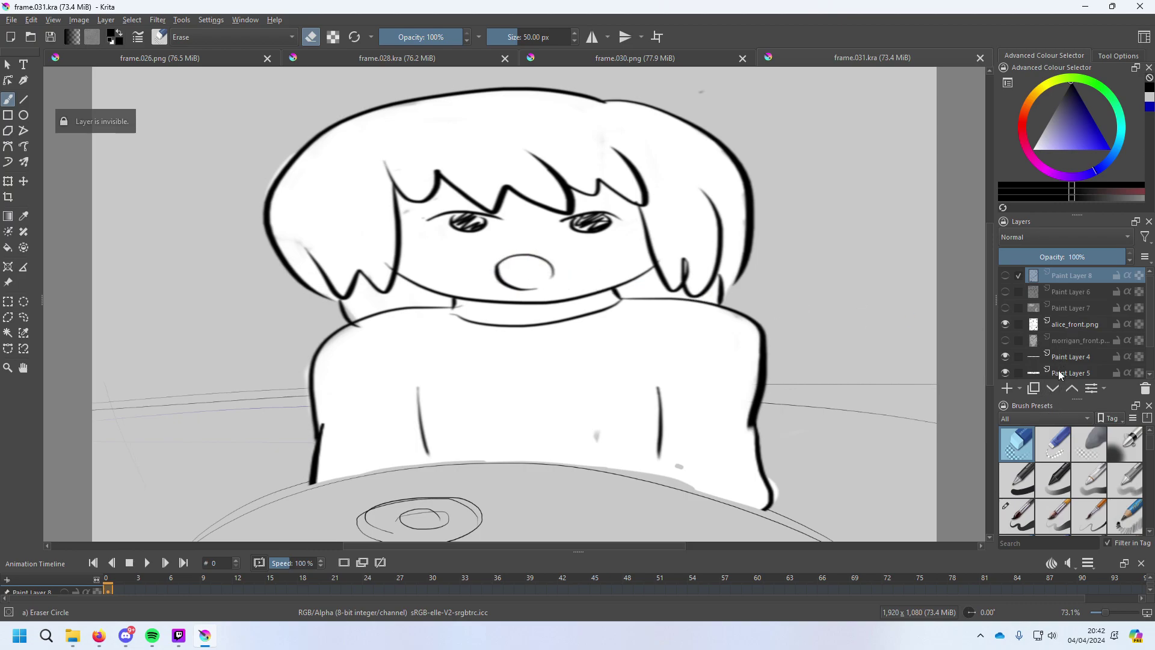
left_click(1018, 514)
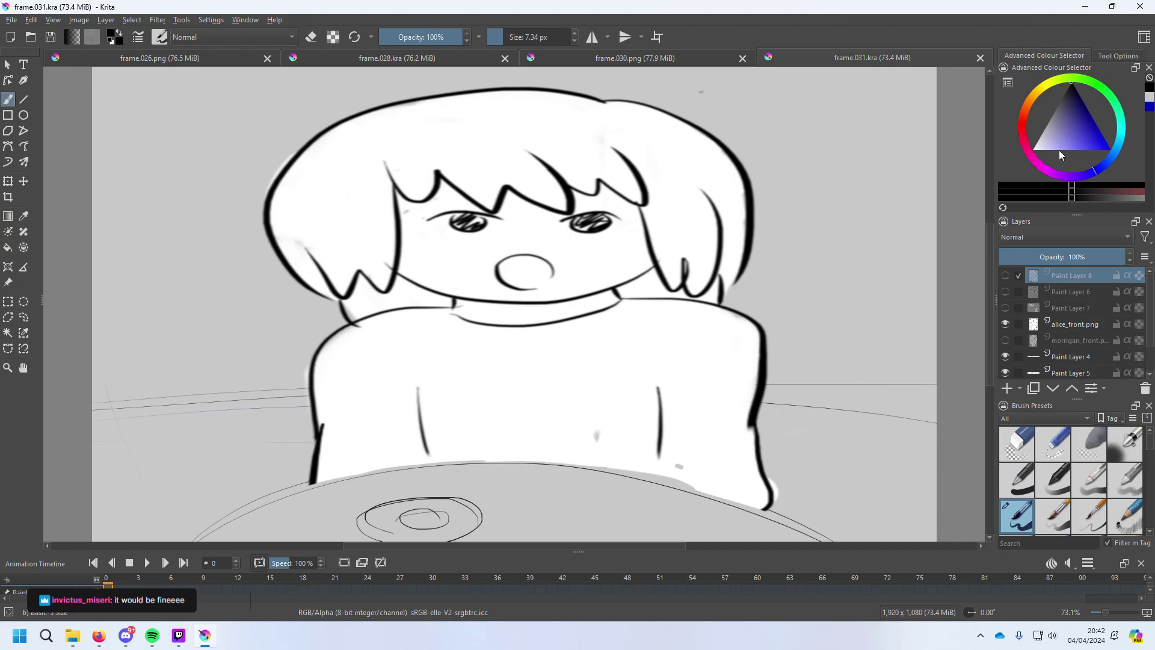
left_click(1032, 148)
left_click(556, 275)
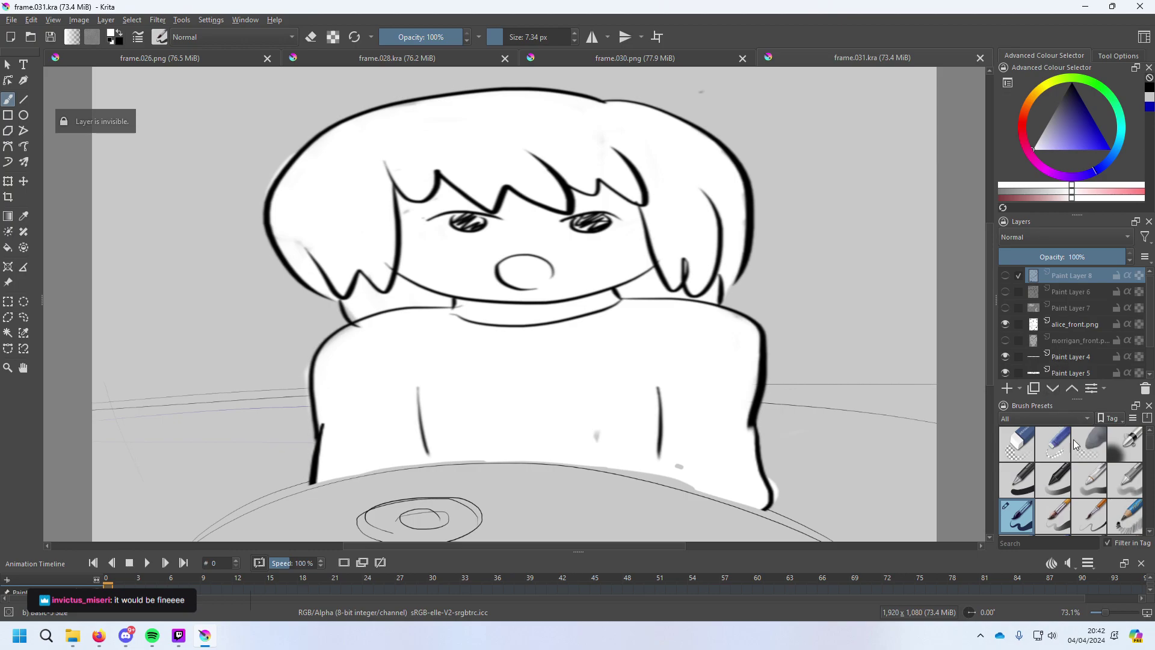
left_click(1074, 324)
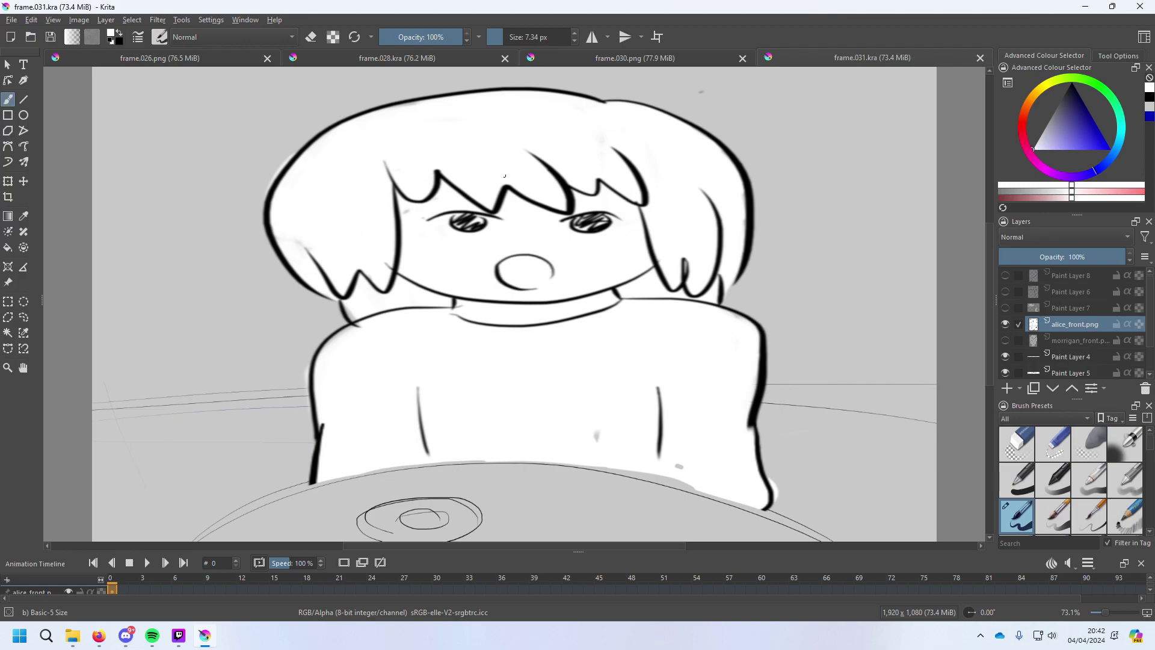
left_click(525, 37)
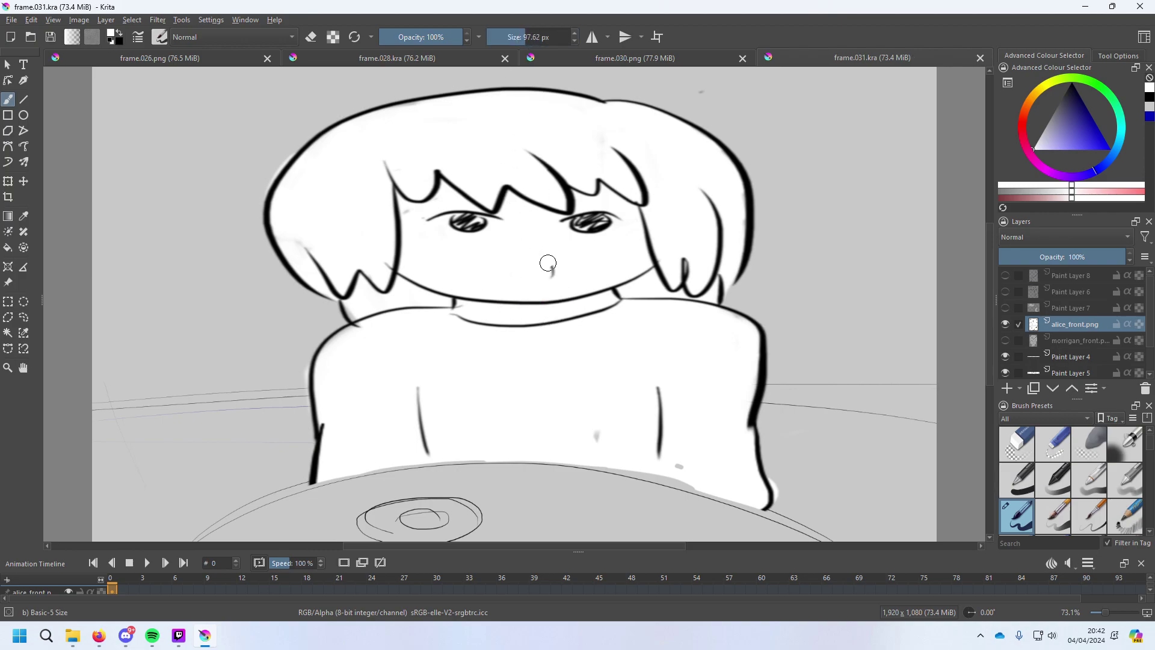
left_click(529, 267)
mouse_move(594, 233)
left_mouse_down()
mouse_move(559, 227)
mouse_move(623, 224)
mouse_move(556, 228)
mouse_move(582, 215)
left_mouse_up()
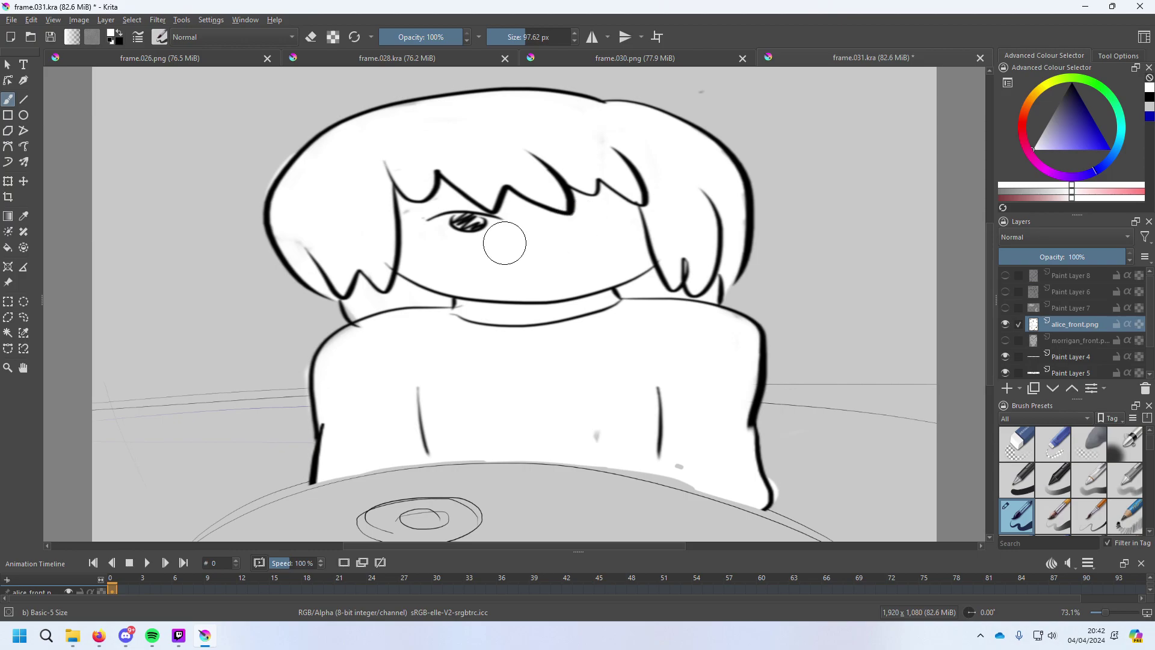
mouse_move(506, 241)
left_mouse_down()
mouse_move(431, 219)
mouse_move(490, 222)
left_mouse_up()
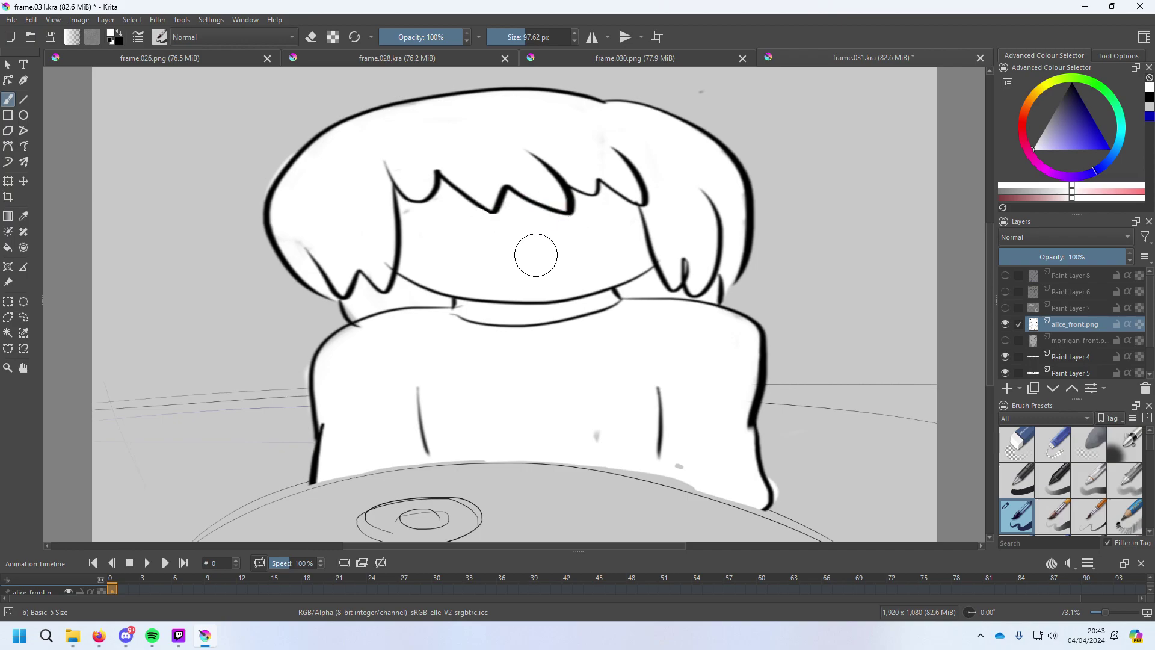
Swap the brush colour to black, add a paint layer above alice_front.png and reduce the brush size to 22.10 px.
mouse_move(764, 155)
left_mouse_down()
mouse_move(752, 271)
mouse_move(725, 289)
mouse_move(735, 234)
mouse_move(746, 274)
mouse_move(768, 265)
left_mouse_up()
key("ctrl+z")
key("x")
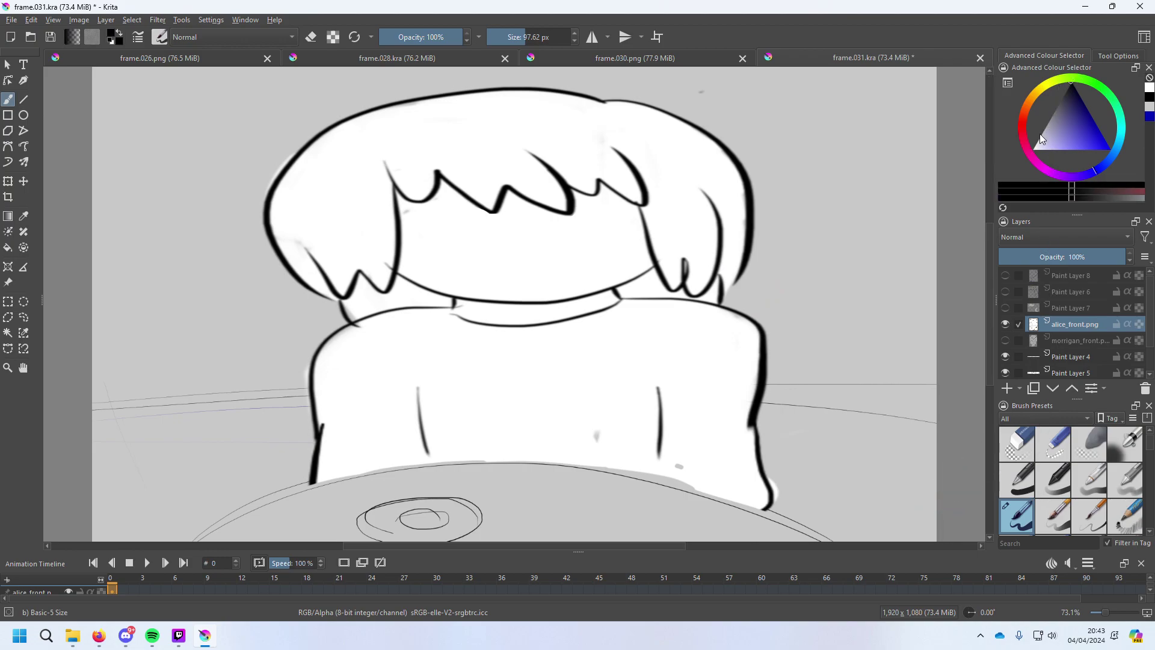
left_click(1008, 388)
mouse_move(683, 438)
left_mouse_down()
mouse_move(722, 429)
mouse_move(747, 276)
left_mouse_up()
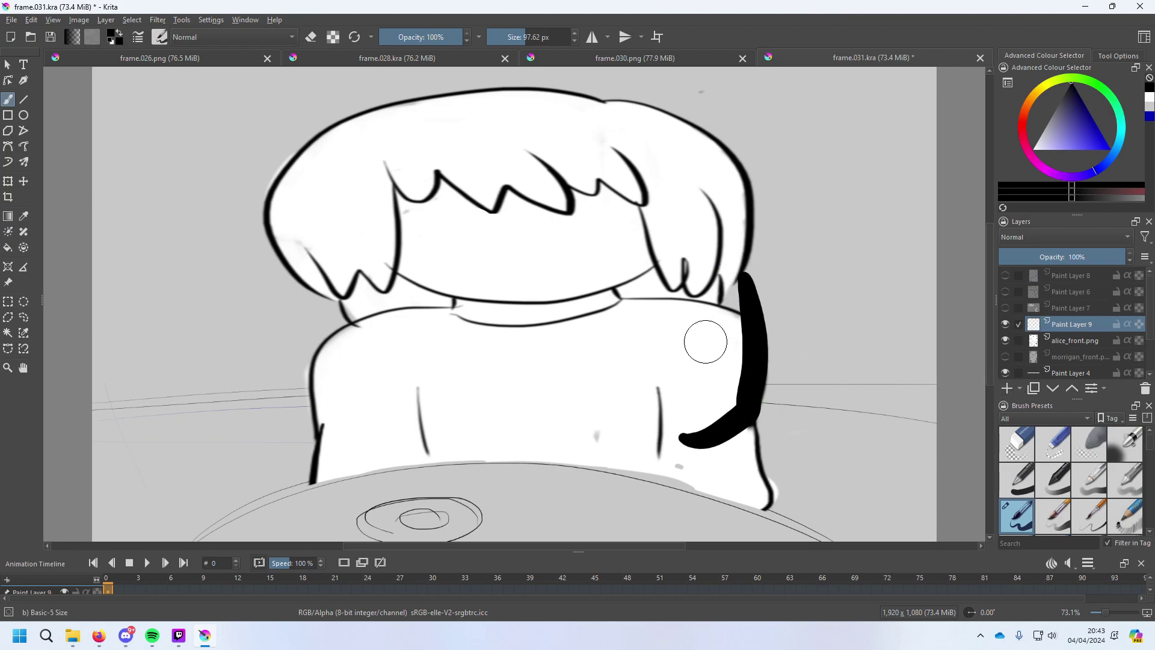
key("ctrl+z")
left_click_drag(519, 37, 504, 36)
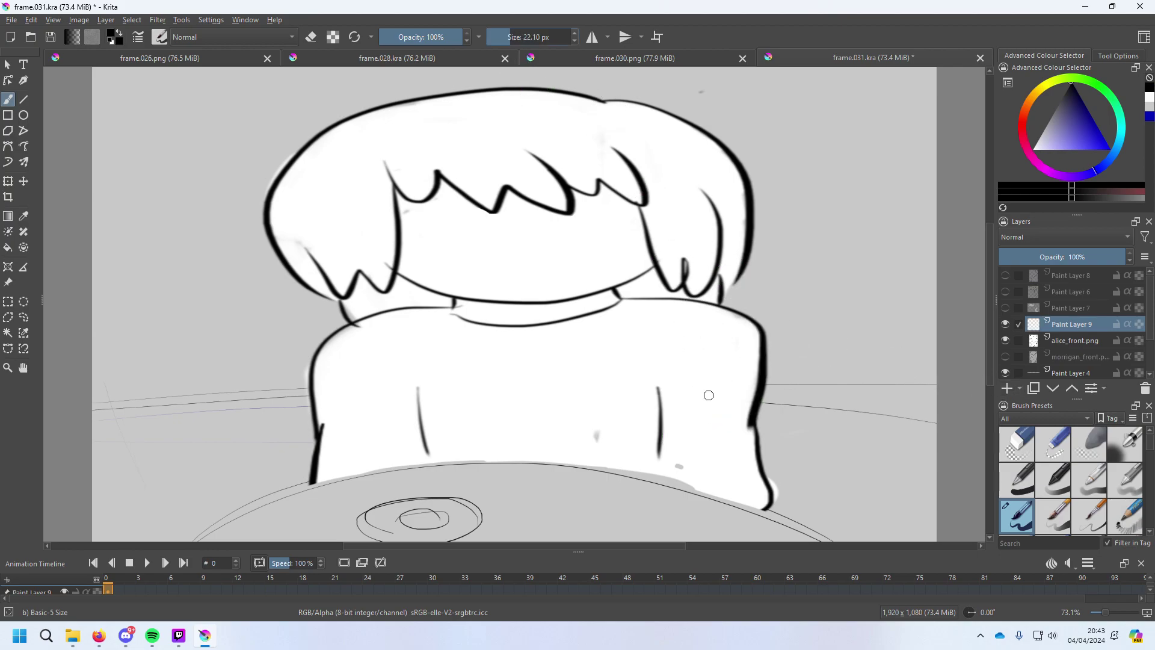
mouse_move(672, 469)
left_mouse_down()
mouse_move(764, 299)
mouse_move(768, 456)
left_mouse_up()
key("ctrl+z")
mouse_move(677, 279)
left_mouse_down()
mouse_move(746, 236)
mouse_move(692, 283)
mouse_move(731, 288)
mouse_move(661, 248)
mouse_move(691, 227)
left_mouse_up()
key("ctrl+z")
key("ctrl+z")
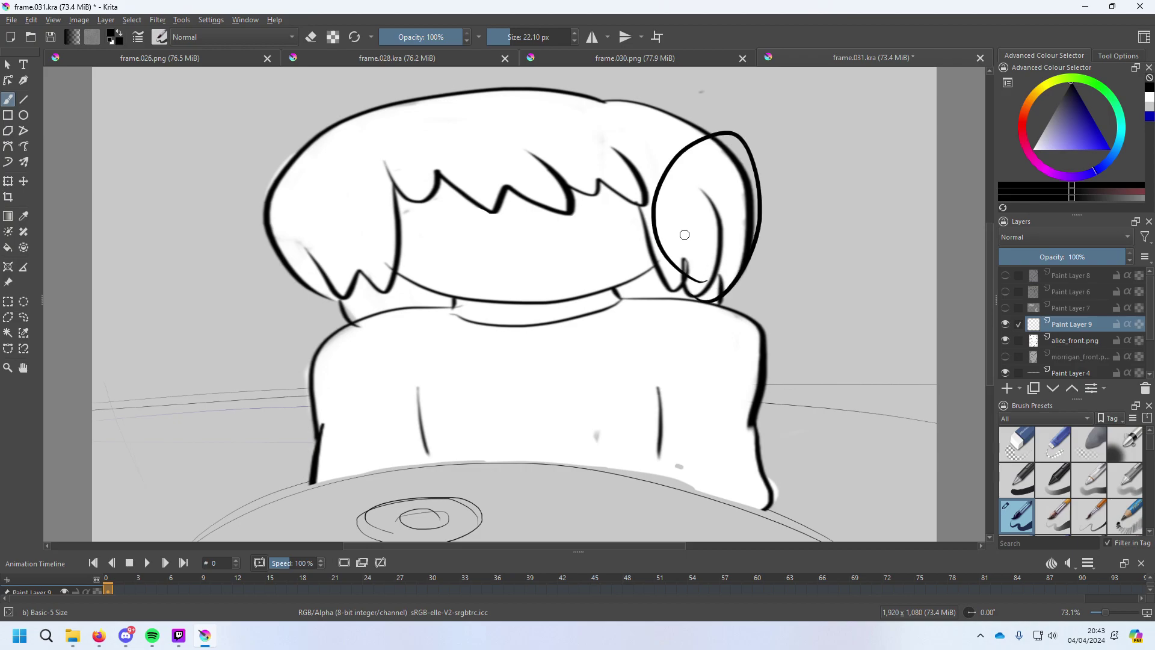
key("ctrl+z")
key("ctrl+z")
left_click_drag(728, 143, 682, 253)
key("ctrl+z")
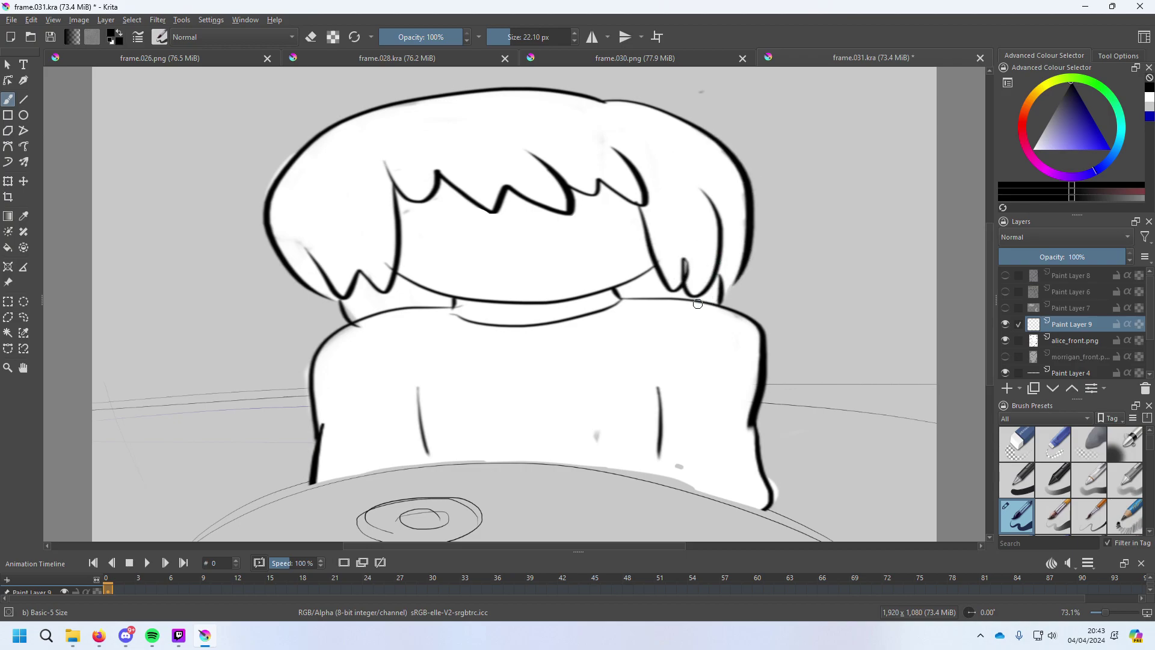
left_click_drag(722, 144, 692, 259)
key("ctrl+z")
left_click_drag(722, 131, 691, 252)
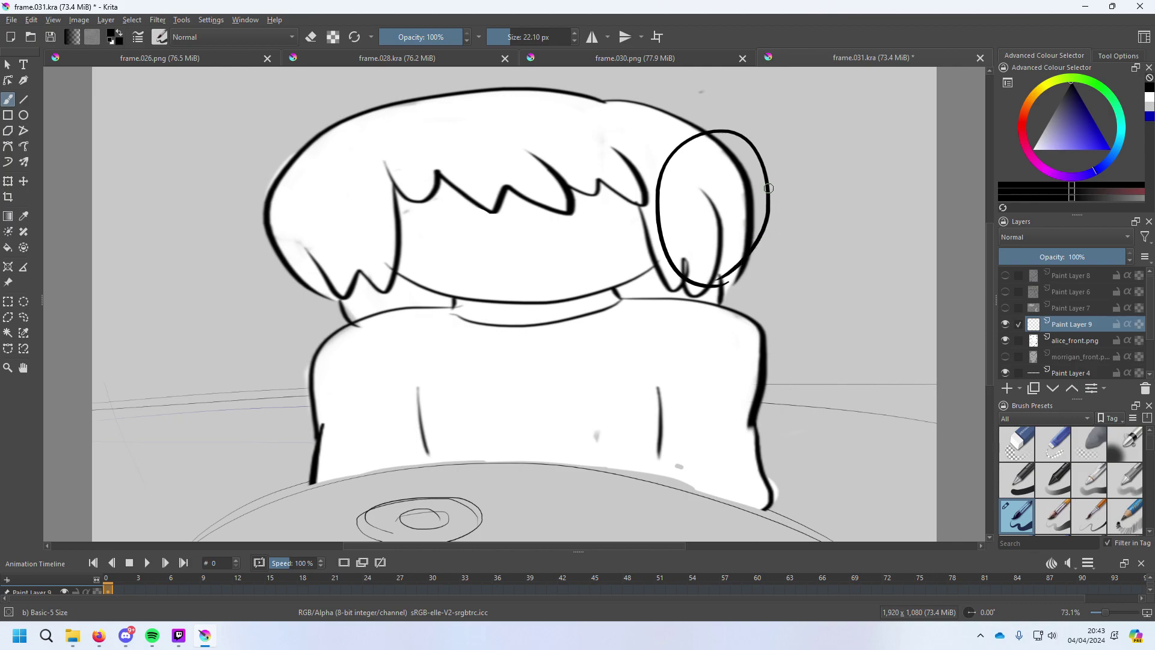
left_click_drag(769, 189, 776, 364)
key("ctrl+z")
mouse_move(768, 207)
left_mouse_down()
mouse_move(796, 353)
mouse_move(680, 464)
left_mouse_up()
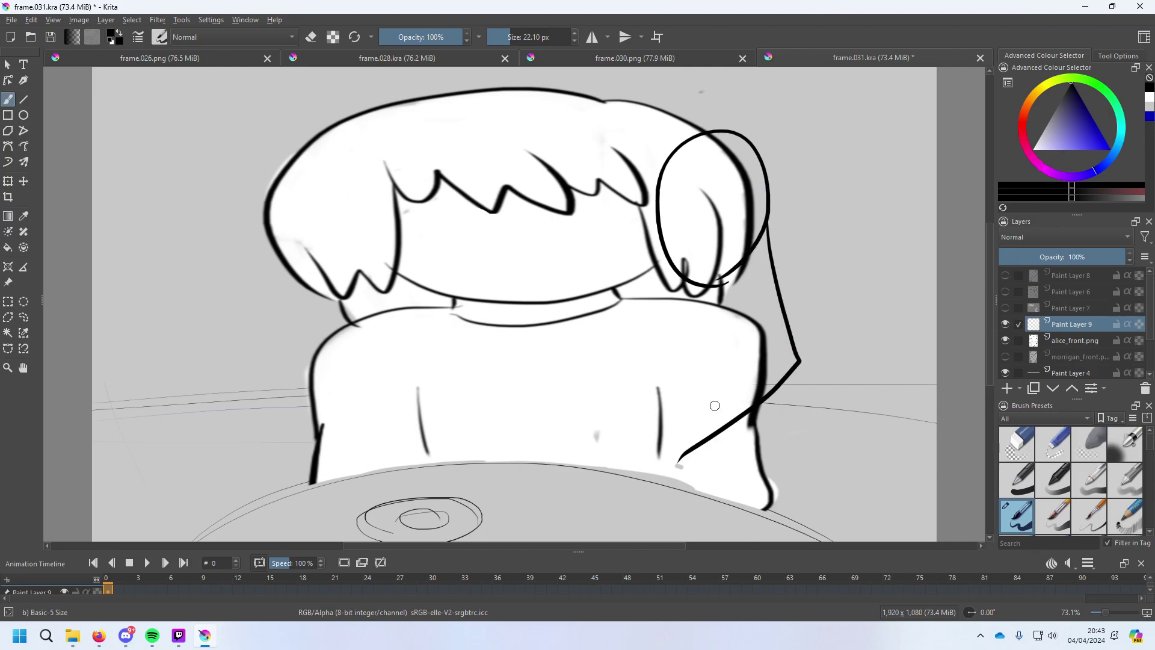
key("ctrl+z")
mouse_move(768, 208)
left_mouse_down()
mouse_move(819, 349)
mouse_move(668, 390)
left_mouse_up()
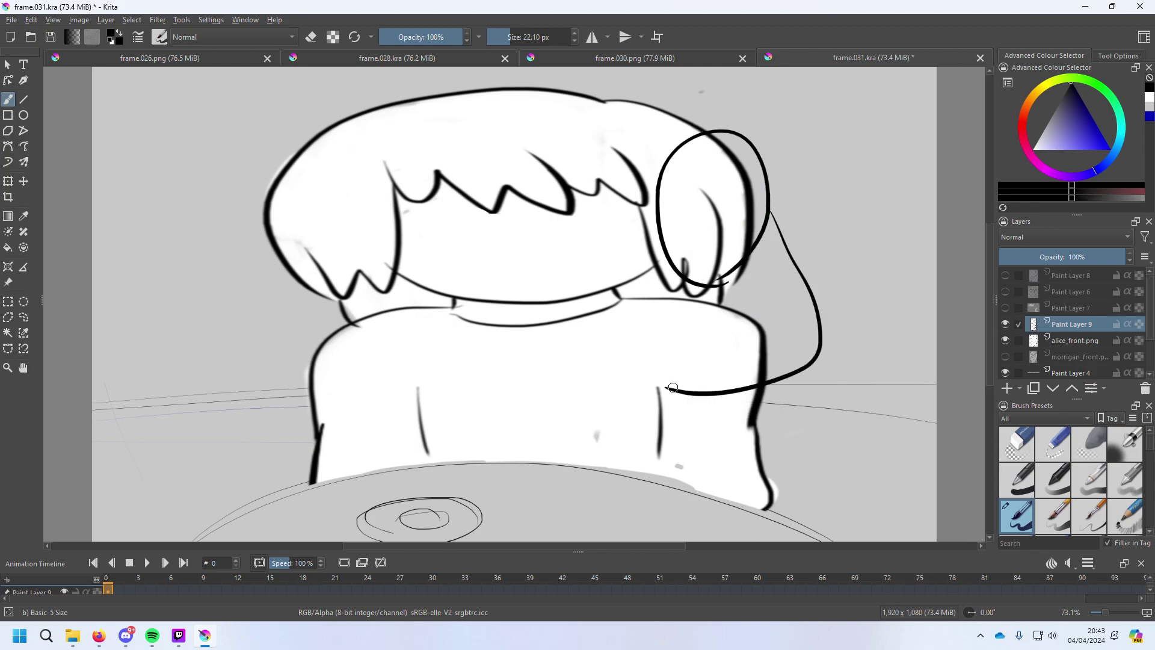
key("ctrl+z")
mouse_move(770, 218)
left_mouse_down()
mouse_move(780, 387)
mouse_move(671, 405)
left_mouse_up()
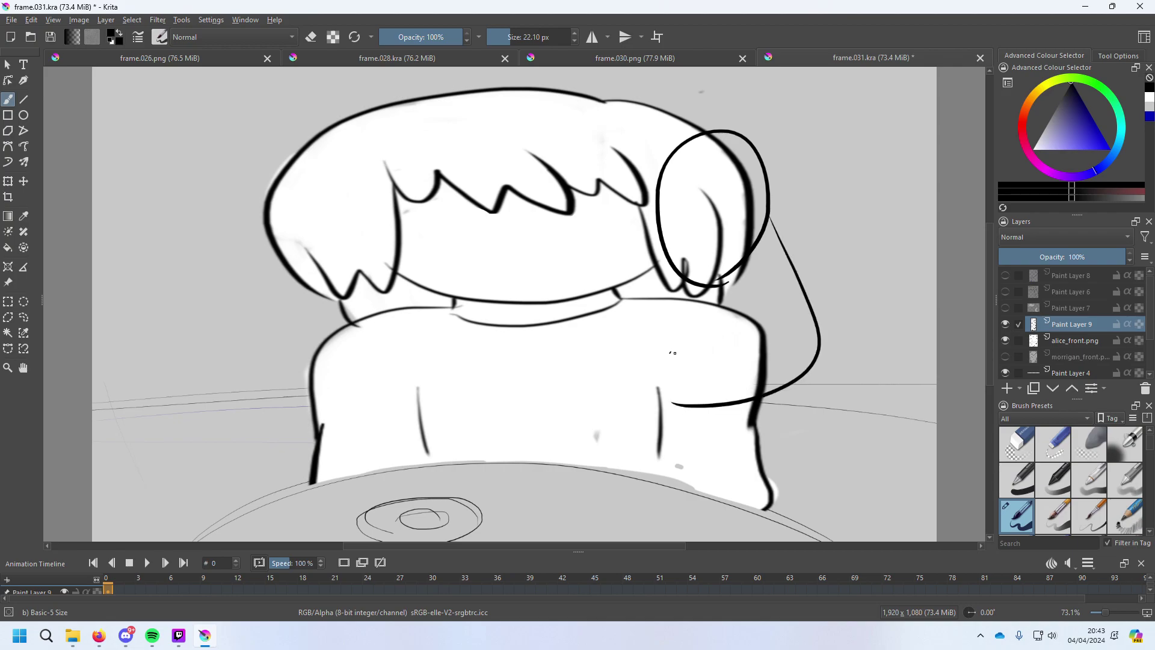
mouse_move(674, 353)
left_mouse_down()
mouse_move(715, 288)
mouse_move(674, 362)
left_mouse_up()
key("ctrl+z")
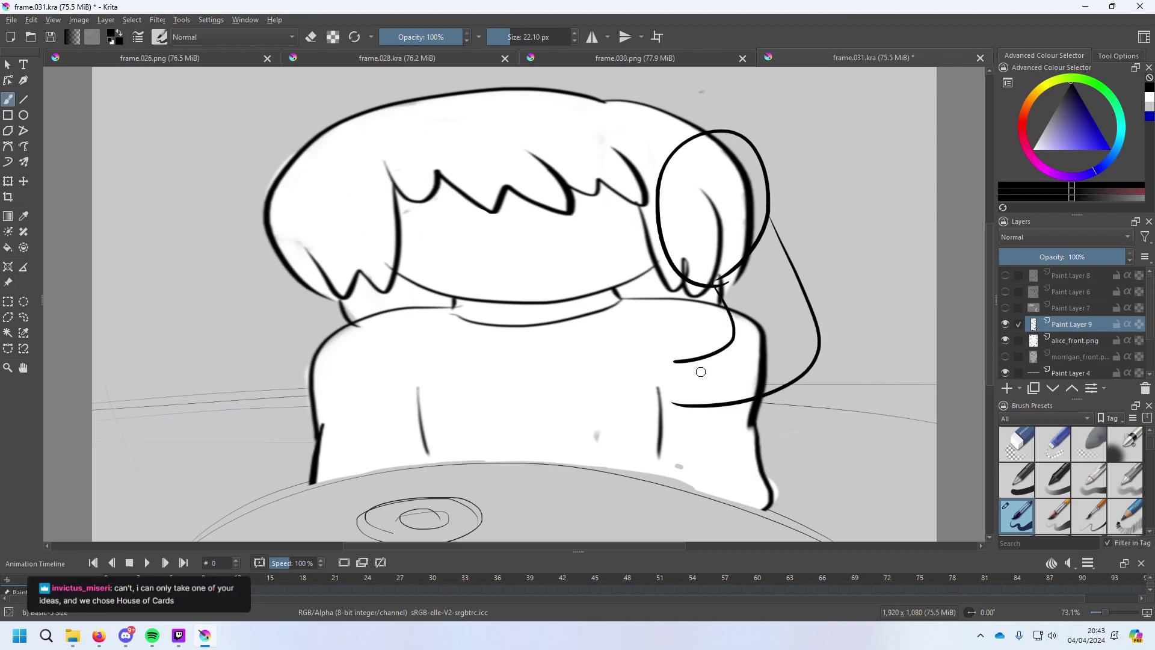
key("ctrl+z")
left_click_drag(666, 307, 728, 265)
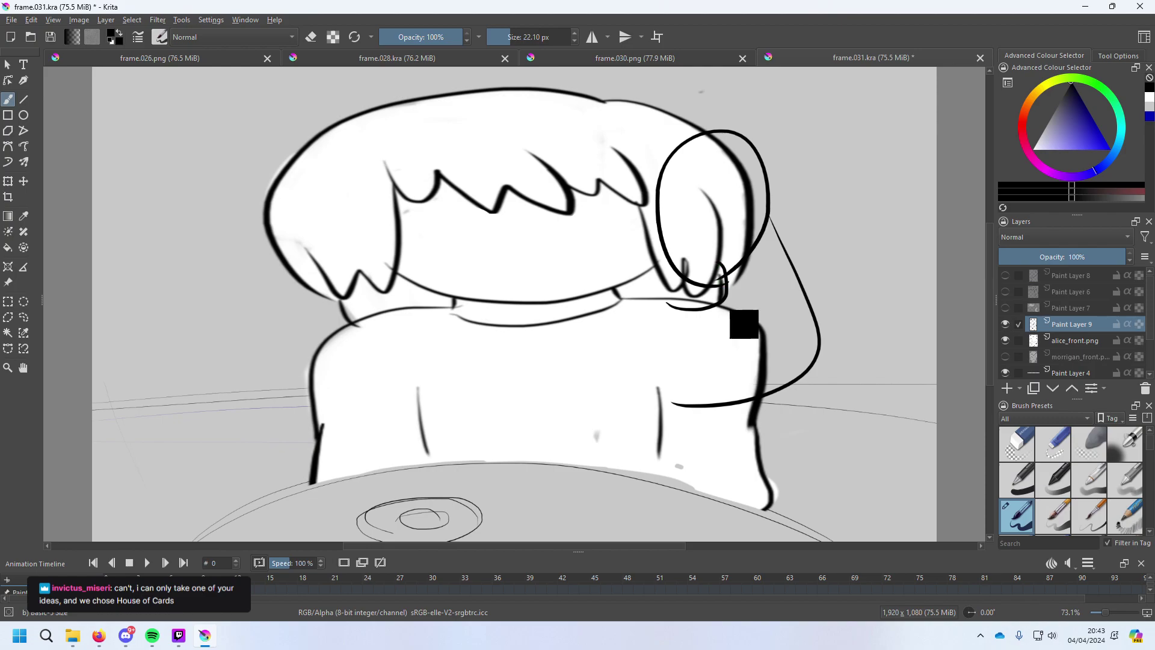
key("ctrl+z")
left_click_drag(668, 303, 734, 299)
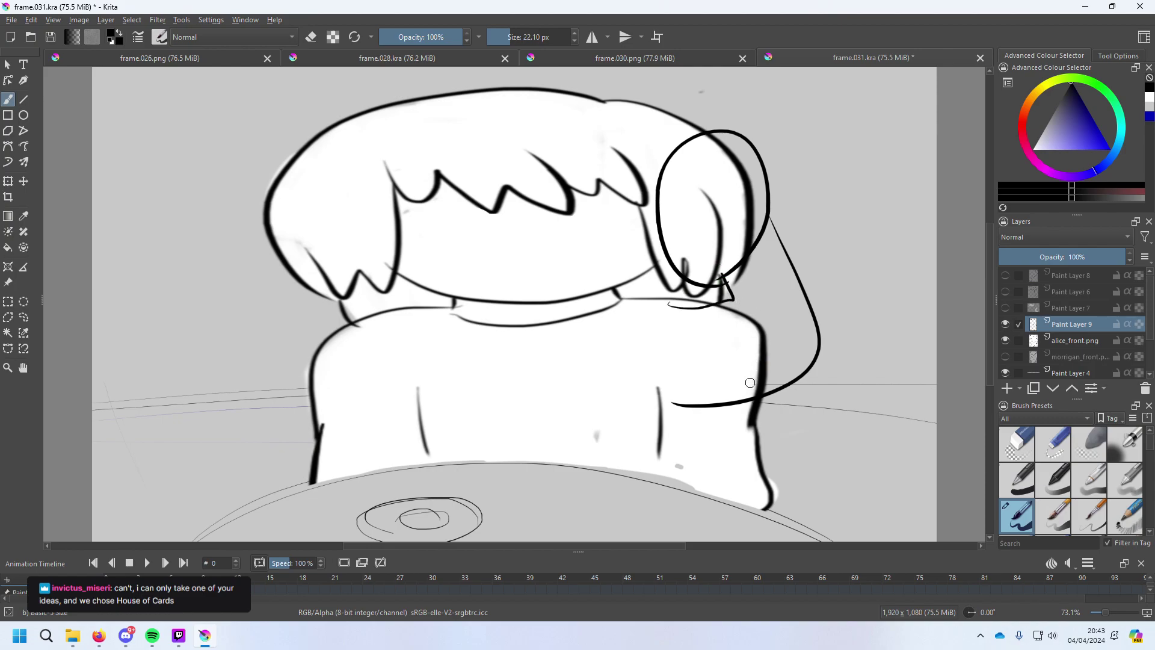
key("ctrl+z")
key("ctrl+z")
key("ctrl+z")
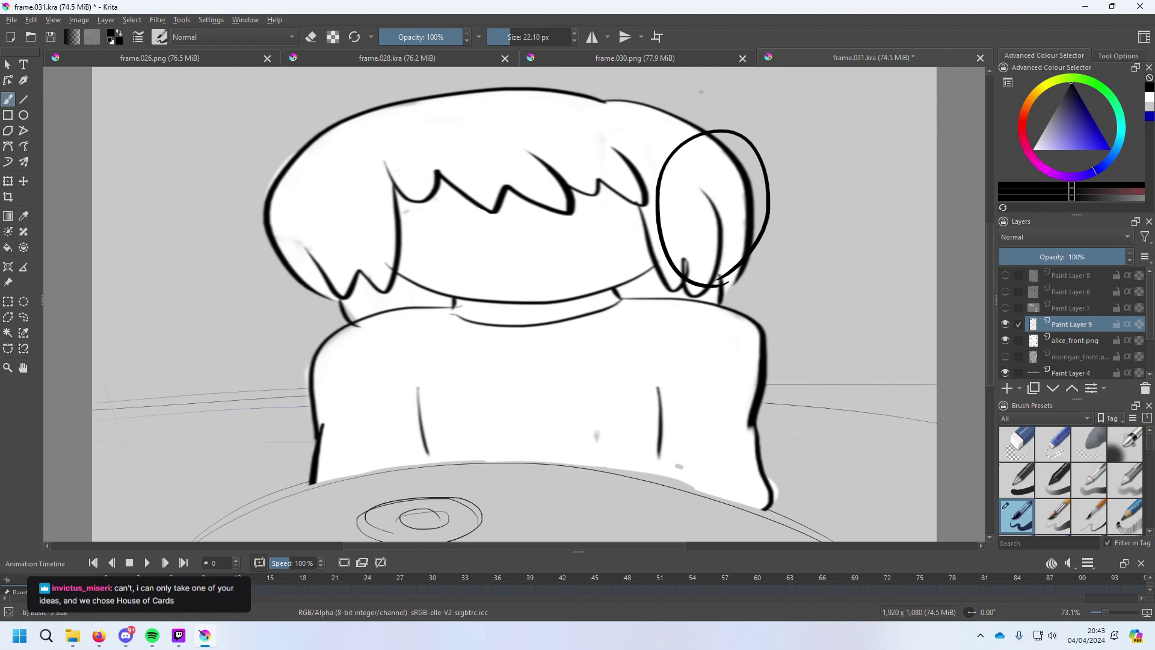
key("ctrl+z")
Draw a raised hand with a thumb over the hair on the right side of Alice's head in black.
left_click_drag(685, 264, 676, 216)
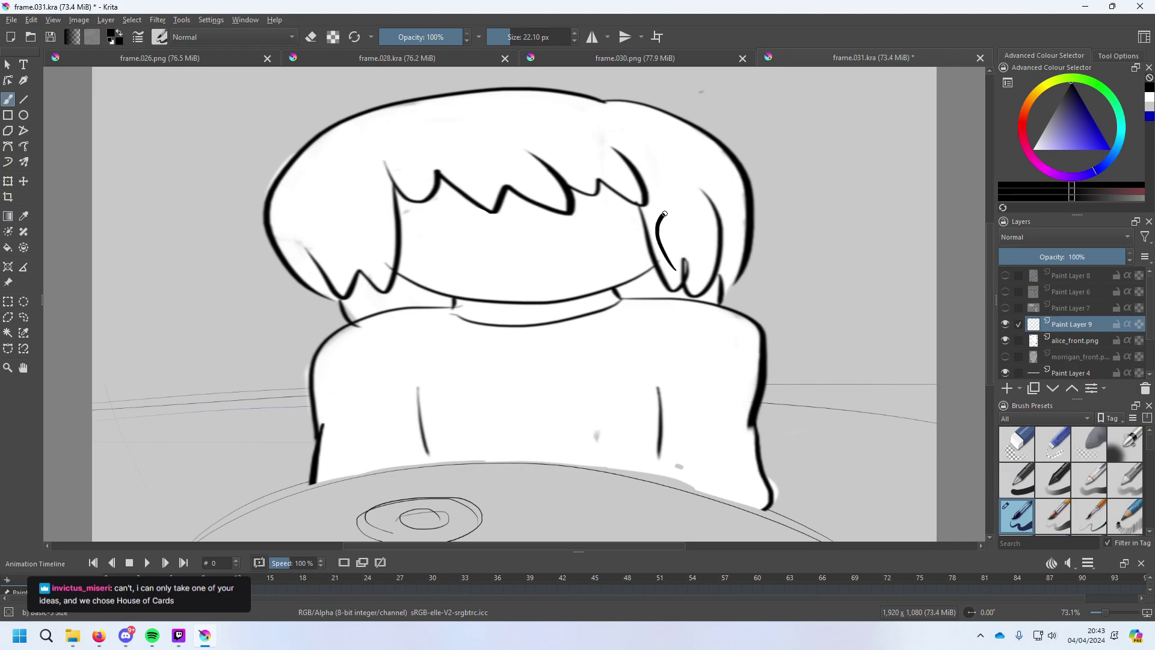
key("ctrl+z")
mouse_move(686, 272)
left_mouse_down()
mouse_move(683, 197)
mouse_move(727, 263)
mouse_move(693, 241)
mouse_move(734, 274)
mouse_move(753, 252)
mouse_move(735, 274)
mouse_move(753, 252)
left_mouse_up()
key("ctrl+z")
key("ctrl+z")
key("ctrl+z")
key("ctrl+z")
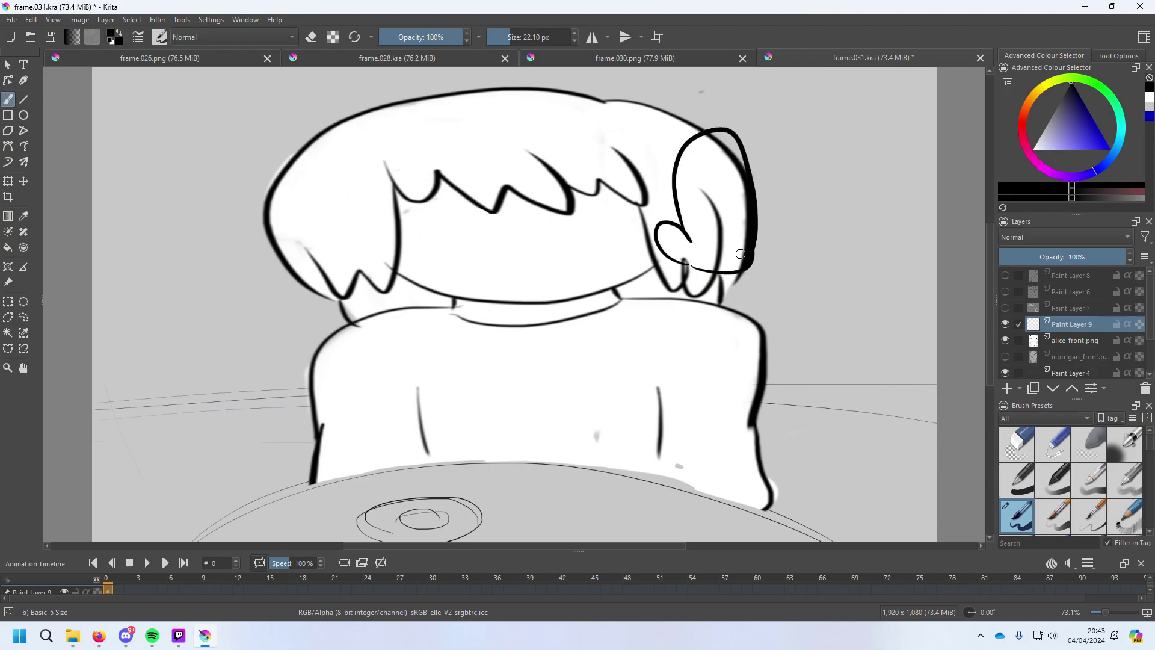
Draw Alice's bent right-hand arm from the raised hand, with an inner line and an outer curve around the elbow to the torso.
left_click_drag(690, 270, 689, 414)
key("ctrl+z")
left_click_drag(693, 274, 724, 389)
key("ctrl+z")
left_click_drag(692, 268, 724, 352)
mouse_move(752, 264)
left_mouse_down()
mouse_move(803, 357)
mouse_move(690, 416)
mouse_move(669, 402)
mouse_move(796, 368)
mouse_move(778, 406)
left_mouse_up()
key("ctrl+z")
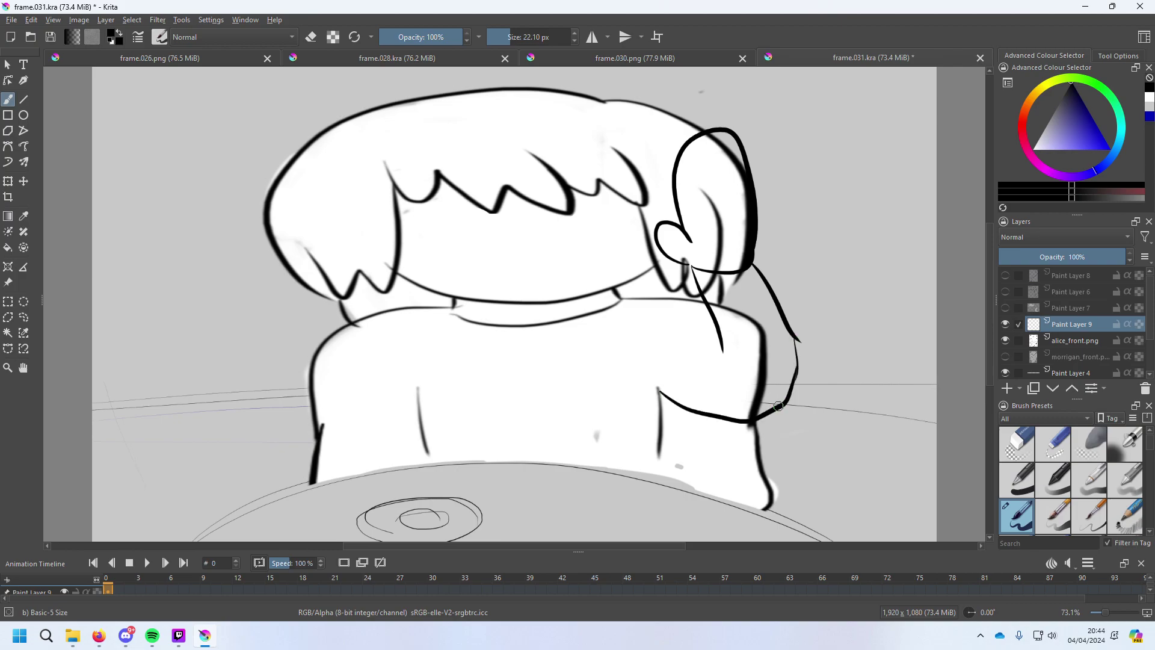
key("ctrl+z")
left_click_drag(797, 340, 796, 390)
key("ctrl+z")
left_click_drag(799, 340, 789, 390)
Draw two round, wide-open eyes under the fringe and a small downturned mouth on Alice's face.
mouse_move(587, 233)
left_mouse_down()
mouse_move(578, 217)
mouse_move(607, 237)
mouse_move(604, 208)
mouse_move(595, 205)
mouse_move(605, 232)
mouse_move(575, 220)
left_mouse_up()
key("ctrl+z")
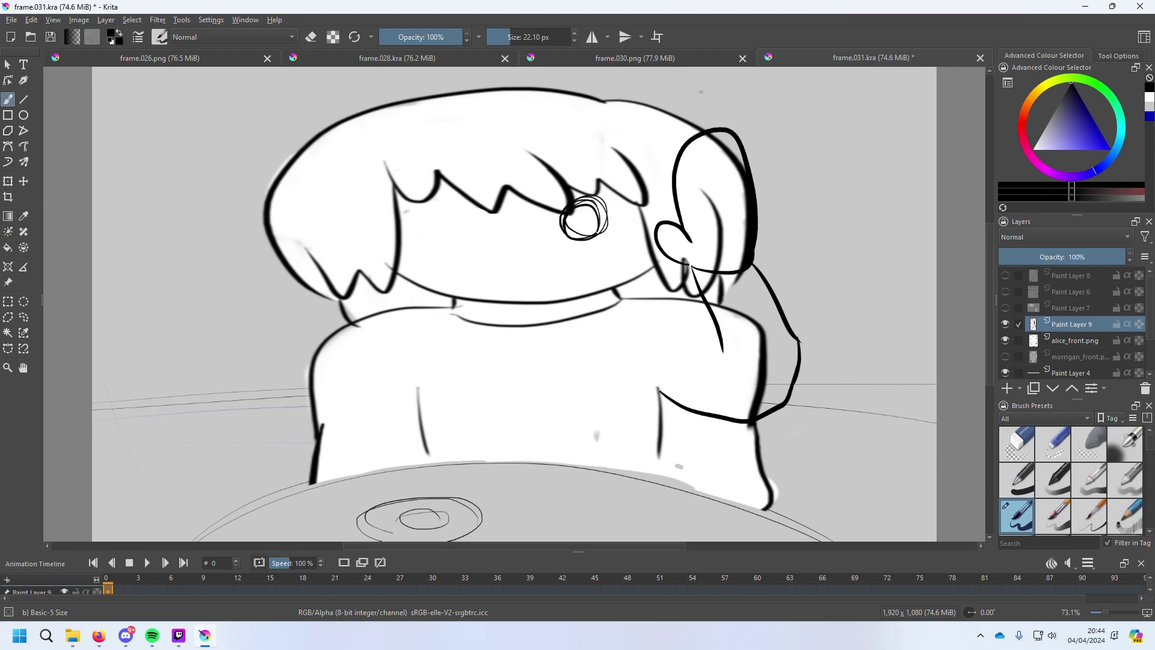
mouse_move(456, 231)
left_mouse_down()
mouse_move(475, 199)
mouse_move(445, 223)
mouse_move(482, 207)
mouse_move(476, 232)
left_mouse_up()
mouse_move(502, 280)
left_mouse_down()
mouse_move(521, 260)
mouse_move(535, 271)
mouse_move(521, 281)
mouse_move(509, 259)
mouse_move(516, 278)
mouse_move(537, 274)
left_mouse_up()
key("ctrl+z")
key("ctrl+z")
key("ctrl+z")
key("ctrl+z")
key("ctrl+z")
key("ctrl+z")
key("ctrl+z")
key("ctrl+z")
key("ctrl+z")
key("ctrl+z")
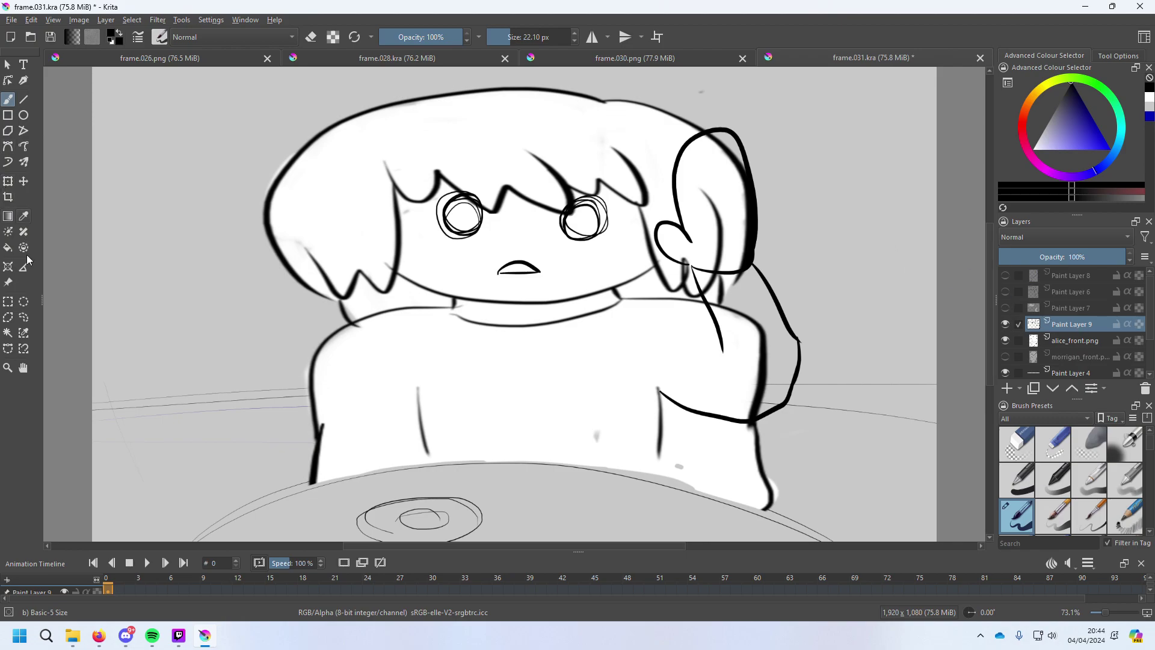
Select the raised hand and arm with a rectangular selection and copy them to a new layer.
left_click(10, 334)
left_click(7, 302)
left_click_drag(620, 114, 854, 440)
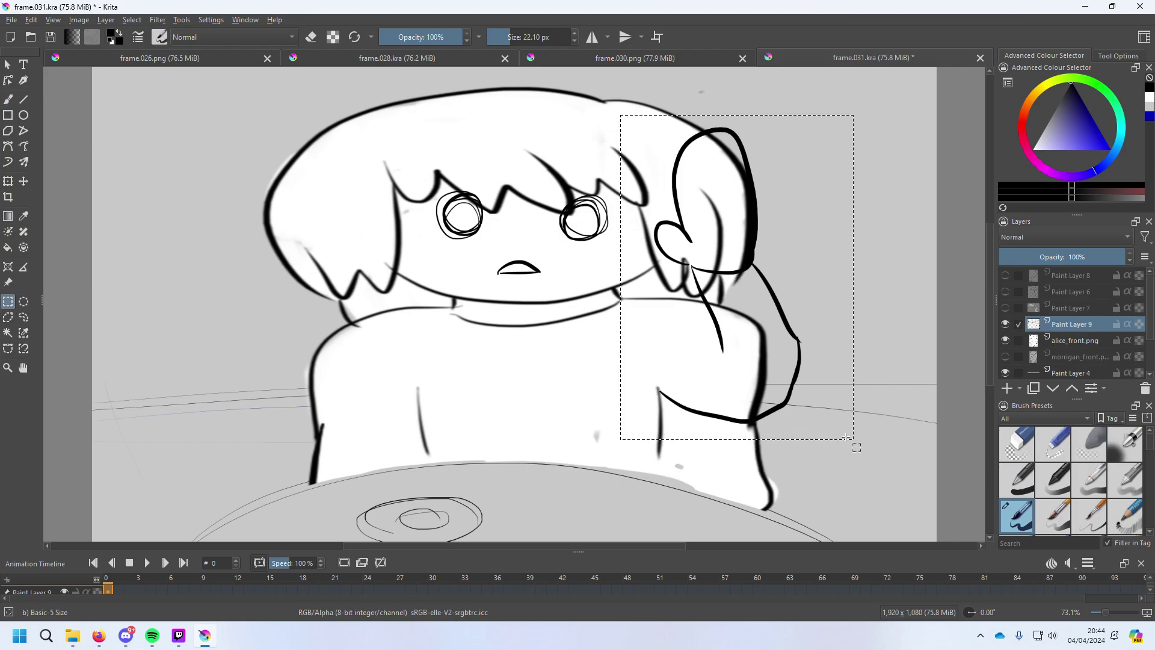
key("ctrl+alt+j")
Mirror the copied arm horizontally and fit it over the left side of Alice's head and body.
left_click(7, 181)
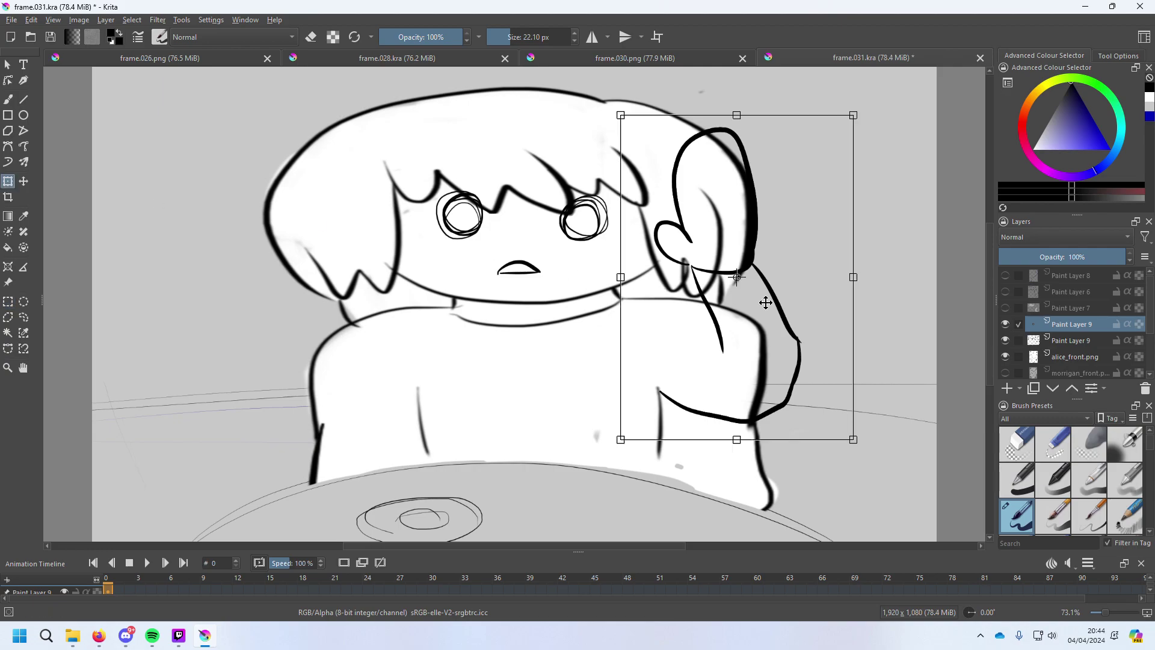
left_click_drag(829, 315, 135, 267)
left_click_drag(247, 287, 385, 299)
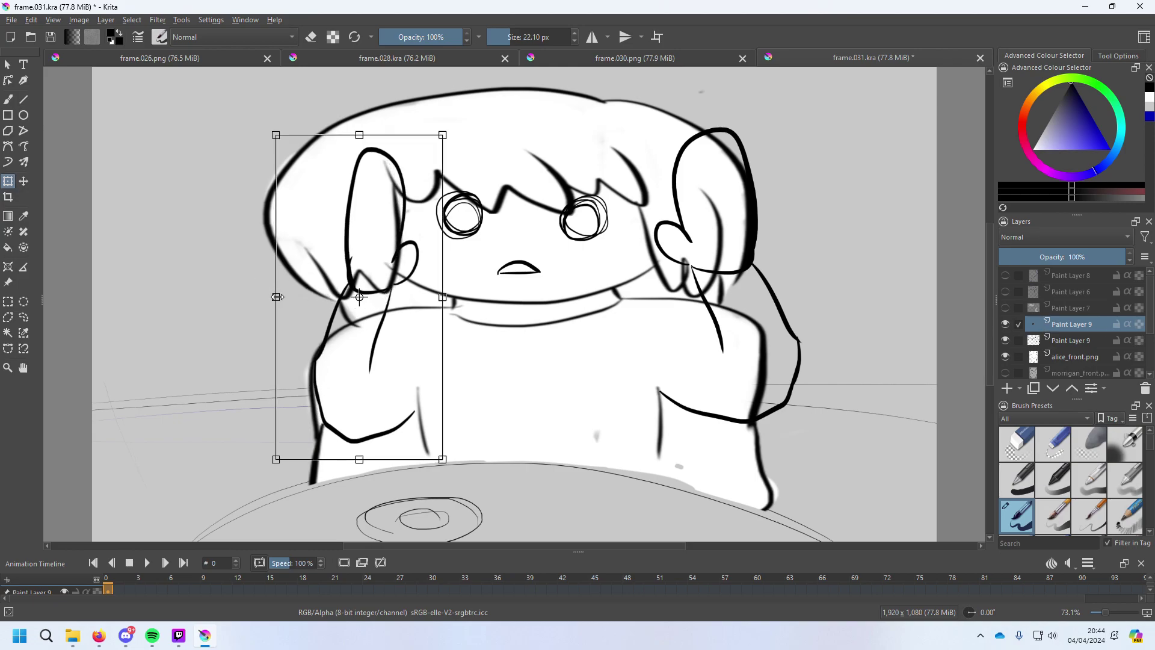
left_click_drag(276, 298, 327, 316)
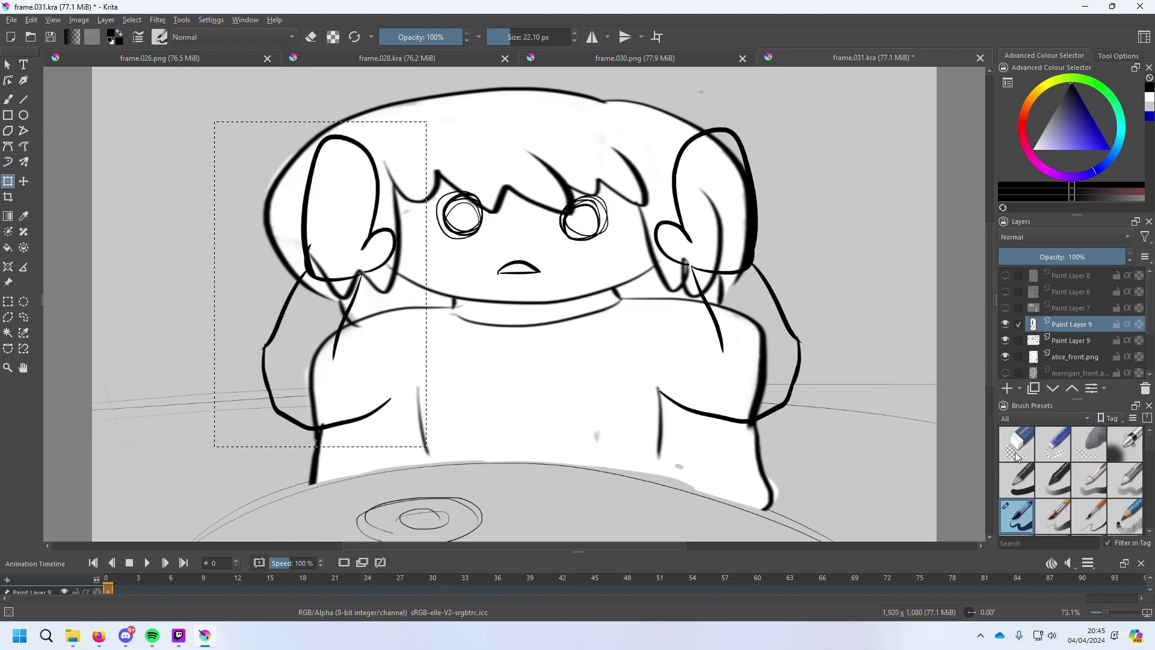
Save frame.031.kra with the two raised arms.
mouse_move(1014, 444)
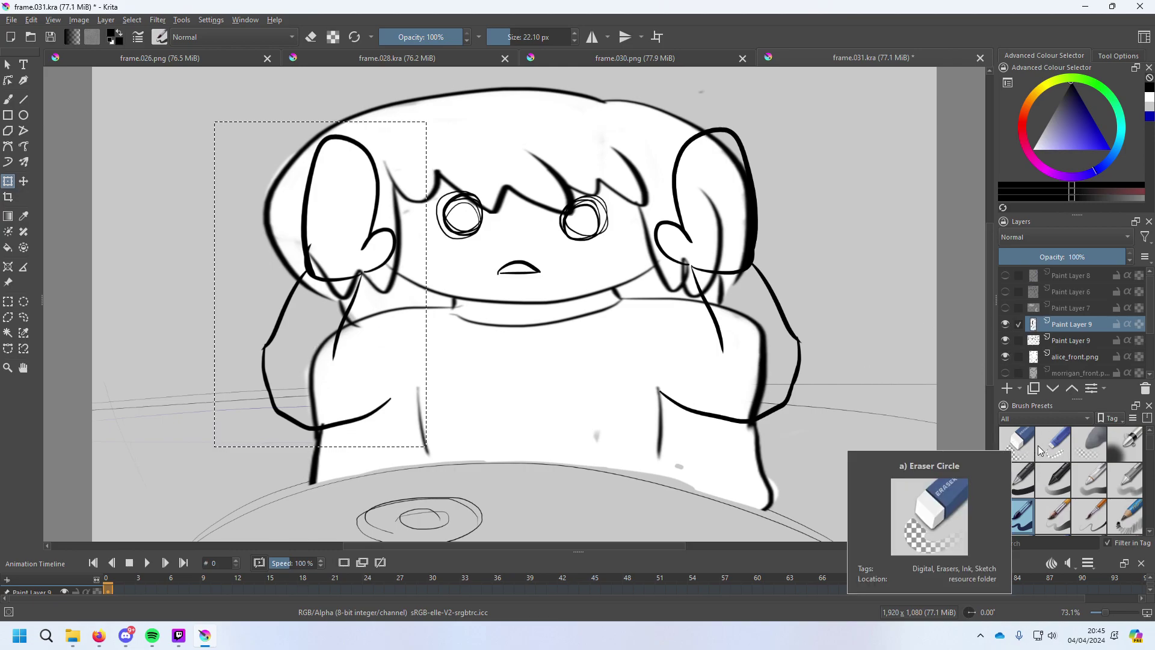
mouse_move(1099, 466)
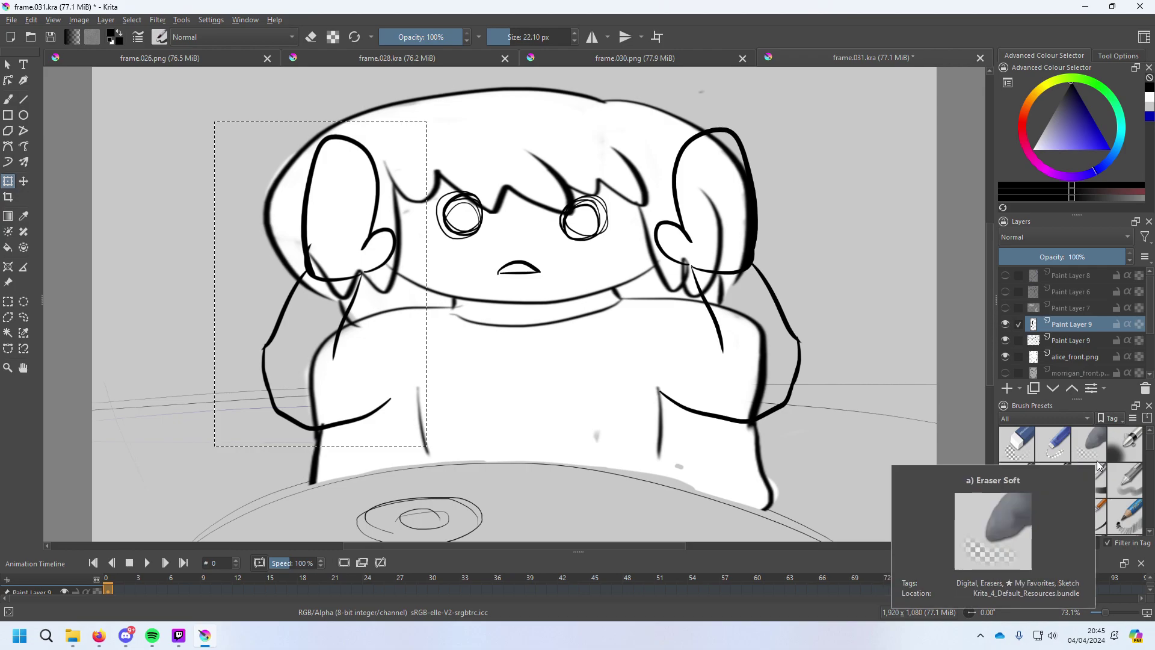
key("ctrl+s")
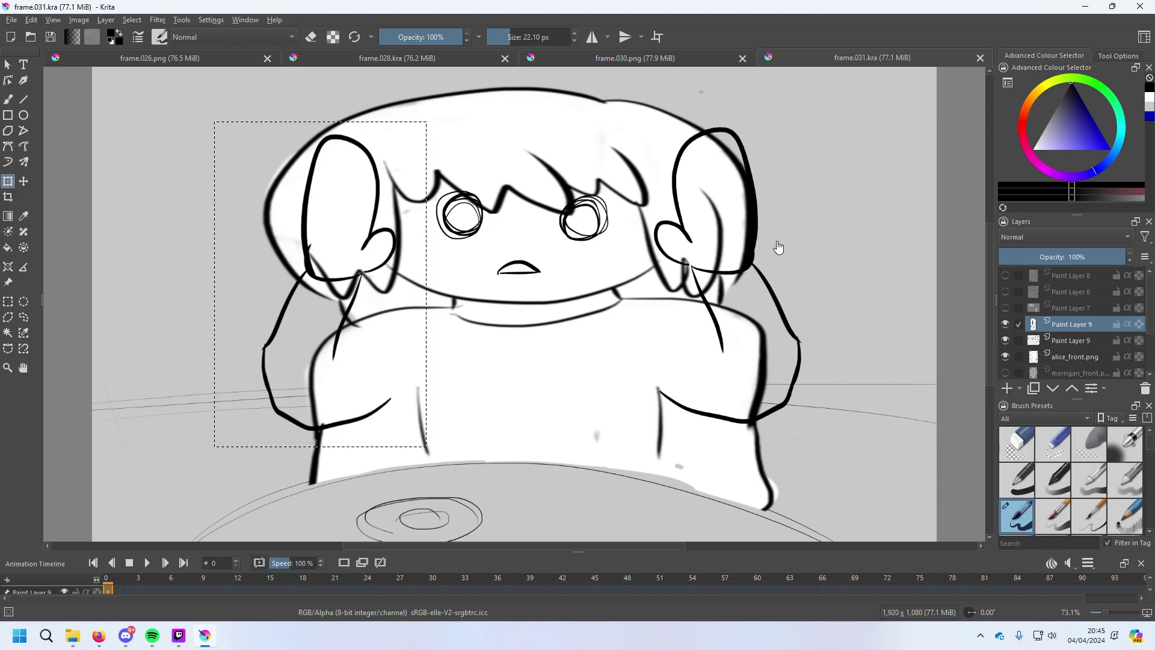
Choose the 50 px Eraser Circle preset, activate the alice_front.png layer and clear the rectangular selection.
left_click(1014, 448)
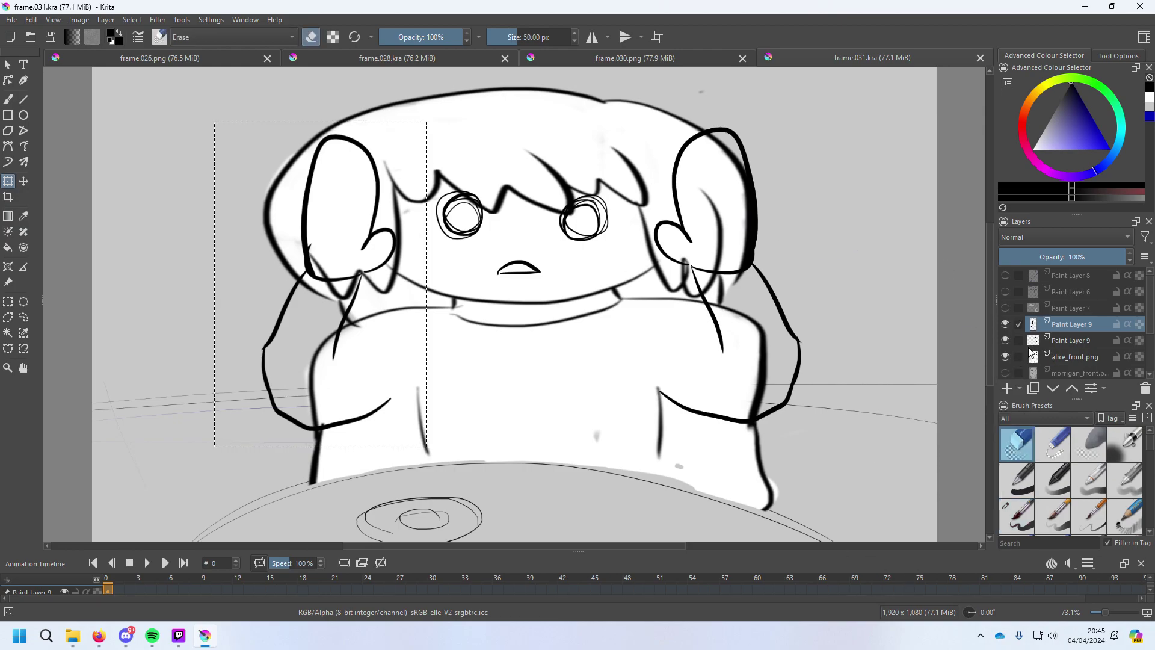
left_click(1031, 355)
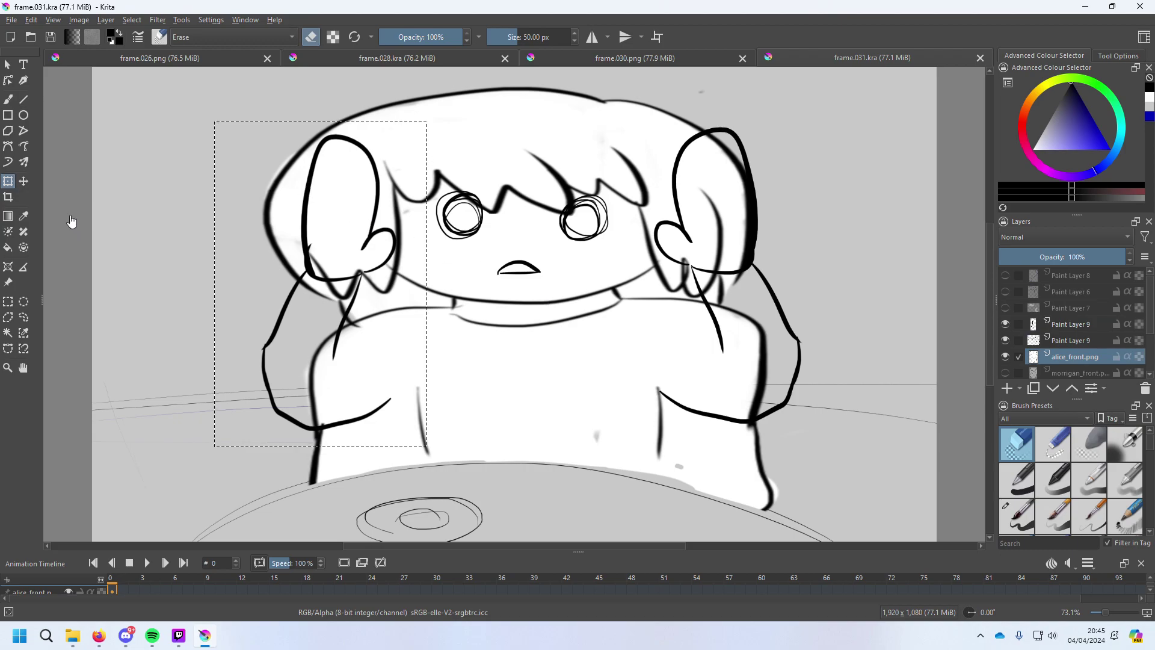
left_click(8, 301)
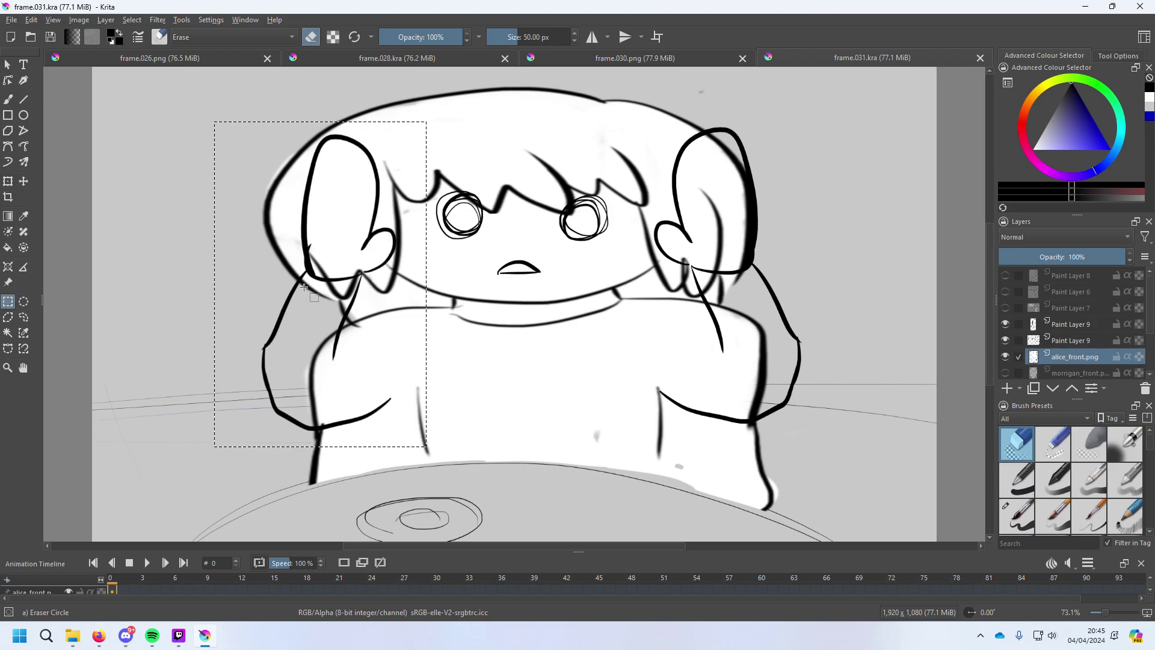
right_click(305, 286)
left_click(325, 314)
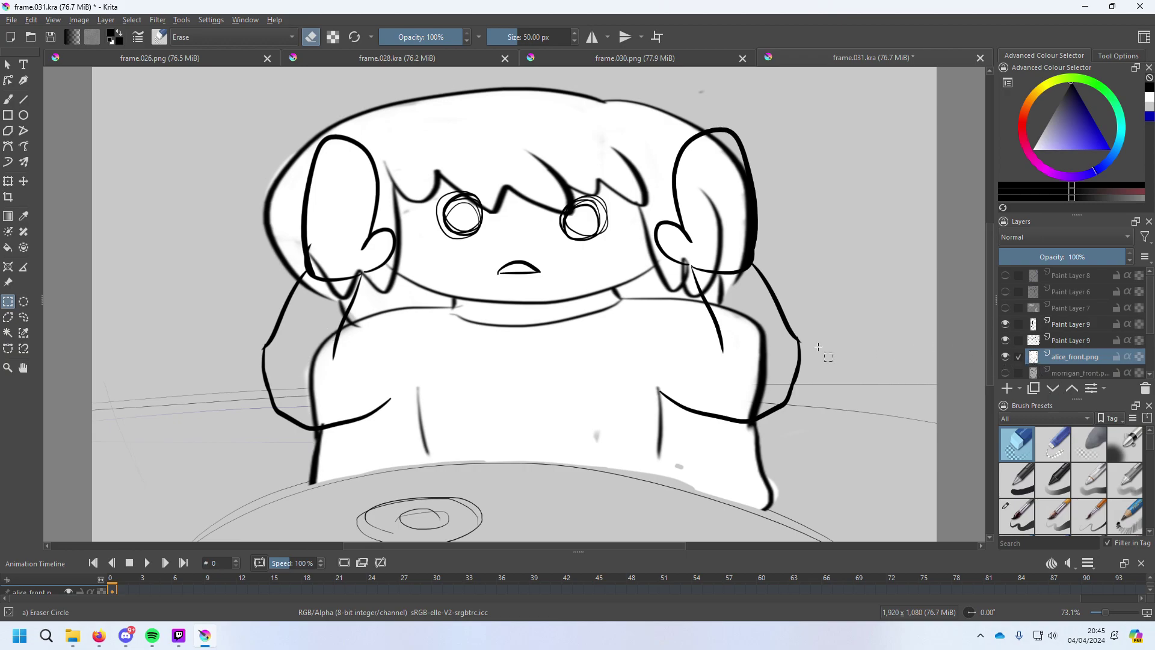
left_click(288, 217)
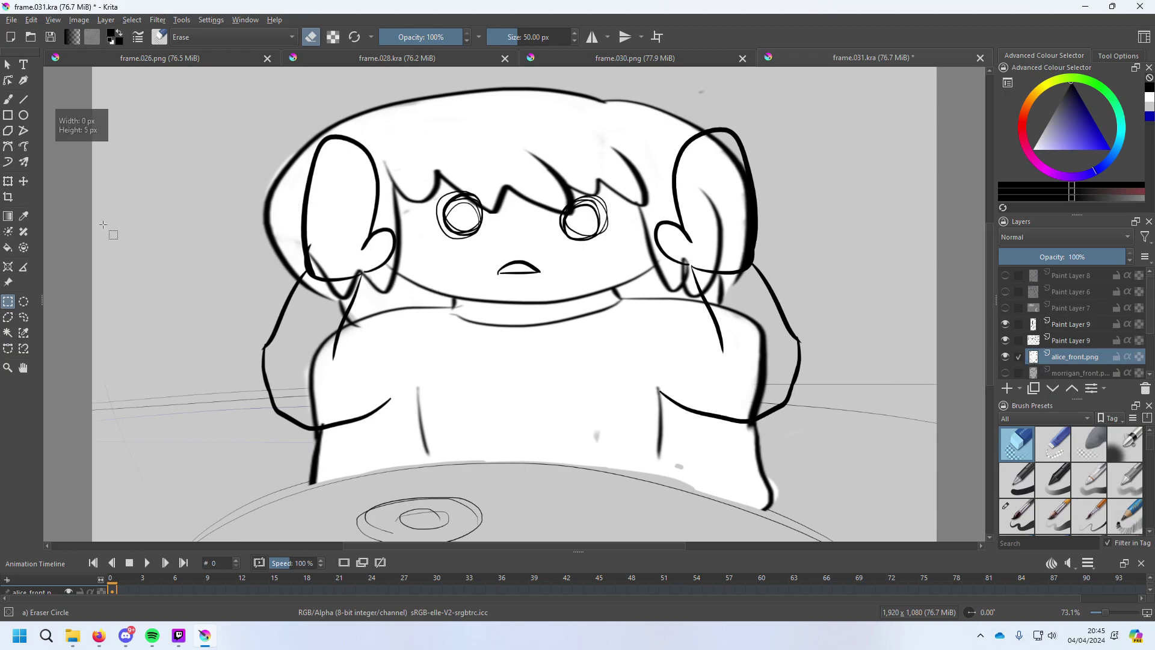
Erase the hair outside the left hand and the old sleeves below both elbows on the alice_front.png layer.
left_click(14, 101)
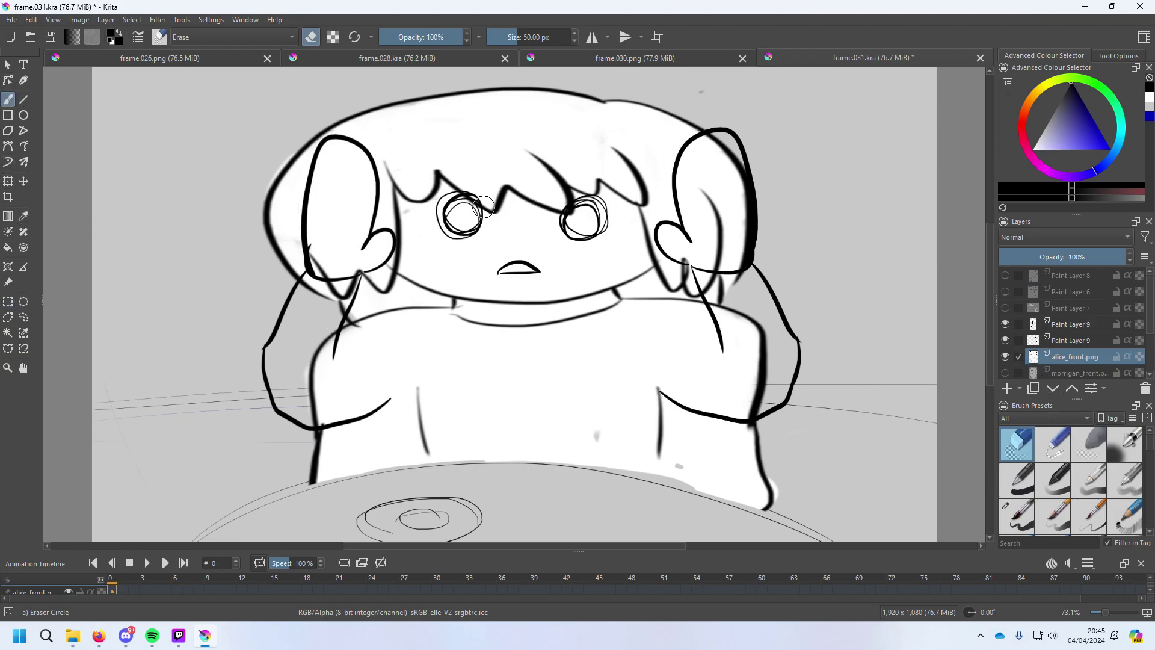
left_click_drag(275, 264, 279, 182)
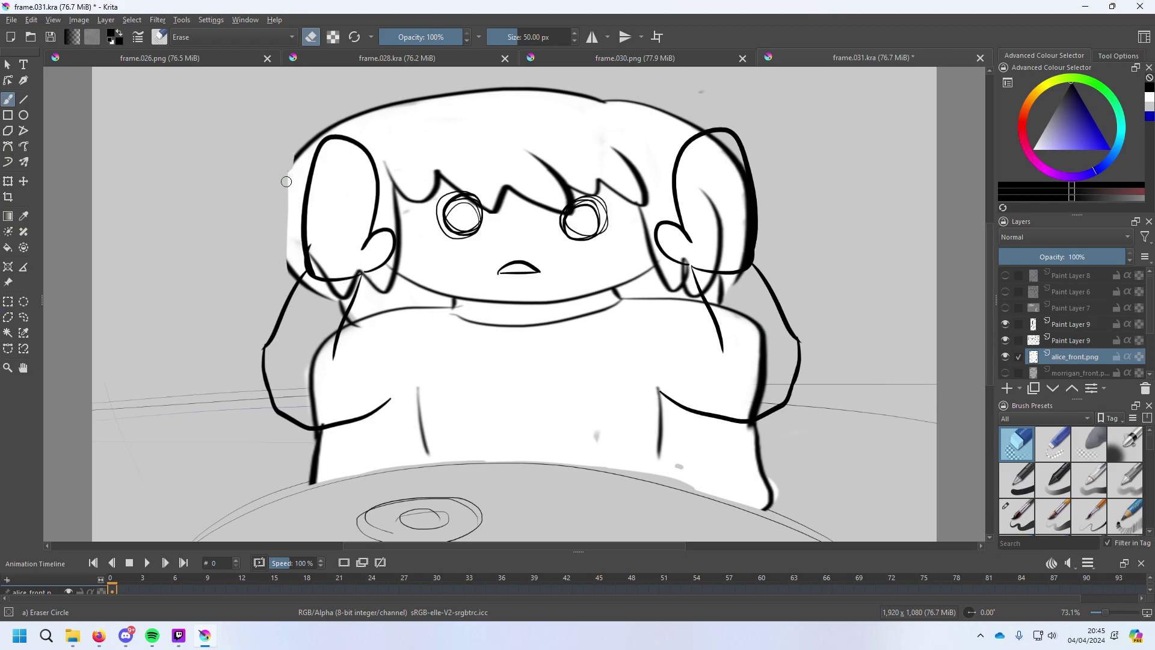
mouse_move(306, 109)
left_mouse_down()
mouse_move(300, 279)
mouse_move(305, 132)
mouse_move(311, 281)
mouse_move(302, 166)
mouse_move(308, 214)
mouse_move(320, 112)
left_mouse_up()
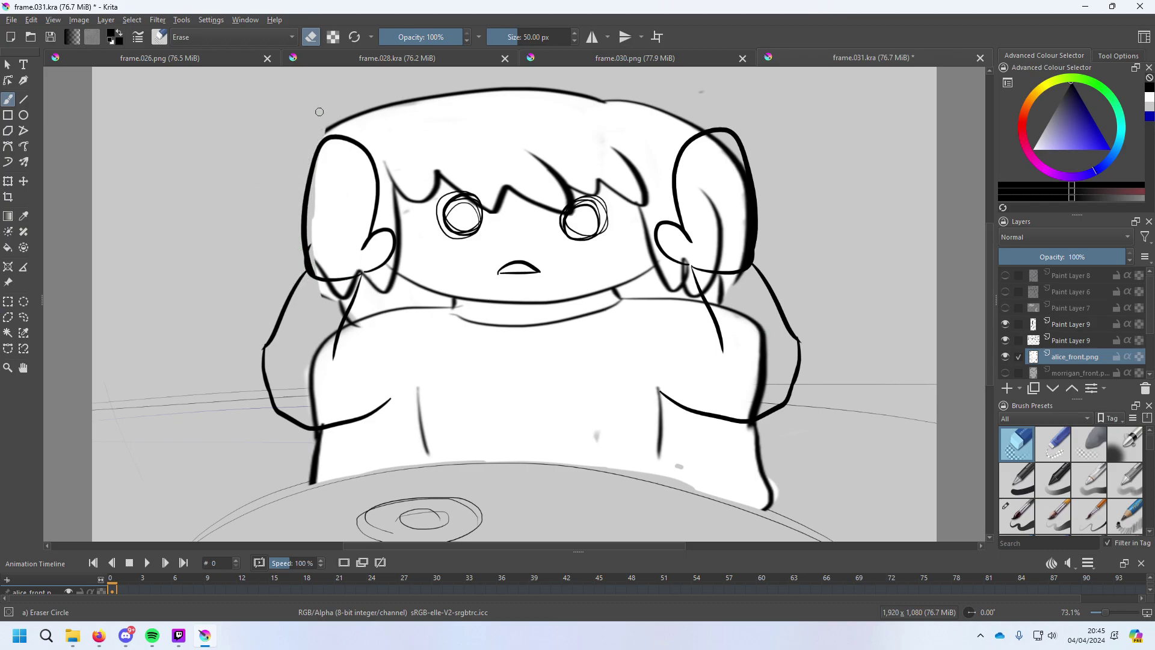
mouse_move(303, 162)
left_mouse_down()
mouse_move(359, 97)
mouse_move(305, 154)
mouse_move(393, 87)
left_mouse_up()
mouse_move(757, 419)
left_mouse_down()
mouse_move(731, 491)
mouse_move(722, 405)
mouse_move(708, 411)
mouse_move(714, 504)
mouse_move(701, 496)
mouse_move(676, 397)
mouse_move(683, 484)
mouse_move(662, 399)
mouse_move(664, 488)
mouse_move(673, 433)
mouse_move(713, 466)
mouse_move(744, 539)
mouse_move(768, 469)
mouse_move(785, 490)
left_mouse_up()
mouse_move(328, 446)
left_mouse_down()
mouse_move(413, 390)
mouse_move(397, 402)
mouse_move(411, 395)
mouse_move(418, 442)
mouse_move(414, 395)
mouse_move(427, 508)
mouse_move(403, 407)
mouse_move(397, 488)
mouse_move(372, 488)
mouse_move(376, 419)
mouse_move(321, 469)
mouse_move(323, 436)
mouse_move(363, 427)
mouse_move(389, 446)
mouse_move(392, 512)
left_mouse_up()
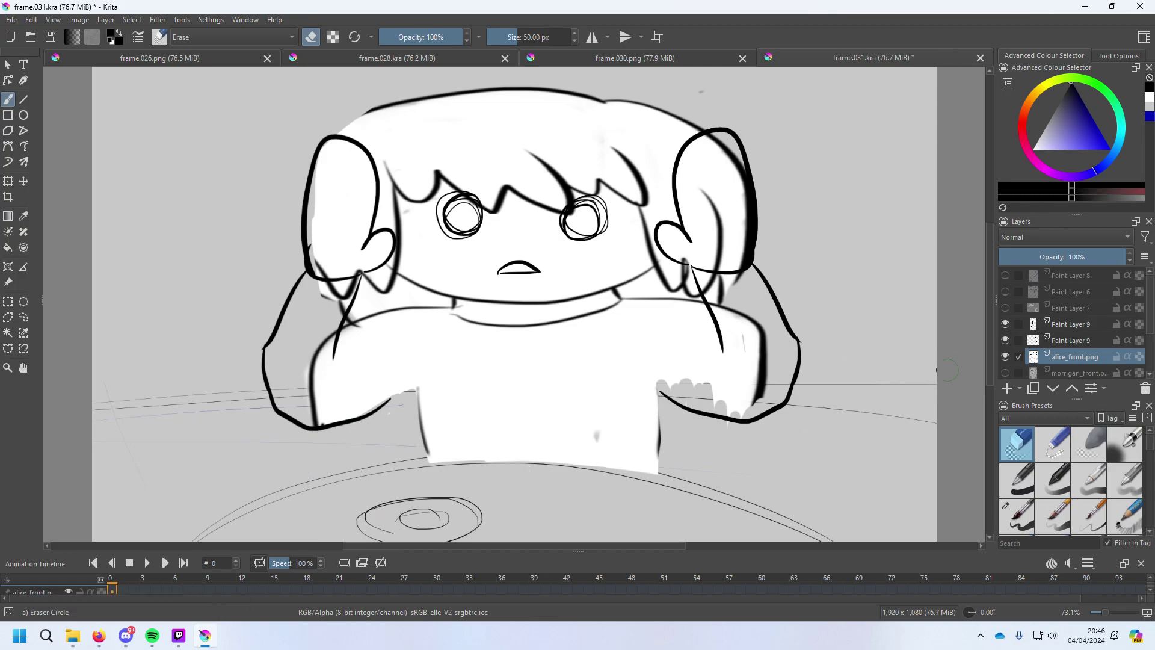
Redraw the hair outline joining the left hand to the top of the head with the 22.10 px Basic-5 Size brush.
left_click(1002, 524)
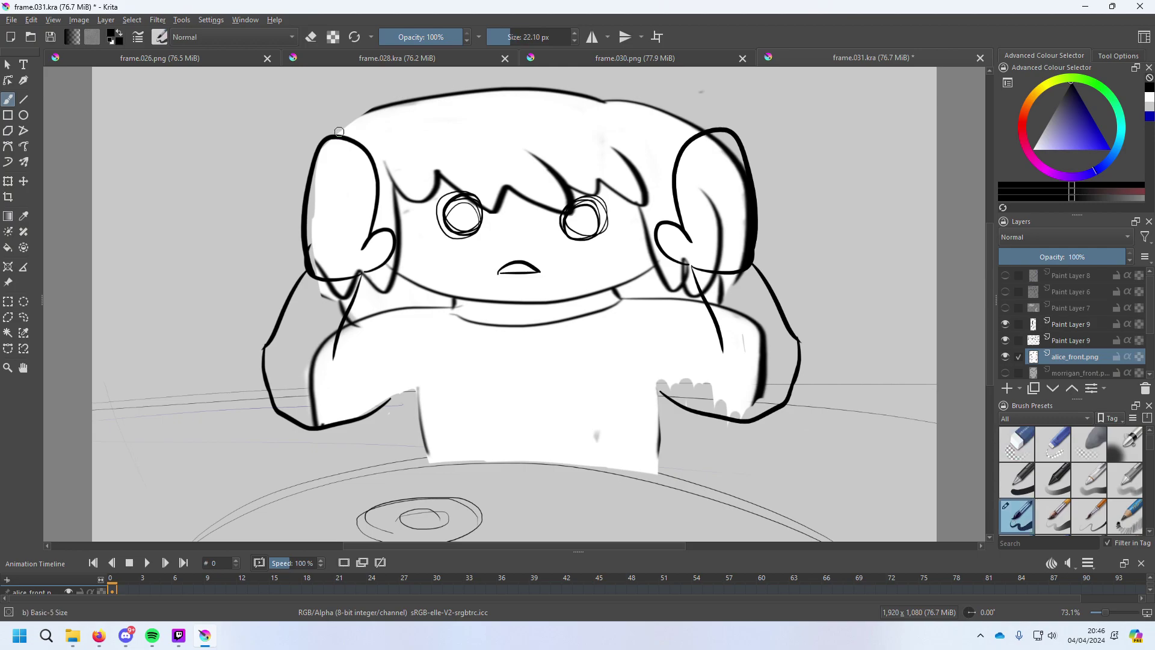
left_click_drag(338, 136, 388, 103)
key("ctrl+z")
left_click_drag(335, 137, 387, 108)
key("ctrl+z")
key("ctrl+z")
key("ctrl+z")
key("ctrl+z")
Draw the left underarm line up to the torso and the torso's left edge down to the table.
mouse_move(385, 401)
left_mouse_down()
mouse_move(426, 378)
mouse_move(429, 470)
left_mouse_up()
key("ctrl+z")
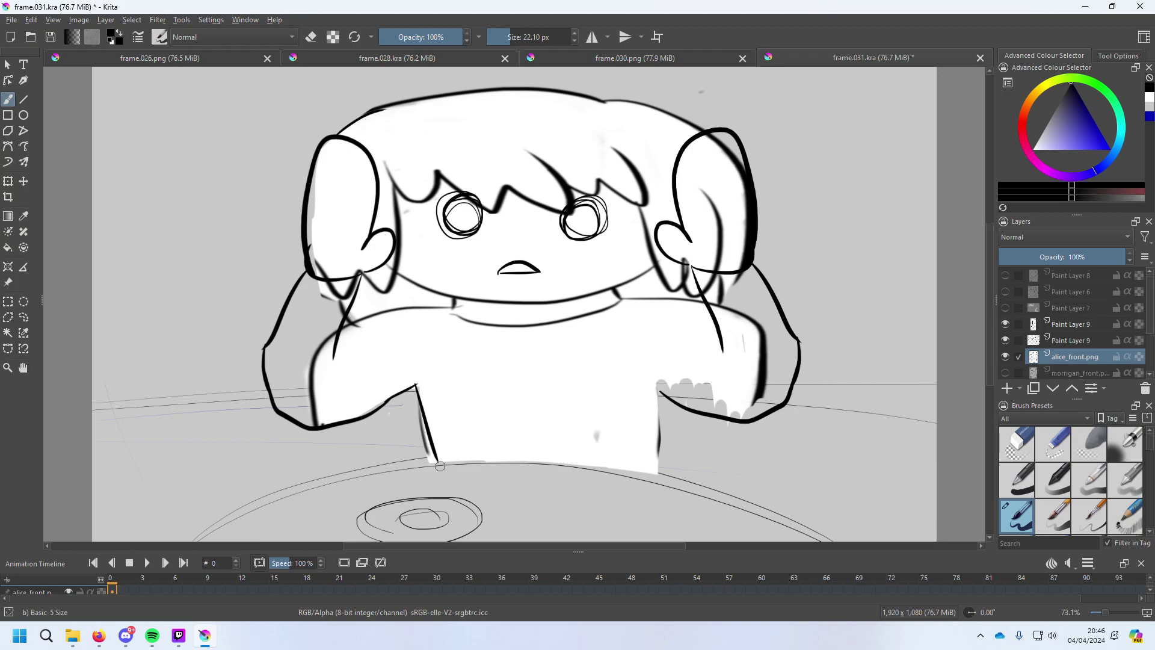
key("ctrl+z")
left_click_drag(419, 387, 430, 469)
key("ctrl+z")
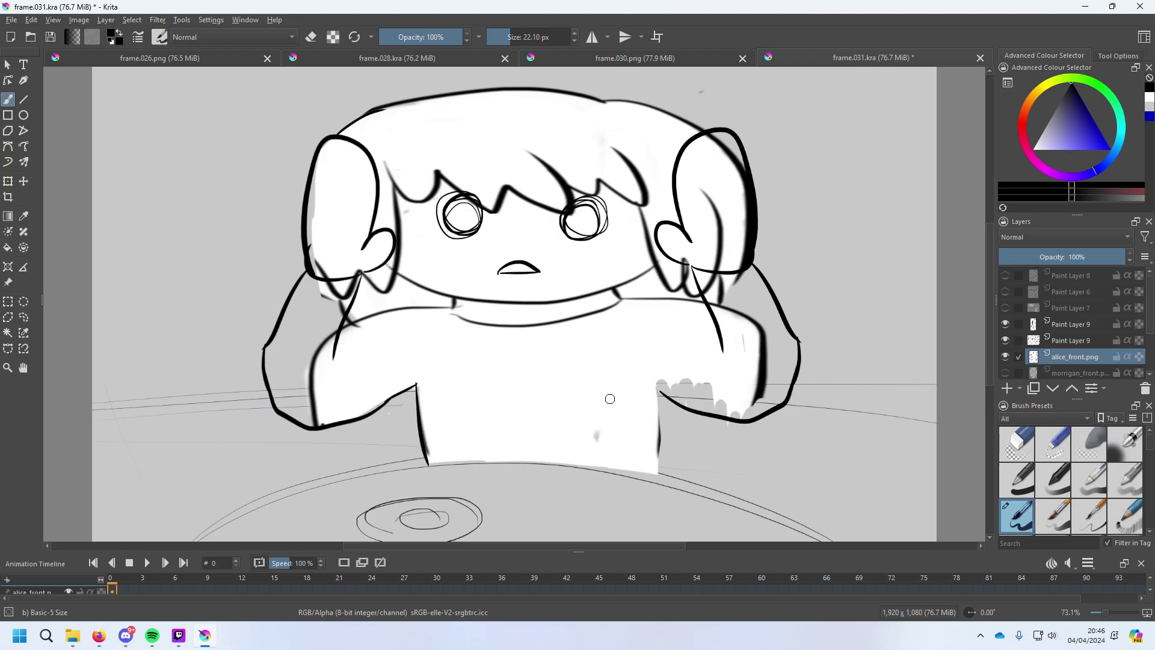
Draw the torso's right edge from the underarm down to the table.
left_click_drag(660, 395, 656, 473)
key("ctrl+z")
key("ctrl+z")
left_click_drag(661, 393, 659, 471)
key("ctrl+z")
On new layers above alice_front.png, paint both raised arms and hands white, covering the old hair and sleeve lines with a 93.11 px brush.
left_click_drag(1063, 155, 1033, 149)
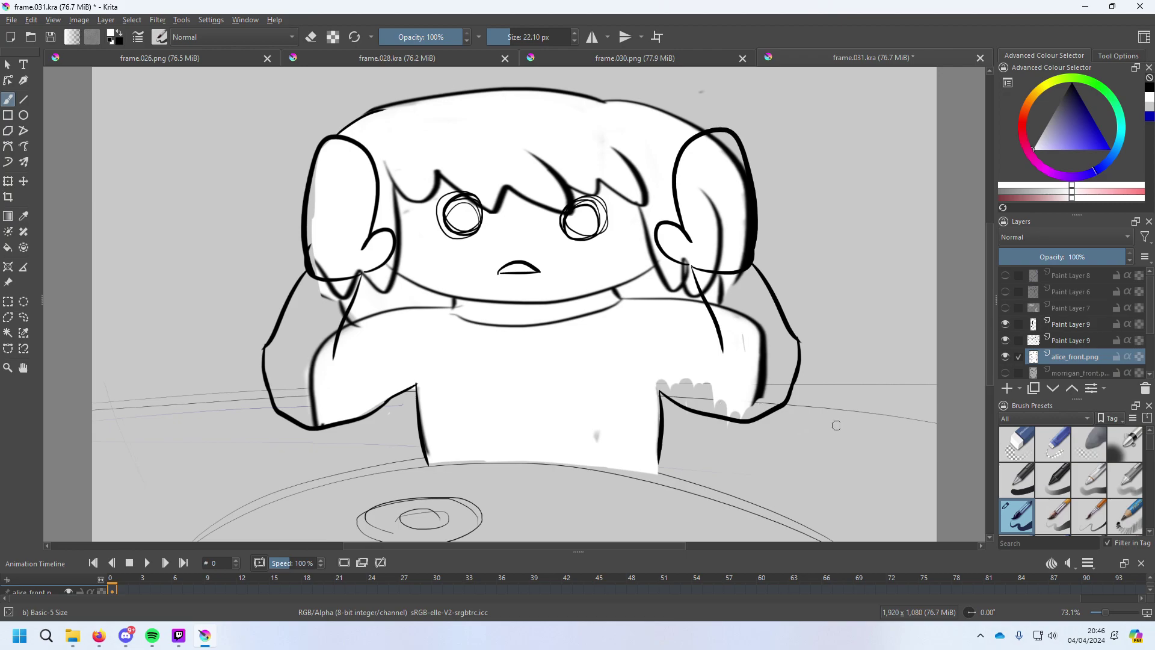
left_click_drag(546, 114, 564, 100)
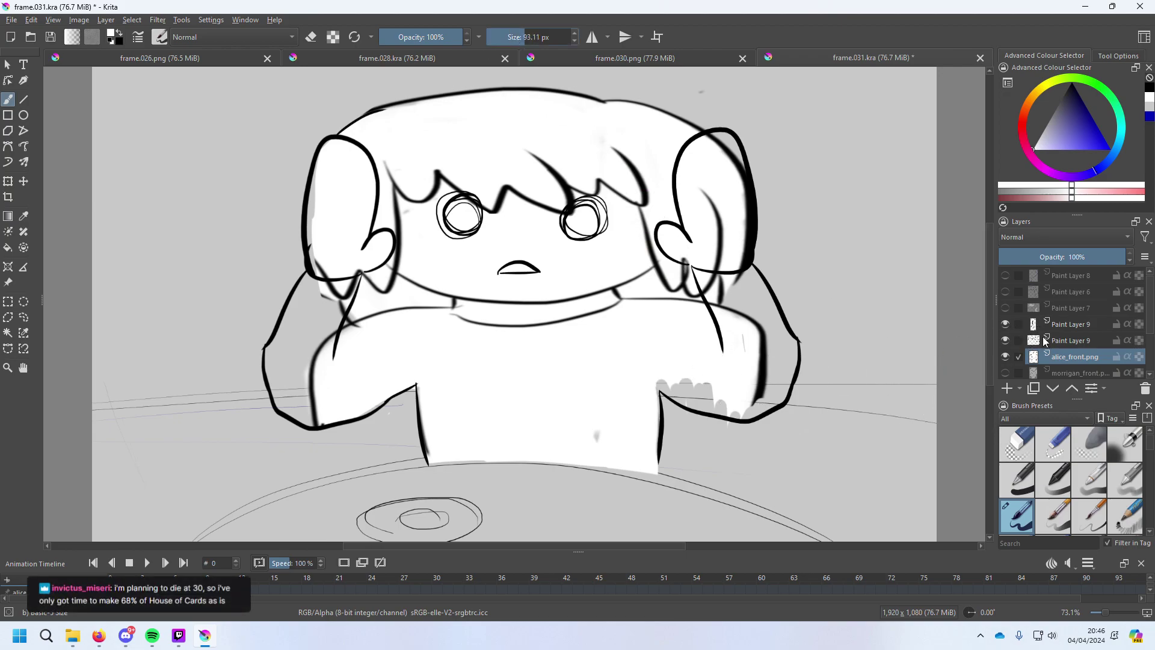
left_click(1006, 388)
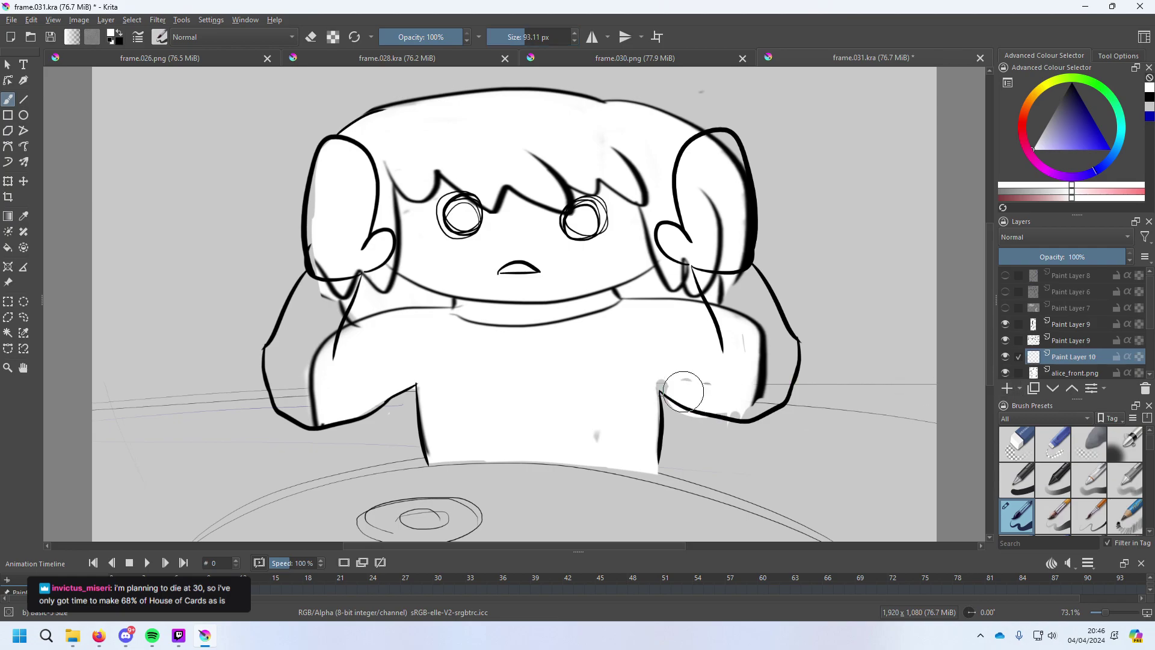
mouse_move(683, 386)
left_mouse_down()
mouse_move(718, 397)
mouse_move(672, 383)
mouse_move(746, 407)
mouse_move(733, 412)
mouse_move(764, 406)
mouse_move(786, 377)
mouse_move(746, 394)
mouse_move(696, 389)
mouse_move(738, 316)
mouse_move(692, 235)
mouse_move(731, 320)
mouse_move(726, 264)
mouse_move(771, 360)
mouse_move(731, 260)
mouse_move(785, 357)
mouse_move(793, 346)
mouse_move(762, 415)
left_mouse_up()
mouse_move(743, 202)
left_mouse_down()
mouse_move(735, 172)
mouse_move(733, 250)
mouse_move(741, 212)
mouse_move(743, 223)
mouse_move(731, 141)
mouse_move(685, 155)
mouse_move(686, 169)
mouse_move(726, 138)
mouse_move(710, 229)
mouse_move(731, 256)
mouse_move(686, 247)
mouse_move(723, 257)
mouse_move(750, 229)
mouse_move(746, 265)
left_mouse_up()
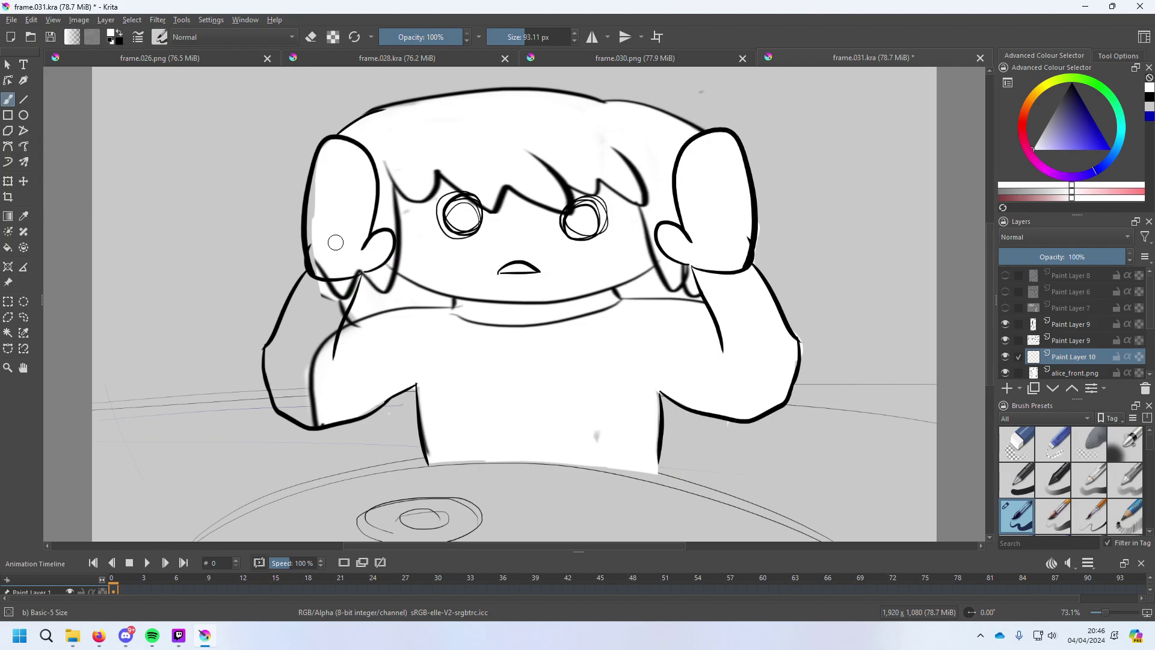
mouse_move(316, 268)
left_mouse_down()
mouse_move(329, 167)
mouse_move(314, 207)
mouse_move(334, 166)
mouse_move(361, 261)
mouse_move(321, 334)
mouse_move(324, 381)
mouse_move(328, 273)
mouse_move(313, 374)
mouse_move(297, 307)
mouse_move(316, 276)
mouse_move(274, 372)
mouse_move(287, 330)
mouse_move(275, 355)
mouse_move(286, 387)
mouse_move(275, 381)
mouse_move(317, 417)
mouse_move(308, 384)
mouse_move(285, 371)
mouse_move(288, 383)
mouse_move(302, 369)
mouse_move(345, 374)
left_mouse_up()
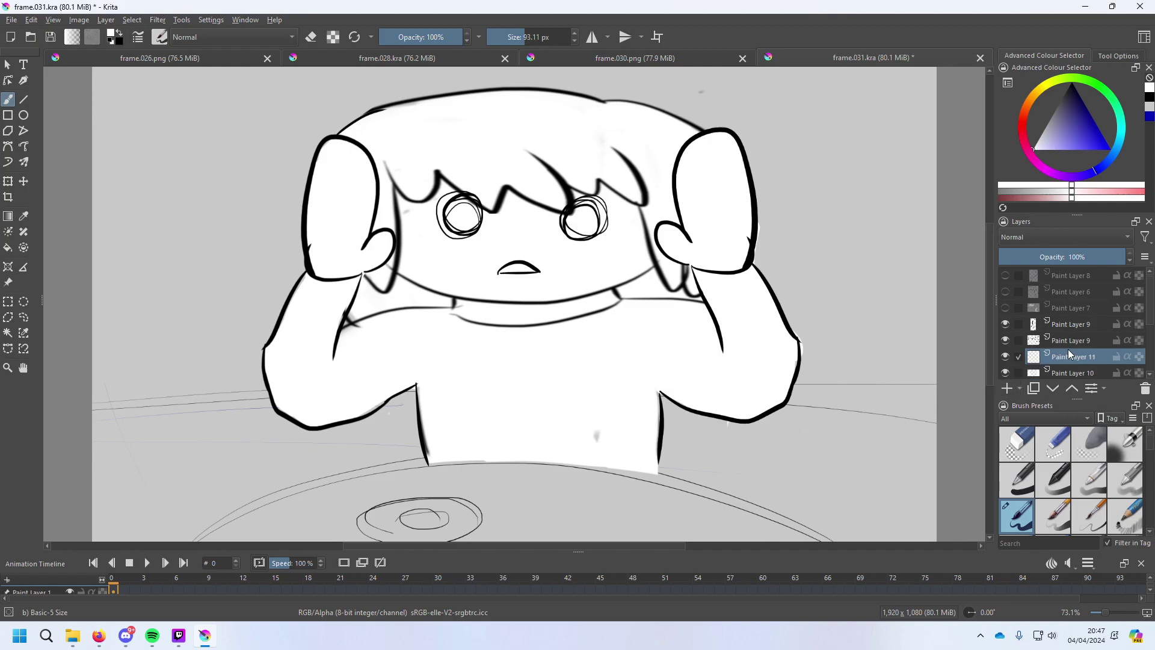
Add a paint layer above the topmost visible Paint Layer 9 and set up a dark blue brush at 11.10 px.
left_click(1066, 320)
left_click(1009, 385)
left_click(1093, 120)
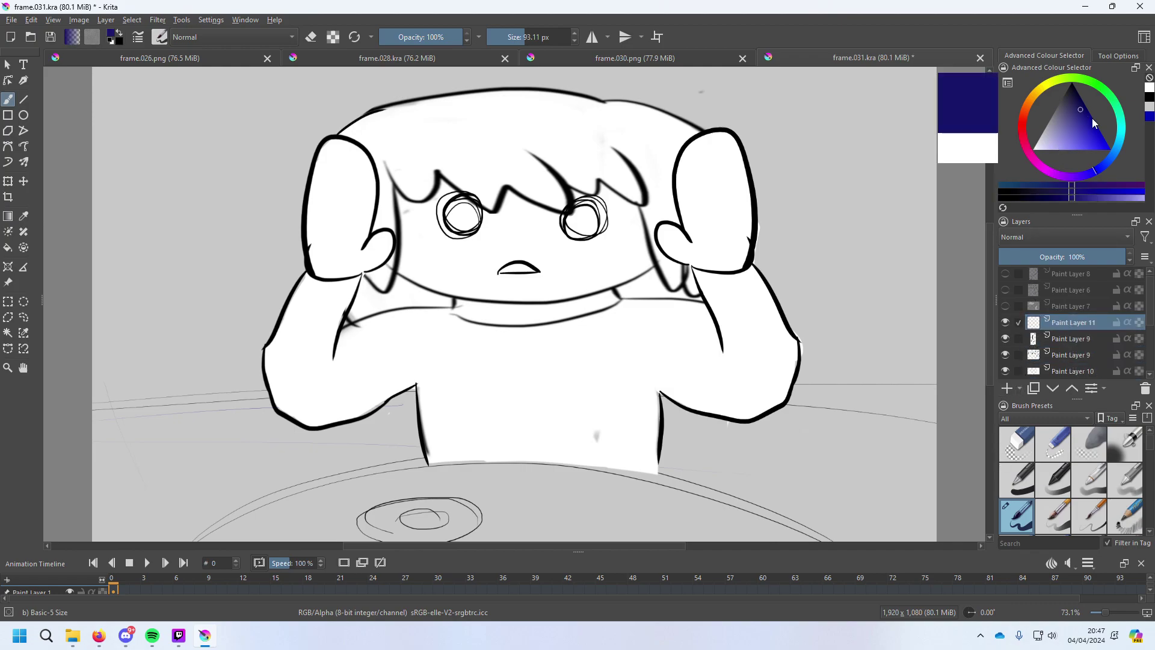
left_click(504, 37)
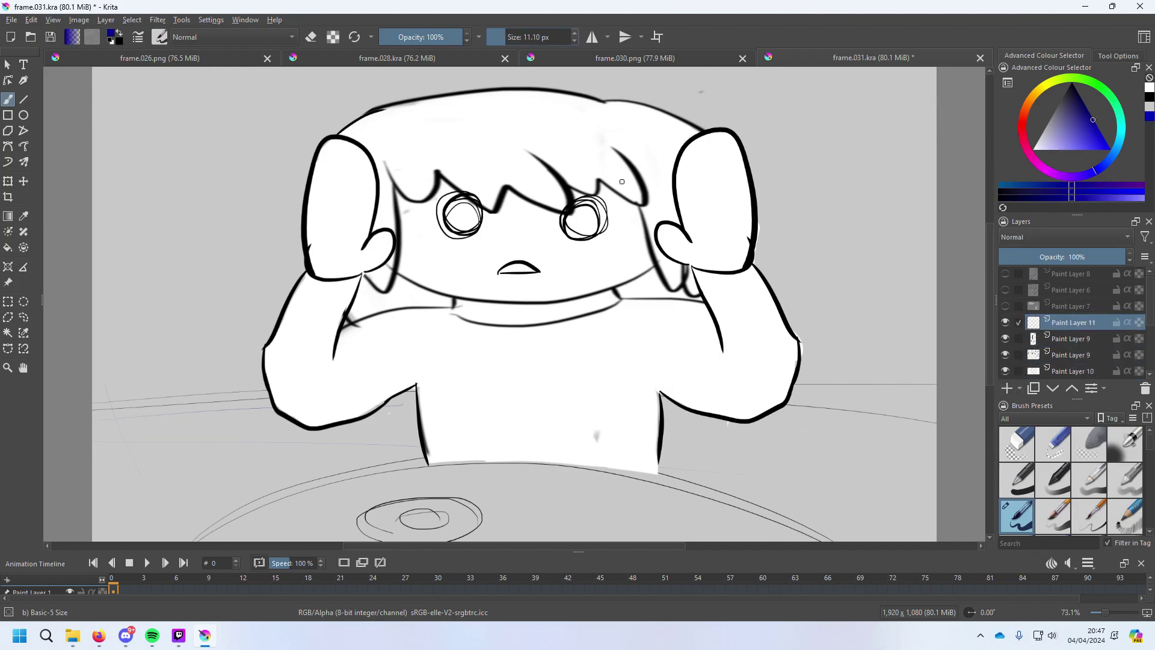
Try to draw dark blue motion arrows between Alice's right cheek and the right hand.
mouse_move(578, 263)
left_mouse_down()
mouse_move(696, 234)
mouse_move(702, 250)
mouse_move(692, 241)
mouse_move(444, 304)
left_mouse_up()
key("ctrl+z")
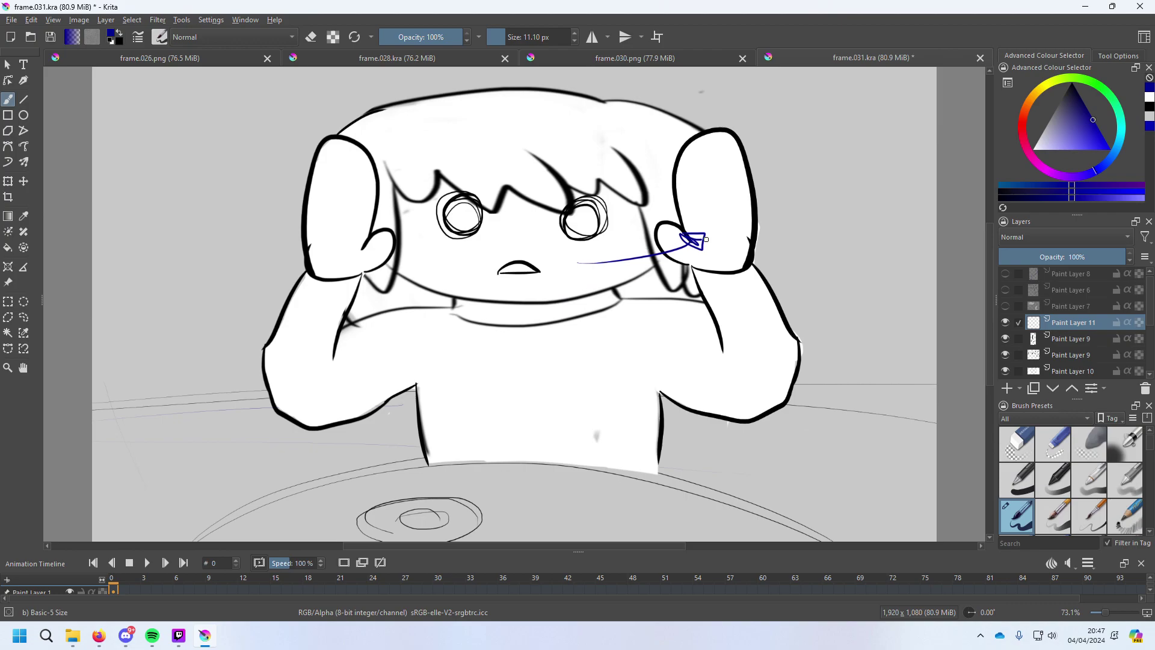
mouse_move(710, 235)
left_mouse_down()
mouse_move(581, 280)
mouse_move(637, 302)
mouse_move(690, 267)
mouse_move(710, 262)
mouse_move(687, 276)
left_mouse_up()
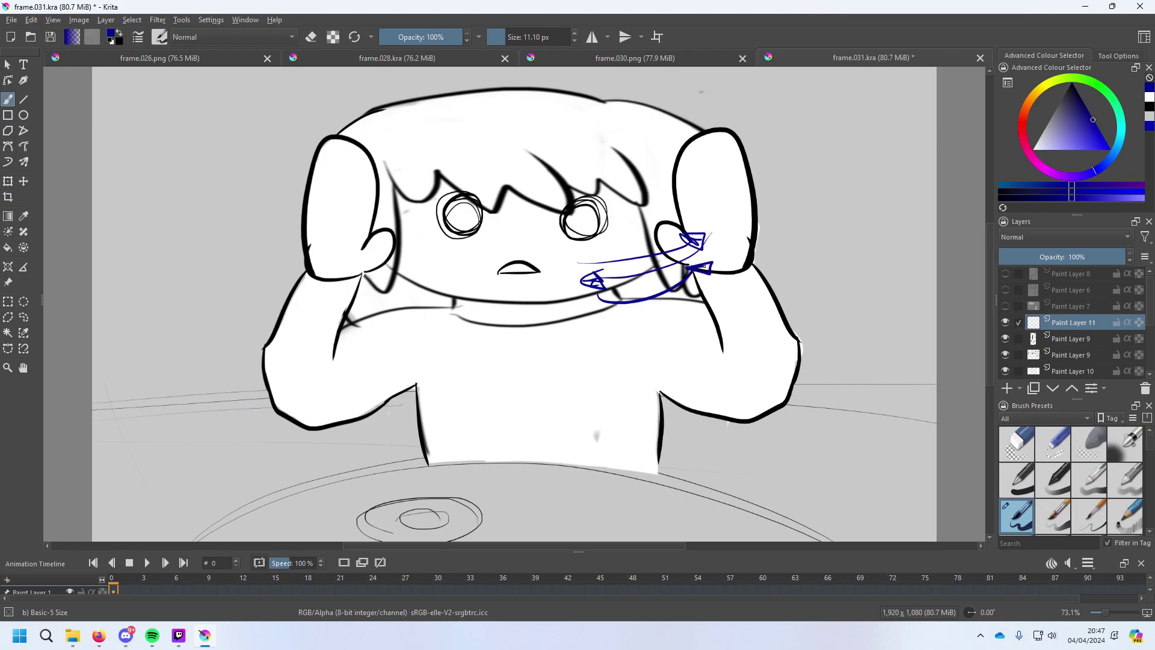
key("ctrl+z")
key("ctrl+z")
key("ctrl+z")
key("ctrl+z")
key("ctrl+z")
key("ctrl+z")
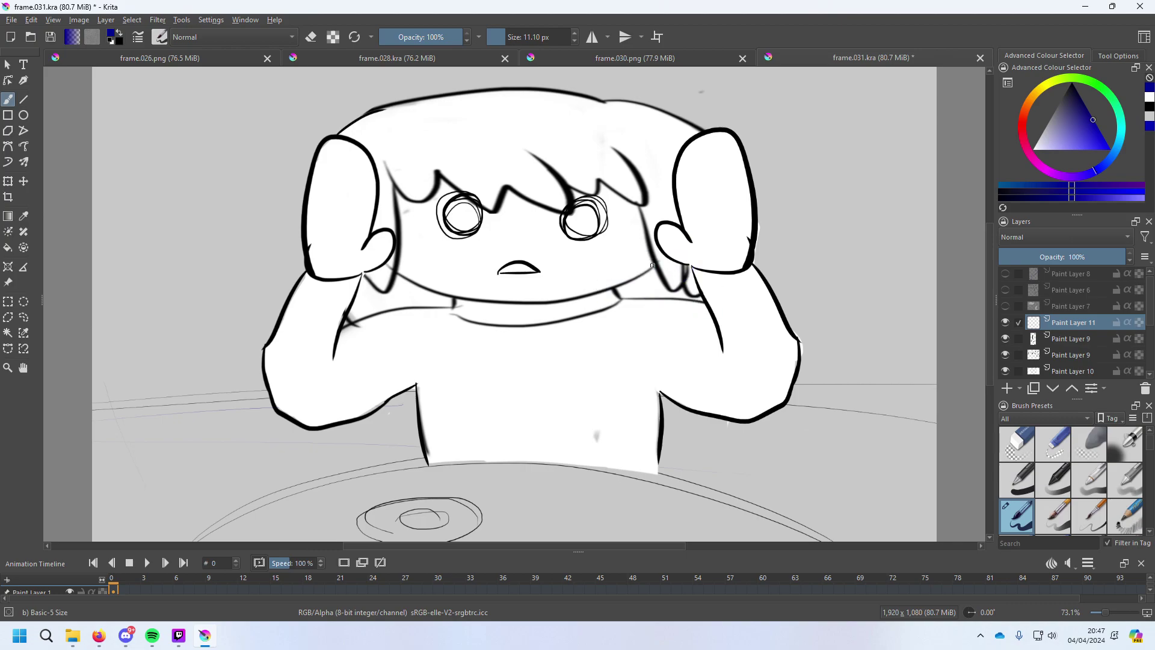
Try short dark blue arrows pointing outward from both cheeks towards the hands.
left_click_drag(630, 264, 672, 252)
mouse_move(446, 273)
left_mouse_down()
mouse_move(391, 263)
mouse_move(399, 256)
left_mouse_up()
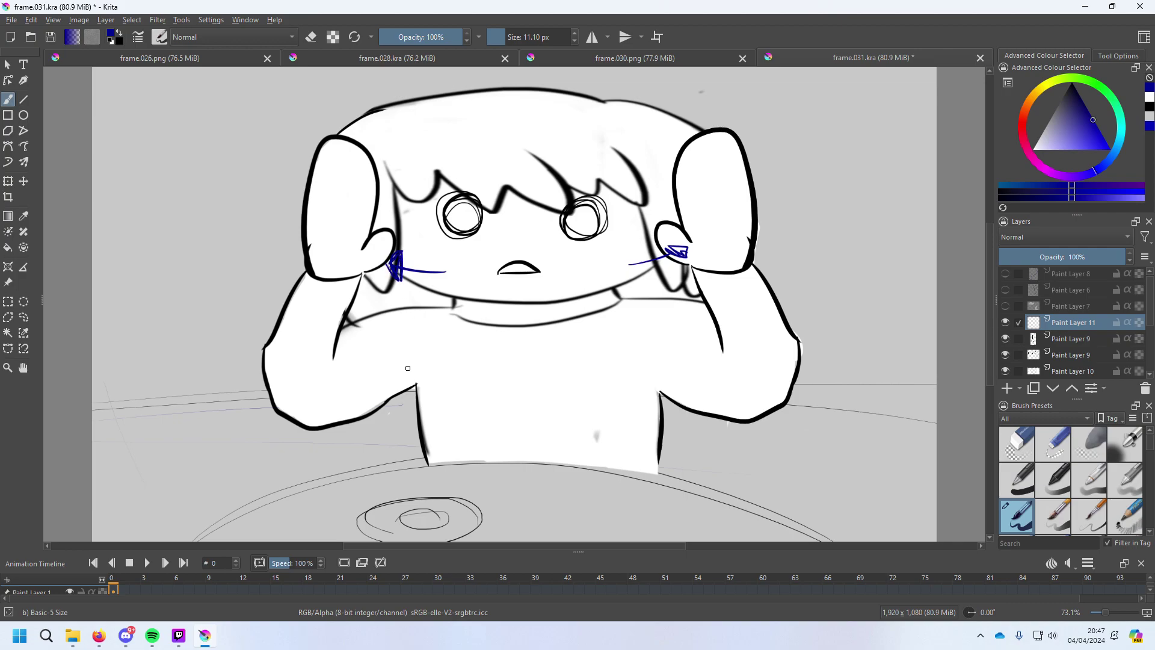
key("ctrl+z")
key("ctrl+z")
key("ctrl+z")
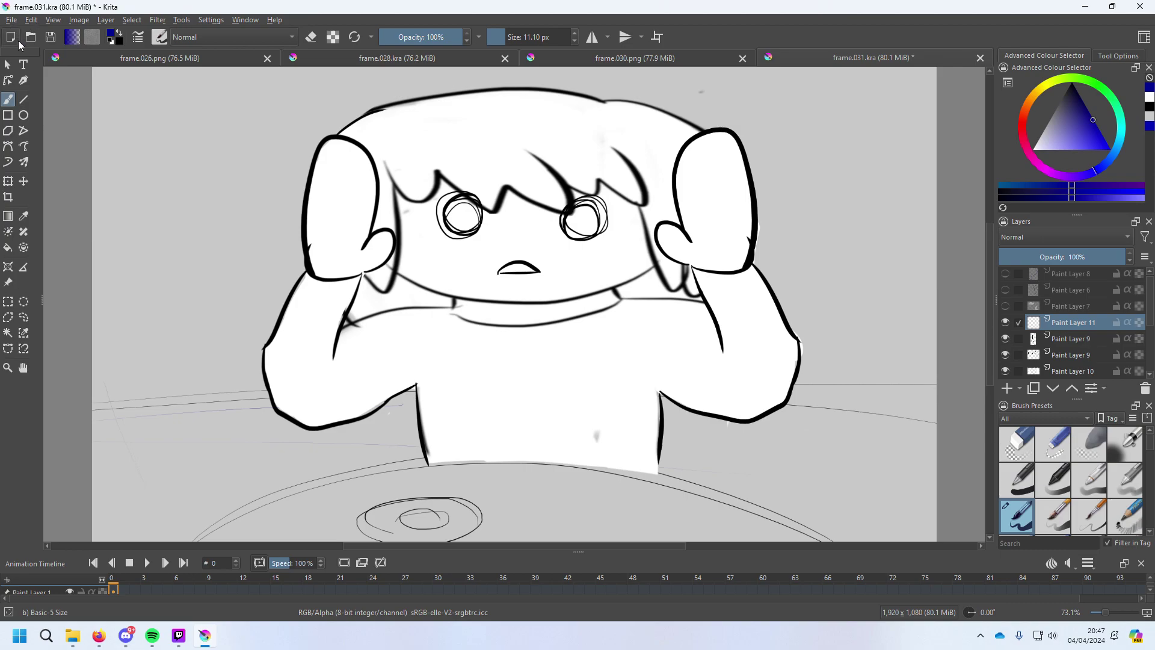
Save frame.031.kra and save a copy as frame.031.png in the Heros Journey > Frames > png folder.
left_click(9, 22)
left_click(28, 76)
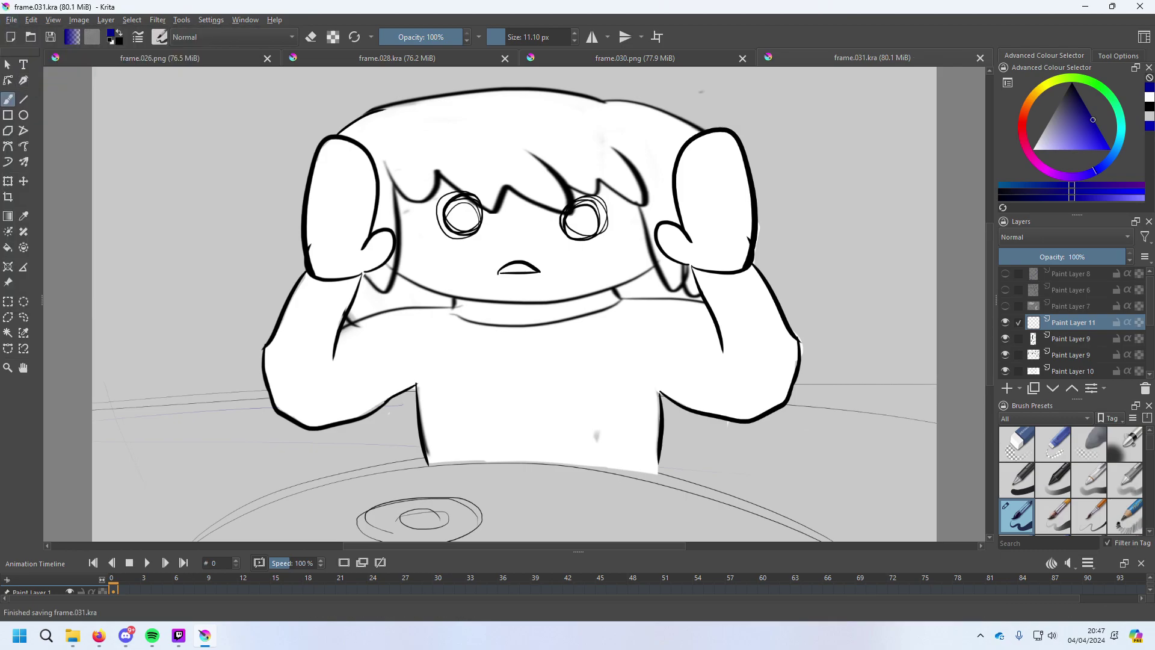
left_click(10, 20)
left_click(35, 90)
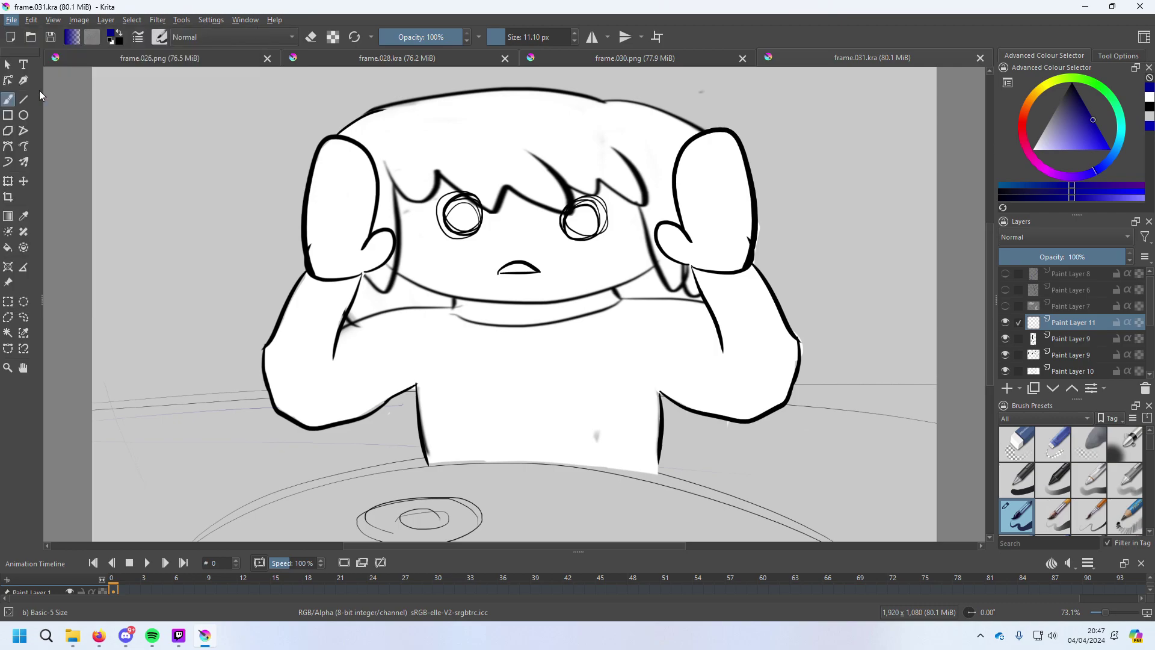
left_click(368, 34)
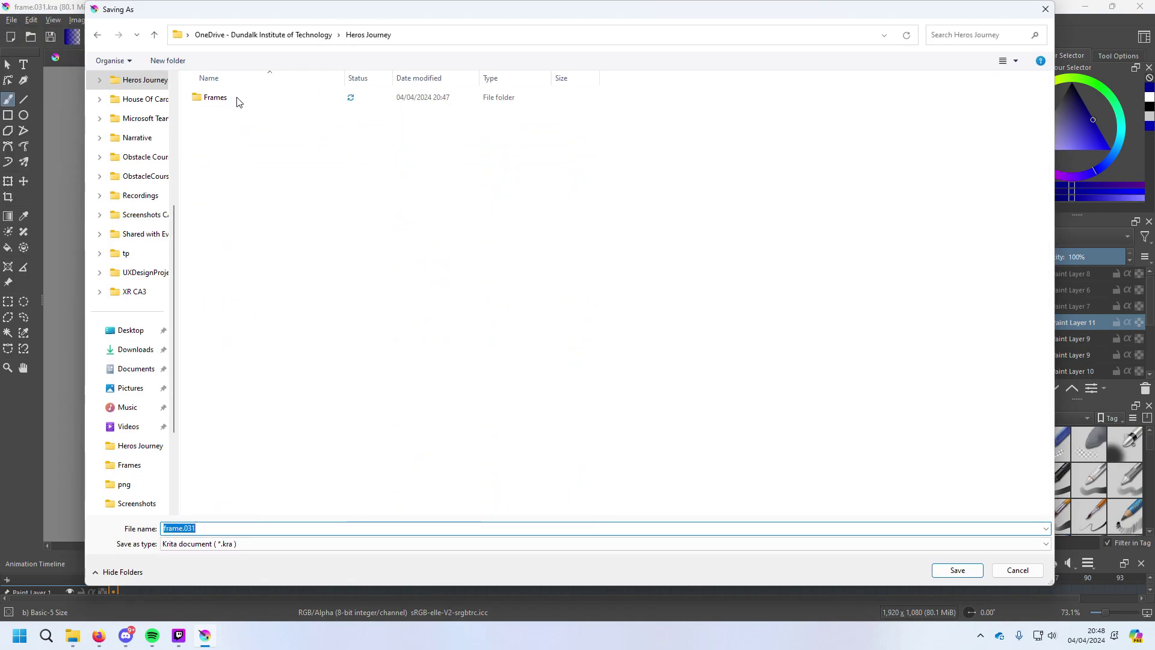
double_click(237, 96)
scroll(237, 96, "down", 6)
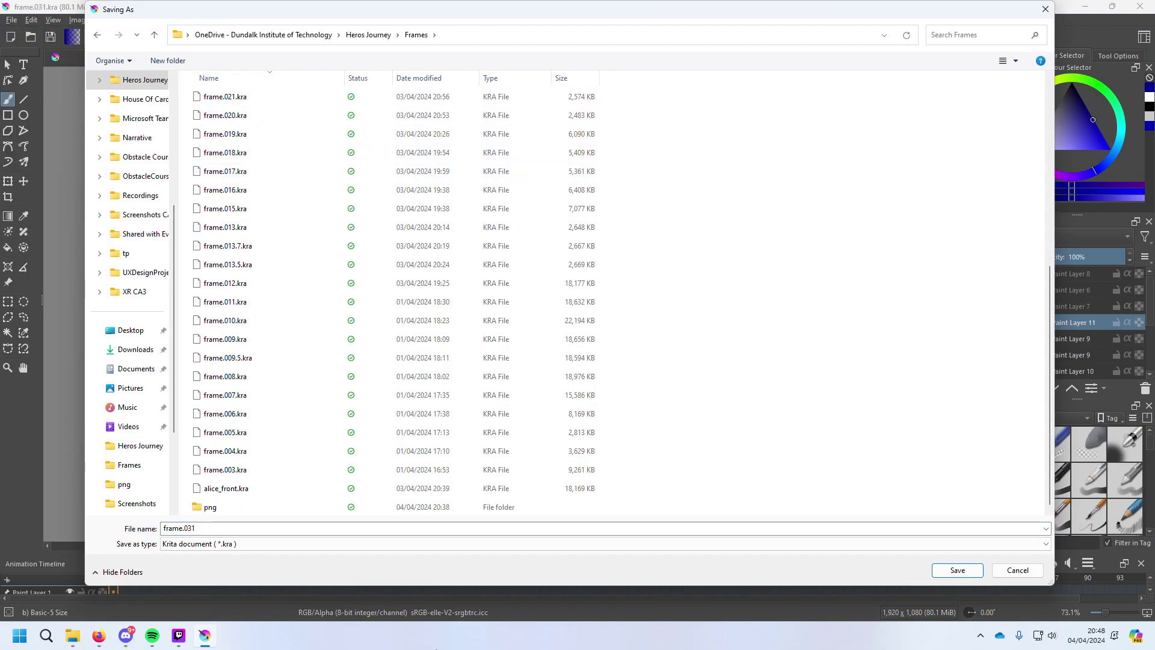
left_click(319, 511)
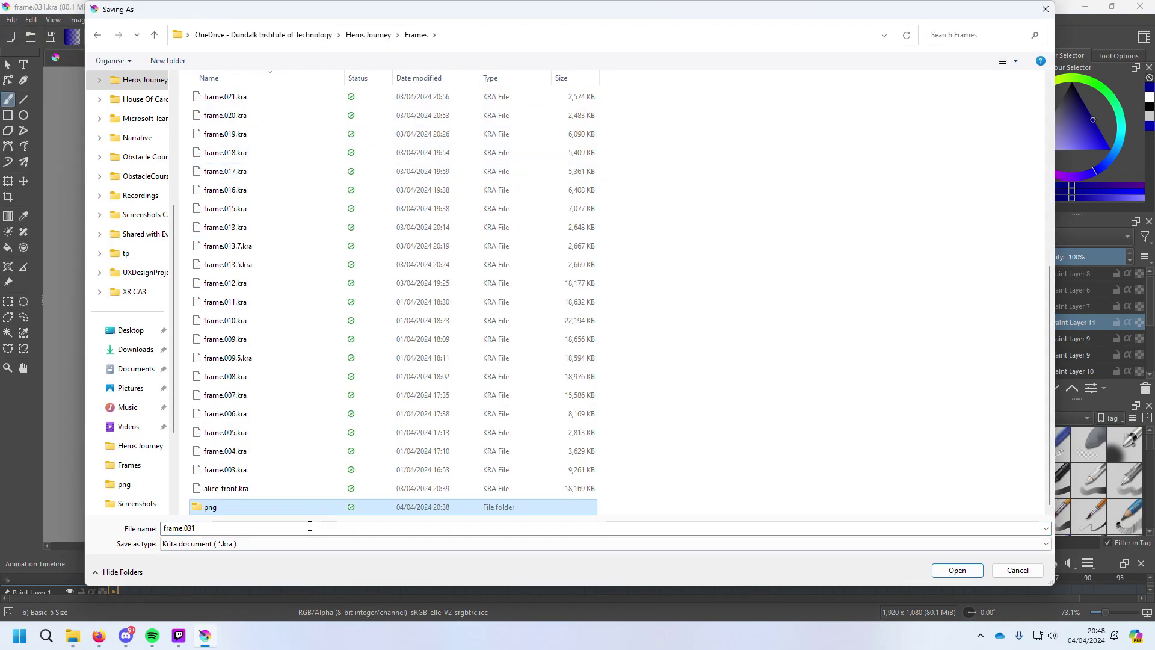
double_click(279, 514)
left_click(268, 543)
left_click(191, 271)
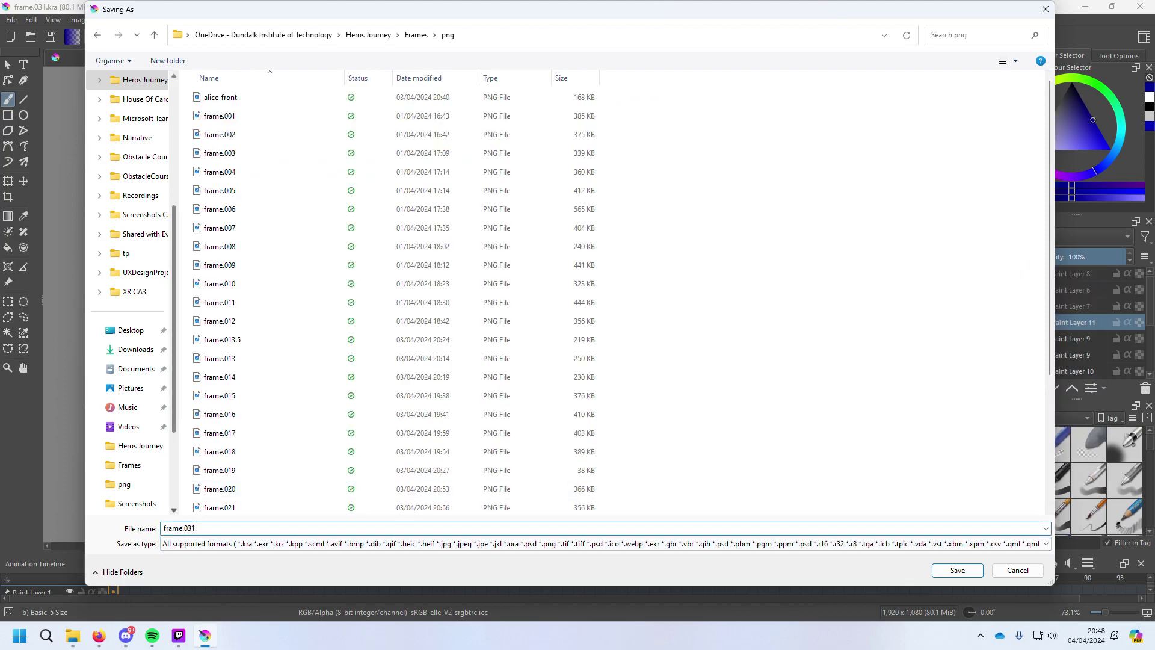
type(".png")
key("Return")
key("Return")
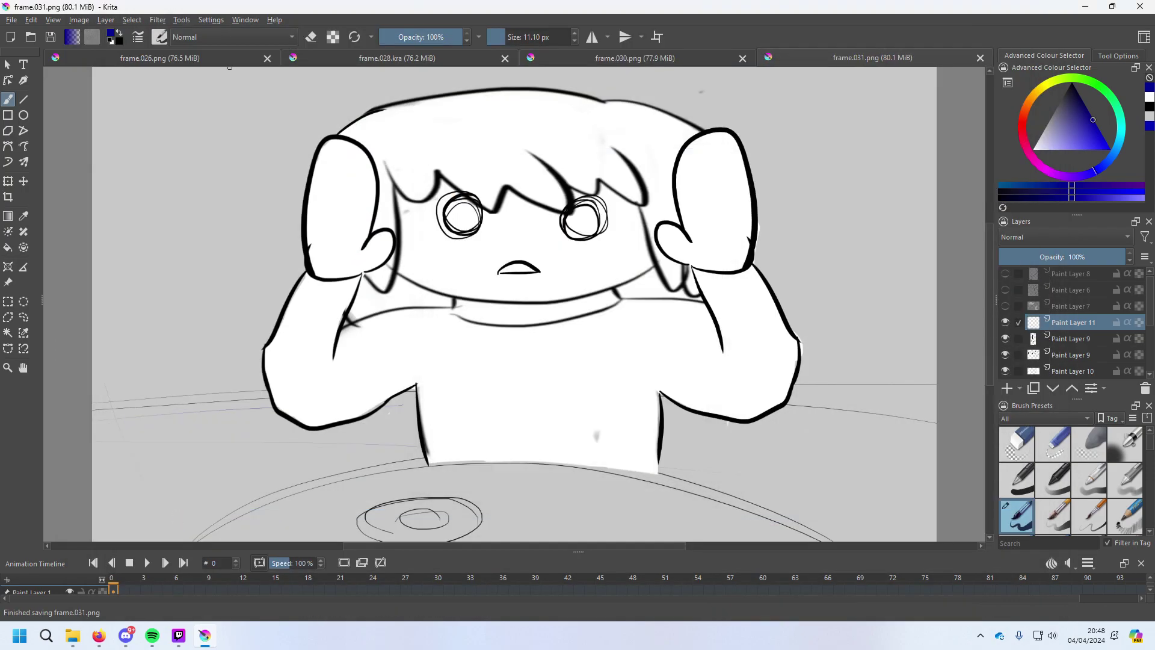
Switch to the Storyboard presentation, insert the frame.031 picture on slide 33 and apply it as that slide's background only.
left_click(1086, 7)
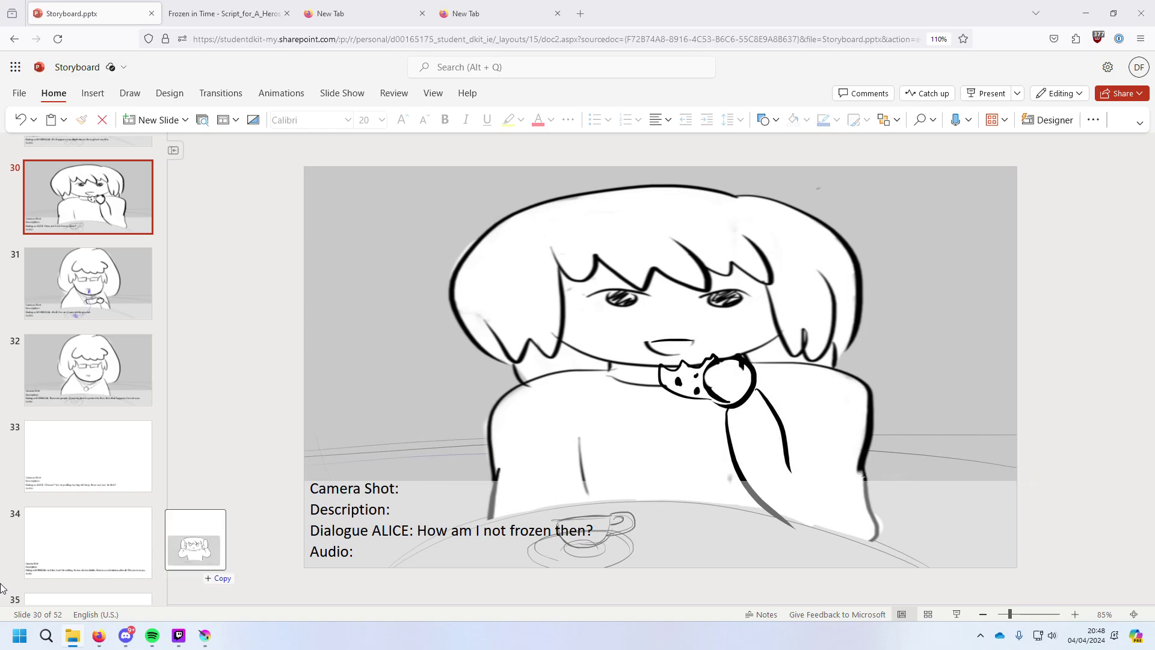
left_click_drag(195, 540, 967, 444)
left_click(87, 456)
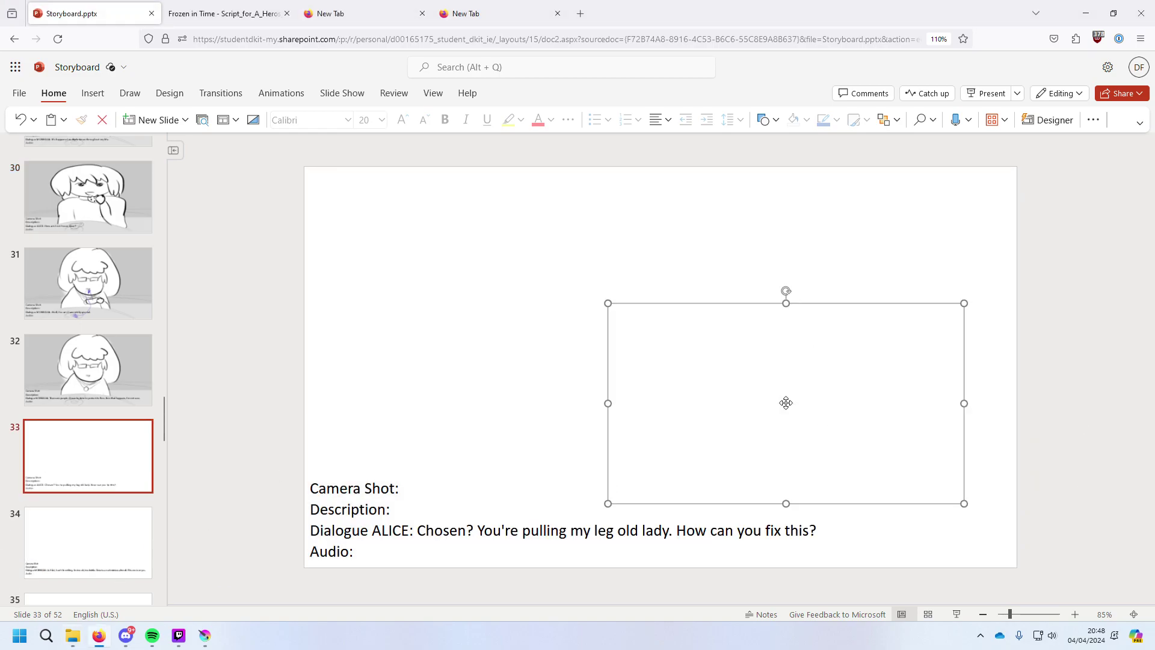
right_click(829, 402)
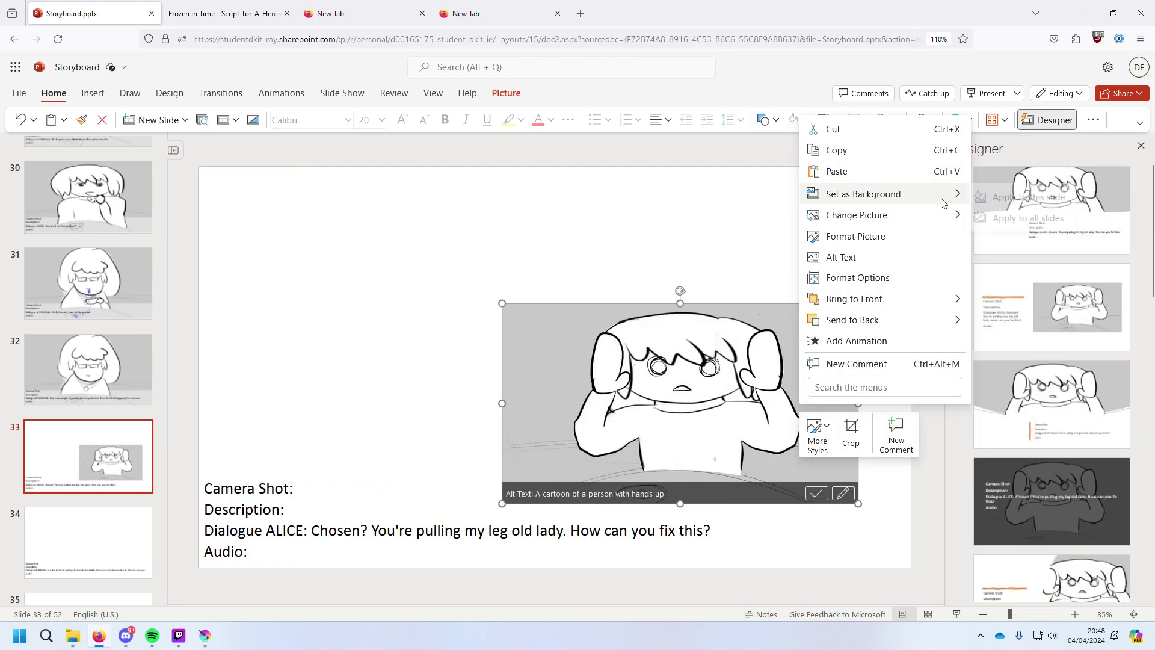
mouse_move(872, 194)
left_click(1026, 196)
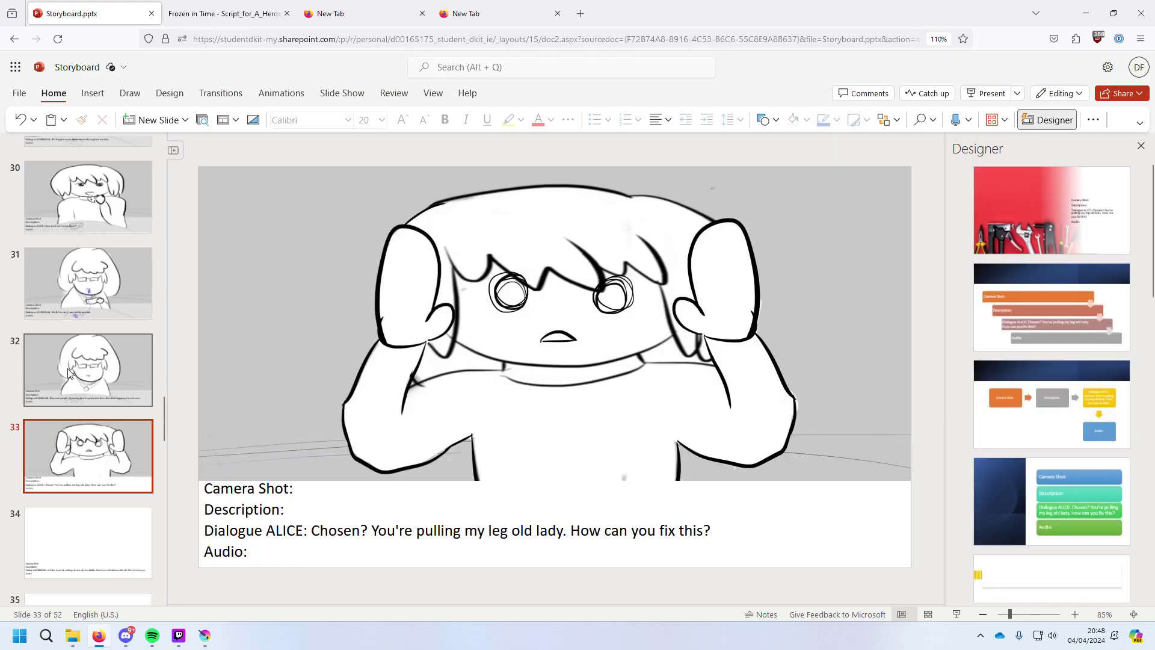
Fill slide 33's caption text box with white (ffffff) at alpha 42.
left_click(400, 538)
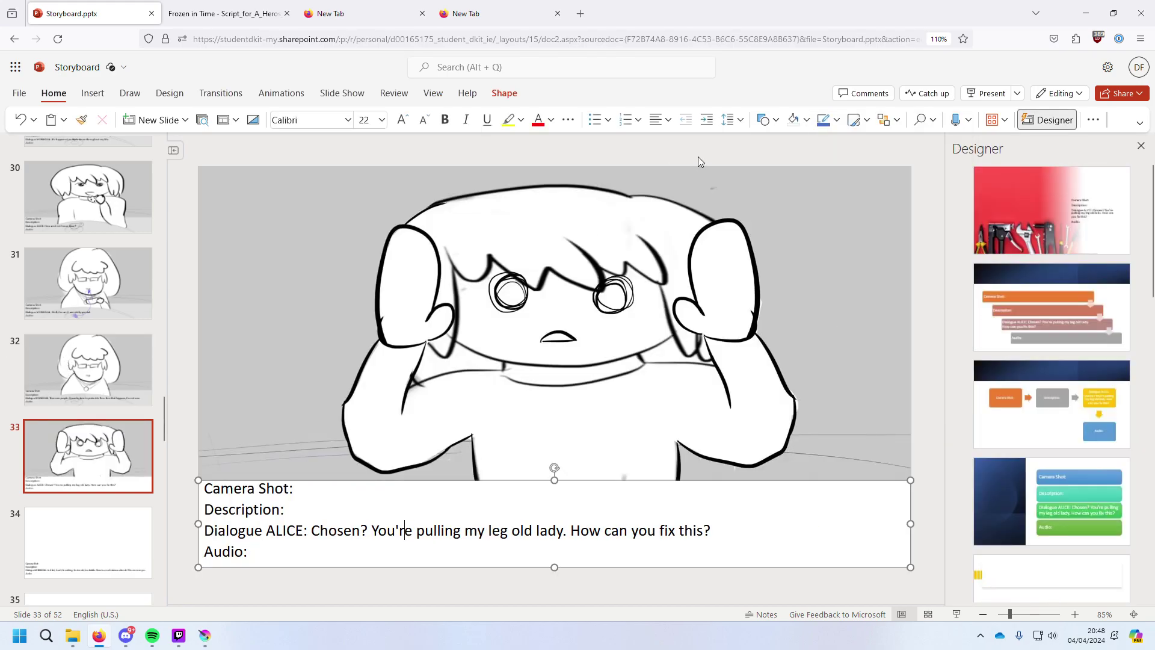
left_click(806, 120)
left_click(839, 413)
left_click(606, 486)
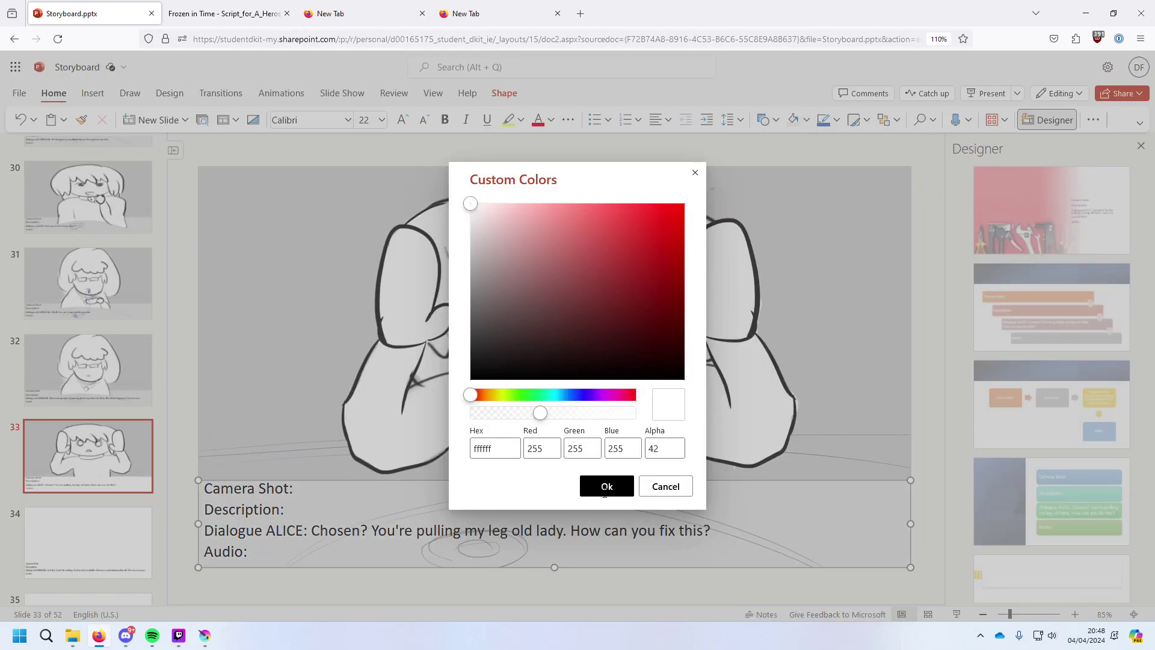
Review the storyboard frames and dialogue from slide 33 back to slide 22 and forward again to slide 33.
left_click(77, 445)
key("Up")
key("Up")
key("Up")
key("Up")
key("Up")
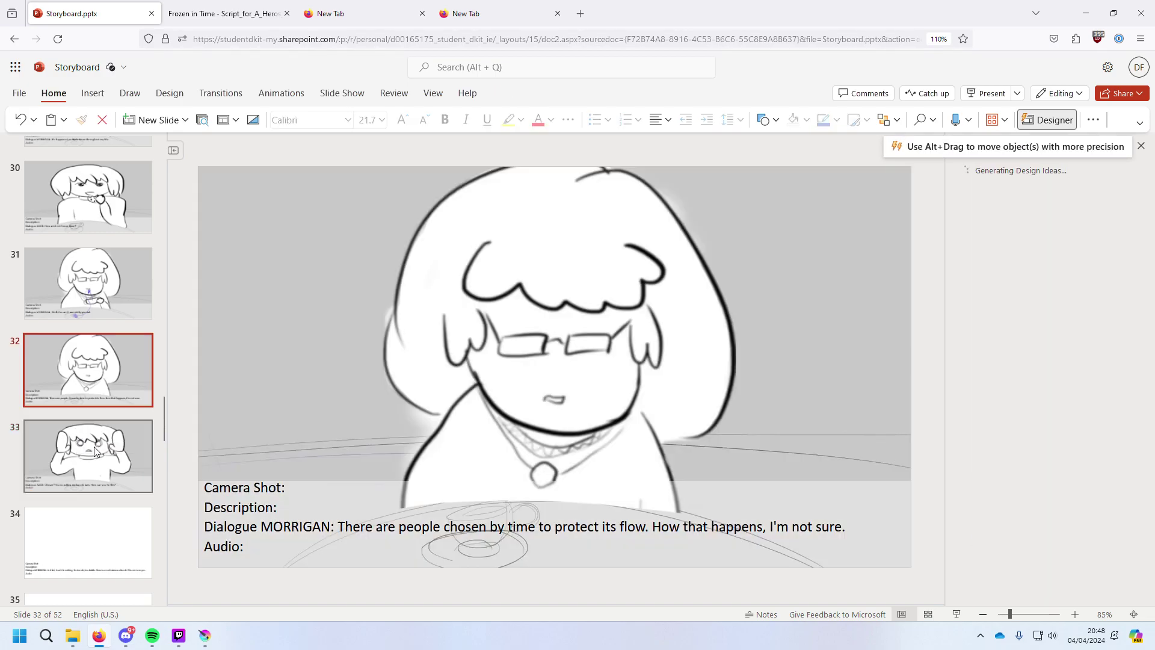
key("Up")
key("Up")
key("Up")
key("Up")
key("Up")
key("Up")
key("Up")
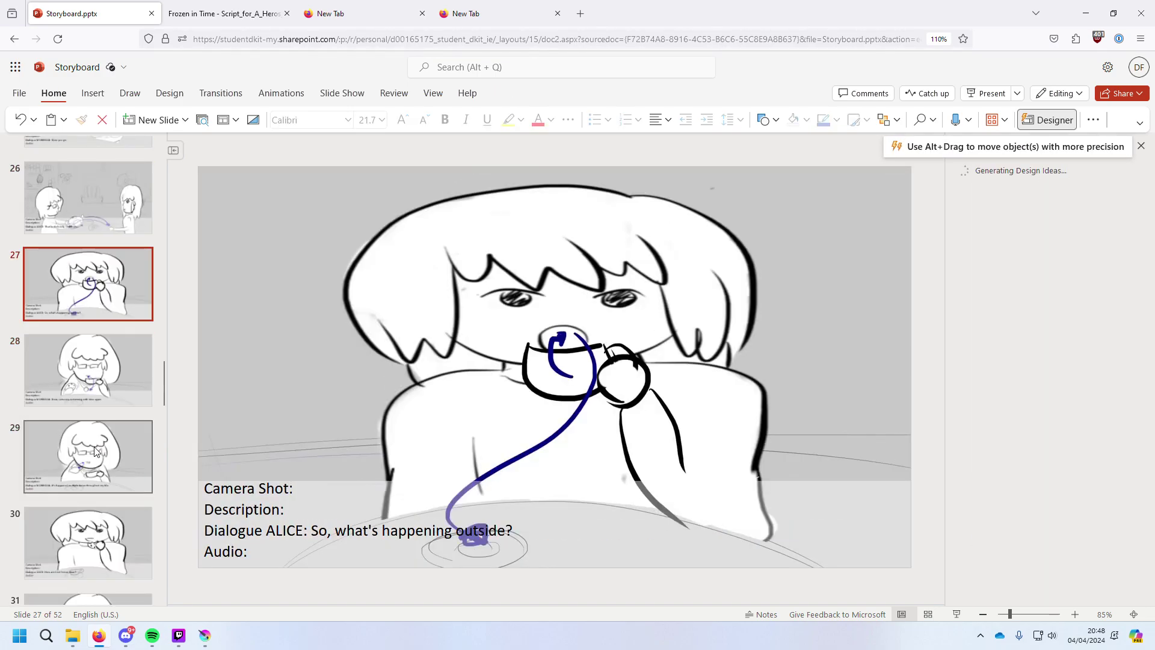
key("Down")
key("Down")
key("Down")
key("Down")
key("Down")
key("Down")
key("Down")
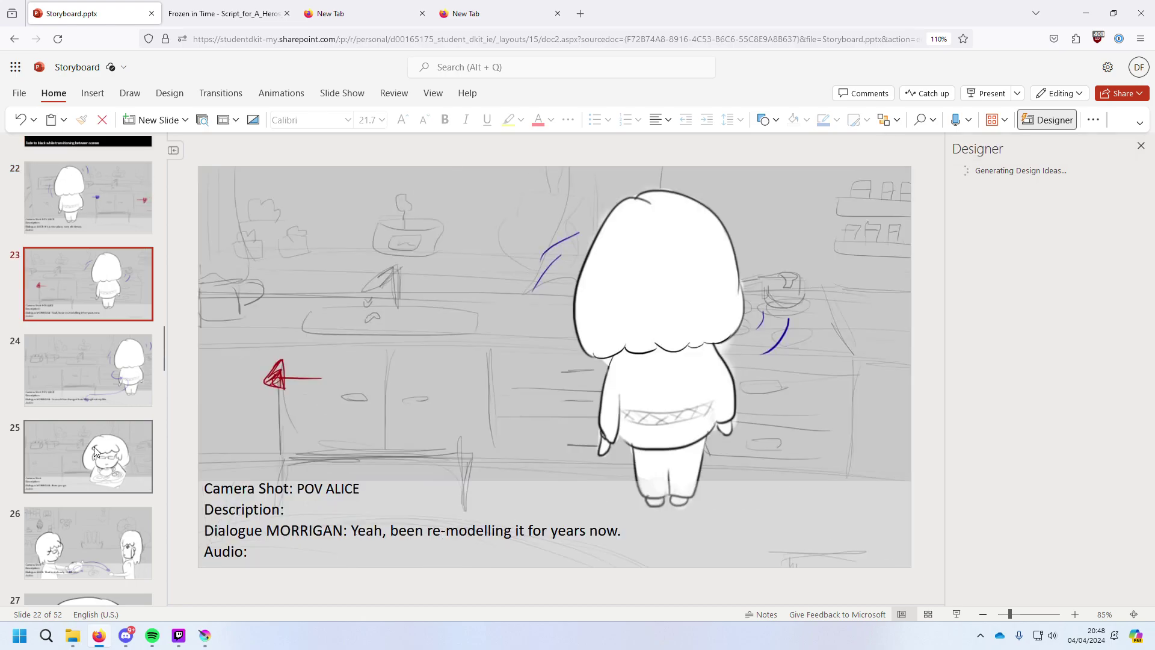
key("Down")
key("Down")
key("Down")
key("Down")
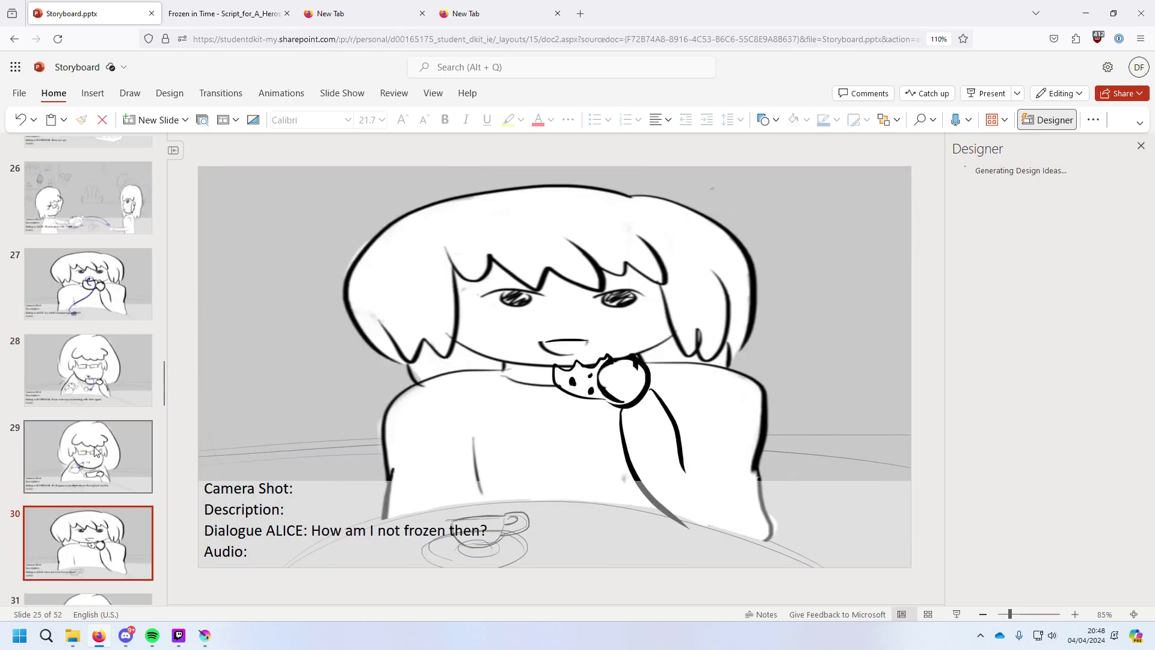
key("Down")
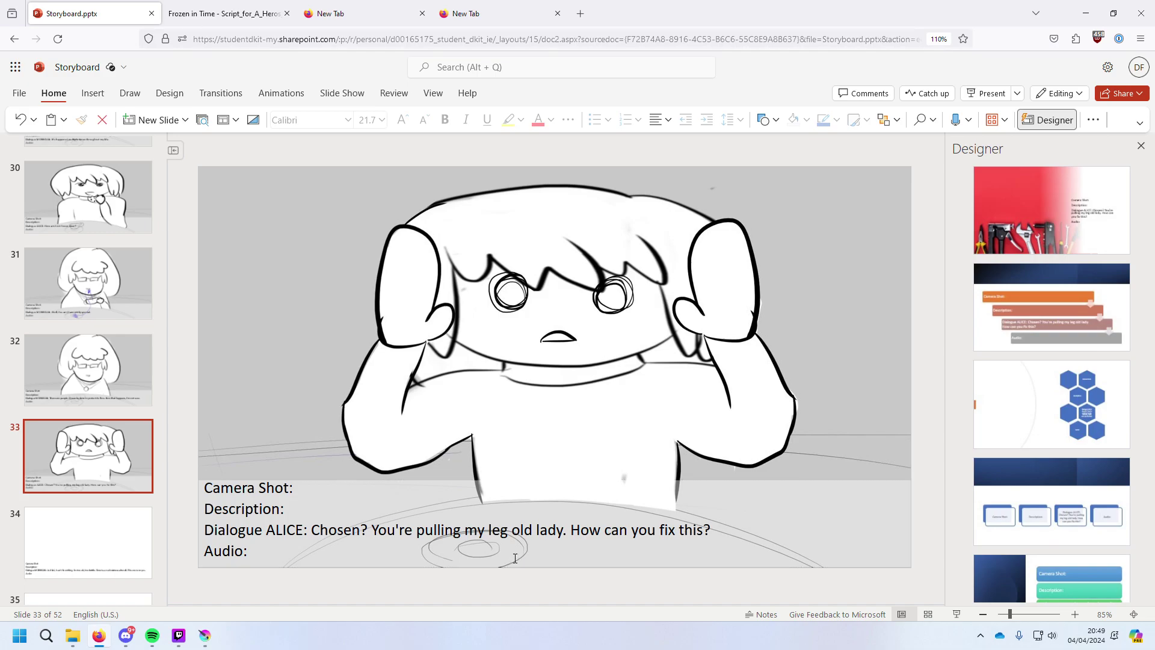
Switch to Krita and try a dark blue stroke over the right hand's thumb in frame.031.png, undoing it.
left_click(1089, 13)
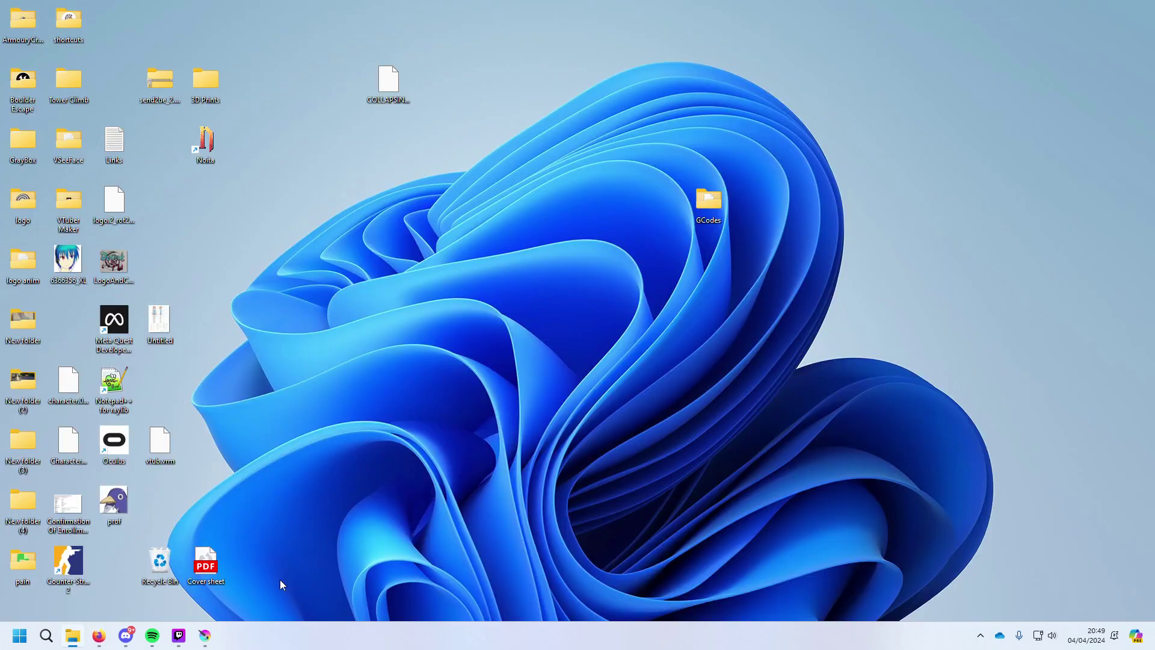
left_click(205, 635)
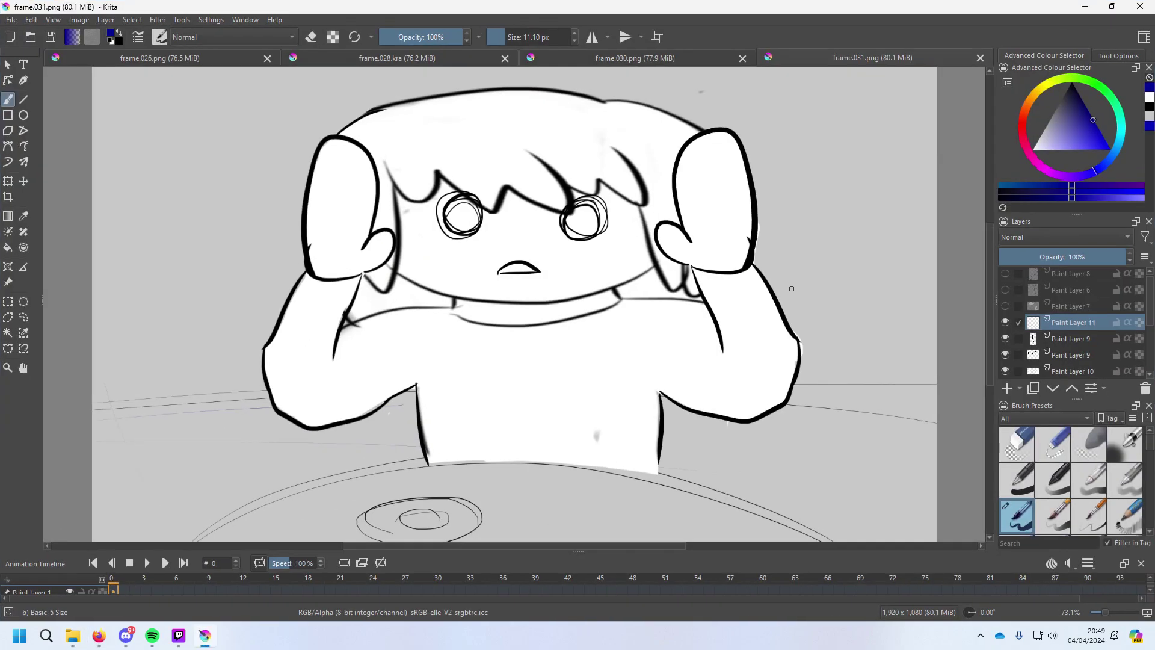
left_click_drag(669, 237, 652, 210)
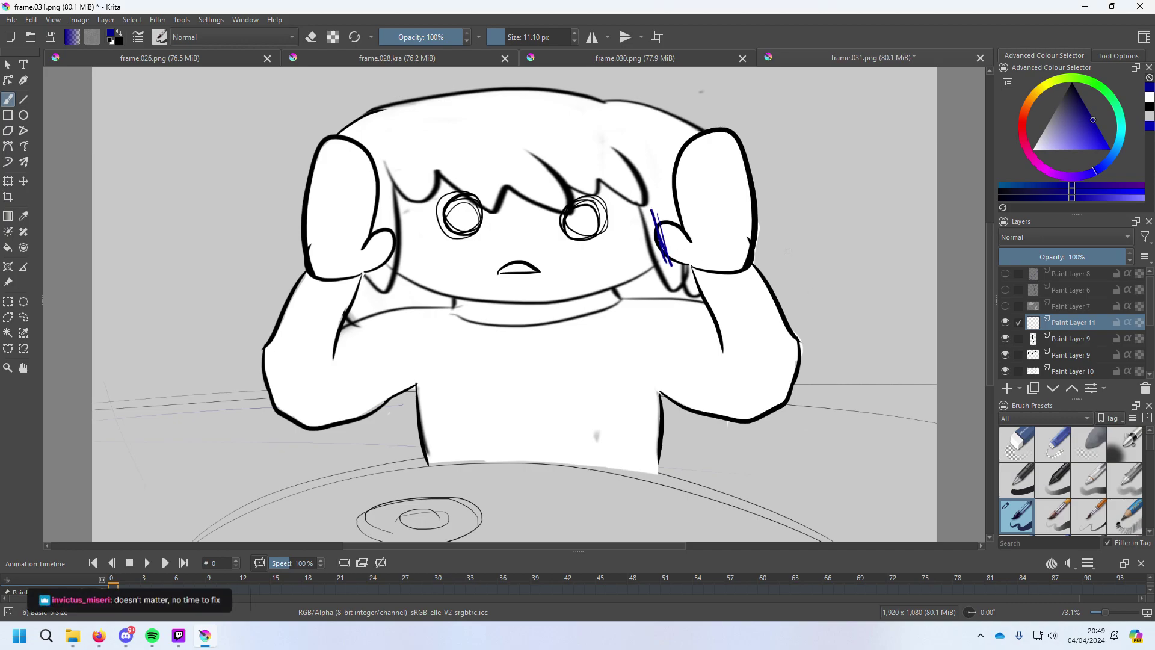
key("ctrl+z")
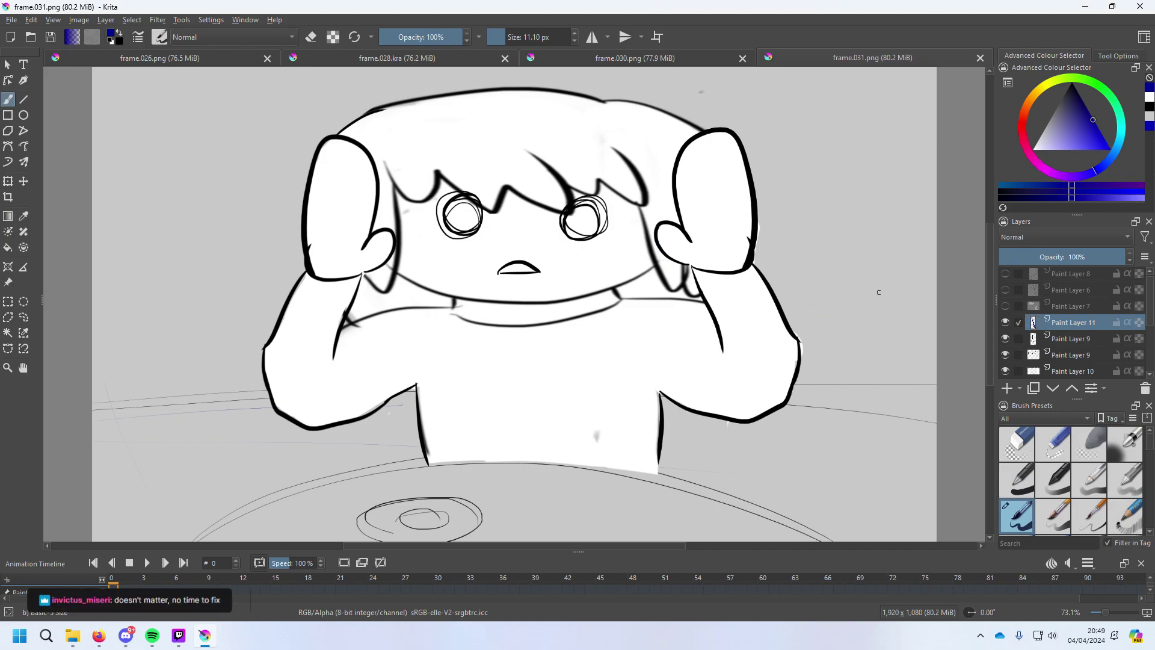
Erase the inner thumb outlines of both hands from the two Paint Layer 9 layers with the eraser brush.
left_click(1018, 439)
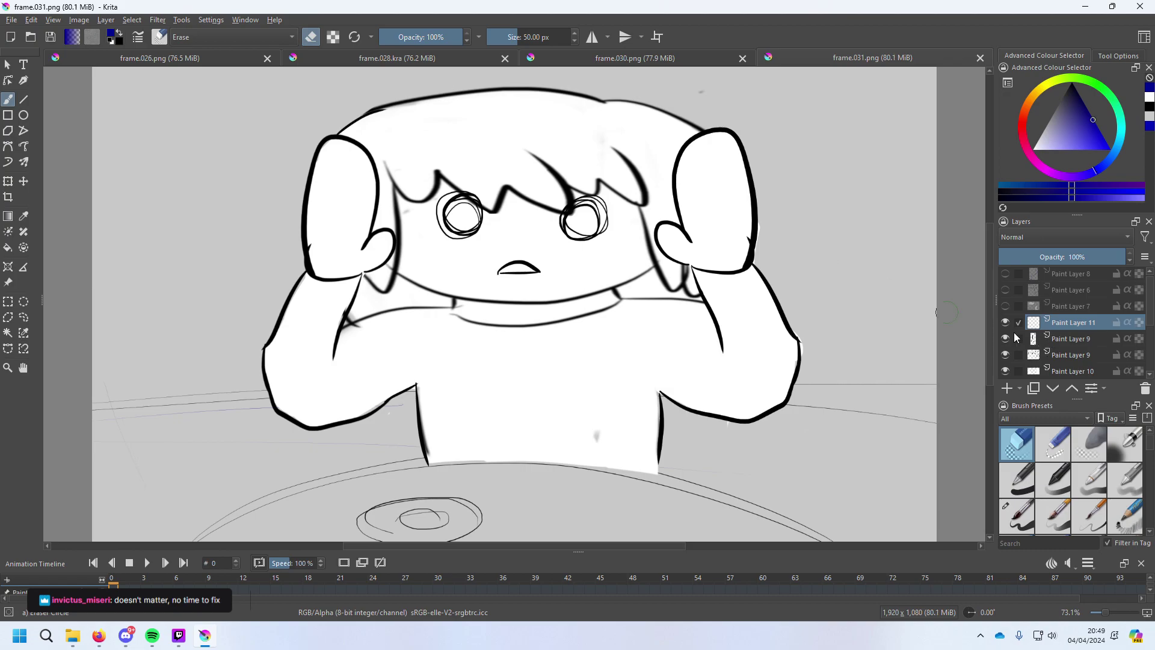
left_click(1061, 340)
mouse_move(714, 249)
left_mouse_down()
mouse_move(663, 278)
mouse_move(685, 236)
mouse_move(662, 223)
mouse_move(673, 270)
left_mouse_up()
left_click(1074, 355)
mouse_move(662, 224)
left_mouse_down()
mouse_move(691, 250)
mouse_move(692, 238)
left_mouse_up()
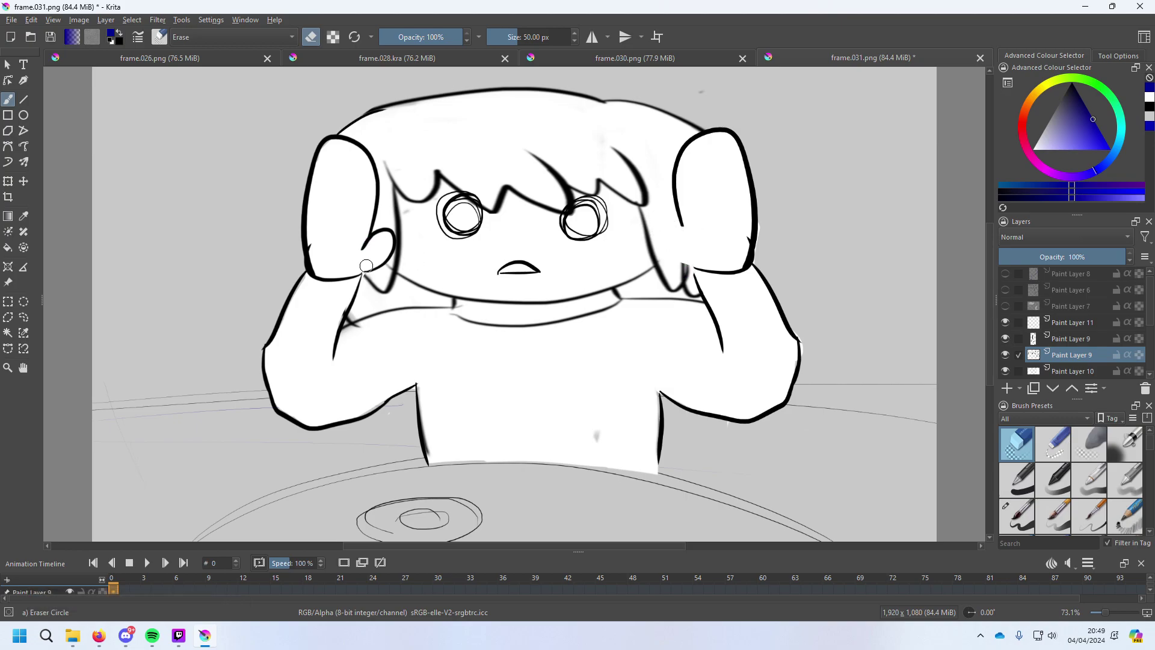
mouse_move(365, 259)
left_mouse_down()
mouse_move(380, 233)
mouse_move(363, 268)
mouse_move(386, 247)
mouse_move(377, 265)
left_mouse_up()
Draw black thumb outlines on the outer edges of both hands on the upper Paint Layer 9 with the 11.10 px brush.
left_click(1076, 338)
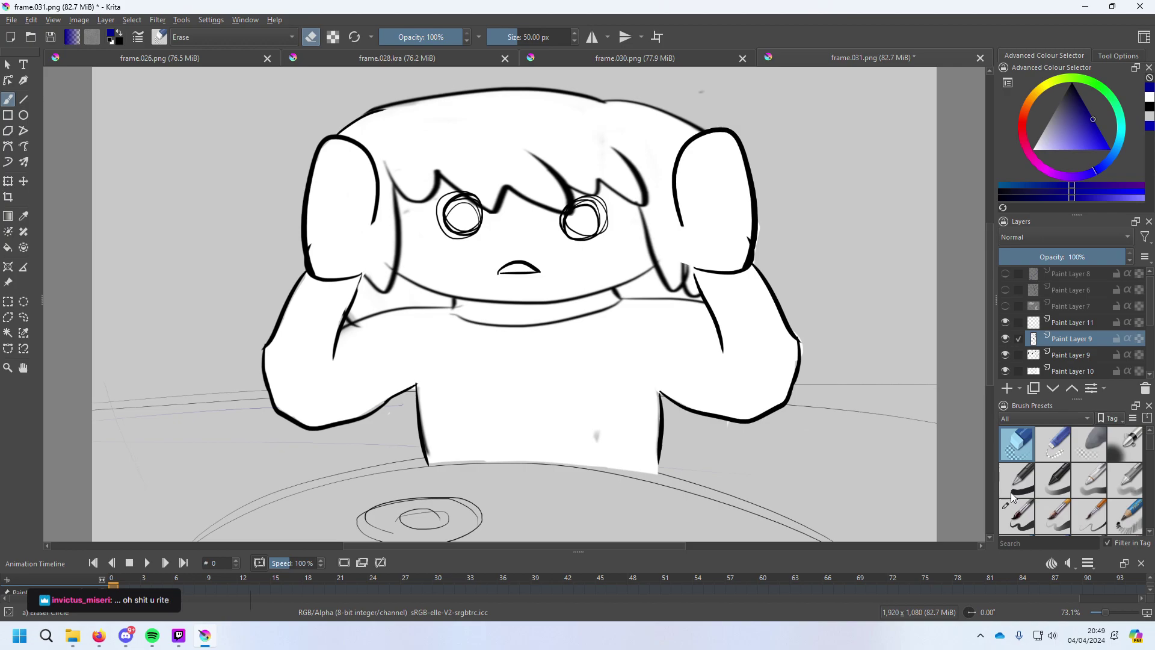
left_click(1019, 517)
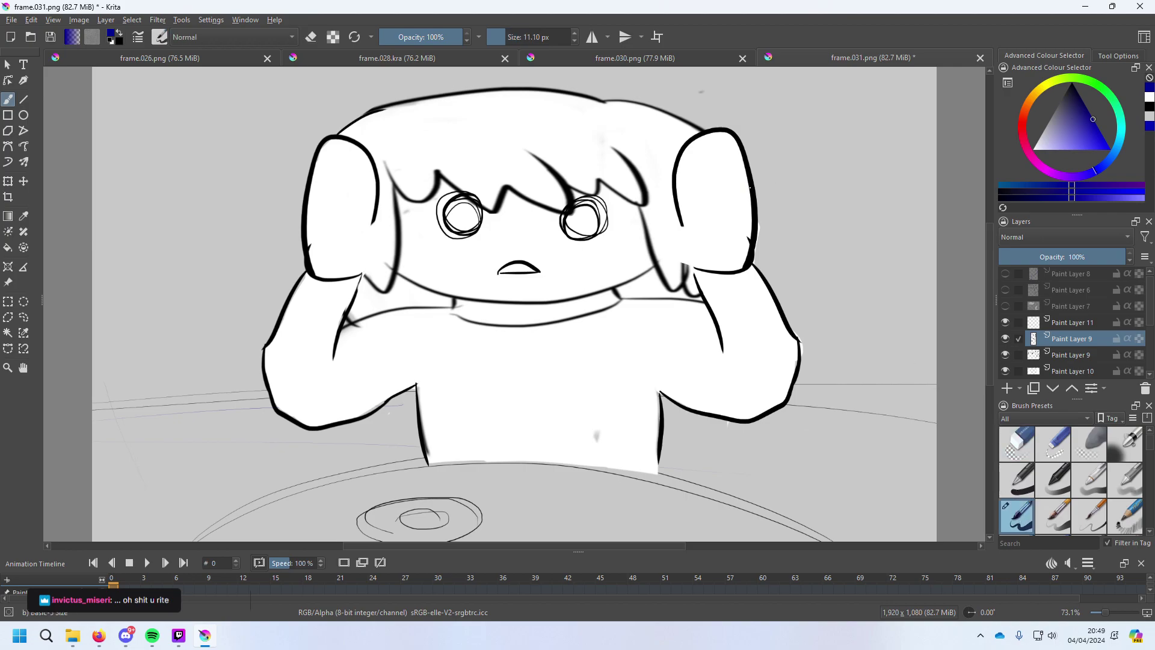
key("d")
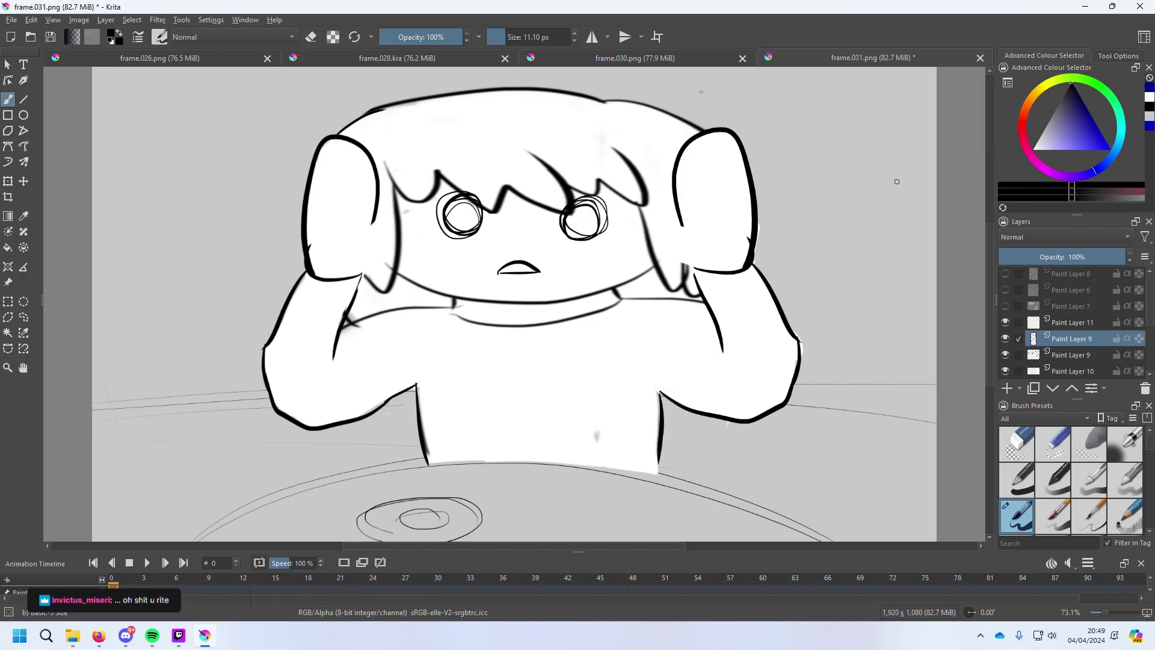
left_click_drag(756, 187, 752, 231)
mouse_move(748, 184)
left_mouse_down()
mouse_move(763, 240)
mouse_move(760, 181)
mouse_move(763, 229)
left_mouse_up()
key("ctrl+z")
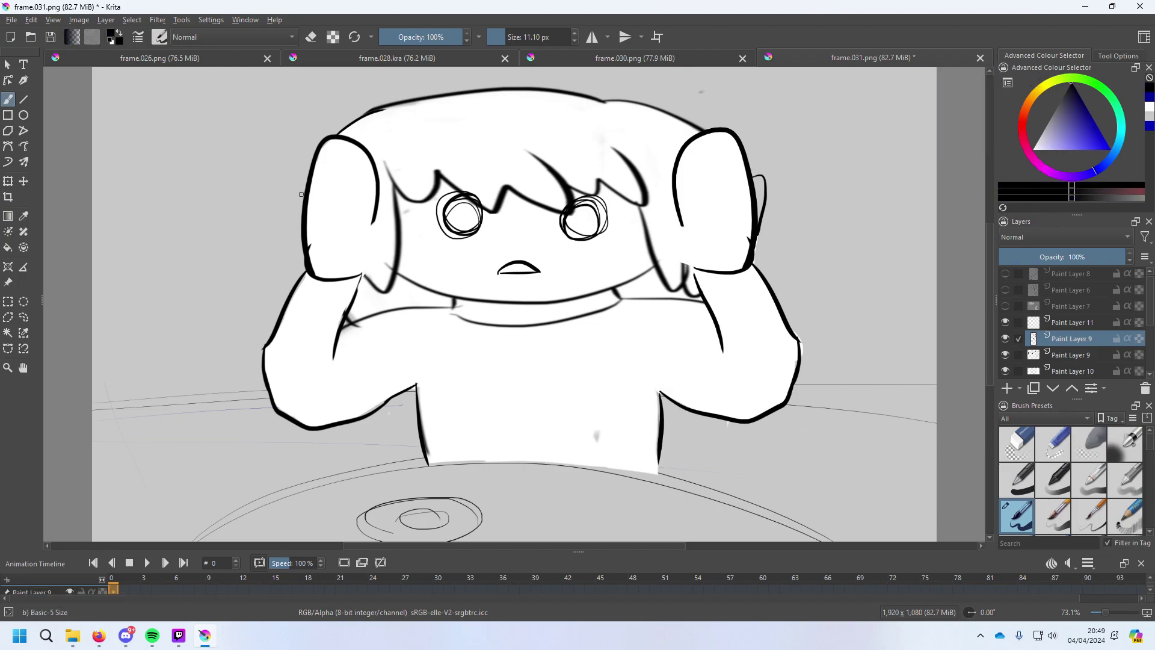
left_click_drag(301, 194, 307, 245)
key("ctrl+z")
left_click_drag(302, 192, 308, 249)
Redraw the inner edges of both hands down to the wrists in black, closing the gaps left by the erased thumbs.
left_click_drag(361, 277, 373, 241)
left_click_drag(690, 266, 680, 222)
key("ctrl+z")
left_click_drag(696, 276, 686, 211)
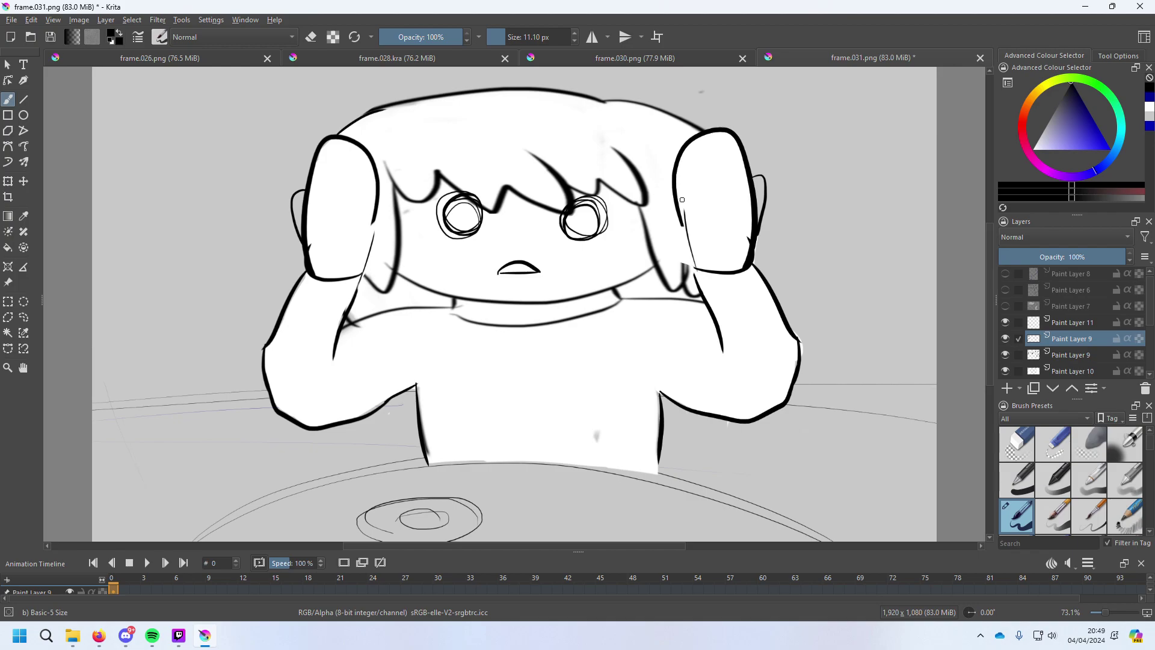
key("ctrl+z")
left_click_drag(697, 270, 681, 202)
key("ctrl+z")
left_click_drag(697, 268, 681, 207)
Paint the insides of both new thumbs white on Paint Layer 10 with the brush size set to 157.10 px.
left_click(1033, 150)
left_click(1015, 369)
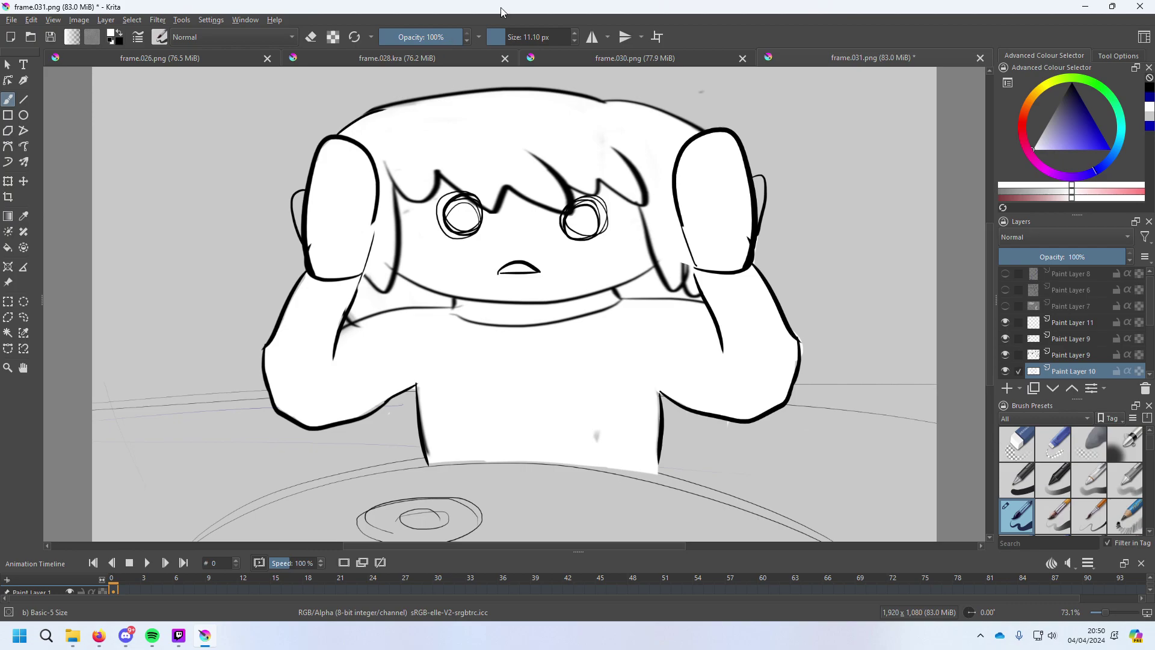
left_click(532, 37)
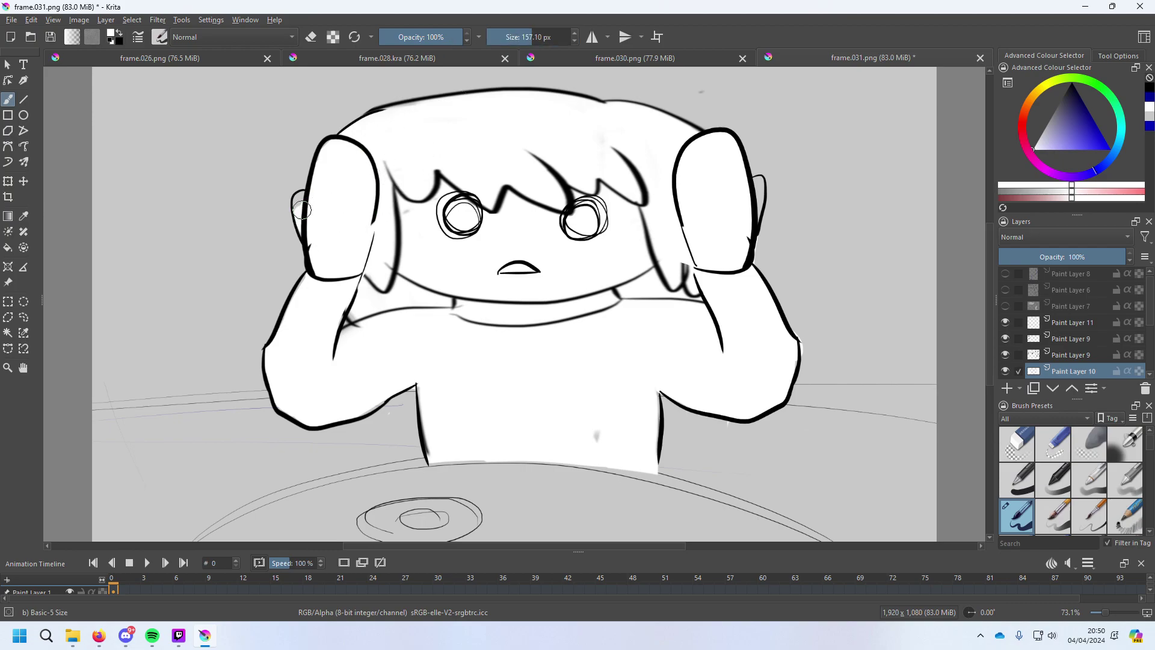
left_click_drag(302, 210, 304, 224)
mouse_move(756, 205)
left_mouse_down()
mouse_move(754, 189)
mouse_move(750, 221)
mouse_move(759, 186)
left_mouse_up()
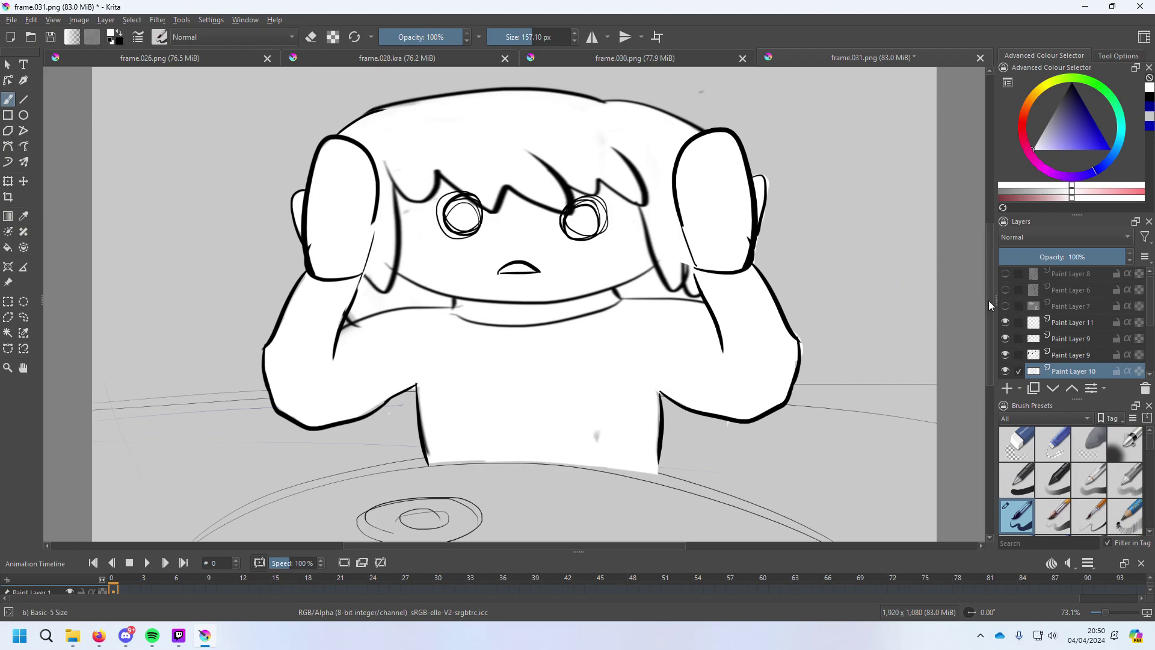
Save frame.031.png with the default PNG options, and save it as frame.031.kra in the Frames folder, replacing the existing file.
key("ctrl+s")
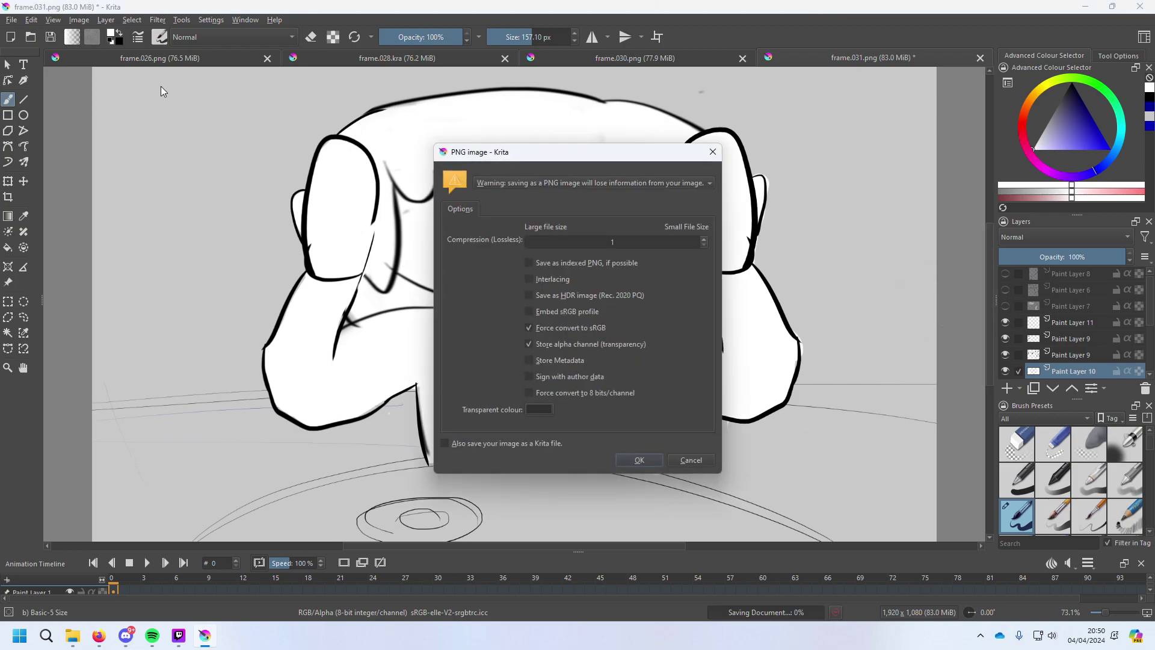
left_click(626, 467)
left_click(11, 20)
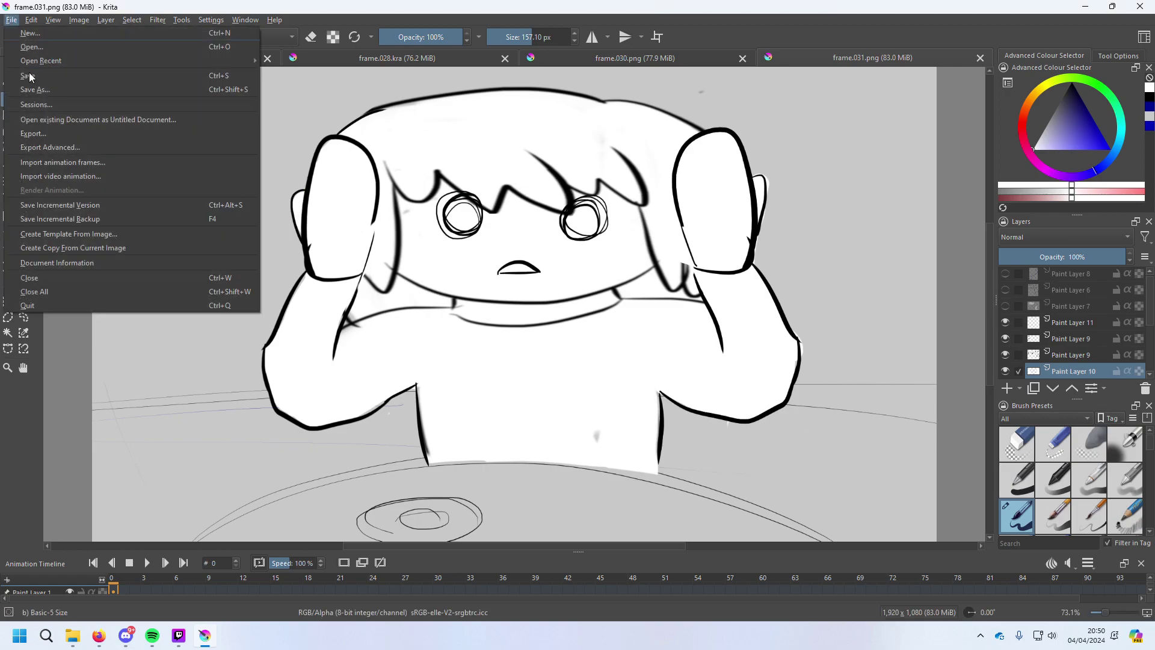
left_click(132, 124)
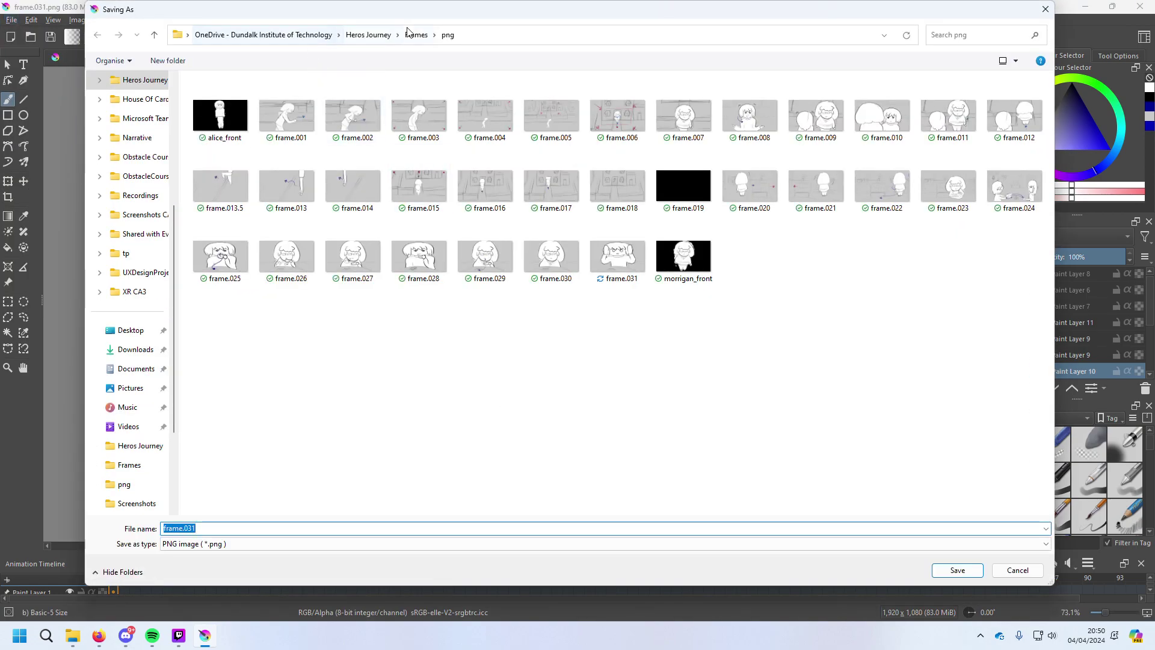
left_click(416, 34)
left_click(367, 548)
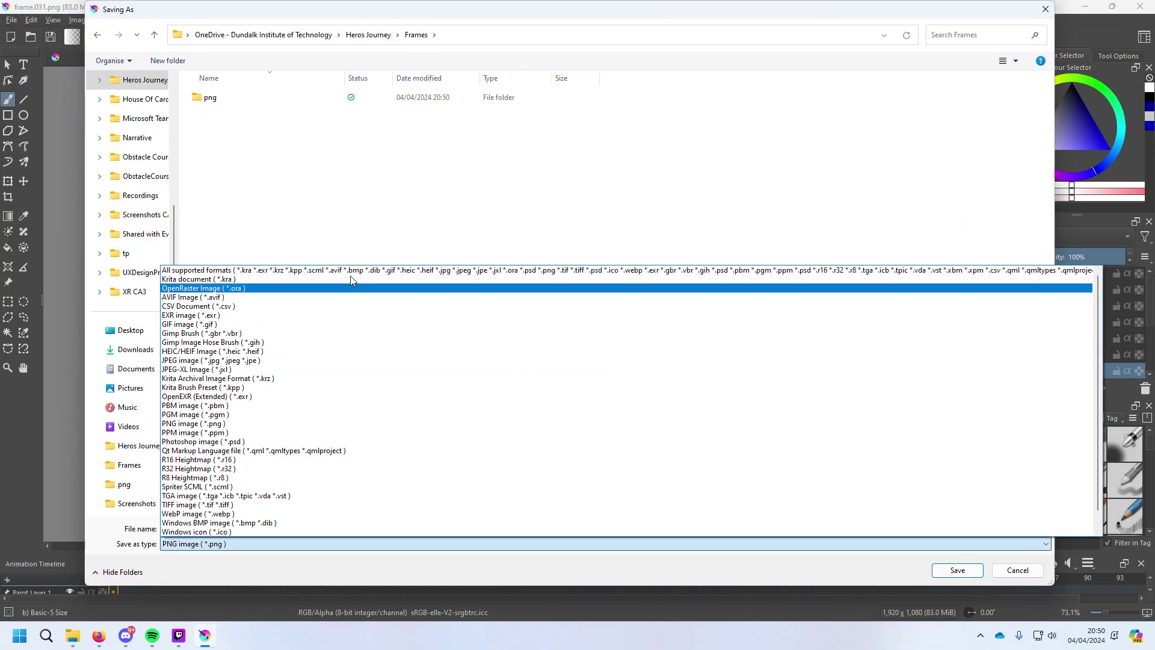
key("Escape")
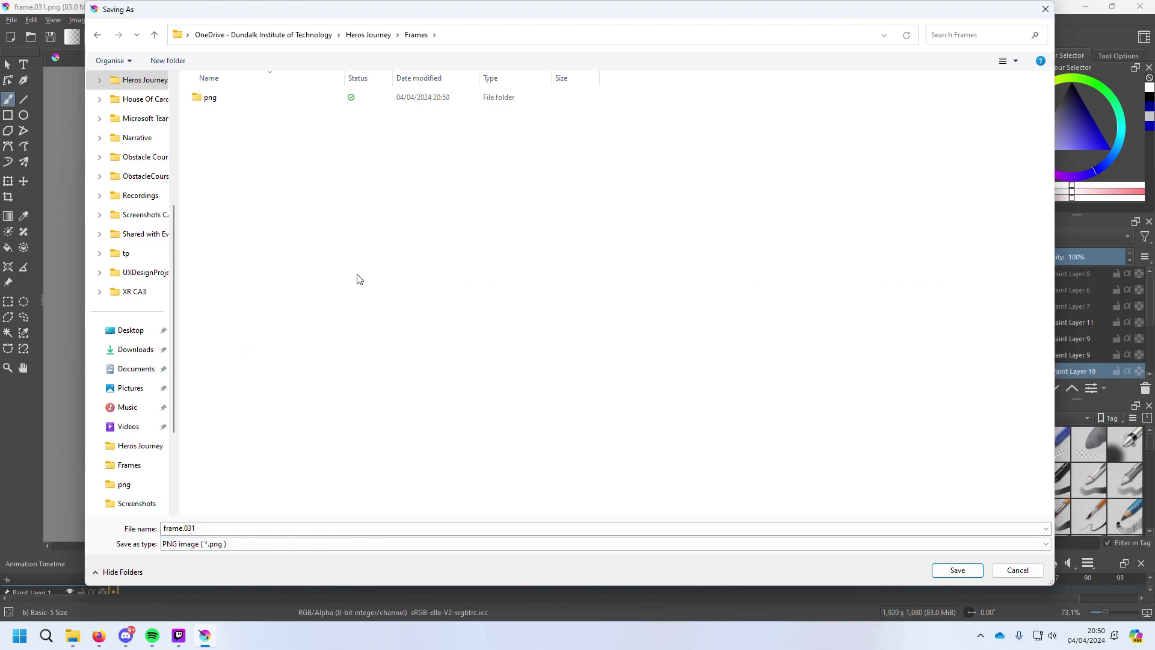
left_click(238, 544)
scroll(276, 392, "up", 5)
left_click(253, 272)
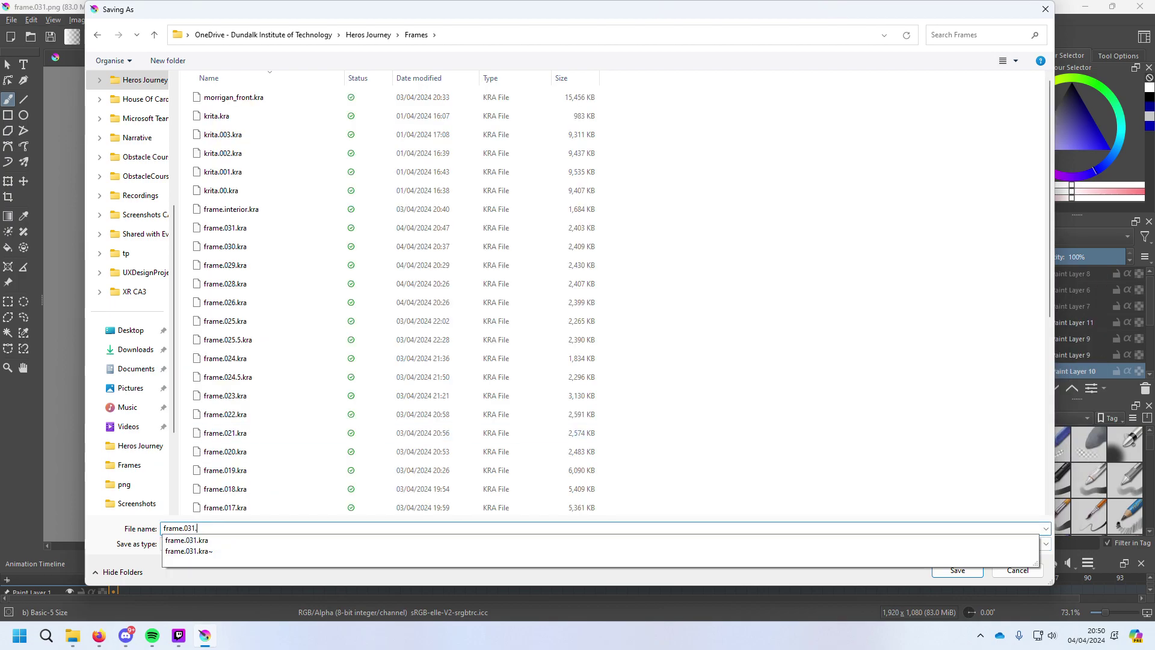
type("kra")
key("Return")
key("Escape")
key("Return")
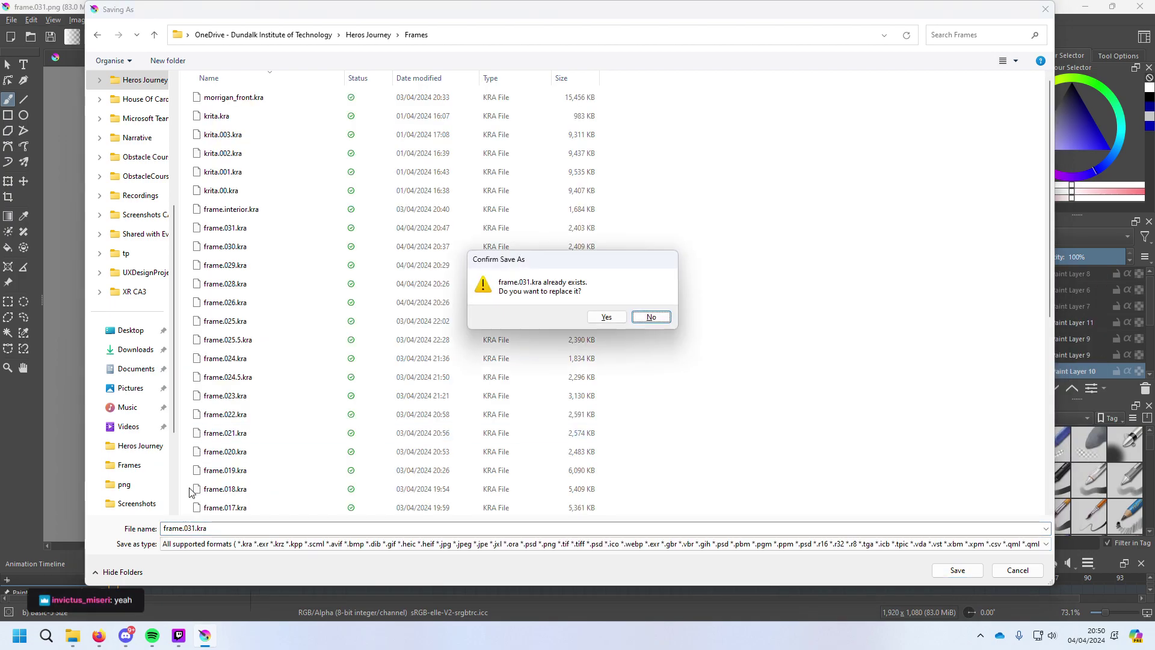
key("Return")
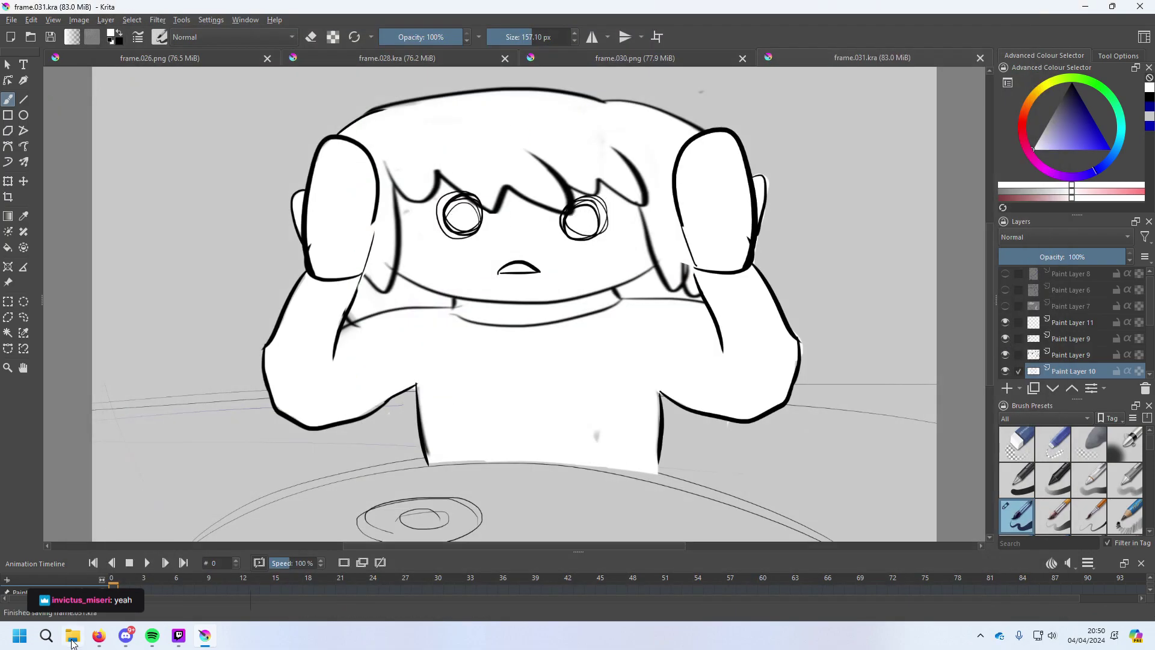
Switch to the Storyboard presentation, insert the updated frame.031 picture on slide 33 and set it as the slide's background.
left_click(99, 635)
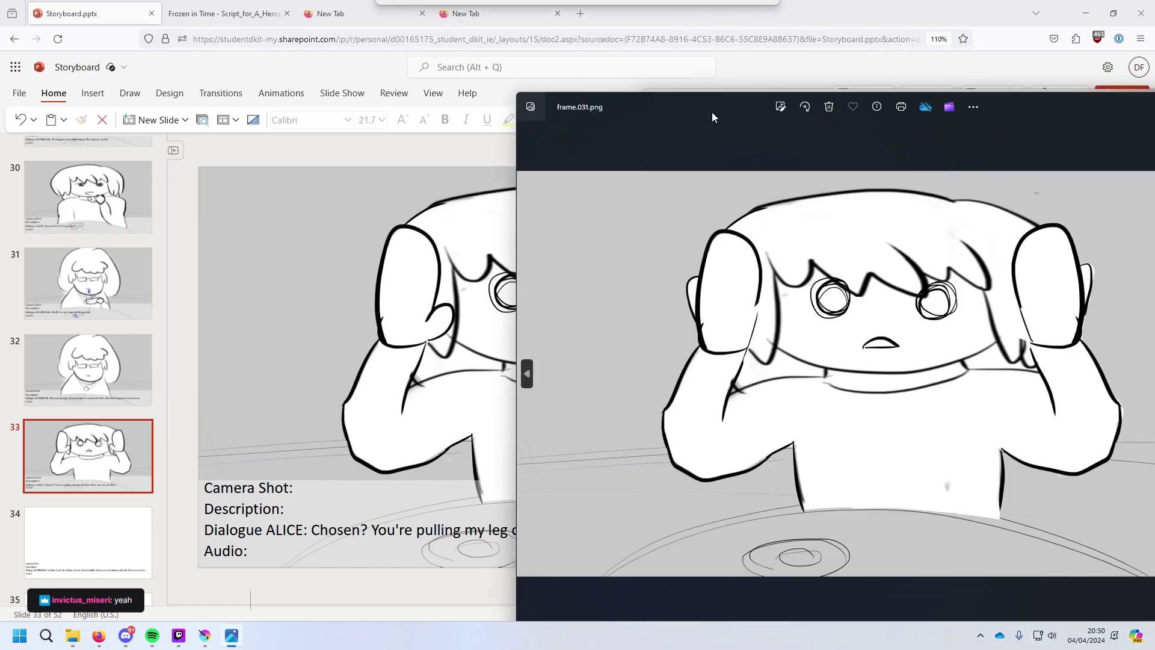
left_click_drag(712, 112, 1154, 102)
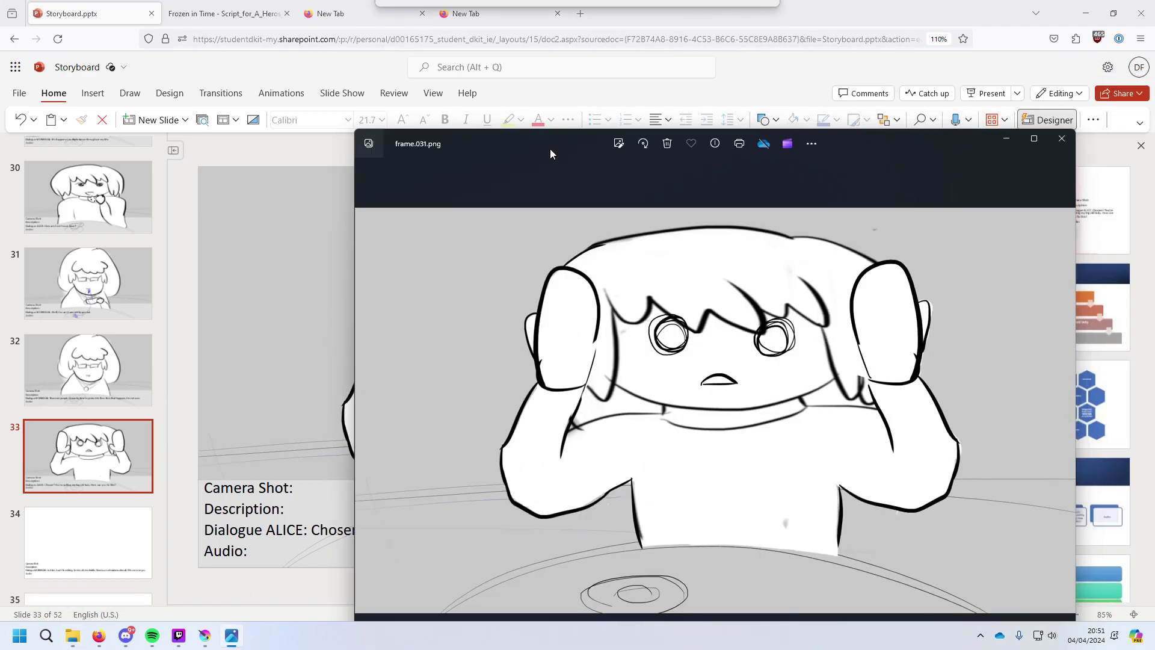
left_click_drag(550, 149, 1154, 91)
key("alt+F4")
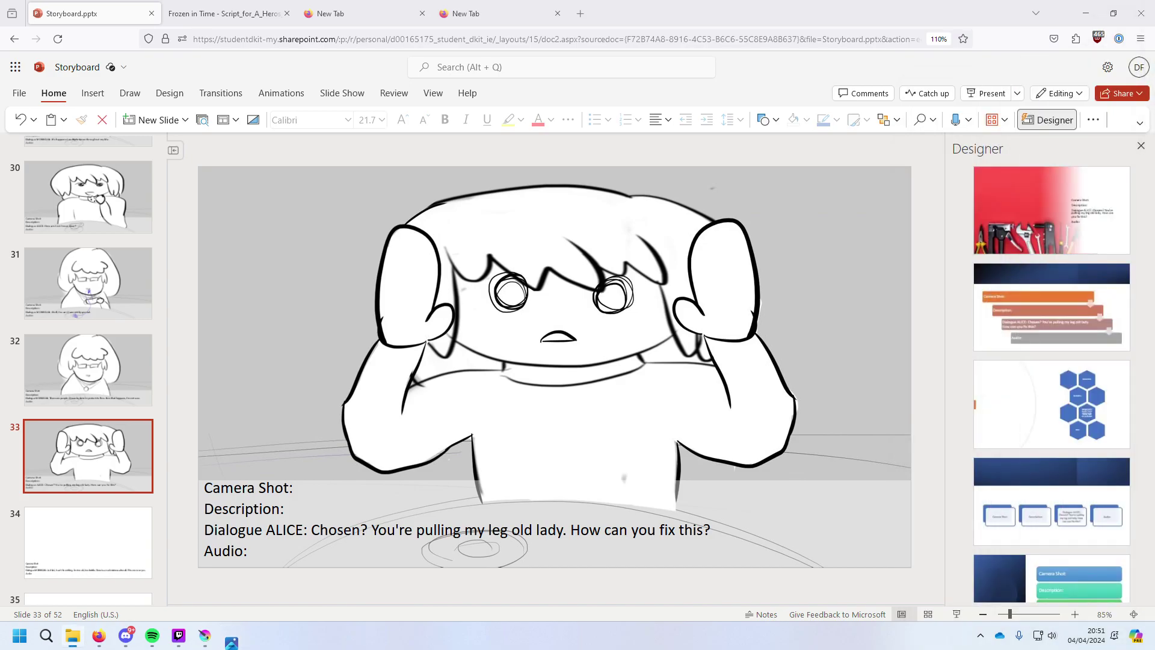
left_click_drag(192, 412, 440, 385)
right_click(471, 400)
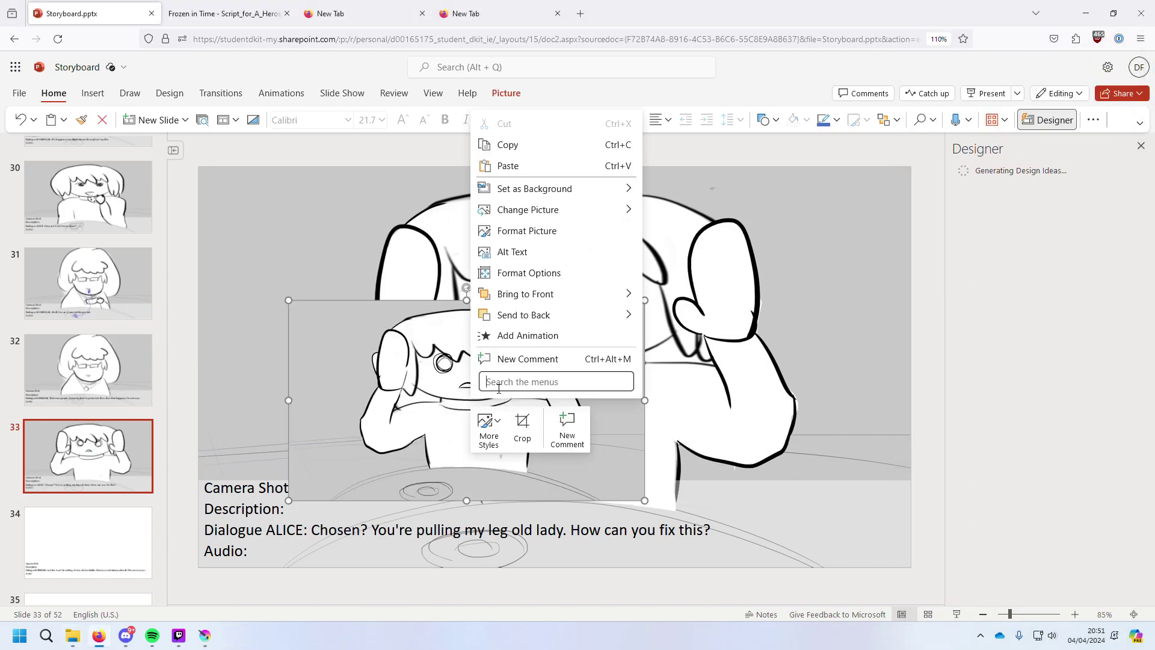
mouse_move(578, 189)
left_click(698, 191)
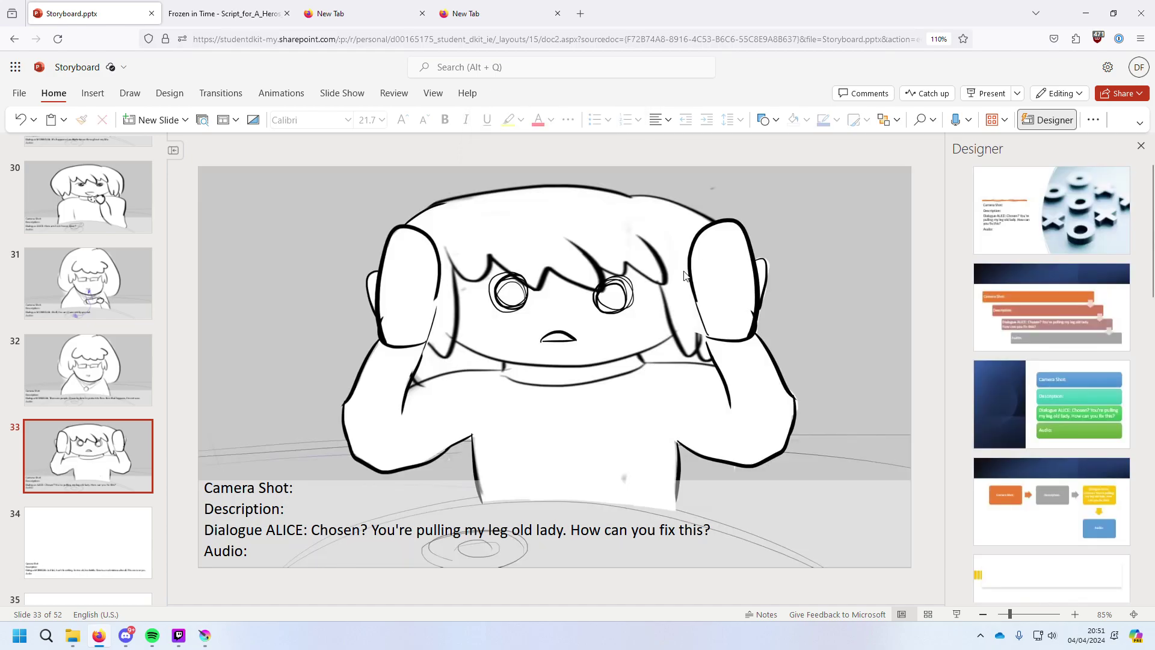
Compare slide 33's updated frame with the frames and dialogue on slides 30 to 34.
left_click(67, 377)
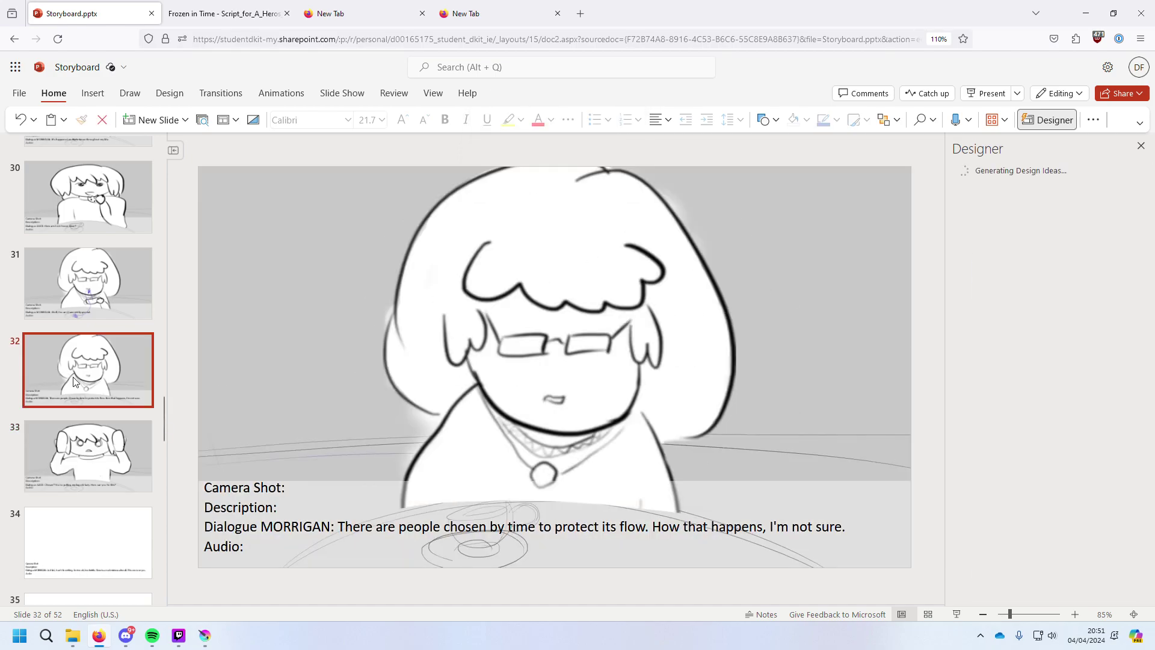
key("Down")
key("super")
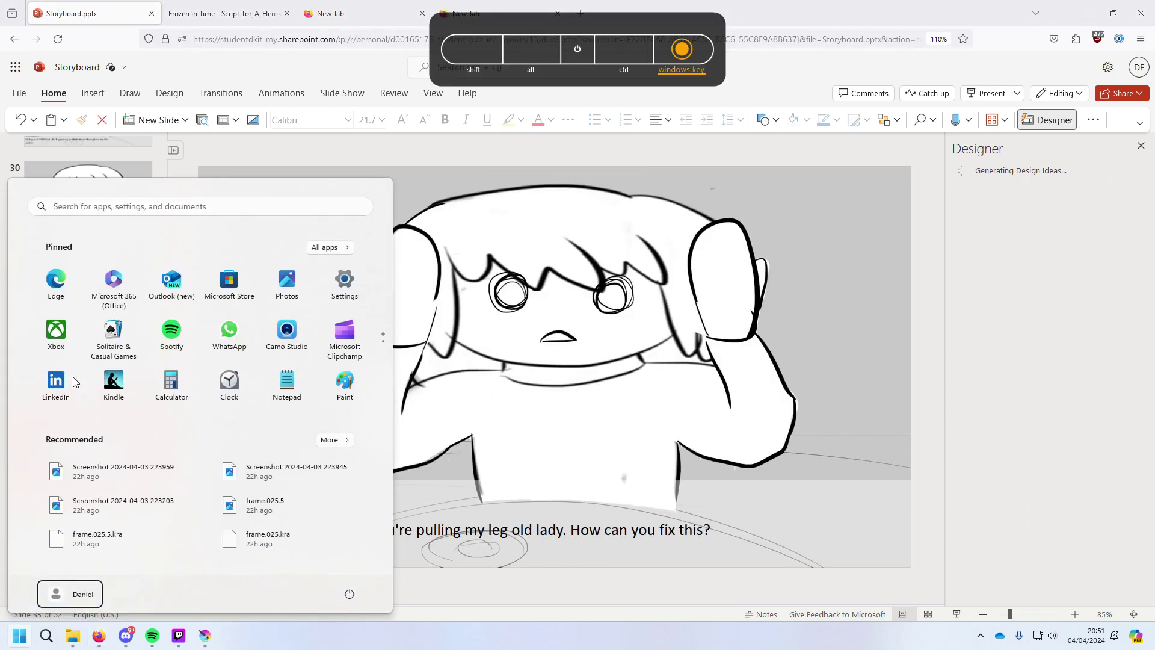
key("super")
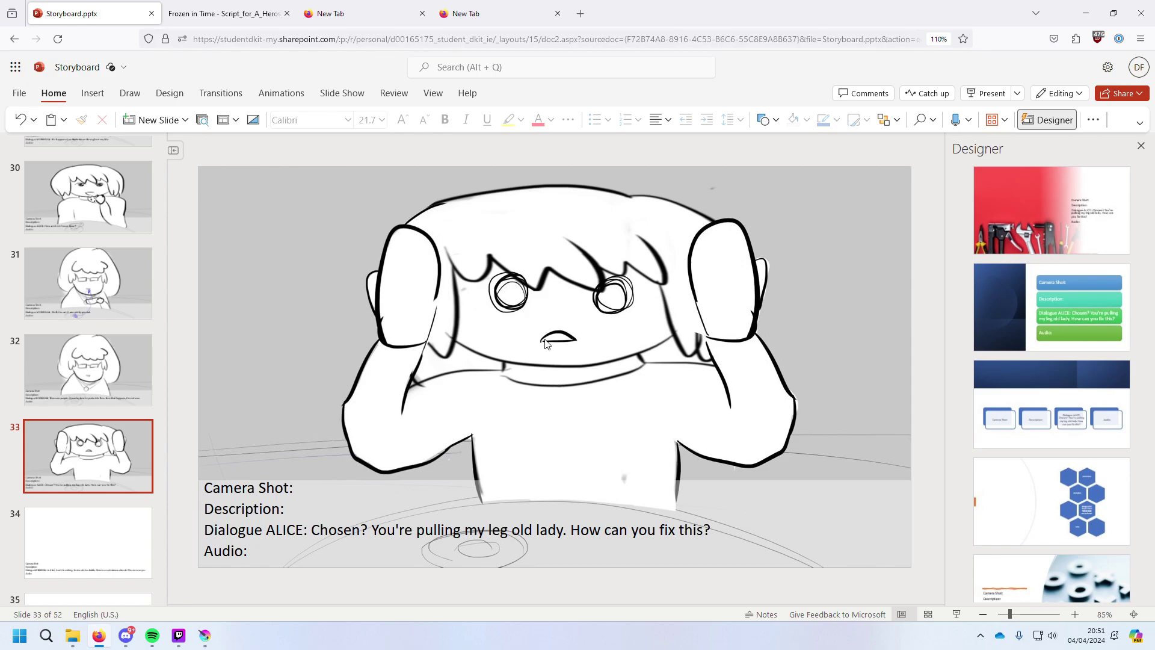
left_click(75, 394)
left_click(137, 515)
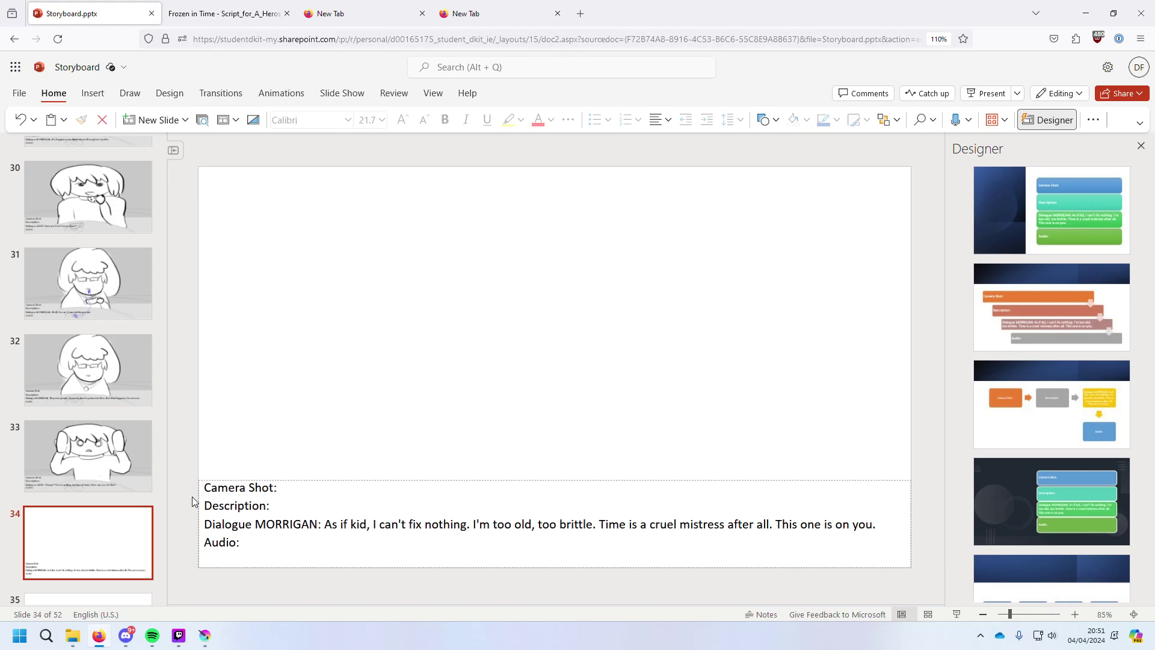
left_click(147, 471)
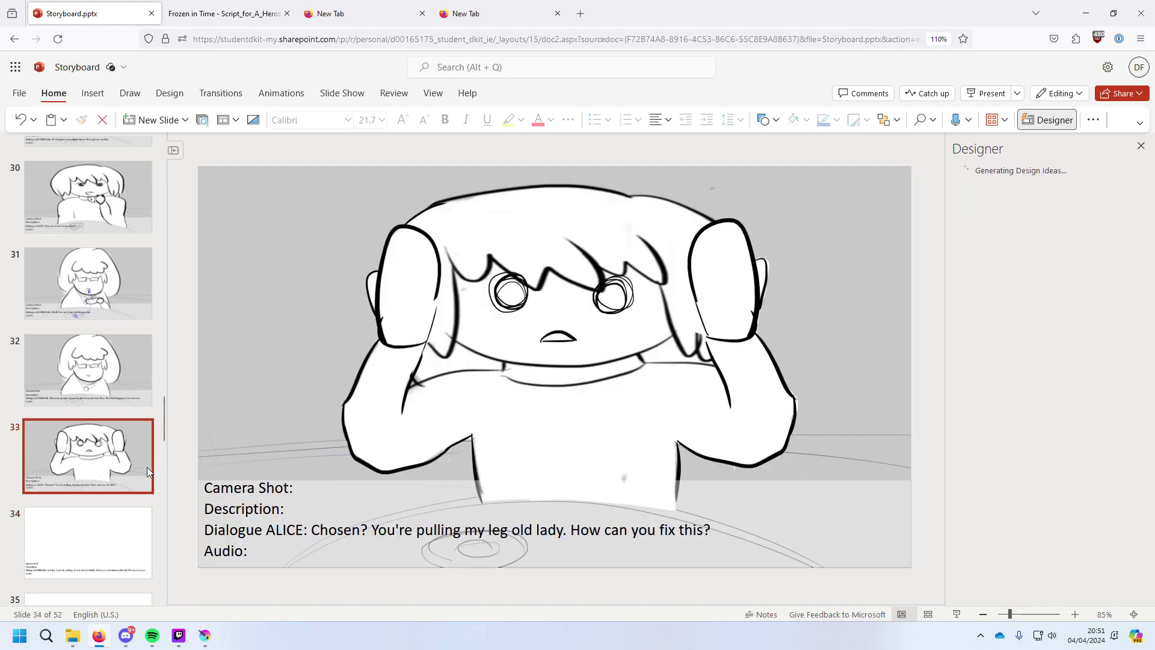
key("Up")
key("Up")
key("Up")
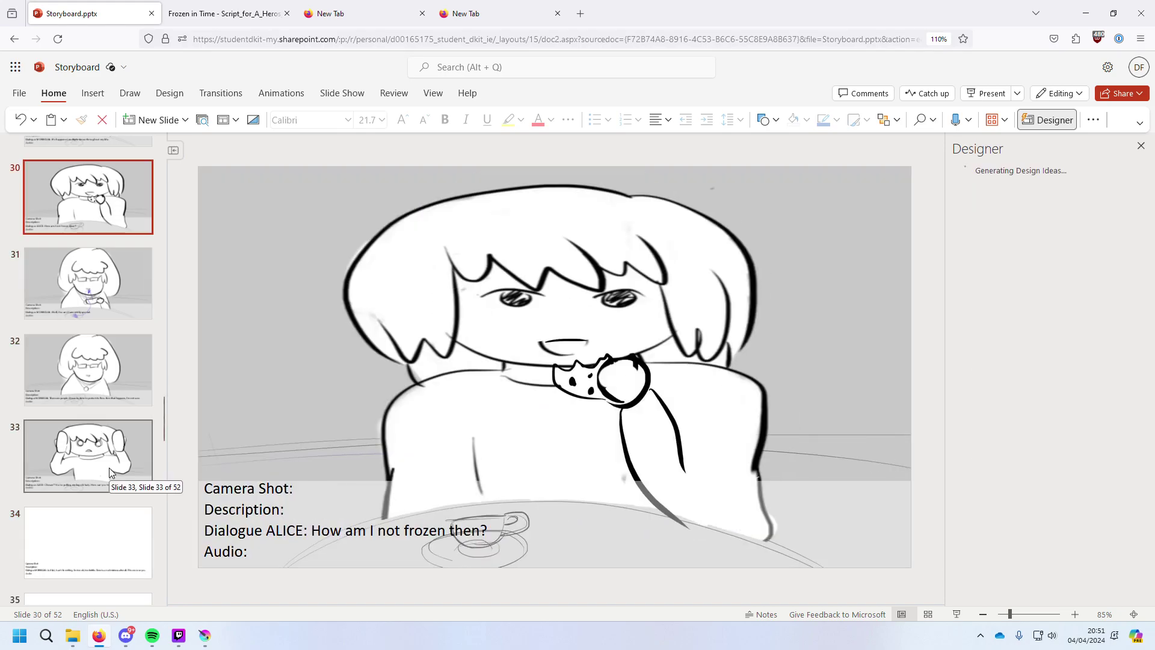
key("Down")
key("Down")
key("Down")
key("Down")
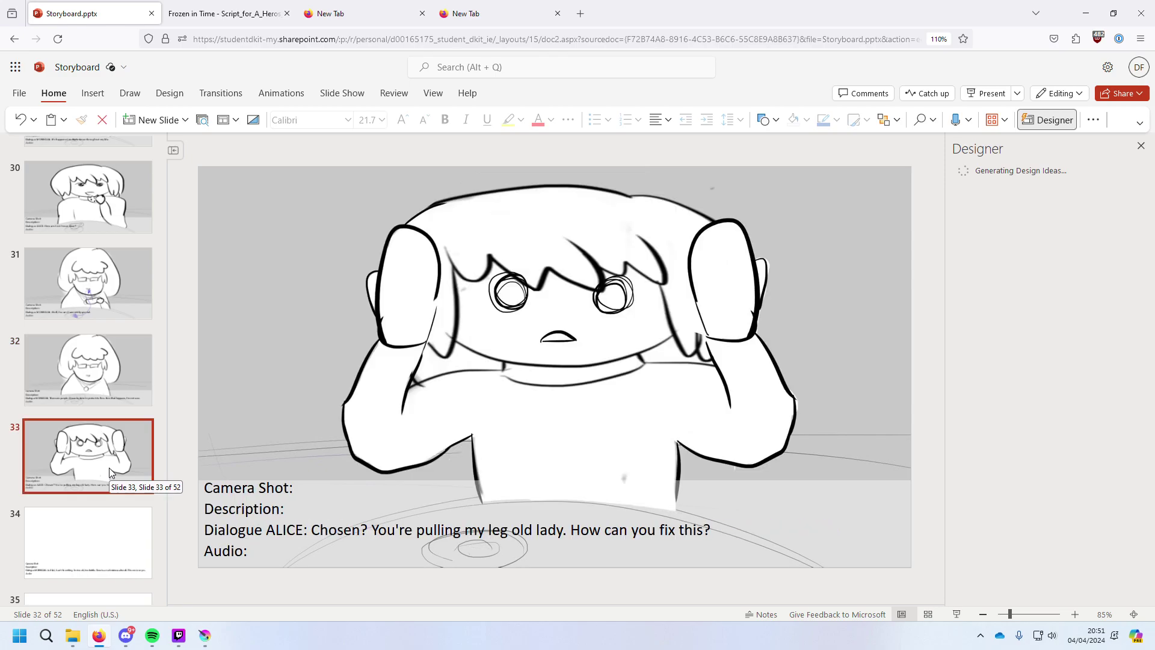
Review the frames and dialogue on slides 30 to 35, ending on slide 32 as reference for the empty slide 34.
key("Up")
key("Up")
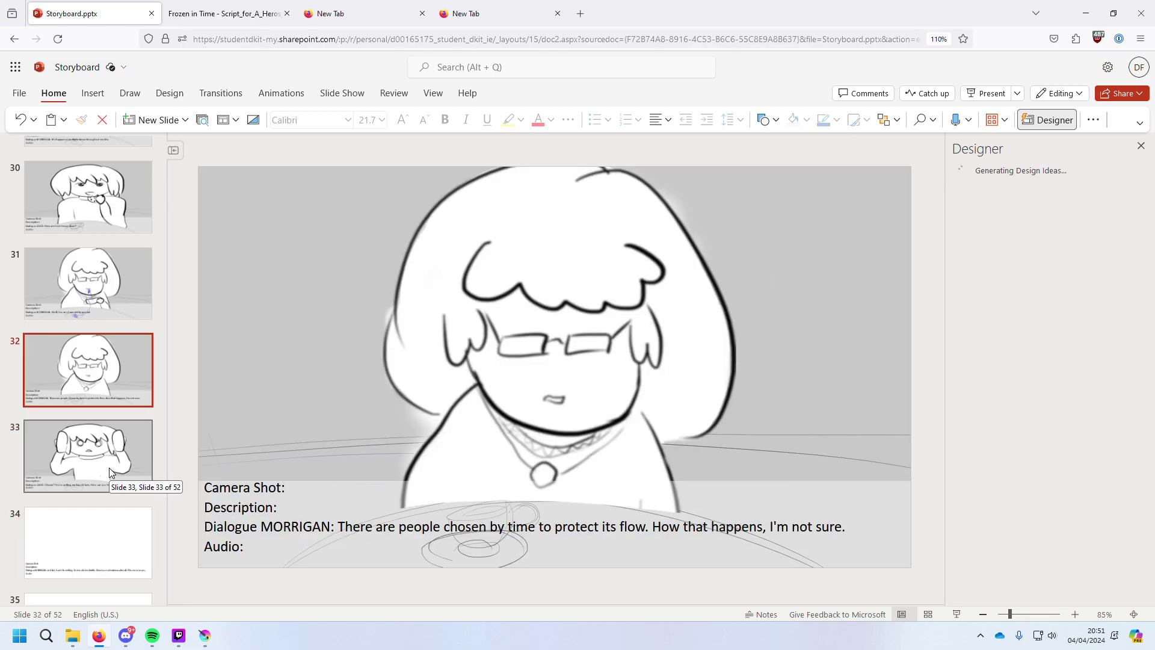
key("Up")
key("Up")
key("Down")
key("Down")
key("Down")
key("Down")
key("Down")
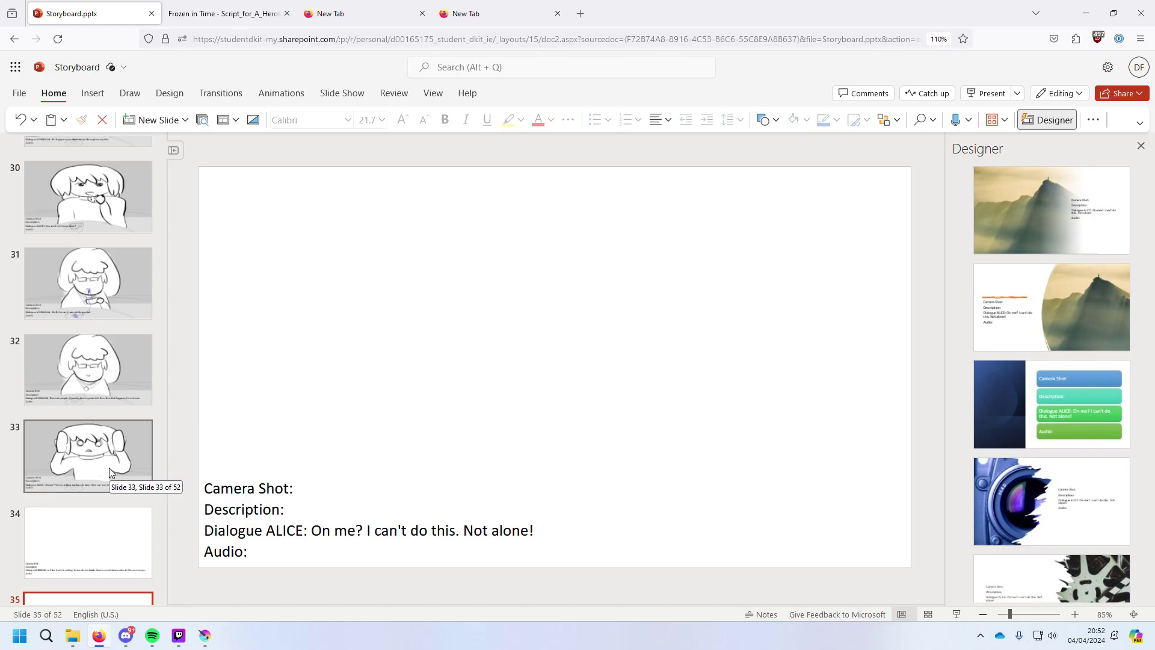
left_click(90, 358)
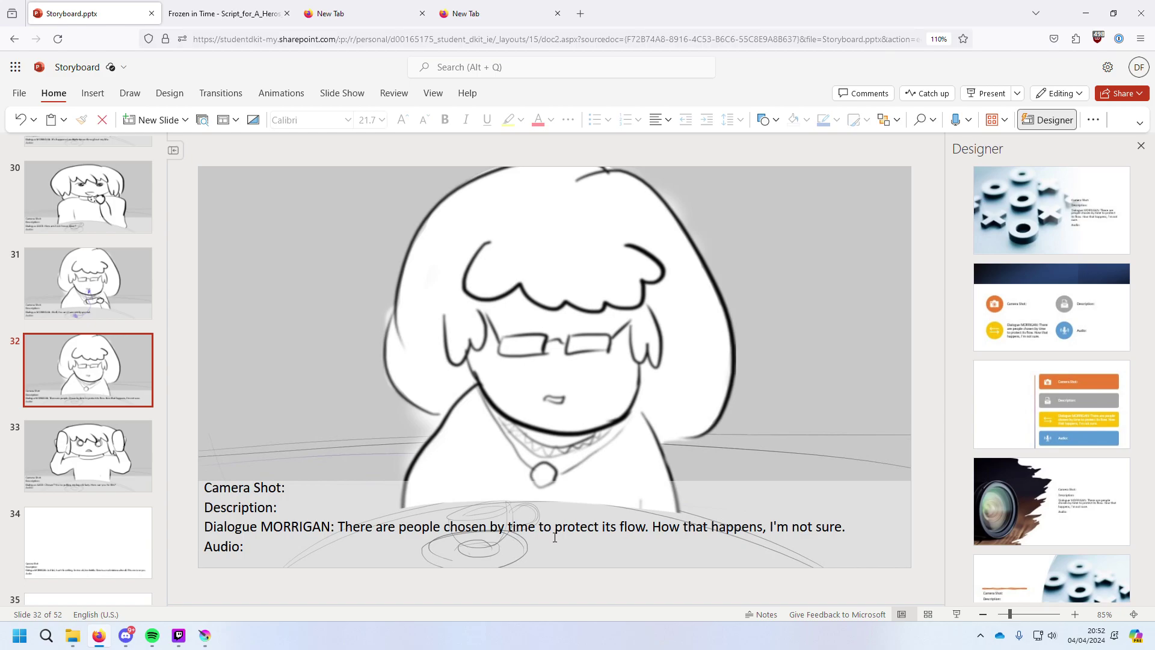
left_click(77, 563)
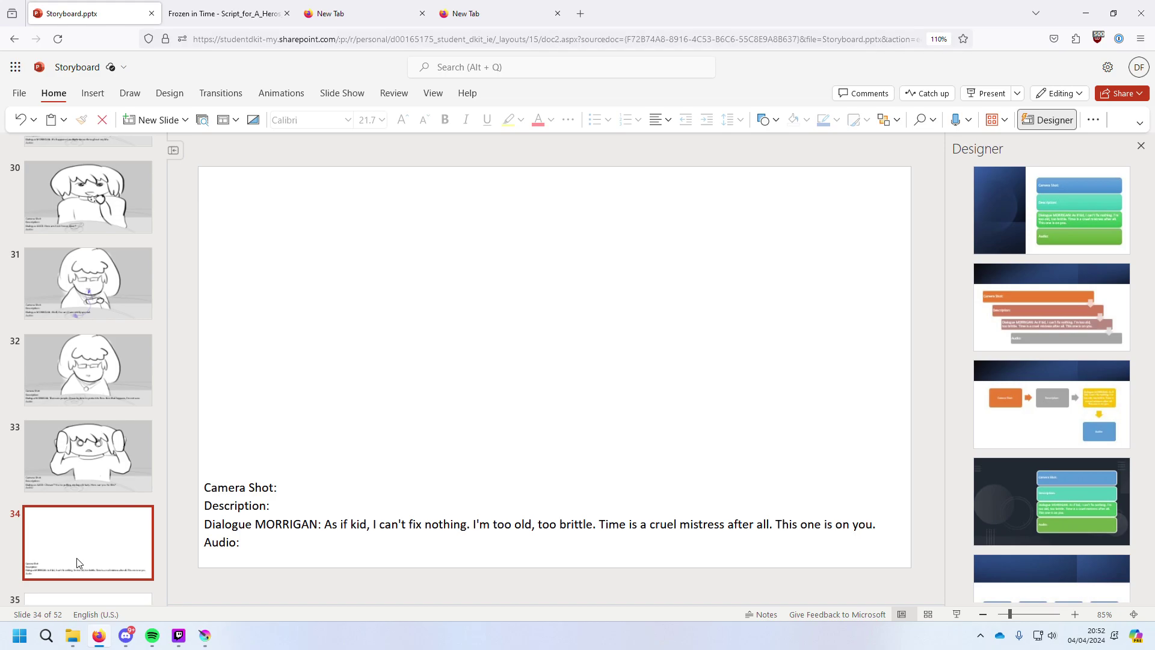
key("Up")
key("Up")
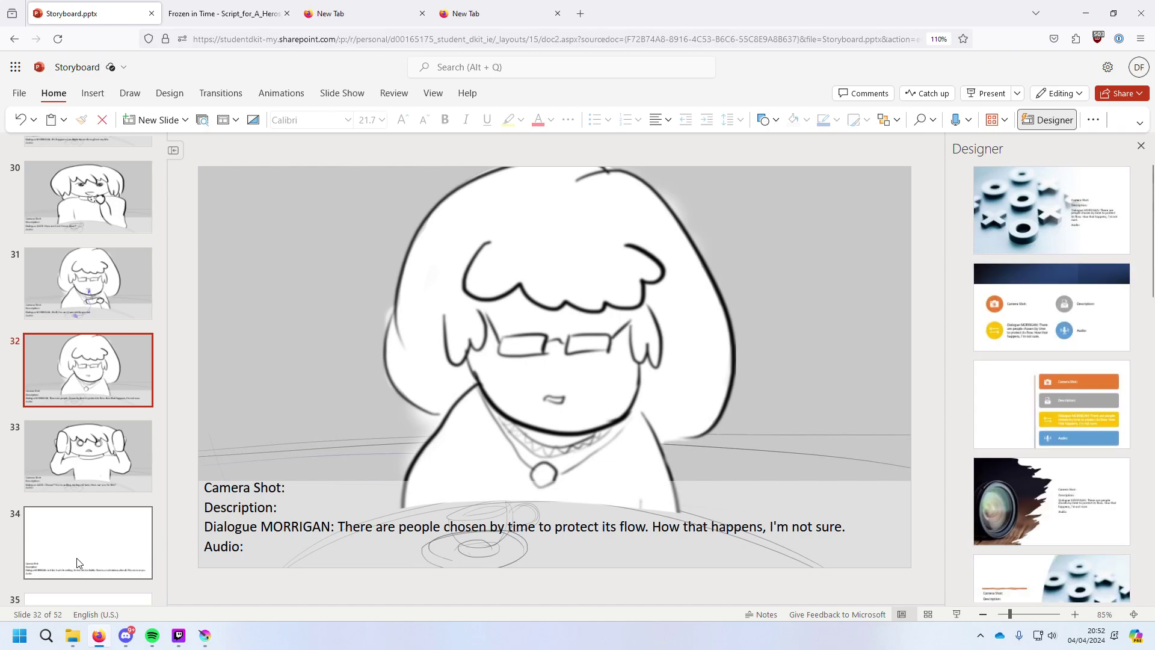
Review the drawings and dialogue on storyboard slides 30 to 34, and switch to Krita.
key("Down")
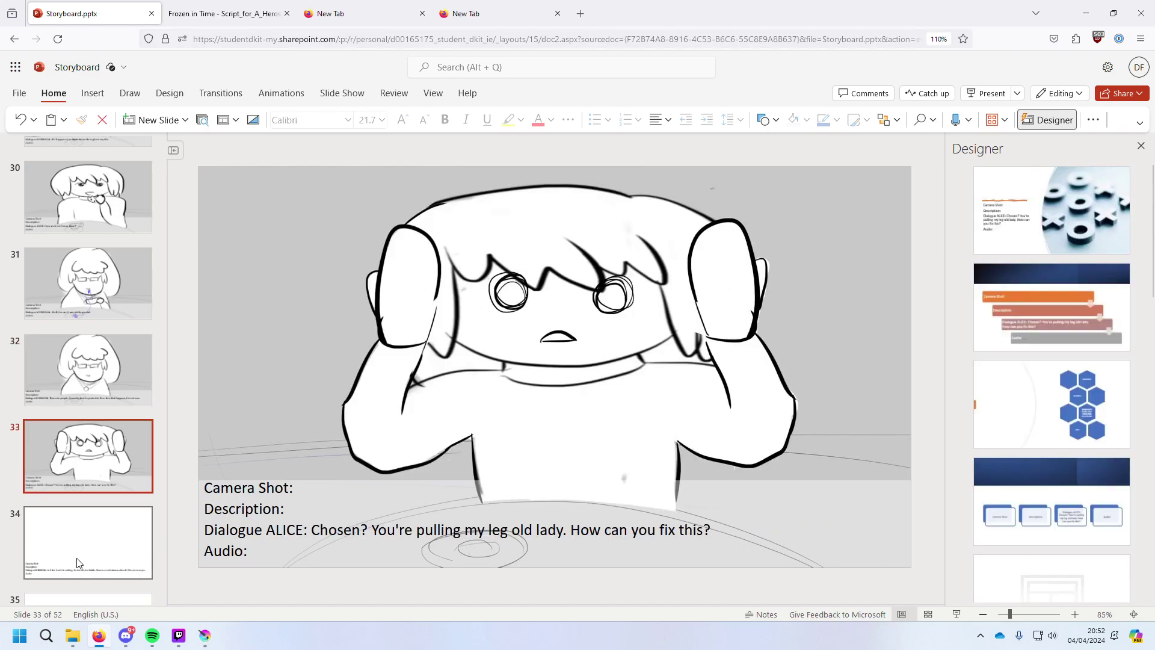
key("Up")
key("Up")
key("Up")
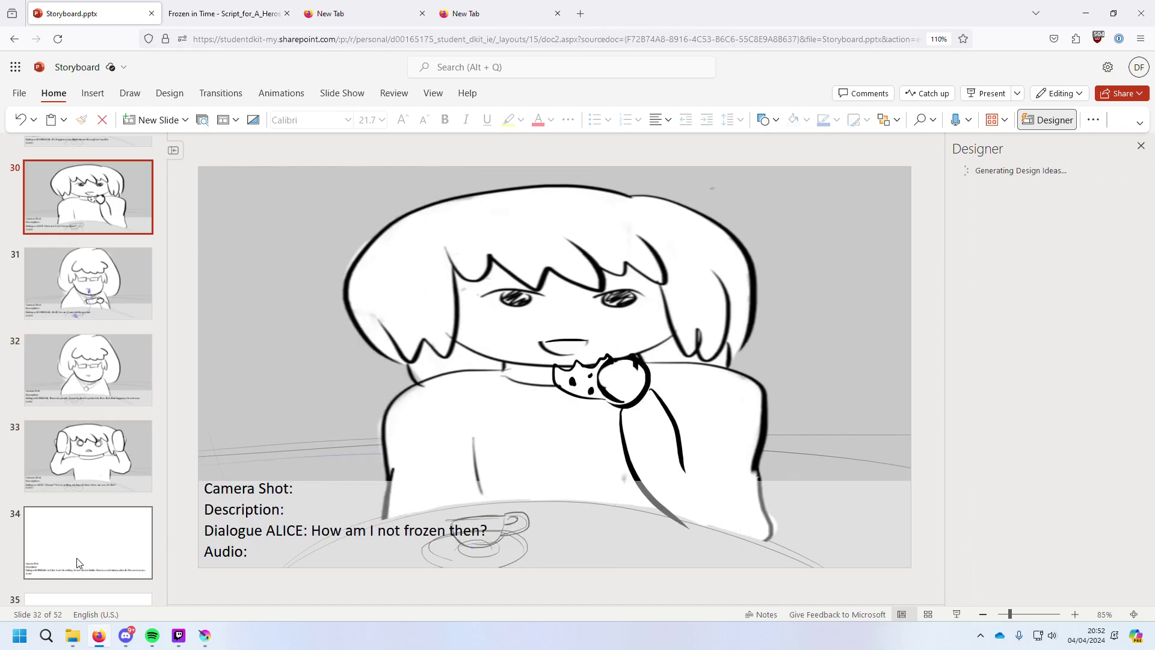
key("Down")
key("Down")
key("Down")
key("Down")
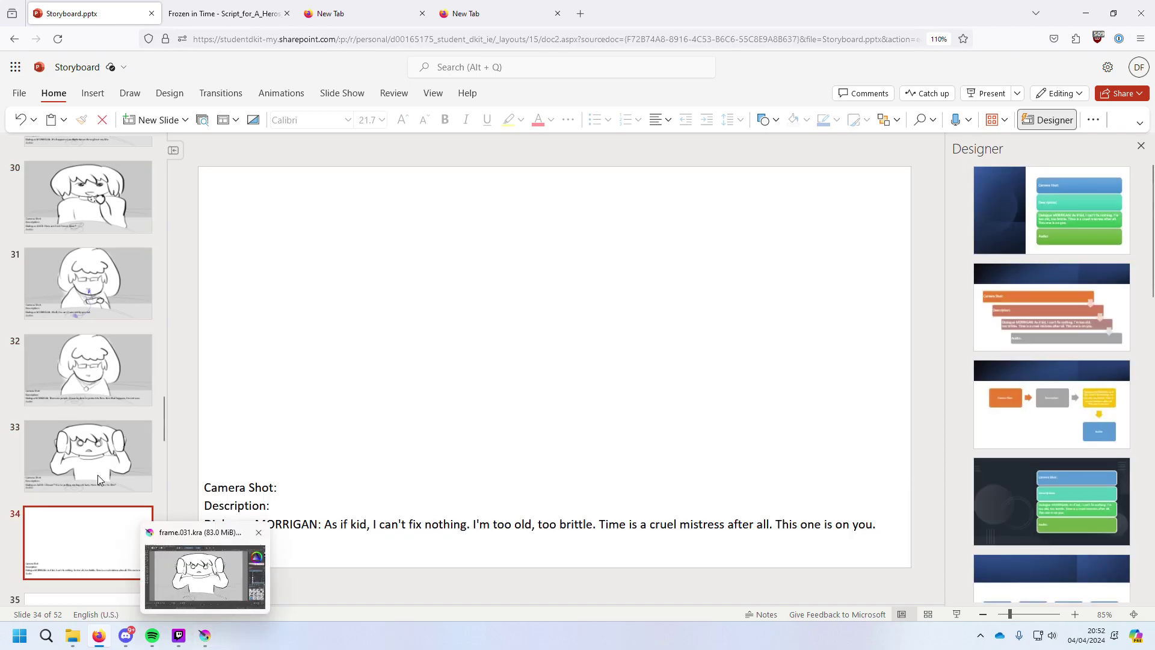
left_click(205, 577)
left_click(11, 20)
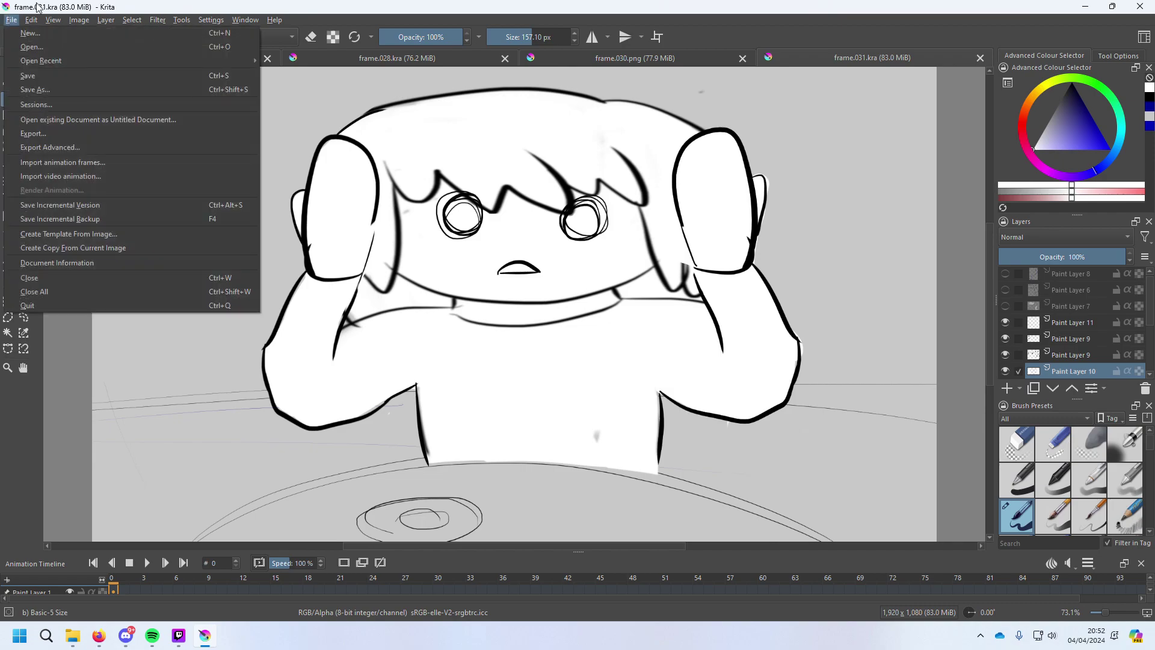
left_click(81, 6)
left_click_drag(248, 14, 347, 3)
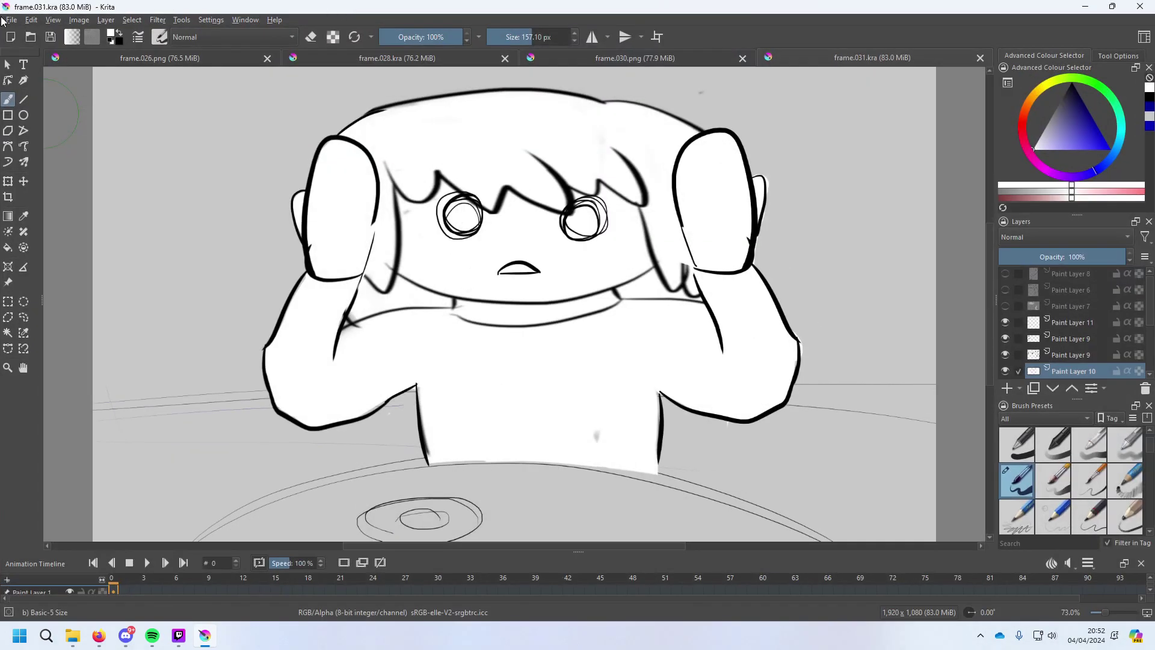
left_click(7, 20)
left_click(38, 95)
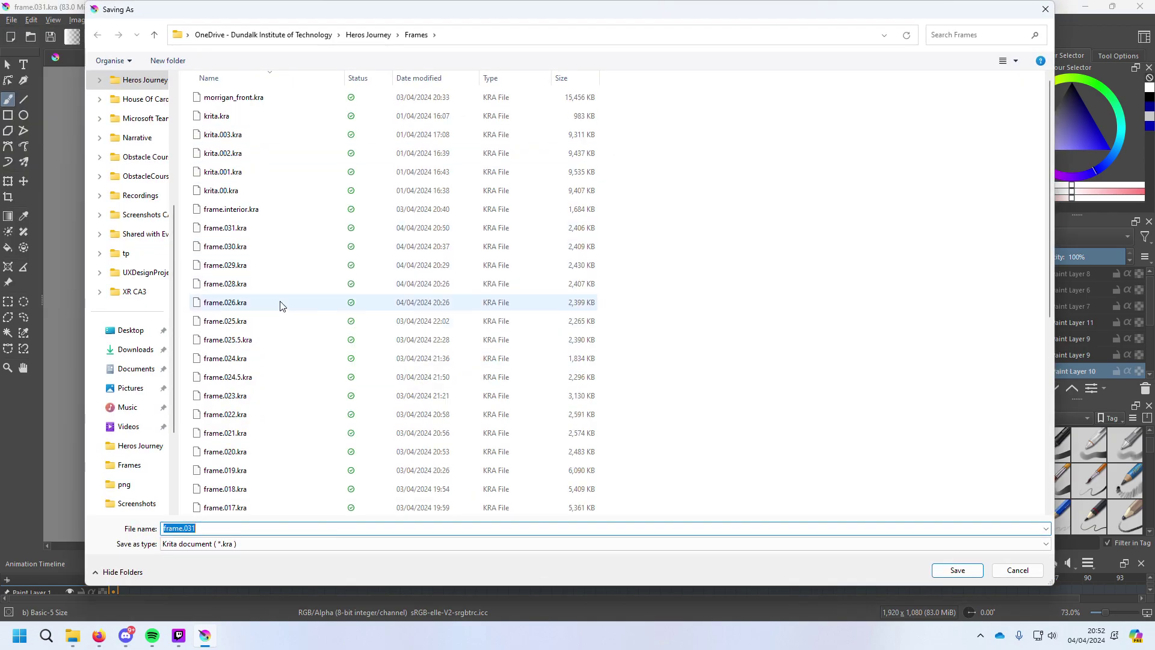
left_click(271, 247)
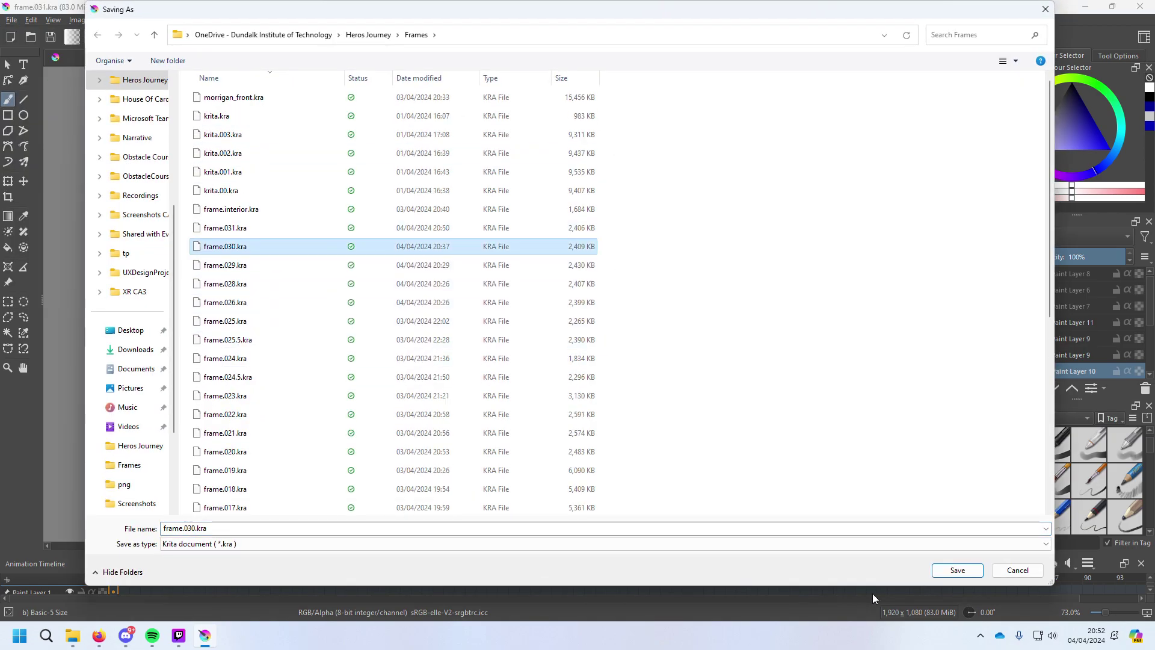
left_click(980, 573)
left_click(646, 315)
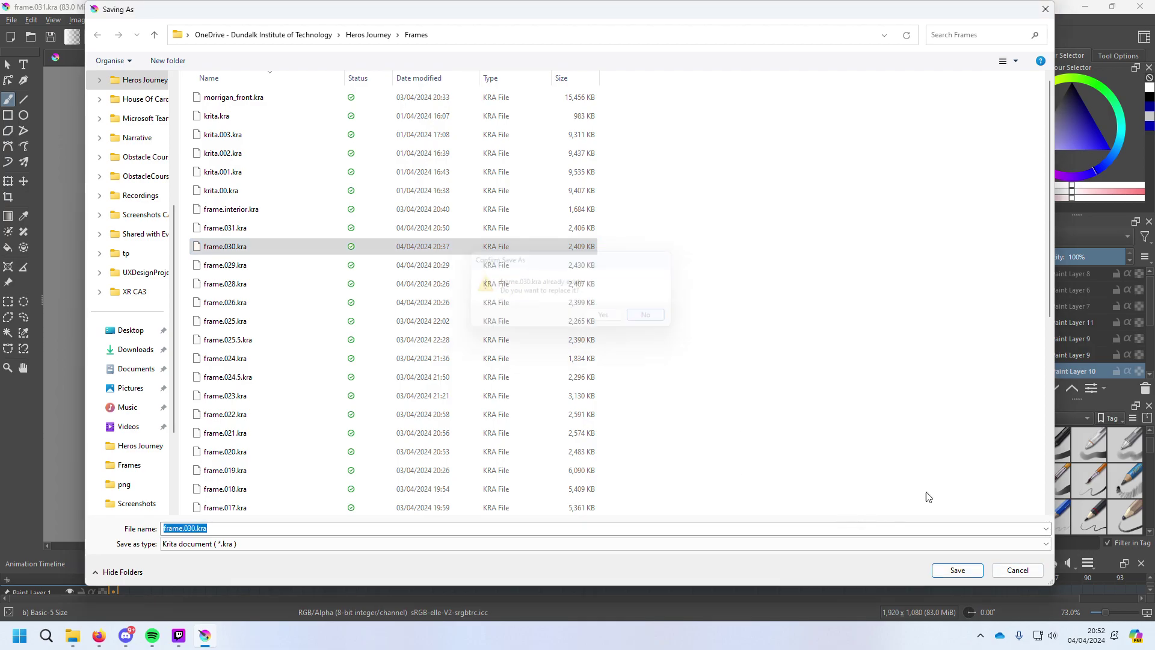
left_click(1018, 571)
Open the existing drawing frame.030.kra from the Frames folder.
left_click(12, 20)
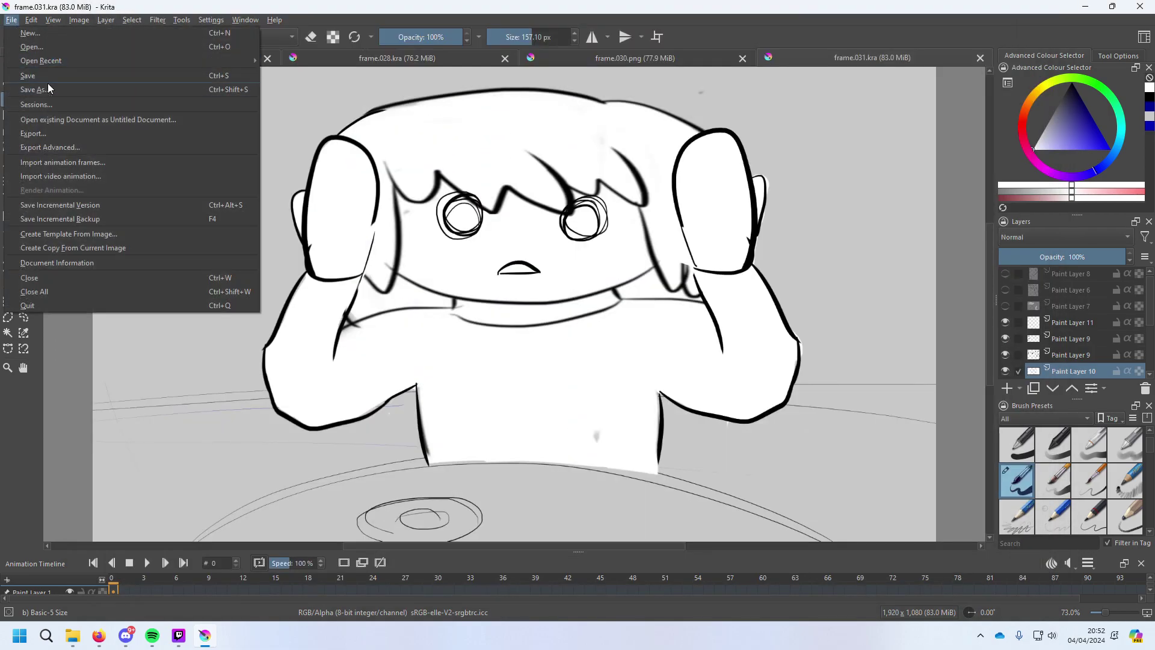
left_click(45, 47)
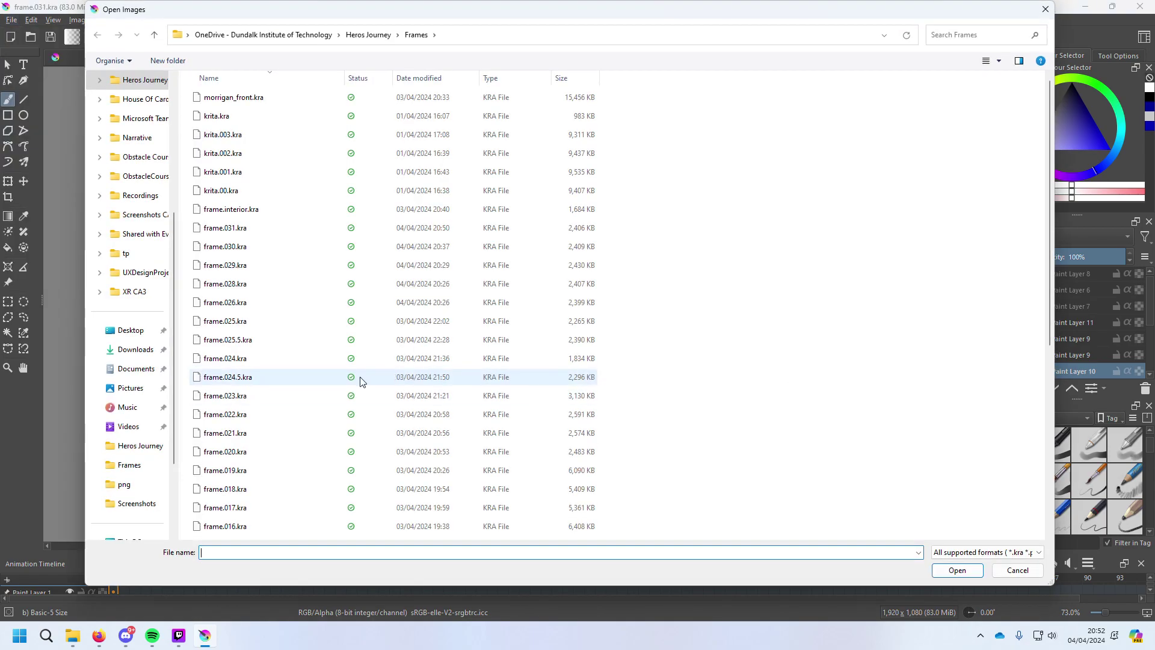
left_click(301, 247)
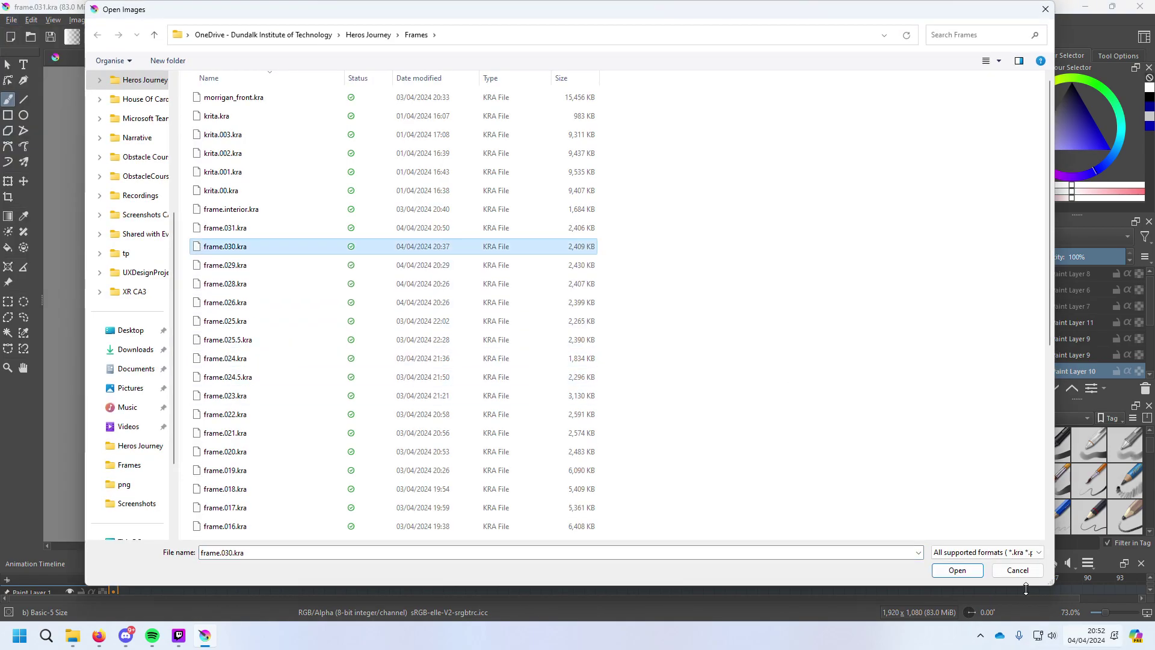
left_click(958, 570)
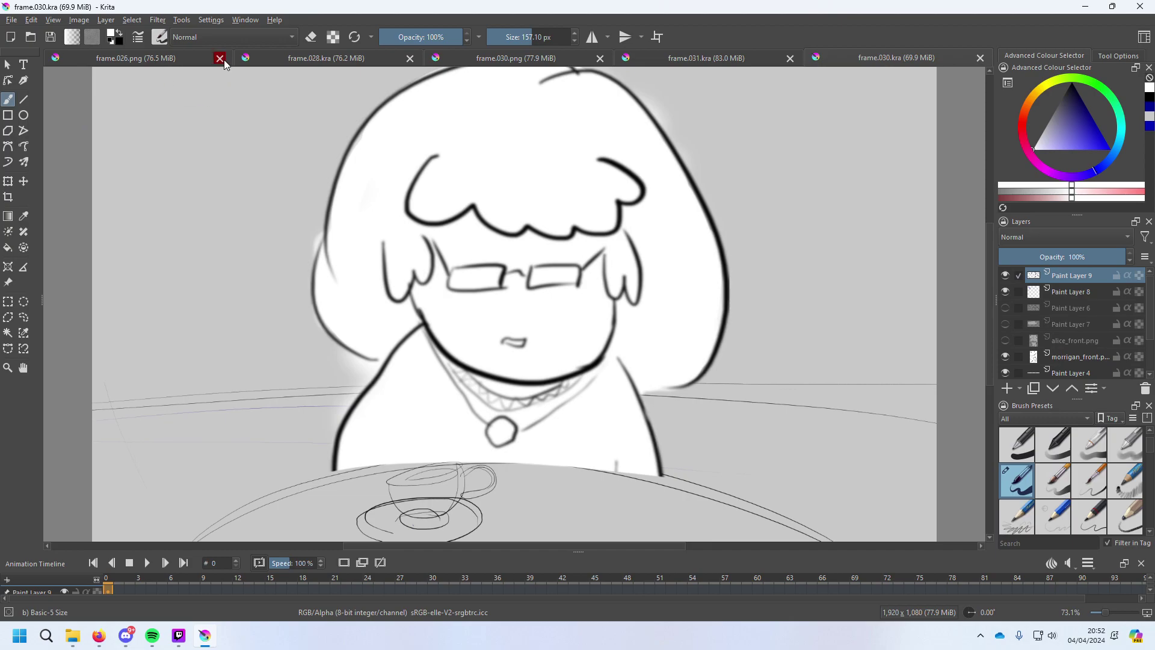
Close the frame.026, frame.028, frame.030.png and frame.031 documents, leaving only frame.030.kra open.
left_click(221, 59)
left_click(265, 61)
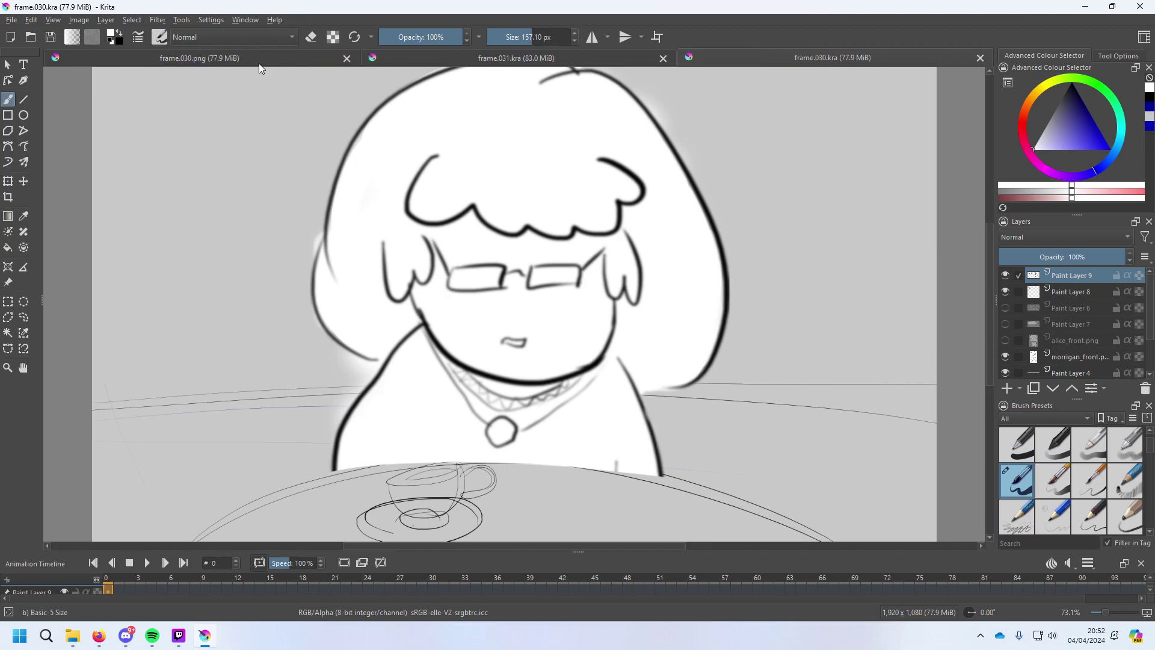
left_click(347, 59)
left_click(506, 58)
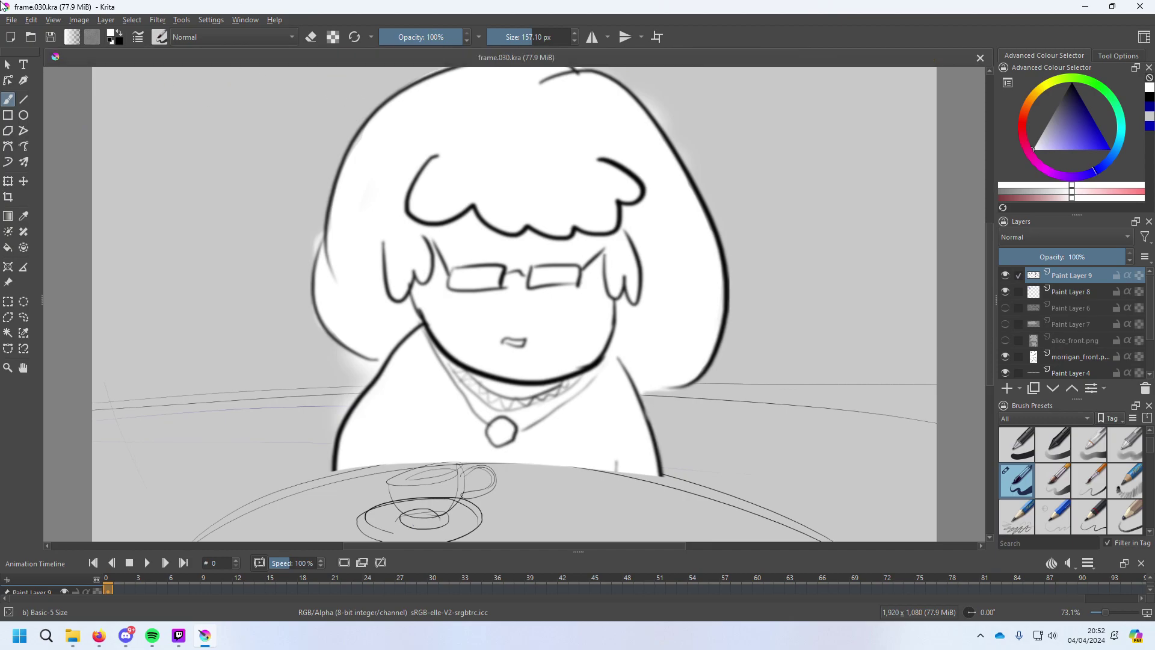
Save a copy of the drawing as frame.032 in Krita document format in the Frames folder.
left_click(12, 20)
left_click(42, 89)
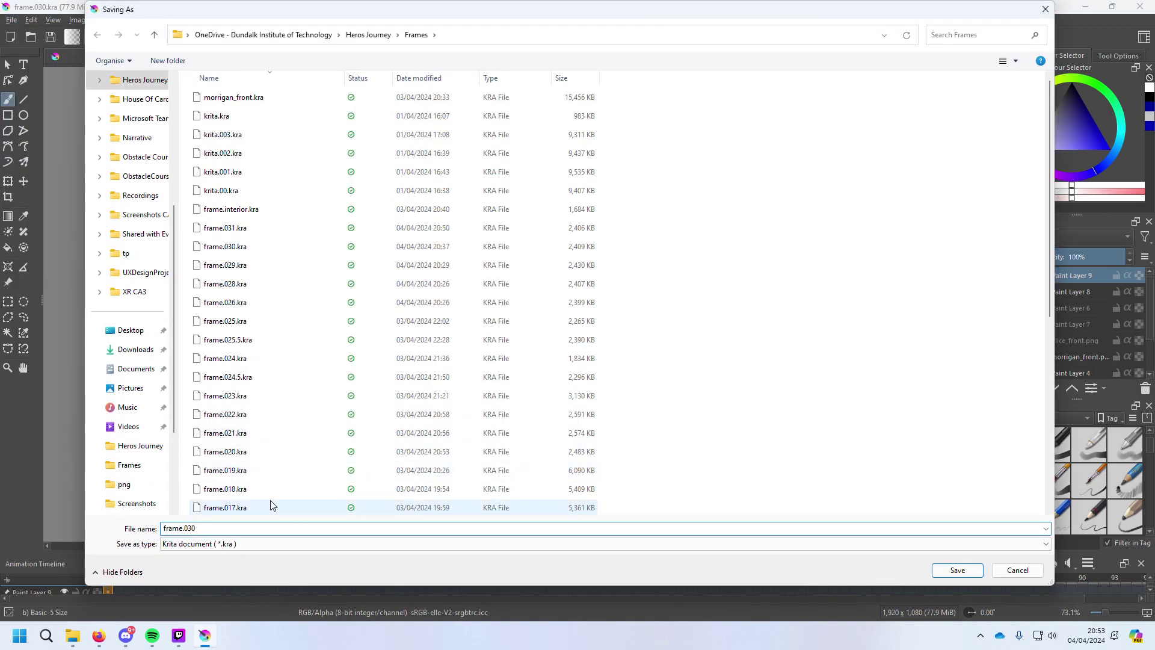
key("BackSpace")
type("2")
key("Return")
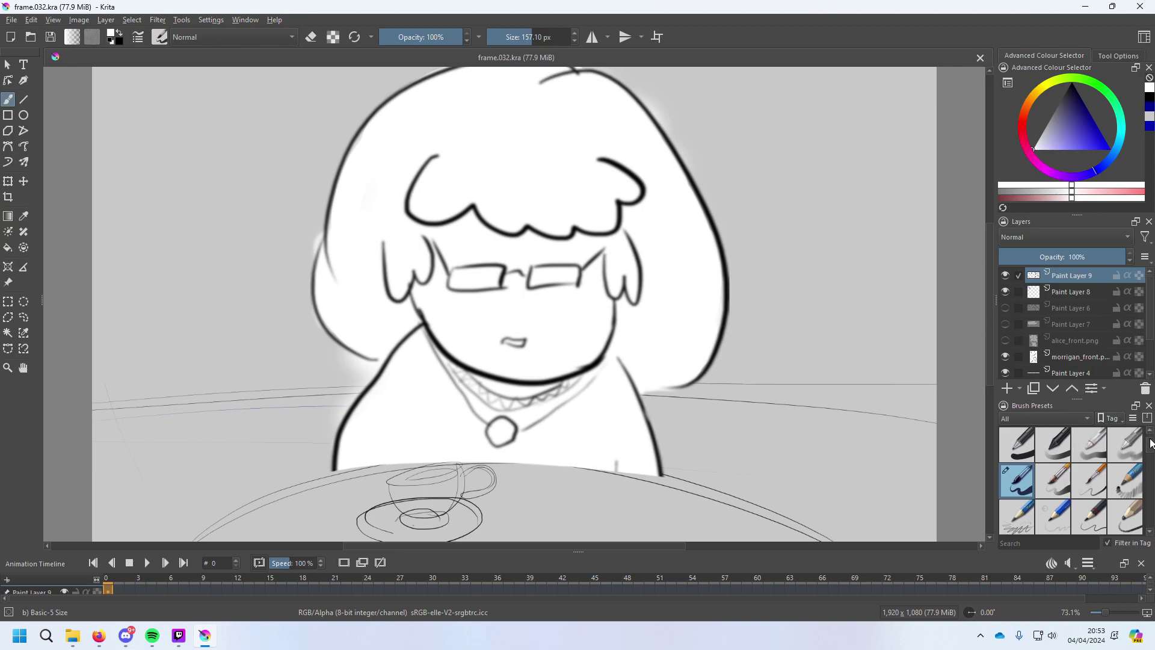
Paint out the character's mouth in white on the morrigan_front layer and undo the stray stroke across the canvas.
scroll(1144, 436, "up", 1)
left_click(1017, 444)
left_click_drag(507, 344, 537, 337)
left_click(1067, 355)
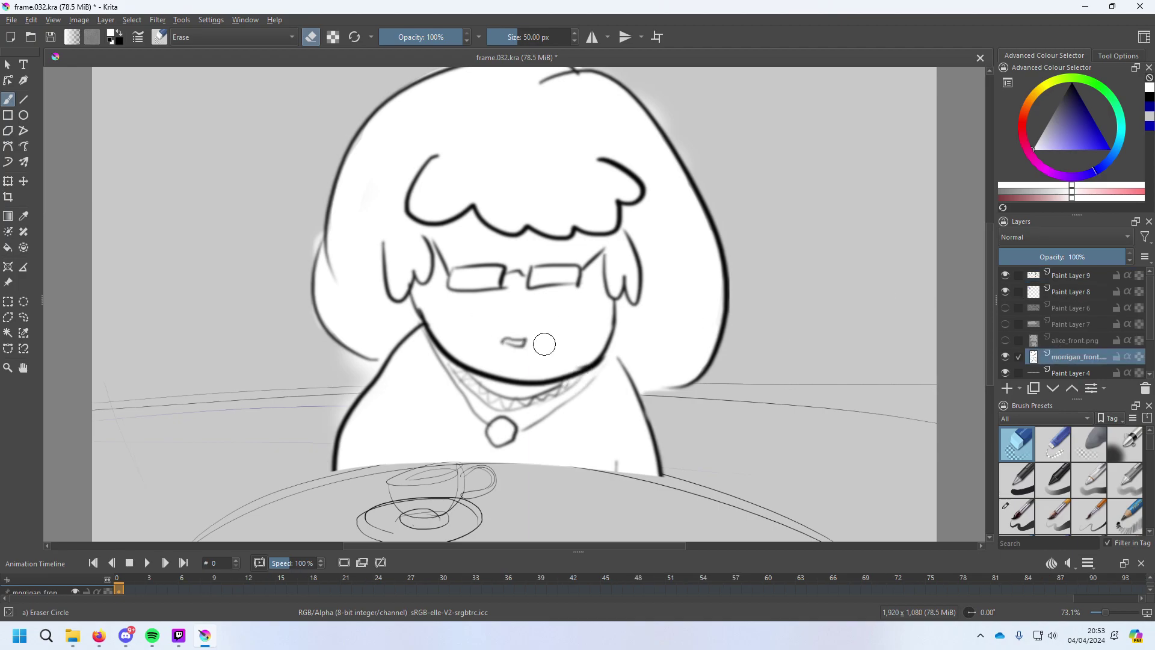
left_click(1018, 505)
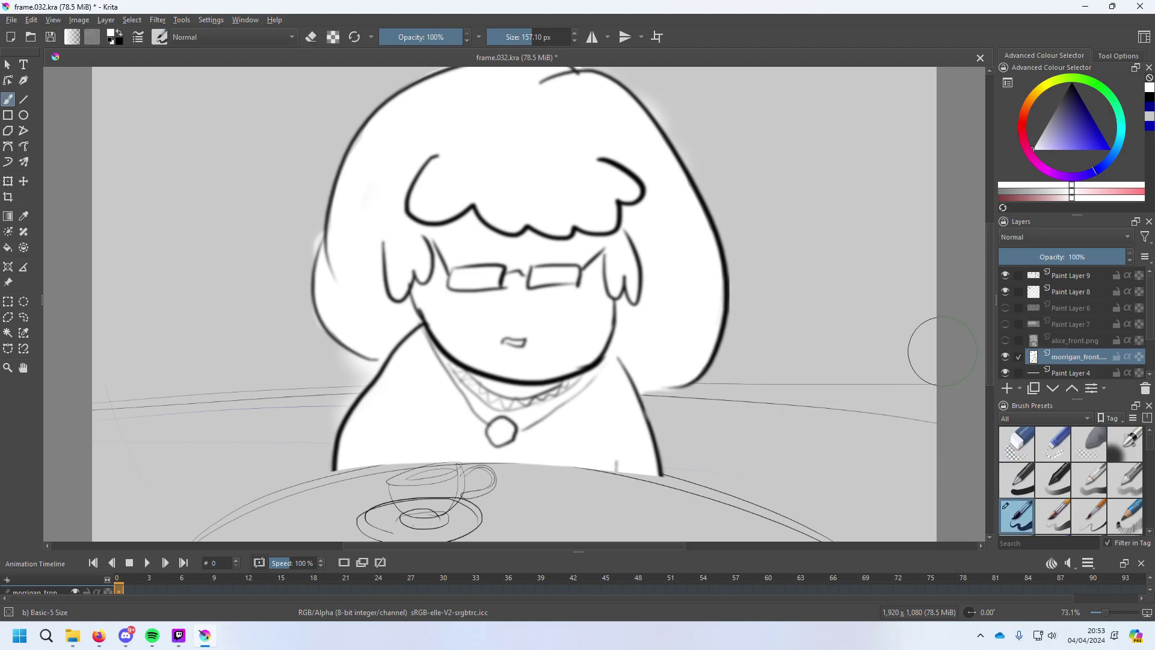
left_click(514, 338)
mouse_move(269, 221)
left_mouse_down()
mouse_move(656, 422)
mouse_move(730, 446)
mouse_move(835, 183)
left_mouse_up()
key("ctrl+z")
Set the brush to black at 15.97 px and add a new paint layer above Paint Layer 9.
key("d")
left_click(542, 38)
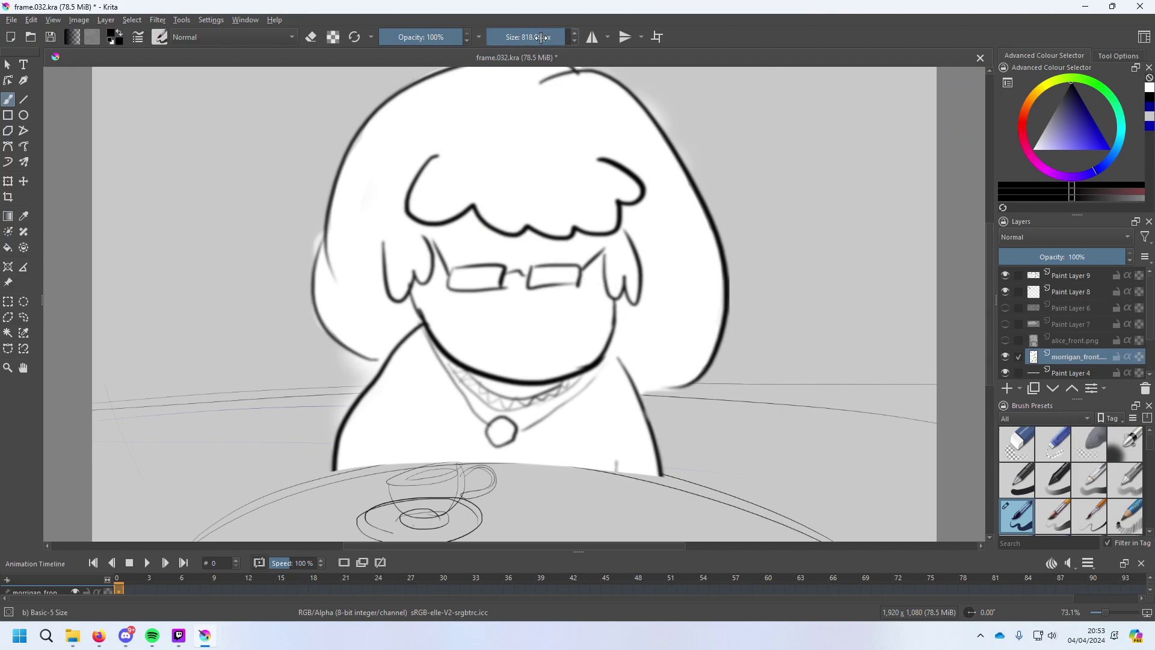
left_click_drag(542, 37, 502, 38)
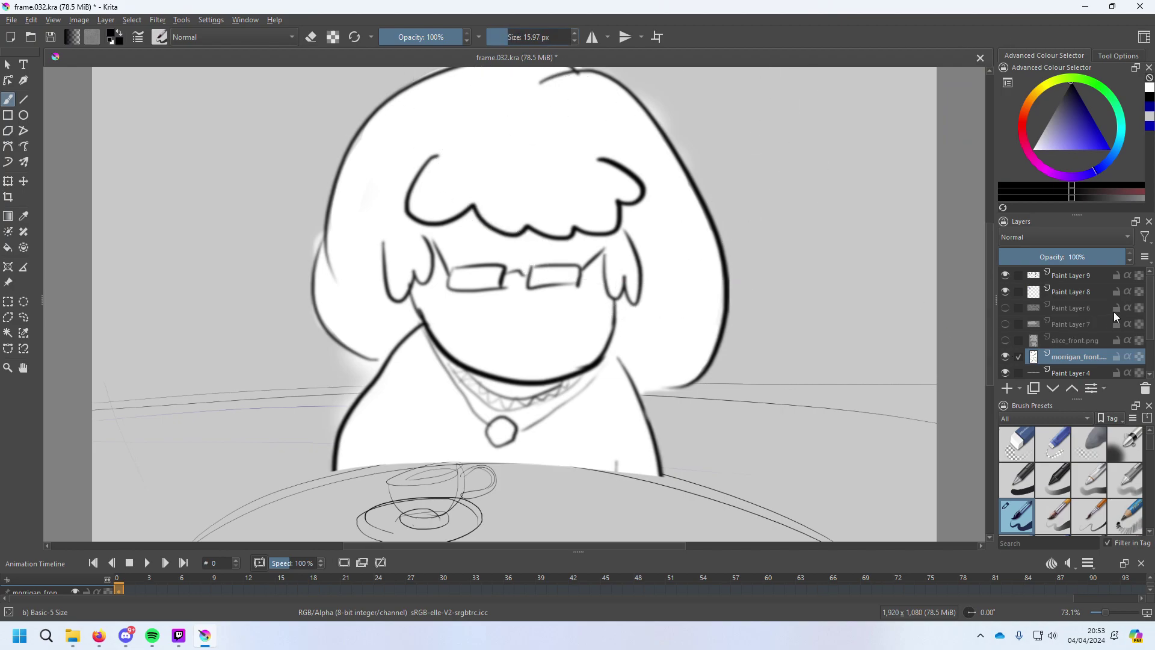
left_click(1077, 276)
left_click(1007, 388)
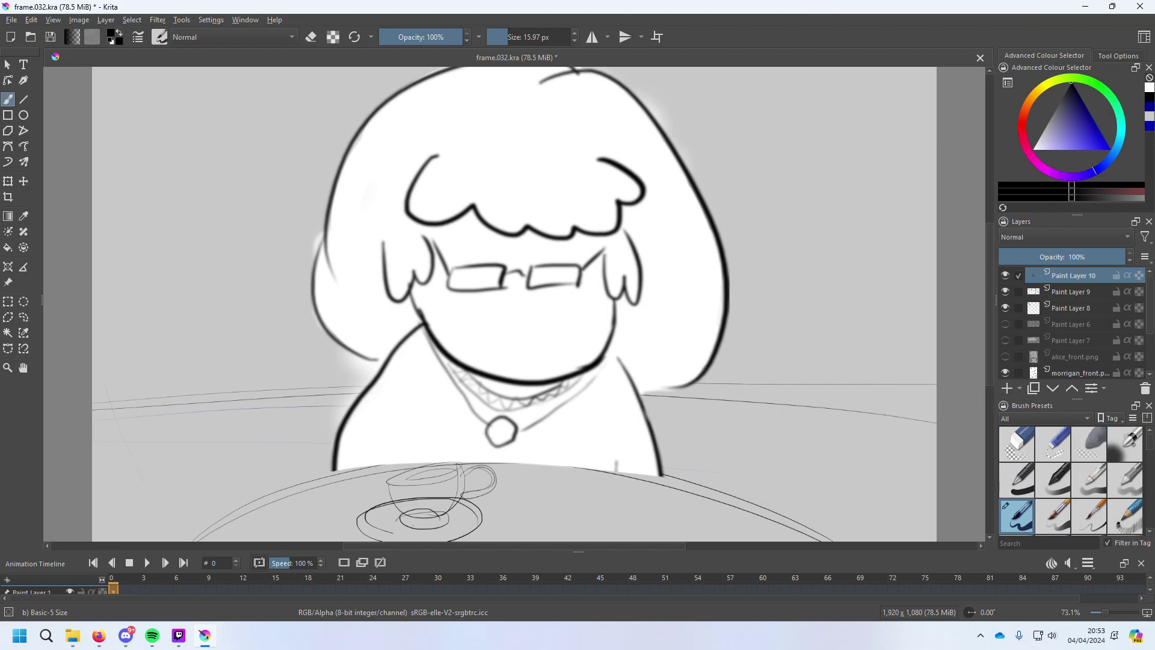
Draw a rounded hand and forearm resting on the table below the necklace on the new layer.
mouse_move(480, 467)
left_mouse_down()
mouse_move(518, 477)
mouse_move(527, 466)
mouse_move(525, 481)
mouse_move(647, 449)
left_mouse_up()
key("ctrl+z")
left_click_drag(557, 478, 664, 478)
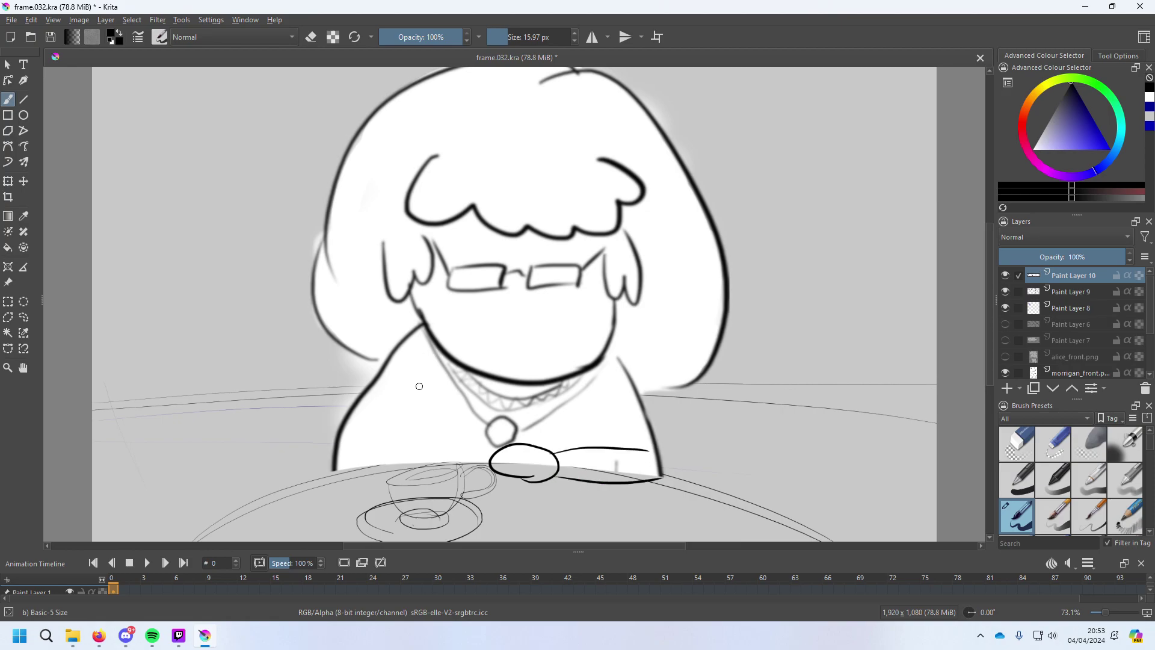
Try to sketch a raised forearm with a round hand and finger lines beside the character's hair.
mouse_move(344, 424)
left_mouse_down()
mouse_move(386, 443)
mouse_move(384, 314)
mouse_move(354, 321)
mouse_move(387, 314)
left_mouse_up()
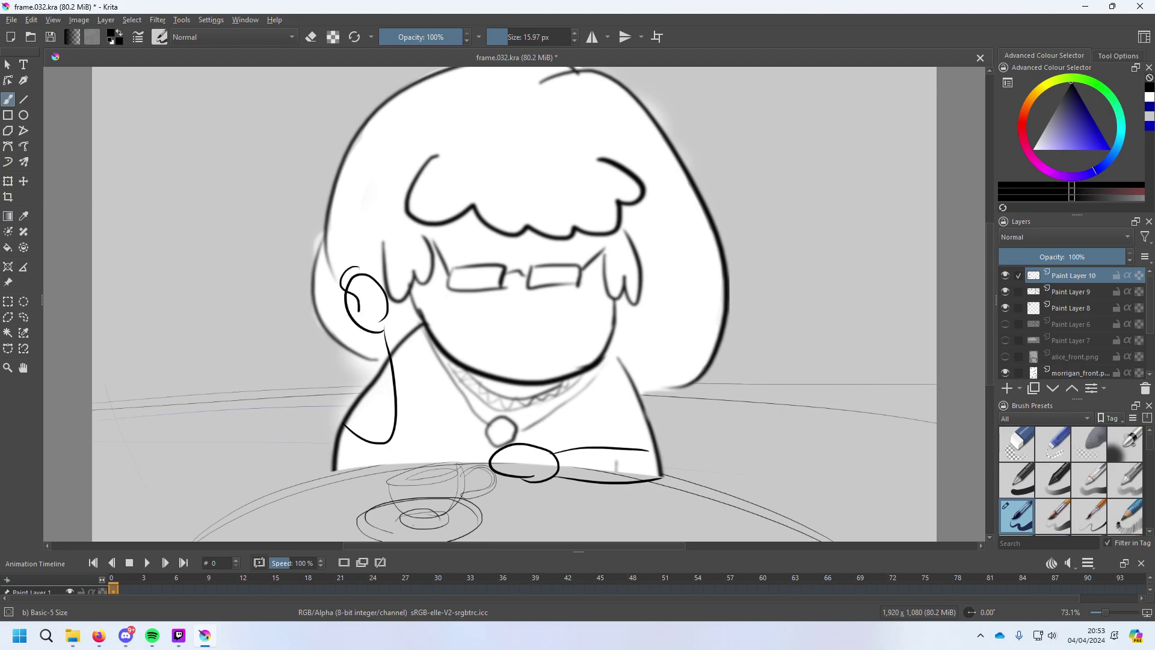
key("ctrl+z")
left_click_drag(341, 261, 368, 306)
key("ctrl+z")
mouse_move(342, 262)
left_mouse_down()
mouse_move(368, 334)
mouse_move(384, 287)
mouse_move(377, 328)
left_mouse_up()
key("ctrl+z")
key("ctrl+z")
key("x")
key("x")
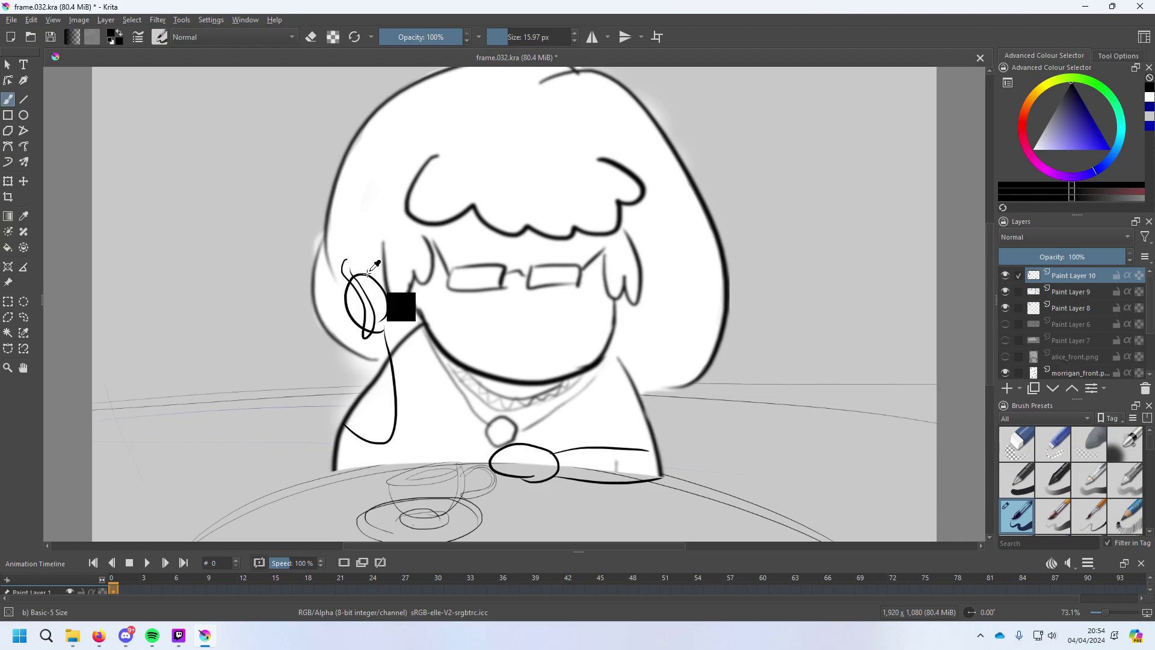
key("ctrl+z")
key("ctrl+z")
Try a more pointed hand shape on the raised arm, and undo the whole arm sketch.
left_click_drag(383, 328, 351, 304)
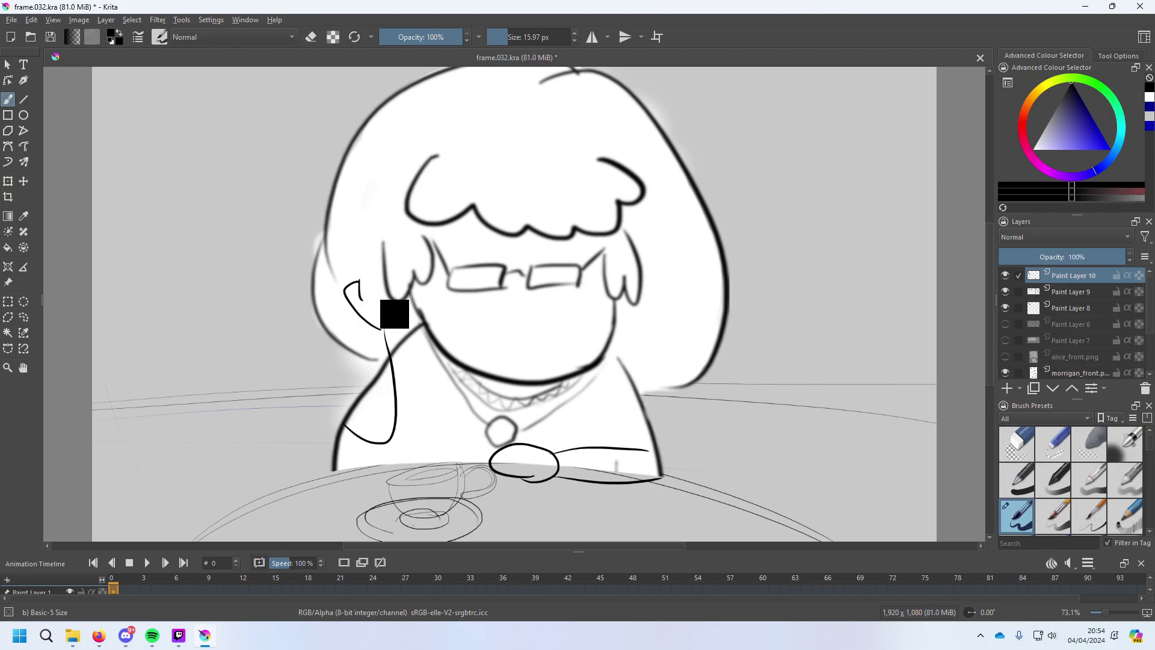
key("ctrl+z")
mouse_move(373, 258)
left_mouse_down()
mouse_move(363, 320)
mouse_move(372, 336)
mouse_move(375, 280)
mouse_move(389, 290)
mouse_move(370, 277)
mouse_move(391, 320)
left_mouse_up()
key("ctrl+z")
key("ctrl+z")
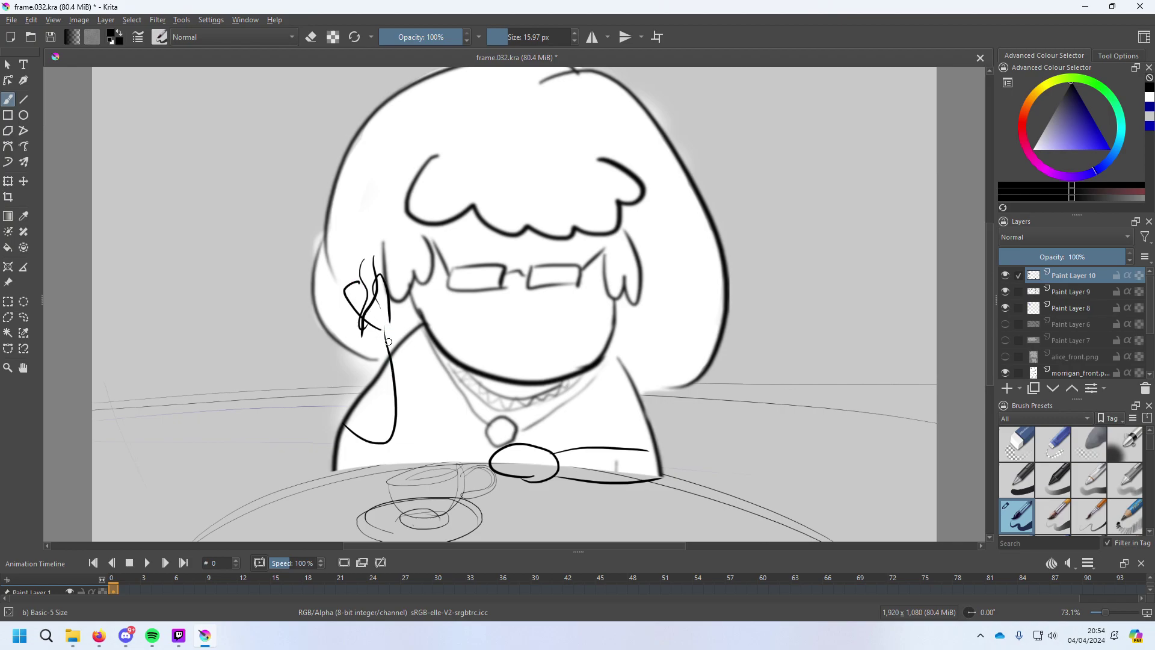
key("ctrl+z")
key("ctrl+z")
key("ctrl+z")
key("ctrl+z")
key("ctrl+z")
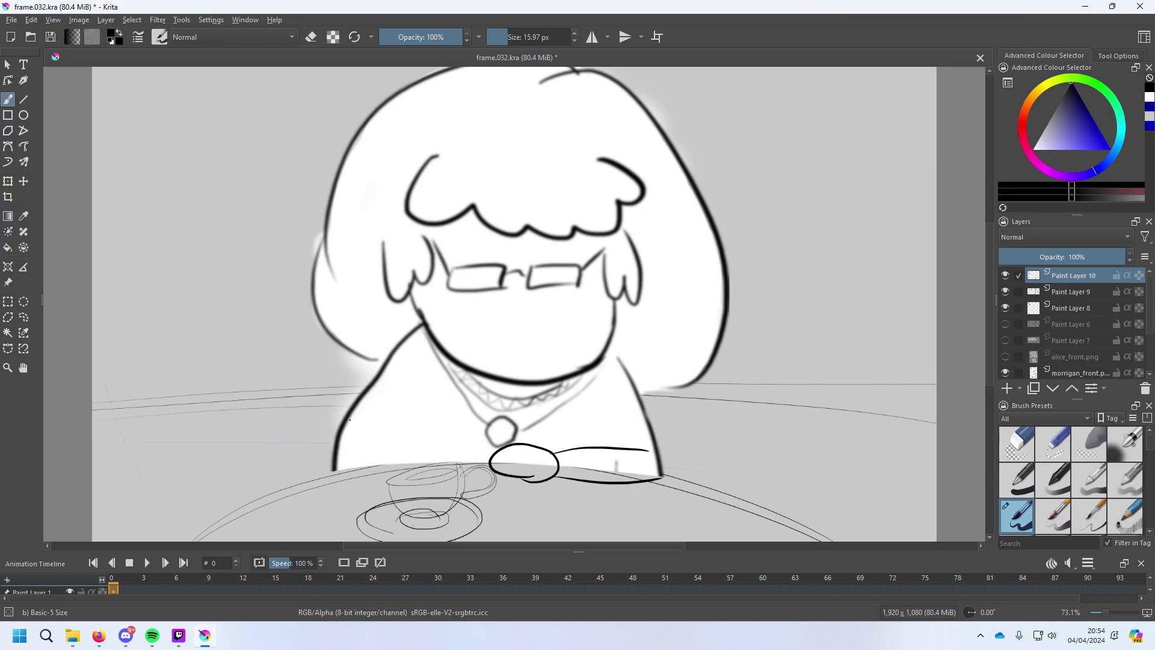
Try several different outline curves for the raised forearm, undoing each one.
left_click_drag(379, 429, 401, 289)
key("ctrl+z")
left_click_drag(390, 431, 402, 289)
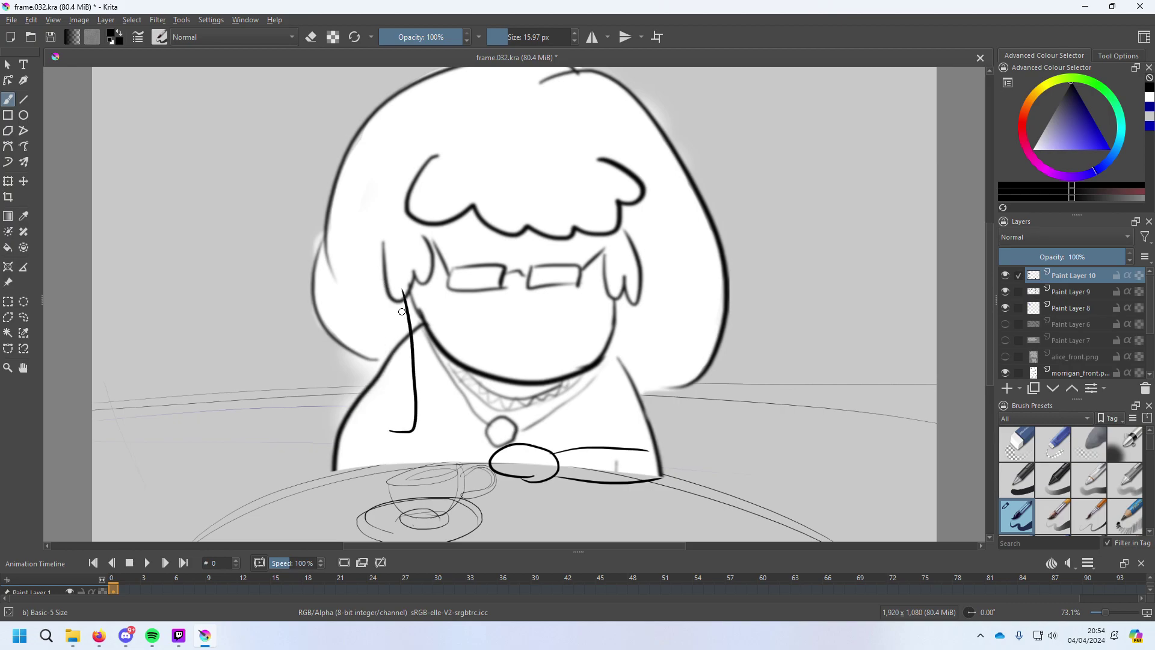
key("ctrl+z")
left_click_drag(349, 420, 361, 282)
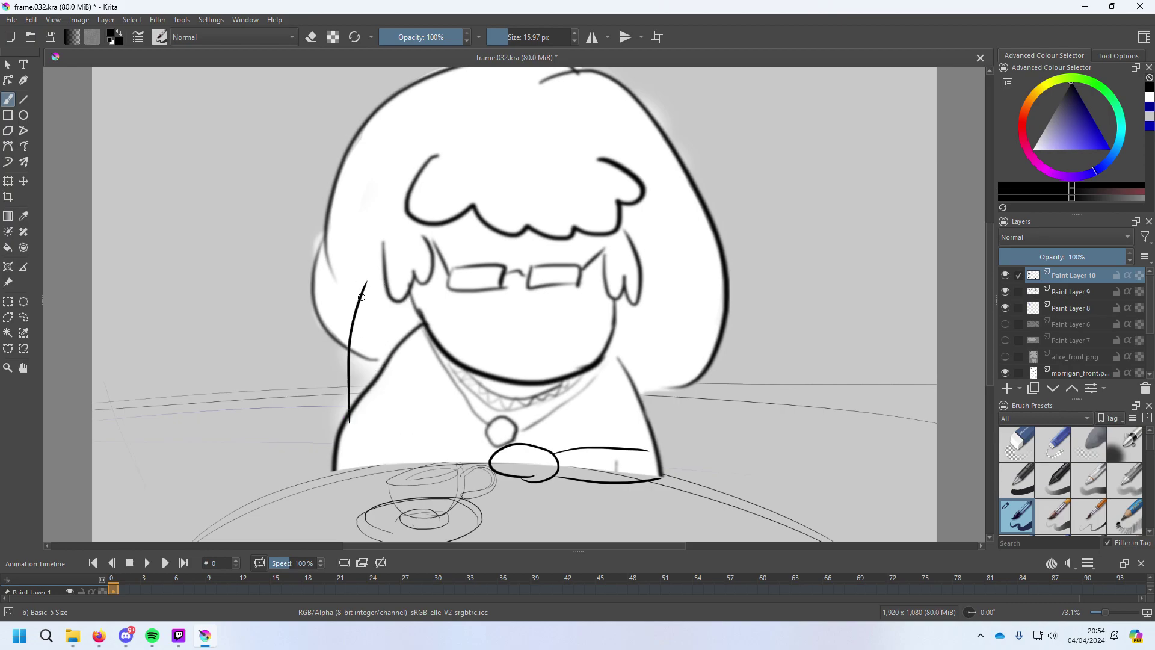
key("ctrl+z")
left_click_drag(401, 426, 354, 292)
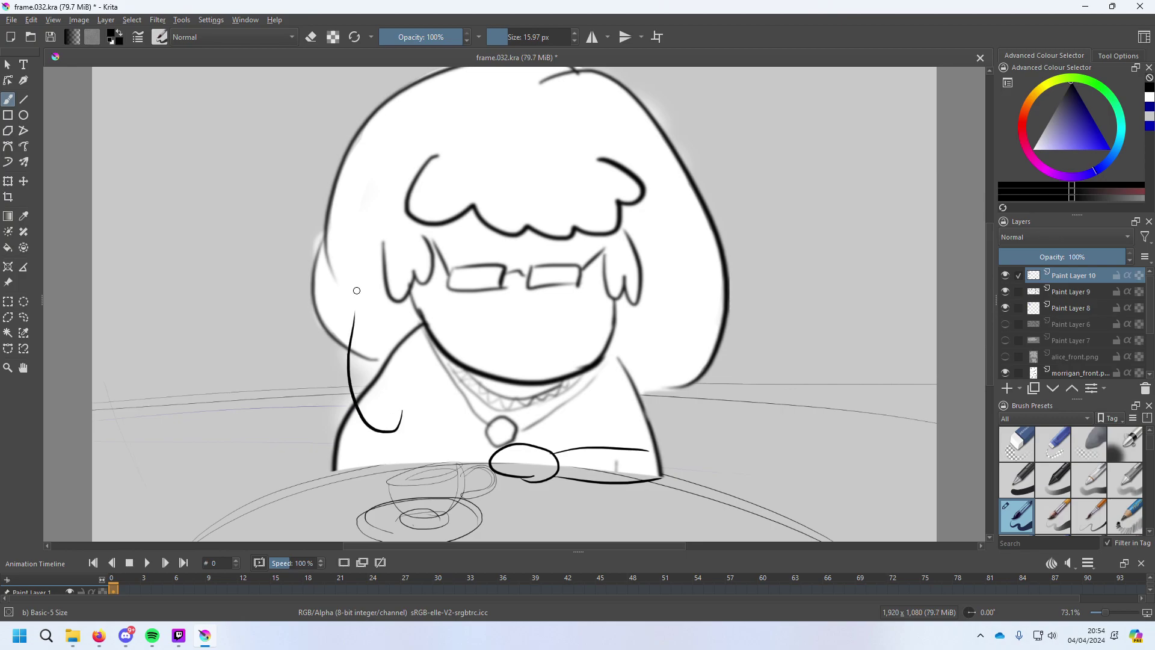
key("ctrl+z")
Draw the raised forearm with a long outer curve ending at the elbow and a shorter inner line.
mouse_move(400, 427)
left_mouse_down()
mouse_move(339, 360)
mouse_move(337, 288)
left_mouse_up()
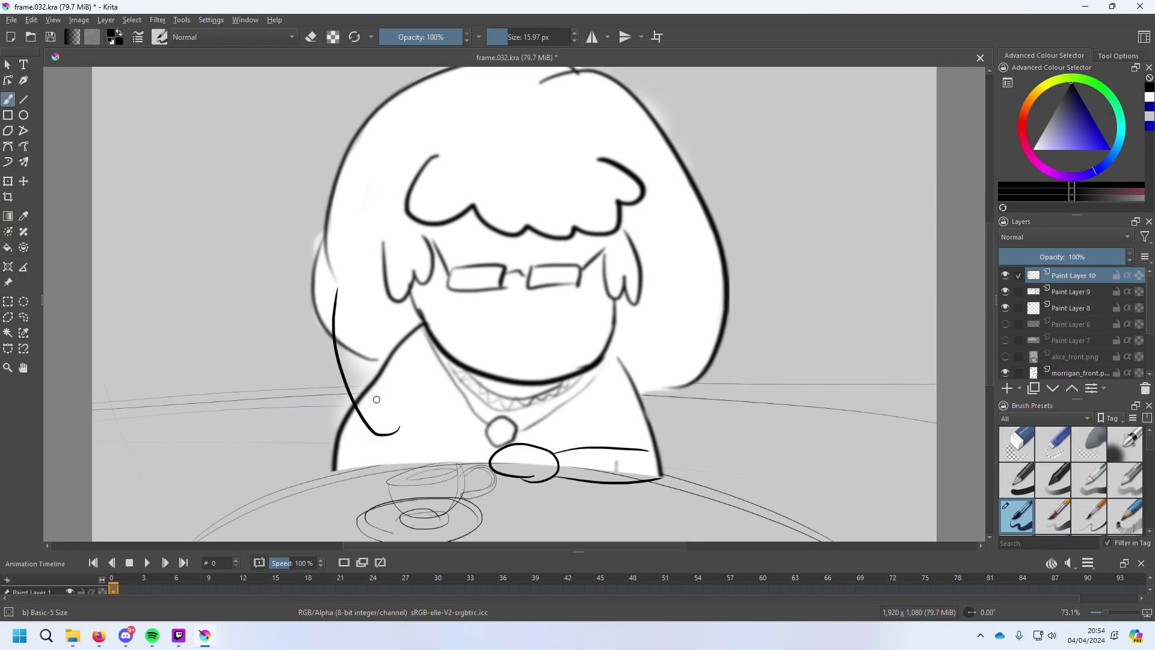
left_click_drag(390, 371, 361, 294)
key("ctrl+z")
left_click_drag(393, 370, 372, 313)
key("ctrl+z")
left_click_drag(390, 364, 370, 308)
Draw the raised hand with its thumb and fingers above the forearm, and rework the line running from the elbow.
mouse_move(360, 232)
left_mouse_down()
mouse_move(351, 291)
mouse_move(365, 242)
left_mouse_up()
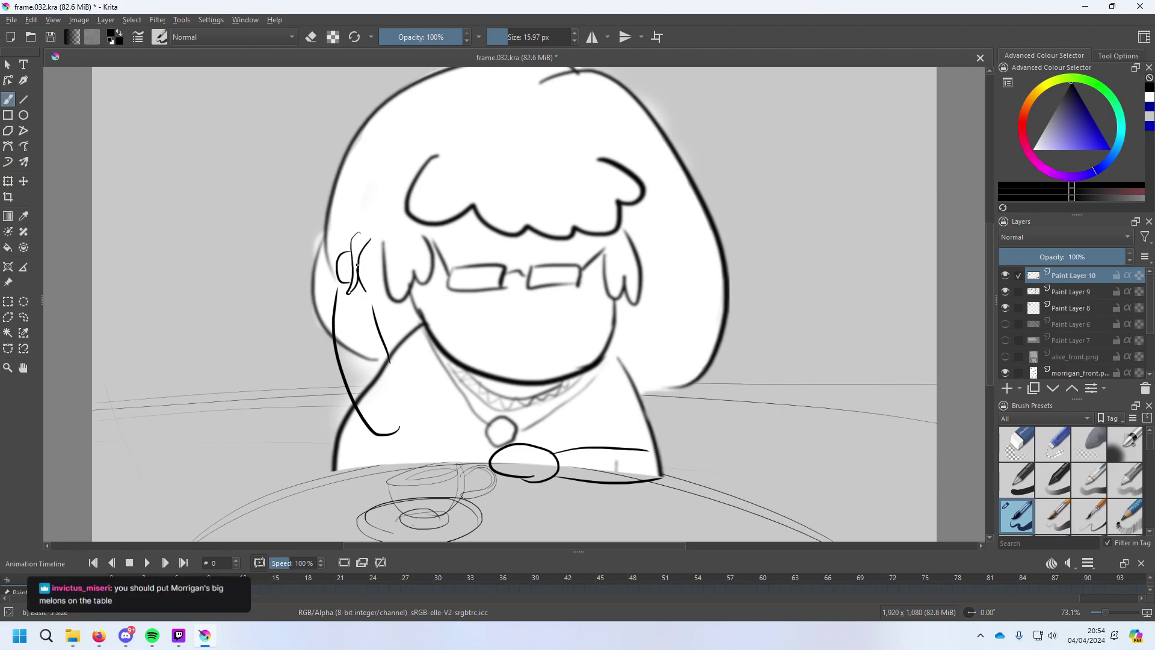
key("ctrl+z")
left_click_drag(359, 240, 362, 290)
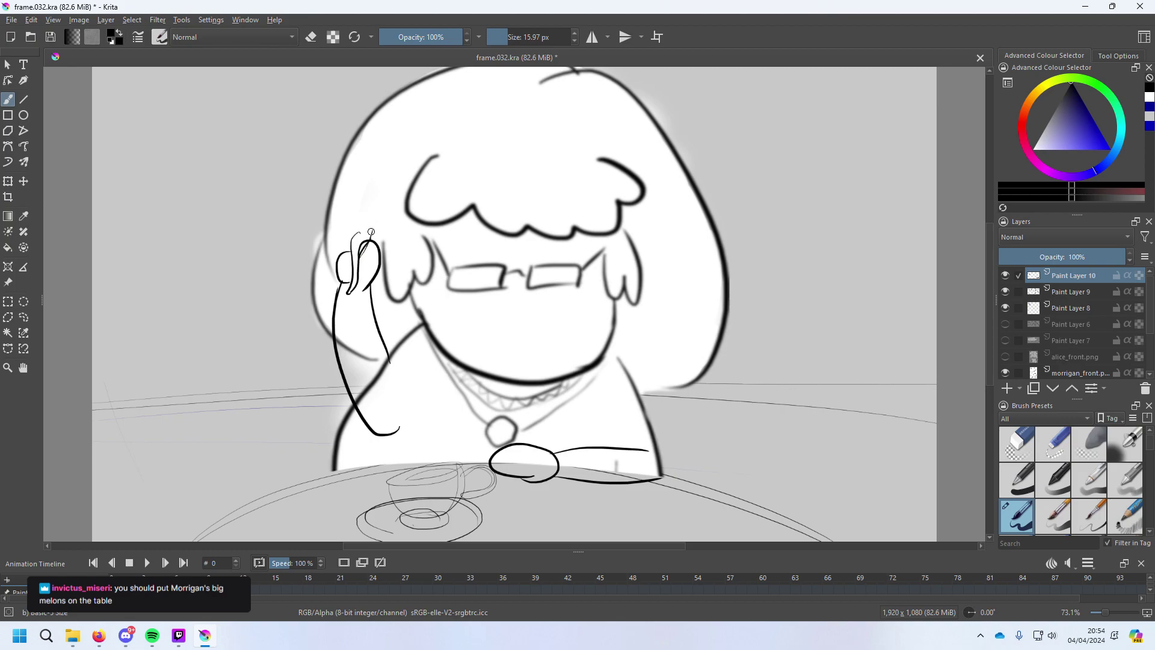
key("ctrl+z")
left_click_drag(365, 242, 376, 220)
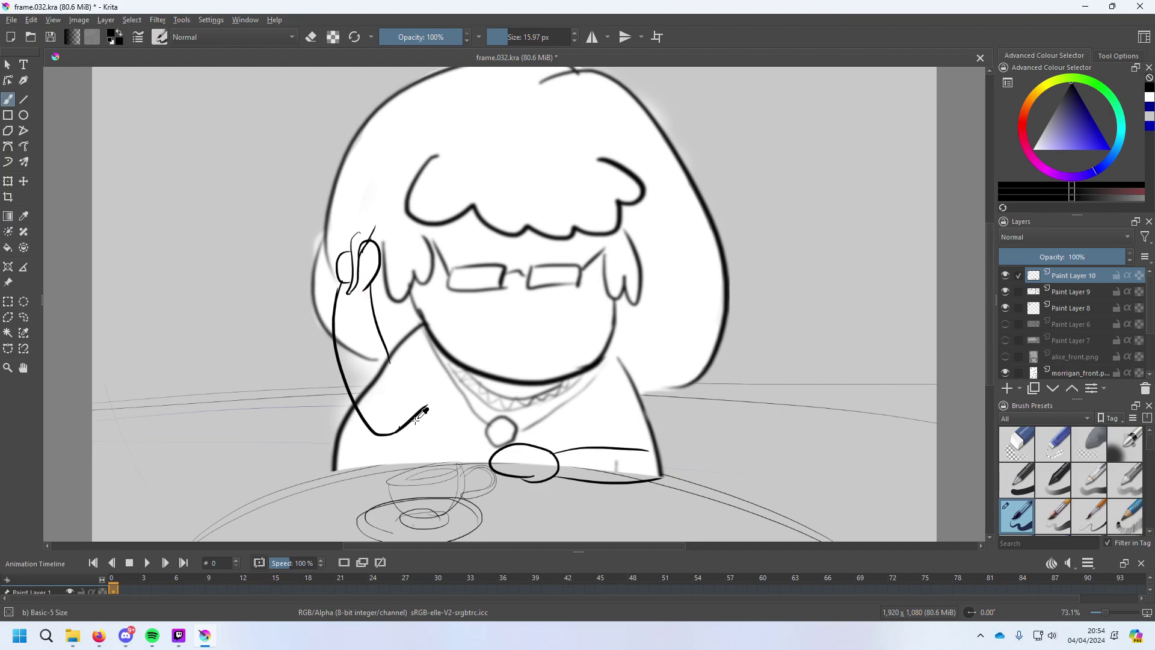
key("ctrl+z")
key("slash")
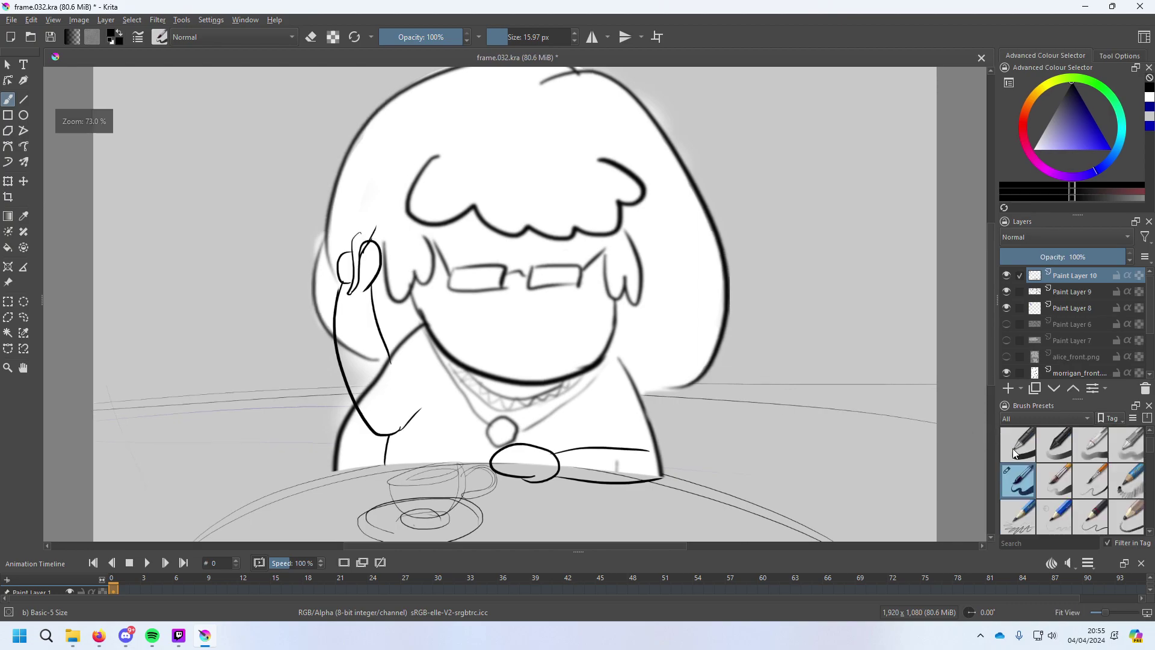
Erase the old shoulder and upper-arm outline below the raised forearm on the morrigan_front layer with the Eraser Circle brush.
left_click(1071, 311)
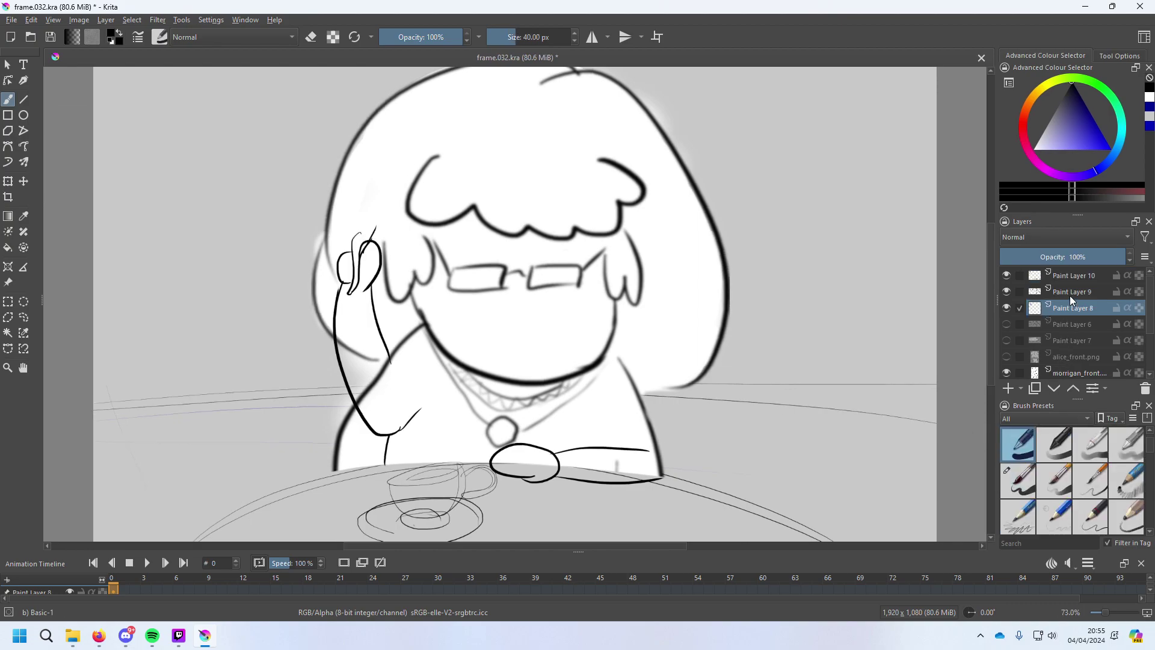
left_click(1070, 295)
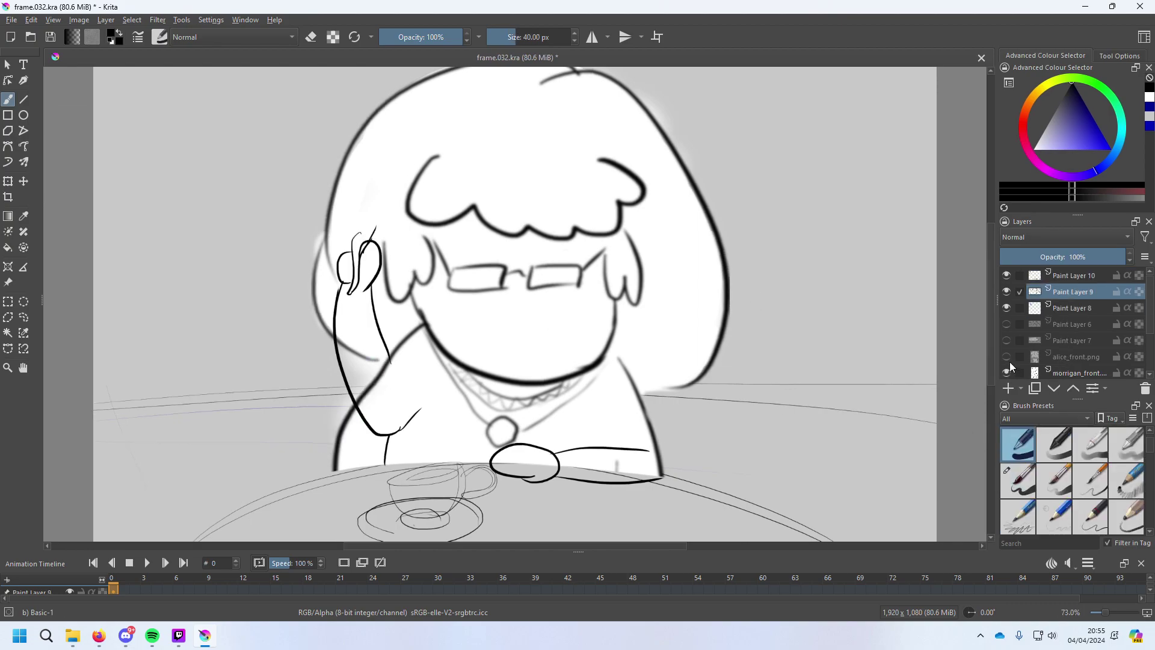
scroll(1062, 443, "up", 1)
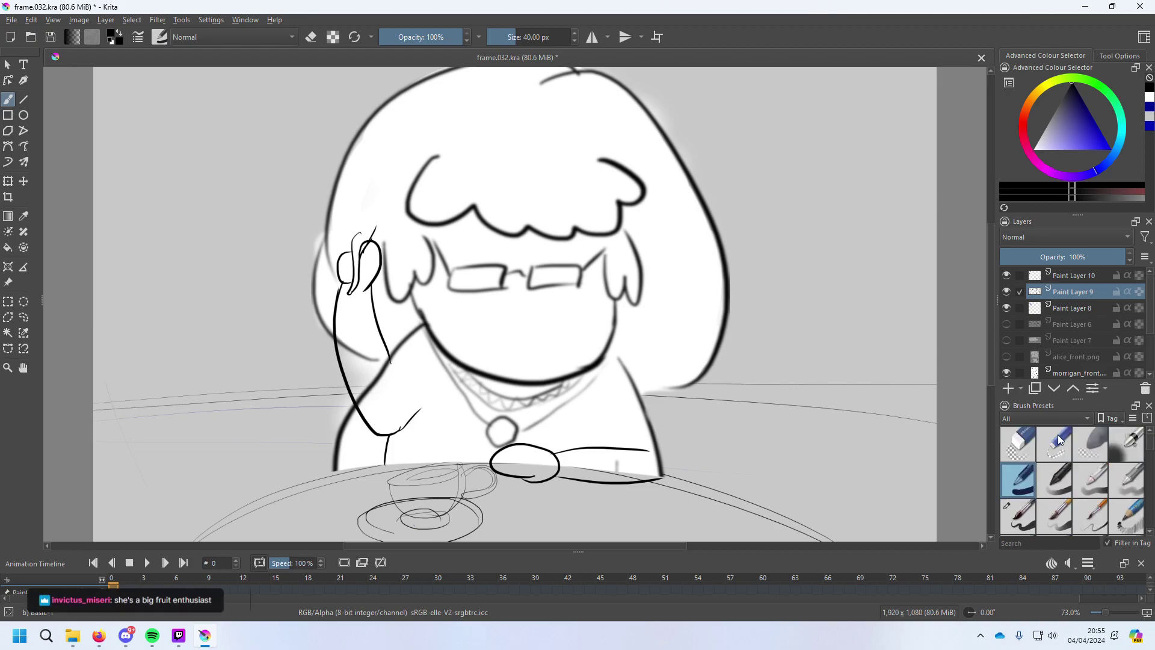
left_click(1023, 444)
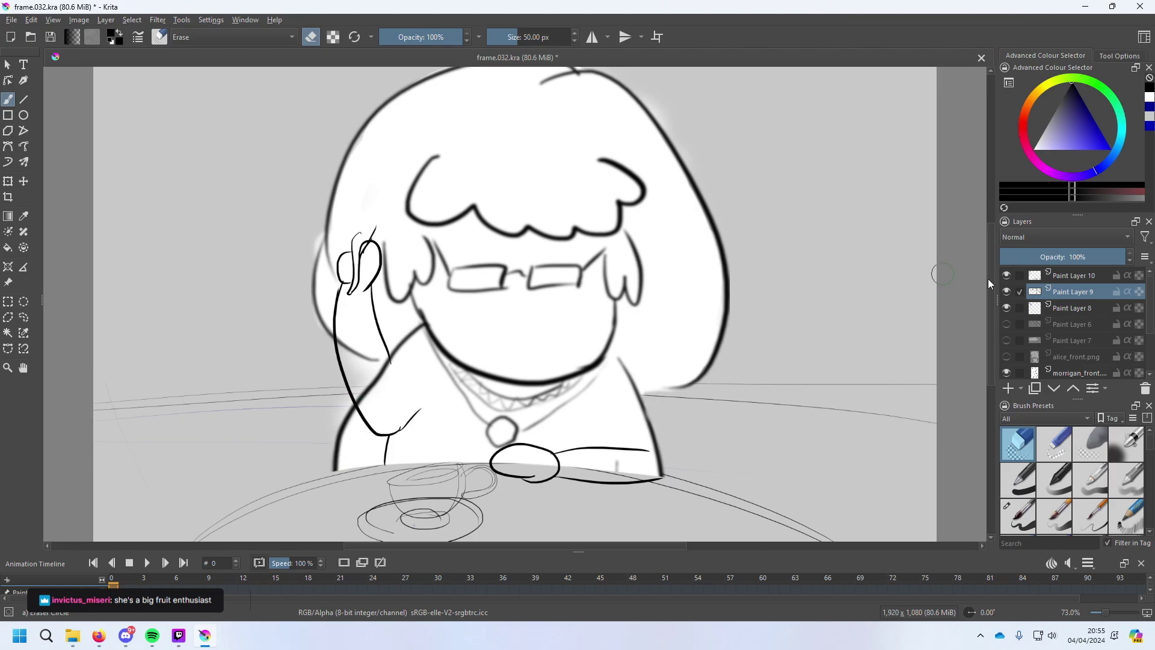
left_click(1065, 310)
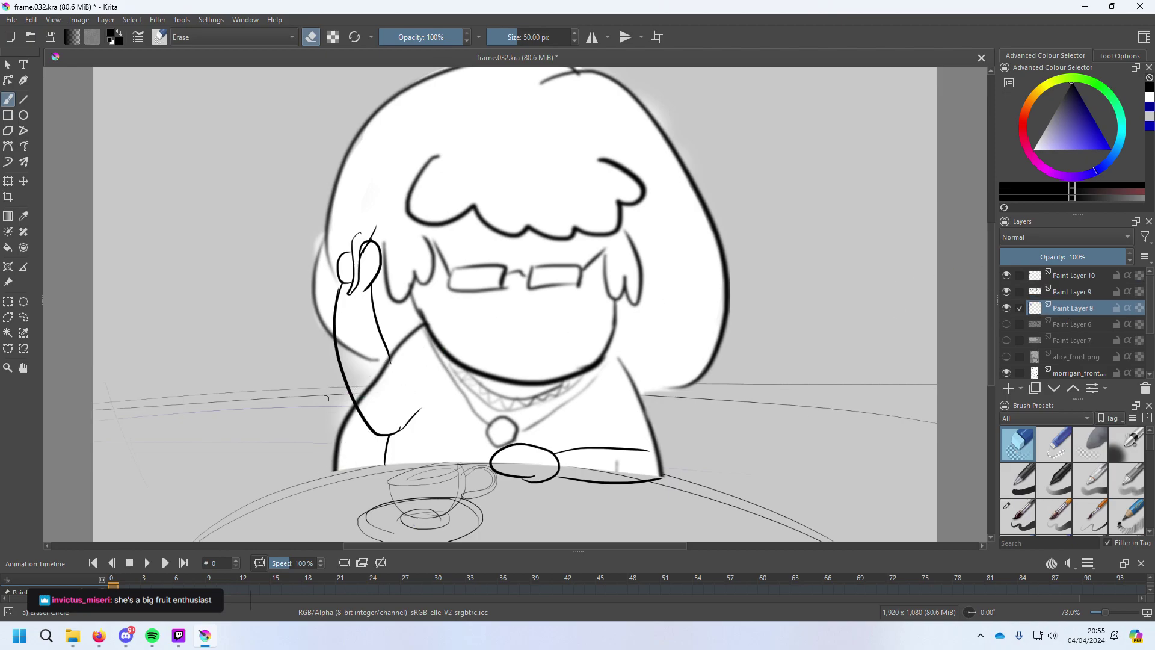
left_click(1077, 368)
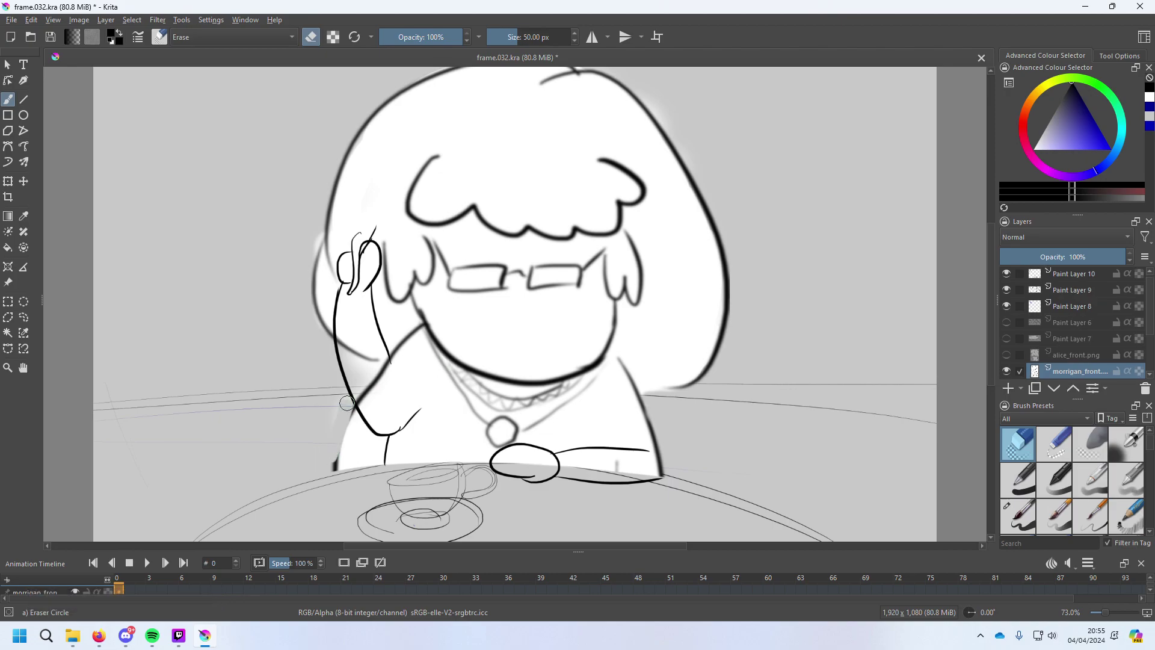
mouse_move(347, 402)
left_mouse_down()
mouse_move(344, 461)
mouse_move(377, 468)
mouse_move(323, 439)
mouse_move(370, 461)
mouse_move(381, 437)
mouse_move(371, 475)
left_mouse_up()
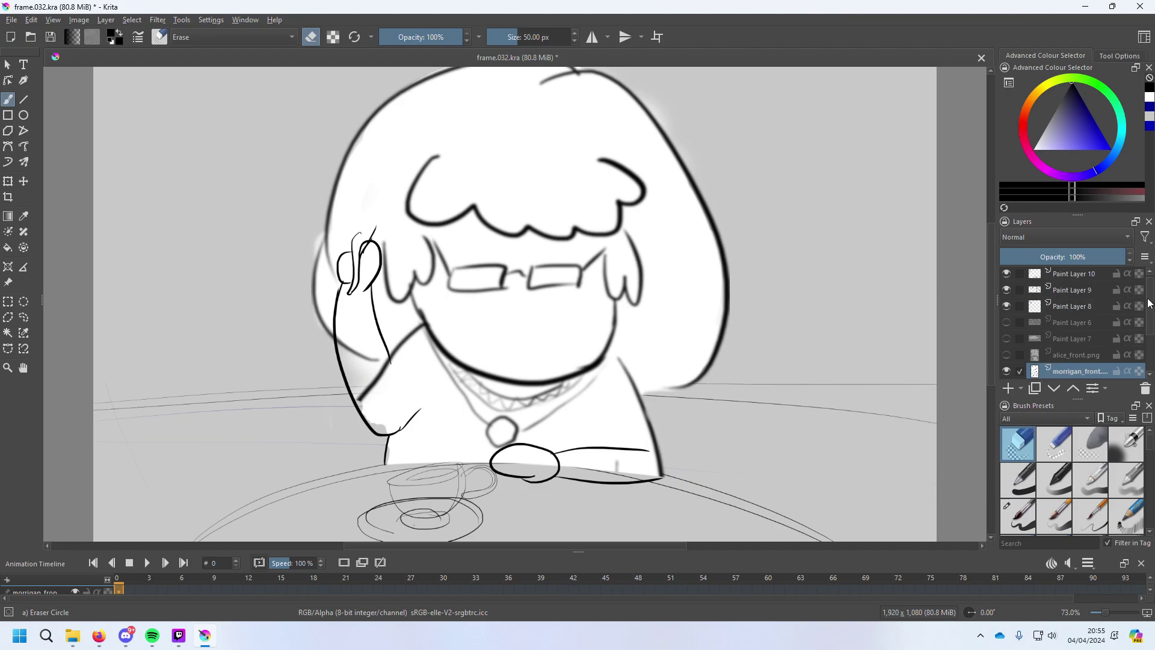
Add a new paint layer directly above Paint Layer 8 and set the Basic-5 Size brush to 372.36 px.
left_click(1074, 274)
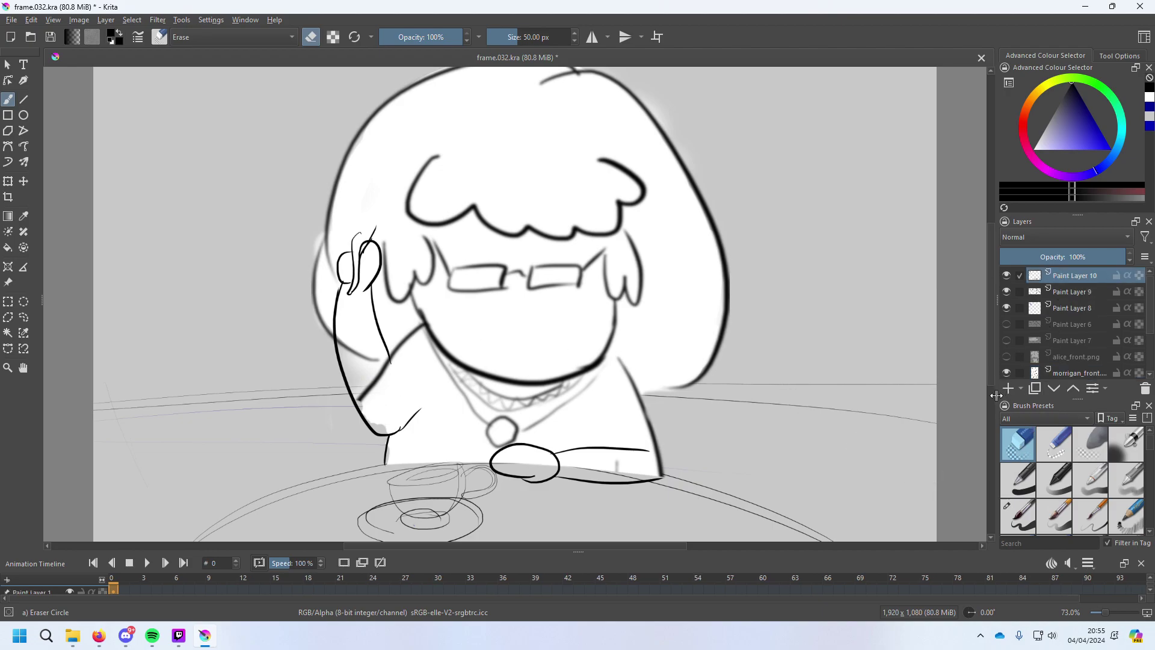
left_click(1075, 306)
left_click(1008, 388)
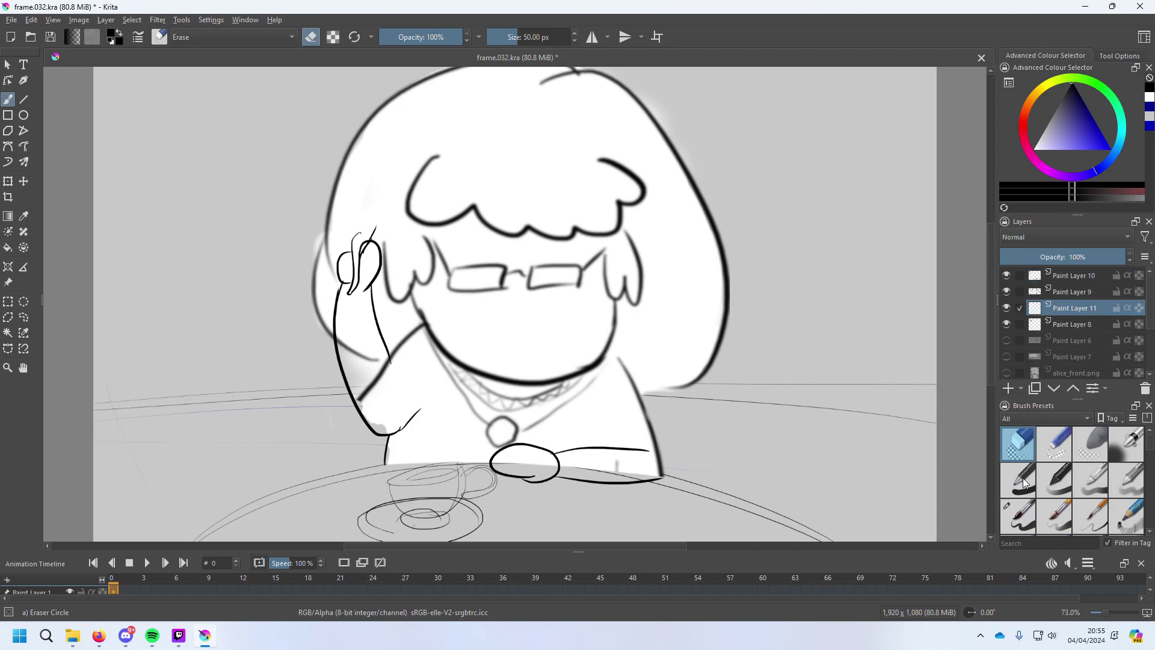
left_click(1019, 516)
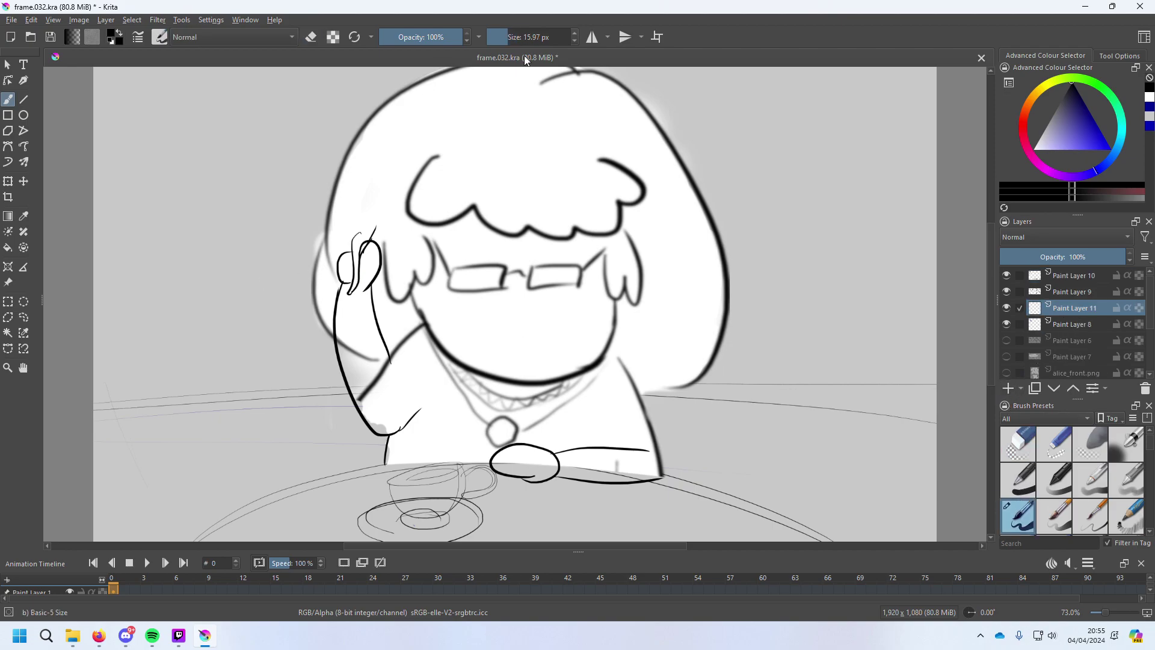
left_click(549, 36)
Paint the raised forearm, the resting forearm and its hand solid white to cover the lines behind them.
left_click_drag(381, 385, 357, 329)
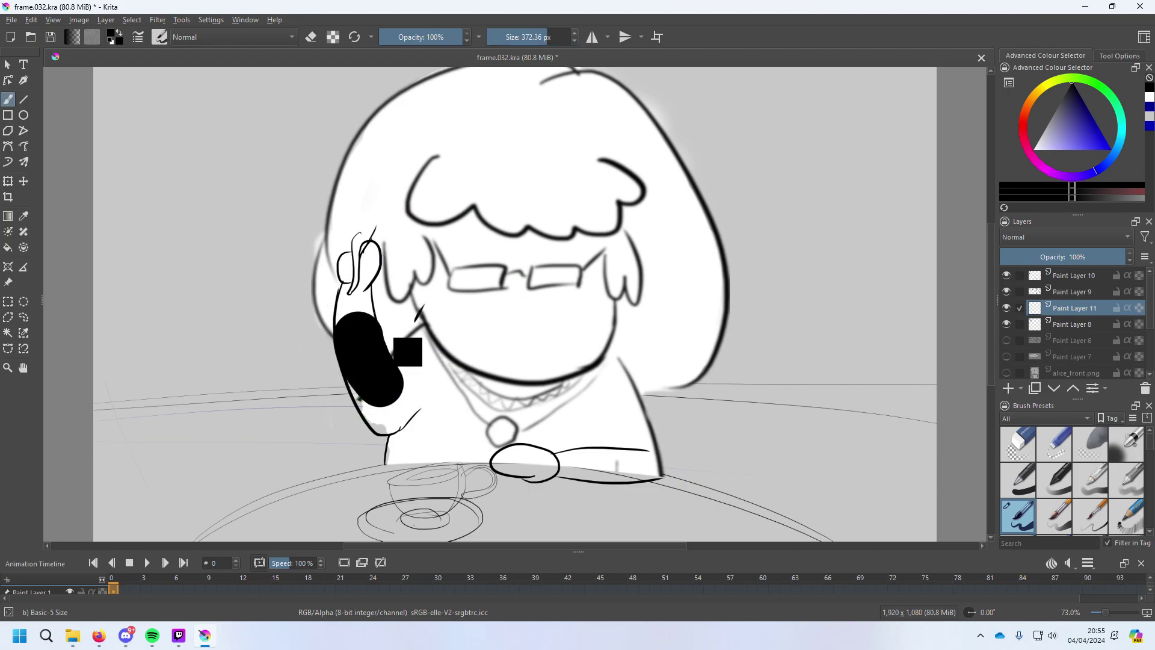
key("ctrl+z")
left_click(1034, 147)
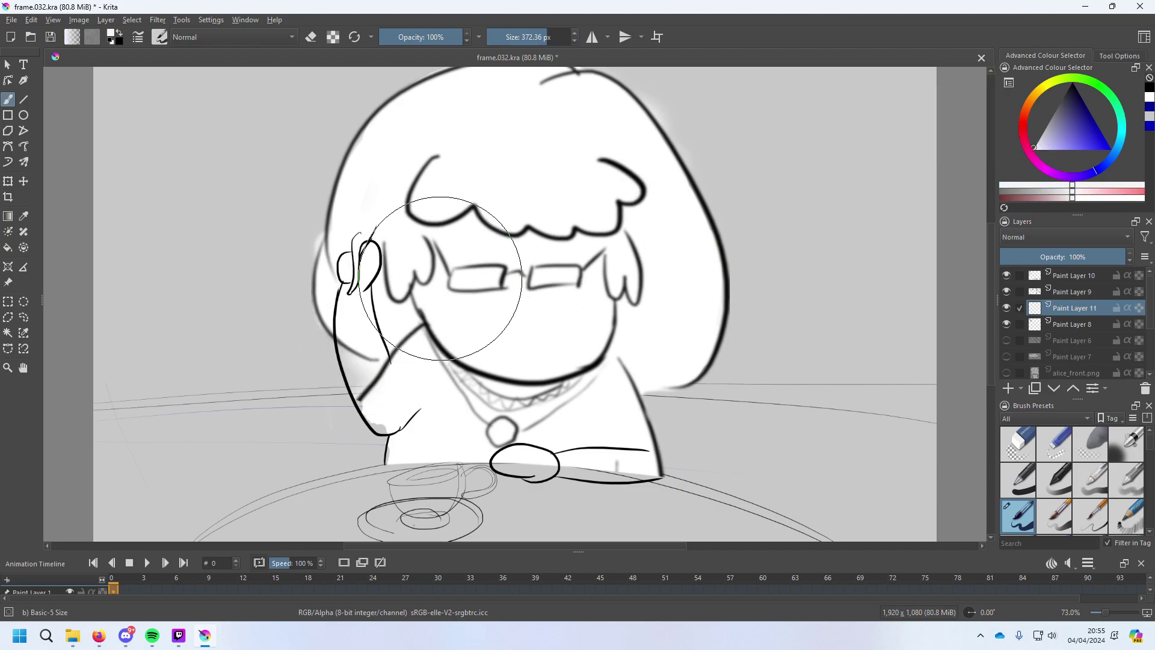
mouse_move(387, 374)
left_mouse_down()
mouse_move(421, 335)
mouse_move(373, 367)
mouse_move(371, 403)
mouse_move(348, 337)
mouse_move(379, 392)
mouse_move(368, 351)
mouse_move(377, 392)
mouse_move(348, 334)
mouse_move(359, 356)
mouse_move(355, 321)
mouse_move(357, 351)
mouse_move(352, 331)
mouse_move(399, 450)
left_mouse_up()
key("ctrl+z")
left_click(1032, 150)
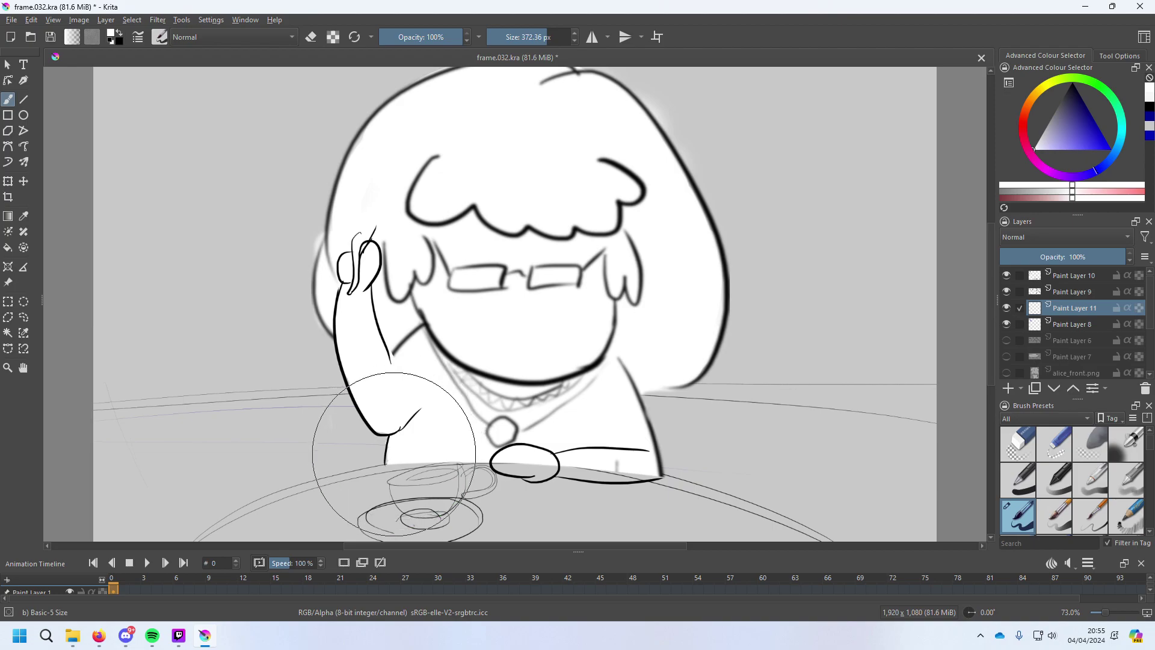
mouse_move(517, 459)
left_mouse_down()
mouse_move(643, 471)
mouse_move(563, 469)
mouse_move(620, 475)
left_mouse_up()
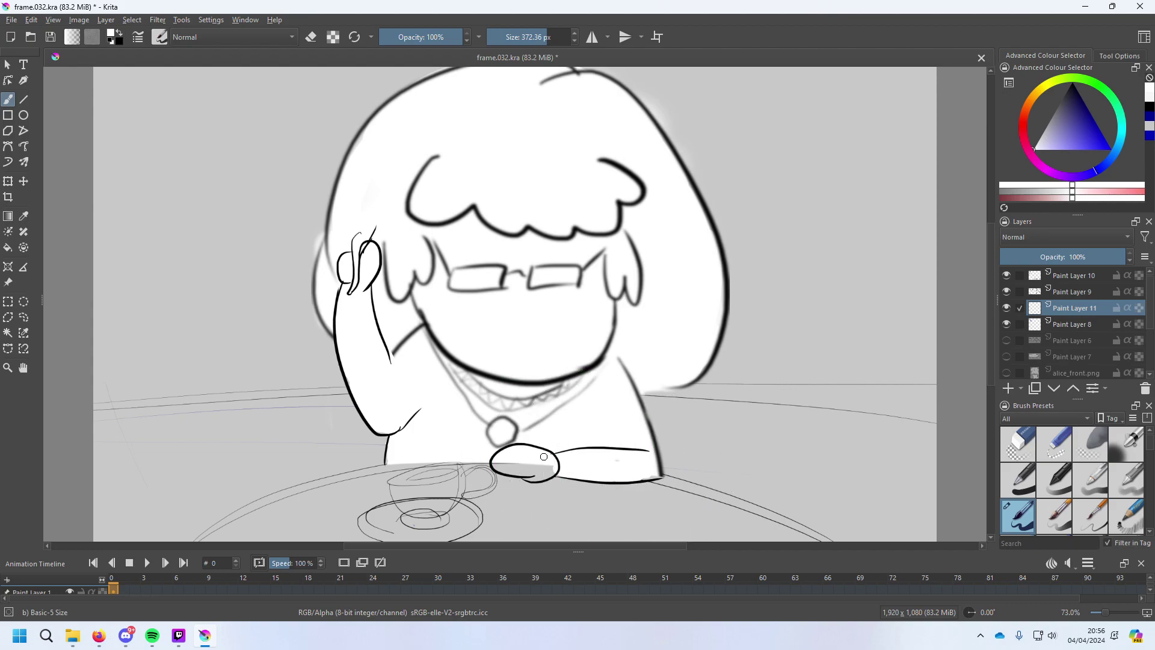
mouse_move(508, 475)
left_mouse_down()
mouse_move(523, 461)
mouse_move(490, 490)
mouse_move(506, 463)
mouse_move(539, 472)
mouse_move(554, 461)
left_mouse_up()
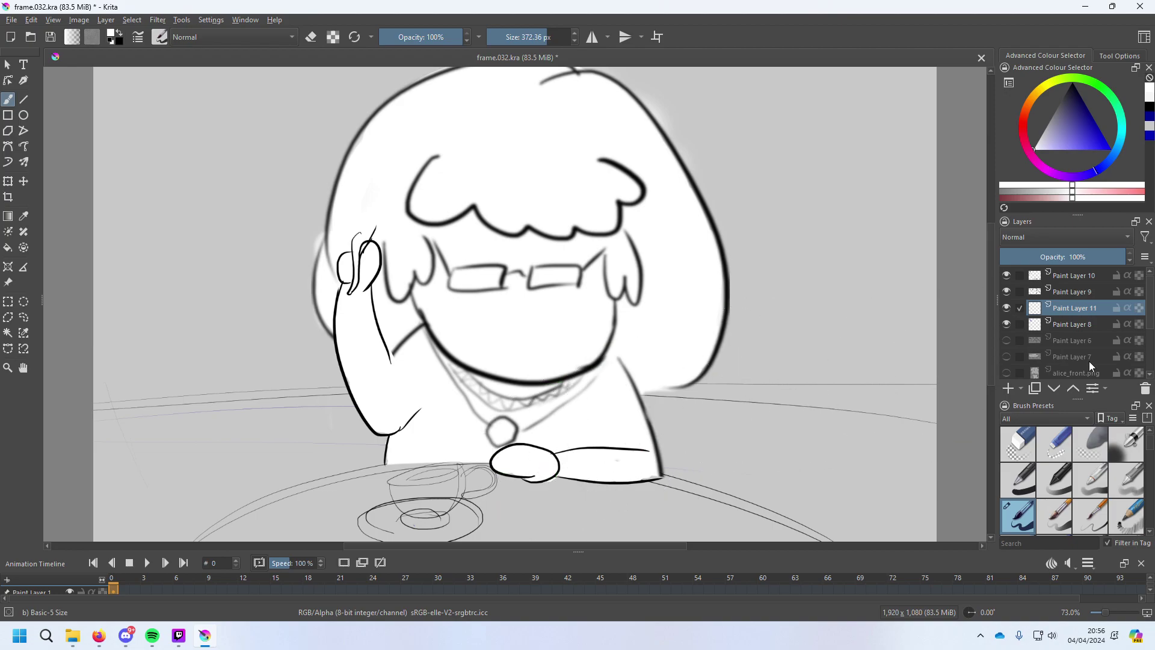
Switch the painting colour to black and set the brush size to 7.34 px.
mouse_move(1090, 361)
mouse_move(1030, 321)
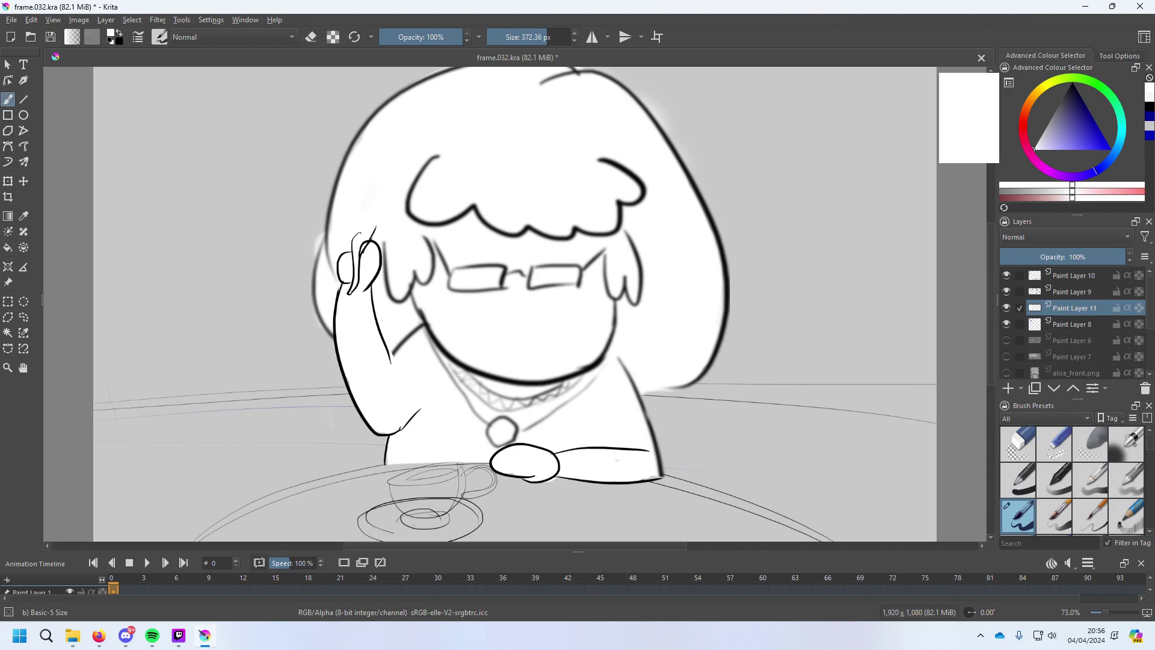
left_click_drag(1068, 127, 1072, 82)
left_click_drag(533, 334, 509, 355)
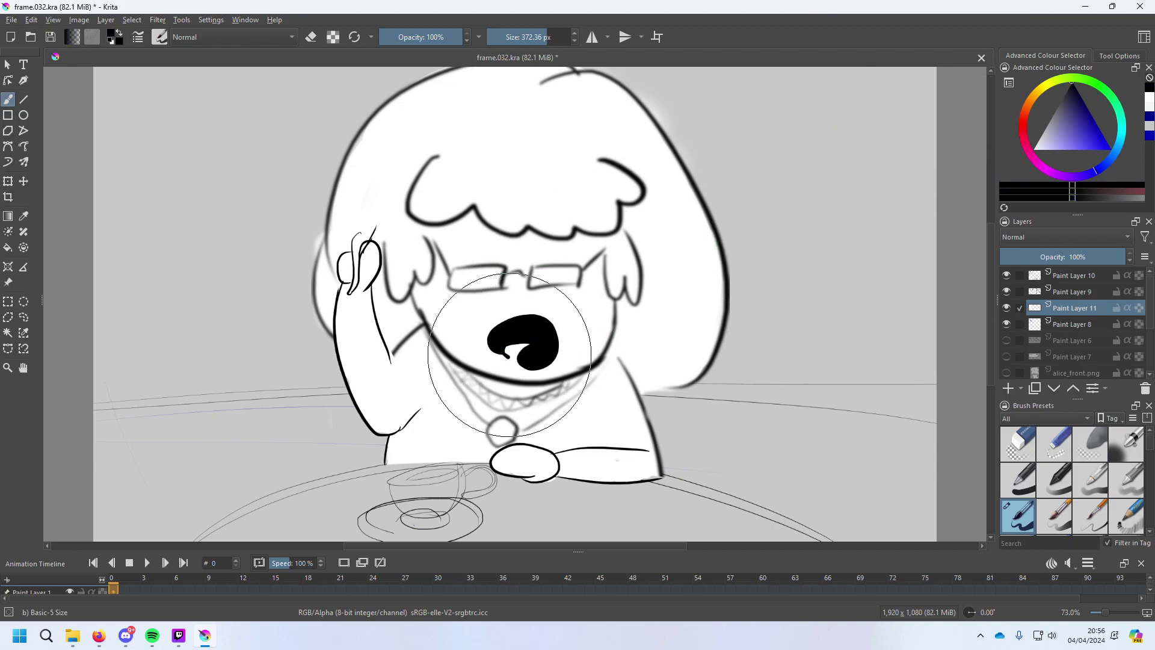
key("ctrl+z")
left_click_drag(544, 36, 495, 36)
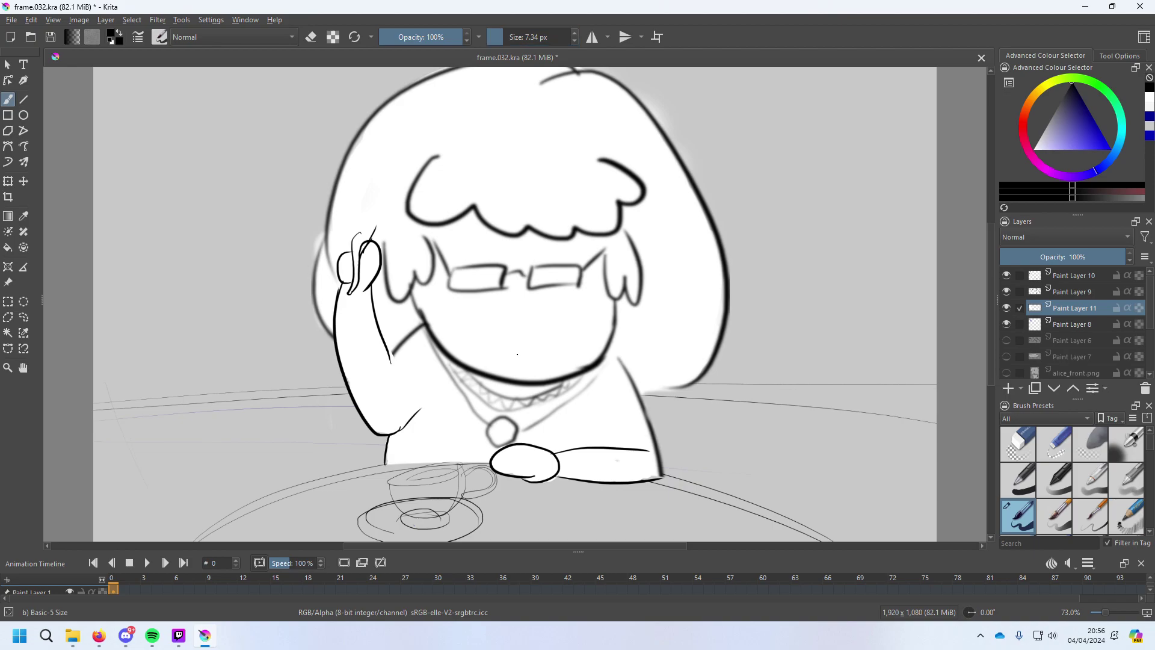
Draw a small open oval mouth on the lower face, undoing and redrawing it until the shape fits.
left_click_drag(517, 354, 517, 352)
key("ctrl+z")
key("ctrl+z")
mouse_move(500, 345)
left_mouse_down()
mouse_move(521, 348)
mouse_move(516, 318)
mouse_move(530, 343)
mouse_move(519, 352)
left_mouse_up()
key("ctrl+z")
key("ctrl+z")
key("ctrl+z")
key("ctrl+z")
Erase the small oval finger outline and stray lines of the raised hand on Paint Layer 10.
left_click(1023, 419)
left_click(1023, 418)
left_click(1018, 444)
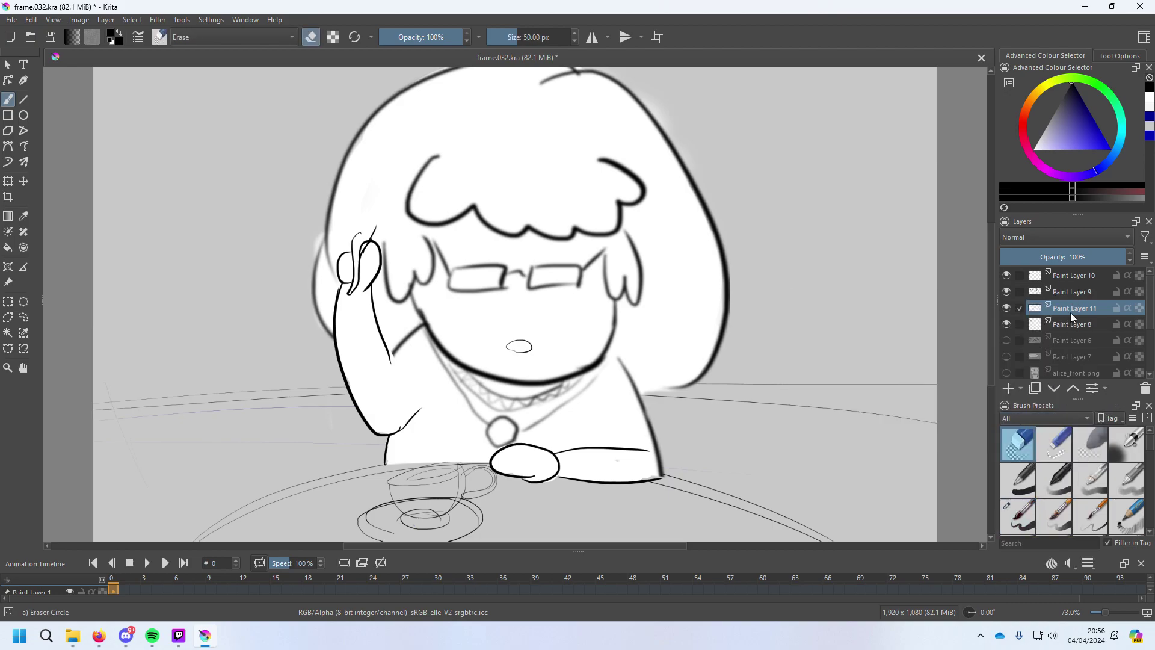
left_click(1072, 292)
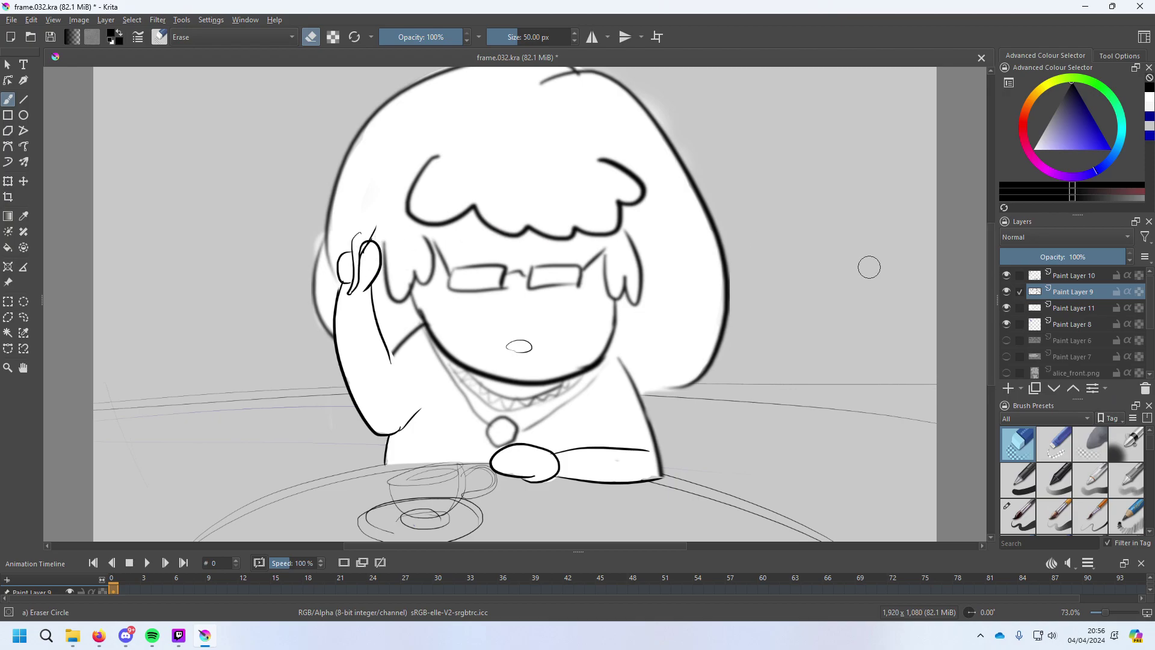
left_click(1070, 276)
left_click_drag(368, 251, 364, 260)
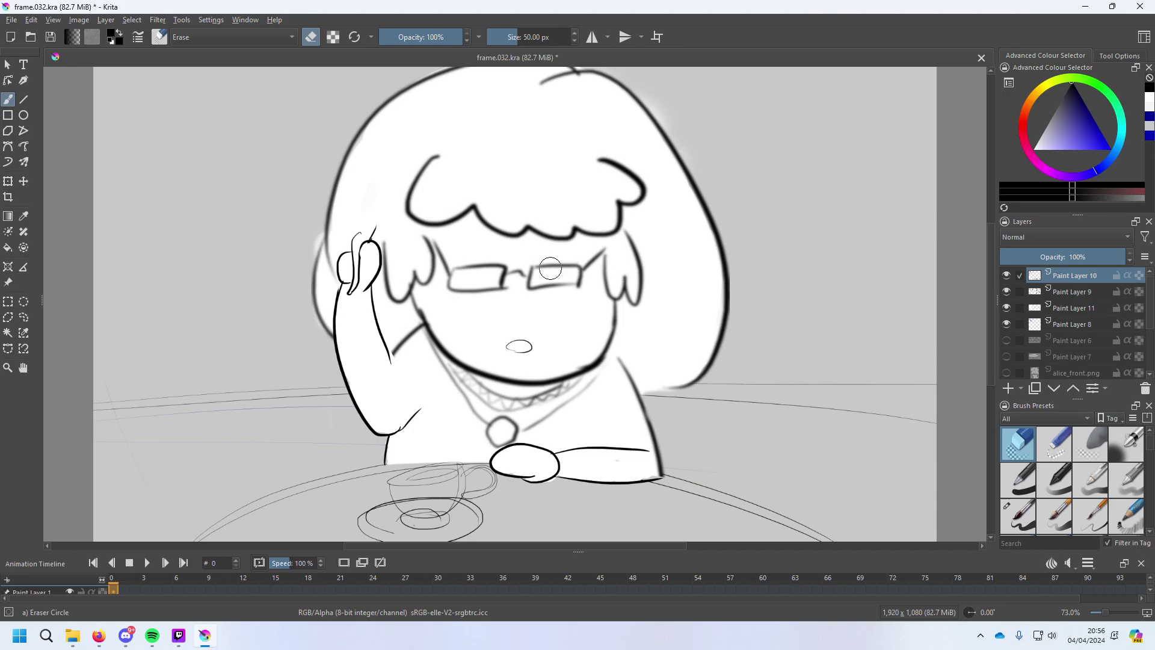
mouse_move(344, 269)
left_mouse_down()
mouse_move(342, 256)
mouse_move(336, 268)
left_mouse_up()
Redraw the outer part of the raised hand as a tall rounded finger shape with the Basic-5 Size brush, undoing rejected tries.
left_click(1019, 516)
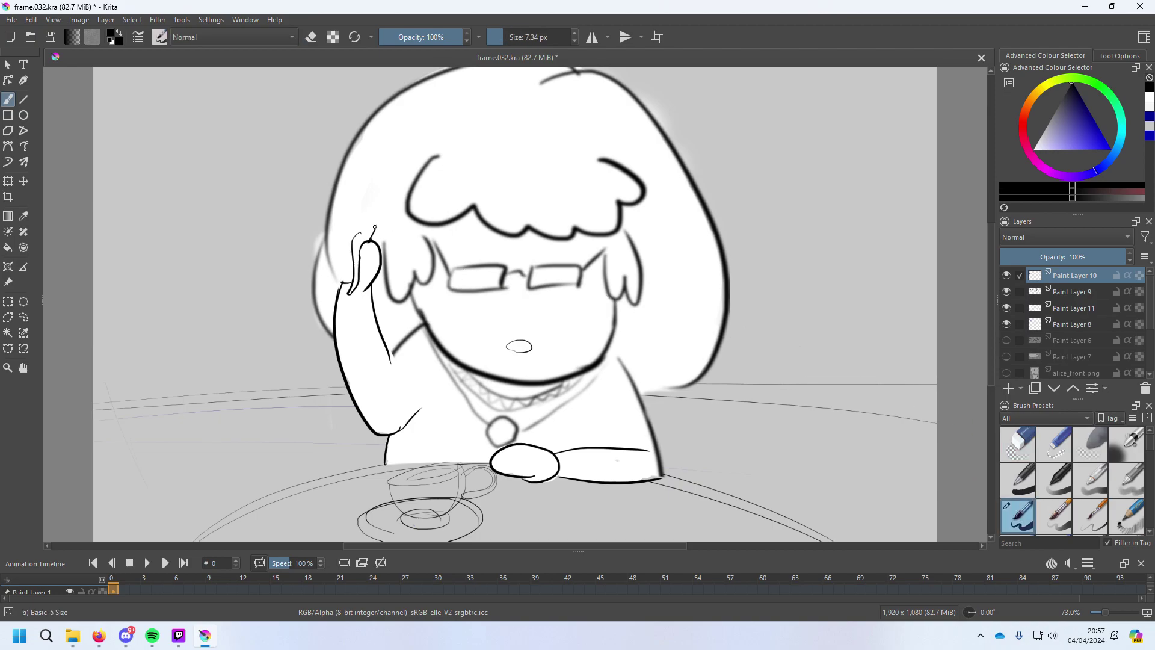
left_click_drag(340, 281, 355, 222)
key("ctrl+z")
mouse_move(337, 282)
left_mouse_down()
mouse_move(345, 218)
mouse_move(357, 240)
left_mouse_up()
key("ctrl+z")
key("ctrl+z")
mouse_move(342, 284)
left_mouse_down()
mouse_move(330, 253)
mouse_move(360, 236)
left_mouse_up()
key("ctrl+z")
mouse_move(344, 283)
left_mouse_down()
mouse_move(344, 210)
mouse_move(361, 235)
left_mouse_up()
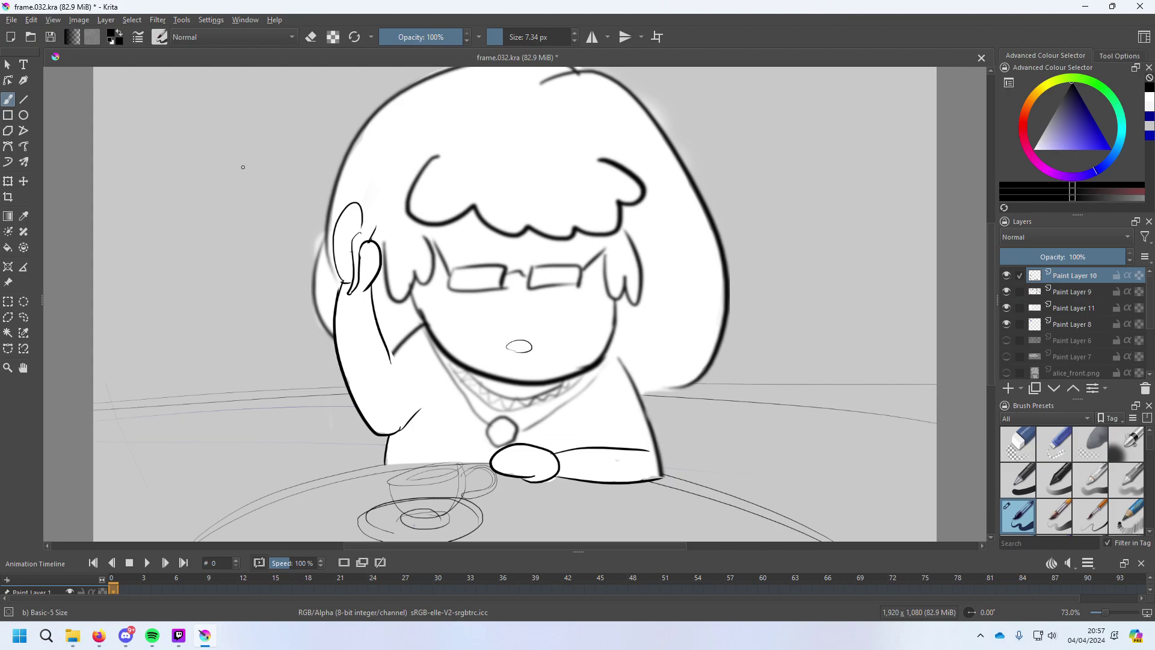
Erase the elbow end of the resting forearm's upper line.
left_click(1019, 444)
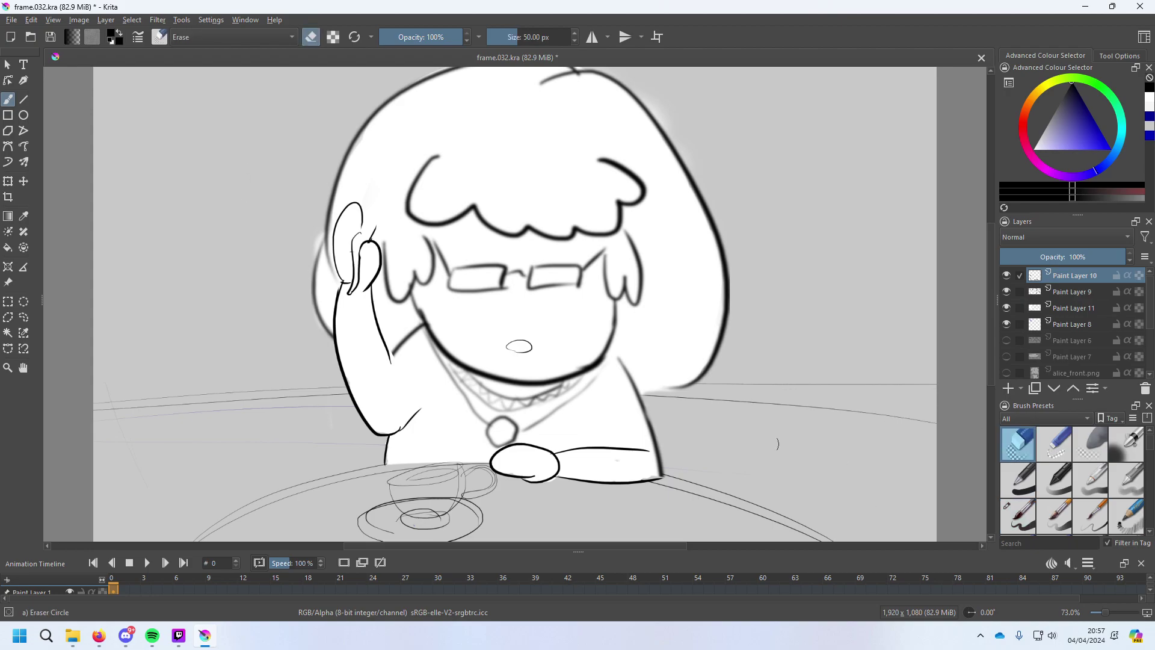
left_click_drag(642, 450, 619, 450)
Begin saving the drawing under a new format, open the png folder inside Frames and allow all supported file formats.
left_click(11, 19)
left_click(35, 90)
left_click(198, 529)
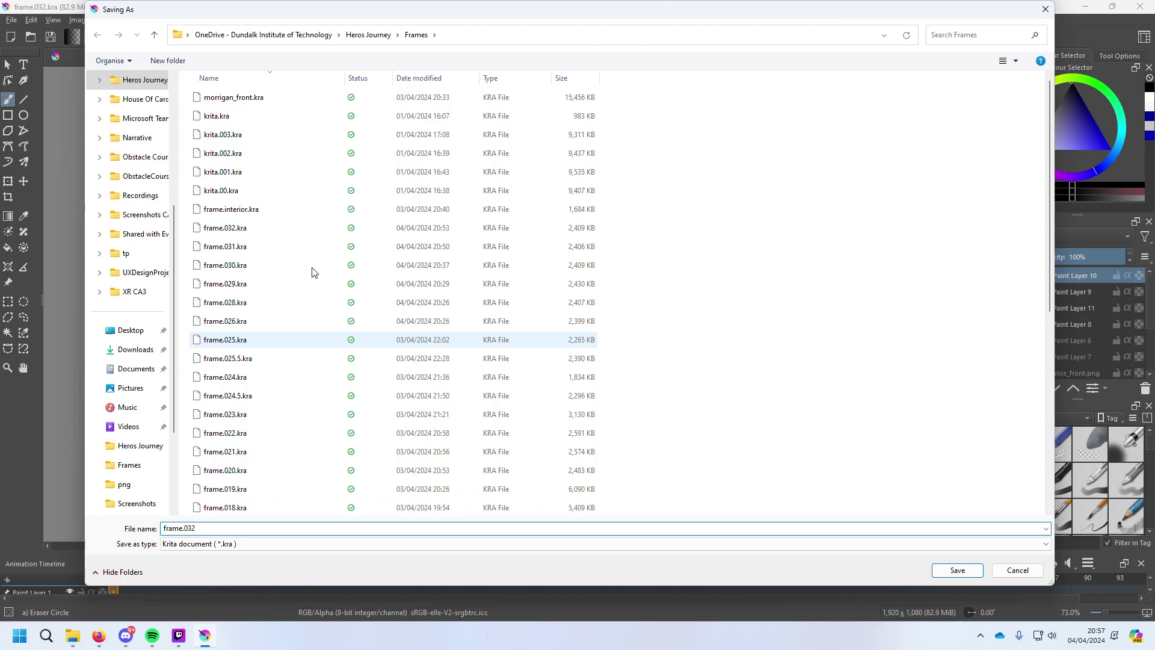
key("alt+Up")
double_click(305, 104)
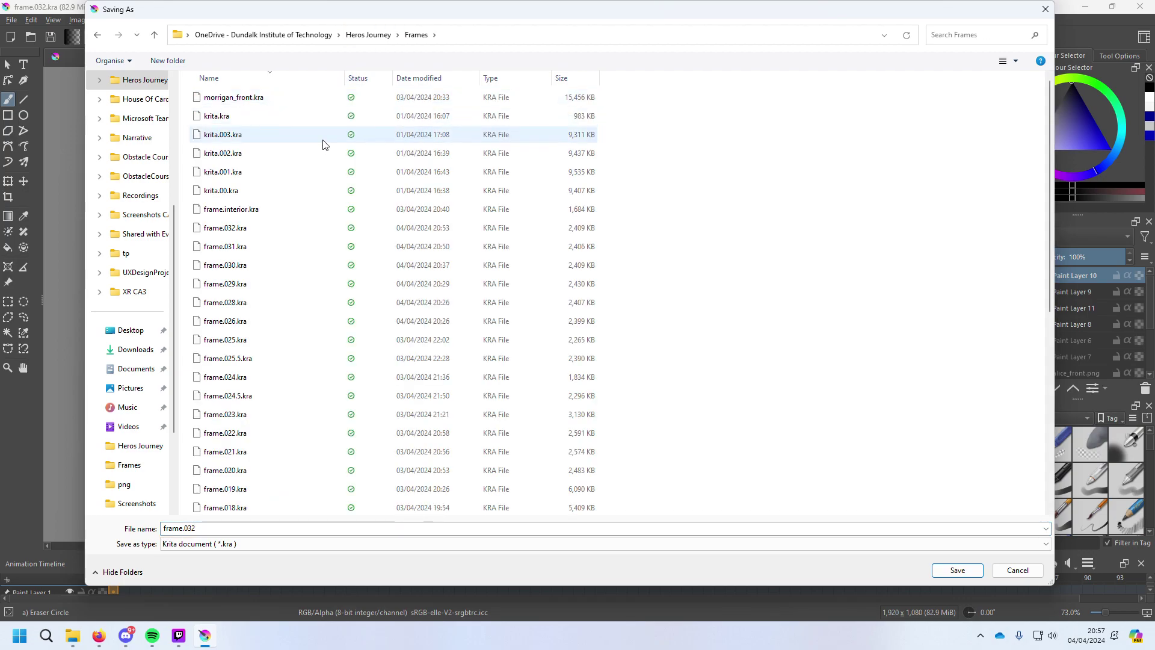
scroll(382, 271, "down", 5)
double_click(252, 512)
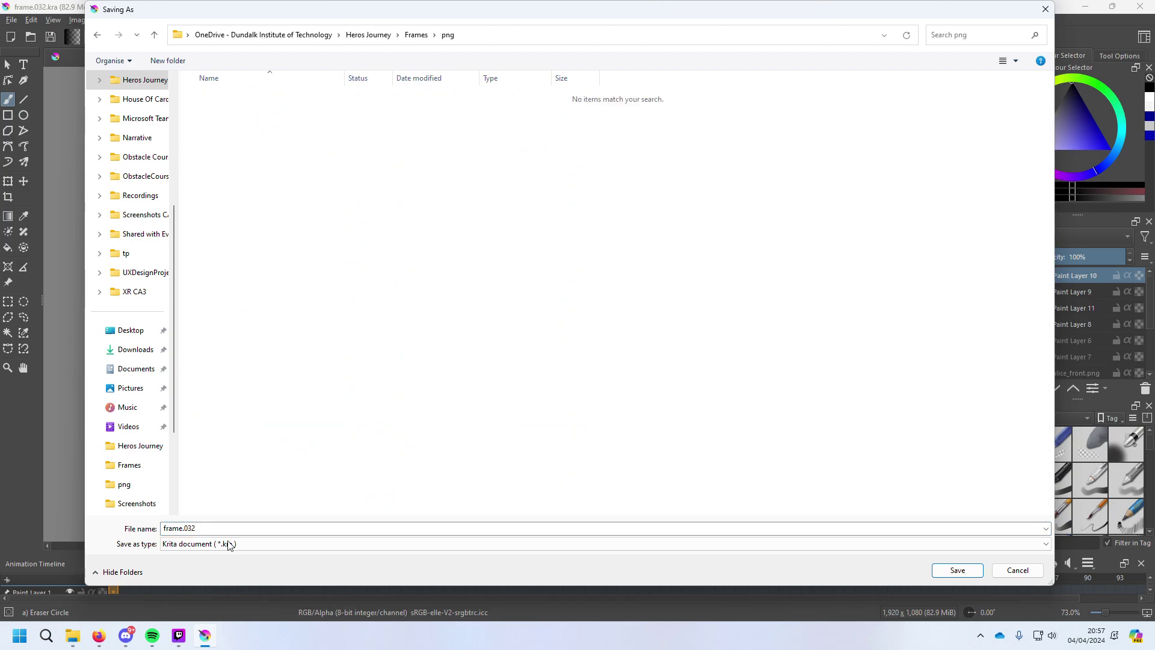
left_click(229, 544)
left_click(241, 268)
Name the file frame.032.png and save it with the default PNG options.
left_click(200, 528)
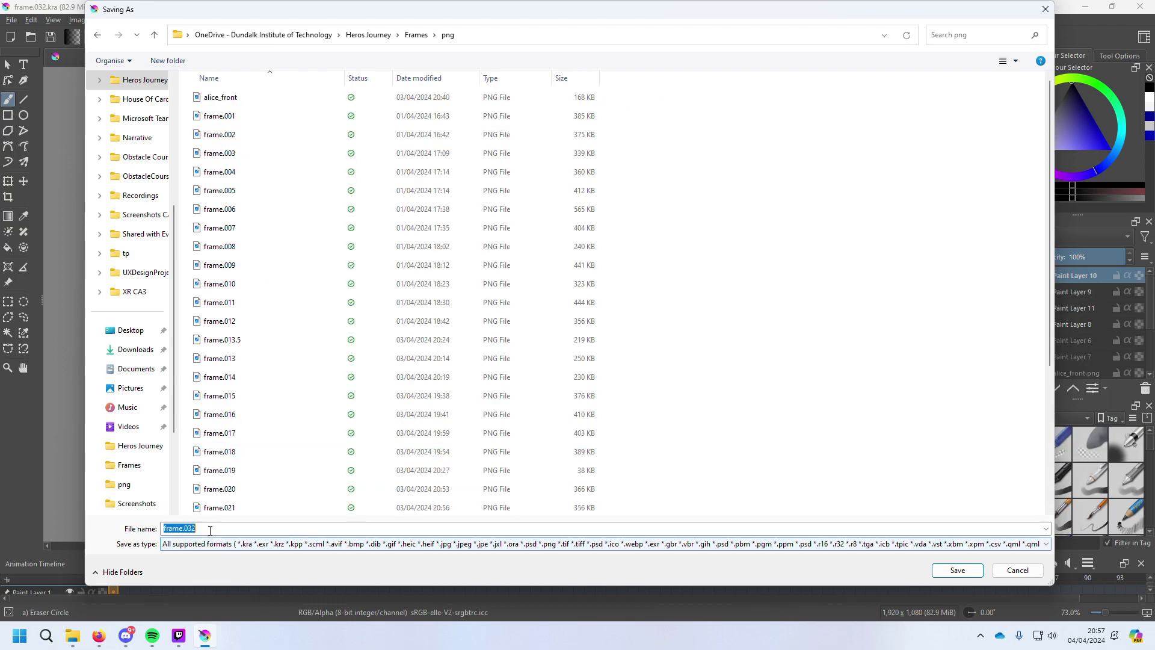
type(".pn")
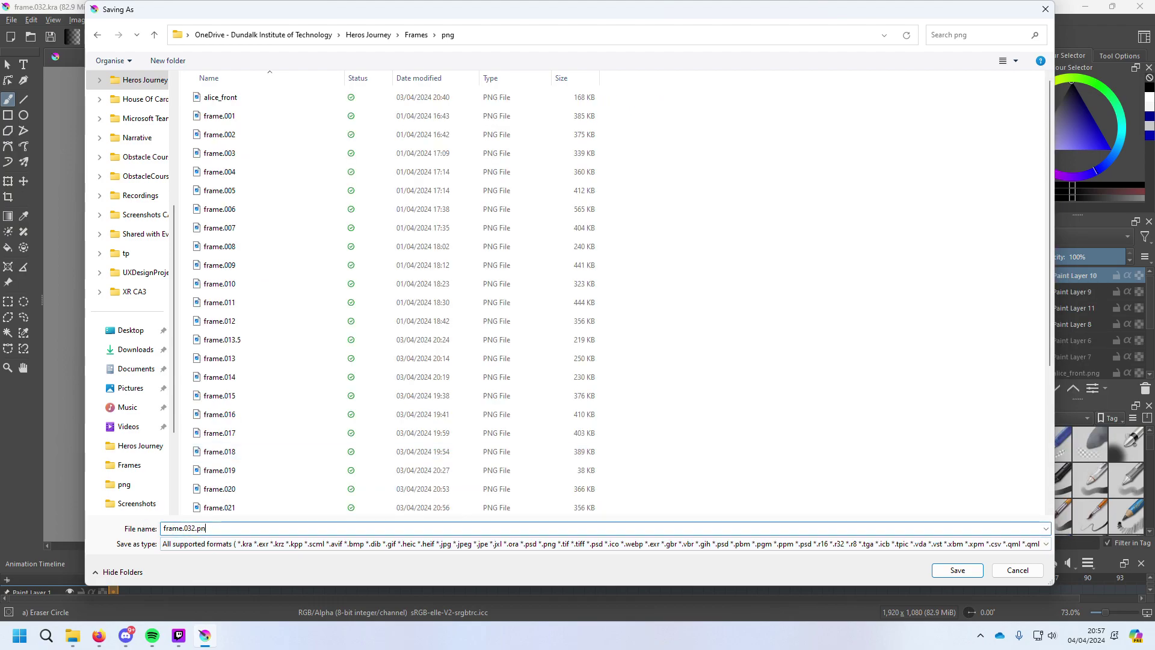
type("g")
key("Return")
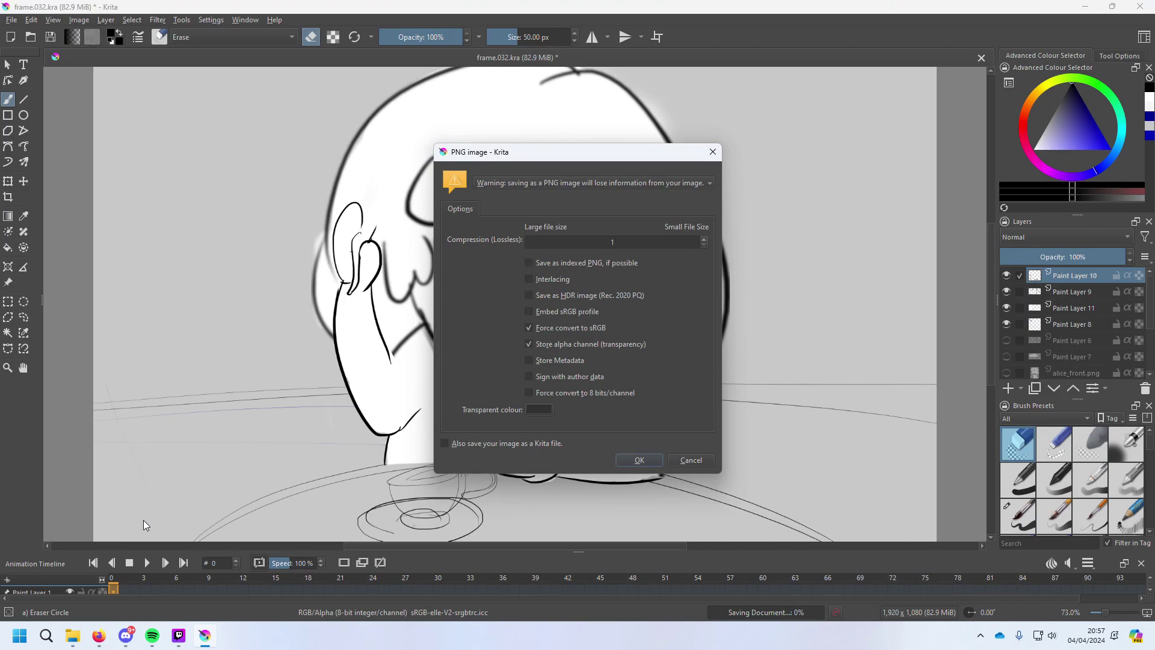
key("Return")
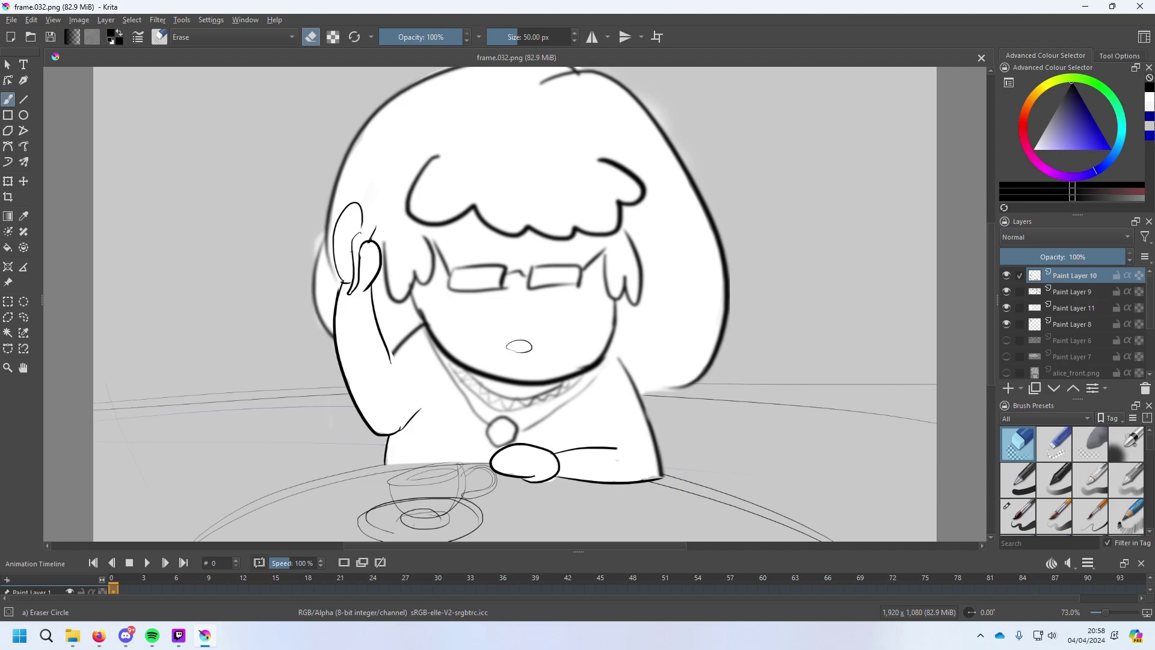
Begin saving the drawing under a new format, go up to the Frames folder and allow all supported file formats.
key("super+e")
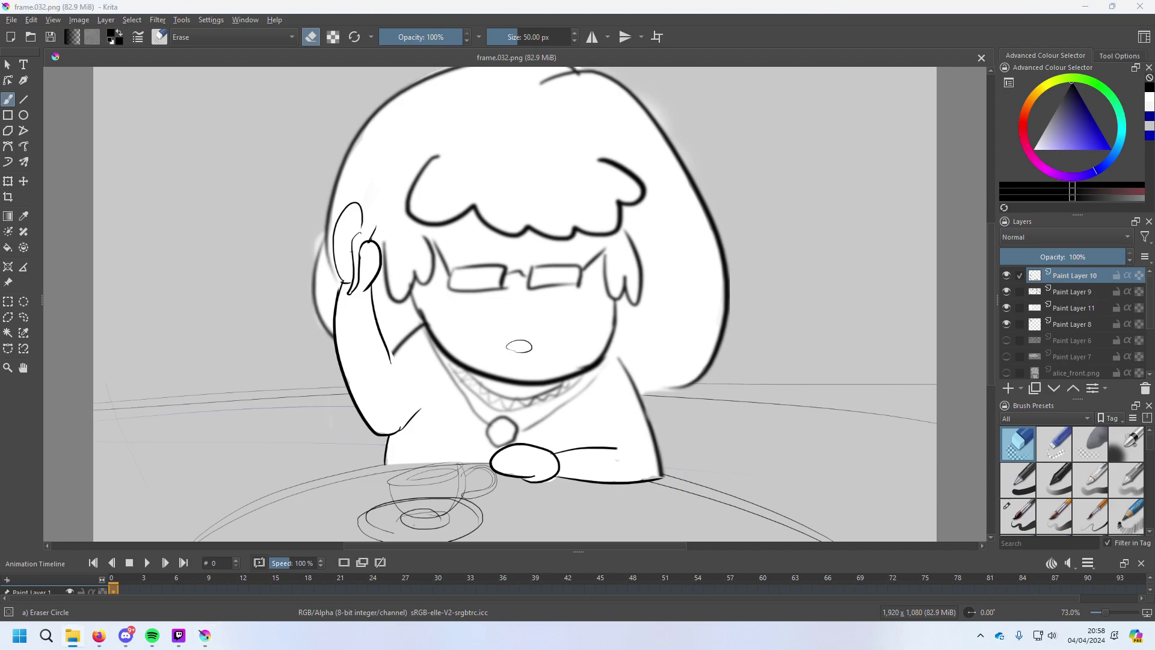
left_click(12, 20)
key("Escape")
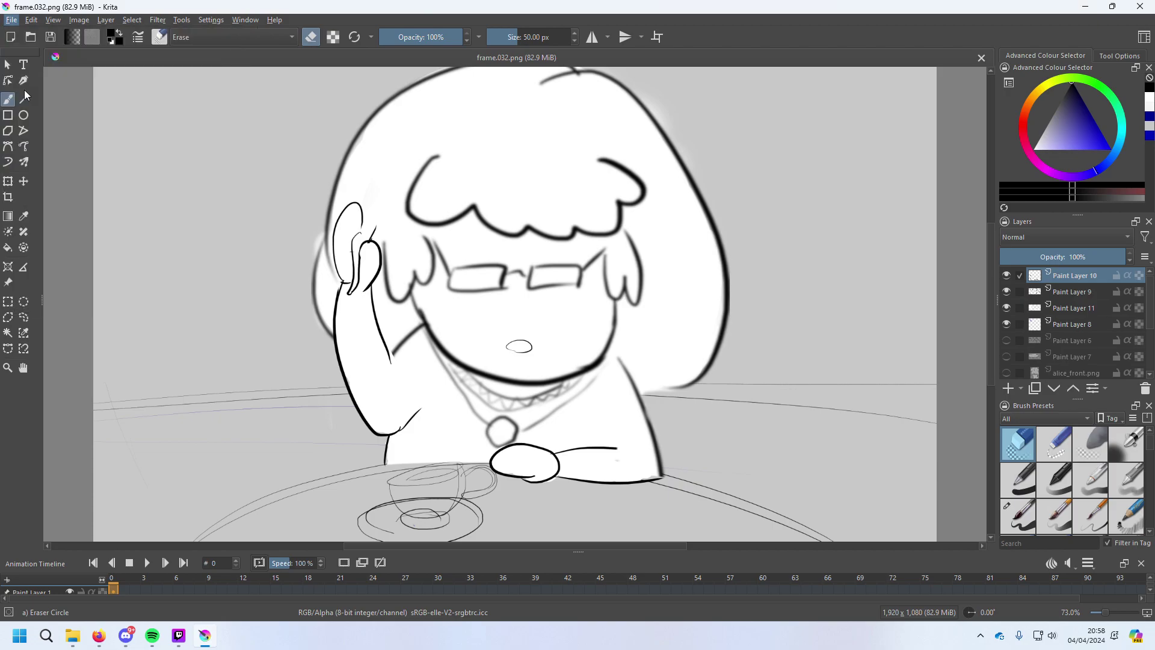
key("ctrl+shift+s")
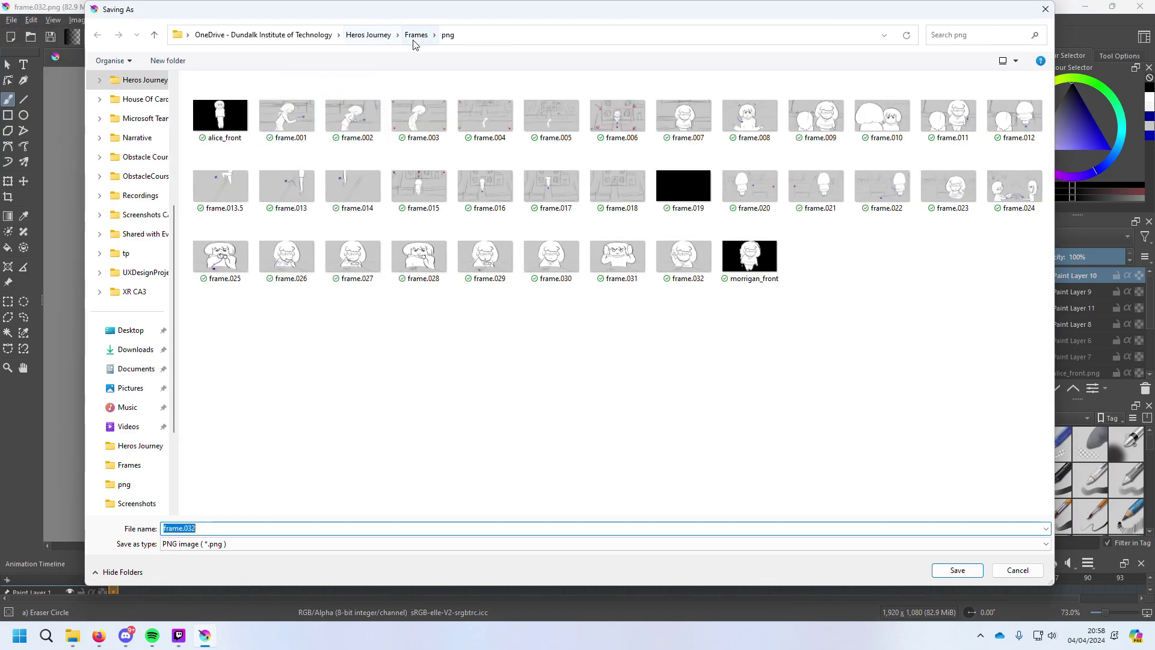
left_click(414, 41)
left_click(219, 529)
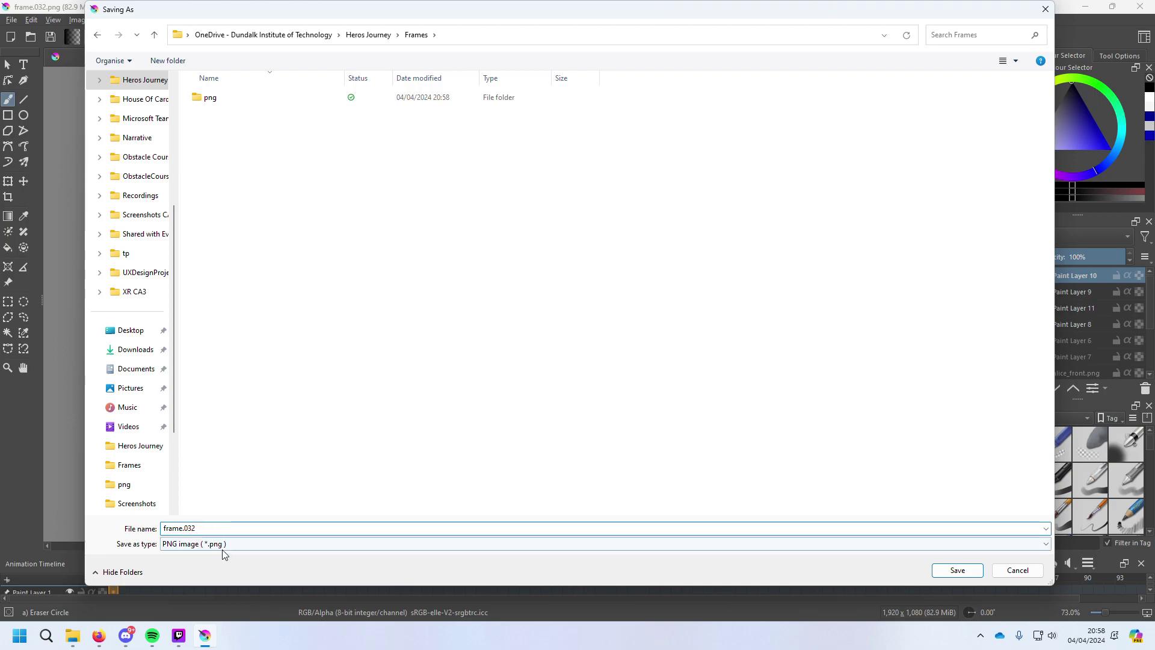
left_click(232, 544)
left_click(283, 269)
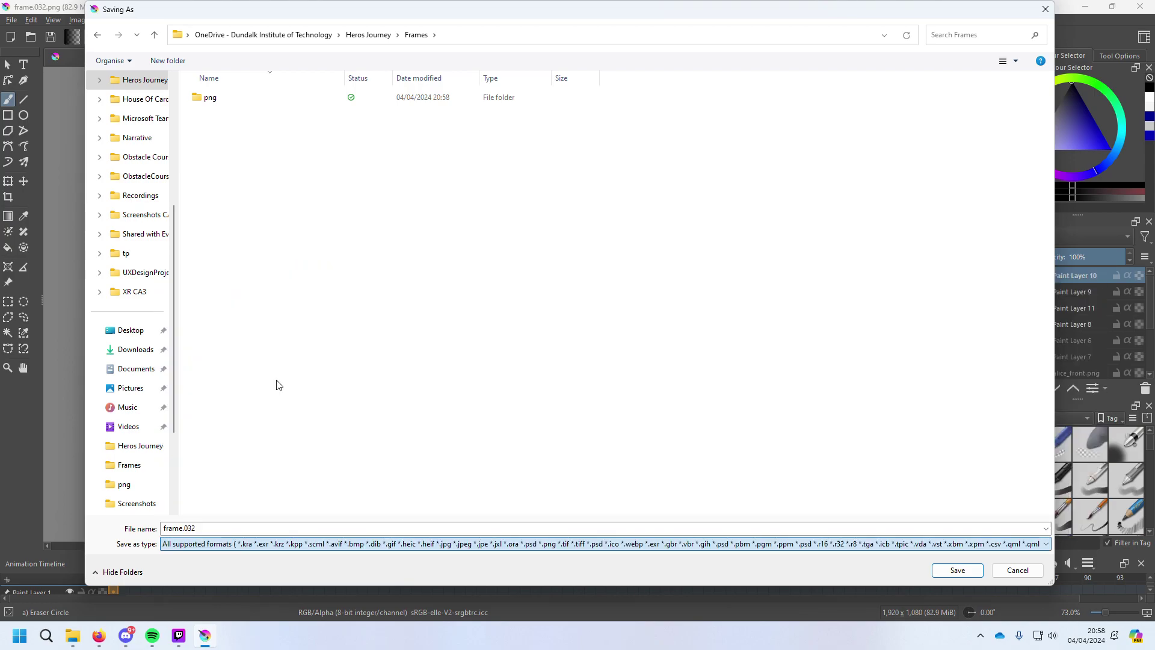
Name the file frame.032.kra and save it over the existing Krita file.
left_click(223, 529)
left_click(215, 528)
type(".kra")
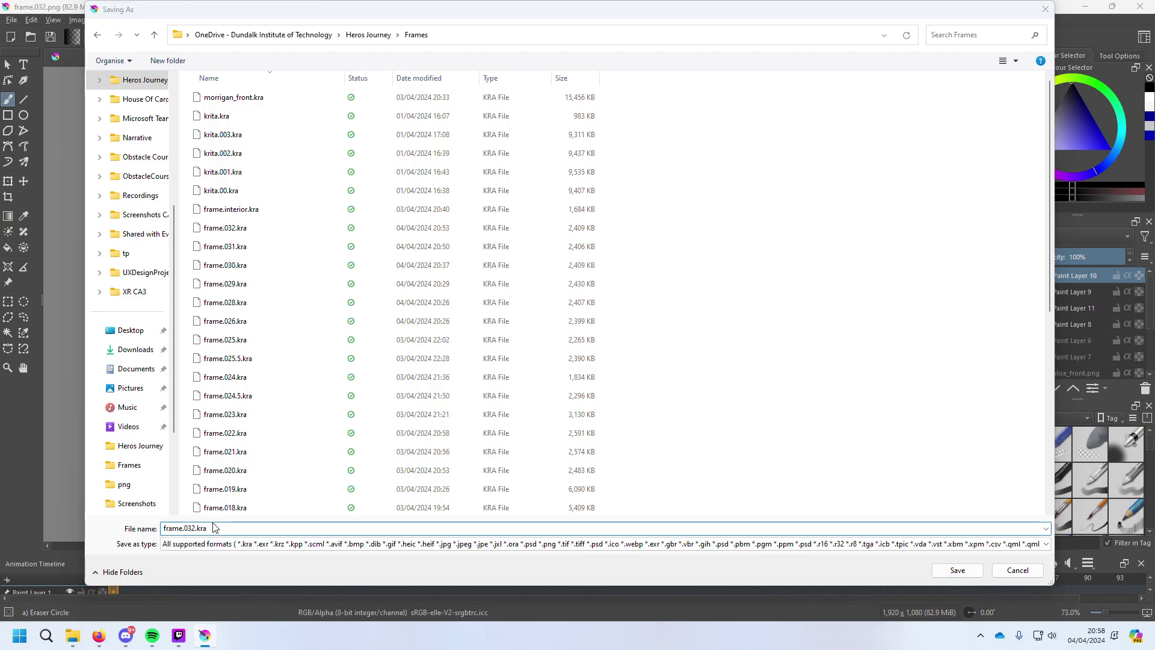
key("Return")
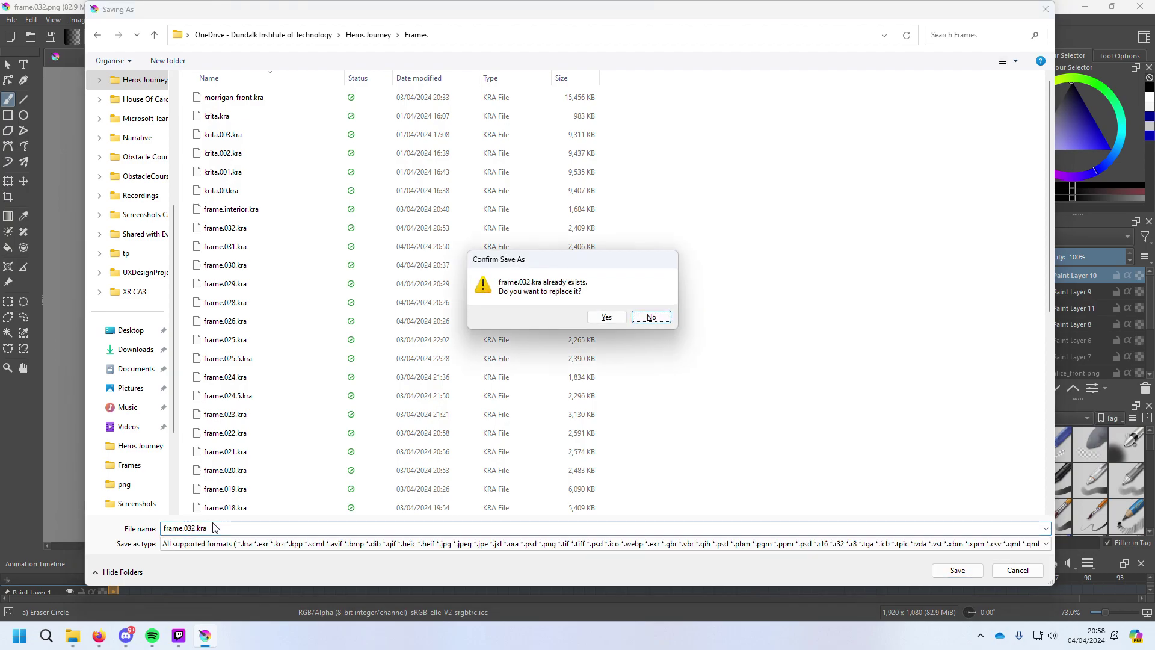
left_click(601, 314)
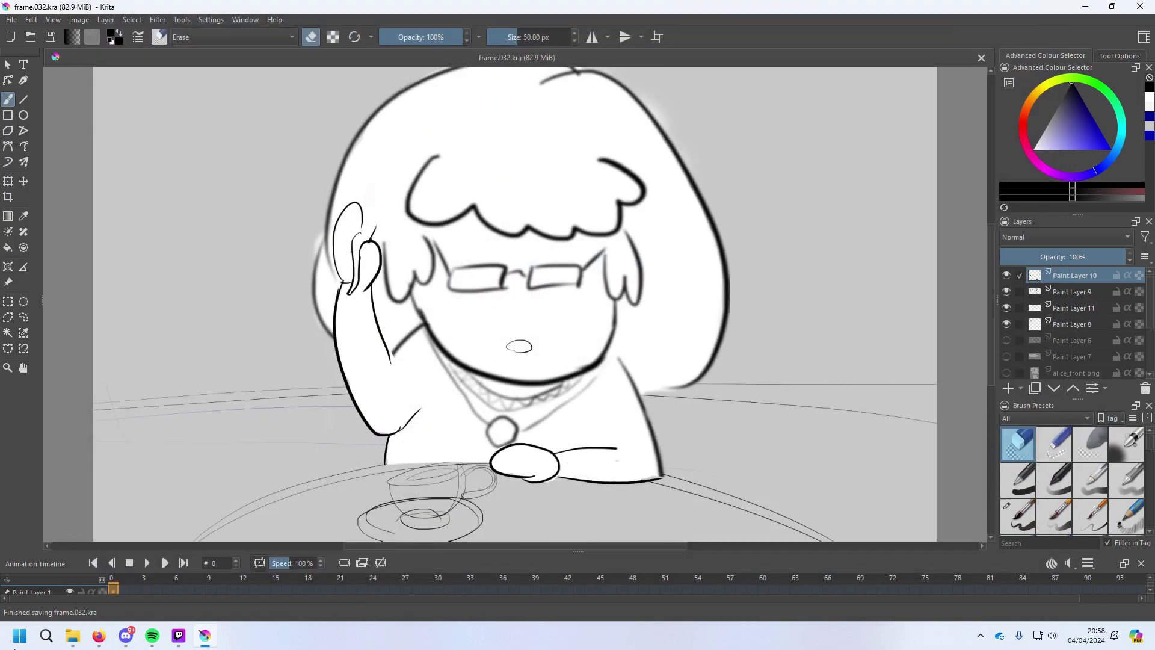
Switch to the Storyboard presentation in Firefox, add the frame.032 picture to slide 34 and set it as the background of this slide only.
left_click(98, 636)
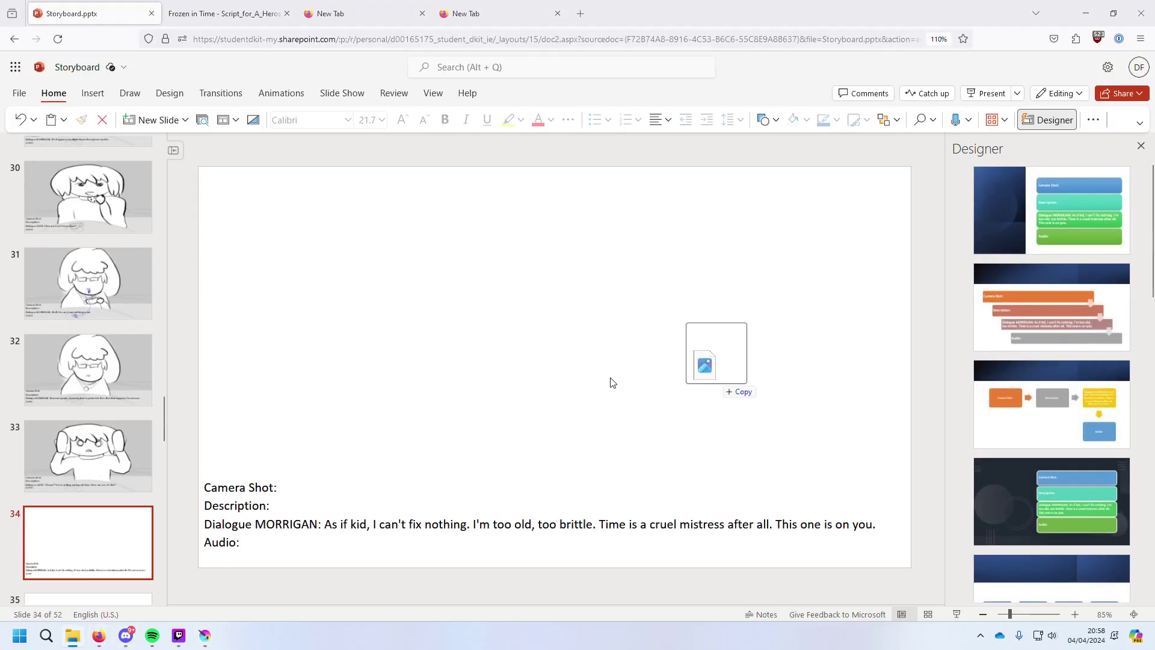
left_click_drag(612, 382, 700, 384)
right_click(699, 384)
mouse_move(722, 166)
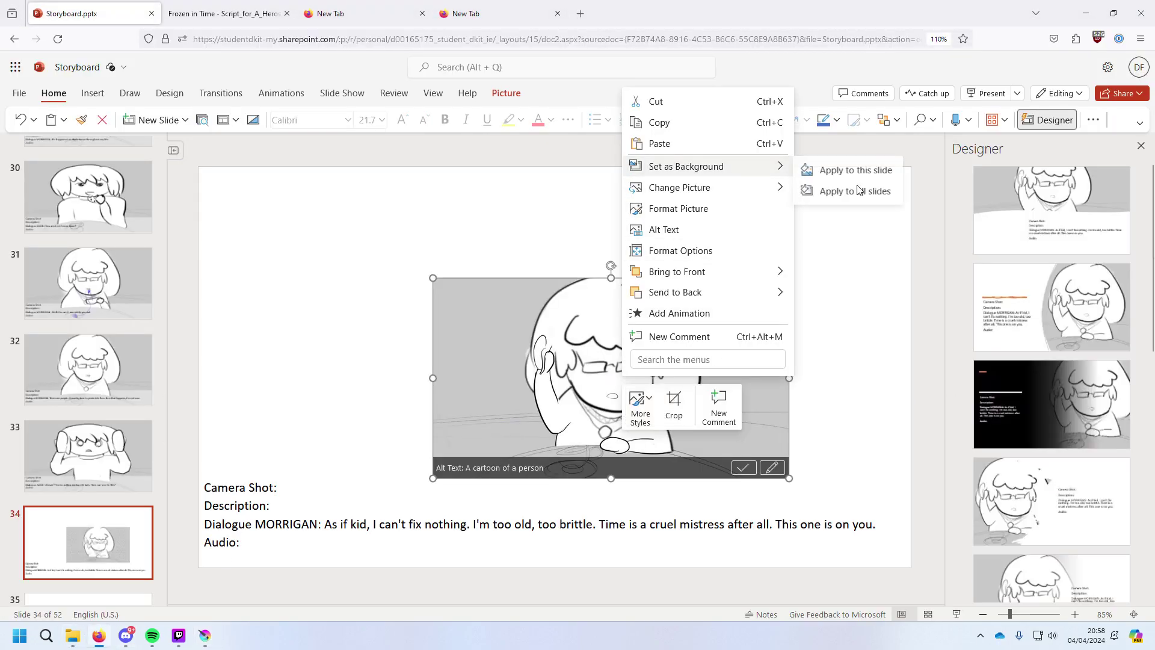
left_click(848, 168)
Fill slide 34's caption text box with custom white, hex ffffff, at an alpha of 42.
left_click(391, 524)
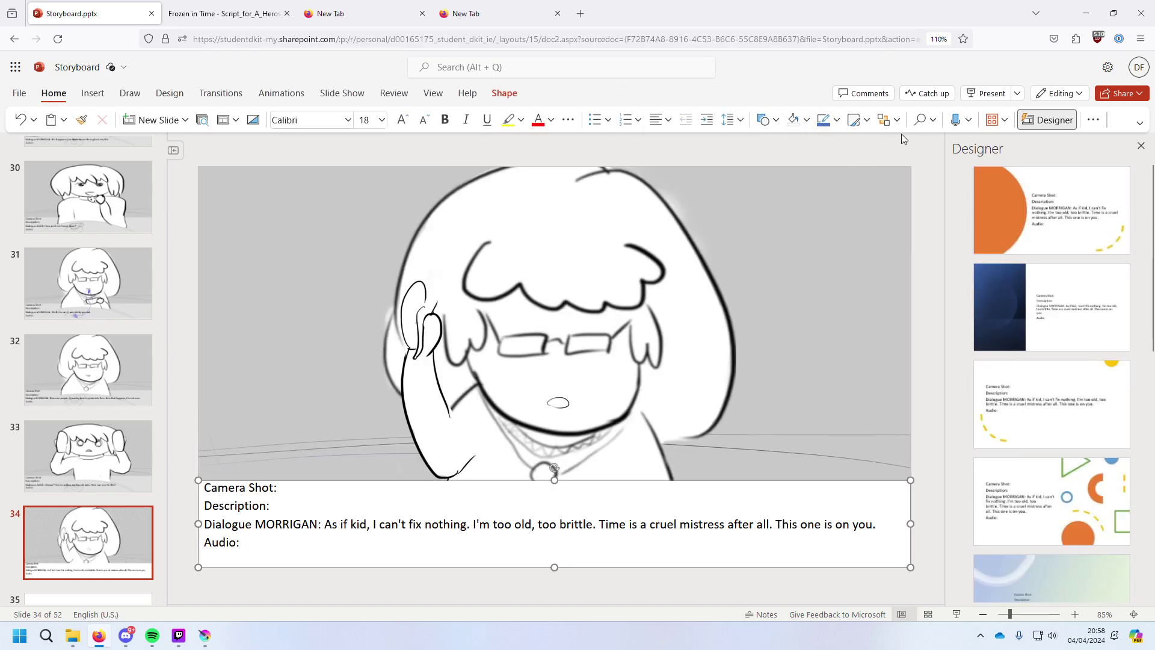
left_click(807, 120)
left_click(861, 416)
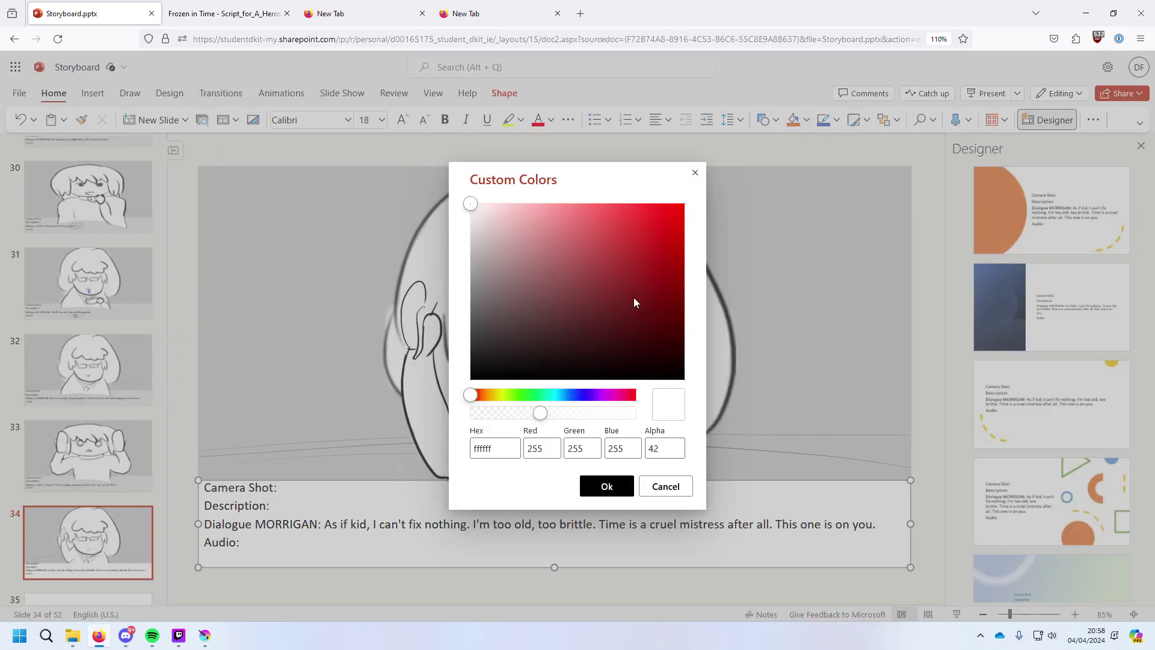
left_click(601, 485)
Review the frames on slides 30 to 34 and read the dialogue on slides 35 and 36.
left_click(80, 475)
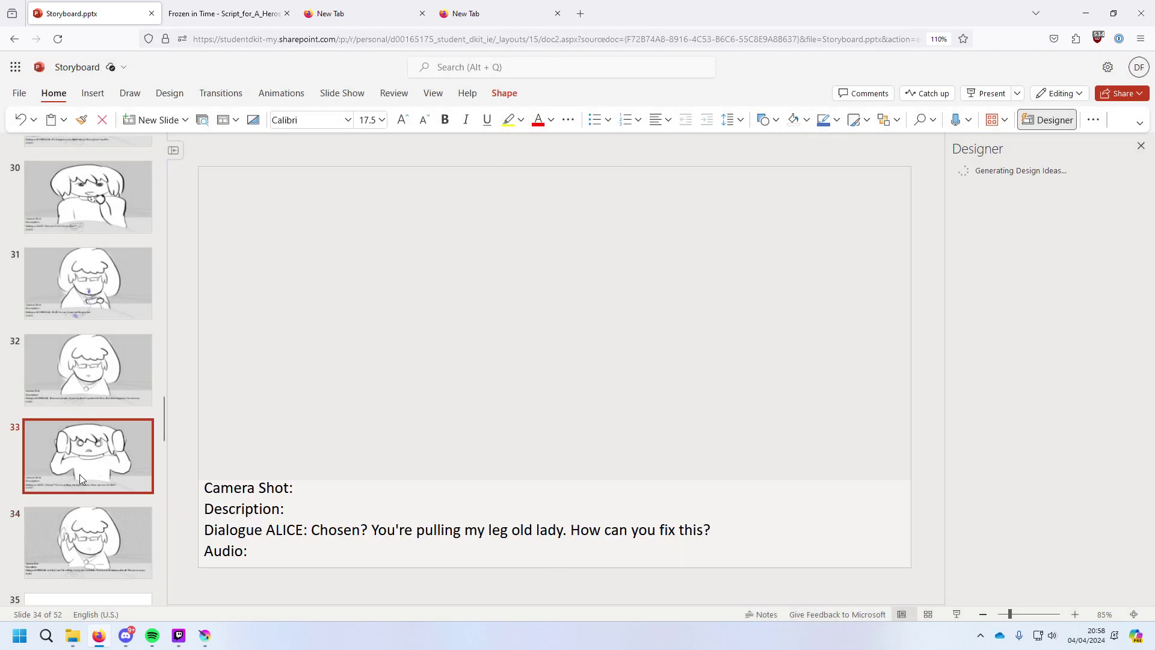
key("Up")
key("Up")
key("Up")
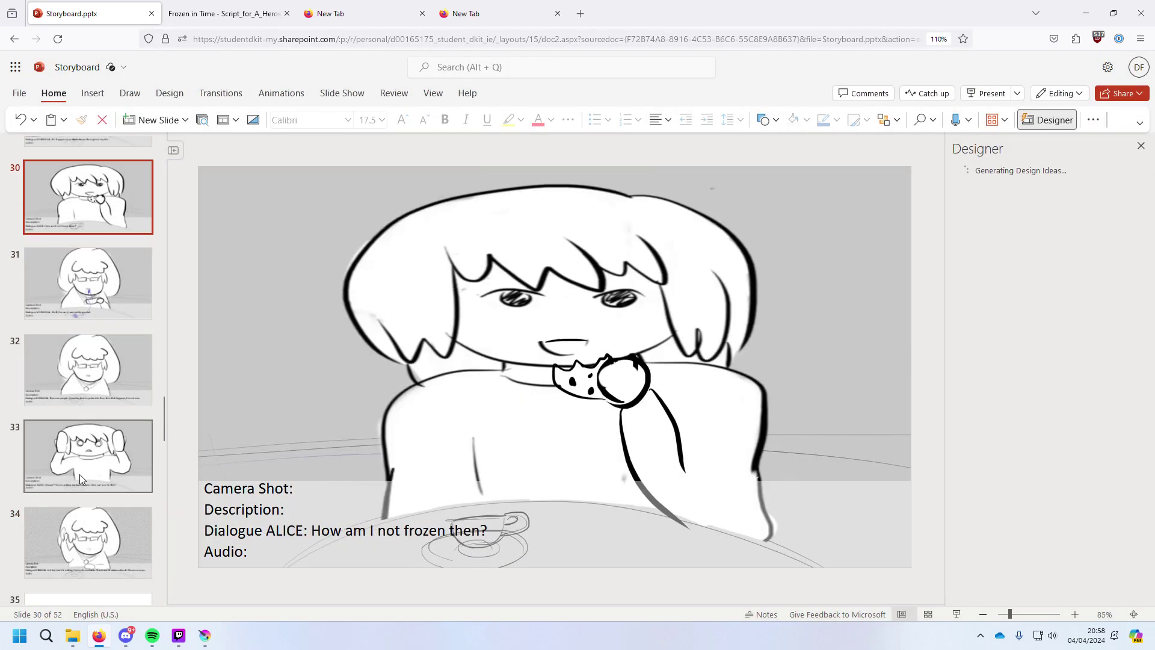
key("Down")
key("Down")
key("Down")
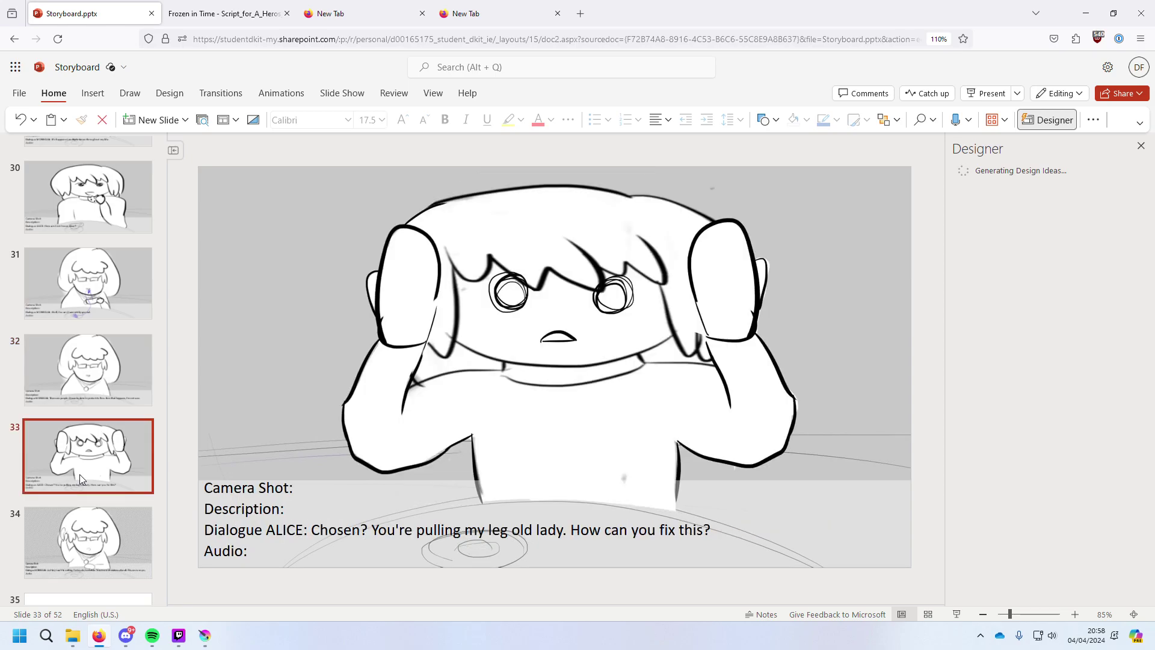
key("Down")
key("Down")
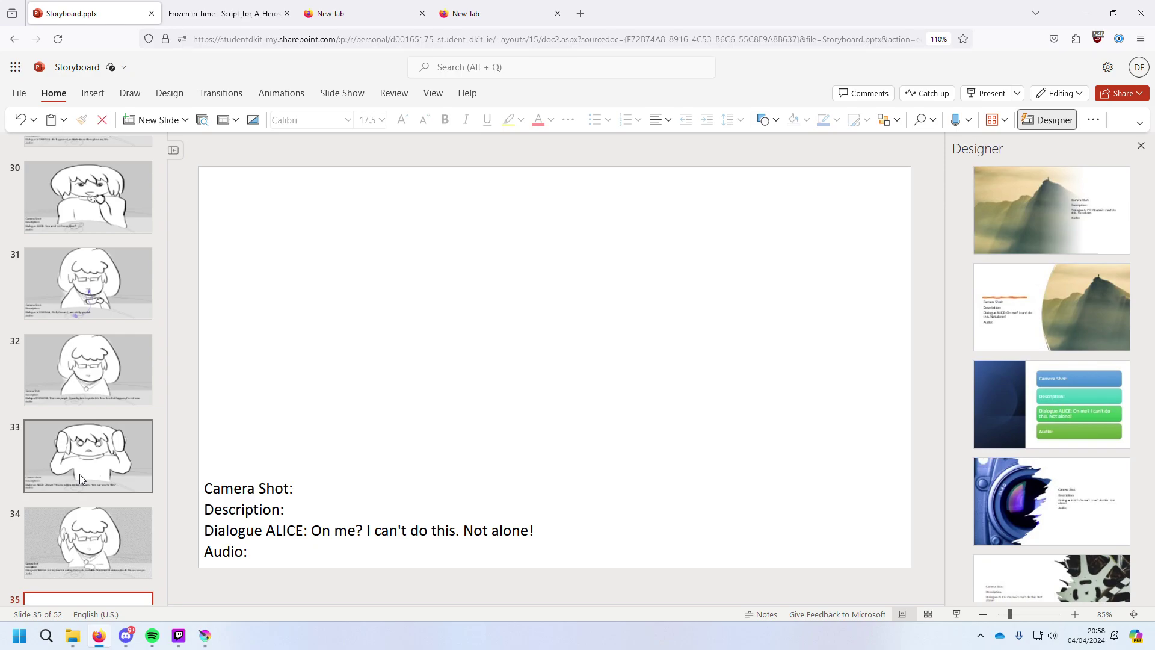
key("Down")
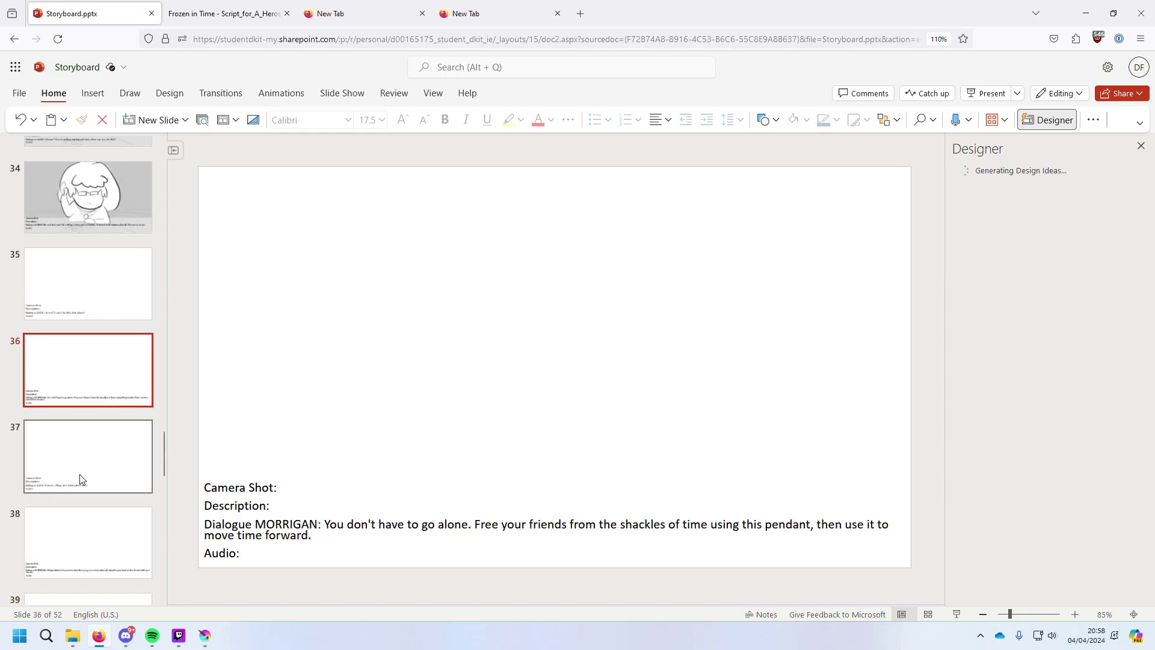
key("Up")
key("Up")
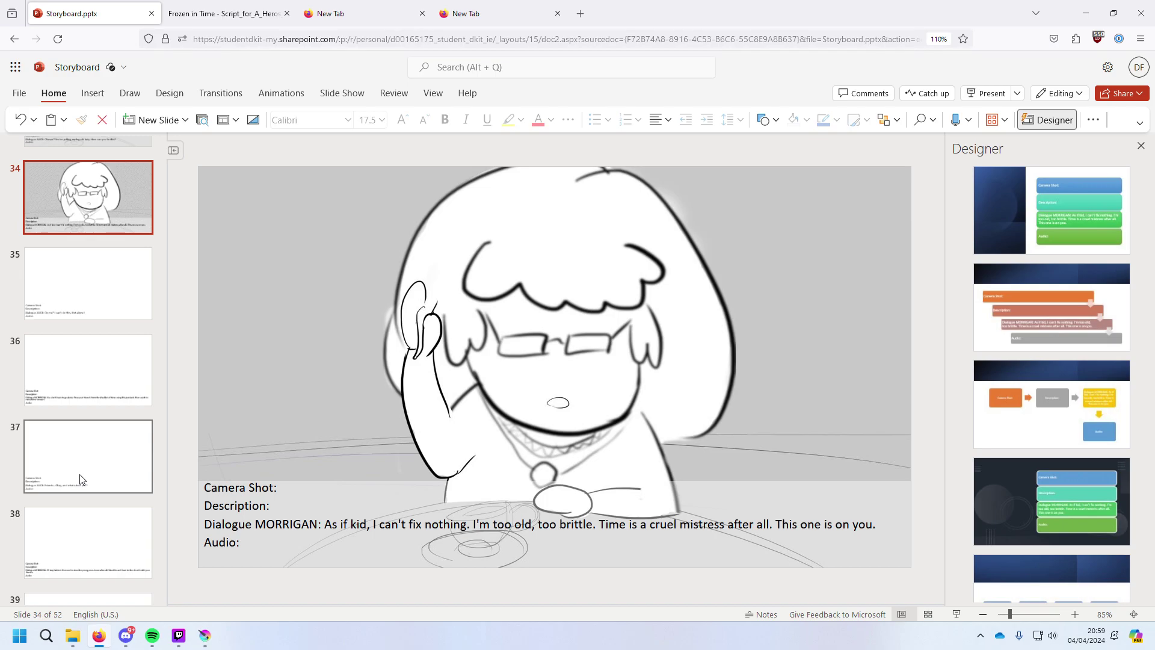
Go through the storyboard from slide 34 back to slide 22, forward to slide 36 and back to slide 34.
key("Up")
key("Up")
key("Up")
key("Up")
key("Up")
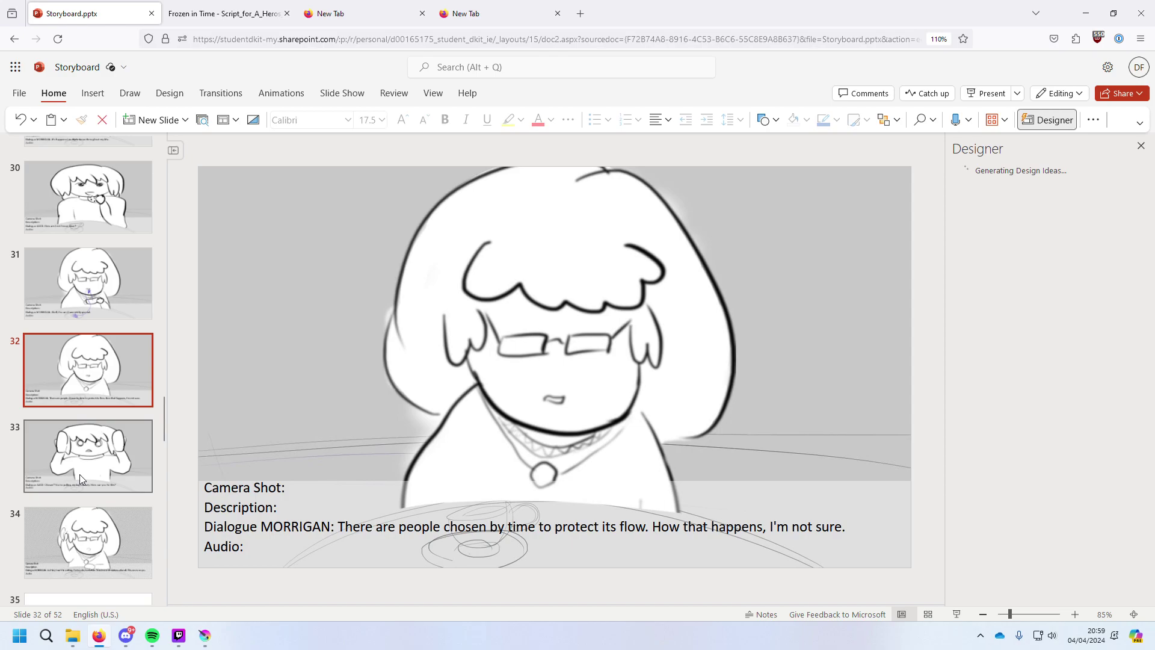
key("Up")
key("Up")
key("Up")
key("Up")
key("Up")
key("Up")
key("Up")
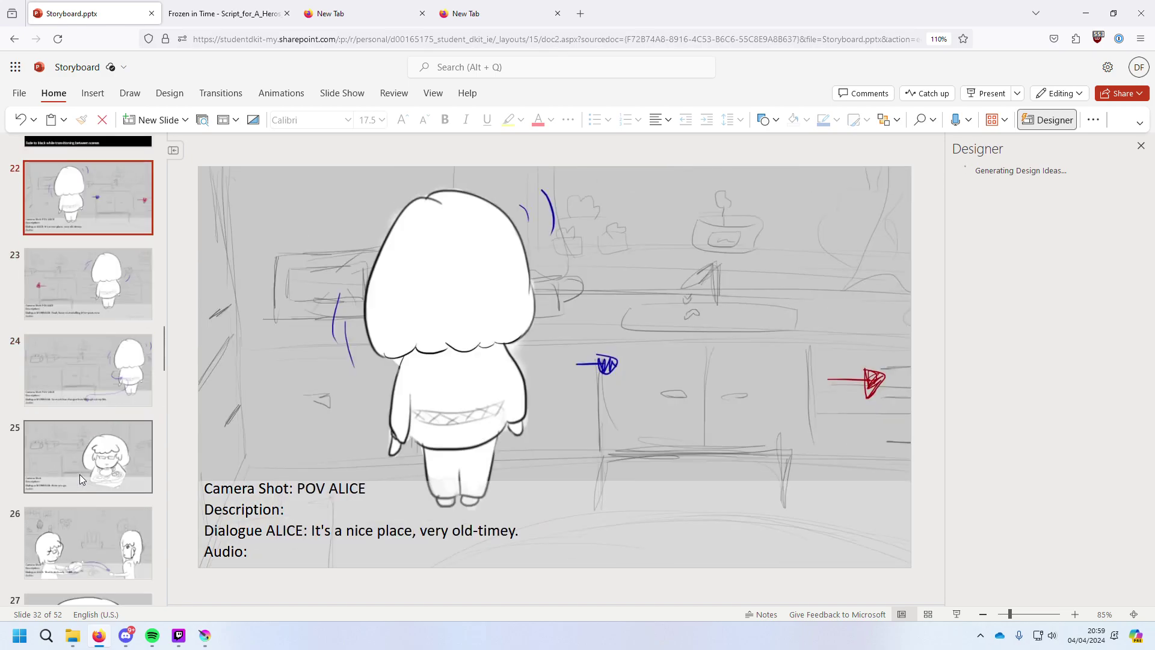
key("Down")
key("Down")
key("Down")
key("Down")
key("Down")
key("Down")
key("Down")
key("Down")
key("Down")
key("Down")
key("Down")
key("Down")
key("Down")
key("Down")
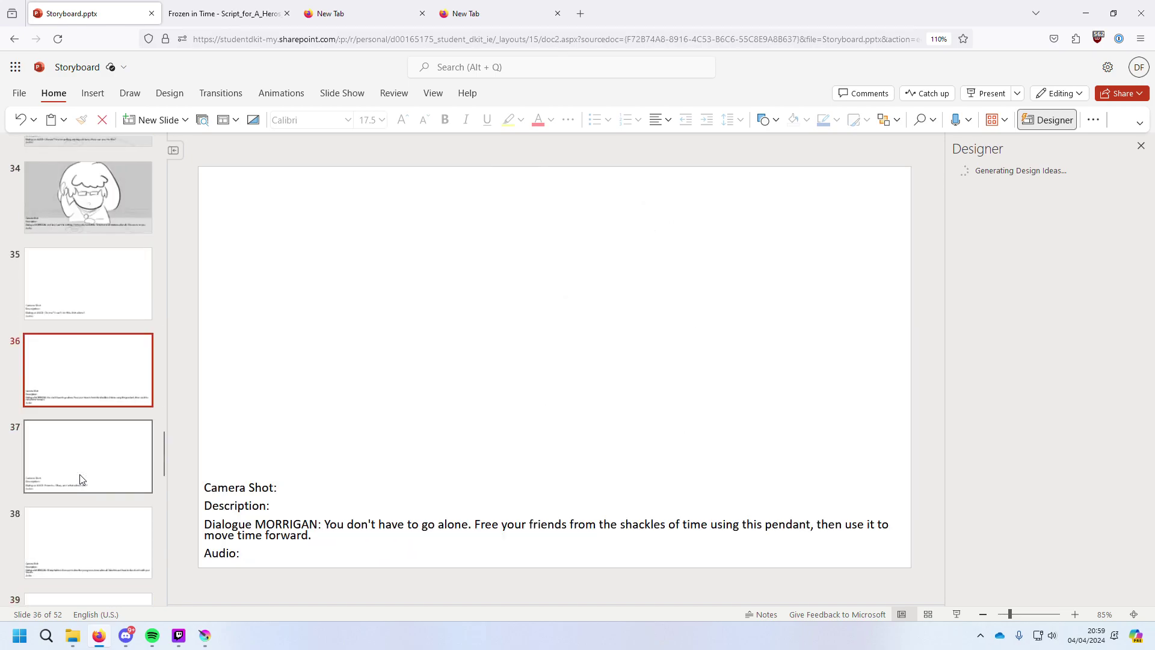
key("Up")
key("Up")
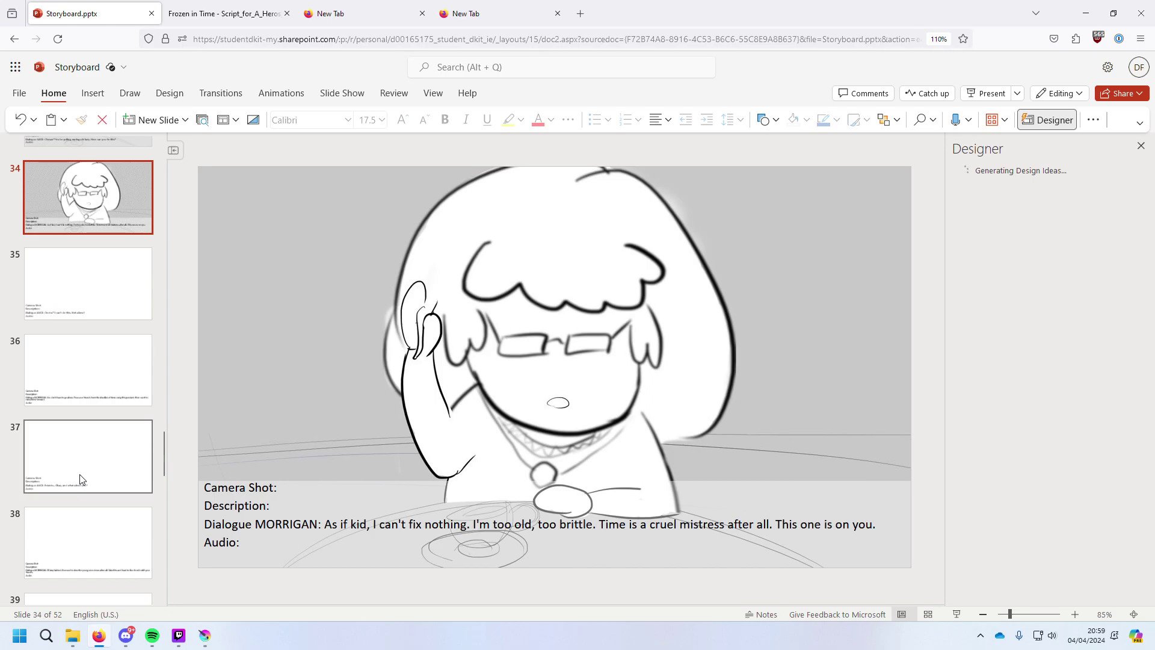
Review the sequence from slide 34 back to the house exterior on slide 19 and forward to slide 40.
key("Up")
key("Up")
key("Up")
key("Up")
key("Up")
key("Up")
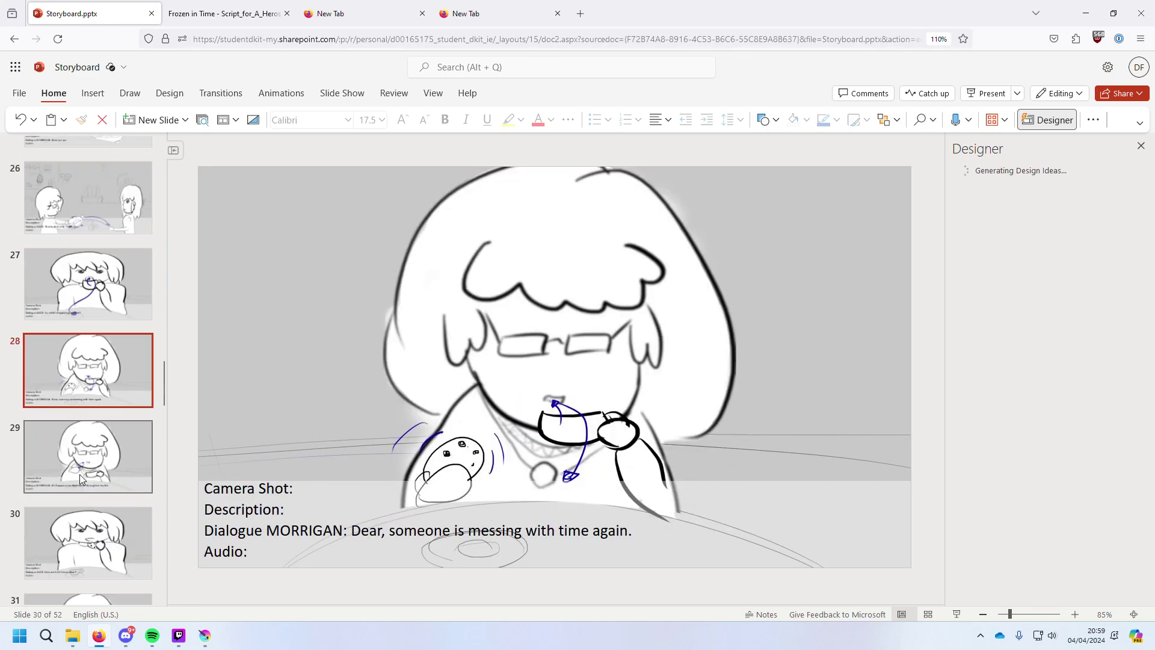
key("Up")
key("Up")
key("Up")
key("Up")
key("Up")
key("Up")
key("Up")
key("Up")
key("Up")
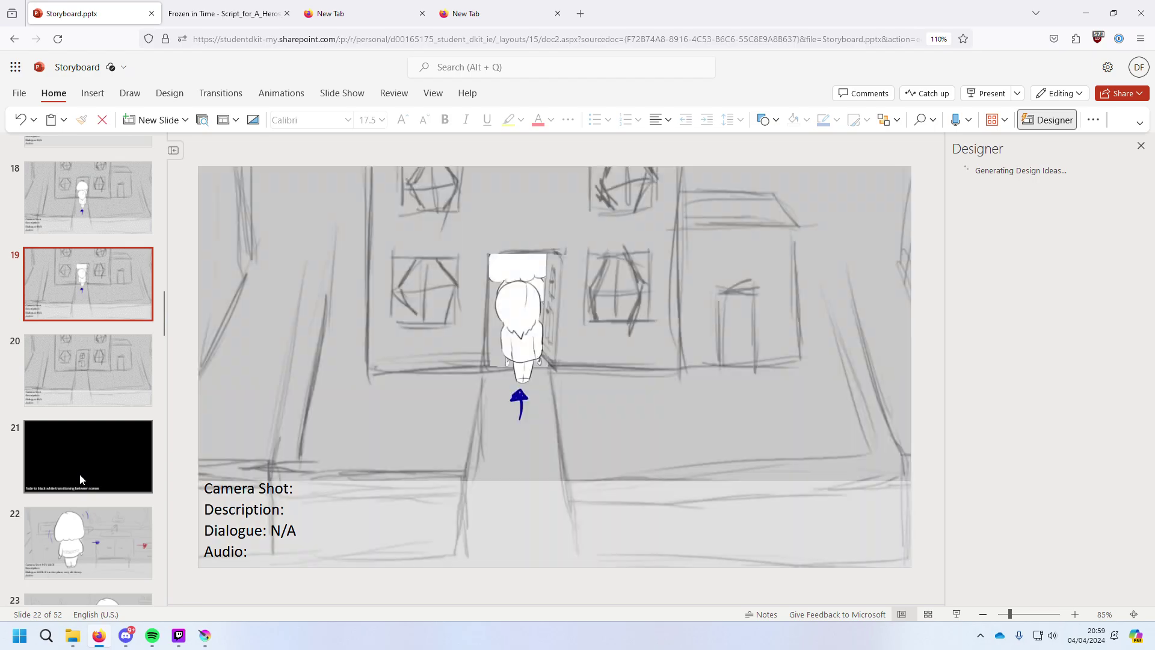
key("Down")
key("Down")
key("Down")
key("Down")
key("Down")
key("Down")
key("Down")
key("Down")
key("Down")
key("Down")
key("Down")
key("Down")
key("Down")
key("Down")
key("Down")
key("Down")
key("Down")
key("Down")
key("Down")
key("Down")
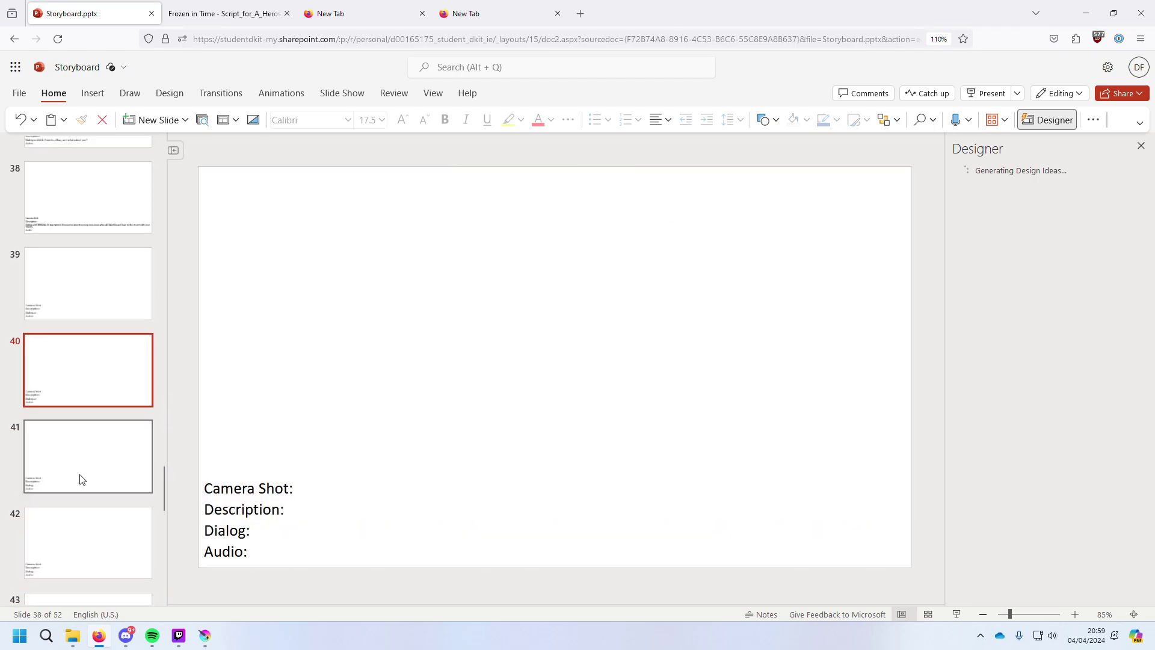
Review the storyboard from slide 40 back to slide 9, and forward again to Alice's line on slide 35.
key("Up")
key("Up")
key("Up")
key("Up")
key("Up")
key("Up")
key("Up")
key("Up")
key("Up")
key("Up")
key("Up")
key("Up")
key("Up")
key("Up")
key("Up")
key("Up")
key("Up")
key("Up")
key("Up")
key("Up")
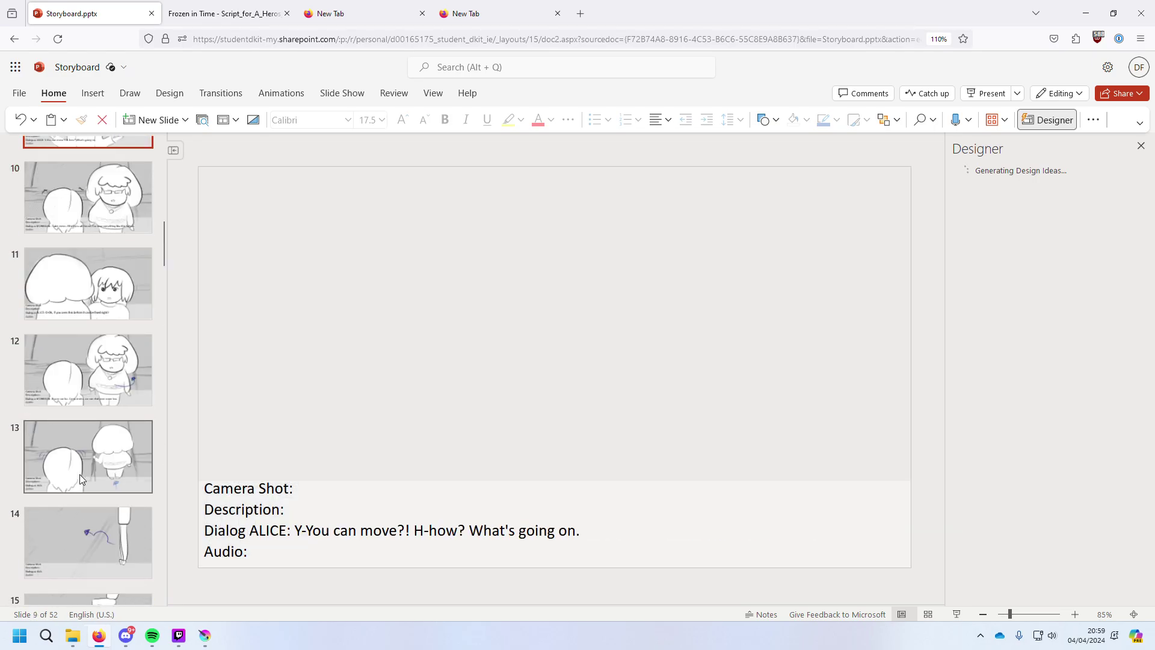
key("Down")
key("Down")
key("Down")
key("Down")
key("Down")
key("Down")
key("Down")
key("Down")
key("Down")
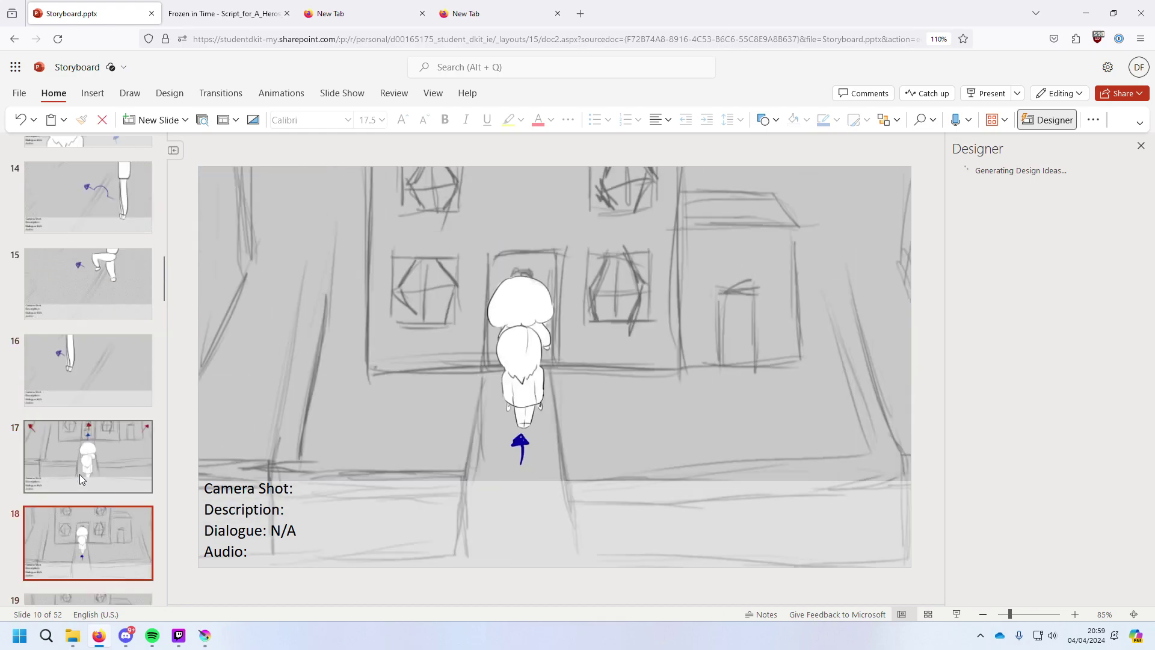
key("Down")
key("Down")
key("Down")
key("Down")
key("Down")
key("Down")
key("Down")
key("Down")
key("Down")
key("Down")
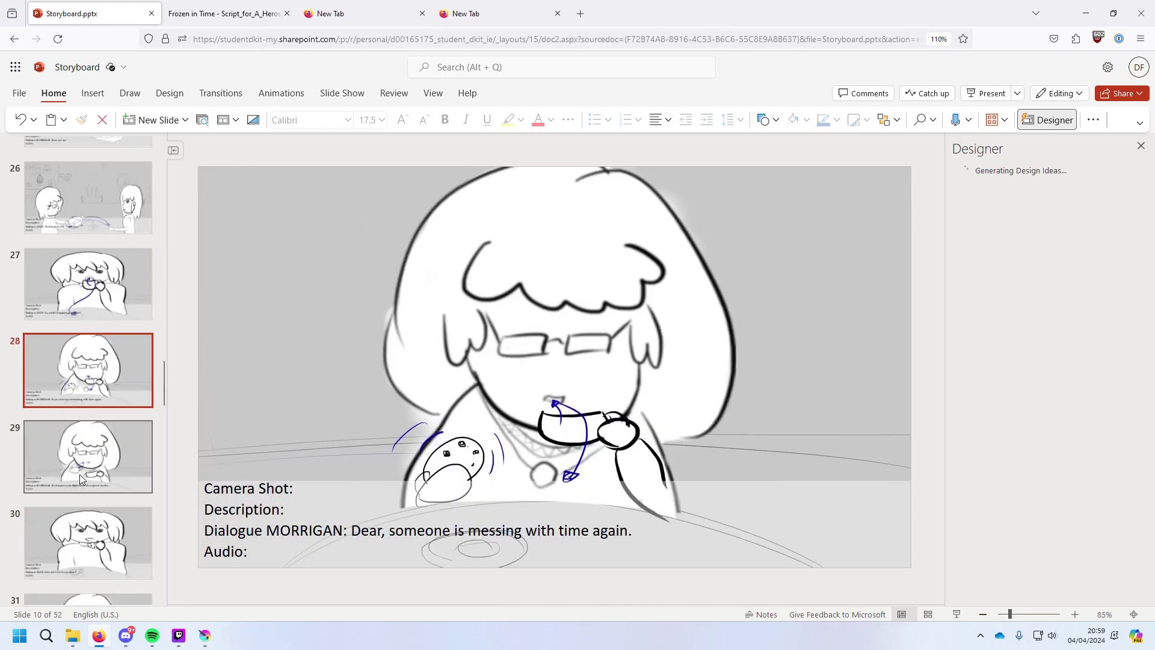
key("Down")
key("Down")
key("Down")
key("Down")
key("Down")
key("Down")
key("Down")
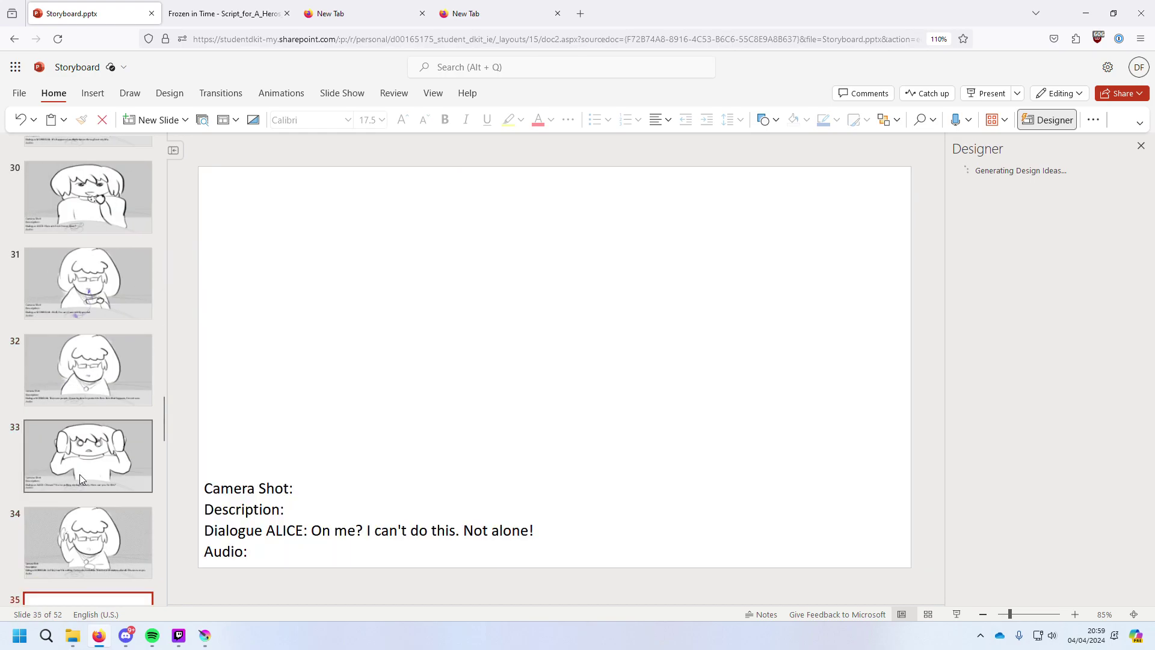
Compare Alice's pose on slide 33 with her dialogue on the empty slide 35.
key("Up")
key("Up")
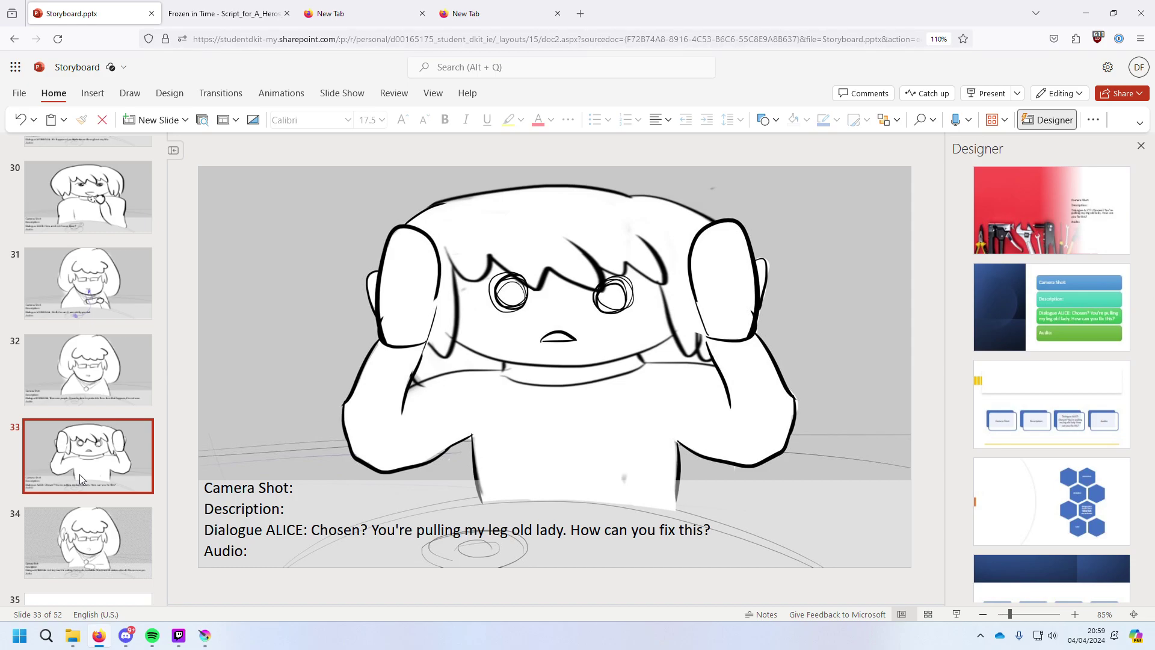
key("Down")
key("Down")
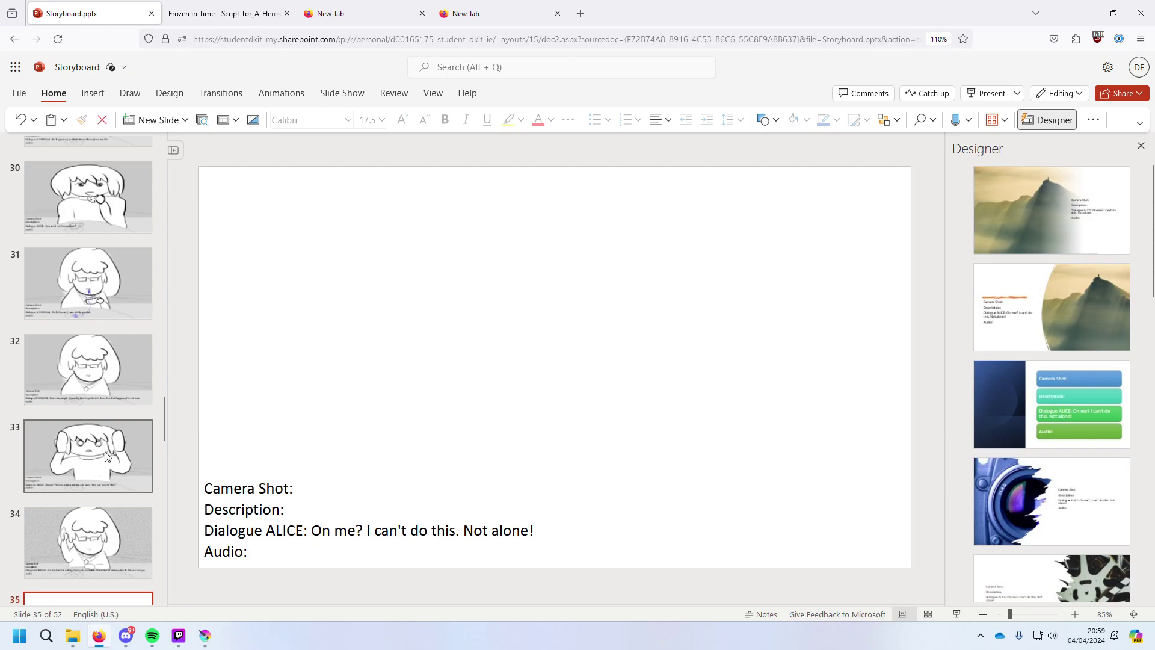
Read the dialogue on slide 38 and look over the thumbnails of the remaining and the earliest slides.
scroll(106, 452, "up", 5)
scroll(108, 460, "down", 3)
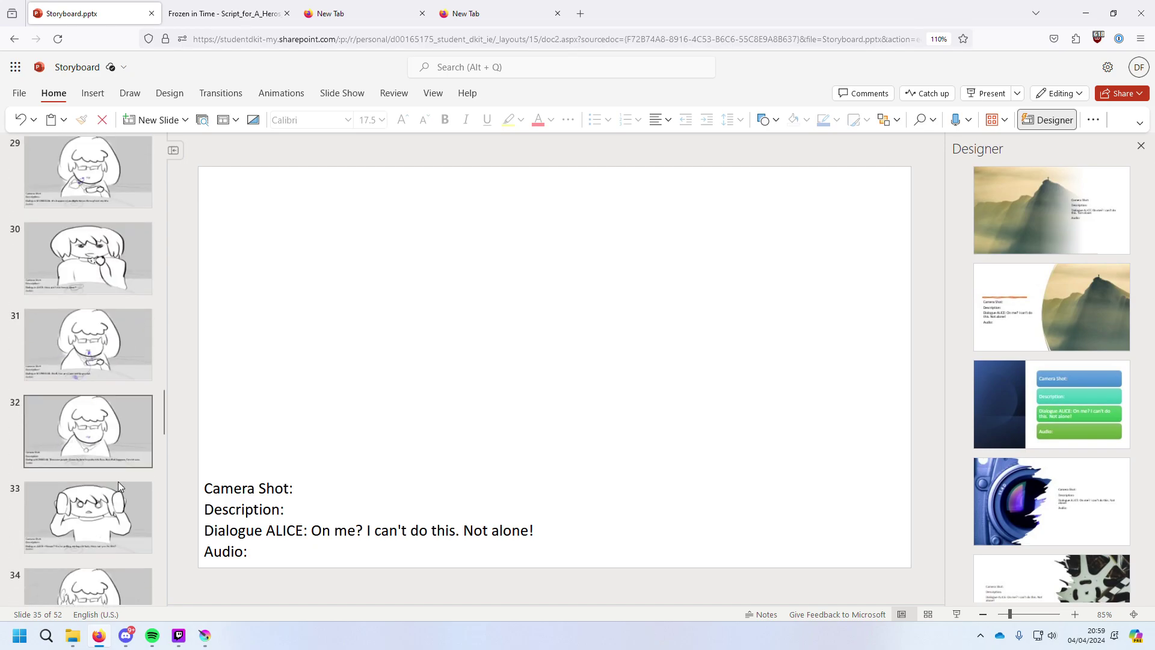
scroll(118, 482, "down", 6)
left_click(100, 464)
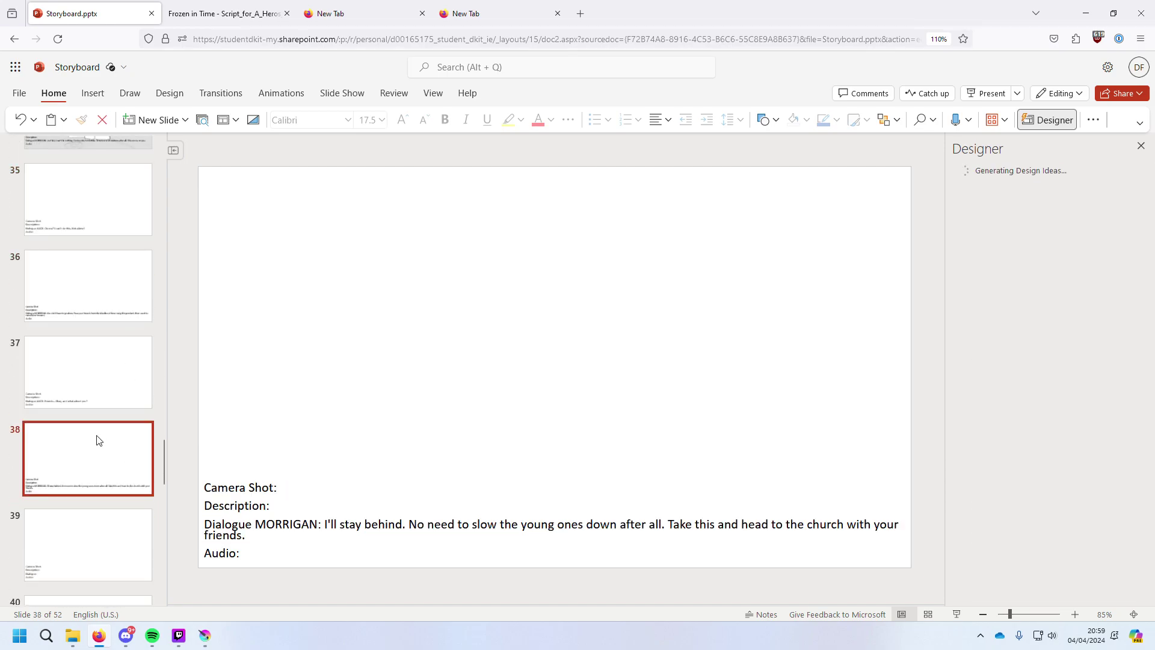
scroll(96, 470, "down", 10)
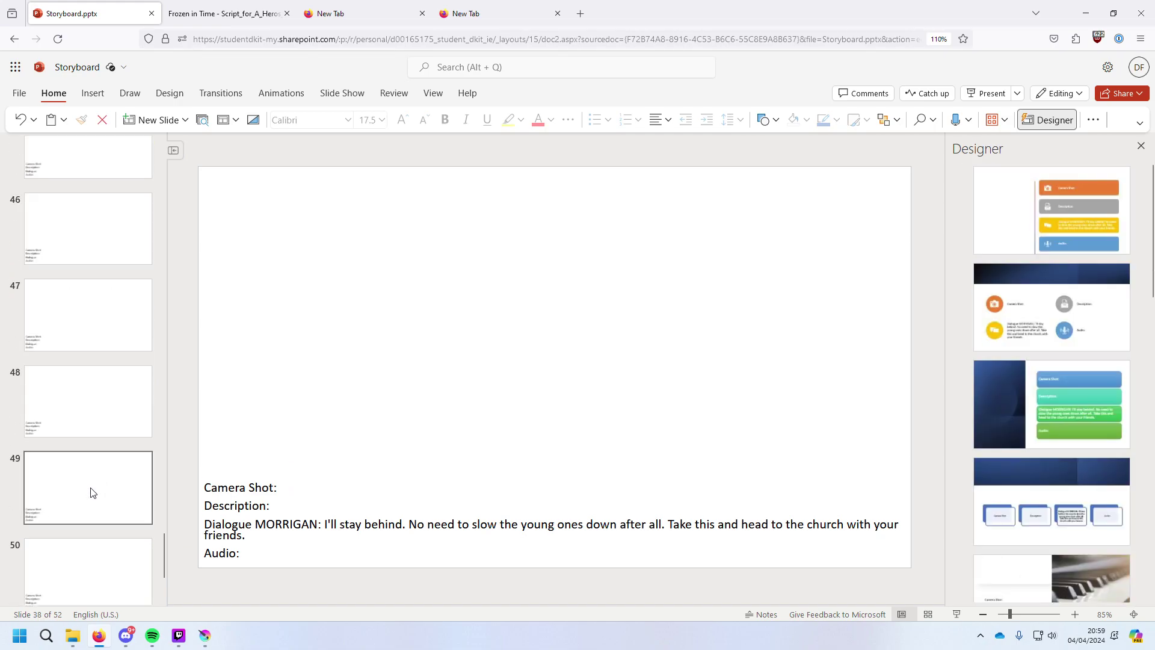
scroll(96, 500, "up", 15)
scroll(89, 535, "up", 16)
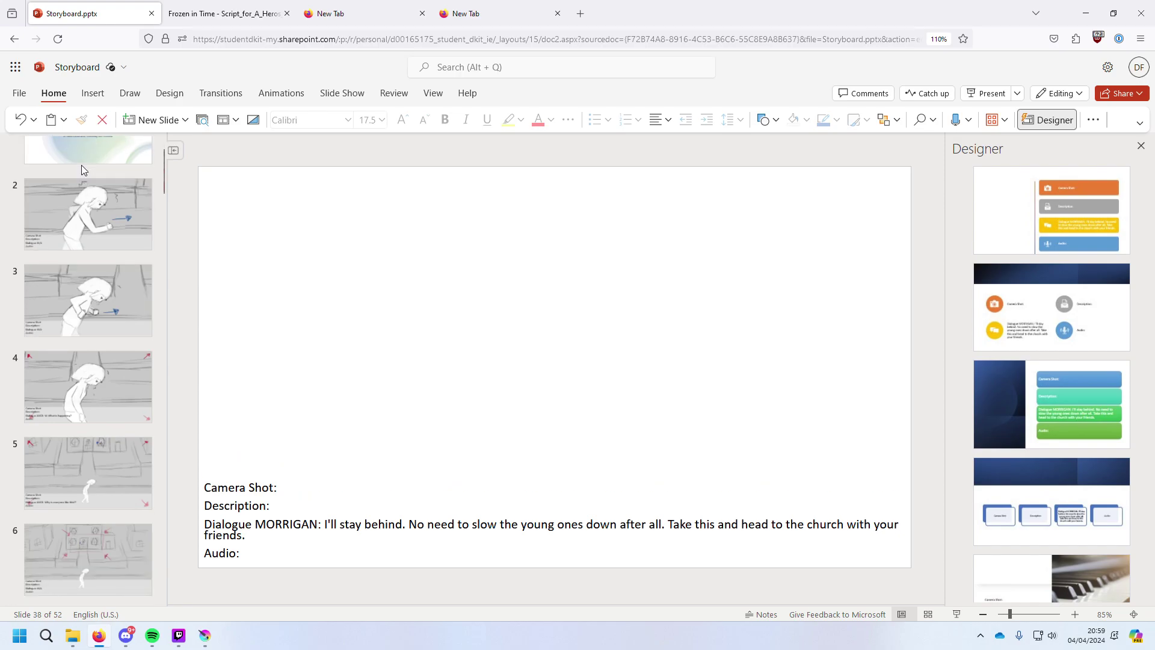
Review the storyboard frames in order from the opening slides through to Alice's line on slide 33.
left_click(86, 160)
key("Down")
key("Down")
key("Down")
key("Down")
key("Down")
key("Down")
key("Down")
key("Down")
key("Down")
key("Down")
key("Down")
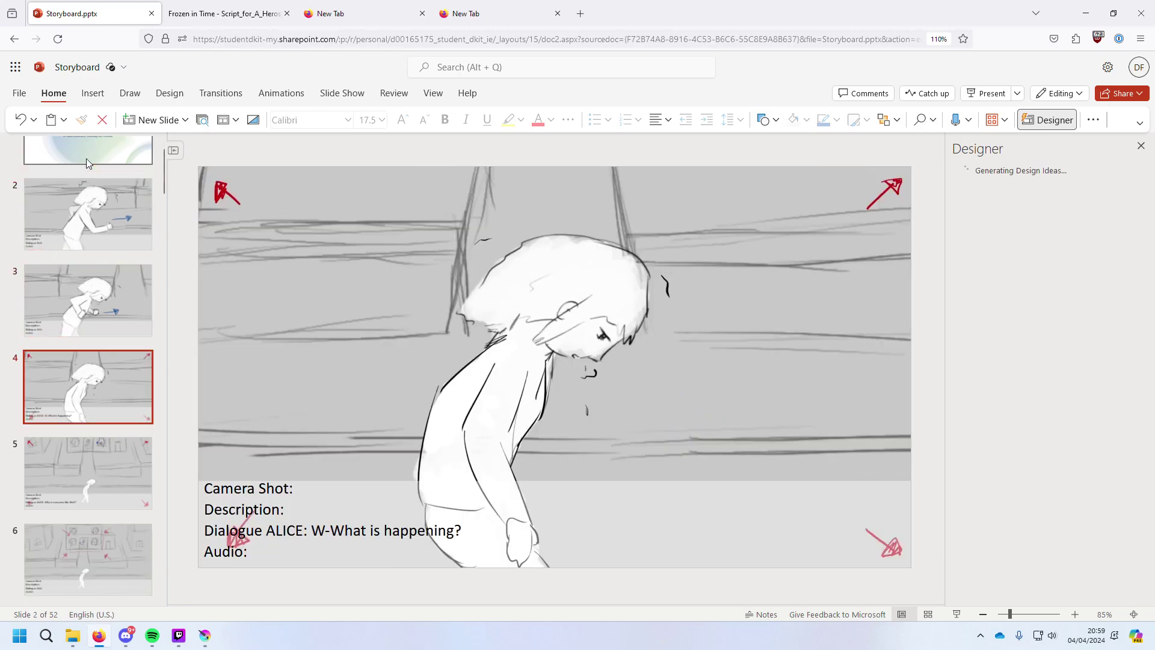
key("Down")
key("Down")
key("Down")
key("Down")
key("Down")
key("Down")
key("Down")
key("Down")
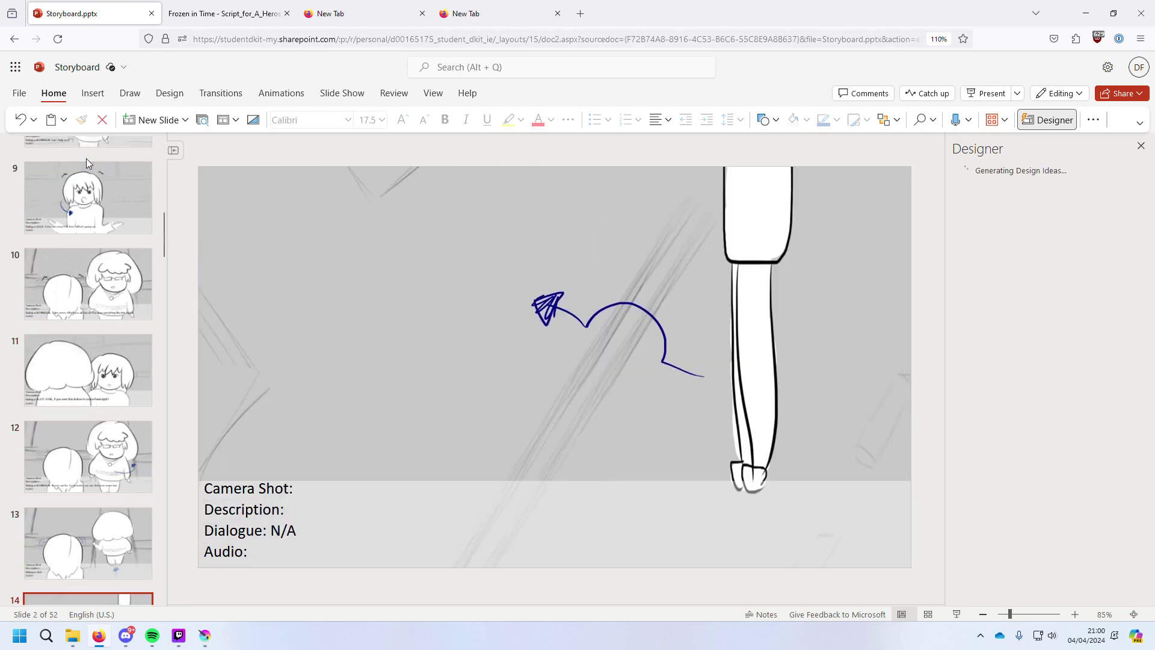
key("Down")
key("Down")
key("Down")
key("Down")
key("Down")
key("Down")
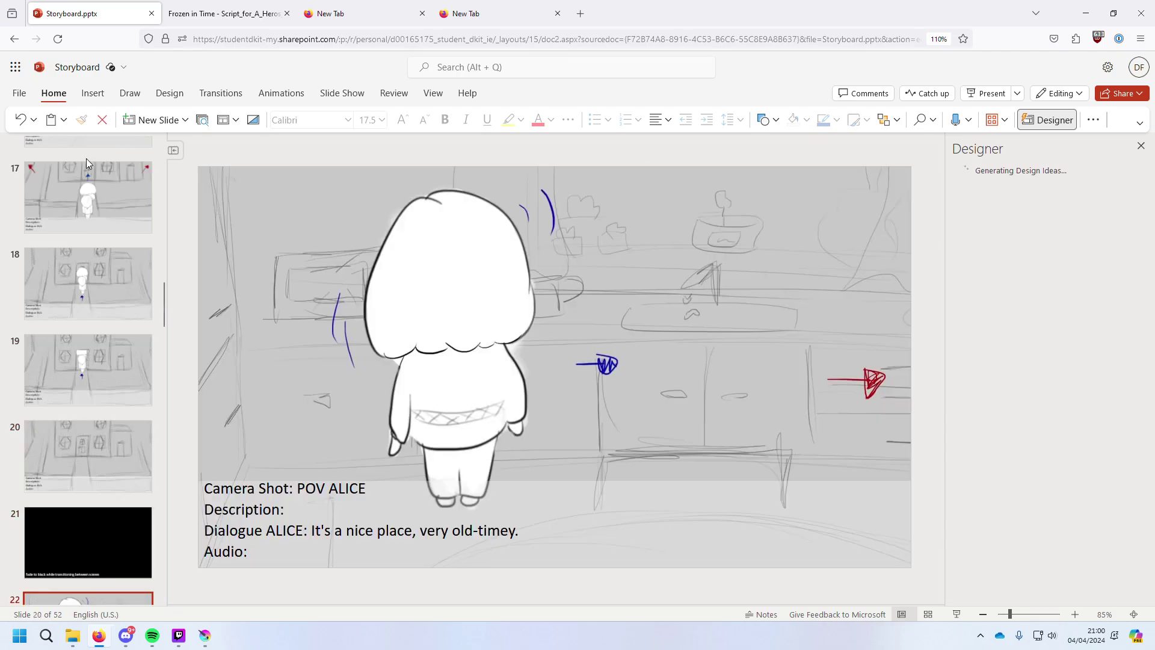
key("Down")
key("Down")
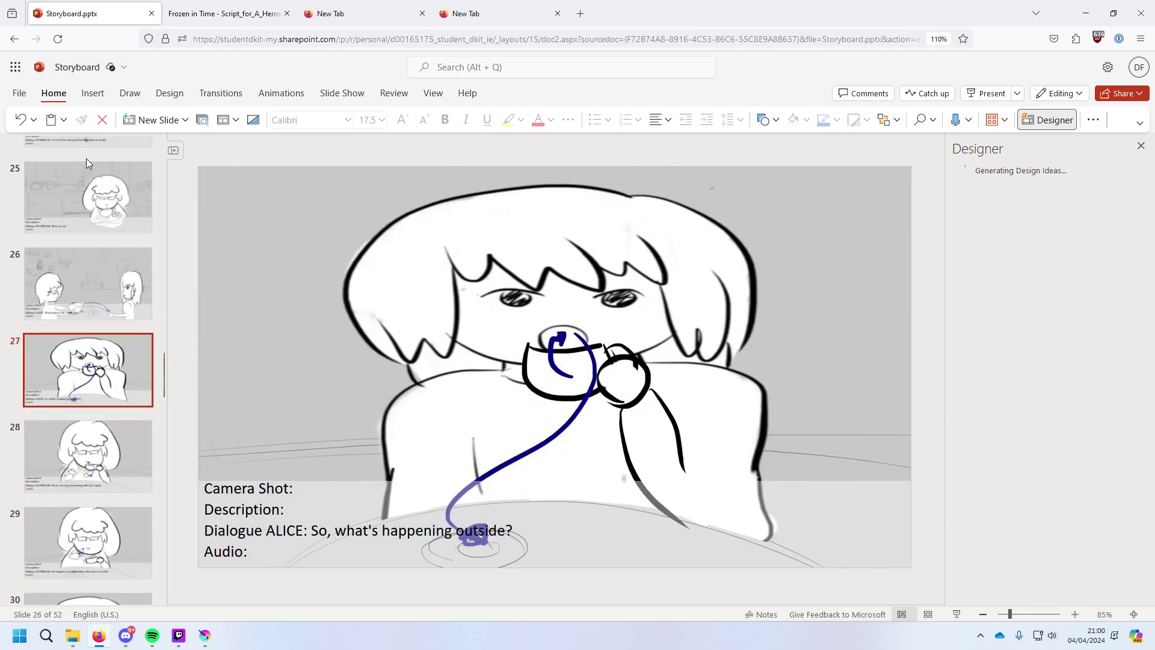
key("Down")
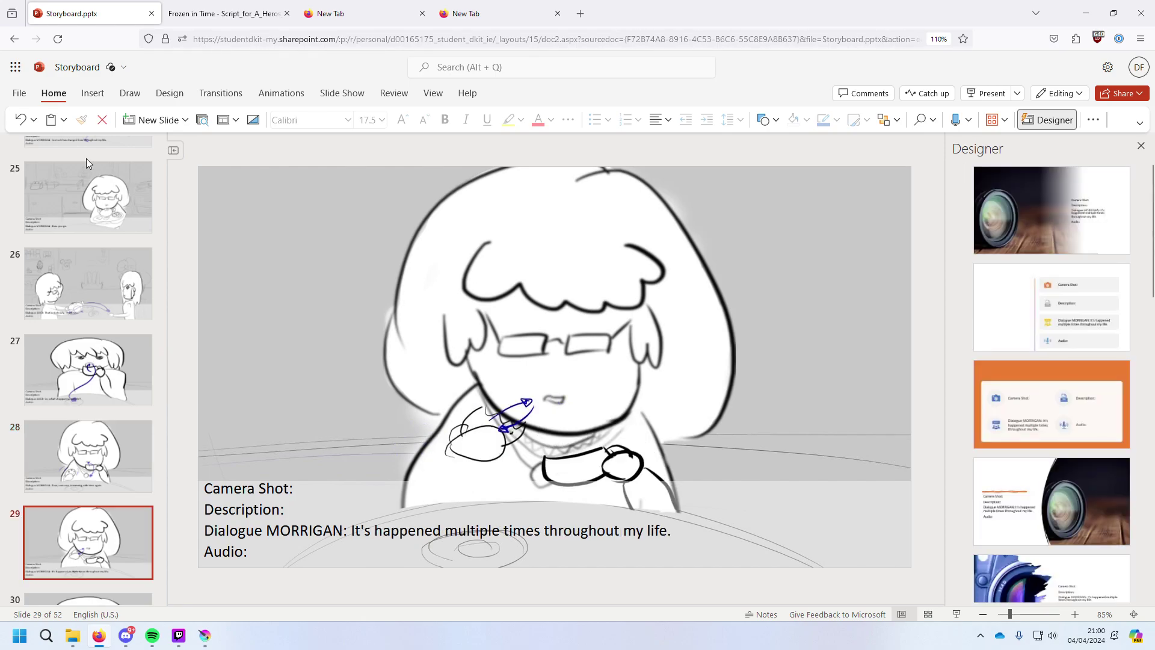
key("Down")
key("Down")
key("Down")
key("Down")
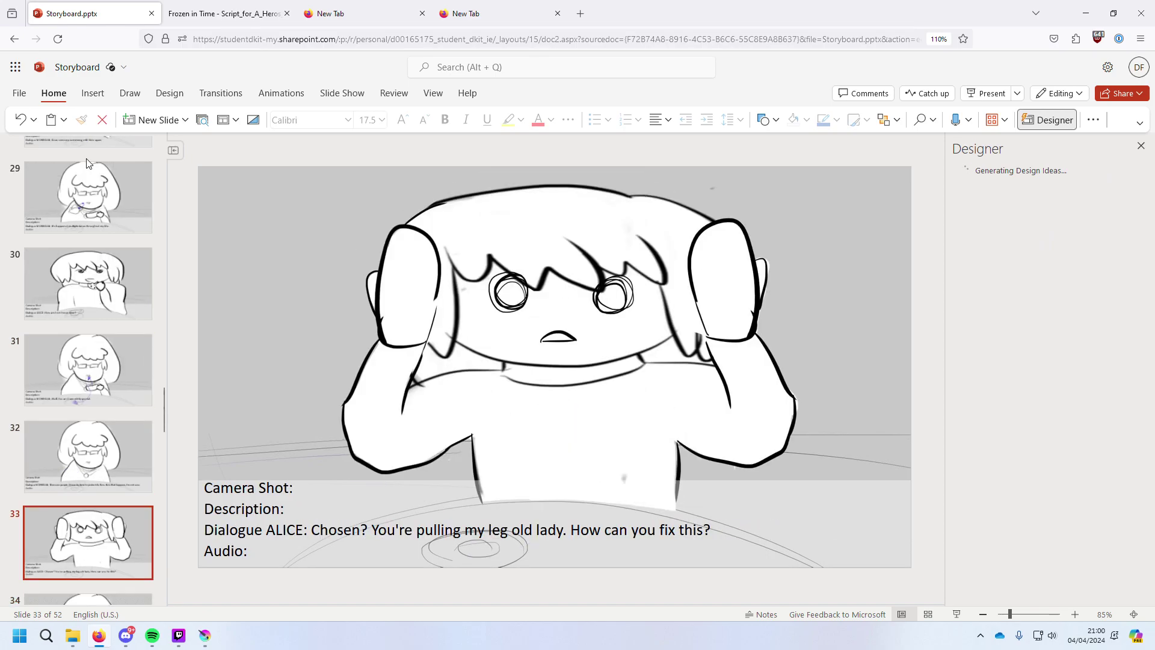
Compare Alice's pose on slide 33 and Morrigan's reply on slide 34 with the empty slide 35.
key("Down")
key("Down")
key("Up")
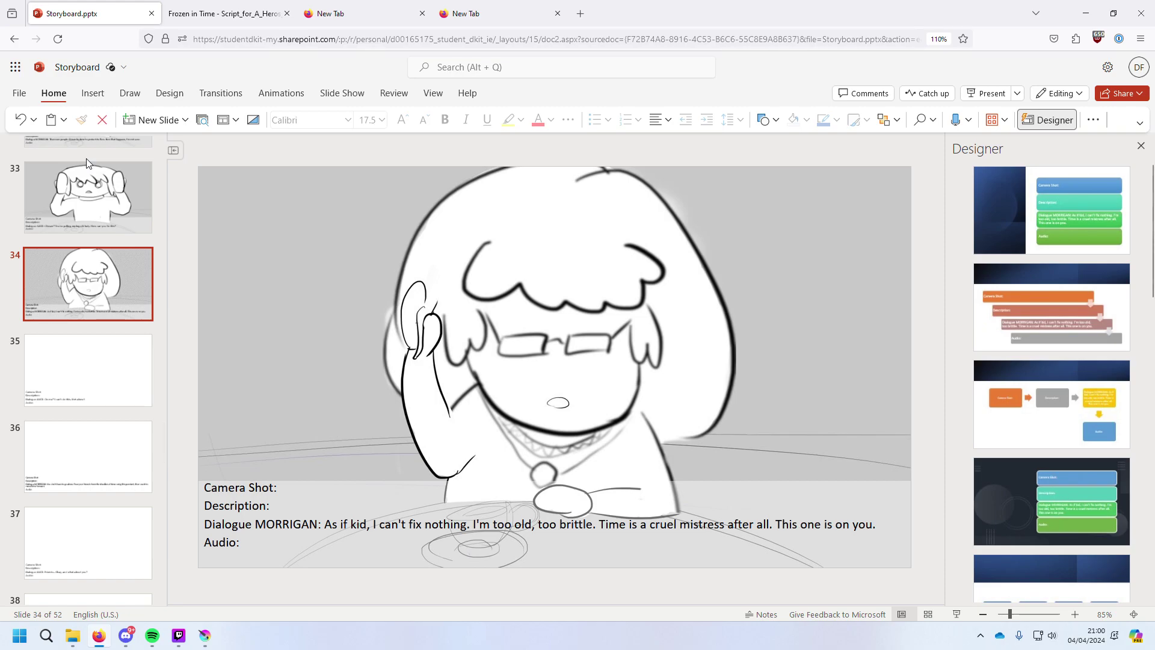
key("Up")
key("Down")
key("Up")
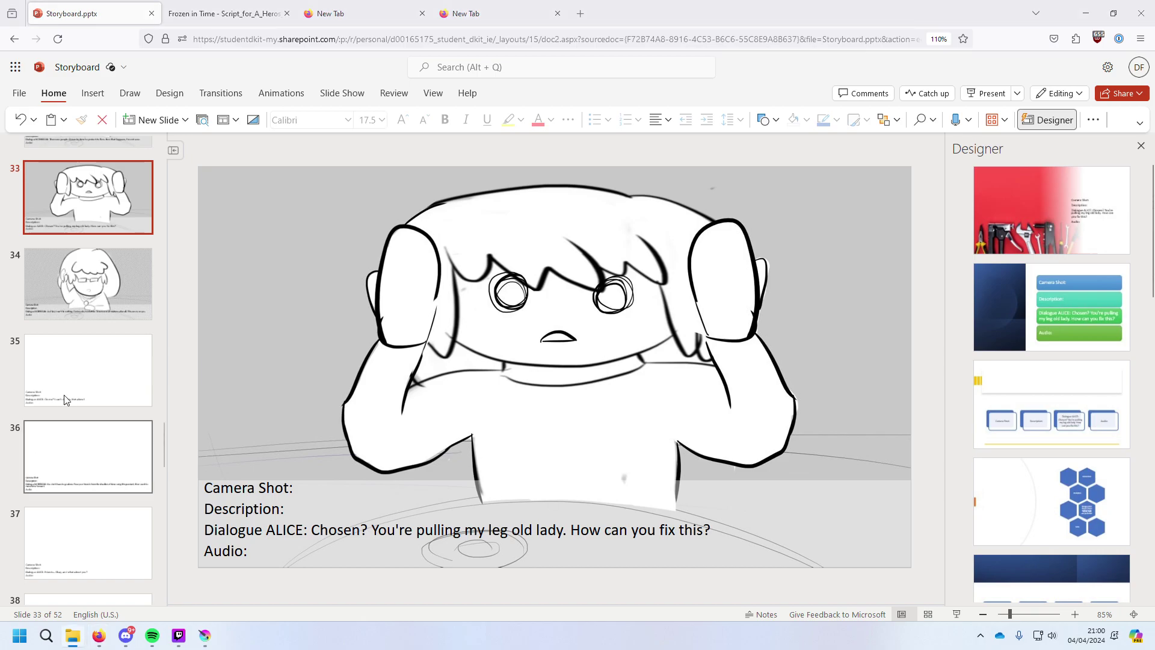
Add the picture of Alice holding her head to slide 35 and set it as the background of this slide only.
left_click(88, 371)
left_click_drag(577, 438, 565, 438)
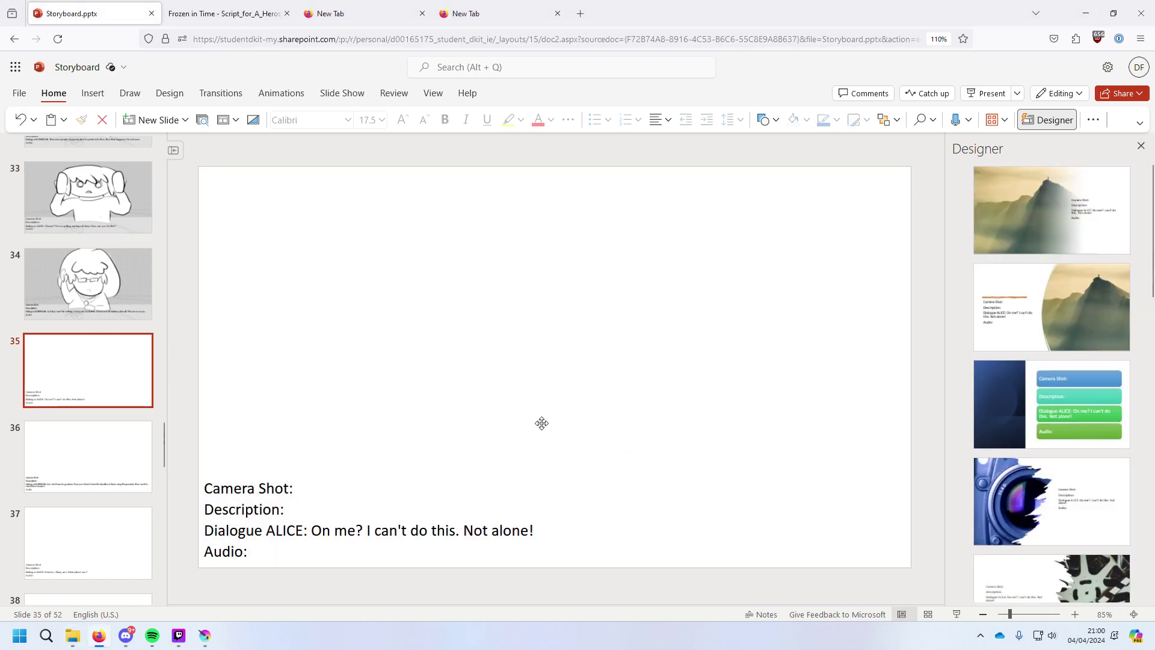
right_click(578, 428)
mouse_move(710, 214)
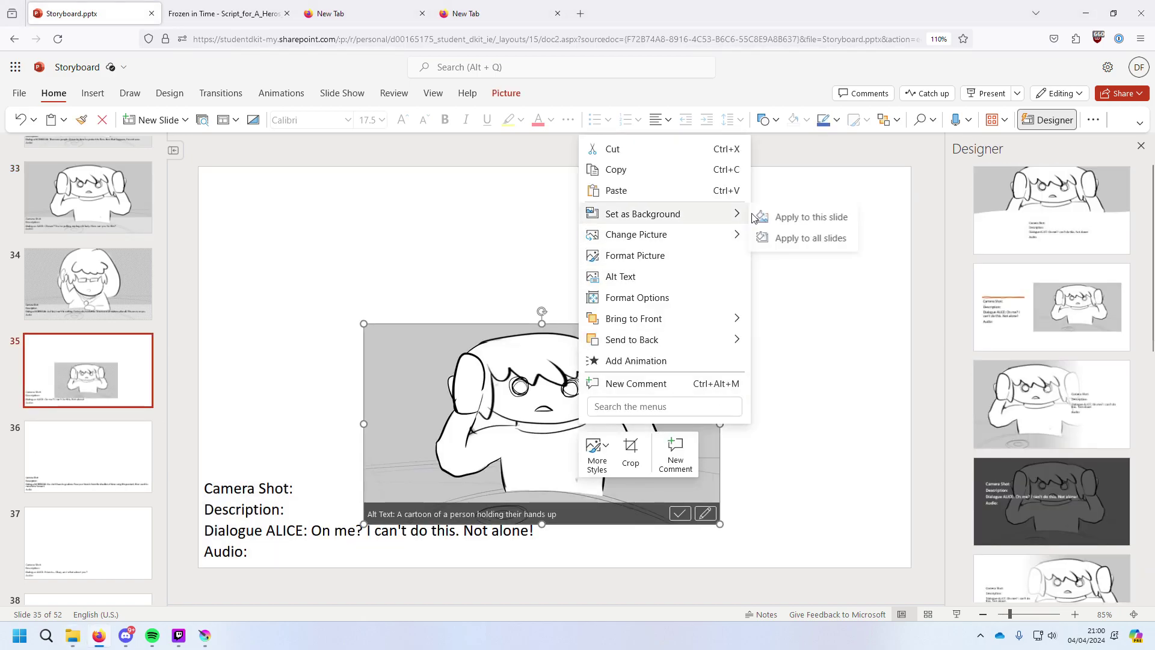
left_click(795, 216)
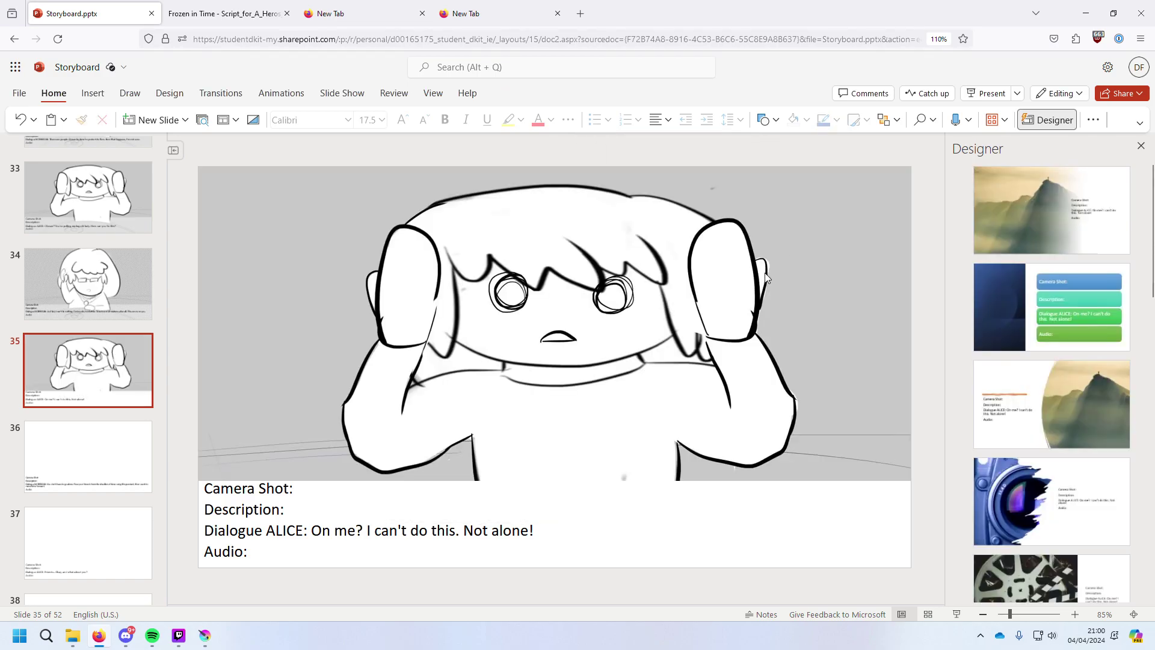
Compare the text area on slide 35 with the one on slide 33.
left_click(44, 203)
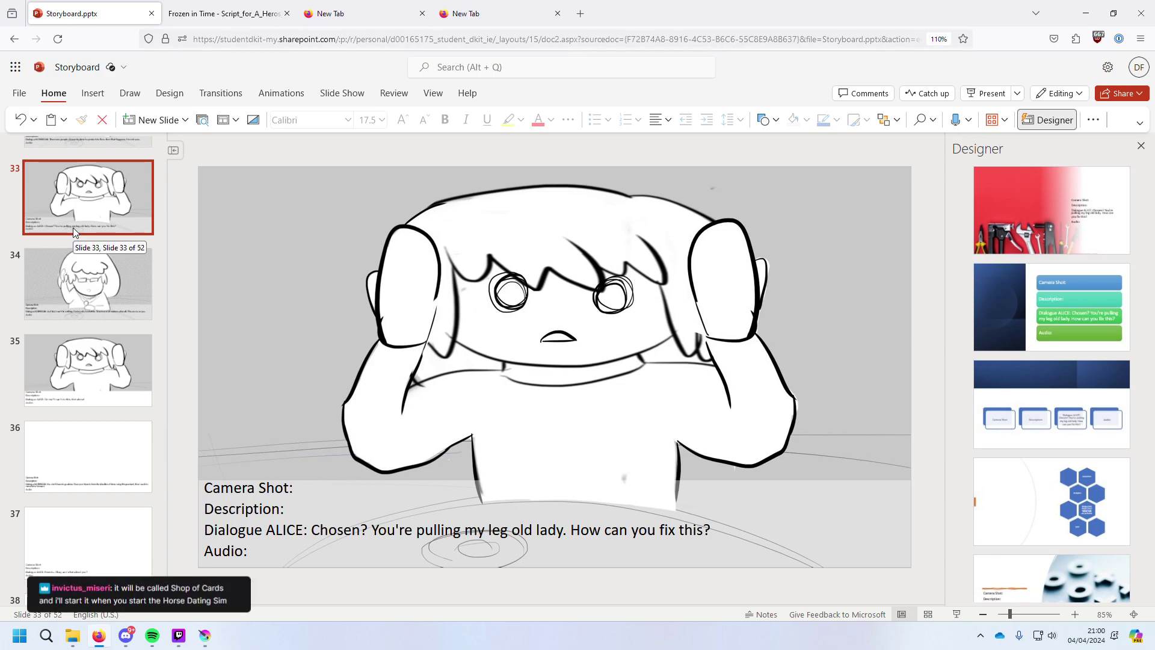
left_click(55, 364)
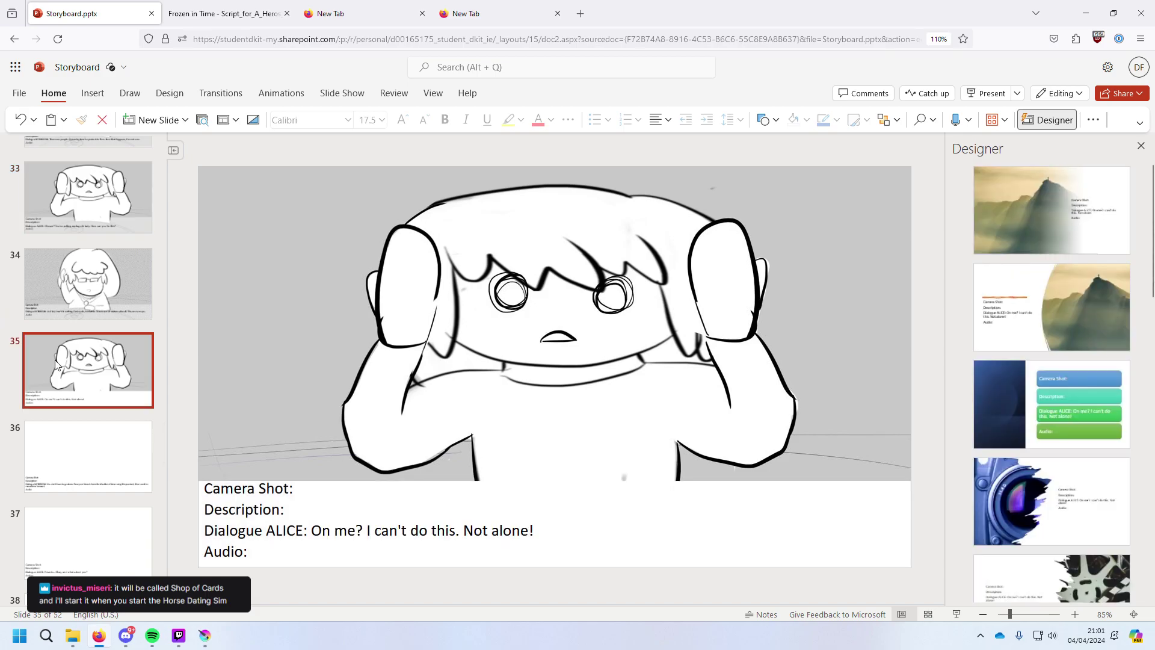
left_click(100, 192)
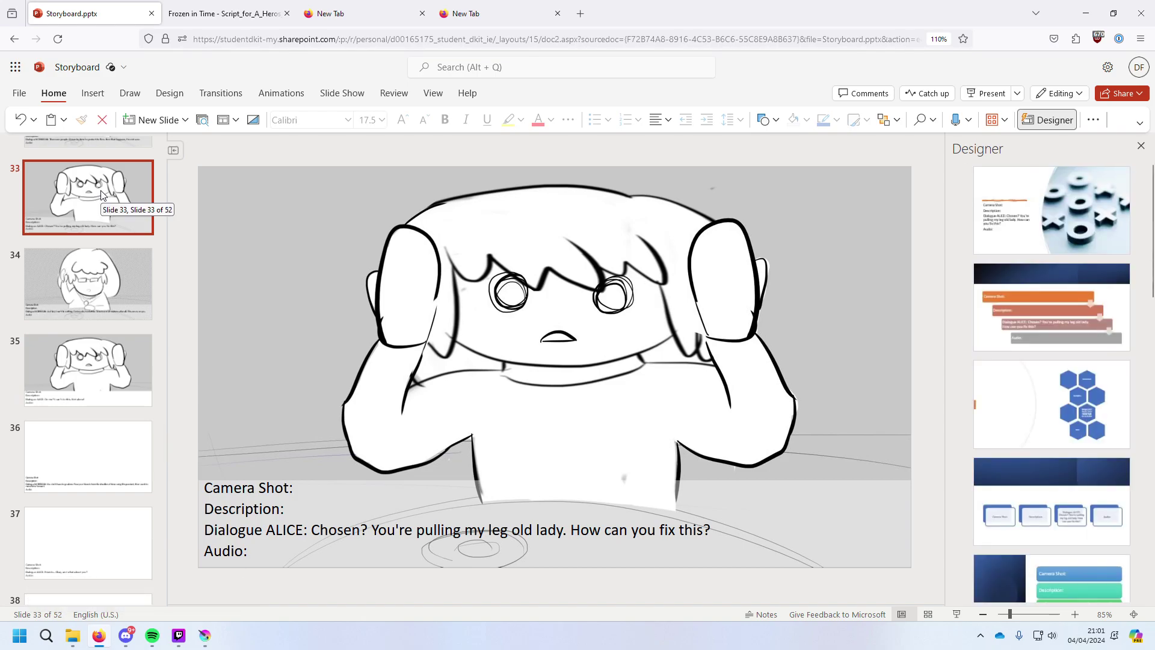
left_click(79, 348)
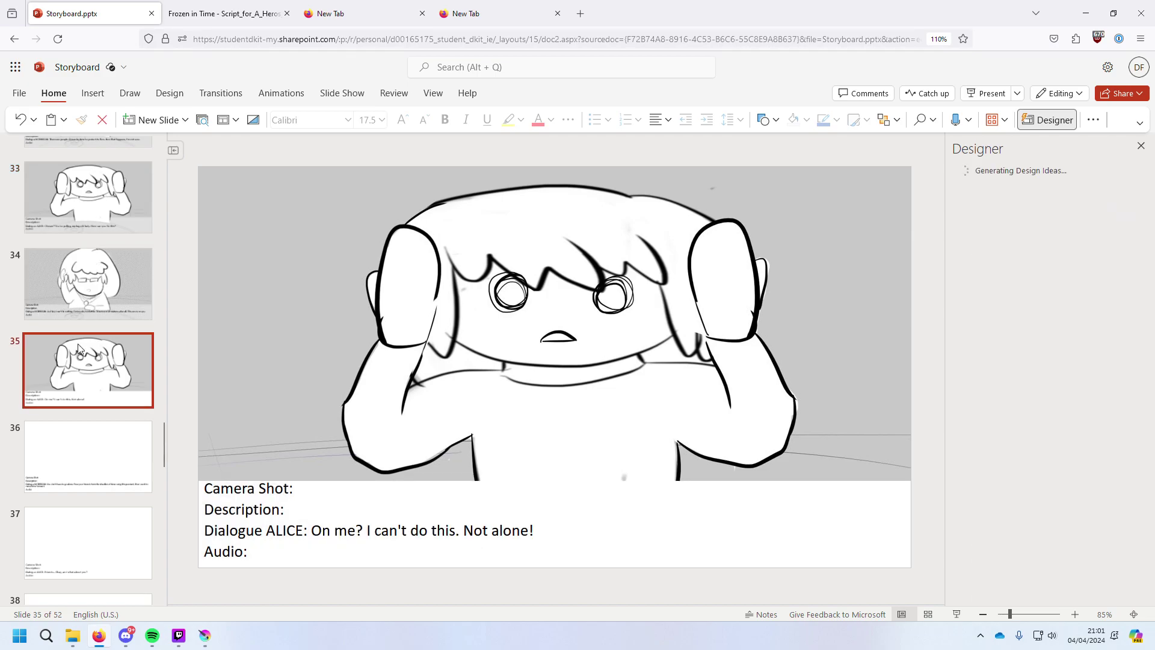
Give the text box on slide 35 a custom fill with 42% transparency.
left_click(589, 512)
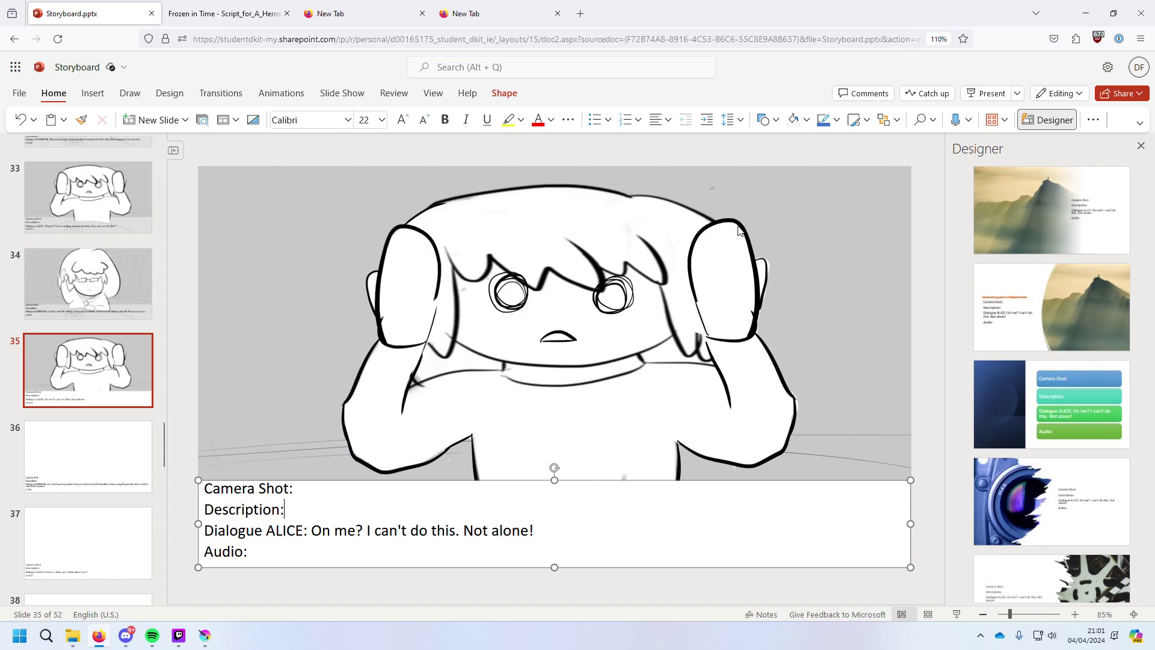
left_click(807, 120)
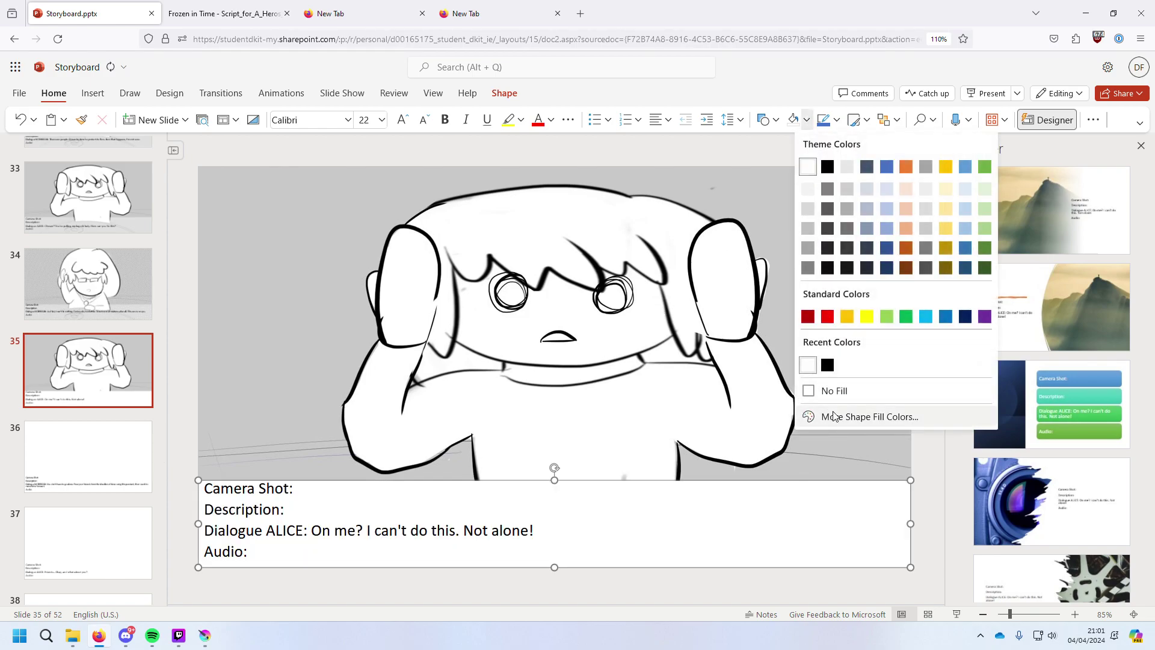
left_click(842, 416)
left_click(659, 447)
type("42")
left_click(606, 486)
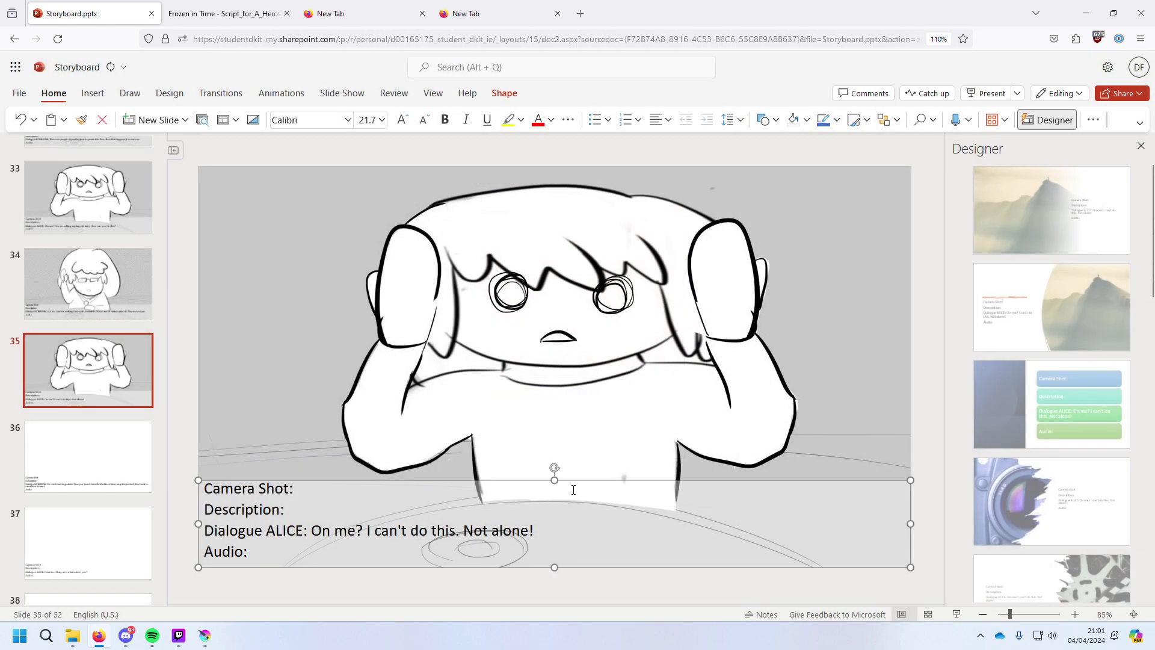
Step through slides 33 to 35 to check how the new Alice frame follows Morrigan's frame.
left_click(90, 199)
left_click_drag(103, 280, 75, 383)
left_click(94, 282)
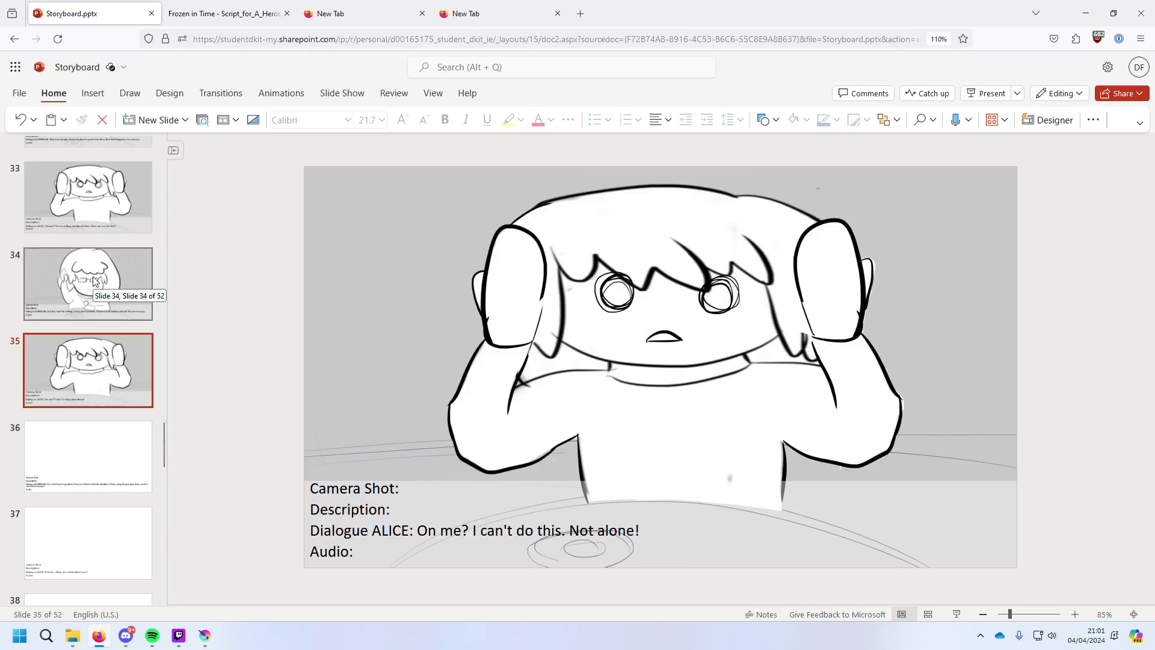
key("Up")
key("Down")
key("Down")
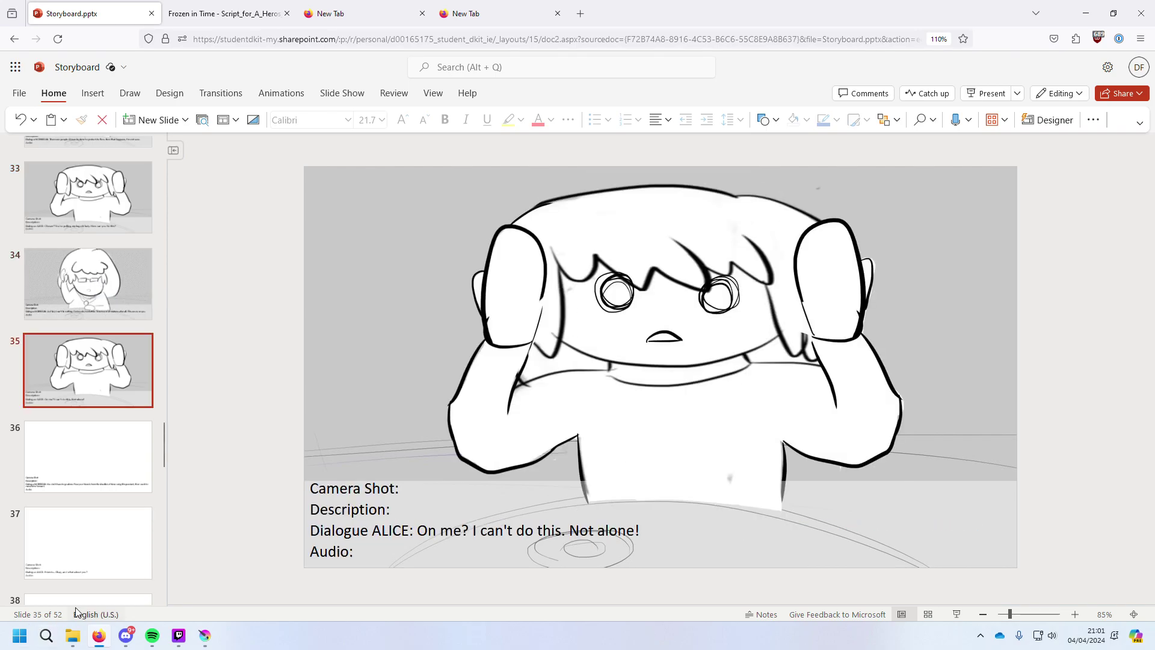
Switch to Krita and select a dark blue colour with the Basic-5 Size brush for frame 032.
left_click(205, 635)
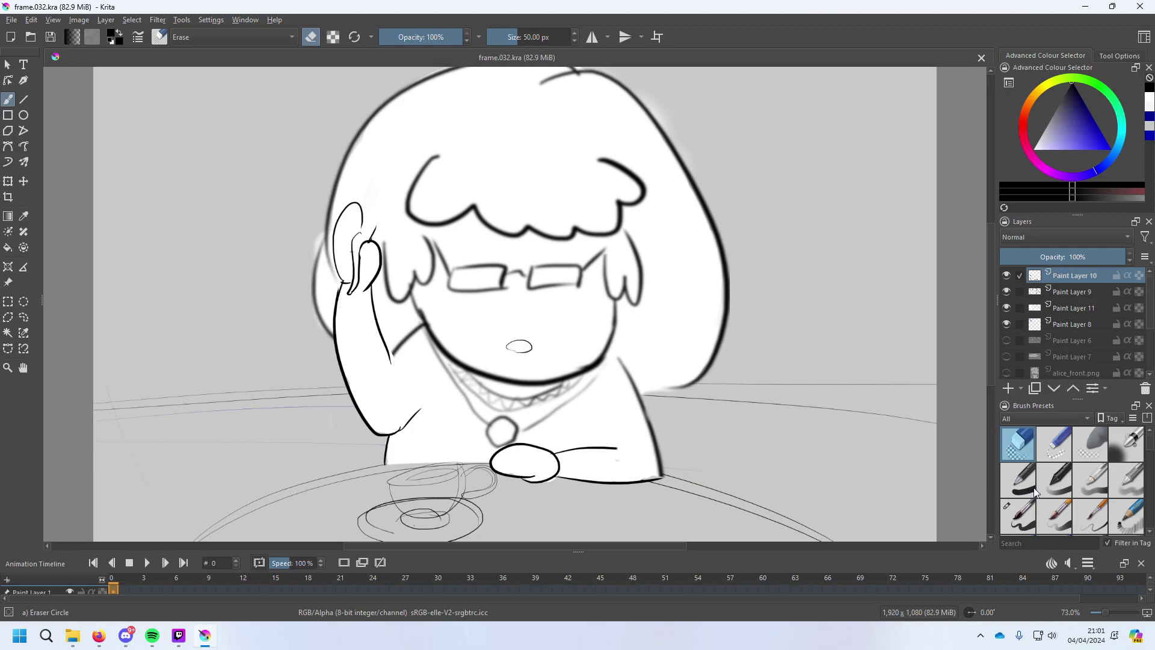
left_click_drag(1080, 146, 1111, 114)
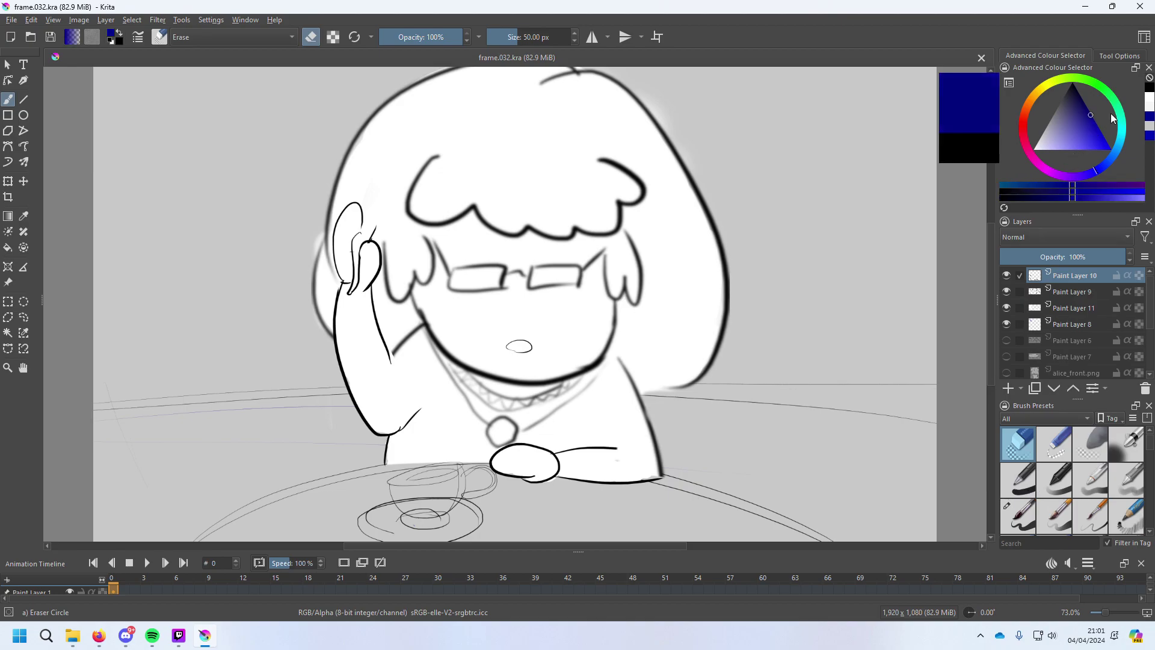
left_click(1099, 120)
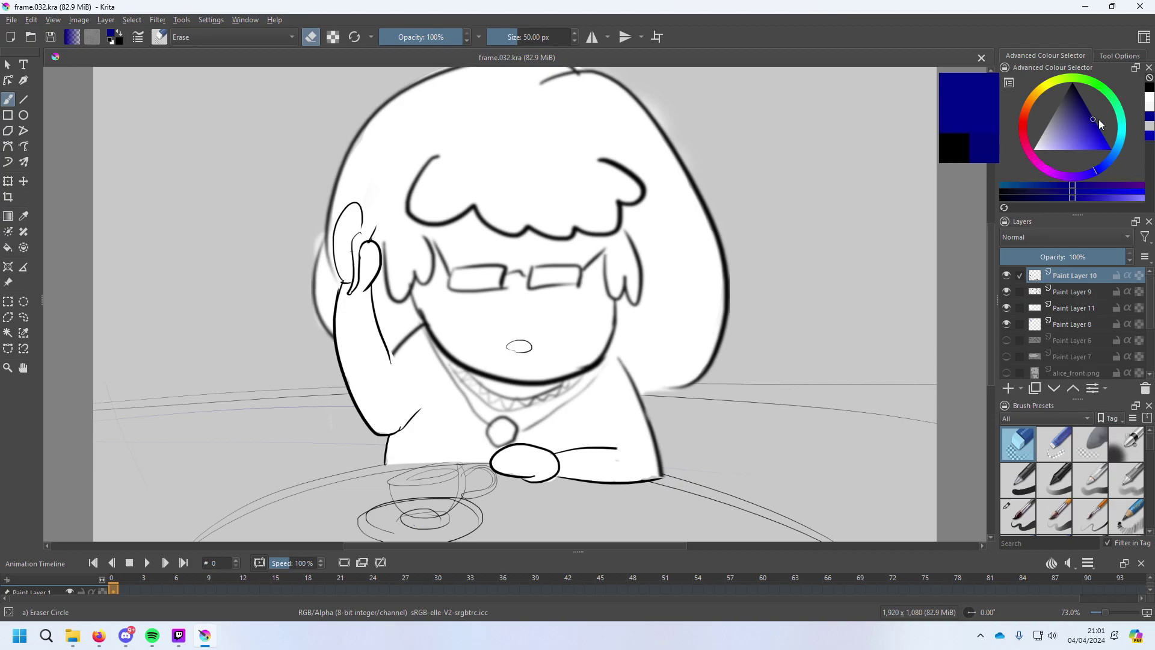
left_click(1023, 515)
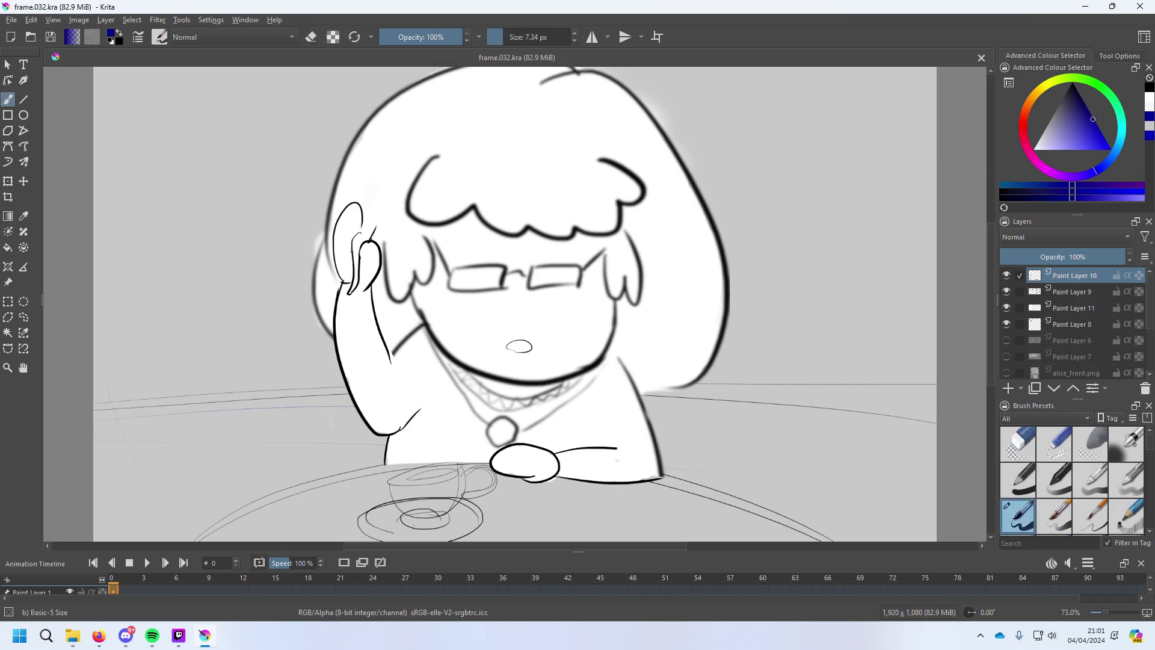
left_click_drag(362, 256, 379, 286)
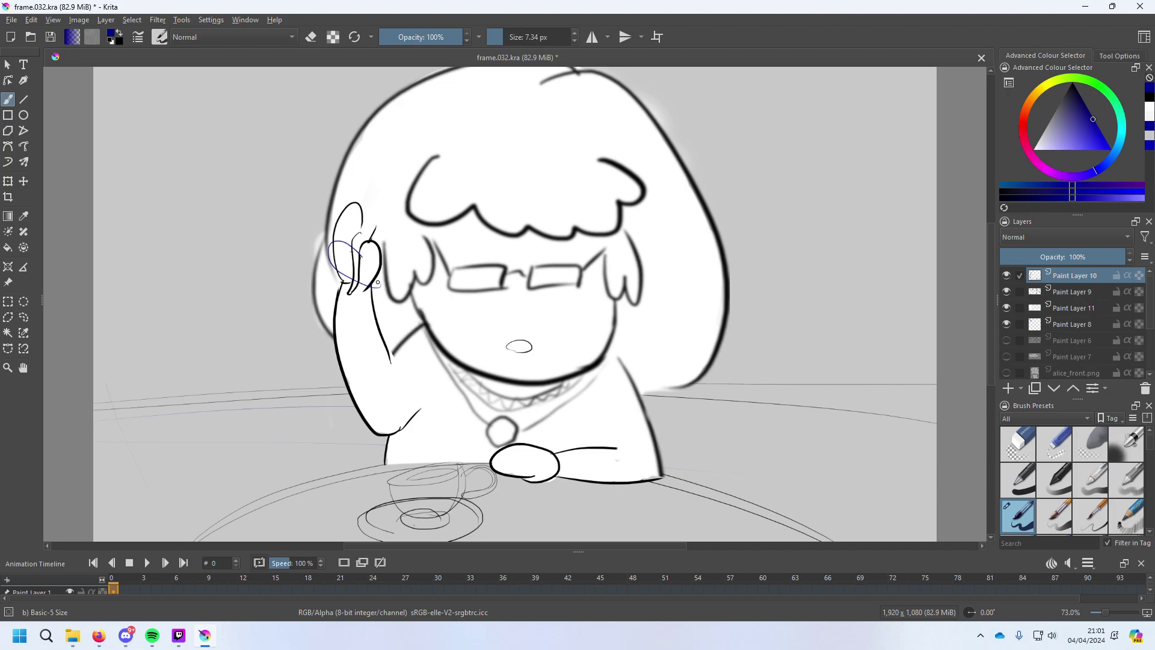
key("ctrl+z")
mouse_move(361, 279)
left_mouse_down()
mouse_move(348, 240)
mouse_move(334, 243)
mouse_move(356, 254)
mouse_move(372, 198)
left_mouse_up()
key("ctrl+z")
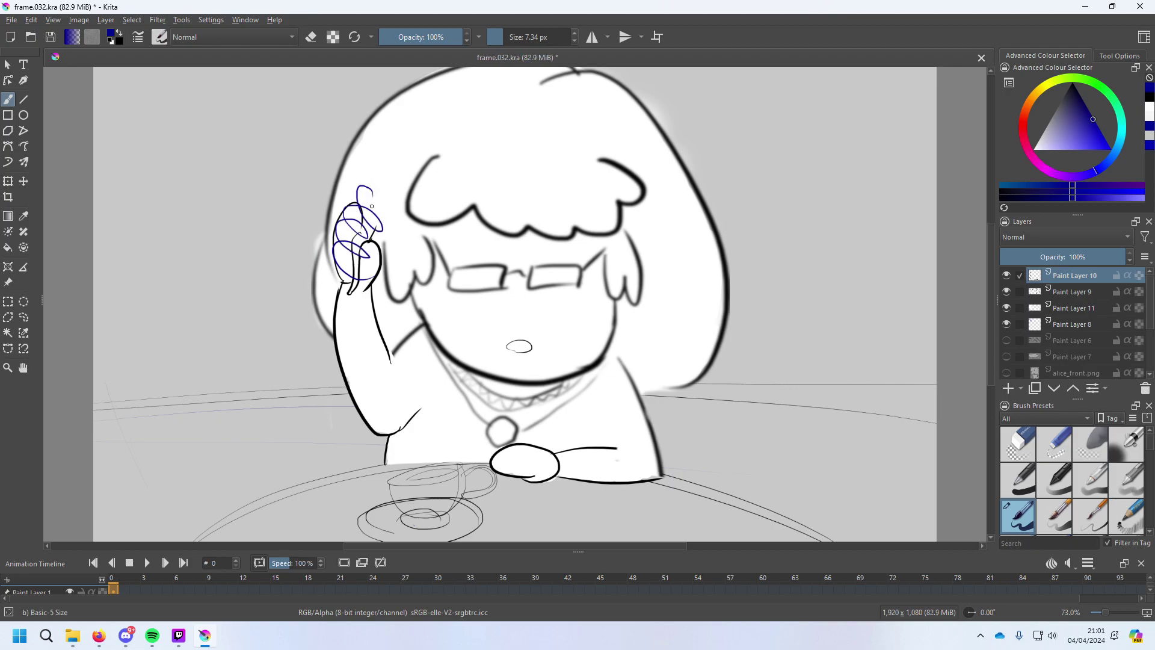
key("ctrl+z")
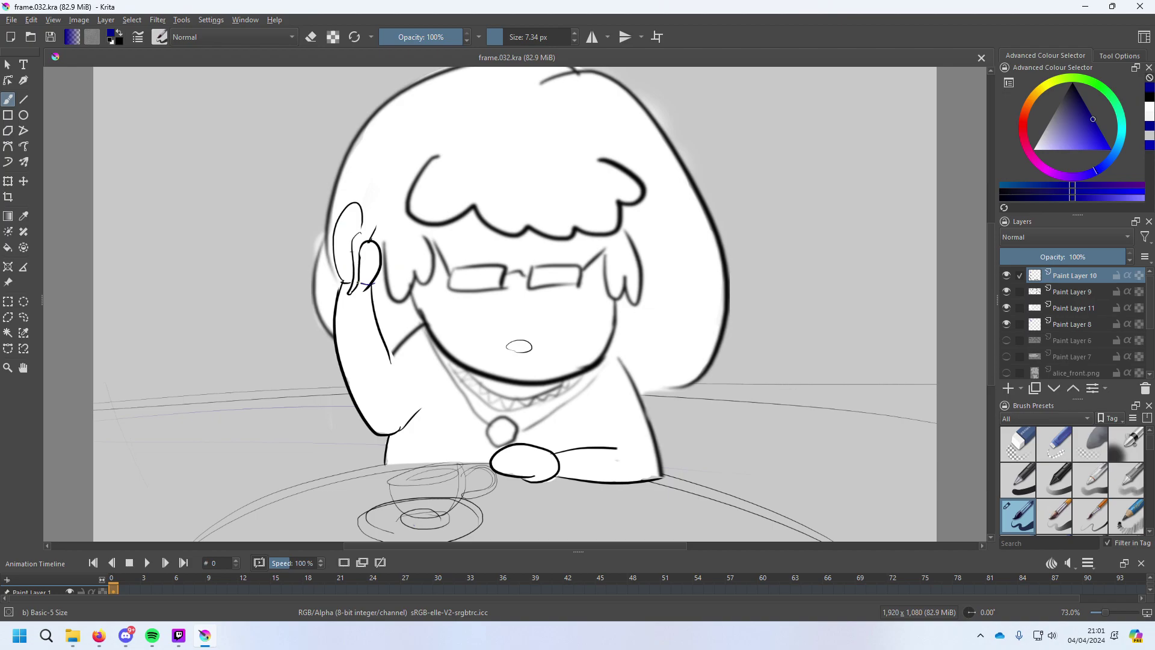
left_click_drag(362, 281, 365, 191)
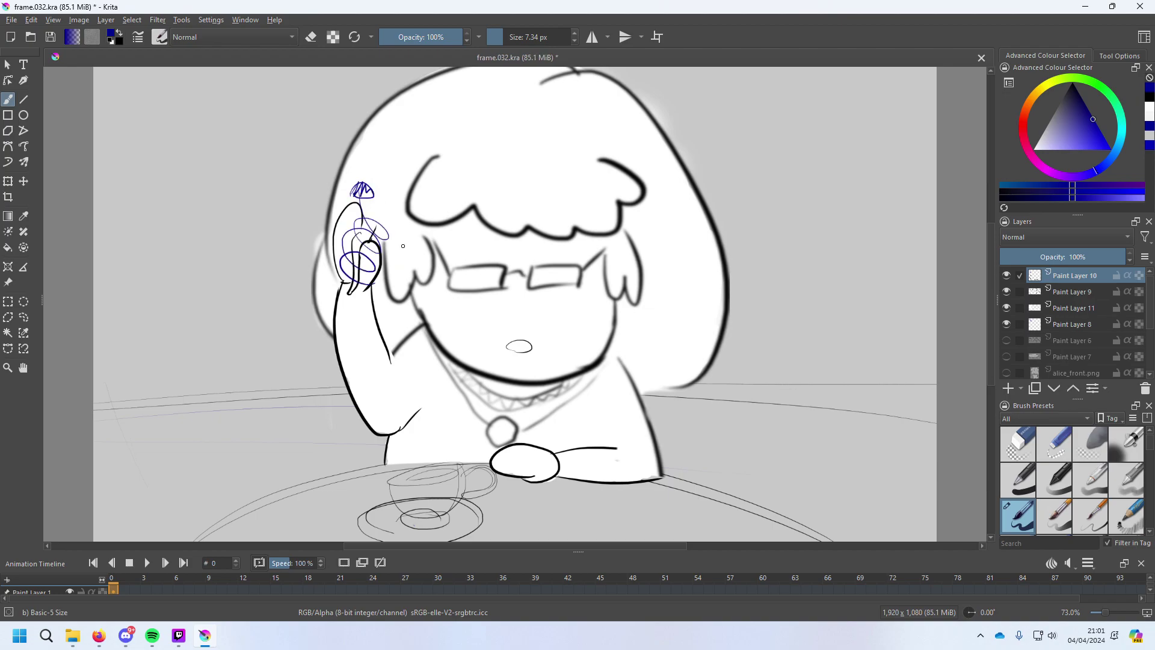
key("ctrl+z")
key("ctrl+z")
key("ctrl+z")
key("ctrl+z")
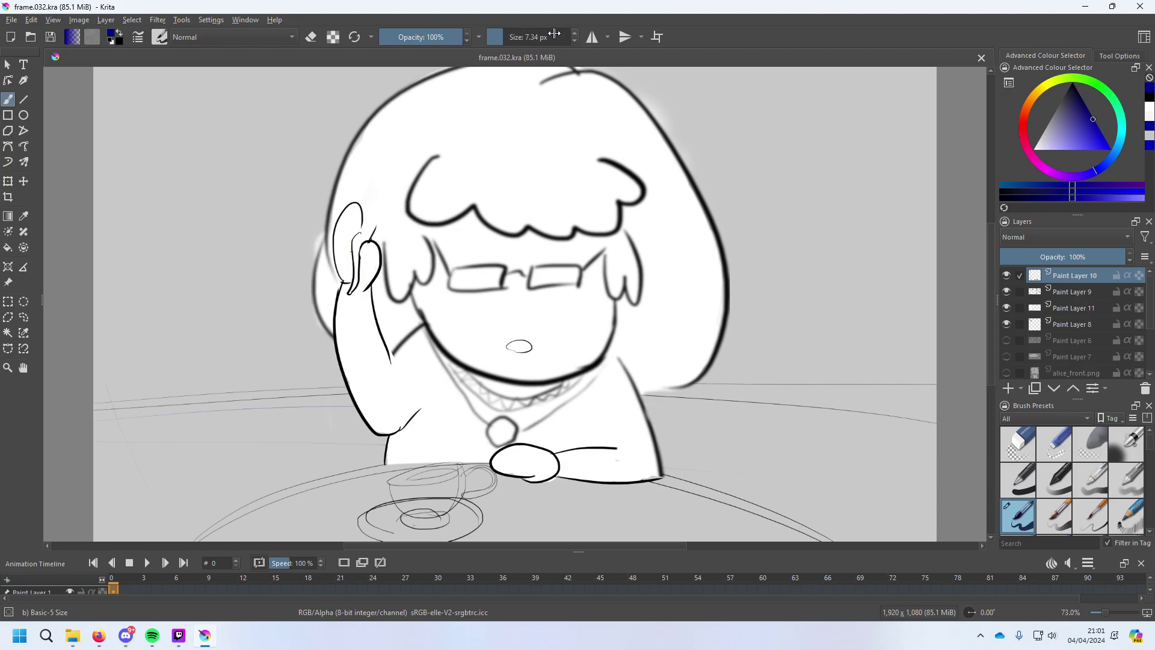
Set the brush size to 27.60 px and draw a dark blue looping motion arrow rising over Morrigan's raised hand.
left_click(576, 35)
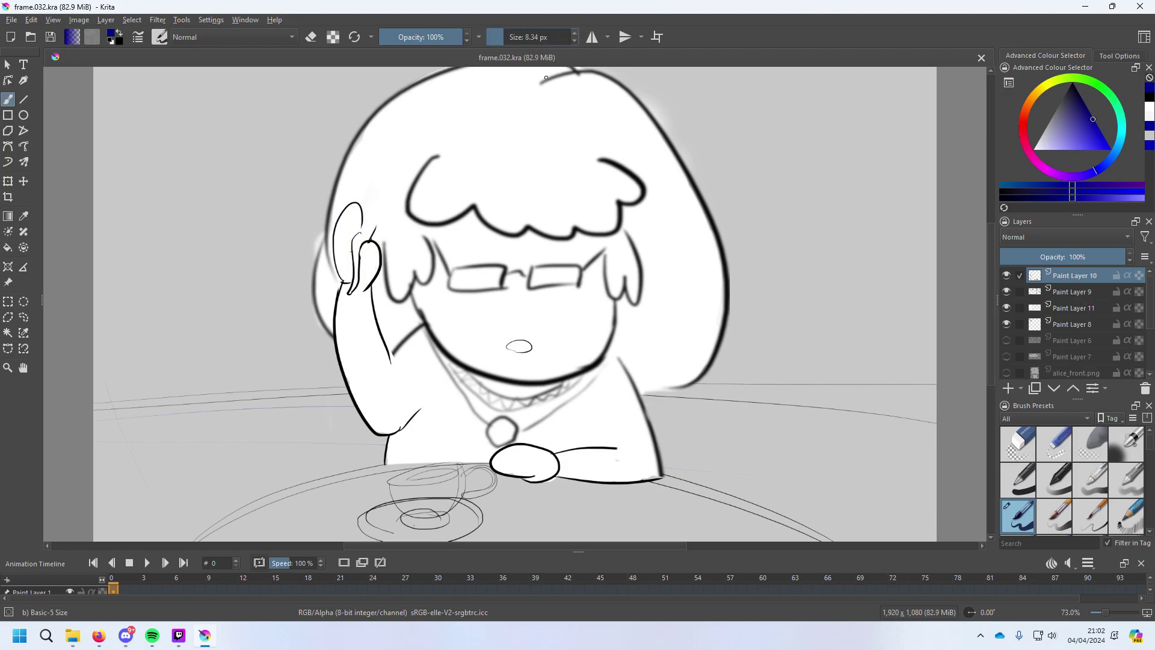
left_click(512, 37)
mouse_move(390, 290)
left_mouse_down()
mouse_move(382, 265)
mouse_move(357, 244)
mouse_move(384, 299)
left_mouse_up()
key("ctrl+z")
mouse_move(353, 236)
left_mouse_down()
mouse_move(383, 245)
mouse_move(374, 207)
left_mouse_up()
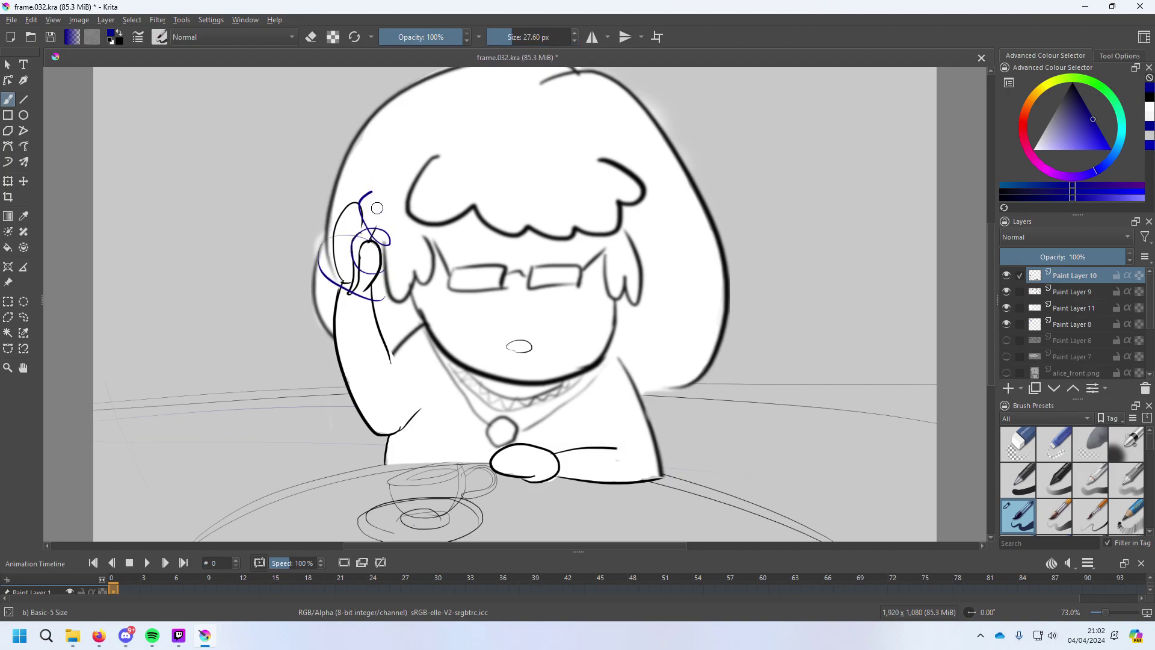
key("ctrl+z")
key("ctrl+z")
mouse_move(392, 290)
left_mouse_down()
mouse_move(395, 248)
mouse_move(364, 194)
mouse_move(370, 184)
mouse_move(385, 199)
mouse_move(379, 184)
mouse_move(394, 191)
left_mouse_up()
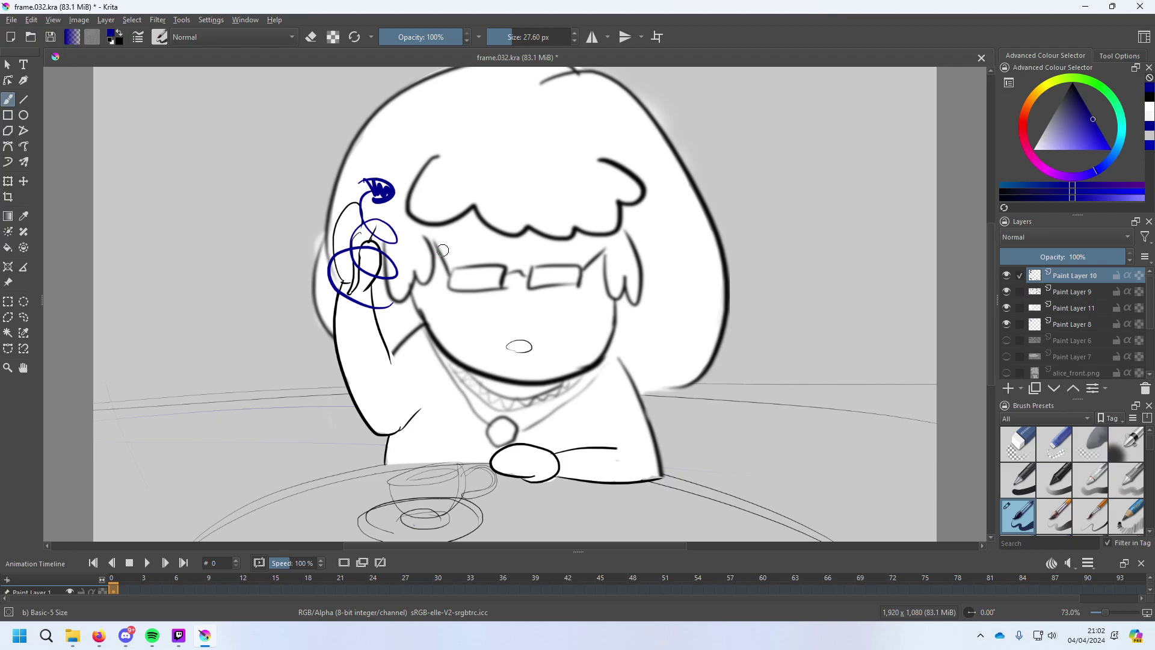
left_click_drag(537, 461, 579, 503)
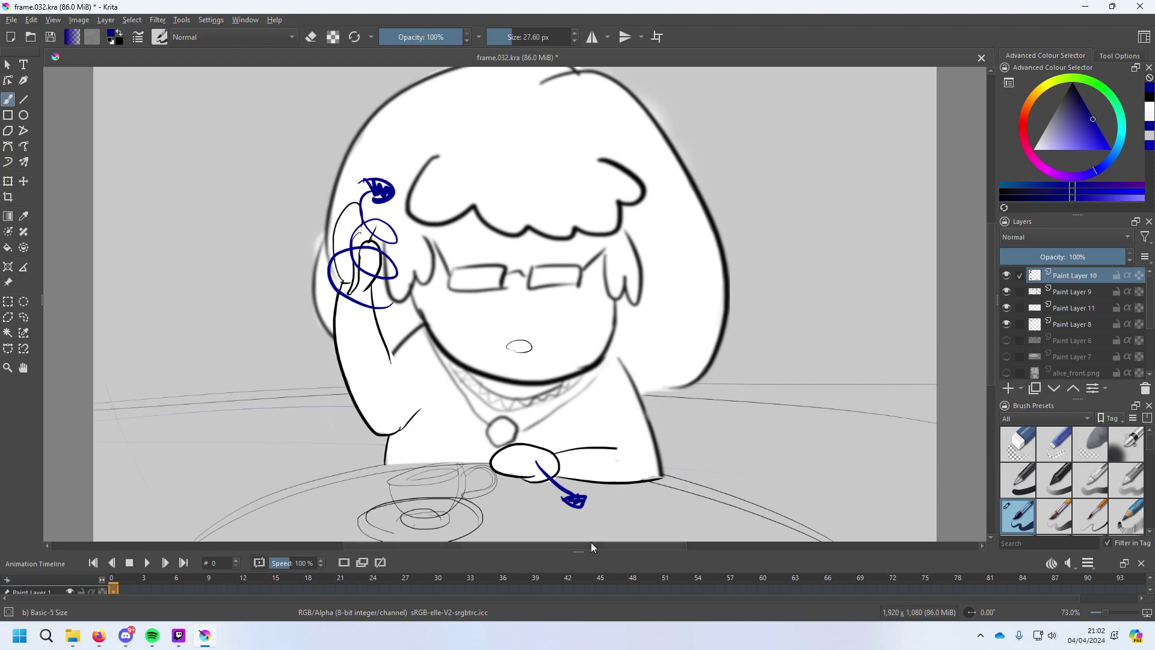
key("ctrl+z")
key("ctrl+z")
Save a PNG copy of frame 032 as frame.032.png in the png folder, replacing the existing file and keeping the default PNG options.
left_click(11, 20)
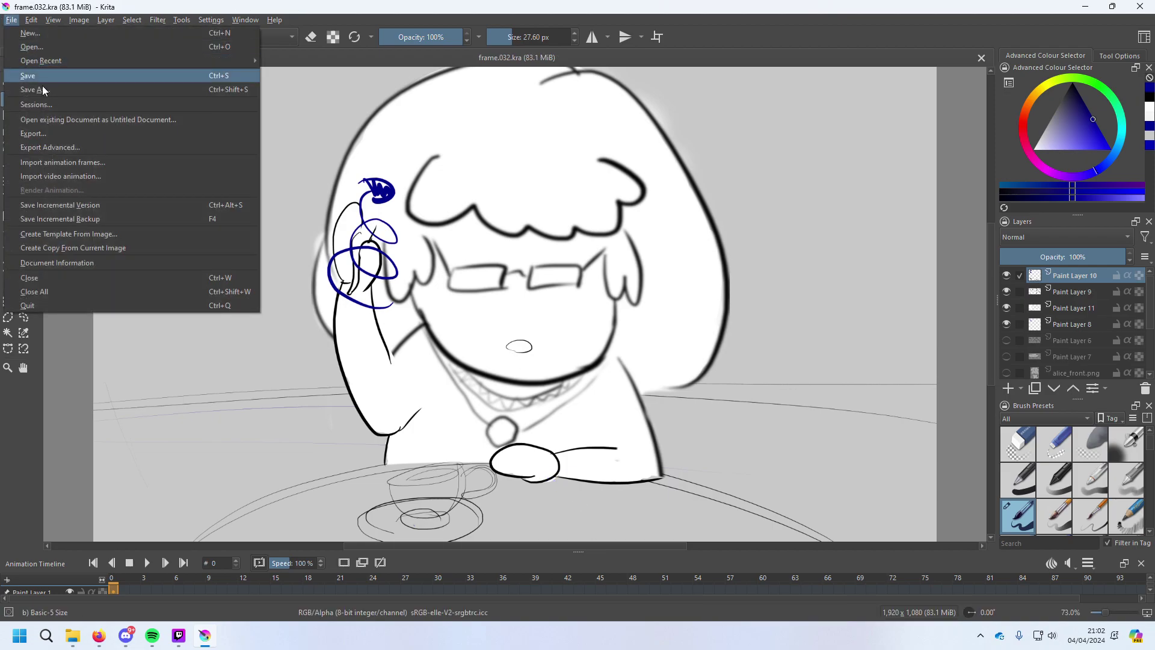
left_click(43, 89)
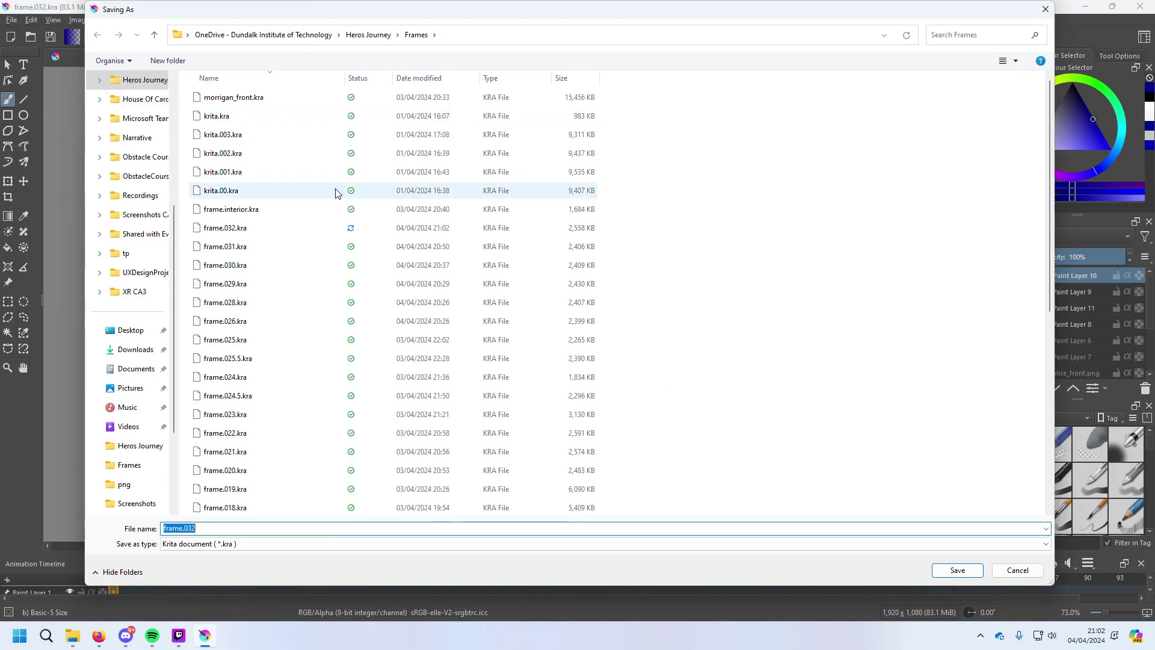
scroll(336, 193, "down", 10)
double_click(265, 508)
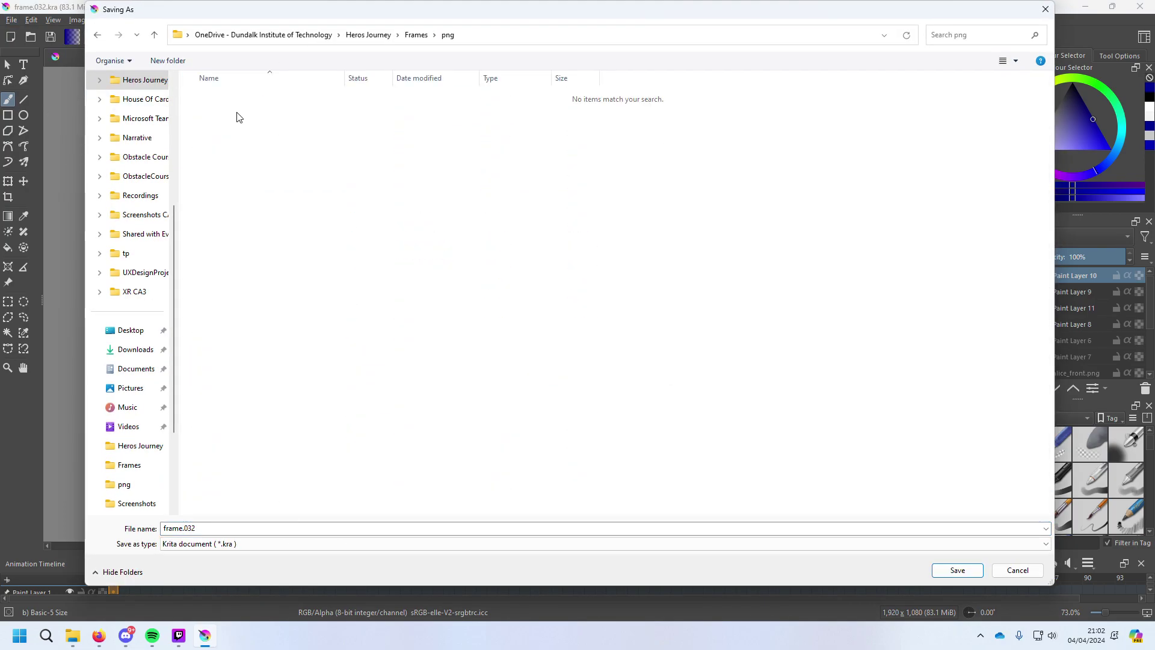
left_click(255, 544)
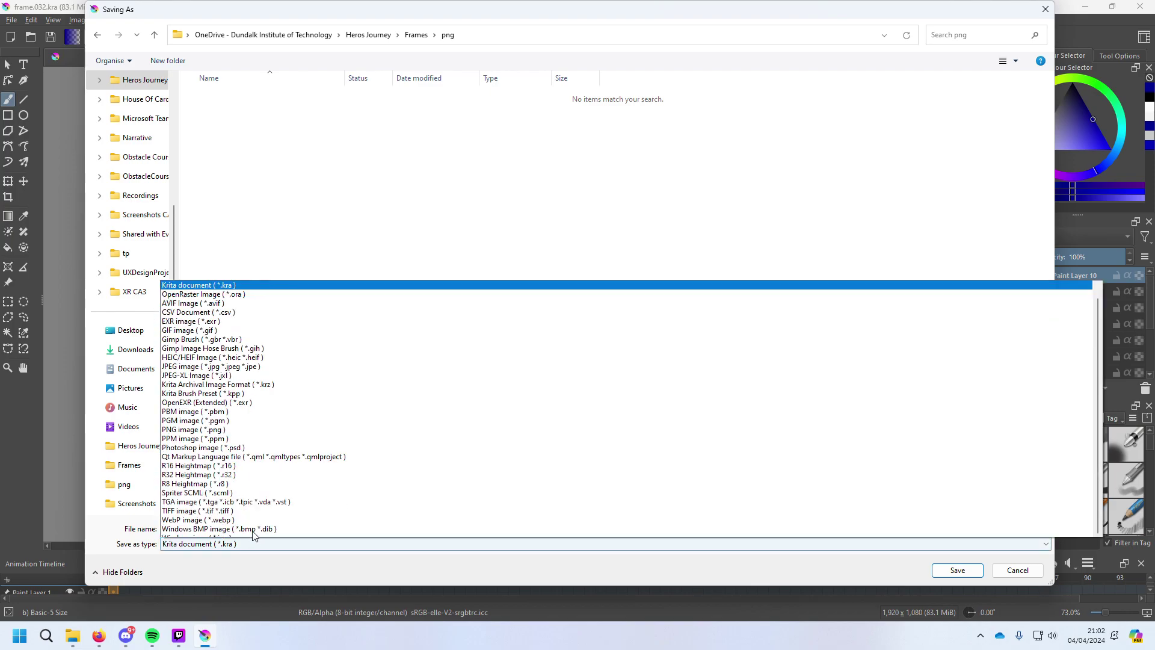
scroll(255, 530, "down", 2)
left_click(255, 529)
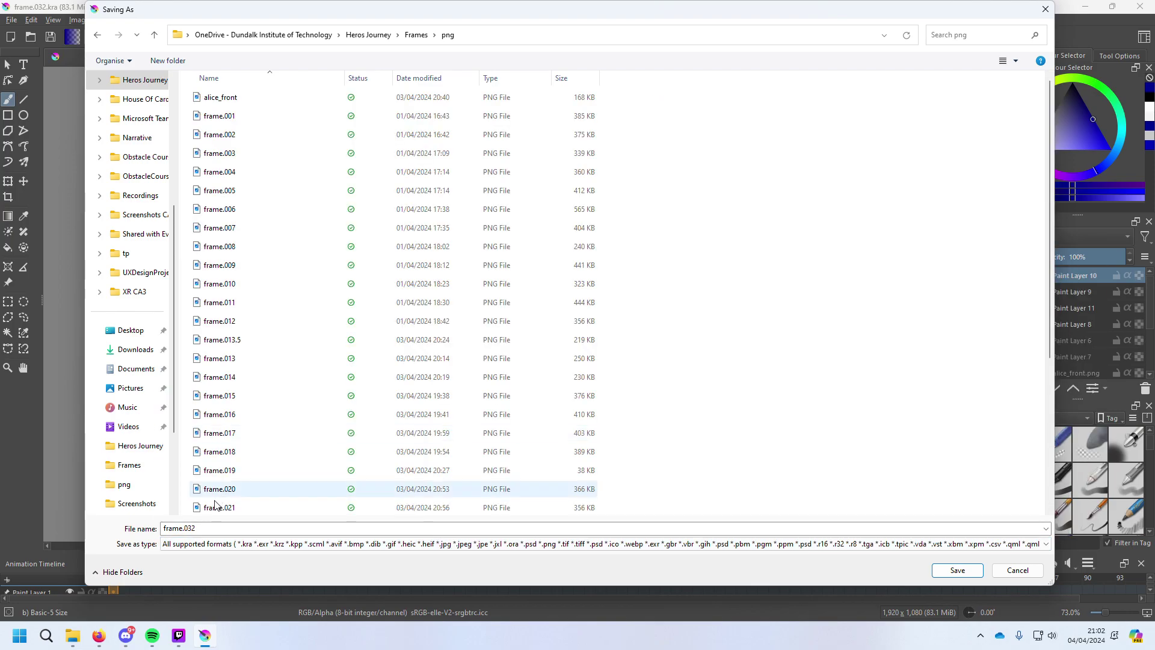
left_click(217, 531)
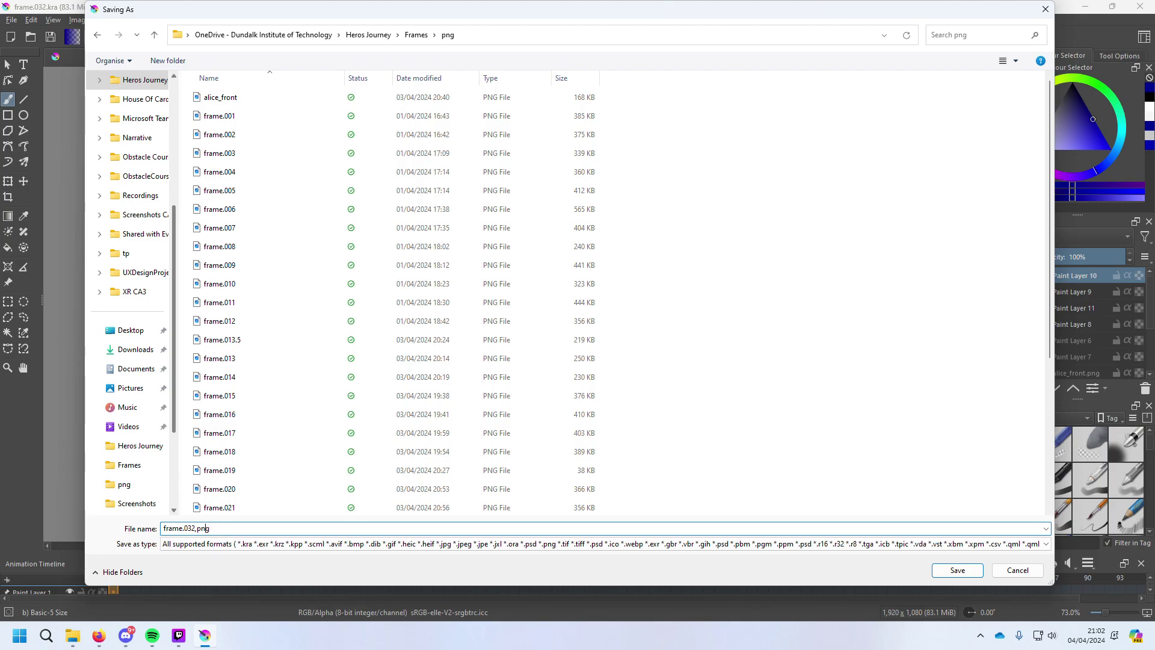
key("Return")
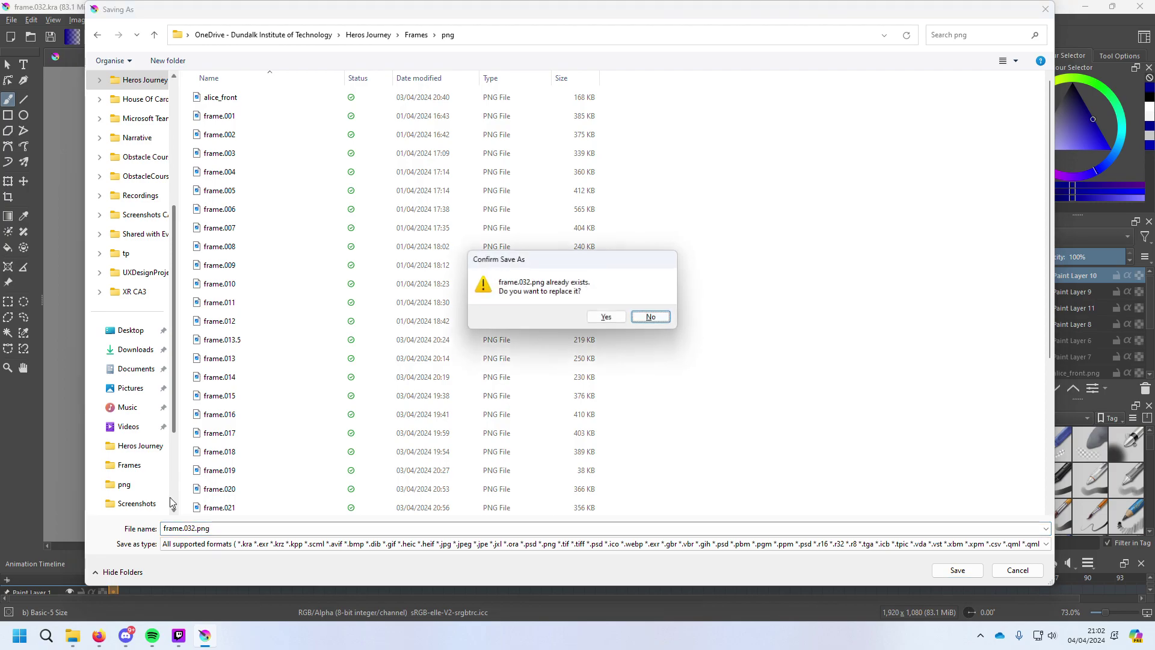
key("Return")
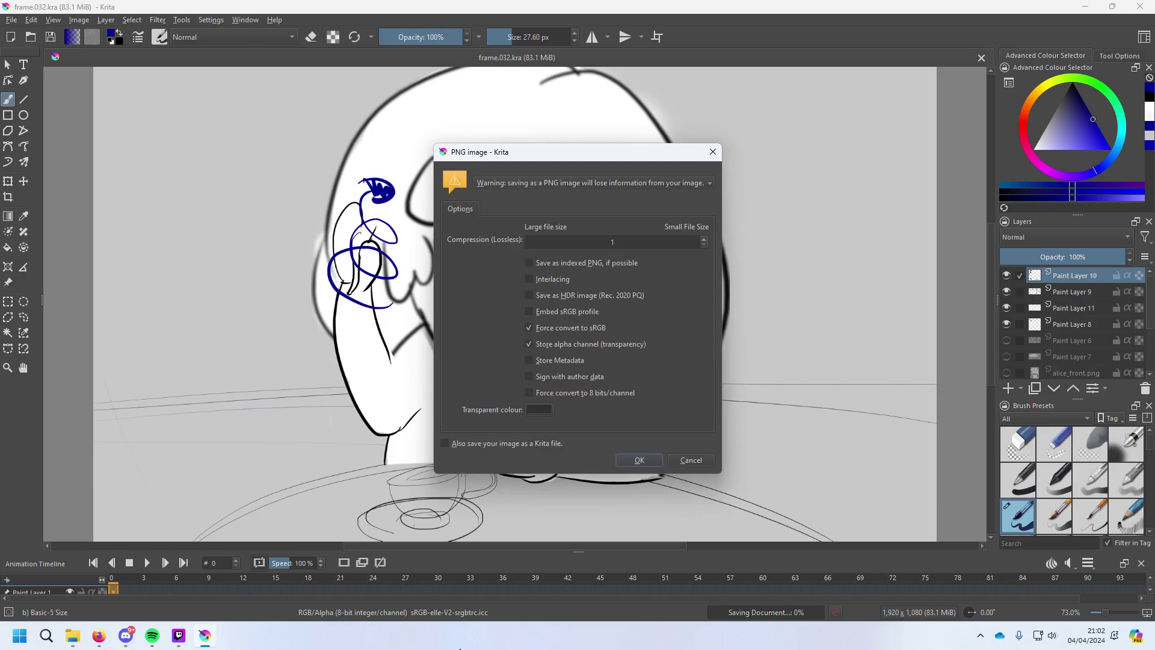
left_click(640, 460)
Switch to the Storyboard presentation in Firefox, insert the updated frame 032 image on slide 34 and set it as that slide's background.
left_click(99, 635)
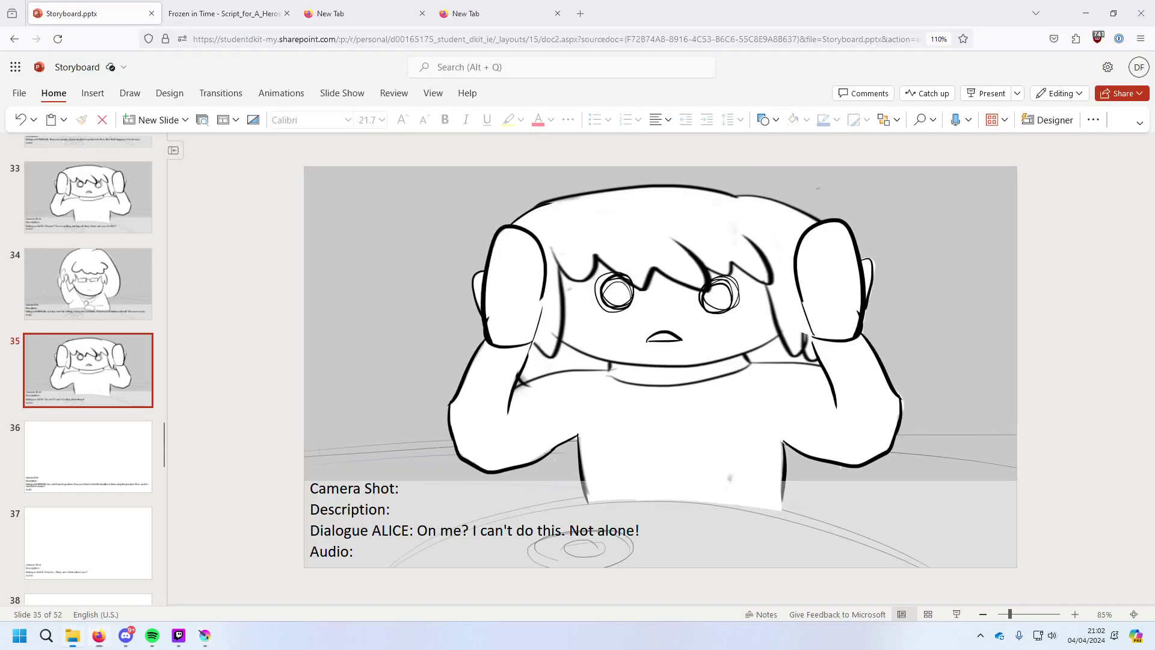
left_click(88, 284)
key("ctrl+v")
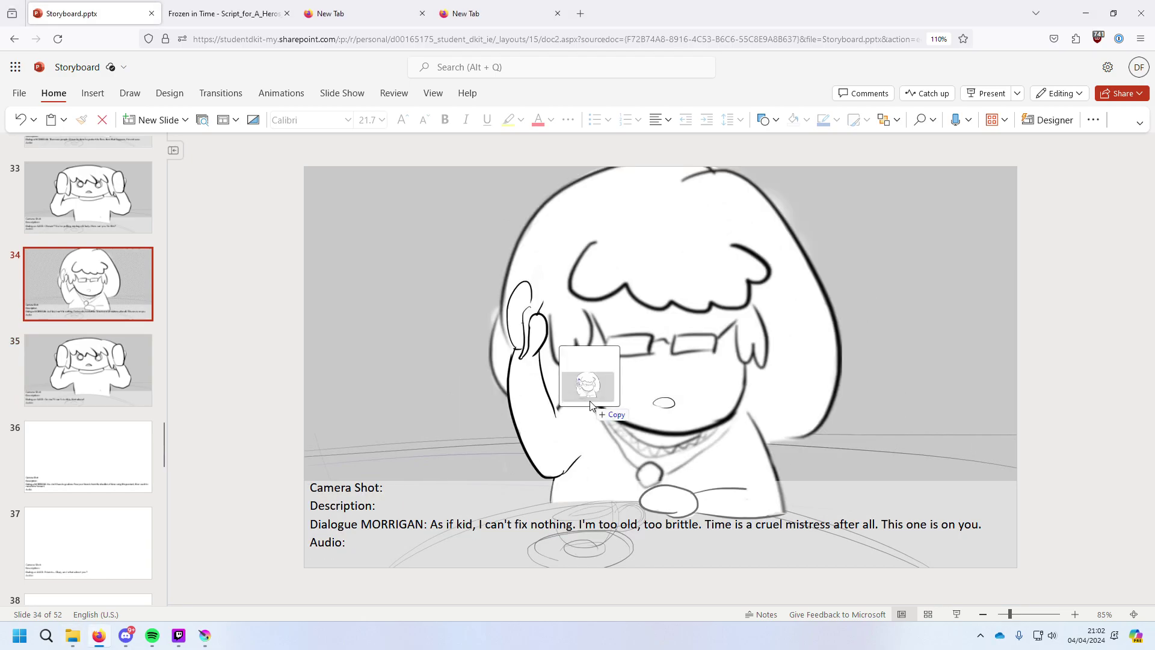
right_click(602, 400)
mouse_move(714, 190)
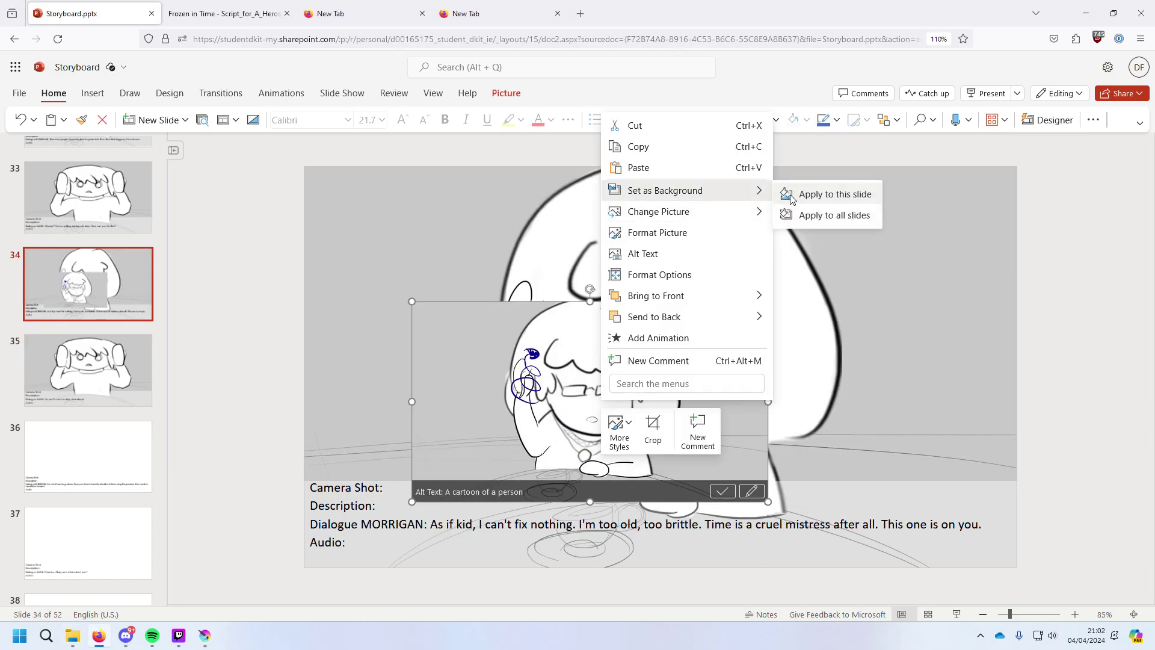
left_click(831, 191)
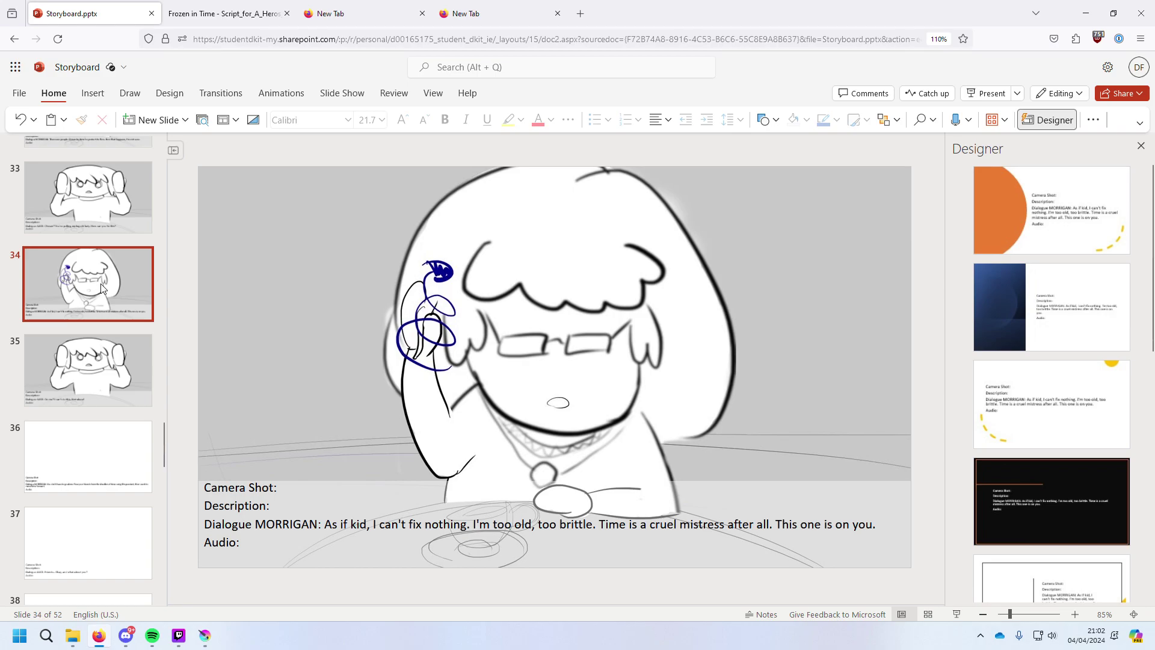
Step back and forth through slides 33 to 35 to check how Morrigan's updated frame sits between Alice's frames.
key("Down")
key("Up")
key("Up")
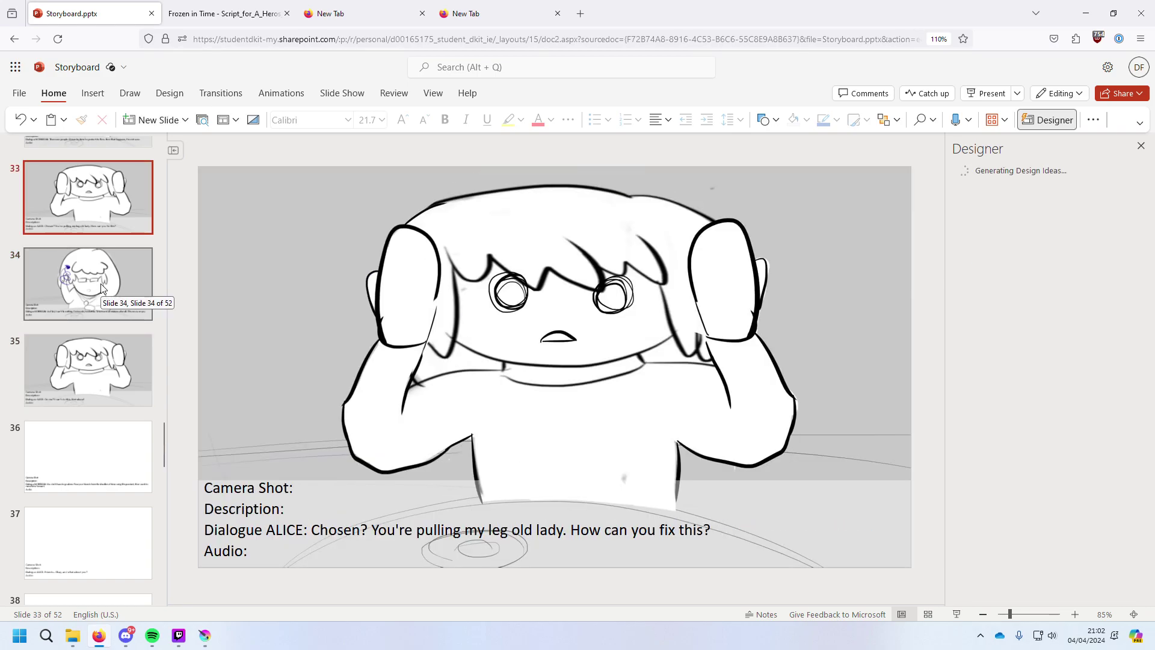
key("Up")
key("Down")
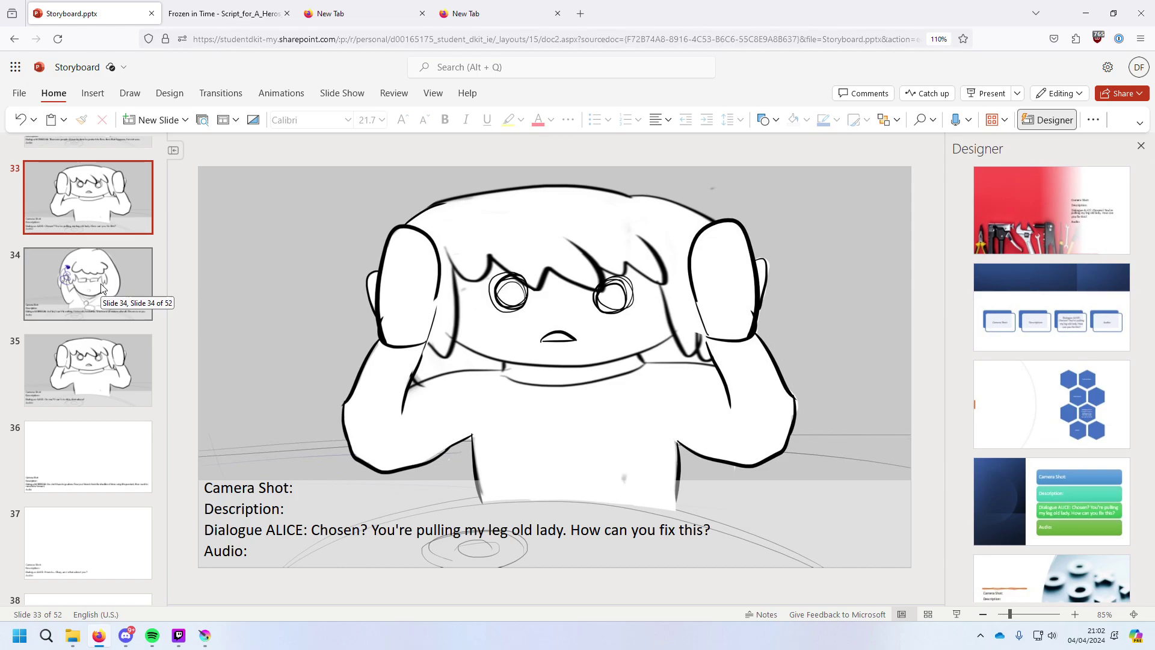
key("Down")
key("Down")
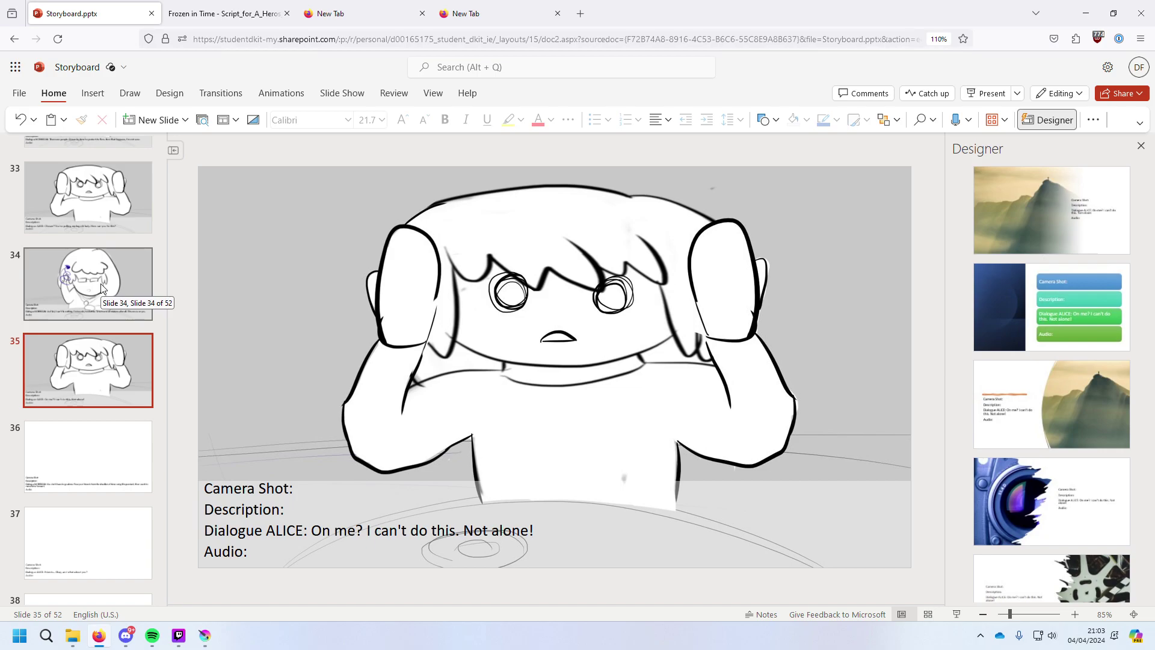
key("Up")
key("Up")
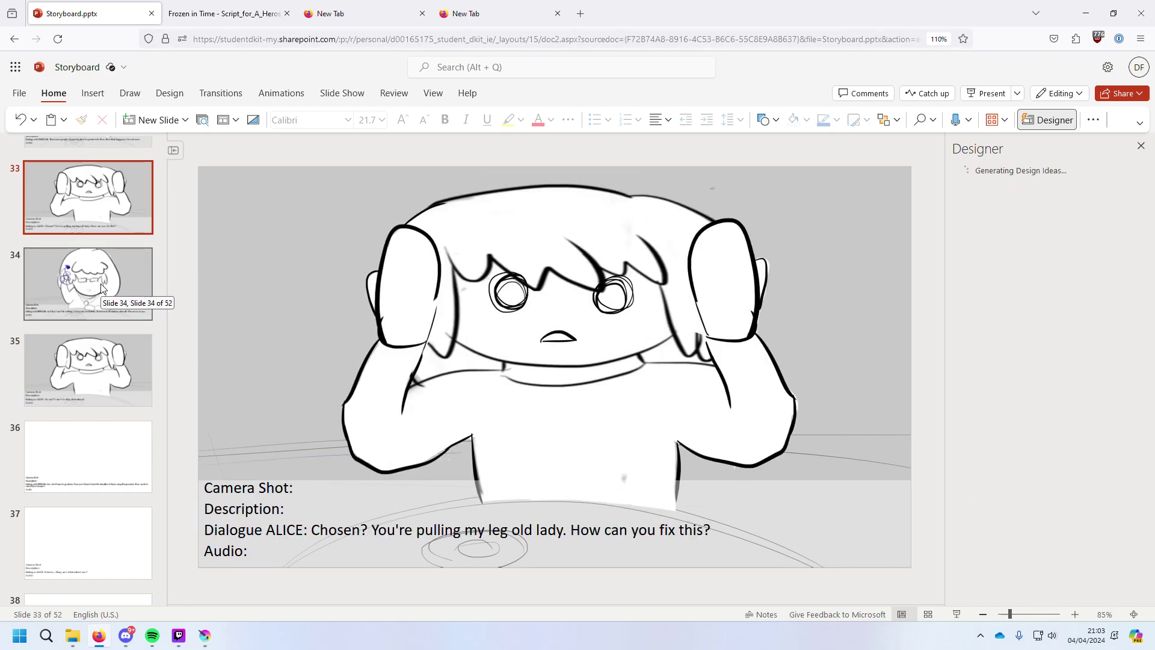
key("Down")
key("Down")
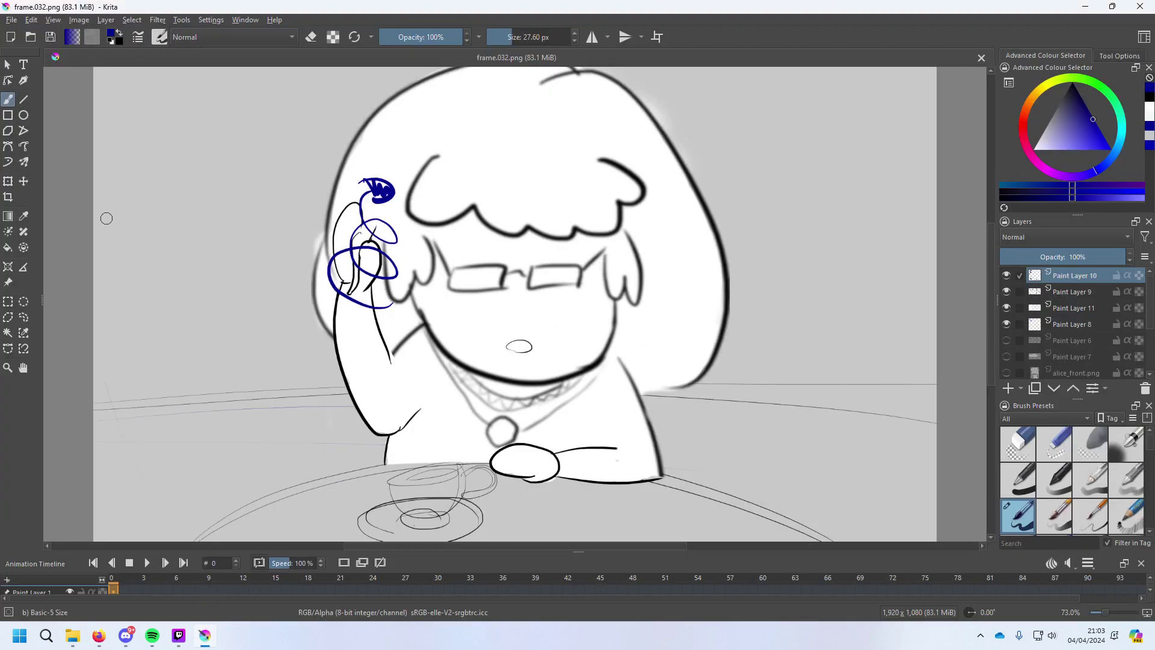
Open frame.031.kra from the Frames folder in Krita and select a dark blue brush colour.
left_click(12, 20)
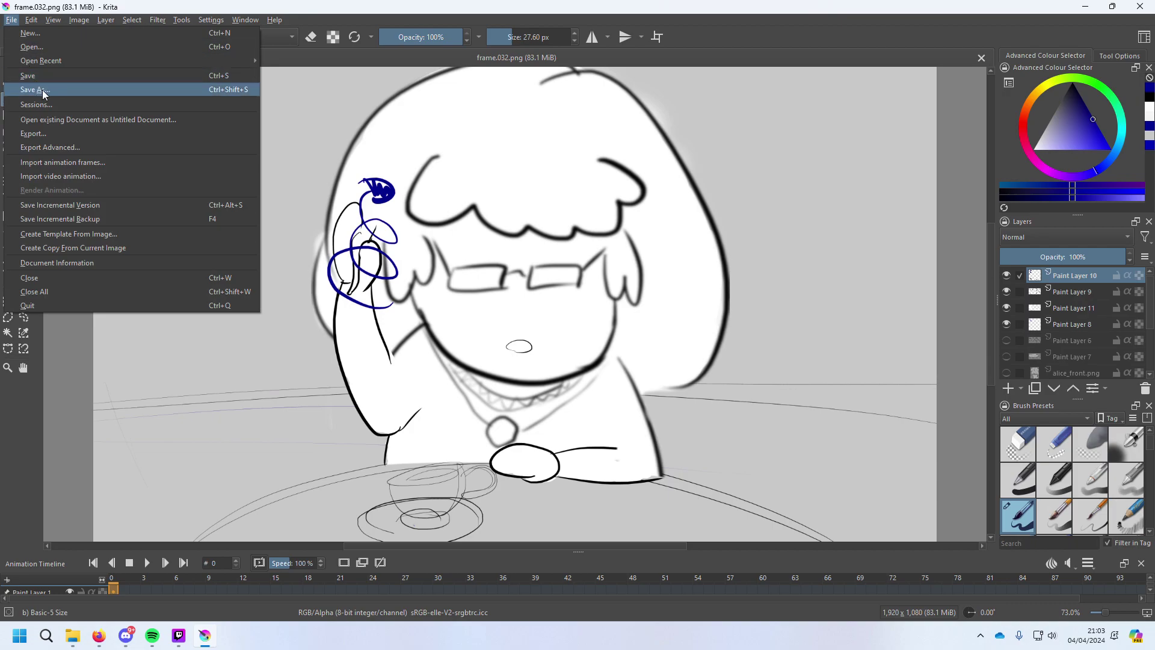
left_click(614, 6)
left_click(11, 20)
left_click(32, 46)
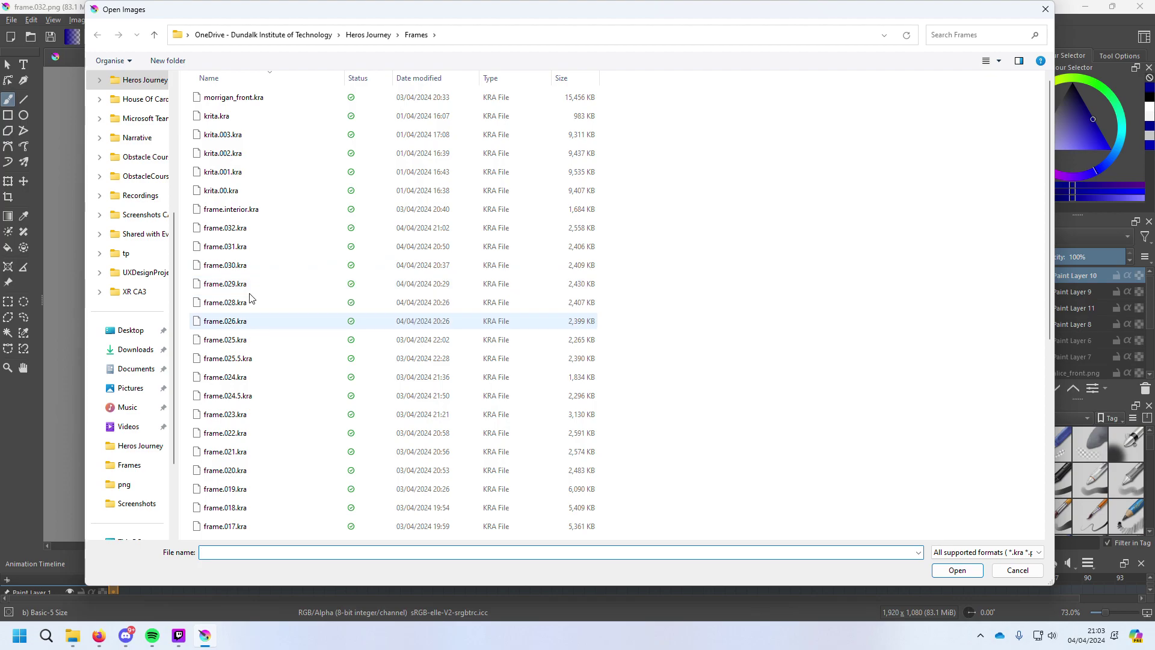
double_click(252, 247)
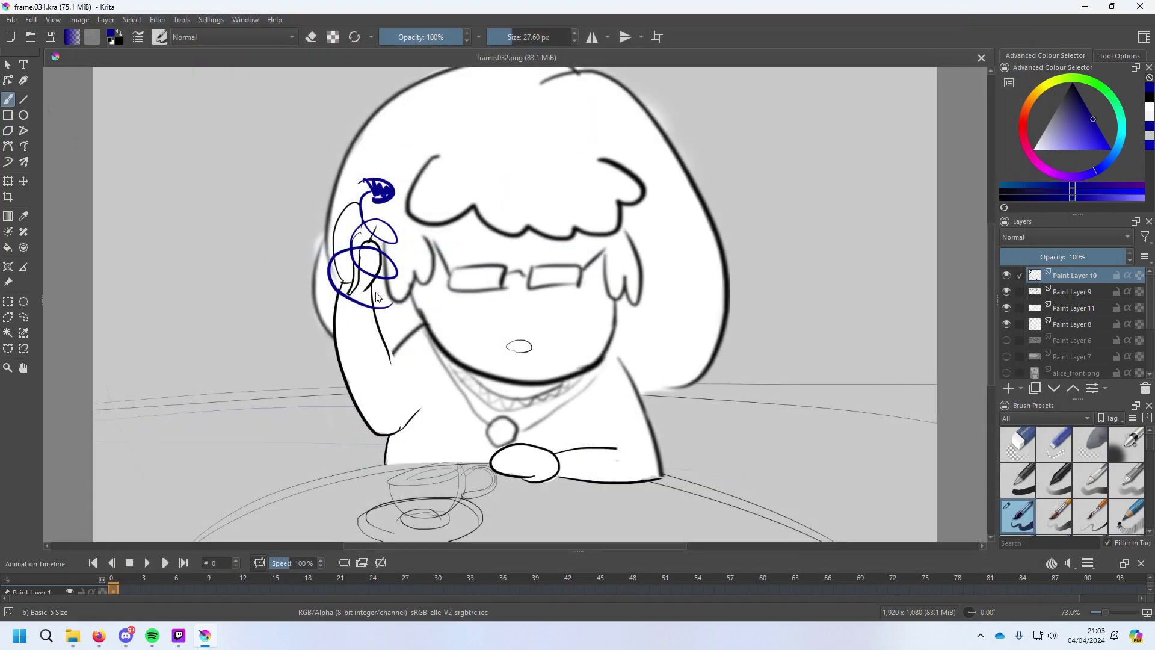
scroll(517, 331, "up", 3)
scroll(520, 334, "down", 5)
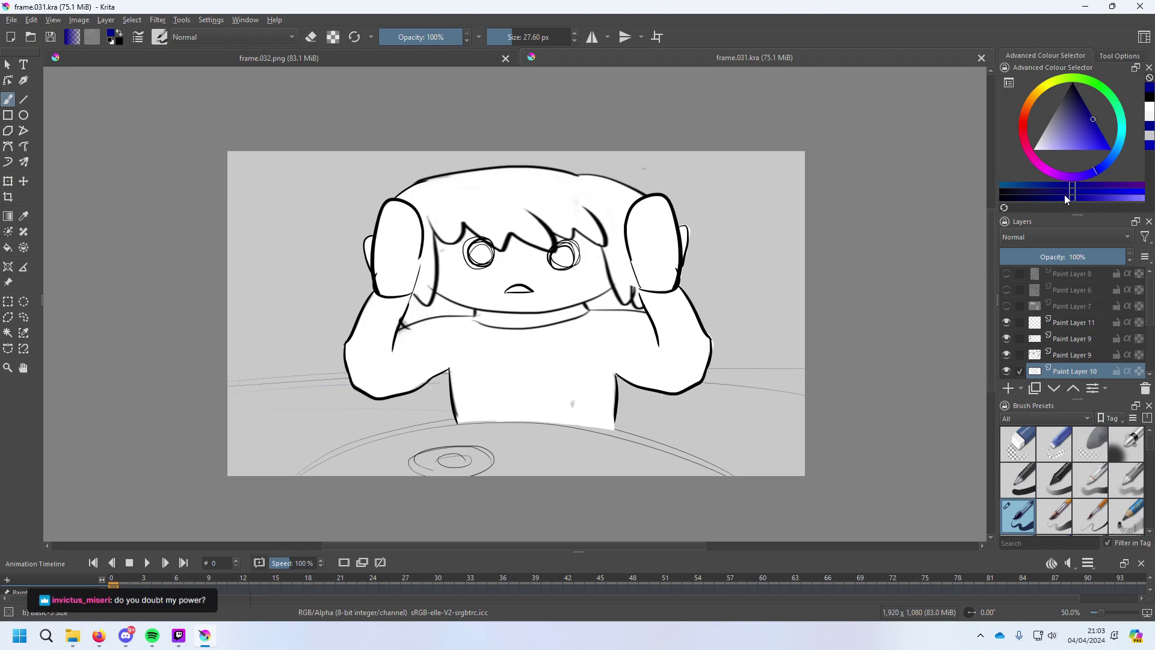
mouse_move(1068, 117)
left_mouse_down()
mouse_move(1085, 91)
mouse_move(1094, 105)
mouse_move(1074, 83)
left_mouse_up()
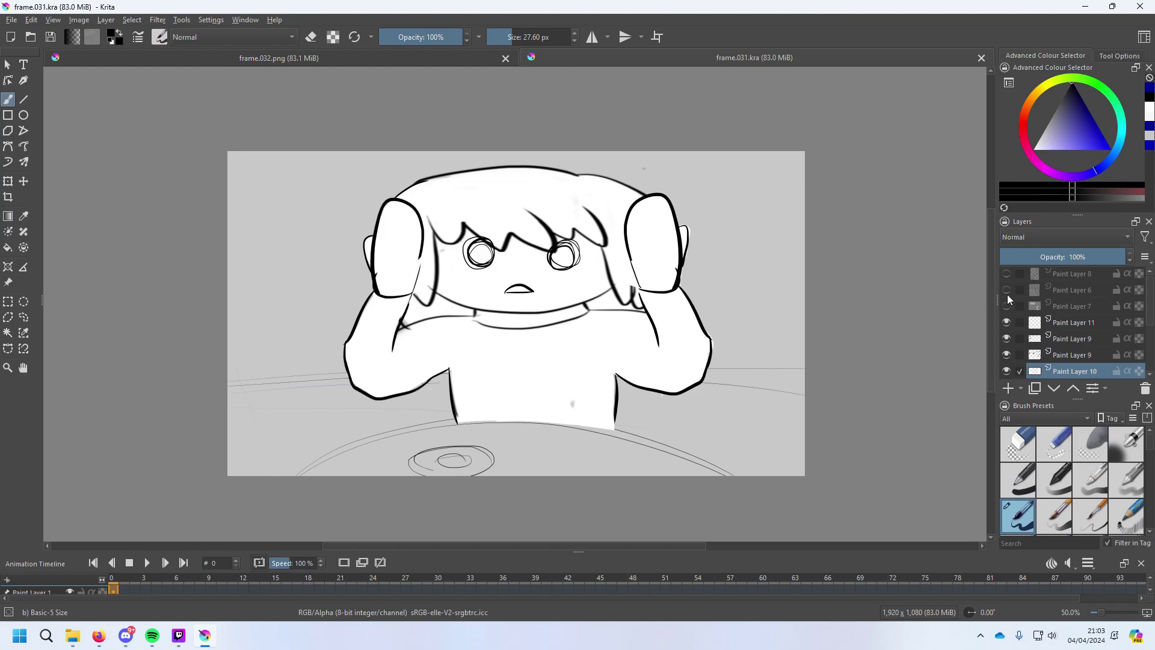
left_click_drag(1105, 144, 1093, 117)
Try to draw a dark blue double-headed motion arrow across the top of Alice's head, undoing the strokes.
left_click_drag(499, 171, 635, 167)
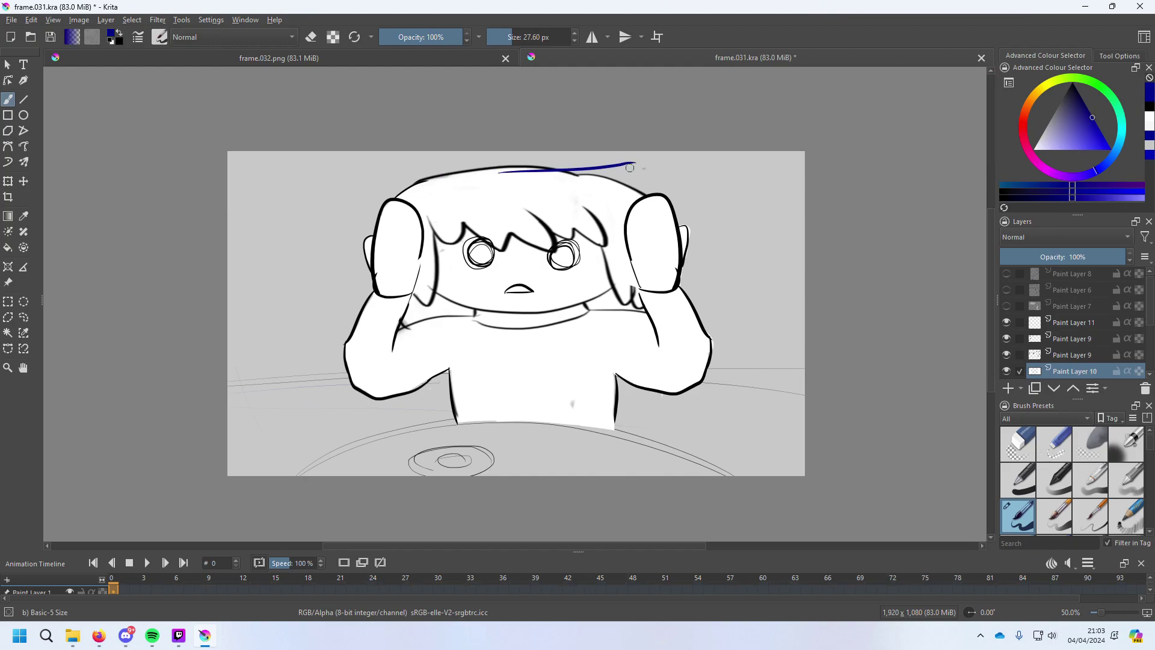
key("ctrl+z")
mouse_move(510, 171)
left_mouse_down()
mouse_move(648, 168)
mouse_move(629, 157)
mouse_move(651, 172)
mouse_move(635, 158)
mouse_move(650, 166)
mouse_move(431, 170)
left_mouse_up()
key("ctrl+z")
mouse_move(652, 174)
left_mouse_down()
mouse_move(431, 167)
mouse_move(430, 180)
mouse_move(442, 173)
mouse_move(417, 170)
mouse_move(647, 194)
left_mouse_up()
key("ctrl+z")
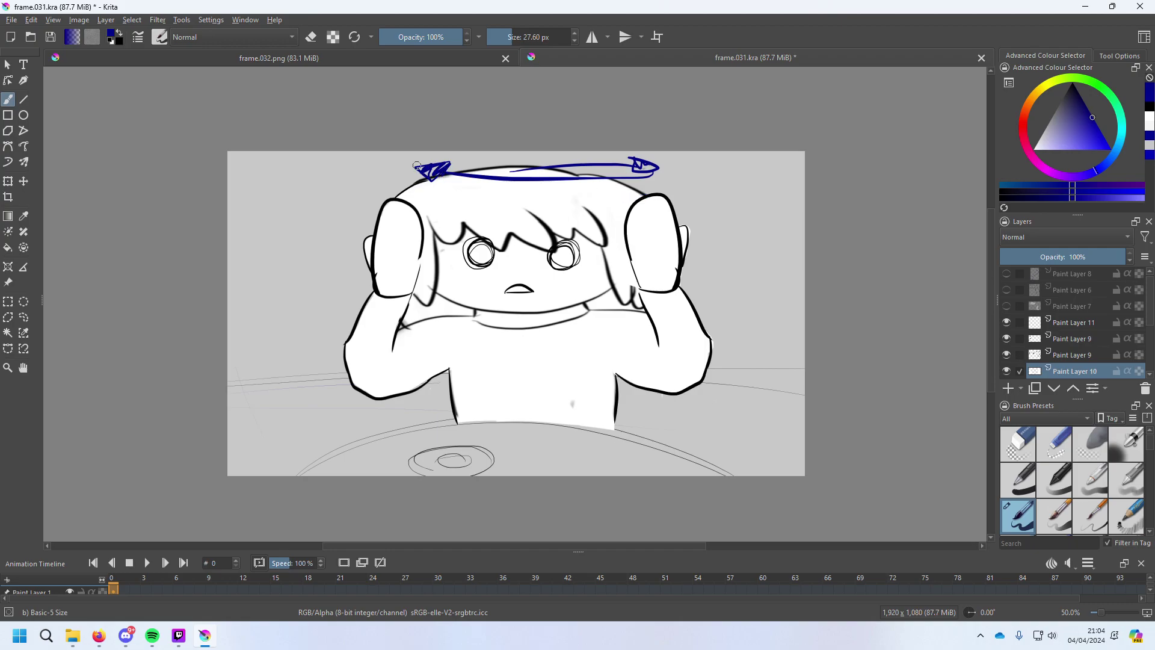
mouse_move(417, 166)
left_mouse_down()
mouse_move(472, 192)
mouse_move(630, 193)
left_mouse_up()
key("ctrl+z")
mouse_move(399, 173)
left_mouse_down()
mouse_move(461, 193)
mouse_move(656, 183)
left_mouse_up()
key("ctrl+z")
mouse_move(395, 171)
left_mouse_down()
mouse_move(636, 180)
mouse_move(621, 183)
left_mouse_up()
key("ctrl+z")
key("ctrl+z")
key("ctrl+z")
key("ctrl+z")
key("ctrl+z")
key("ctrl+z")
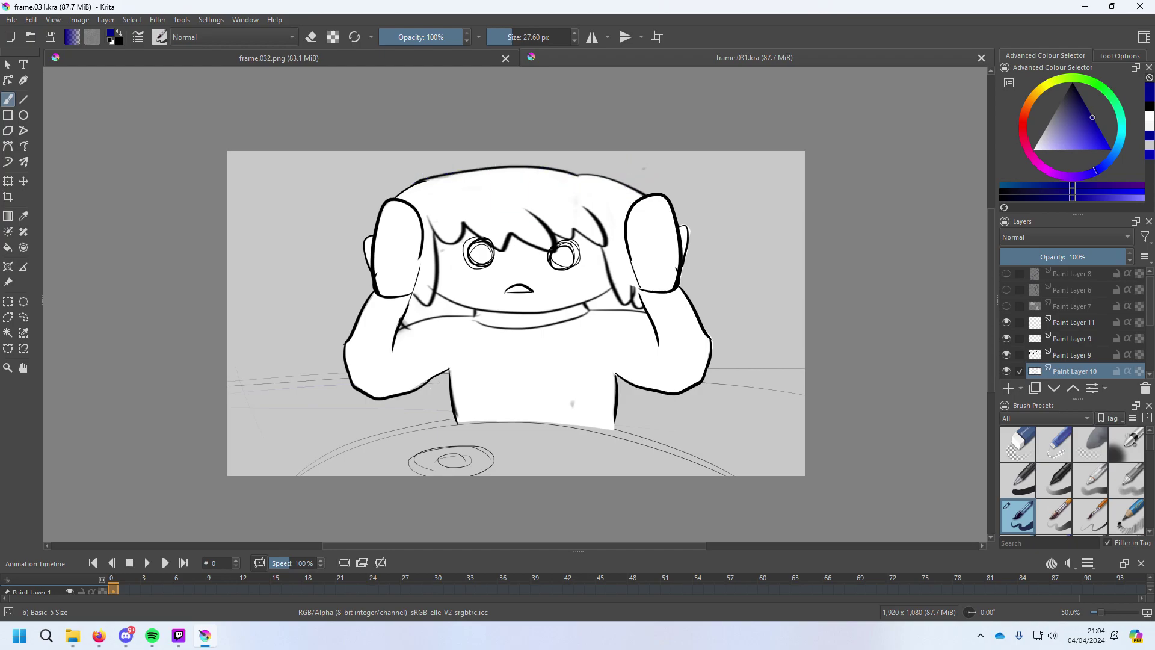
Try to draw a wide dark blue zigzag arrow over the top of Alice's head, undoing the strokes.
mouse_move(491, 164)
left_mouse_down()
mouse_move(641, 161)
mouse_move(431, 162)
mouse_move(656, 179)
left_mouse_up()
key("ctrl+z")
mouse_move(424, 164)
left_mouse_down()
mouse_move(646, 174)
mouse_move(437, 166)
left_mouse_up()
key("ctrl+z")
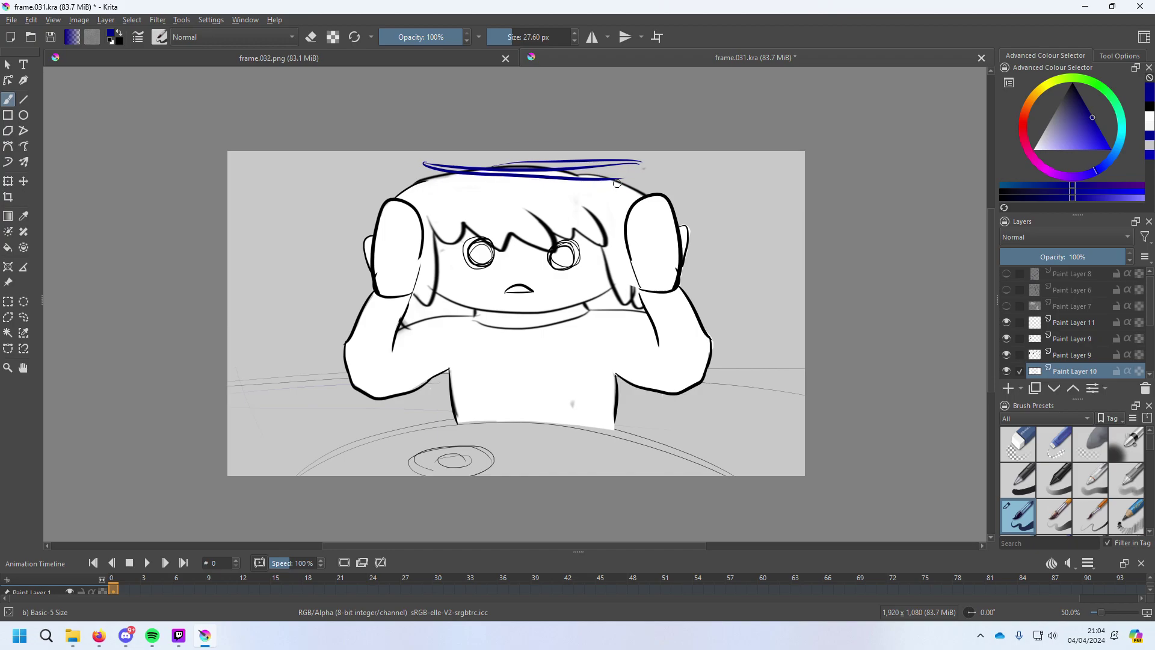
left_click_drag(617, 183, 452, 197)
key("ctrl+z")
mouse_move(620, 179)
left_mouse_down()
mouse_move(462, 175)
mouse_move(629, 179)
mouse_move(457, 185)
mouse_move(488, 191)
left_mouse_up()
key("ctrl+z")
key("ctrl+z")
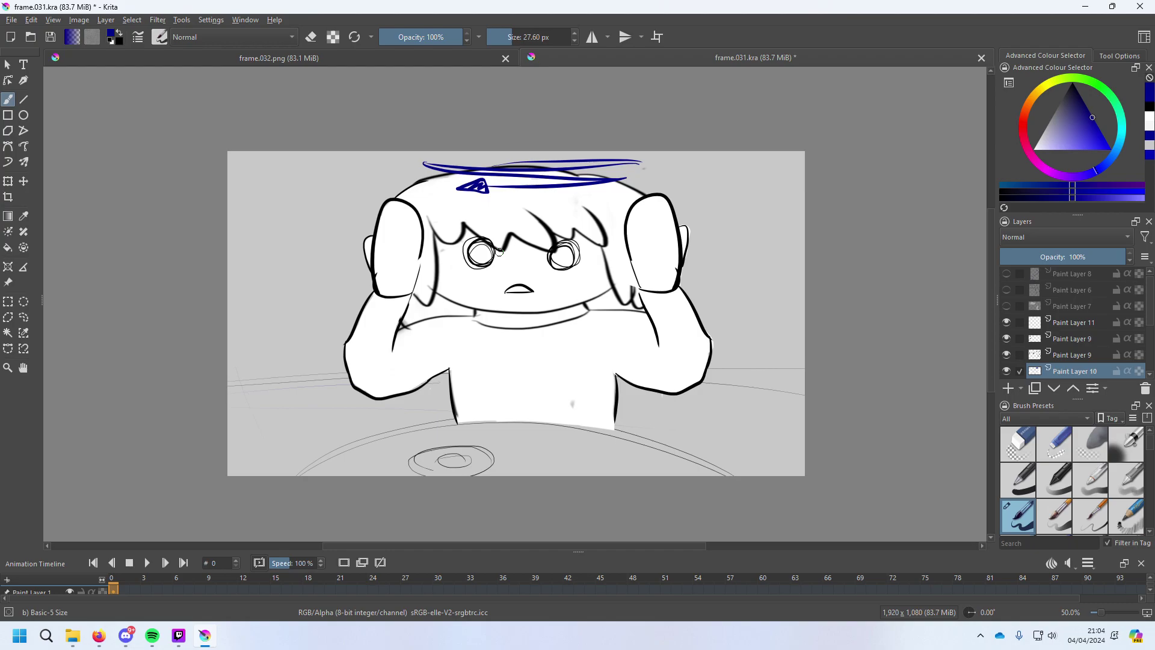
key("ctrl+z")
key("ctrl+z")
key("ctrl+z")
key("ctrl+z")
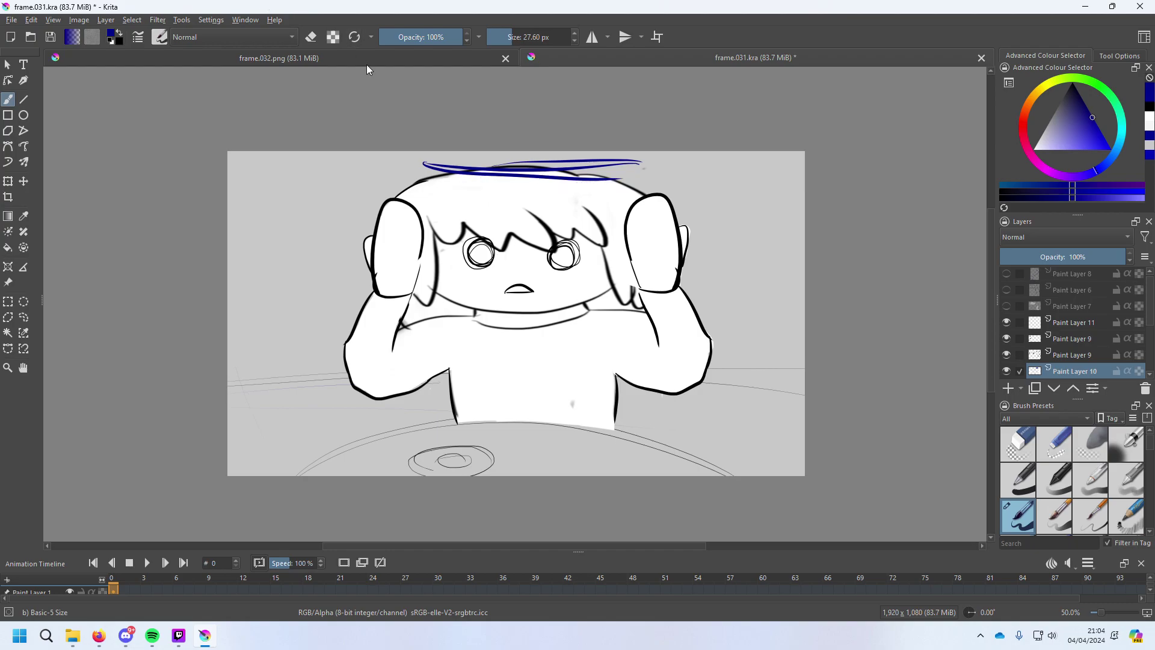
key("ctrl+z")
Draw a narrower dark blue zigzag motion arrow down Alice's hair, ending in a filled arrowhead at her fringe, and save frame.031.kra.
left_click_drag(491, 175, 569, 179)
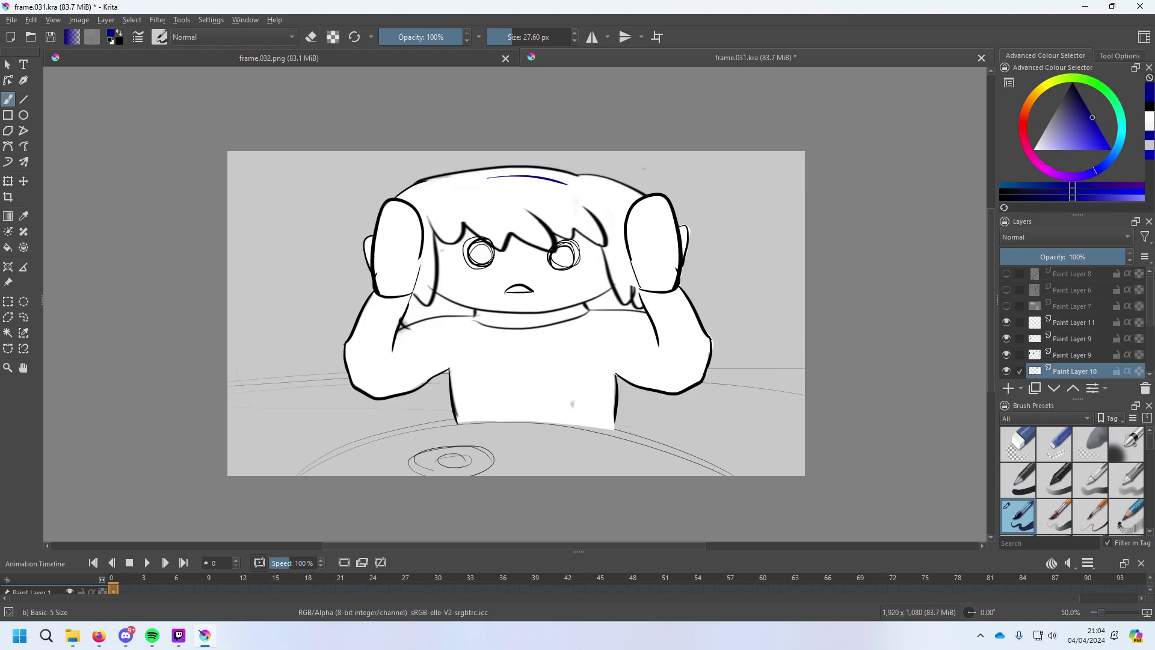
key("ctrl+z")
mouse_move(489, 178)
left_mouse_down()
mouse_move(562, 178)
mouse_move(449, 182)
mouse_move(528, 194)
mouse_move(592, 185)
mouse_move(500, 207)
mouse_move(454, 197)
left_mouse_up()
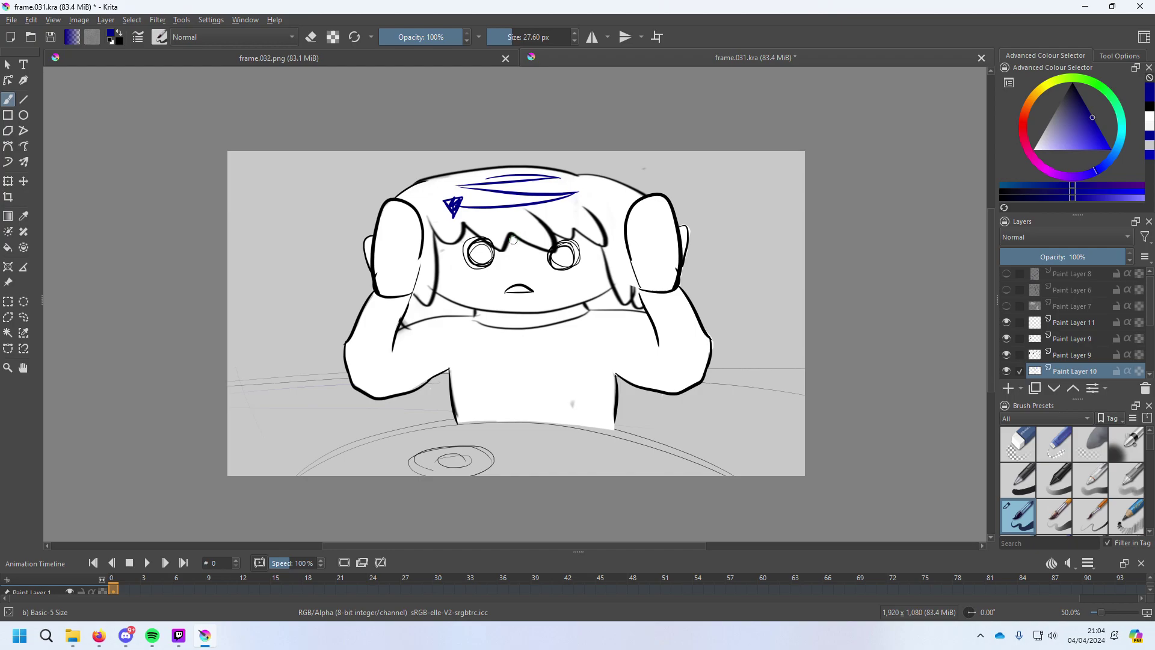
key("ctrl+z")
mouse_move(451, 204)
left_mouse_down()
mouse_move(546, 214)
mouse_move(549, 226)
mouse_move(551, 212)
mouse_move(540, 215)
left_mouse_up()
key("ctrl+z")
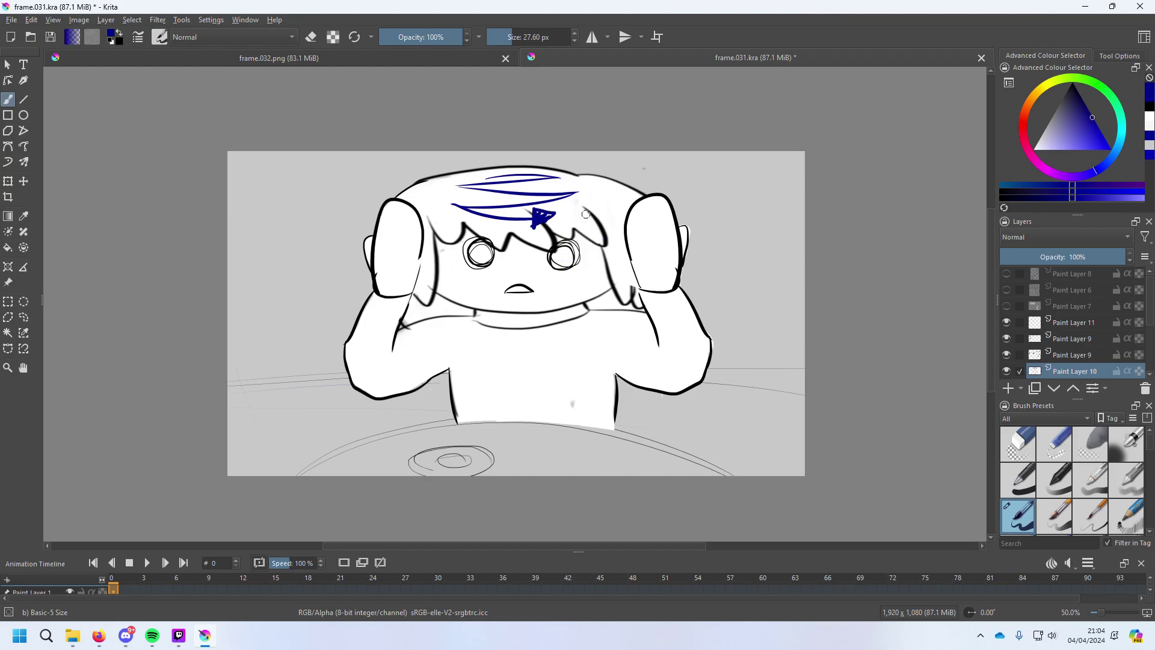
key("ctrl")
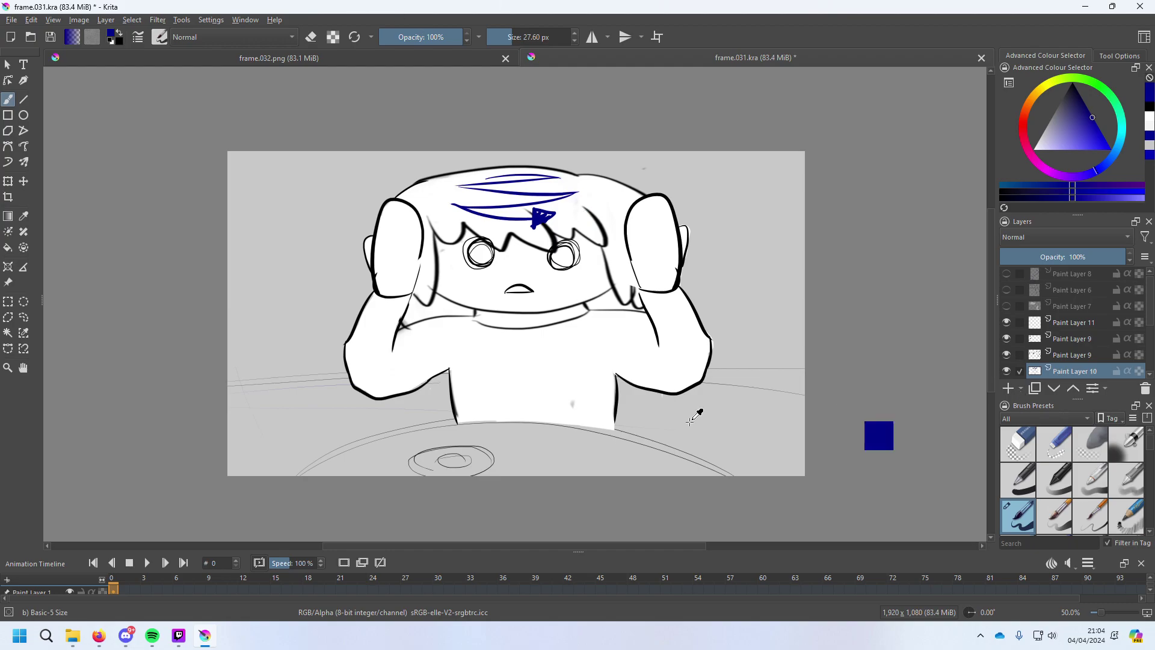
key("ctrl+s")
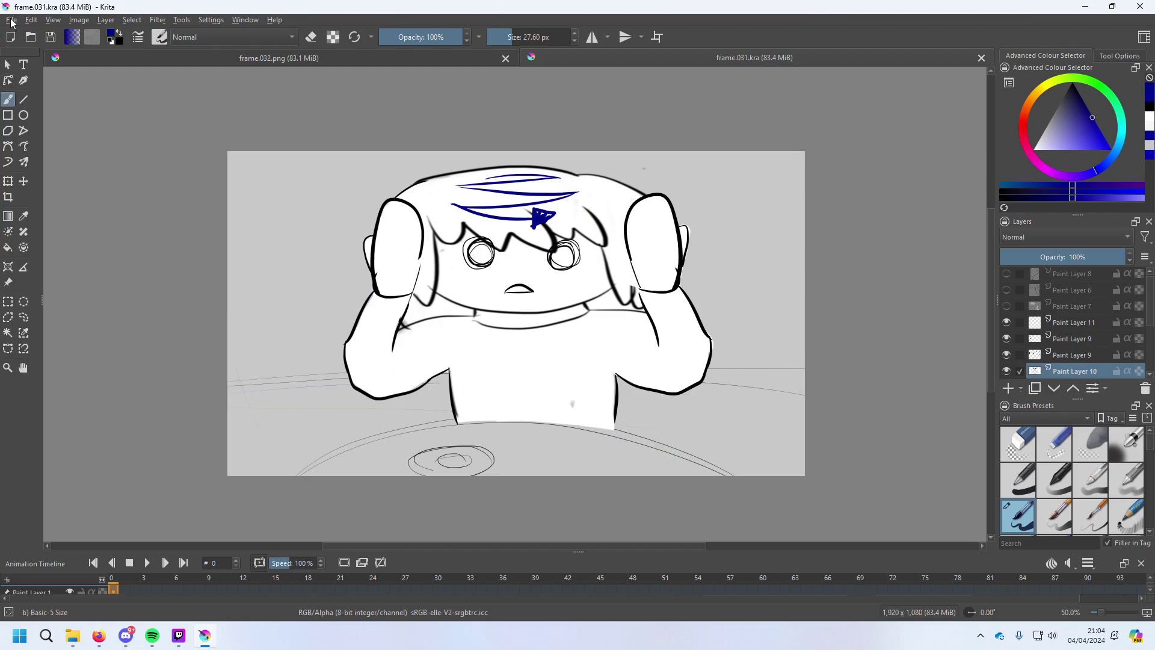
Save a copy of the drawing as frame.033.kra in the Frames folder.
left_click(12, 23)
left_click(36, 92)
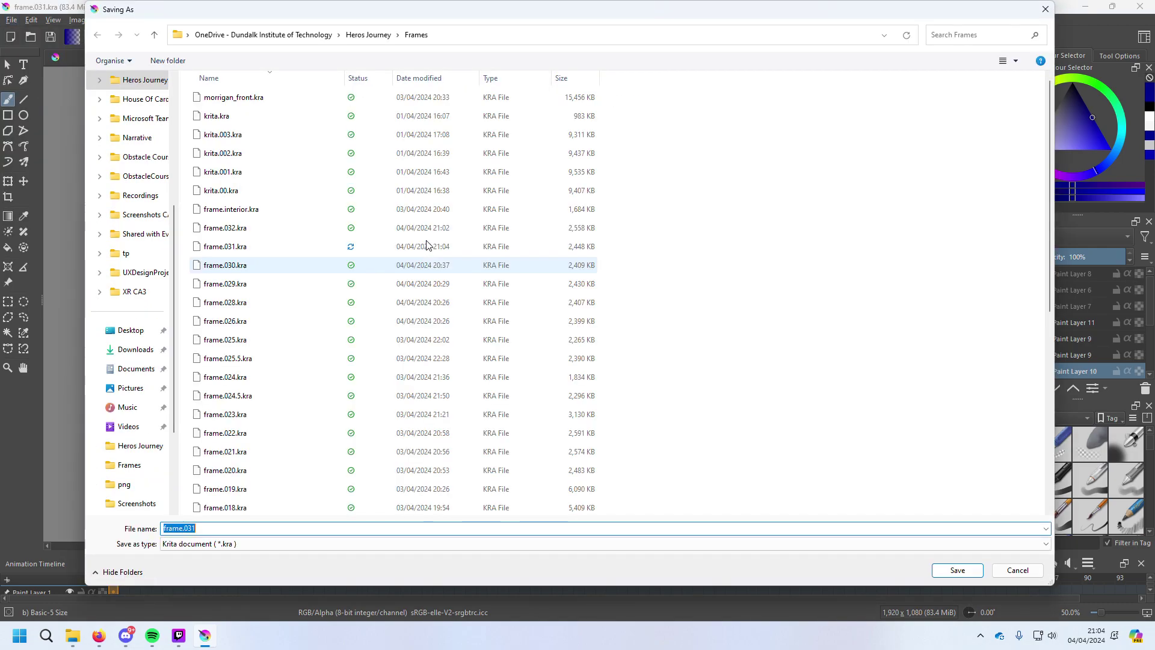
scroll(301, 488, "down", 5)
scroll(304, 481, "up", 5)
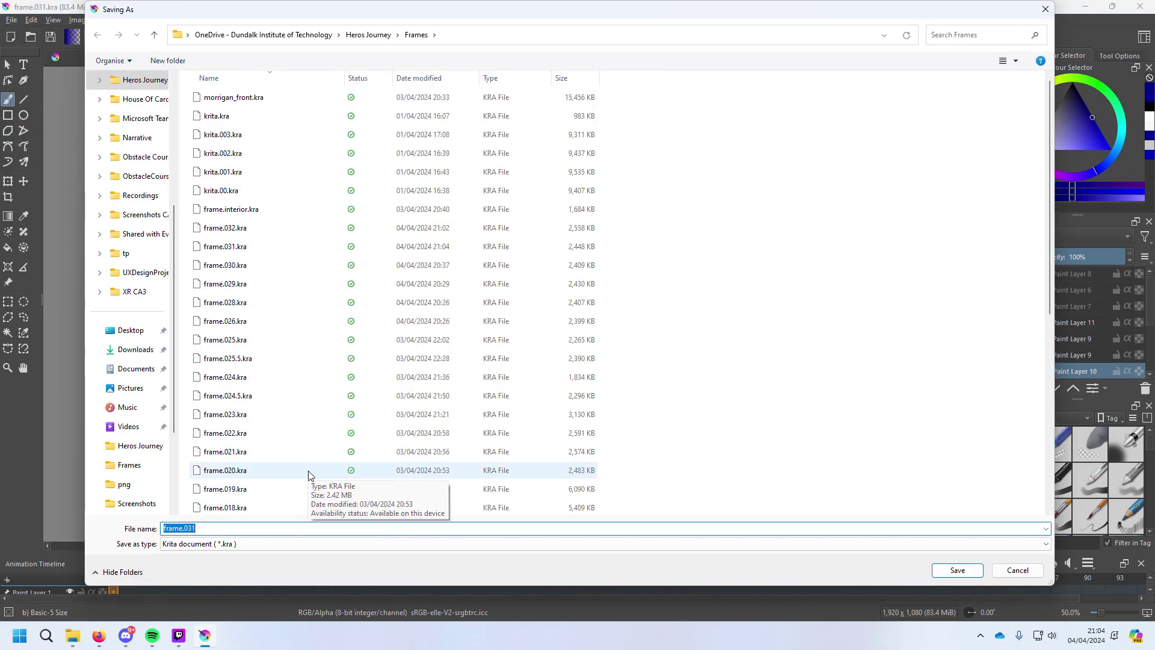
left_click(243, 531)
key("BackSpace")
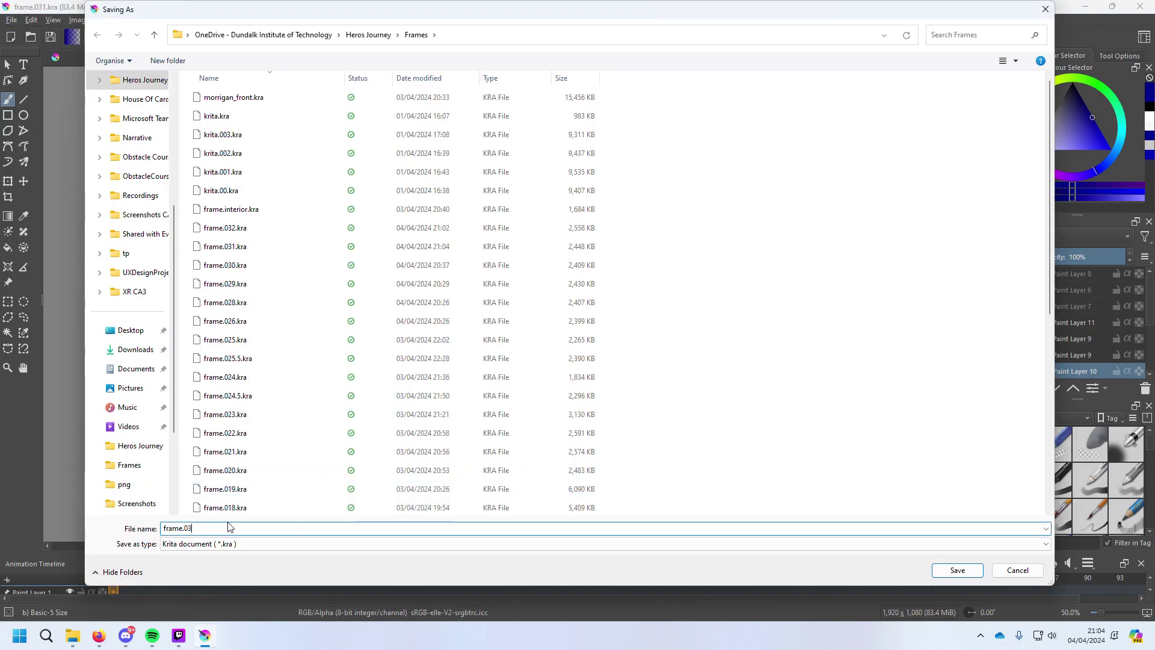
type("3")
key("Return")
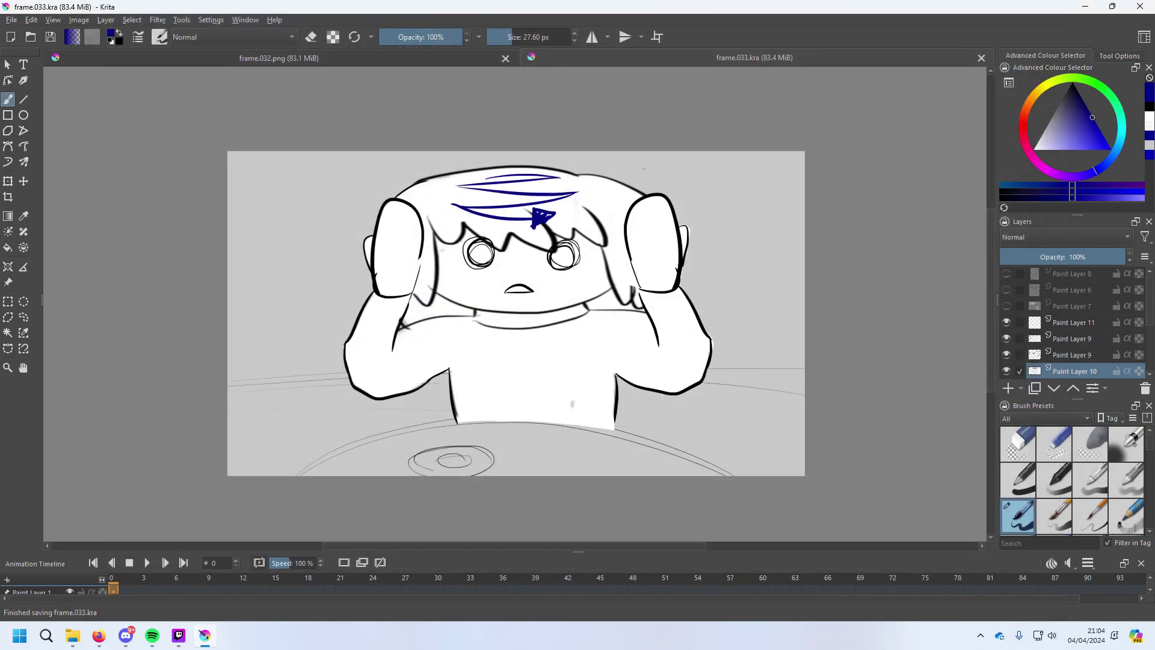
Start saving another copy of frame.033 and browse to the png folder inside Heros Journey > Frames.
left_click(7, 10)
key("Escape")
left_click(14, 20)
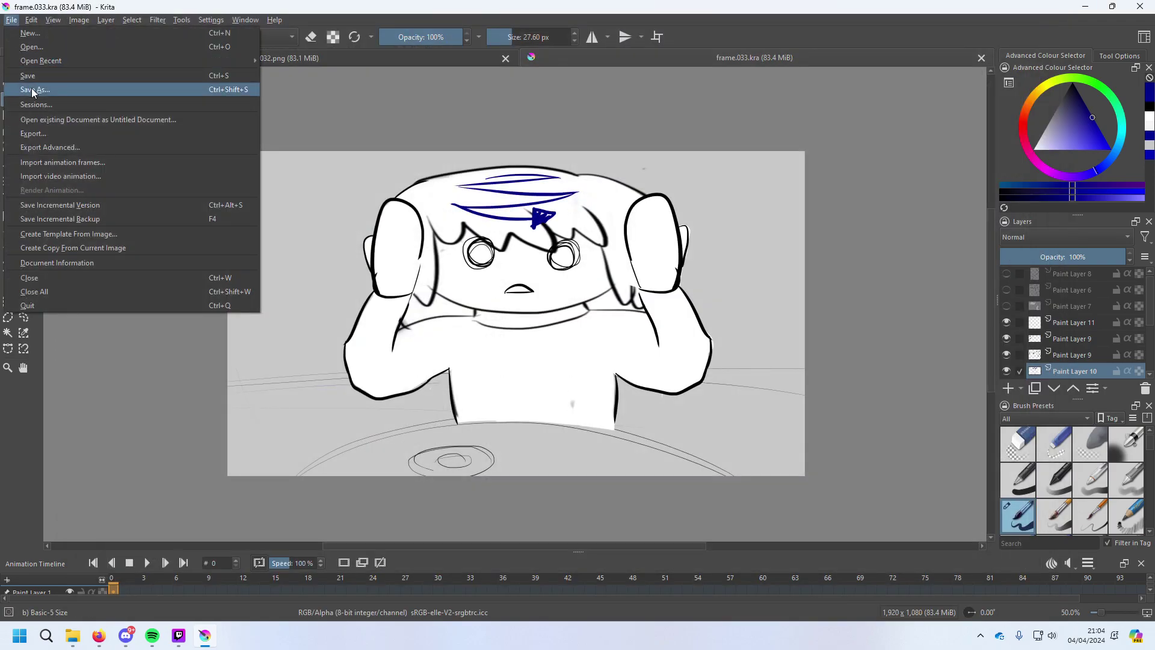
left_click(27, 92)
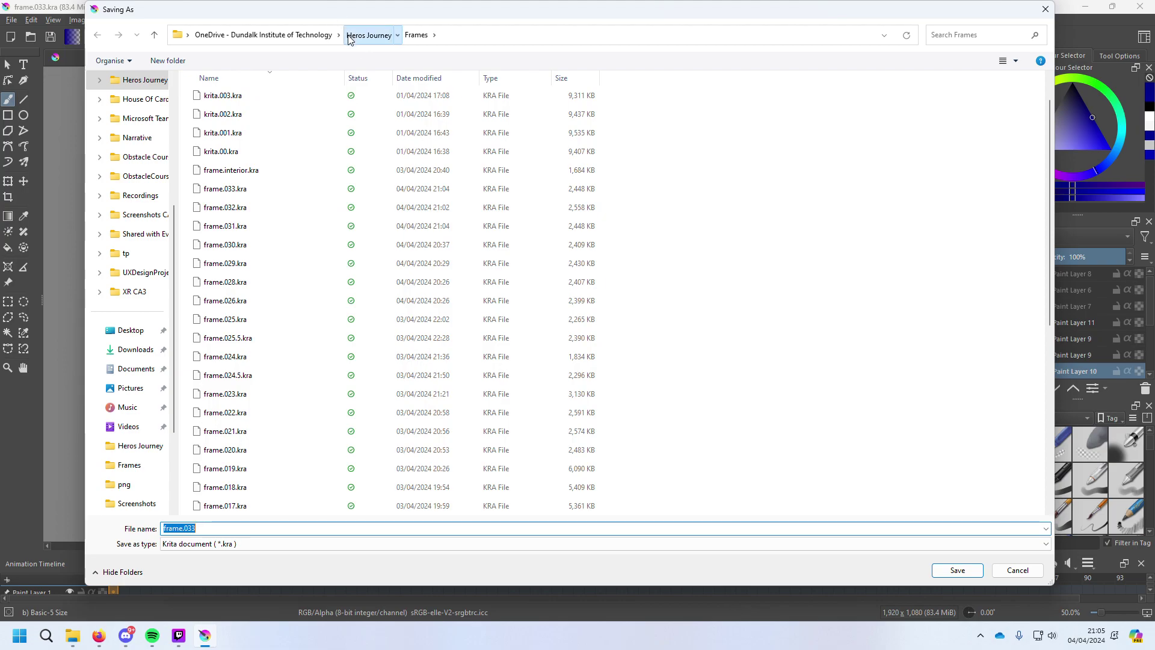
left_click(368, 35)
double_click(287, 103)
scroll(337, 181, "down", 6)
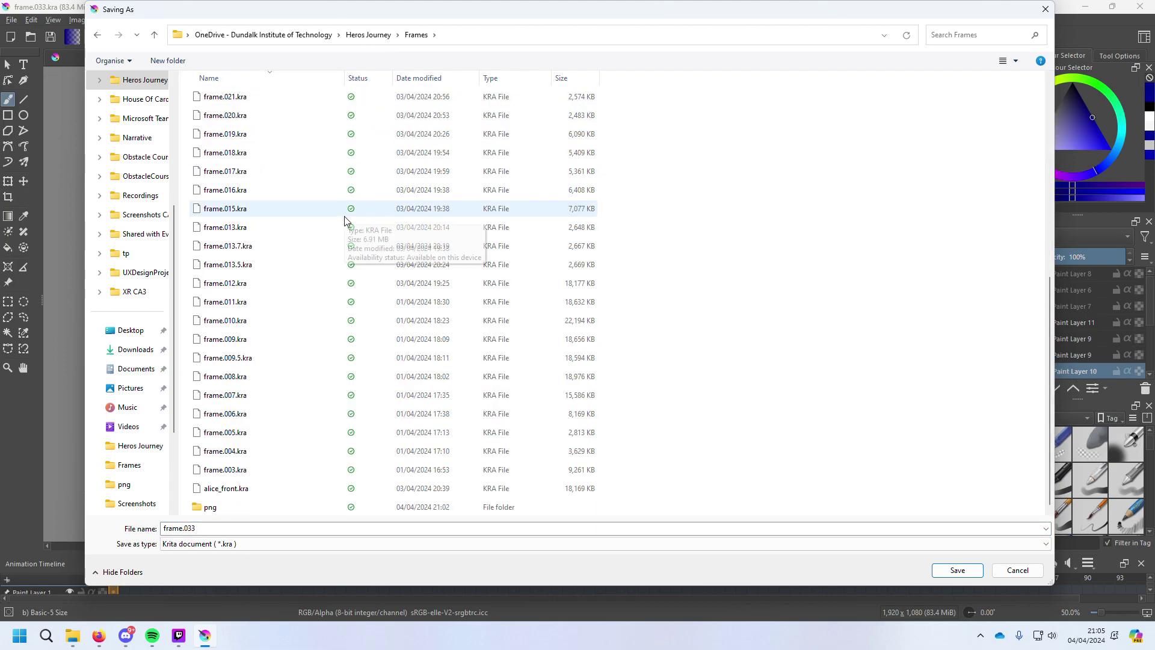
double_click(242, 511)
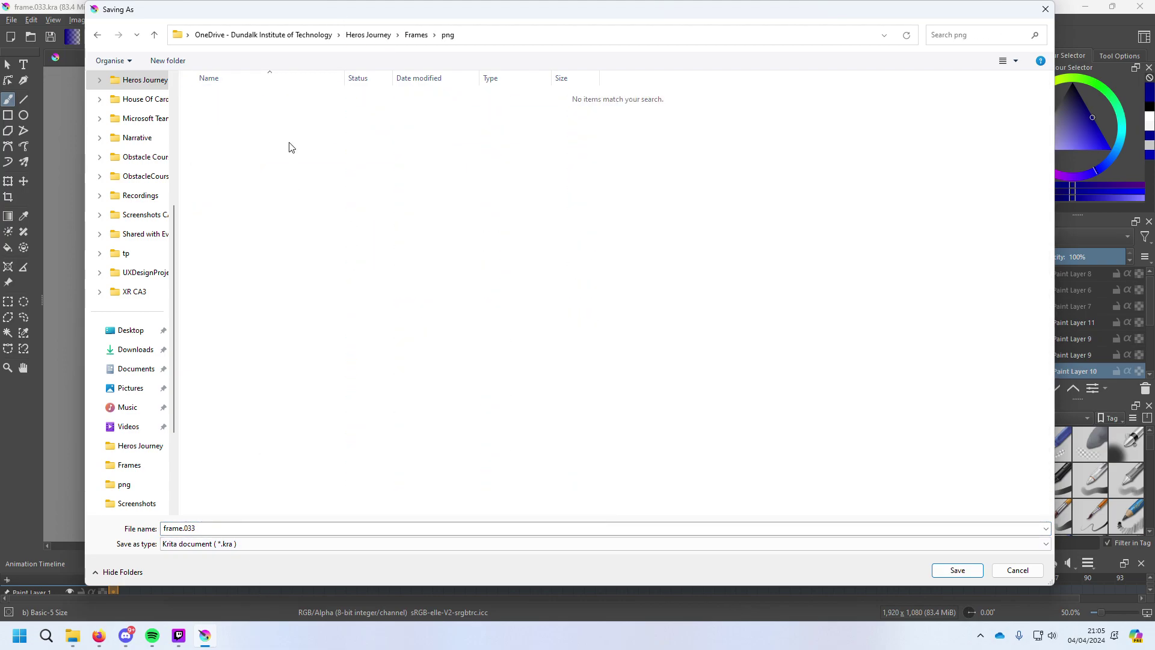
left_click(417, 35)
scroll(337, 300, "down", 6)
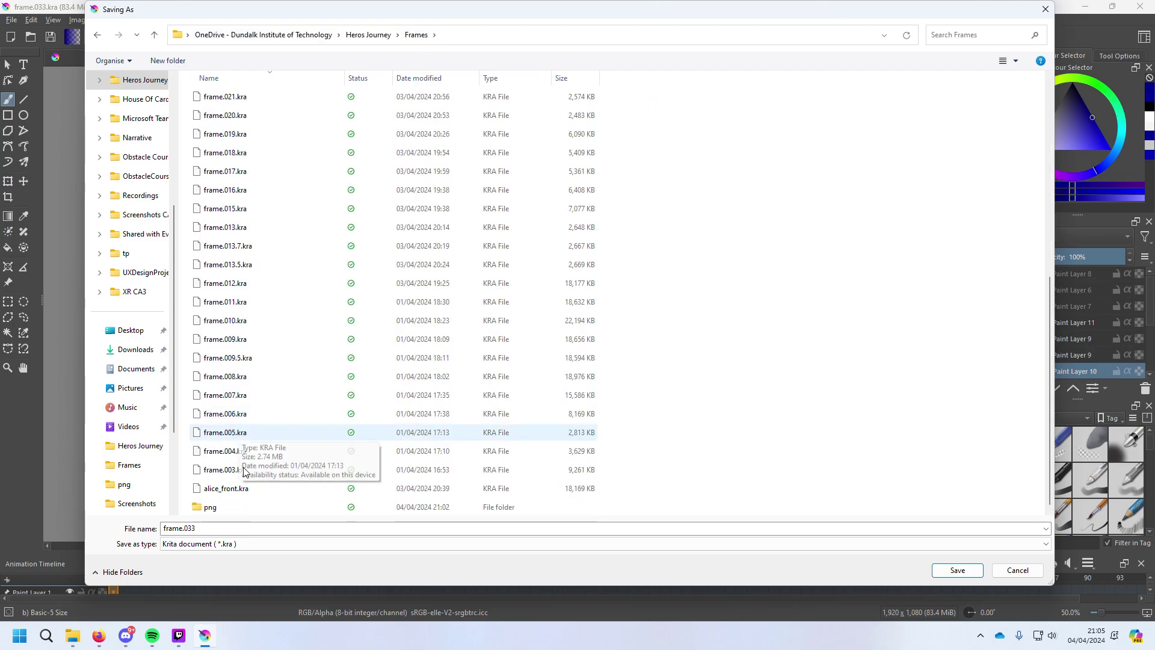
double_click(241, 511)
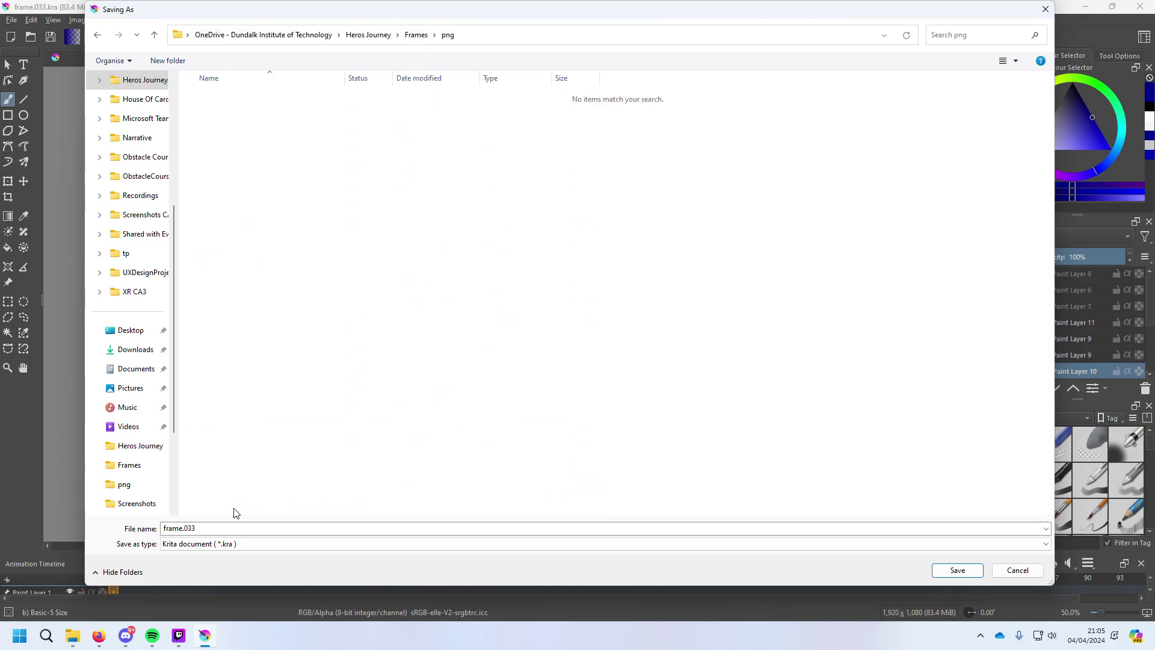
left_click(417, 35)
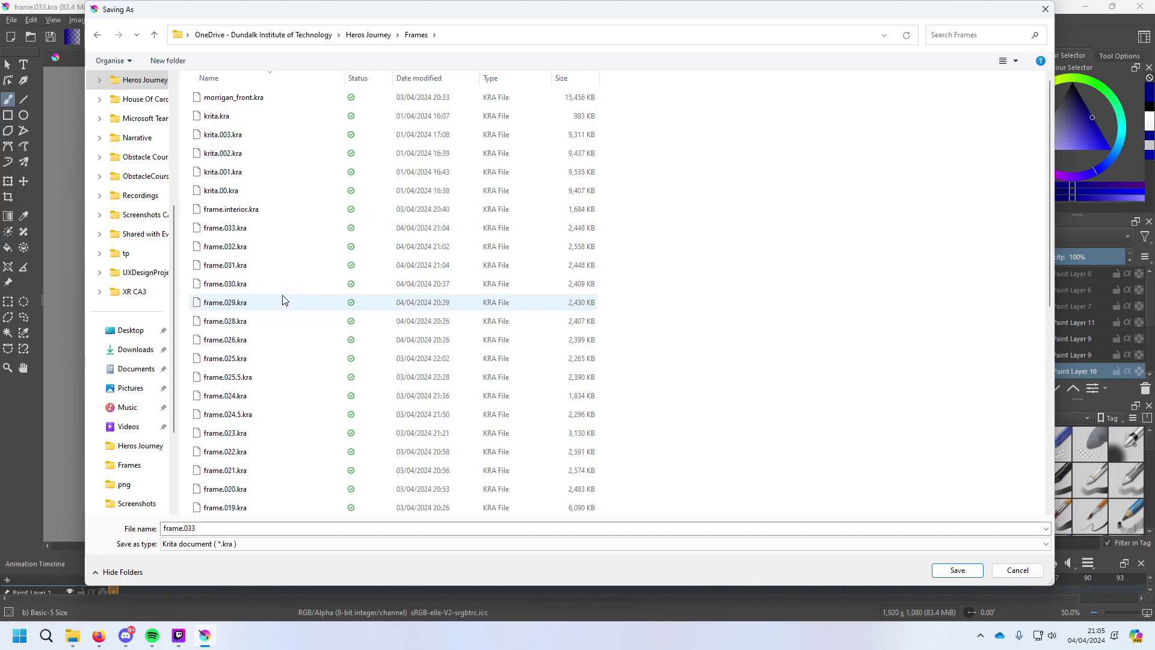
scroll(253, 361, "down", 7)
double_click(217, 508)
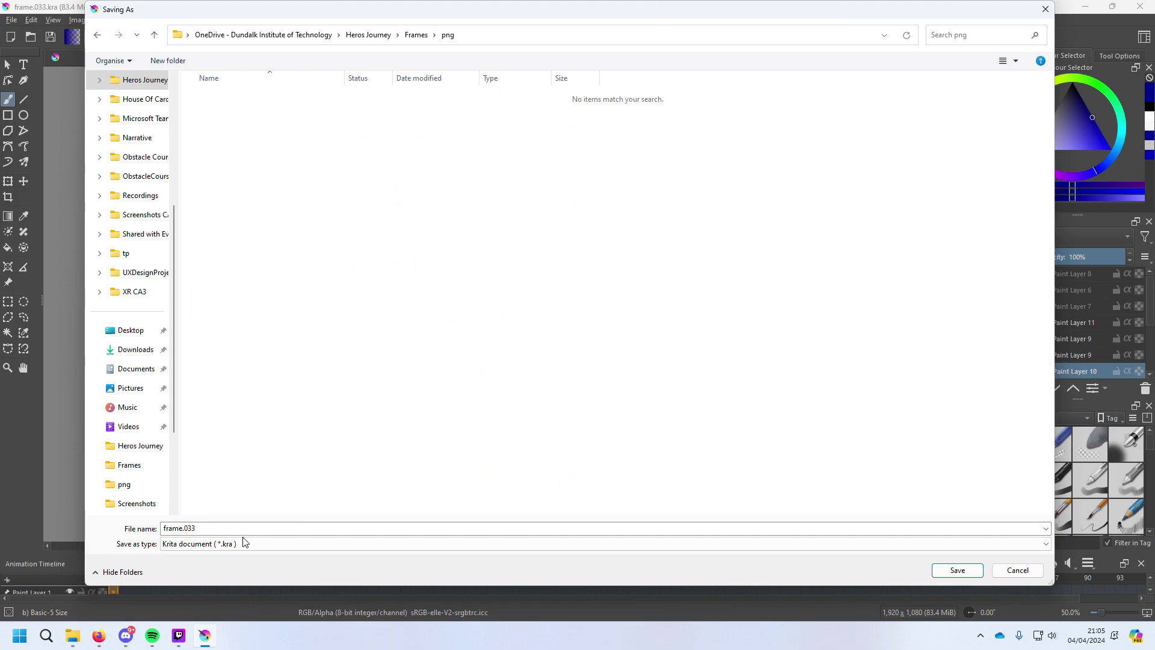
Allow all supported formats and save the image as frame.033.png with the default export options.
left_click(244, 544)
left_click(199, 270)
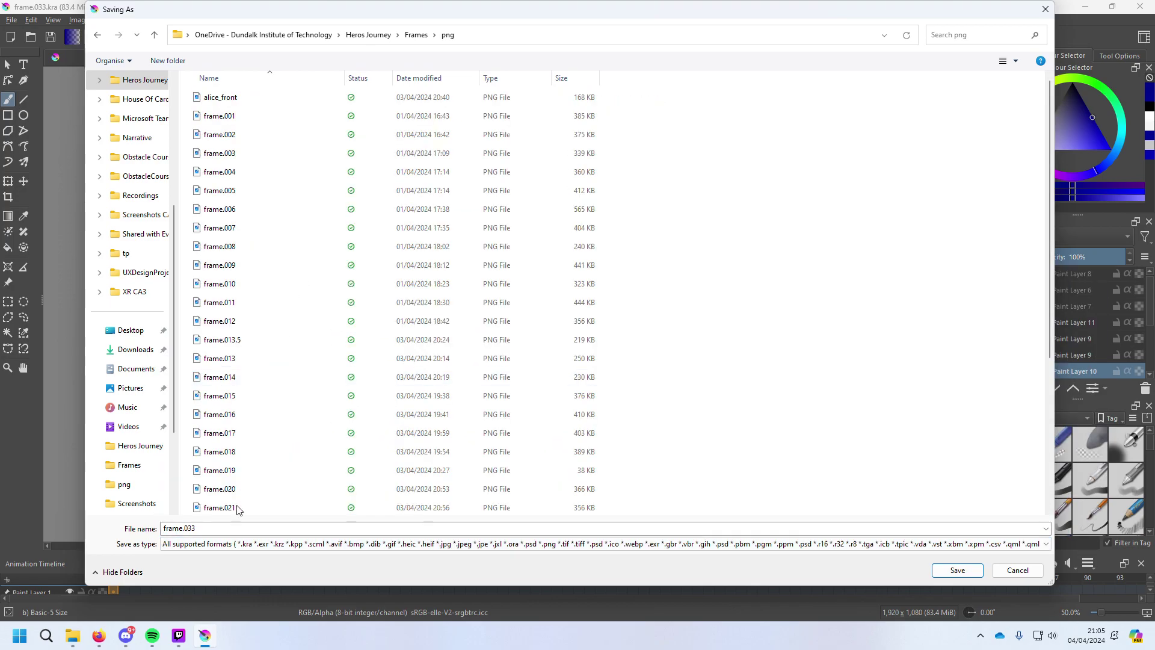
type(".png")
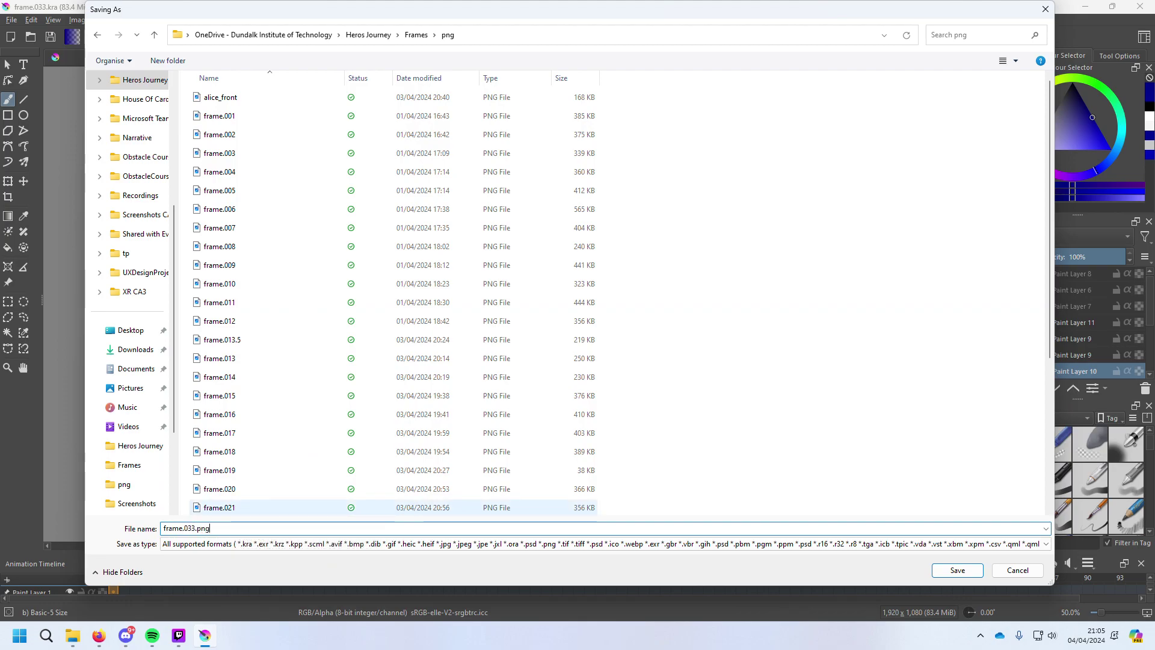
key("Return")
key("Return")
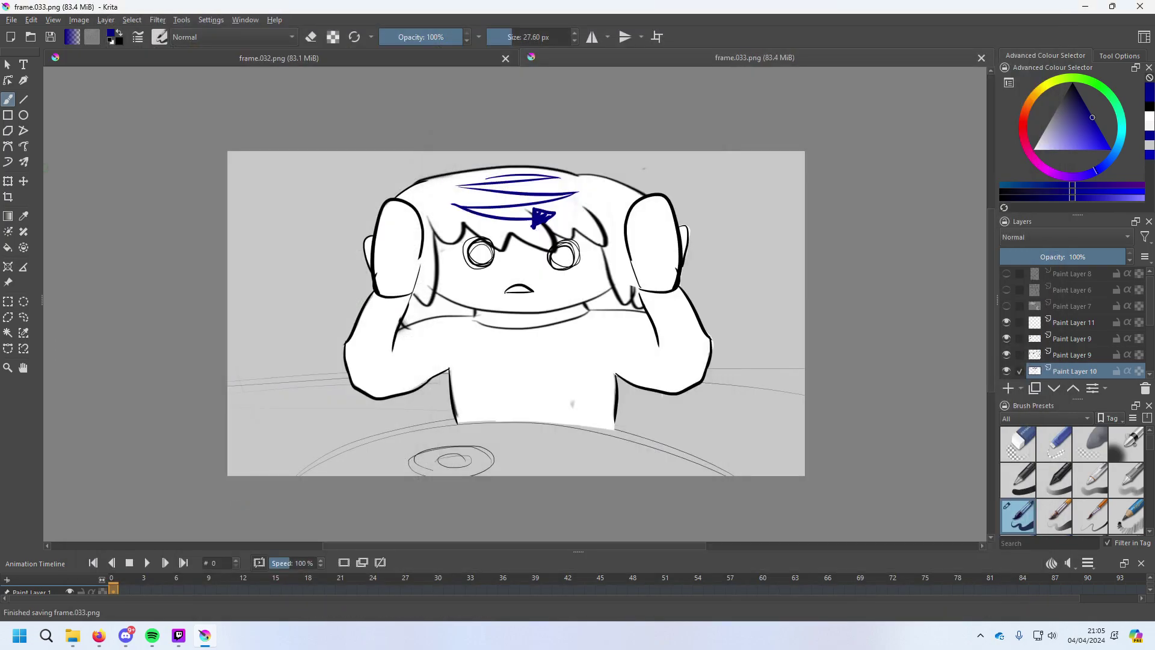
Switch to the Storyboard presentation in Firefox and insert the frame.033 picture on slide 35.
left_click(1079, 7)
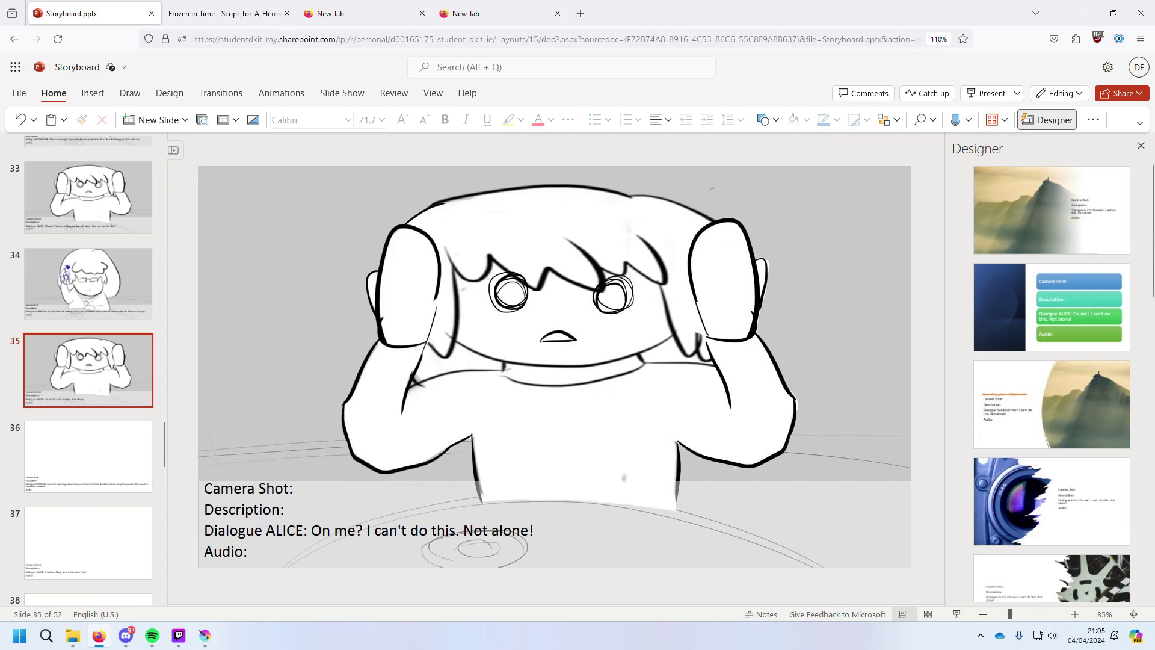
left_click_drag(90, 370, 134, 392)
left_click_drag(315, 457, 527, 394)
Set the inserted frame.033 picture as the background of slide 35 only.
right_click(527, 416)
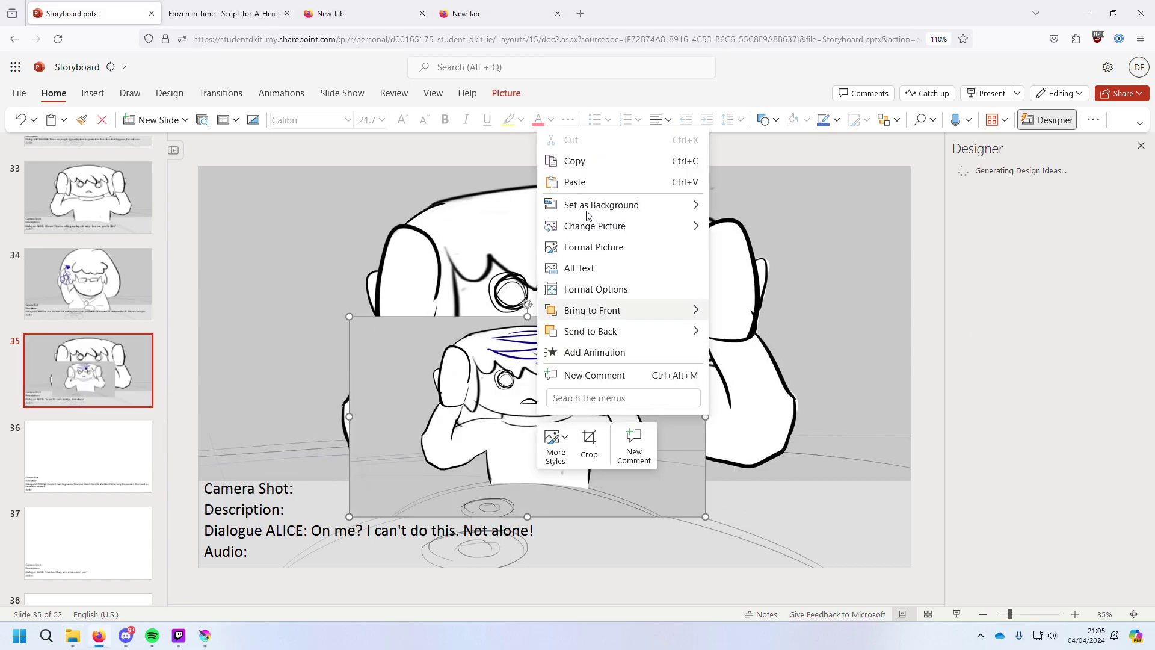
mouse_move(637, 212)
left_click(780, 208)
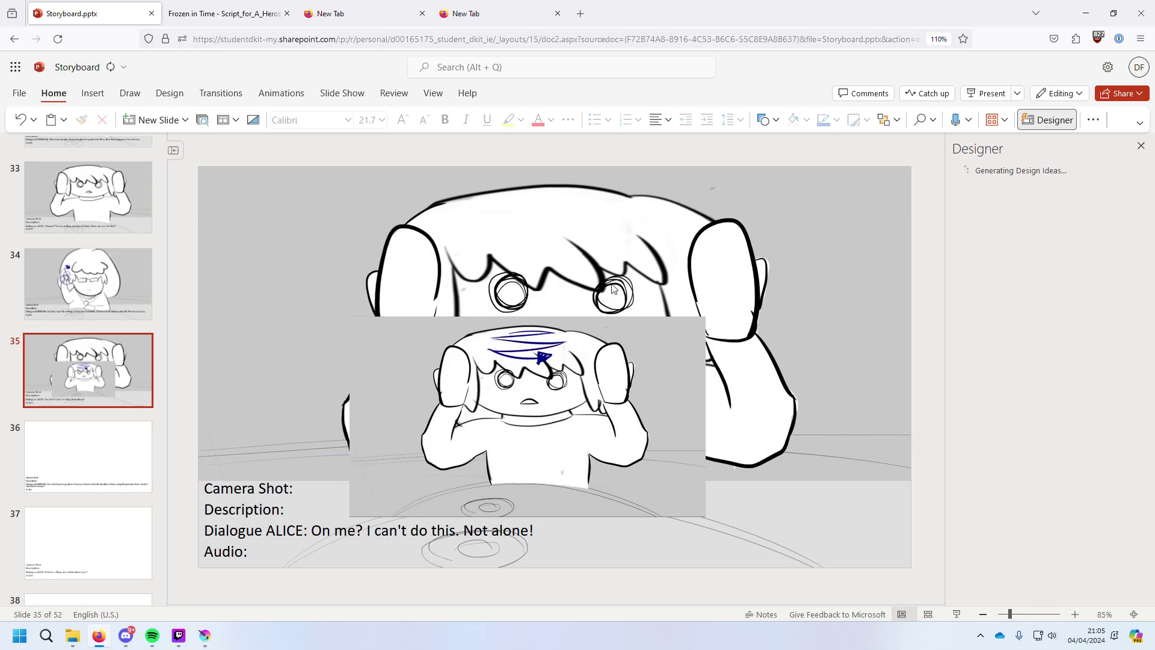
left_click(545, 380)
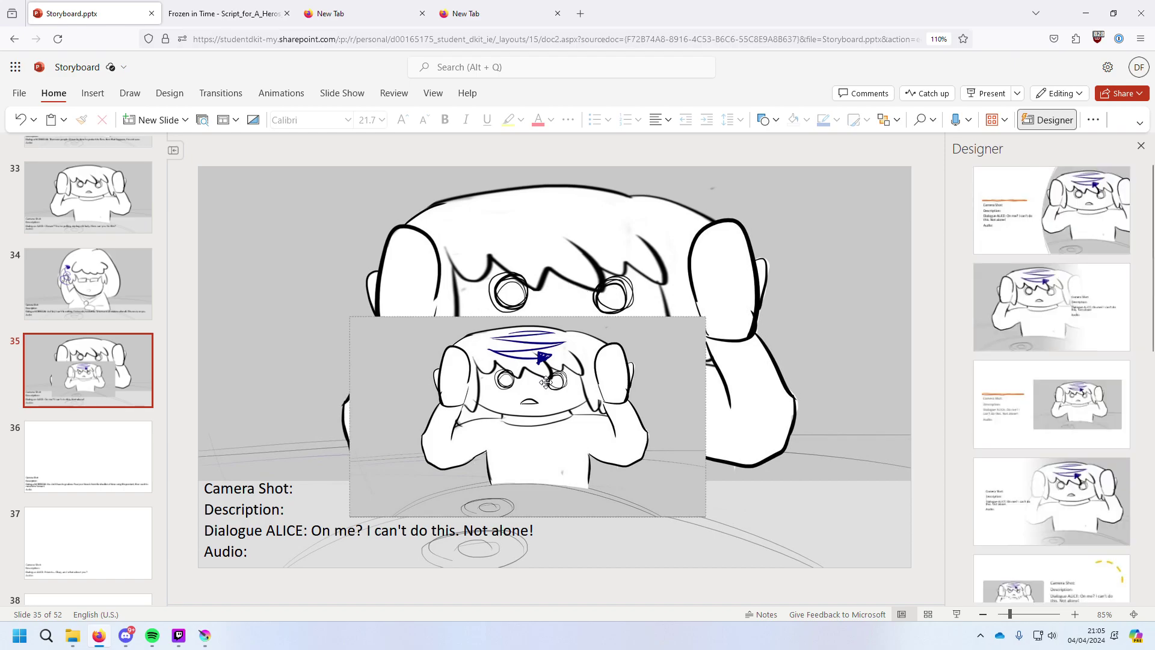
right_click(545, 382)
mouse_move(643, 172)
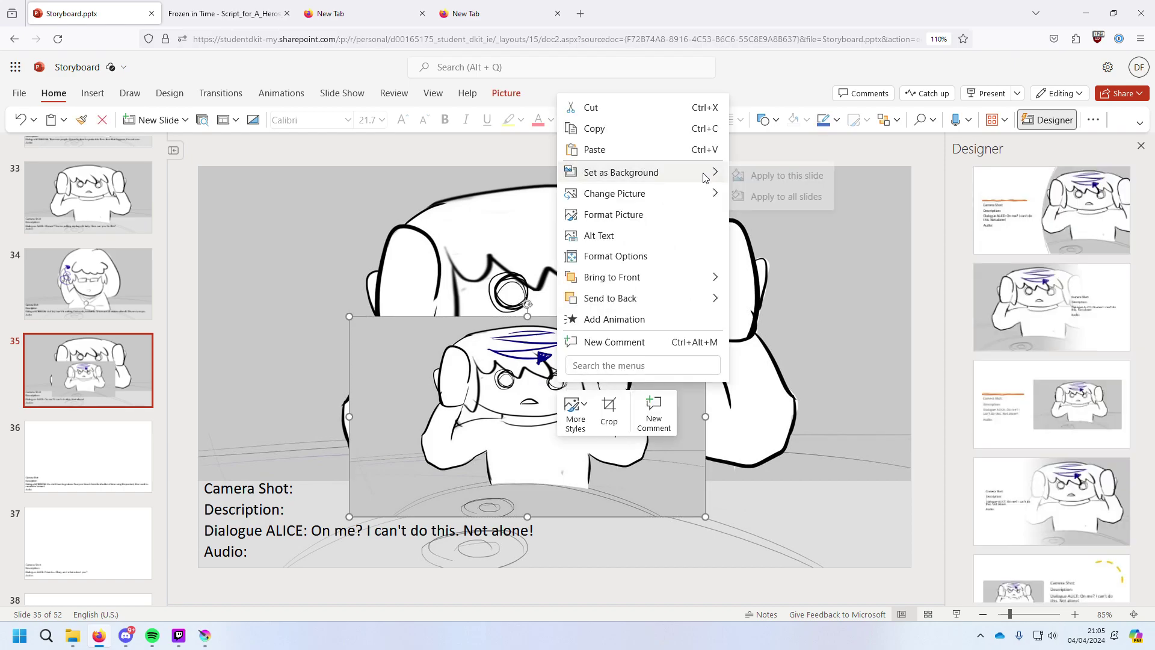
left_click(755, 180)
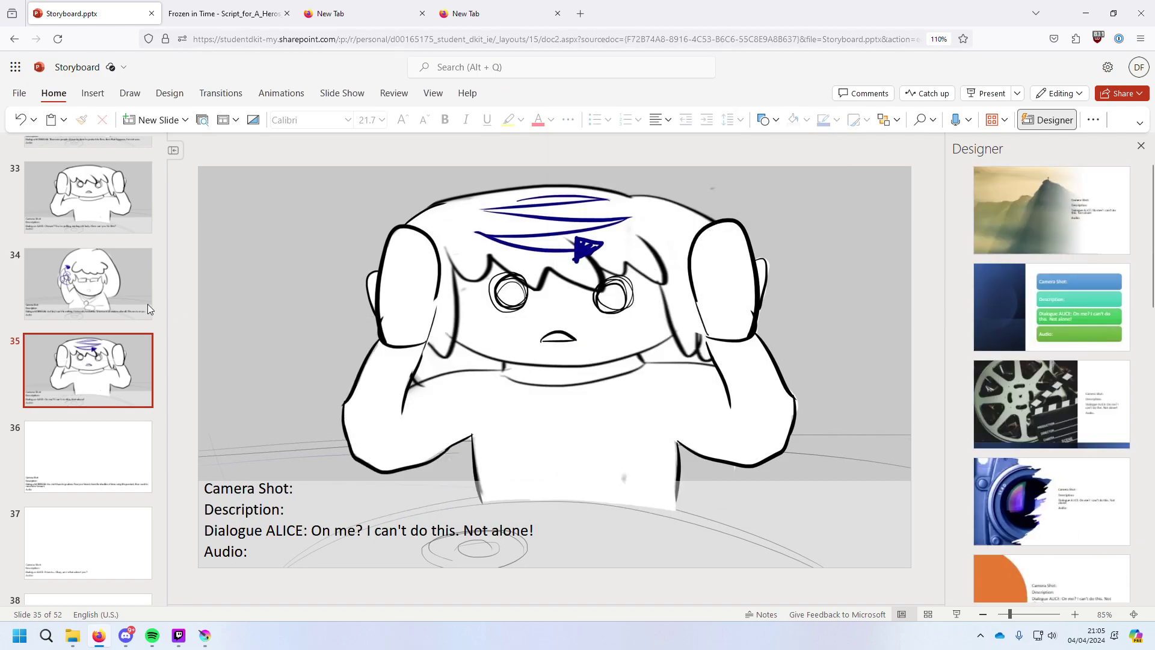
Open slide 33 of the storyboard and look over the slides around it.
scroll(123, 346, "up", 3)
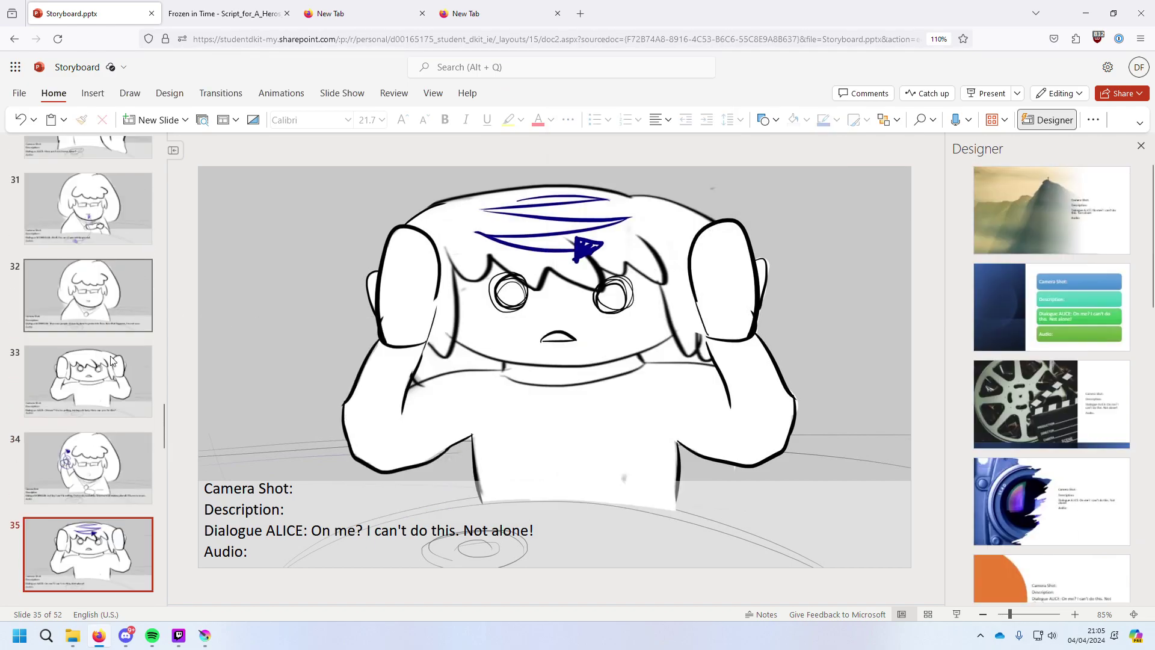
left_click(113, 383)
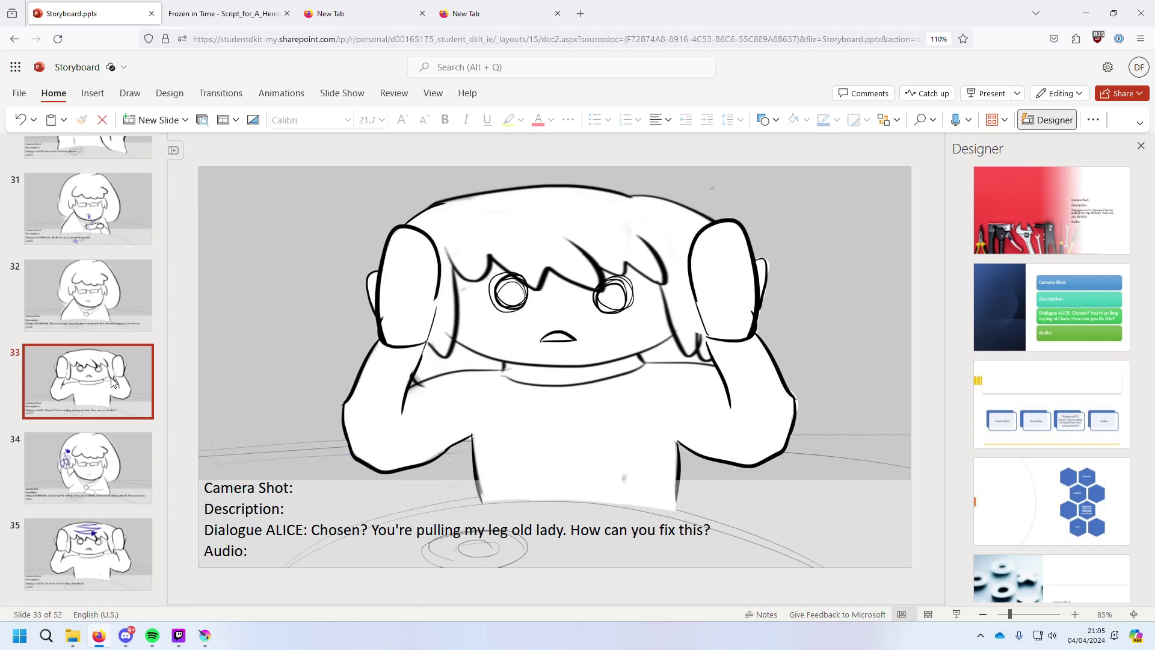
scroll(112, 382, "down", 2)
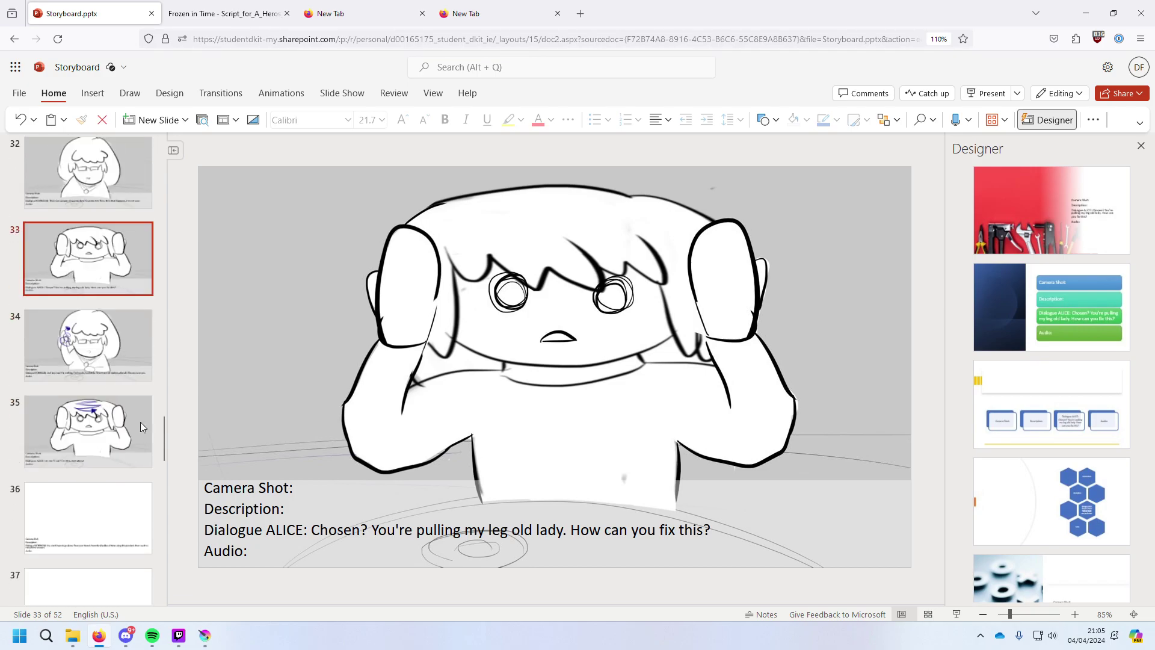
Switch to Krita and toggle the visibility of frame.033.png's paint layers to examine what each one contains, restoring the original visibility.
left_click(205, 636)
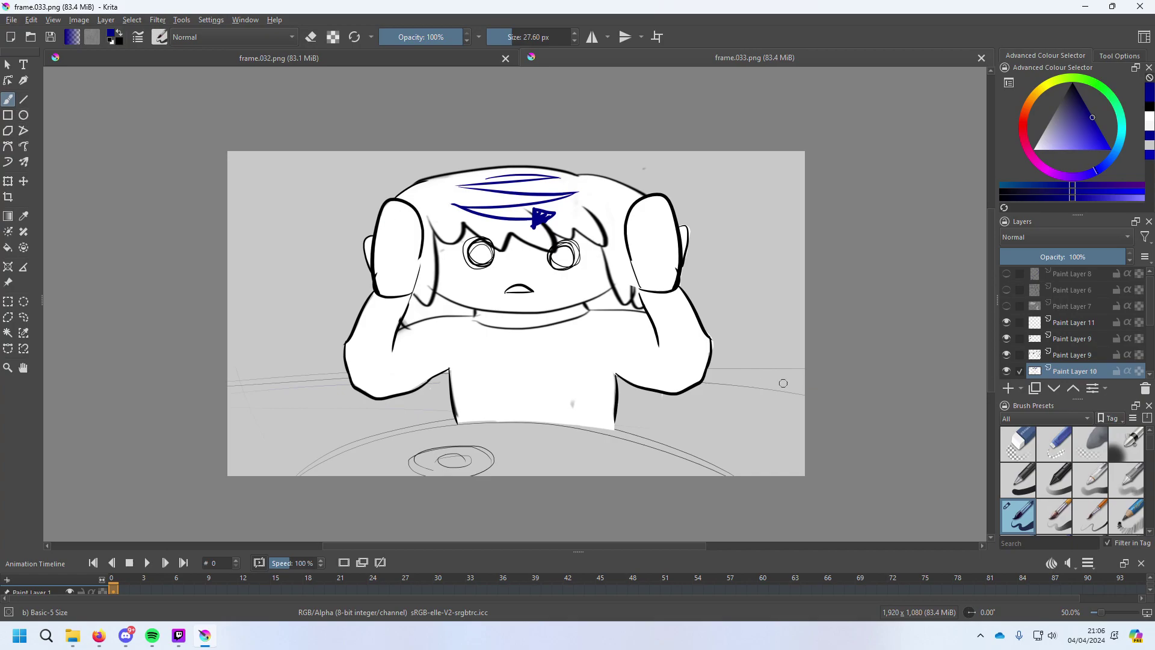
left_click(1008, 291)
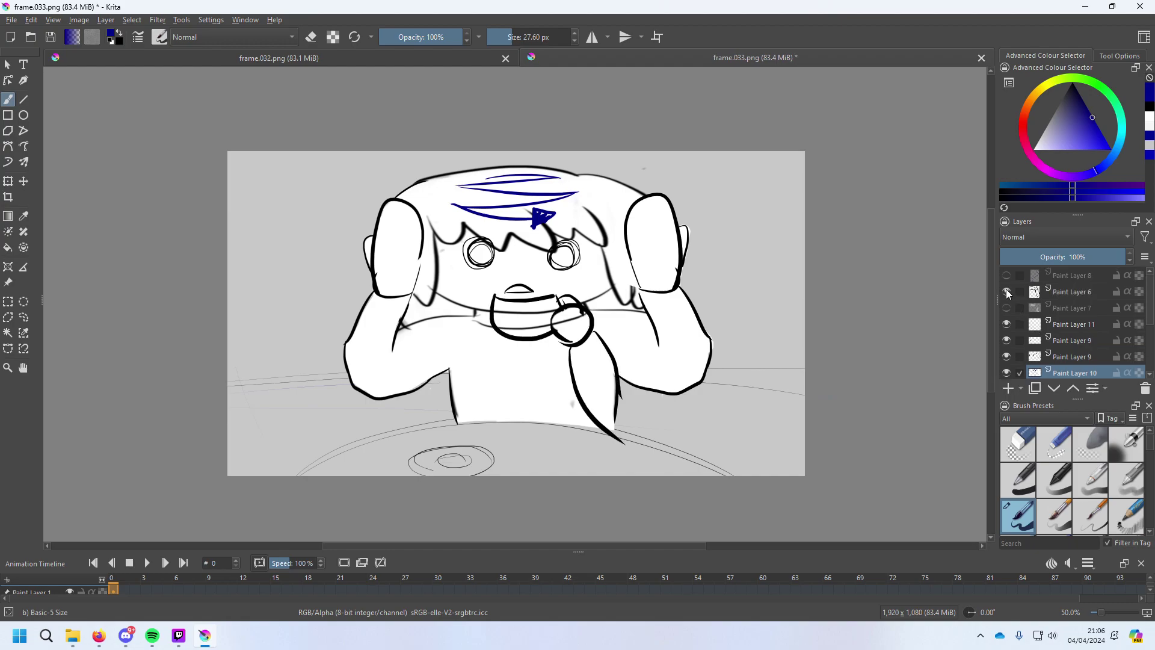
left_click(1008, 291)
left_click(1008, 291)
left_click(1008, 291)
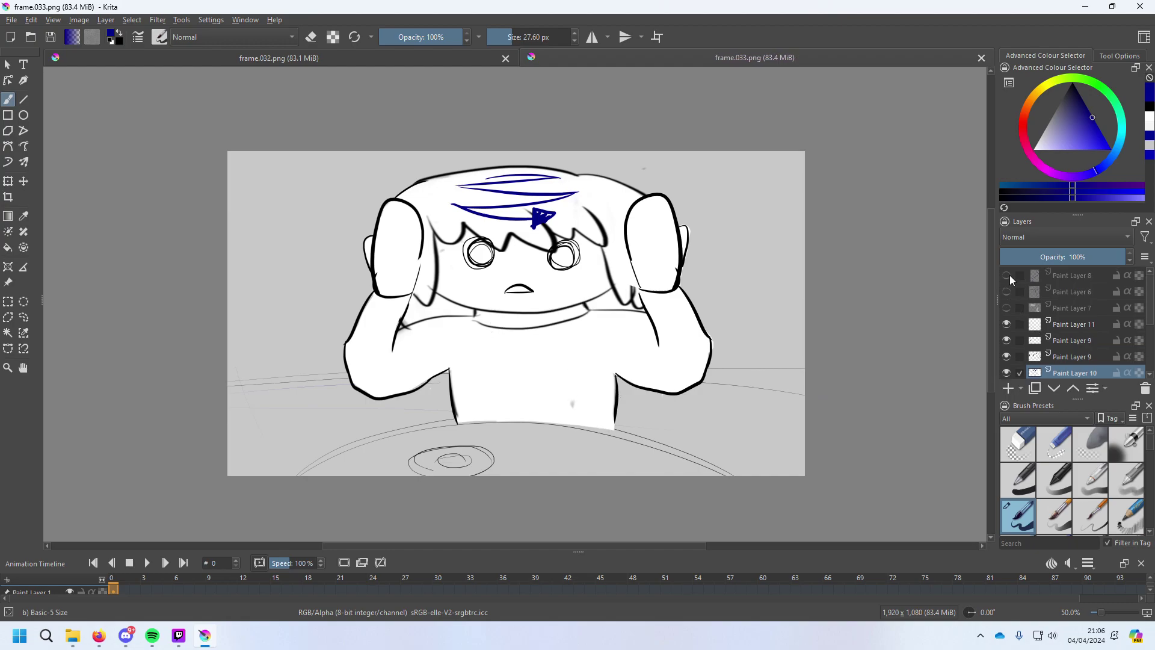
left_click(1007, 275)
left_click(1008, 276)
left_click(1006, 308)
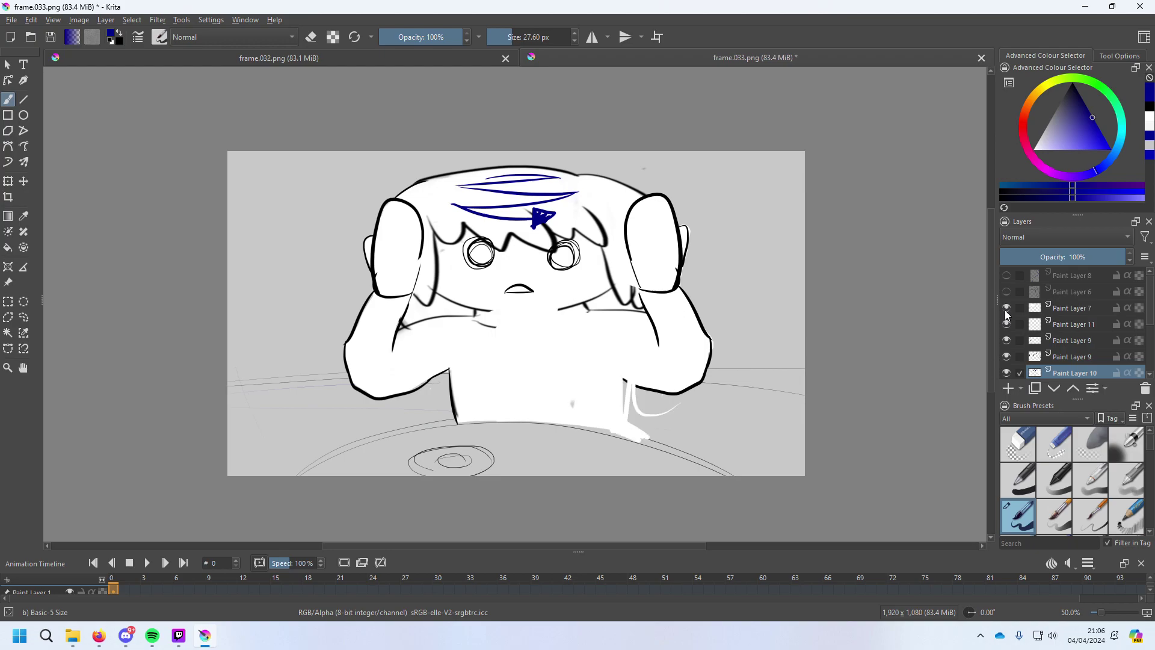
left_click(1006, 308)
left_click(1005, 340)
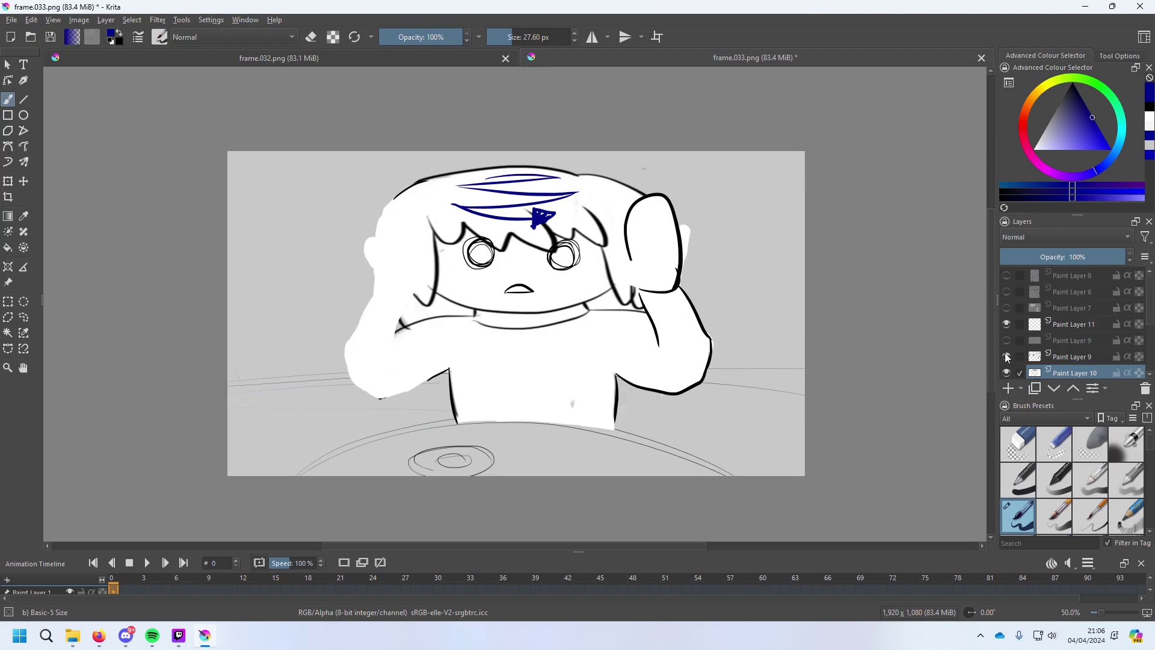
left_click(1008, 357)
left_click(1007, 373)
left_click(1008, 373)
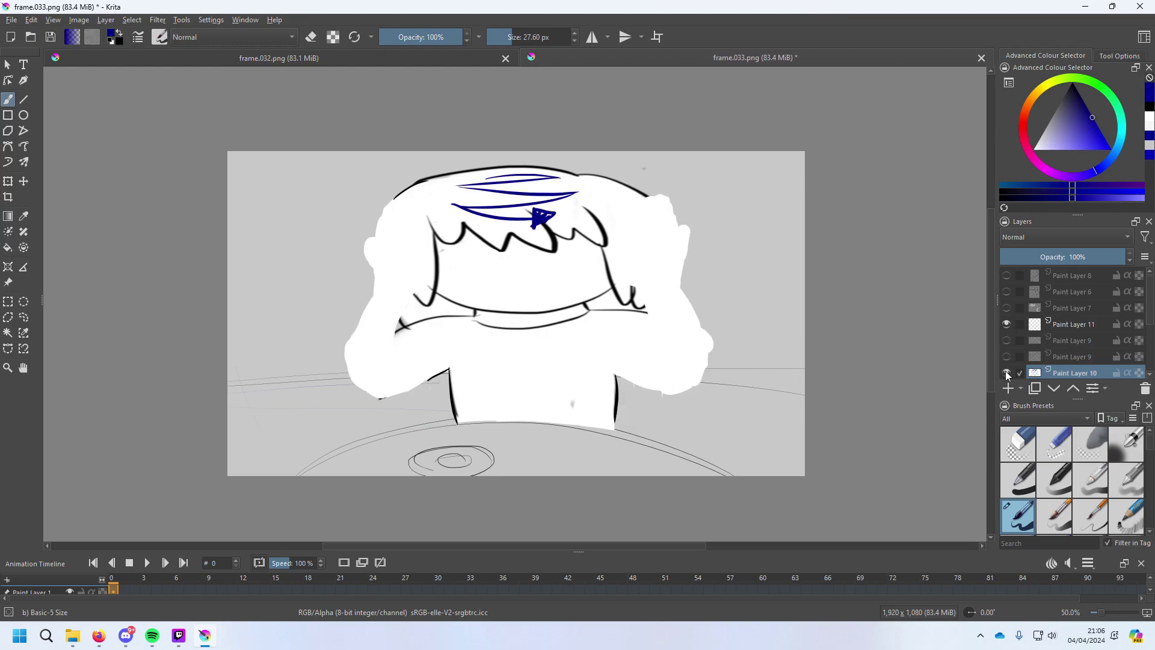
left_click(1007, 373)
left_click(1007, 373)
left_click(1007, 356)
left_click(1007, 340)
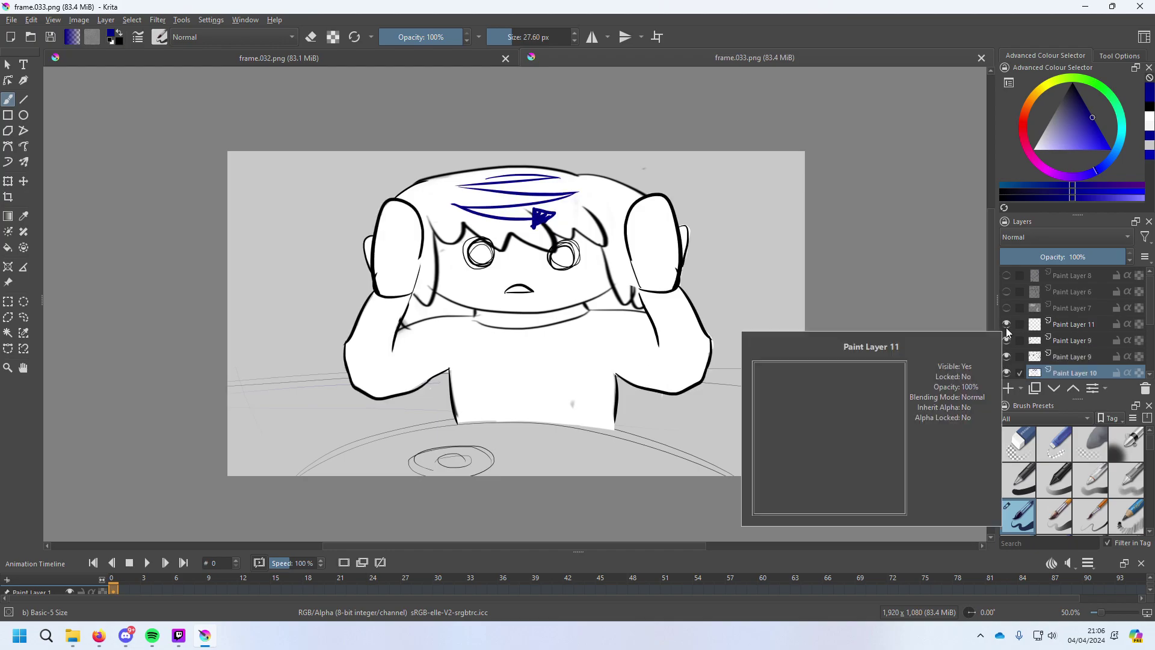
Close the frame.032.png document and open frame.031.kra from the Frames folder.
left_click(211, 60)
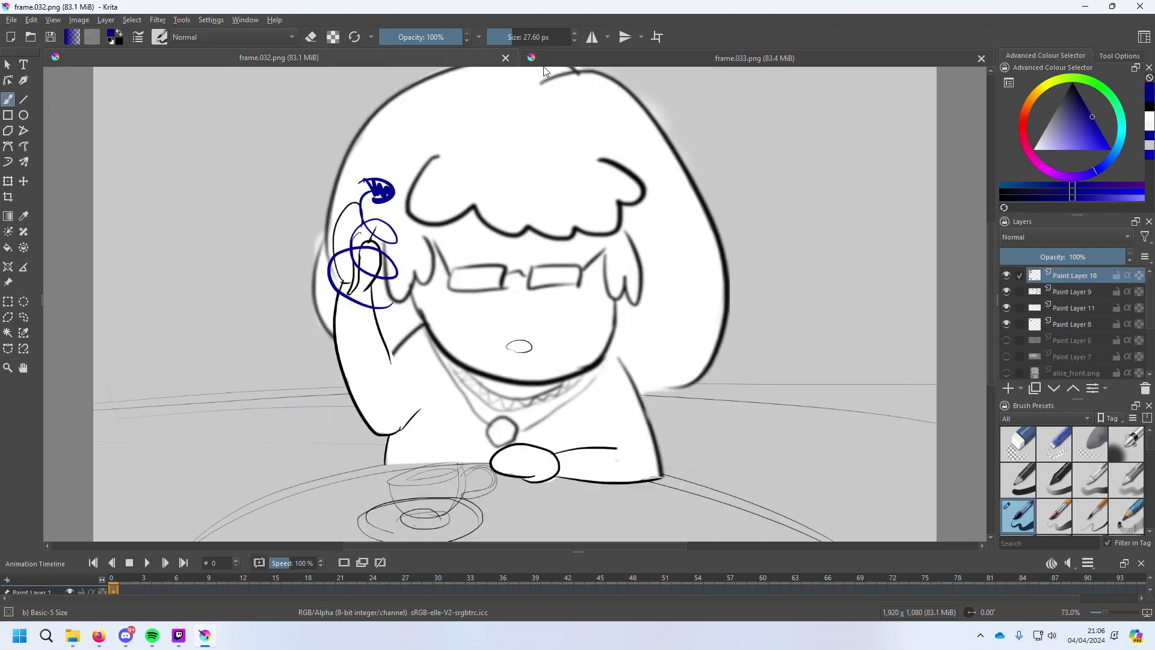
left_click(506, 57)
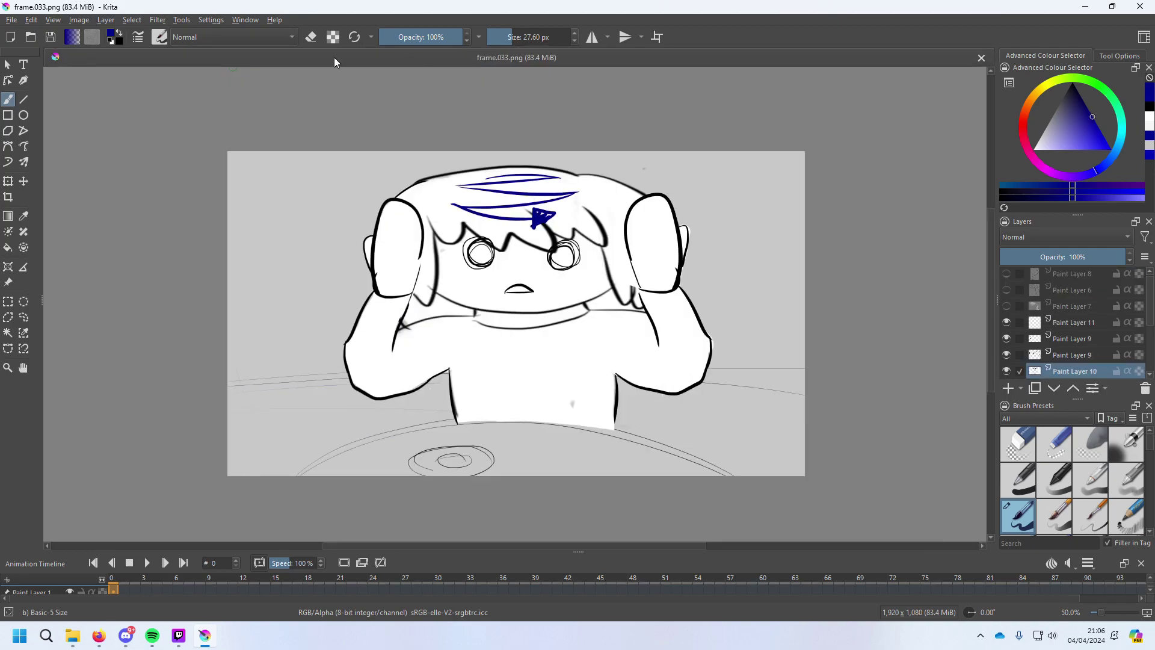
left_click(11, 20)
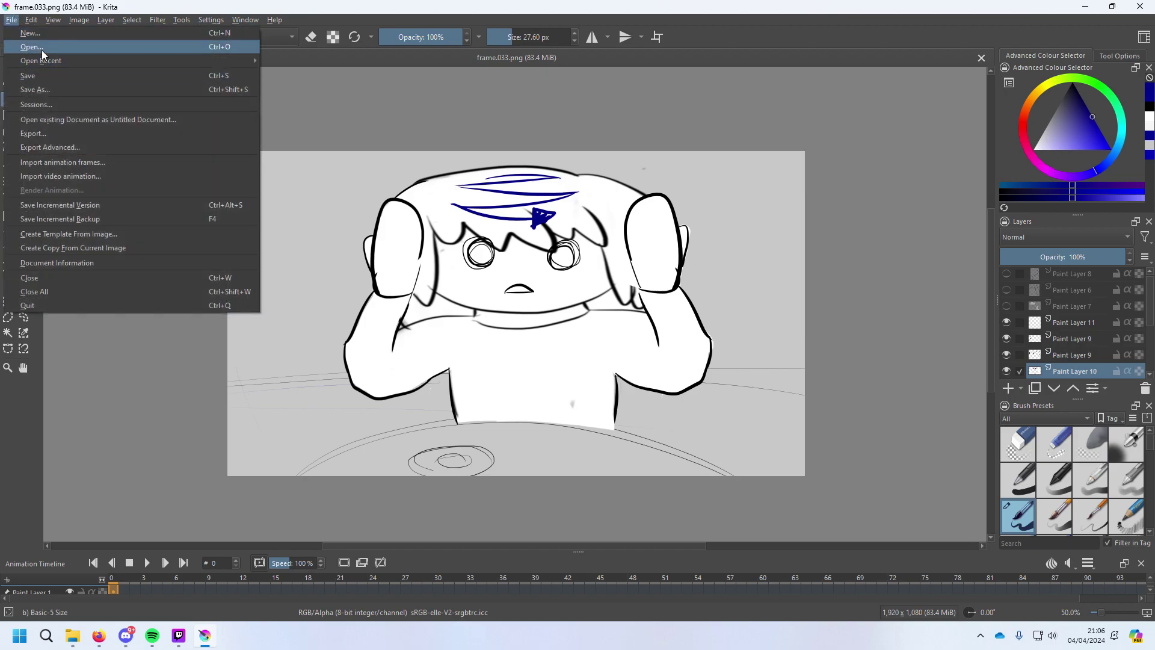
left_click(41, 49)
double_click(363, 265)
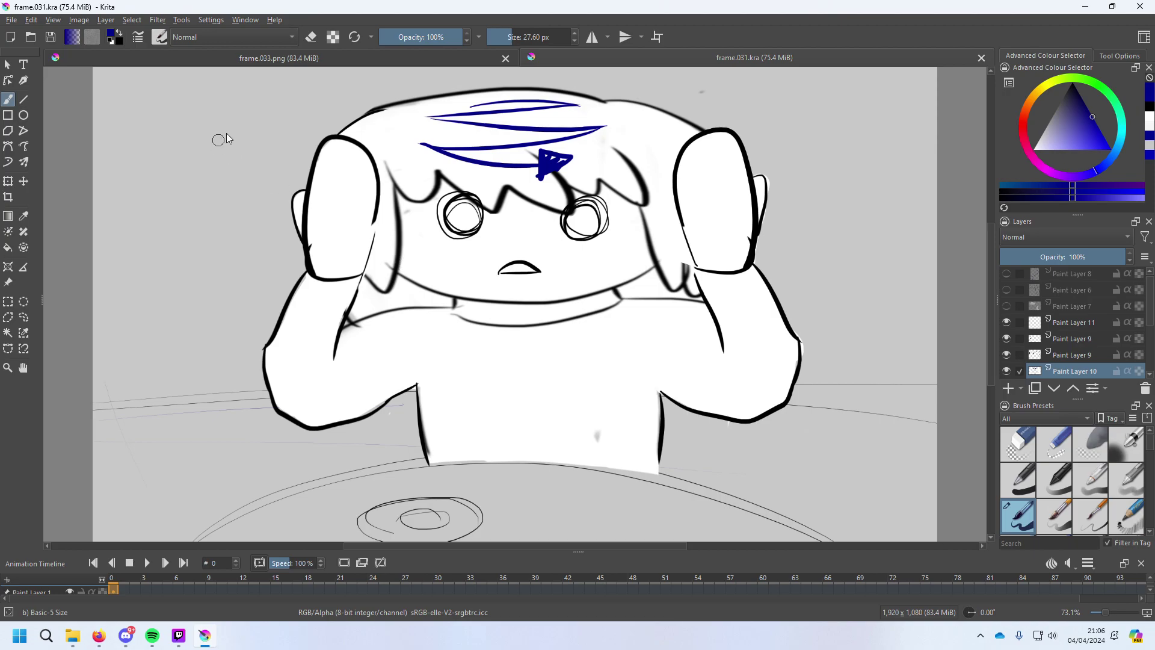
Open frame.028.kra from the Frames folder and close it again.
left_click(11, 20)
key("ctrl+o")
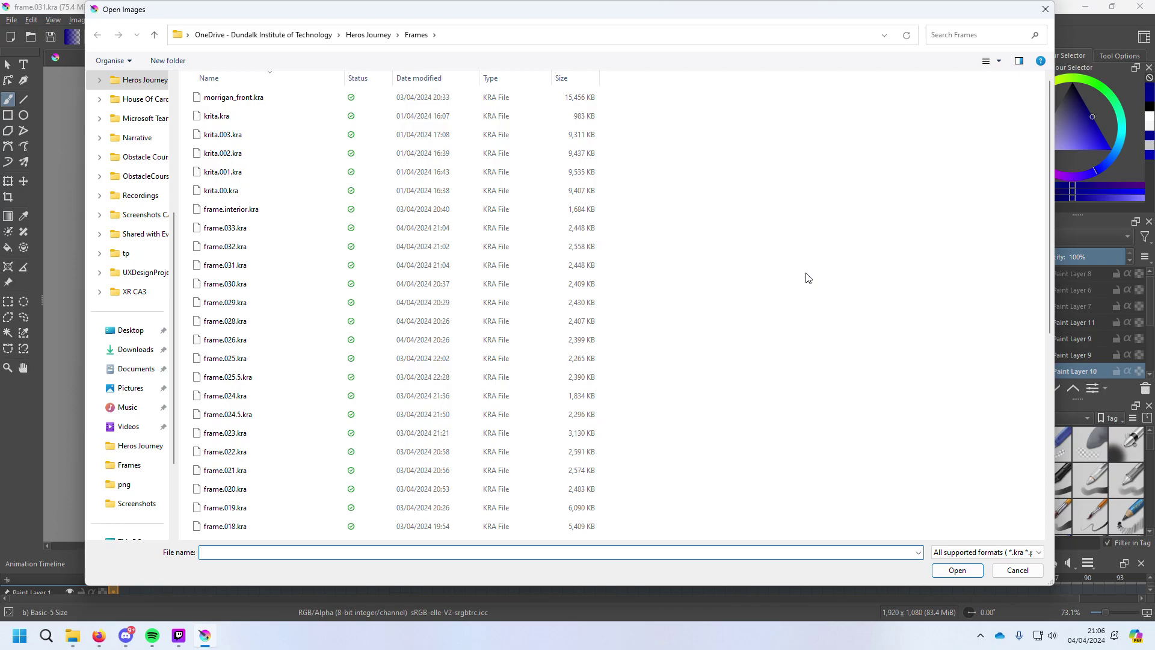
double_click(371, 326)
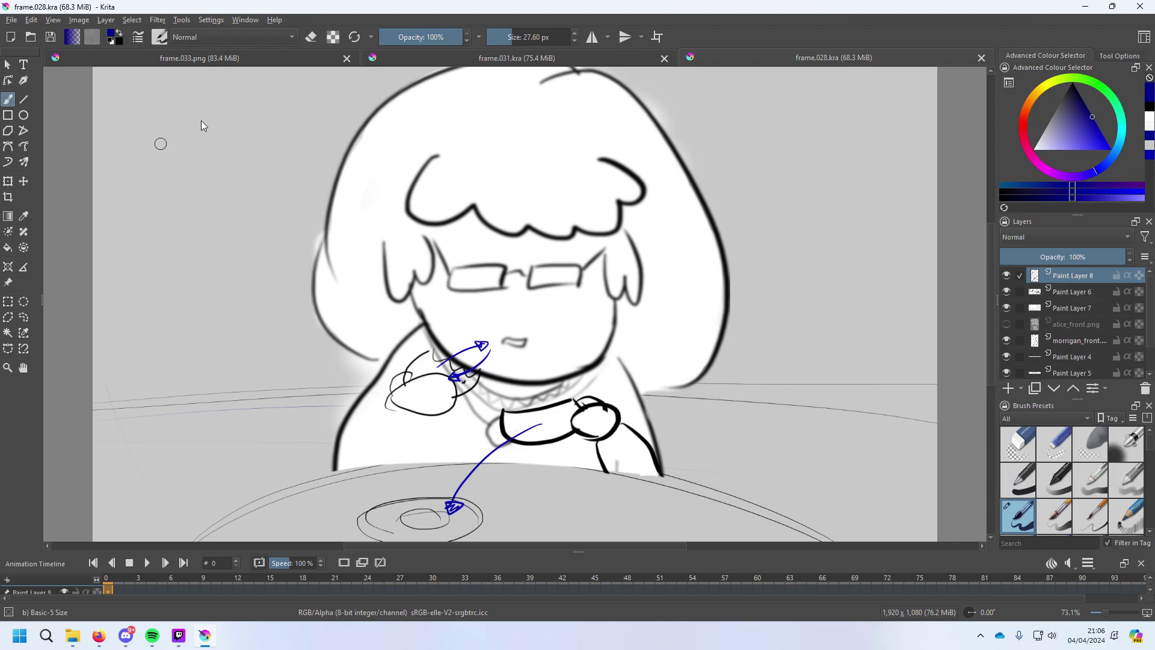
left_click(982, 58)
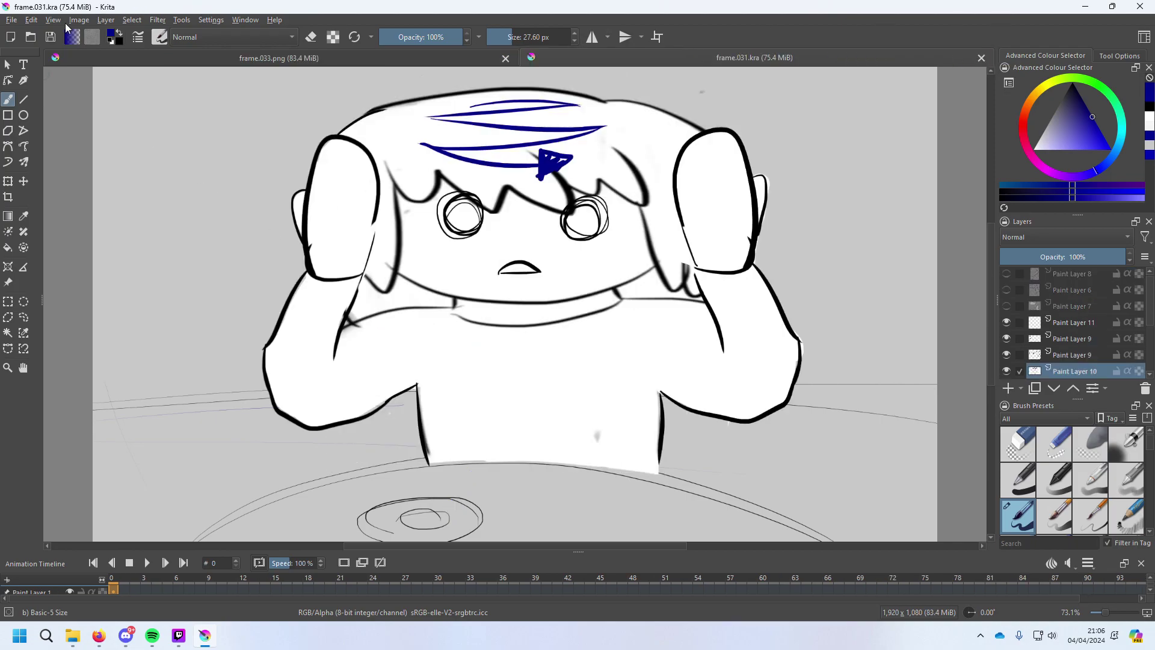
Open frame.025.kra from the Frames folder and hide Paint Layer 8, Paint Layer 6 and Paint Layer 7.
left_click(12, 20)
left_click(32, 47)
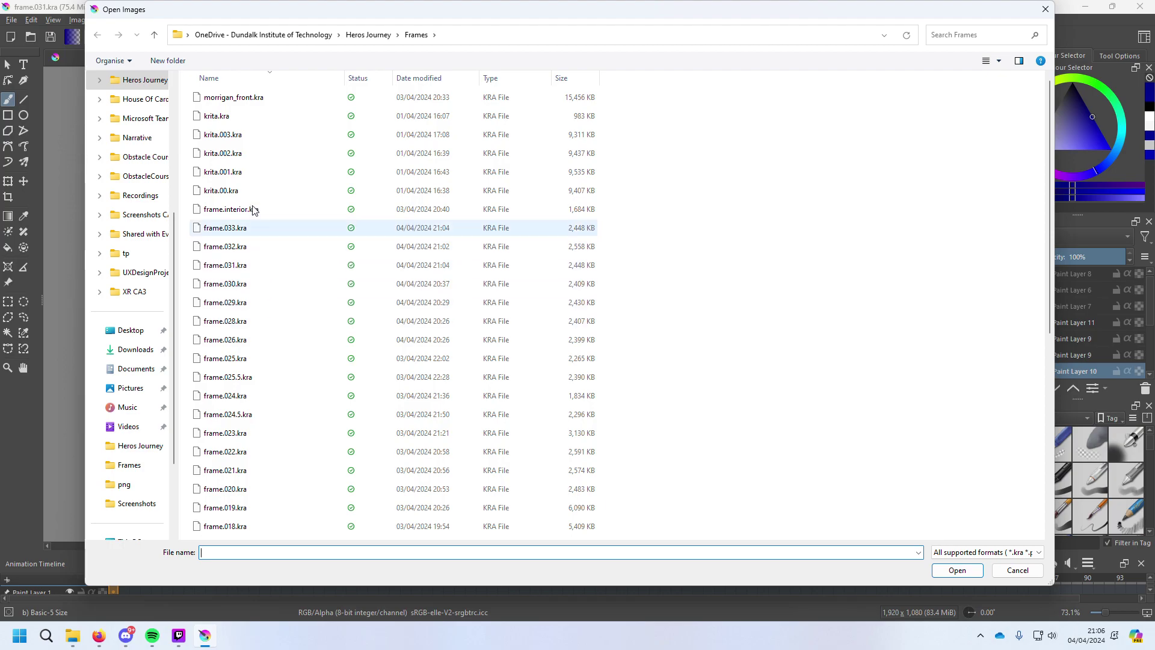
double_click(243, 358)
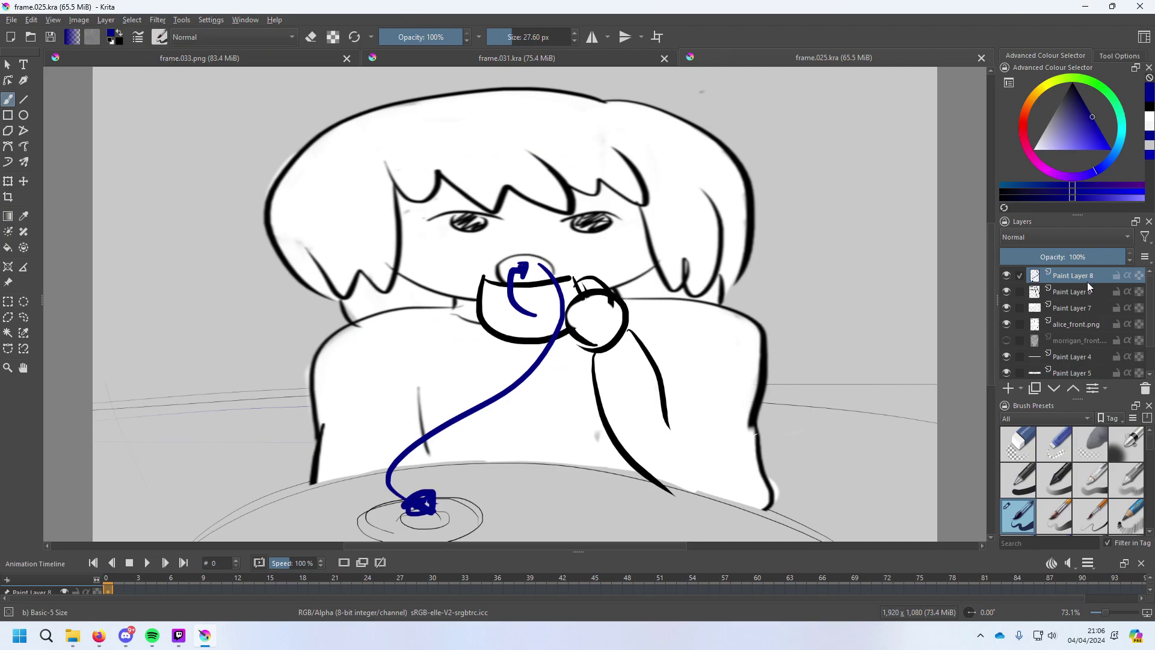
left_click(1008, 275)
left_click(1008, 292)
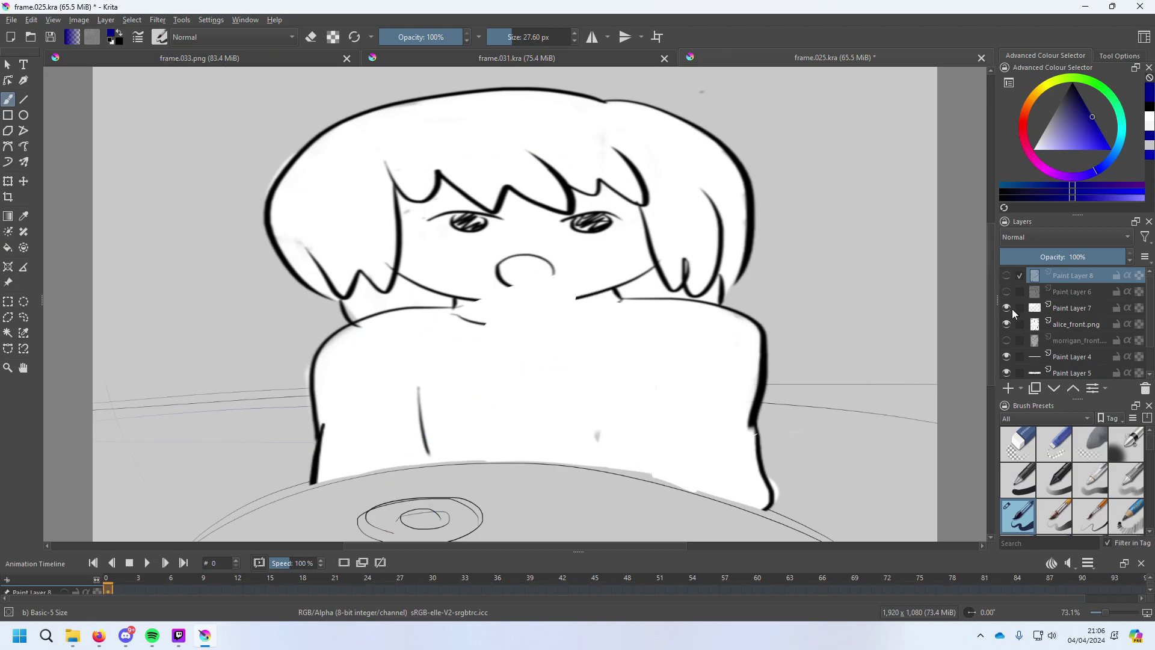
left_click(1012, 308)
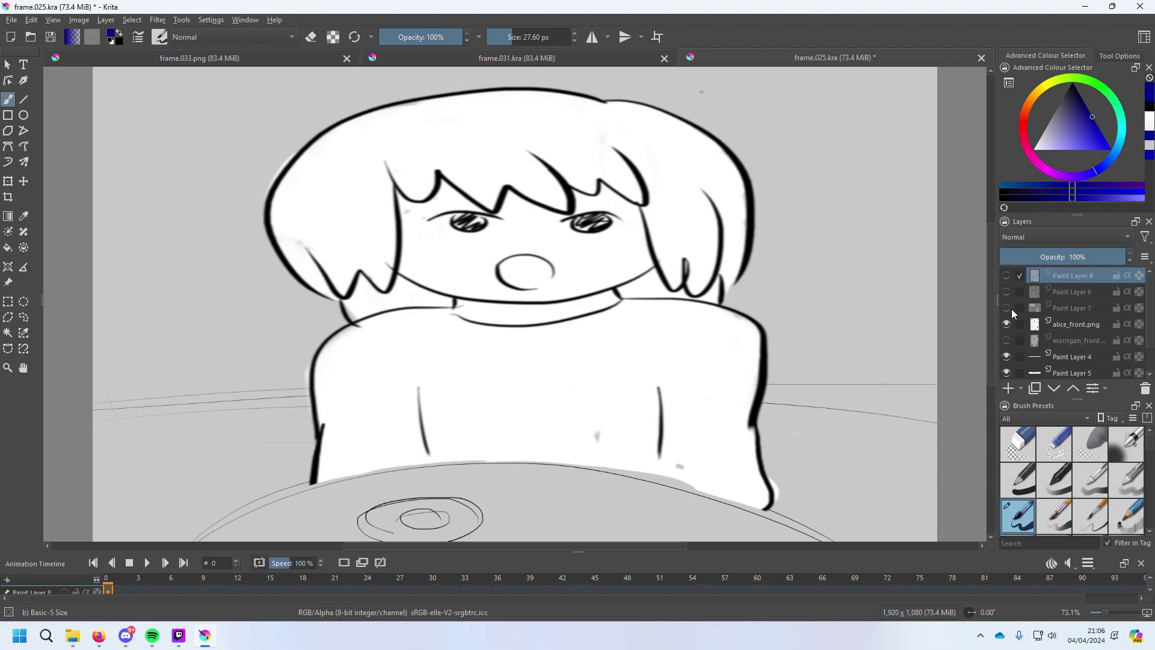
Try to copy a rectangular selection of the face from frame.031.kra and paste it into frame.025.kra.
left_click(518, 60)
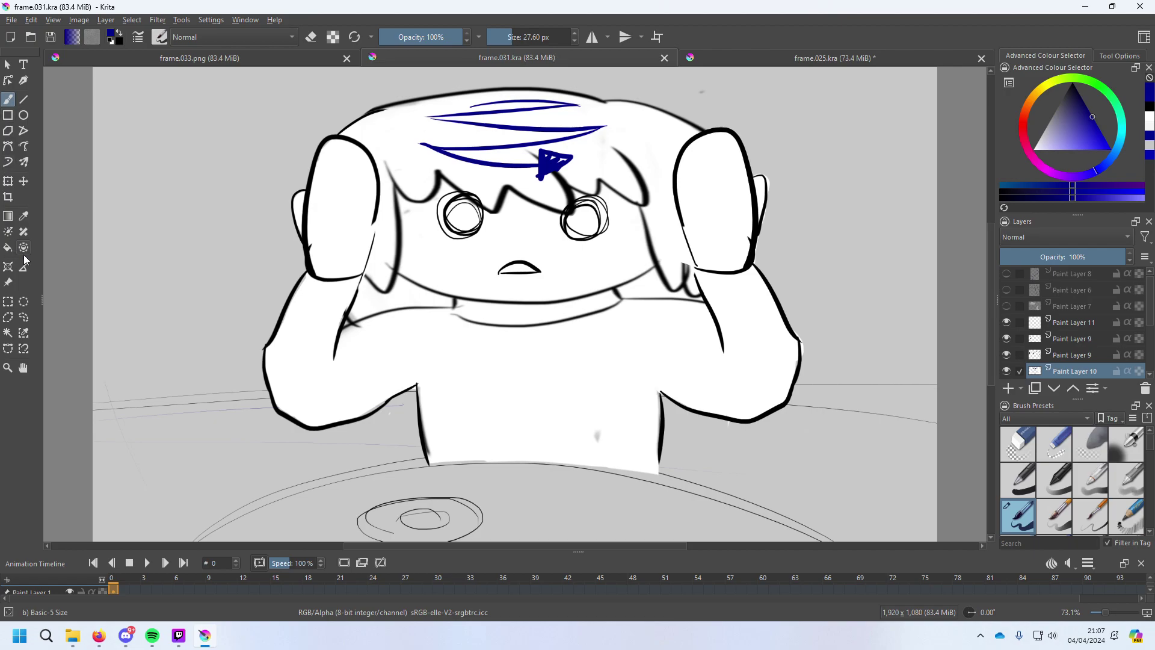
left_click(9, 302)
left_click_drag(415, 285, 642, 184)
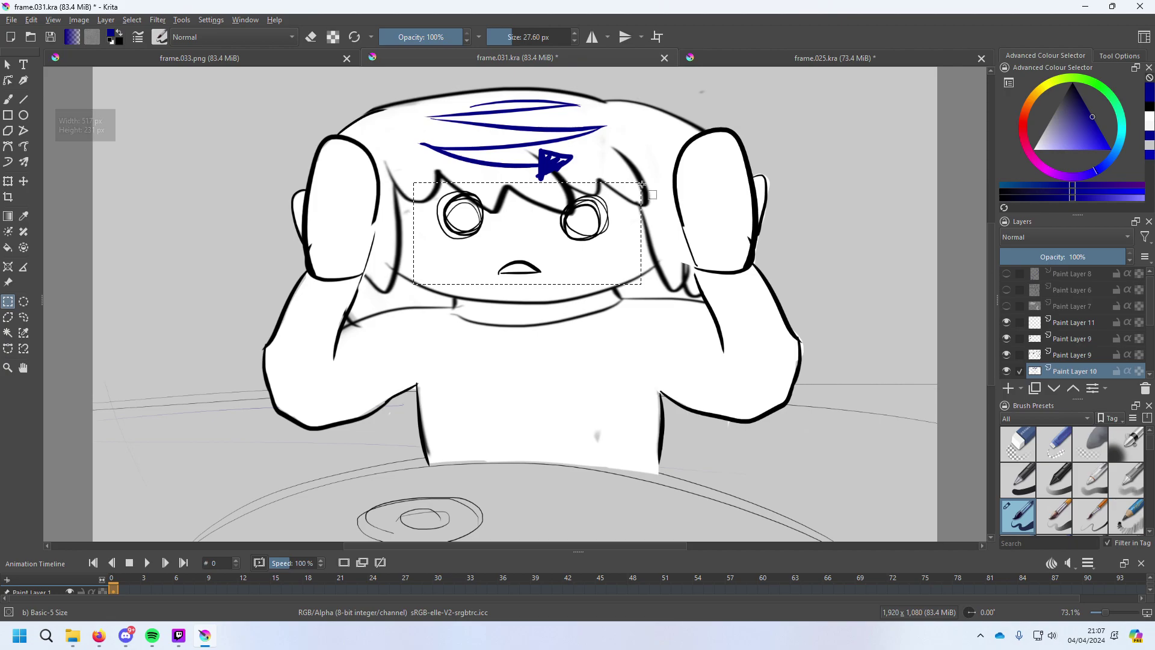
left_click(829, 62)
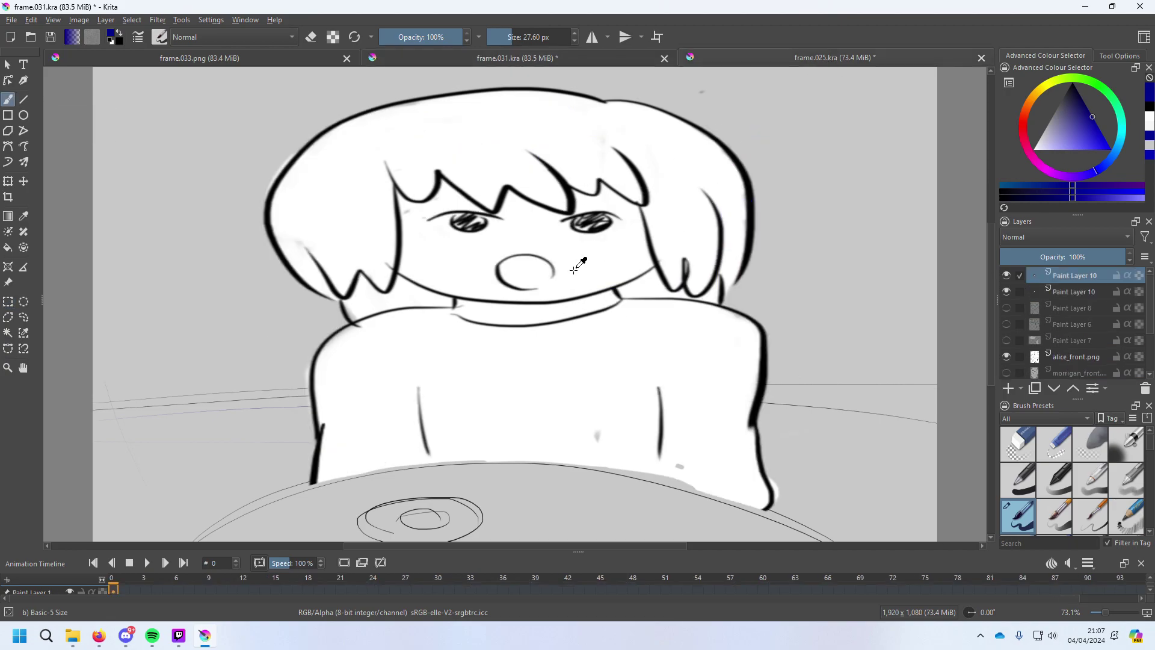
key("shift+Delete")
key("shift+Delete")
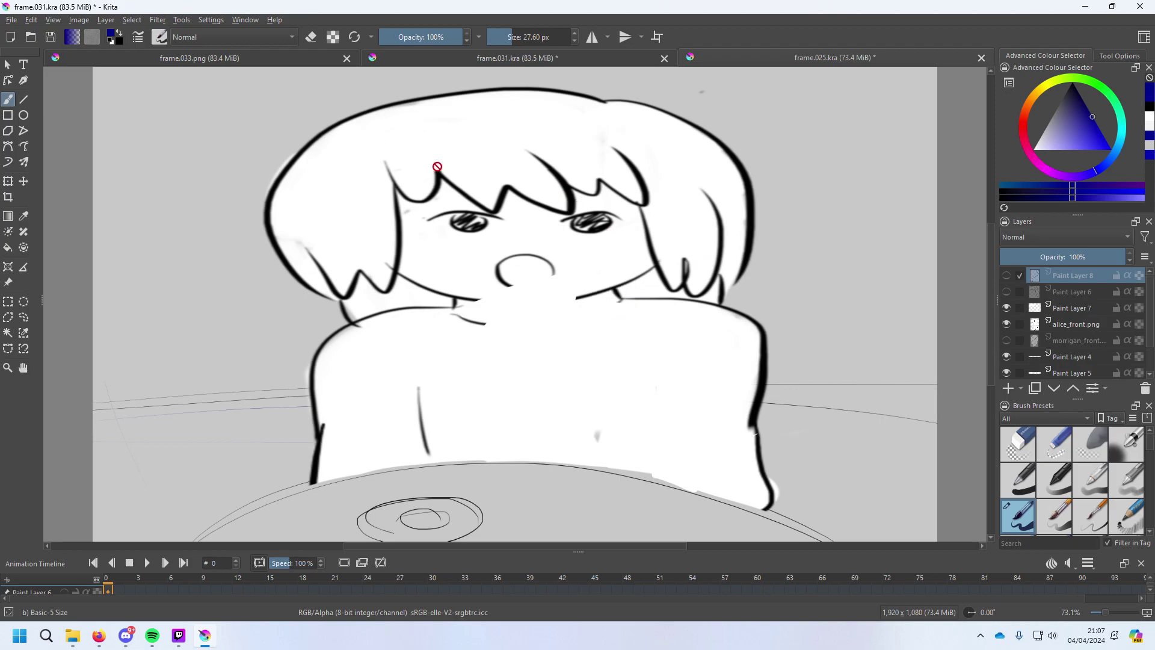
key("ctrl+z")
Save the edited frame.025 document in the Frames folder as frame.031.kra, replacing the existing file.
left_click(12, 20)
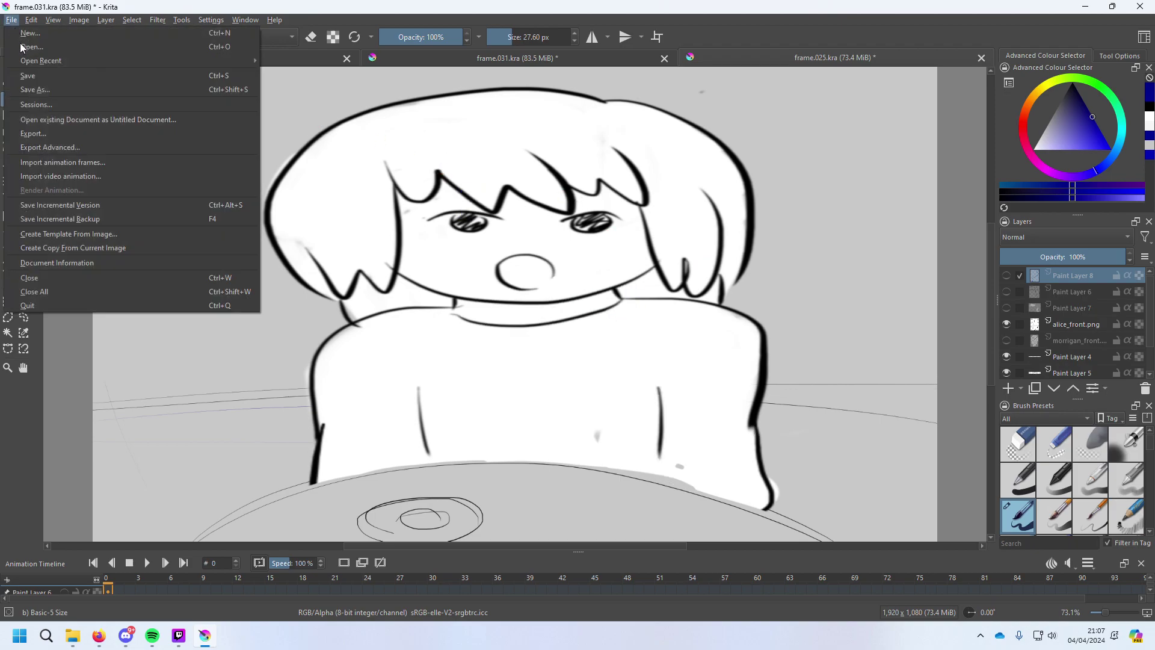
left_click(50, 89)
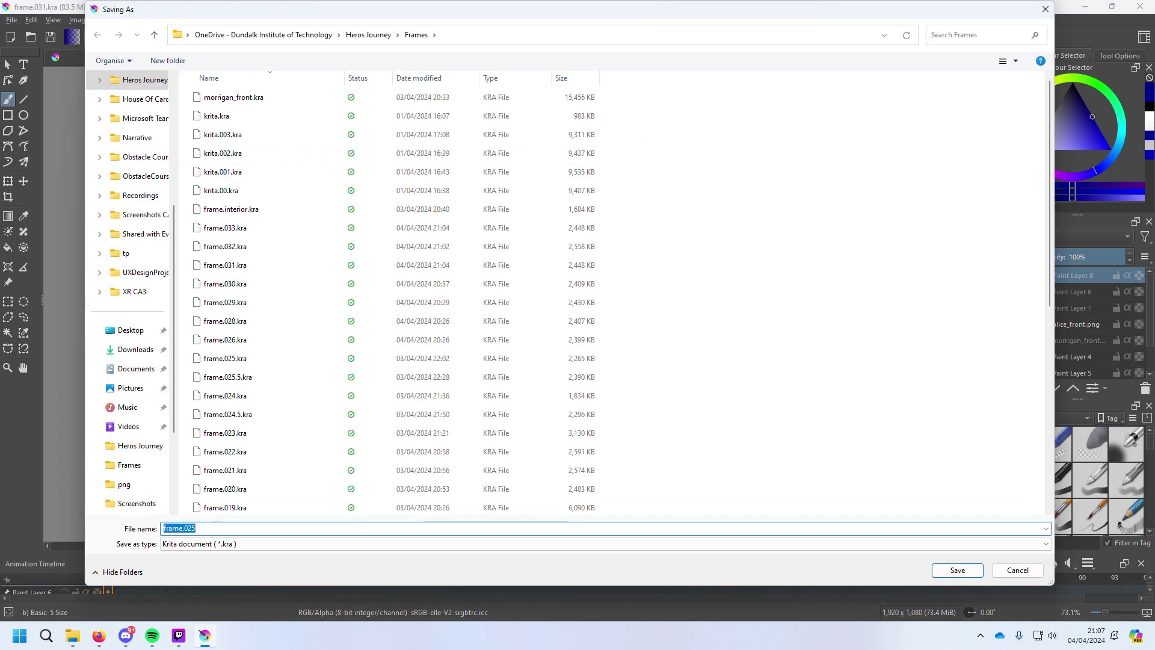
scroll(323, 412, "down", 1)
left_click(228, 227)
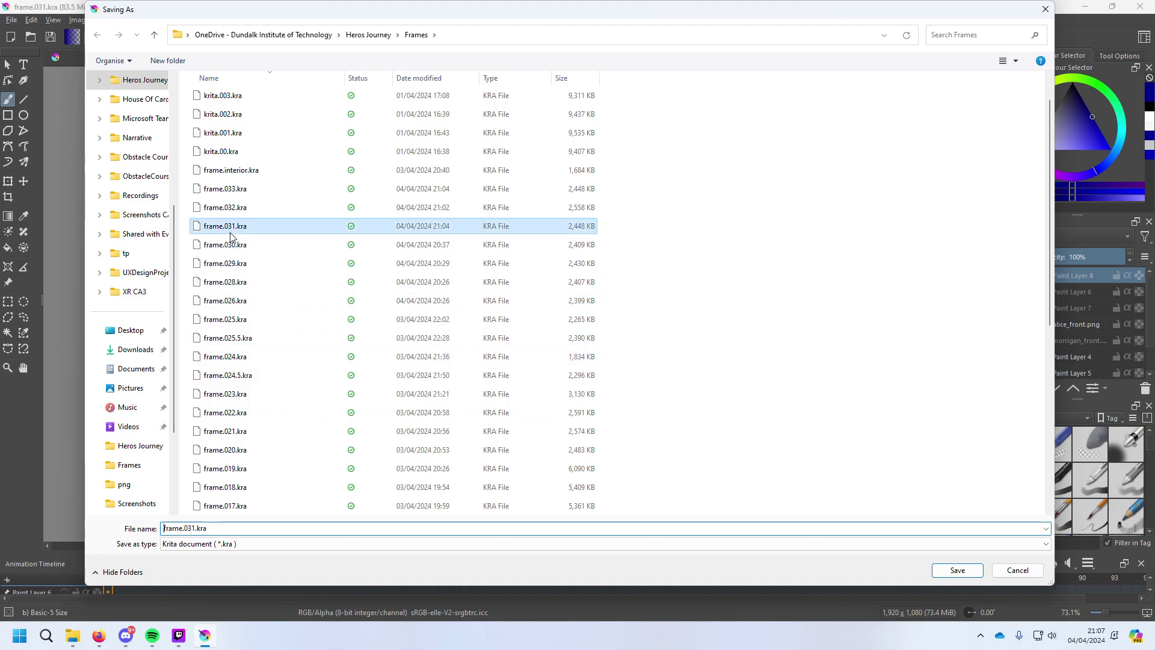
left_click(956, 573)
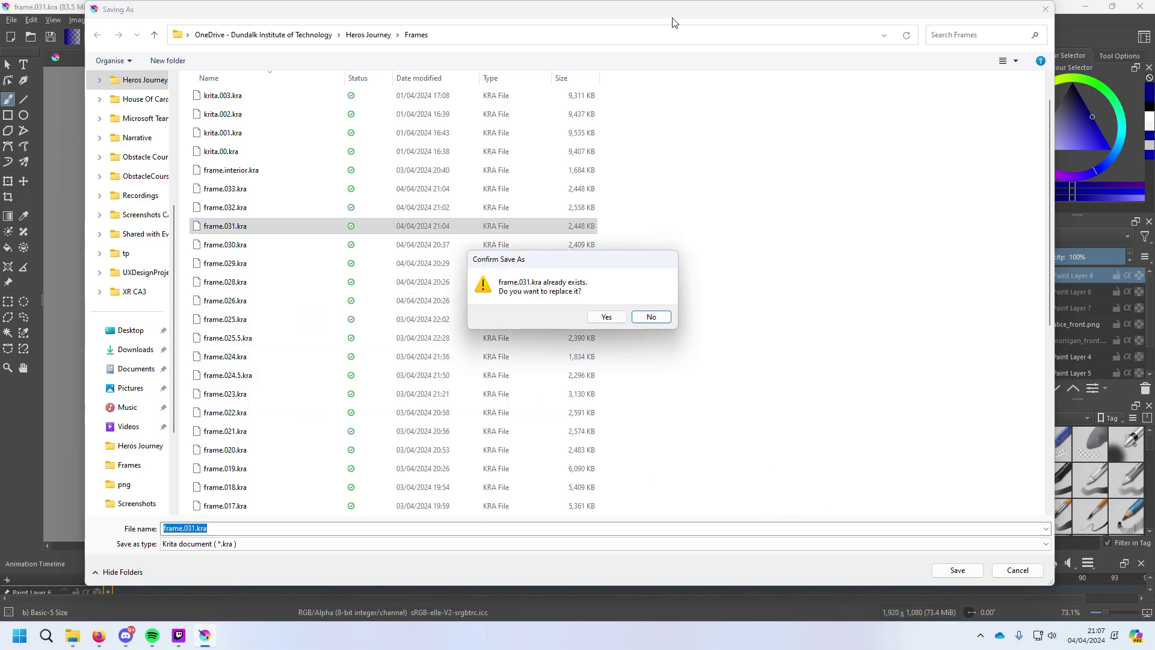
left_click(600, 315)
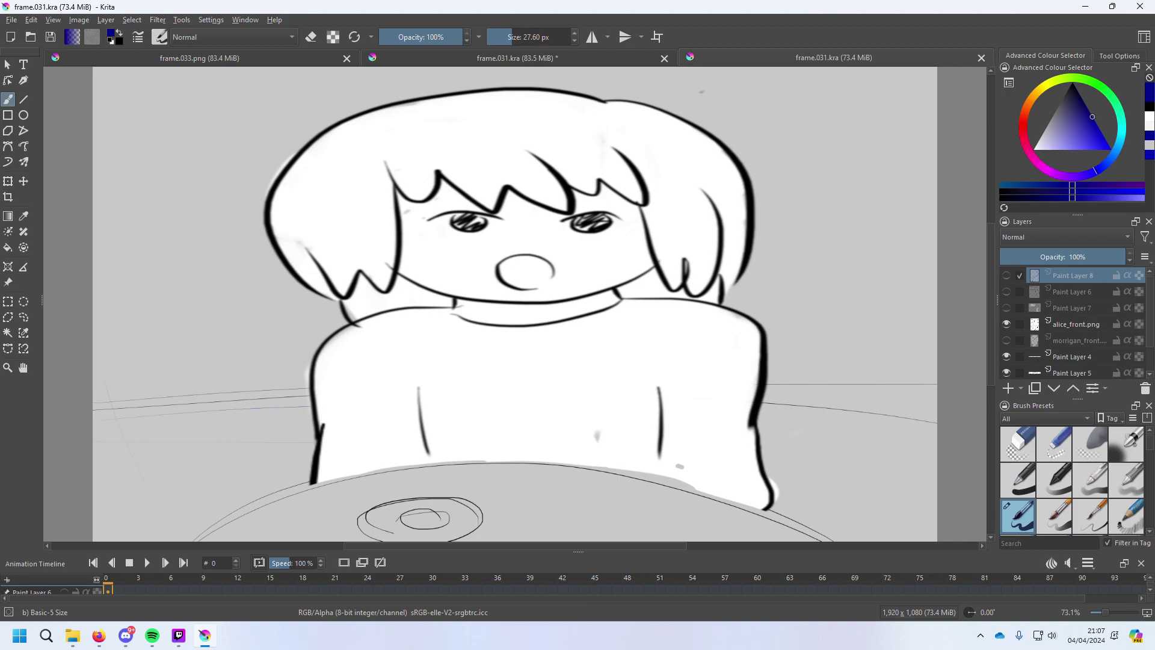
key("super+e")
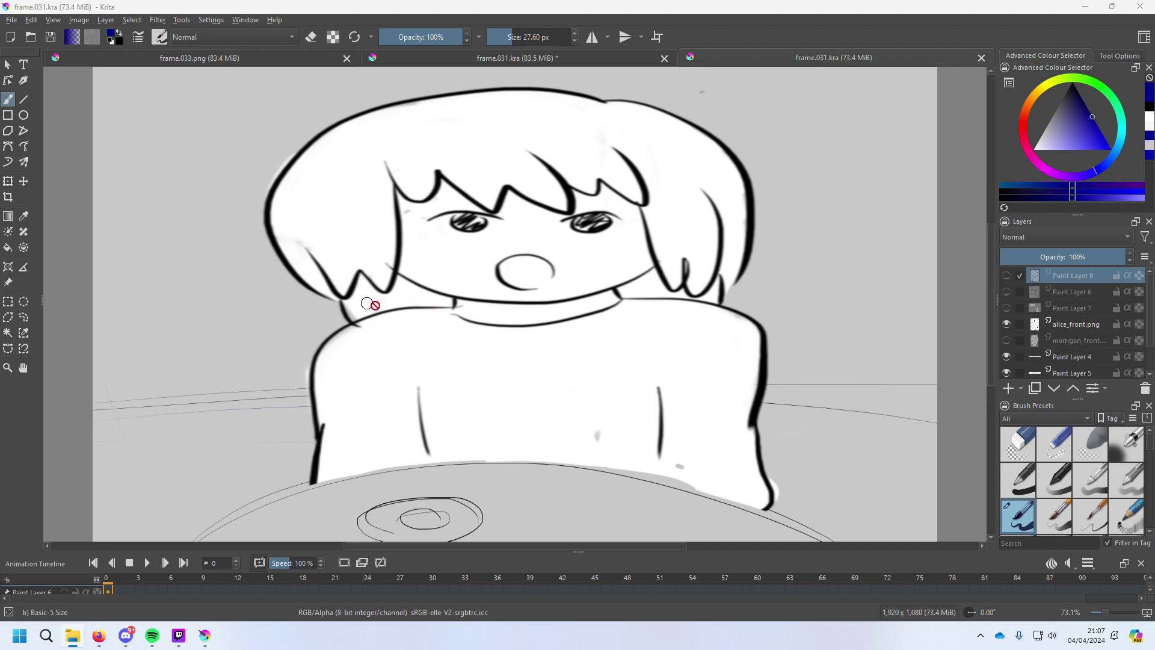
Copy the face area, about 561 by 239 px, from all layers of the older frame.031 document and paste it into the newly saved frame.031.kra.
left_click(595, 59)
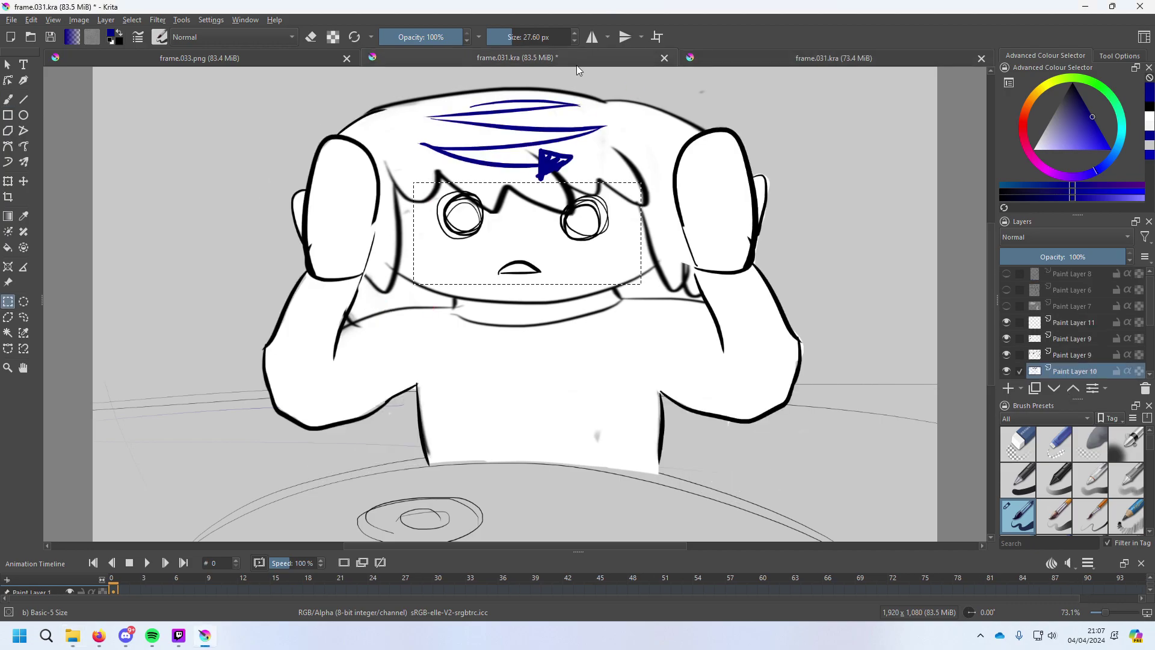
left_click_drag(409, 186, 656, 292)
left_click(1093, 295)
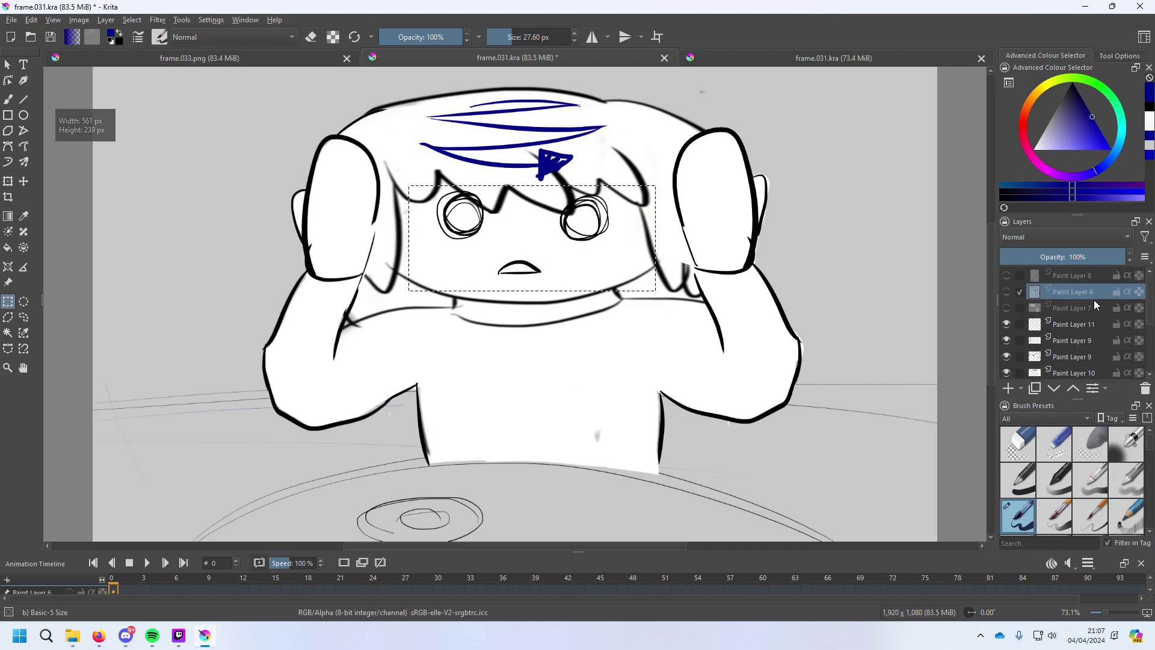
left_click(1097, 274)
scroll(1086, 361, "down", 2)
left_click(1081, 371, "shift")
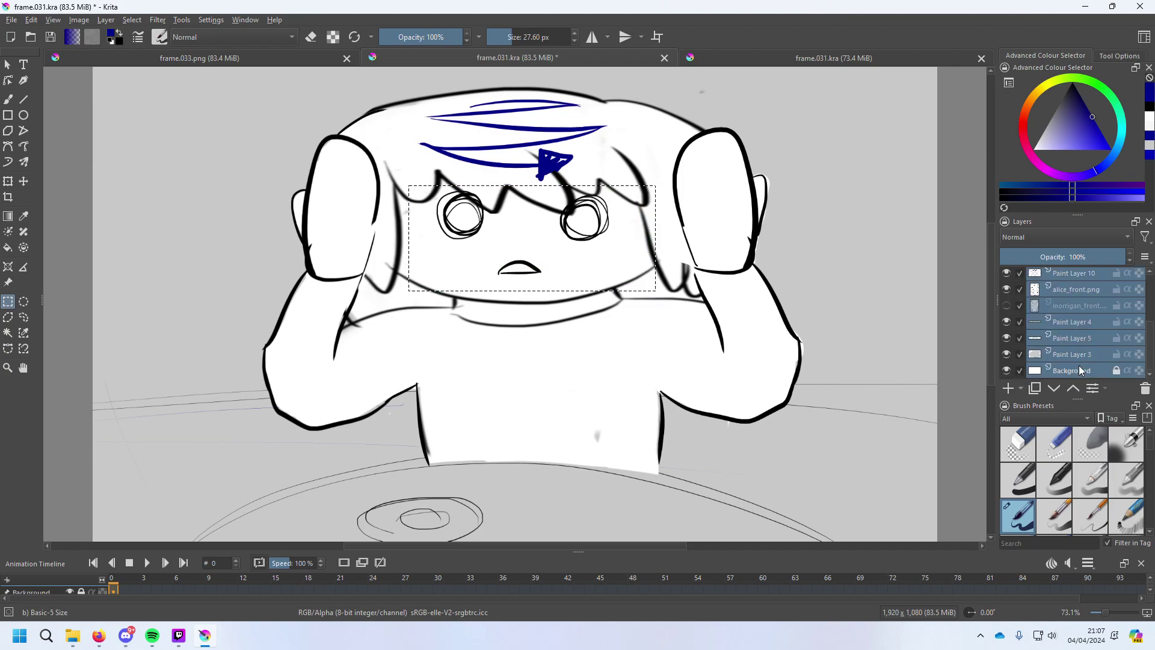
left_click(766, 59)
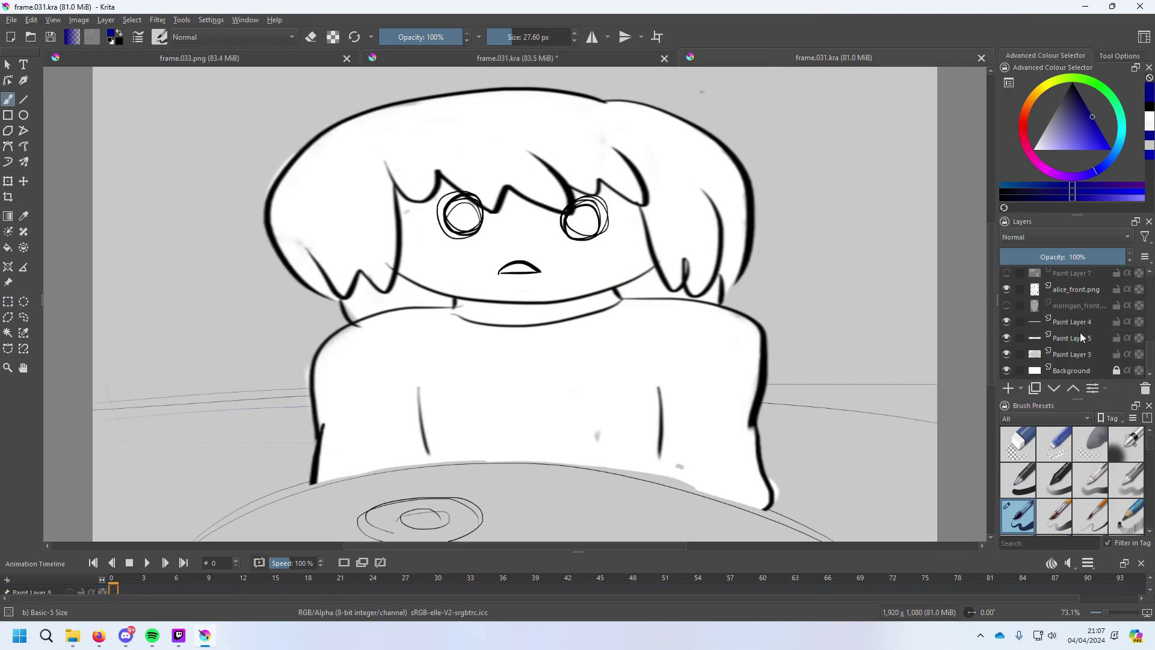
mouse_move(1081, 331)
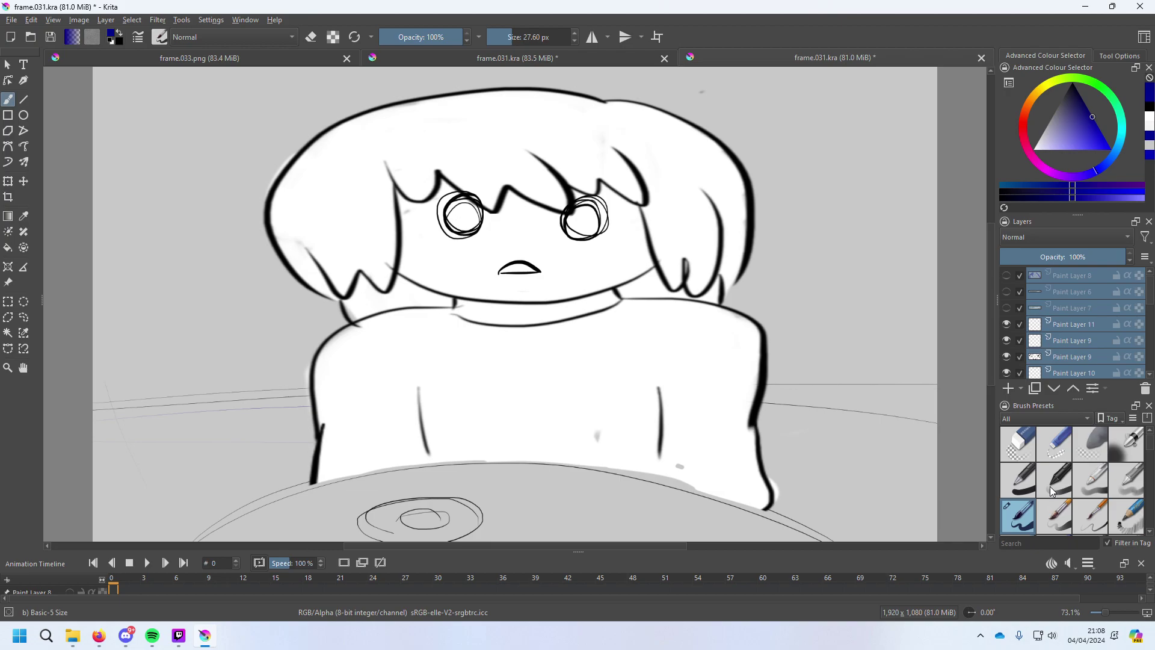
mouse_move(1049, 486)
scroll(1064, 331, "down", 5)
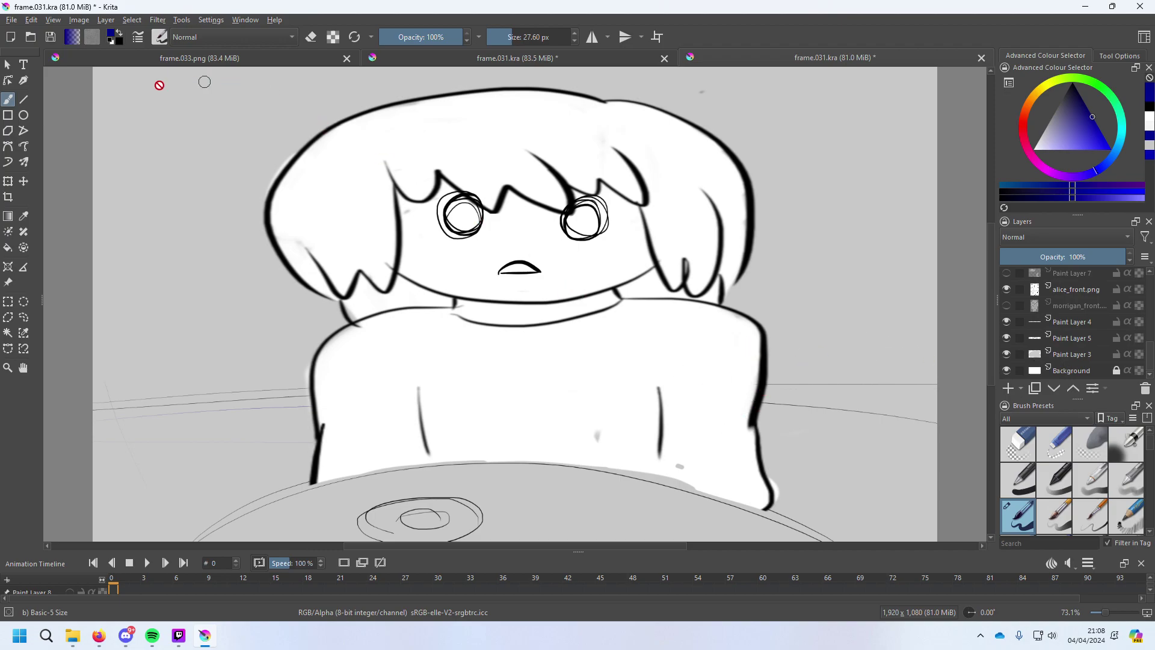
left_click(8, 64)
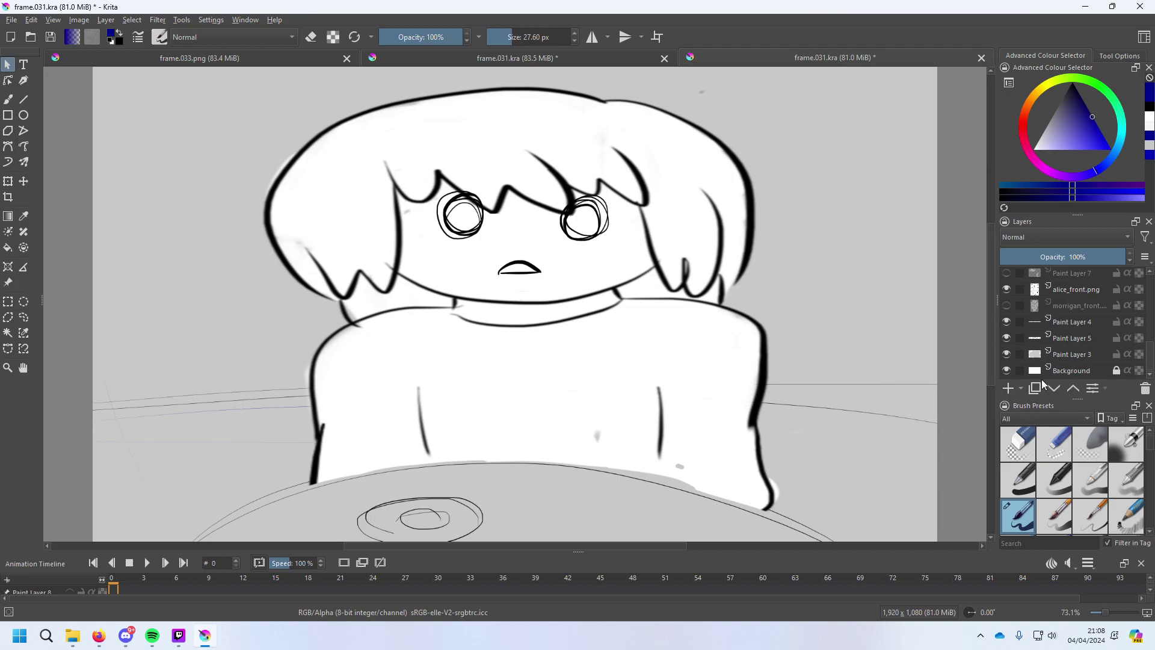
left_click(635, 480)
key("ctrl+a")
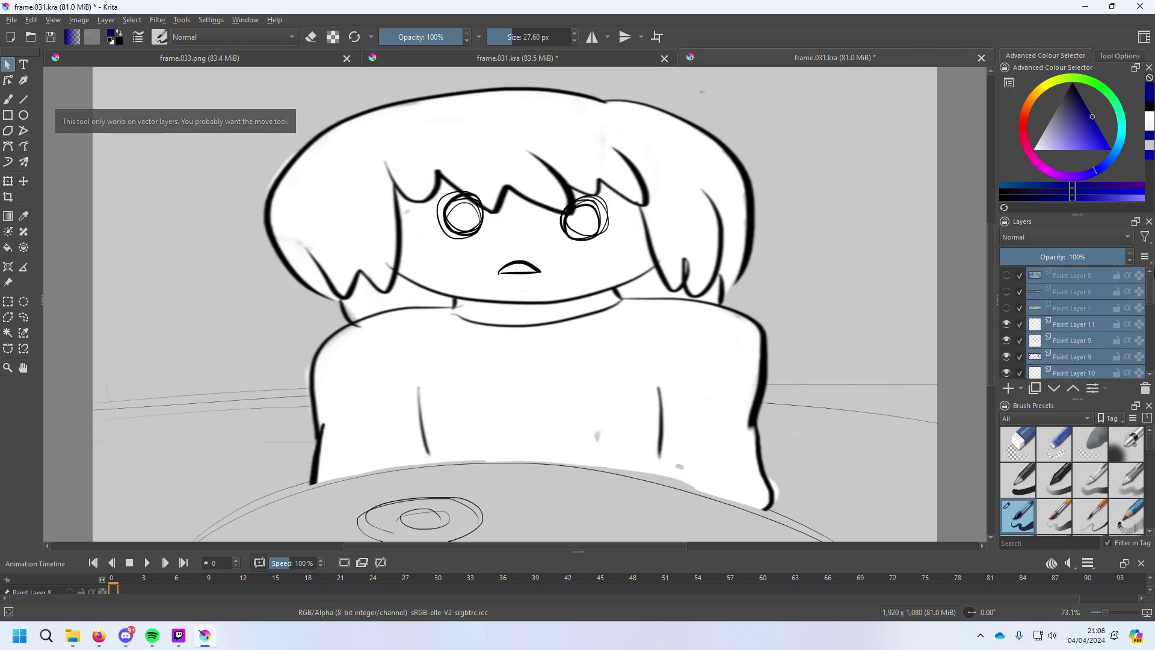
key("b")
scroll(1120, 310, "down", 1)
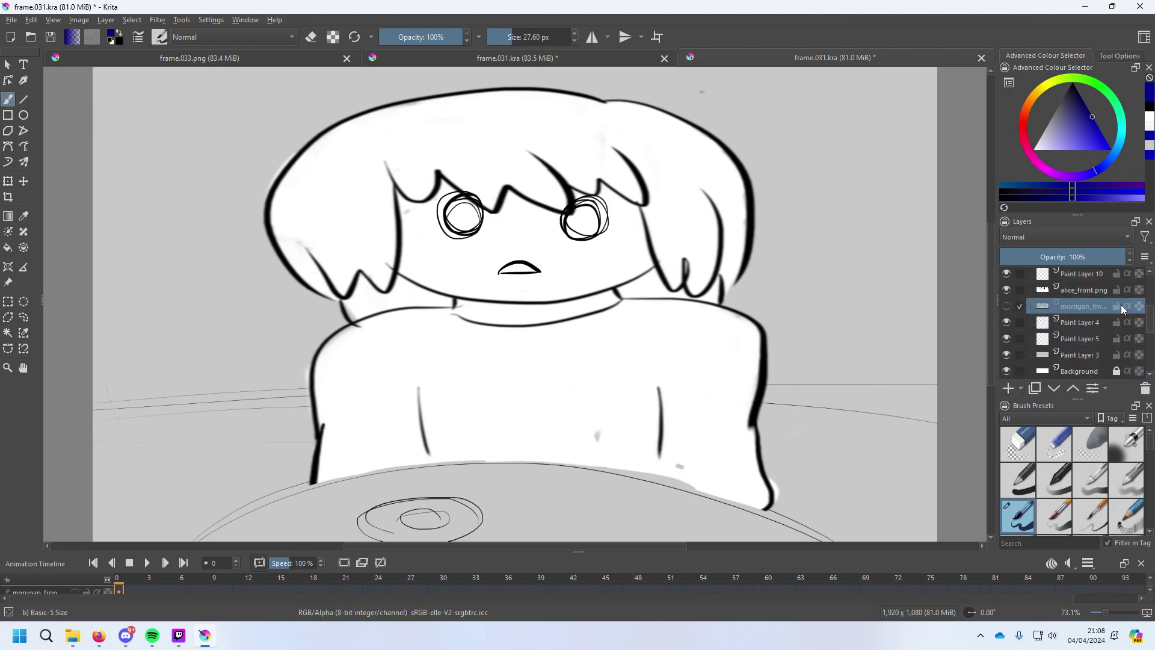
left_click(1071, 371)
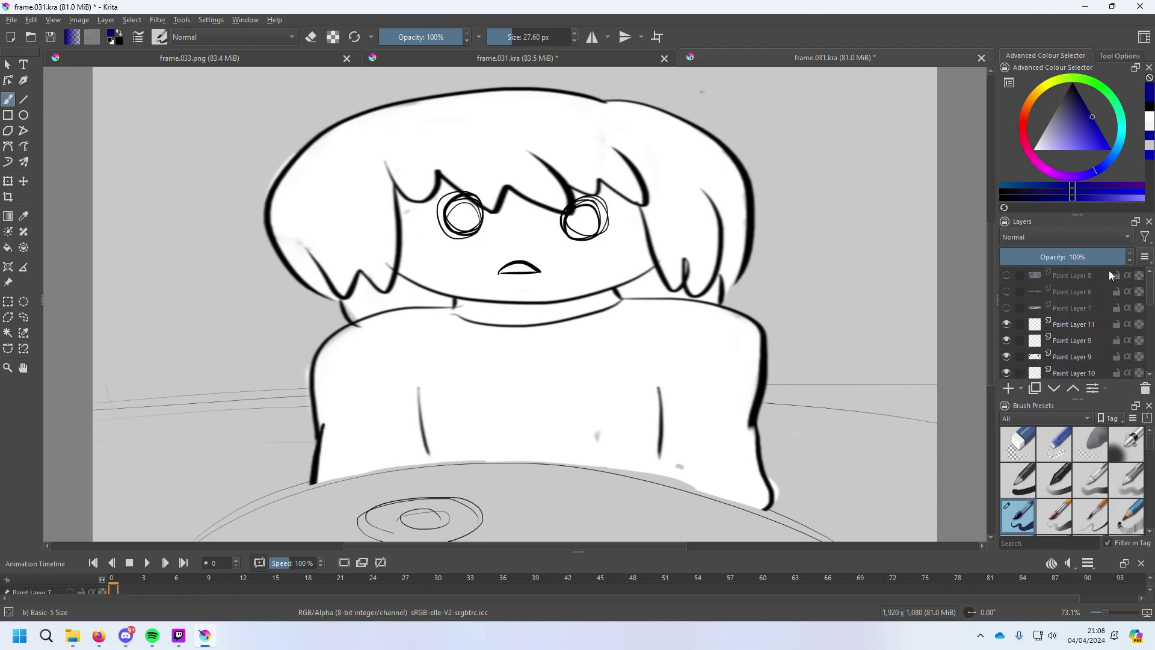
Add a paint layer at the top of the stack and sketch the character's clasped hands in black over the table edge.
left_click(1010, 390)
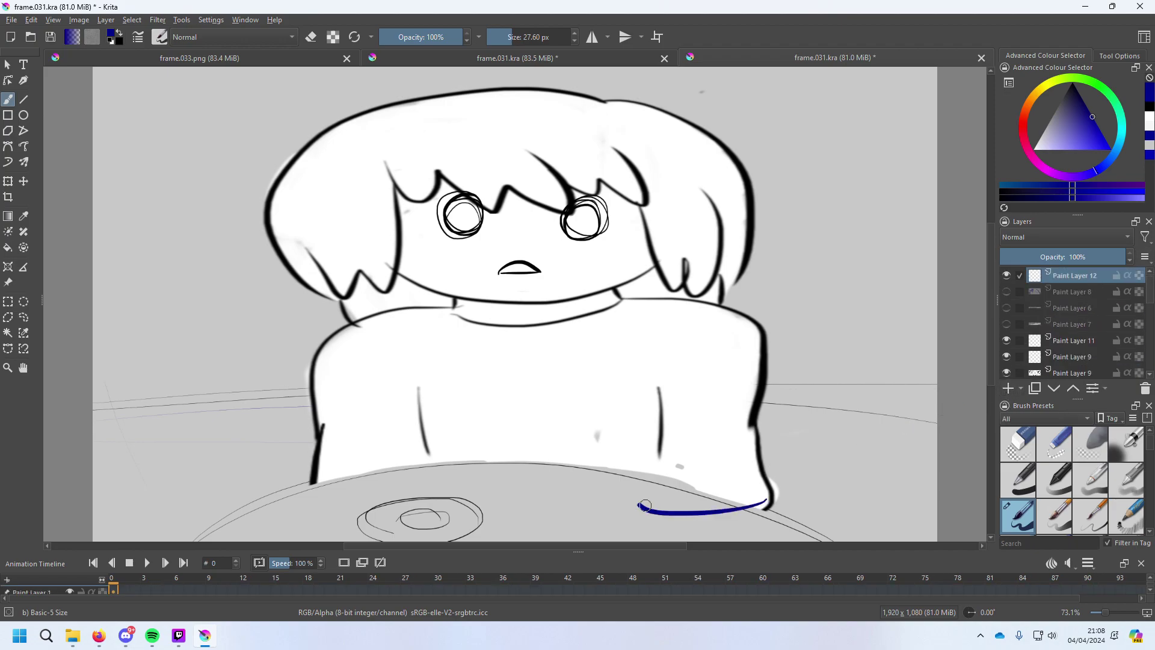
key("d")
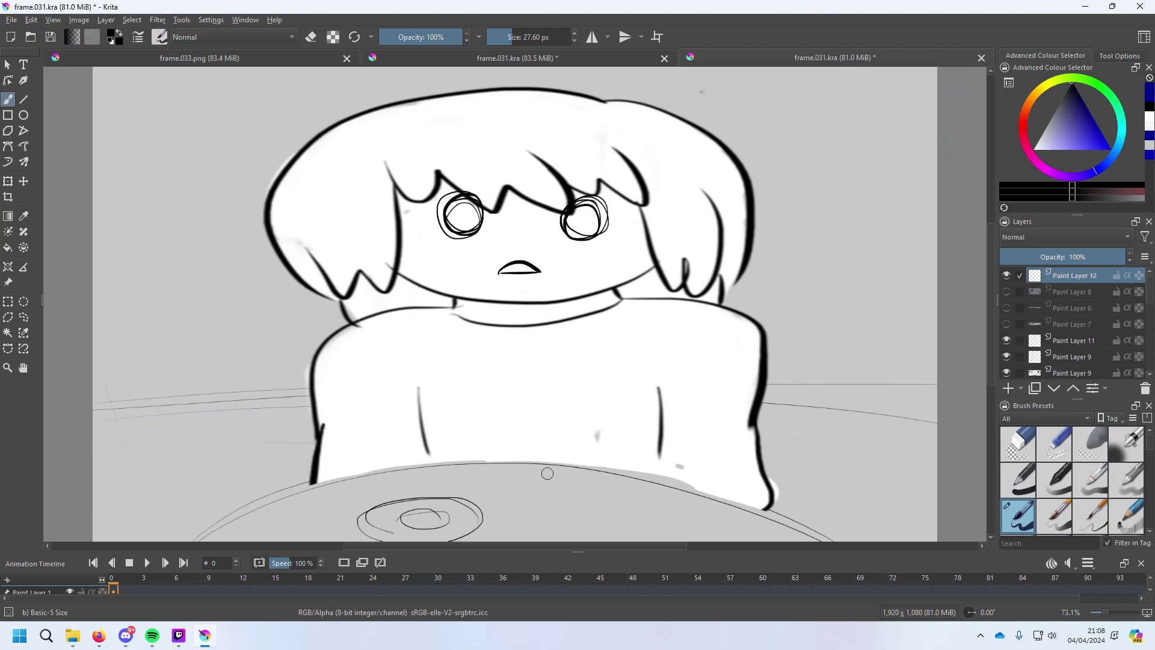
mouse_move(513, 446)
left_mouse_down()
mouse_move(548, 468)
mouse_move(514, 495)
left_mouse_up()
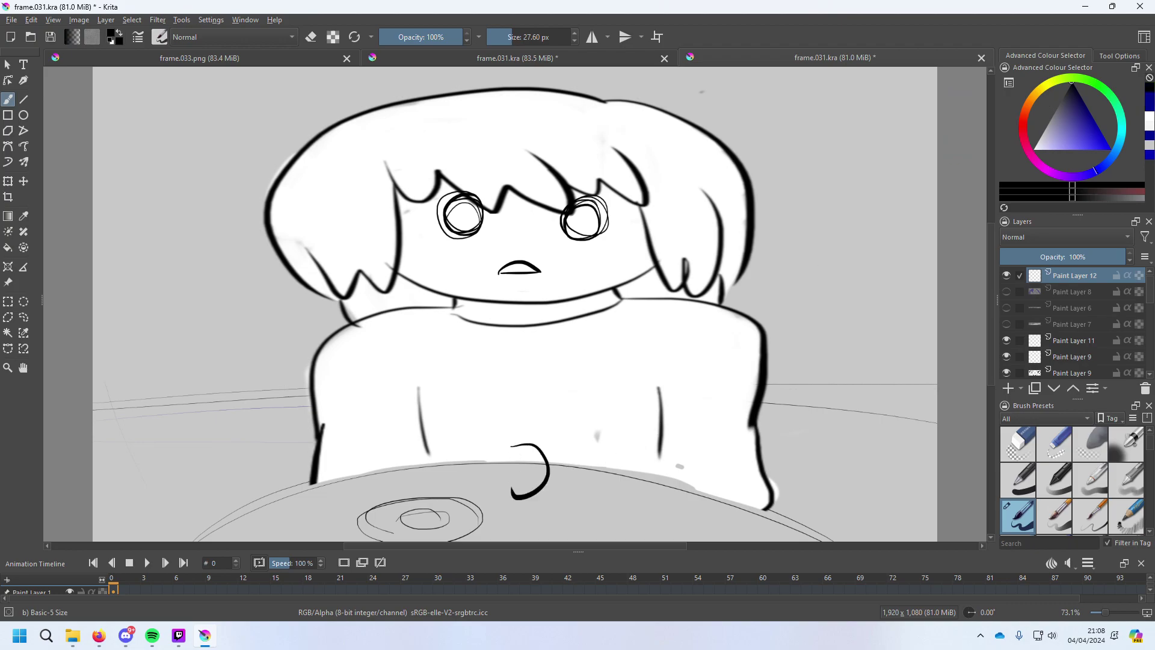
key("ctrl+z")
left_click_drag(501, 448, 487, 475)
mouse_move(531, 443)
left_mouse_down()
mouse_move(571, 478)
mouse_move(586, 448)
mouse_move(577, 454)
mouse_move(529, 413)
mouse_move(569, 439)
mouse_move(554, 425)
mouse_move(520, 415)
mouse_move(573, 438)
mouse_move(551, 409)
left_mouse_up()
key("ctrl+z")
key("ctrl+z")
key("ctrl+z")
key("x")
key("x")
key("ctrl+z")
key("ctrl+z")
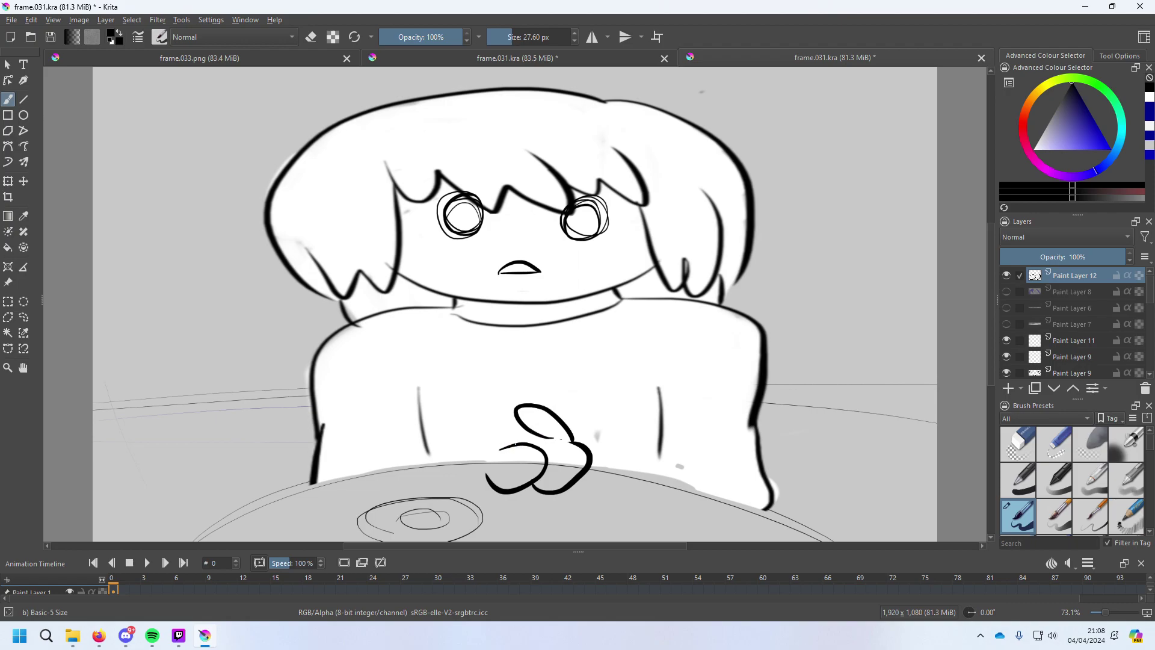
mouse_move(502, 449)
left_mouse_down()
mouse_move(551, 408)
mouse_move(486, 449)
mouse_move(478, 471)
left_mouse_up()
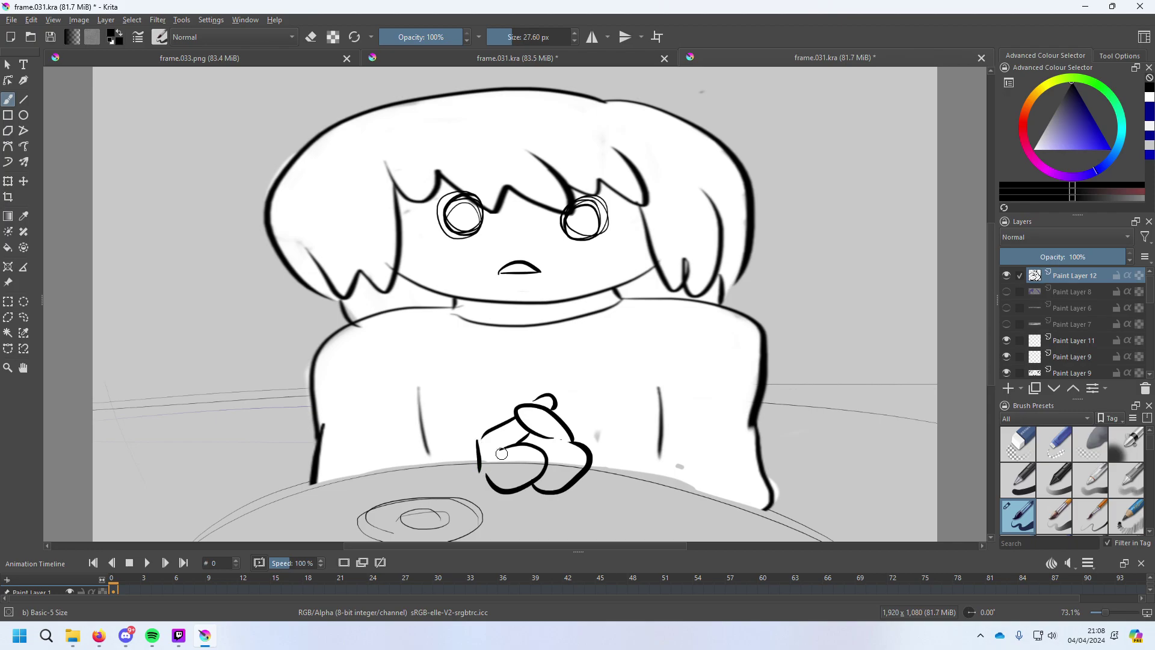
Draw the lower and upper edges of the forearm on the picture's left side, reaching from the sleeve to the clasped hands.
left_click_drag(330, 475, 477, 462)
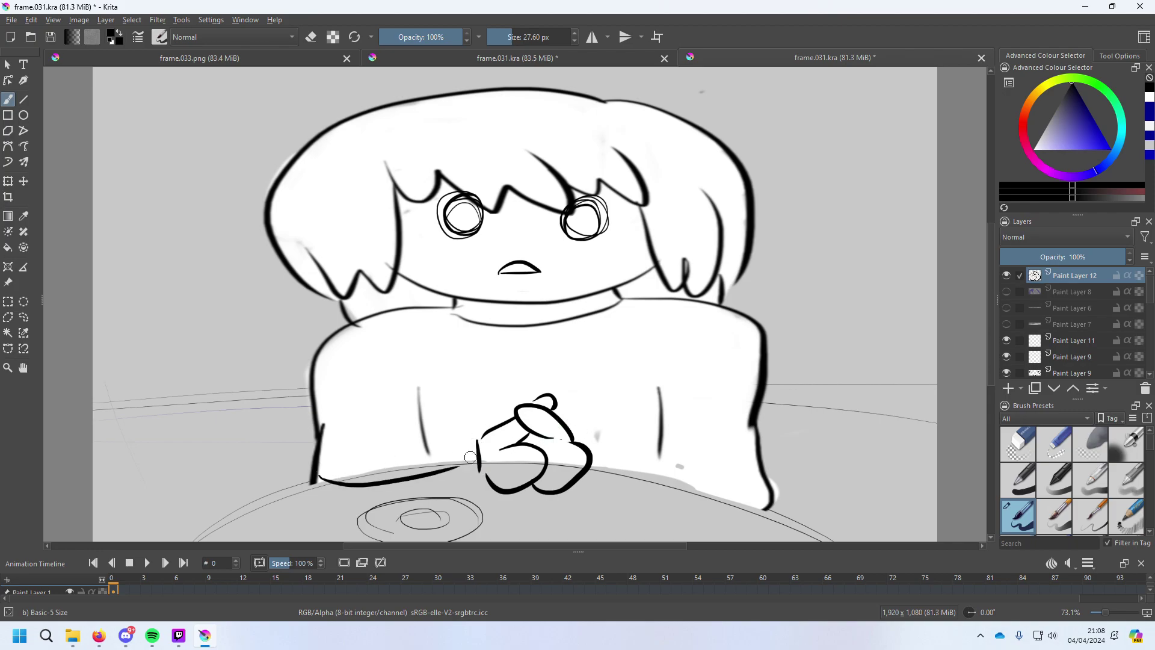
key("ctrl+z")
left_click_drag(305, 479, 461, 482)
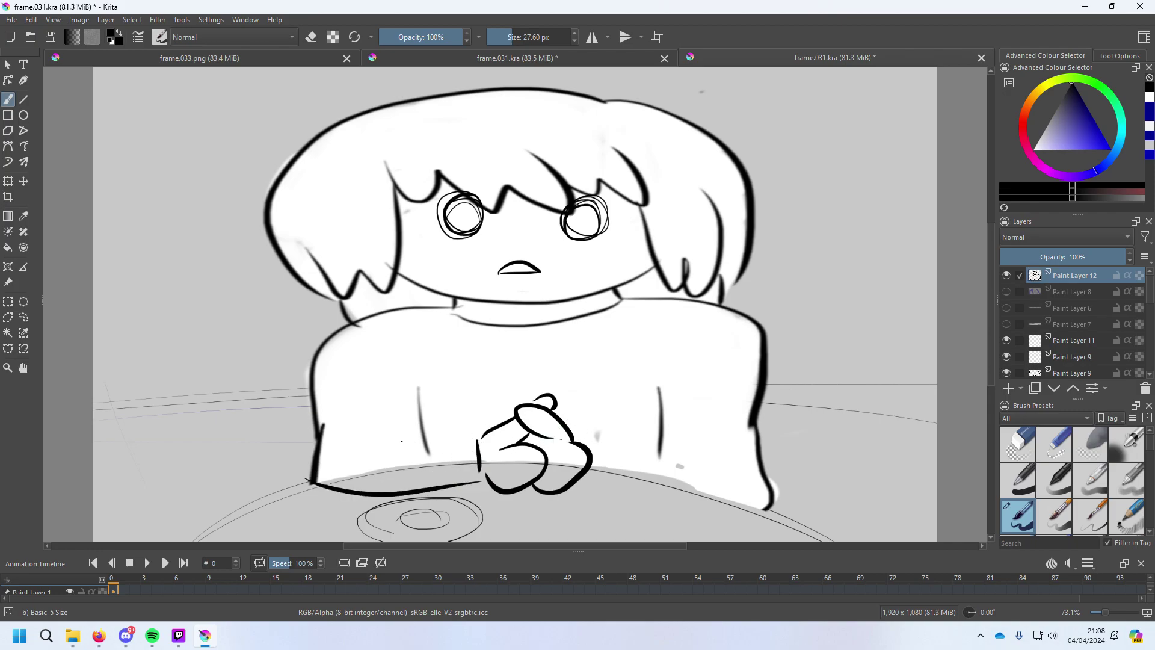
mouse_move(400, 443)
left_mouse_down()
mouse_move(472, 441)
mouse_move(389, 438)
left_mouse_up()
key("ctrl+z")
Draw the lower edge of the other forearm from the clasped hands to the sleeve's bottom corner, redoing the stroke until it fits.
left_click_drag(576, 491, 734, 500)
key("ctrl+z")
left_click_drag(568, 488, 711, 497)
key("ctrl+z")
left_click_drag(559, 487, 742, 507)
key("ctrl+z")
left_click_drag(565, 490, 747, 505)
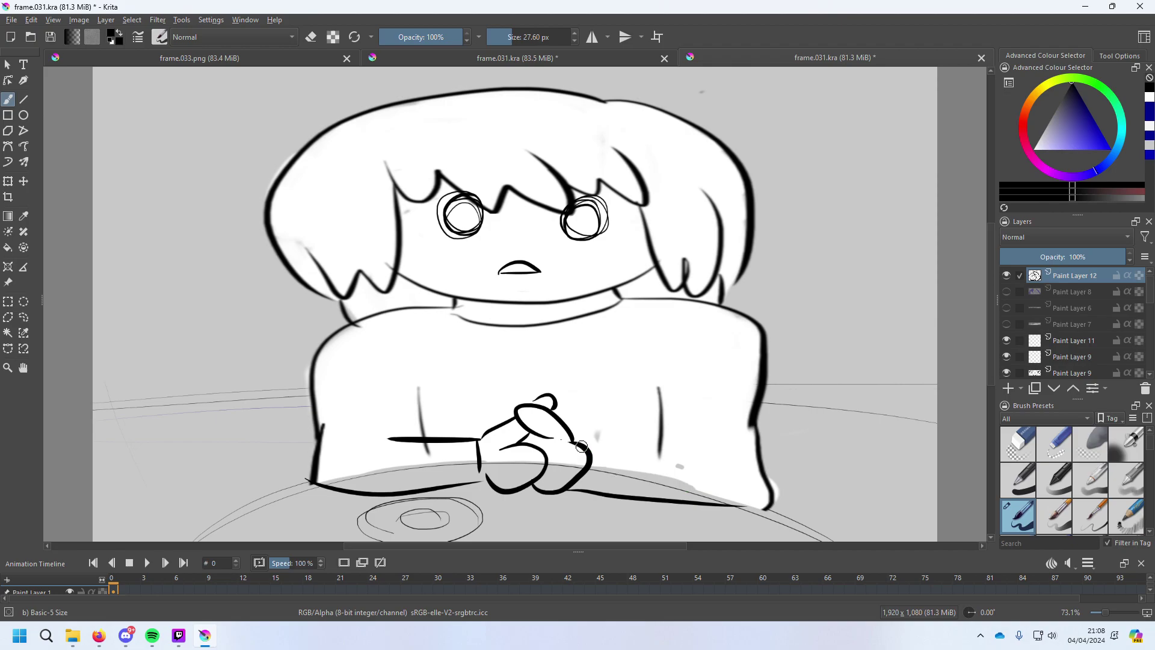
Draw the upper edge of the forearm on the picture's right side, from the clasped hands to the sleeve crease.
left_click_drag(582, 446, 667, 452)
key("ctrl+z")
Add a paint layer beneath the hands' linework and paint the forearms and hands white to cover the table edge, enlarging the brush to 138.99 px.
left_click(1010, 388)
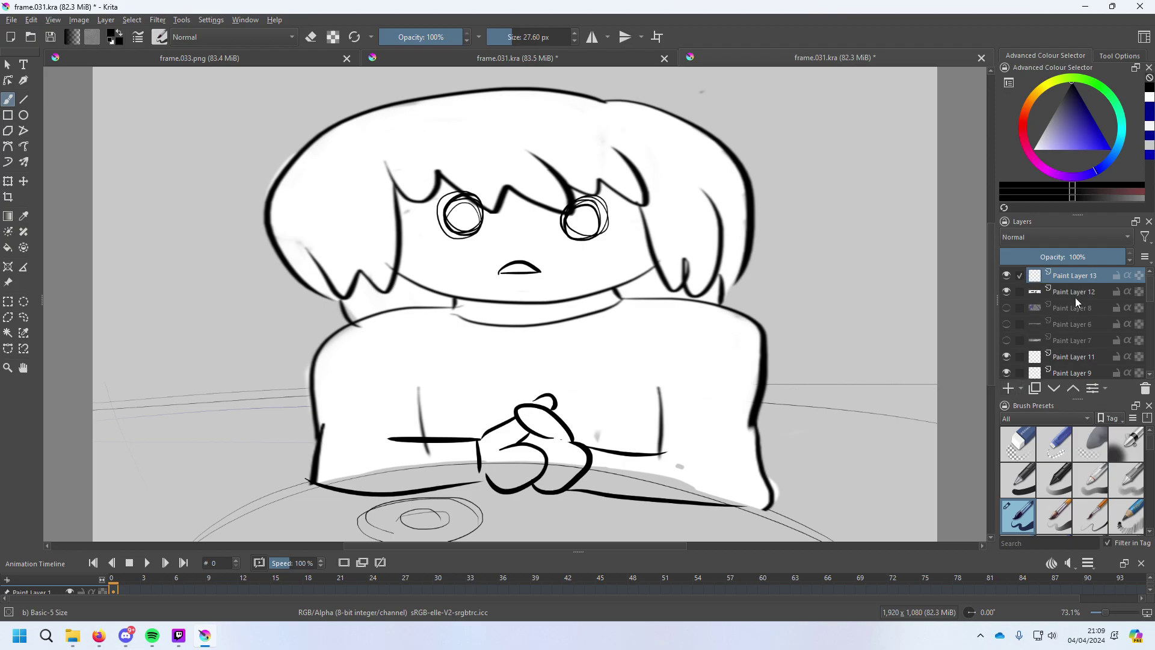
left_click(1058, 133)
left_click(1034, 148)
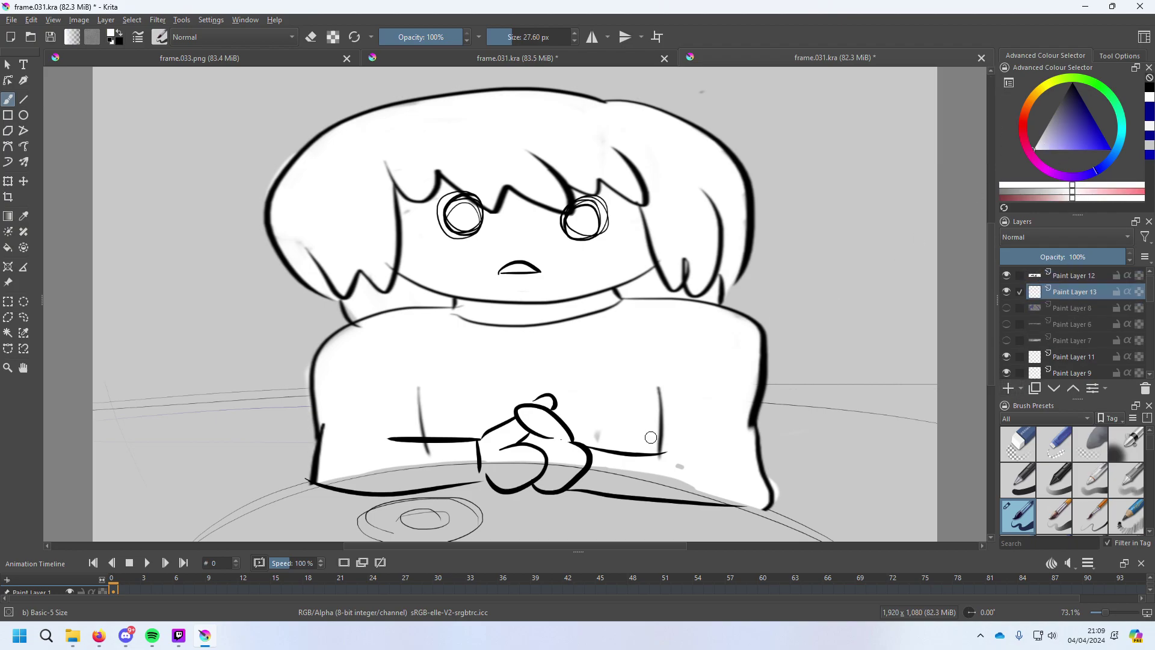
left_click_drag(599, 480, 626, 477)
left_click_drag(562, 473, 581, 471)
left_click(534, 43)
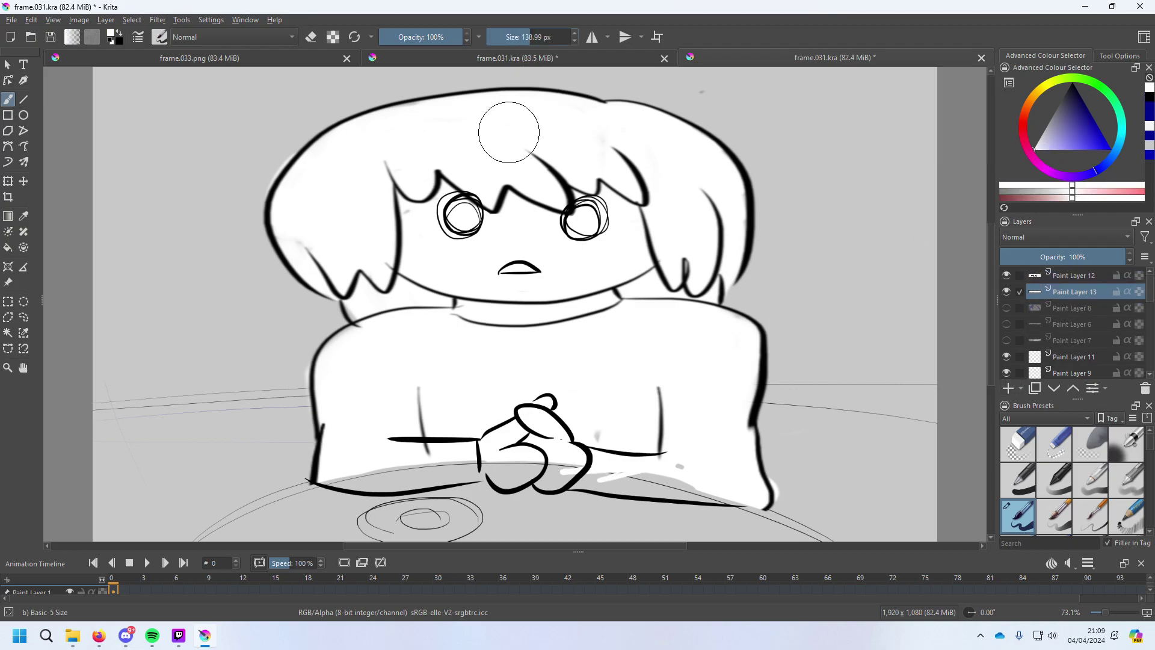
mouse_move(381, 472)
left_mouse_down()
mouse_move(337, 475)
mouse_move(422, 472)
mouse_move(406, 485)
mouse_move(443, 464)
mouse_move(394, 454)
mouse_move(409, 468)
mouse_move(385, 485)
mouse_move(521, 457)
mouse_move(519, 475)
mouse_move(499, 480)
mouse_move(533, 470)
mouse_move(512, 478)
mouse_move(499, 473)
mouse_move(521, 476)
mouse_move(333, 467)
mouse_move(361, 477)
left_mouse_up()
key("ctrl+z")
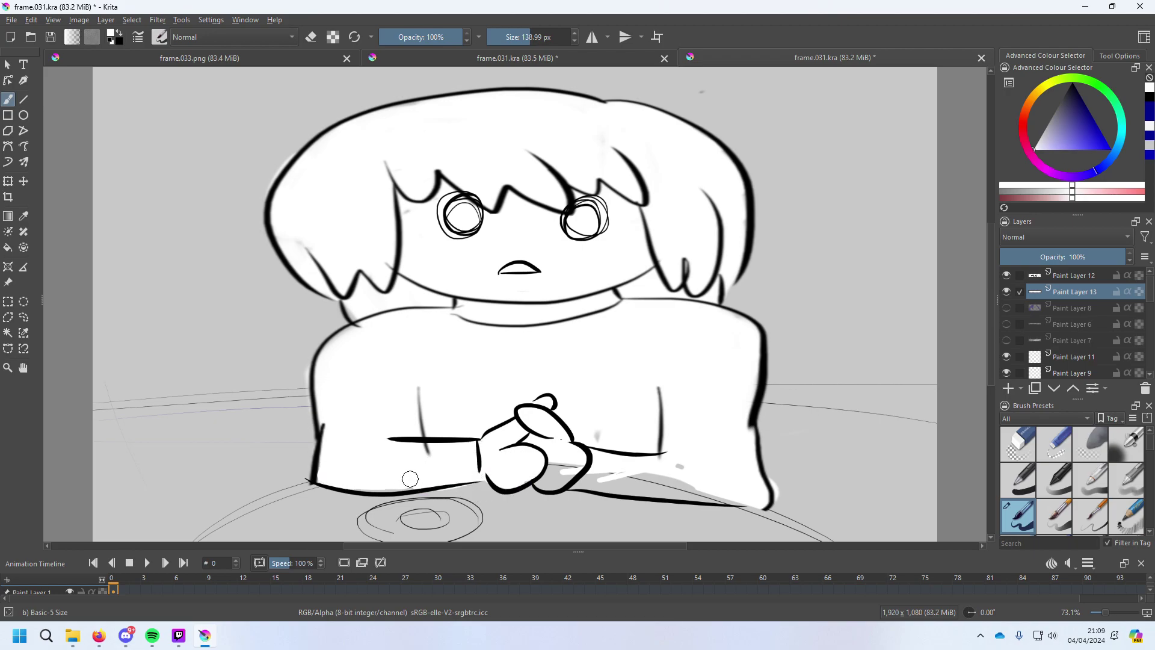
mouse_move(550, 479)
left_mouse_down()
mouse_move(585, 462)
mouse_move(571, 466)
mouse_move(606, 478)
mouse_move(562, 475)
mouse_move(758, 493)
left_mouse_up()
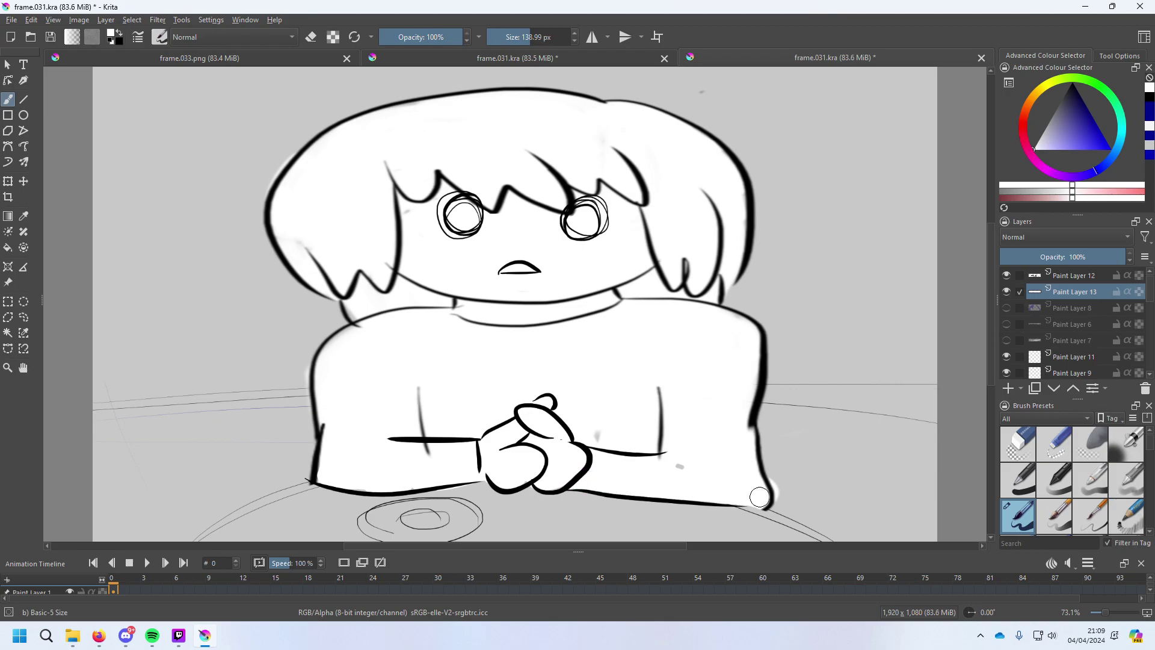
left_click(745, 456)
Add another paint layer above the white fill and sketch a teacup with a handle on the saucer in black with a 6.55 px brush.
left_click_drag(1070, 153, 1075, 75)
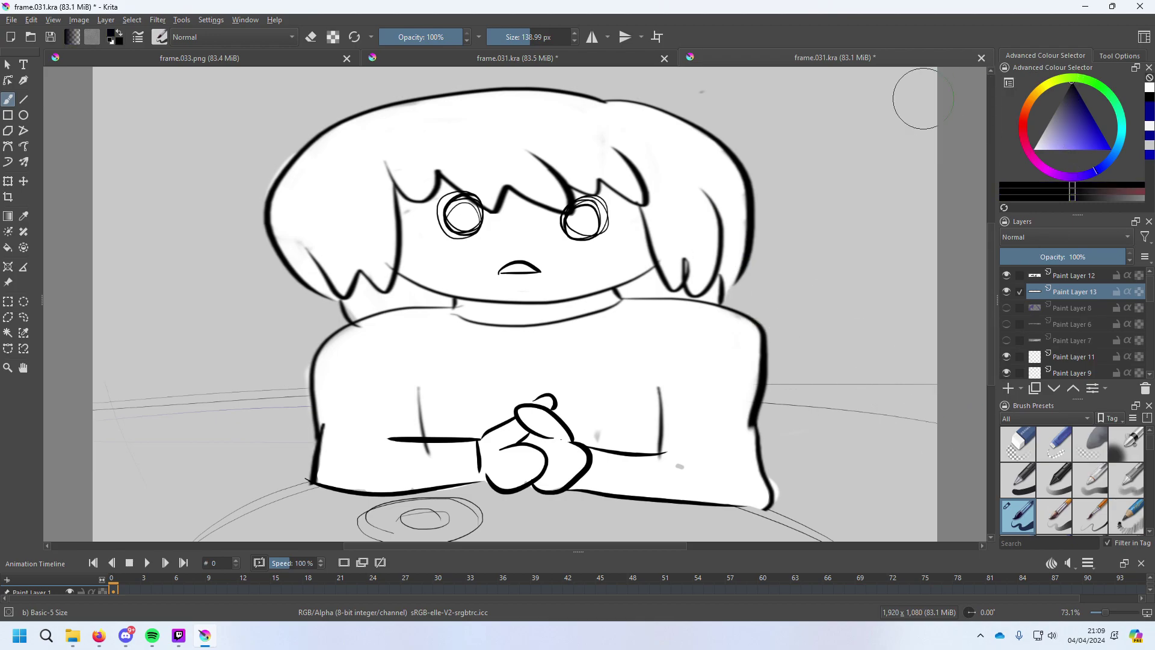
left_click(1008, 388)
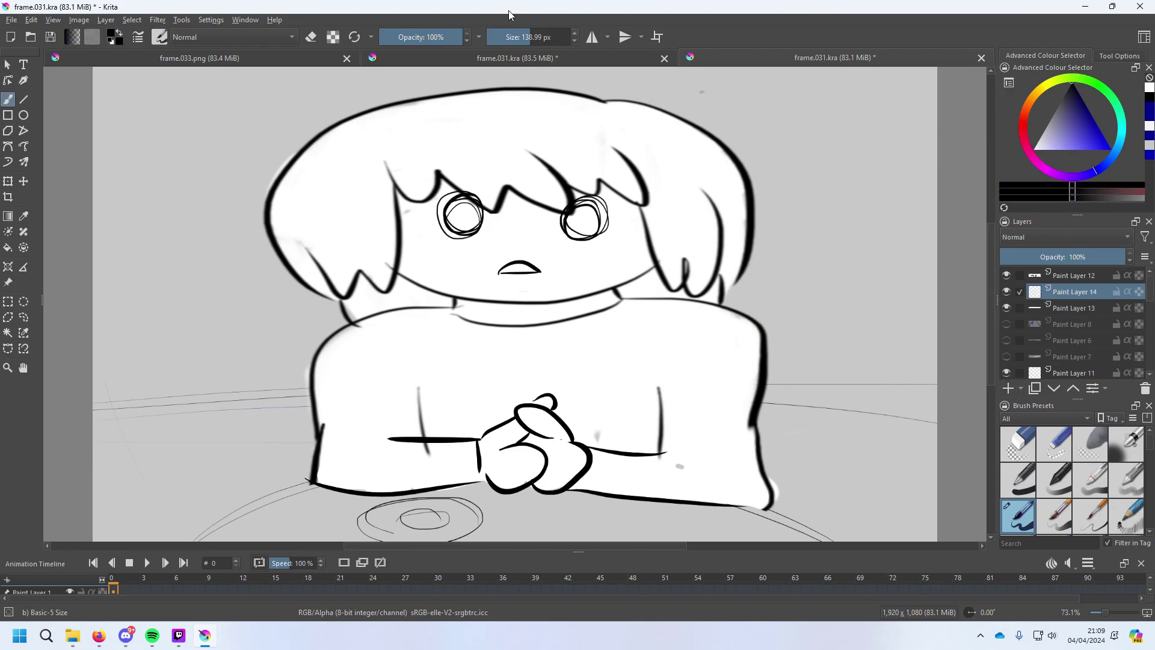
left_click(504, 37)
left_click(399, 482)
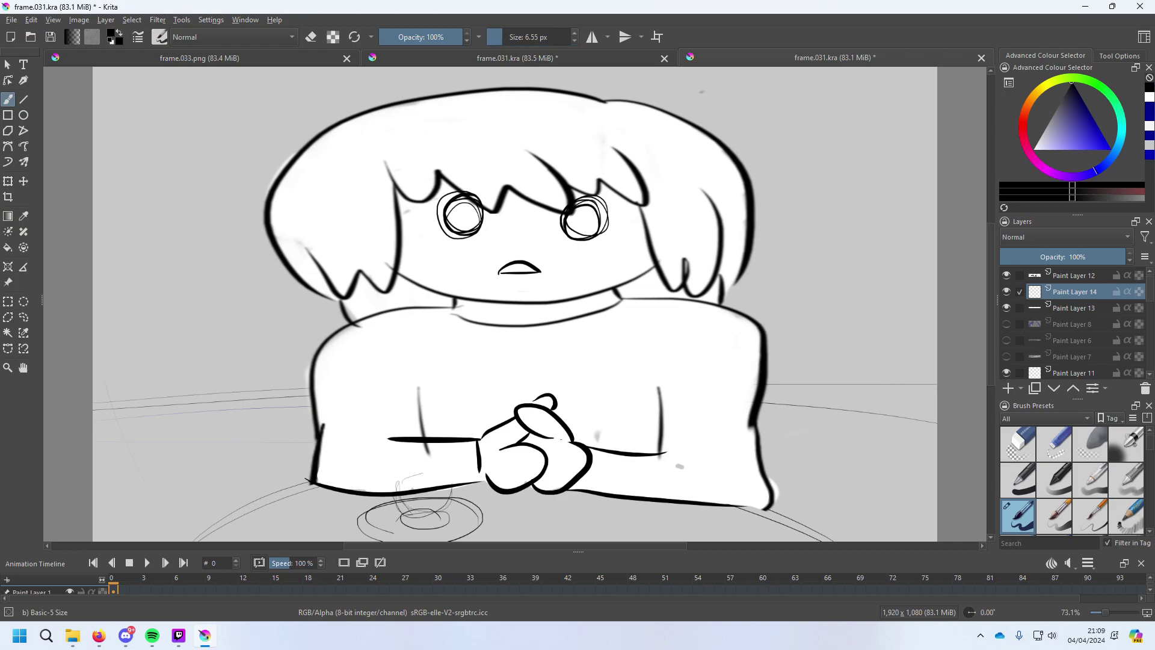
left_click_drag(397, 478, 452, 478)
left_click_drag(452, 492, 464, 498)
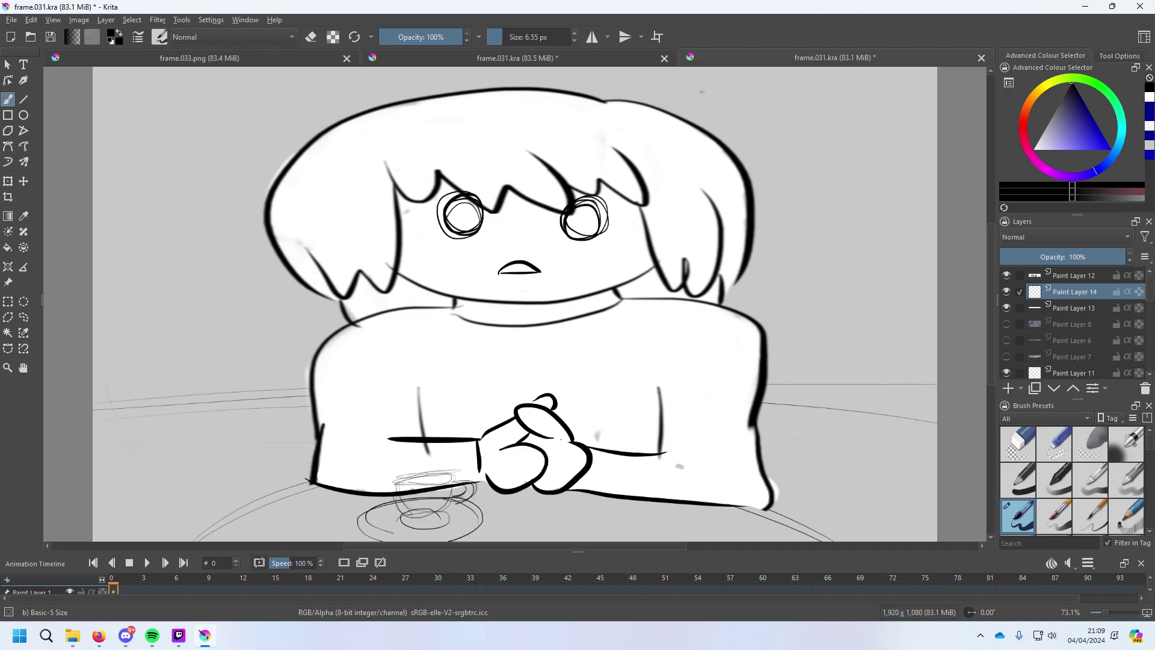
mouse_move(398, 482)
left_mouse_down()
mouse_move(450, 475)
mouse_move(431, 516)
mouse_move(455, 488)
left_mouse_up()
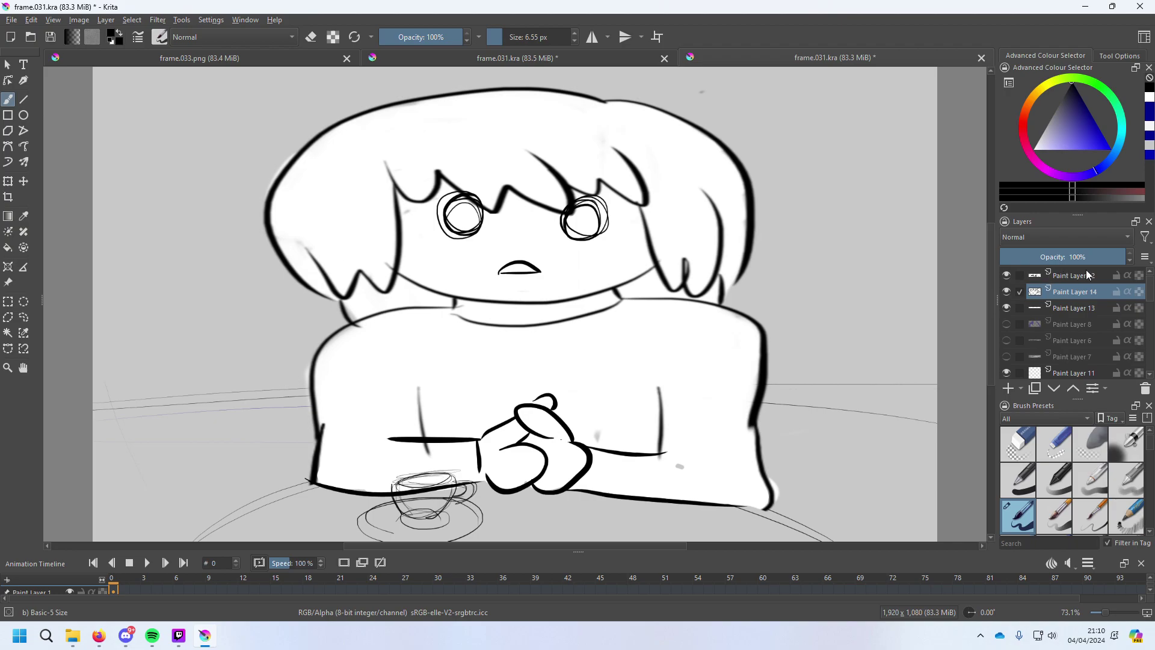
Draw a black zigzag shake mark on each side of the character's head with a 15.97 px brush.
left_click(524, 37)
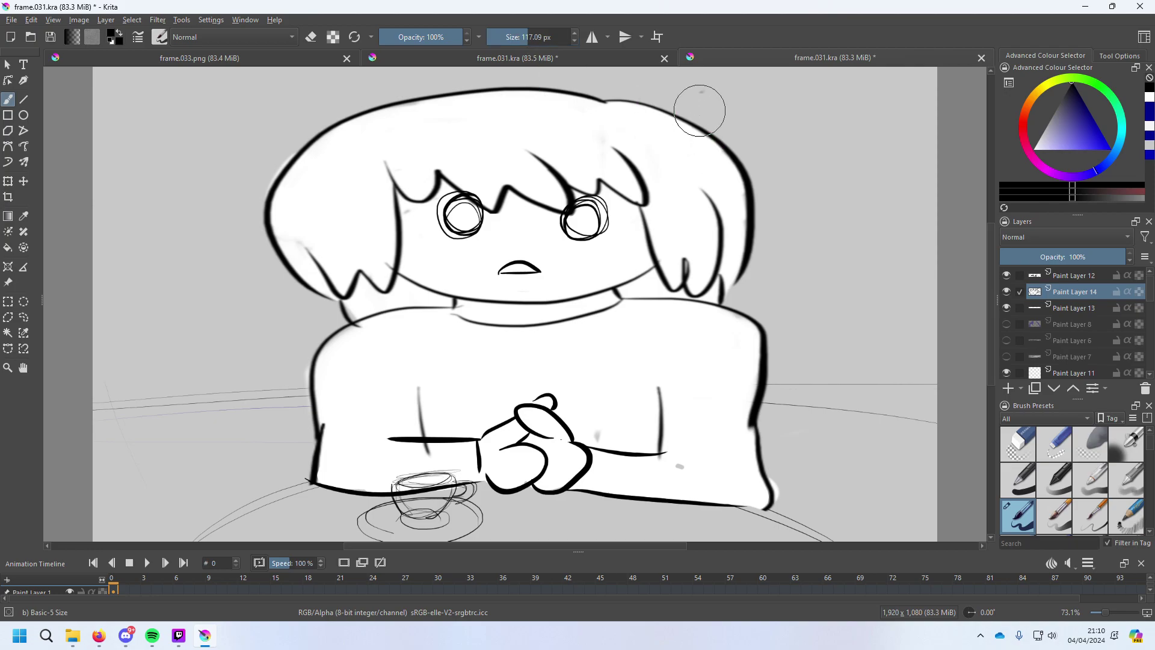
left_click_drag(697, 103, 741, 138)
key("ctrl+z")
left_click_drag(537, 37, 508, 36)
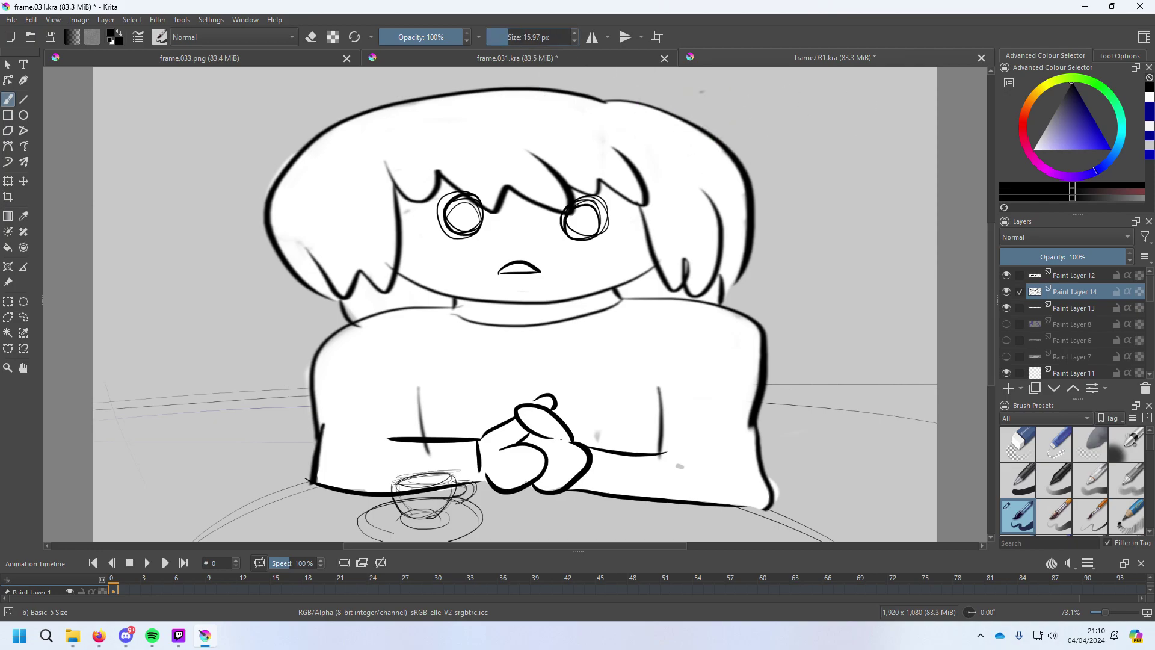
left_click_drag(709, 100, 745, 128)
left_click_drag(248, 167, 287, 118)
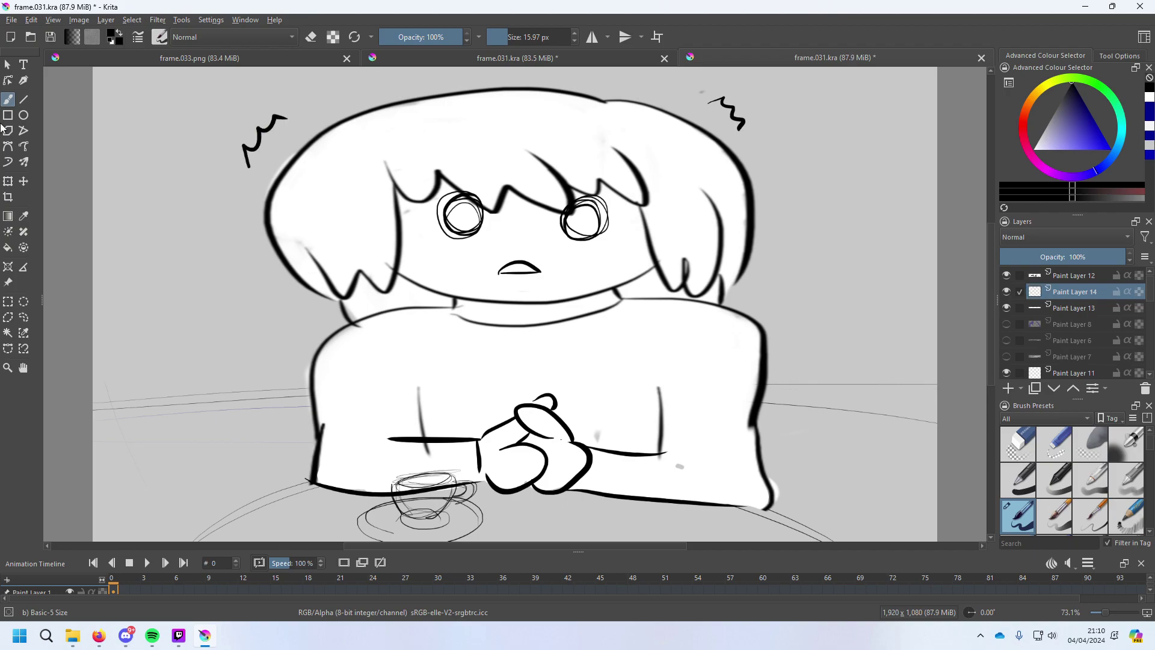
Save the changes to frame.031.kra.
left_click(11, 20)
left_click(31, 80)
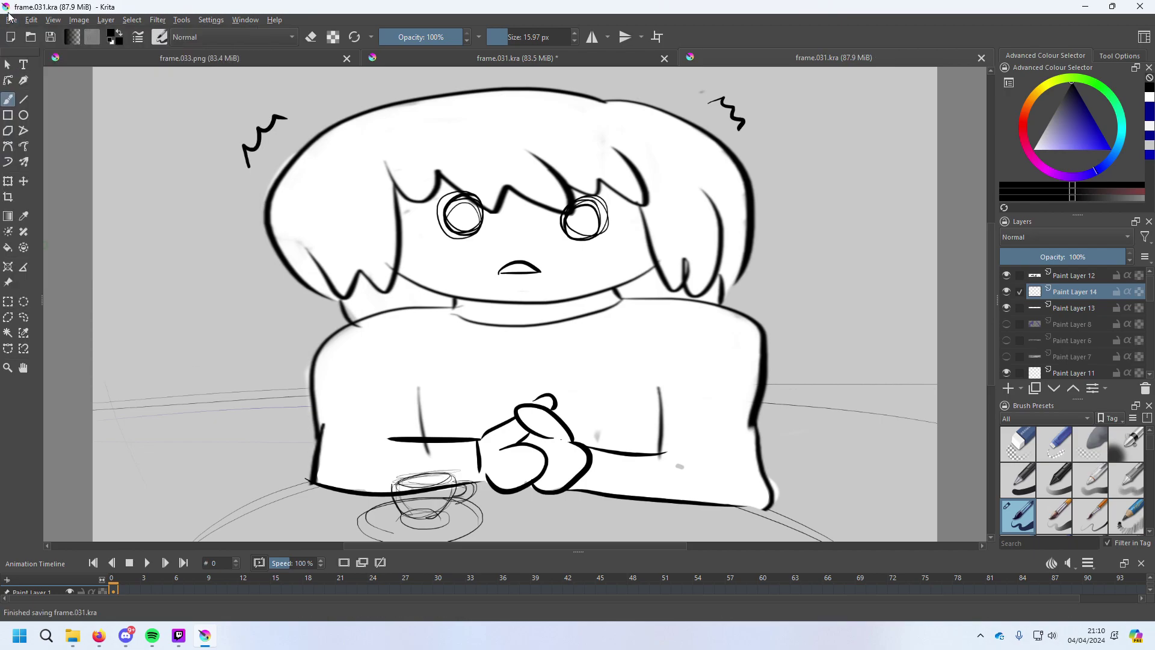
Save a copy as frame.031.png in the png folder, accepting the default PNG export options.
left_click(12, 20)
left_click(26, 88)
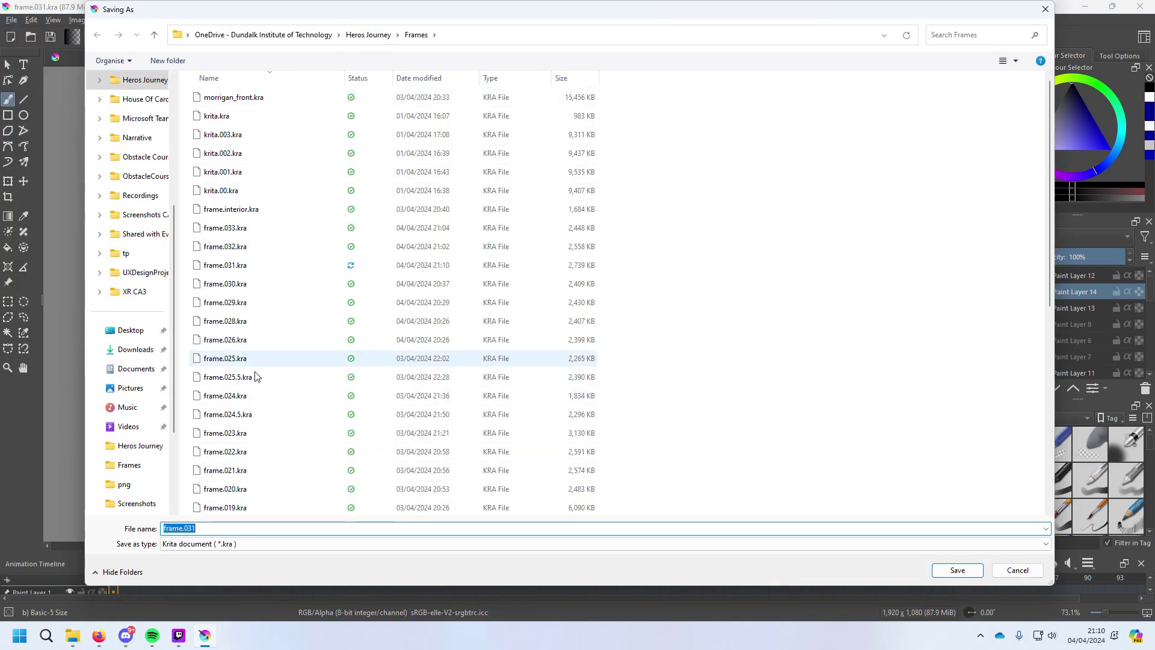
scroll(259, 378, "down", 5)
double_click(277, 502)
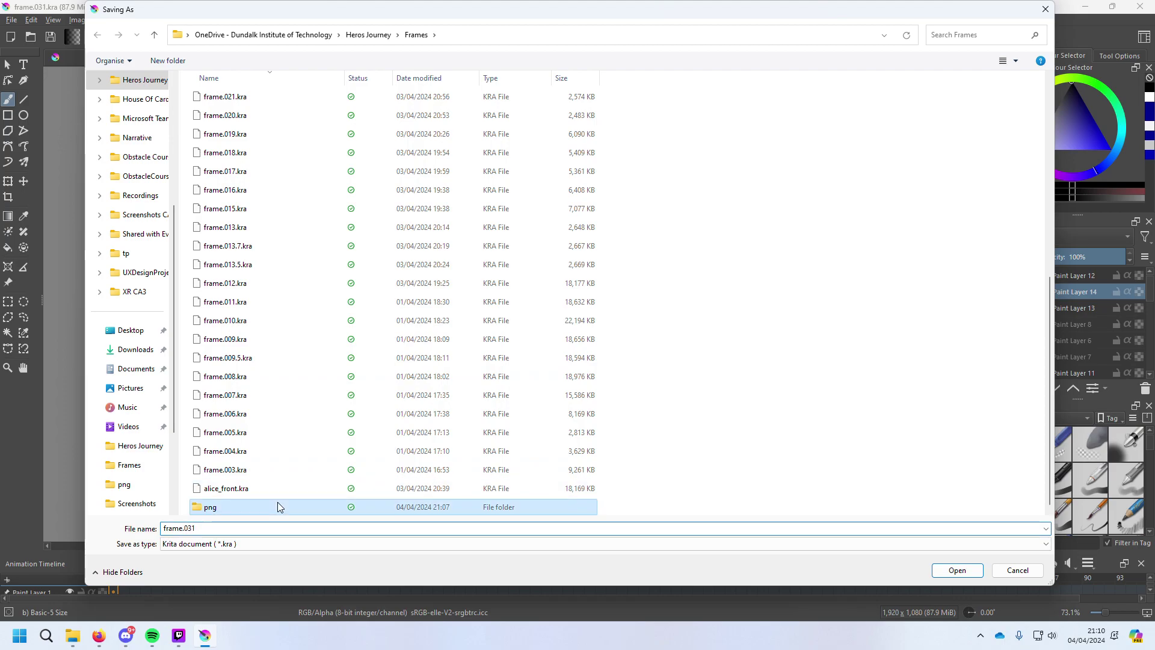
left_click(260, 528)
left_click(211, 543)
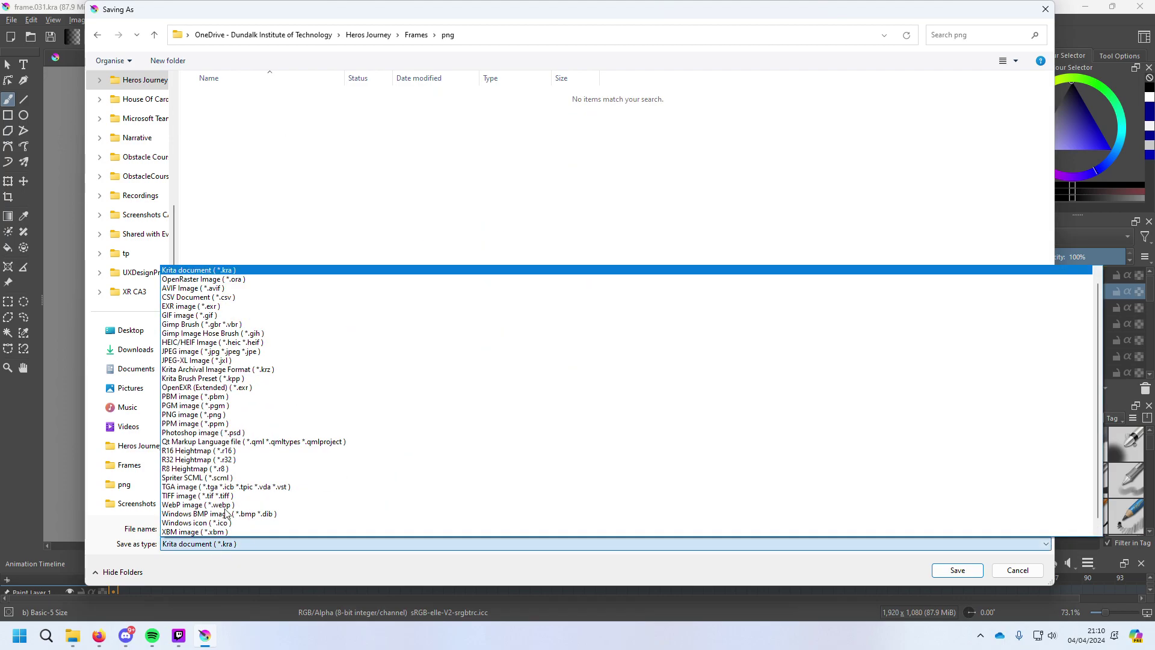
scroll(235, 481, "up", 2)
left_click(241, 268)
left_click(230, 529)
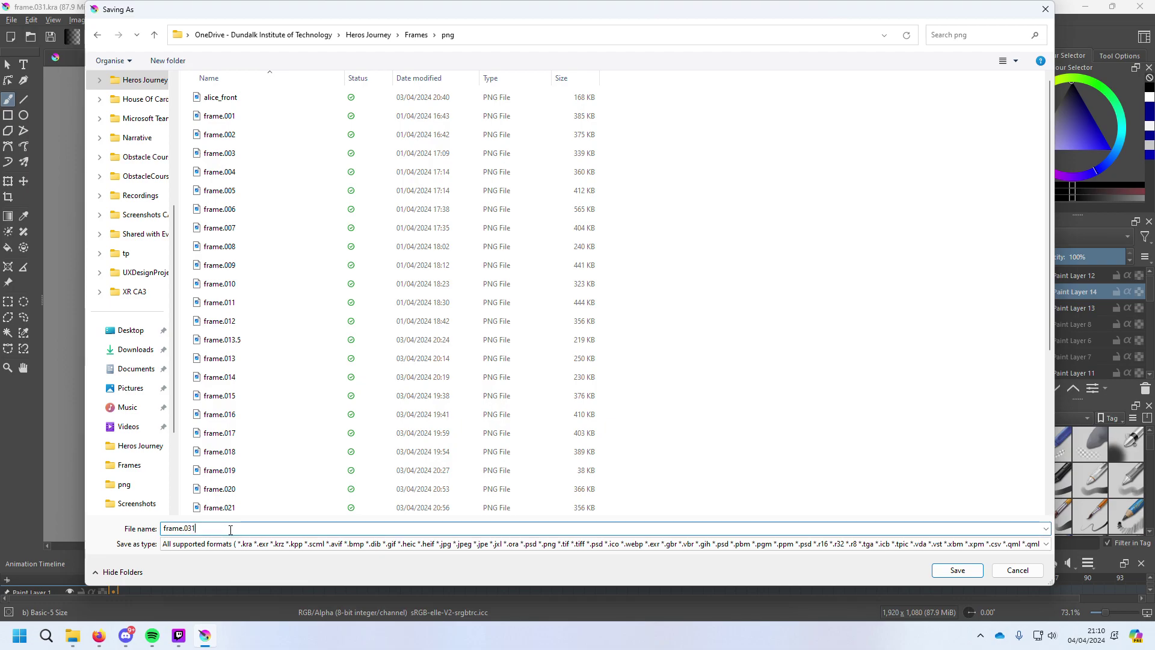
type(".png")
key("Return")
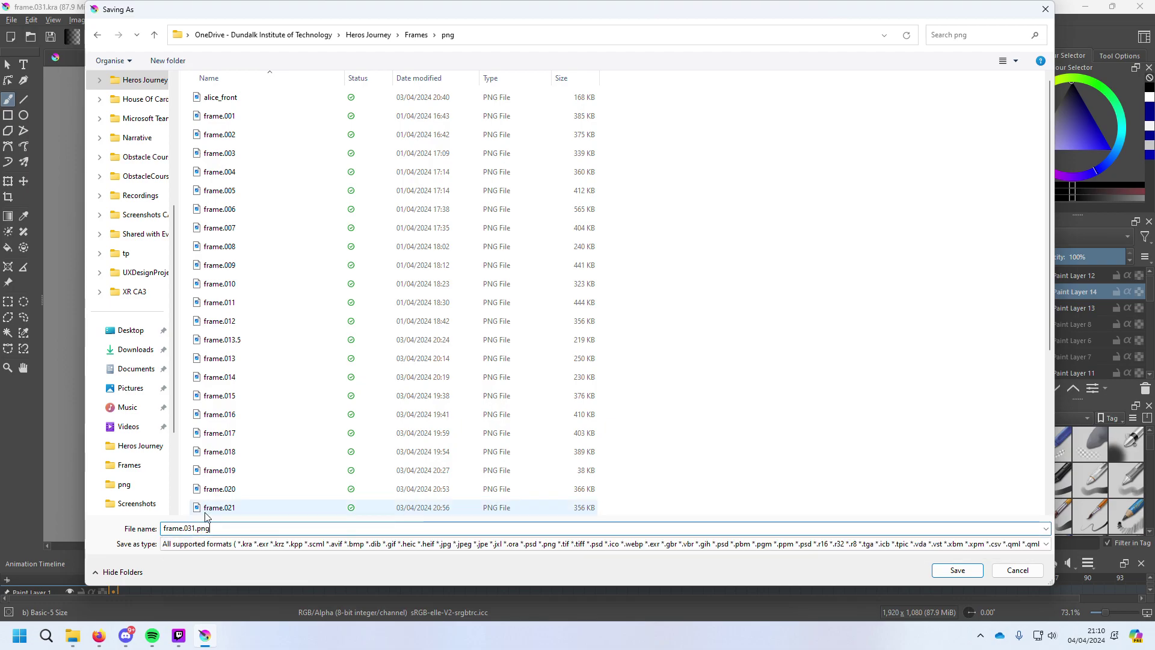
key("Return")
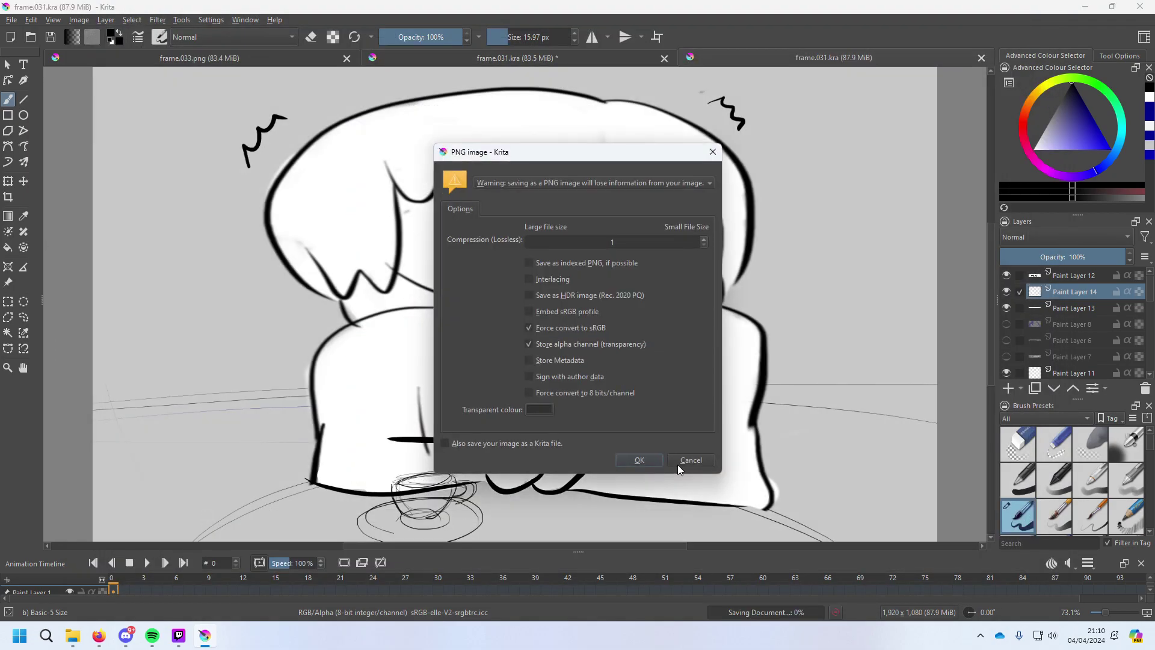
left_click(636, 464)
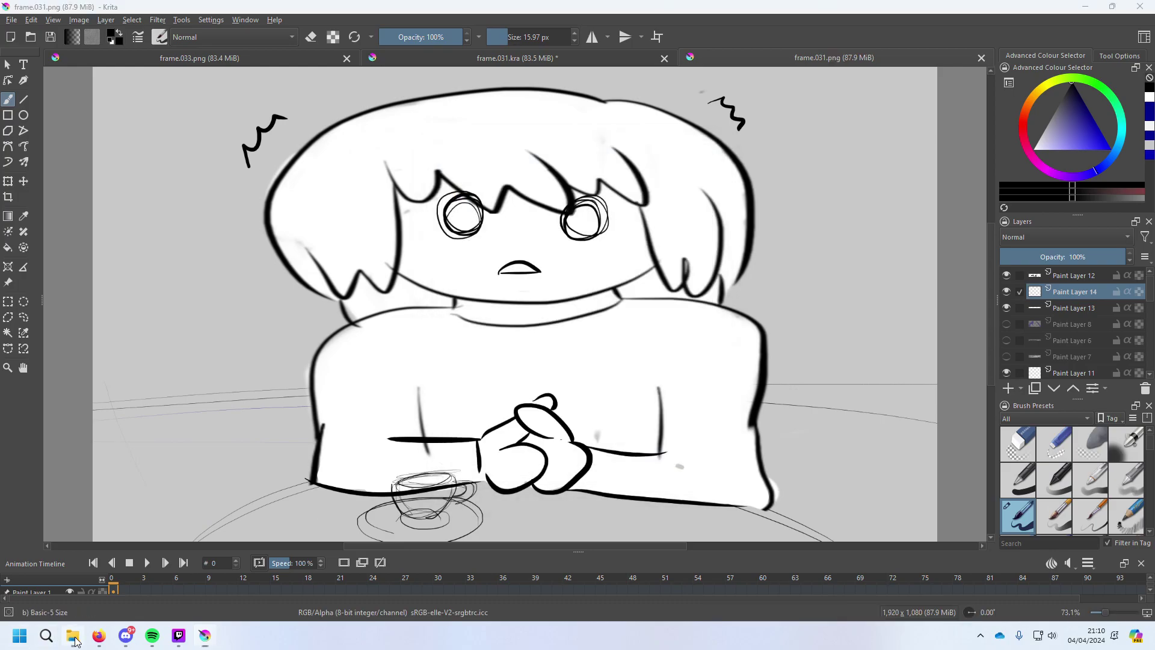
Switch to the Storyboard presentation in Firefox, insert frame.031.png on slide 33 and set it as the slide background.
left_click(98, 635)
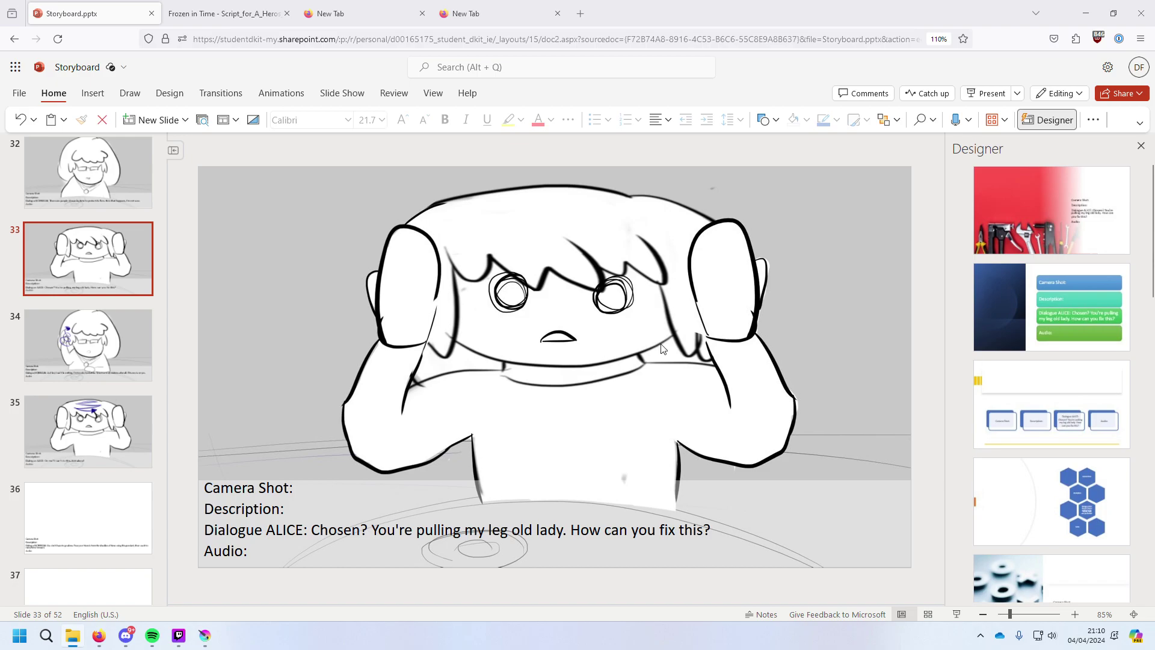
left_click_drag(99, 635, 601, 347)
right_click(601, 347)
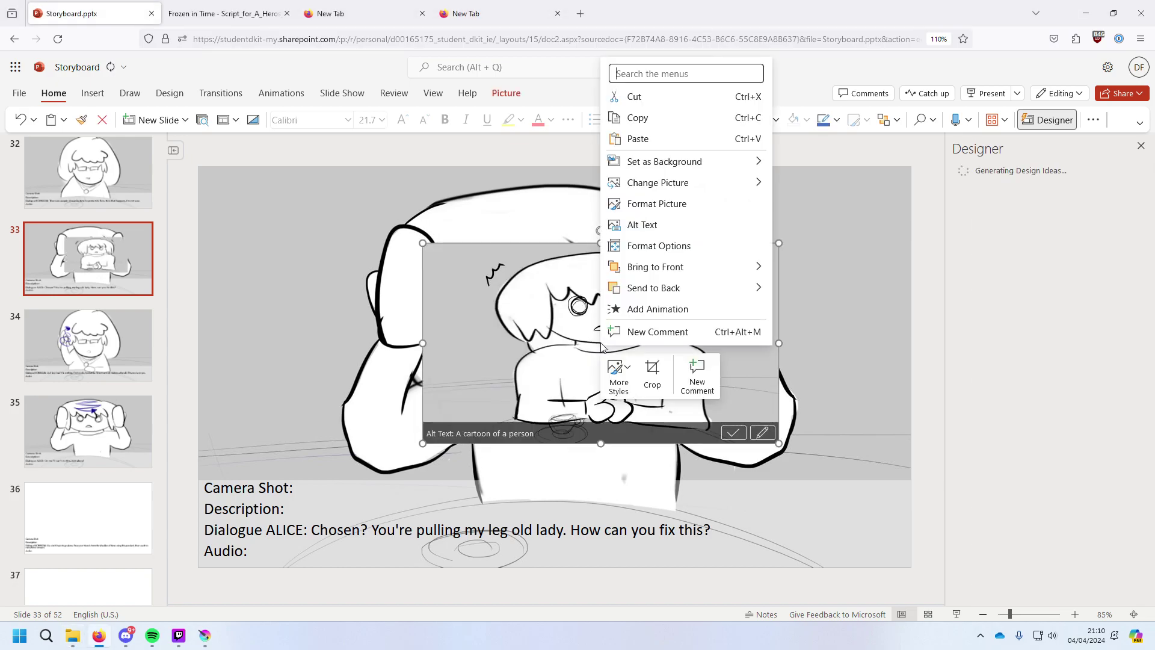
mouse_move(692, 167)
left_click(837, 162)
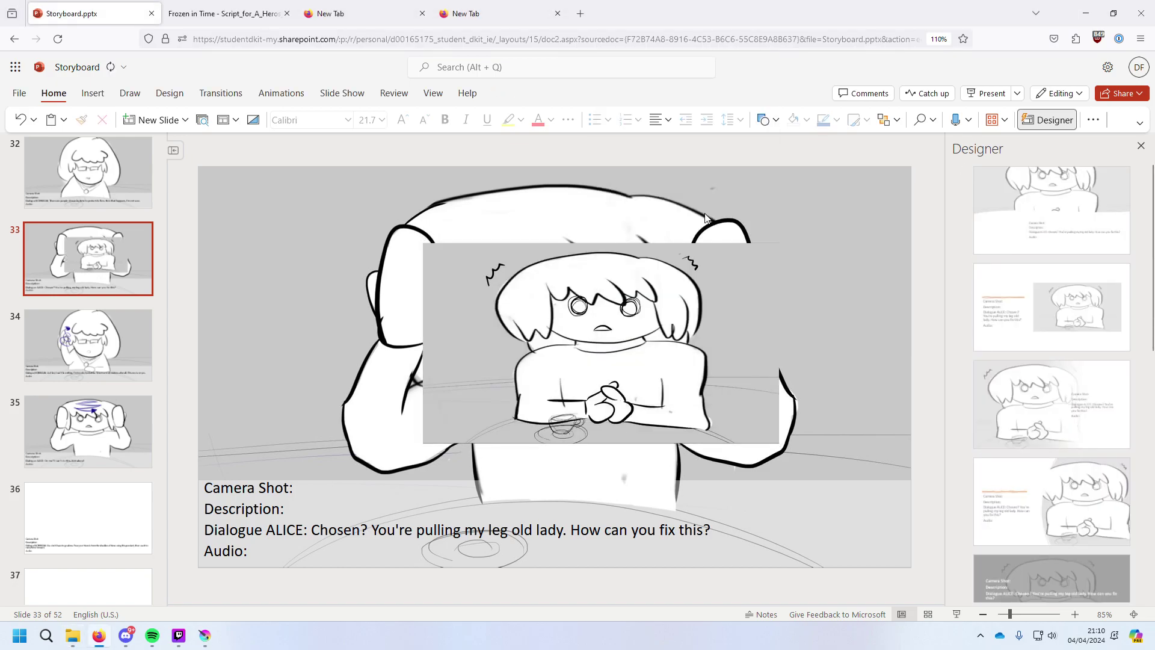
Advance through the slides from slide 33 to slide 35.
left_click(92, 211)
key("Down")
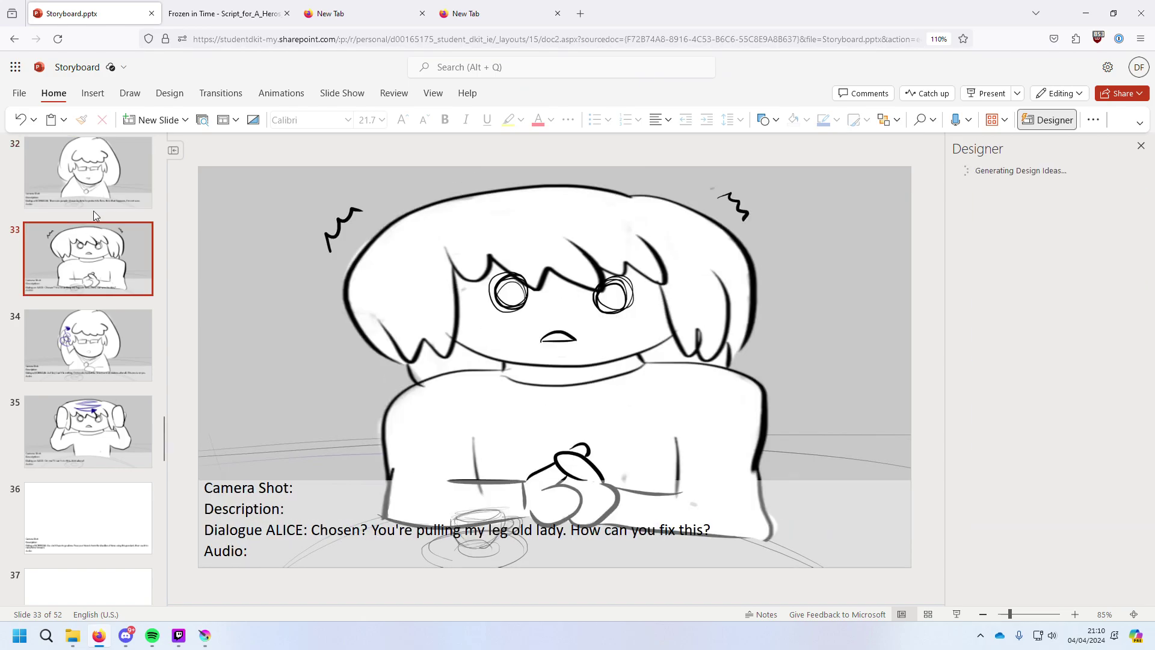
key("Down")
key("Down")
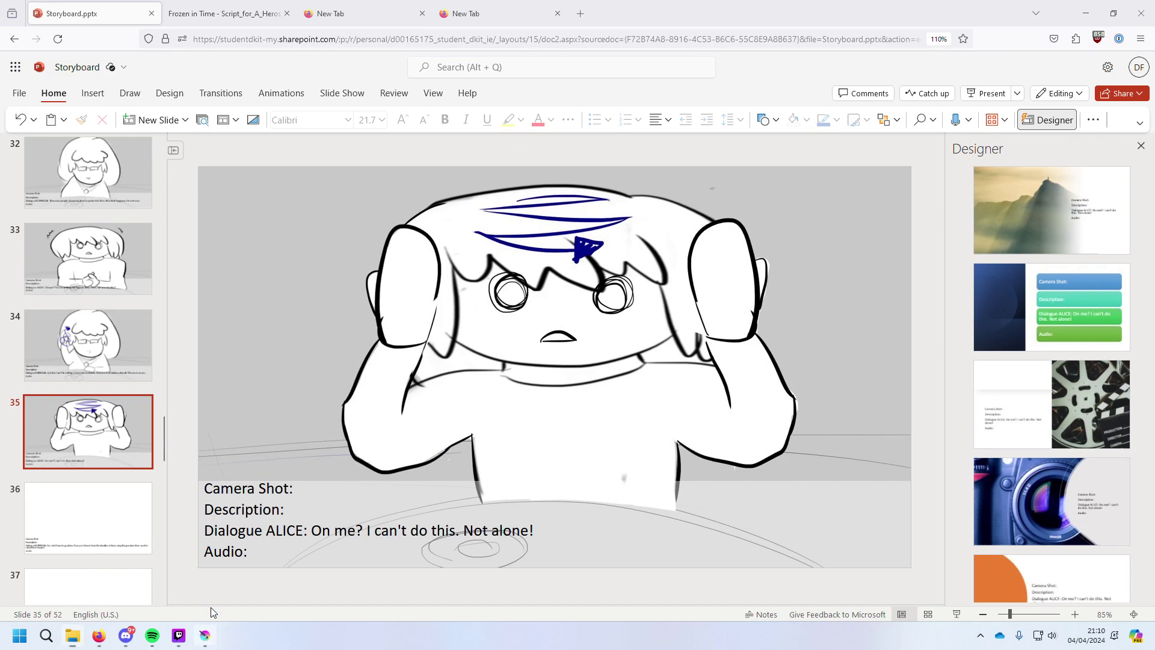
Return to Krita and close the older frame.031.kra and the frame.031.png documents, leaving frame.033.png open.
key("alt+Tab")
left_click(301, 57)
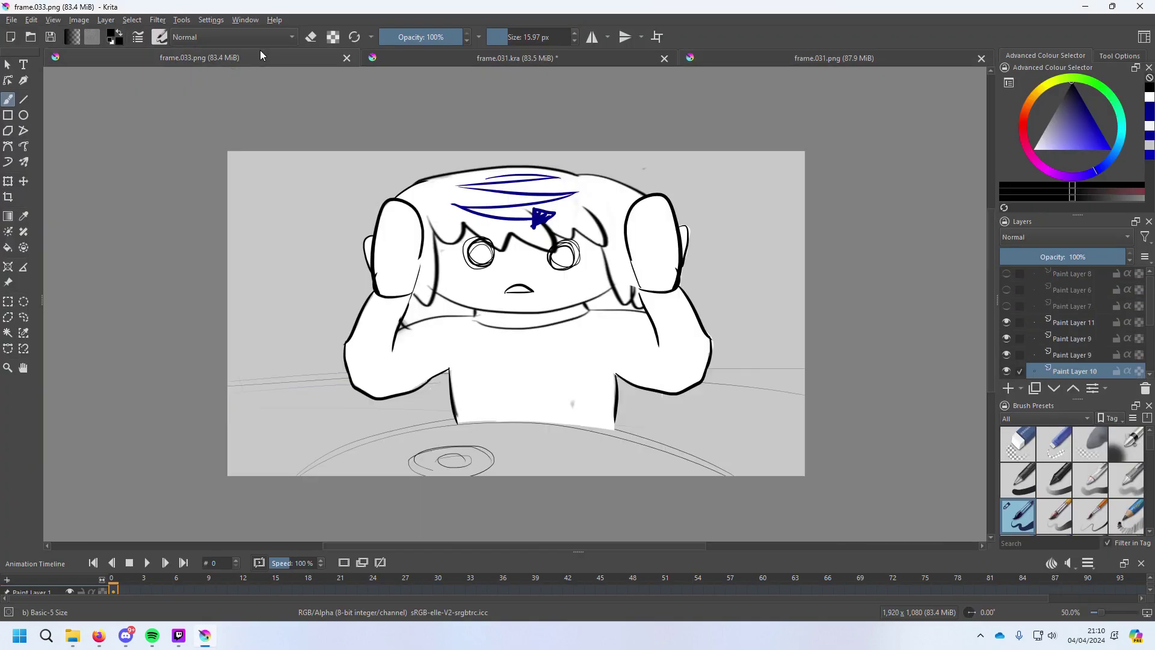
left_click(664, 58)
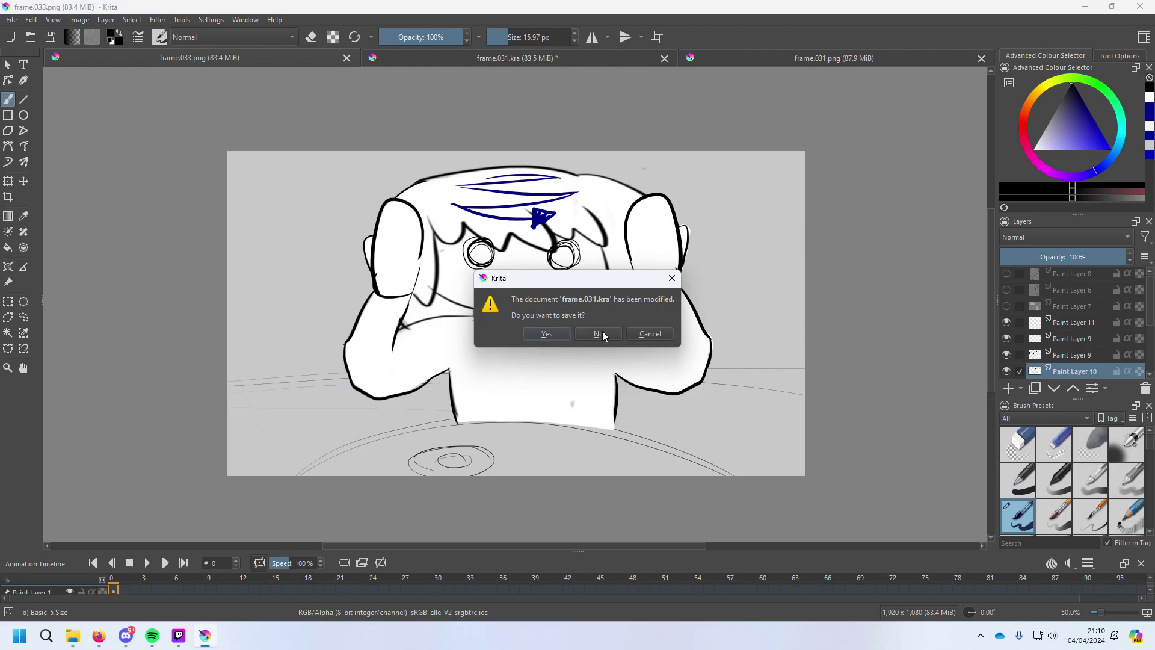
left_click(547, 333)
left_click(793, 60)
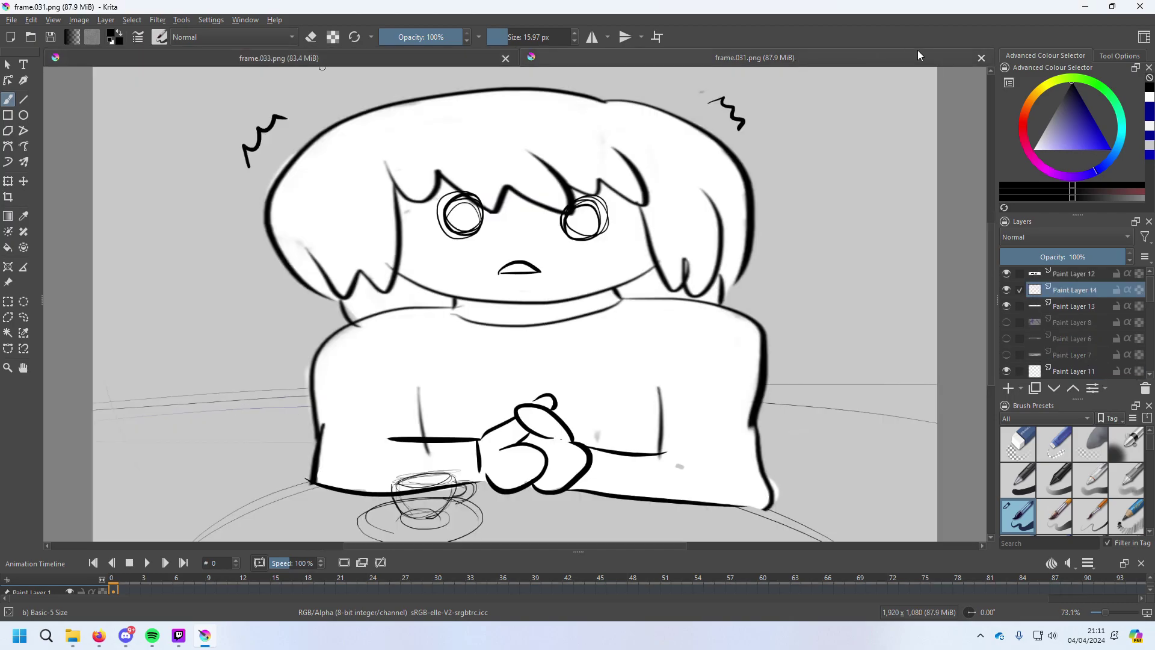
left_click(982, 58)
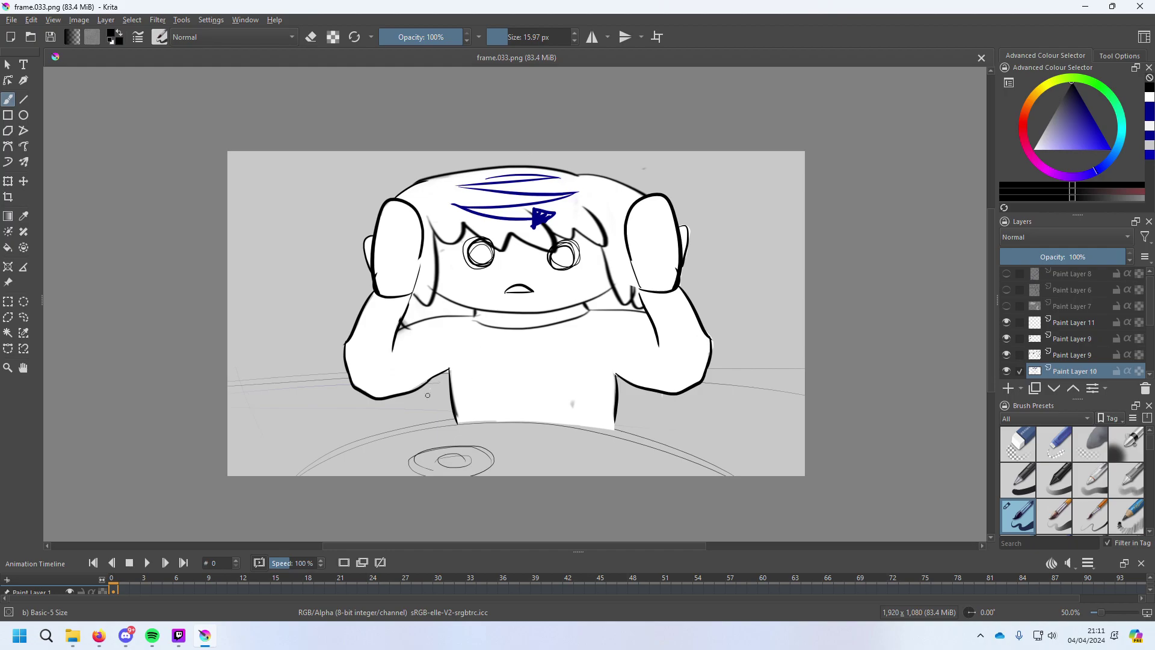
Sketch a black teacup with a handle on the saucer in frame.033.png and save it with the default PNG options.
mouse_move(425, 442)
left_mouse_down()
mouse_move(473, 439)
mouse_move(469, 465)
mouse_move(454, 458)
mouse_move(474, 434)
mouse_move(434, 440)
mouse_move(478, 448)
left_mouse_up()
key("ctrl+z")
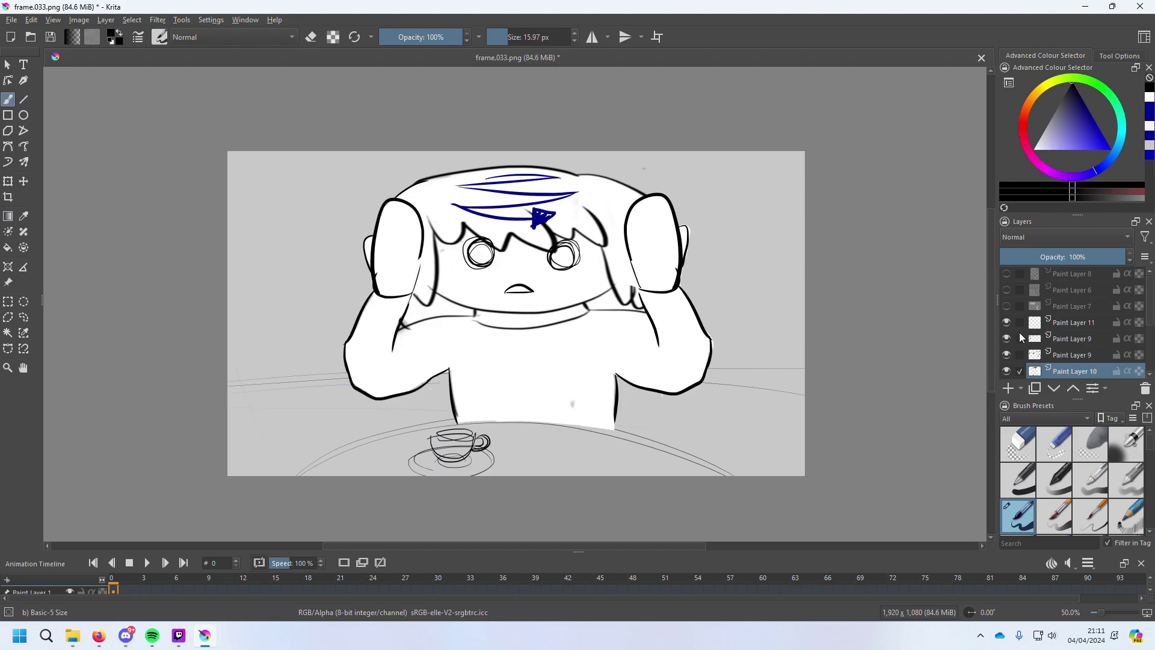
key("ctrl+s")
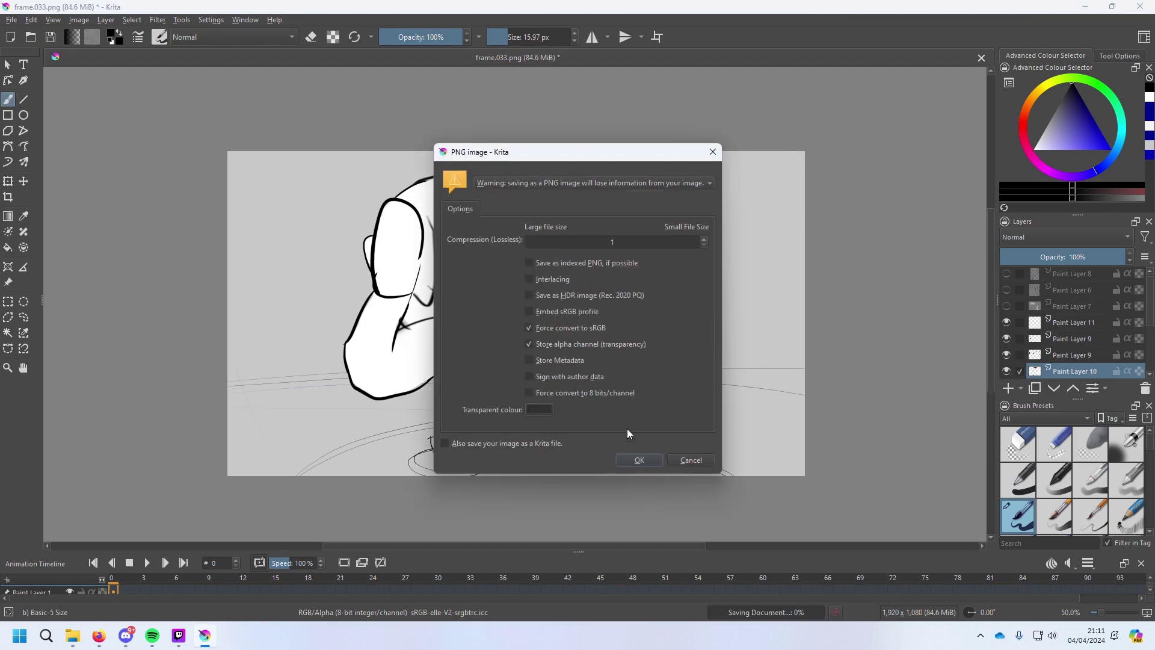
left_click(638, 461)
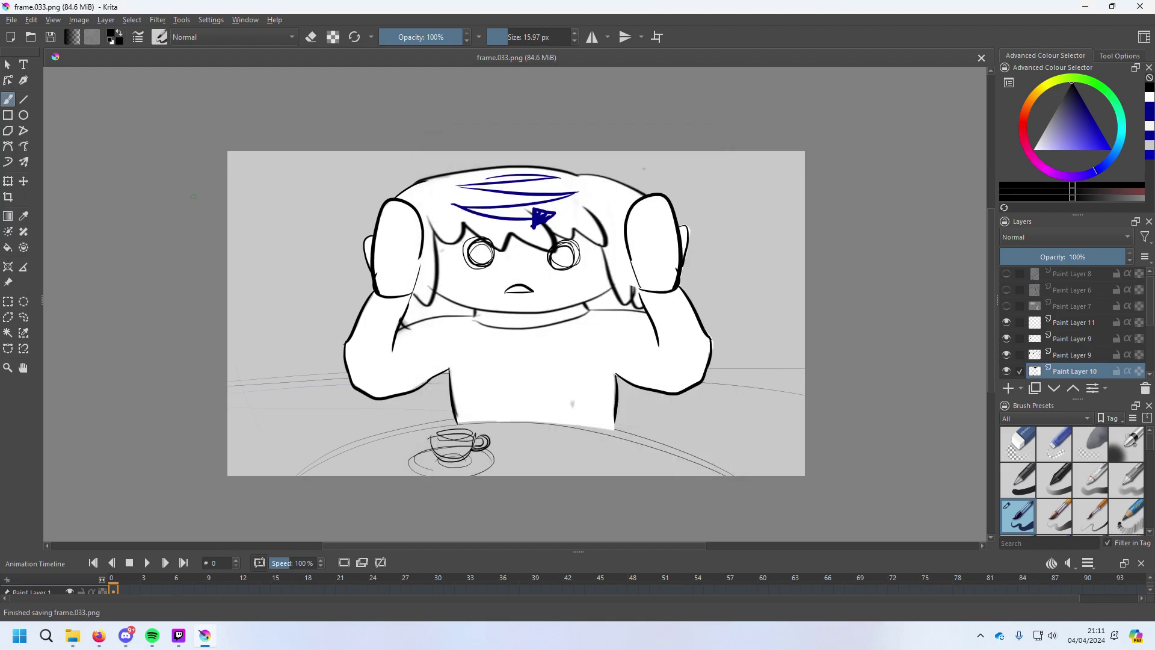
Switch to the Storyboard presentation in Firefox, insert the updated frame.033.png on slide 35 and set it as the background of that slide.
left_click(1086, 8)
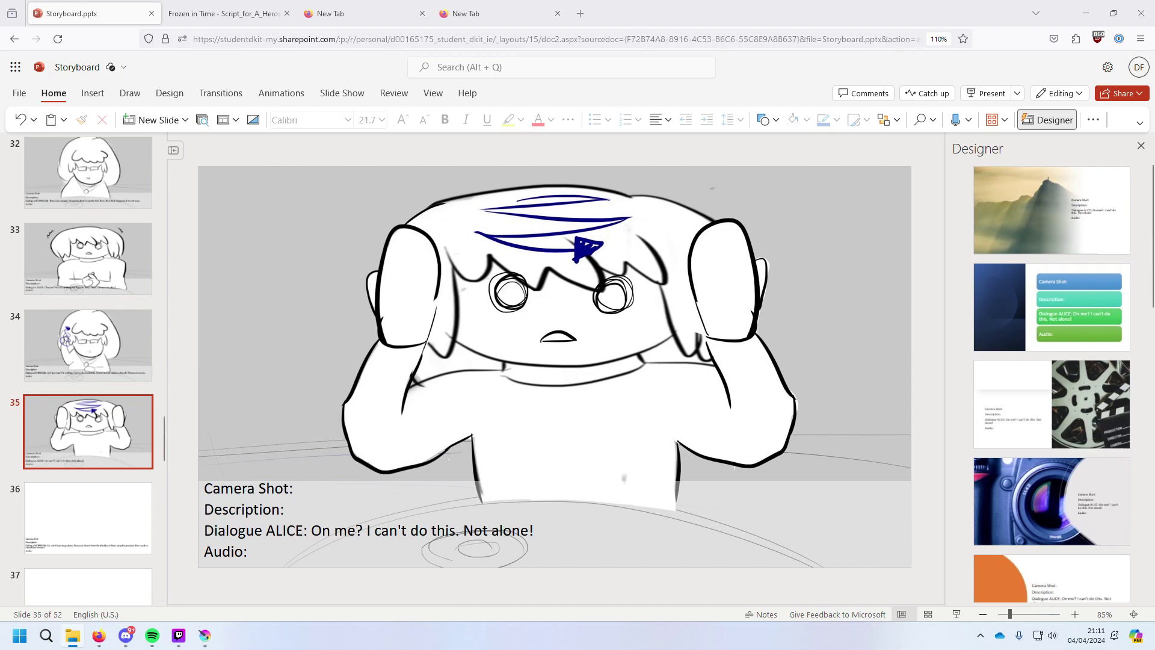
left_click_drag(771, 370, 683, 364)
right_click(693, 364)
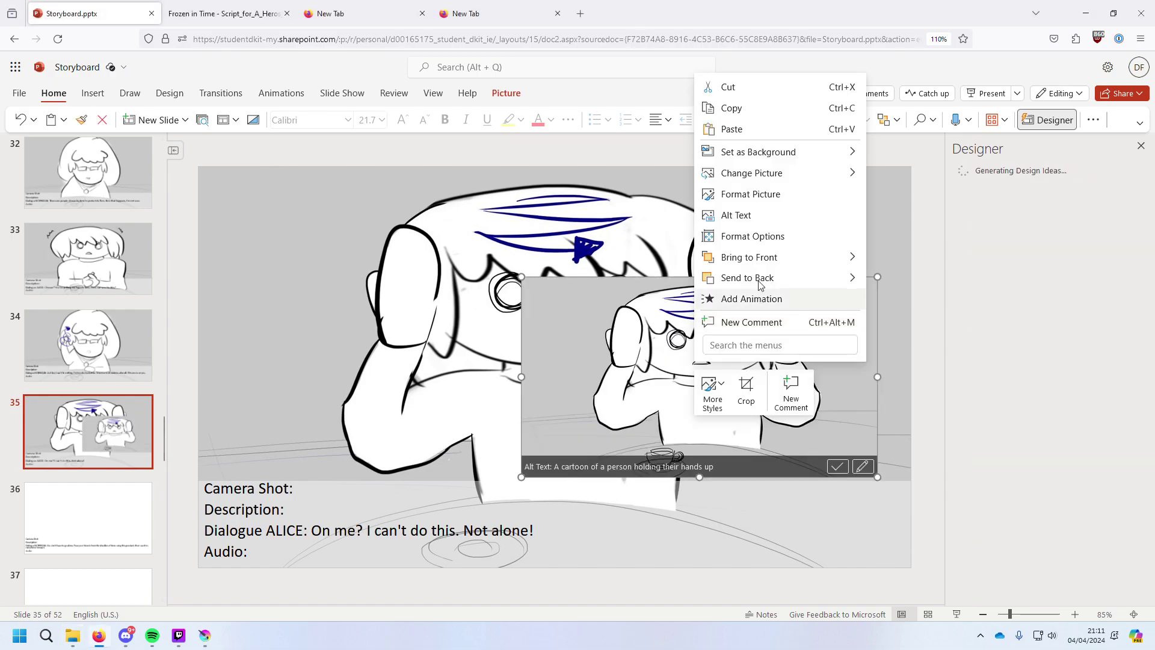
mouse_move(773, 155)
left_click(918, 157)
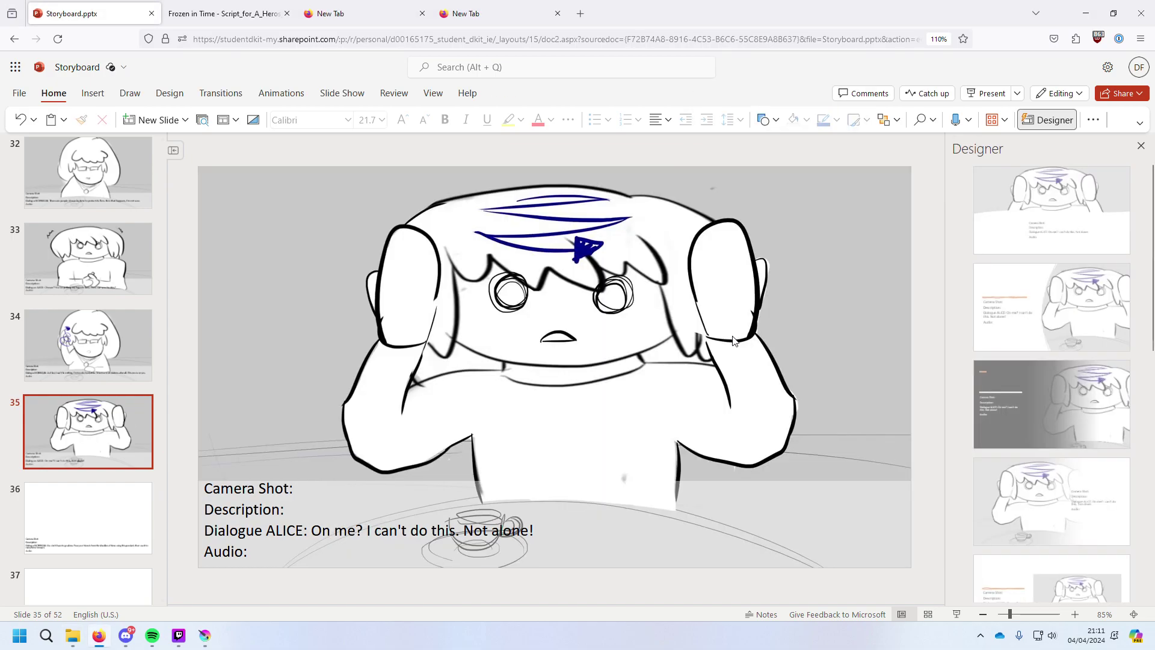
Check the dialogue on slides 34 and 36, and set the clasped-hands frame picture as the background of slide 37 only.
scroll(102, 355, "up", 10)
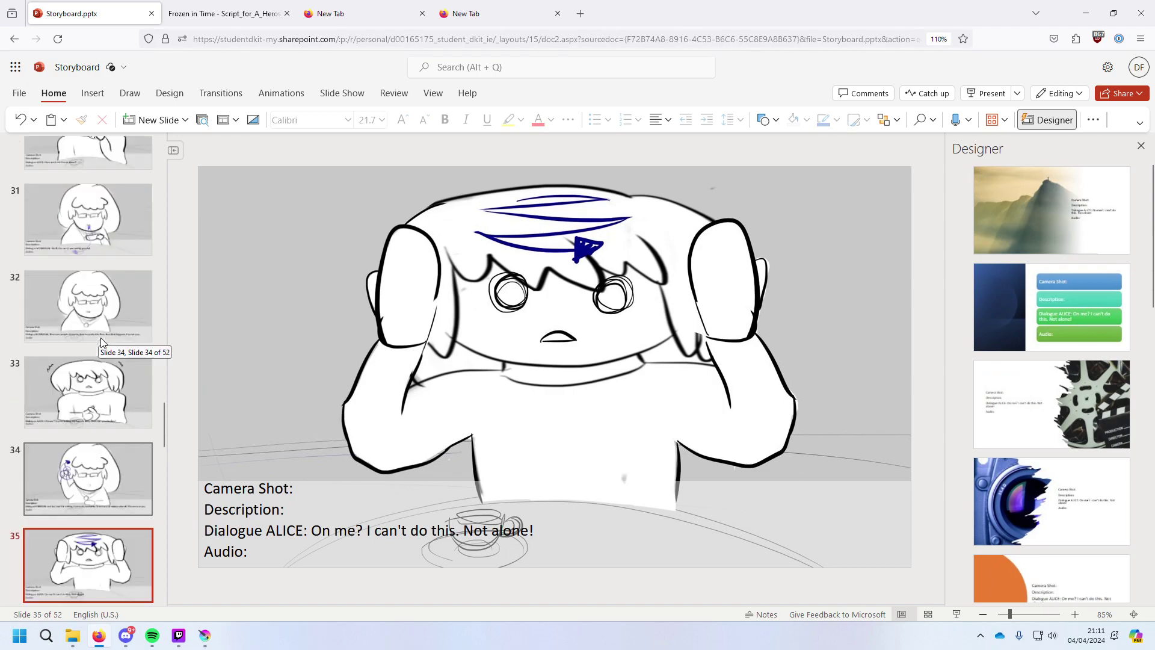
scroll(111, 366, "down", 10)
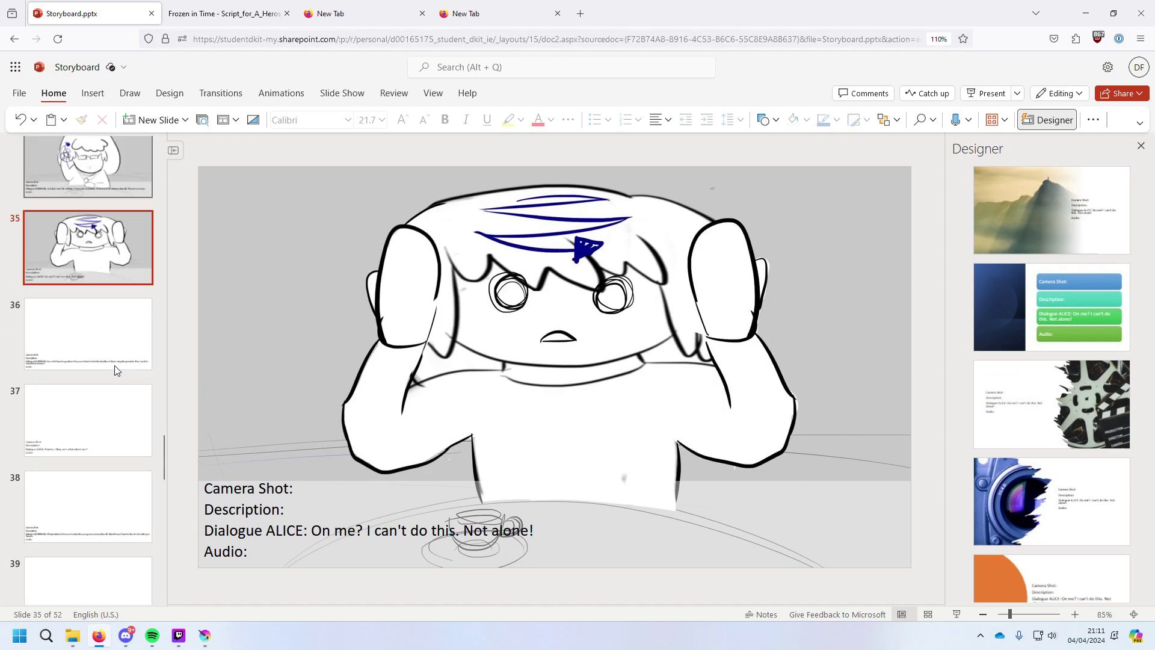
left_click(114, 366)
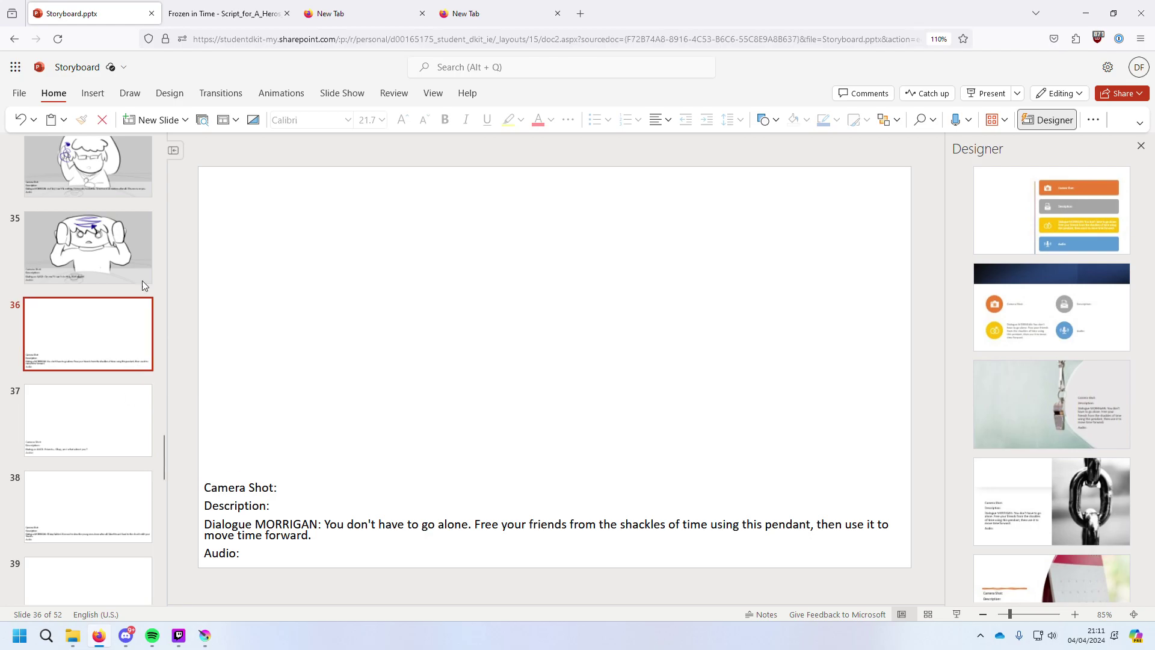
left_click(128, 158)
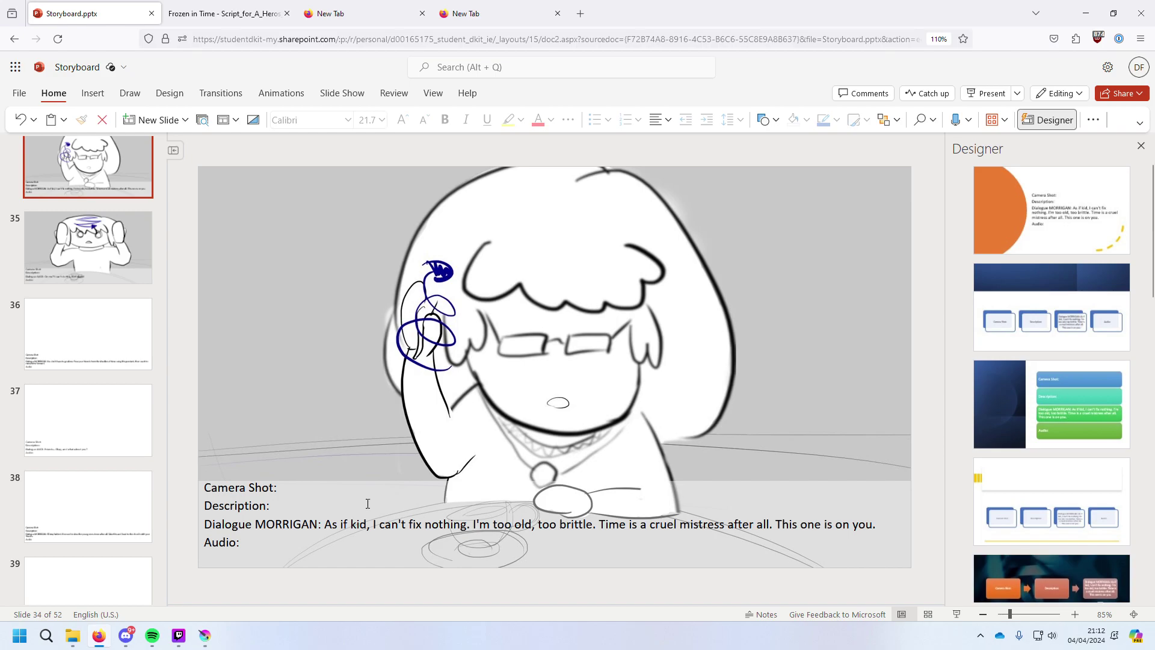
left_click(45, 315)
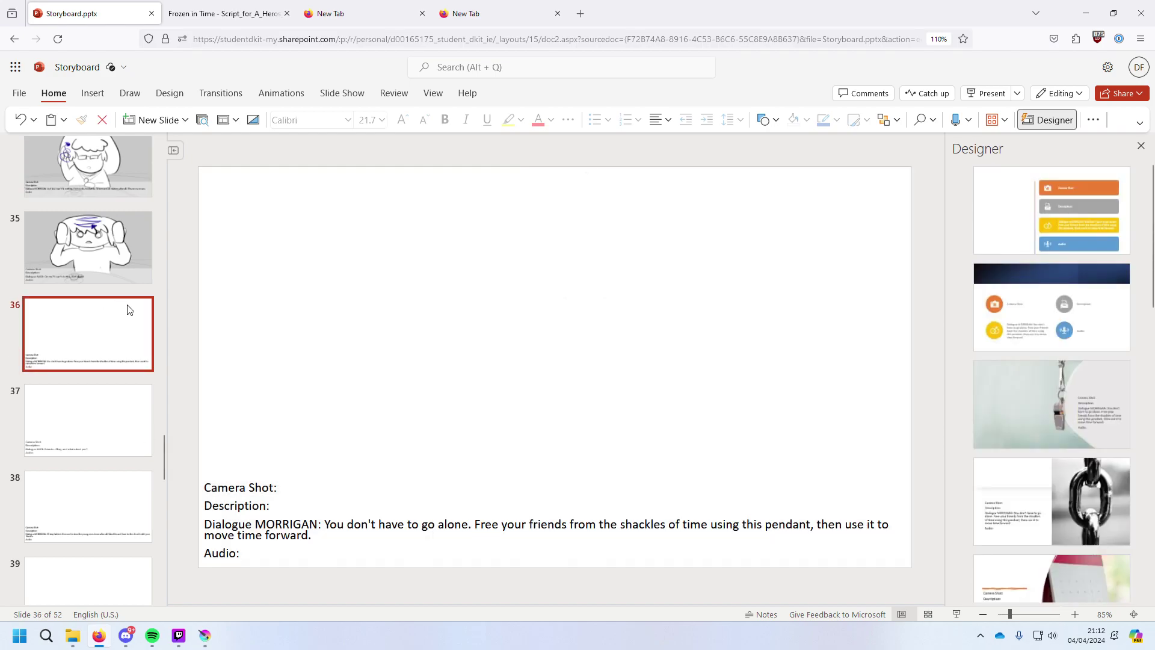
left_click(143, 428)
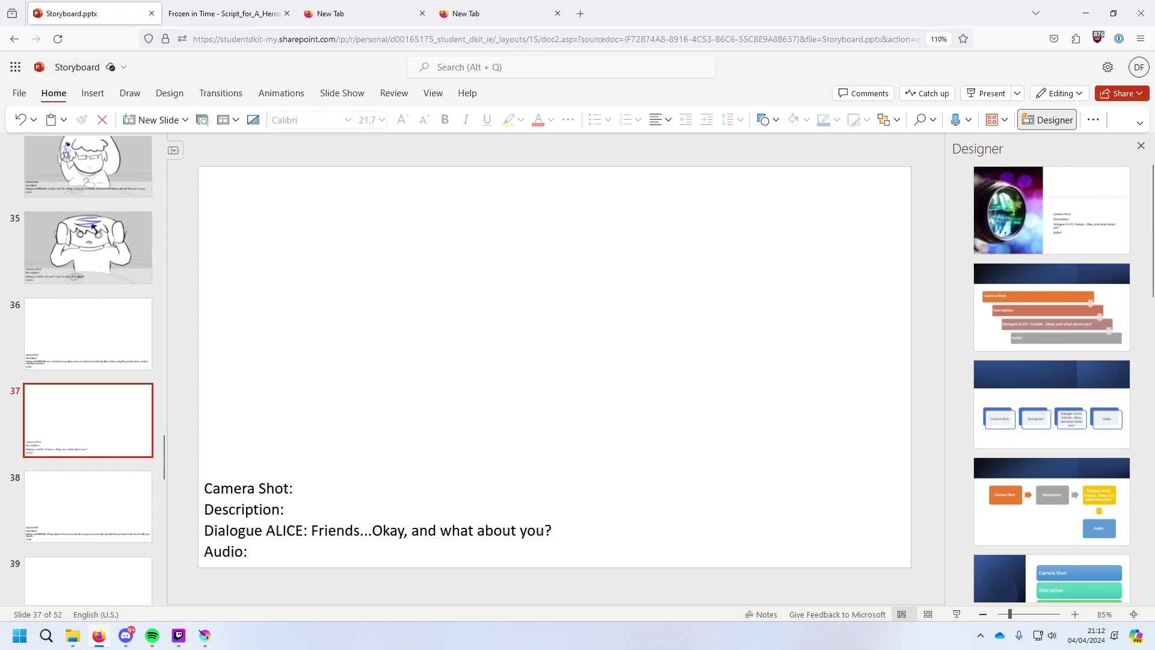
left_click_drag(686, 424, 489, 402)
right_click(589, 405)
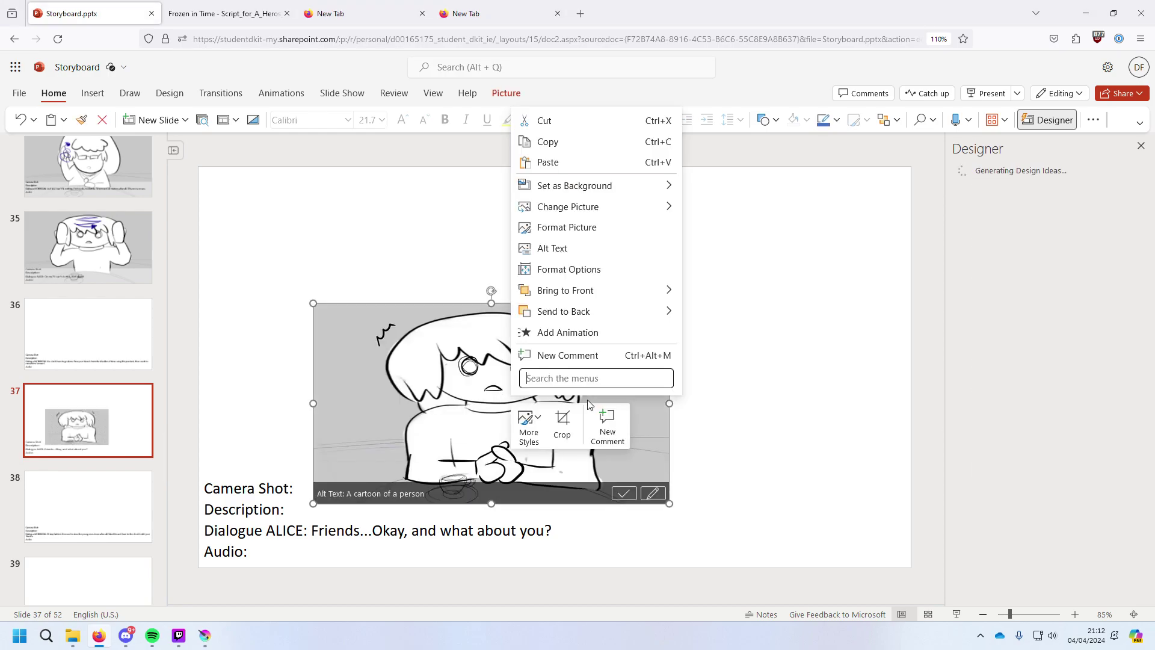
mouse_move(602, 186)
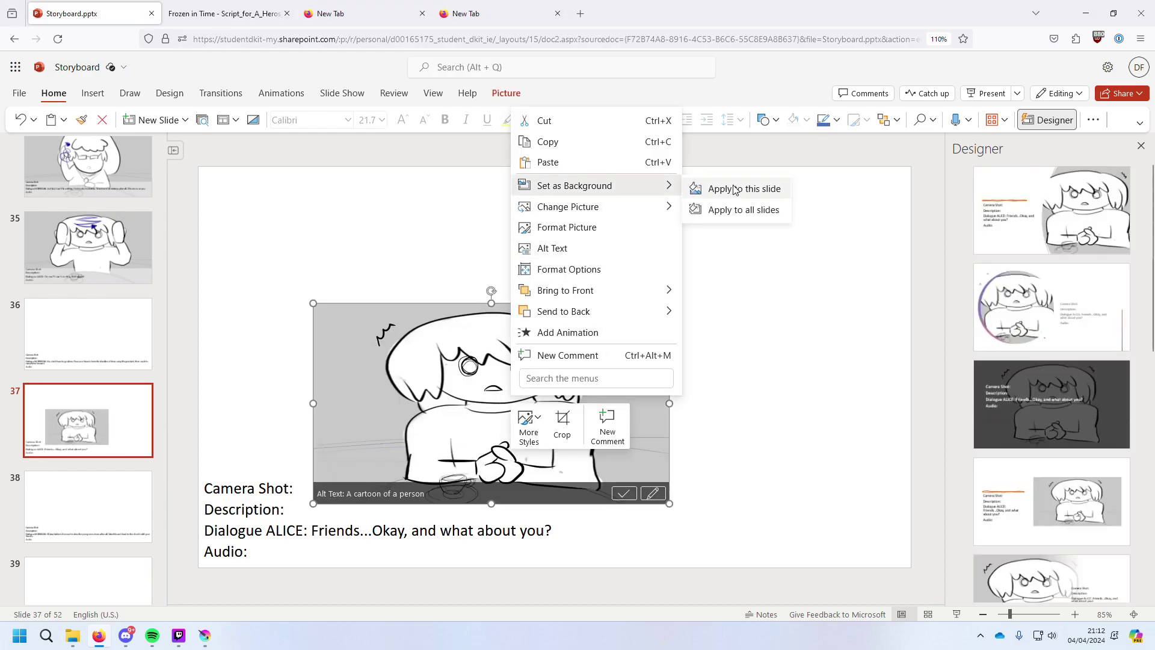
left_click(735, 190)
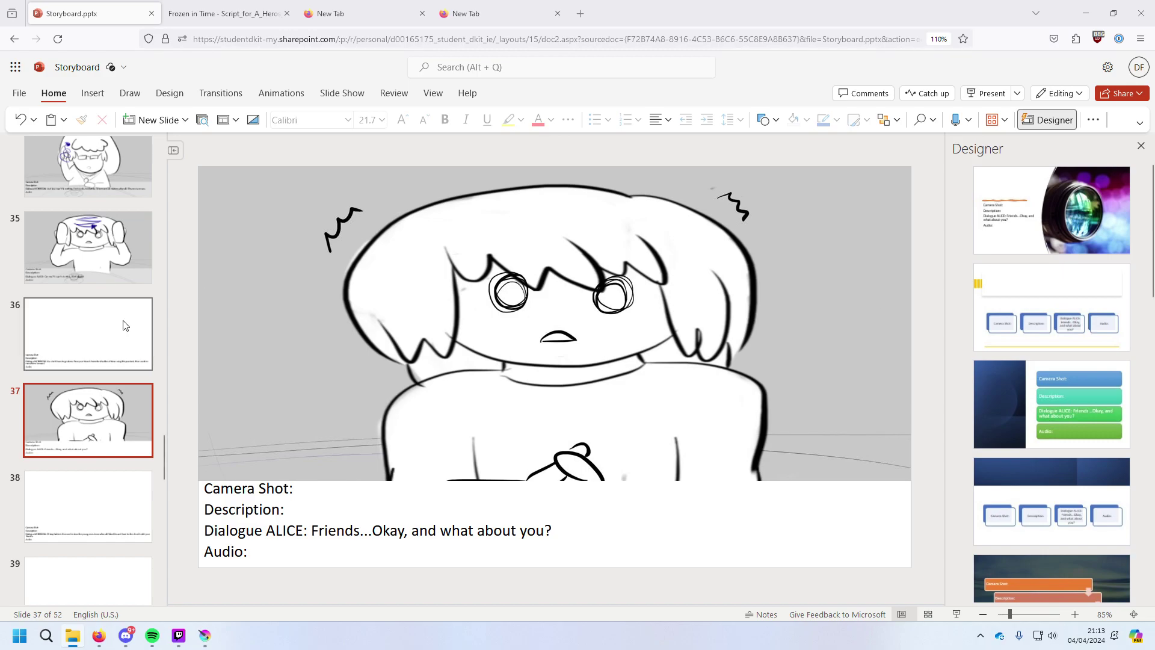
Give the caption text box on slide 37 a semi-transparent white fill using a custom fill colour.
left_click(372, 494)
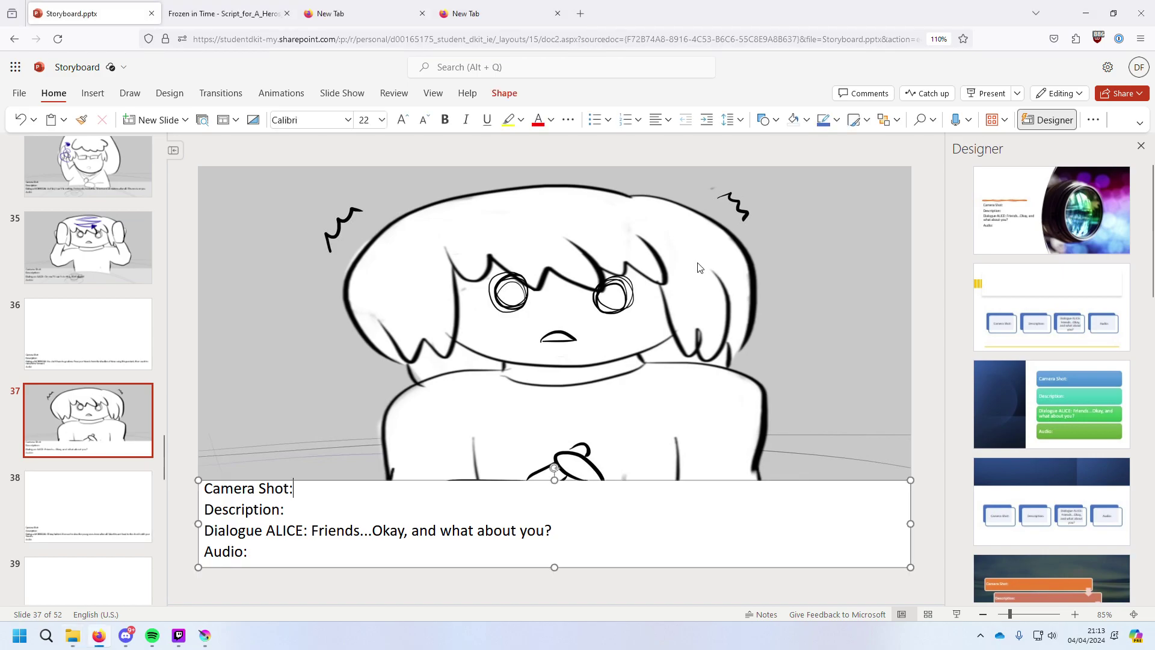
left_click(807, 120)
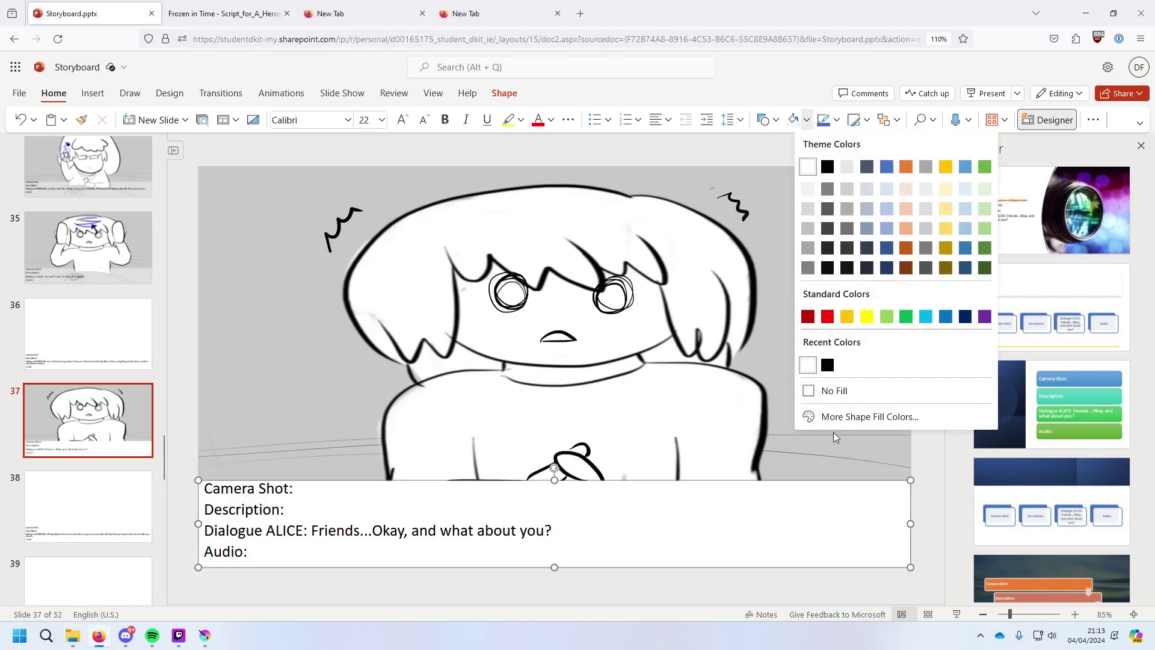
left_click(833, 416)
left_click(607, 486)
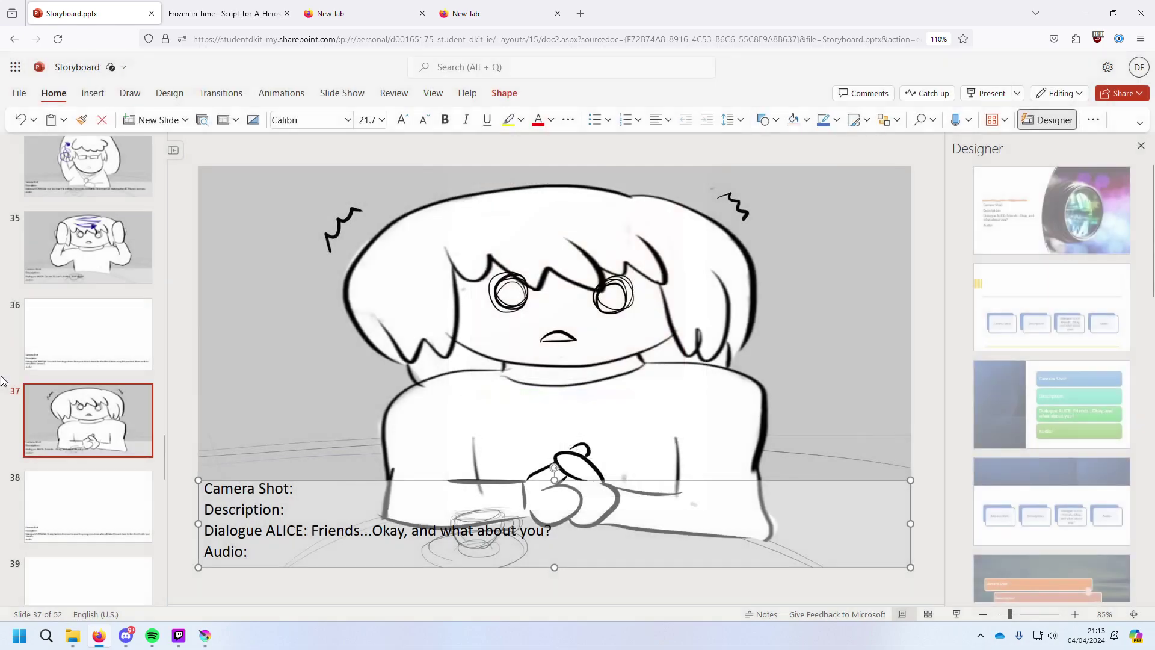
Check slide 36 in the presentation, then switch to Krita and open frame.032.kra from the Frames folder.
left_click(57, 328)
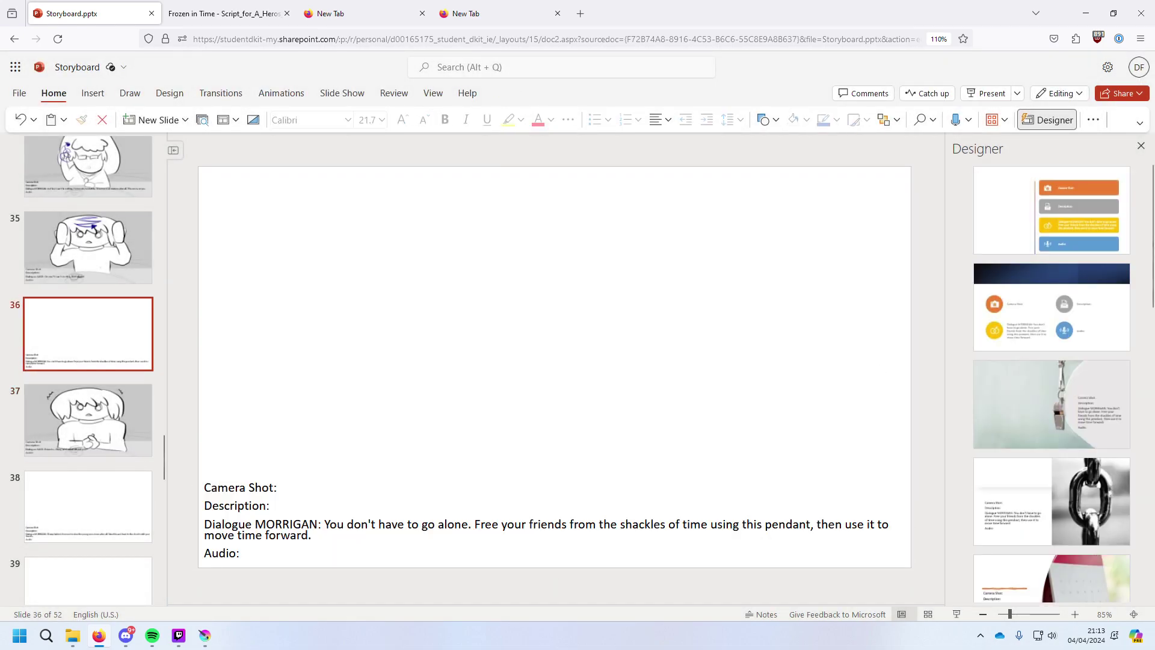
left_click(205, 636)
left_click(11, 20)
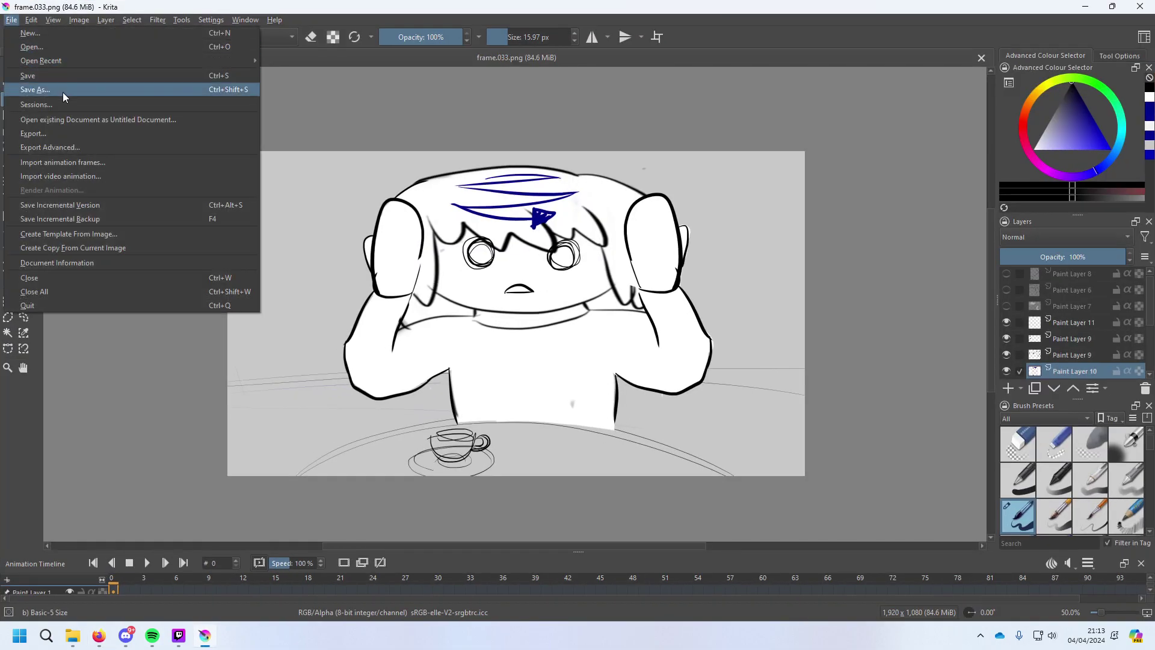
left_click(65, 49)
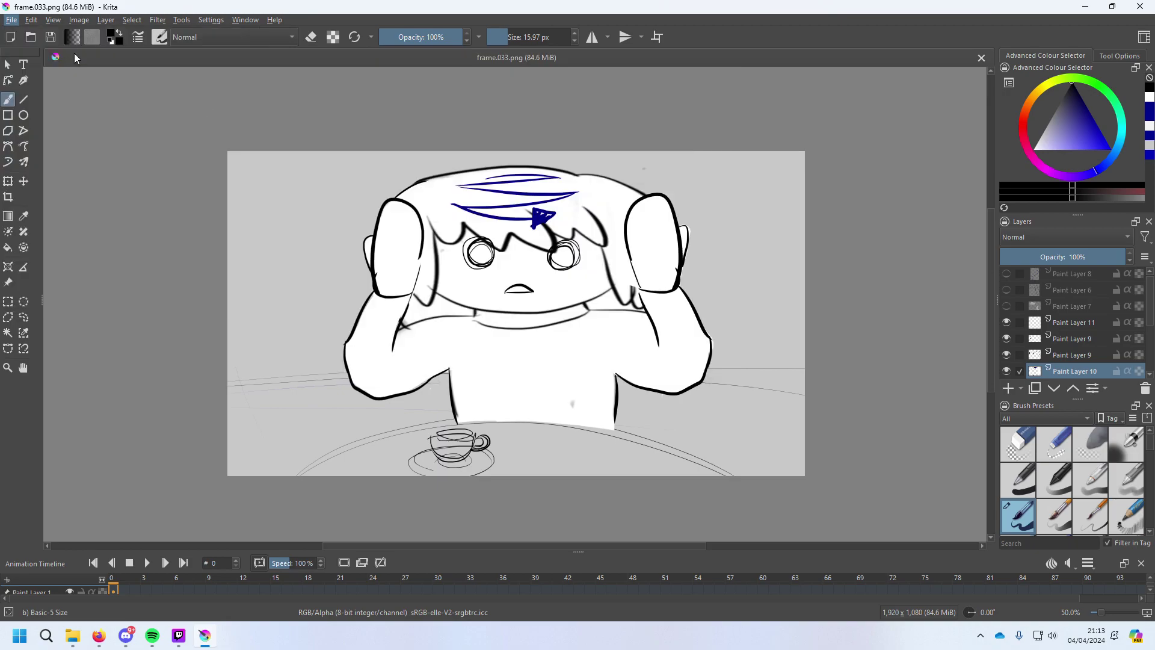
scroll(346, 346, "down", 2)
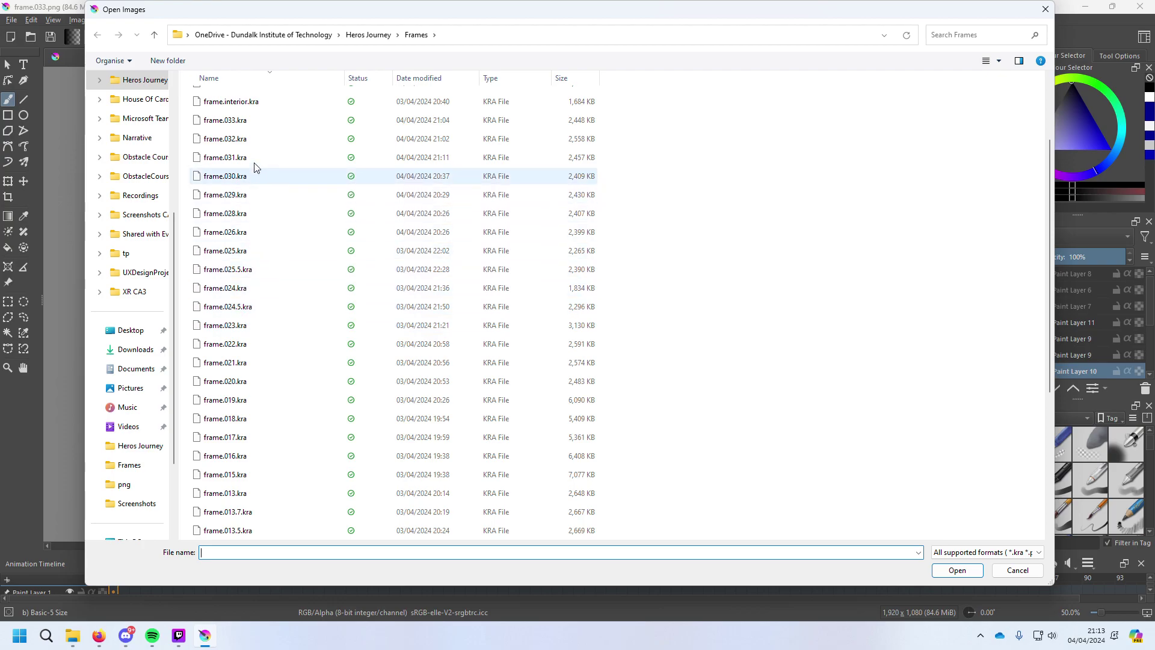
double_click(252, 140)
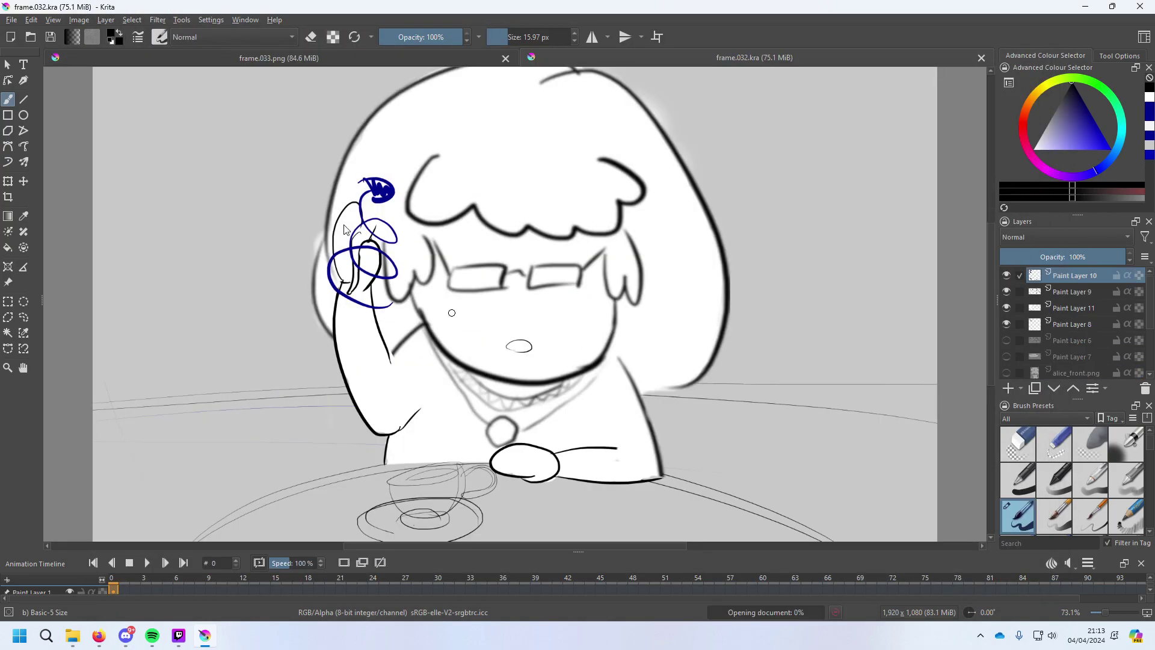
Save a copy of the frame.032 document as frame.034 in Krita document format.
key("alt")
key("Down")
key("Escape")
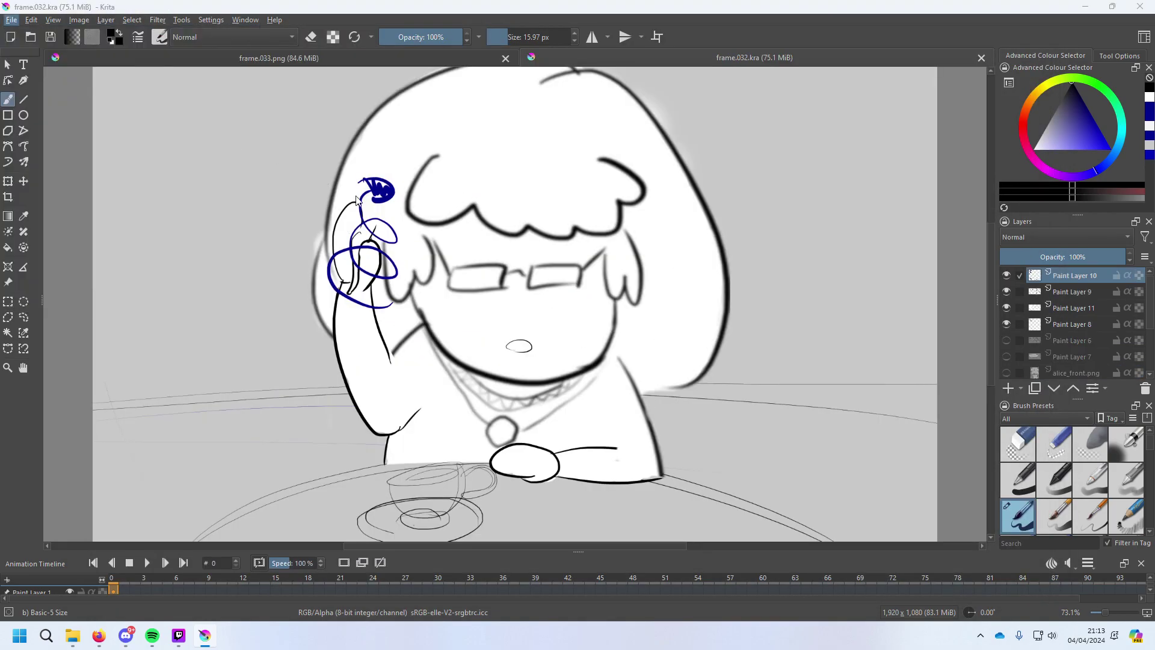
key("ctrl+shift+s")
left_click(223, 528)
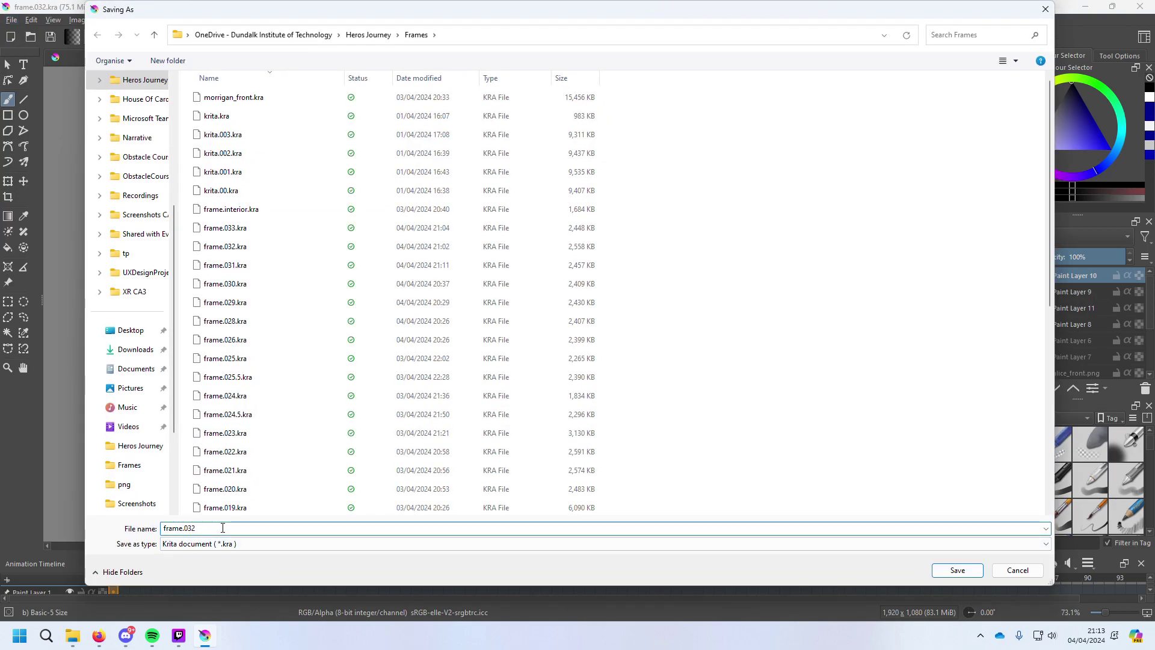
key("BackSpace")
type("4")
key("Return")
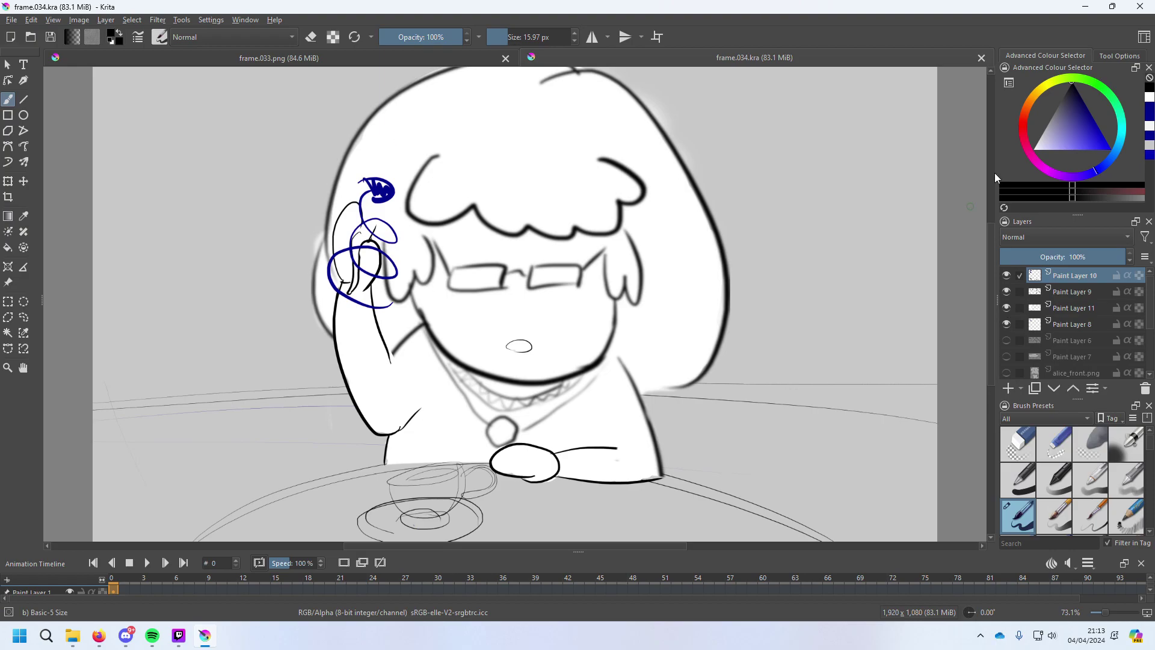
Set the brush colour to a saturated dark red, trying one stroke and undoing it before adjusting the shade.
left_click(1024, 120)
left_click_drag(1030, 128, 1023, 128)
left_click(1022, 128)
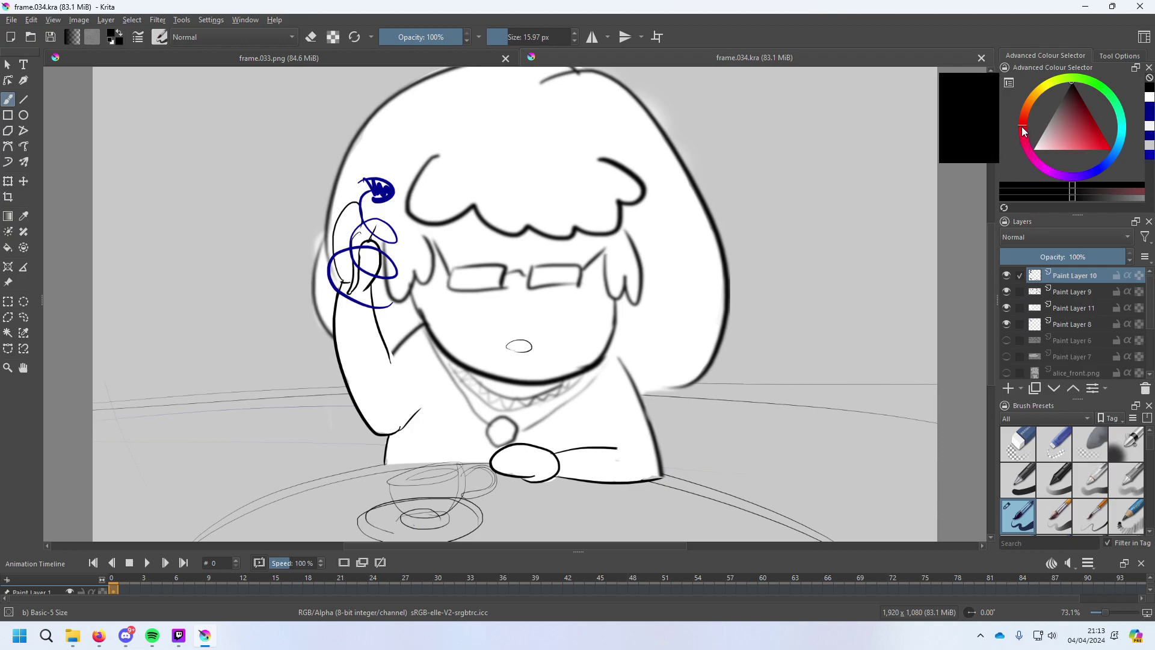
left_click(1095, 121)
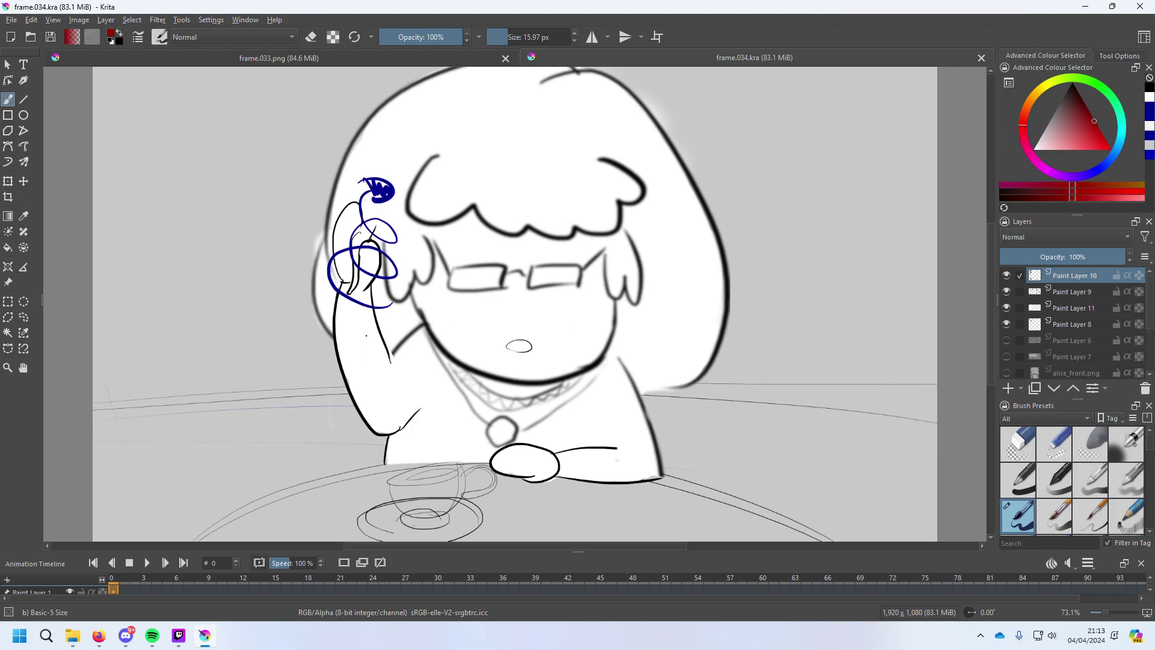
left_click_drag(352, 335, 590, 475)
key("ctrl+z")
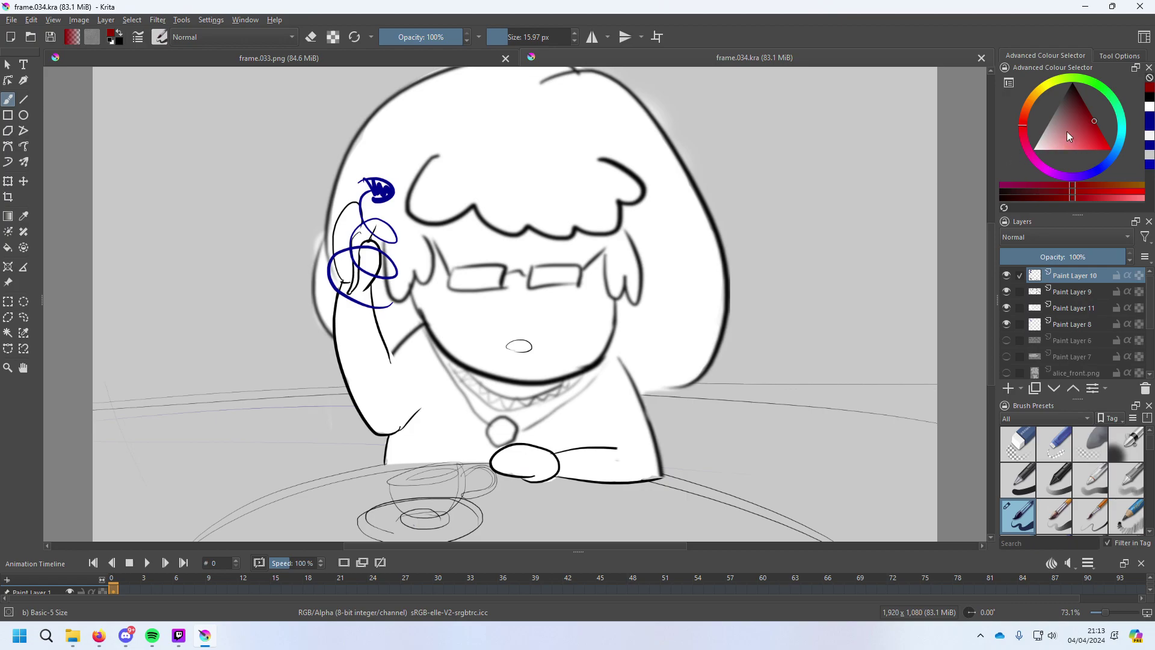
left_click_drag(1067, 131, 1101, 131)
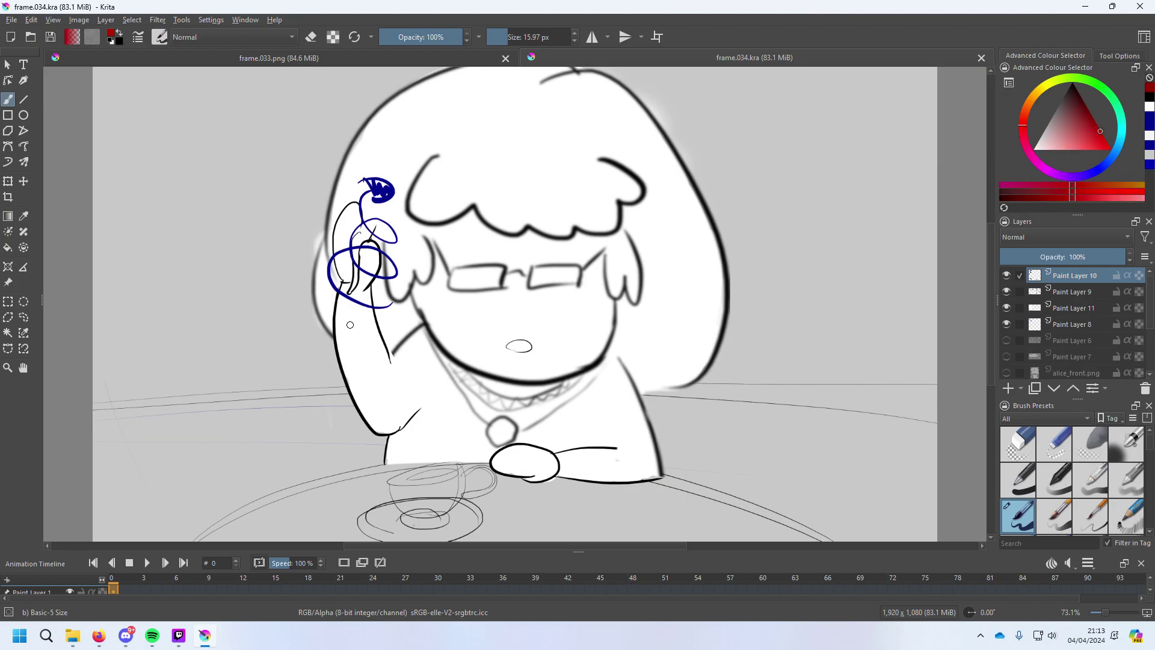
mouse_move(350, 325)
left_mouse_down()
mouse_move(408, 481)
mouse_move(657, 472)
mouse_move(368, 476)
mouse_move(714, 493)
left_mouse_up()
key("ctrl+z")
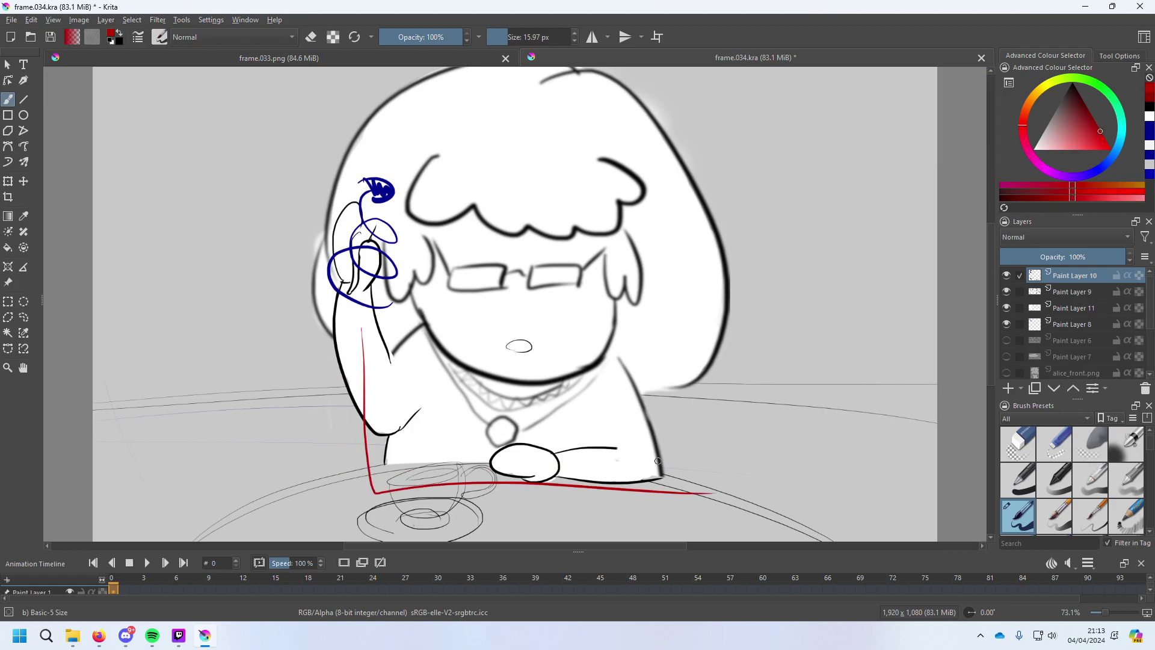
key("ctrl+z")
mouse_move(360, 328)
left_mouse_down()
mouse_move(356, 416)
mouse_move(450, 479)
mouse_move(351, 480)
mouse_move(390, 503)
mouse_move(715, 498)
left_mouse_up()
key("ctrl+z")
mouse_move(362, 329)
left_mouse_down()
mouse_move(611, 341)
mouse_move(488, 322)
mouse_move(627, 313)
left_mouse_up()
key("ctrl+z")
key("ctrl+z")
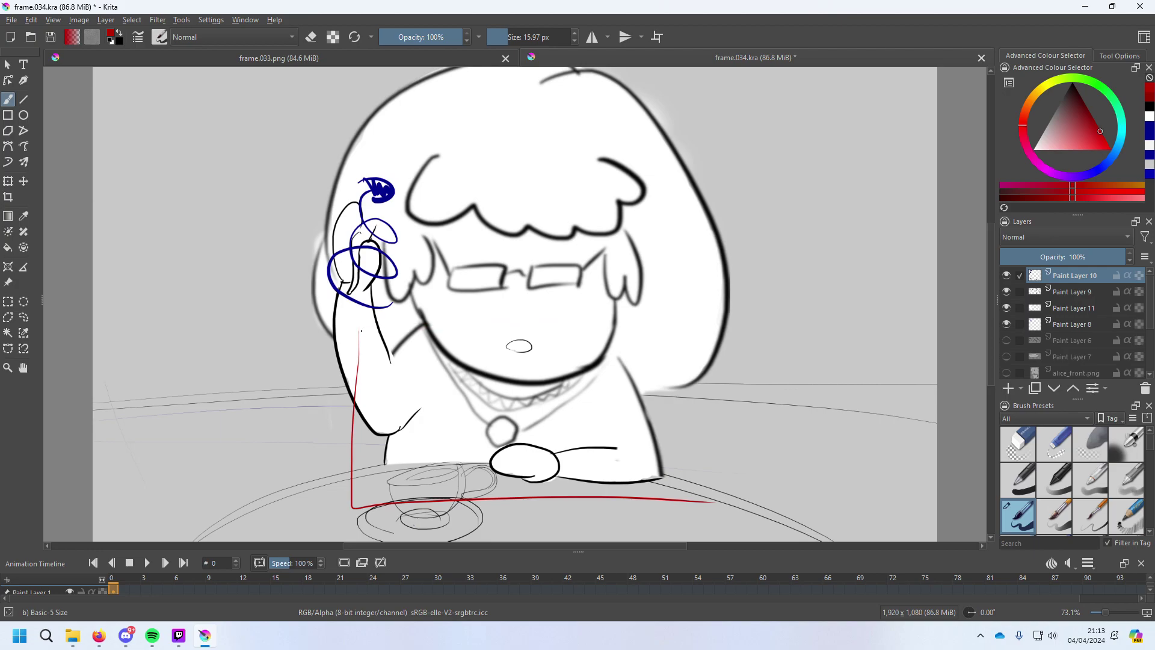
left_click_drag(361, 330, 644, 330)
key("ctrl+z")
key("ctrl+z")
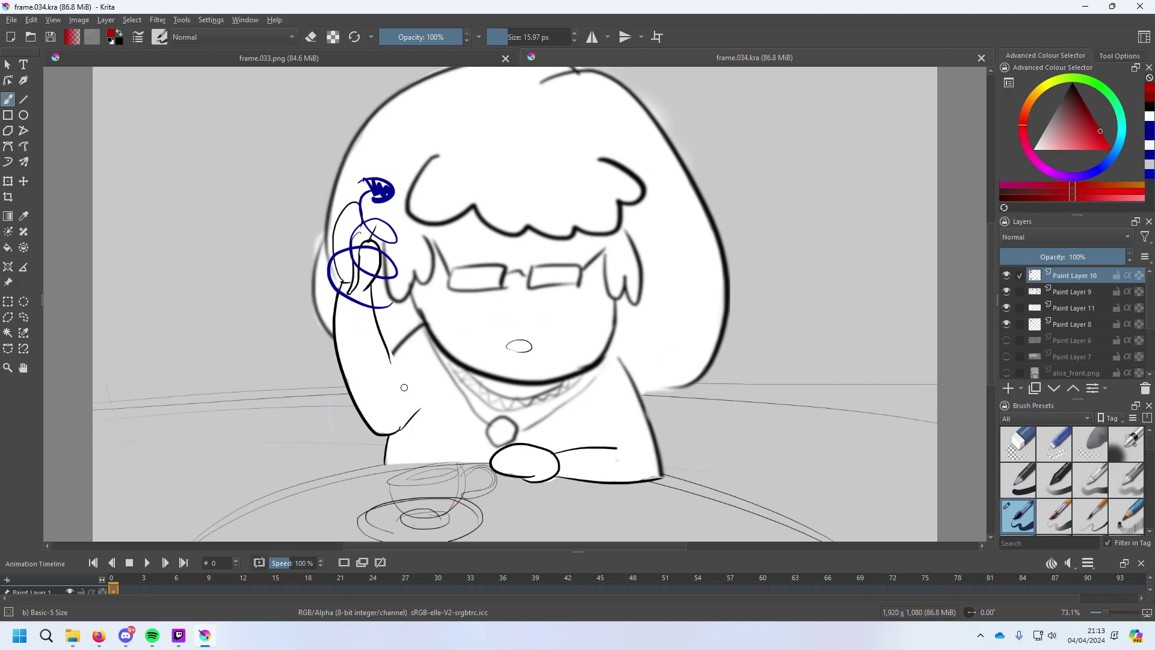
left_click_drag(393, 374, 387, 499)
key("ctrl+z")
Draw a red rectangle around the necklace pendant and resting hand, with a red arrow pointing inward at each of its four corners.
mouse_move(396, 390)
left_mouse_down()
mouse_move(395, 493)
mouse_move(647, 491)
left_mouse_up()
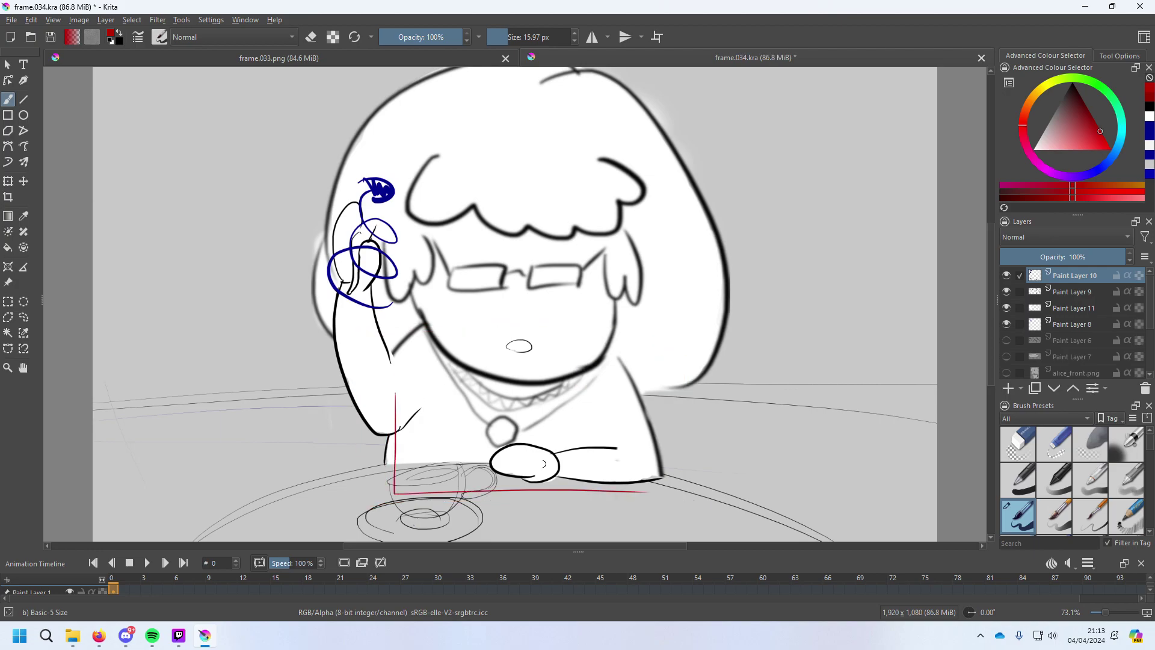
mouse_move(393, 388)
left_mouse_down()
mouse_move(639, 378)
mouse_move(620, 498)
left_mouse_up()
key("ctrl+z")
left_click_drag(639, 381, 637, 497)
mouse_move(697, 331)
left_mouse_down()
mouse_move(668, 354)
mouse_move(692, 361)
left_mouse_up()
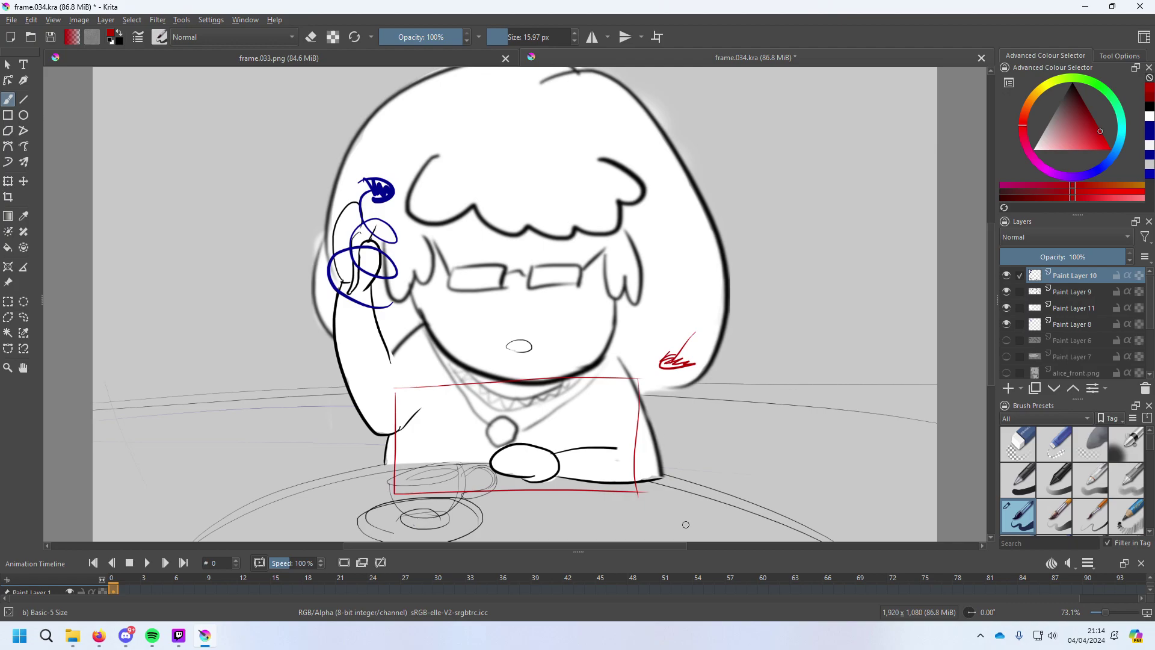
mouse_move(687, 523)
left_mouse_down()
mouse_move(671, 500)
mouse_move(687, 493)
mouse_move(679, 509)
left_mouse_up()
mouse_move(358, 521)
left_mouse_down()
mouse_move(381, 495)
mouse_move(397, 511)
mouse_move(388, 494)
left_mouse_up()
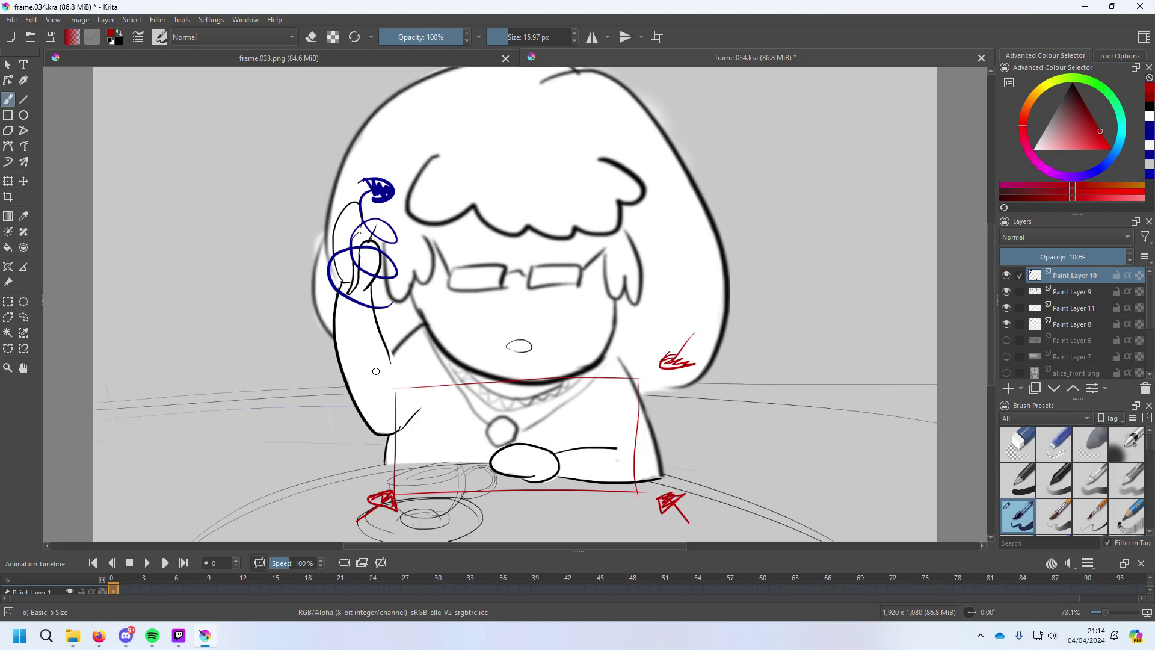
left_click_drag(358, 363, 370, 388)
Set the brush colour to dark blue, draw a small arrow from the resting hand up to the pendant, and save the document.
left_click(1096, 172)
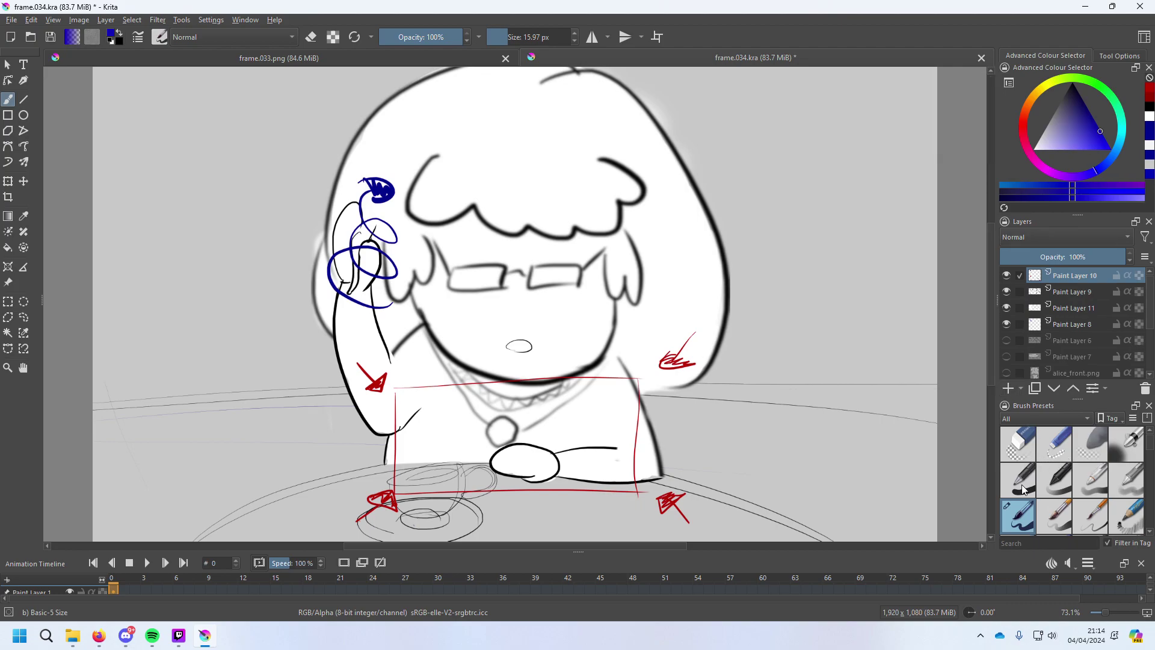
mouse_move(528, 452)
left_mouse_down()
mouse_move(521, 425)
mouse_move(531, 453)
left_mouse_up()
key("ctrl+z")
key("ctrl+z")
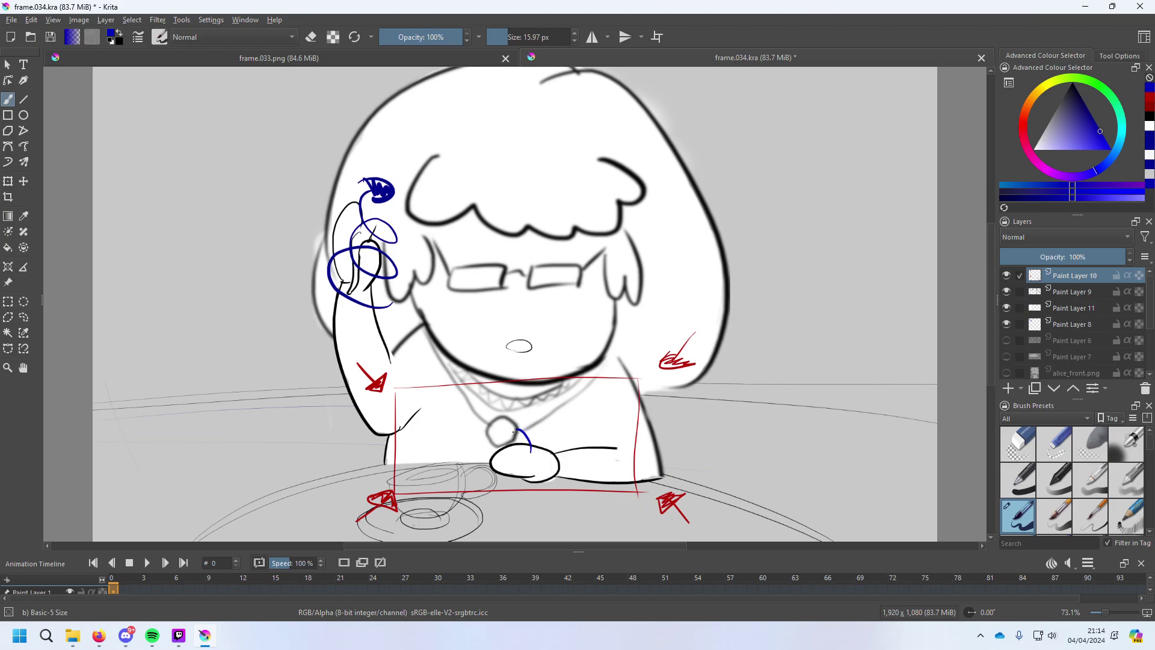
left_click_drag(513, 432, 520, 420)
key("ctrl+s")
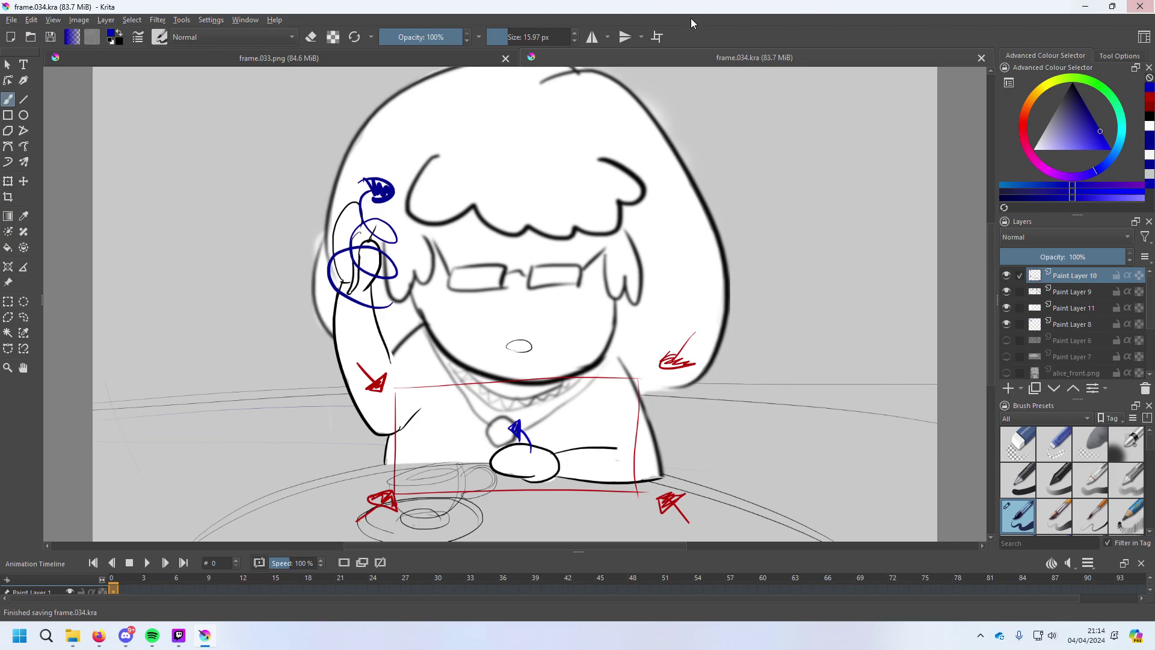
Save a PNG copy of the drawing as frame.034.png in the png folder inside Frames, keeping the default export options.
left_click(8, 20)
left_click(60, 90)
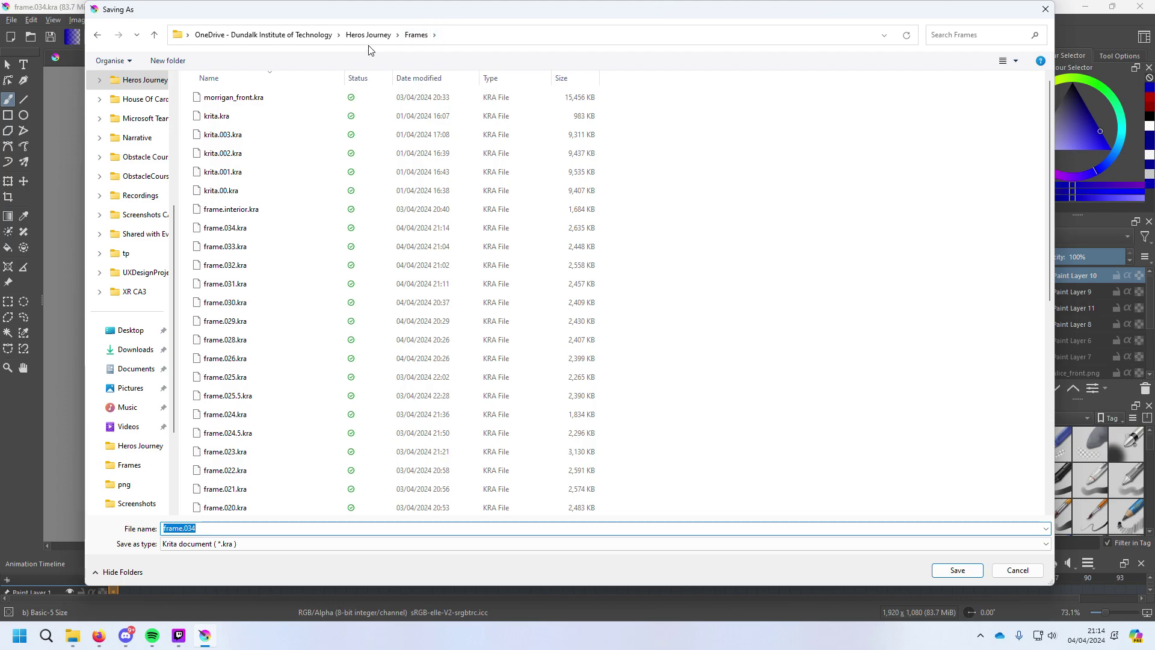
left_click(367, 40)
double_click(291, 104)
scroll(364, 265, "down", 7)
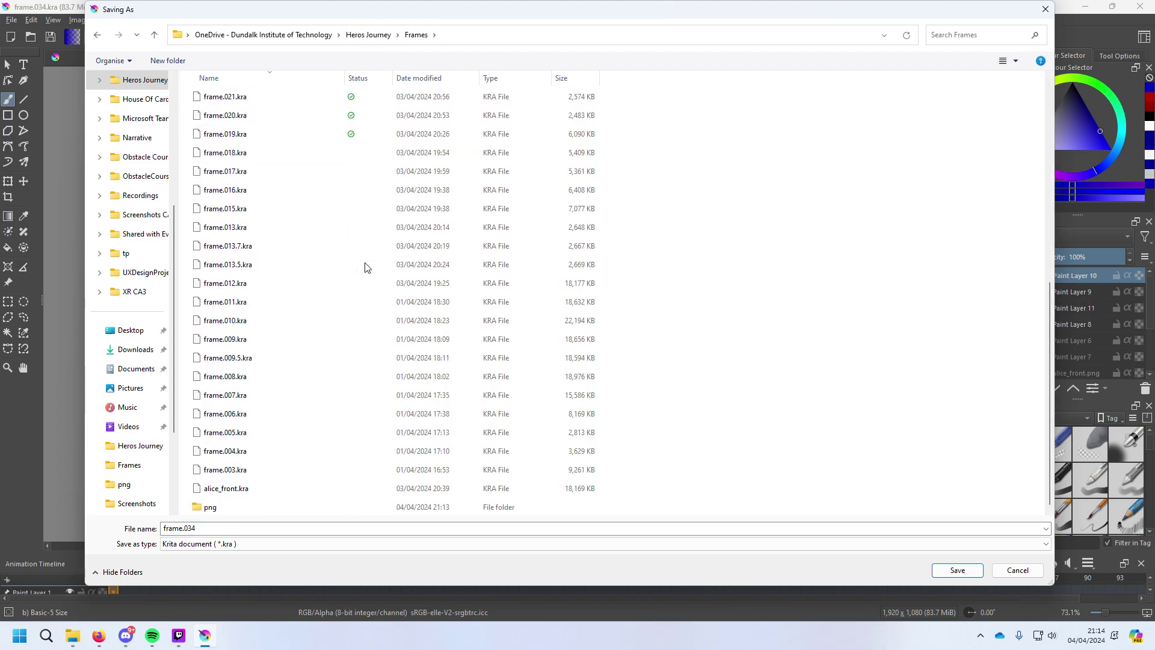
left_click(249, 534)
left_click(249, 534)
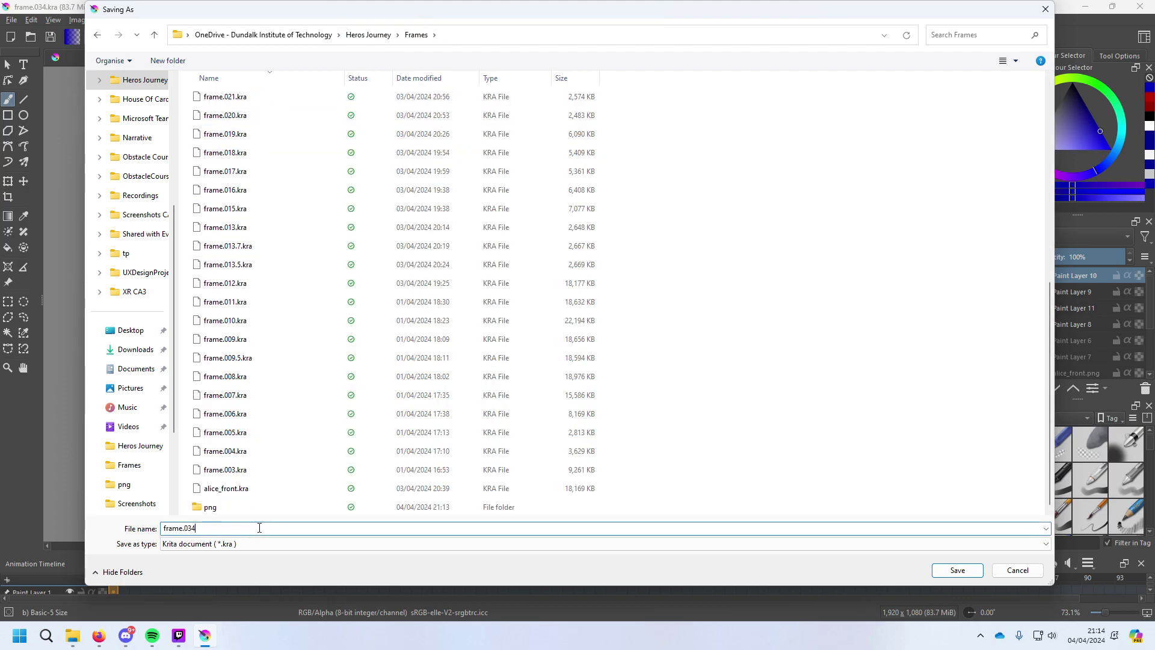
double_click(222, 514)
left_click(228, 529)
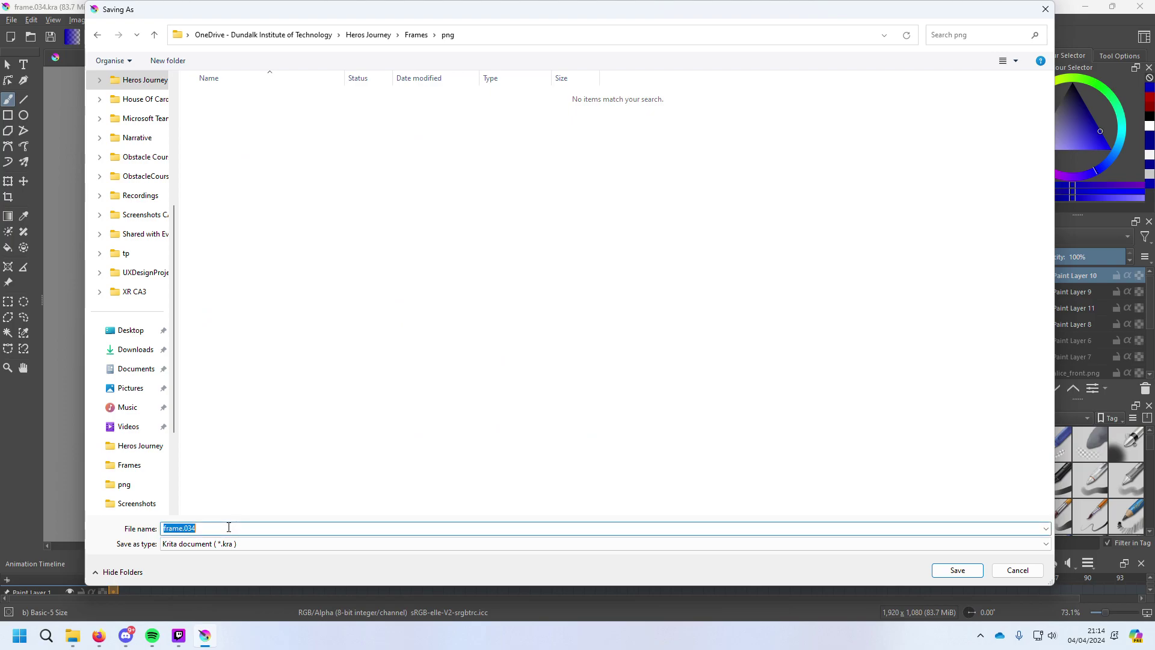
left_click(228, 527)
type(".png")
key("Return")
key("Return")
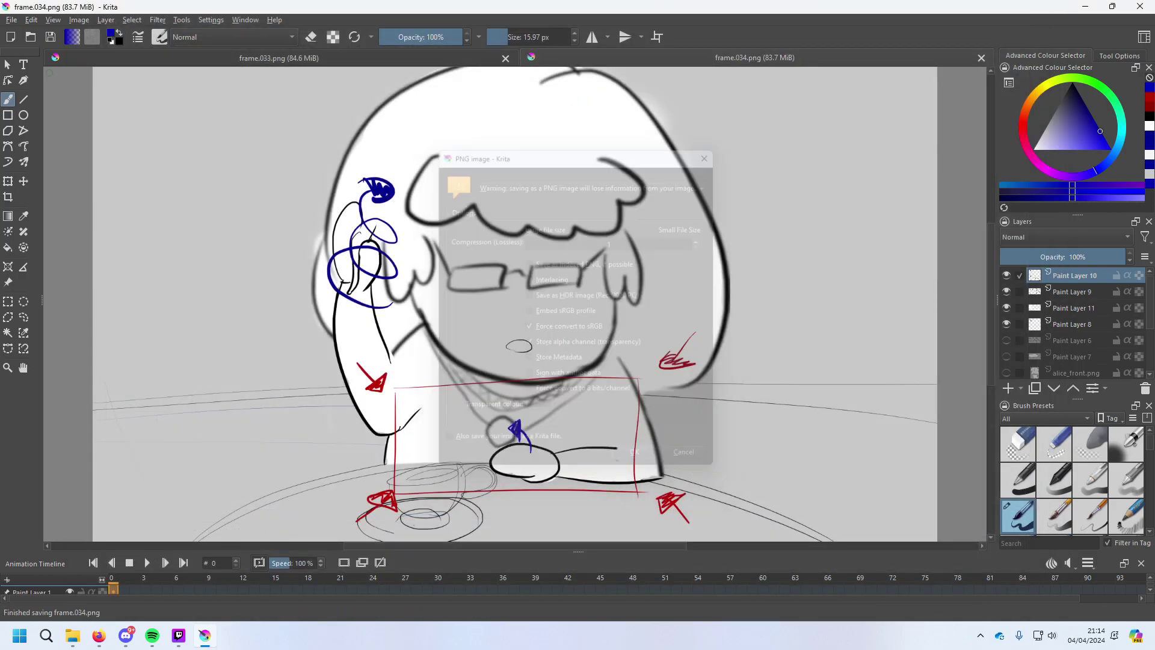
Switch to the Storyboard presentation, paste the frame.034 picture on slide 36, and set it as the slide background.
key("alt+Tab")
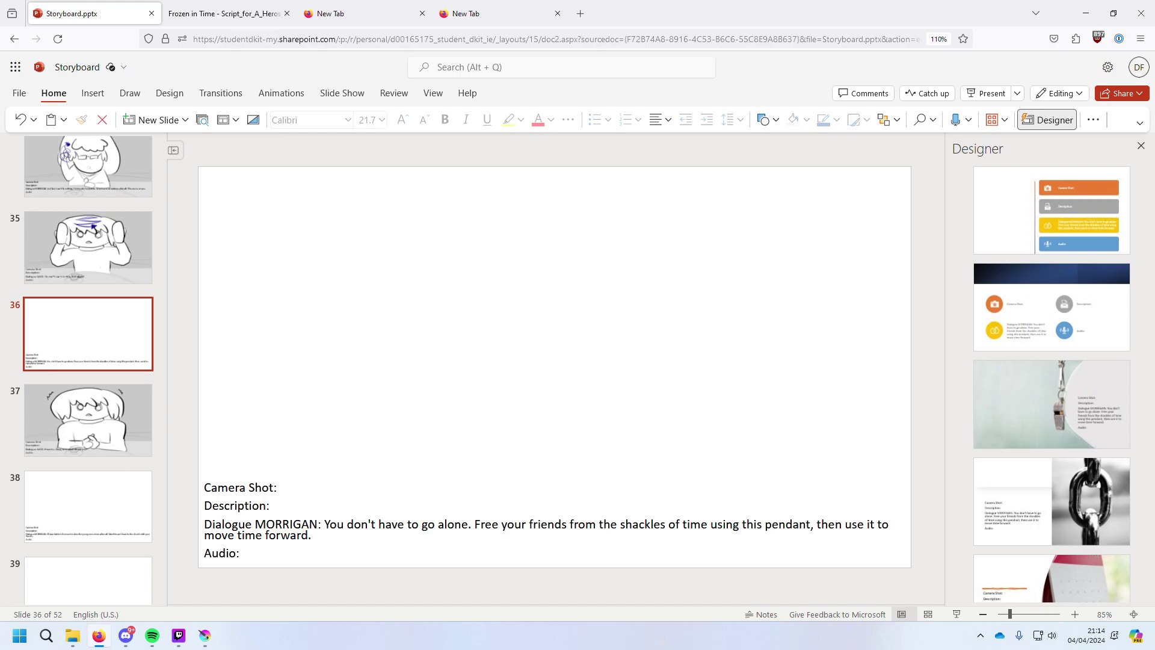
key("ctrl+v")
right_click(465, 399)
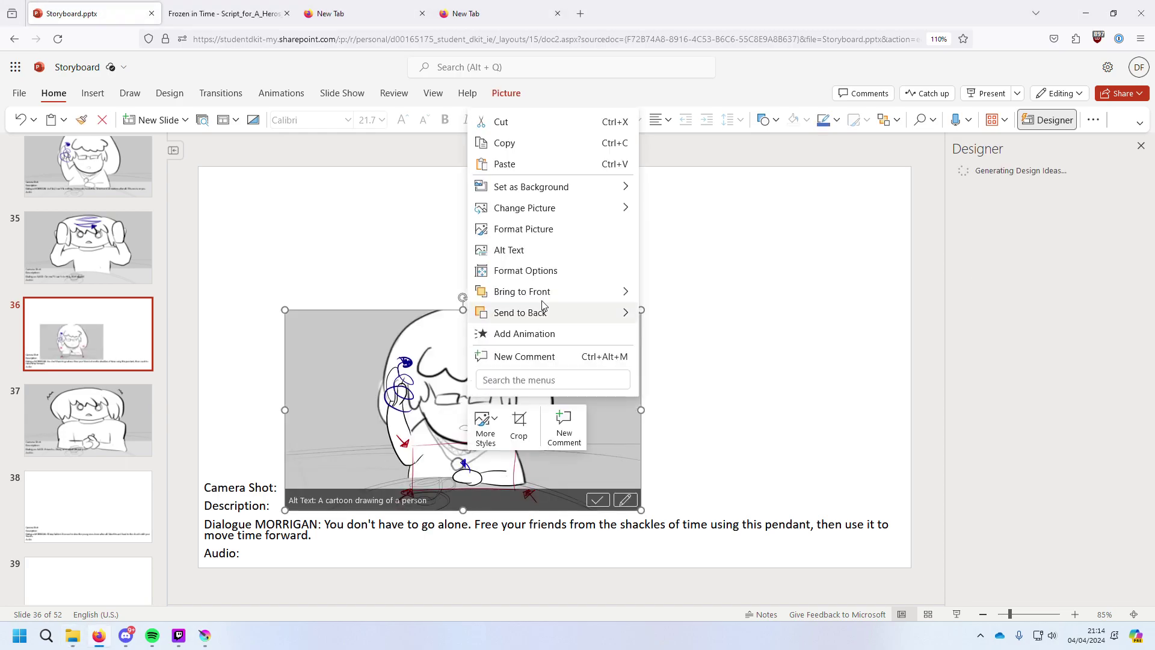
mouse_move(549, 186)
left_click(693, 187)
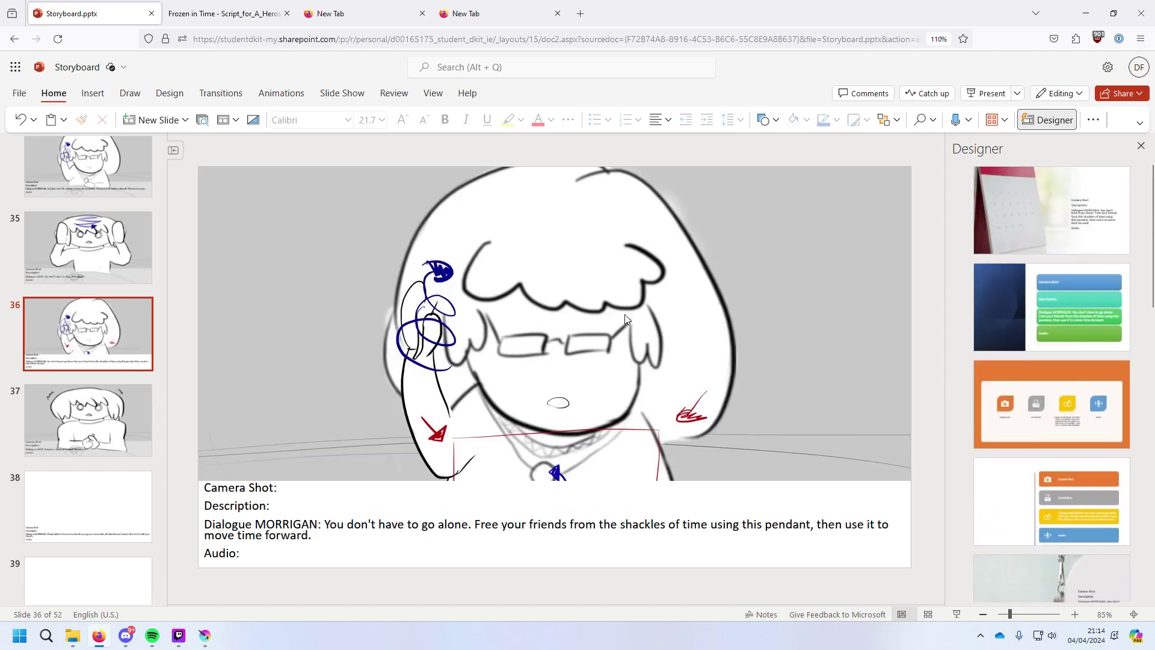
Give the caption text box on slide 36 a semi-transparent white fill with alpha 42.
left_click(622, 484)
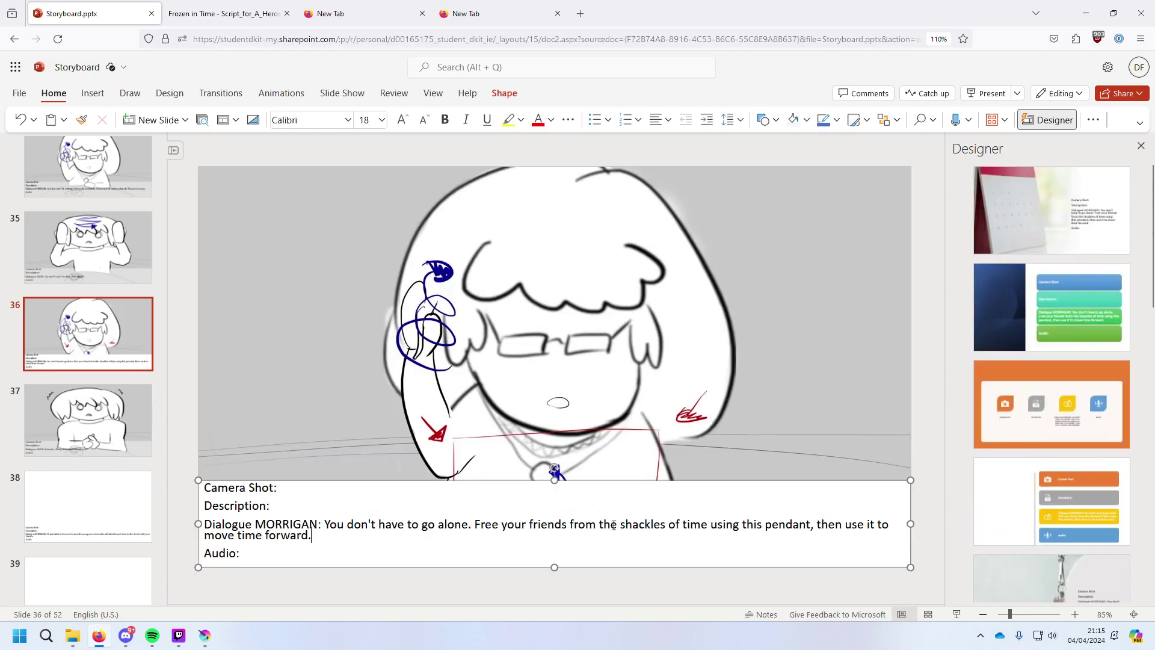
left_click(800, 123)
left_click(843, 414)
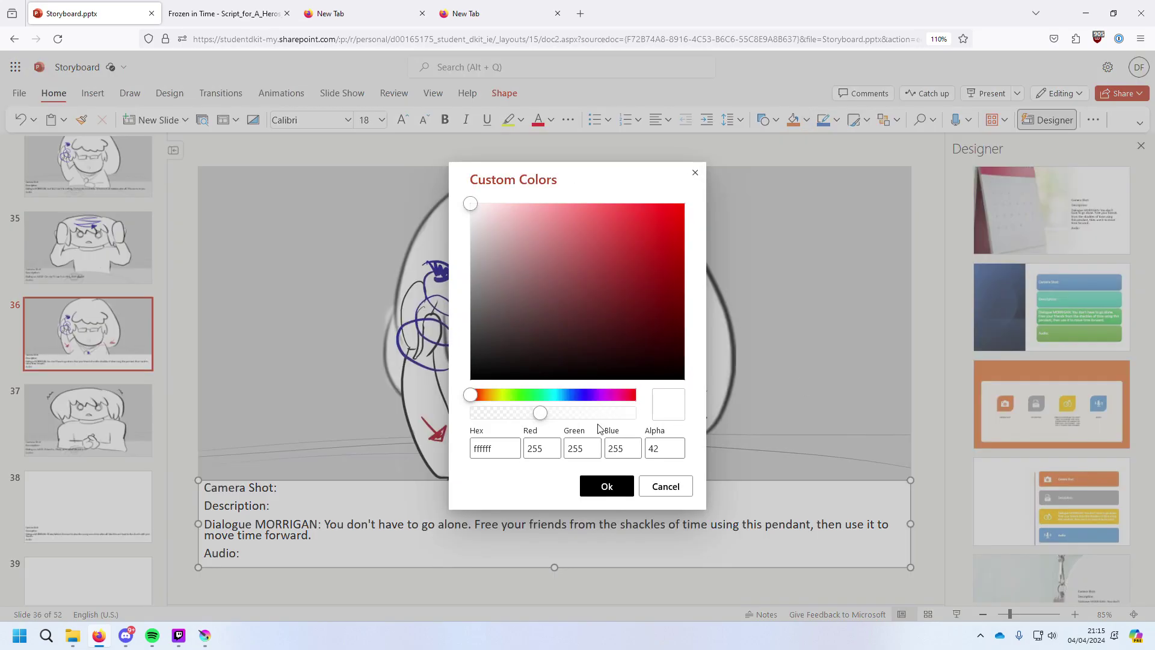
left_click(606, 486)
left_click(572, 402)
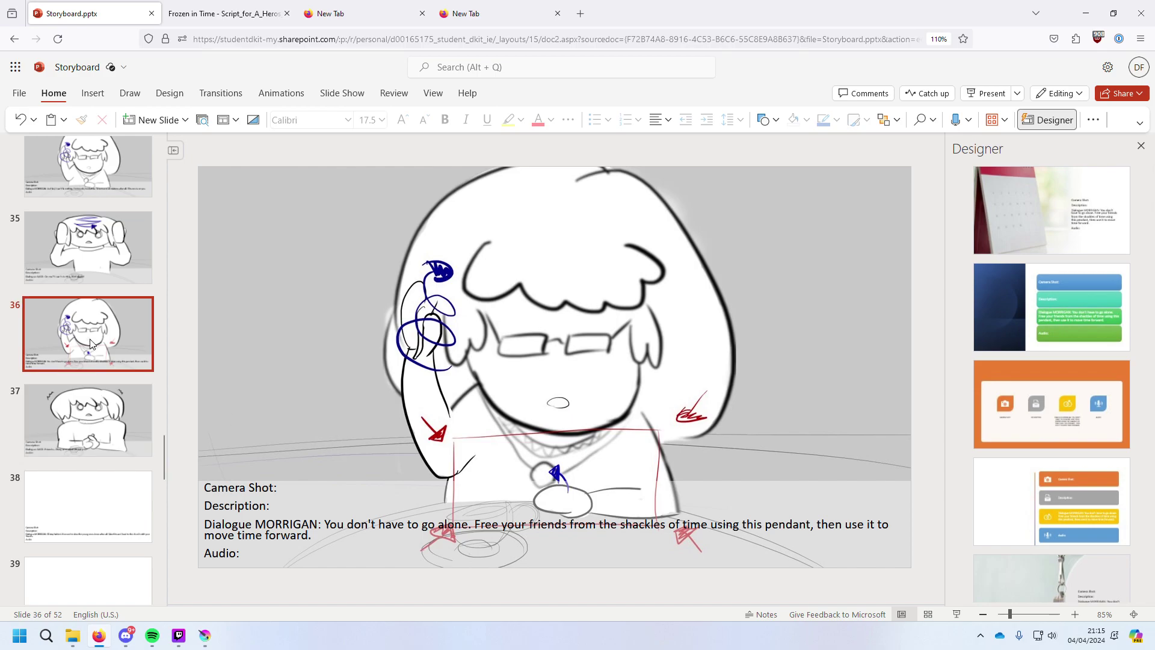
Duplicate slide 36 and shorten the dialogue on the copy to "Then use it to move time forward.".
key("ctrl+c")
key("ctrl+v")
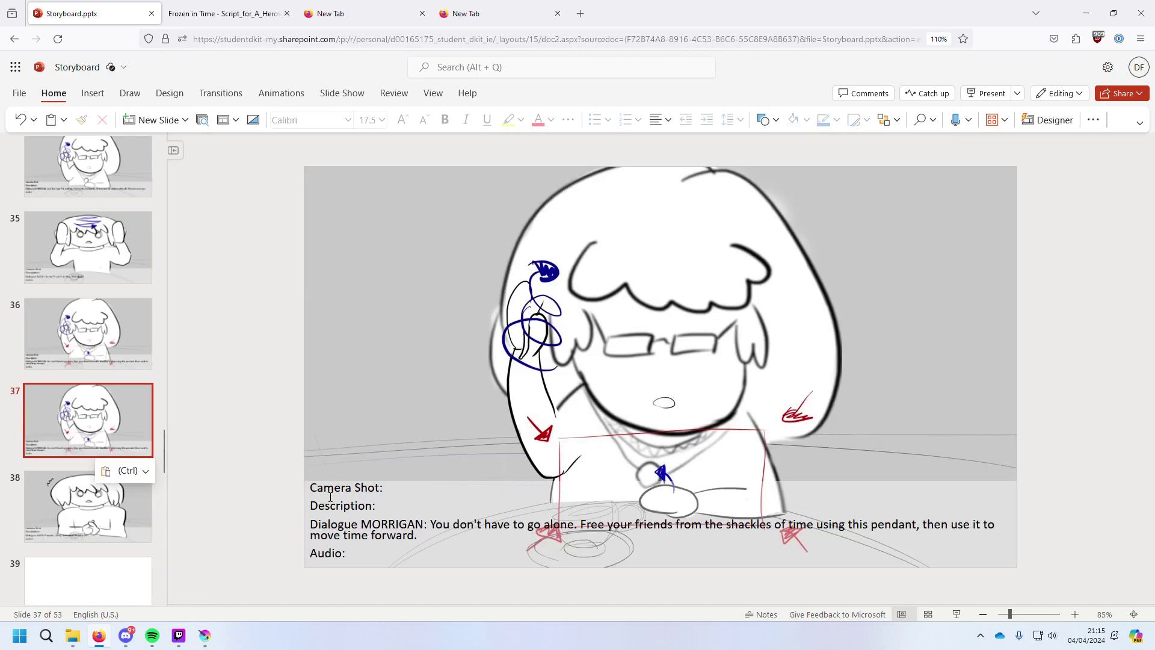
left_click(447, 539)
left_click_drag(432, 526, 794, 527)
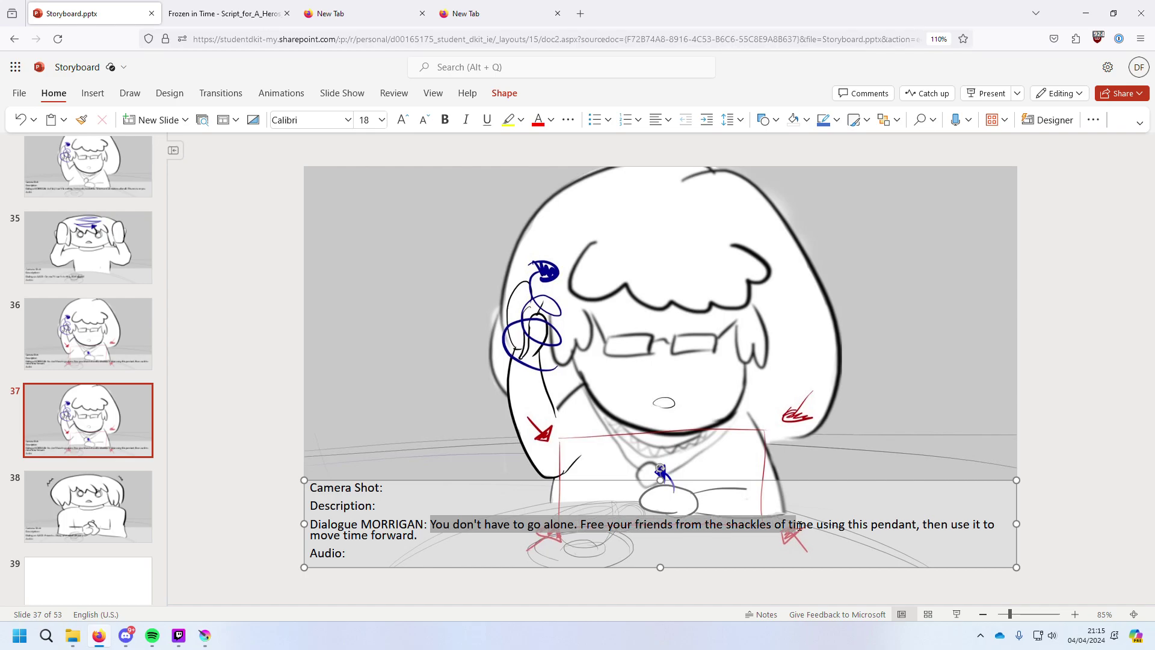
left_click_drag(801, 525, 924, 522)
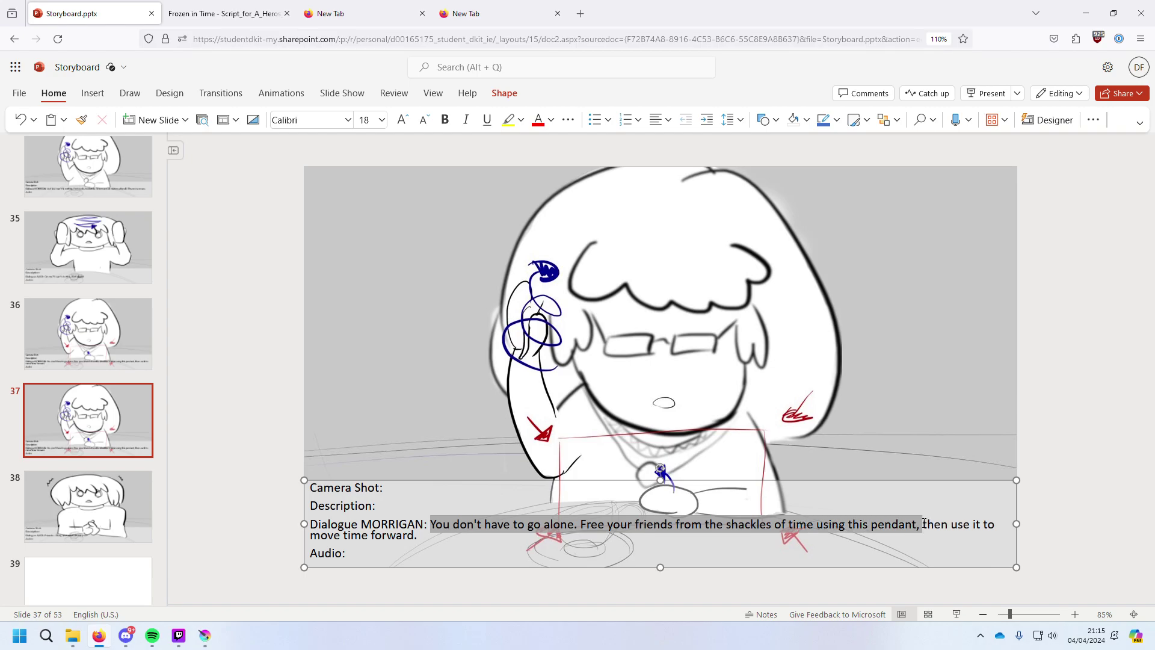
key("BackSpace")
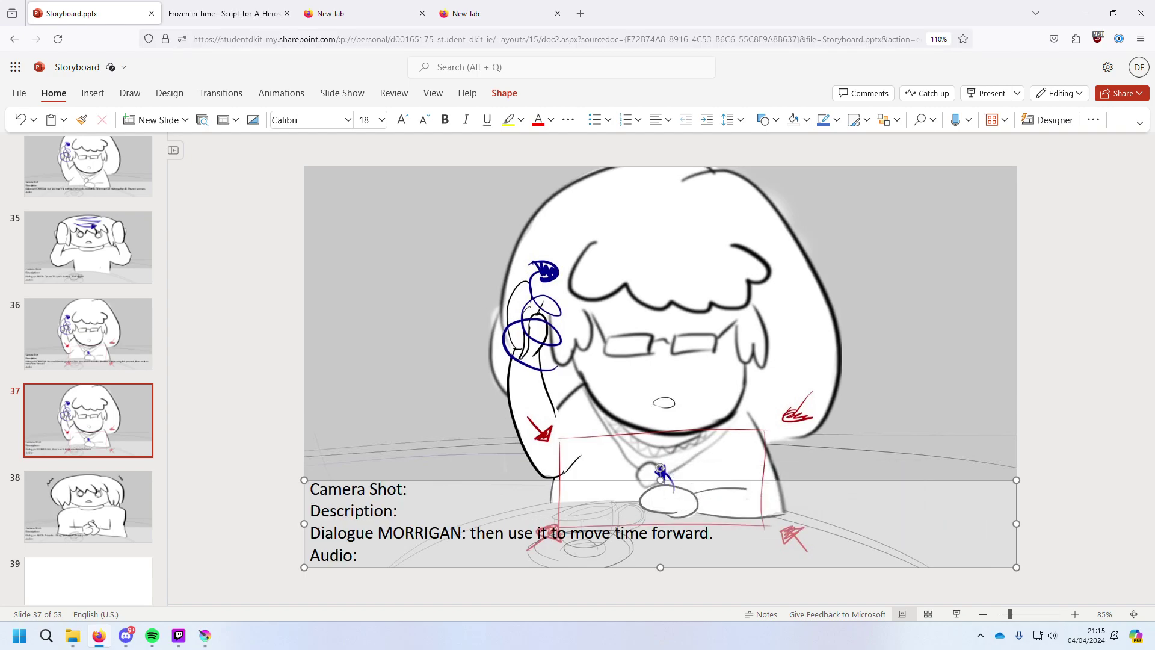
key("Delete")
type("T")
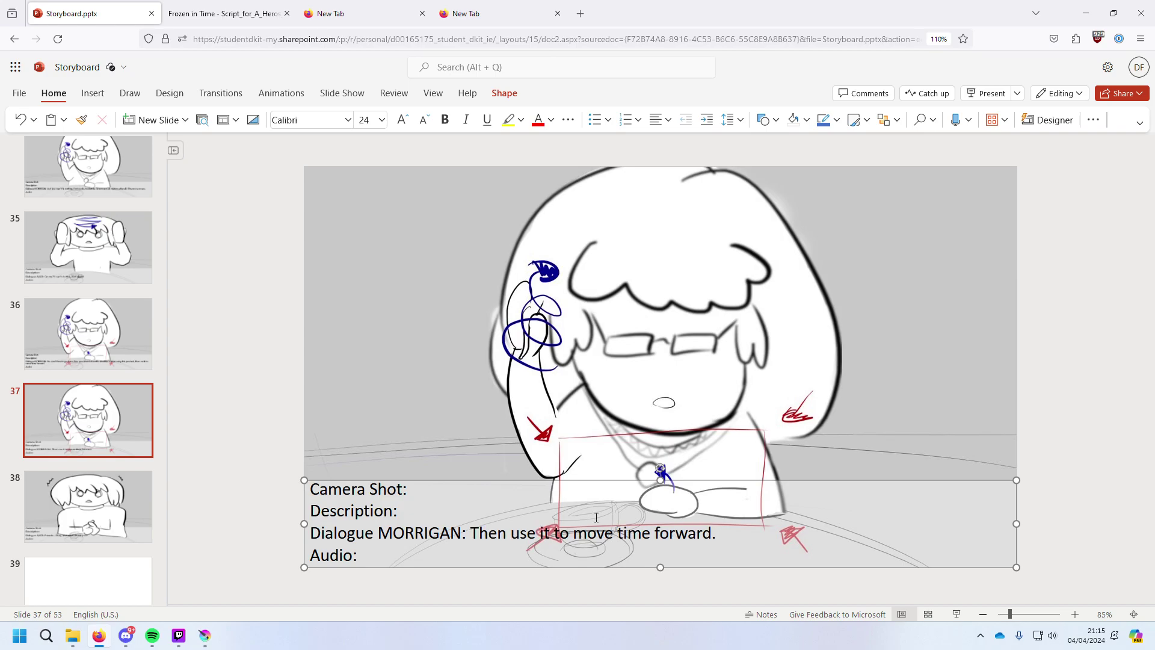
Shorten the dialogue on slide 36 so it ends at "using this pendant.", and compare it with slide 37.
left_click(85, 325)
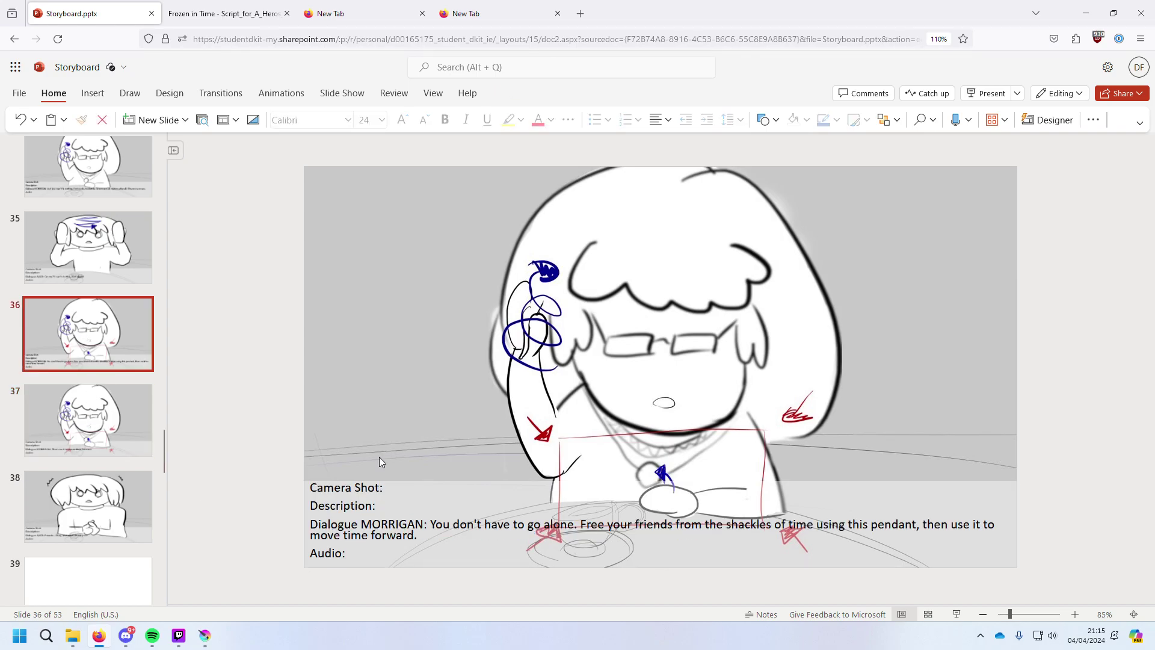
left_click(433, 524)
triple_click(433, 525)
left_click(949, 516)
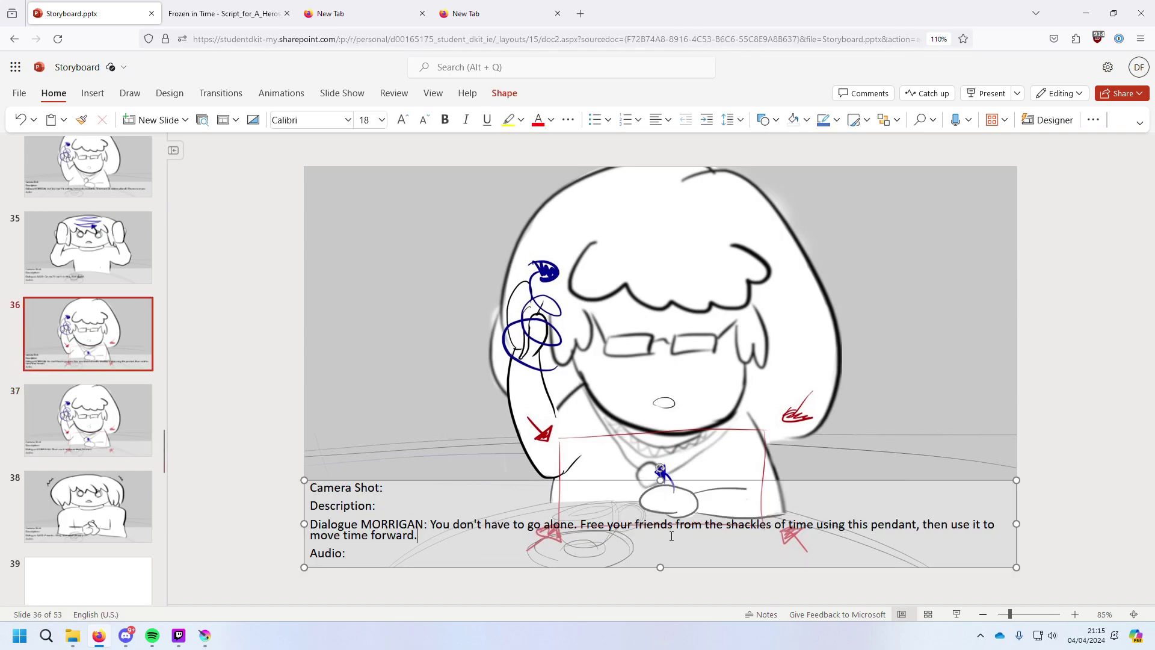
triple_click(950, 516)
left_click_drag(949, 517, 918, 525)
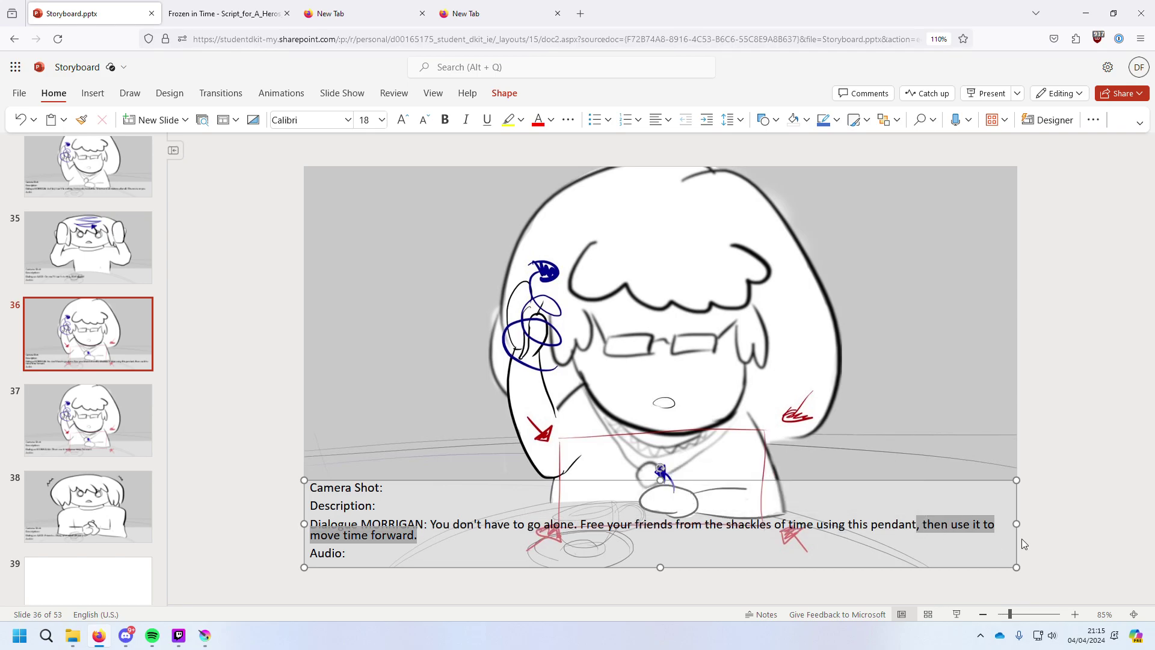
key("BackSpace")
type(".")
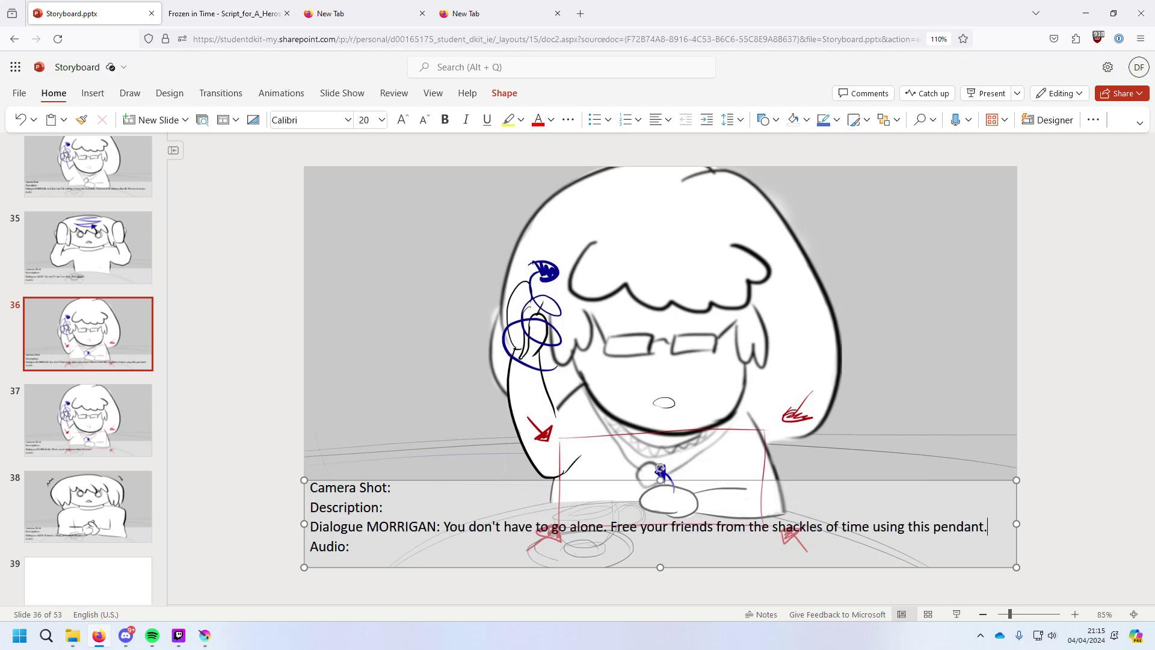
left_click(85, 434)
key("Up")
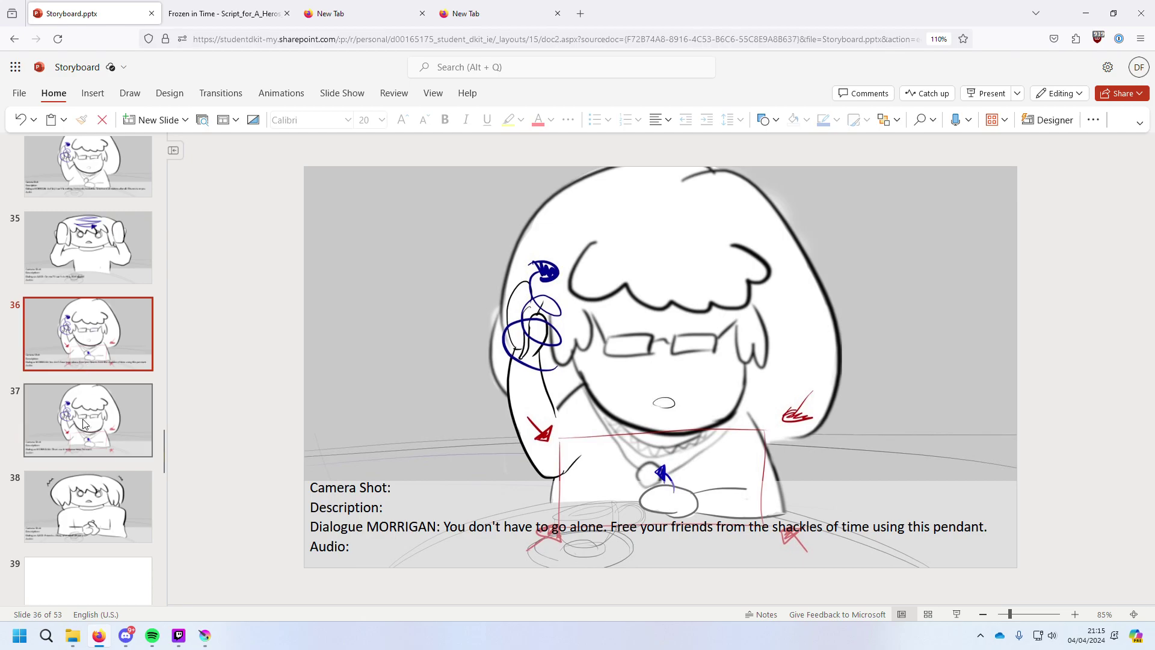
Switch to Krita, check the layers of frame.034, and start saving a copy in the Heros Journey folder.
left_click(205, 635)
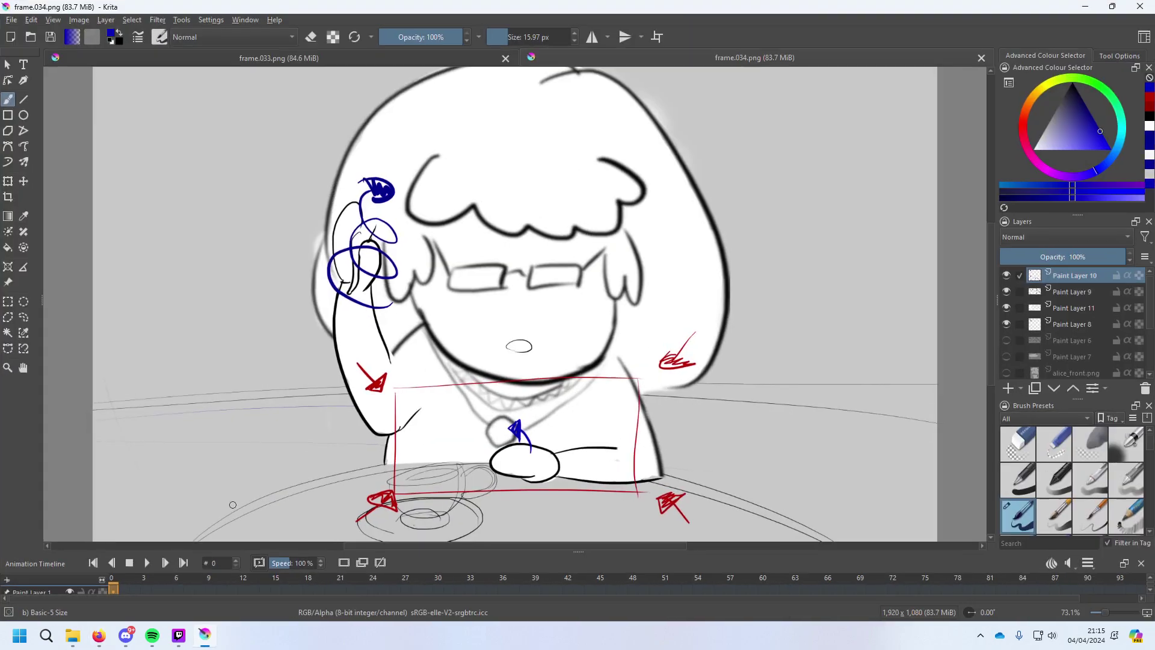
scroll(385, 434, "down", 2)
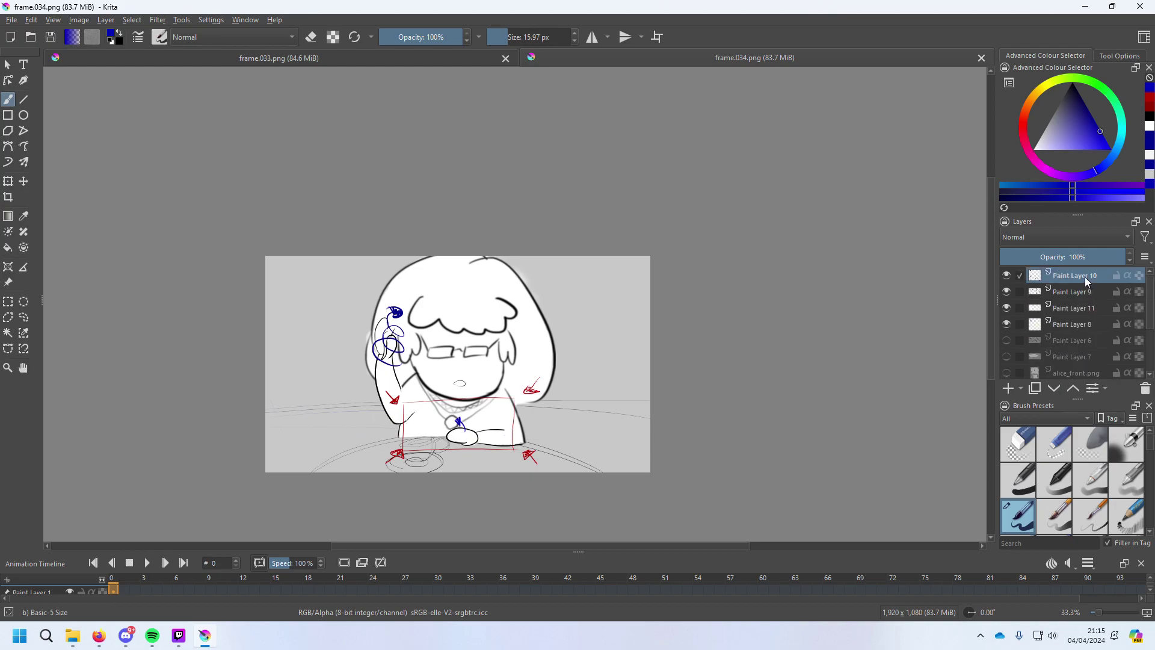
scroll(1074, 368, "down", 2)
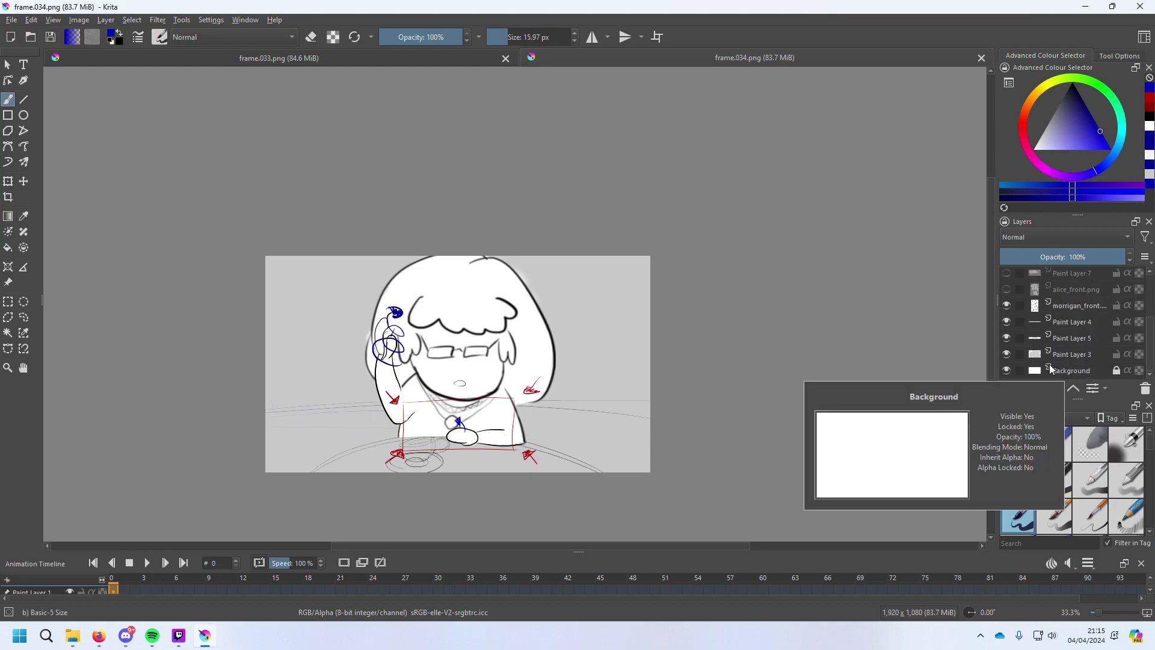
left_click(12, 20)
left_click(45, 84)
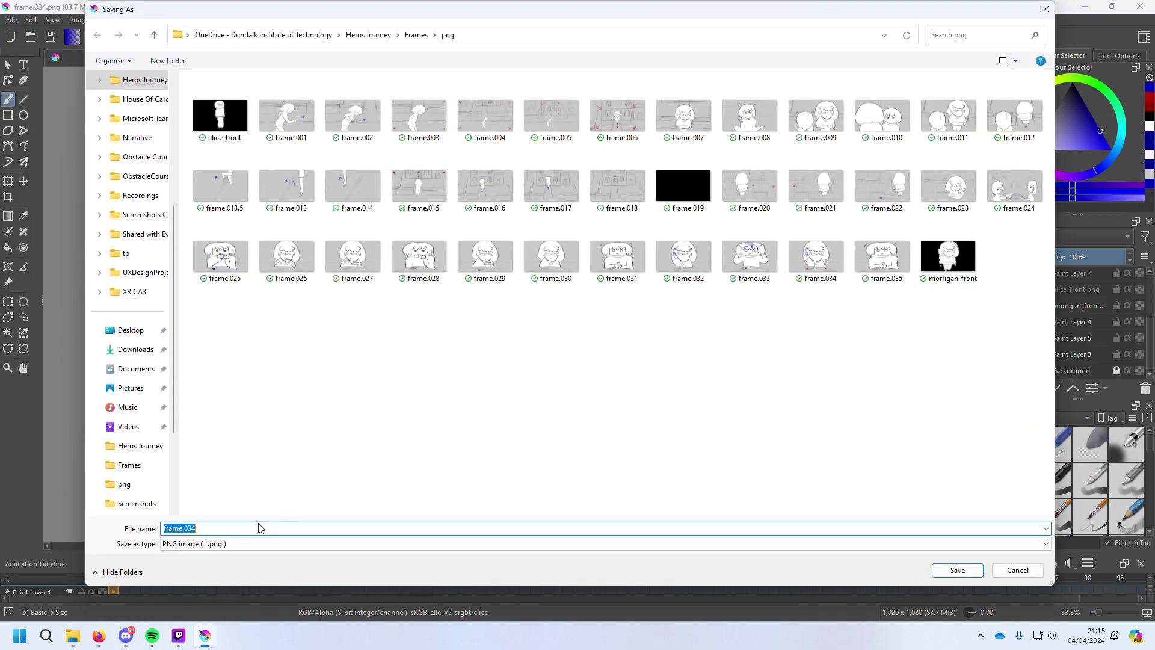
left_click(368, 34)
Set the copy's file type to all supported formats and its file name to frame.034.5.
left_click(241, 544)
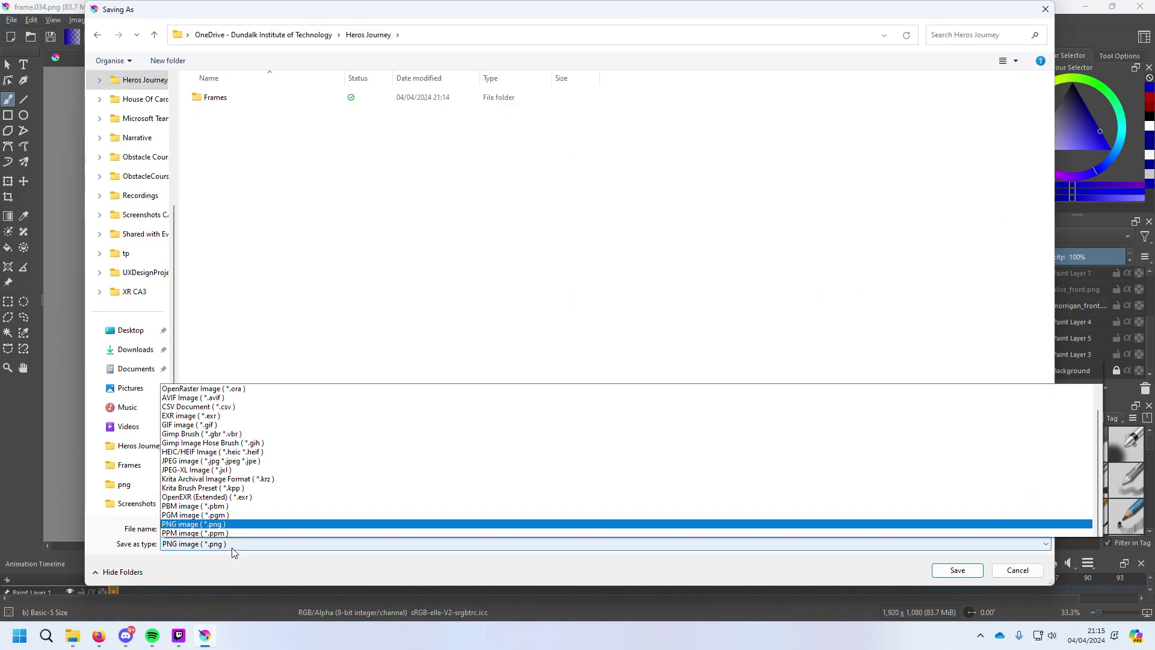
key("Up")
key("Up")
key("Up")
key("Up")
key("Up")
key("Up")
key("Up")
key("Up")
key("Up")
key("Up")
key("Up")
key("Return")
key("shift+Tab")
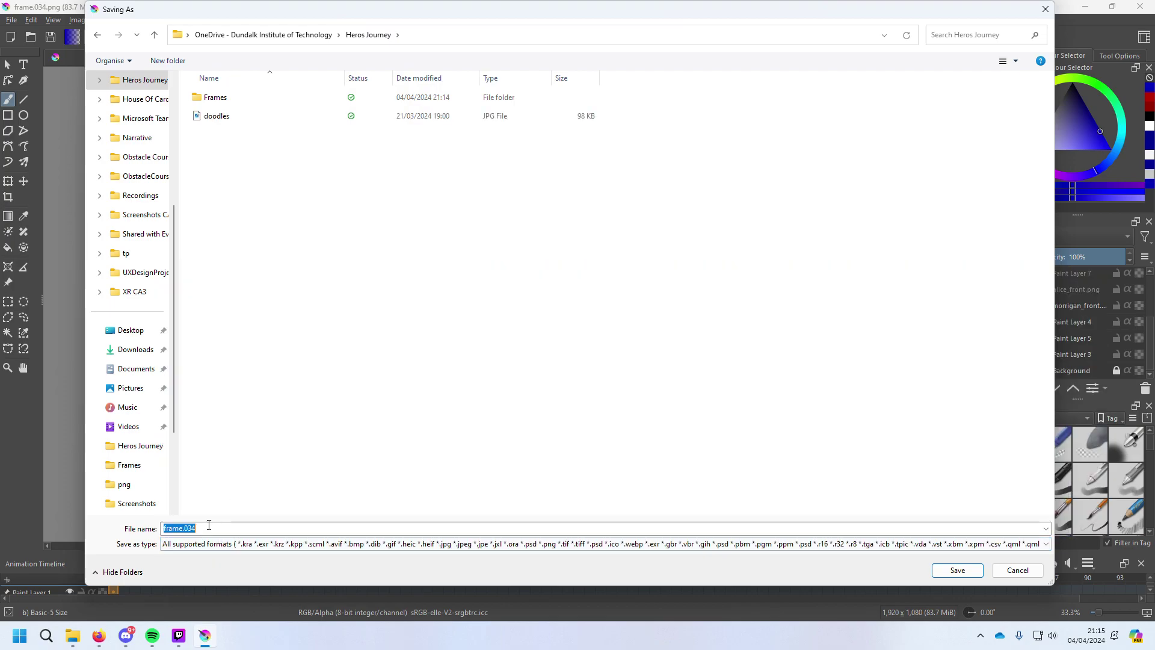
key("End")
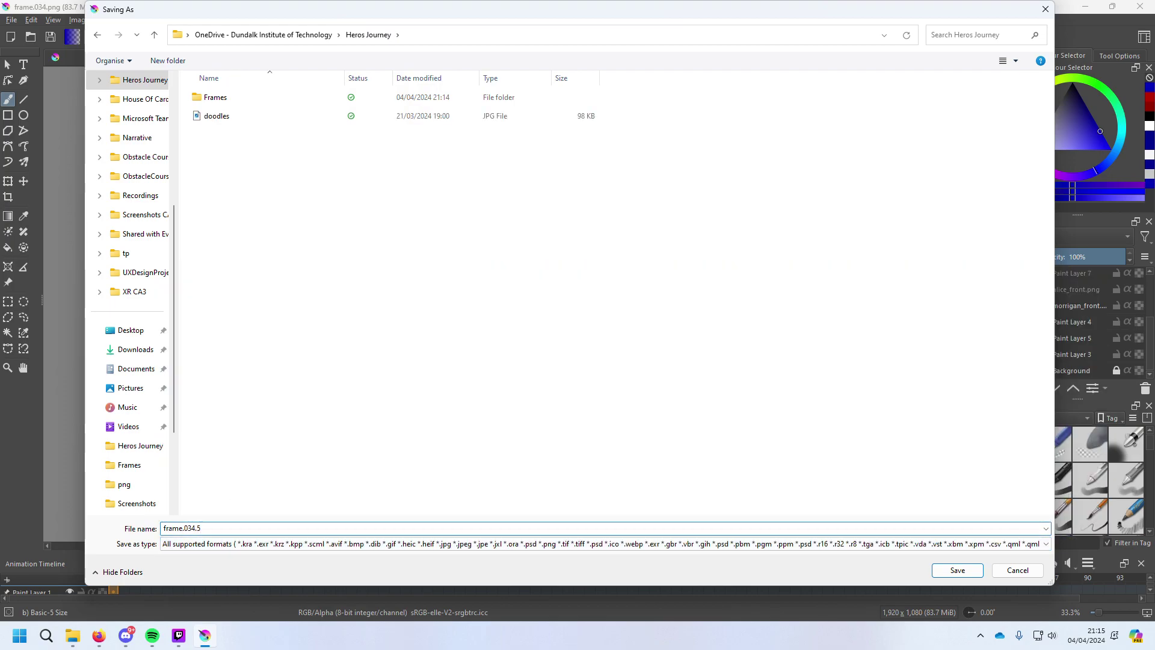
Save the storyboard frame as frame.034.5 in the Heros Journey folder.
type(".5")
key("Return")
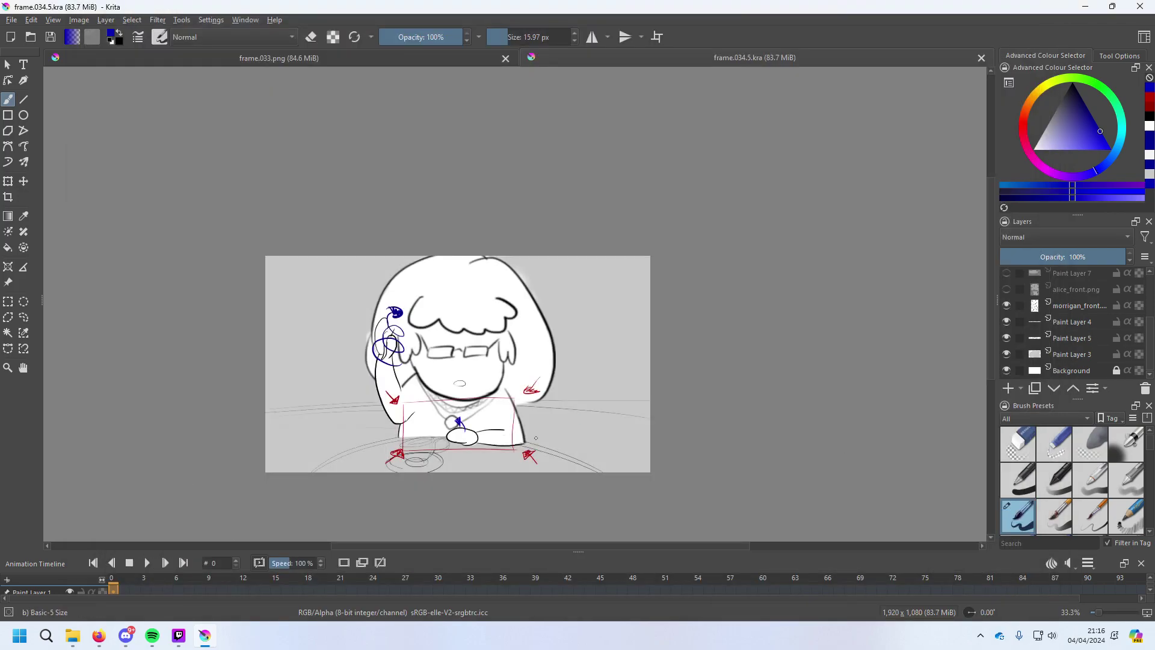
Toggle the visibility of Paint Layer 11 to examine which part of the drawing it holds.
left_click(1078, 307)
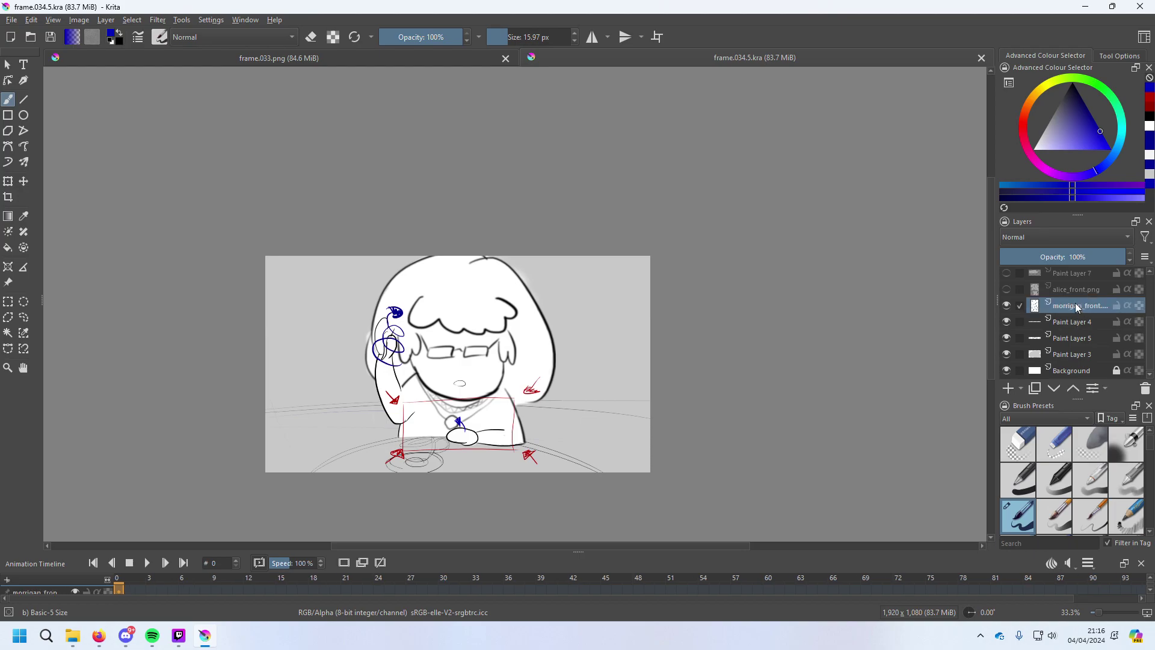
left_click(1011, 300)
left_click(1011, 302)
scroll(1043, 305, "up", 2)
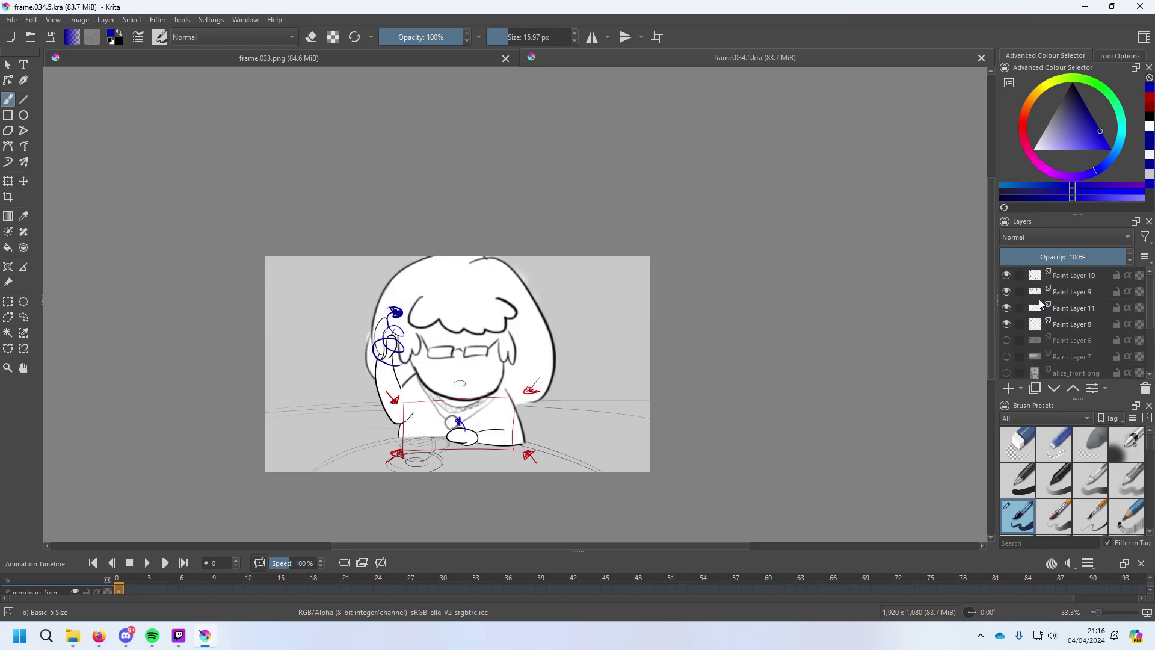
left_click(1009, 309)
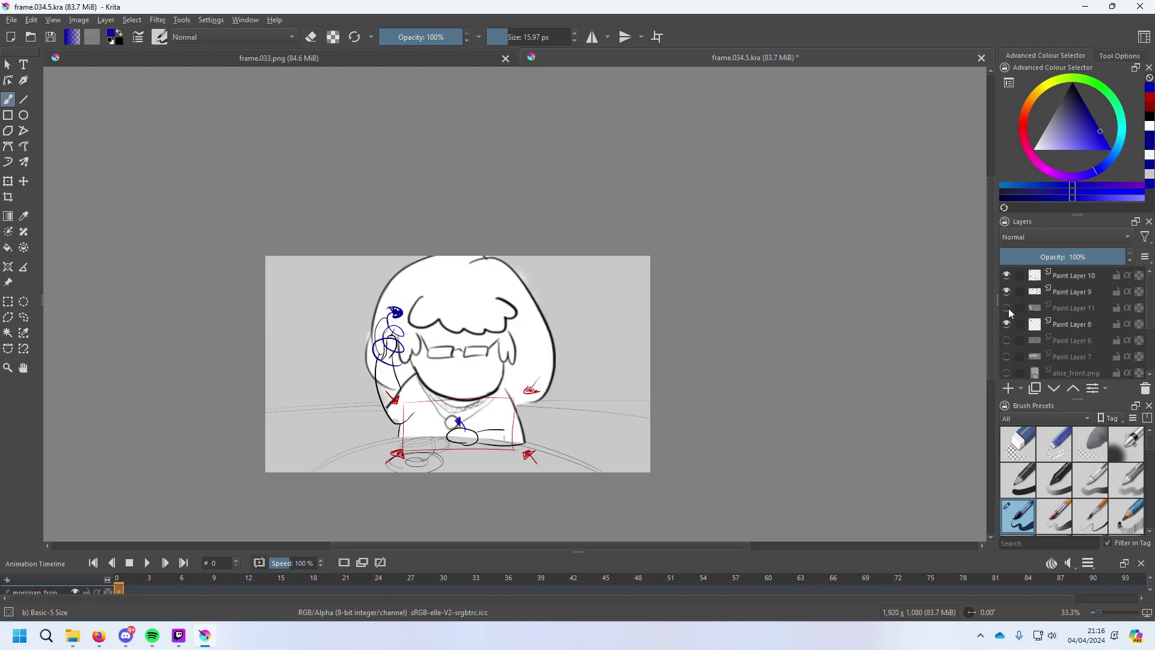
left_click(1009, 309)
left_click(1009, 309)
left_click(1008, 308)
left_click(1009, 309)
left_click(1009, 309)
left_click(1009, 309)
left_click(1009, 308)
left_click(1008, 309)
left_click(1009, 309)
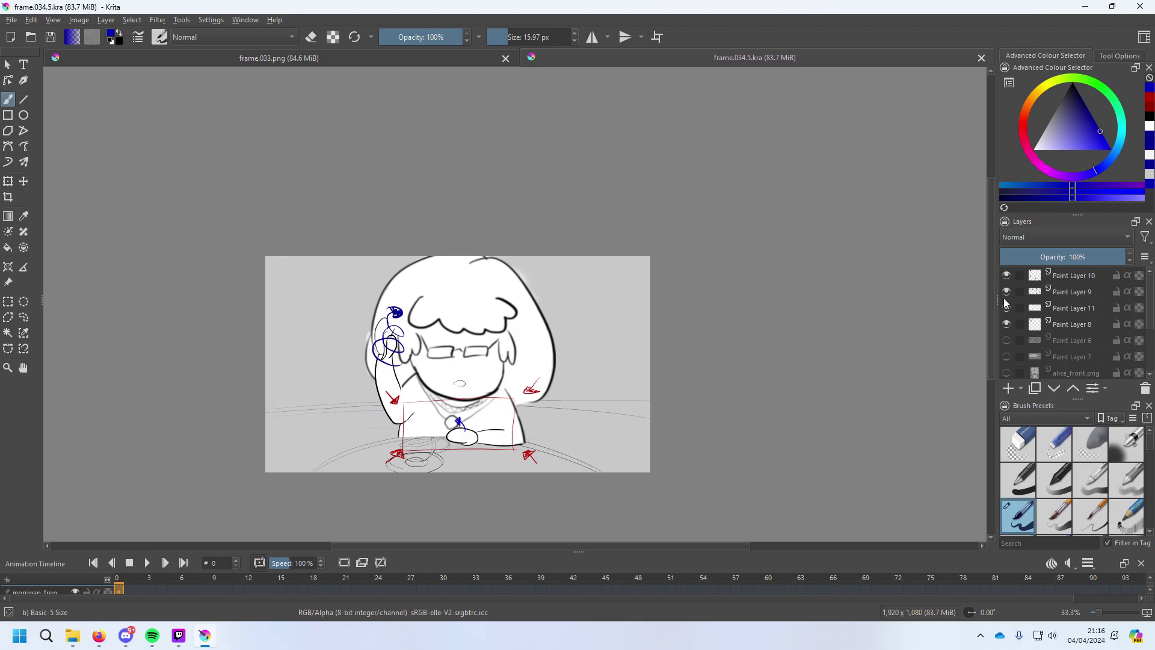
Toggle the visibility of Paint Layer 9 and Paint Layer 10 to examine what each one contributes.
left_click(1006, 292)
left_click(1006, 293)
left_click(1008, 278)
left_click(1008, 277)
left_click(1008, 277)
left_click(1008, 277)
left_click(1008, 276)
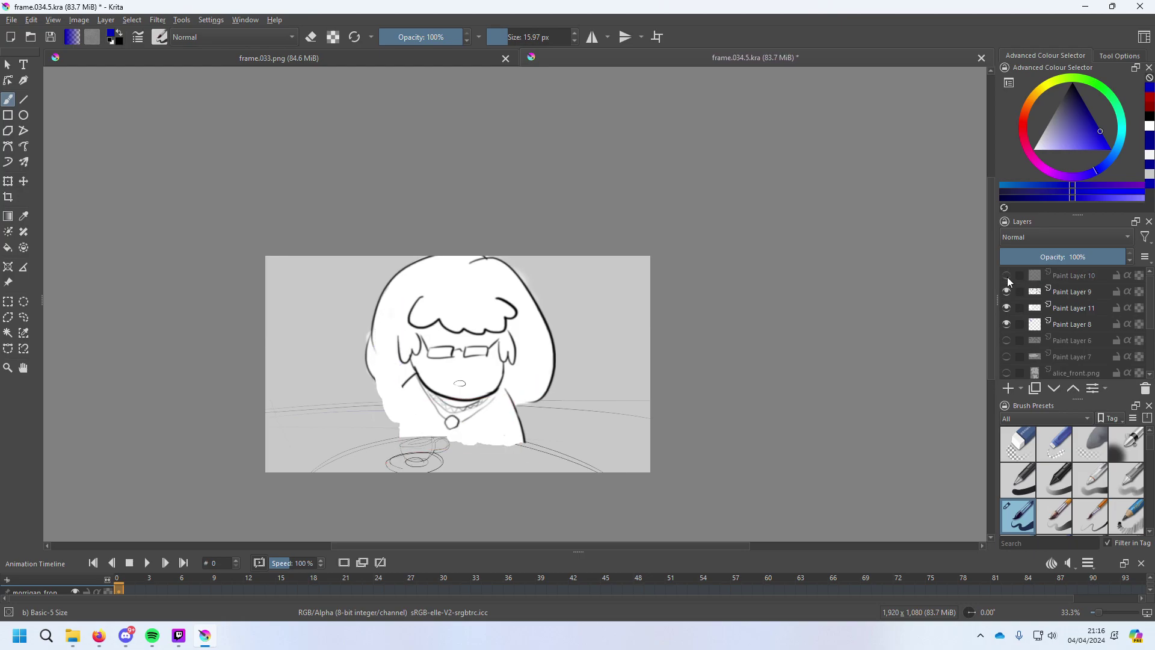
left_click(1008, 277)
left_click(1008, 277)
left_click(1008, 276)
left_click(1008, 277)
left_click(1008, 277)
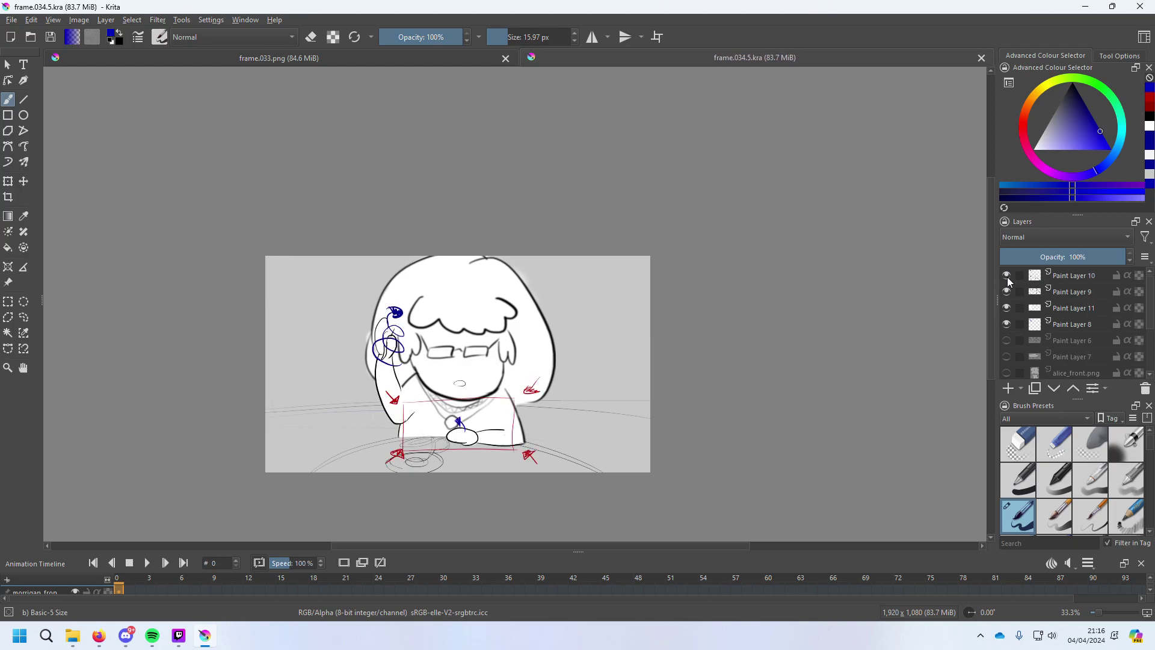
left_click(1008, 277)
left_click(1008, 277)
left_click(1008, 278)
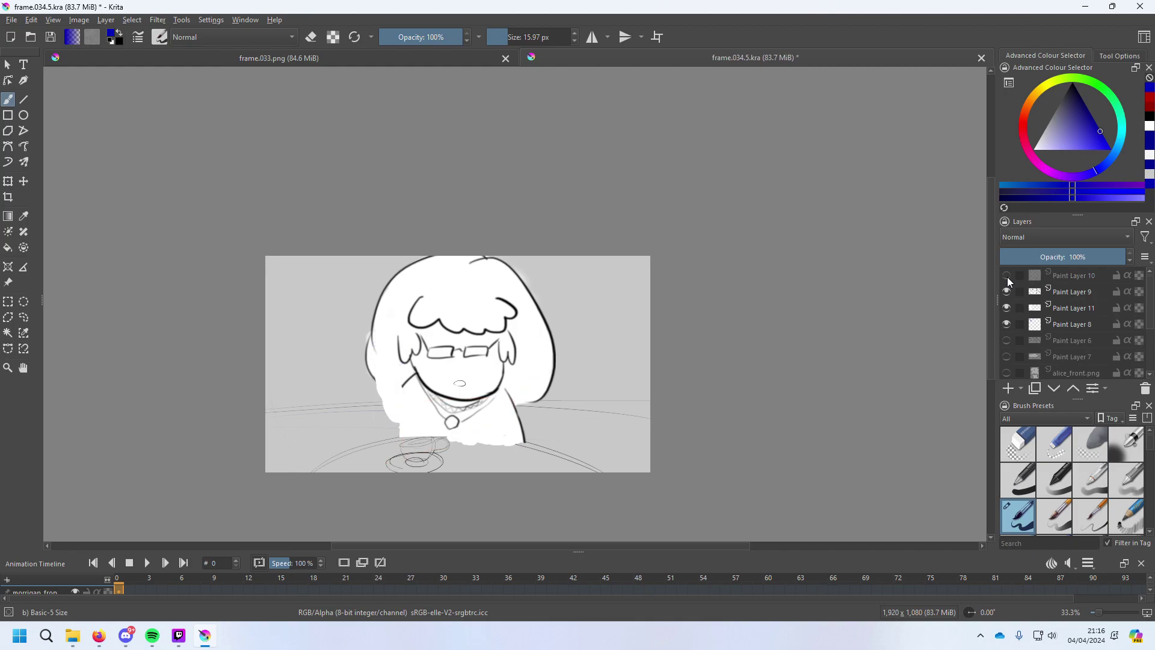
left_click(1008, 278)
left_click(1008, 278)
left_click(1008, 278)
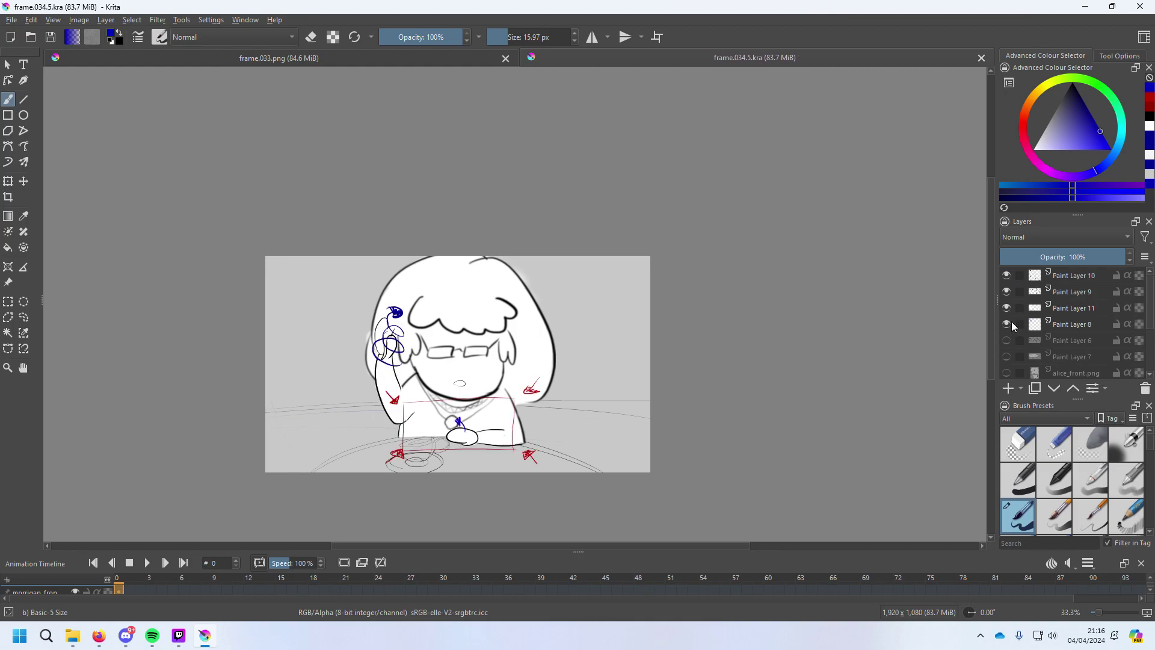
scroll(1079, 341, "down", 2)
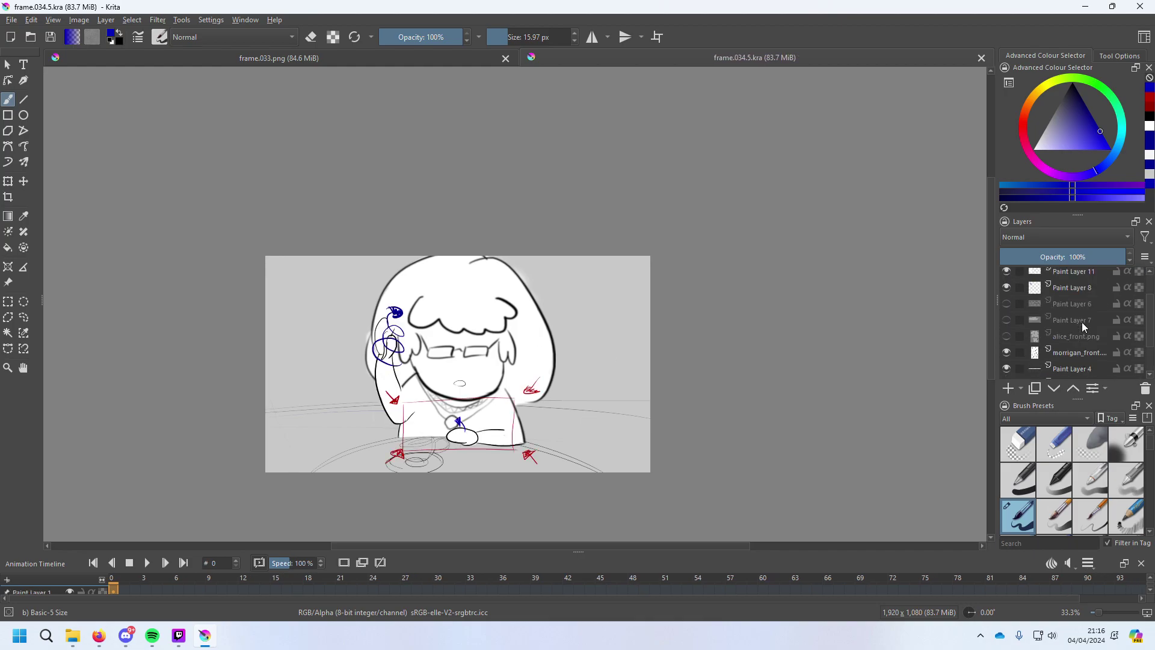
scroll(1077, 326, "down", 1)
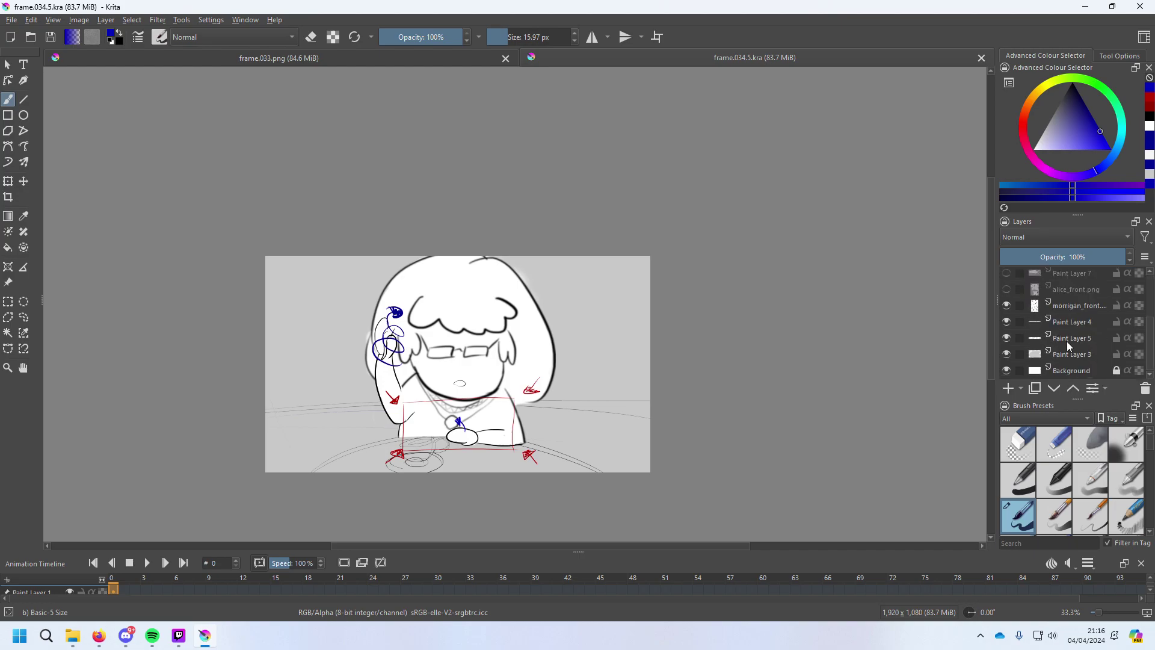
left_click(1067, 339, "shift")
left_click(8, 181)
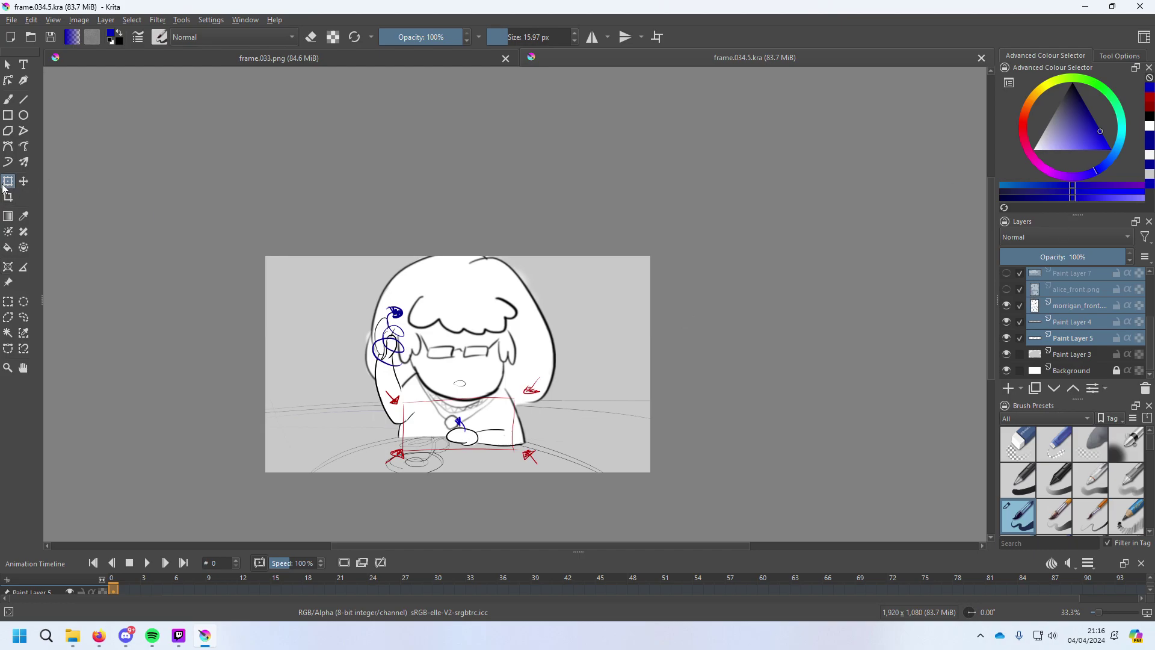
left_click(1104, 301)
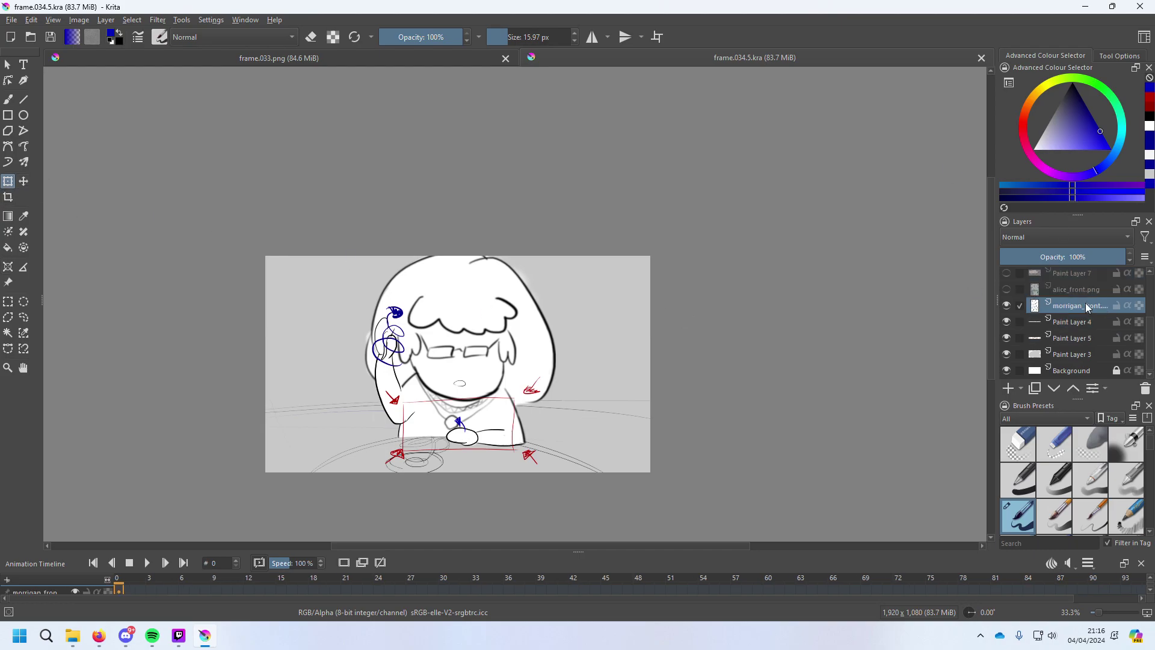
Remove the hidden layers Paint Layer 6, Paint Layer 7 and alice_front.png.
scroll(1064, 352, "up", 3)
left_click(1074, 341)
left_click(1075, 374, "shift")
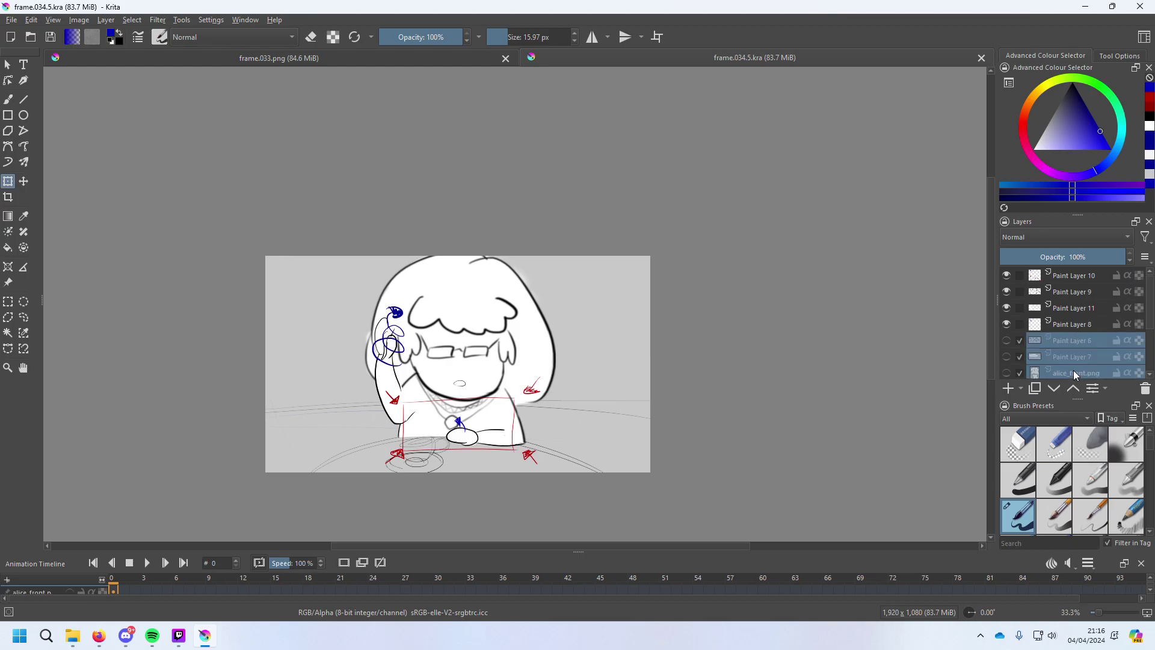
right_click(1069, 357)
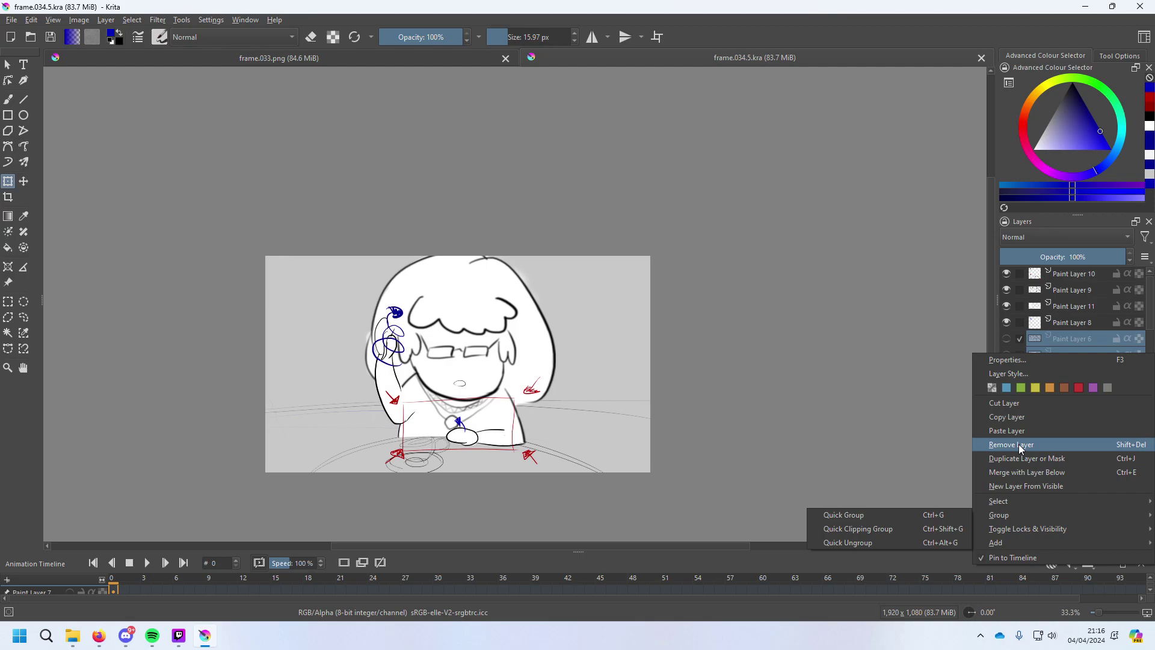
left_click(1011, 445)
Select all layers from Paint Layer 10 down to Paint Layer 5 and move them slightly downward together.
scroll(1079, 325, "down", 1)
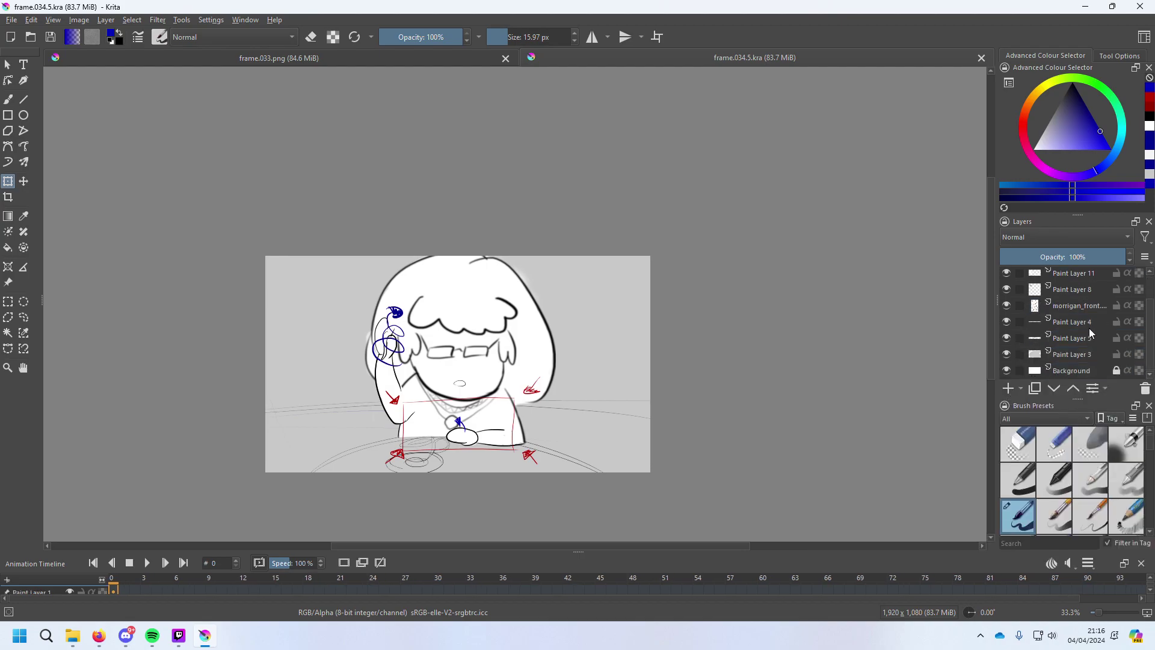
left_click(1091, 335, "shift")
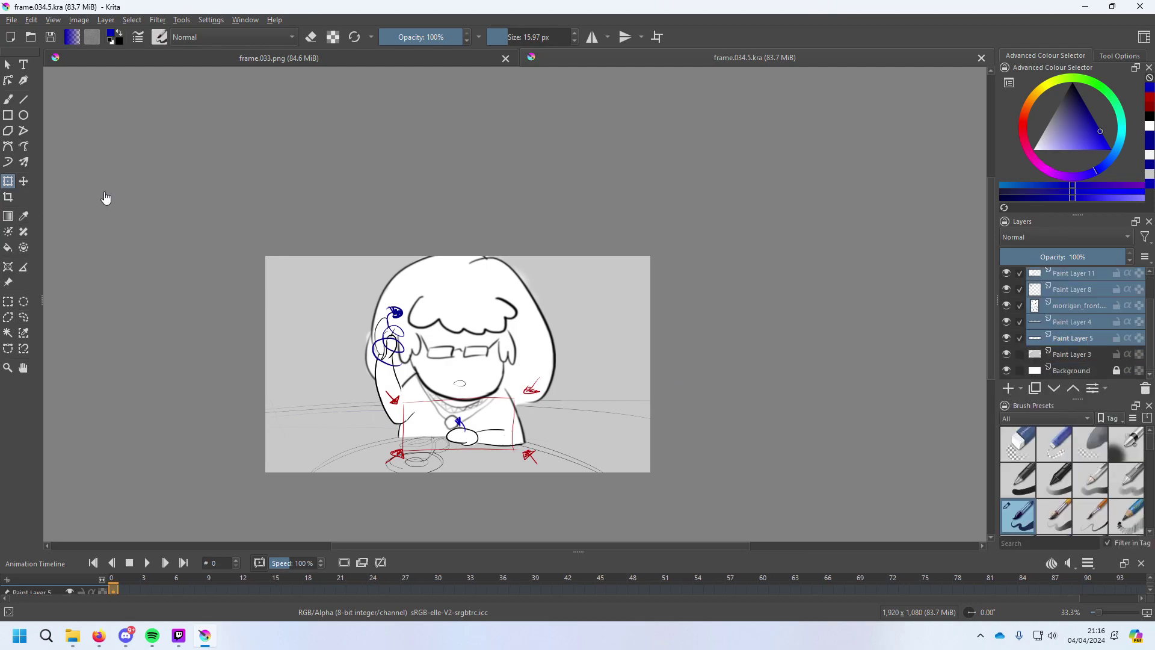
left_click(24, 181)
mouse_move(443, 381)
left_mouse_down()
mouse_move(436, 362)
mouse_move(443, 381)
left_mouse_up()
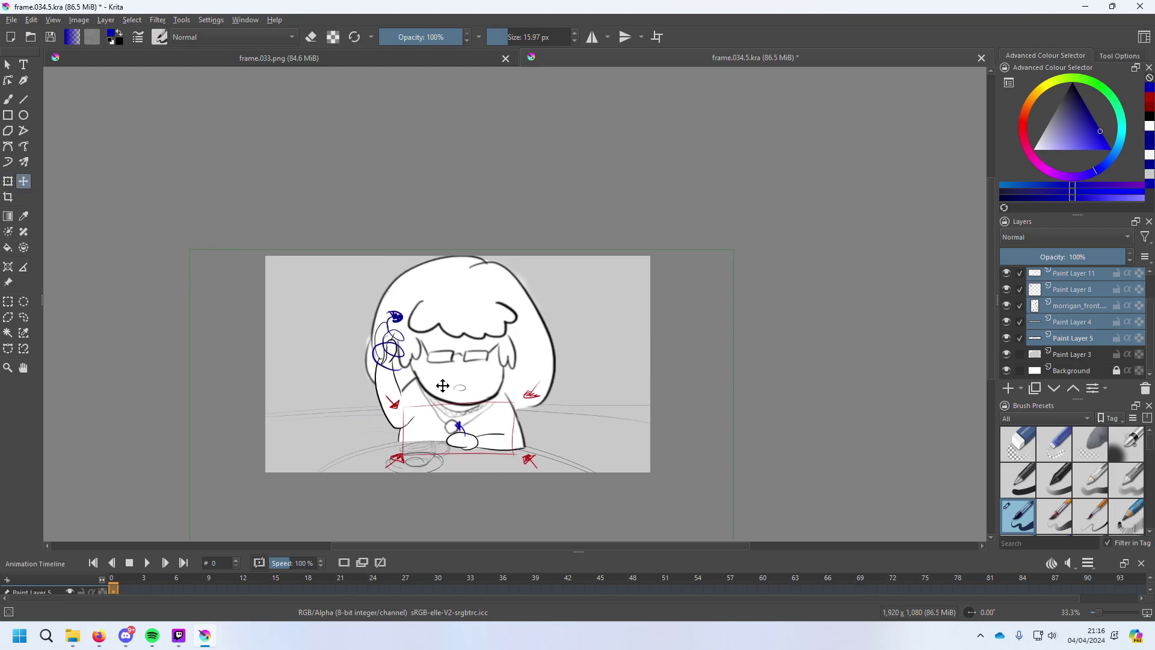
Scale up the selected layers with the Transform tool until the pendant and the resting hand fill the canvas.
left_click(8, 181)
key("minus")
key("minus")
key("minus")
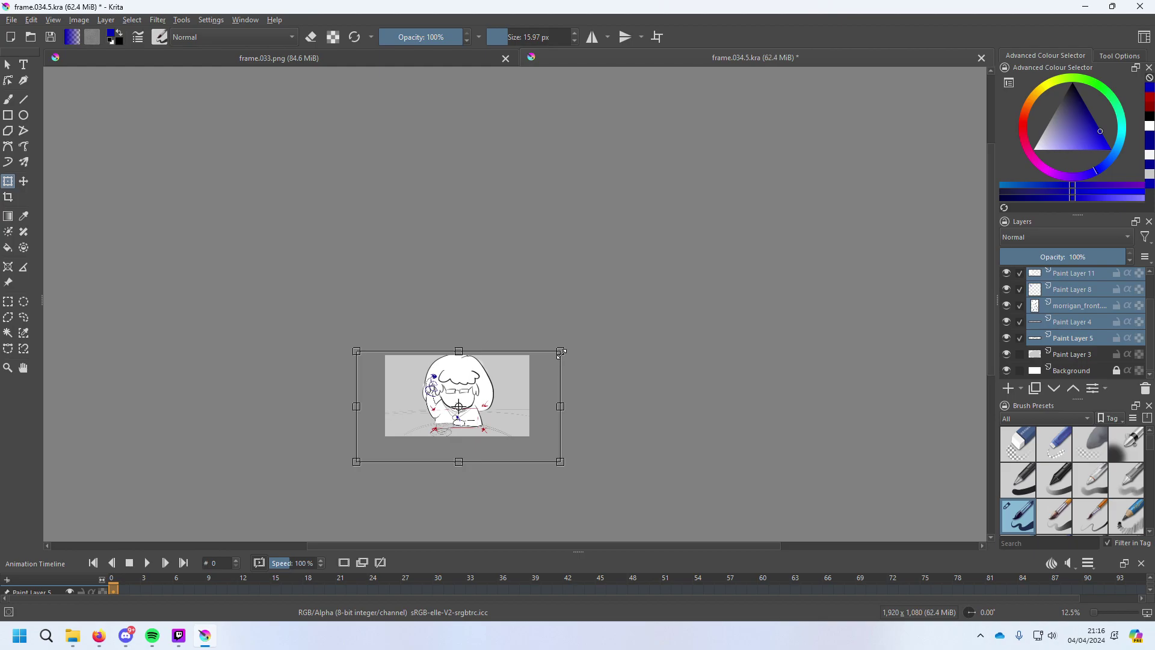
left_click_drag(560, 352, 682, 275)
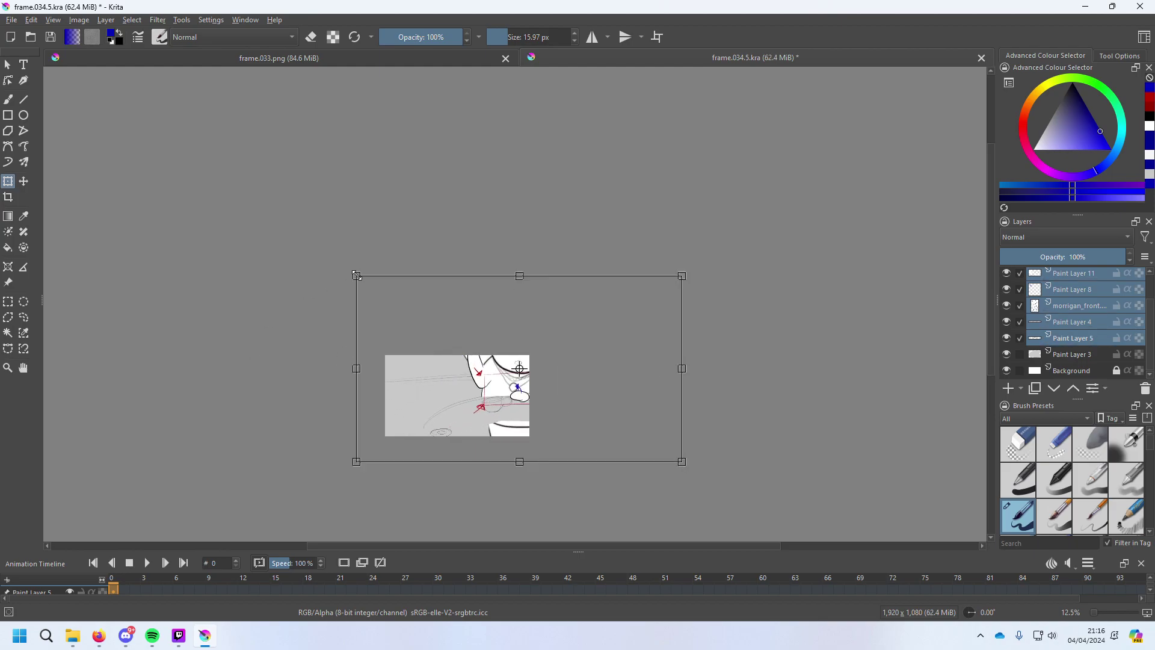
left_click_drag(355, 276, 192, 235)
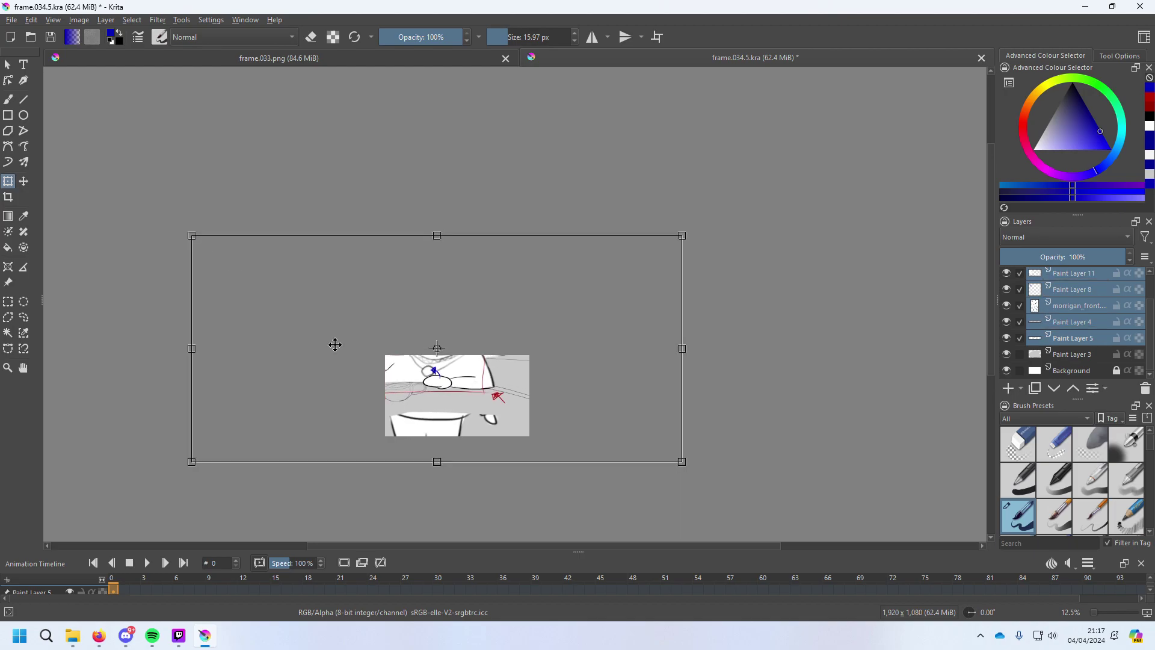
left_click_drag(684, 462, 766, 530)
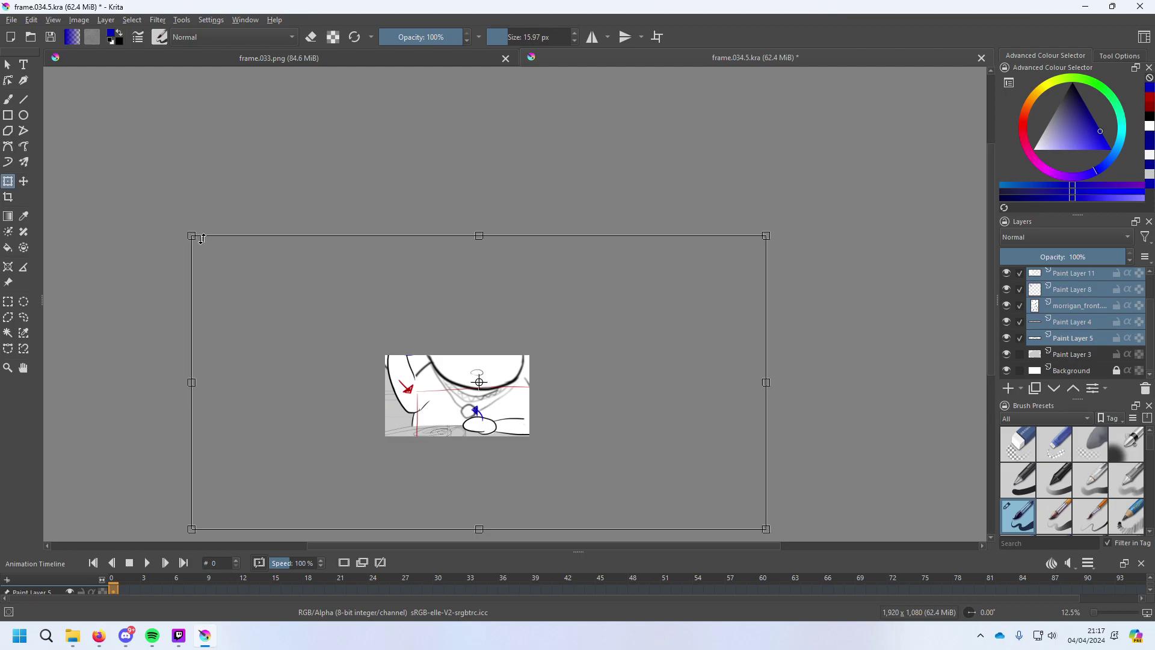
left_click_drag(187, 234, 90, 102)
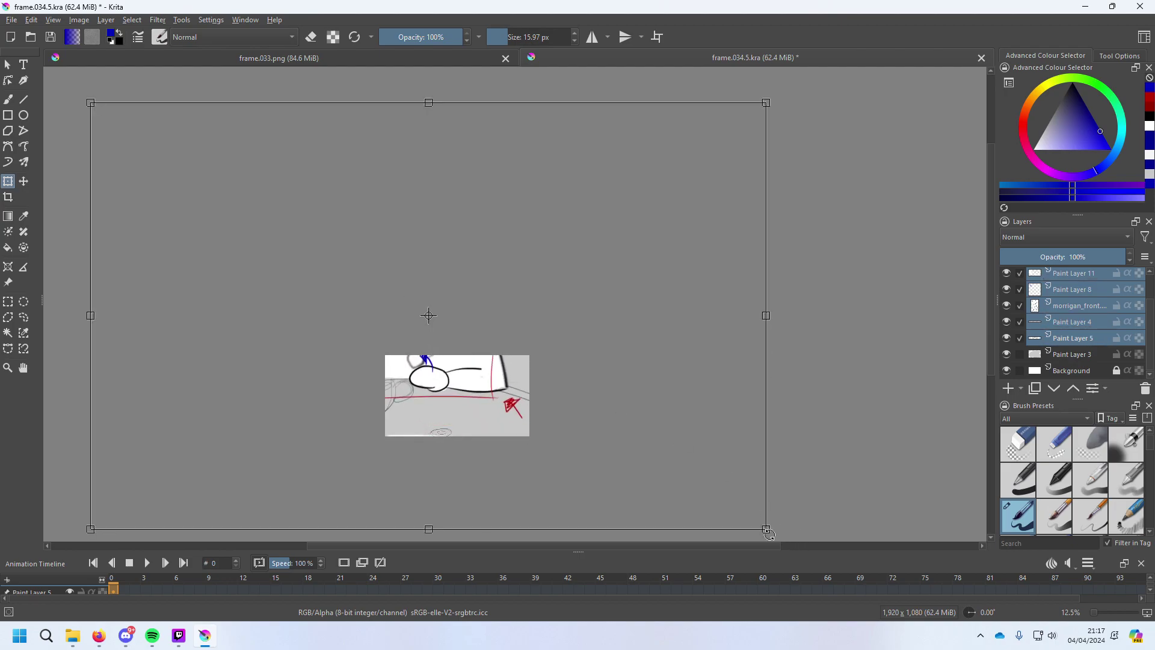
left_click_drag(767, 530, 834, 587)
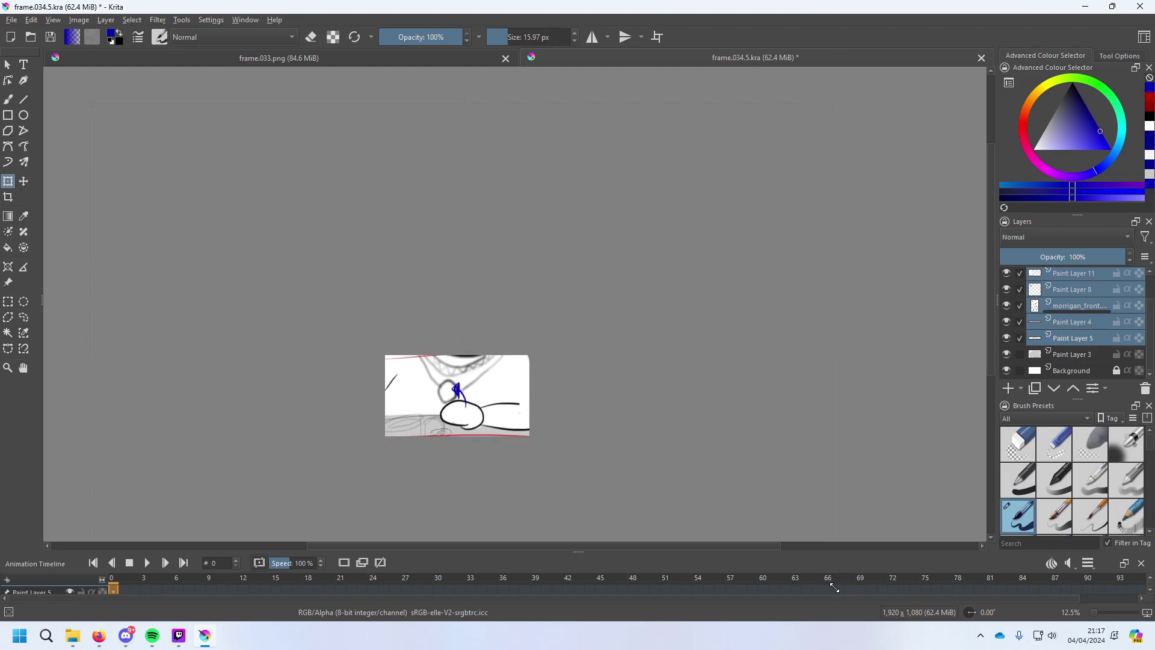
Set up the freehand brush with the Eraser Circle preset and hide Paint Layer 8.
left_click(1029, 450)
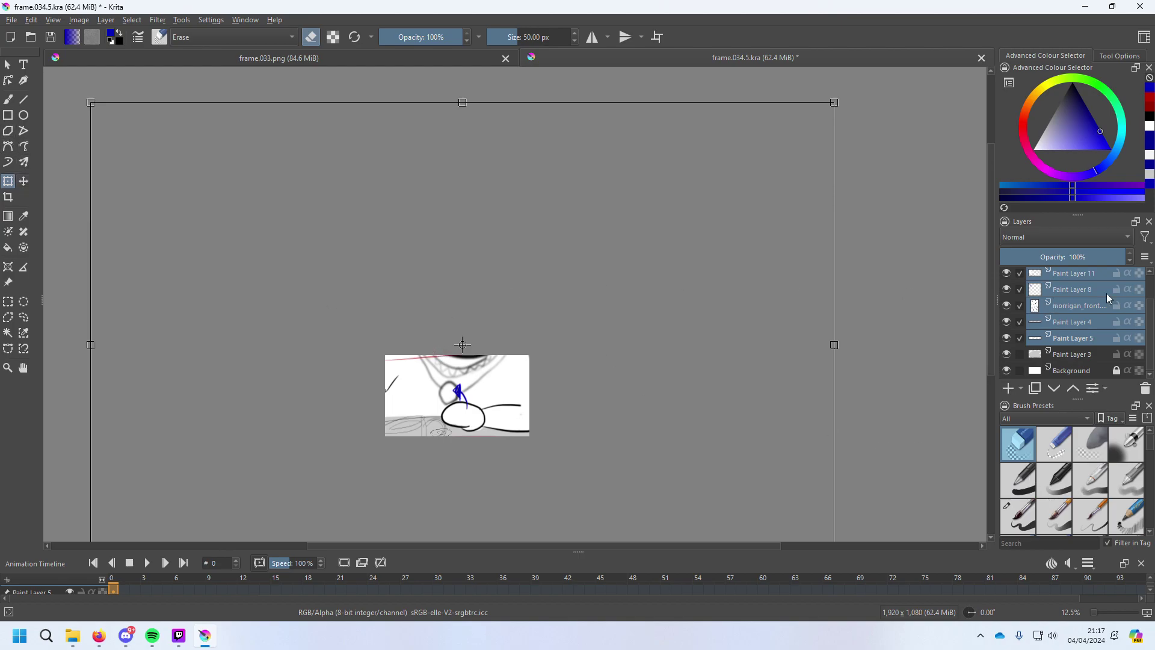
left_click(1109, 295)
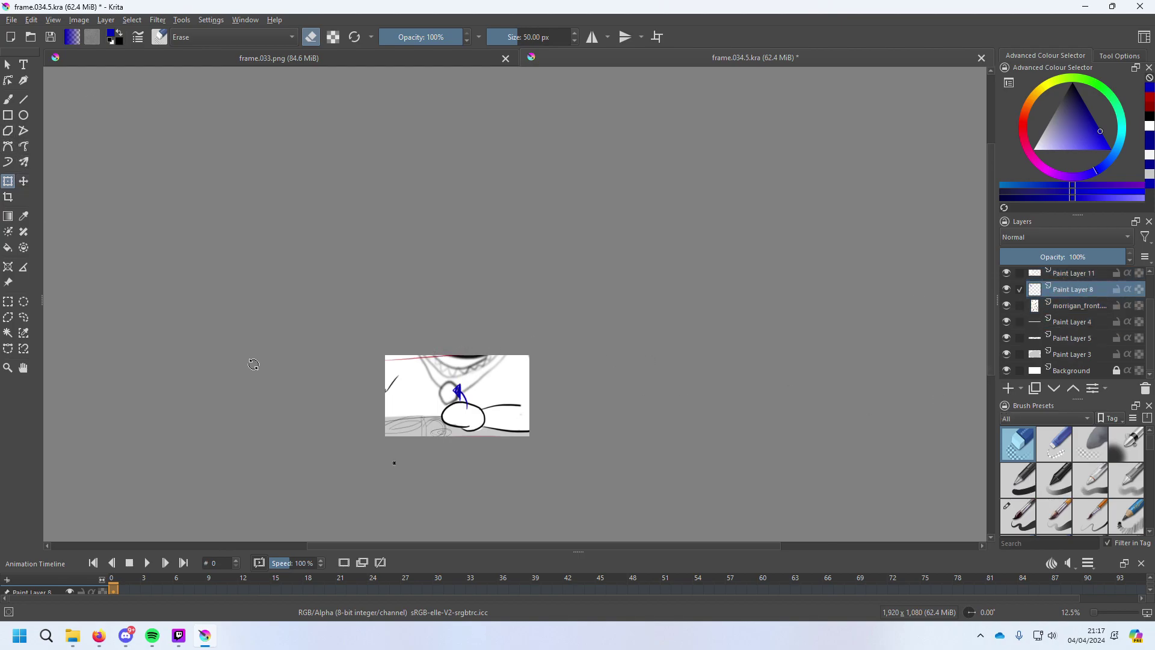
left_click(9, 99)
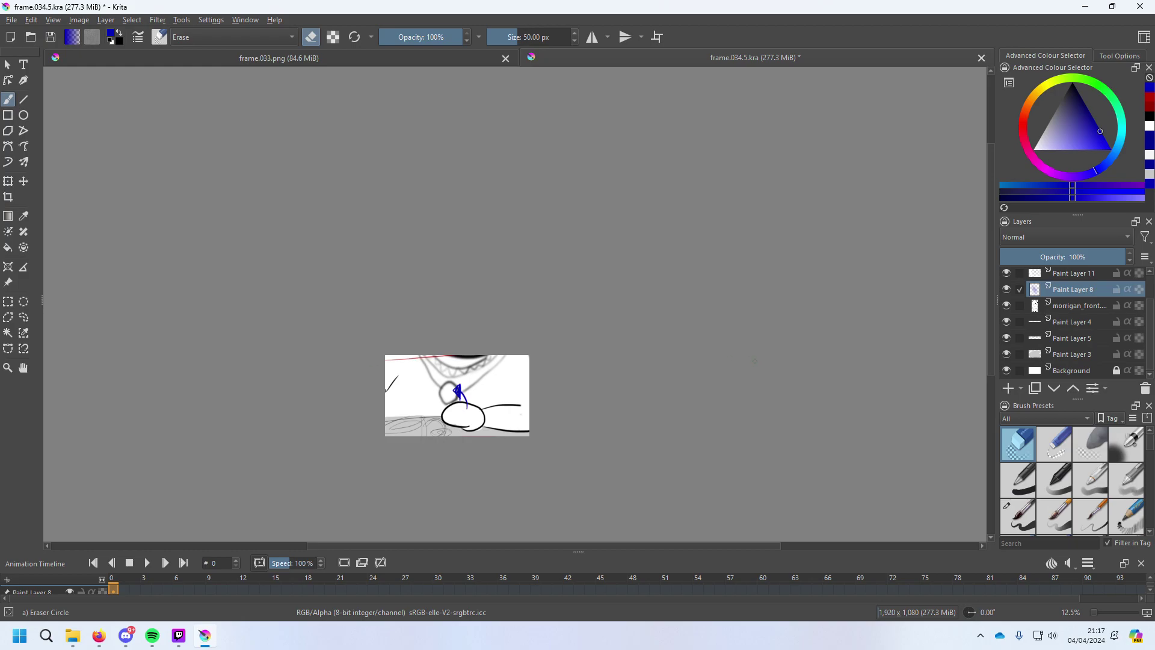
left_click(1068, 272)
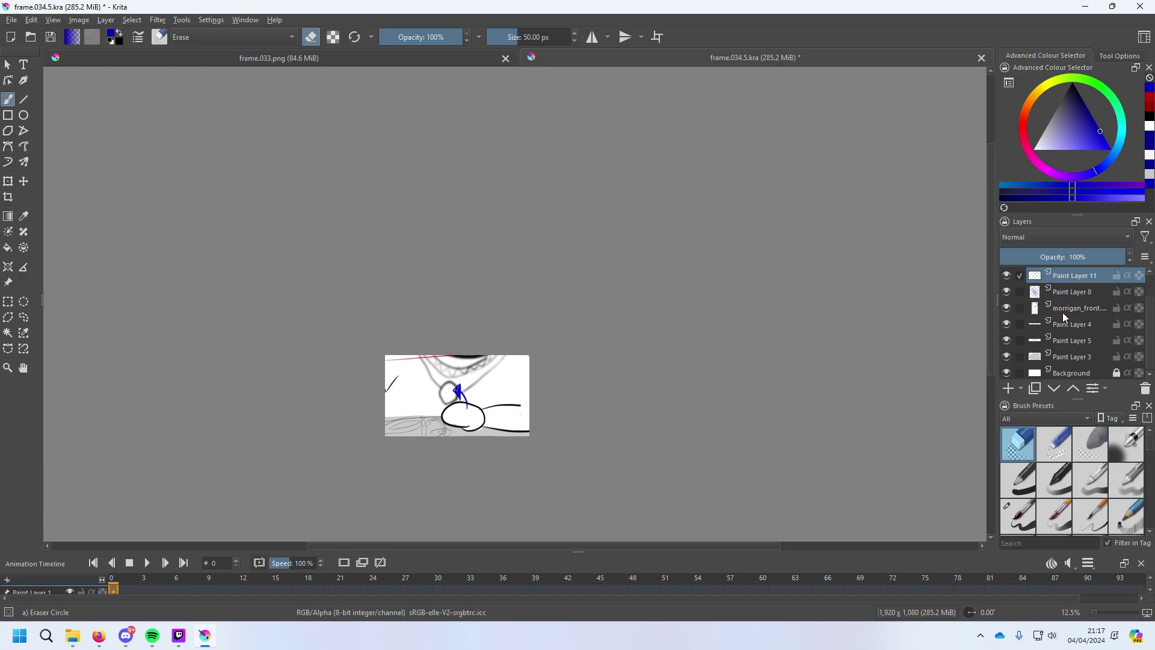
left_click(1007, 291)
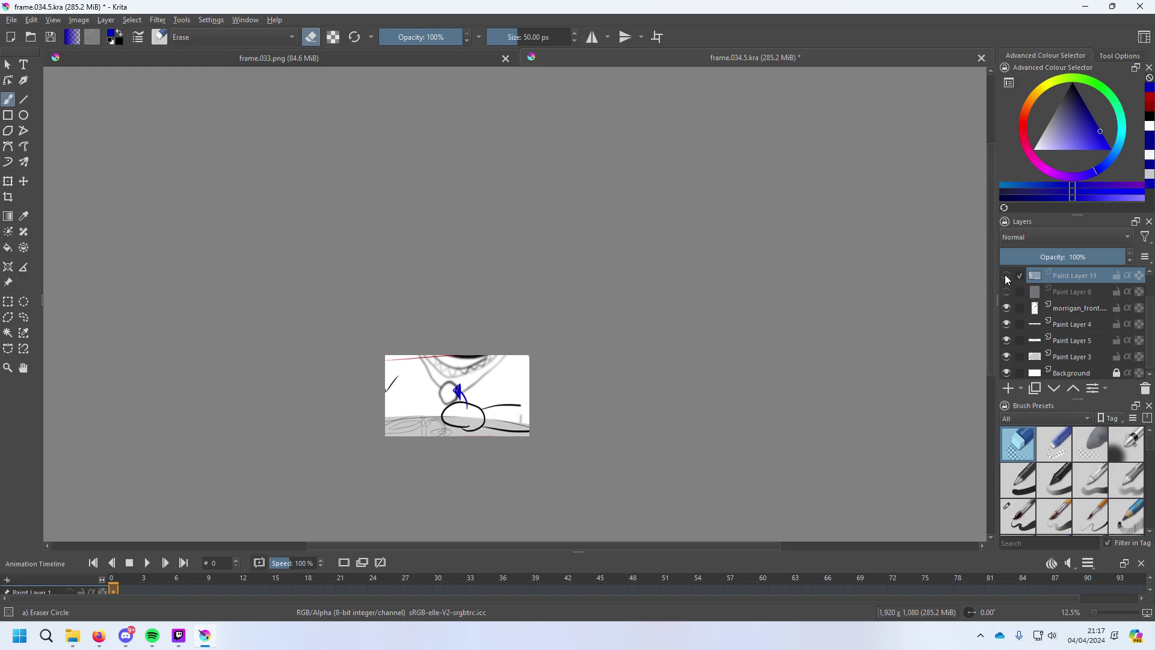
scroll(1118, 283, "up", 1)
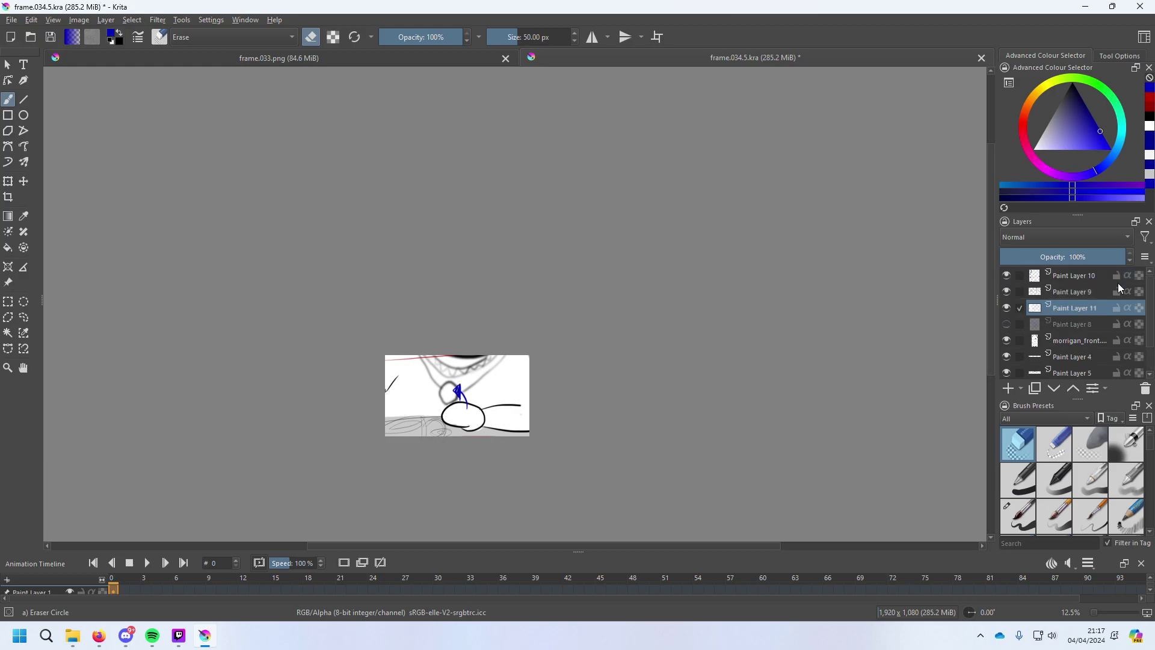
left_click(1004, 280)
left_click(1003, 281)
Erase the red frame line and the blue arrow on Paint Layer 10 using a 319.25 px eraser.
scroll(418, 436, "up", 3)
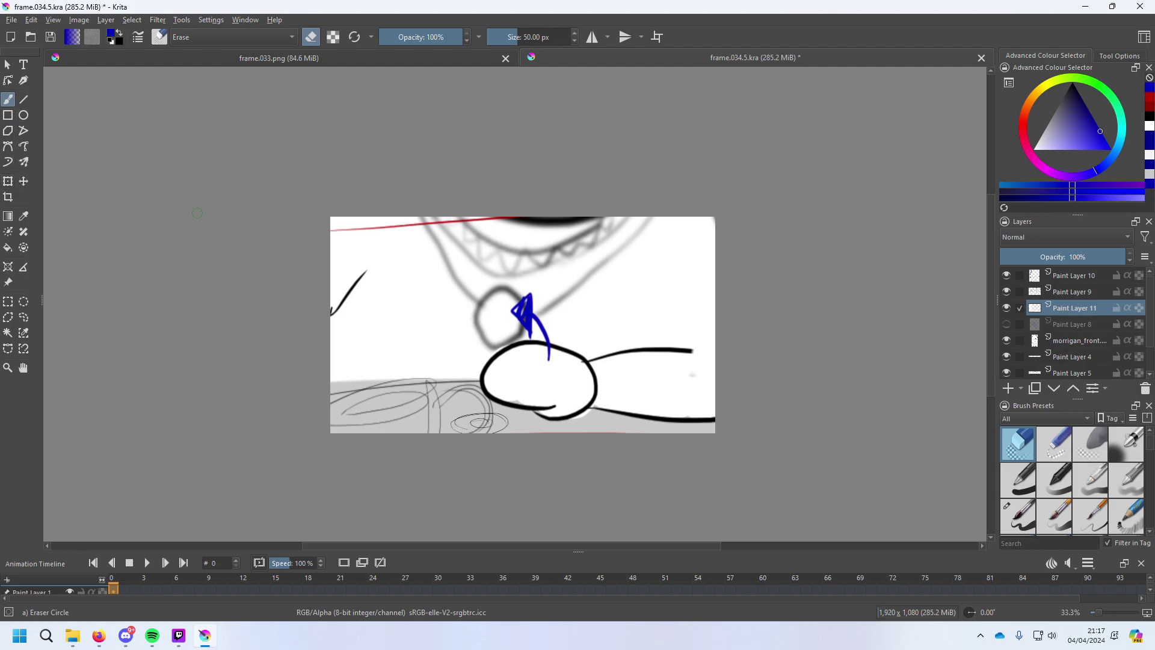
left_click(544, 36)
key("Page_Up")
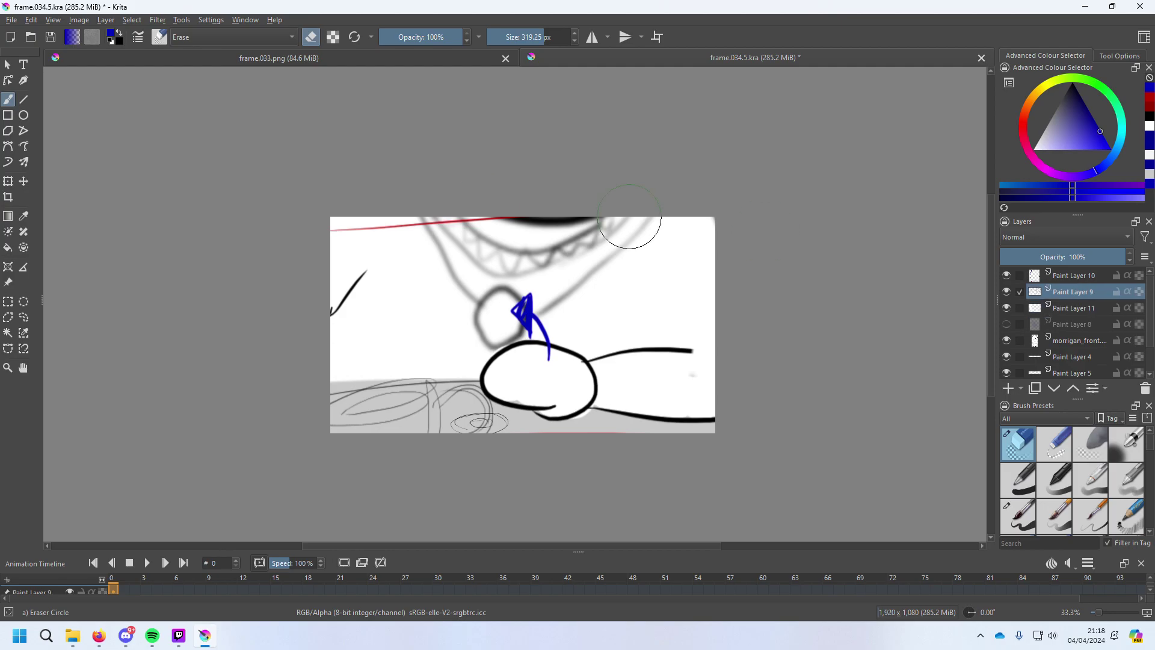
key("Page_Up")
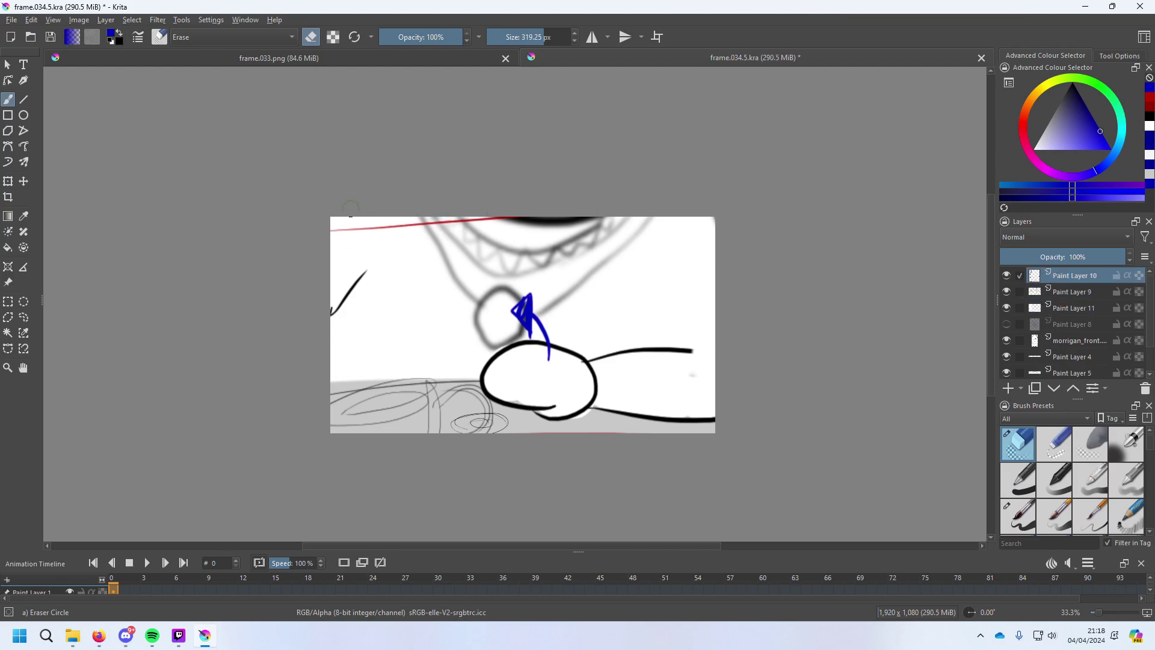
left_click_drag(352, 229, 523, 218)
mouse_move(531, 304)
left_mouse_down()
mouse_move(539, 312)
mouse_move(525, 319)
mouse_move(548, 337)
mouse_move(541, 365)
left_mouse_up()
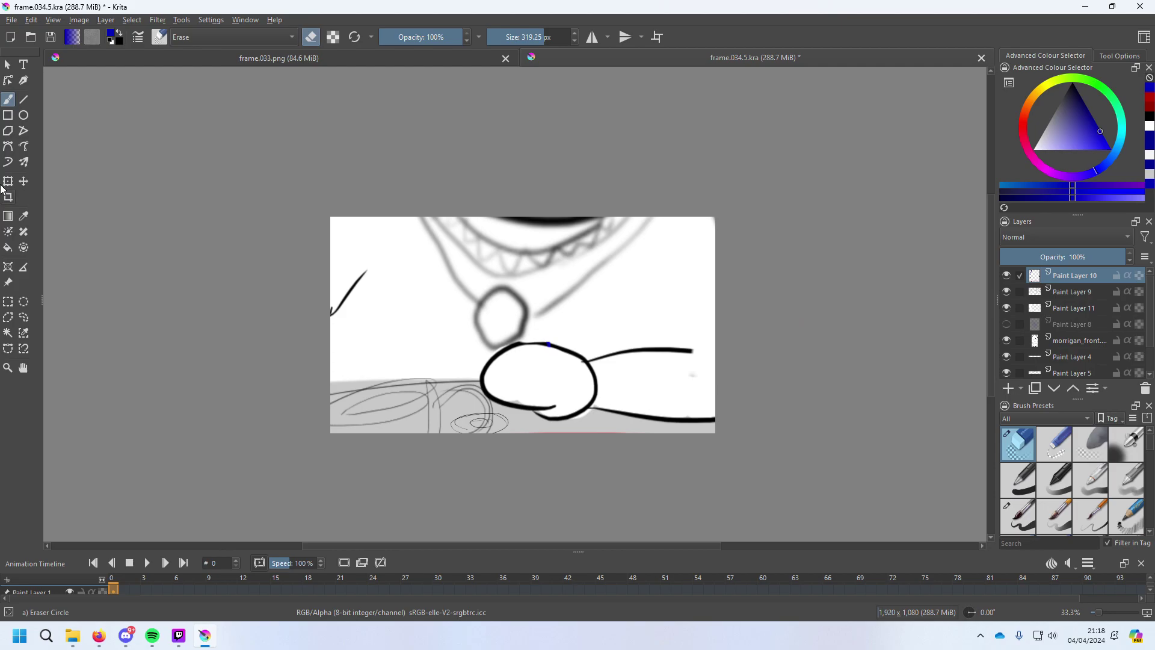
Select the hand and forearm on Paint Layer 10, raise them, and rotate them clockwise so the hand overlaps the pendant.
left_click(8, 302)
left_click_drag(424, 307, 787, 482)
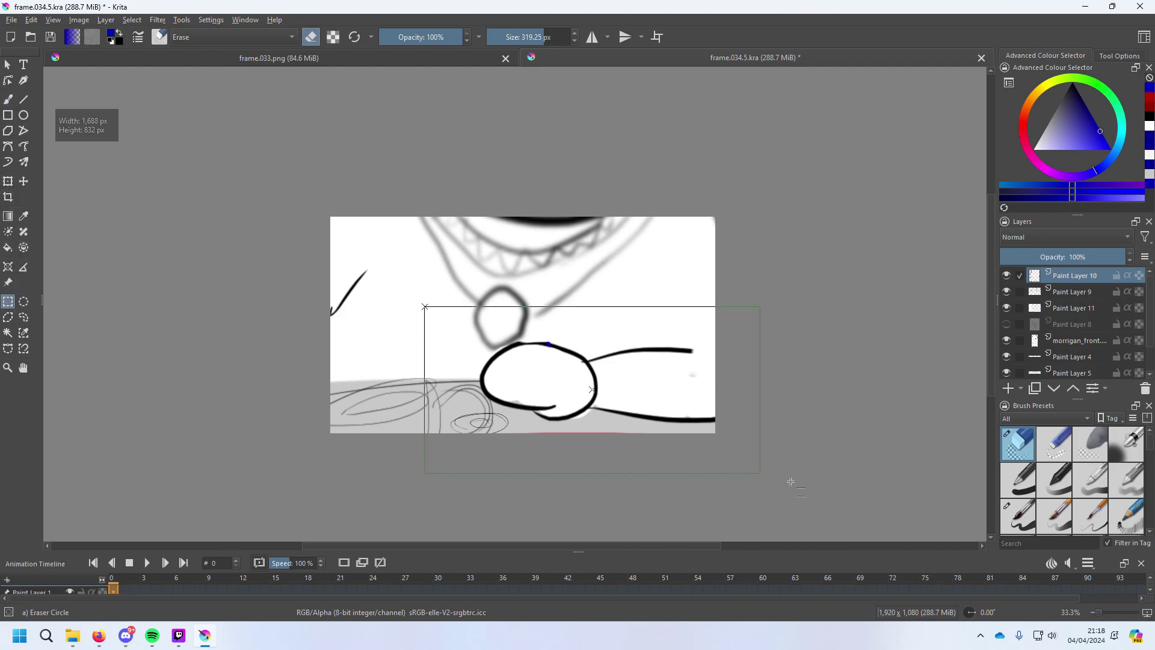
left_click(23, 181)
mouse_move(578, 379)
left_mouse_down()
mouse_move(598, 364)
mouse_move(596, 344)
left_mouse_up()
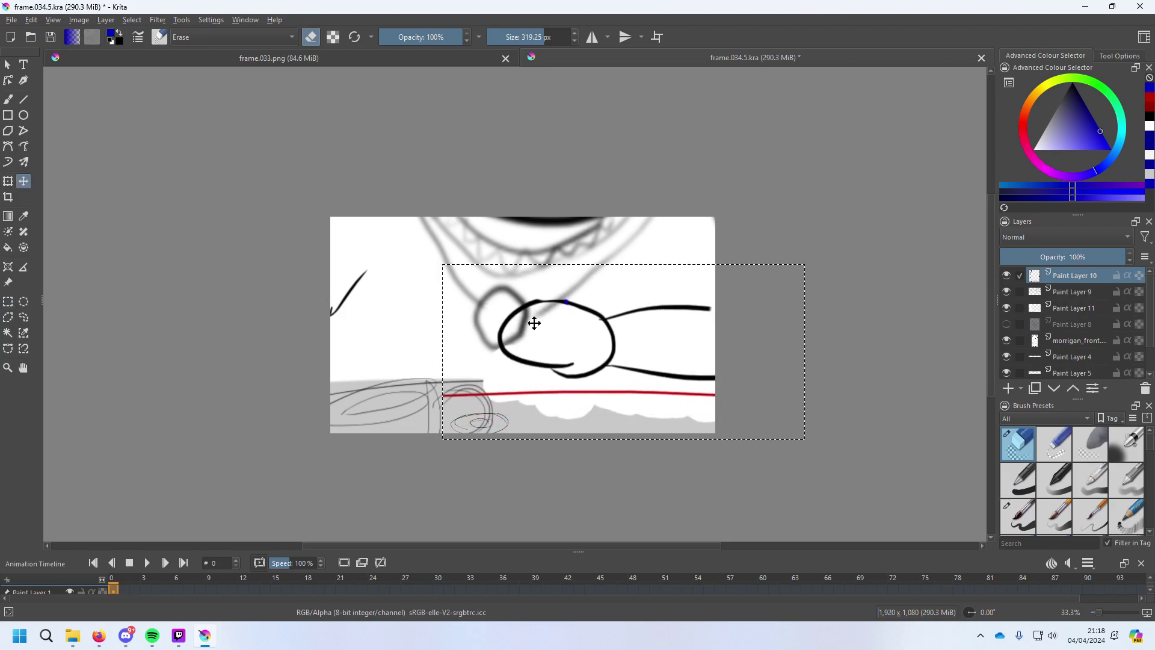
left_click(8, 181)
left_click_drag(804, 317, 806, 355)
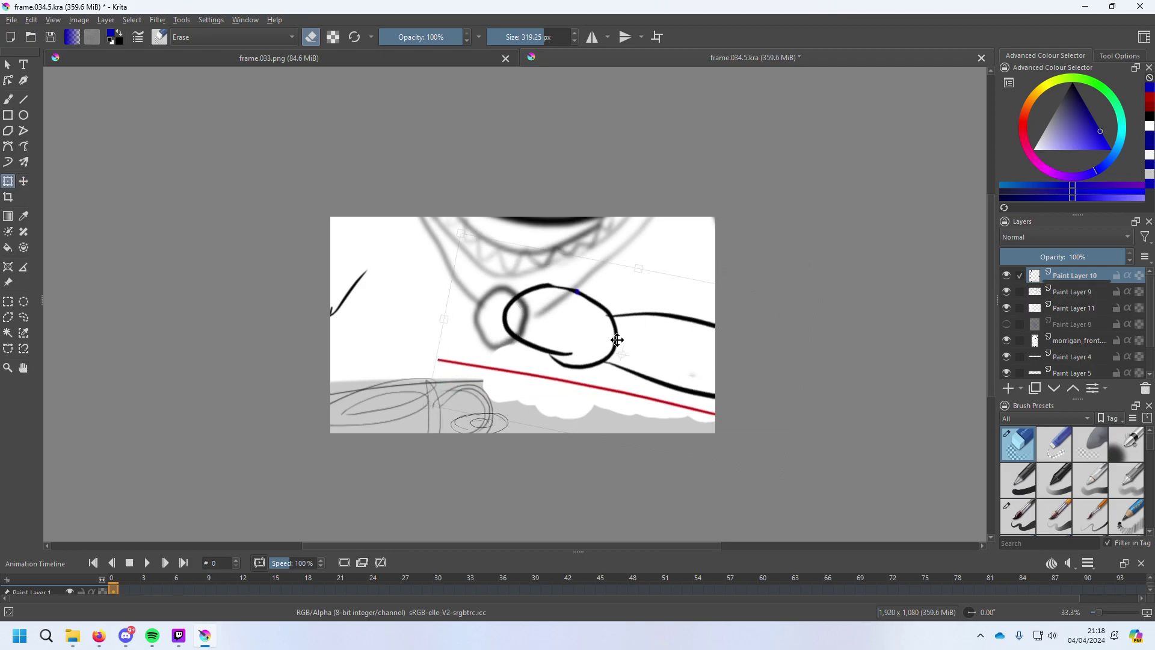
mouse_move(618, 340)
left_mouse_down()
mouse_move(629, 337)
mouse_move(623, 361)
mouse_move(679, 343)
left_mouse_up()
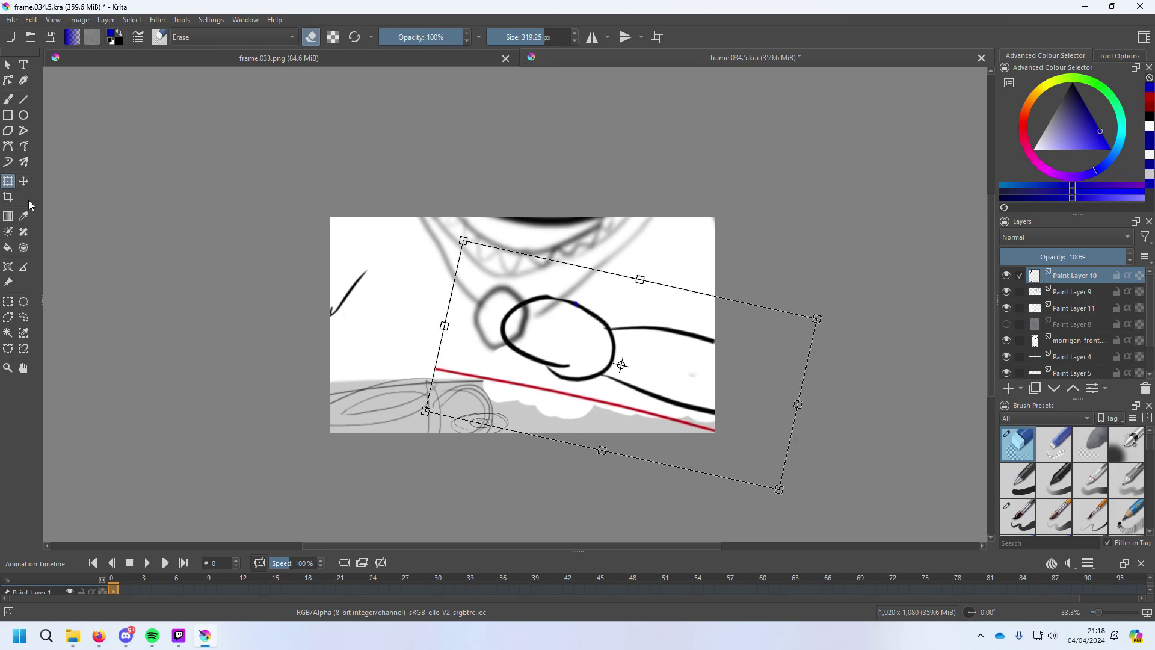
Erase the slanted red line below the hand on Paint Layer 10 with the 319.25 px Eraser Circle brush.
left_click(8, 99)
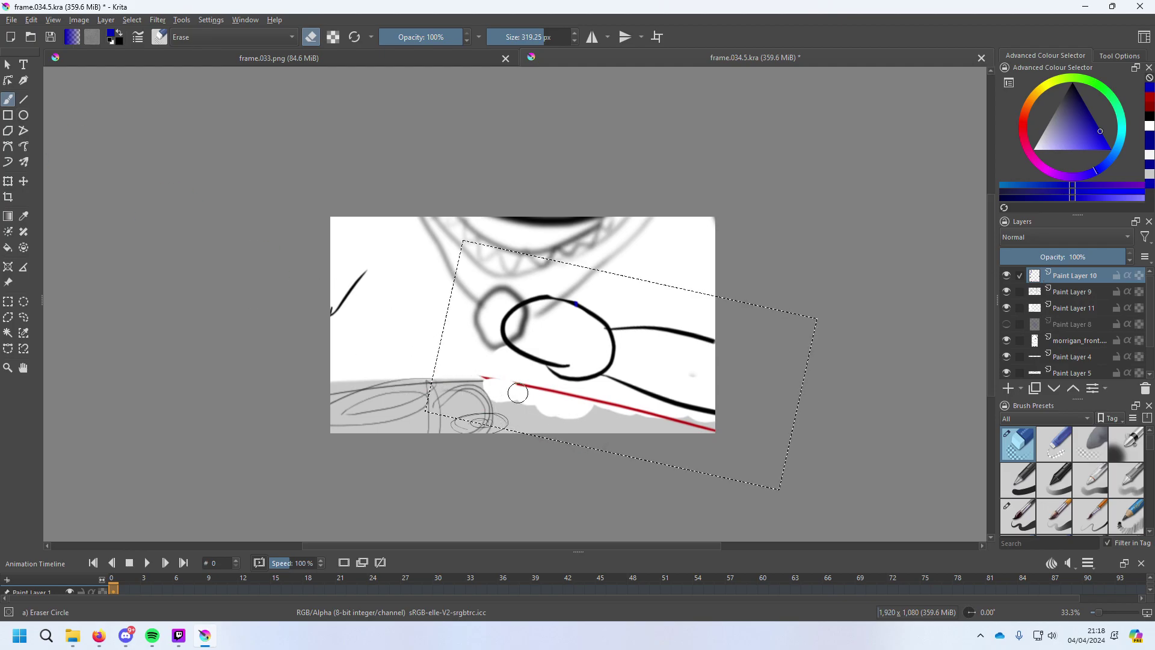
mouse_move(517, 393)
left_mouse_down()
mouse_move(483, 379)
mouse_move(729, 439)
mouse_move(697, 436)
mouse_move(708, 445)
mouse_move(614, 403)
mouse_move(440, 370)
left_mouse_up()
key("ctrl+z")
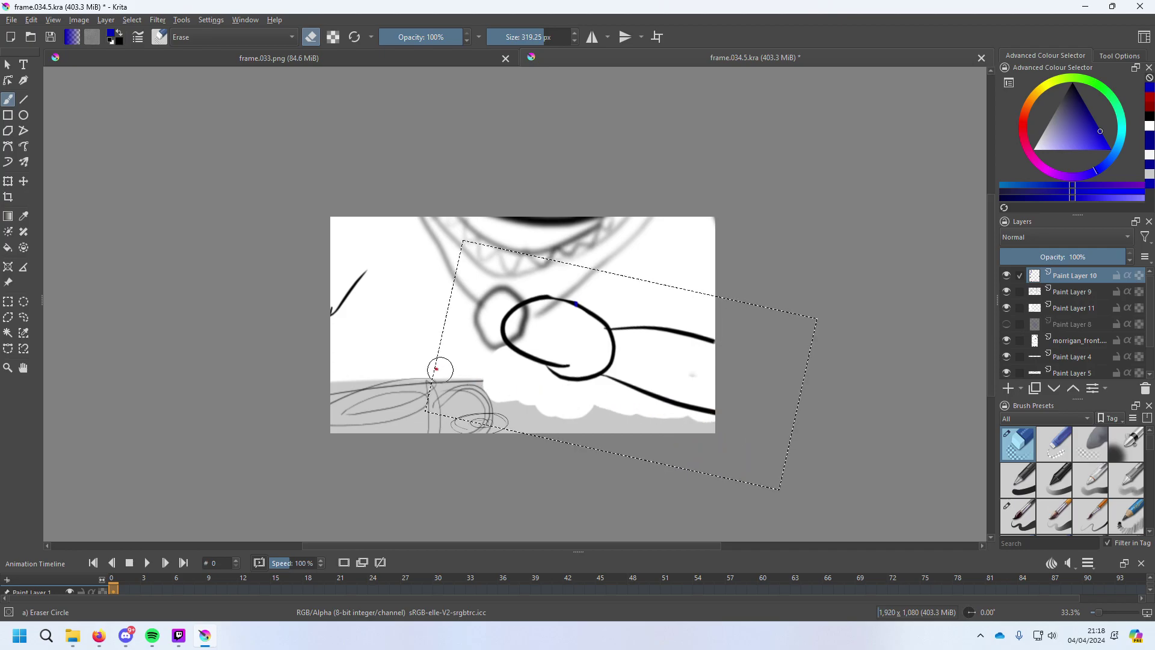
left_click(1063, 294)
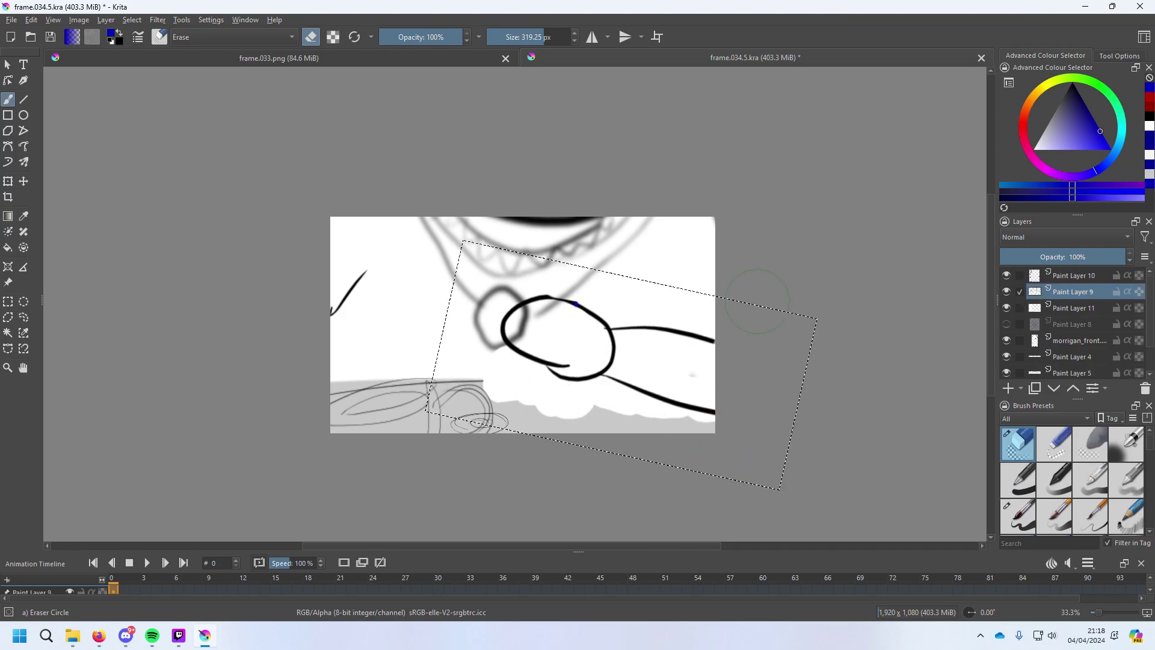
left_click(27, 183)
left_click_drag(472, 343, 487, 333)
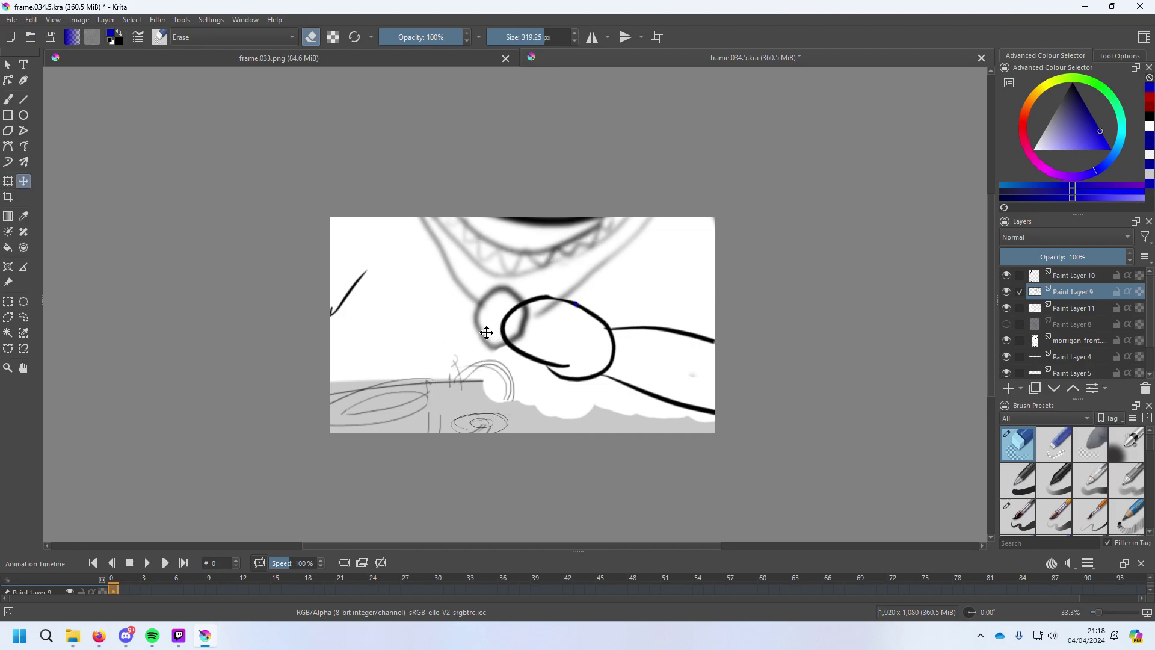
Move and rotate the selected white fill on Paint Layer 11 so it lines up behind the repositioned hand and forearm.
left_click(1066, 310)
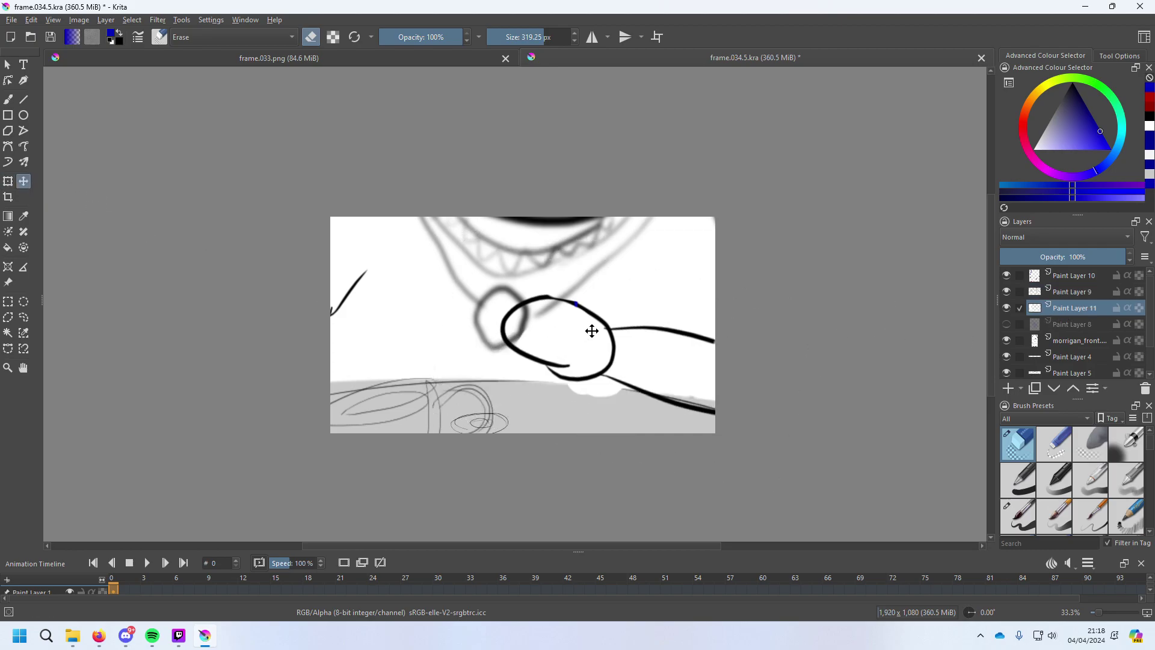
left_click_drag(592, 331, 581, 310)
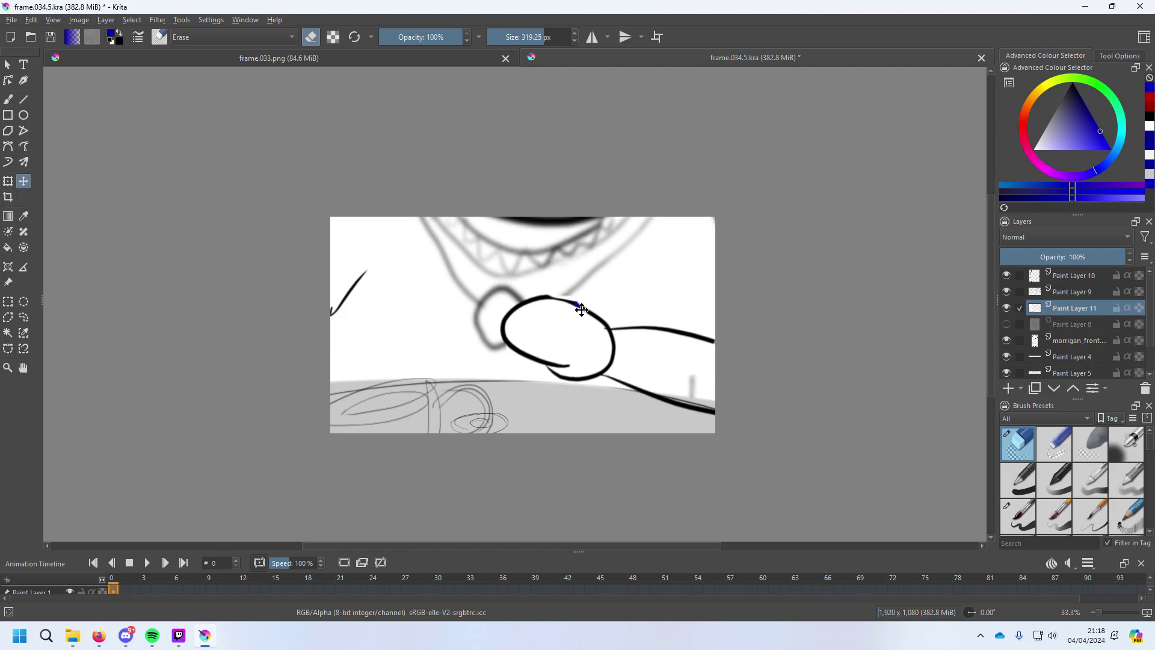
left_click(8, 181)
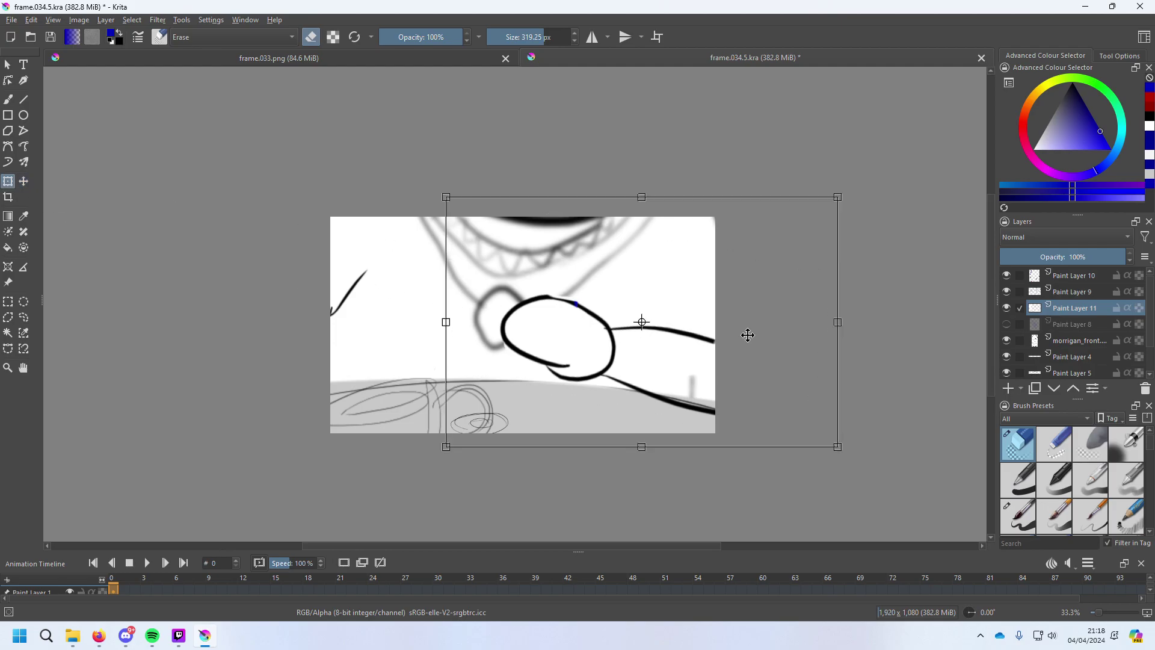
left_click_drag(885, 356, 876, 379)
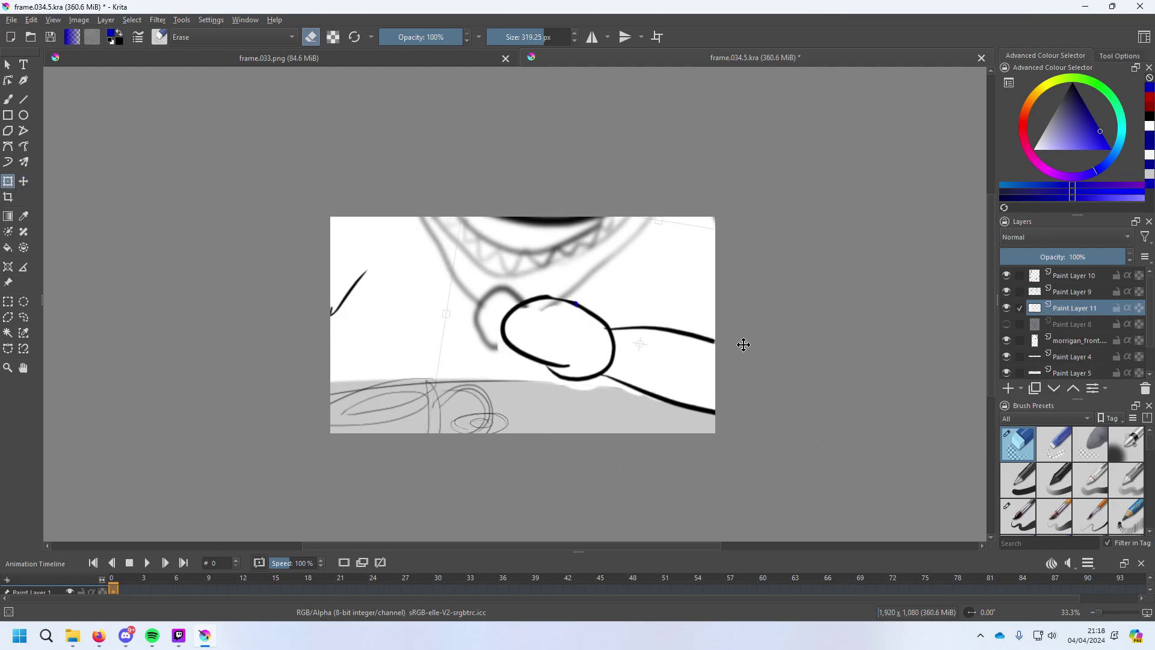
mouse_move(743, 344)
left_mouse_down()
mouse_move(808, 349)
mouse_move(722, 348)
left_mouse_up()
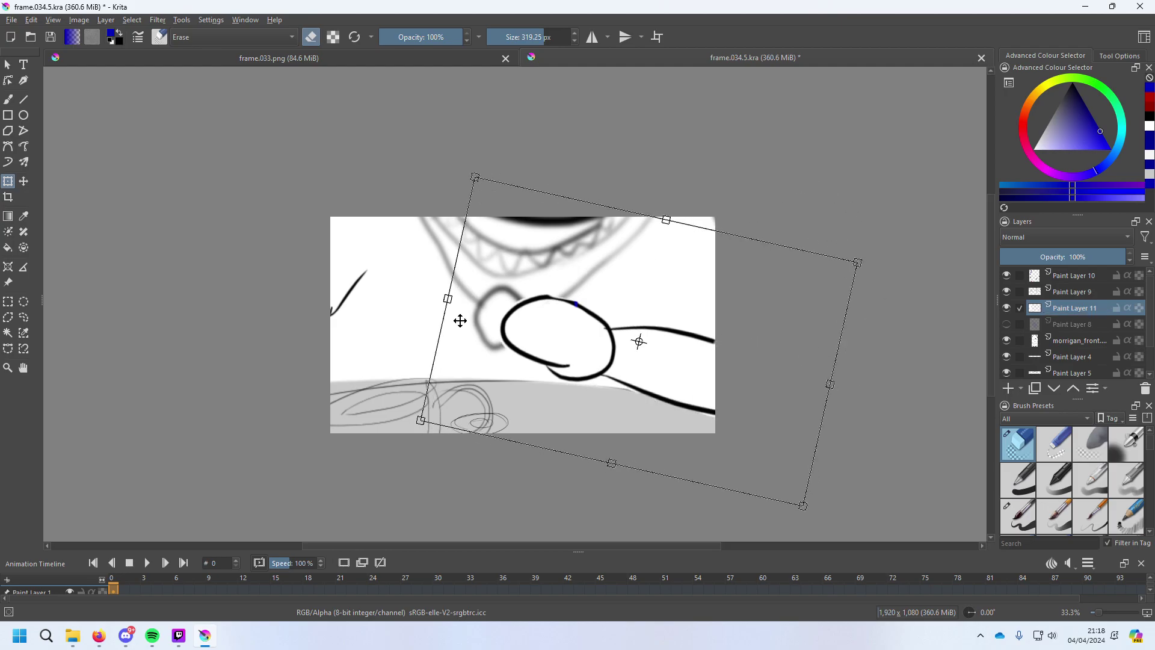
left_click(1045, 89)
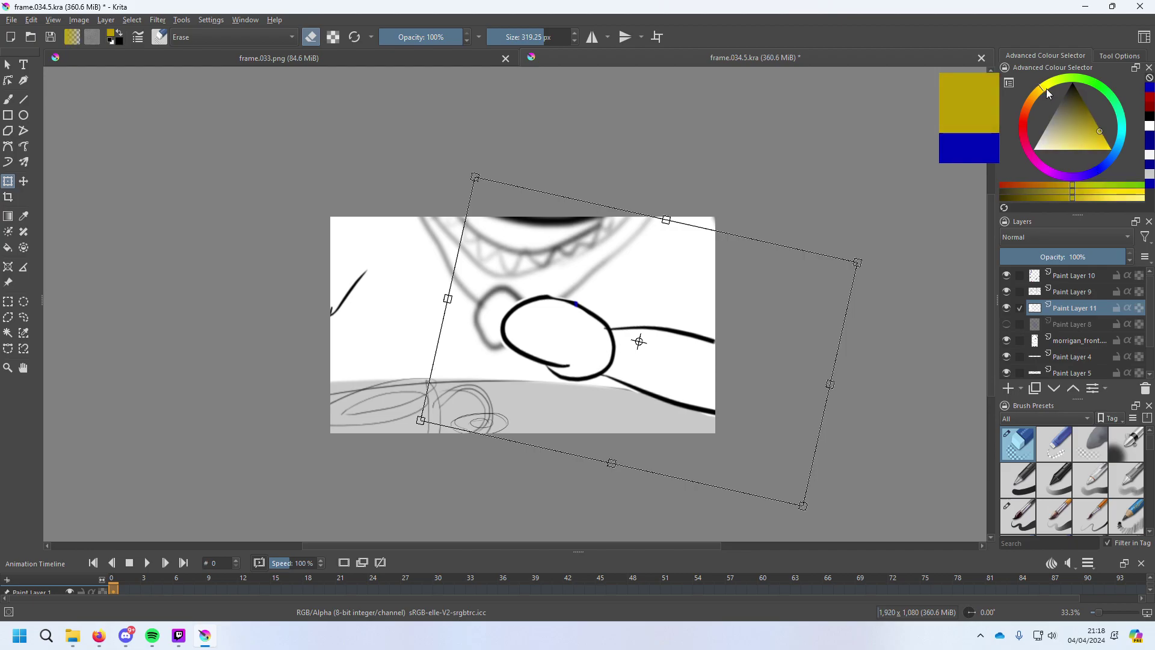
left_click(1035, 95)
left_click(1039, 92)
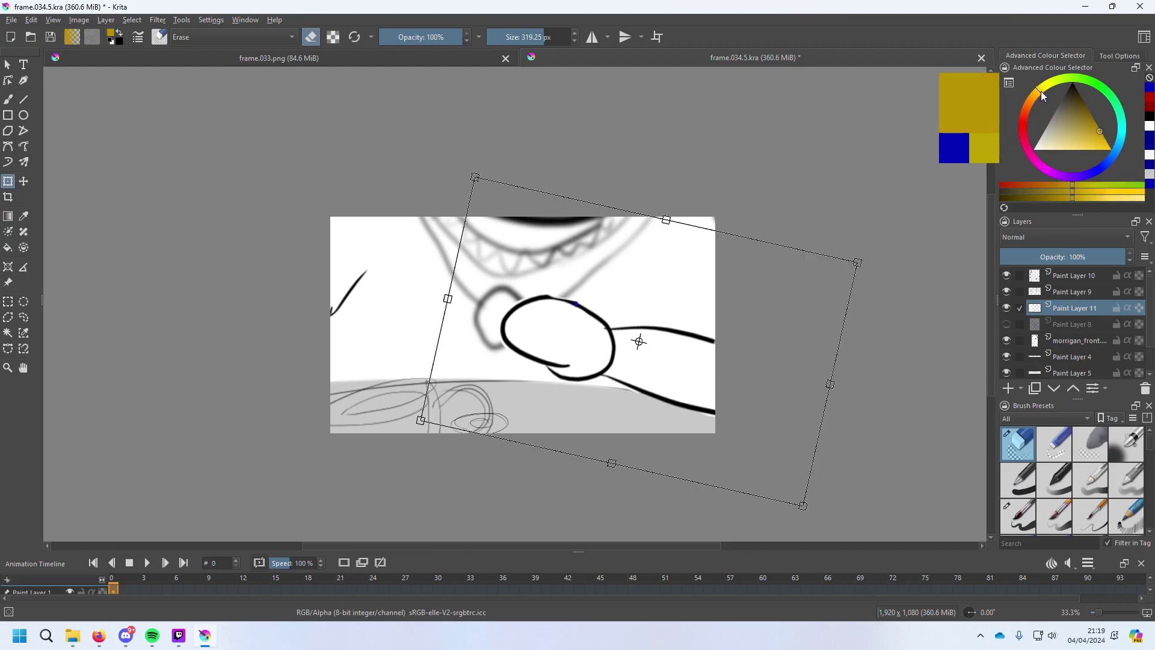
left_click_drag(1061, 110, 1109, 133)
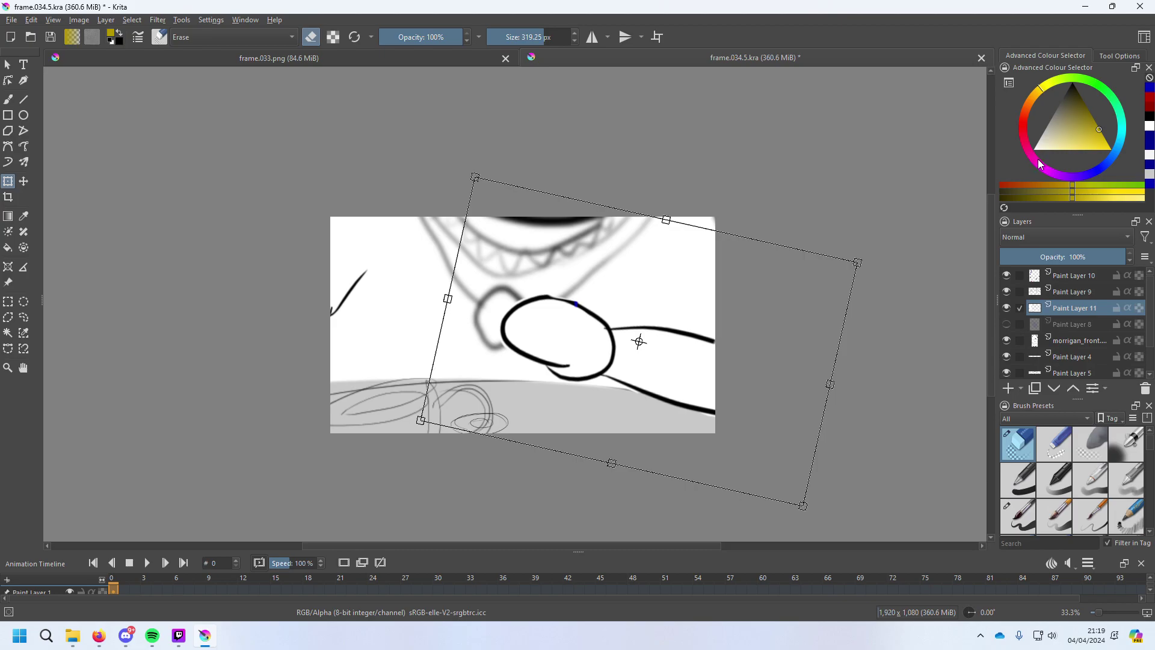
Reset the colours to default black, add a paint layer above Paint Layer 10, and choose the Basic-5 Size brush preset.
key("d")
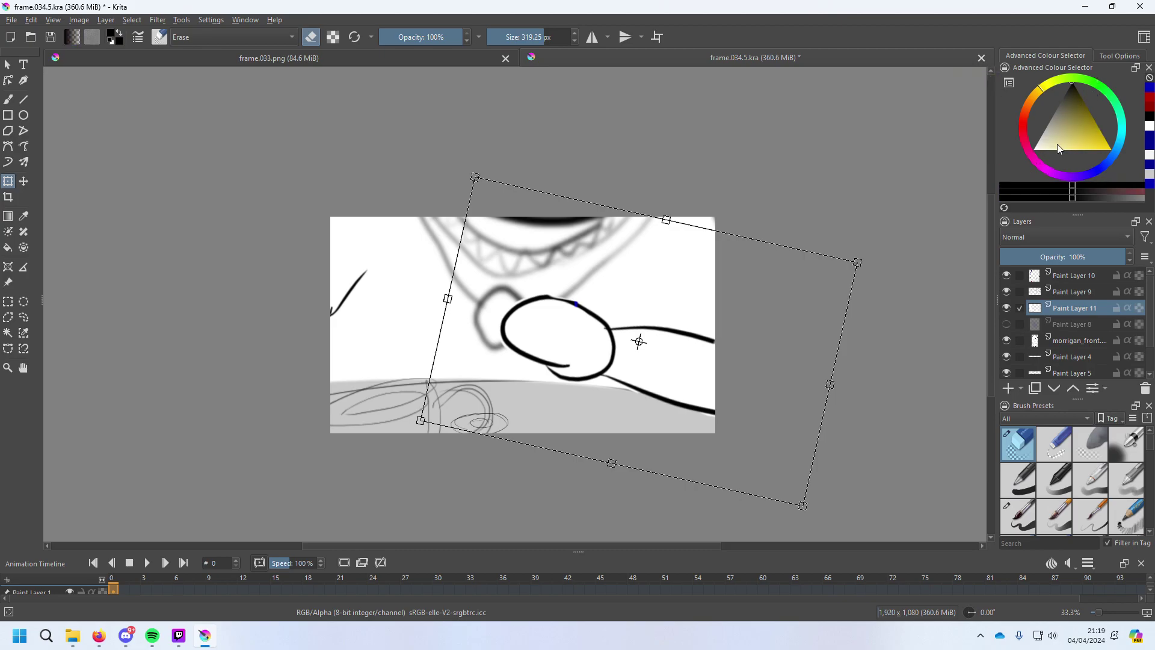
left_click(1072, 278)
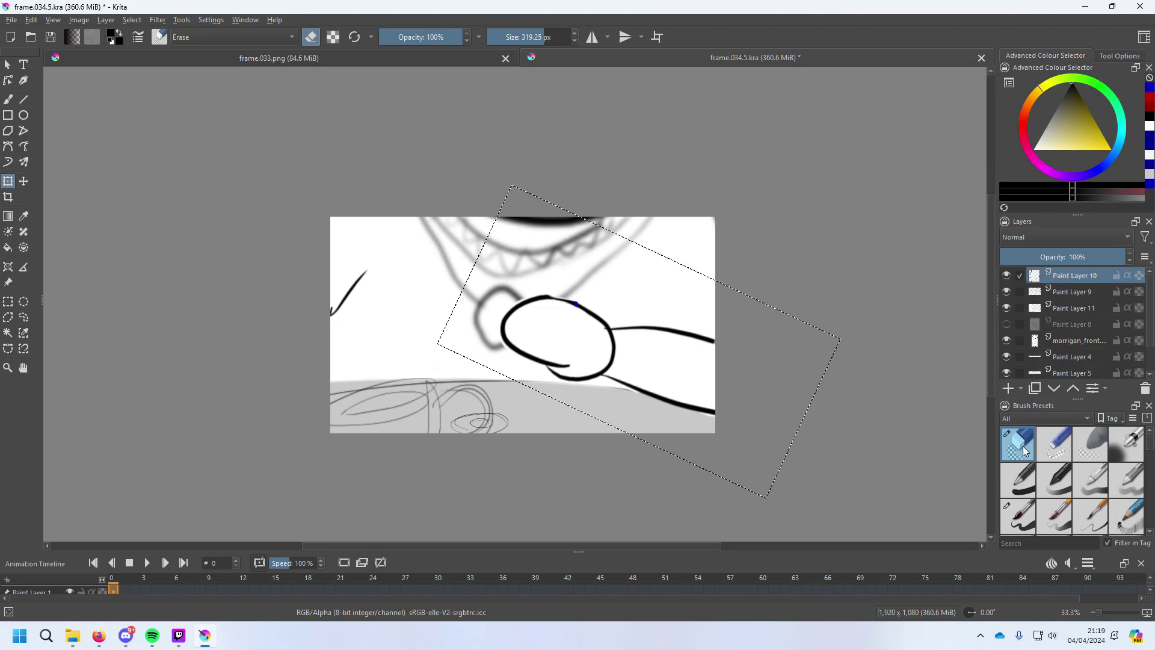
left_click(1009, 388)
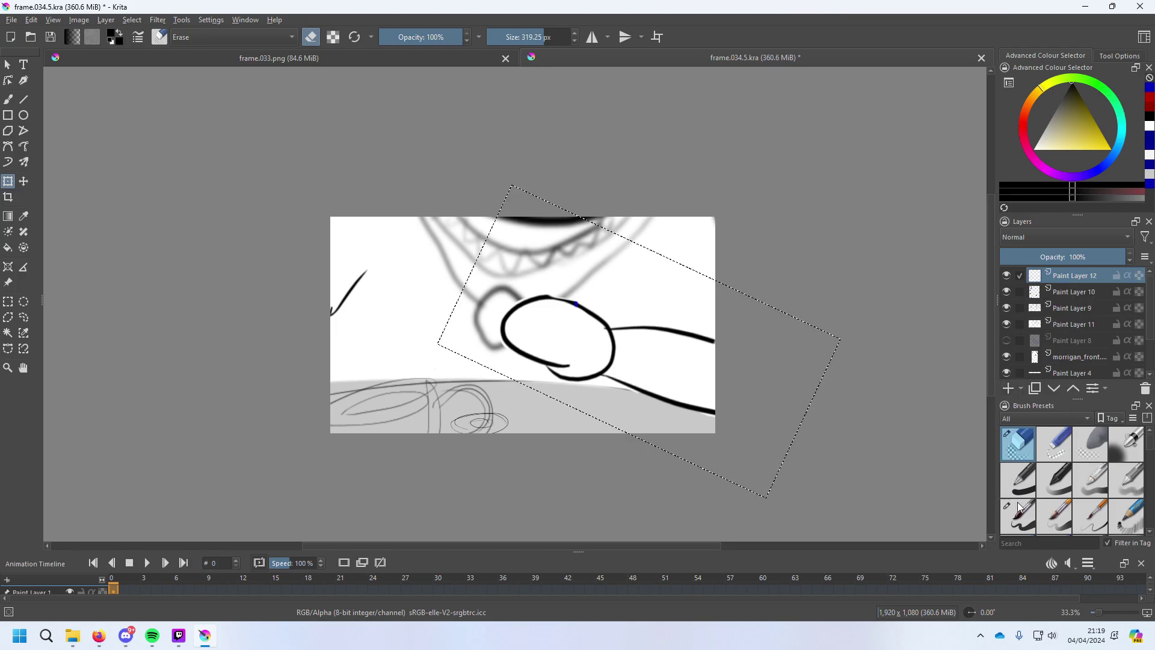
key("slash")
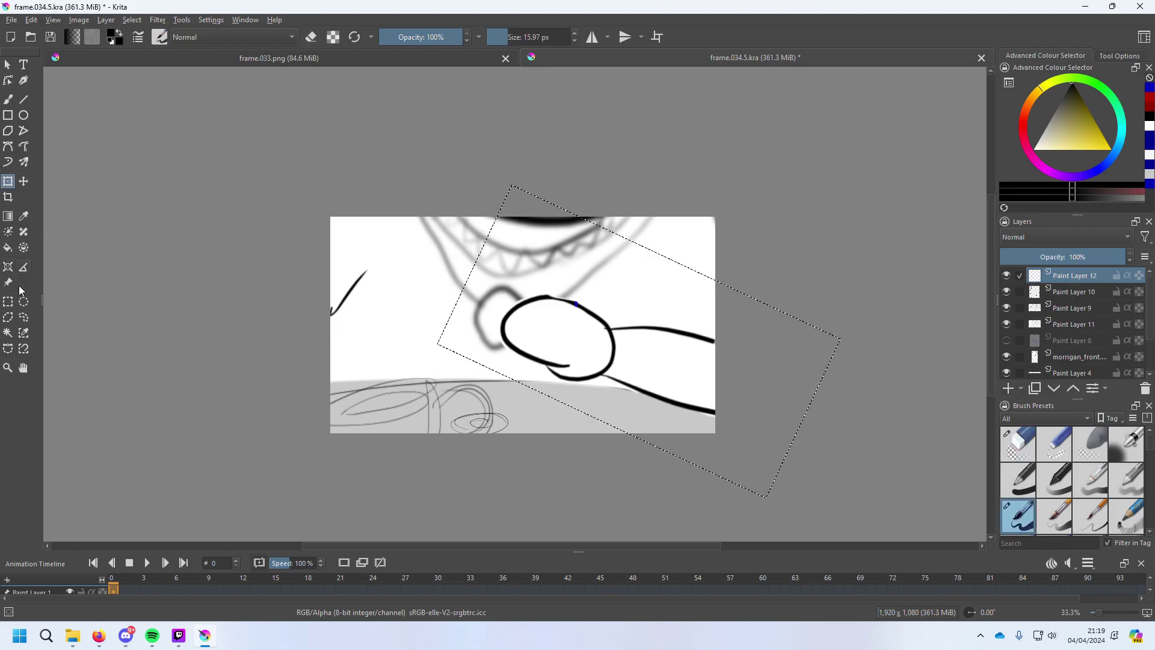
Clear the selection and draw the pendant's outline, inner details and short radiating lines around it with the 15.97 px freehand brush.
left_click(8, 302)
left_click(640, 280)
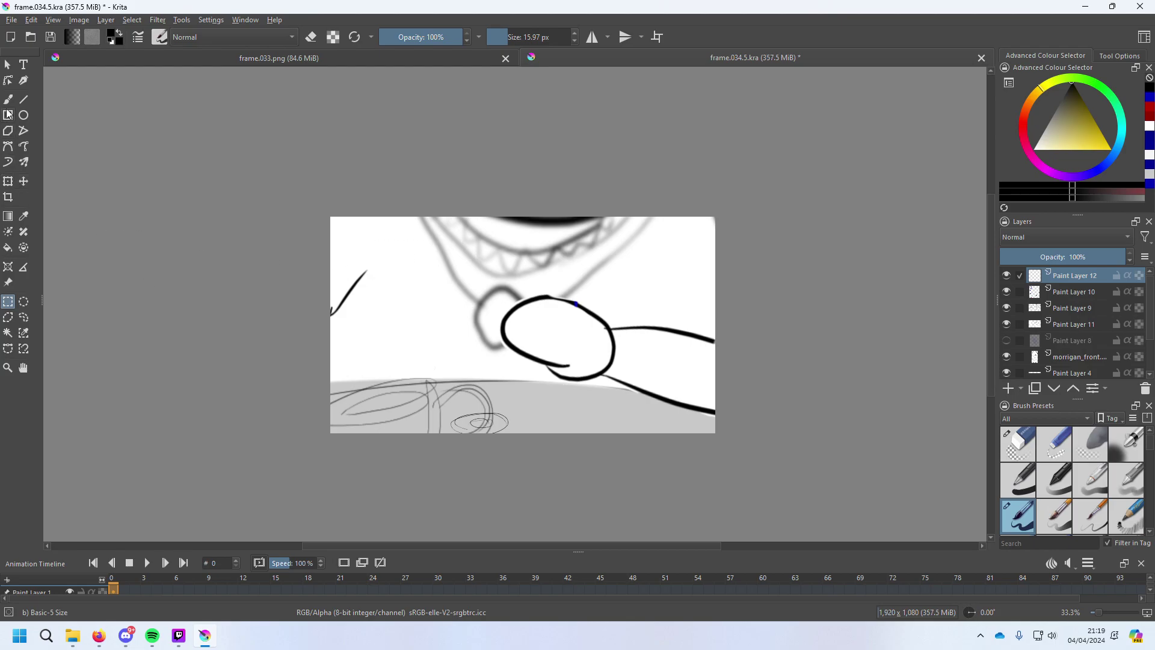
left_click(8, 99)
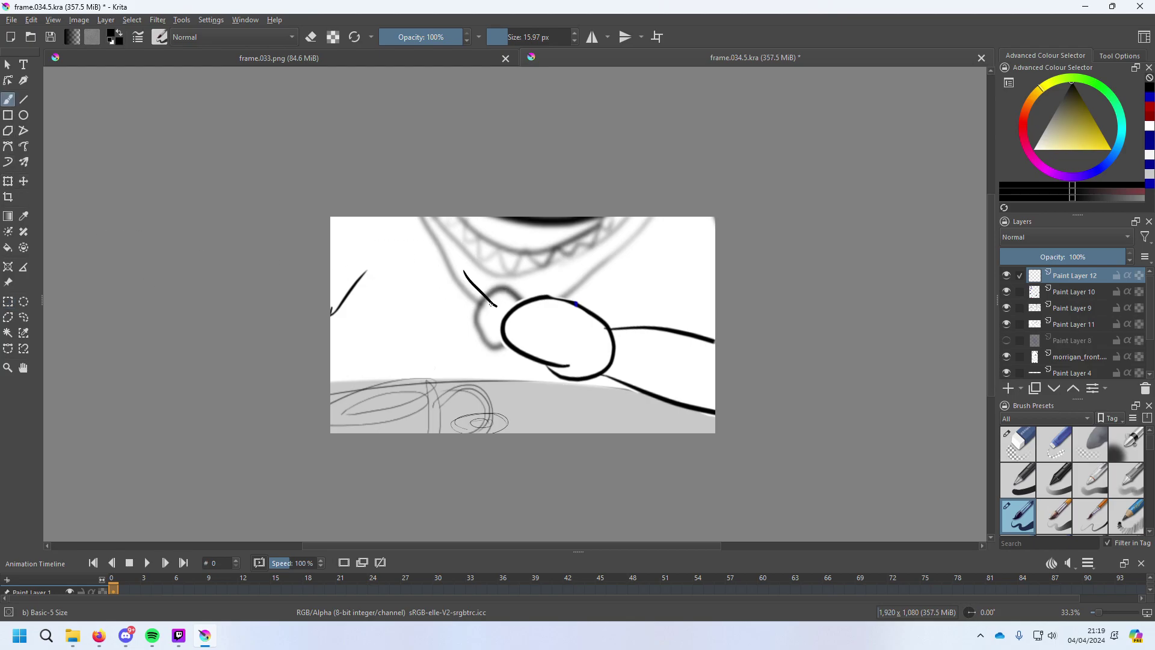
left_click_drag(479, 287, 450, 270)
left_click_drag(500, 271, 501, 243)
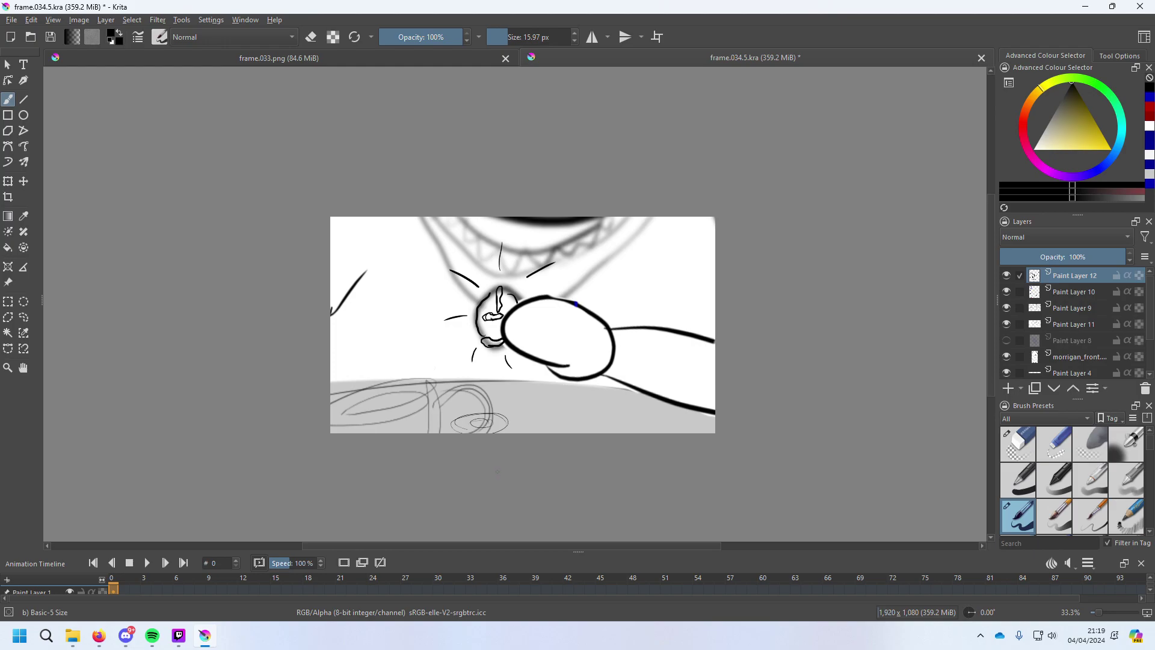
Save the Krita document and start saving a copy in the Frames folder with the file type set to all supported formats.
key("ctrl+s")
left_click(12, 20)
left_click(45, 88)
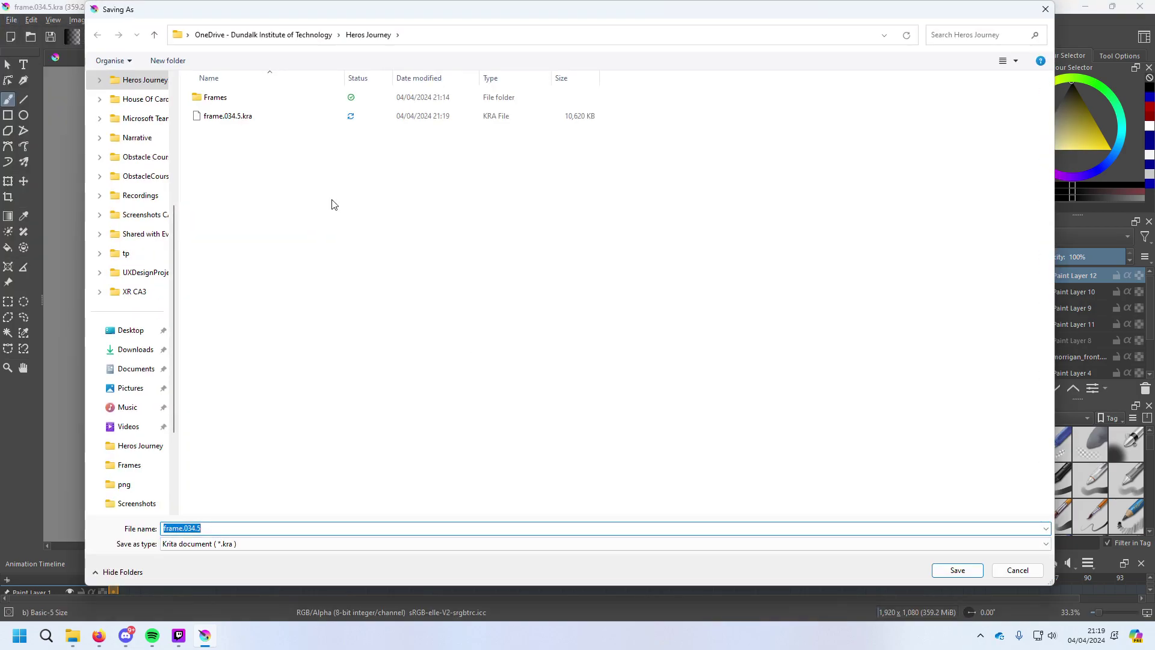
double_click(215, 97)
left_click(335, 544)
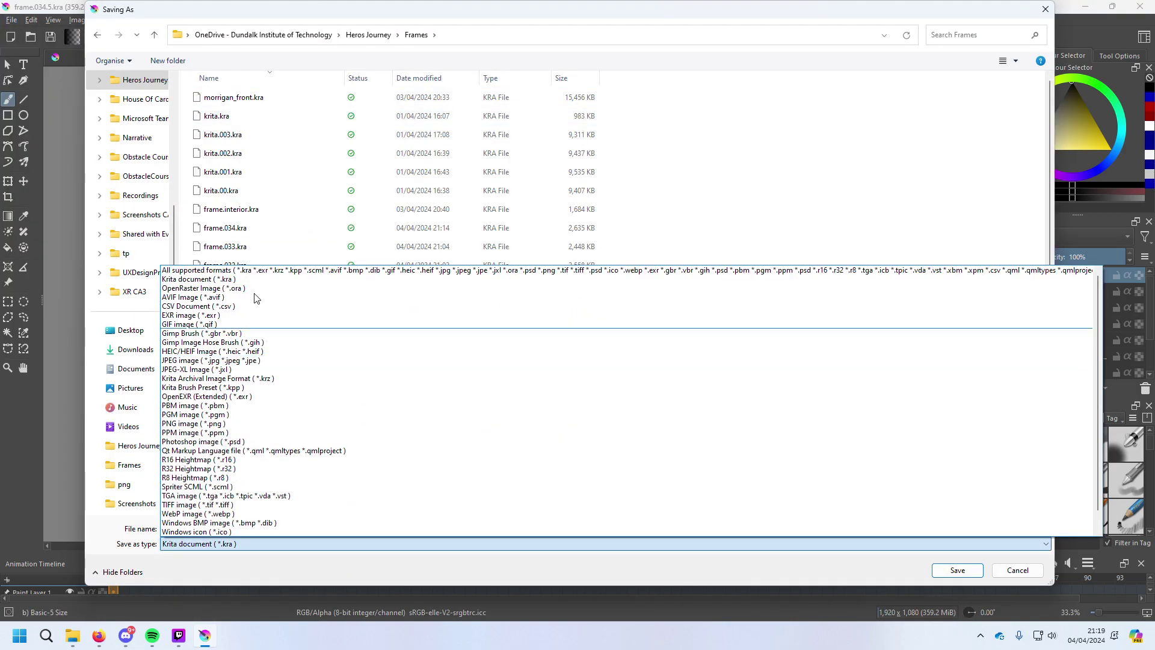
key("Escape")
left_click(267, 544)
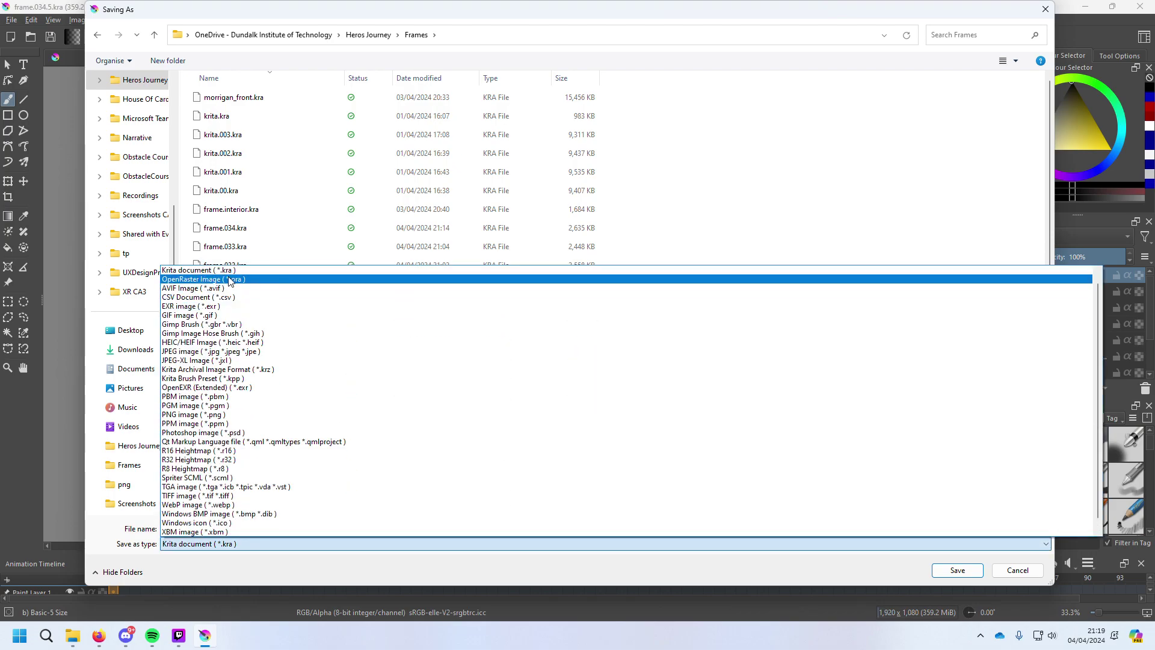
left_click(234, 271)
Name the copy frame.034.5.png and save it in the png folder inside Frames.
double_click(221, 529)
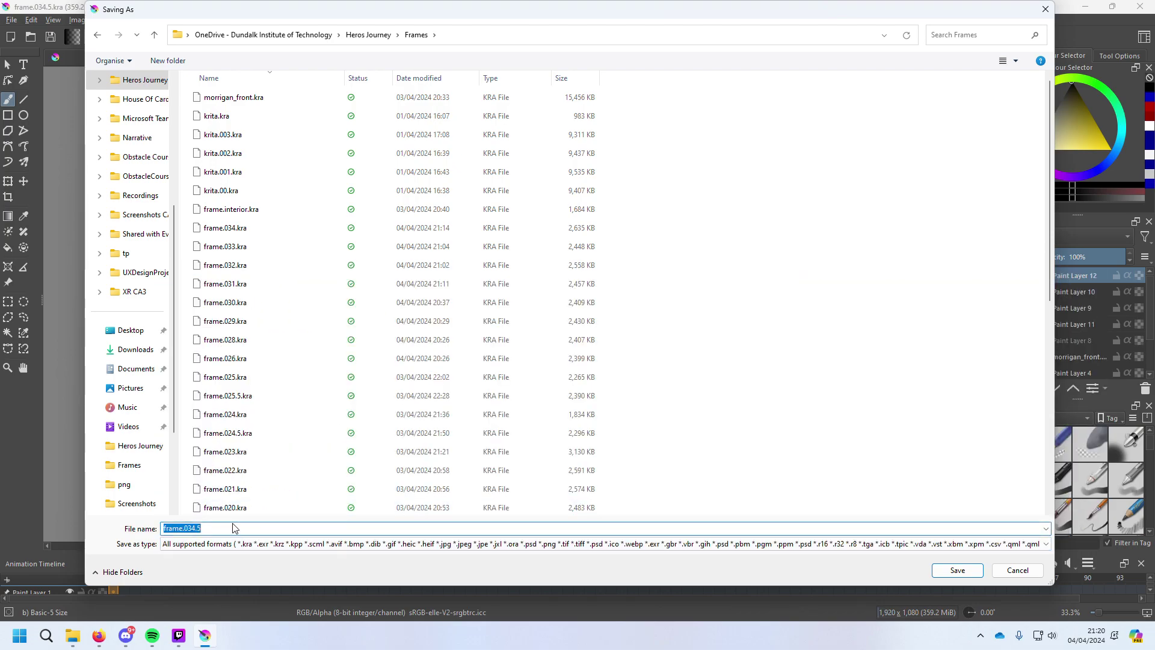
left_click(221, 529)
type(".png")
scroll(323, 325, "down", 7)
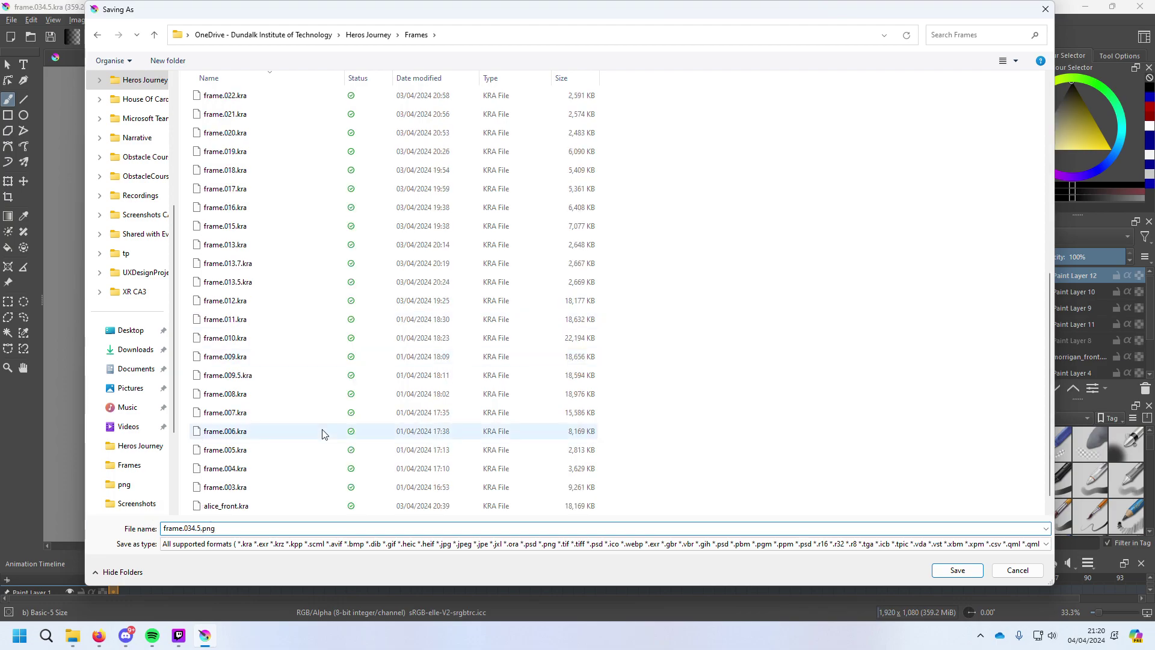
double_click(289, 507)
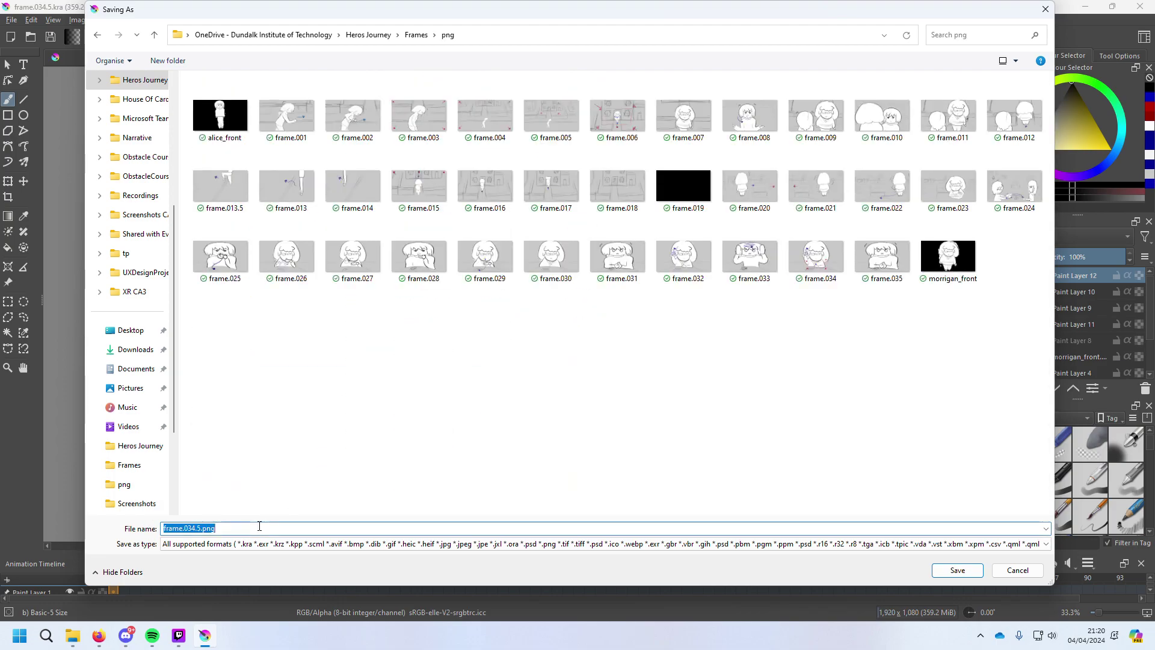
left_click(265, 525)
key("Return")
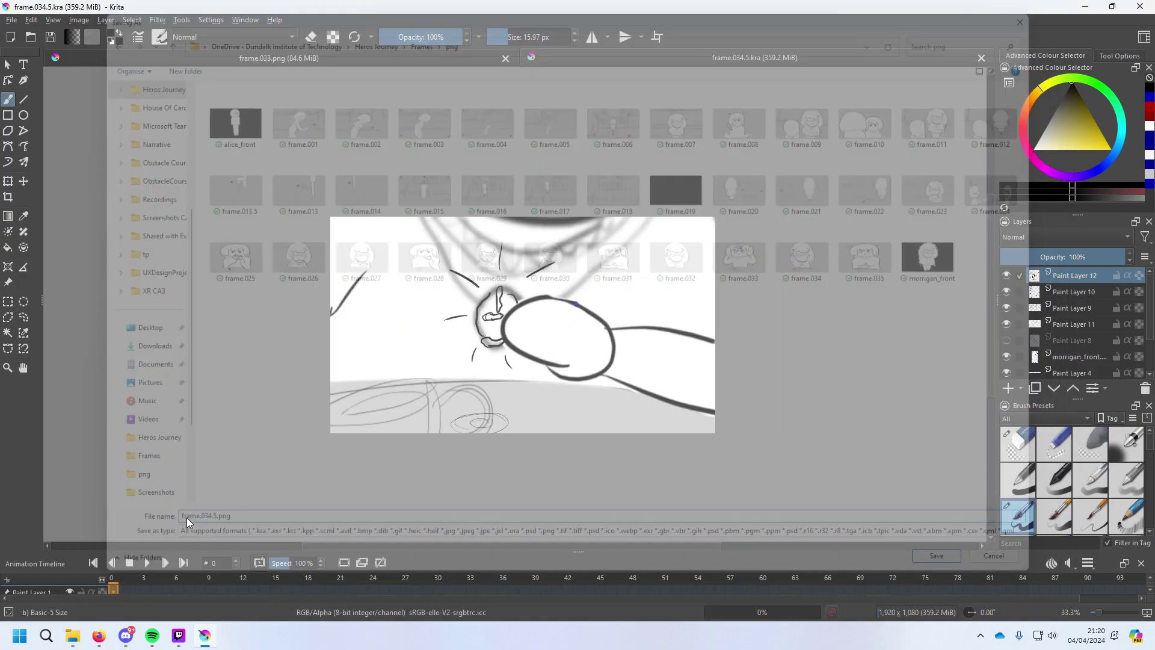
key("Return")
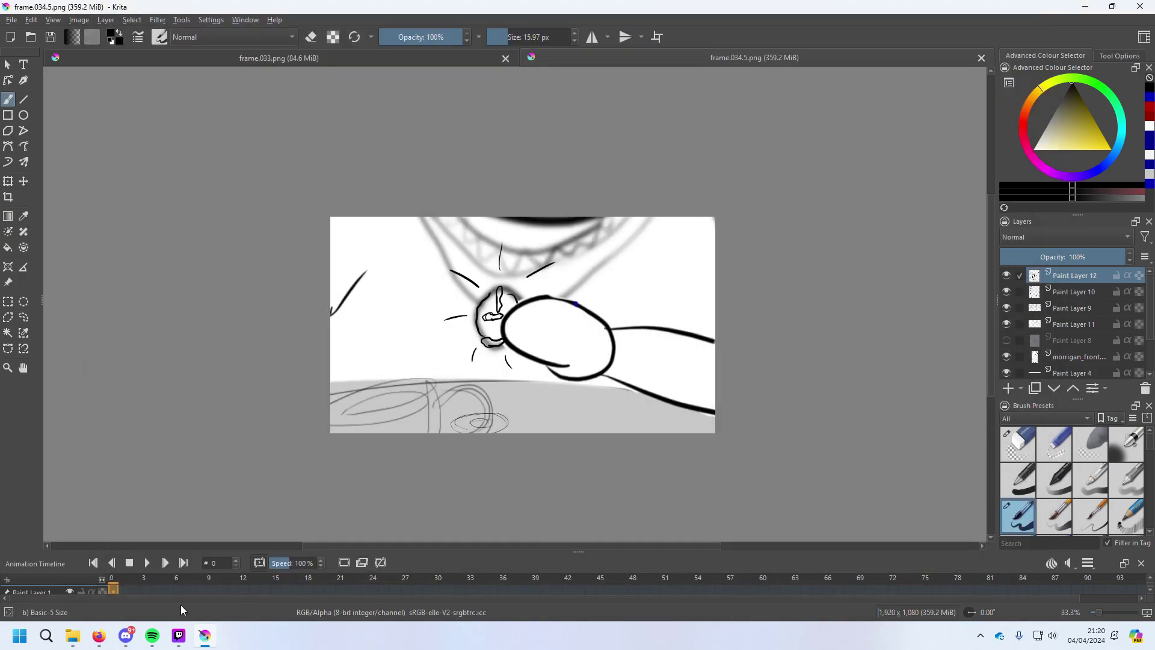
Switch to the storyboard presentation in Firefox, paste the copied pendant frame onto slide 37 and set it as that slide's background.
left_click(128, 600)
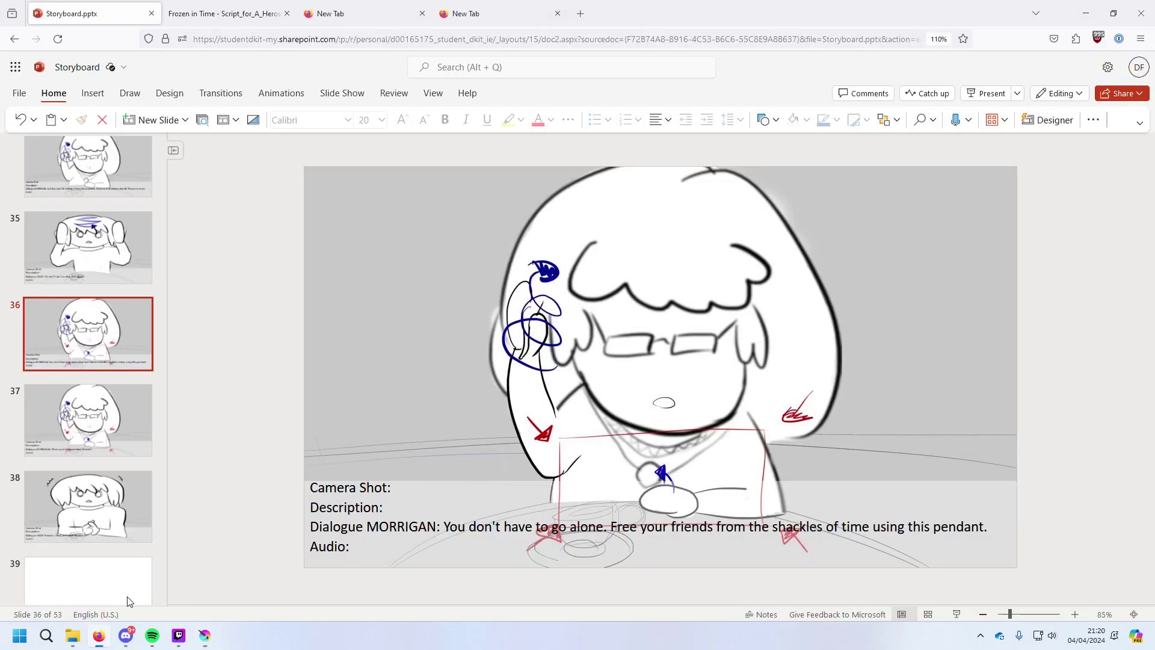
left_click(48, 449)
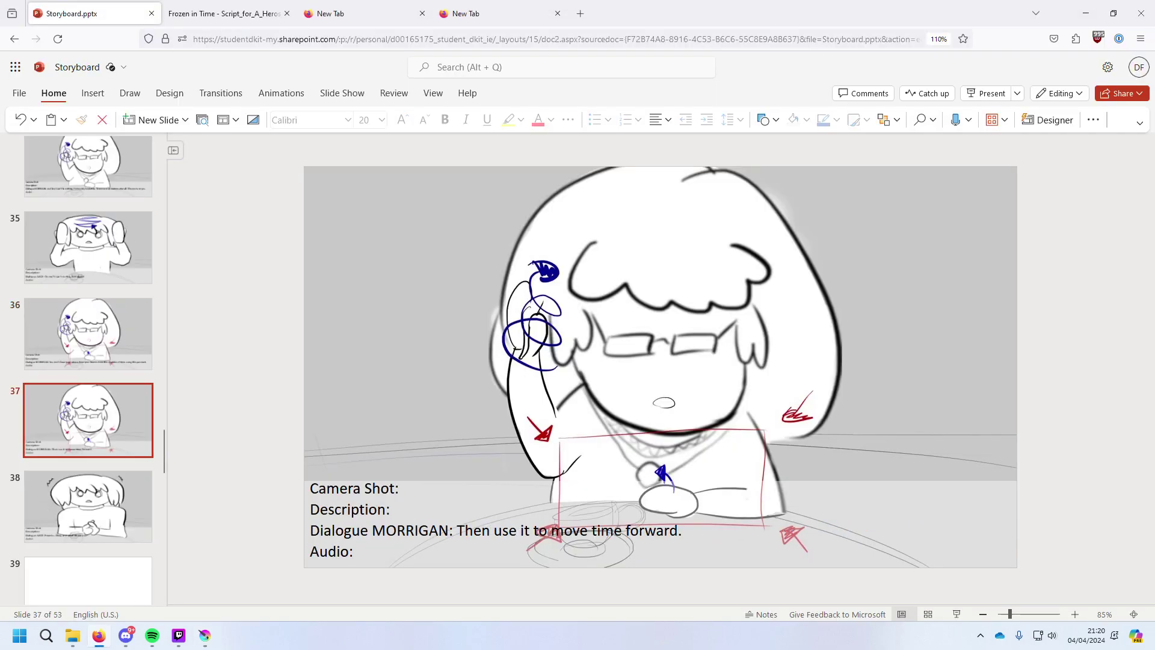
key("ctrl+v")
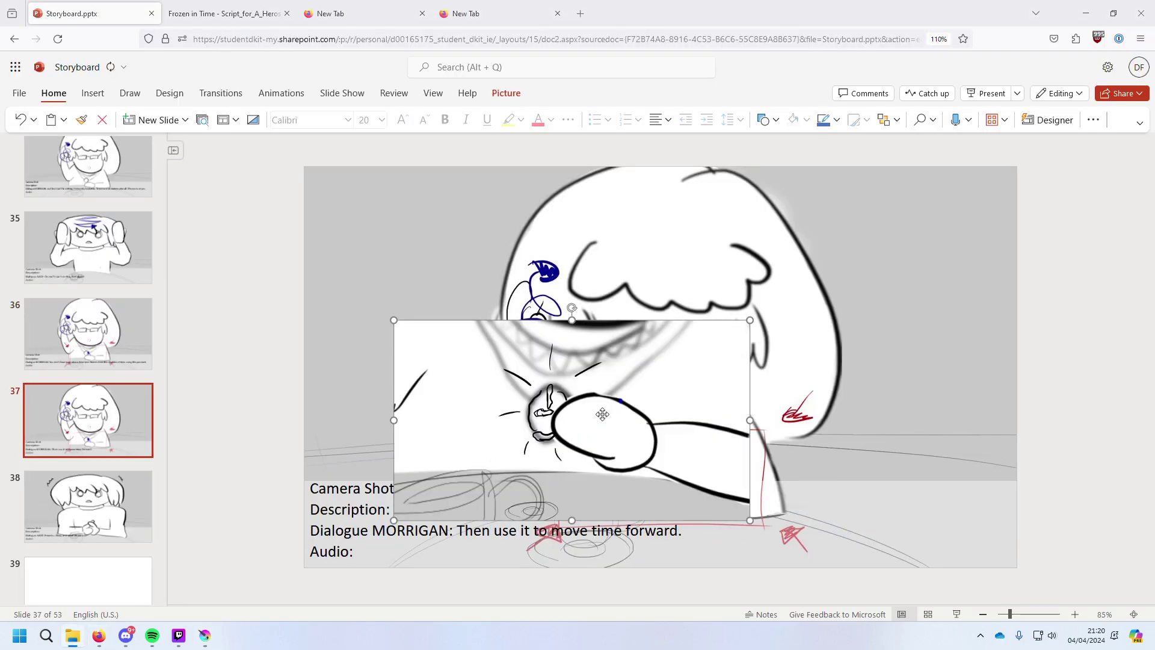
right_click(605, 423)
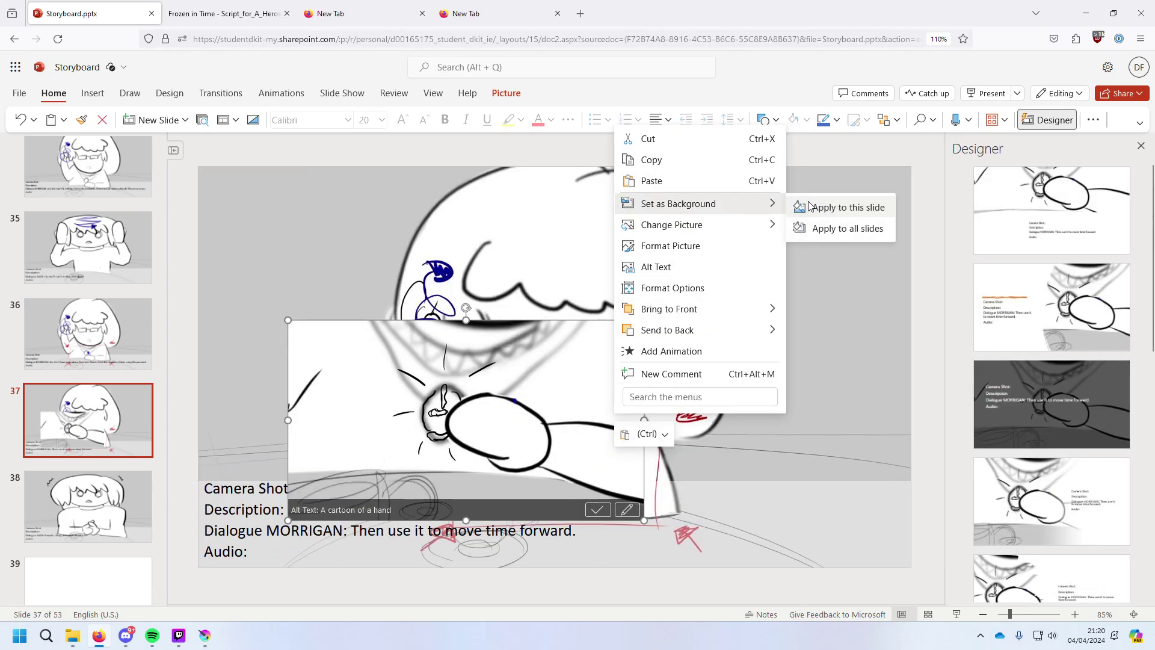
left_click(570, 289)
Flip back and forth through slides 34 to 38 to check how the pendant close-up reads in sequence.
left_click(89, 265)
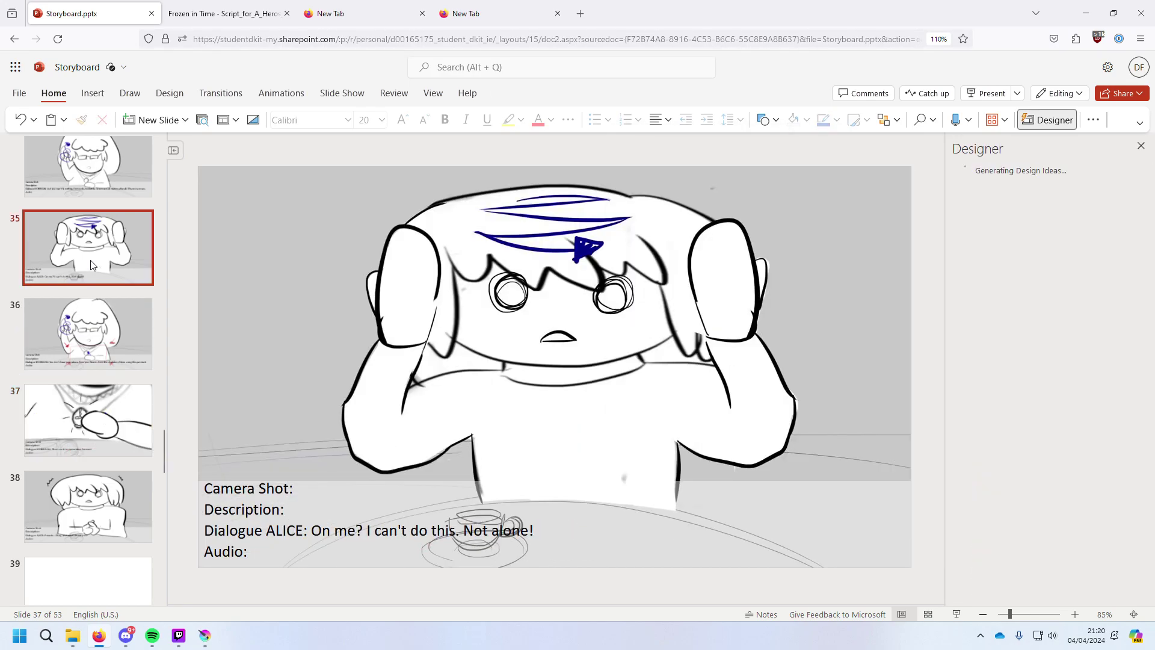
key("Down")
key("Down")
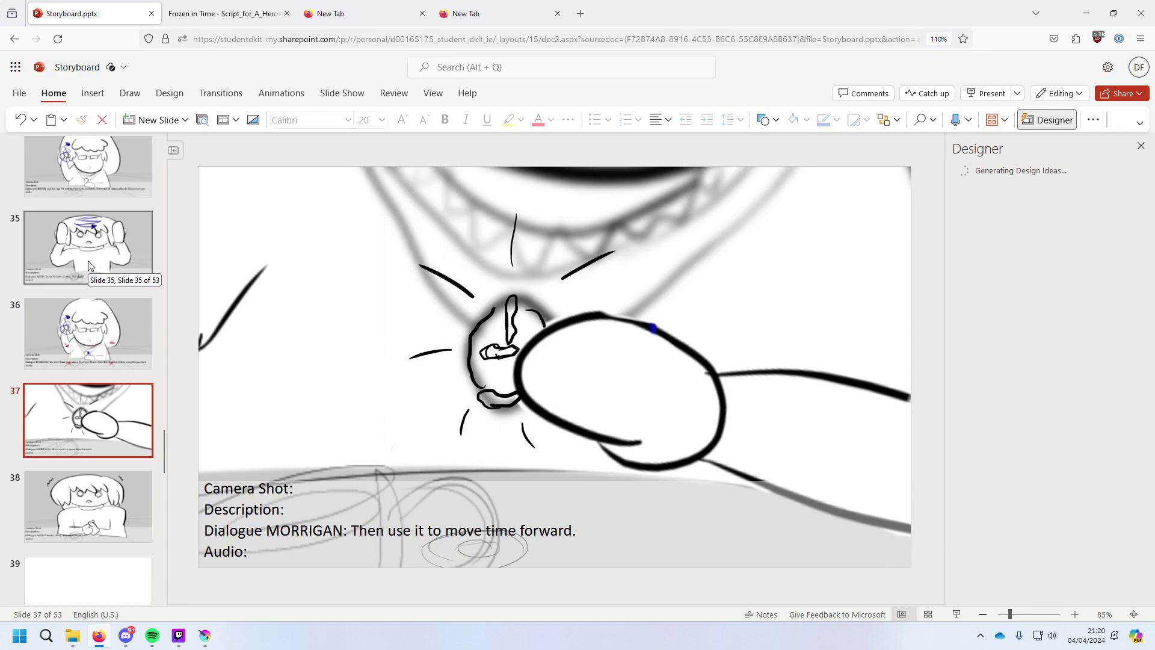
key("Up")
key("Down")
key("Down")
key("Up")
key("Up")
key("Up")
key("Up")
key("Down")
key("Down")
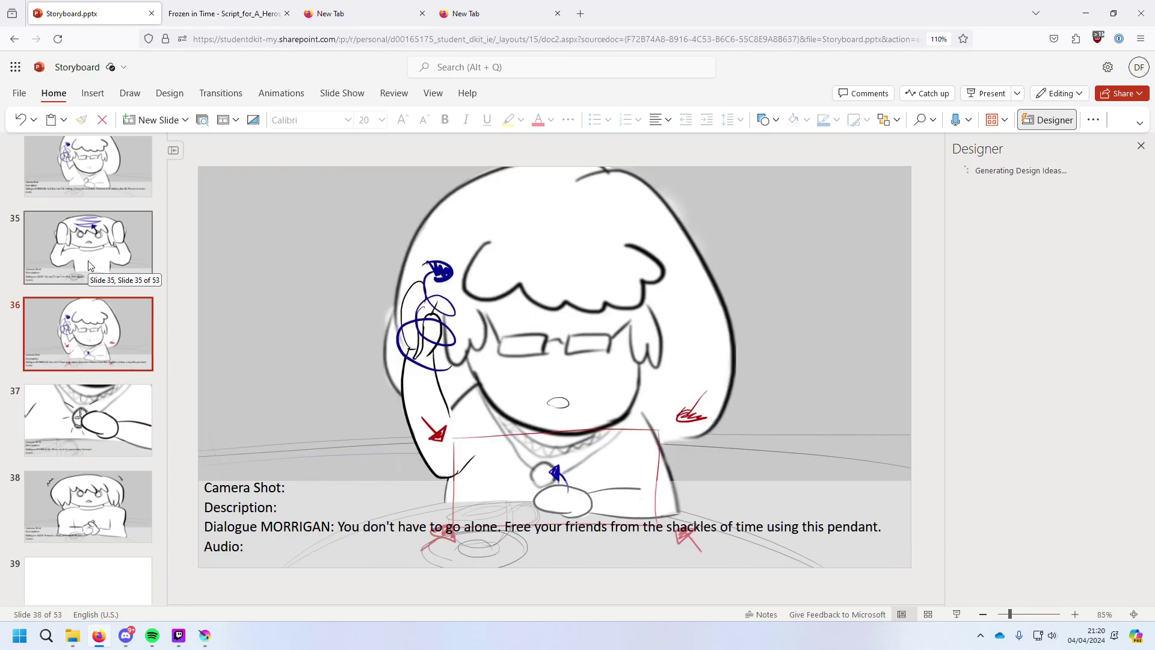
key("Down")
key("Down")
key("Up")
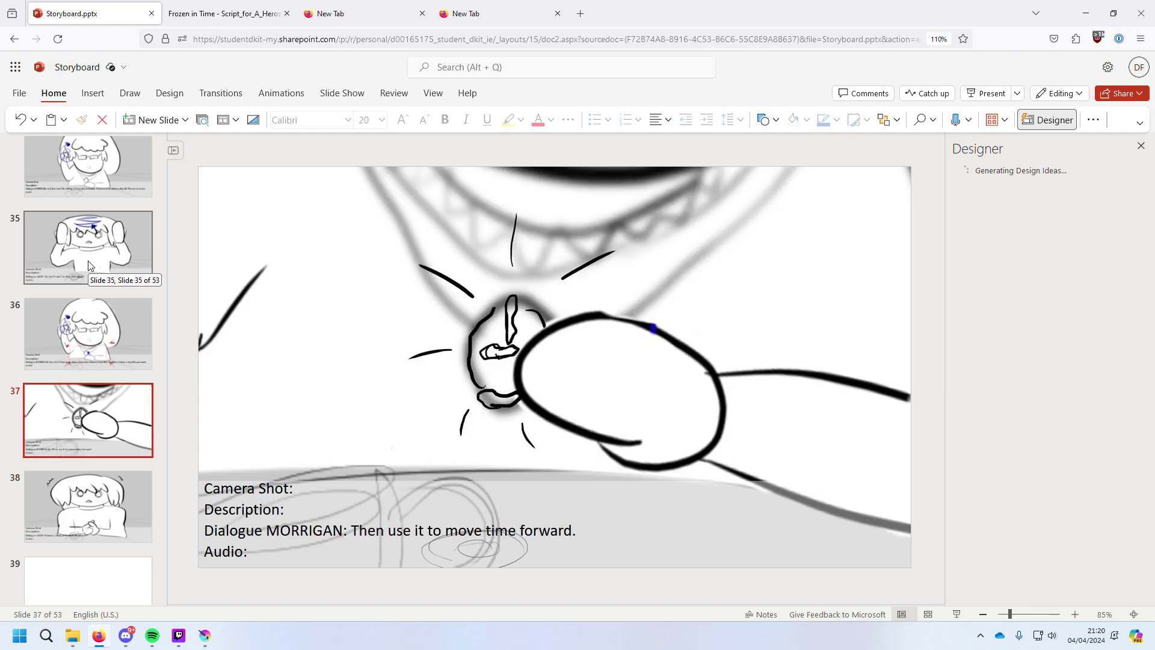
key("Up")
key("Up")
key("Up")
key("Down")
key("Down")
key("Down")
key("Down")
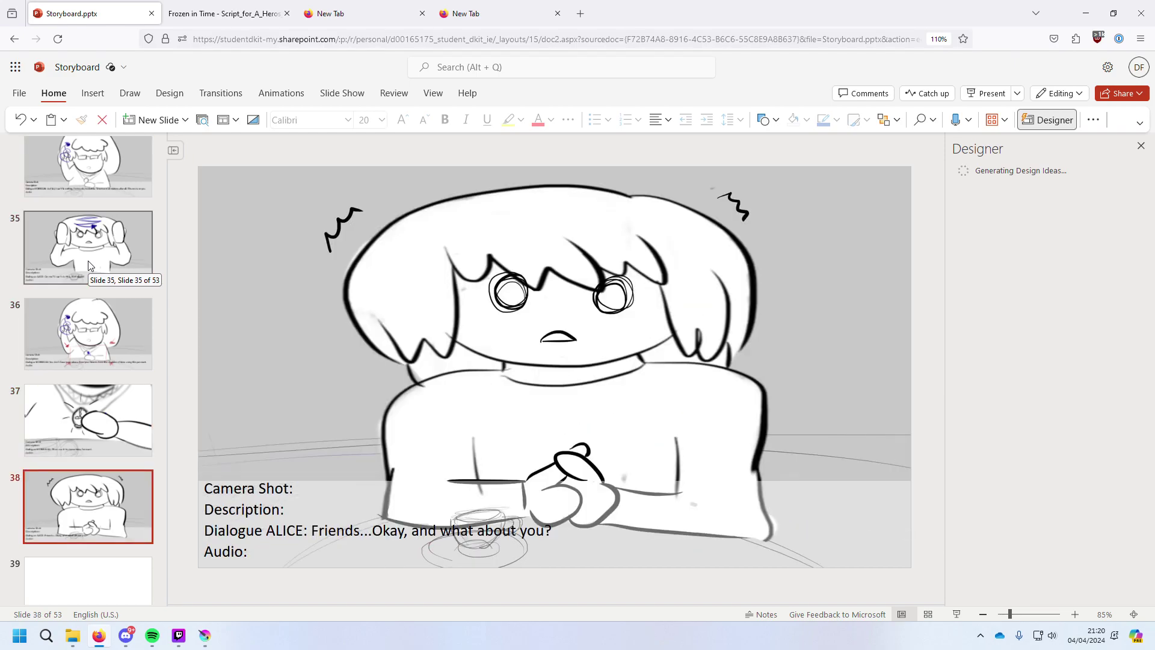
Browse the neighbouring slide thumbnails and open slide 39 to read its dialogue.
scroll(154, 309, "up", 10)
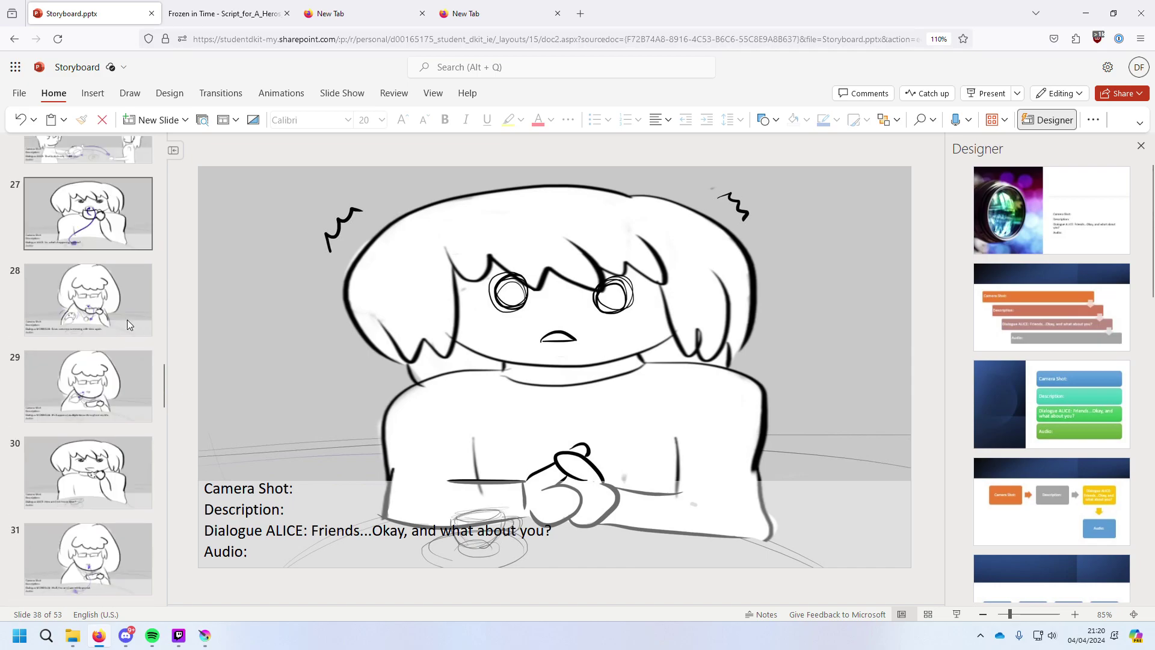
scroll(128, 325, "down", 10)
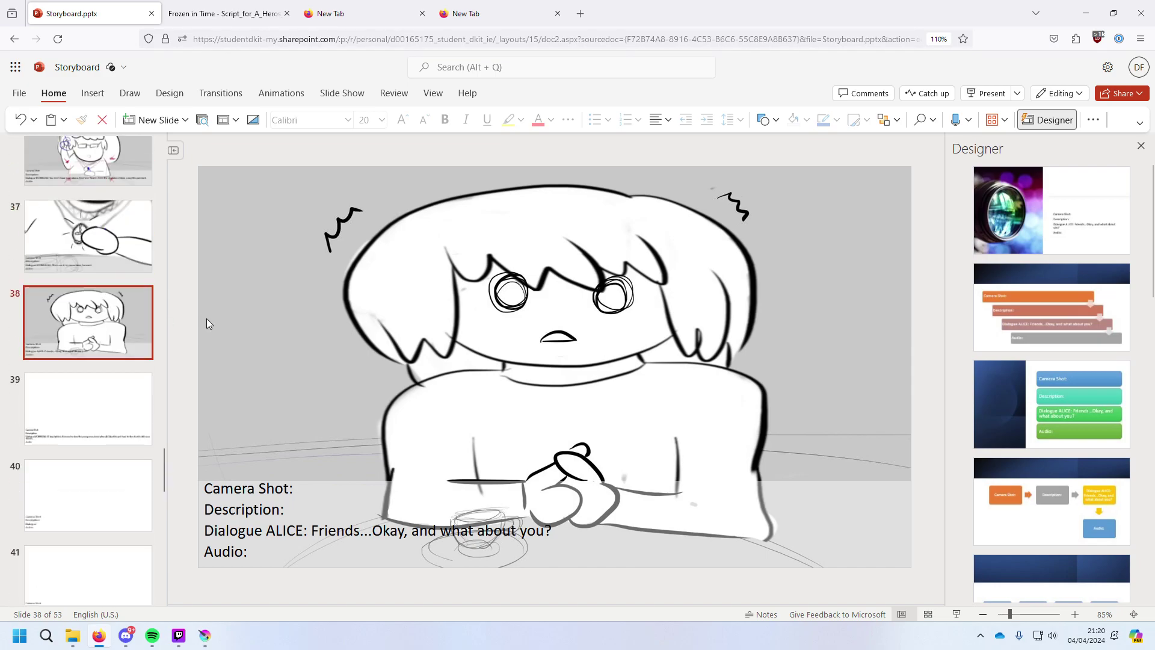
left_click(93, 401)
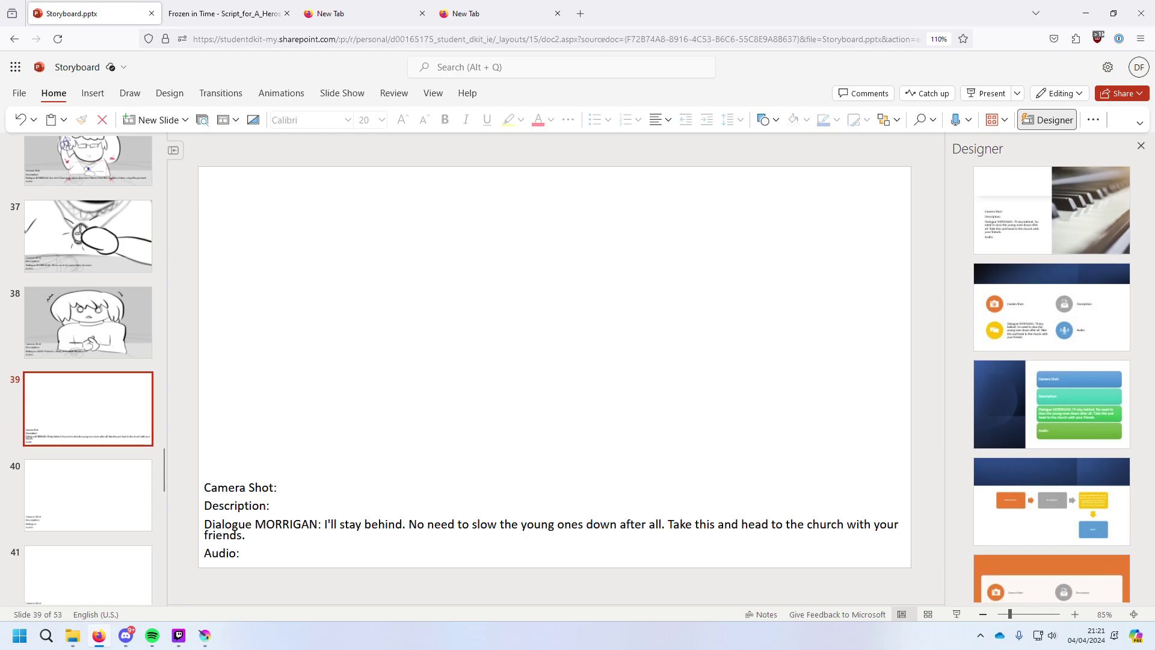
key("super+5")
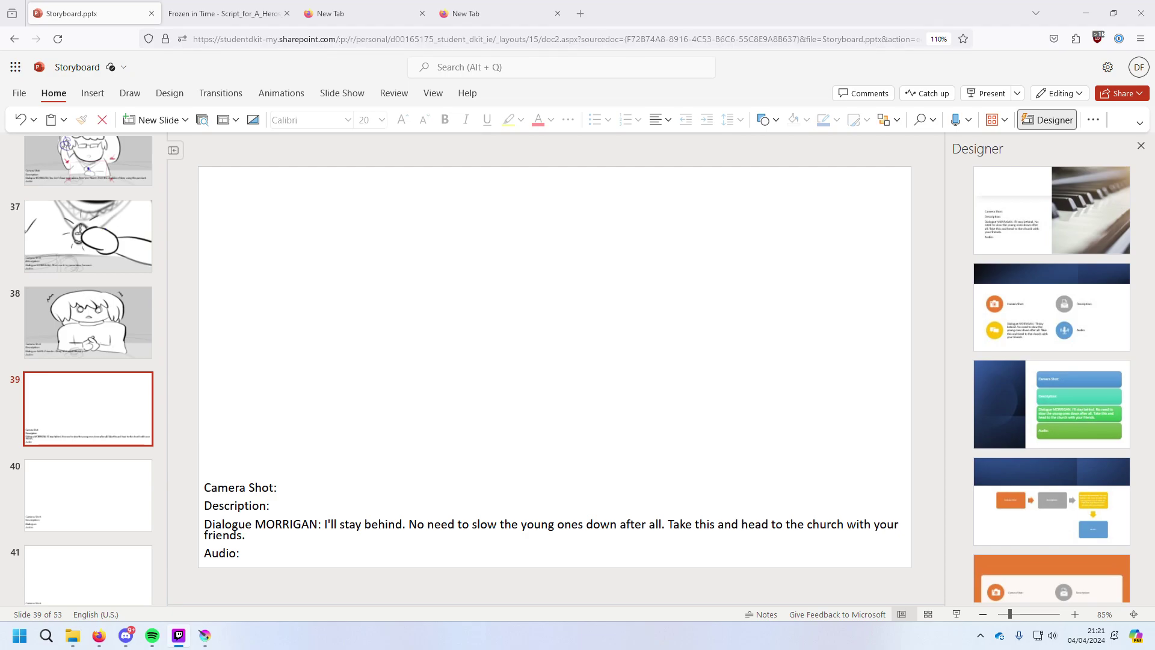
Review the storyboard frames from slide 38 back to slide 26 and forward again to slide 39.
left_click(92, 319)
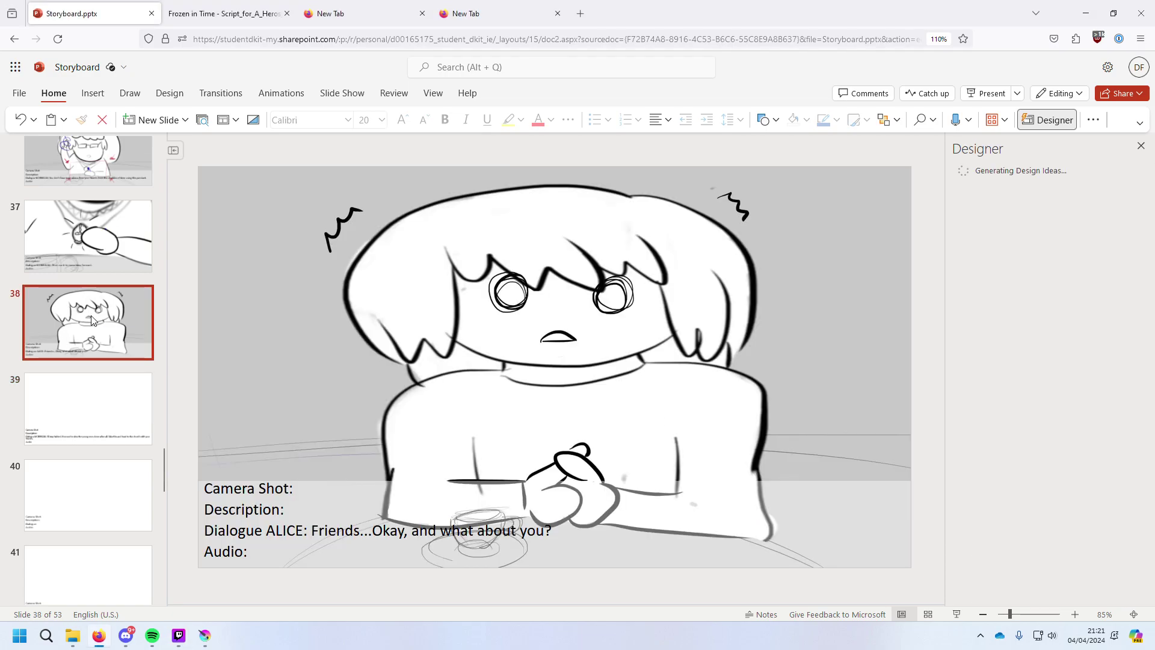
key("Up")
key("Up")
key("Up")
key("Up")
key("Up")
key("Up")
key("Up")
key("Up")
key("Up")
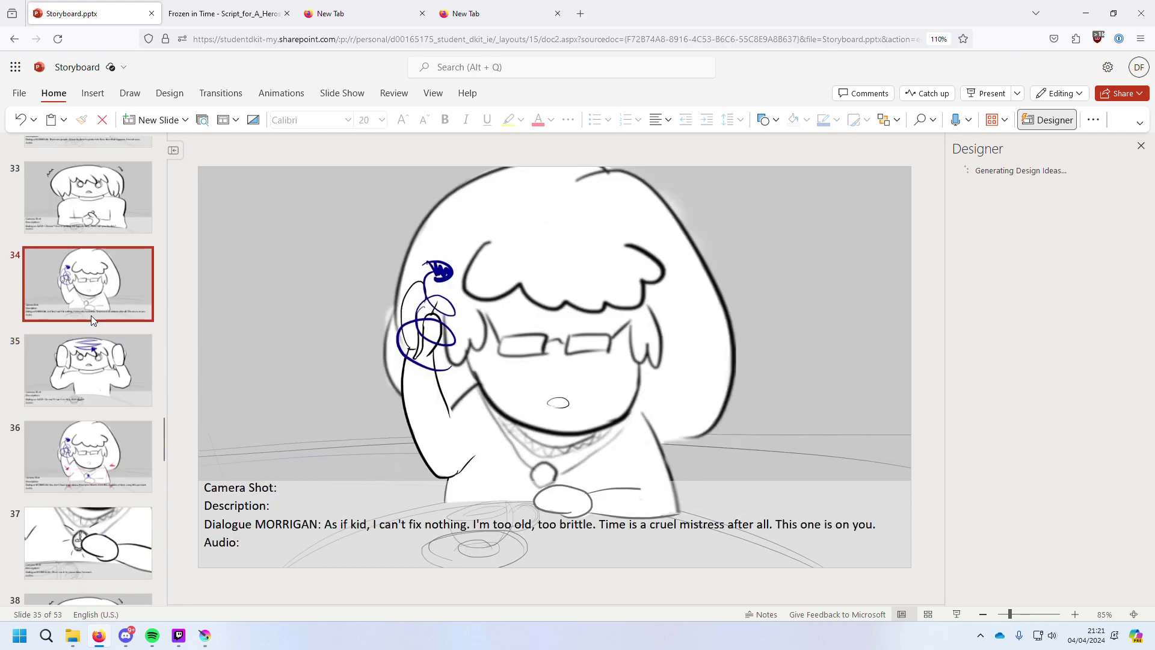
key("Down")
key("Down")
key("Down")
key("Down")
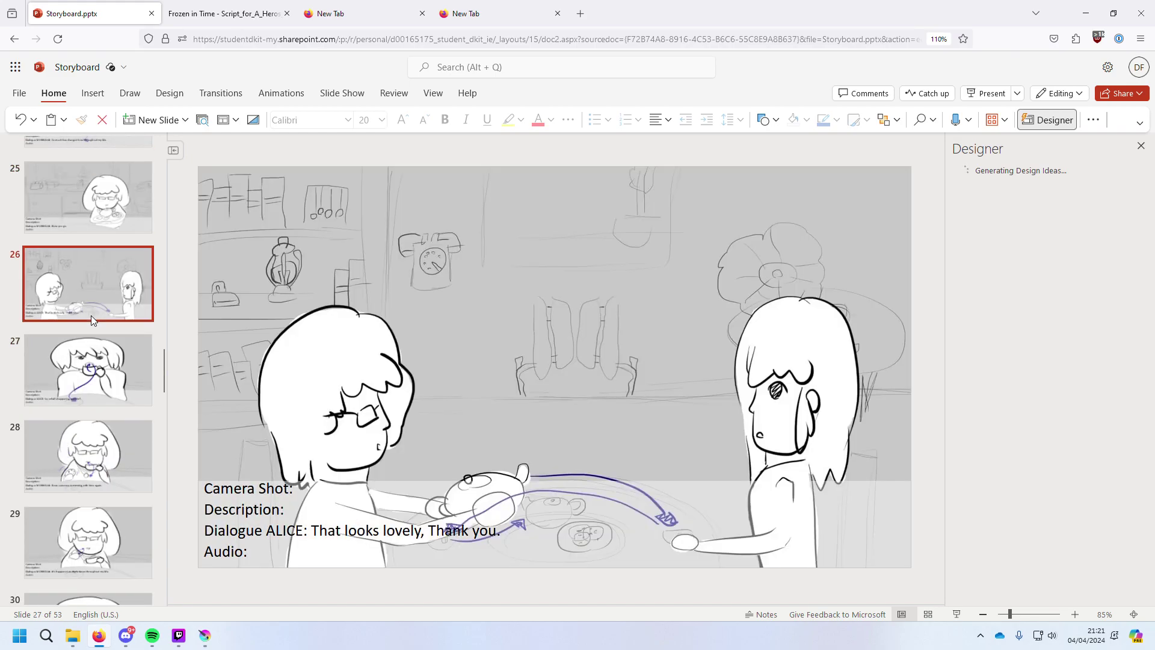
key("Down")
key("Down")
key("Down")
key("Down")
key("Down")
key("Down")
key("Down")
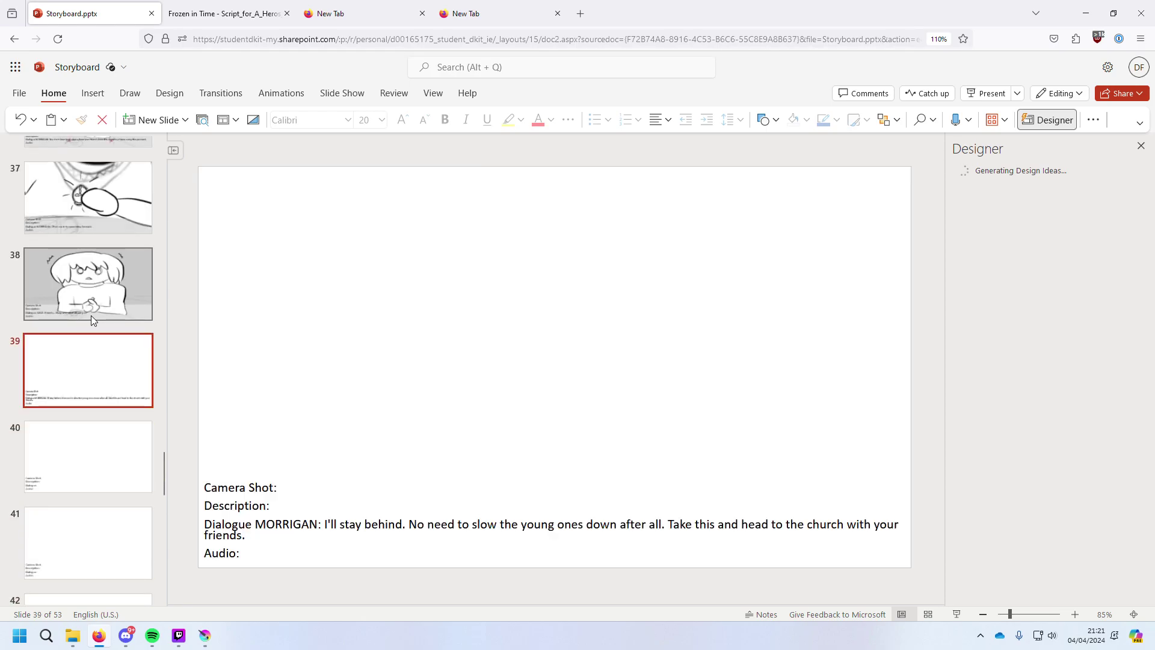
Step backwards through the storyboard from slide 39 to slide 5.
key("Up")
key("Up")
key("Up")
key("Up")
key("Up")
key("Up")
key("Up")
key("Up")
key("Up")
key("Up")
key("Up")
key("Up")
key("Up")
key("Up")
key("Up")
key("Up")
key("Up")
key("Up")
key("Up")
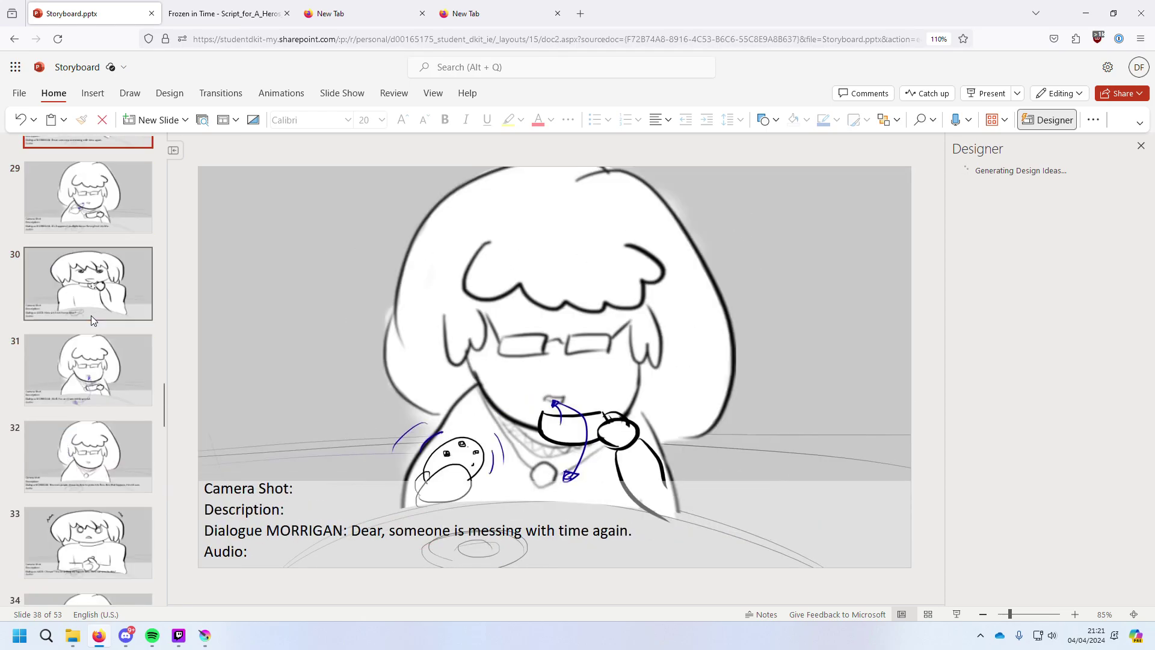
key("Up")
key("Up")
key("Up")
key("Up")
key("Up")
key("Up")
key("Up")
key("Up")
key("Up")
key("Up")
key("Up")
key("Up")
key("Up")
key("Up")
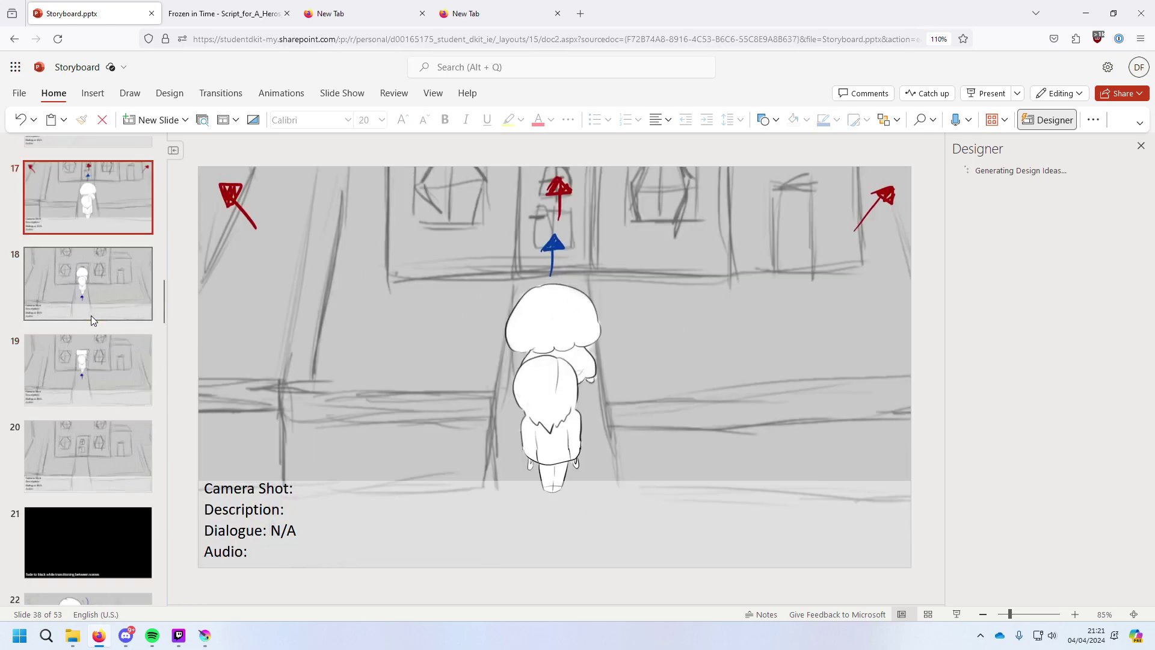
key("Up")
key("Up")
key("Up")
key("Up")
key("Up")
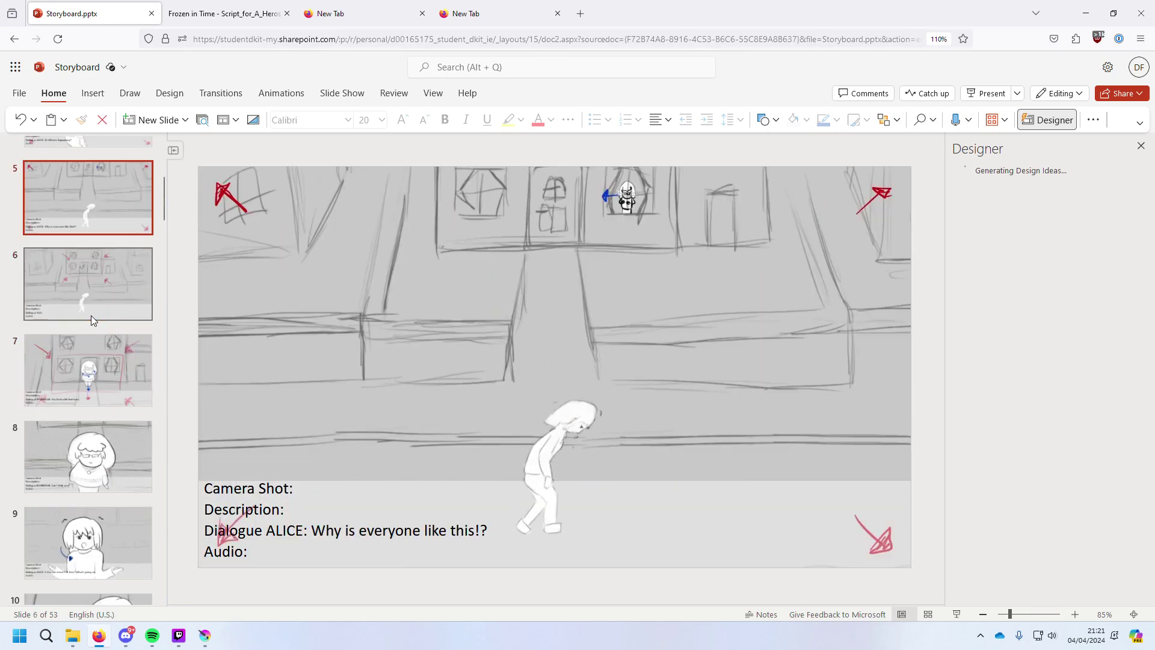
Run forward through the storyboard from slide 5 to slide 39 to examine the flow of the frames.
key("Down")
key("Down")
key("Down")
key("Down")
key("Down")
key("Down")
key("Down")
key("Down")
key("Down")
key("Down")
key("Down")
key("Down")
key("Down")
key("Down")
key("Down")
key("Down")
key("Down")
key("Down")
key("Down")
key("Down")
key("Down")
key("Down")
key("Down")
key("Down")
key("Down")
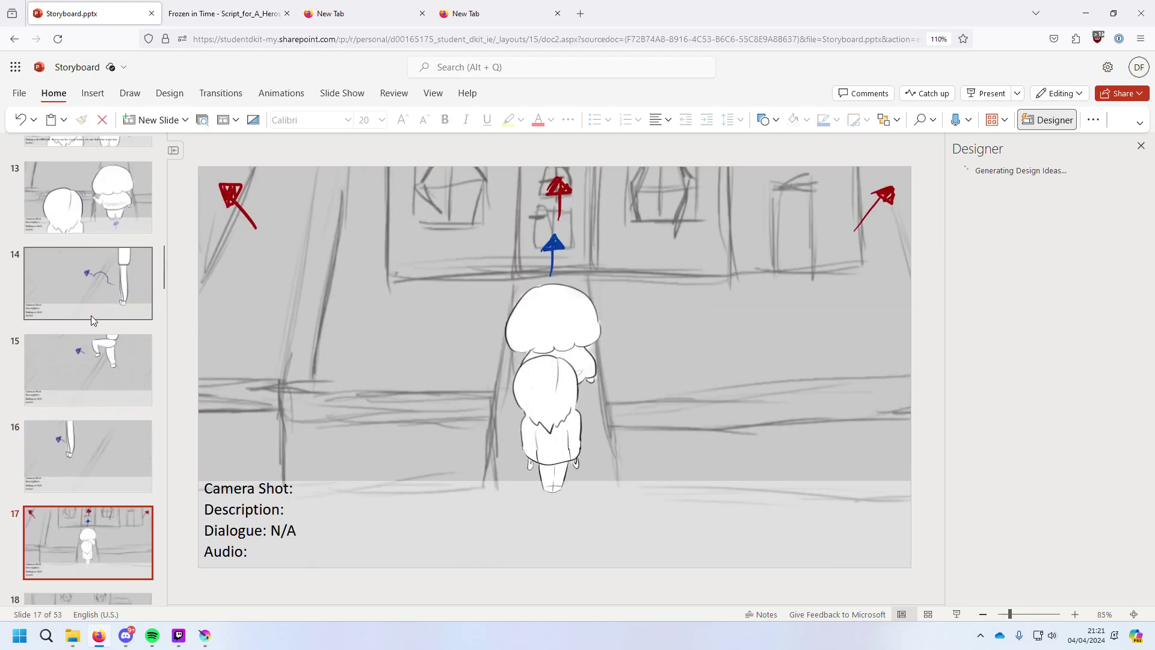
key("Down")
key("Down")
key("Down")
key("Down")
key("Down")
key("Down")
key("Down")
key("Down")
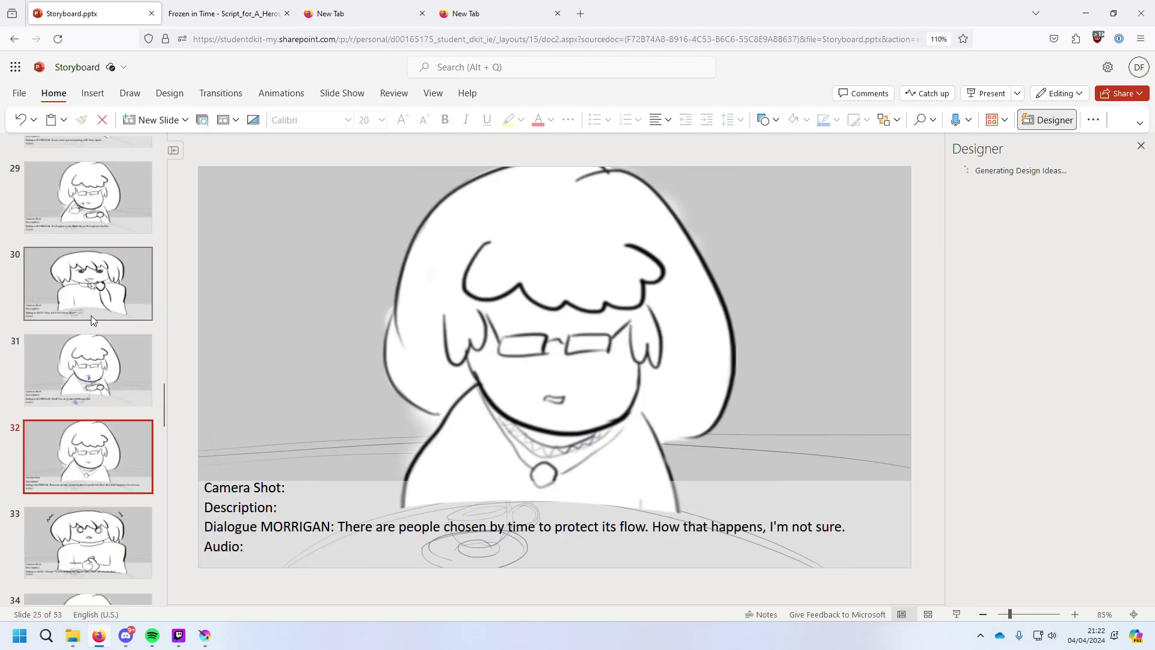
key("Down")
key("Down")
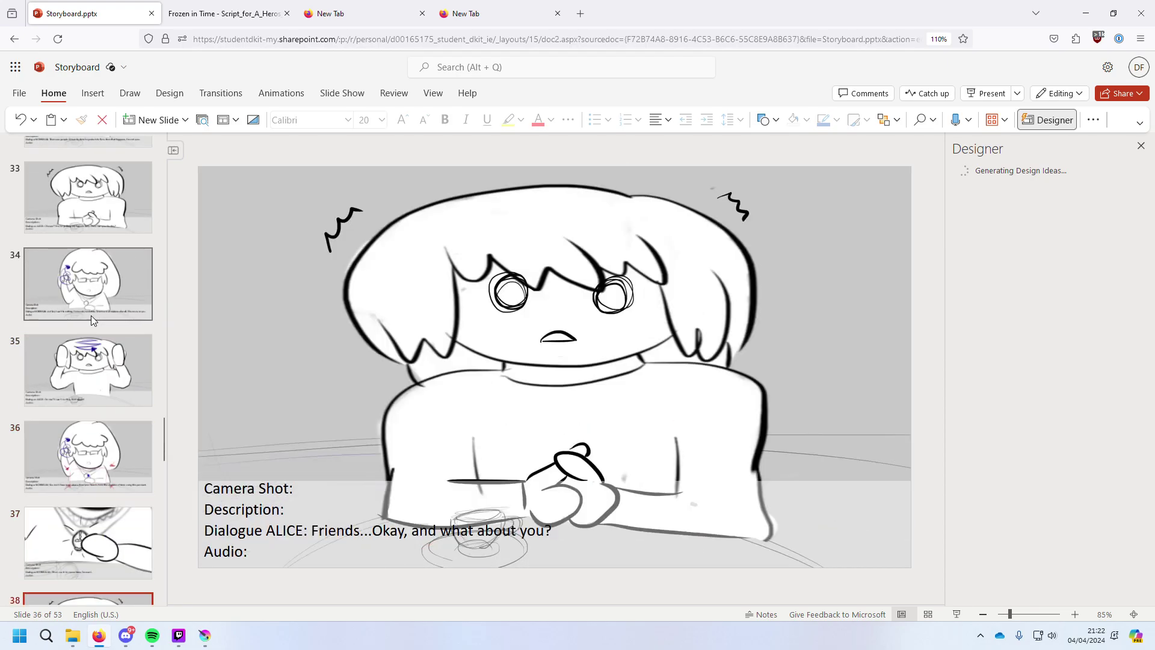
key("Up")
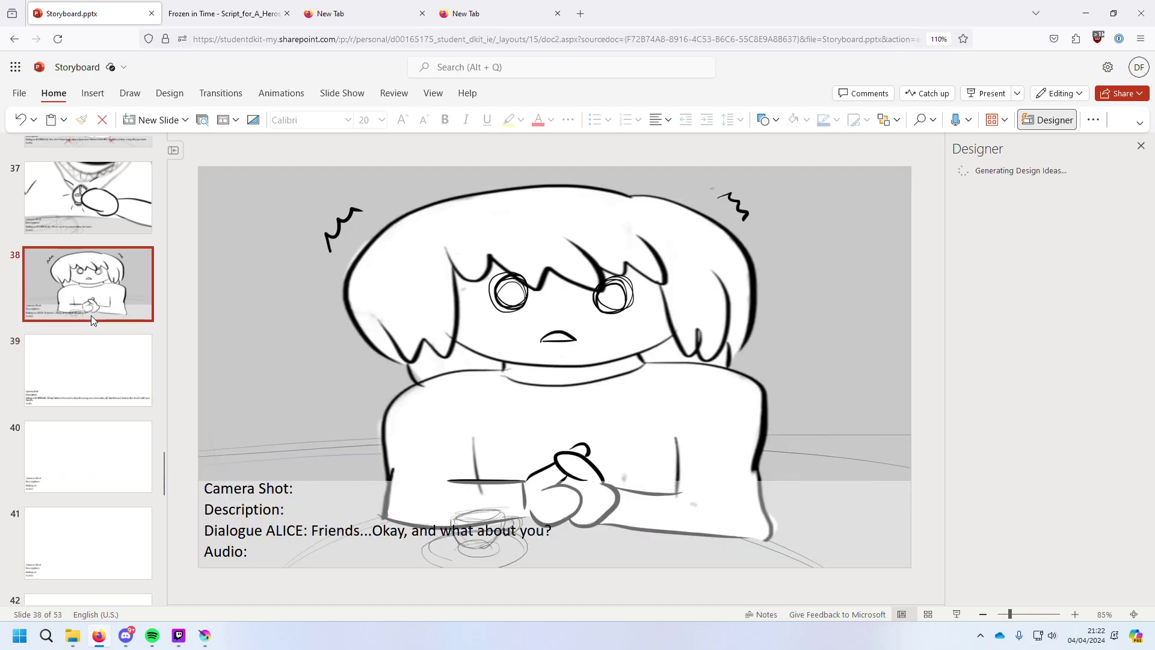
key("Down")
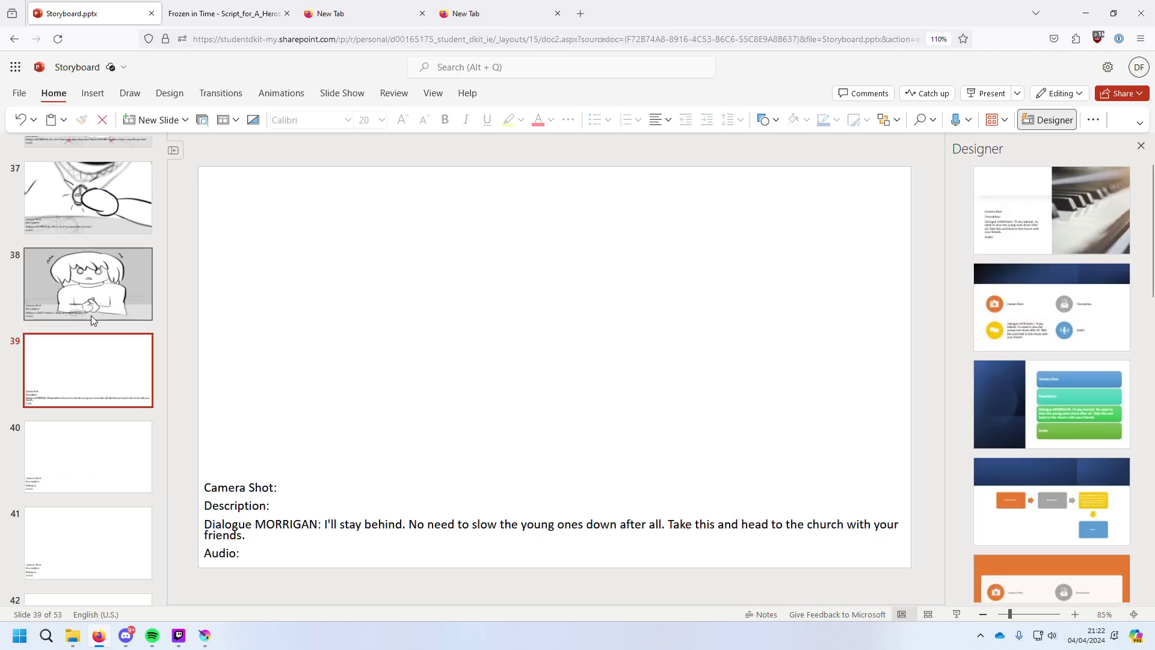
key("Up")
key("Down")
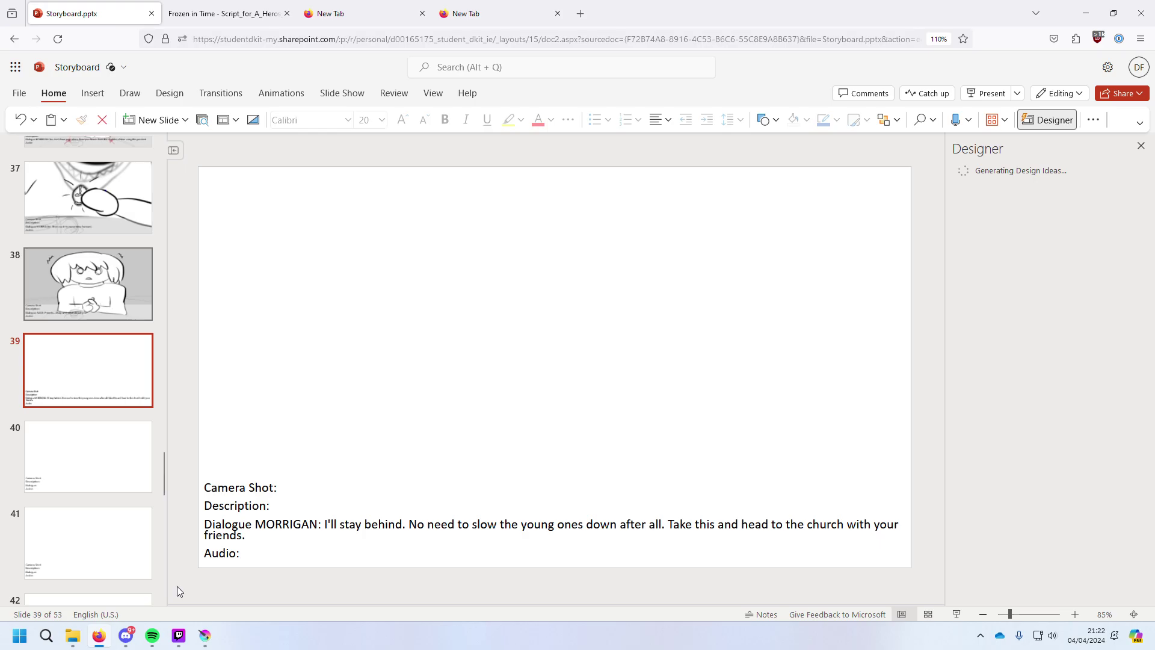
View frame.024.png in the image viewer, and return to the presentation to compare slides 38, 39 and 40.
mouse_move(205, 637)
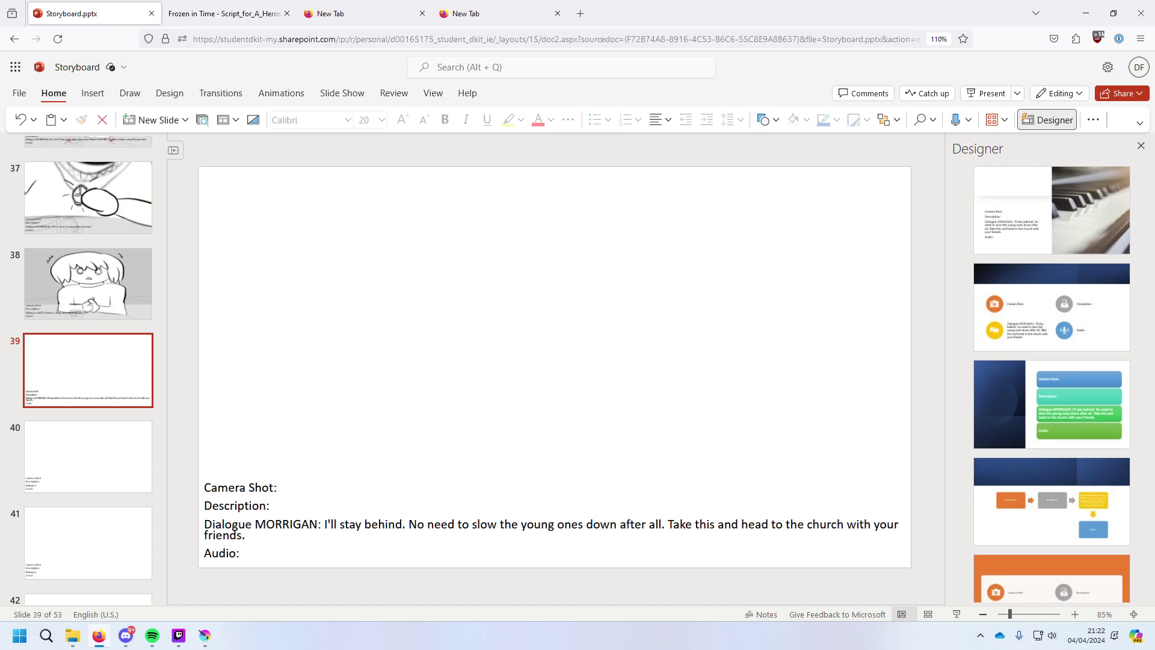
key("super+e")
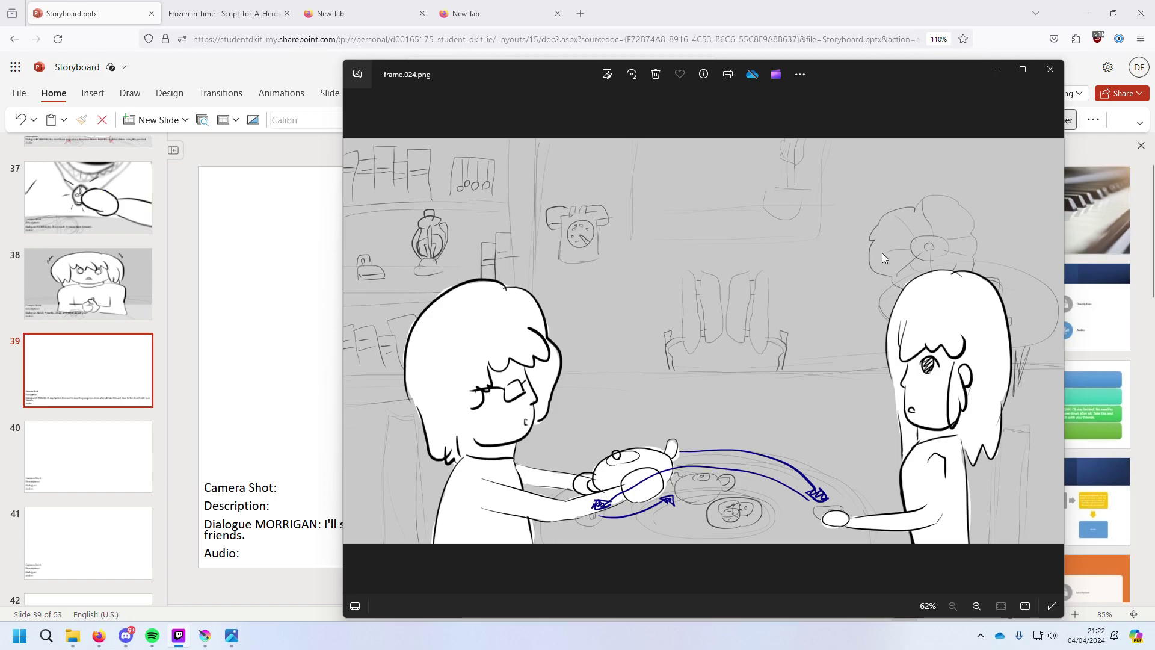
left_click(77, 392)
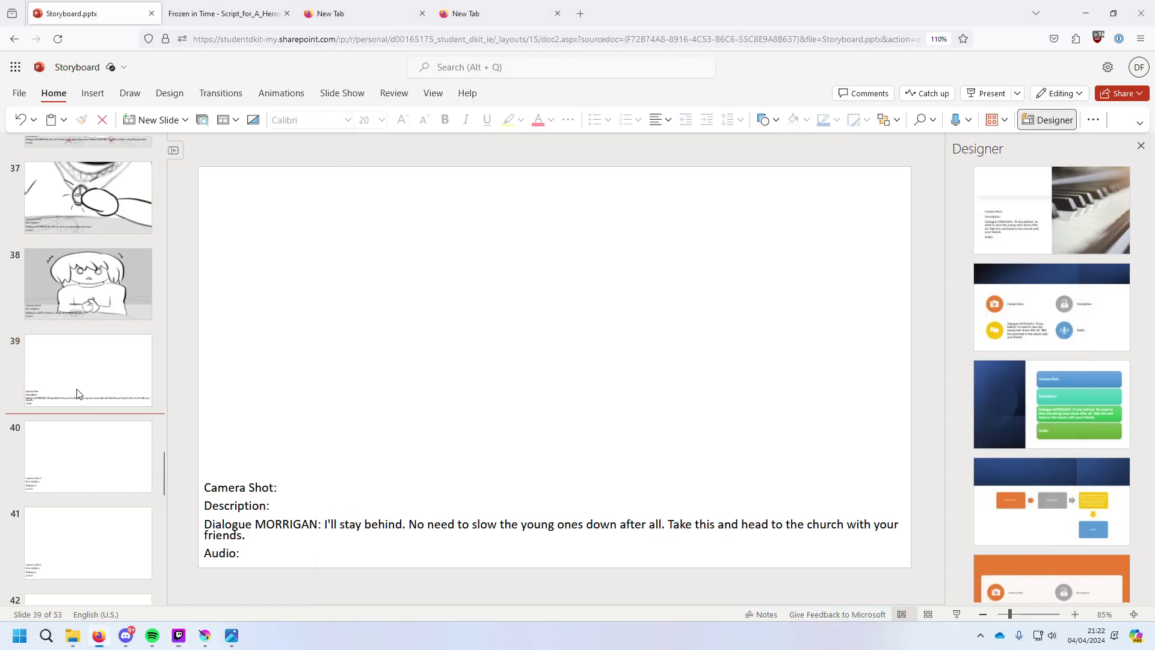
left_click(68, 302)
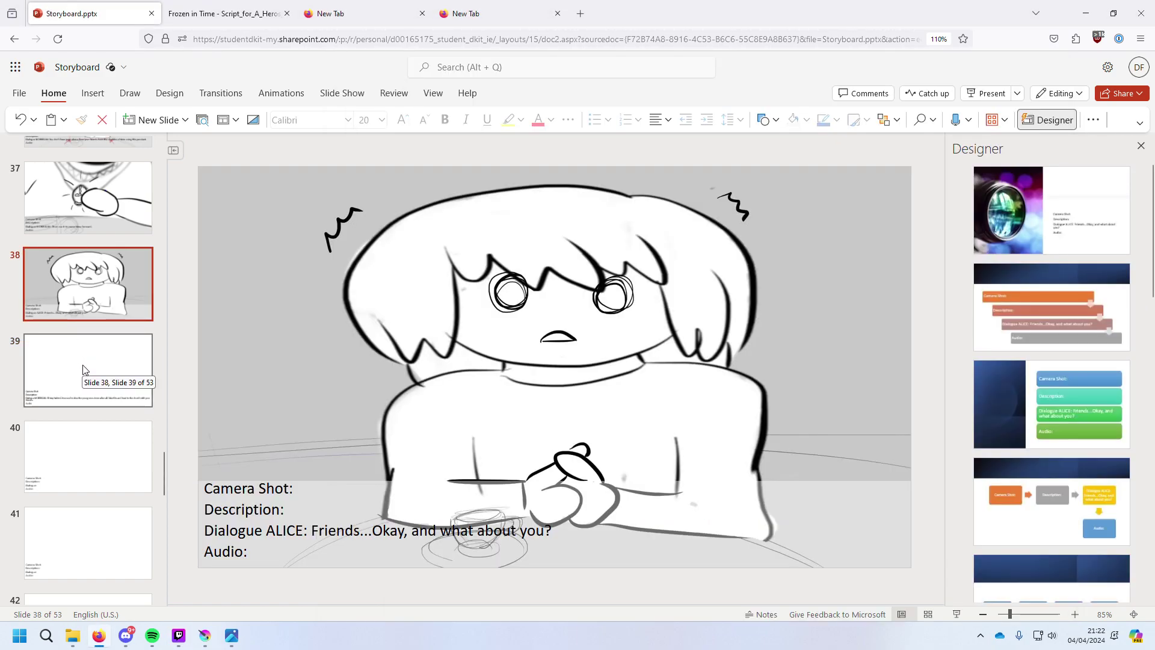
left_click(91, 388)
left_click(99, 472)
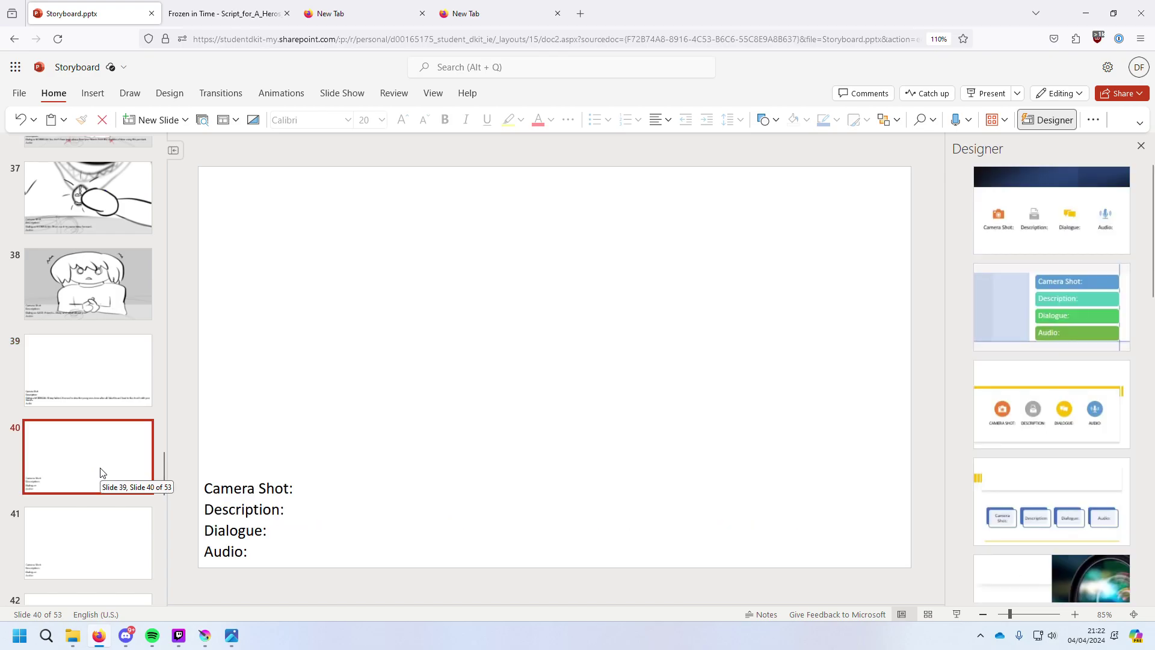
left_click(72, 355)
left_click(94, 293)
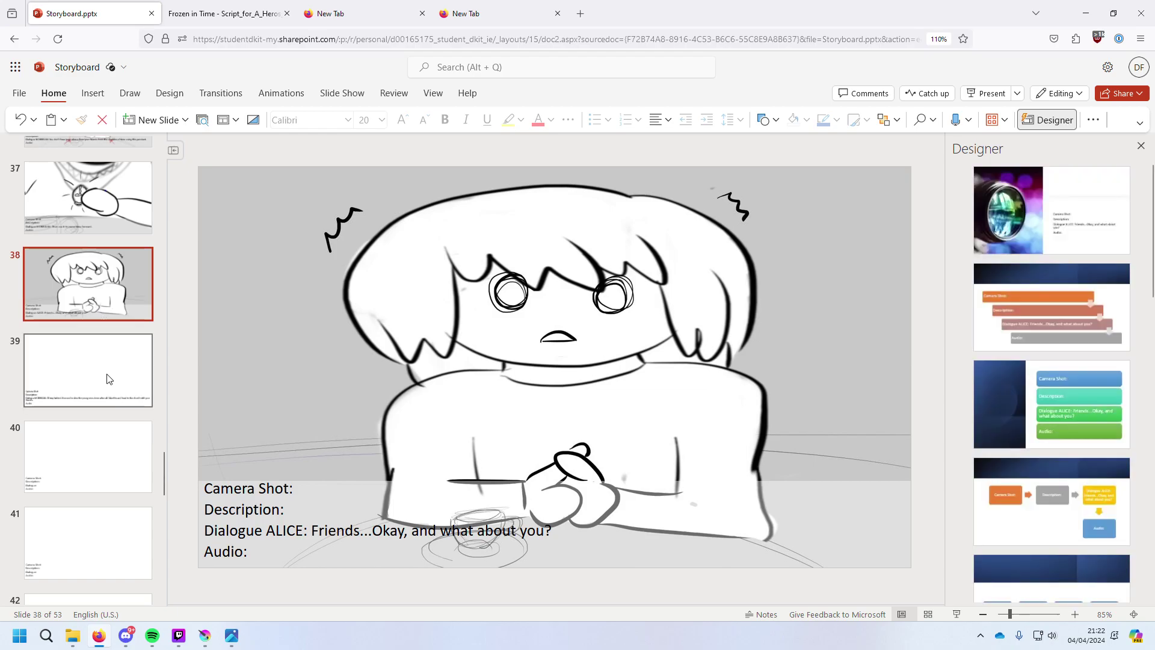
Replay slides 33 to 39 in order to check the lead-in to the empty slide 39.
scroll(103, 361, "up", 3)
scroll(102, 359, "up", 2)
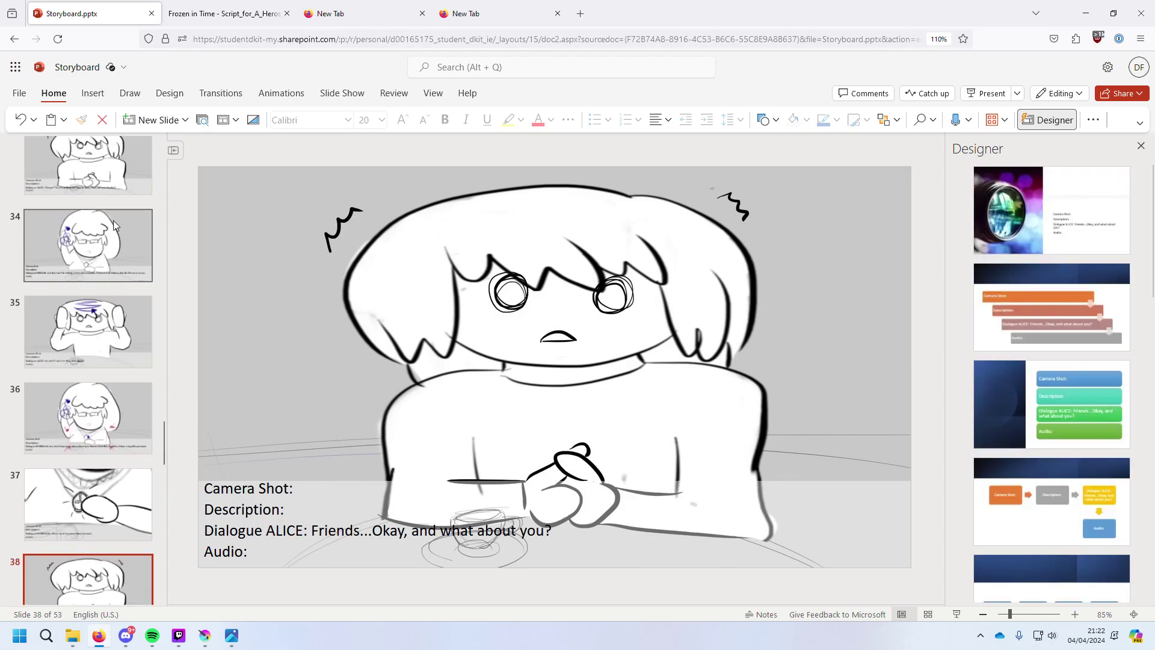
left_click(100, 187)
key("Down")
key("Down")
key("Down")
key("Down")
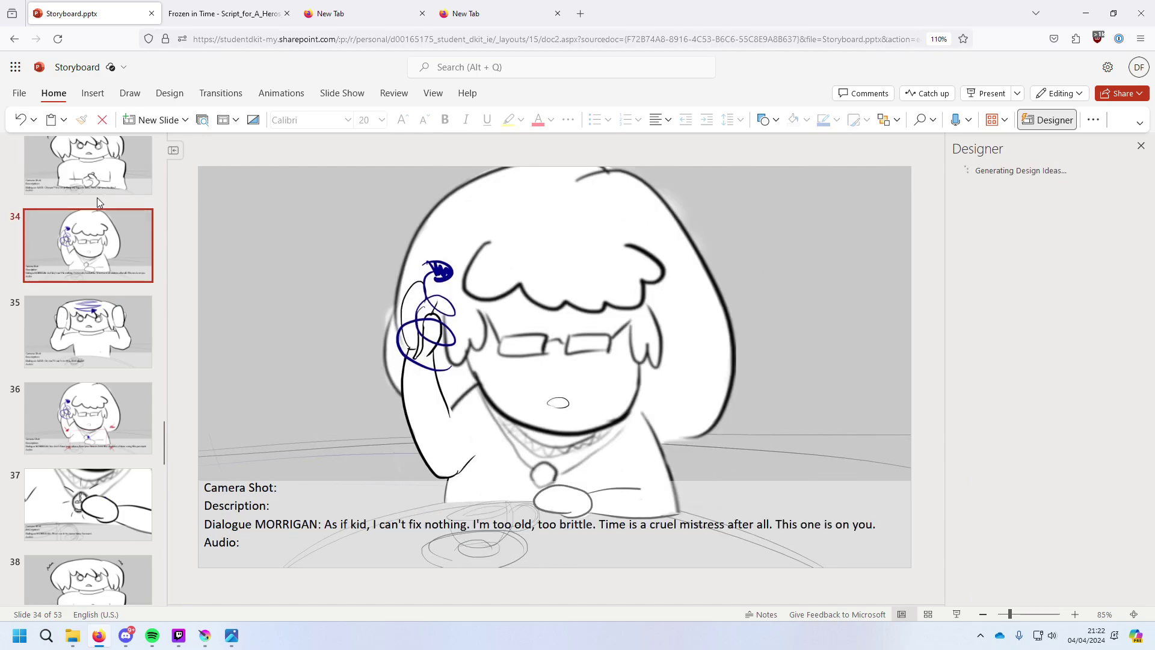
key("Down")
key("Down")
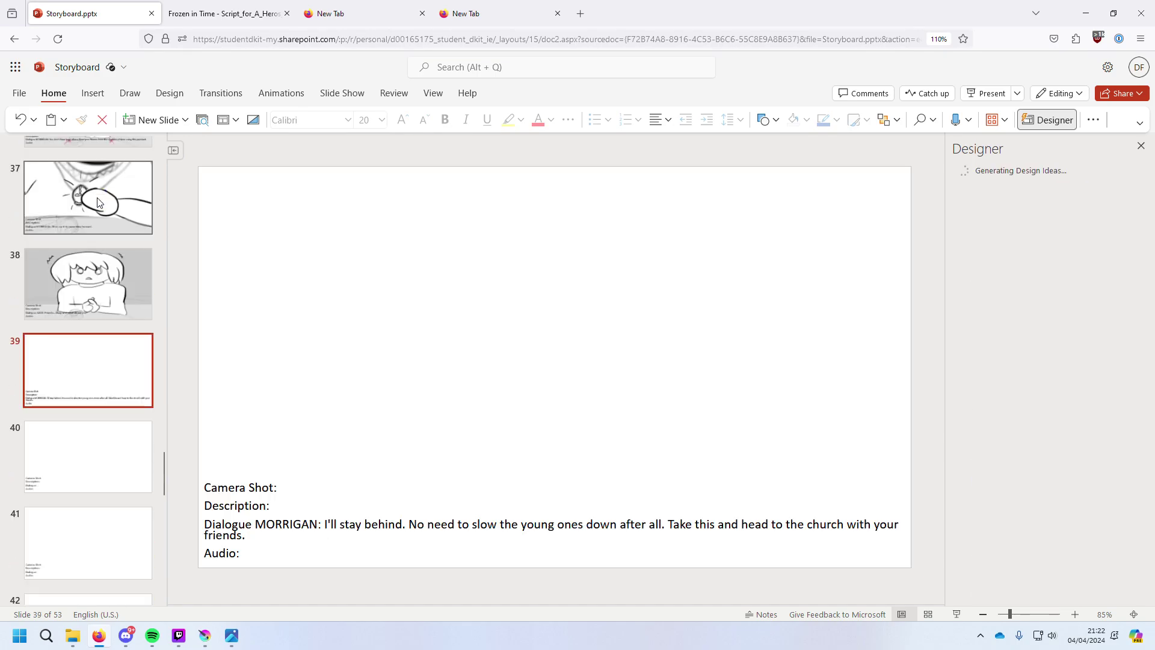
Step backwards through the storyboard from the empty slide 39 to slide 5.
key("Up")
key("Up")
key("Up")
key("Up")
key("Up")
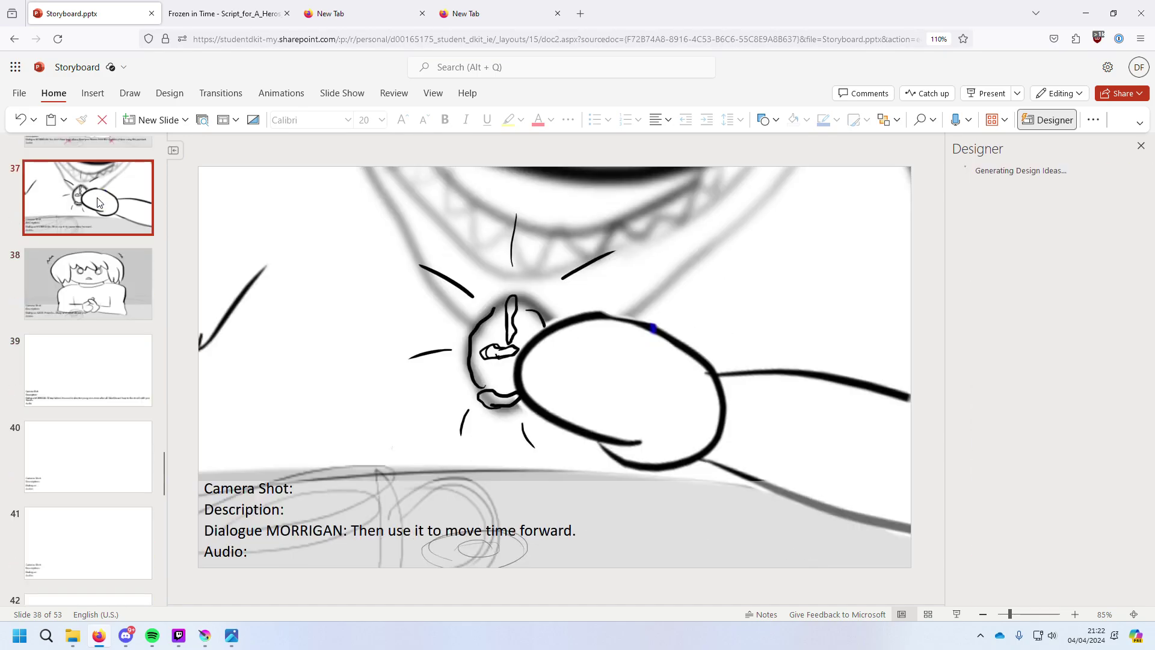
key("Up")
key("Up")
key("Up")
key("Up")
key("Up")
key("Up")
key("Up")
key("Up")
key("Up")
key("Up")
key("Up")
key("Up")
key("Up")
key("Up")
key("Up")
key("Up")
key("Up")
key("Up")
key("Up")
key("Up")
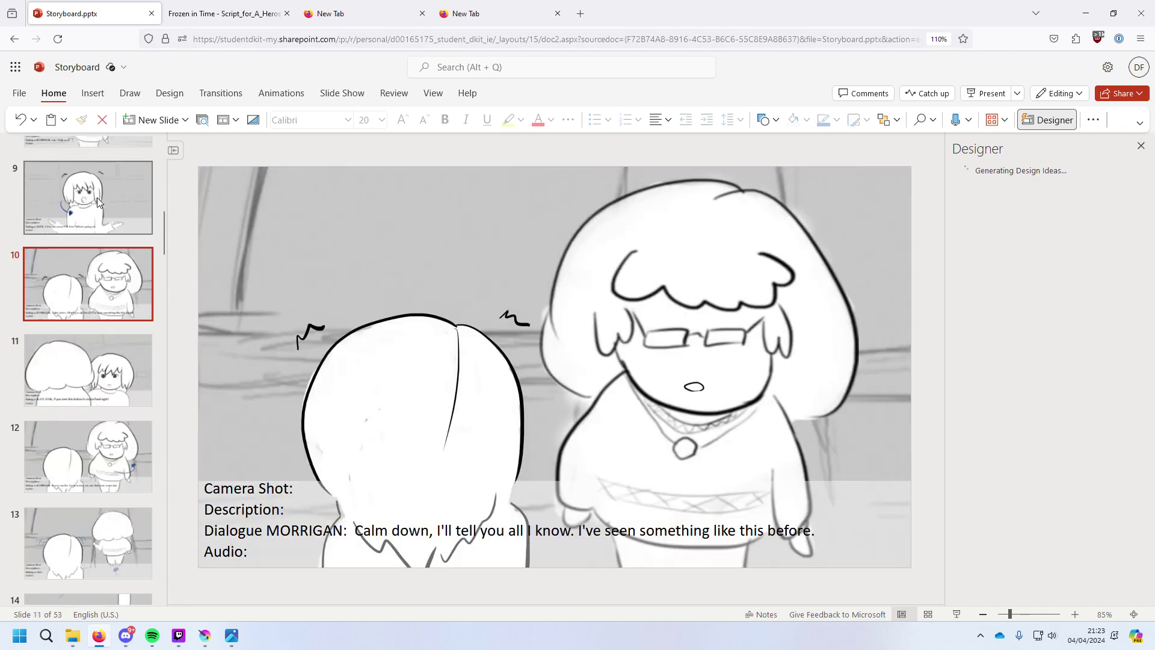
Run forward through the storyboard from slide 5 to slide 38 to examine how the frames flow.
key("Down")
key("Down")
key("Down")
key("Down")
key("Down")
key("Down")
key("Down")
key("Down")
key("Down")
key("Down")
key("Down")
key("Down")
key("Down")
key("Down")
key("Down")
key("Down")
key("Down")
key("Down")
key("Down")
key("Down")
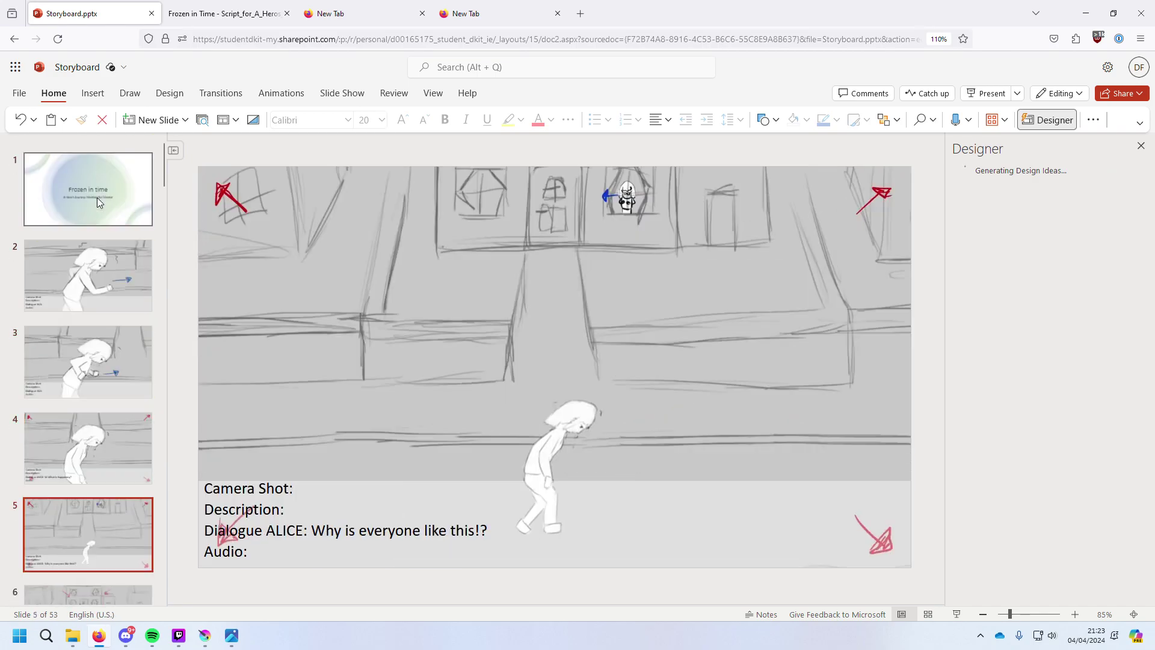
key("Down")
key("Down")
key("Down")
key("Down")
key("Down")
key("Down")
key("Down")
key("Down")
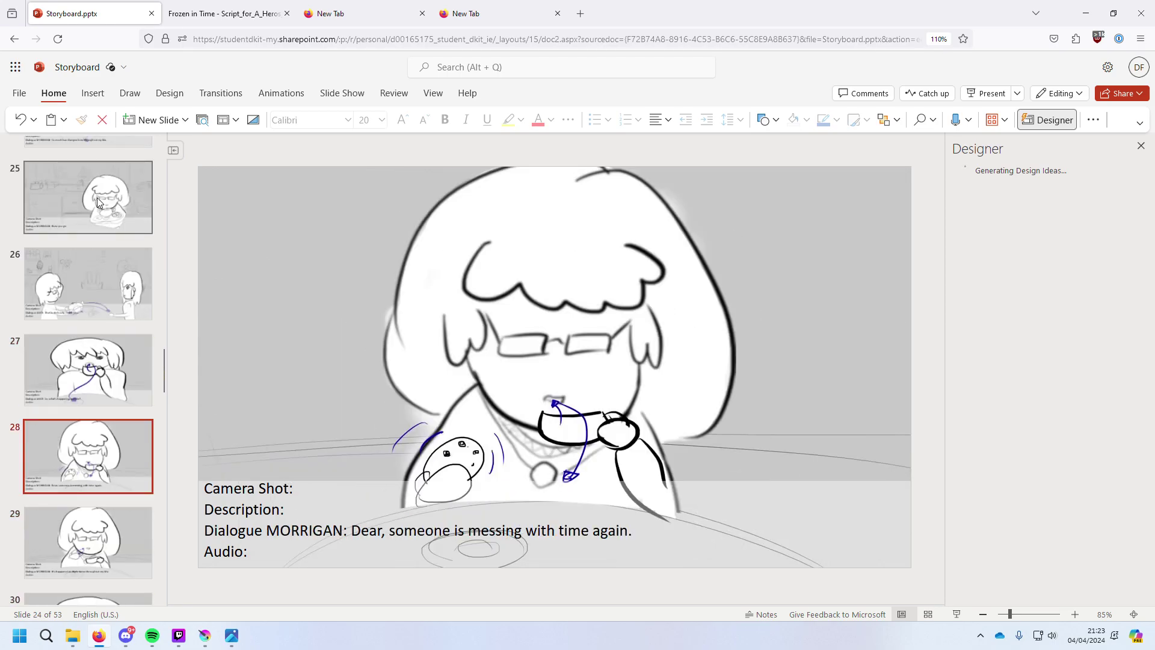
key("Down")
key("Down")
key("Down")
key("Down")
key("Down")
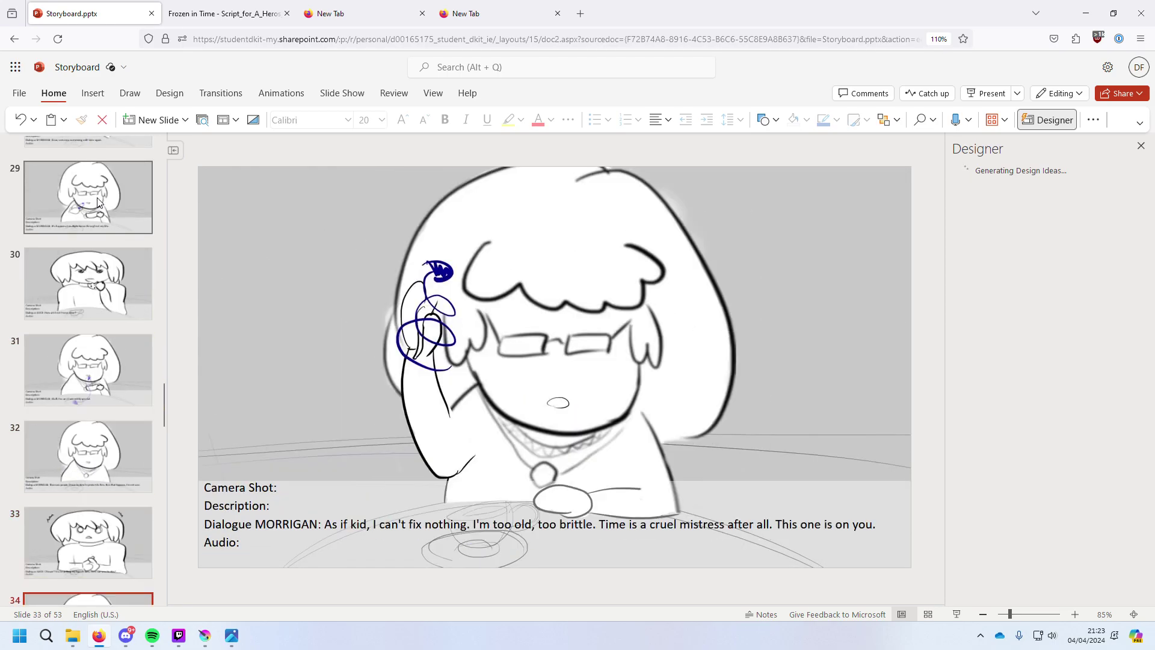
key("Down")
key("Down")
key("Down")
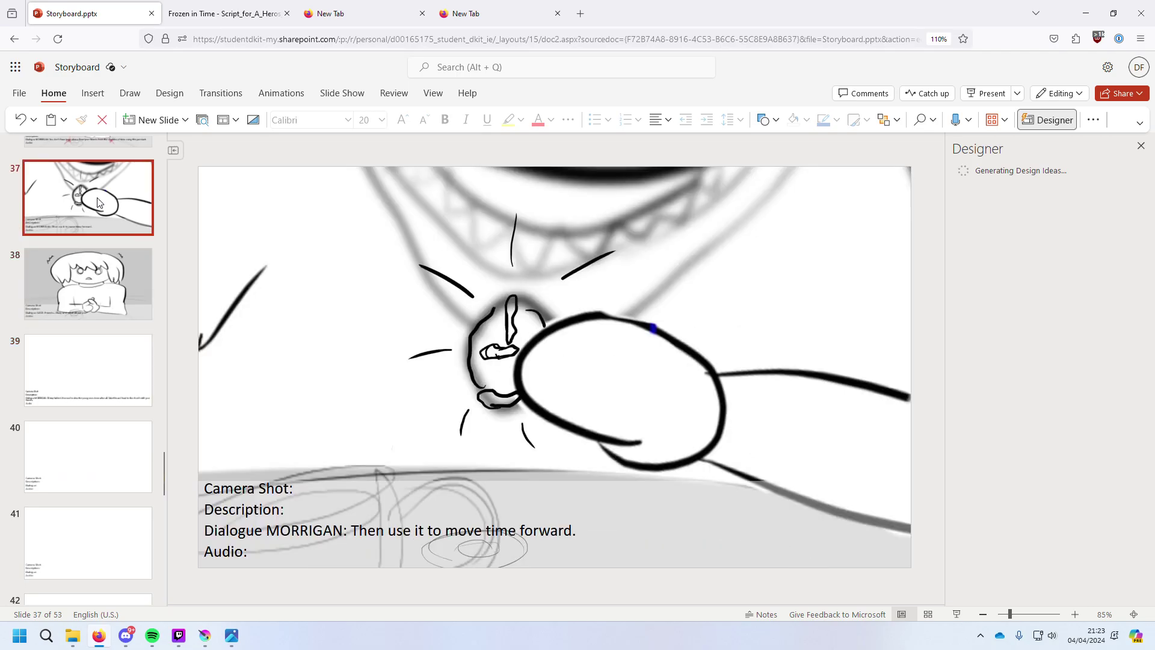
key("Down")
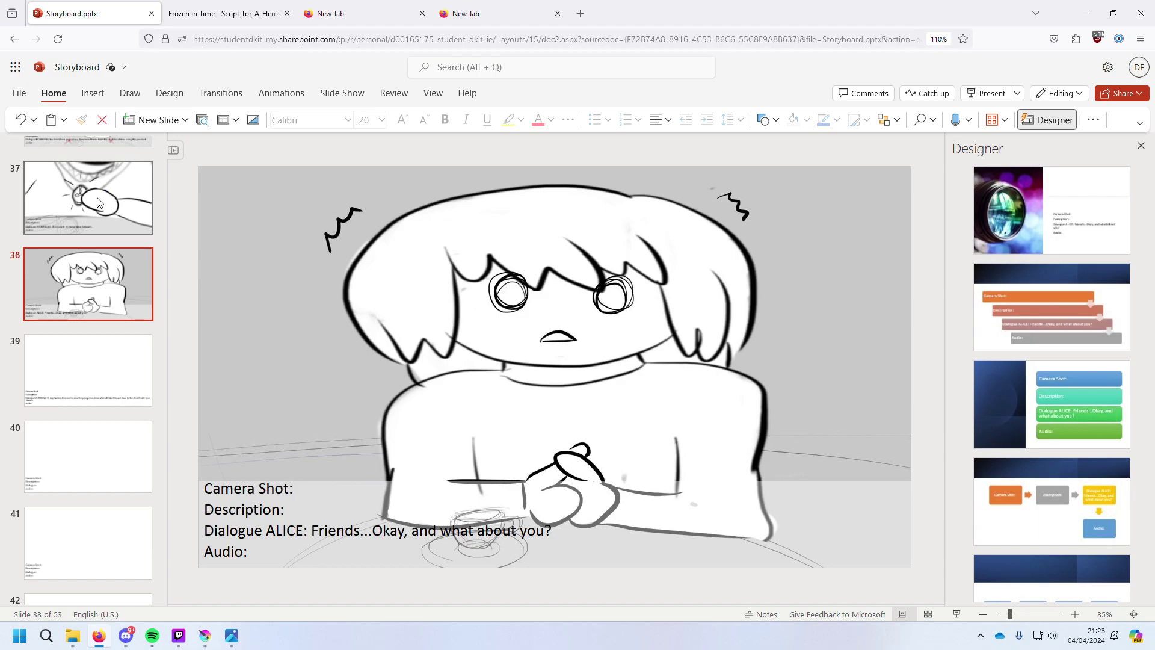
Step back from slide 38 to the early slides of the storyboard to review the frames again.
key("Up")
key("Up")
key("Up")
key("Up")
key("Up")
key("Up")
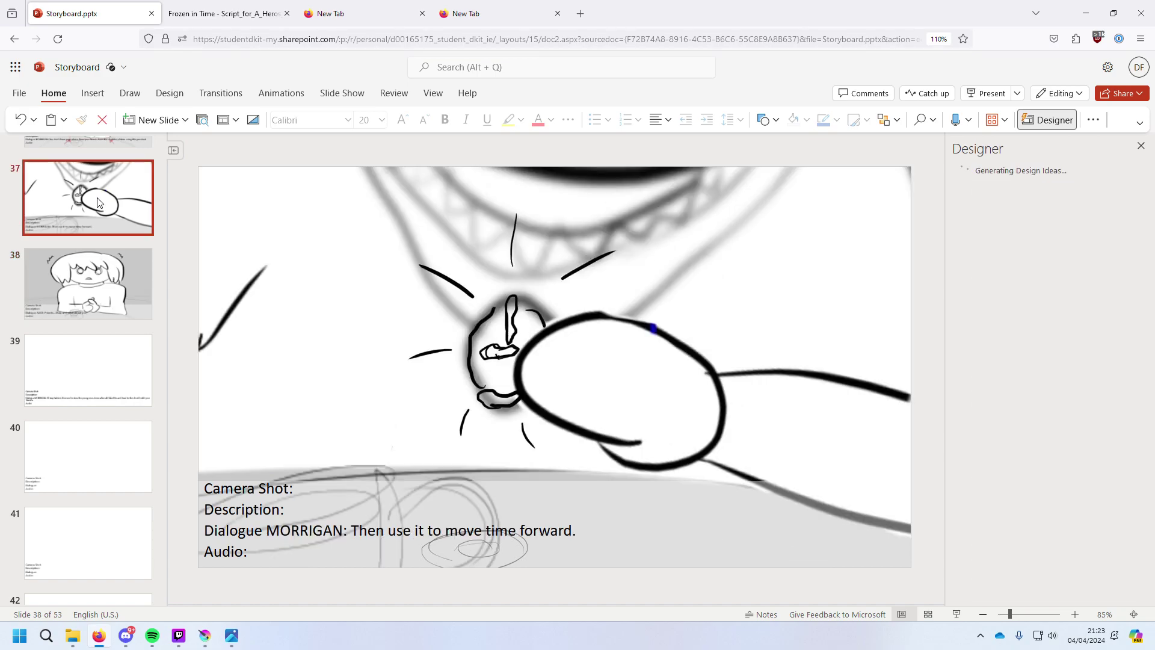
key("Up")
key("Up")
key("Up")
key("Up")
key("Up")
key("Up")
key("Up")
key("Up")
key("Up")
key("Up")
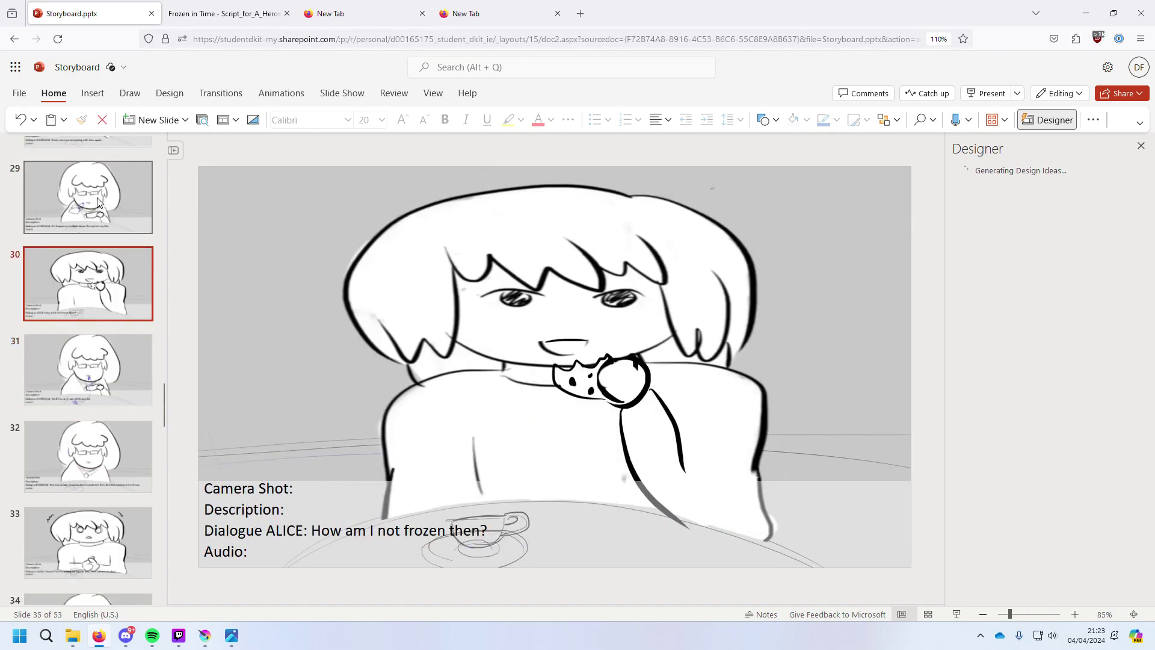
key("Up")
key("Up")
key("Up")
key("Up")
key("Up")
key("Up")
key("Up")
key("Up")
key("Up")
key("Up")
key("Up")
key("Up")
key("Up")
key("Up")
key("Up")
key("Up")
key("Up")
key("Up")
key("Up")
key("Up")
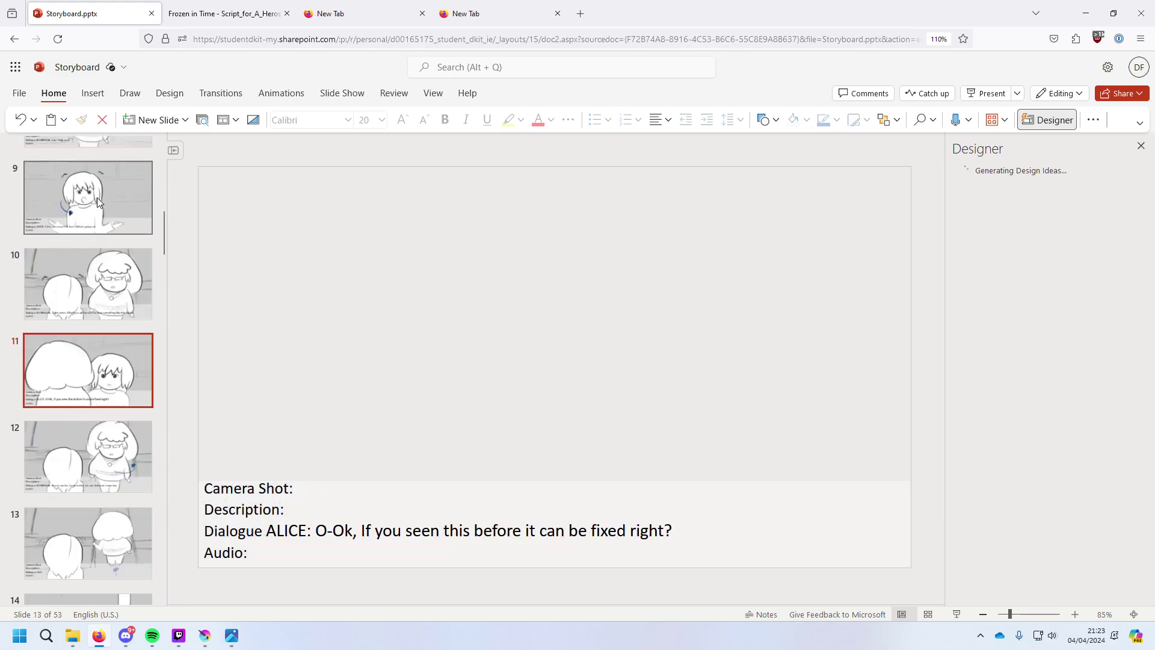
Play the storyboard forward from the early slides to slide 39 to check the sequence leading into it.
key("Down")
key("Down")
key("Down")
key("Down")
key("Down")
key("Down")
key("Down")
key("Down")
key("Down")
key("Down")
key("Down")
key("Down")
key("Down")
key("Down")
key("Down")
key("Down")
key("Down")
key("Down")
key("Down")
key("Down")
key("Down")
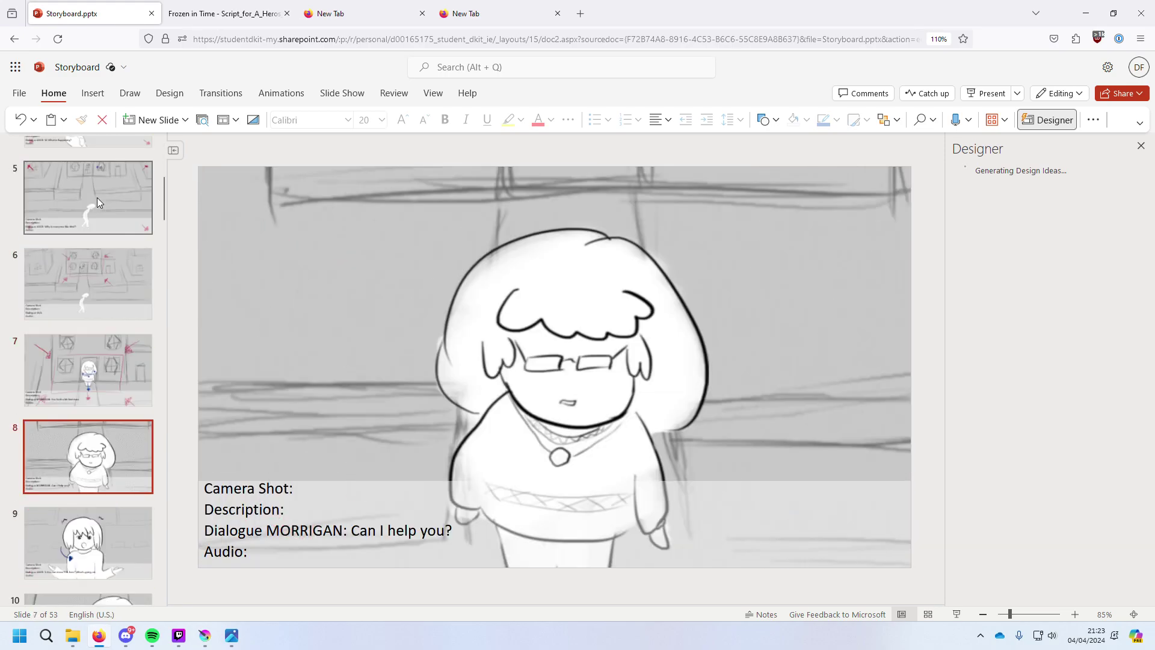
key("Down")
key("Down")
key("Down")
key("Down")
key("Down")
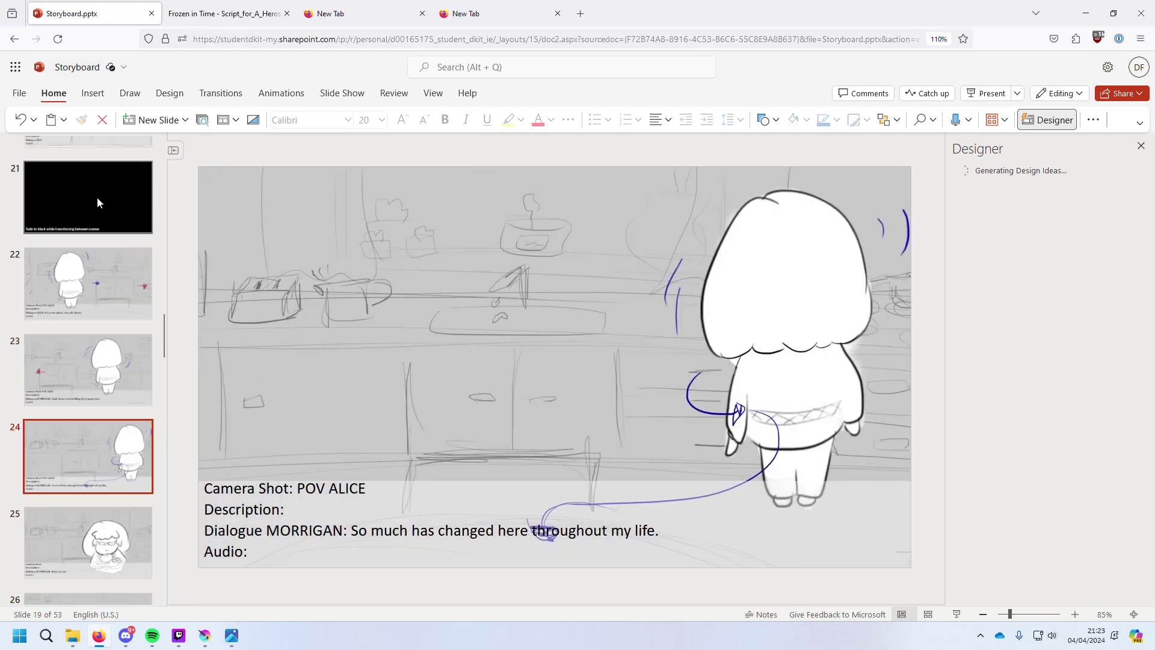
key("Down")
key("Down")
key("Down")
key("Down")
key("Down")
key("Down")
key("Down")
key("Down")
key("Down")
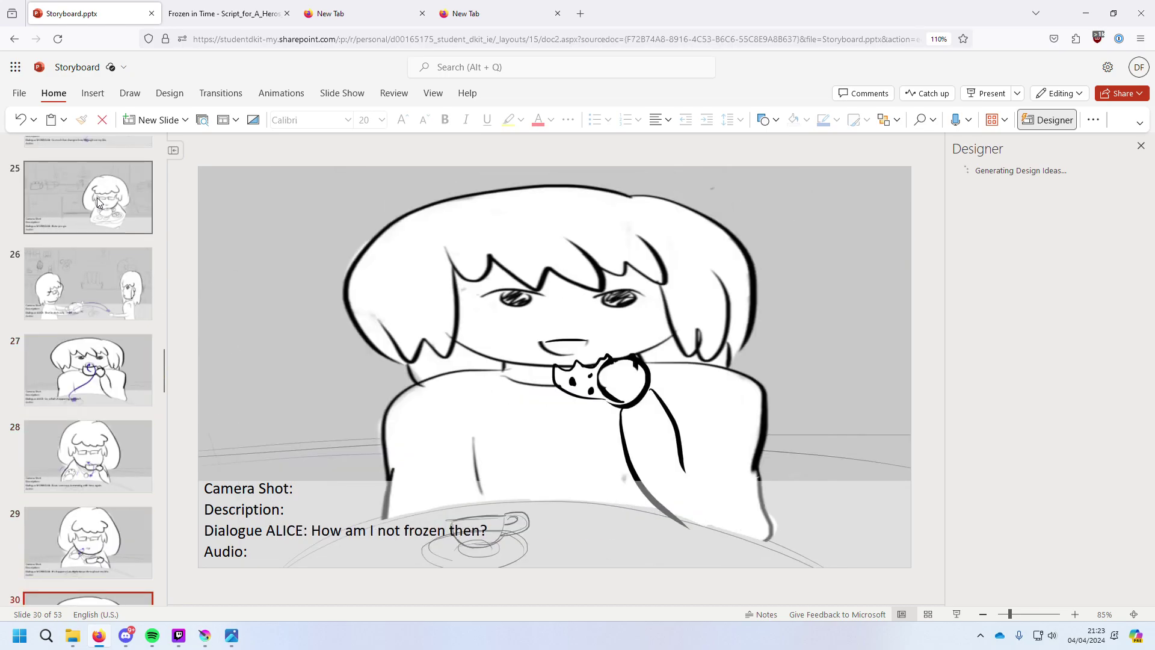
key("Down")
key("Down")
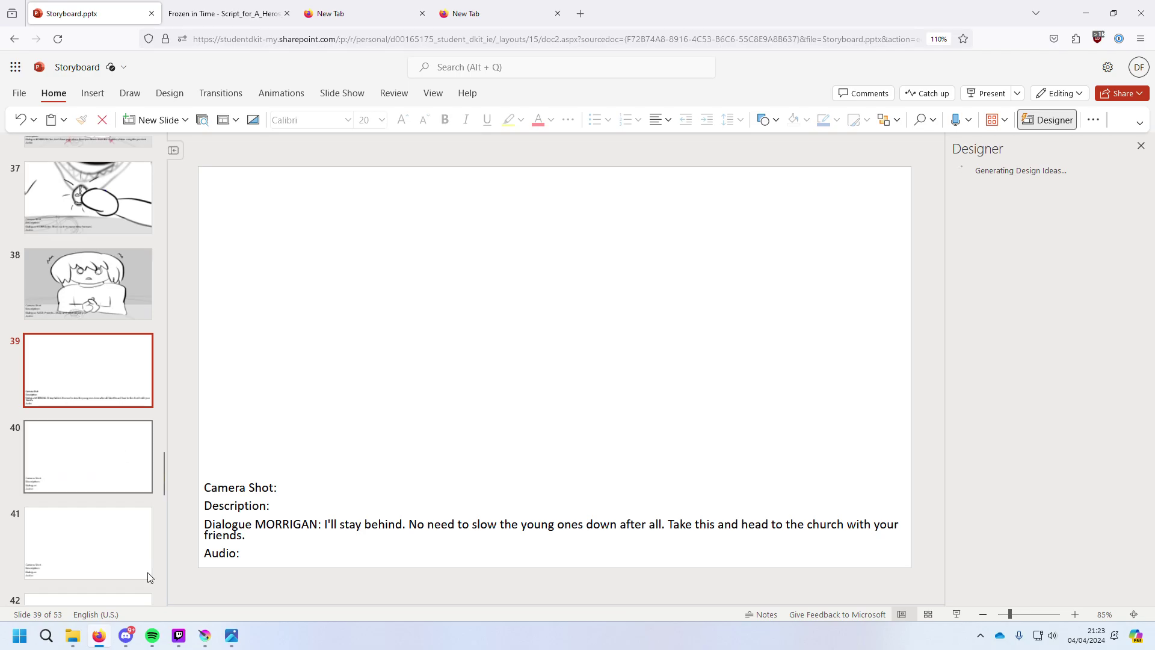
View frame.024.png in the image viewer and close the viewer.
left_click(232, 638)
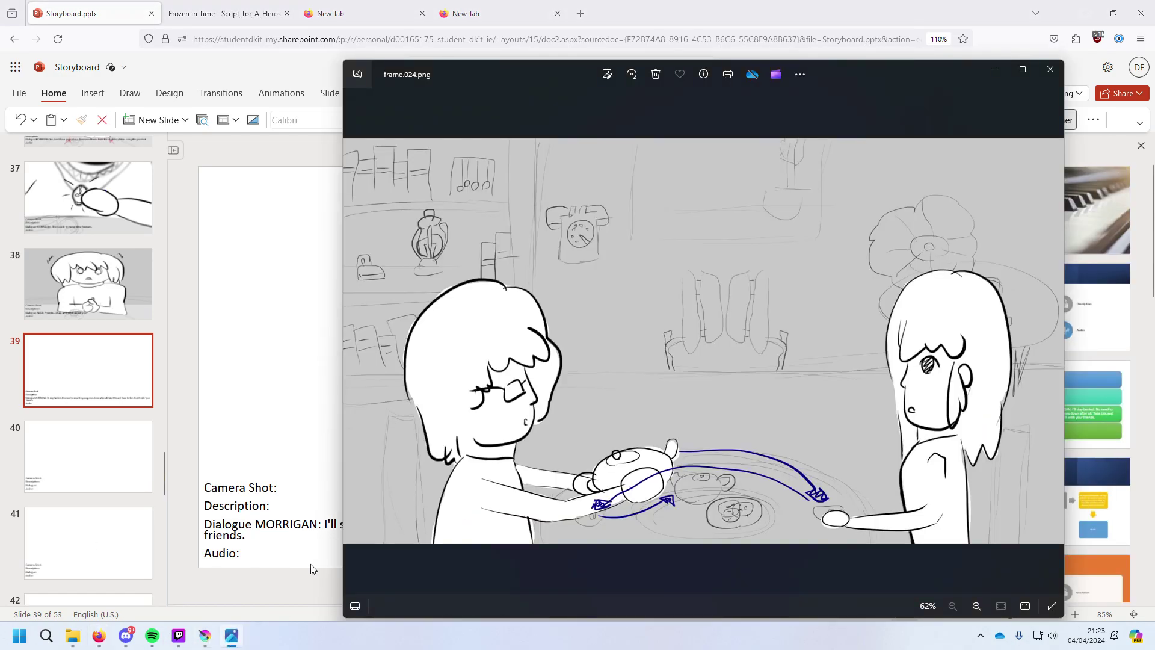
left_click(1050, 69)
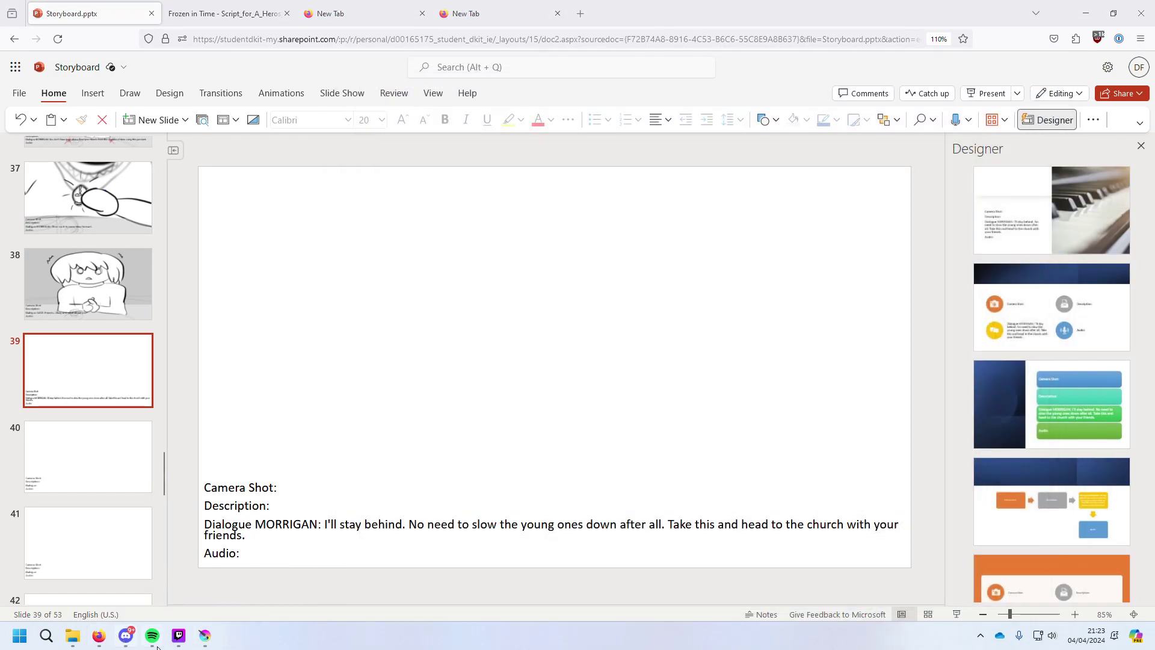
Switch to Krita, open frame.024.kra from the Frames folder, and close the frame.033.png and frame.034.5.png documents.
left_click(204, 635)
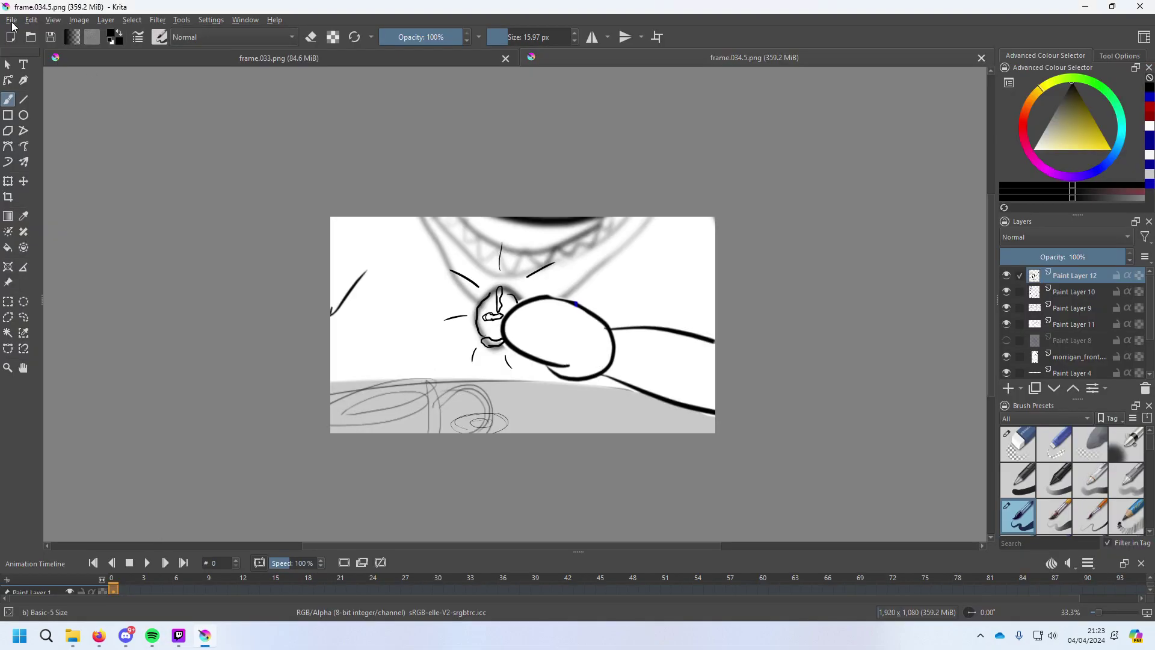
left_click(11, 20)
left_click(52, 41)
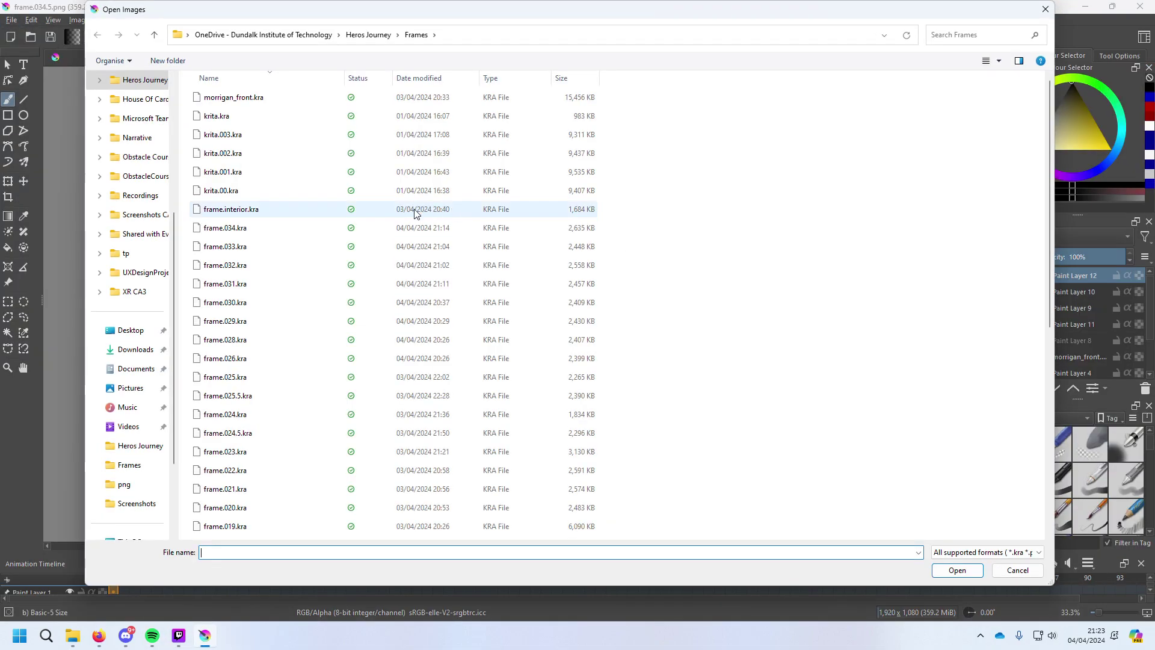
scroll(384, 301, "down", 10)
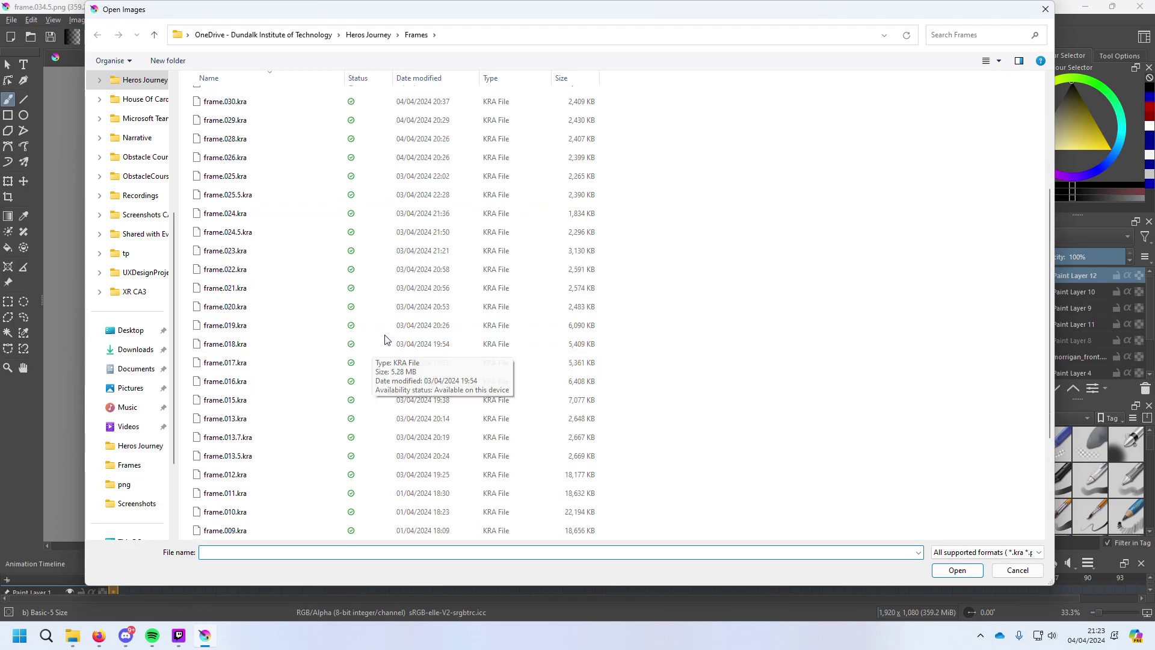
double_click(276, 214)
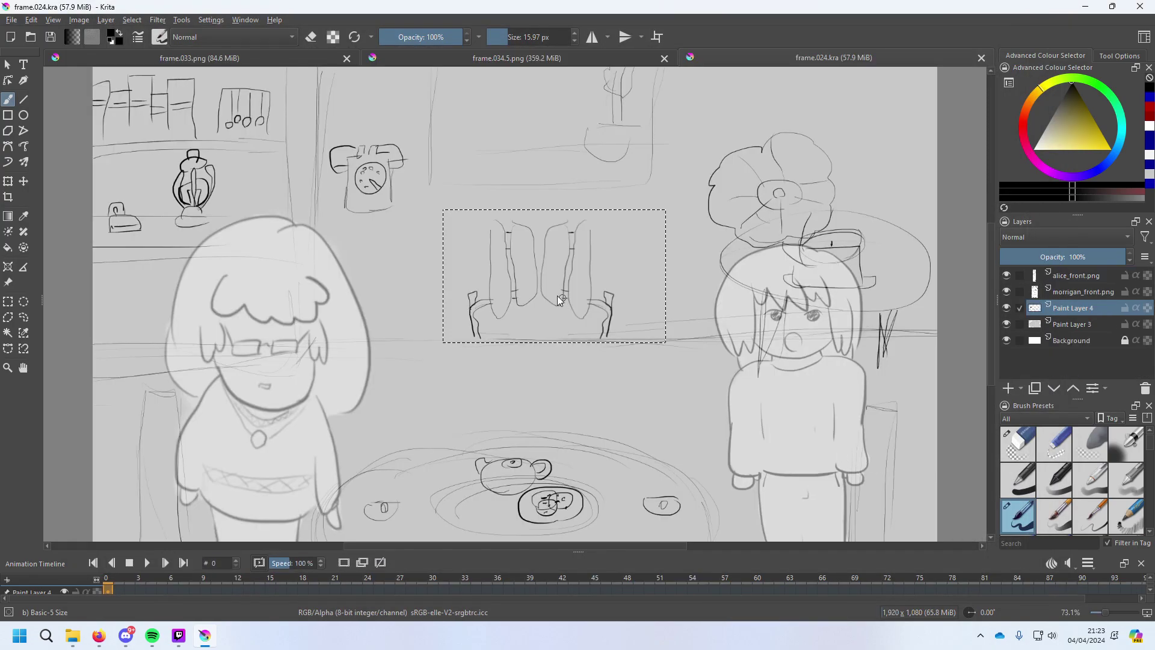
left_click(346, 58)
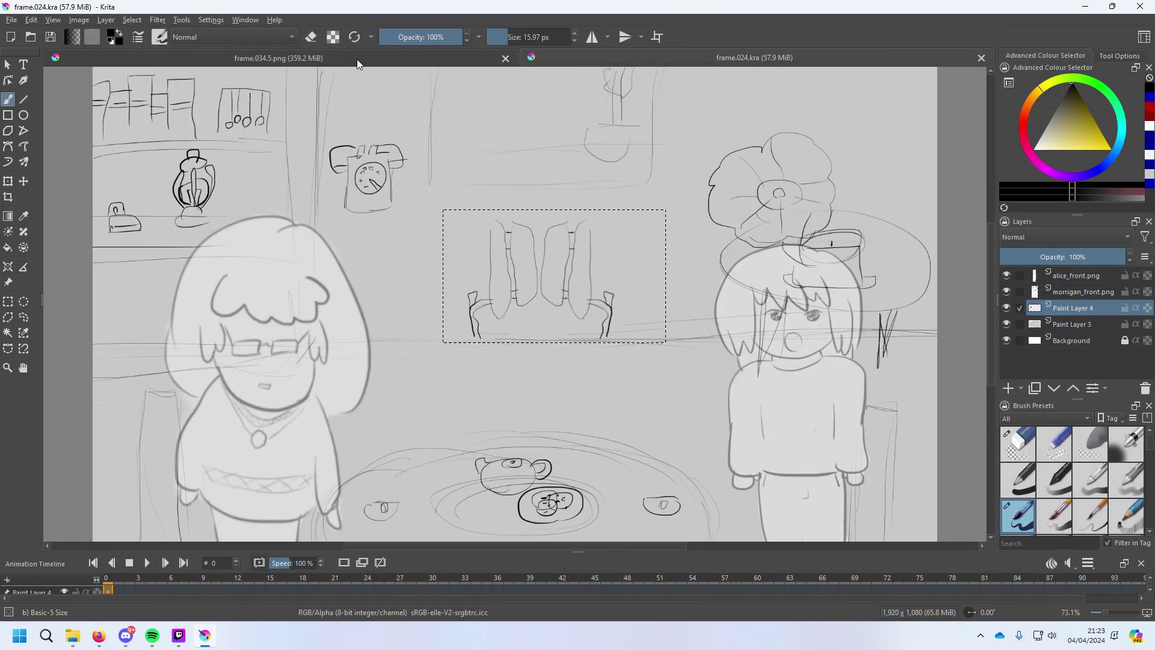
left_click(506, 58)
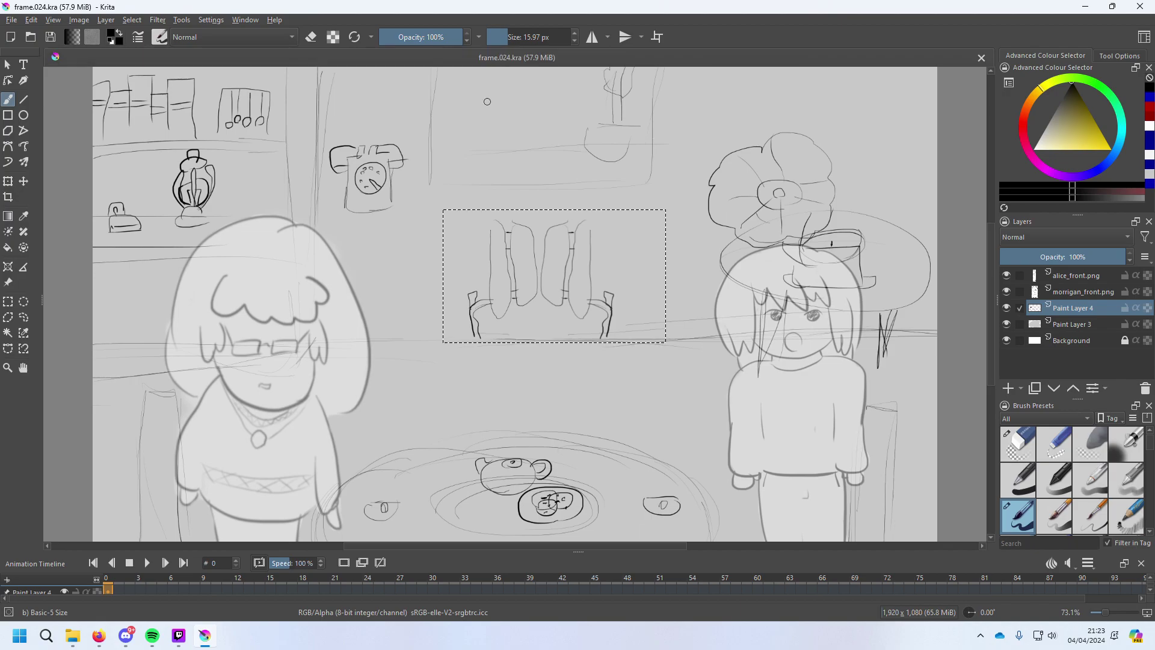
Save the open frame.024.kra under the new name frame.036 as a Krita document in the Frames folder.
left_click(11, 19)
left_click(51, 88)
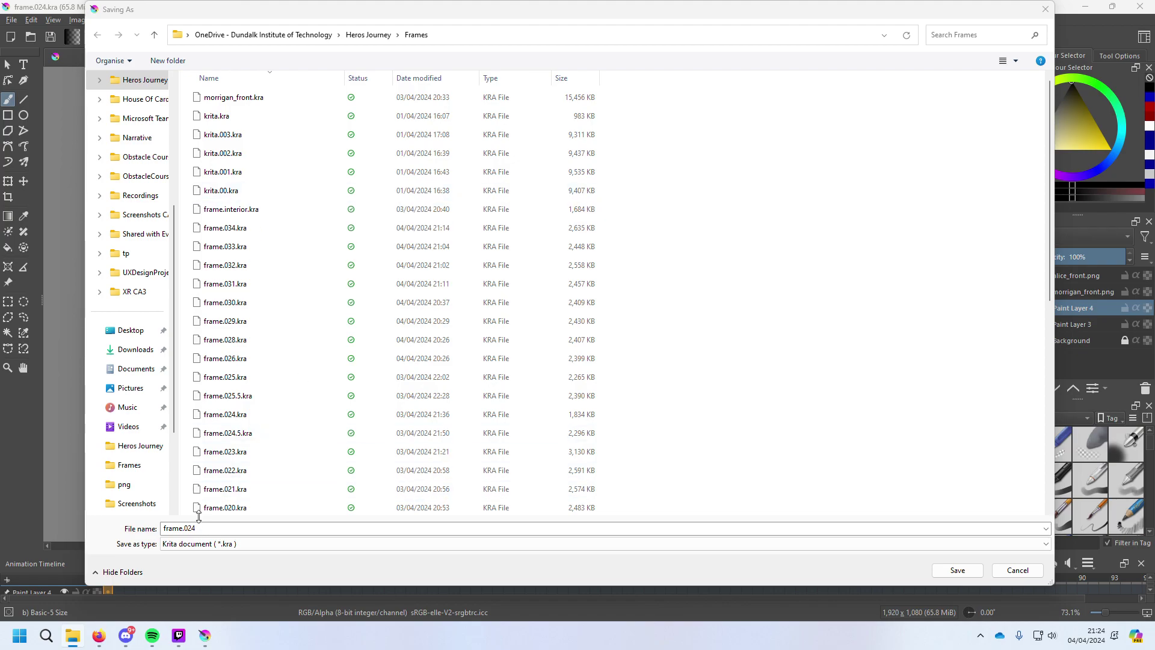
left_click(225, 529)
key("BackSpace")
key("BackSpace")
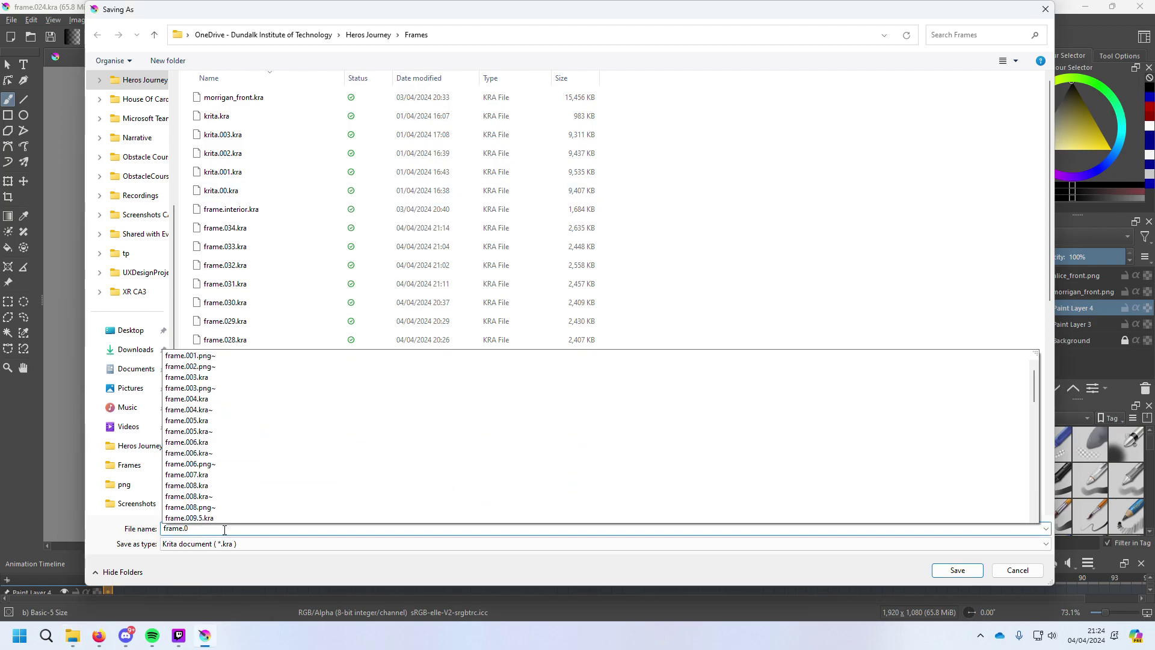
type("36")
key("Return")
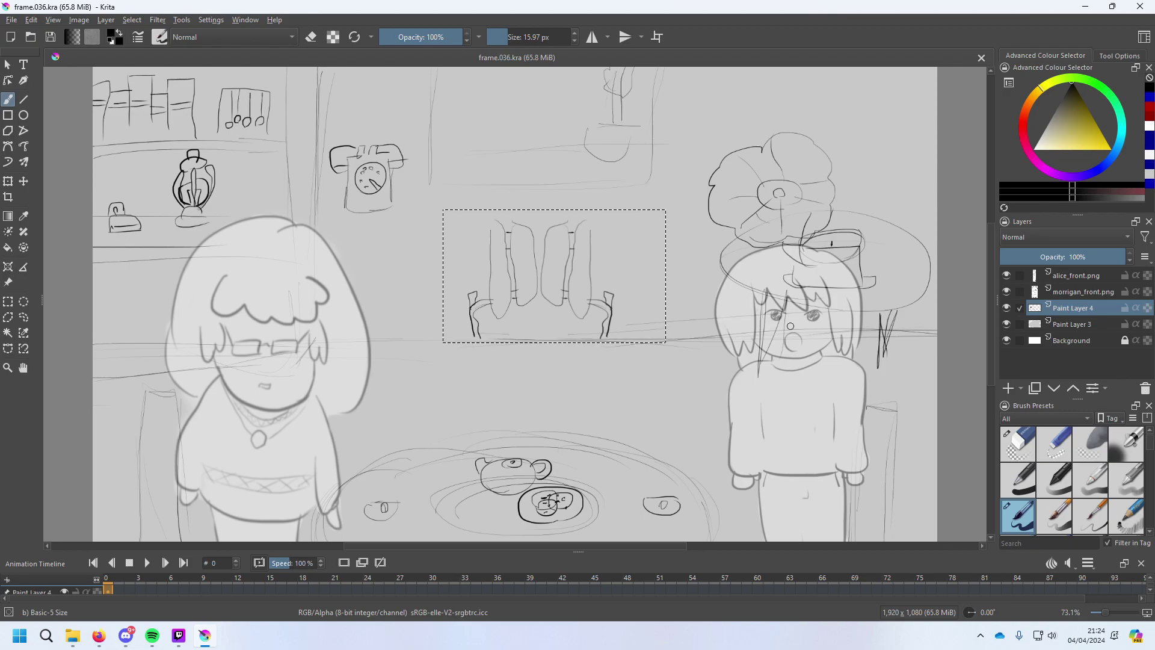
Open frame.024.5.kra from the Frames folder.
left_click(12, 20)
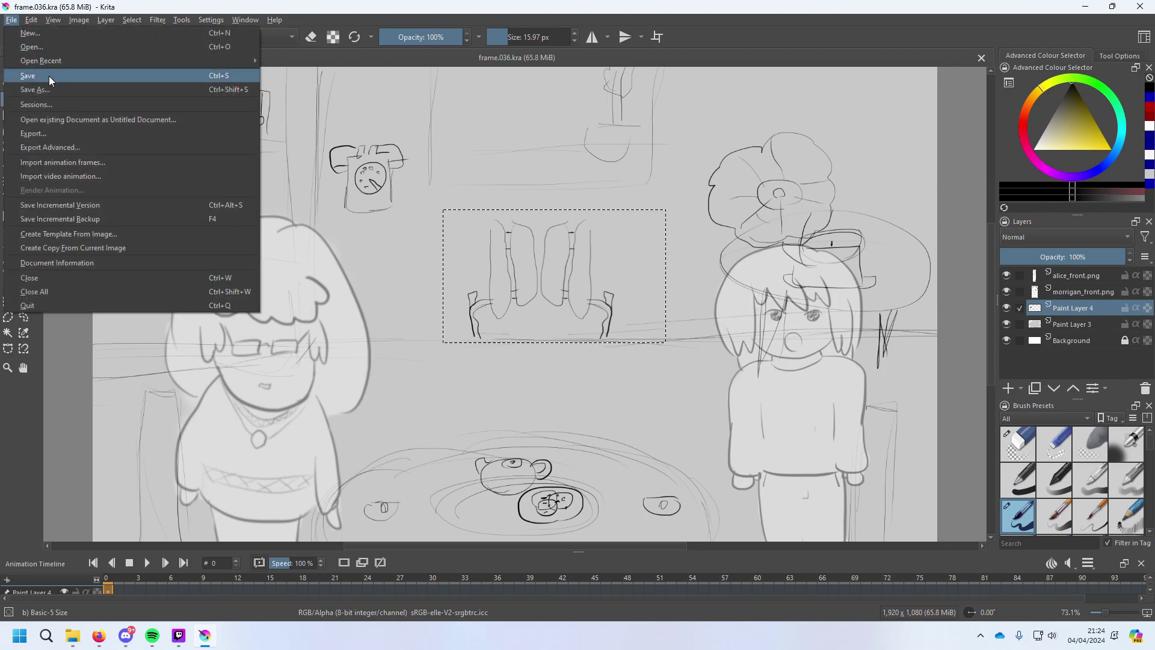
left_click(32, 47)
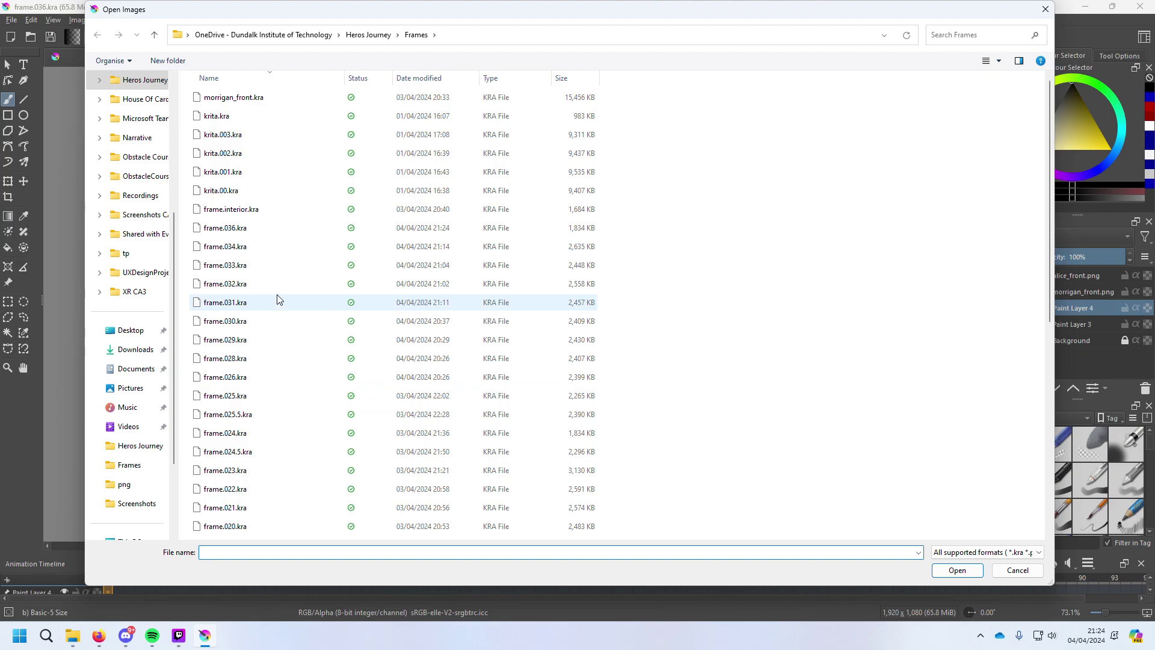
double_click(272, 452)
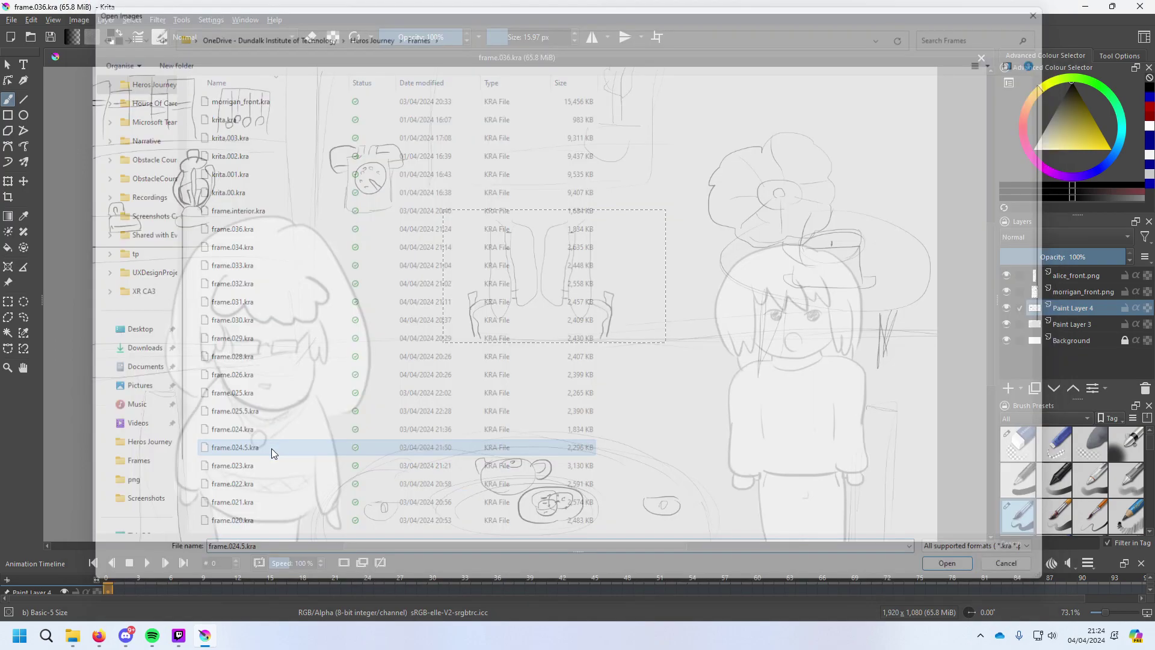
Save the frame.024.5 drawing as frame.036.kra in the Frames folder, replacing the existing file.
left_click(12, 20)
left_click(52, 89)
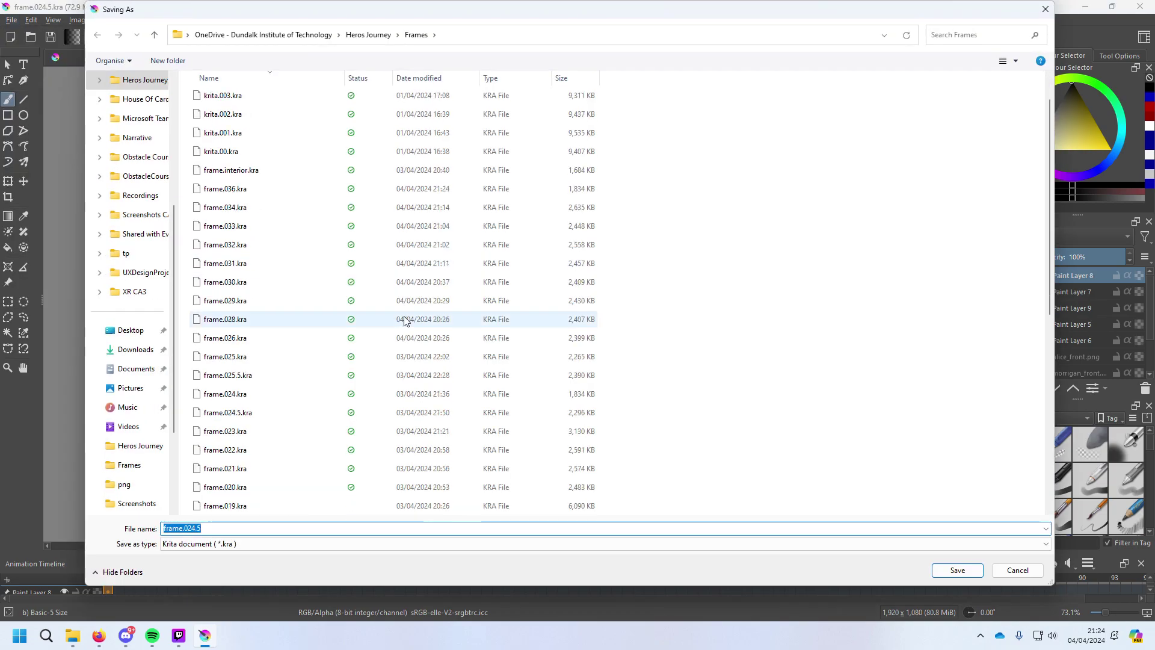
scroll(407, 341, "up", 6)
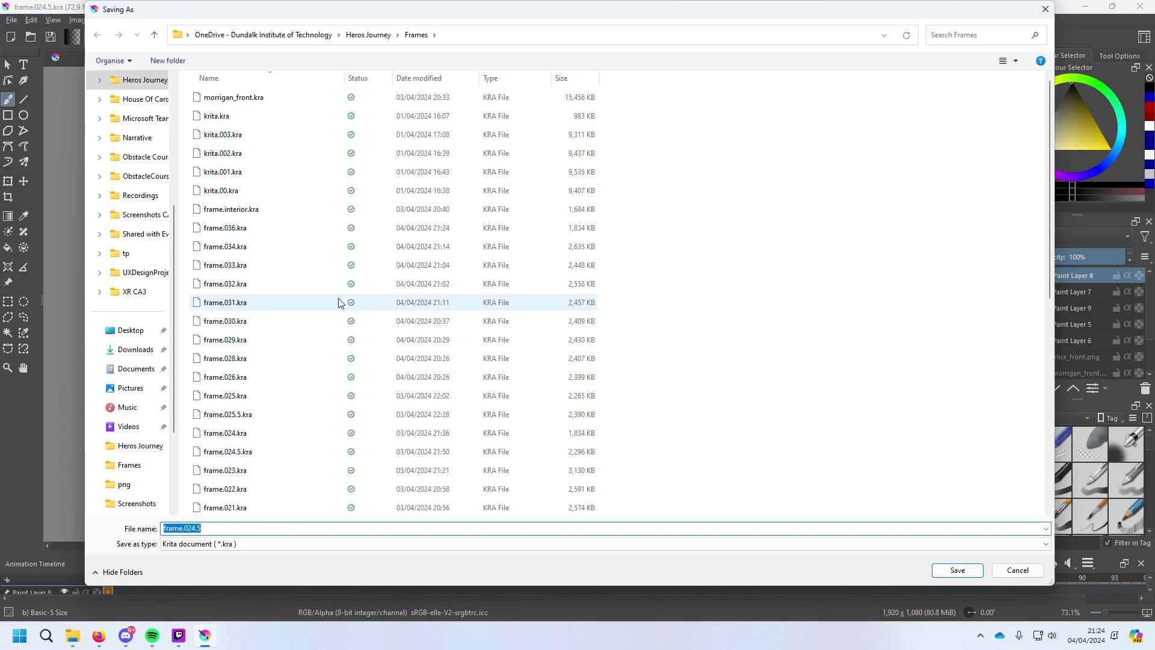
left_click(294, 228)
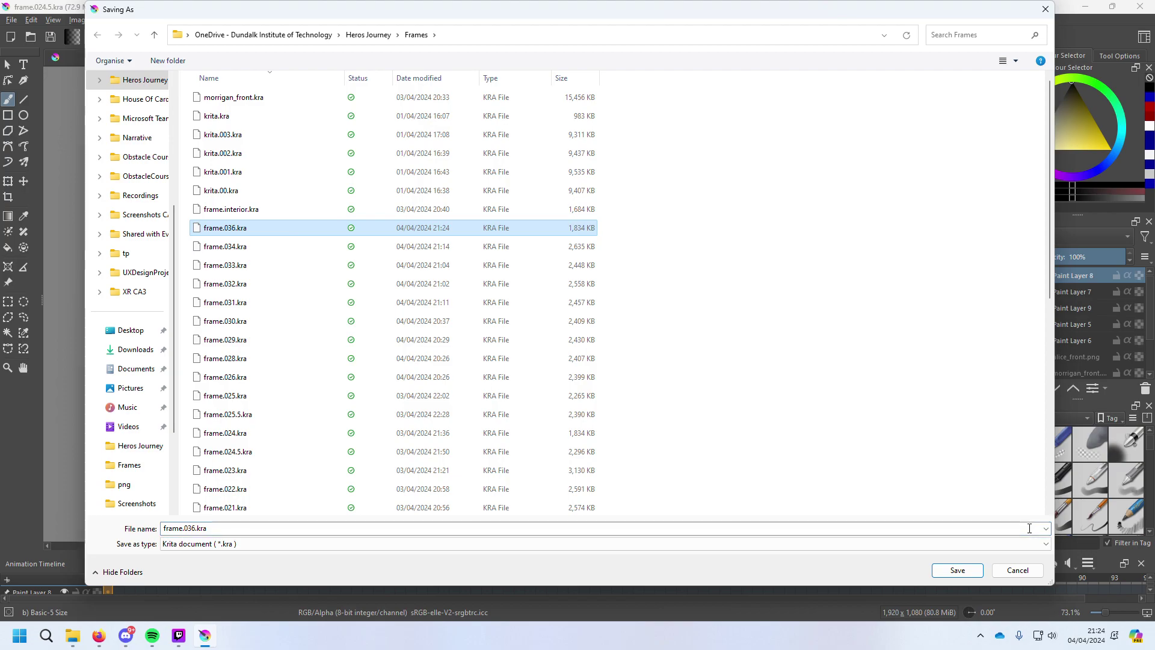
left_click(958, 571)
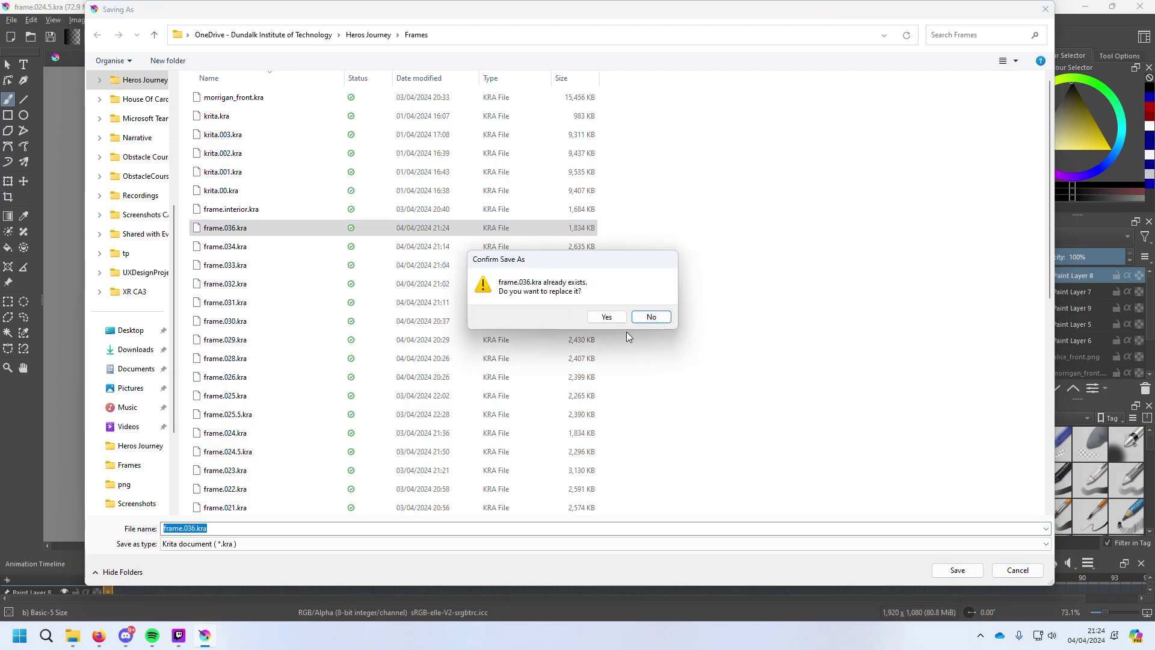
left_click(607, 317)
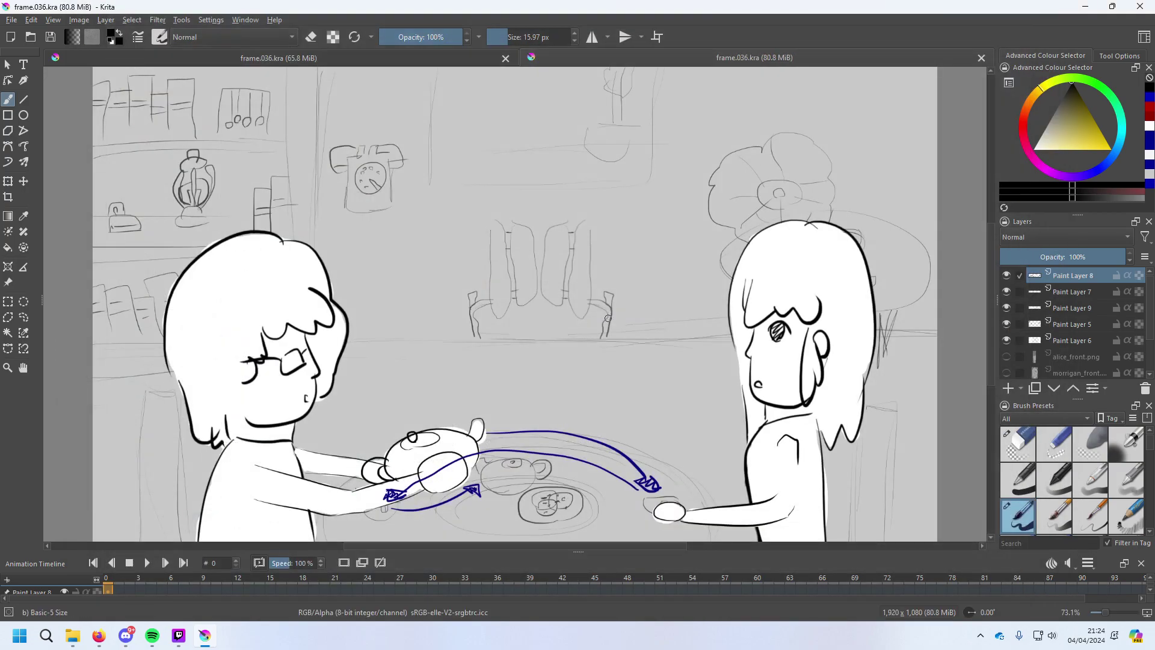
Inspect the copied table scene, checking both characters, the teapot and the blue motion arrows.
scroll(607, 315, "down", 3)
scroll(609, 435, "up", 3)
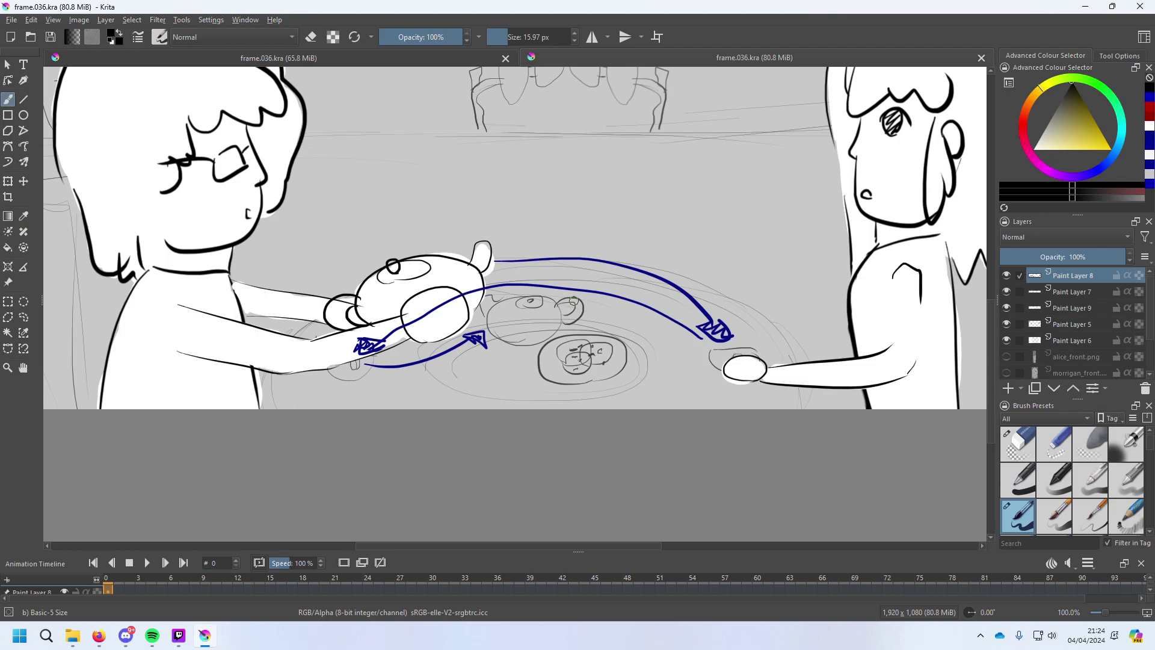
scroll(574, 301, "up", 2)
scroll(602, 271, "down", 6)
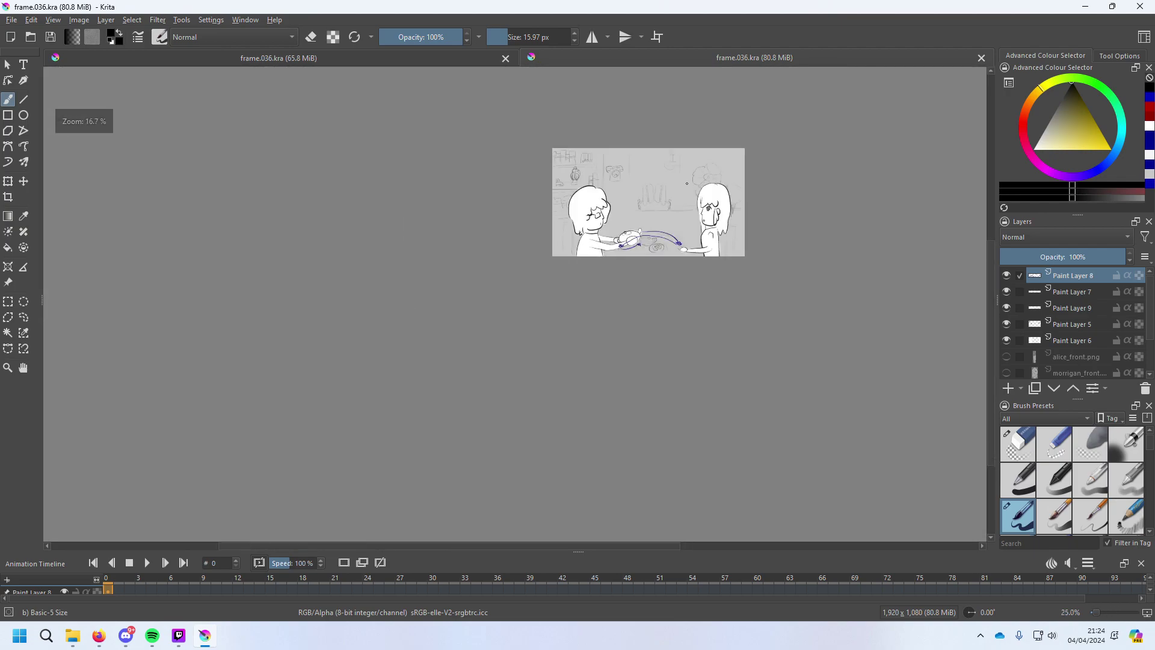
scroll(687, 189, "up", 5)
scroll(662, 240, "down", 4)
scroll(638, 294, "up", 2)
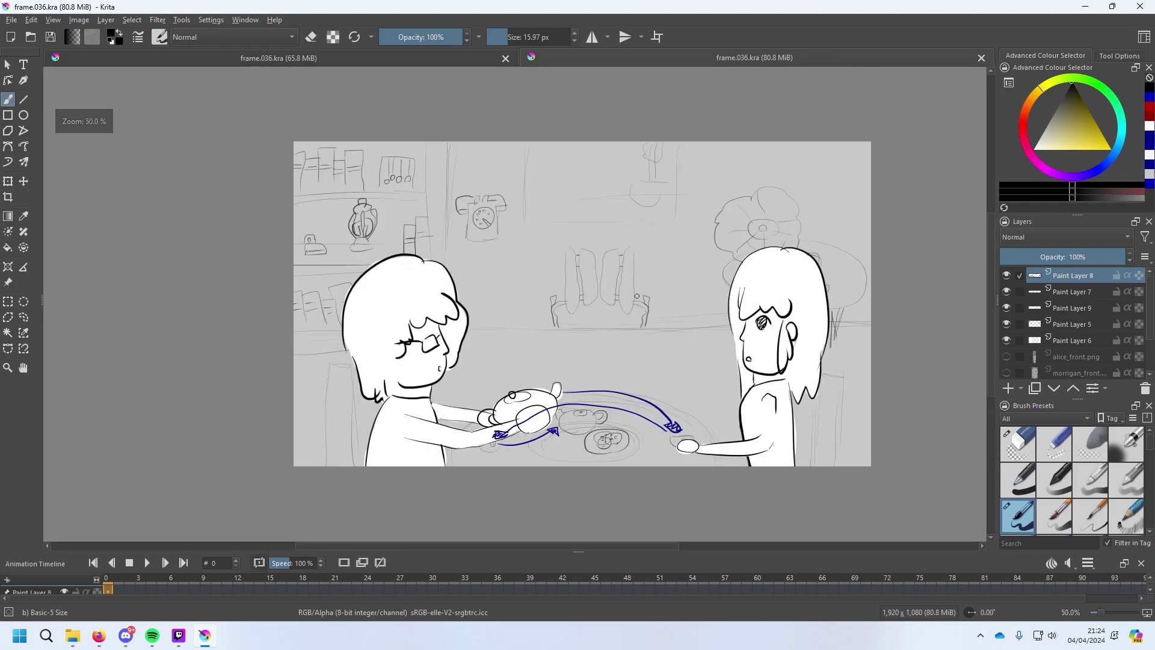
scroll(637, 296, "up", 3)
scroll(638, 297, "down", 2)
scroll(876, 407, "down", 2)
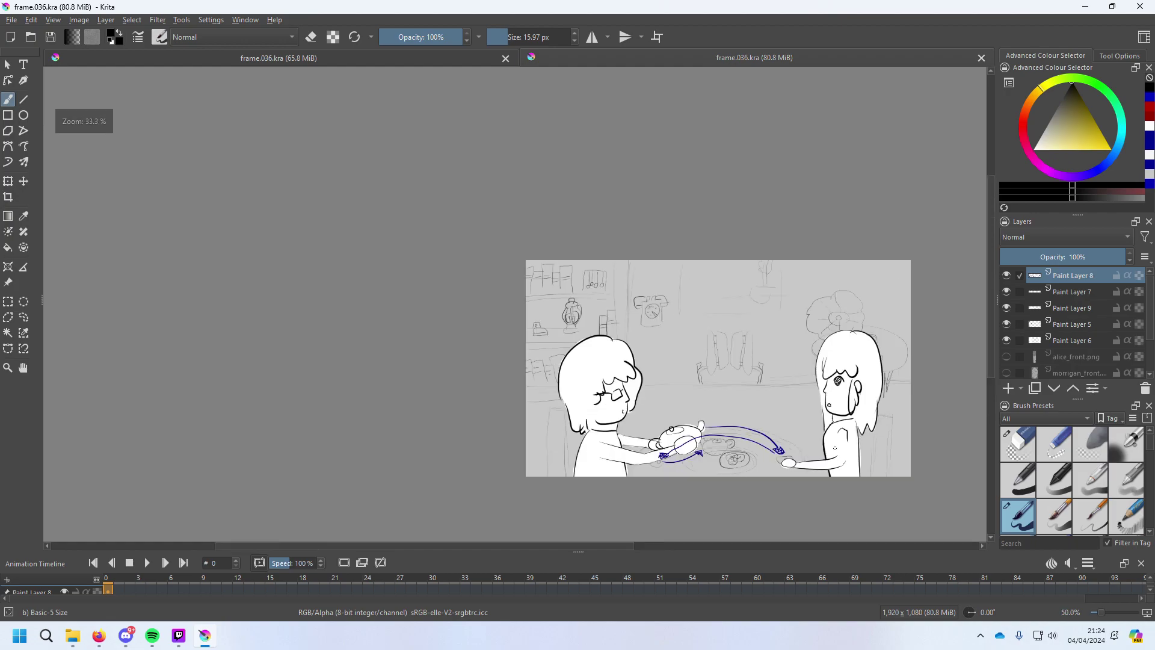
scroll(839, 482, "up", 2)
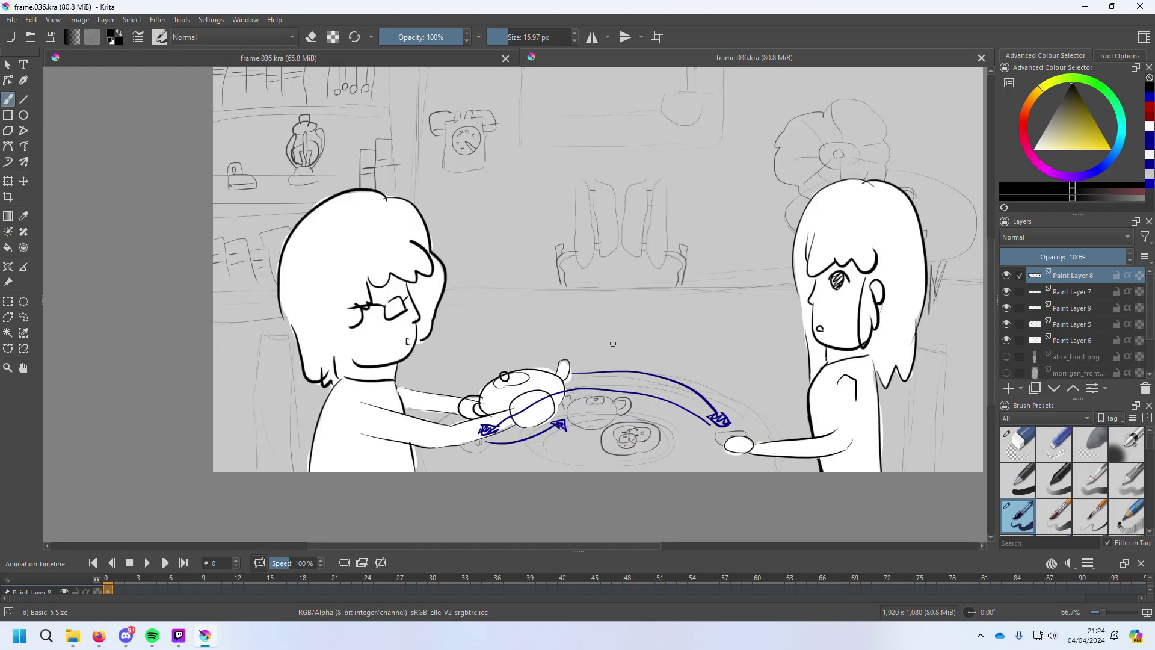
scroll(537, 305, "down", 1)
Hide Paint Layer 8, which holds the blue motion arrows, and remove it from frame.036.
mouse_move(1003, 432)
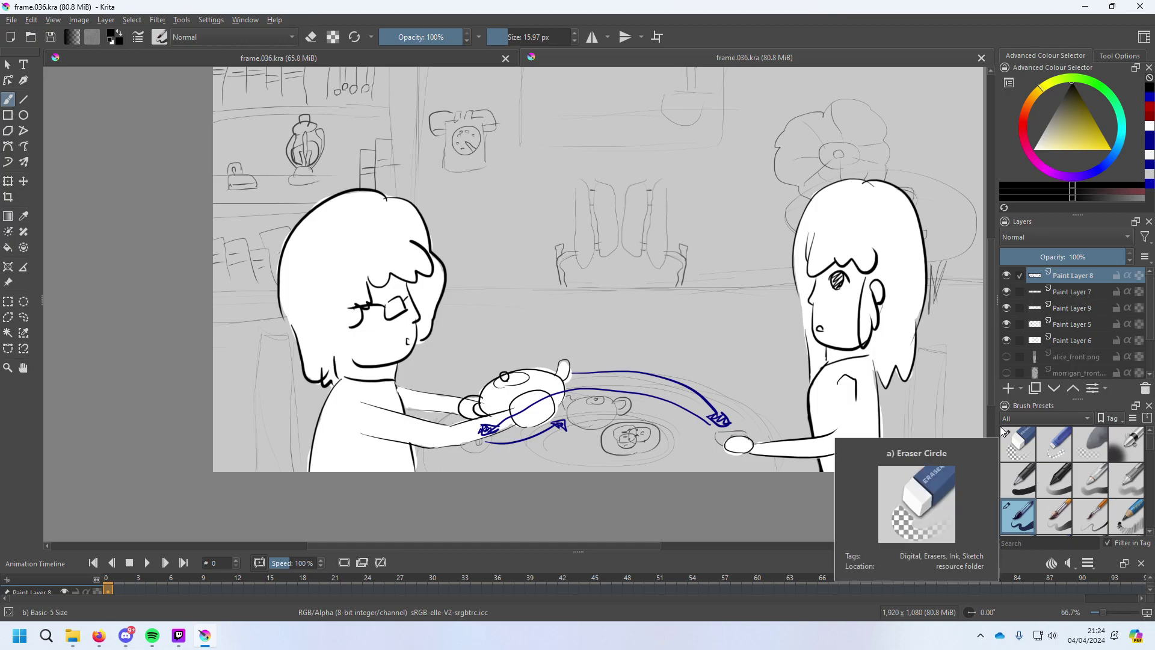
left_click(1007, 276)
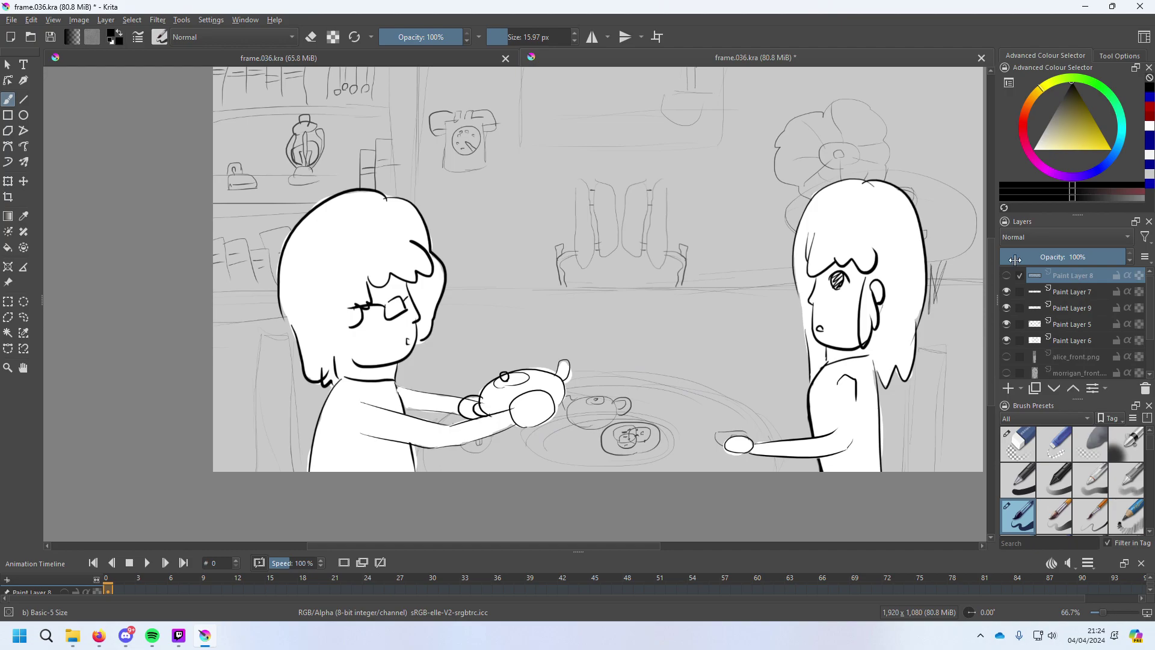
right_click(1067, 275)
left_click(1044, 367)
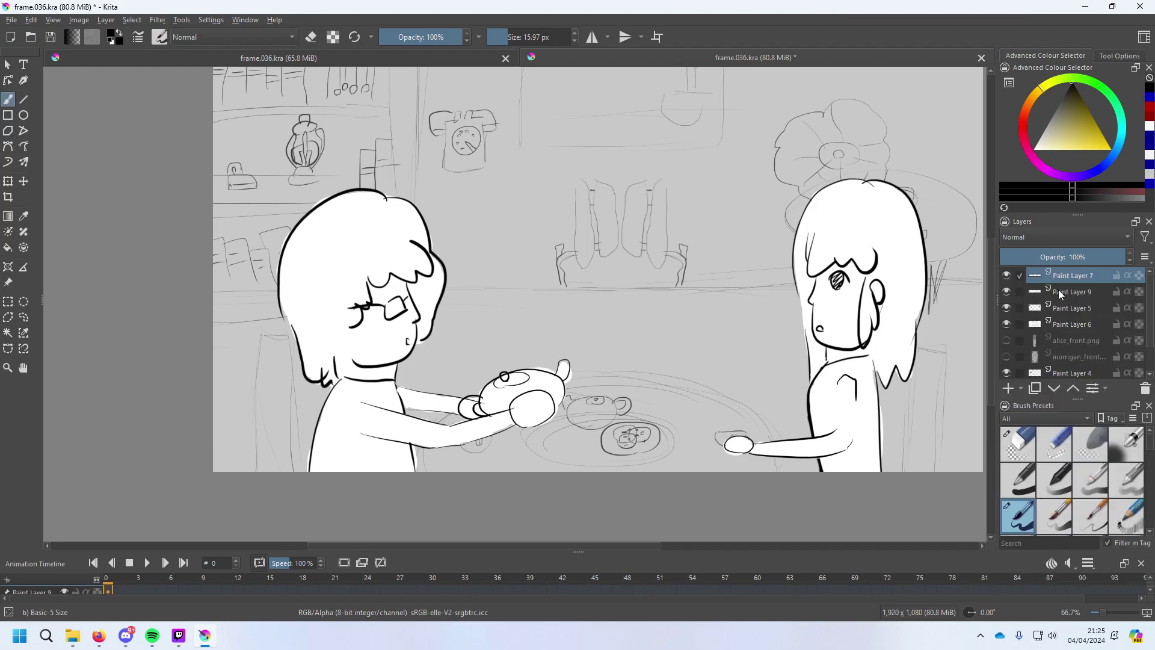
Check what Paint Layer 7 and Paint Layer 9 contain, and remove both layers with the reaching arms and raised teapot.
left_click(1007, 275)
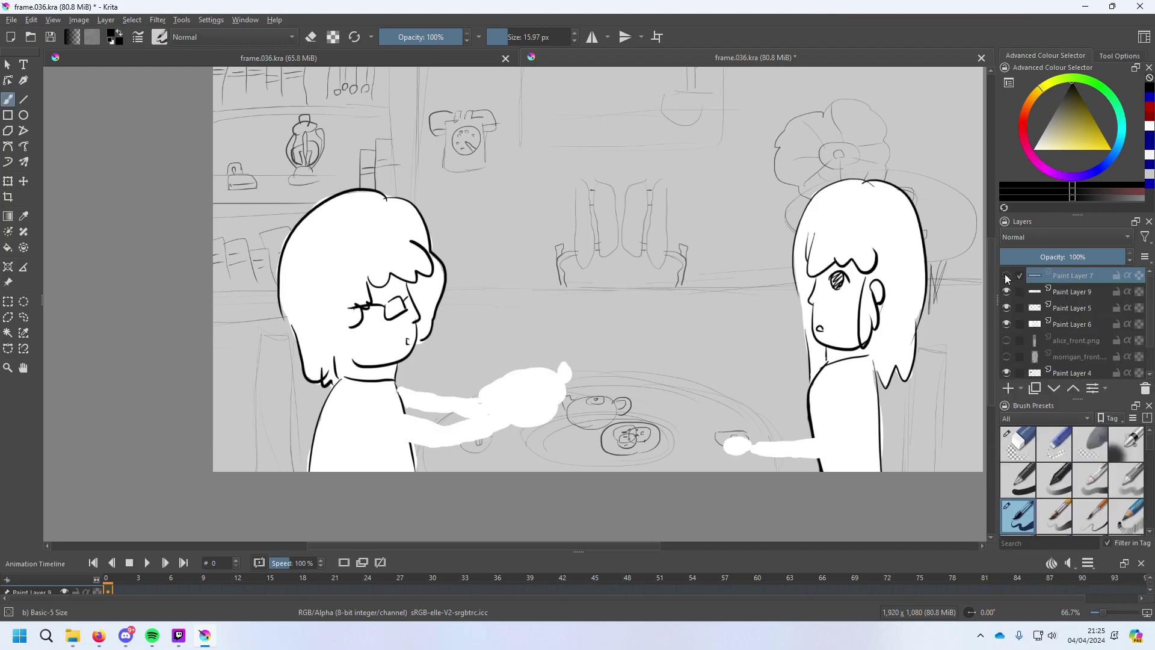
left_click(1006, 291)
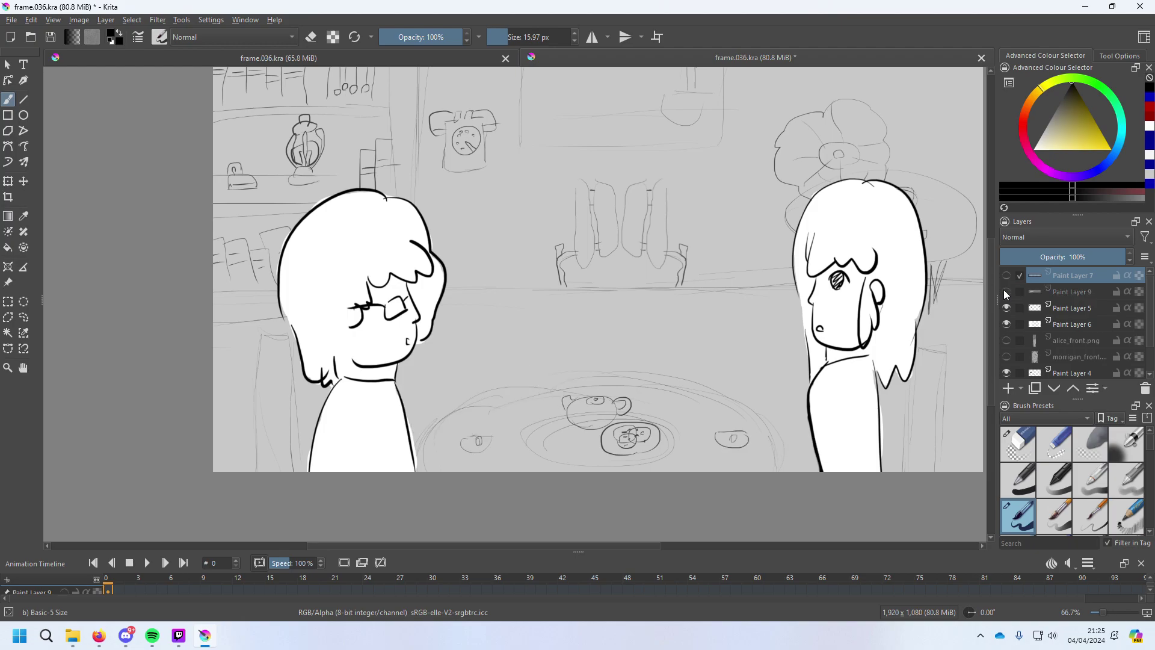
left_click(1006, 277)
left_click(1007, 292)
left_click(1007, 276)
left_click(1055, 291)
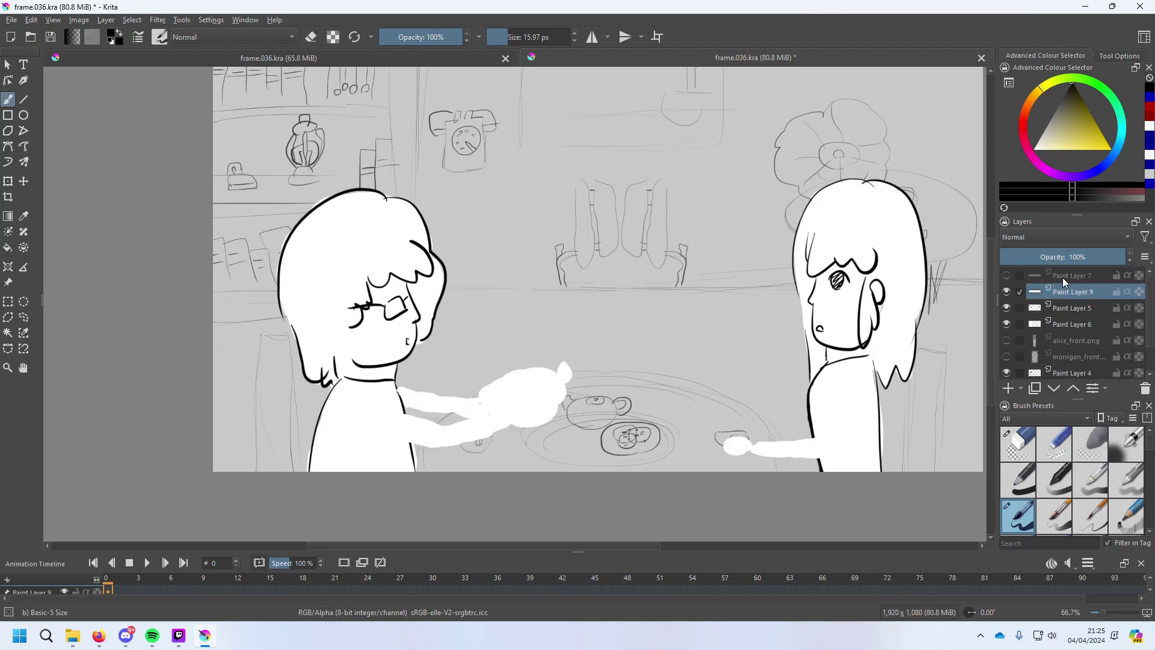
right_click(1073, 277)
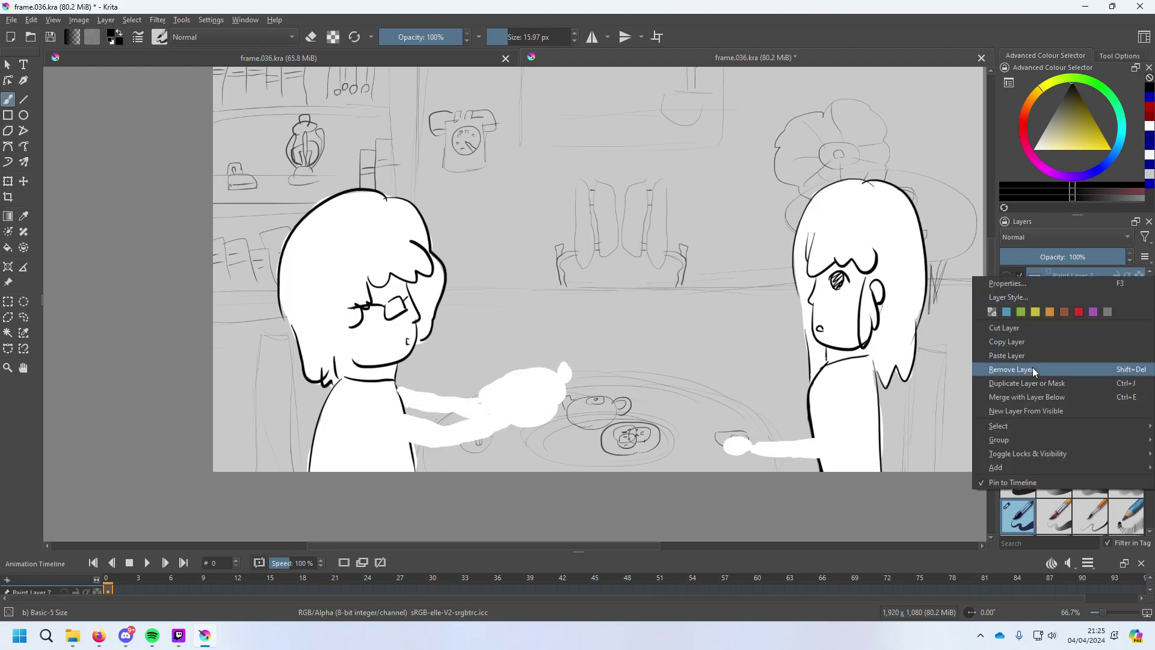
left_click(1034, 371)
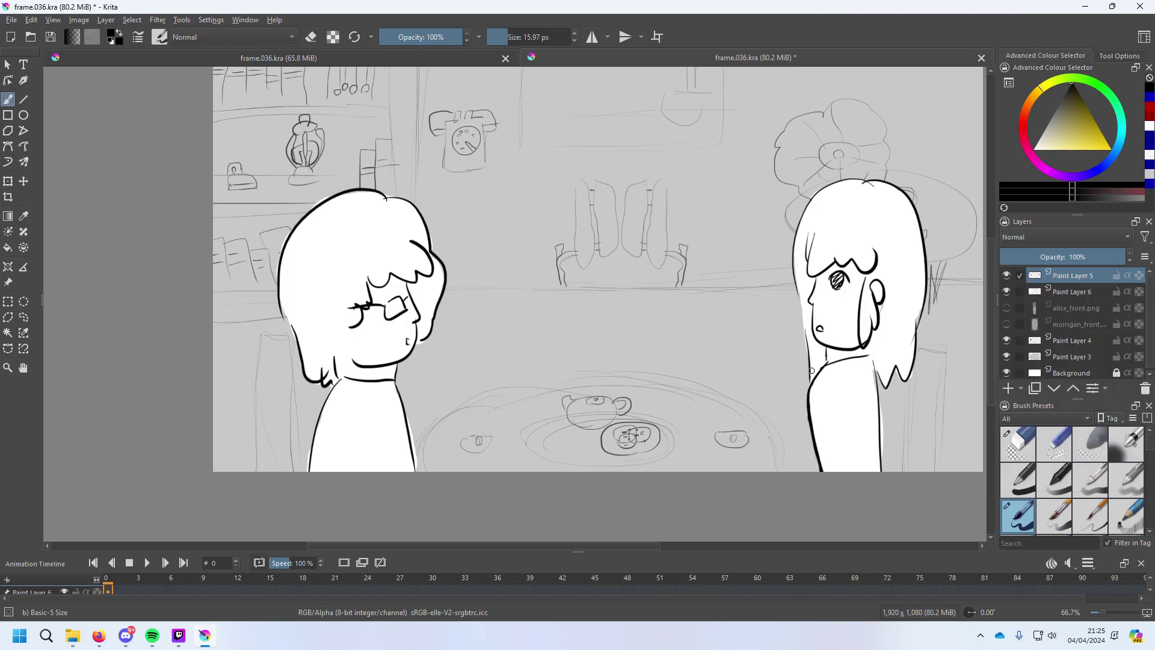
Toggle the visibility of Paint Layer 6 to check what it contains, leaving the layer shown.
left_click(1007, 291)
left_click(1007, 291)
left_click(1007, 291)
left_click(1007, 292)
left_click(1007, 291)
left_click(1007, 292)
Switch to the Storyboard presentation in Firefox and copy "No need to slow the young ones down after all." from slide 39's dialogue.
mouse_move(178, 641)
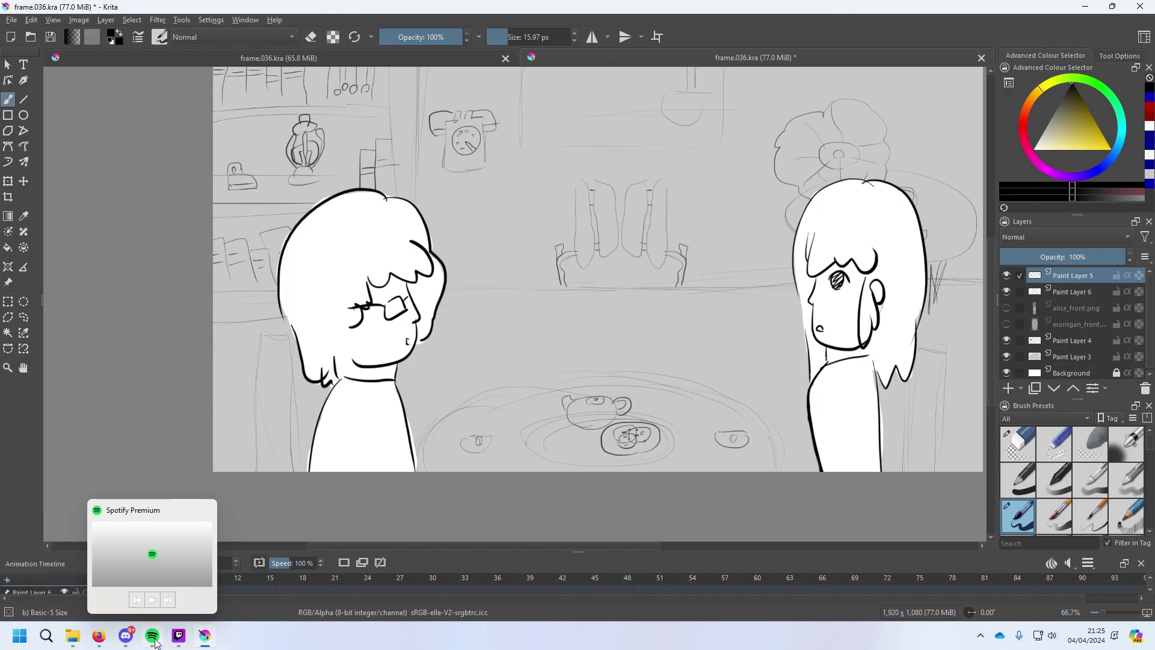
mouse_move(100, 644)
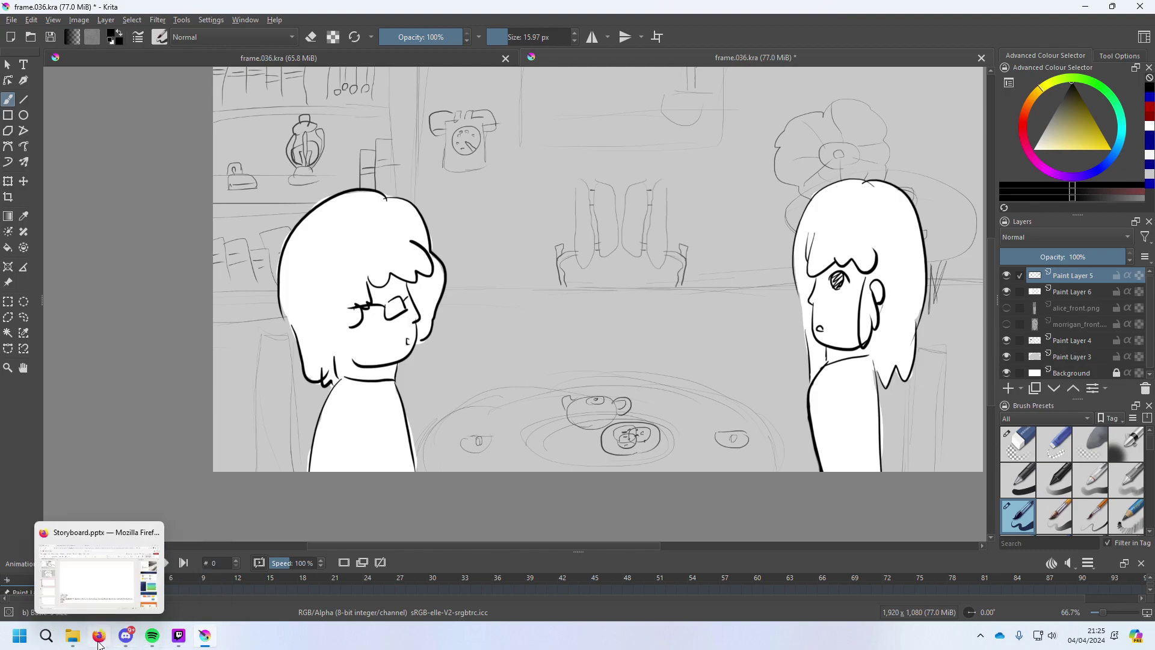
left_click(97, 606)
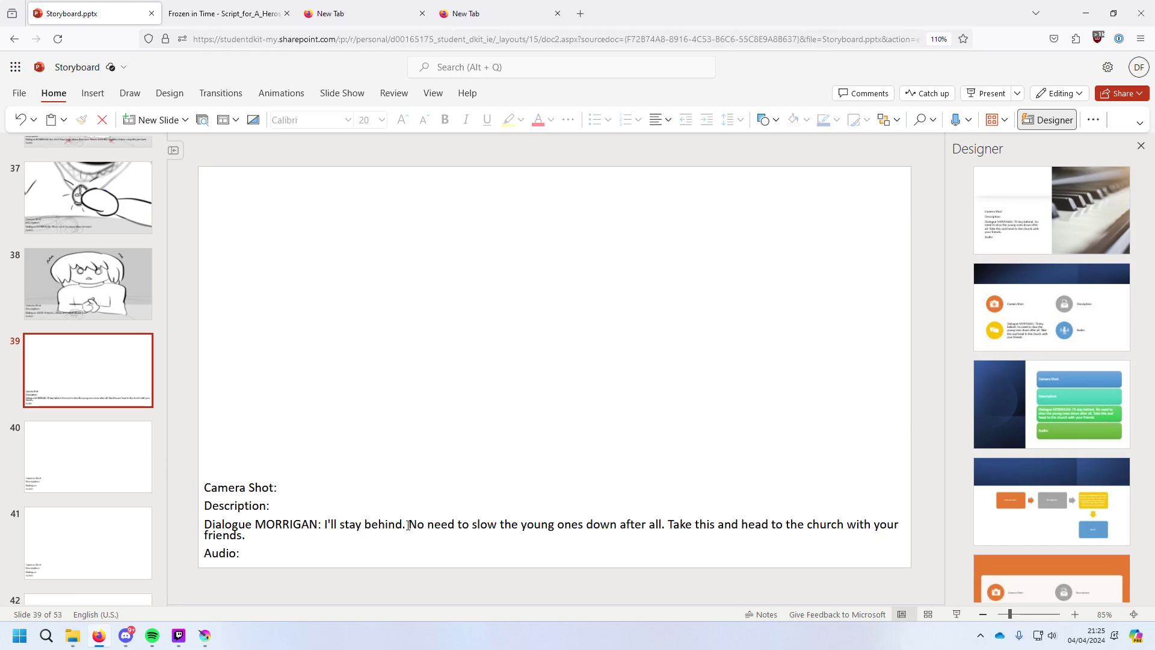
left_click_drag(408, 525, 664, 527)
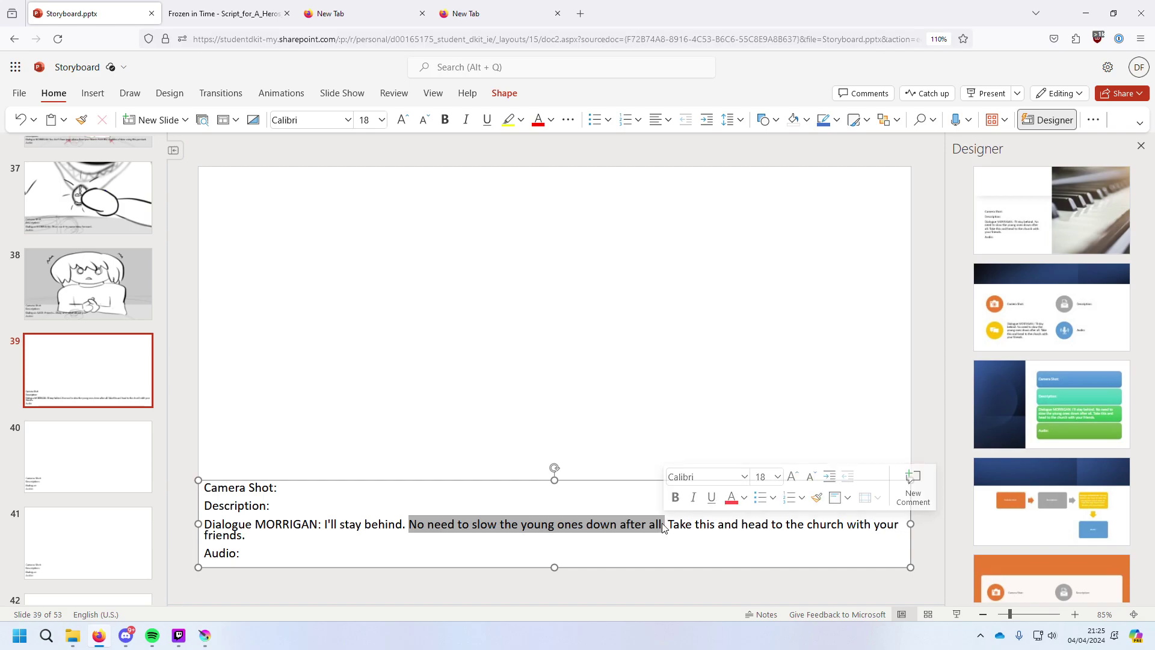
right_click(664, 527)
left_click(707, 302)
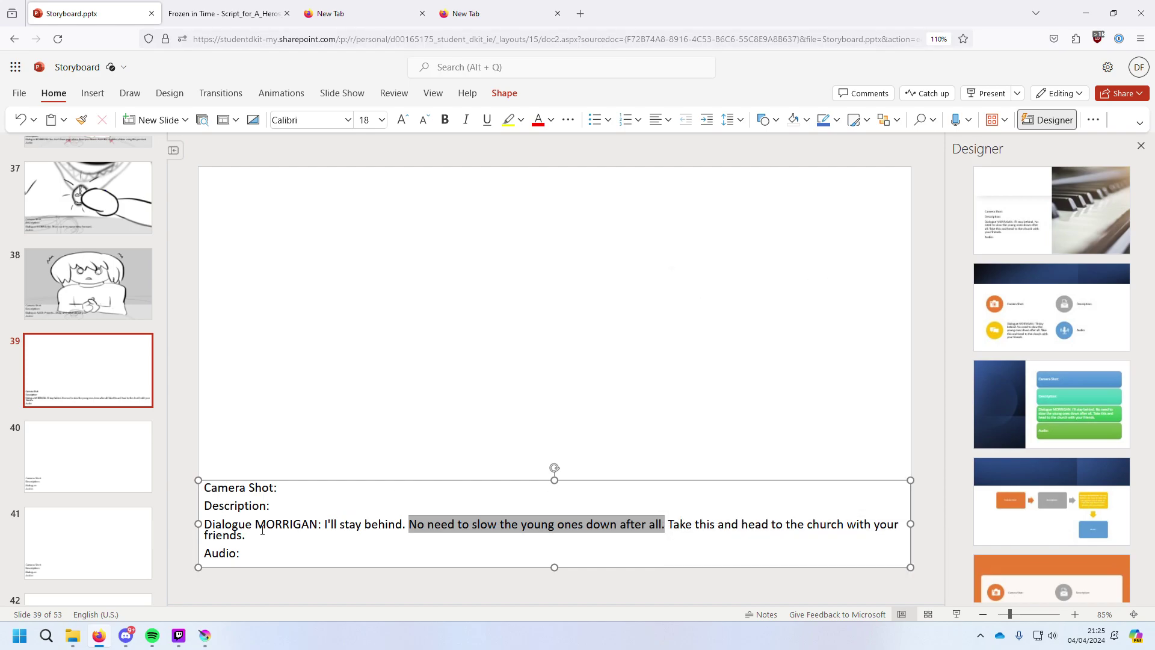
Remove the colon after "Dialogue" on slide 40 and select MORRIGAN's full dialogue on slide 39.
left_click_drag(258, 528, 257, 534)
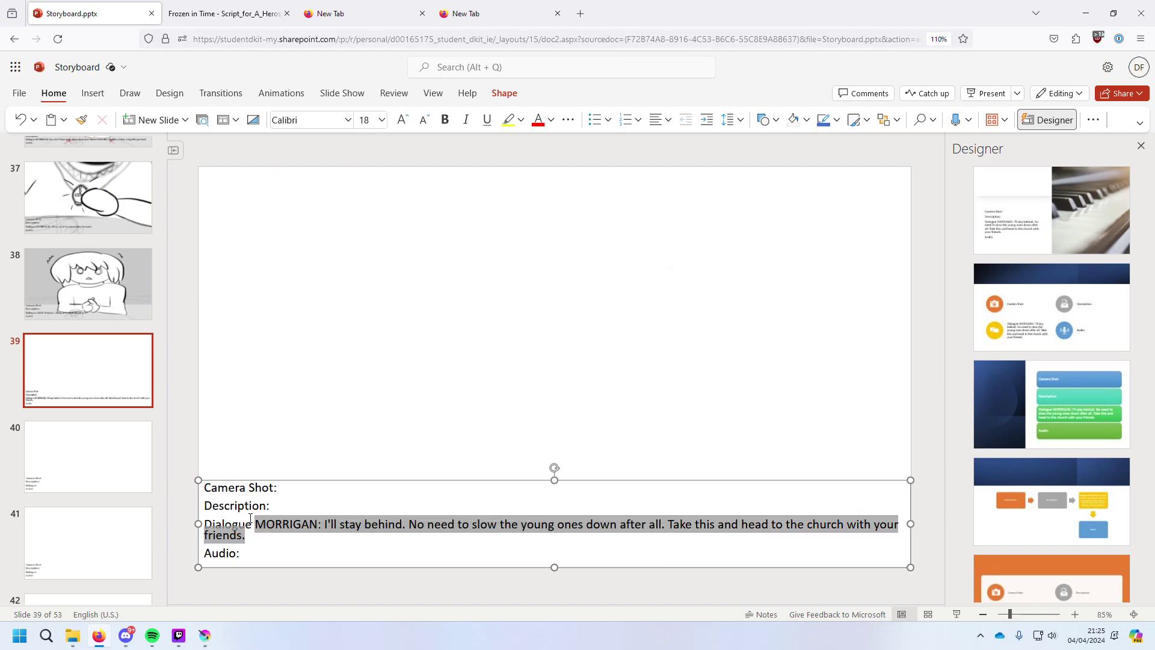
left_click(99, 470)
left_click(302, 533)
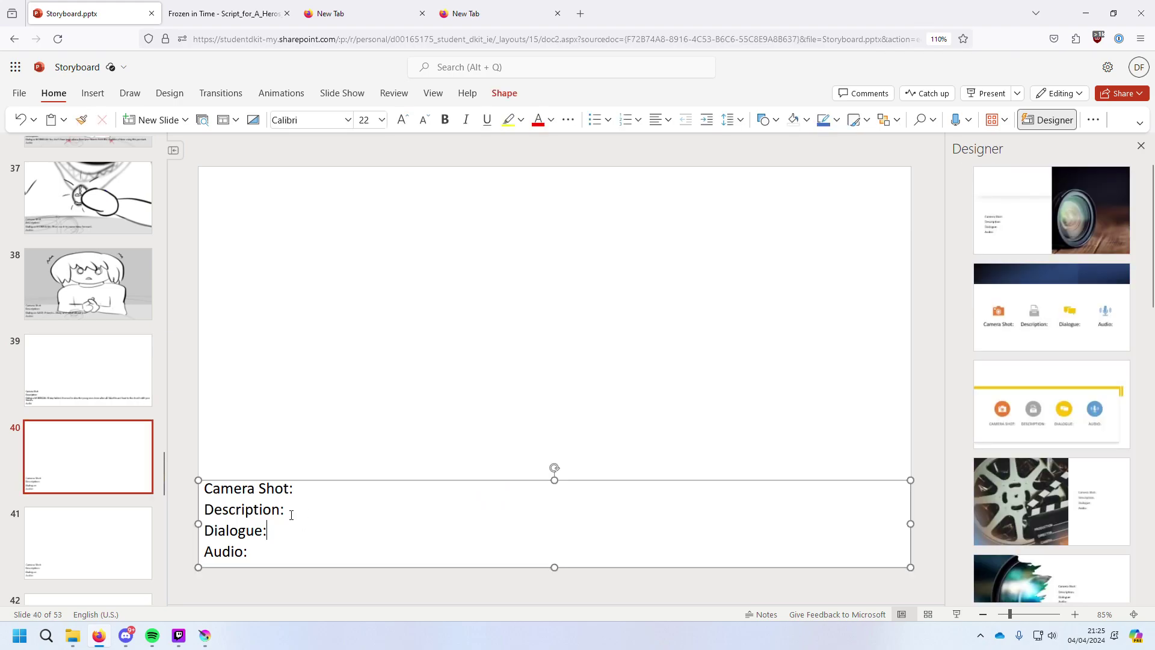
key("BackSpace")
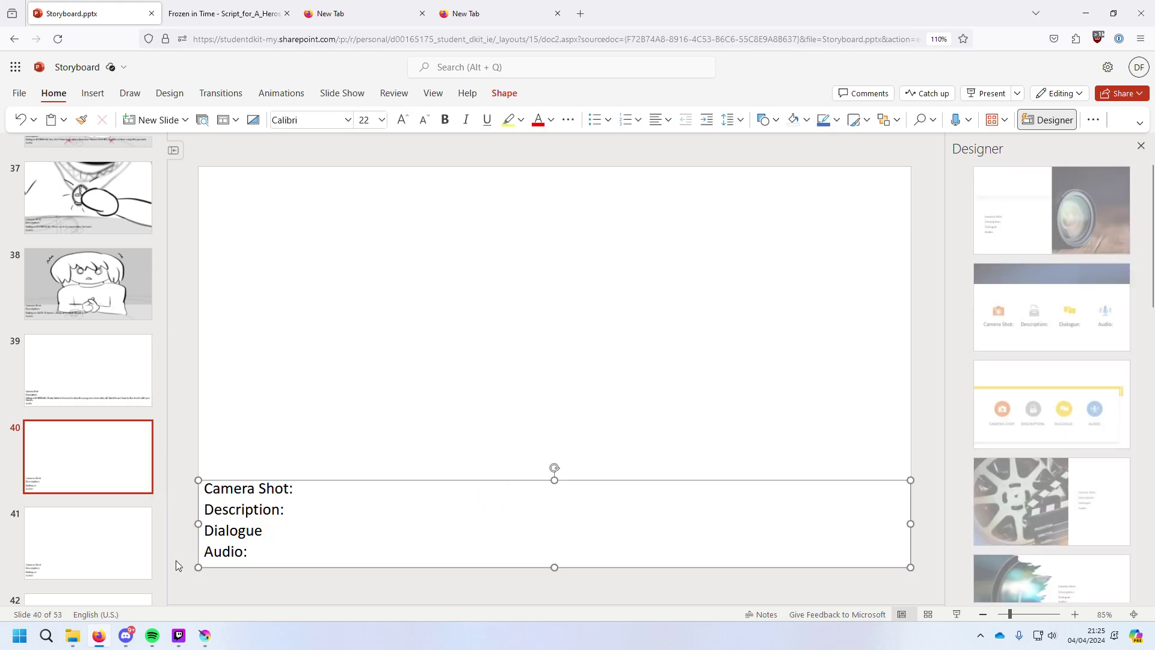
left_click(126, 392)
left_click(255, 528)
left_click_drag(255, 528, 251, 543)
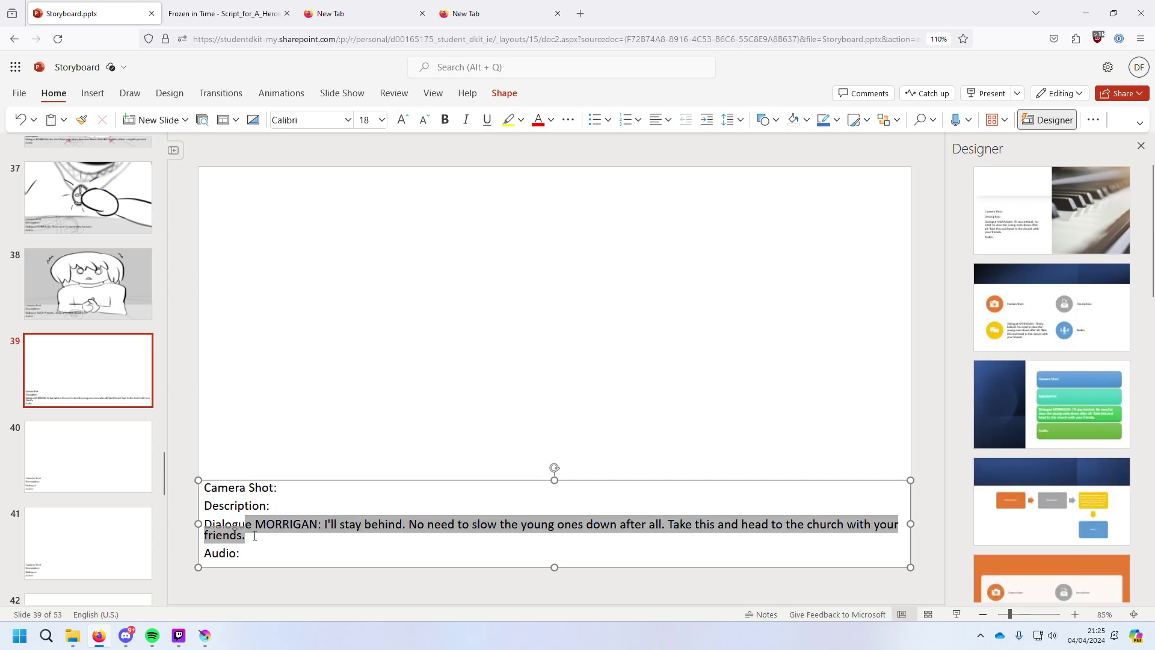
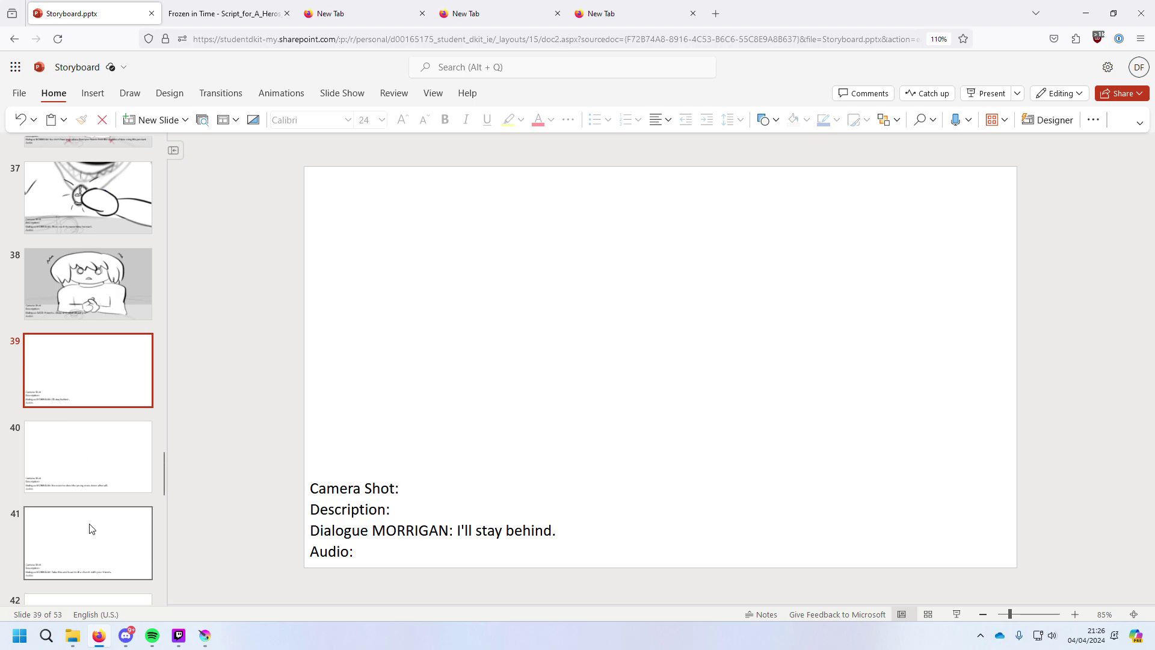
Review the empty slides following slide 39 and open slide 42.
scroll(90, 529, "down", 1)
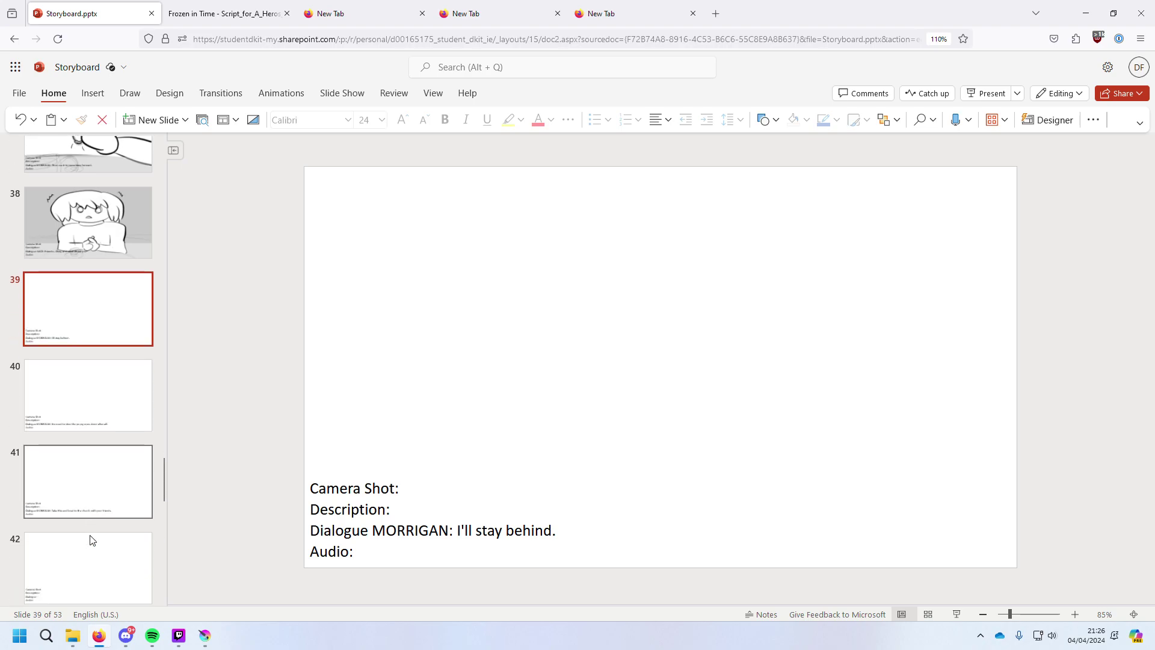
scroll(90, 541, "down", 1)
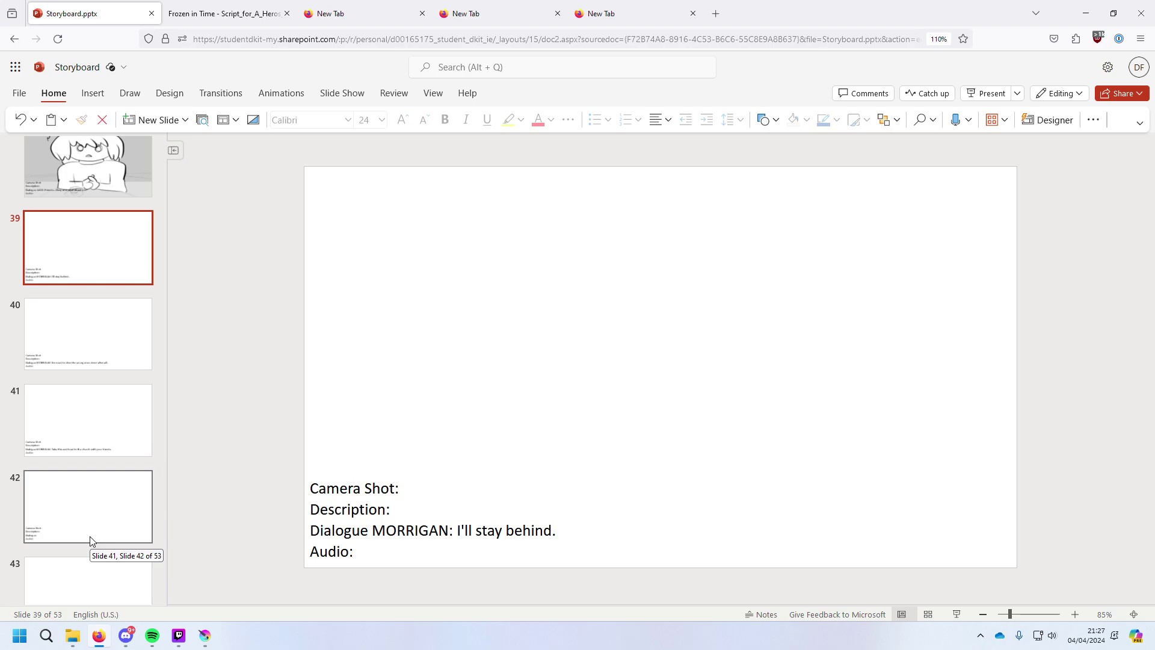
left_click(91, 540)
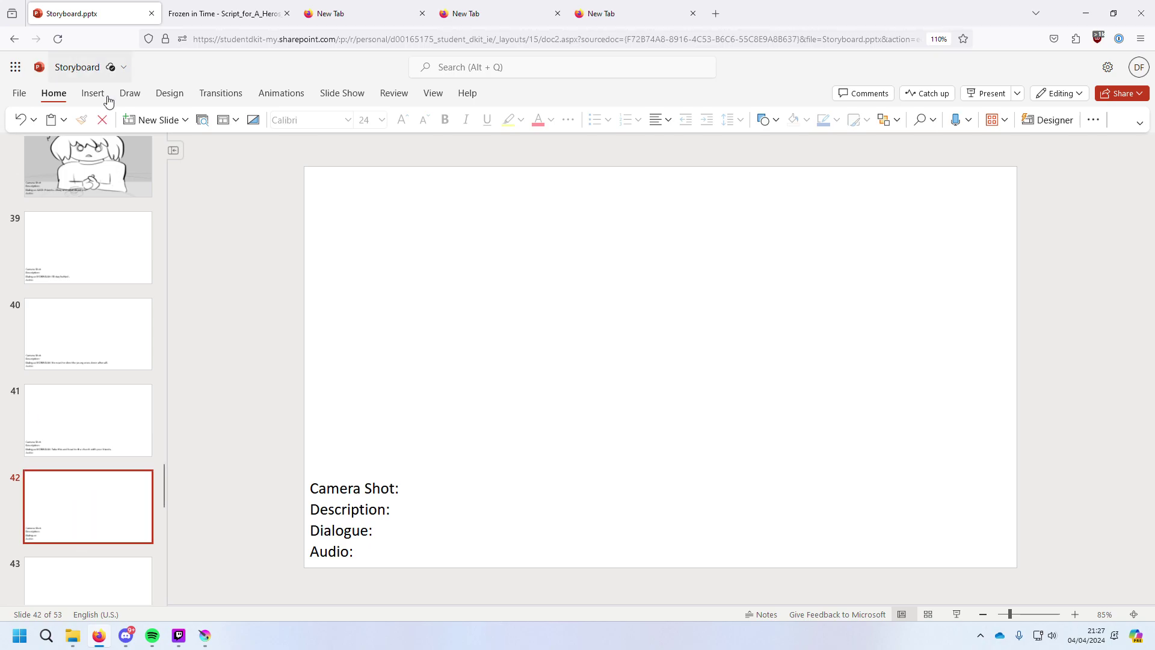
scroll(127, 333, "down", 2)
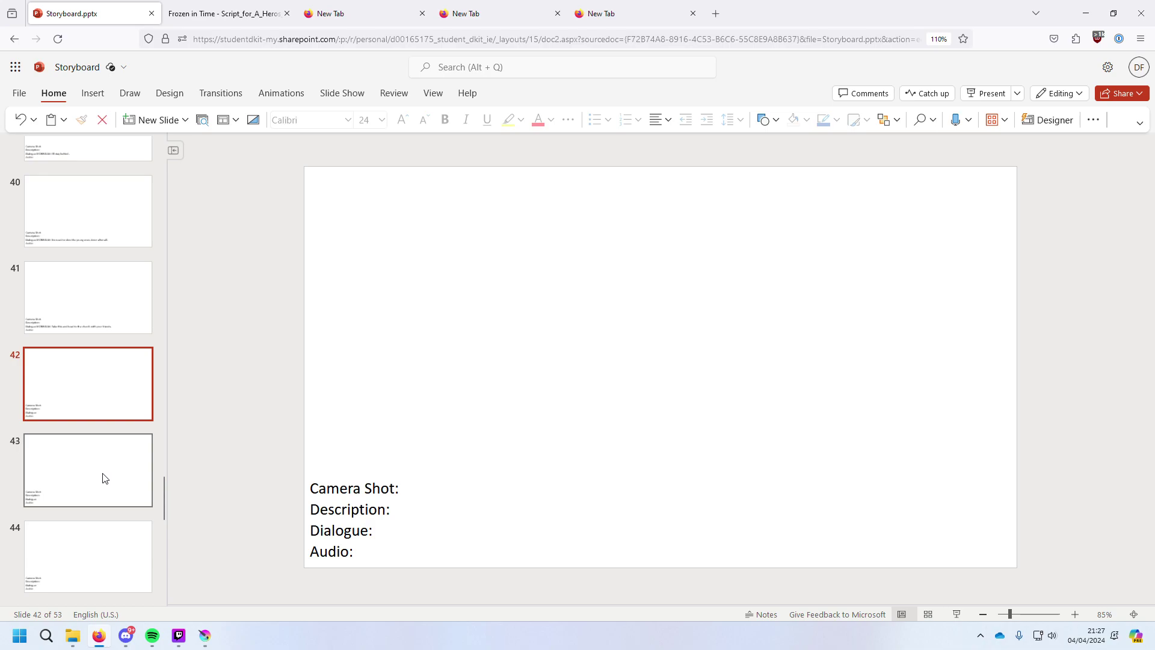
scroll(102, 475, "down", 3)
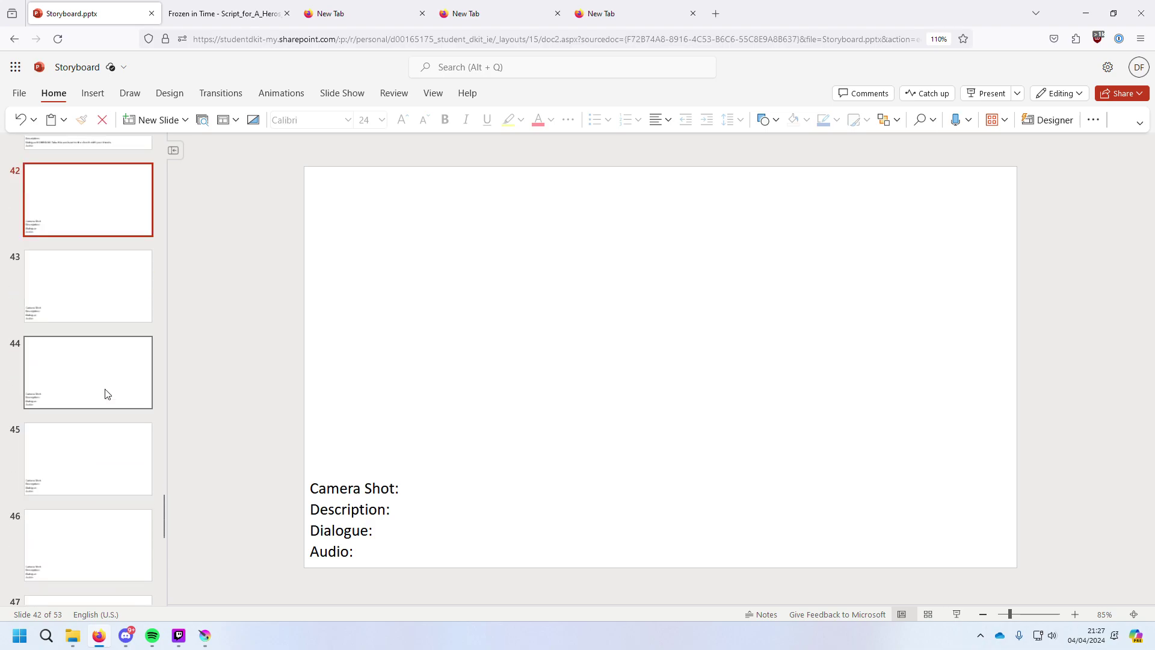
scroll(106, 394, "up", 3)
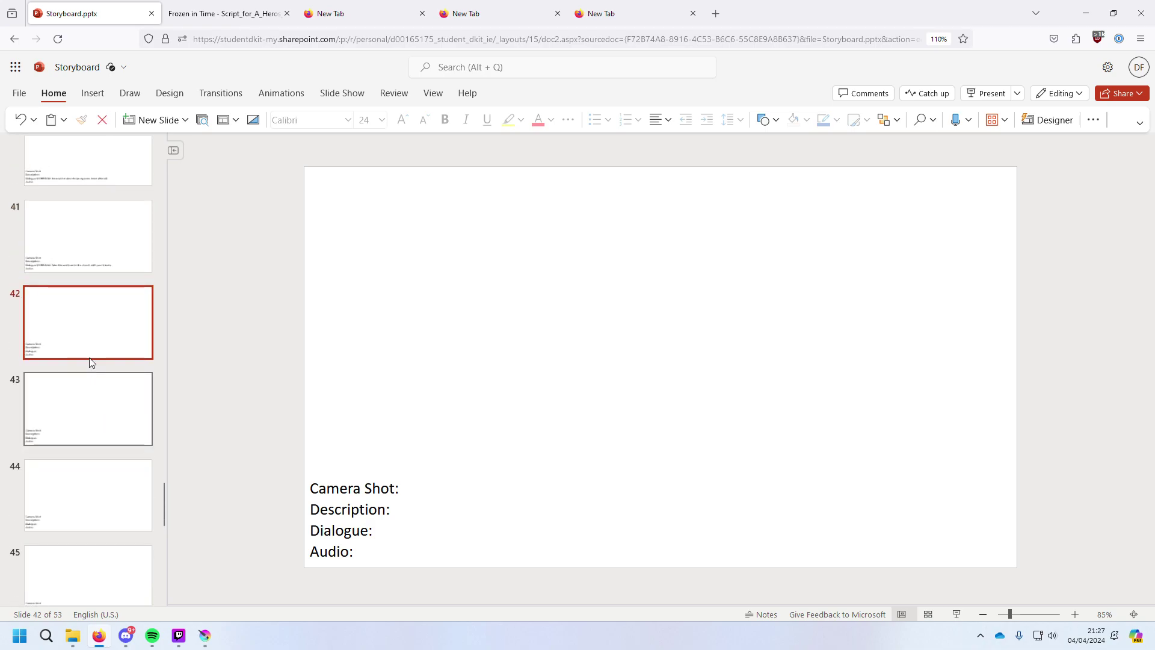
scroll(92, 253, "up", 1)
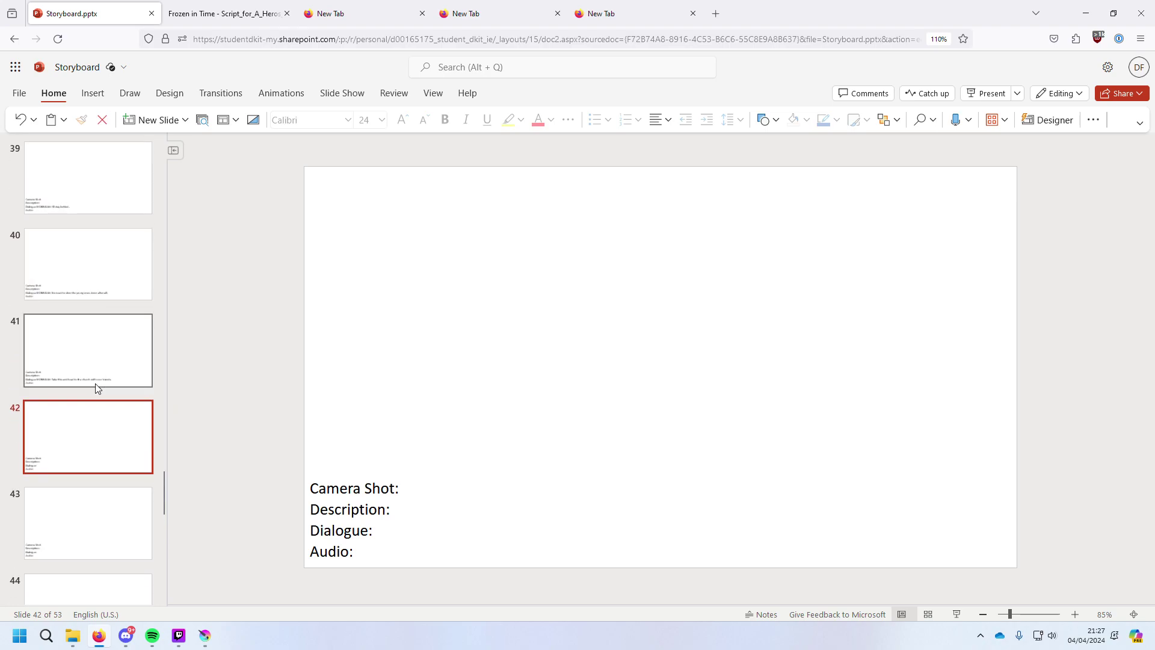
scroll(95, 386, "down", 1)
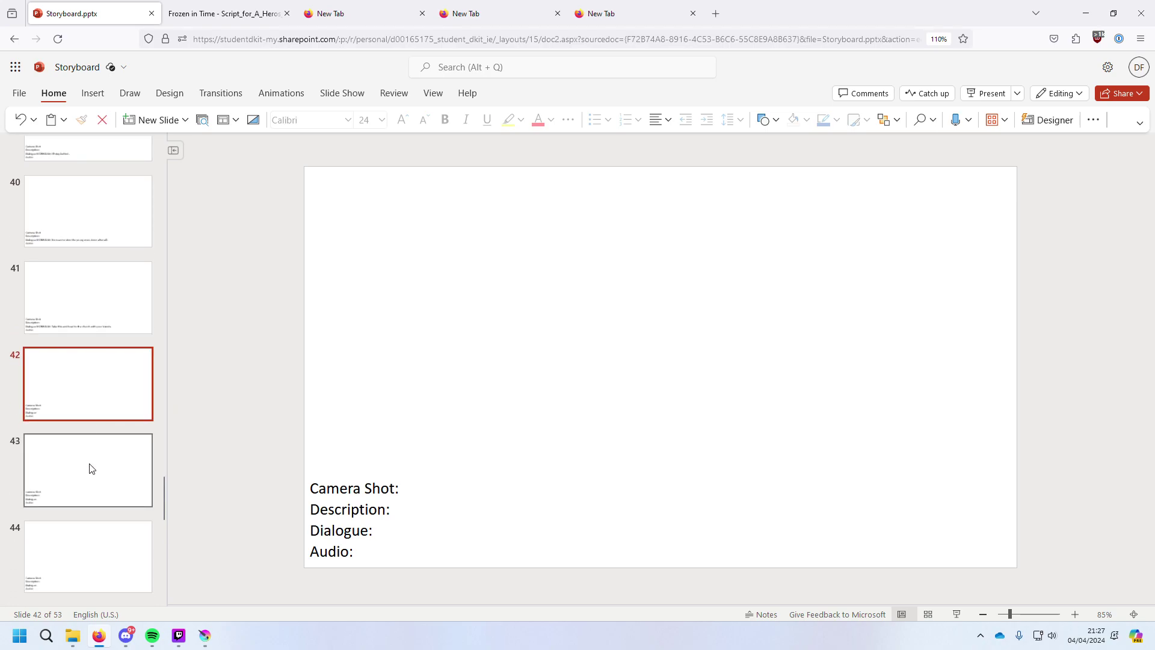
scroll(91, 468, "down", 1)
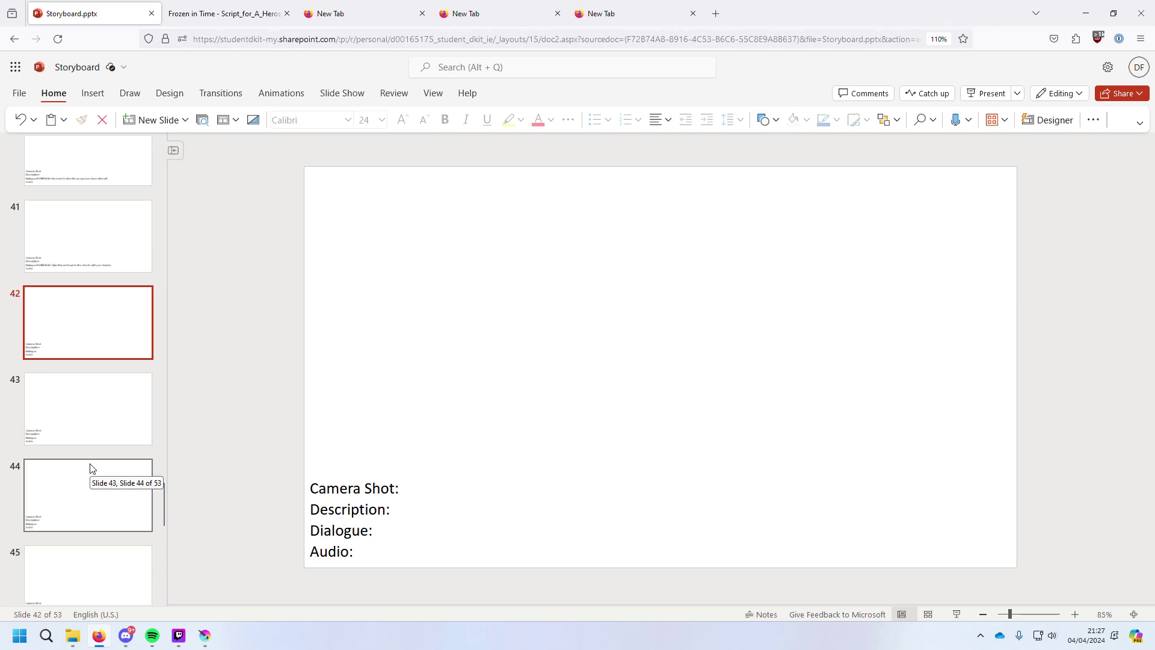
scroll(92, 468, "down", 1)
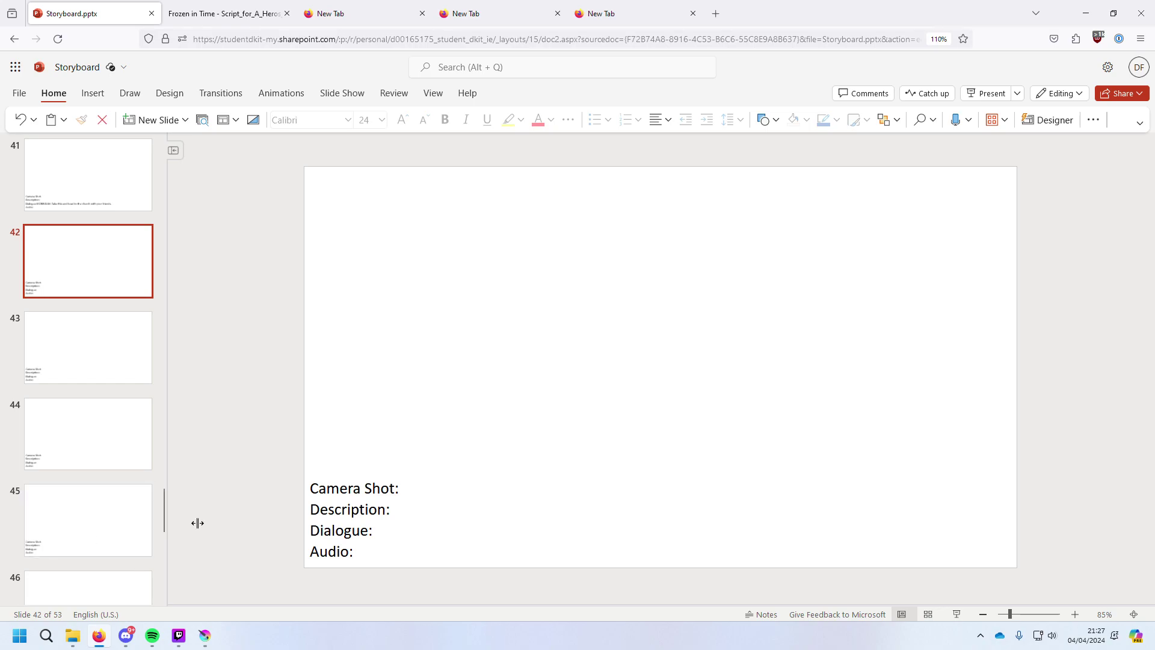
Delete the empty last slide, slide 53, from the storyboard presentation.
key("super+e")
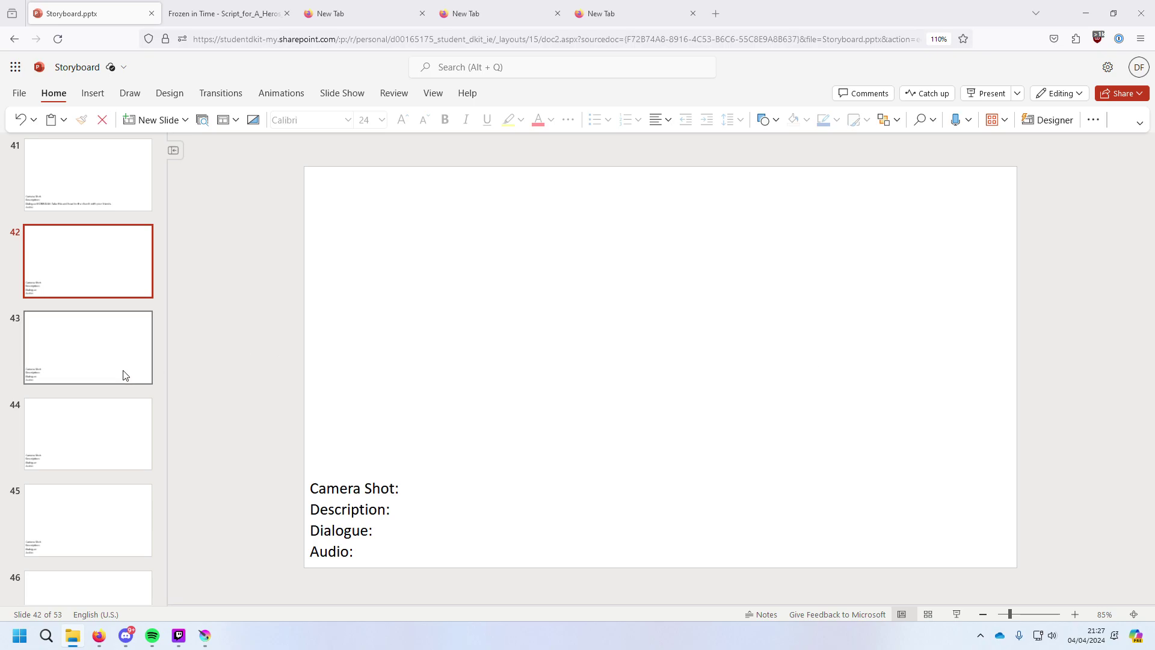
scroll(129, 381, "up", 10)
scroll(138, 396, "up", 10)
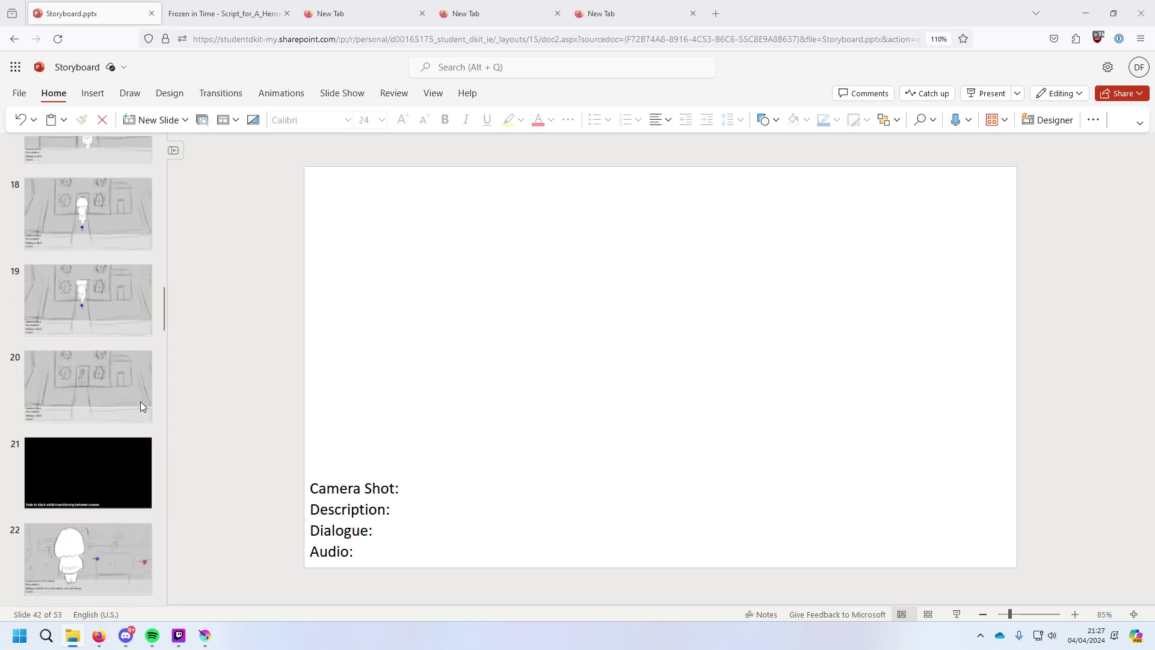
scroll(140, 398, "down", 20)
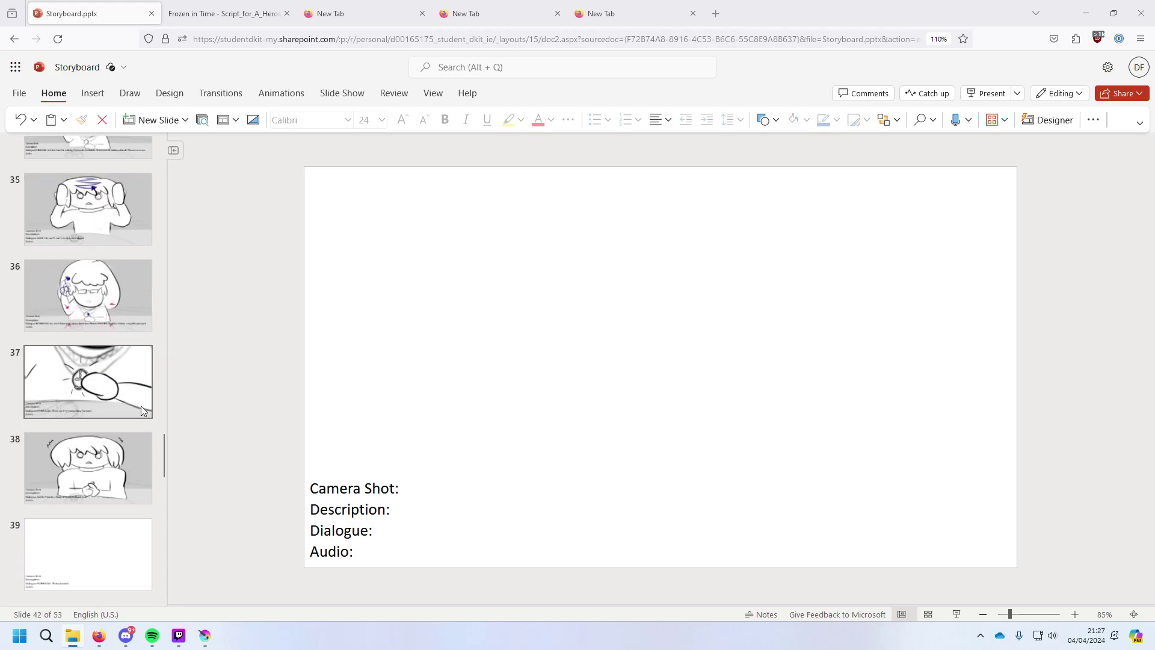
scroll(143, 416, "down", 5)
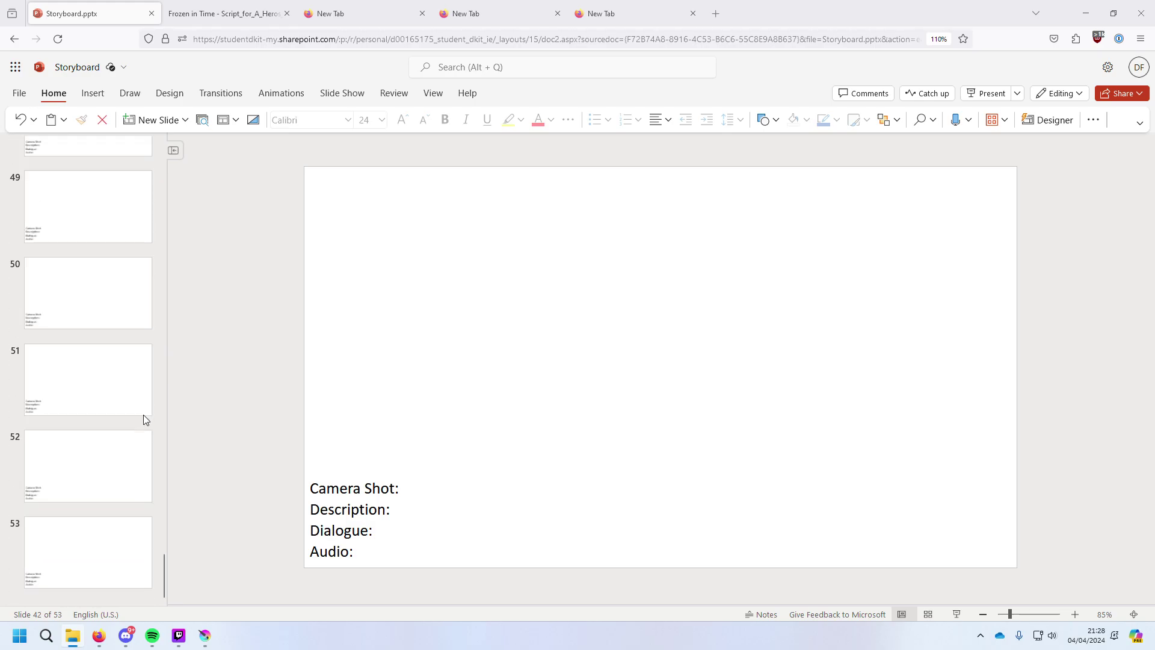
left_click(117, 565)
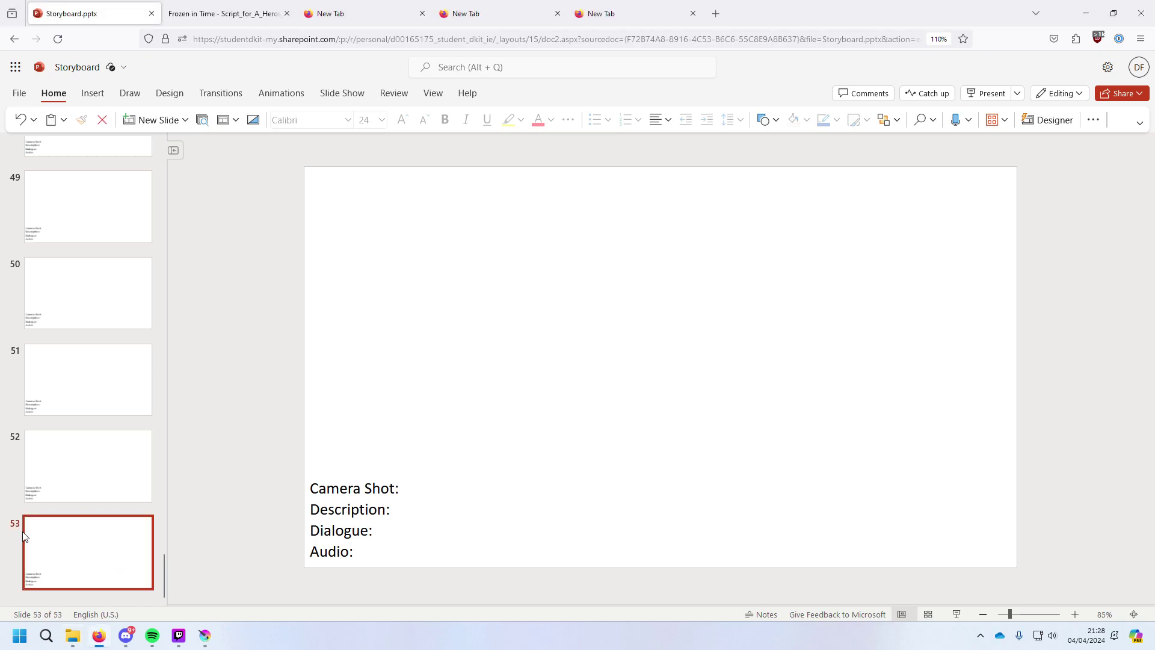
key("Delete")
Review the storyboard frames on the earlier slides and open slide 39 to check its MORRIGAN dialogue.
scroll(65, 535, "up", 5)
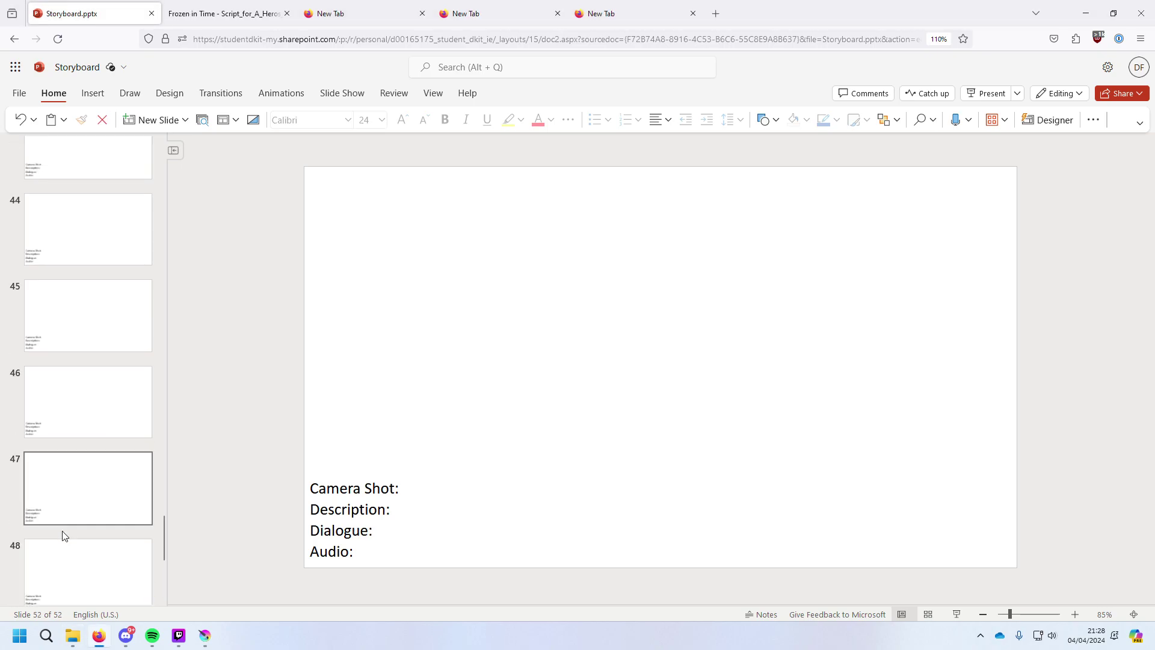
scroll(72, 497, "up", 3)
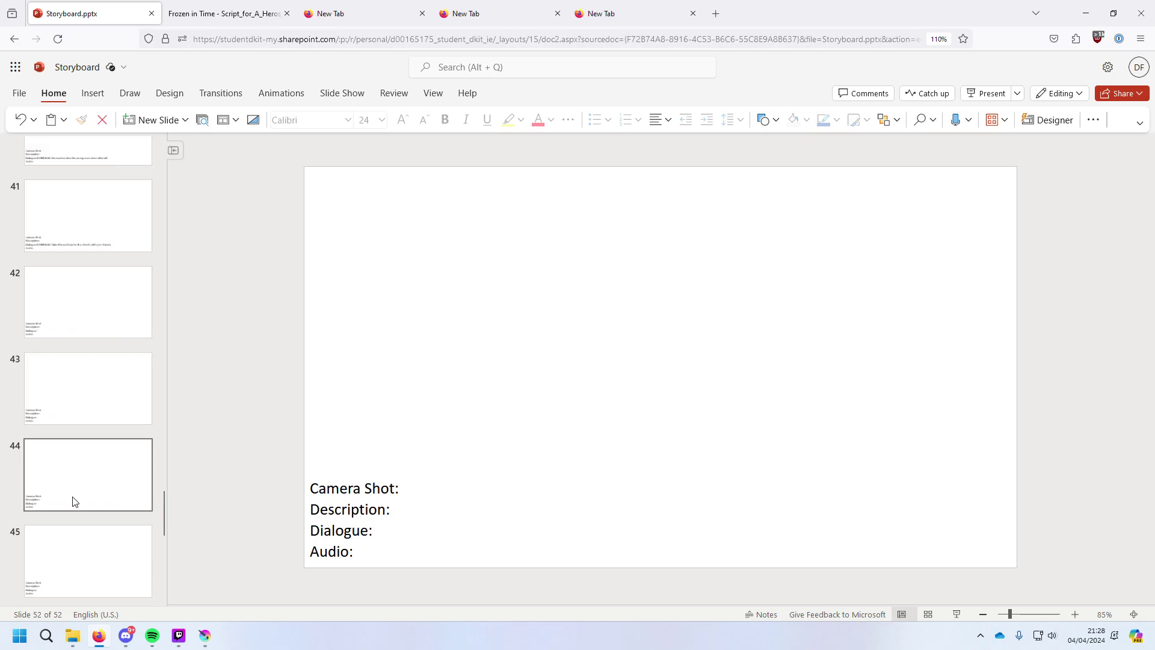
scroll(75, 501, "up", 10)
scroll(72, 500, "up", 20)
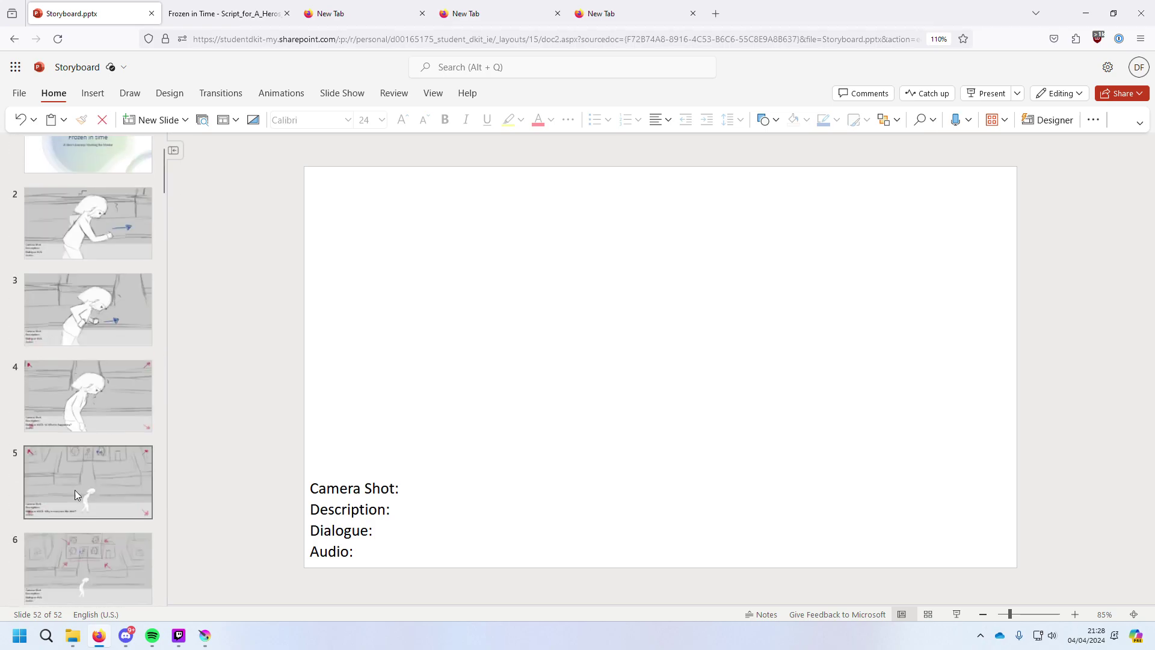
scroll(74, 483, "down", 20)
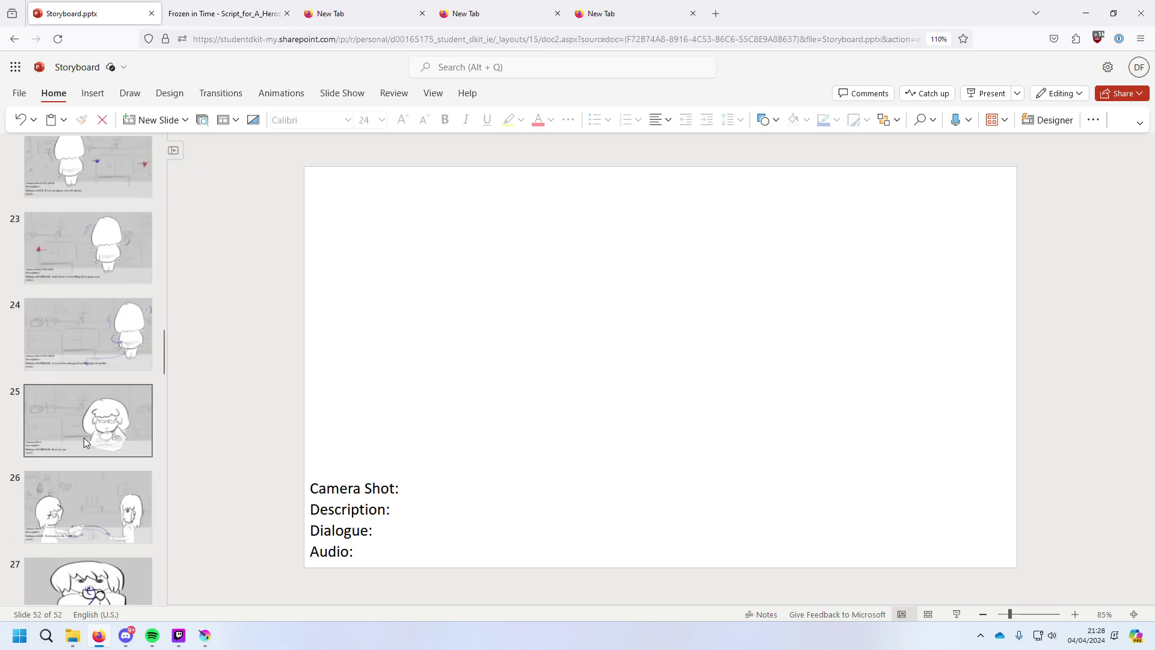
scroll(84, 443, "down", 17)
scroll(90, 448, "up", 3)
left_click(84, 339)
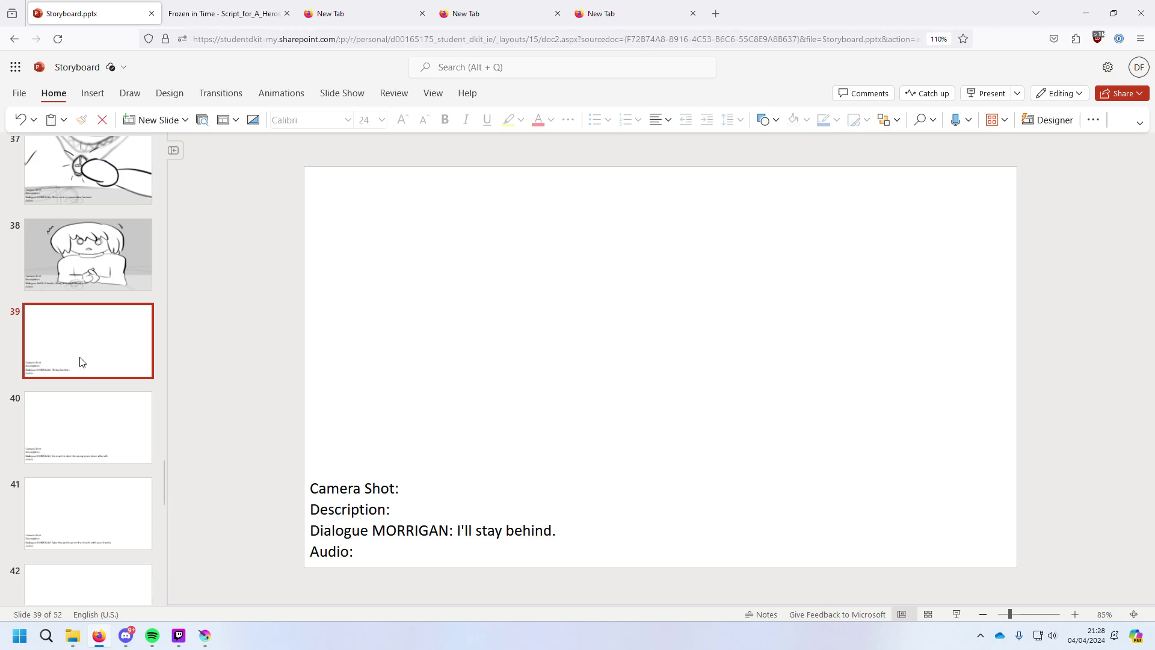
Switch to frame.036 in Krita, check the contents of Paint Layer 5 and add a new paint layer above it.
mouse_move(200, 632)
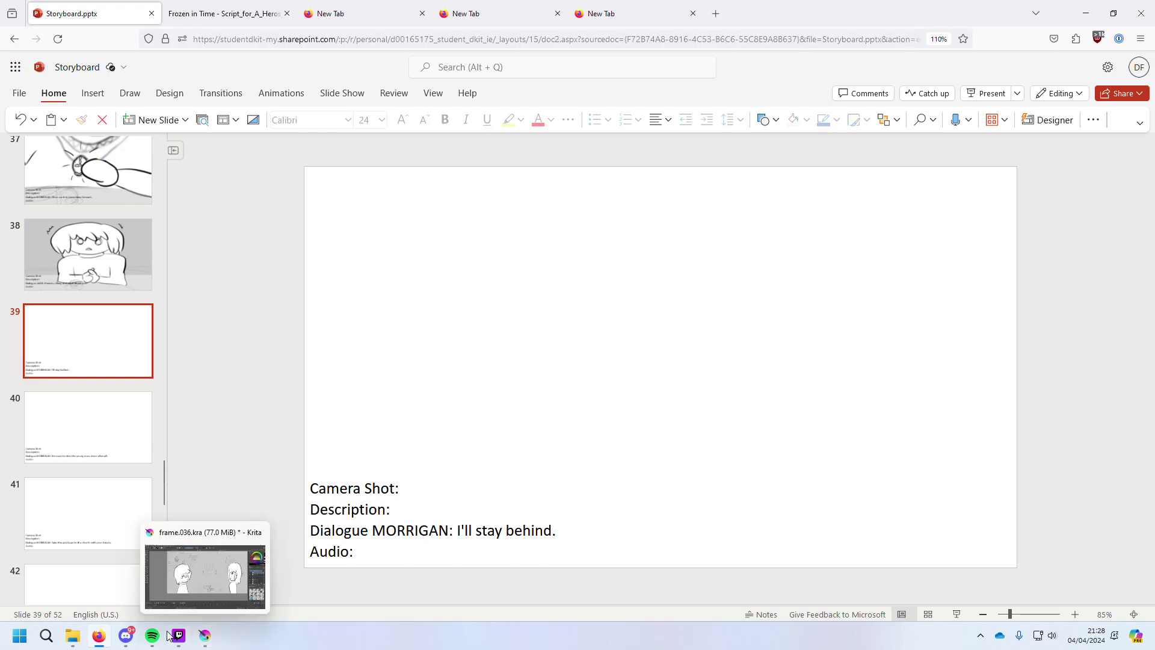
left_click(204, 637)
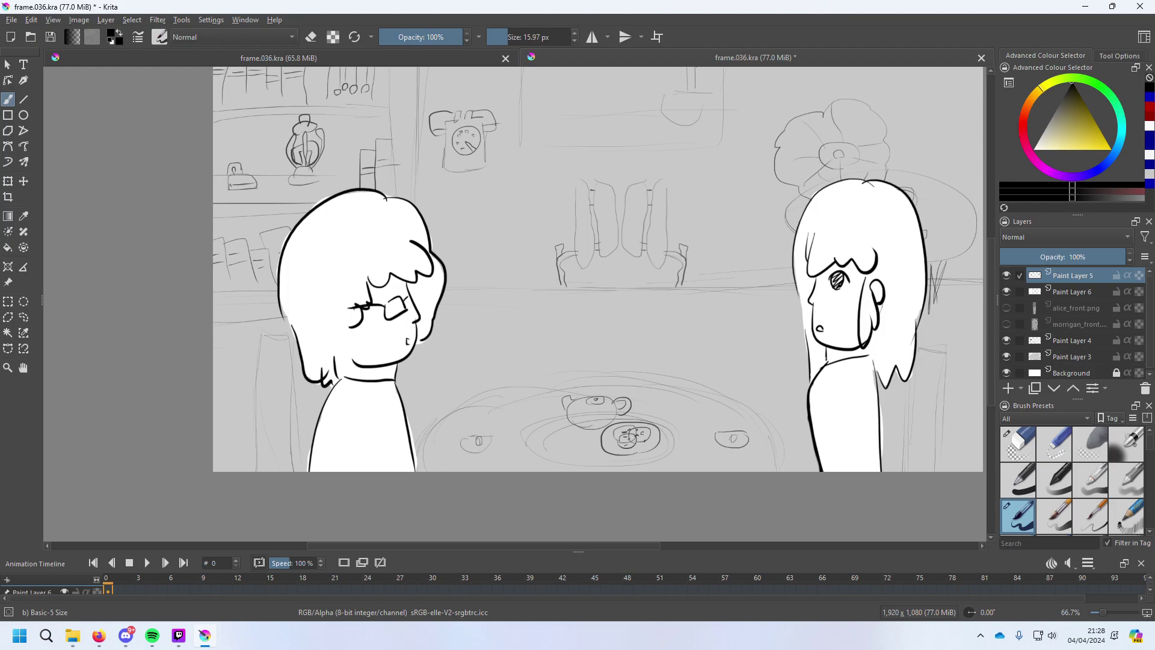
key("super+e")
left_click(1006, 275)
left_click(1006, 275)
left_click(1009, 389)
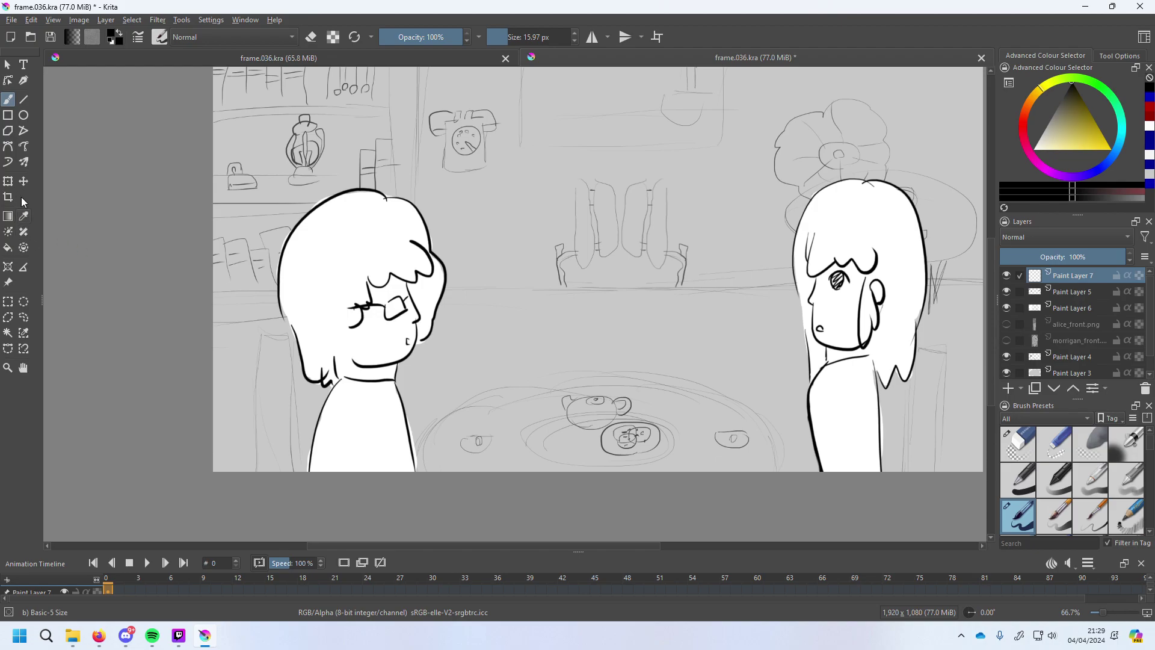
Draw the bespectacled character's bent arm with a round hand at the shoulder and the second arm and hand in black.
mouse_move(336, 431)
left_mouse_down()
mouse_move(358, 468)
mouse_move(383, 429)
left_mouse_up()
key("ctrl+z")
mouse_move(347, 433)
left_mouse_down()
mouse_move(359, 473)
mouse_move(390, 450)
mouse_move(356, 385)
mouse_move(337, 399)
left_mouse_up()
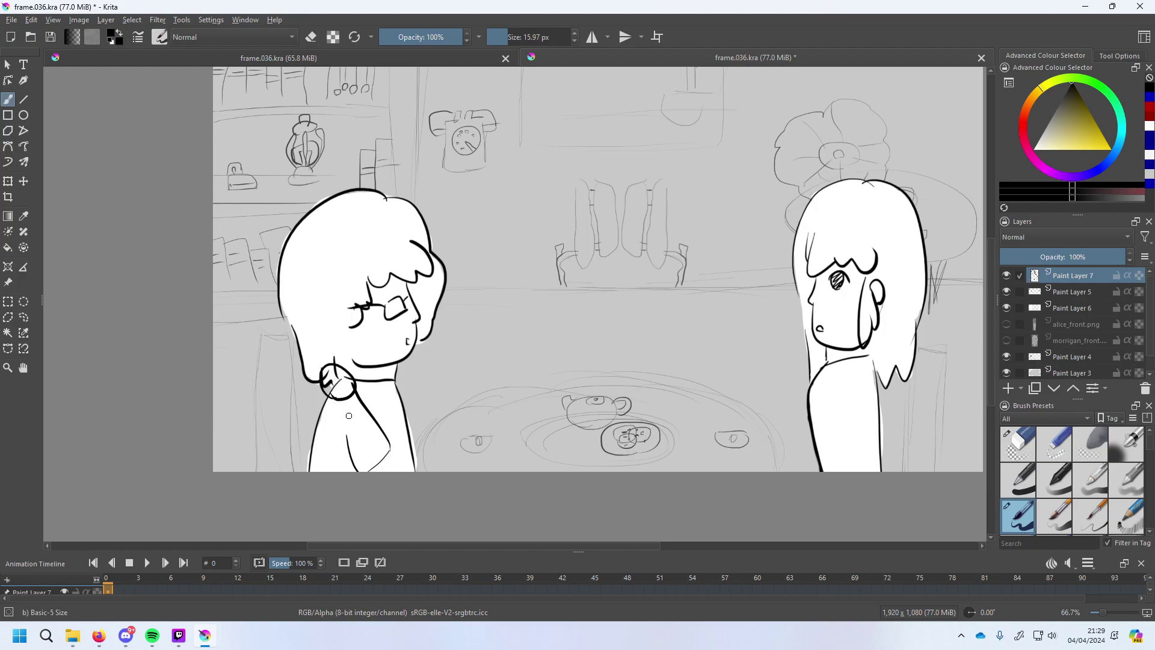
left_click_drag(343, 408, 365, 469)
key("ctrl+z")
left_click_drag(343, 404, 368, 488)
left_click_drag(355, 382, 405, 417)
left_click_drag(407, 411, 408, 413)
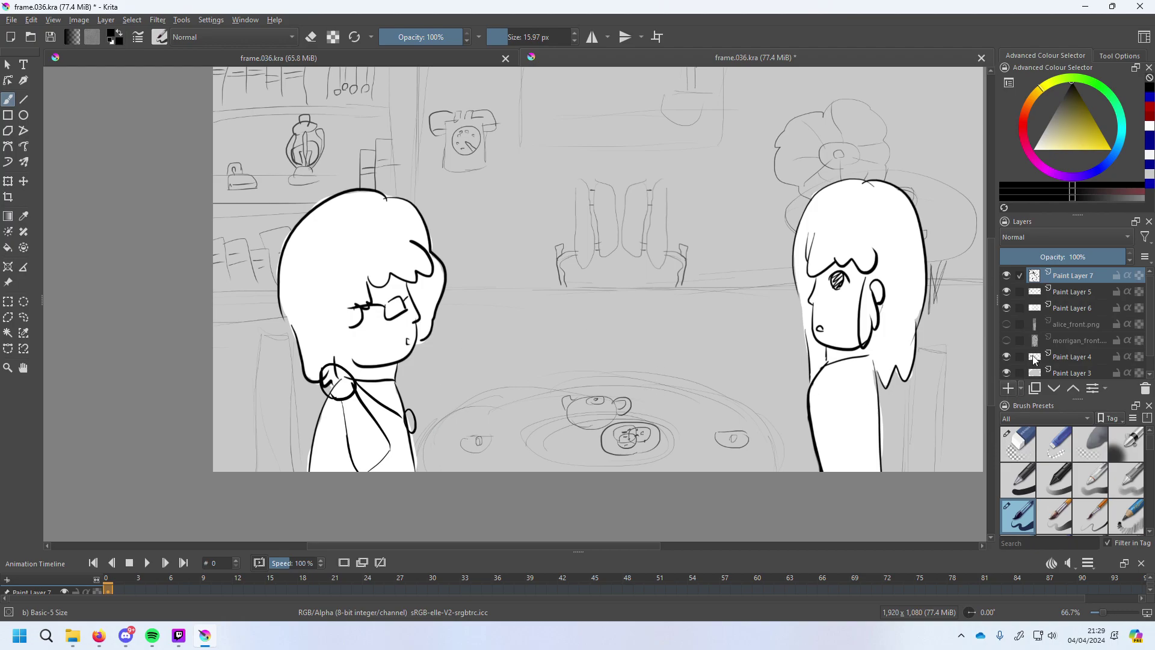
Add a paint layer directly above Paint Layer 5 and fill both of the bespectacled character's hands with white.
left_click(1059, 291)
key("Insert")
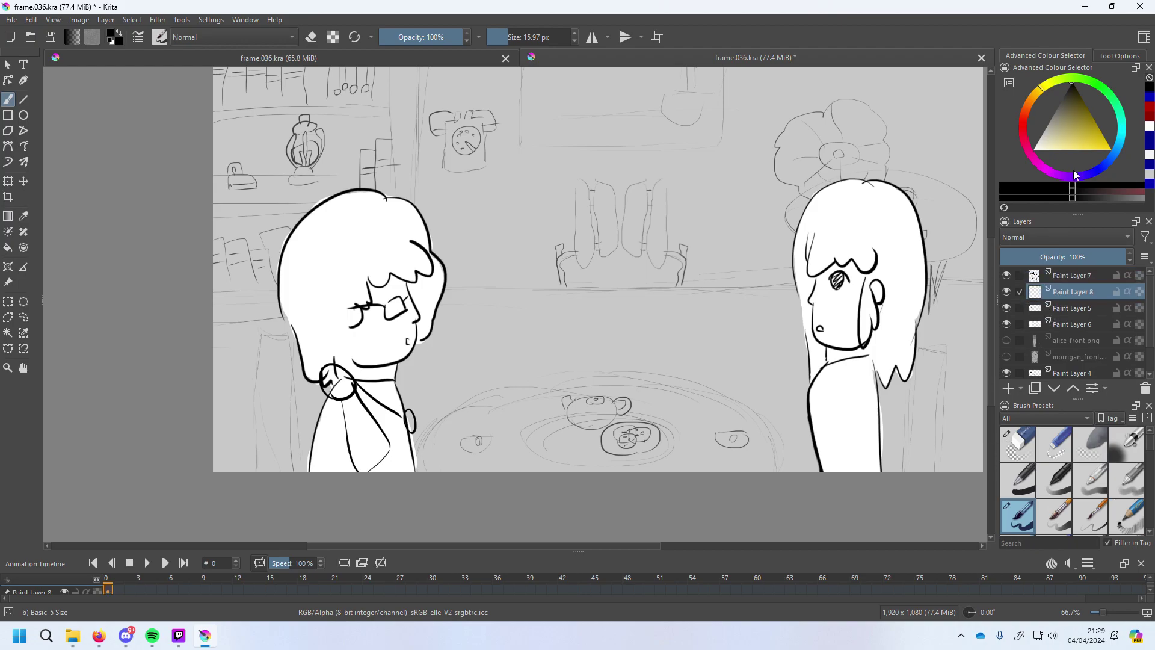
left_click(1034, 148)
mouse_move(334, 395)
left_mouse_down()
mouse_move(324, 389)
mouse_move(342, 389)
mouse_move(338, 373)
mouse_move(356, 390)
left_mouse_up()
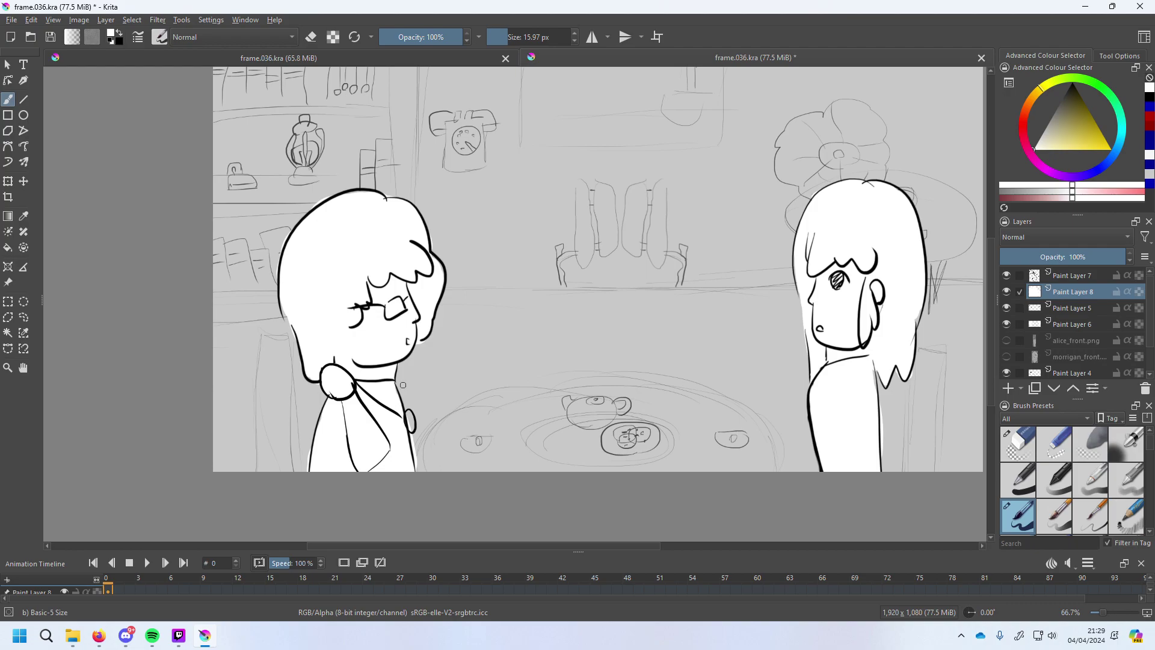
left_click_drag(407, 417, 412, 425)
Add a paint layer above Paint Layer 7 and draw a dark blue arrow from the raised hand towards the other character.
left_click(1074, 278)
left_click(1007, 389)
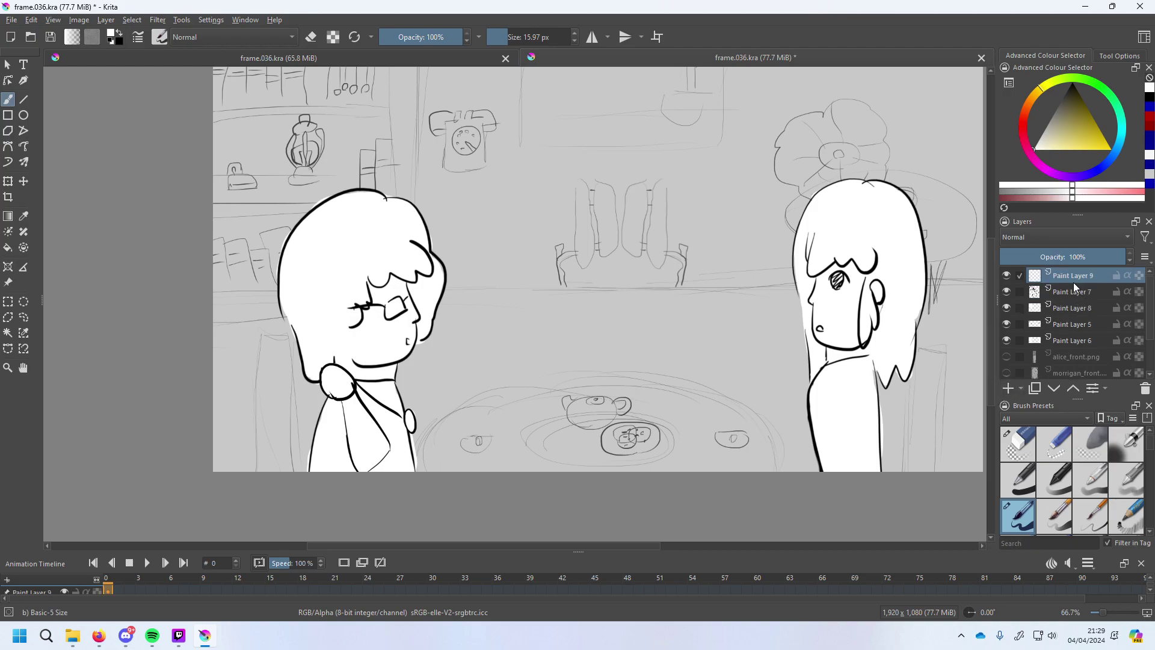
left_click(1101, 168)
left_click_drag(1106, 150, 1112, 118)
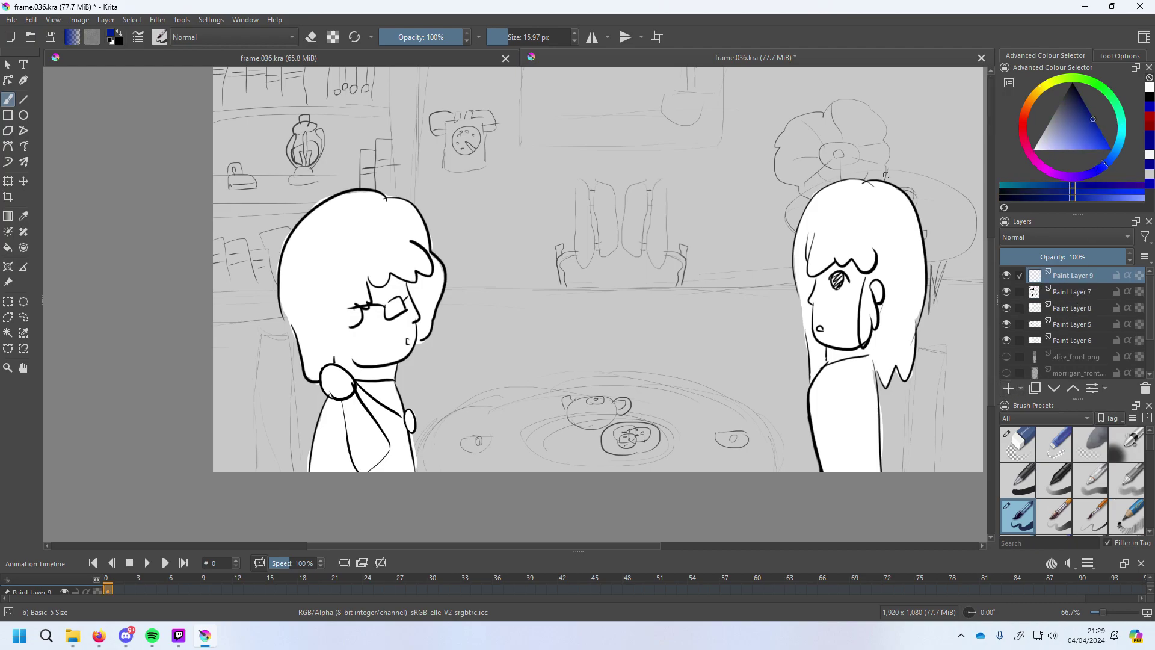
left_click_drag(356, 387, 453, 365)
key("ctrl+z")
mouse_move(343, 385)
left_mouse_down()
mouse_move(438, 363)
mouse_move(445, 372)
mouse_move(435, 362)
mouse_move(448, 378)
left_mouse_up()
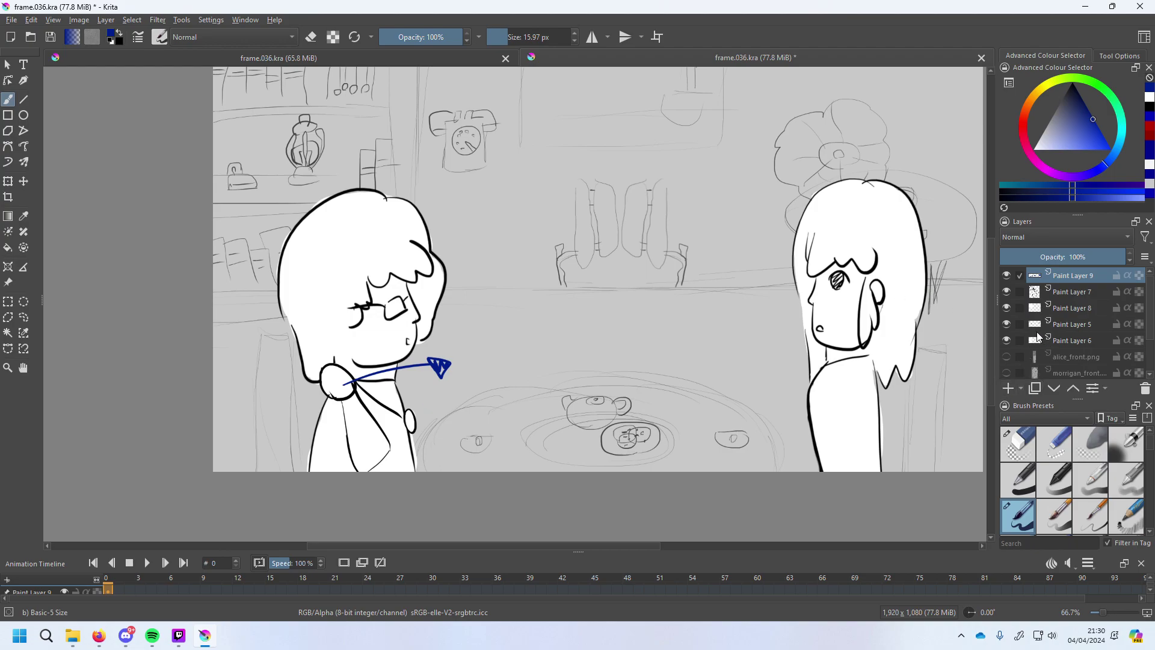
On Paint Layer 8, cover the long-haired character's eye and mouth in white and redraw them in black with a wide, round eye.
left_click(1074, 307)
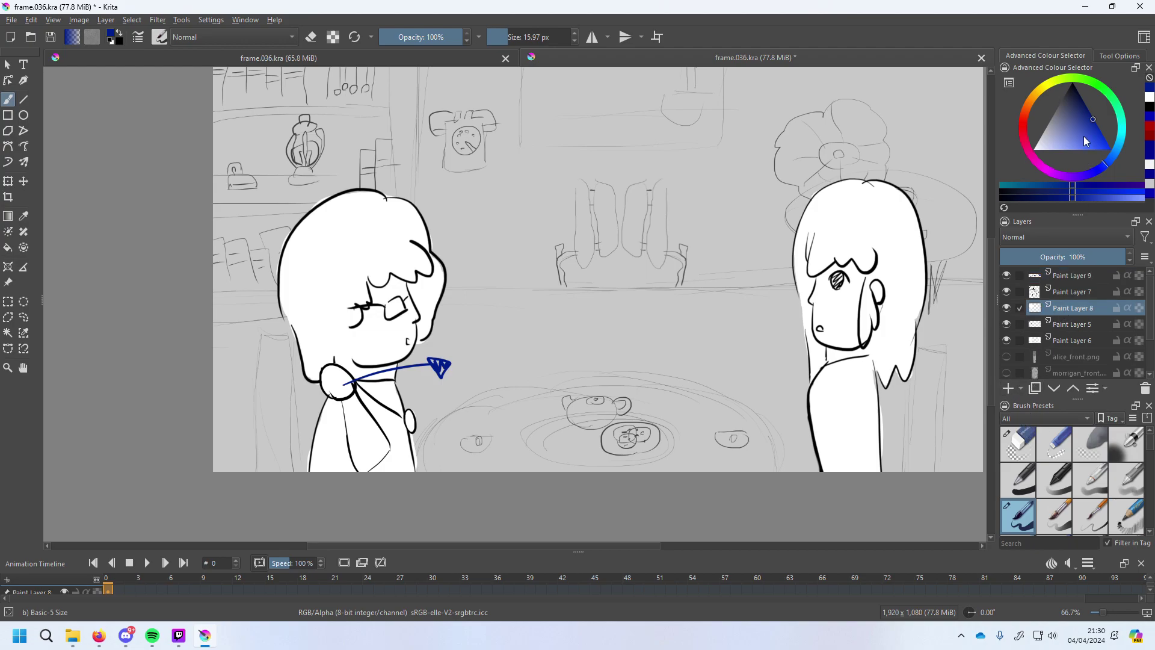
left_click(1033, 148)
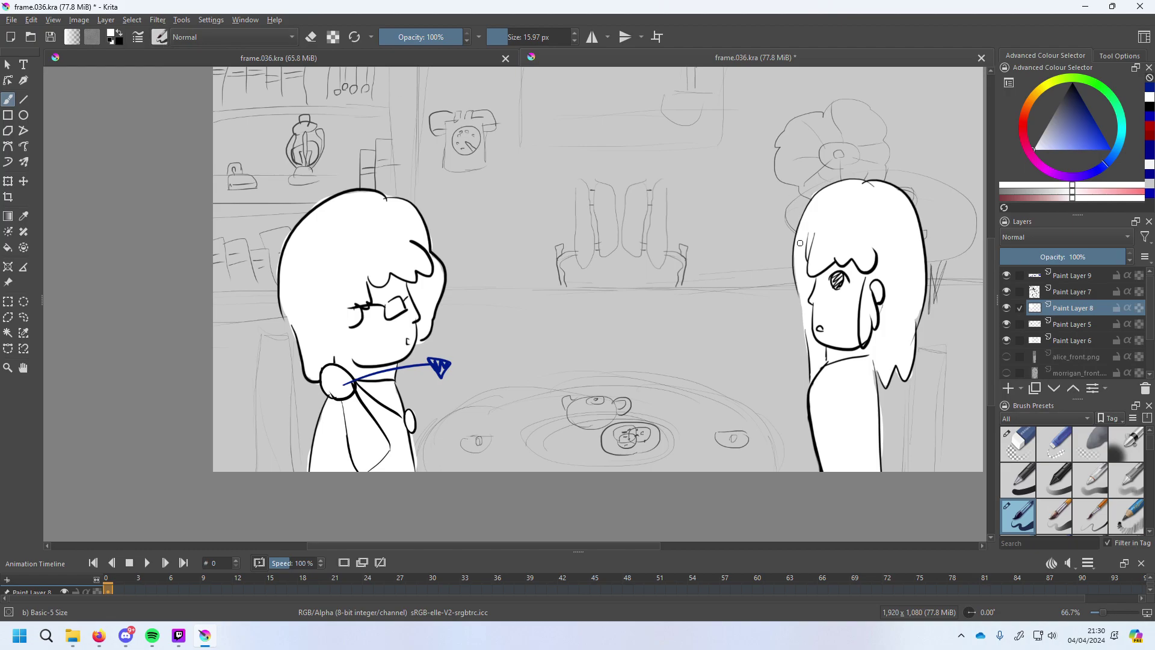
mouse_move(840, 278)
left_mouse_down()
mouse_move(835, 288)
mouse_move(826, 276)
mouse_move(840, 290)
left_mouse_up()
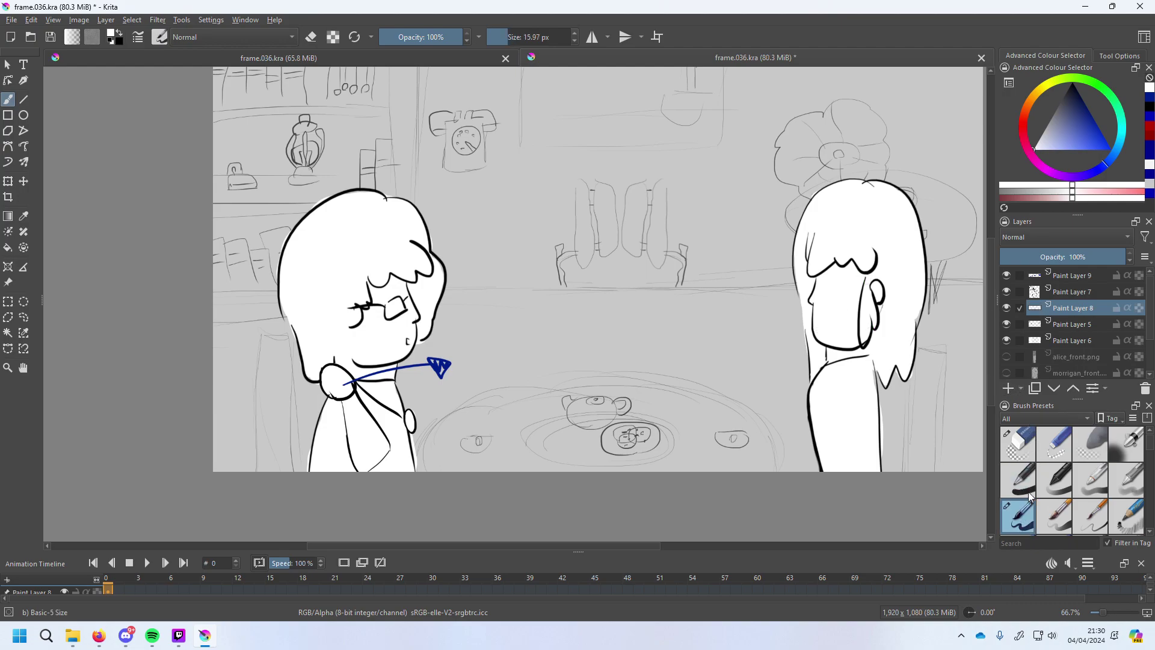
key("x")
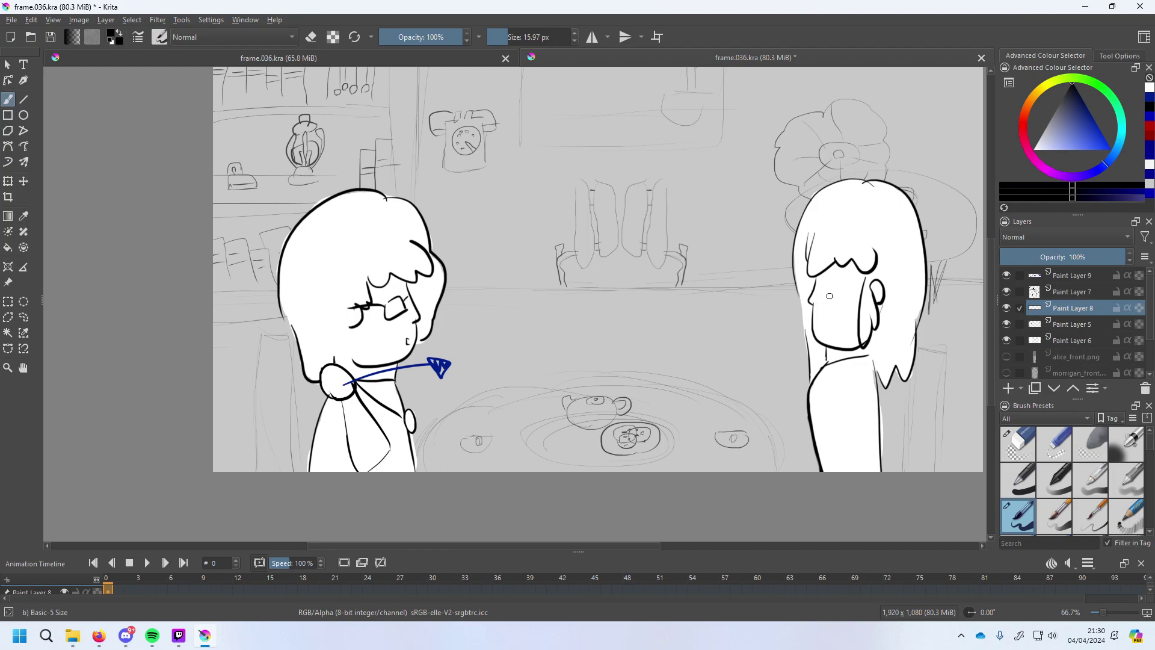
mouse_move(827, 283)
left_mouse_down()
mouse_move(838, 276)
mouse_move(825, 287)
mouse_move(837, 294)
left_mouse_up()
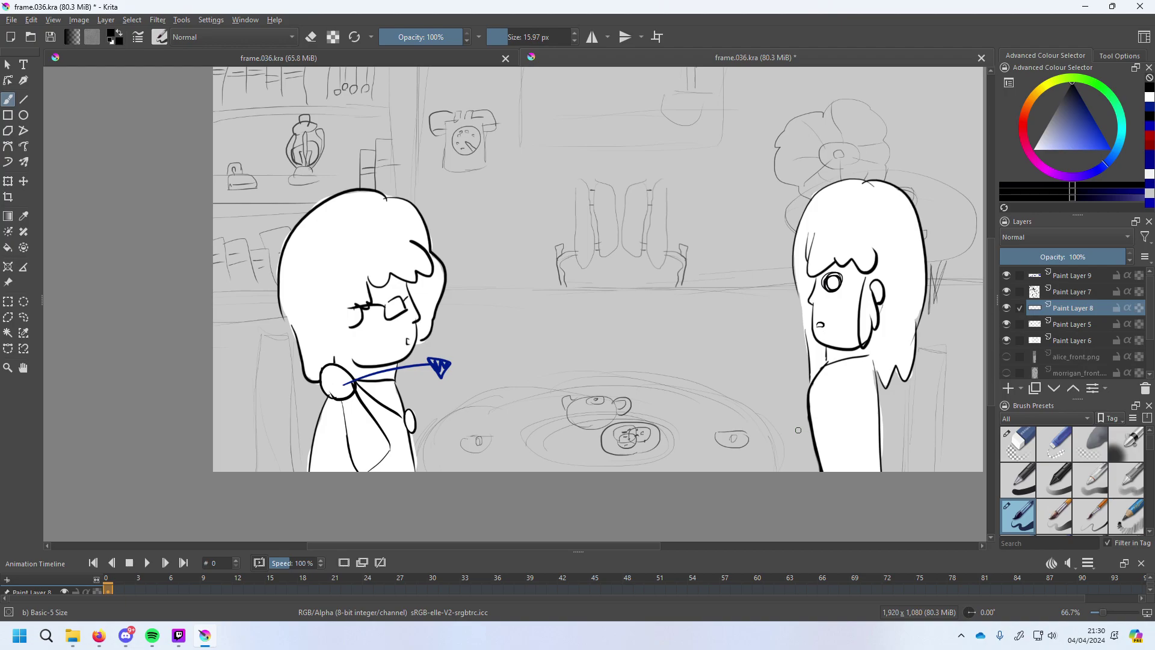
Save frame.036 and begin saving a copy in the png folder inside Frames.
key("ctrl+s")
left_click(12, 20)
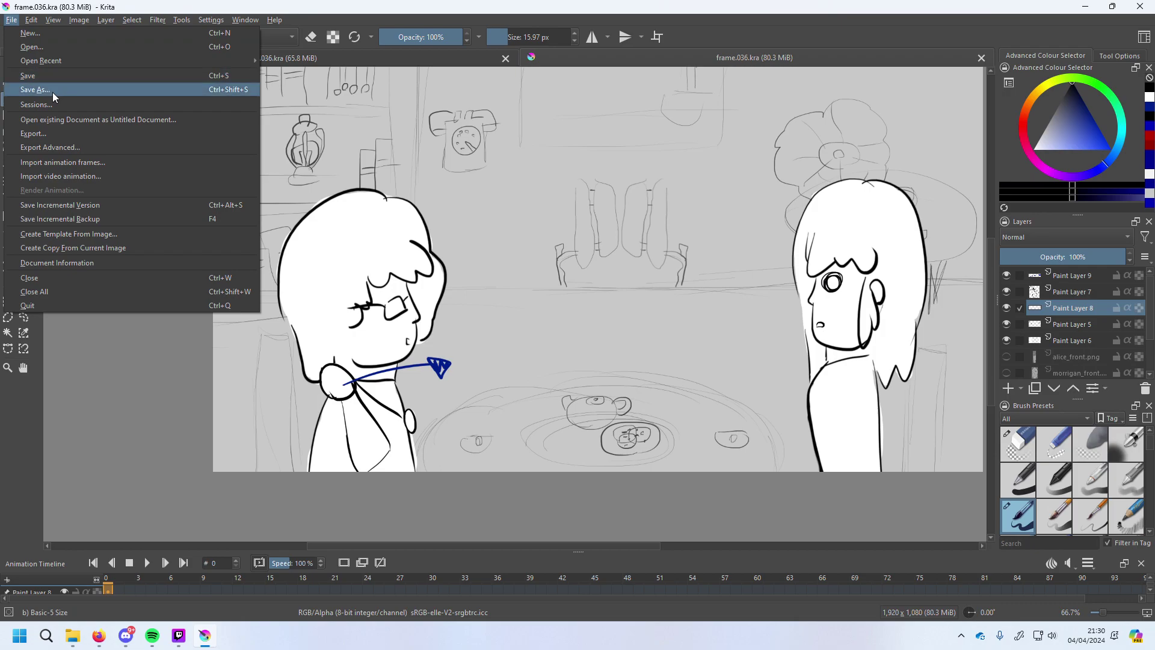
left_click(35, 90)
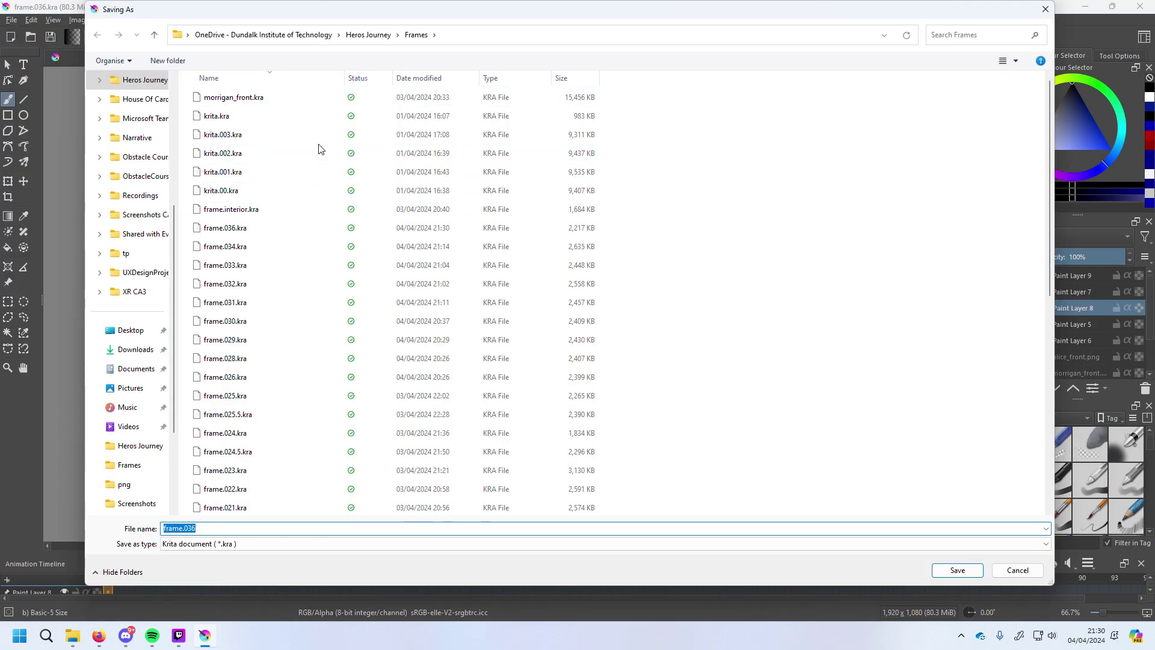
left_click(380, 37)
double_click(331, 96)
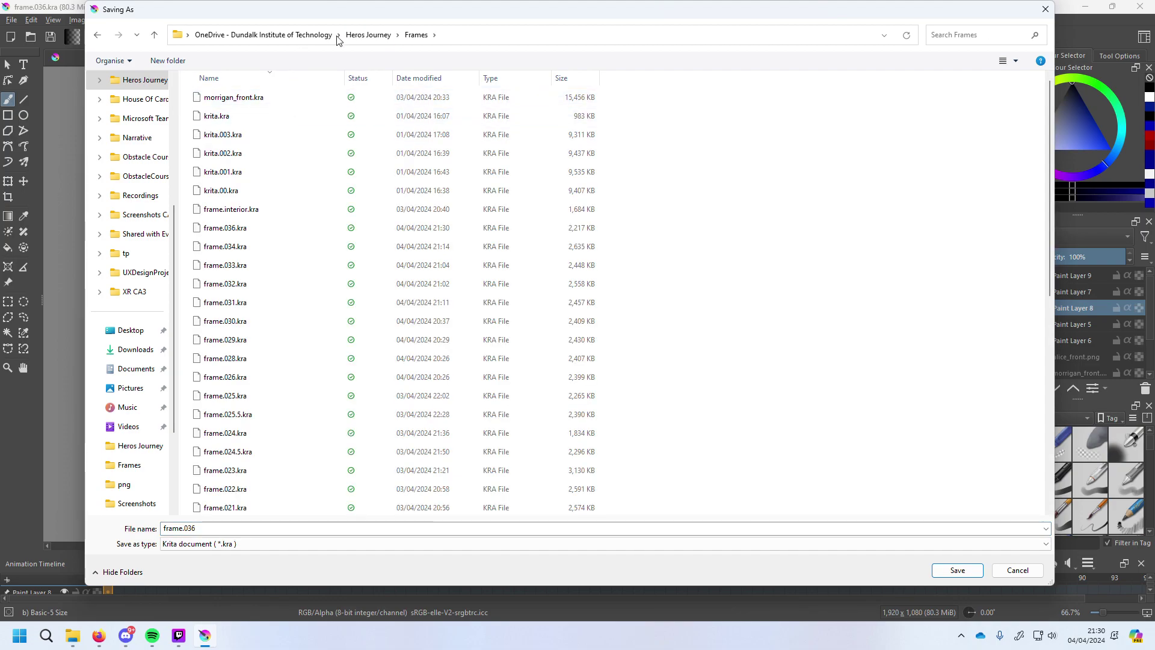
scroll(317, 247, "down", 6)
scroll(251, 508, "down", 2)
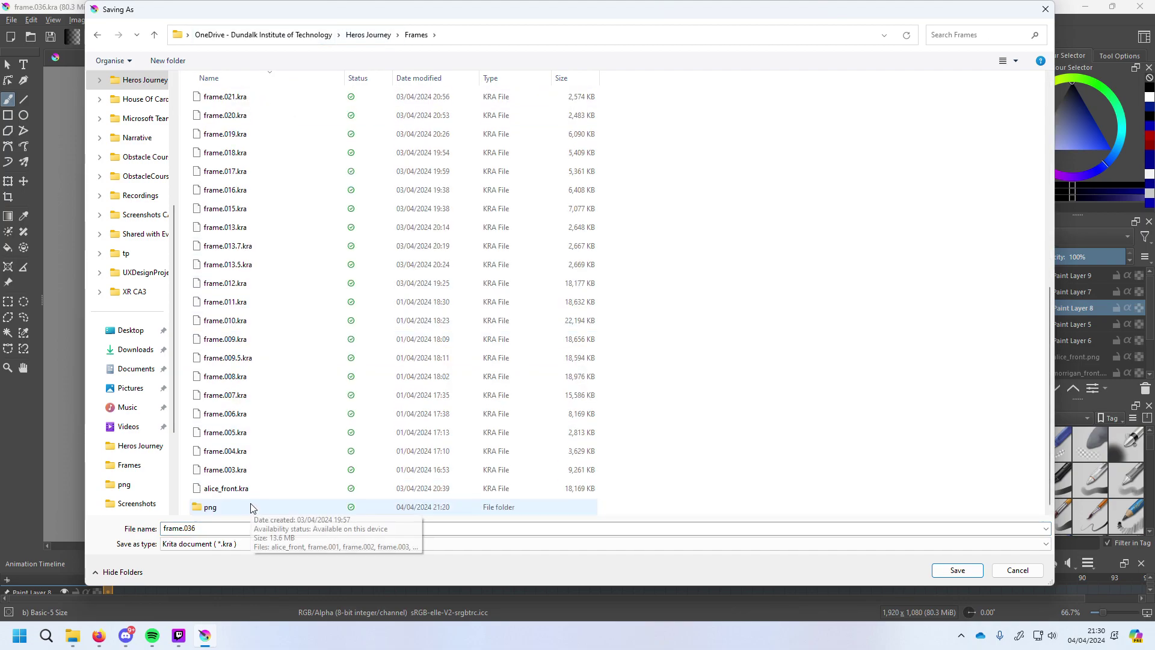
double_click(252, 505)
Allow all supported formats, name the copy frame.036.png and save it with the offered PNG options.
left_click(240, 544)
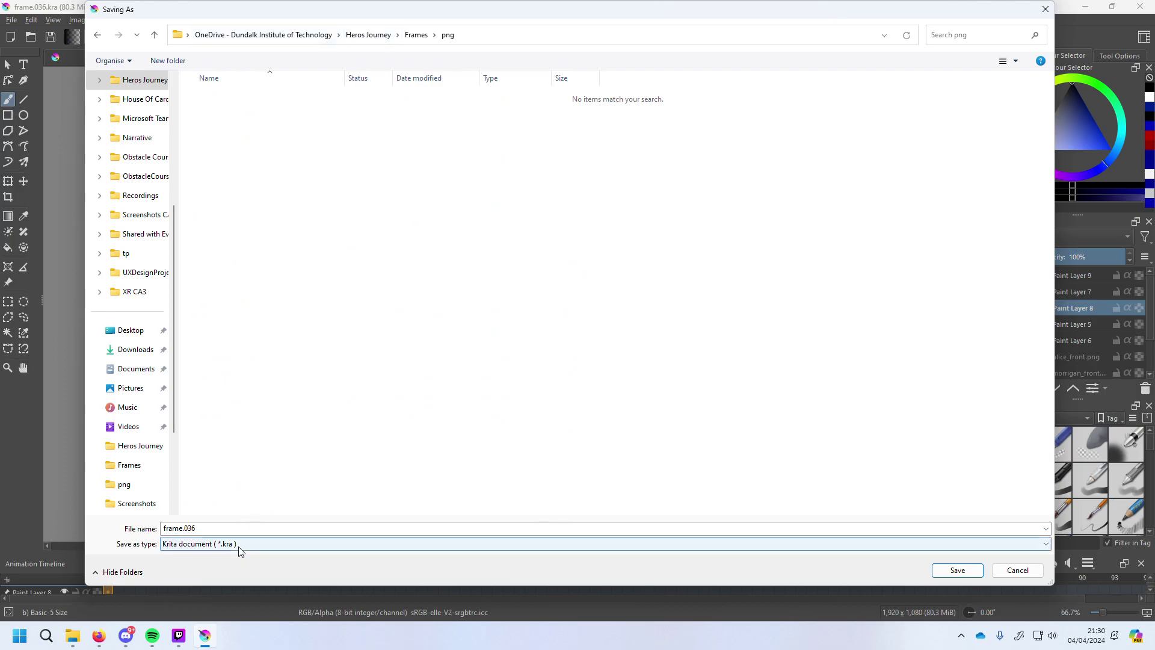
left_click(231, 269)
left_click(228, 534)
left_click(229, 534)
type(".png")
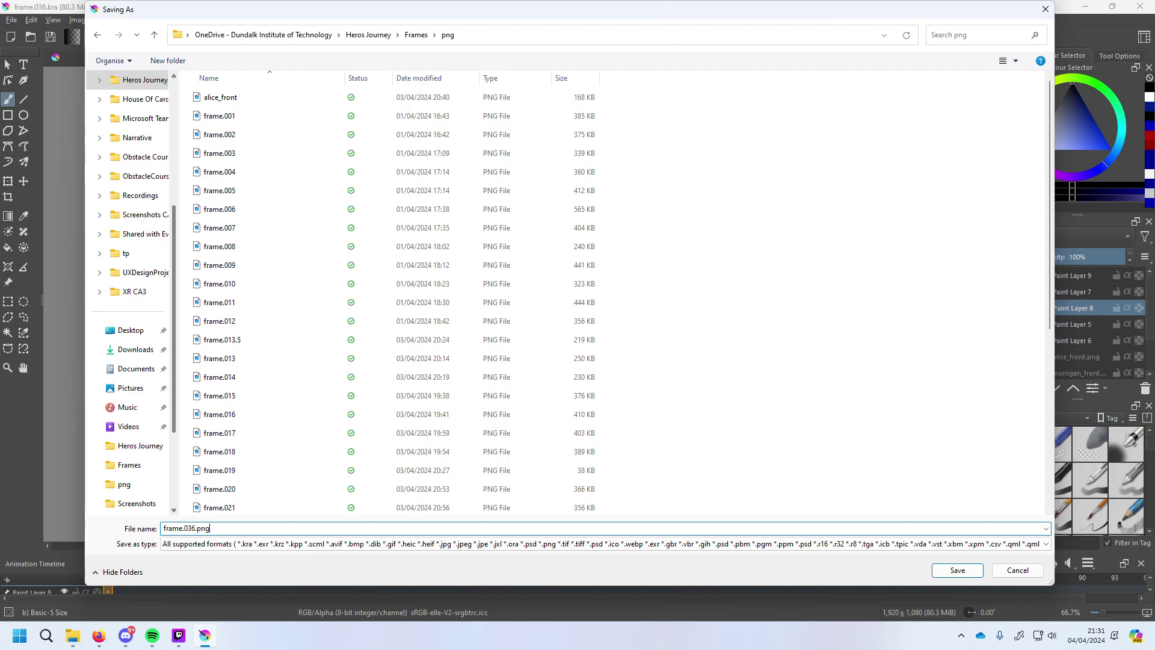
key("Return")
left_click(640, 460)
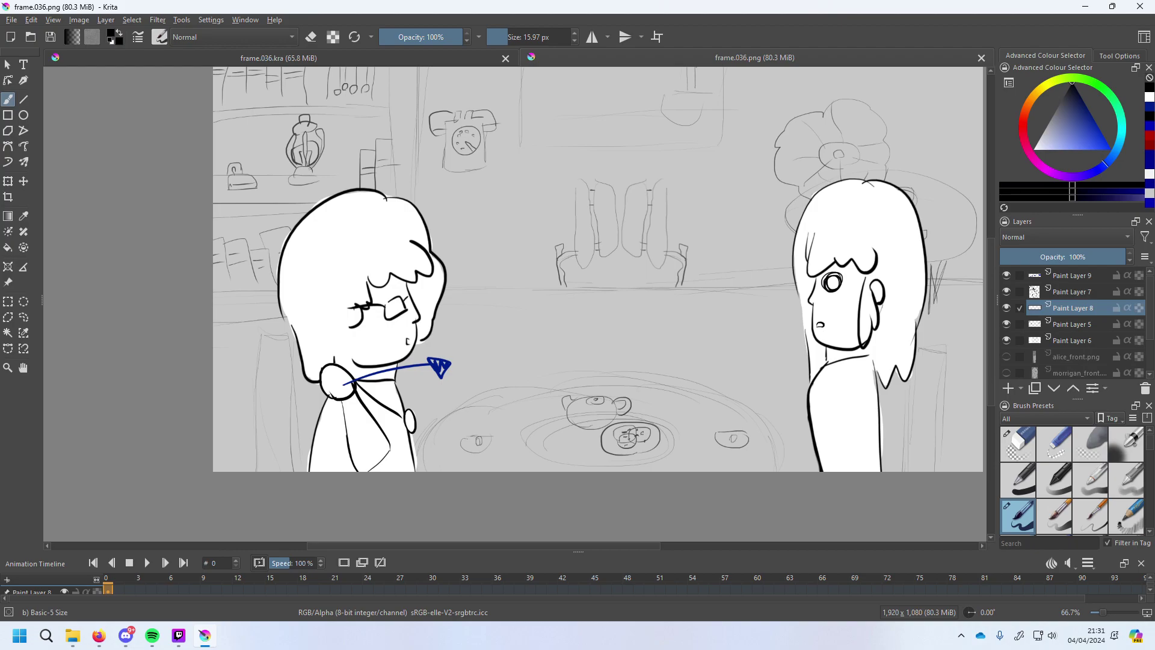
Identify the arrow layer by toggling its visibility and clear the blue arrow from Paint Layer 9.
left_click(11, 20)
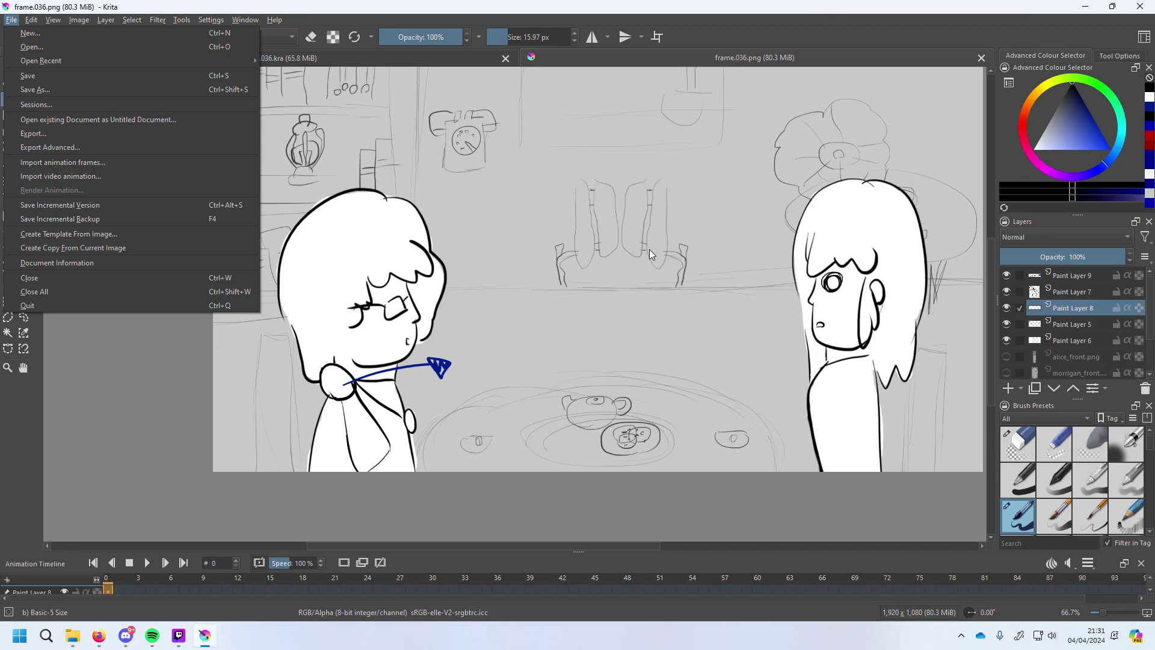
left_click(135, 395)
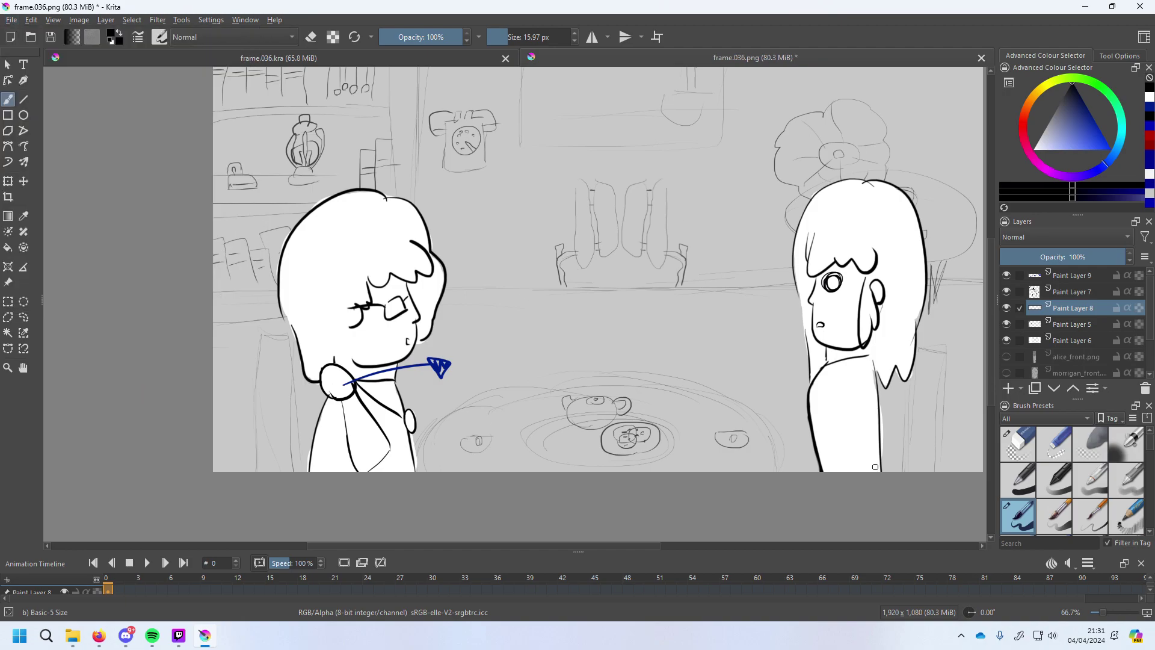
left_click(1007, 275)
left_click(1006, 276)
left_click(1067, 274)
key("Delete")
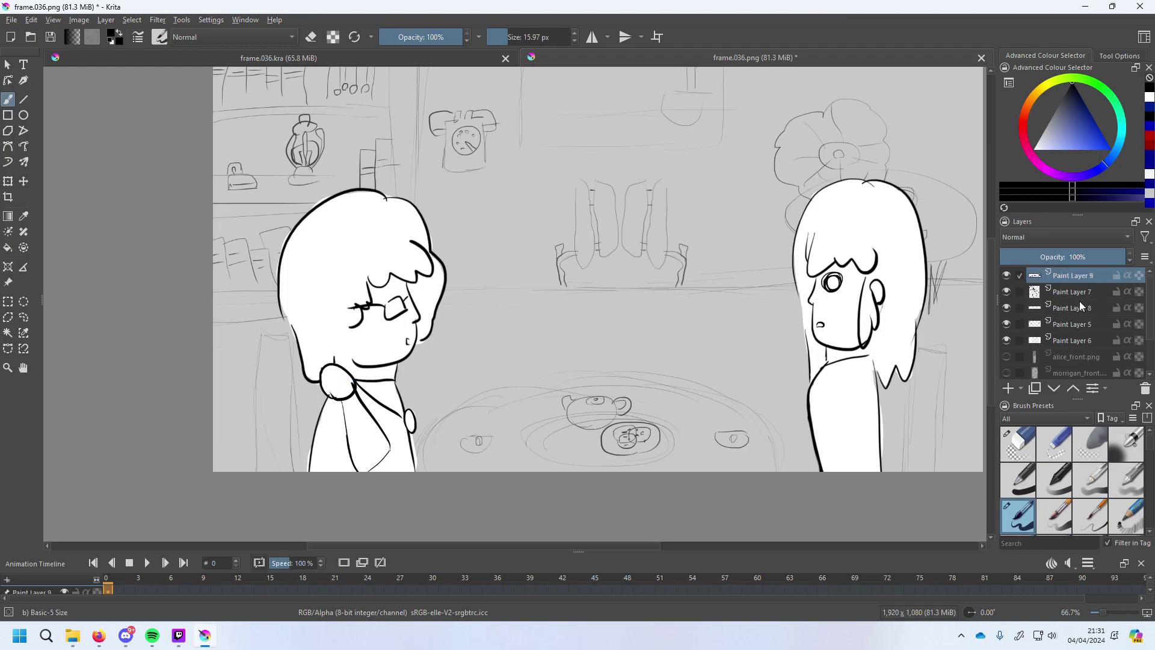
left_click(1081, 293)
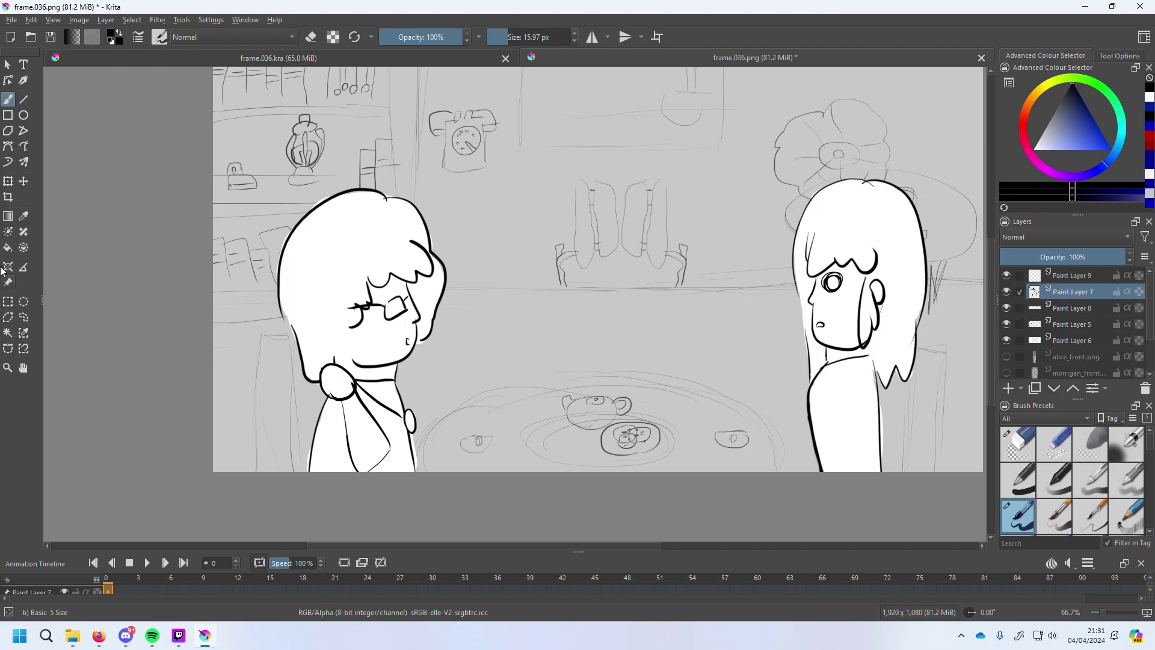
left_click(23, 181)
mouse_move(373, 424)
left_mouse_down()
mouse_move(440, 379)
mouse_move(385, 385)
mouse_move(391, 411)
left_mouse_up()
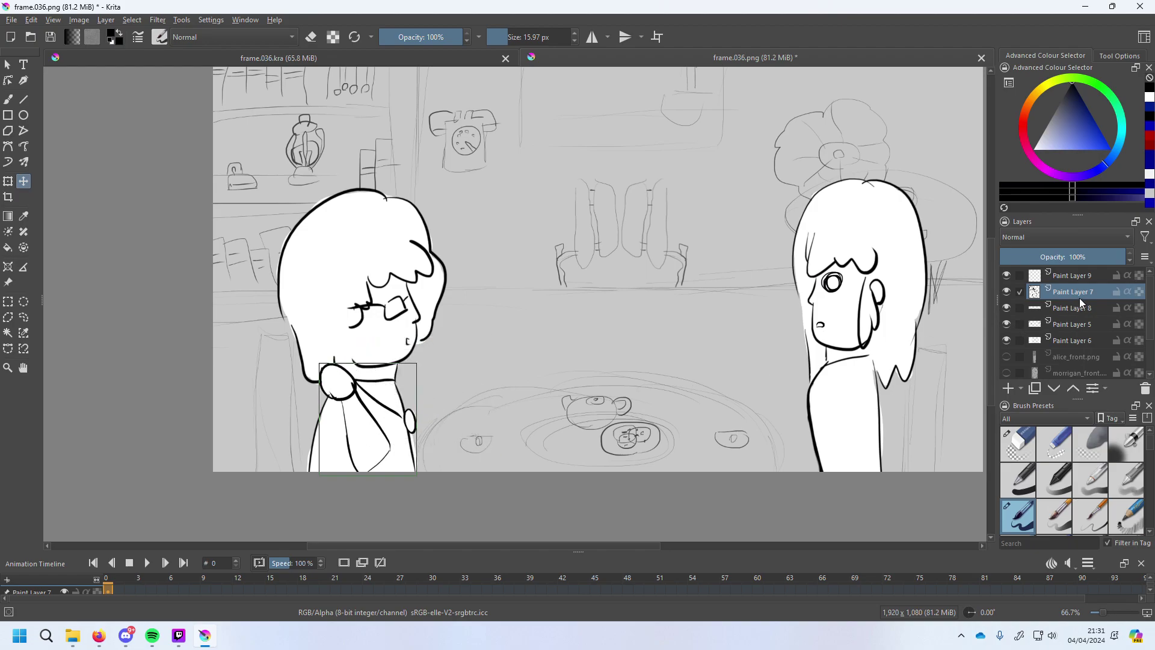
left_click(1077, 306, "ctrl")
mouse_move(361, 422)
left_mouse_down()
mouse_move(439, 468)
mouse_move(369, 405)
left_mouse_up()
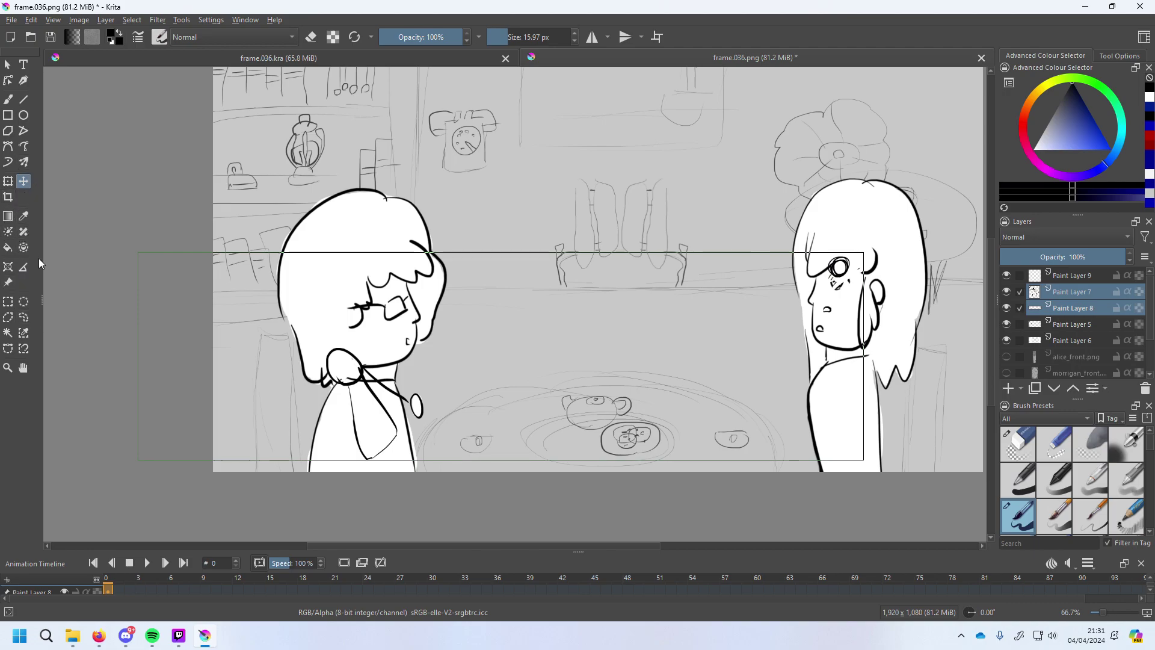
key("ctrl+t")
left_click_drag(900, 278, 914, 302)
key("Escape")
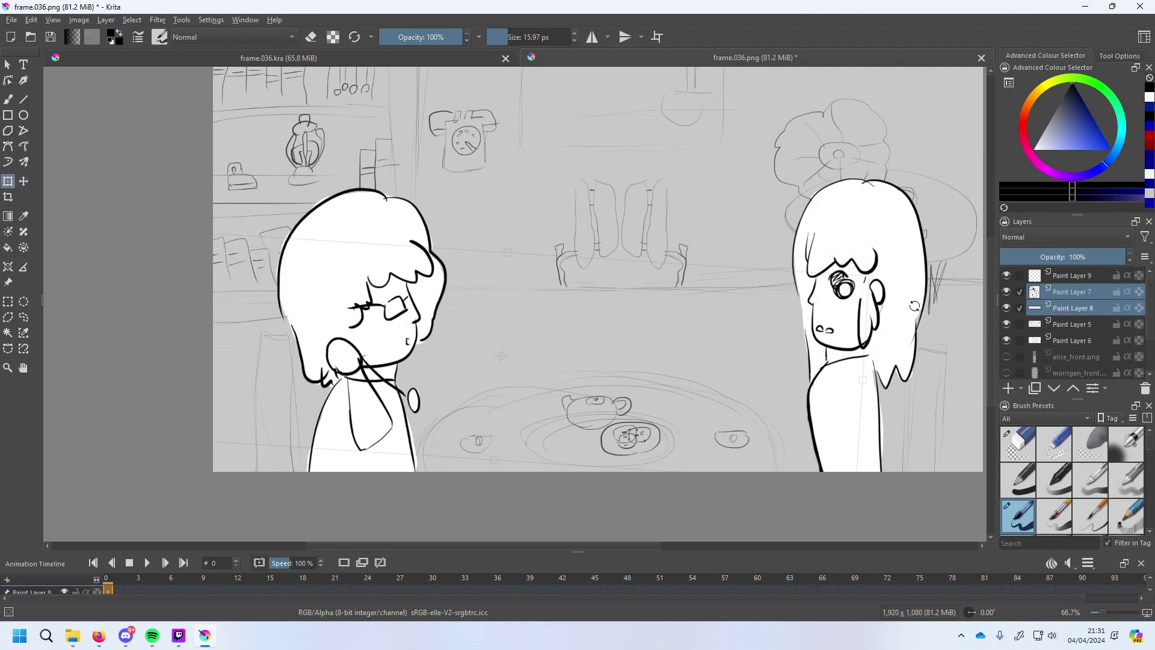
key("Escape")
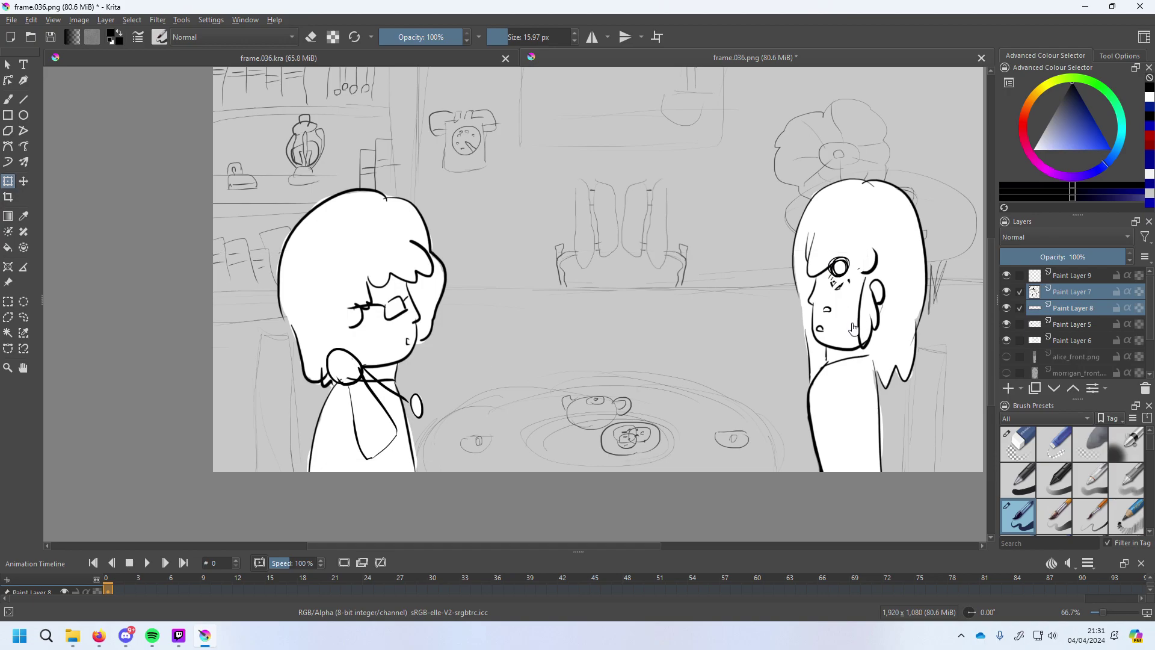
key("ctrl+z")
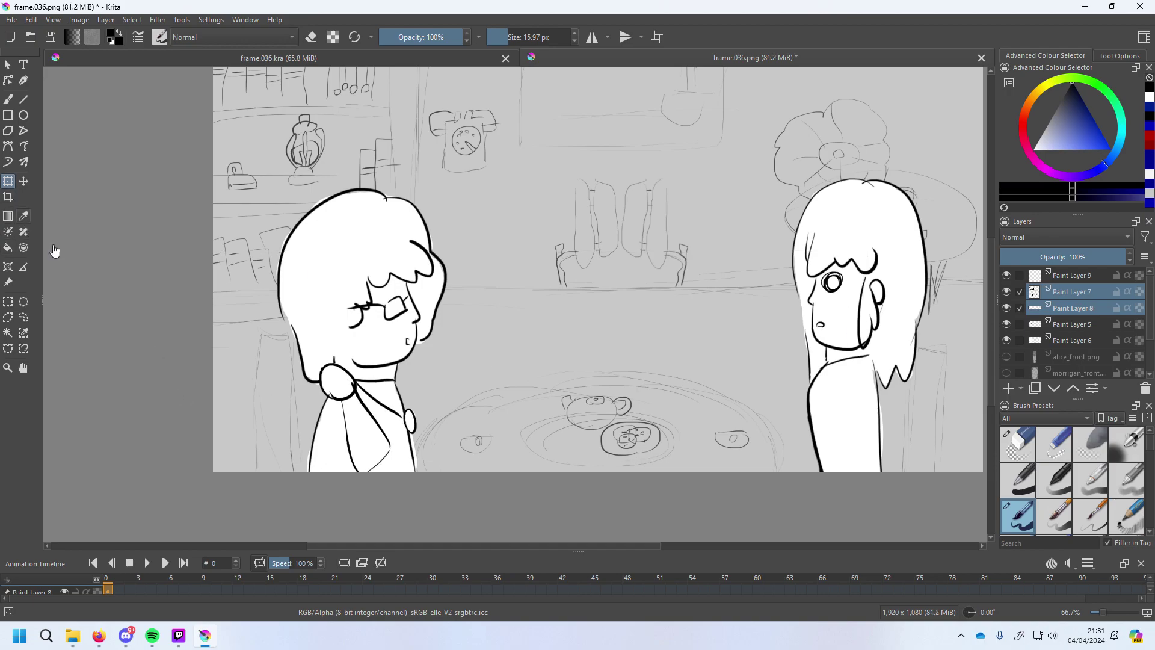
On Paint Layers 7 and 8, select the glasses-wearing character's arm and rotate and move it out over the table beside the teapot.
left_click(8, 301)
left_click_drag(285, 325, 462, 487)
left_click(8, 181)
mouse_move(494, 376)
left_mouse_down()
mouse_move(636, 581)
mouse_move(479, 392)
mouse_move(705, 501)
mouse_move(508, 395)
mouse_move(686, 382)
mouse_move(500, 458)
mouse_move(496, 415)
mouse_move(516, 405)
mouse_move(512, 417)
mouse_move(547, 408)
mouse_move(556, 418)
left_mouse_up()
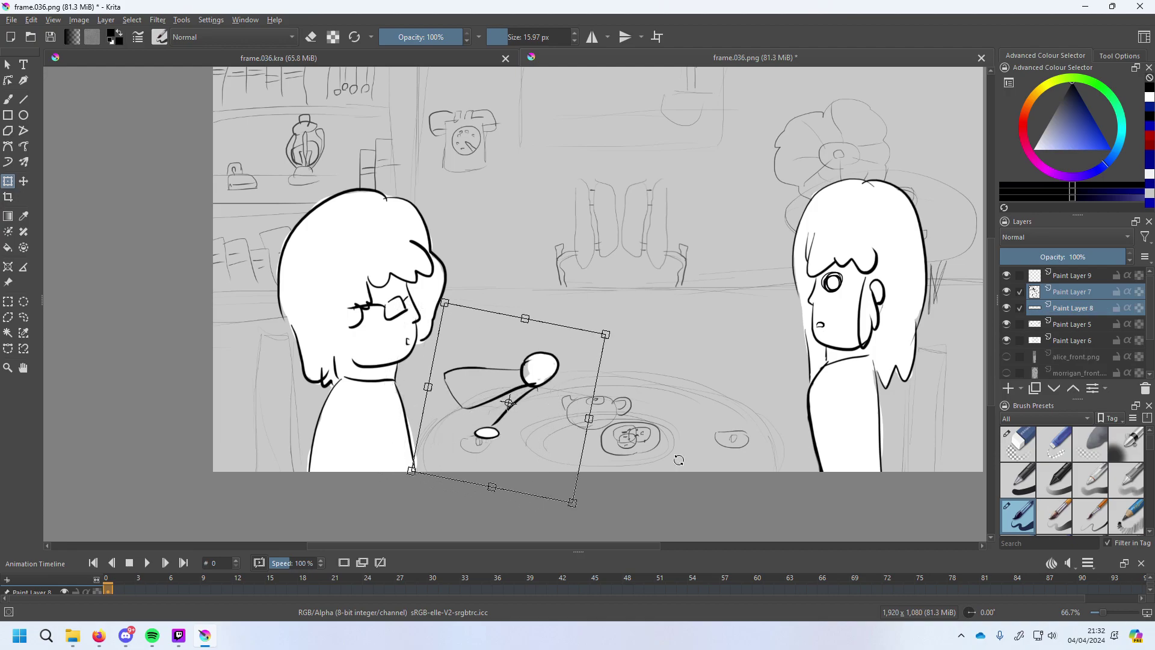
mouse_move(509, 410)
left_mouse_down()
mouse_move(518, 386)
mouse_move(540, 377)
left_mouse_up()
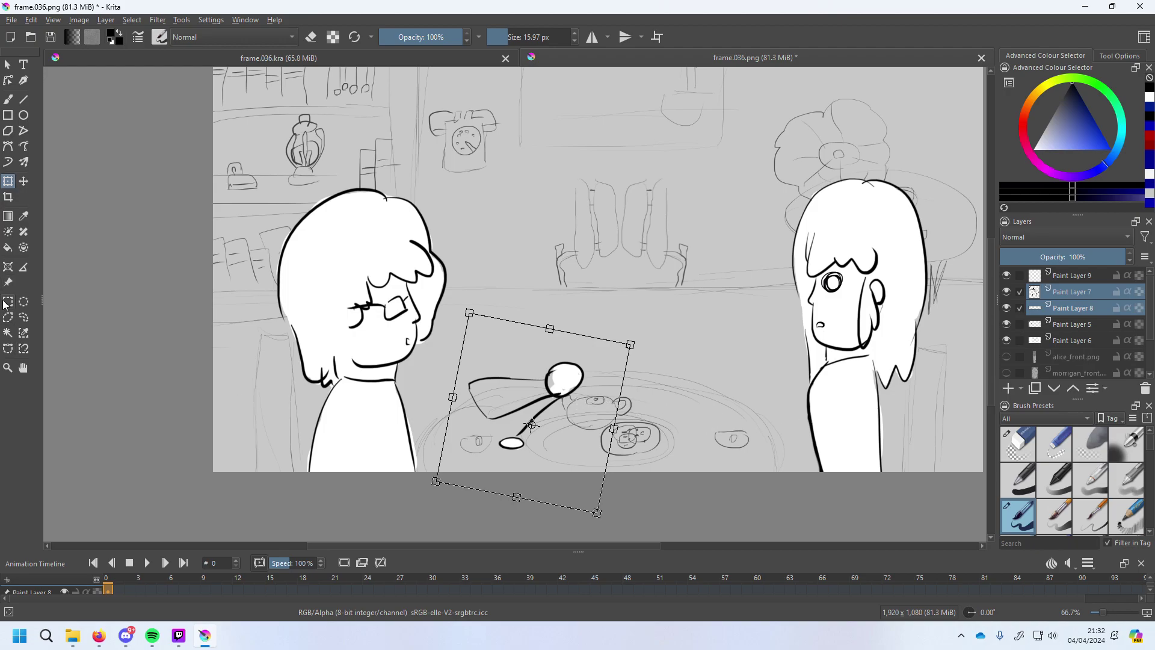
left_click(7, 301)
left_click_drag(479, 457, 585, 425)
left_click(545, 433)
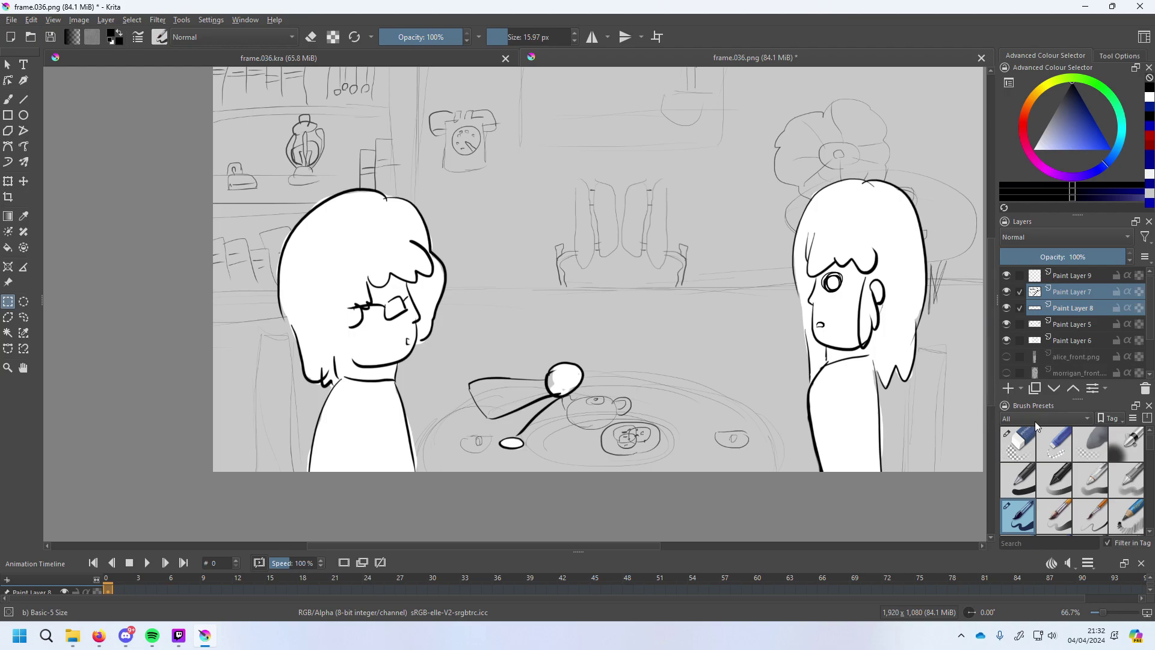
On Paint Layer 7, draw two long black lines from the glasses-wearing character's torso to the hand to form an outstretched arm.
left_click(1072, 292)
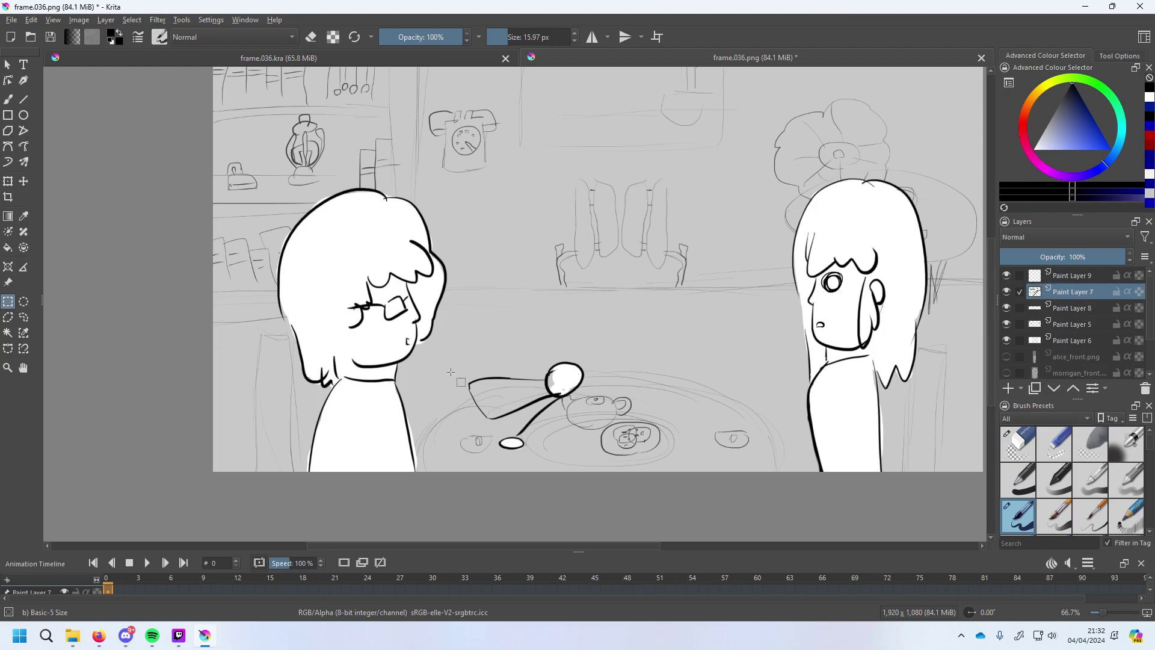
left_click_drag(466, 389, 450, 392)
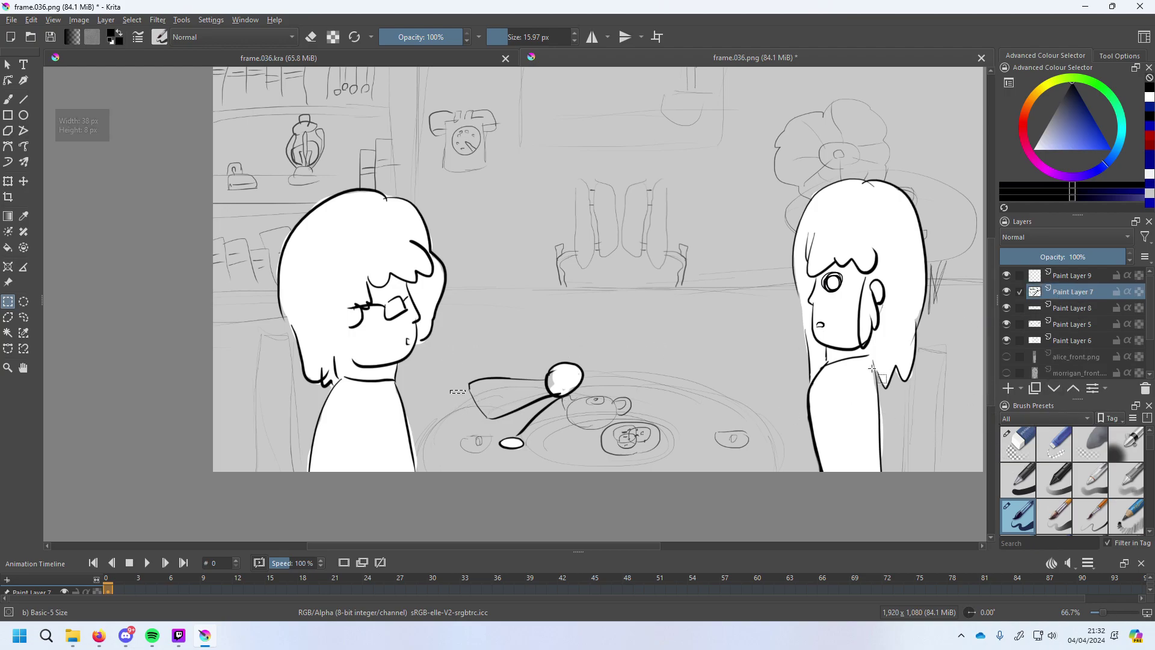
left_click(426, 319)
left_click(8, 100)
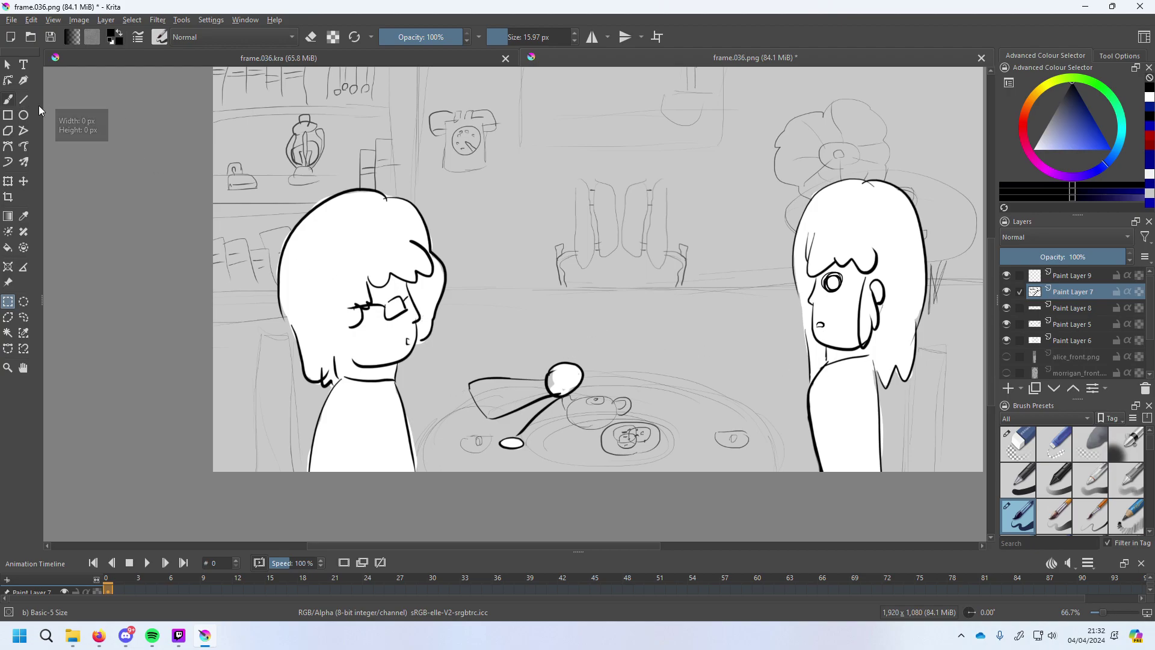
mouse_move(358, 436)
left_mouse_down()
mouse_move(481, 432)
mouse_move(511, 412)
left_mouse_up()
key("ctrl+z")
key("ctrl+z")
left_click_drag(365, 434, 523, 407)
key("ctrl+z")
left_click_drag(355, 435, 498, 406)
key("ctrl+z")
left_click_drag(351, 436, 511, 410)
mouse_move(382, 392)
left_mouse_down()
mouse_move(481, 388)
mouse_move(407, 388)
mouse_move(478, 379)
left_mouse_up()
key("ctrl+z")
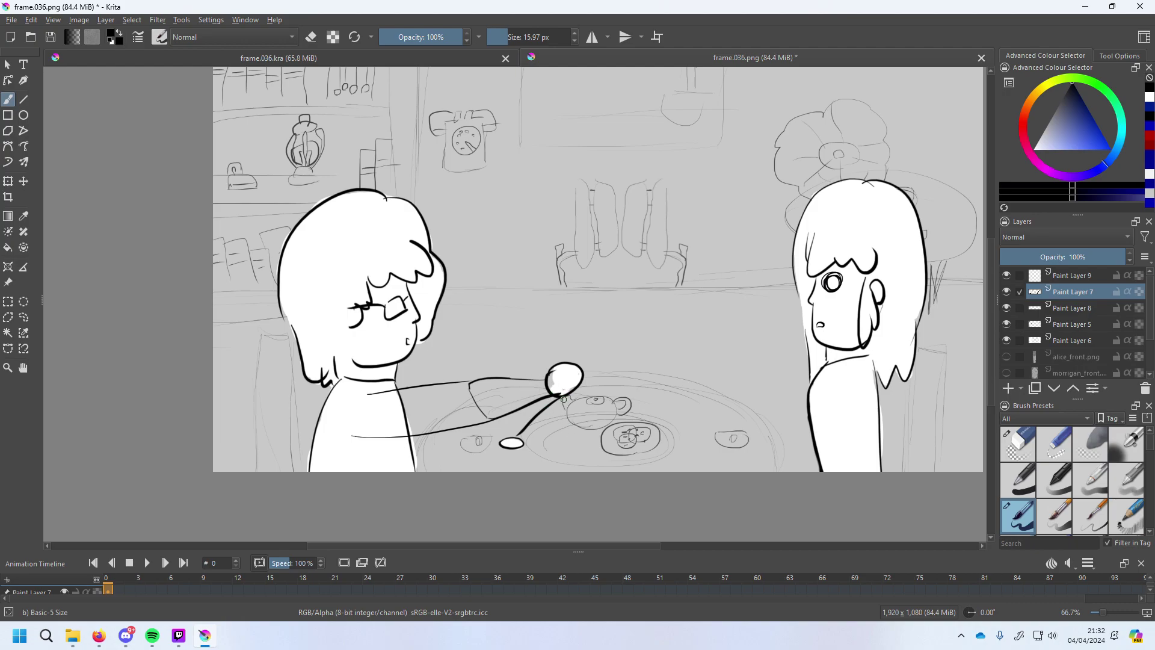
Draw a curved line across the outstretched hand and a small round object hanging beneath it in black.
mouse_move(557, 365)
left_mouse_down()
mouse_move(567, 422)
mouse_move(577, 412)
left_mouse_up()
key("ctrl+z")
key("ctrl+z")
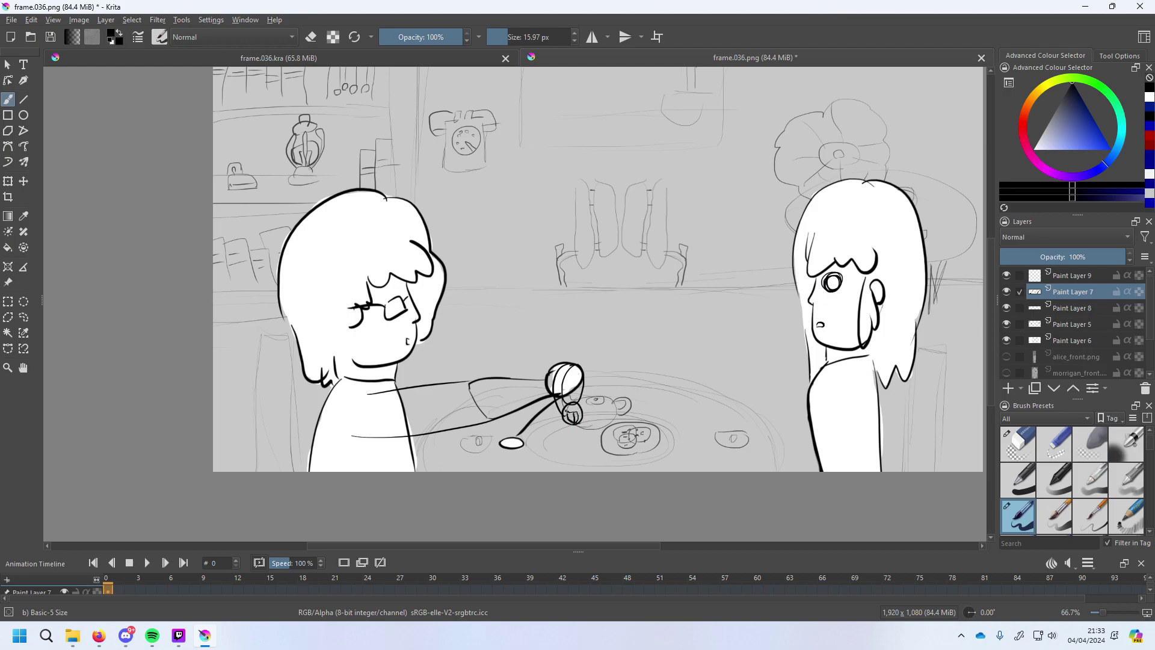
key("ctrl+z")
key("ctrl+z")
With the circle eraser at 15.97 px, erase the old sleeve lines and second hand from Paint Layer 7, and the hand's white fill from Paint Layer 8.
left_click(1018, 444)
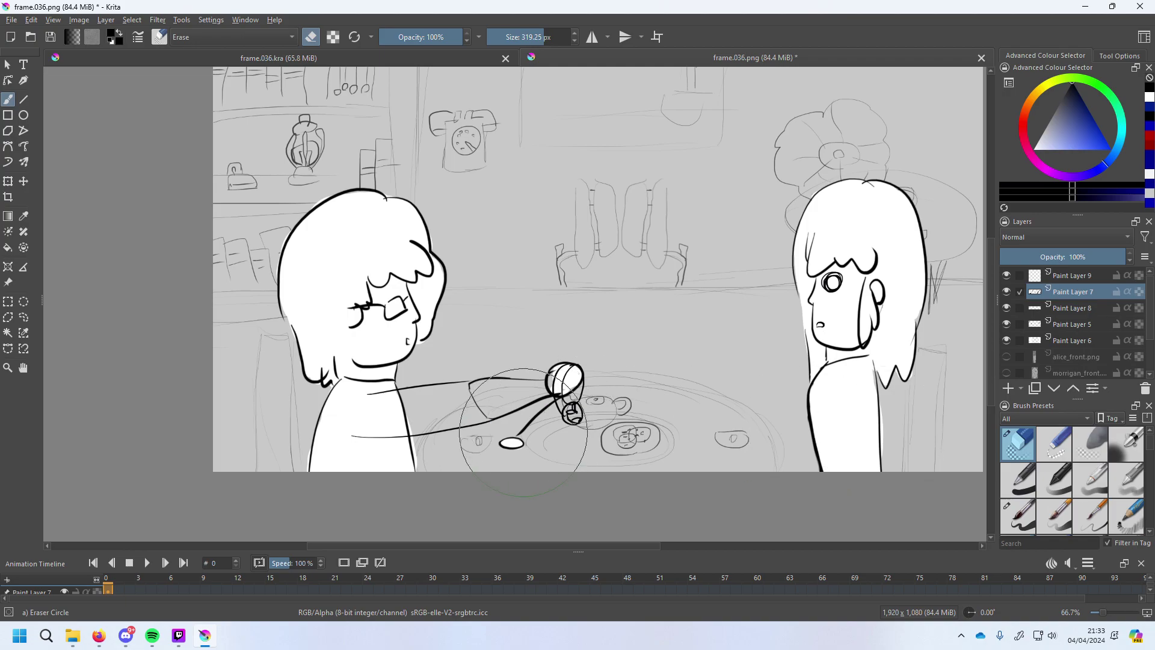
left_click_drag(480, 399, 480, 403)
left_click_drag(510, 442, 518, 442)
left_click(511, 37)
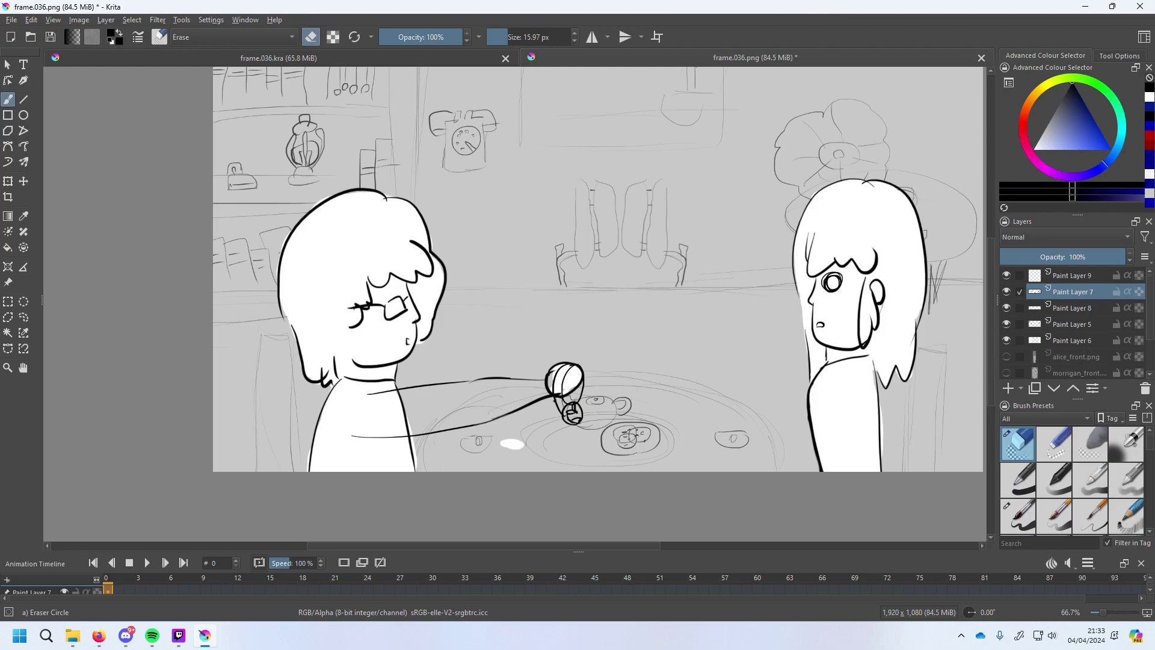
left_click(1071, 307)
left_click_drag(502, 445, 542, 434)
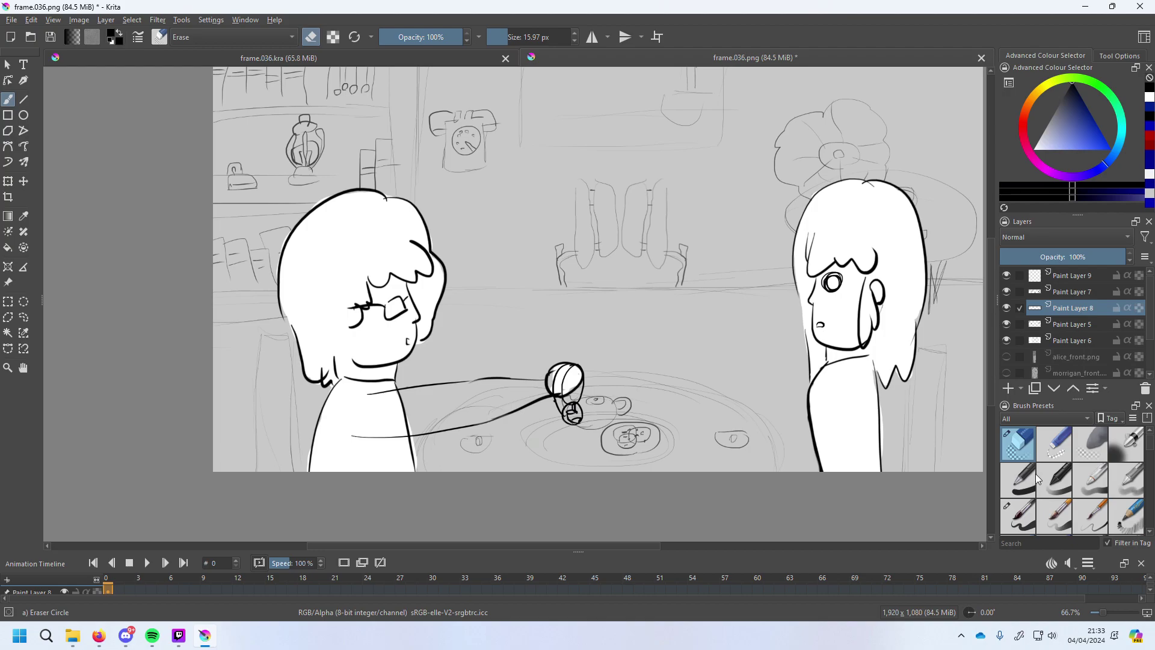
Fill the outstretched arm and the held object with white on Paint Layer 8, using the Basic-5 brush at 97.62 px.
key("slash")
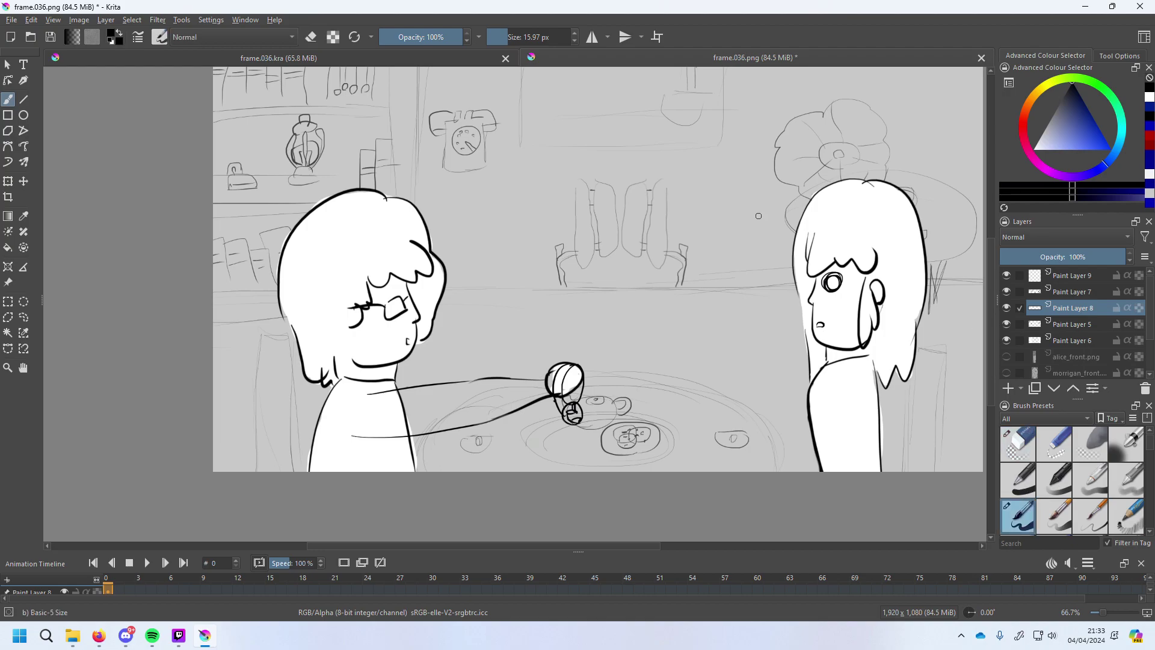
left_click_drag(495, 37, 525, 36)
mouse_move(404, 413)
left_mouse_down()
mouse_move(434, 413)
mouse_move(416, 412)
mouse_move(426, 398)
mouse_move(394, 422)
mouse_move(413, 425)
mouse_move(503, 405)
mouse_move(487, 389)
mouse_move(446, 390)
mouse_move(555, 379)
mouse_move(502, 405)
mouse_move(532, 398)
mouse_move(422, 426)
mouse_move(466, 420)
left_mouse_up()
key("ctrl+z")
left_click(1033, 149)
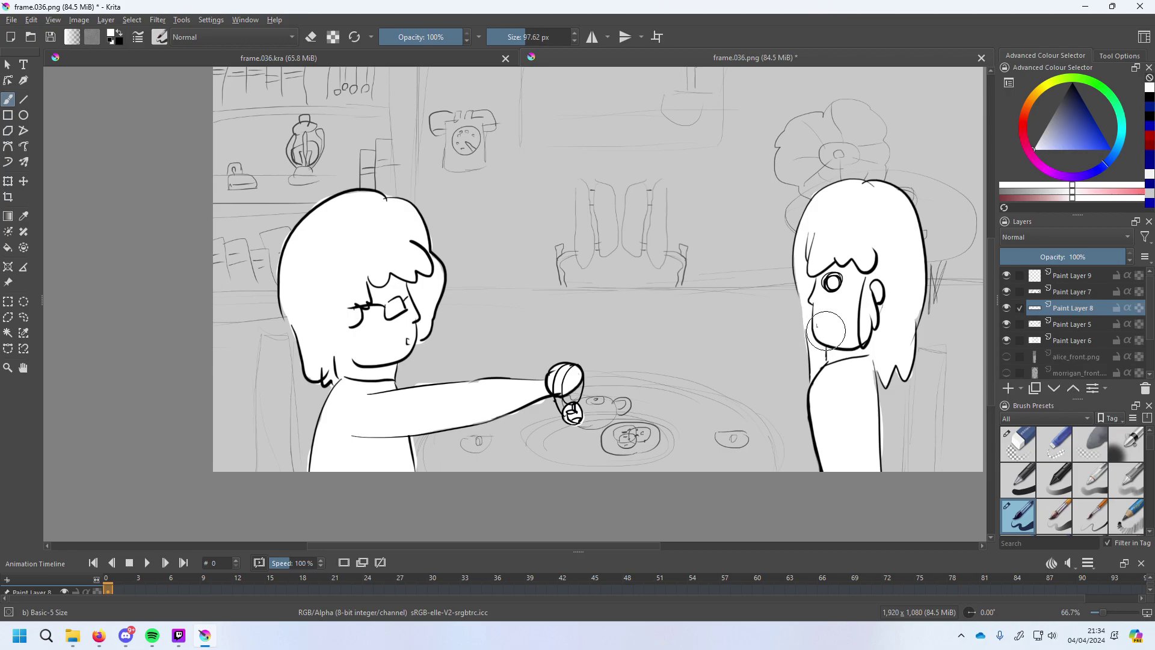
Compare Paint Layers 7 and 8 by toggling their visibility, and paint over the long-haired character's mouth in white on Paint Layer 8.
left_click_drag(819, 322, 820, 327)
left_click(1008, 290)
left_click(1008, 290)
left_click(1005, 307)
left_click(1004, 309)
left_click(1004, 308)
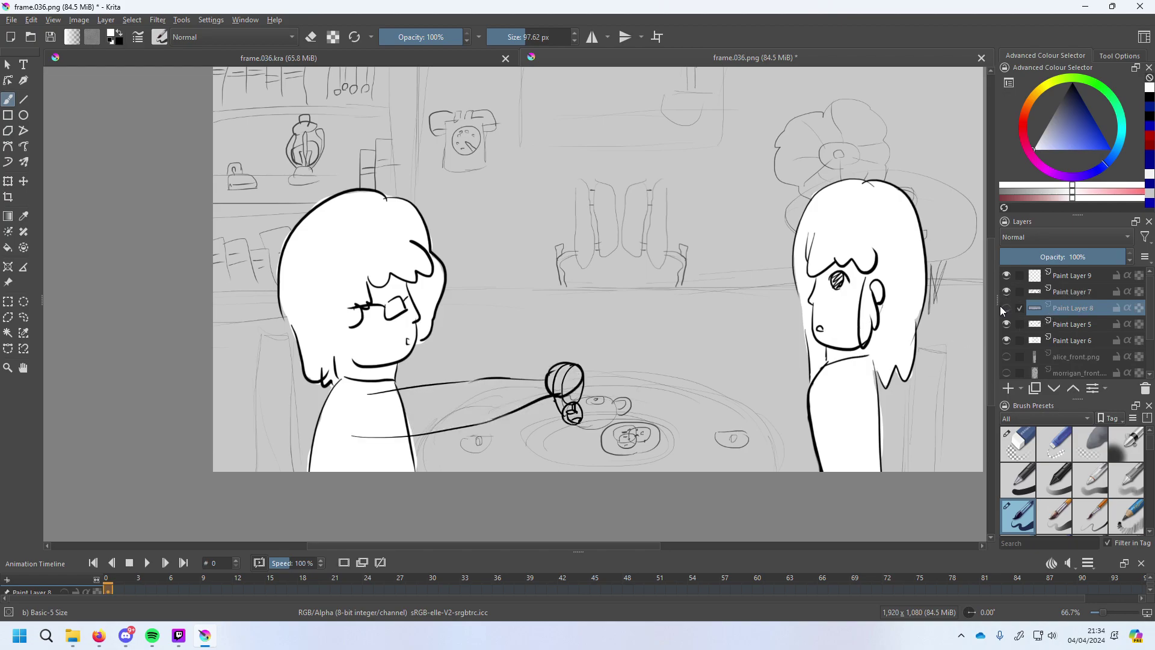
left_click(1005, 308)
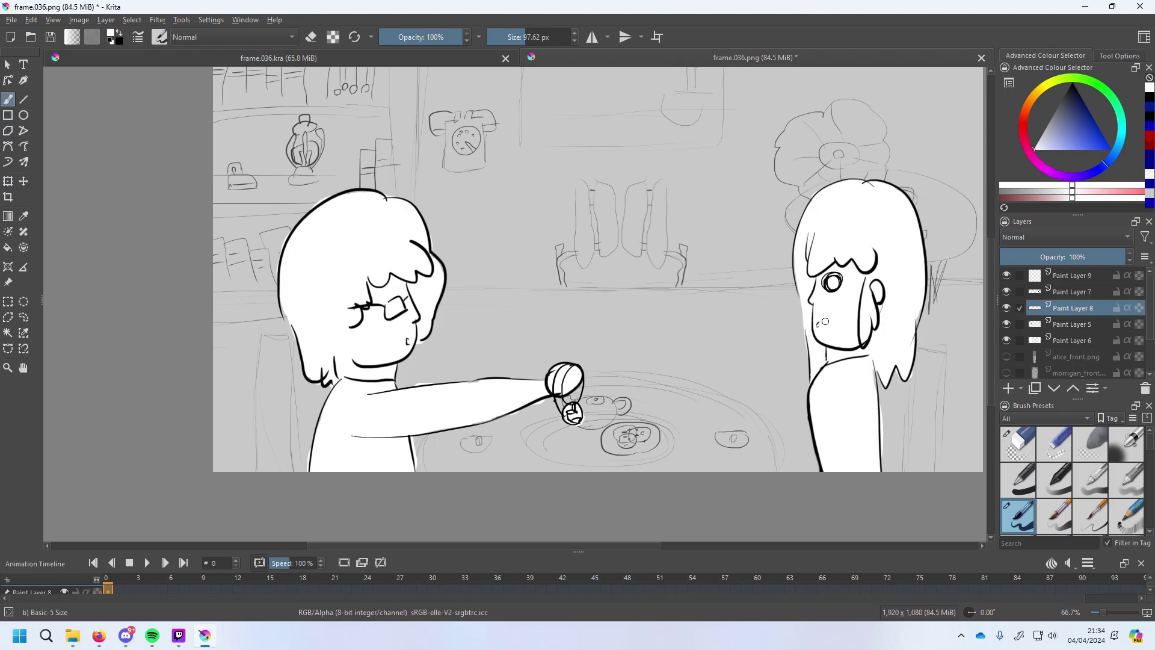
left_click_drag(813, 310, 818, 347)
Redraw the long-haired character's mouth as a short flat black line with the brush at 6.55 px.
left_click(1072, 85)
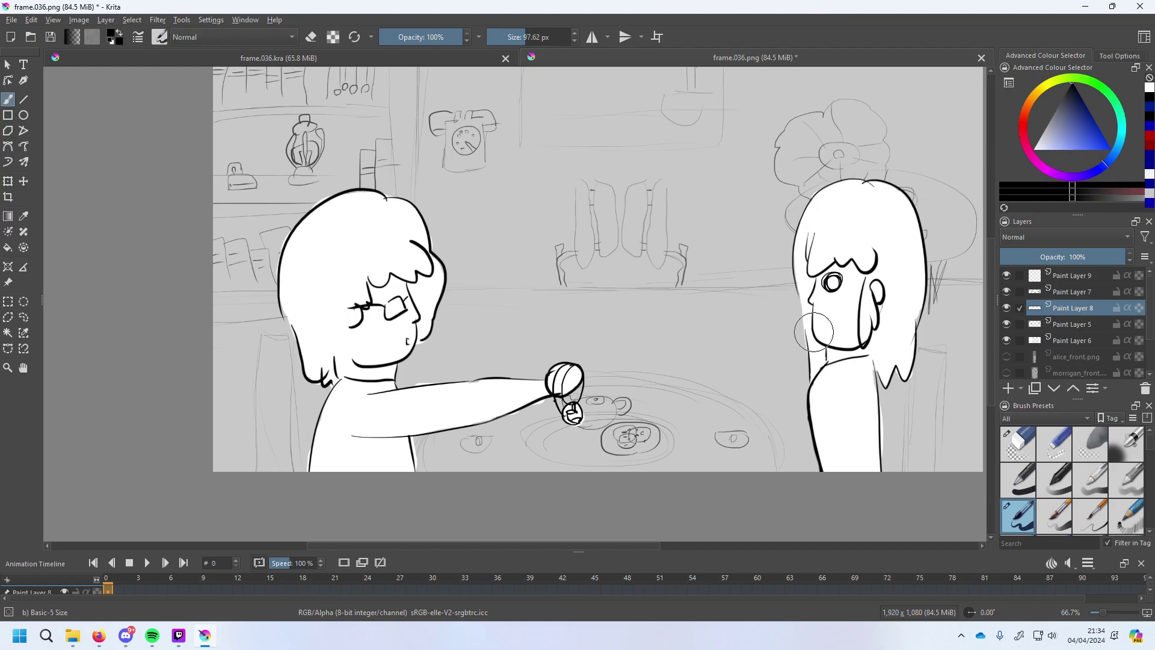
left_click(501, 36)
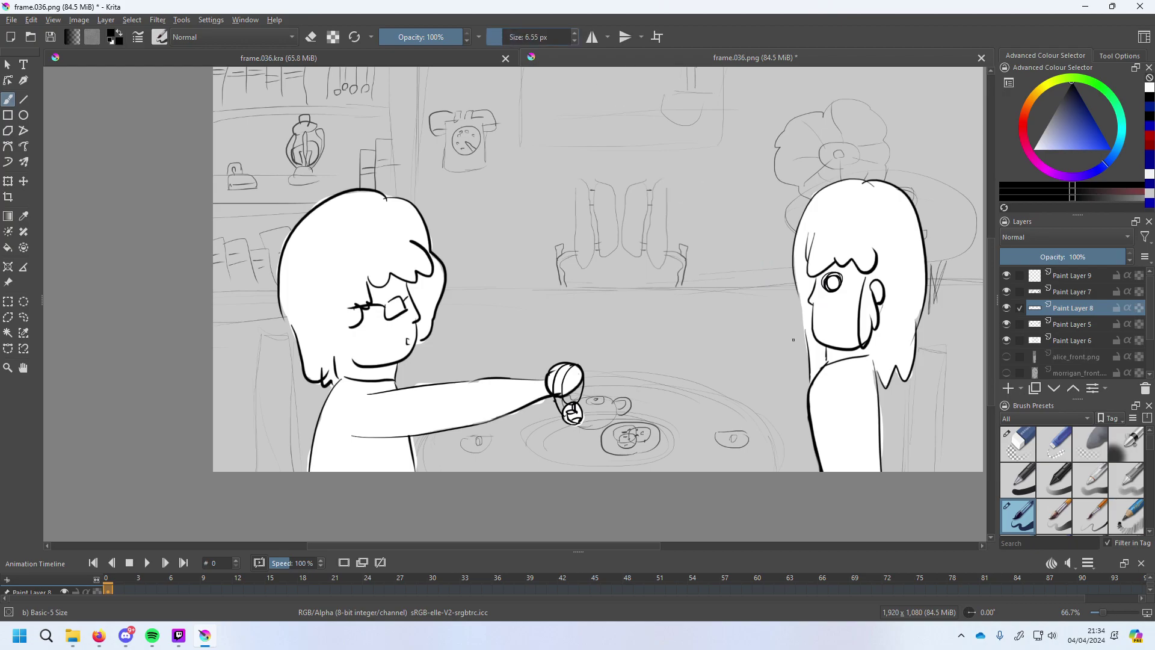
left_click_drag(823, 325, 829, 330)
key("ctrl+z")
left_click(831, 335, "ctrl")
key("ctrl+z")
key("ctrl+z")
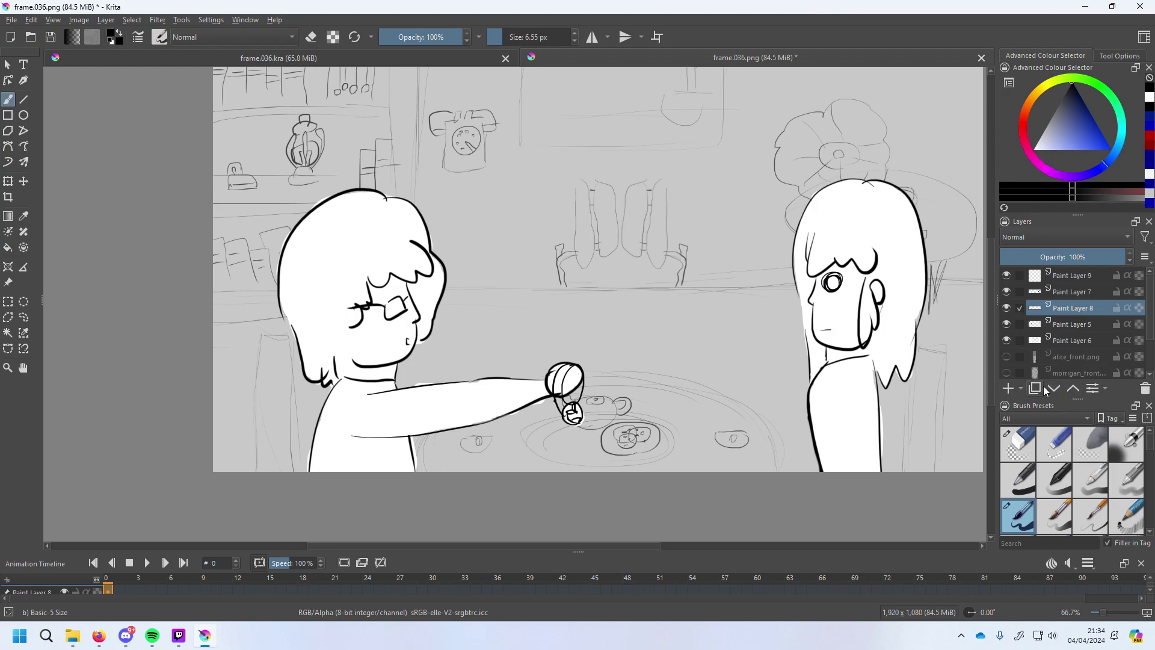
Erase the wide round eye from Paint Layer 8 to expose the long-haired character's original shaded eye.
left_click(1006, 292)
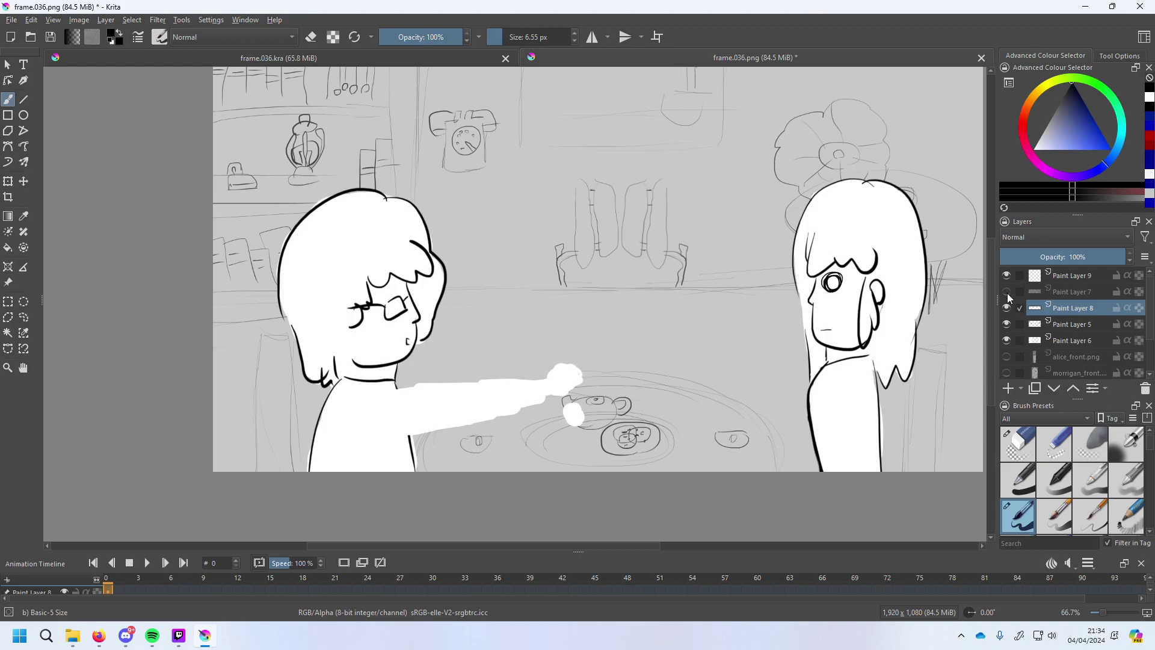
left_click(1007, 292)
left_click(1019, 443)
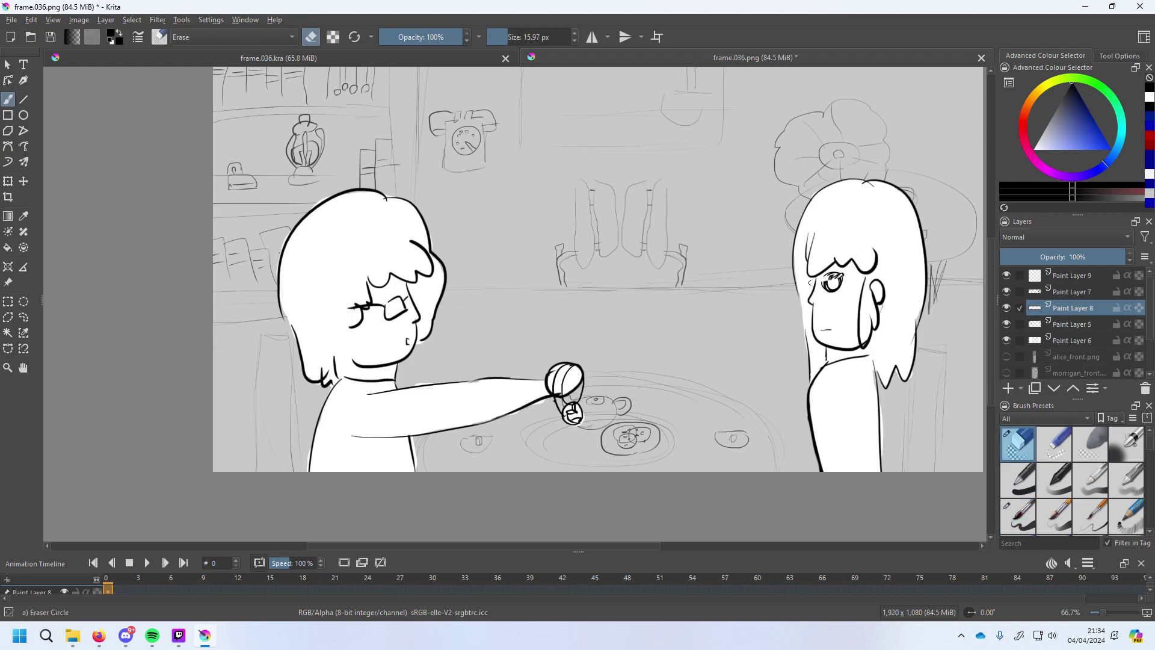
mouse_move(833, 277)
left_mouse_down()
mouse_move(808, 288)
mouse_move(840, 284)
left_mouse_up()
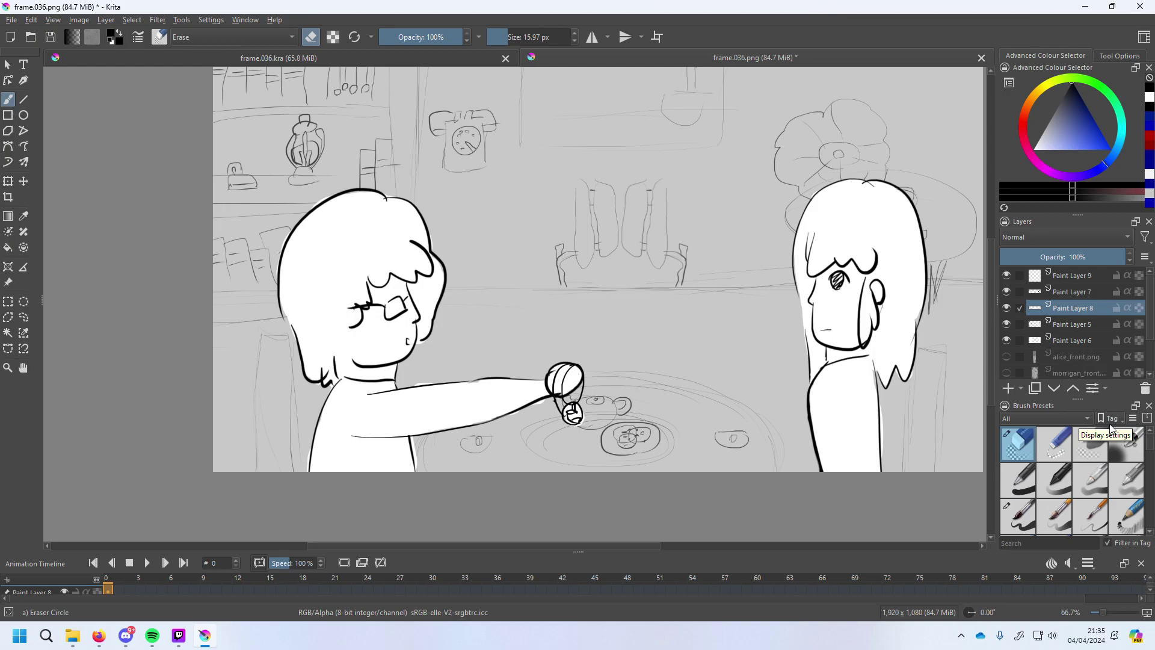
On Paint Layer 8, draw the long-haired character's forearm, cuff and hand reaching toward the nearby cup in black at 6.55 px.
left_click(1020, 520)
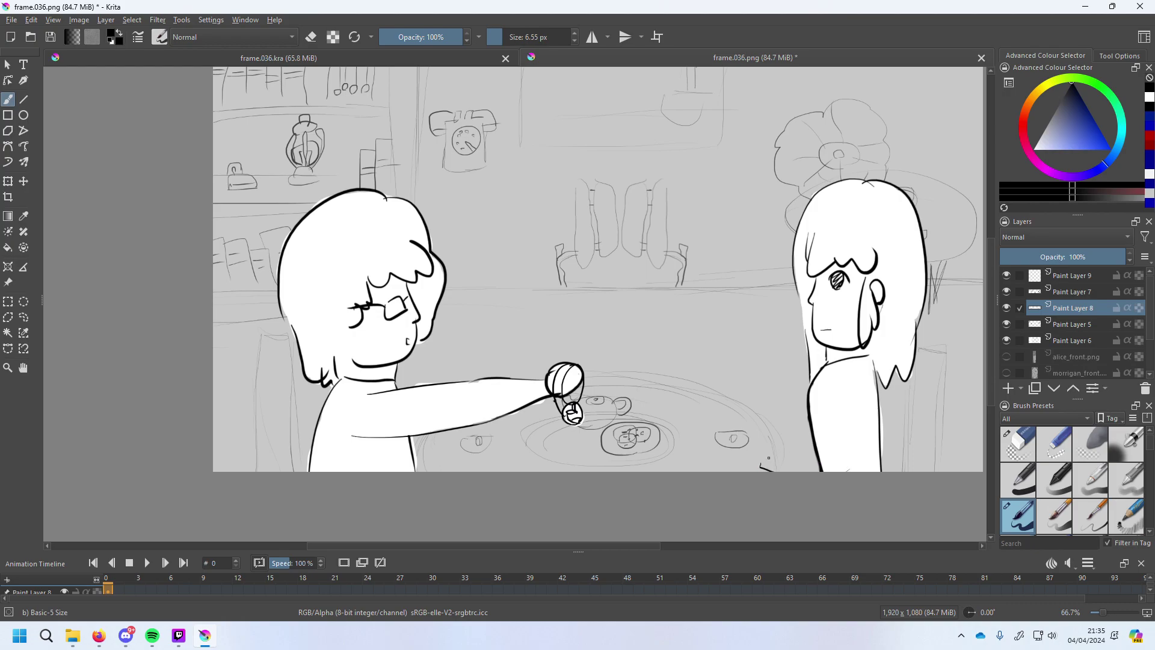
left_click_drag(761, 465, 846, 442)
key("ctrl+z")
mouse_move(758, 467)
left_mouse_down()
mouse_move(732, 456)
mouse_move(761, 447)
mouse_move(714, 447)
mouse_move(761, 463)
mouse_move(727, 456)
mouse_move(765, 455)
left_mouse_up()
key("ctrl+z")
key("ctrl+z")
left_click_drag(807, 415, 763, 435)
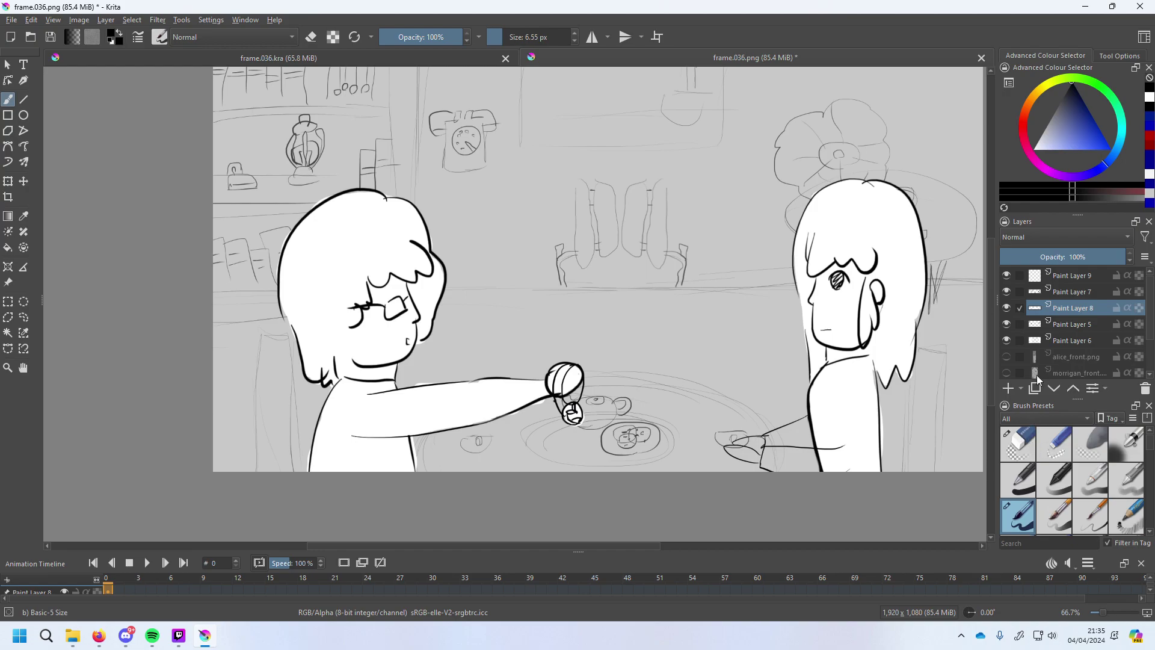
Add a paint layer beneath Paint Layer 8 and fill the long-haired character's reaching arm and hand with white at 112 px.
left_click_drag(1073, 153, 1033, 149)
left_click(1010, 386)
left_click_drag(812, 433, 798, 443)
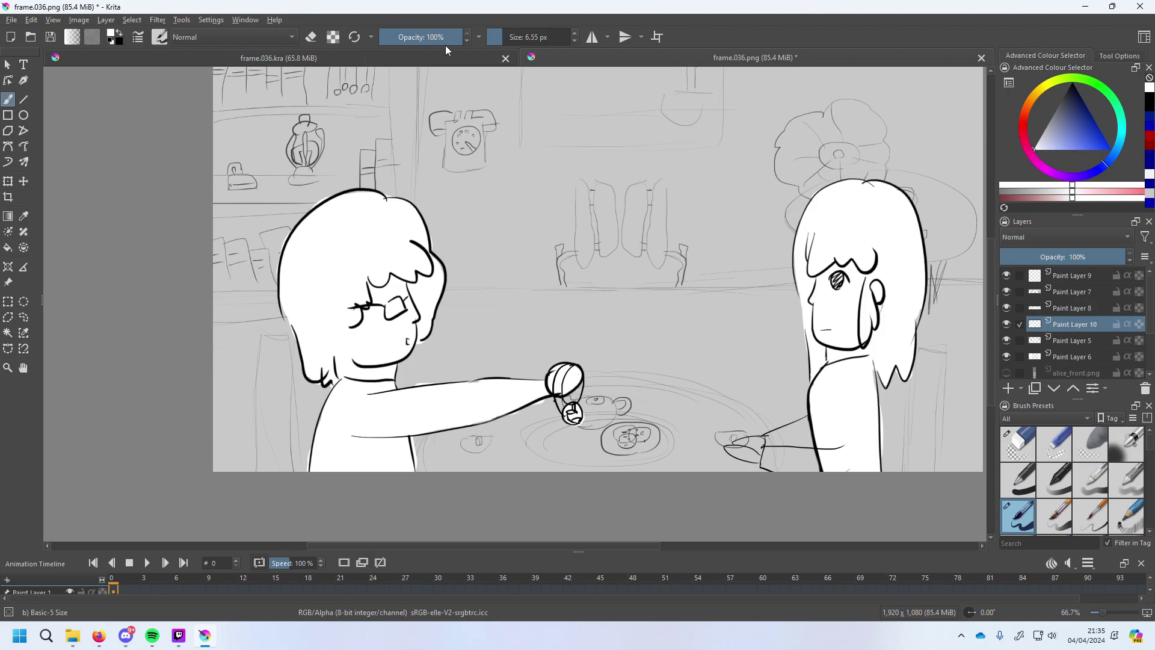
left_click(528, 36)
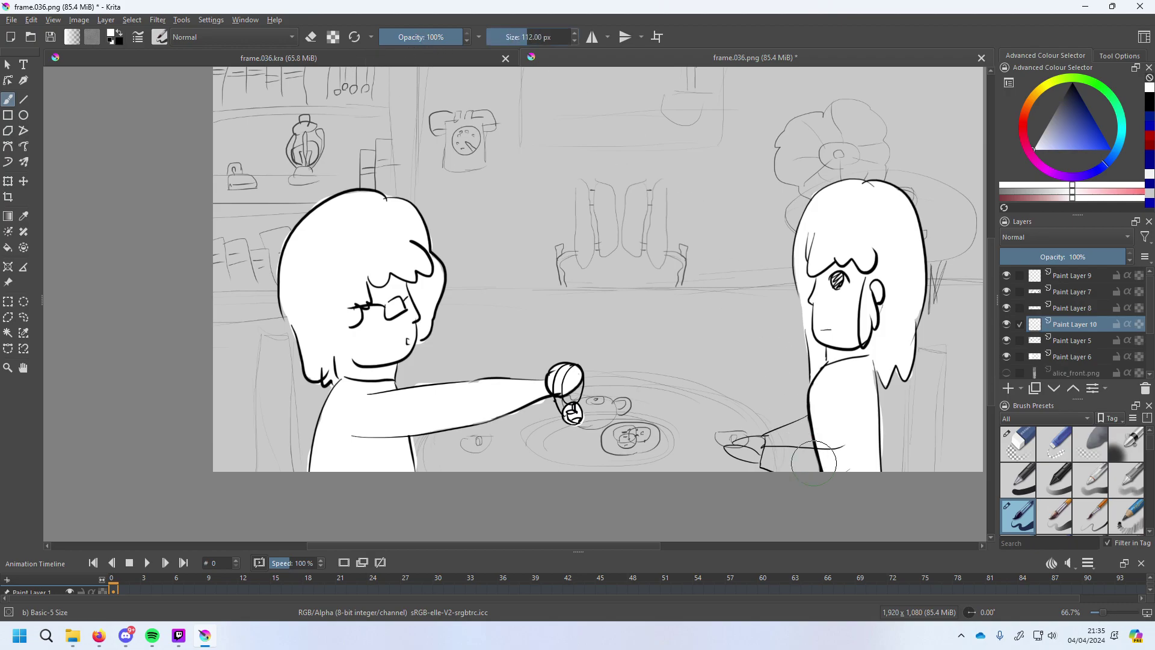
left_click_drag(826, 467, 747, 444)
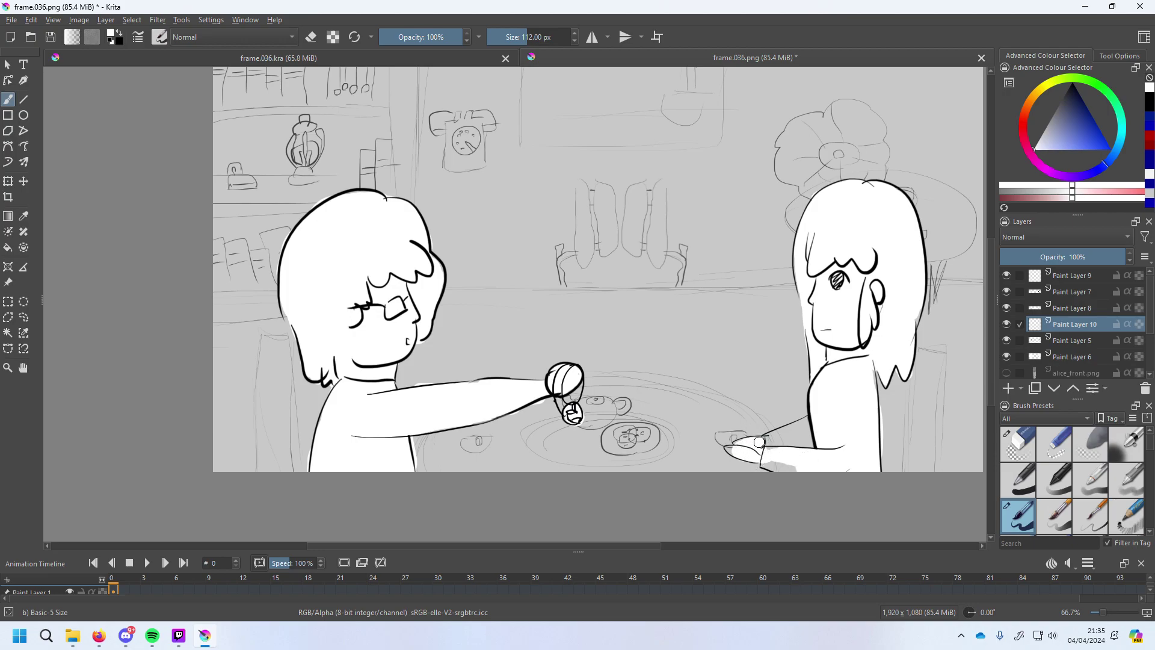
mouse_move(770, 460)
left_mouse_down()
mouse_move(790, 469)
mouse_move(769, 449)
mouse_move(800, 424)
mouse_move(808, 447)
mouse_move(807, 420)
mouse_move(812, 449)
mouse_move(824, 429)
left_mouse_up()
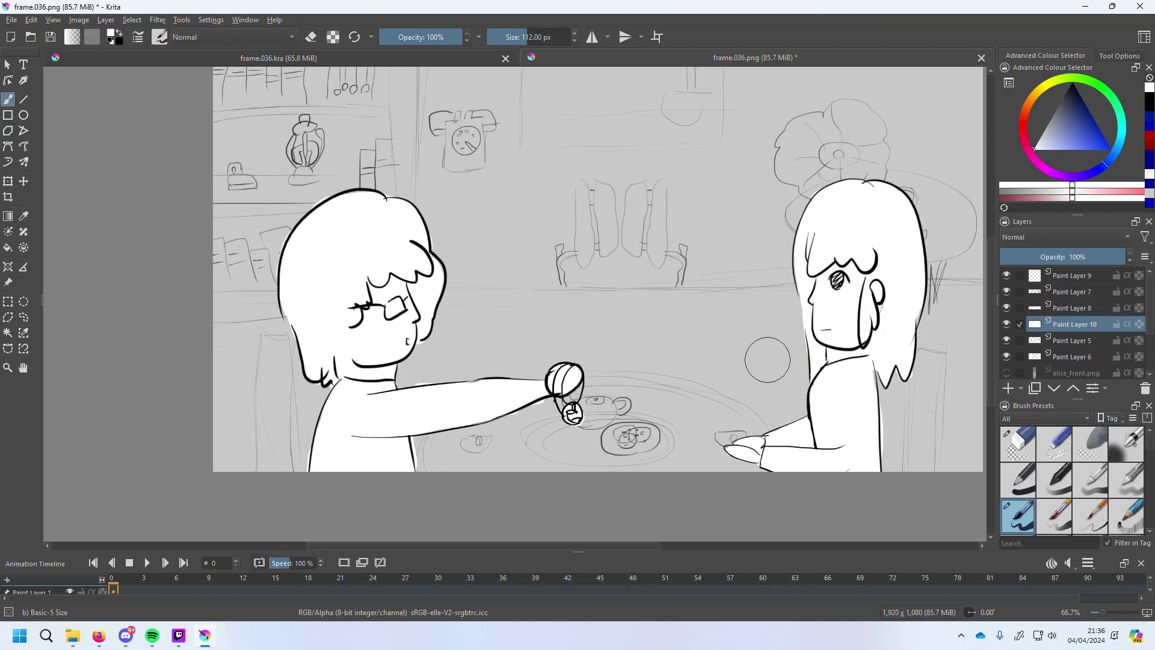
On Paint Layer 9, draw a dark blue arrow from the long-haired character's hand toward the plate with the brush at 29.61 px.
left_click(1078, 277)
left_click(1006, 275)
left_click(1088, 111)
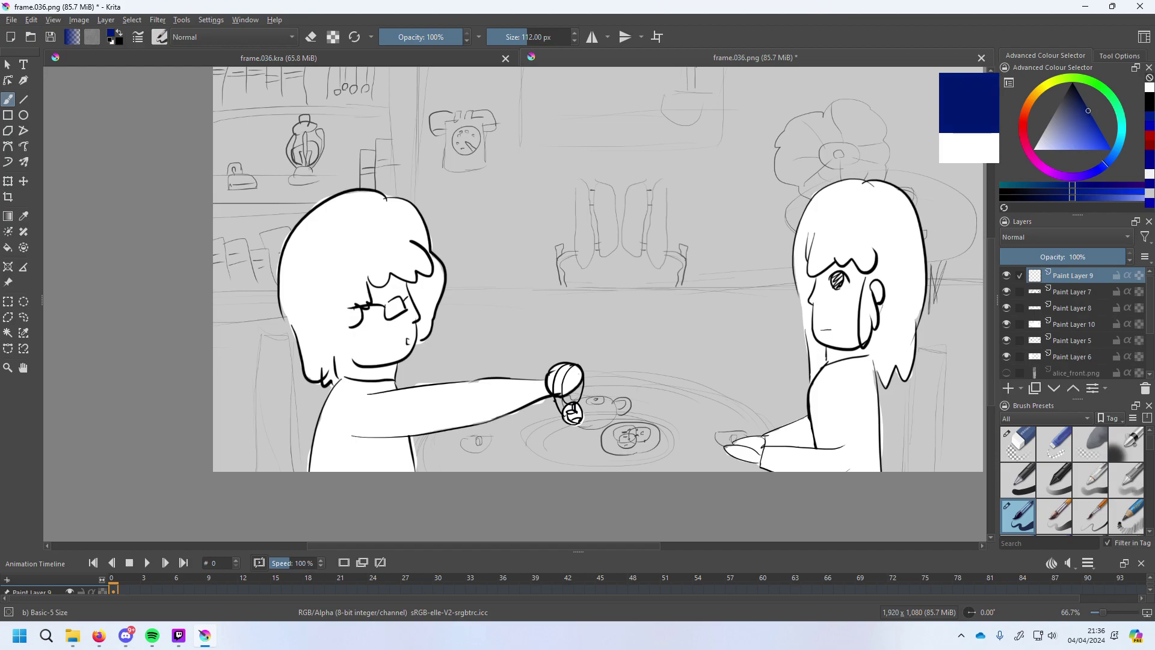
left_click(1093, 118)
left_click_drag(525, 37, 512, 37)
left_click(732, 435)
mouse_move(730, 432)
left_mouse_down()
mouse_move(669, 425)
mouse_move(678, 414)
mouse_move(668, 423)
mouse_move(678, 432)
left_mouse_up()
key("ctrl+z")
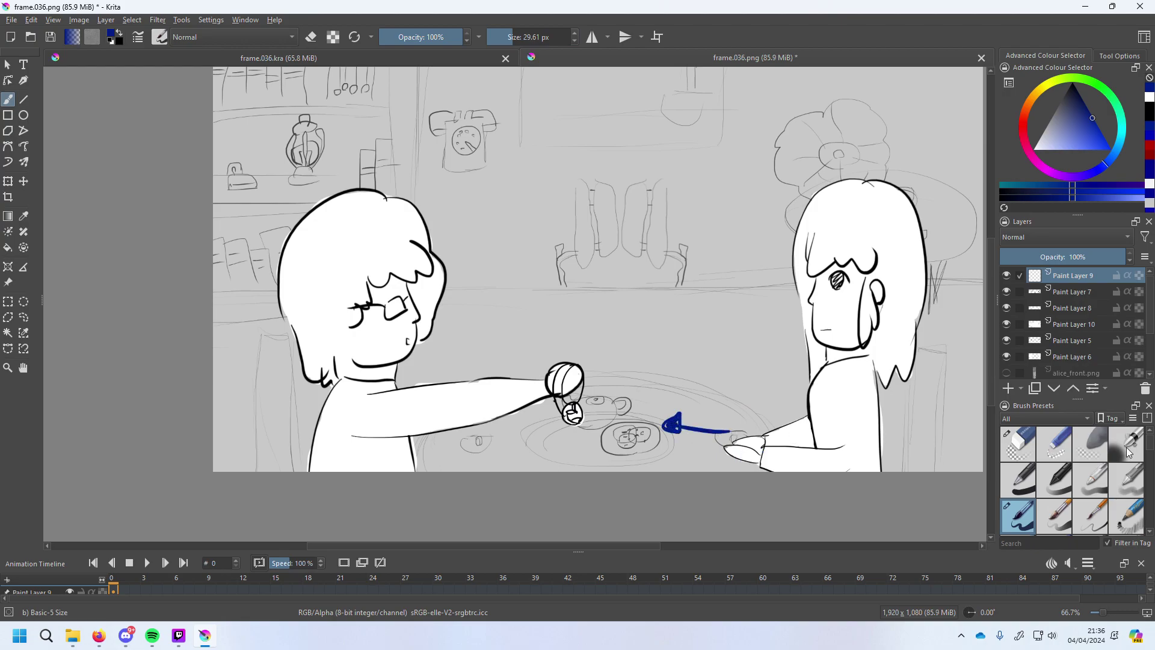
On Paint Layer 9, cover the bespectacled character's mouth with white and draw a small black smile in its place at 9.09 px.
mouse_move(1129, 453)
left_click(1043, 158)
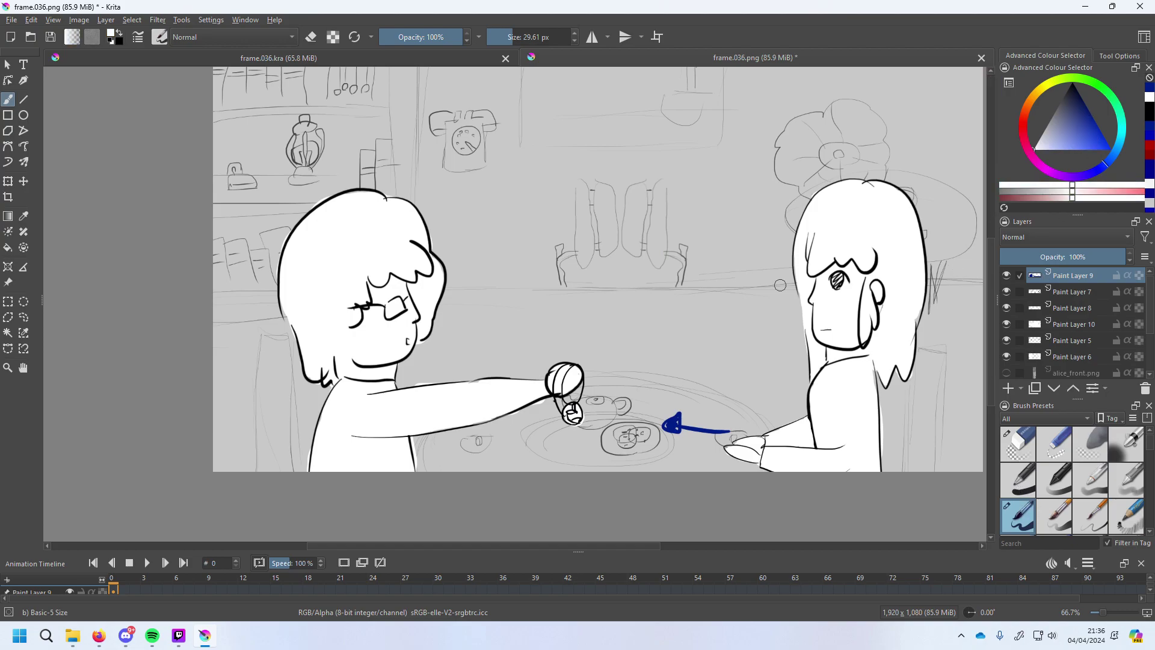
left_click_drag(407, 339, 412, 339)
left_click(1078, 79)
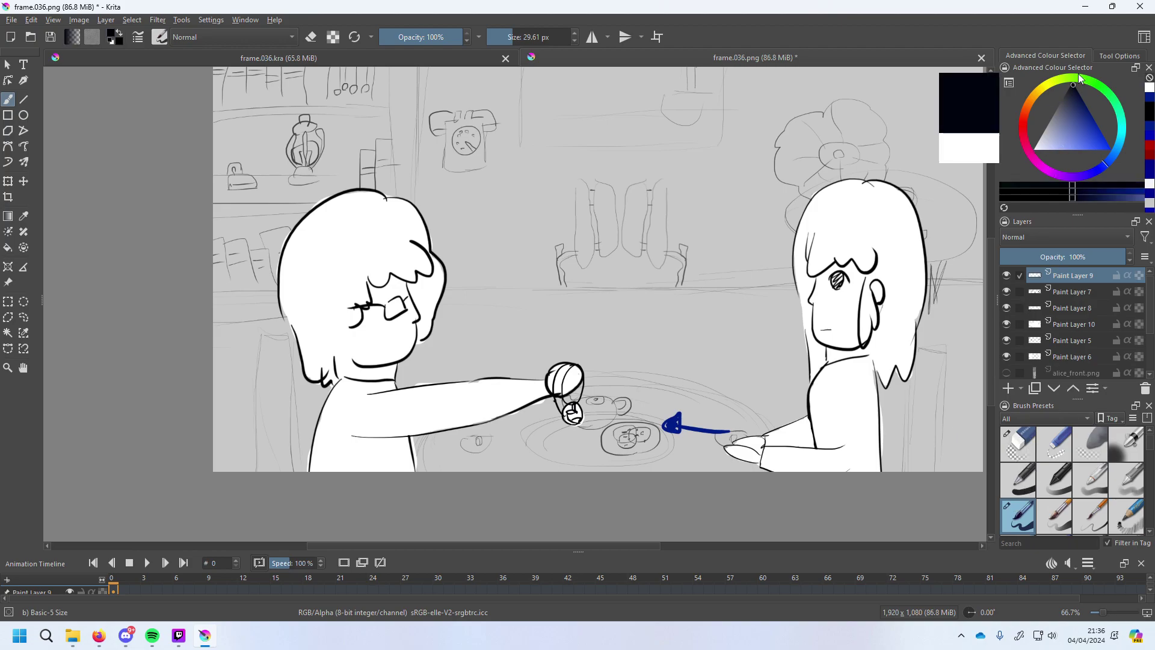
left_click(405, 346)
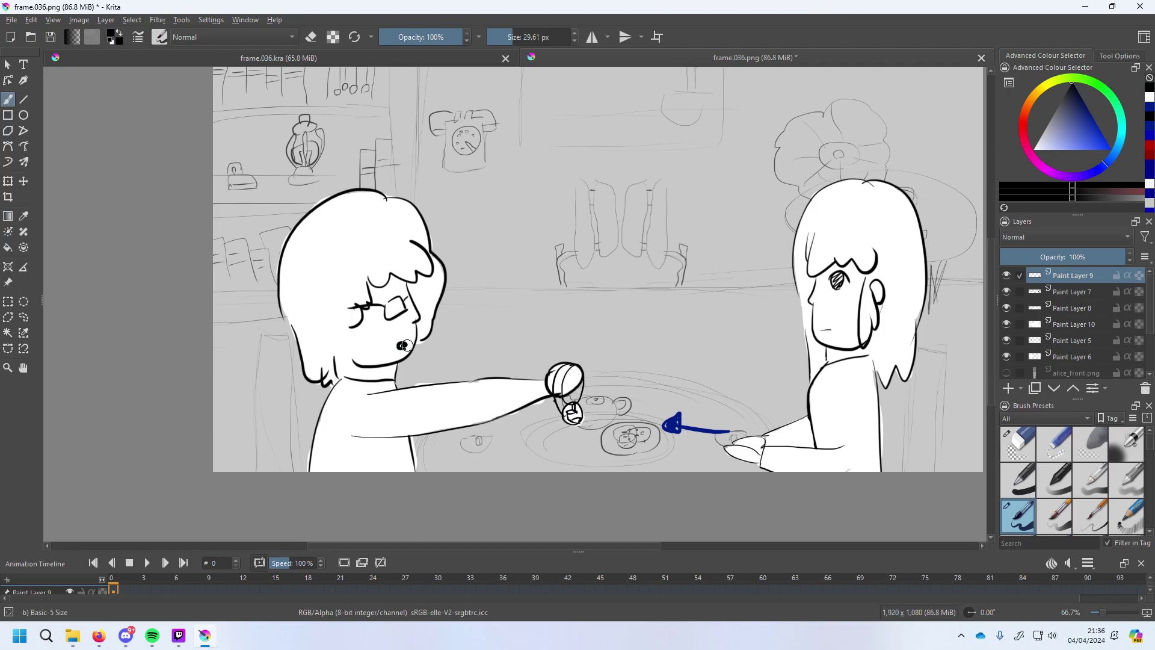
left_click_drag(513, 37, 492, 38)
left_click_drag(398, 343, 406, 346)
left_click(517, 36)
left_click_drag(395, 344, 403, 346)
key("ctrl+z")
left_click(501, 37)
Save the finished drawing as the PNG image frame.037 in the png folder with the default export options.
left_click(13, 20)
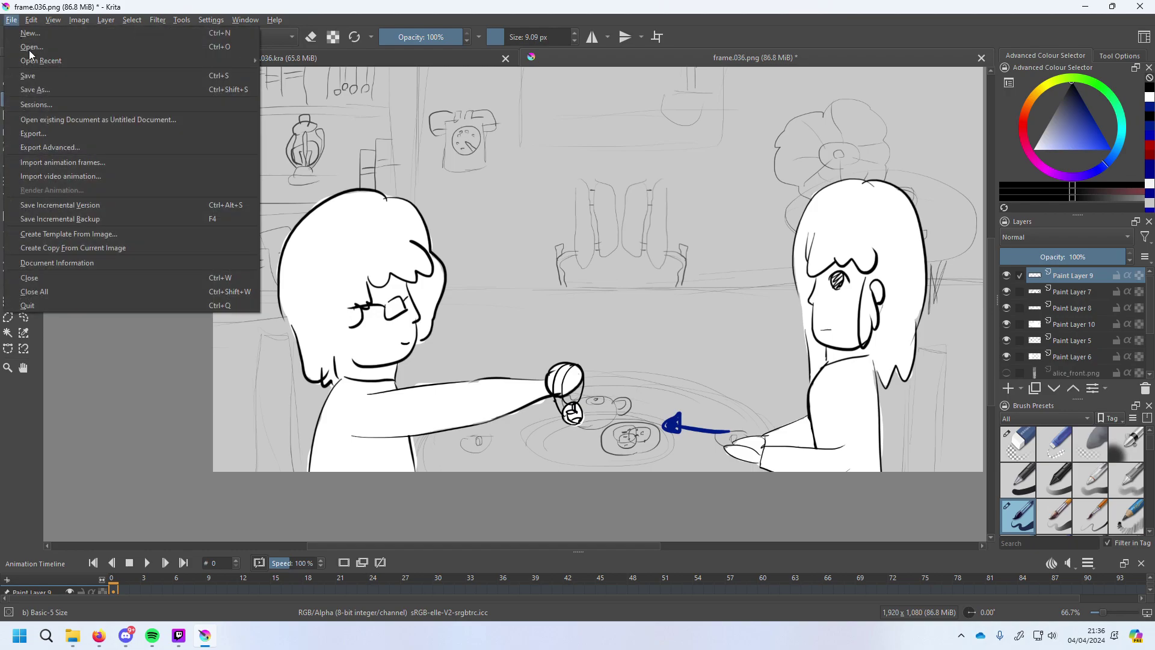
key("Escape")
left_click(204, 528)
type("7")
key("BackSpace")
key("BackSpace")
type("7")
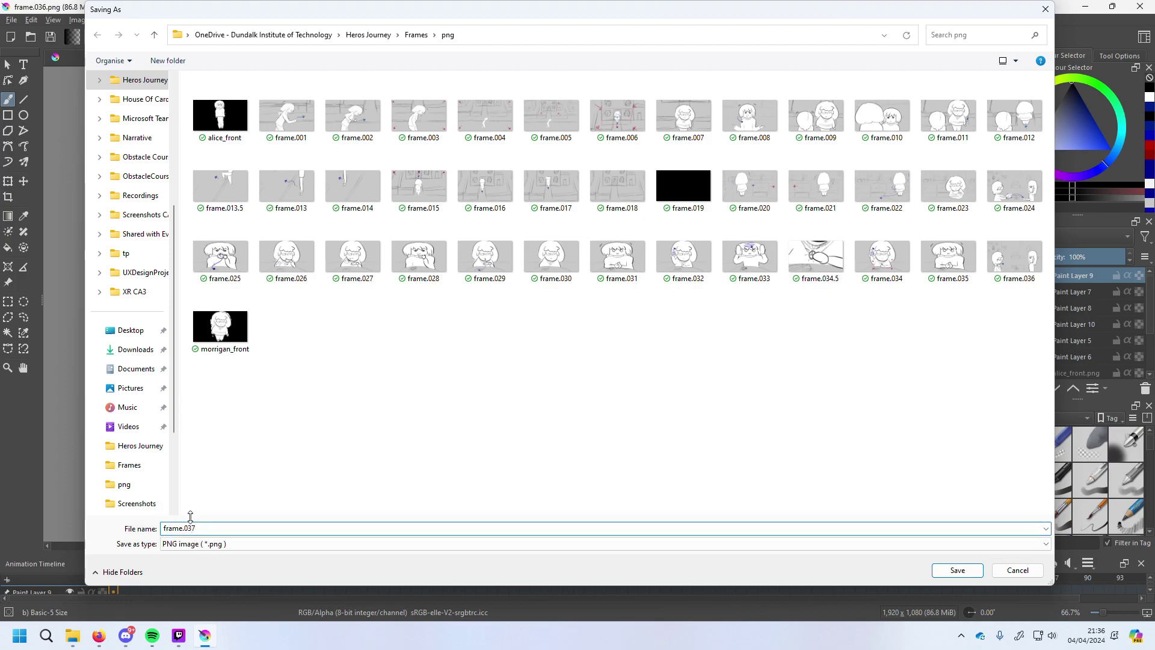
key("Return")
key("Return")
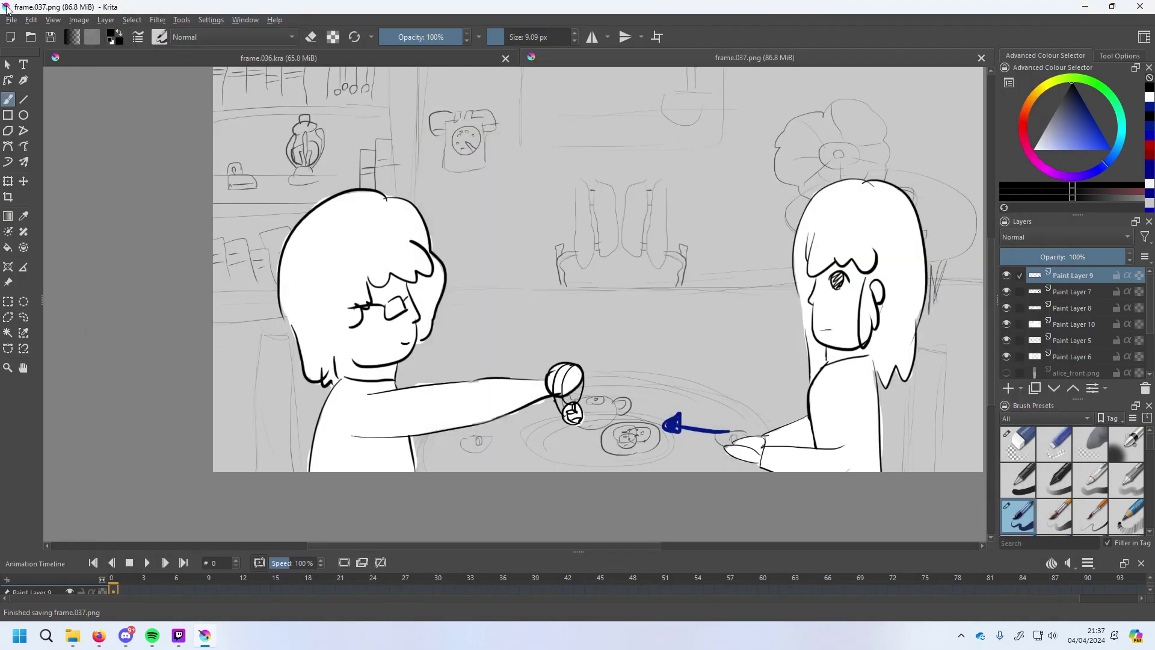
Start saving another copy of the drawing and browse to the Frames folder inside Heros Journey.
left_click(12, 19)
left_click(43, 81)
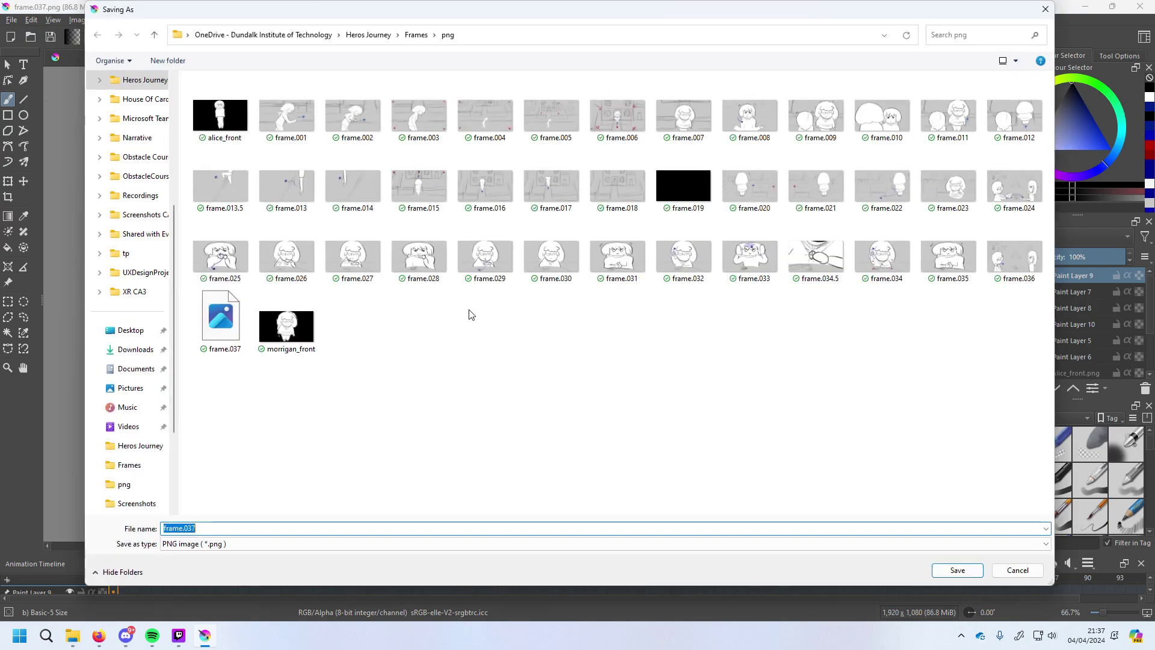
left_click(416, 35)
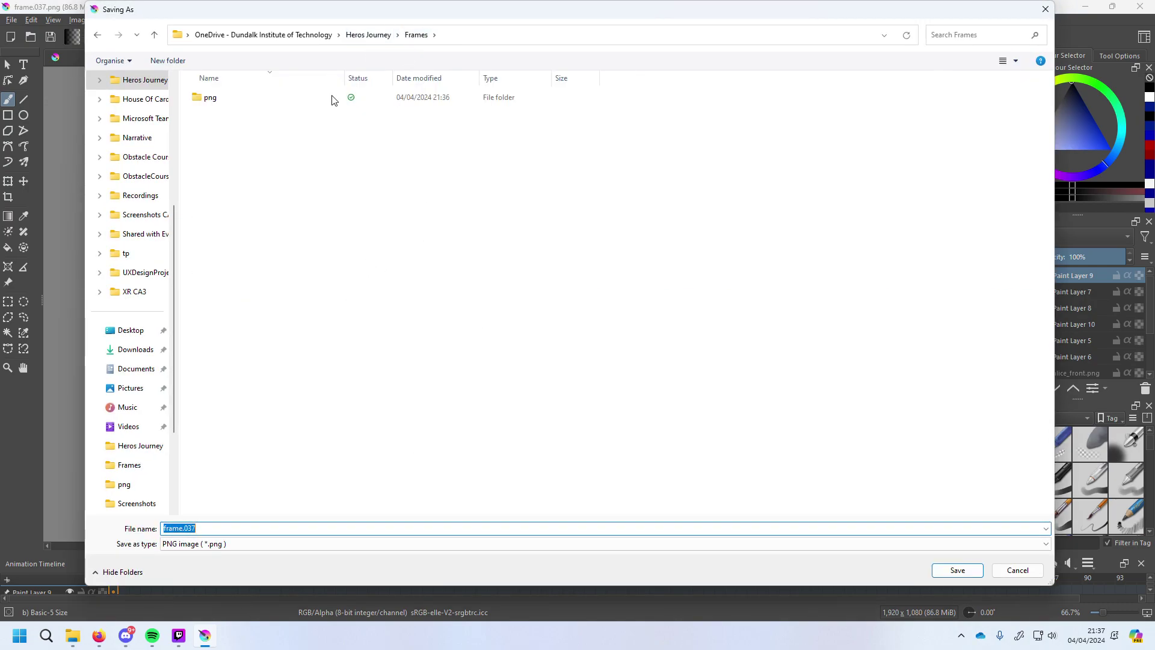
left_click(369, 35)
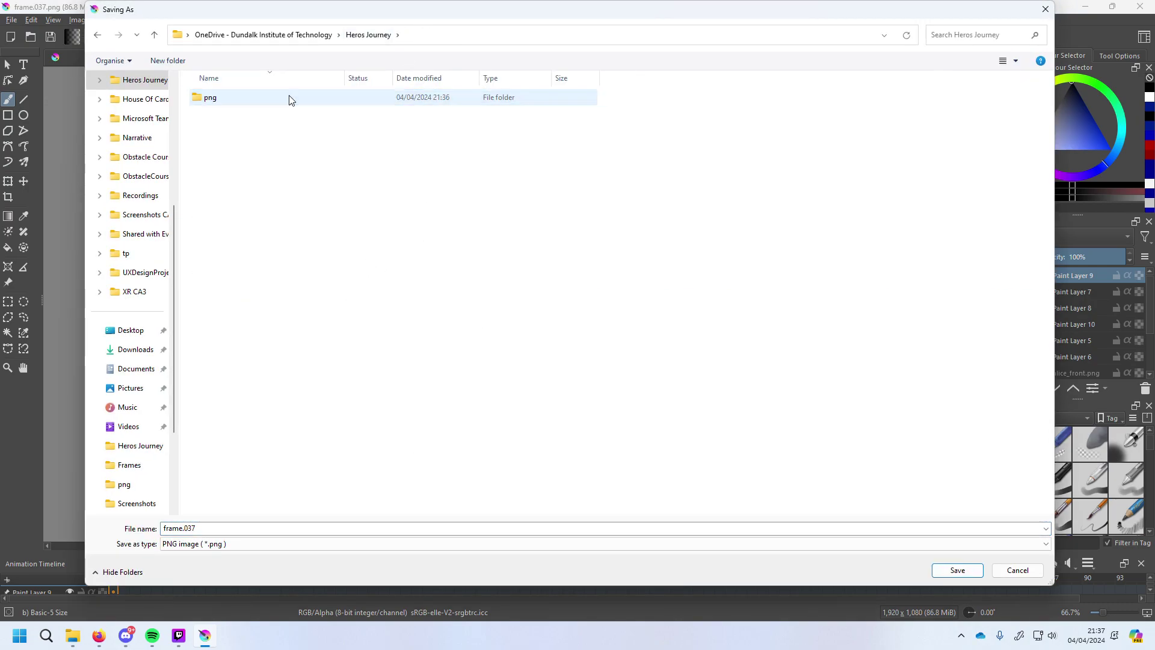
double_click(291, 102)
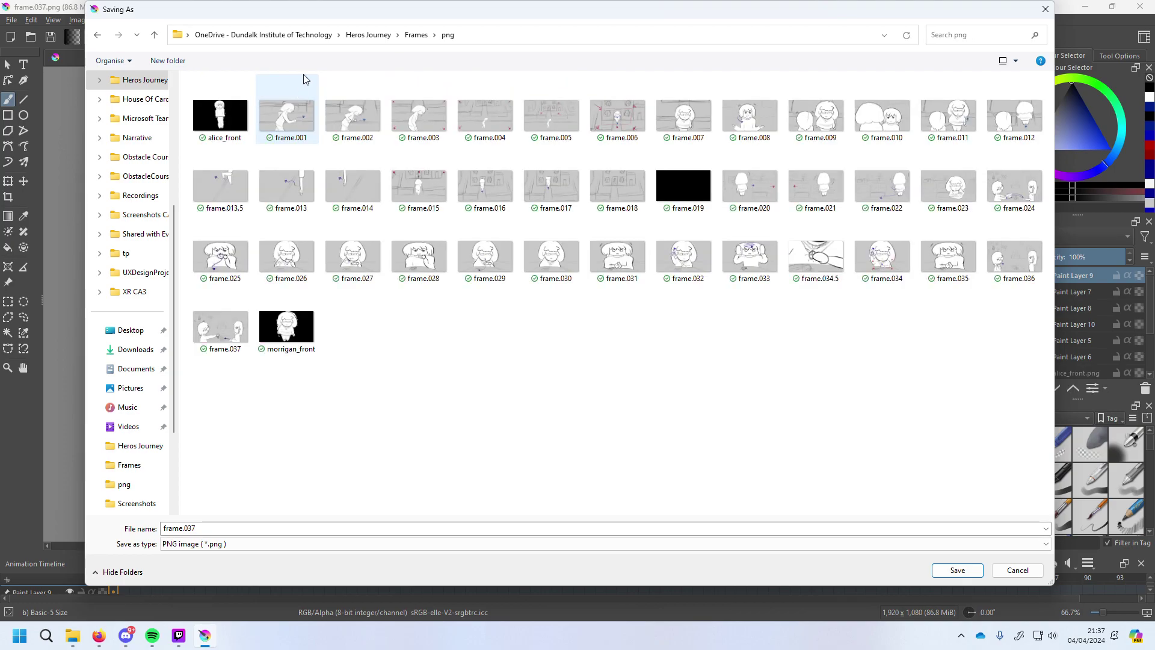
left_click(317, 35)
left_click(96, 36)
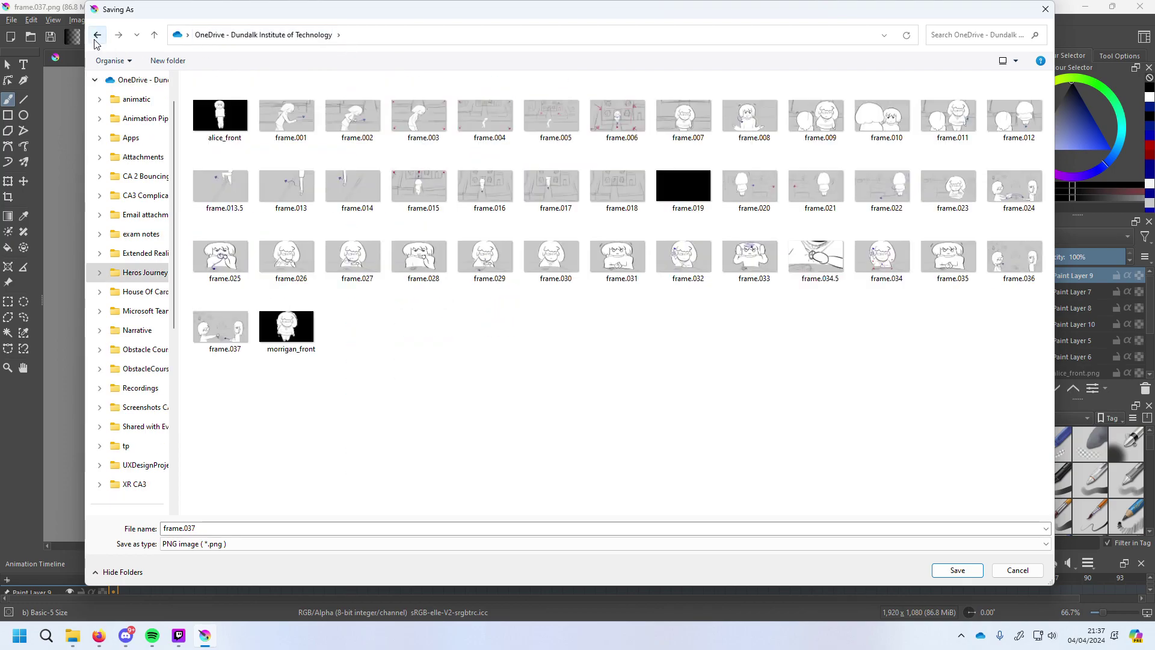
left_click(420, 35)
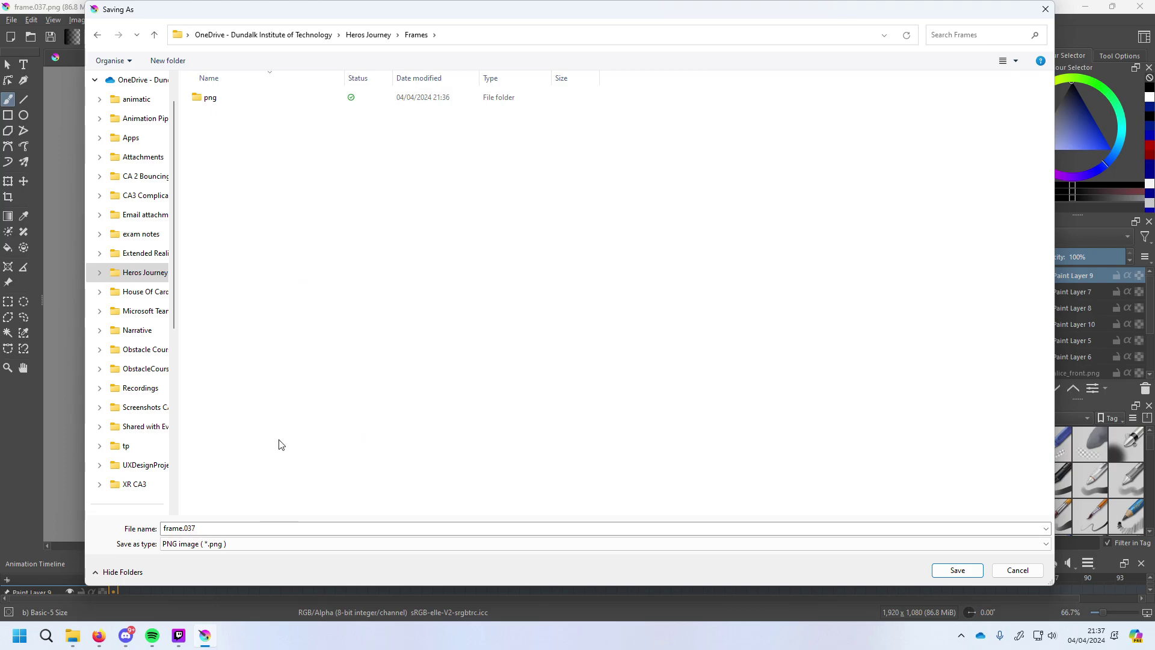
Show all supported formats and save the drawing as frame.037.kra in the Frames folder.
left_click(245, 545)
left_click(252, 276)
left_click(241, 543)
left_click(281, 491)
left_click(245, 544)
scroll(259, 313, "up", 1)
left_click(253, 270)
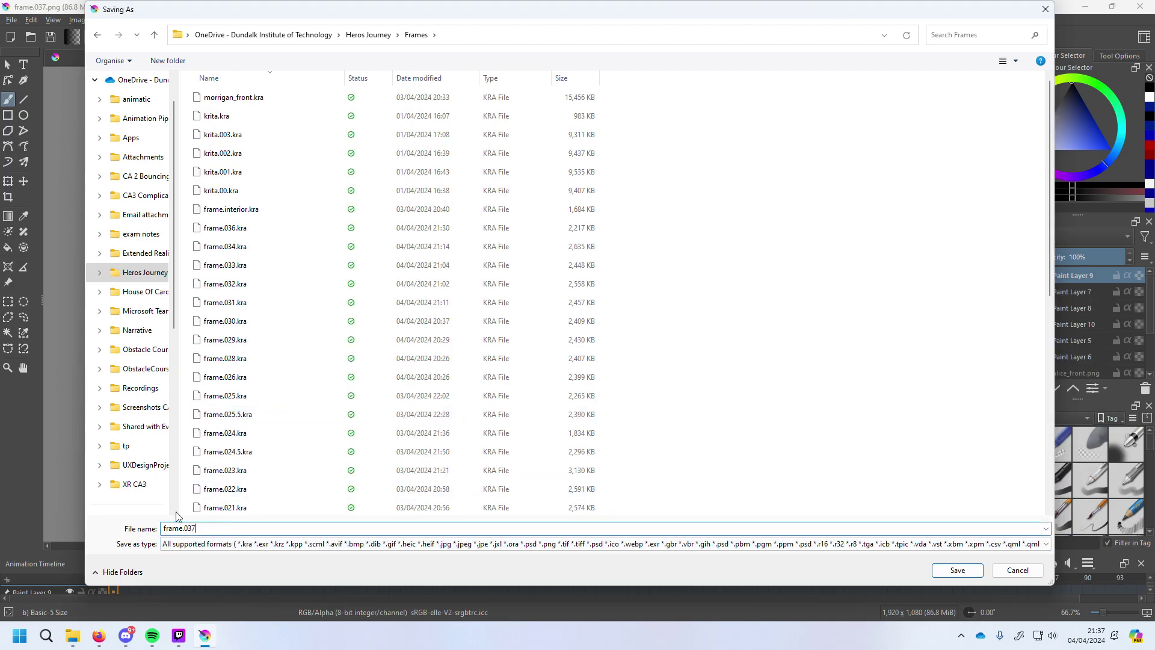
type("ra")
key("Return")
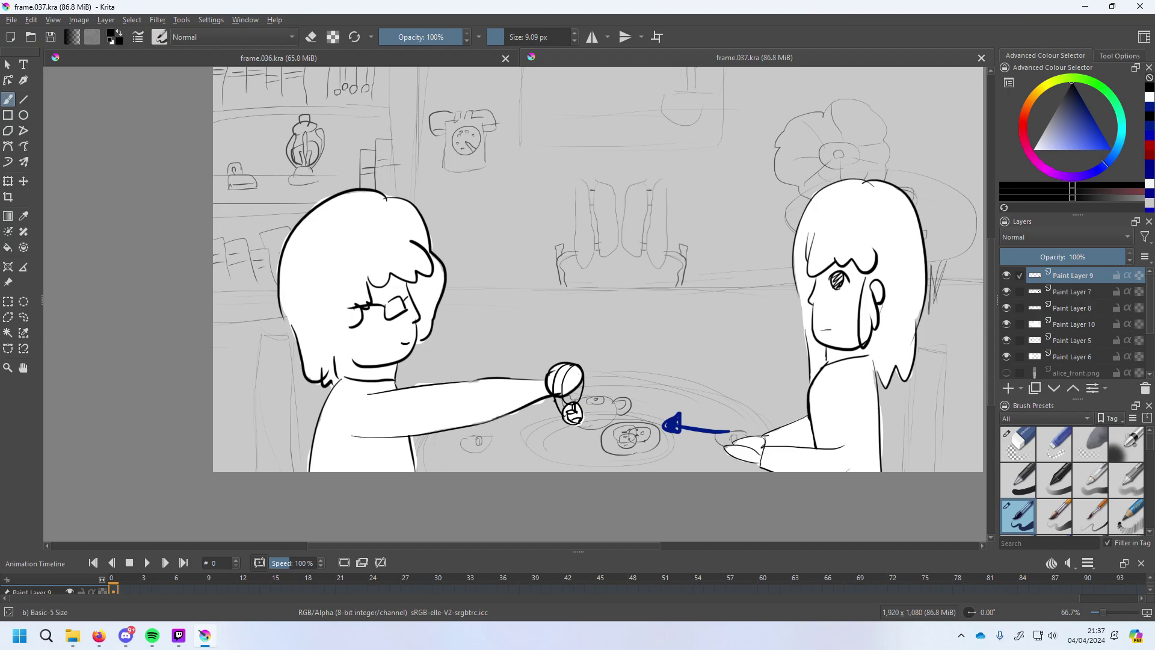
Check what Paint Layer 9 holds and erase the dark blue arrow from it with the Eraser Circle brush at 15.97 px.
left_click(1083, 328, "shift")
mouse_move(1077, 343)
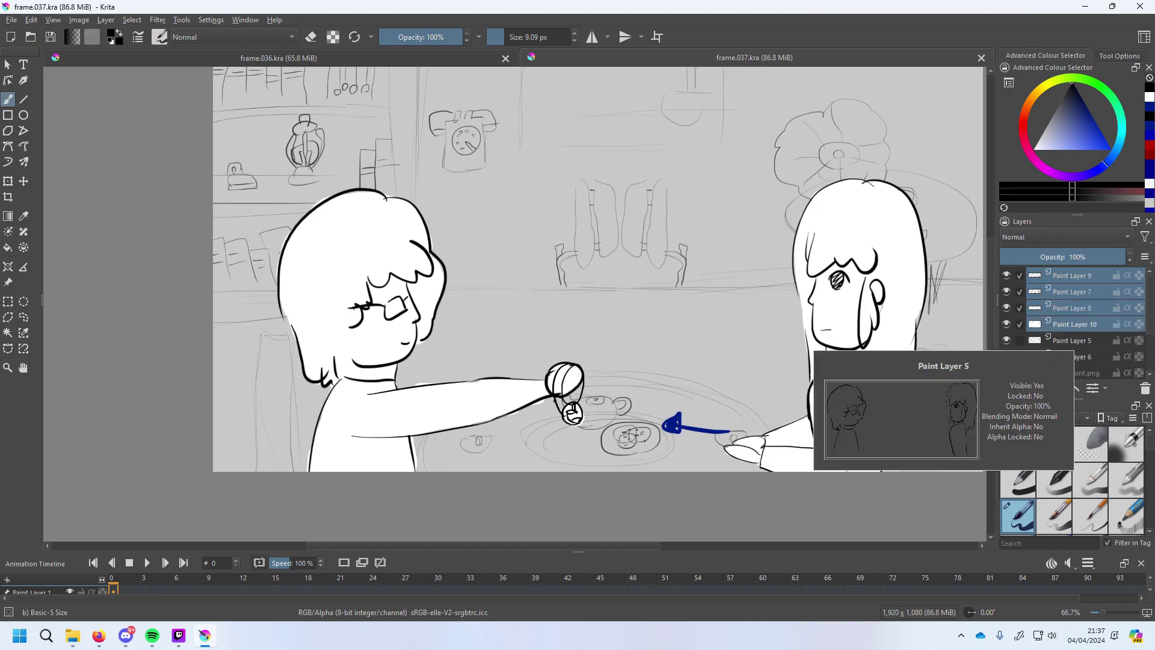
left_click(1008, 276)
left_click(1008, 276)
left_click(1008, 276)
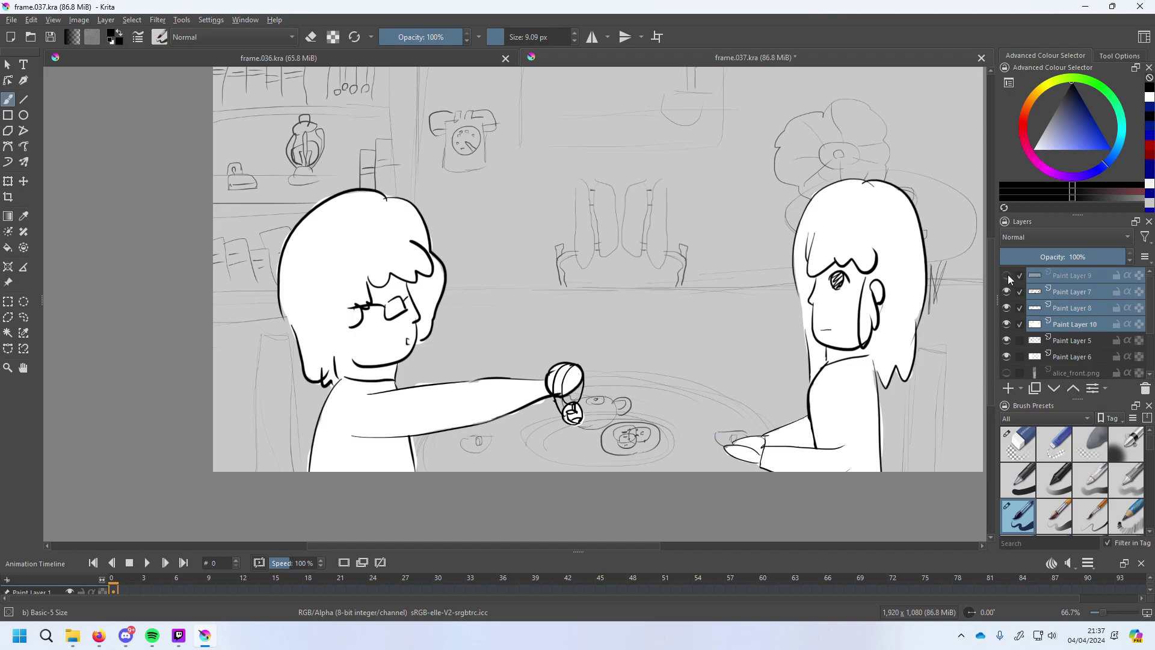
left_click(1008, 276)
left_click(1018, 444)
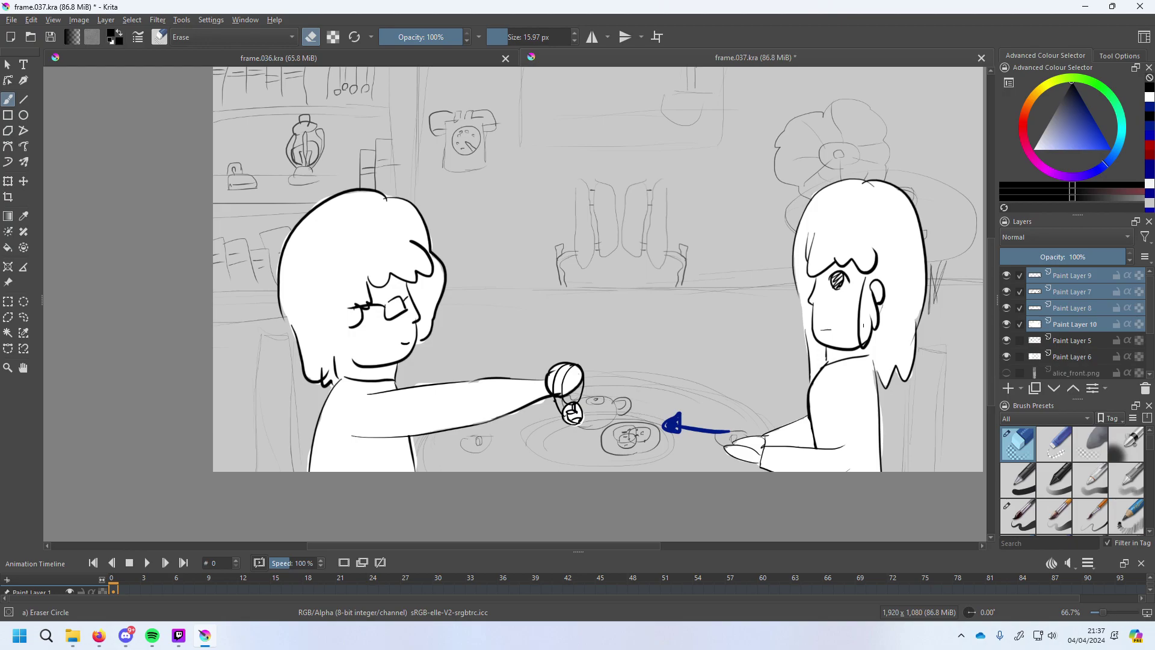
mouse_move(686, 416)
left_mouse_down()
mouse_move(693, 392)
mouse_move(690, 415)
left_mouse_up()
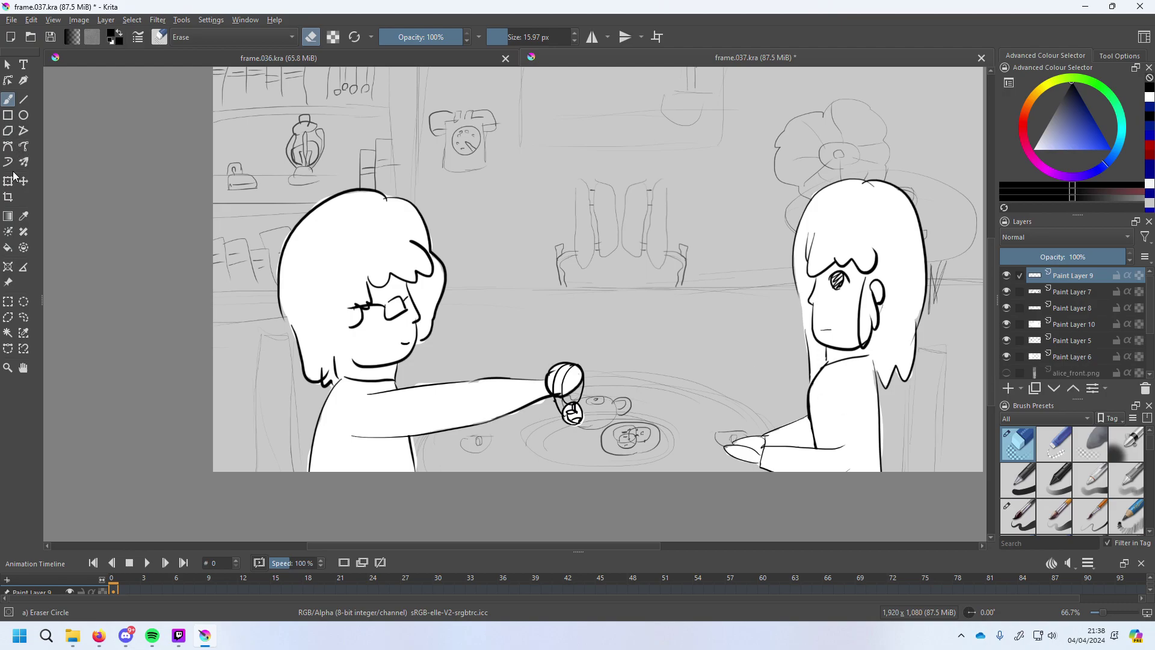
Try to move a rectangular selection around the long-haired character's reaching arm, first on Paint Layer 9 and again with Paint Layer 5 included.
left_click(8, 302)
left_click_drag(652, 378, 910, 479)
left_click_drag(580, 364, 937, 491)
left_click_drag(713, 369, 904, 504)
left_click(23, 181)
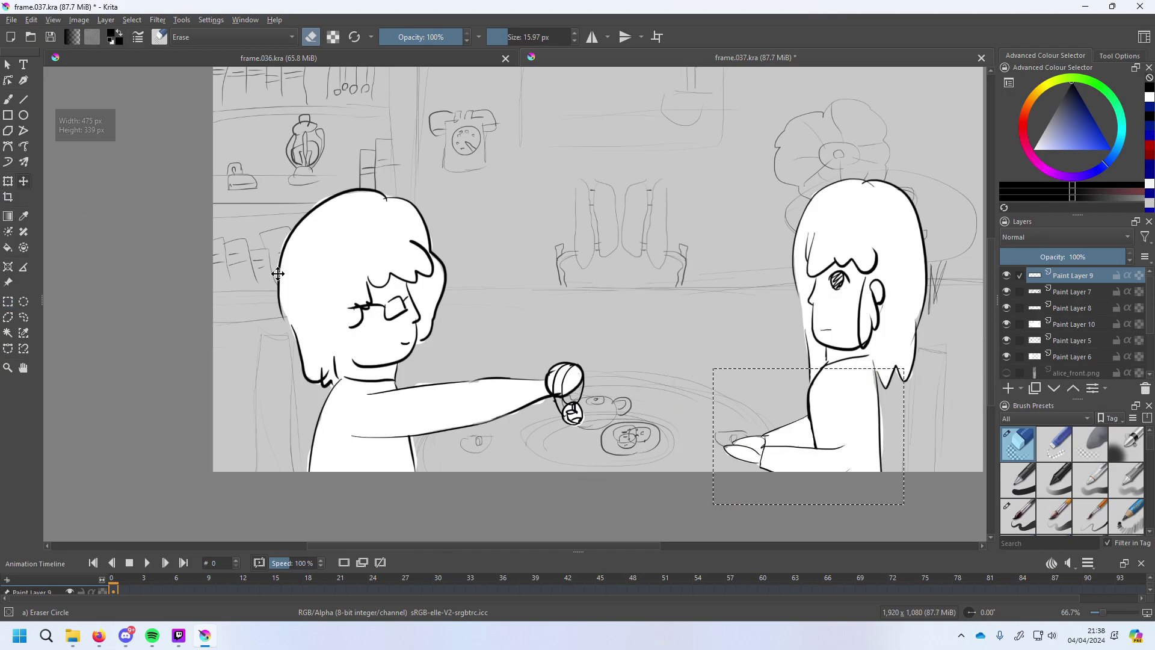
left_click_drag(763, 407, 740, 421)
left_click_drag(822, 455, 744, 445)
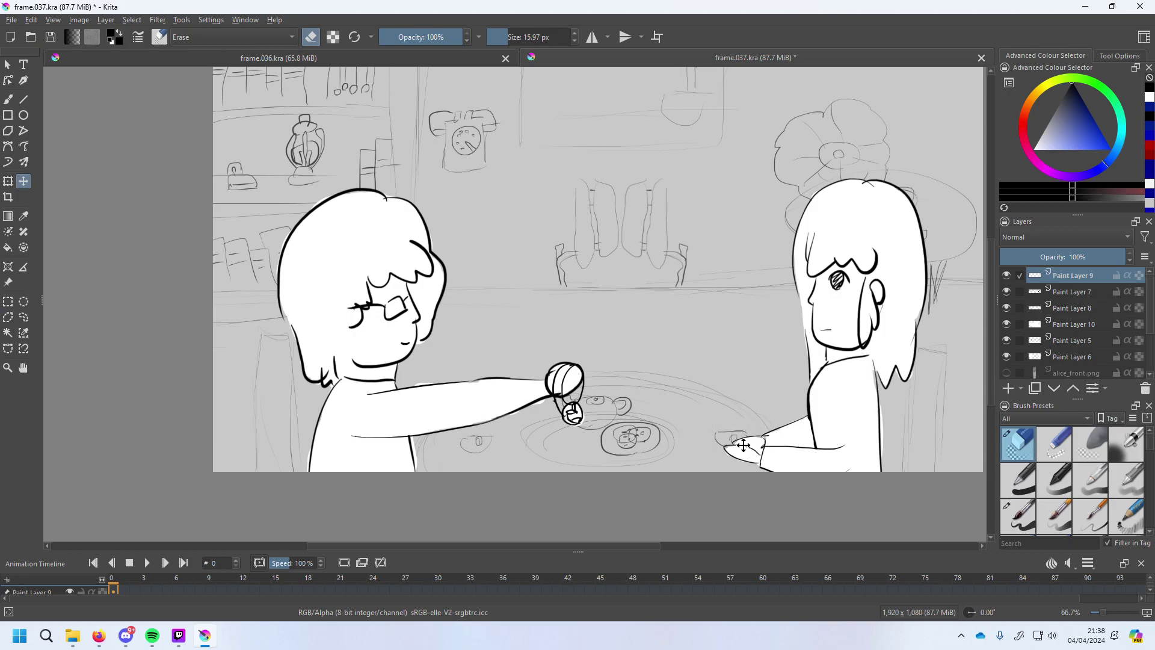
left_click(1077, 342, "shift")
left_click(812, 429)
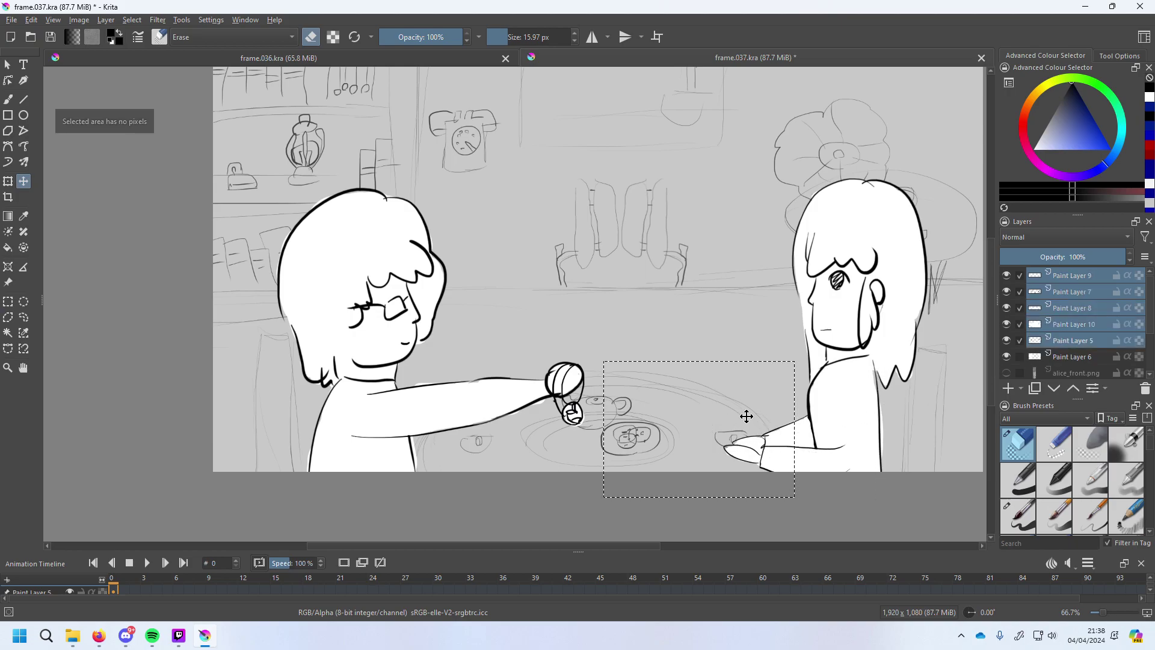
Highlight Paint Layers 5 to 10 and mark the reaching arm and nearby tabletop with a rectangular selection of about 807 × 428 px.
left_click(1076, 356)
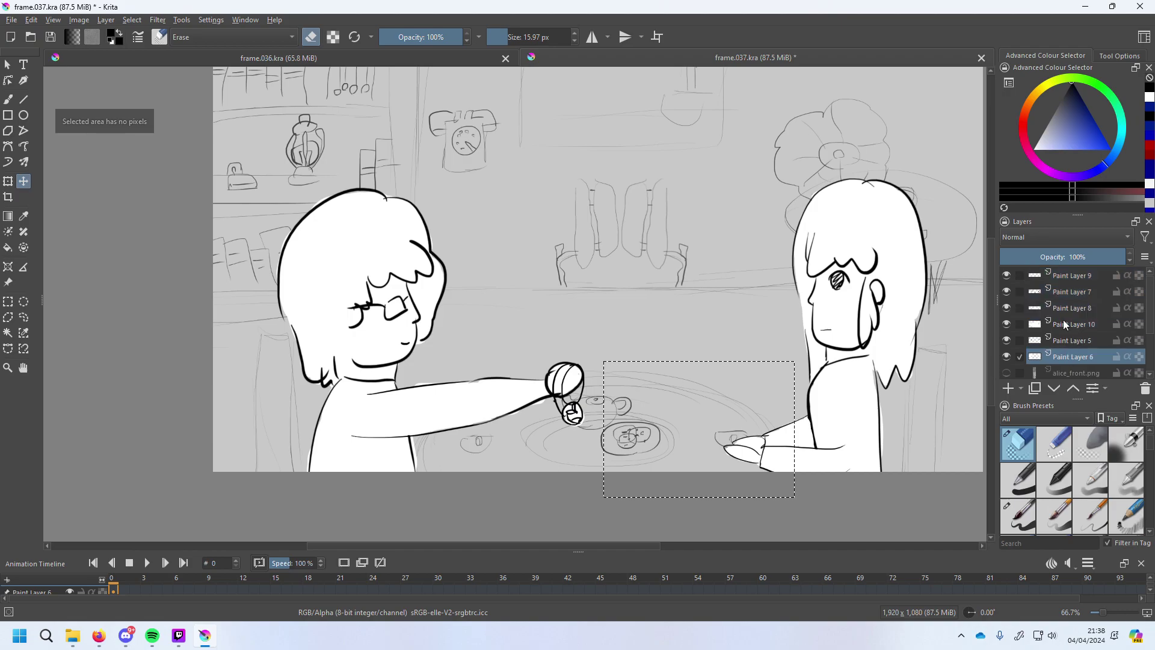
left_click(1065, 278, "shift")
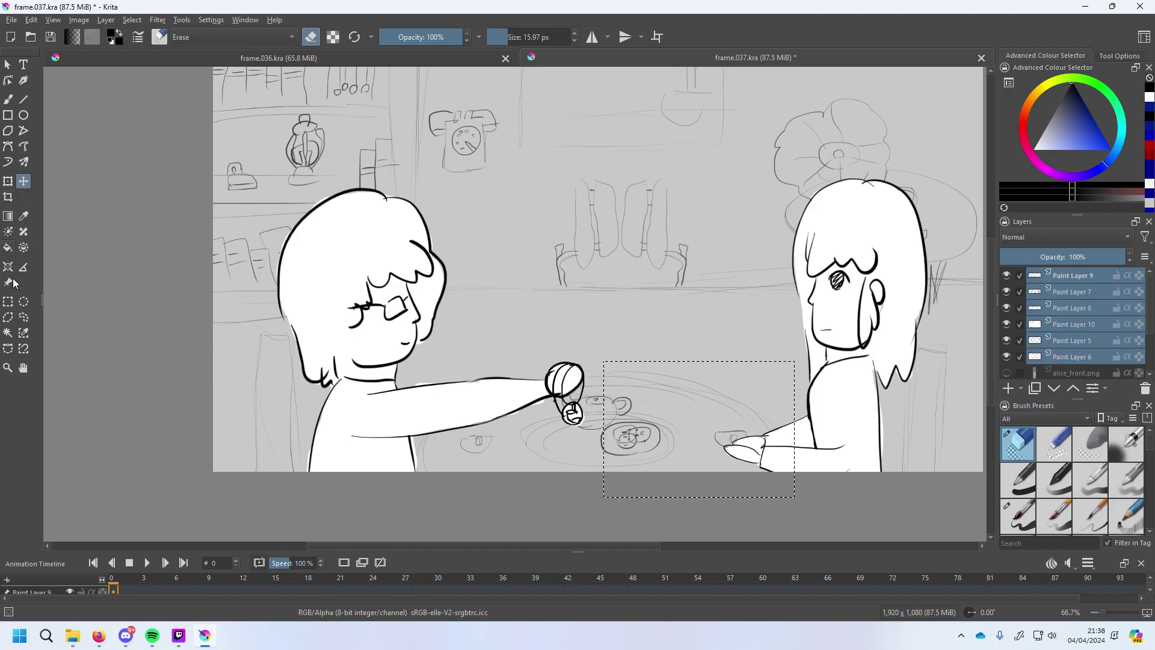
left_click(8, 301)
left_click_drag(699, 303, 907, 521)
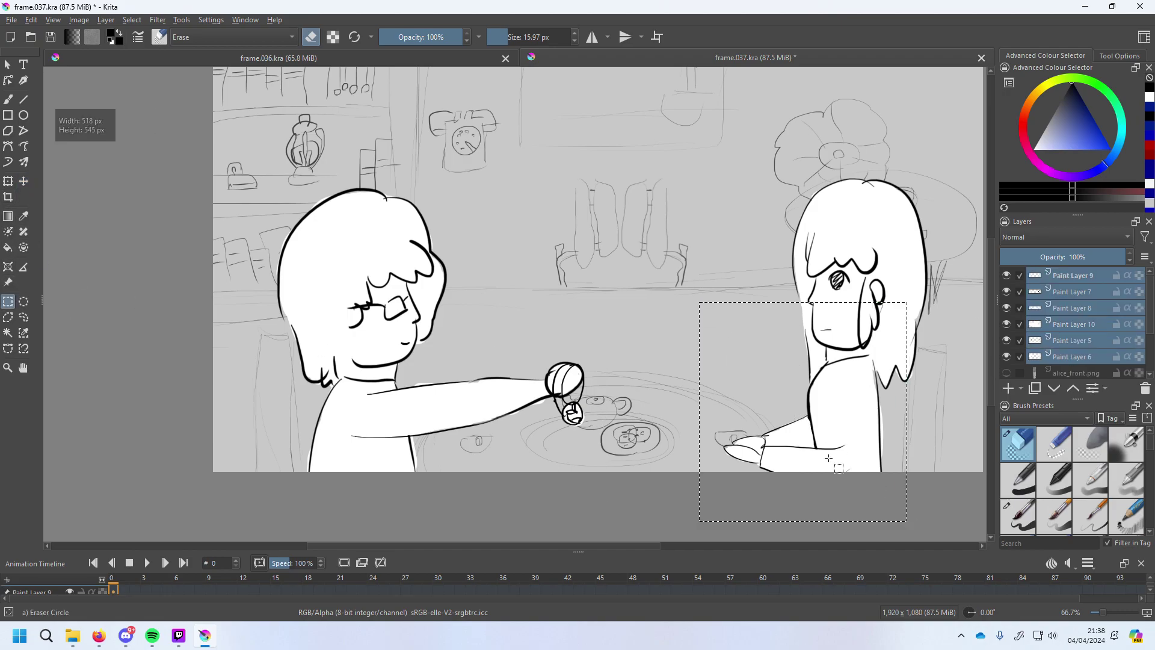
left_click_drag(561, 327, 884, 498)
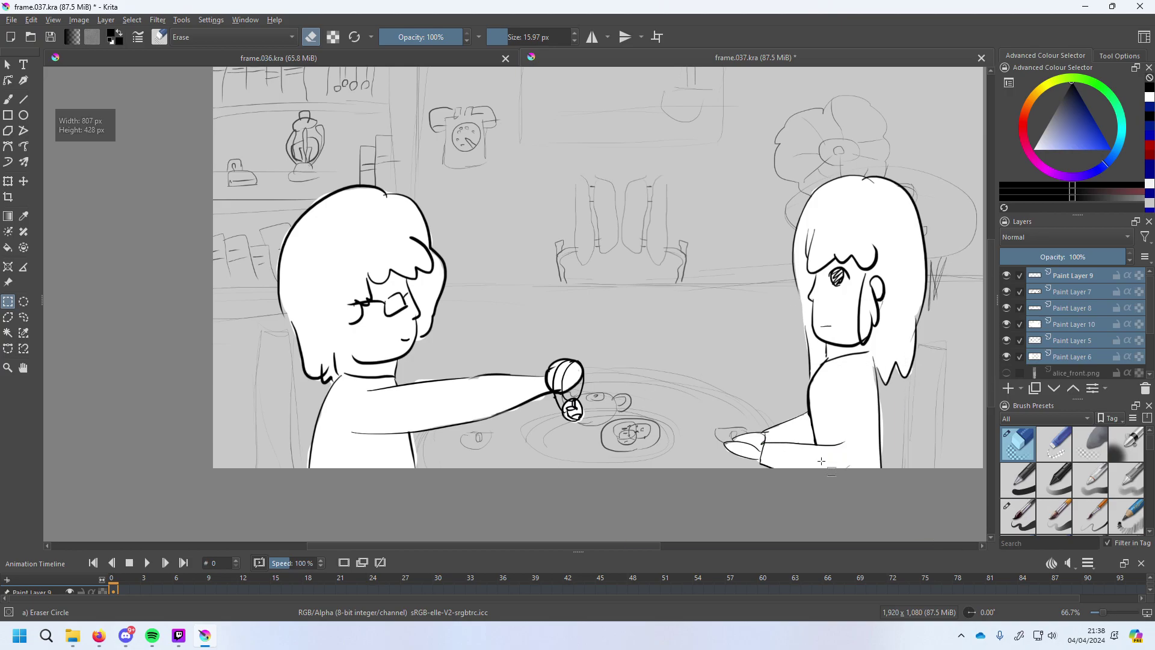
Try to move the selected area of the long-haired character's arm on Paint Layer 7.
key("t")
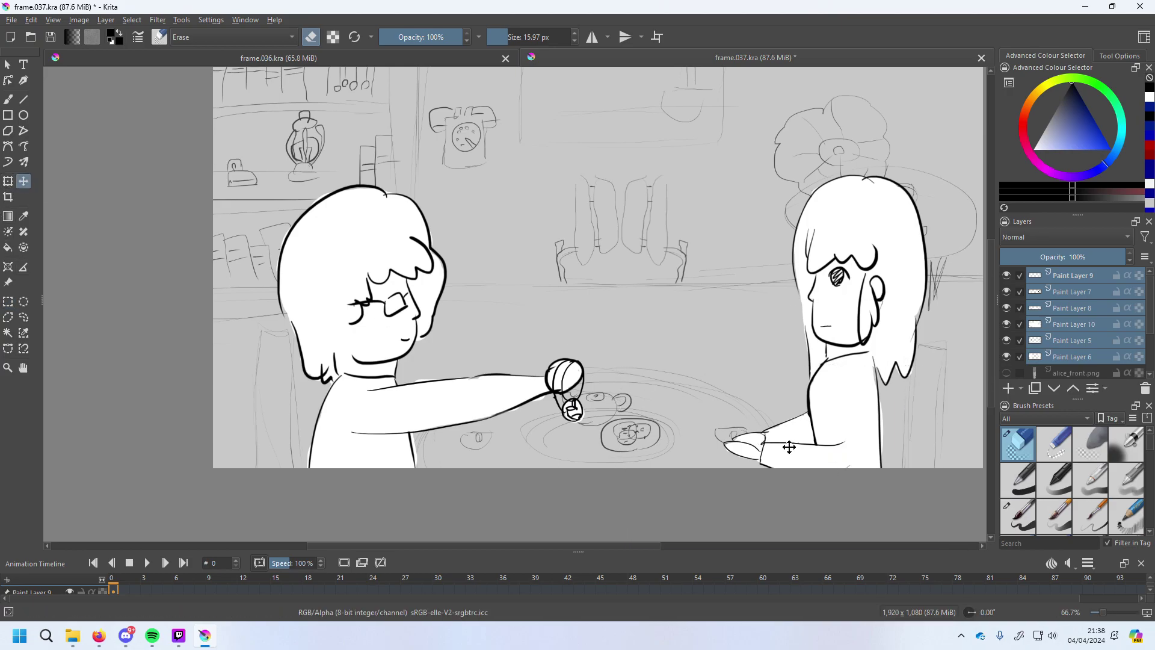
left_click(1098, 293)
left_click_drag(795, 448, 819, 426)
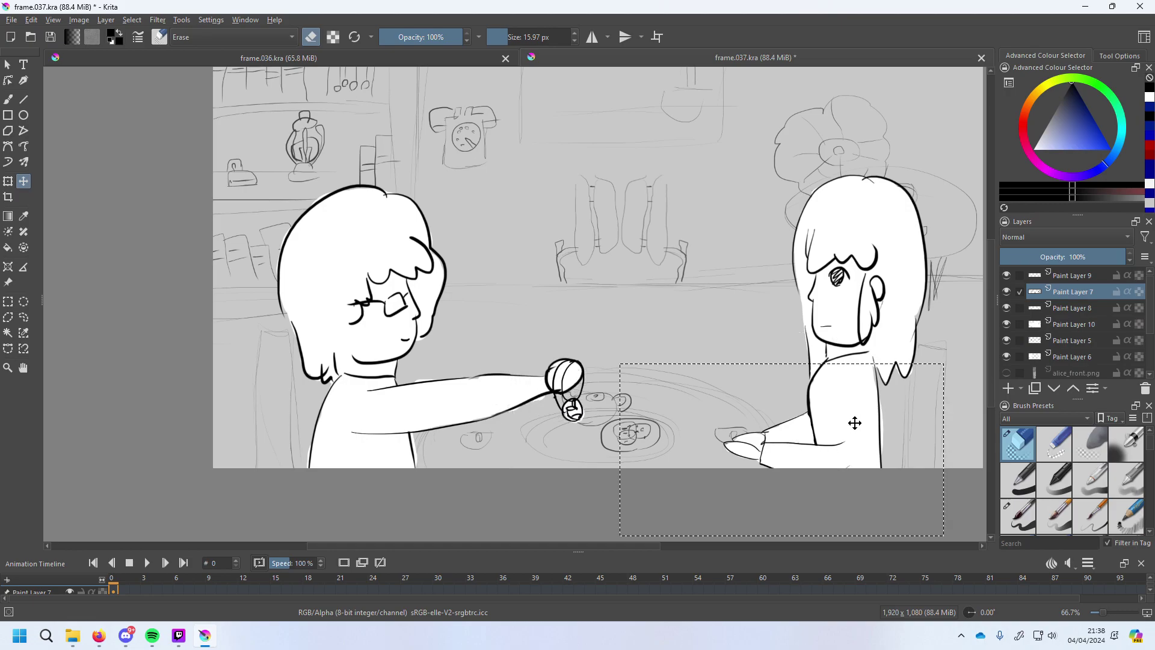
left_click(795, 435)
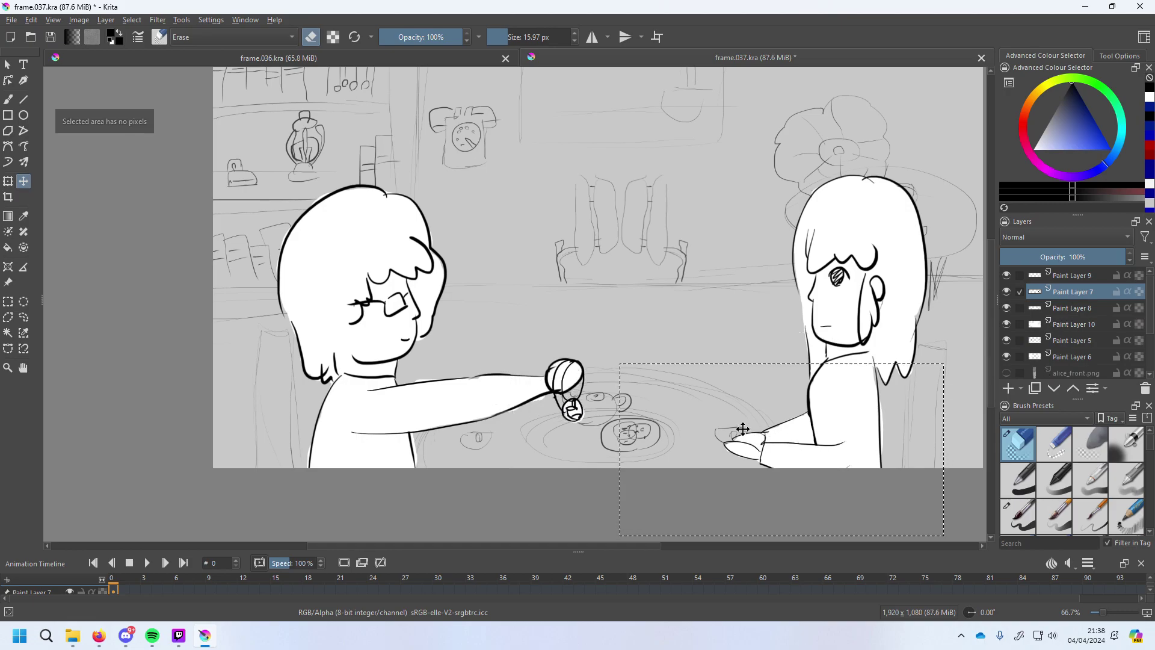
On Paint Layer 8, move the long-haired character's arm and hand linework across the table so it overlaps the plate.
key("Page_Down")
left_click_drag(813, 426, 642, 439)
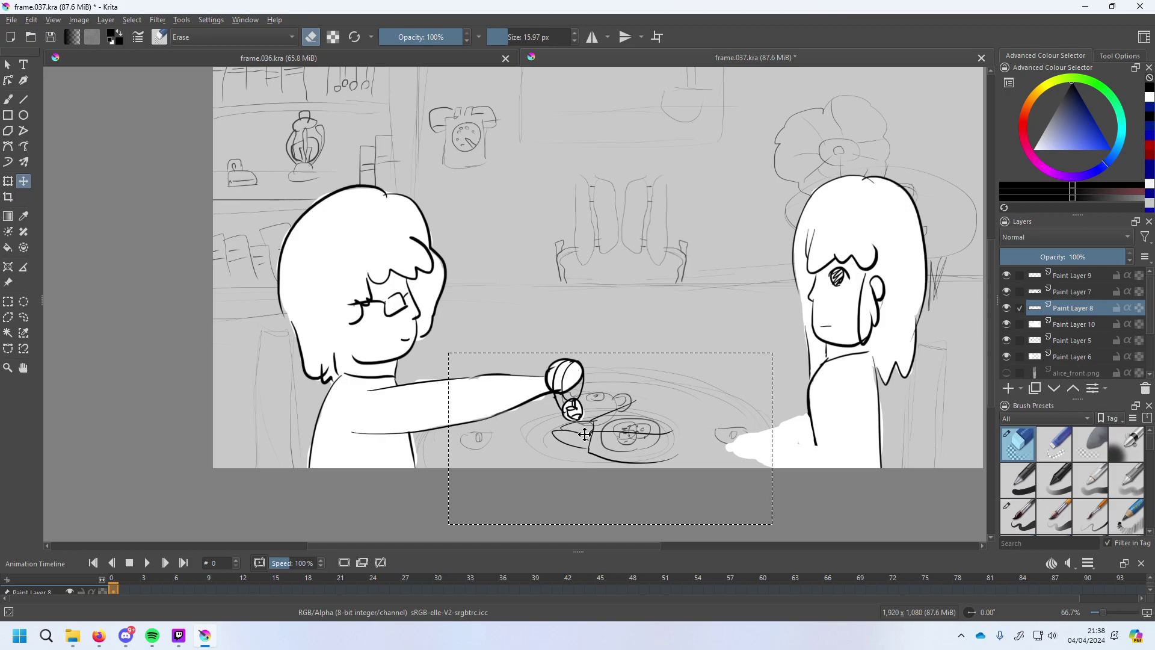
left_click_drag(597, 443, 653, 438)
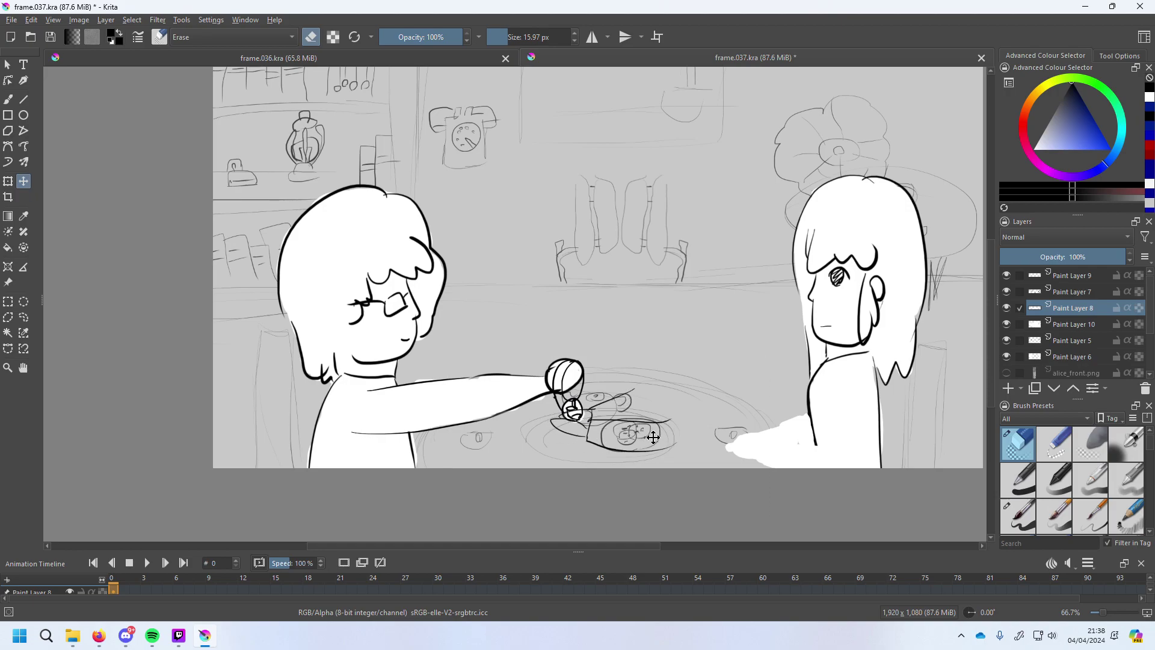
left_click_drag(654, 438, 654, 438)
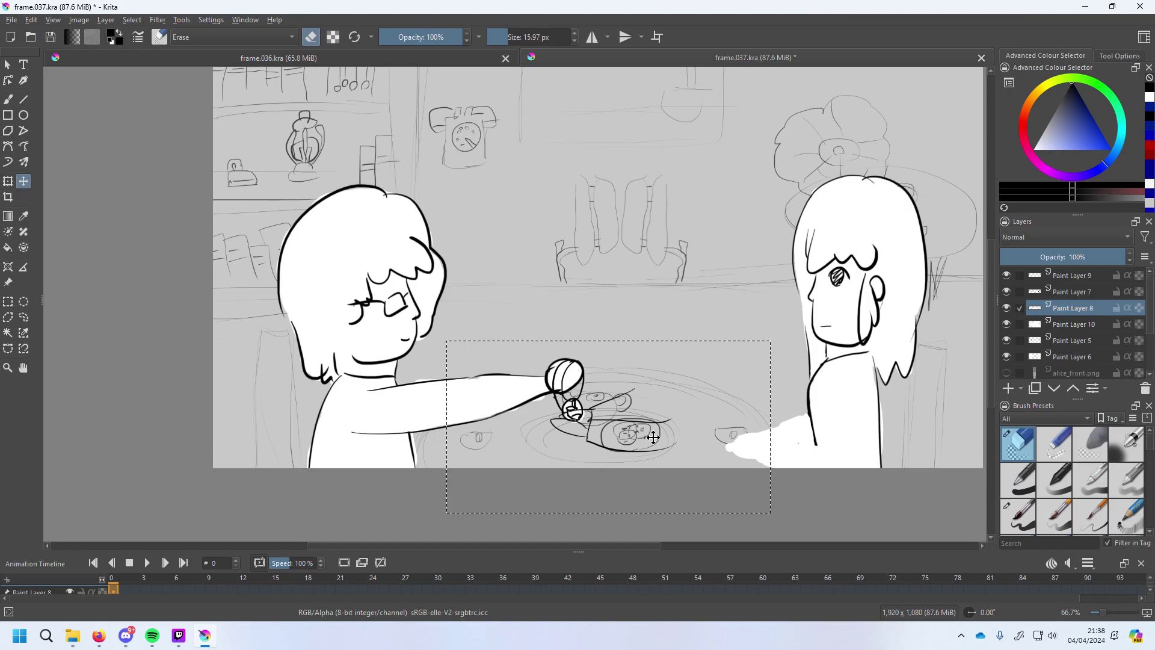
left_click_drag(653, 438, 676, 451)
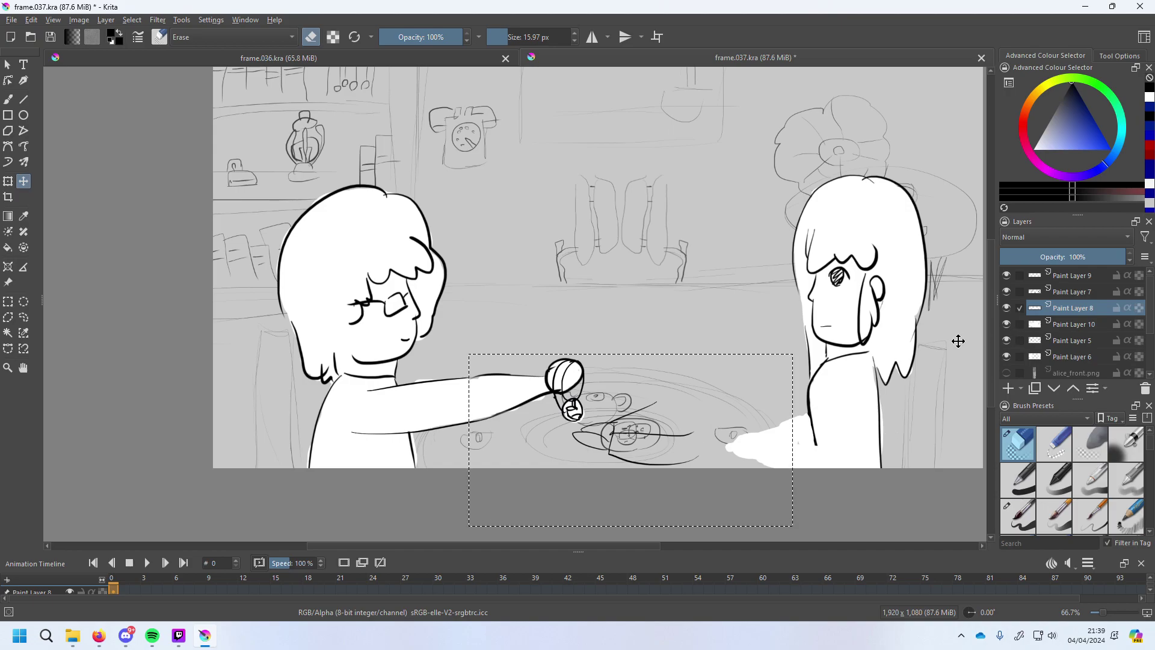
left_click_drag(592, 239, 559, 249)
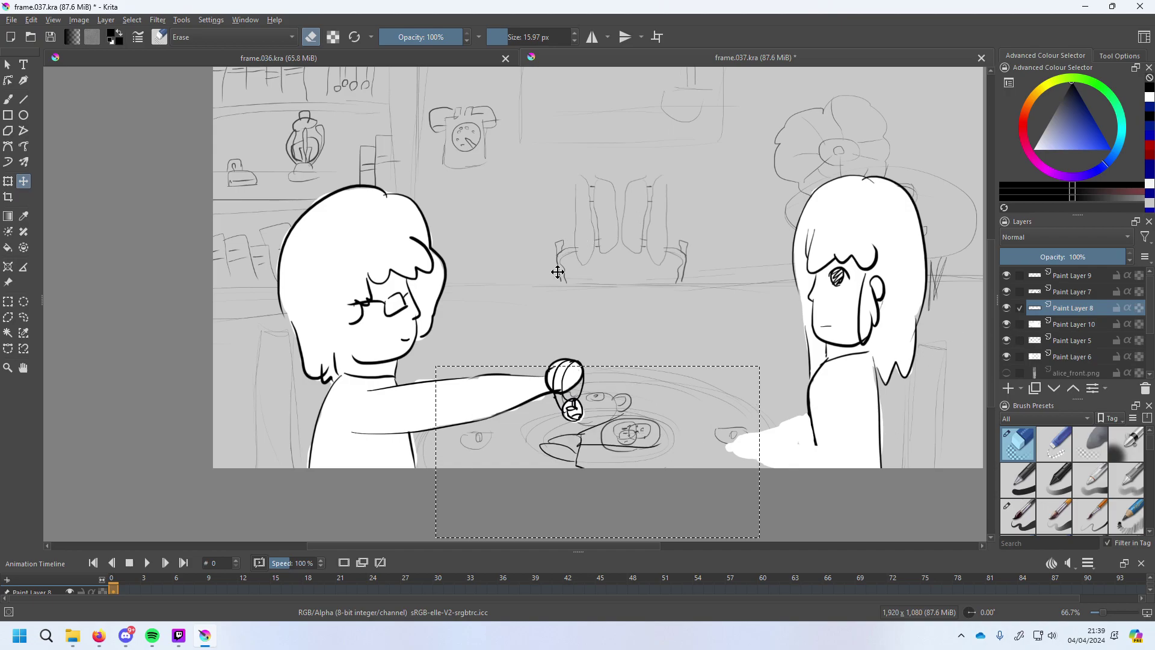
Mark the pendant hanging from the glasses-wearing character's hand with a rectangular selection of about 126 × 78 px.
left_click(1007, 292)
left_click(1006, 293)
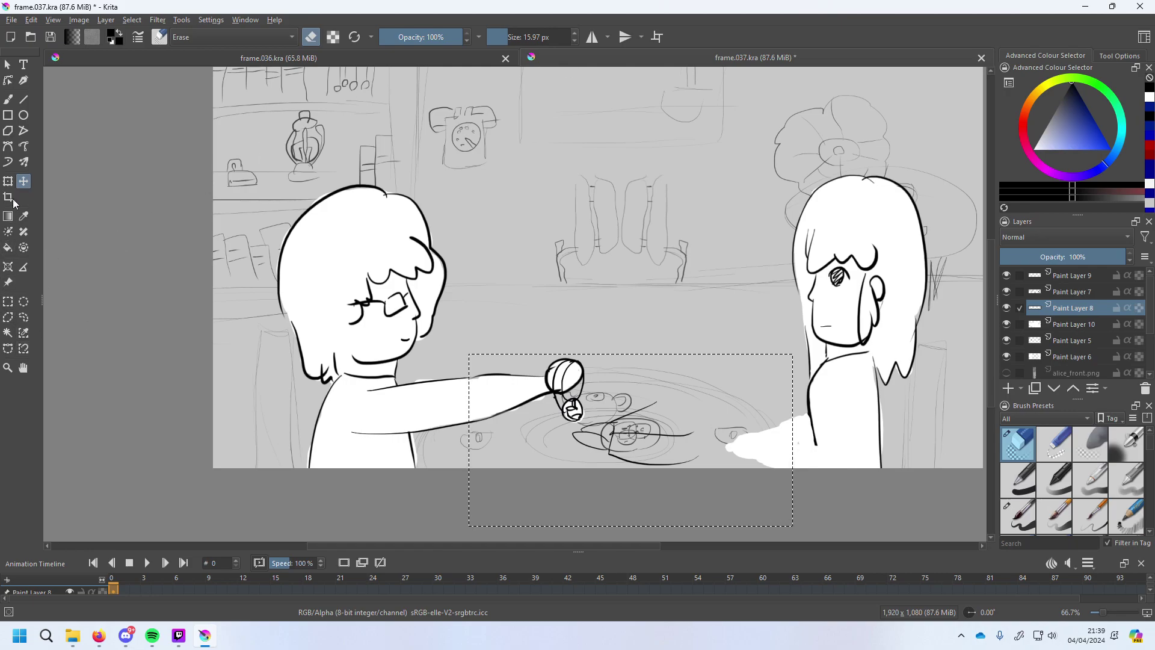
left_click(9, 302)
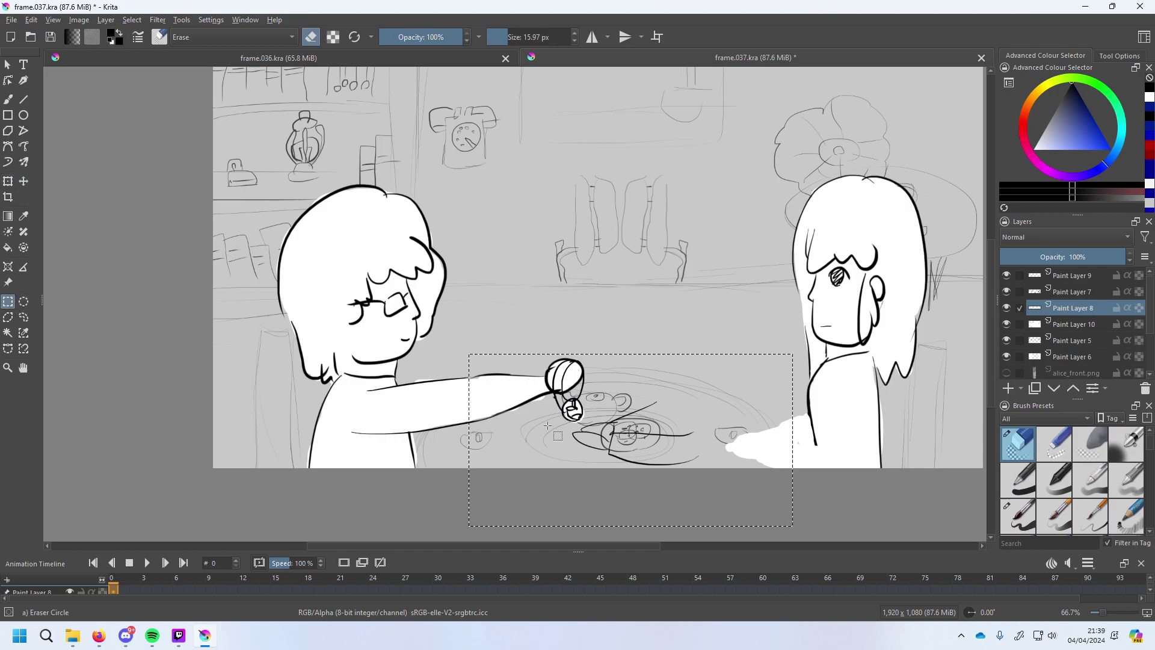
left_click_drag(548, 426, 600, 403)
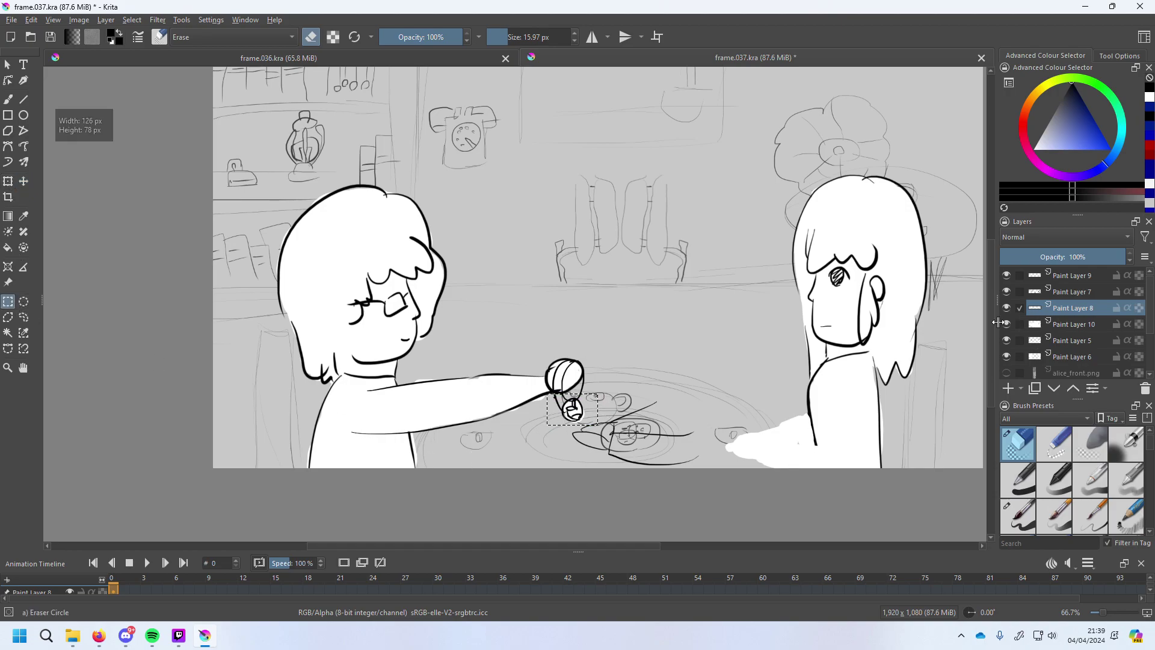
On Paint Layer 7, move the selected pendant linework onto the hand reaching over the plate and rotate it to fit.
left_click(1008, 340)
left_click(1009, 340)
left_click(1009, 352)
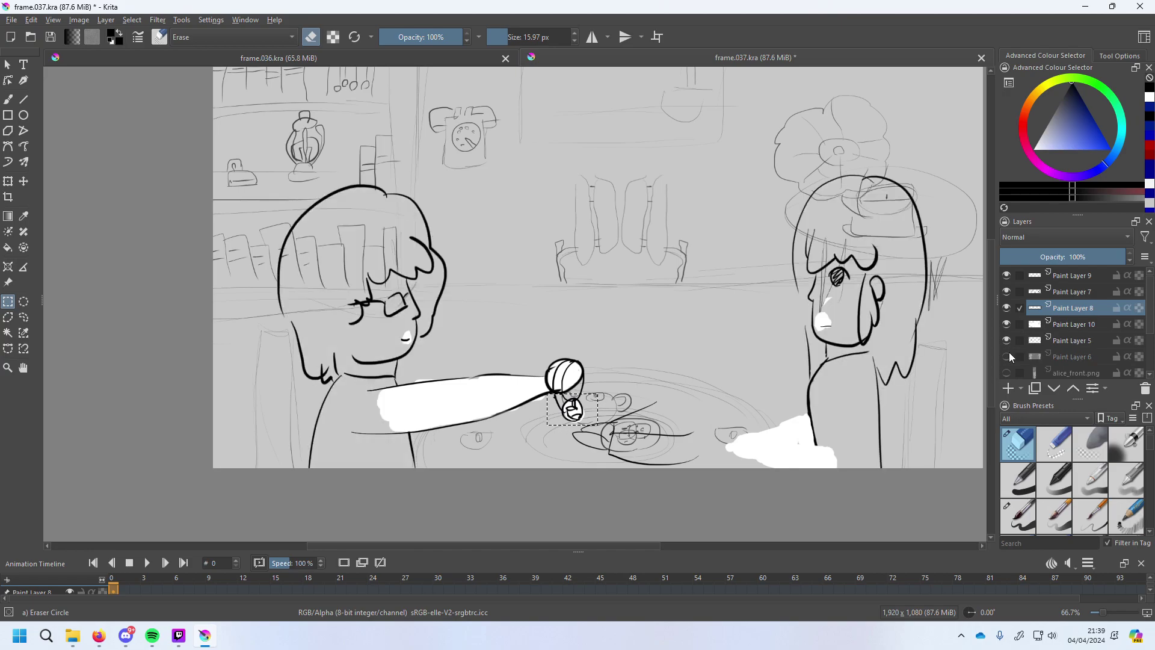
left_click(1007, 357)
left_click(1007, 292)
left_click(1007, 292)
left_click(23, 181)
mouse_move(581, 401)
left_mouse_down()
mouse_move(602, 430)
mouse_move(611, 415)
mouse_move(626, 433)
left_mouse_up()
key("ctrl+z")
key("Page_Up")
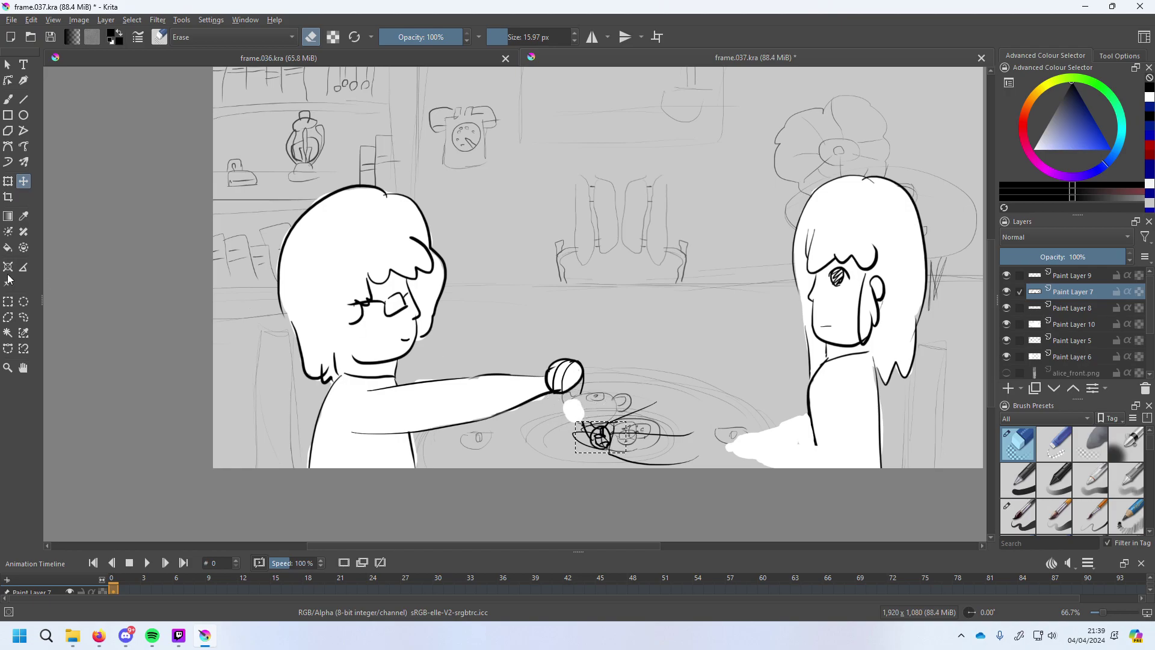
left_click(7, 181)
left_click_drag(659, 438, 634, 429)
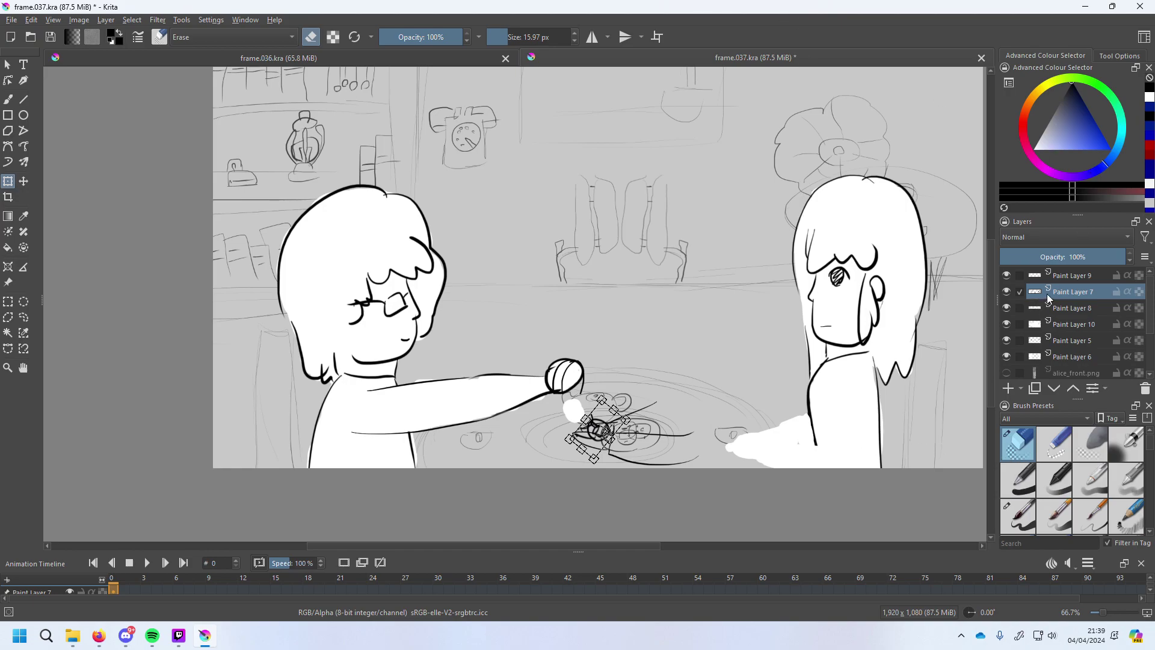
Try to merge Paint Layers 9, 7, 8, 10 and 5 into a single layer.
left_click(1078, 278)
left_click(1077, 302)
left_click(1080, 278)
left_click(1091, 301, "shift")
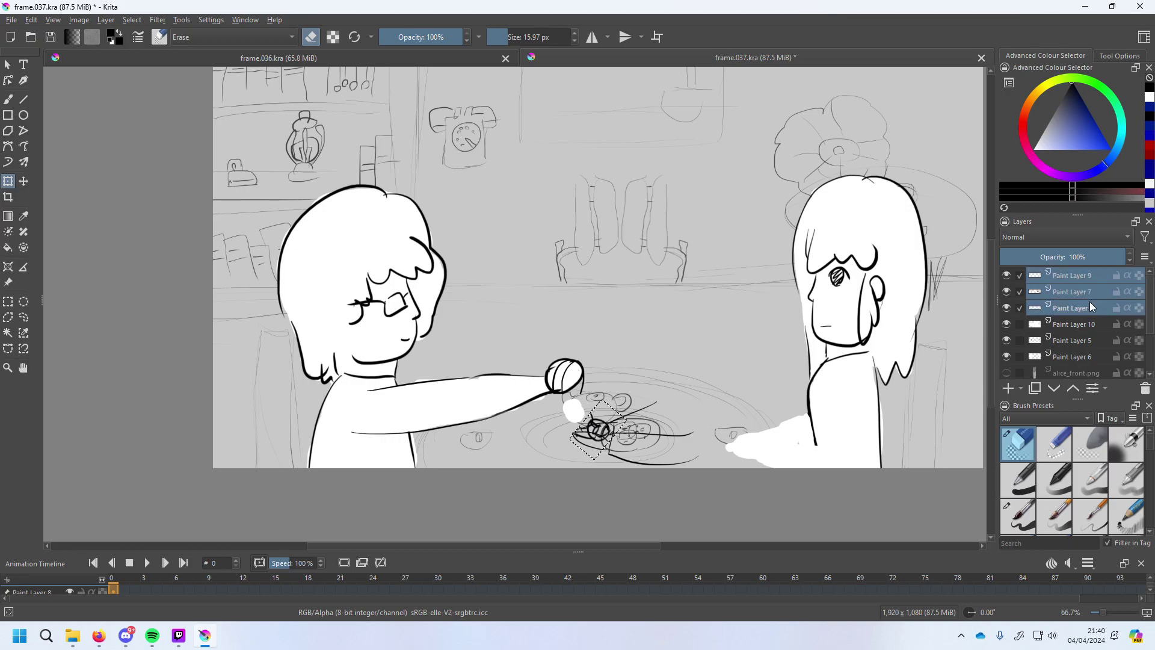
left_click(1082, 324, "shift")
left_click(1083, 342, "shift")
right_click(1077, 323)
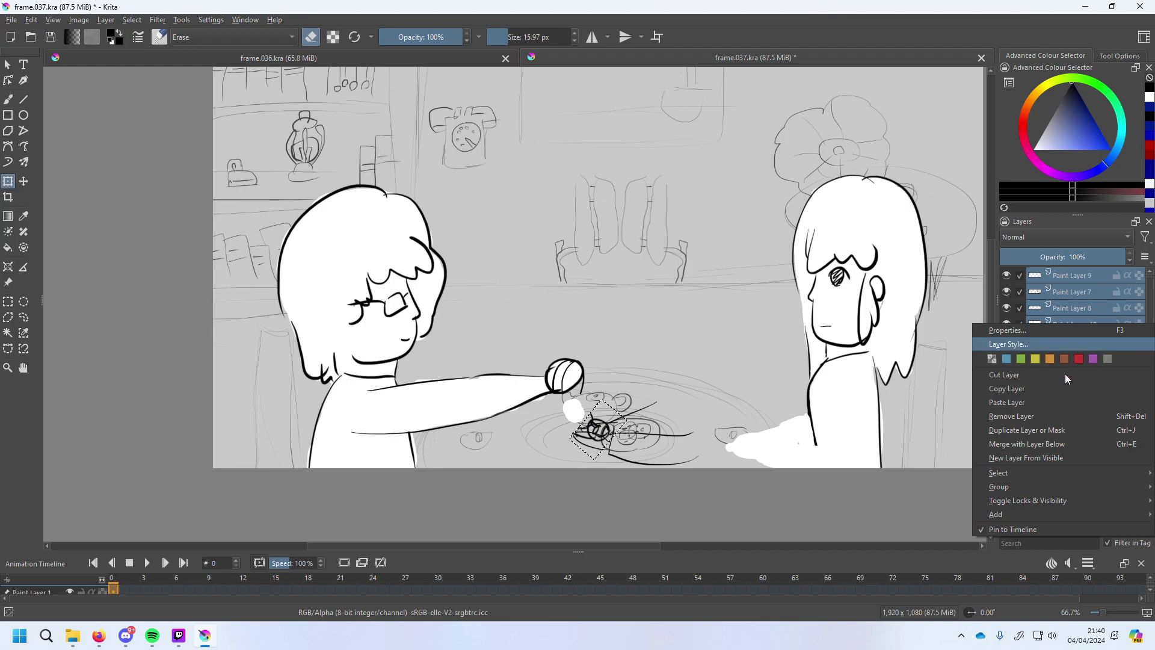
left_click(1059, 446)
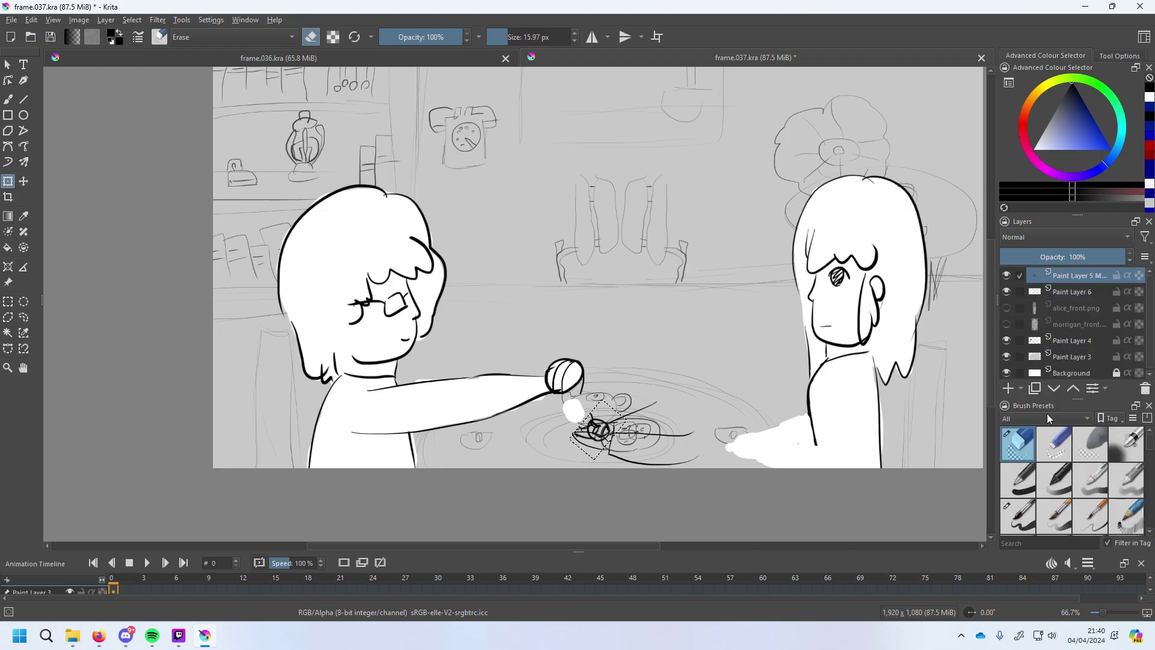
left_click(1005, 275)
left_click(1006, 275)
left_click(1006, 276)
left_click(1004, 274)
key("ctrl+z")
Merge Paint Layers 9, 7 and 8 into one linework layer.
left_click(1077, 276, "ctrl")
left_click(1077, 308, "ctrl")
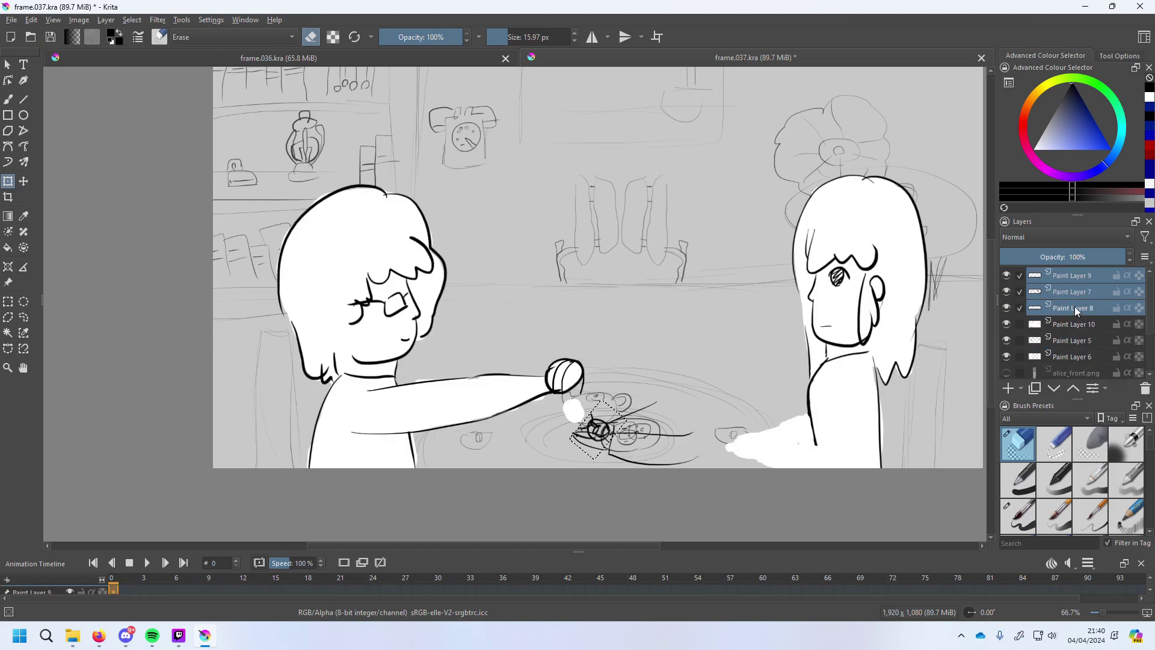
right_click(1078, 307)
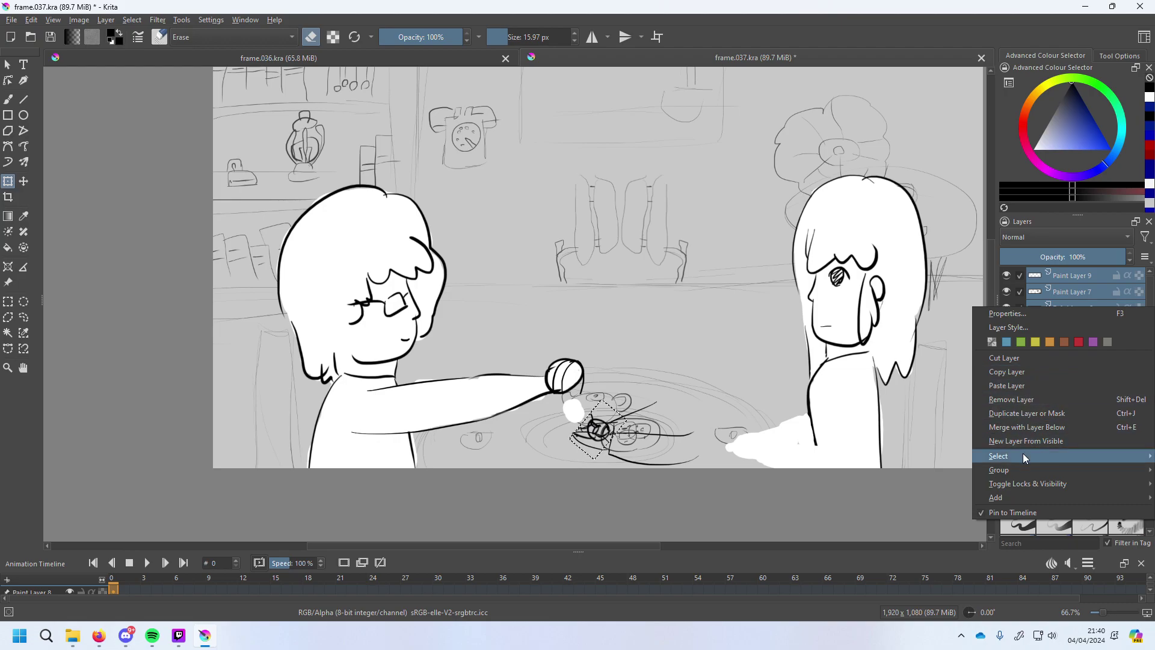
left_click(1030, 428)
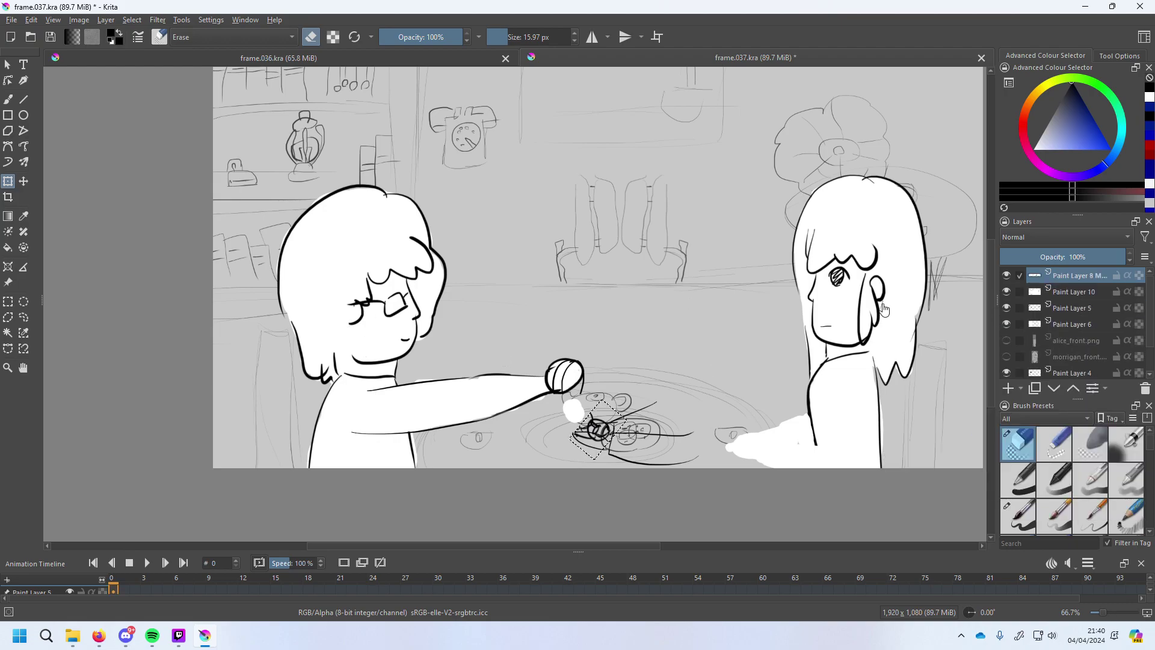
Examine which arm, hand and pendant lines the merged layer holds by repeatedly hiding and showing it.
left_click(1006, 275)
left_click(1006, 275)
left_click(1006, 275)
left_click(1006, 275)
left_click(1006, 275)
left_click(1006, 275)
left_click(1007, 275)
left_click(1006, 275)
left_click(1006, 275)
left_click(1006, 275)
Clear the selection around the moved pendant and return to freehand erasing on the merged linework layer.
left_click(8, 100)
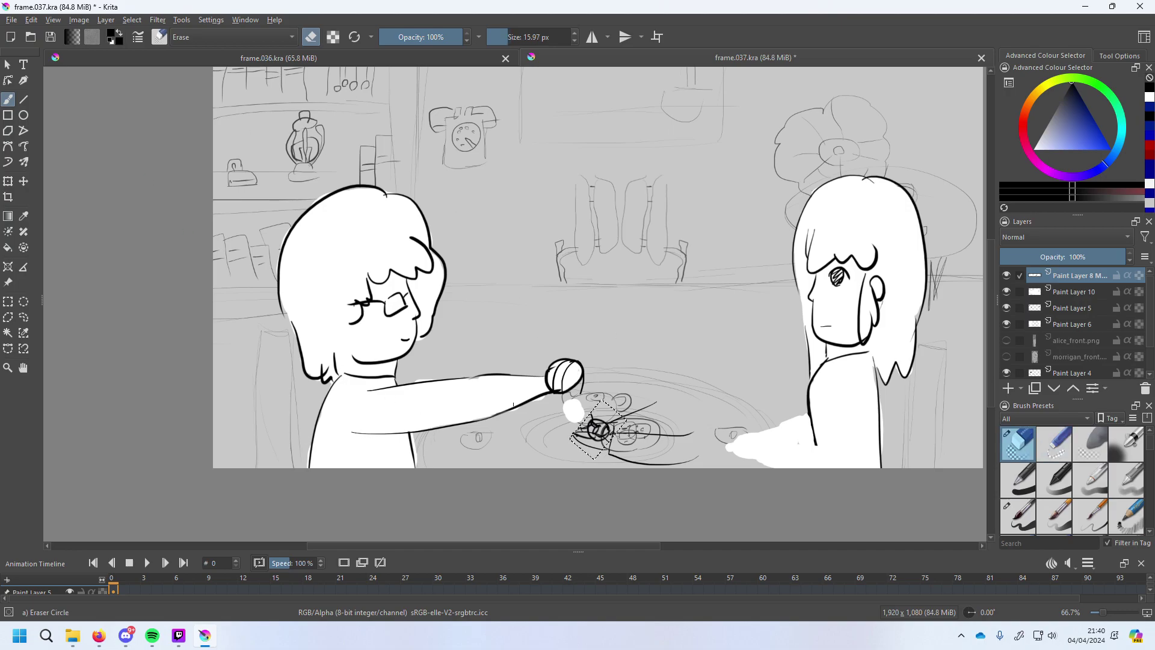
left_click(16, 300)
key("ctrl+shift+a")
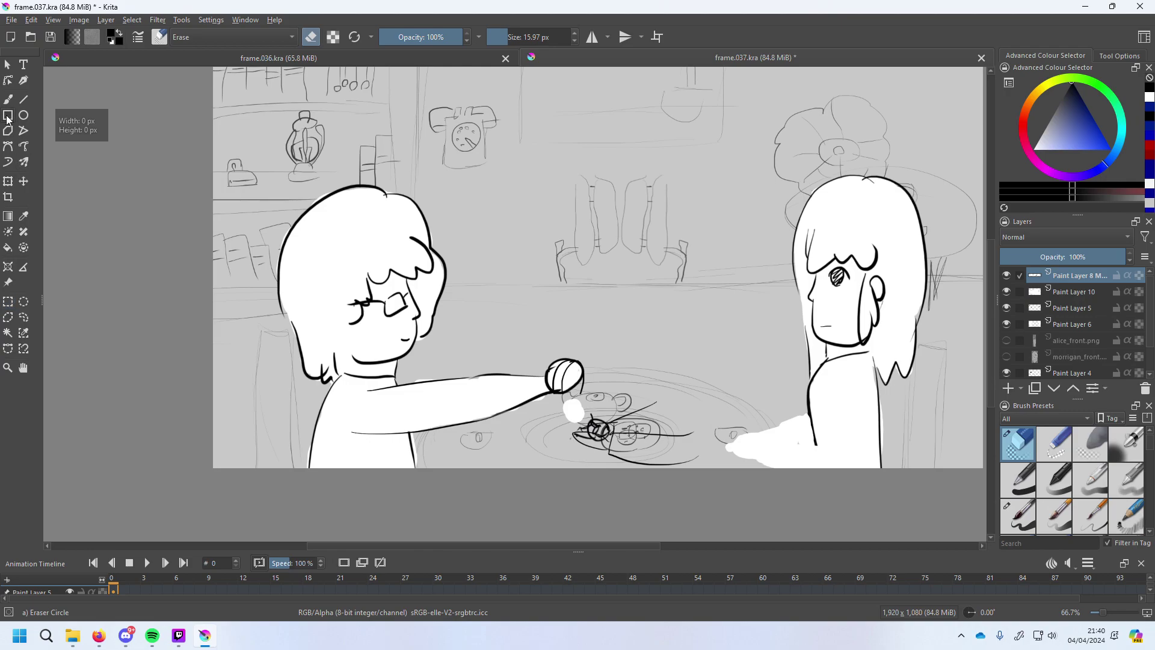
left_click(8, 100)
left_click_drag(504, 374, 534, 399)
left_click(499, 382, "ctrl")
left_click(499, 383, "ctrl")
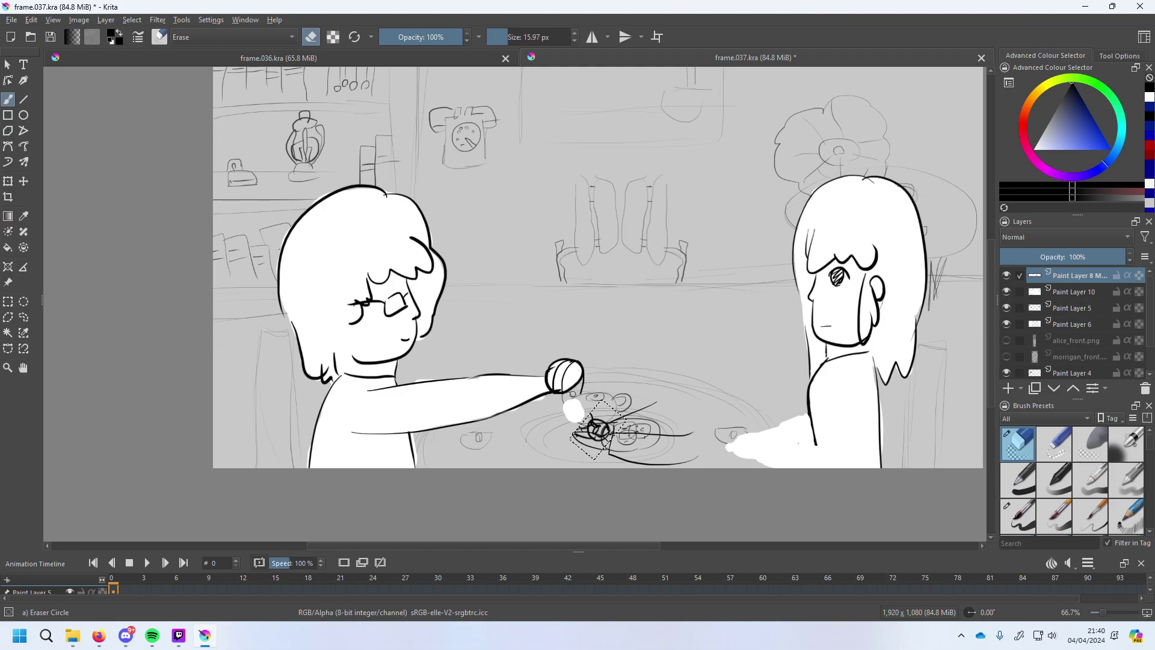
left_click(8, 302)
left_click_drag(104, 192, 106, 192)
left_click(7, 99)
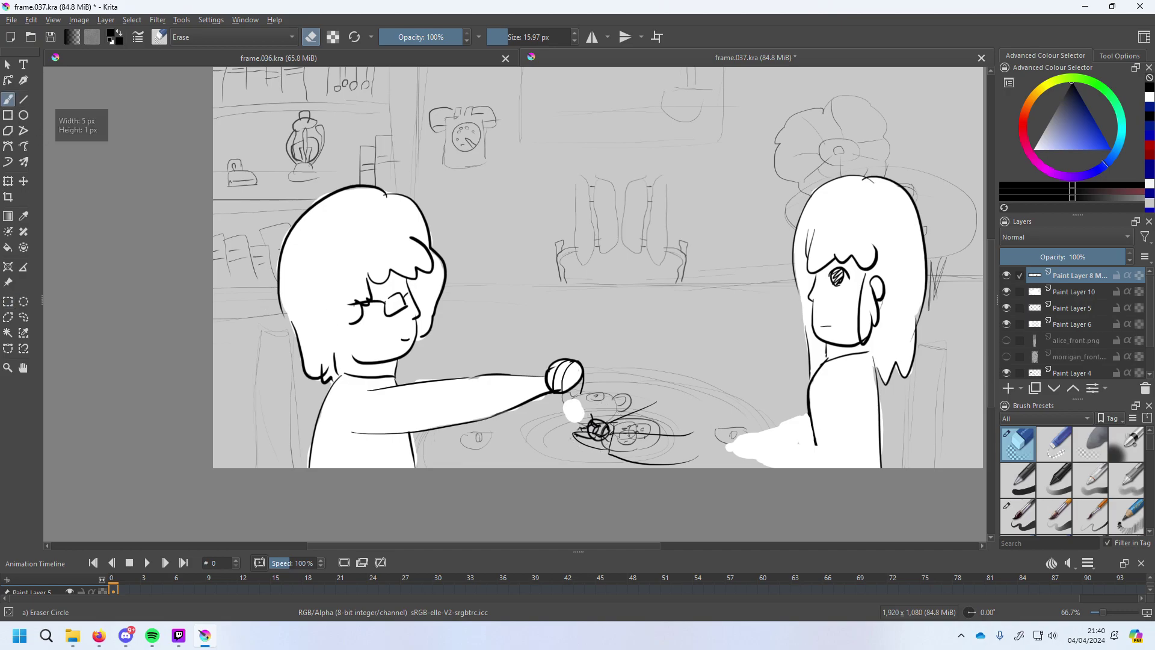
Try to erase the glasses-wearing character's outstretched arm and hand on the merged layer with the 15.97 px eraser.
mouse_move(548, 404)
left_mouse_down()
mouse_move(545, 379)
mouse_move(536, 391)
mouse_move(544, 412)
mouse_move(571, 364)
mouse_move(563, 409)
mouse_move(574, 425)
left_mouse_up()
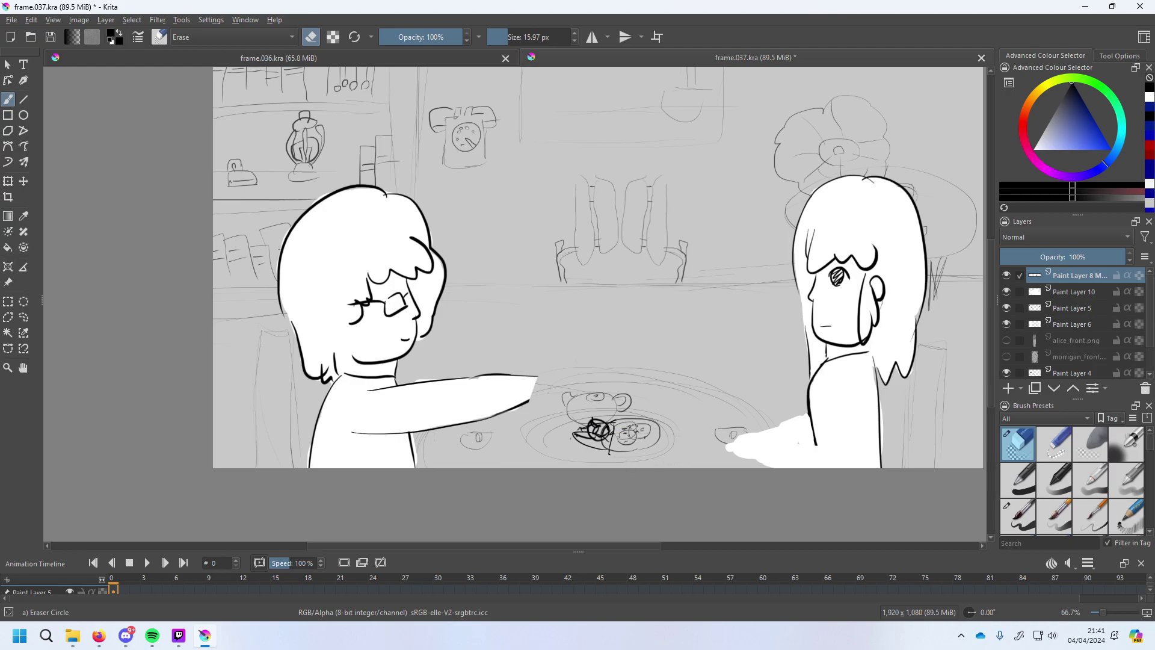
mouse_move(426, 381)
left_mouse_down()
mouse_move(415, 432)
mouse_move(427, 381)
mouse_move(463, 424)
left_mouse_up()
key("ctrl+z")
mouse_move(482, 374)
left_mouse_down()
mouse_move(466, 424)
mouse_move(482, 422)
left_mouse_up()
left_click_drag(482, 423, 489, 376)
mouse_move(483, 425)
left_mouse_down()
mouse_move(499, 373)
mouse_move(503, 416)
mouse_move(410, 397)
left_mouse_up()
key("ctrl+z")
key("ctrl+z")
key("ctrl+z")
key("ctrl+z")
key("ctrl+z")
key("ctrl+z")
key("ctrl+z")
key("ctrl+z")
key("ctrl+z")
Enlarge the eraser to about 290 px and erase the glasses-wearing character's outstretched arm and hand and the white arm fills.
left_click_drag(535, 39, 542, 38)
mouse_move(382, 413)
left_mouse_down()
mouse_move(525, 380)
mouse_move(619, 425)
mouse_move(768, 433)
mouse_move(792, 456)
mouse_move(761, 438)
mouse_move(782, 457)
mouse_move(775, 482)
left_mouse_up()
key("Page_Down")
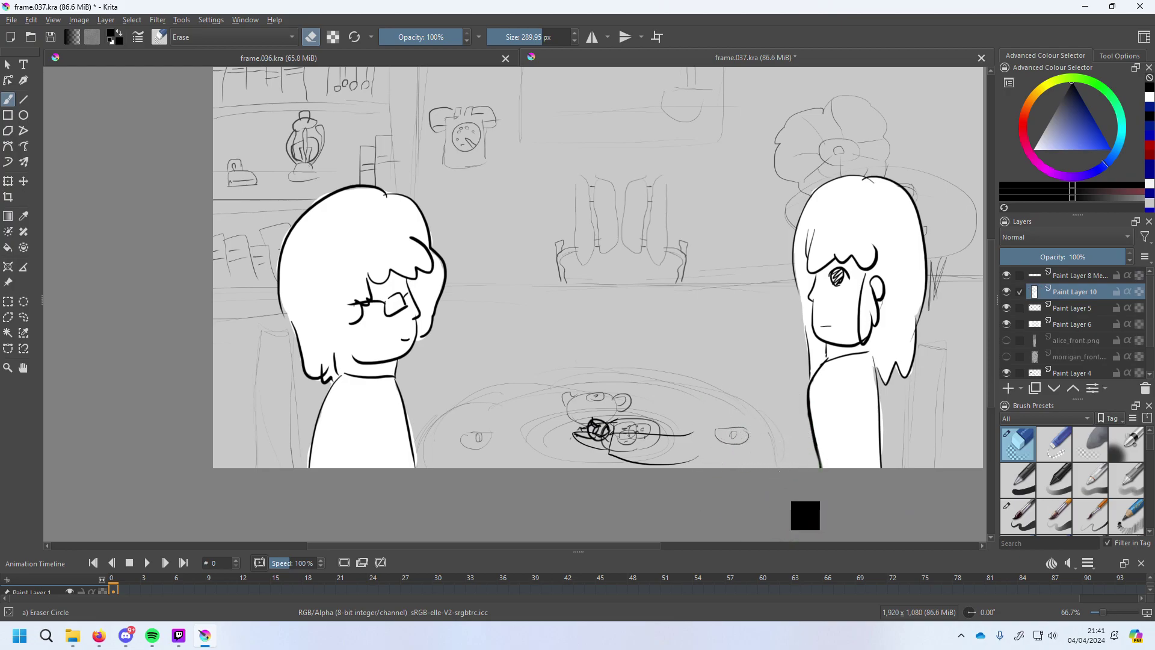
Choose the Basic-5 Size brush and set its size to 36.25 px.
left_click(1019, 479)
left_click(1018, 517)
left_click(516, 37)
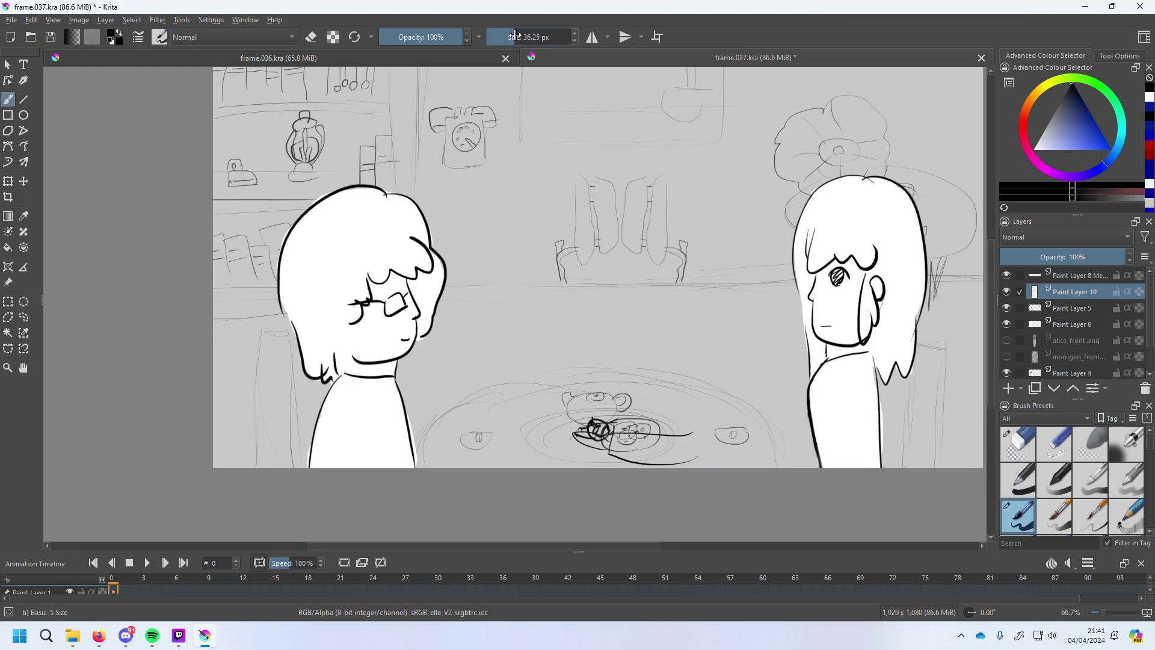
Try to draw lines on Paint Layer 10 joining the reaching forearm to the long-haired character's shoulder.
mouse_move(692, 432)
left_mouse_down()
mouse_move(783, 422)
mouse_move(686, 438)
mouse_move(809, 417)
left_mouse_up()
key("ctrl+z")
key("ctrl+z")
key("ctrl+z")
left_click_drag(686, 434, 800, 421)
key("ctrl+z")
left_click_drag(834, 377, 768, 434)
mouse_move(862, 422)
left_mouse_down()
mouse_move(780, 460)
mouse_move(676, 464)
mouse_move(771, 432)
left_mouse_up()
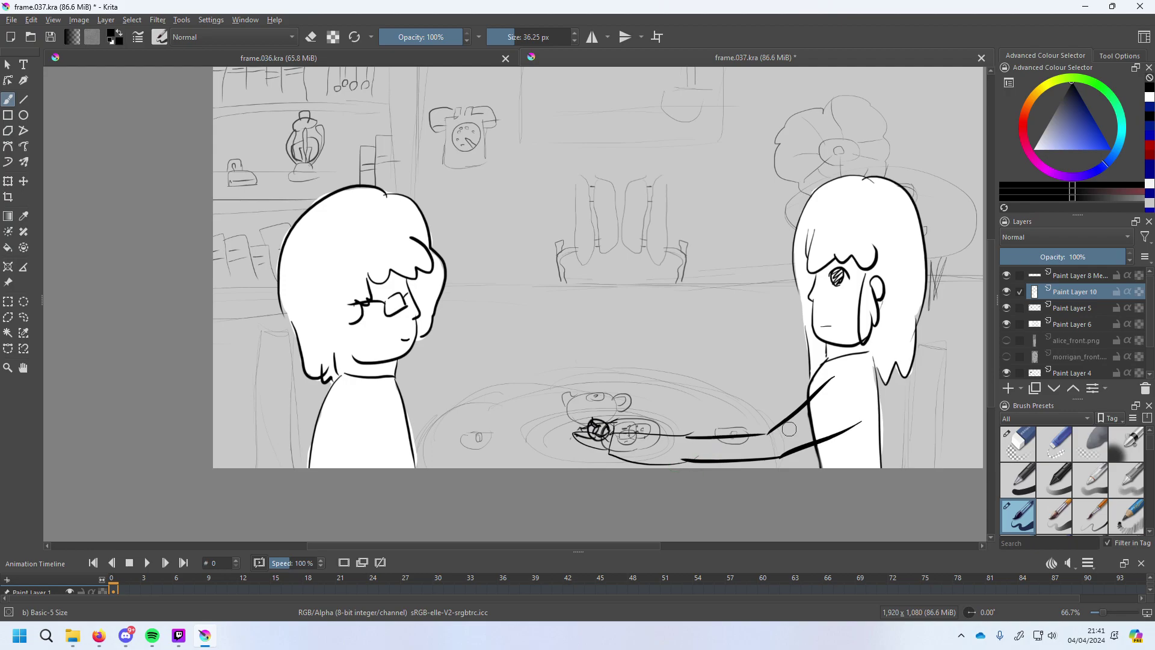
key("ctrl+z")
key("ctrl+z")
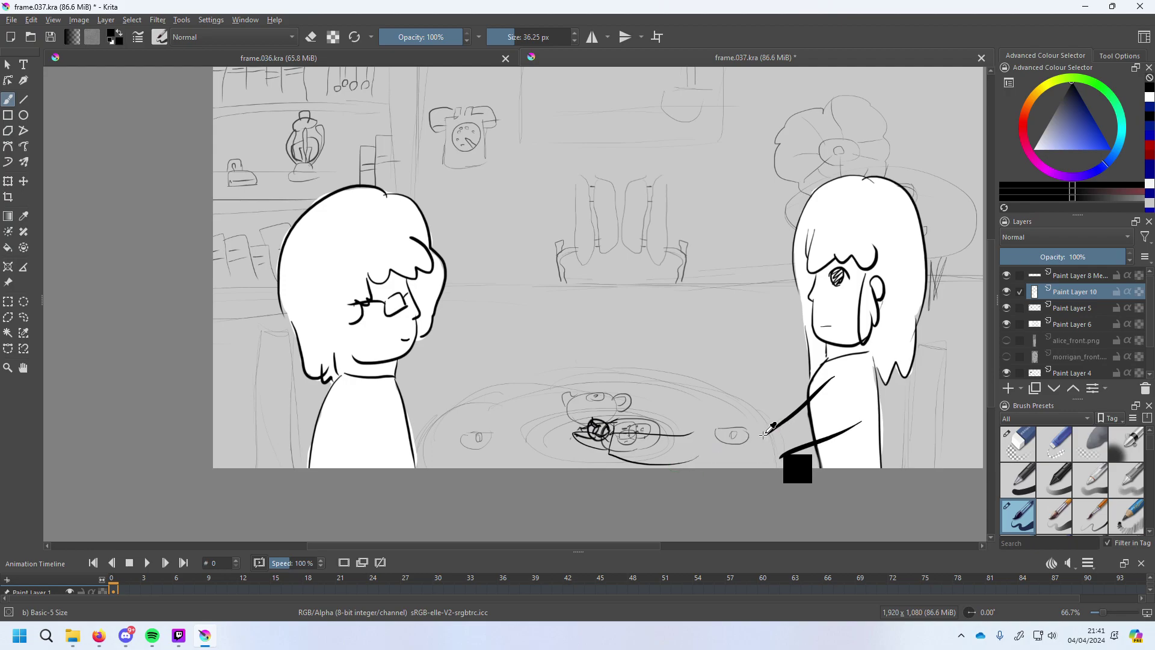
key("ctrl+z")
key("ctrl+z")
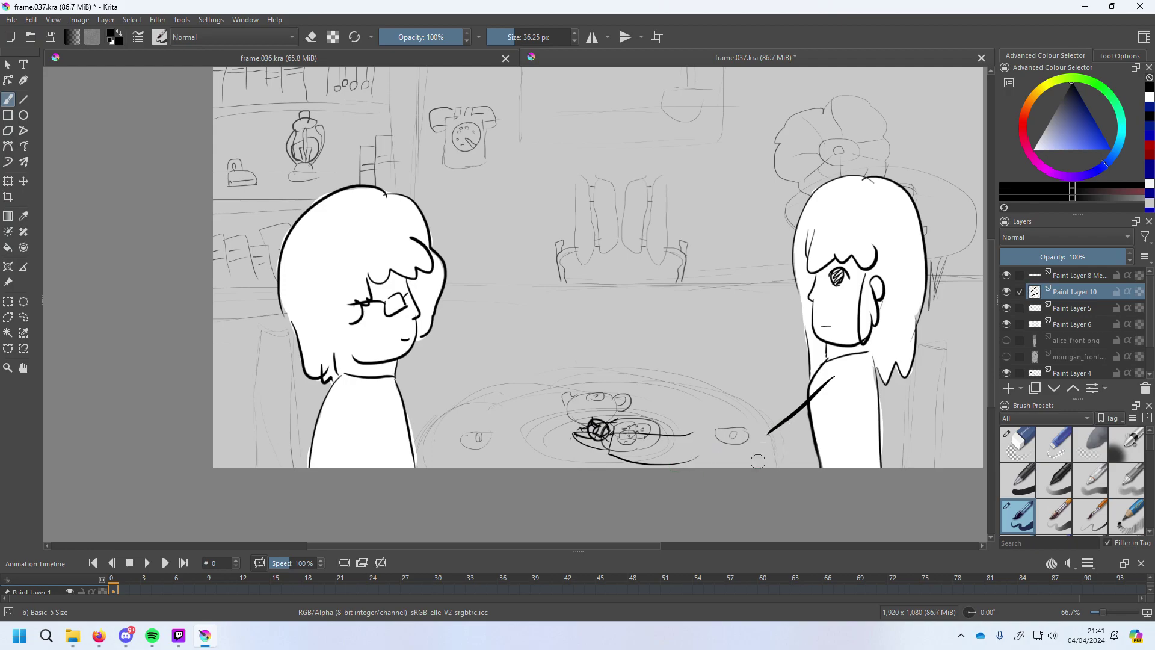
Select the reaching hand and forearm with a rectangle and move them closer to the long-haired character on the merged linework layer.
left_click(8, 300)
left_click_drag(552, 371, 769, 504)
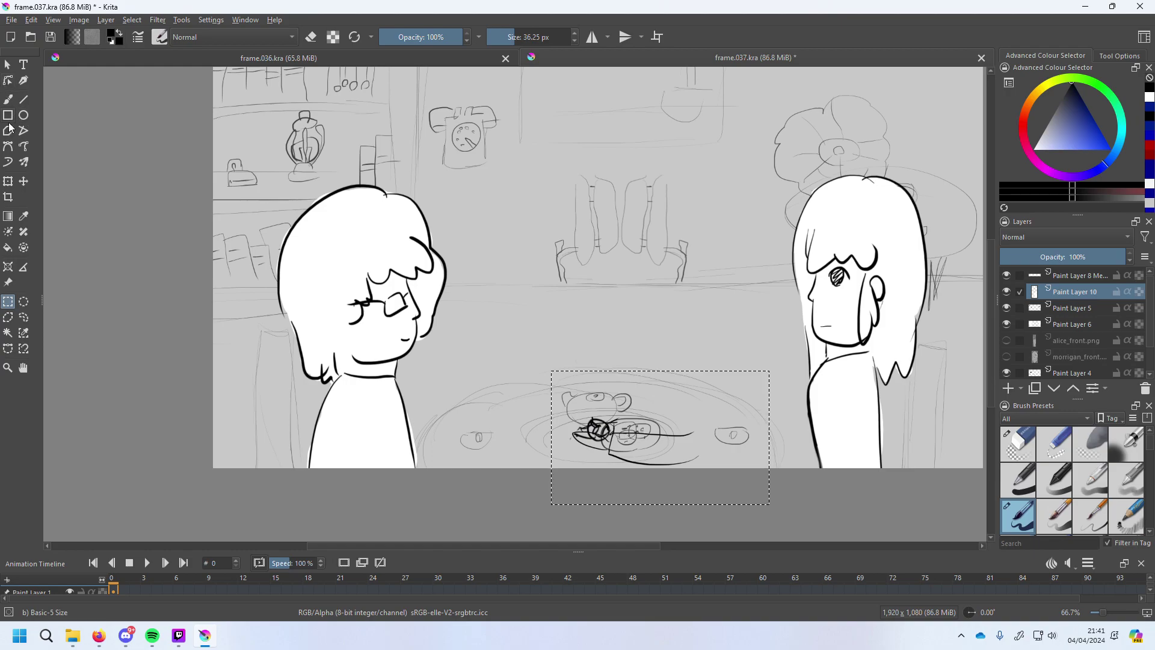
left_click(24, 181)
left_click(665, 429)
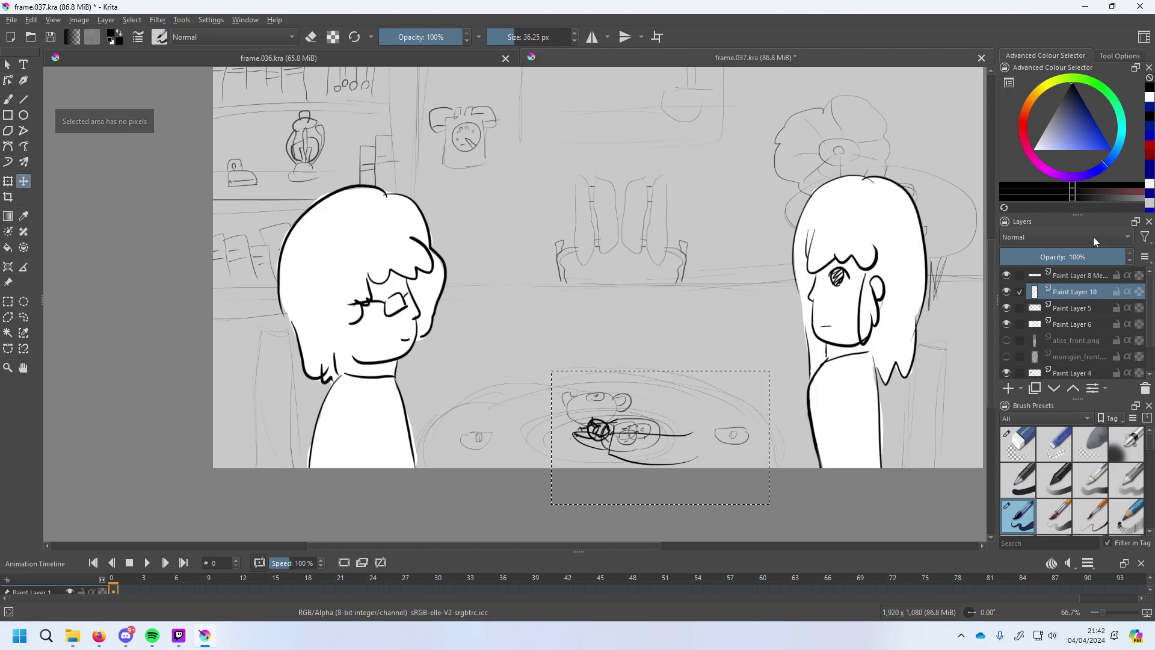
left_click(1083, 276)
mouse_move(751, 415)
left_mouse_down()
mouse_move(795, 407)
mouse_move(802, 418)
left_mouse_up()
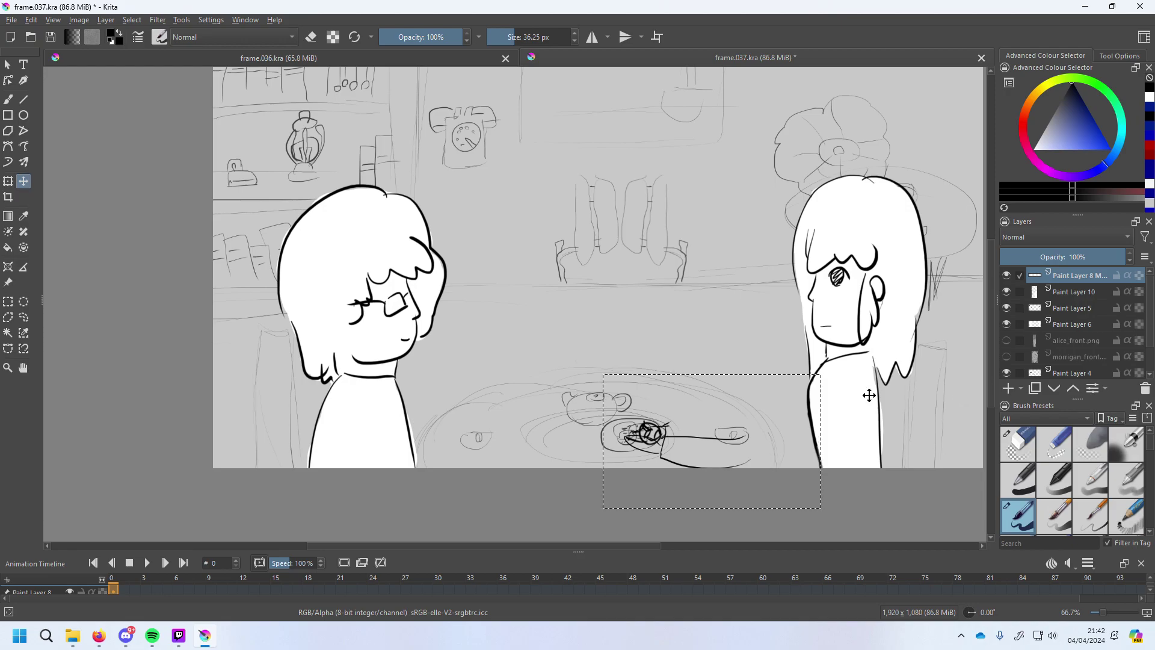
left_click_drag(738, 429, 751, 426)
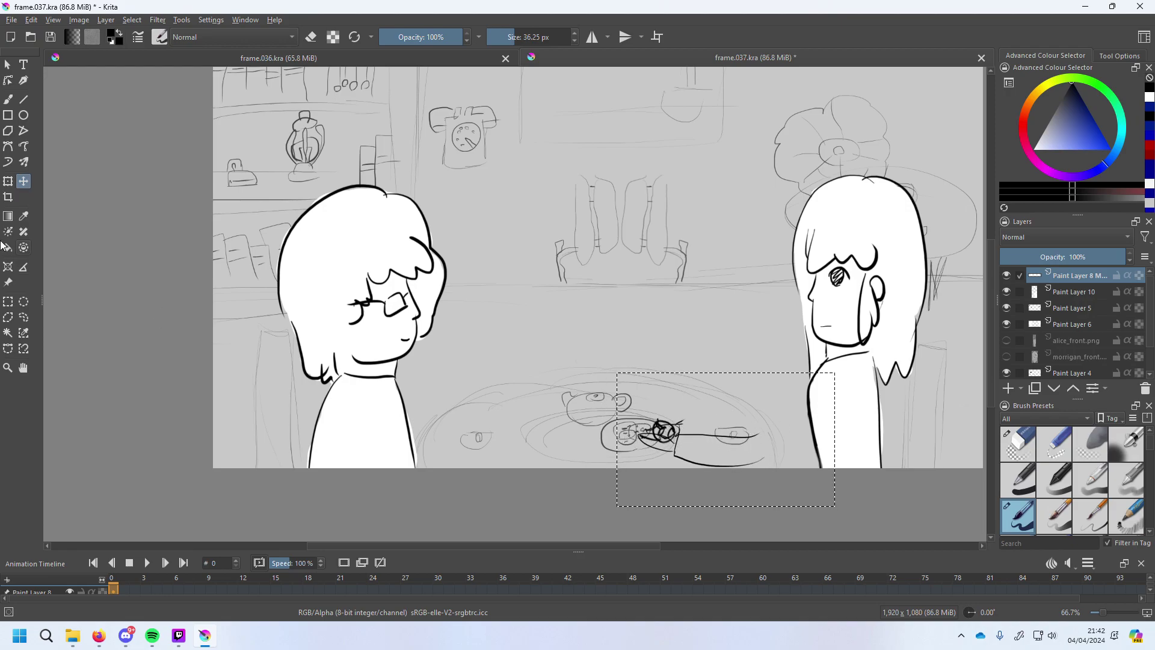
Rotate the selected hand and forearm slightly clockwise, nudge them into place above the table and clear the selection.
key("ctrl+t")
left_click_drag(845, 518, 825, 532)
left_click_drag(701, 454, 698, 447)
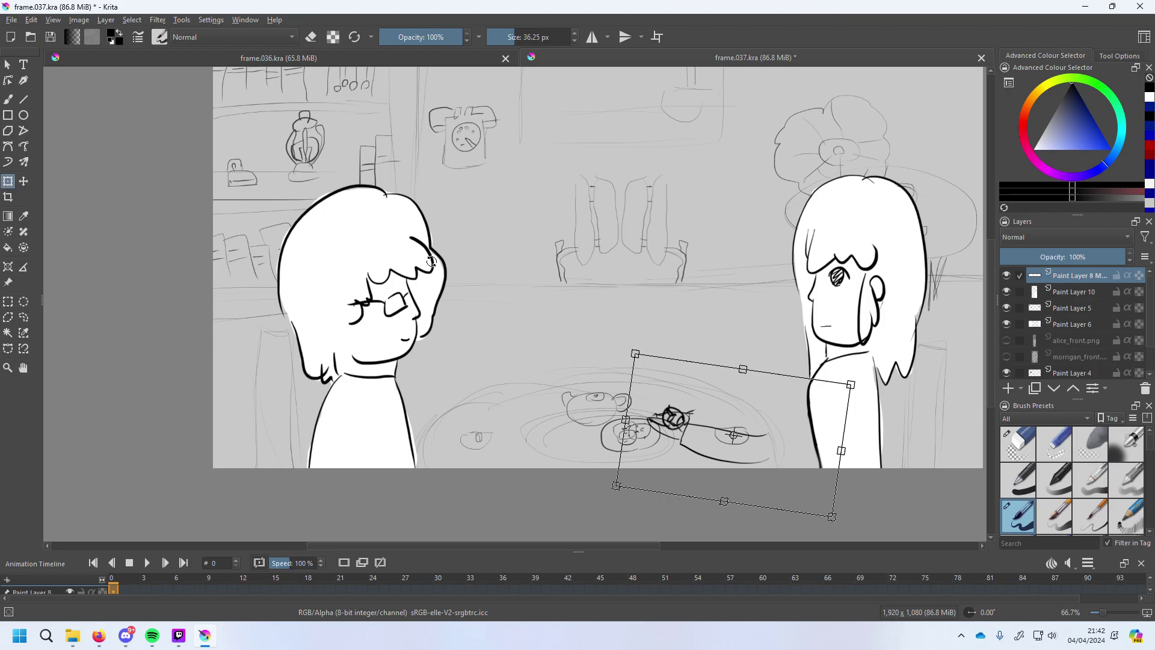
left_click(8, 99)
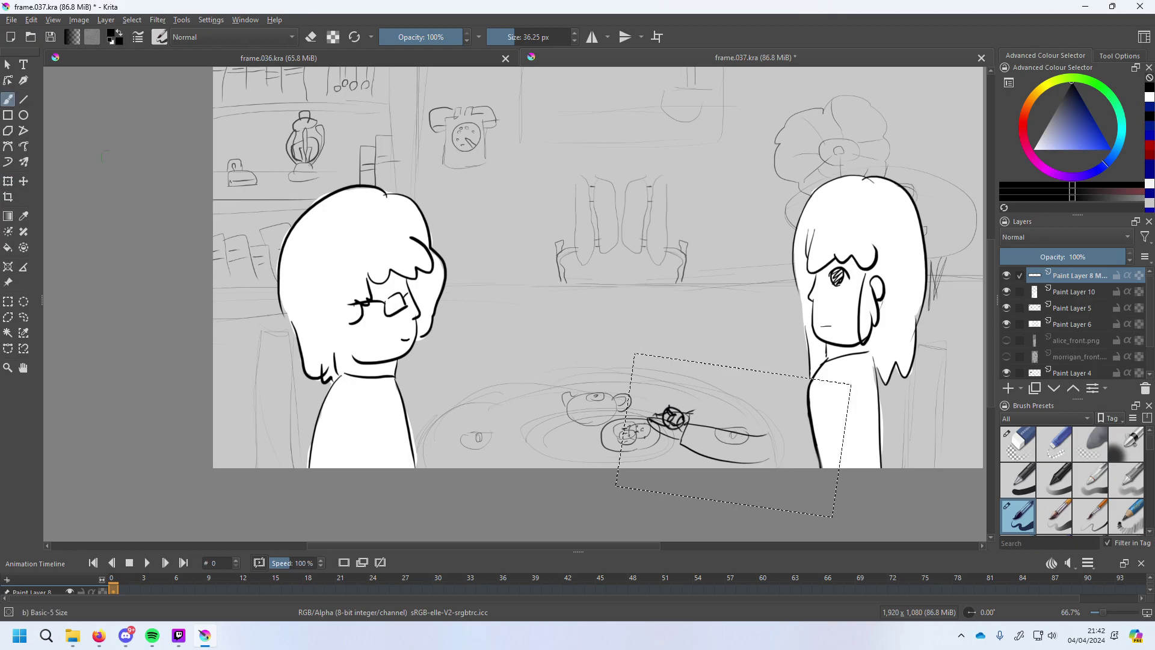
left_click(8, 302)
left_click(52, 105)
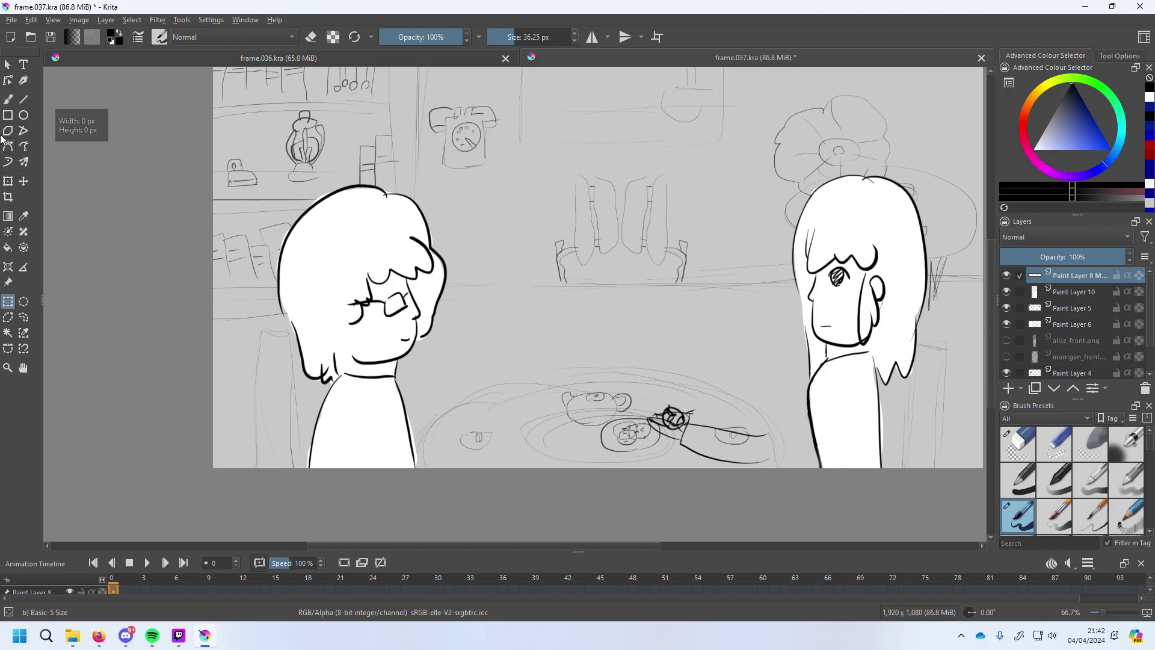
Draw the long-haired character's upper arm and the second arm's outline, connecting the hands over the plate to the body.
key("b")
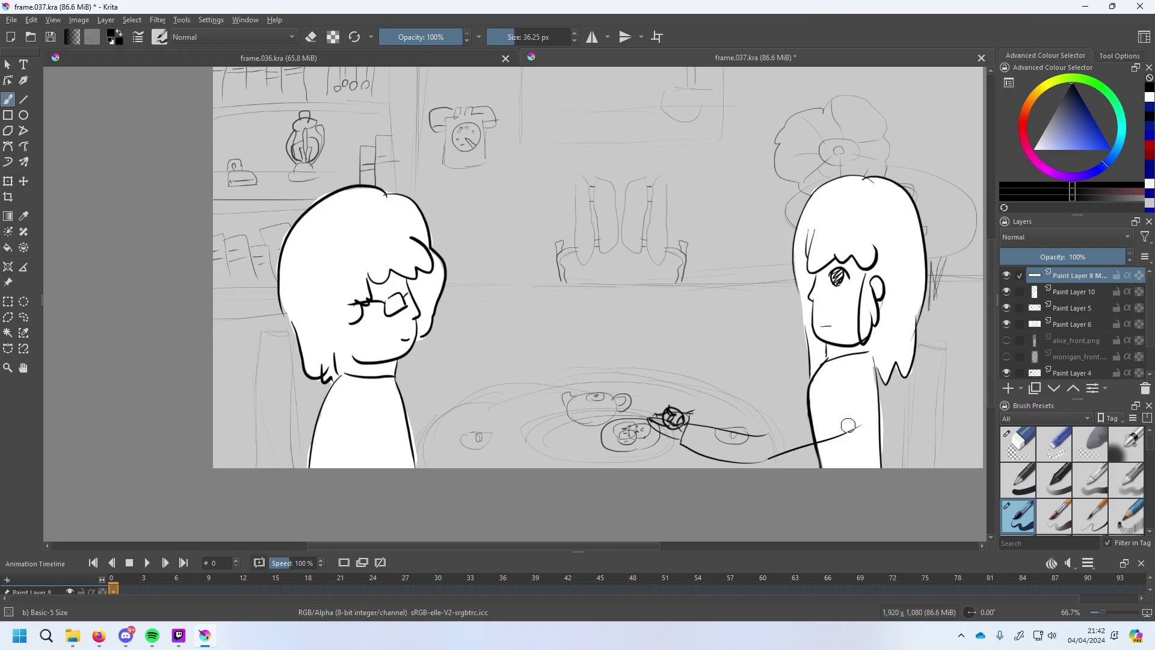
mouse_move(860, 376)
left_mouse_down()
mouse_move(813, 446)
mouse_move(756, 465)
mouse_move(807, 414)
mouse_move(783, 417)
mouse_move(802, 400)
left_mouse_up()
key("ctrl+z")
key("ctrl+z")
mouse_move(751, 434)
left_mouse_down()
mouse_move(796, 425)
mouse_move(809, 399)
left_mouse_up()
key("ctrl+z")
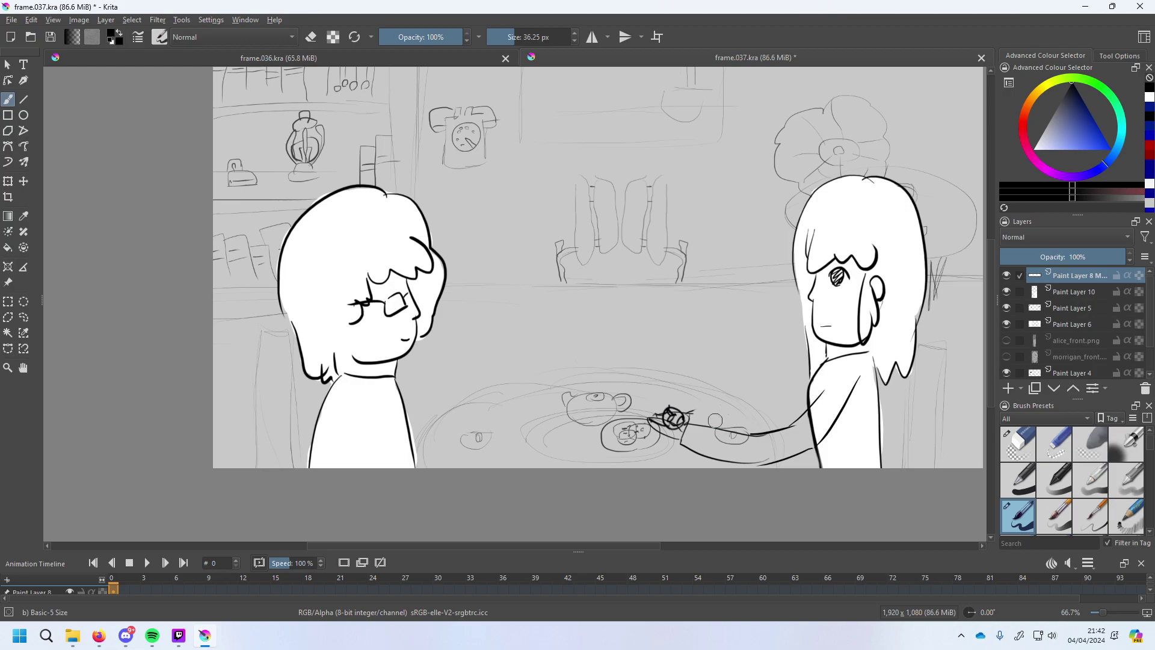
key("ctrl+z")
left_click_drag(810, 395, 745, 418)
key("ctrl+z")
mouse_move(808, 397)
left_mouse_down()
mouse_move(688, 415)
mouse_move(744, 412)
left_mouse_up()
Add a new paint layer beneath the merged linework and fill the long-haired character's arms and hand with white.
left_click_drag(1034, 148, 1014, 168)
left_click(1014, 386)
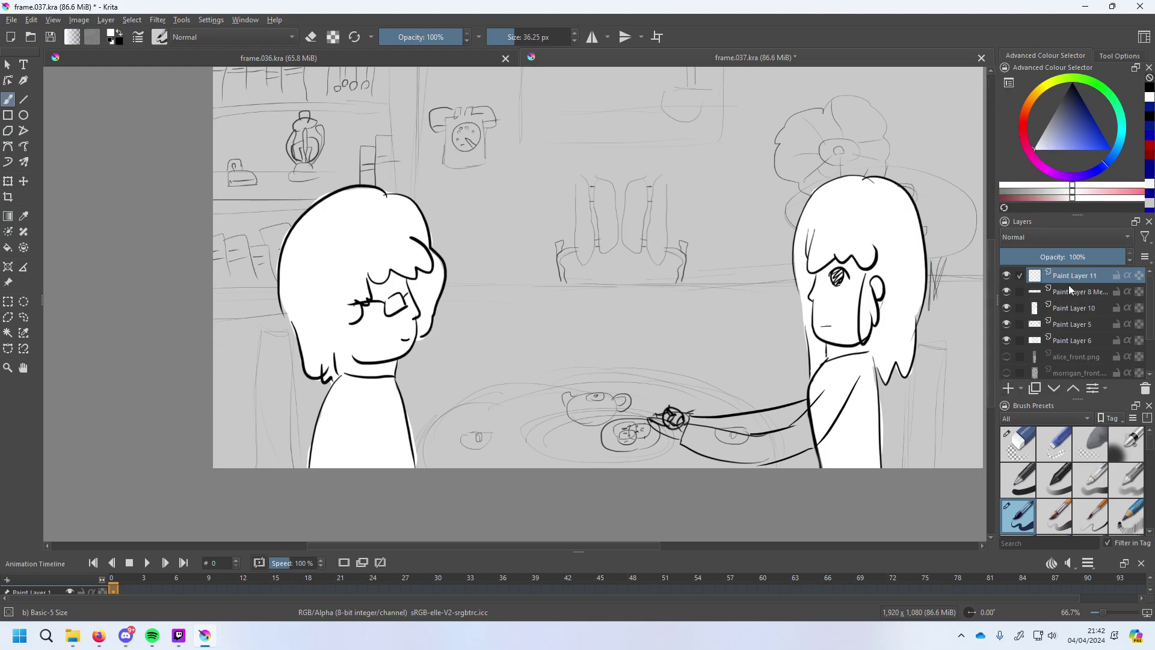
mouse_move(810, 416)
left_mouse_down()
mouse_move(793, 437)
mouse_move(812, 421)
mouse_move(806, 443)
left_mouse_up()
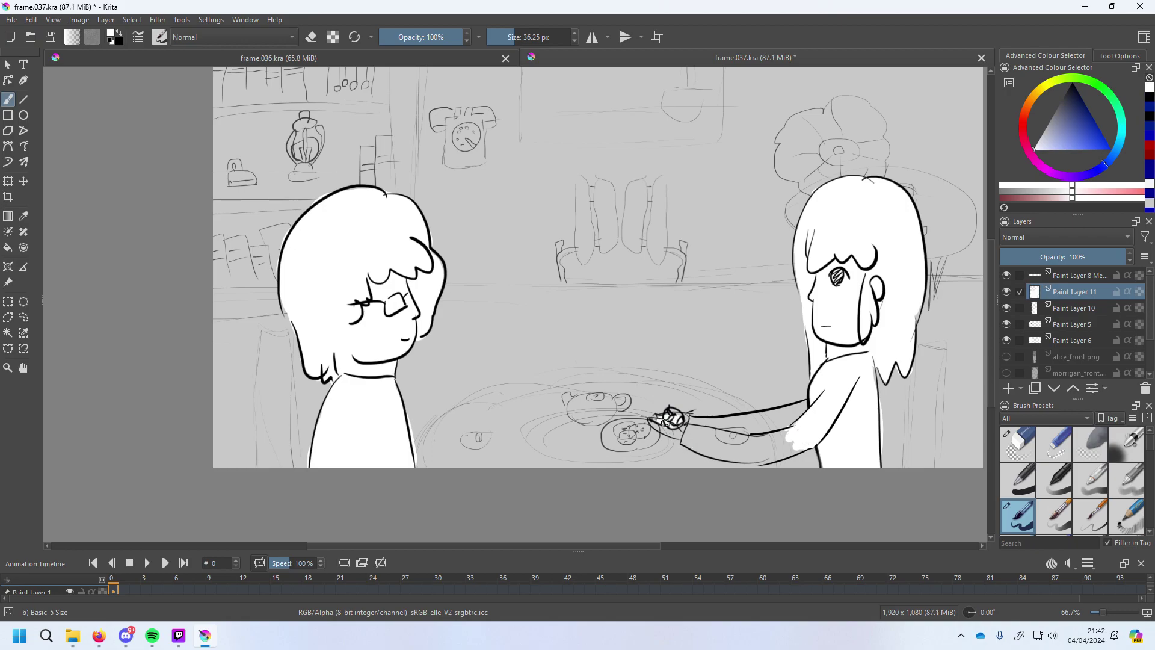
mouse_move(667, 418)
left_mouse_down()
mouse_move(670, 432)
mouse_move(771, 433)
mouse_move(790, 415)
mouse_move(722, 419)
left_mouse_up()
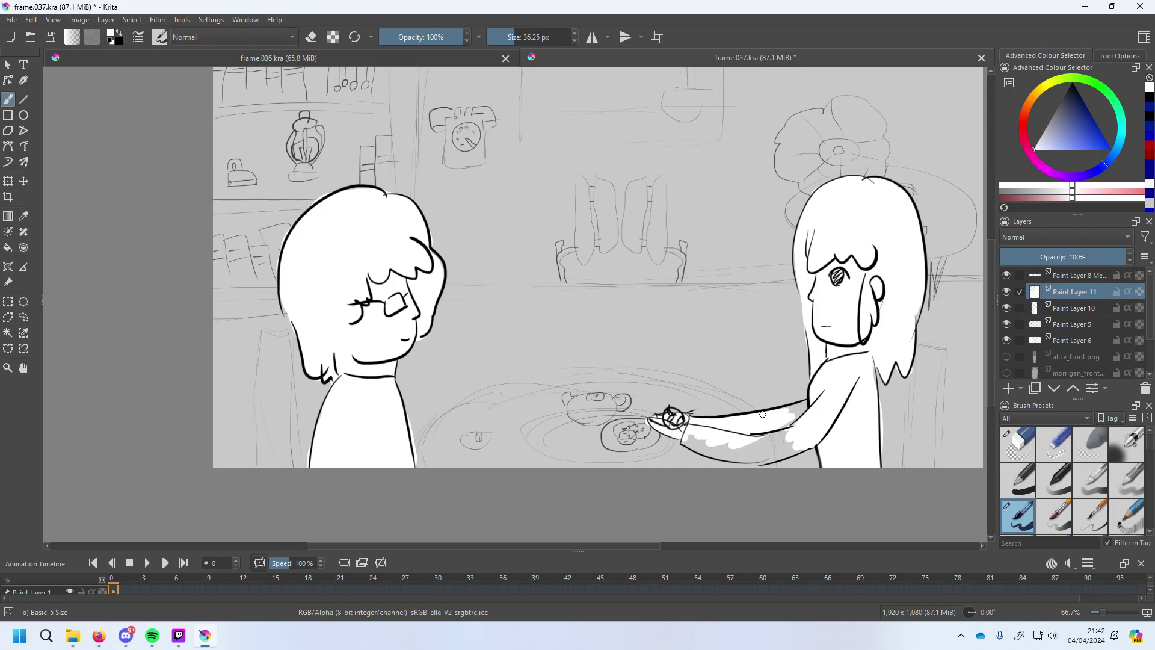
mouse_move(801, 421)
left_mouse_down()
mouse_move(787, 442)
mouse_move(765, 446)
left_mouse_up()
mouse_move(684, 445)
left_mouse_down()
mouse_move(754, 455)
mouse_move(733, 458)
mouse_move(803, 443)
mouse_move(721, 447)
left_mouse_up()
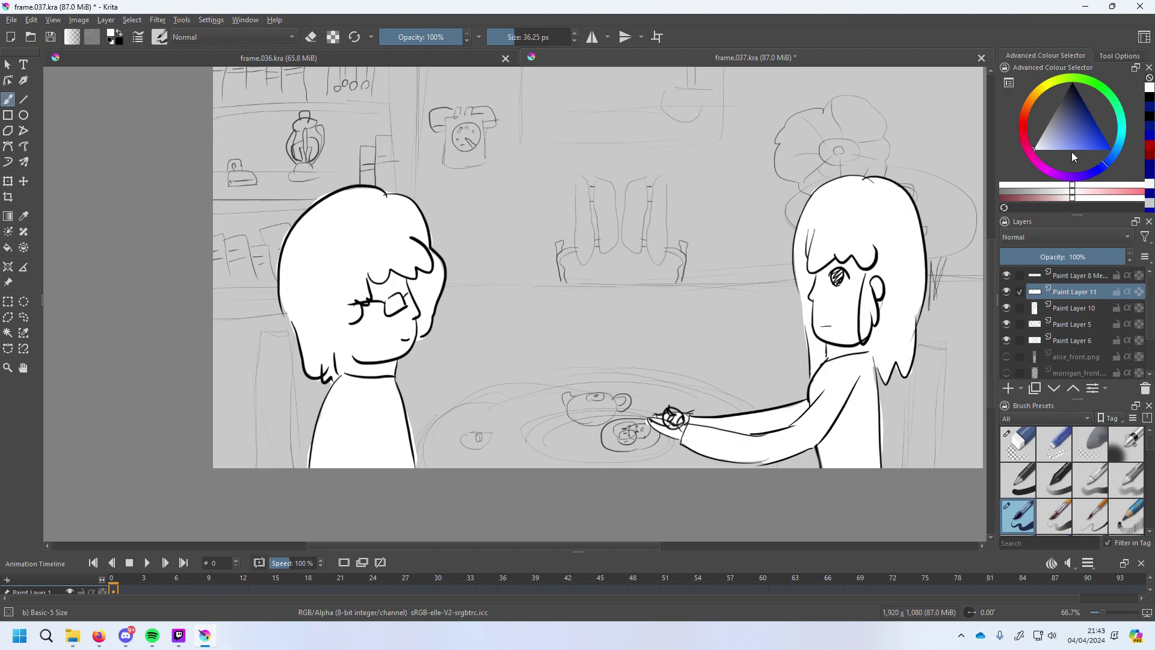
Add a new paint layer beneath the merged linework and draw yellow shine rays around the pendant in the long-haired character's hand.
left_click(1035, 92)
left_click_drag(1066, 117, 1107, 151)
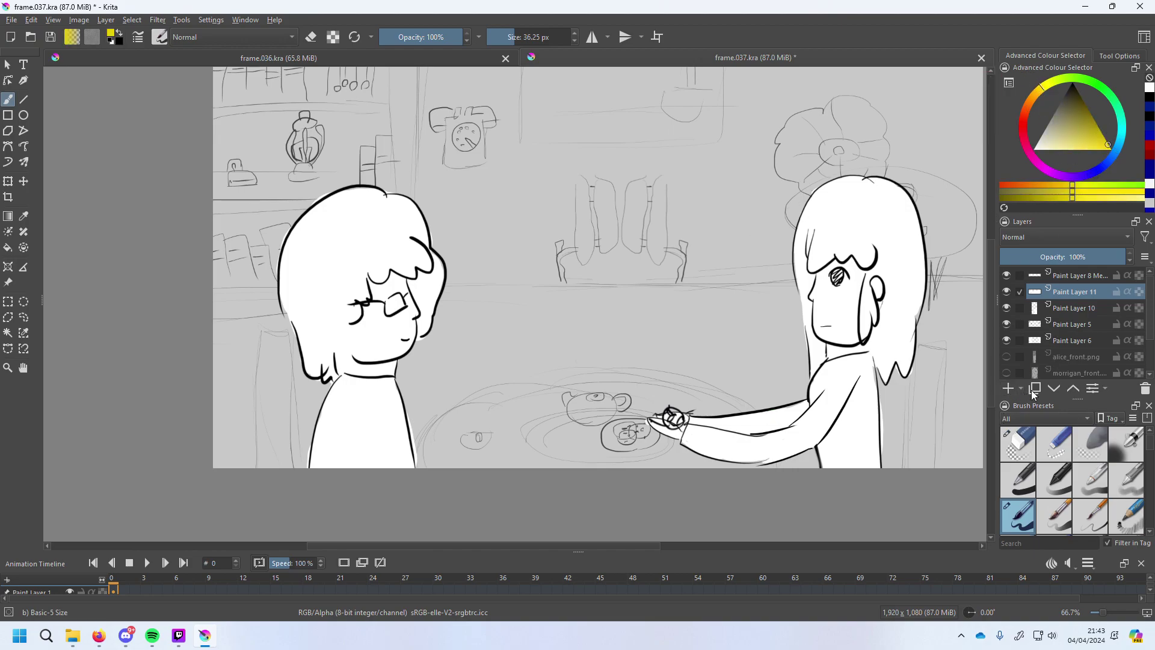
left_click(1009, 389)
key("ctrl+z")
mouse_move(639, 388)
left_mouse_down()
mouse_move(655, 404)
mouse_move(673, 365)
mouse_move(706, 369)
left_mouse_up()
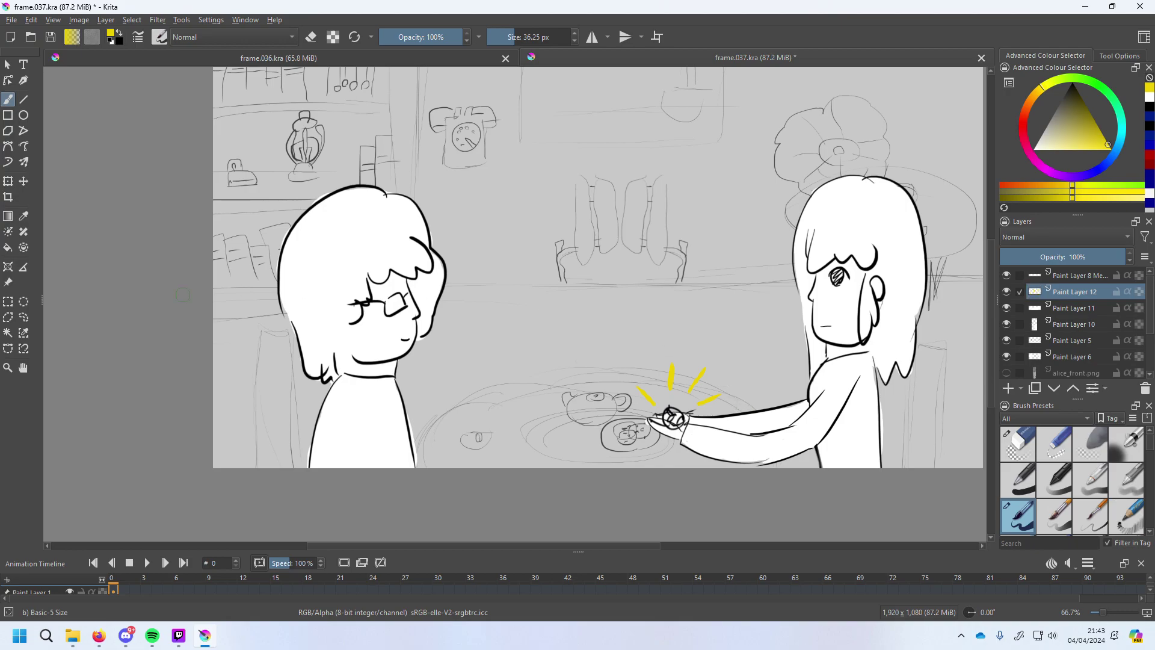
Select the long-haired character's eye with a freehand outline.
left_click(7, 301)
left_click(24, 317)
mouse_move(846, 290)
left_mouse_down()
mouse_move(827, 283)
mouse_move(834, 266)
mouse_move(854, 269)
mouse_move(846, 290)
left_mouse_up()
scroll(1096, 353, "down", 2)
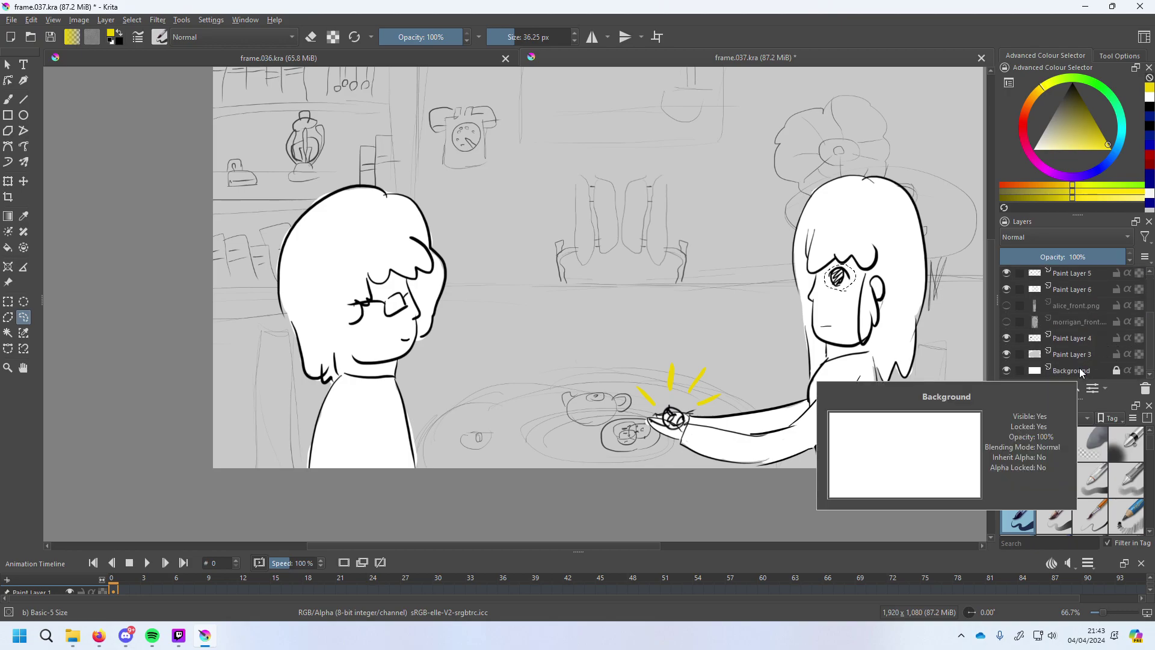
mouse_move(1078, 363)
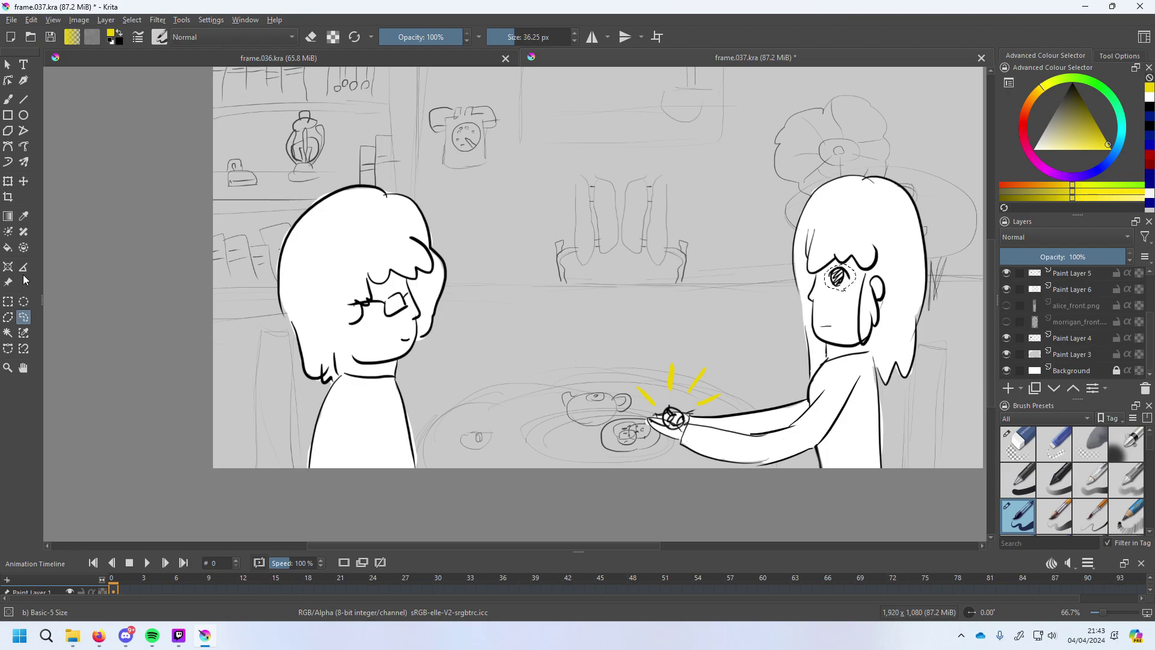
Check the lower layers' visibility to find the one holding the eye, and make Paint Layer 5 active.
left_click(1011, 338)
left_click(1011, 339)
left_click(1009, 349)
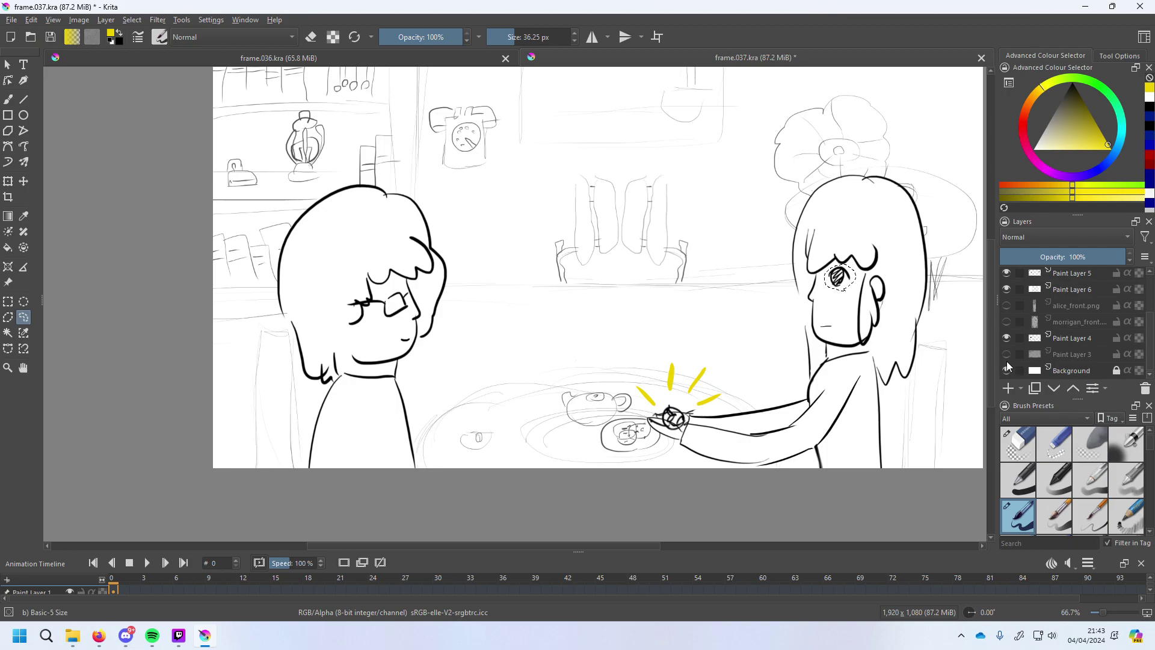
left_click(1007, 356)
left_click(1006, 367)
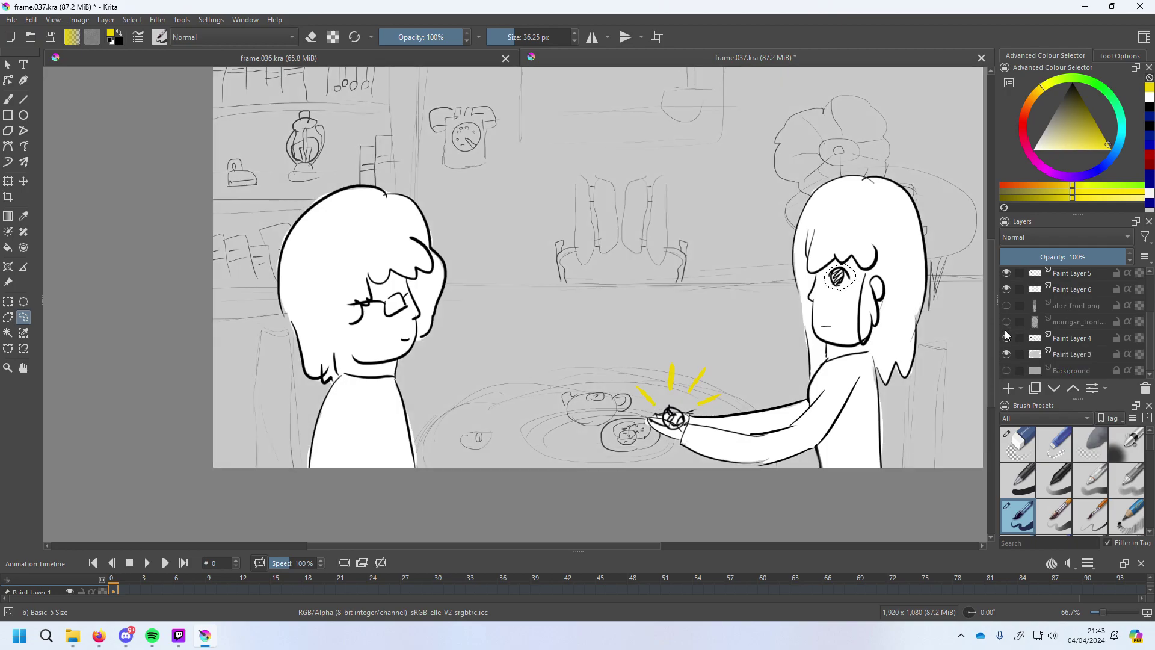
left_click(1005, 367)
left_click(1008, 288)
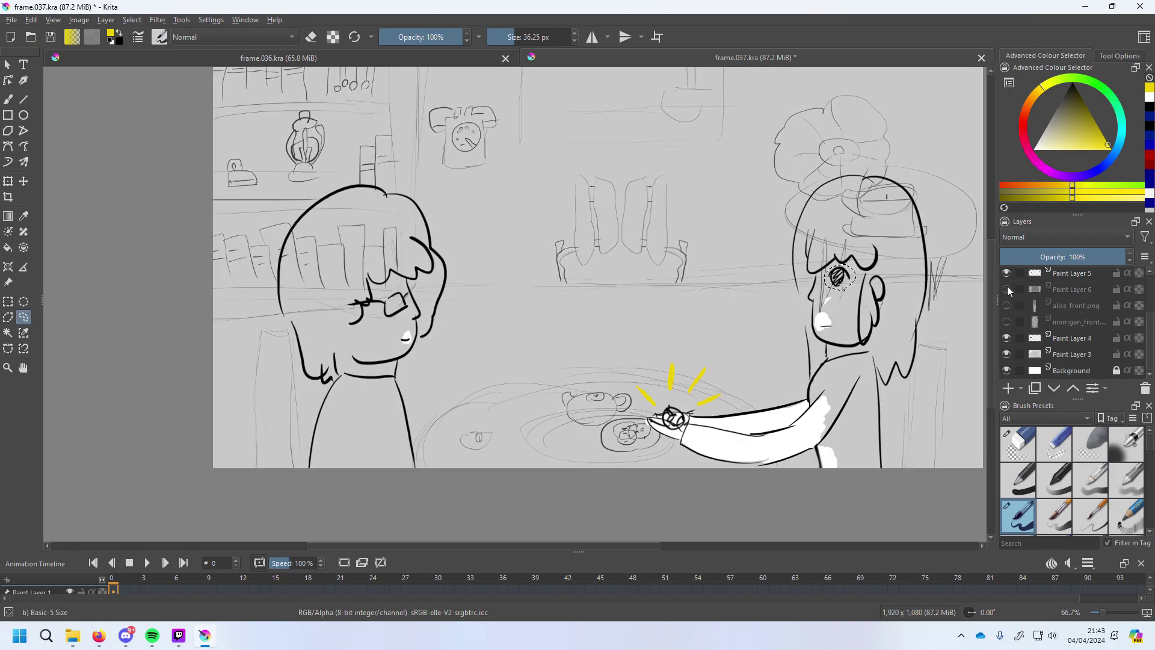
left_click(1008, 287)
left_click(1008, 273)
left_click(1008, 274)
left_click(1073, 273)
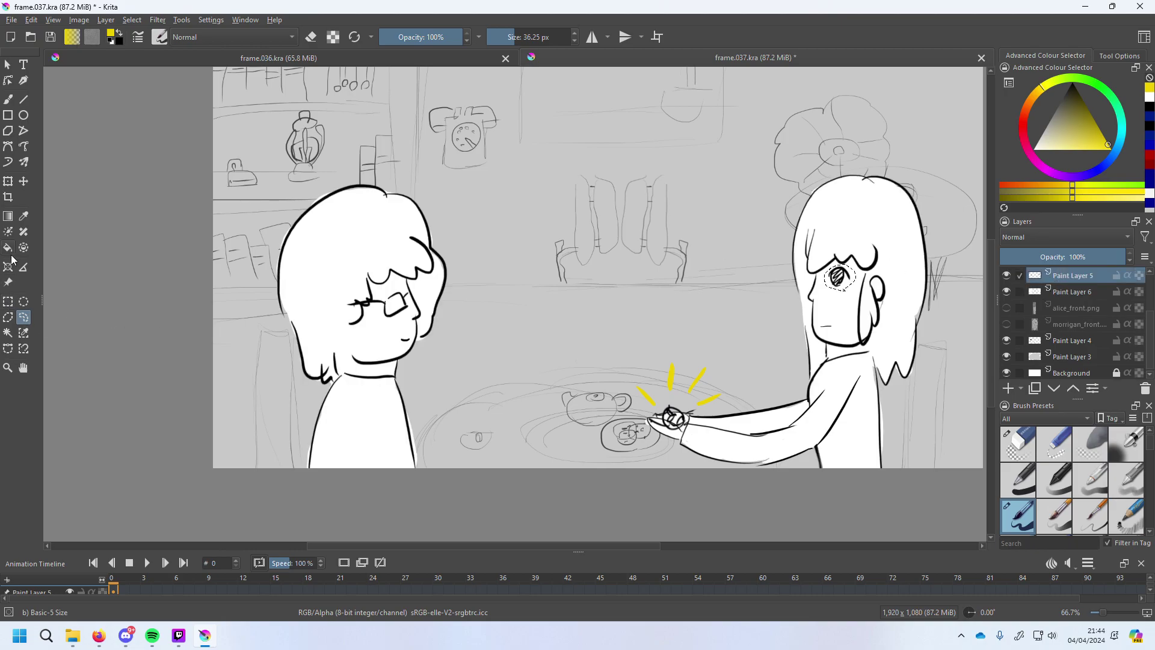
Rotate the selected eye slightly counter-clockwise and shift it down so the long-haired character looks toward the pendant.
left_click(6, 182)
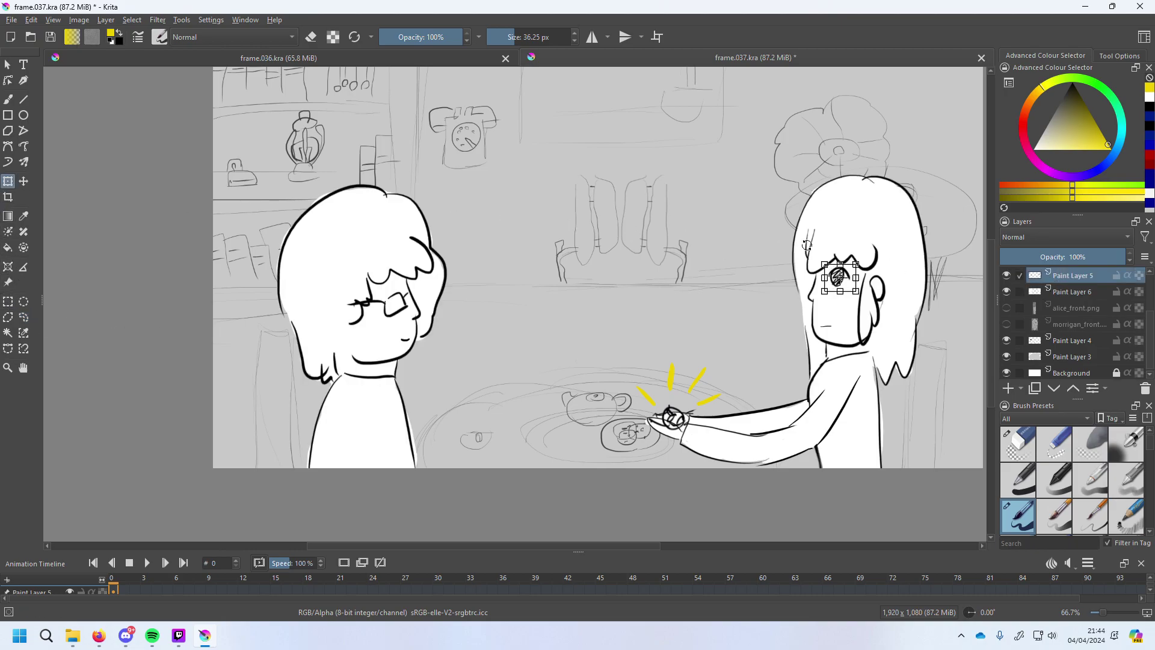
left_click_drag(868, 277, 834, 280)
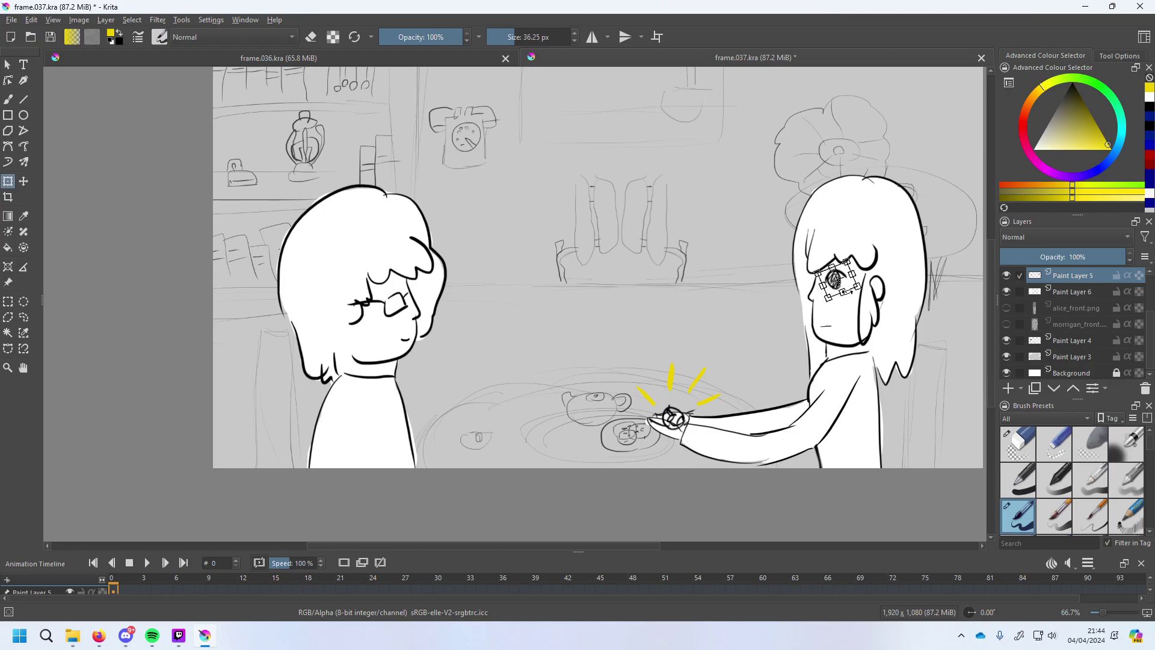
key("Return")
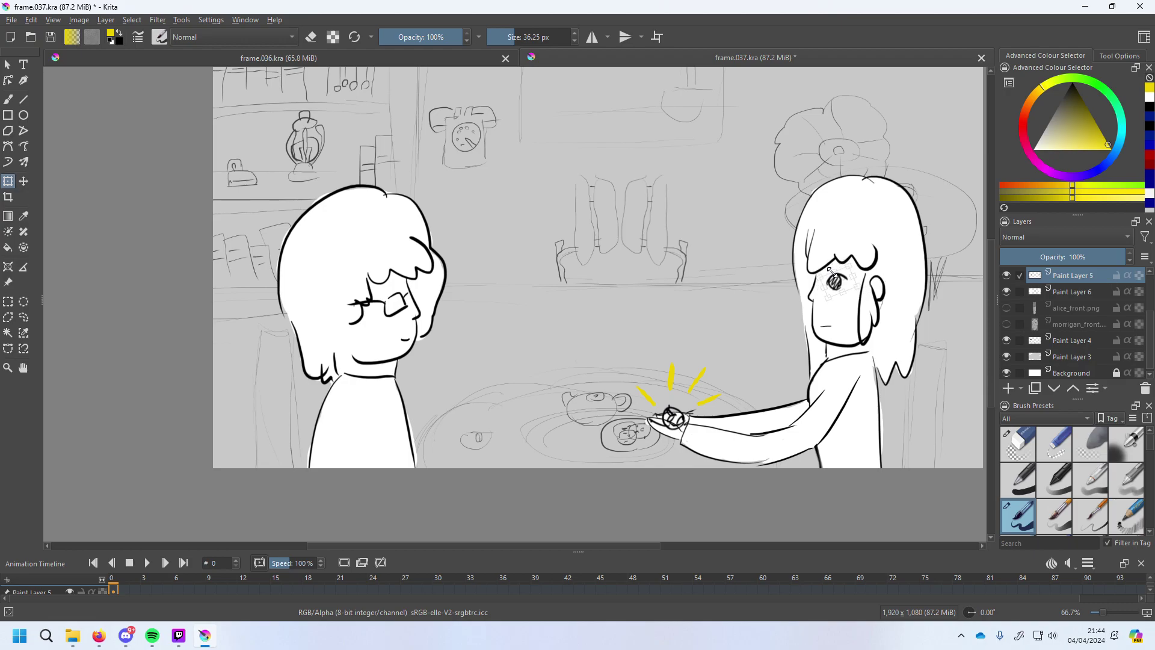
left_click(832, 272)
Set up the Basic-5 Size brush in black with a size of 5.83 px.
mouse_move(1145, 444)
left_click(1025, 488)
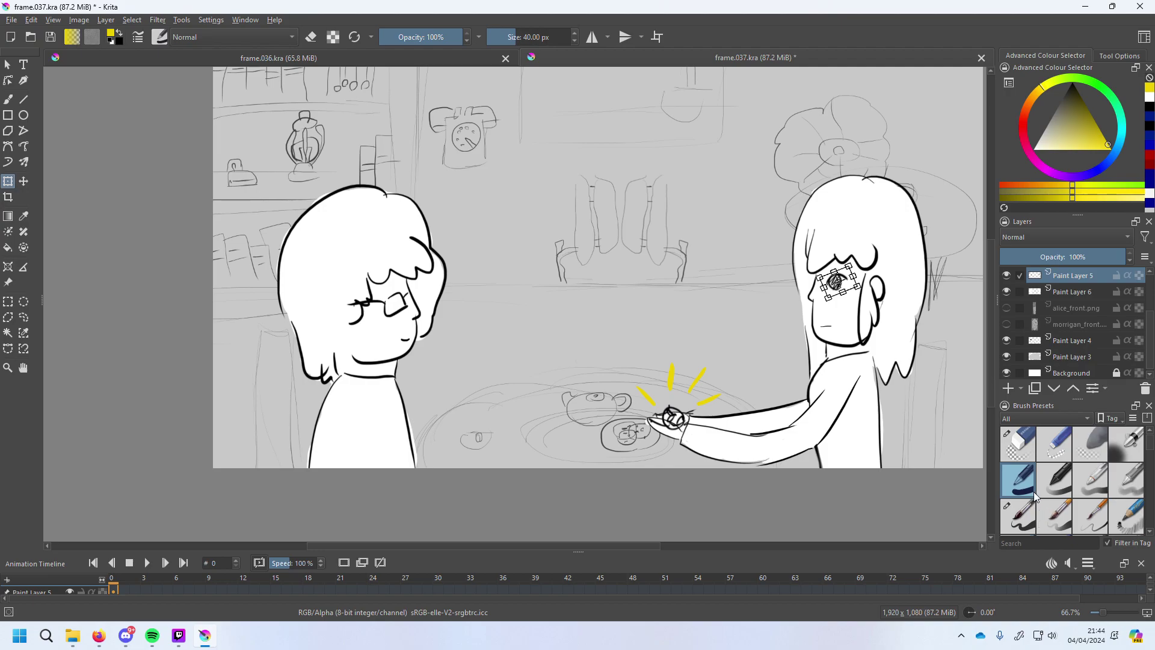
left_click(1025, 520)
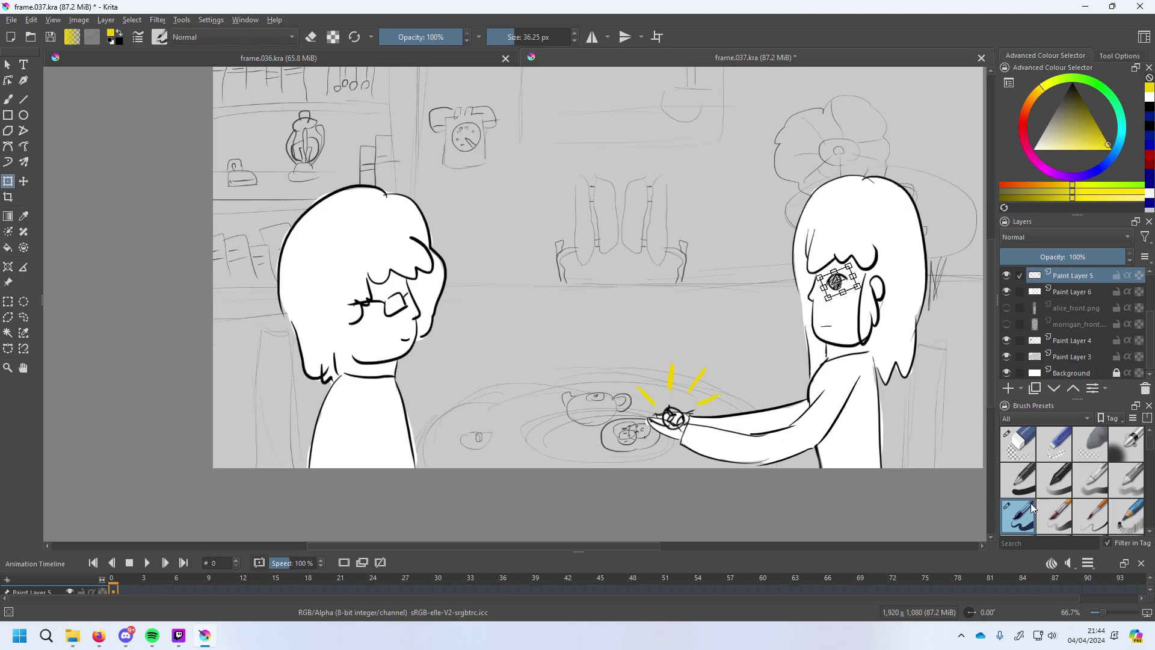
key("x")
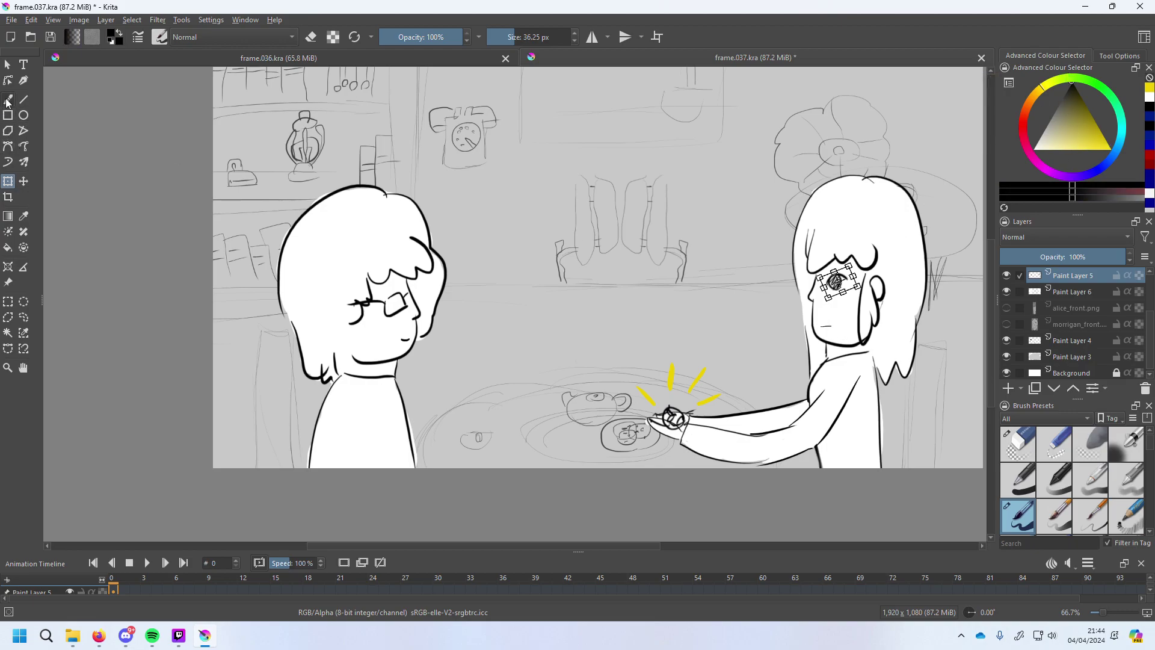
key("b")
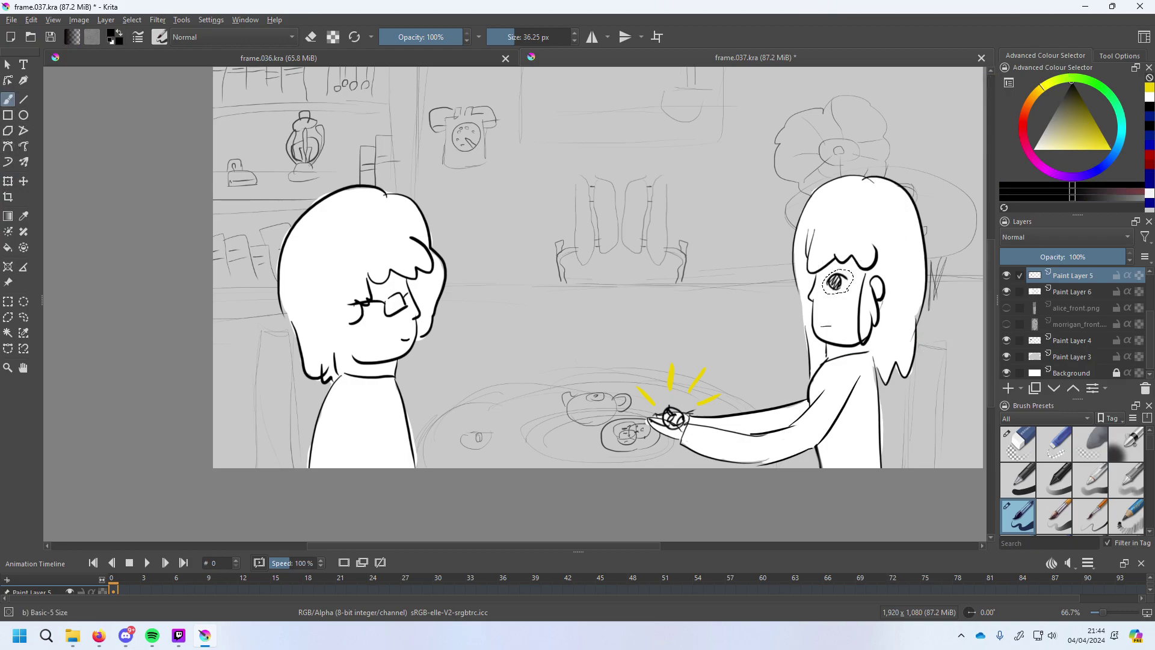
left_click(8, 301)
left_click(204, 149)
left_click(9, 100)
left_click_drag(505, 38, 498, 37)
left_click_drag(512, 37, 504, 37)
Touch up the long-haired character's eye with a short black stroke and clear the selection.
key("ctrl+z")
left_click_drag(838, 269, 834, 293)
left_click(8, 301)
left_click(254, 176)
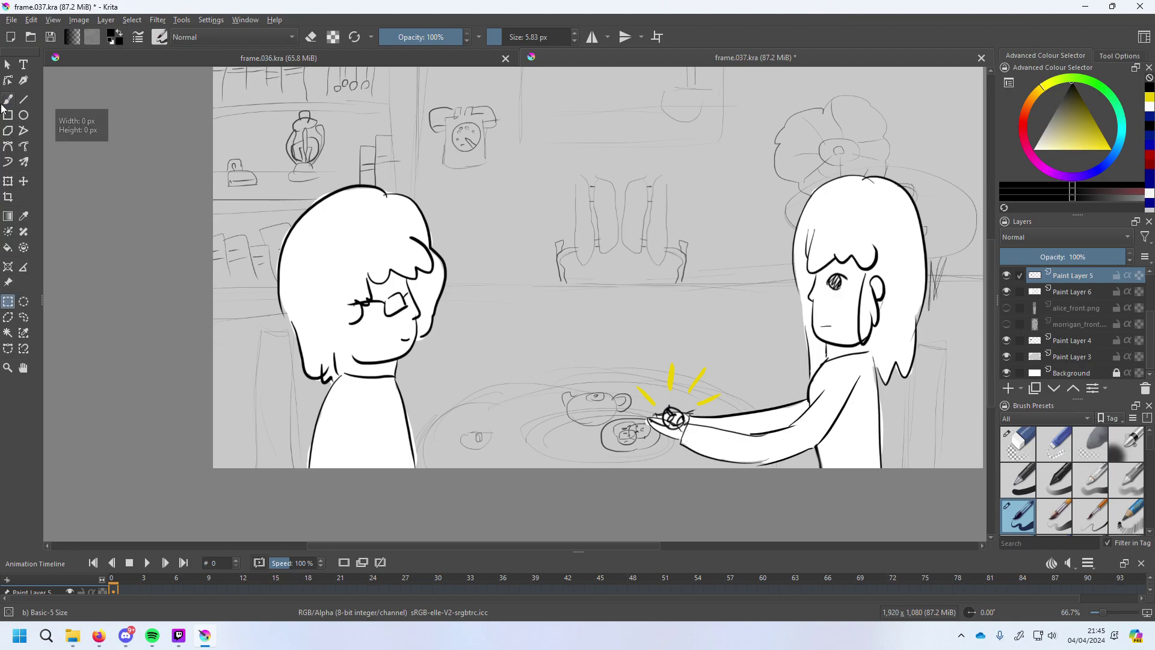
key("b")
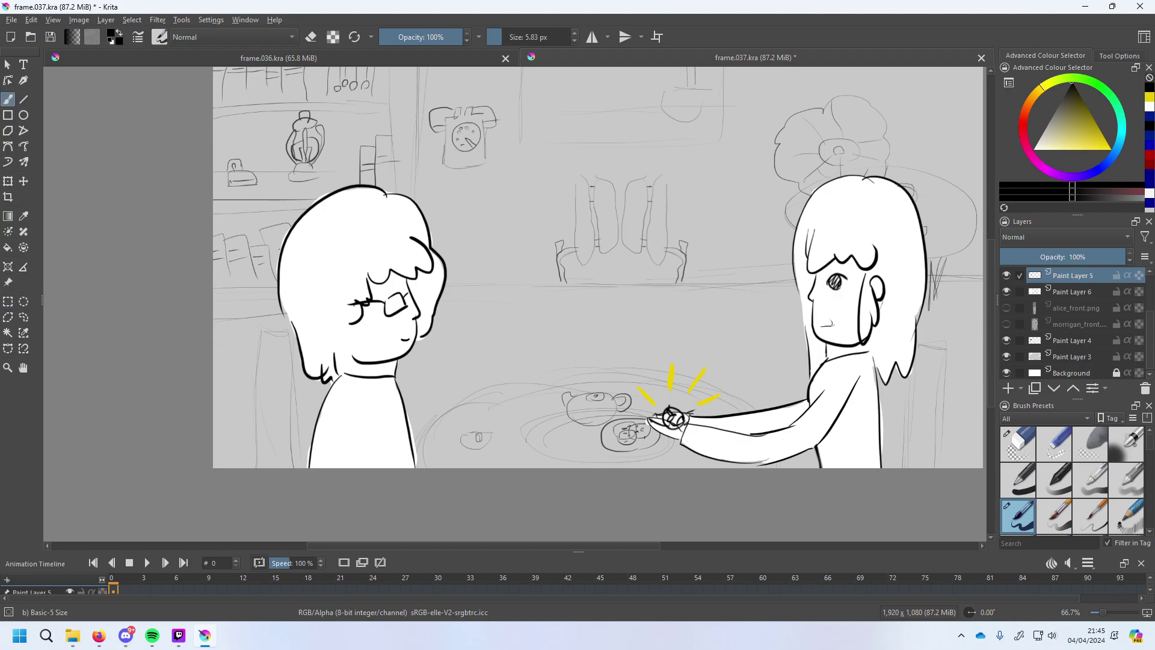
left_click_drag(821, 323, 832, 325)
key("ctrl+z")
key("ctrl+z")
Replace the long-haired character's straight mouth with a small open oval, working on the merged linework layer, and return to the Basic-5 Size brush.
scroll(1059, 295, "up", 2)
left_click(1051, 282)
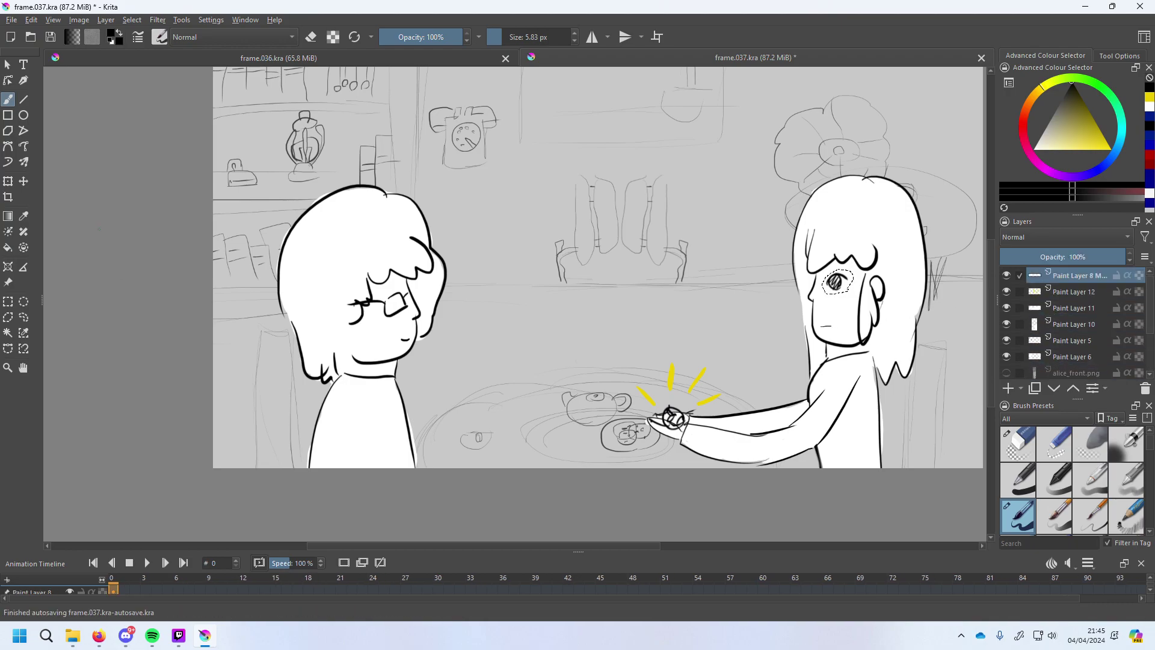
left_click(8, 301)
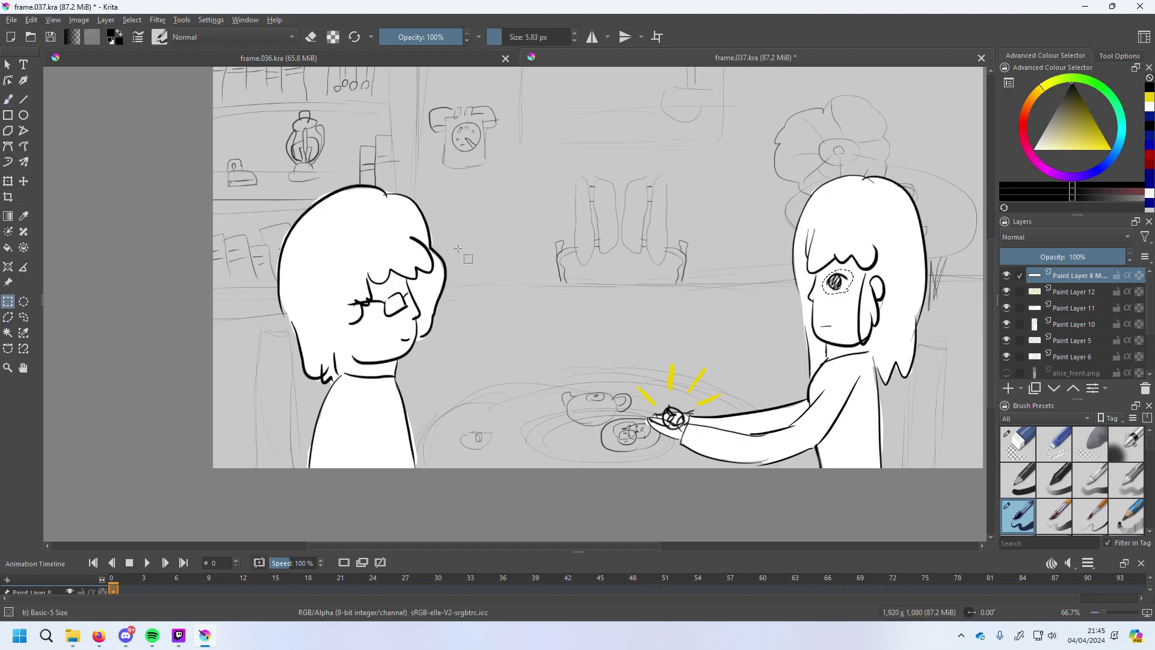
left_click(54, 132)
left_click(8, 100)
key("ctrl+z")
left_click(1013, 438)
key("ctrl+z")
key("ctrl+z")
key("ctrl+z")
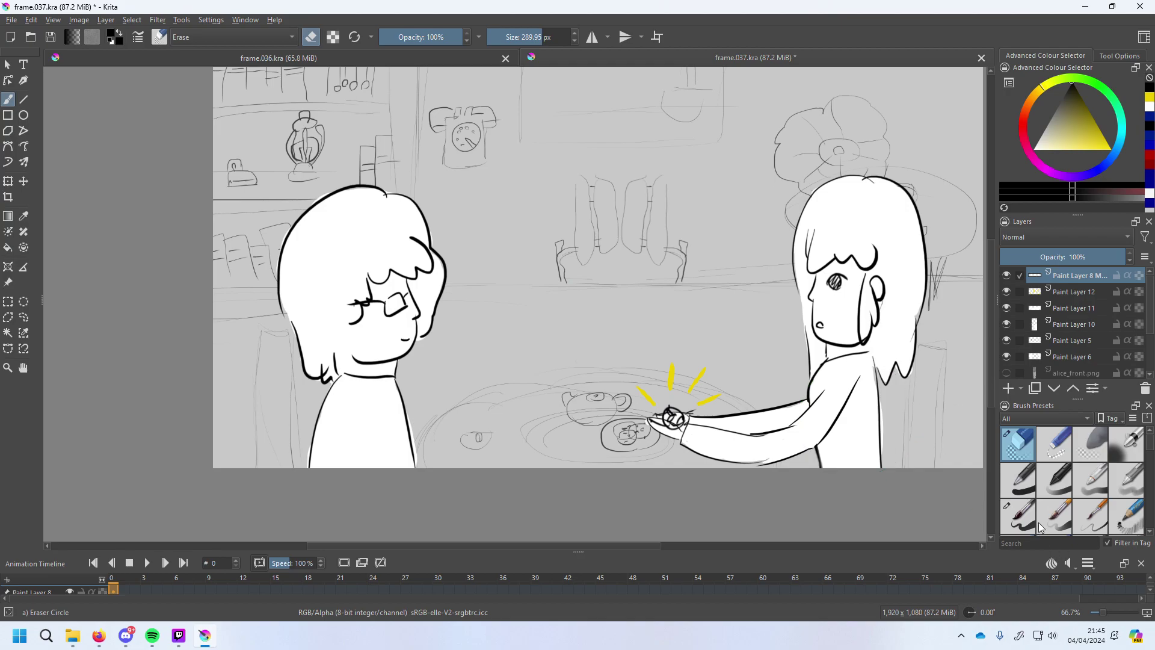
left_click(1019, 516)
mouse_move(361, 412)
left_mouse_down()
mouse_move(448, 451)
mouse_move(469, 446)
mouse_move(388, 431)
mouse_move(480, 444)
mouse_move(493, 433)
mouse_move(482, 444)
left_mouse_up()
key("ctrl+z")
key("ctrl+z")
key("ctrl+z")
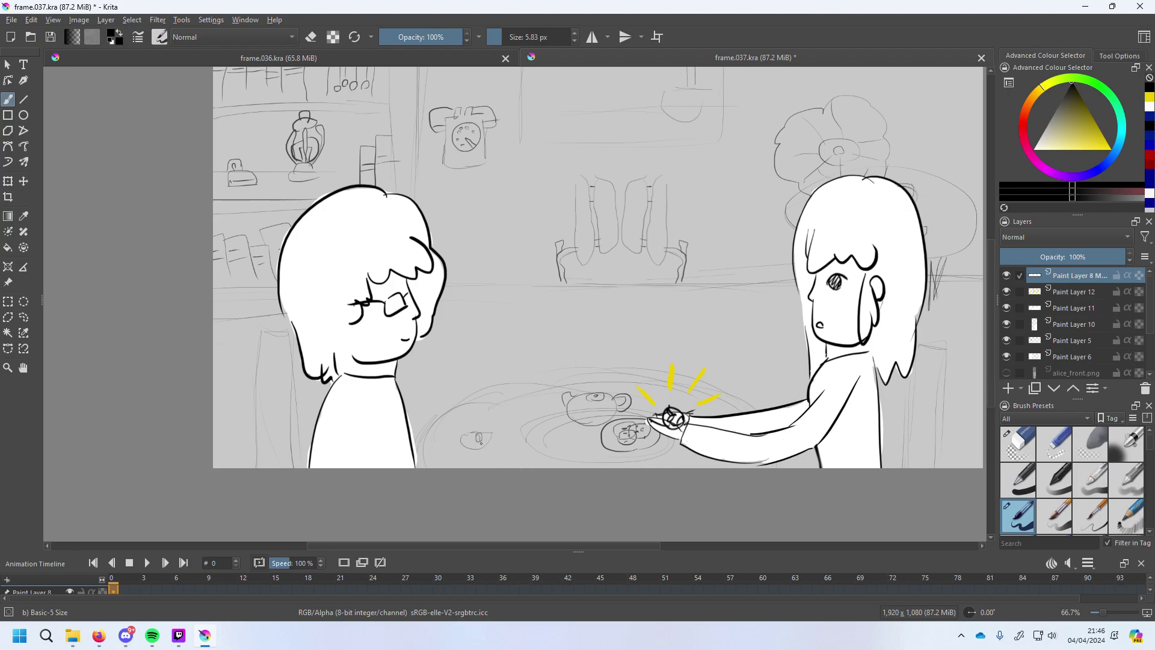
mouse_move(365, 415)
left_mouse_down()
mouse_move(425, 451)
mouse_move(464, 456)
mouse_move(500, 428)
left_mouse_up()
key("ctrl+z")
key("ctrl+z")
Draw the glasses-wearing character's arm curving from the shoulder toward the table, ending in a round fist.
left_click_drag(353, 411, 487, 450)
mouse_move(371, 391)
left_mouse_down()
mouse_move(395, 416)
mouse_move(489, 431)
left_mouse_up()
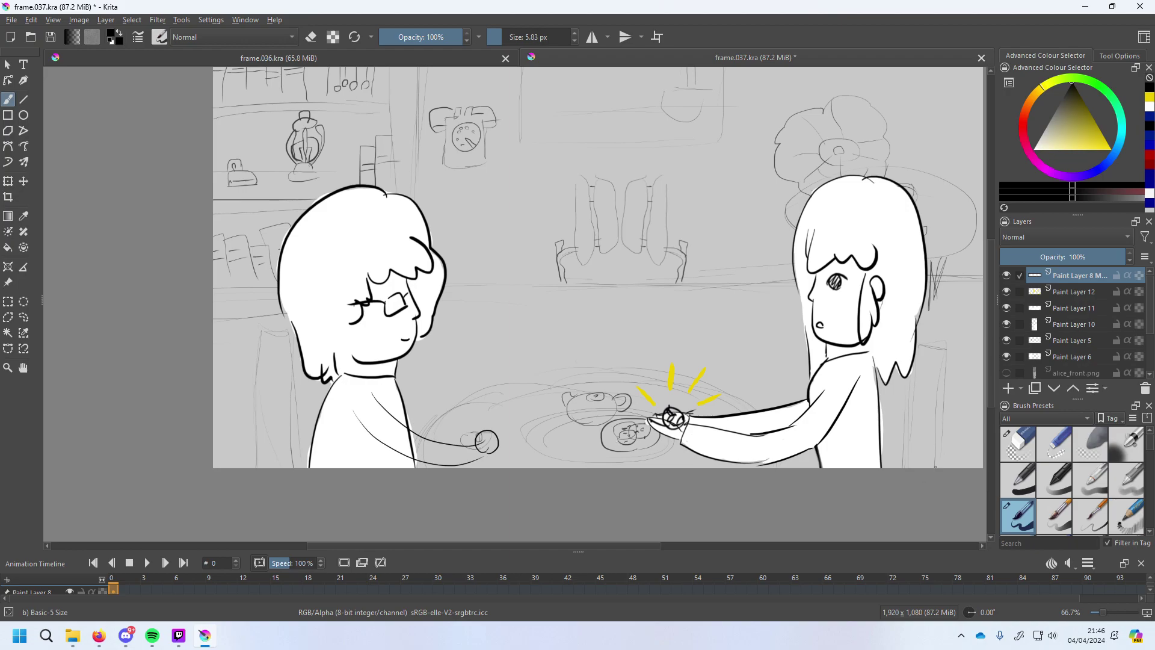
Fill the glasses-wearing character's new arm and fist with white on Paint Layer 12, using a 31.73 px brush.
left_click(1073, 295)
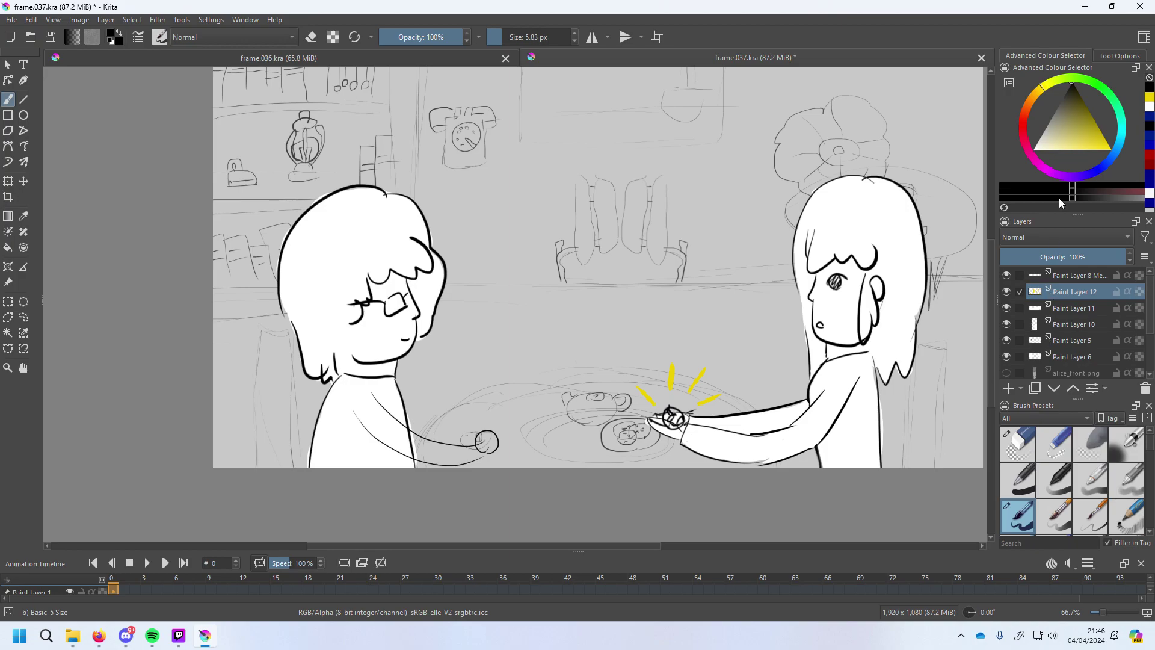
key("x")
left_click_drag(362, 398, 385, 432)
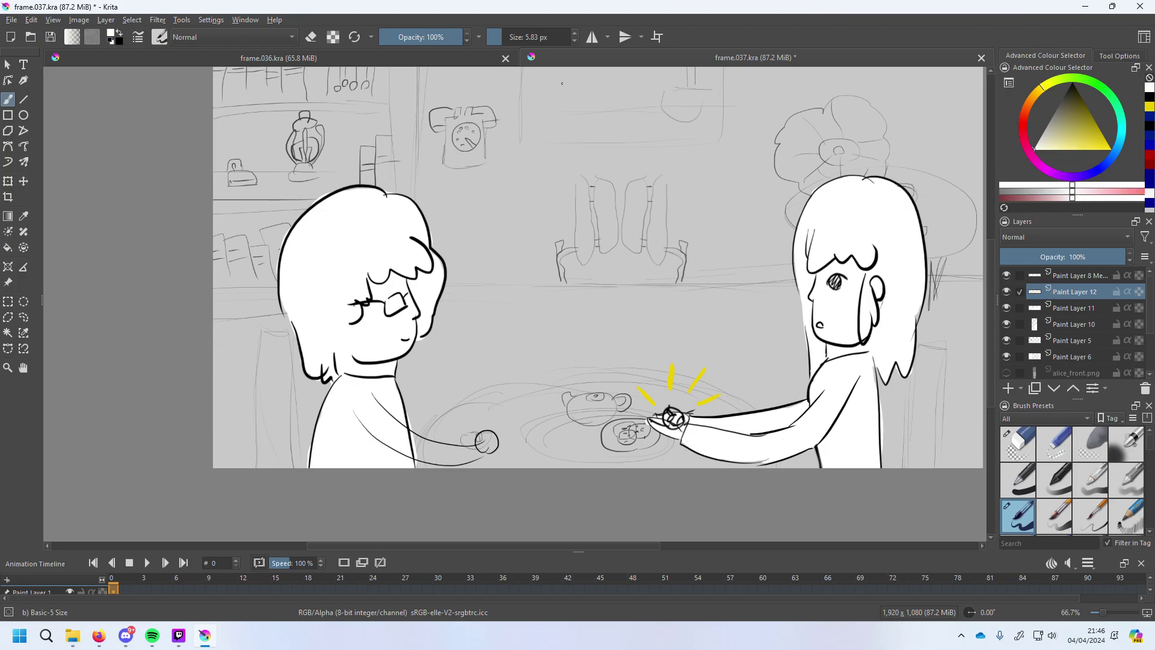
left_click(523, 36)
key("bracketright")
mouse_move(413, 439)
left_mouse_down()
mouse_move(433, 449)
mouse_move(422, 439)
mouse_move(420, 459)
mouse_move(494, 439)
mouse_move(442, 458)
mouse_move(448, 449)
mouse_move(473, 456)
mouse_move(442, 462)
left_mouse_up()
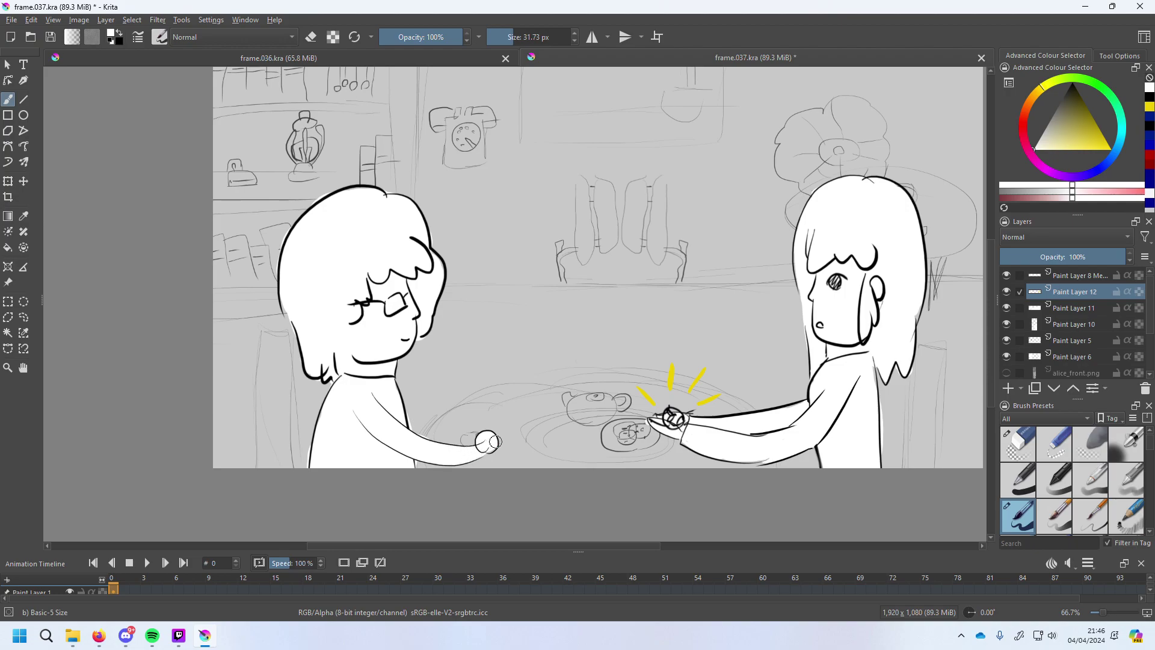
mouse_move(1143, 456)
Save the drawing as a new Krita document named frame.038 in the Frames folder.
left_click(10, 20)
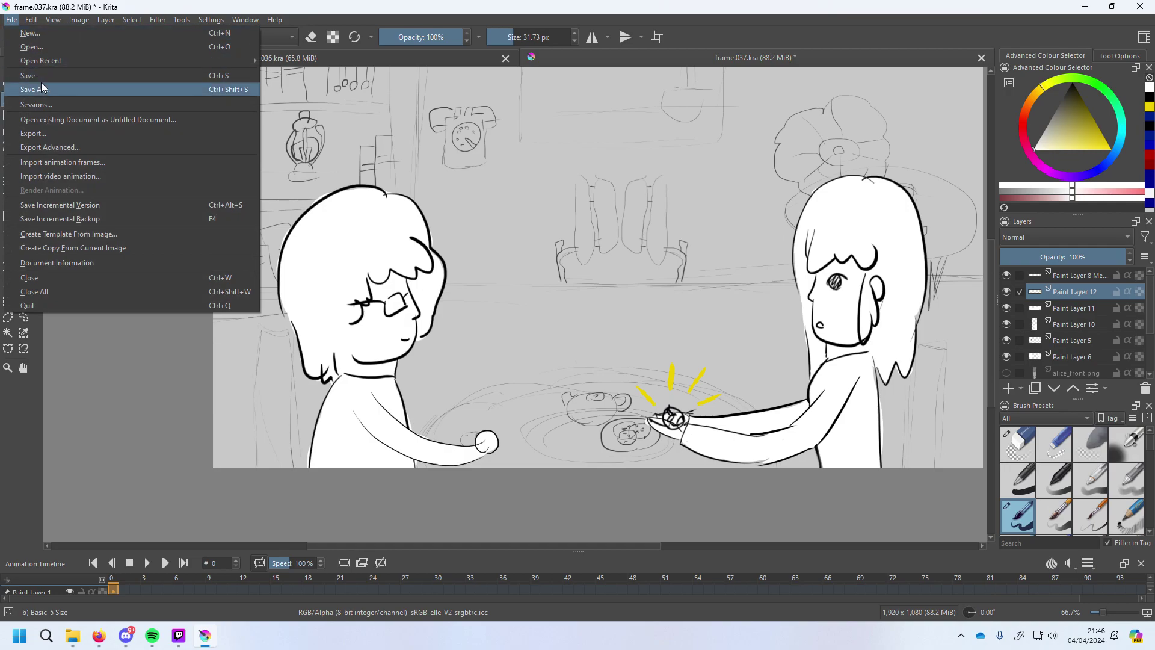
left_click(41, 82)
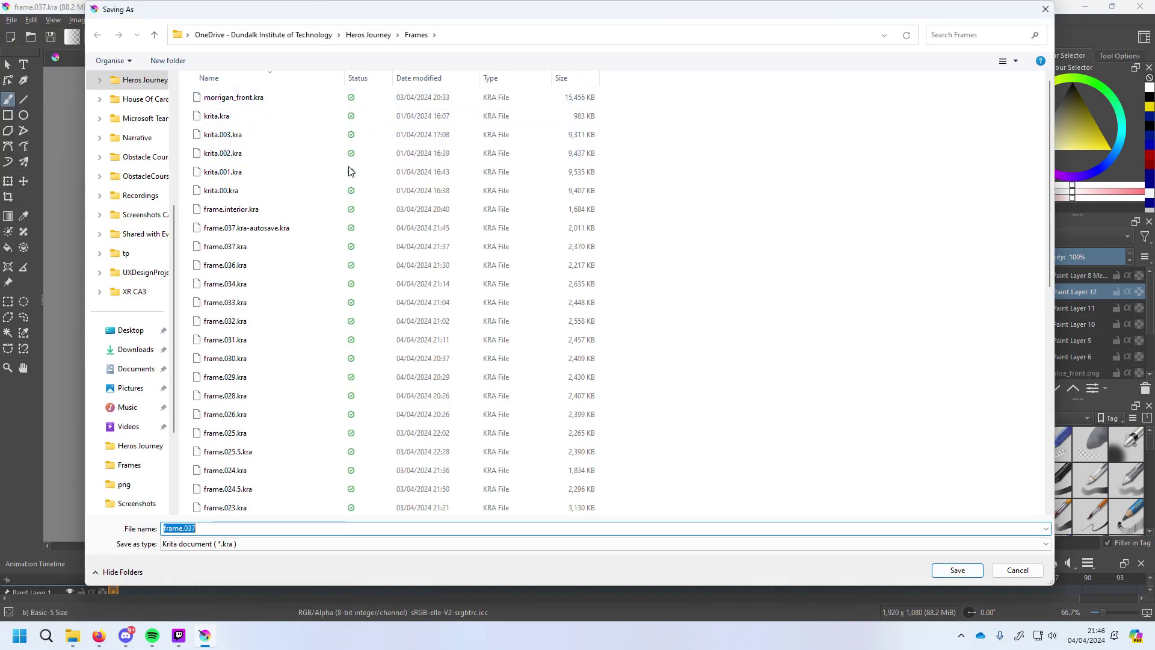
scroll(329, 208, "down", 2)
left_click(263, 528)
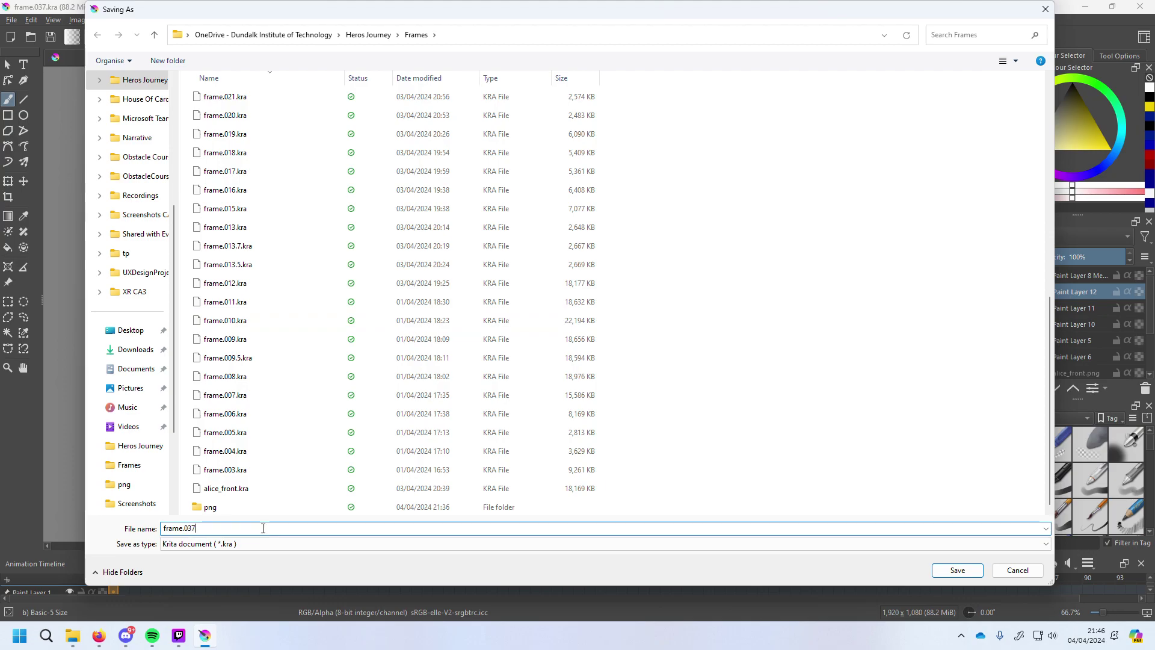
key("BackSpace")
type("8")
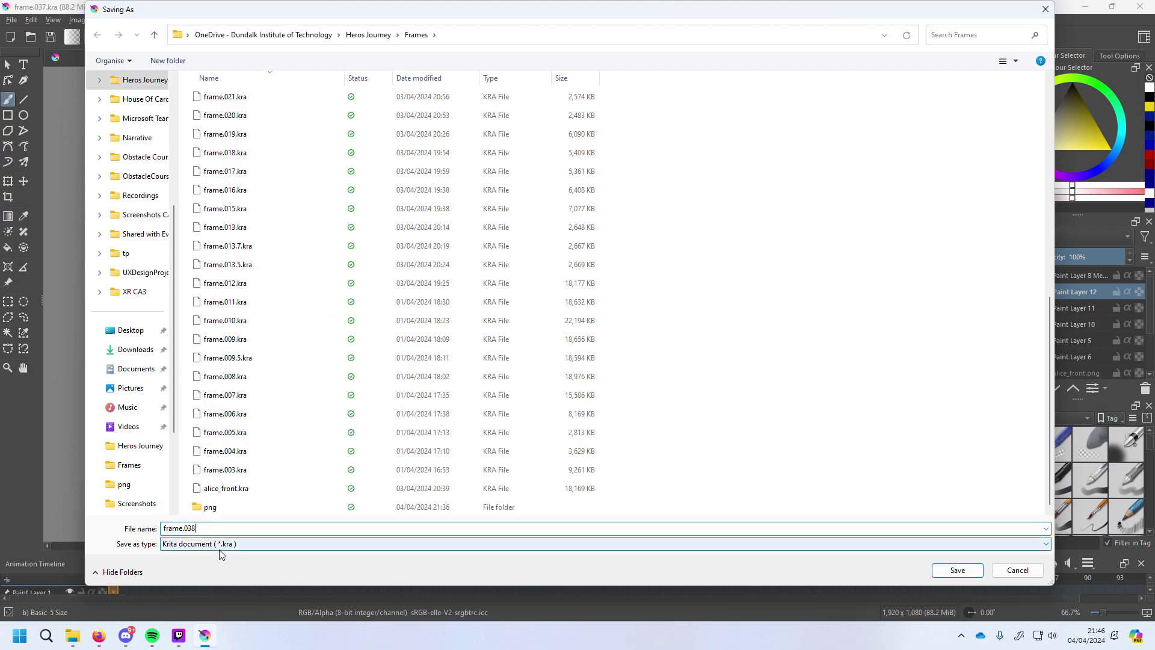
key("Return")
left_click(11, 20)
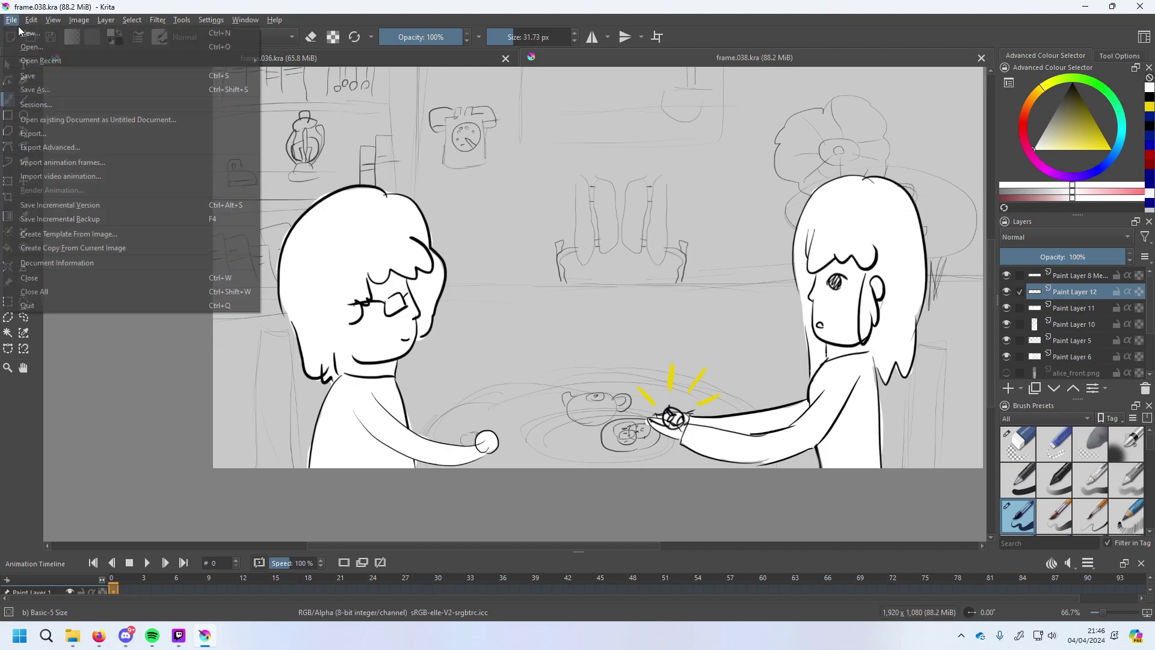
Save the drawing as the PNG image frame.038.png in the png folder inside Frames.
left_click(49, 89)
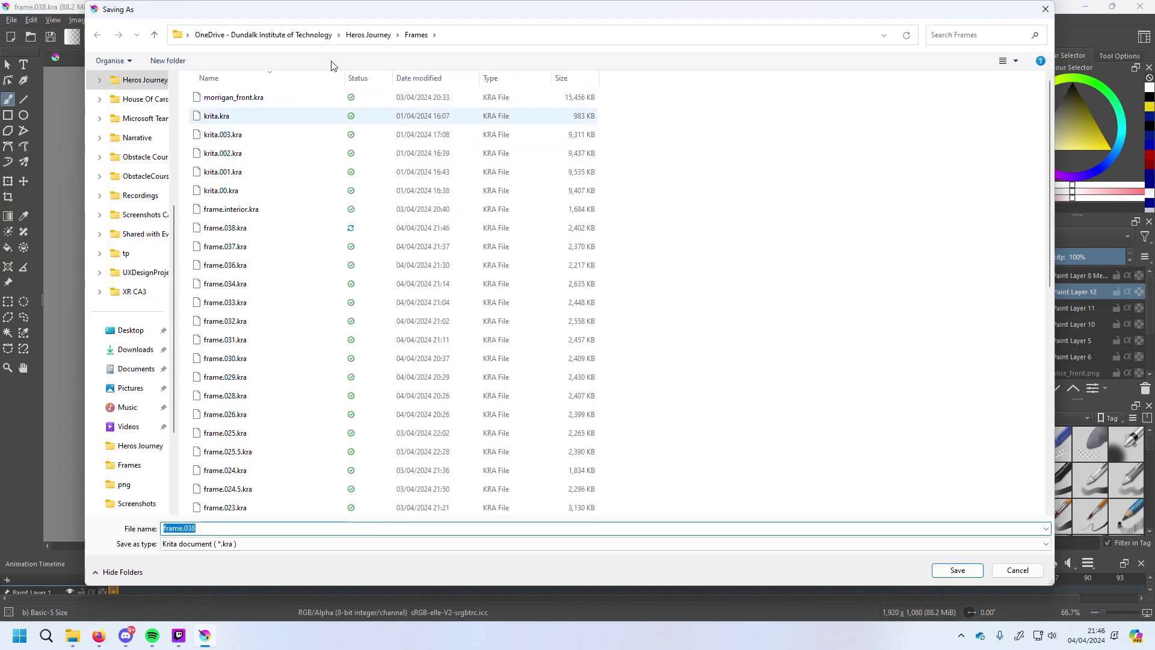
left_click(359, 34)
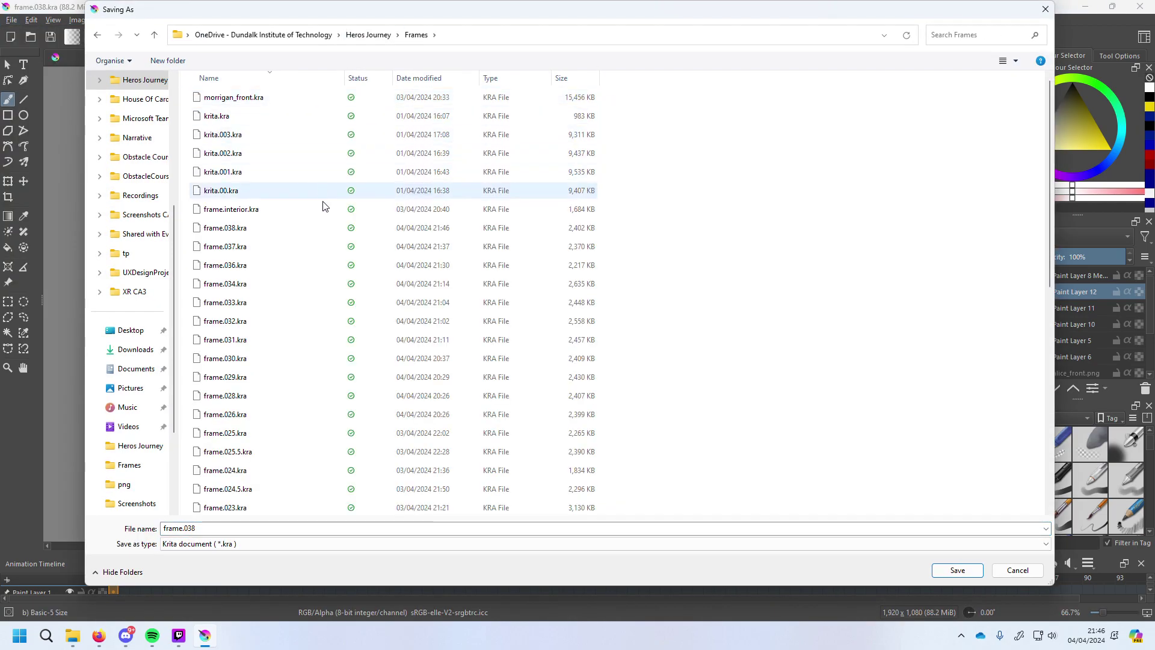
scroll(297, 327, "down", 10)
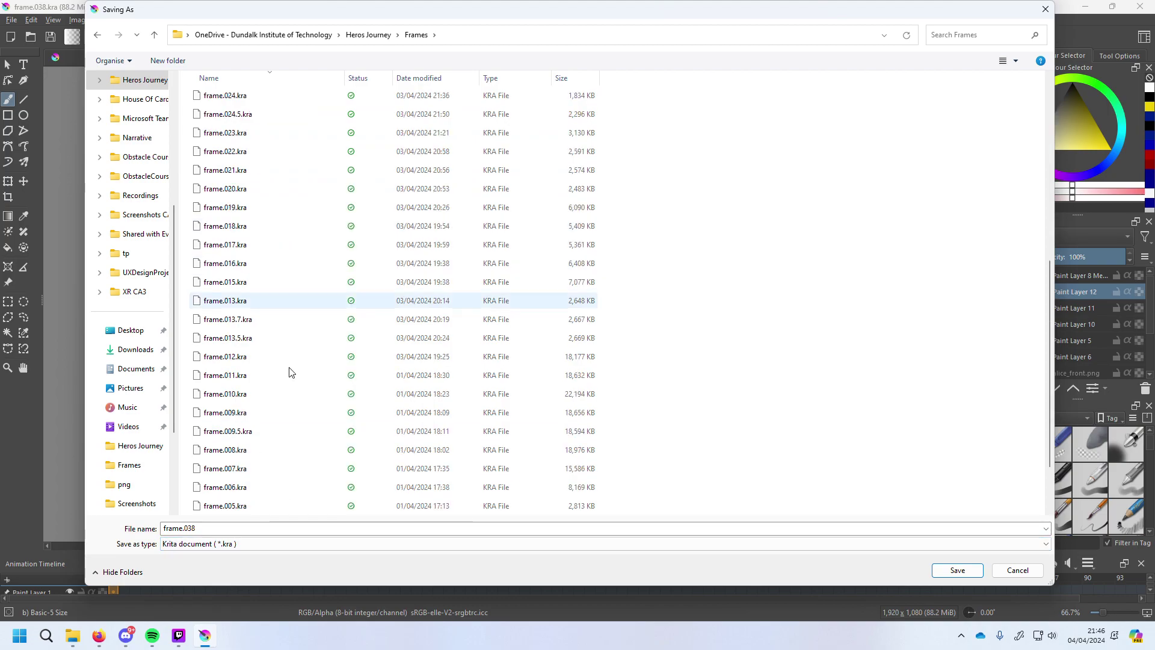
double_click(266, 511)
left_click(258, 544)
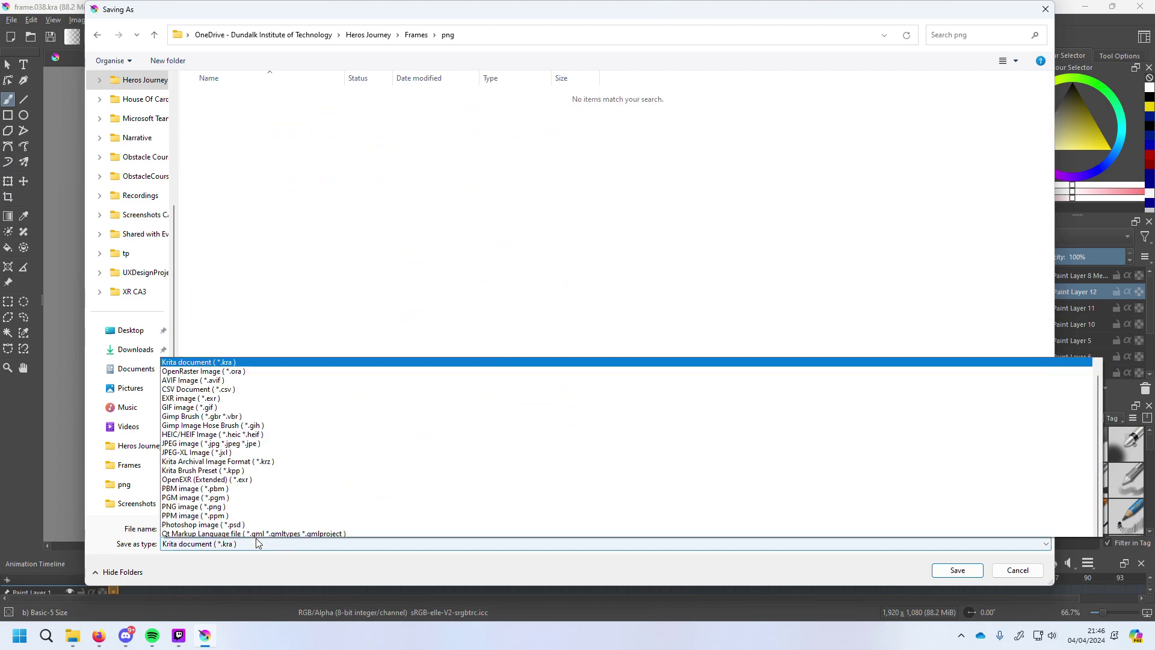
left_click(235, 269)
left_click(250, 528)
type(".png")
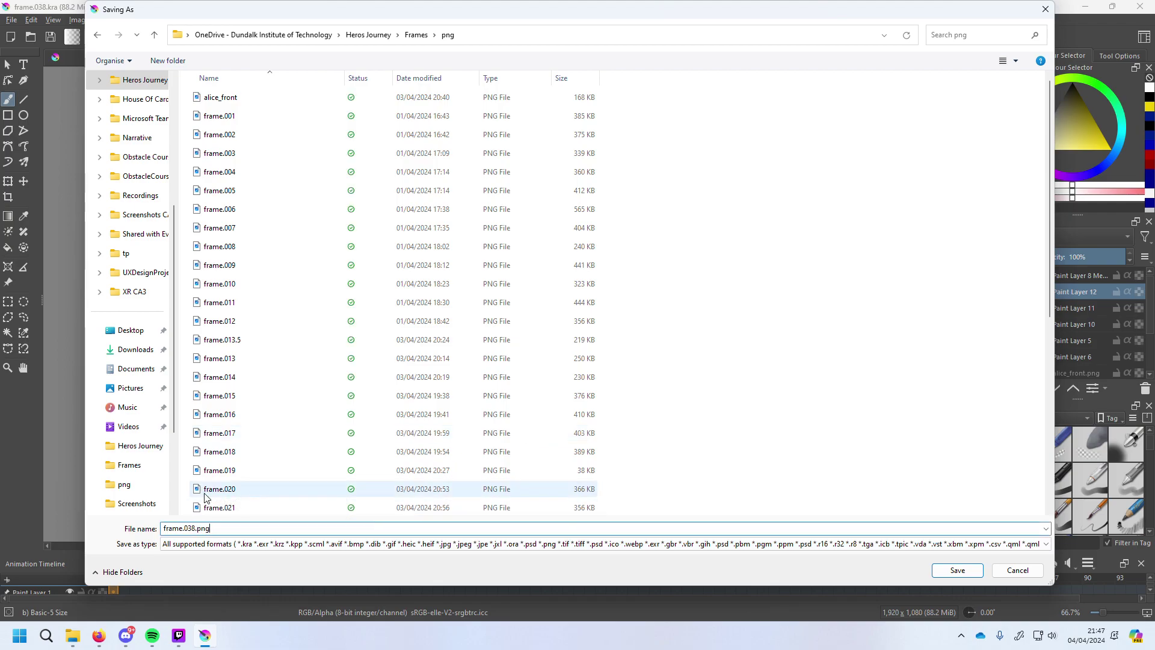
key("Return")
key("Return")
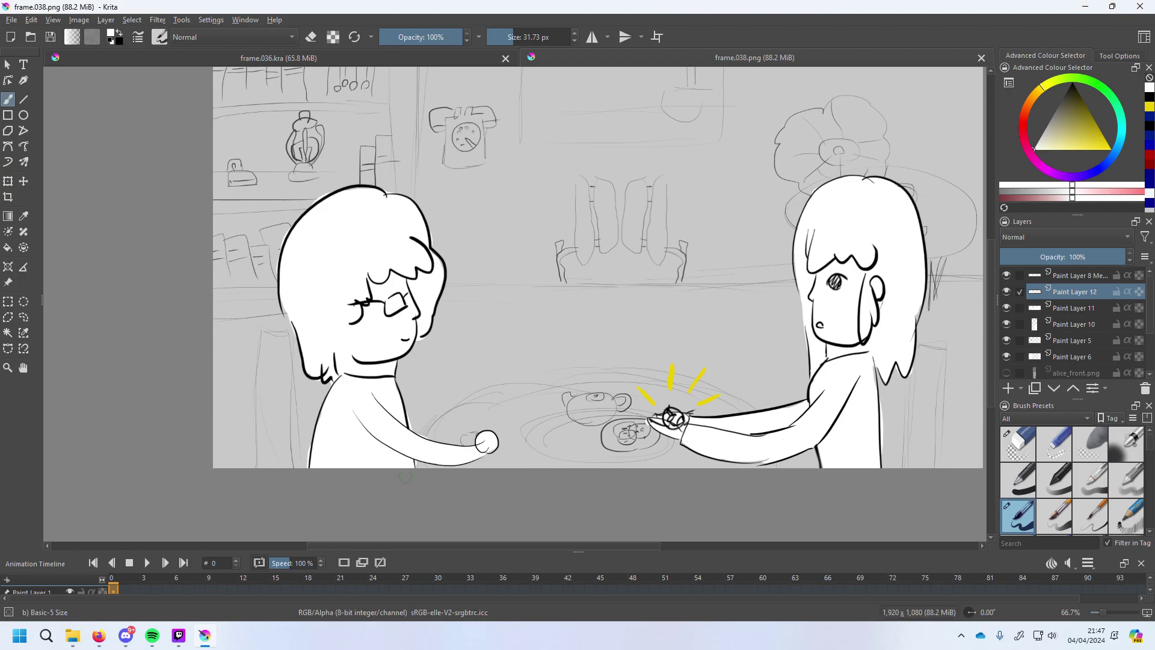
left_click(72, 636)
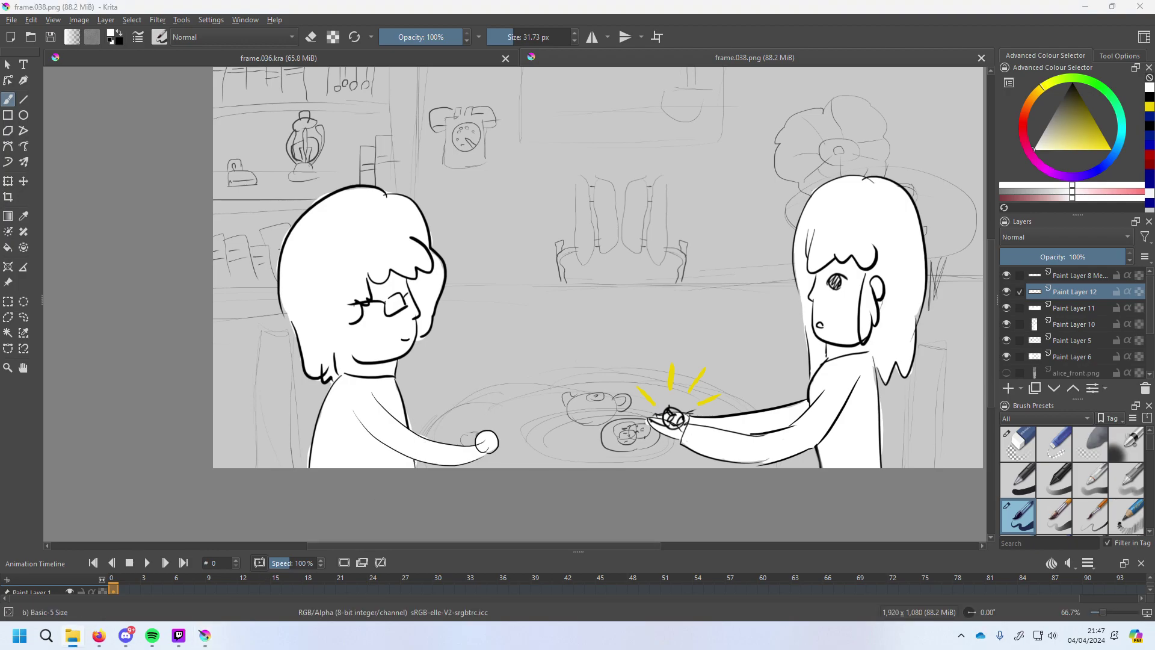
left_click(1086, 7)
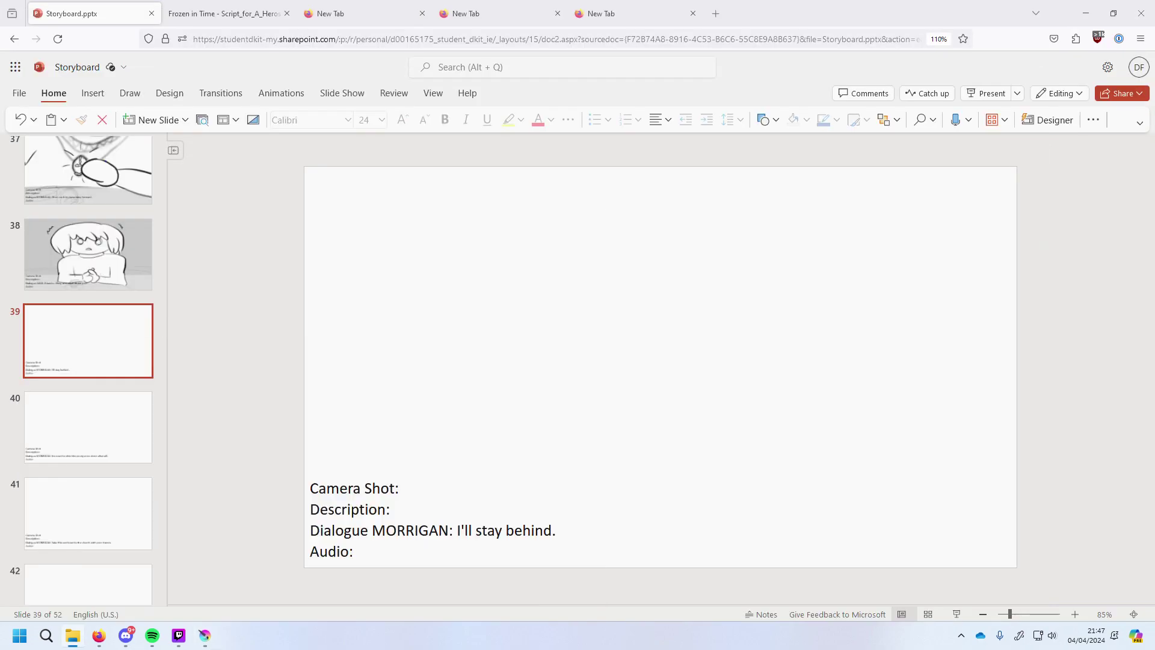
left_click(1085, 14)
left_click(203, 639)
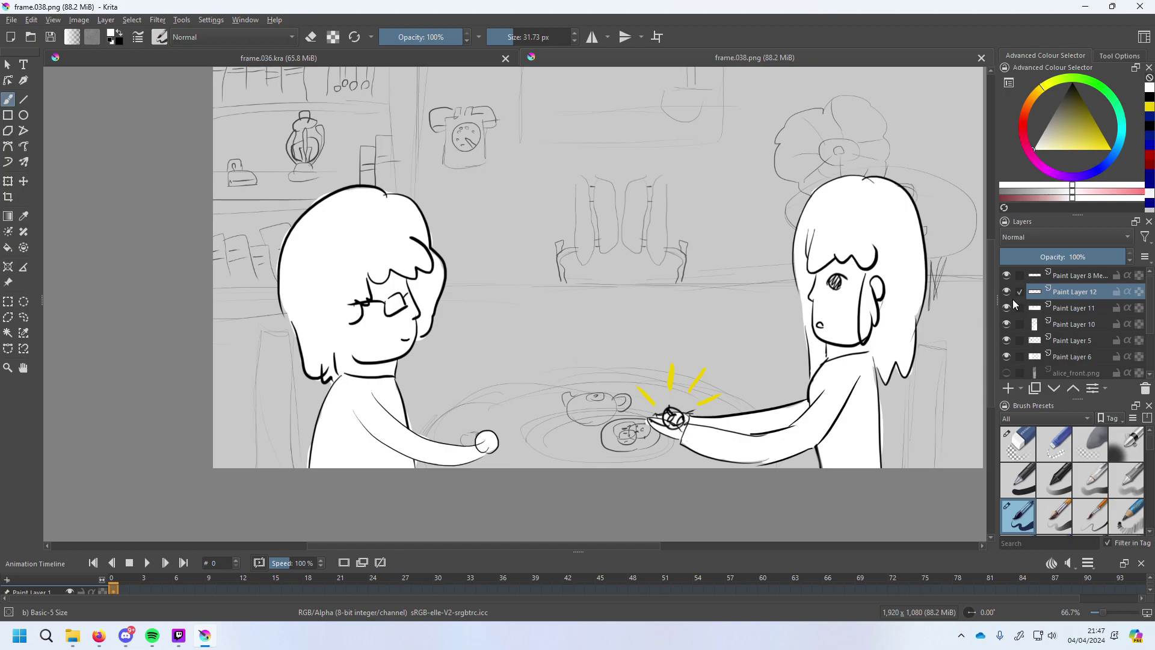
Add a new paint layer above the existing ones and set the brush colour to dark blue.
left_click(1109, 164)
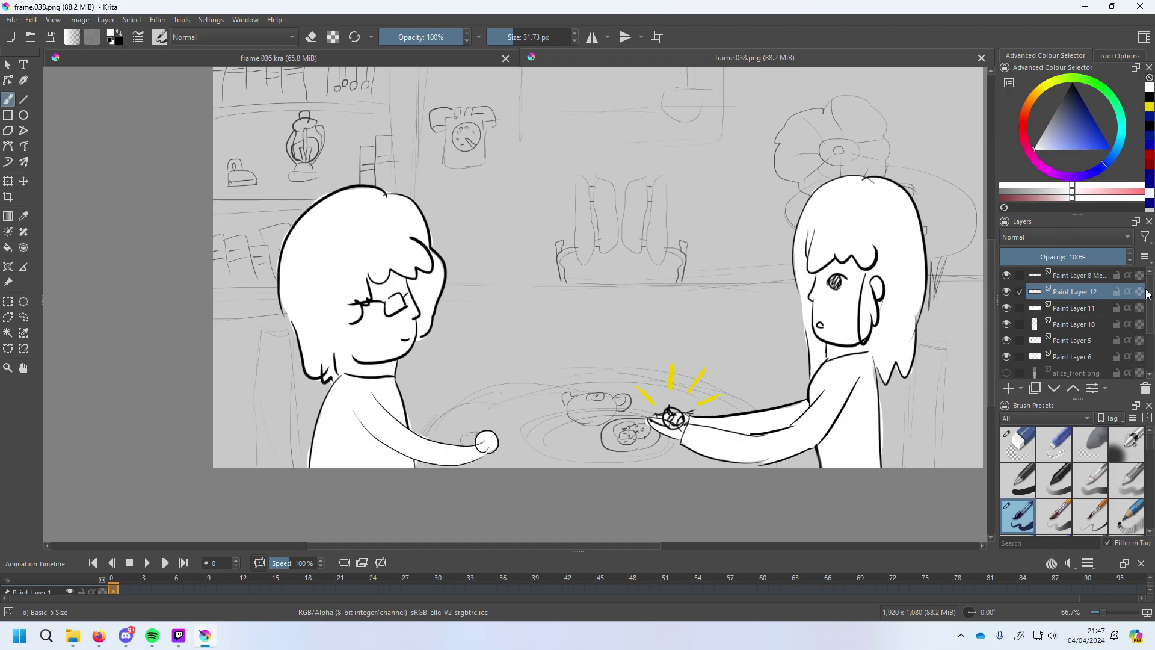
key("Insert")
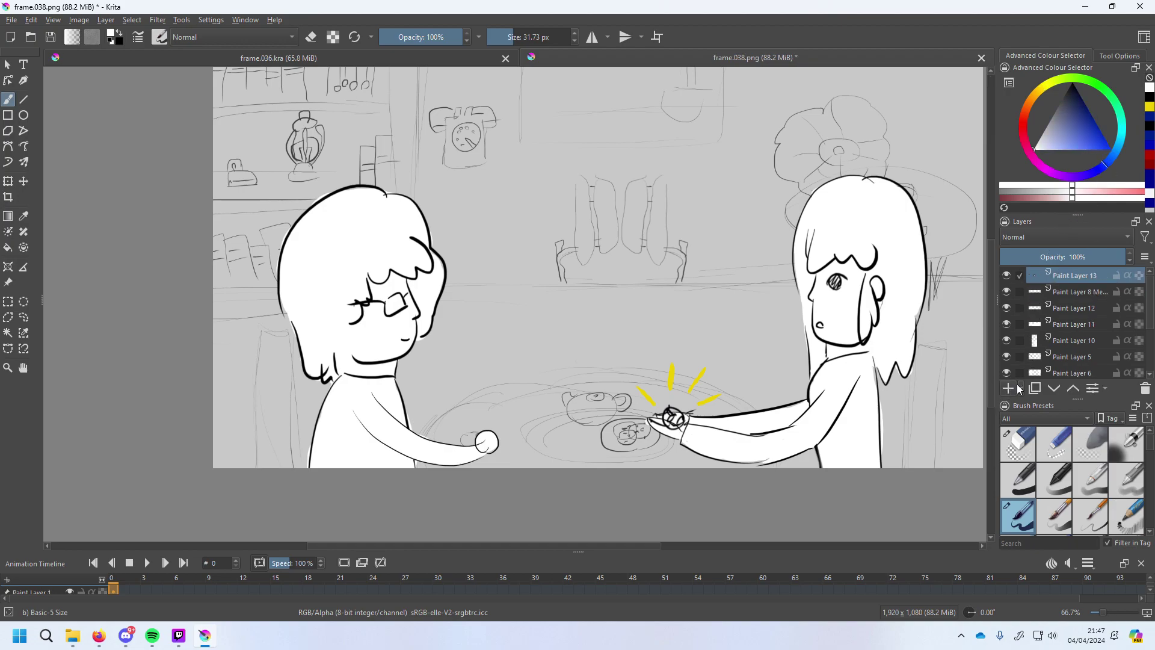
left_click_drag(483, 435, 430, 387)
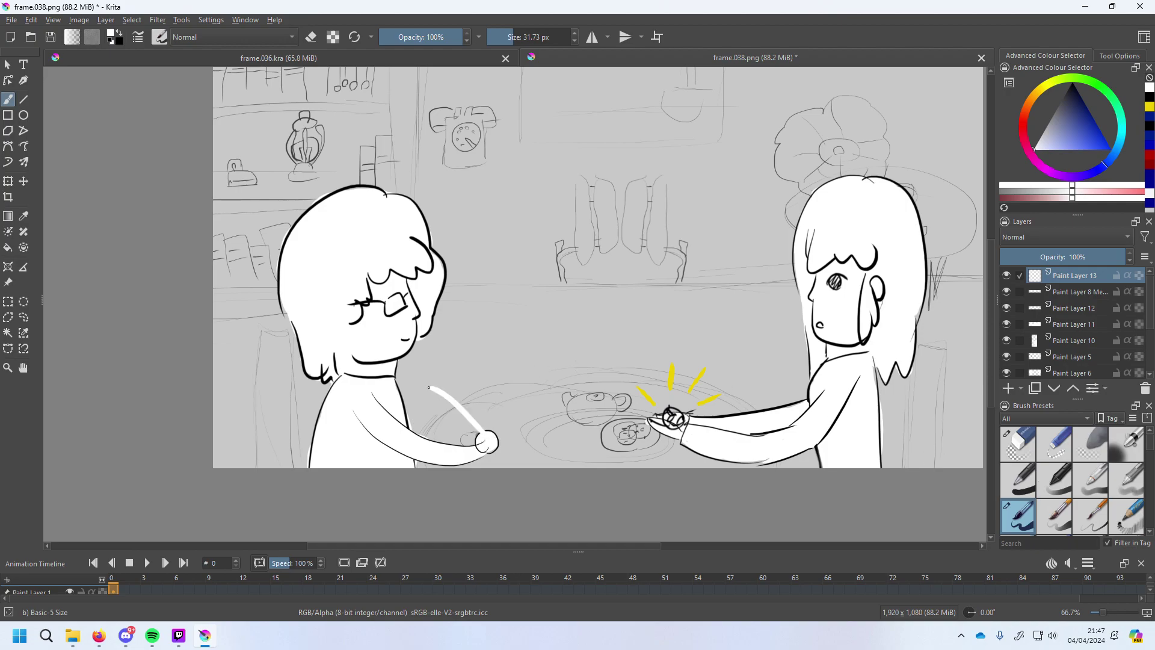
key("ctrl+z")
left_click(1095, 122)
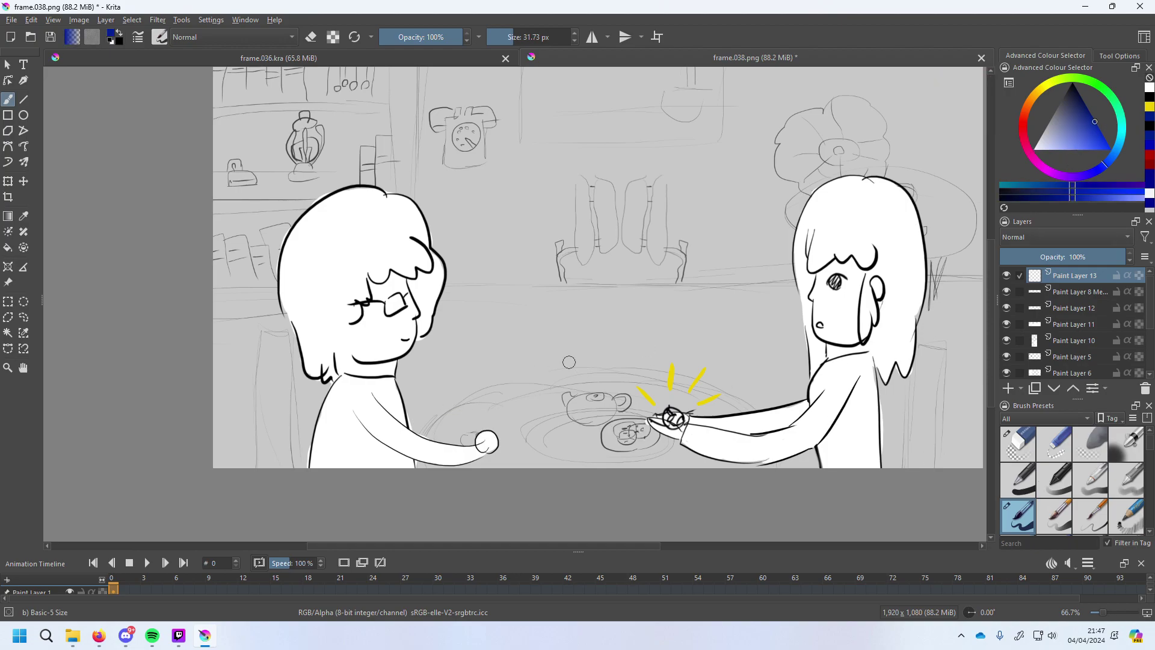
Draw a dark blue arrow rising from the left character's hand toward the chin.
left_click_drag(485, 429, 449, 381)
key("ctrl+z")
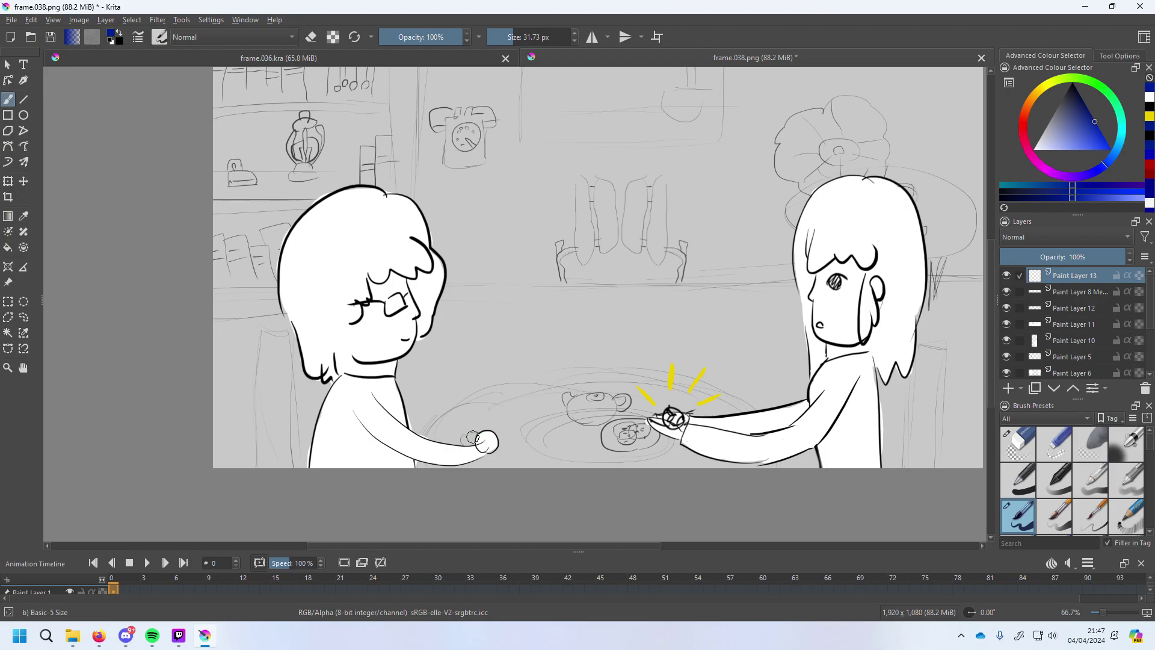
left_click_drag(475, 428, 443, 377)
key("ctrl+z")
mouse_move(479, 424)
left_mouse_down()
mouse_move(433, 357)
mouse_move(435, 372)
left_mouse_up()
Draw a dark blue arrow from the glowing object in the right character's hand up toward that character.
mouse_move(682, 411)
left_mouse_down()
mouse_move(763, 360)
mouse_move(751, 357)
mouse_move(848, 365)
left_mouse_up()
left_click(825, 362, "ctrl")
key("ctrl+z")
left_click_drag(779, 360, 822, 379)
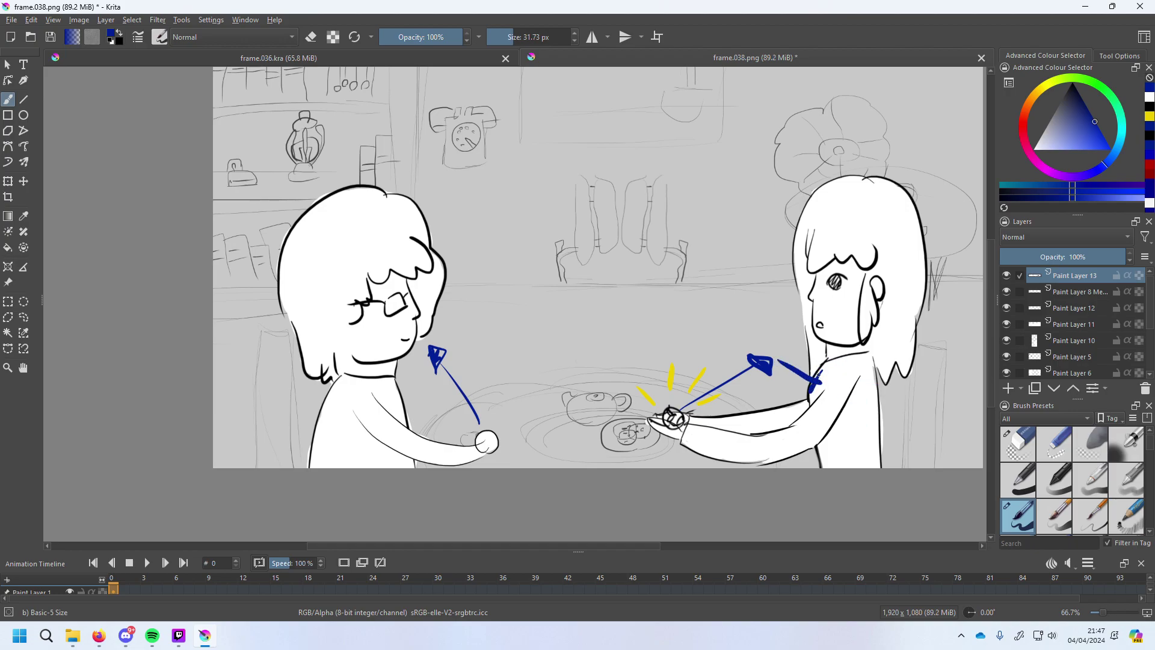
key("ctrl+z")
key("ctrl+z")
key("ctrl+z")
Try a dark blue arrow running from the right character's eye down toward the held object.
mouse_move(839, 280)
left_mouse_down()
mouse_move(782, 308)
mouse_move(759, 343)
mouse_move(778, 343)
left_mouse_up()
key("ctrl+z")
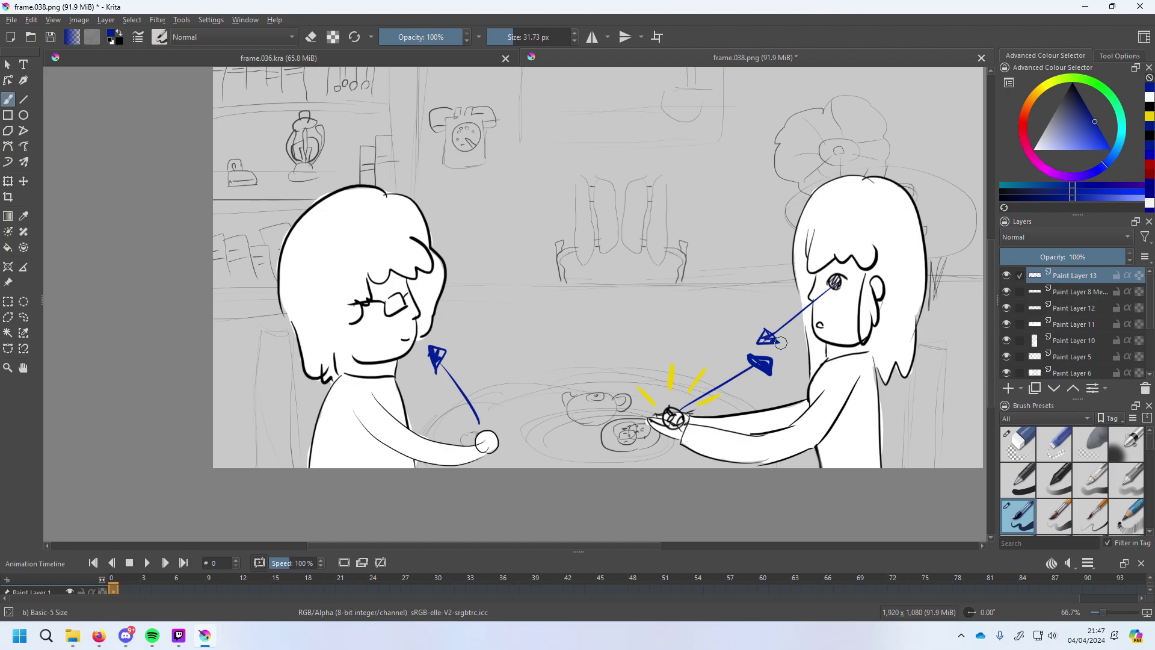
key("ctrl+z")
key("ctrl+z")
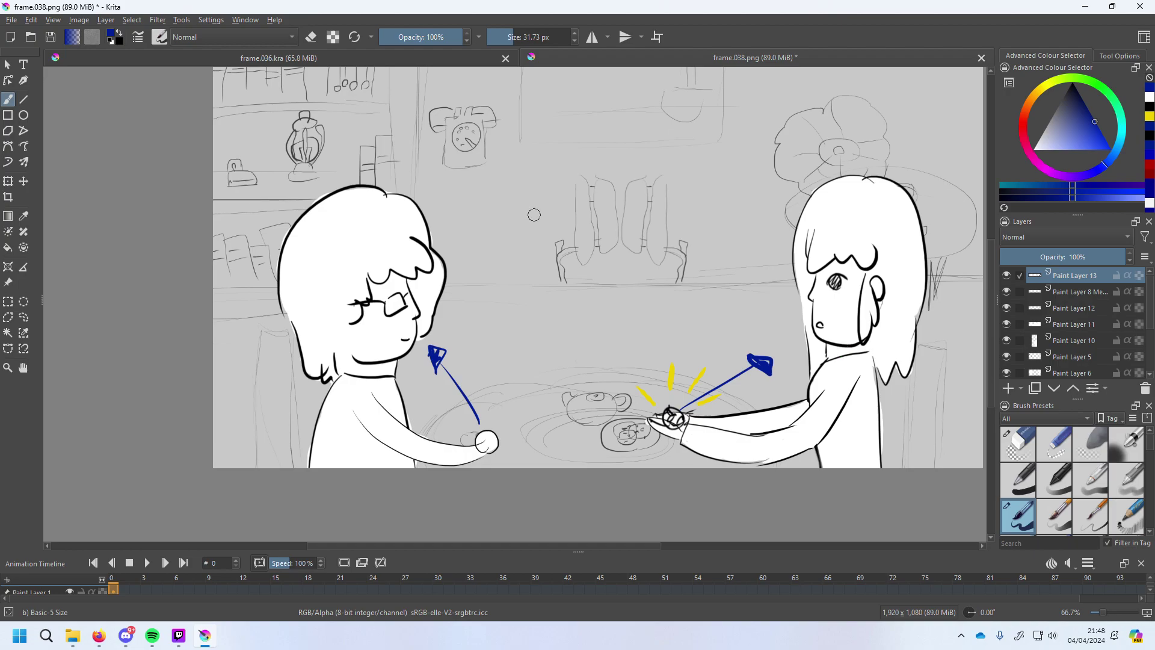
Save the updated PNG image, and save the layered drawing as frame.038.kra in the Heros Journey folder.
key("ctrl+s")
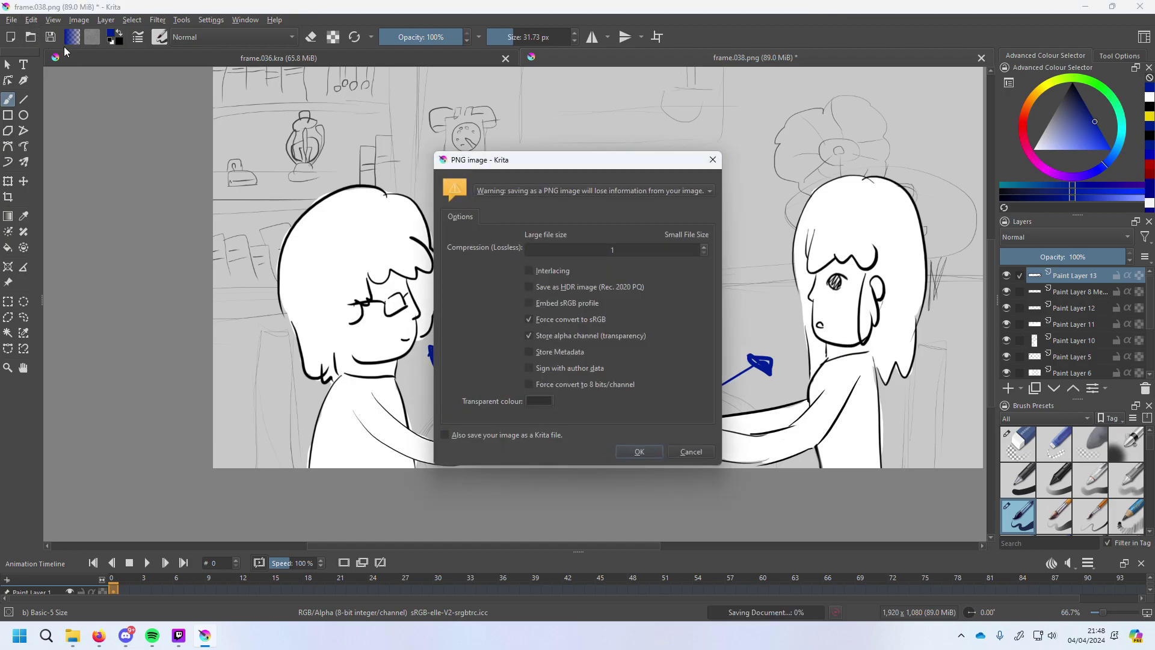
key("Return")
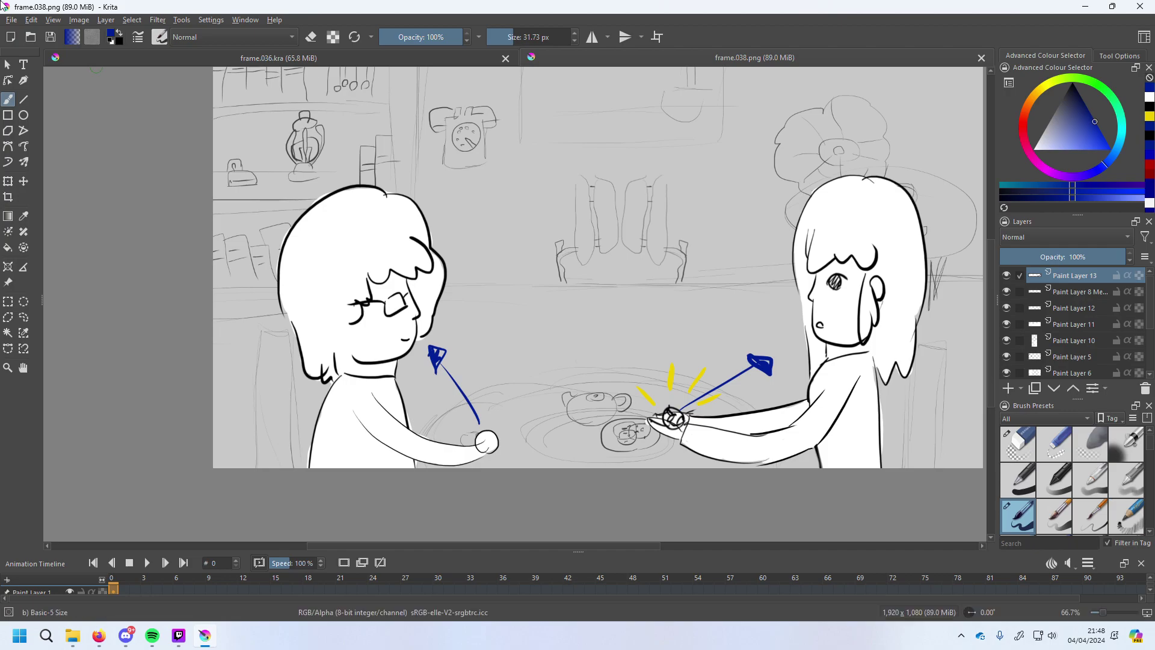
left_click(30, 20)
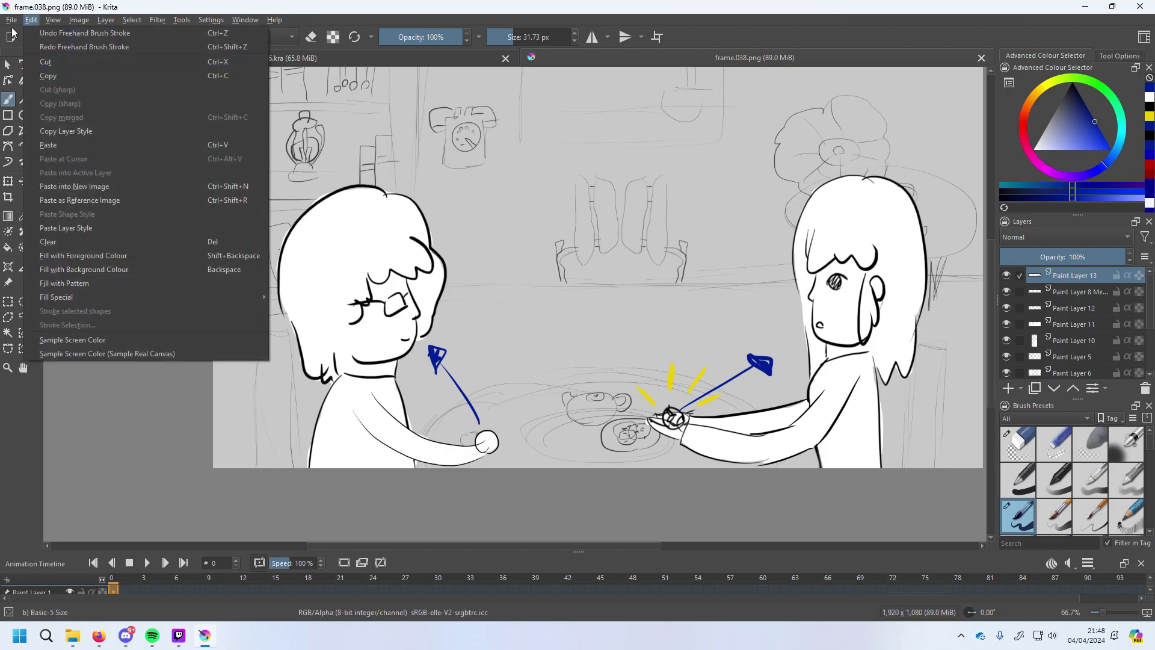
mouse_move(11, 20)
left_click(35, 90)
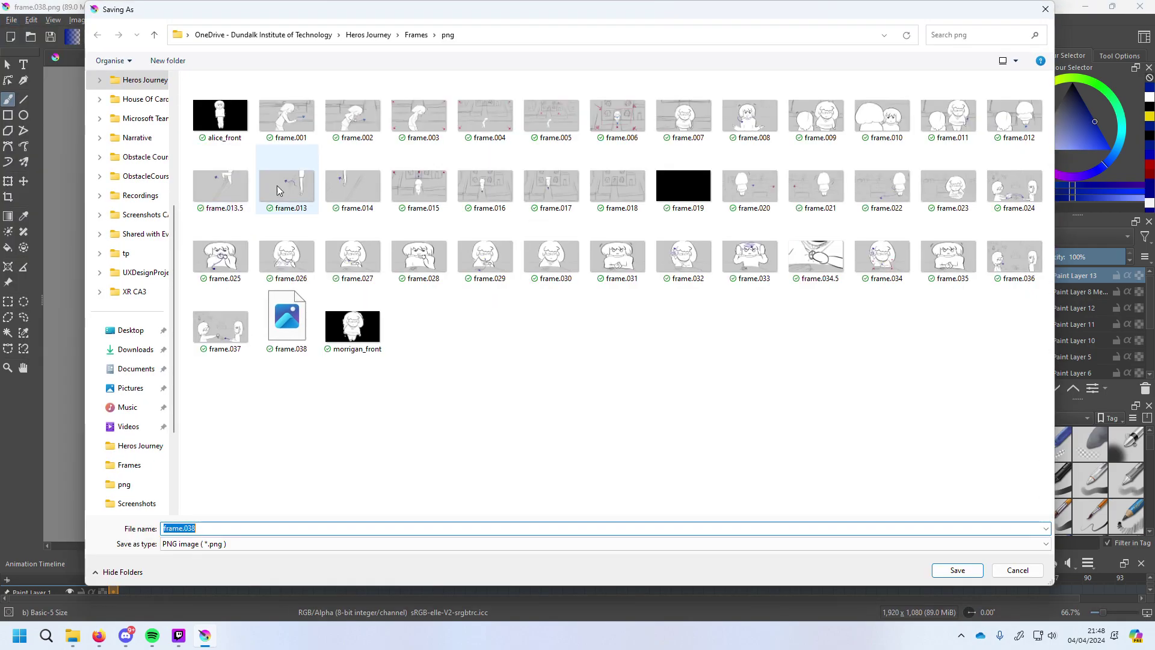
left_click(415, 37)
left_click(369, 36)
left_click(237, 544)
scroll(241, 283, "up", 2)
left_click(241, 273)
left_click(238, 528)
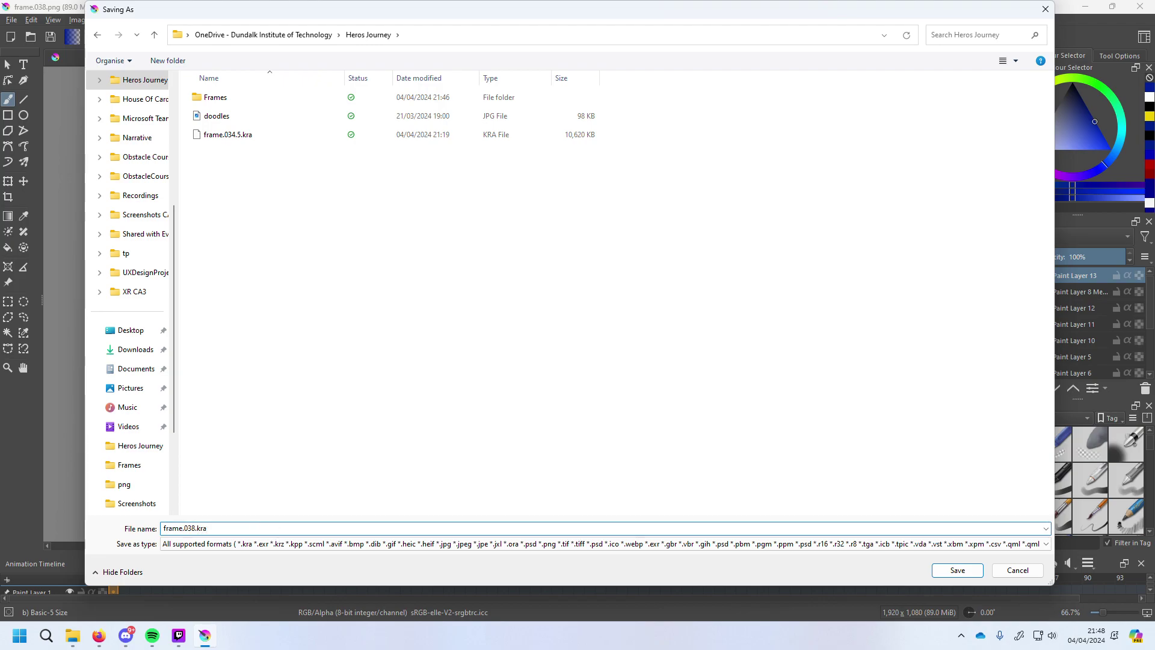
key("Return")
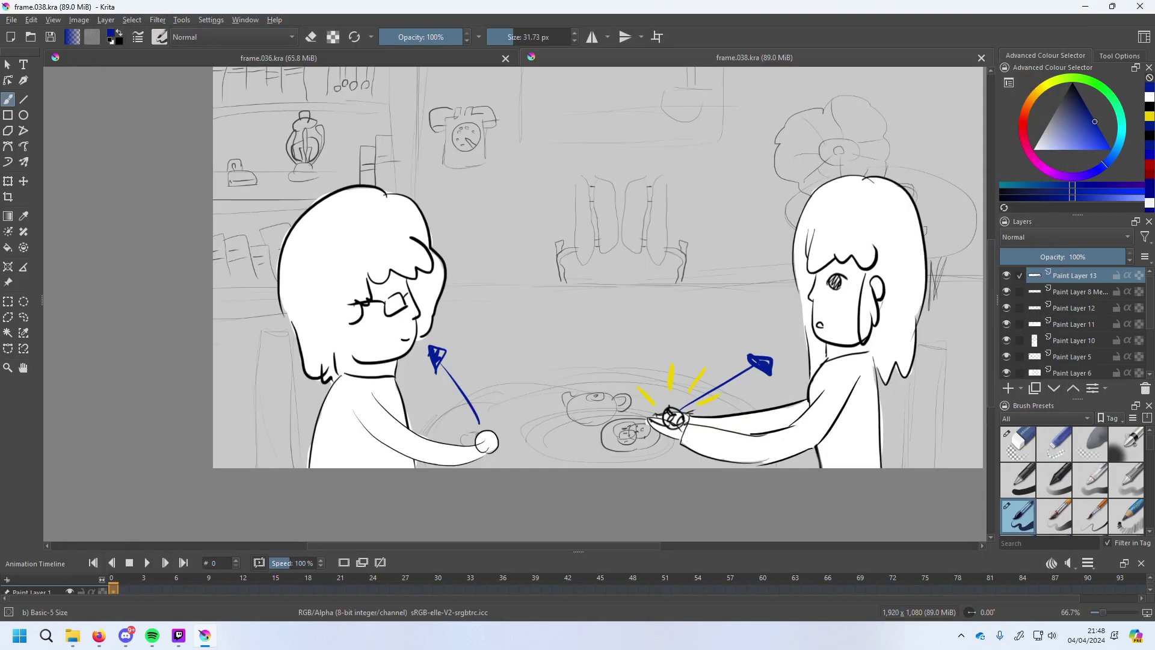
Switch to the Storyboard presentation in Firefox and insert one frame picture each on slides 39, 40 and 41, with frame.038 on slide 41.
key("super+e")
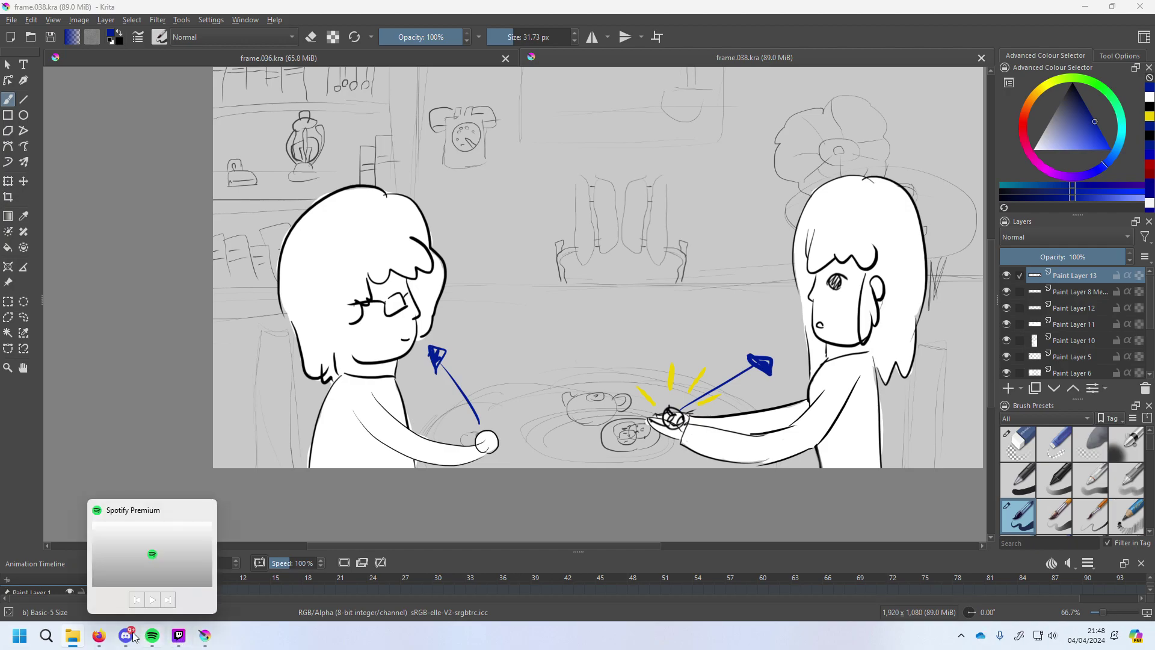
left_click(99, 635)
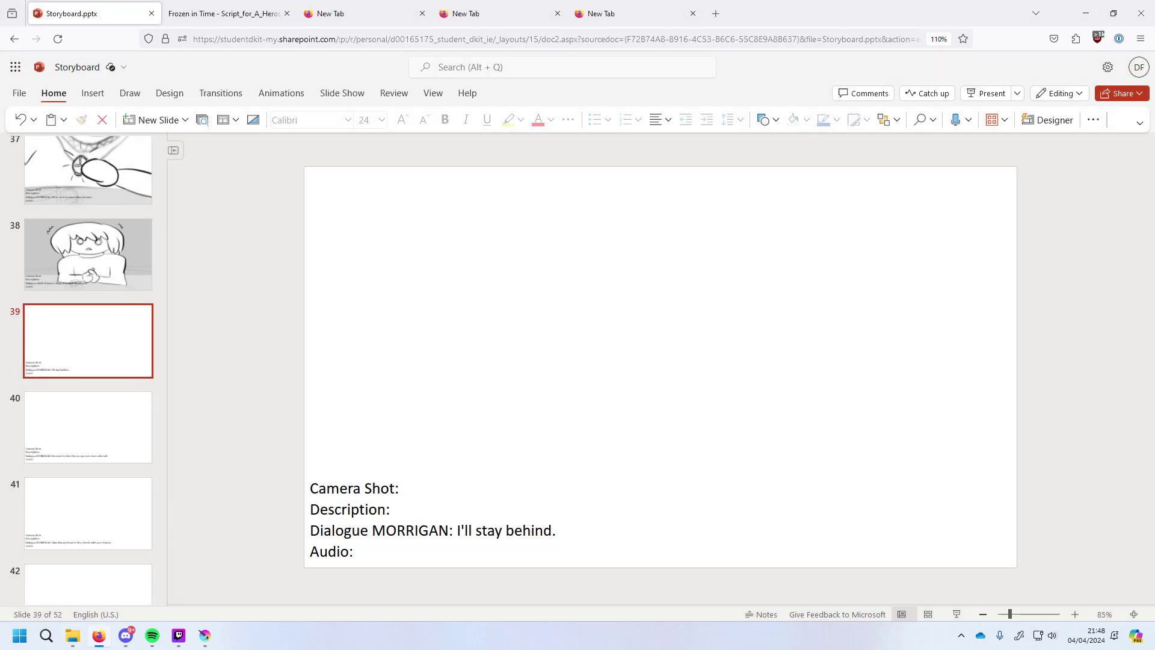
left_click_drag(896, 319, 696, 387)
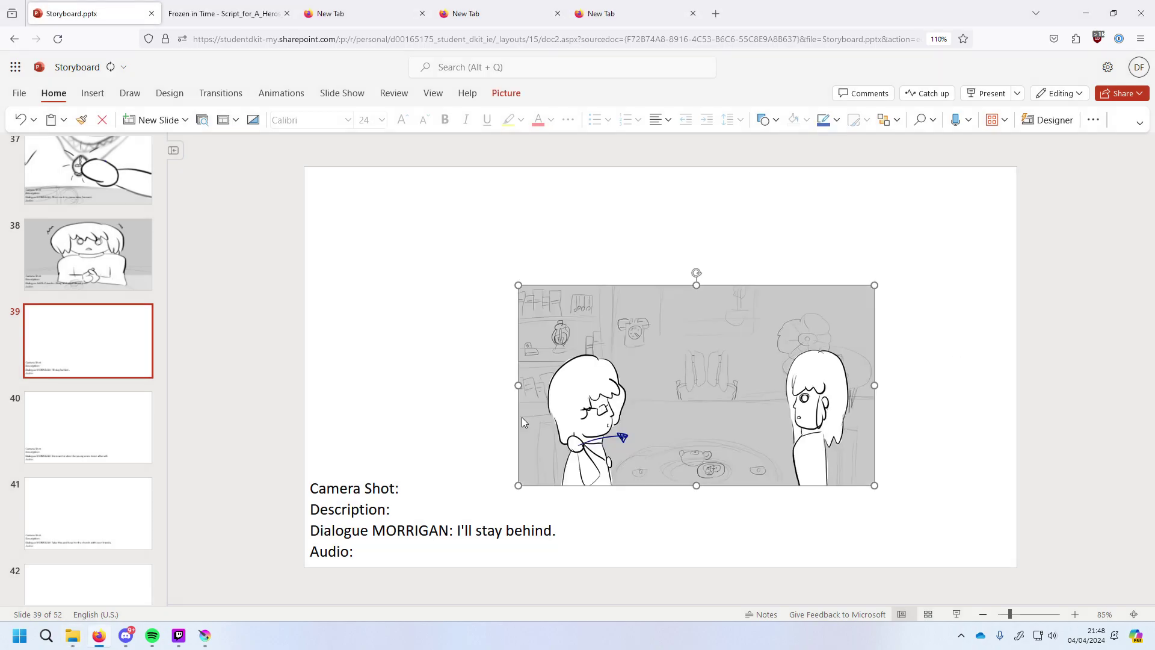
left_click(94, 448)
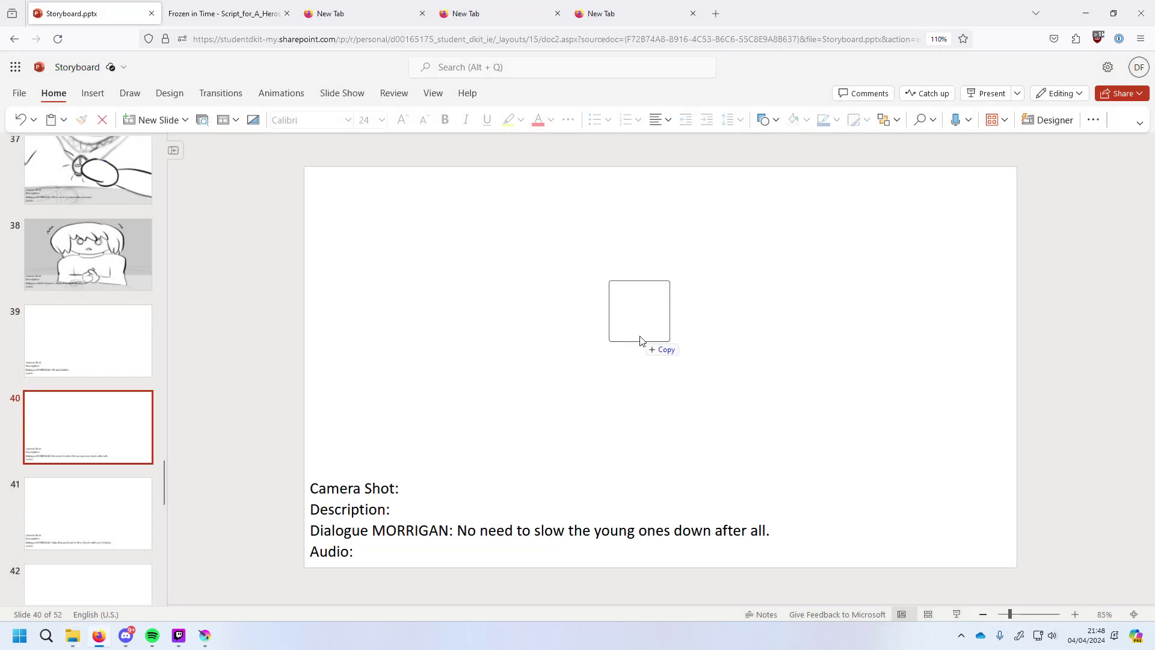
left_click_drag(642, 335, 642, 335)
left_click(118, 521)
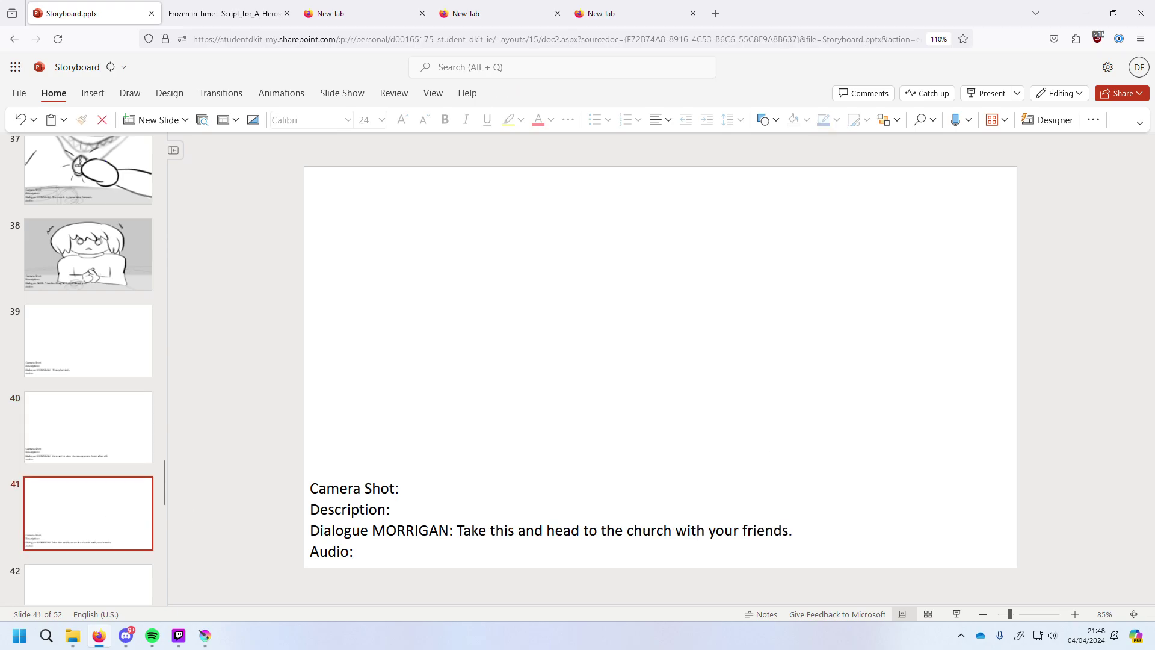
left_click_drag(634, 405, 637, 403)
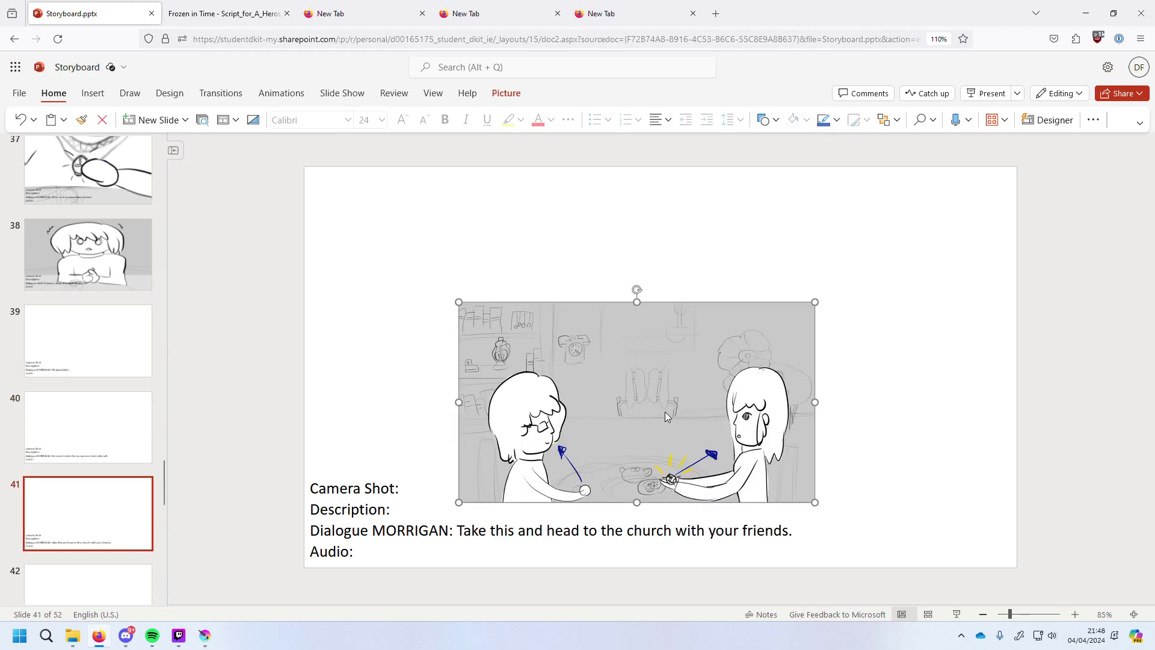
Set the inserted pictures on slides 41, 40 and 39 as the backgrounds of their slides.
right_click(641, 405)
mouse_move(732, 197)
left_click(867, 194)
left_click(73, 438)
right_click(702, 348)
mouse_move(861, 161)
left_click(119, 340)
right_click(735, 349)
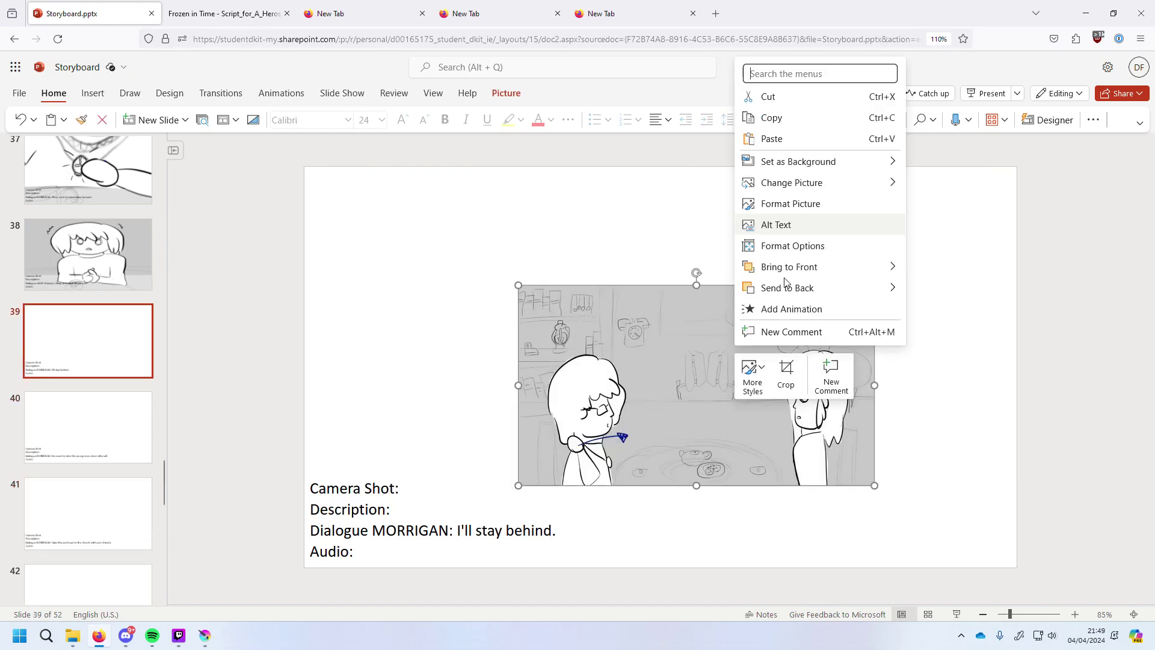
left_click(960, 159)
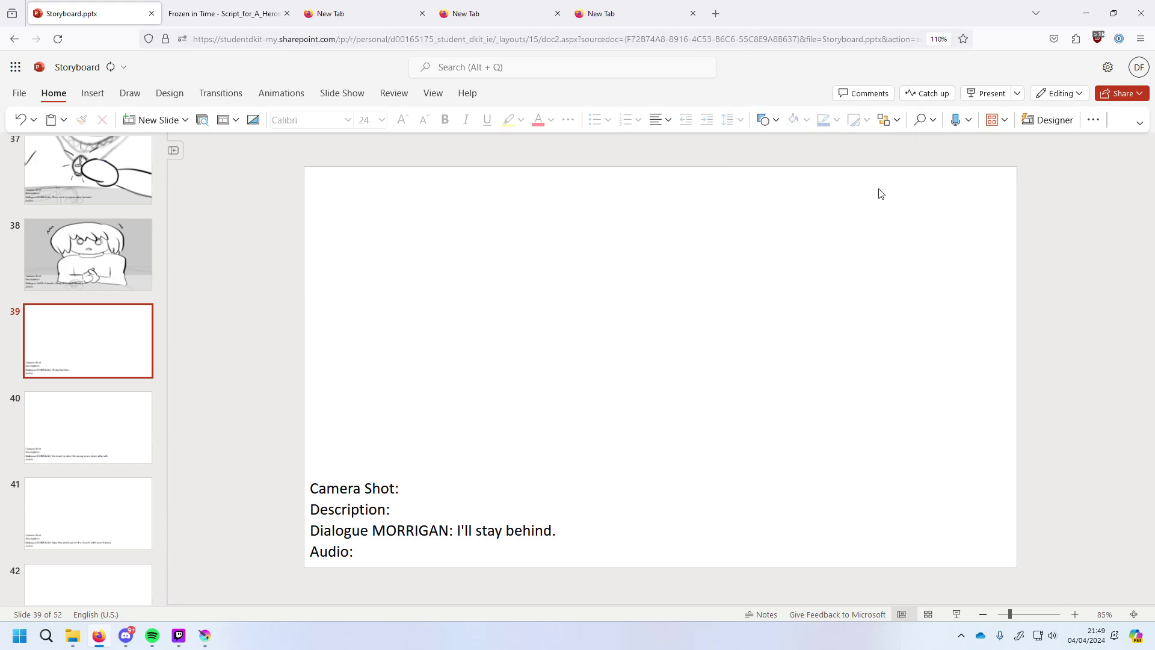
key("alt+Tab")
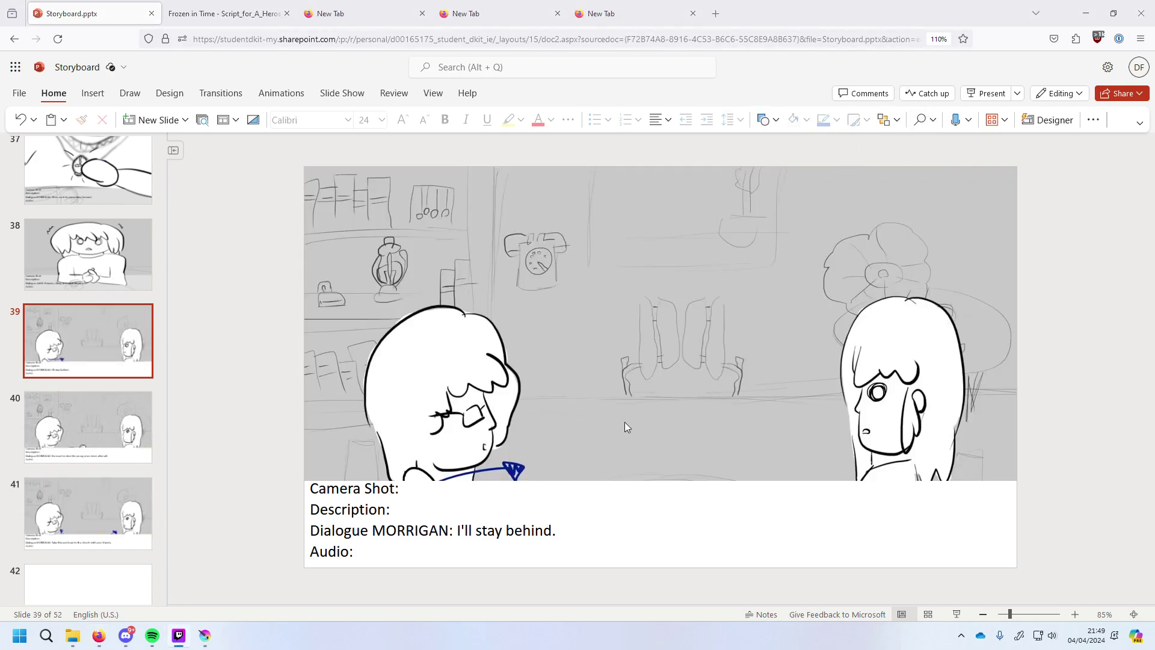
Give the caption text box on slide 39 a custom white fill, ffffff, with alpha 42.
left_click(642, 509)
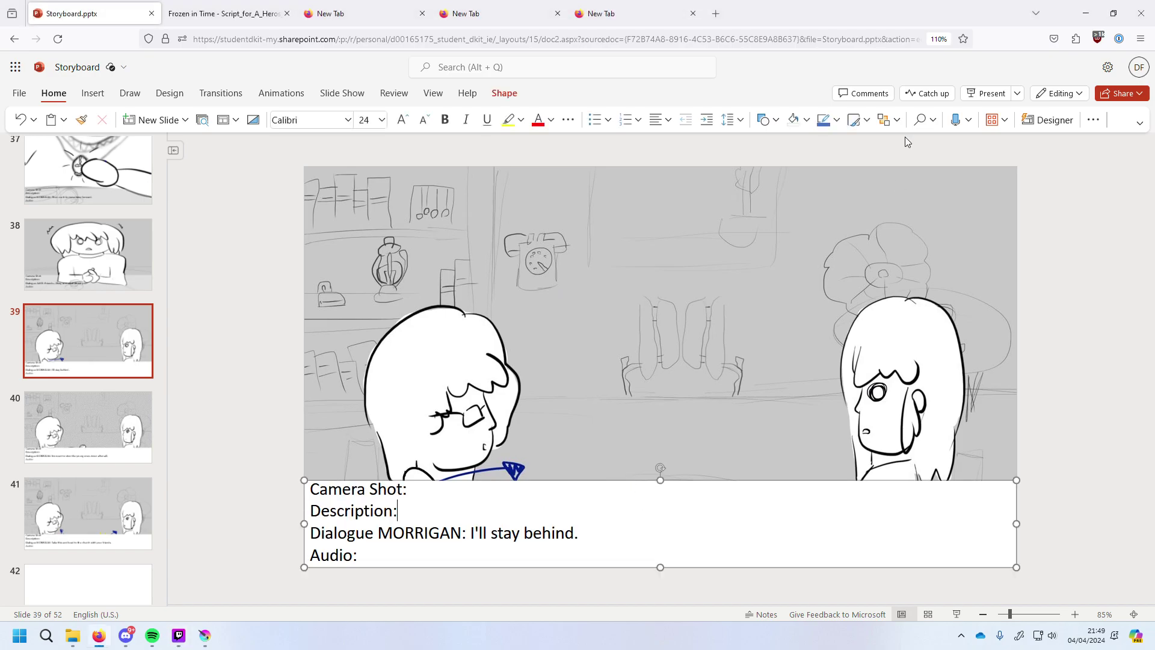
left_click(807, 120)
left_click(828, 415)
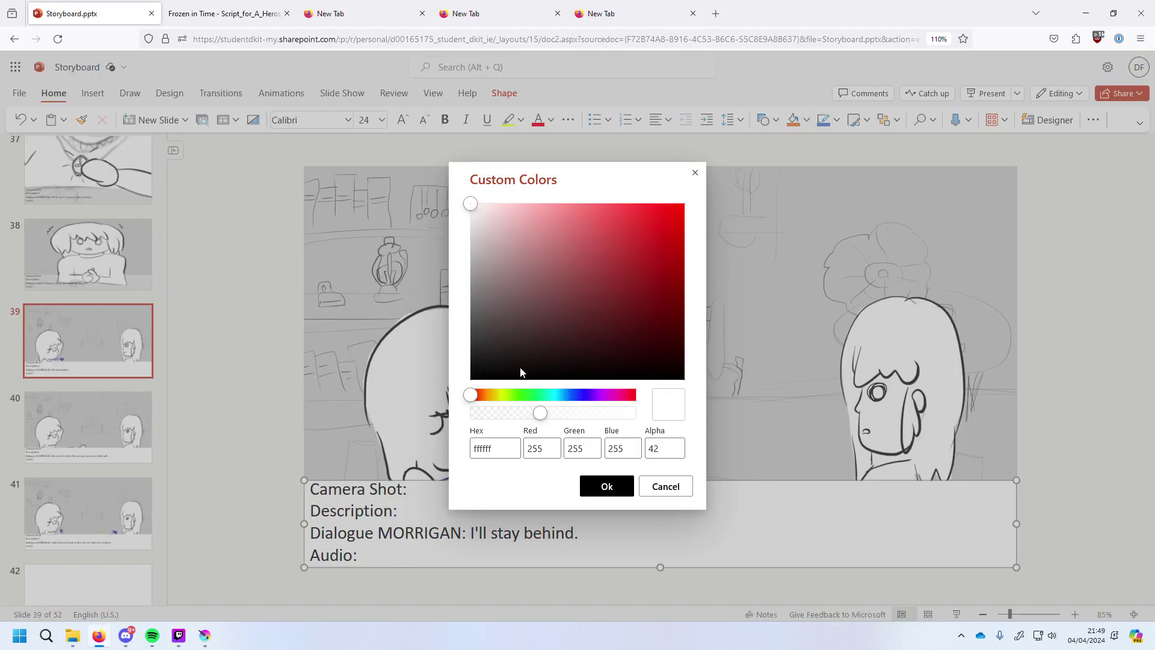
left_click(603, 491)
Give the caption text box on slide 40 the same semi-transparent white fill, ffffff with alpha 42.
left_click(111, 417)
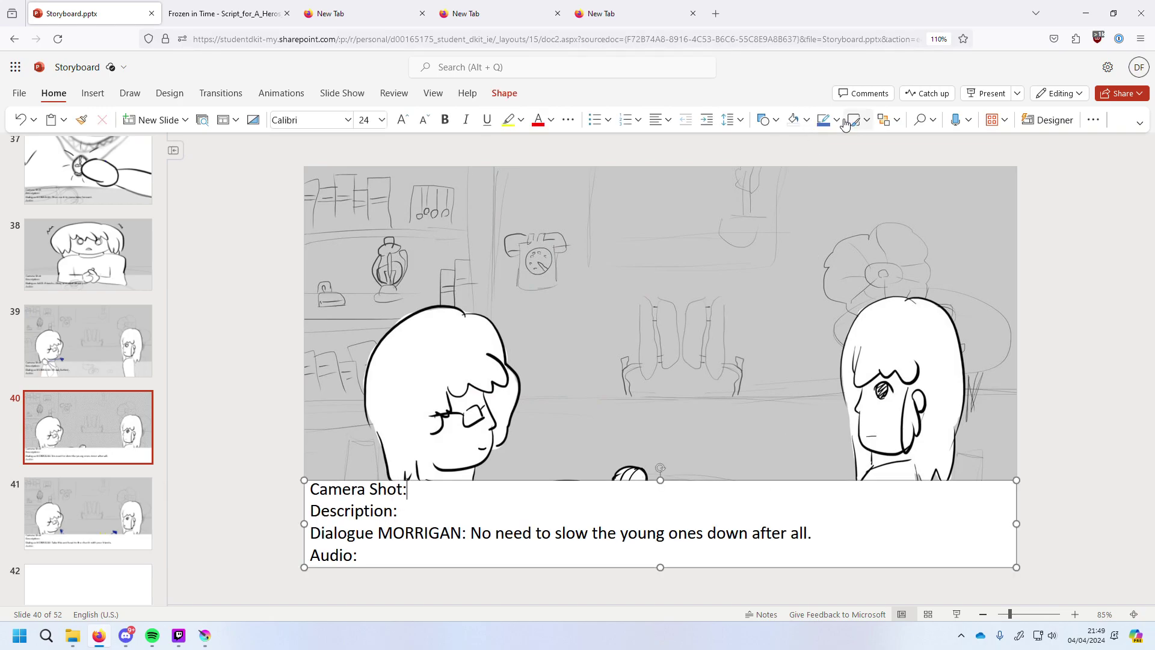
left_click(807, 120)
left_click(828, 416)
left_click(604, 486)
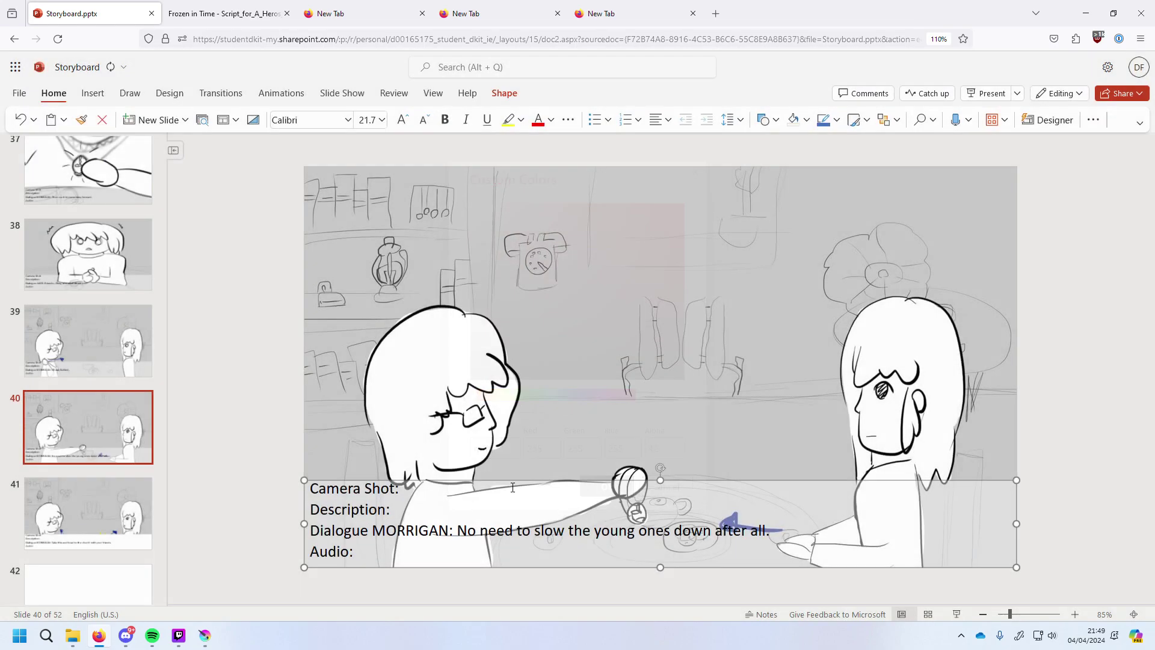
Apply the custom white fill ffffff with alpha 42 to the caption text box on slide 41.
left_click(98, 587)
left_click(102, 531)
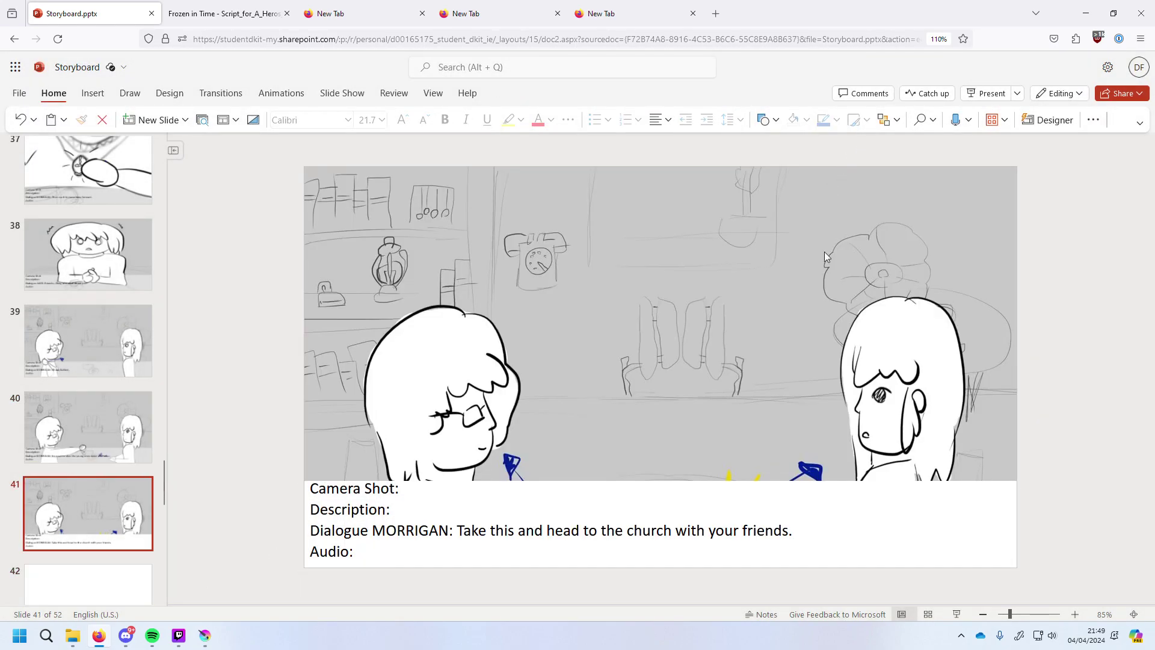
left_click(850, 512)
left_click(807, 120)
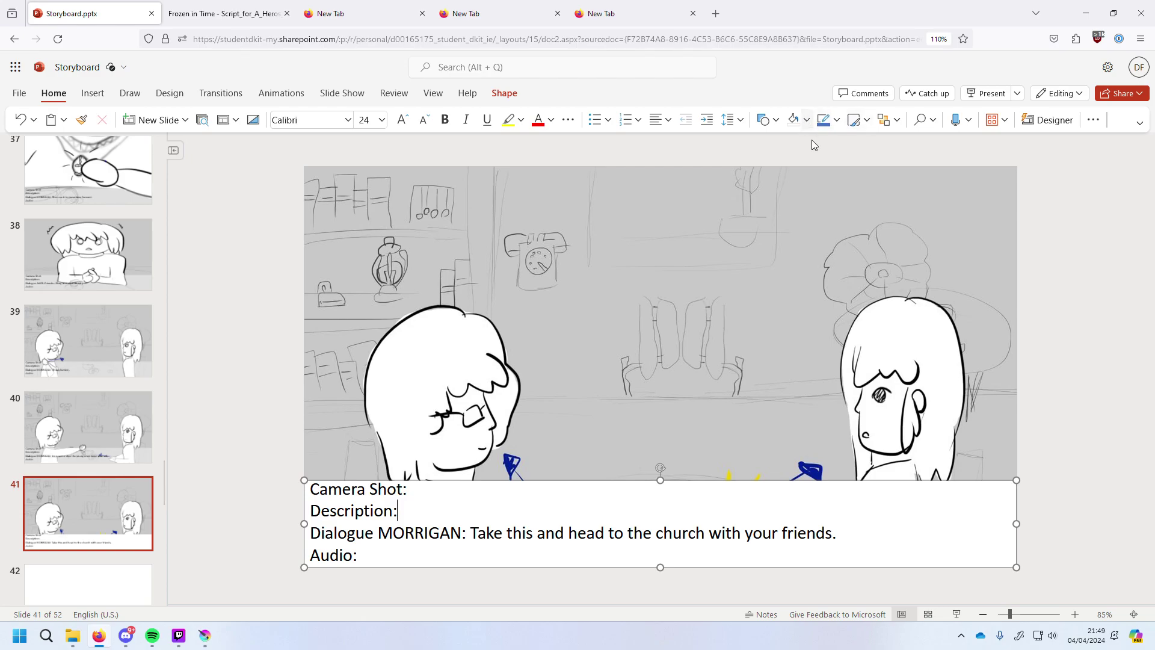
left_click(829, 416)
left_click(608, 485)
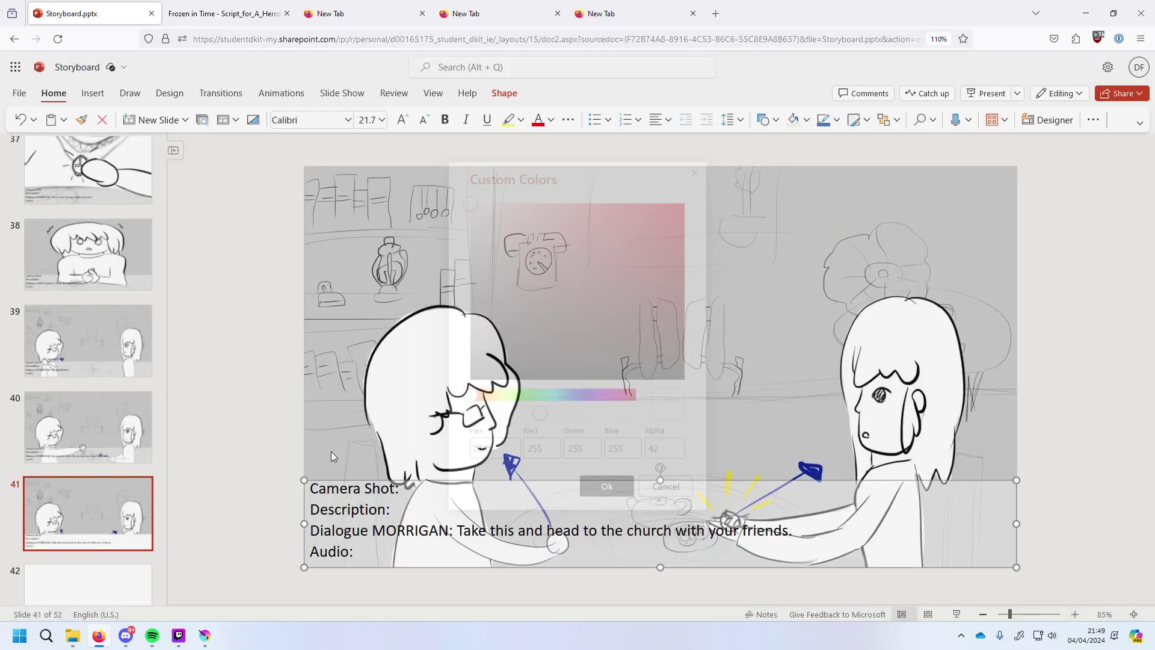
Check the backgrounds and captions on slides 38 to 41, and page back through the earlier frames to slide 9.
left_click(100, 403)
left_click(127, 257)
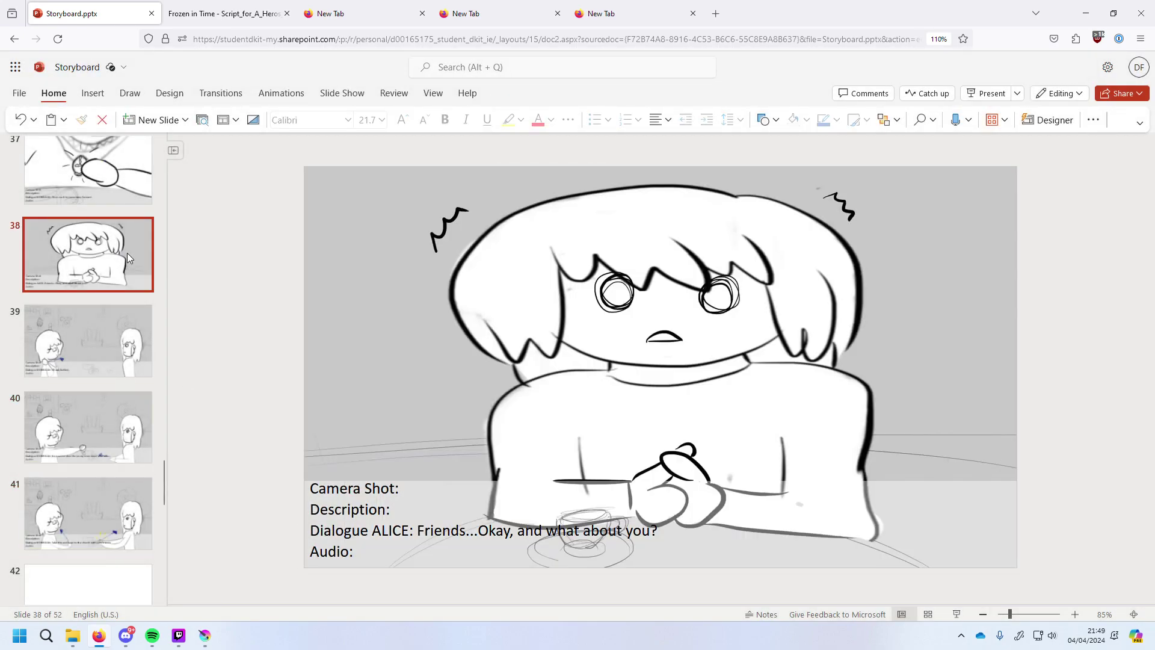
key("Down")
key("Down")
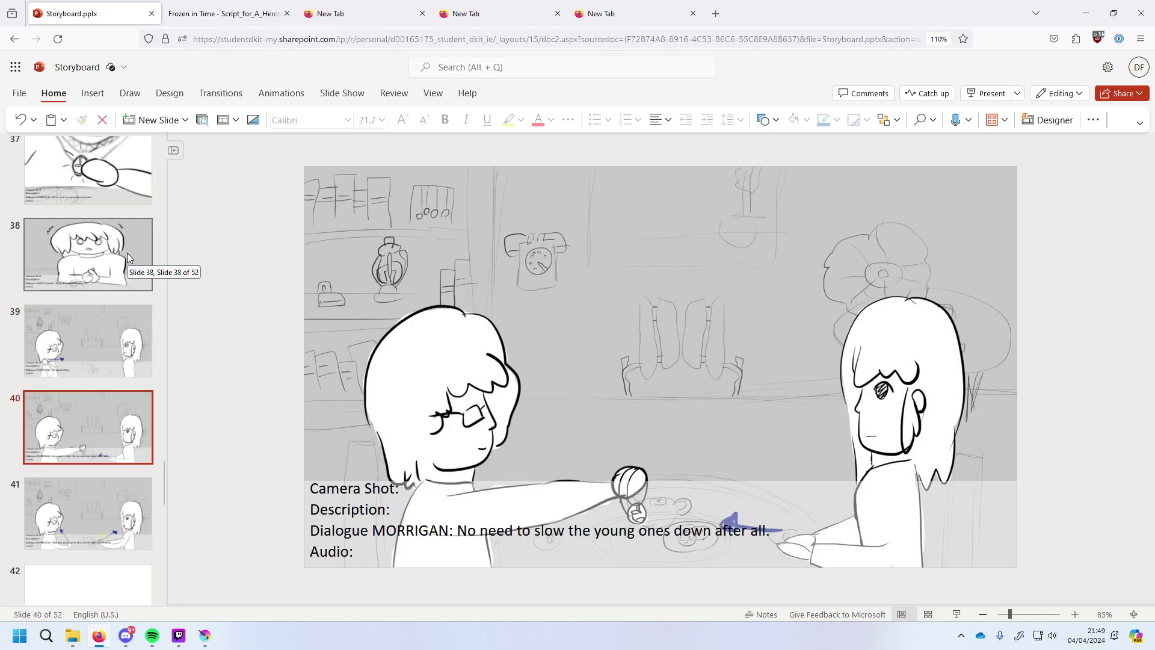
key("Down")
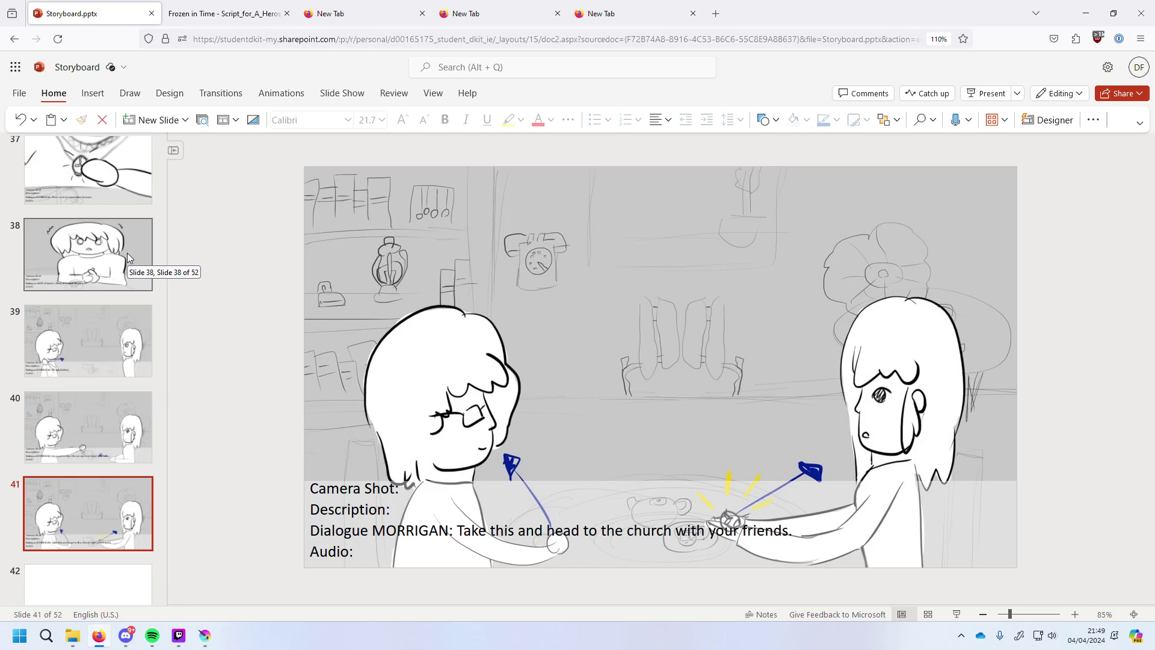
key("Up")
key("Up")
key("Up")
key("Up")
key("Up")
key("Up")
key("Up")
key("Up")
key("Up")
key("Up")
key("Up")
key("Up")
key("Up")
key("Up")
key("Up")
key("Up")
key("Up")
key("Up")
key("Up")
key("Up")
key("Up")
key("Up")
key("Up")
key("Up")
key("Up")
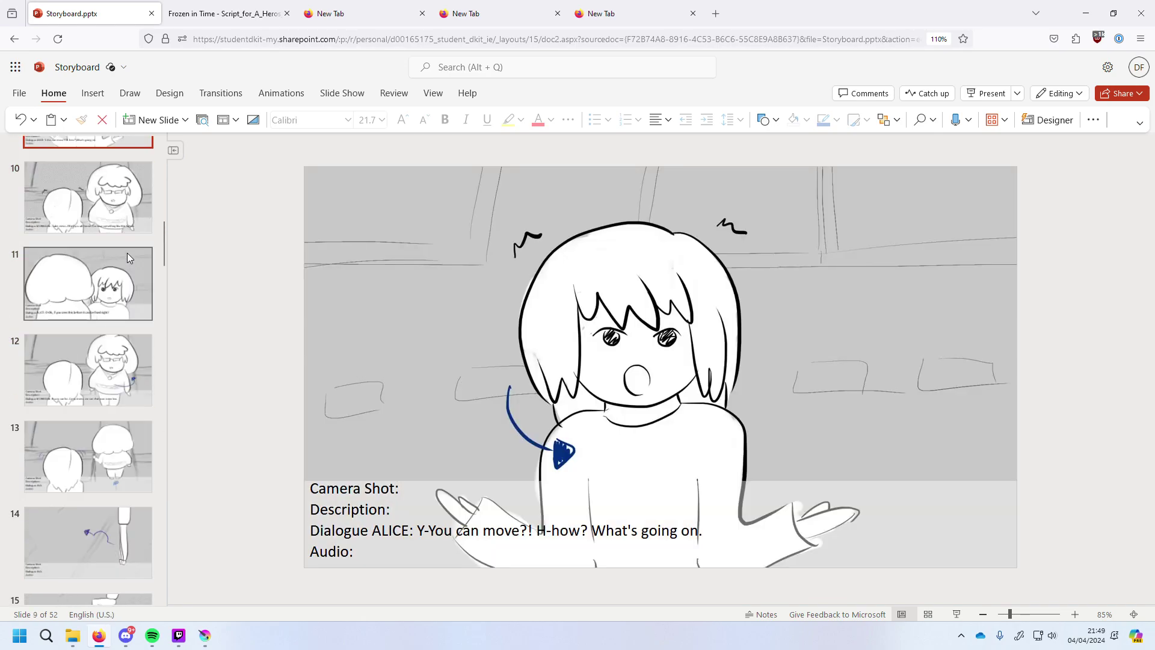
Play through the storyboard frames from slide 9 forward to slide 41 to examine the sequence and captions.
key("Down")
key("Down")
key("Down")
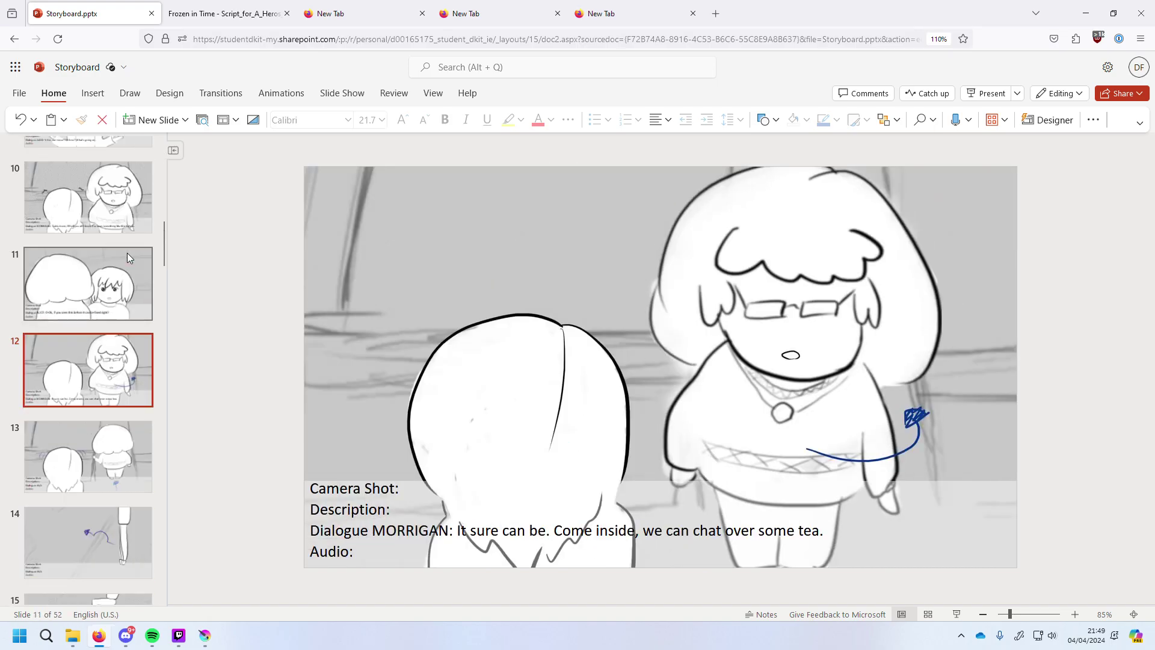
key("Down")
key("Down")
key("Down")
key("Down")
key("Down")
key("Down")
key("Down")
key("Down")
key("Down")
key("Down")
key("Down")
key("Down")
key("Down")
key("Down")
key("Down")
key("Down")
key("Down")
key("Down")
key("Down")
key("Down")
key("Down")
key("Down")
key("Up")
key("Up")
key("Up")
key("Up")
key("Up")
key("Up")
key("Up")
key("Up")
key("Up")
key("Up")
key("Up")
key("Down")
key("Down")
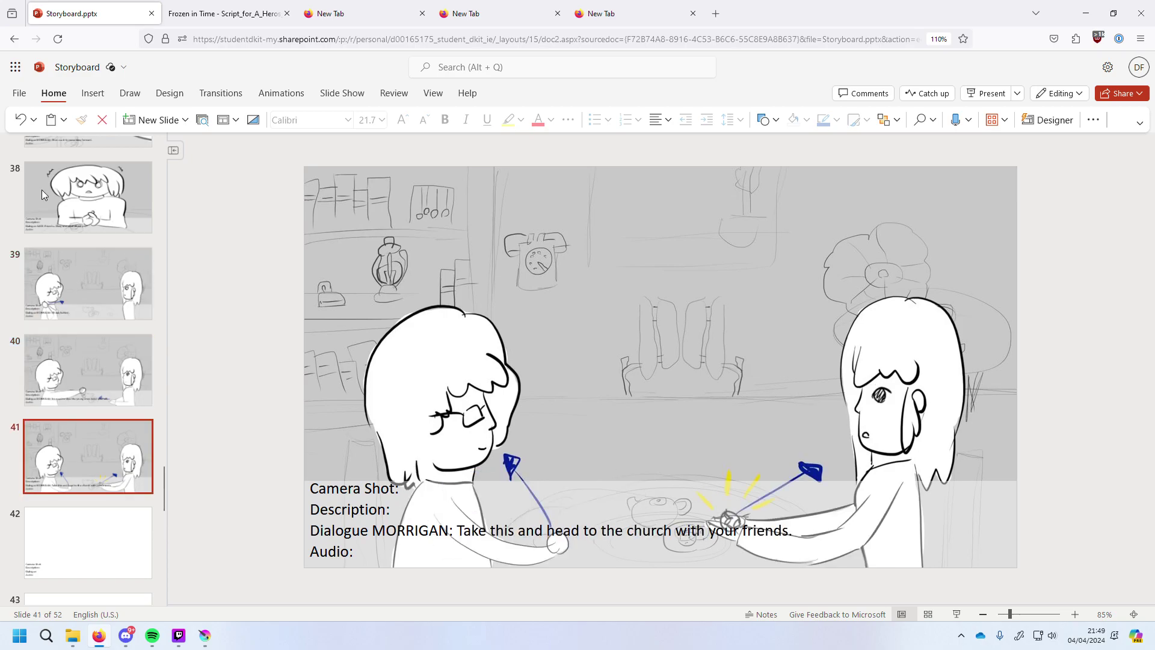
Look over the slide thumbnails from the early frames to the blank slides after slide 41.
key("super+e")
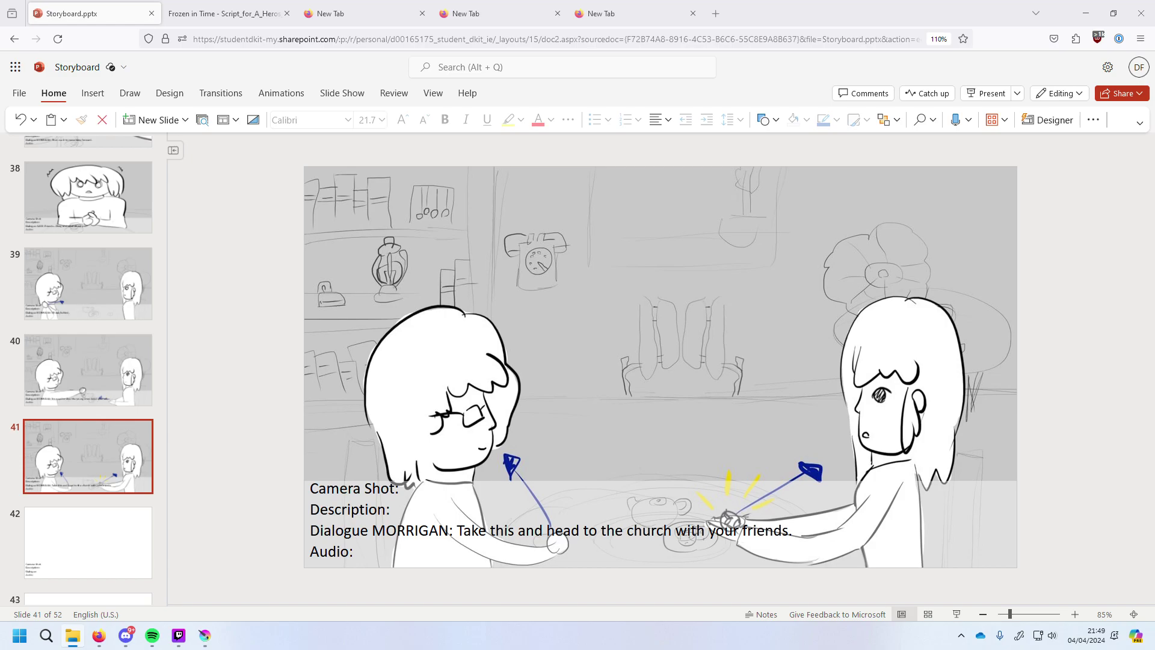
scroll(61, 370, "up", 4)
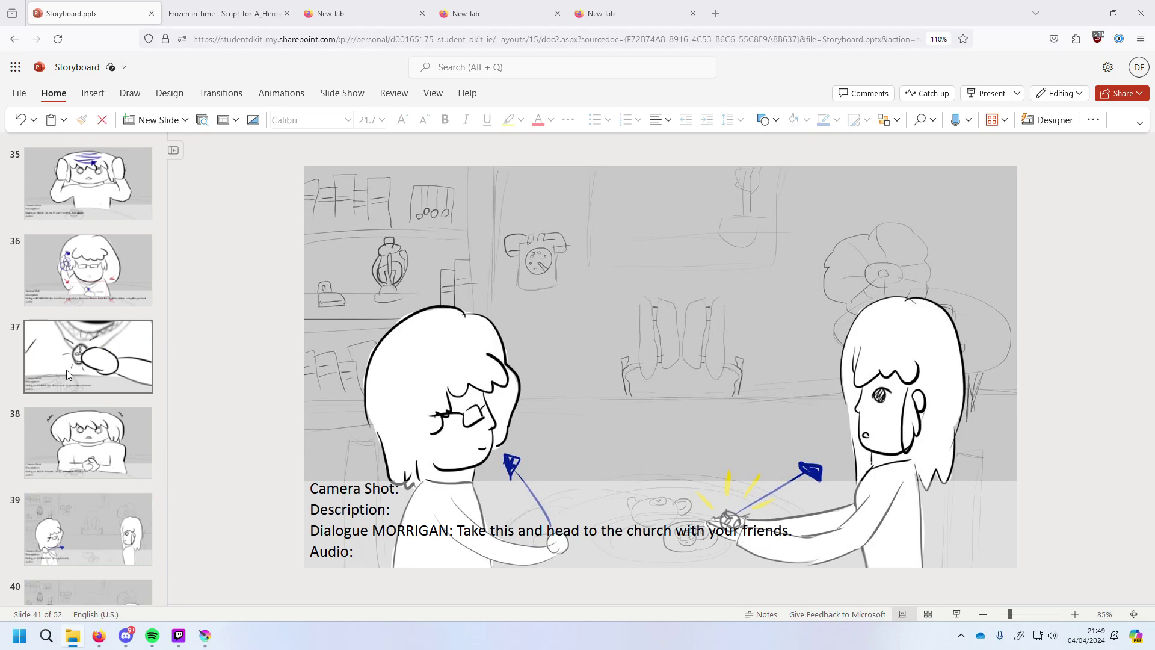
scroll(67, 370, "down", 4)
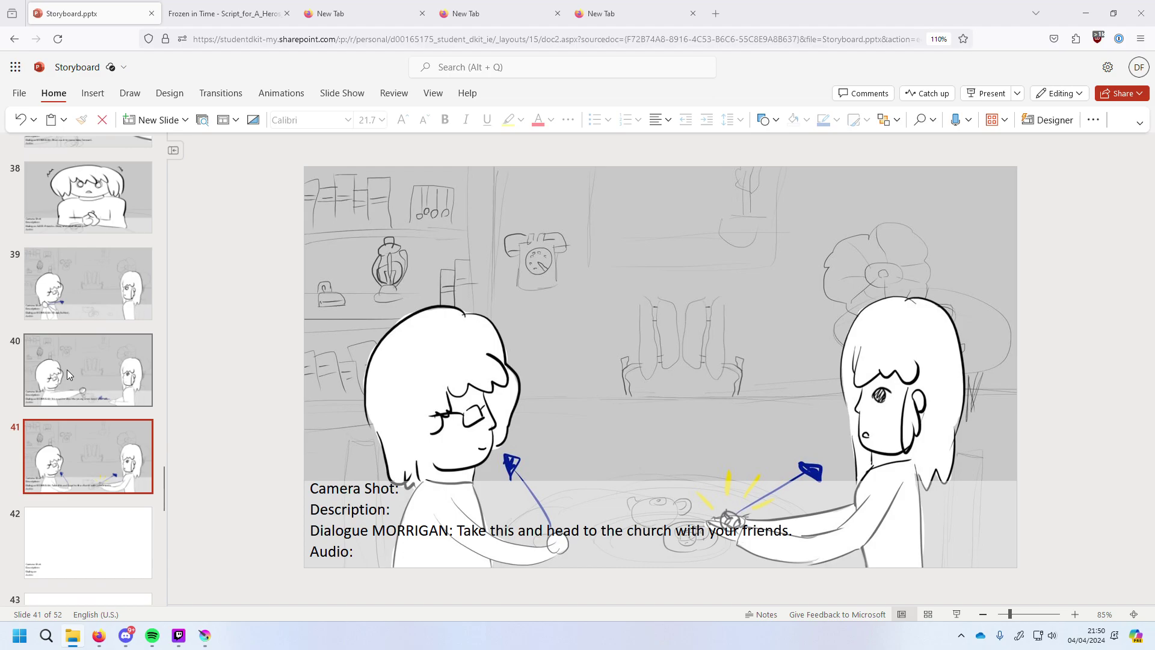
scroll(72, 368, "up", 20)
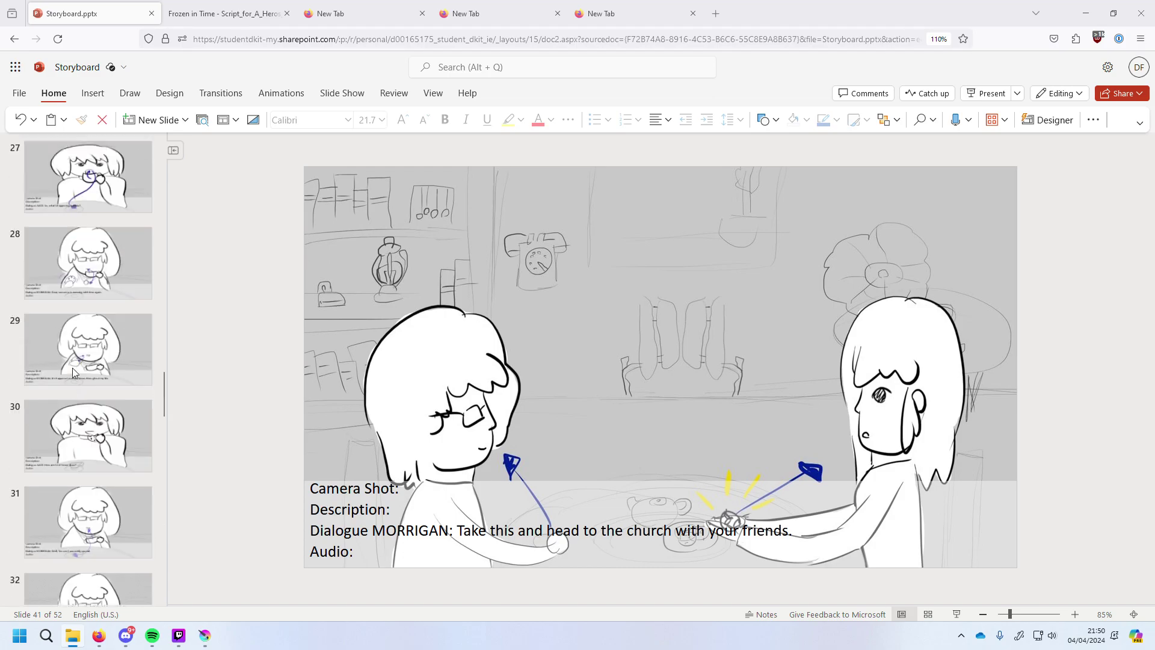
scroll(73, 372, "up", 20)
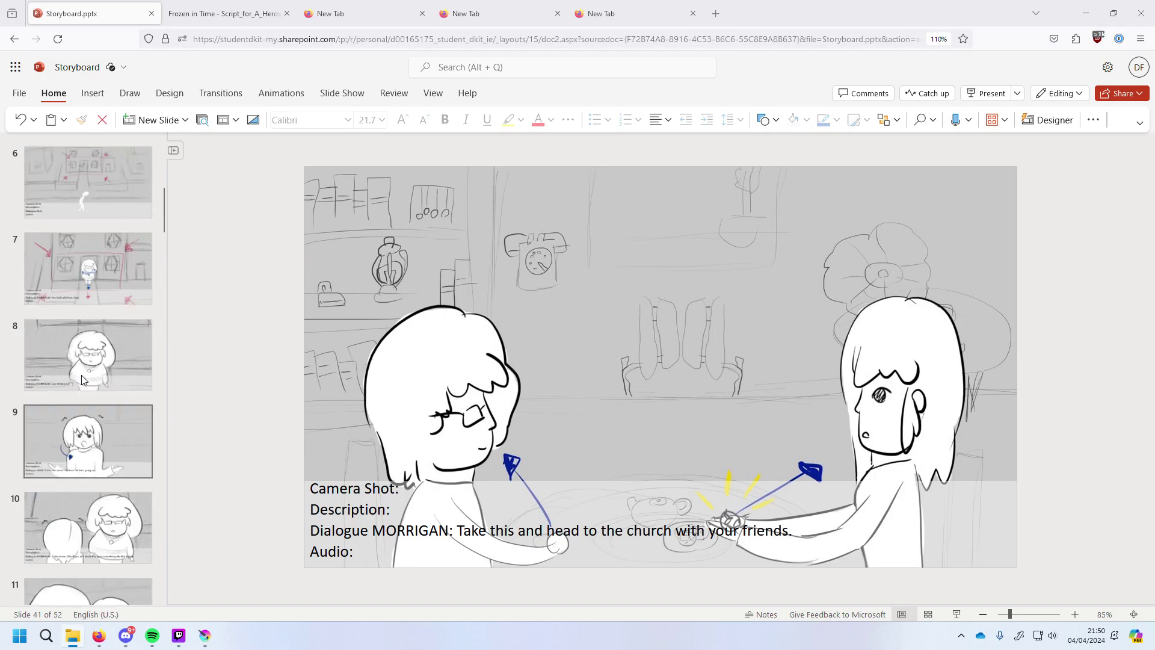
scroll(78, 374, "down", 20)
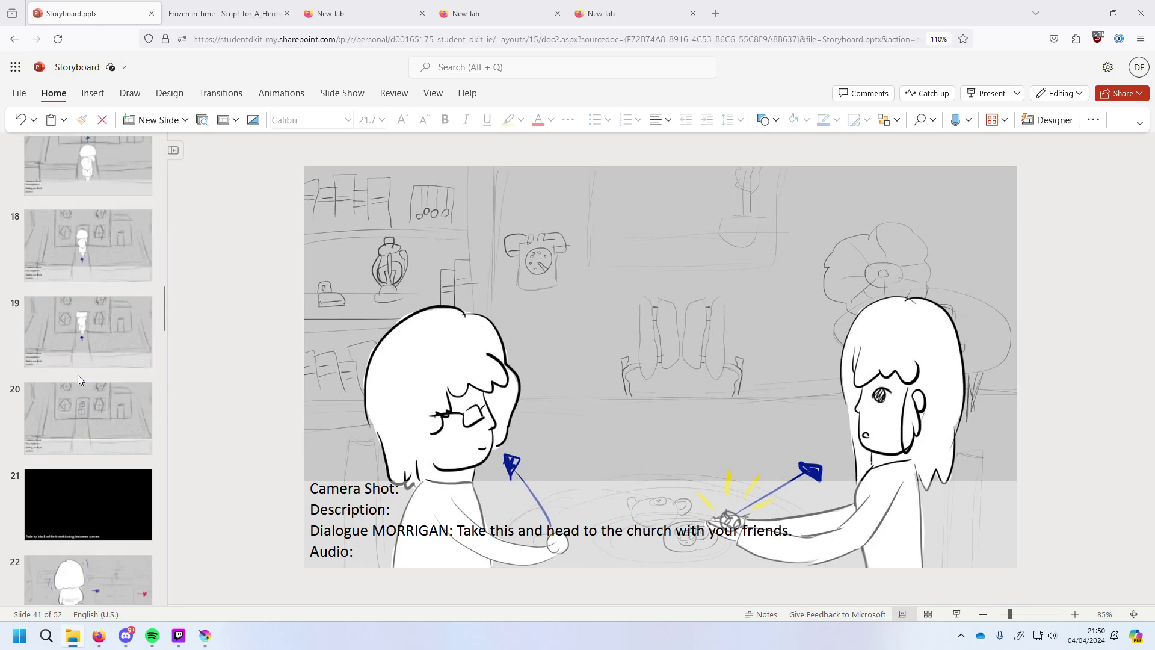
scroll(81, 378, "down", 20)
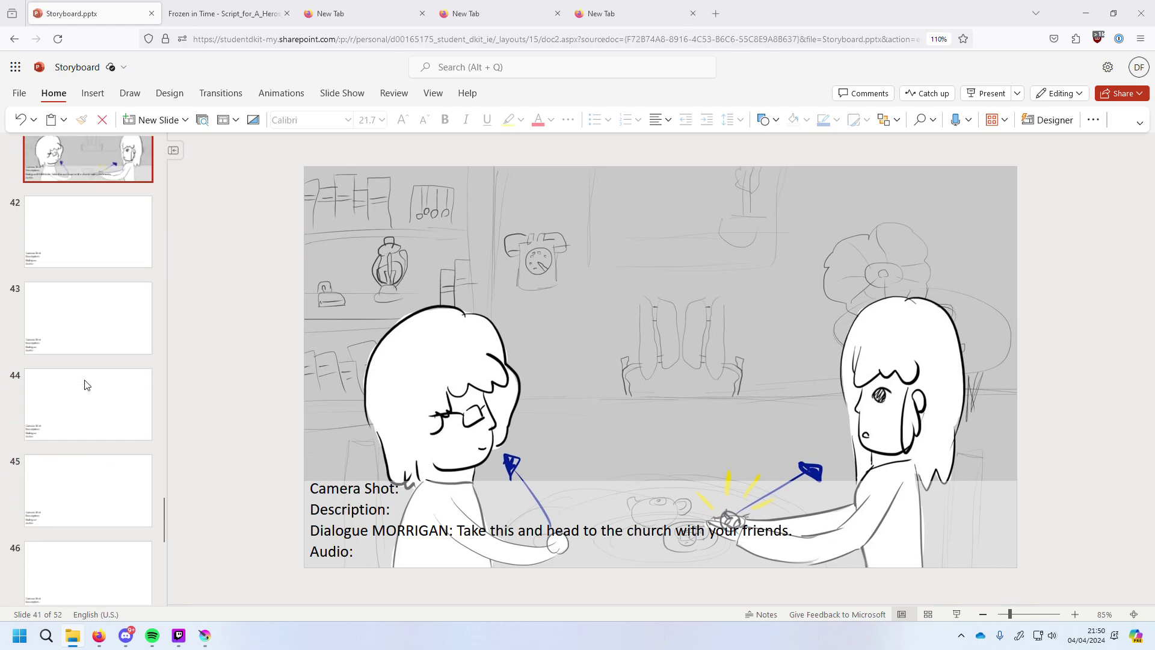
scroll(86, 383, "up", 2)
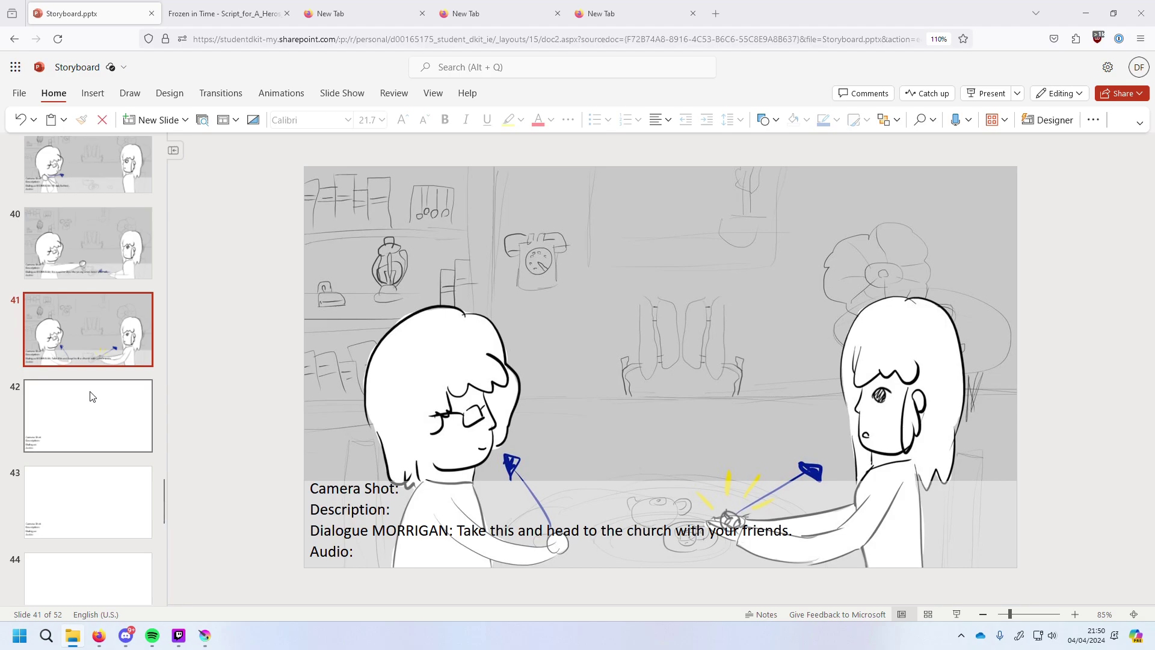
left_click(92, 397)
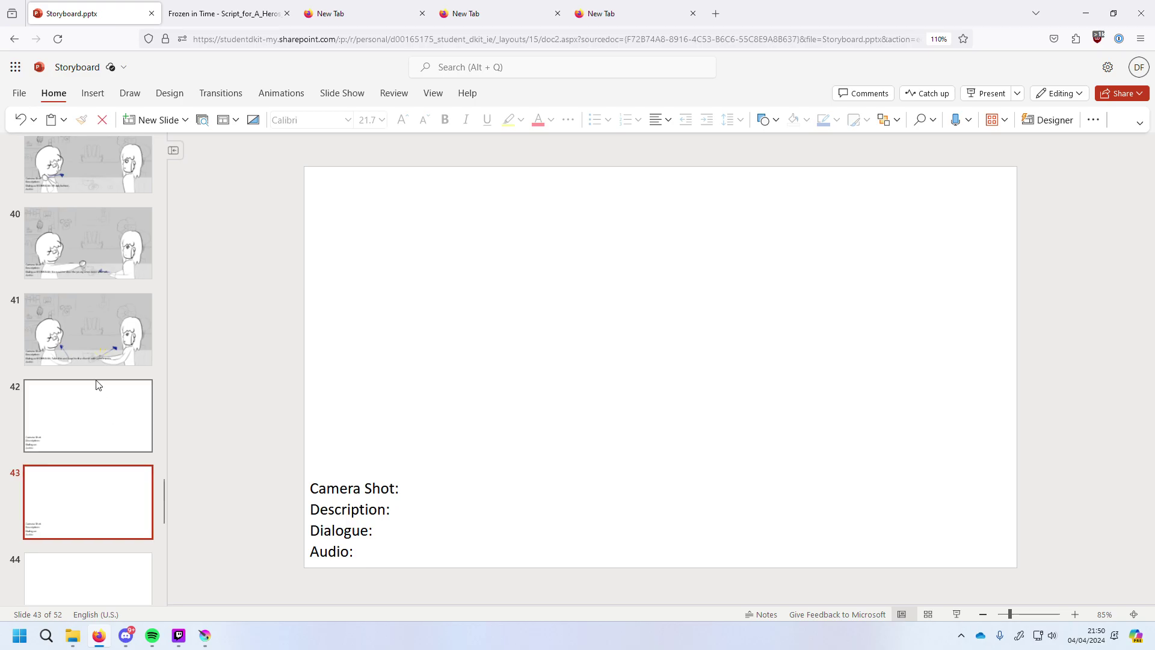
Review the completed storyboard frames in reverse order from slide 41 to slide 2.
left_click(106, 337)
left_click(128, 265)
scroll(116, 492, "up", 5)
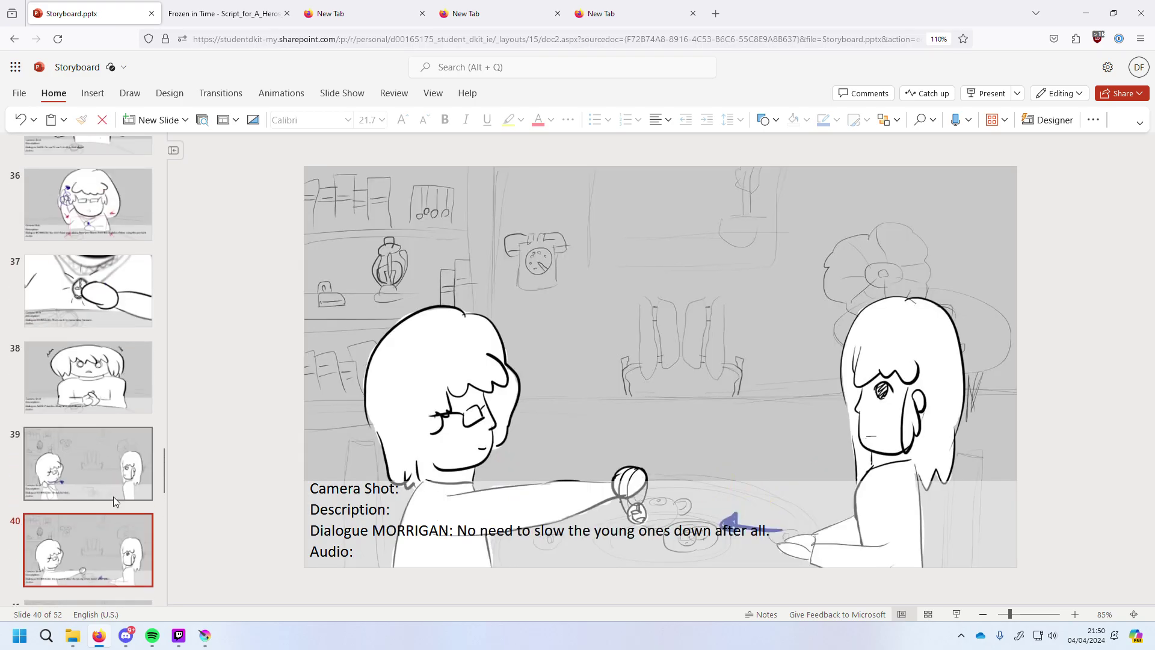
scroll(112, 481, "down", 5)
left_click(96, 291)
key("Up")
key("Up")
key("Up")
key("Up")
key("Up")
key("Up")
key("Up")
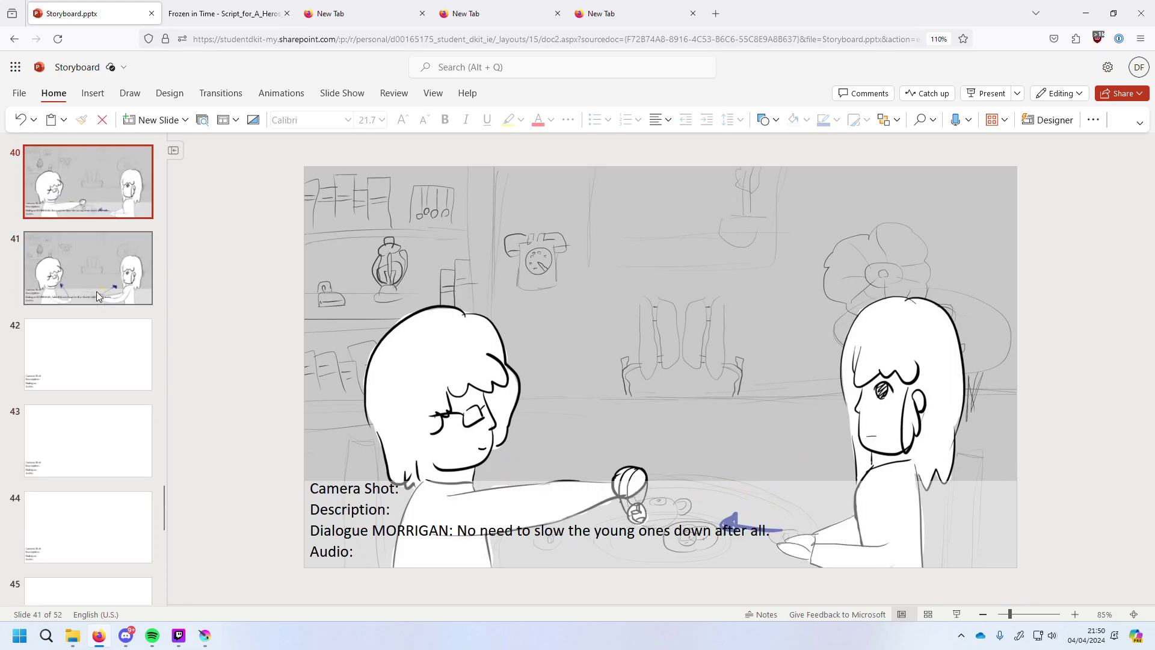
key("Up")
key("Up")
key("Up")
key("Up")
key("Up")
key("Up")
key("Up")
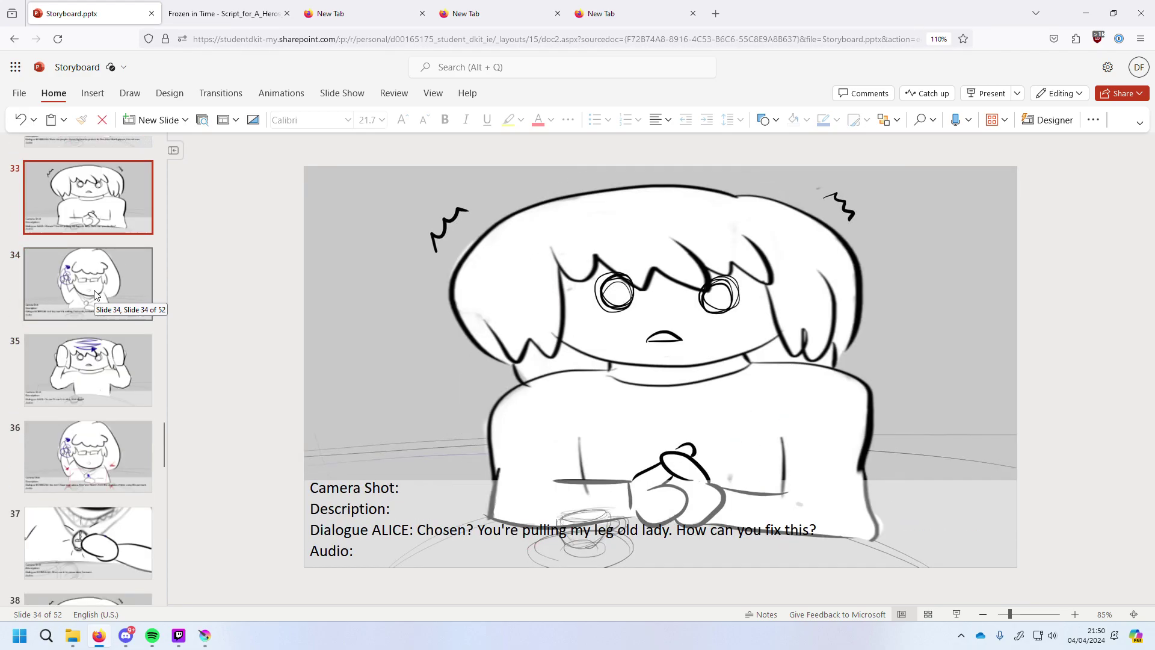
key("Up")
key("Up")
key("Up")
key("Up")
key("Up")
key("Up")
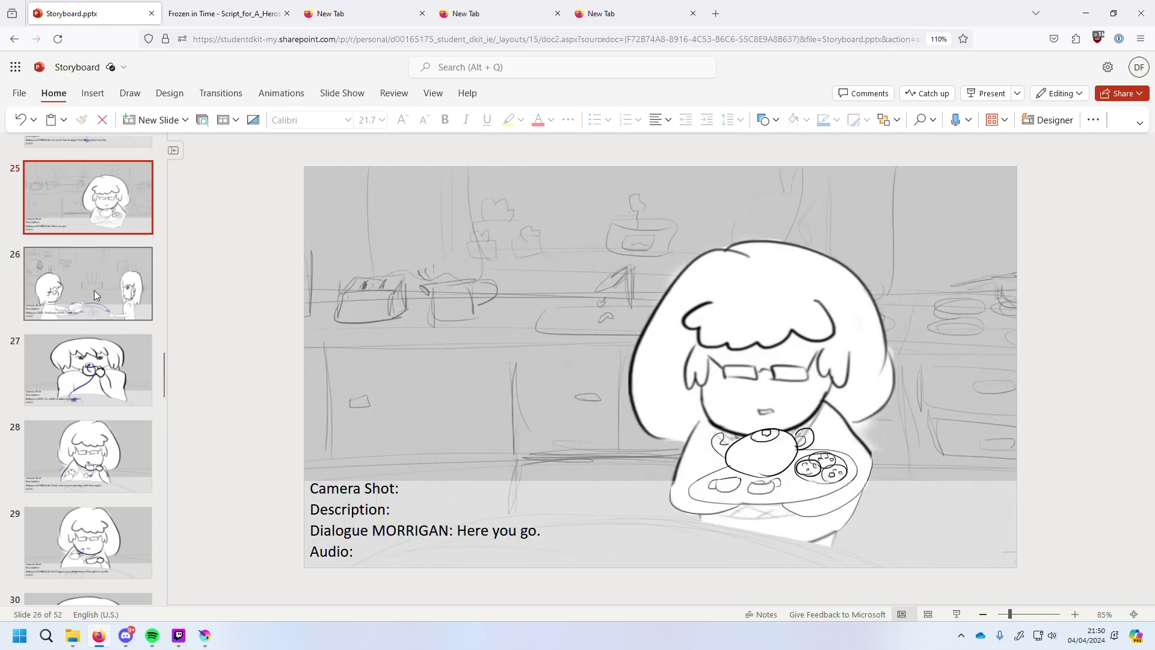
key("Up")
key("Up")
key("Up")
key("Up")
key("Up")
key("Up")
key("Up")
key("Up")
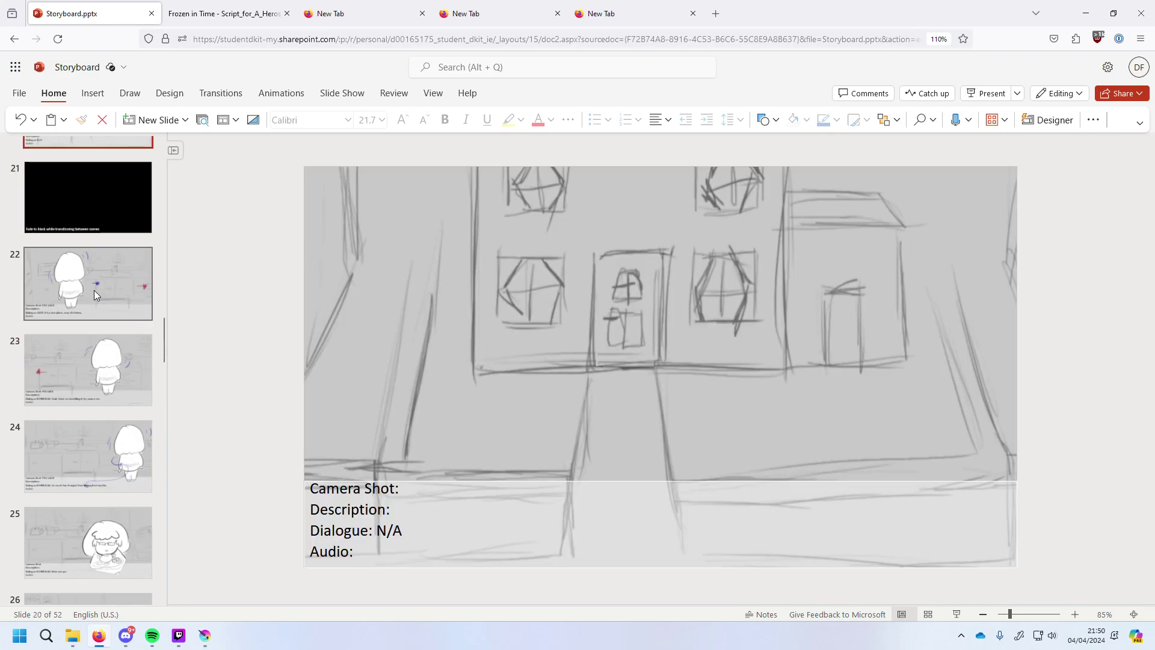
key("Up")
key("Up")
key("Up")
key("Up")
key("Up")
key("Up")
key("Up")
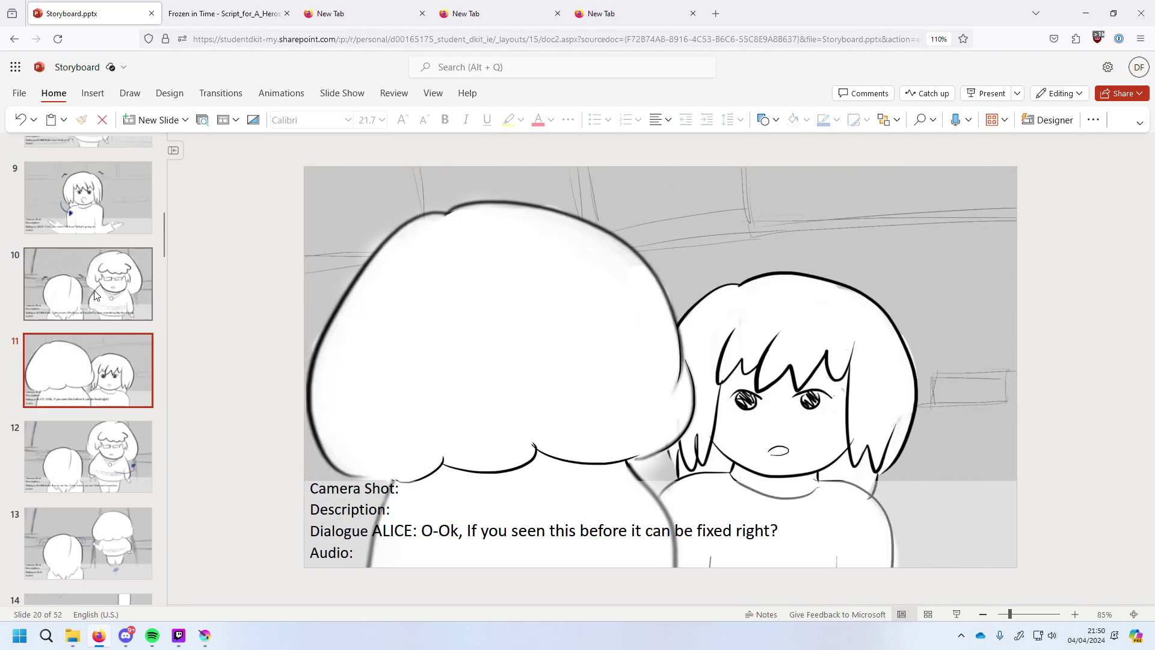
key("Up")
key("Up")
key("Up")
key("Up")
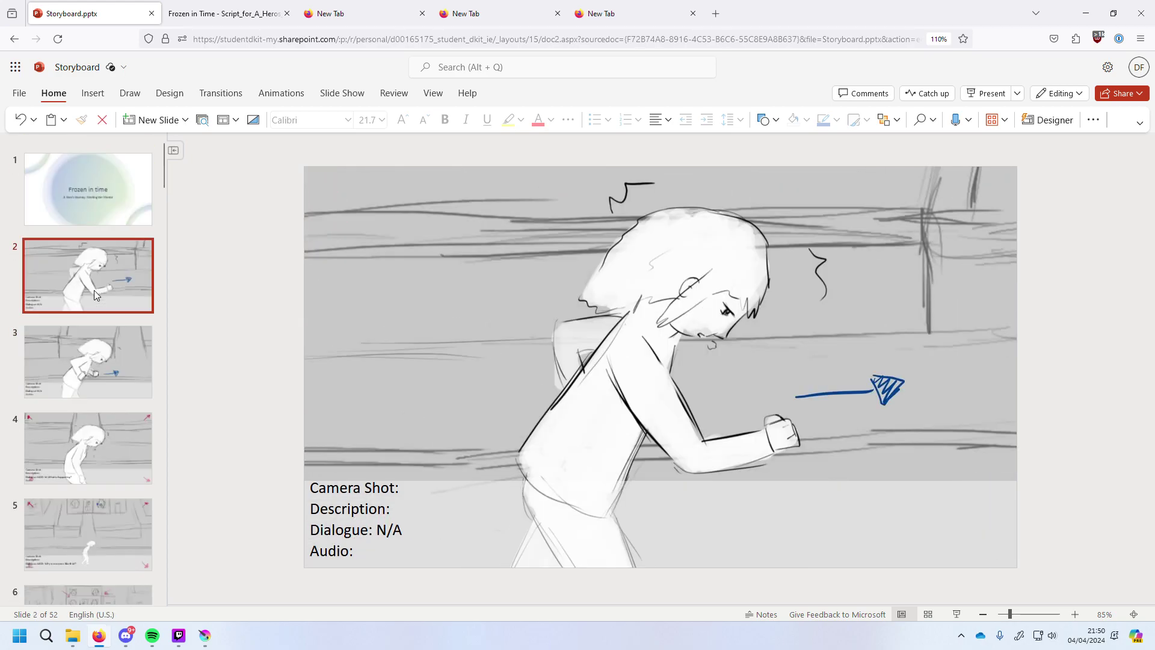
Play through the storyboard frames from slide 2 forward to slide 41 to examine the animation flow.
key("Down")
key("Down")
key("Down")
key("Down")
key("Down")
key("Down")
key("Down")
key("Down")
key("Down")
key("Down")
key("Down")
key("Down")
key("Down")
key("Down")
key("Down")
key("Down")
key("Down")
key("Down")
key("Down")
key("Down")
key("Down")
key("Down")
key("Down")
key("Down")
key("Down")
key("Down")
key("Down")
key("Down")
key("Down")
key("Down")
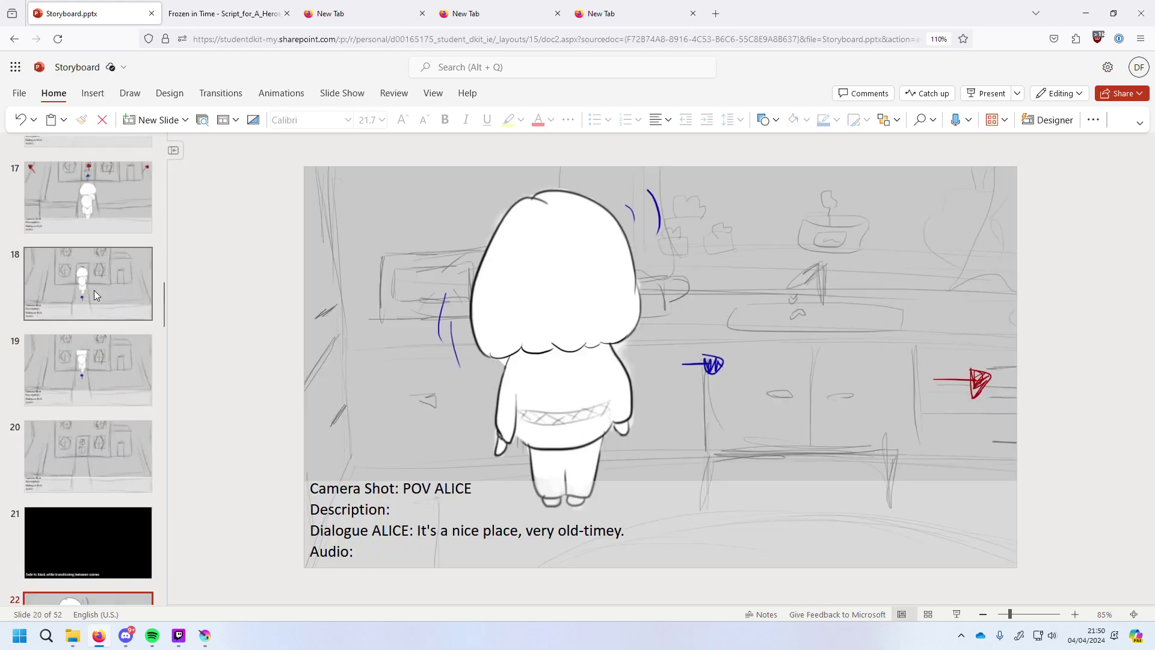
key("Down")
key("Down")
key("Down")
key("Down")
key("Down")
key("Down")
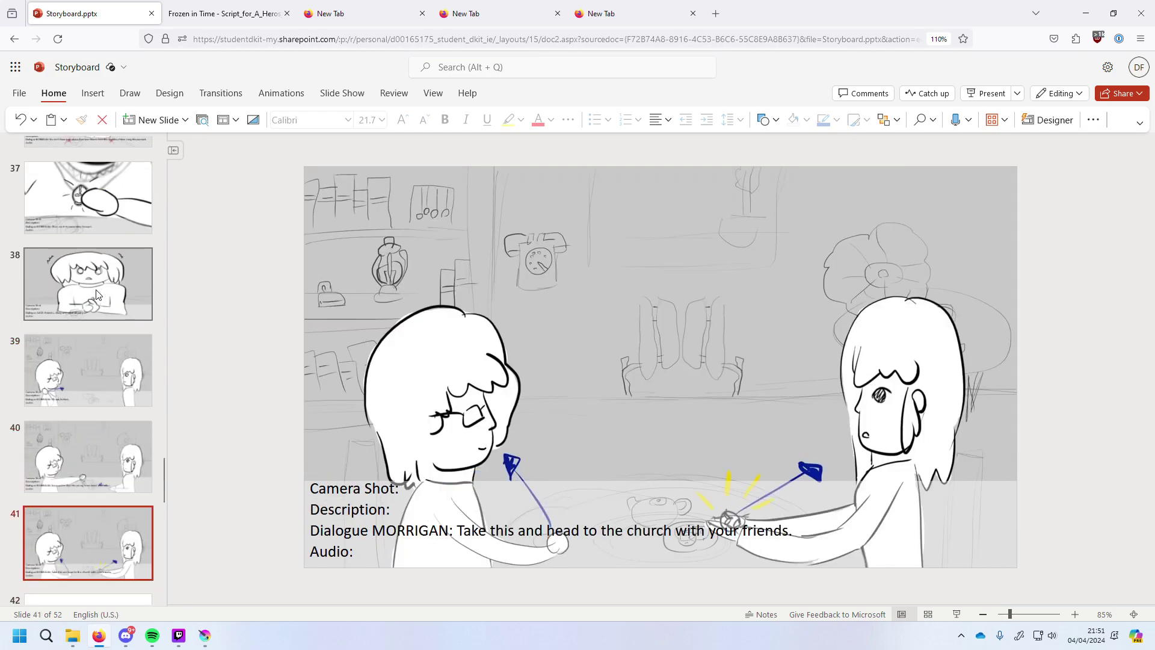
left_click(715, 13)
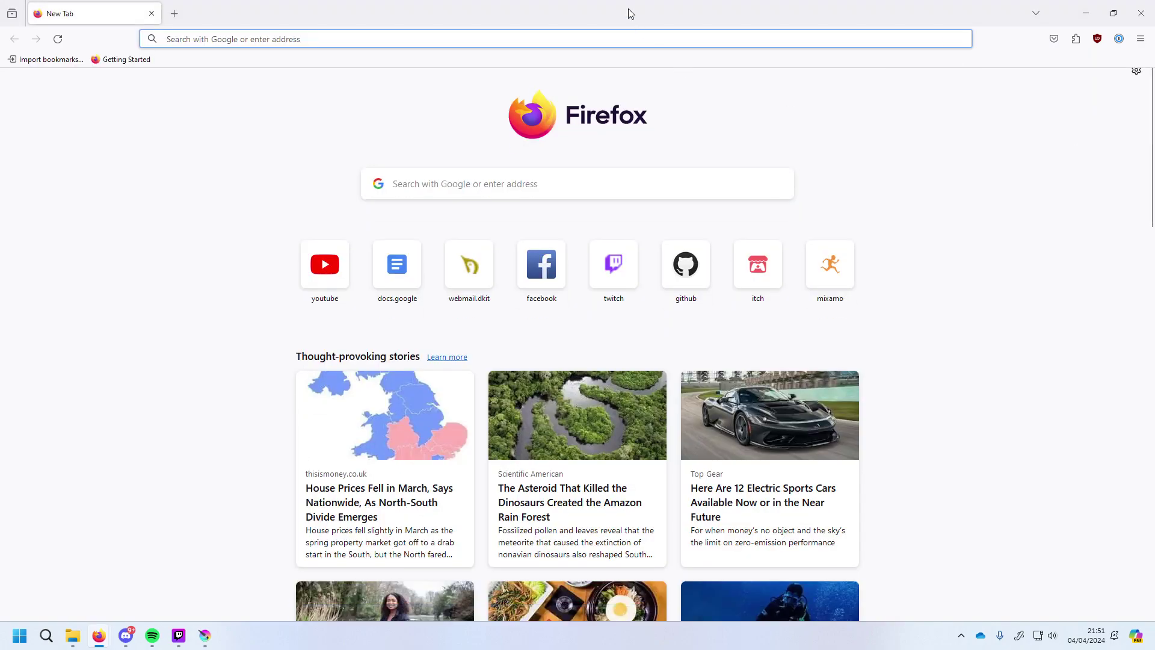
key("ctrl+w")
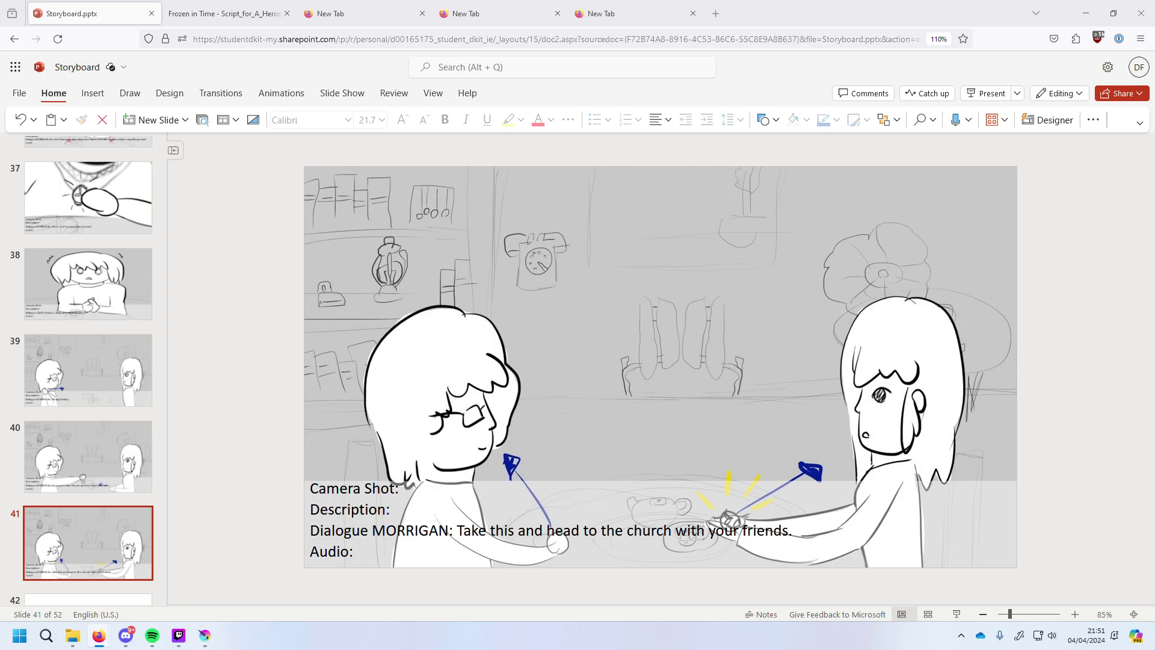
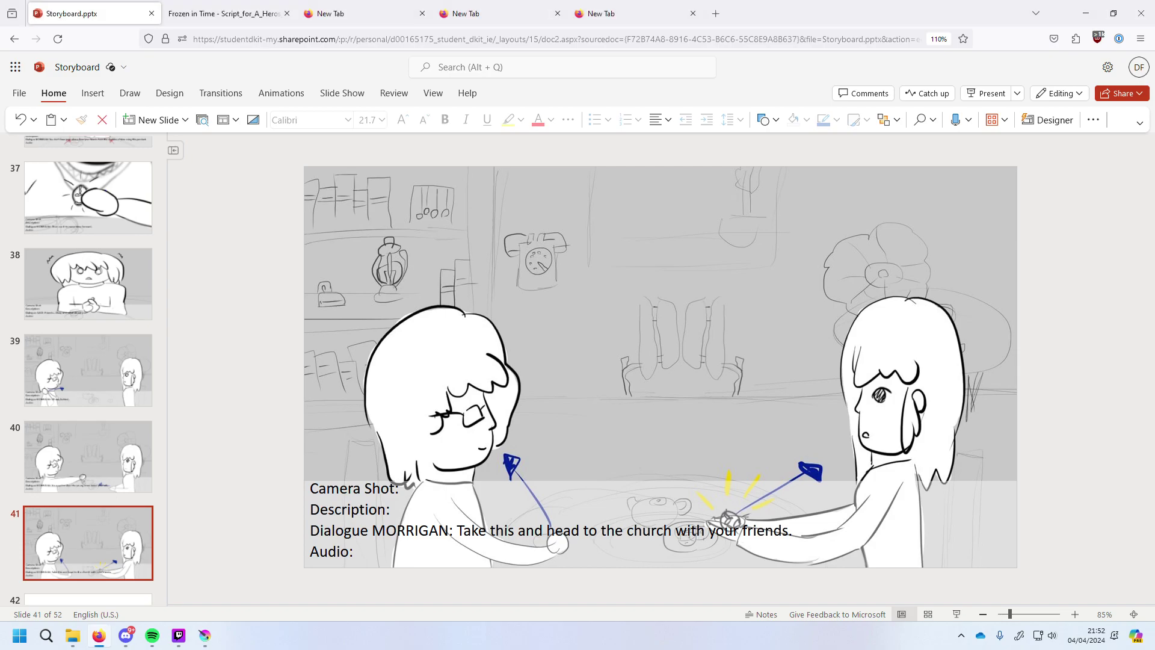
Page back from slide 41 through the dialogue frames to the early street frames to examine their sequence.
left_click(71, 475)
left_click(91, 373)
left_click(102, 309)
key("Up")
key("Up")
key("Up")
key("Up")
key("Up")
key("Up")
key("Up")
key("Up")
key("Up")
key("Up")
key("Up")
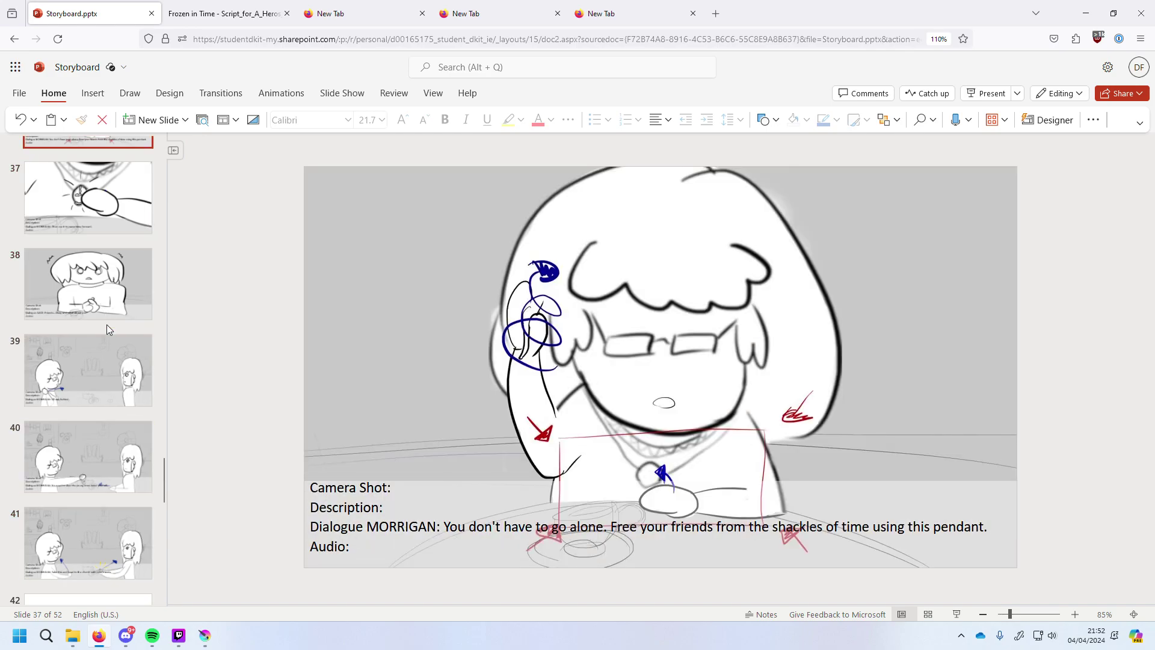
key("Up")
key("Up")
key("Up")
key("Up")
key("Up")
key("Up")
key("Up")
key("Up")
key("Up")
key("Up")
key("Up")
key("Up")
key("Up")
key("Up")
key("Up")
key("Up")
key("Up")
key("Up")
key("Up")
key("Up")
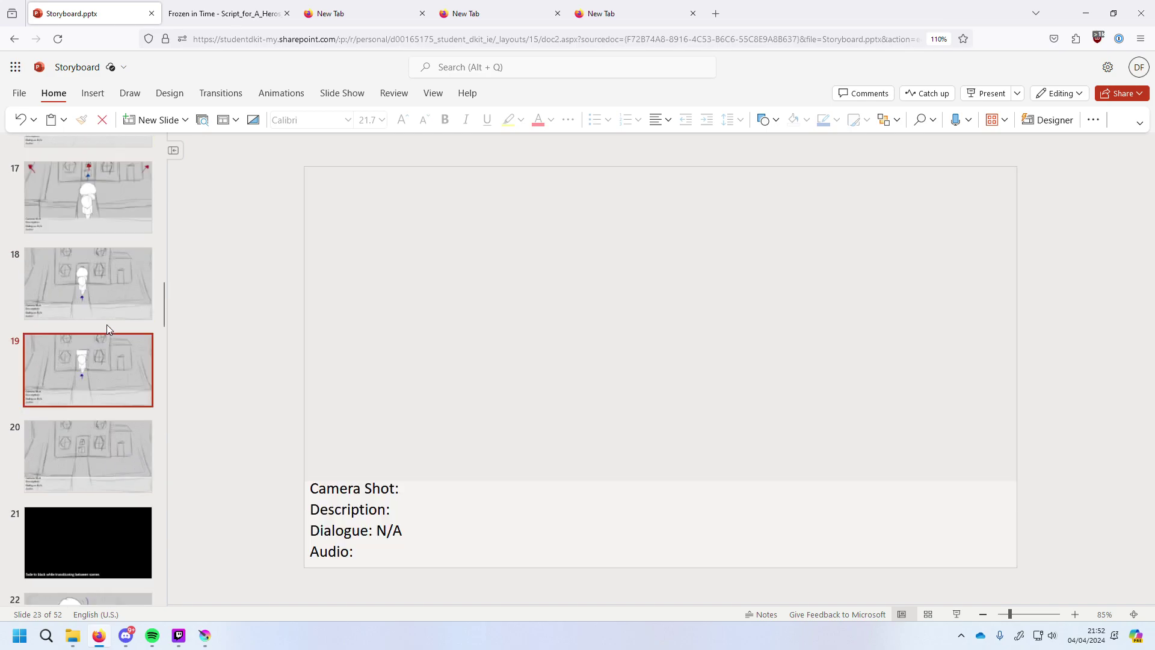
Step through the early storyboard frames around slide 20 and return to slide 41 to check continuity.
key("Down")
key("Down")
key("Down")
key("Down")
key("Down")
key("Down")
key("Down")
key("Down")
key("Down")
key("Down")
key("Down")
key("Down")
key("Down")
key("Down")
key("Down")
key("Down")
key("Down")
key("Down")
key("Down")
key("Down")
key("Down")
key("Down")
key("Down")
key("Down")
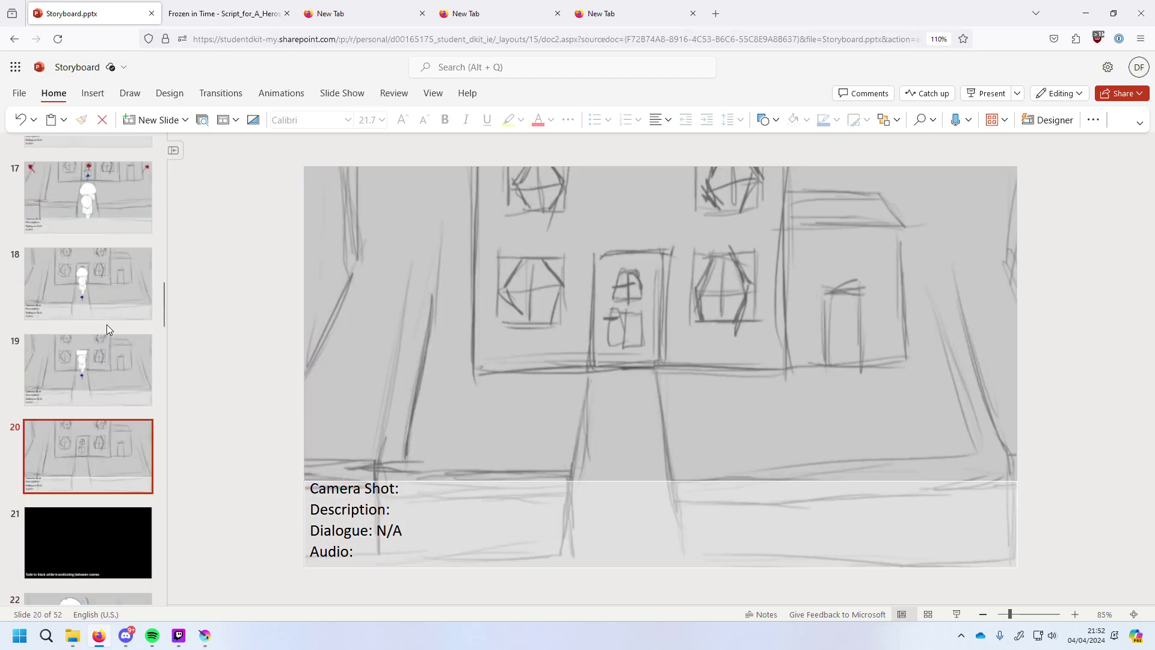
key("Up")
key("Up")
key("Up")
key("Up")
key("Up")
key("Up")
key("Up")
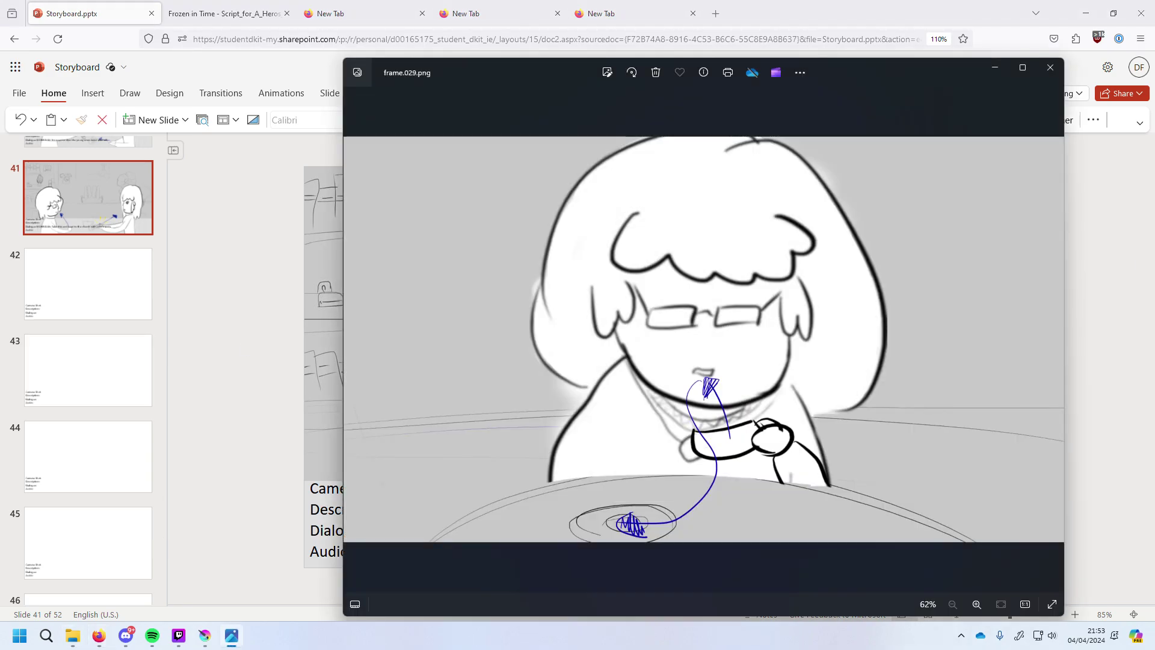
Close the frame.029.png preview, select slide 42, and open frame.029.kra from the Frames folder in Krita.
left_click(1050, 68)
left_click(128, 294)
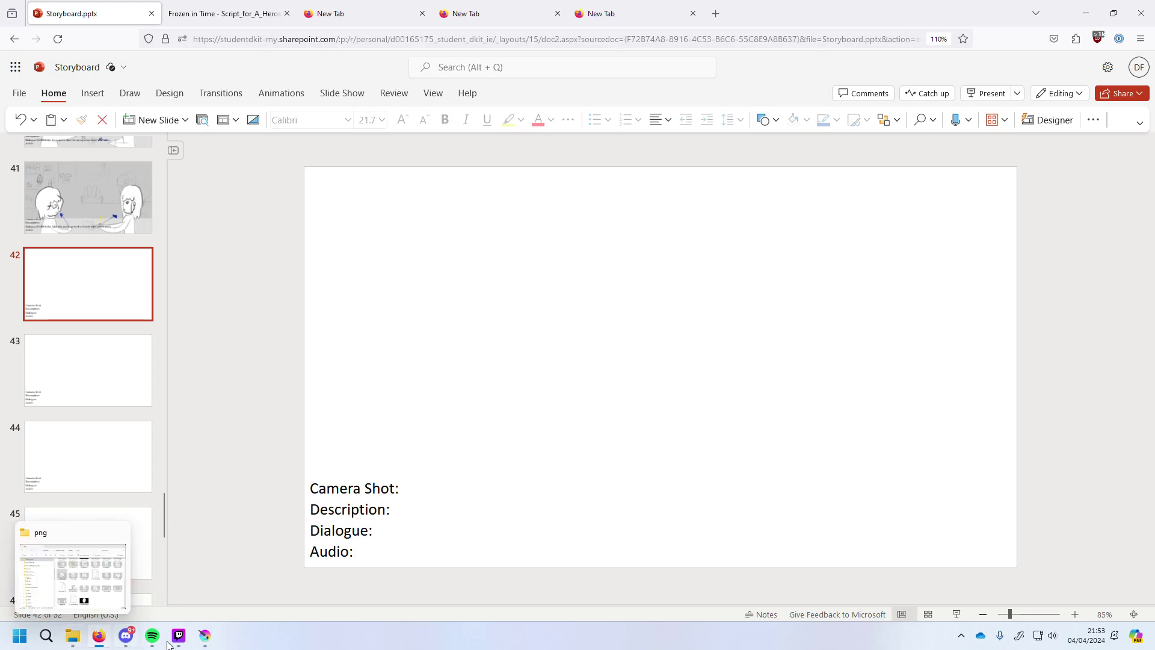
left_click(205, 636)
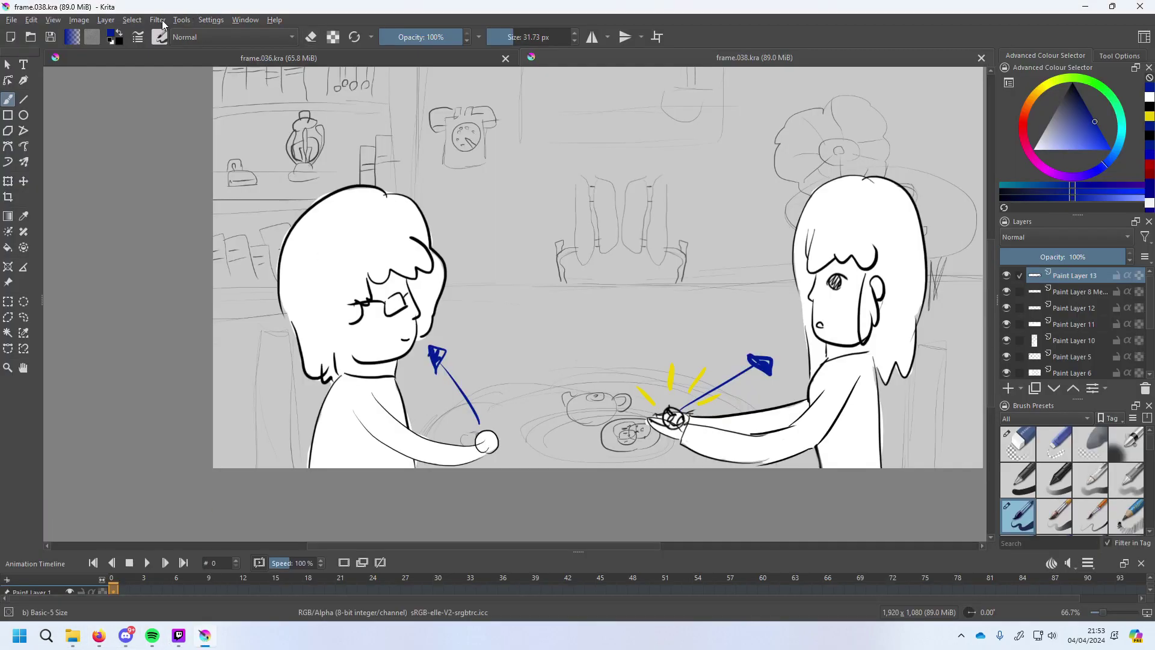
left_click(12, 20)
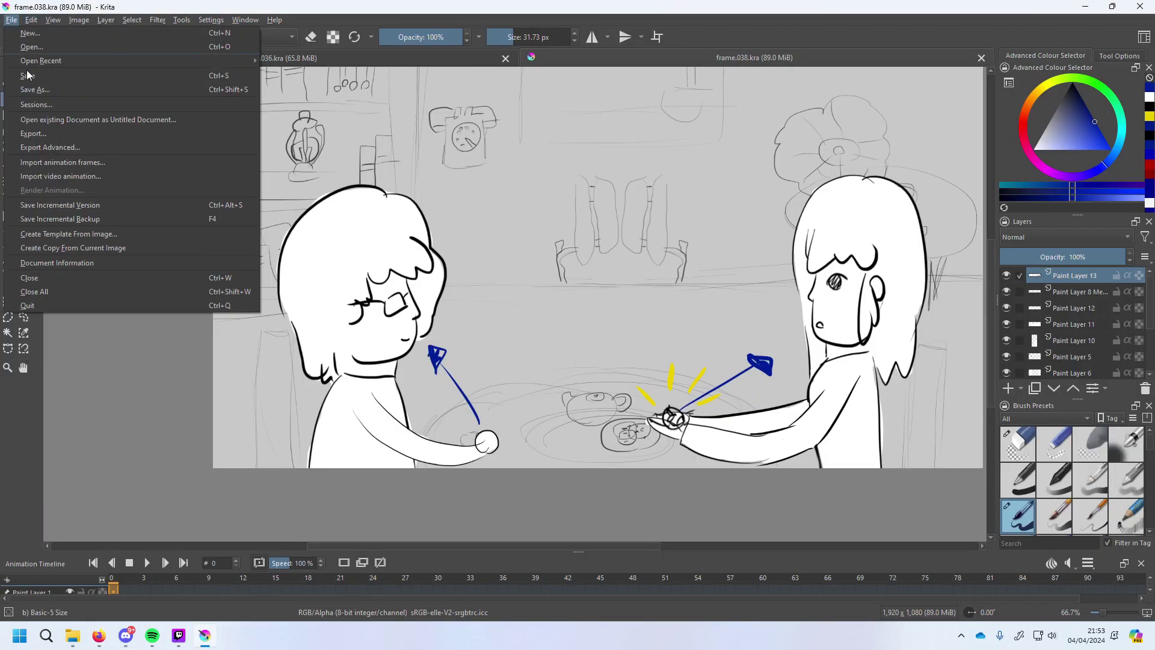
left_click(56, 48)
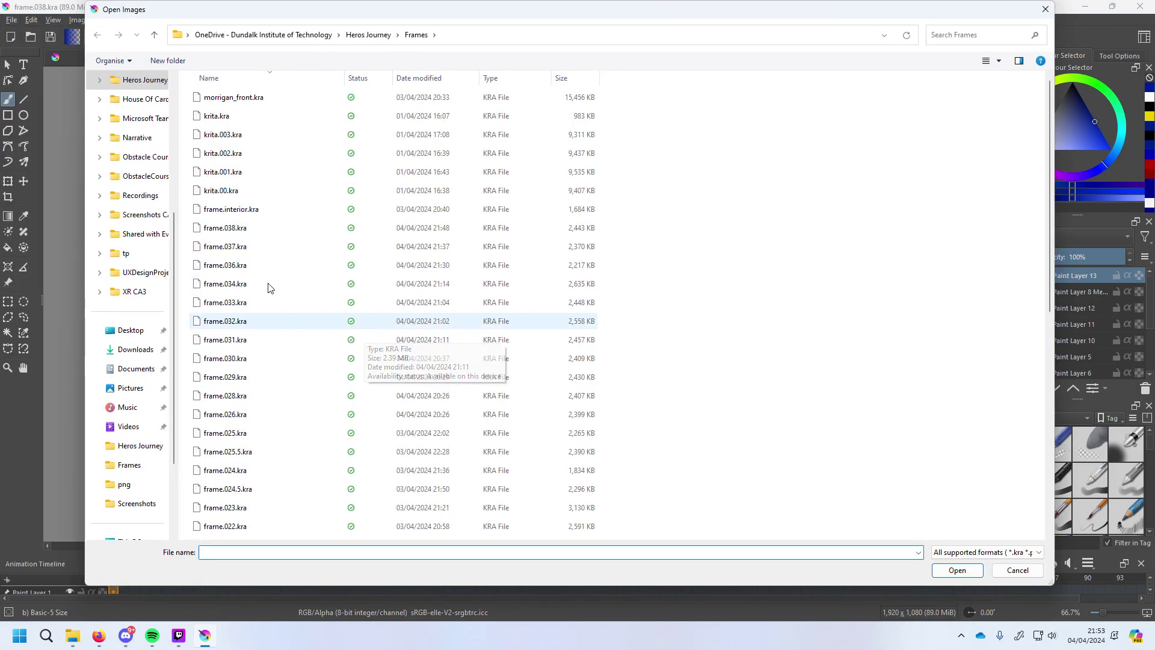
double_click(261, 373)
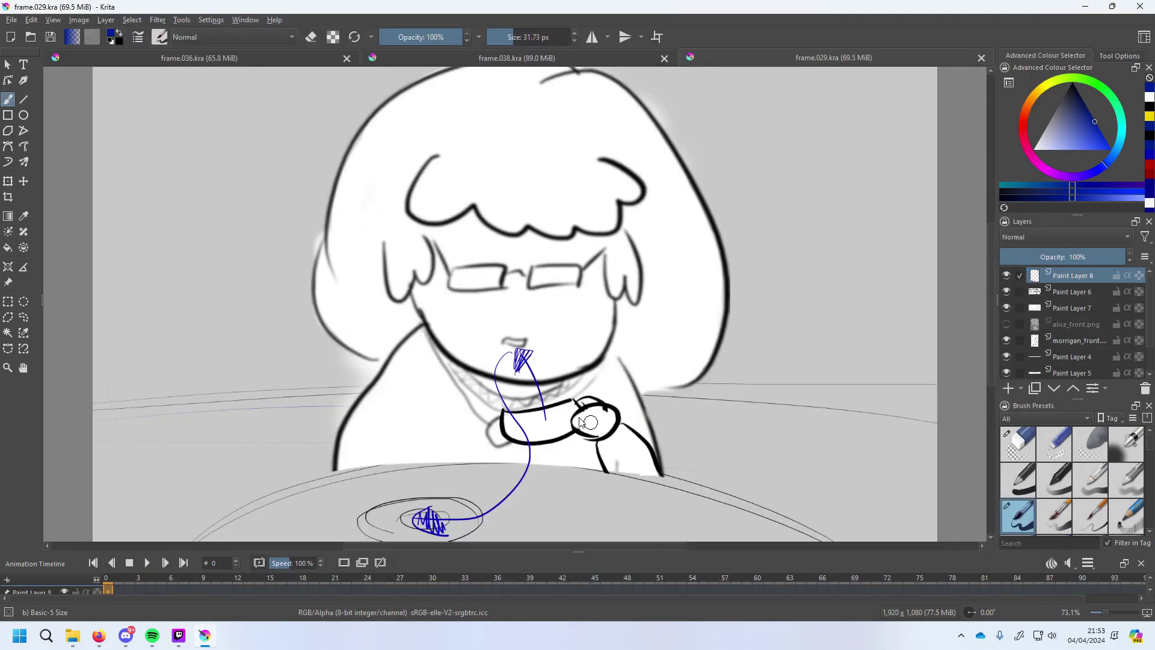
Hide Paint Layer 8, which holds the blue motion arrow.
scroll(565, 424, "down", 1)
scroll(561, 426, "down", 2)
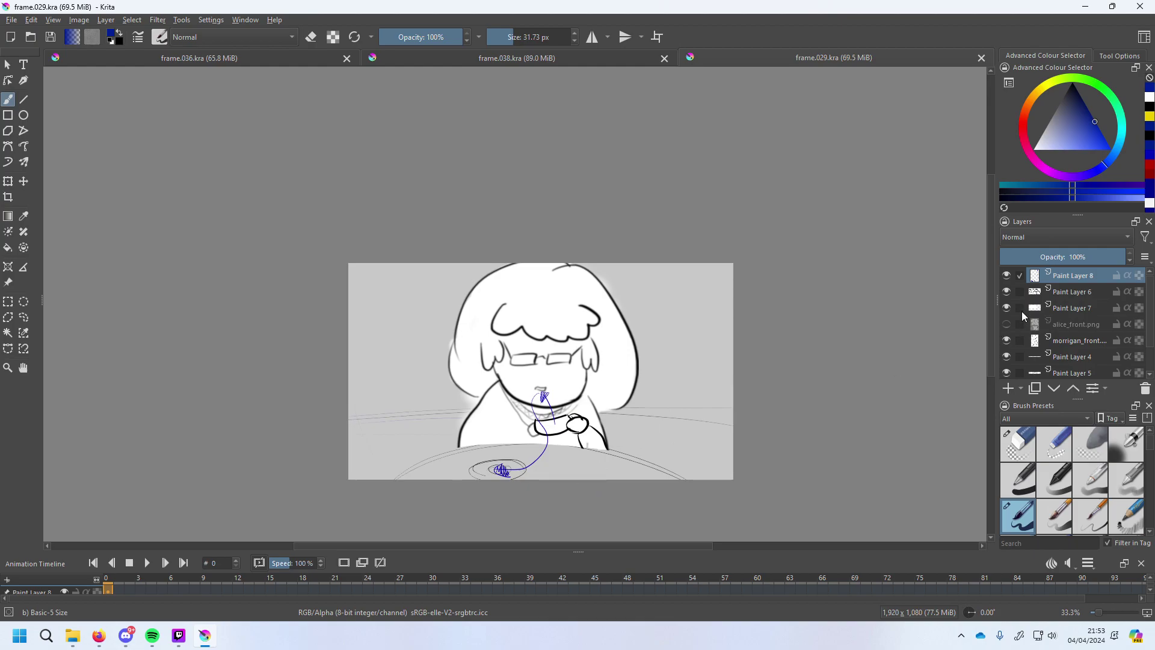
left_click(1006, 275)
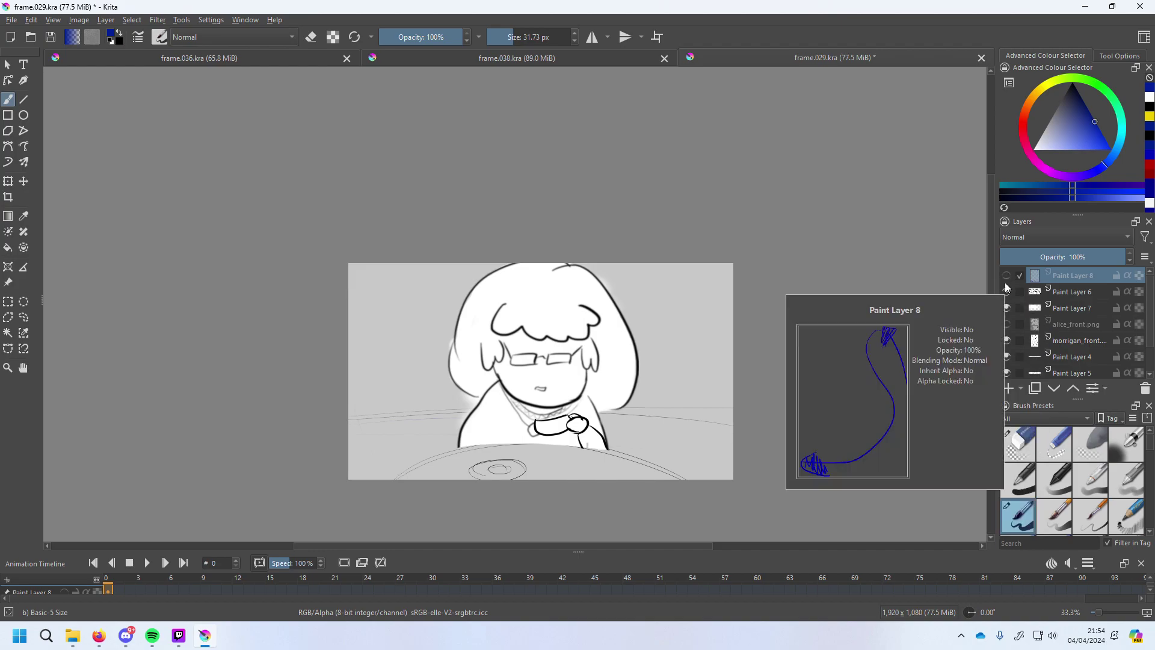
key("ctrl+z")
left_click(1006, 275)
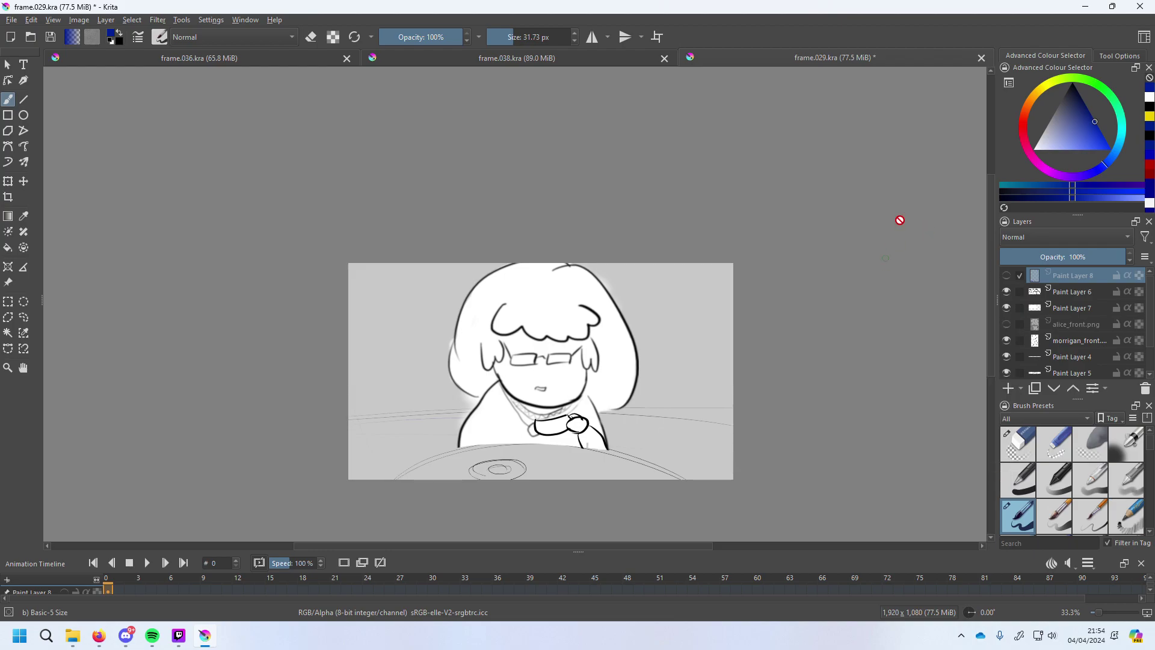
Toggle Paint Layer 6 and Paint Layer 7 to identify the cup and hand drawing, and select both layers together.
left_click(1007, 298)
left_click(1007, 298)
left_click(1007, 298)
left_click(1007, 298)
left_click(1008, 307)
left_click(1009, 307)
left_click(1009, 307)
left_click(1009, 306)
left_click(1078, 292)
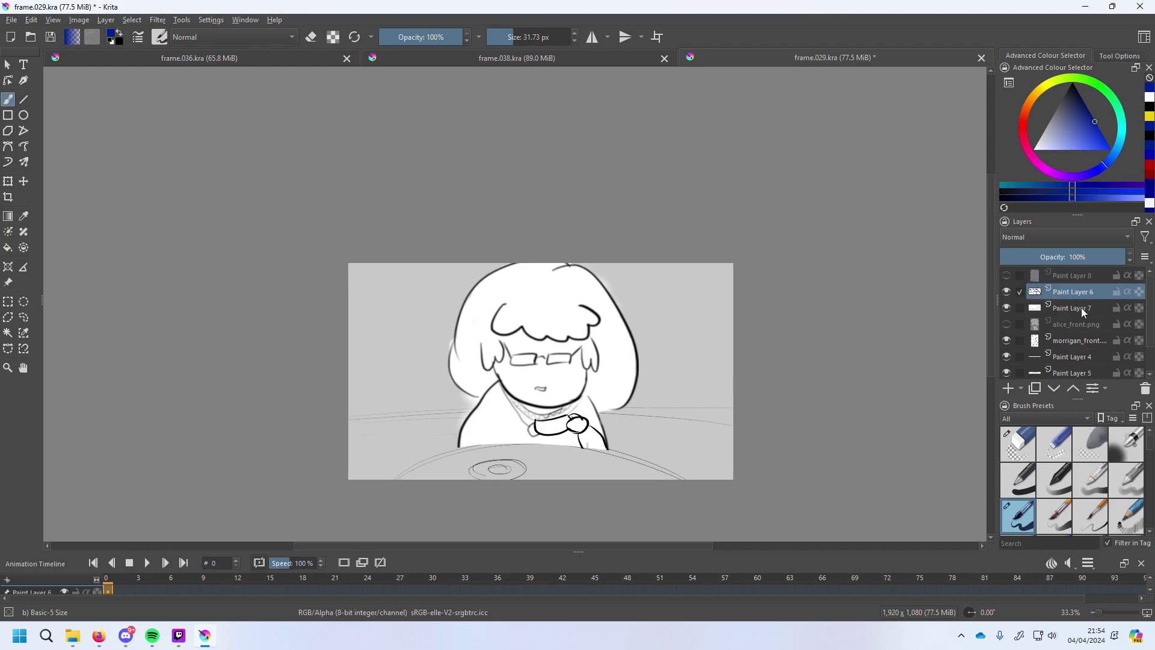
left_click(1081, 308, "shift")
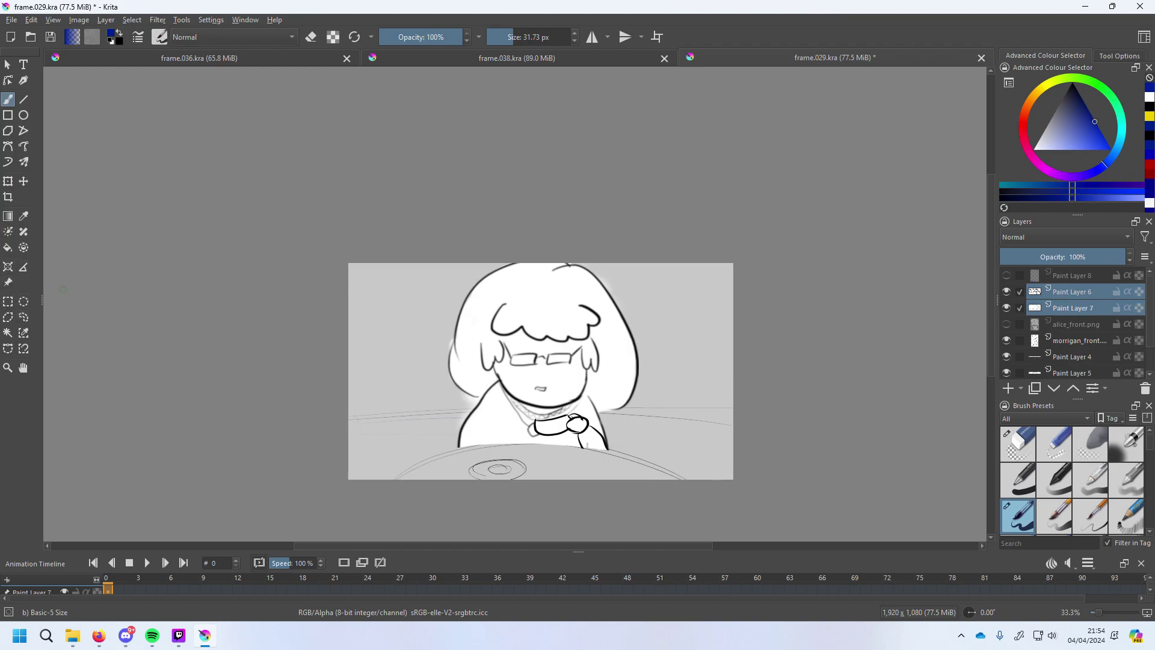
Move the cup and hand slightly up and to the left in front of the character's chest.
key("t")
mouse_move(559, 430)
left_mouse_down()
mouse_move(549, 408)
mouse_move(587, 442)
mouse_move(587, 402)
mouse_move(584, 440)
left_mouse_up()
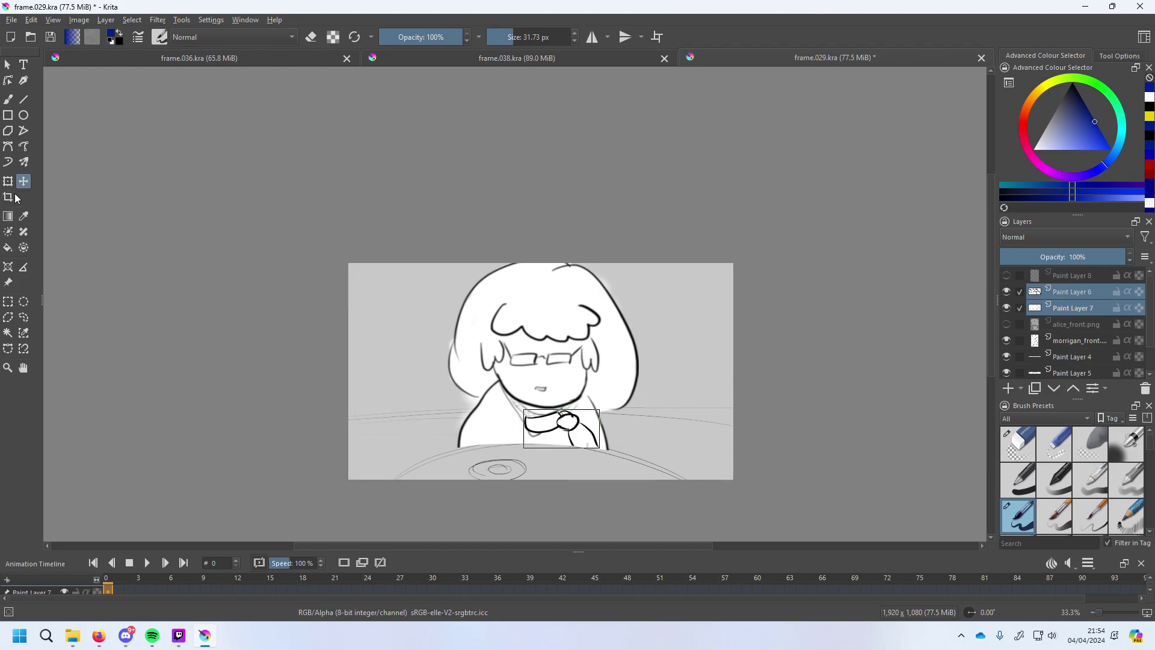
mouse_move(582, 442)
left_mouse_down()
mouse_move(566, 443)
mouse_move(590, 443)
left_mouse_up()
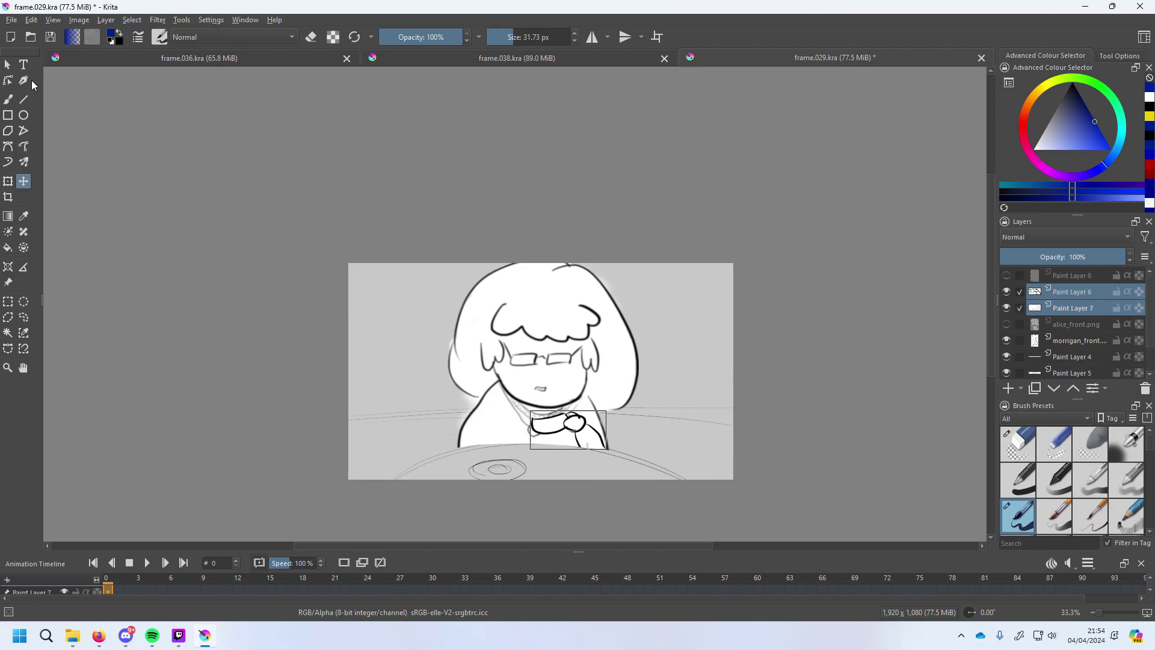
Save the drawing as a new Krita document named frame.039 in the Frames folder.
left_click(11, 20)
left_click(135, 90)
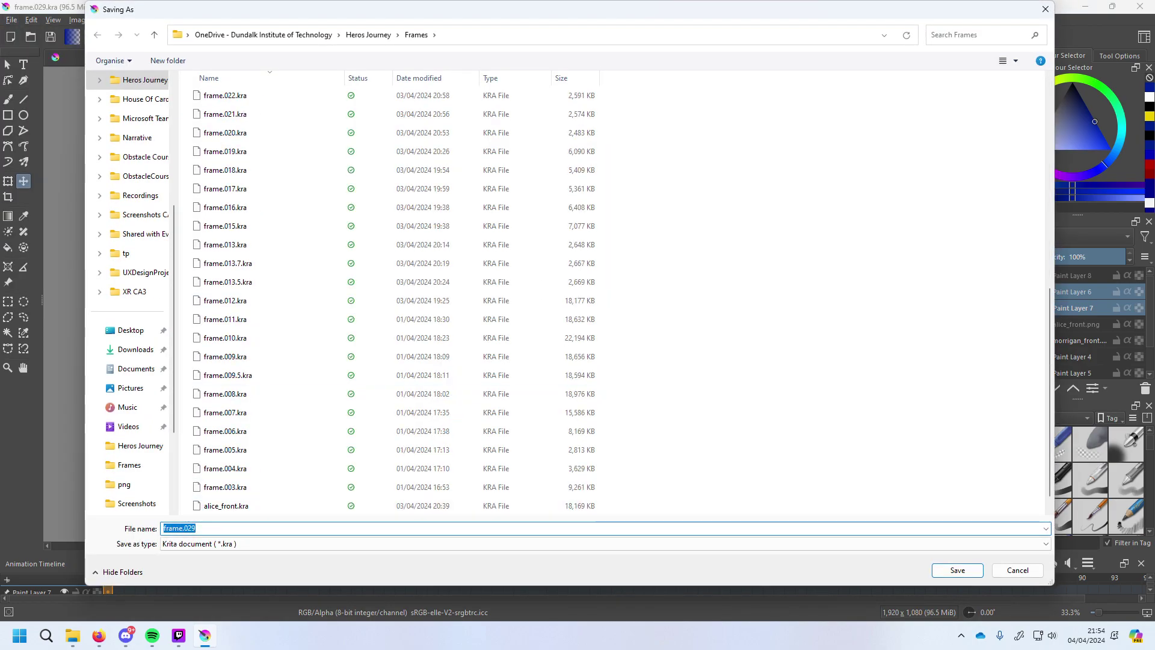
left_click(277, 528)
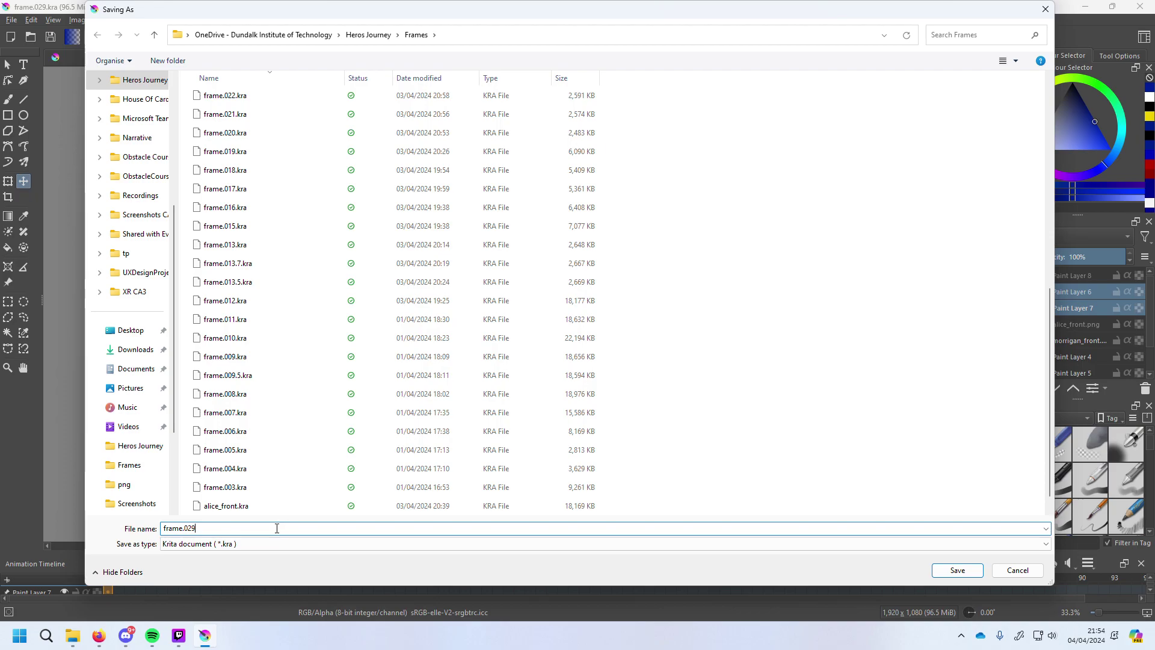
key("BackSpace")
key("BackSpace")
type("39")
key("Return")
Raise the cup and hand to the character's mouth and rotate them slightly clockwise.
left_click_drag(588, 439, 588, 414)
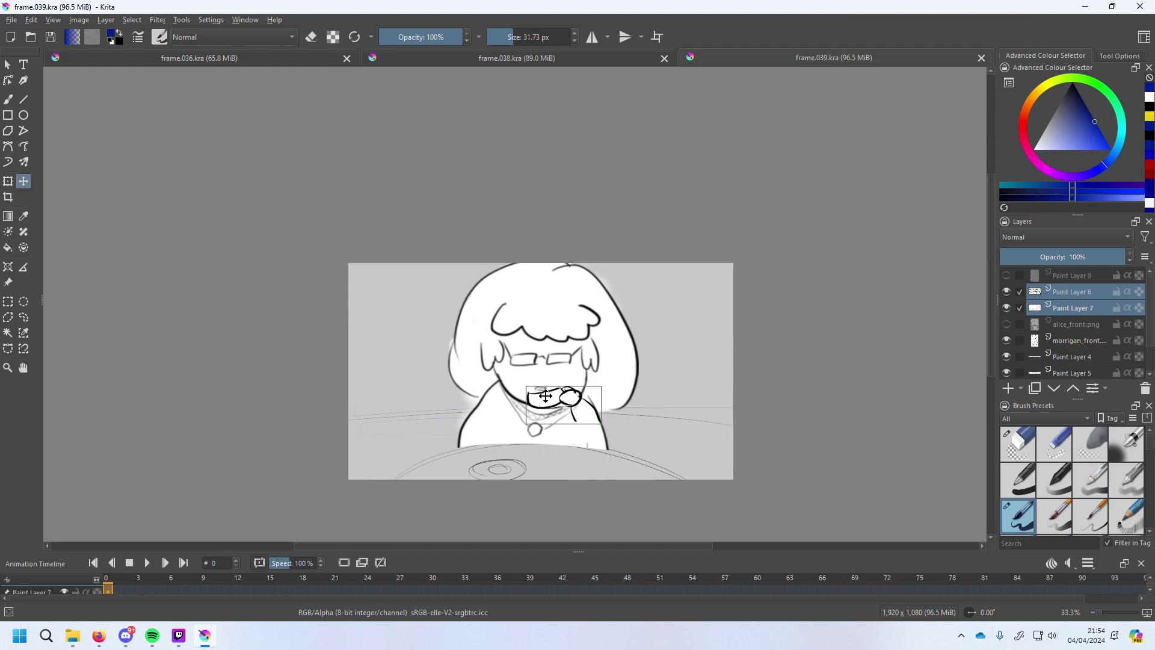
left_click(7, 182)
mouse_move(596, 390)
left_mouse_down()
mouse_move(629, 415)
mouse_move(565, 418)
left_mouse_up()
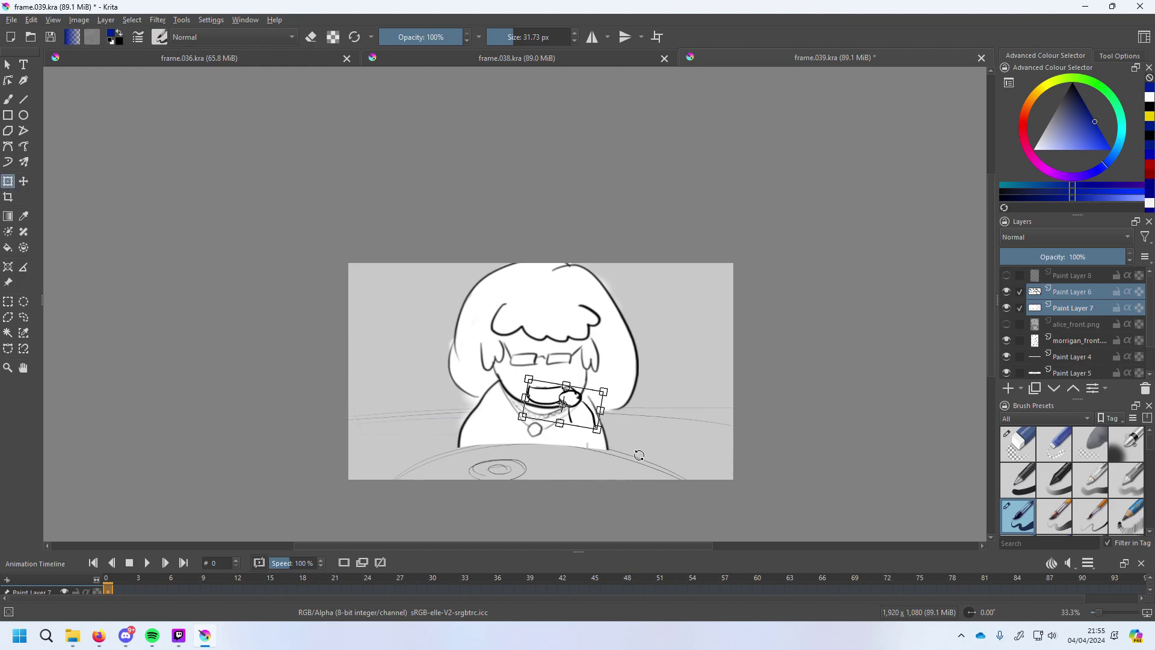
Save the raised-cup drawing as a new Krita document named frame.040 in the Frames folder.
left_click(11, 20)
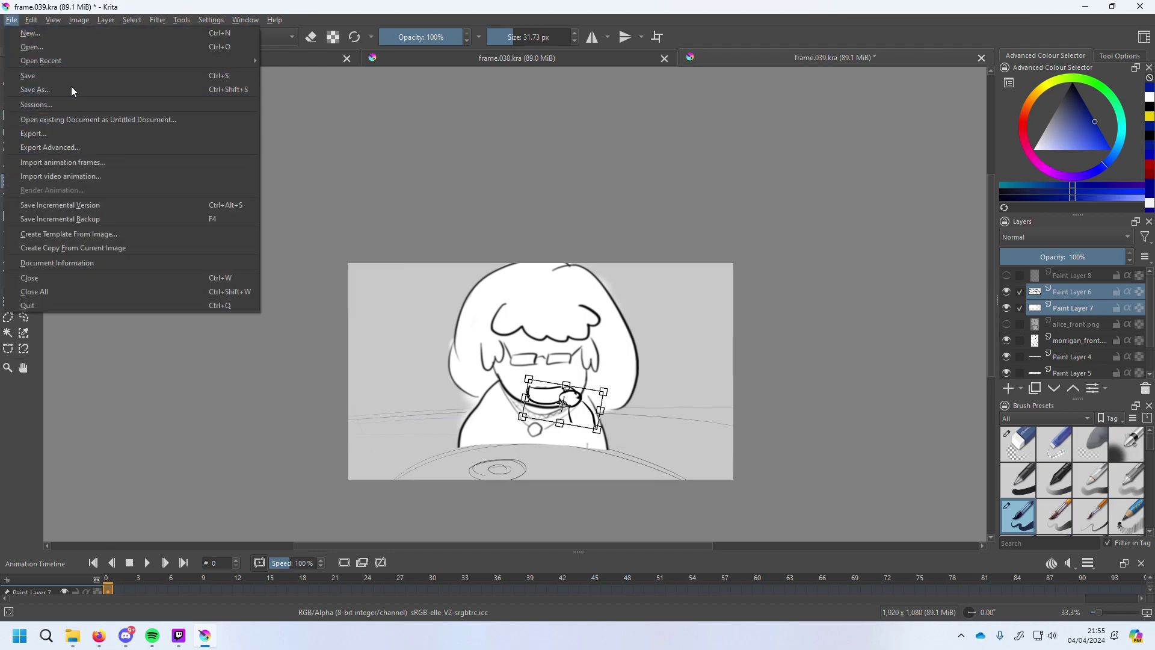
left_click(35, 89)
left_click(235, 528)
key("BackSpace")
key("BackSpace")
type("40")
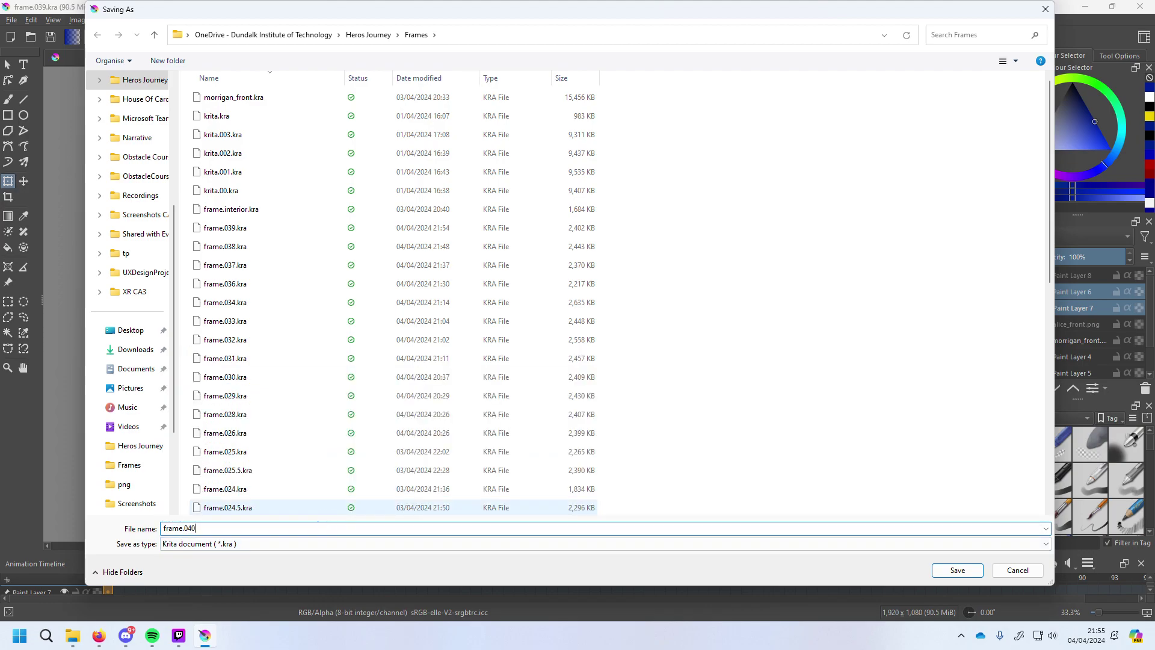
key("Return")
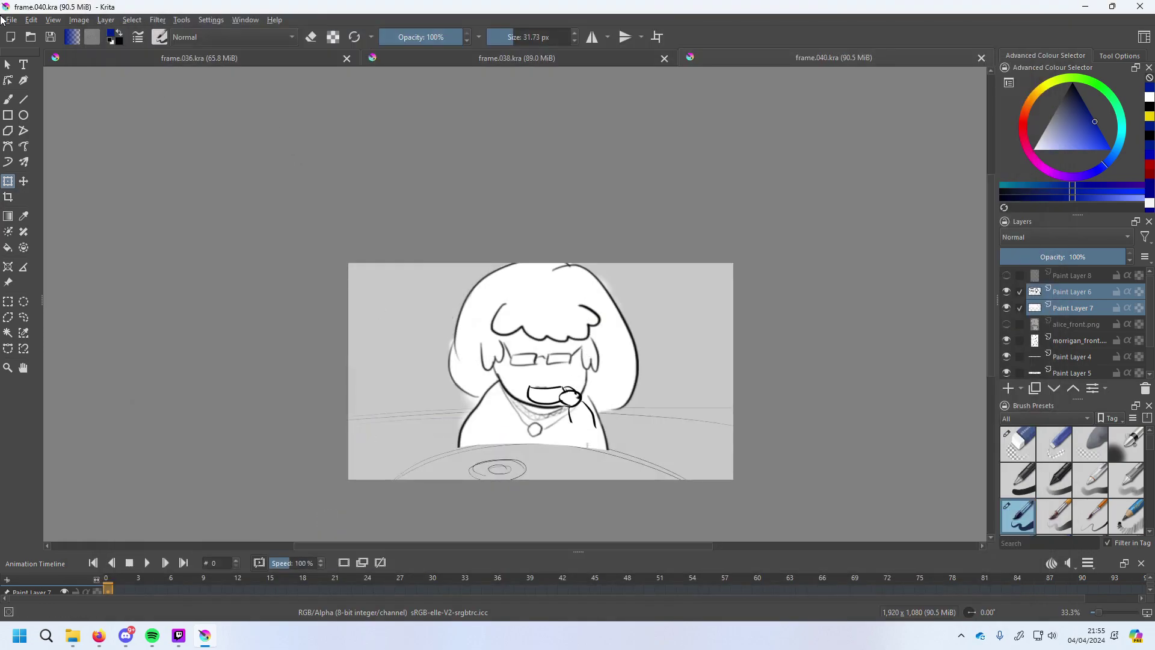
Save a PNG copy named frame.040.png in the png subfolder of Frames, keeping the default PNG options.
left_click(11, 20)
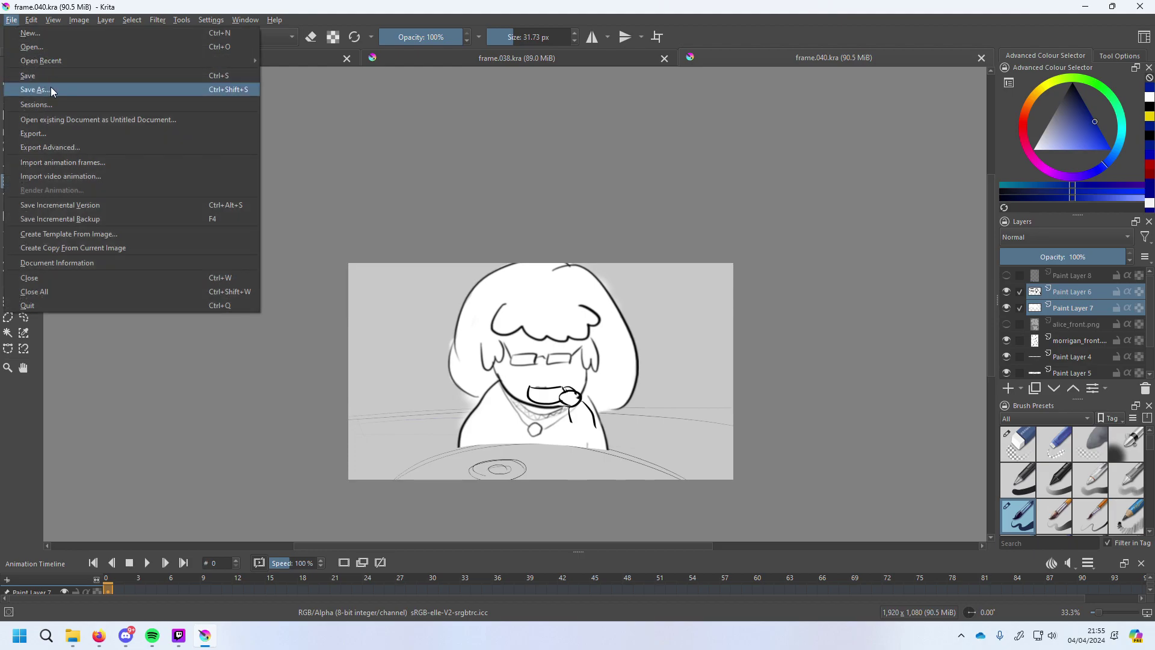
left_click(51, 89)
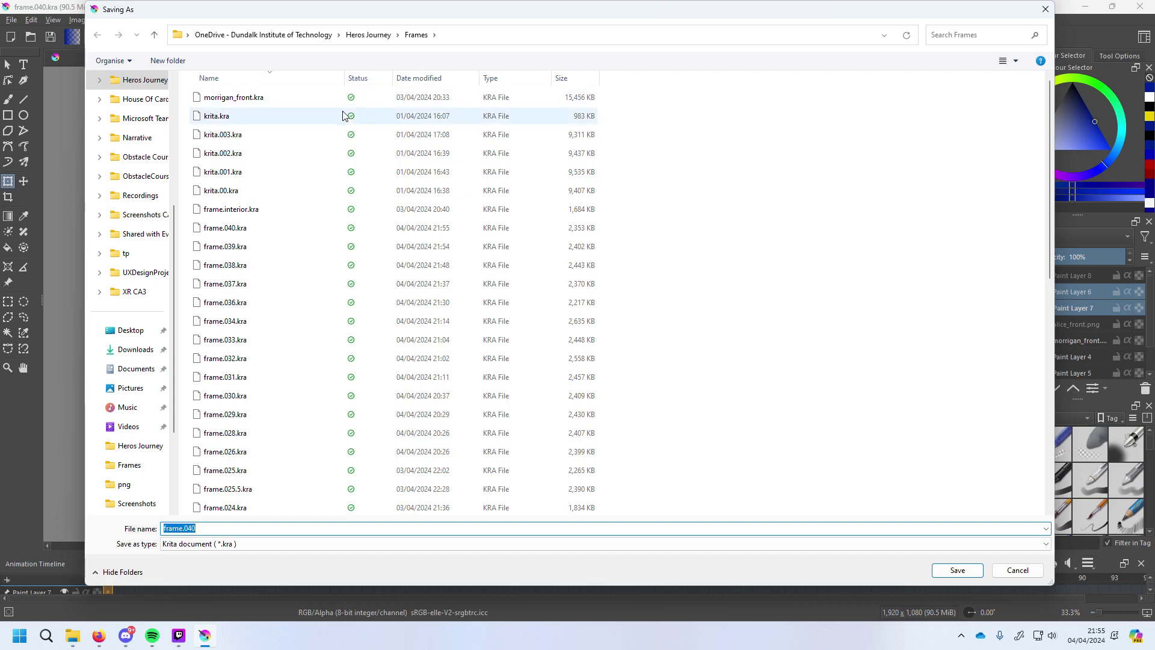
scroll(340, 227, "down", 8)
scroll(274, 506, "down", 2)
double_click(271, 509)
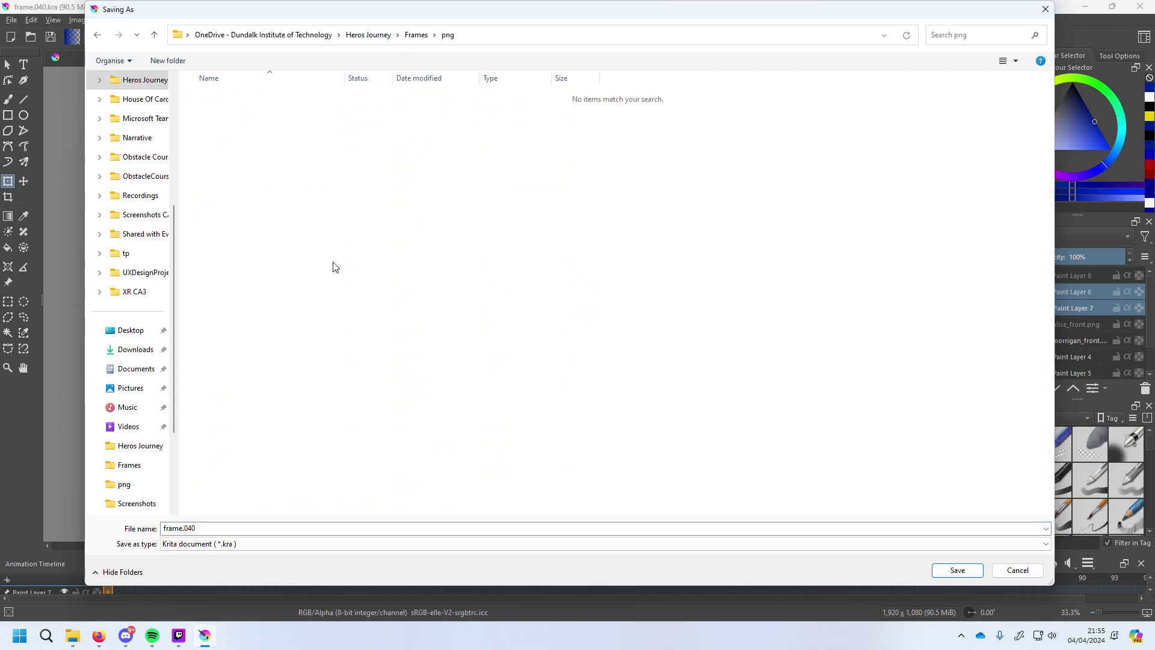
left_click(237, 544)
left_click(212, 563)
left_click(236, 528)
left_click(234, 527)
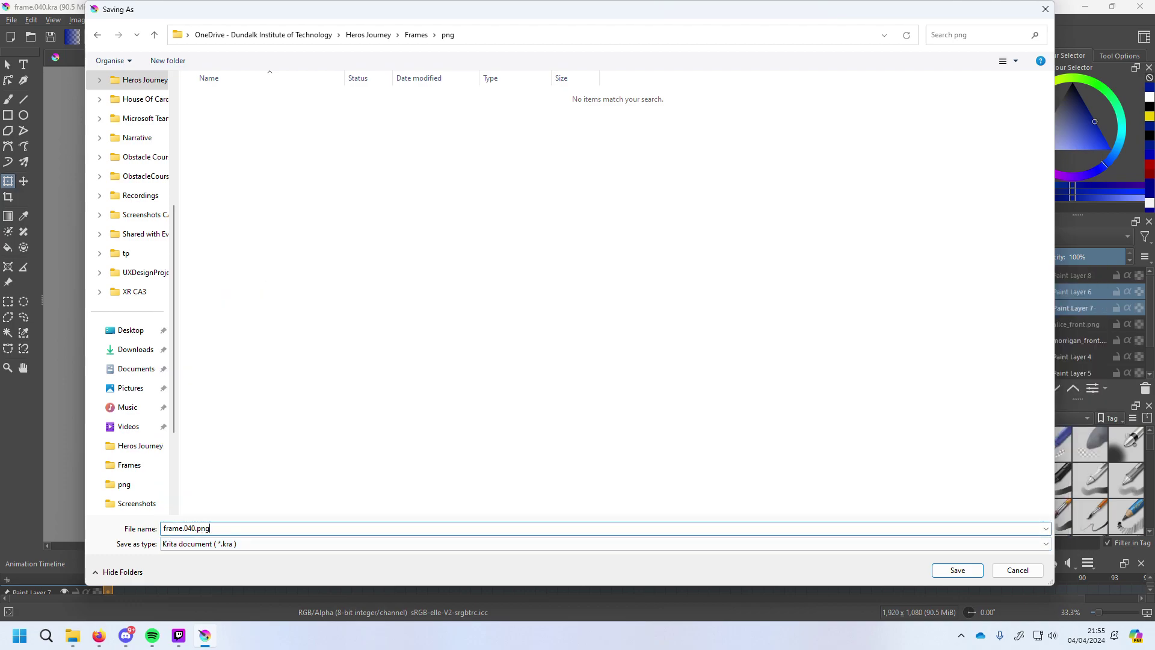
type(".png")
key("Return")
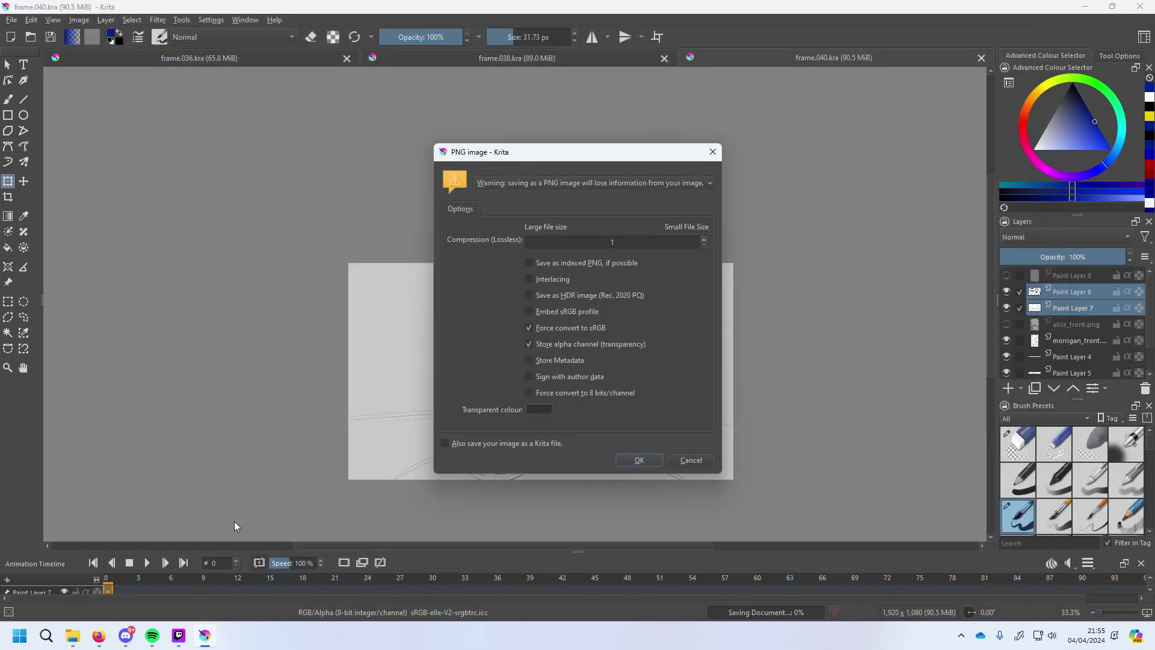
key("Return")
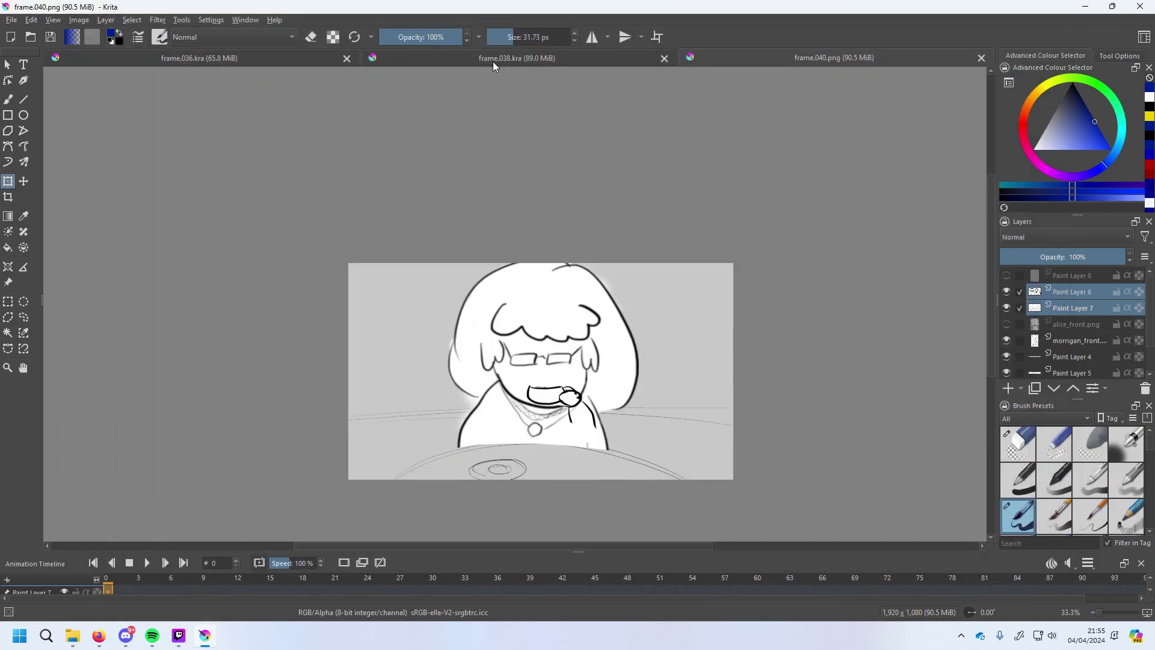
Close the frame.036.kra and frame.038.kra documents.
left_click(347, 57)
left_click(506, 58)
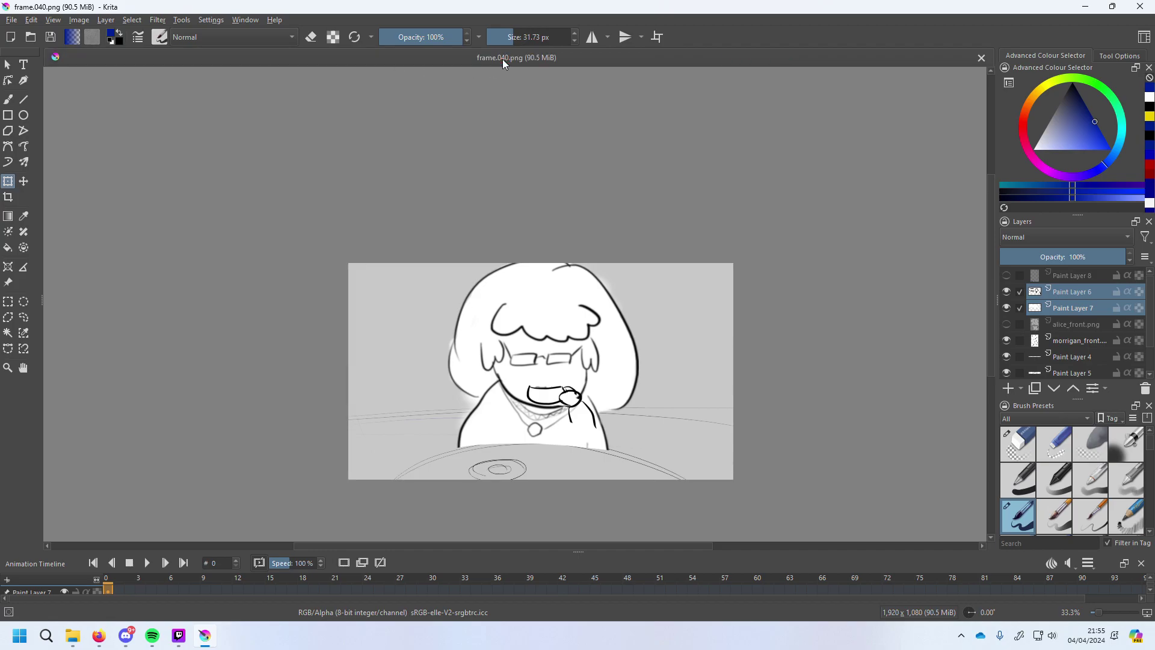
left_click(12, 20)
left_click(24, 76)
left_click(291, 528)
key("BackSpace")
type("1")
left_click(272, 550)
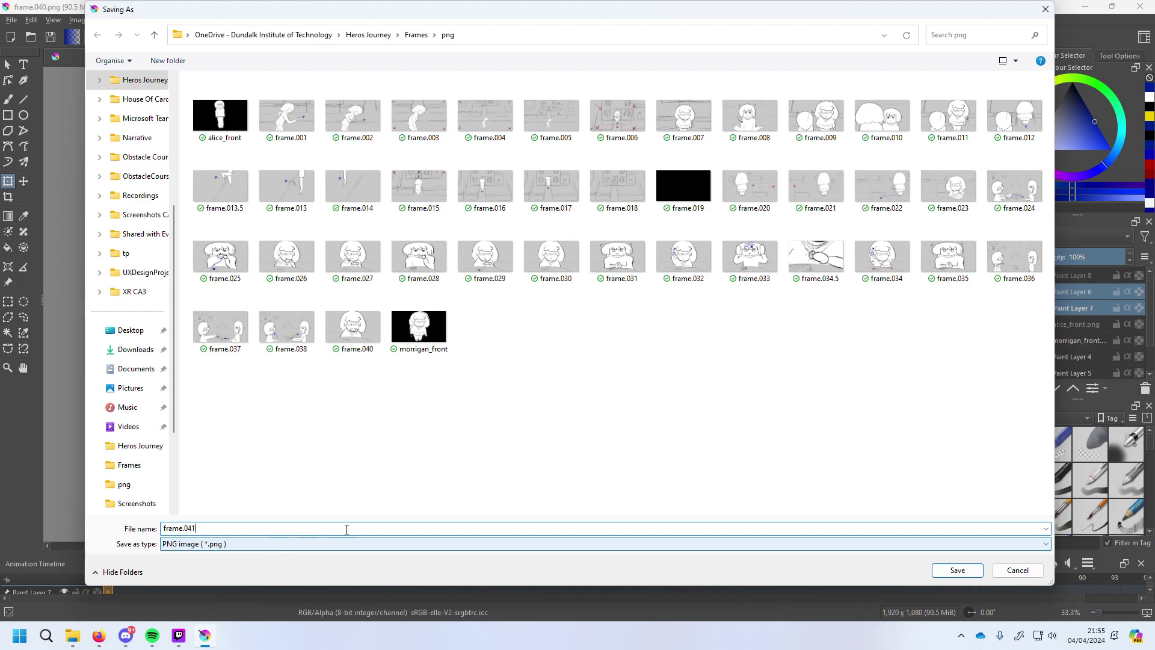
left_click(1019, 570)
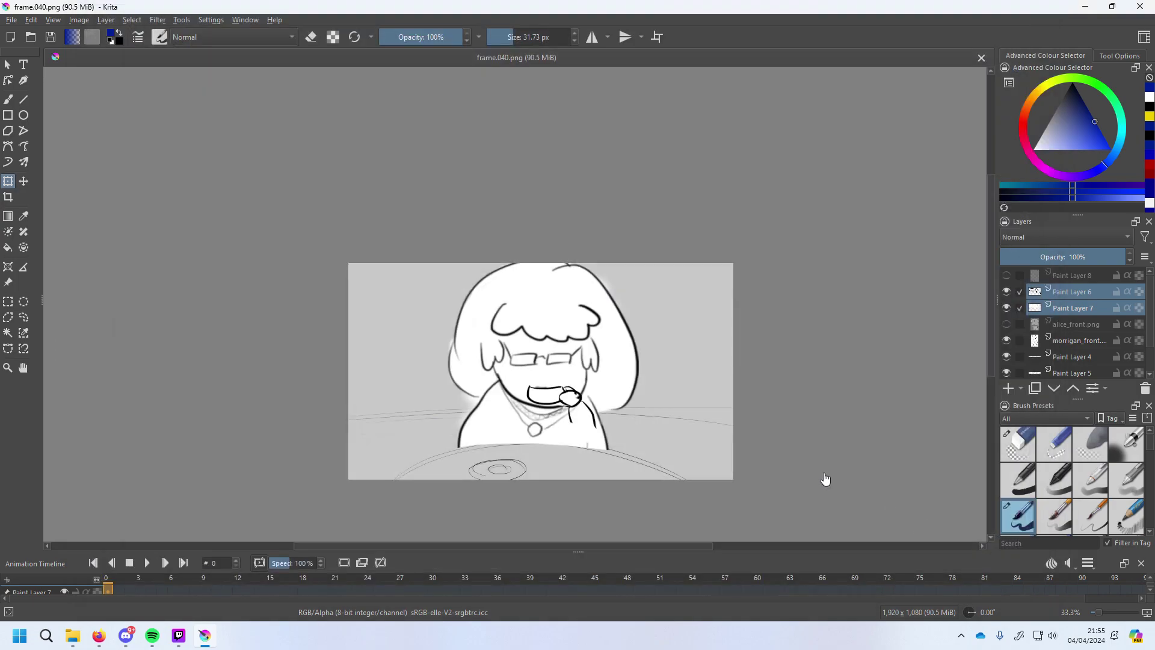
Hide and reshow Paint Layer 7 to examine what it contributes to the cup and hand drawing.
scroll(551, 404, "up", 2)
scroll(552, 404, "down", 2)
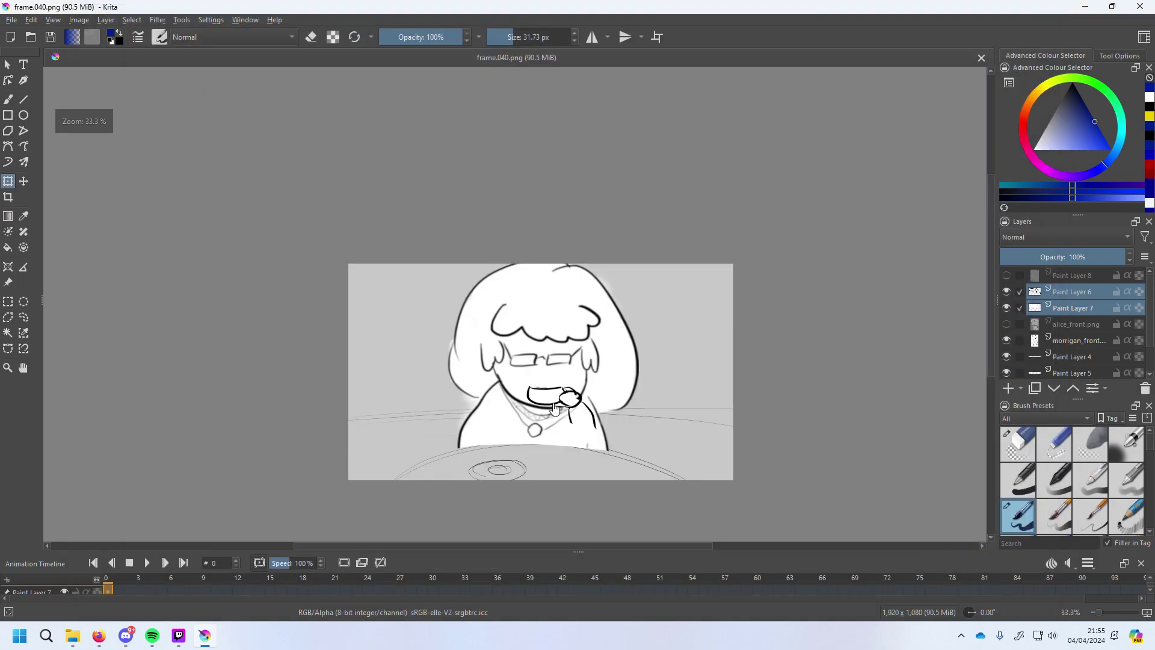
scroll(557, 414, "up", 1)
scroll(558, 414, "down", 1)
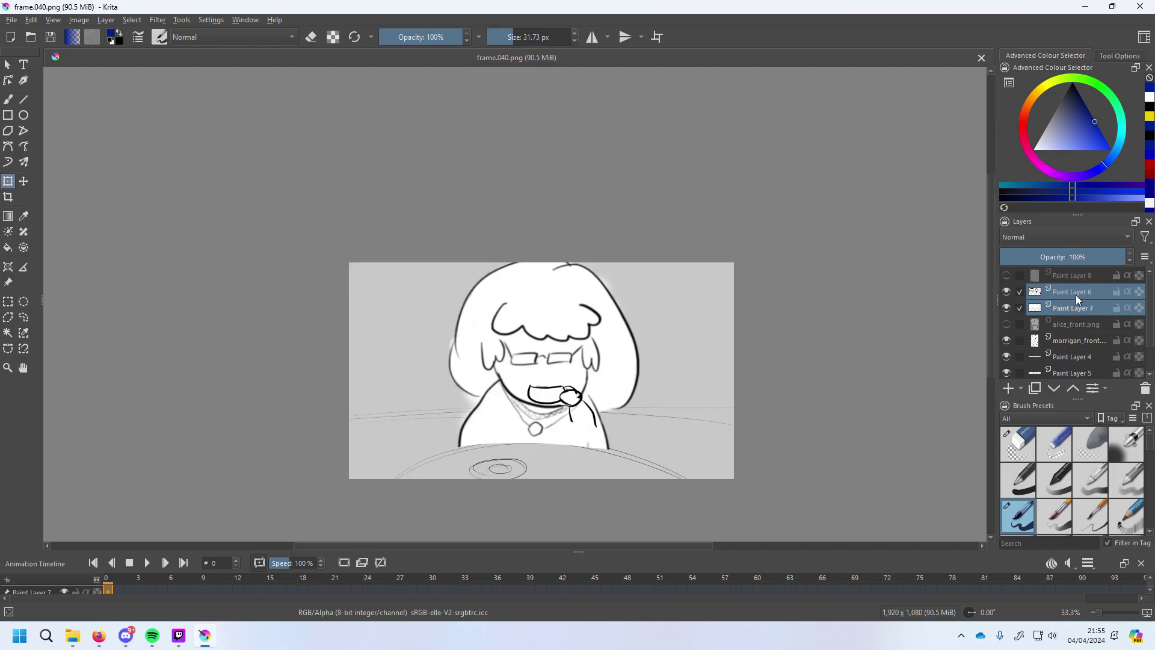
left_click(1006, 309)
left_click(1005, 310)
scroll(458, 379, "up", 1)
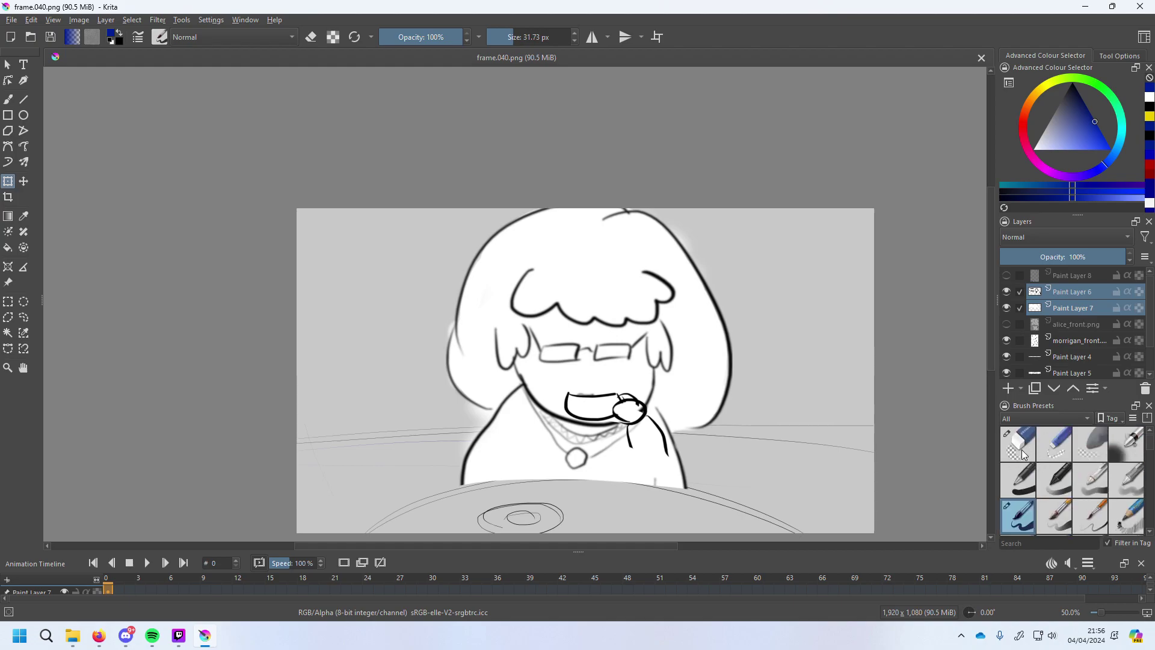
Paint over the stray line at the table edge below the raised arm in white with the Basic-5 Size brush.
left_click_drag(1052, 119, 1032, 149)
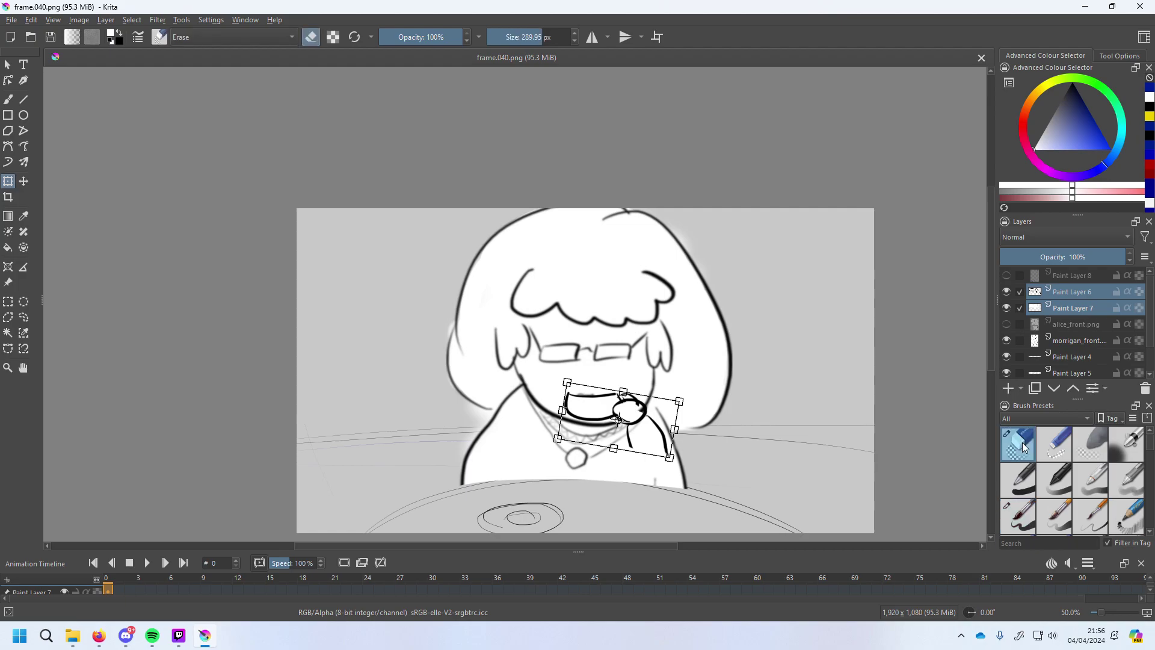
left_click(1026, 488)
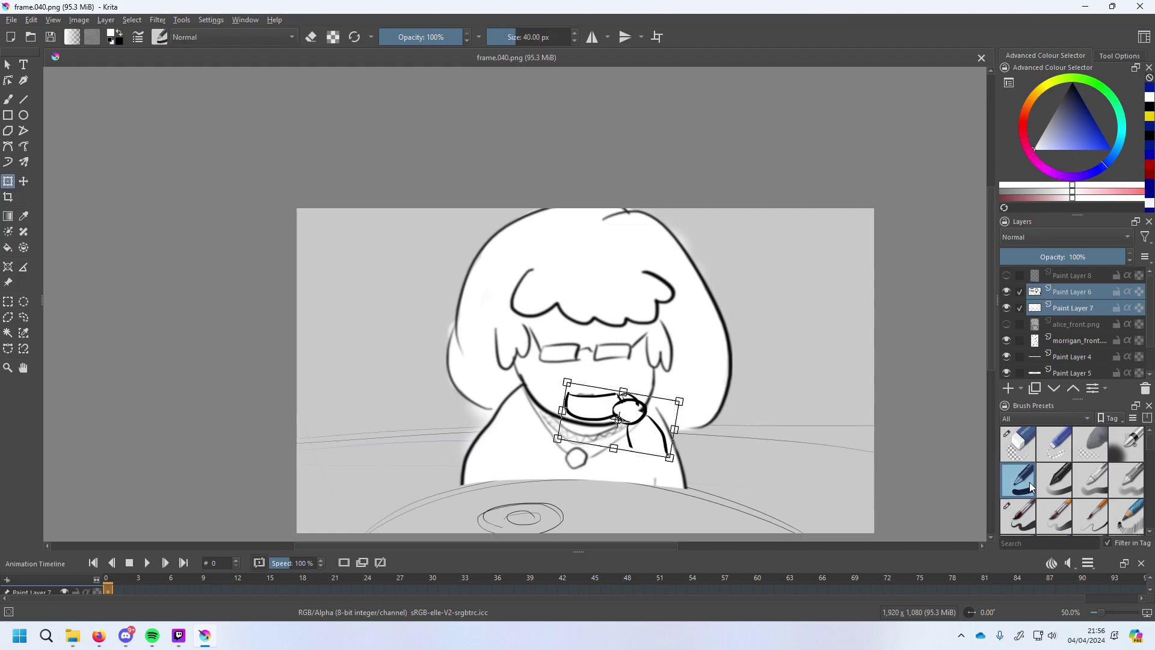
left_click(1022, 514)
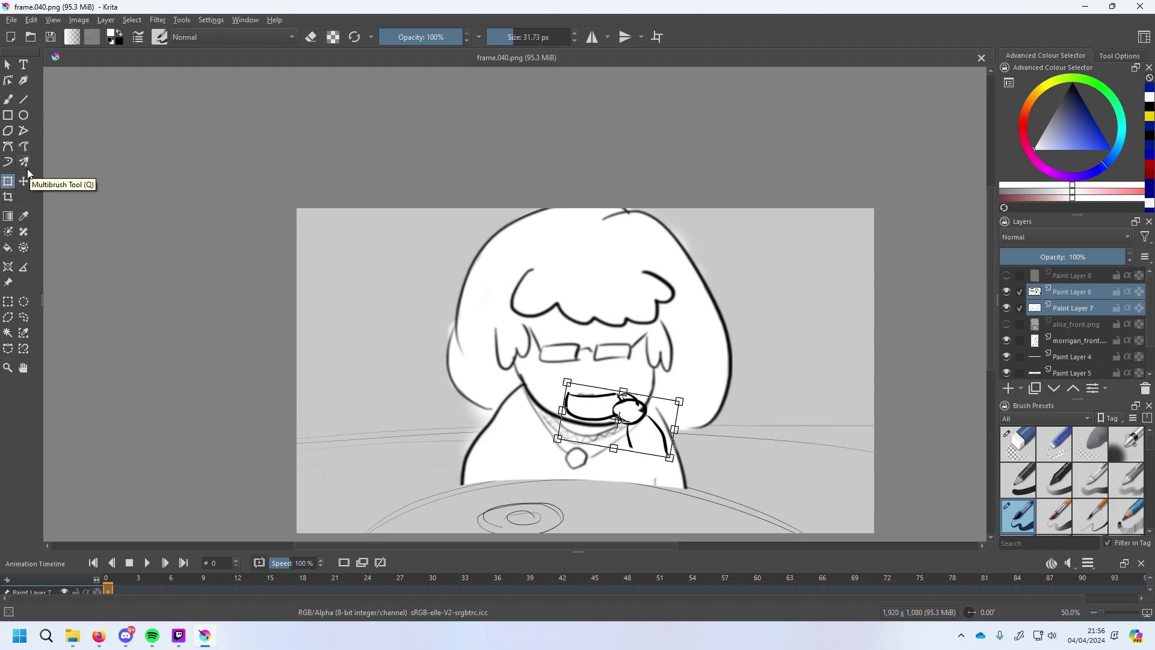
left_click(9, 99)
left_click_drag(640, 426, 632, 411)
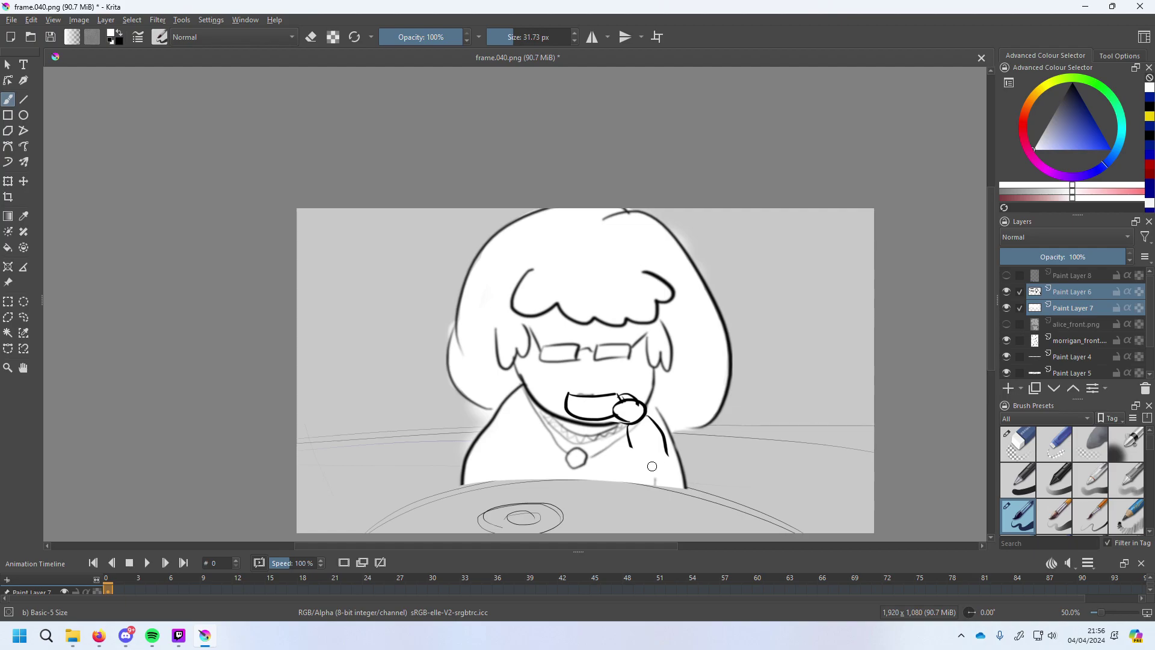
key("ctrl+z")
left_click_drag(651, 482, 656, 483)
Save the cleaned-up drawing over frame.040.png with the default PNG options.
key("ctrl+s")
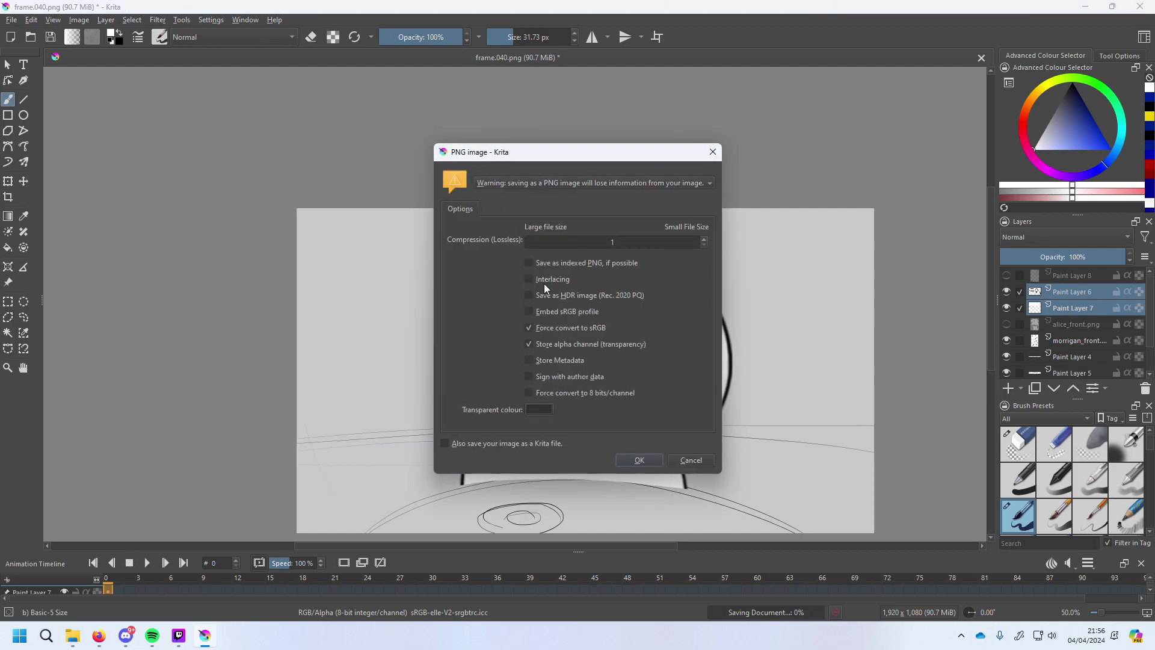
left_click(632, 463)
left_click(10, 36)
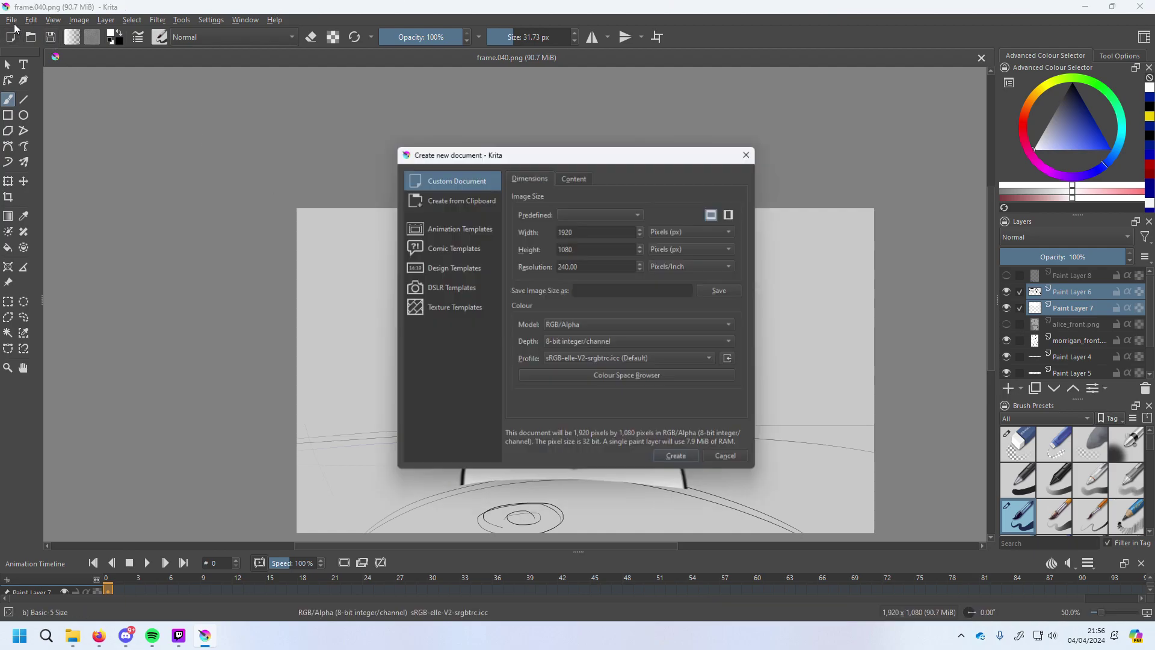
key("Escape")
Save the drawing as frame.040.kra in the Frames folder, replacing the existing file.
left_click(11, 20)
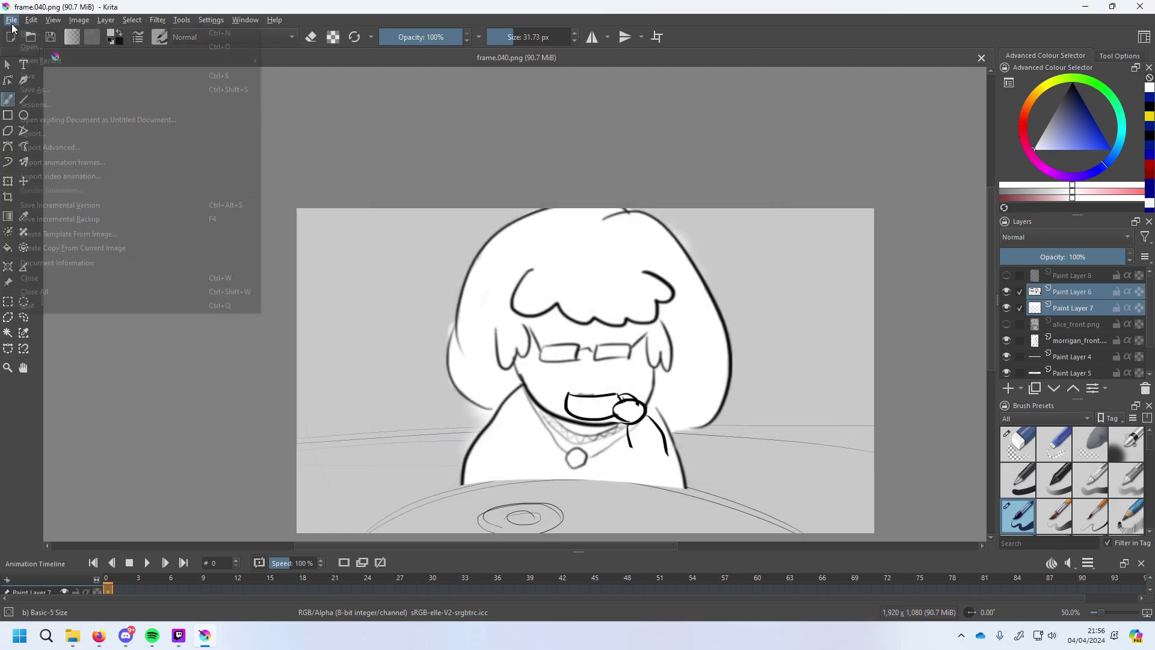
left_click(52, 90)
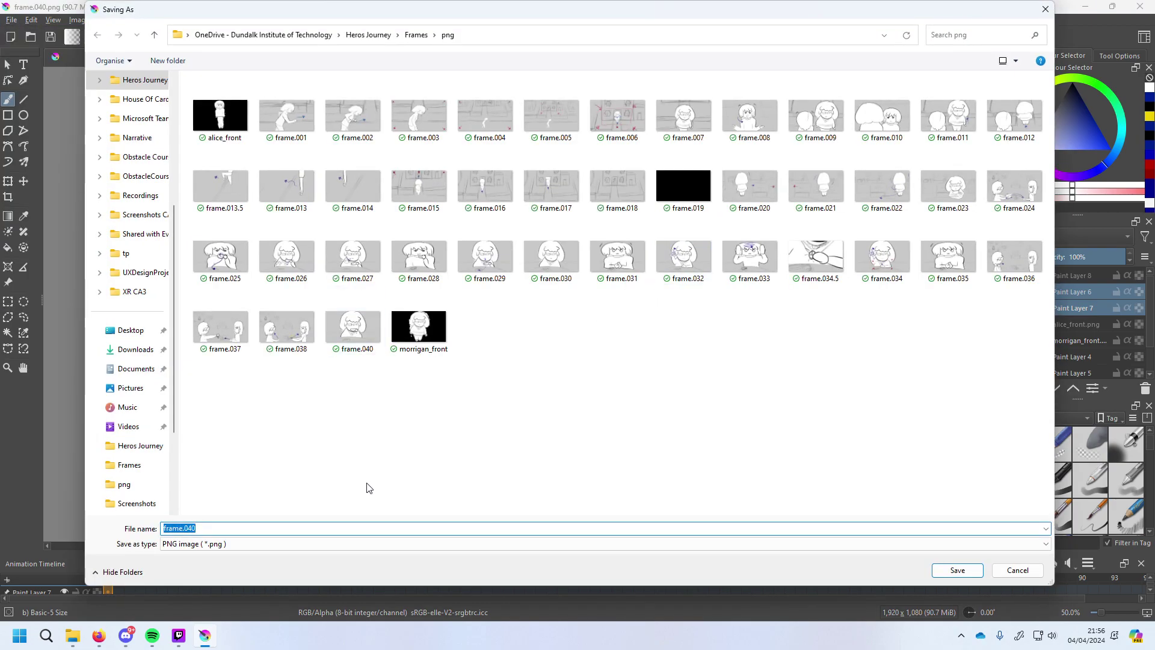
left_click(417, 35)
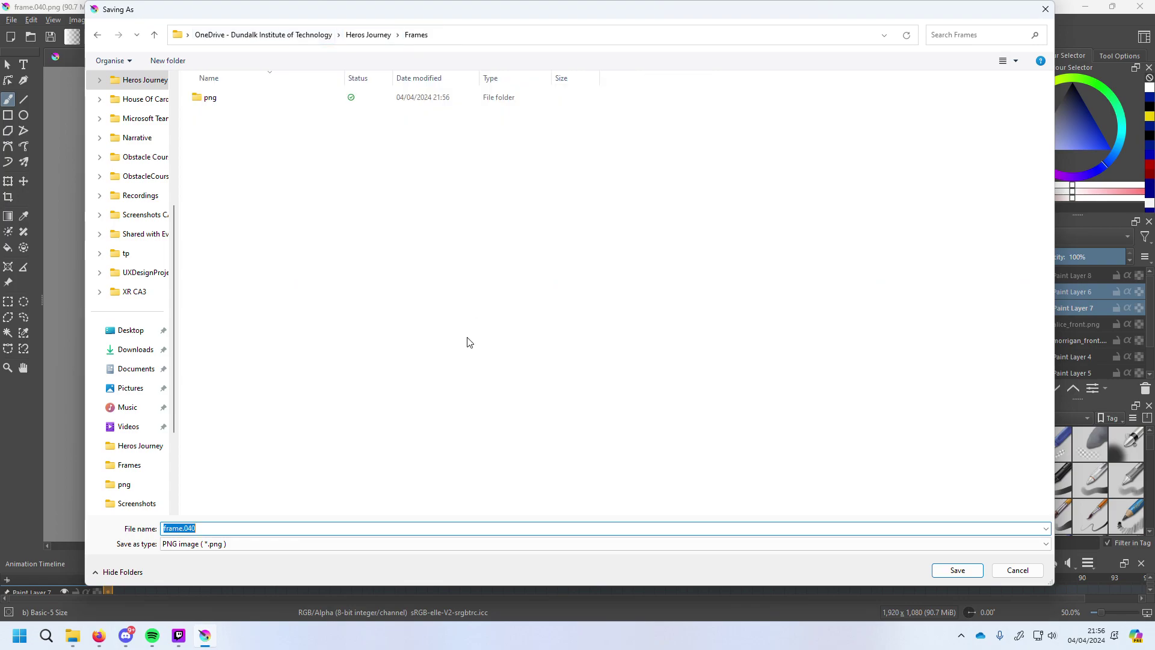
left_click(322, 544)
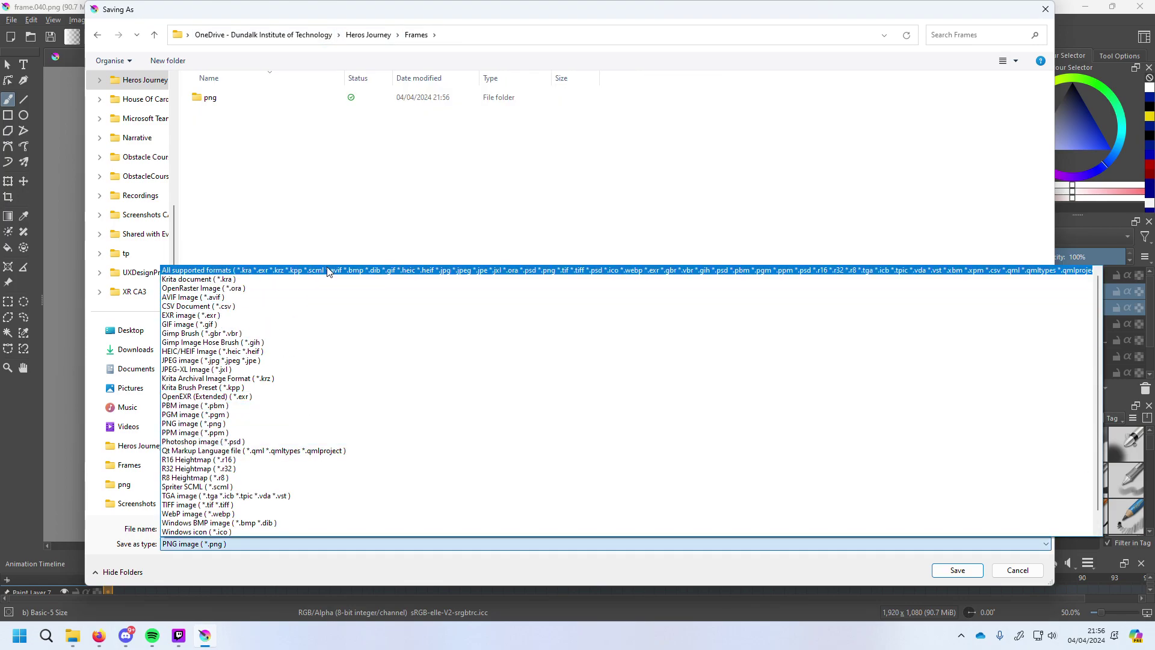
left_click(271, 272)
left_click(254, 528)
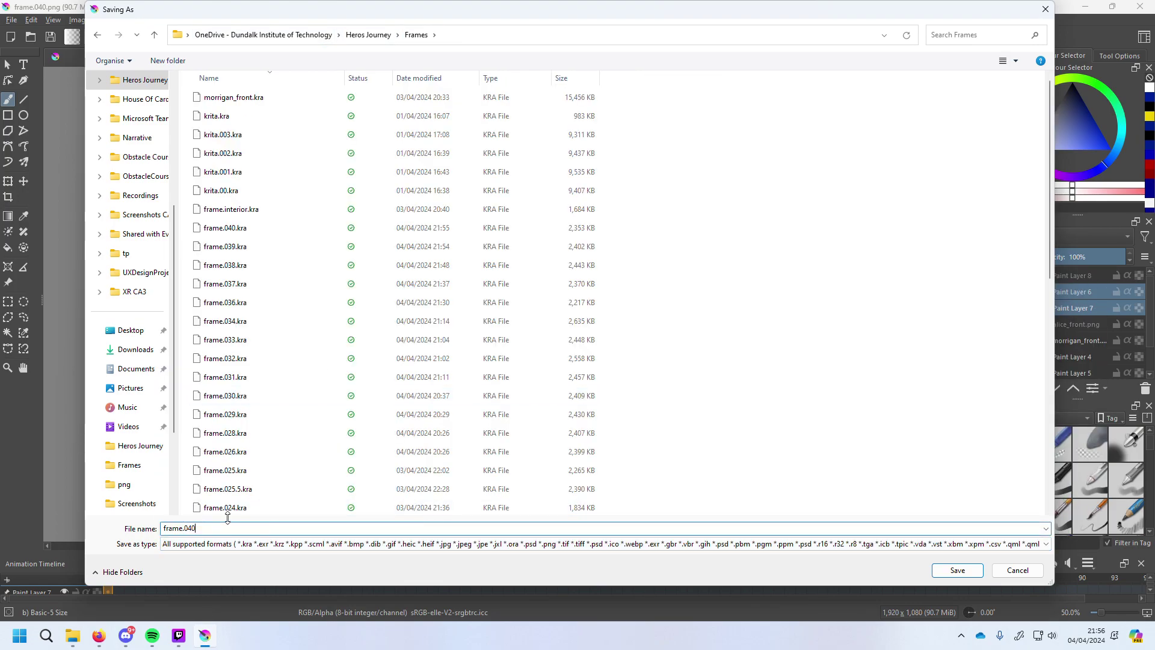
type(".kra")
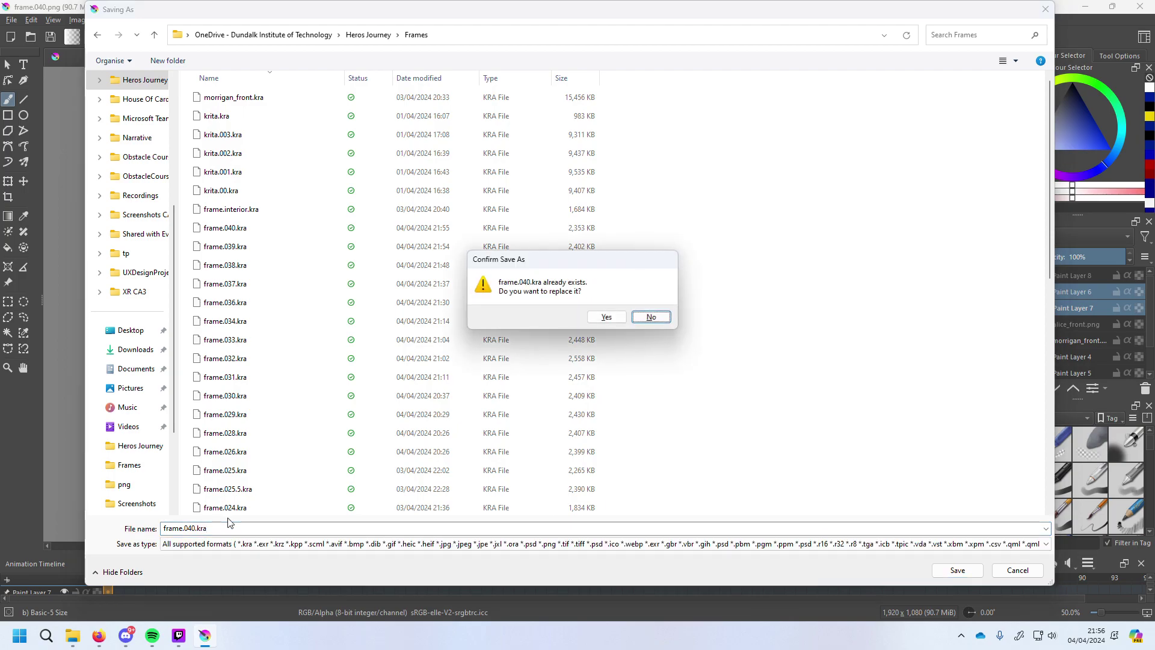
left_click(604, 316)
Save the document under the new name frame.041.kra in the Frames folder.
left_click(8, 20)
left_click(27, 85)
left_click(251, 529)
key("BackSpace")
type("1")
key("Return")
Try to select the character's hair area with the Contiguous Selection tool.
scroll(596, 456, "up", 5)
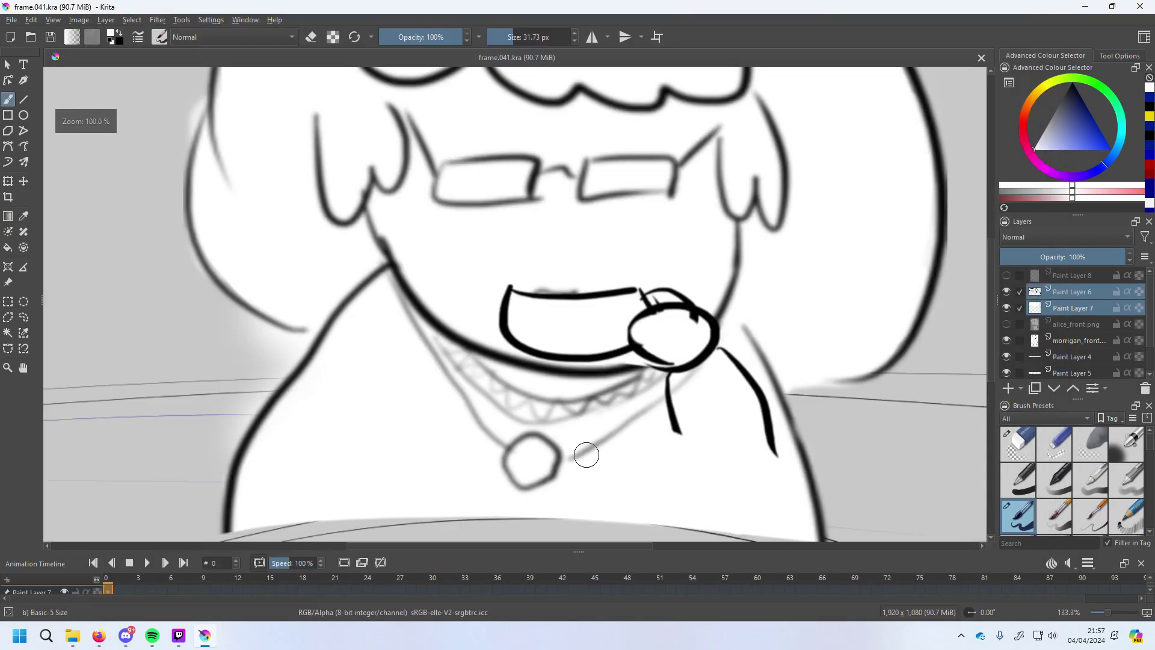
scroll(575, 451, "down", 3)
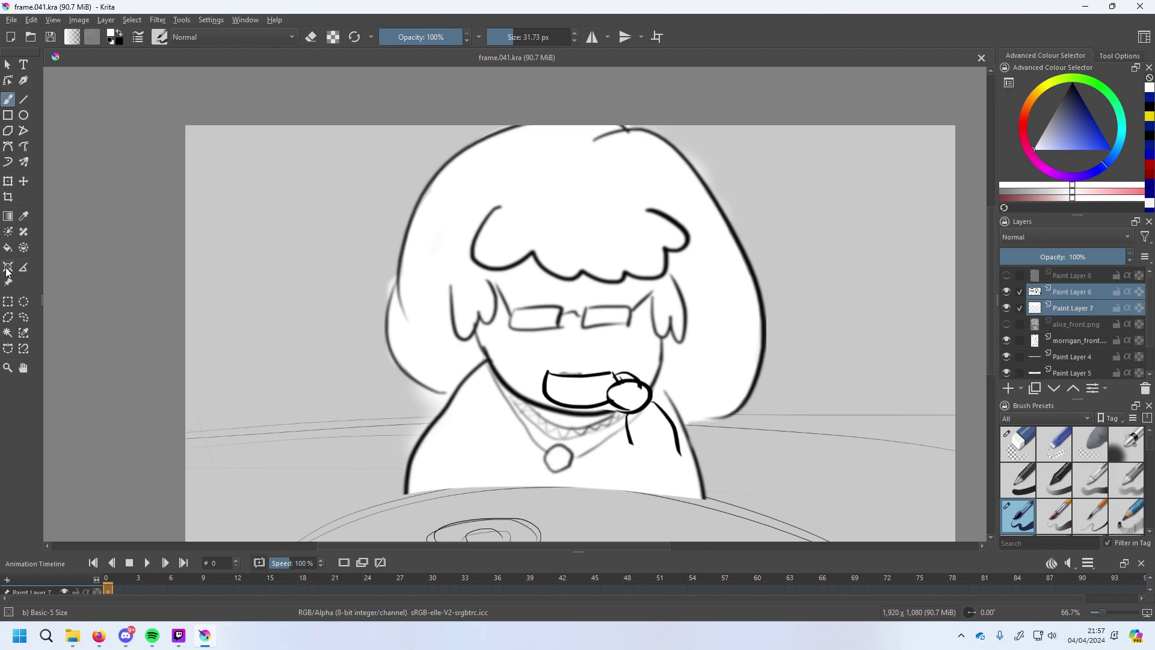
left_click(23, 217)
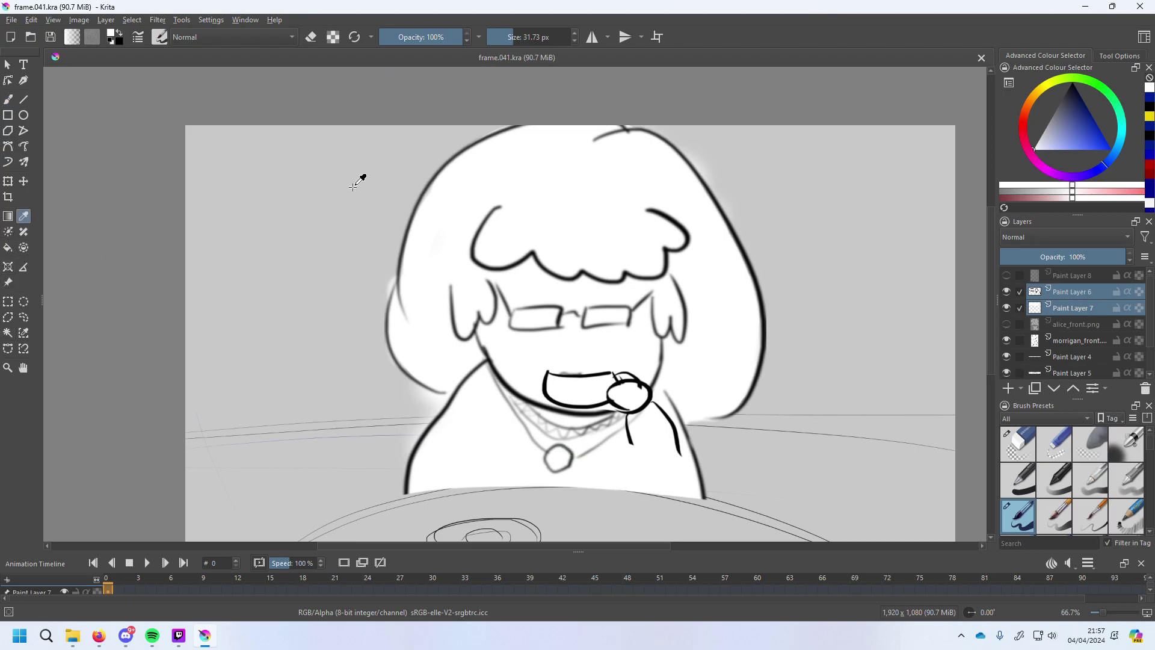
left_click(7, 333)
left_click(522, 208)
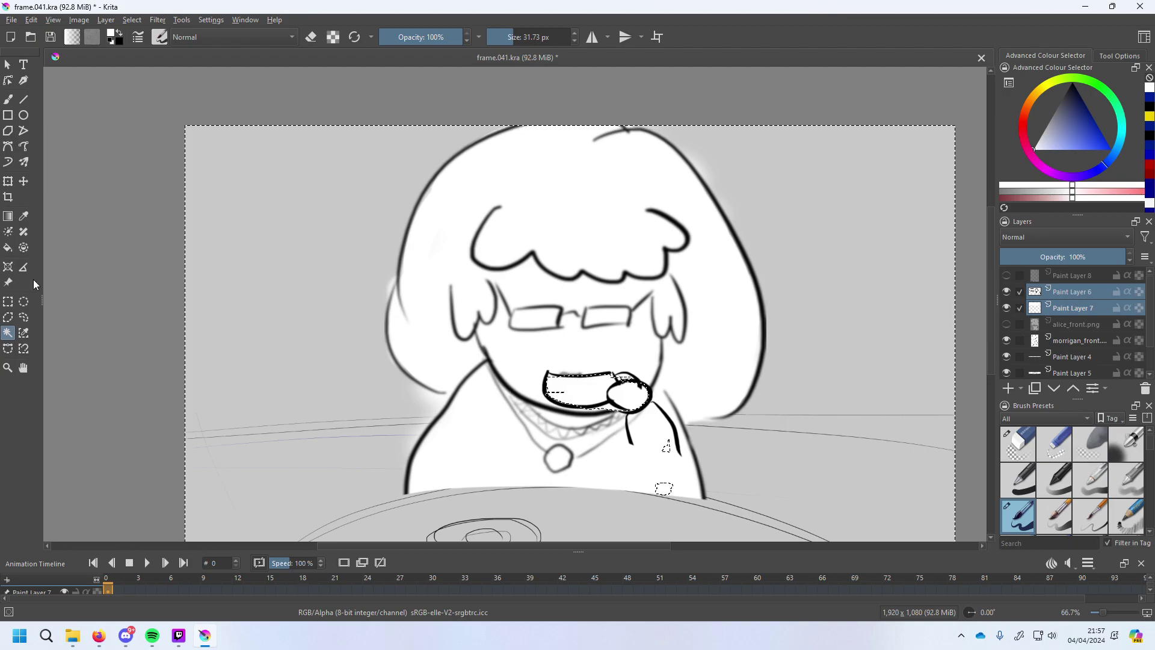
Select the layers from Paint Layer 8 to Paint Layer 5 and try a similar colour selection on the character's hair.
left_click(24, 334)
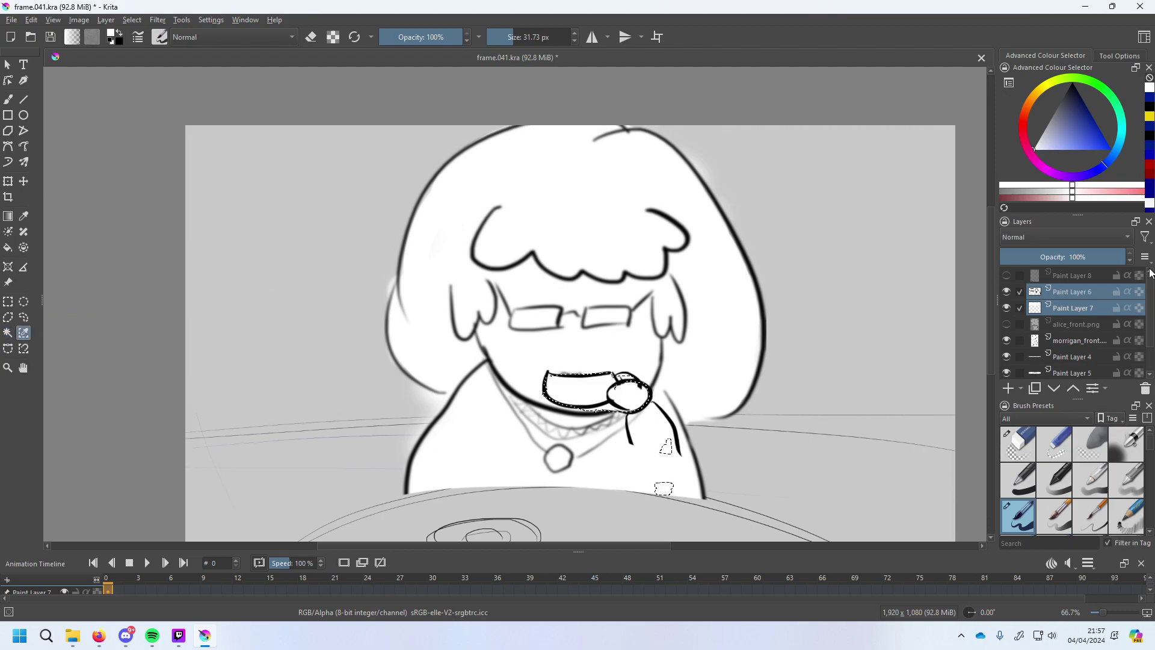
left_click(1100, 293)
left_click(1077, 276)
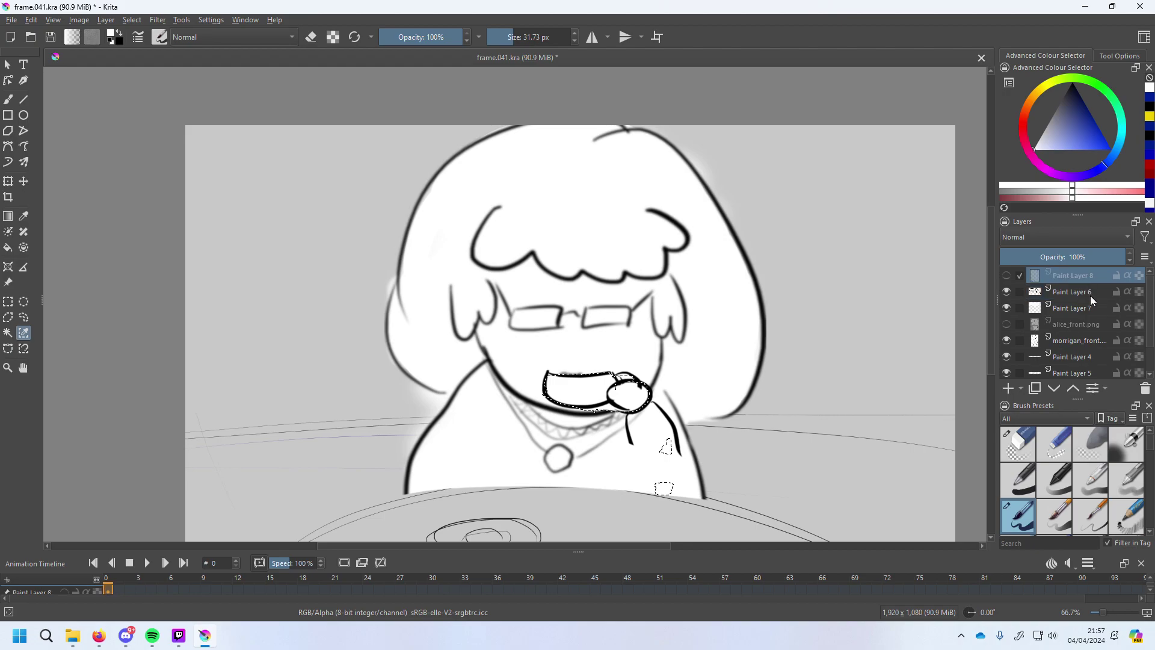
scroll(1094, 325, "down", 2)
left_click(1070, 339, "shift")
left_click(555, 206)
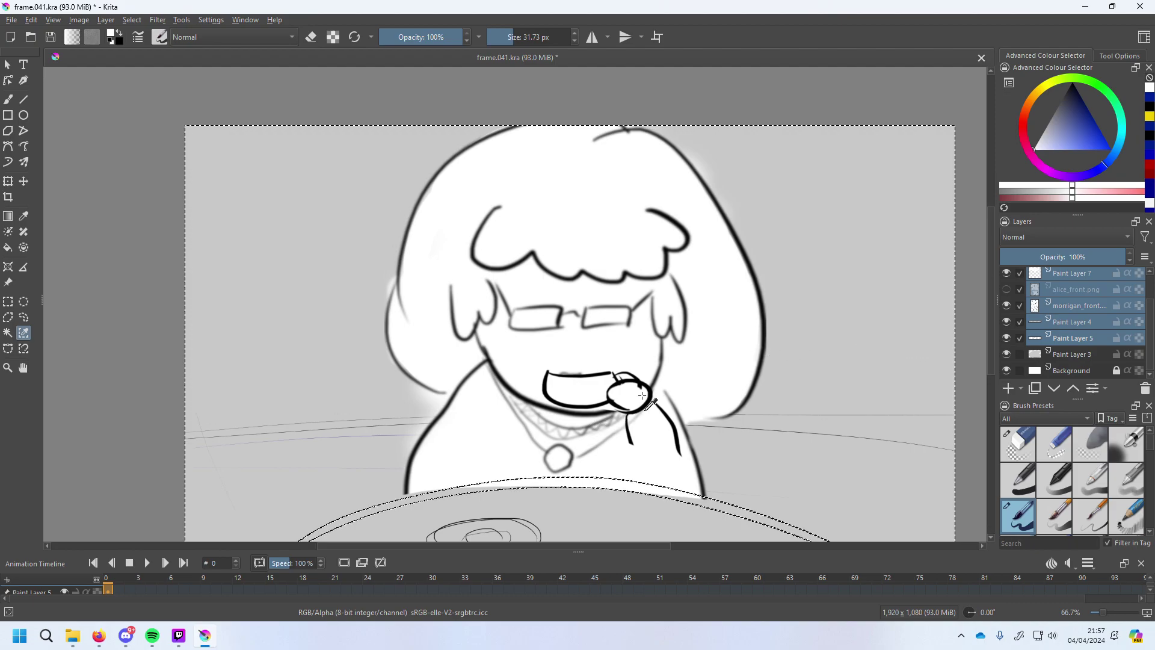
left_click(7, 333)
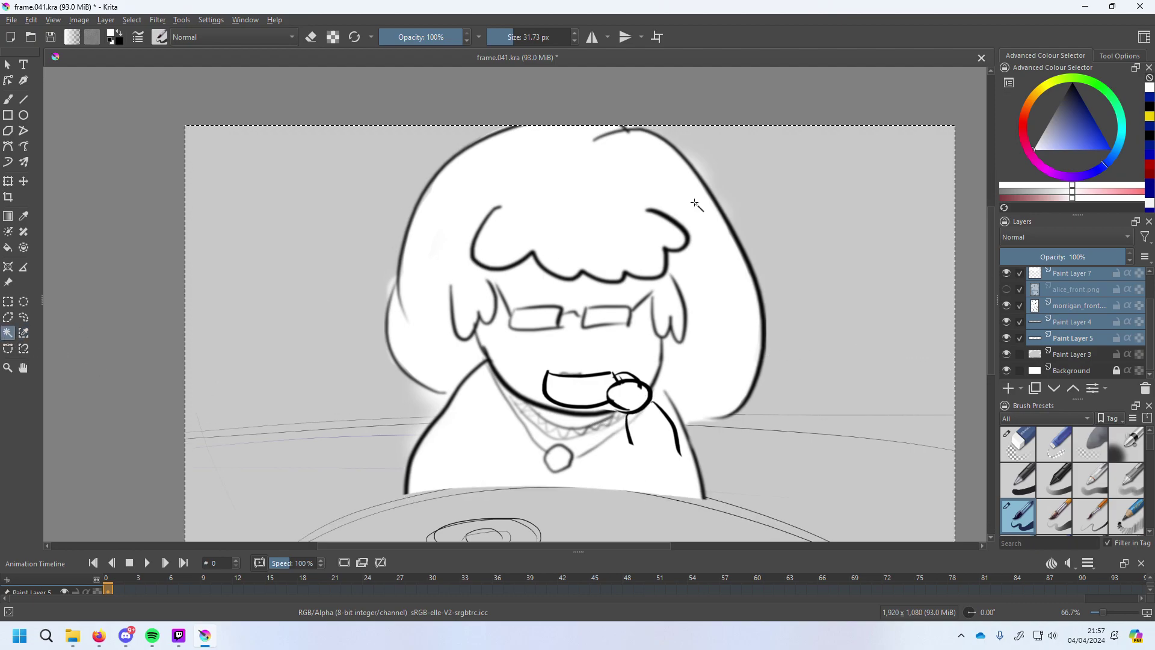
Reselect Paint Layer 8 through Paint Layer 5 and sample the hair's white again with the Similar Colour Selection tool.
scroll(688, 233, "down", 2)
left_click(1077, 284)
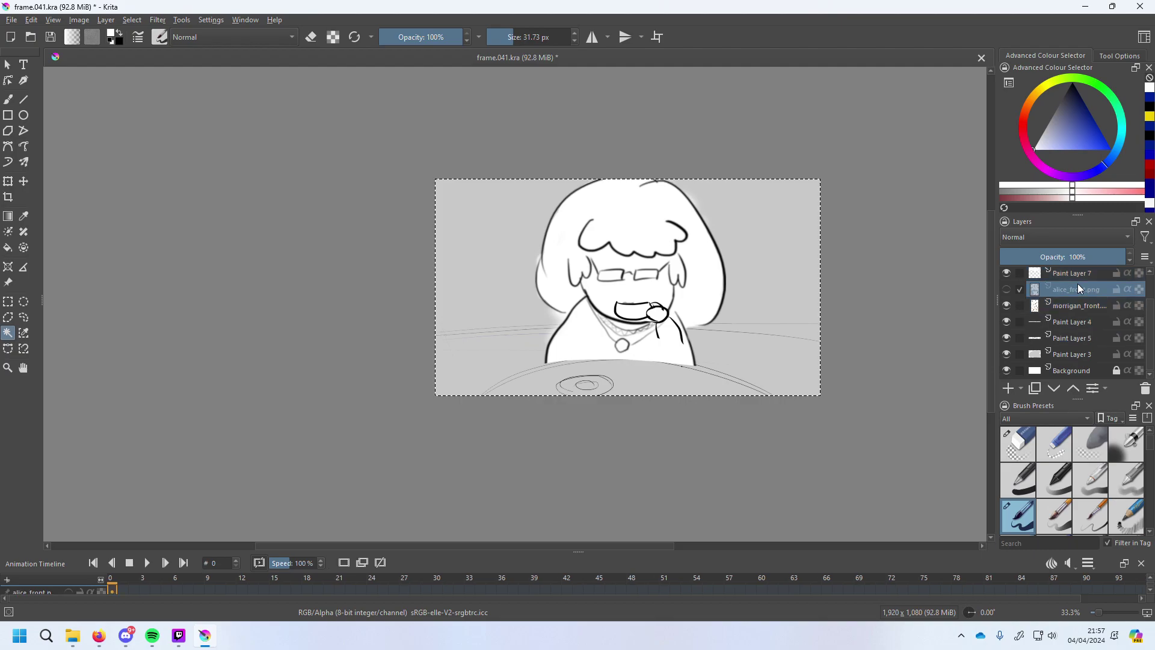
scroll(1083, 280, "up", 2)
scroll(1081, 277, "down", 2)
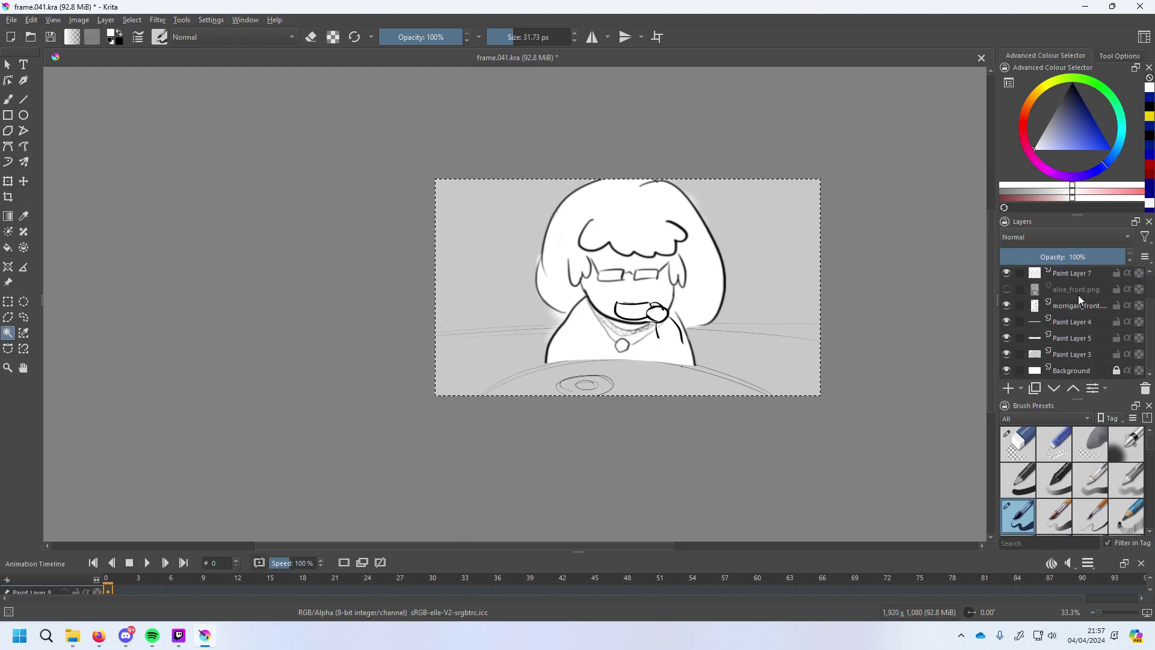
left_click(1077, 338, "shift")
left_click(24, 333)
left_click(662, 214)
scroll(663, 213, "up", 1)
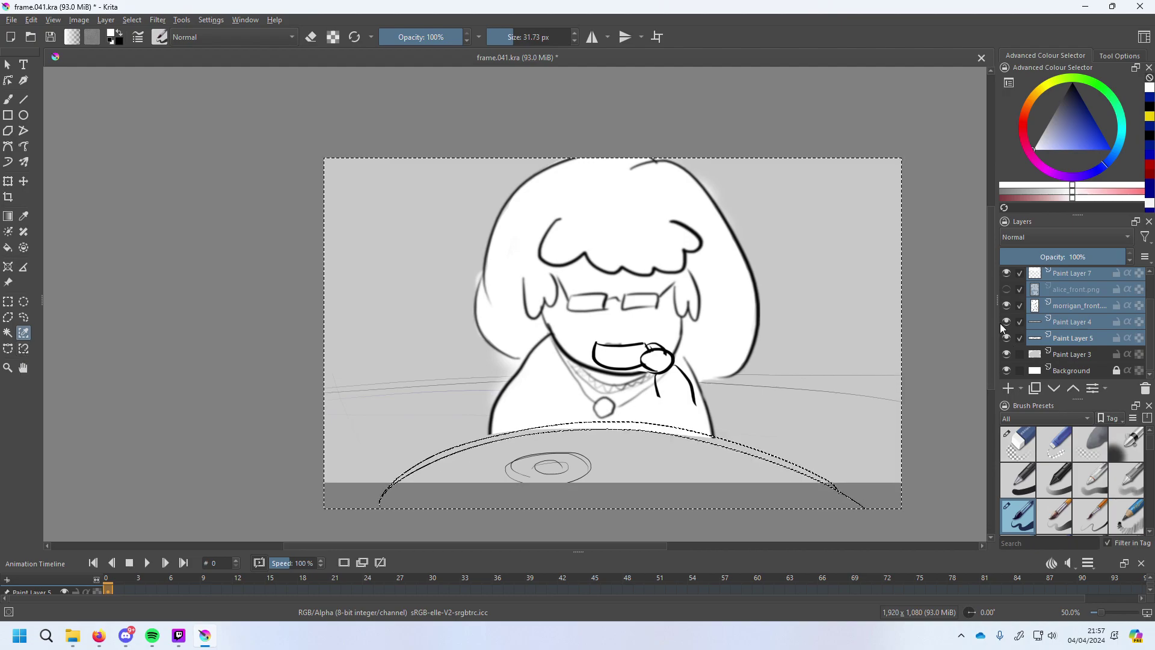
Hide and reshow Paint Layers 7, 4 and 5 and the alice_front and morrigan_front layers to examine what each contains.
left_click(1007, 273)
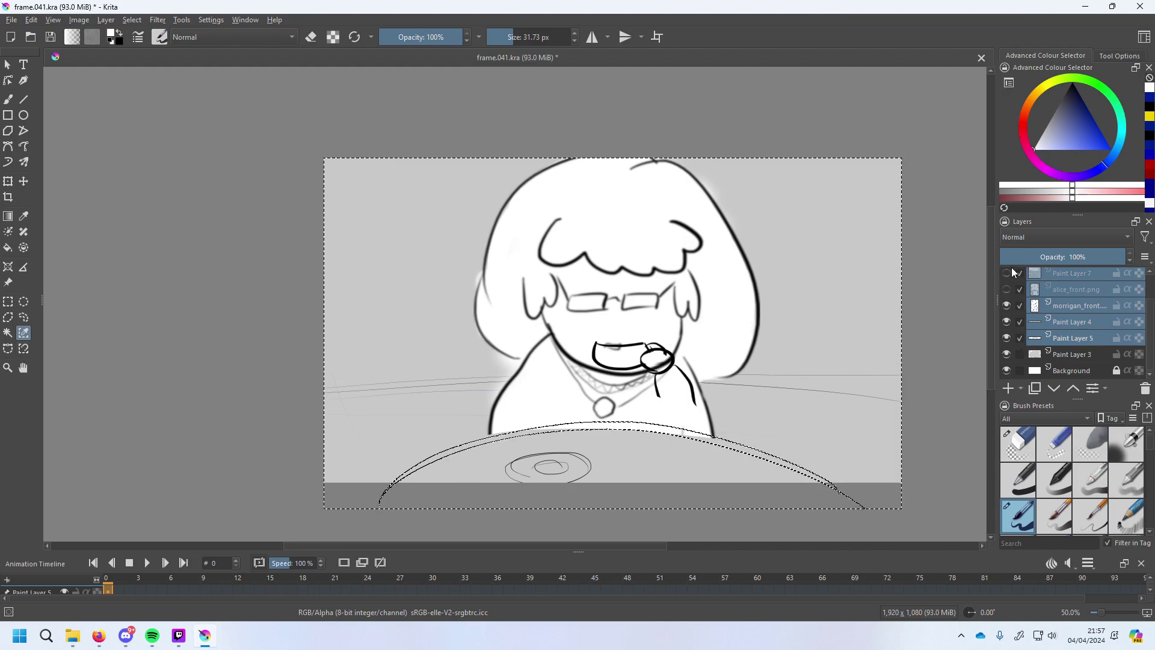
left_click(1007, 306)
left_click(1007, 339)
left_click(1007, 322)
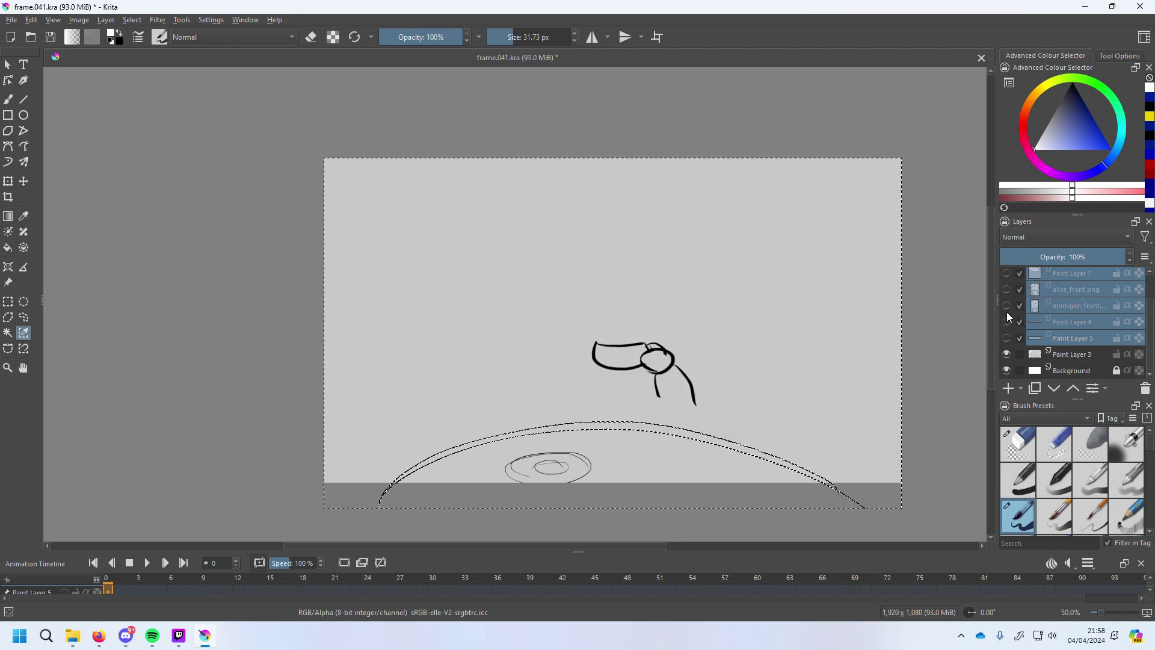
left_click(1006, 273)
left_click(1007, 290)
left_click(1007, 305)
left_click(1007, 306)
left_click(1007, 289)
left_click(1006, 274)
left_click(1006, 274)
left_click(1007, 338)
left_click(1009, 323)
left_click(1009, 305)
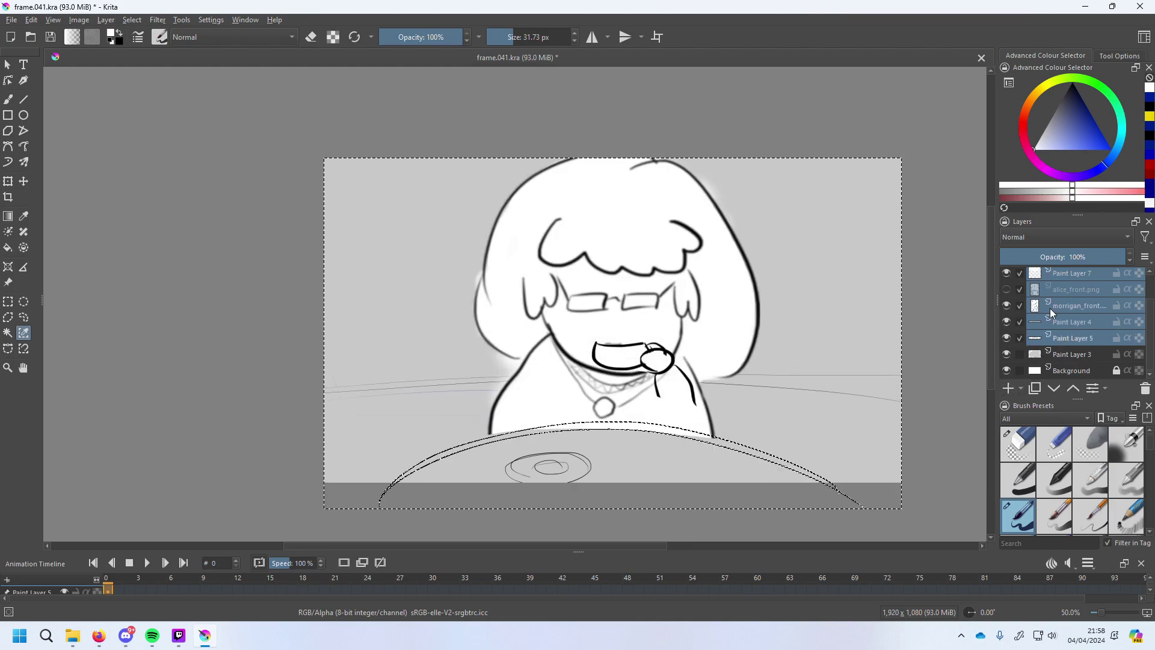
Add a new paint layer above Paint Layer 8 and make Paint Layer 7 the active layer.
key("Insert")
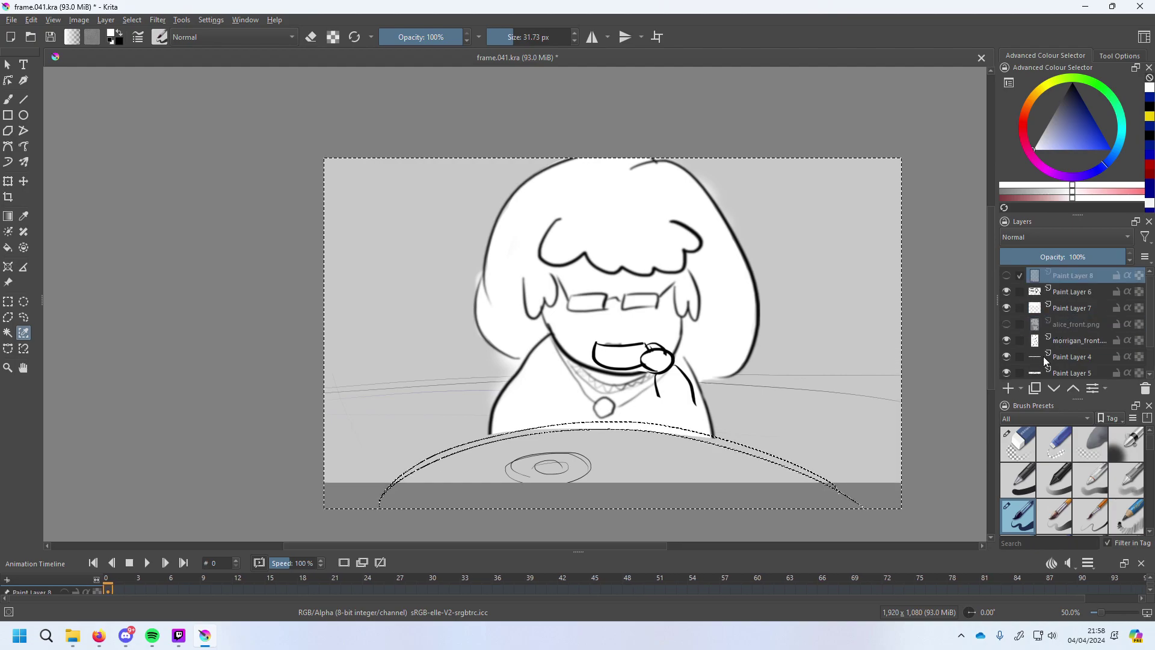
left_click(1009, 390)
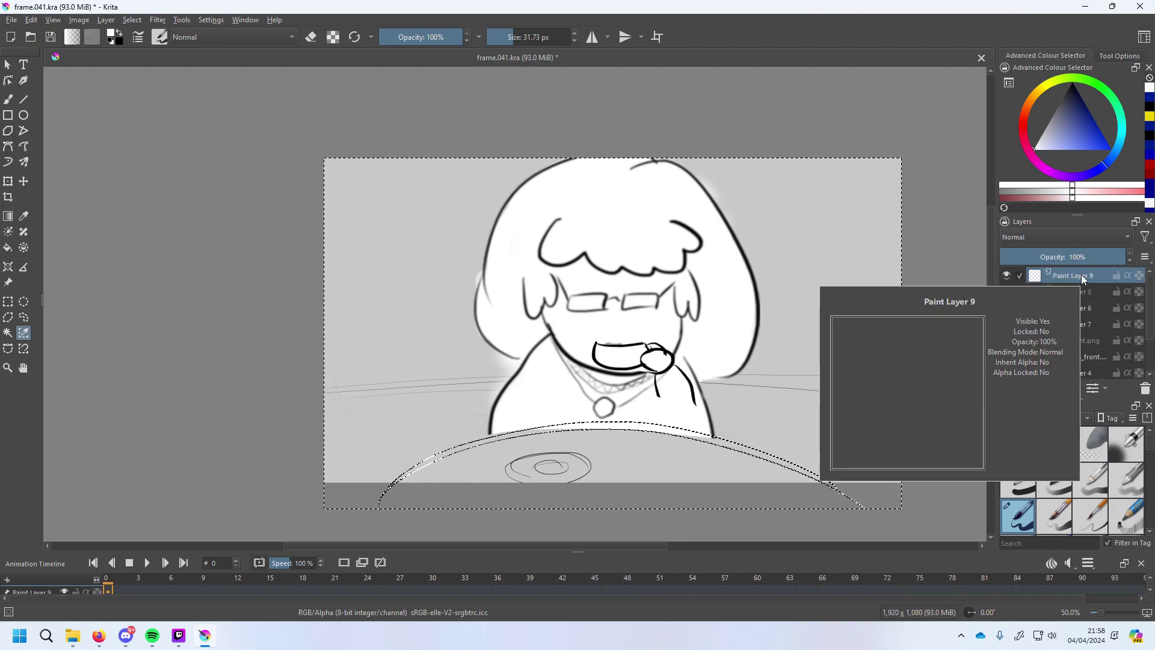
left_click_drag(808, 462, 990, 500)
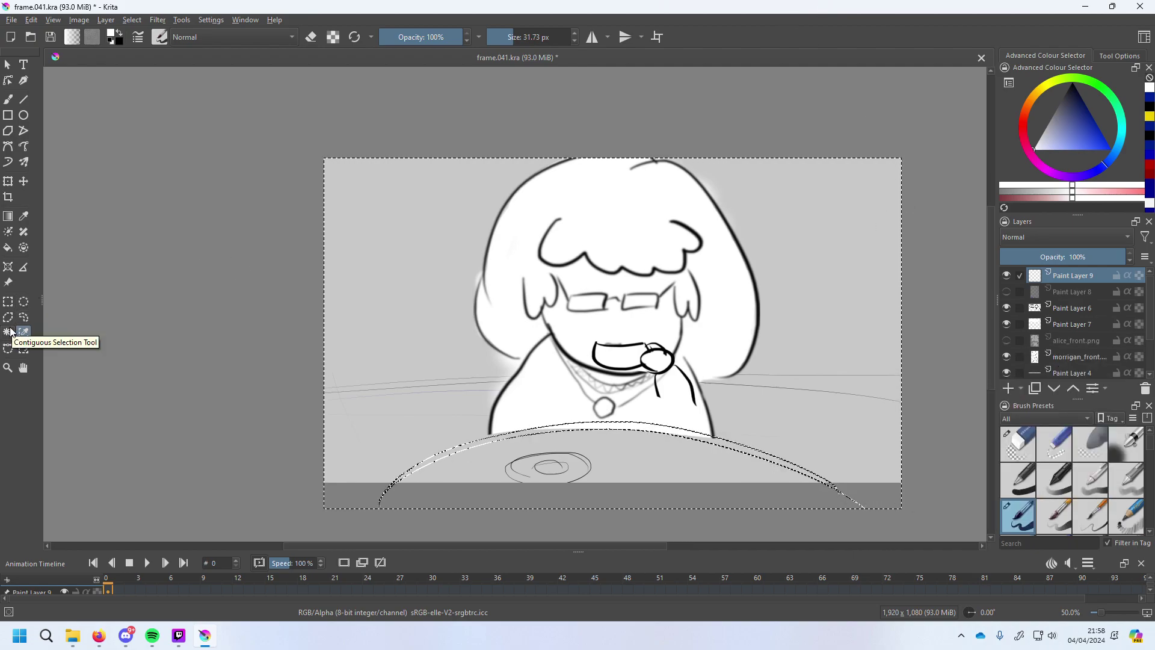
left_click(1080, 324)
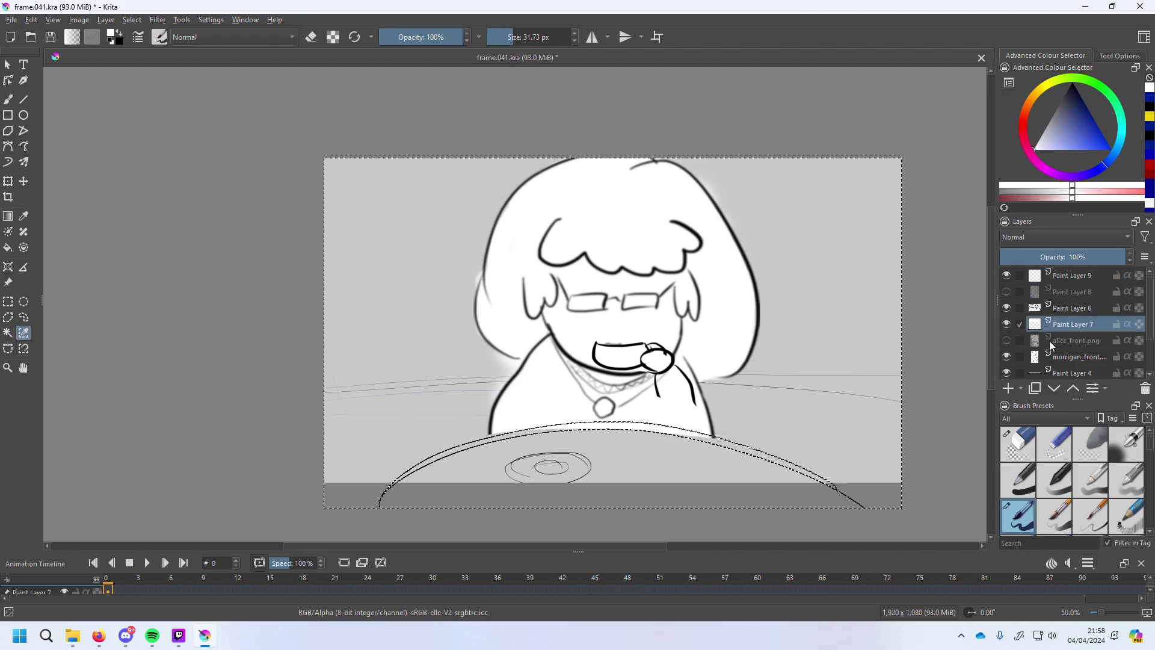
Select the white areas of the morrigan_front layer by similar colour and sample the light grey of the background.
left_click(1076, 357)
left_click(711, 269)
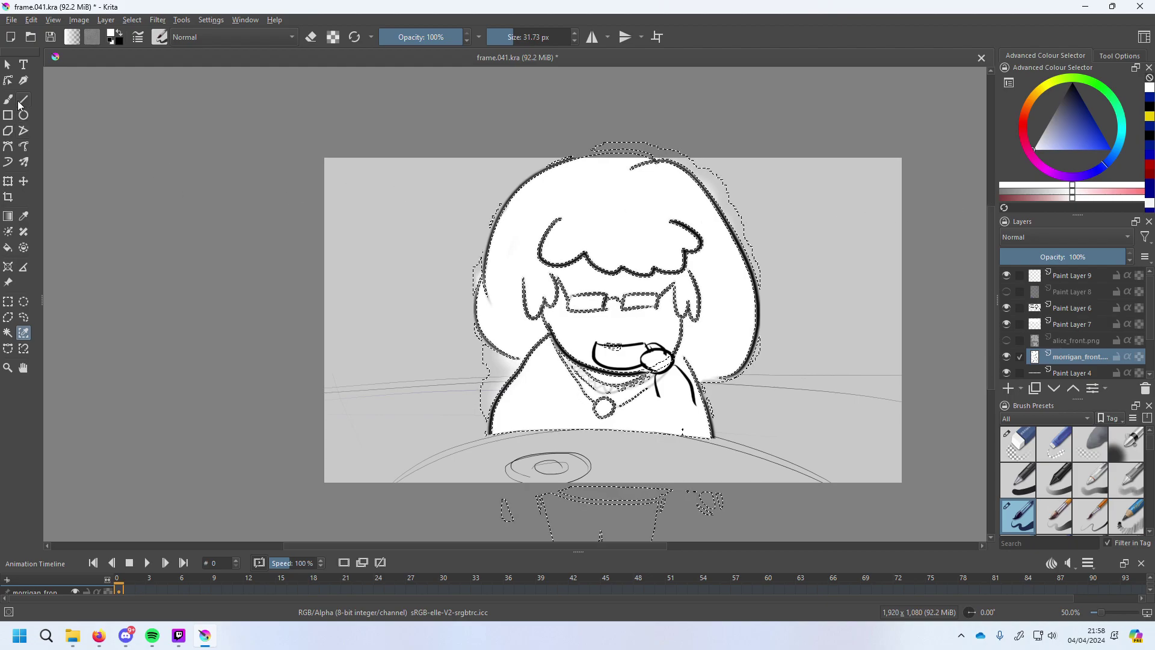
left_click(25, 218)
left_click(407, 258)
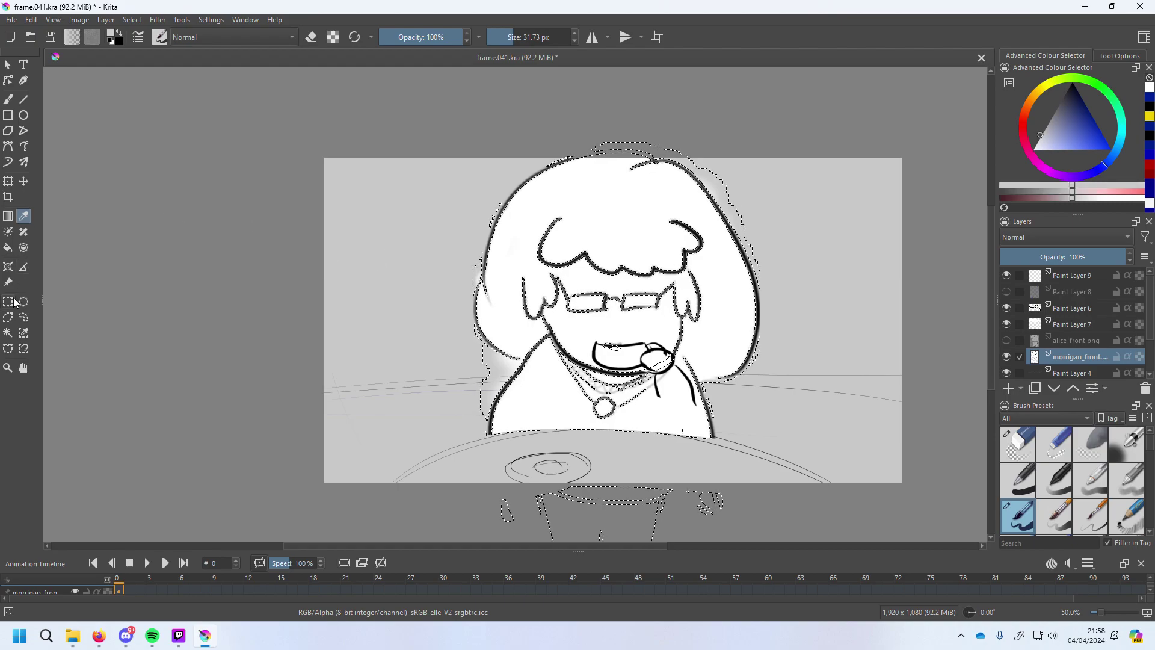
Paint over the character's selected white areas in the sampled light grey with a 443.48 px brush.
left_click(8, 99)
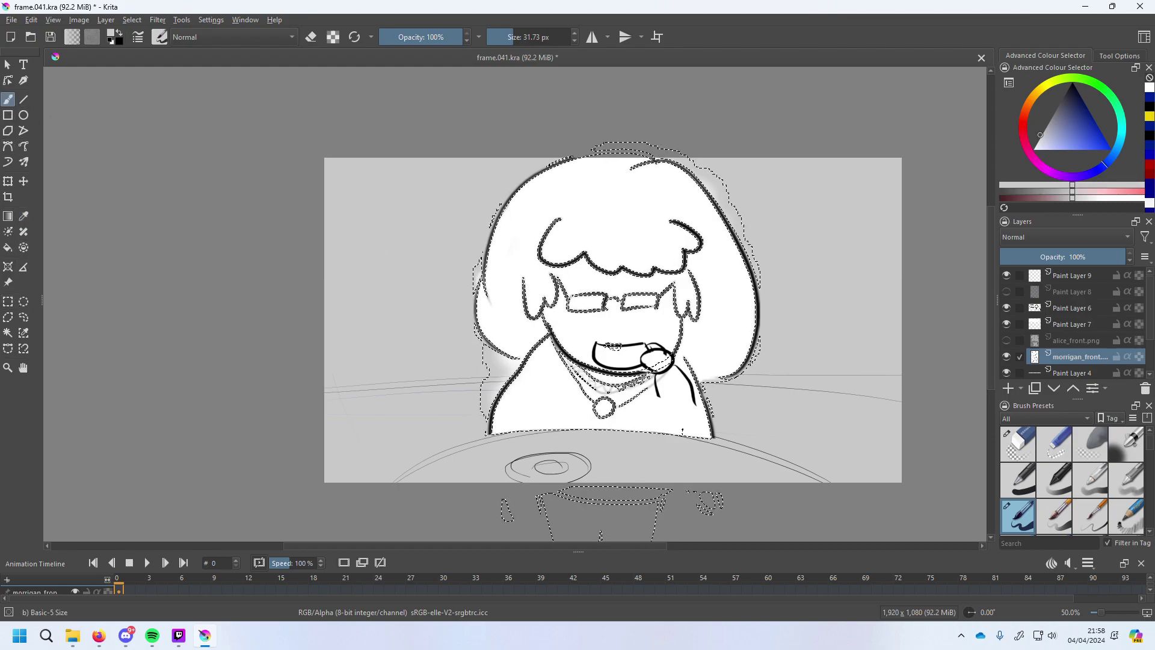
left_click(550, 37)
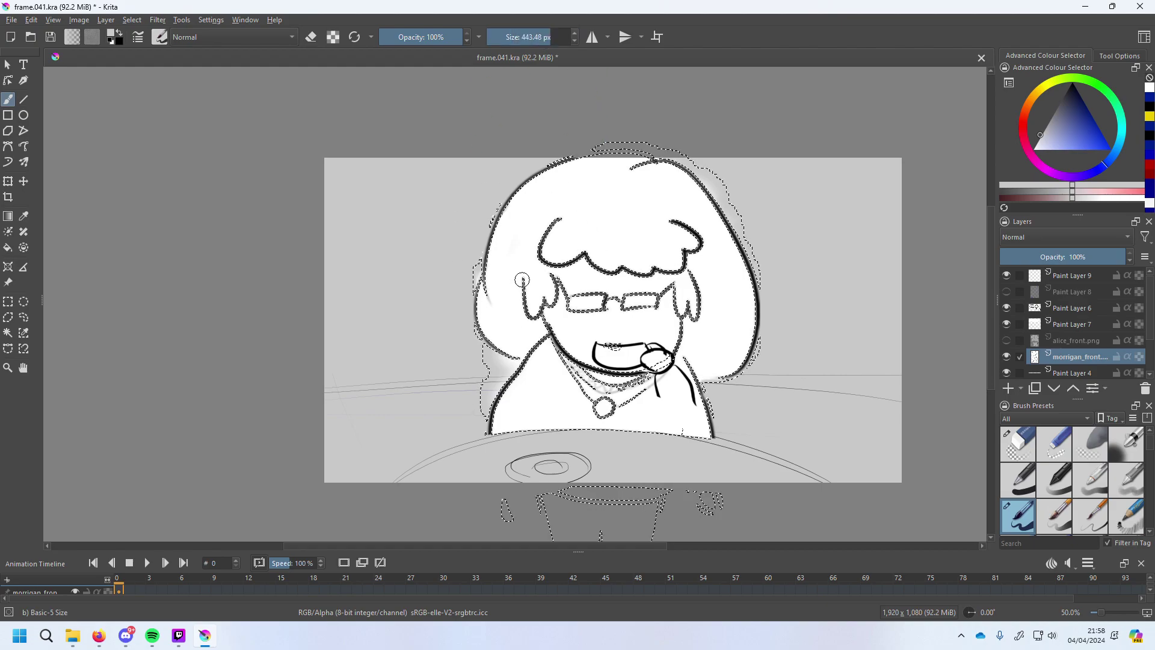
left_click_drag(499, 220, 611, 212)
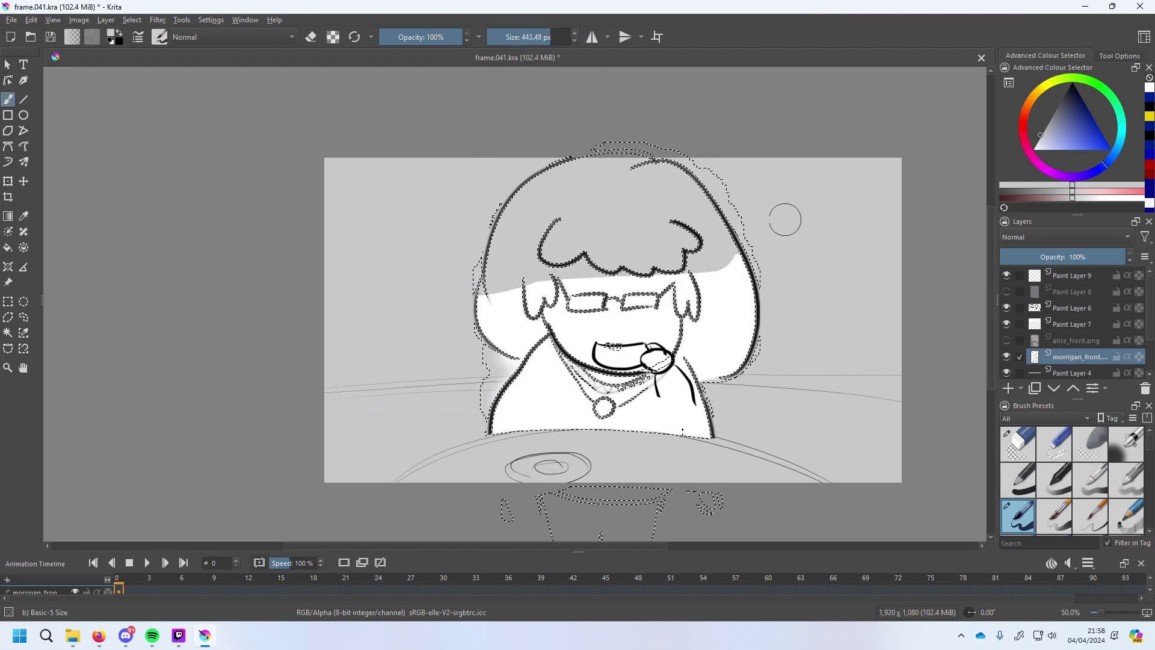
left_click_drag(369, 261, 756, 301)
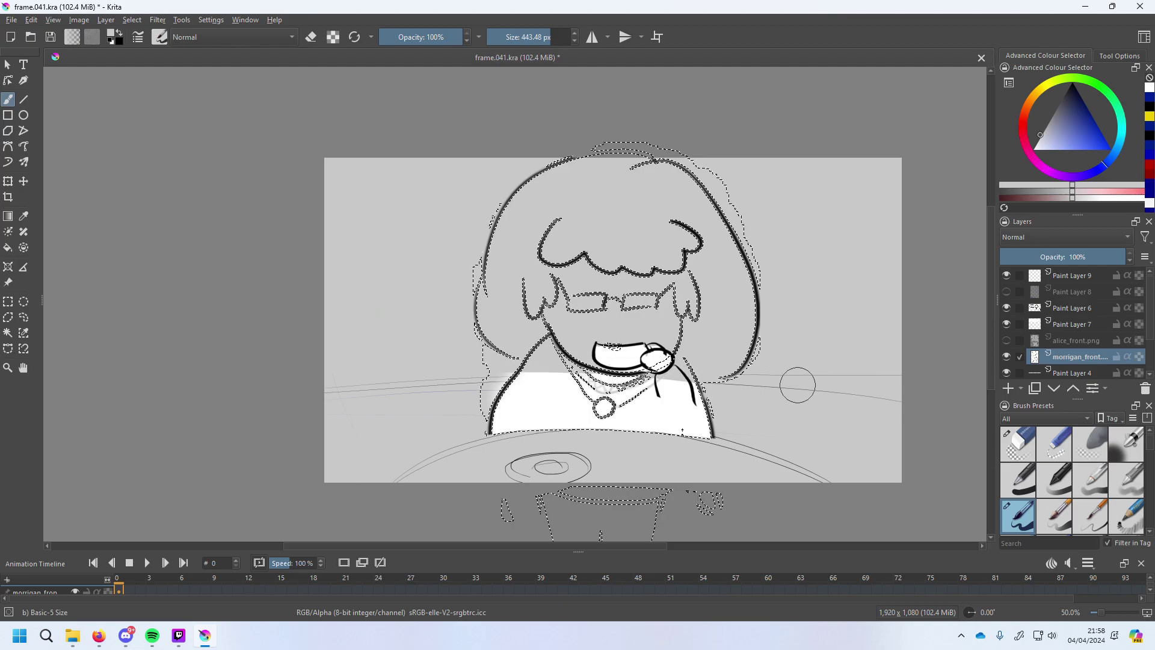
left_click_drag(405, 389, 686, 428)
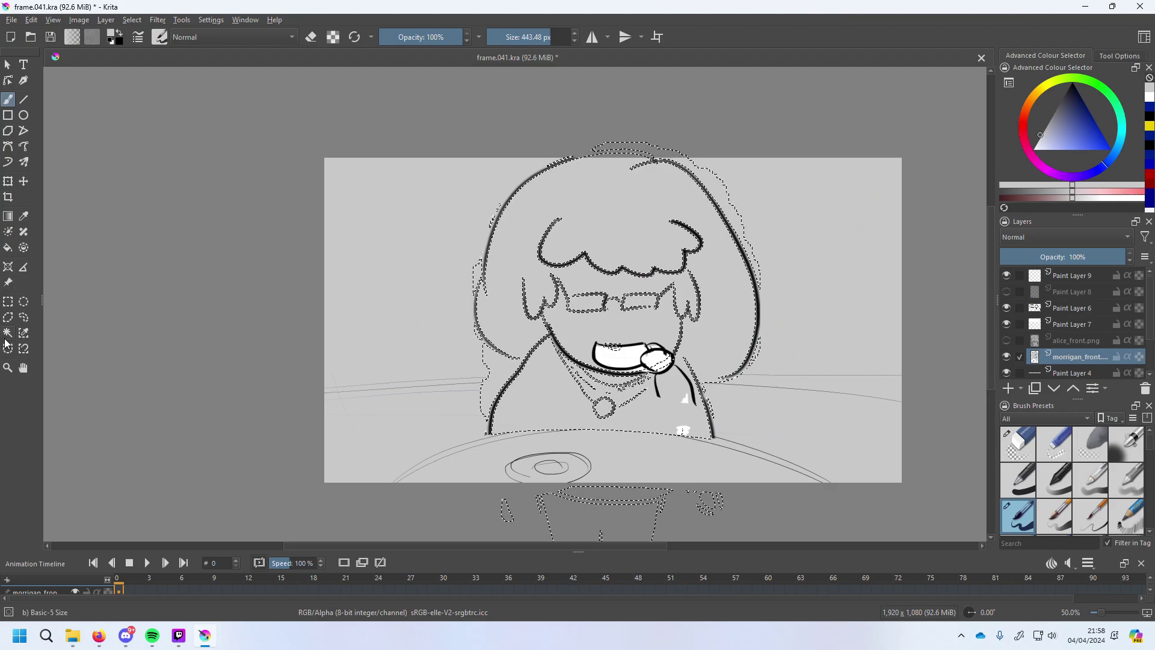
Clear the selection around the character after recolouring.
left_click(8, 317)
left_click(373, 237)
left_click(436, 239)
key("Escape")
left_click(8, 302)
left_click(448, 205)
scroll(651, 435, "down", 1)
scroll(640, 360, "up", 2)
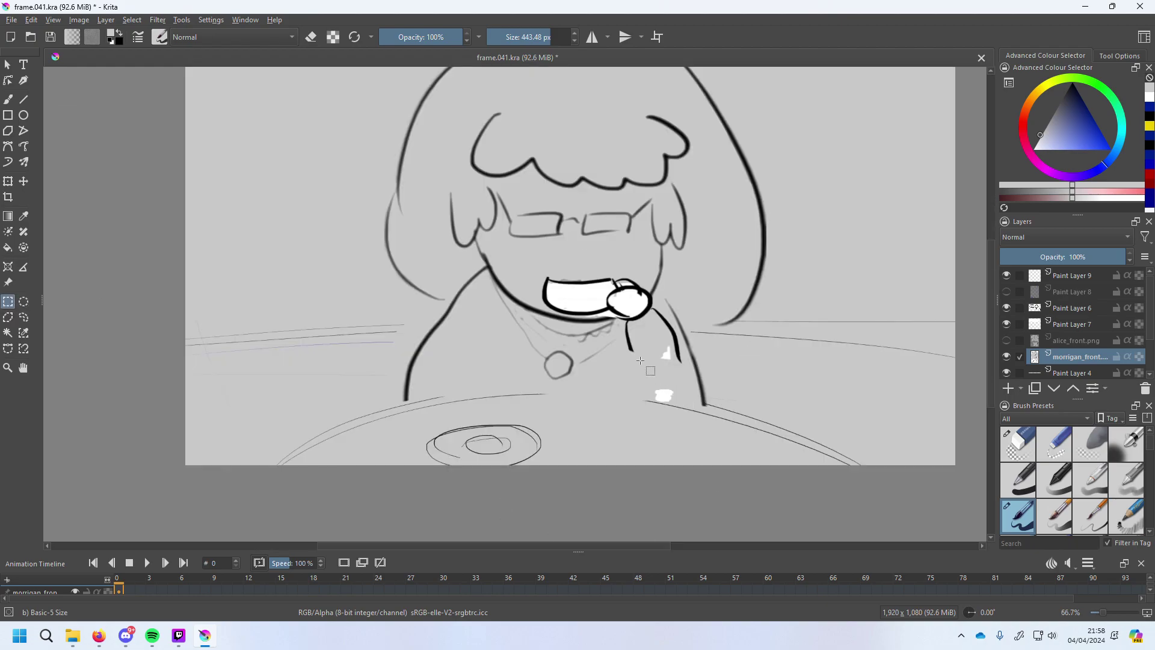
Select the white fill of the mouth and hand on Paint Layer 7 by similar colour and remove it.
left_click(1067, 309)
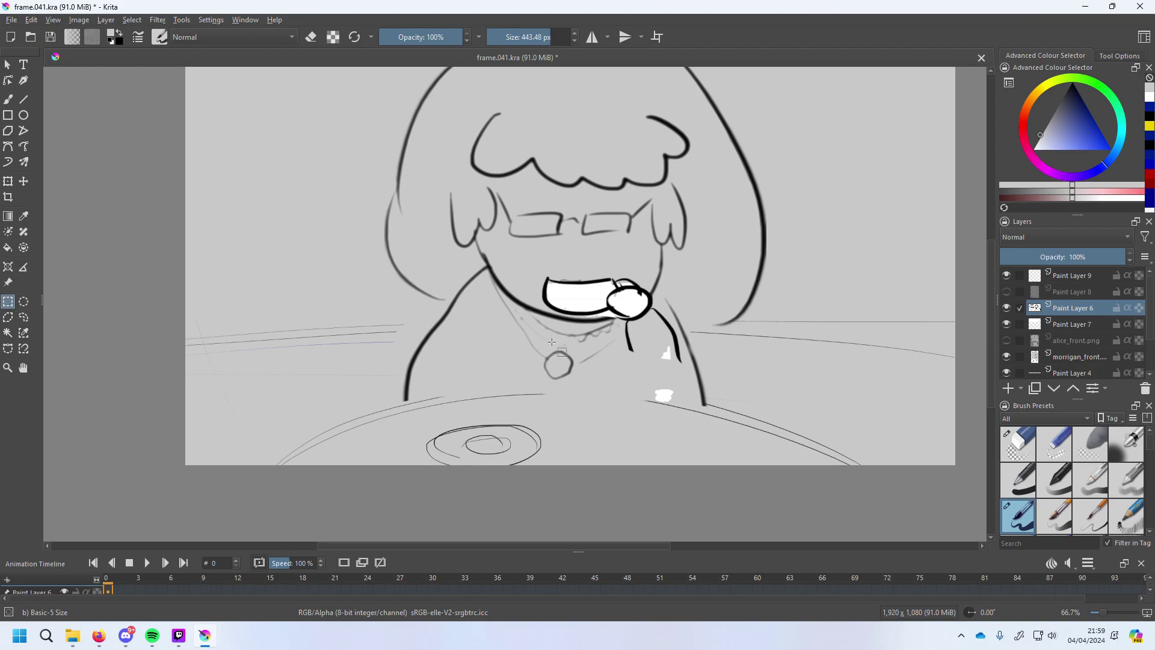
left_click(23, 333)
left_click(640, 309)
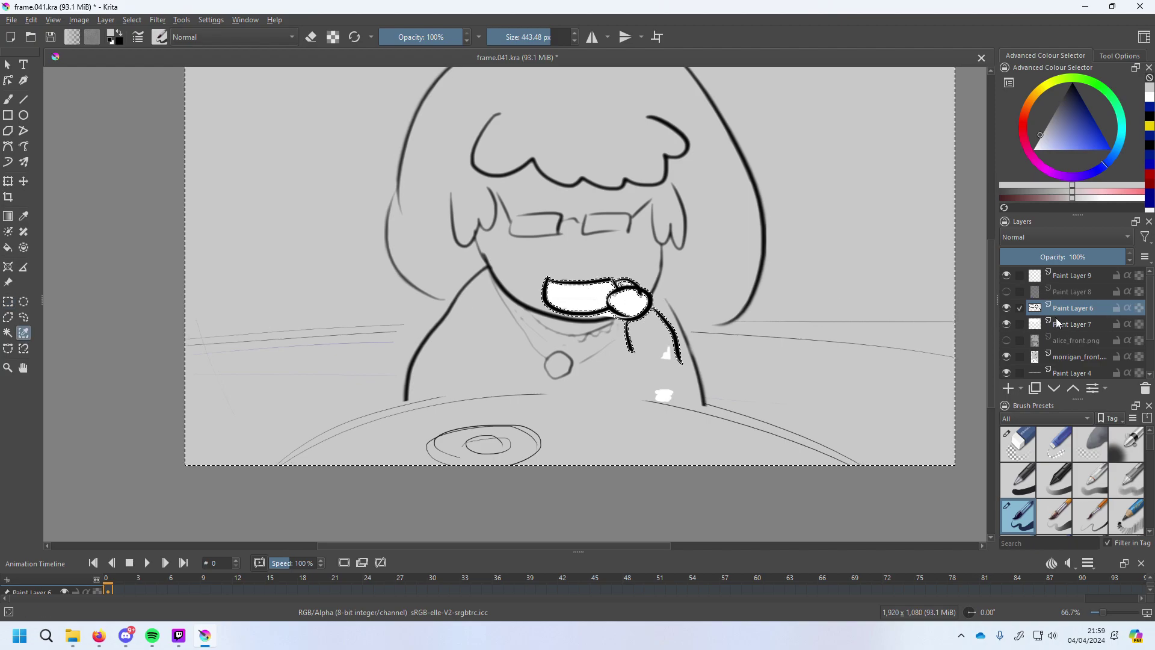
key("Page_Down")
left_click(569, 281)
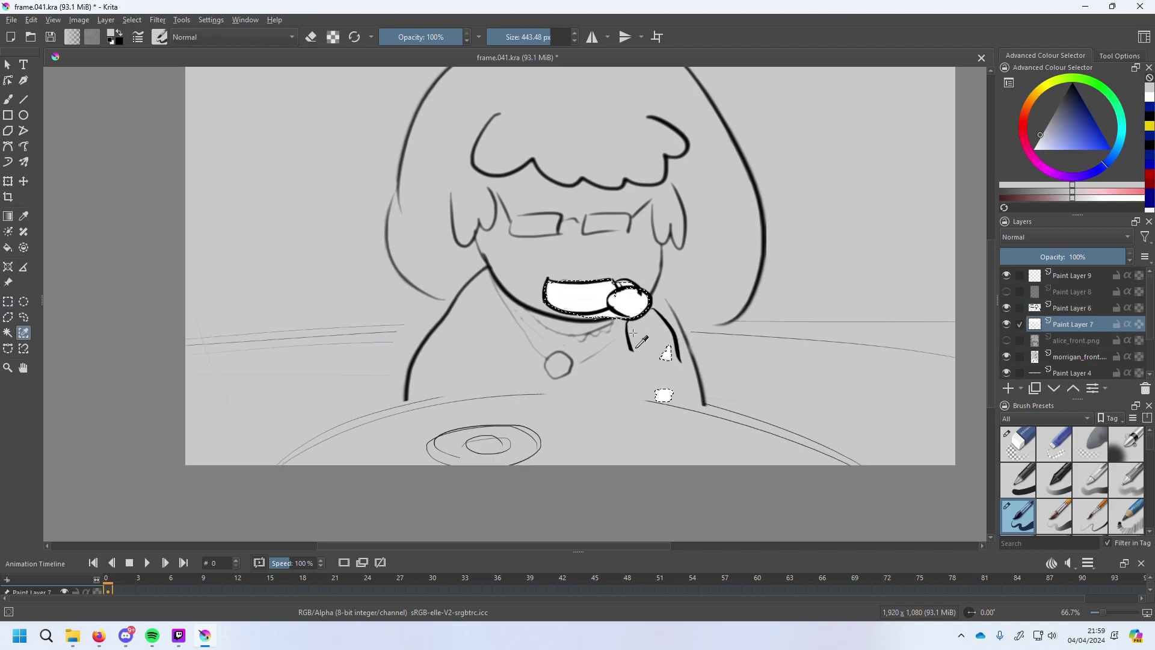
key("b")
key("Delete")
key("Delete")
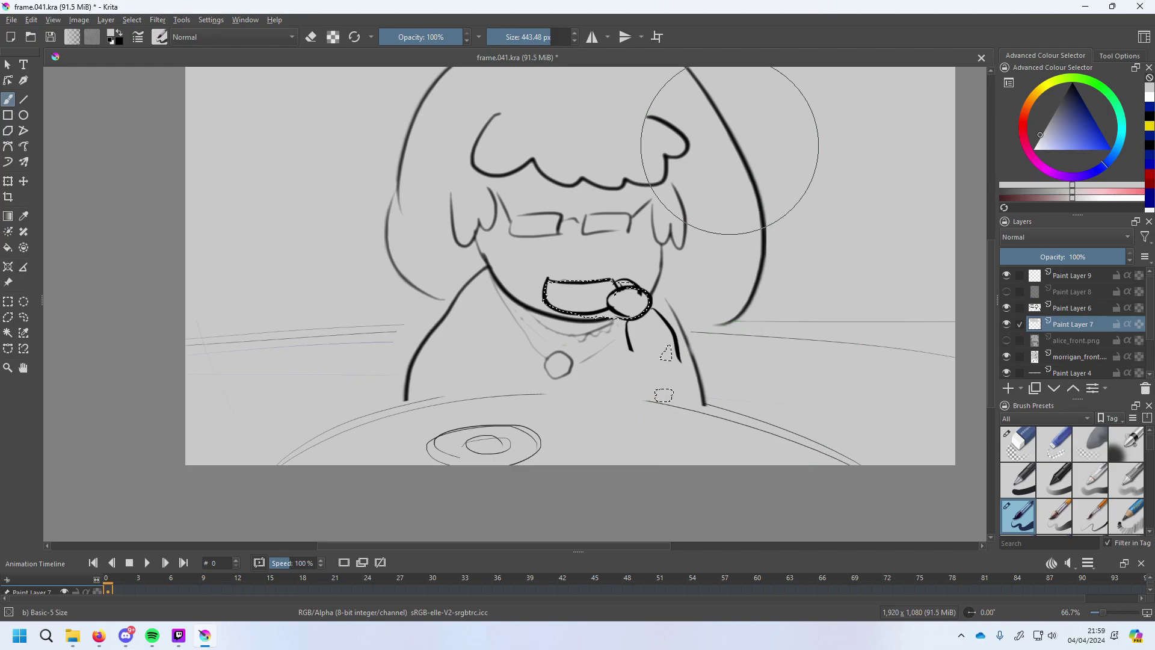
Choose a very light bluish white and fill the selected mouth and hand areas on Paint Layer 7 with it.
scroll(759, 186, "down", 2)
scroll(760, 172, "up", 1)
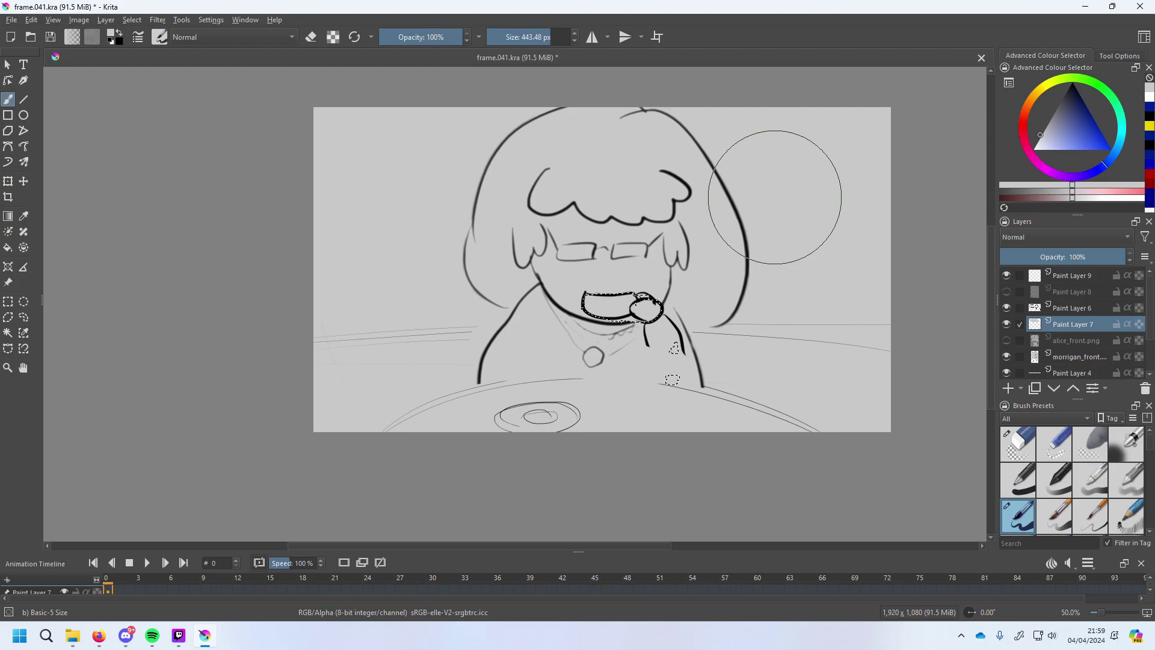
scroll(776, 197, "down", 1)
scroll(784, 176, "up", 1)
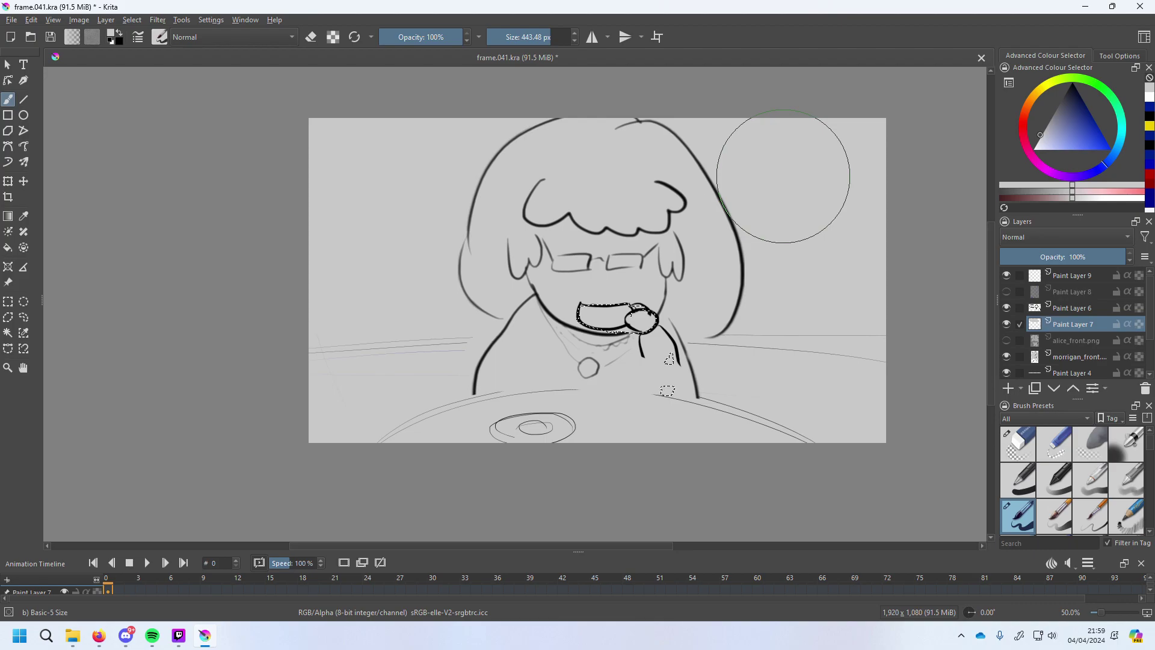
left_click_drag(1047, 131, 1043, 157)
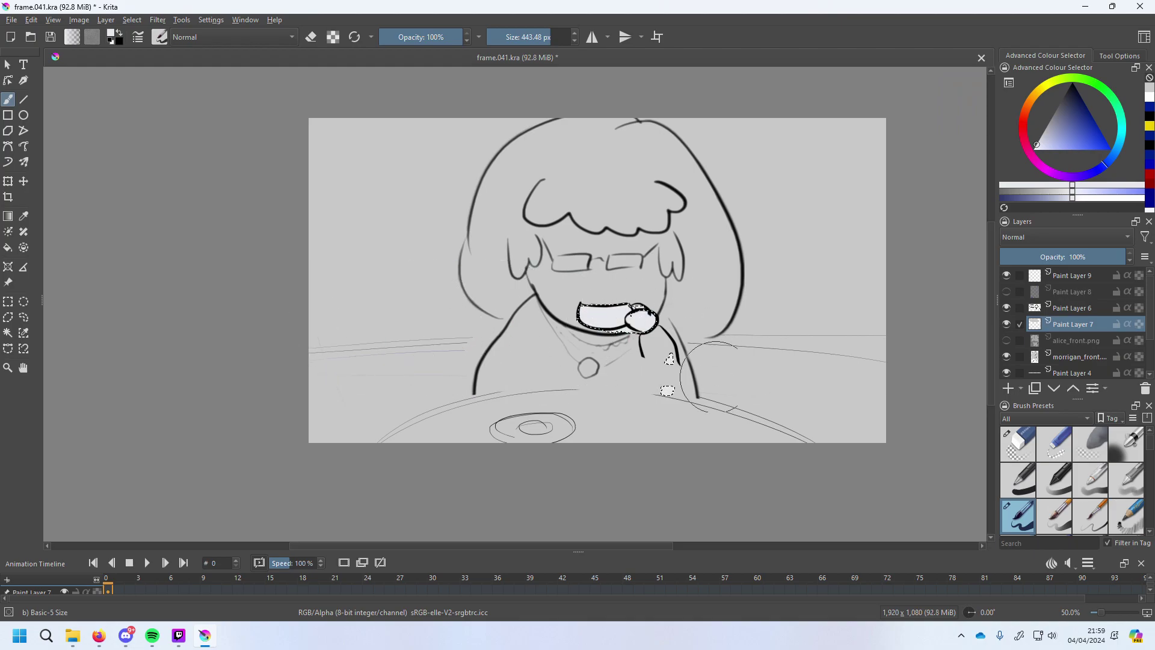
left_click_drag(692, 361, 722, 412)
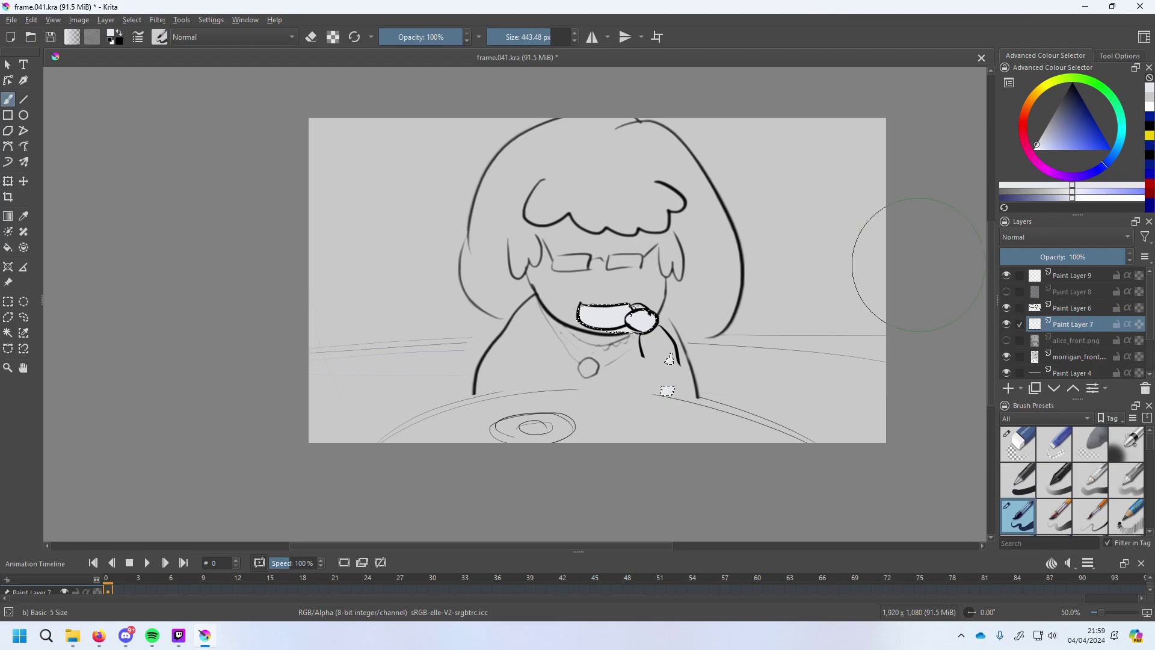
Select the whole character on the morrigan_front layer as a contiguous area and try painting it in the light bluish white.
left_click(8, 333)
left_click(1075, 357)
left_click(586, 174)
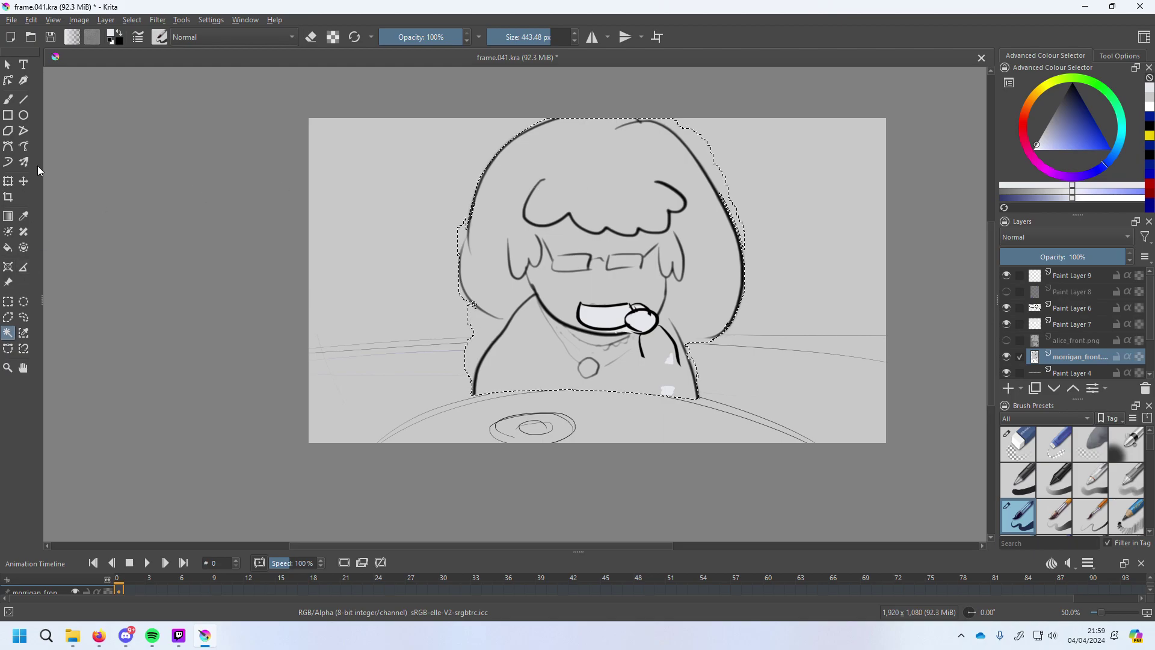
left_click(8, 99)
left_click_drag(457, 201, 664, 168)
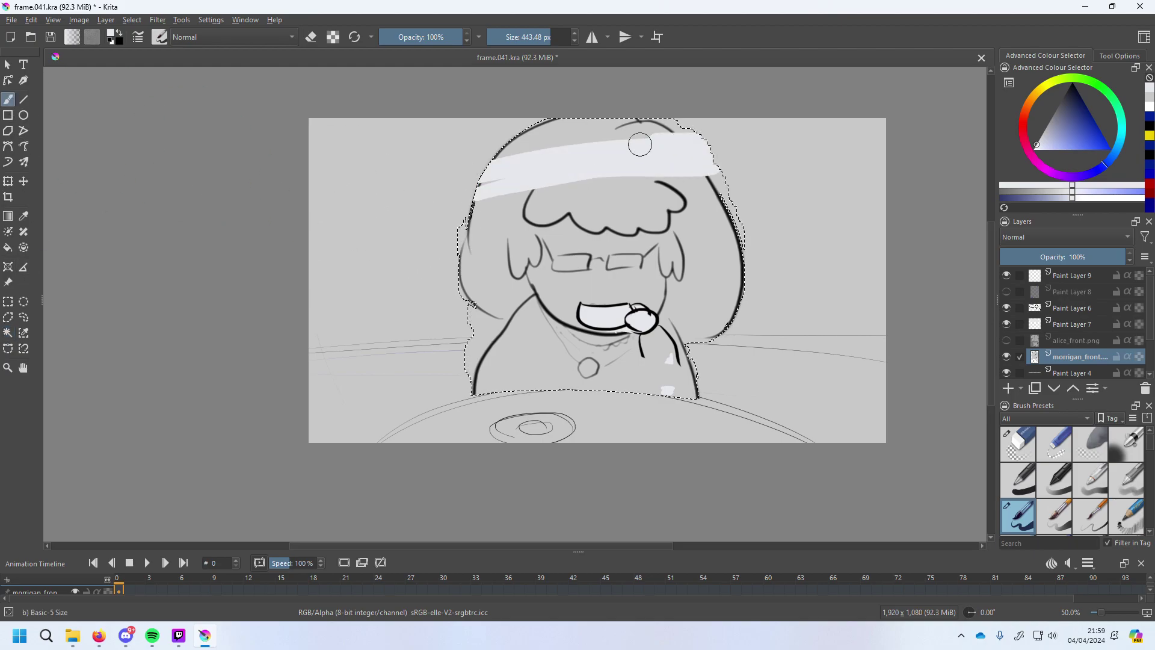
left_click_drag(470, 181, 747, 201)
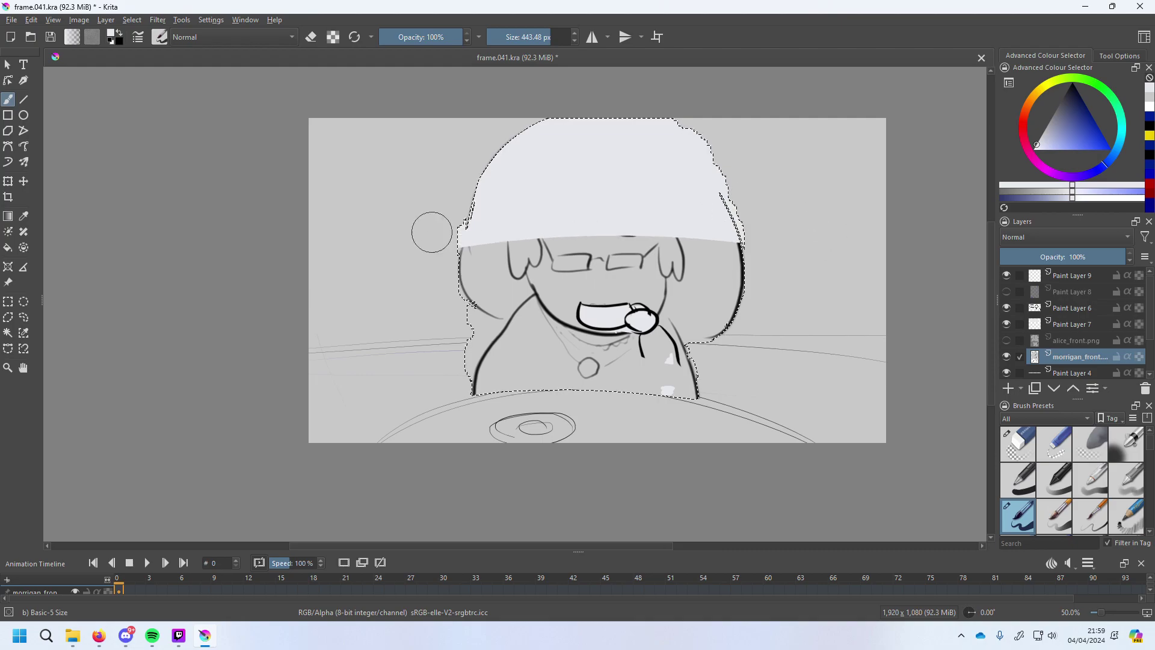
mouse_move(432, 231)
left_mouse_down()
mouse_move(672, 239)
mouse_move(814, 271)
left_mouse_up()
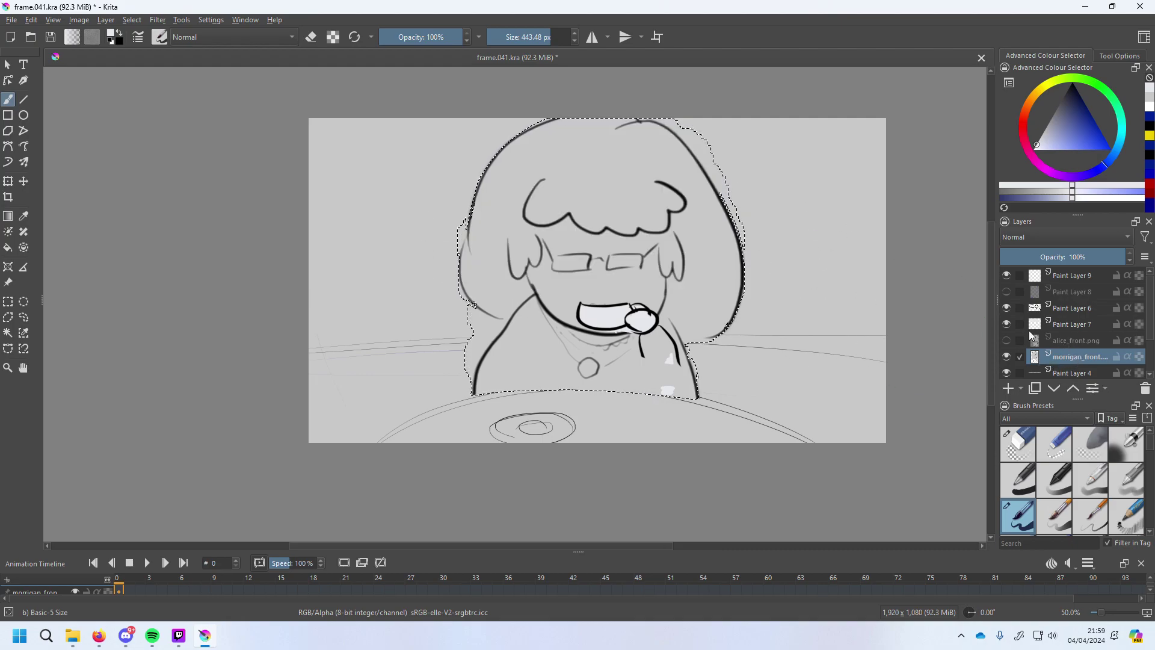
Toggle the alice_front.png layer and repaint the character within the similar-colour selection in the light bluish white.
left_click(1009, 342)
left_click(1010, 342)
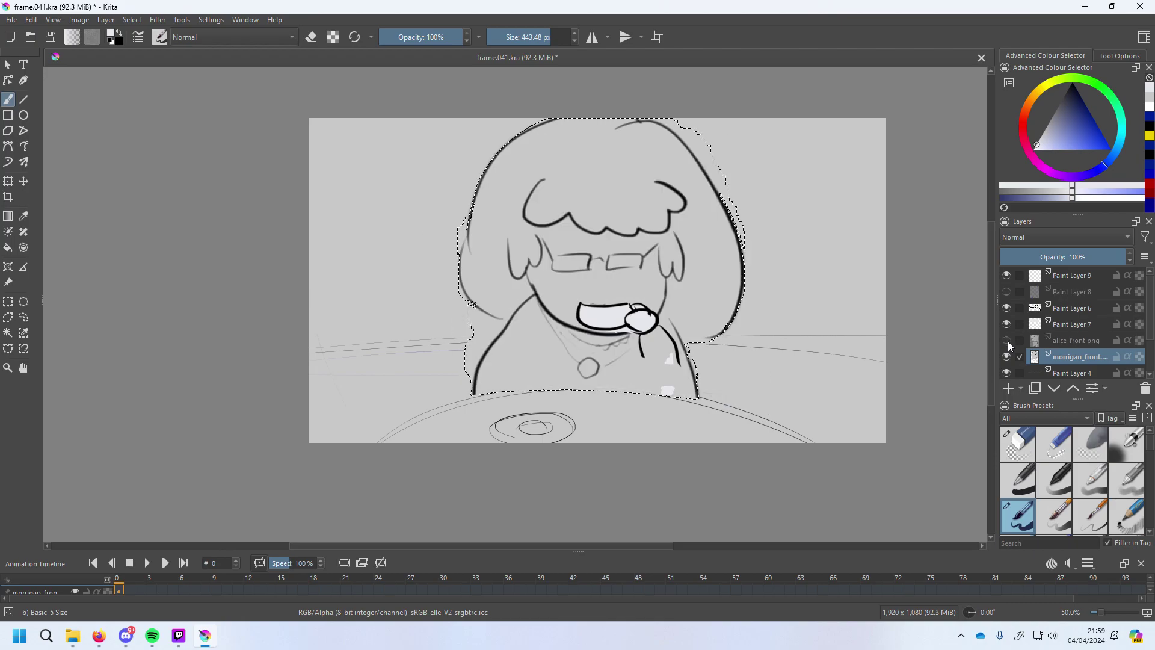
left_click(1006, 340)
left_click(1006, 340)
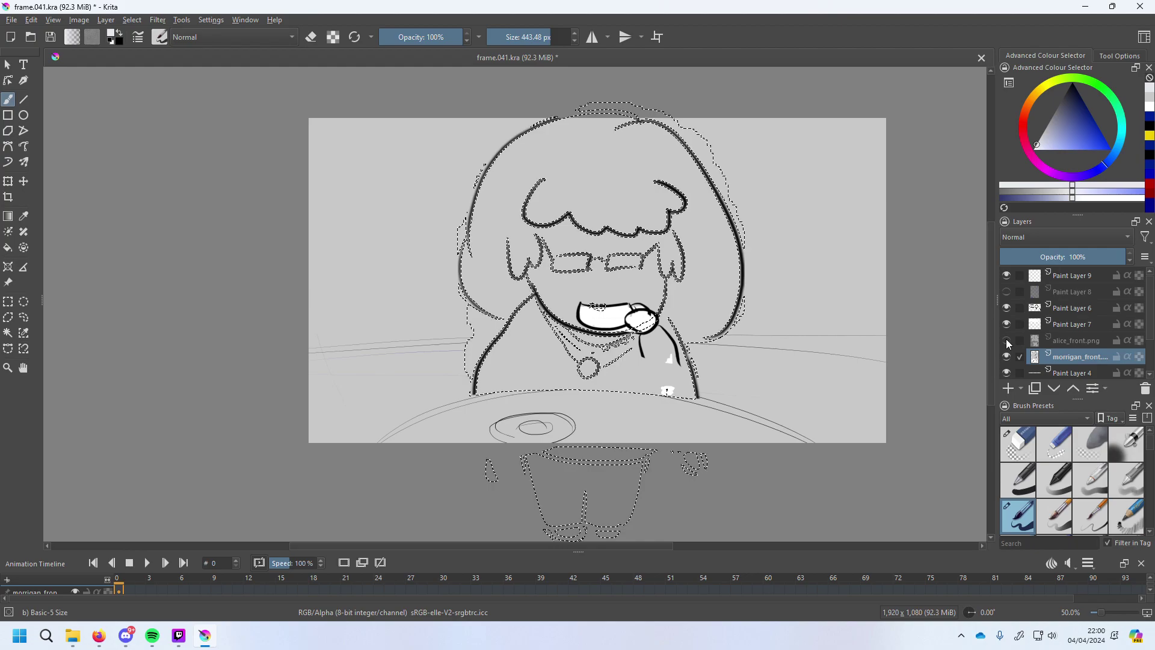
mouse_move(416, 237)
left_mouse_down()
mouse_move(490, 230)
mouse_move(454, 234)
mouse_move(785, 199)
mouse_move(507, 156)
mouse_move(665, 104)
mouse_move(728, 115)
mouse_move(689, 151)
mouse_move(410, 203)
mouse_move(599, 206)
mouse_move(752, 238)
mouse_move(436, 263)
mouse_move(763, 288)
mouse_move(539, 310)
mouse_move(378, 349)
mouse_move(722, 365)
left_mouse_up()
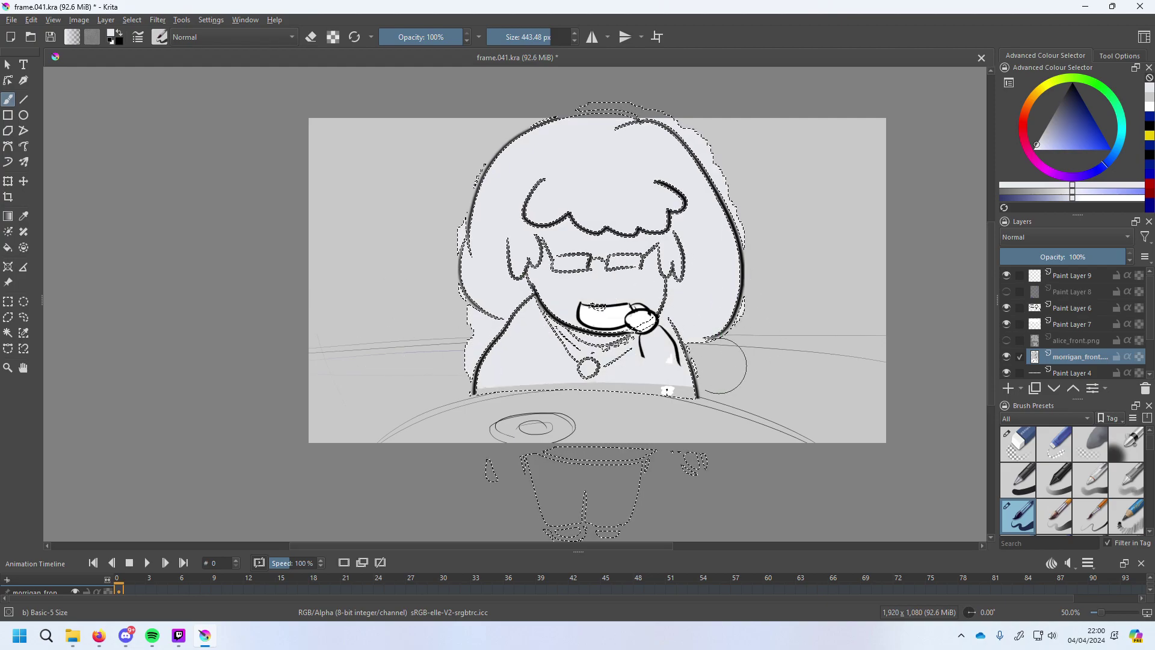
Undo the recolouring of the character and step through the history back to its white version.
key("ctrl+z")
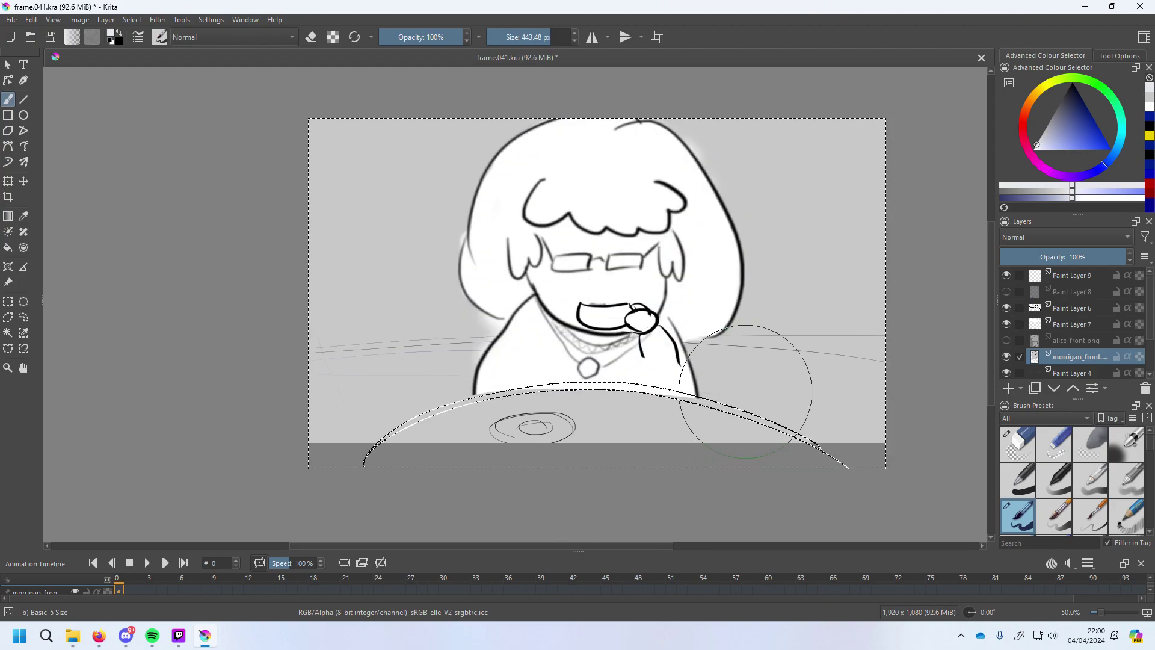
key("ctrl+z")
key("ctrl+z")
key("ctrl+z")
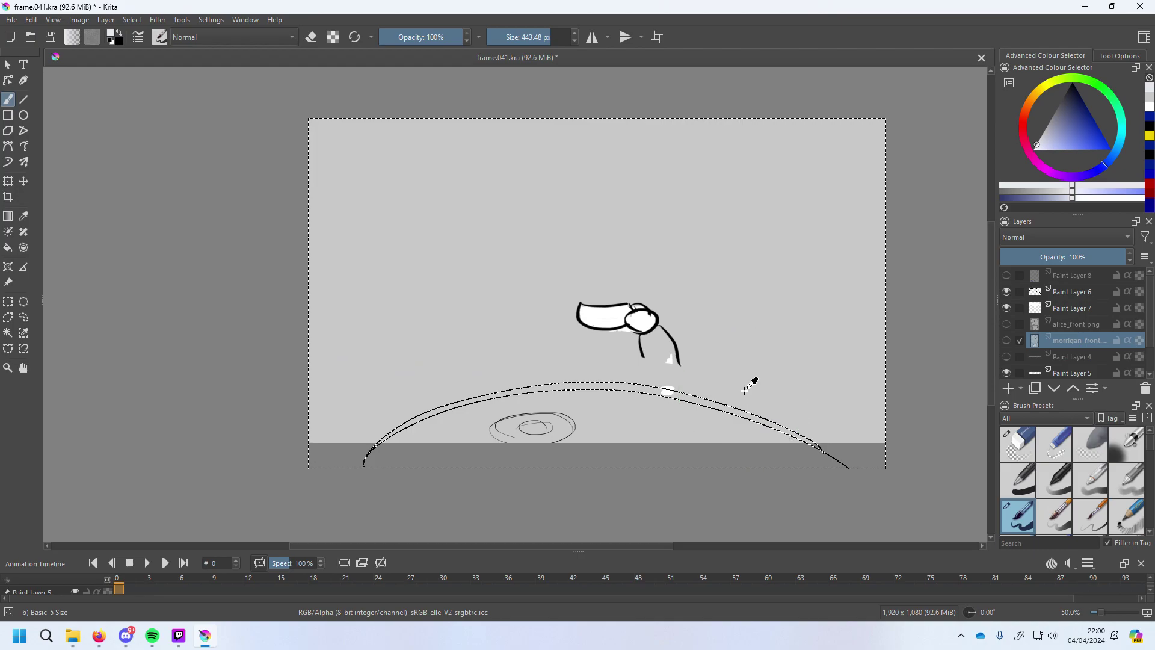
key("ctrl+shift+z")
key("ctrl+shift+z")
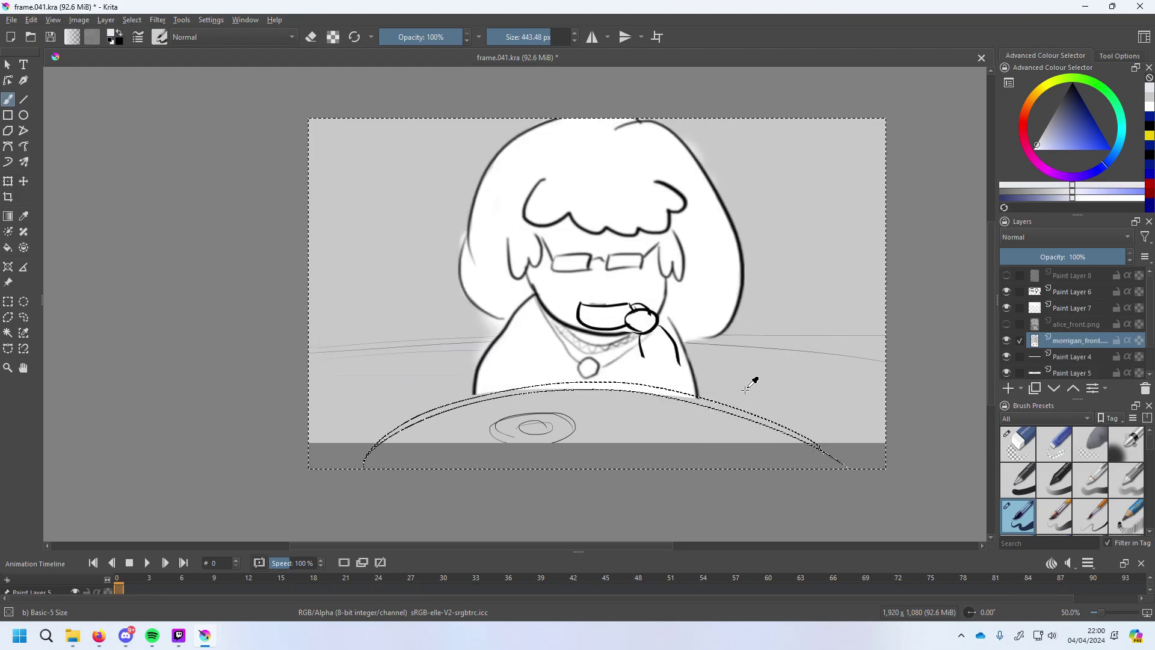
key("ctrl+shift+z")
key("ctrl+z")
key("ctrl+z")
Select the character on the morrigan_front layer as a contiguous area, then reselect its white areas by similar colour instead.
key("w")
left_click(569, 272)
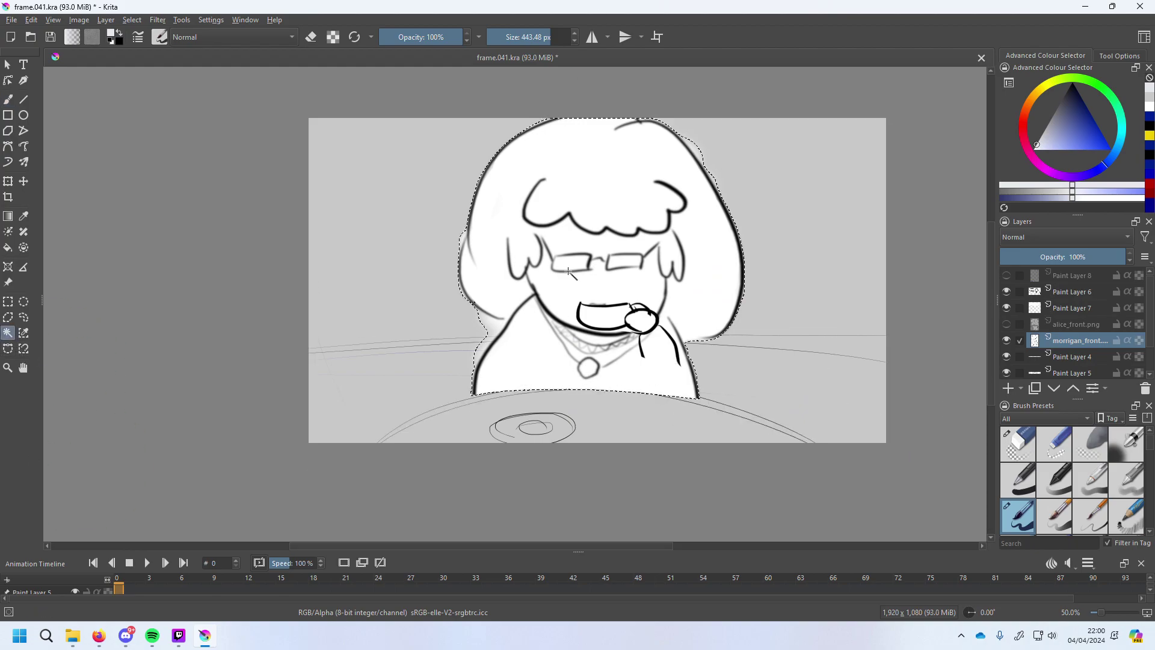
left_click(23, 333)
left_click(388, 287)
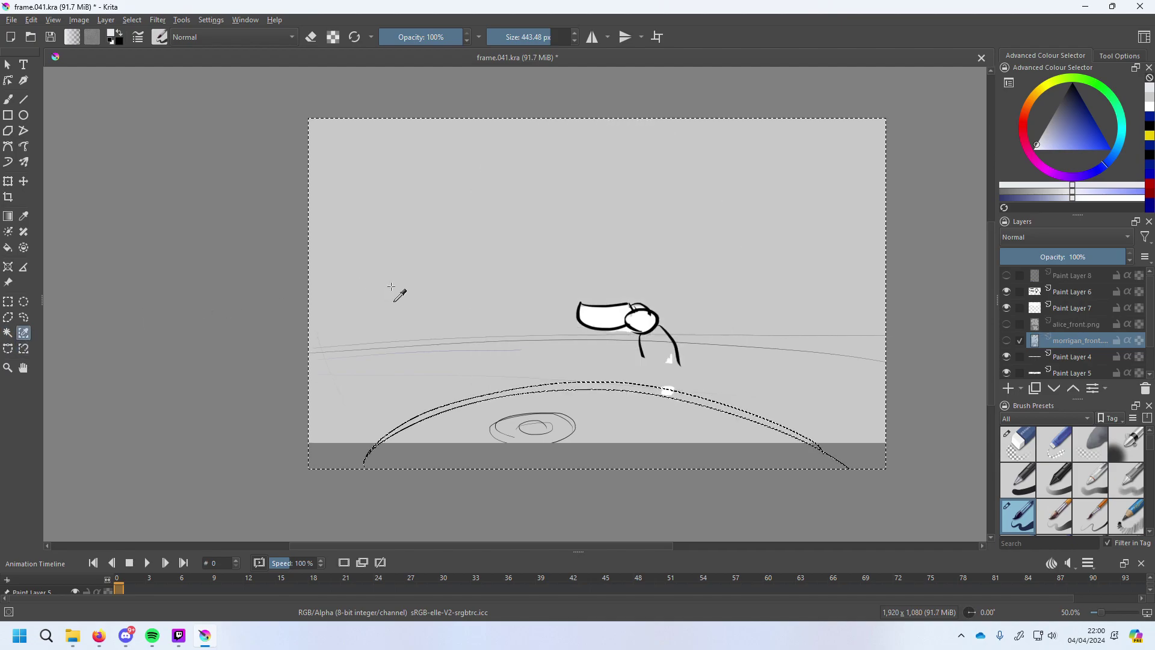
key("ctrl+shift+i")
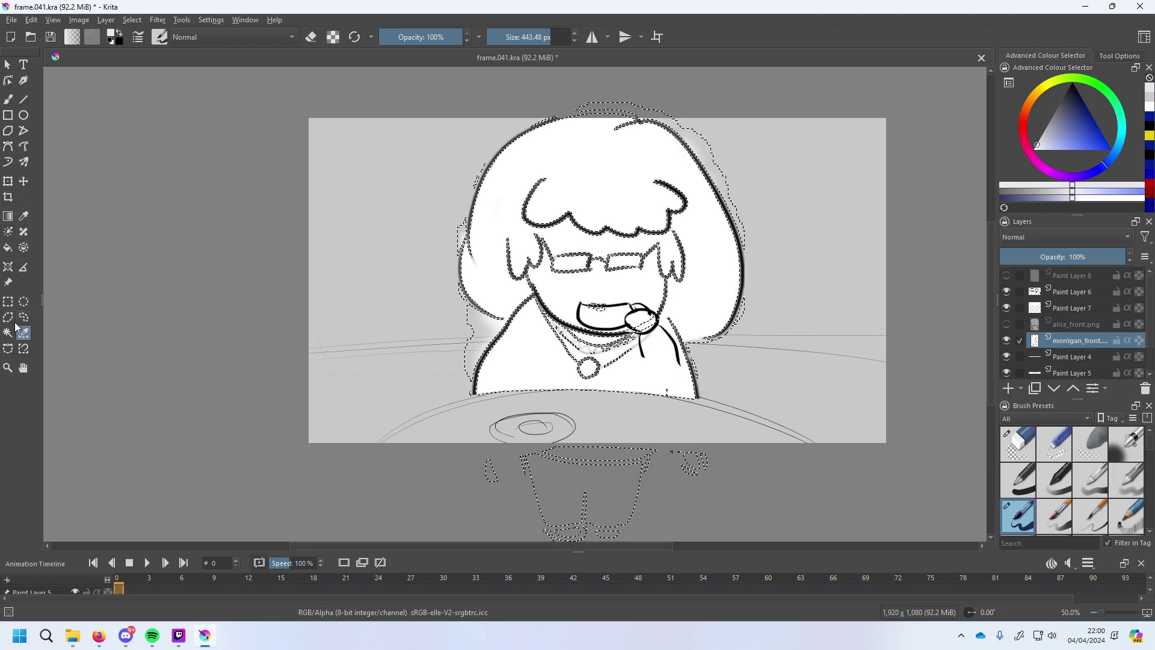
Paint the character's selected white areas in the light bluish white with the large brush.
left_click(8, 99)
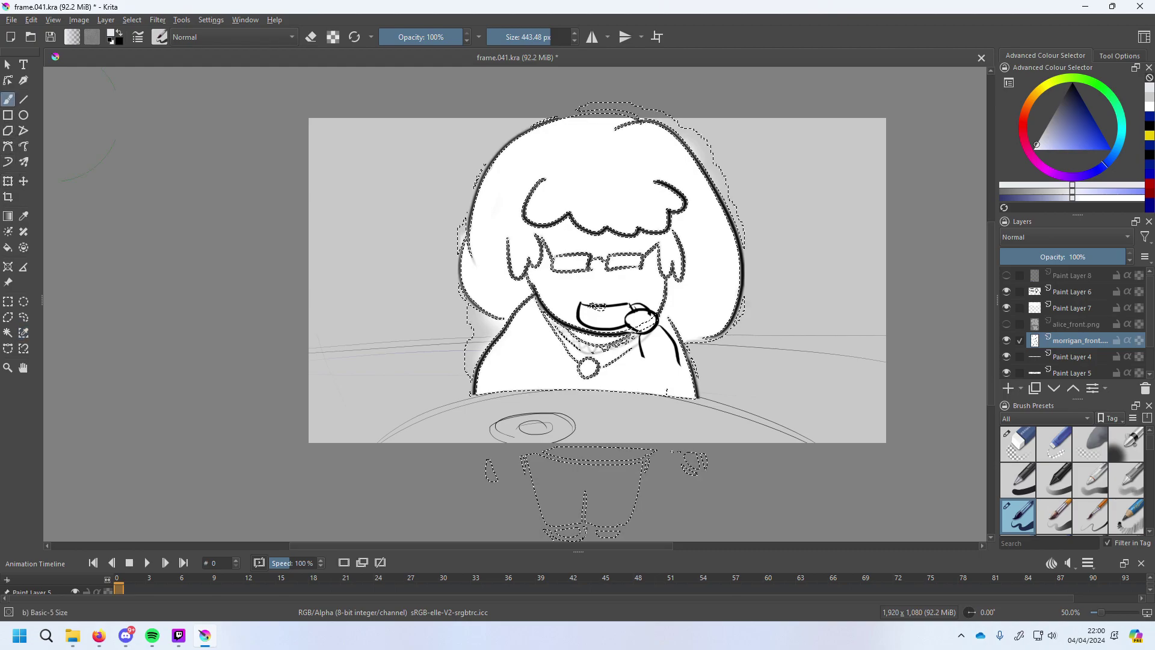
left_click_drag(459, 193, 395, 219)
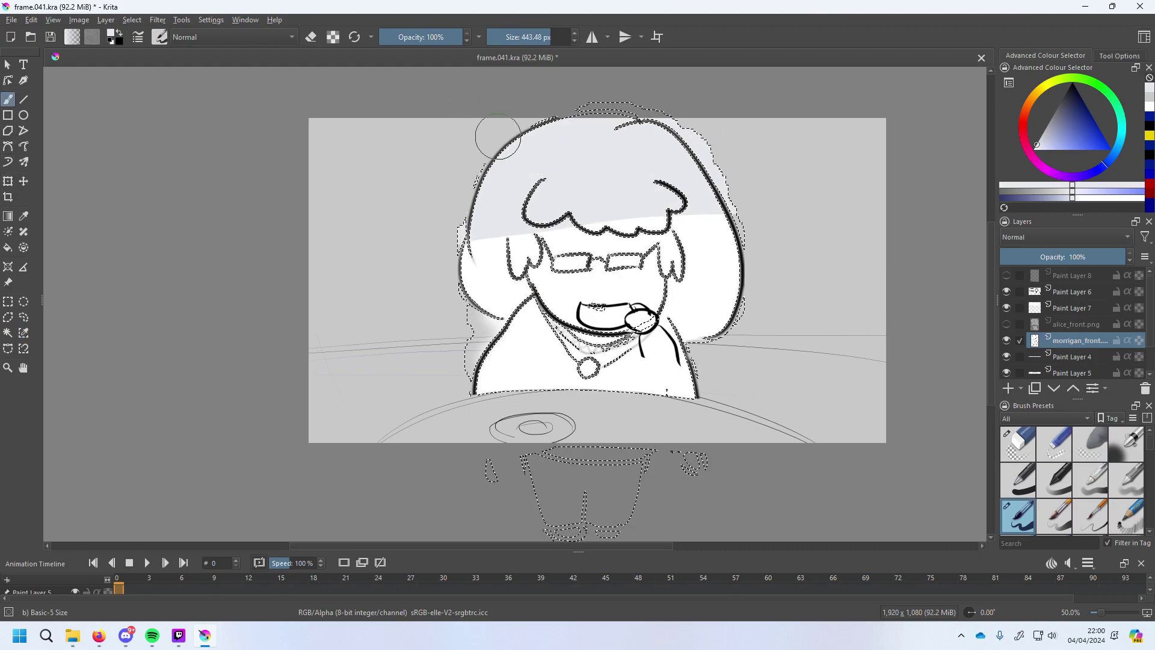
mouse_move(716, 218)
left_mouse_down()
mouse_move(361, 248)
mouse_move(352, 350)
mouse_move(777, 398)
mouse_move(475, 421)
left_mouse_up()
Undo the bluish-white repaint and compare history states, returning to the white character.
key("ctrl+h")
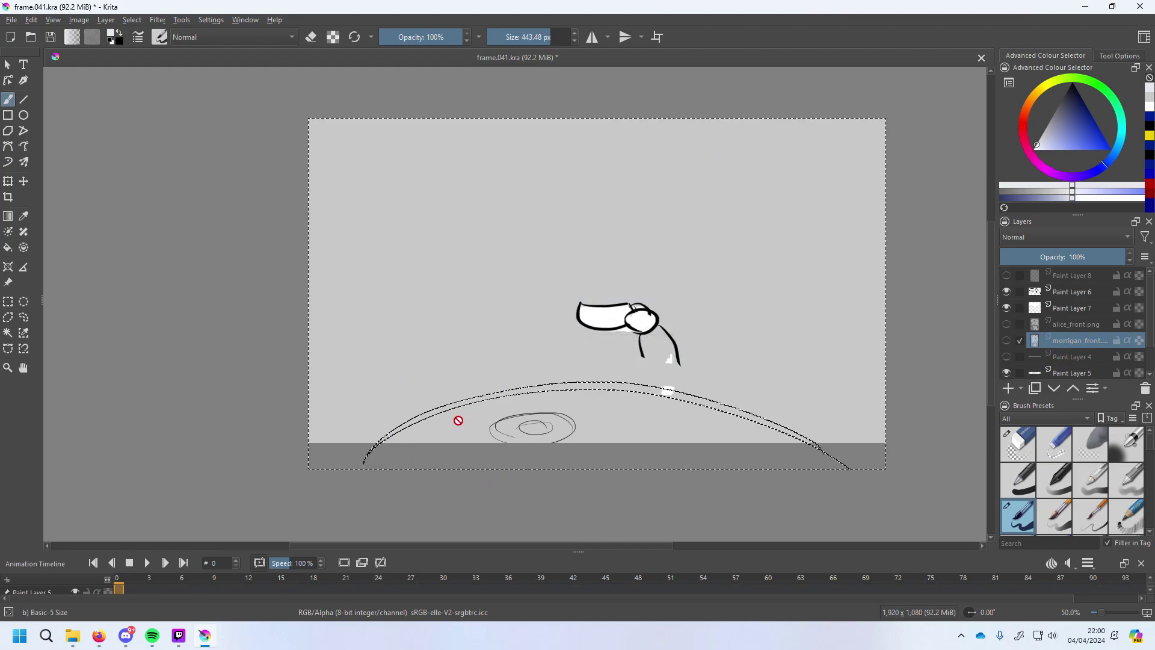
key("ctrl+h")
key("ctrl+z")
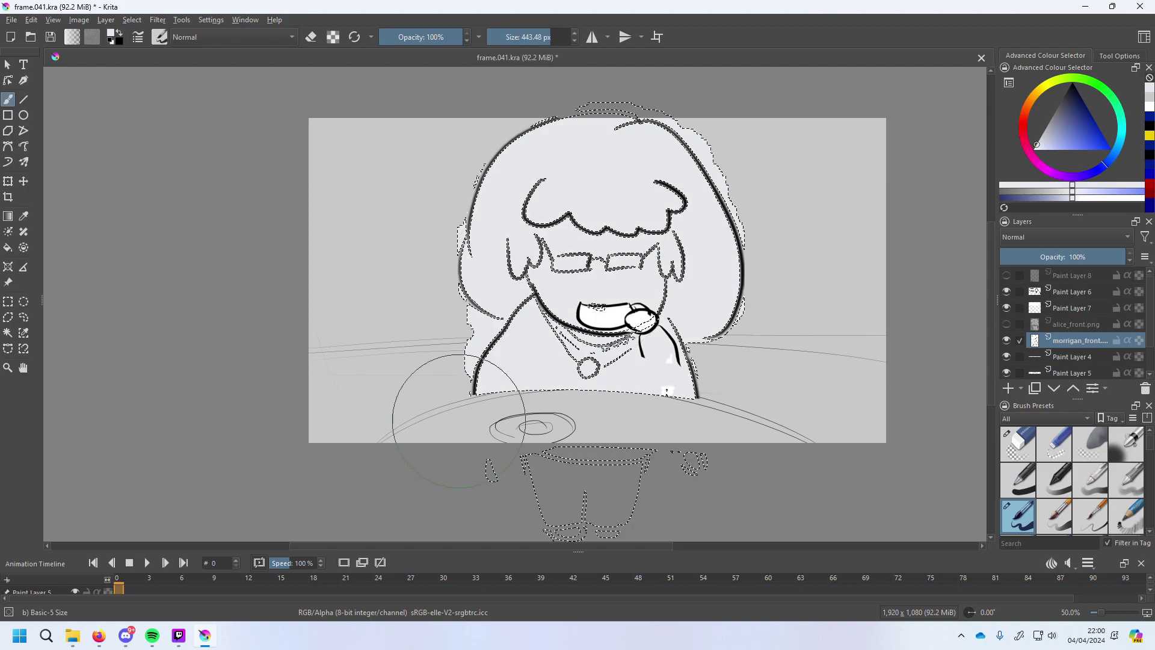
key("ctrl+shift+z")
key("ctrl+h")
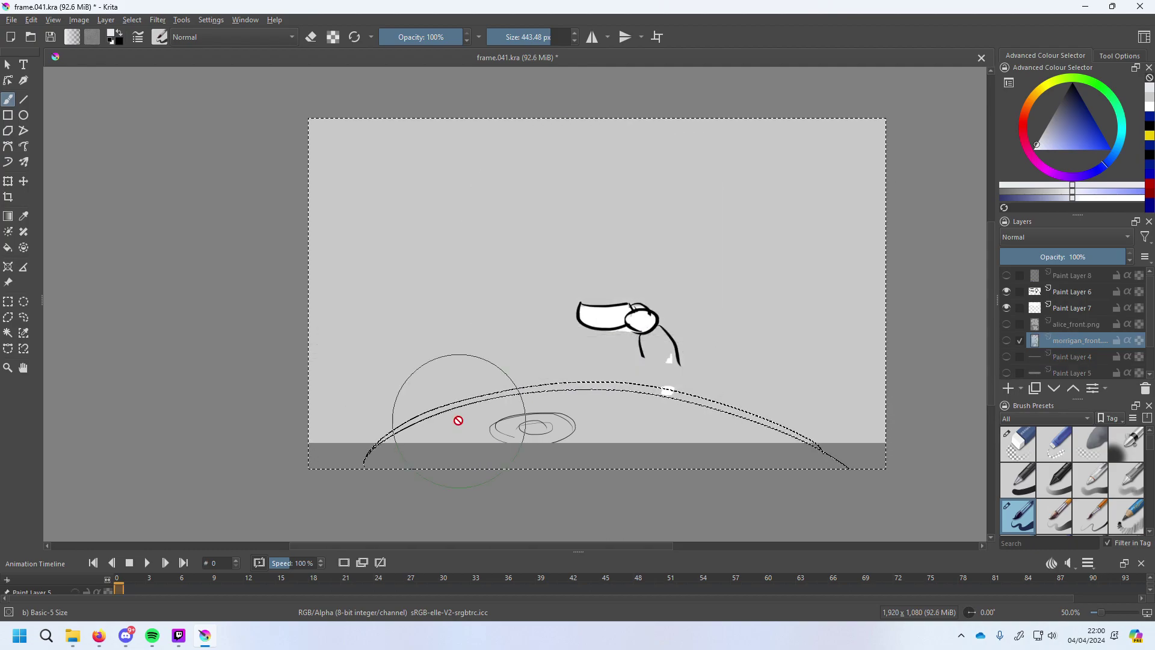
key("ctrl+z")
key("ctrl+z")
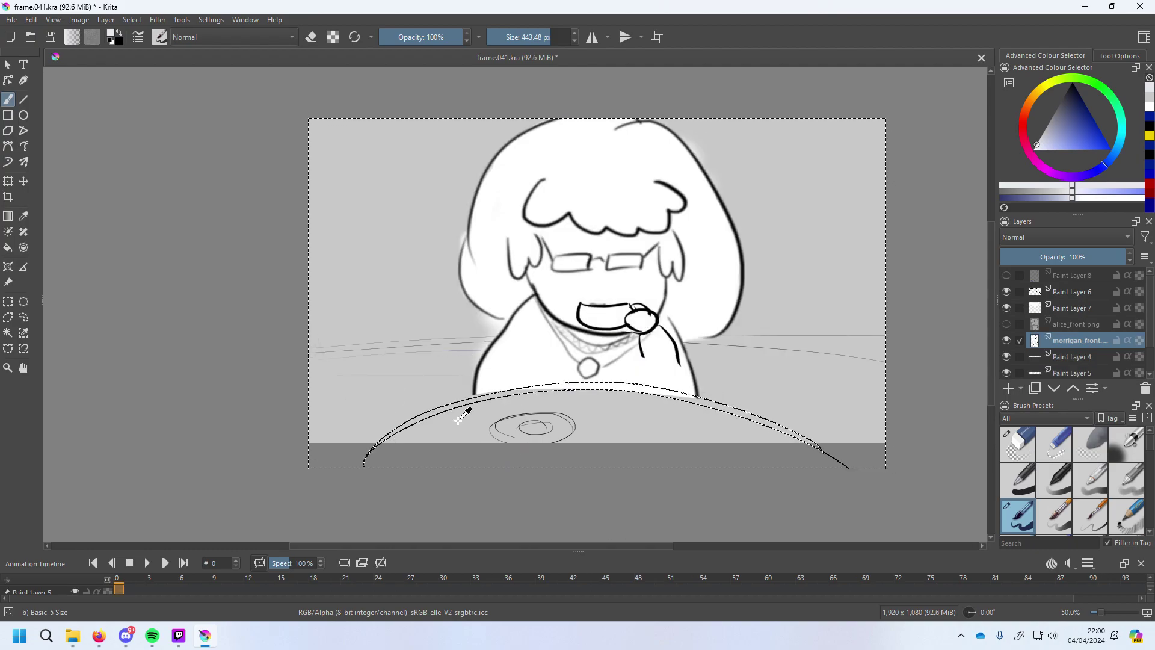
Undo the last change and reselect the character's white areas on the morrigan_front layer by similar colour.
key("ctrl+z")
left_click_drag(732, 344, 608, 355)
left_click(23, 333)
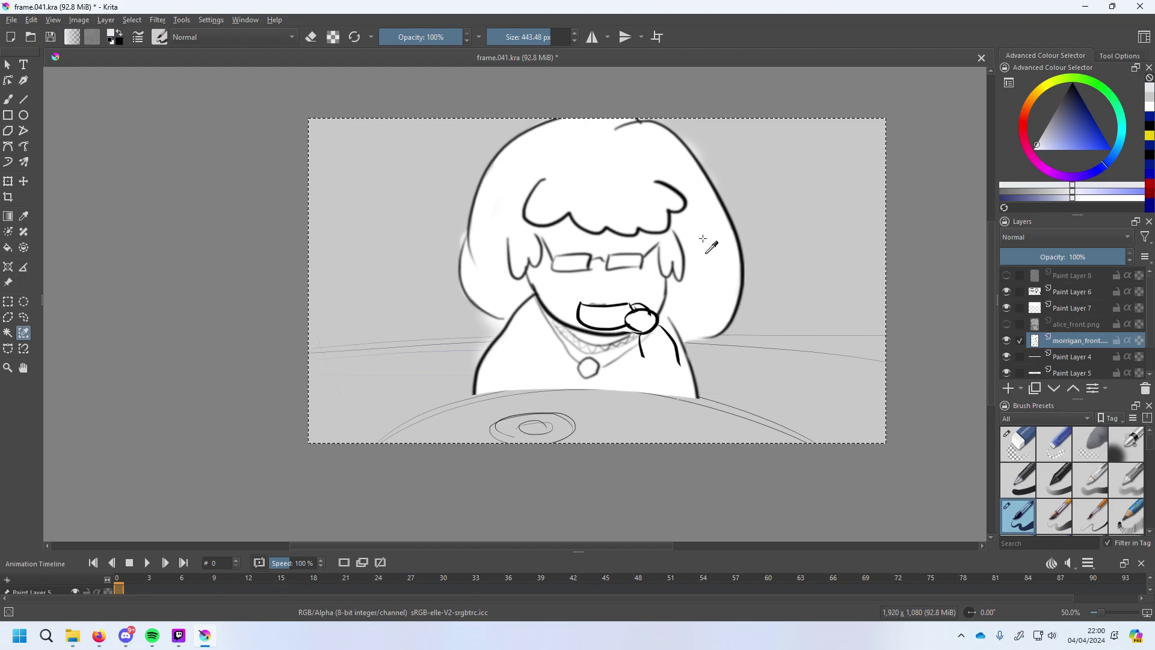
left_click(722, 251)
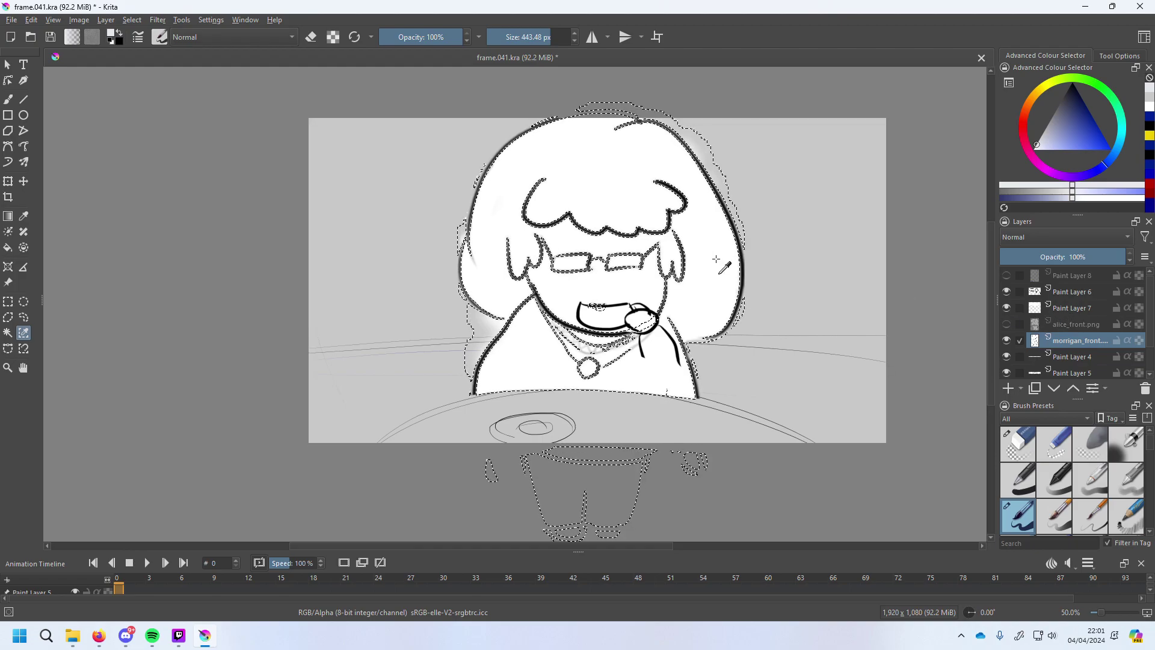
Paint bluish white across the selected face, hair and shoulders on the morrigan_front layer with the large brush.
left_click(1065, 309)
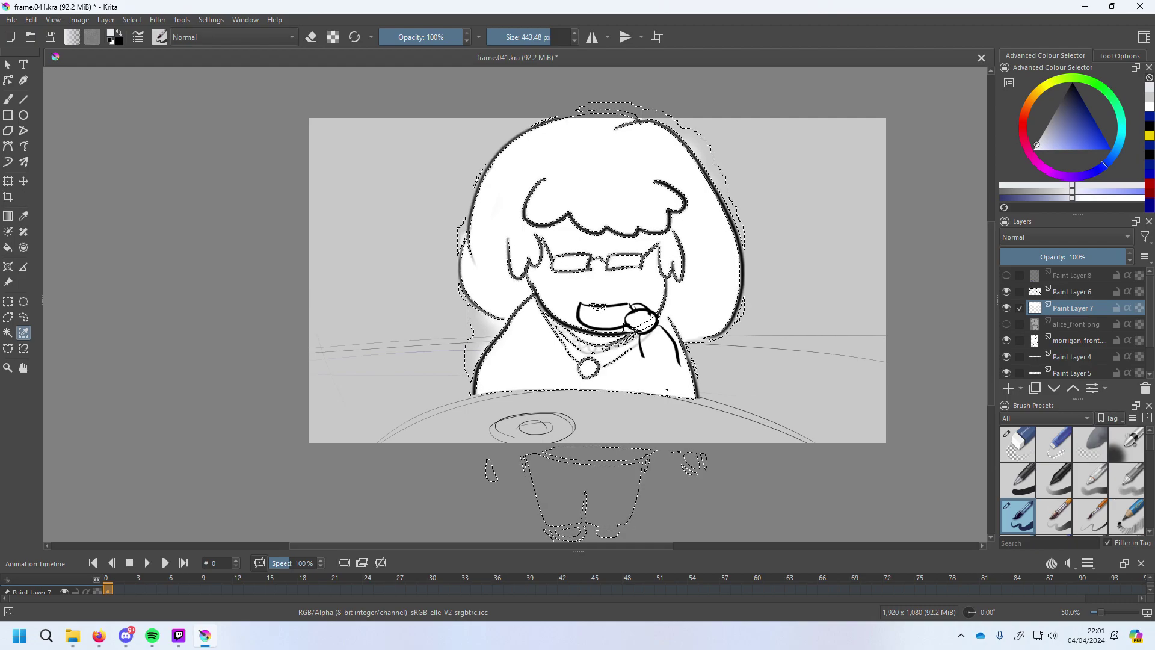
key("ctrl+a")
key("ctrl+z")
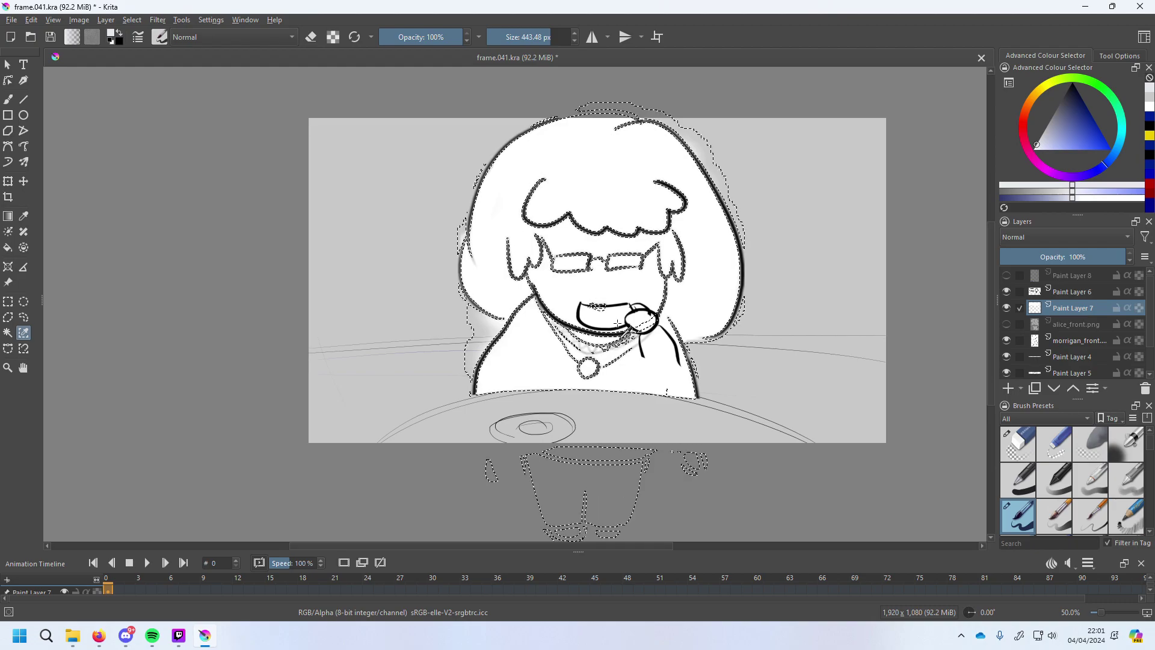
left_click(8, 99)
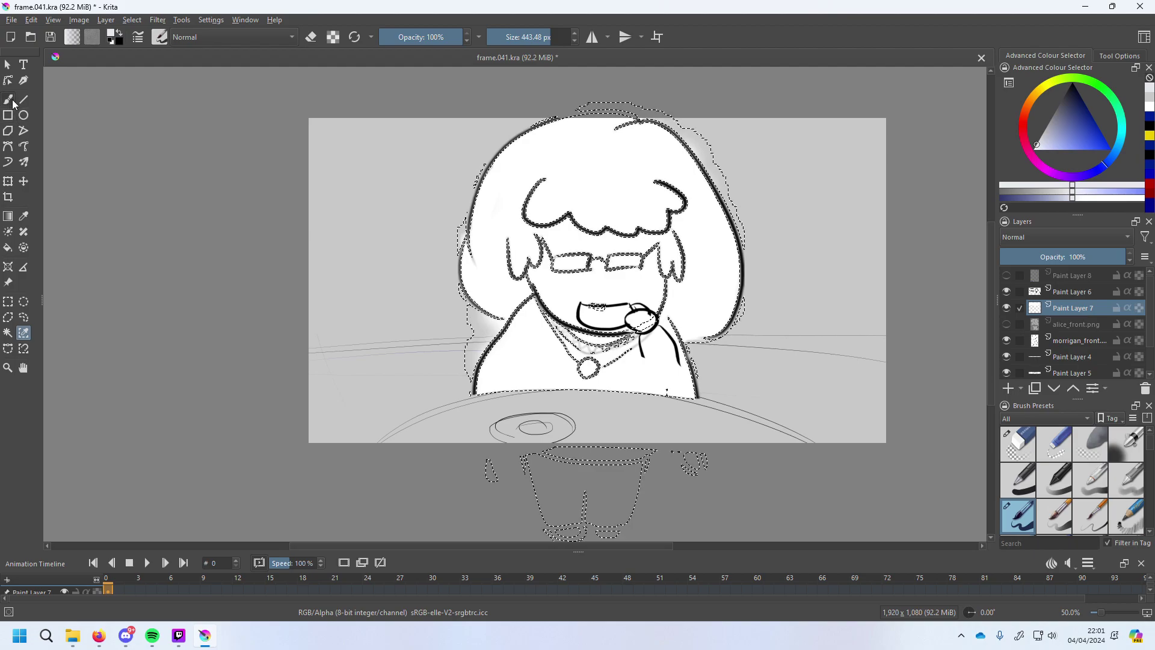
left_click(1074, 340)
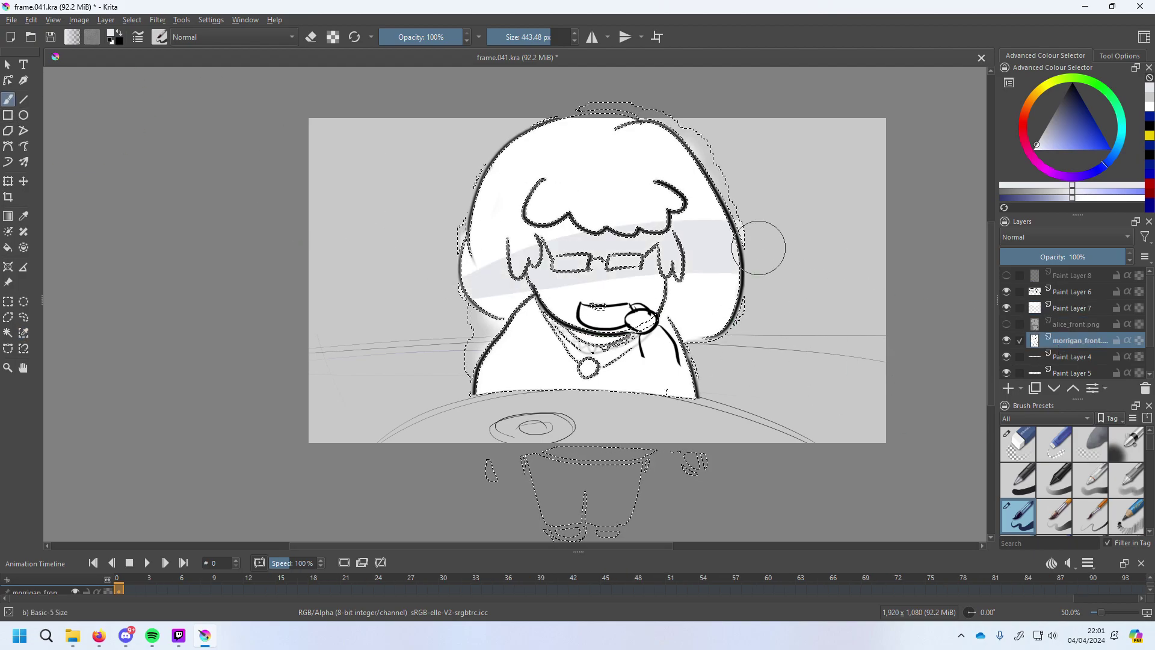
left_click_drag(407, 335, 867, 234)
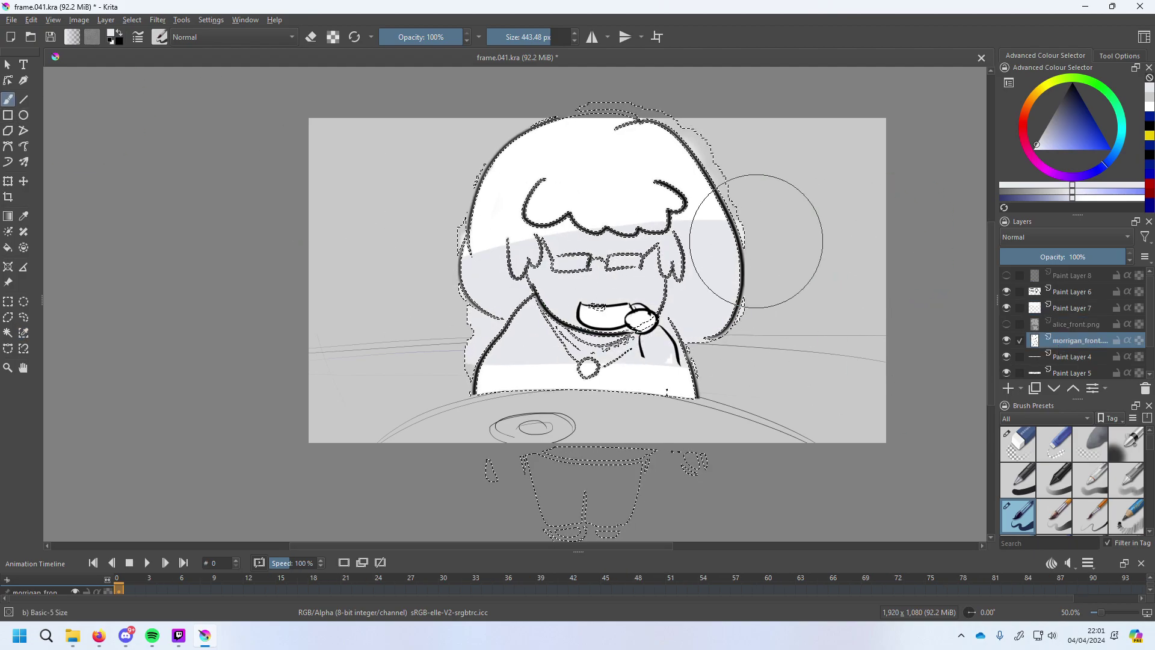
Sample the background's light grey and paint it over the character's selected areas on the morrigan_front layer.
left_click(23, 215)
left_click(355, 217)
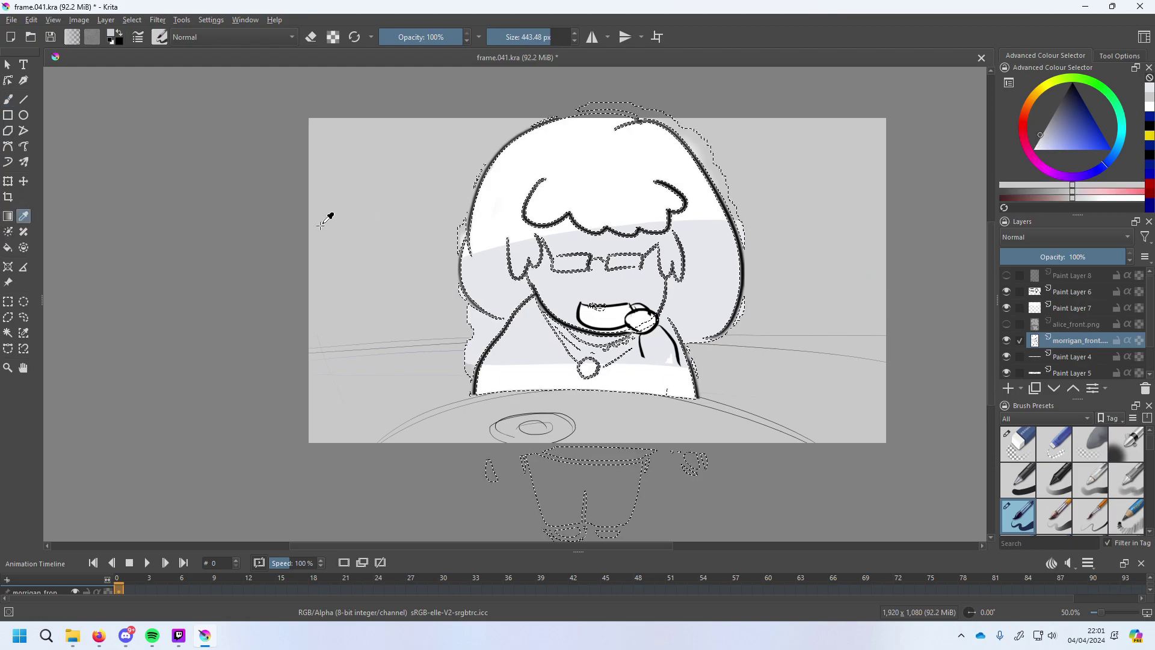
left_click(8, 99)
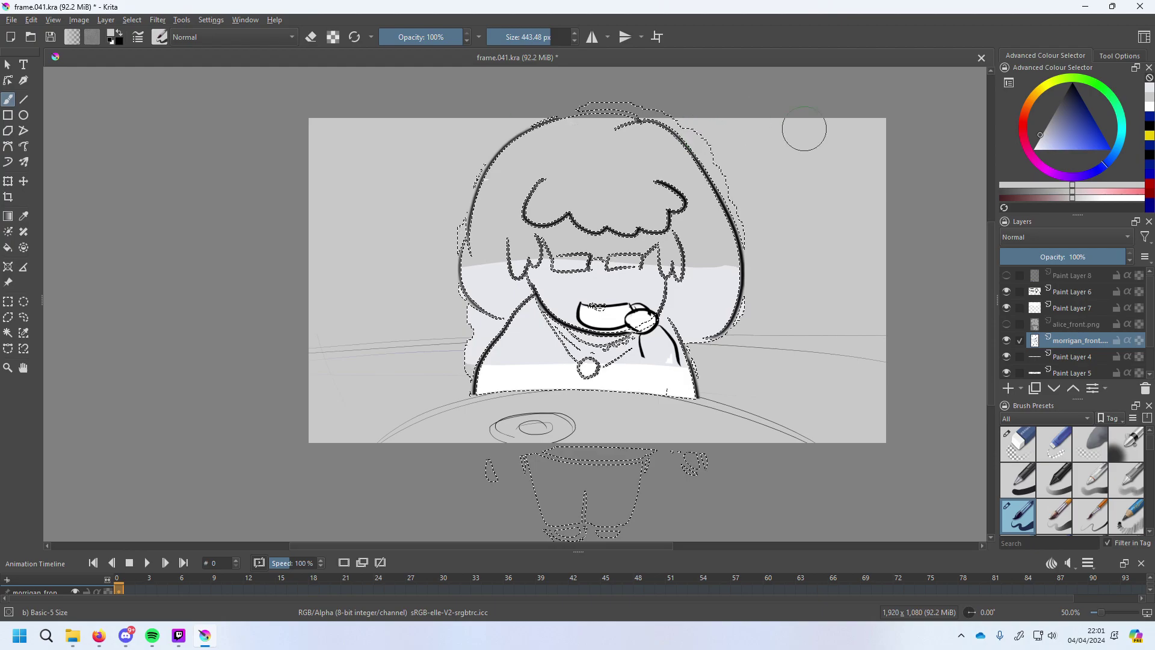
mouse_move(857, 304)
left_mouse_down()
mouse_move(587, 293)
mouse_move(386, 341)
mouse_move(836, 393)
left_mouse_up()
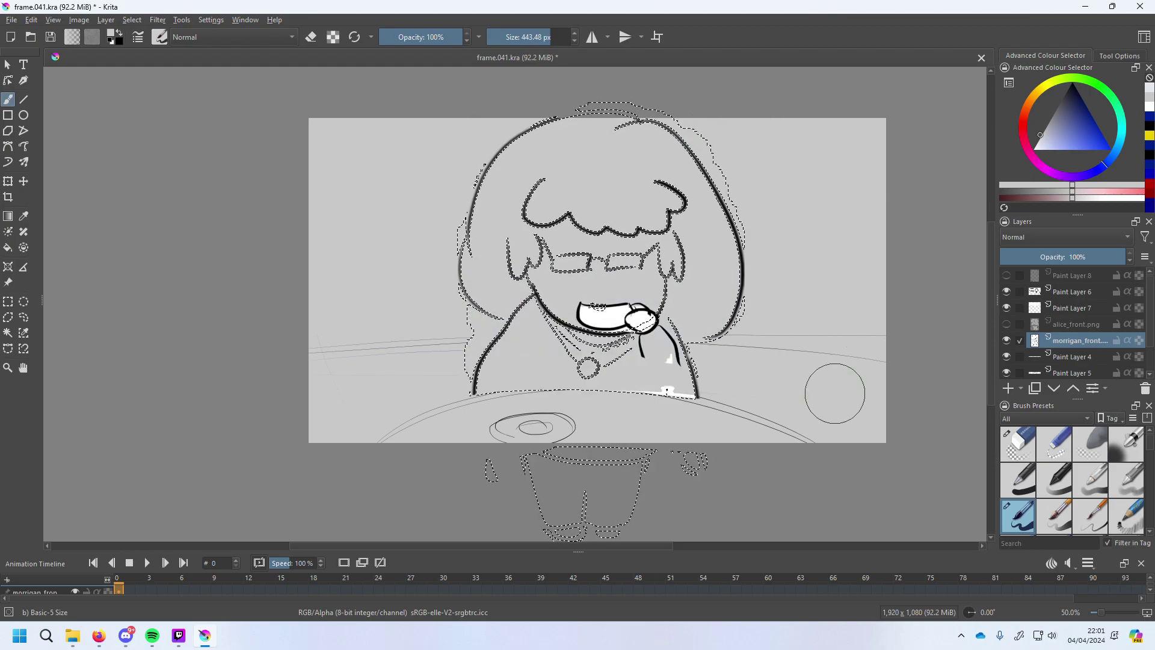
Select the white mouth, hand and sleeve patches on Paint Layer 7 by similar colour and paint them light grey.
left_click(23, 333)
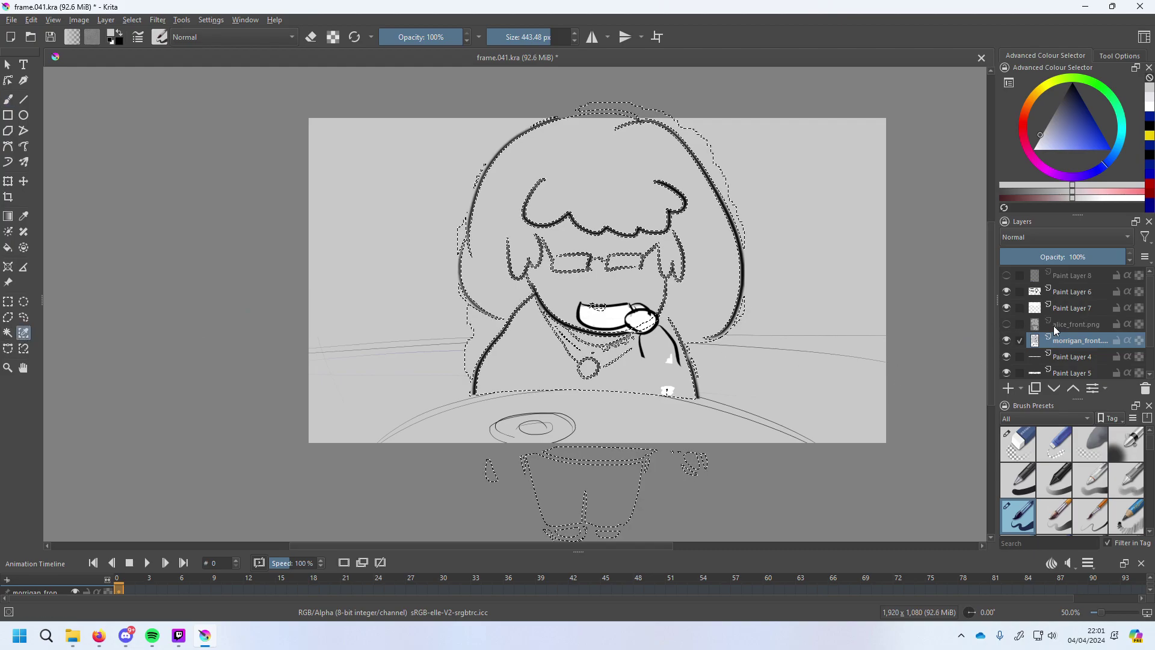
left_click(667, 391)
left_click(635, 315)
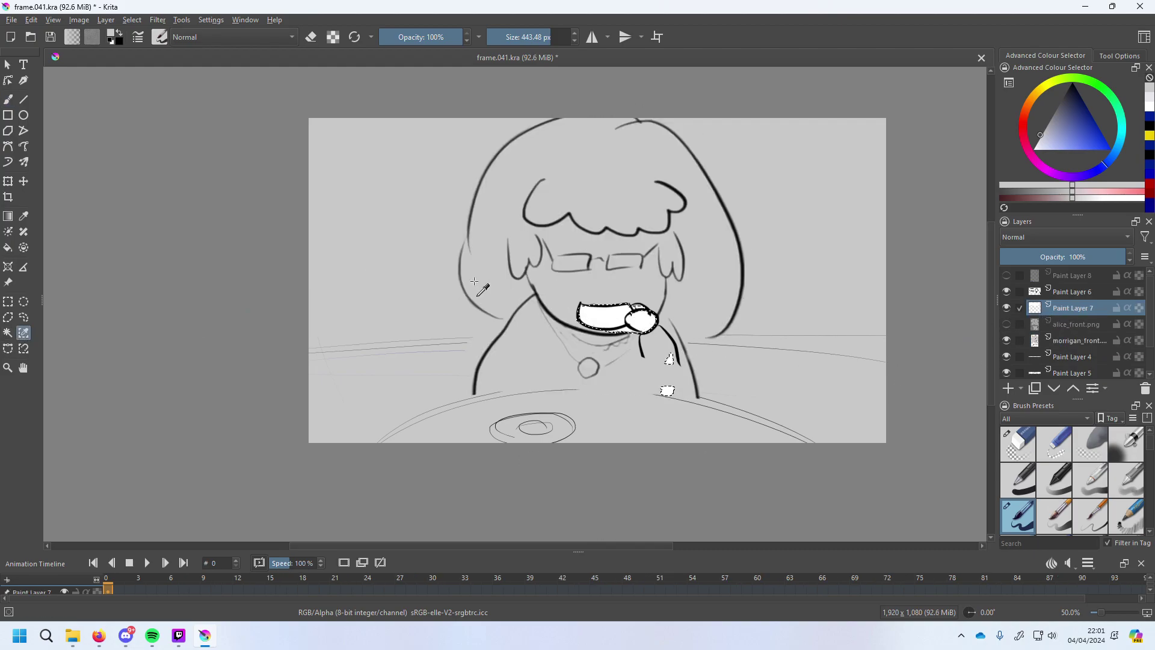
left_click(432, 299)
left_click(8, 99)
left_click(656, 355)
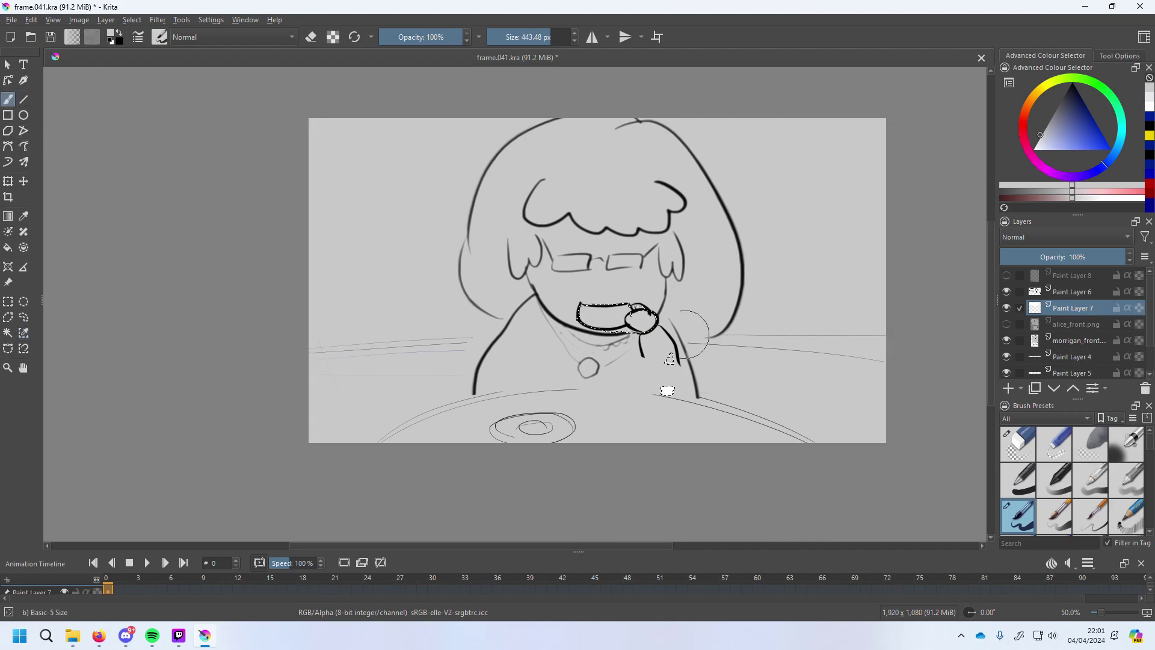
Save the frame.041 document and choose the png folder inside Frames as the destination for a copy.
key("ctrl+s")
left_click(12, 20)
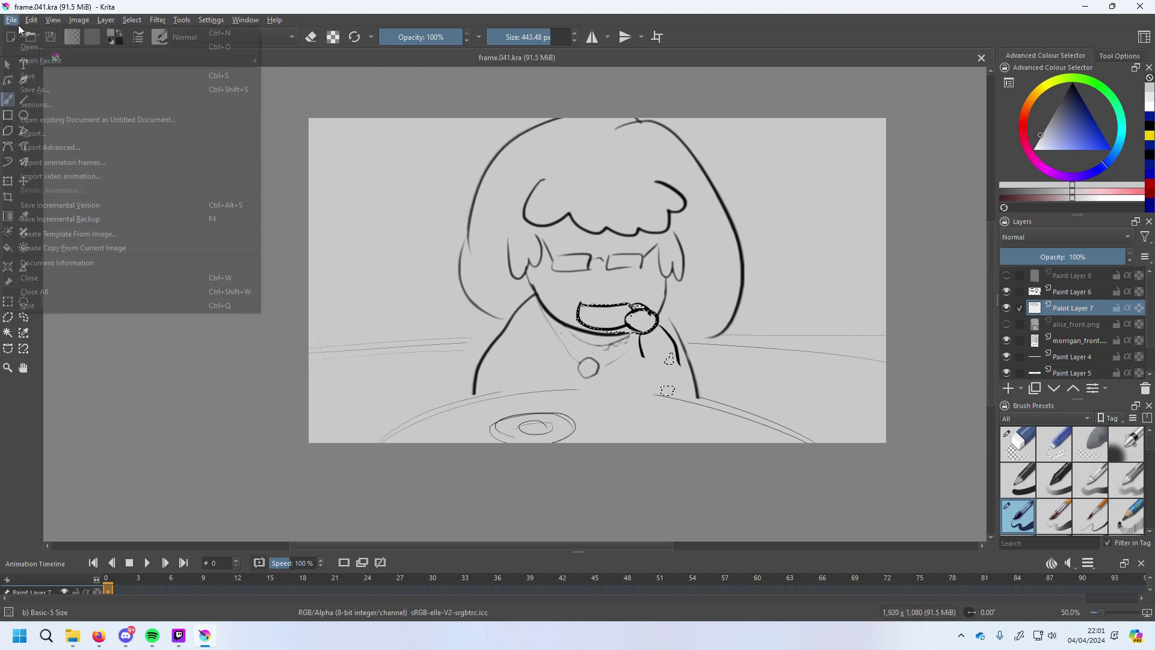
left_click(54, 86)
scroll(458, 277, "down", 9)
left_click(295, 509)
double_click(295, 507)
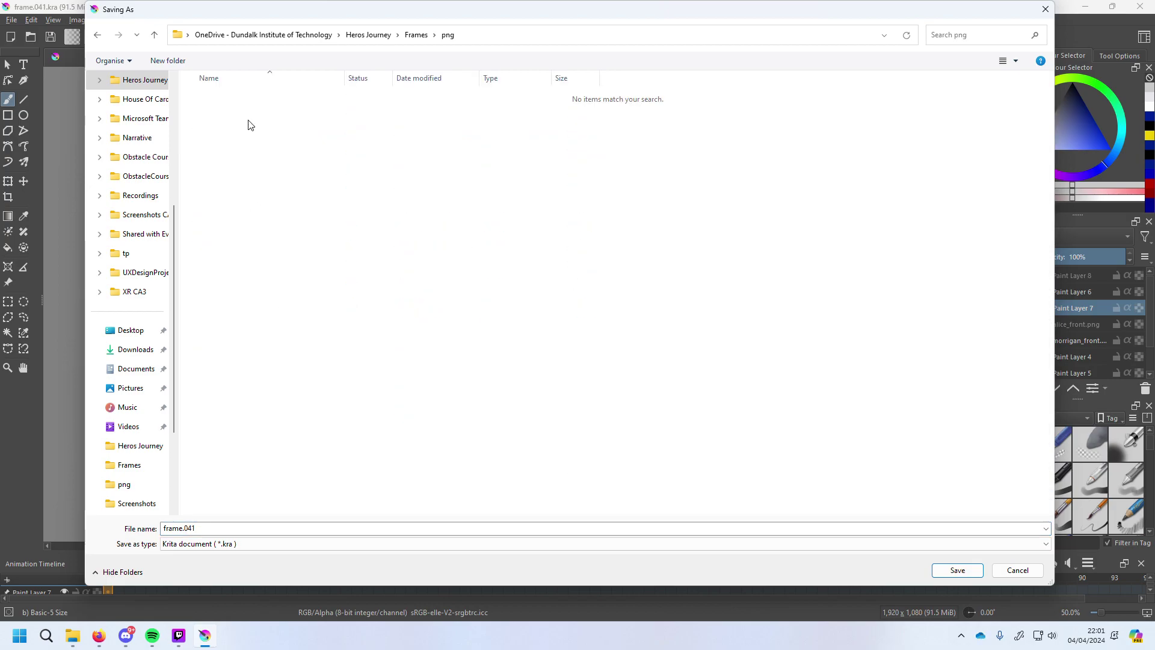
Save the copy as frame.041.png using the all-supported-formats file type and accept the export options.
left_click(323, 543)
scroll(354, 479, "up", 1)
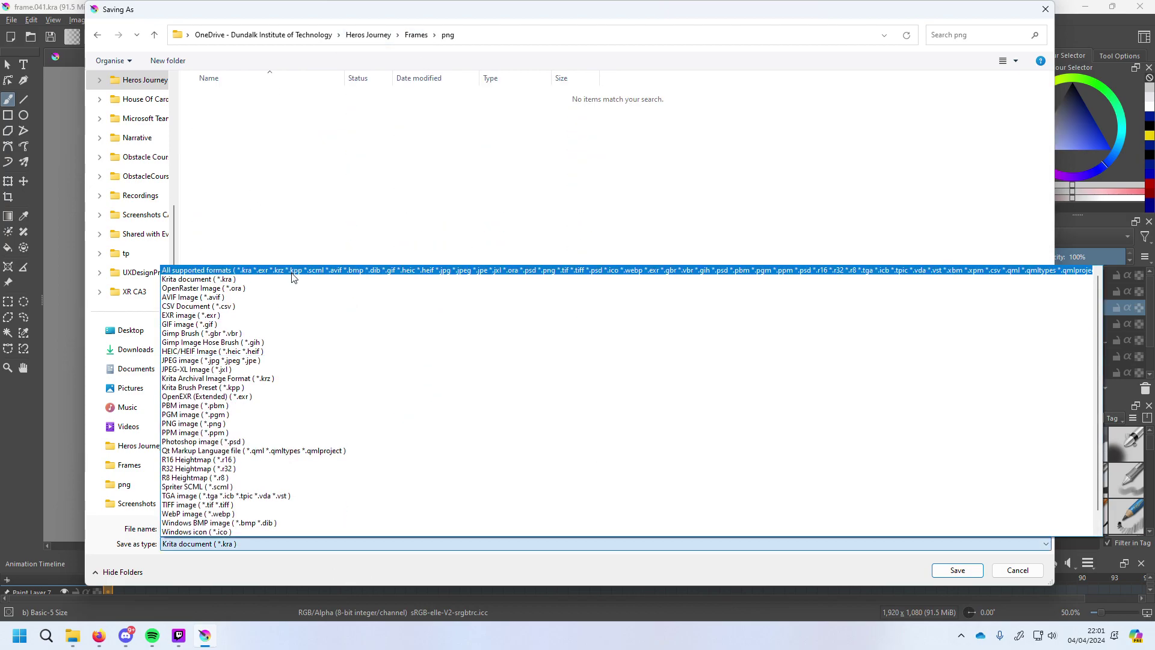
left_click(289, 271)
double_click(269, 528)
left_click(268, 528)
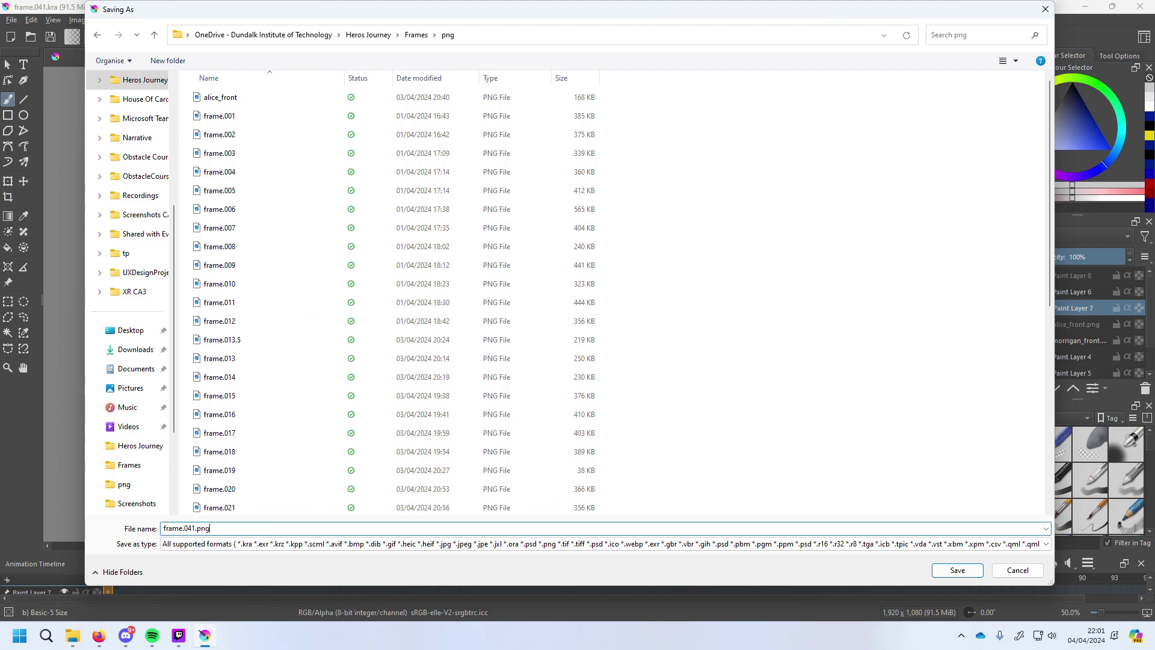
key("Return")
key("Return")
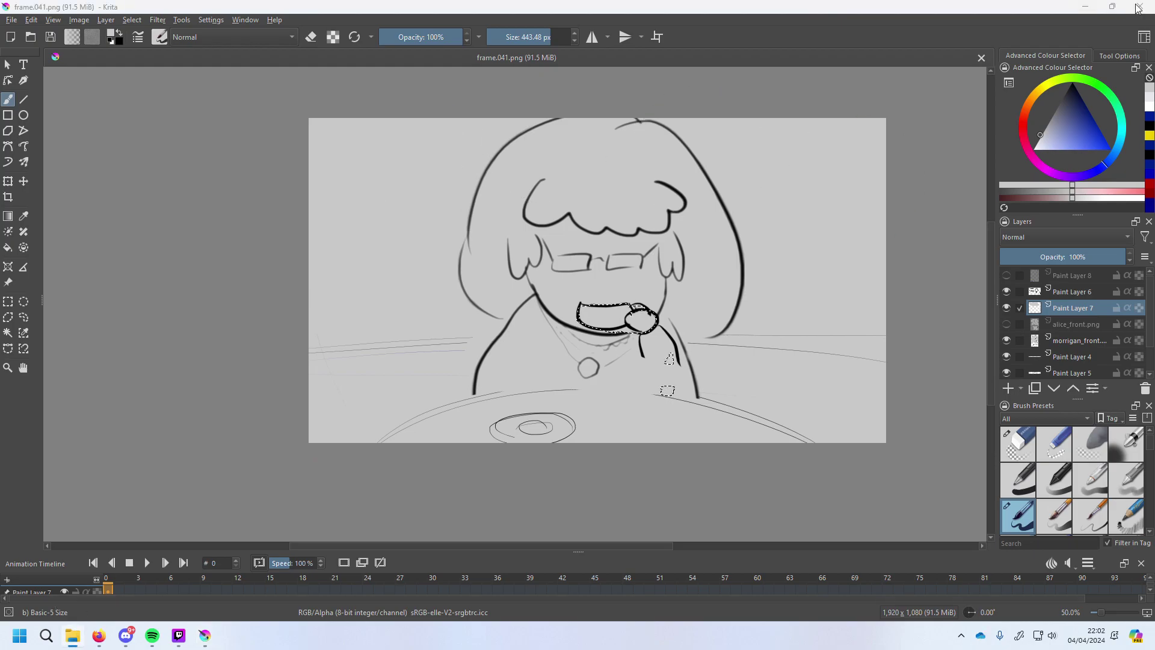
Switch to the Storyboard presentation, insert the white-character frame on slide 43 and set it as the slide background.
left_click(1085, 7)
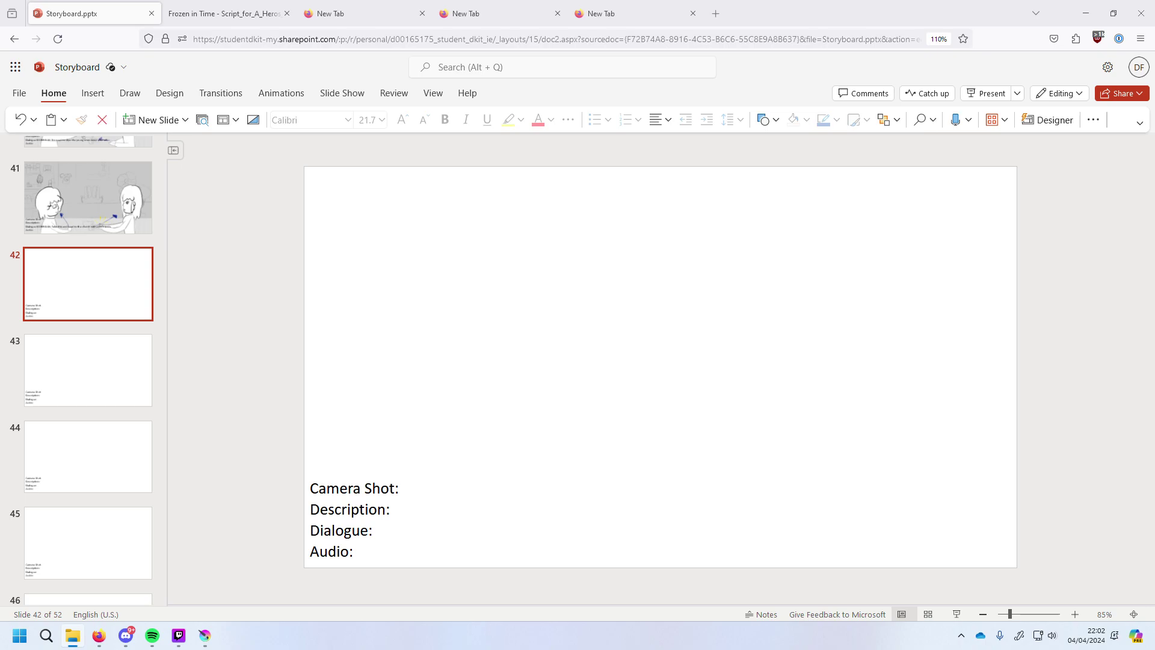
left_click(33, 375)
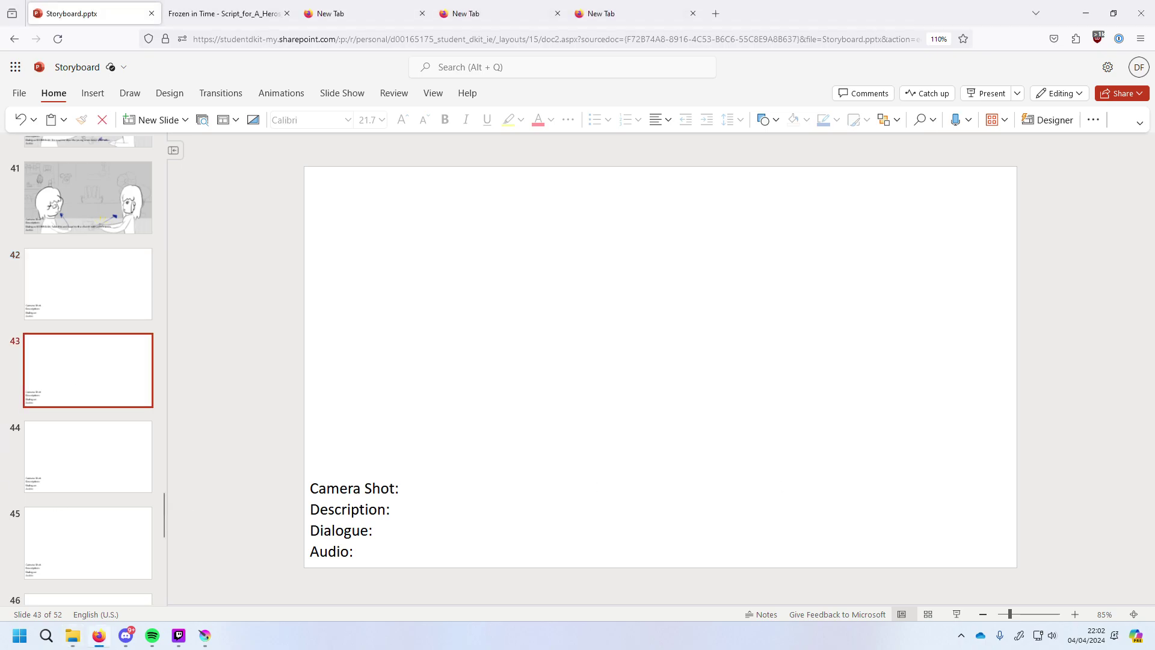
left_click_drag(800, 426, 800, 426)
right_click(793, 414)
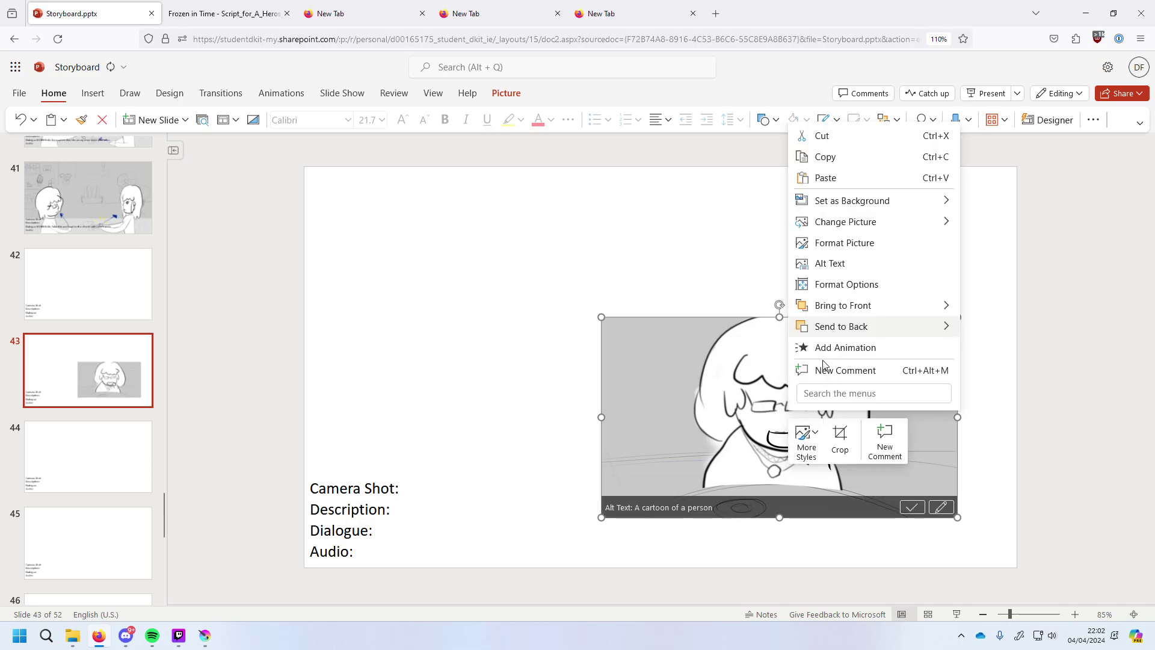
mouse_move(879, 201)
left_click(1000, 207)
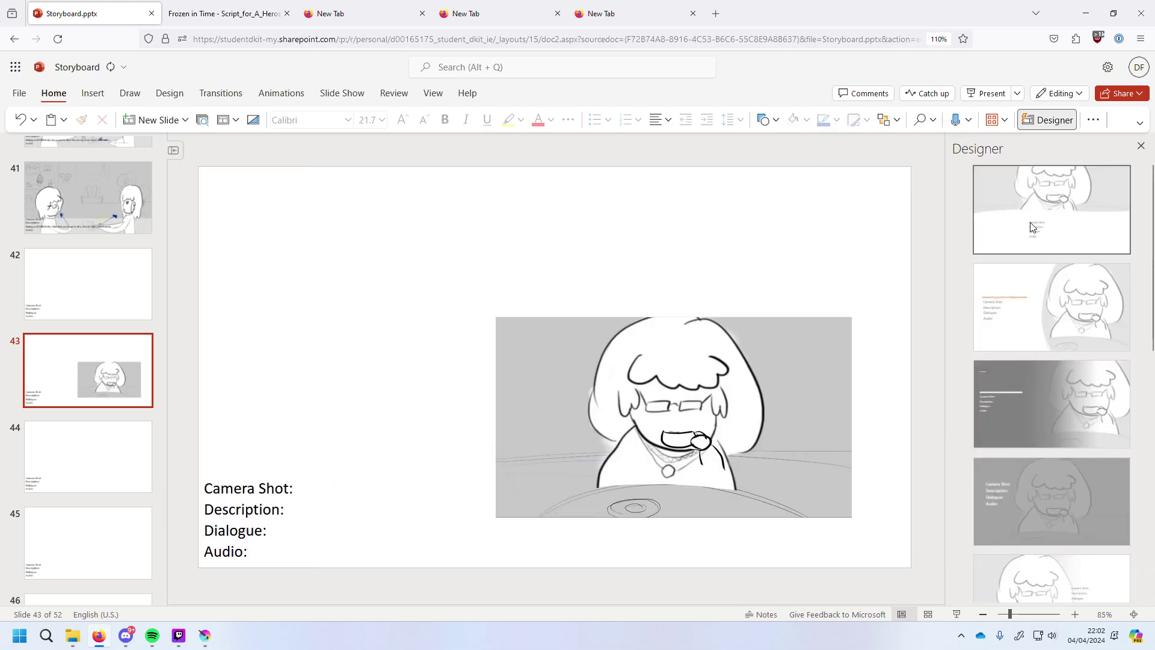
Fill slide 43's caption text box with the custom white ffffff at alpha 42.
left_click(516, 545)
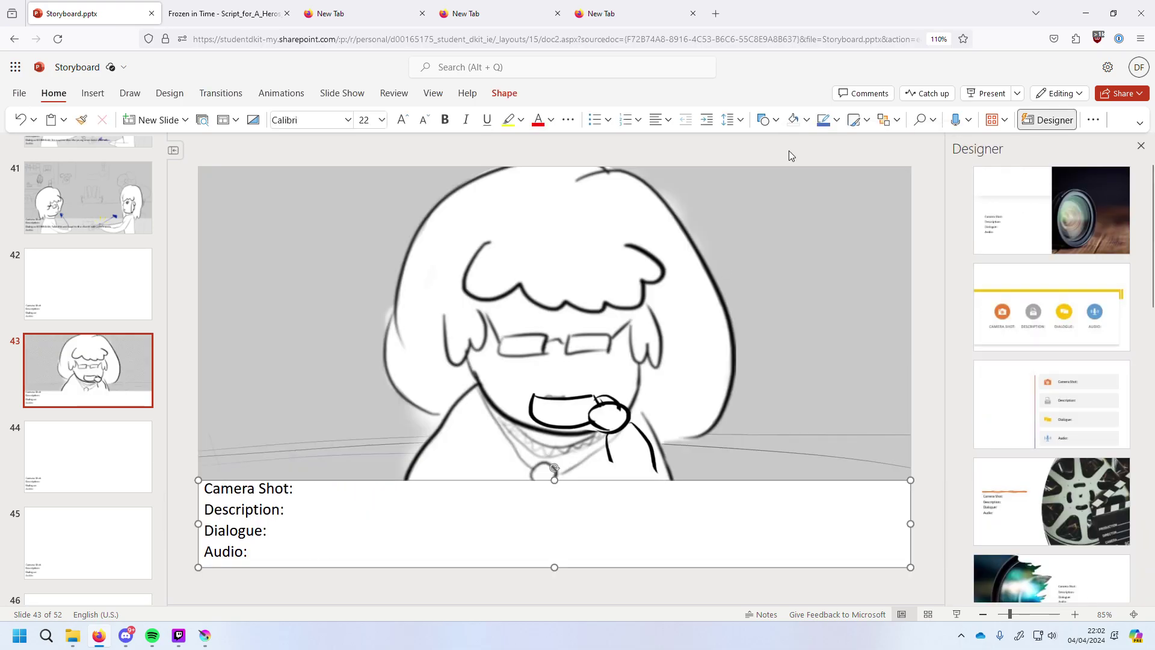
left_click(807, 120)
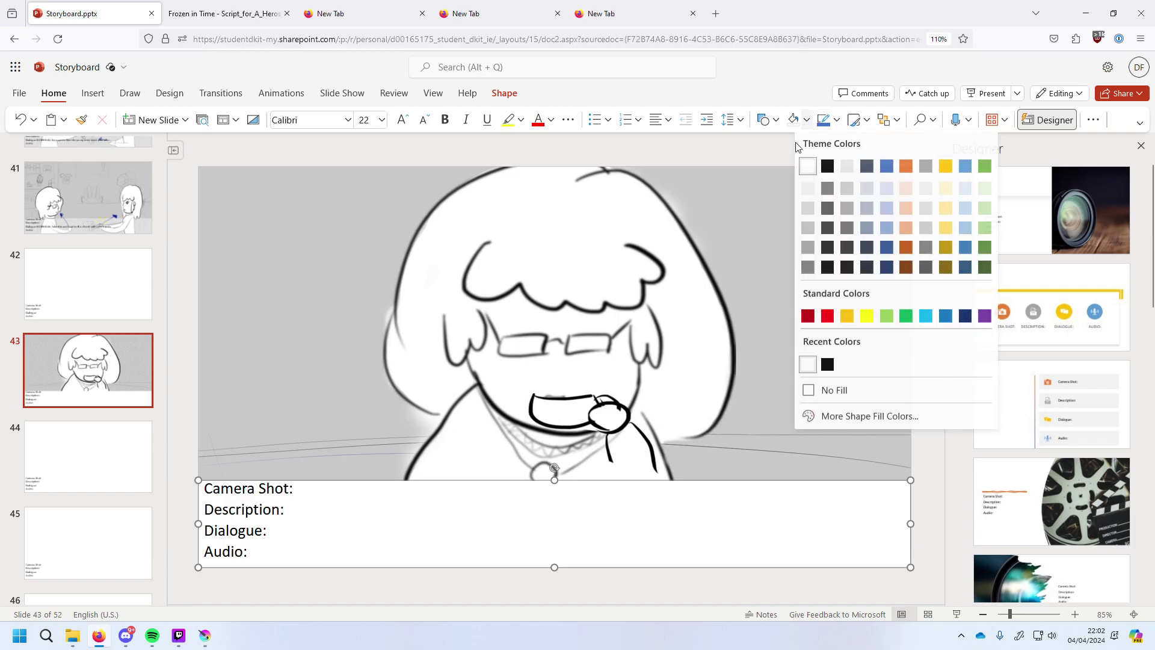
left_click(853, 419)
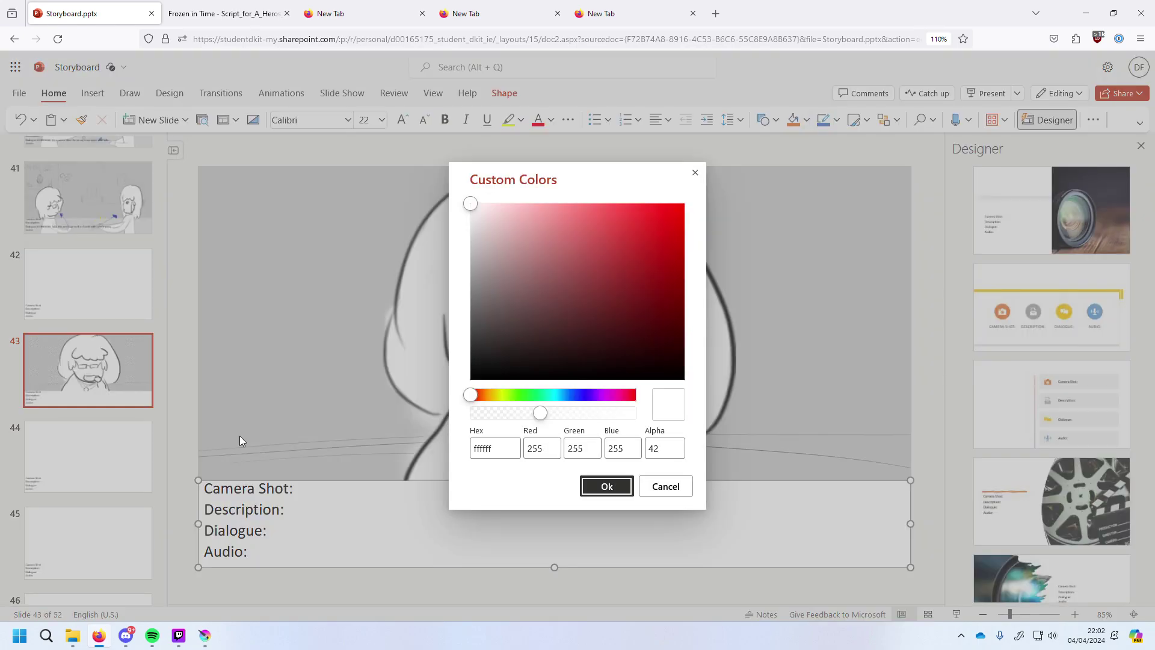
left_click(607, 485)
Paste the grey-character frame onto slide 44 and set it as the slide background.
left_click(88, 456)
key("ctrl+v")
right_click(404, 363)
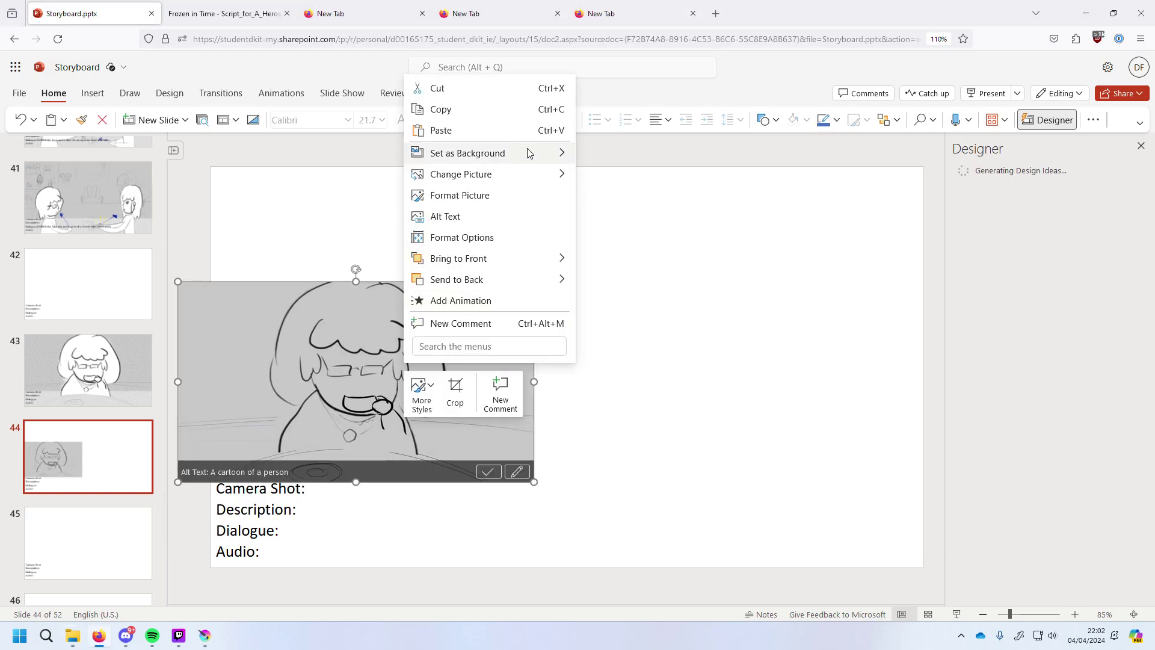
mouse_move(526, 153)
left_click(627, 154)
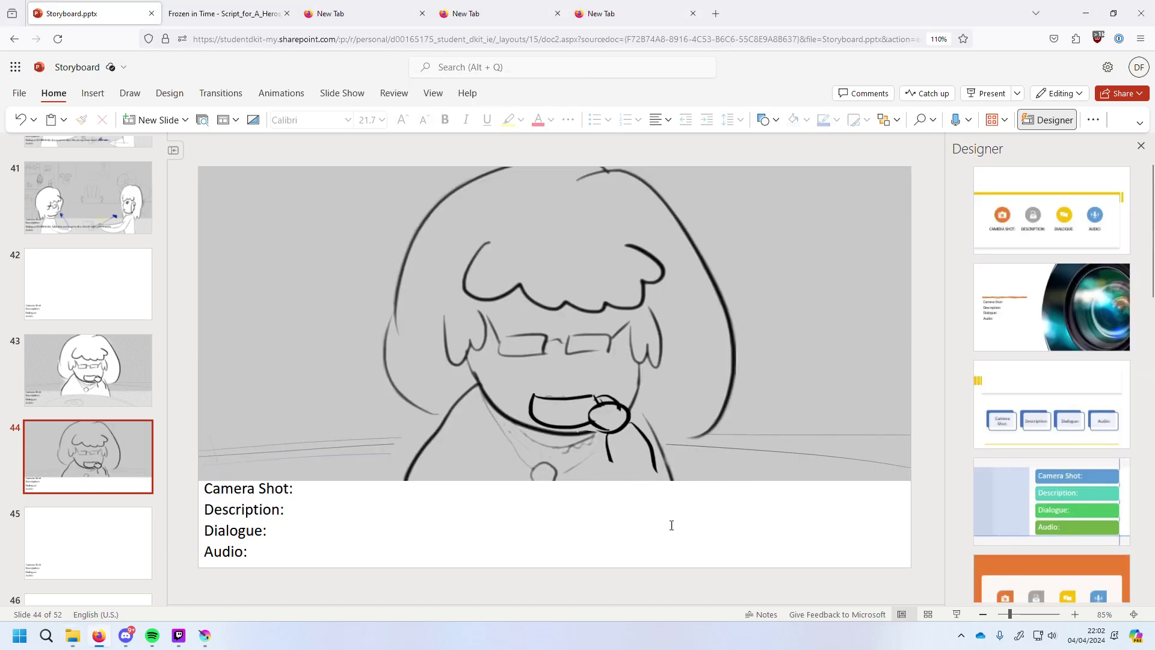
Fill slide 44's caption text box with the same translucent custom white.
left_click(670, 528)
left_click(807, 119)
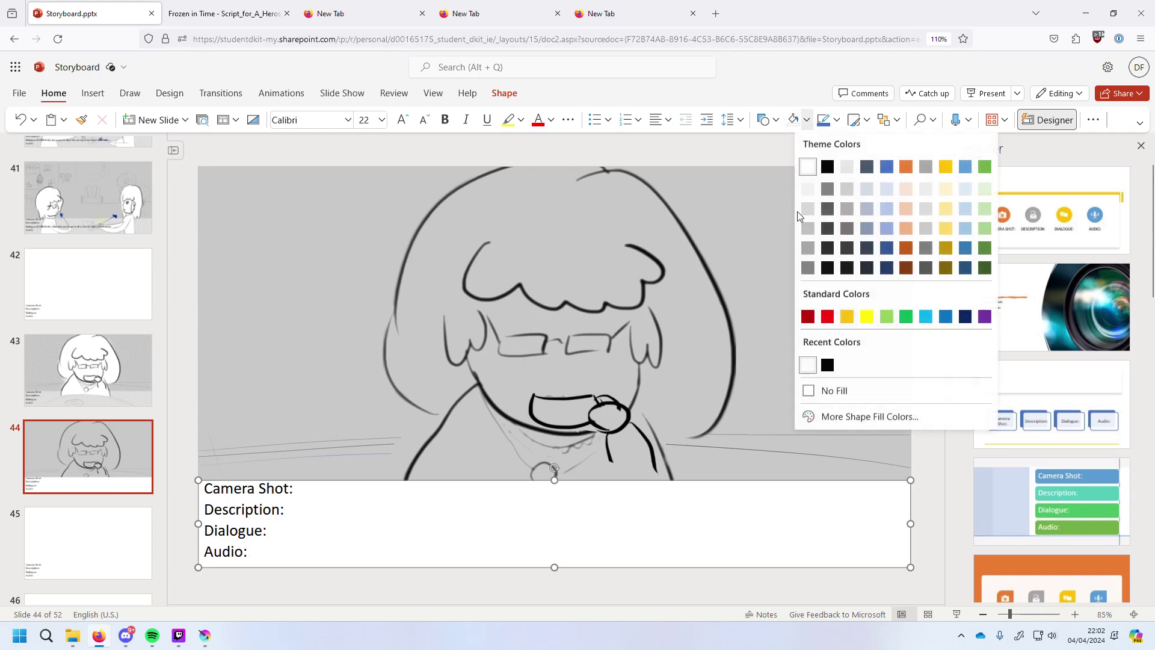
left_click(859, 417)
left_click(610, 485)
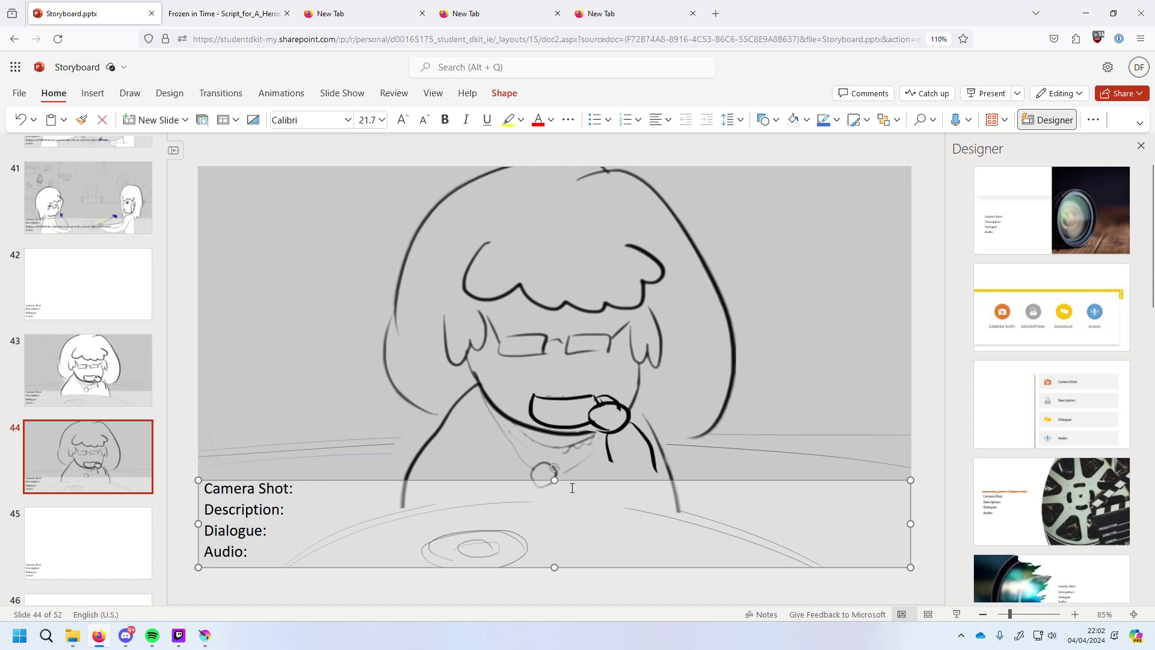
Switch back to Krita and replace the mouth selection with a tiny rectangular one on Paint Layer 6.
left_click(205, 635)
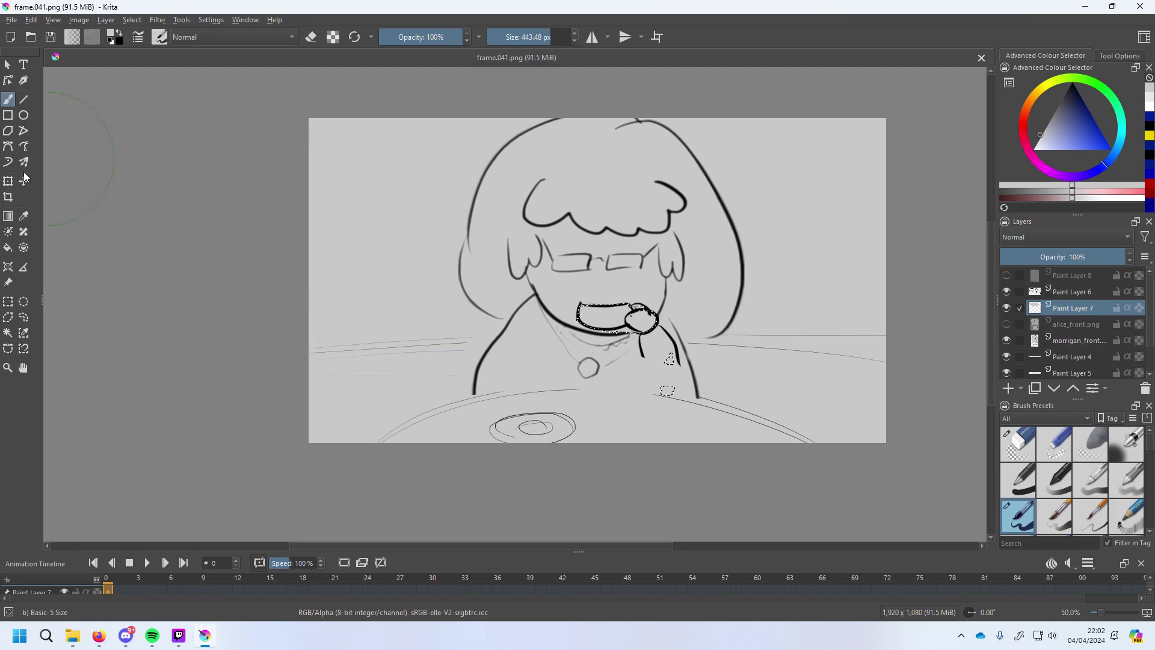
left_click(585, 371)
left_click(1071, 292)
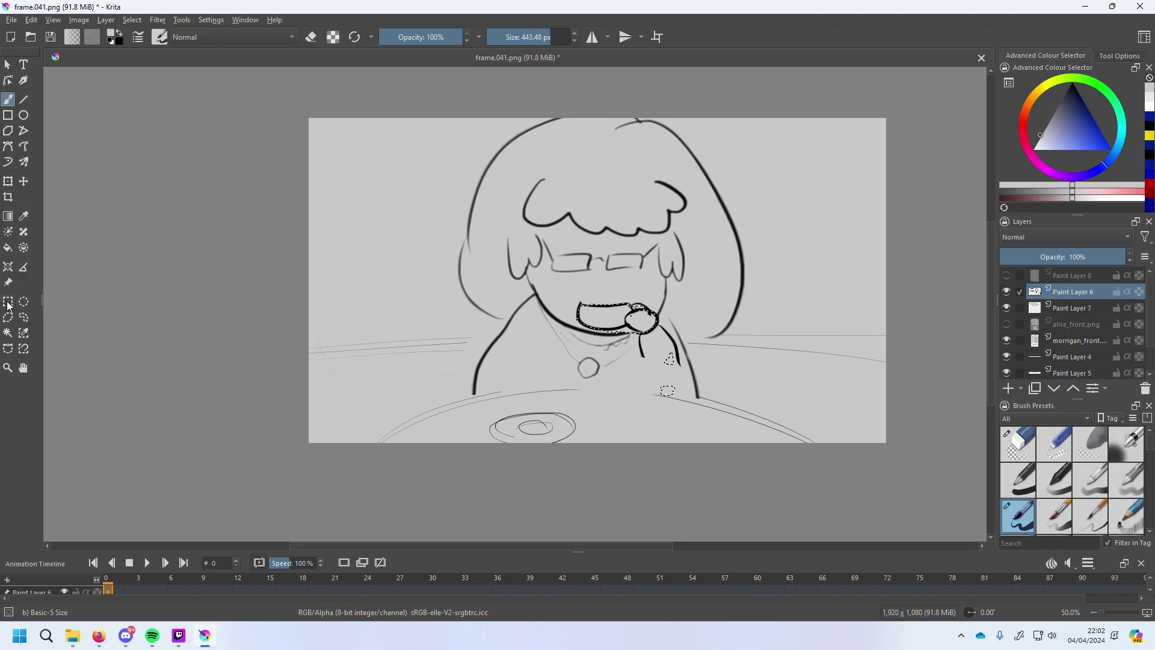
left_click(8, 304)
left_click_drag(420, 225, 422, 228)
Set the freehand brush size to 68.97 px, make Paint Layer 6 active and clear the tiny rectangular selection.
left_click(8, 99)
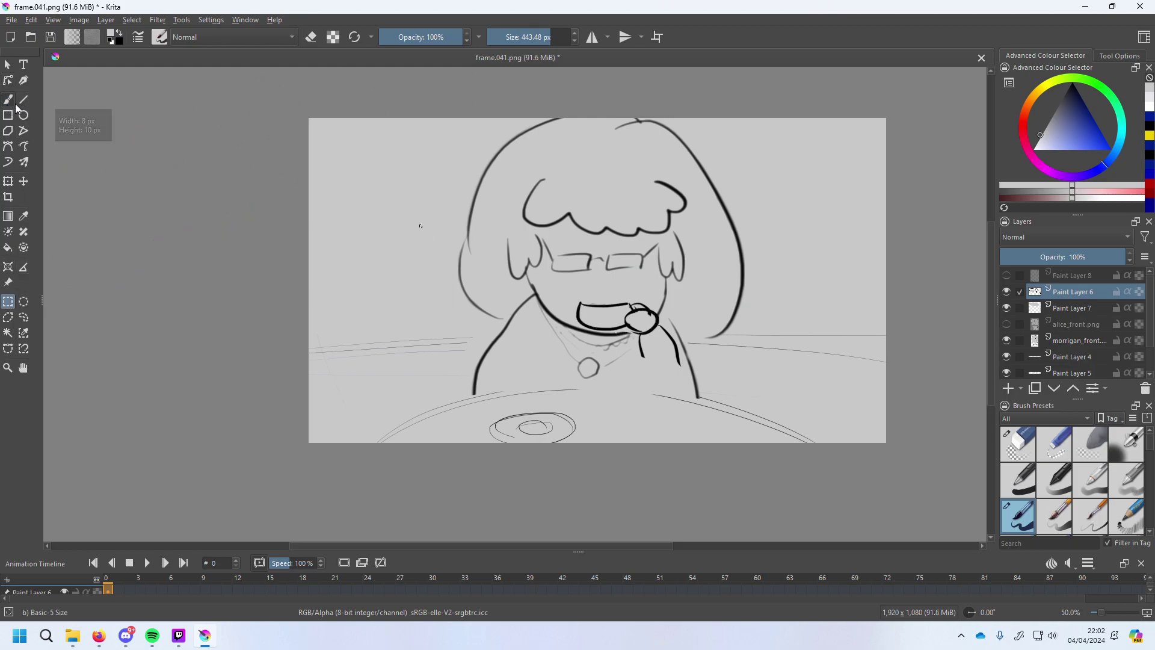
left_click(521, 38)
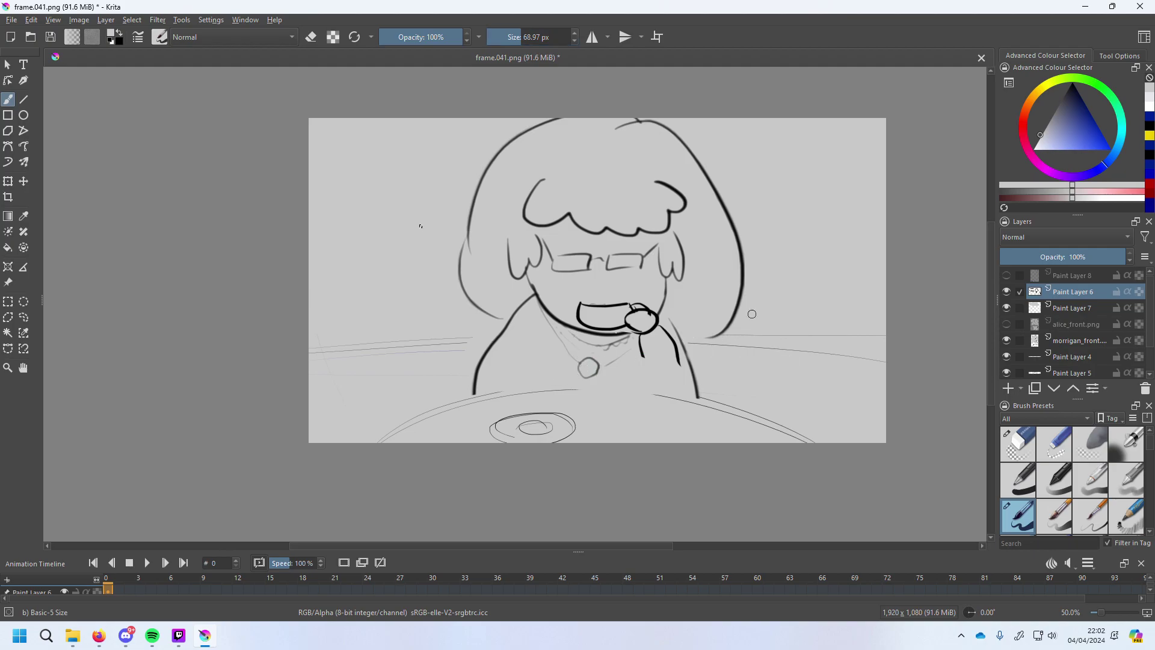
left_click(1061, 357)
left_click(1058, 308)
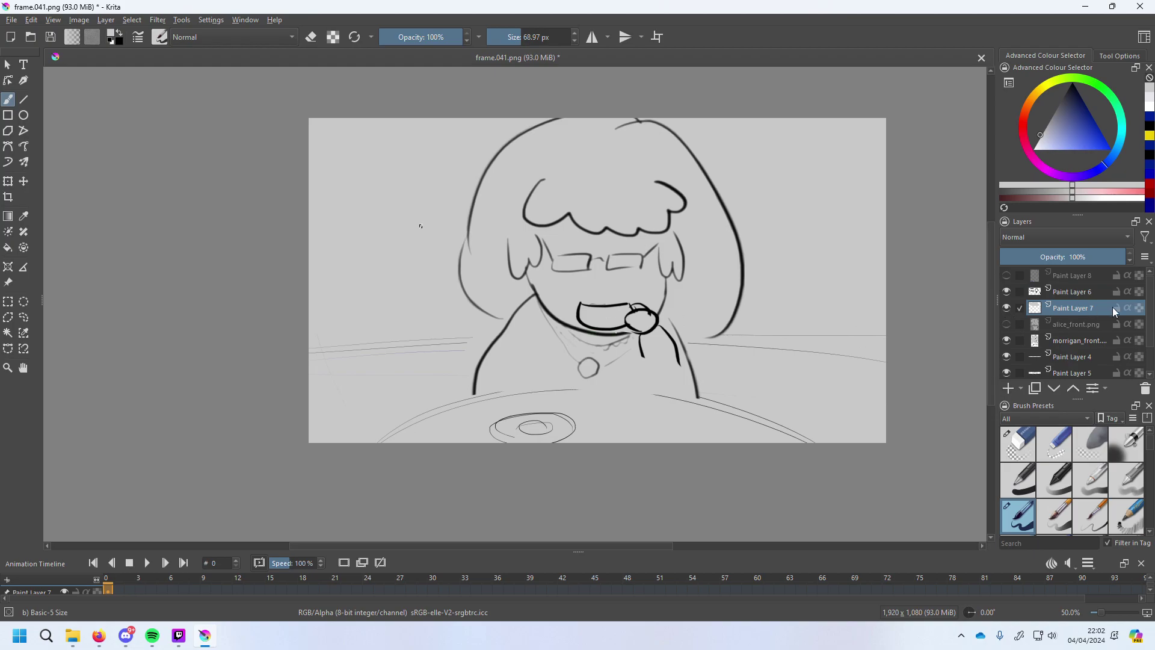
left_click(1074, 292)
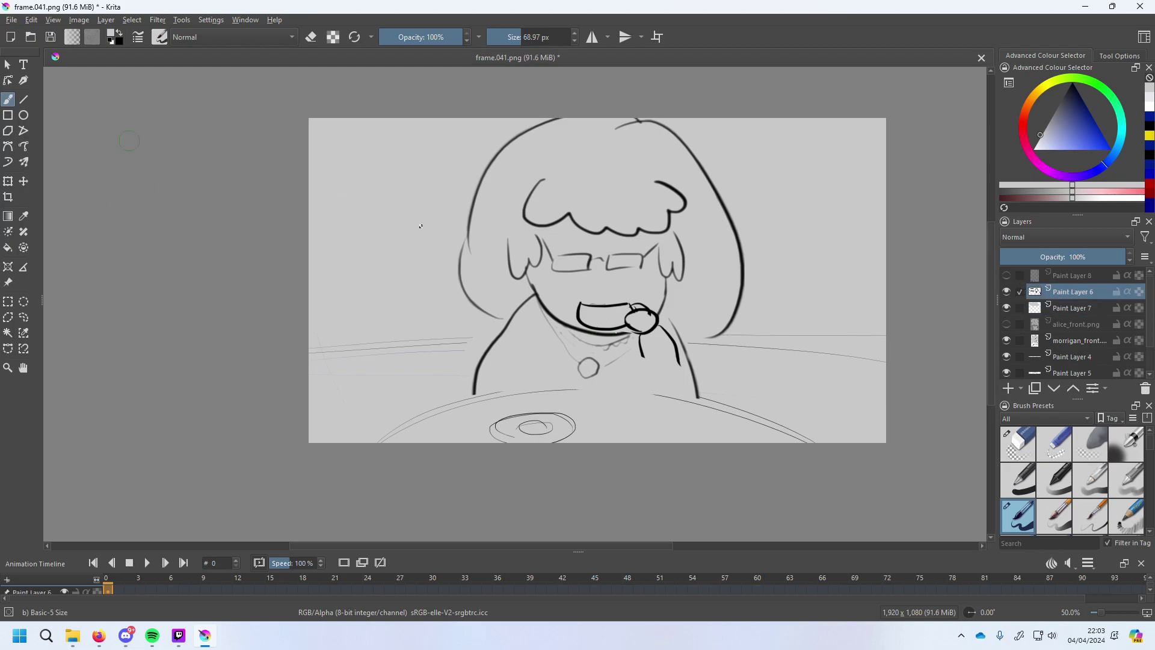
left_click(11, 303)
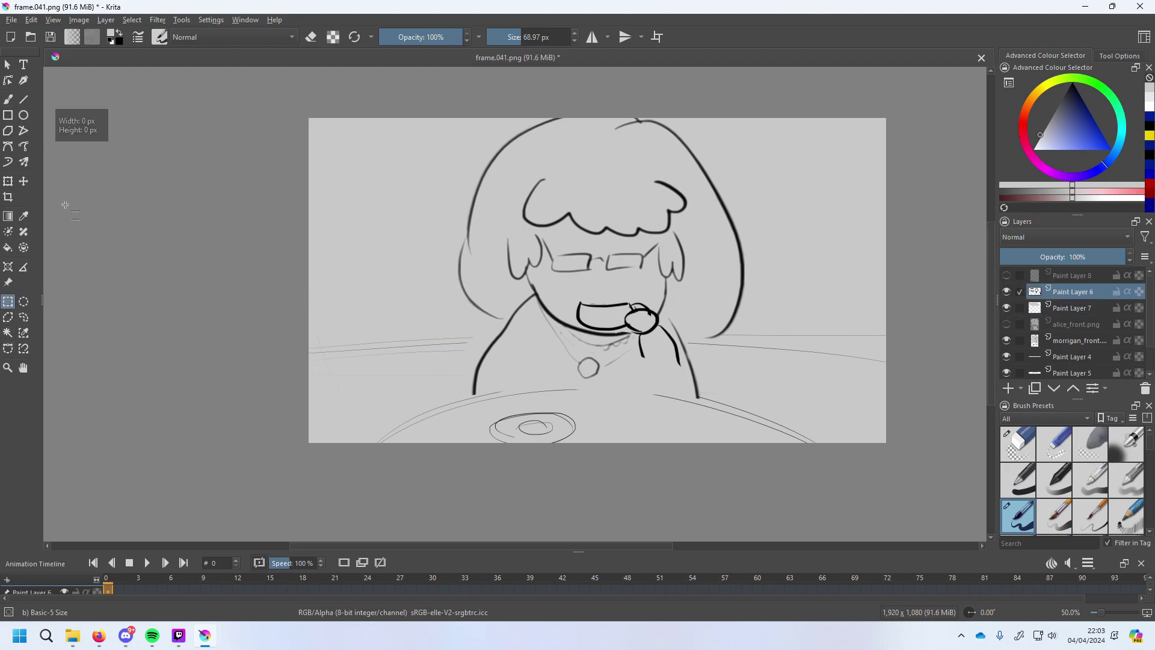
left_click(8, 98)
key("ctrl+z")
key("ctrl+z")
key("ctrl+z")
key("ctrl+shift+z")
key("ctrl+shift+z")
key("ctrl+shift+z")
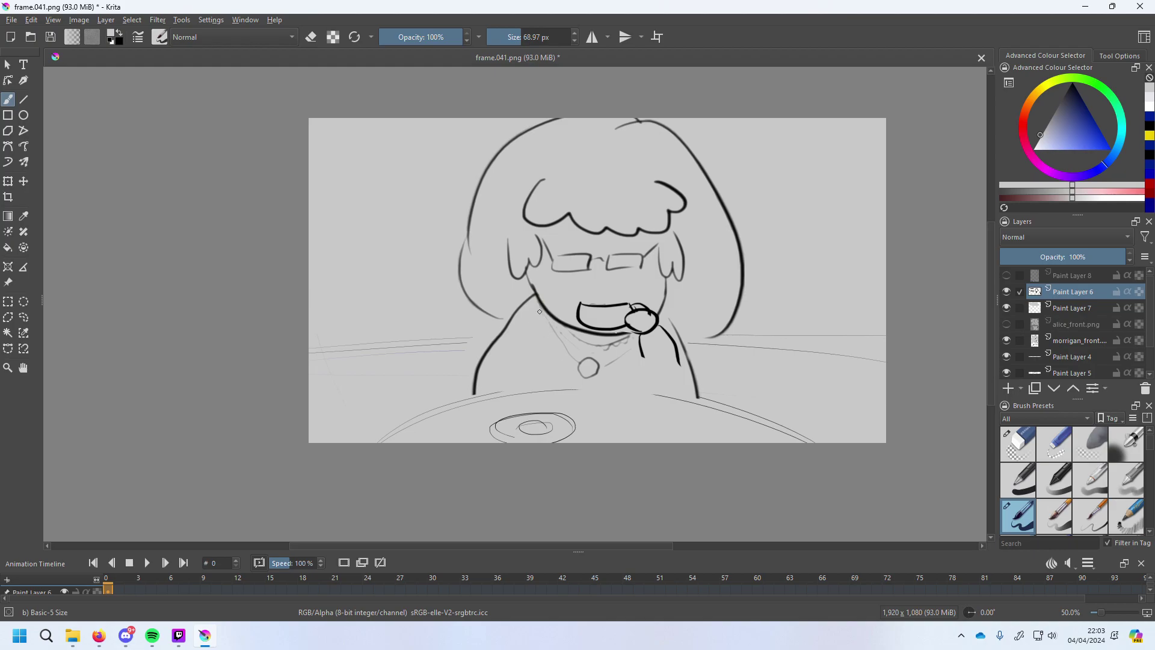
Remove the round pendant and its cord from the character on Paint Layer 6 and save frame.041.png with the default PNG options.
key("ctrl+z")
key("ctrl+s")
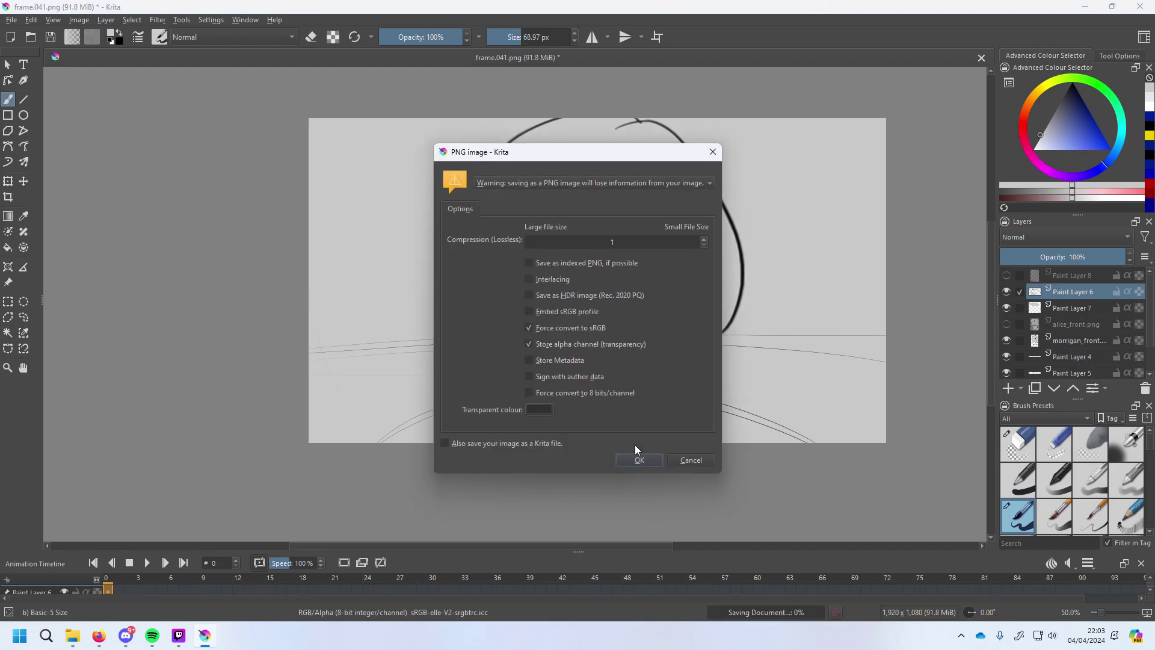
left_click(638, 460)
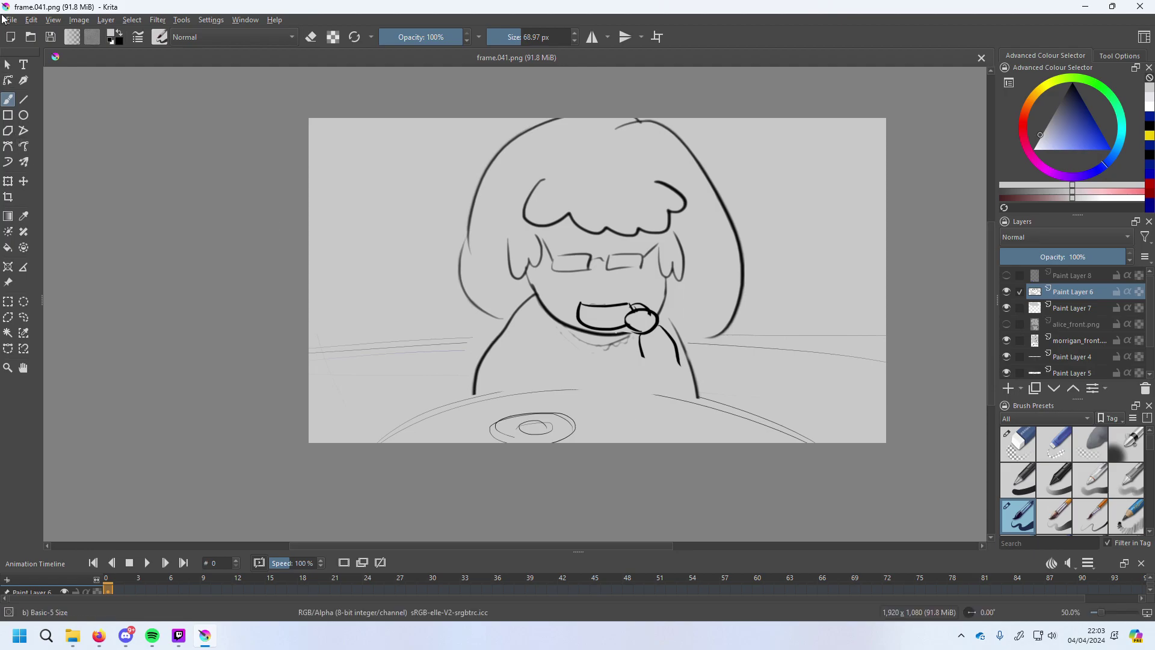
Save the drawing as frame.041.kra in the Frames folder, replacing the existing file.
left_click(10, 20)
left_click(34, 91)
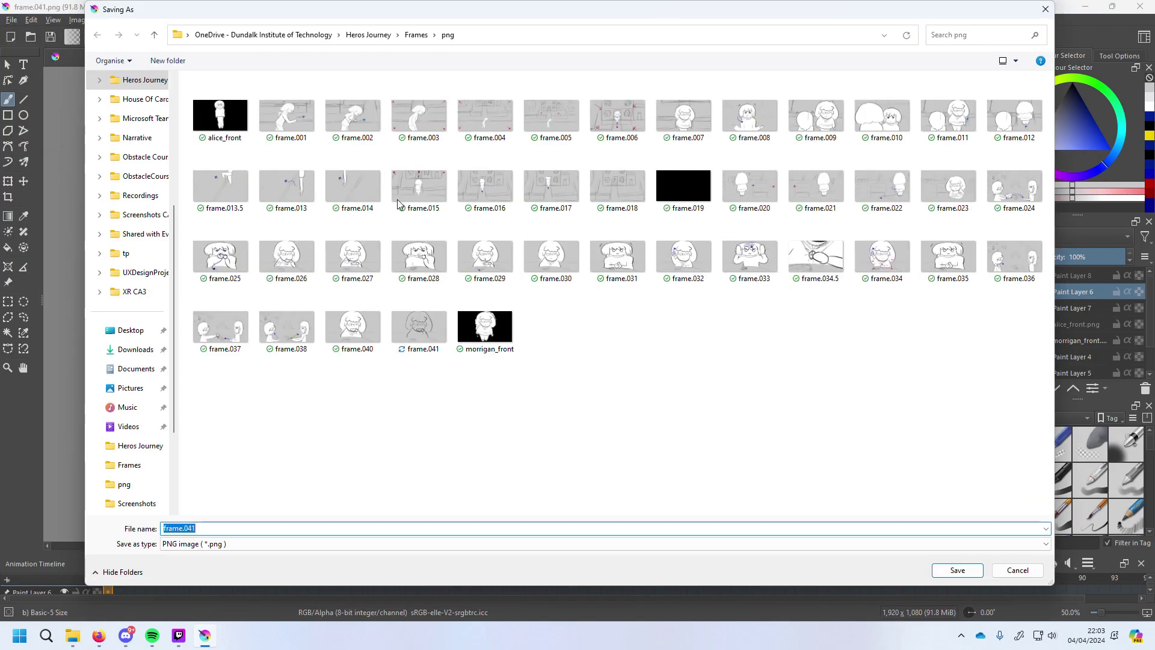
left_click(414, 35)
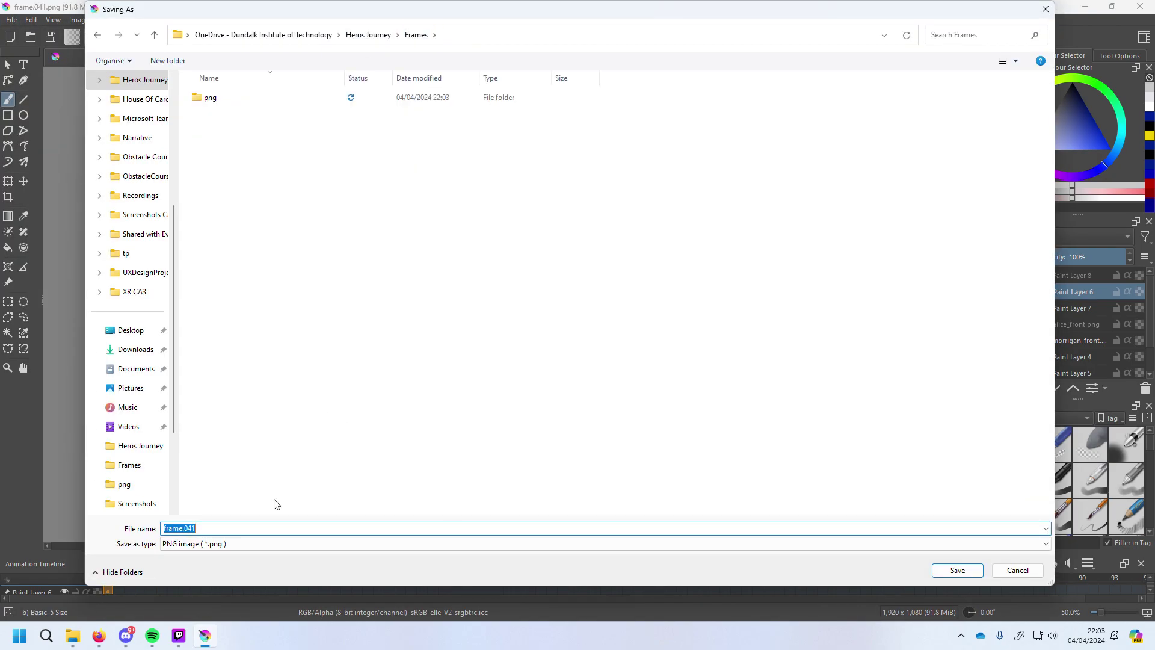
left_click(259, 545)
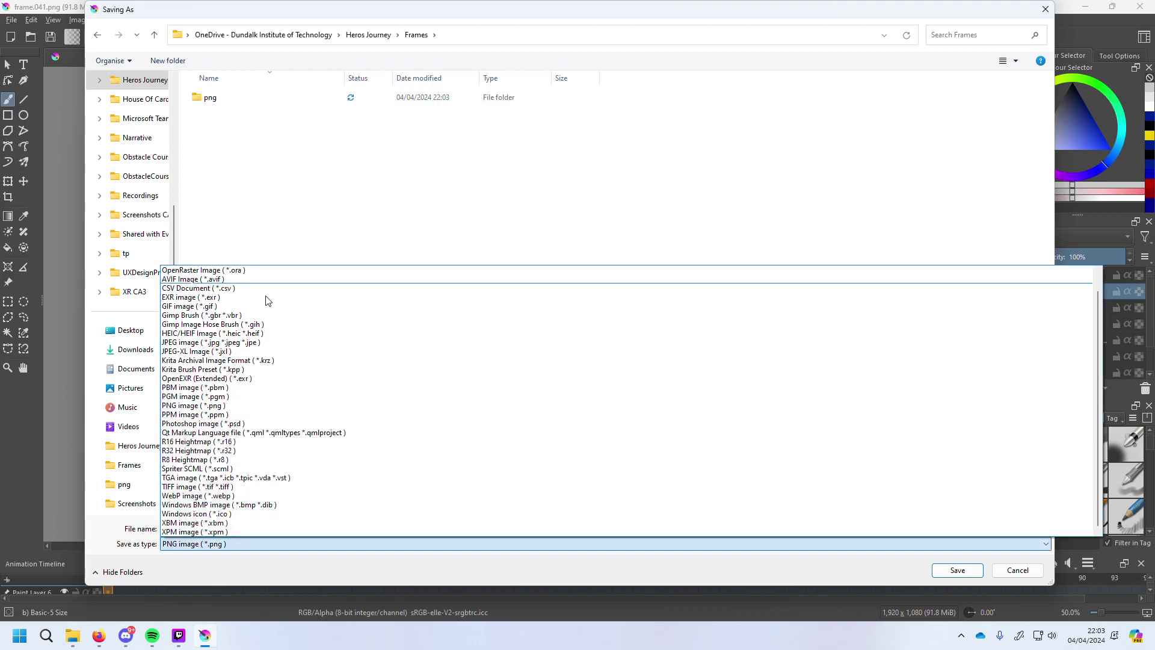
scroll(285, 273, "up", 1)
left_click(287, 270)
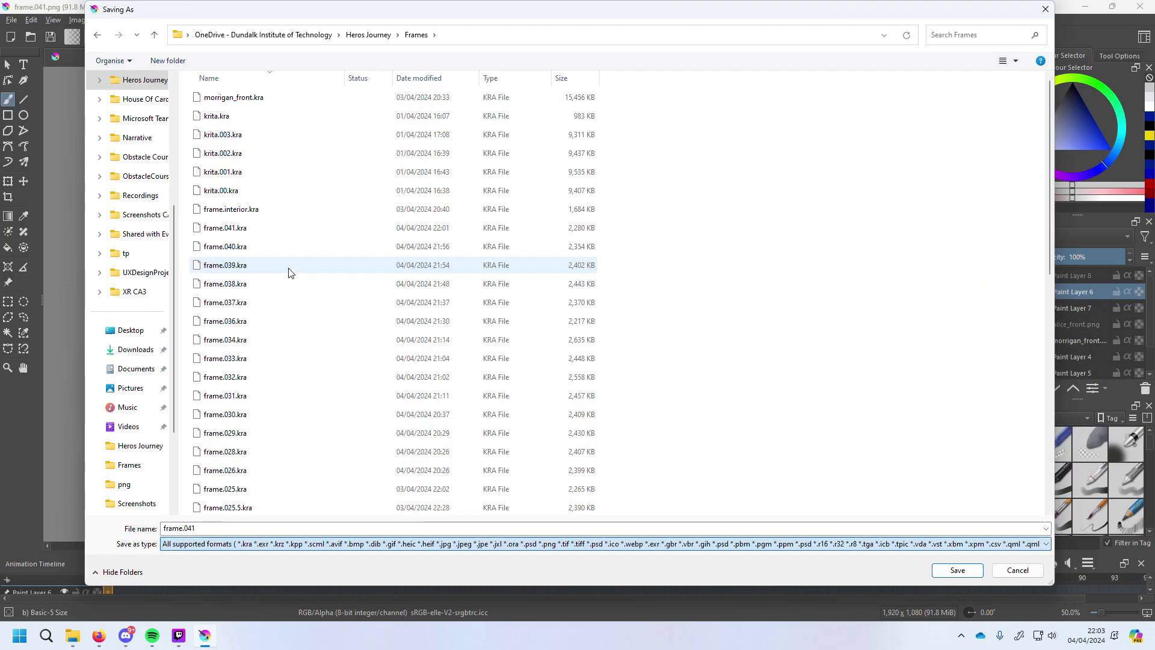
left_click(223, 531)
type(".")
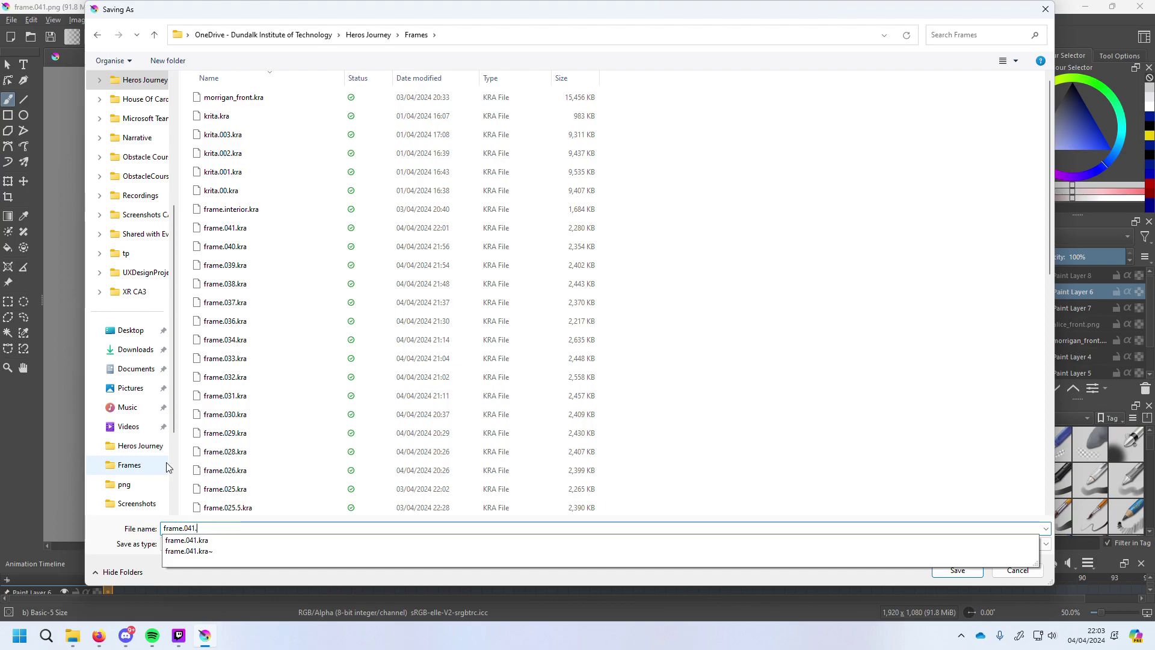
type("kra")
key("Return")
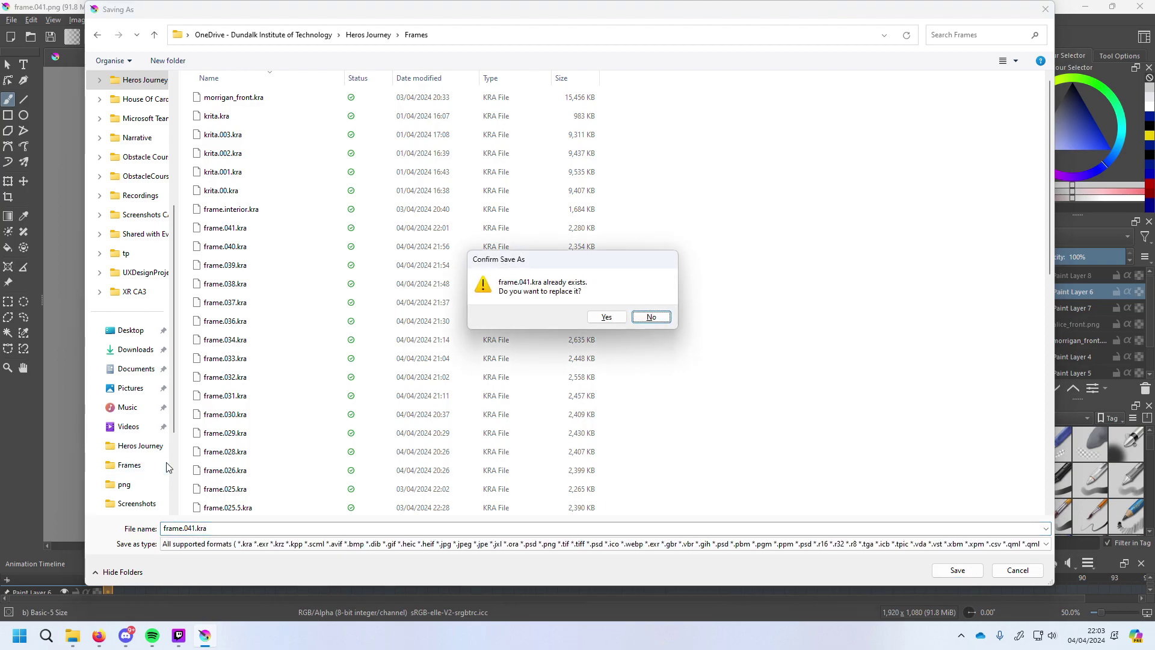
key("Left")
key("Return")
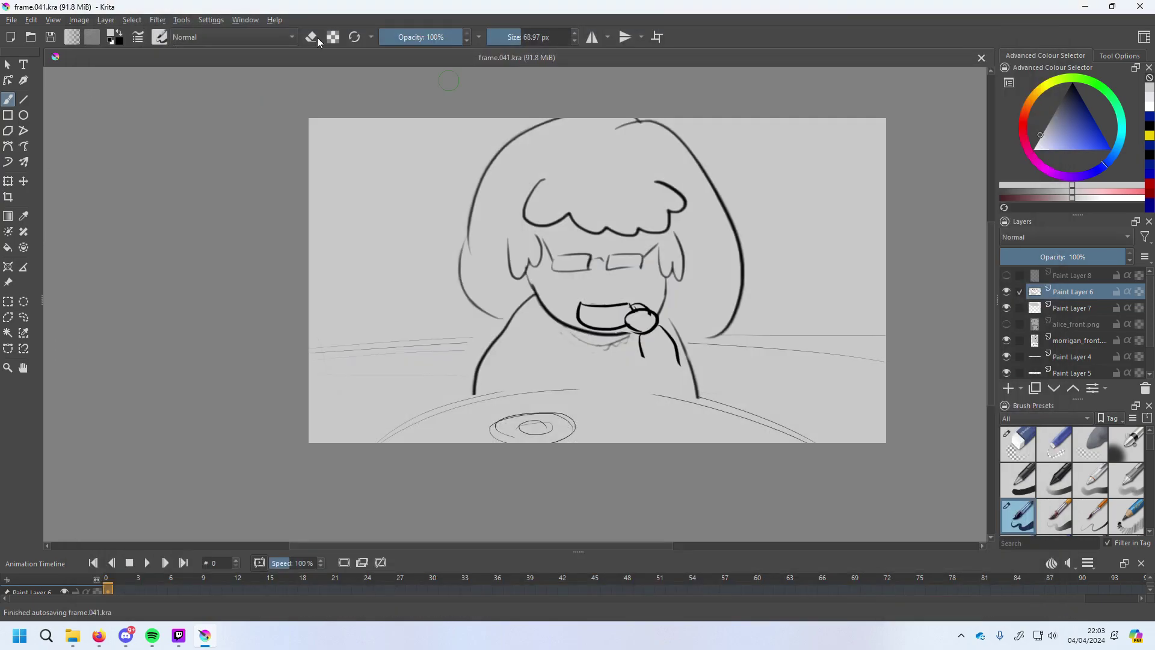
Open frame.040.kra from the Frames folder.
left_click(12, 20)
key("ctrl+o")
scroll(439, 405, "down", 10)
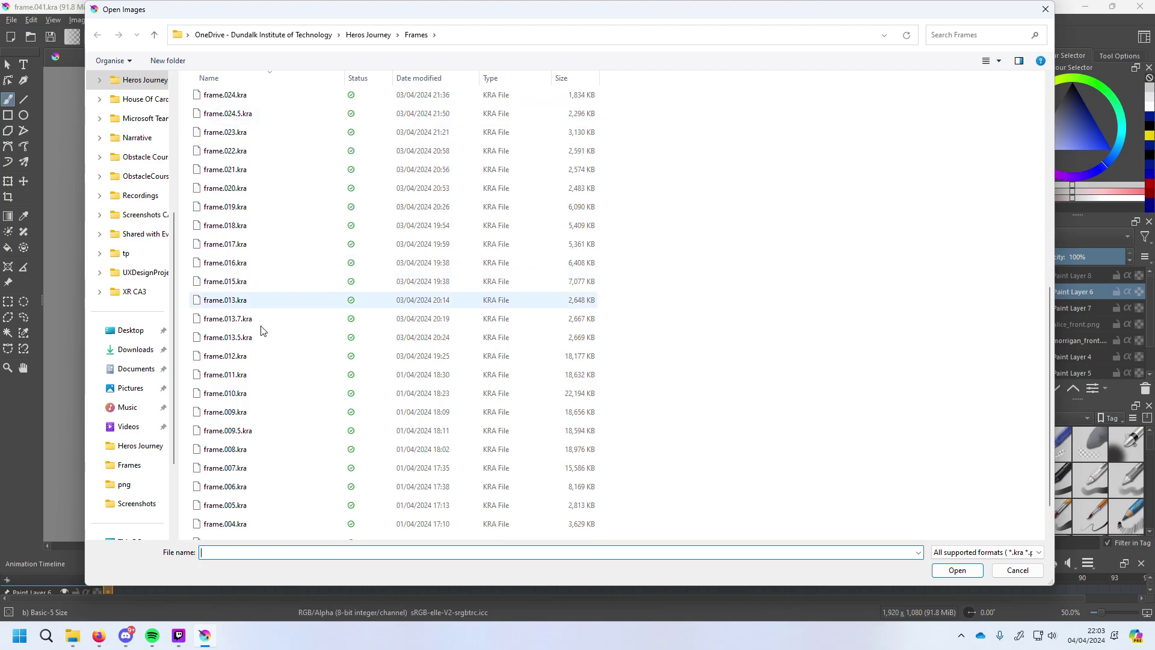
scroll(256, 394, "down", 1)
scroll(251, 385, "up", 8)
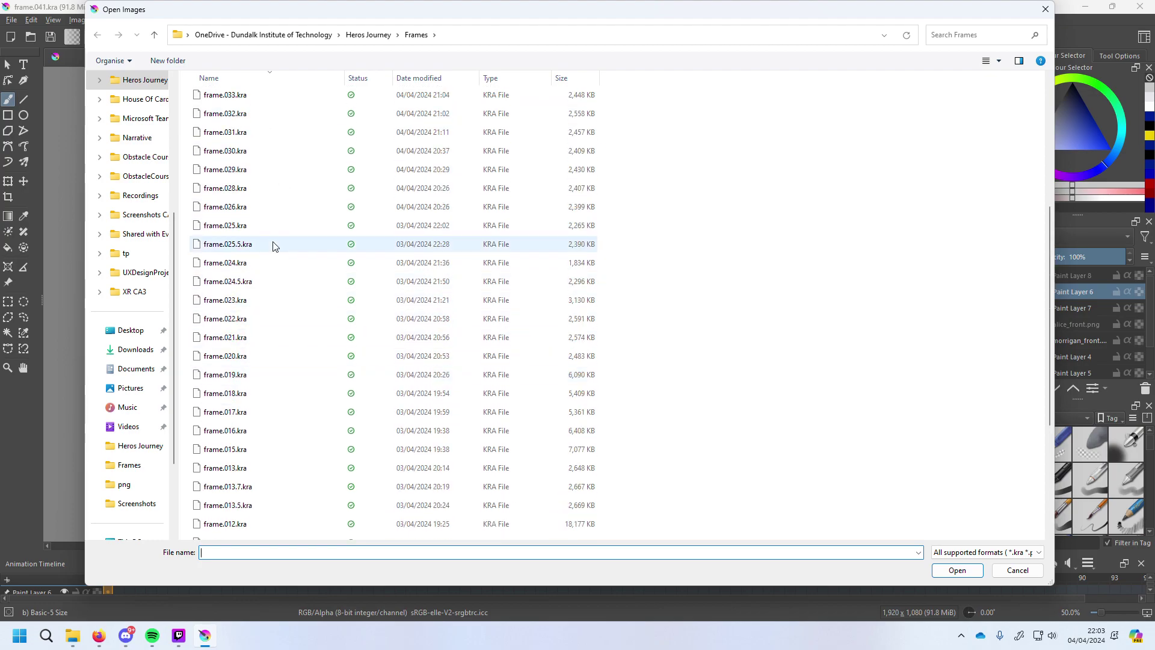
double_click(263, 250)
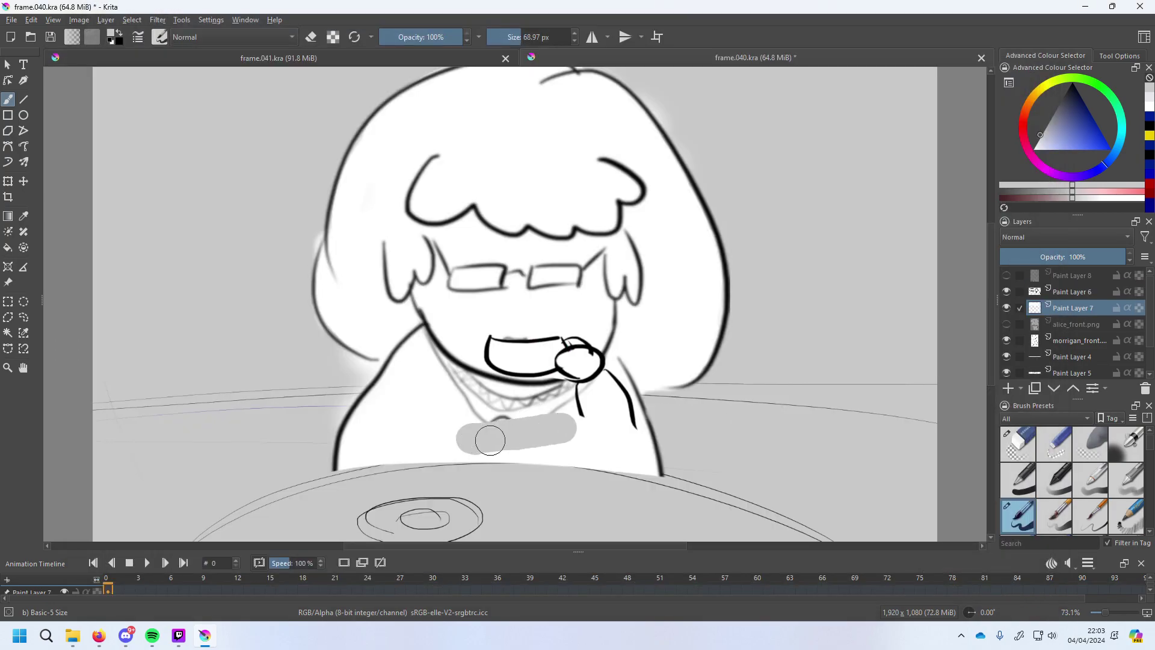
Paint over the pendant and its cord in white on Paint Layer 7 and save frame.040.kra.
left_click_drag(1052, 142, 1016, 294)
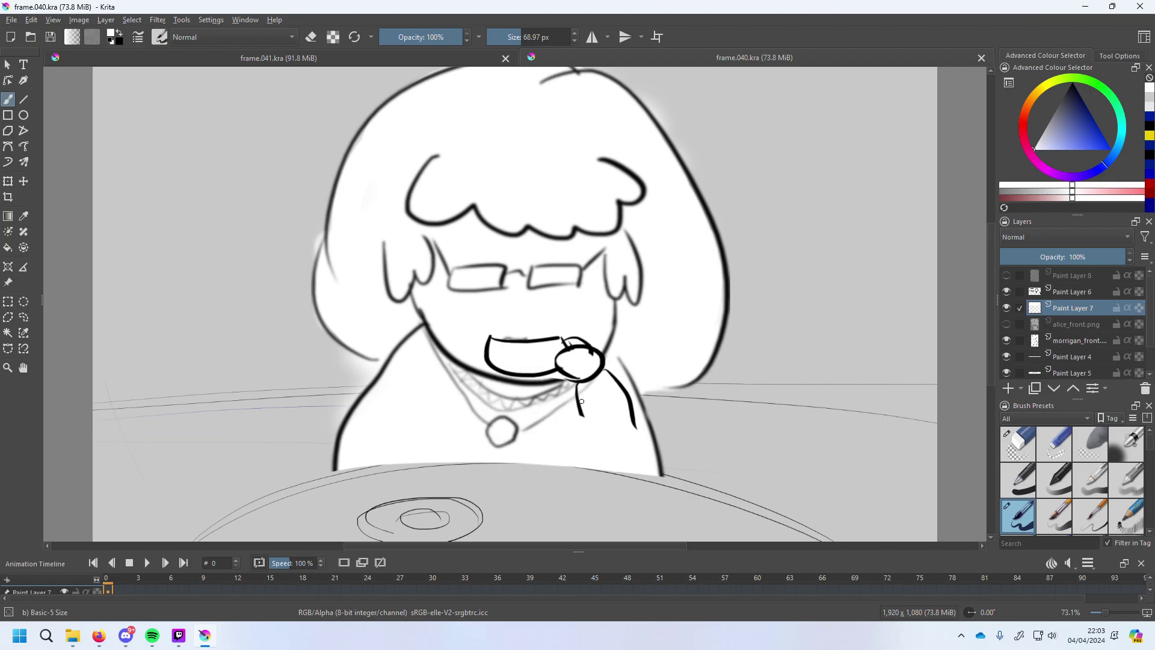
mouse_move(542, 421)
left_mouse_down()
mouse_move(487, 452)
mouse_move(485, 423)
left_mouse_up()
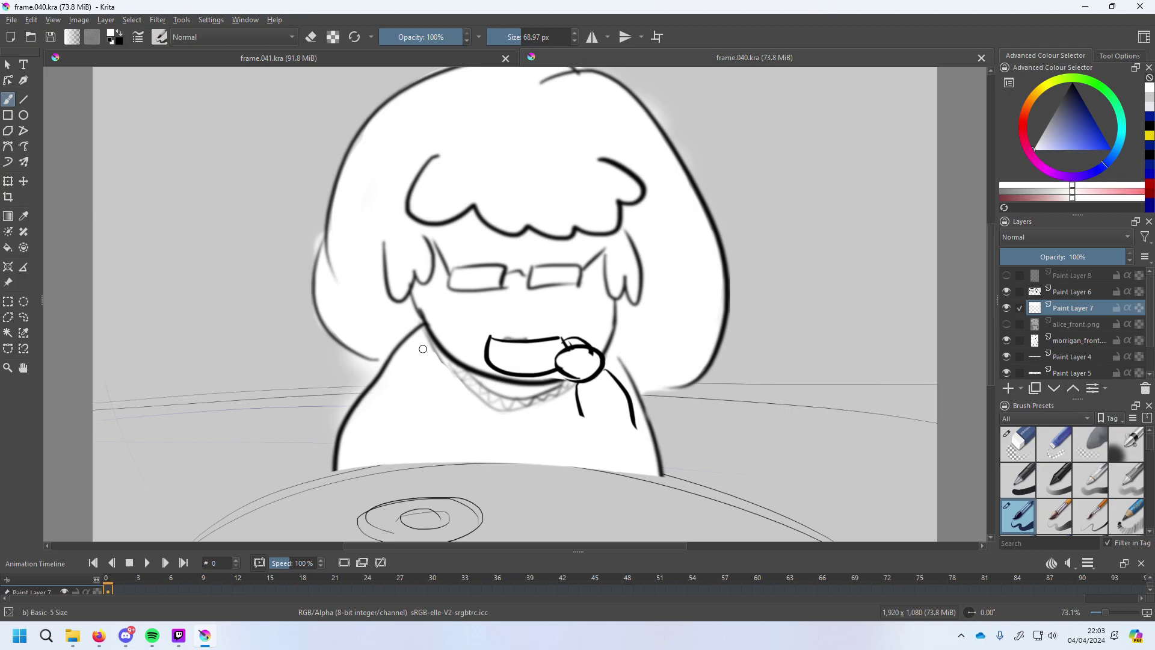
left_click(443, 371)
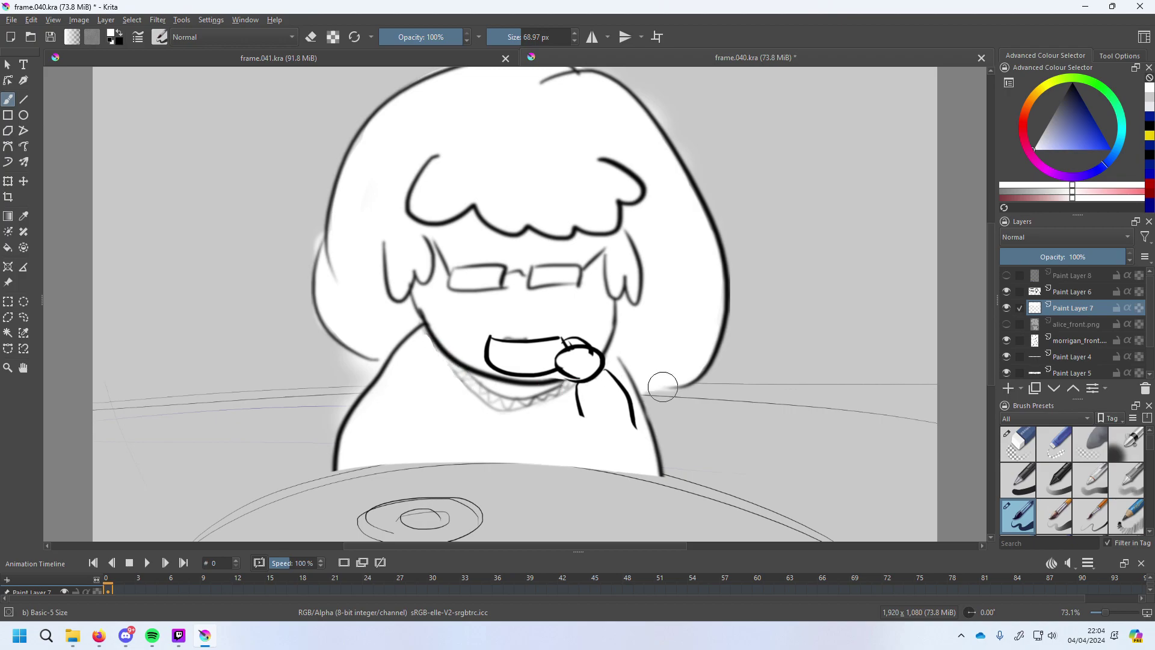
key("ctrl+s")
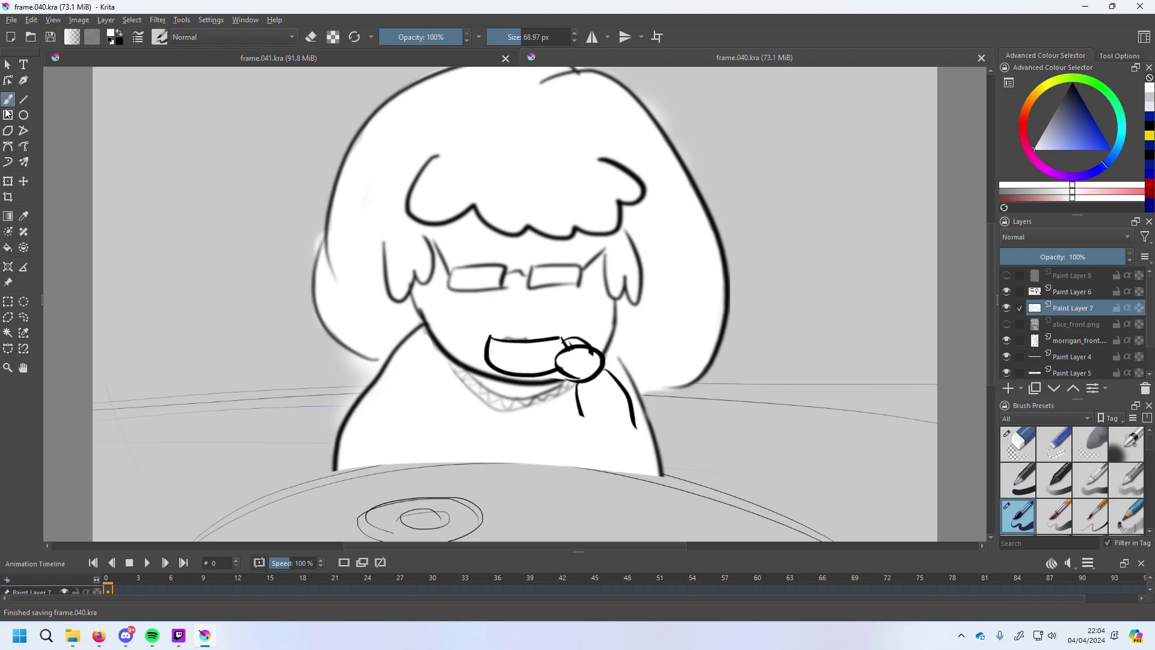
Save a copy of the drawing as frame.039.kra in the Frames folder, replacing the existing file.
left_click(12, 20)
left_click(55, 88)
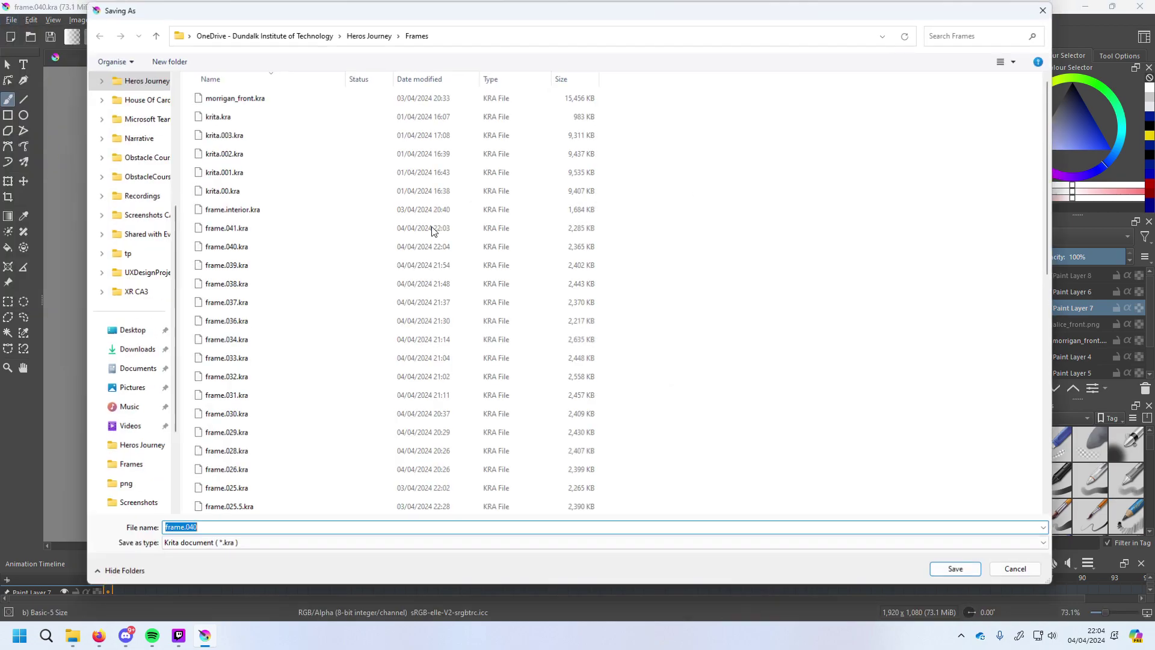
left_click(297, 533)
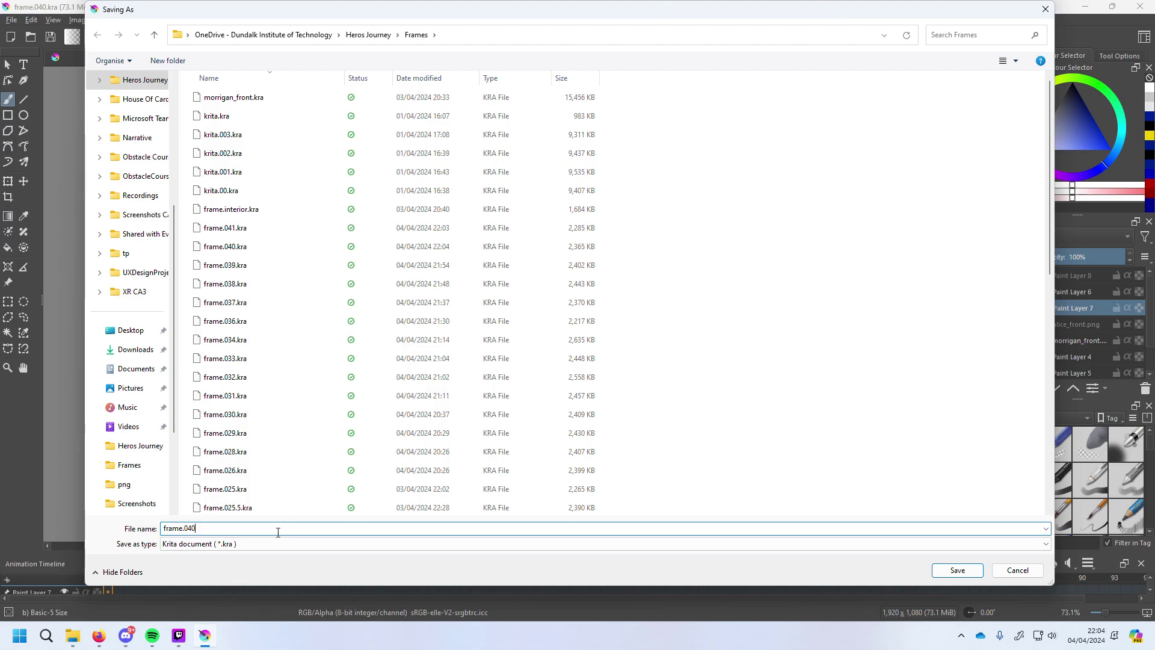
key("BackSpace")
key("BackSpace")
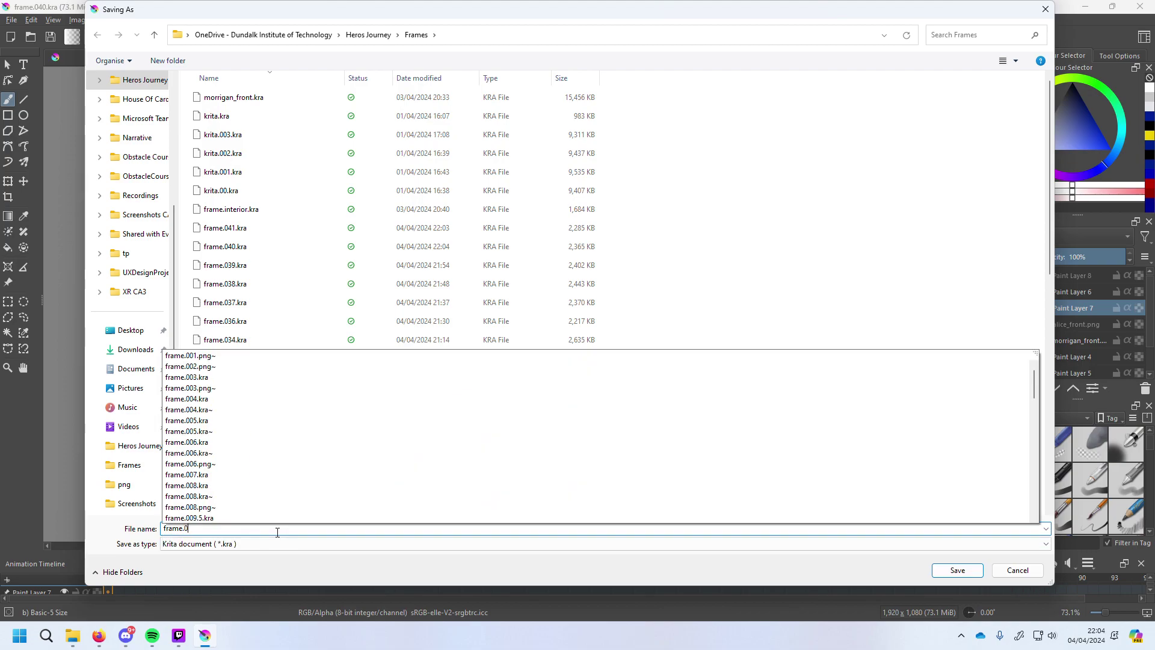
type("39")
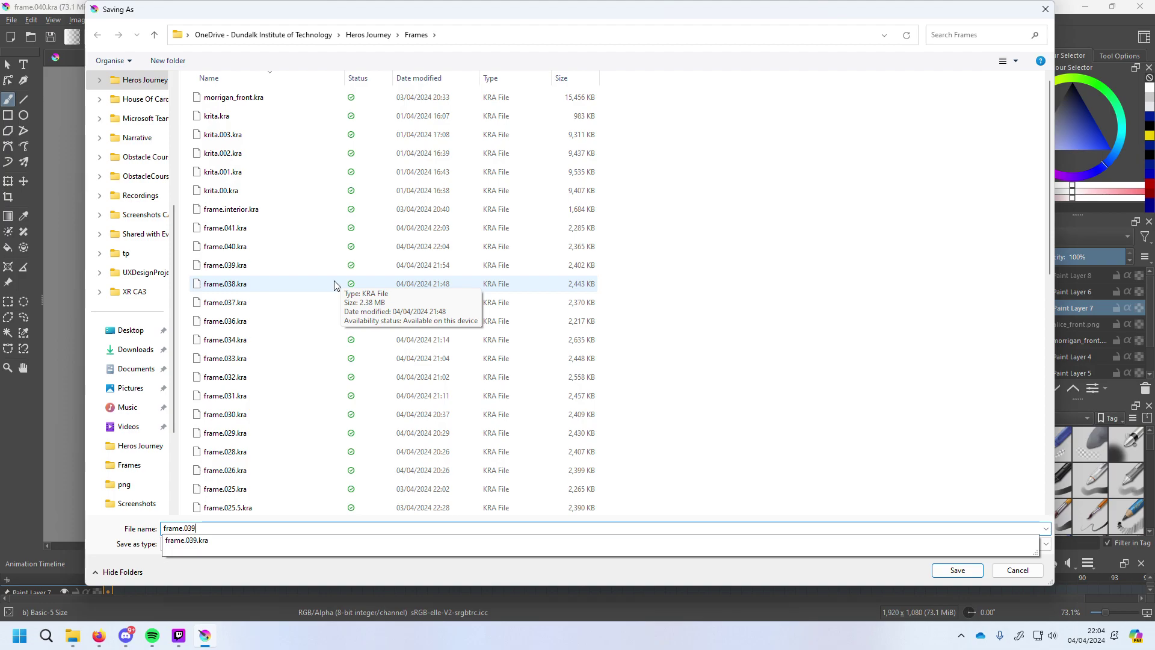
key("Down")
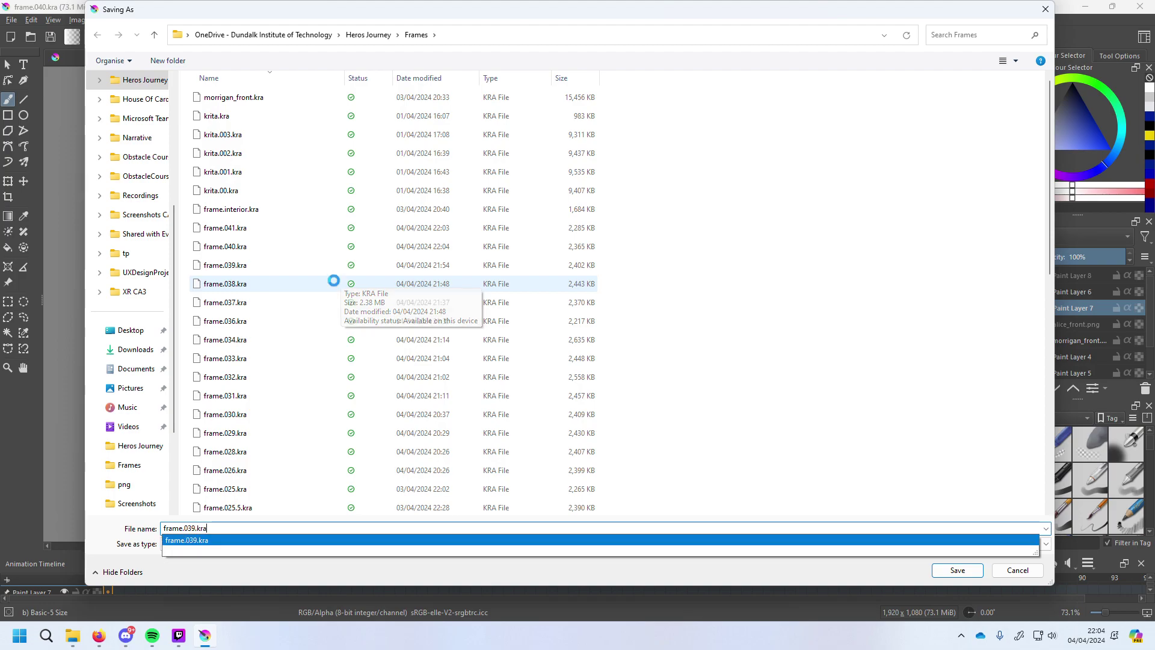
key("Return")
key("y")
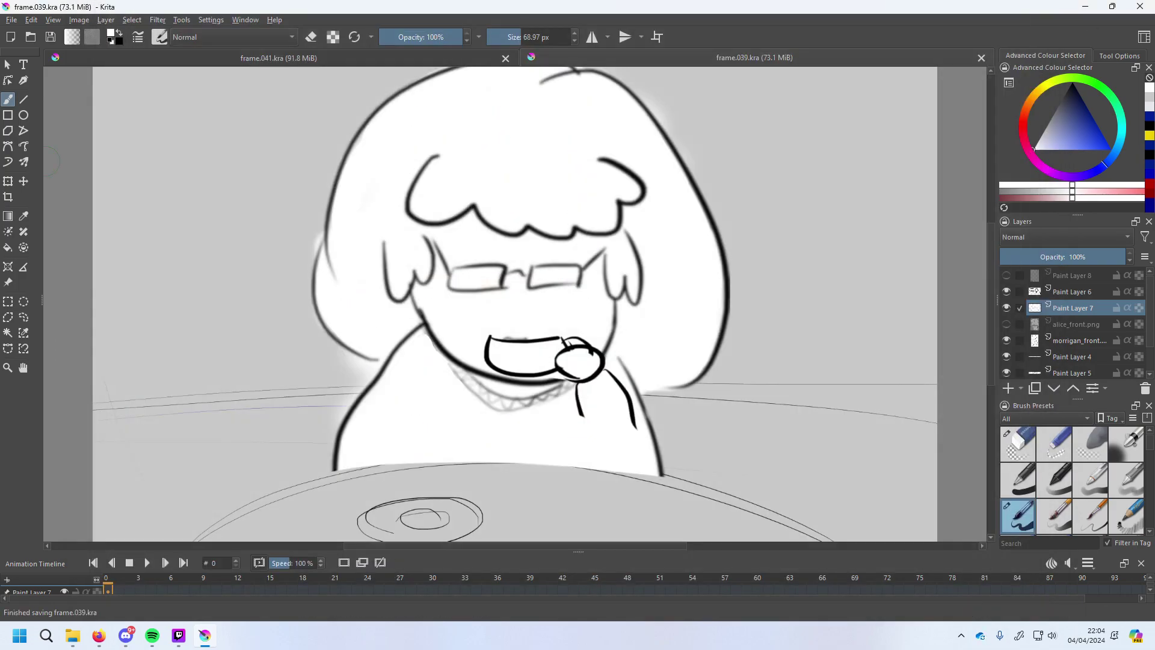
Start saving the drawing under another name and go to the png folder inside Frames.
left_click(12, 20)
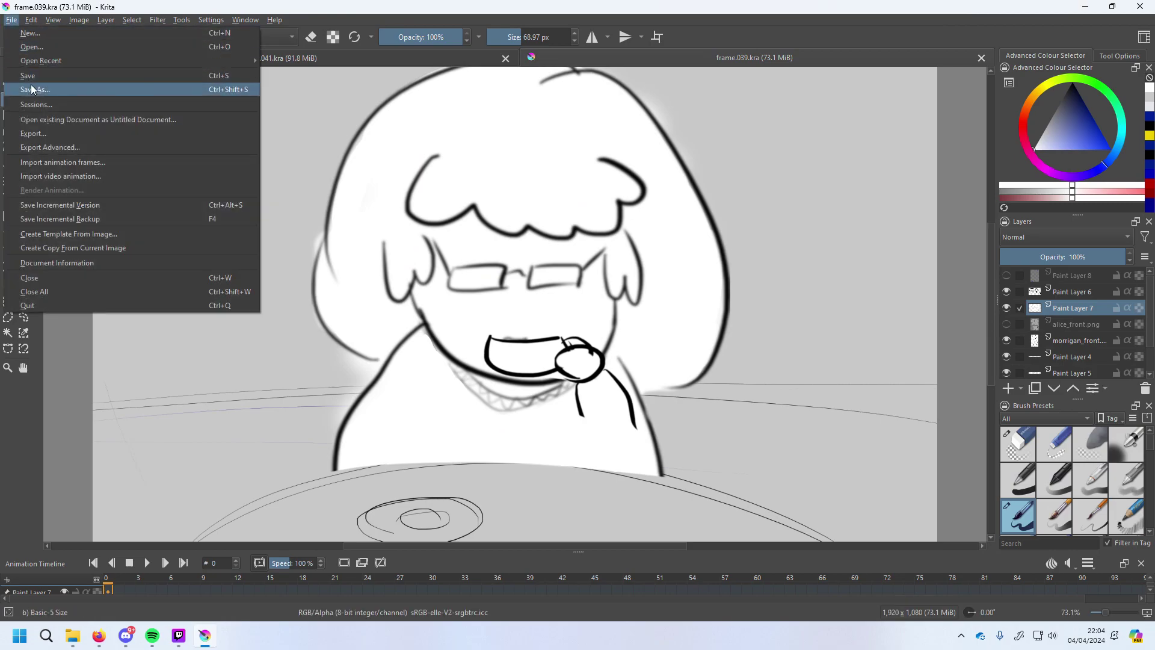
key("Escape")
key("ctrl+shift+s")
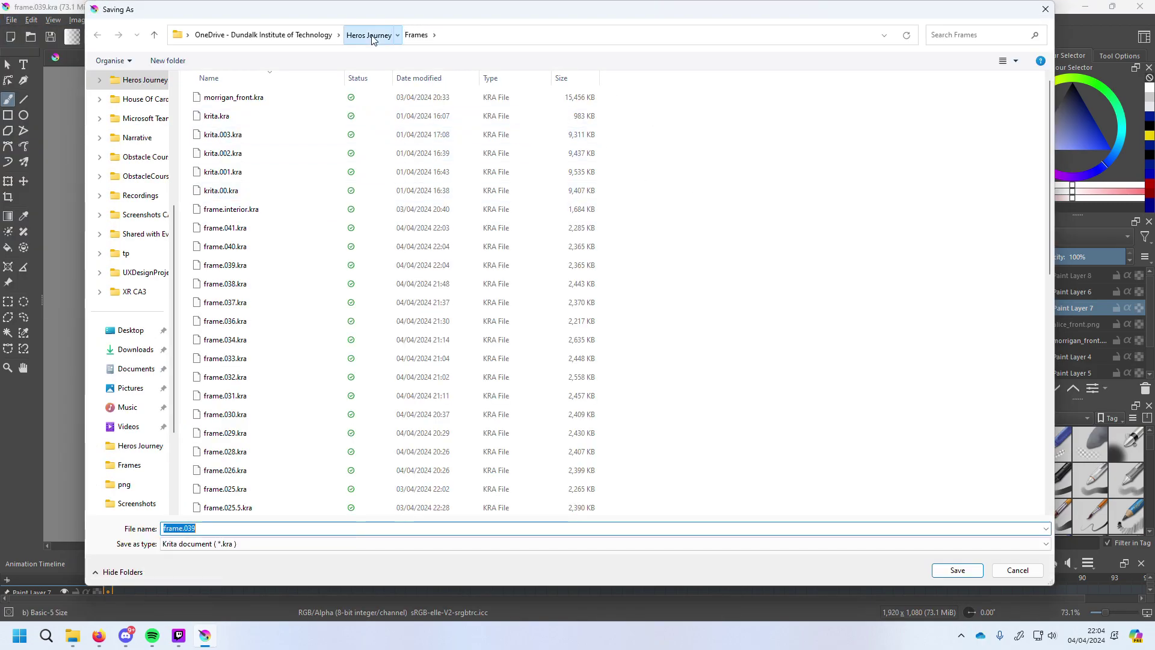
left_click(369, 35)
double_click(295, 99)
scroll(422, 271, "down", 5)
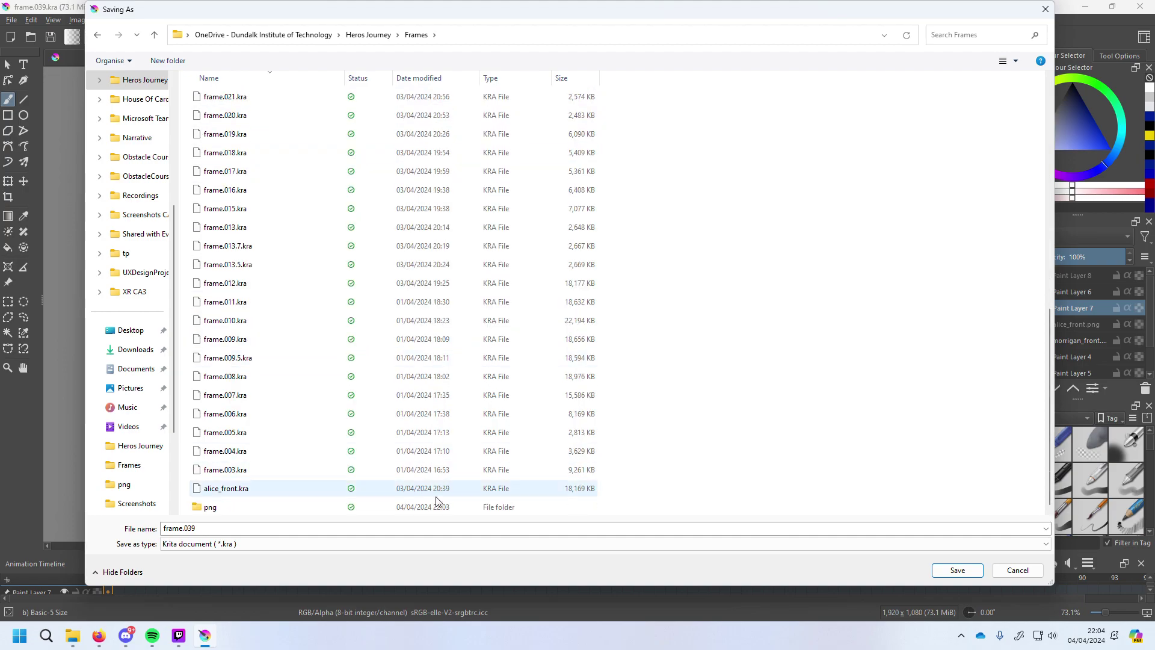
scroll(394, 467, "up", 8)
scroll(390, 456, "down", 8)
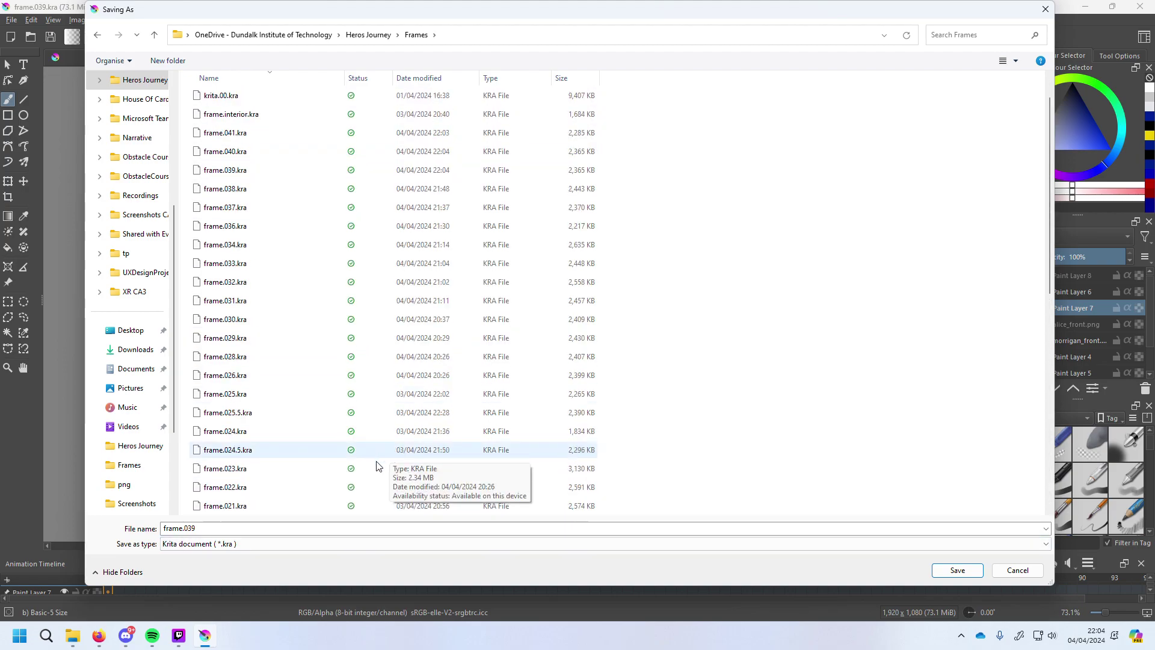
double_click(313, 507)
Save the drawing as frame.040.png in the png folder, replacing the existing file and accepting the PNG options.
double_click(260, 529)
type("frame.02")
key("BackSpace")
type("40")
left_click(229, 545)
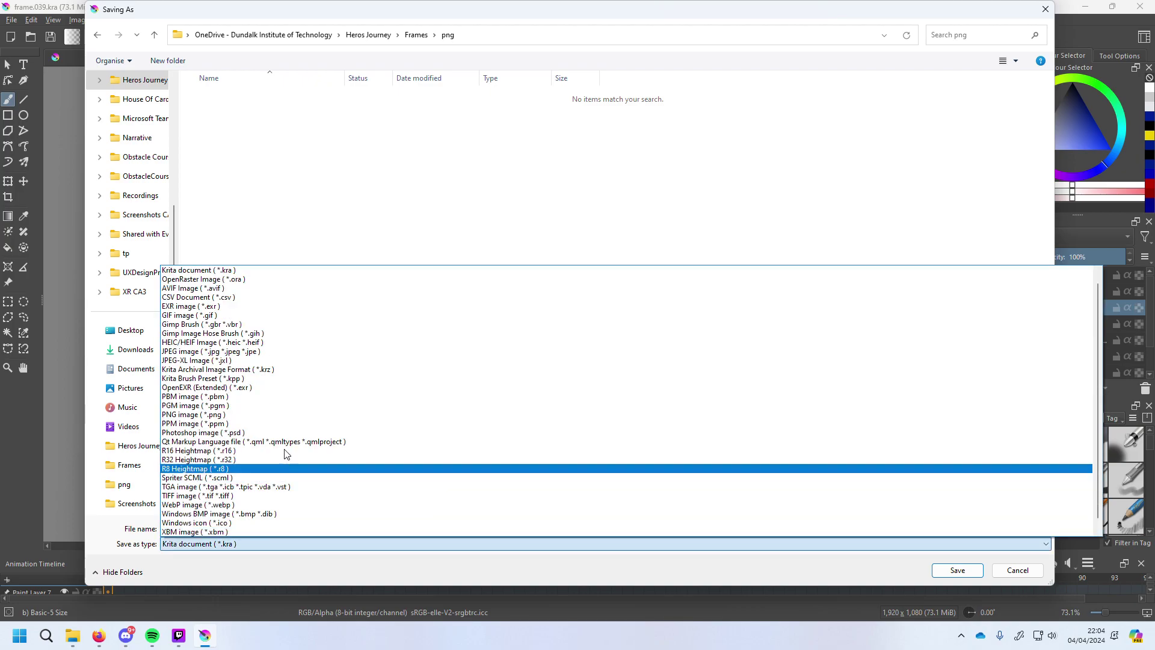
left_click(273, 270)
left_click(360, 530)
key("End")
type(".png")
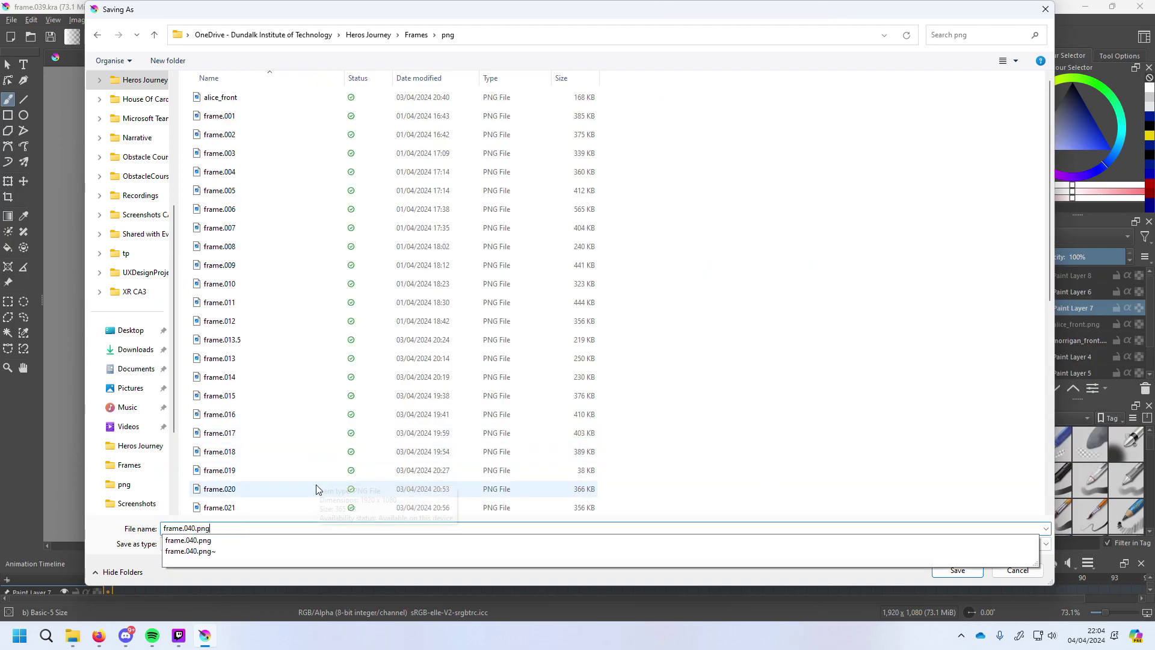
key("Return")
key("y")
key("Return")
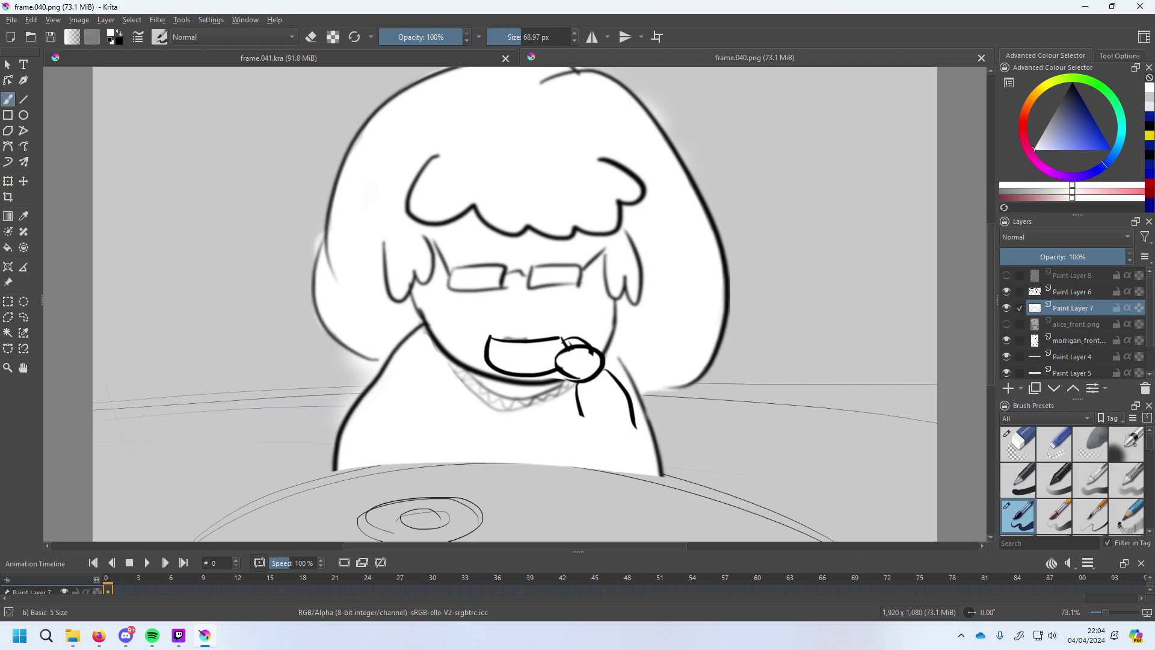
Open the Krita drawing frame.039.kra from the Frames folder.
left_click(11, 20)
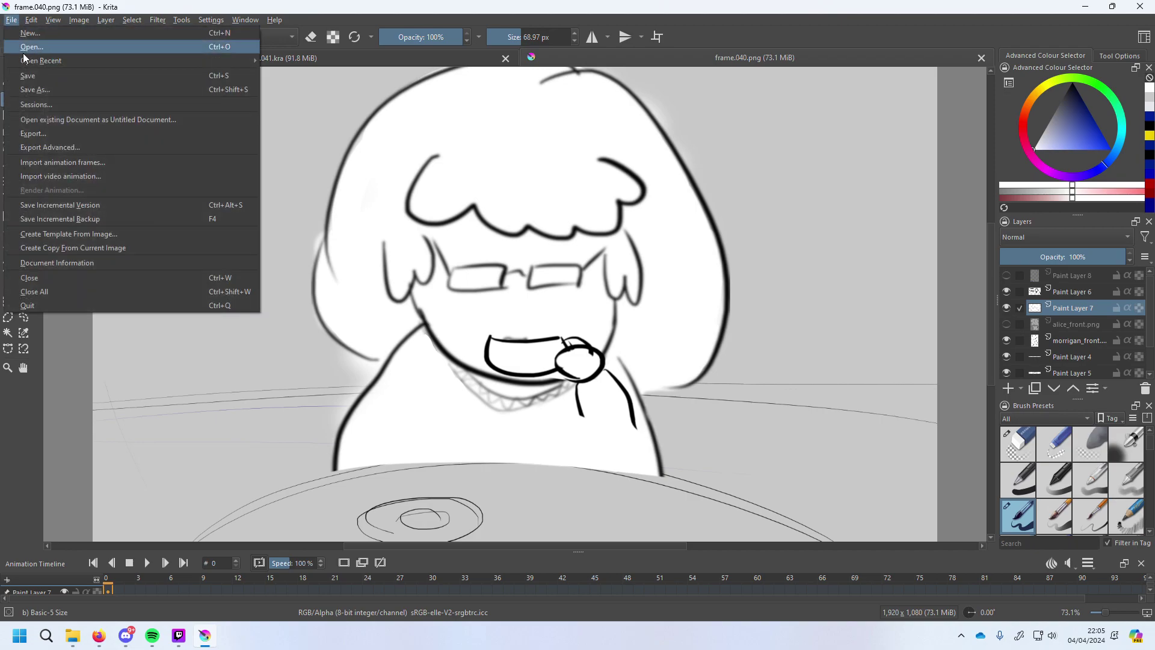
left_click(28, 44)
scroll(449, 399, "down", 5)
scroll(422, 362, "up", 5)
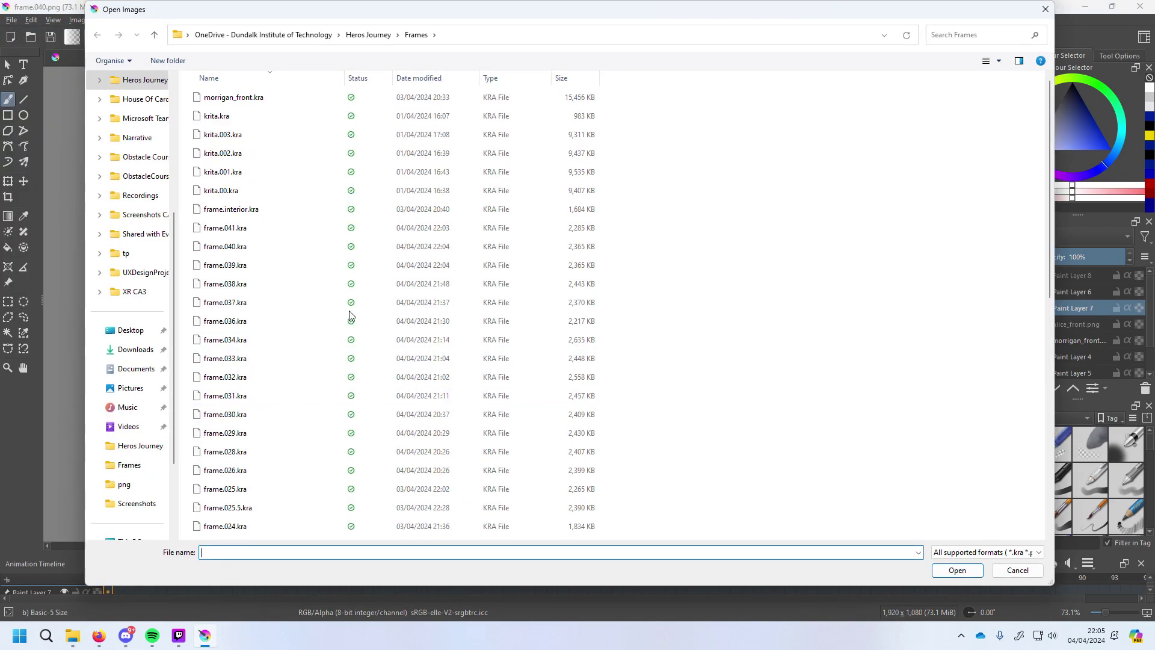
double_click(280, 270)
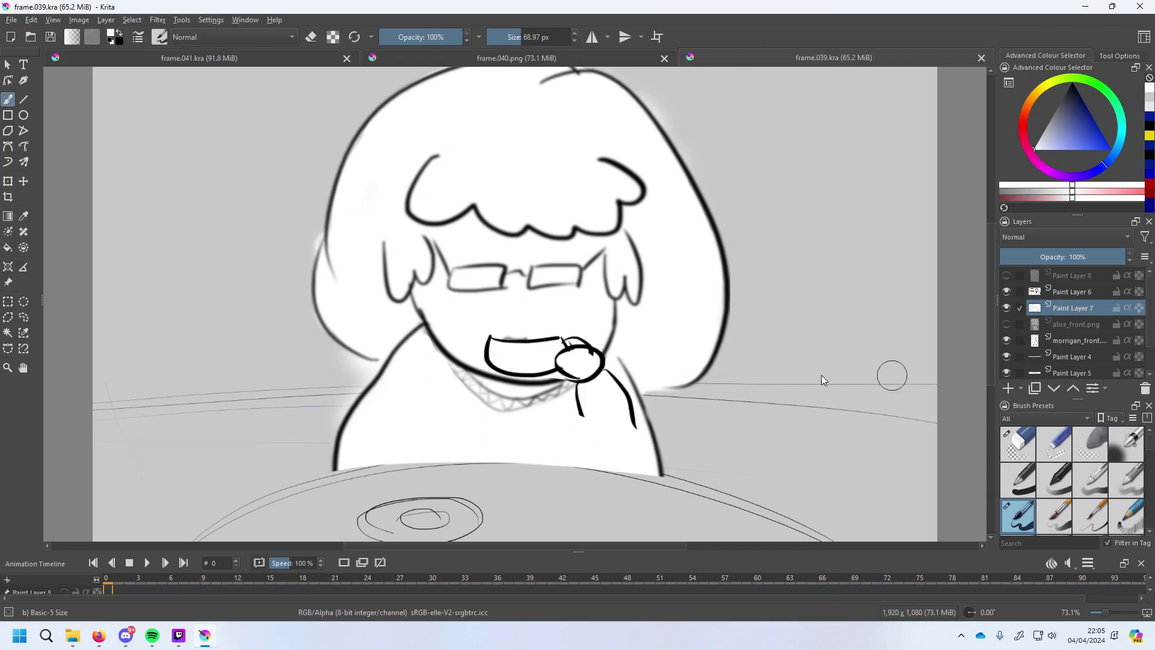
scroll(782, 382, "down", 1)
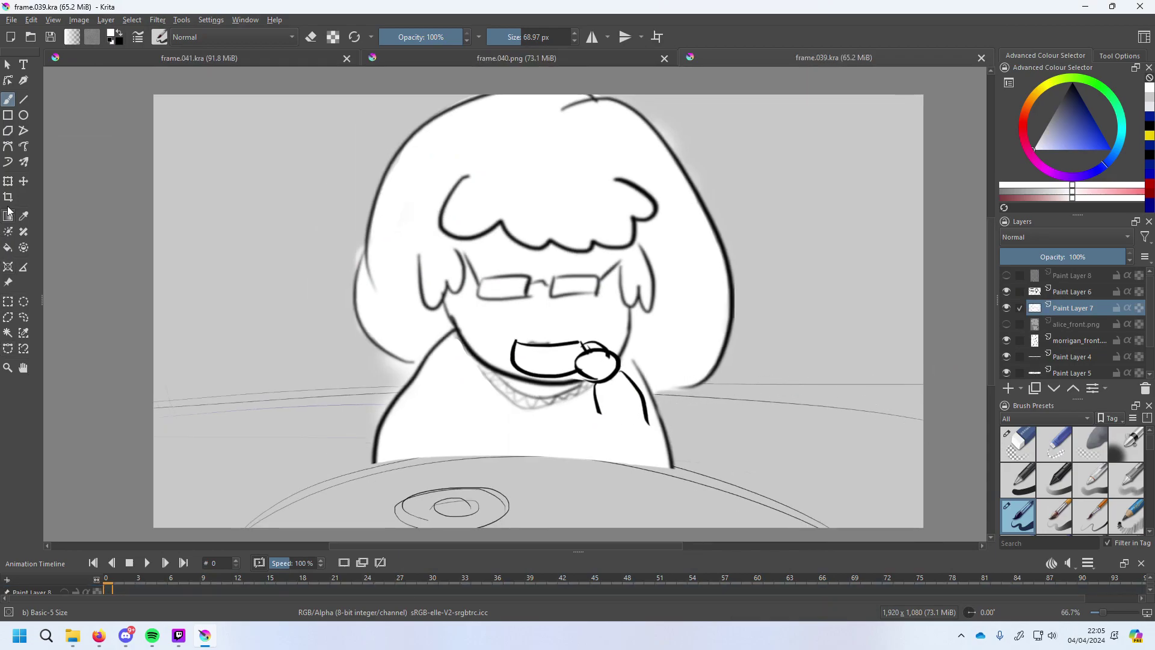
Move Paint Layer 6 and Paint Layer 7 together so the cup and hand sit below the chin.
left_click(23, 181)
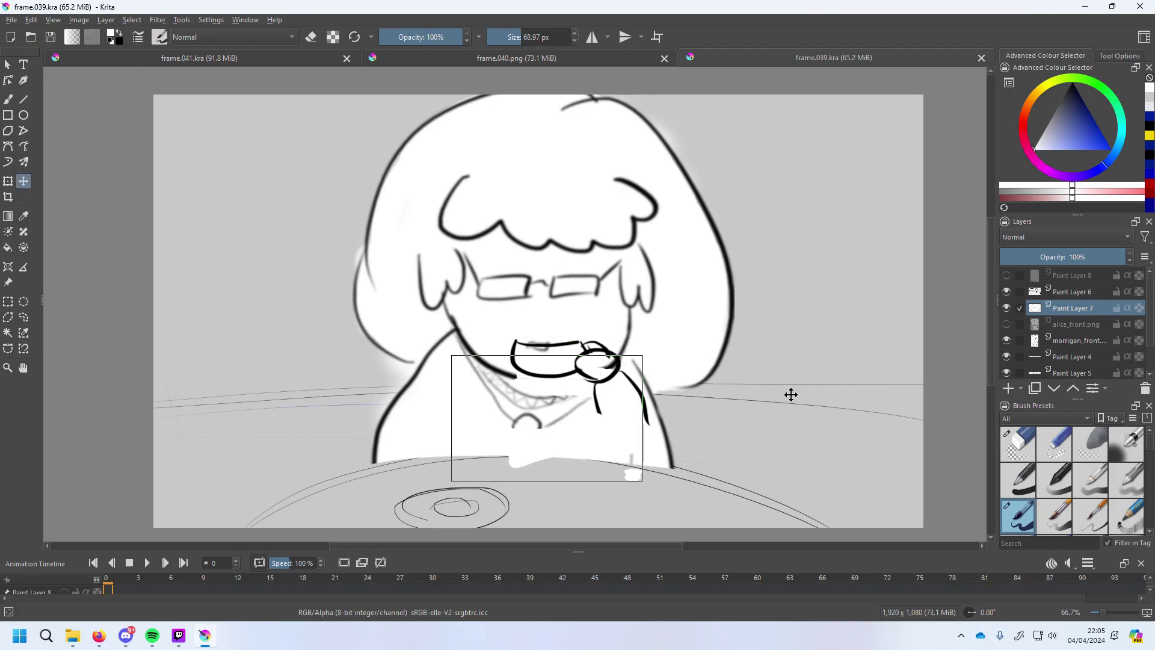
left_click(1070, 293, "ctrl")
left_click_drag(610, 385, 610, 427)
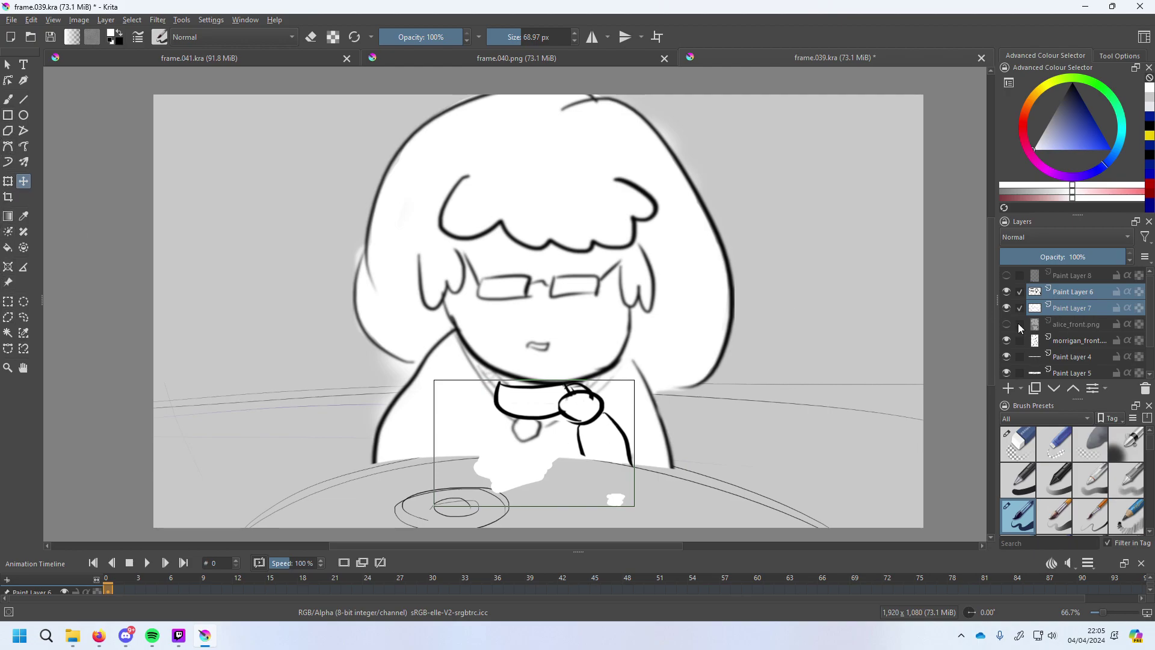
Transform the two selected layers, rotating the cup and hand slightly counter-clockwise and shifting them lower on the chest.
left_click(1021, 438)
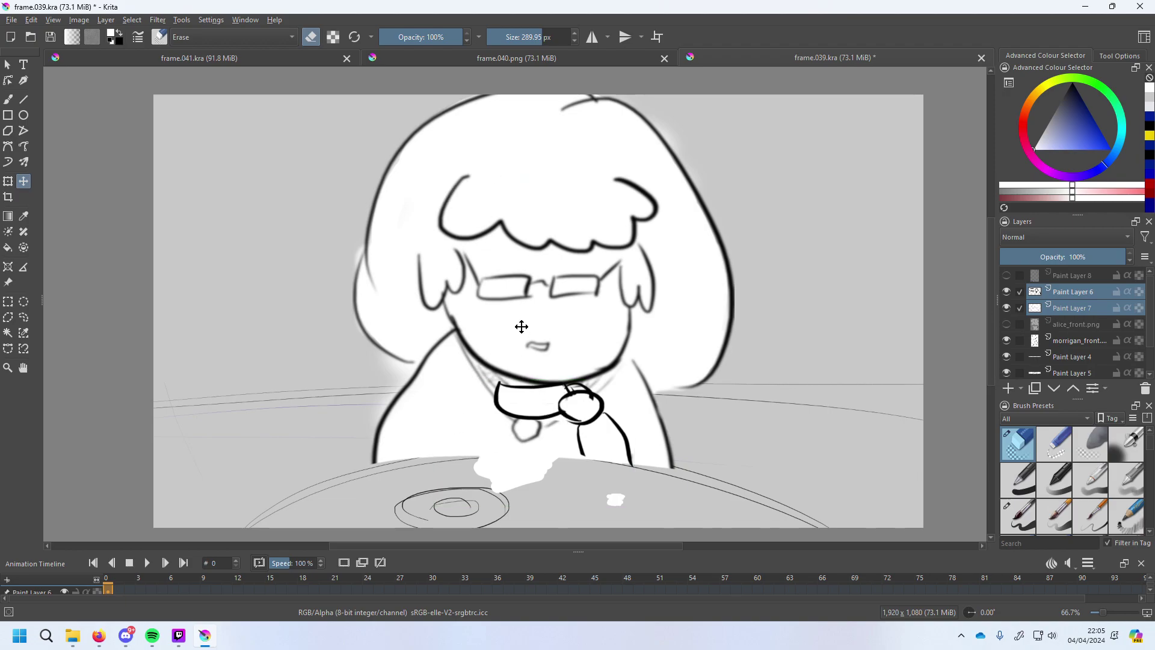
left_click(8, 181)
mouse_move(696, 431)
left_mouse_down()
mouse_move(683, 448)
mouse_move(686, 438)
left_mouse_up()
left_click_drag(594, 451, 599, 458)
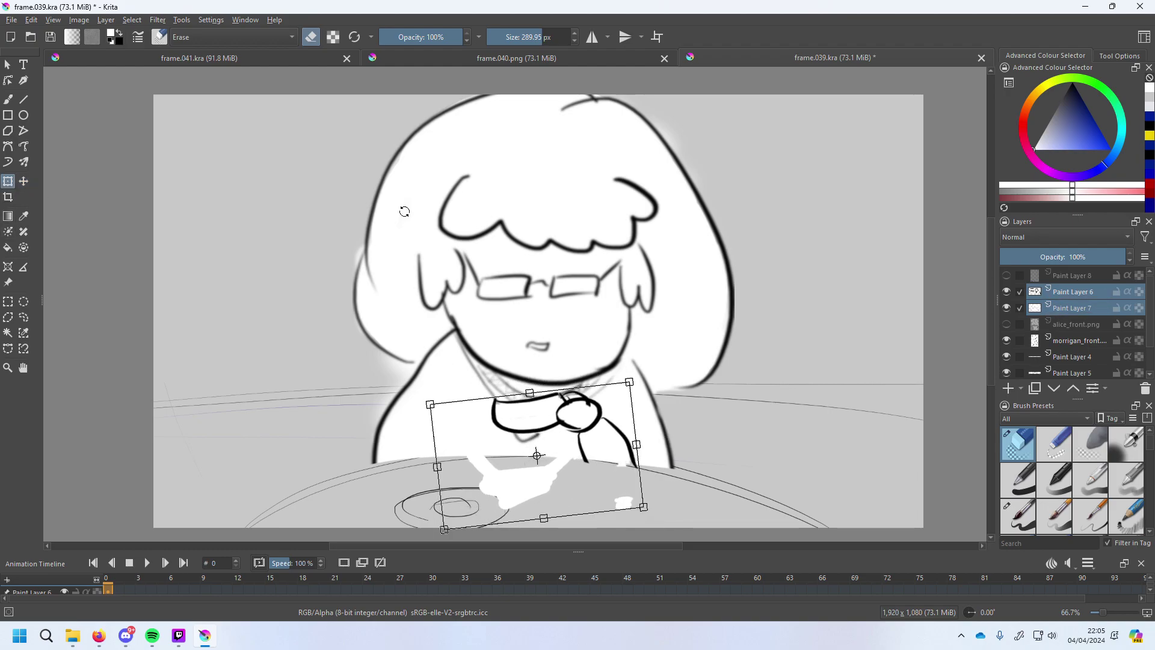
Erase the stray white patches over the table on Paint Layer 7.
left_click(8, 100)
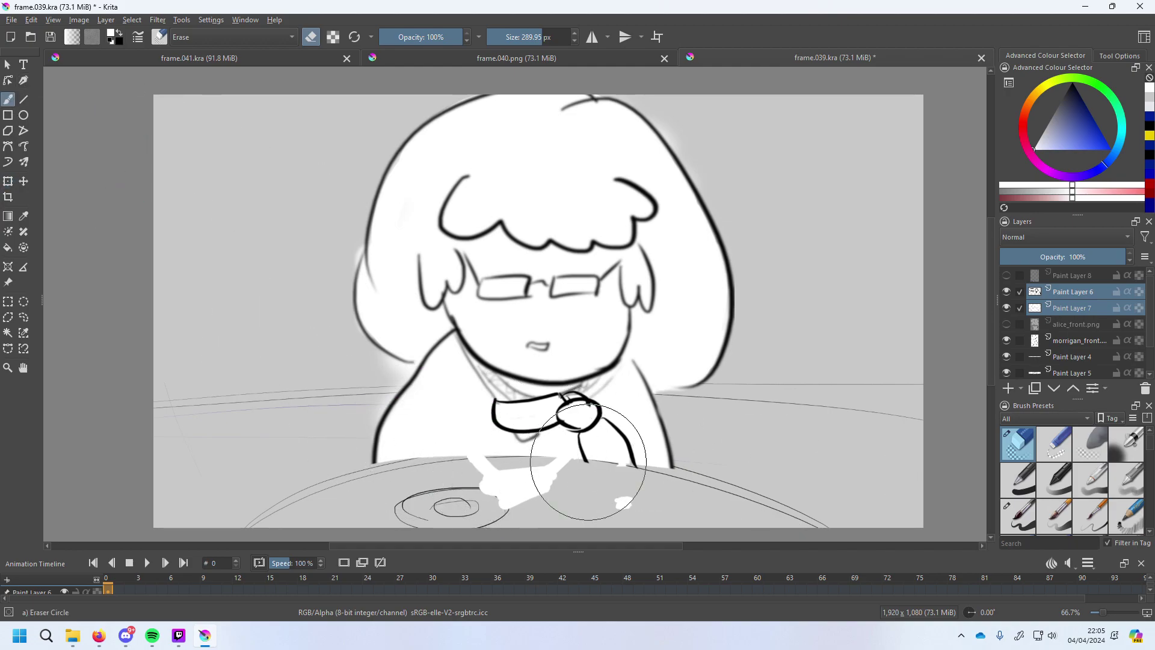
left_click(1074, 317)
left_click(1072, 307)
mouse_move(413, 478)
left_mouse_down()
mouse_move(528, 473)
mouse_move(618, 504)
mouse_move(652, 493)
left_mouse_up()
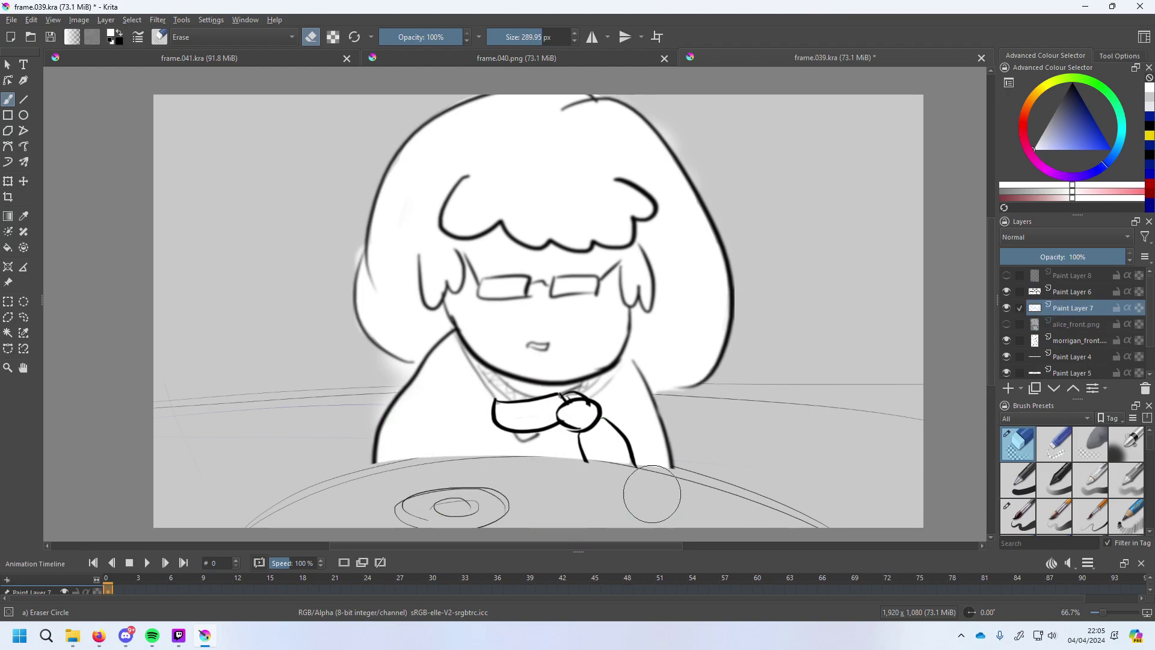
Paint over the exposed pendant and cord in white on Paint Layer 7 and save frame.039.kra.
left_click(1018, 516)
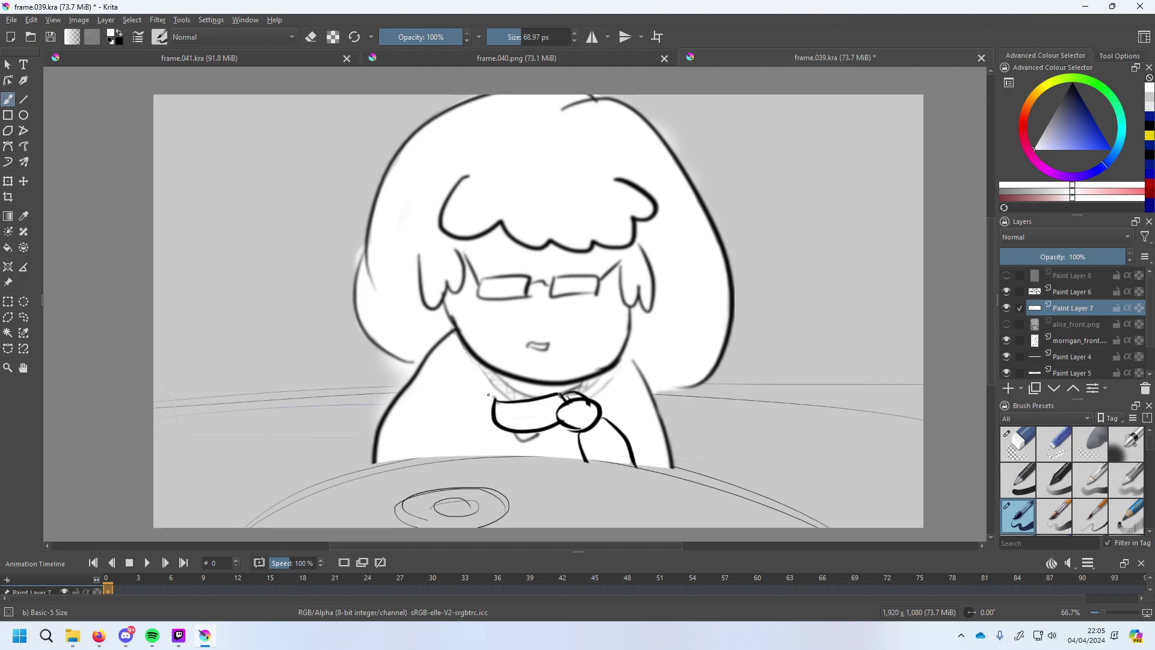
left_click_drag(494, 398, 522, 447)
key("ctrl+z")
key("ctrl+s")
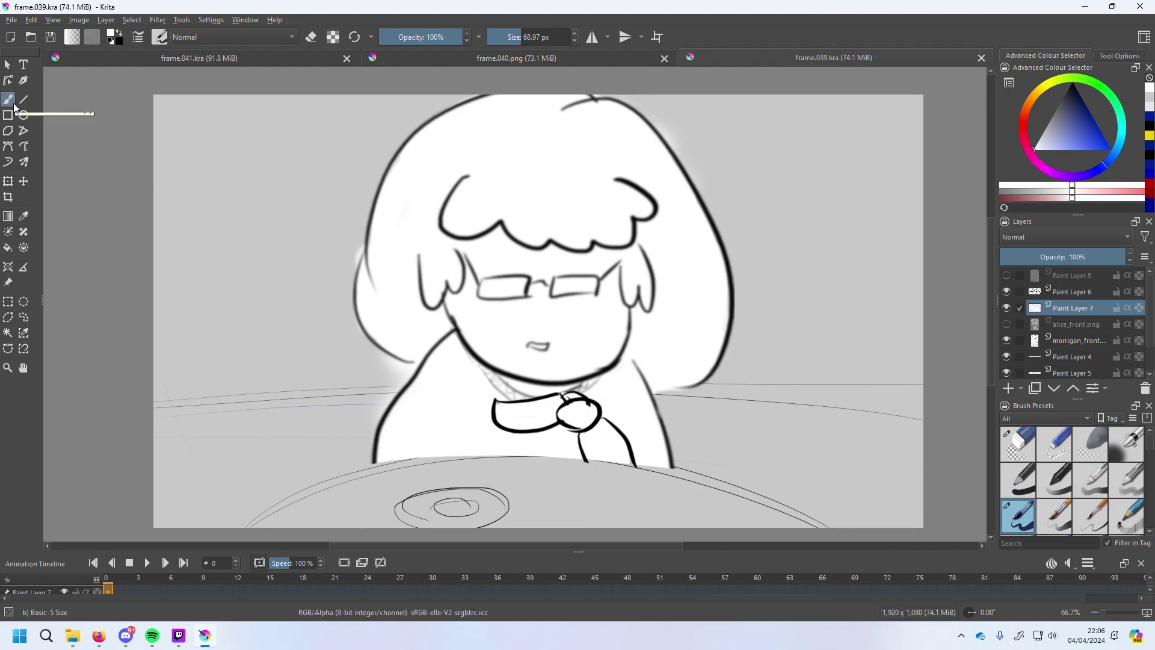
Draw two blue motion arrows, one from the saucer up to the cup and one from the cup to the mouth.
left_click(1099, 128)
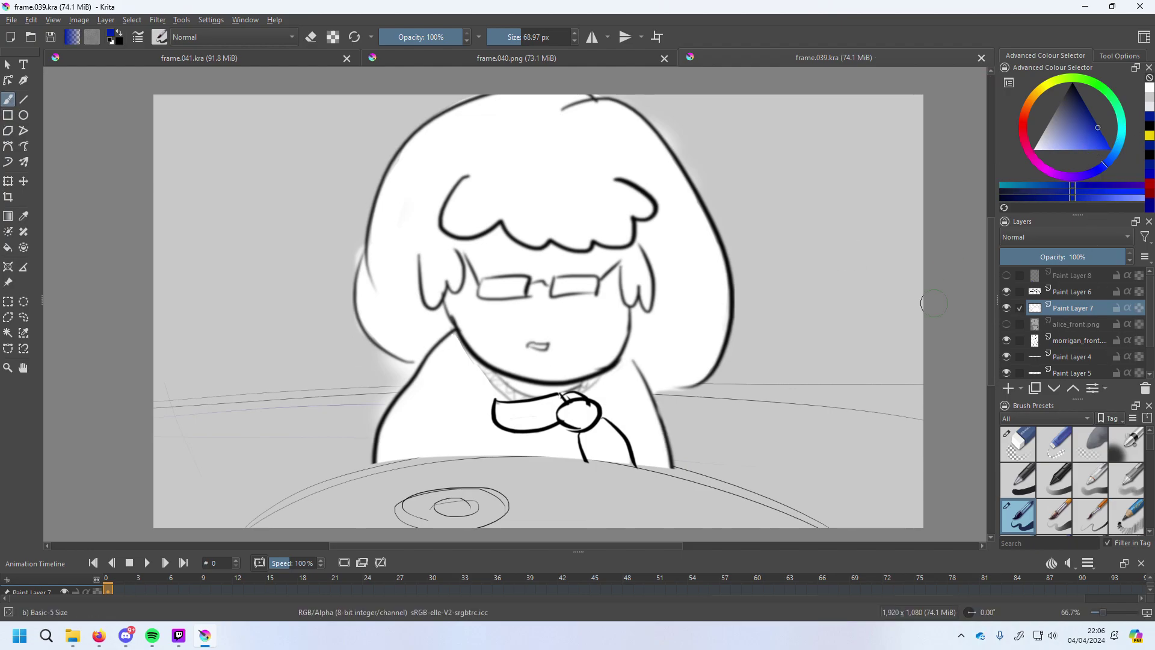
left_click_drag(526, 395, 527, 368)
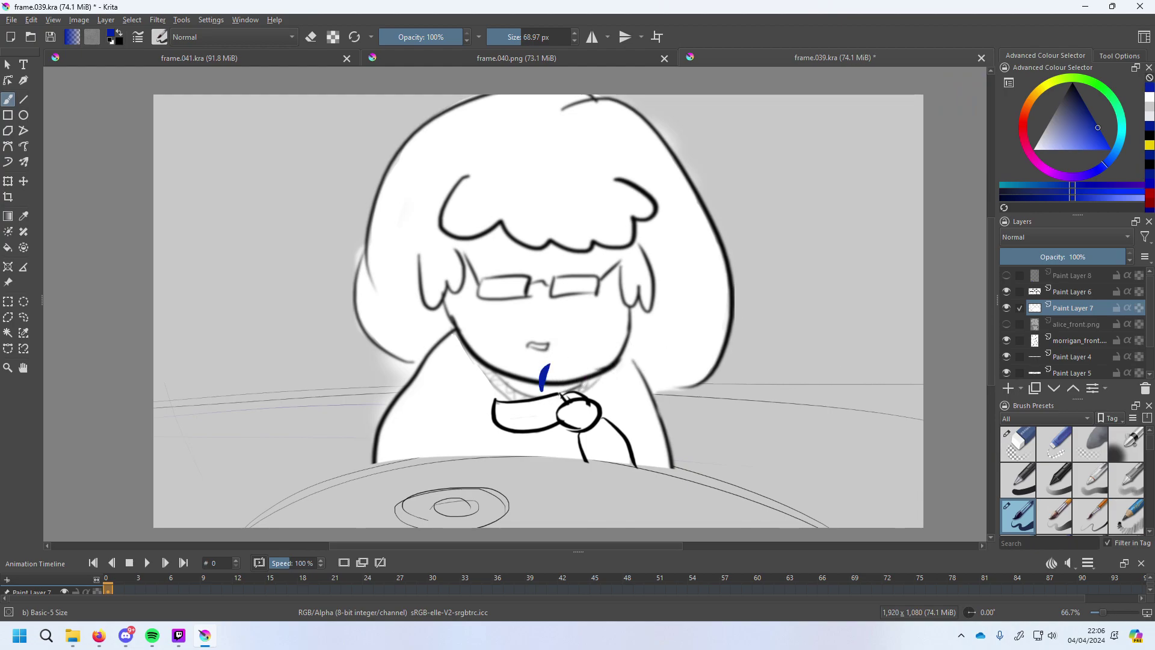
key("ctrl+z")
mouse_move(457, 498)
left_mouse_down()
mouse_move(505, 444)
mouse_move(490, 440)
mouse_move(519, 450)
mouse_move(508, 446)
left_mouse_up()
mouse_move(534, 395)
left_mouse_down()
mouse_move(534, 370)
mouse_move(525, 378)
mouse_move(537, 373)
left_mouse_up()
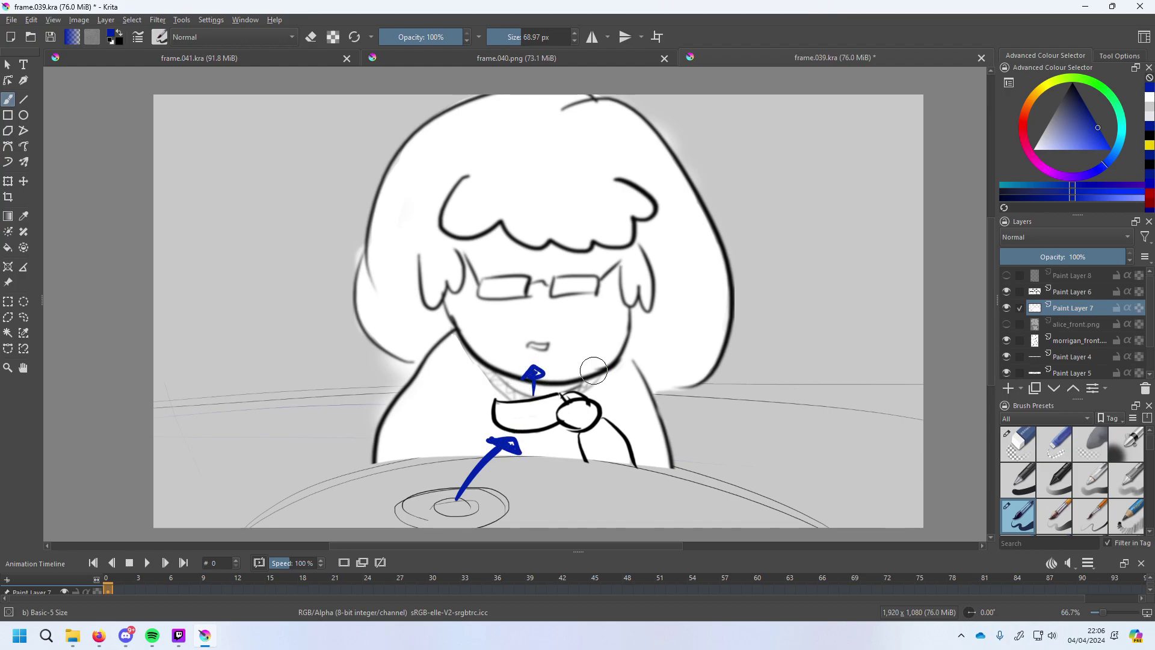
Start saving the drawing under another name and open the png folder inside Frames.
left_click(11, 19)
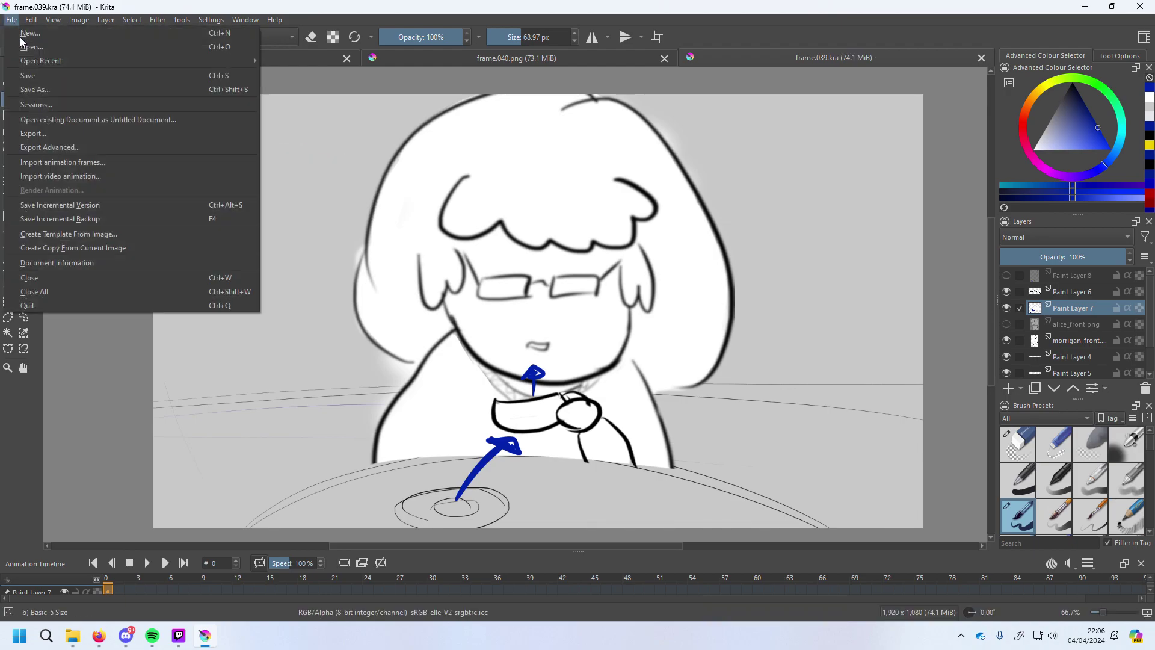
left_click(43, 91)
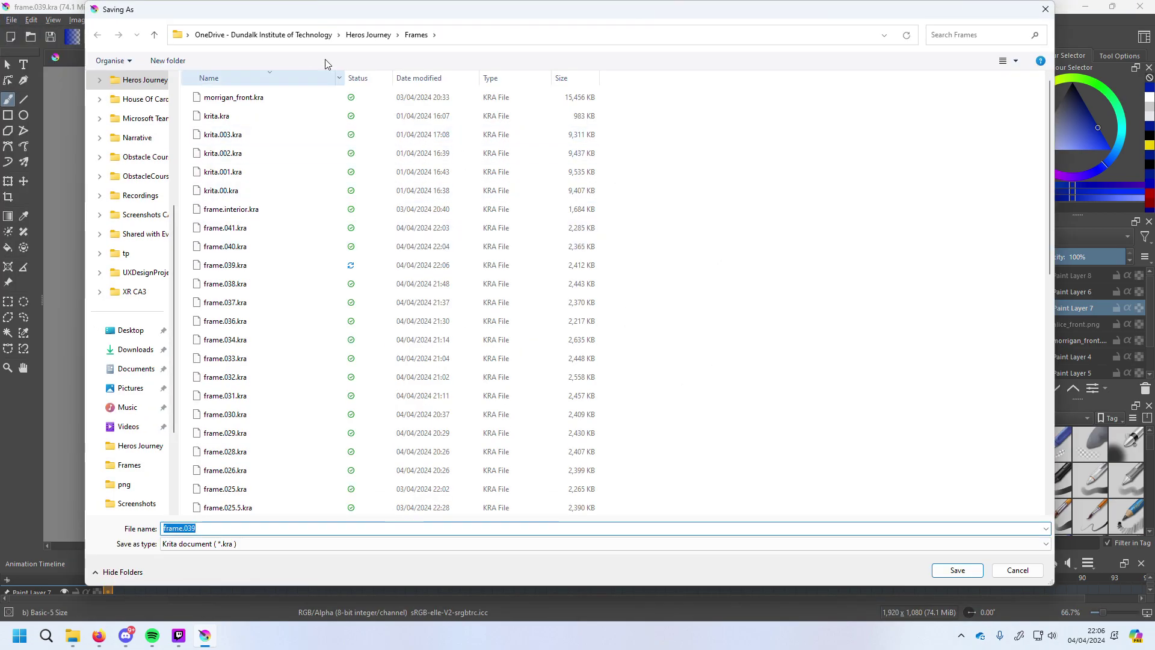
left_click(363, 35)
double_click(294, 98)
scroll(325, 361, "down", 8)
left_click(241, 509)
double_click(241, 508)
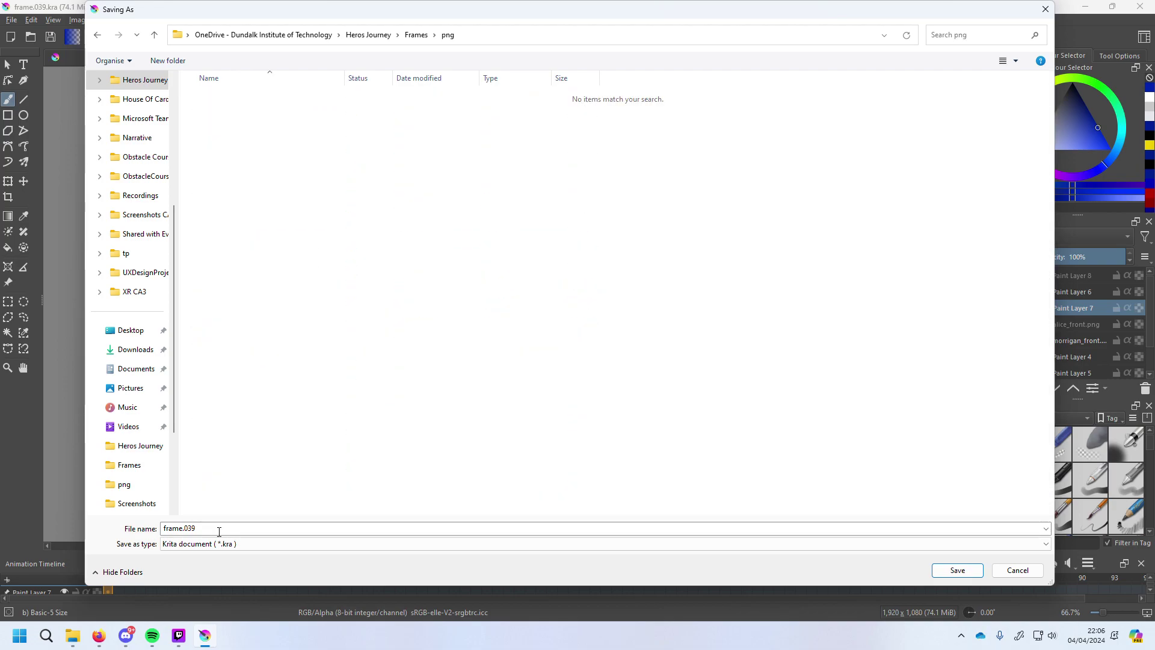
Save the drawing as frame.039.png with all supported formats allowed, accepting the export prompts.
left_click(236, 545)
left_click(252, 271)
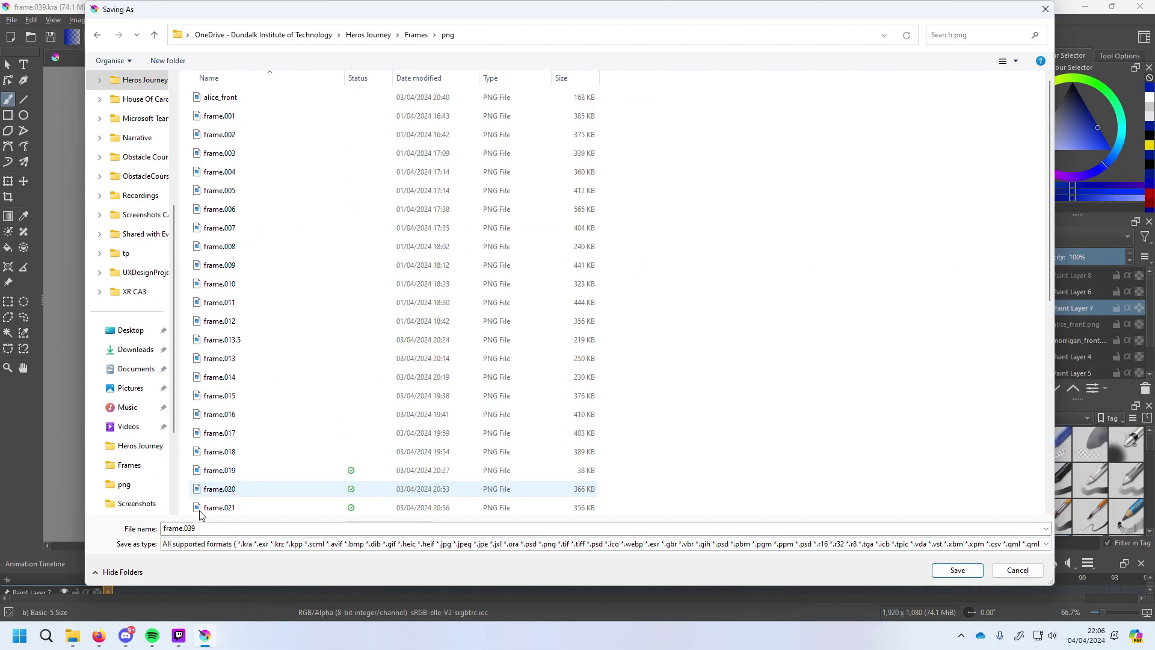
left_click(237, 528)
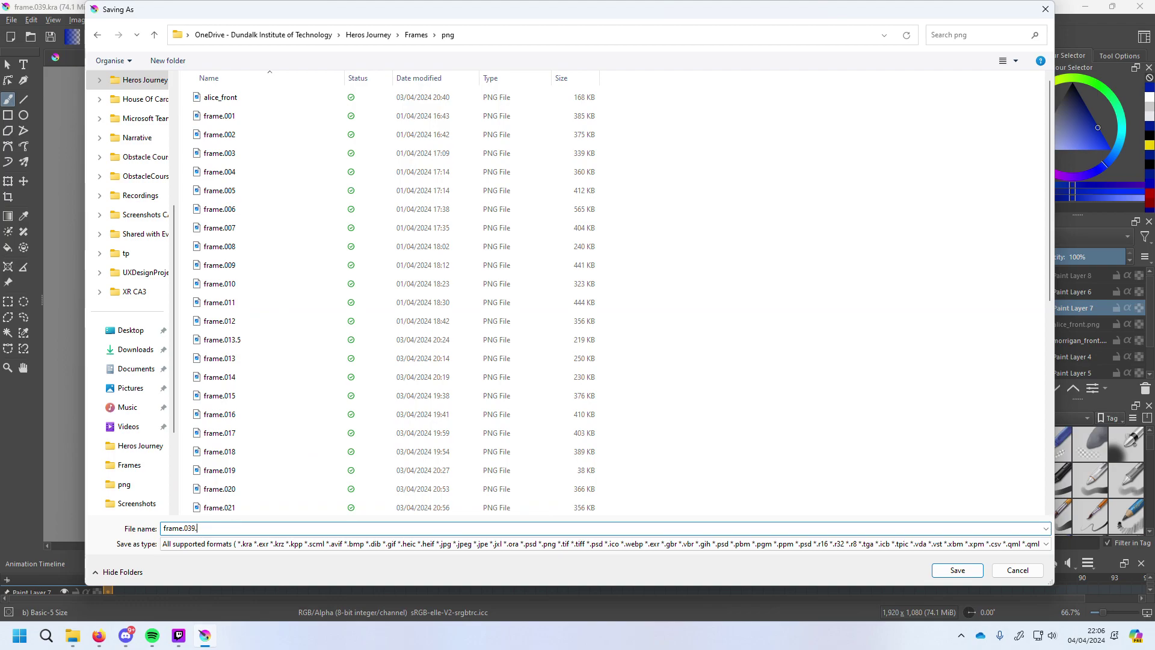
type("g")
key("Return")
key("Return")
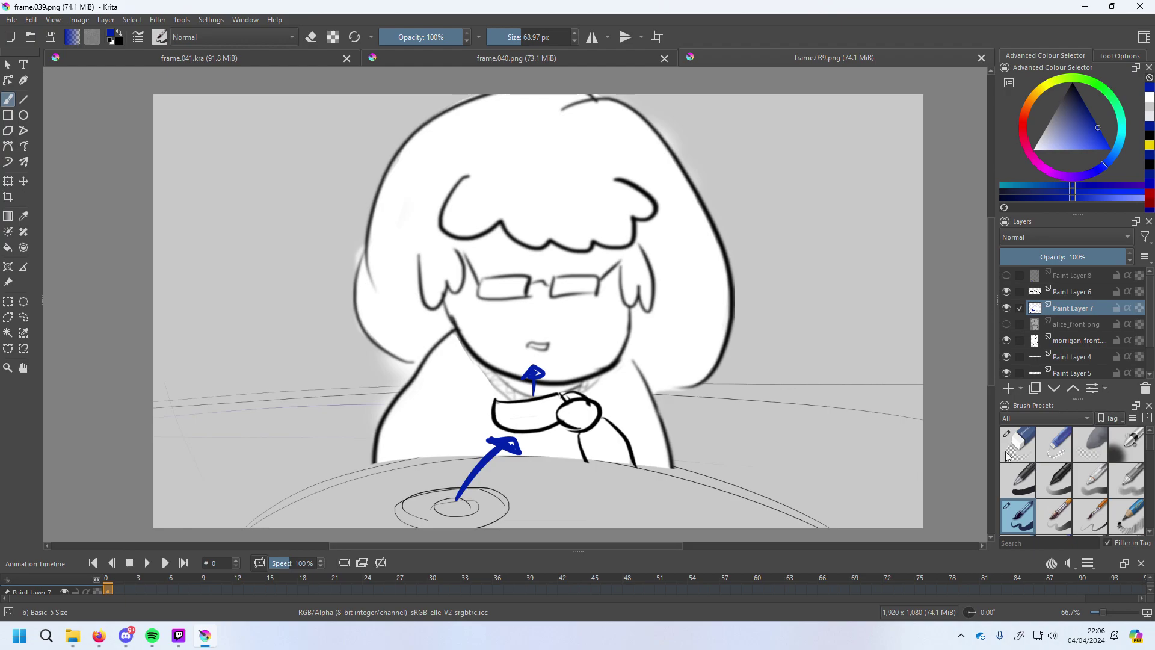
Switch to the Storyboard presentation in Firefox, add frame.039.png to slide 42 and set it as that slide's background only.
left_click(97, 636)
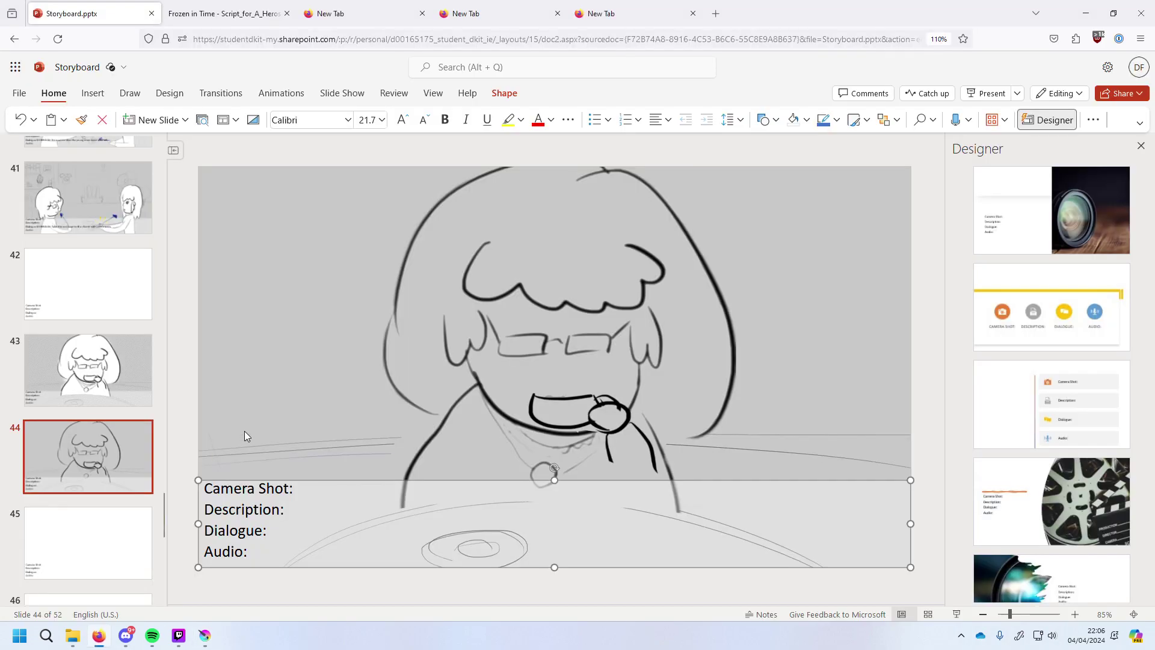
left_click(82, 301)
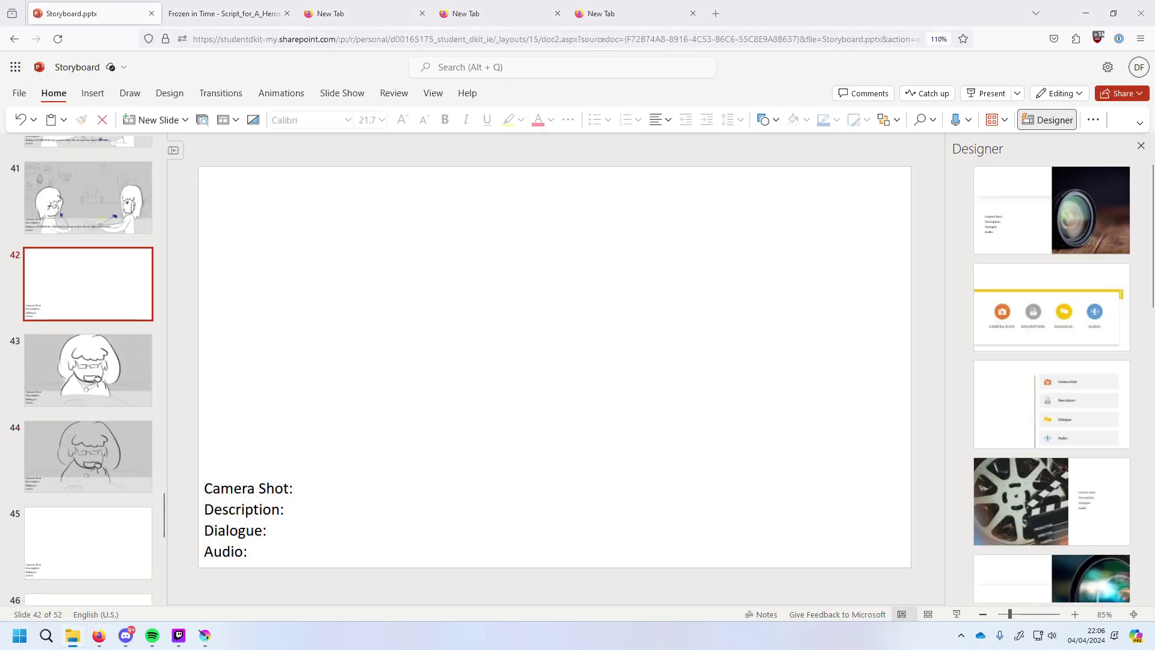
left_click_drag(903, 416, 481, 385)
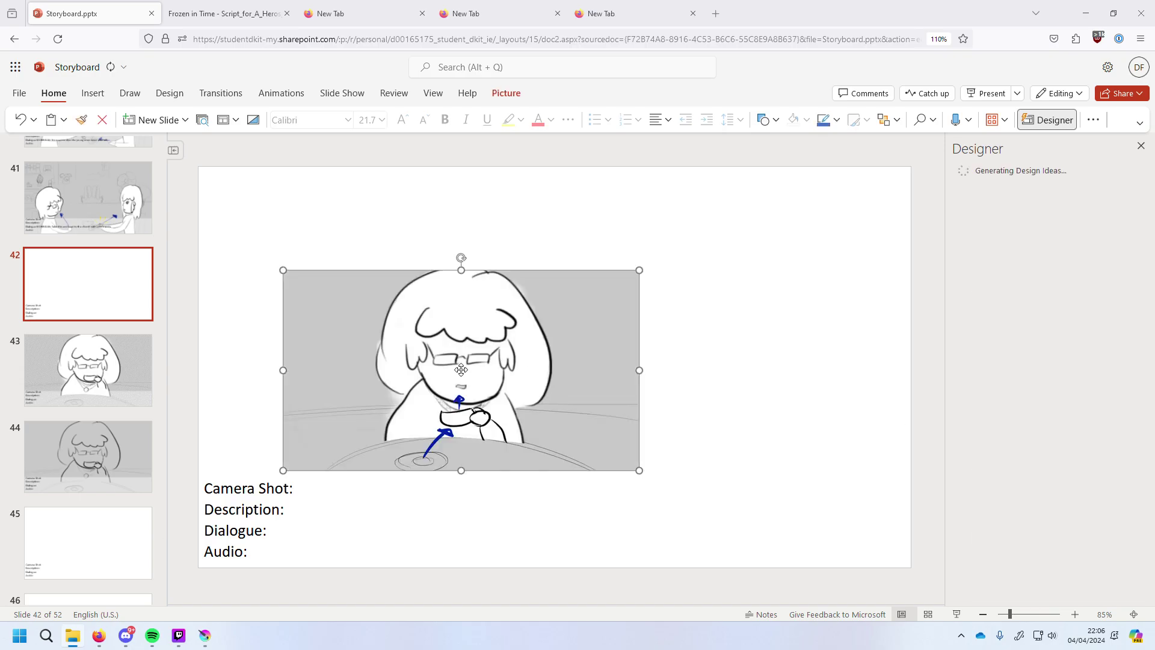
right_click(490, 371)
mouse_move(550, 160)
left_click(666, 164)
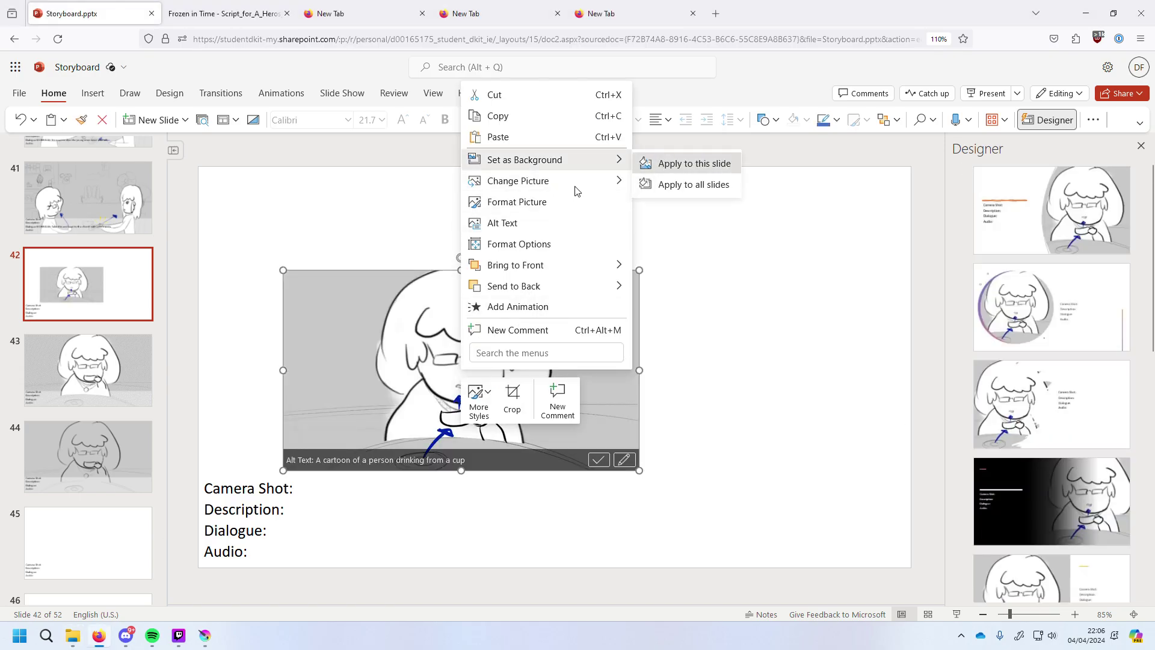
Review the sequence of frames on slides 38 to 44.
left_click(99, 211)
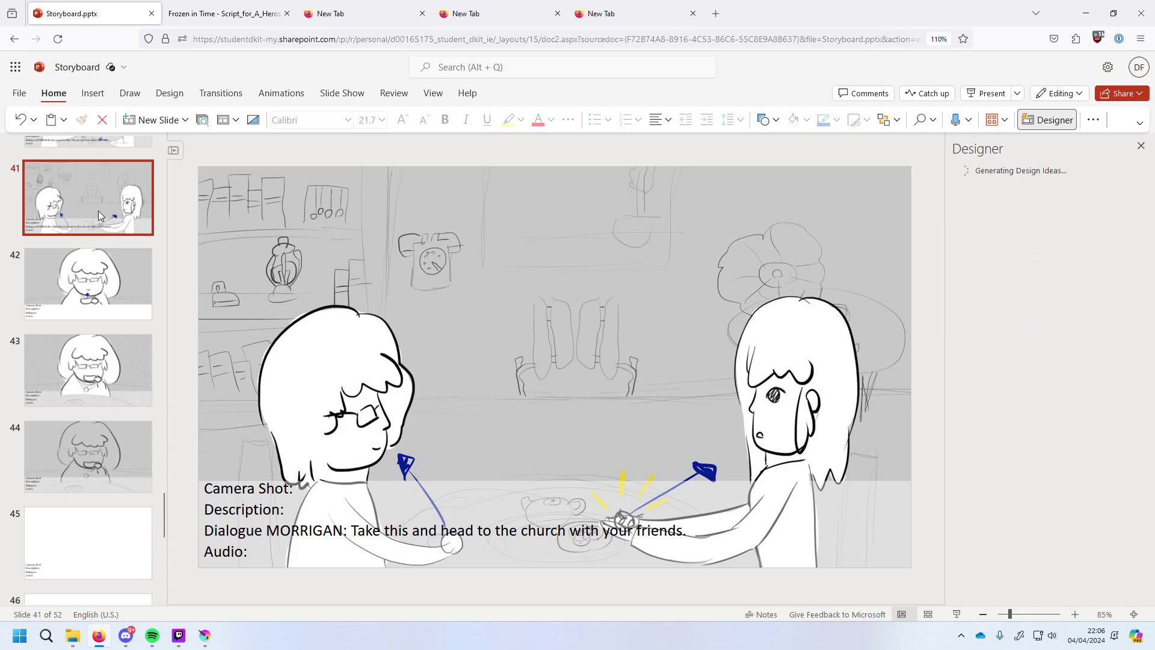
key("Up")
key("Up")
key("Up")
key("Down")
key("Down")
key("Down")
key("Down")
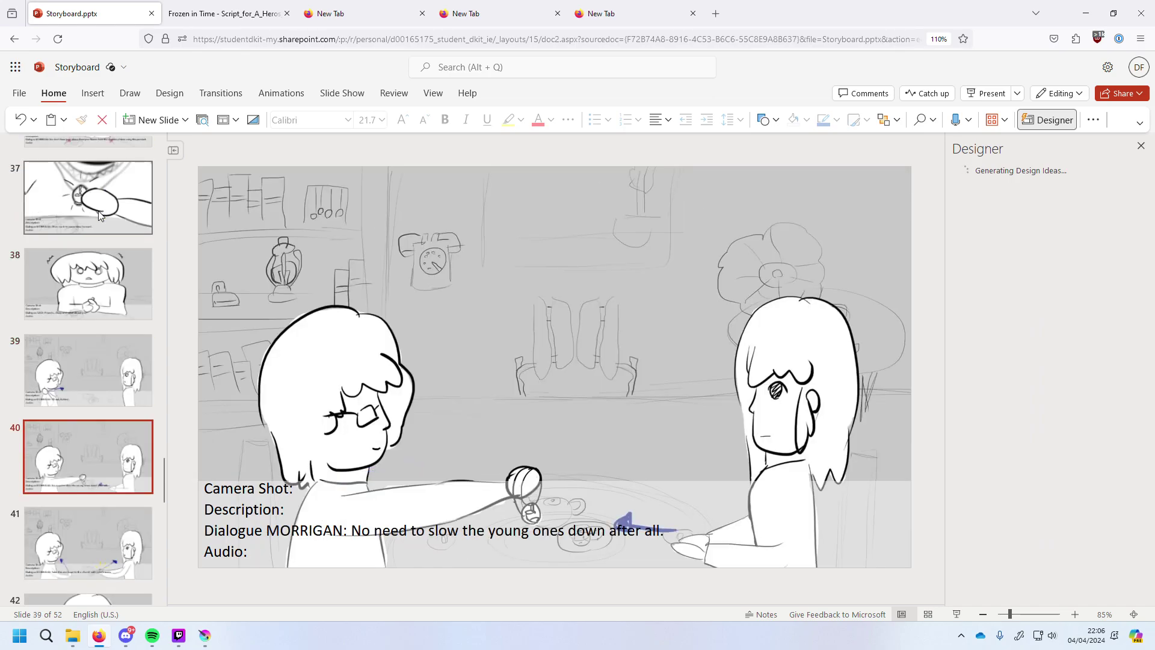
key("Down")
key("Down")
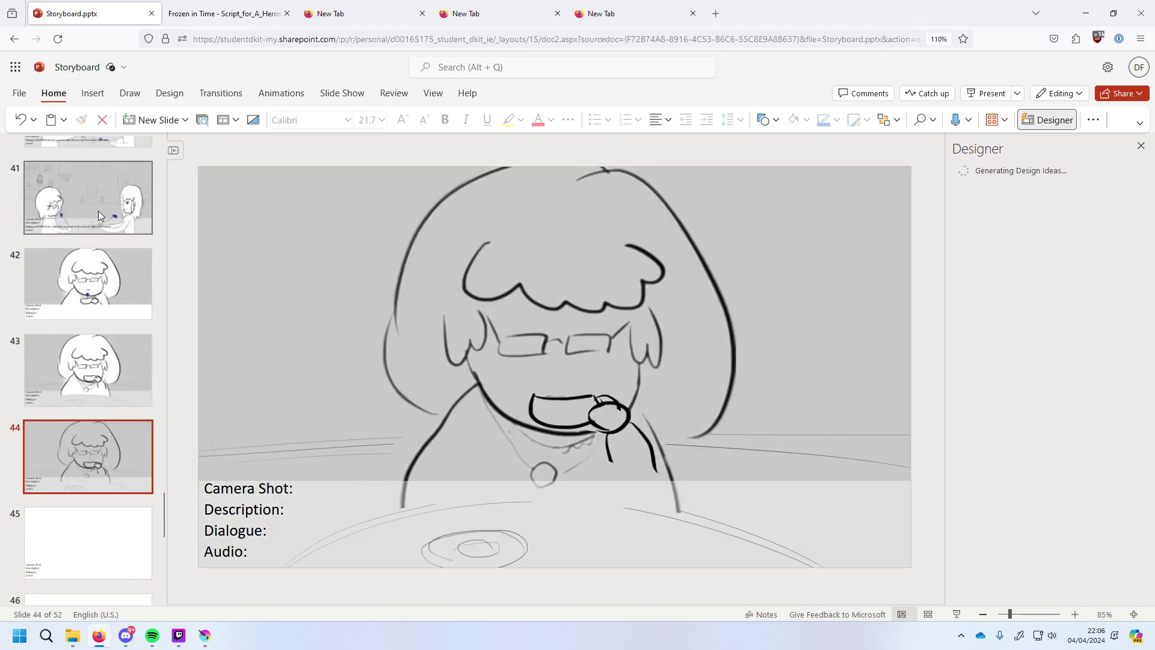
Enter N/A as the dialogue in the captions of slides 44, 43 and 42.
left_click(273, 530)
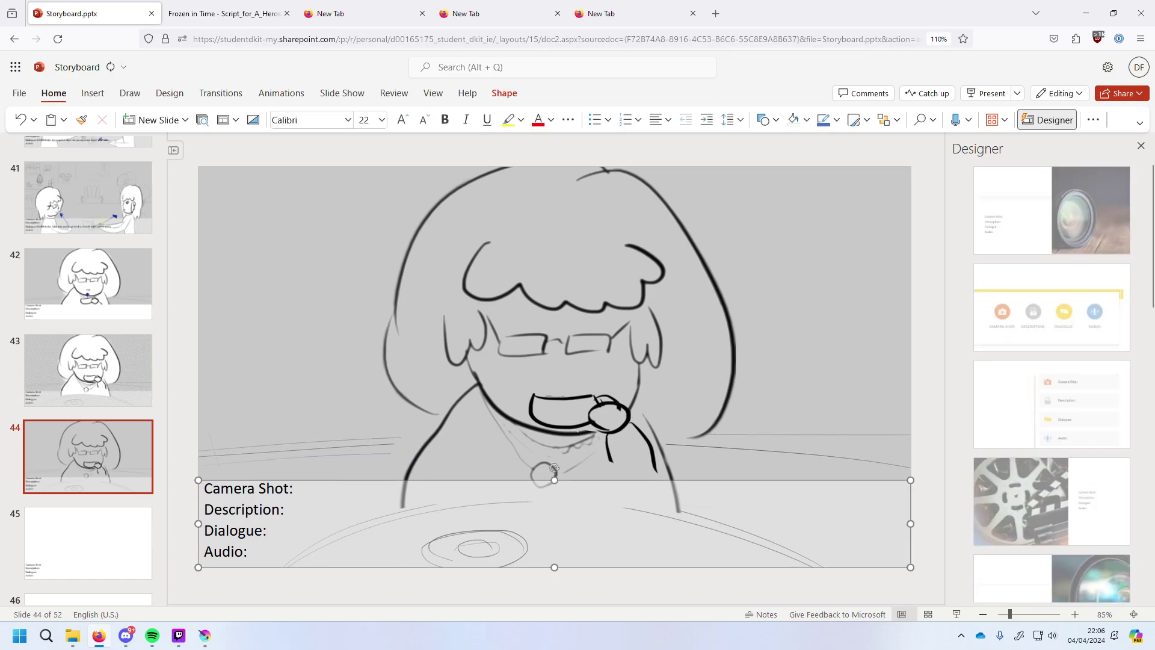
key("BackSpace")
key("shift+Left")
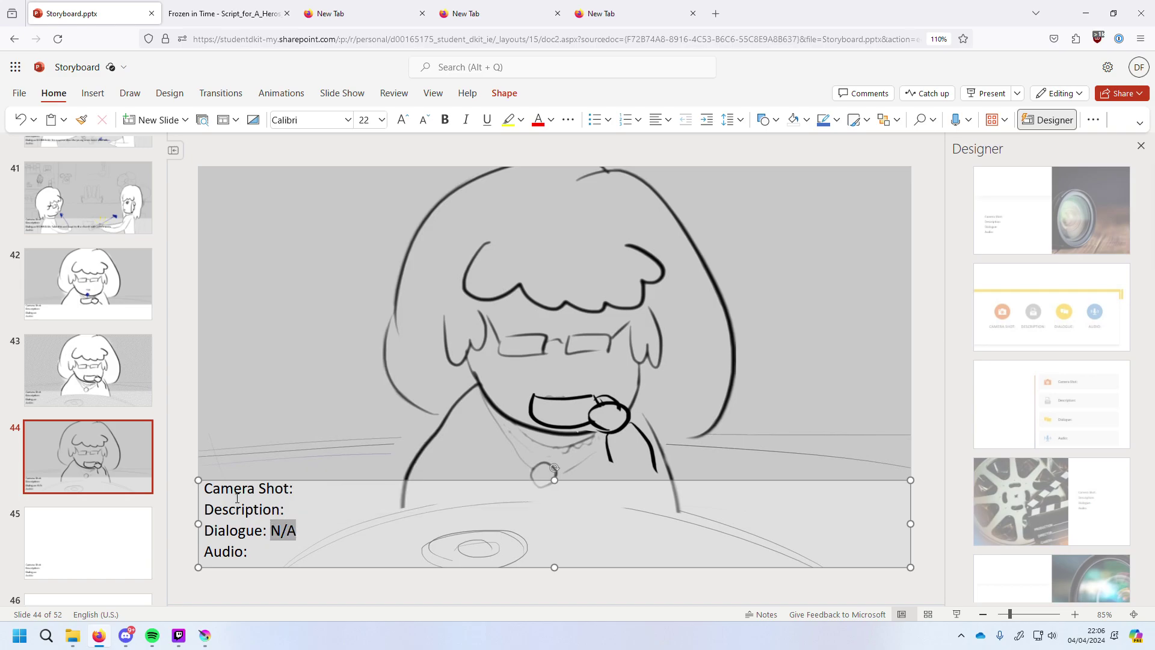
left_click(92, 387)
left_click(297, 528)
type("N/A")
left_click(106, 295)
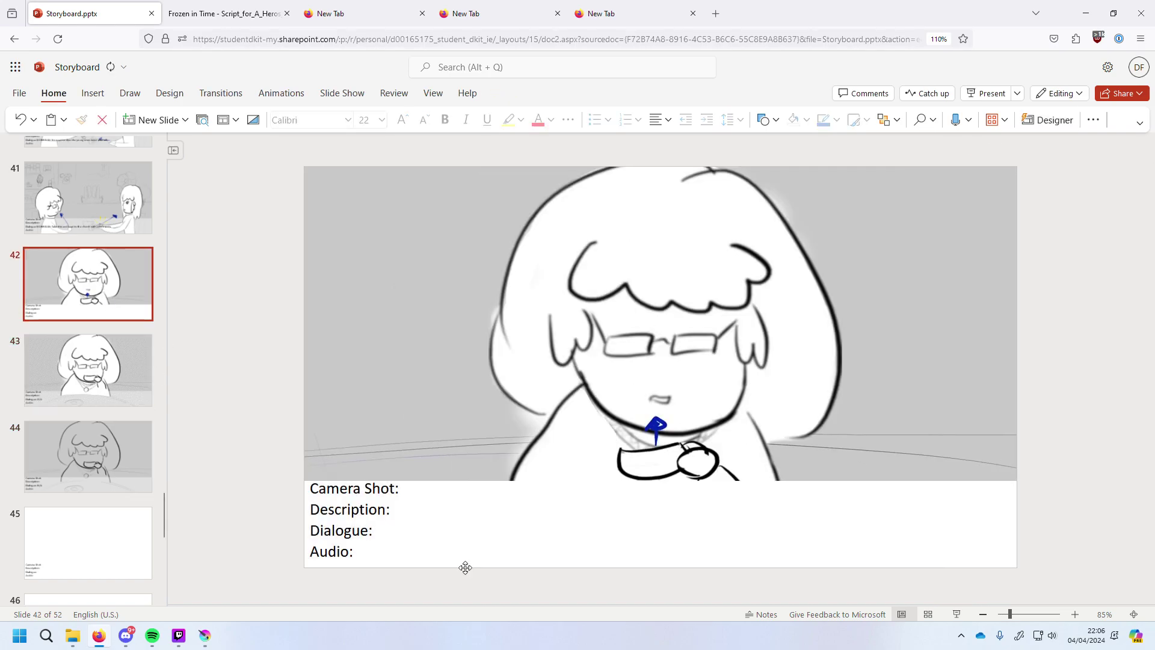
left_click(422, 540)
type("N/A")
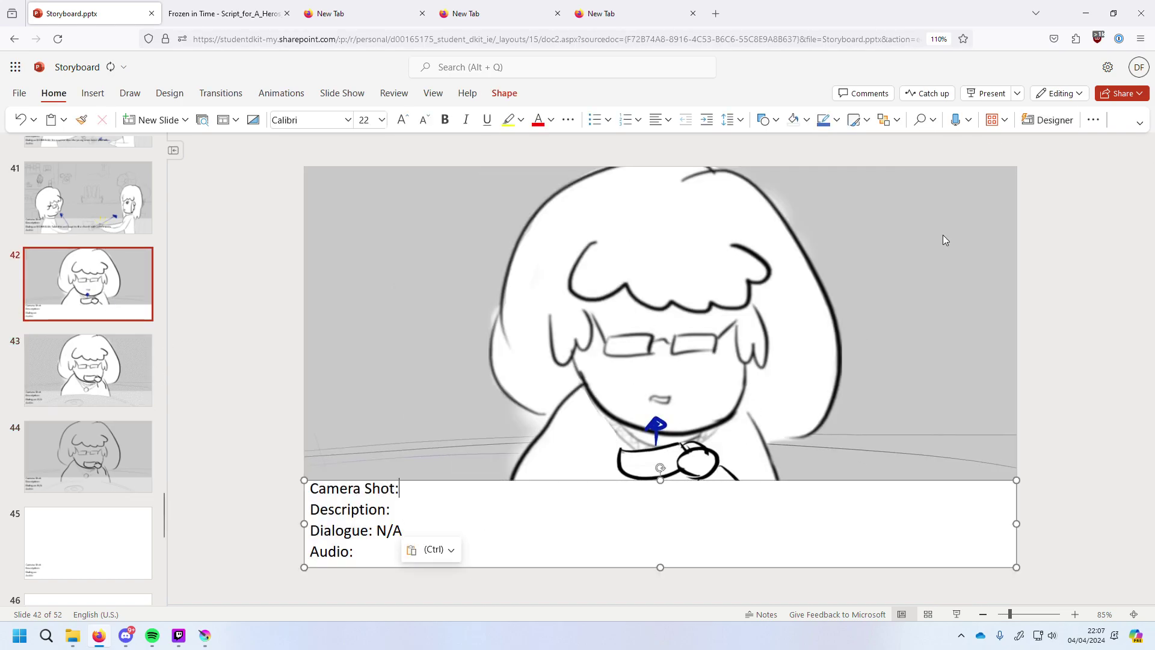
Give the caption box on slide 42 a translucent custom fill and step through the slides from 41 onward.
left_click(807, 120)
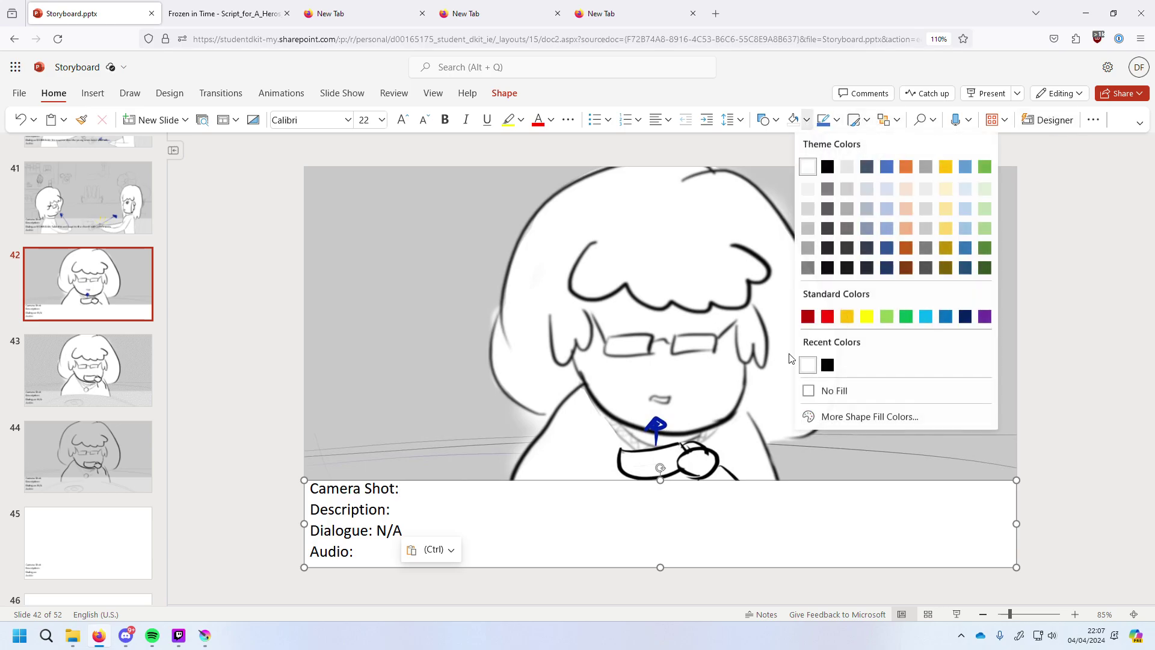
left_click(830, 415)
left_click(589, 487)
left_click(77, 219)
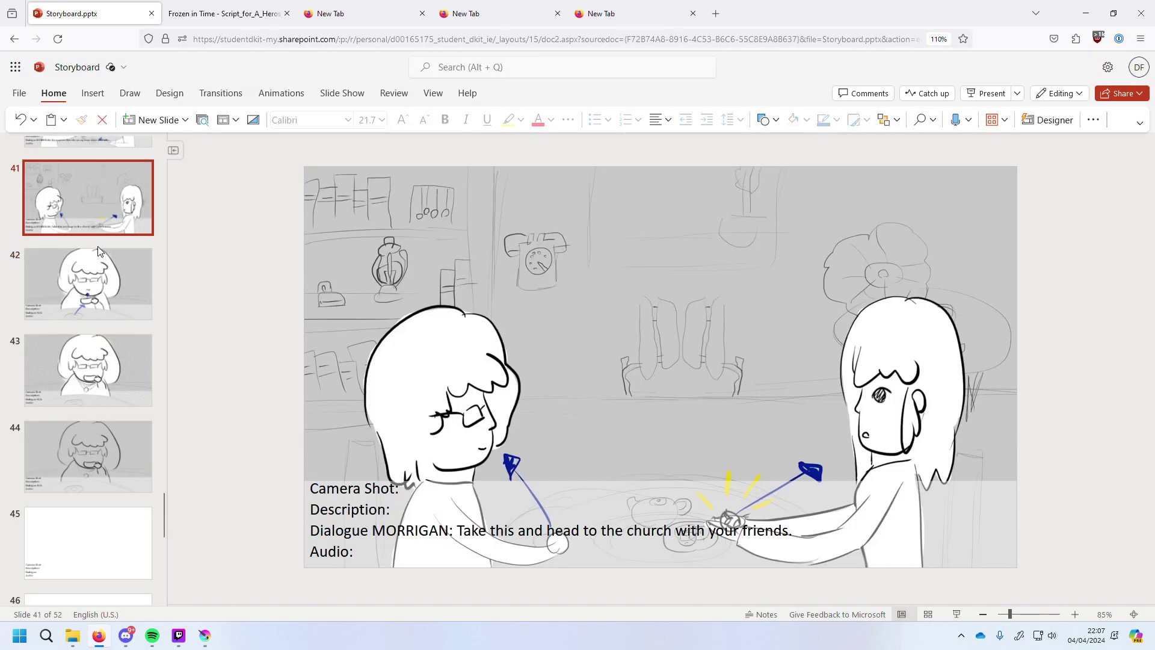
key("Down")
key("Down")
key("Down")
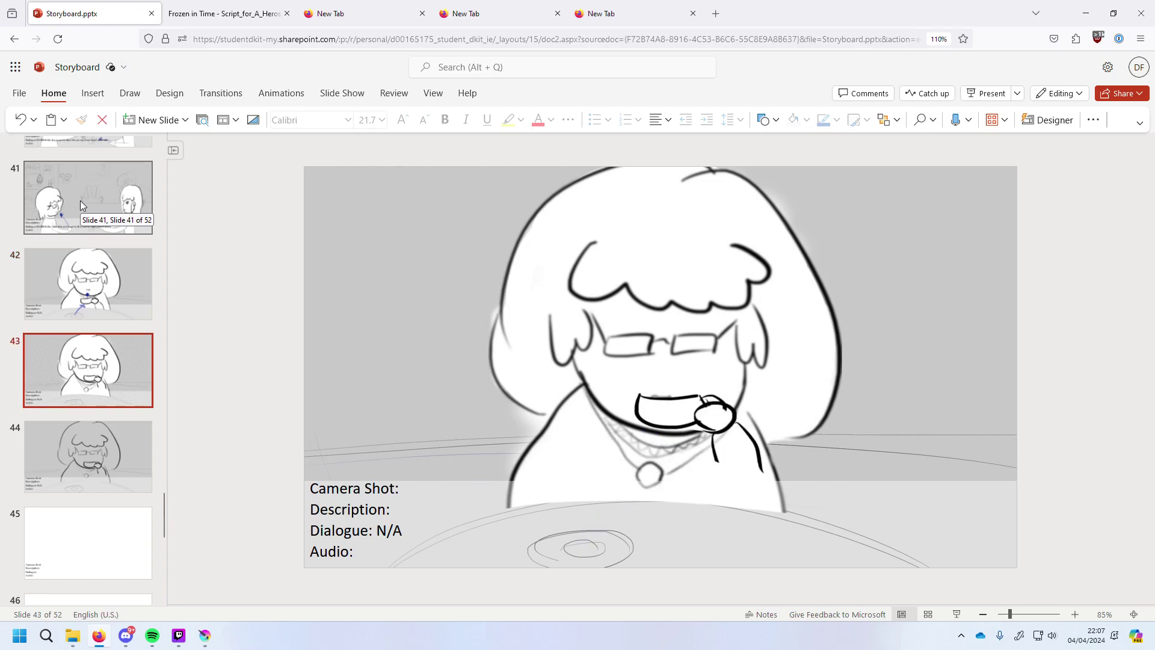
Step back and forth through slides 34 to 44 to check the continuity of the pendant and cup drawings.
key("Up")
key("Up")
key("Up")
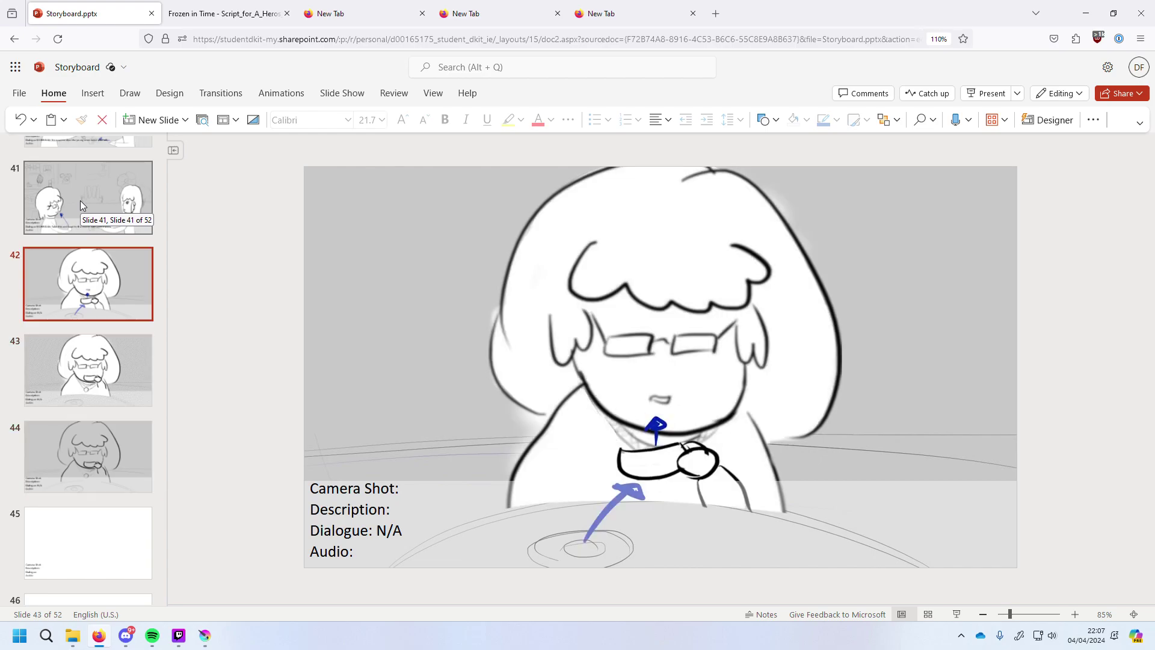
key("Up")
key("Up")
key("Up")
key("Down")
key("Down")
key("Down")
key("Down")
key("Down")
key("Down")
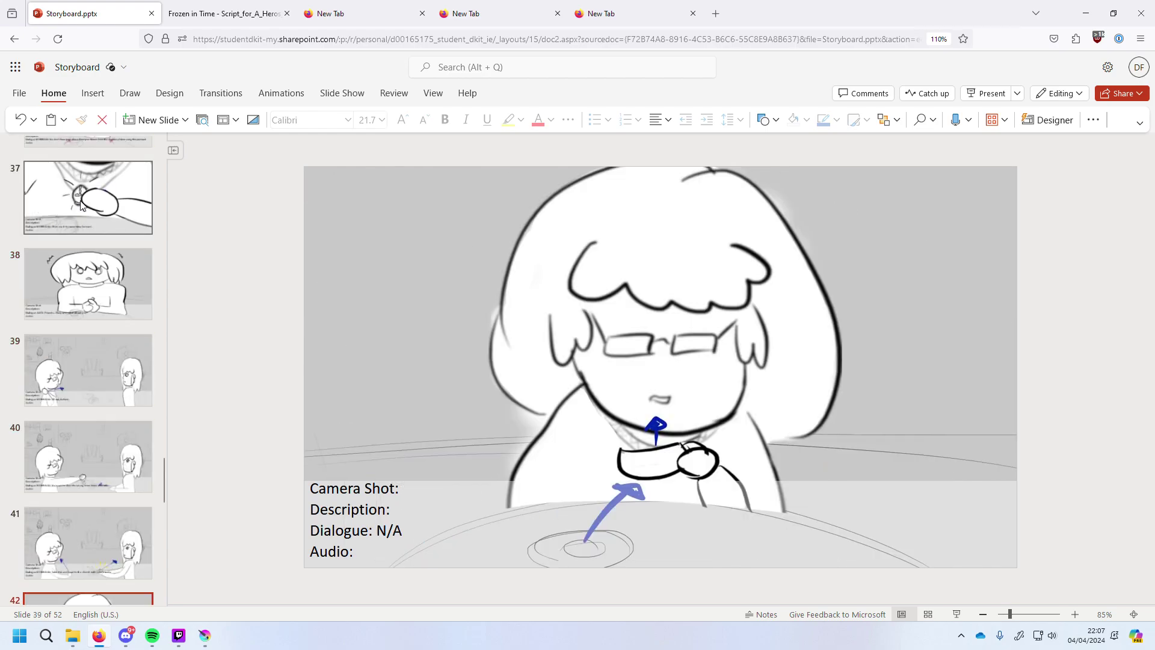
key("Down")
key("Up")
key("Up")
key("Up")
key("Up")
key("Up")
key("Up")
key("Up")
key("Up")
key("Up")
key("Up")
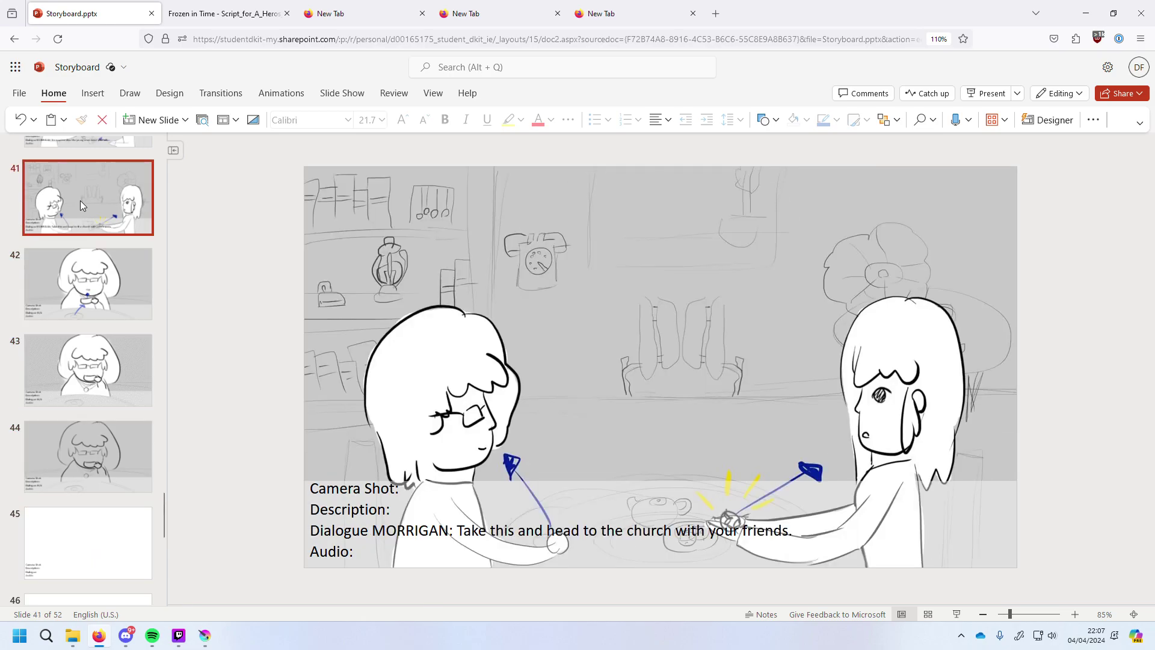
key("Up")
key("Up")
key("Down")
key("Down")
key("Down")
key("Down")
key("Down")
key("Down")
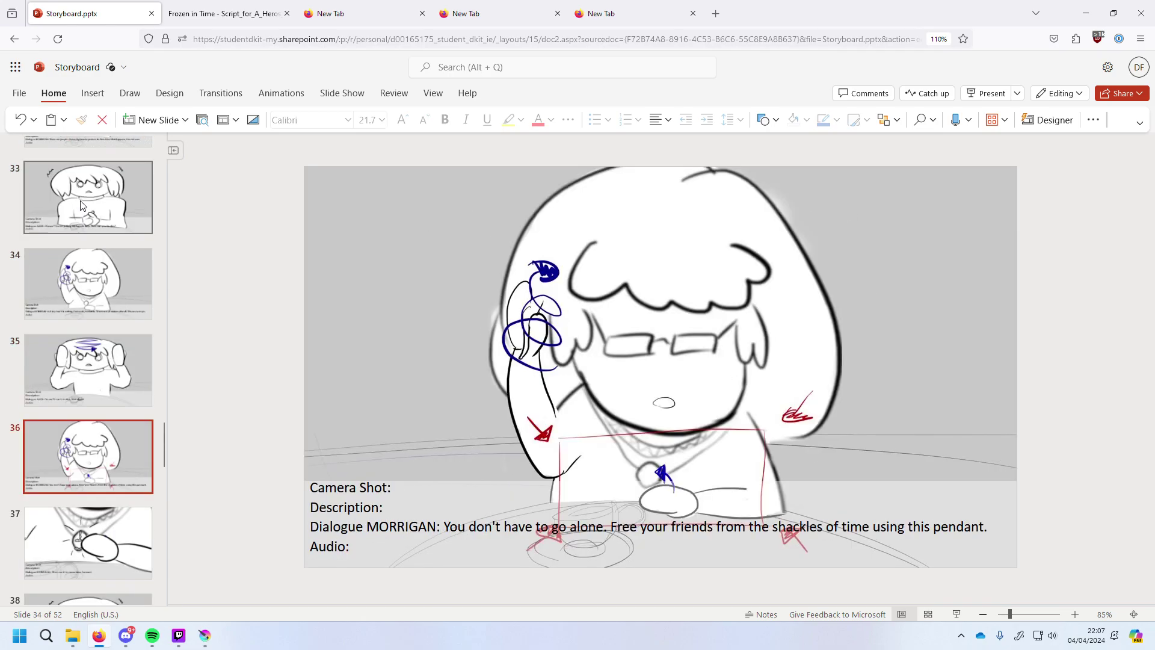
key("Down")
key("Down")
key("Down")
key("Down")
key("Down")
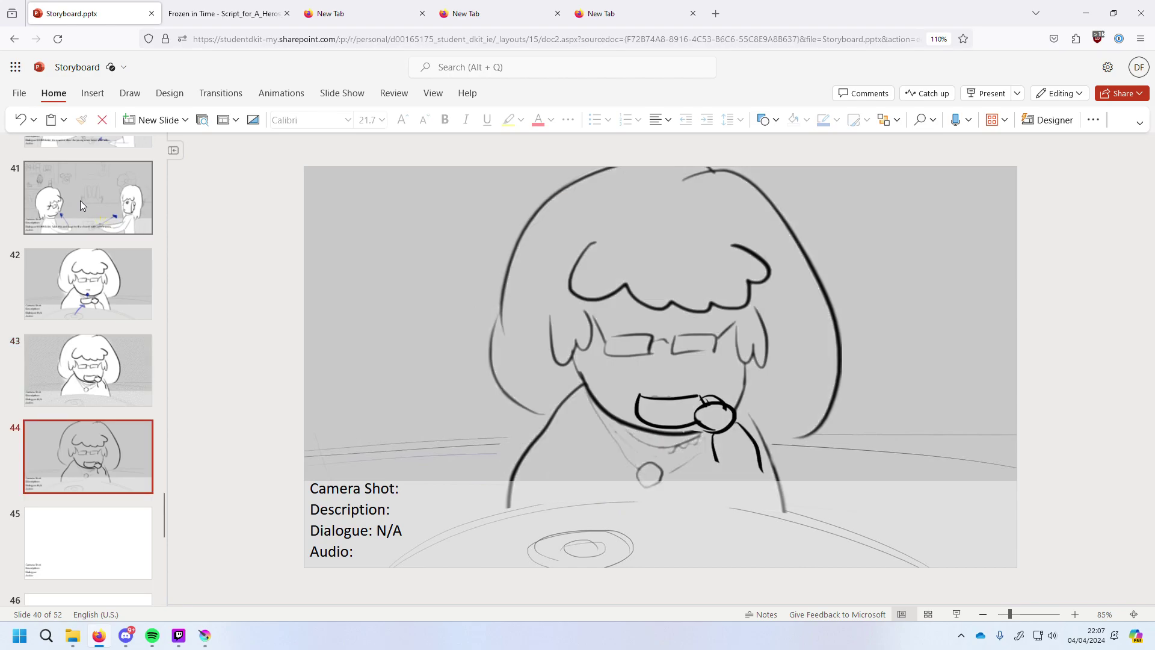
key("Up")
key("Up")
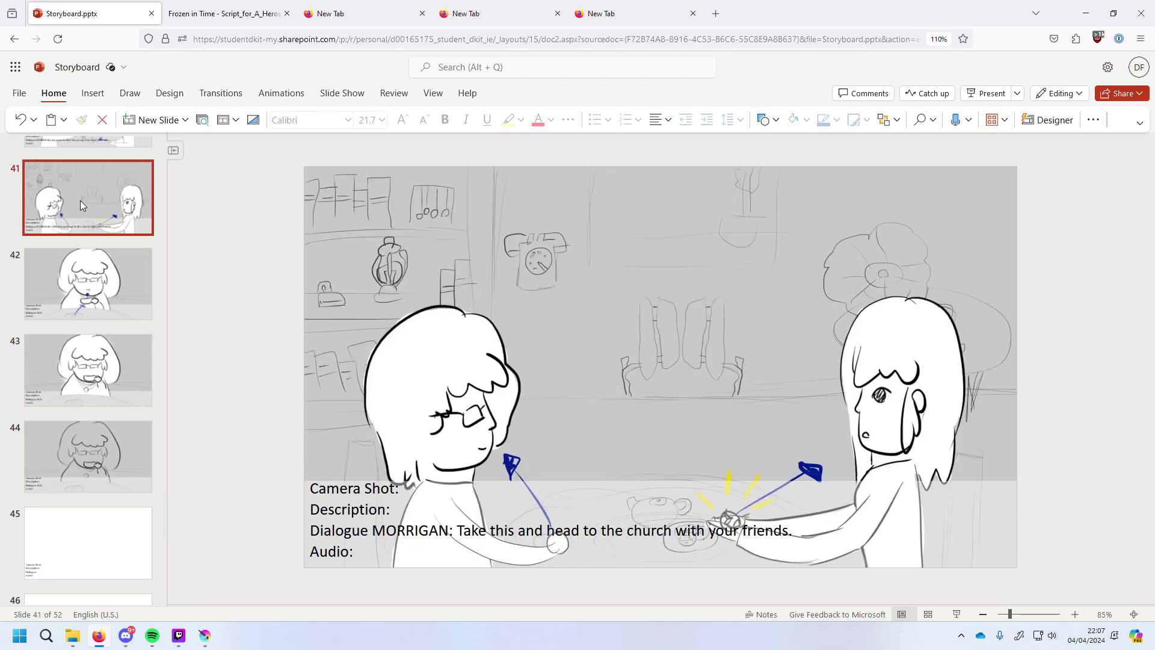
Review the storyboard from slide 41 back to the early scenes and forward to the blank slides at the end.
key("Up")
key("Up")
key("Up")
key("Up")
key("Up")
key("Up")
key("Up")
key("Up")
key("Up")
key("Up")
key("Up")
key("Up")
key("Up")
key("Up")
key("Up")
key("Up")
key("Up")
key("Up")
key("Up")
key("Up")
key("Up")
key("Up")
key("Up")
key("Up")
key("Up")
key("Up")
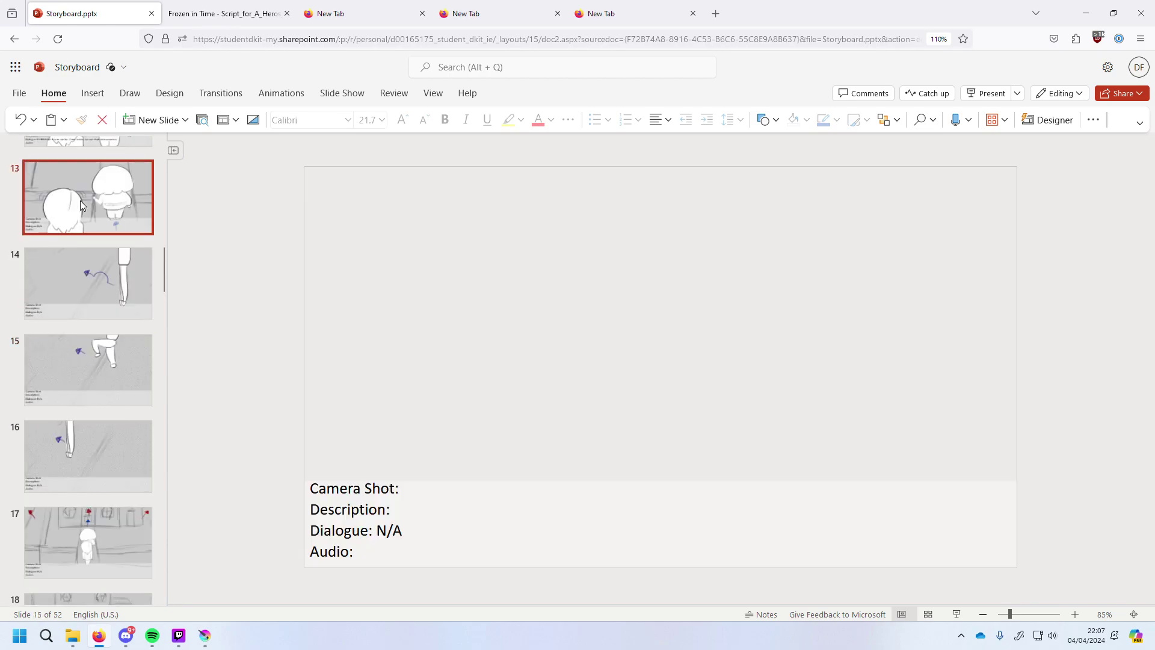
key("Down")
key("Down")
key("Down")
key("Down")
key("Down")
key("Down")
key("Down")
key("Down")
key("Down")
key("Down")
key("Down")
key("Down")
key("Down")
key("Down")
key("Down")
key("Down")
key("Down")
key("Down")
key("Down")
key("Down")
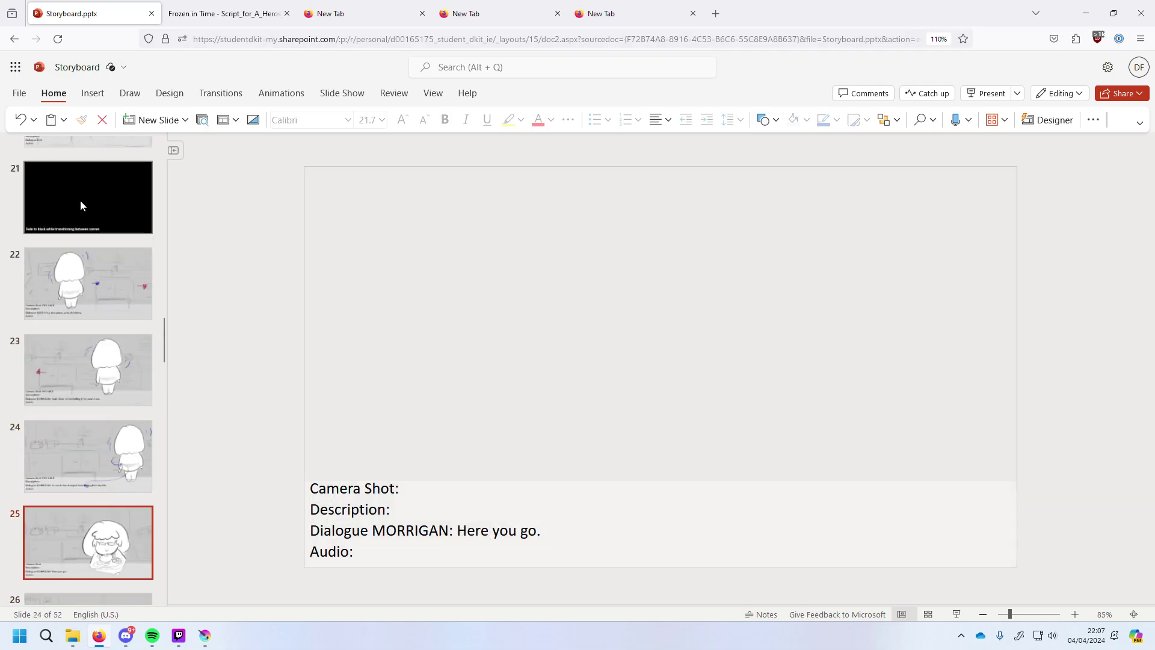
key("Down")
key("Down")
key("Down")
key("Down")
key("Down")
key("Down")
key("Down")
key("Down")
key("Down")
key("Down")
key("Down")
key("Down")
key("Down")
key("Down")
key("Up")
key("Up")
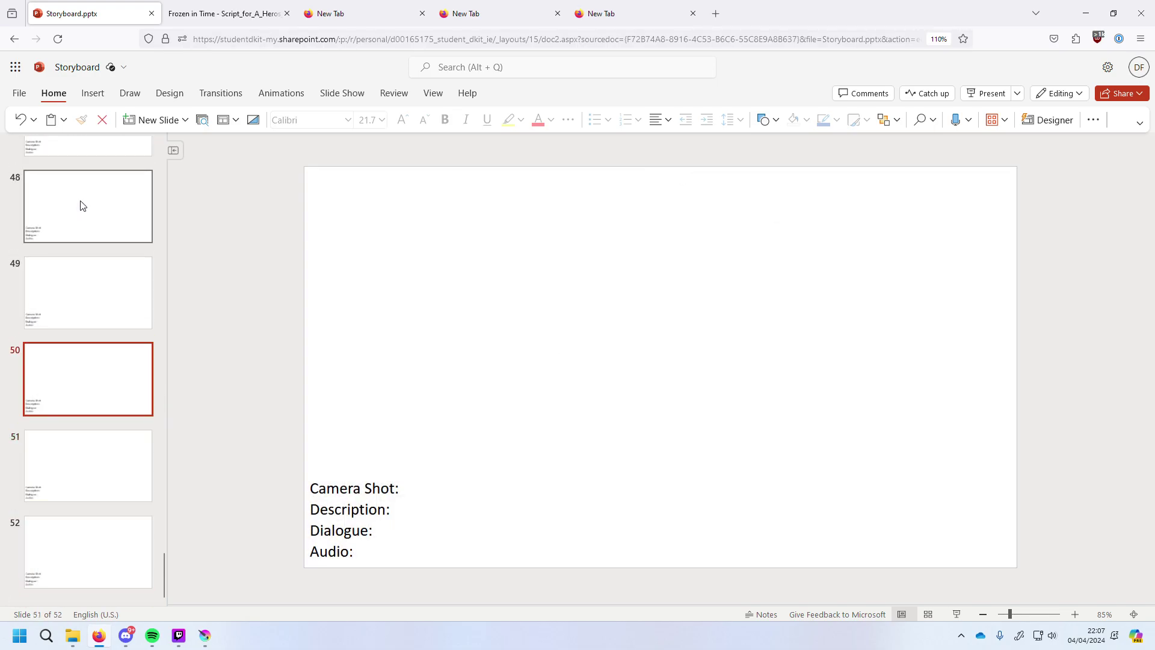
key("Up")
key("Up")
key("Up")
key("Up")
Compare the drinking frames on slides 42 to 44 with the first blank slide, 45.
key("Down")
key("Down")
key("Down")
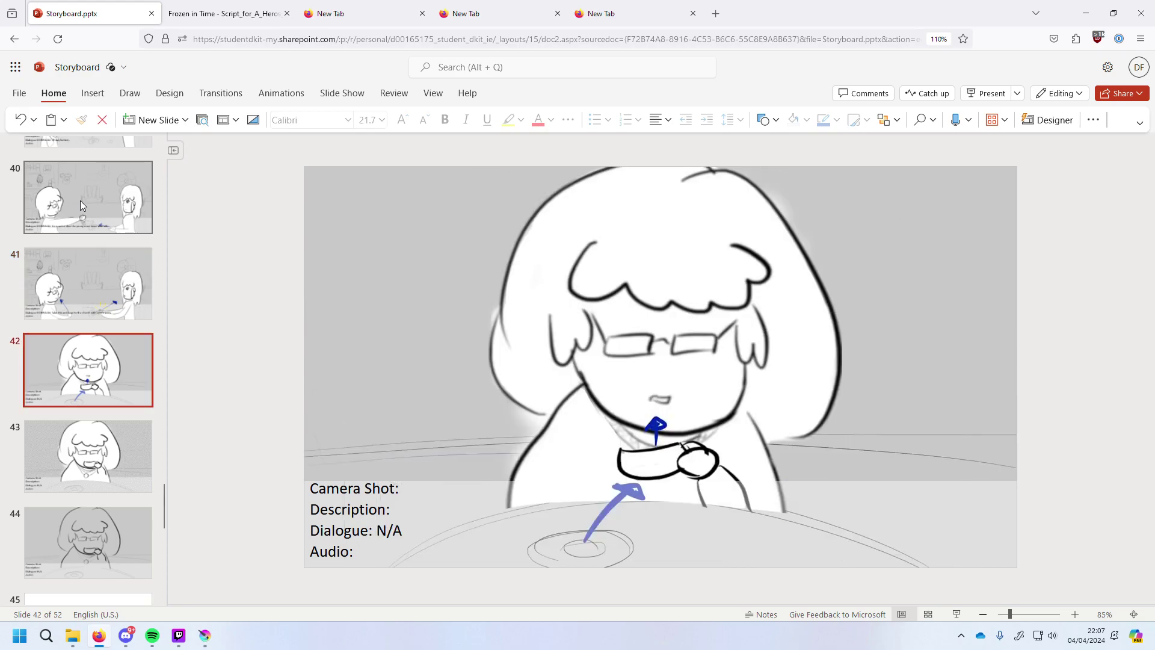
key("Down")
key("Up")
key("Up")
key("Down")
key("Down")
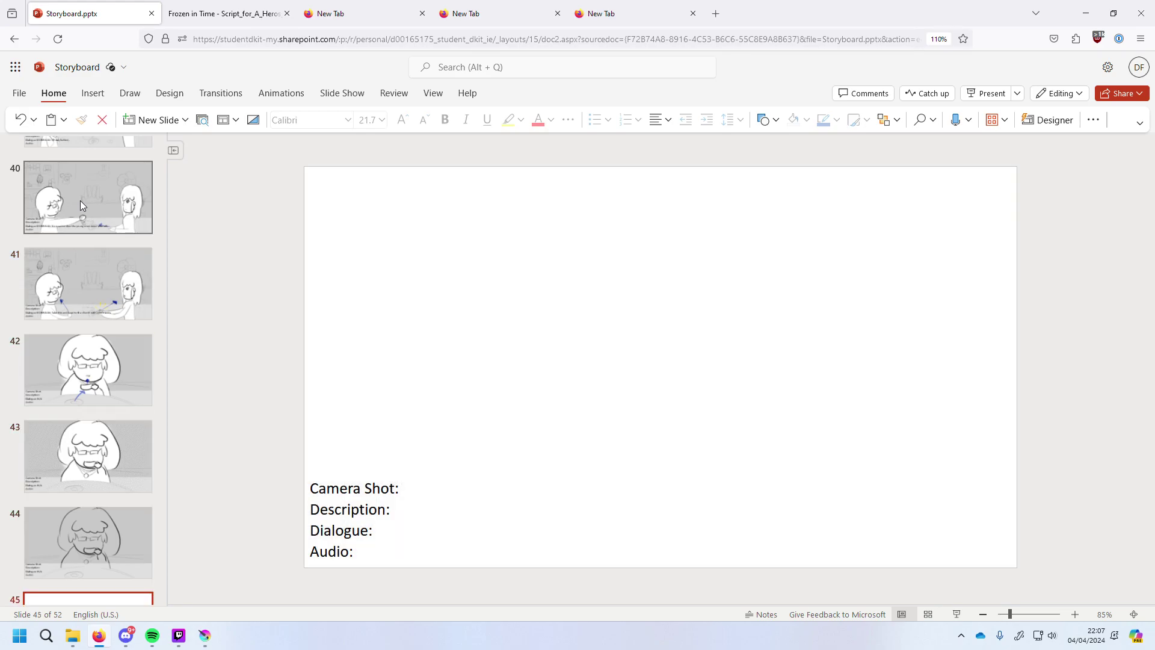
key("Up")
key("Up")
key("Up")
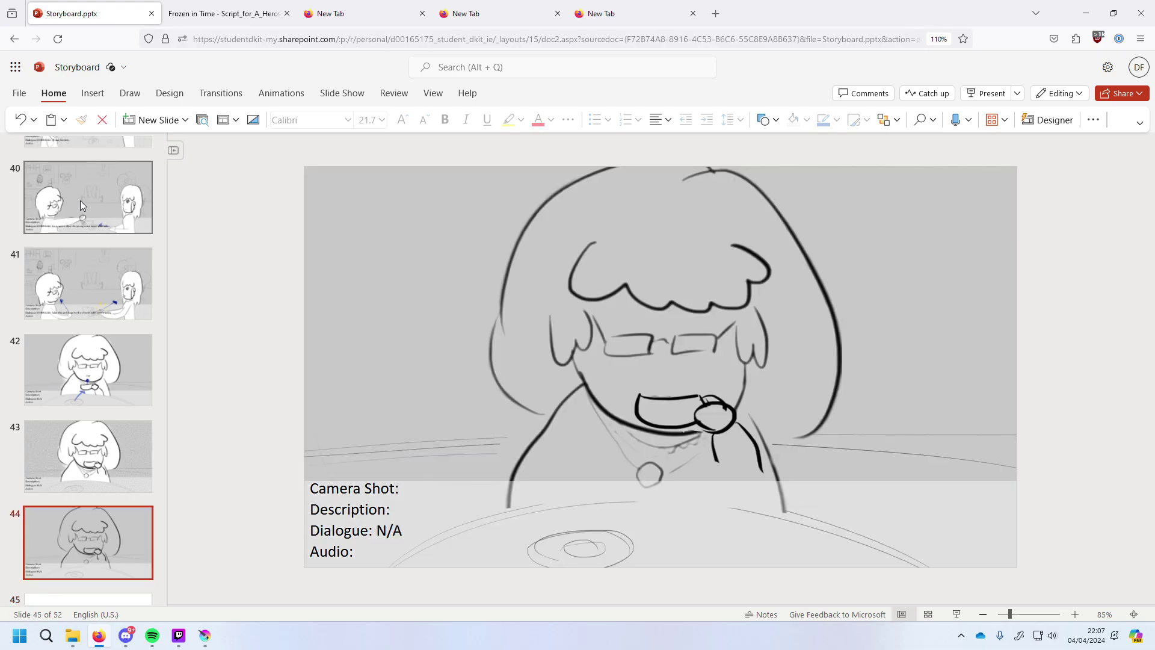
key("Down")
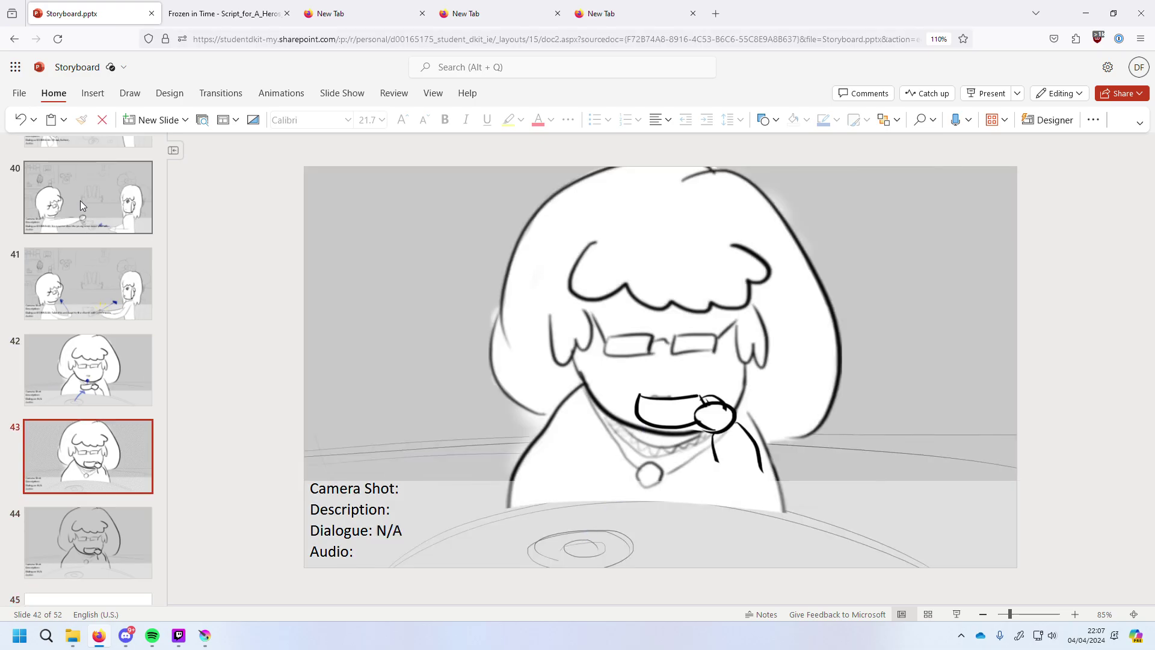
key("Up")
key("Up")
key("Down")
key("Down")
key("Down")
key("Down")
key("Down")
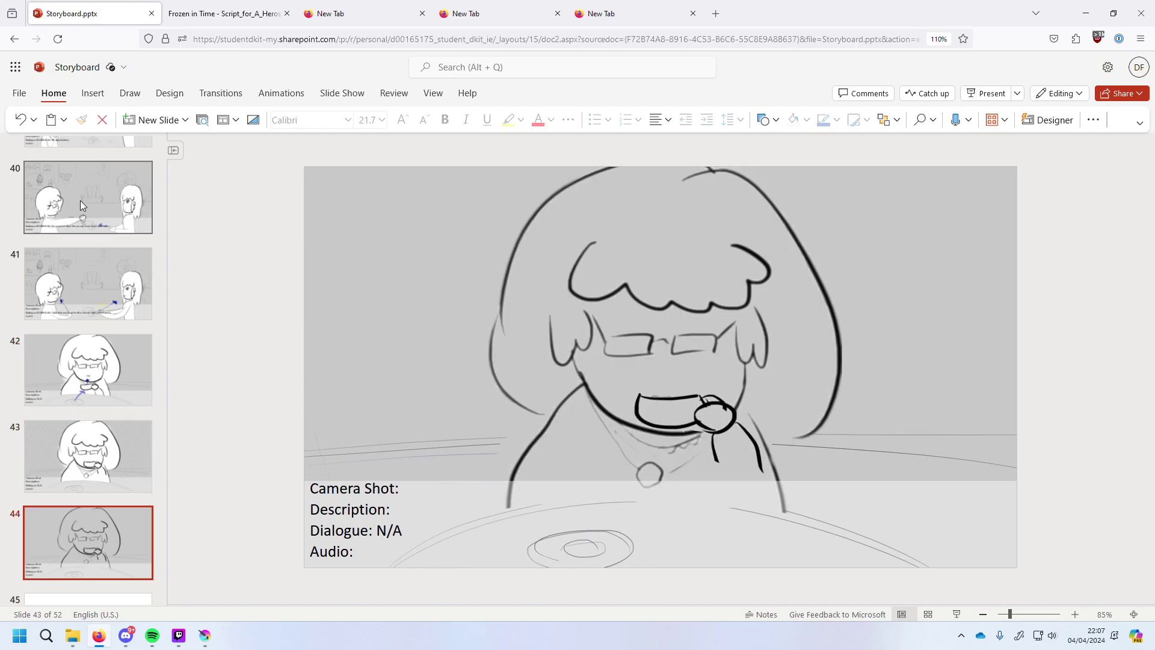
key("Up")
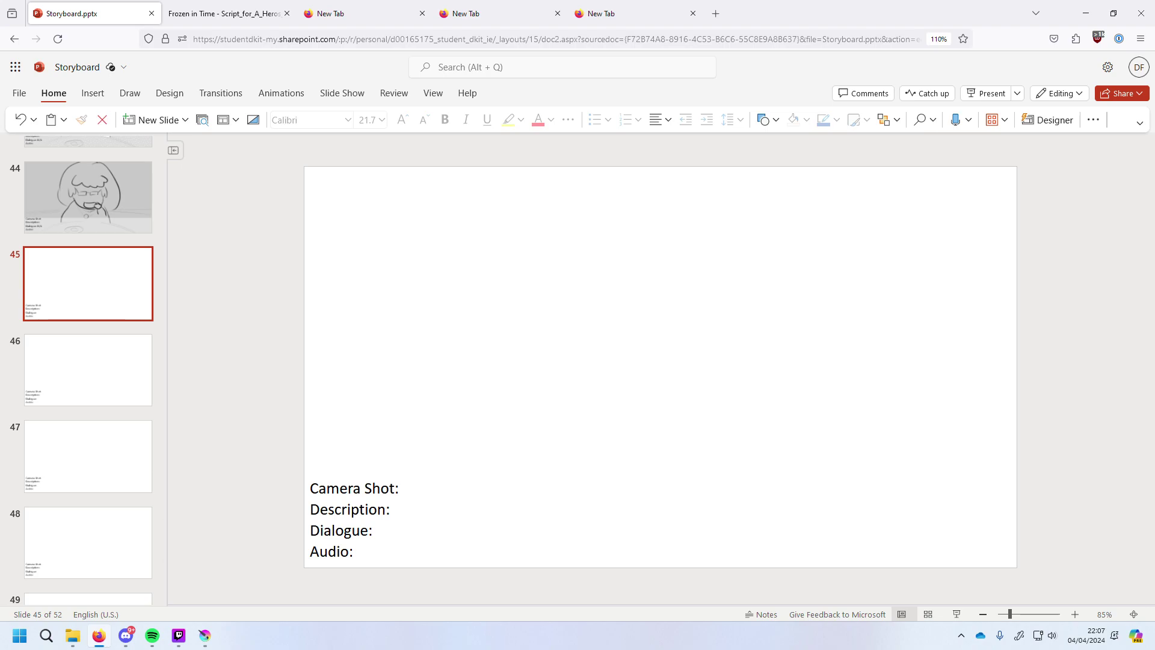
Switch to Krita and open frame.025.kra from the Frames folder.
left_click(204, 636)
left_click(11, 20)
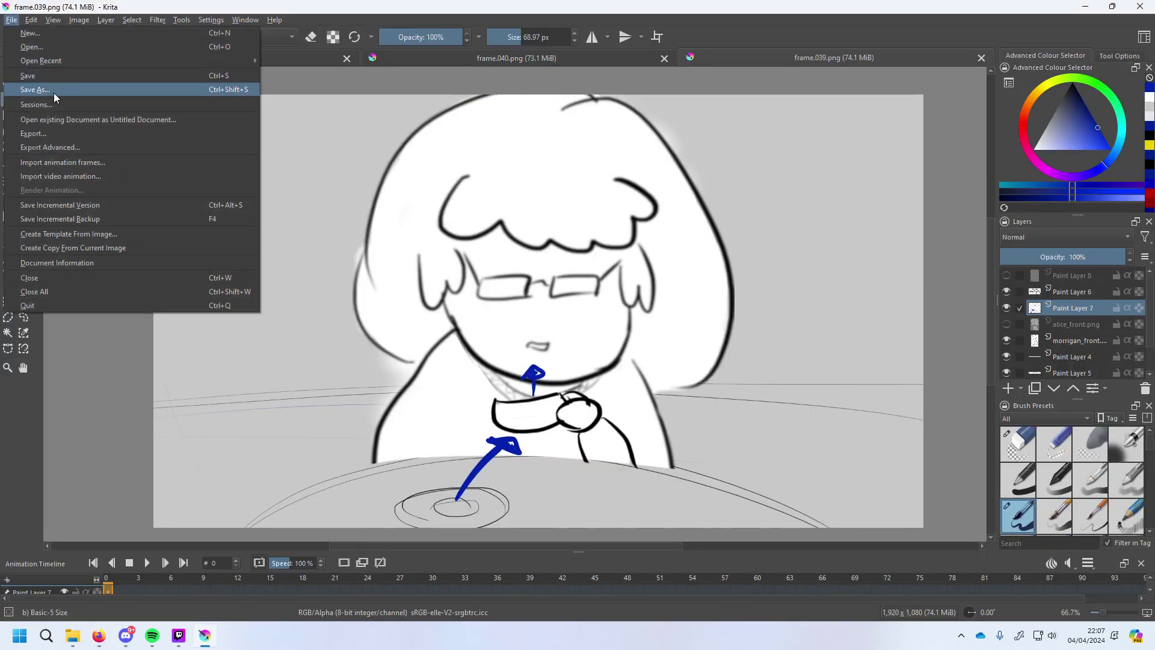
left_click(48, 48)
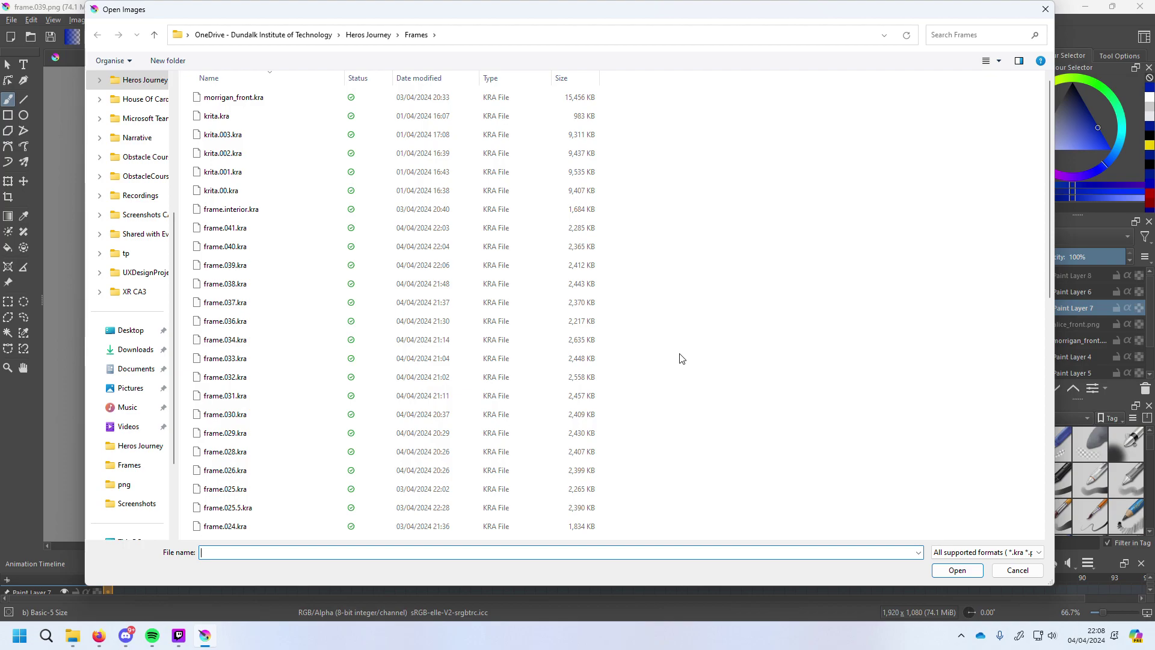
scroll(692, 364, "down", 8)
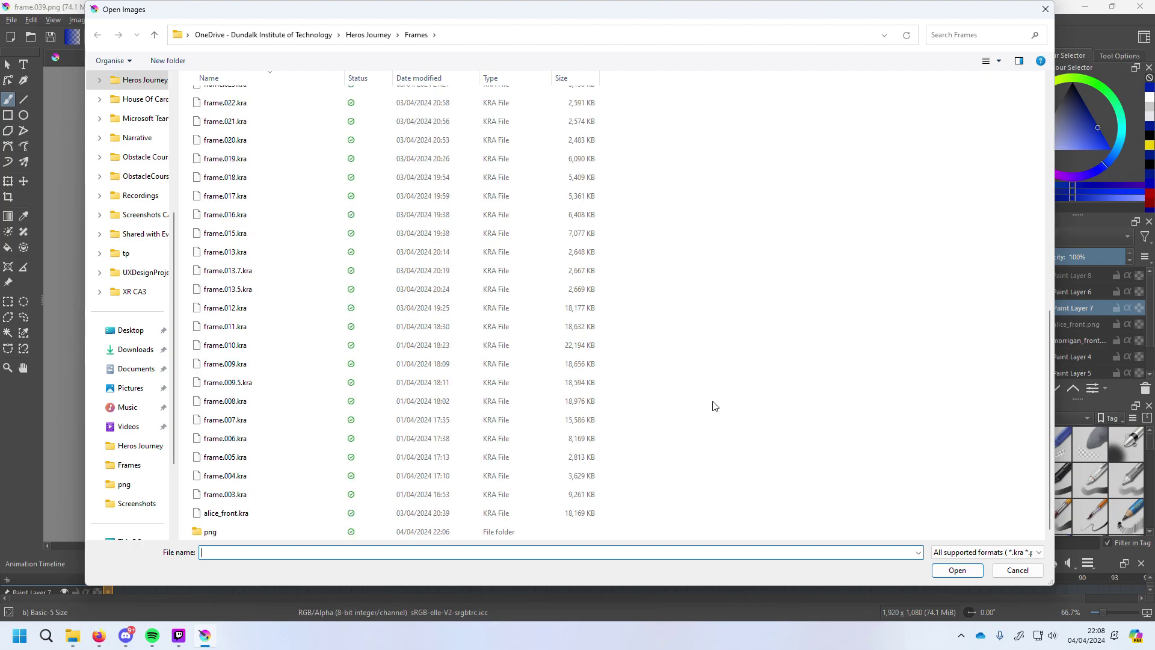
scroll(715, 408, "up", 1)
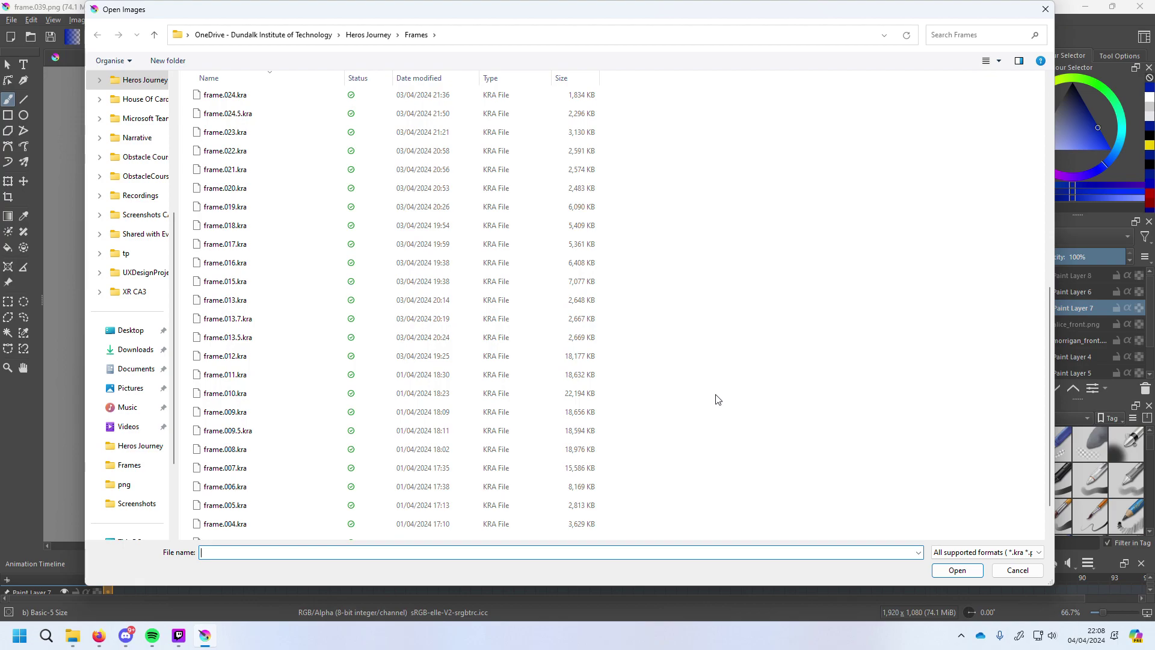
scroll(718, 399, "down", 1)
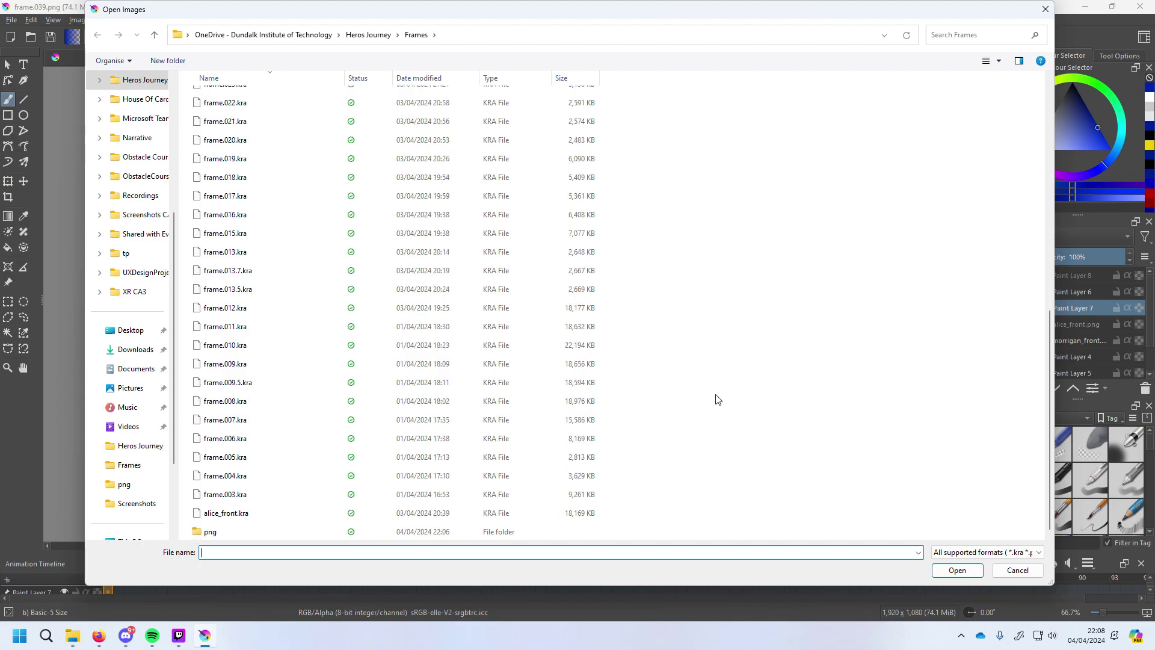
scroll(717, 399, "up", 1)
scroll(692, 394, "up", 2)
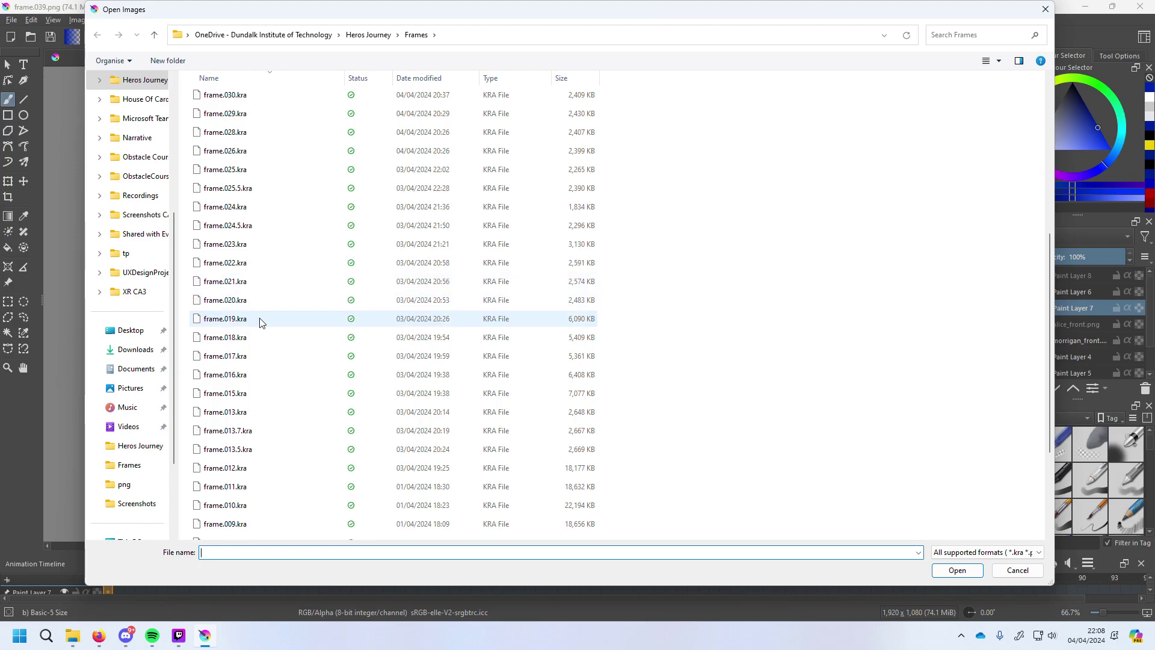
double_click(265, 172)
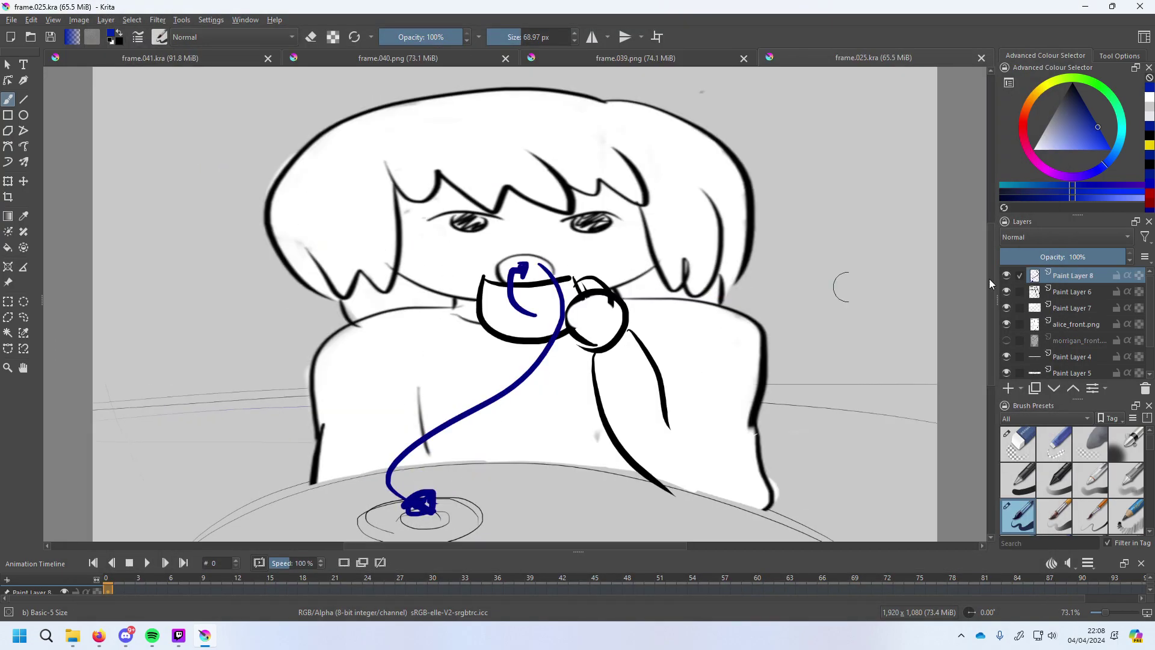
Hide Paint Layers 8, 6 and 7 with the cup, hand and arrow drawings, and remove all three.
left_click(1008, 277)
left_click(1009, 293)
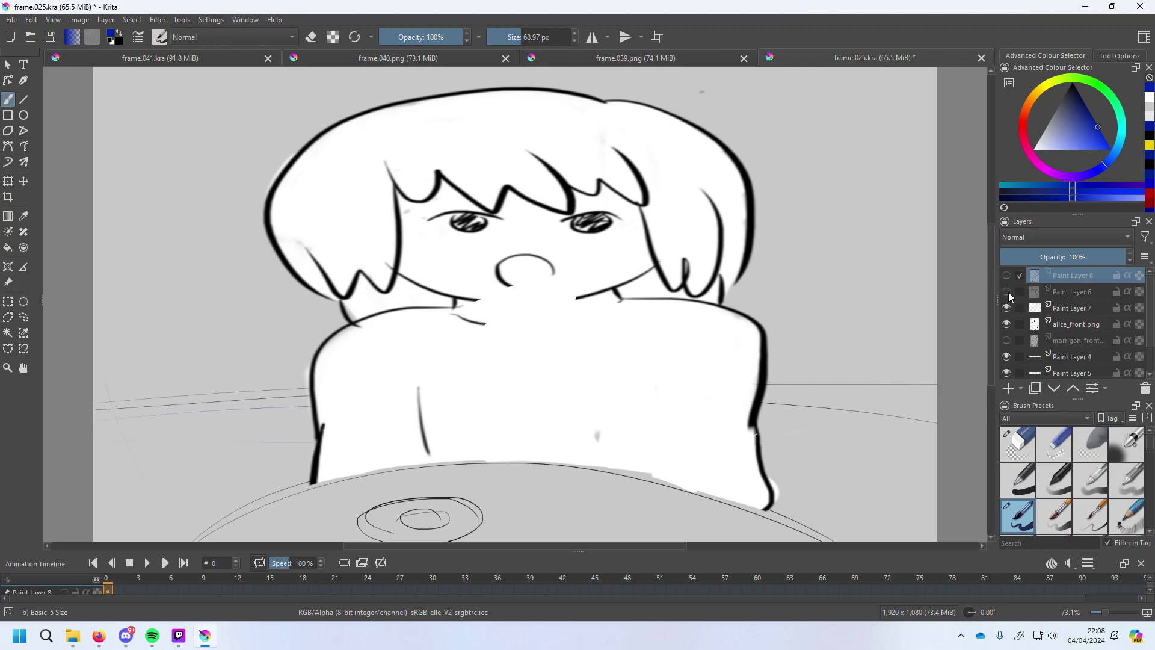
left_click(1006, 308)
left_click(1095, 307)
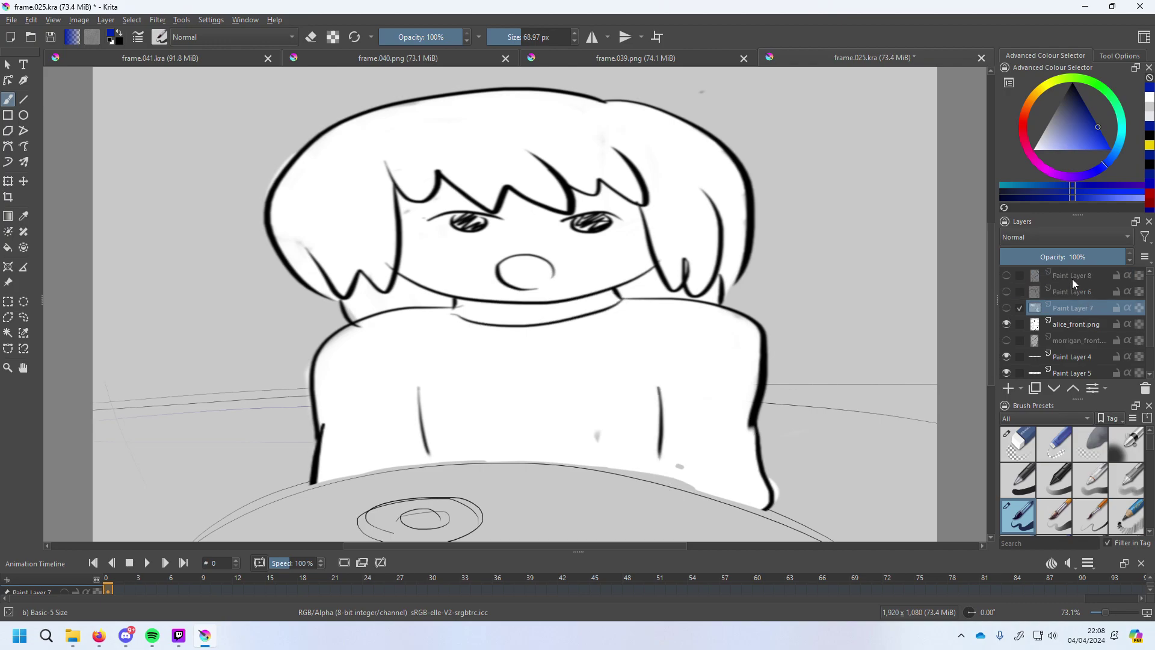
left_click(1071, 278, "shift")
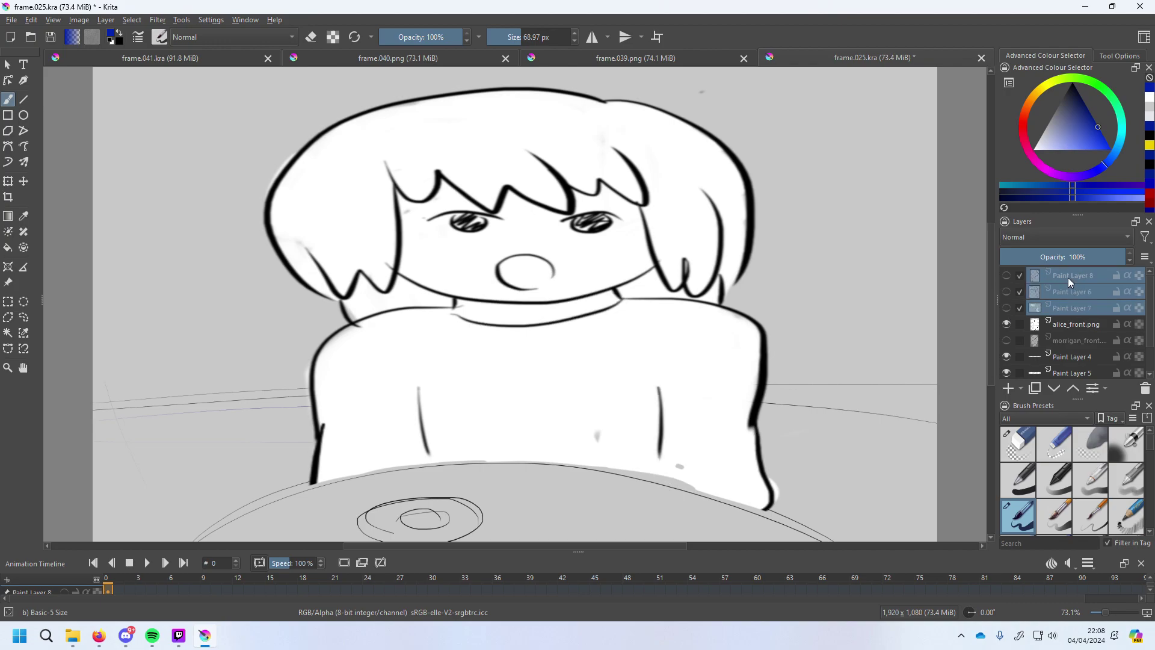
right_click(1075, 293)
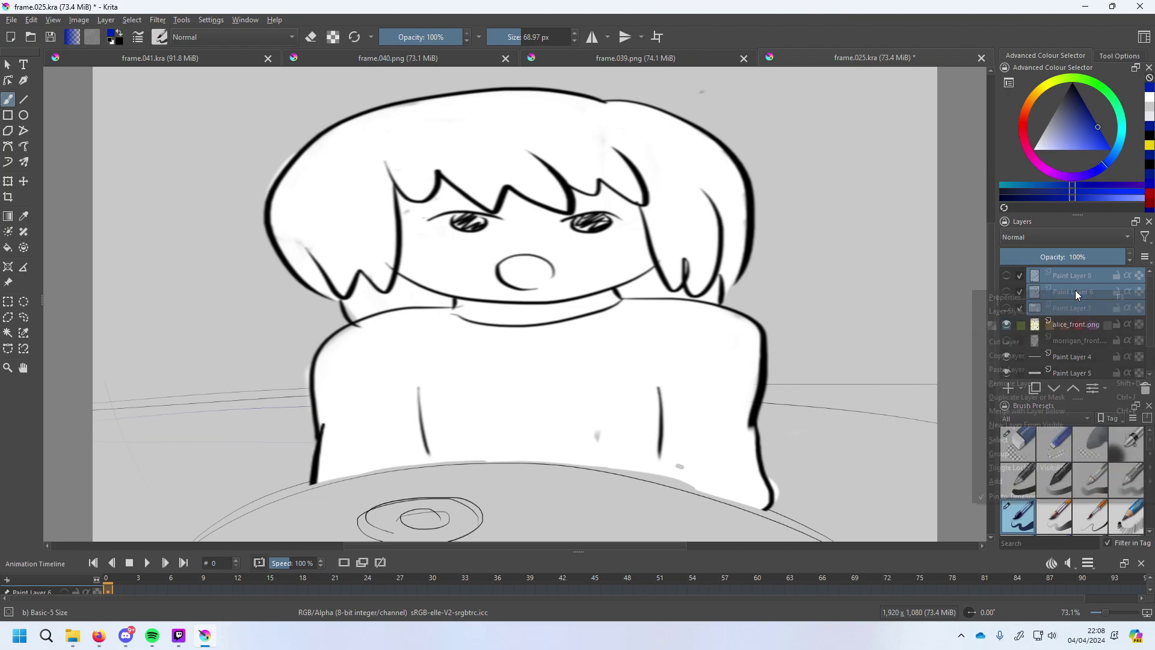
left_click(1023, 383)
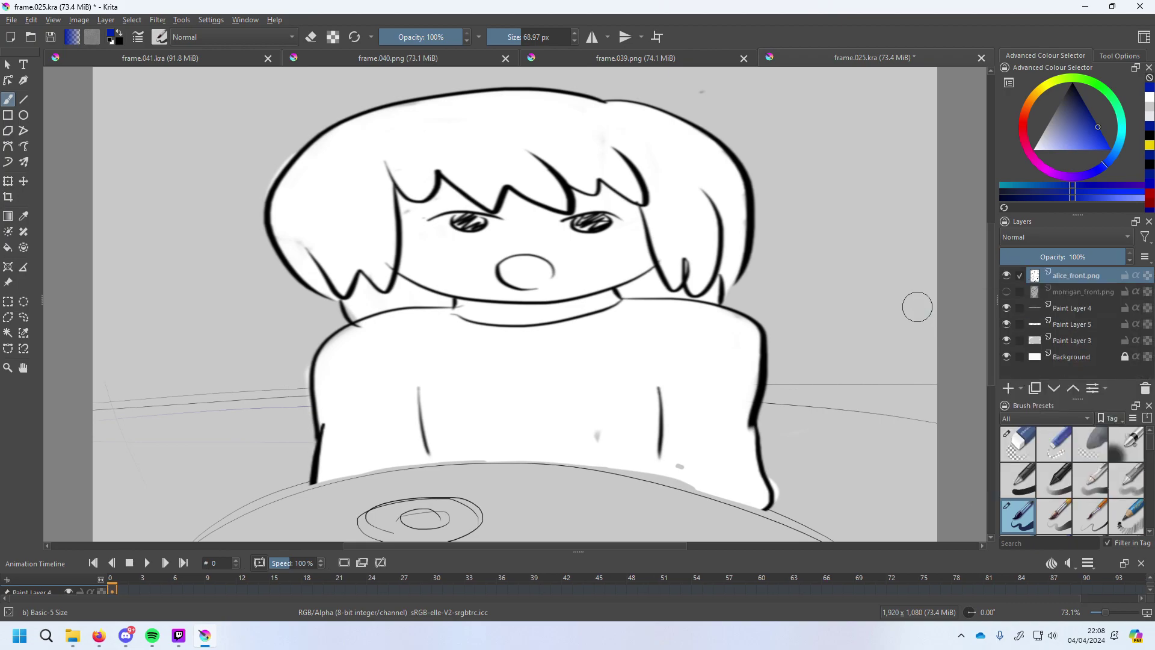
Save a copy of the document in the Frames folder as the Krita file frame.042.
left_click(11, 20)
left_click(36, 90)
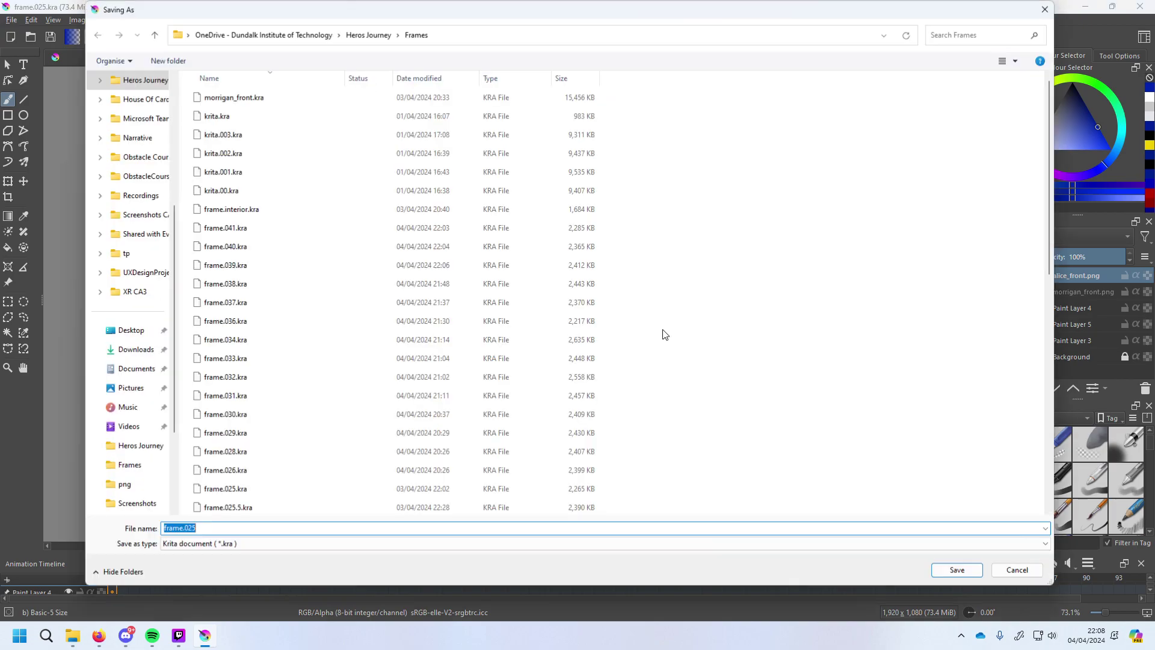
scroll(627, 374, "down", 4)
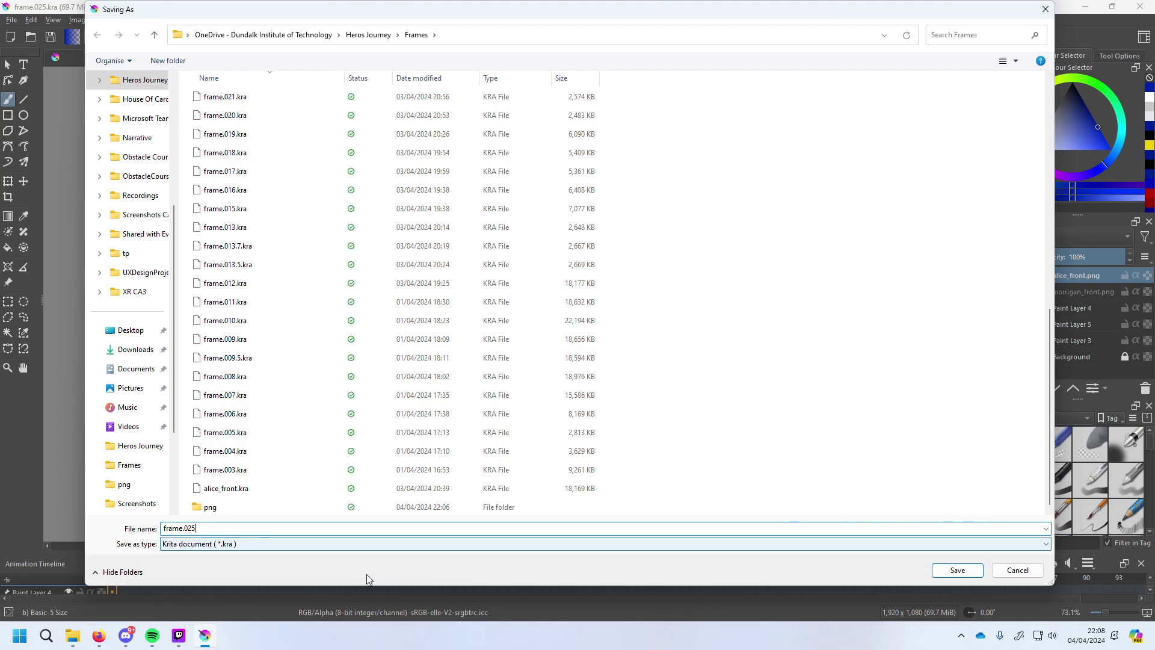
key("BackSpace")
key("BackSpace")
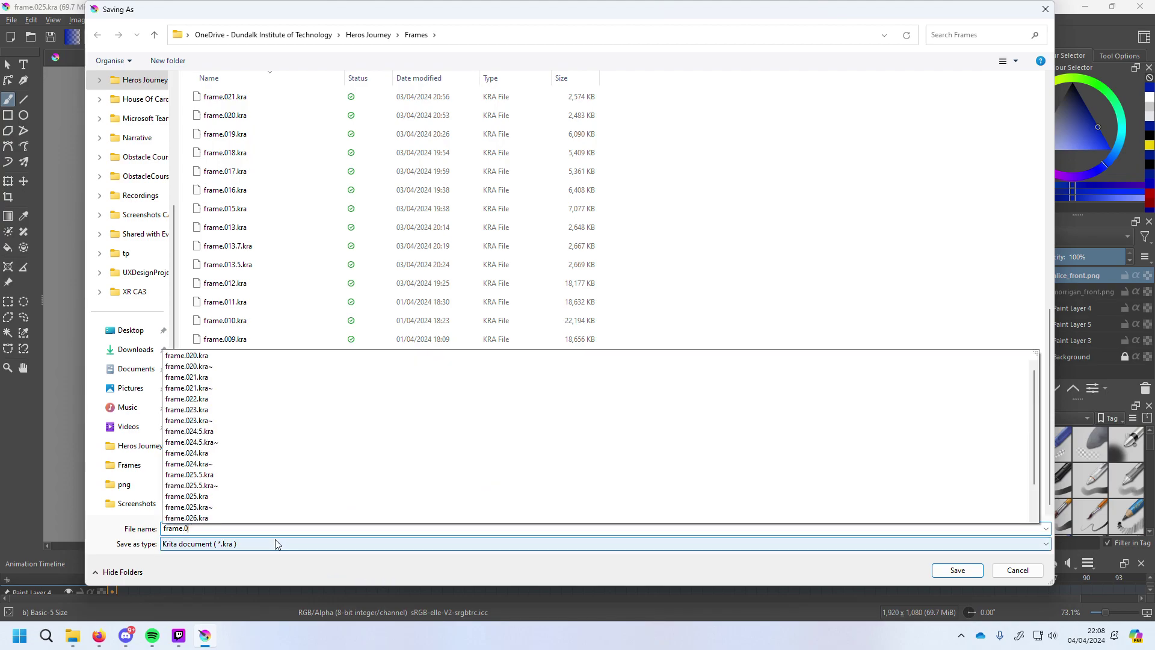
type("42")
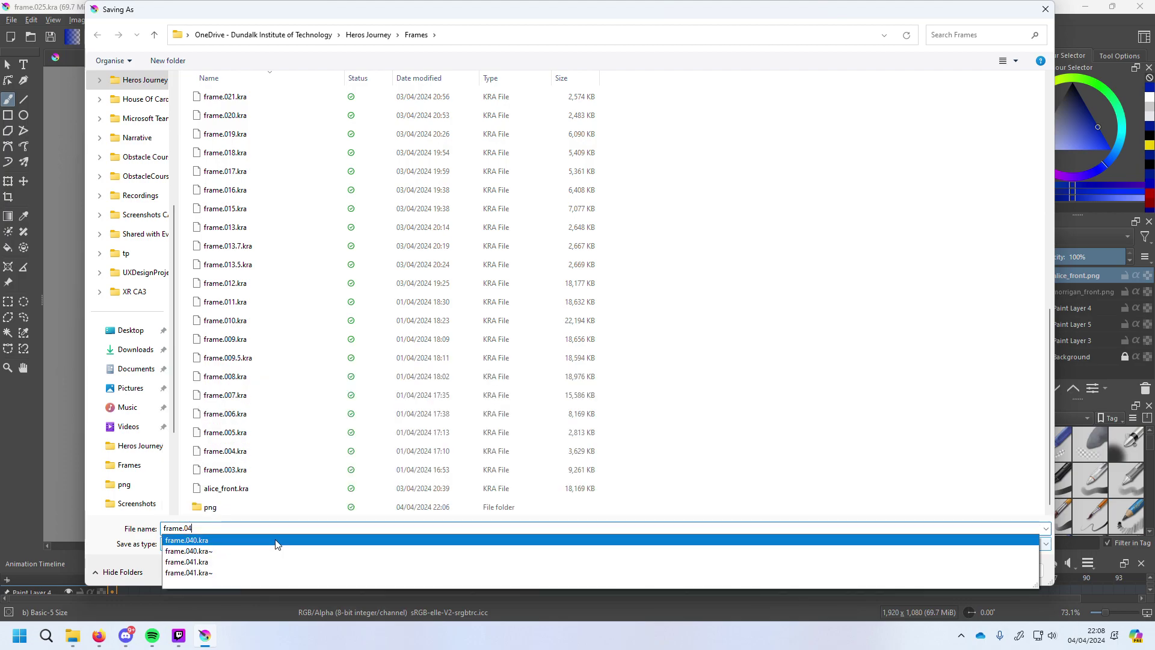
key("Return")
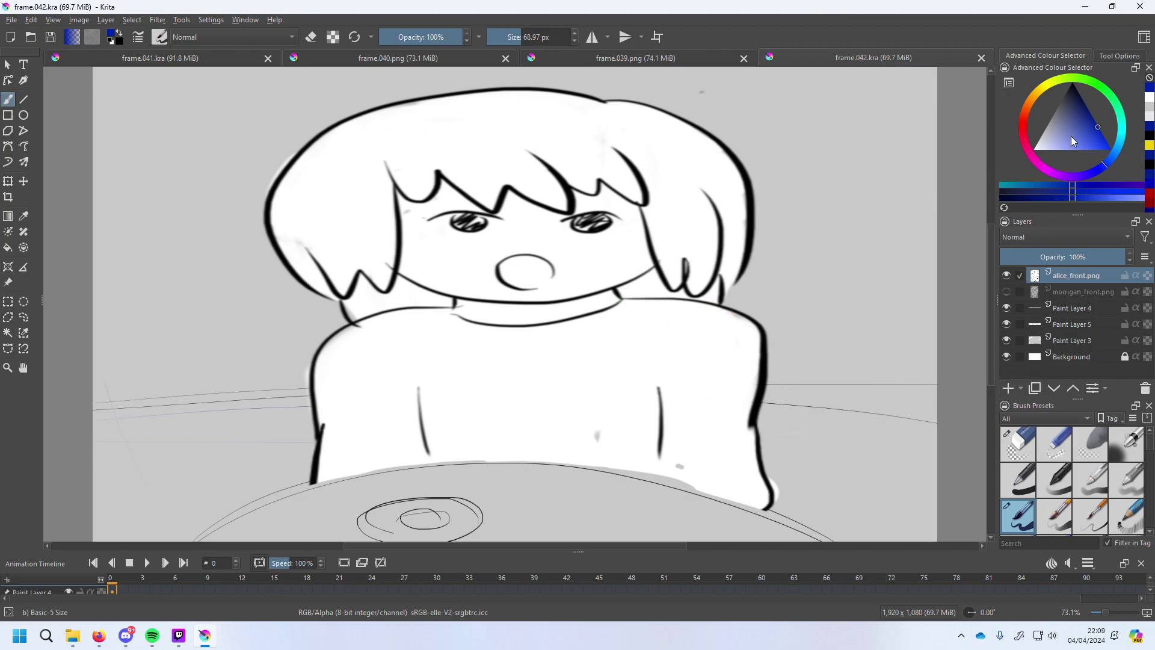
Paint out the character's open mouth in white on a new layer, and add another paint layer above with a dark brush colour.
left_click(1035, 148)
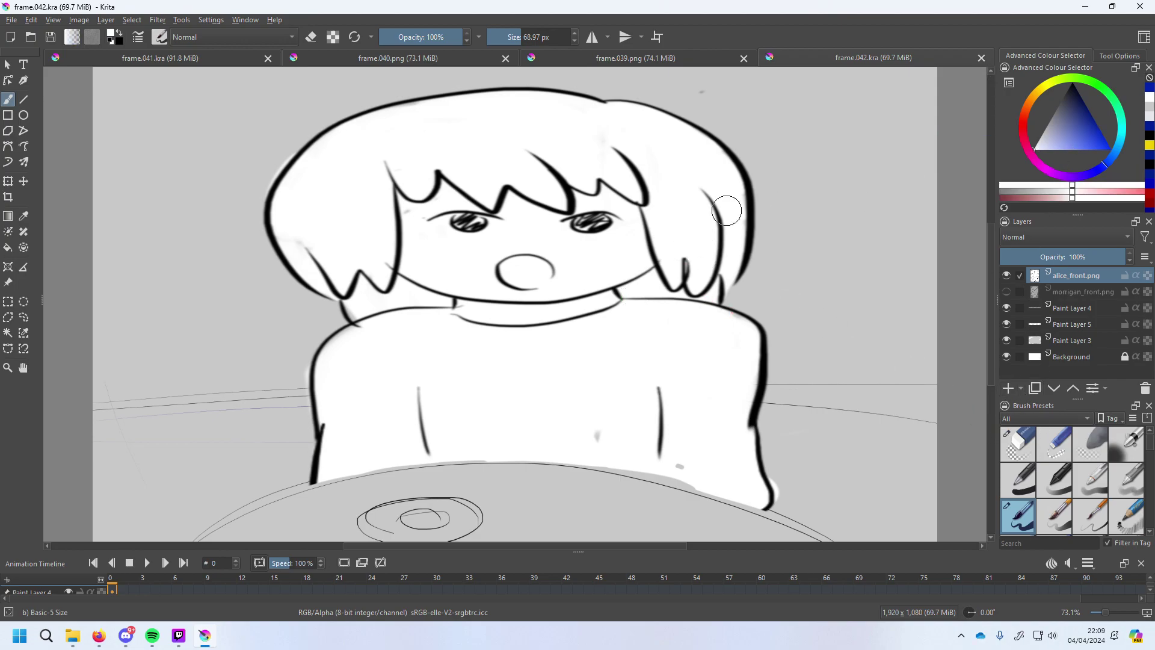
left_click(1008, 388)
left_click_drag(518, 272, 544, 278)
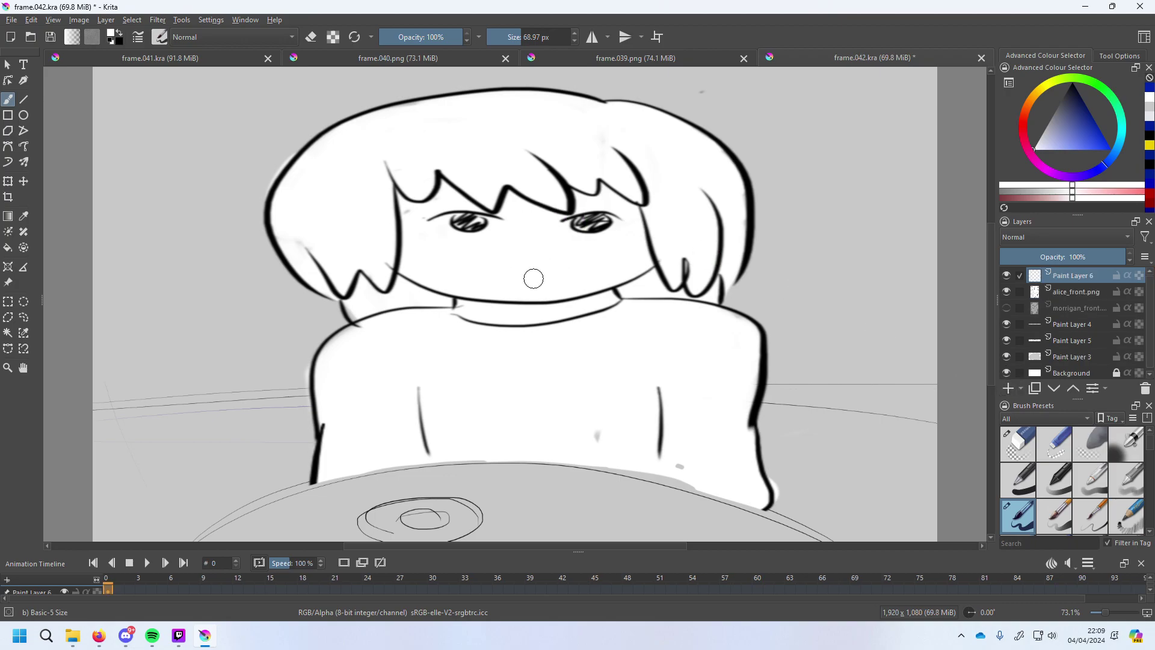
left_click(1008, 388)
key("d")
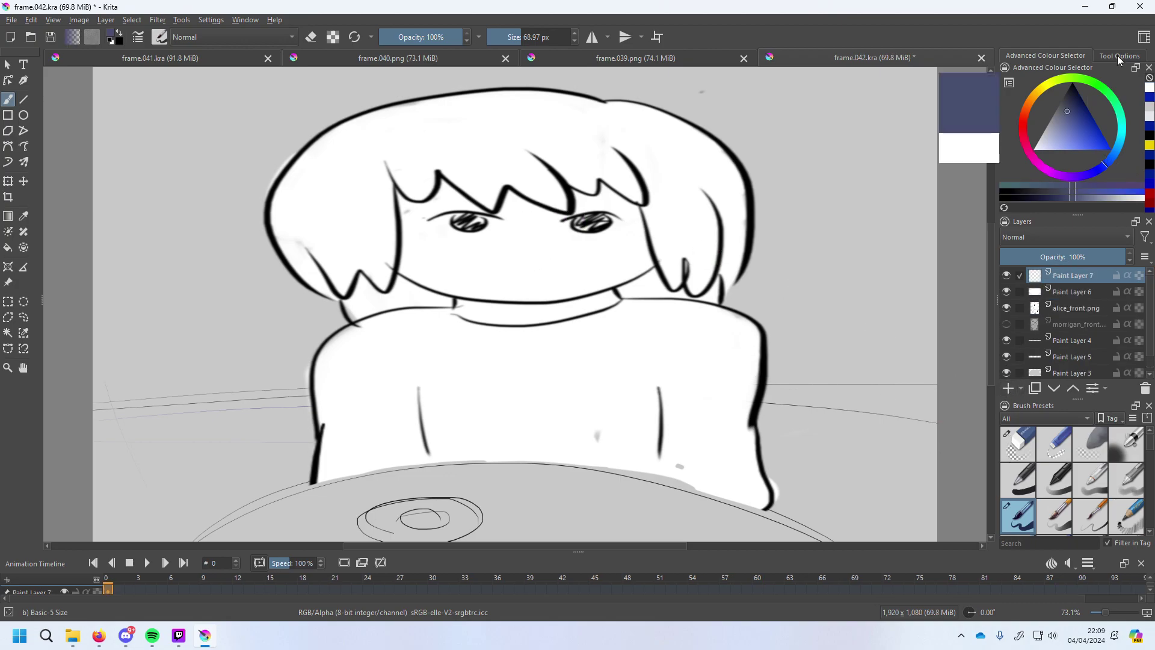
Reduce the brush size to about 10 px and try a small mouth line on the character's face.
left_click_drag(507, 265, 530, 268)
key("ctrl+z")
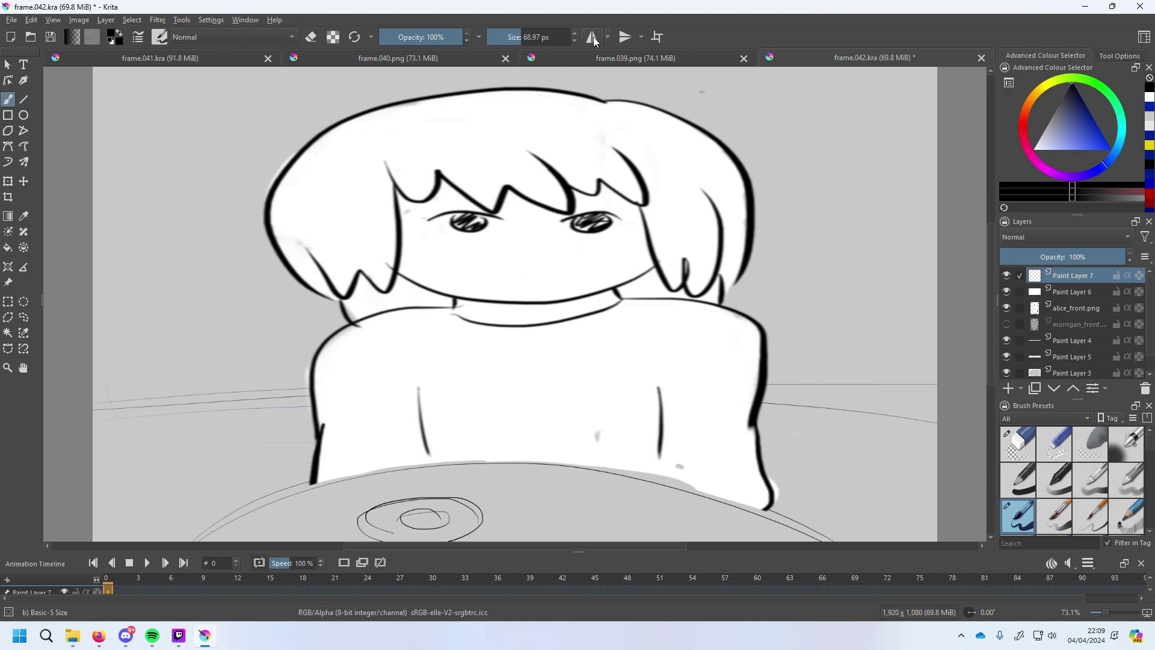
left_click_drag(520, 36, 504, 53)
left_click_drag(513, 274, 549, 272)
key("ctrl+z")
key("ctrl+z")
key("ctrl+z")
key("ctrl+z")
key("ctrl+z")
Try another mouth outline on the face and a freehand shape over the hair, undoing both.
mouse_move(518, 275)
left_mouse_down()
mouse_move(509, 276)
mouse_move(541, 264)
mouse_move(526, 285)
mouse_move(516, 275)
mouse_move(539, 277)
mouse_move(511, 266)
mouse_move(543, 272)
mouse_move(539, 288)
mouse_move(481, 265)
mouse_move(528, 274)
mouse_move(571, 251)
mouse_move(550, 296)
mouse_move(509, 284)
mouse_move(516, 249)
mouse_move(556, 266)
mouse_move(541, 292)
mouse_move(484, 282)
left_mouse_up()
key("ctrl+z")
key("ctrl+z")
key("ctrl+z")
key("ctrl+z")
key("ctrl+z")
key("ctrl+z")
key("ctrl+z")
mouse_move(656, 158)
left_mouse_down()
mouse_move(676, 136)
mouse_move(693, 207)
mouse_move(672, 157)
left_mouse_up()
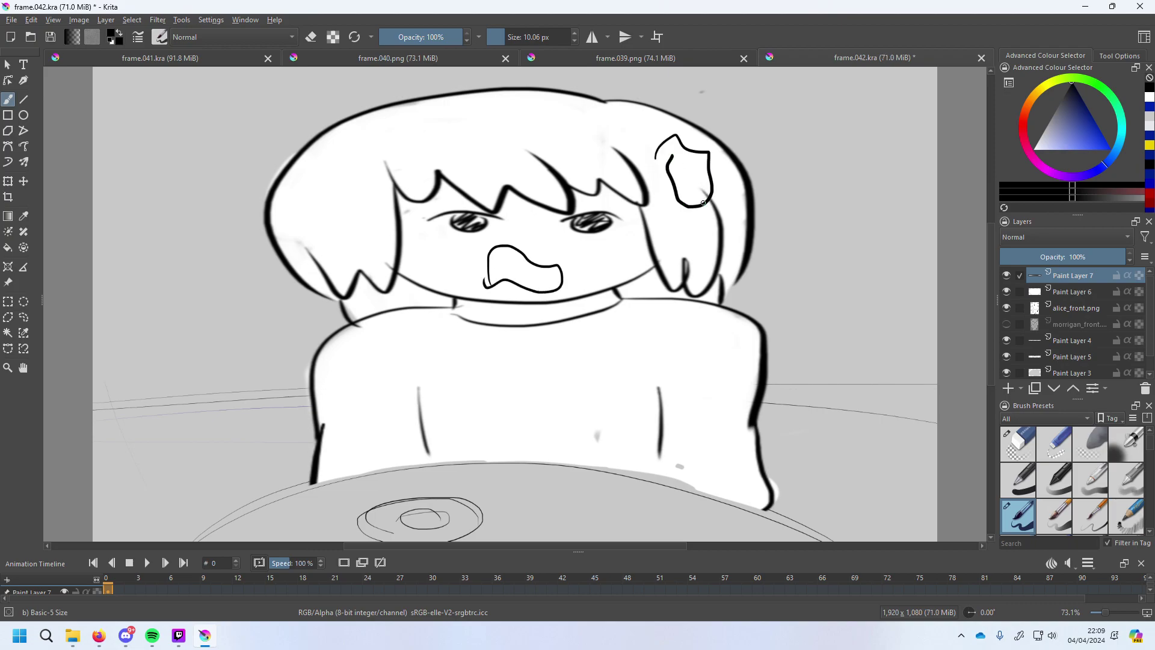
key("ctrl+z")
key("ctrl+z")
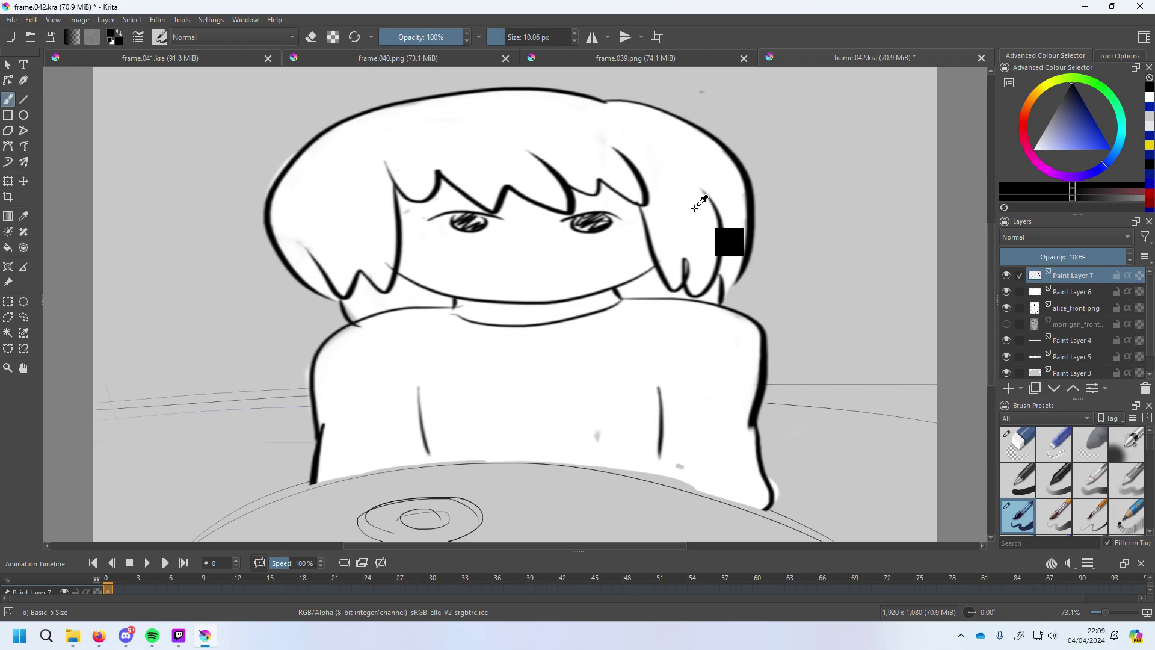
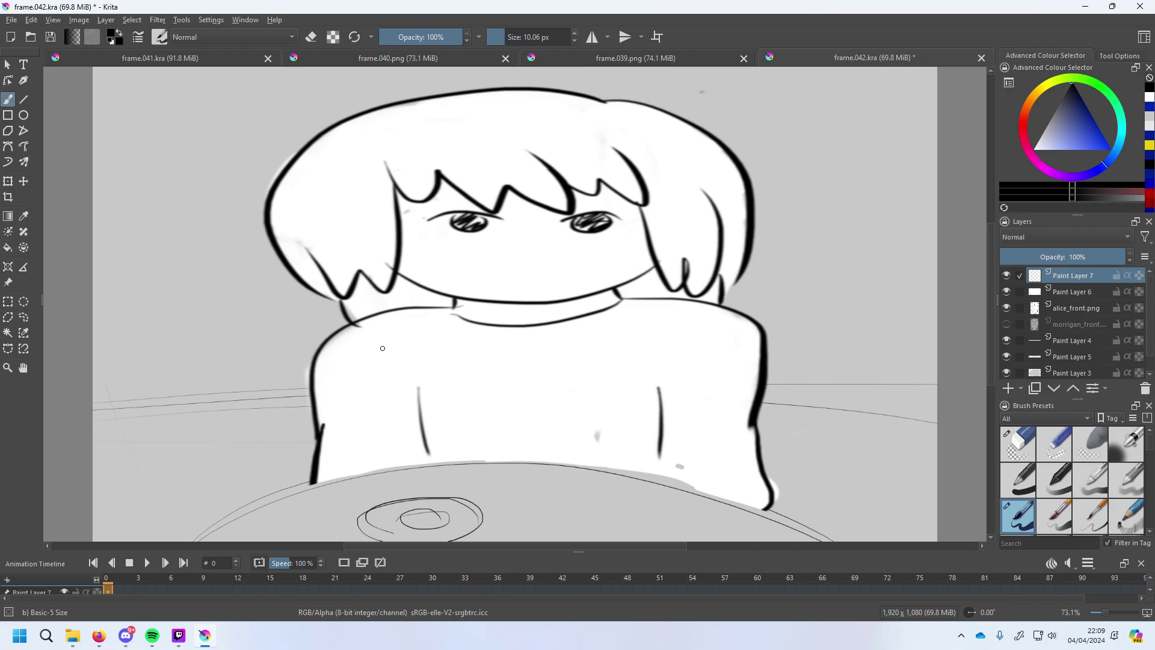
Try strokes for the sleeve edge and a cup rim over the table on Paint Layer 7, undoing them.
left_click_drag(322, 468, 457, 536)
key("ctrl+z")
mouse_move(388, 500)
left_mouse_down()
mouse_move(464, 496)
mouse_move(457, 506)
mouse_move(469, 487)
left_mouse_up()
key("ctrl+z")
key("ctrl+z")
Sketch a teacup with a round handle on the saucer in Paint Layer 5.
left_click(1050, 359)
mouse_move(408, 517)
left_mouse_down()
mouse_move(458, 482)
mouse_move(451, 515)
mouse_move(424, 519)
left_mouse_up()
key("ctrl+z")
key("ctrl+z")
left_click_drag(450, 493, 424, 521)
mouse_move(398, 490)
left_mouse_down()
mouse_move(446, 488)
mouse_move(463, 502)
mouse_move(455, 491)
mouse_move(446, 501)
left_mouse_up()
mouse_move(338, 478)
left_mouse_down()
mouse_move(538, 482)
mouse_move(547, 508)
left_mouse_up()
key("ctrl+z")
key("ctrl+z")
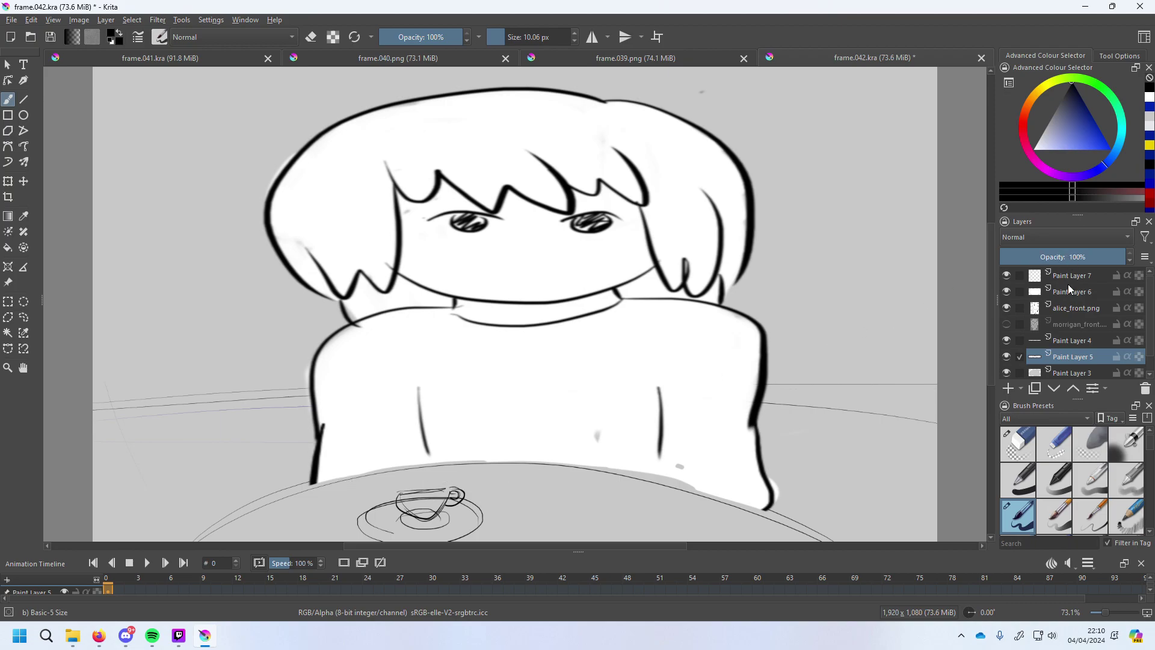
Return to Paint Layer 7 and try strokes for the sleeves' lower edge along the table, undoing them.
key("Page_Up")
key("Page_Up")
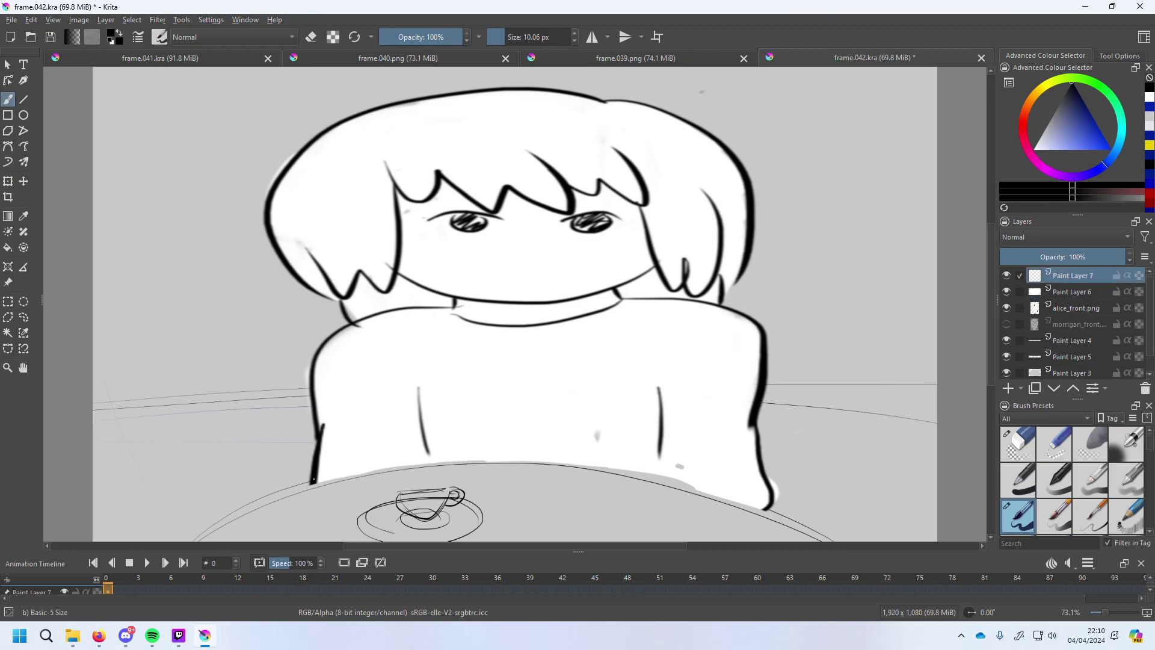
left_click_drag(346, 482, 563, 509)
key("ctrl+z")
left_click_drag(319, 478, 565, 499)
mouse_move(429, 452)
left_mouse_down()
mouse_move(524, 472)
mouse_move(559, 511)
left_mouse_up()
key("ctrl+z")
key("ctrl+z")
left_click_drag(481, 477, 593, 511)
key("ctrl+z")
key("ctrl+z")
key("ctrl+z")
Sketch the first curves of the character's clasped hands at the table edge, undoing the strokes that miss.
left_click_drag(504, 497, 554, 455)
key("ctrl+z")
left_click_drag(473, 456, 559, 450)
left_click_drag(476, 445, 549, 447)
key("ctrl+z")
key("ctrl+z")
mouse_move(462, 471)
left_mouse_down()
mouse_move(506, 462)
mouse_move(478, 434)
mouse_move(556, 429)
mouse_move(527, 463)
mouse_move(547, 431)
mouse_move(571, 462)
left_mouse_up()
key("ctrl+z")
key("ctrl+z")
key("ctrl+z")
key("ctrl+z")
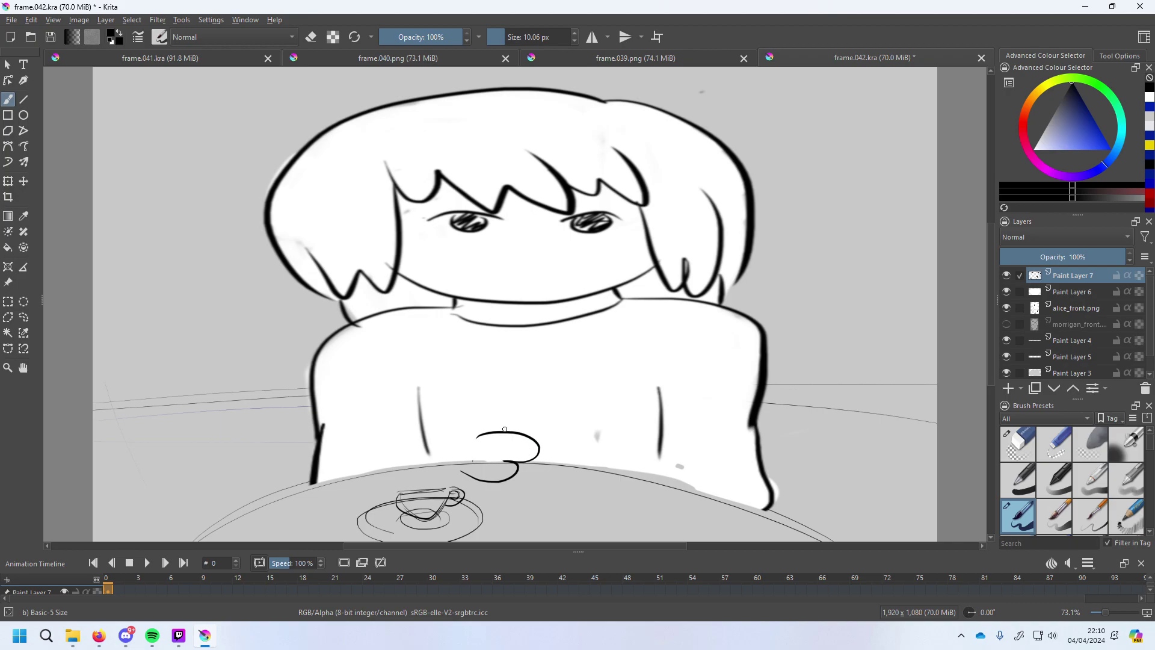
Complete the clasped hands with overlapping curves and small looped finger details in front of the chest.
mouse_move(493, 432)
left_mouse_down()
mouse_move(560, 461)
mouse_move(525, 464)
mouse_move(544, 479)
mouse_move(578, 450)
mouse_move(511, 472)
mouse_move(569, 455)
left_mouse_up()
key("ctrl+z")
key("ctrl+z")
key("ctrl+z")
mouse_move(512, 423)
left_mouse_down()
mouse_move(543, 436)
mouse_move(548, 422)
mouse_move(521, 426)
mouse_move(548, 443)
mouse_move(528, 432)
mouse_move(467, 465)
mouse_move(509, 443)
mouse_move(478, 465)
mouse_move(505, 431)
mouse_move(533, 467)
mouse_move(540, 431)
mouse_move(508, 423)
mouse_move(542, 443)
left_mouse_up()
key("ctrl+z")
key("ctrl+z")
key("ctrl+z")
key("ctrl+z")
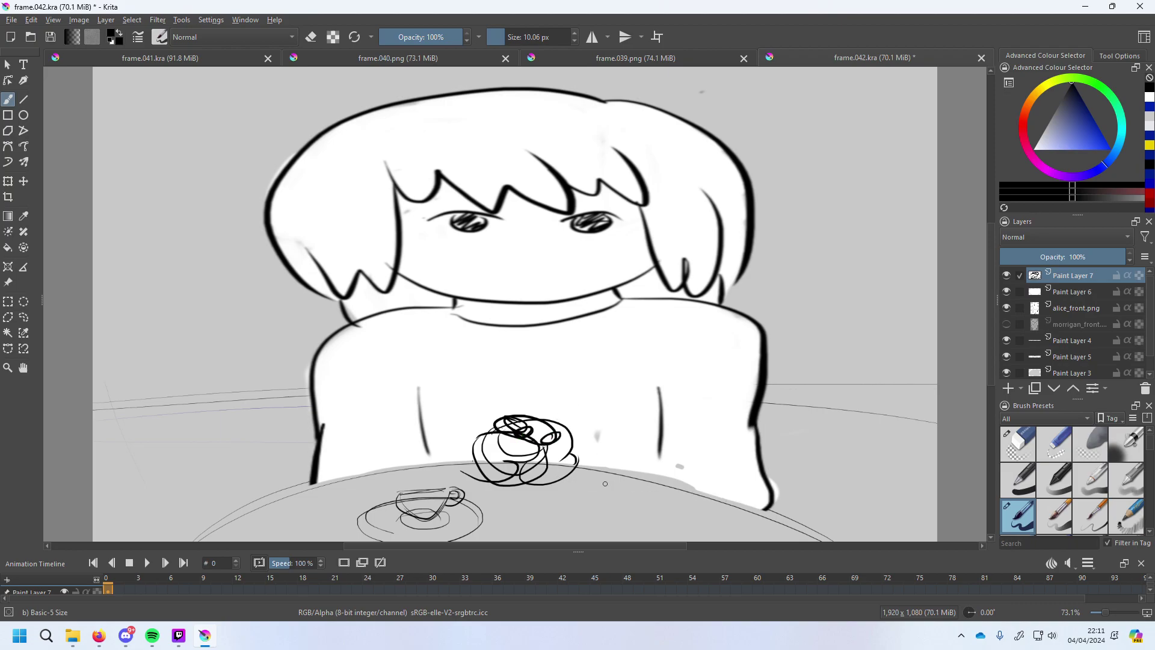
Draw the lower and upper edges of both sleeves running in to the clasped hands.
left_click_drag(563, 485, 760, 522)
key("ctrl+z")
left_click_drag(546, 483, 757, 502)
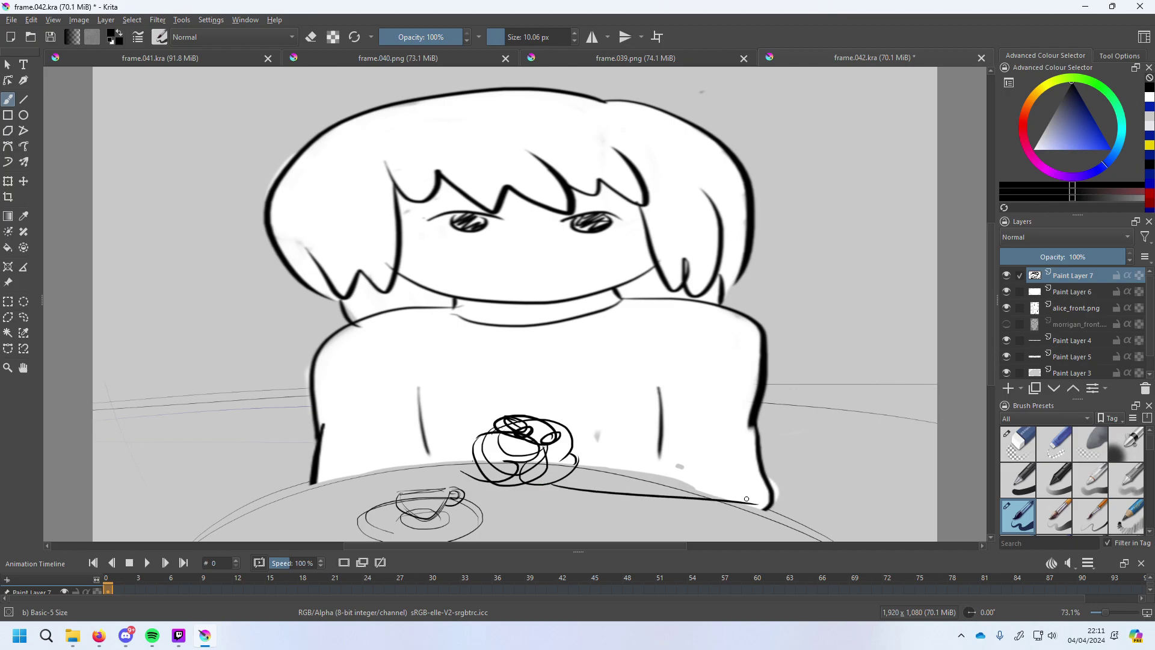
left_click_drag(317, 484, 517, 483)
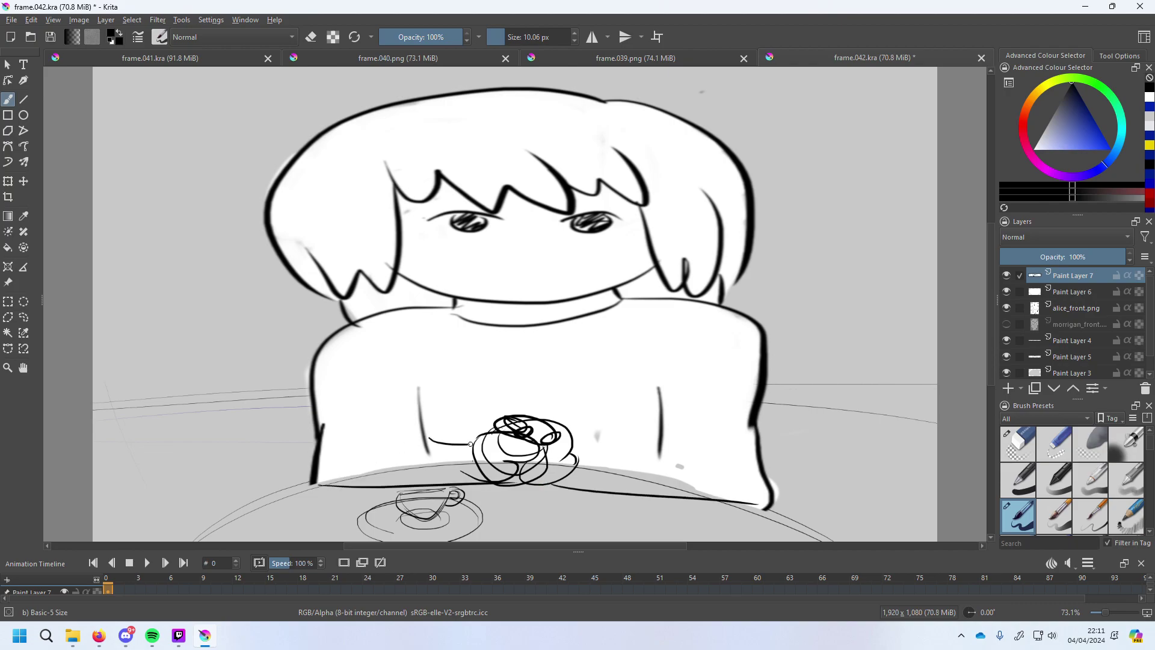
left_click_drag(481, 438, 411, 434)
key("ctrl+z")
left_click_drag(571, 438, 674, 456)
key("ctrl+z")
left_click_drag(575, 437, 679, 455)
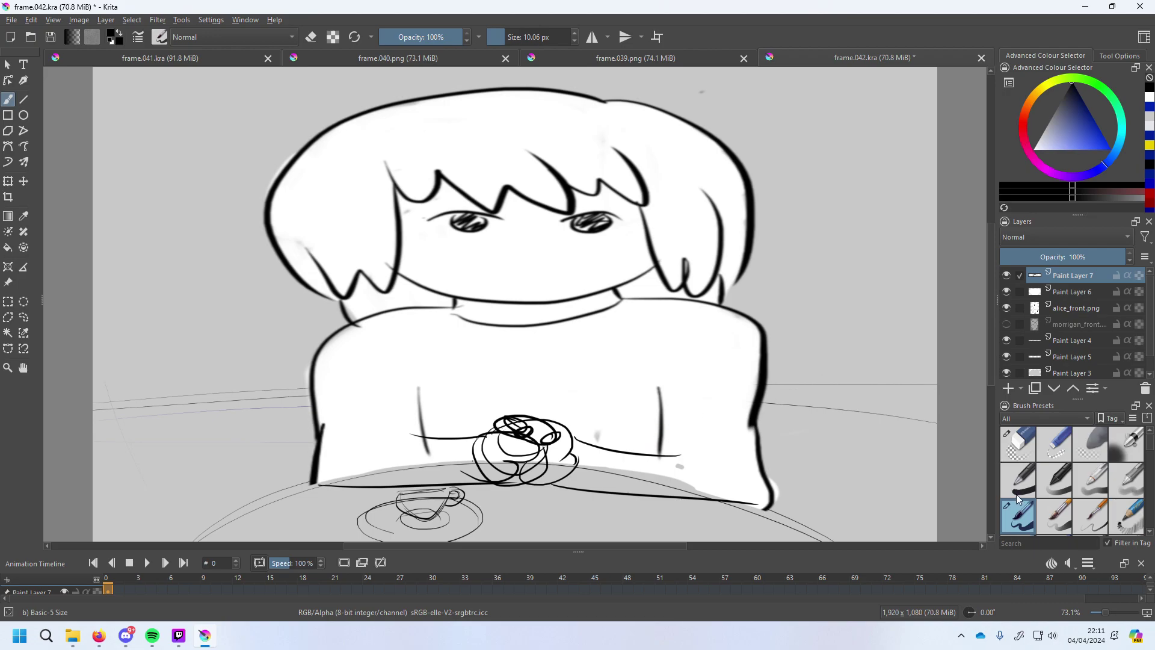
On Paint Layer 6, paint the sleeve areas white with a brush of about 98 px to cover the table edge.
left_click(1092, 290)
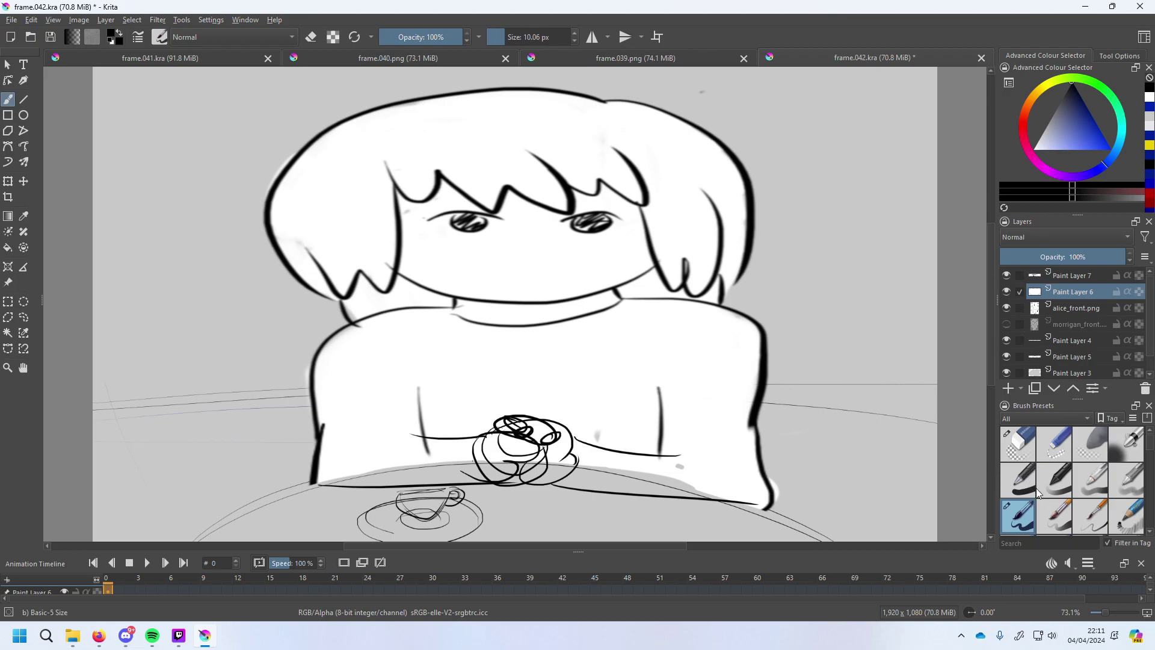
key("x")
left_click_drag(491, 447, 448, 415)
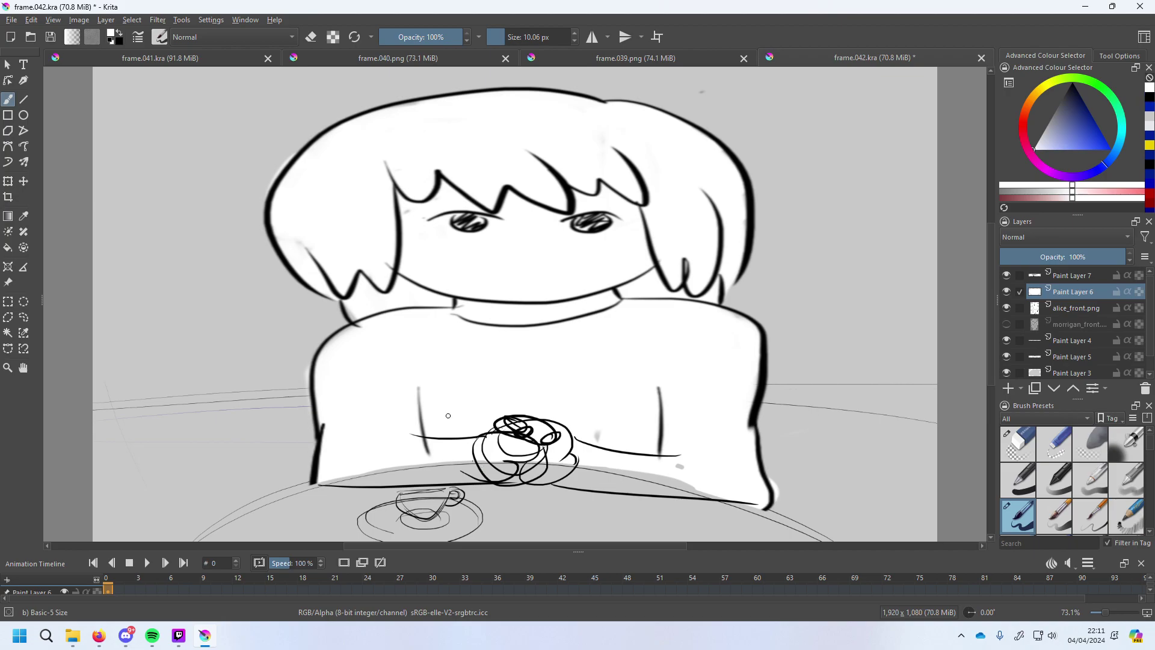
left_click(525, 38)
mouse_move(543, 460)
left_mouse_down()
mouse_move(481, 471)
mouse_move(435, 448)
mouse_move(452, 448)
mouse_move(321, 478)
mouse_move(459, 483)
mouse_move(420, 479)
mouse_move(480, 474)
mouse_move(466, 473)
mouse_move(521, 455)
mouse_move(511, 468)
mouse_move(528, 473)
mouse_move(709, 484)
left_mouse_up()
Draw a small black oval mouth on Paint Layer 7 with the brush size reduced to 18.87 px.
left_click_drag(1058, 118, 1071, 82)
left_click(1043, 275)
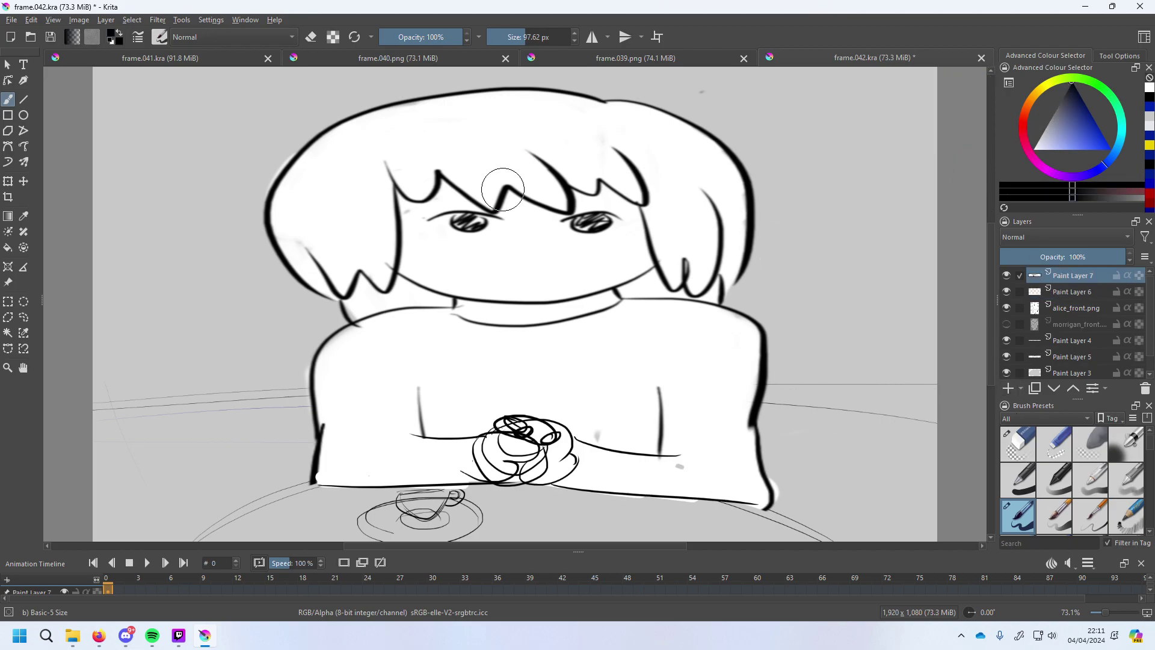
key("bracketleft")
key("bracketleft")
key("bracketleft")
key("bracketleft")
key("bracketleft")
key("bracketleft")
left_click_drag(517, 275, 542, 273)
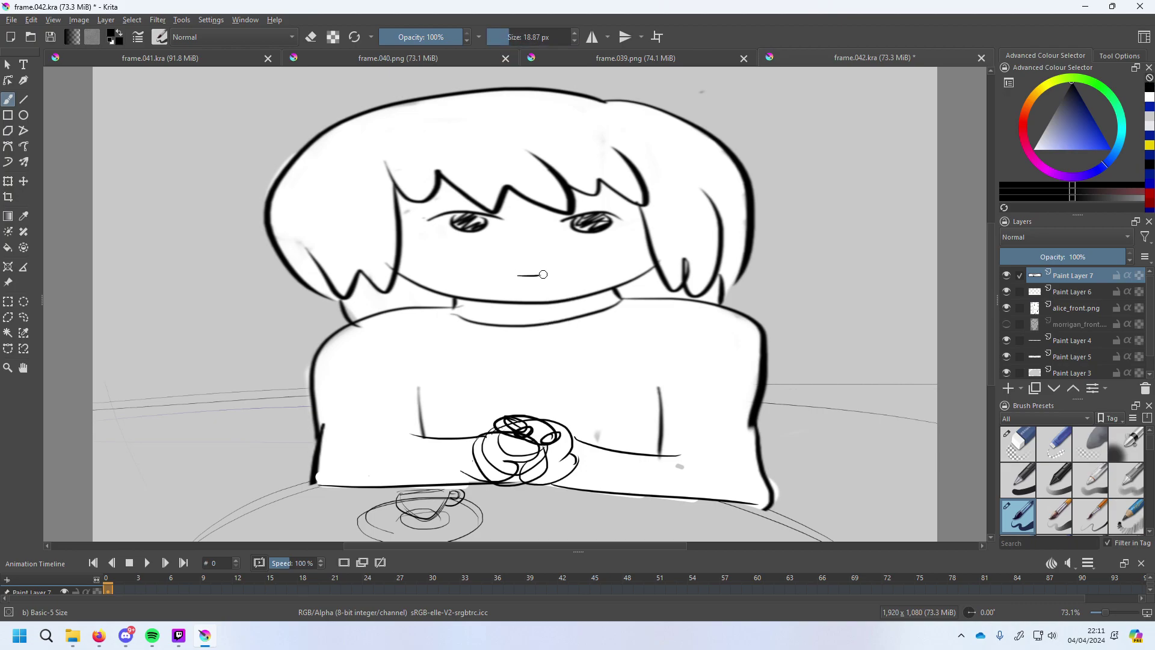
key("ctrl+z")
Draw three yellow rays above the clasped hands on a new paint layer.
left_click(1040, 90)
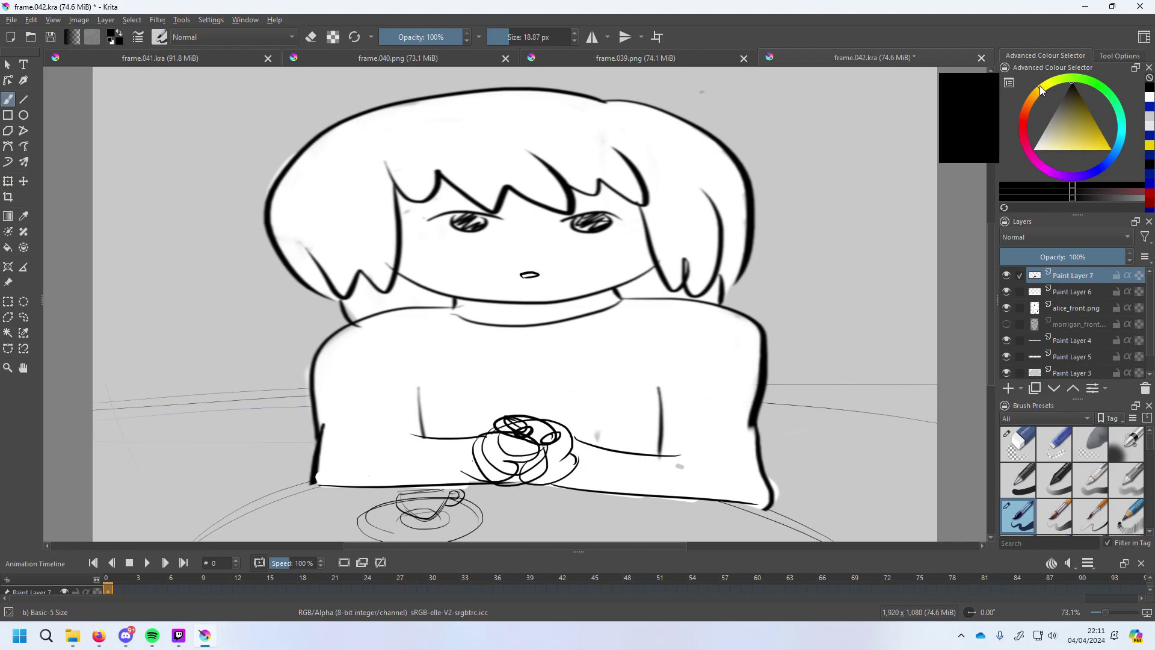
left_click_drag(1063, 138, 1116, 159)
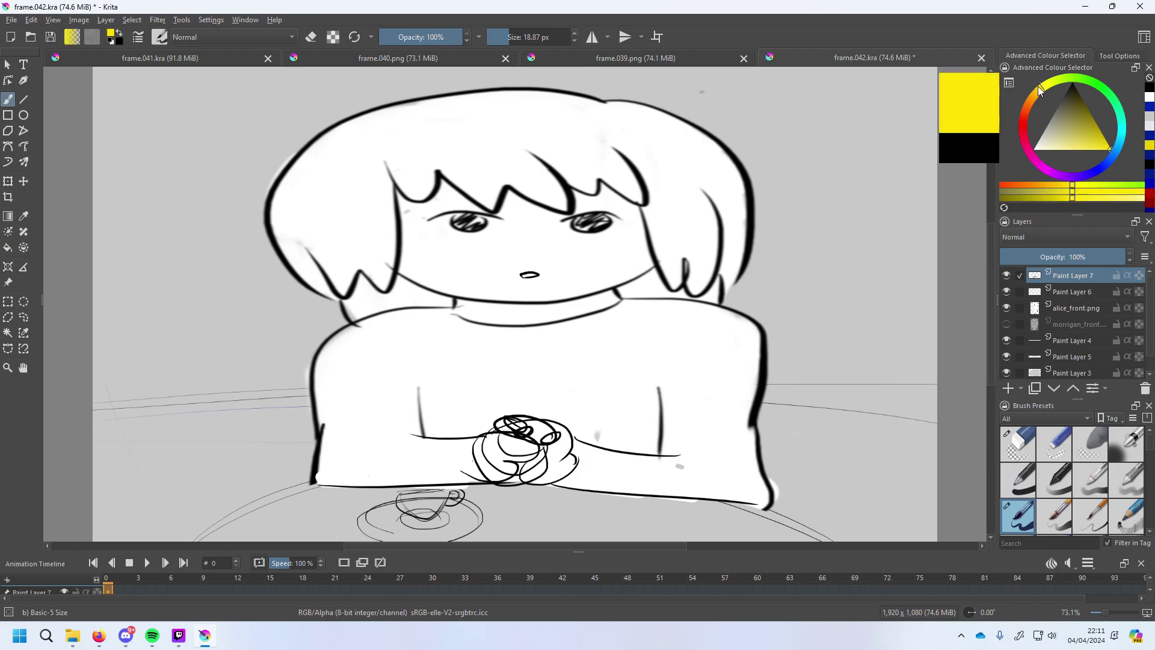
left_click(1009, 388)
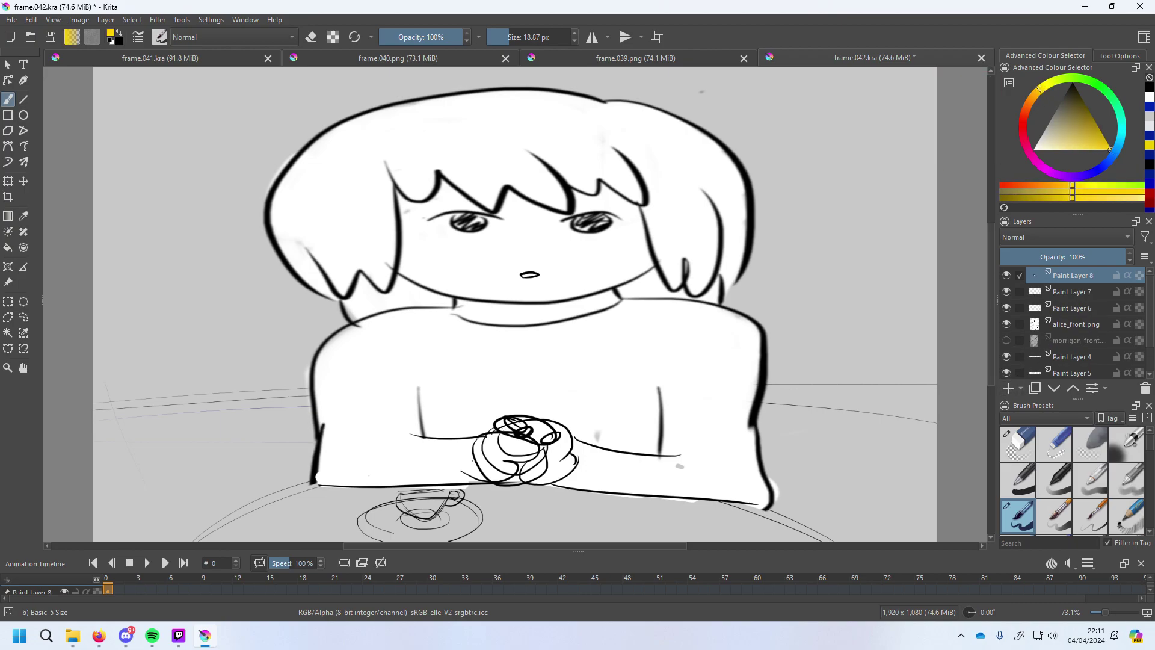
mouse_move(486, 414)
left_mouse_down()
mouse_move(454, 384)
mouse_move(487, 386)
mouse_move(523, 360)
left_mouse_up()
key("ctrl+z")
key("ctrl+z")
left_click_drag(547, 408, 576, 388)
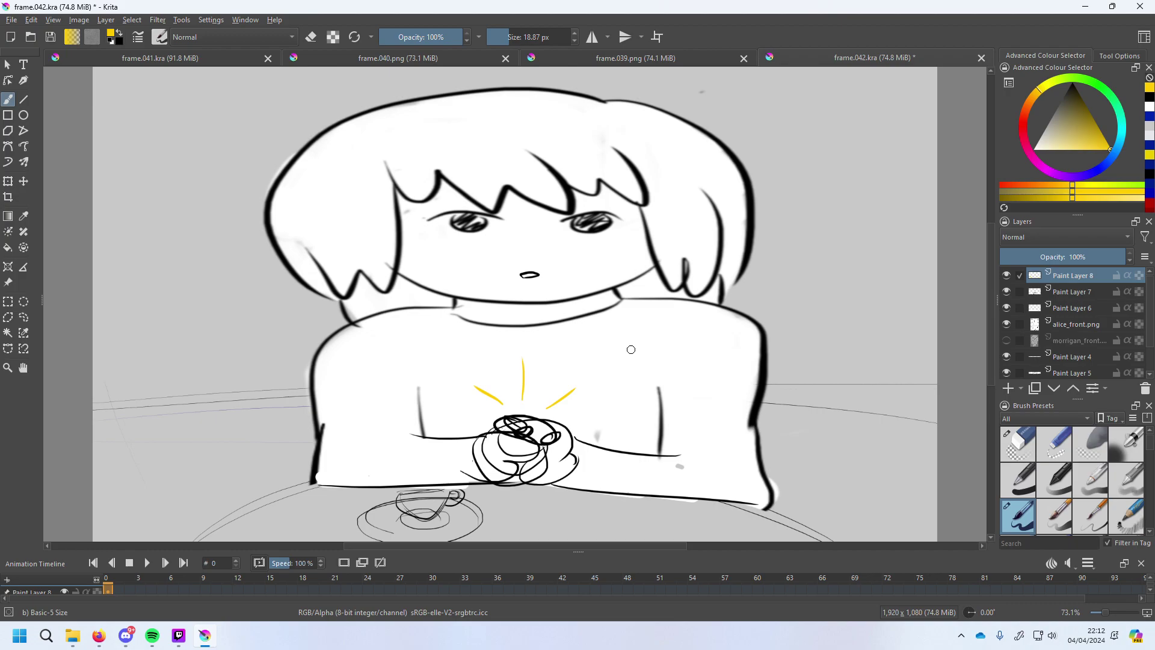
Save the document as the Krita file frame.042 in the Frames folder, replacing the existing file.
left_click(11, 19)
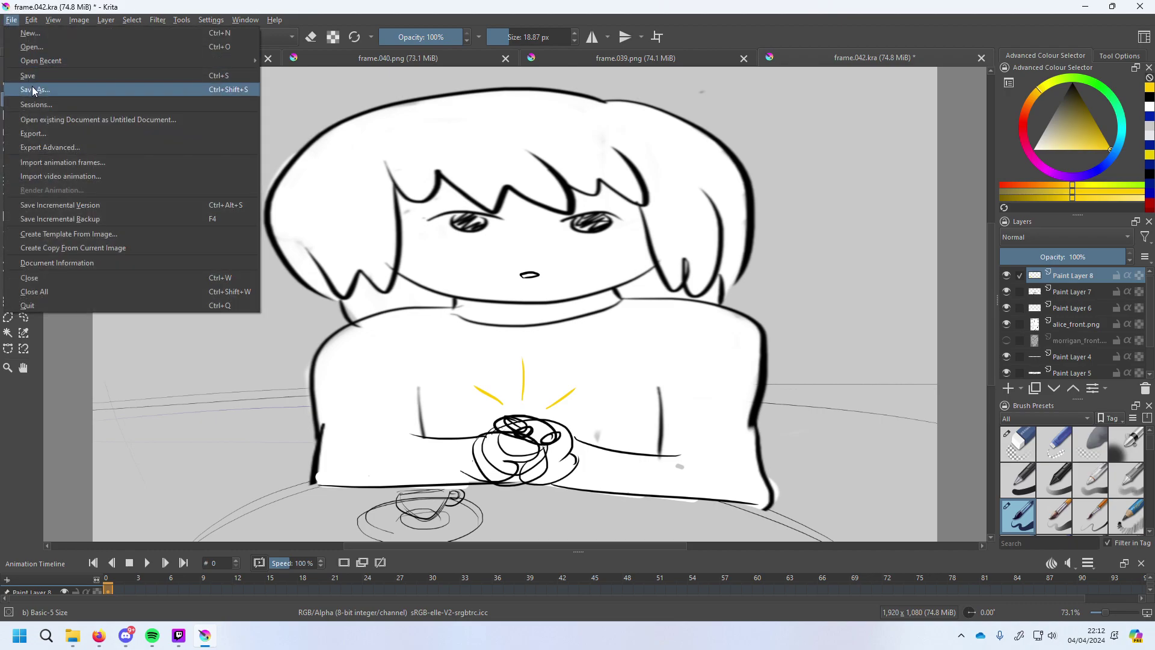
left_click(32, 88)
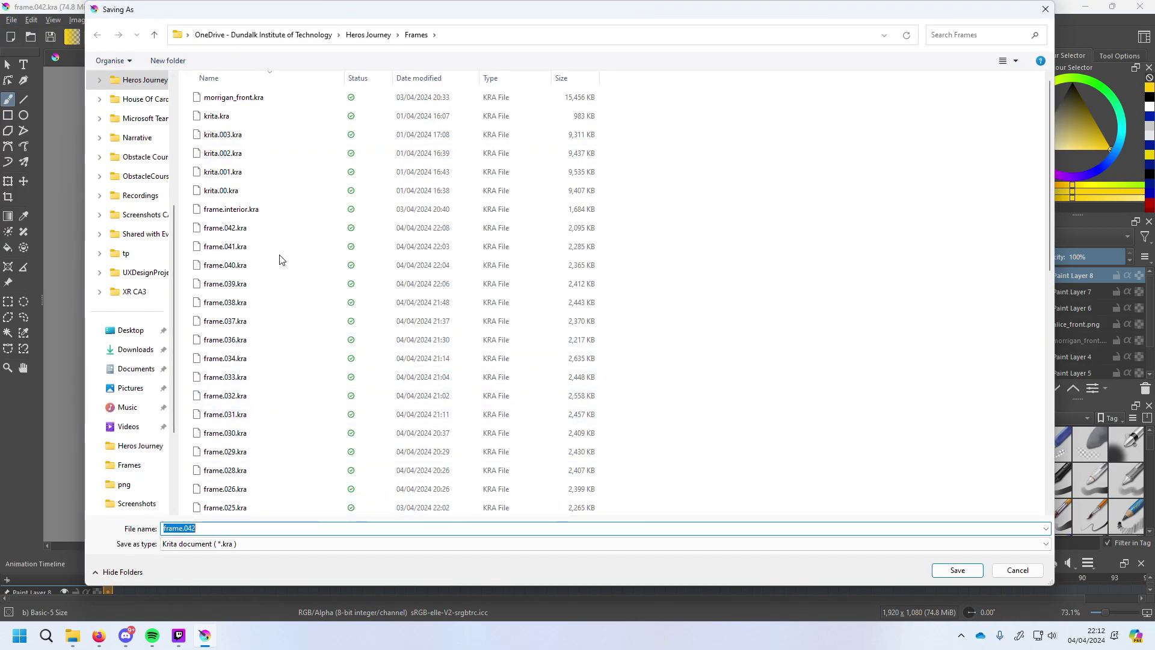
scroll(267, 331, "down", 5)
scroll(239, 493, "down", 3)
left_click(239, 528)
left_click(957, 570)
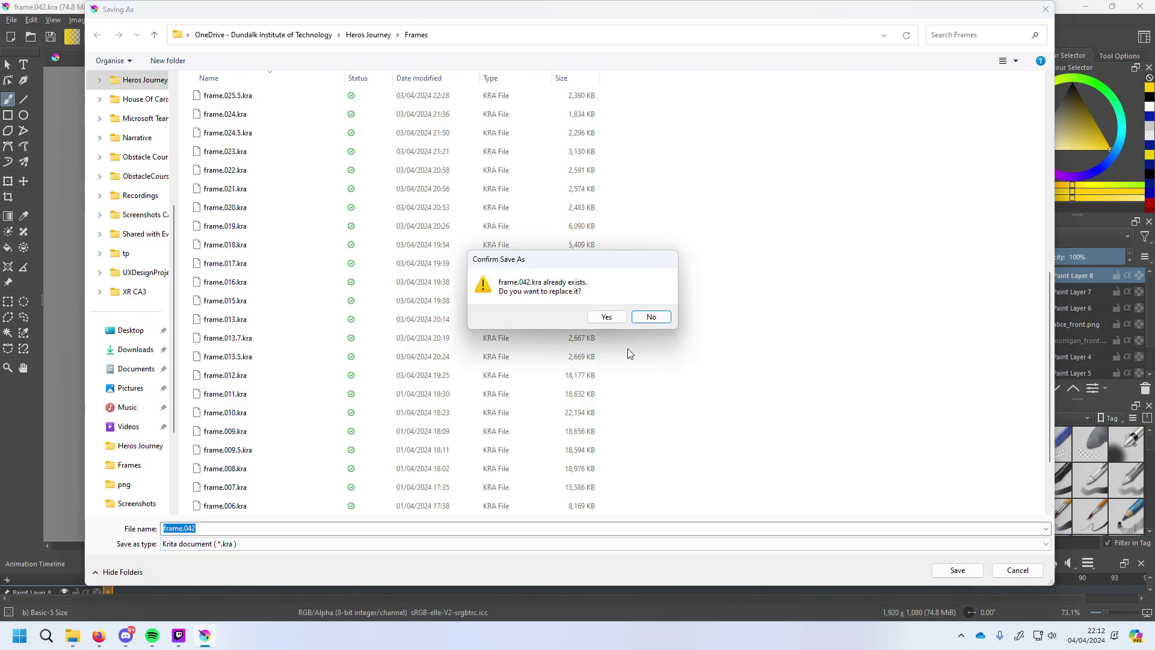
left_click(599, 317)
Save a copy in the Frames folder as frame.042.png with all supported formats selected, accepting the default PNG options.
left_click(12, 20)
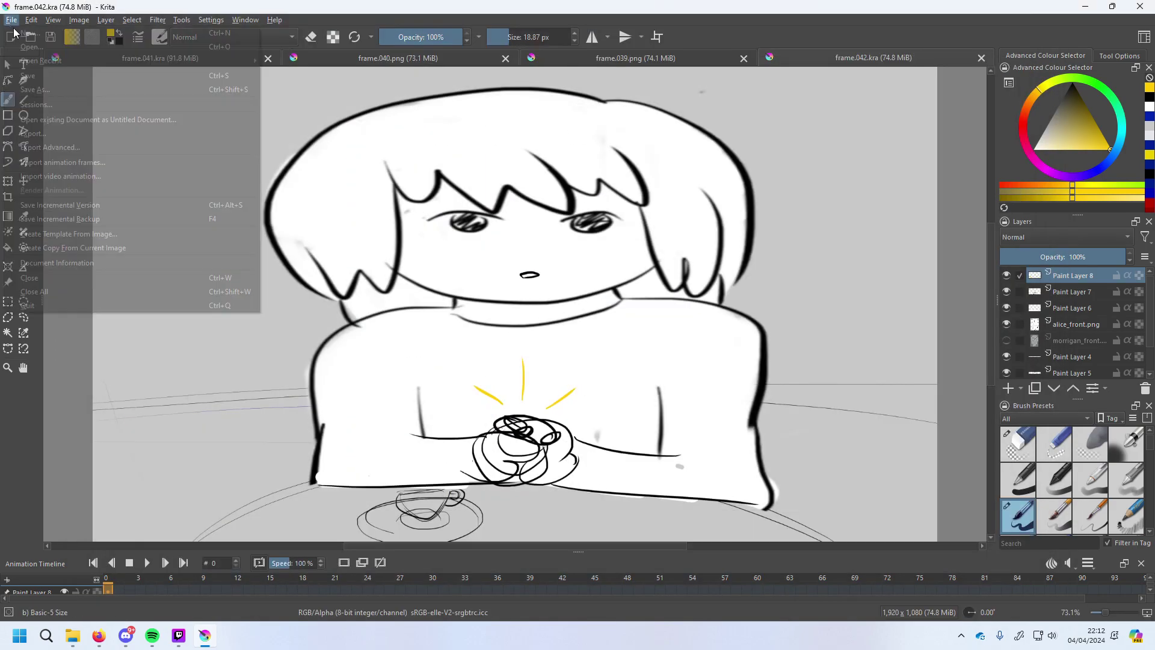
left_click(64, 88)
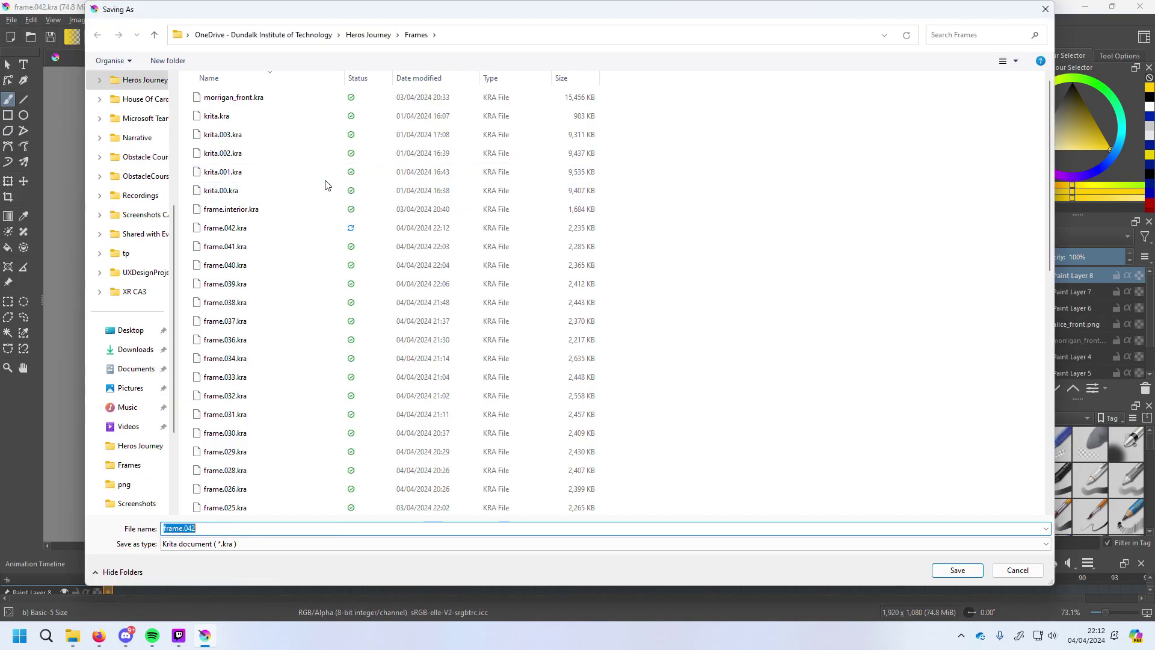
left_click(360, 35)
double_click(283, 98)
scroll(463, 275, "down", 7)
left_click(460, 531)
left_click(434, 527)
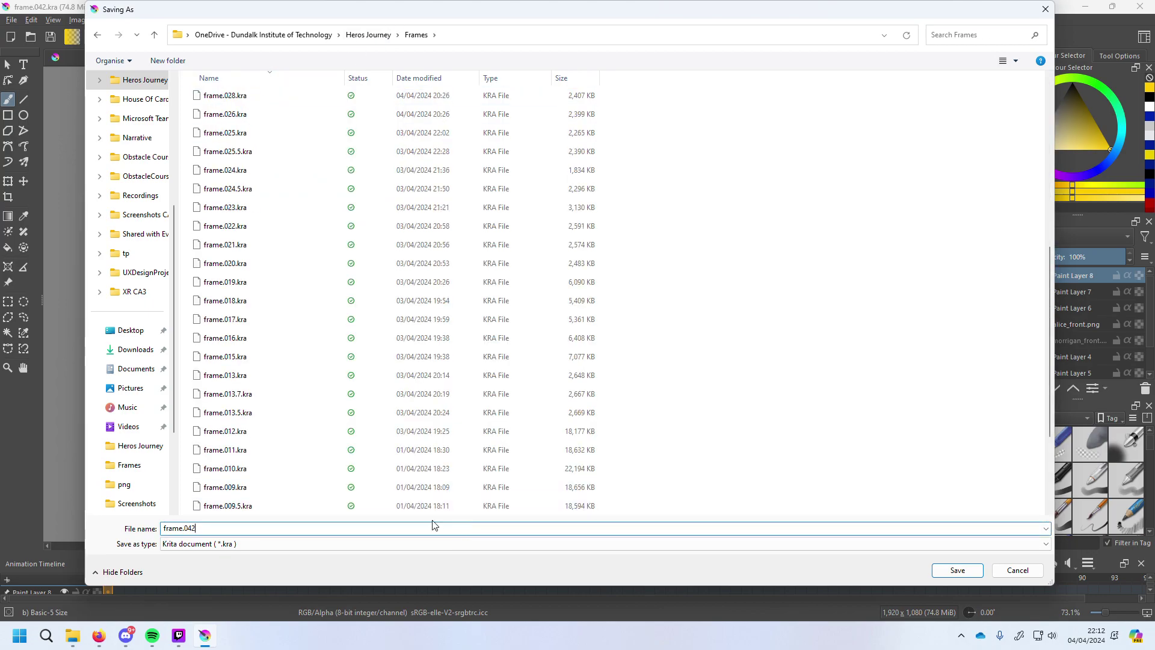
type(".png")
left_click(654, 547)
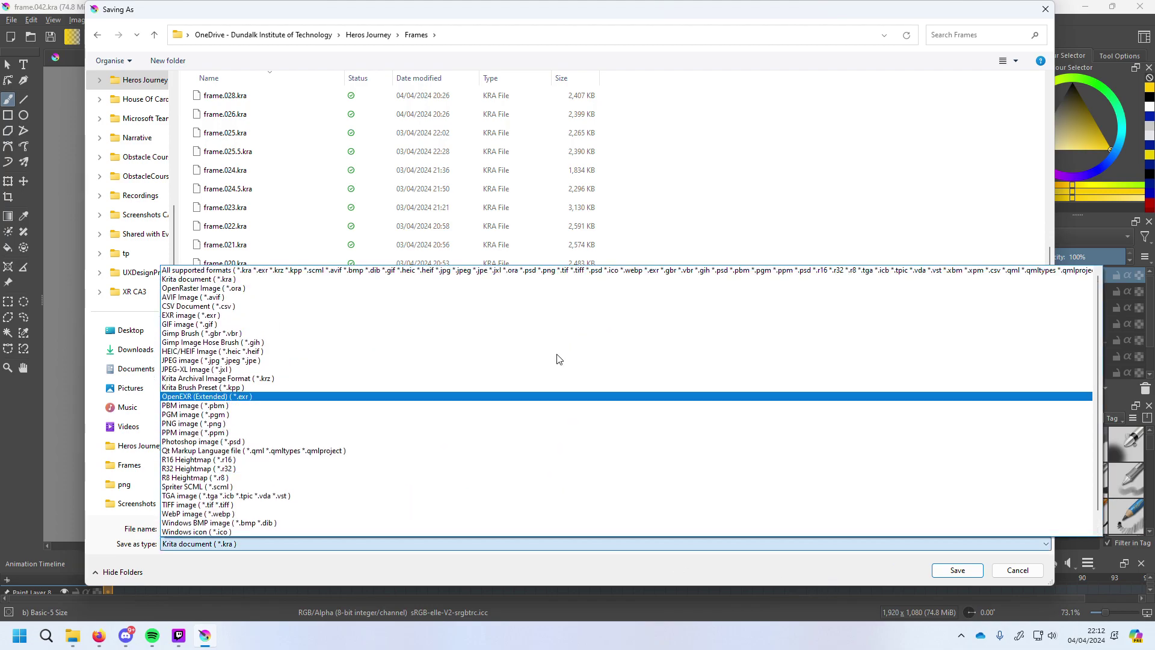
left_click(515, 267)
left_click(252, 528)
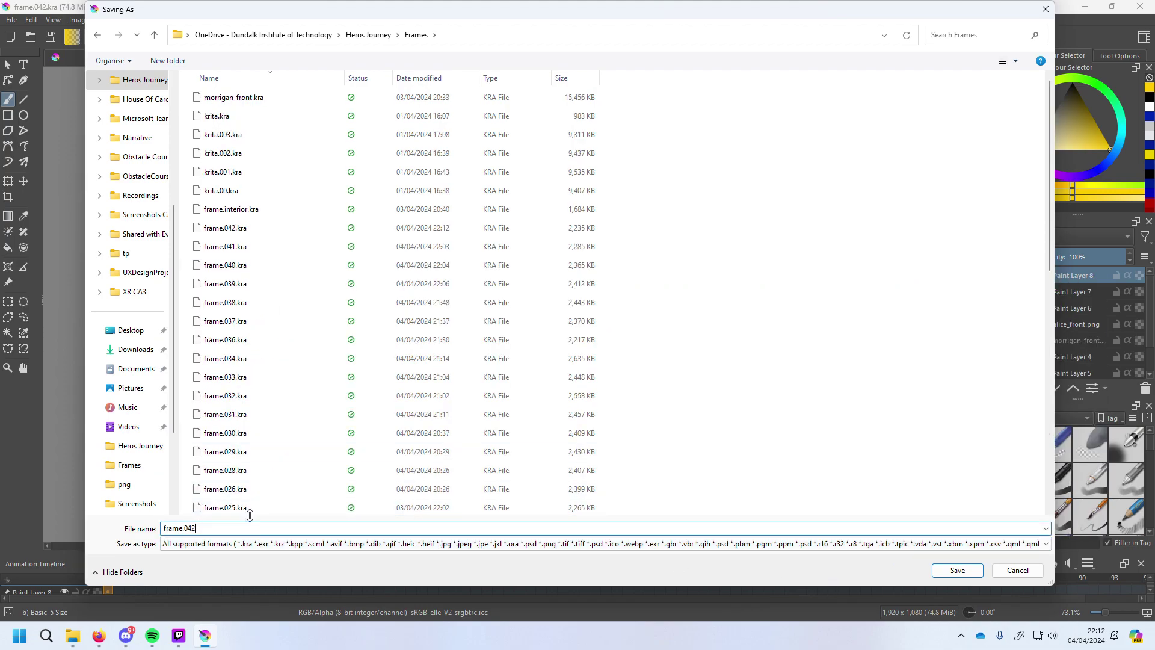
type(".png")
left_click(958, 570)
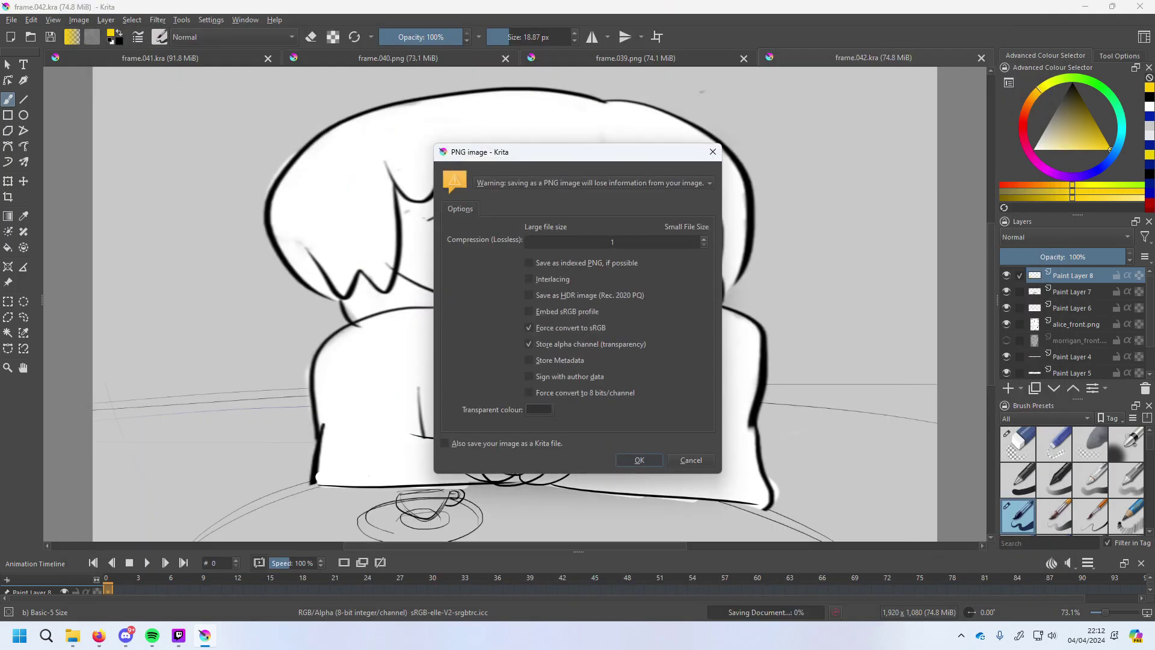
left_click(629, 460)
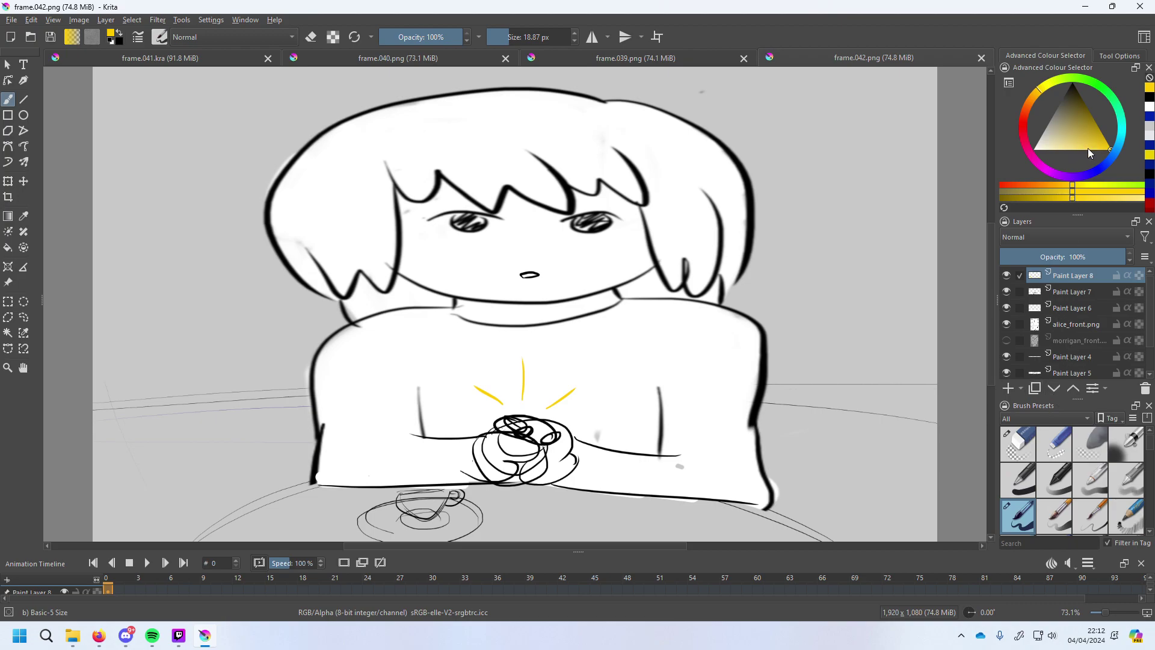
Draw a blue arrow rising diagonally from the clasped hands towards the collar, undoing the earlier tries on the opposite side.
left_click(1108, 164)
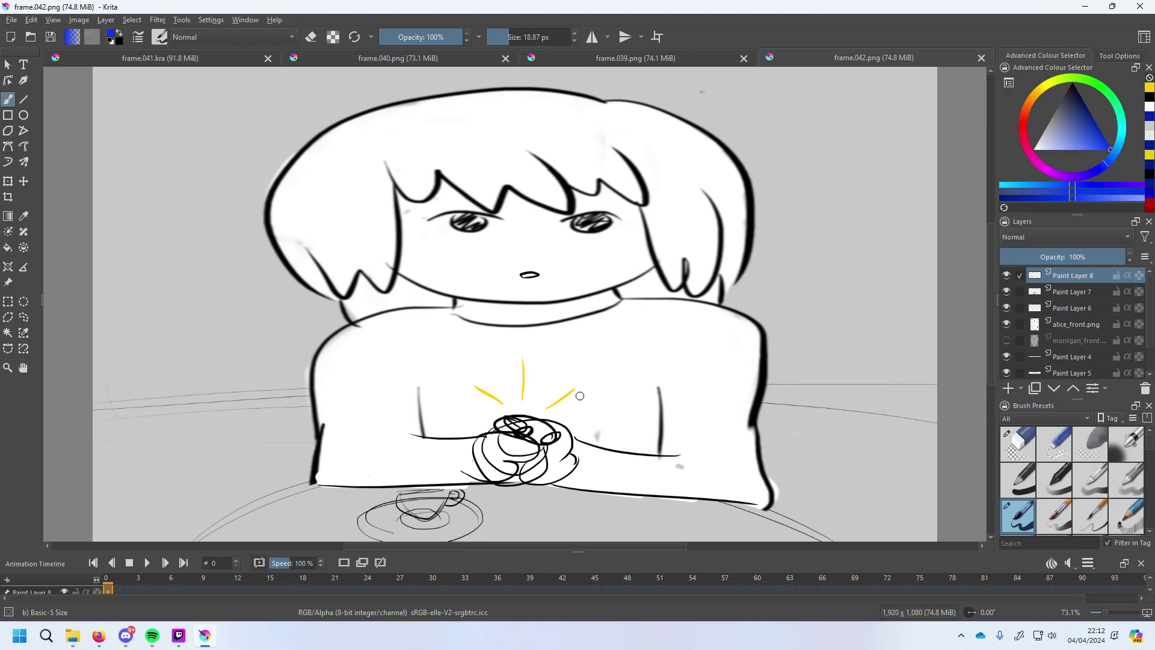
left_click_drag(576, 404, 610, 315)
key("ctrl+z")
left_click_drag(546, 421, 603, 357)
key("ctrl+z")
left_click(528, 423)
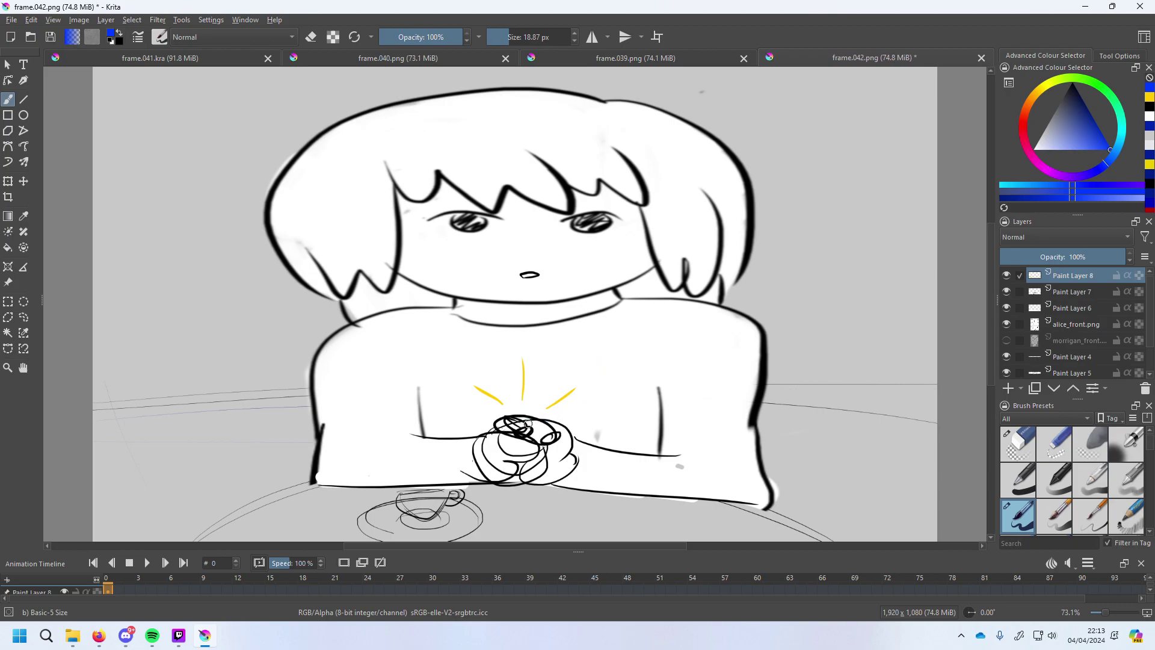
left_click_drag(487, 417, 444, 348)
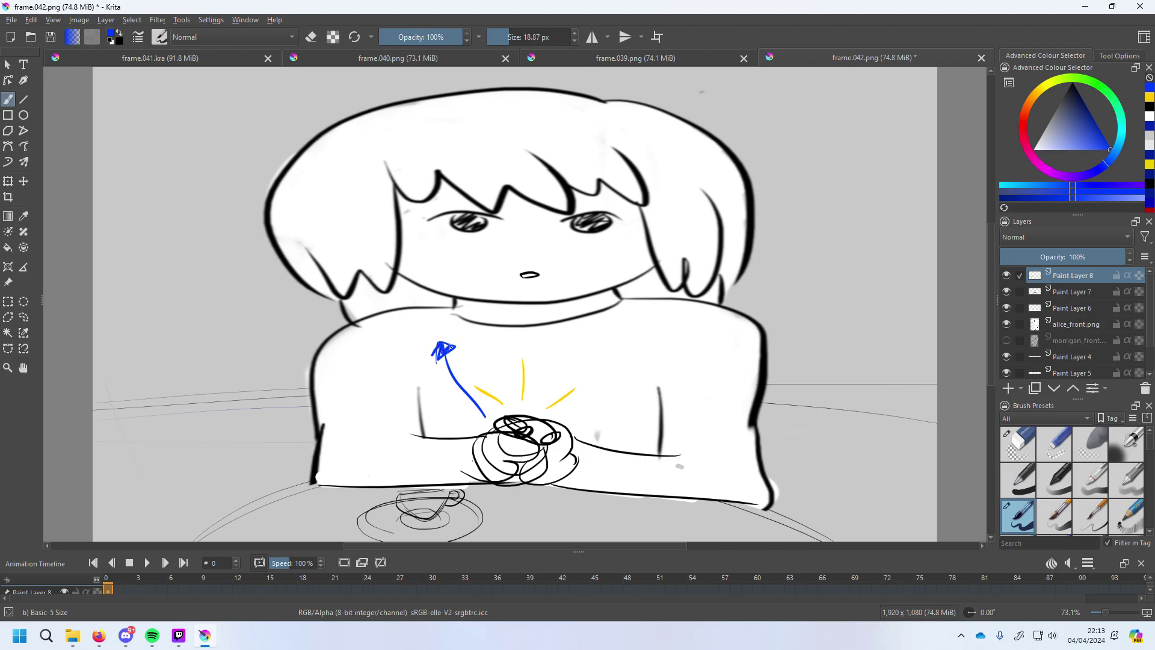
Try a second blue arrow above the clasped hands, undo all the blue arrows, and add a new paint layer.
left_click_drag(566, 420, 609, 342)
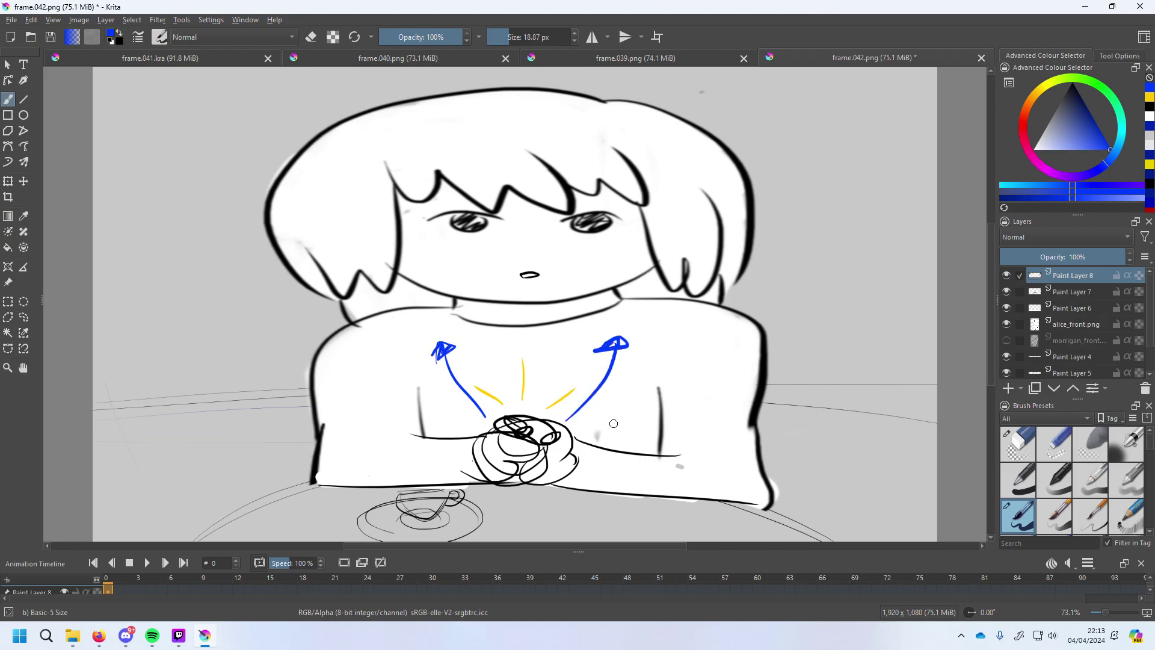
key("ctrl+z")
key("ctrl+z")
key("ctrl+z")
key("ctrl+z")
key("ctrl+z")
key("ctrl+z")
left_click(1009, 388)
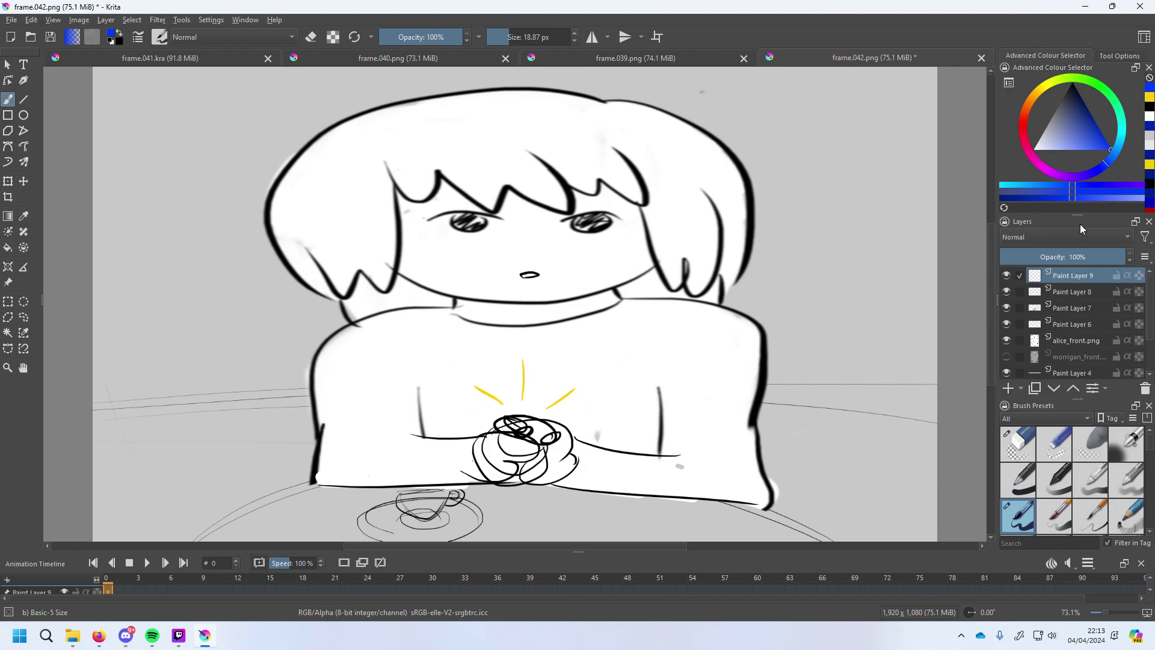
Try a darker blue arrow pointing straight up from the clasped hands.
left_click(1108, 149)
left_click(1096, 122)
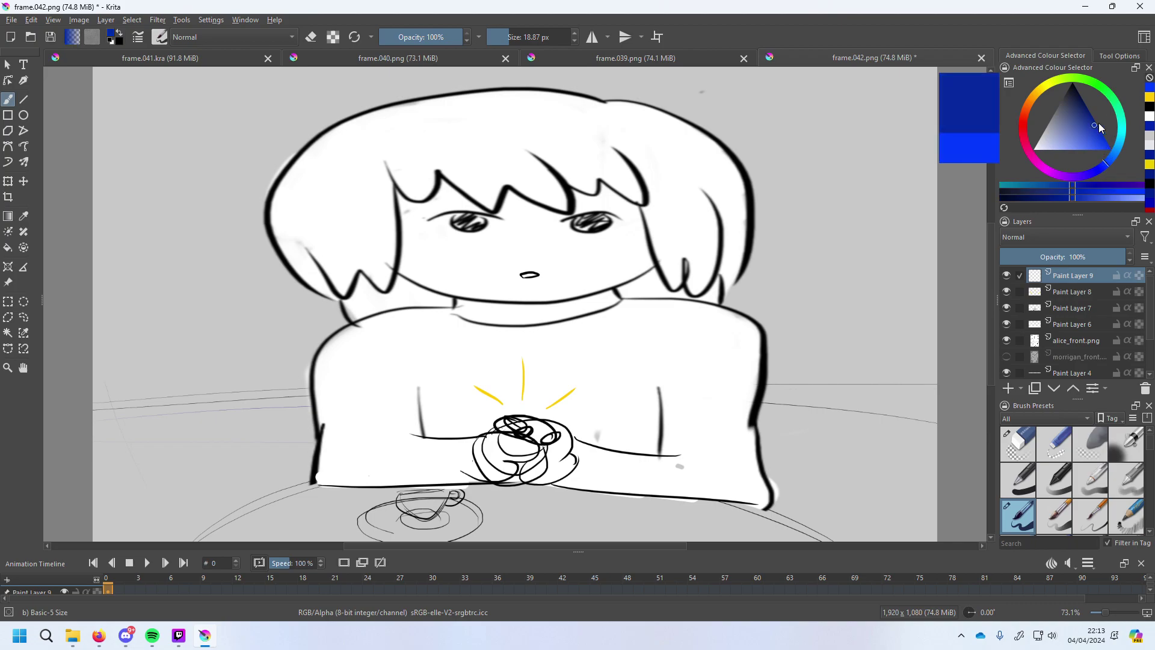
mouse_move(534, 423)
left_mouse_down()
mouse_move(537, 372)
mouse_move(558, 370)
mouse_move(544, 364)
left_mouse_up()
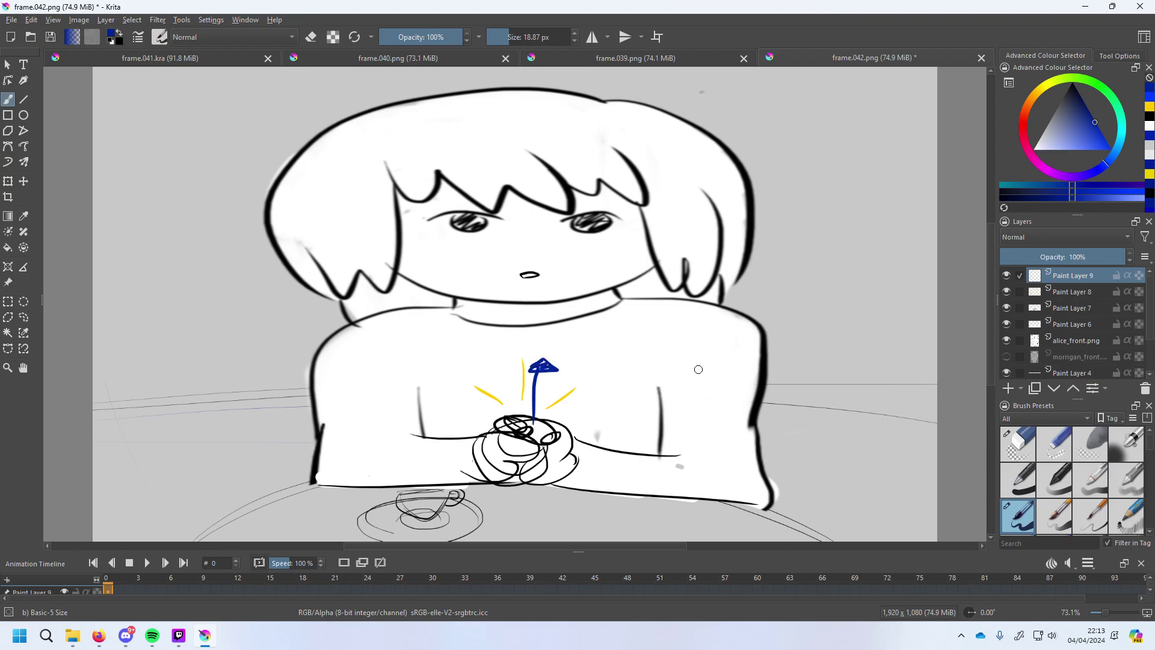
key("ctrl+z")
key("ctrl+z")
Save the drawing in the Frames folder as frame.043.kra, with the file type set to all supported formats.
key("ctrl+s")
left_click(700, 455)
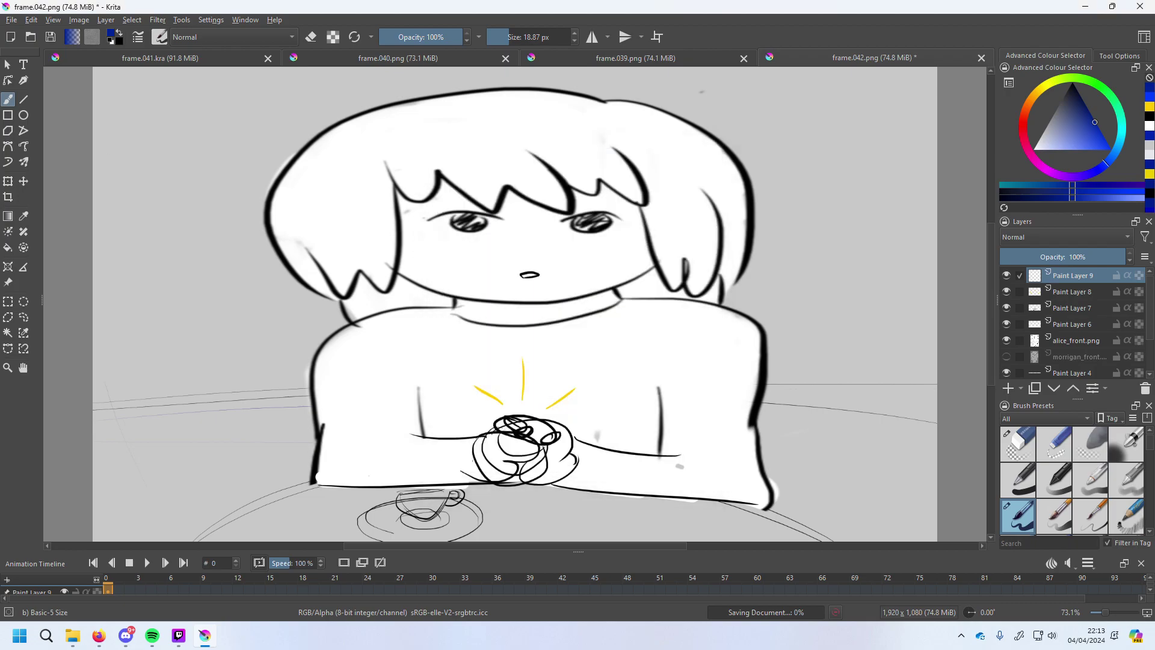
left_click(11, 19)
left_click(56, 90)
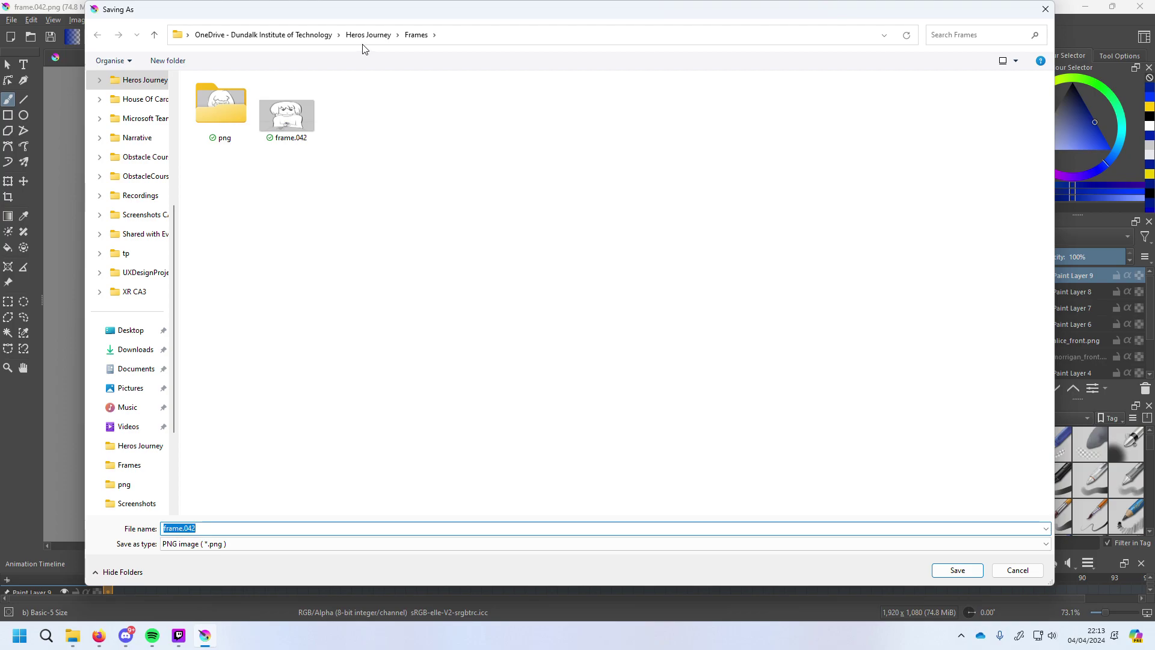
left_click(304, 543)
left_click(268, 271)
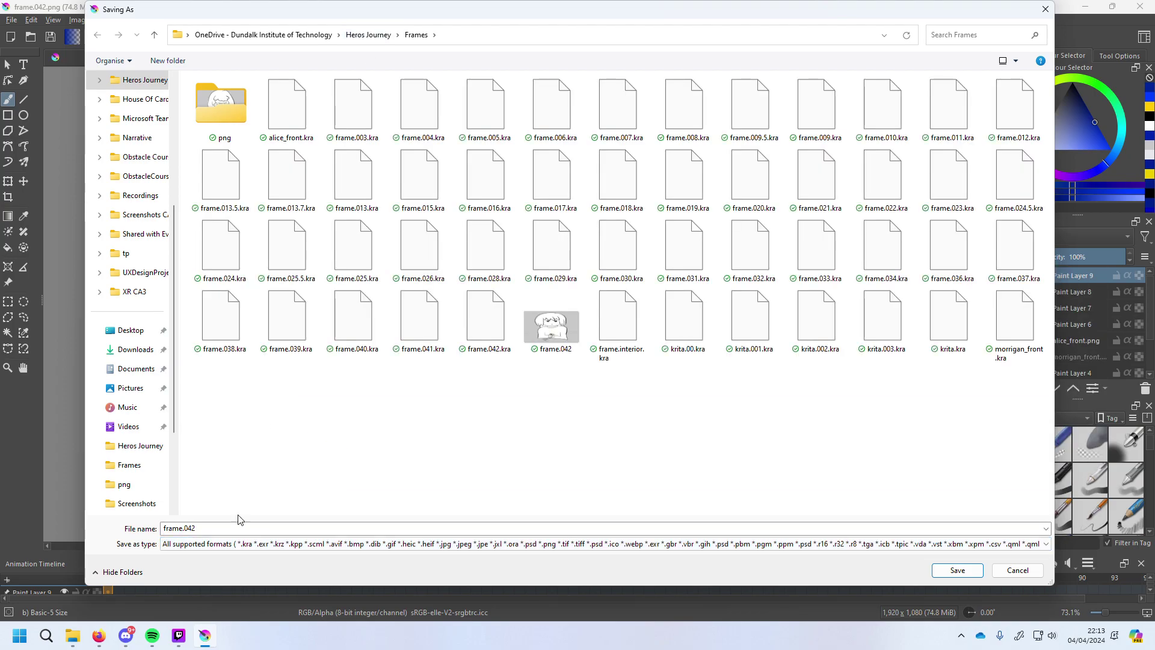
key("BackSpace")
type("3.kra")
key("Return")
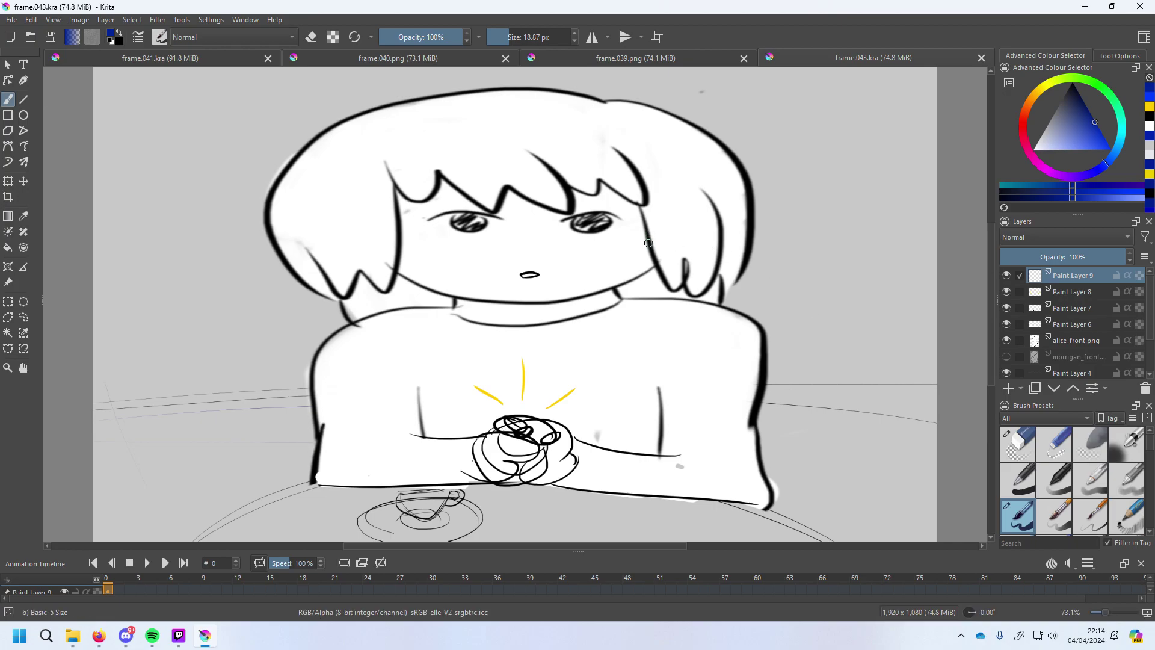
Toggle the visibility of Paint Layer 7 and Paint Layer 6 to check what each one contains.
left_click(1023, 445)
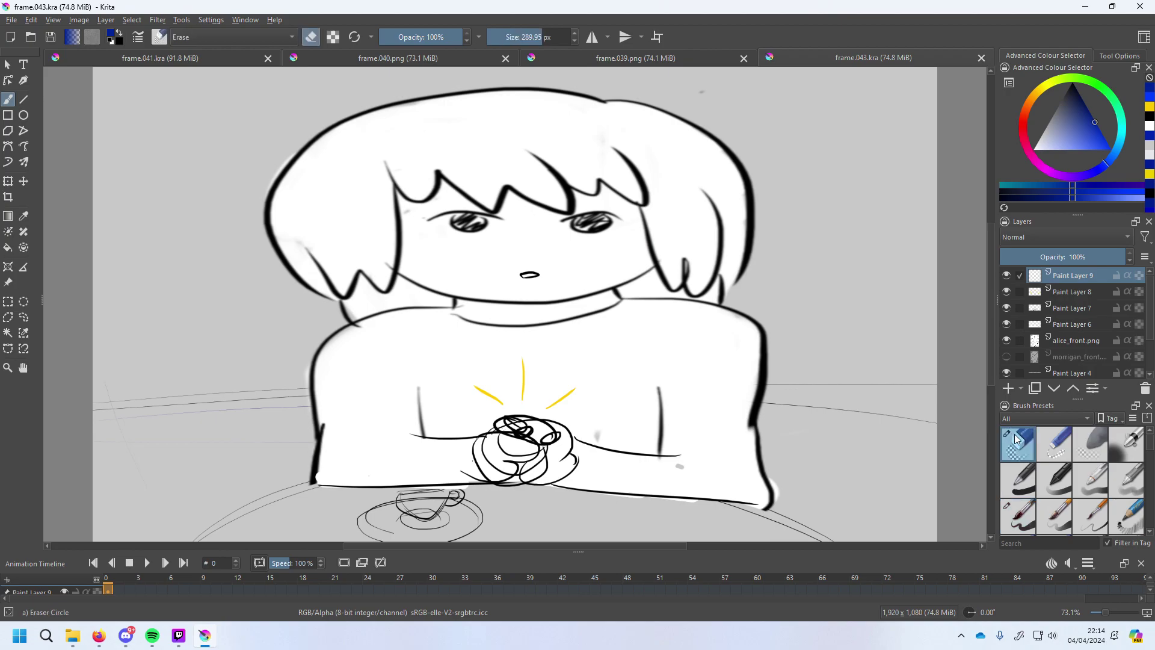
left_click(1018, 486)
left_click(1007, 307)
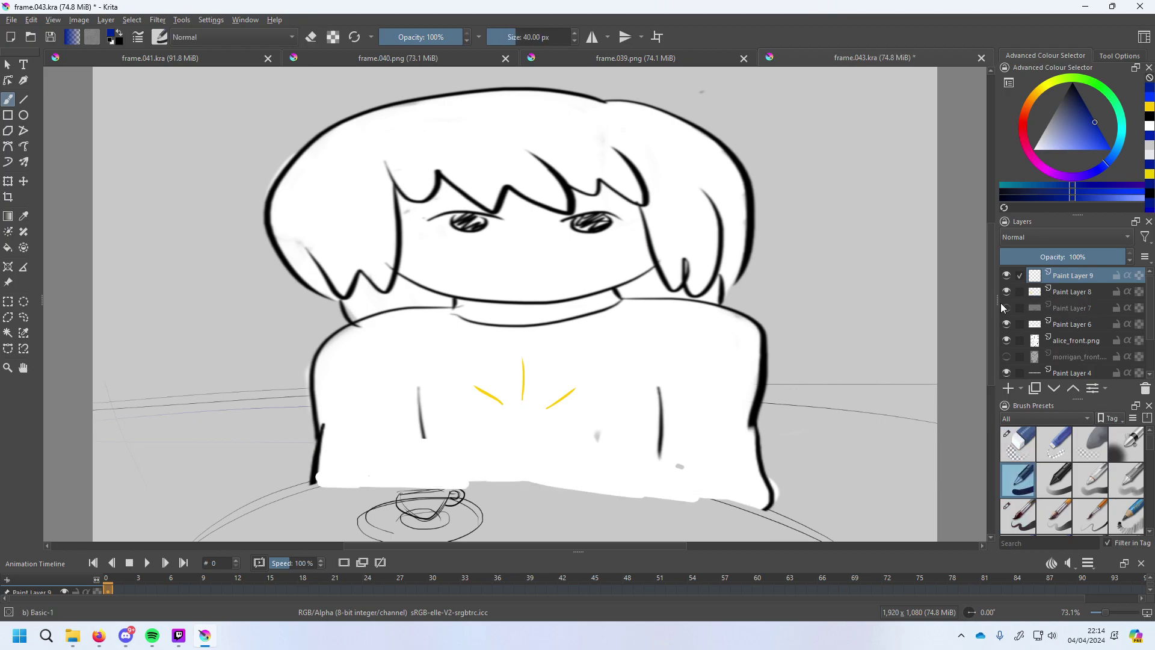
left_click(1007, 308)
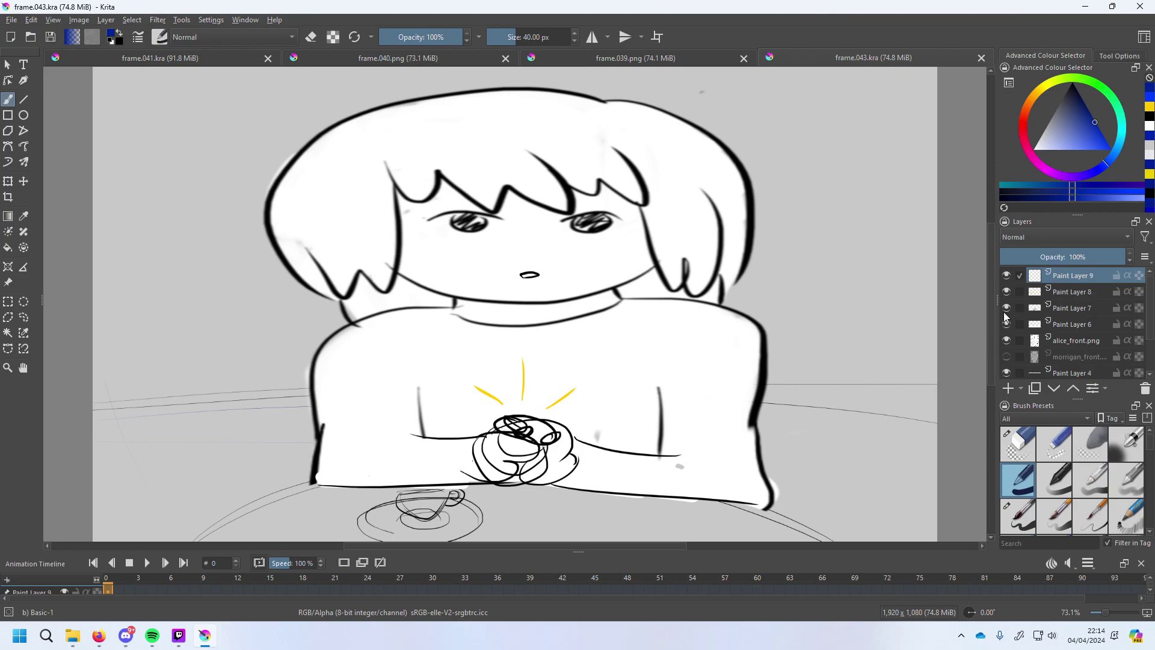
left_click(1007, 324)
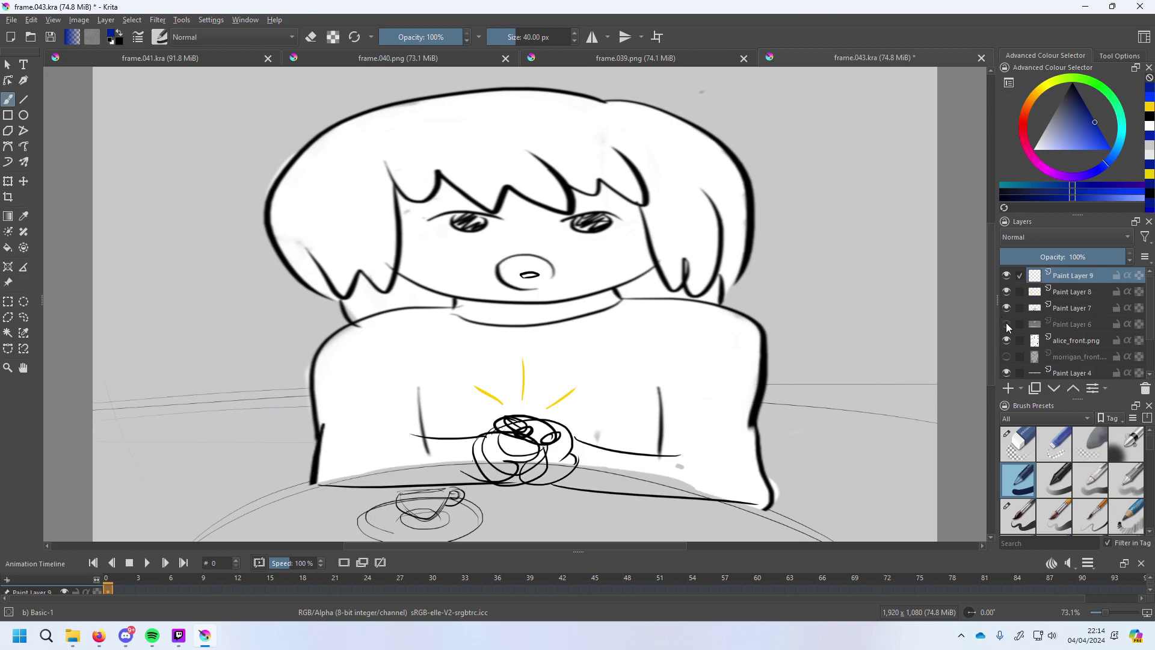
mouse_move(1006, 323)
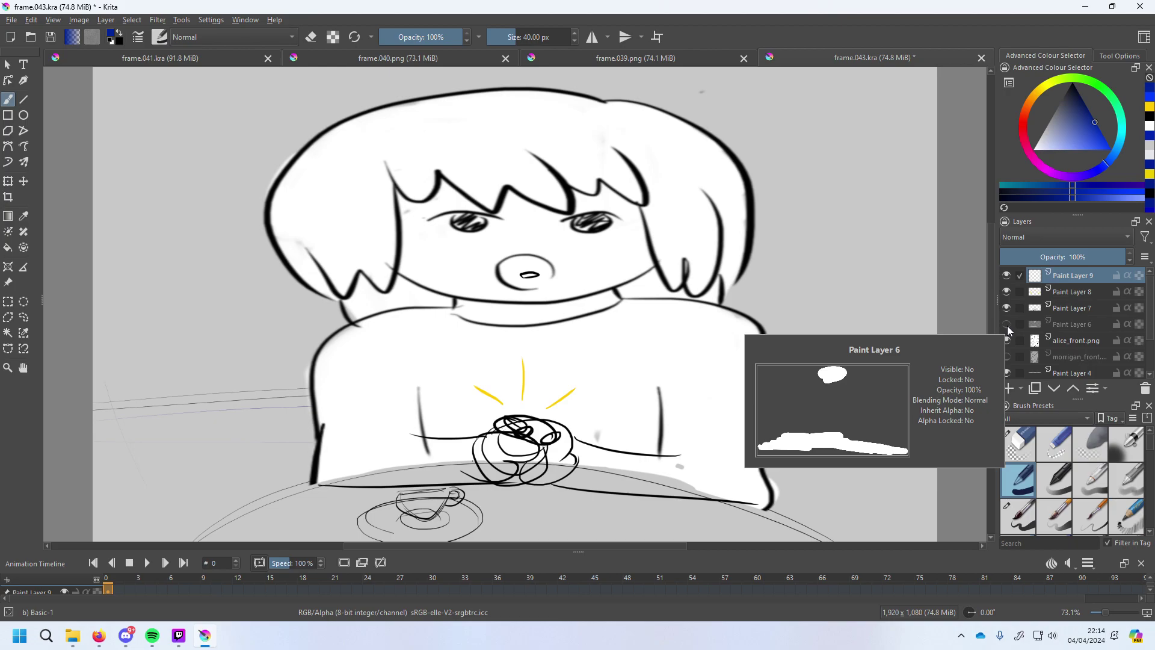
left_click(1006, 324)
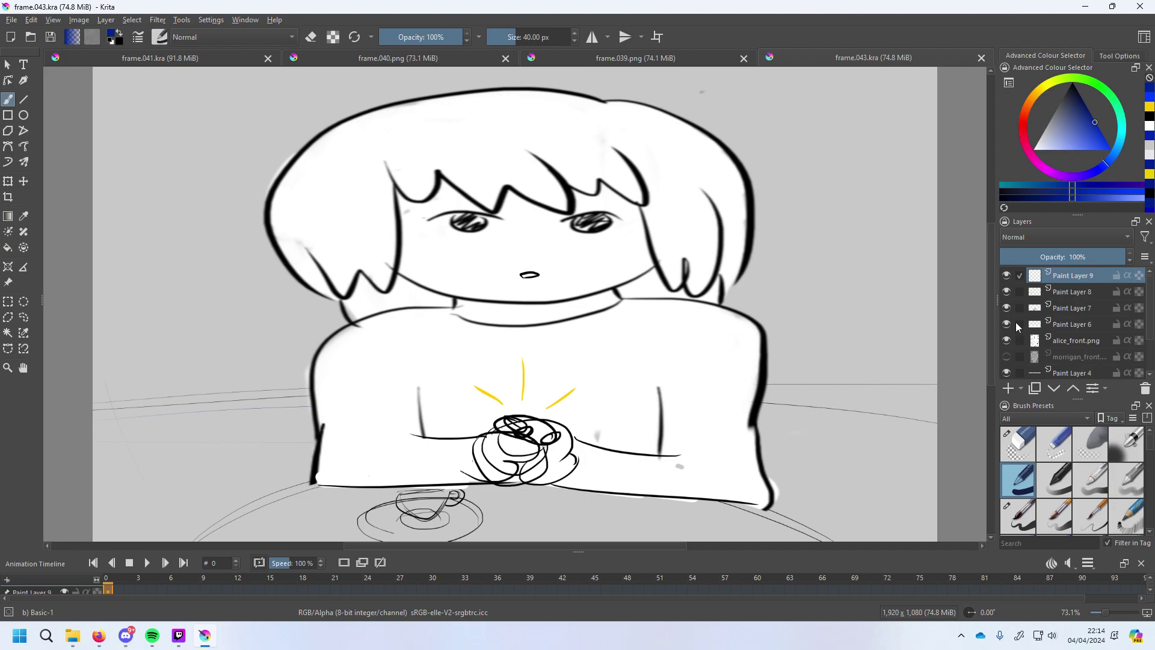
Select the Basic-5 Size brush and try a necklace cord line from the collar's right side.
left_click_drag(625, 294, 573, 361)
key("ctrl+z")
left_click(1018, 523)
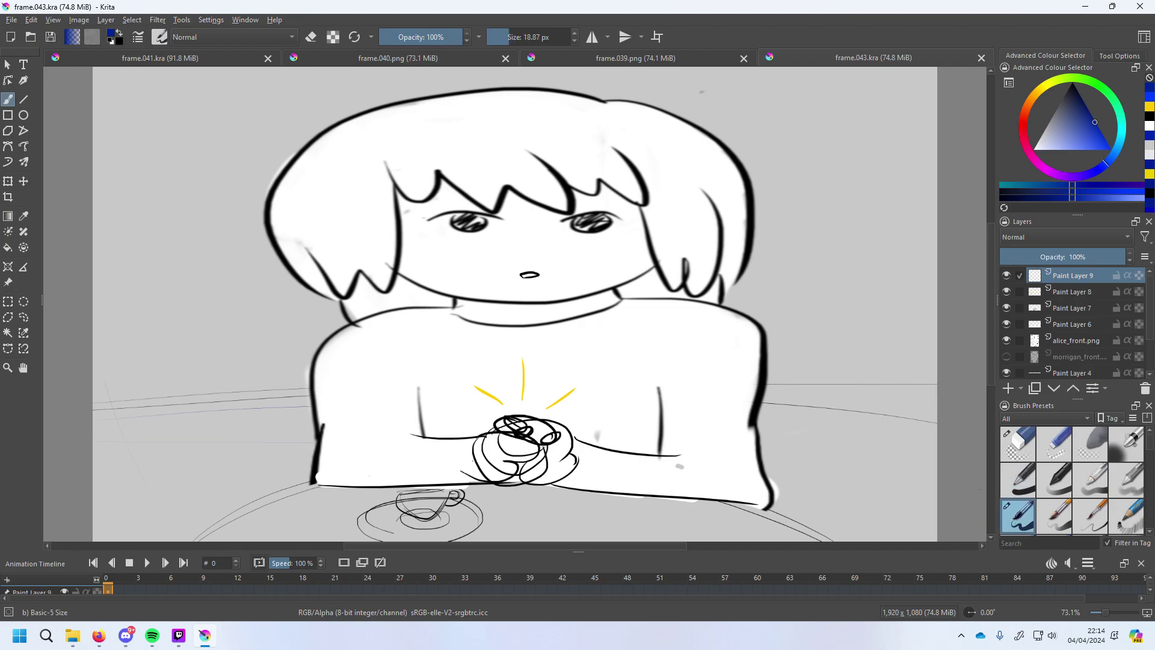
mouse_move(625, 303)
left_mouse_down()
mouse_move(607, 332)
mouse_move(566, 376)
left_mouse_up()
key("ctrl+z")
Add a paint layer and draw a black necklace with a round pendant hanging from the collar onto the chest.
left_click(1009, 389)
left_click_drag(624, 299, 565, 369)
key("ctrl+z")
left_click(1072, 82)
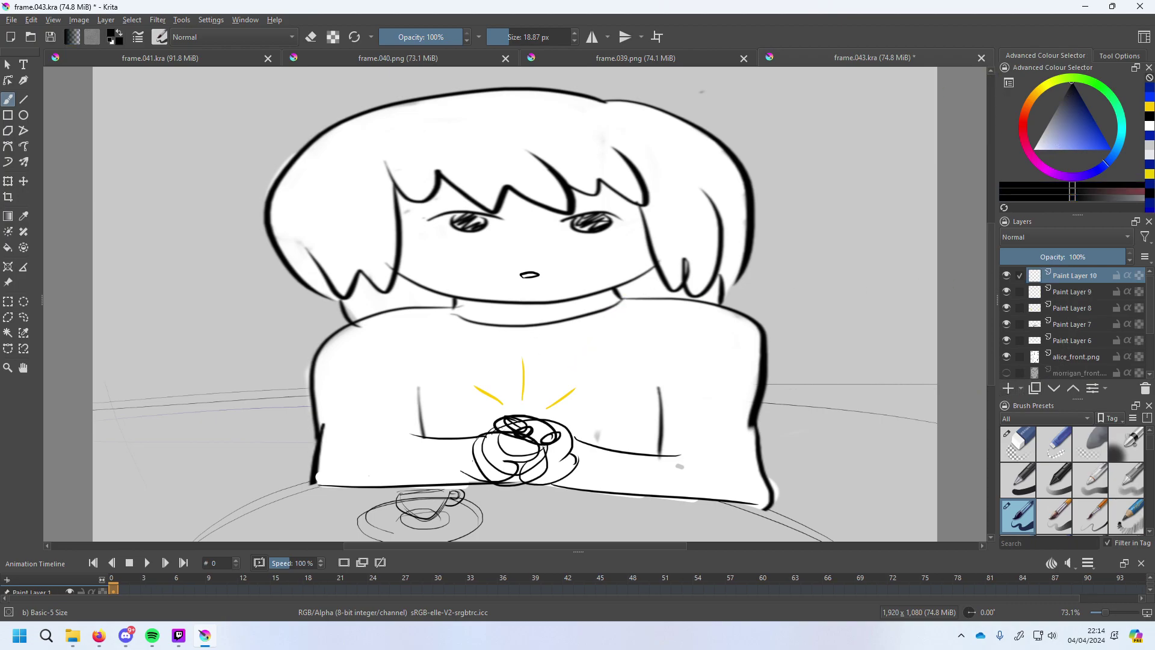
left_click_drag(447, 305, 525, 399)
key("ctrl+z")
mouse_move(446, 302)
left_mouse_down()
mouse_move(448, 328)
mouse_move(515, 370)
left_mouse_up()
mouse_move(628, 298)
left_mouse_down()
mouse_move(595, 343)
mouse_move(545, 381)
mouse_move(555, 385)
mouse_move(511, 390)
mouse_move(530, 409)
mouse_move(509, 378)
mouse_move(503, 386)
mouse_move(531, 379)
left_mouse_up()
key("ctrl+z")
key("ctrl+z")
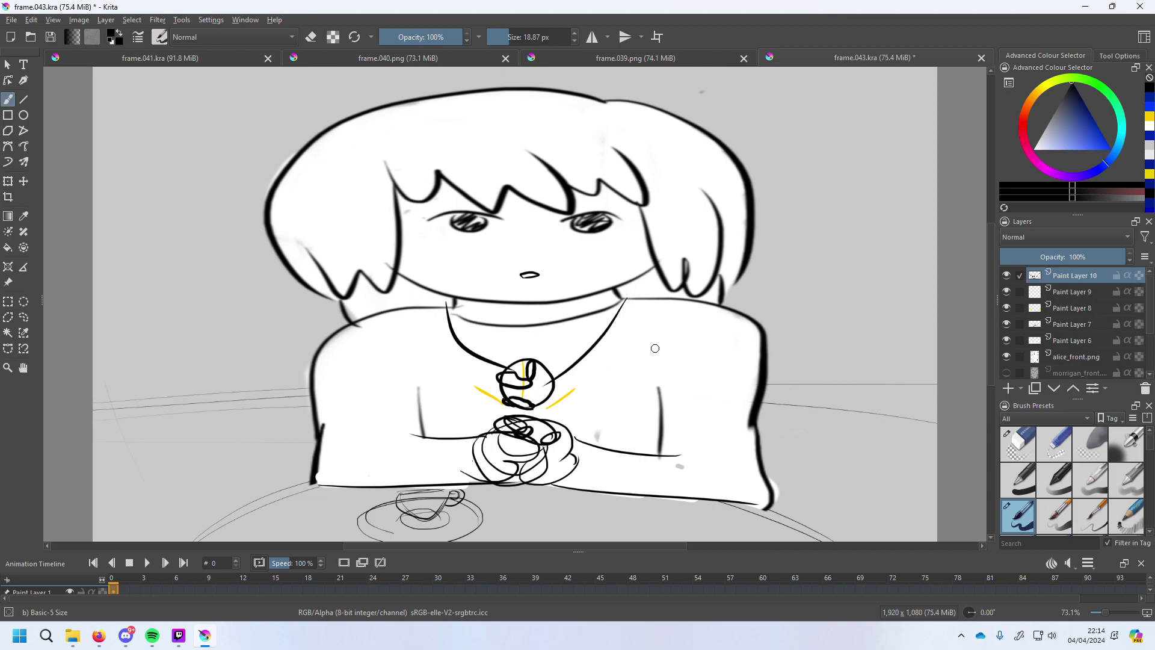
Try an arm line running from the collar's right end down to the sleeve crease.
mouse_move(672, 457)
left_mouse_down()
mouse_move(629, 325)
mouse_move(670, 455)
left_mouse_up()
key("ctrl+z")
key("ctrl+z")
left_click_drag(629, 298, 659, 455)
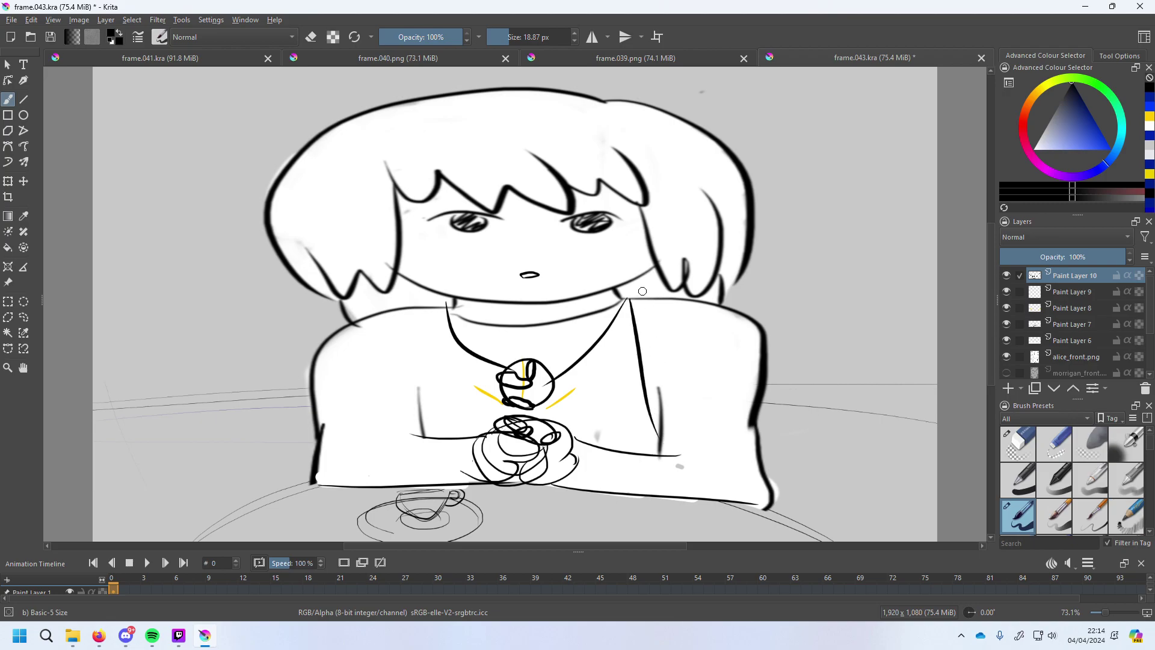
key("ctrl+z")
Draw both inner forearm lines rising from the elbows on the table to round fists beneath the chin.
mouse_move(758, 503)
left_mouse_down()
mouse_move(601, 303)
mouse_move(649, 278)
mouse_move(629, 315)
left_mouse_up()
key("ctrl+z")
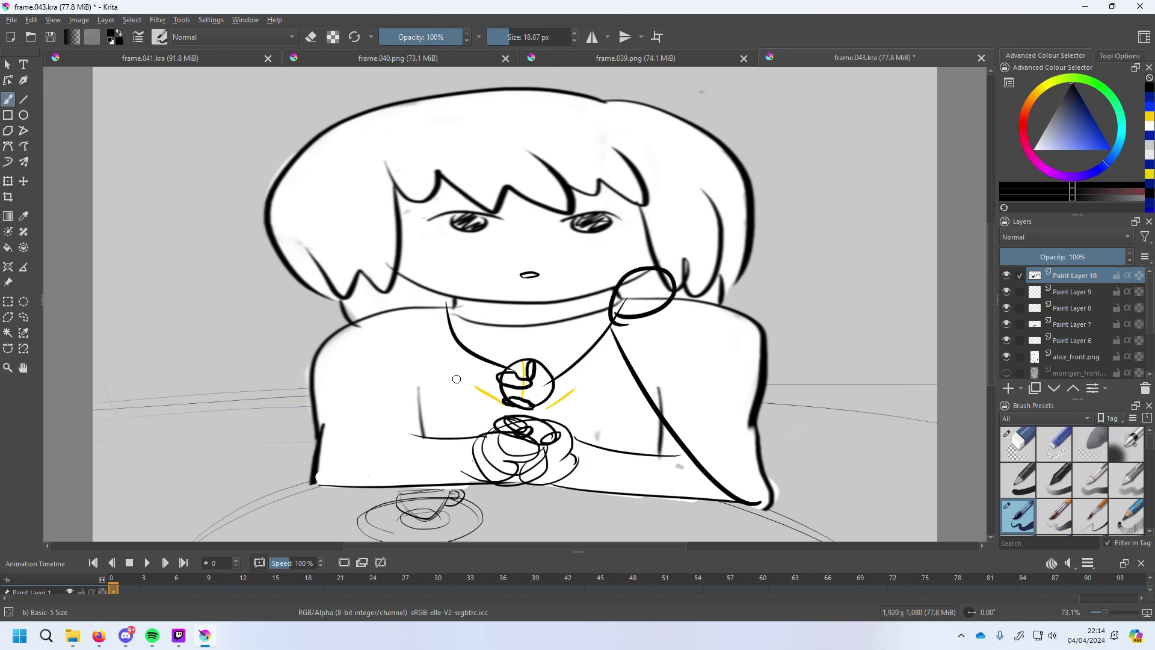
mouse_move(324, 478)
left_mouse_down()
mouse_move(452, 309)
mouse_move(423, 305)
left_mouse_up()
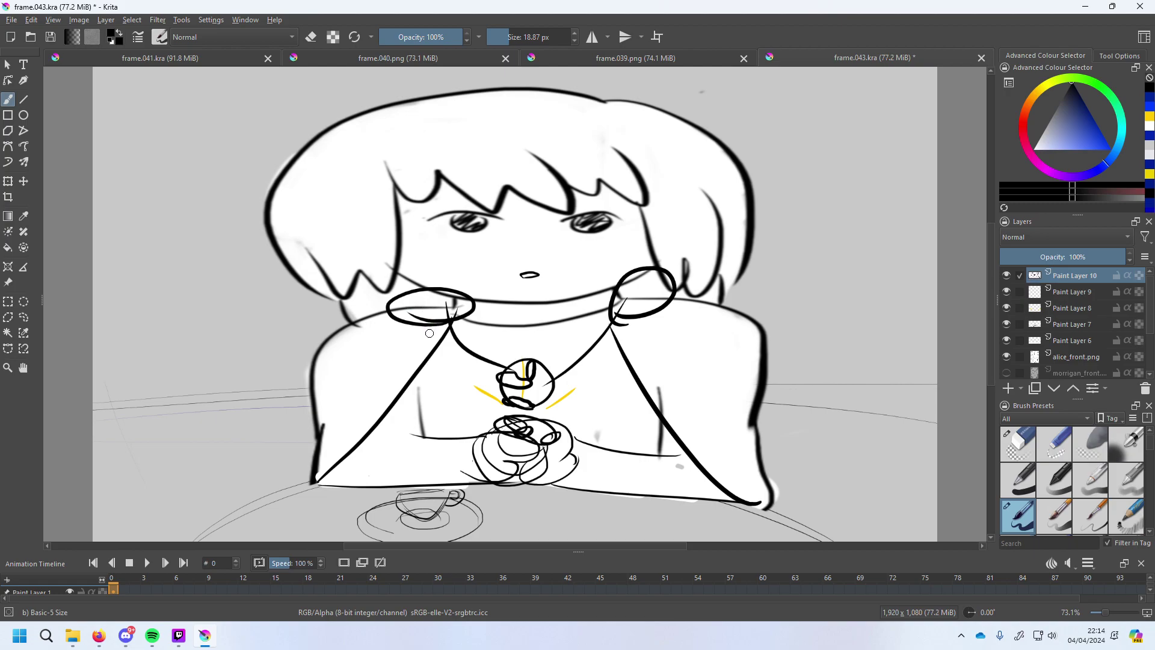
Draw the outer forearm lines below both fists and add small finger curves on top of the fists.
left_click_drag(389, 315, 360, 380)
left_click_drag(670, 308, 743, 433)
key("ctrl+z")
left_click_drag(674, 298, 713, 395)
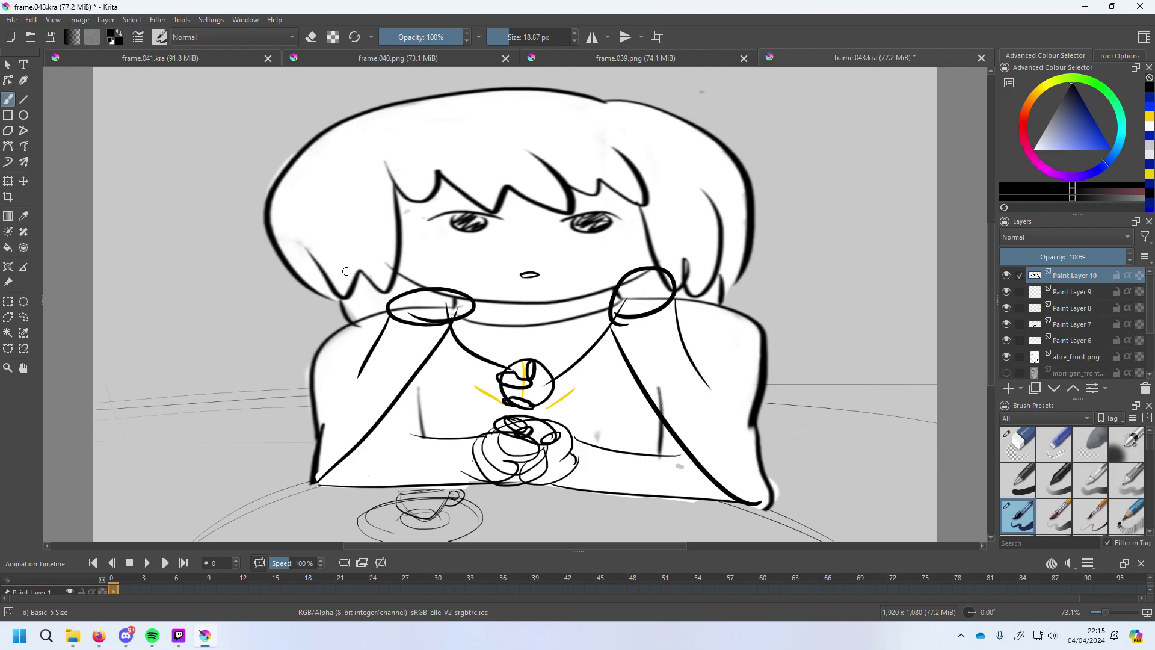
left_click_drag(405, 286, 423, 283)
key("ctrl+z")
left_click_drag(681, 281, 656, 271)
Hide Paint Layer 8 with the yellow rays and Paint Layer 7 with the clasped hands.
left_click(1007, 309)
left_click(1007, 308)
left_click(1007, 308)
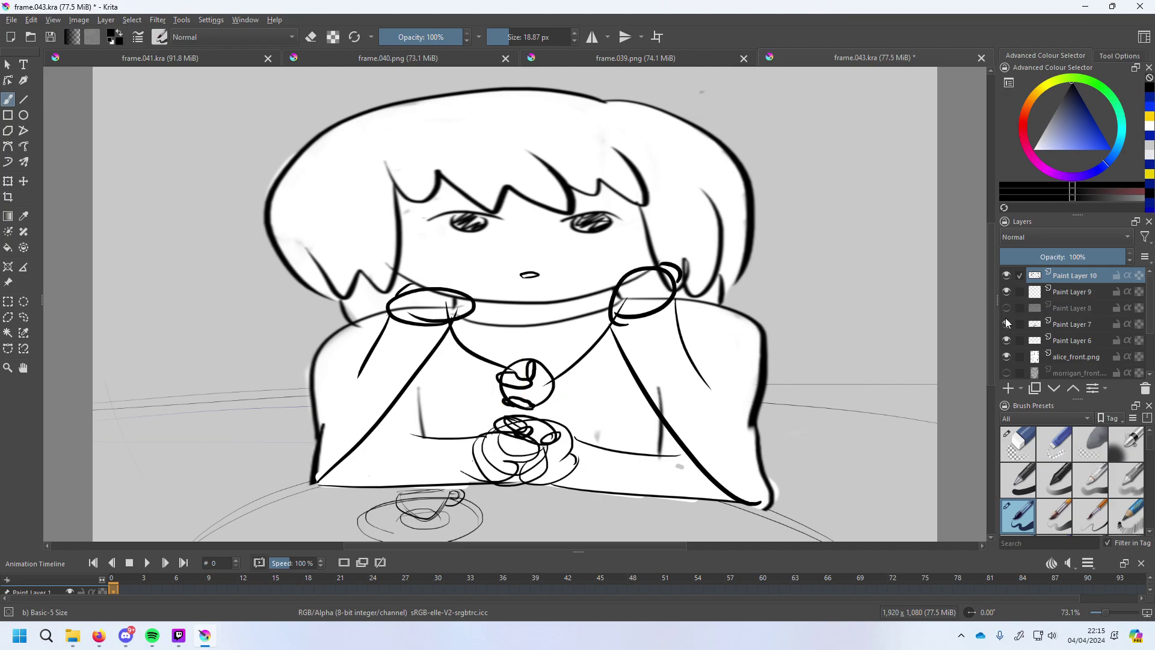
left_click(1007, 324)
left_click(1007, 321)
left_click(1006, 321)
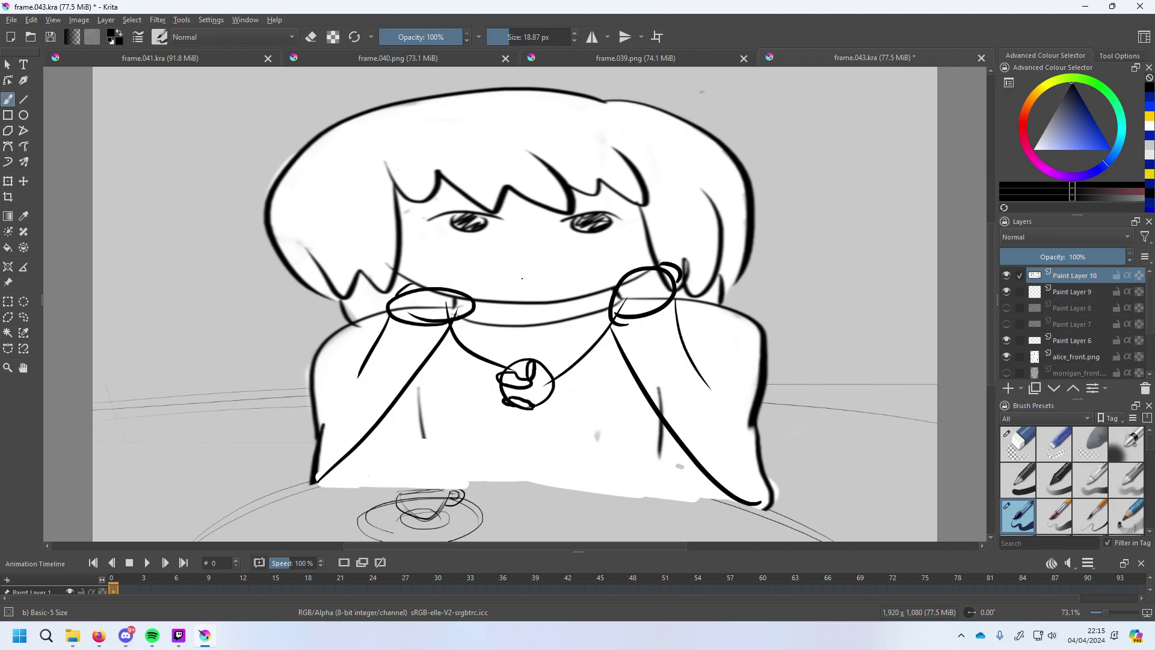
Draw a short straight mouth line on the face.
left_click_drag(515, 279, 538, 280)
key("ctrl+z")
key("ctrl+z")
left_click_drag(515, 276, 536, 276)
key("ctrl+z")
Try a thick line across the eye on the right side of the face.
left_click_drag(569, 224, 614, 222)
left_click(738, 279, "ctrl")
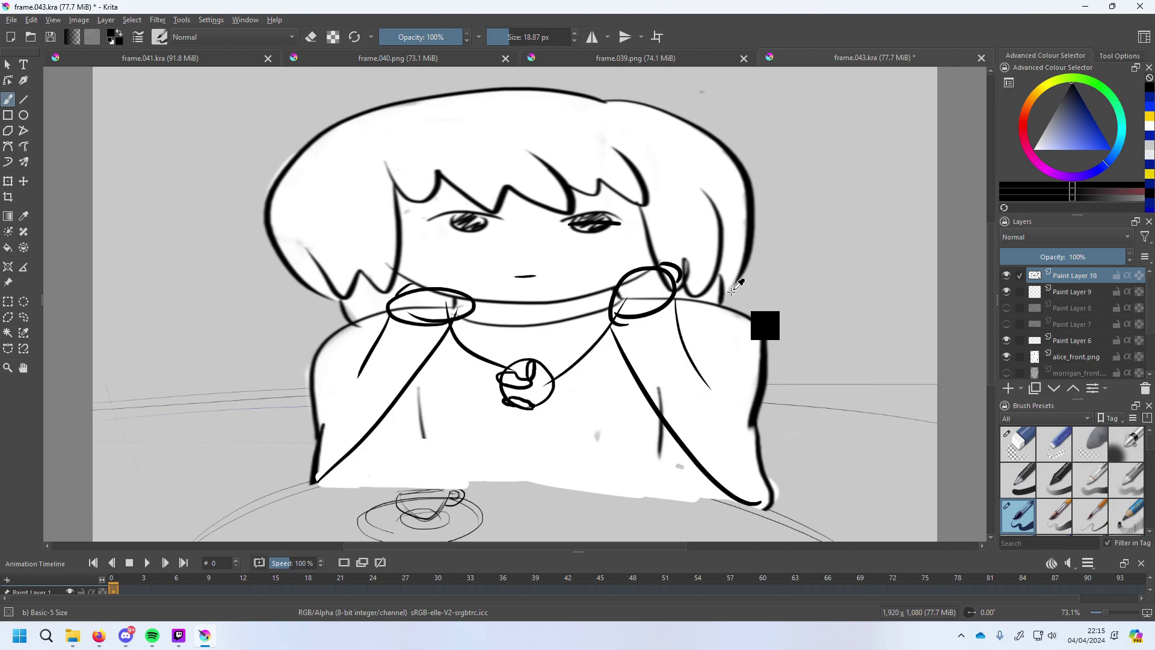
key("ctrl+z")
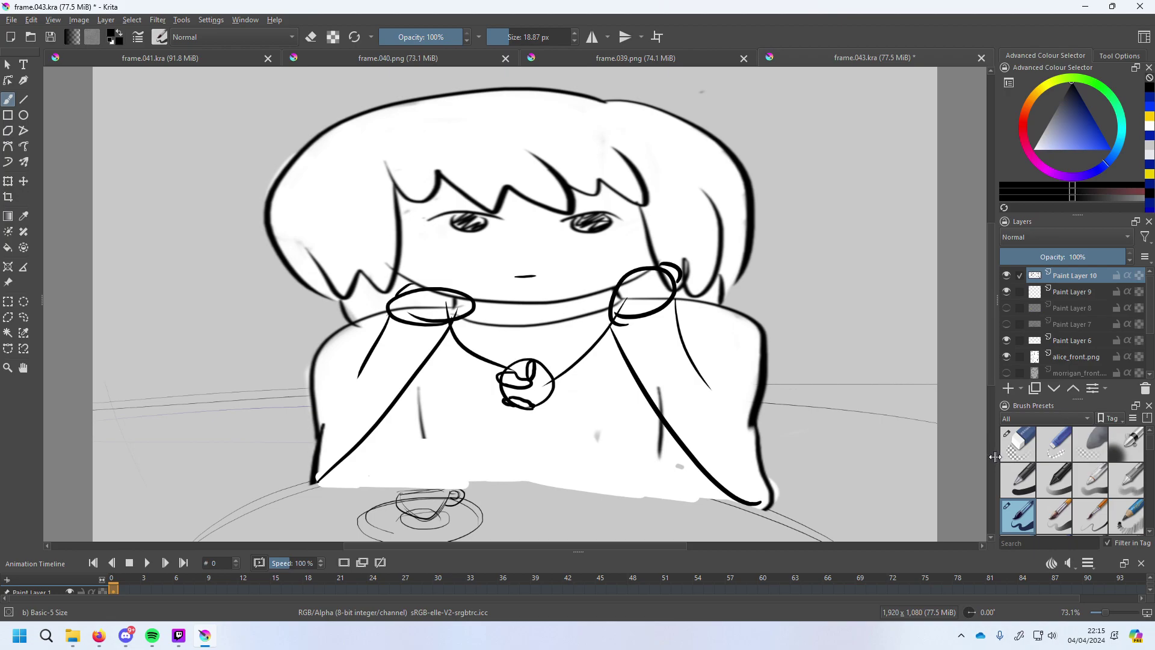
Paint over both eyes in white.
left_click(1033, 148)
mouse_move(569, 229)
left_mouse_down()
mouse_move(607, 214)
mouse_move(561, 232)
mouse_move(572, 241)
left_mouse_up()
mouse_move(429, 220)
left_mouse_down()
mouse_move(507, 223)
mouse_move(444, 212)
mouse_move(436, 223)
mouse_move(460, 234)
left_mouse_up()
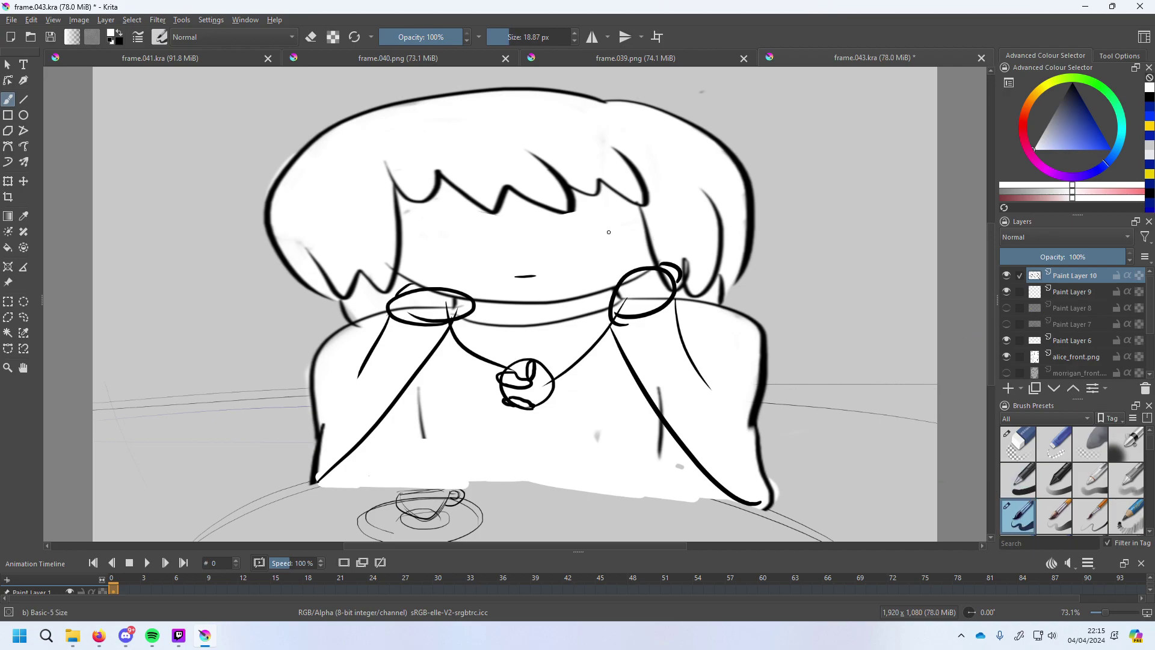
Try a new black eye stroke on an added layer, and undo back to before the eyes were painted over.
left_click_drag(1072, 136, 1059, 111)
left_click(1008, 388)
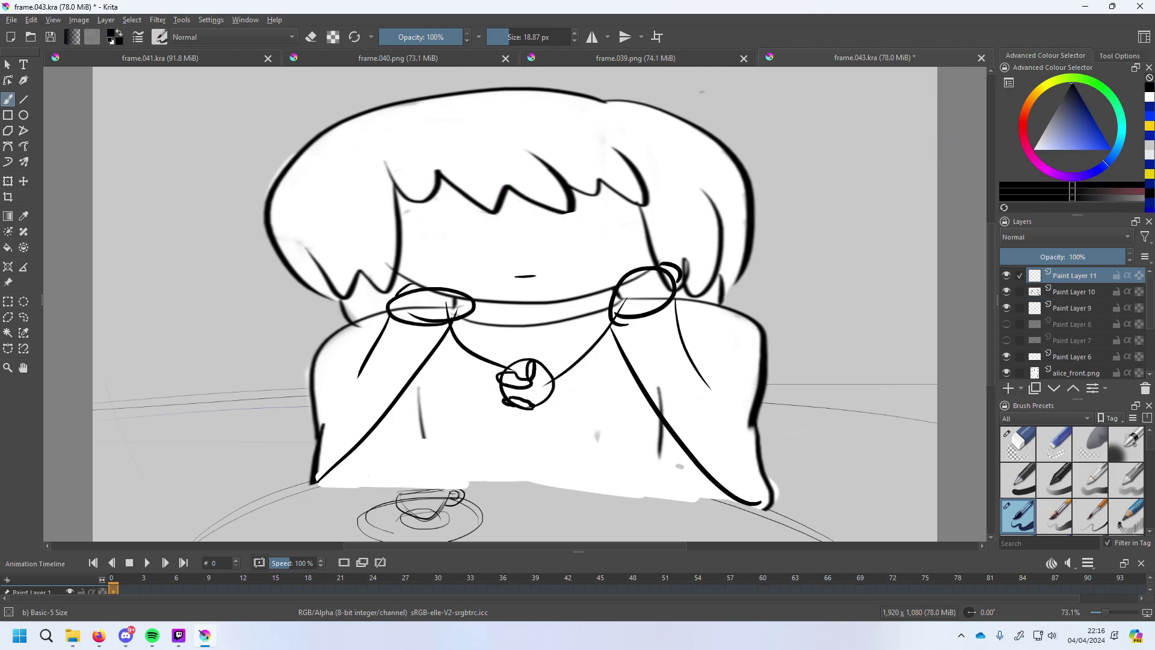
key("ctrl+z")
mouse_move(554, 229)
left_mouse_down()
mouse_move(613, 223)
mouse_move(596, 224)
mouse_move(574, 272)
left_mouse_up()
key("ctrl+z")
key("ctrl+z")
key("ctrl+z")
key("ctrl+z")
key("ctrl+z")
key("ctrl+z")
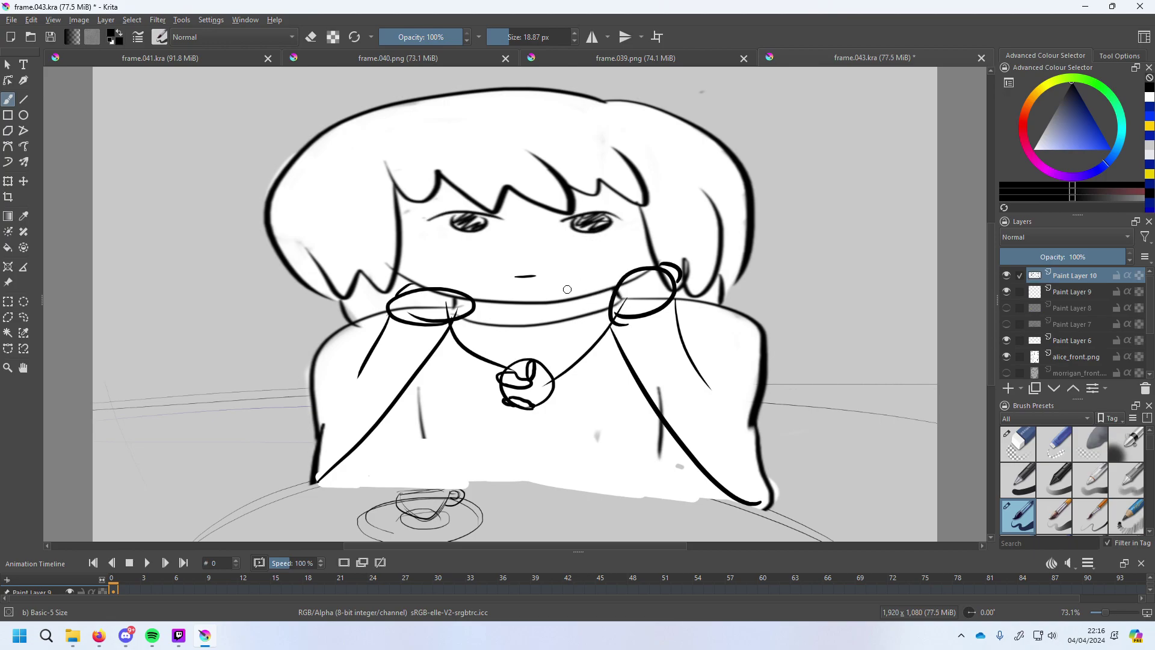
Try another stroke across the right eye, and undo it together with the straight mouth line.
left_click_drag(566, 229, 626, 217)
key("ctrl+z")
key("ctrl+z")
Toggle Paint Layer 6 off and on to check its contents, and show Paint Layer 7 again.
left_click(1007, 340)
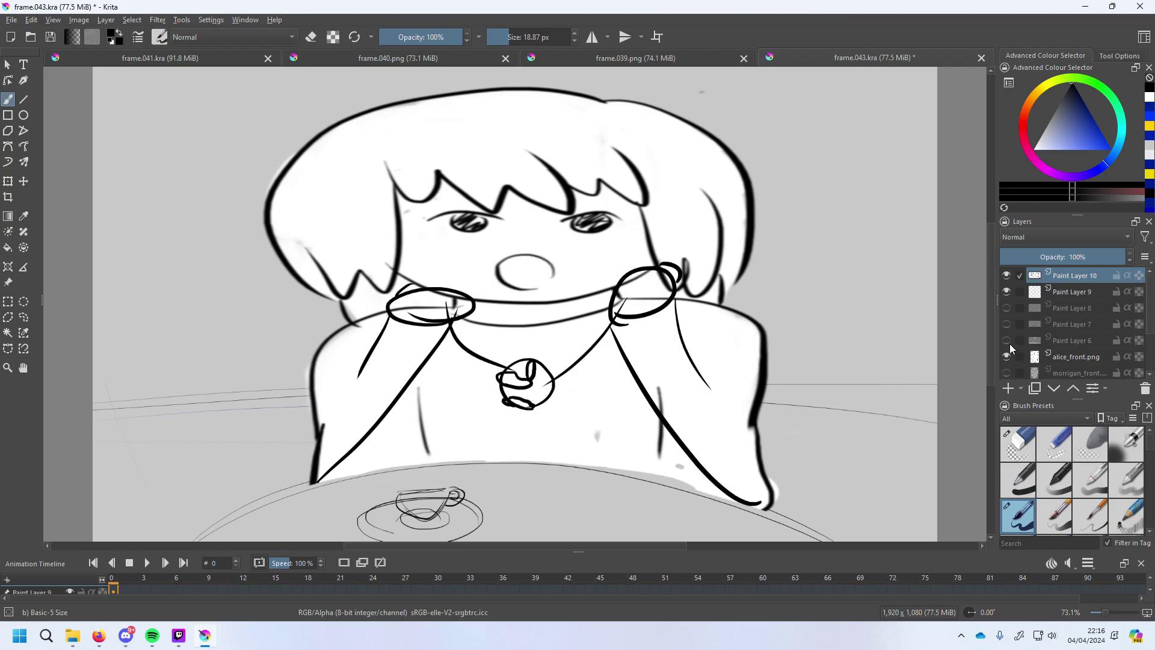
left_click(1007, 341)
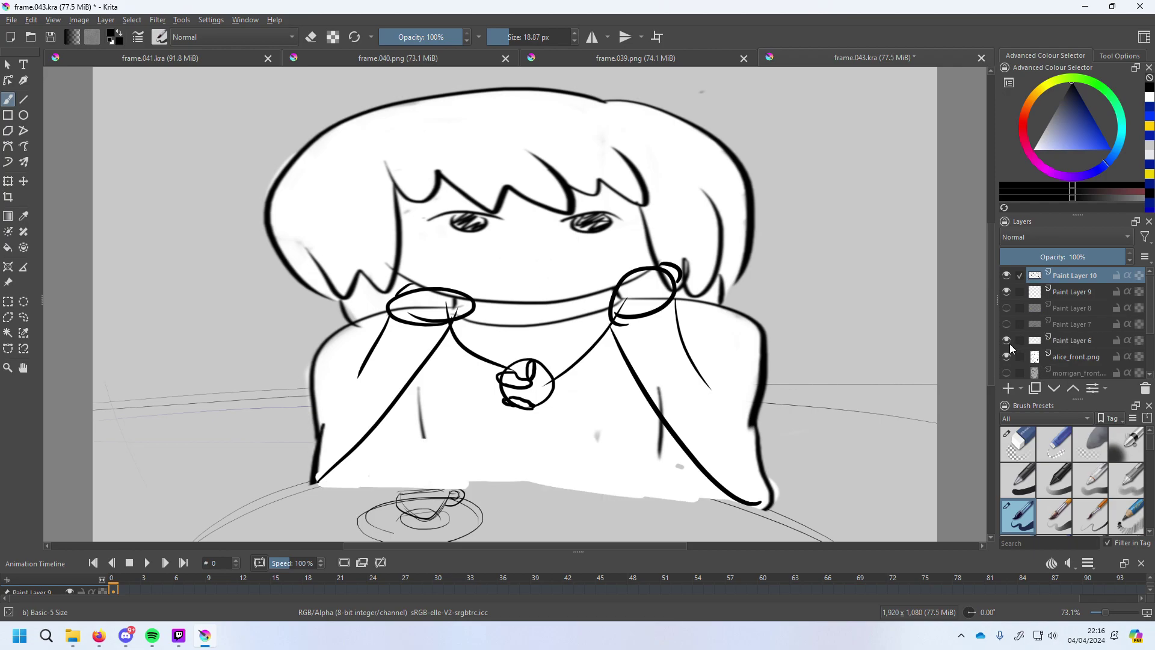
left_click(1007, 340)
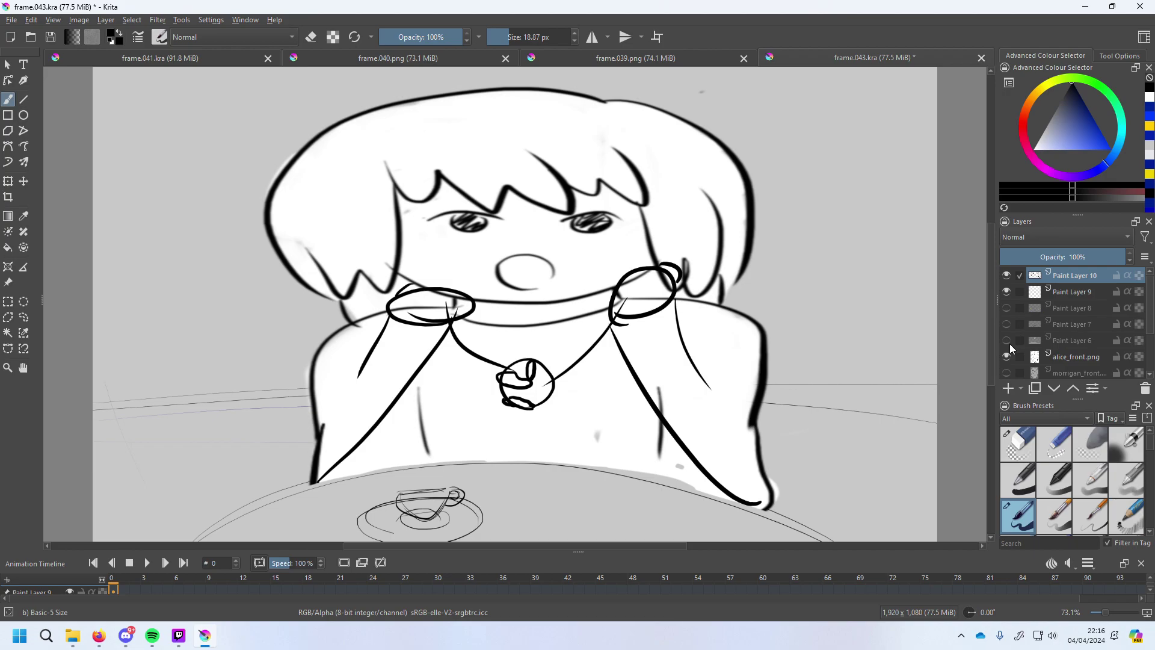
left_click(1010, 344)
left_click(1006, 324)
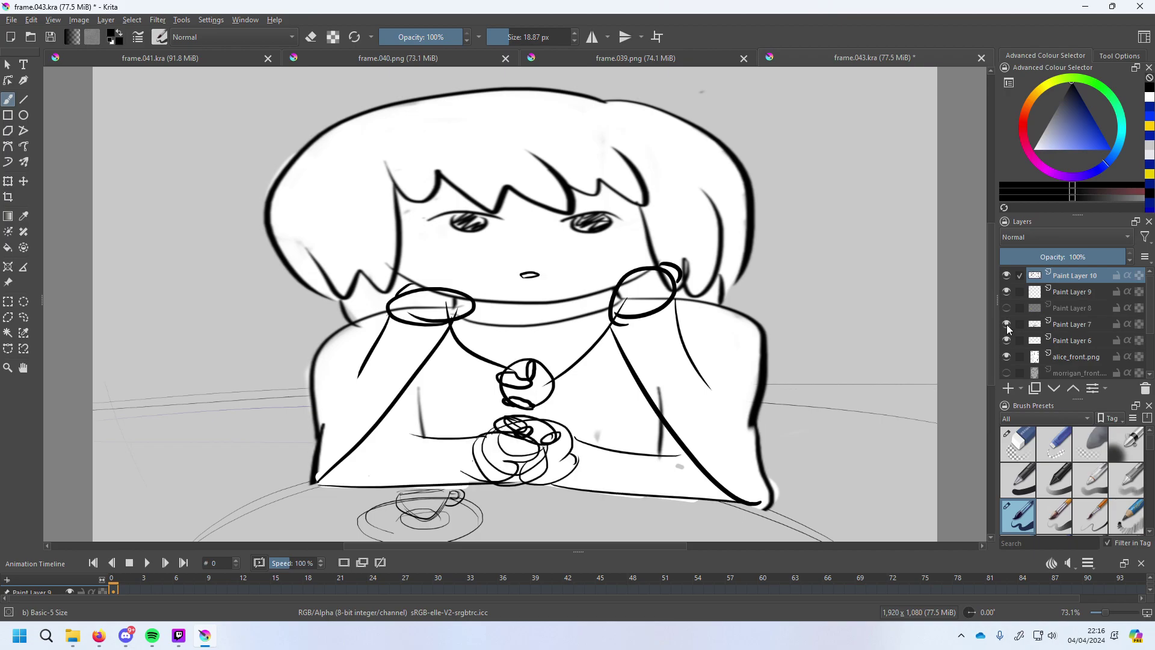
Erase the clasped hands and folded-arm lines on Paint Layer 7 with the Eraser Circle brush, keeping the mouth.
left_click(1026, 434)
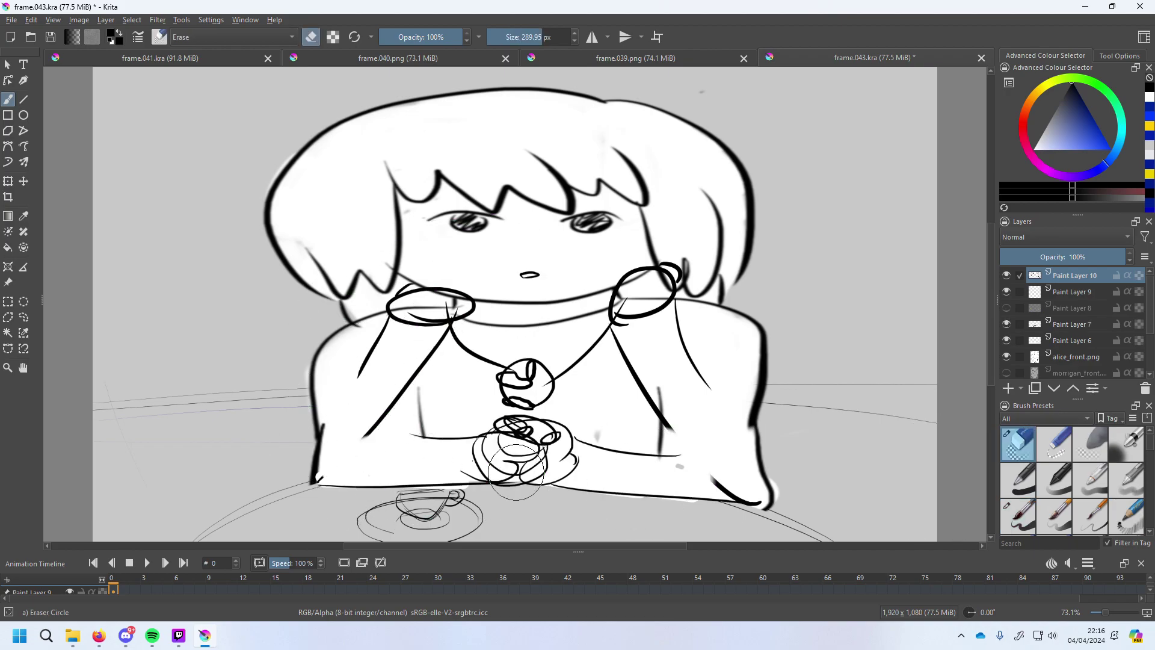
left_click(1073, 325)
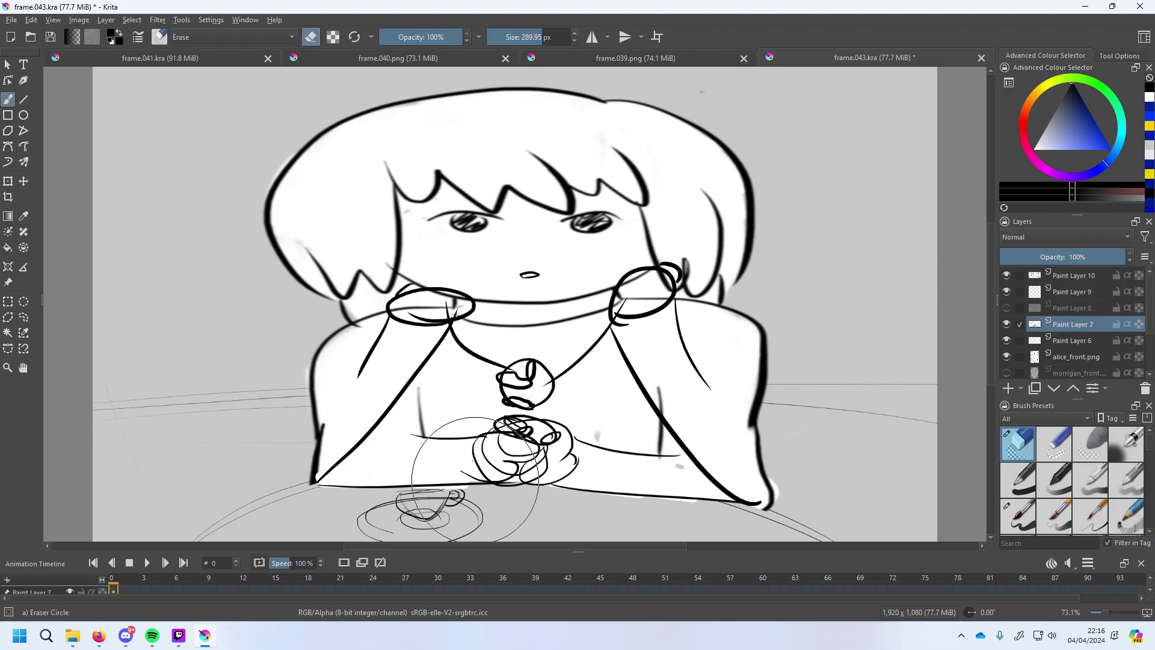
left_click_drag(475, 449, 515, 459)
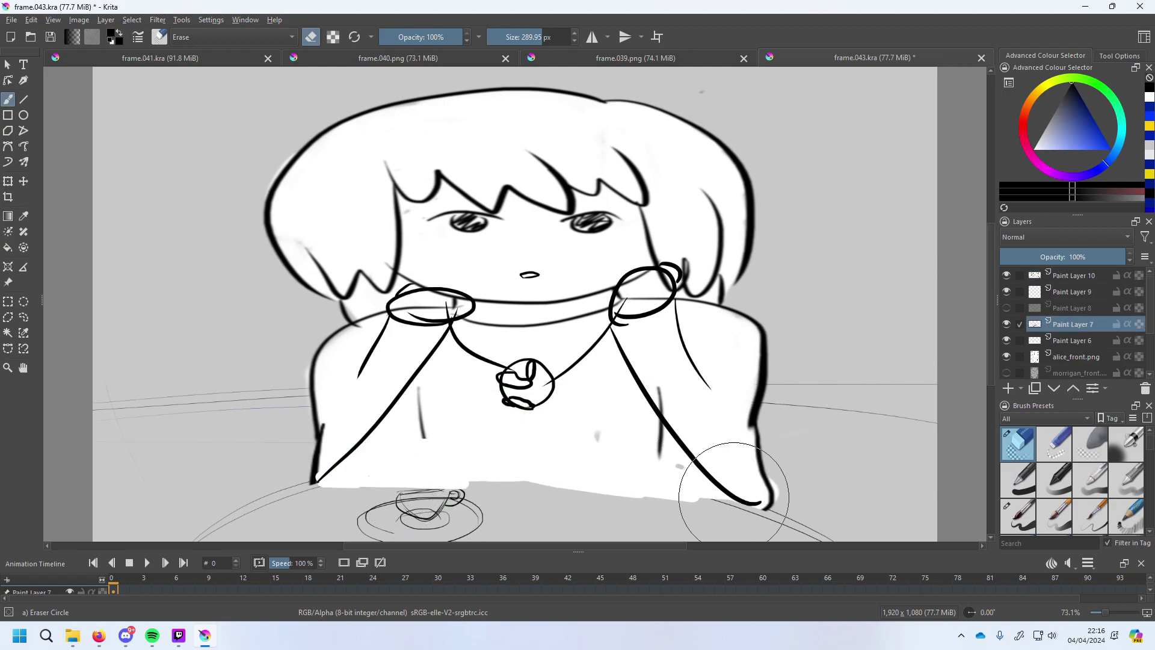
Erase the excess white spilling over the table edge below the torso on Paint Layer 6.
left_click(1073, 341)
mouse_move(533, 490)
left_mouse_down()
mouse_move(464, 459)
mouse_move(351, 510)
left_mouse_up()
left_click_drag(704, 481, 684, 464)
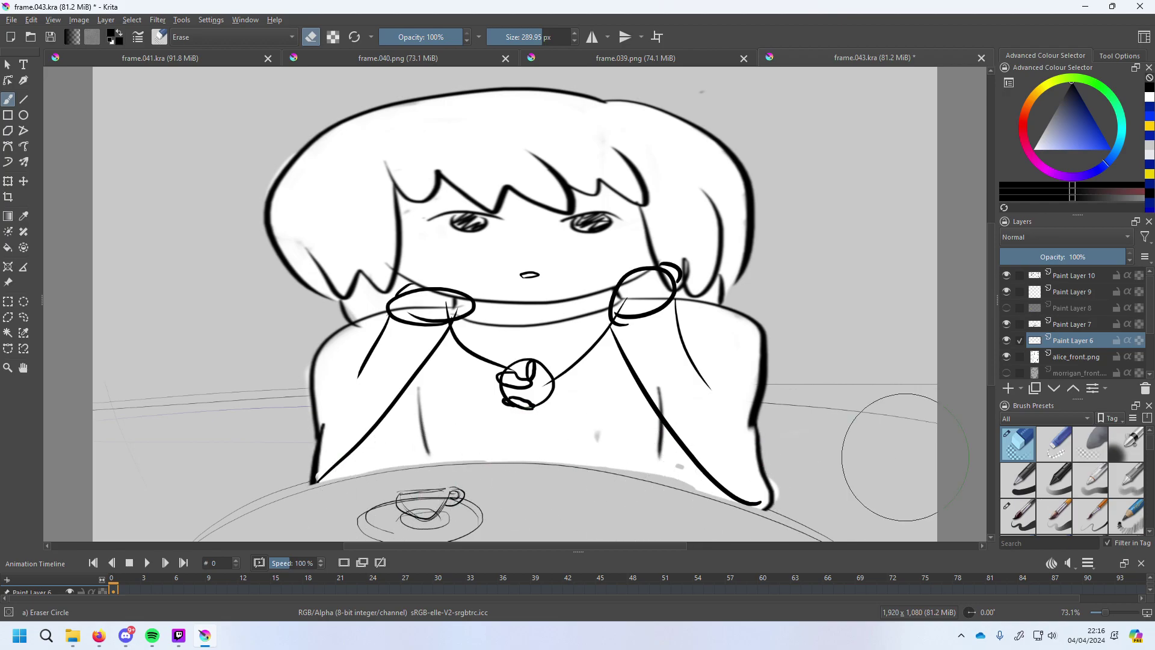
Paint out the body lines showing through both fists in white on Paint Layer 6, using the Basic-5 Size brush at 122.33 px.
left_click(1019, 516)
left_click(1009, 388)
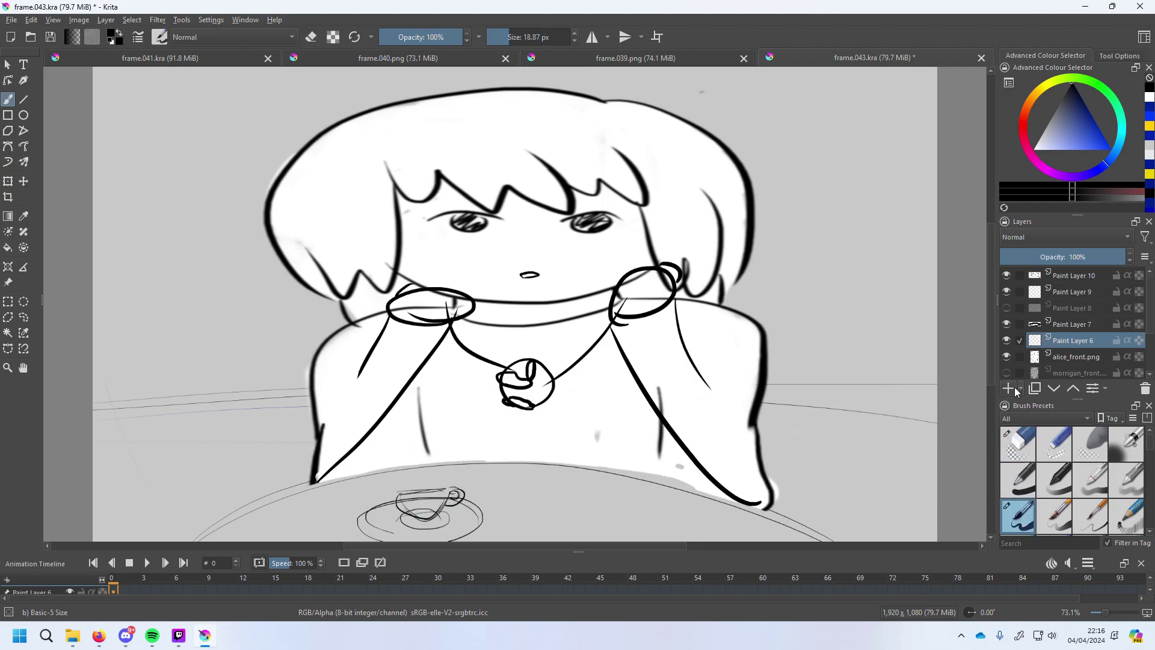
key("ctrl+z")
key("x")
left_click_drag(579, 169, 626, 170, "shift")
mouse_move(665, 297)
left_mouse_down()
mouse_move(632, 301)
mouse_move(622, 315)
mouse_move(629, 308)
left_mouse_up()
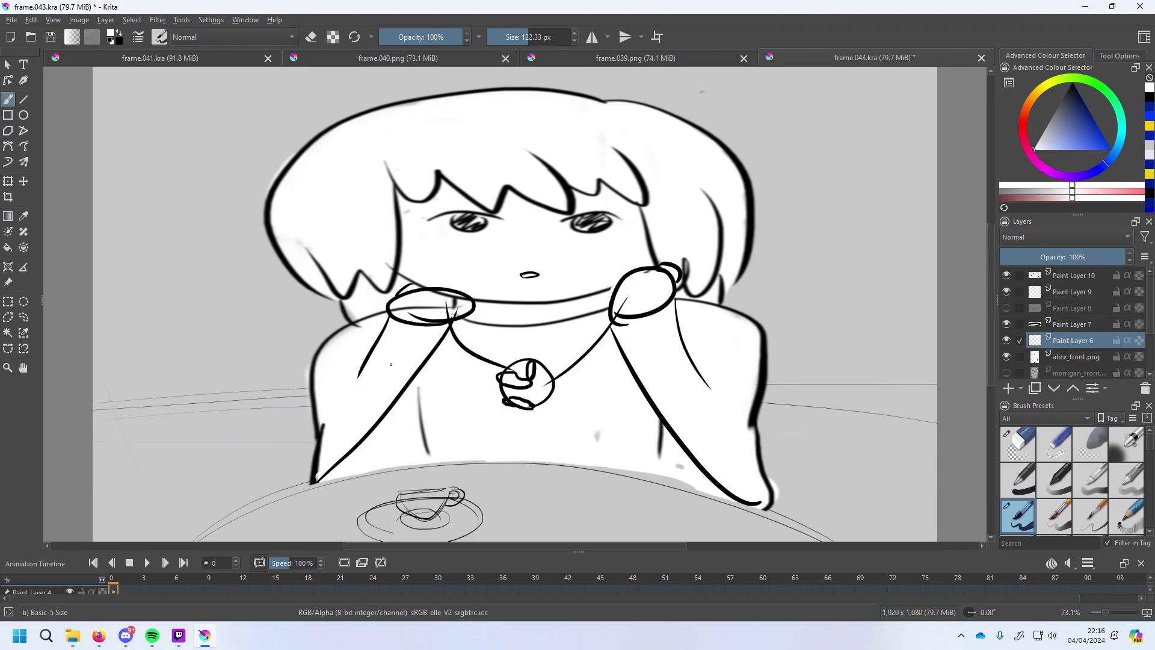
left_click_drag(438, 309, 413, 309)
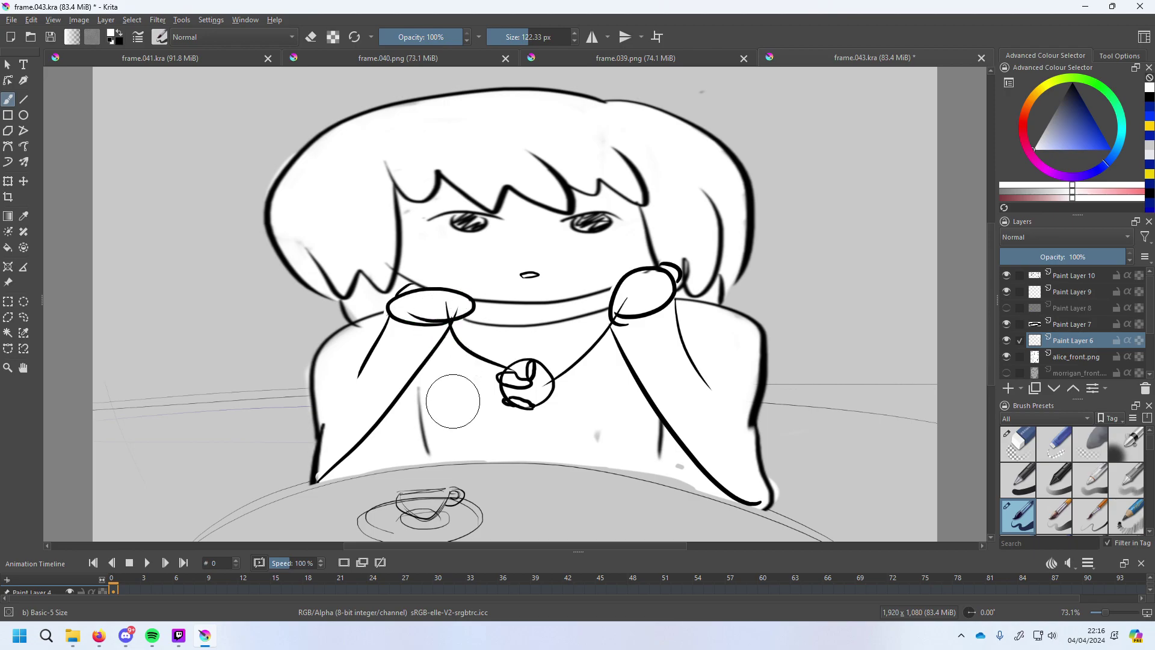
Paint over the grey marks and the two leftover inner sleeve lines on the torso in white.
left_click_drag(684, 458, 588, 439)
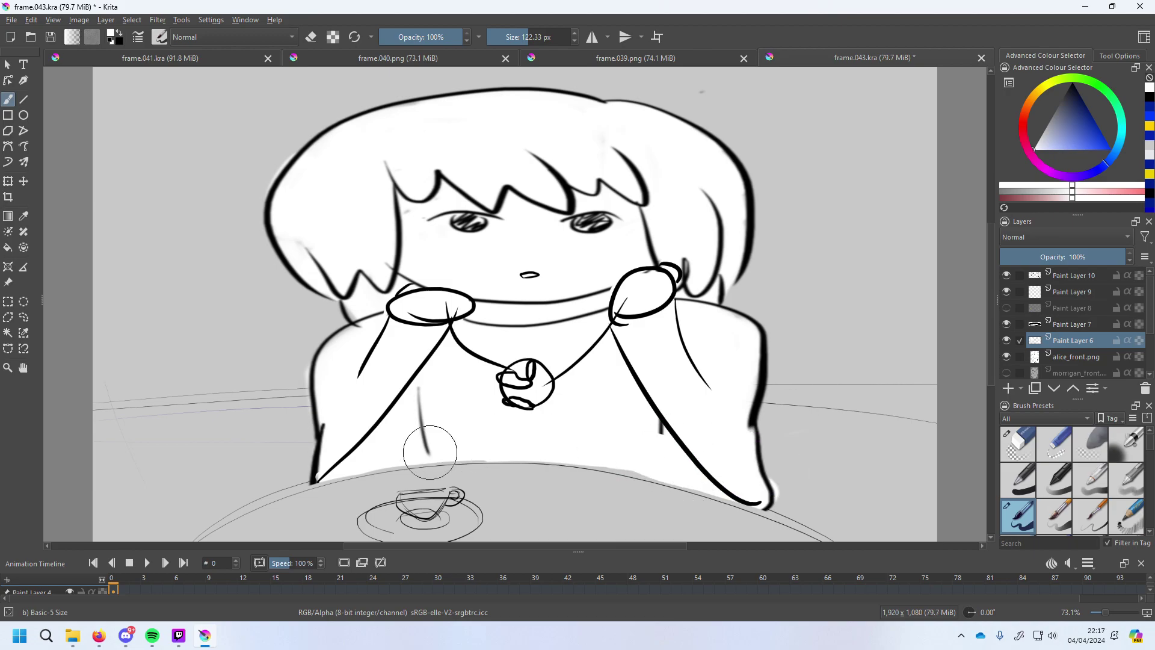
mouse_move(439, 443)
left_mouse_down()
mouse_move(420, 444)
mouse_move(432, 377)
mouse_move(448, 438)
left_mouse_up()
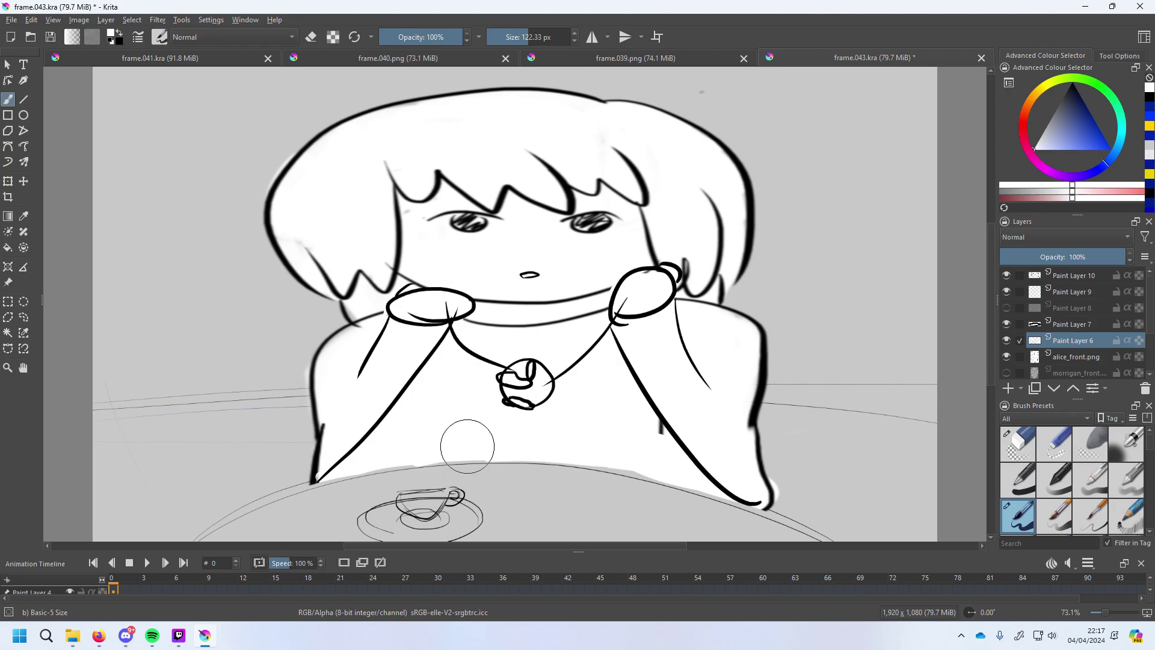
key("ctrl+z")
key("ctrl+shift+z")
left_click_drag(677, 442, 691, 459)
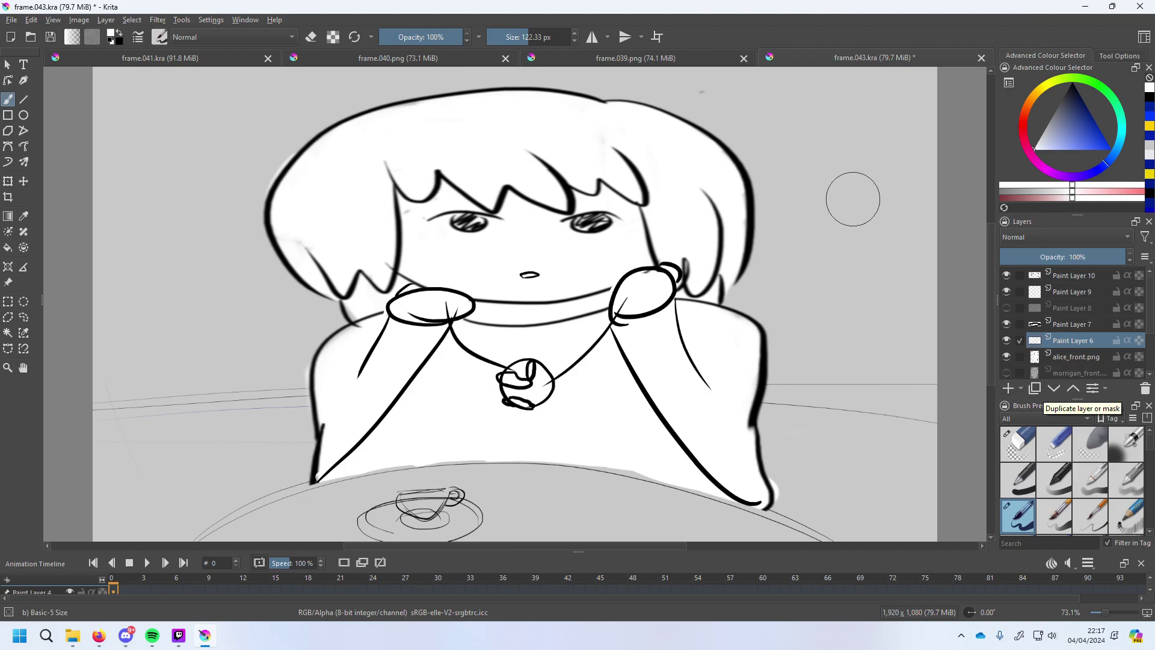
Draw five short yellow rays around the necklace pendant on Paint Layer 6.
left_click(1044, 88)
left_click(1100, 136)
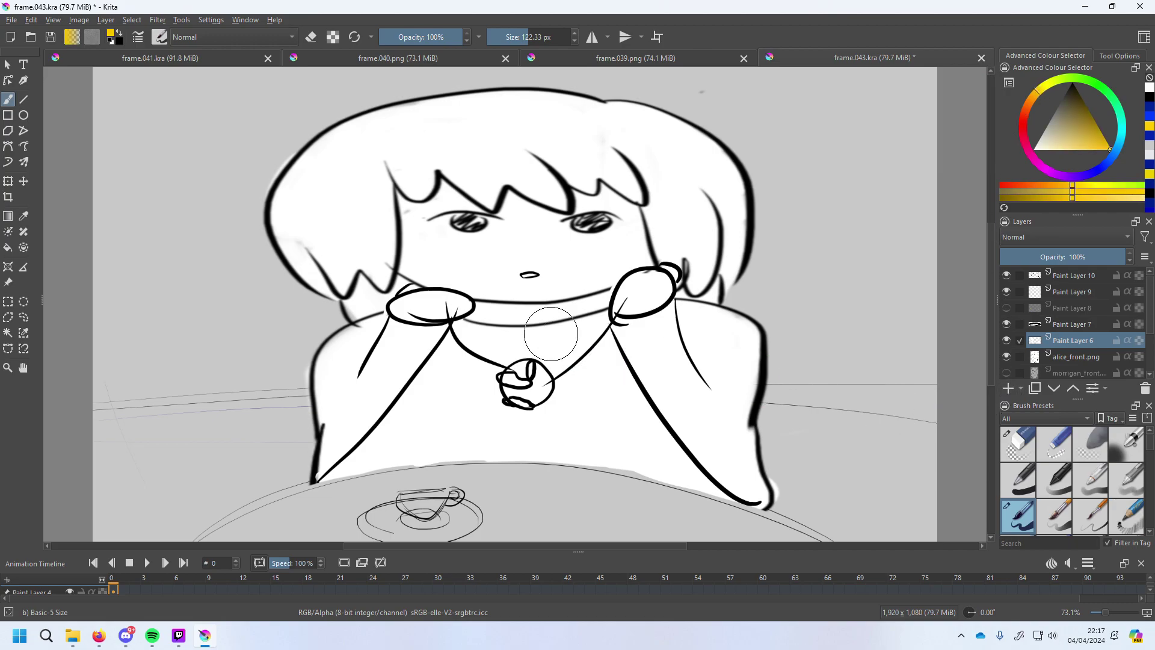
left_click_drag(537, 327, 527, 351)
left_click_drag(573, 408, 598, 419)
left_click_drag(505, 424, 504, 424)
left_click_drag(459, 382, 468, 379)
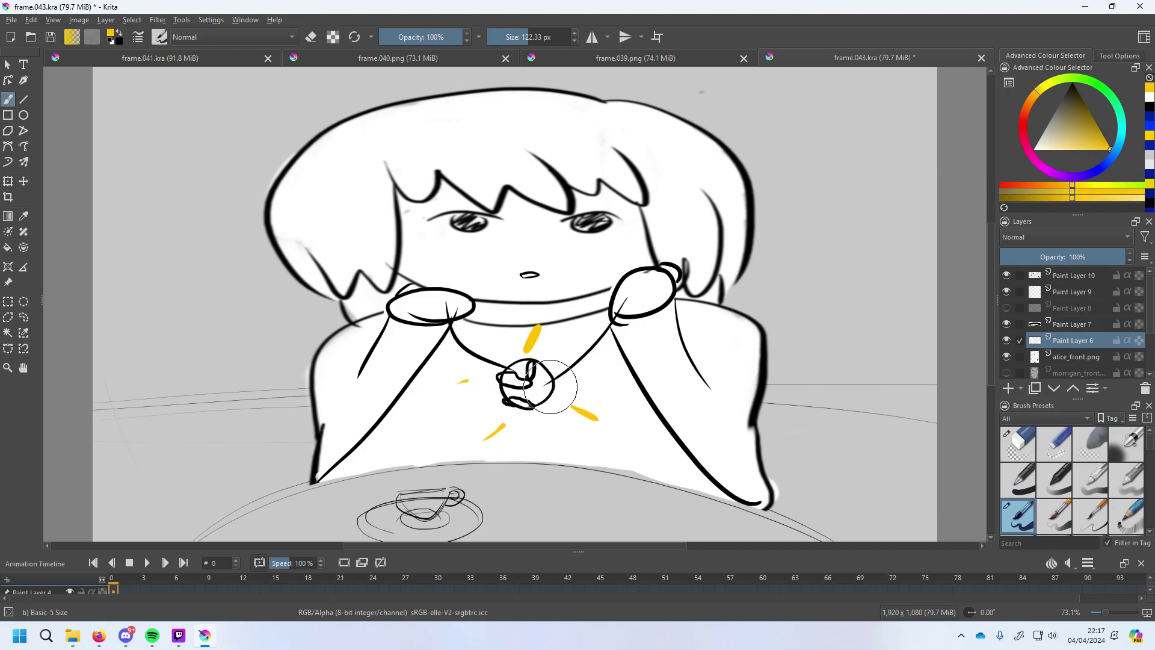
left_click_drag(582, 381, 610, 382)
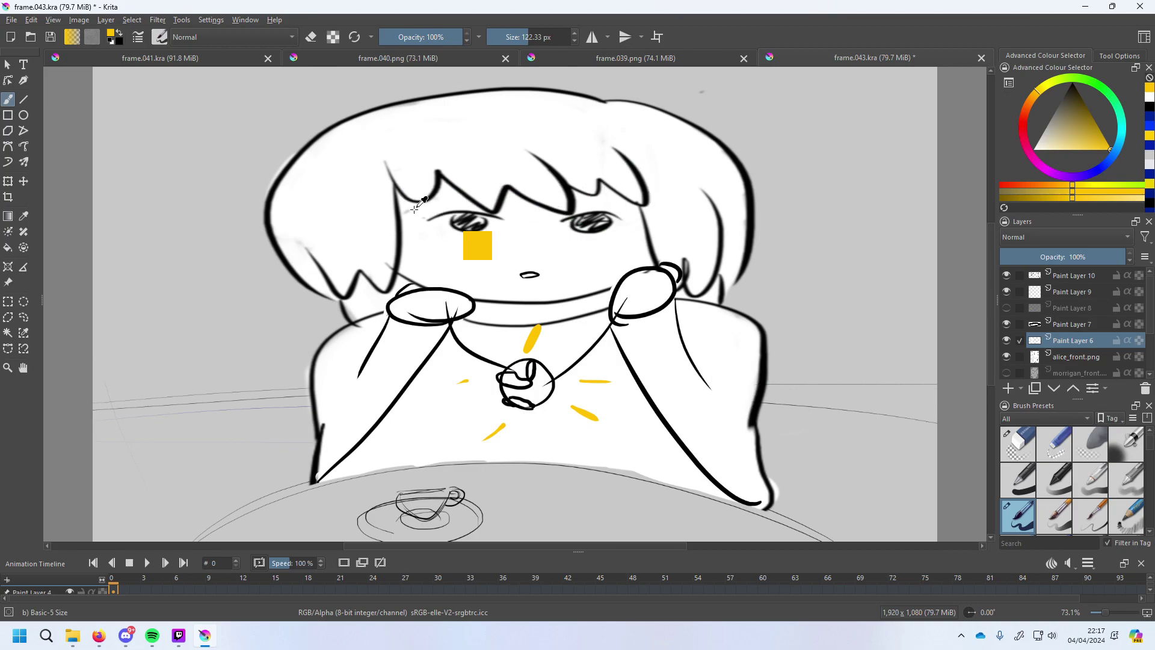
Save the drawing, and save a PNG copy as frame.043.png in the png folder.
key("ctrl+s")
left_click(11, 20)
left_click(38, 88)
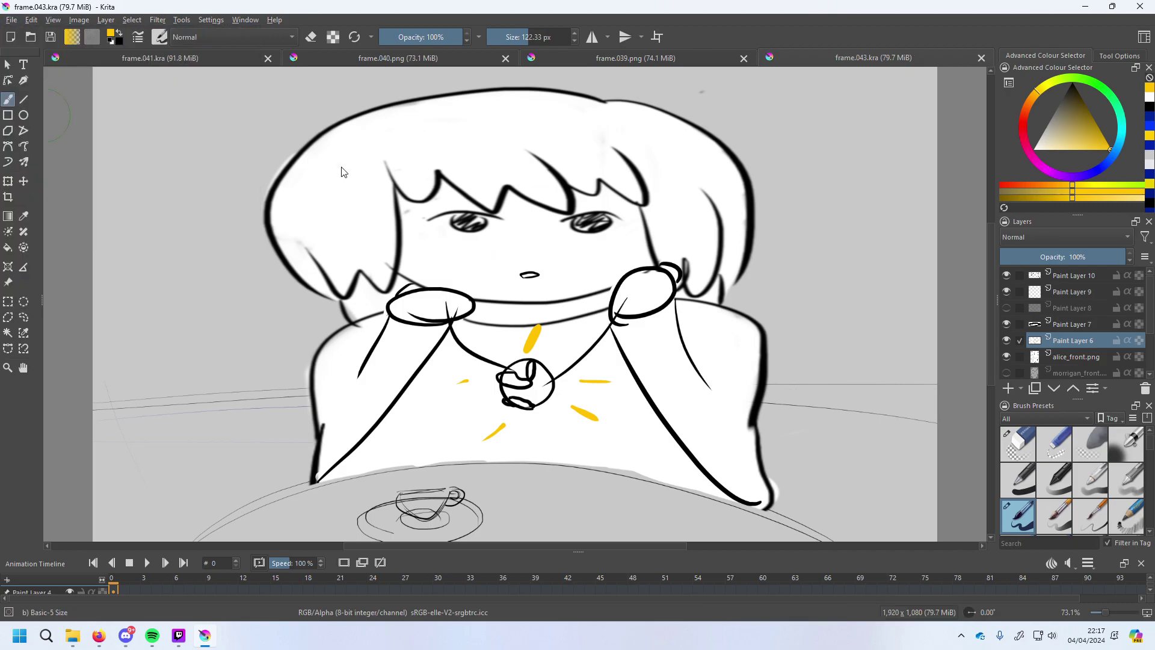
scroll(409, 310, "down", 5)
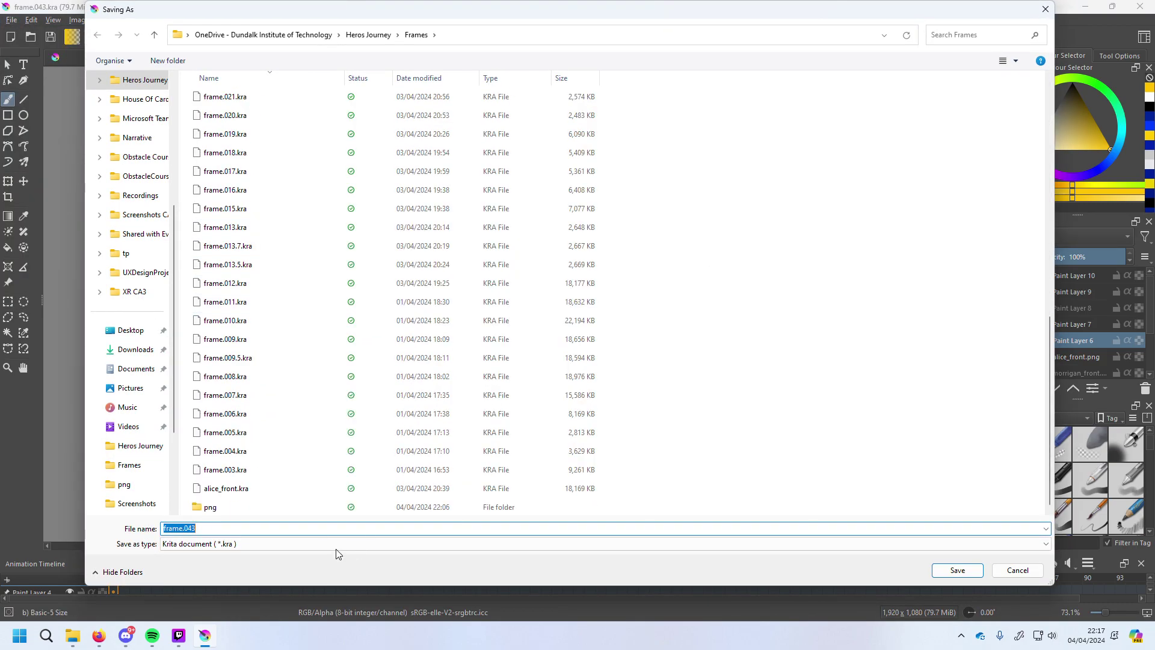
double_click(308, 509)
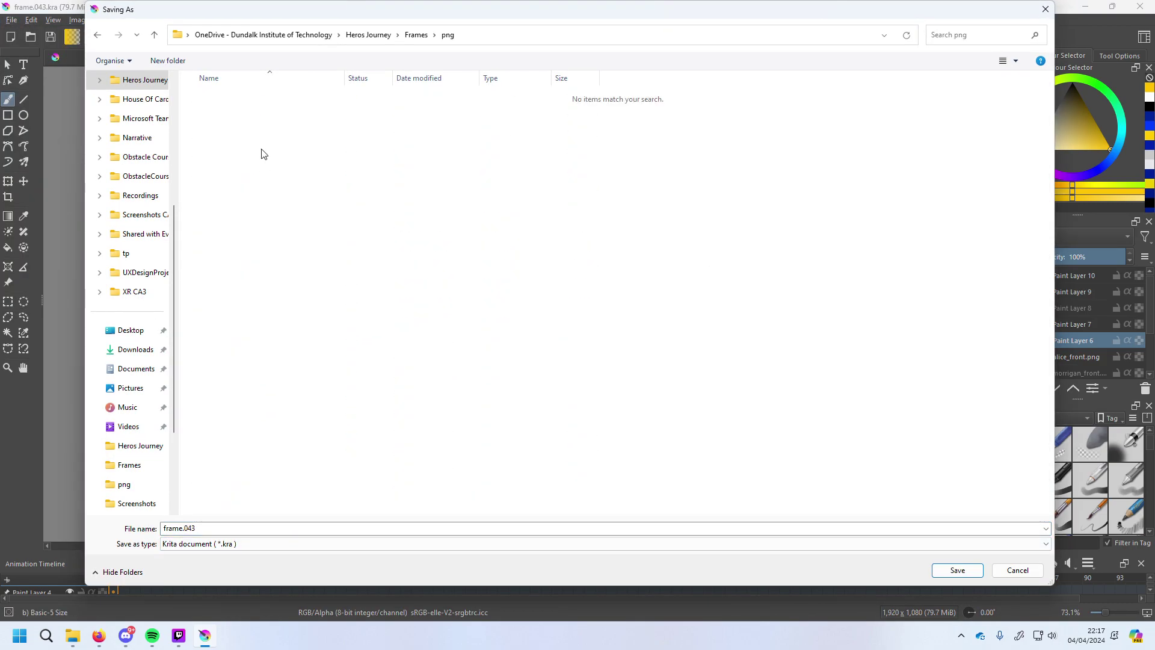
left_click(294, 543)
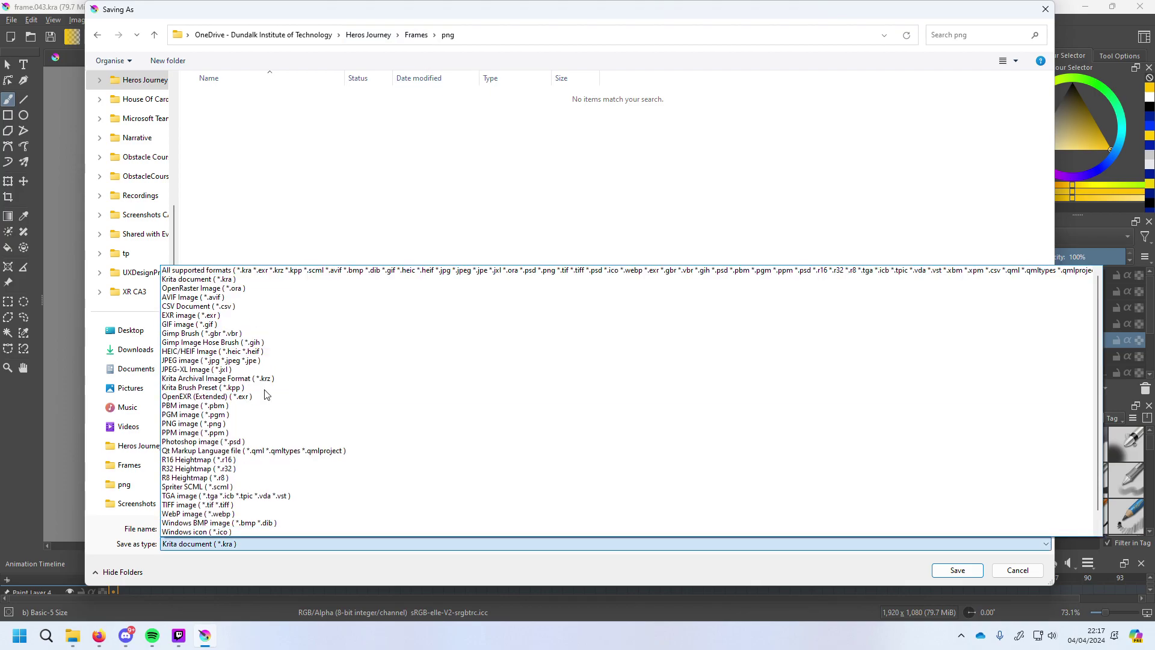
left_click(269, 270)
double_click(246, 528)
key("End")
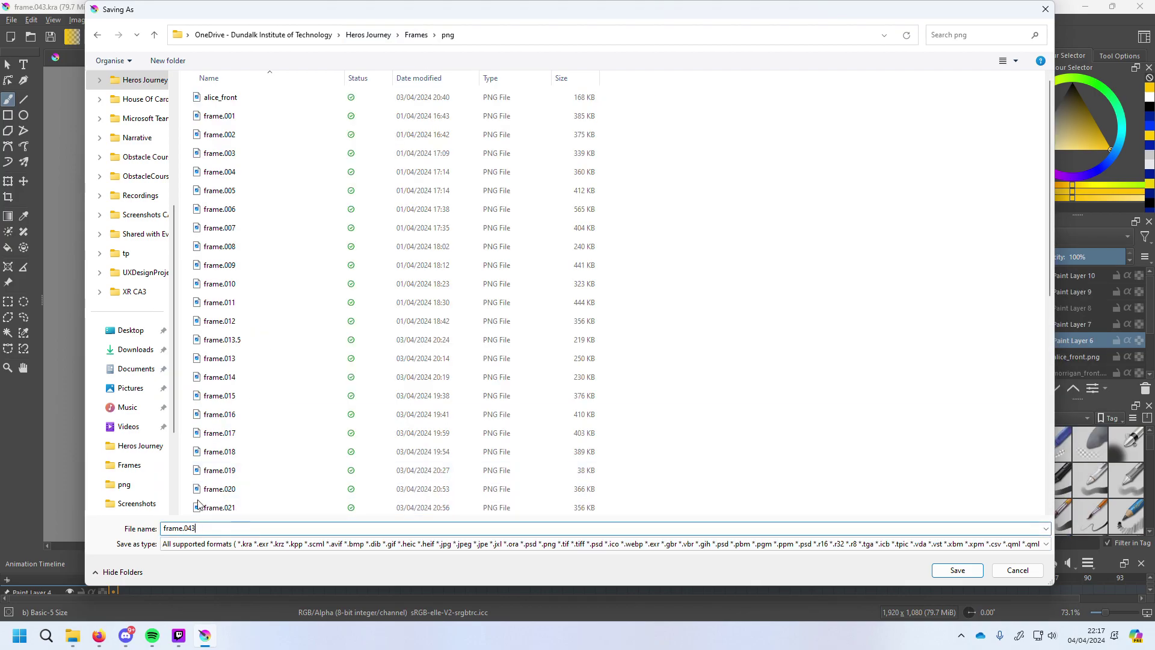
type(".png")
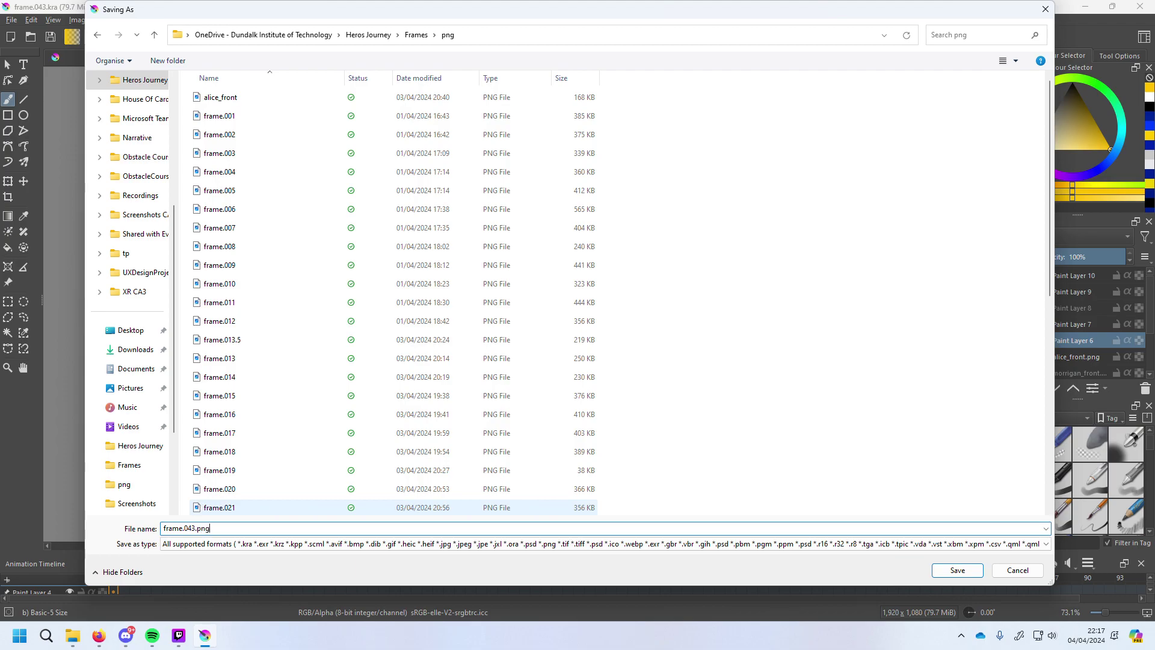
key("Return")
key("Return")
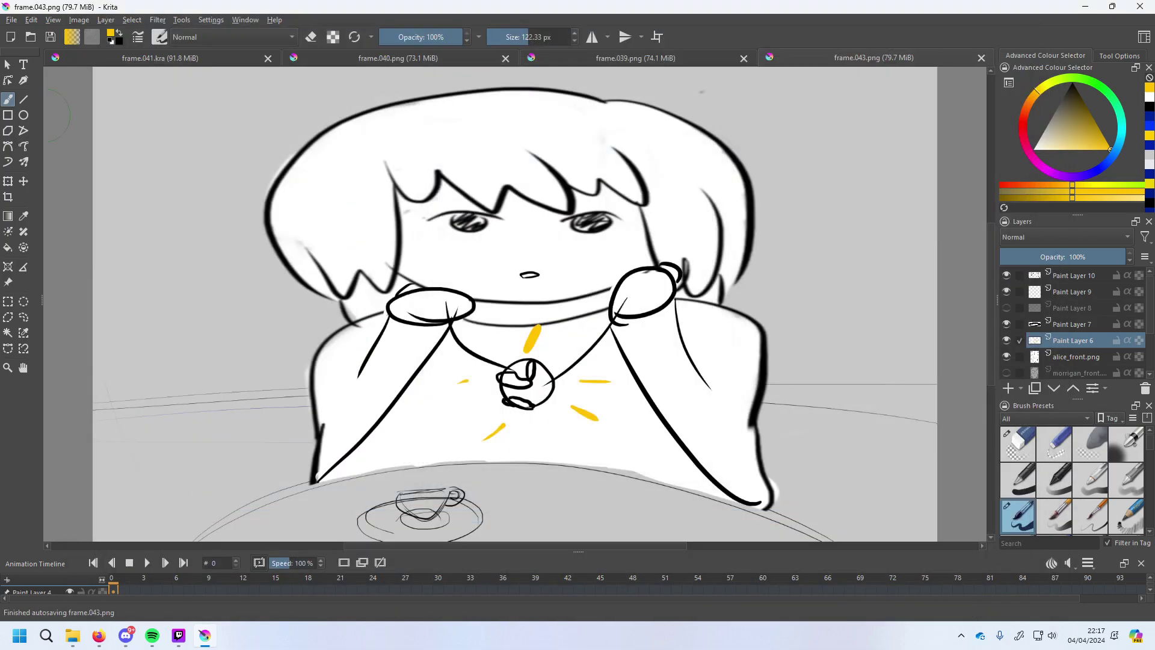
Toggle Paint Layer 10 and Paint Layer 9 off and on to check their contents.
left_click(1005, 277)
left_click(1005, 277)
left_click(1007, 292)
left_click(1007, 292)
Paint a soft yellow glow around the pendant on Paint Layer 9 with the Basic-4 Flow Opacity brush.
left_click(1066, 289)
left_click_drag(666, 279, 636, 335)
key("ctrl+z")
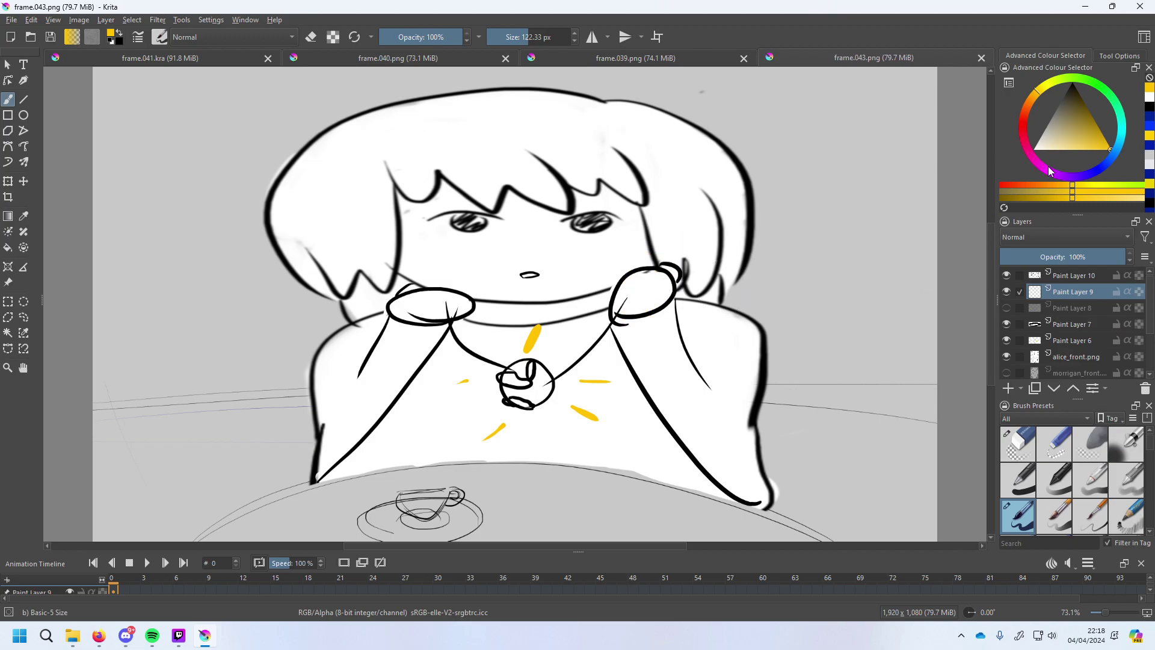
mouse_move(1081, 141)
left_mouse_down()
mouse_move(1094, 130)
mouse_move(1075, 137)
mouse_move(1092, 132)
mouse_move(1083, 161)
left_mouse_up()
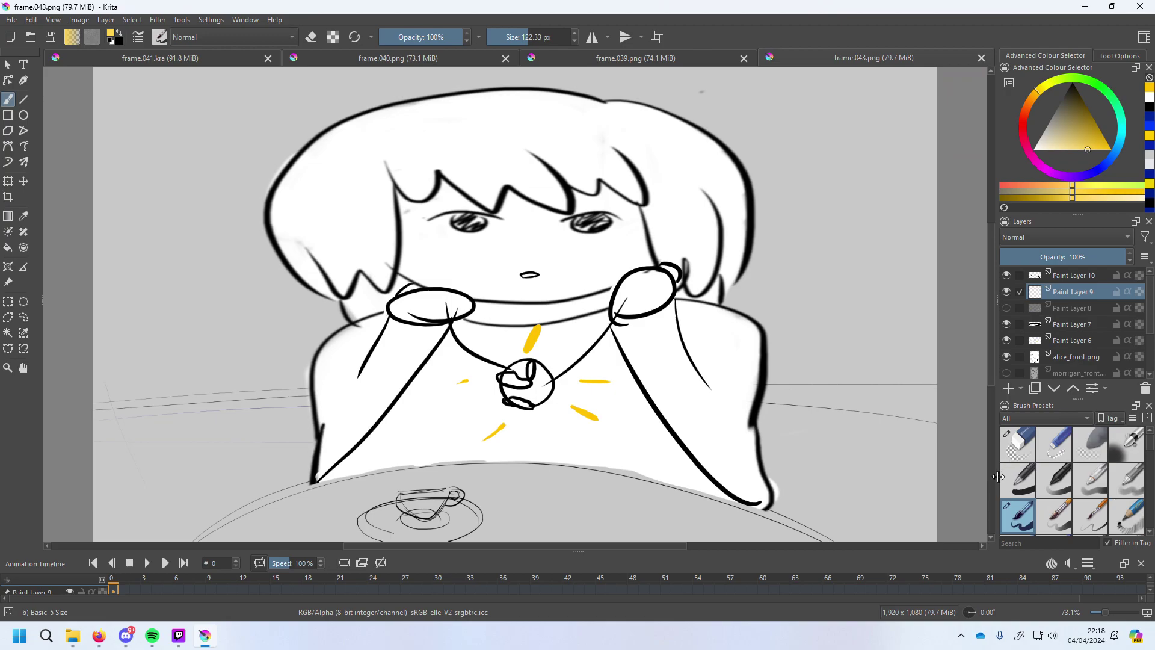
left_click(1126, 480)
mouse_move(538, 361)
left_mouse_down()
mouse_move(540, 398)
mouse_move(572, 348)
mouse_move(584, 374)
mouse_move(518, 409)
mouse_move(527, 400)
left_mouse_up()
mouse_move(558, 365)
left_mouse_down()
mouse_move(509, 402)
mouse_move(545, 400)
mouse_move(542, 346)
mouse_move(506, 404)
mouse_move(533, 399)
mouse_move(518, 386)
mouse_move(553, 373)
left_mouse_up()
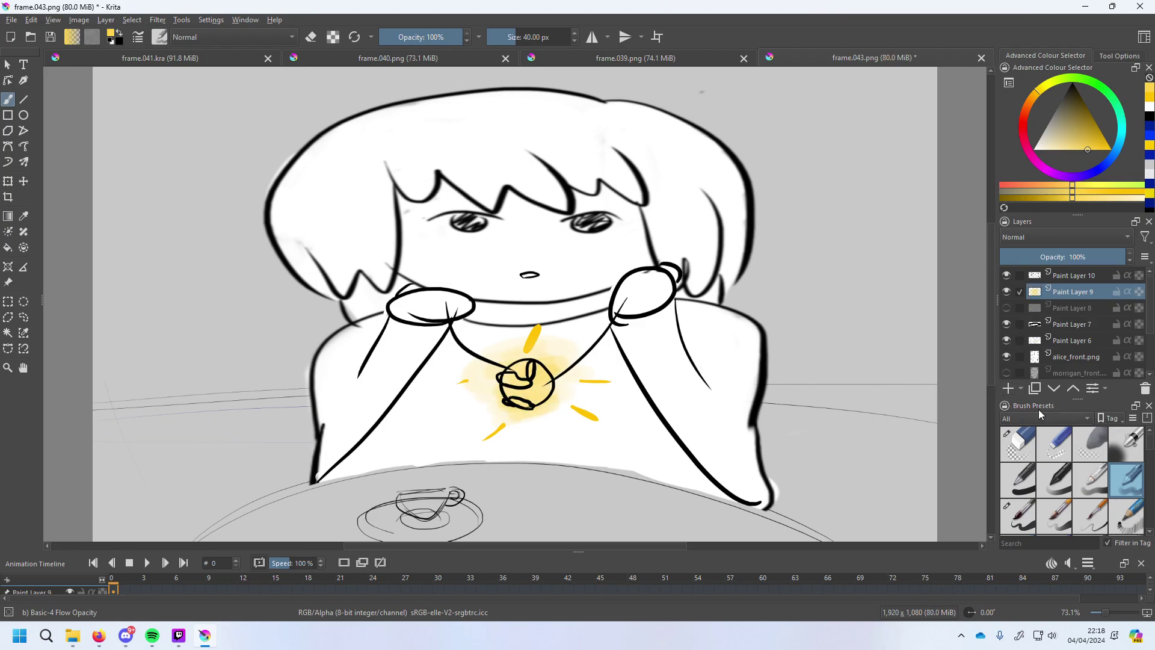
Hide Paint Layer 7 and Paint Layer 6, keeping Paint Layer 10, Paint Layer 9 and alice_front.png shown.
left_click(1007, 275)
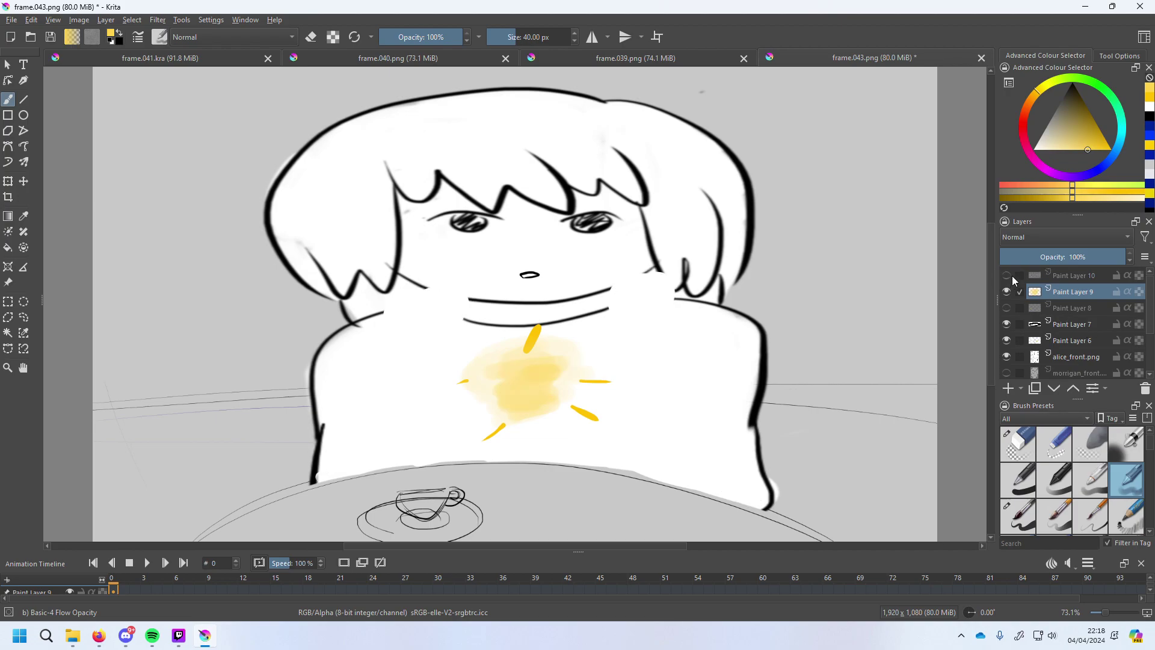
left_click(1007, 275)
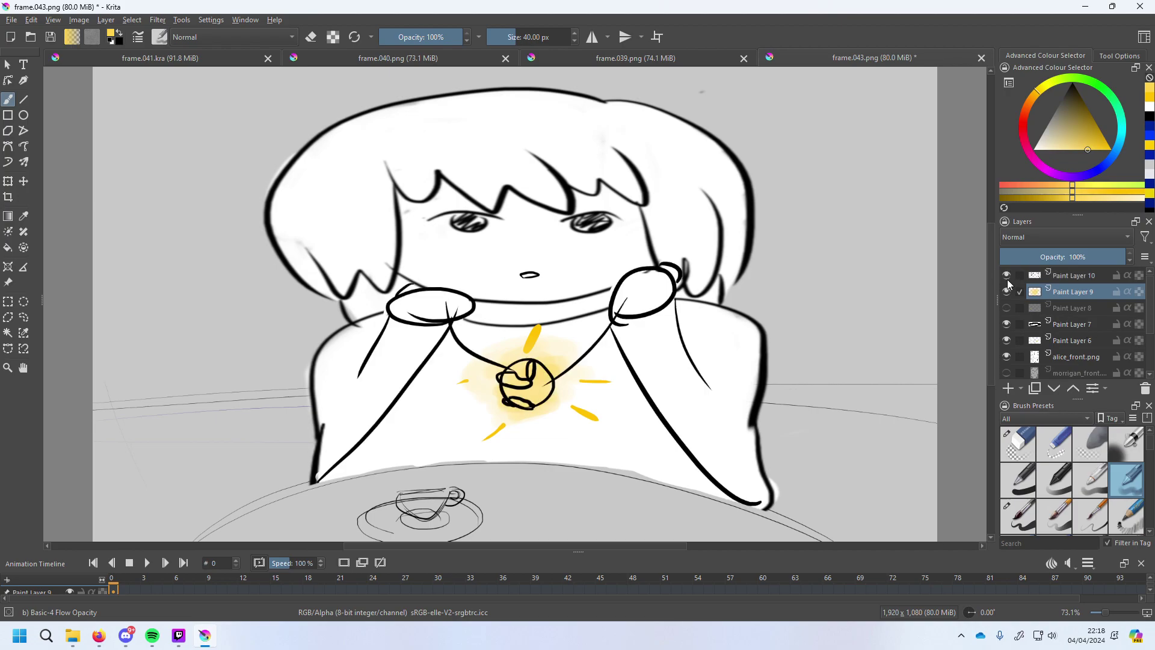
left_click(1005, 321)
left_click(1005, 320)
left_click(1006, 323)
left_click(1004, 328)
left_click(1006, 325)
left_click(1007, 341)
left_click(1007, 357)
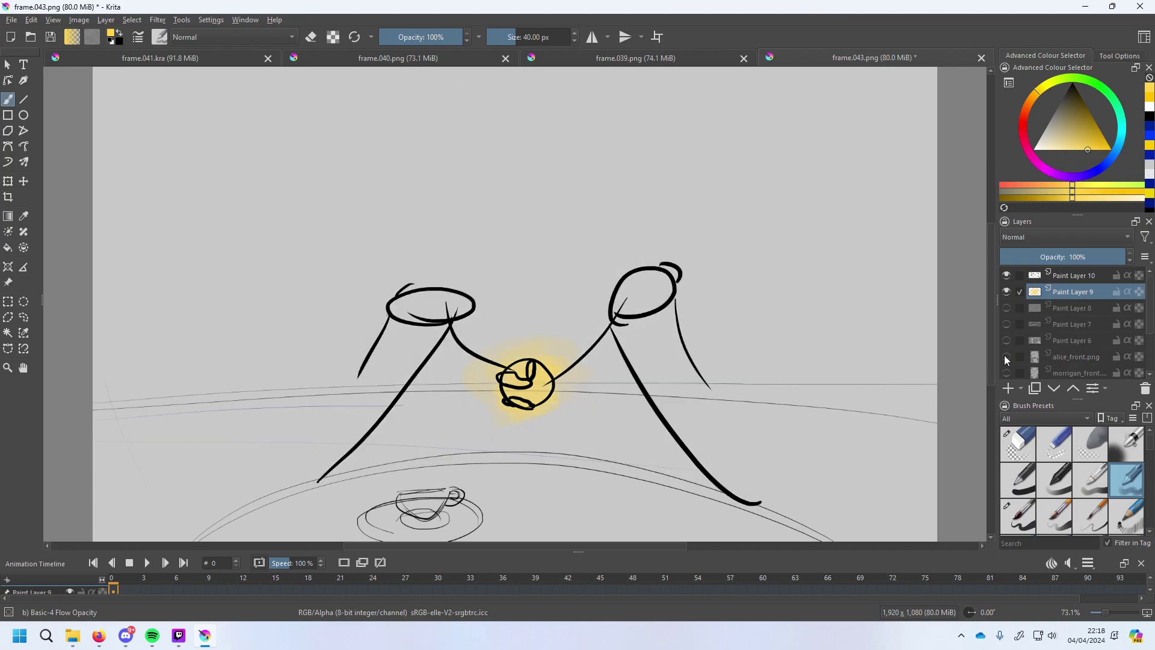
left_click(1008, 358)
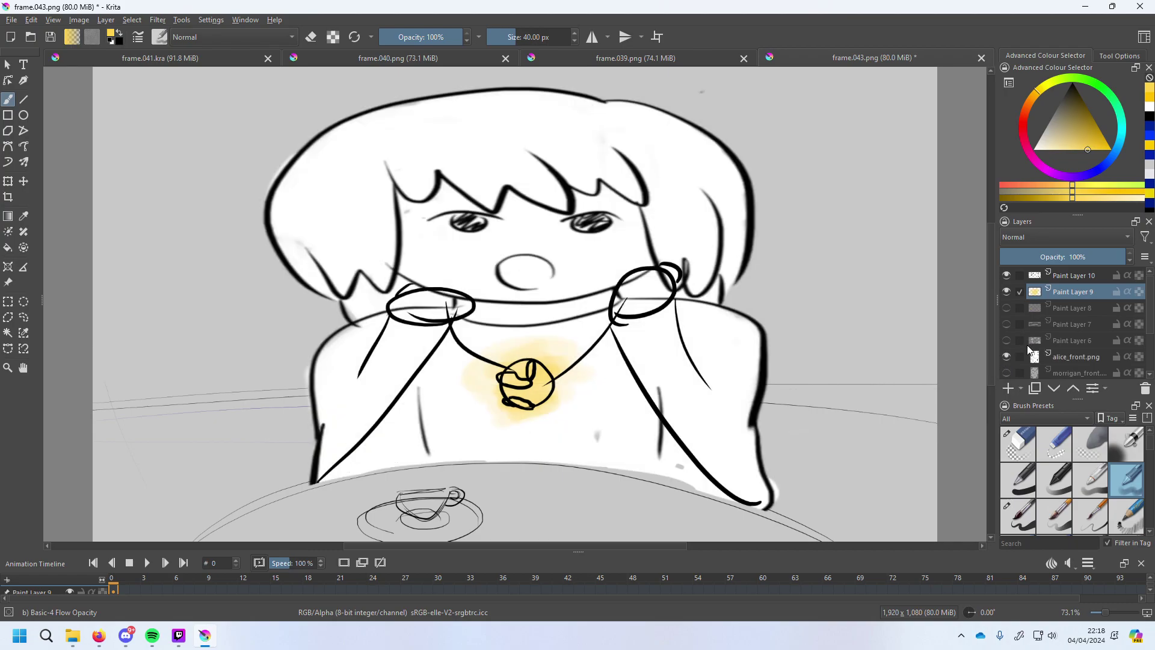
Cover the grey specks on the lower torso in white on Paint Layer 9 with the Basic-5 Size brush.
left_click(1020, 480)
left_click(1034, 149)
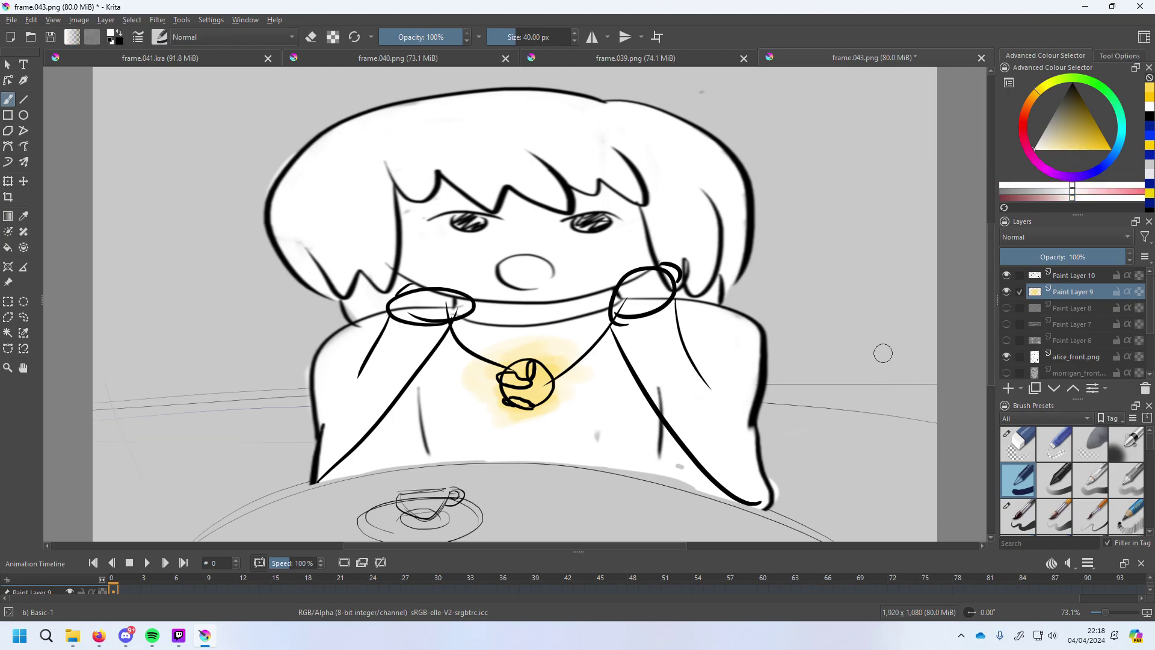
left_click(1018, 517)
left_click(597, 435)
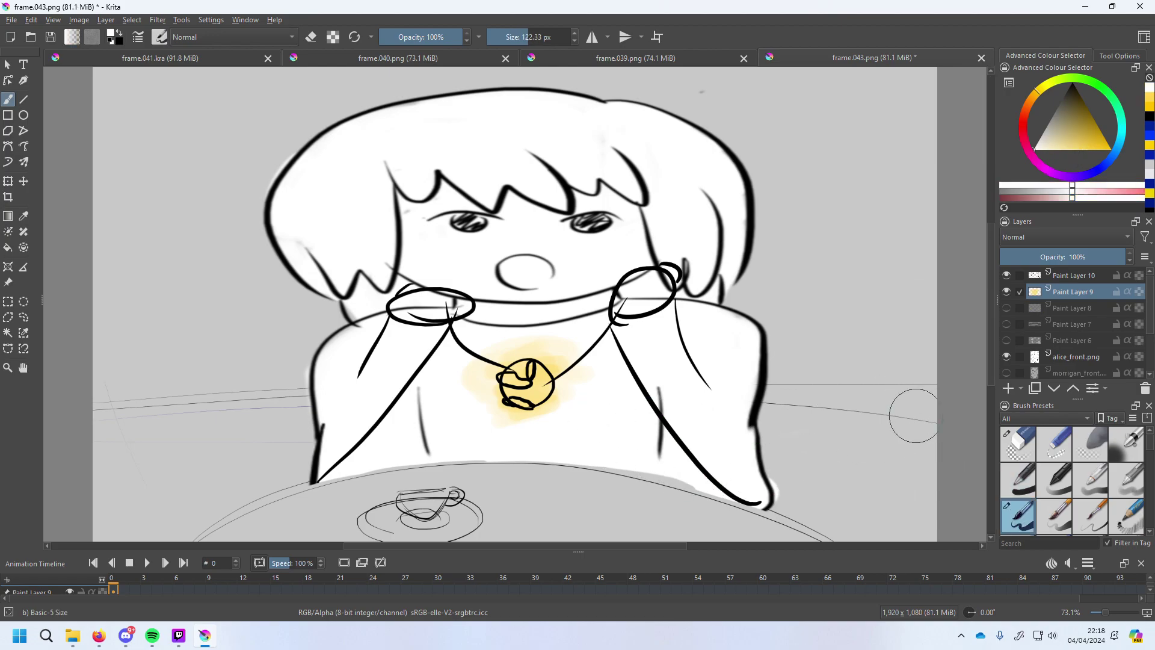
Erase both fists and forearms on Paint Layer 10 with the Eraser Circle brush, keeping the pendant and lower cord.
left_click(1060, 276)
left_click(1006, 275)
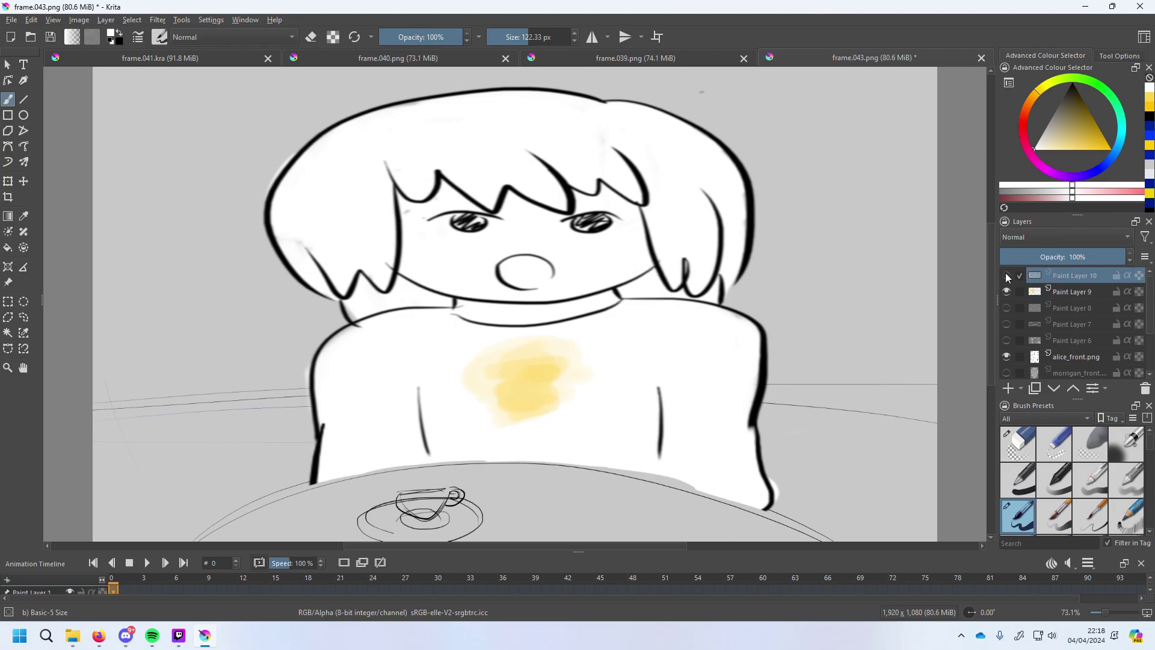
left_click(1006, 278)
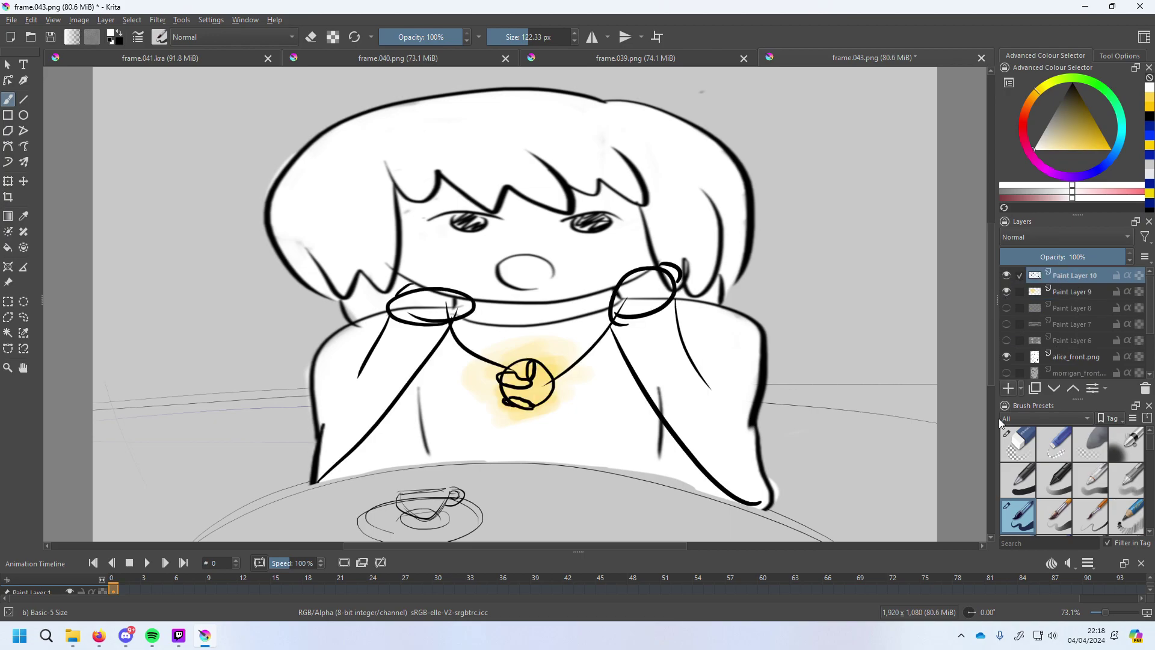
left_click(1018, 444)
left_click_drag(740, 485, 668, 419)
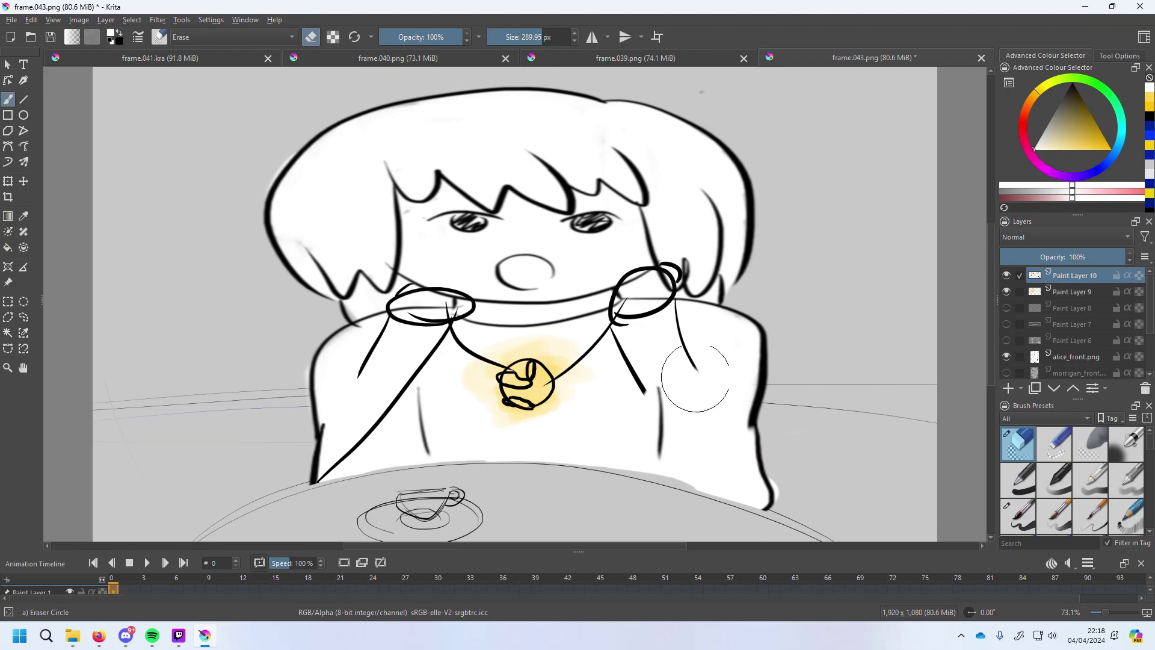
mouse_move(697, 311)
left_mouse_down()
mouse_move(632, 315)
mouse_move(698, 281)
left_mouse_up()
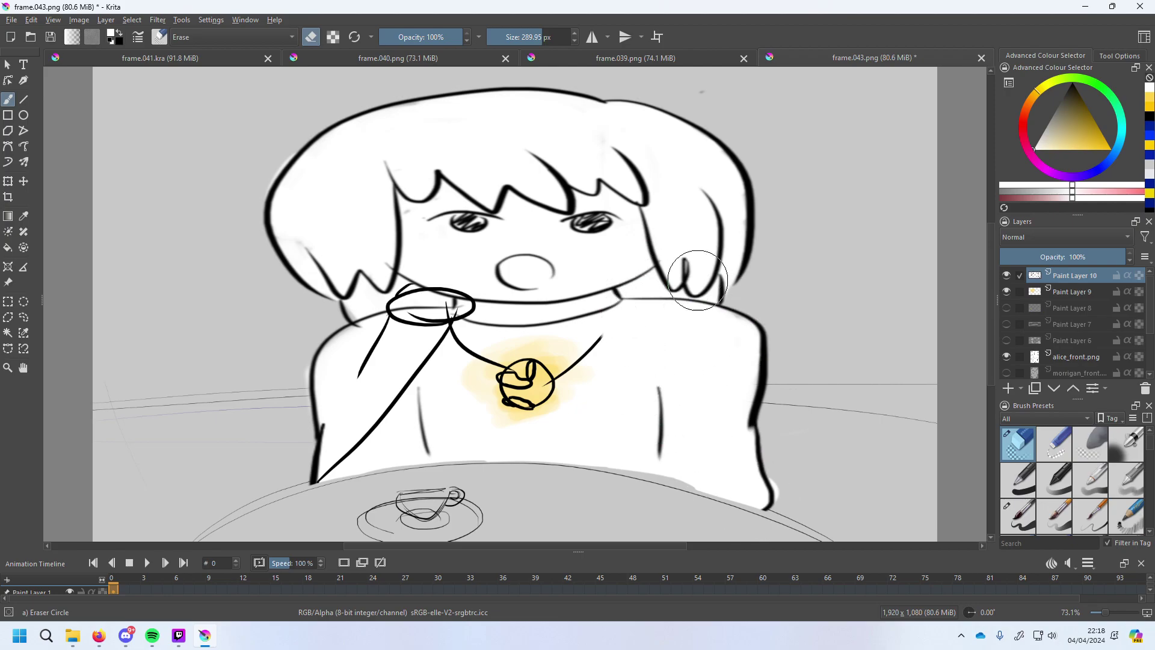
mouse_move(424, 283)
left_mouse_down()
mouse_move(421, 288)
mouse_move(370, 348)
mouse_move(378, 361)
mouse_move(405, 328)
mouse_move(343, 394)
mouse_move(309, 439)
left_mouse_up()
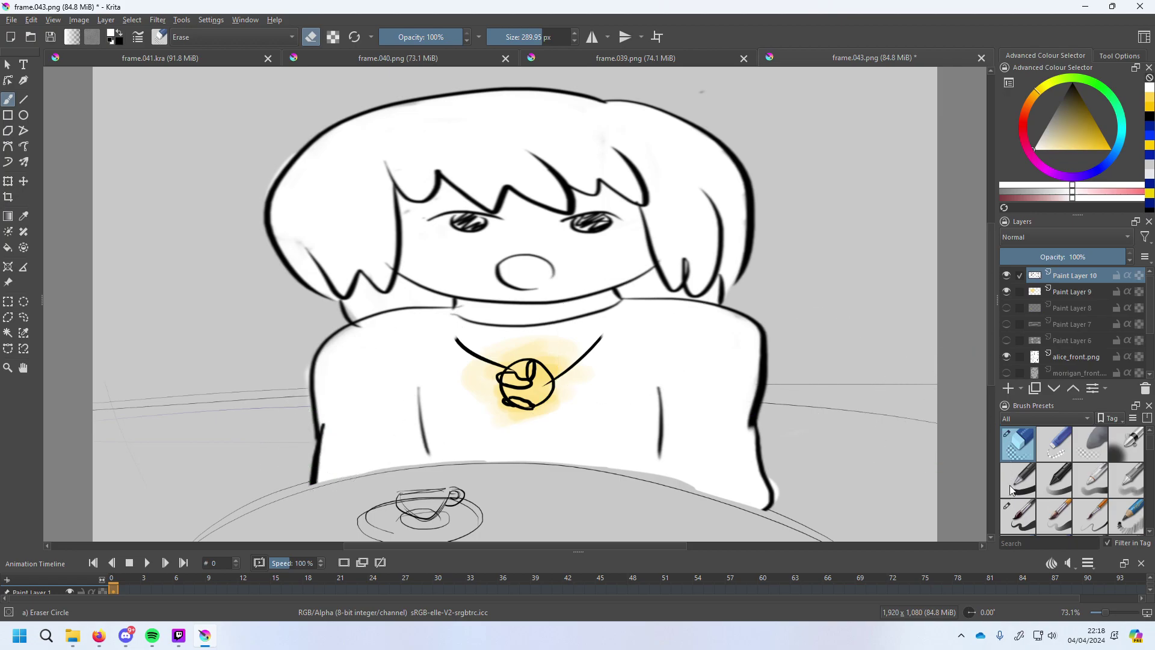
Extend both ends of the necklace cord up to the collar in black with the Basic-5 Size brush at 27.60 px.
left_click(1018, 516)
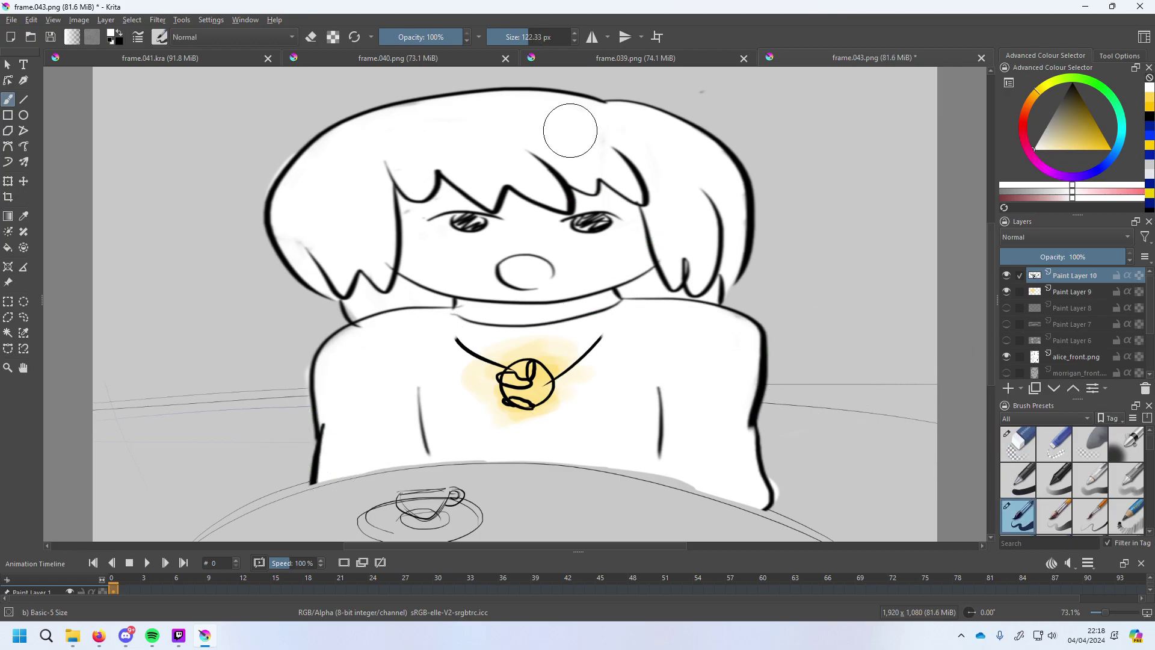
left_click(496, 36)
key("x")
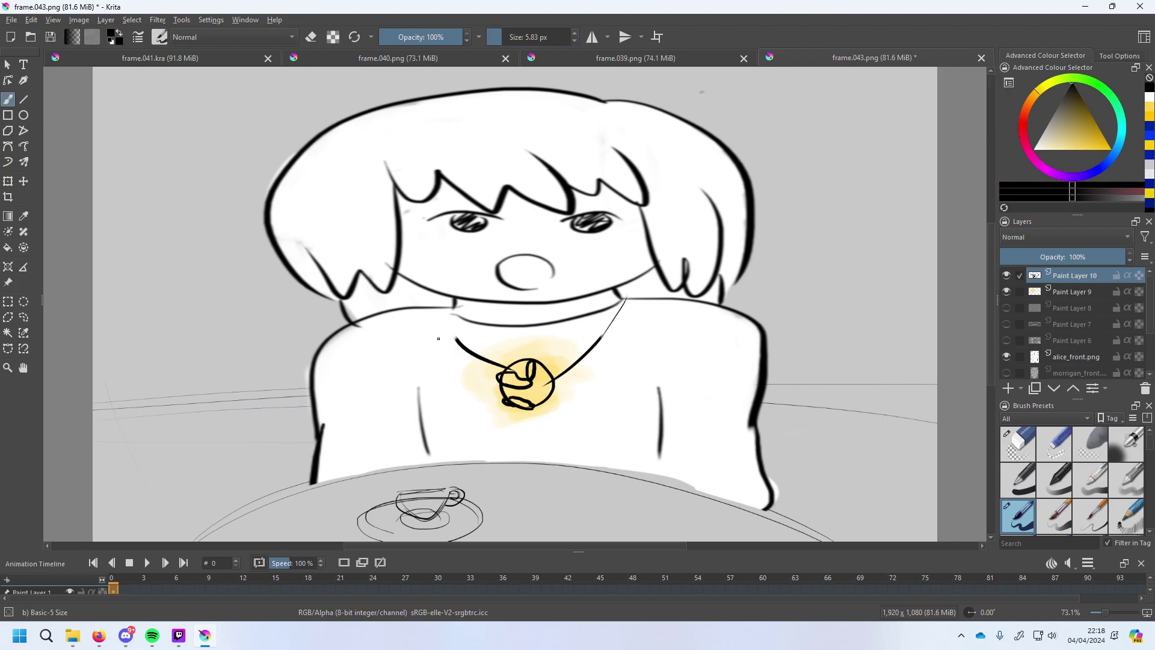
left_click_drag(458, 340, 445, 301)
key("ctrl+z")
left_click_drag(506, 36, 508, 40)
left_click_drag(456, 340, 450, 301)
left_click_drag(601, 341, 634, 289)
key("ctrl+z")
left_click_drag(600, 341, 624, 294)
key("ctrl+z")
key("ctrl+shift+z")
key("ctrl+z")
key("ctrl+shift+z")
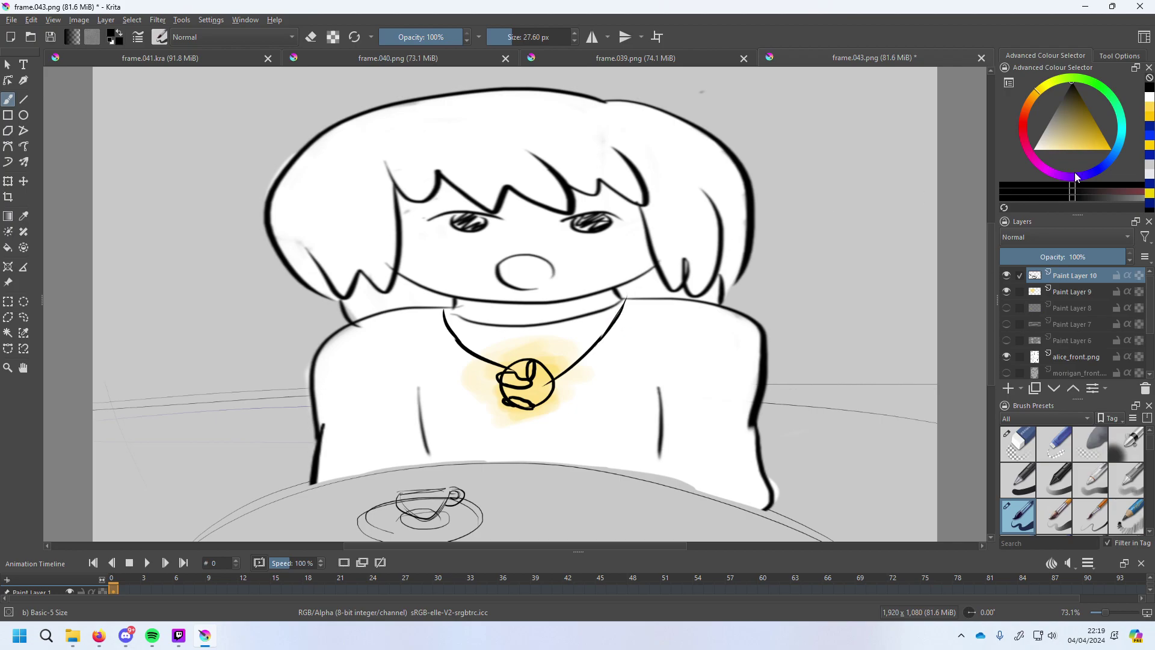
Add a new layer and draw short amber rays around the pendant with the Basic-5 Size brush at 27.60 px.
left_click_drag(1086, 138, 1106, 143)
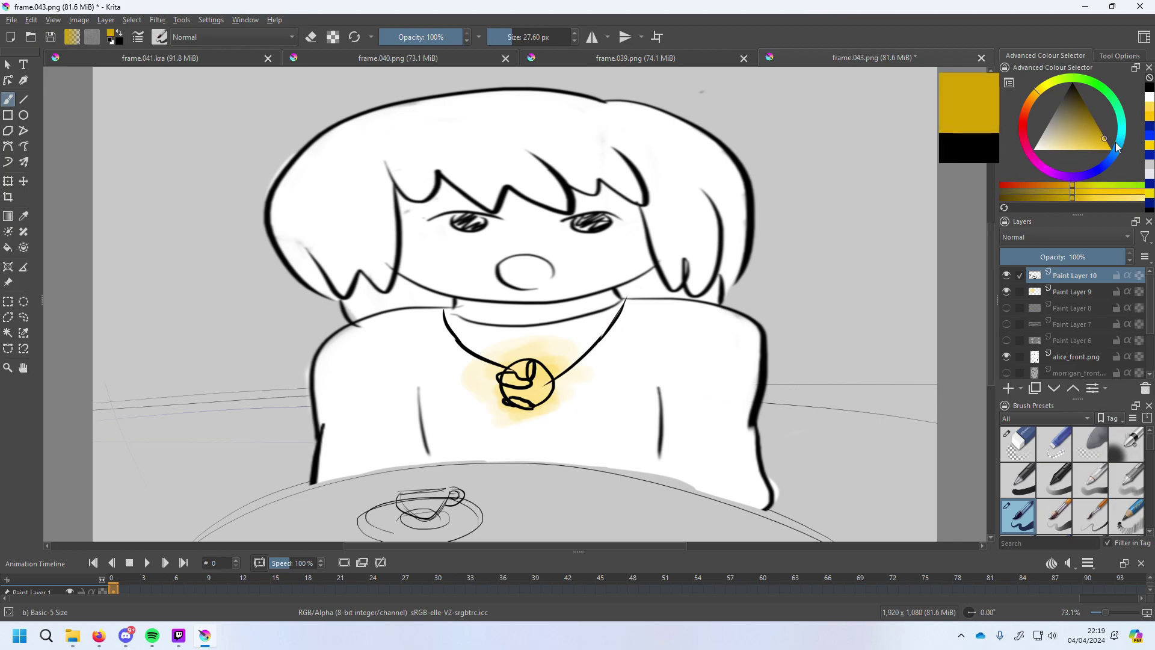
left_click(1009, 389)
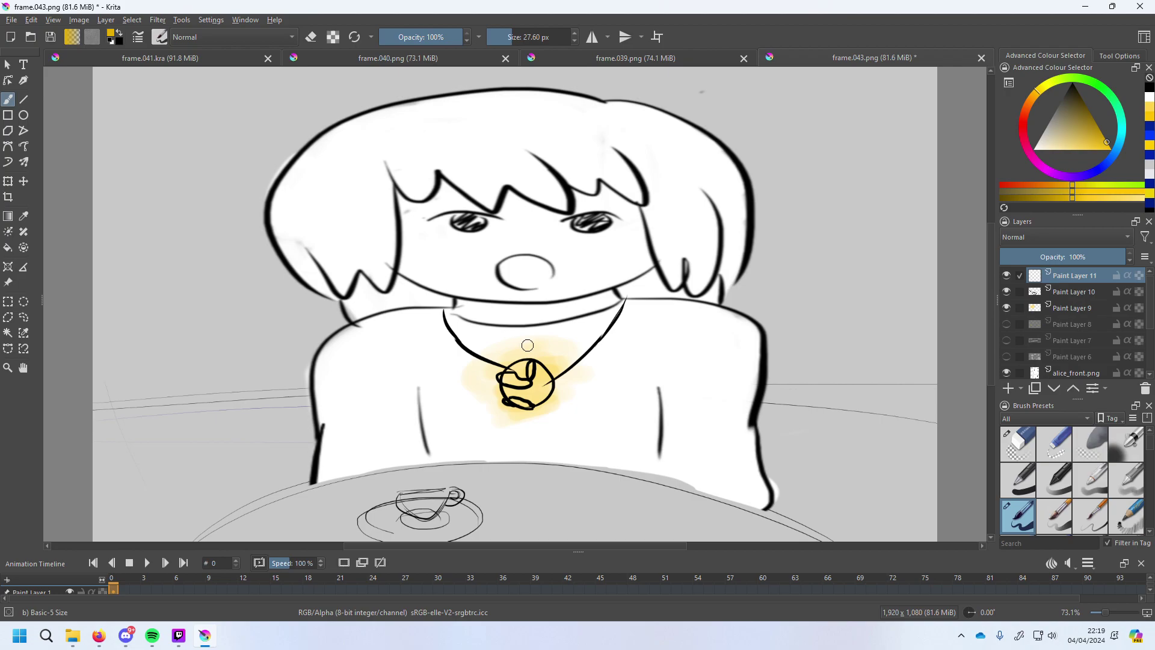
left_click_drag(531, 345, 532, 329)
key("ctrl+z")
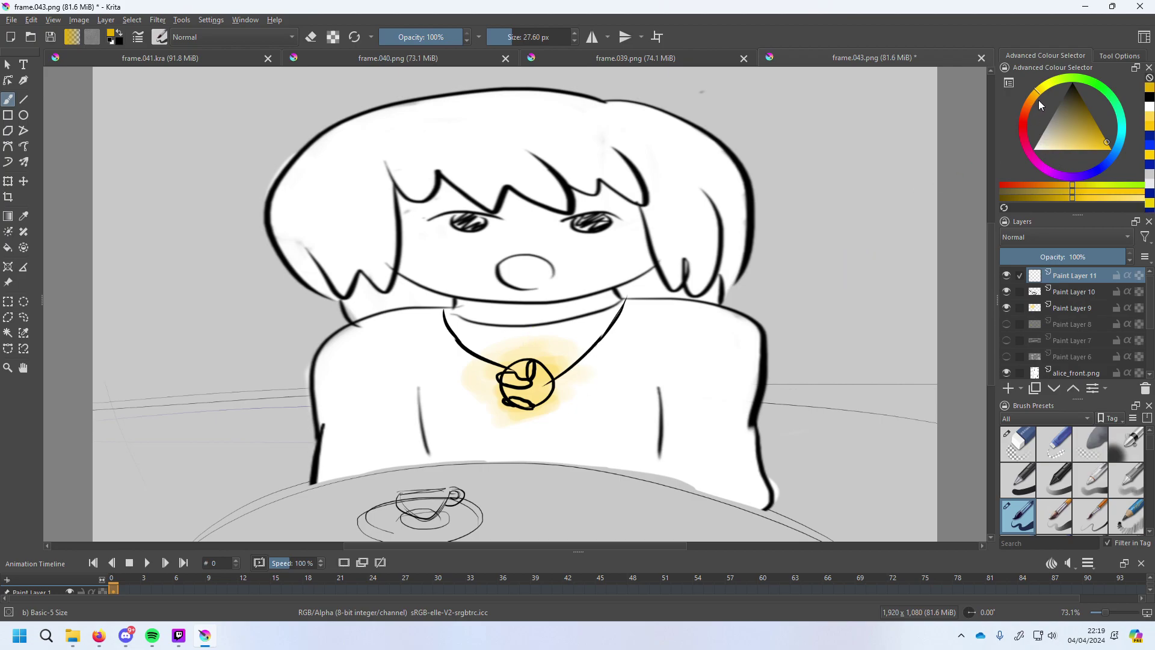
left_click(1111, 149)
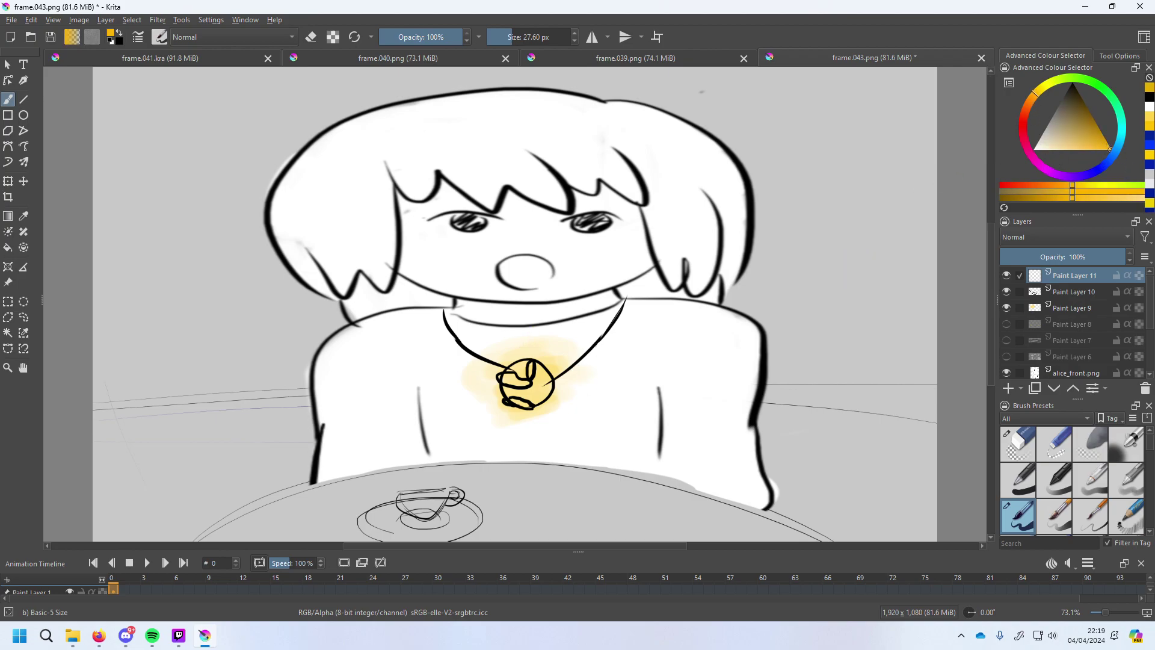
mouse_move(529, 349)
left_mouse_down()
mouse_move(529, 327)
mouse_move(586, 343)
left_mouse_up()
mouse_move(563, 391)
left_mouse_down()
mouse_move(577, 395)
mouse_move(538, 439)
left_mouse_up()
mouse_move(499, 415)
left_mouse_down()
mouse_move(487, 427)
mouse_move(468, 398)
mouse_move(471, 359)
mouse_move(490, 341)
left_mouse_up()
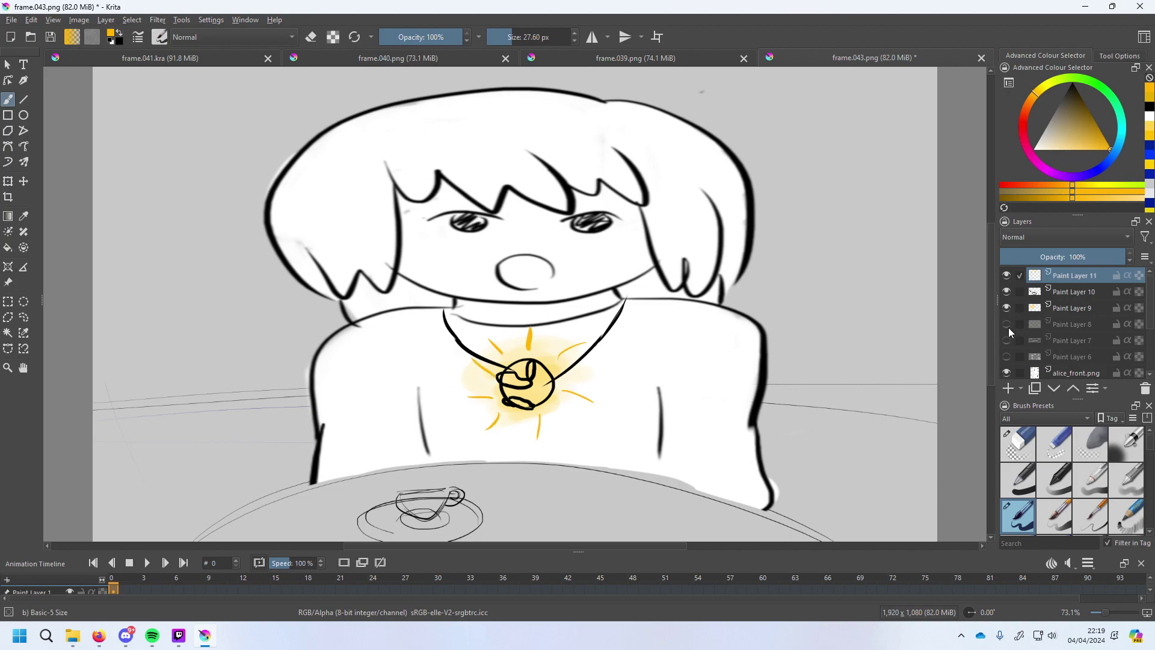
Start saving a copy of the frame in the Frames folder, with all supported formats as the file type.
left_click(1006, 308)
left_click(1006, 308)
left_click(12, 19)
left_click(36, 92)
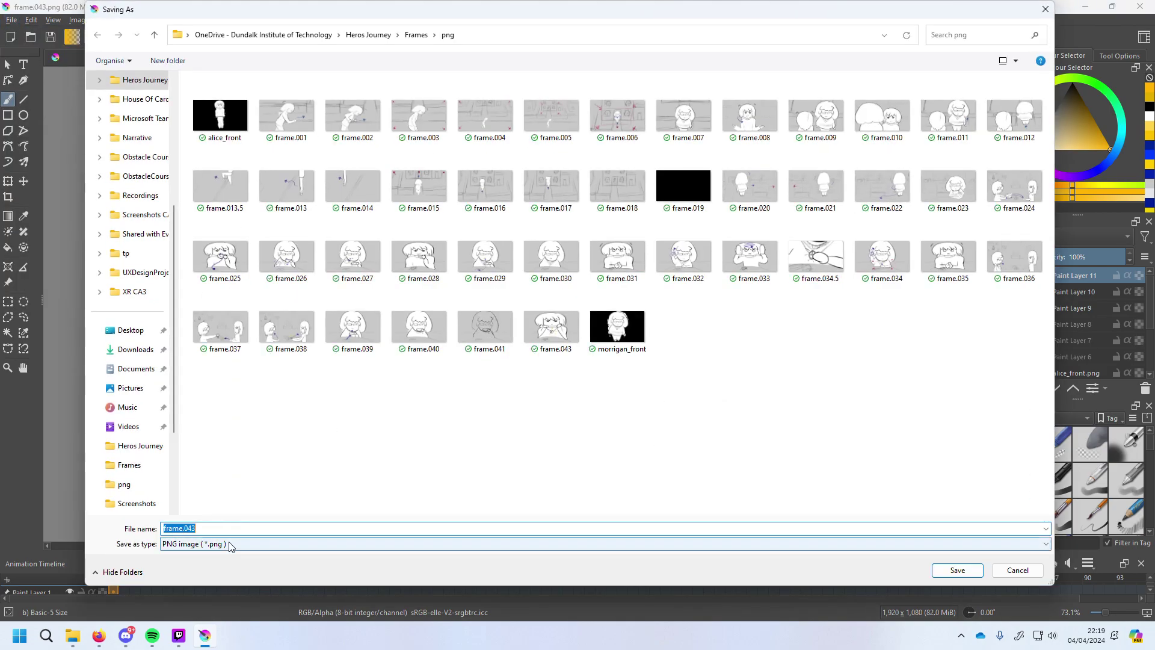
left_click(417, 34)
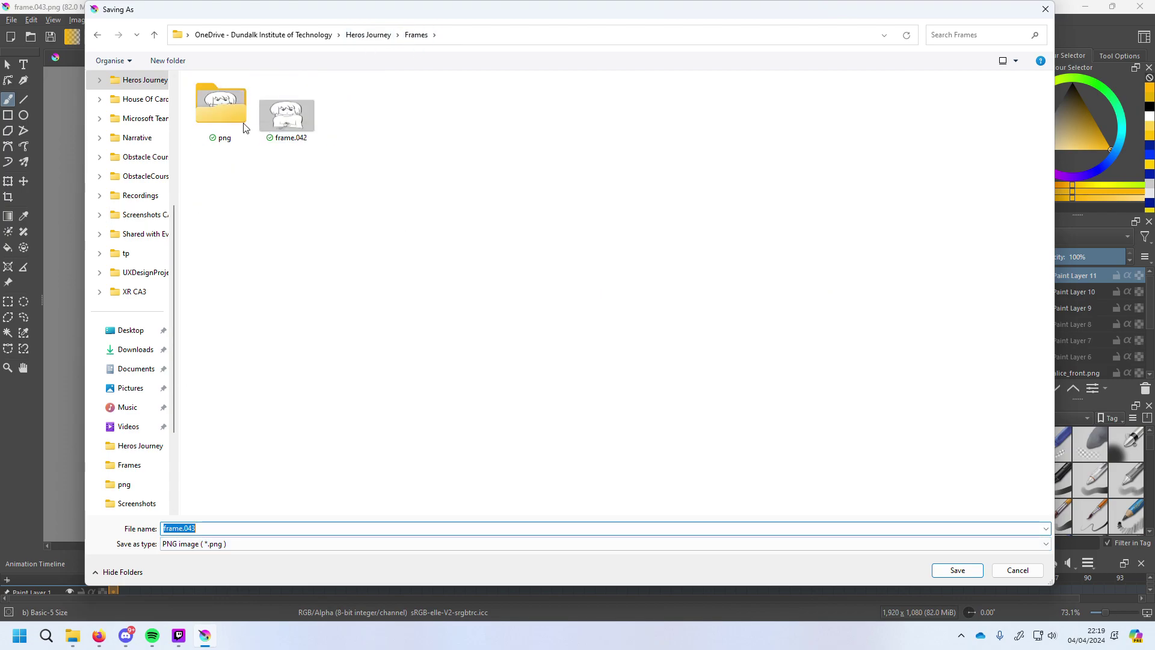
left_click(274, 543)
left_click(241, 269)
left_click(234, 544)
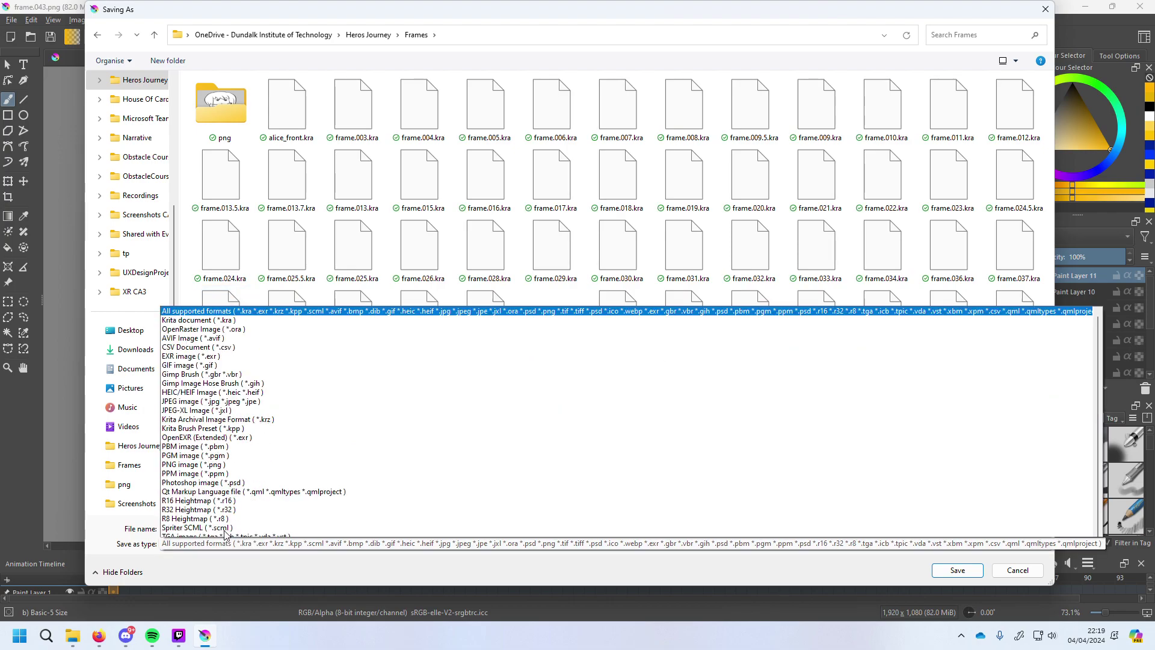
left_click(225, 529)
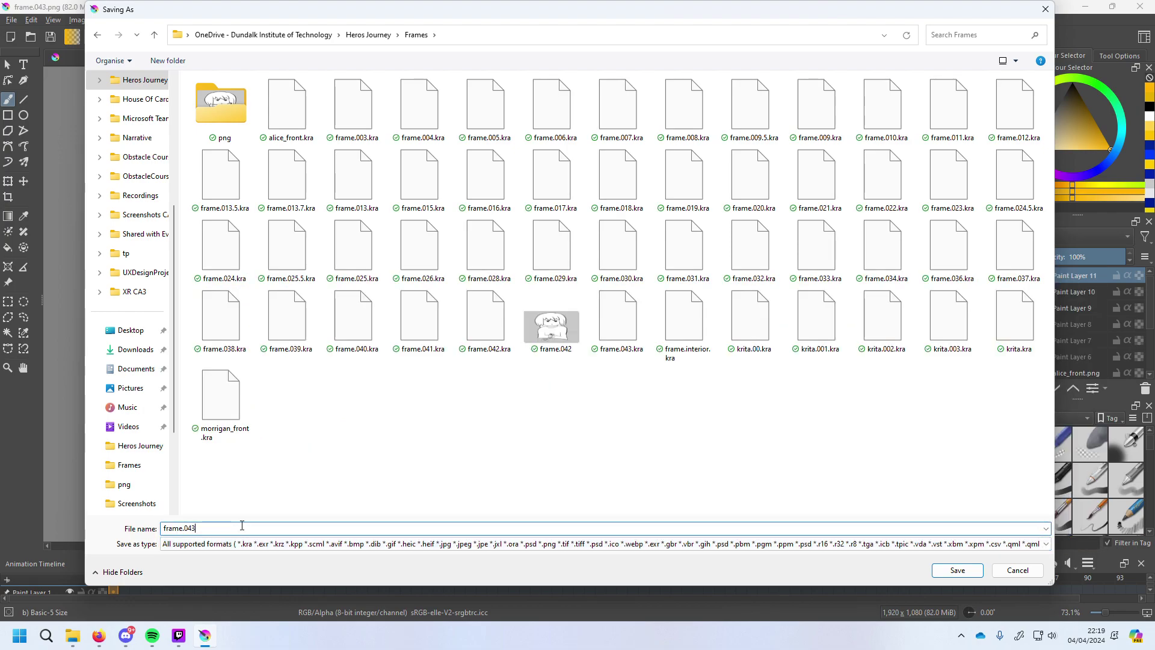
Save the copy as frame.044.kra in the Frames folder, without overwriting frame.043.kra.
type(".")
type("kra")
key("Return")
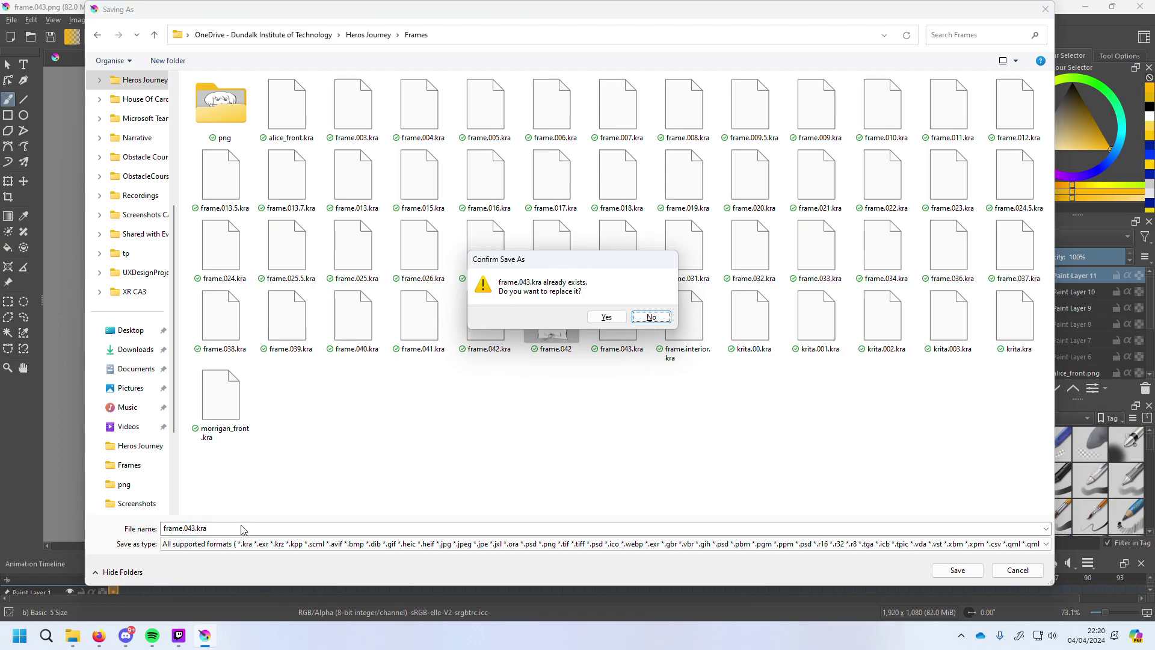
left_click(651, 317)
left_click(185, 528)
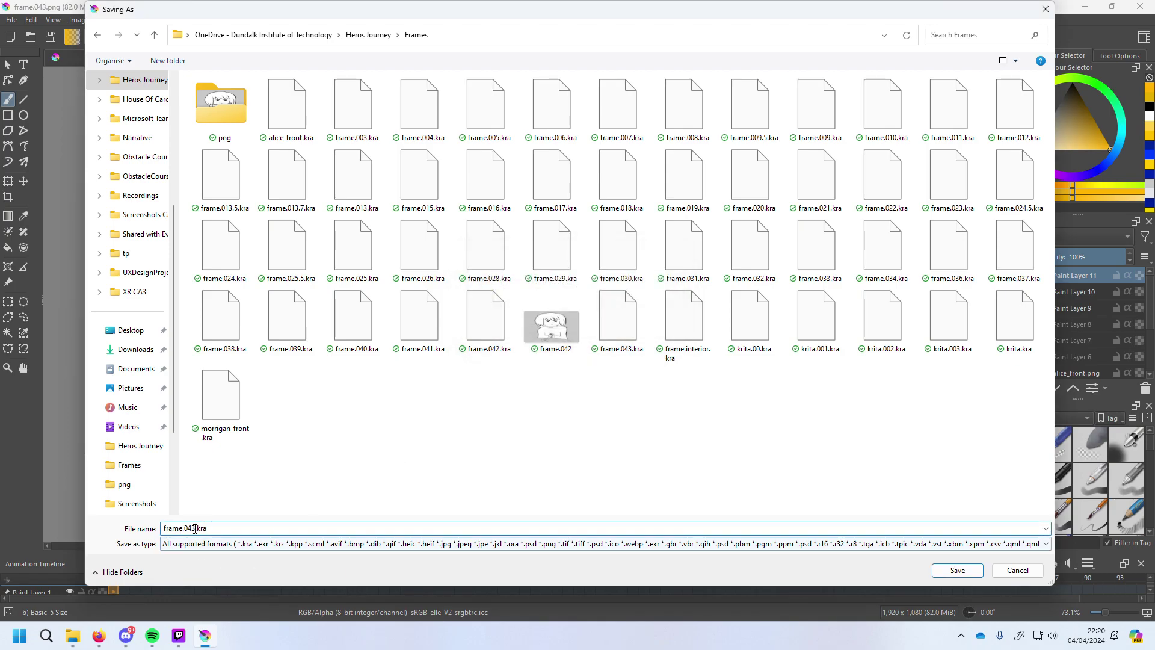
key("BackSpace")
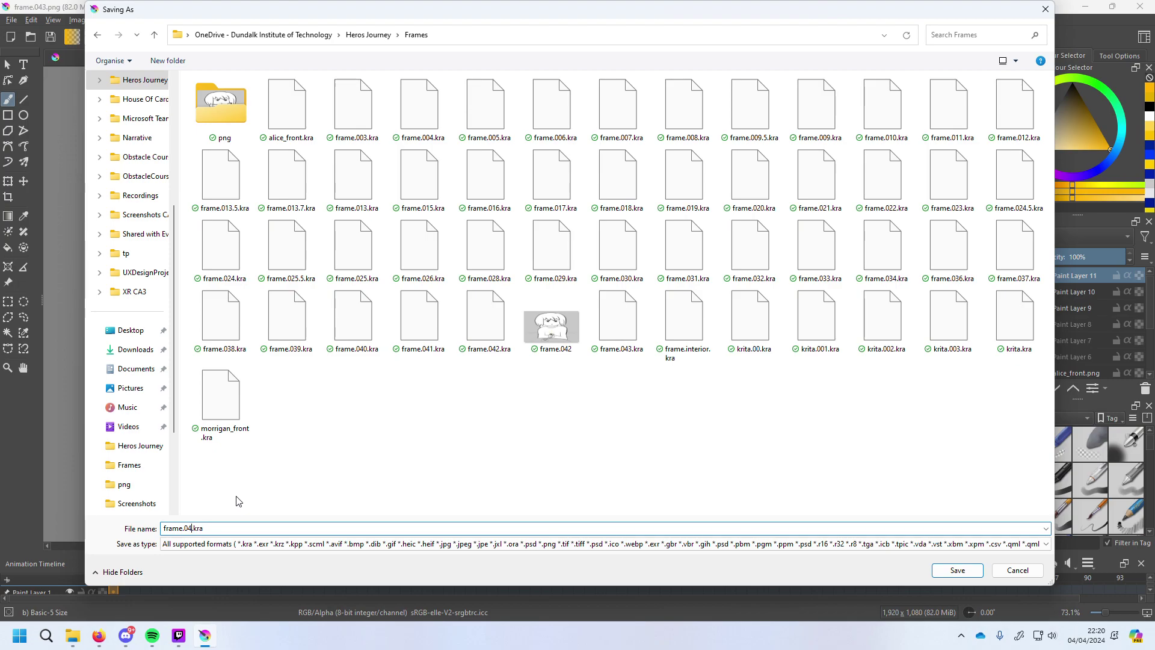
type("4")
key("Return")
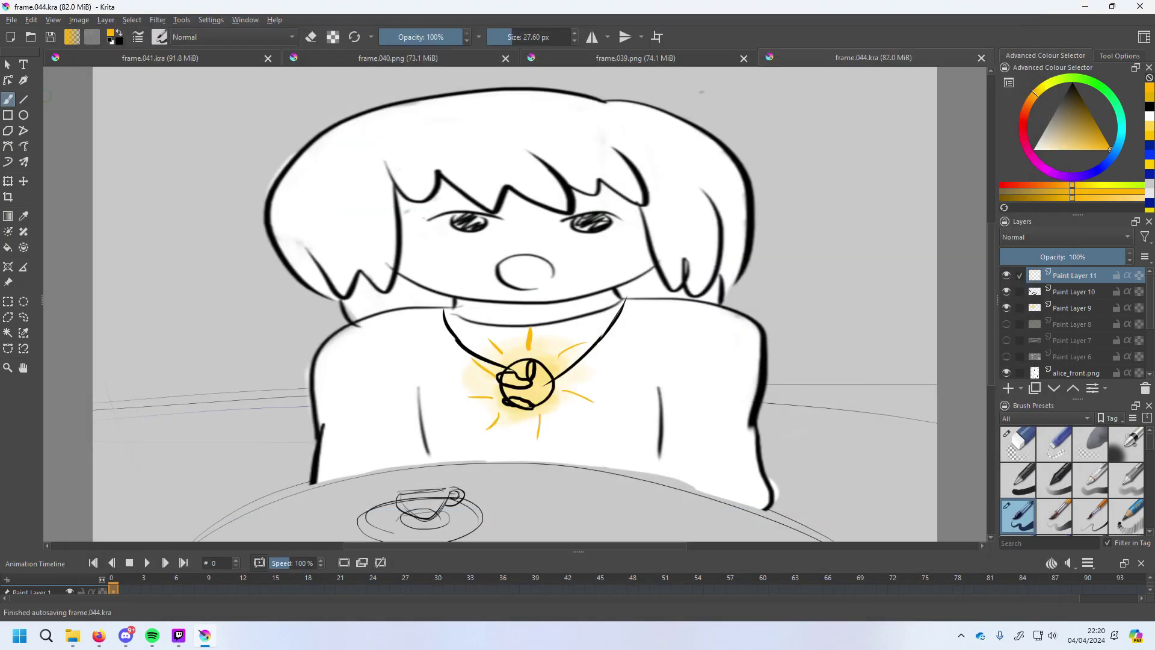
Save another copy of the drawing as frame.045.kra in the Frames folder.
left_click(11, 19)
left_click(54, 85)
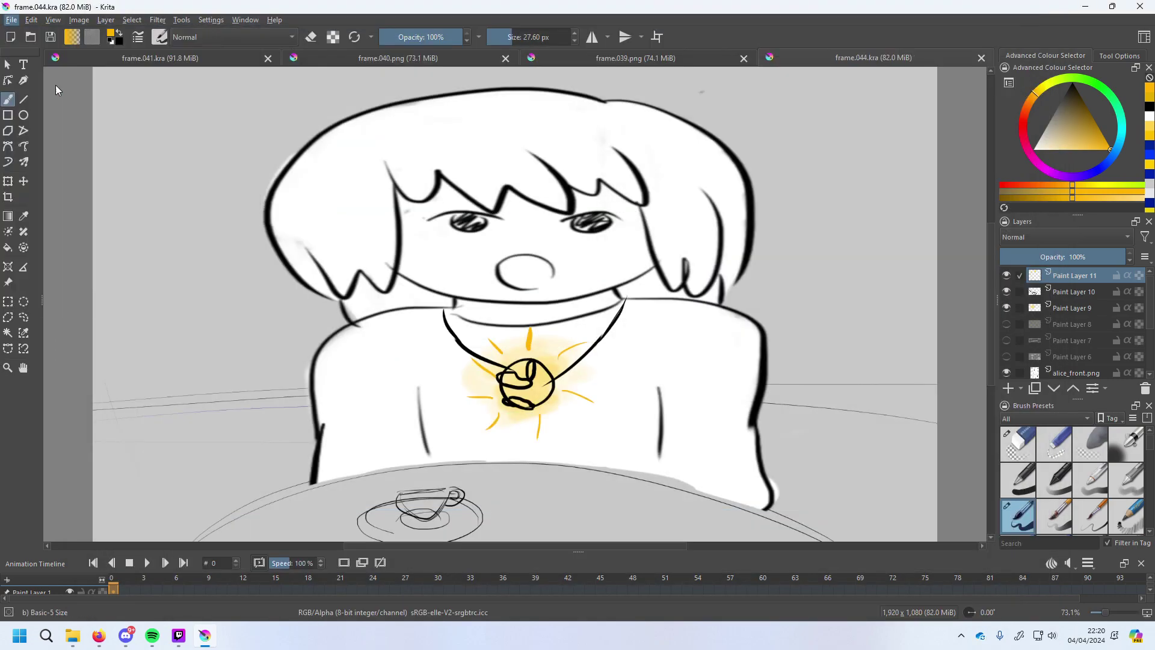
left_click(244, 528)
key("BackSpace")
key("BackSpace")
key("BackSpace")
key("BackSpace")
key("BackSpace")
type("5")
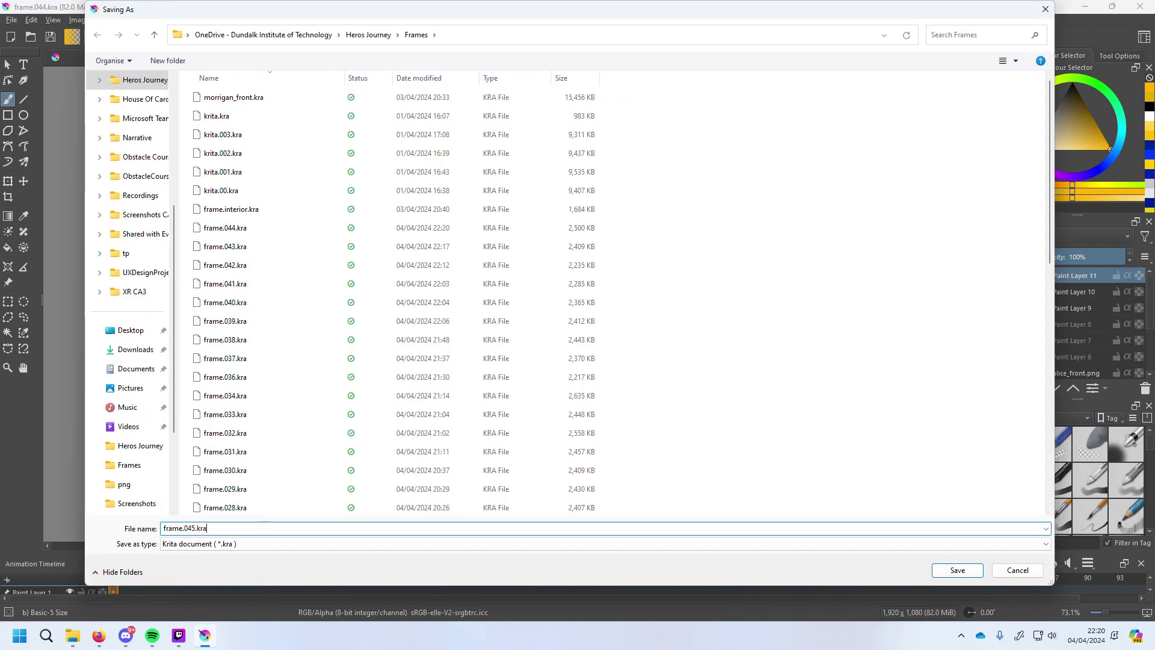
key("Return")
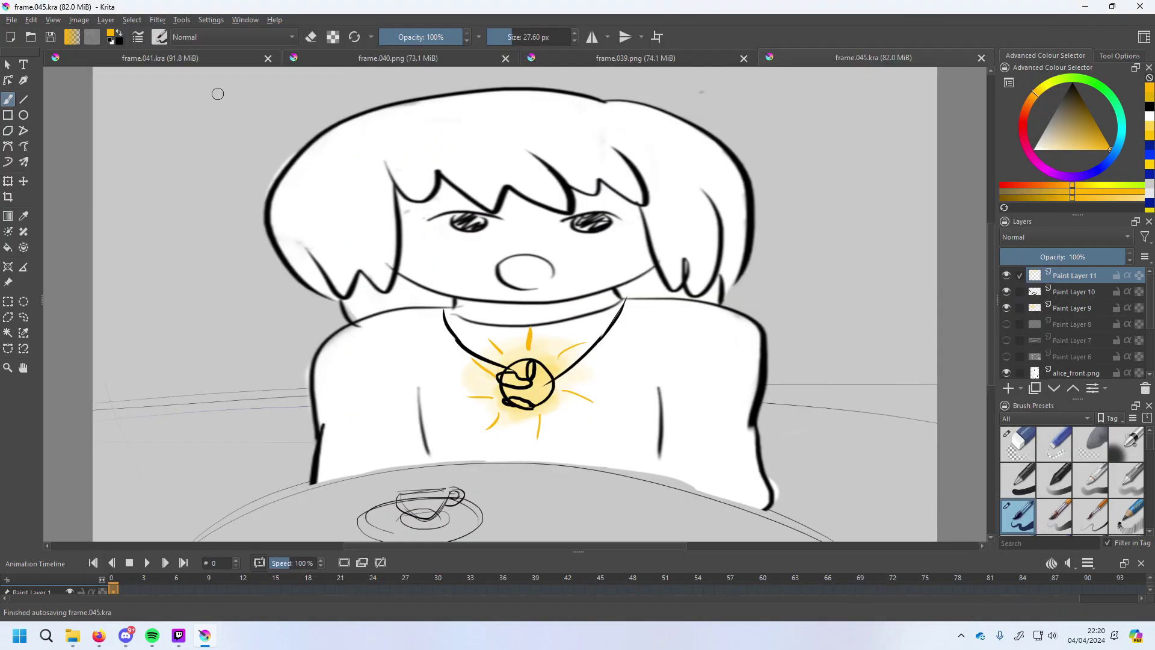
Hide Paint Layer 9 and Paint Layer 11 so the pendant has no yellow glow or rays.
left_click(11, 20)
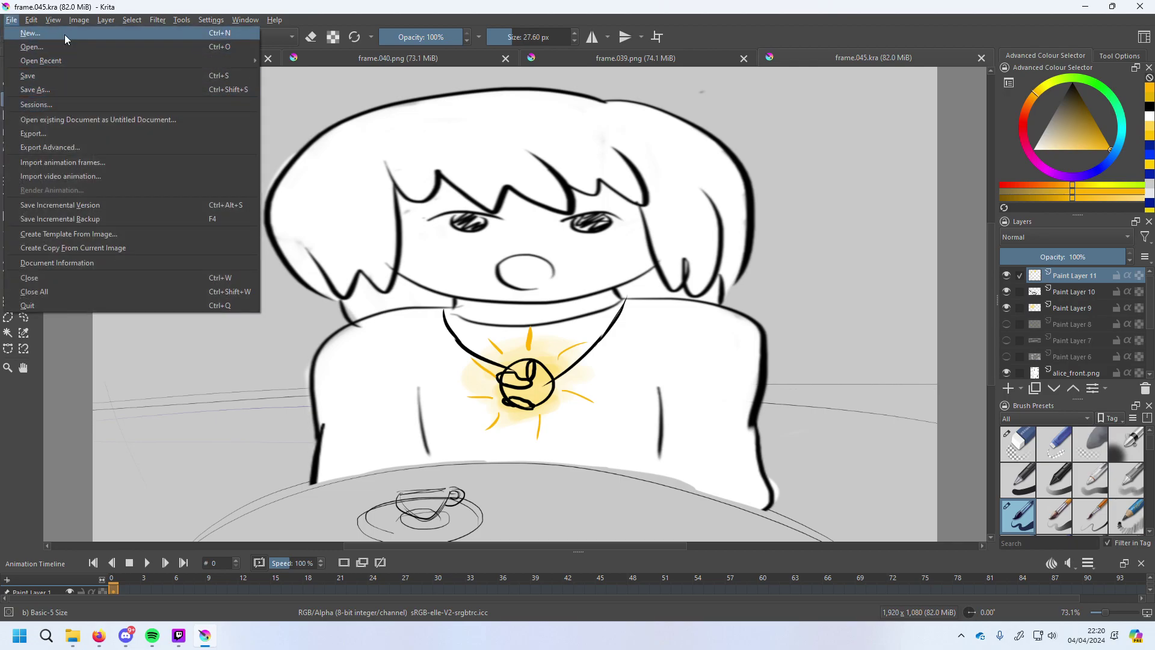
left_click(1008, 308)
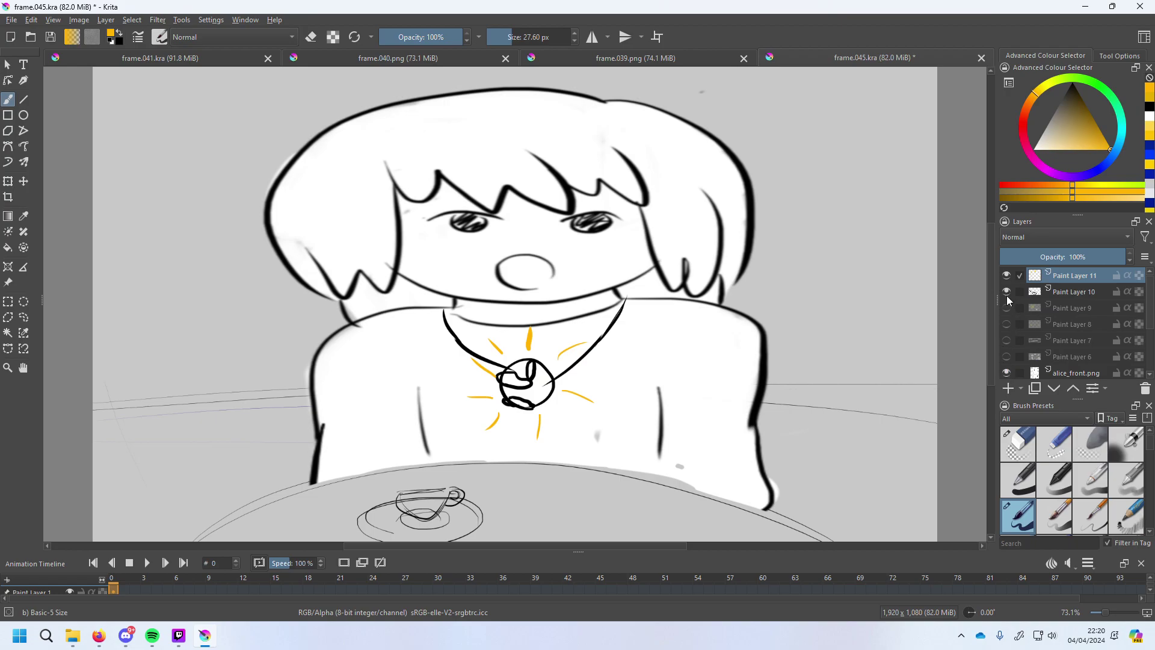
key("minus")
left_click(1007, 276)
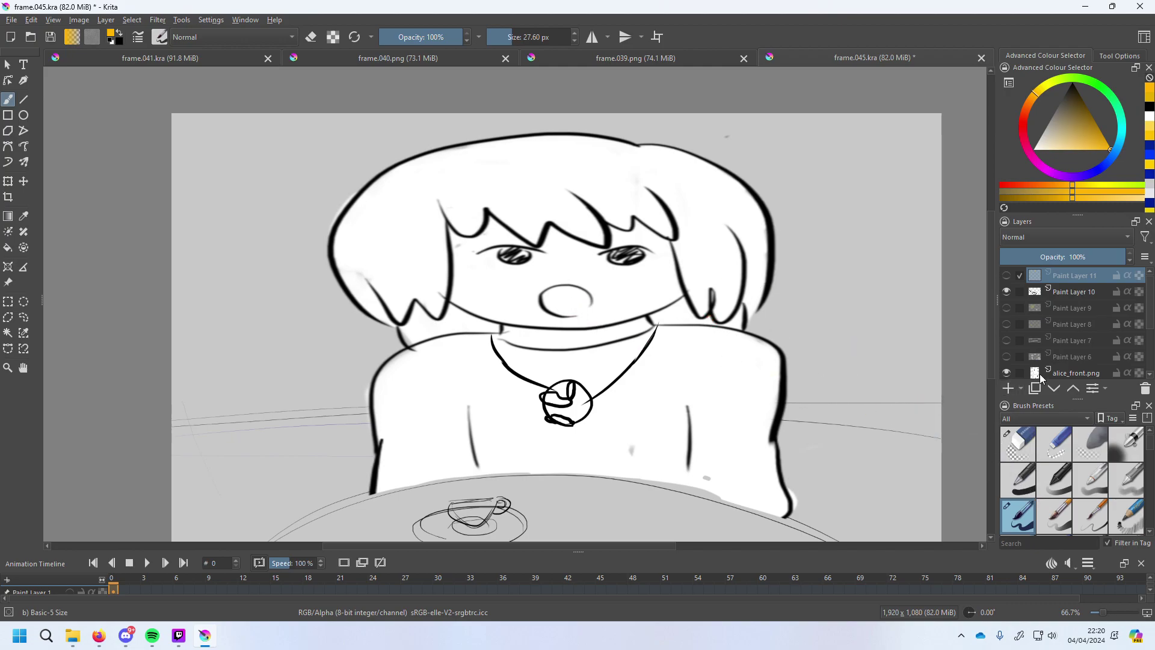
Add a new layer and paint over the open round mouth in white.
key("d")
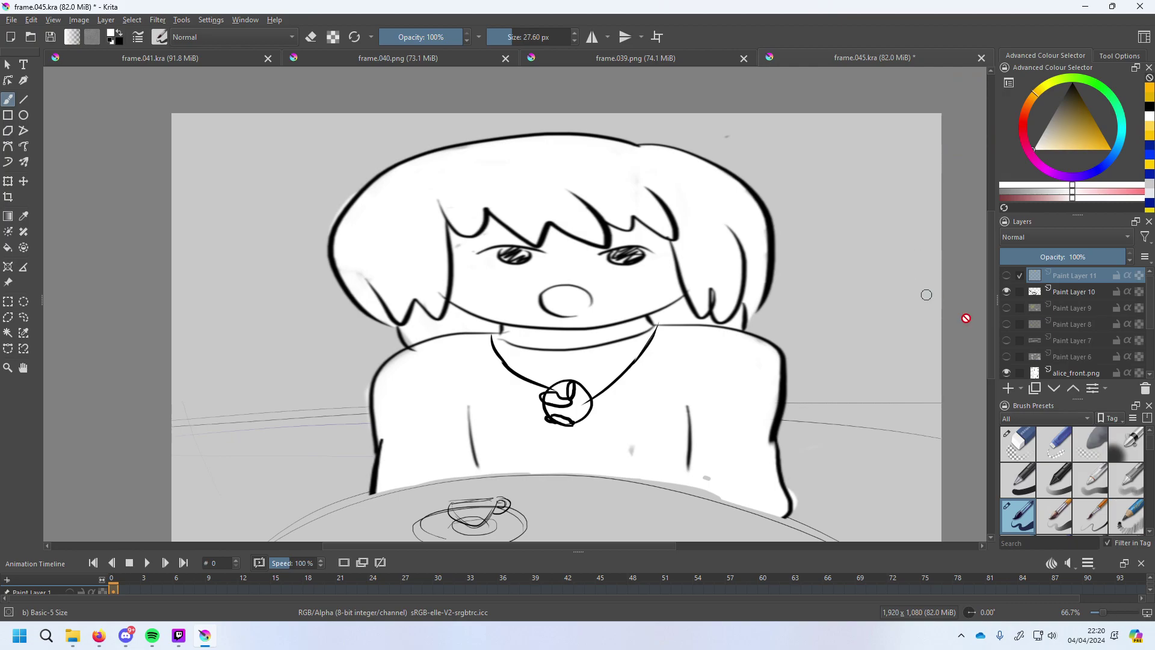
left_click(1008, 389)
mouse_move(599, 288)
left_mouse_down()
mouse_move(514, 297)
mouse_move(578, 285)
mouse_move(603, 296)
mouse_move(536, 315)
mouse_move(628, 319)
left_mouse_up()
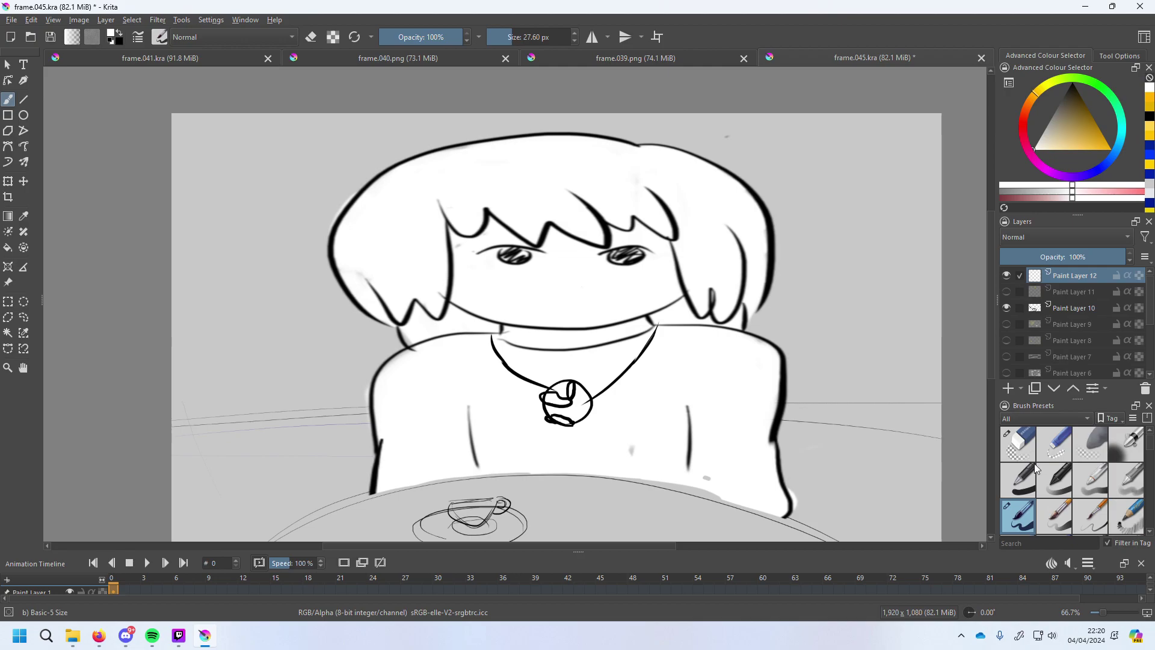
Draw a small smiling mouth in black on Paint Layer 12 and save the document.
left_click_drag(1075, 123, 1062, 77)
left_click_drag(542, 296, 588, 306)
key("ctrl+z")
key("ctrl+z")
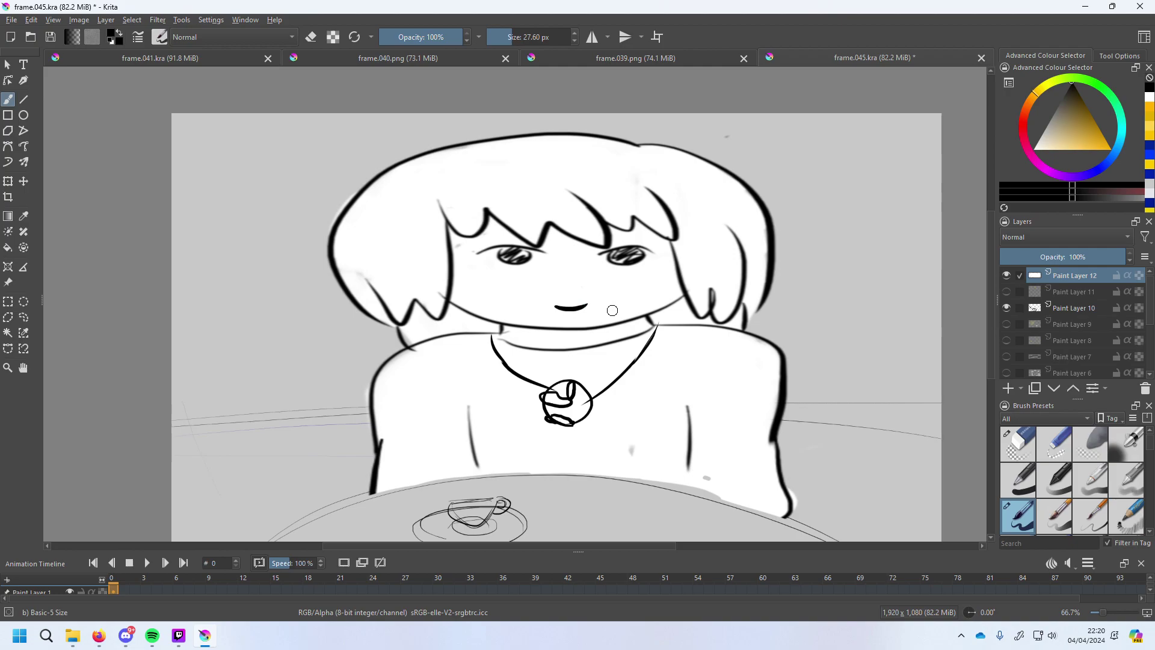
key("ctrl+s")
Start saving a copy of frame.045 and choose the png folder inside Frames as its location.
left_click(11, 20)
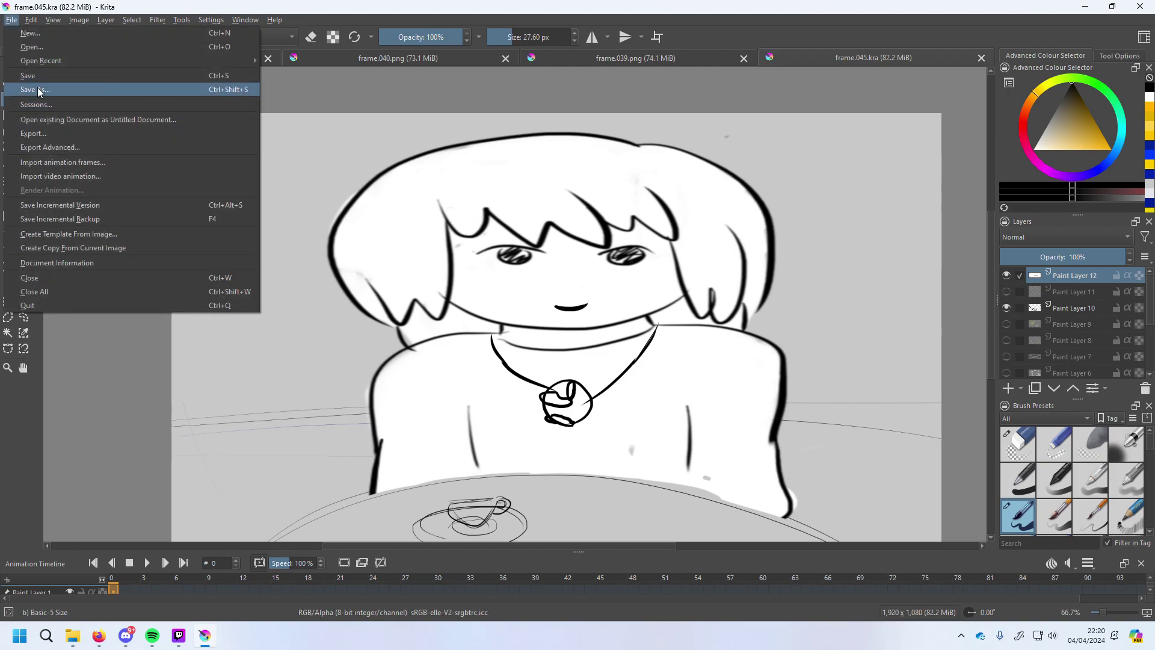
left_click(37, 90)
left_click(369, 35)
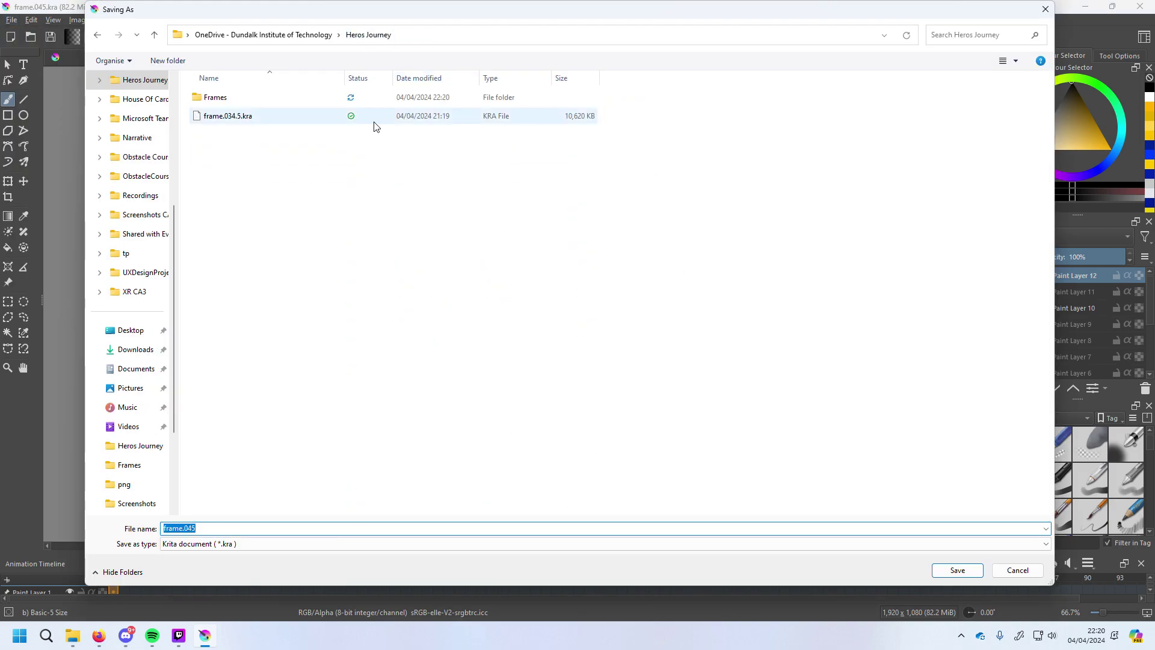
double_click(345, 99)
scroll(340, 181, "down", 10)
scroll(430, 457, "down", 1)
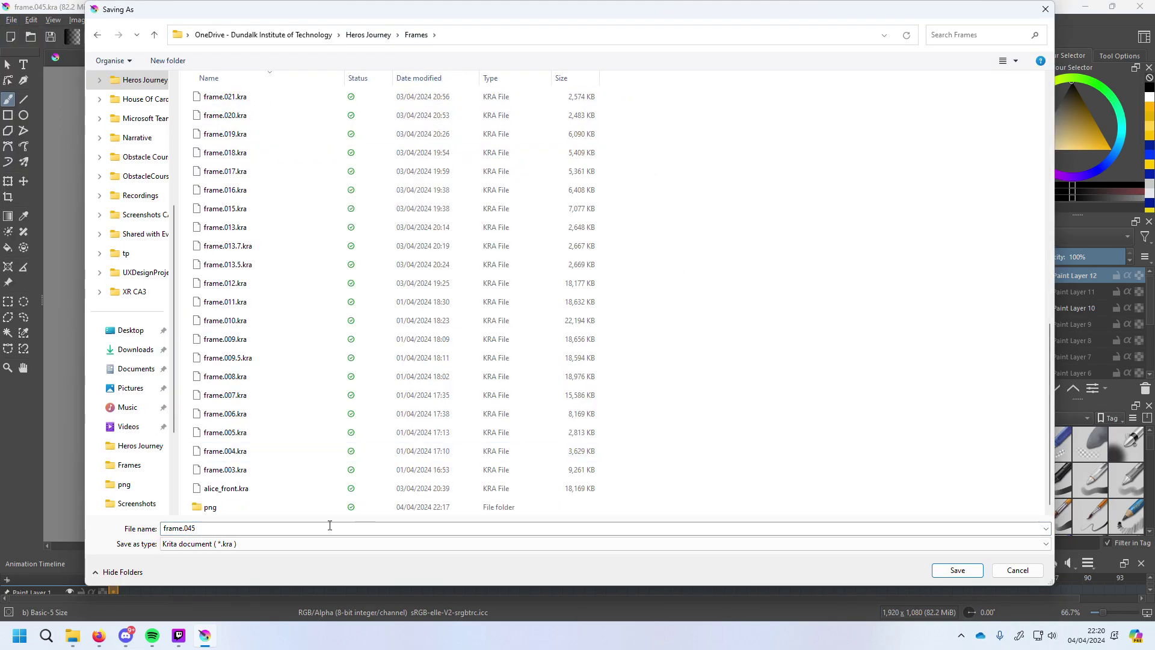
double_click(310, 510)
Save the copy as frame.045.png with all supported formats as the file type and the default PNG options.
left_click(287, 545)
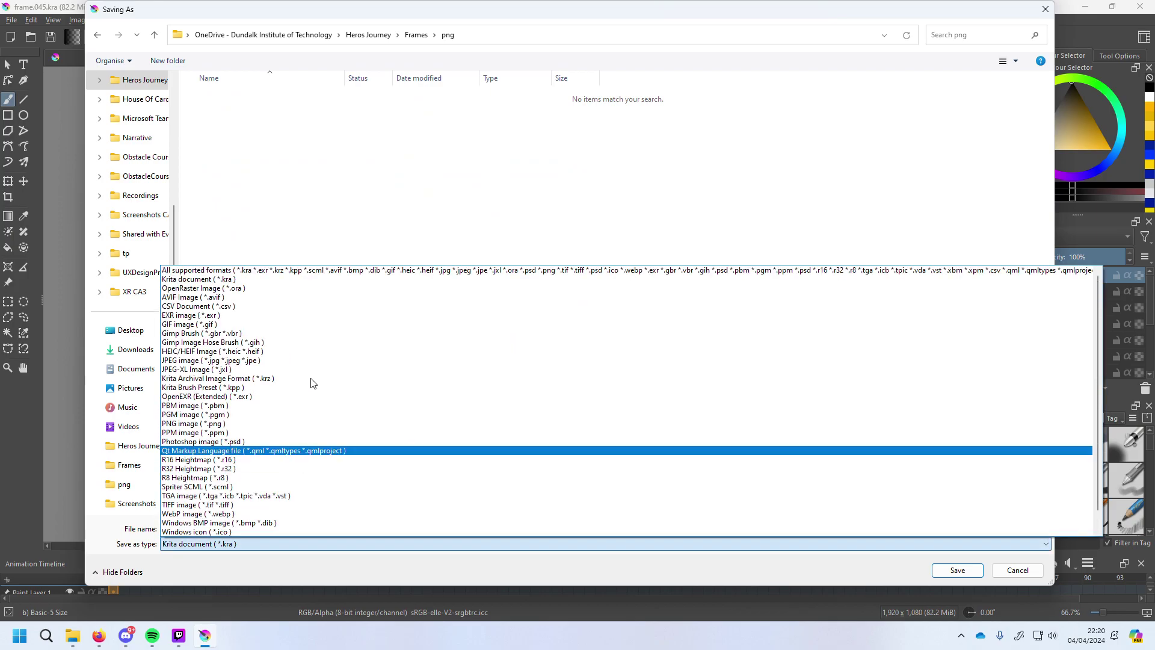
left_click(300, 269)
left_click(269, 528)
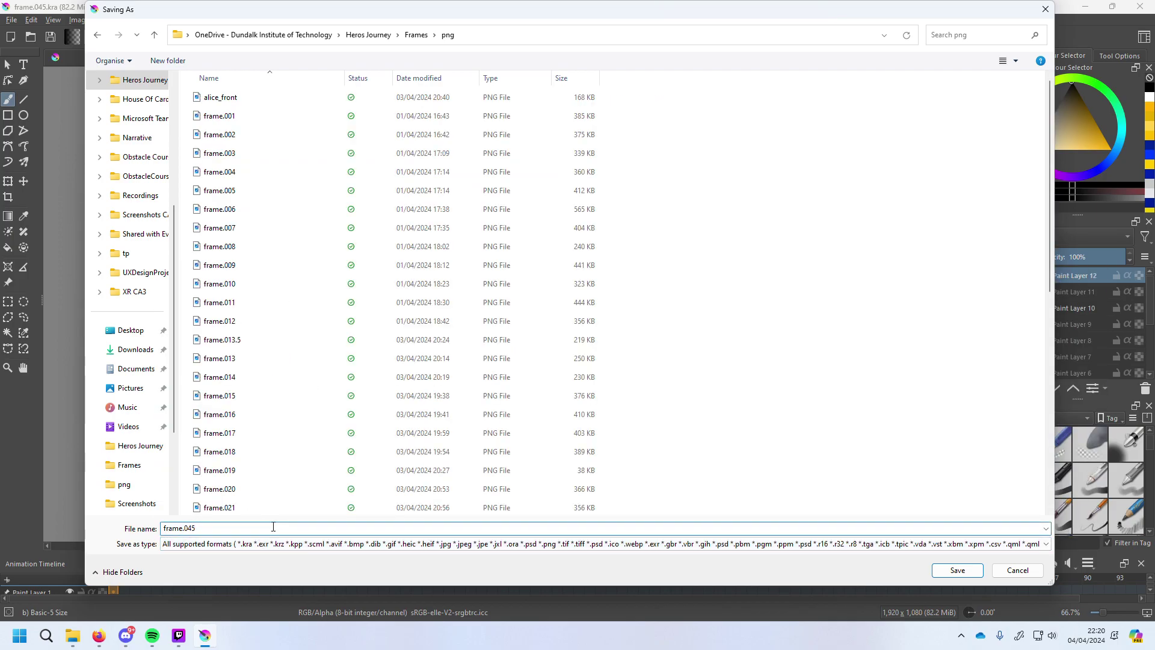
type(".png")
key("Return")
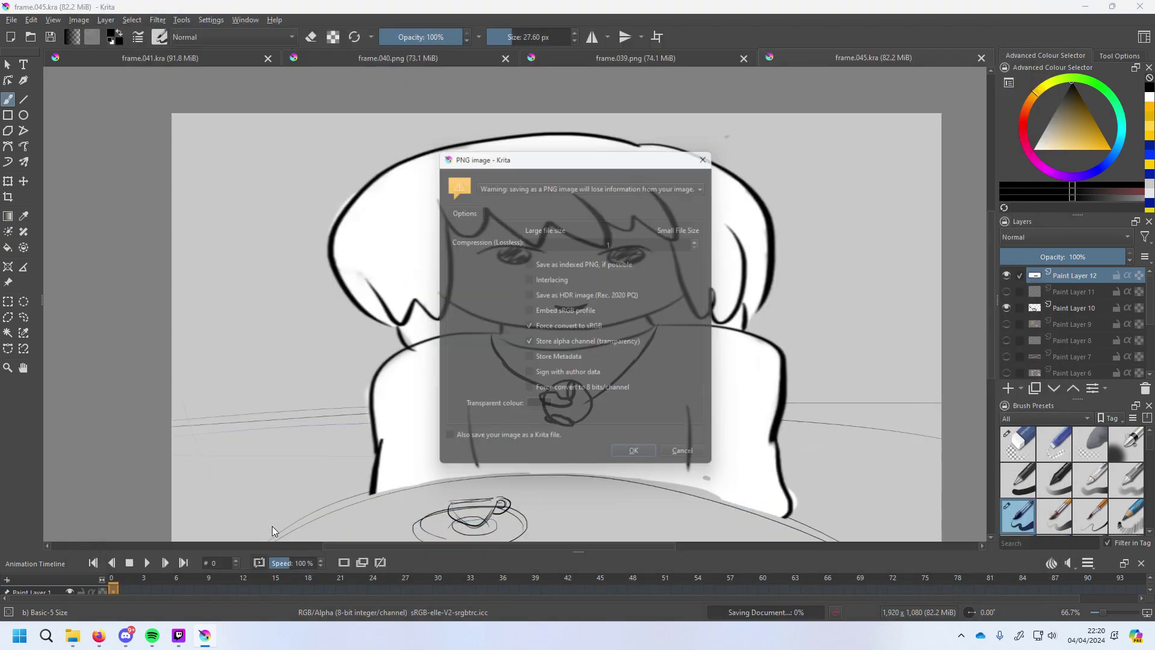
key("Return")
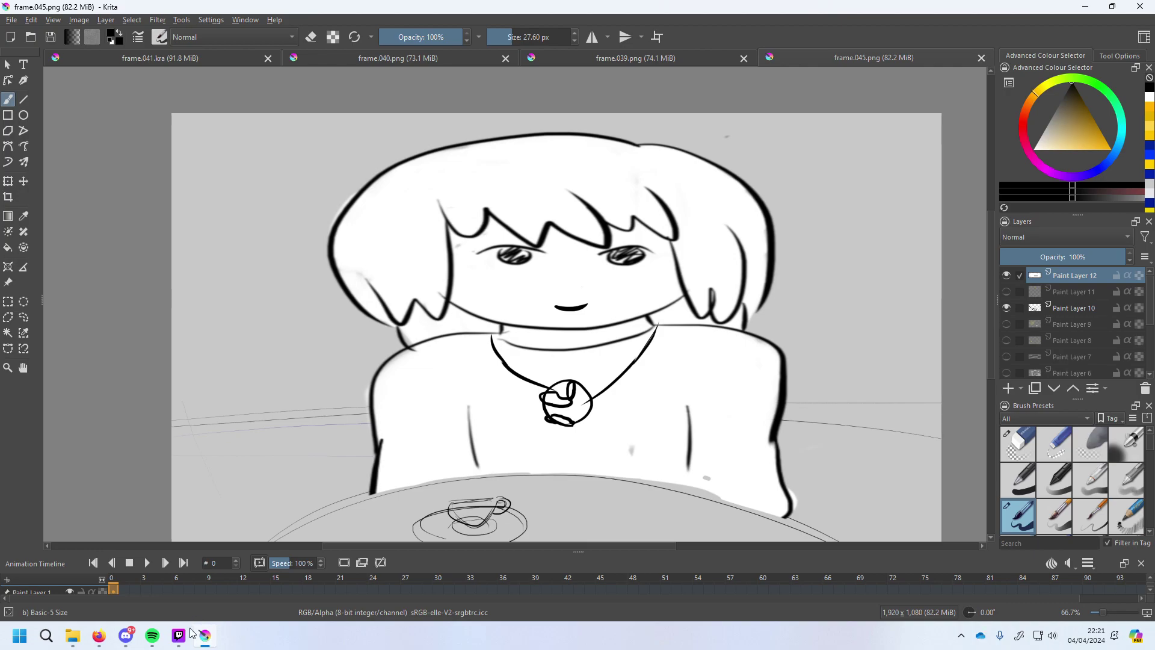
Switch to Storyboard.pptx in Firefox and go to the empty slide 45.
mouse_move(79, 642)
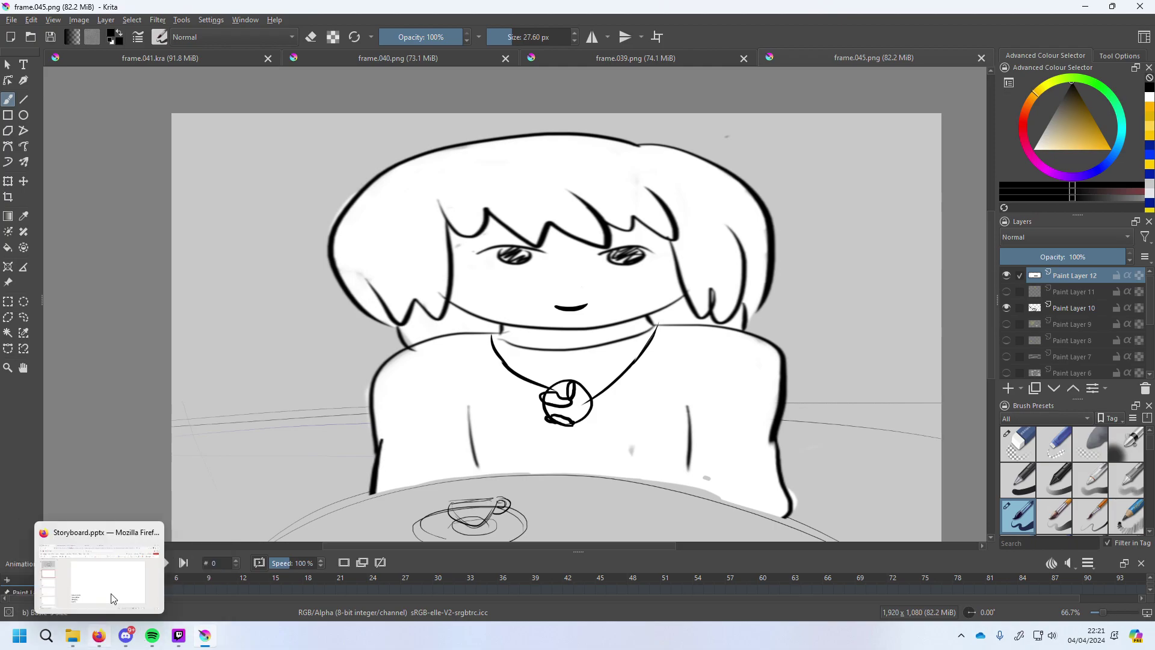
left_click(105, 618)
left_click(53, 446)
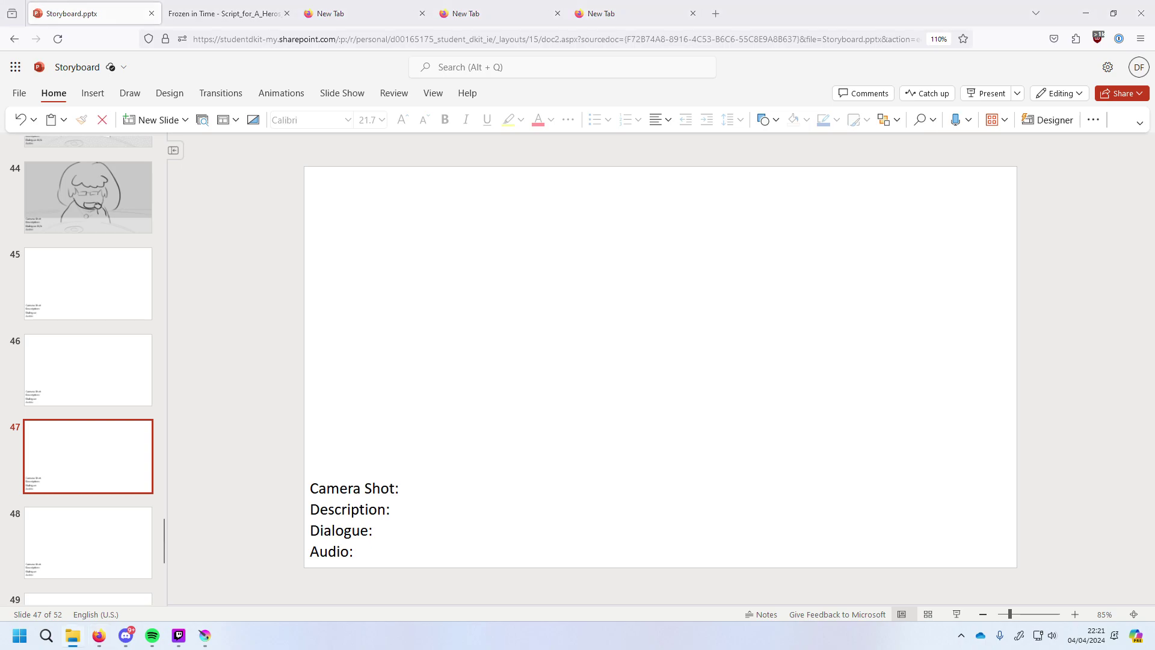
left_click_drag(1044, 430, 893, 408)
left_click(118, 384)
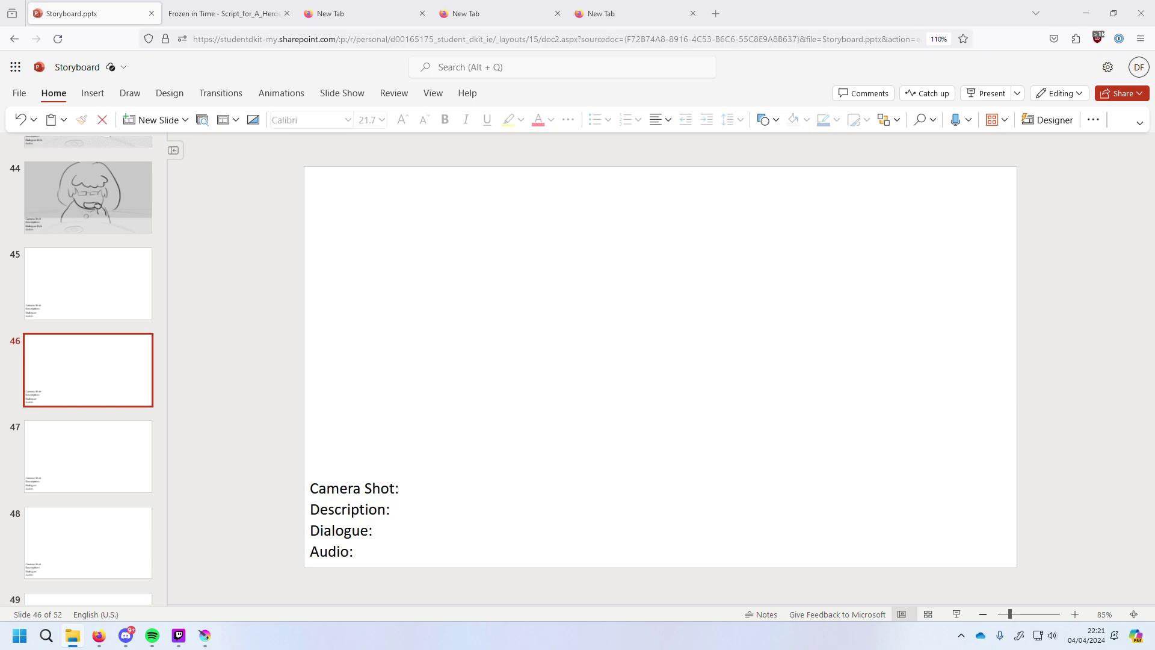
key("Up")
Insert the drawing of the girl with her hands together at the table on slide 45 and set it as that slide's background.
left_click_drag(1008, 397, 732, 308)
right_click(747, 309)
mouse_move(857, 413)
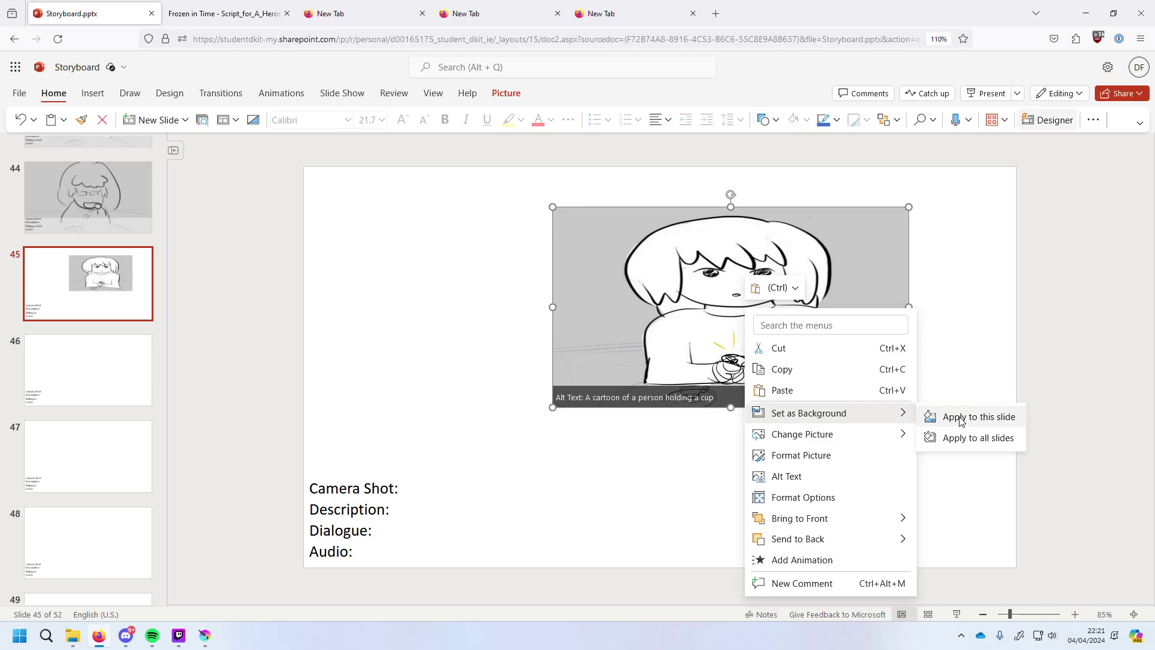
left_click(962, 415)
Insert the drawing of the girl raising both hands above the glowing necklace on slide 46 and set it as that slide's background.
key("Down")
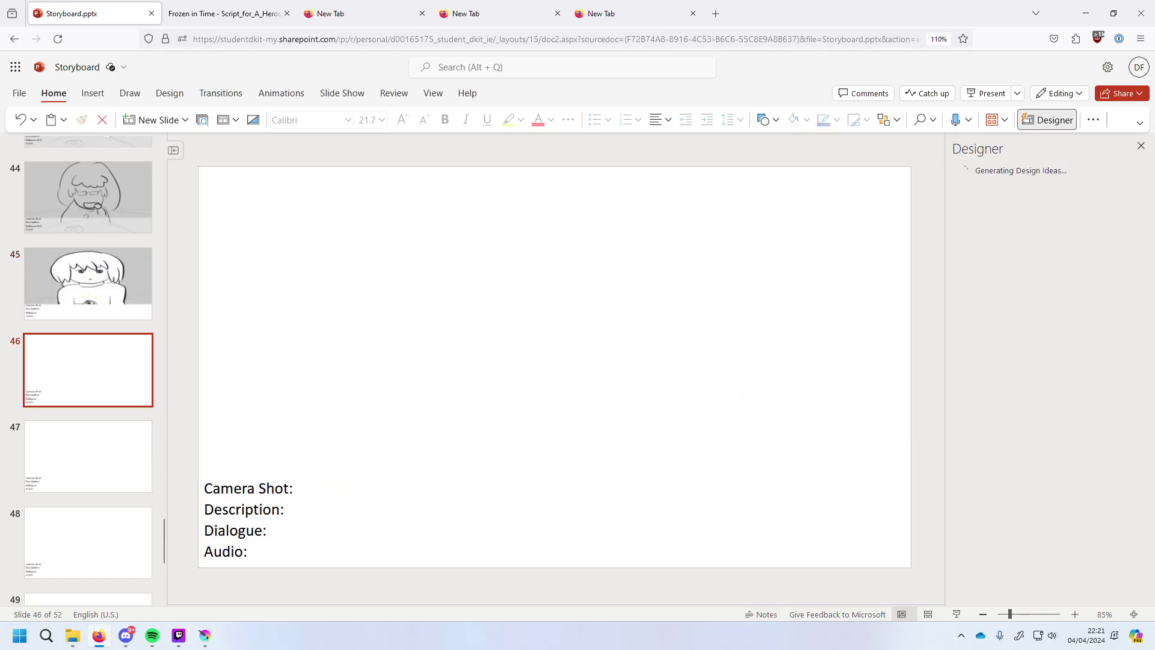
left_click(477, 346)
key("ctrl+v")
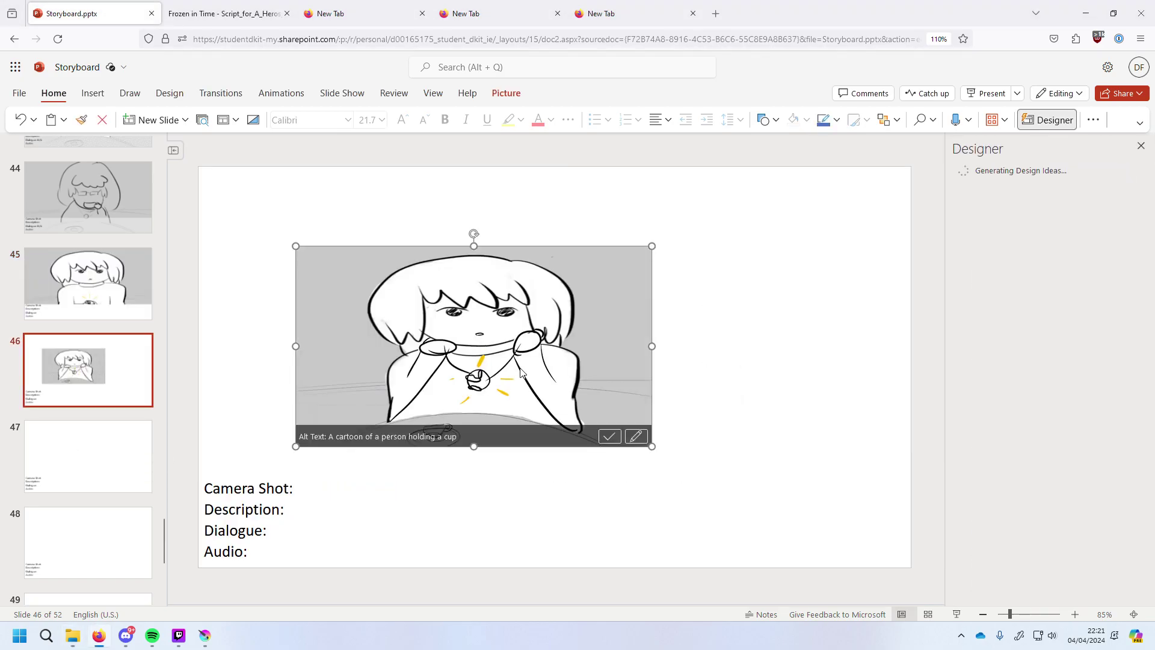
right_click(477, 346)
mouse_move(626, 136)
left_click(692, 140)
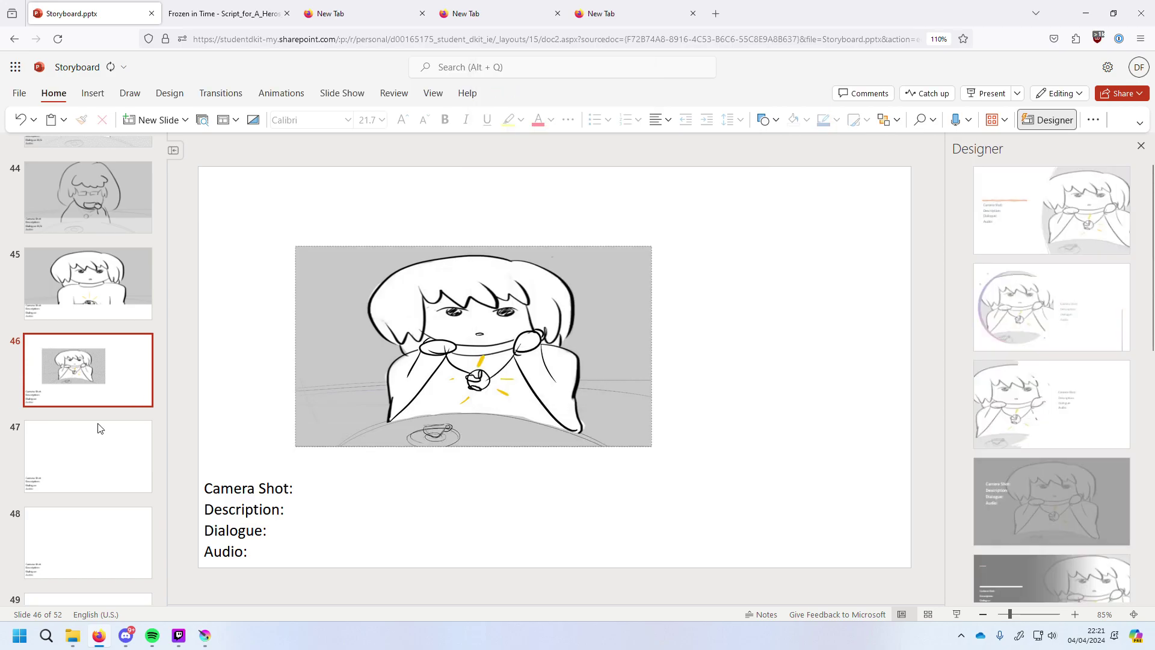
left_click(96, 444)
left_click_drag(734, 434, 509, 391)
right_click(522, 397)
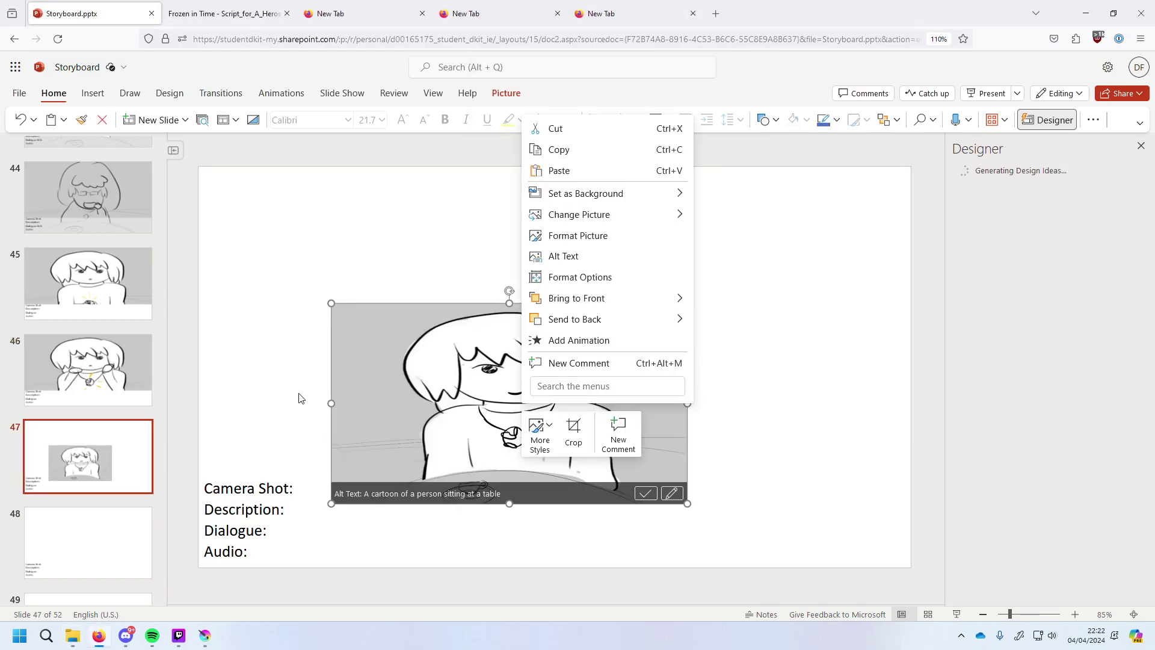
left_click(415, 437)
key("Delete")
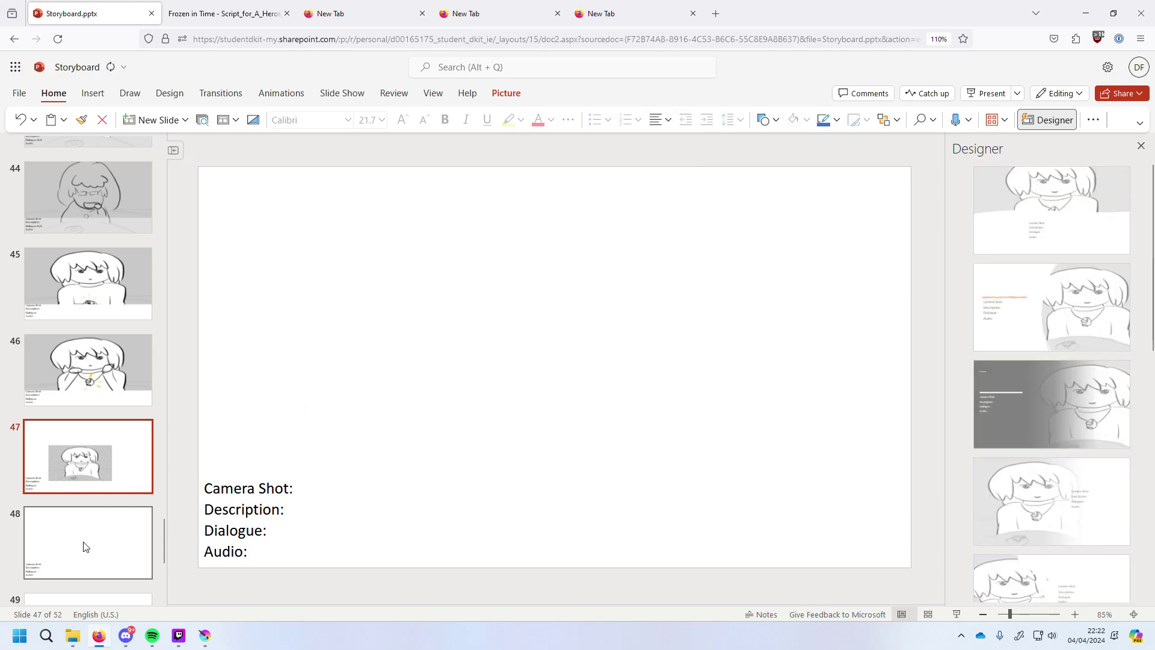
Insert the drawing of the smiling girl wearing the necklace on slide 48 and set it as that slide's background.
left_click(82, 546)
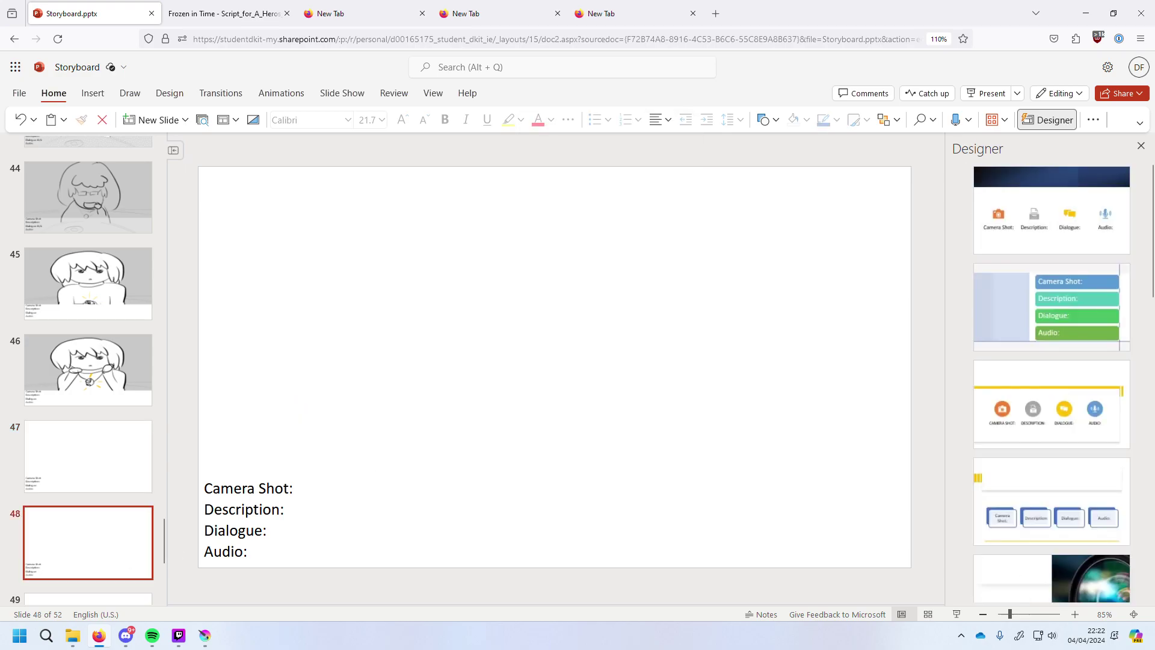
key("ctrl+v")
right_click(593, 379)
mouse_move(722, 171)
left_click(818, 175)
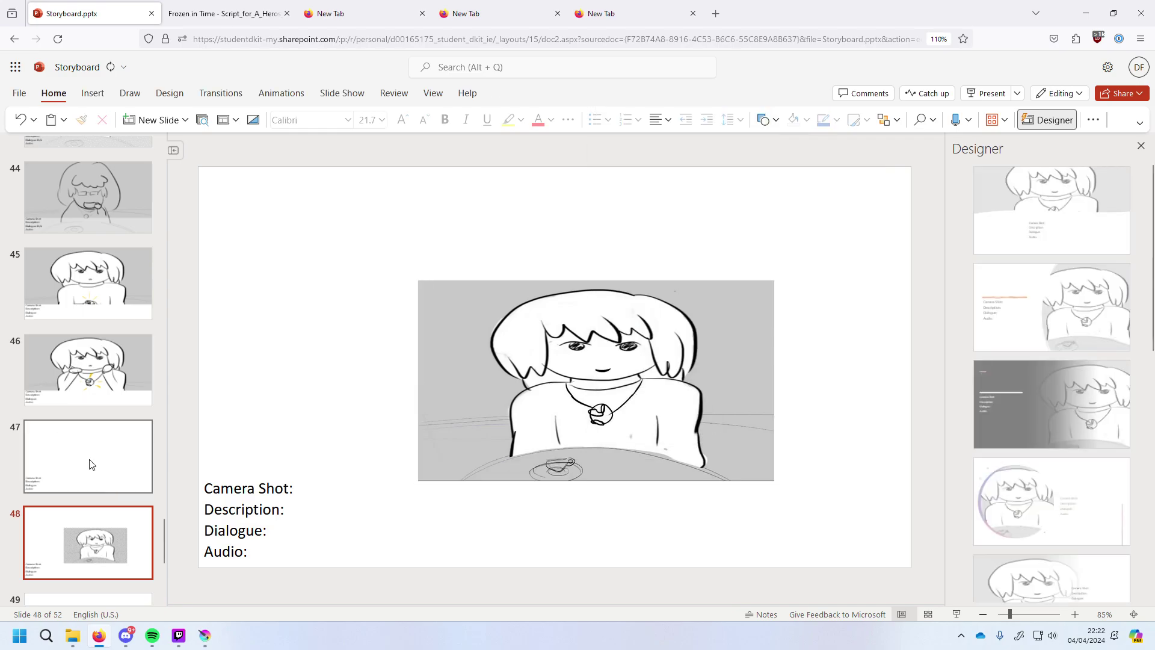
Change slide 48's dialogue line to "Dialogue ALICE: Thank you Morrigan, I'll try my best.".
left_click(303, 536)
key("BackSpace")
type("ALICE: ")
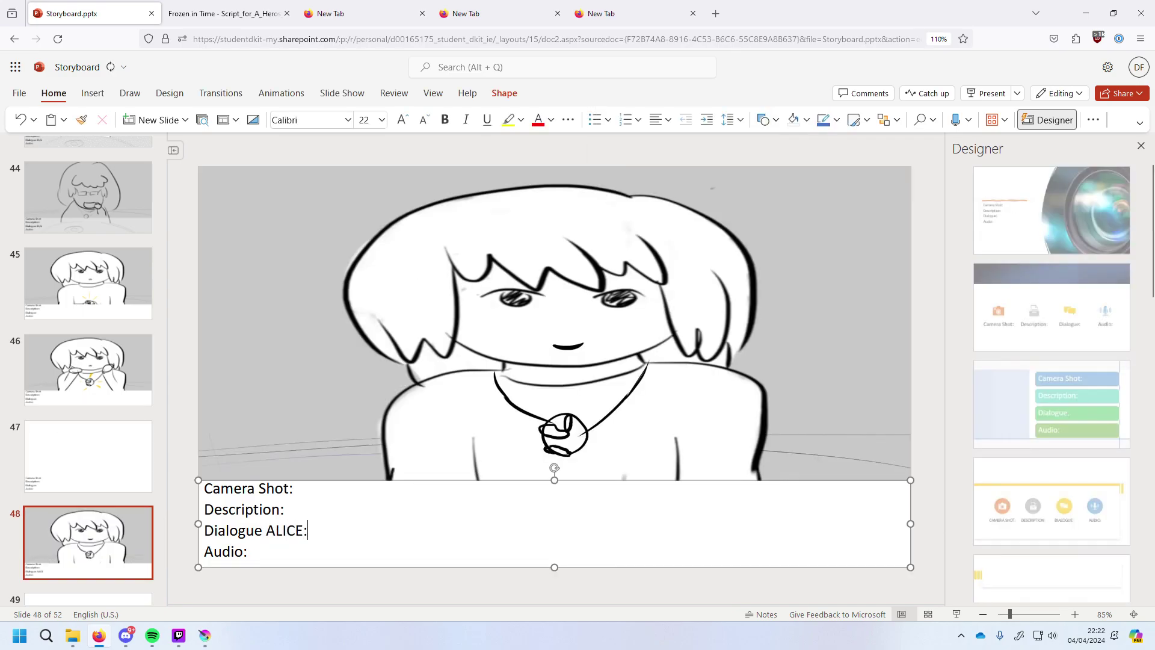
type("Thank you MORR")
key("BackSpace")
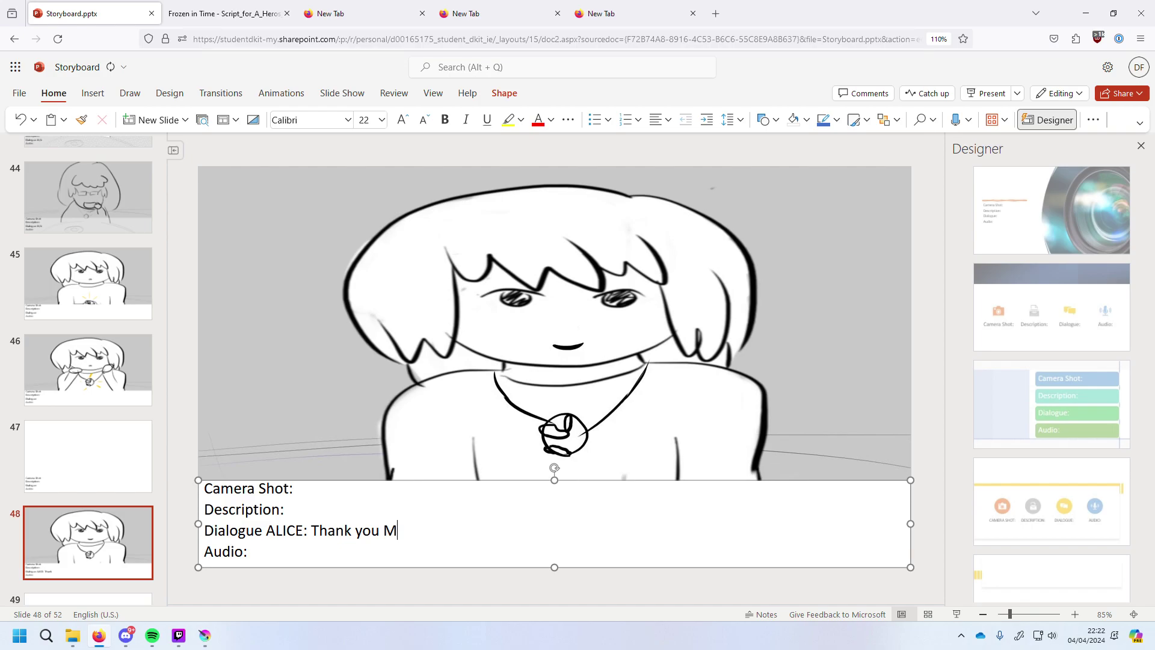
type("rriga")
key("BackSpace")
type("ry my b")
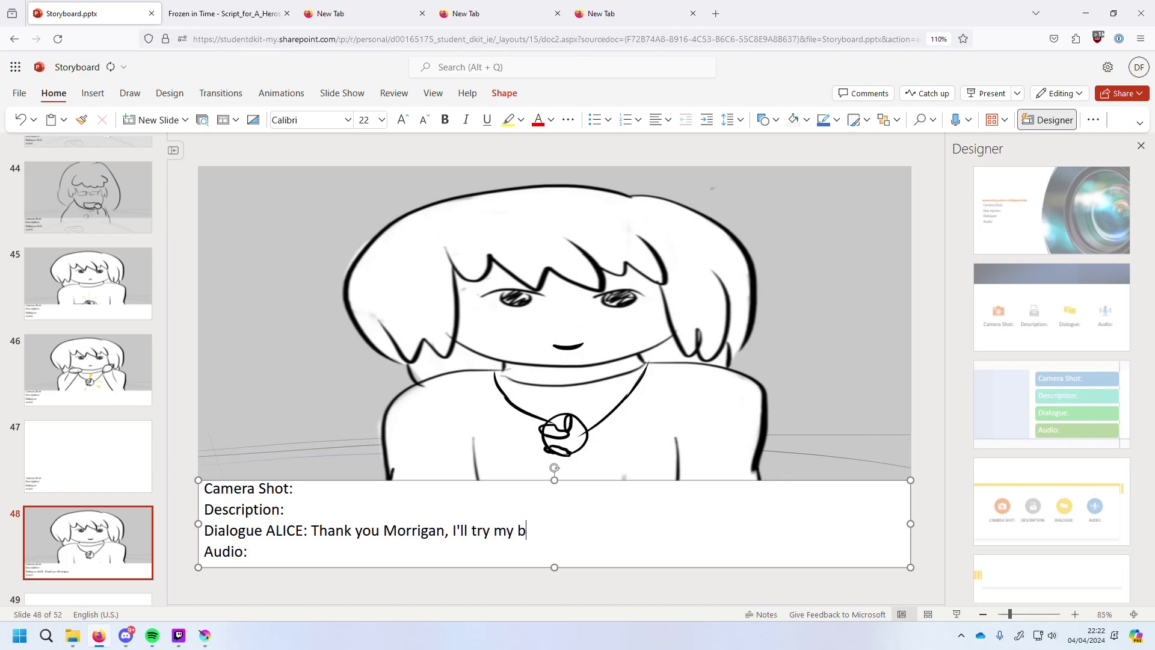
type("est.")
Give the caption text box on slide 48 a semi-transparent white fill (ffffff, alpha 42).
left_click(63, 465)
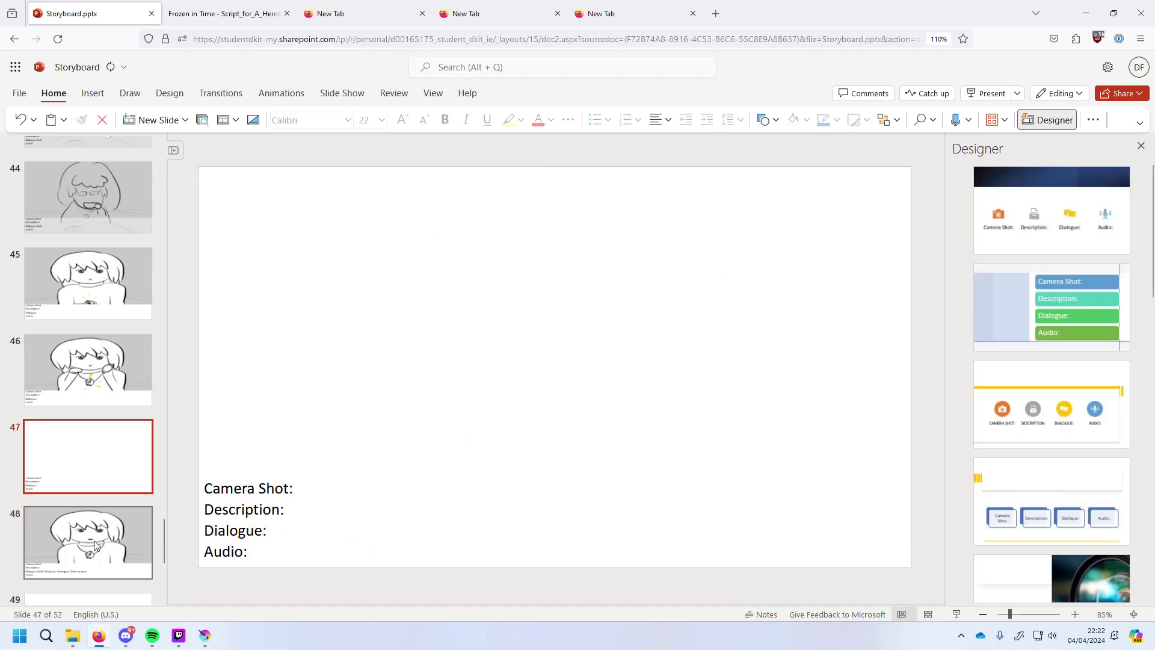
left_click(95, 546)
left_click(283, 509)
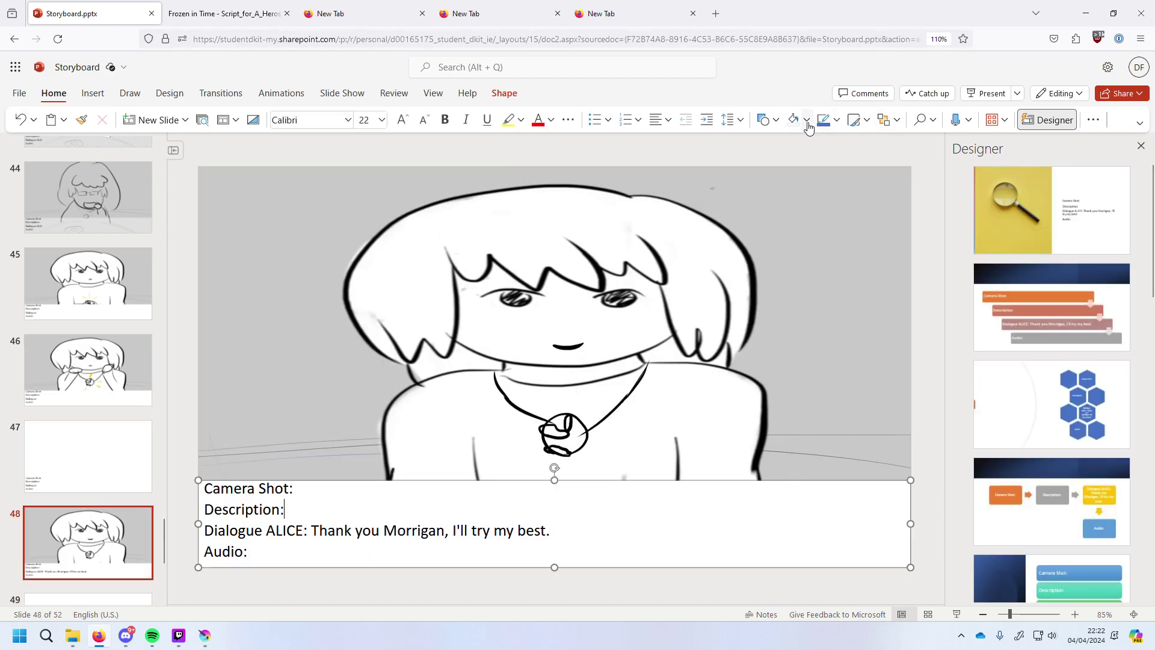
left_click(807, 119)
left_click(861, 417)
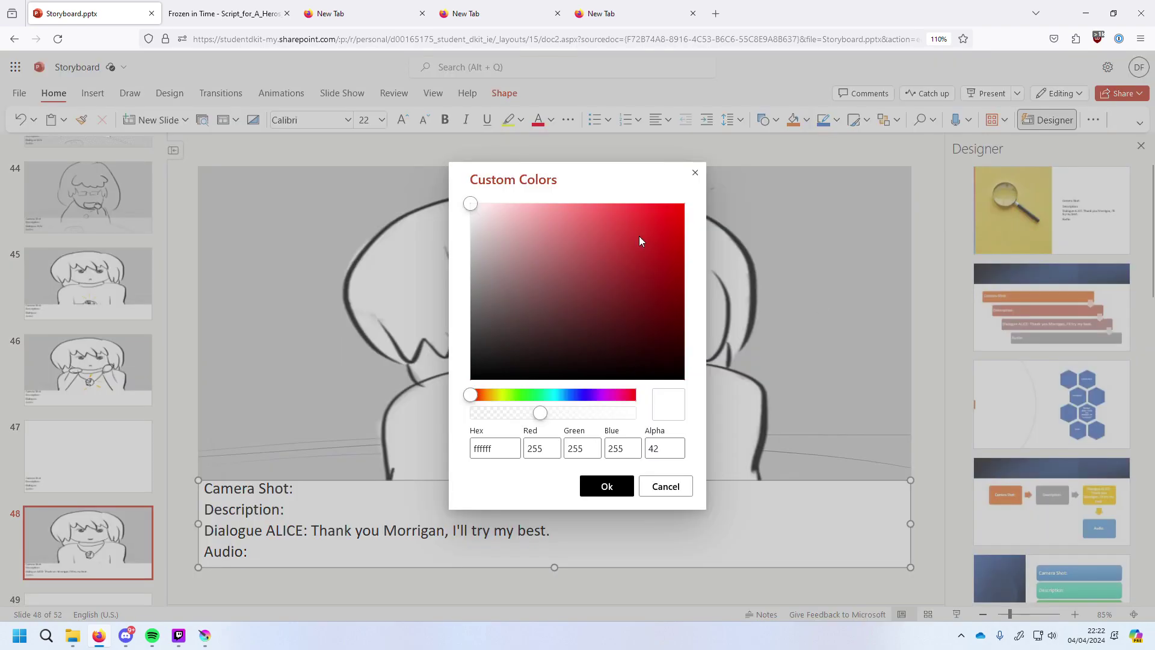
left_click(607, 486)
Apply the white custom fill with alpha 42 to the caption text box on empty slide 47.
left_click(77, 471)
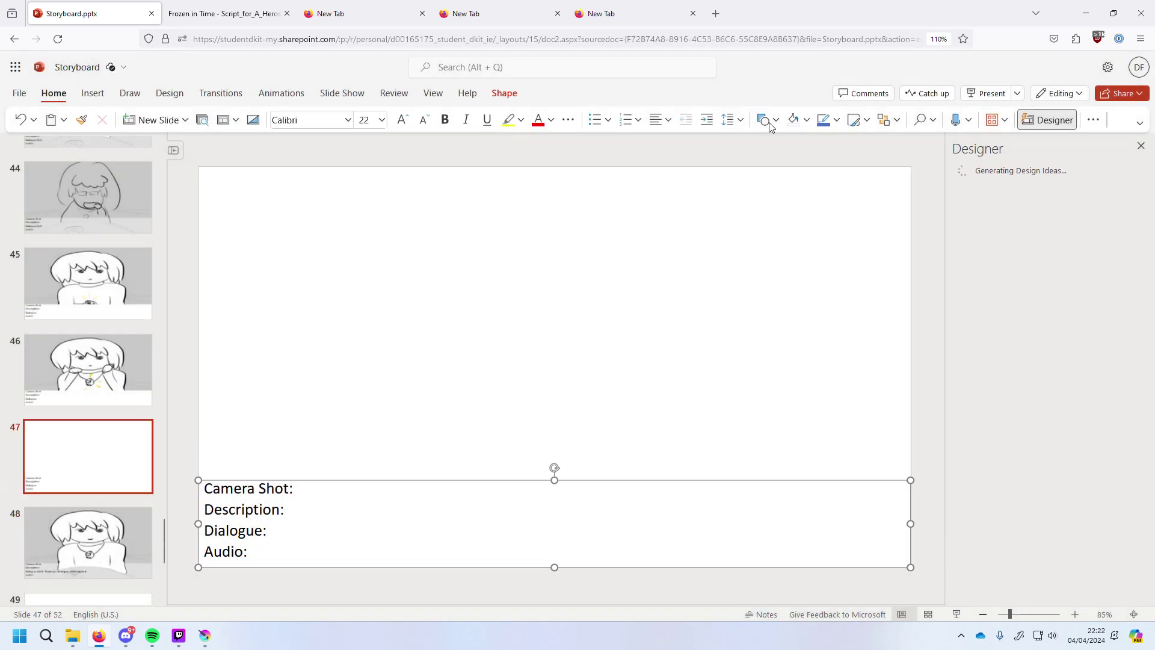
left_click(807, 120)
left_click(884, 416)
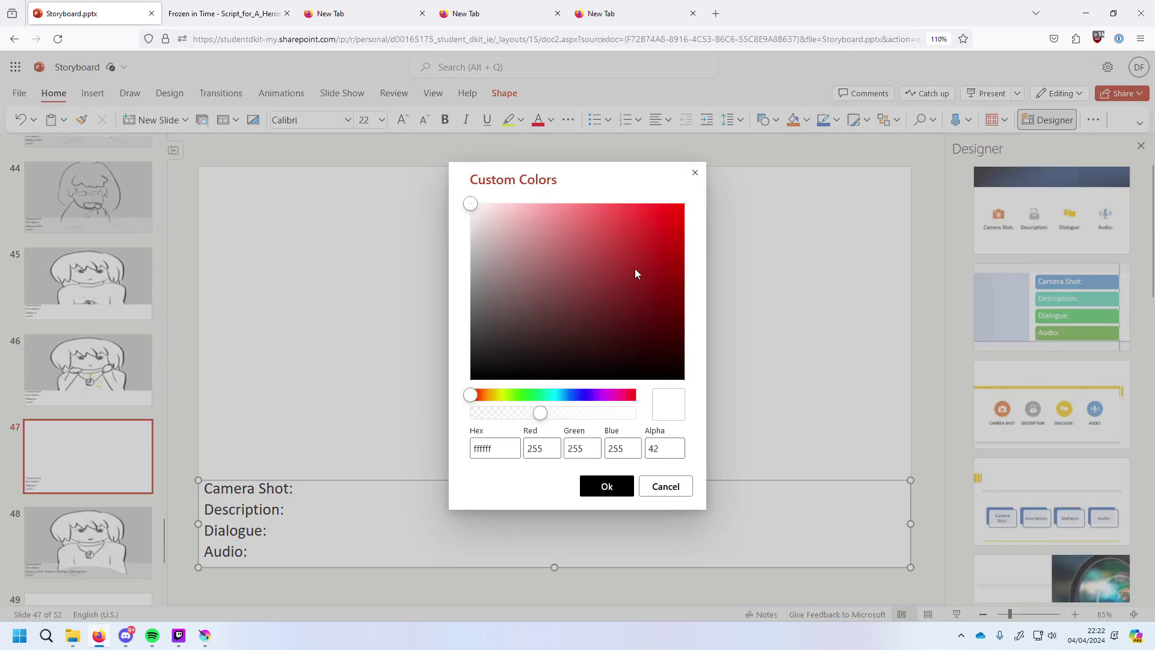
left_click(606, 487)
Apply the same semi-transparent white custom fill to the caption text box on slide 46.
left_click(77, 394)
left_click(443, 508)
left_click(807, 119)
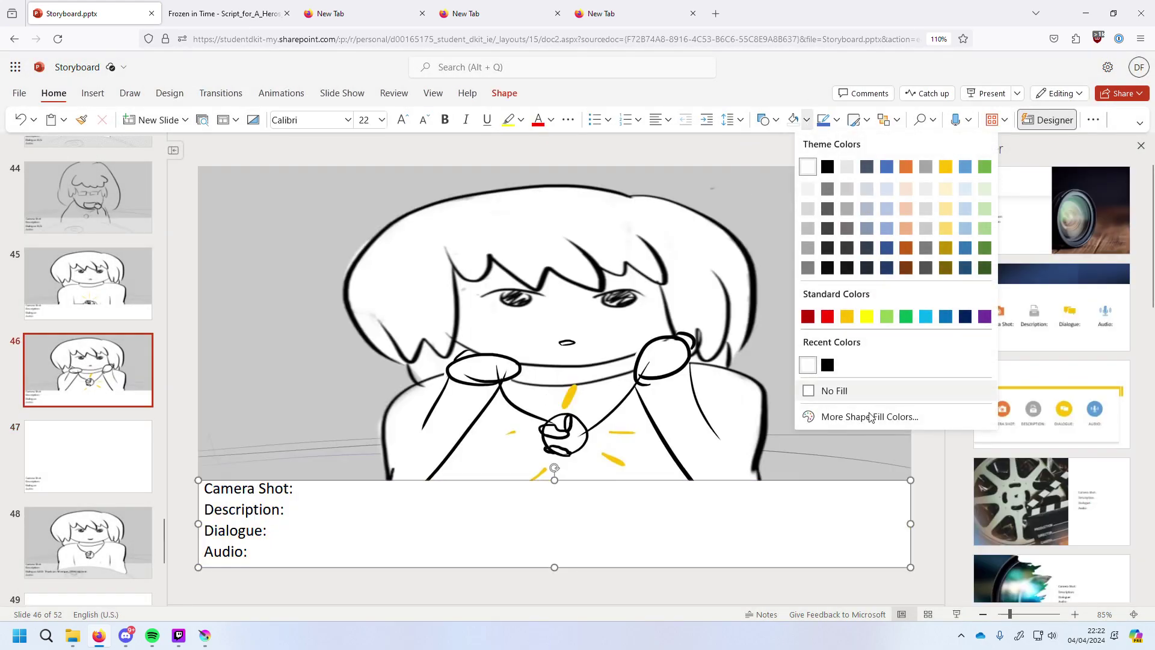
left_click(871, 417)
left_click(602, 485)
Fill the caption text box on slide 45 with custom white (ffffff) at alpha 42.
left_click(88, 283)
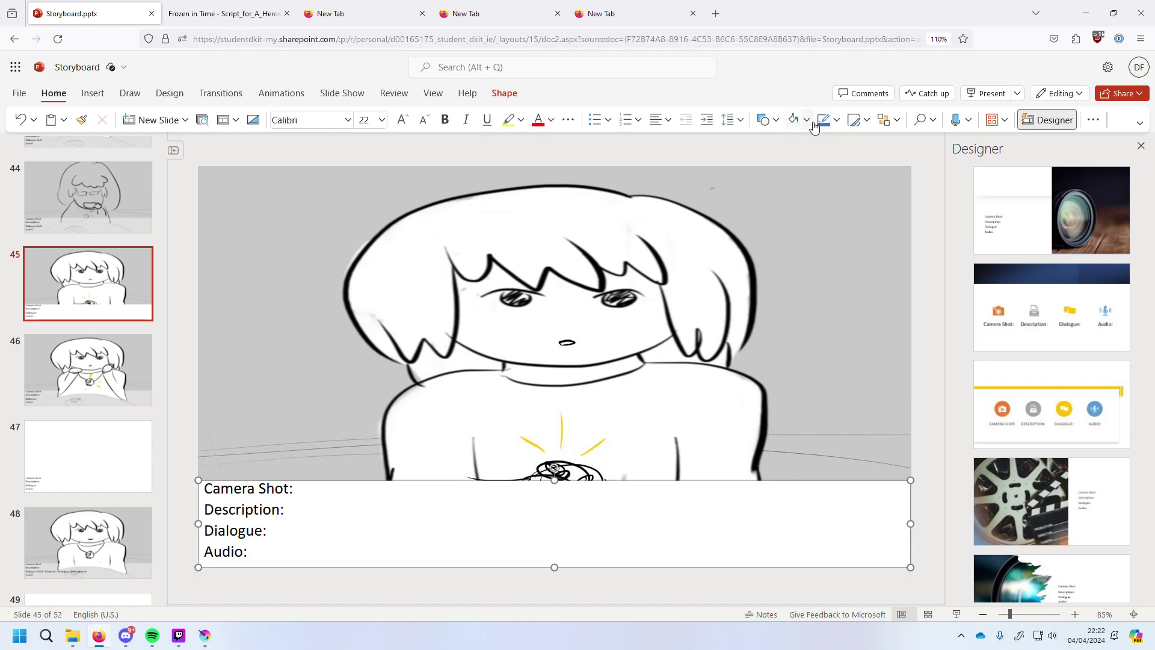
left_click(807, 120)
left_click(842, 414)
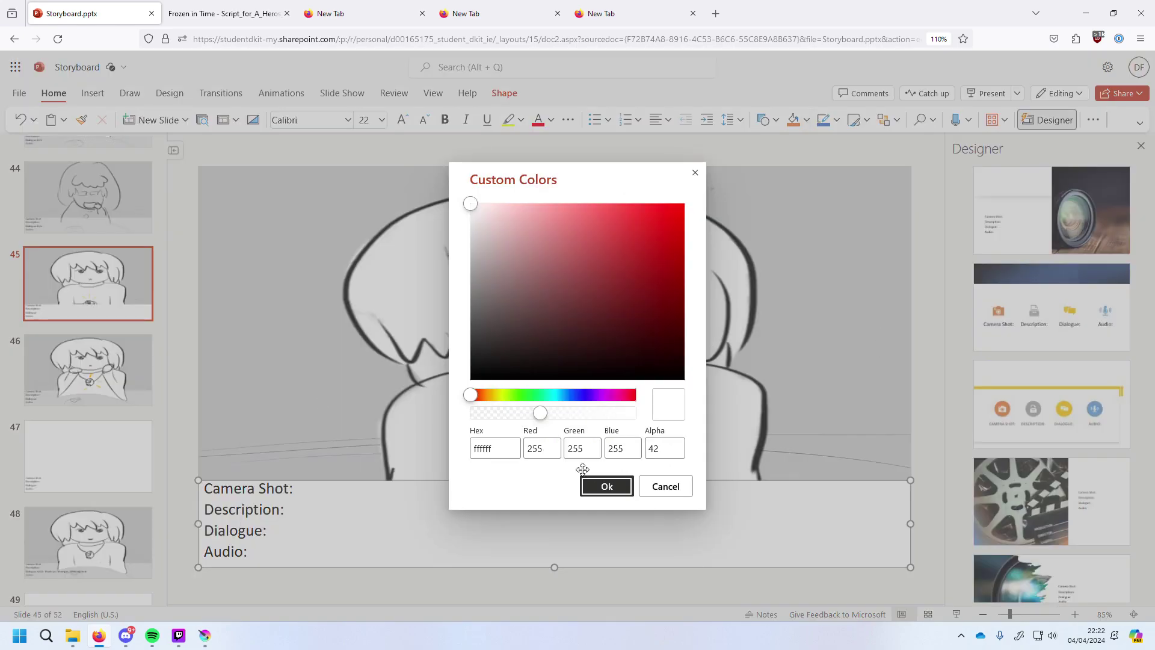
left_click(606, 487)
Copy the N/A dialogue entry from slide 44 into the Dialogue lines of slides 45, 46 and 47.
left_click(63, 172)
left_click_drag(297, 531, 262, 531)
key("ctrl+c")
left_click(88, 283)
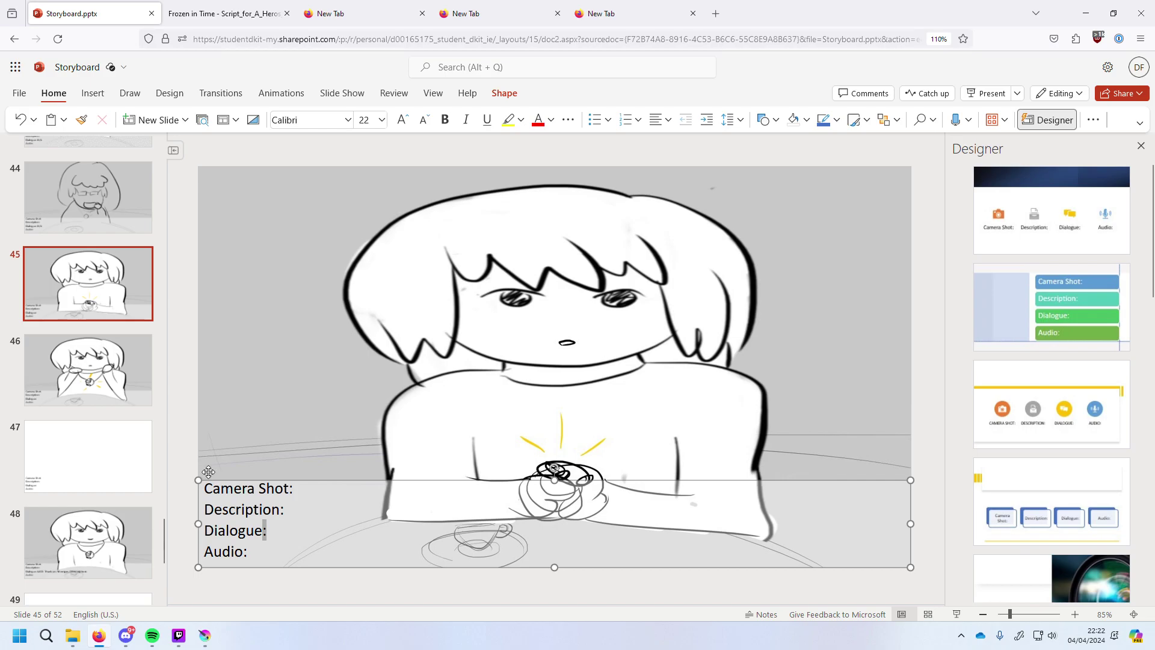
key("ctrl+v")
key("Page_Down")
left_click(287, 522)
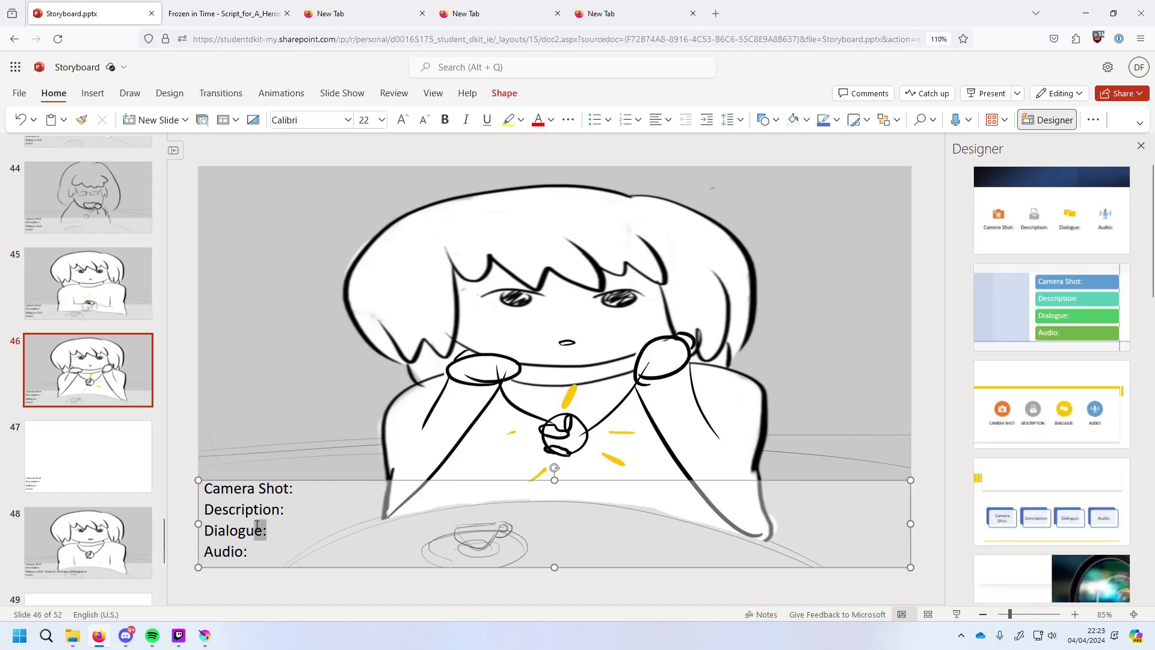
left_click(136, 461)
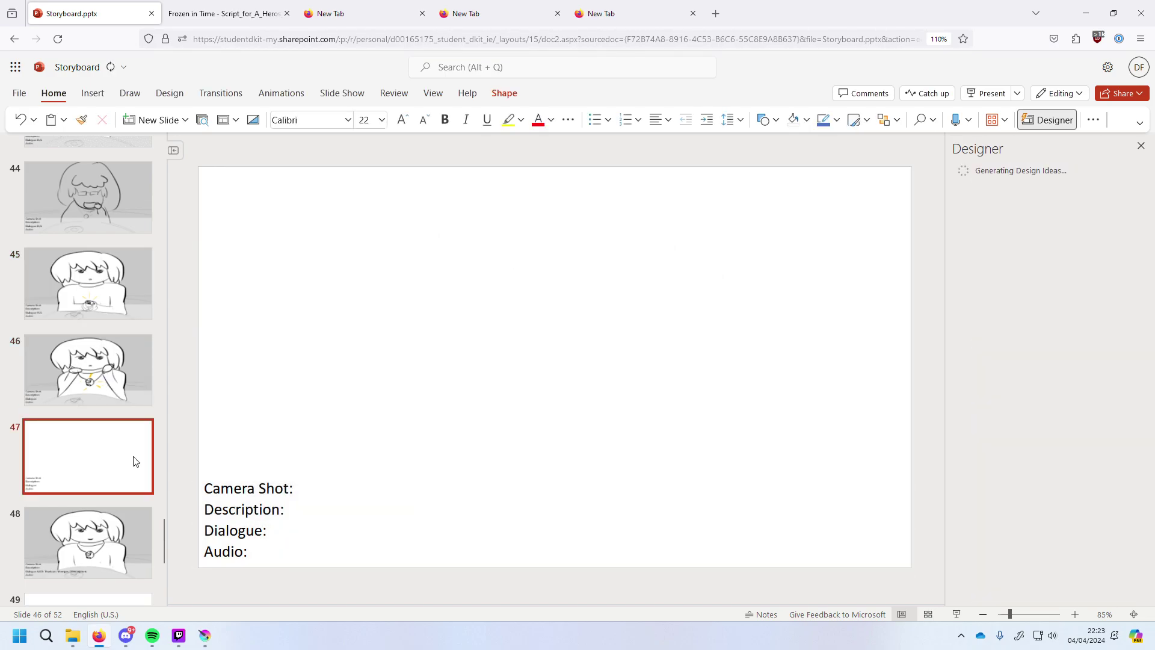
left_click(268, 530)
key("ctrl+v")
Delete the unused empty slides 49 to 52 at the end of the deck.
left_click(107, 527)
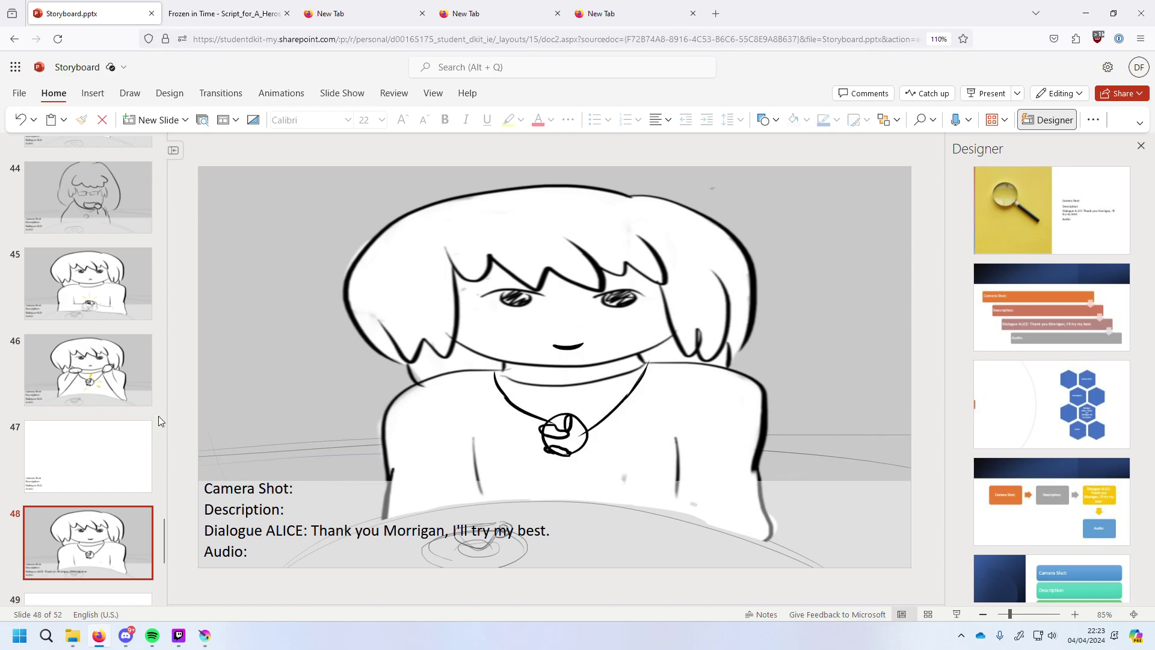
scroll(132, 457, "down", 4)
scroll(133, 457, "down", 2)
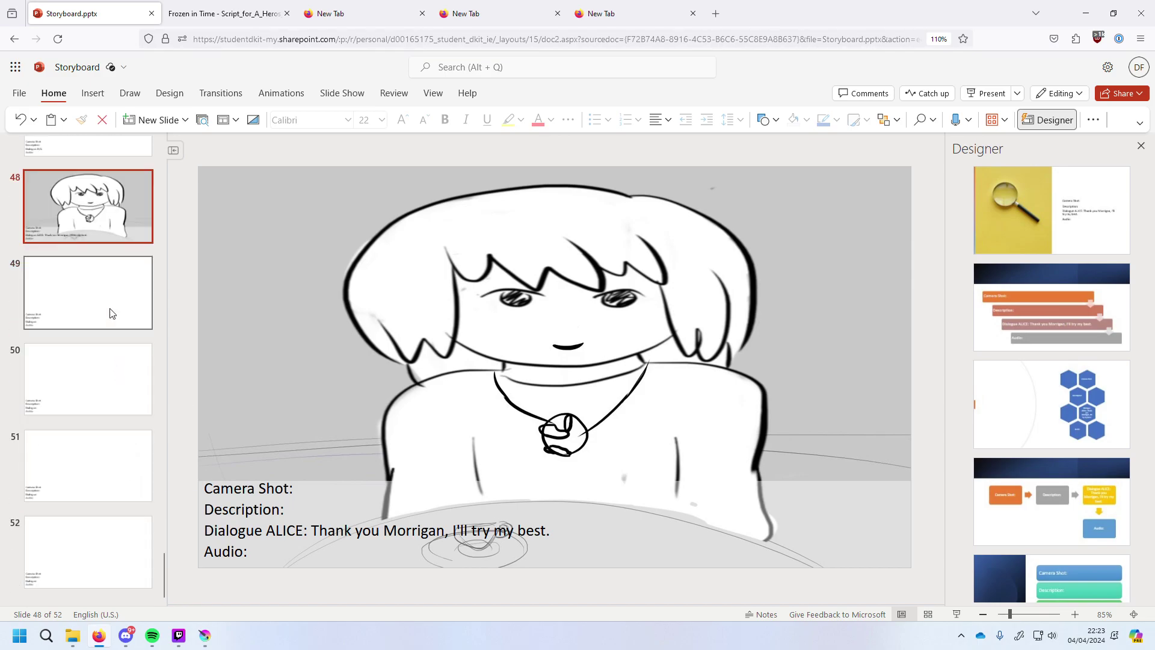
left_click(111, 309)
left_click(115, 554, "shift")
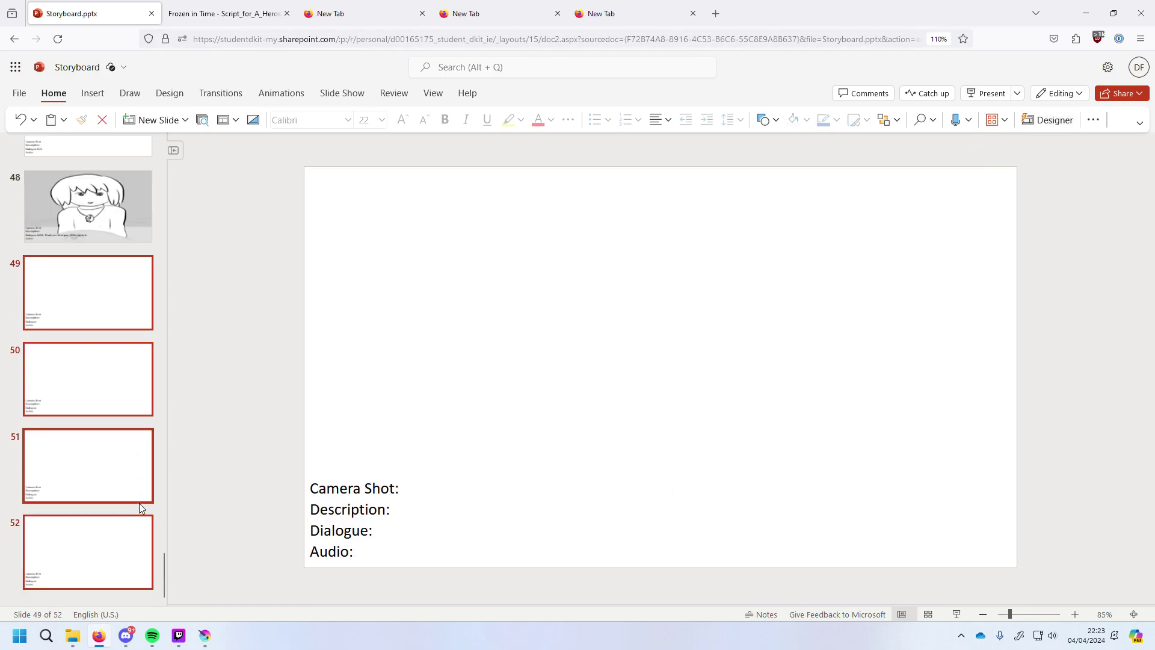
key("Delete")
Review the storyboard backwards from slide 48, checking the drawings and captions of the earlier slides.
scroll(132, 492, "up", 20)
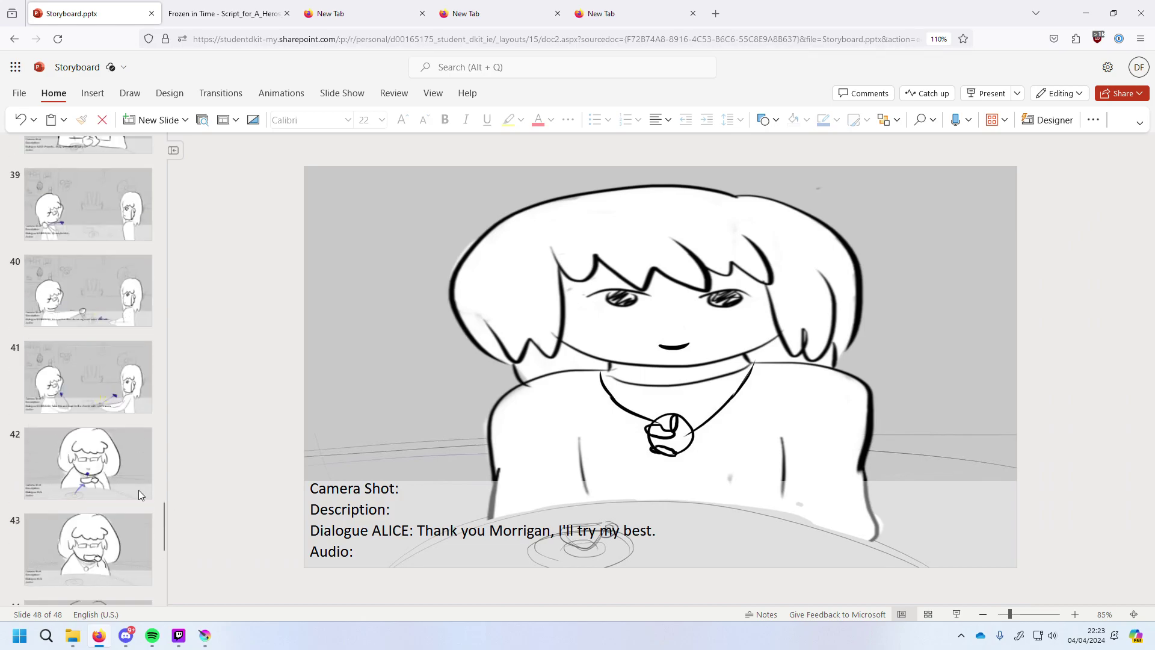
scroll(131, 482, "up", 20)
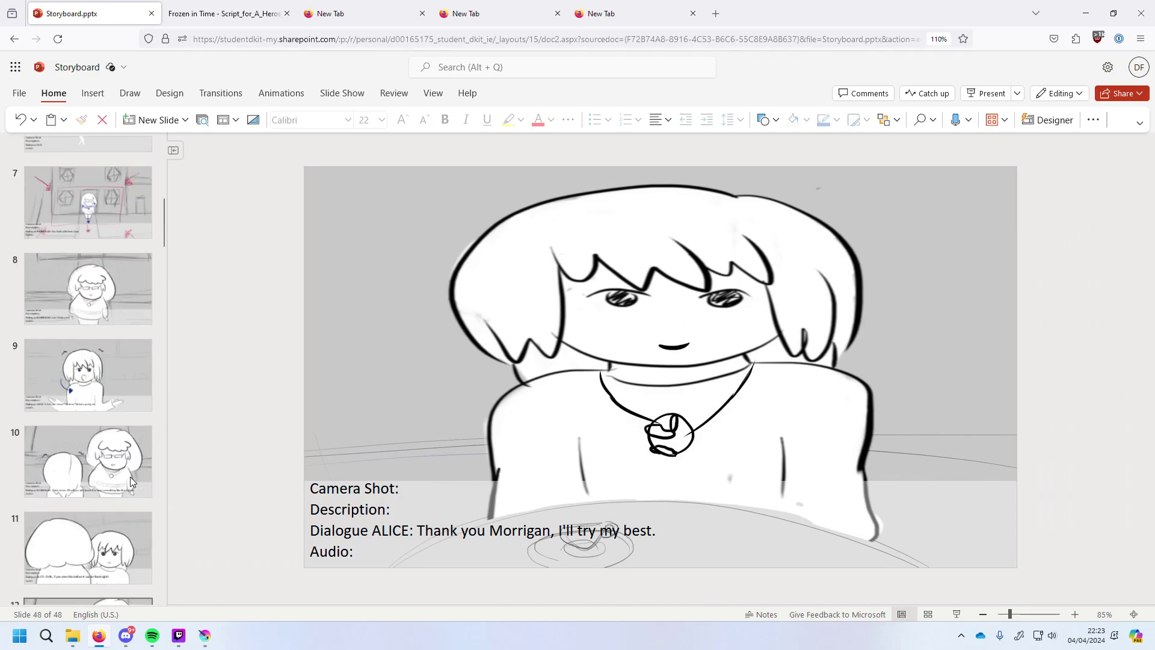
scroll(127, 488, "down", 4)
scroll(124, 490, "down", 20)
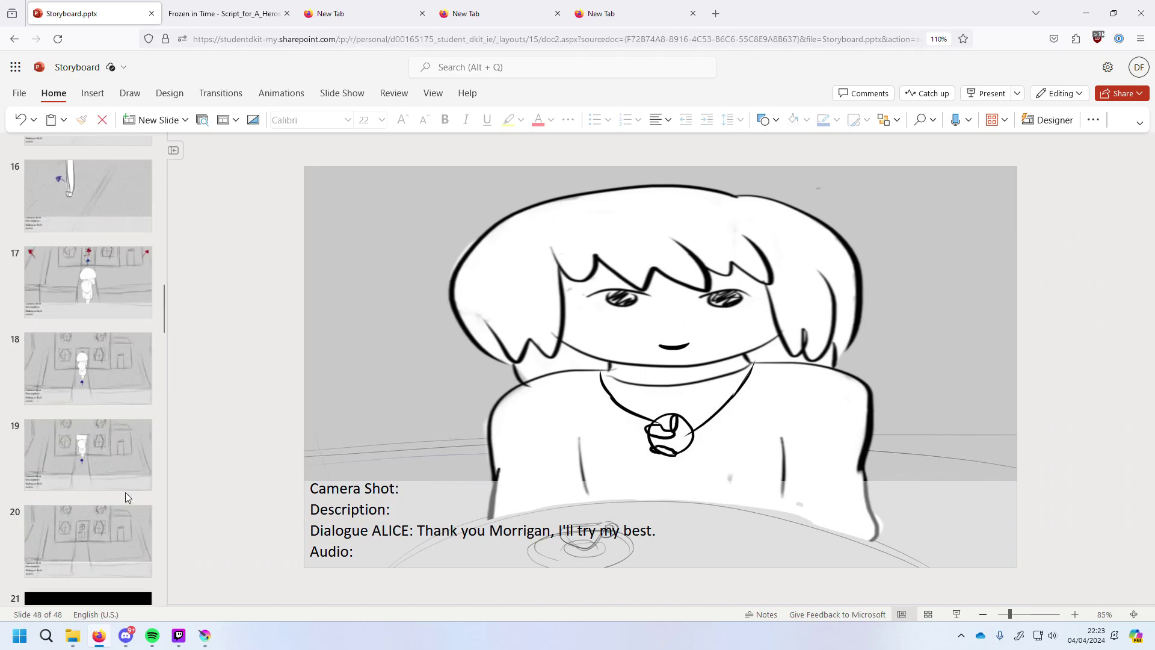
scroll(131, 501, "down", 5)
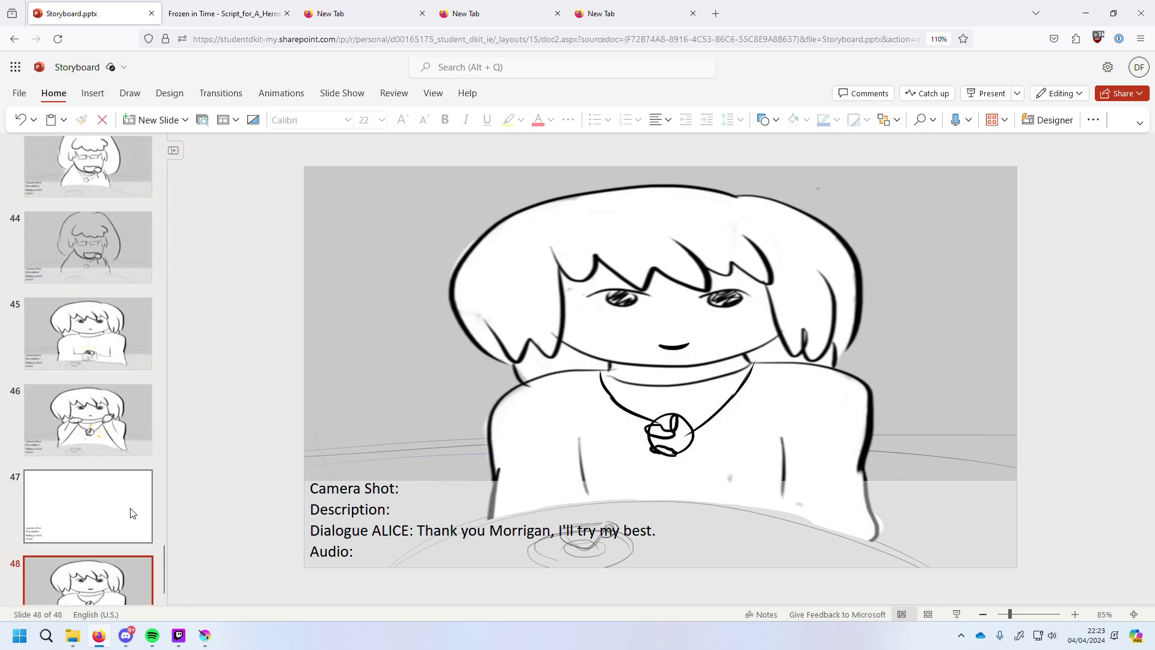
key("Up")
key("Up")
key("Up")
key("Up")
key("Up")
key("Up")
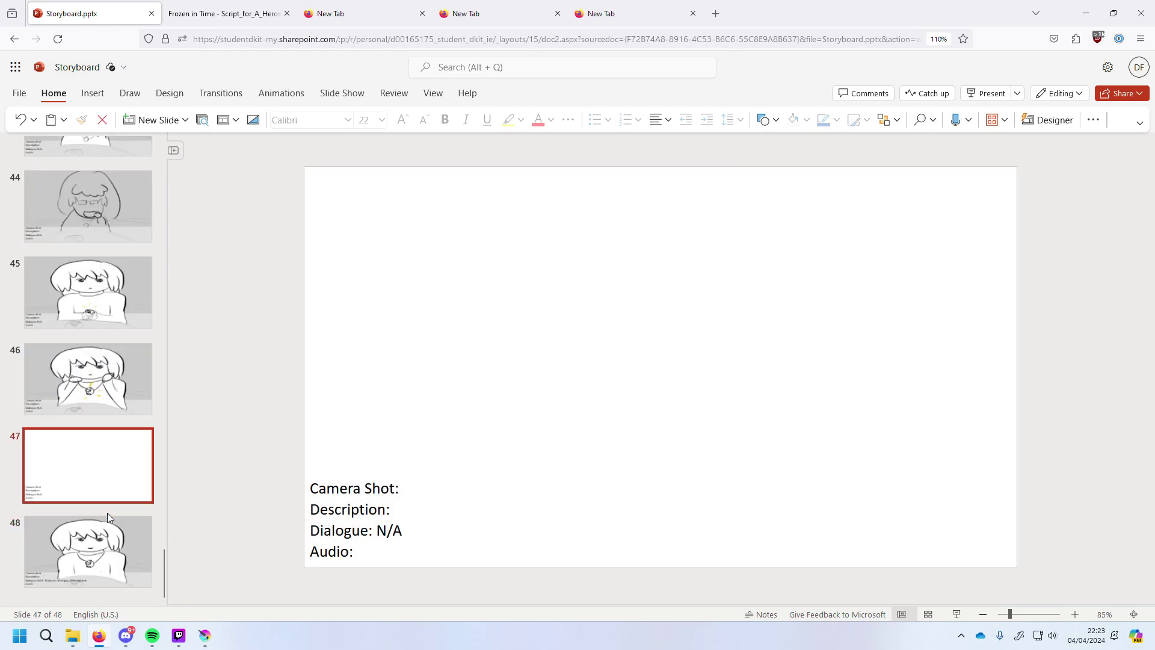
key("Up")
key("Up")
key("Up")
key("Up")
key("Up")
key("Up")
key("Up")
key("Up")
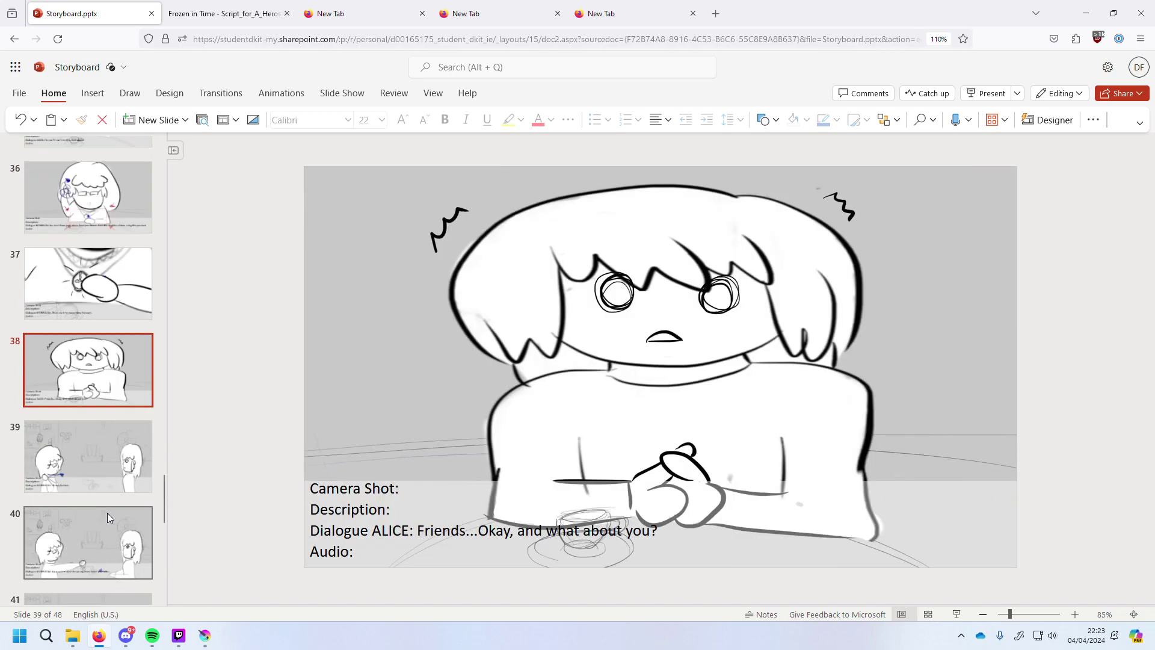
key("Up")
key("Up")
key("Up")
key("Up")
key("Up")
key("Up")
key("Up")
key("Up")
key("Up")
key("Up")
key("Up")
key("Up")
key("Up")
key("Up")
key("Up")
key("Up")
key("Up")
key("Up")
key("Up")
key("Up")
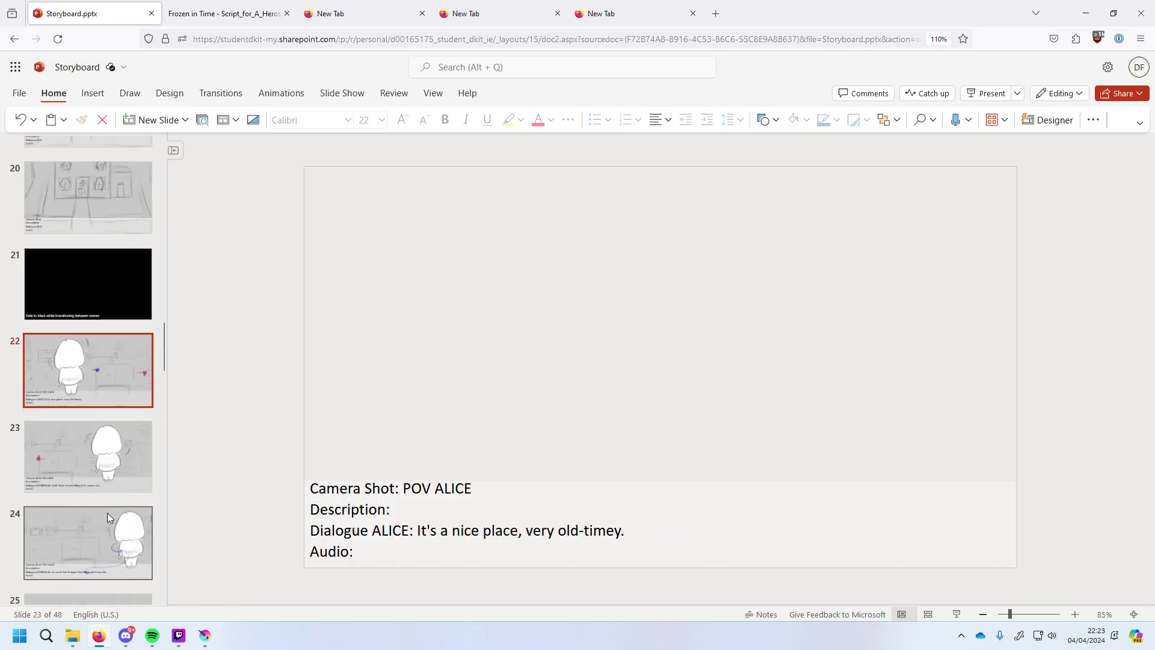
key("Up")
key("Up")
key("Up")
key("Up")
key("Up")
key("Up")
key("Up")
key("Up")
Review the storyboard slides forward to the last one, and compare slides 45 and 46.
key("Down")
key("Down")
key("Down")
key("Down")
key("Down")
key("Down")
key("Down")
key("Down")
key("Down")
key("Down")
key("Down")
key("Down")
key("Down")
key("Down")
key("Down")
key("Down")
key("Down")
key("Down")
key("Down")
key("Down")
key("Down")
key("Down")
key("Down")
key("Down")
key("Down")
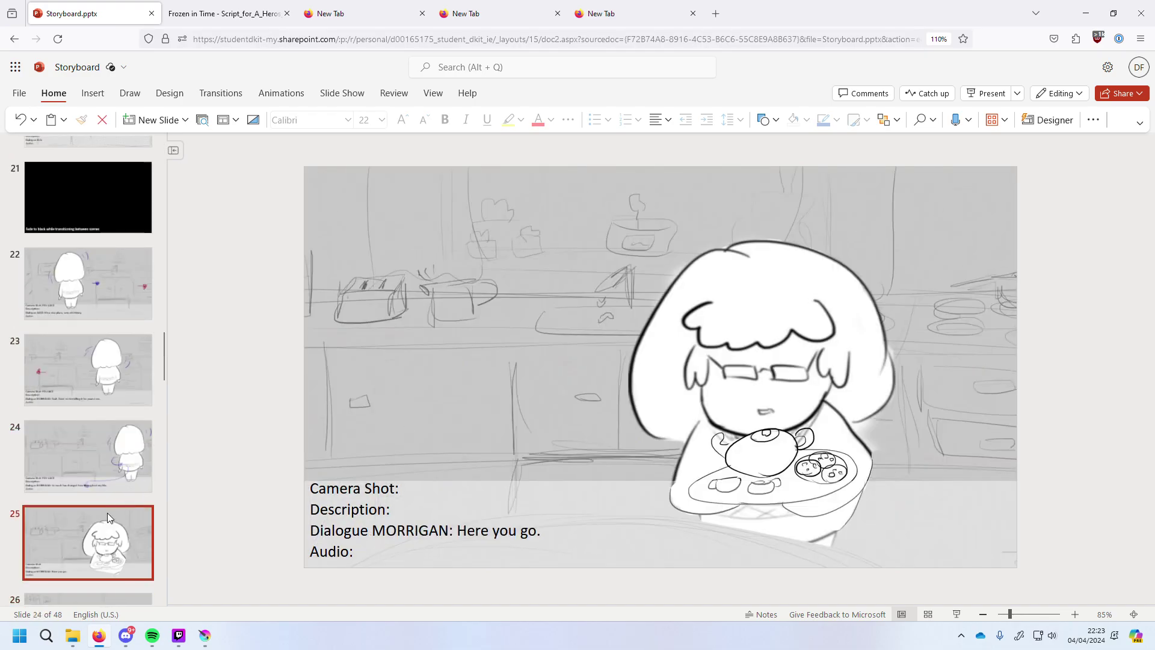
key("Down")
key("Down")
key("Down")
key("Down")
key("Down")
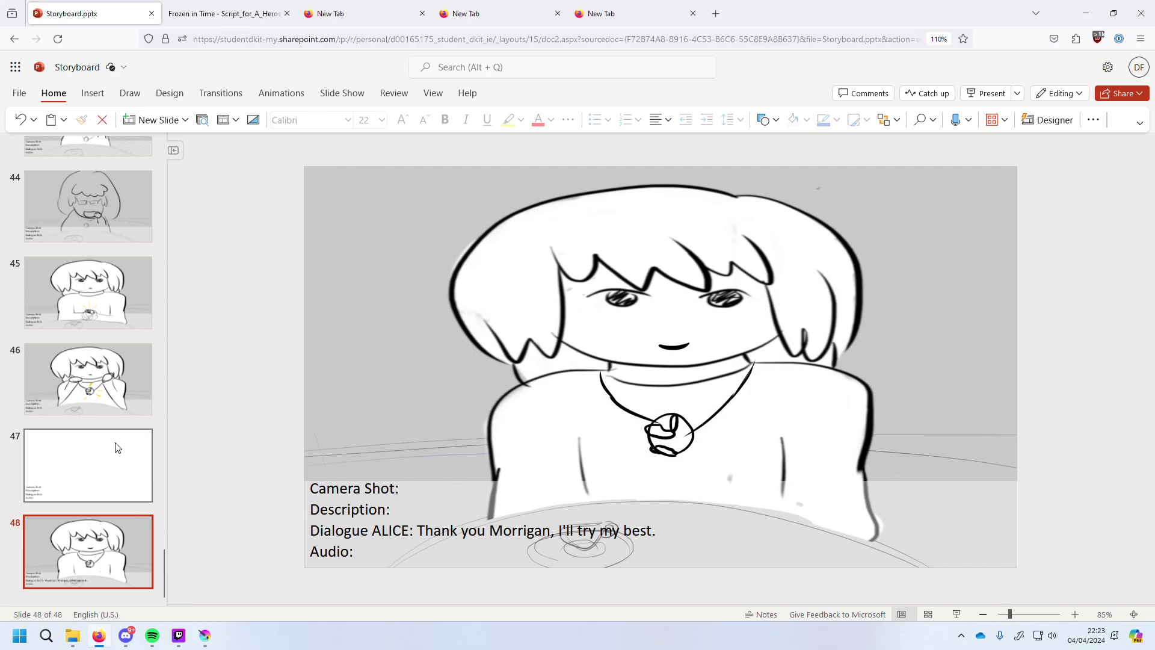
left_click(74, 304)
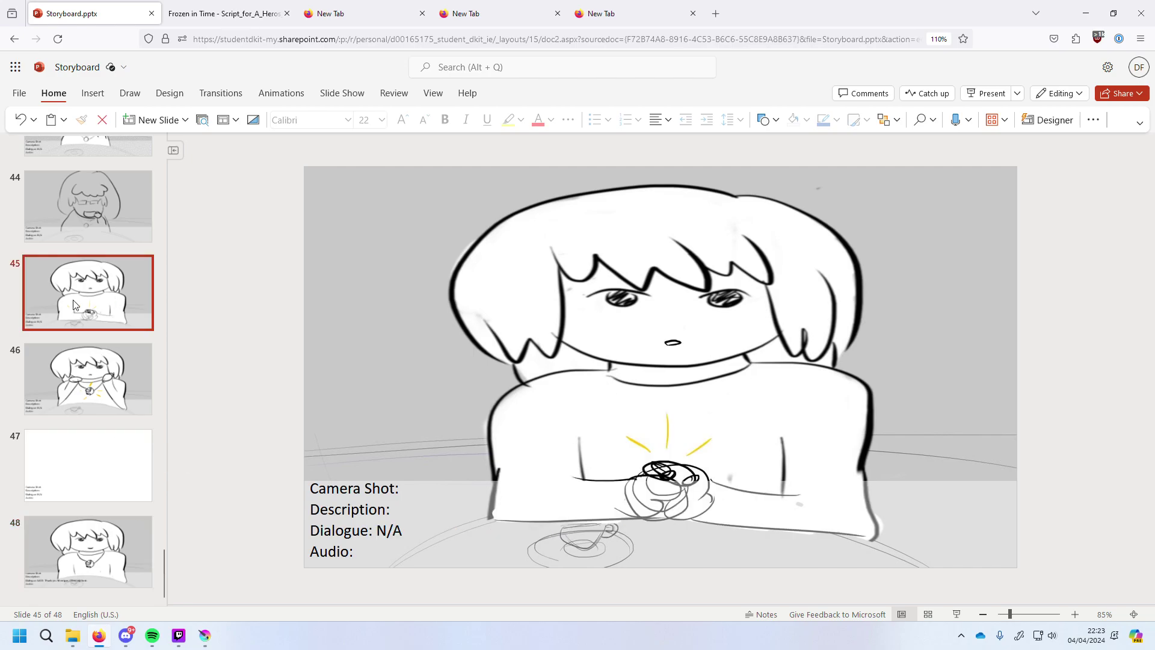
key("Down")
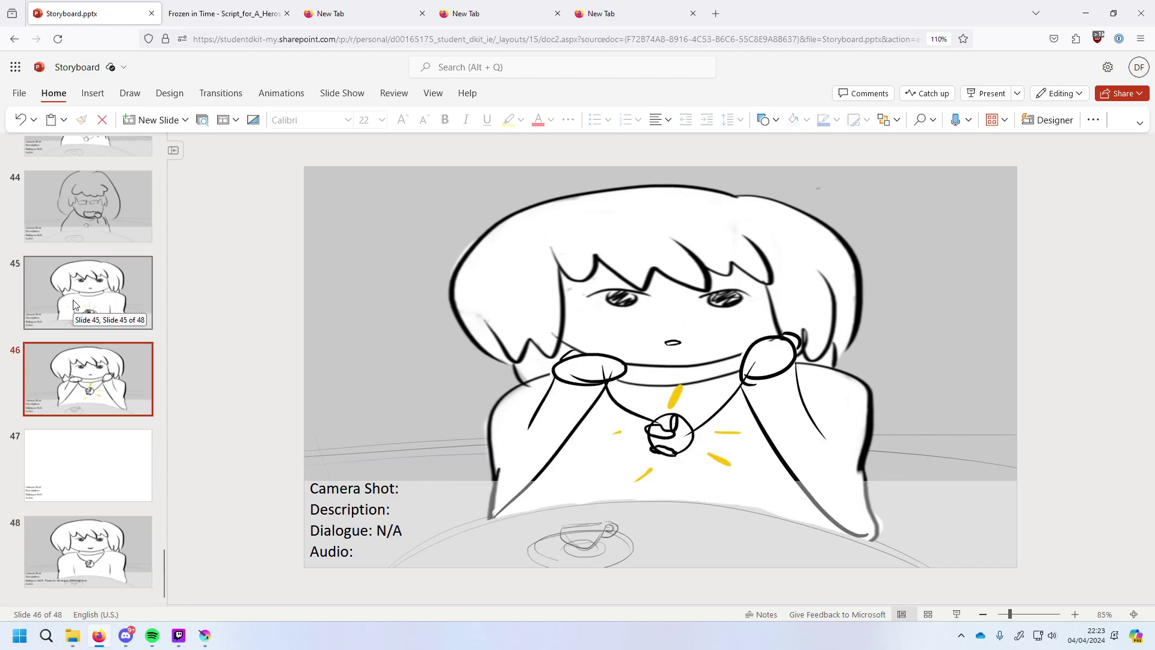
Compare the neighbouring slides 46, 47 and 48 to examine which frame drawing the sequence still needs.
key("Down")
key("Down")
key("Up")
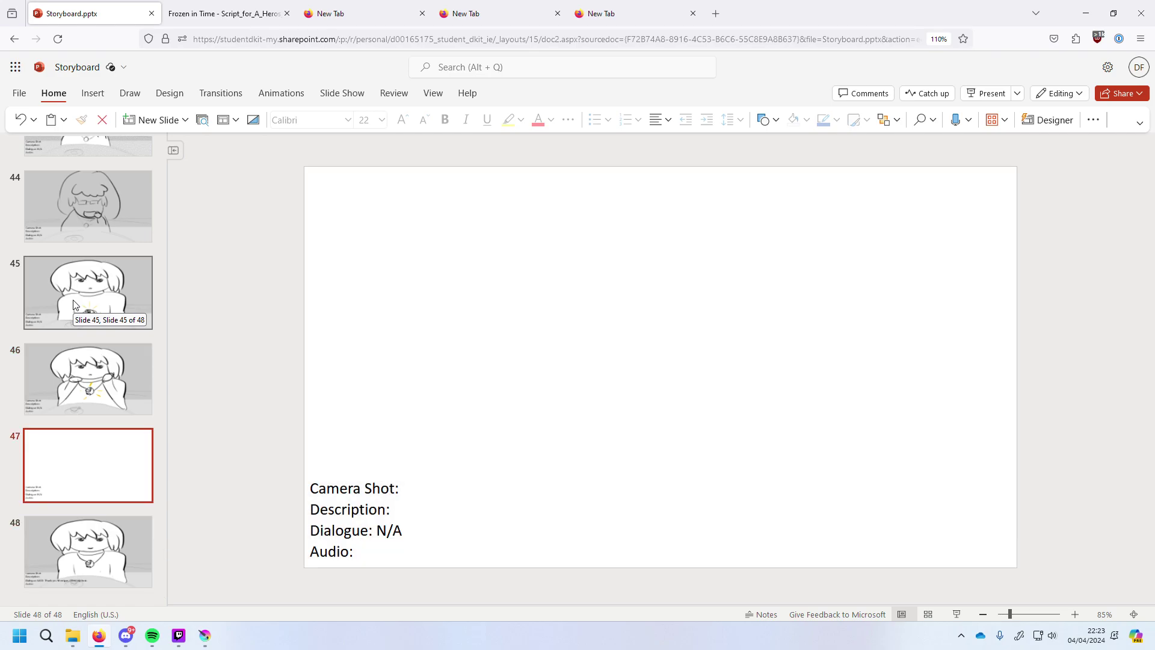
key("Up")
key("Down")
key("Down")
Switch to Krita and open frame.044.kra from the Frames folder.
left_click(205, 636)
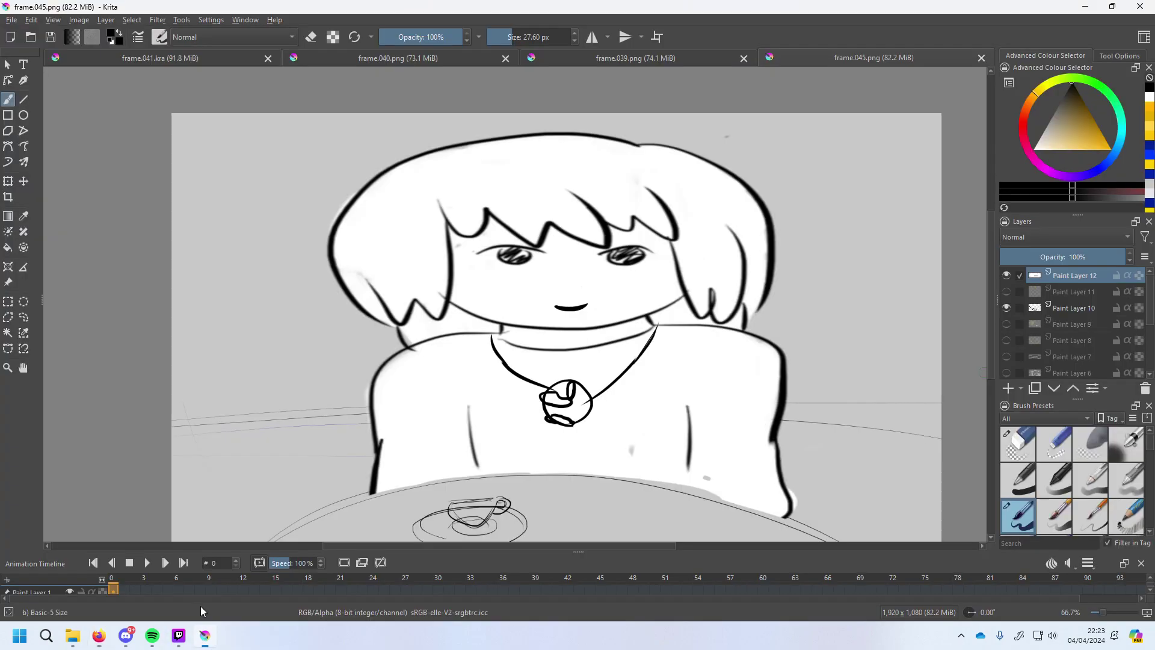
left_click(18, 15)
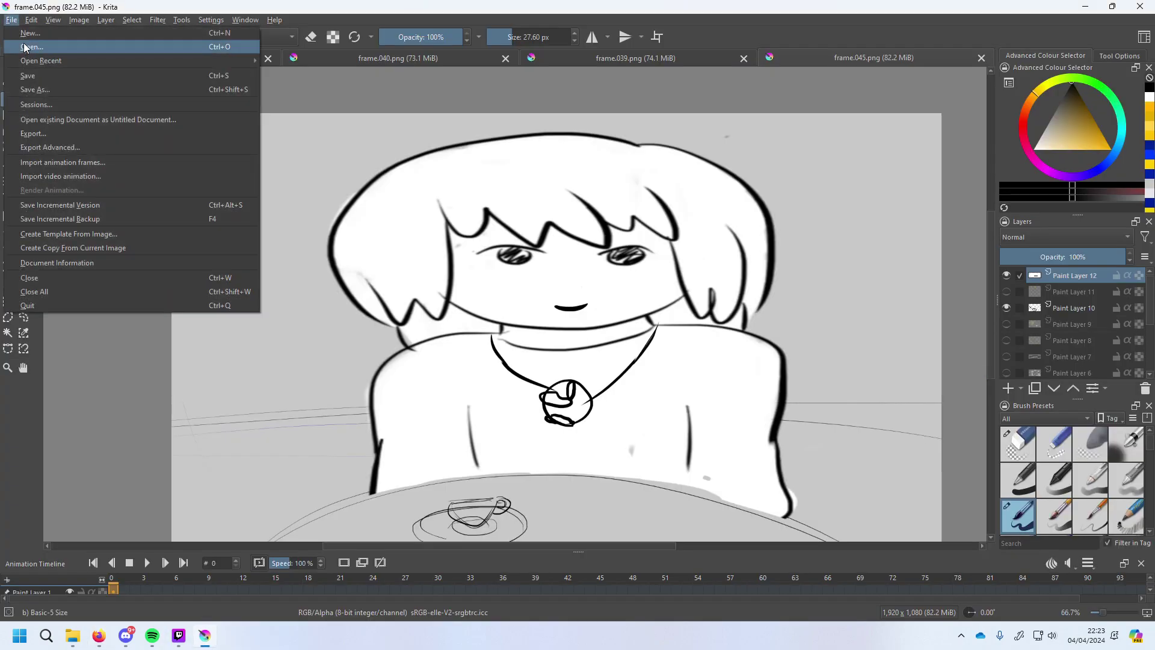
left_click(33, 33)
scroll(323, 413, "down", 10)
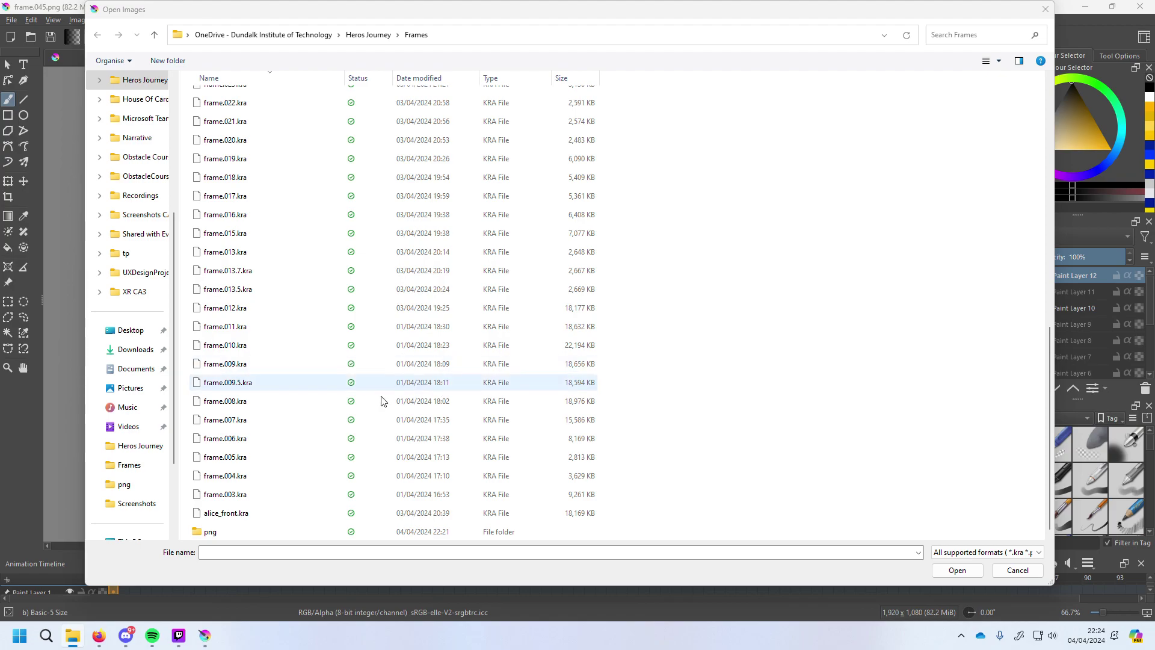
scroll(276, 301, "up", 10)
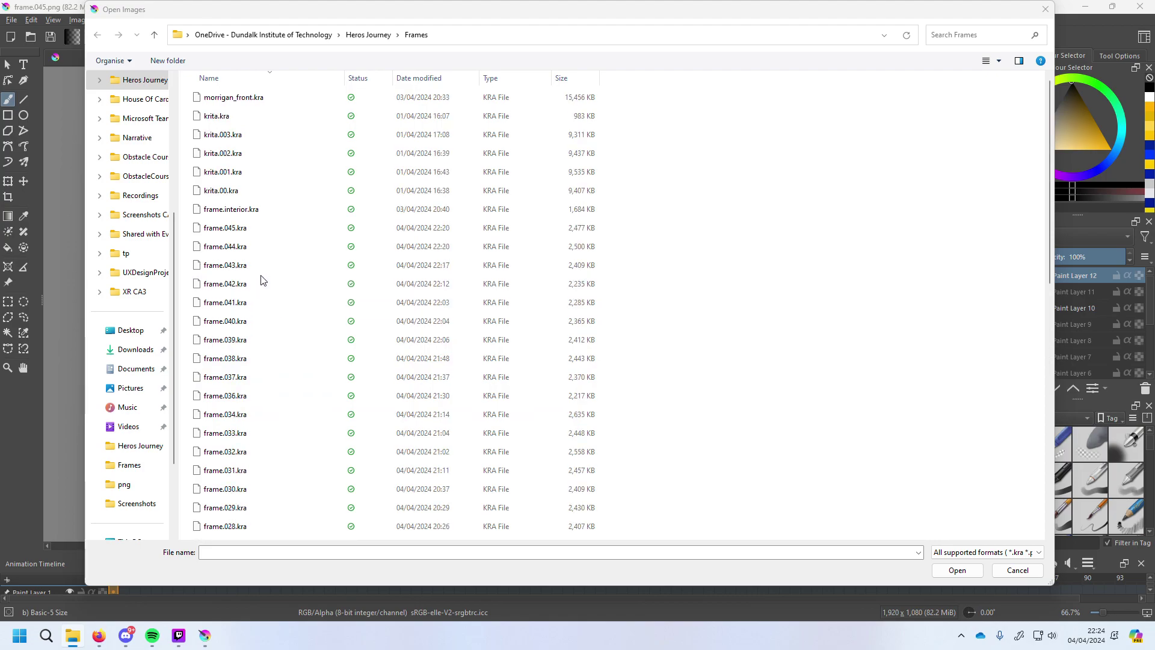
double_click(260, 247)
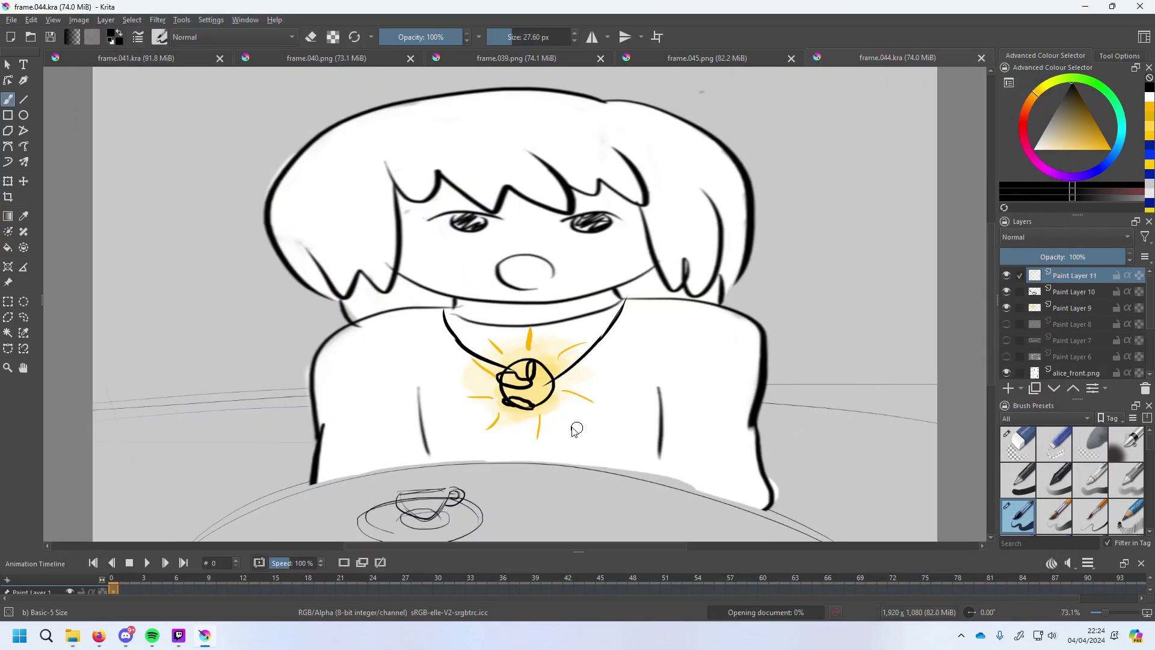
Close the frame.041, frame.040, frame.039 and frame.045 documents, keeping only frame.044.kra open.
left_click(219, 57)
left_click(269, 58)
left_click(346, 59)
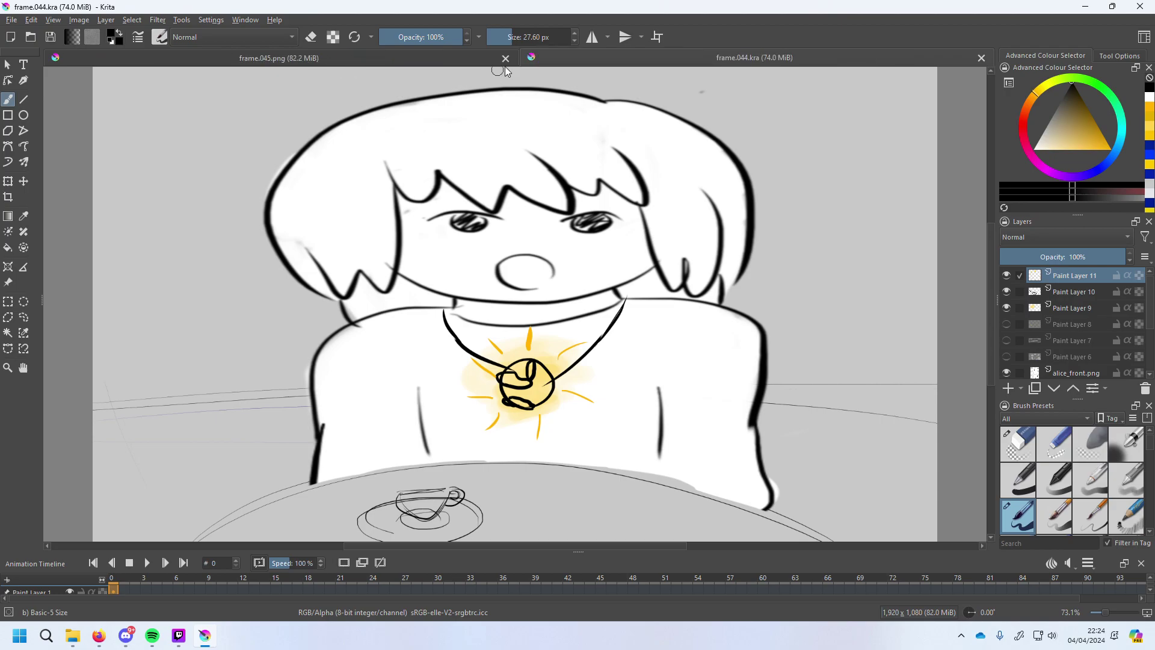
left_click(505, 59)
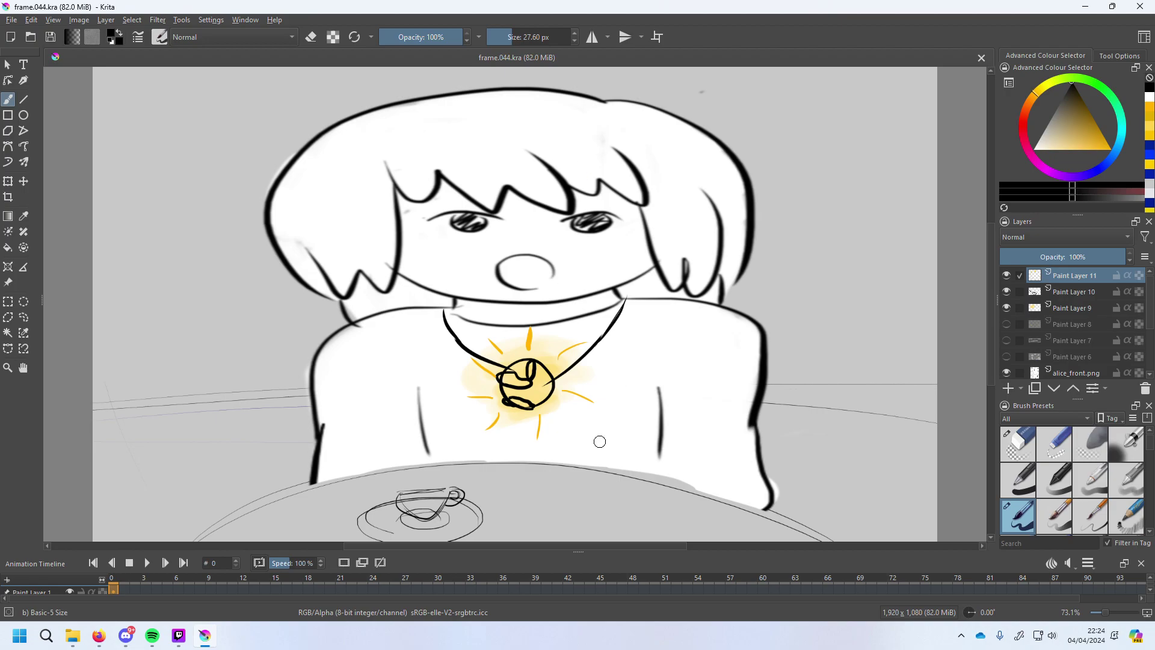
Draw a scalloped black fringe line across the character's forehead on Paint Layer 11.
mouse_move(382, 131)
left_mouse_down()
mouse_move(426, 153)
mouse_move(518, 158)
left_mouse_up()
key("ctrl+z")
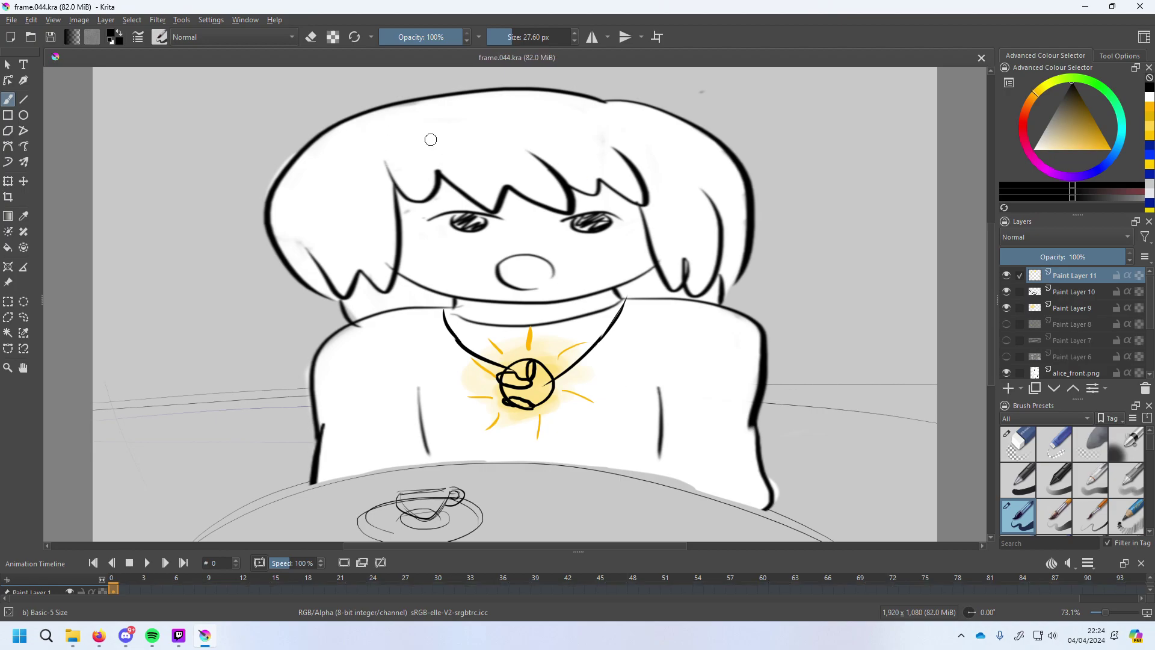
mouse_move(384, 122)
left_mouse_down()
mouse_move(431, 140)
mouse_move(508, 142)
mouse_move(622, 120)
left_mouse_up()
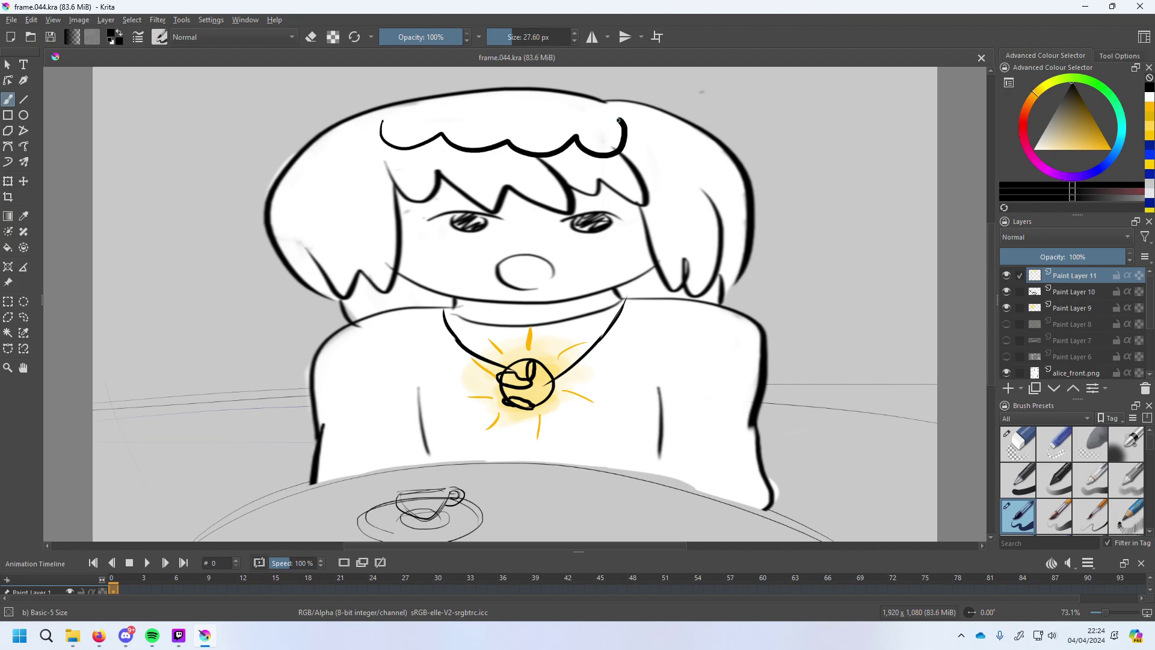
Draw two rounded hair locks sweeping outward from the right side of the character's head.
mouse_move(648, 202)
left_mouse_down()
mouse_move(706, 242)
mouse_move(787, 261)
mouse_move(728, 189)
left_mouse_up()
key("ctrl+z")
mouse_move(656, 226)
left_mouse_down()
mouse_move(748, 211)
mouse_move(797, 186)
mouse_move(701, 160)
left_mouse_up()
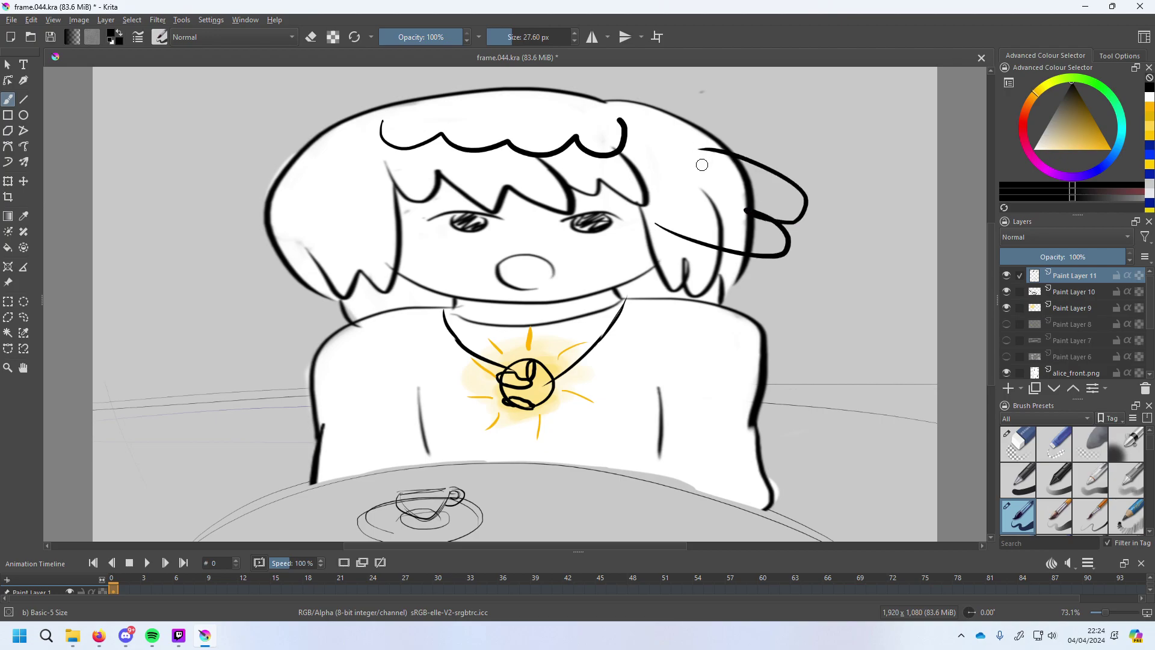
key("ctrl+z")
mouse_move(662, 234)
left_mouse_down()
mouse_move(745, 240)
mouse_move(725, 195)
mouse_move(689, 166)
left_mouse_up()
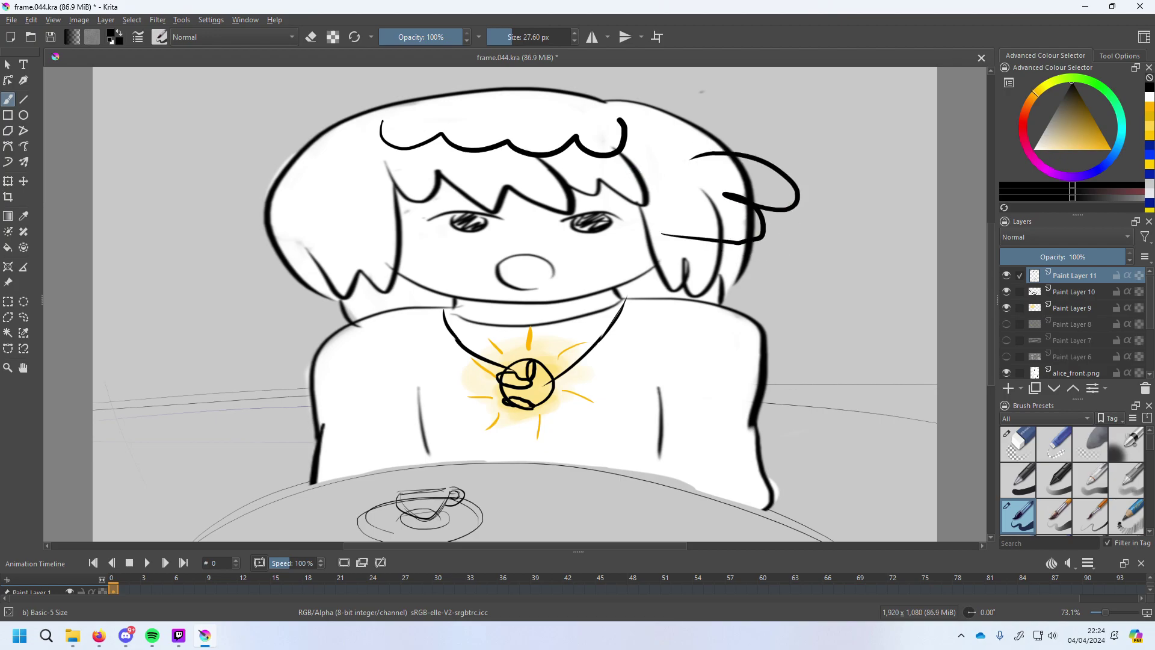
key("ctrl+z")
mouse_move(644, 224)
left_mouse_down()
mouse_move(722, 253)
mouse_move(722, 199)
left_mouse_up()
key("ctrl+z")
mouse_move(643, 205)
left_mouse_down()
mouse_move(690, 175)
mouse_move(636, 125)
left_mouse_up()
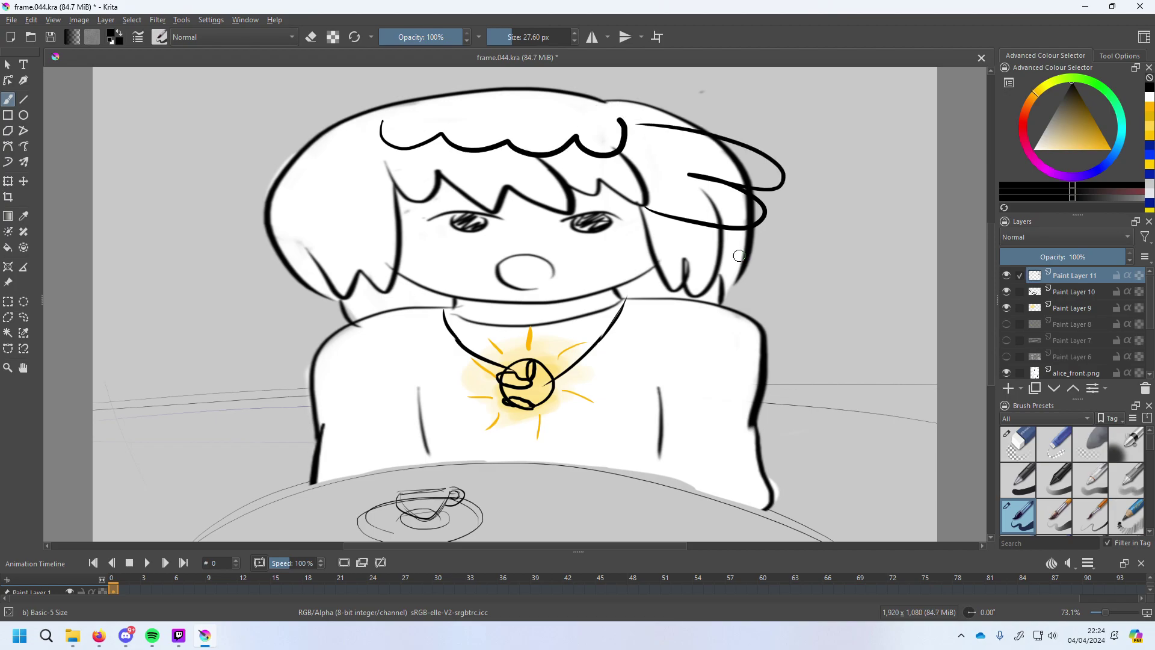
Draw a wavy hair outline over the crown, from the left side of the head to the right.
mouse_move(296, 147)
left_mouse_down()
mouse_move(315, 103)
mouse_move(387, 90)
mouse_move(584, 86)
mouse_move(677, 99)
left_mouse_up()
key("ctrl+z")
mouse_move(315, 126)
left_mouse_down()
mouse_move(337, 94)
mouse_move(516, 79)
mouse_move(676, 98)
mouse_move(710, 140)
left_mouse_up()
key("ctrl+z")
mouse_move(305, 132)
left_mouse_down()
mouse_move(507, 77)
mouse_move(690, 119)
left_mouse_up()
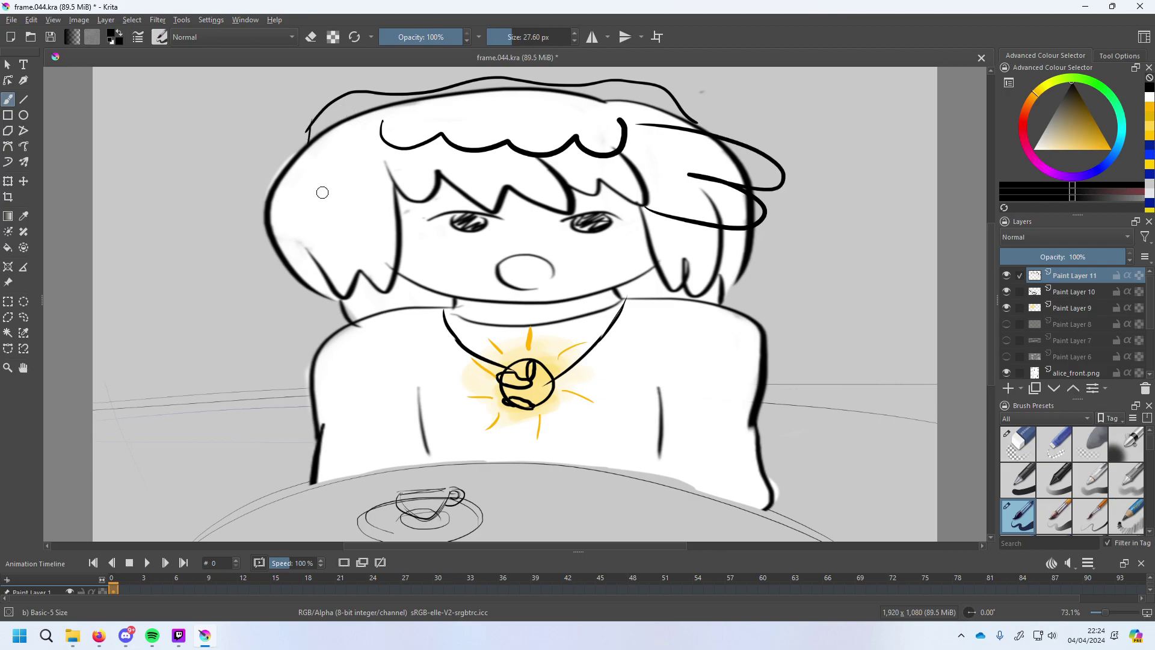
Draw hair locks sweeping outward from the left side of the head, redoing the strokes until the shape fits.
mouse_move(365, 150)
left_mouse_down()
mouse_move(376, 188)
mouse_move(238, 167)
left_mouse_up()
key("ctrl+z")
mouse_move(394, 215)
left_mouse_down()
mouse_move(330, 206)
mouse_move(325, 179)
left_mouse_up()
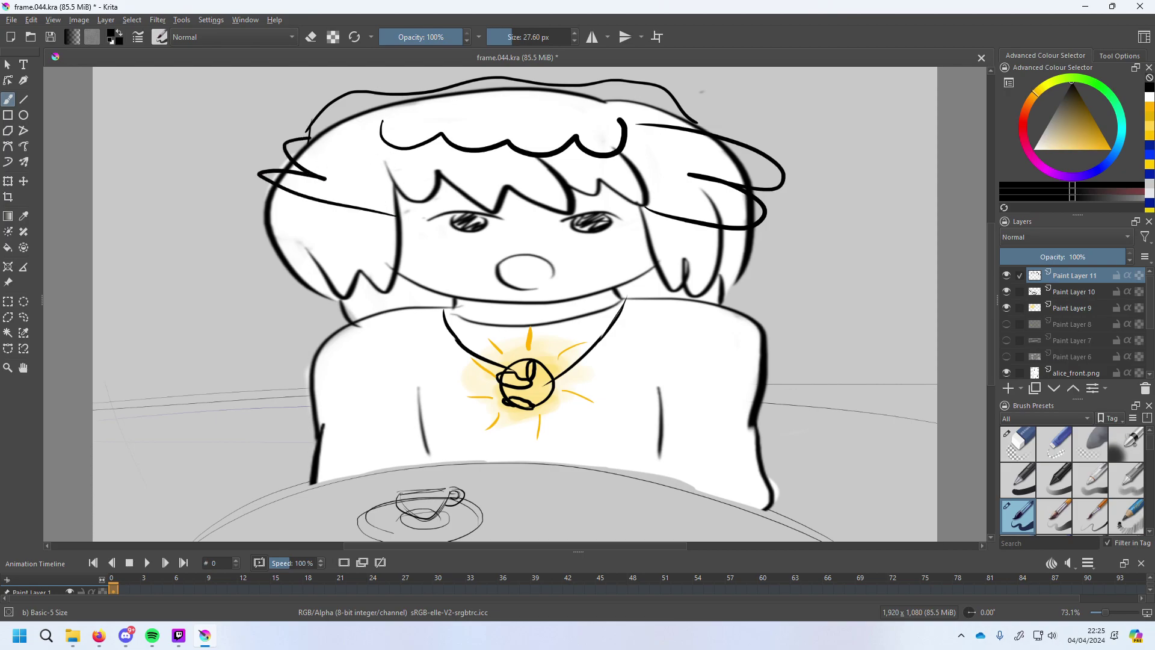
key("ctrl+z")
mouse_move(392, 226)
left_mouse_down()
mouse_move(337, 212)
mouse_move(279, 146)
mouse_move(394, 150)
mouse_move(346, 217)
mouse_move(330, 151)
mouse_move(400, 157)
mouse_move(373, 215)
mouse_move(265, 180)
mouse_move(400, 142)
mouse_move(394, 163)
left_mouse_up()
key("ctrl+z")
key("ctrl+z")
key("ctrl+z")
mouse_move(379, 207)
left_mouse_down()
mouse_move(320, 187)
mouse_move(361, 136)
left_mouse_up()
key("ctrl+z")
mouse_move(403, 232)
left_mouse_down()
mouse_move(320, 207)
mouse_move(271, 170)
mouse_move(382, 147)
left_mouse_up()
key("ctrl+z")
key("ctrl+z")
mouse_move(394, 187)
left_mouse_down()
mouse_move(276, 164)
mouse_move(385, 126)
left_mouse_up()
key("ctrl+z")
mouse_move(391, 219)
left_mouse_down()
mouse_move(241, 187)
mouse_move(276, 146)
left_mouse_up()
key("ctrl+z")
mouse_move(391, 192)
left_mouse_down()
mouse_move(288, 174)
mouse_move(279, 157)
mouse_move(385, 129)
left_mouse_up()
key("ctrl+z")
mouse_move(388, 191)
left_mouse_down()
mouse_move(280, 187)
mouse_move(373, 105)
left_mouse_up()
key("ctrl+z")
mouse_move(386, 199)
left_mouse_down()
mouse_move(290, 178)
mouse_move(370, 132)
left_mouse_up()
key("ctrl+z")
mouse_move(392, 191)
left_mouse_down()
mouse_move(299, 142)
mouse_move(370, 115)
mouse_move(258, 209)
mouse_move(384, 112)
left_mouse_up()
key("ctrl+z")
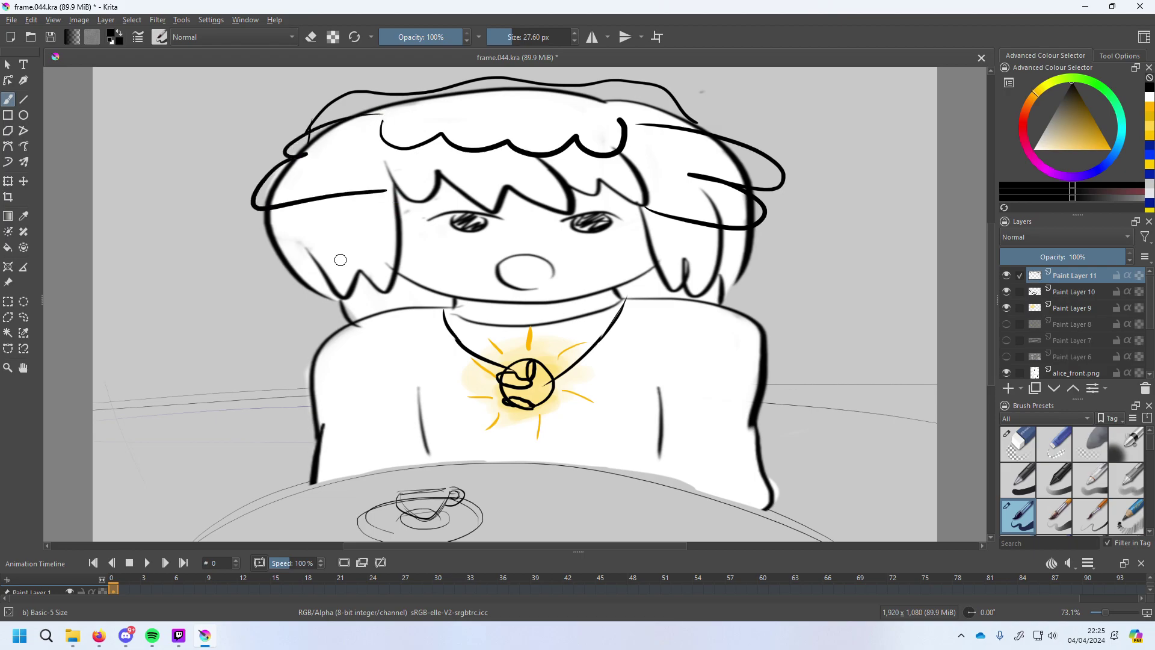
Draw the ear and the lower hair outline behind it on the left side of the face.
left_click_drag(395, 264, 349, 195)
key("ctrl+z")
mouse_move(397, 276)
left_mouse_down()
mouse_move(307, 187)
mouse_move(376, 265)
mouse_move(301, 196)
left_mouse_up()
key("ctrl+z")
key("ctrl+z")
mouse_move(394, 274)
left_mouse_down()
mouse_move(353, 261)
mouse_move(317, 200)
mouse_move(363, 201)
mouse_move(343, 200)
mouse_move(367, 230)
mouse_move(346, 201)
left_mouse_up()
key("ctrl+z")
key("ctrl+z")
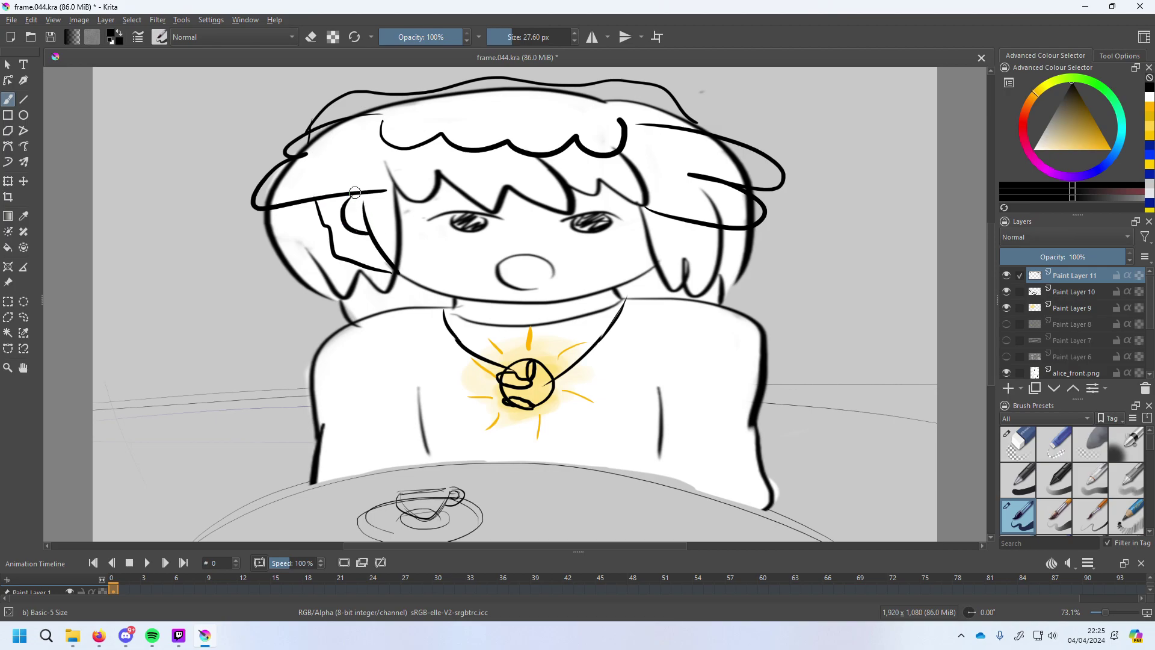
Draw the ear and the lower hair outline behind it on the right side of the face.
left_click_drag(630, 282, 668, 234)
key("ctrl+z")
left_click_drag(639, 278, 669, 217)
mouse_move(630, 283)
left_mouse_down()
mouse_move(664, 281)
mouse_move(709, 234)
left_mouse_up()
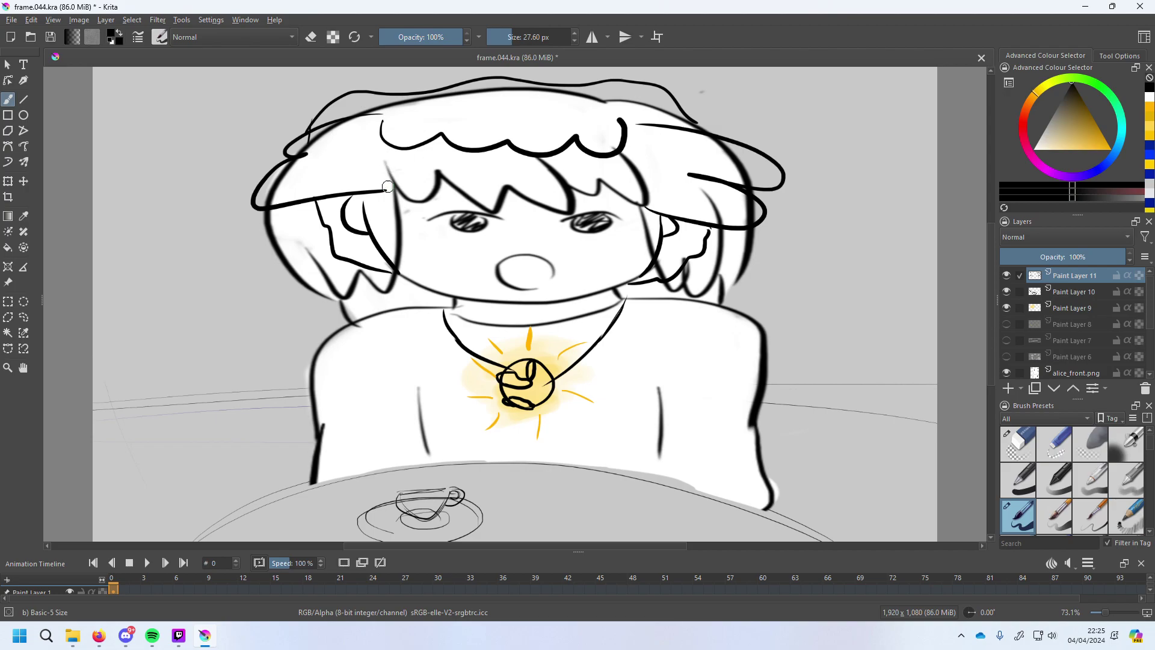
Draw short curved strokes joining the ends of the scalloped fringe to the side locks on both sides of the face.
left_click_drag(387, 173, 398, 139)
key("ctrl+z")
left_click_drag(384, 190, 392, 145)
left_click_drag(638, 202, 617, 152)
key("ctrl+z")
key("ctrl+z")
key("ctrl+z")
left_click_drag(394, 186, 391, 147)
key("ctrl+z")
left_click_drag(395, 189, 391, 146)
left_click_drag(642, 199, 620, 151)
key("ctrl+z")
left_click_drag(645, 203, 619, 151)
Erase the old hair hanging outside the new outline with the Eraser Circle on the alice_front.png layer.
left_click(1023, 446)
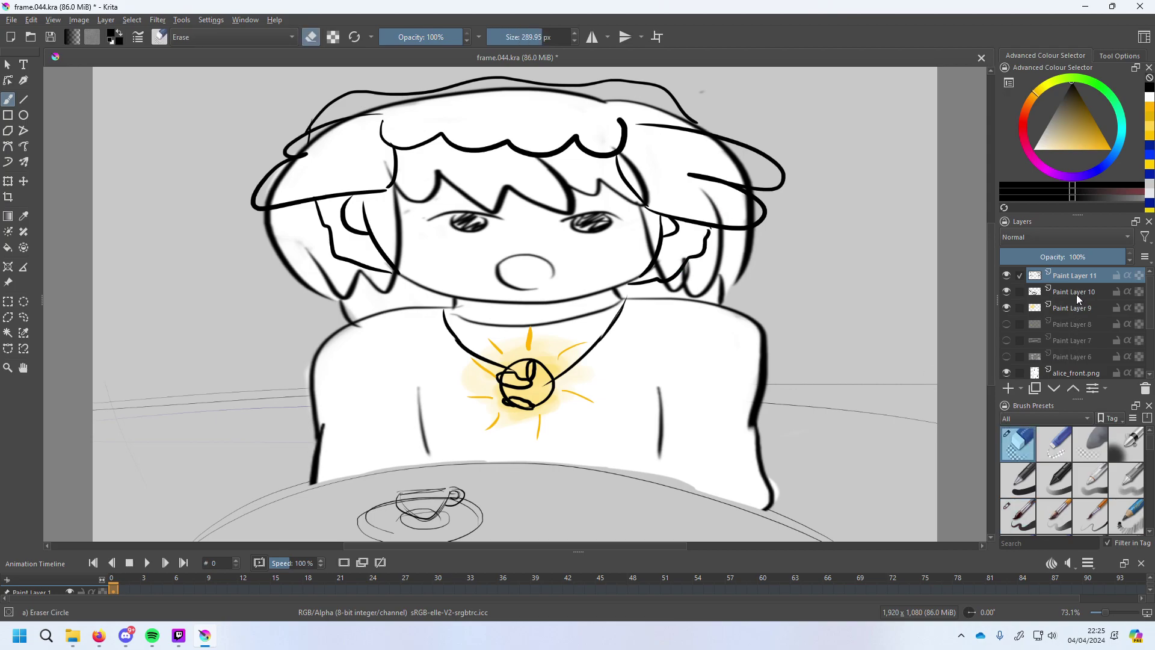
left_click(1077, 295)
left_click(1007, 292)
left_click(1006, 293)
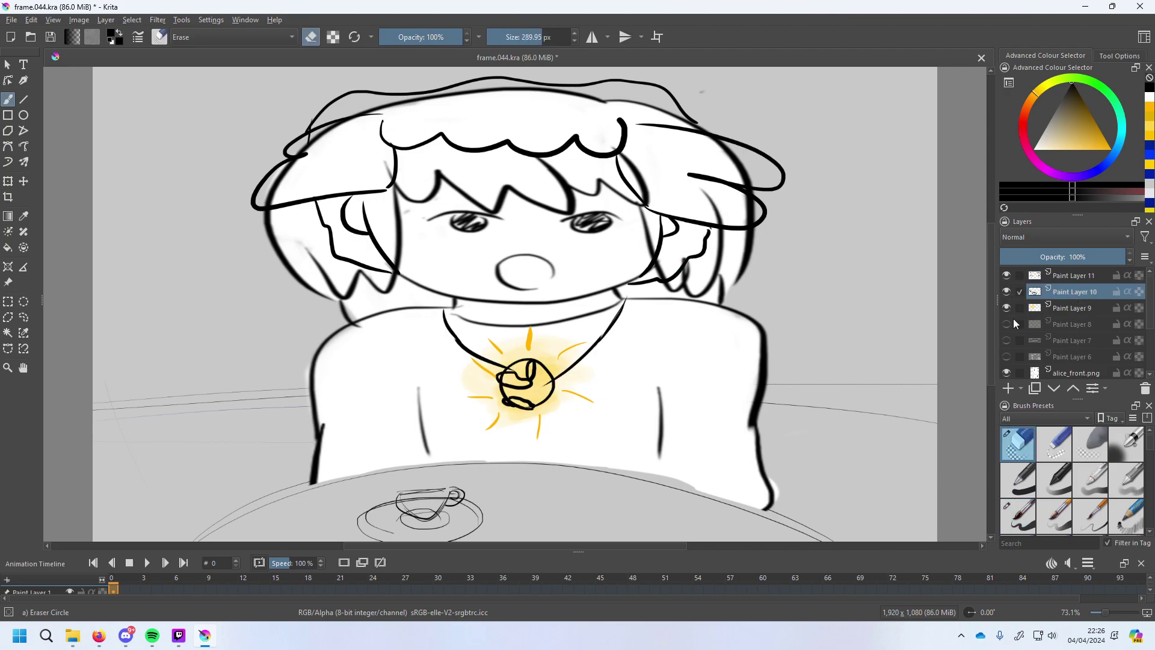
left_click(1007, 373)
left_click(1006, 373)
left_click(574, 307)
scroll(1151, 321, "down", 3)
left_click(1077, 320)
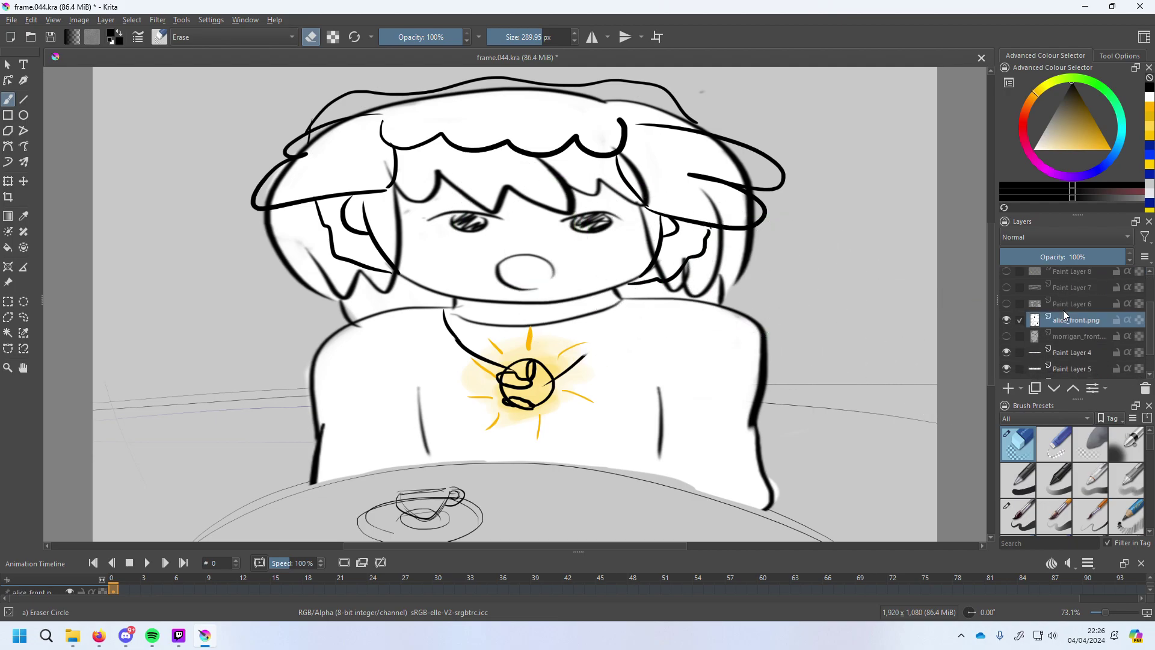
mouse_move(729, 298)
left_mouse_down()
mouse_move(713, 281)
mouse_move(713, 241)
mouse_move(689, 259)
mouse_move(708, 277)
mouse_move(637, 245)
left_mouse_up()
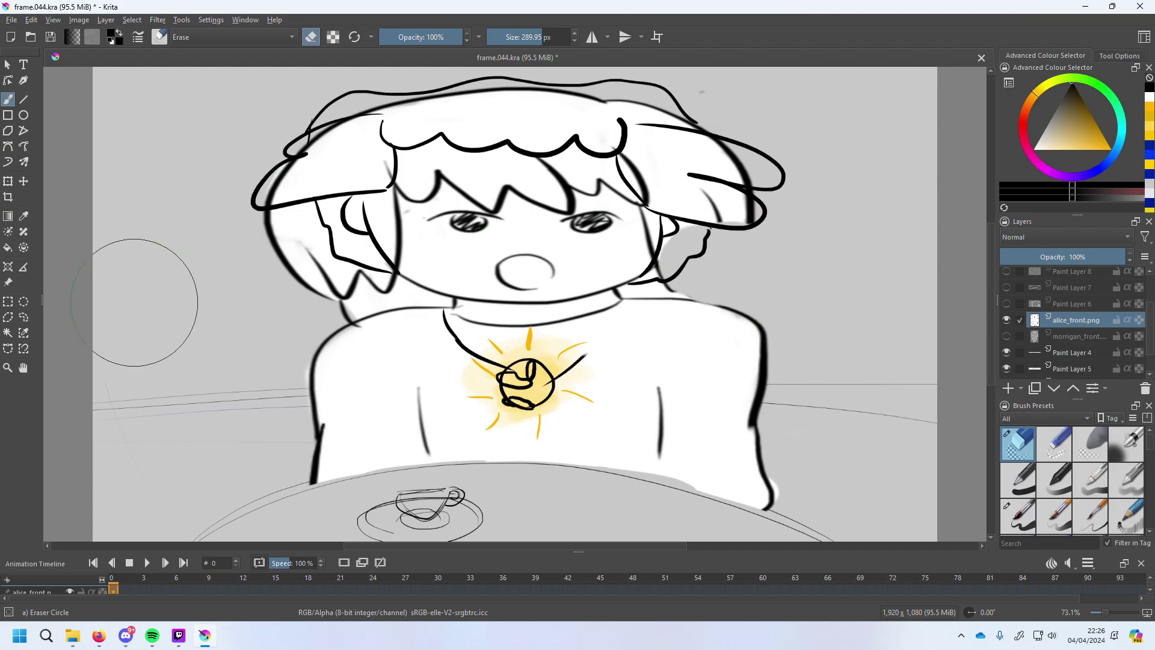
Reduce the eraser to 38.67 px and clean the old hair remnants around both ears, the neck and the shoulders.
key("bracketleft")
key("bracketleft")
key("bracketleft")
key("bracketleft")
key("bracketleft")
key("bracketleft")
mouse_move(340, 251)
left_mouse_down()
mouse_move(306, 257)
mouse_move(283, 225)
mouse_move(240, 232)
mouse_move(276, 211)
mouse_move(300, 221)
left_mouse_up()
mouse_move(322, 267)
left_mouse_down()
mouse_move(279, 282)
mouse_move(388, 285)
mouse_move(392, 294)
mouse_move(312, 317)
mouse_move(373, 307)
mouse_move(331, 326)
mouse_move(387, 278)
mouse_move(432, 293)
mouse_move(390, 277)
left_mouse_up()
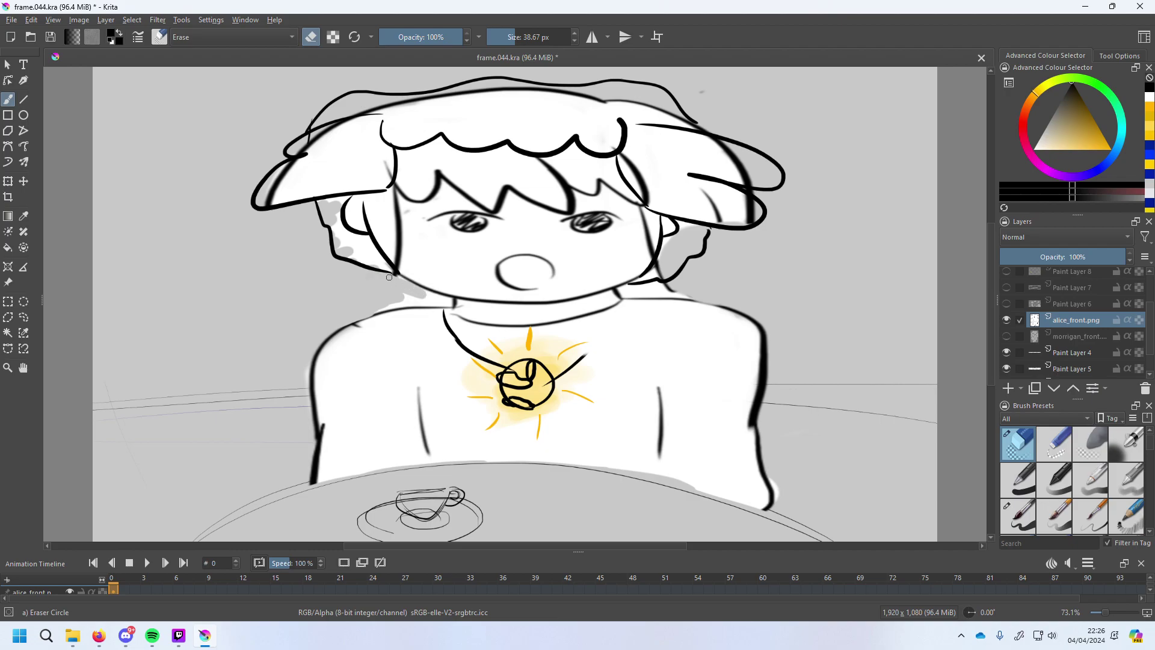
mouse_move(439, 304)
left_mouse_down()
mouse_move(354, 308)
mouse_move(410, 297)
mouse_move(369, 286)
mouse_move(402, 290)
mouse_move(390, 278)
mouse_move(437, 297)
left_mouse_up()
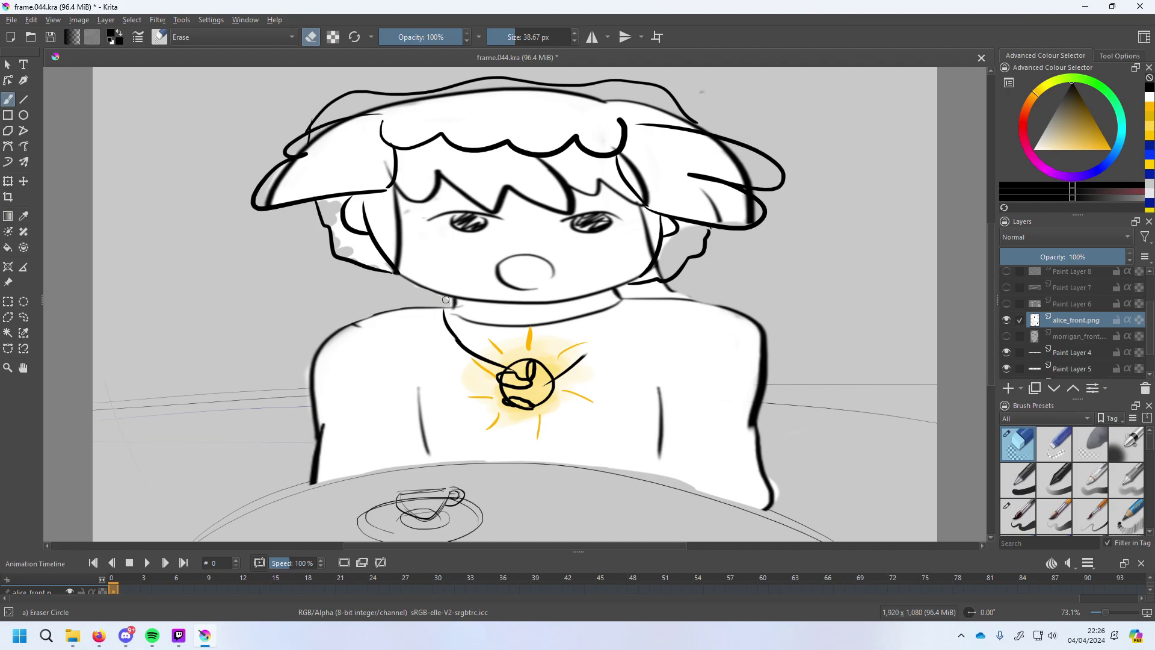
mouse_move(638, 284)
left_mouse_down()
mouse_move(668, 268)
mouse_move(621, 290)
mouse_move(709, 293)
mouse_move(662, 292)
mouse_move(692, 273)
left_mouse_up()
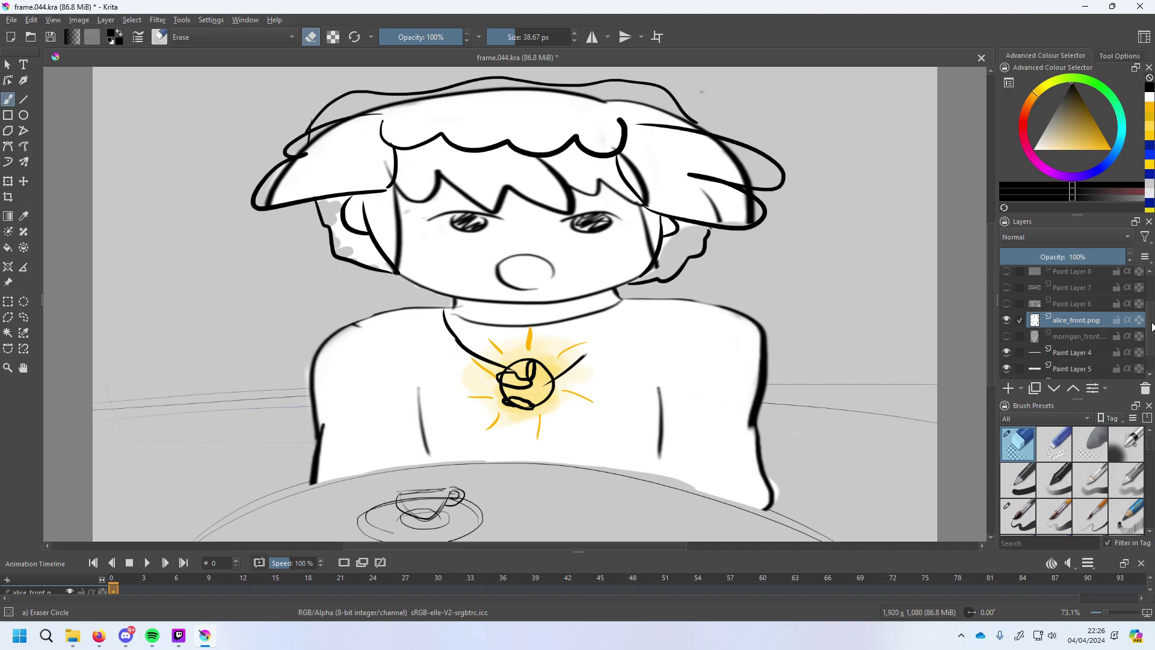
Add a paint layer above Paint Layer 10 and redraw the missing right part of the necklace cord with the Basic-5 Size brush.
scroll(1152, 328, "up", 2)
left_click(1090, 291)
left_click(1009, 389)
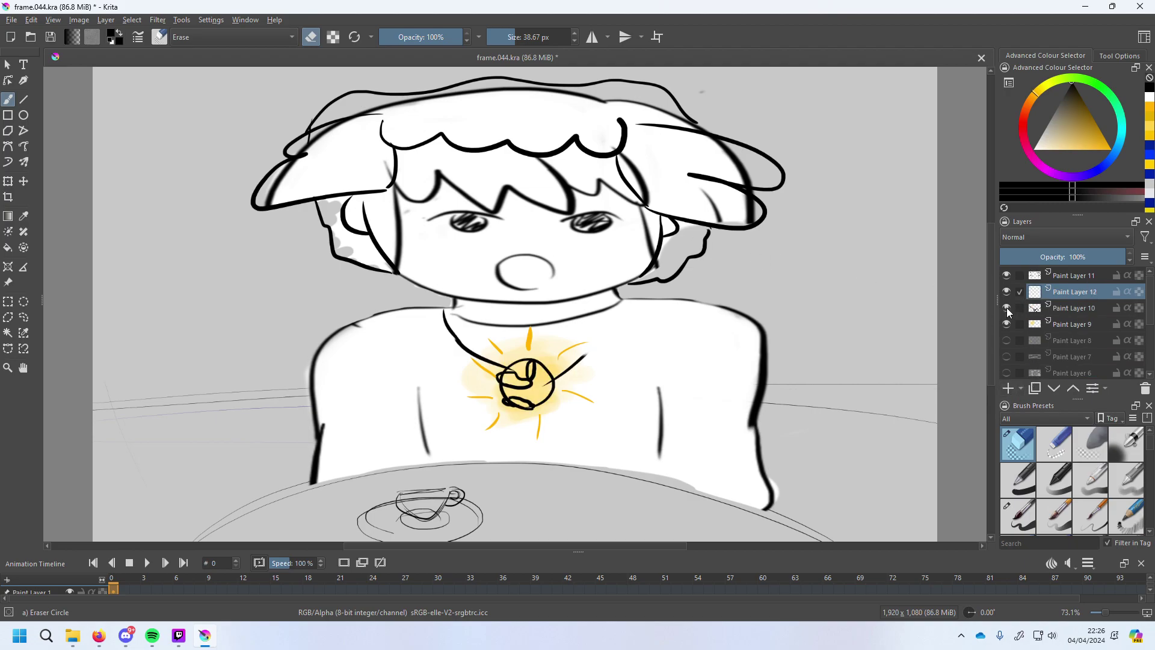
left_click(1020, 516)
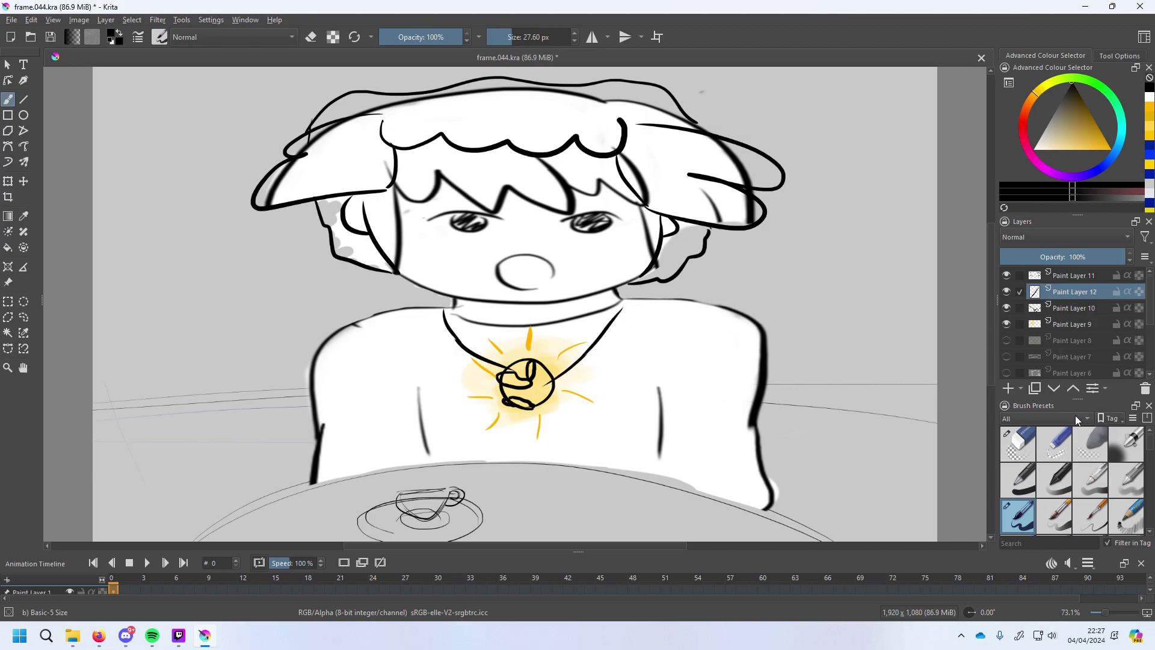
Set the brush to white at 309.28 px and paint over the old hair lines on the left side of the face.
key("x")
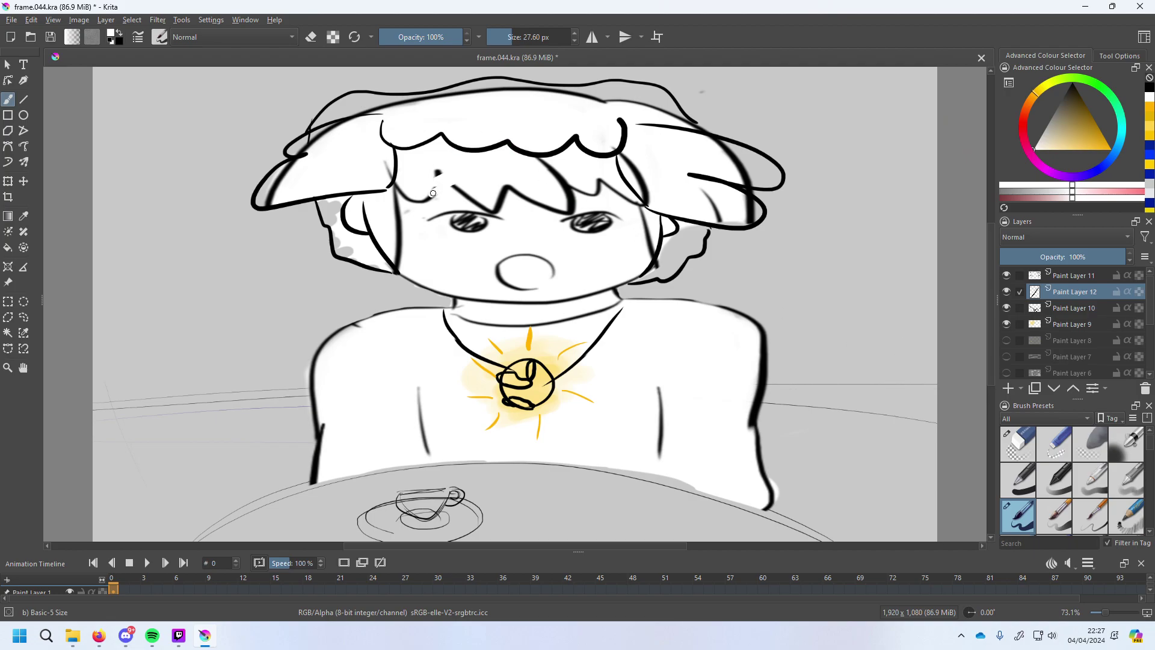
key("ctrl+z")
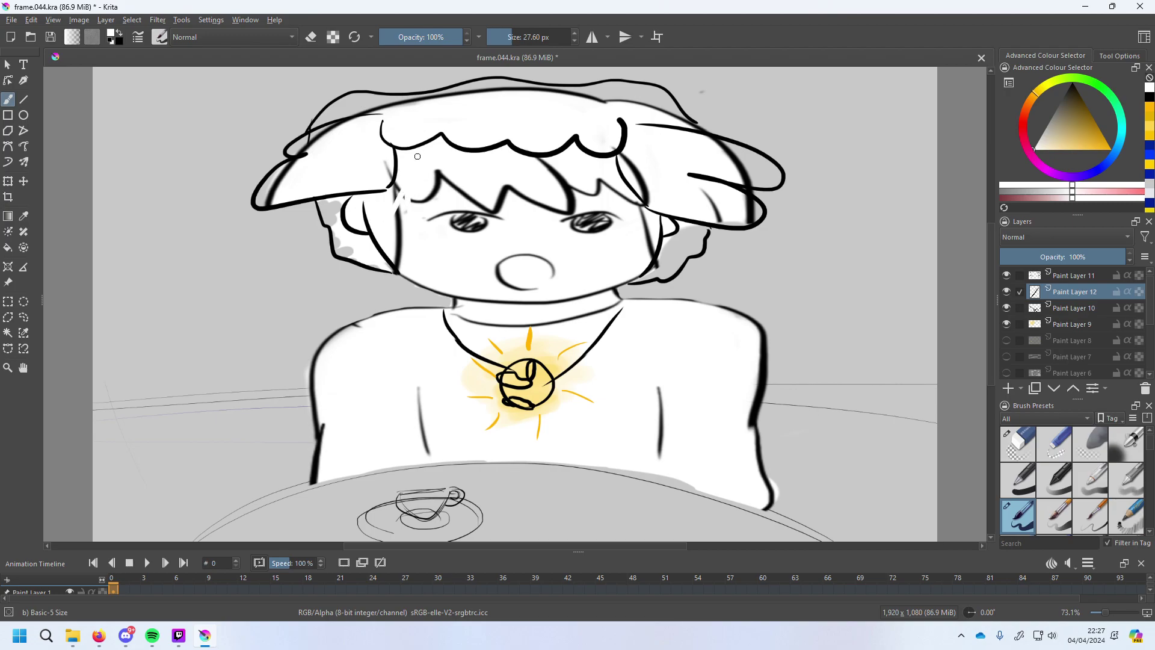
left_click_drag(523, 37, 544, 37)
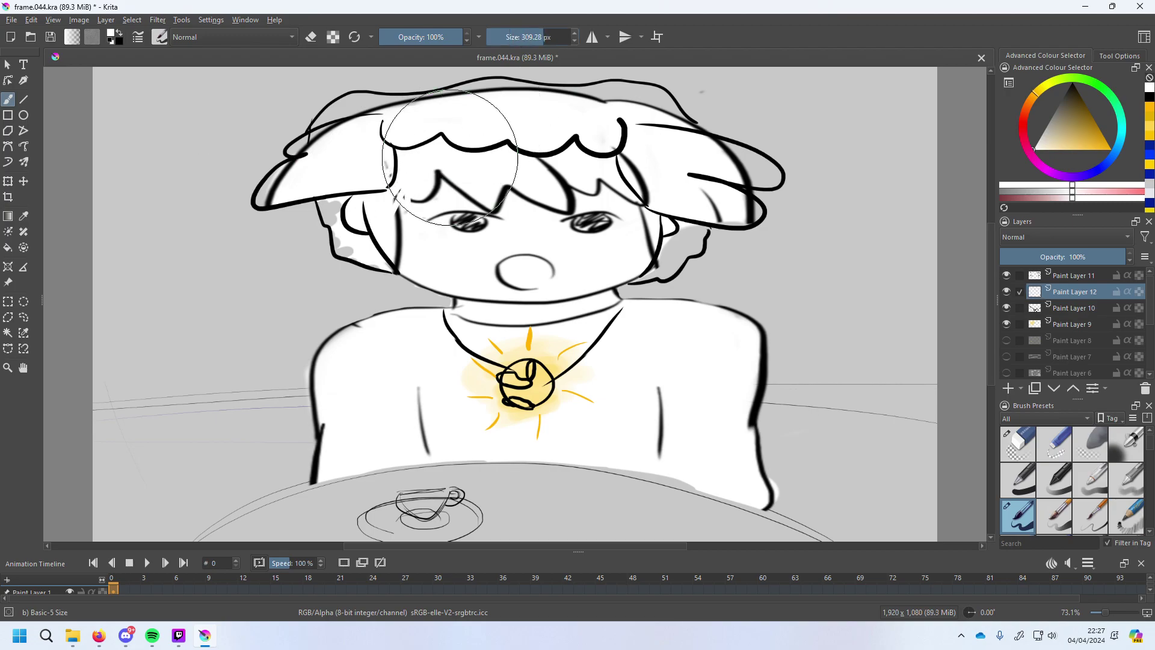
left_click_drag(420, 163, 396, 248)
Paint white over the old jagged fringe above the eyes, undoing and redoing strokes to check the coverage.
mouse_move(405, 192)
left_mouse_down()
mouse_move(466, 167)
mouse_move(503, 173)
mouse_move(442, 184)
mouse_move(510, 187)
mouse_move(484, 189)
left_mouse_up()
key("ctrl+z")
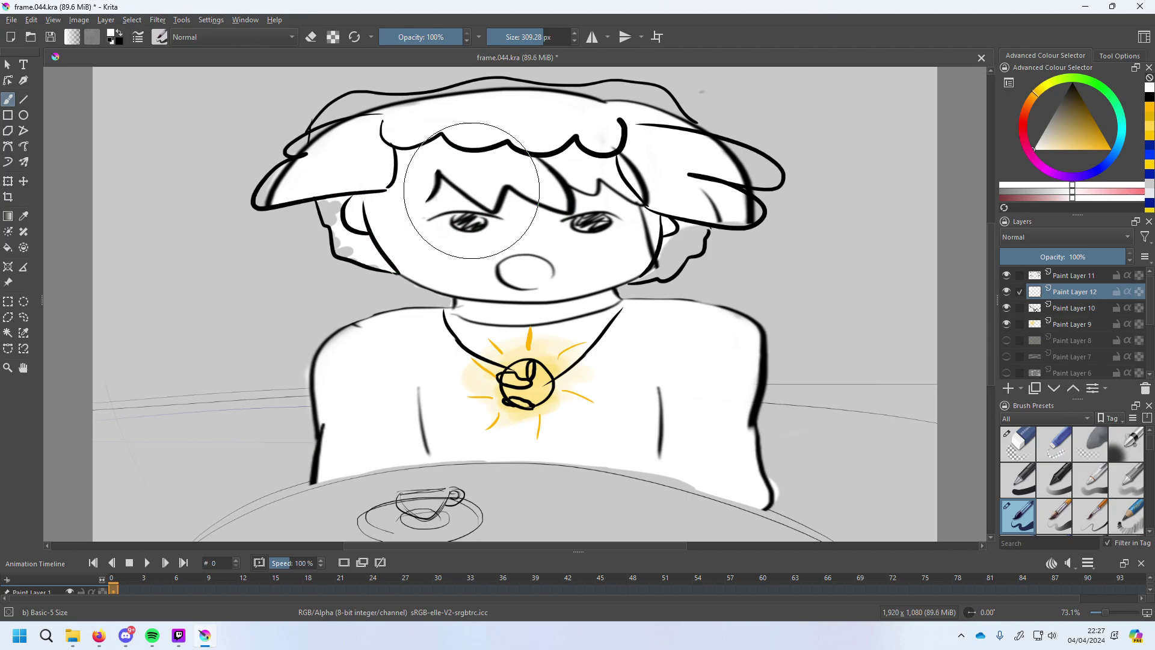
key("ctrl+z")
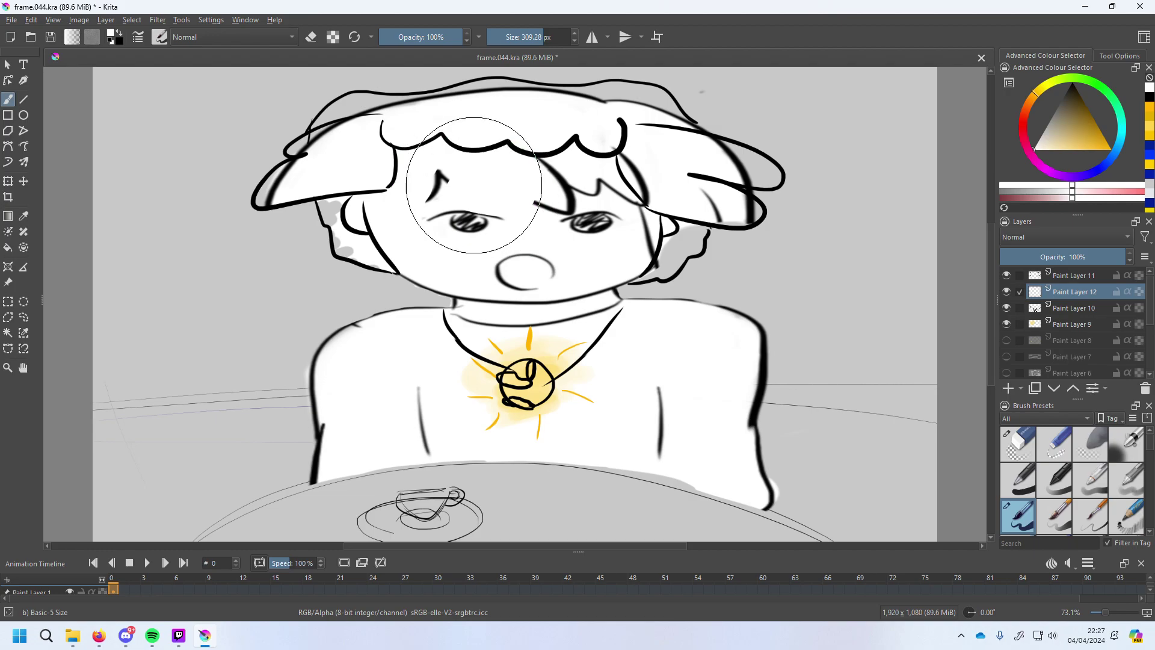
key("ctrl+shift+z")
key("ctrl+shift+z")
key("ctrl+z")
key("ctrl+z")
key("ctrl+z")
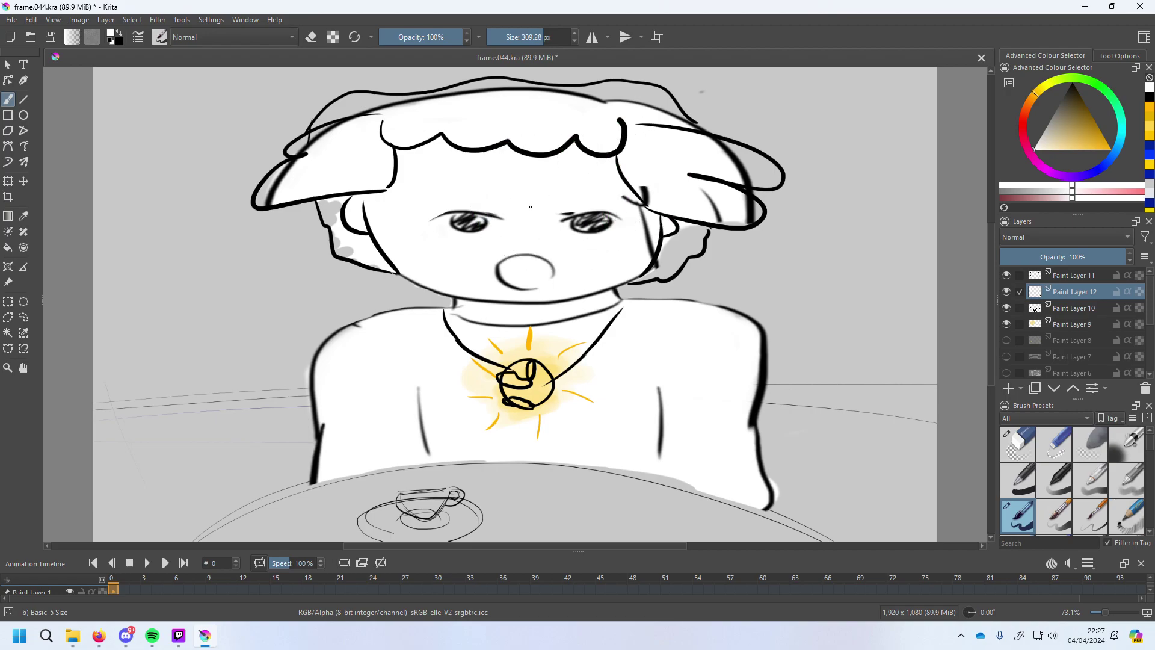
key("ctrl+shift+z")
key("ctrl+z")
key("ctrl+shift+z")
Paint white over the old hair outlines inside the right locks and crown, and fill the left ear area.
mouse_move(630, 188)
left_mouse_down()
mouse_move(649, 264)
mouse_move(729, 196)
mouse_move(740, 205)
mouse_move(753, 160)
mouse_move(770, 175)
left_mouse_up()
mouse_move(710, 149)
left_mouse_down()
mouse_move(607, 95)
mouse_move(340, 126)
mouse_move(307, 150)
mouse_move(381, 113)
mouse_move(489, 94)
mouse_move(637, 101)
mouse_move(671, 116)
left_mouse_up()
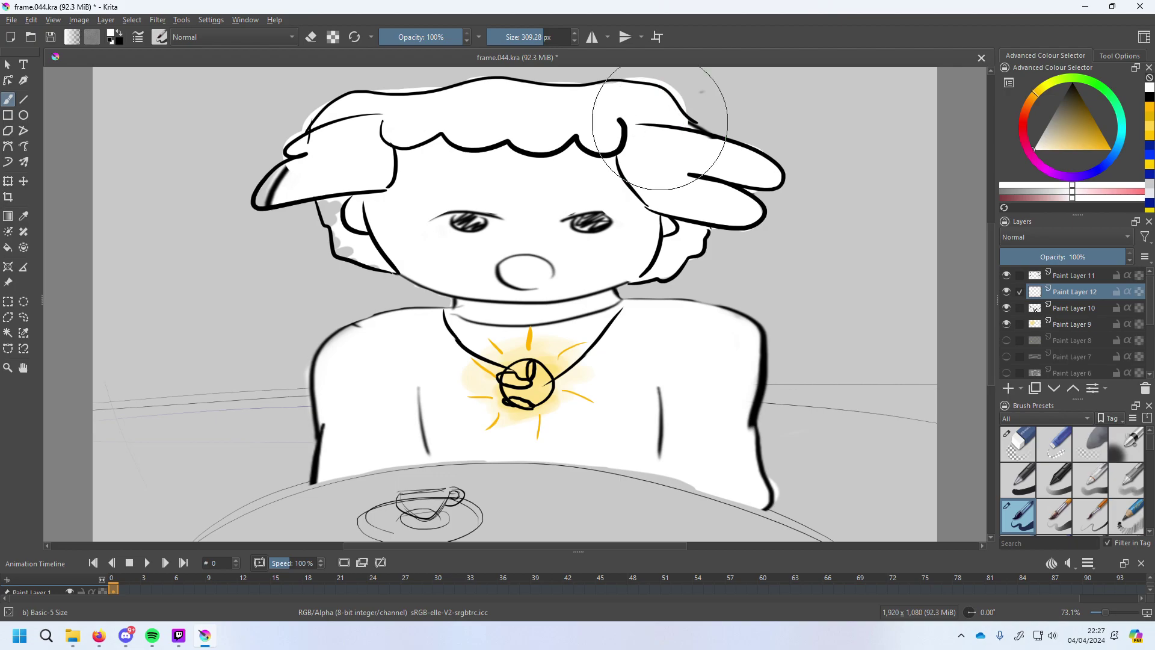
mouse_move(337, 216)
left_mouse_down()
mouse_move(340, 244)
mouse_move(418, 278)
left_mouse_up()
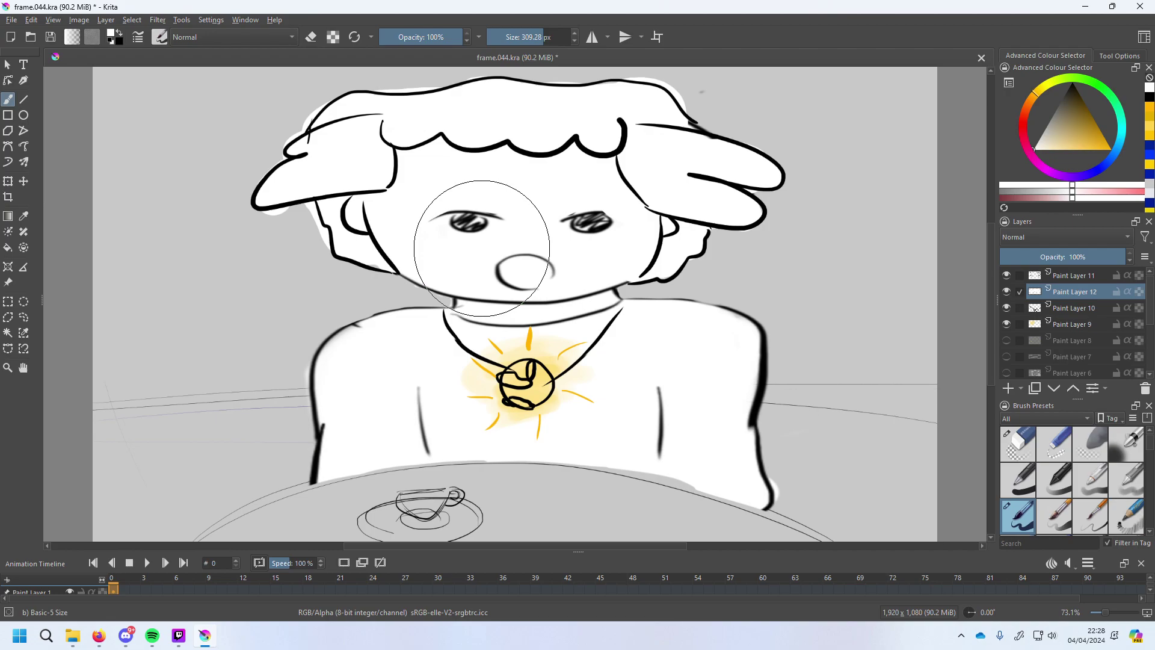
Undo the last white stroke on Paint Layer 12 and save frame.044.kra.
key("ctrl+z")
key("ctrl+s")
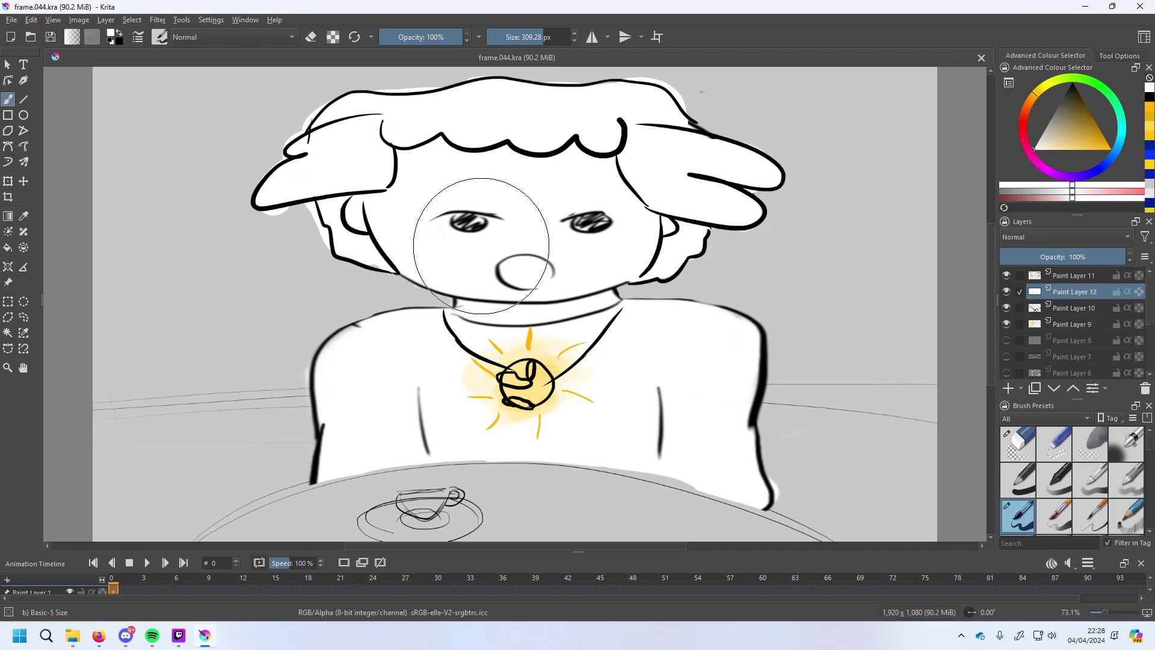
Save the drawing under the name frame.044.png in the Frames folder with the file type set to all supported formats.
left_click(12, 19)
left_click(30, 90)
left_click(368, 35)
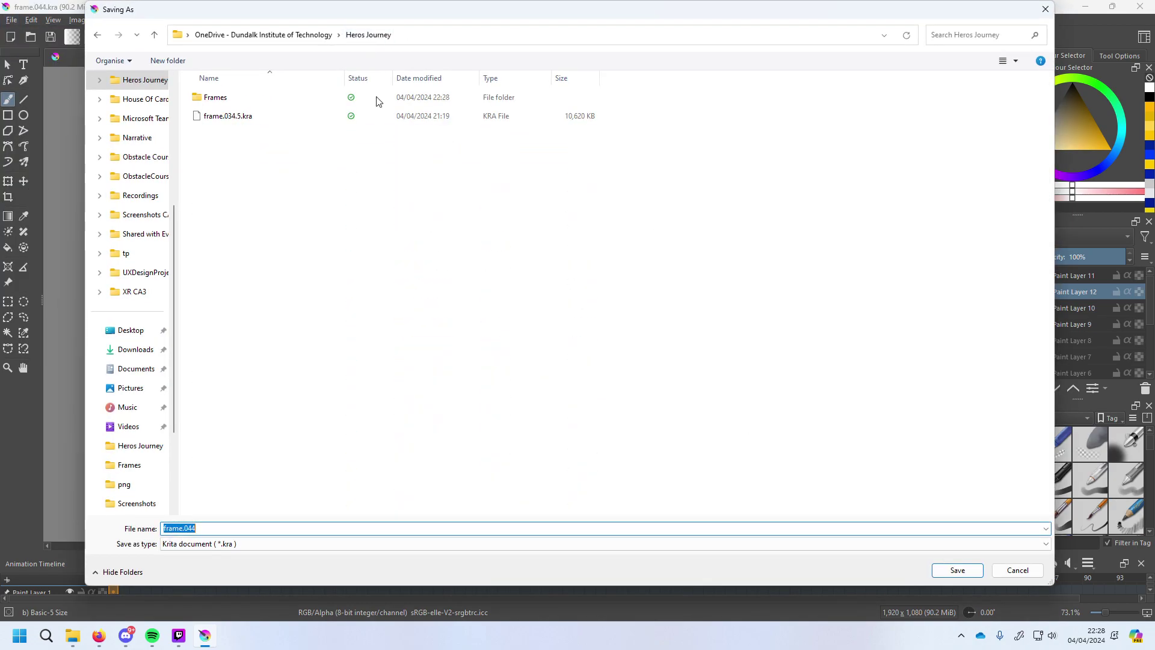
double_click(335, 98)
left_click(330, 545)
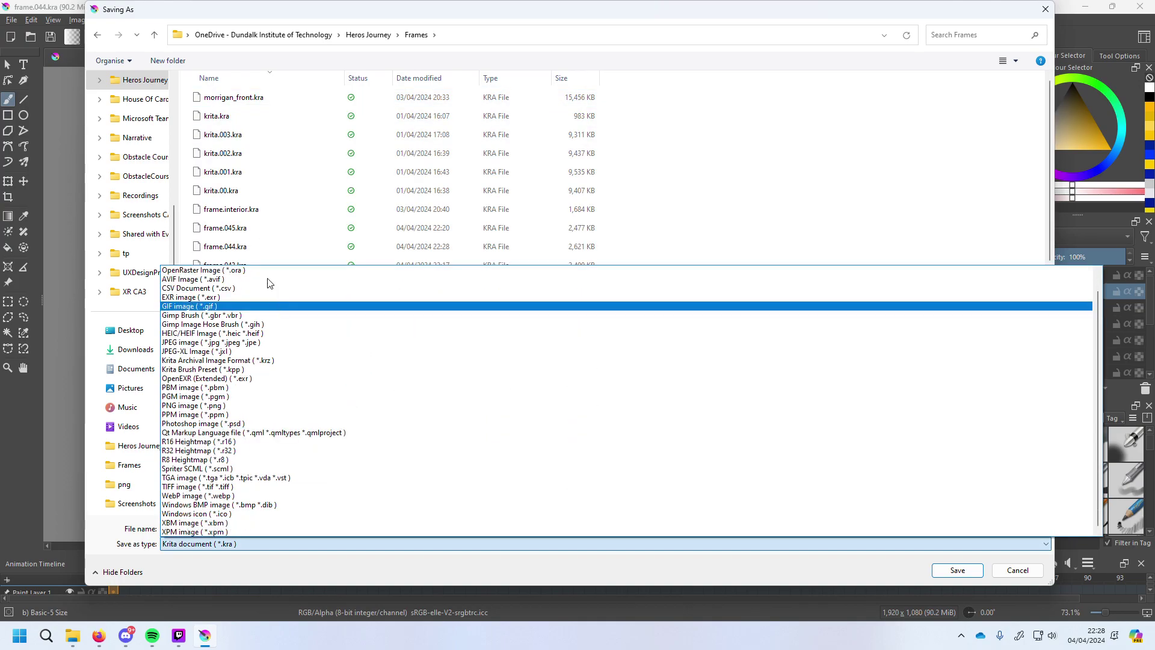
left_click(269, 271)
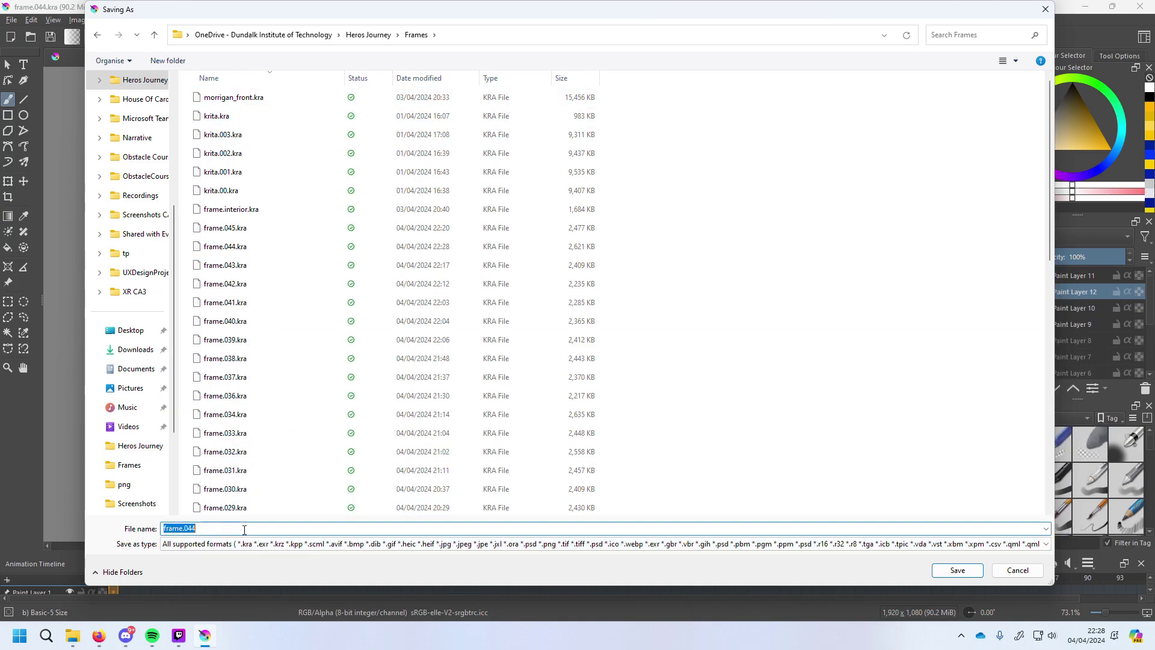
left_click(244, 529)
type(".png")
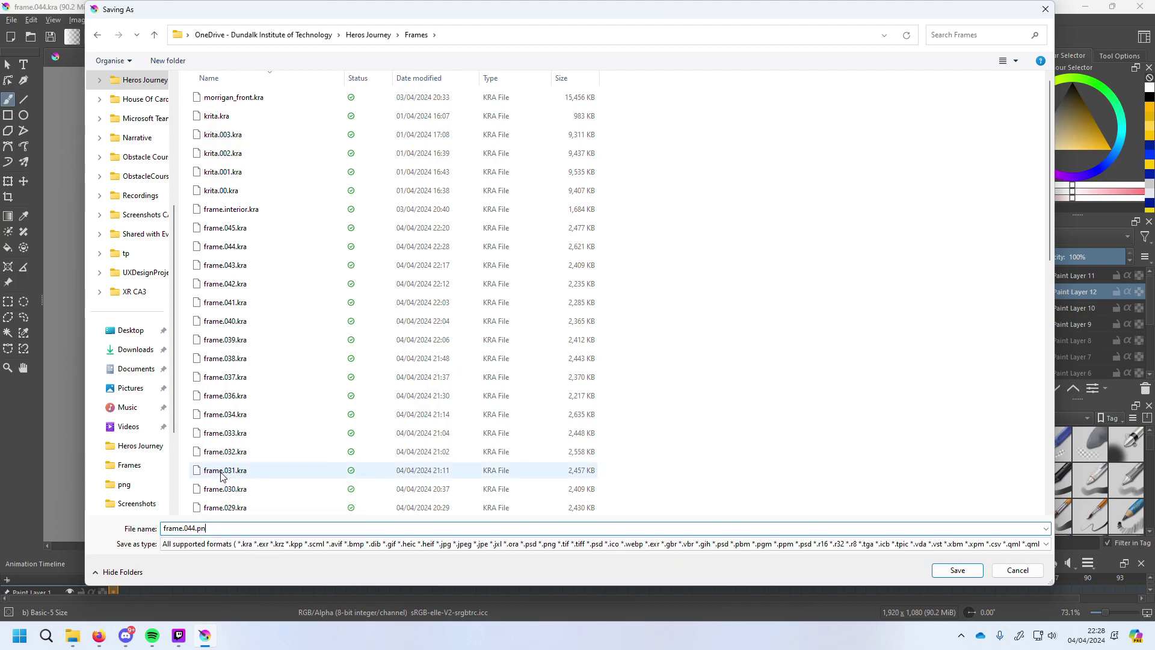
key("Return")
key("Return")
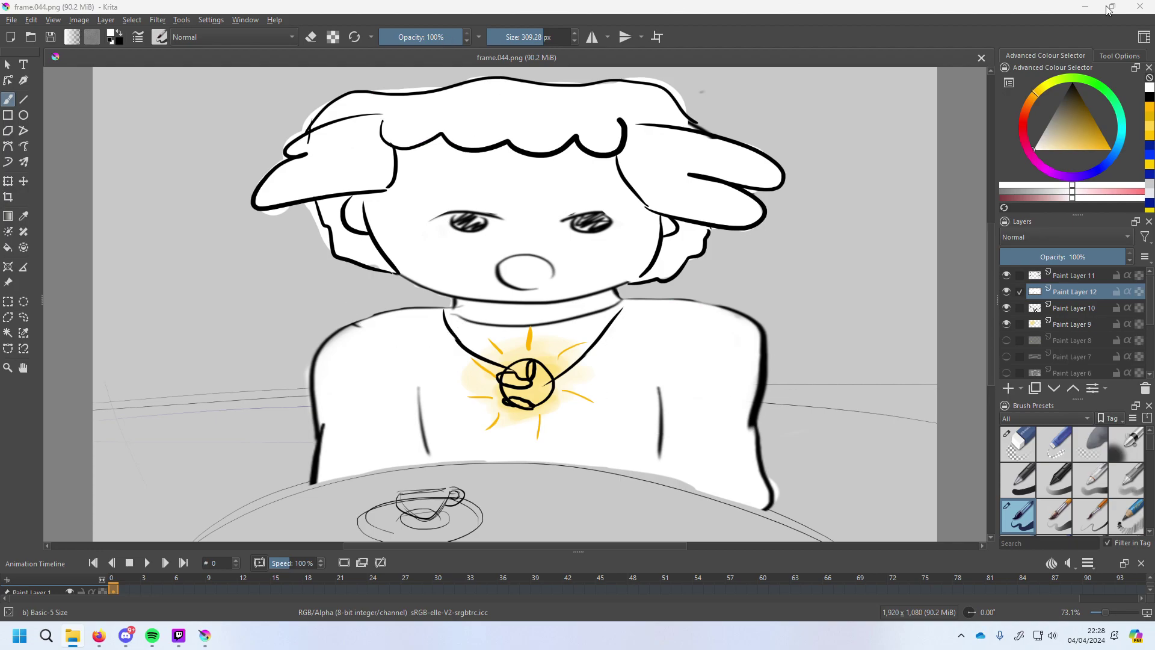
Close Krita and the frame.044.png image viewer, and return to slide 47 of Storyboard.pptx.
left_click(1140, 7)
left_click(137, 480)
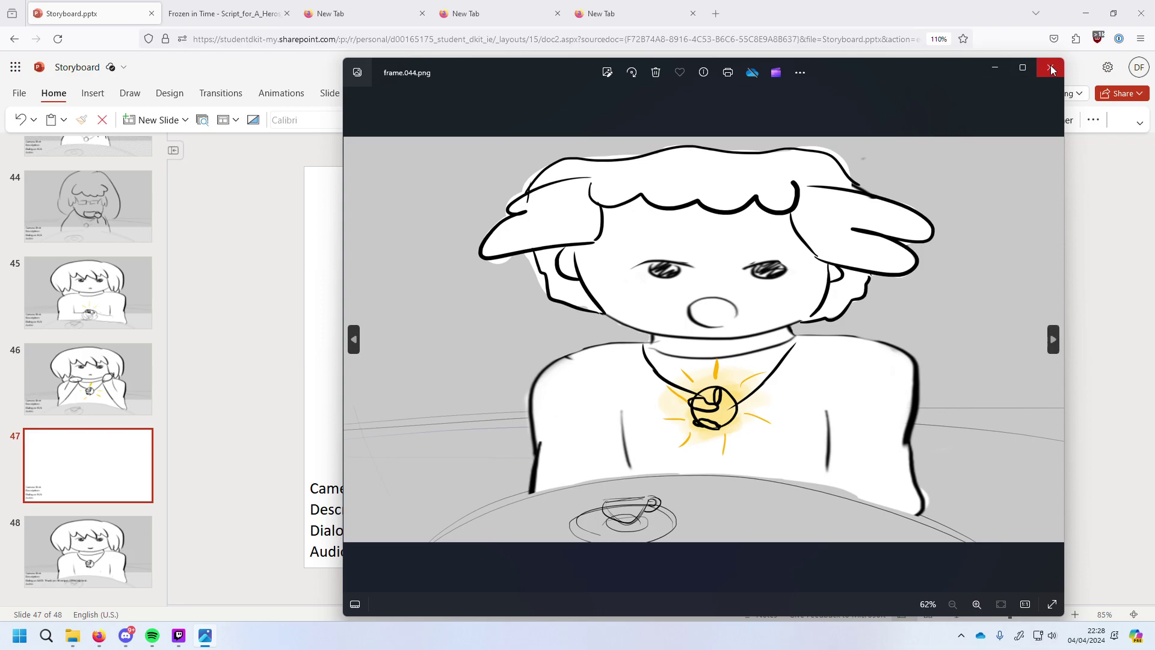
left_click(1049, 70)
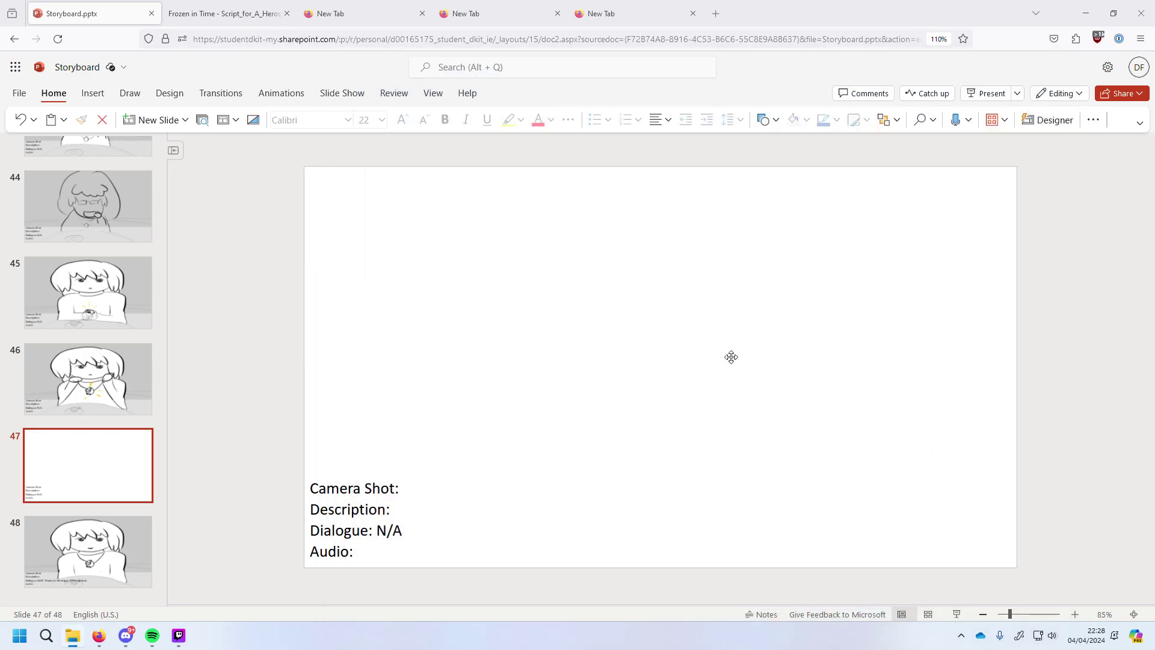
Paste the copied frame.044 picture onto slide 47 and set it as the background of this slide only.
key("ctrl+v")
right_click(746, 360)
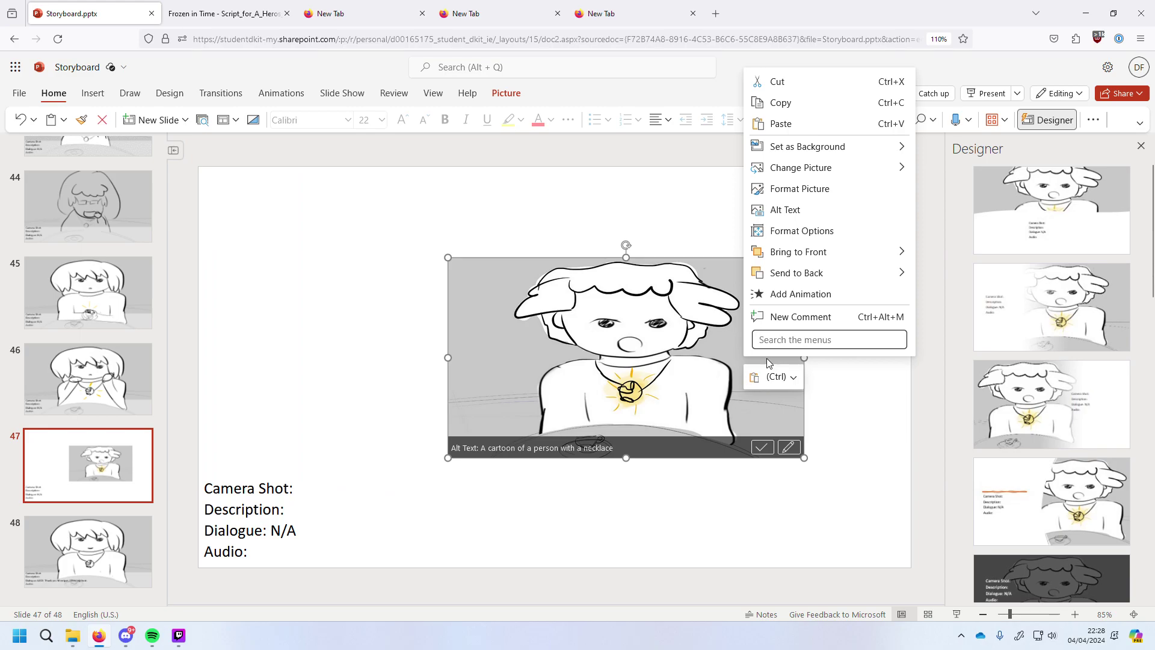
mouse_move(902, 146)
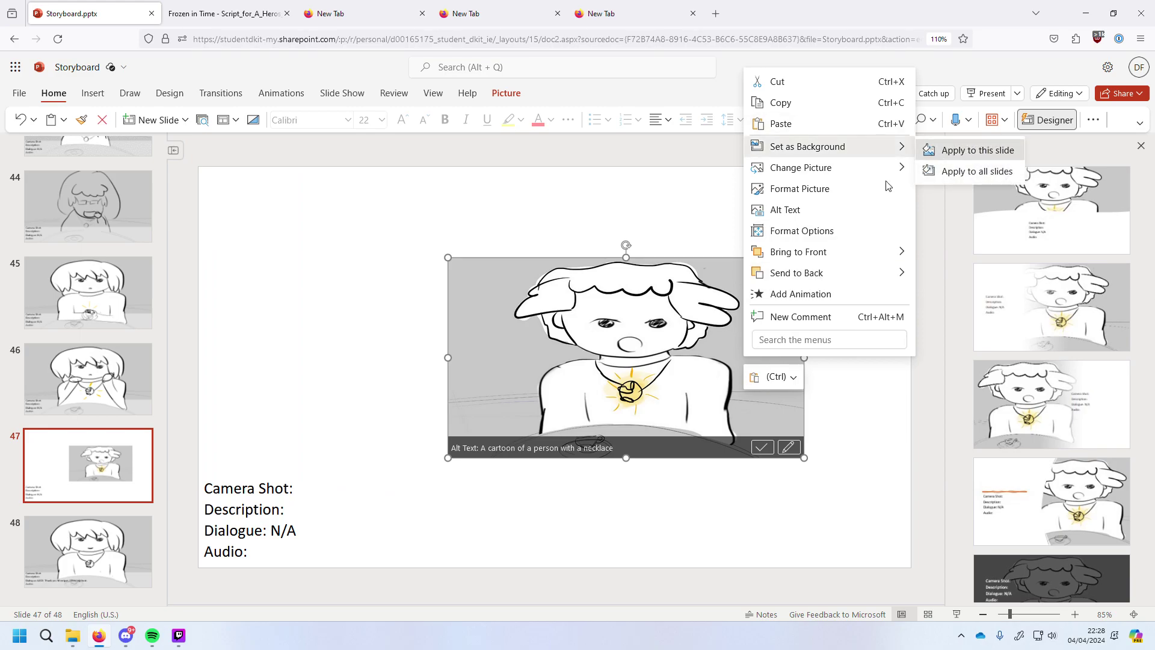
left_click(978, 150)
Go back to slide 2 and review the storyboard frames in sequence through to the last slide.
scroll(87, 405, "up", 10)
scroll(105, 423, "up", 20)
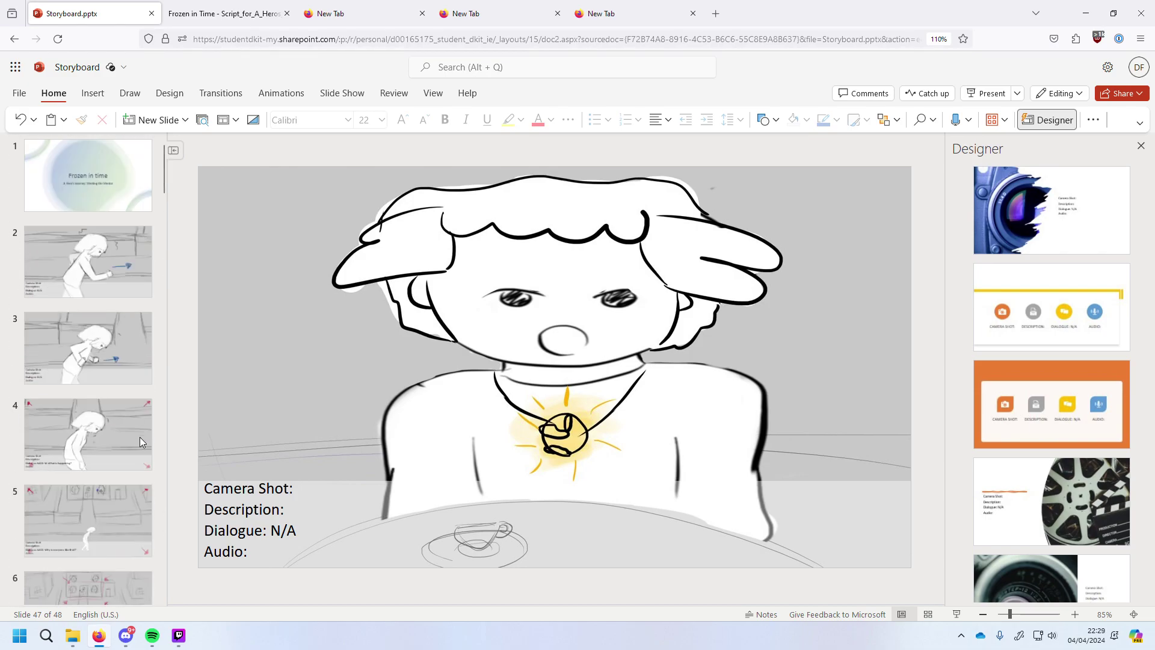
left_click(113, 244)
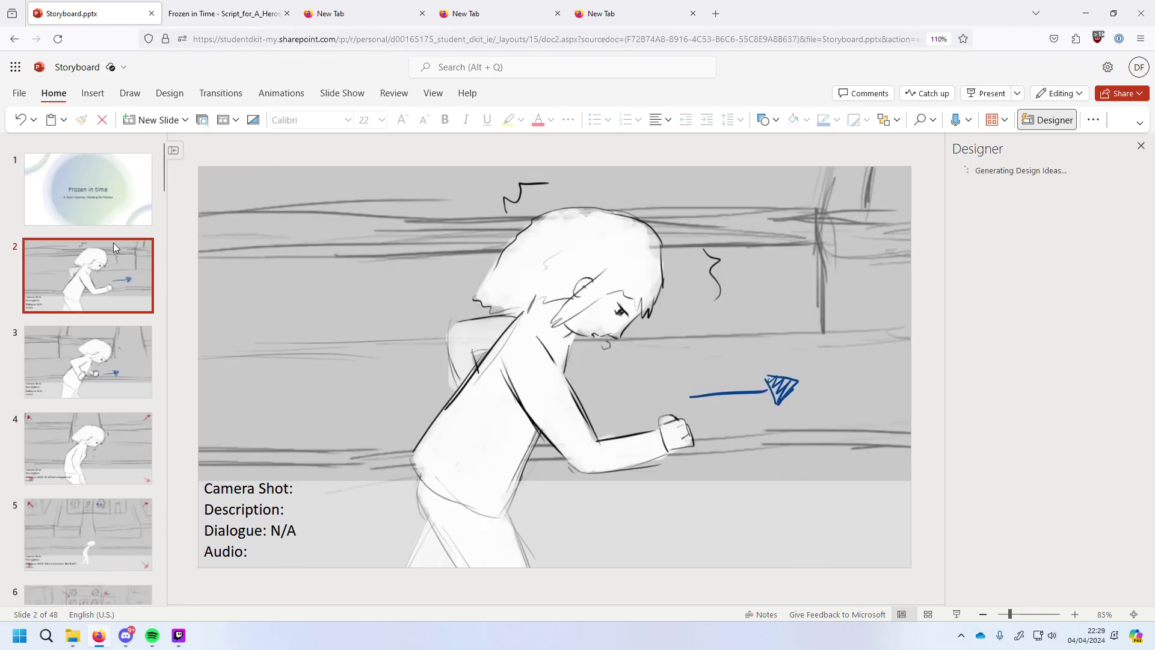
key("Down")
key("Down")
key("Down")
key("Down")
key("Down")
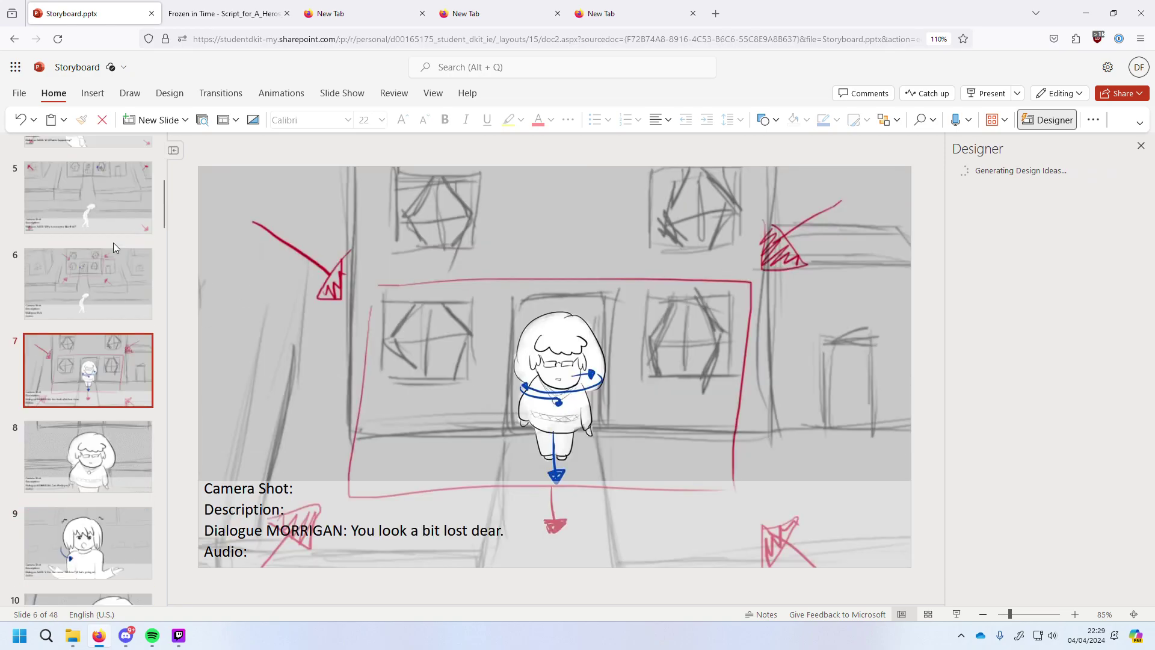
key("Down")
key("Down")
key("Down")
key("Down")
key("Down")
key("Down")
key("Down")
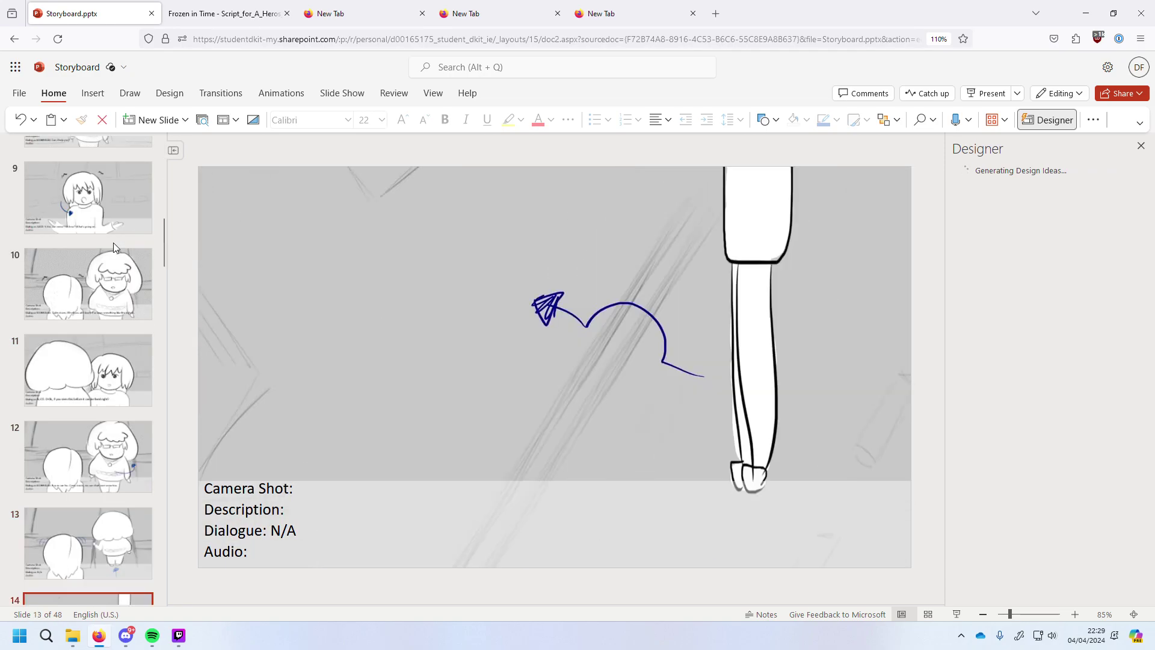
key("Down")
key("Down")
key("Down")
key("Down")
key("Down")
key("Down")
key("Down")
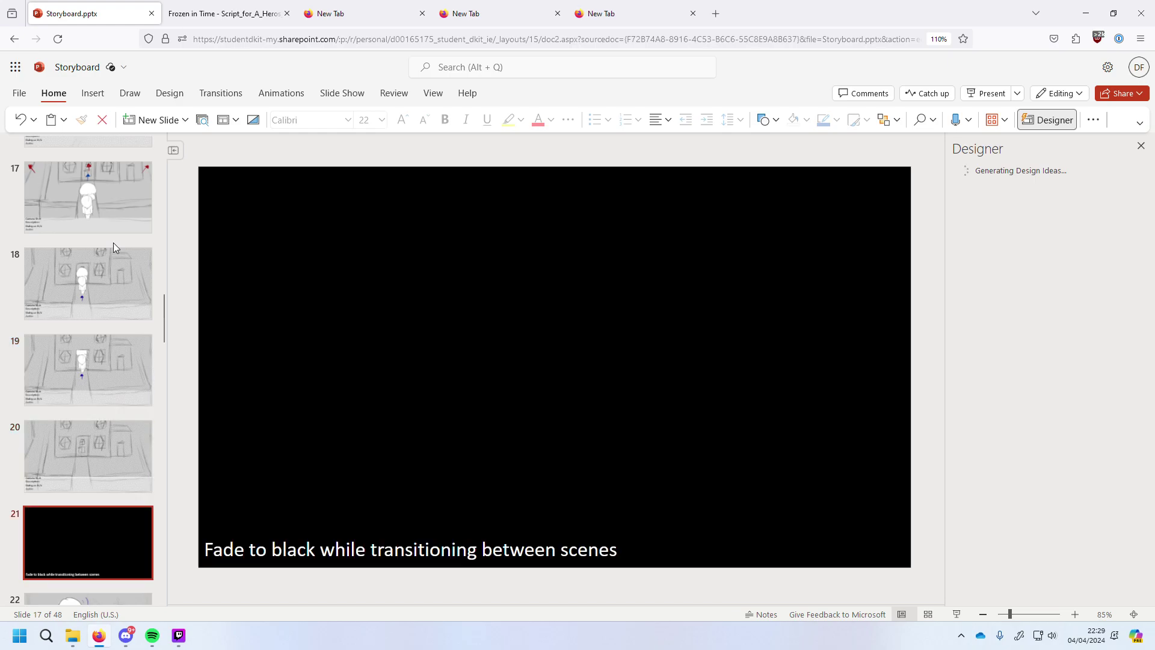
key("Down")
key("Down")
key("Down")
key("Down")
key("Down")
key("Down")
key("Down")
key("Down")
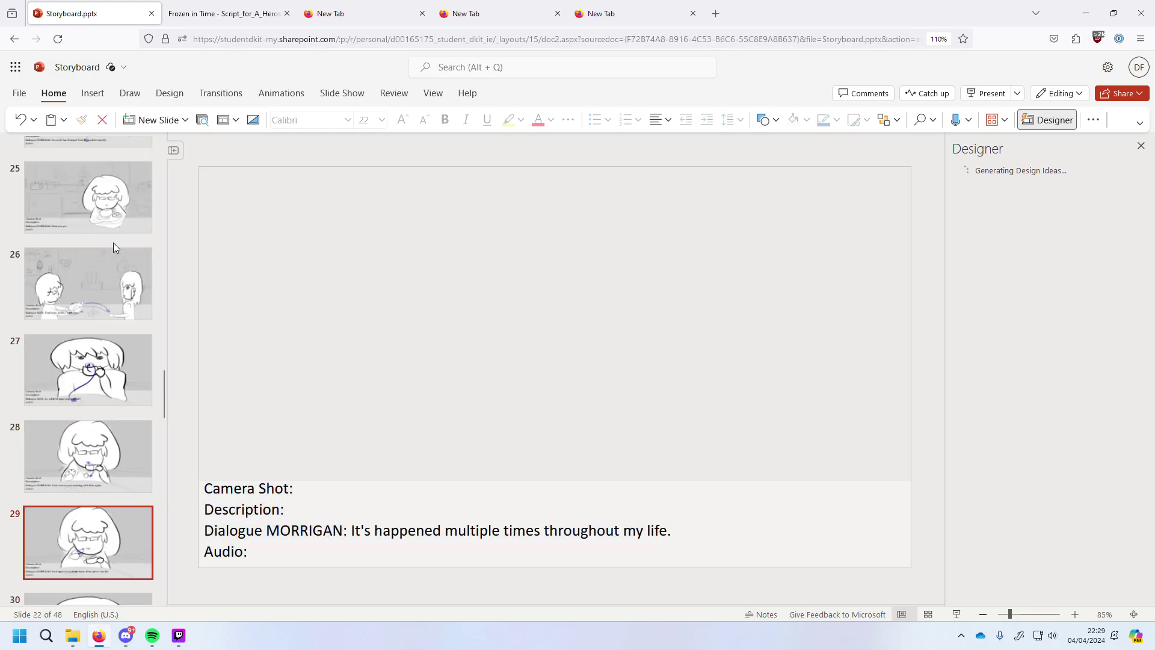
key("Down")
key("Down")
key("Down")
key("Down")
key("Down")
key("Down")
key("Down")
key("Down")
key("Down")
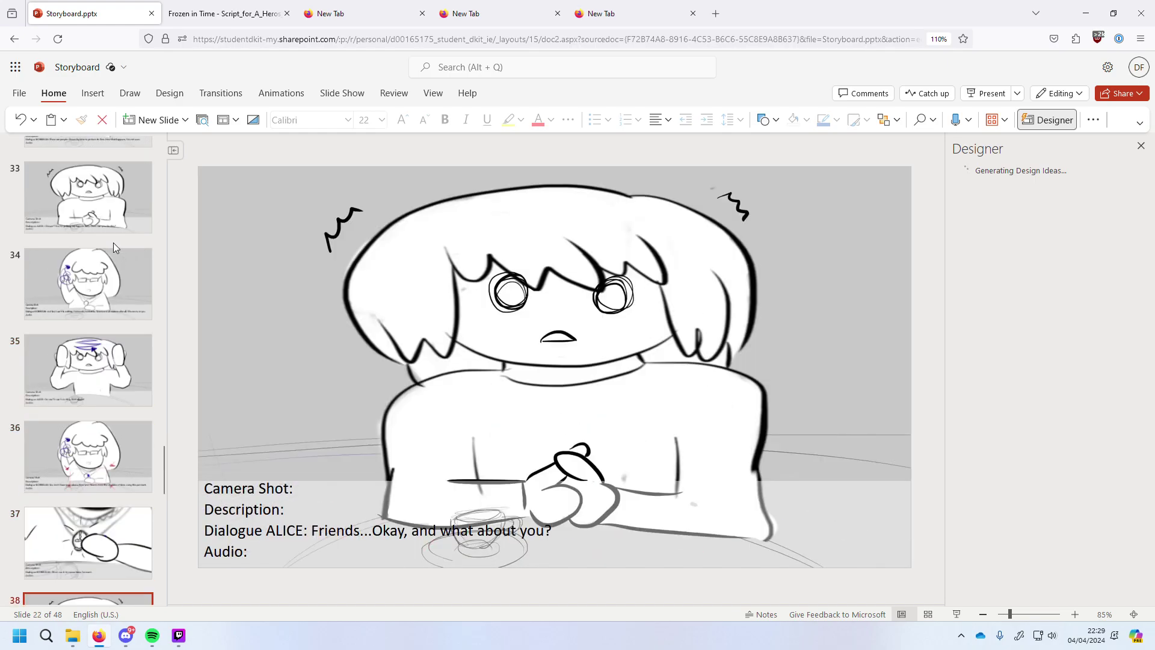
key("Down")
key("Down")
key("Down")
key("Down")
key("Down")
key("Down")
key("Down")
key("Down")
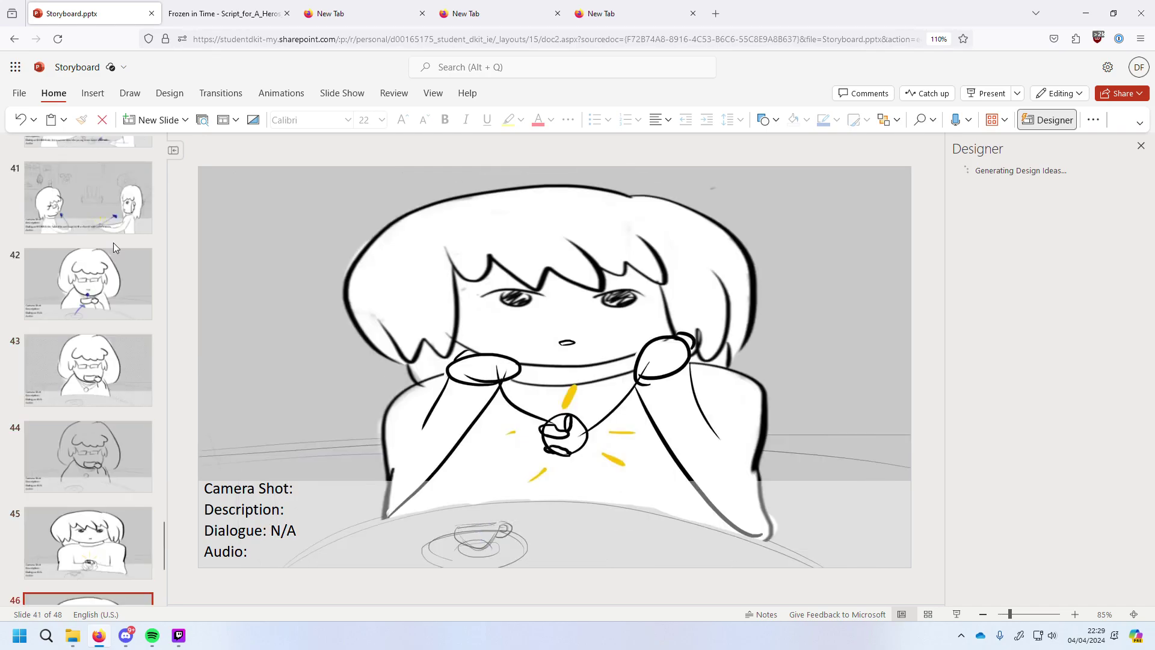
key("Down")
key("Down")
Compare the closing necklace frames around slides 46 to 48 by stepping back and forth between them.
key("Up")
key("Up")
key("Up")
key("Up")
key("Up")
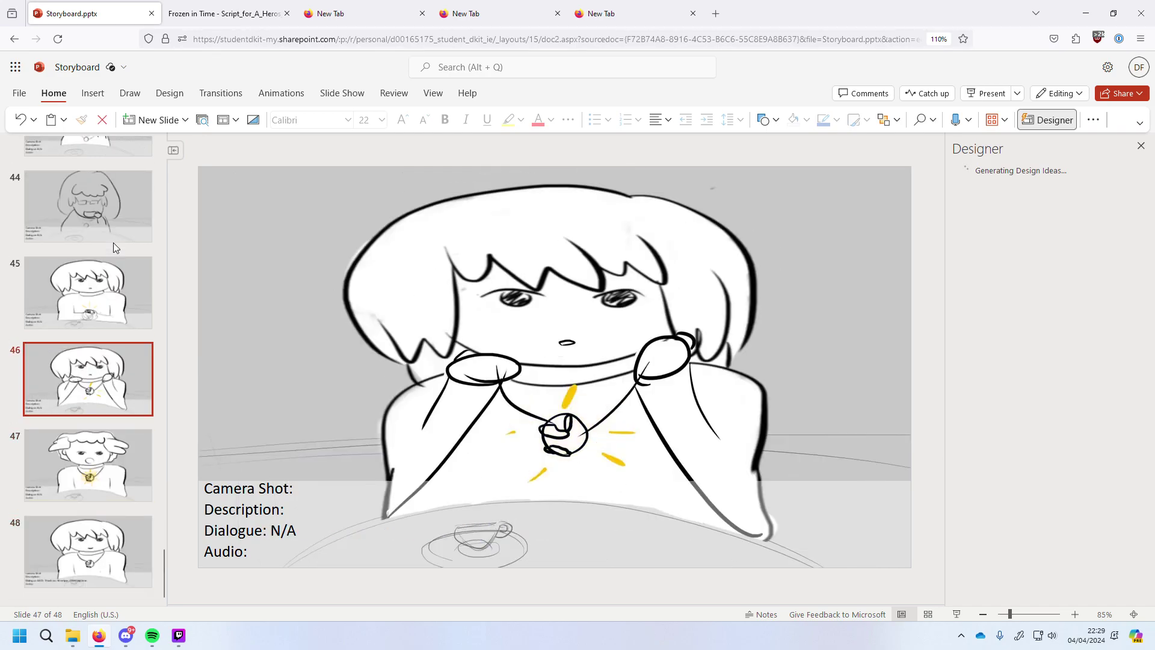
key("Down")
key("Down")
key("Down")
key("Down")
key("Down")
Examine the storyboard frames in reverse order, from the end of the deck back to the title slide.
key("Up")
key("Up")
key("Up")
key("Up")
key("Up")
key("Up")
key("Up")
key("Up")
key("Up")
key("Up")
key("Up")
key("Up")
key("Up")
key("Up")
key("Up")
key("Up")
key("Up")
key("Up")
key("Up")
key("Up")
key("Up")
key("Up")
key("Up")
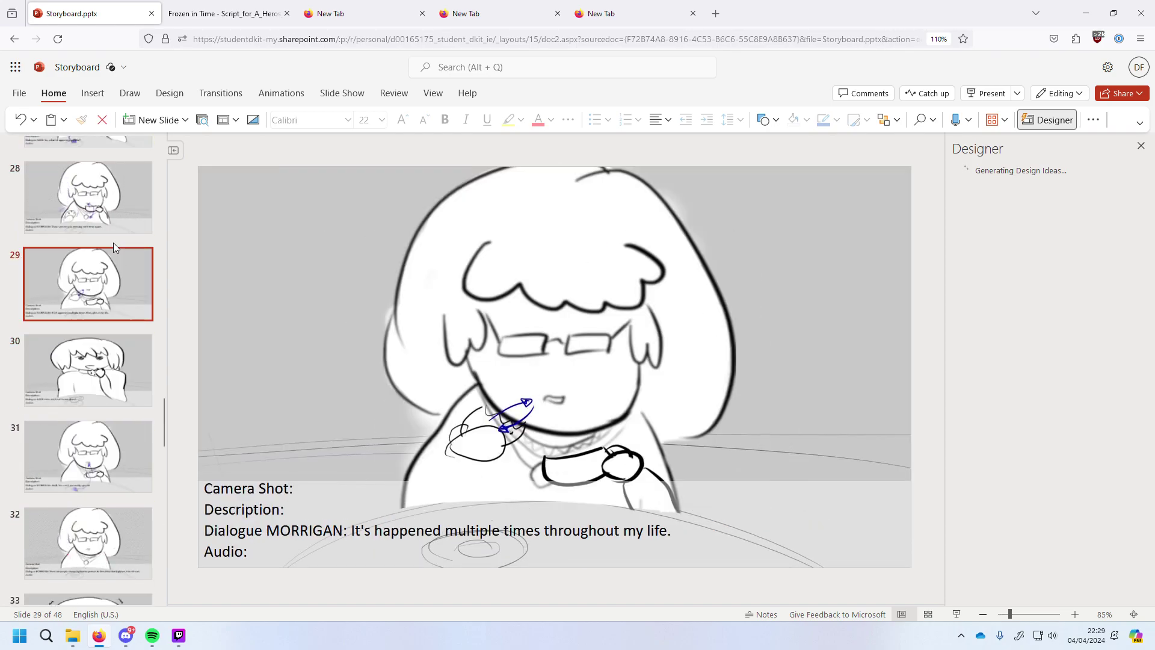
key("Up")
key("Up")
key("Up")
key("Up")
key("Up")
key("Up")
key("Up")
key("Up")
key("Up")
key("Up")
key("Up")
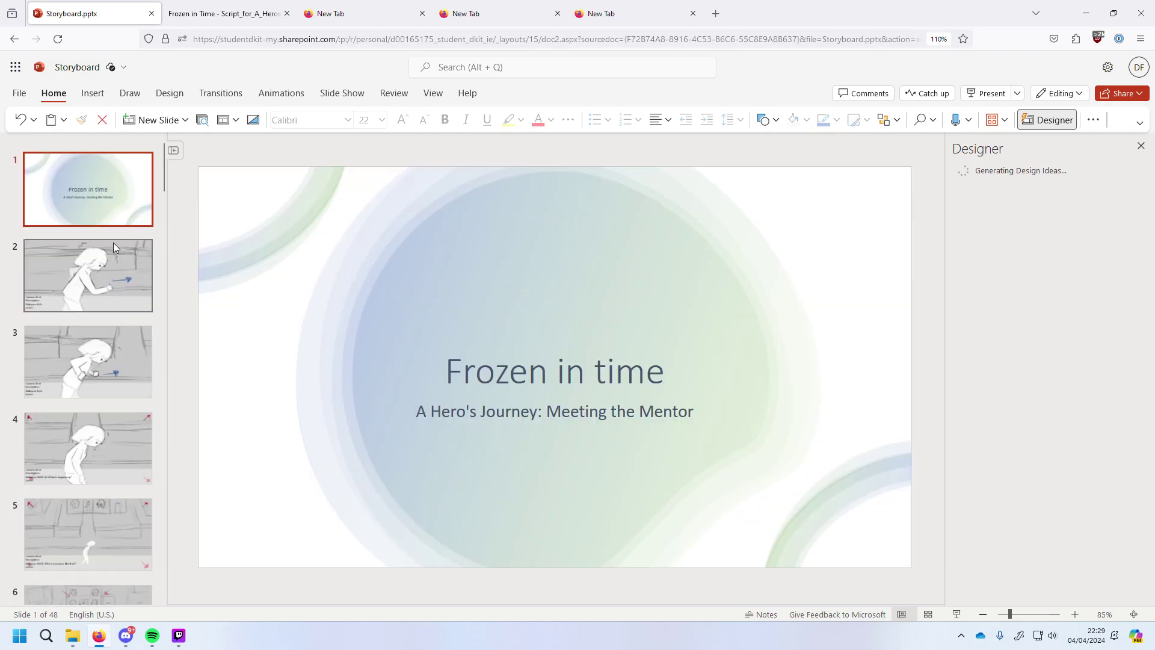
Review the whole storyboard again in sequence, from the title slide to slide 48.
key("Down")
key("Down")
key("Down")
key("Down")
key("Down")
key("Down")
key("Down")
key("Down")
key("Down")
key("Down")
key("Down")
key("Down")
key("Down")
key("Down")
key("Down")
key("Down")
key("Down")
key("Down")
key("Down")
key("Down")
key("Down")
key("Down")
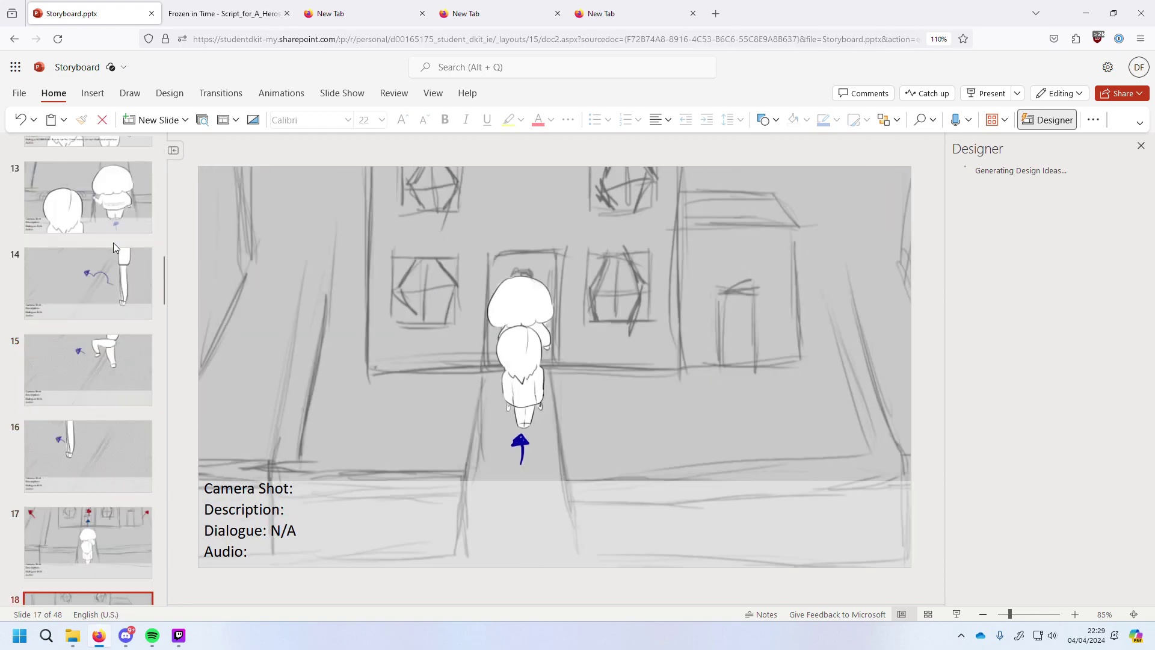
key("Down")
key("Down")
key("Down")
key("Down")
key("Down")
key("Down")
key("Down")
key("Down")
key("Down")
key("Down")
key("Down")
key("Down")
key("Down")
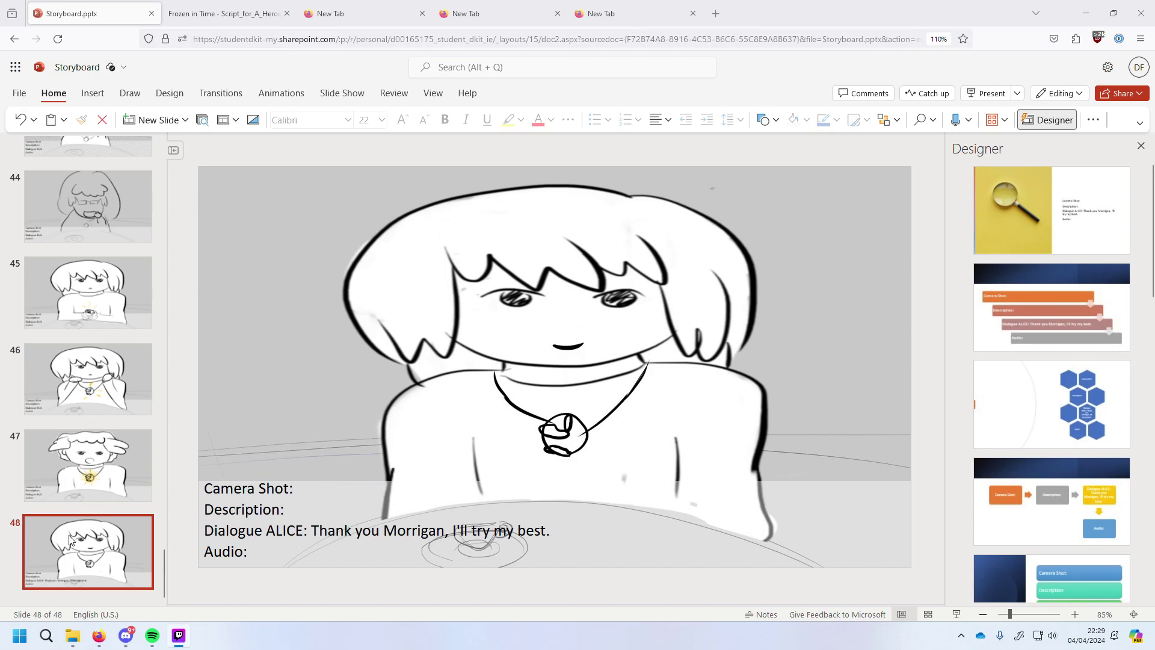
Step backward through the storyboard frames from slide 48 toward the title slide to check the sequence in reverse.
key("Up")
key("Up")
key("Up")
key("Up")
key("Up")
key("Up")
key("Up")
key("Up")
key("Up")
key("Up")
key("Up")
key("Up")
key("Up")
key("Up")
key("Up")
key("Up")
key("Up")
key("Up")
key("Up")
key("Up")
key("Up")
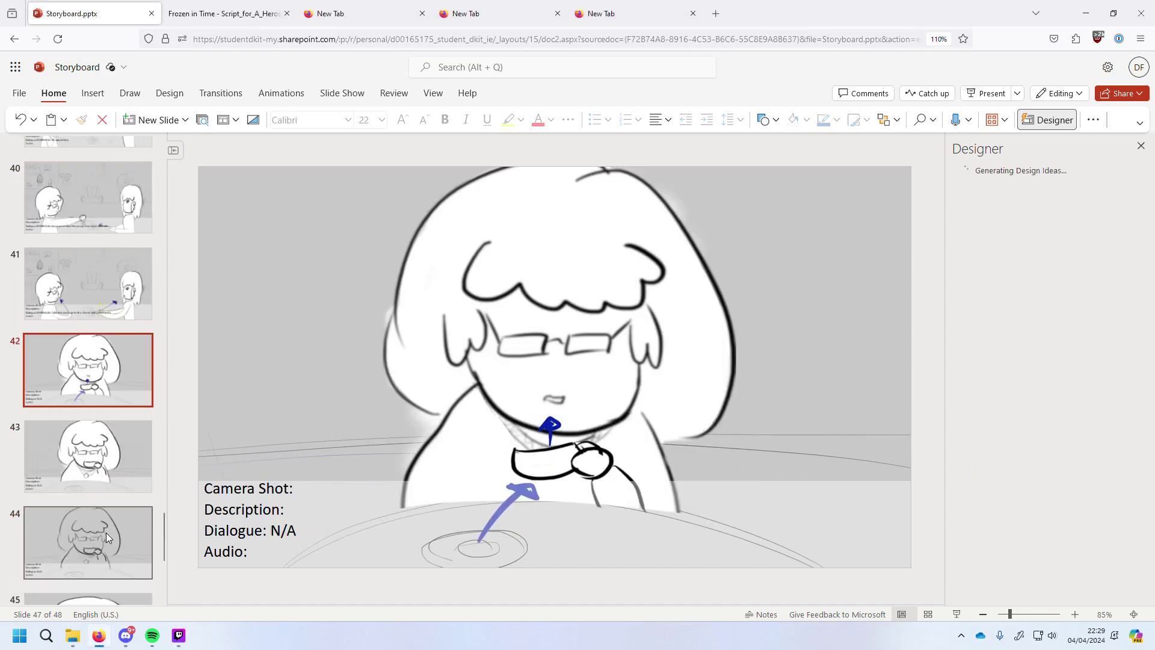
key("Up")
key("Up")
key("Up")
key("Up")
key("Up")
key("Up")
key("Up")
key("Up")
key("Up")
key("Up")
key("Up")
key("Up")
key("Up")
key("Up")
key("Up")
key("Up")
key("Up")
key("Up")
key("Up")
key("Up")
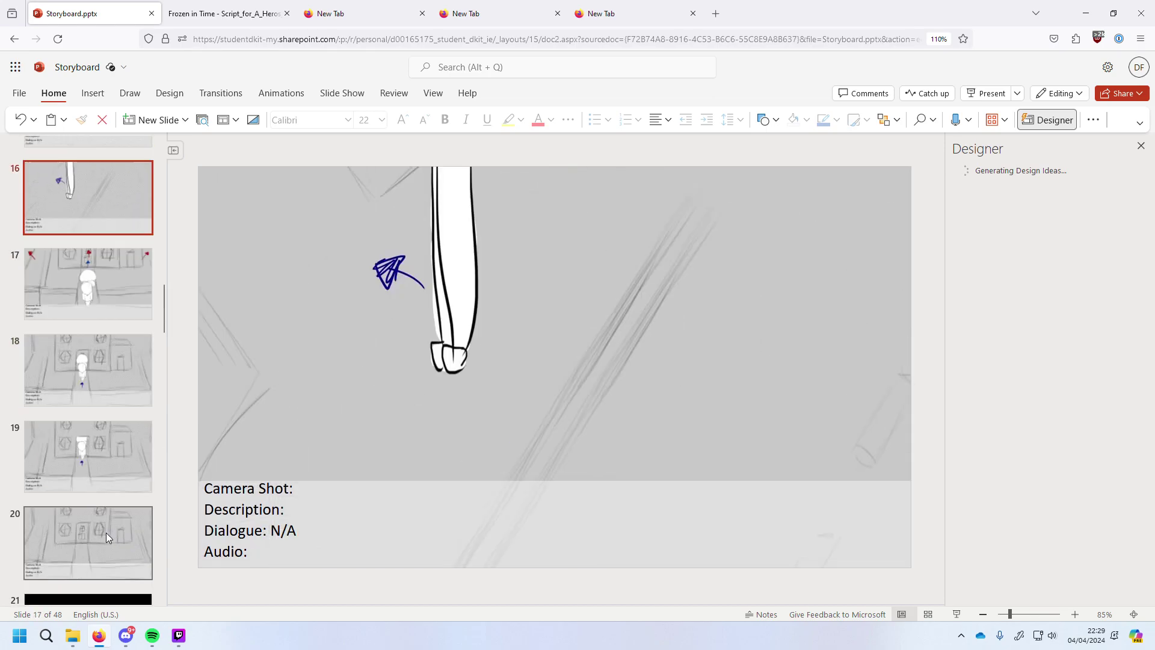
Play through the storyboard frames in forward order from the start of the deck to slide 48.
key("Down")
key("Down")
key("Down")
key("Down")
key("Down")
key("Down")
key("Down")
key("Down")
key("Down")
key("Down")
key("Down")
key("Down")
key("Down")
key("Down")
key("Down")
key("Down")
key("Down")
key("Down")
key("Down")
key("Down")
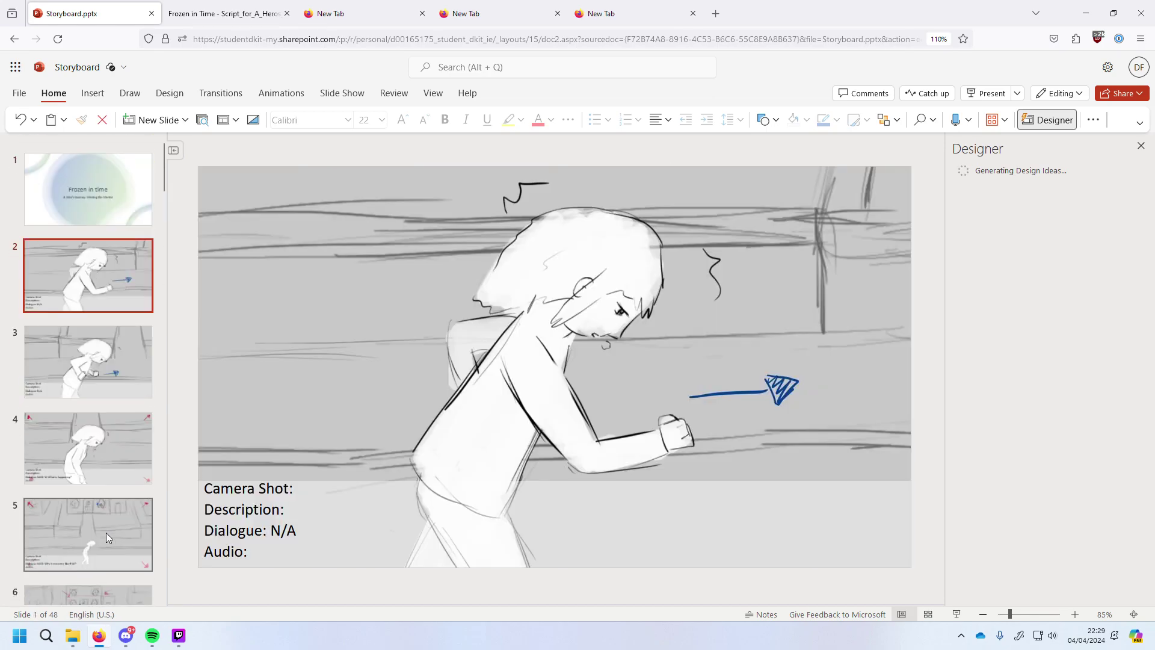
key("Down")
key("Down")
key("Down")
key("Down")
key("Down")
key("Down")
key("Down")
key("Down")
key("Down")
key("Down")
key("Down")
key("Down")
key("Down")
key("Down")
key("Down")
key("Down")
key("Down")
key("Down")
key("Down")
key("Down")
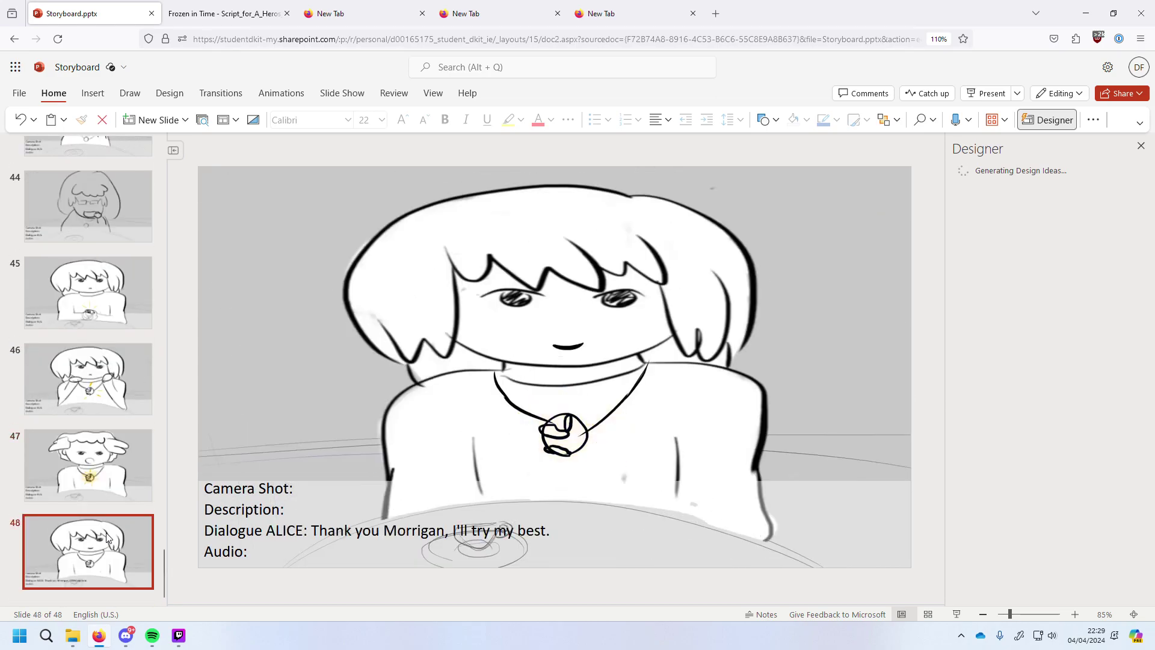
Compare the last two frames, and review the whole storyboard in reverse back to the Frozen in time title slide.
key("Up")
key("Down")
key("Up")
key("Up")
key("Up")
key("Up")
key("Up")
key("Up")
key("Up")
key("Up")
key("Up")
key("Up")
key("Up")
key("Up")
key("Up")
key("Up")
key("Up")
key("Up")
key("Up")
key("Up")
key("Up")
key("Up")
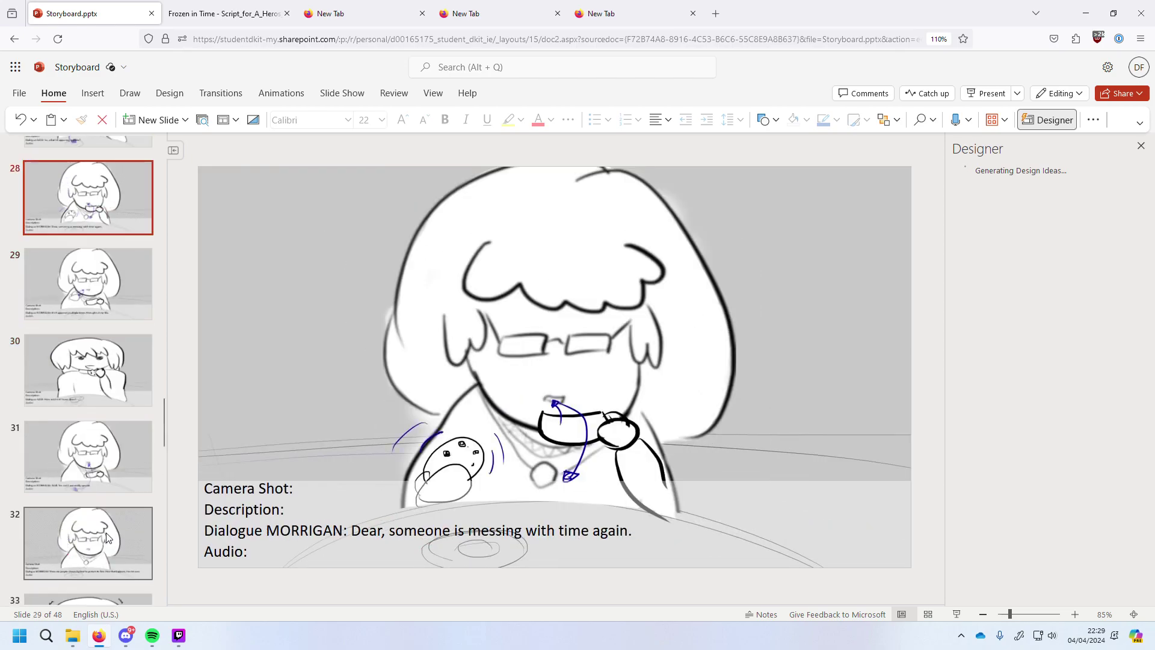
key("Up")
key("Up")
key("Up")
key("Up")
key("Up")
key("Up")
key("Up")
key("Up")
key("Up")
key("Up")
key("Up")
key("Up")
key("Up")
key("Up")
key("Up")
key("Up")
key("Up")
key("Up")
key("Up")
key("Up")
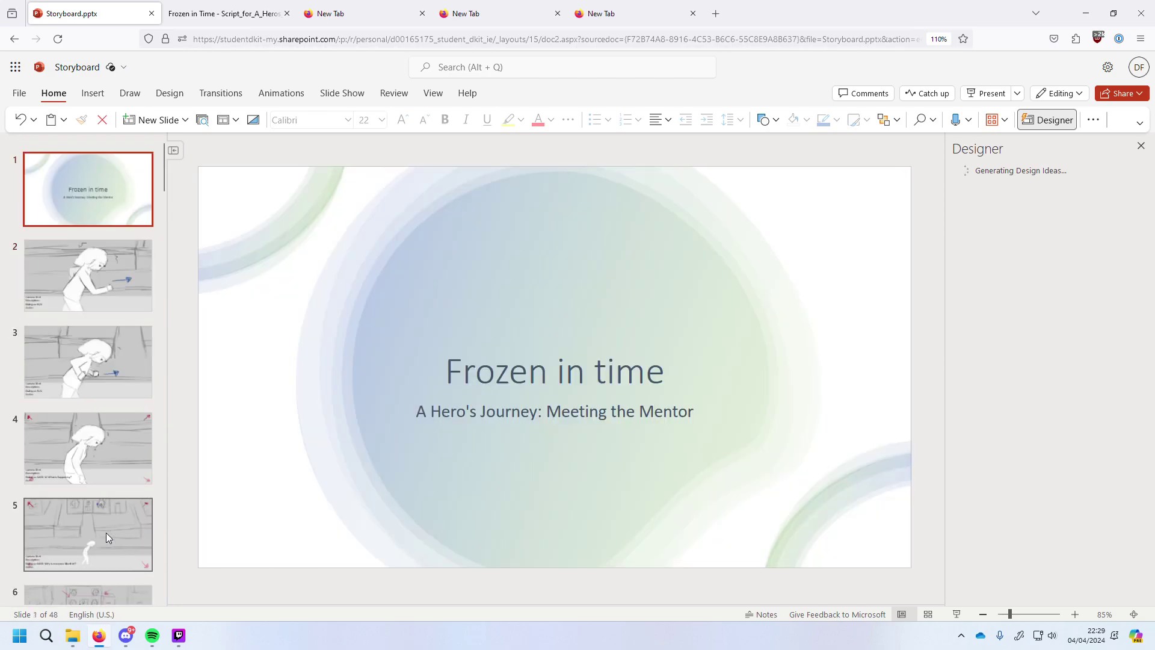
Review the full frame sequence once more from the title slide through to the closing necklace frame on slide 48.
key("Down")
key("Down")
key("Down")
key("Down")
key("Down")
key("Down")
key("Down")
key("Down")
key("Down")
key("Down")
key("Down")
key("Down")
key("Down")
key("Down")
key("Down")
key("Down")
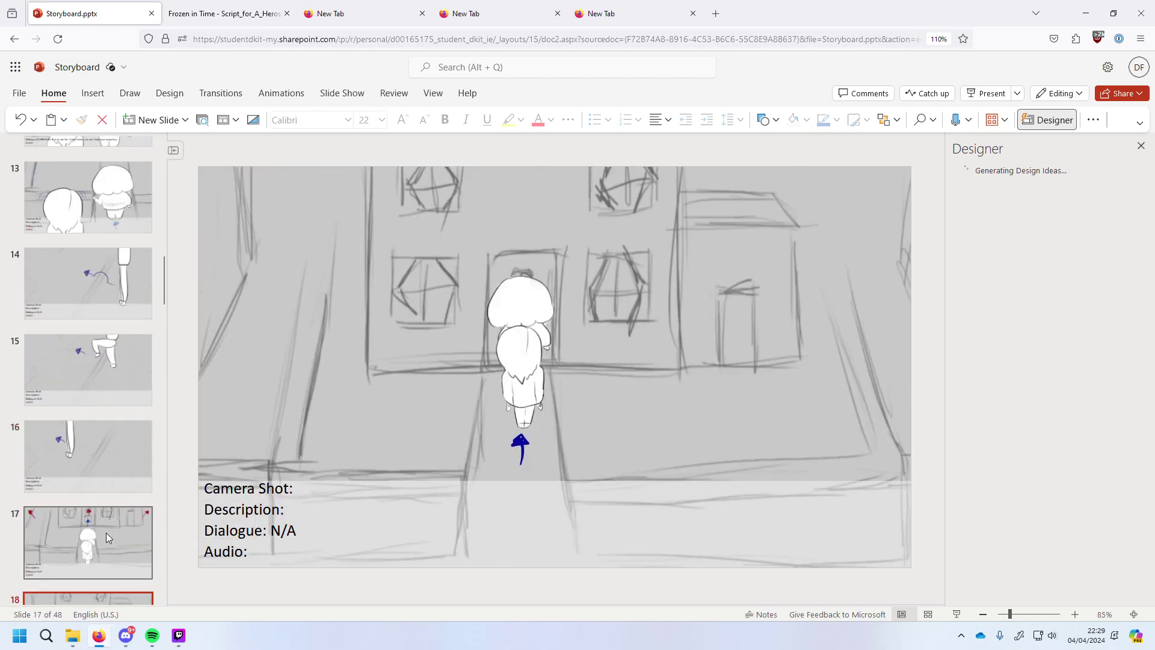
key("Down")
key("Down")
key("Down")
key("Down")
key("Down")
key("Down")
key("Down")
key("Down")
key("Down")
key("Down")
key("Down")
key("Down")
key("Down")
key("Down")
key("Down")
key("Down")
key("Down")
key("Down")
key("Down")
key("Down")
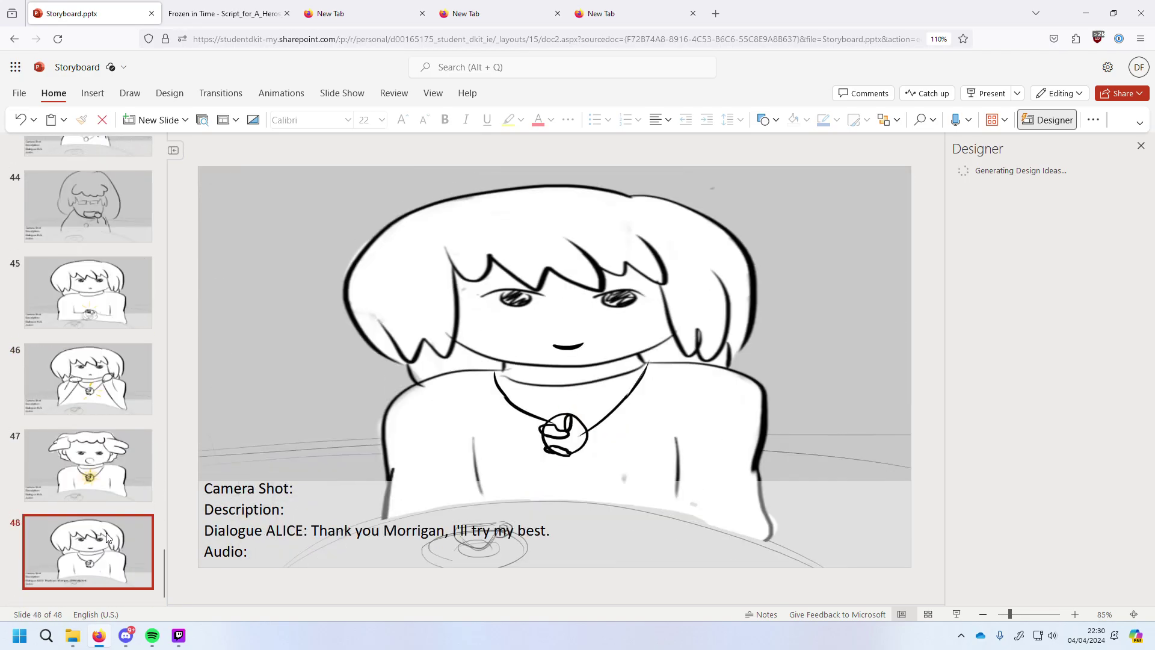
Search the computer for the Clipchamp video editor and launch Microsoft Clipchamp.
left_click(45, 636)
type("mail")
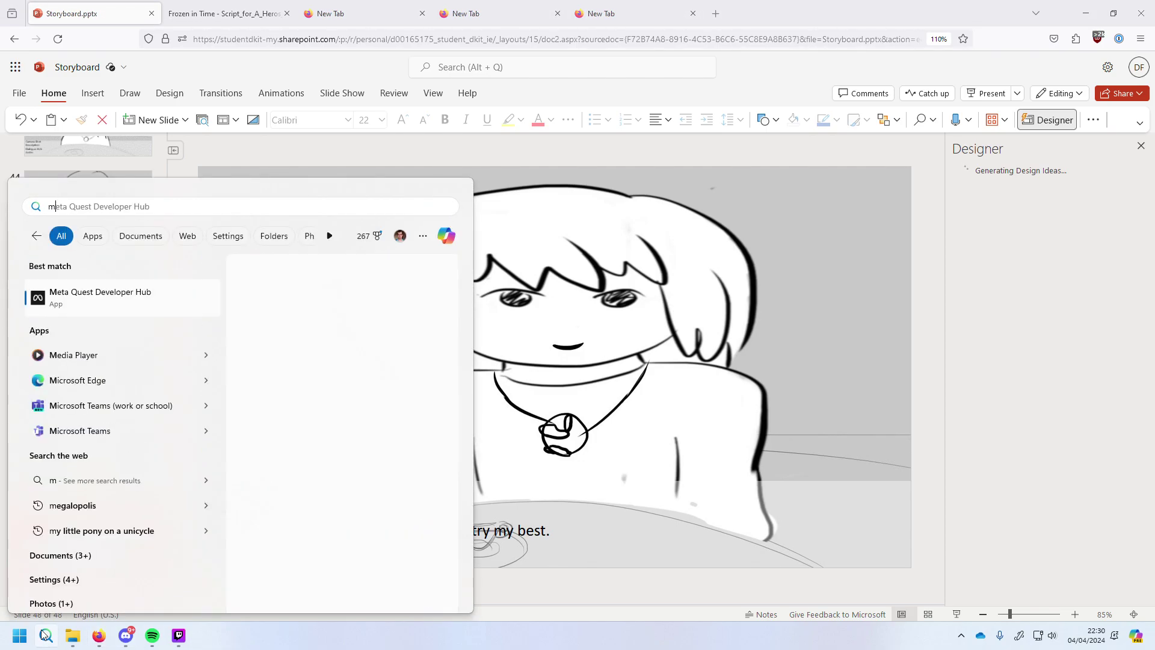
key("BackSpace")
key("BackSpace")
key("BackSpace")
key("BackSpace")
type("ch")
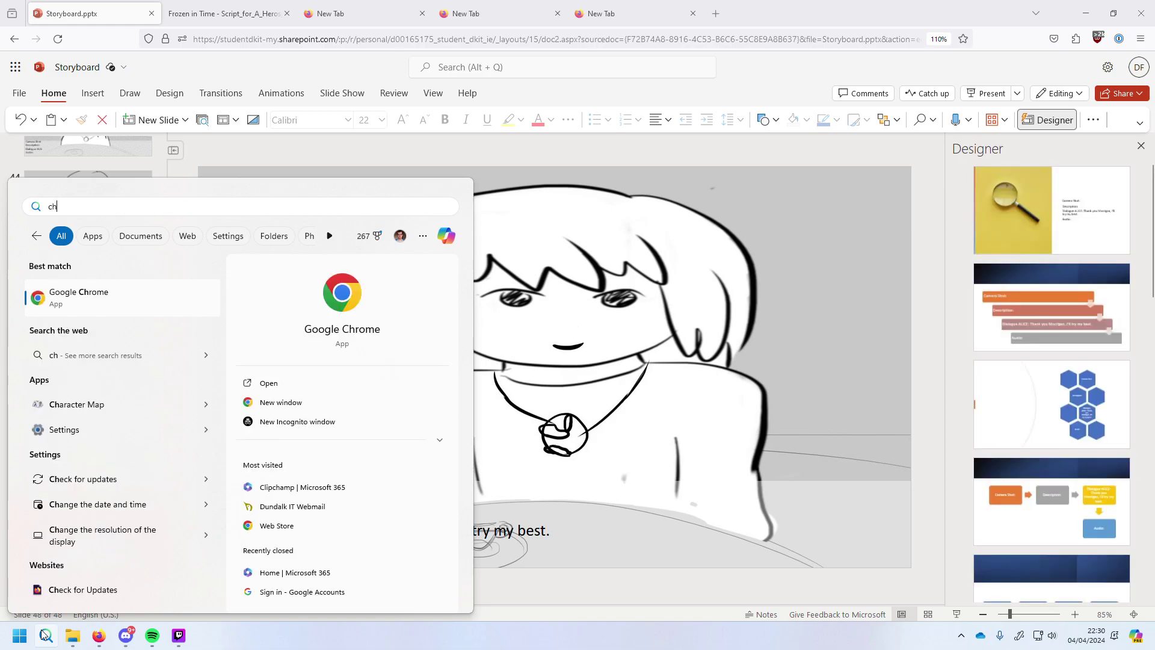
type("lip")
key("Down")
key("Return")
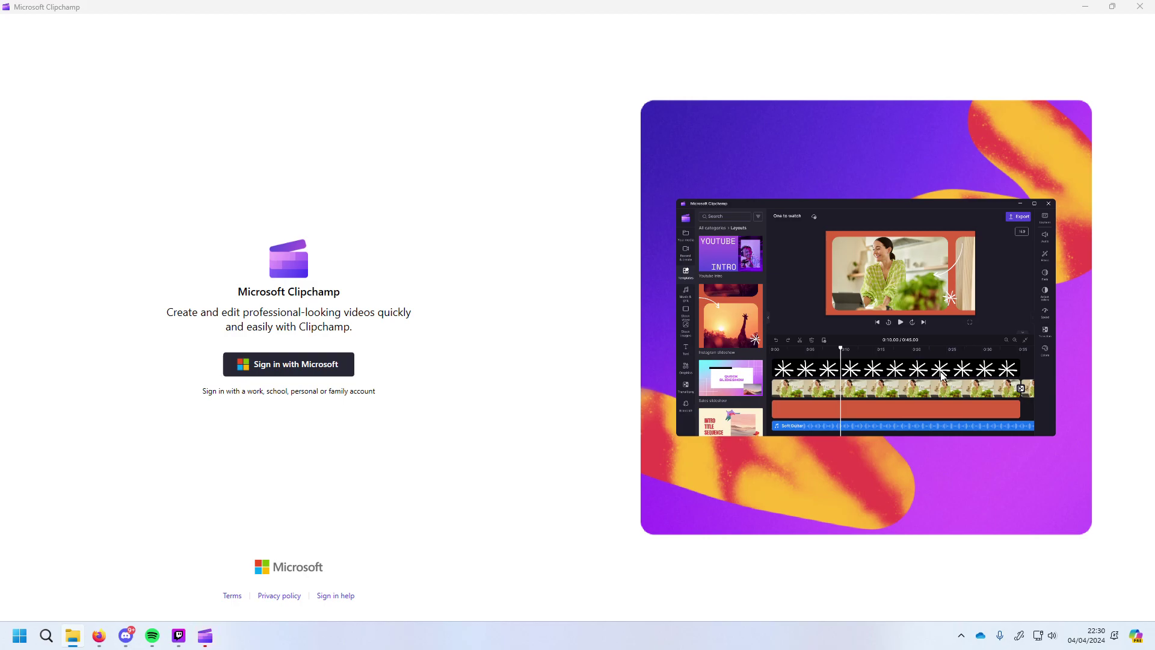
Sign in to Clipchamp with the saved Microsoft account.
left_click(325, 367)
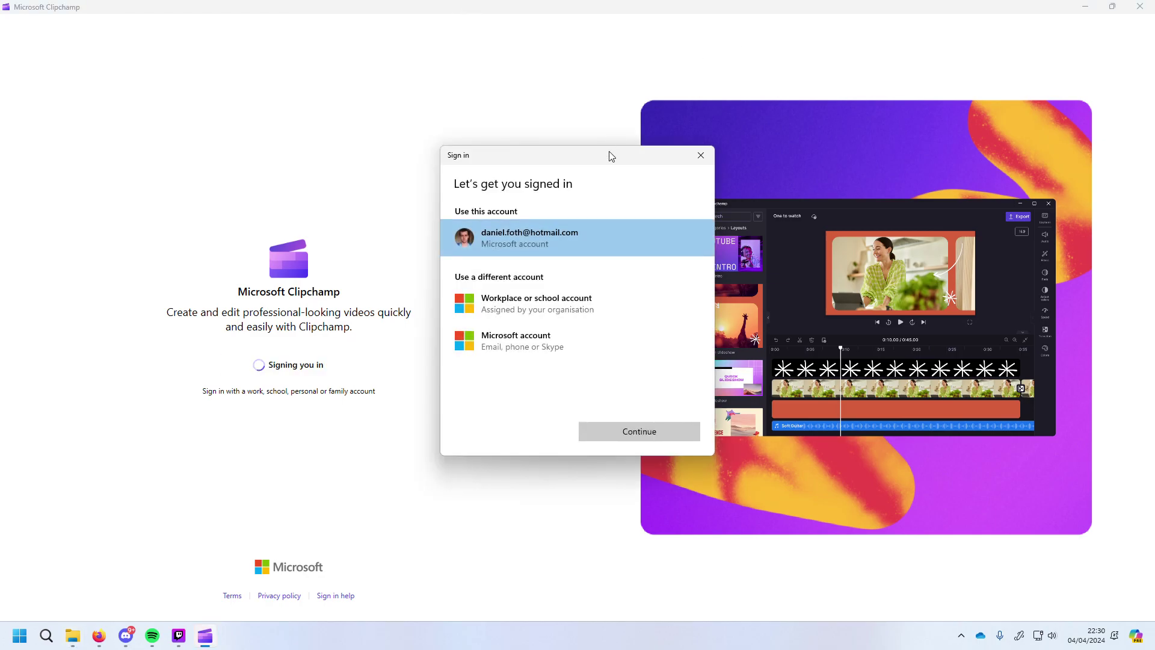
key("Return")
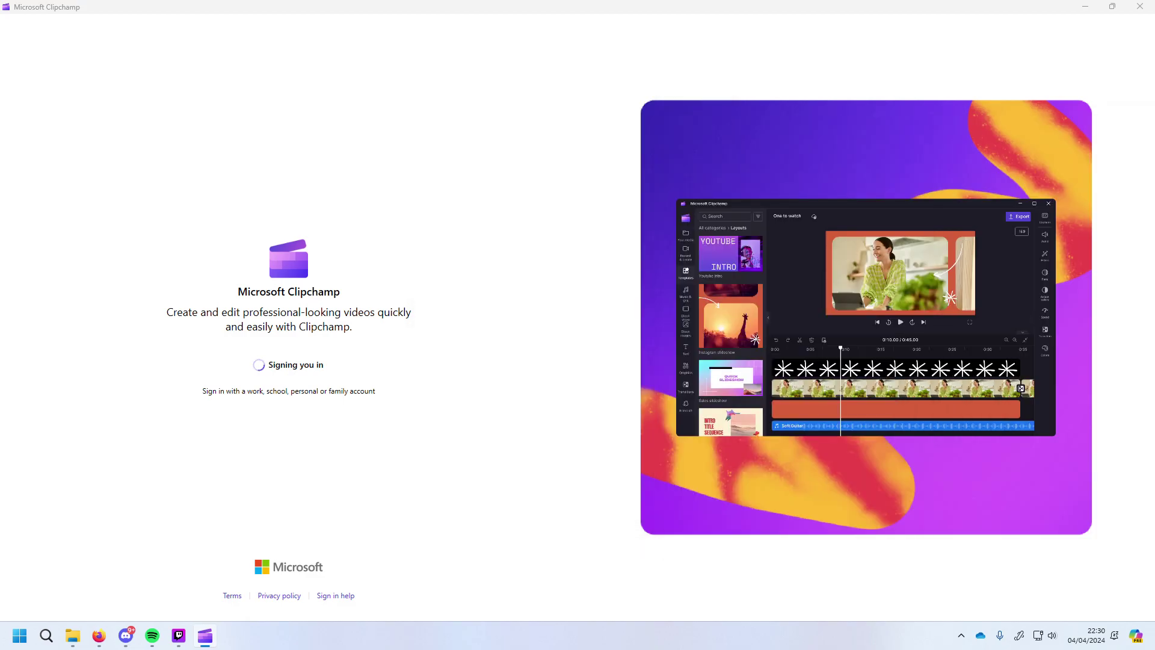
key("alt+Tab")
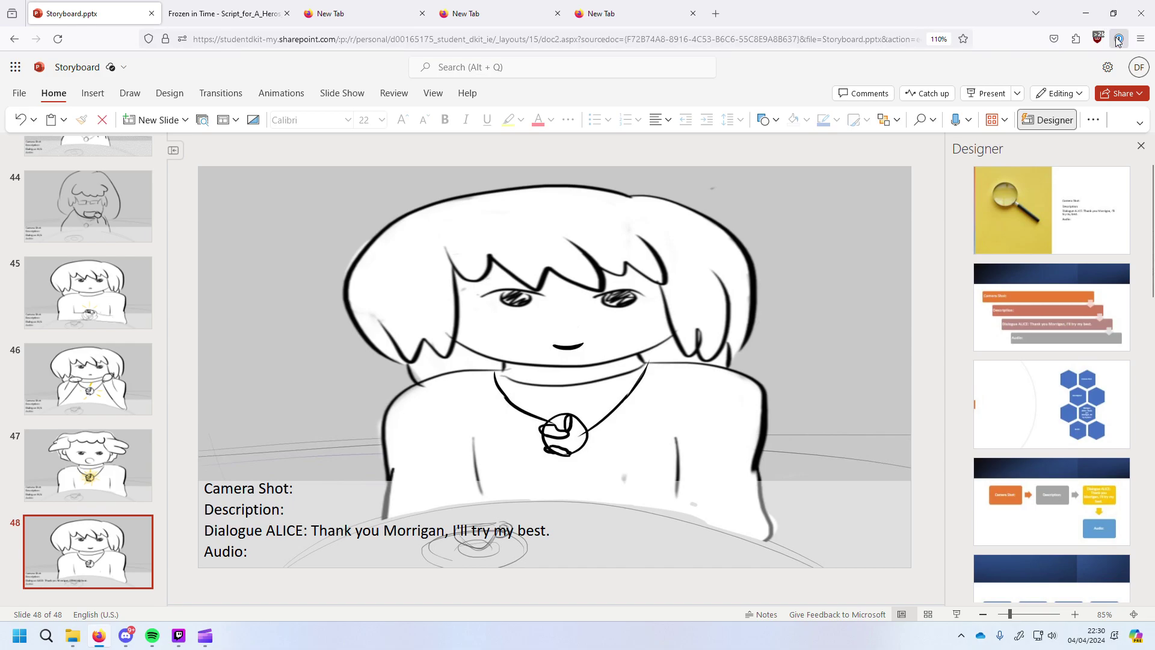
key("alt+Tab")
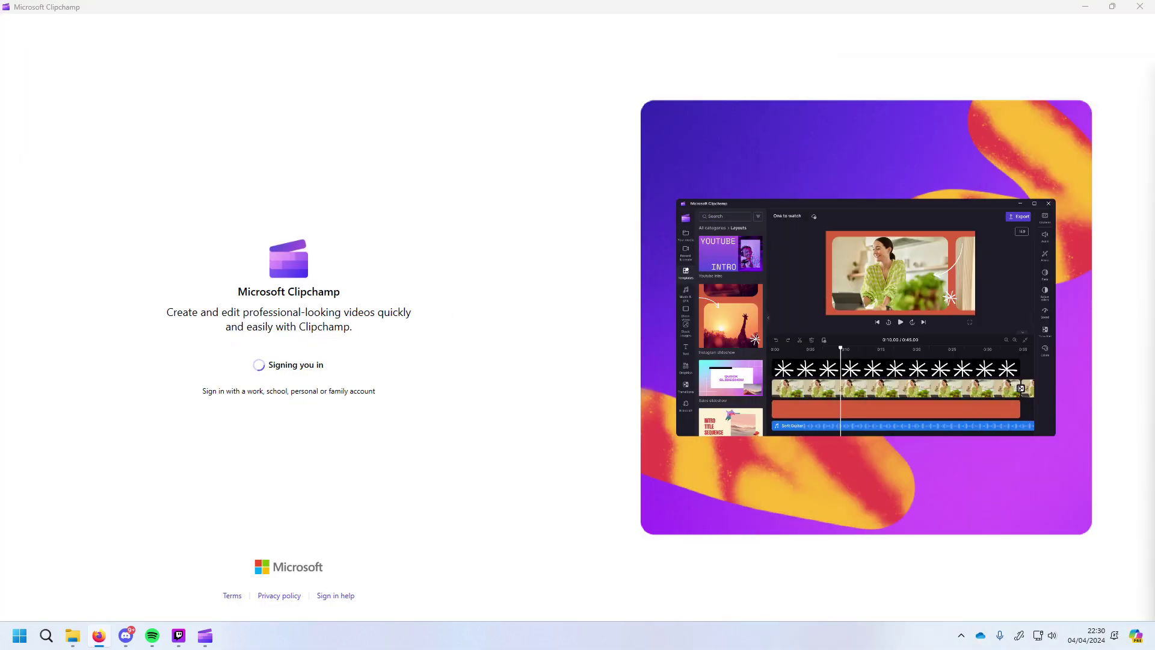
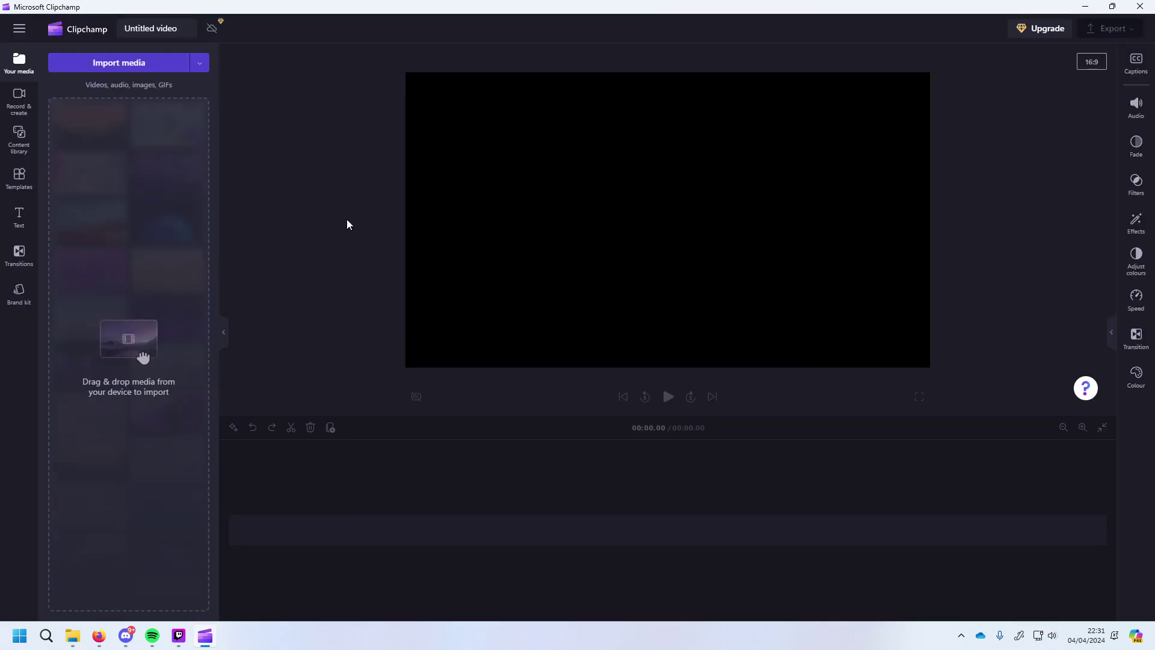
Import the storyboard frame PNG files into the project's media library and look through the imported set.
left_click_drag(499, 289, 117, 313)
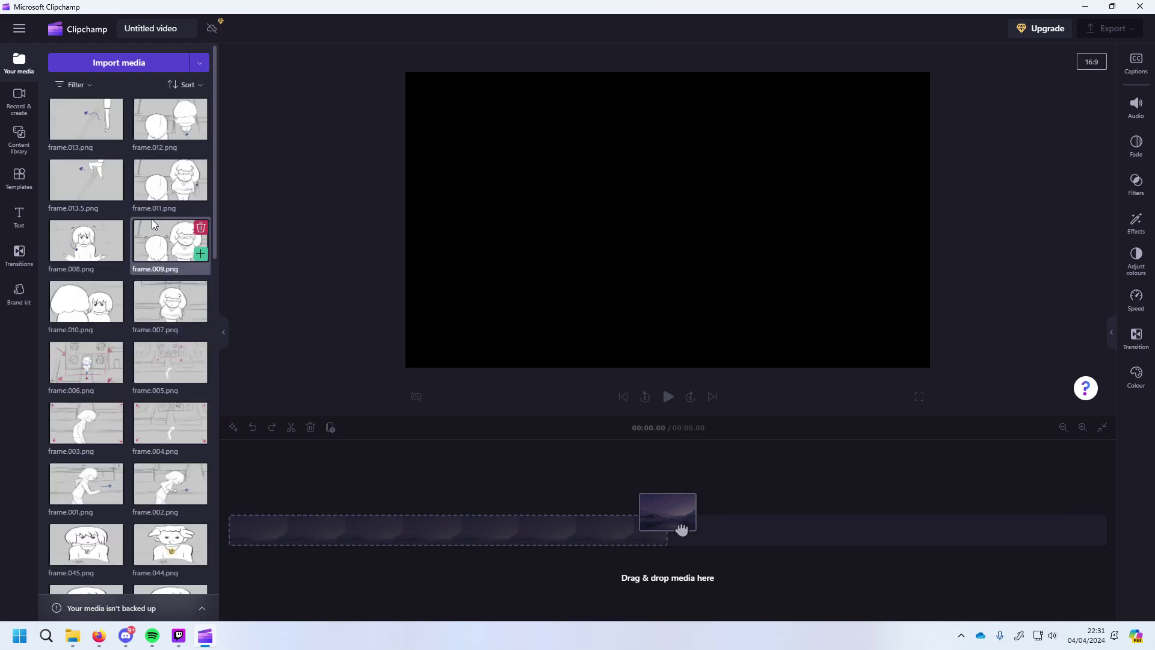
scroll(190, 294, "down", 10)
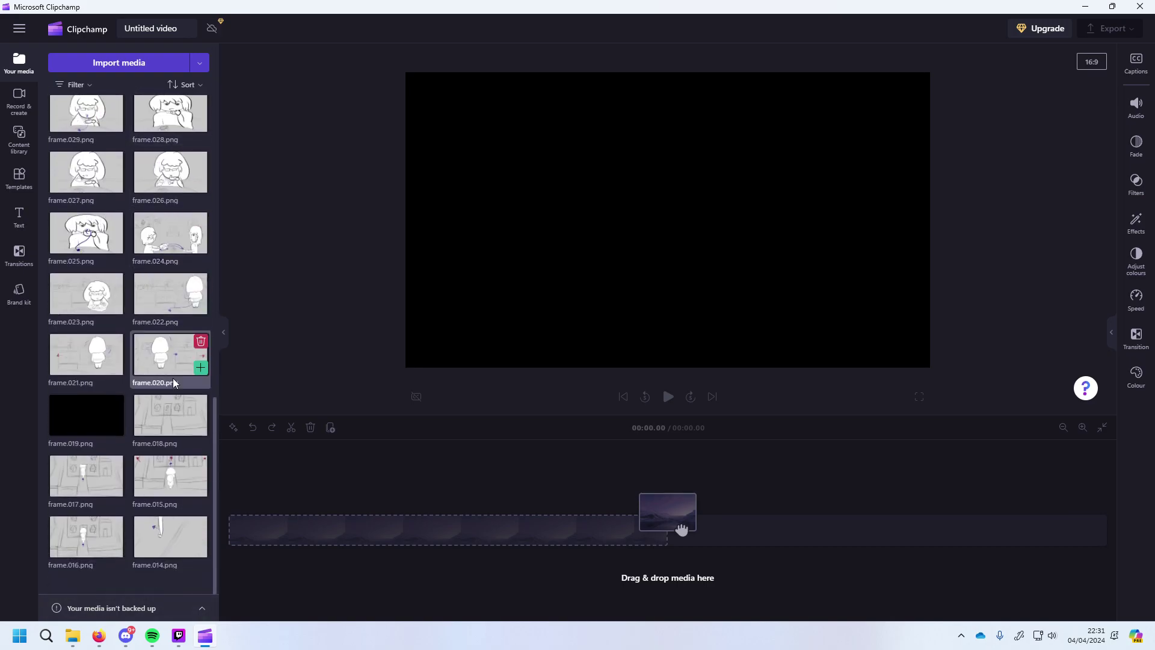
scroll(181, 421, "up", 10)
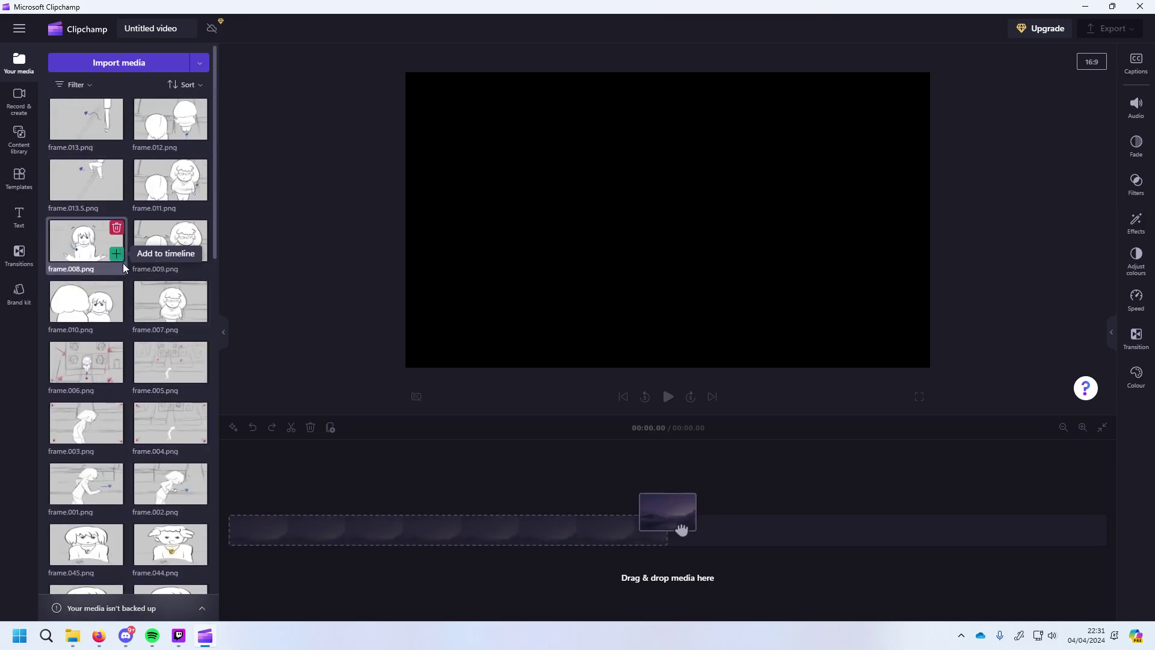
scroll(120, 283, "down", 8)
scroll(124, 316, "down", 6)
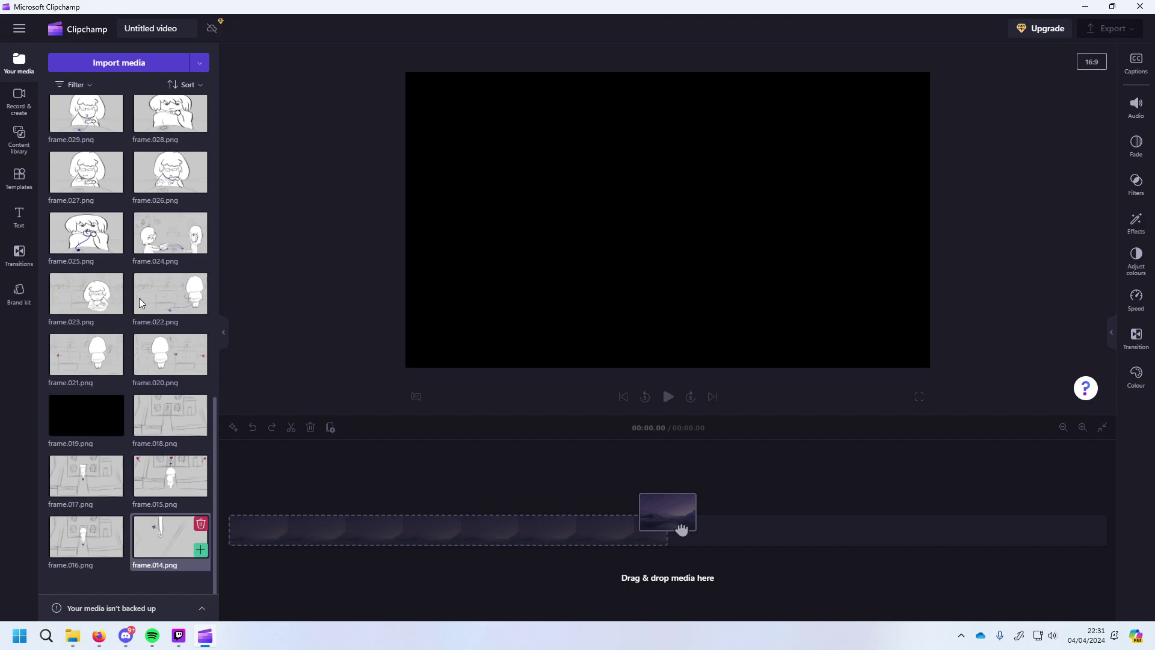
Rename the project as Animatic and sort the imported frames by name.
left_click(143, 30)
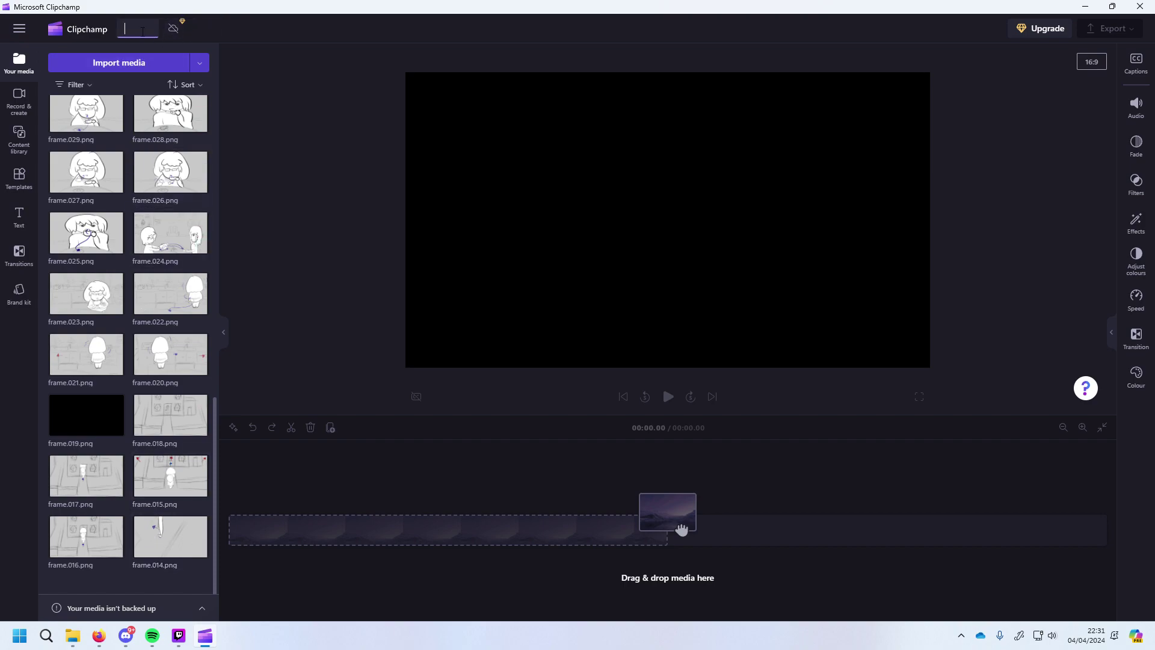
key("Return")
scroll(146, 175, "up", 10)
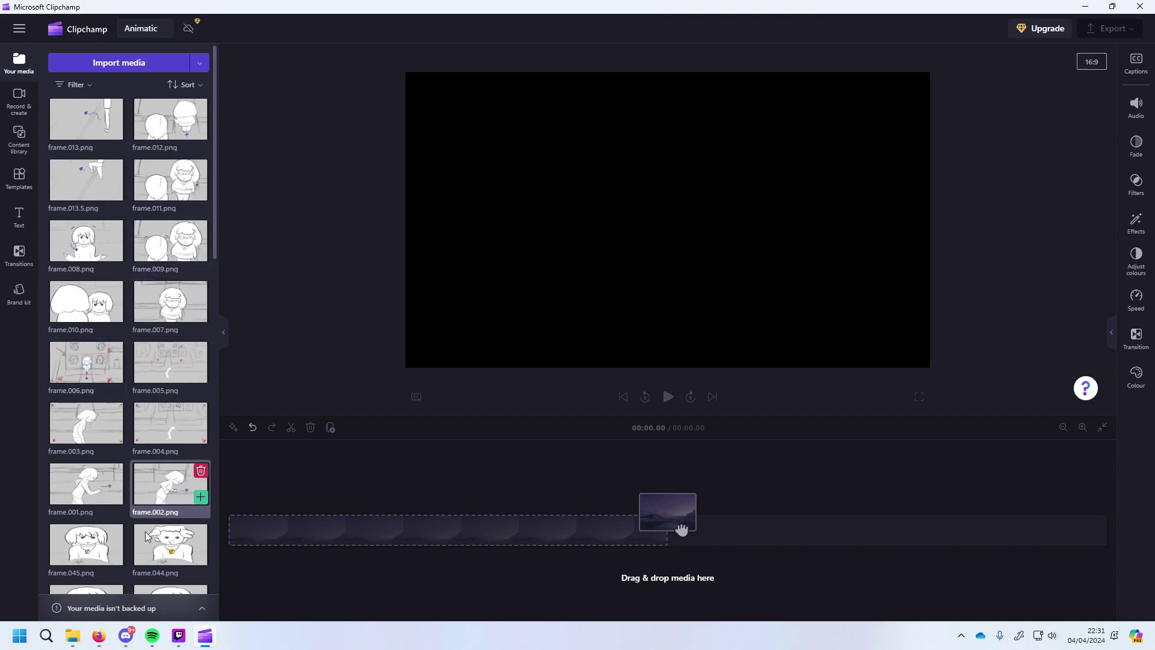
left_click_drag(218, 333, 298, 355)
left_click(275, 85)
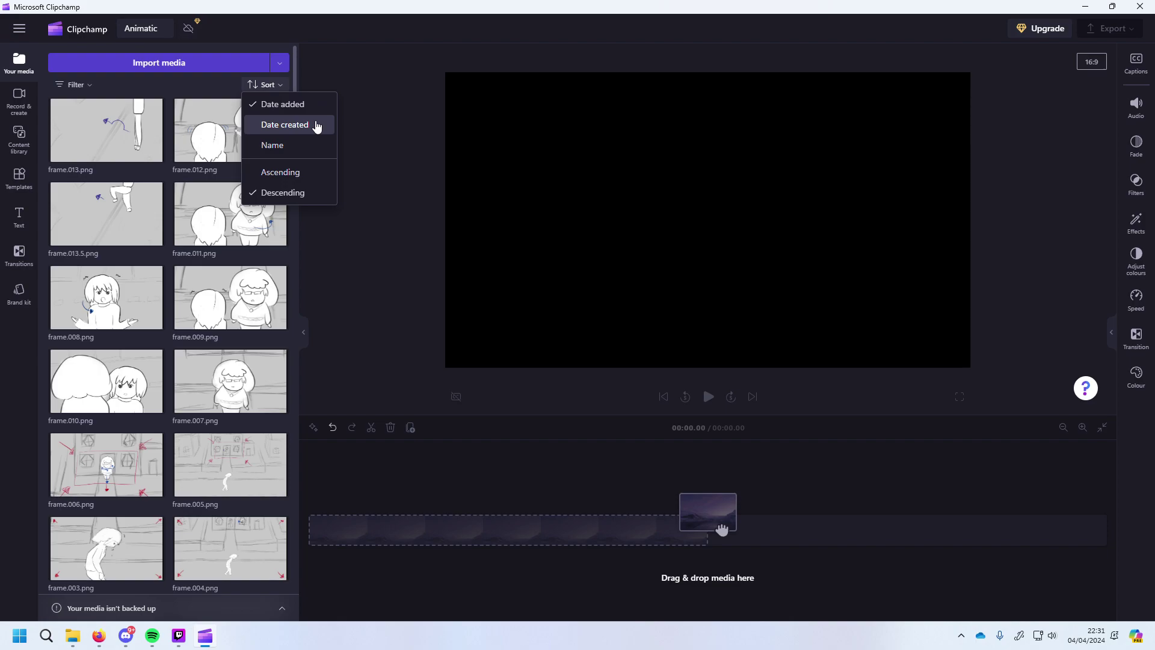
left_click(312, 145)
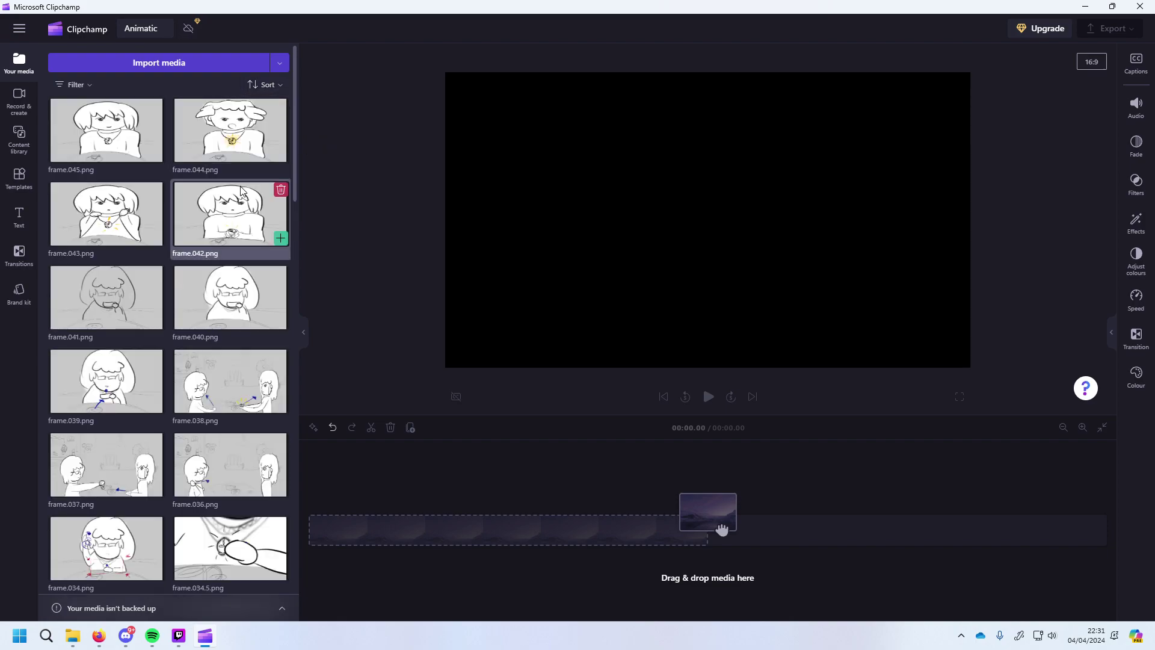
Add frame.001.png to the timeline, trim its clip to 1 second and play it back.
scroll(227, 277, "down", 5)
scroll(265, 344, "down", 15)
left_click_drag(258, 555, 349, 545)
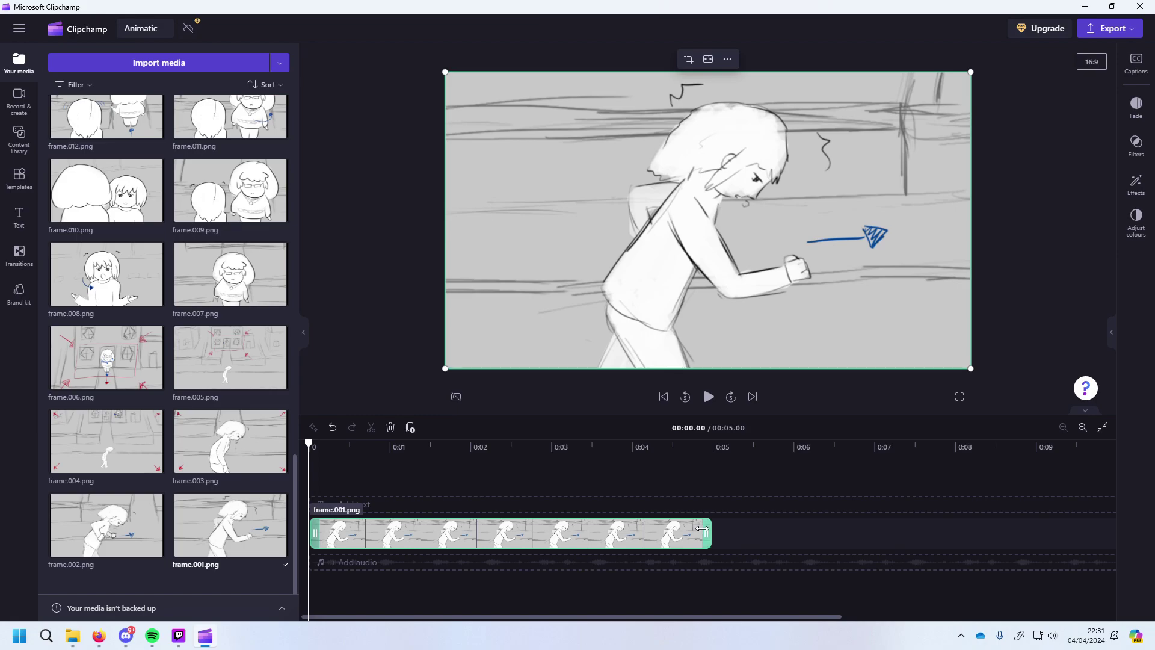
left_click_drag(704, 530, 442, 540)
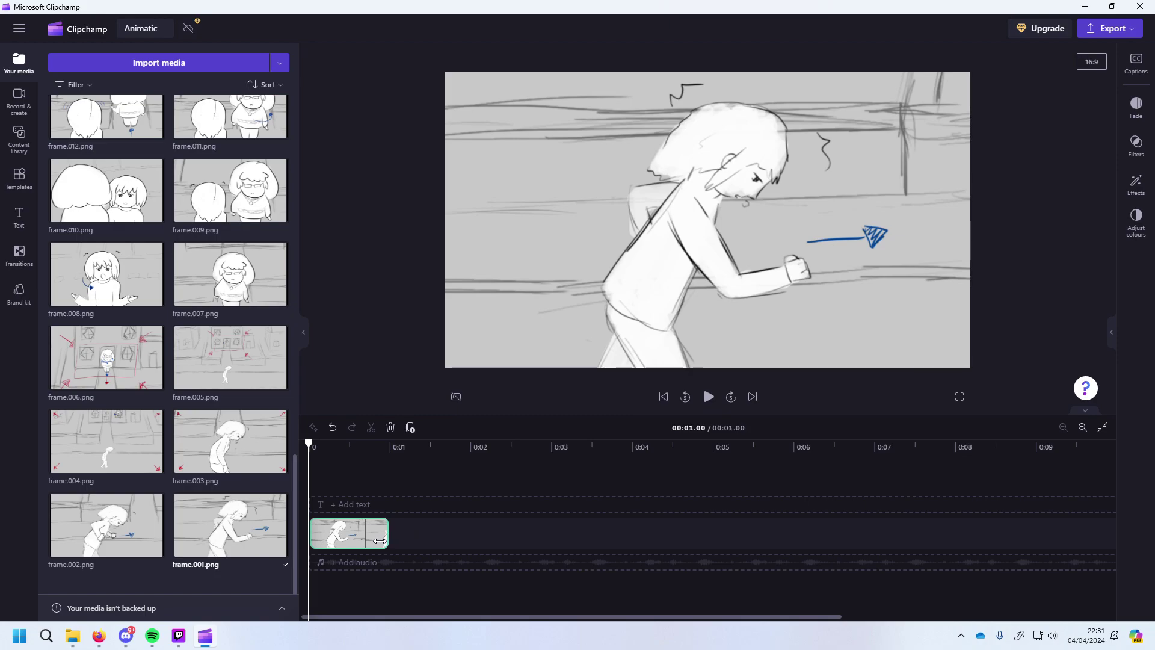
left_click_drag(380, 541, 381, 541)
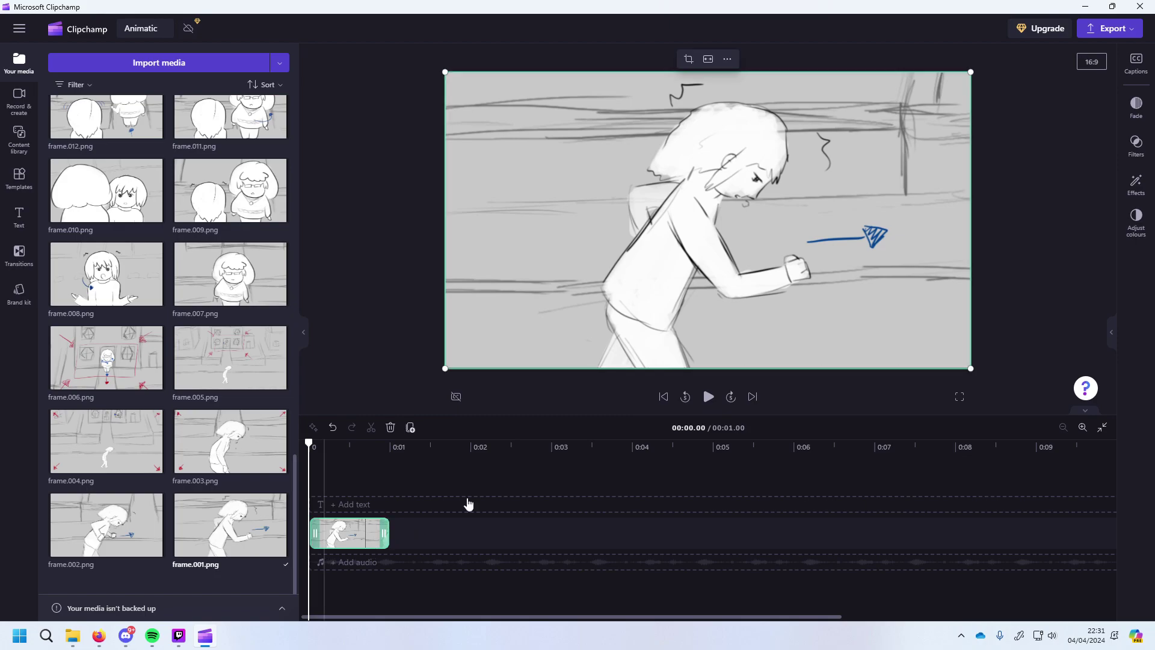
left_click(709, 397)
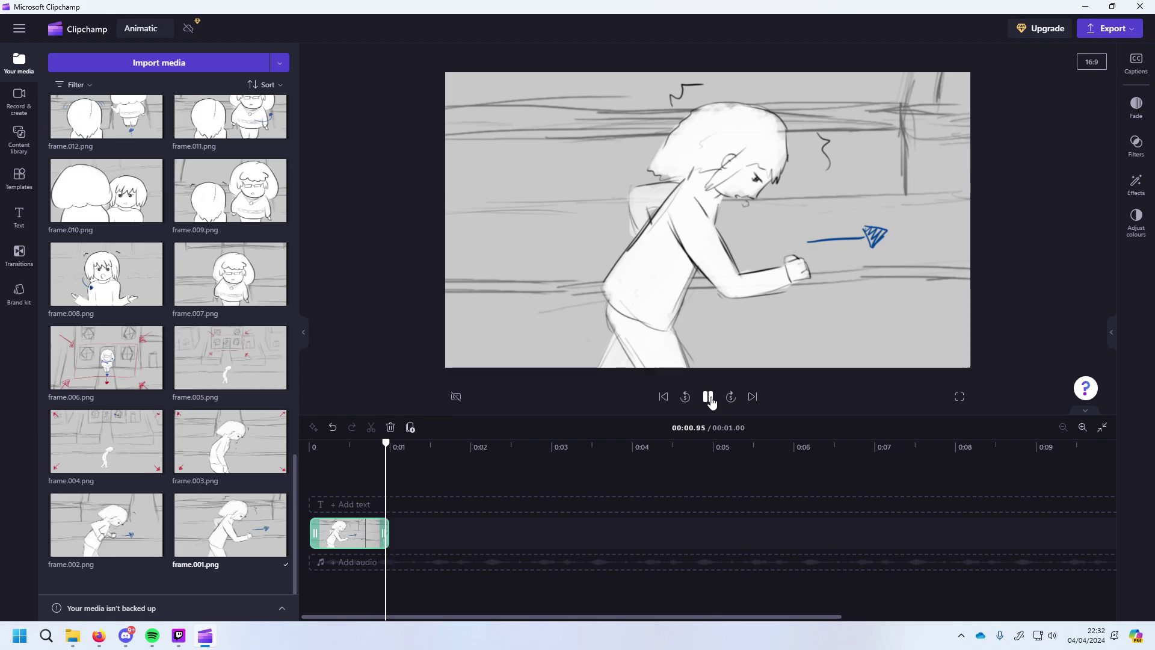
Try adding frame.002.png after the first clip, undo it, and clear the timeline.
left_click_drag(121, 527, 395, 548)
key("ctrl+z")
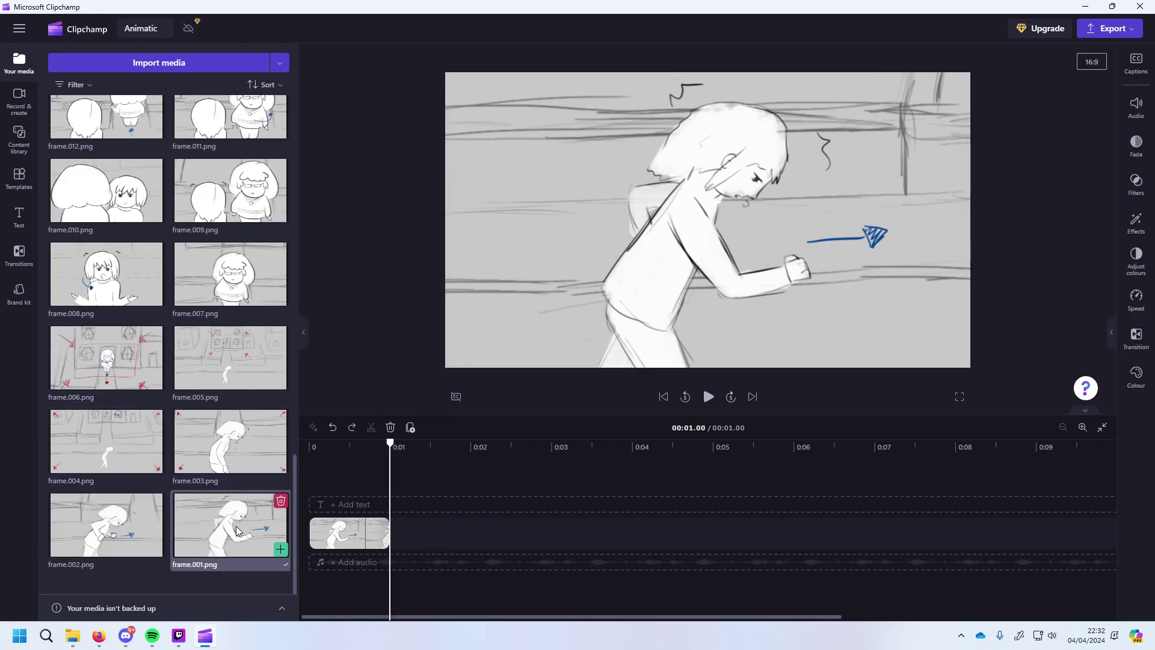
key("ctrl+z")
key("Delete")
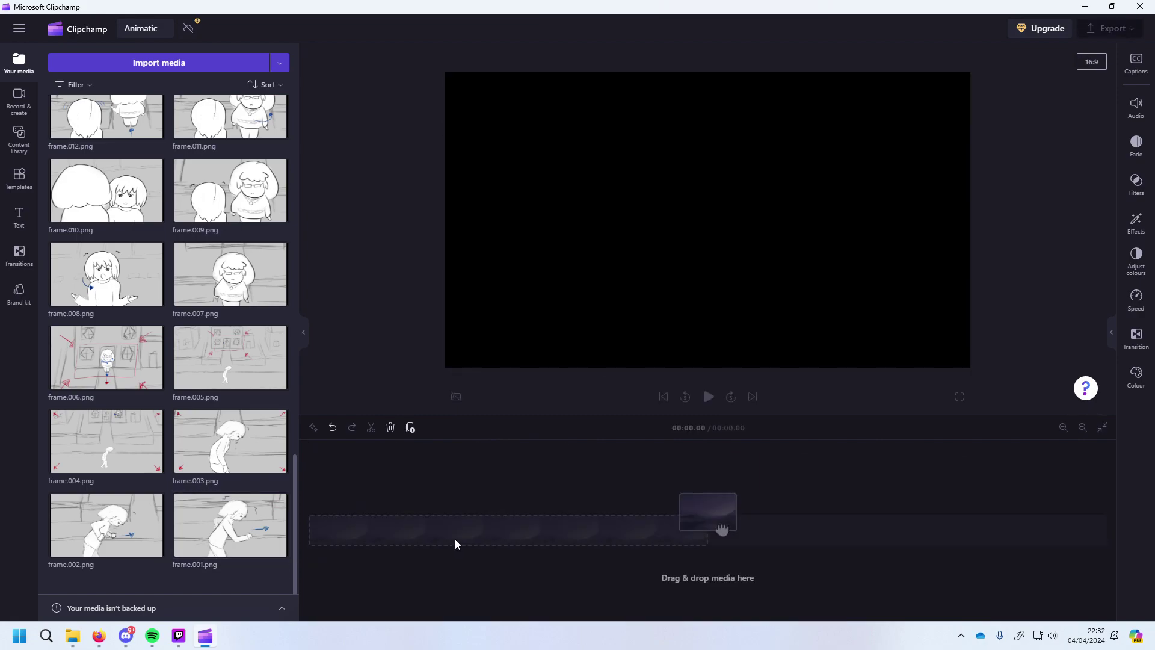
Try to select a range of frames in the media library starting from frame.001.png.
left_click(208, 528)
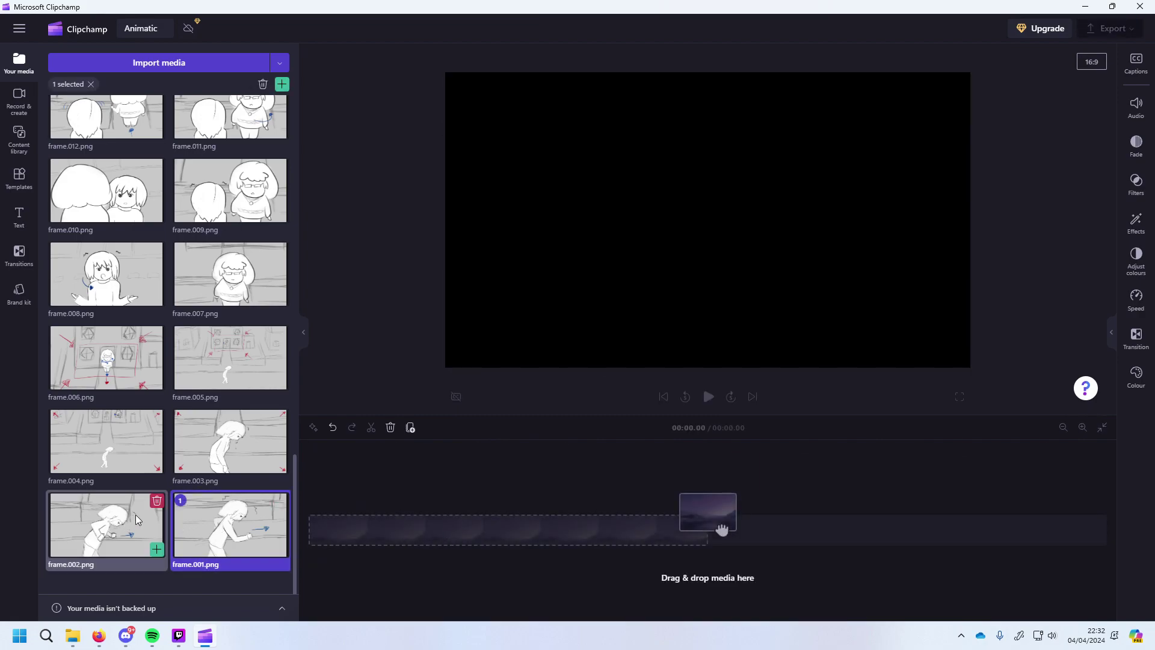
scroll(181, 478, "up", 5)
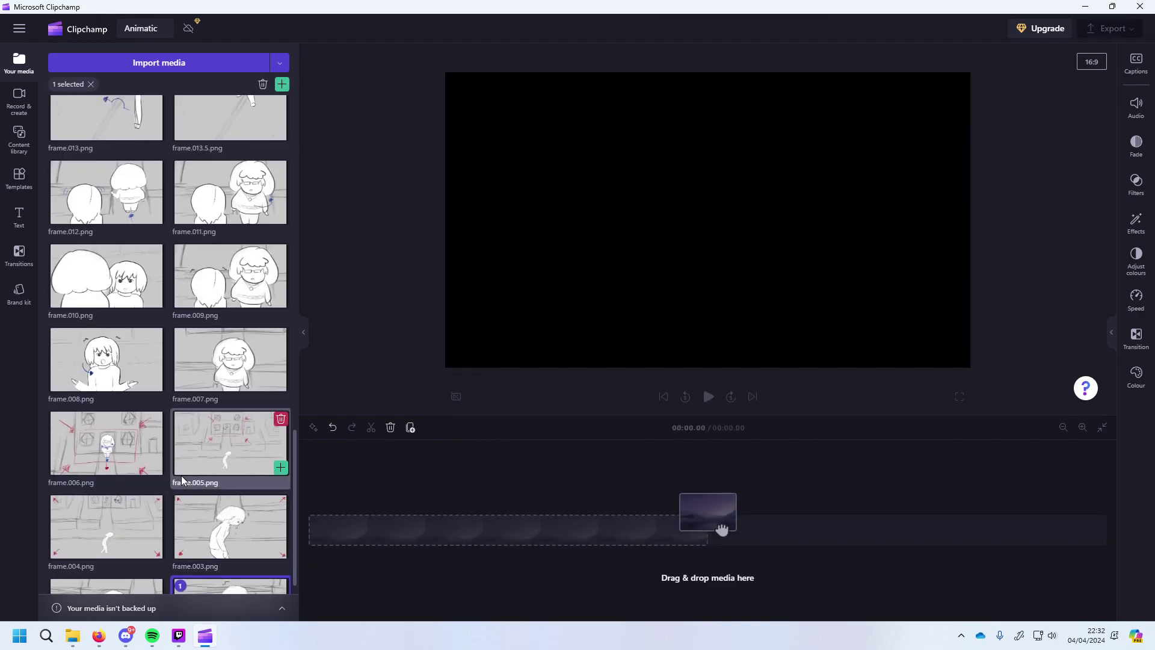
mouse_move(204, 378)
left_mouse_down()
mouse_move(81, 377)
mouse_move(196, 377)
left_mouse_up()
scroll(176, 467, "down", 5)
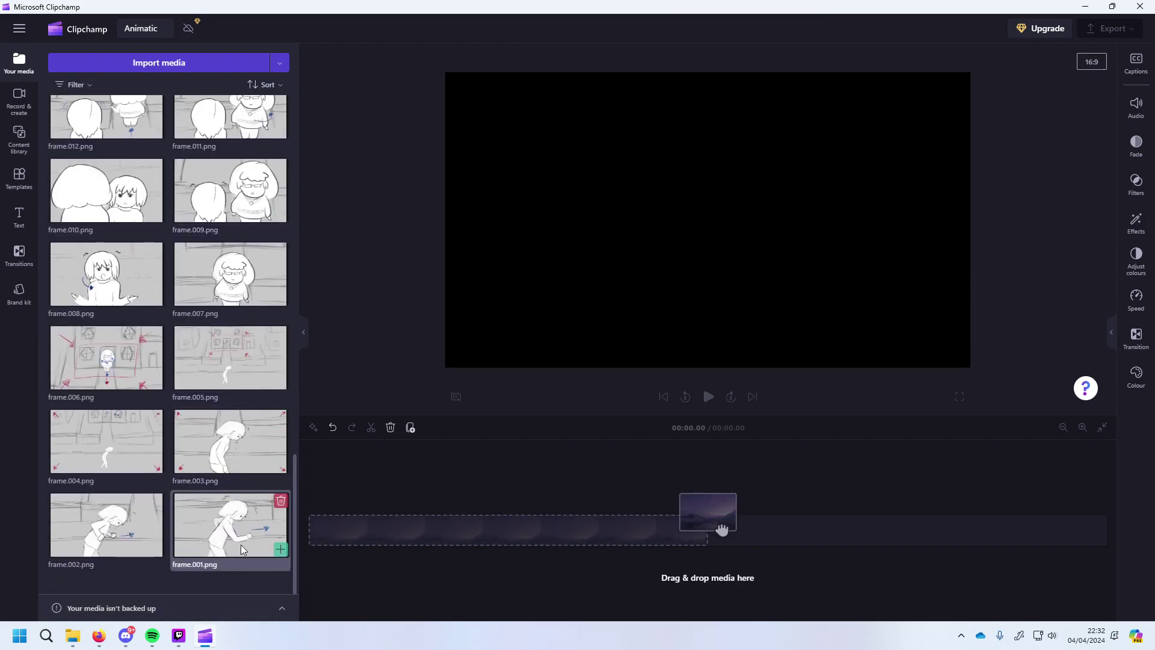
left_click(243, 549)
scroll(131, 448, "up", 5)
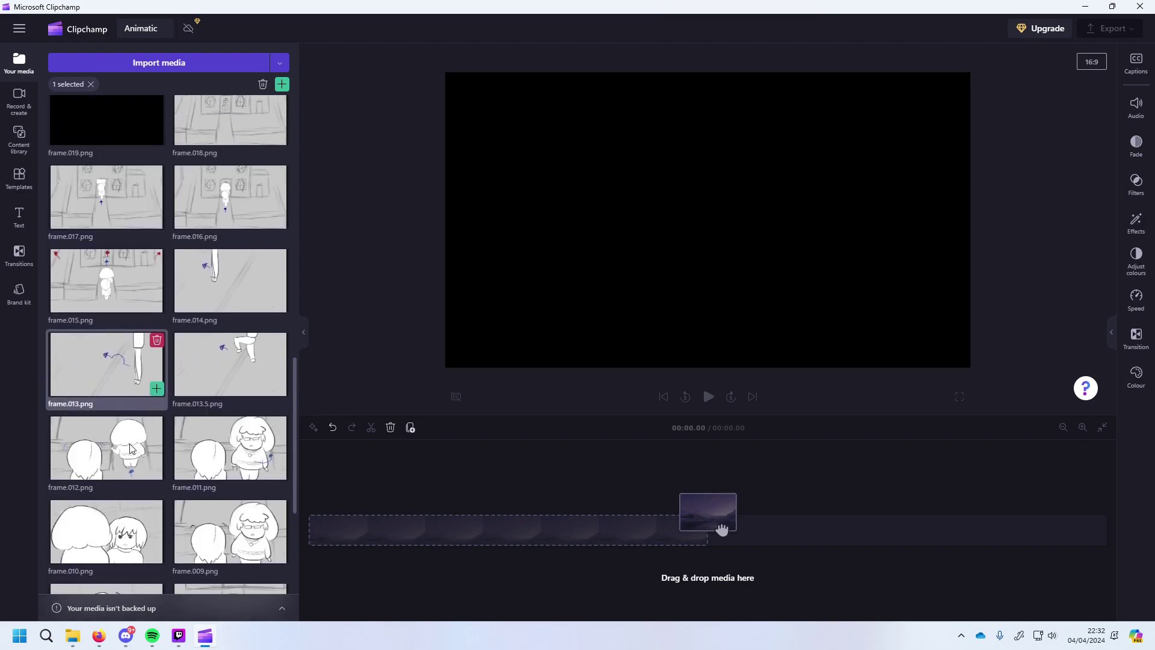
left_click_drag(131, 448, 133, 471)
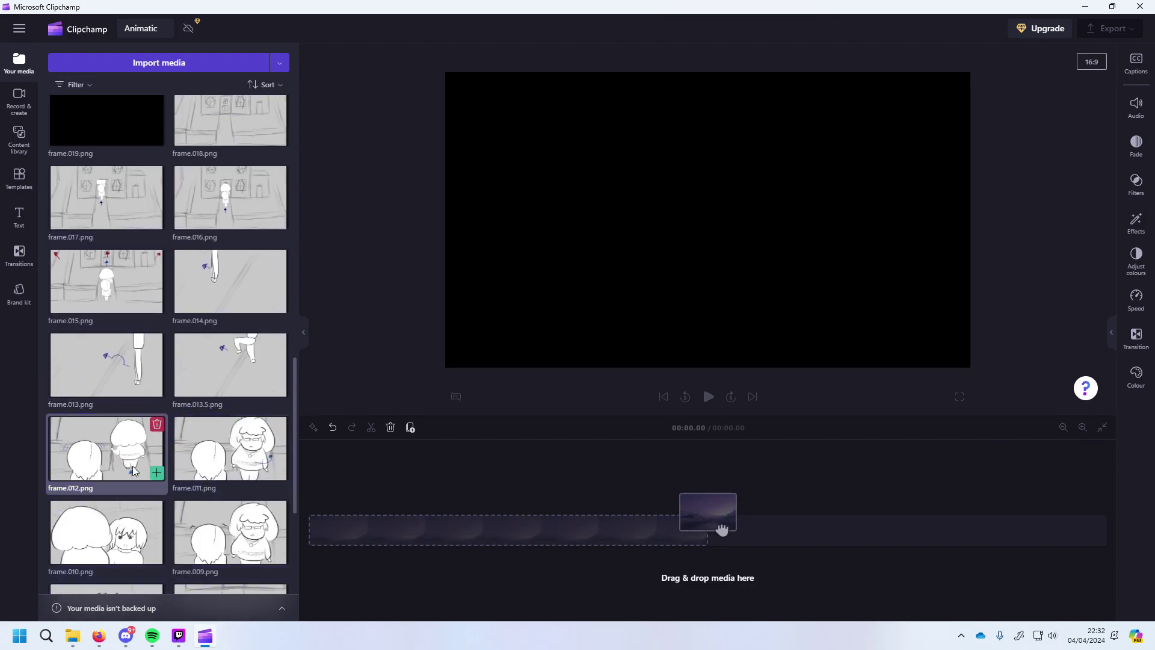
scroll(133, 470, "down", 5)
Add frame.001.png through frame.007.png to the timeline one after another in numerical order.
left_click(281, 549)
left_click_drag(133, 537, 748, 529)
left_click_drag(223, 464, 1079, 533)
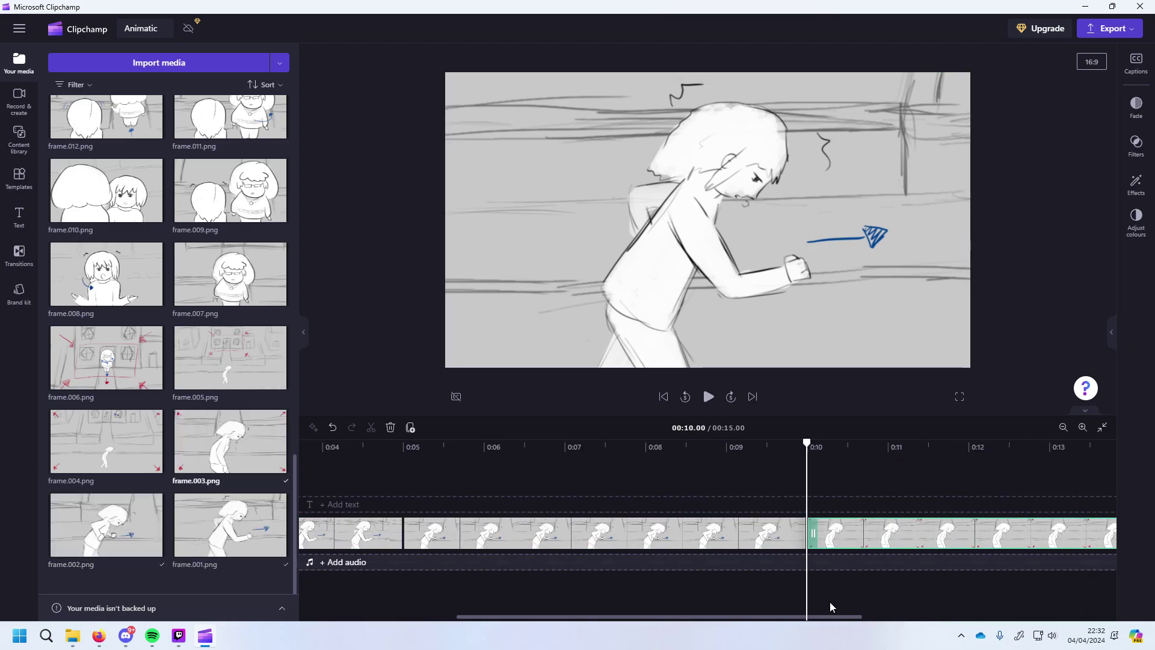
left_click_drag(108, 446, 1071, 535)
left_click_drag(230, 358, 1110, 536)
left_click_drag(127, 348, 915, 529)
left_click_drag(223, 283, 1024, 545)
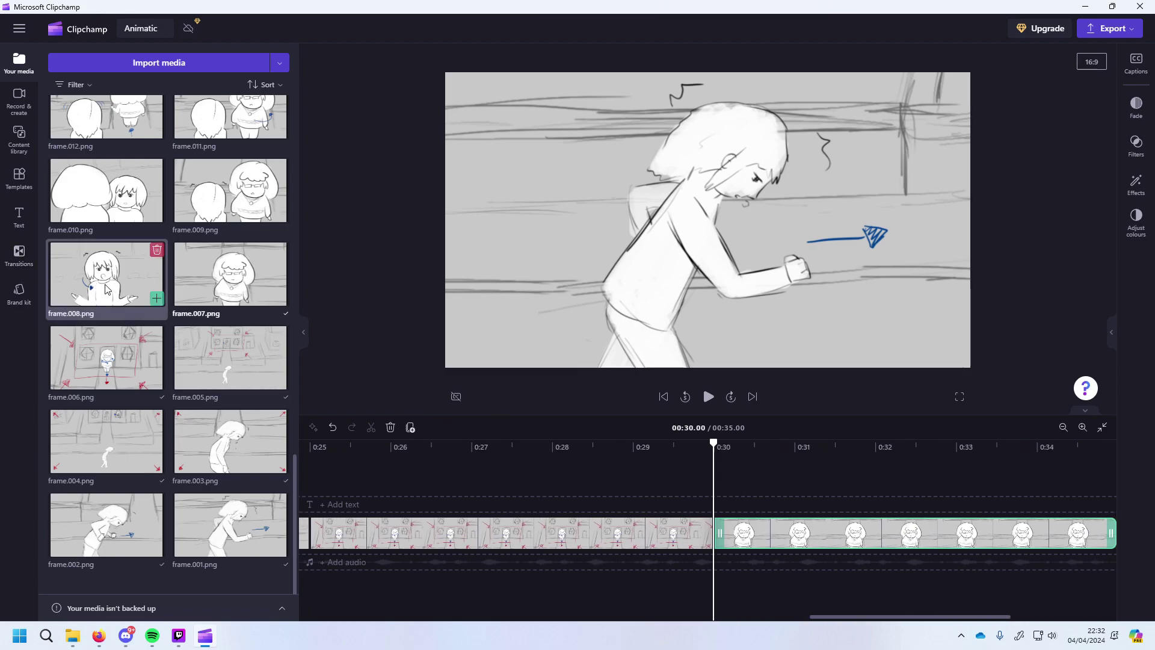
Append frame.008.png through frame.012.png to the end of the timeline in numerical order.
left_click_drag(108, 277, 1120, 528)
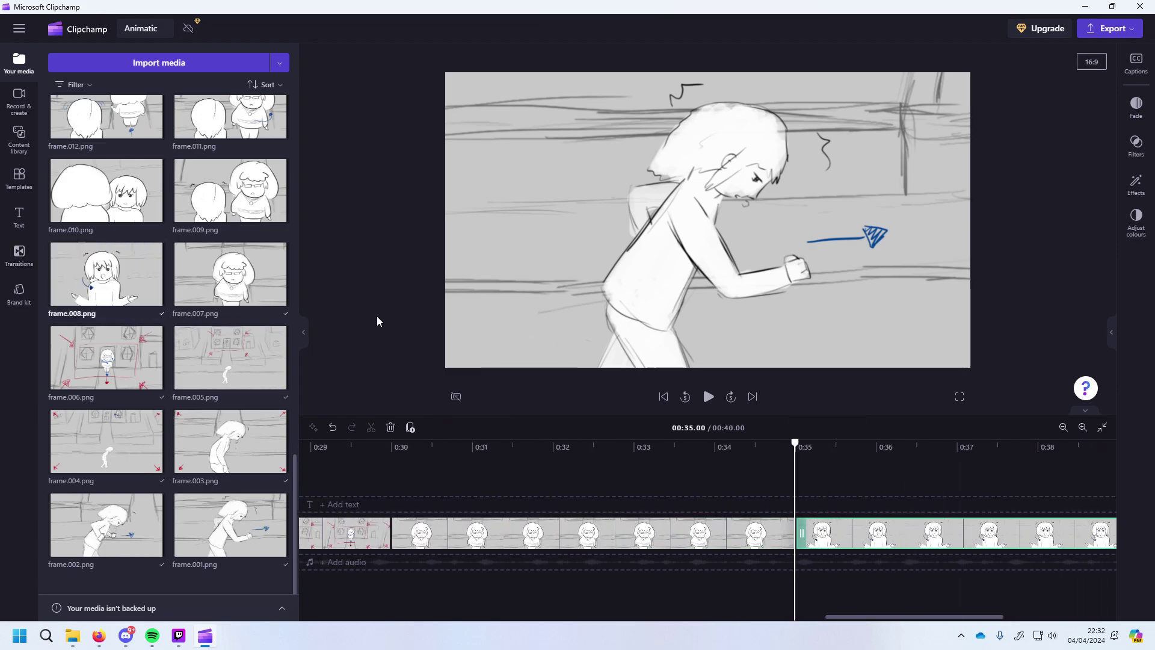
left_click_drag(230, 191, 1129, 543)
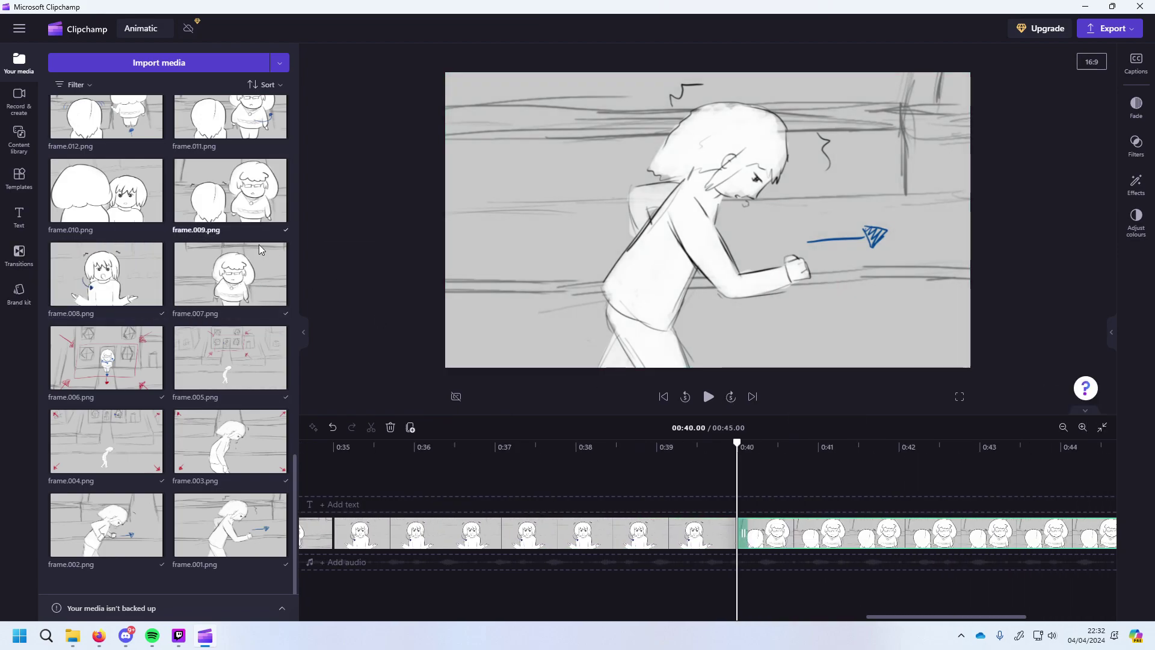
left_click_drag(106, 191, 952, 543)
scroll(231, 277, "up", 1)
left_click_drag(230, 192, 1096, 530)
left_click_drag(105, 191, 1008, 530)
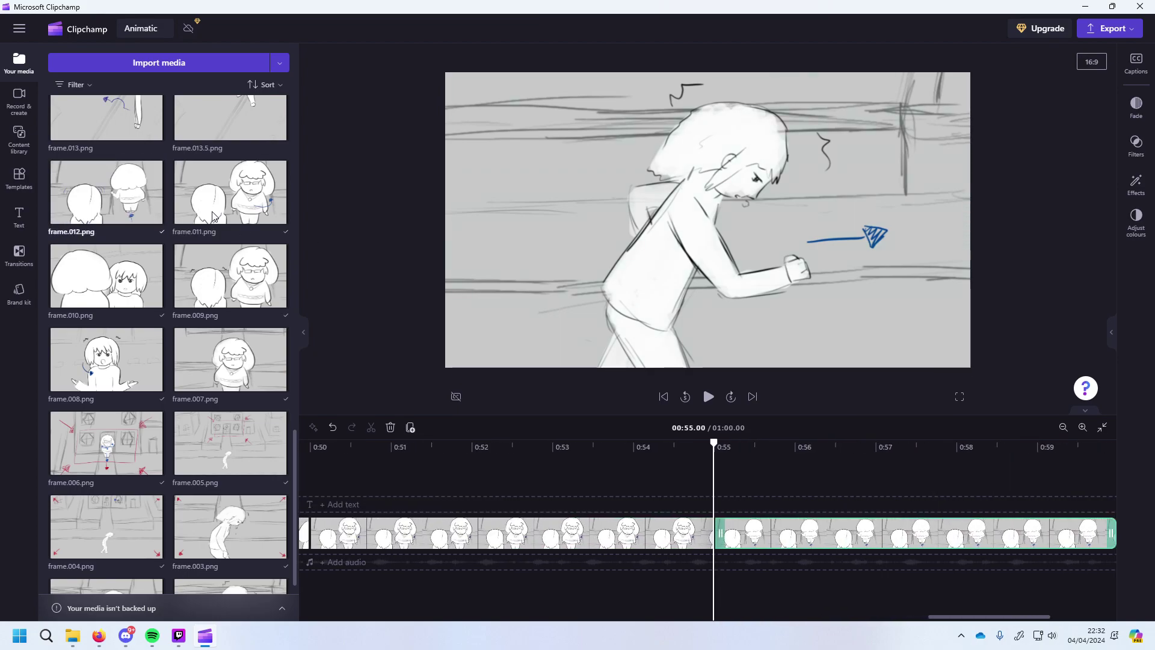
Append frame.013.png, frame.013.5.png and frame.014.png through frame.020.png to the end of the timeline in order.
scroll(106, 192, "up", 2)
left_click_drag(106, 192, 1127, 542)
left_click_drag(241, 192, 1105, 529)
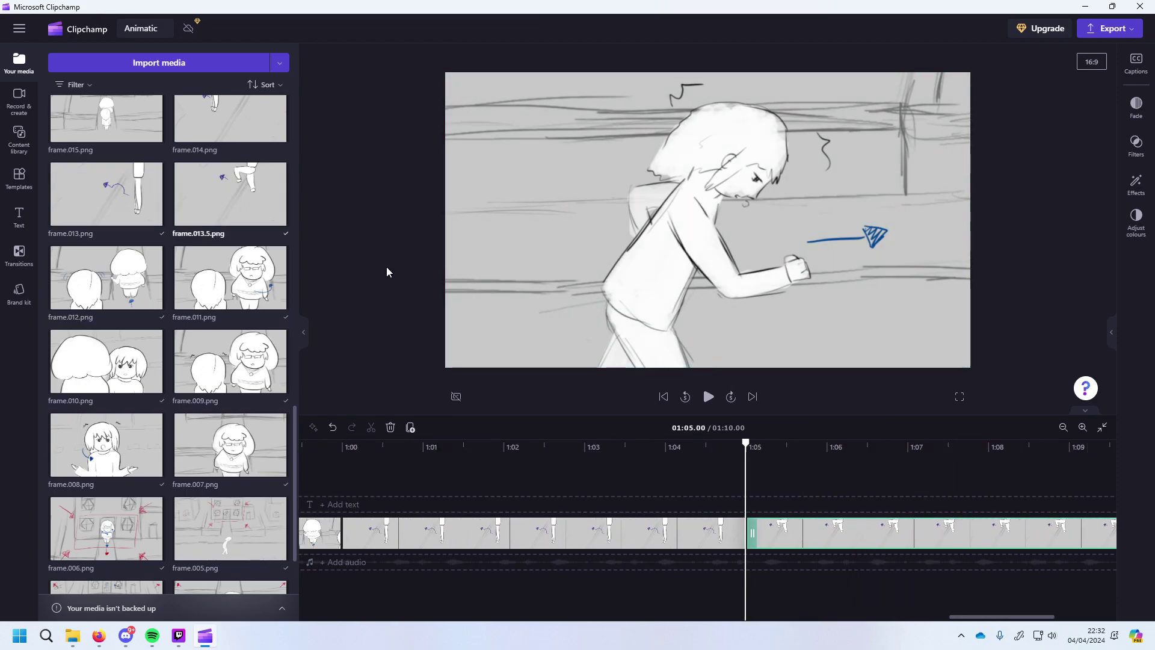
scroll(200, 207, "up", 4)
left_click_drag(227, 406, 1061, 545)
left_click_drag(106, 366, 1042, 533)
left_click_drag(229, 283, 990, 545)
left_click_drag(86, 295, 1096, 536)
left_click_drag(205, 223, 1078, 545)
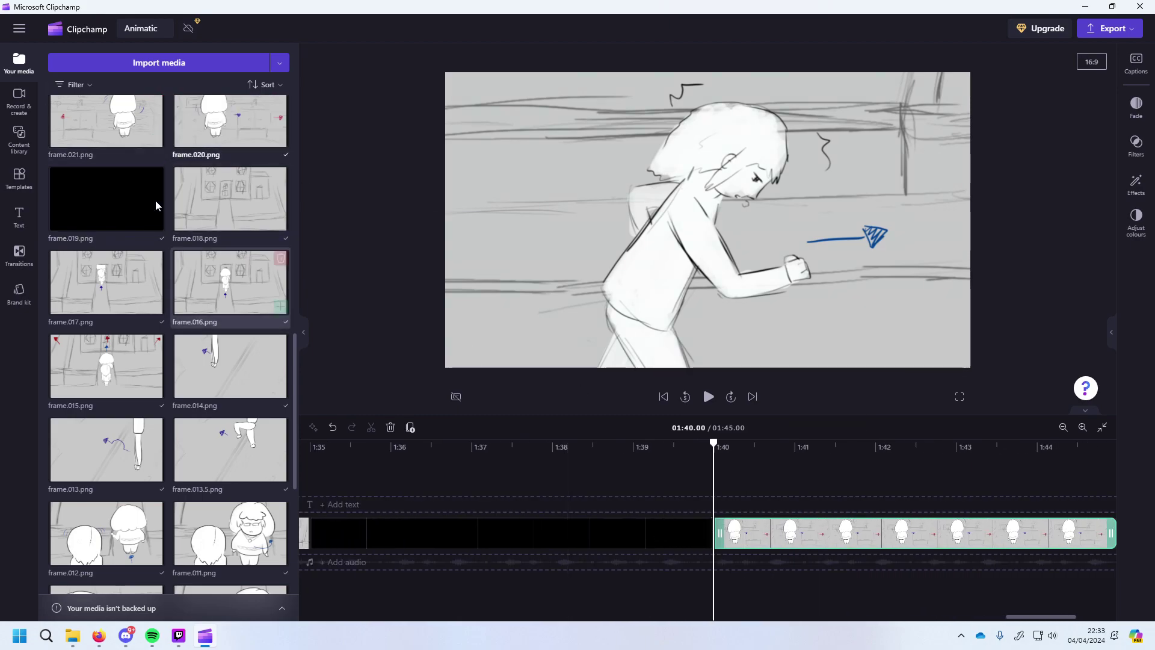
left_click(713, 537)
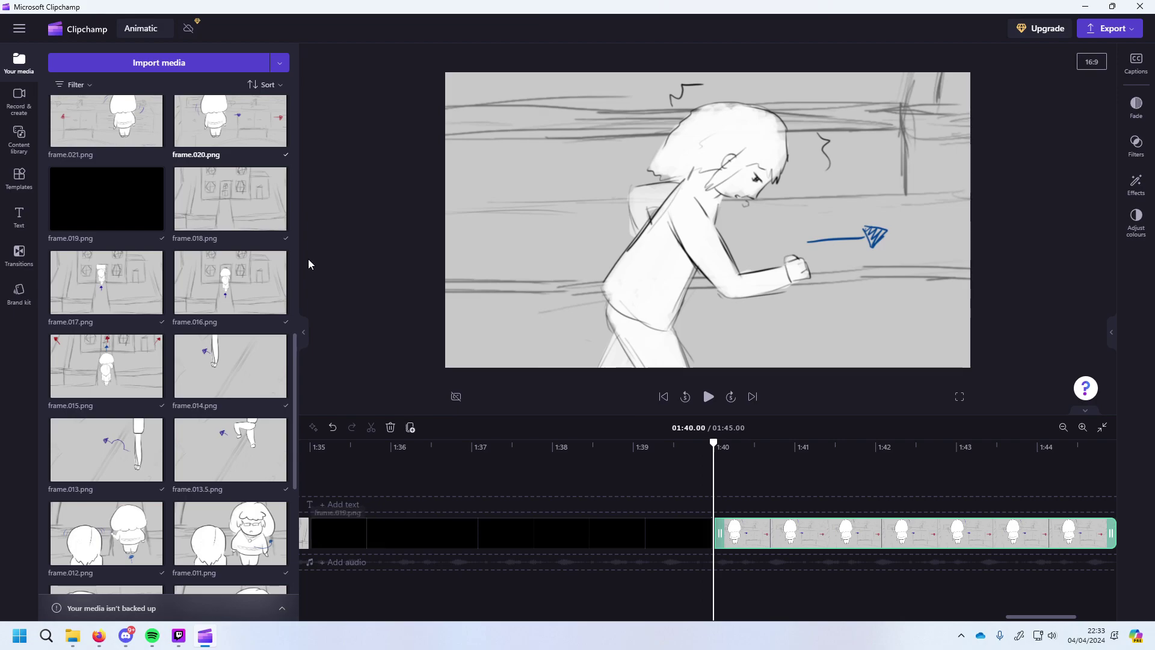
Append frame.021.png through frame.025.png to the end of the timeline in numerical order.
scroll(226, 283, "up", 3)
left_click_drag(114, 283, 1082, 537)
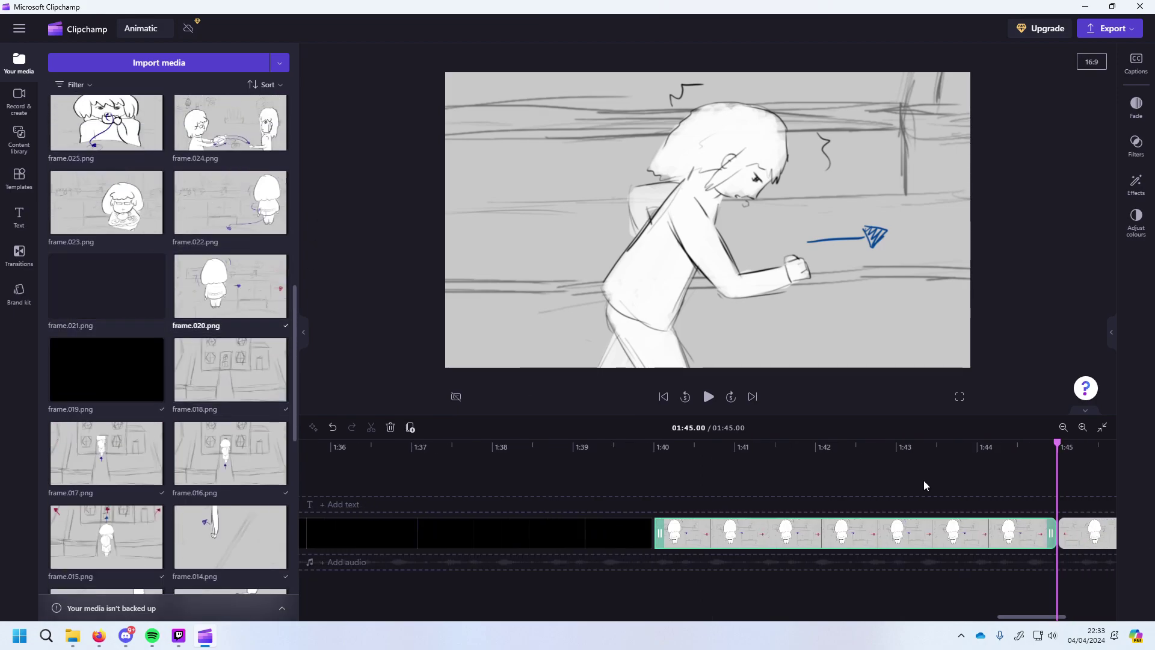
left_click_drag(925, 485, 925, 485)
left_click_drag(190, 207, 1074, 536)
left_click_drag(106, 202, 1066, 531)
scroll(231, 217, "up", 3)
left_click_drag(230, 204, 1083, 535)
left_click_drag(120, 204, 1113, 534)
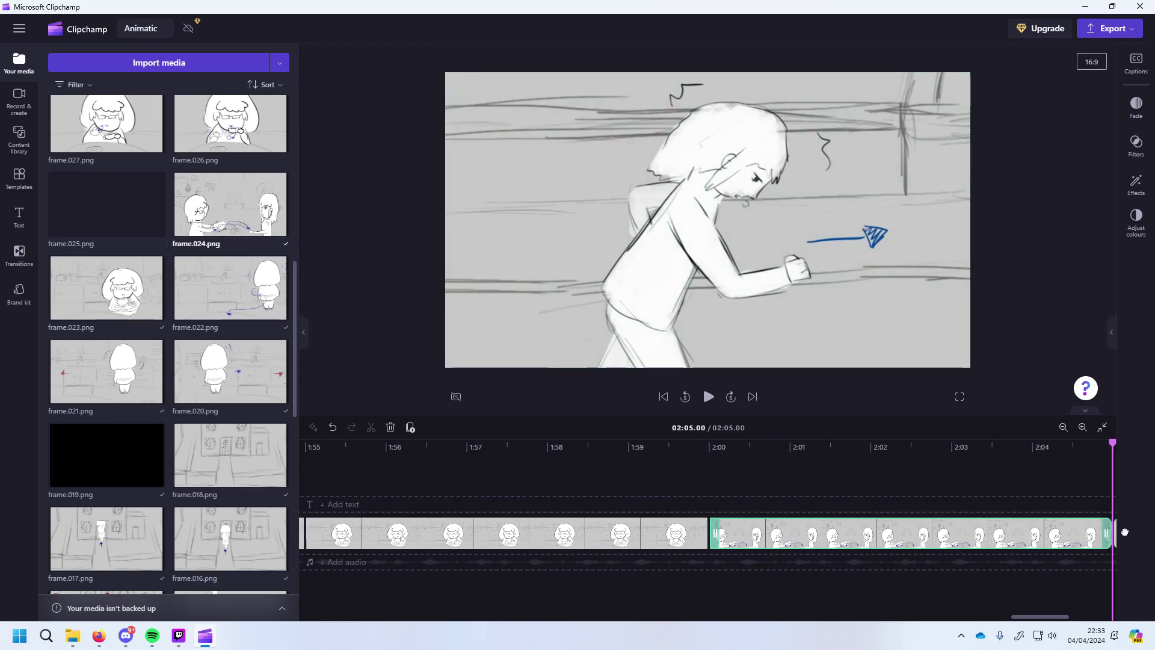
Append frame.026.png through frame.031.png to the end of the timeline in numerical order.
left_click_drag(196, 201, 1077, 534)
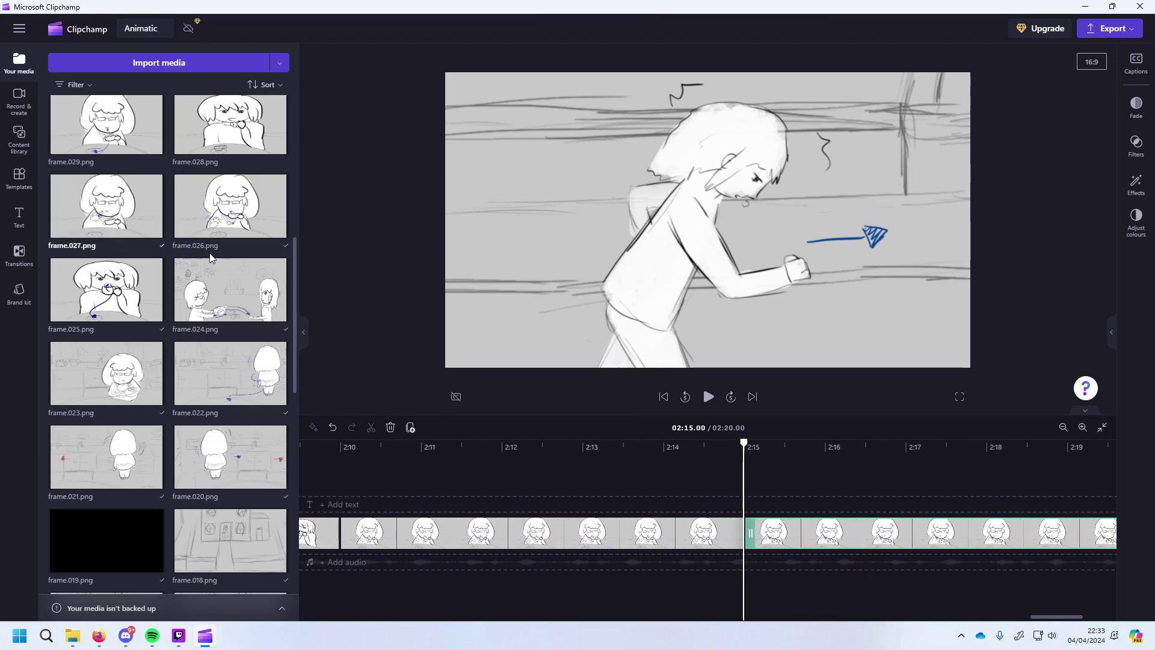
scroll(223, 312, "up", 3)
left_click_drag(223, 313, 1077, 533)
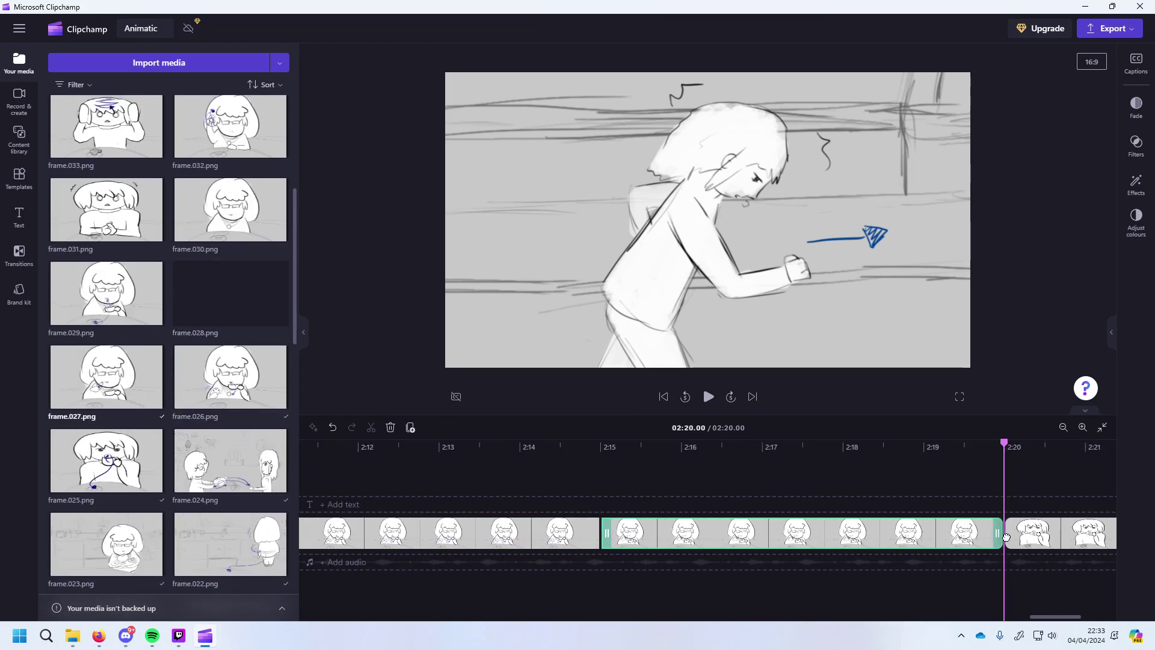
mouse_move(102, 210)
left_mouse_down()
mouse_move(1100, 503)
mouse_move(371, 340)
mouse_move(102, 217)
left_mouse_up()
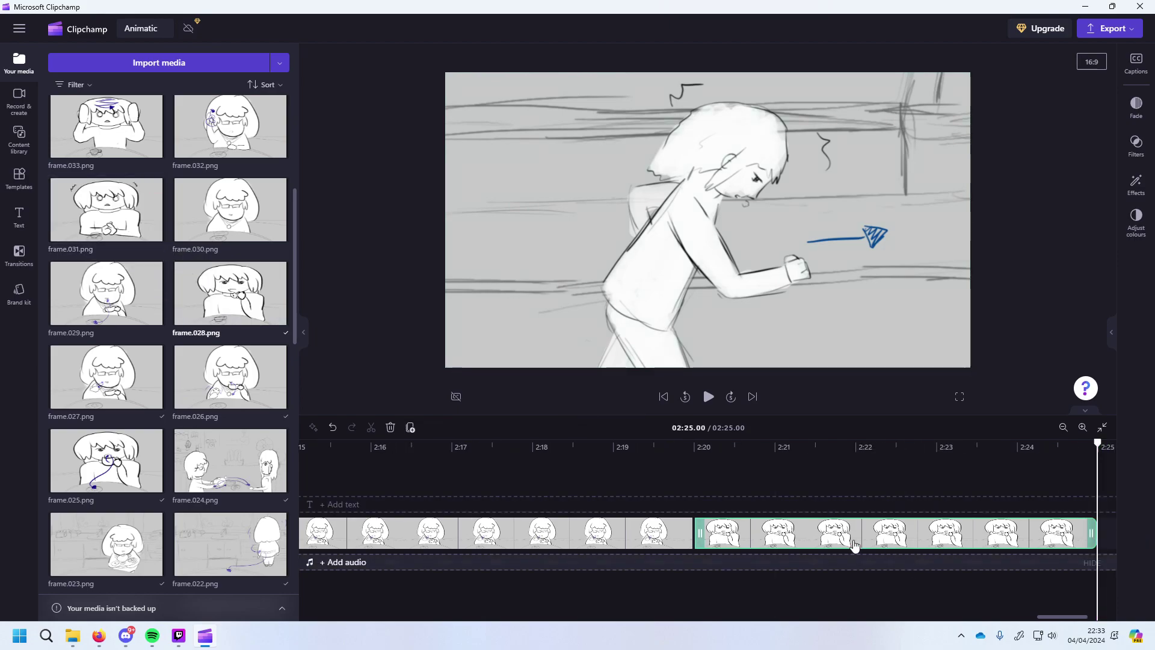
left_click(146, 290)
left_click_drag(145, 290, 1077, 529)
left_click_drag(176, 209, 1023, 530)
left_click_drag(106, 209, 1140, 543)
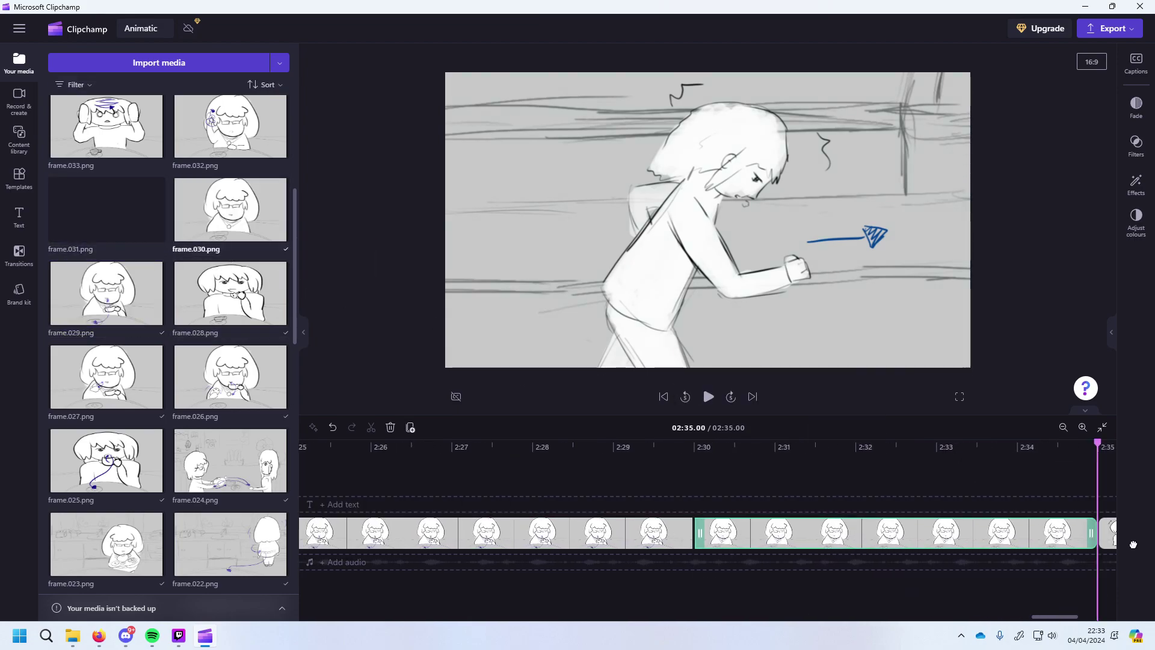
Append frame.032.png, frame.033.png, frame.034.png and frame.034.5.png to the end of the timeline in order.
left_click_drag(1038, 524, 1038, 525)
scroll(228, 181, "up", 3)
left_click_drag(259, 385, 208, 302)
left_click_drag(669, 407, 1052, 537)
left_click_drag(957, 531, 1053, 532)
left_click_drag(107, 296, 1034, 535)
left_click_drag(228, 217, 199, 243)
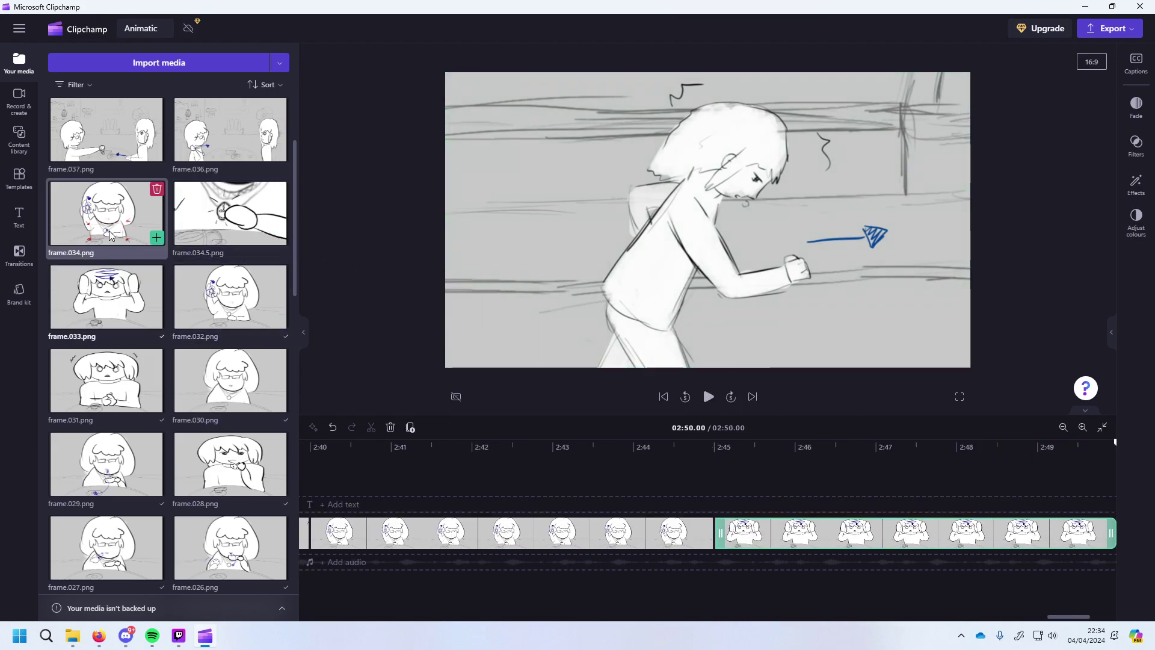
left_click_drag(102, 209, 1071, 532)
left_click_drag(210, 241, 1065, 542)
left_click_drag(986, 522, 993, 526)
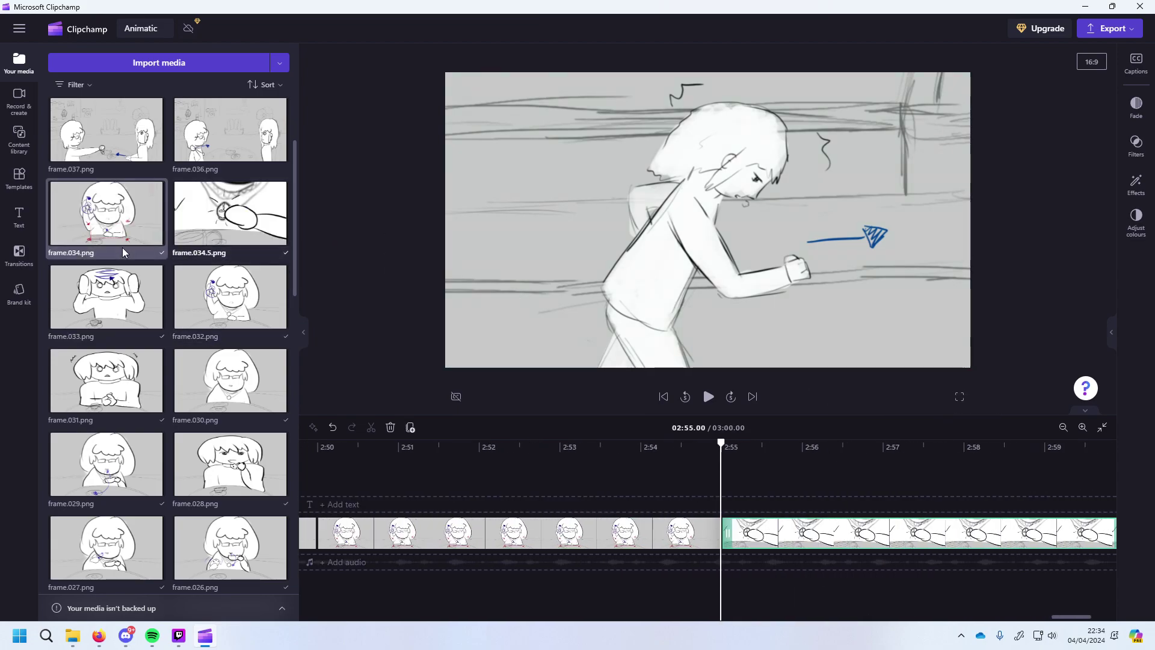
Append frame.036.png, frame.037.png and frame.038.png to the end of the timeline in order.
scroll(225, 240, "up", 2)
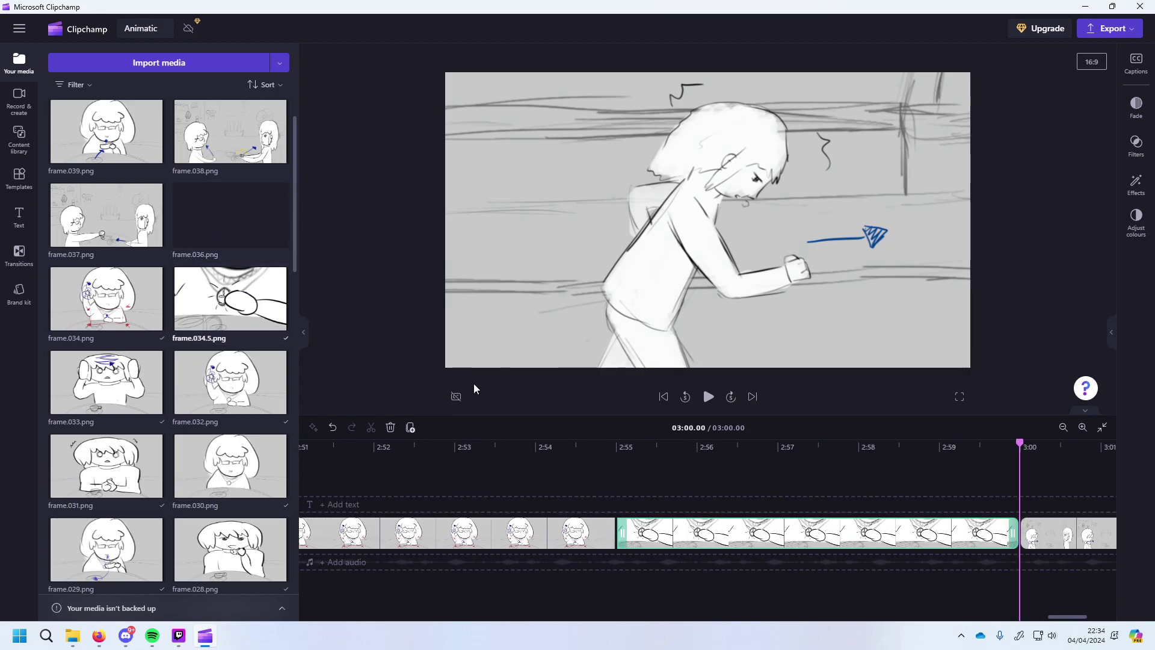
left_click_drag(850, 493, 1034, 529)
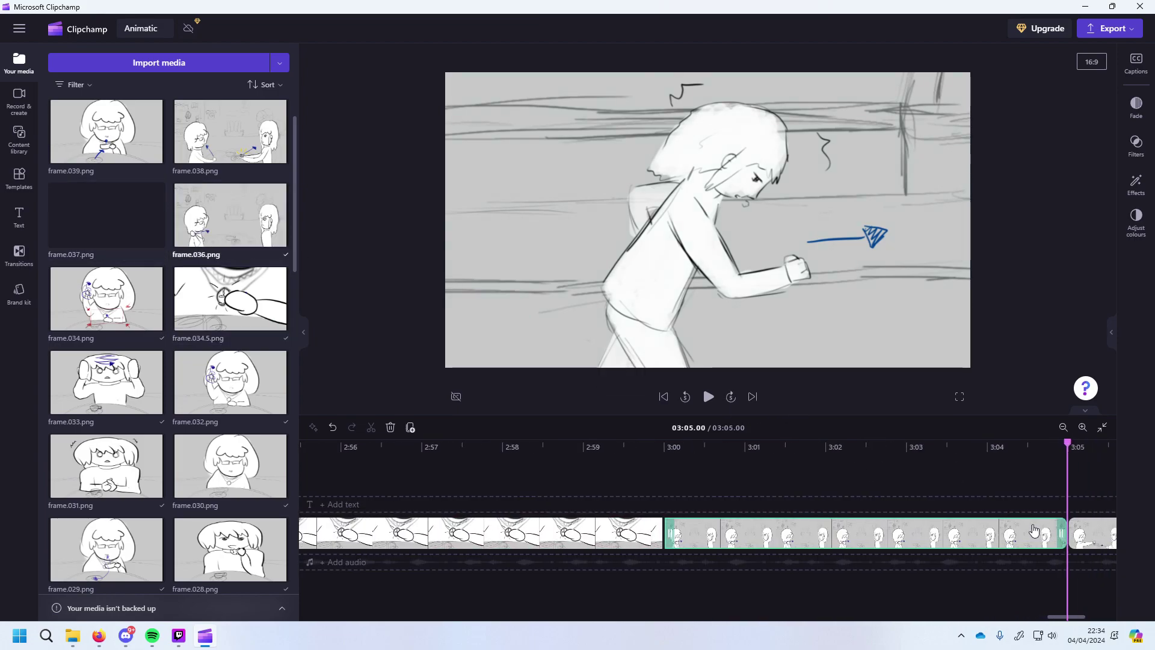
scroll(180, 301, "up", 3)
left_click_drag(107, 386, 1114, 546)
scroll(985, 533, "right", 2)
left_click_drag(686, 475, 686, 481)
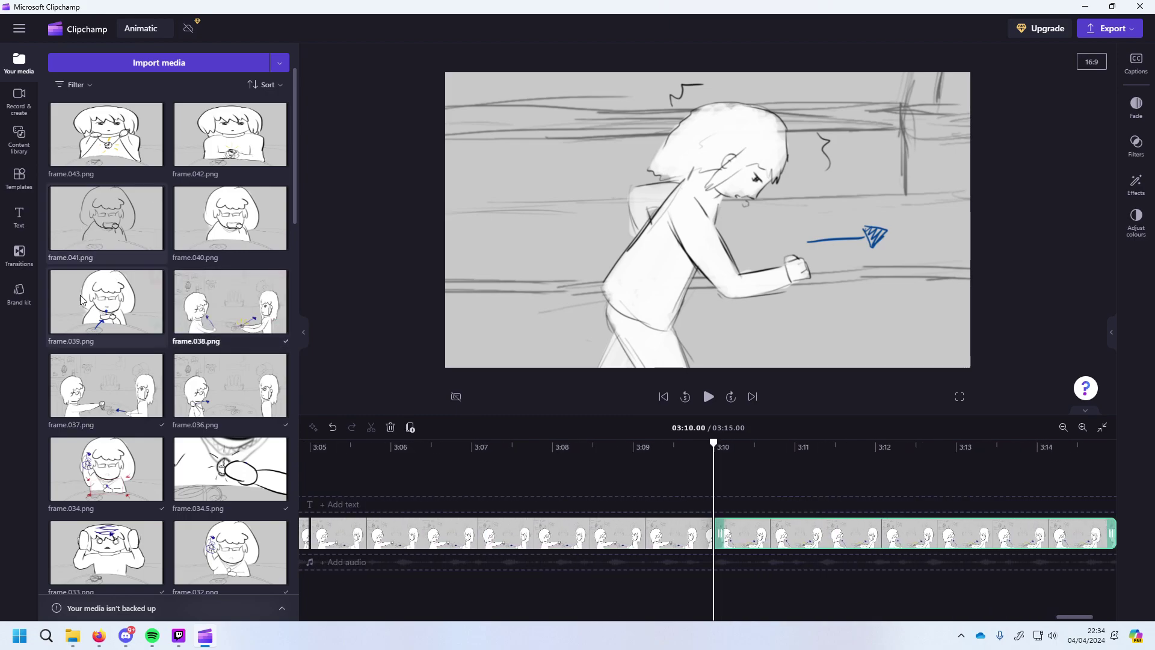
Append frame.039.png through frame.045.png to the end of the timeline in numerical order.
left_click_drag(107, 301, 1063, 518)
left_click_drag(198, 235, 1026, 544)
left_click_drag(106, 218, 1032, 537)
left_click_drag(229, 136, 1103, 544)
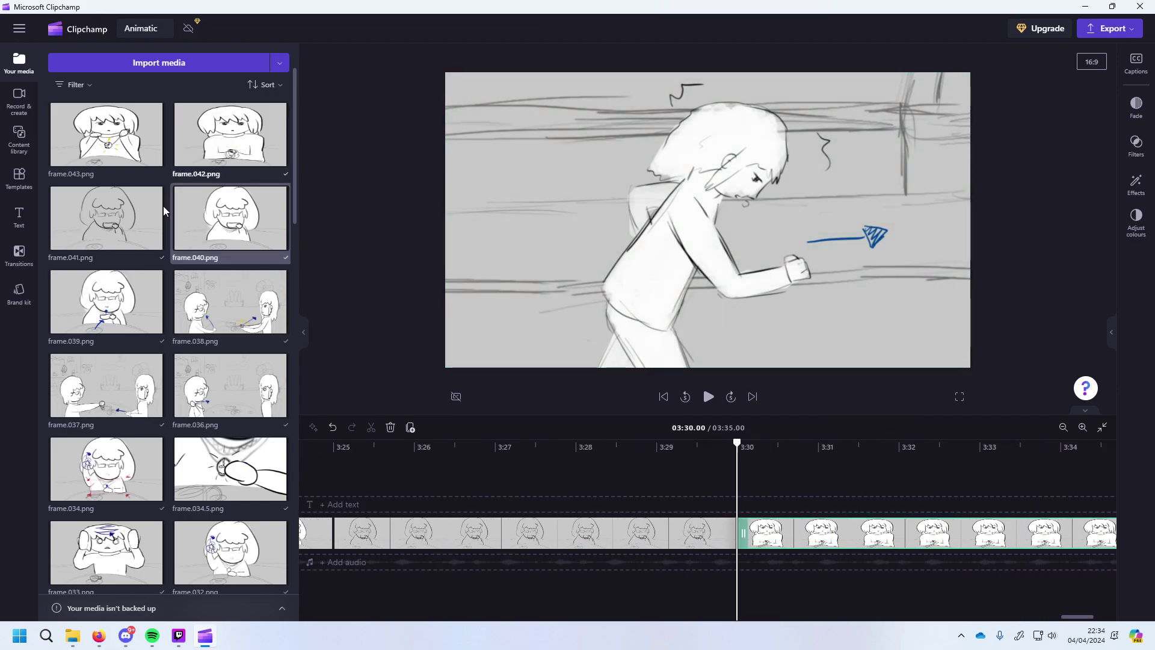
left_click_drag(108, 137, 1083, 535)
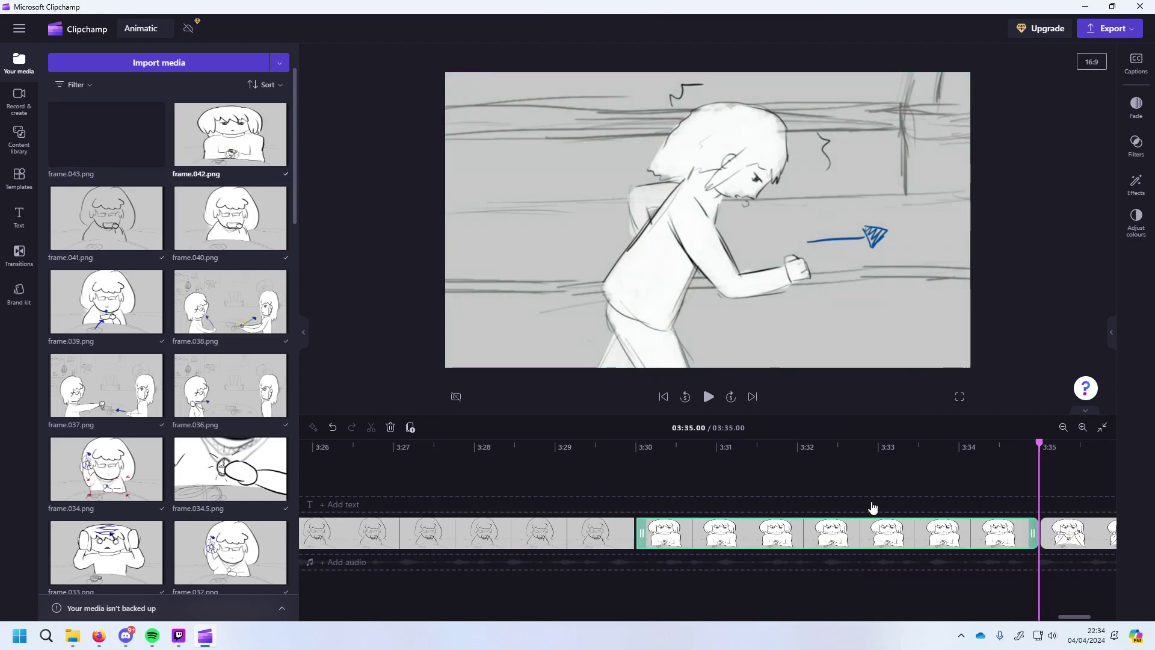
left_click_drag(237, 146, 1070, 544)
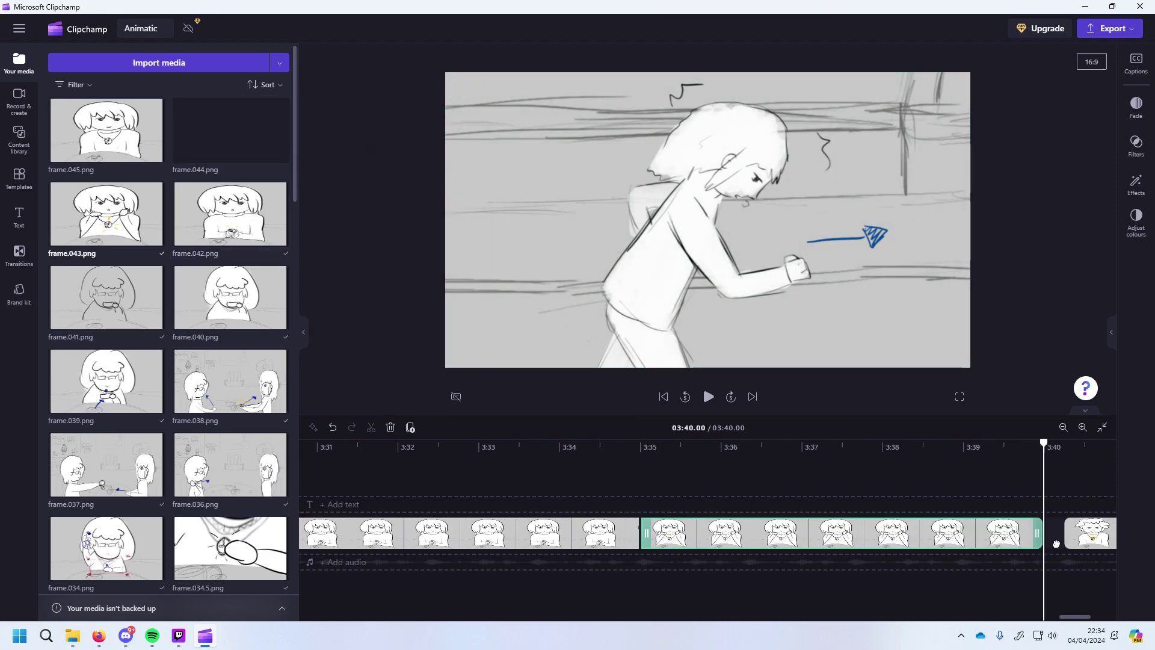
left_click_drag(784, 443, 783, 444)
left_click_drag(108, 131, 1033, 543)
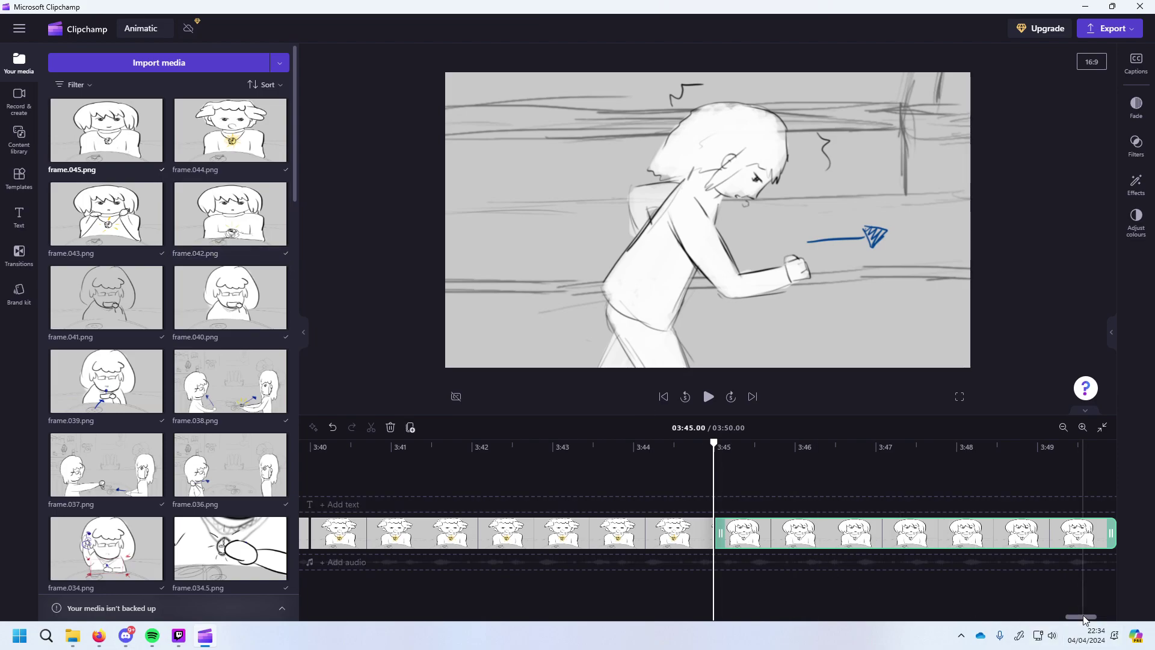
Select every clip on the timeline and try to change all their durations at once by trimming.
left_click_drag(1081, 617, 317, 616)
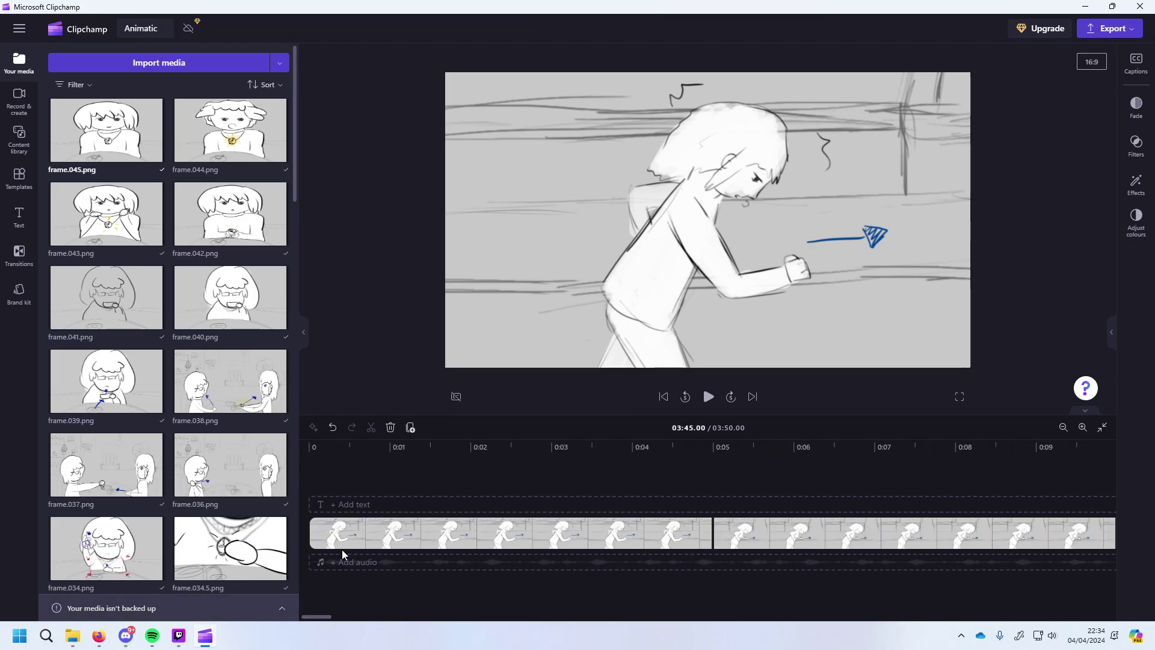
scroll(577, 528, "right", 5)
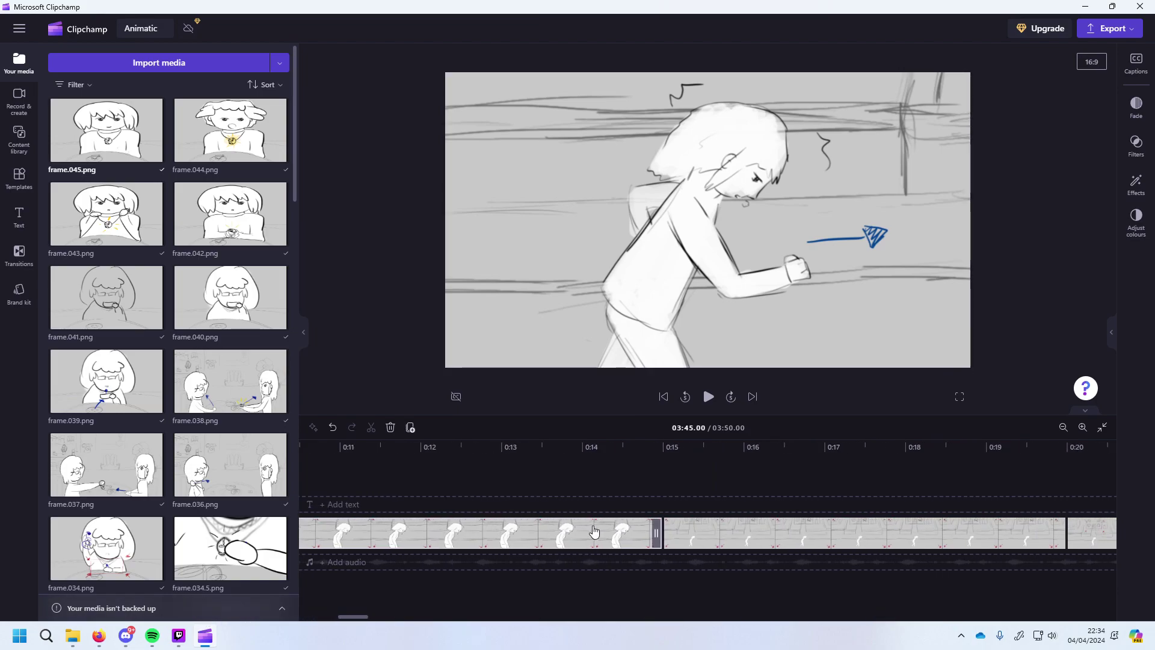
scroll(695, 534, "down", 8)
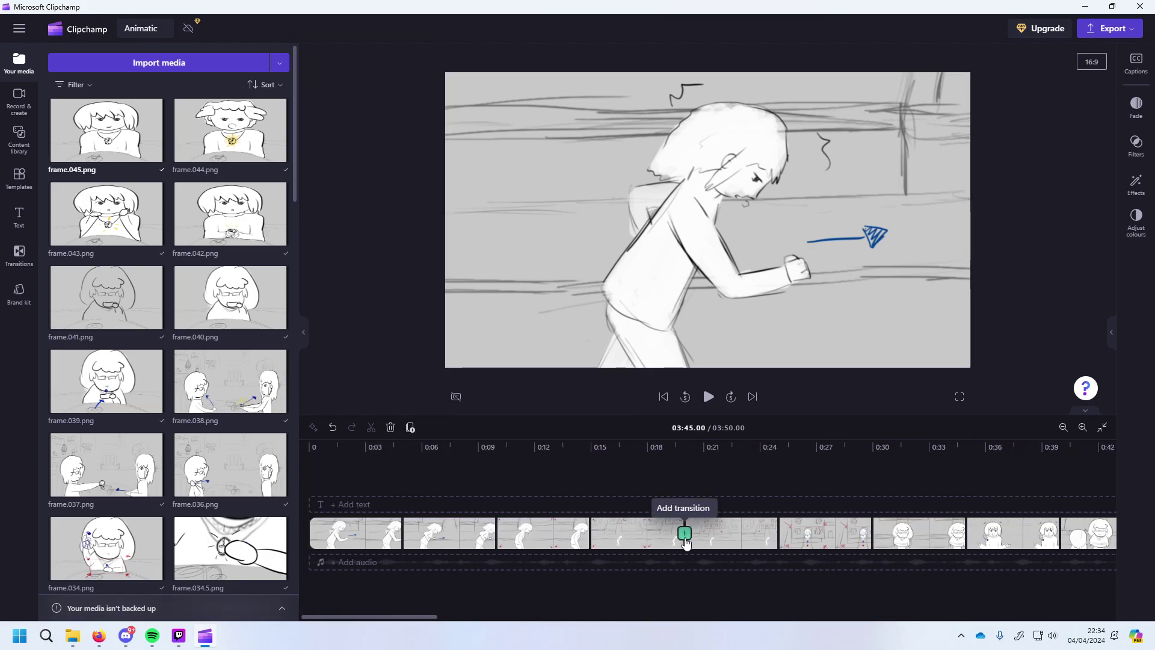
scroll(689, 548, "down", 10)
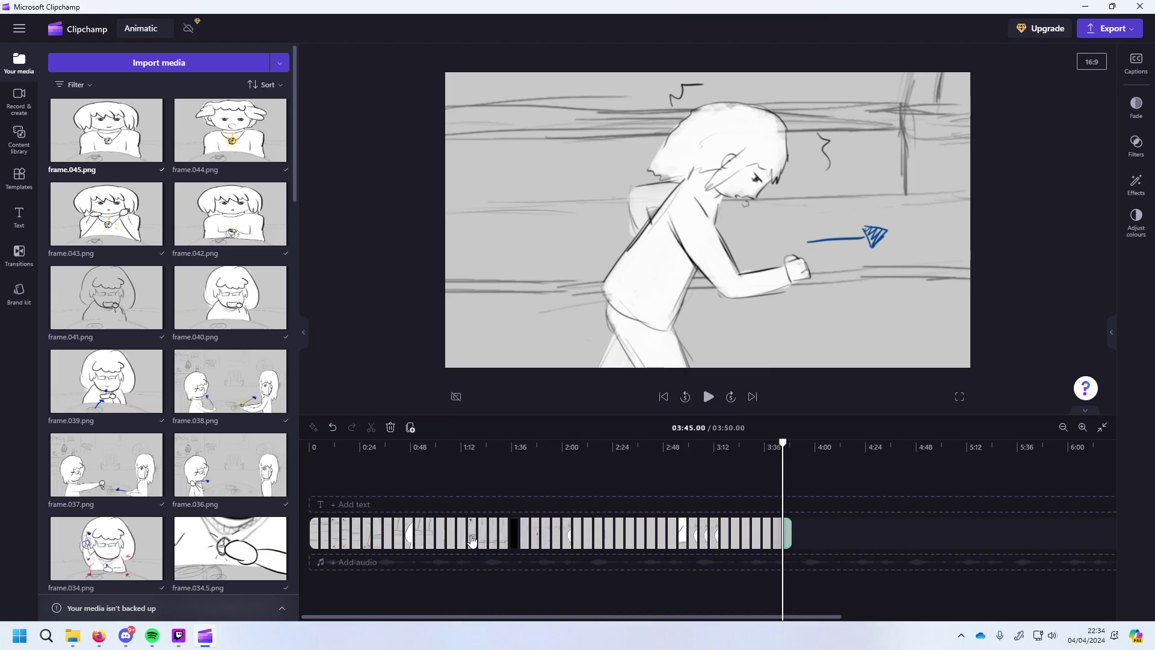
key("ctrl+a")
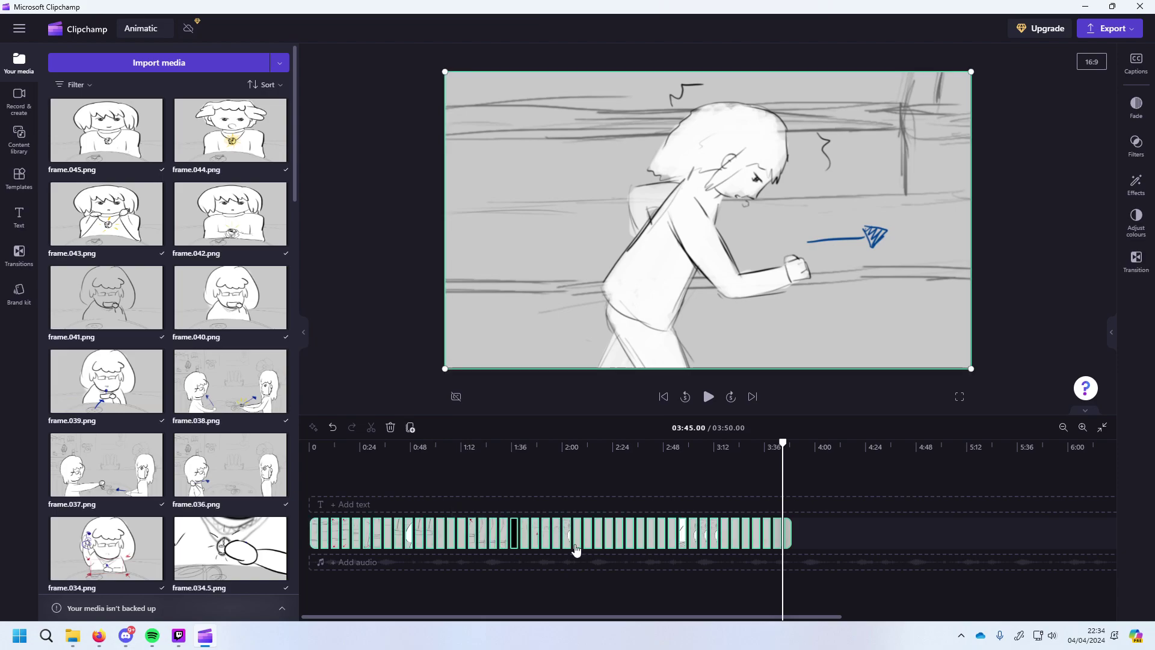
left_click_drag(763, 534, 739, 534)
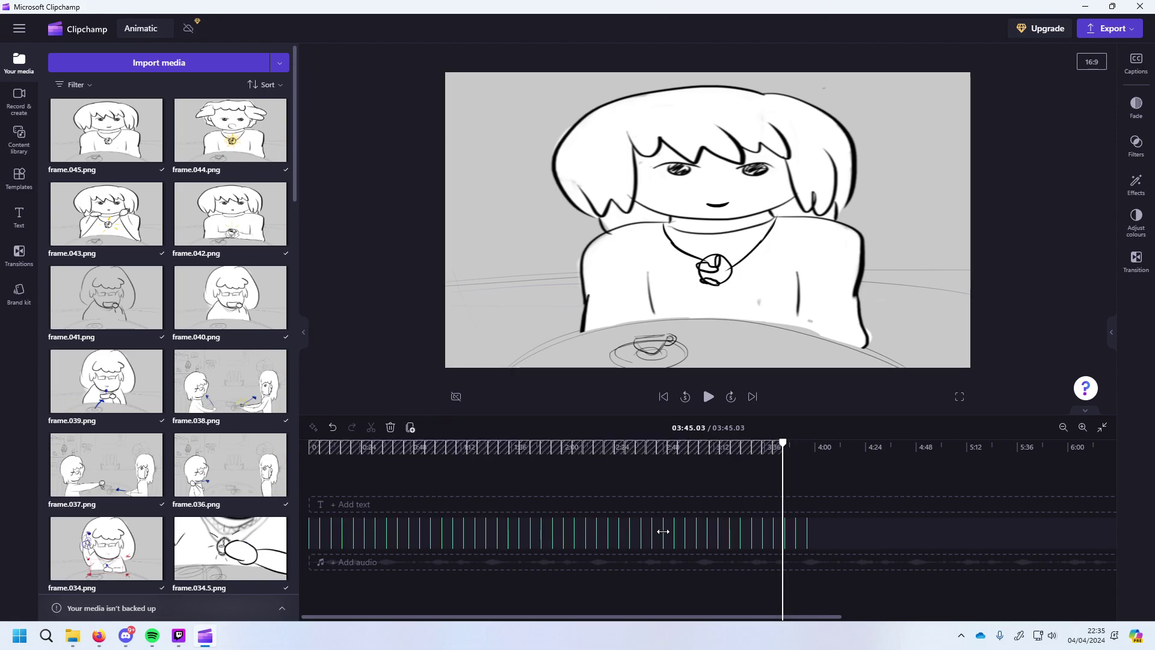
left_click_drag(766, 528, 839, 526)
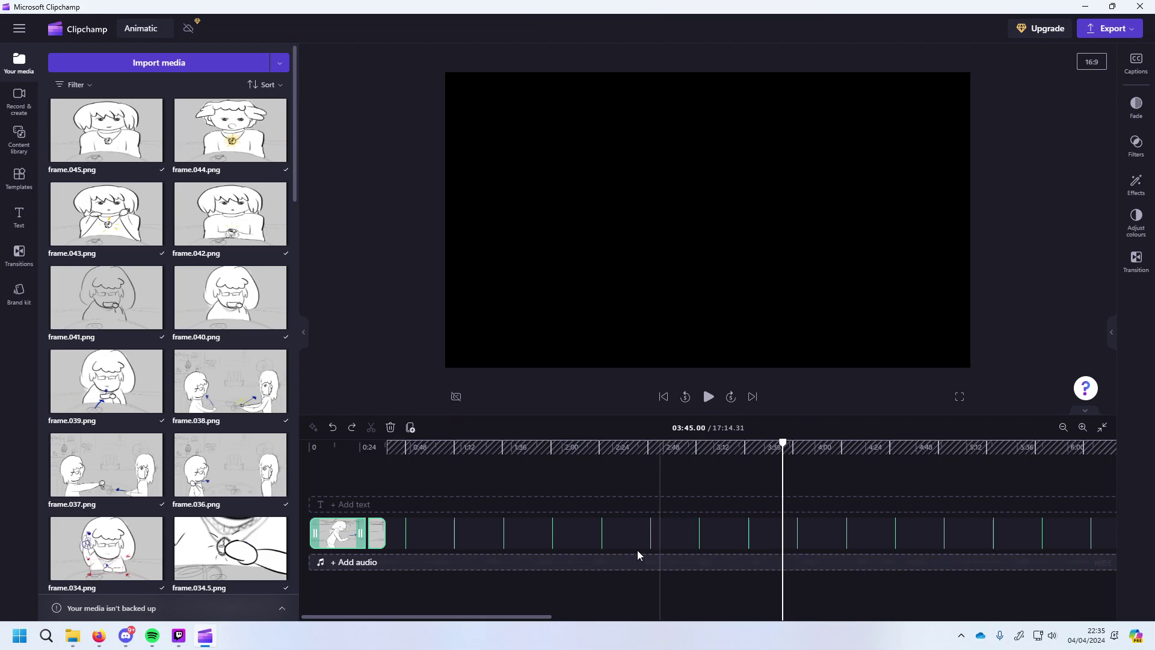
Undo the trims and all clip placements until the timeline is empty.
left_click(626, 534)
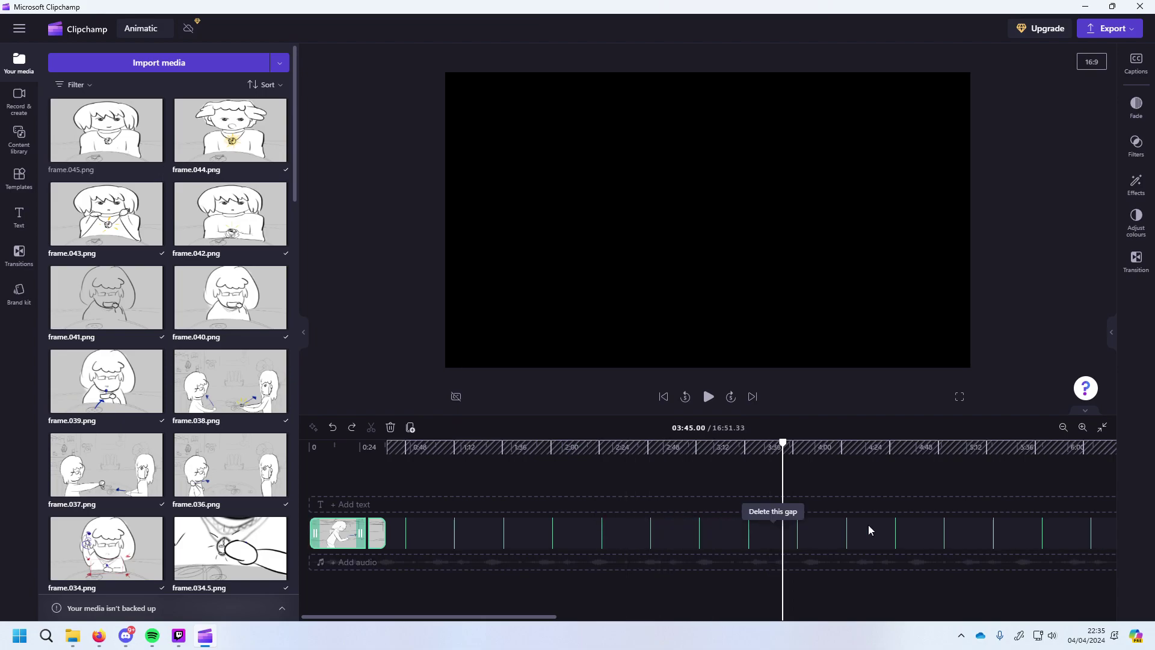
left_click_drag(783, 445, 1113, 448)
scroll(861, 515, "down", 6)
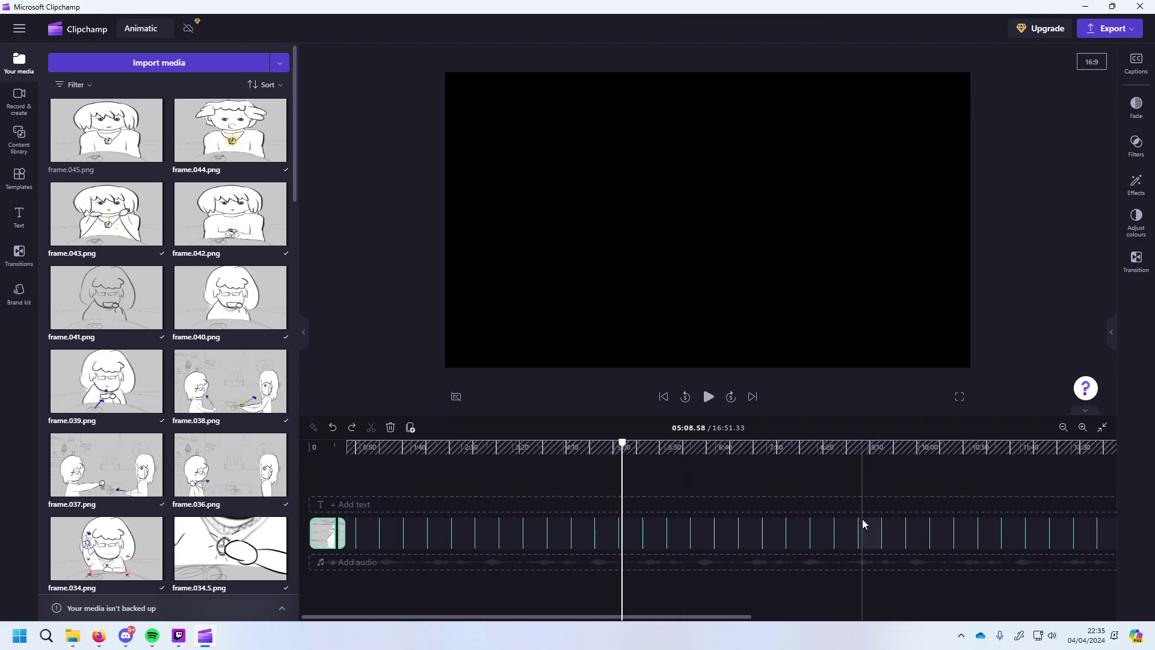
left_click(863, 523)
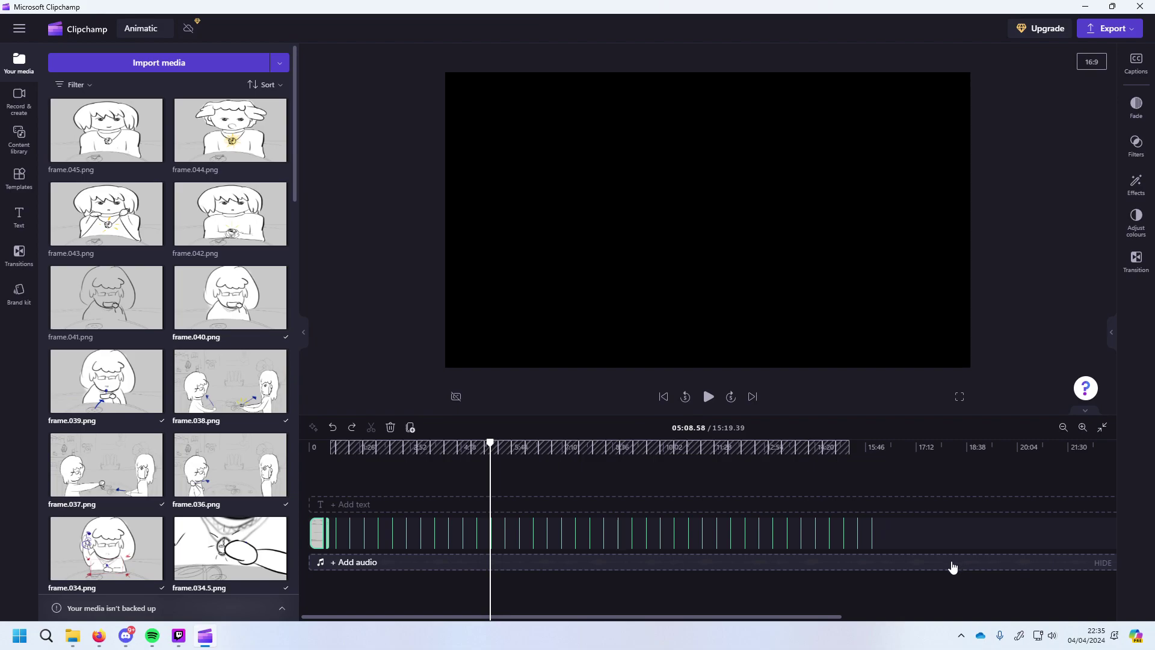
key("Delete")
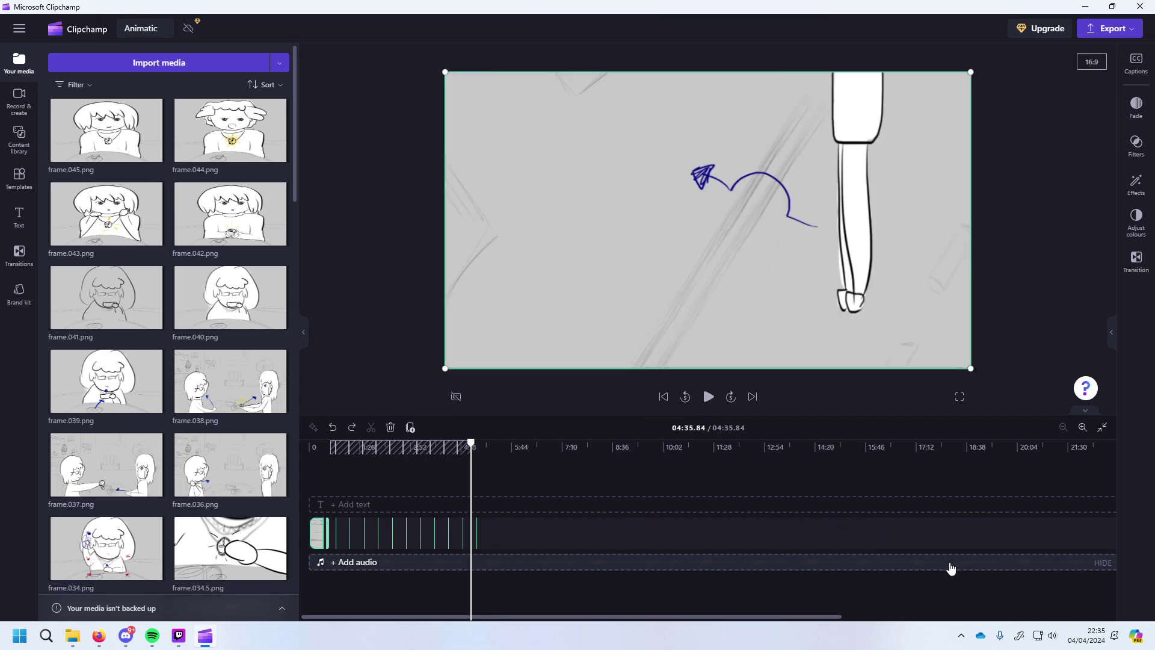
key("Delete")
key("Delete")
key("Delete")
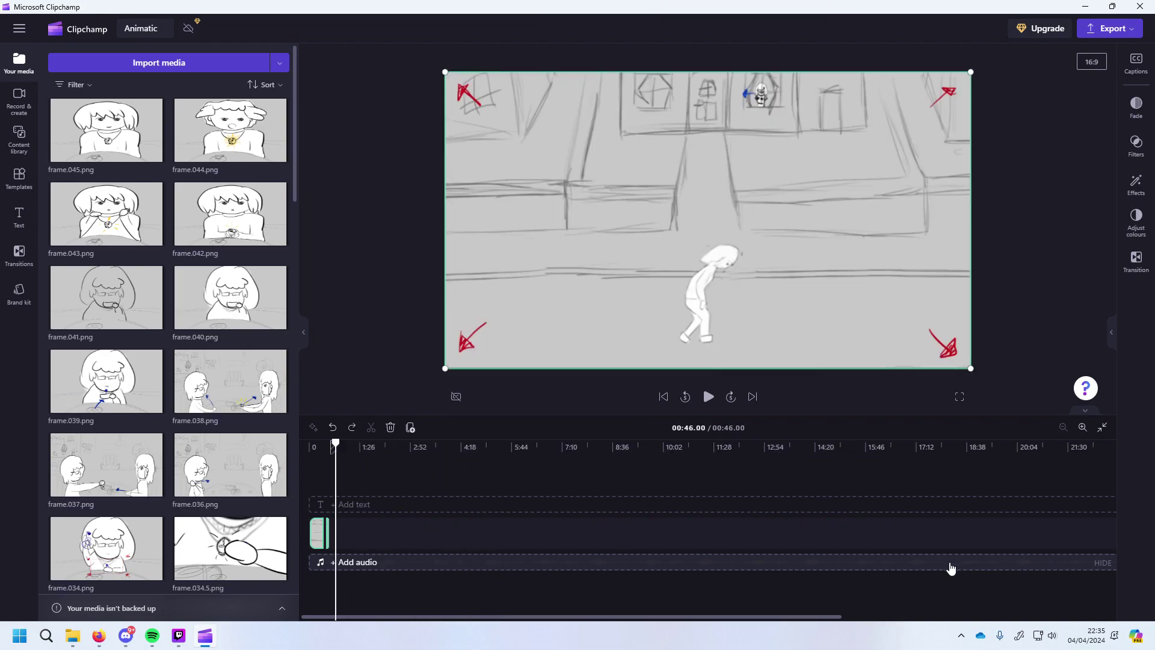
key("Delete")
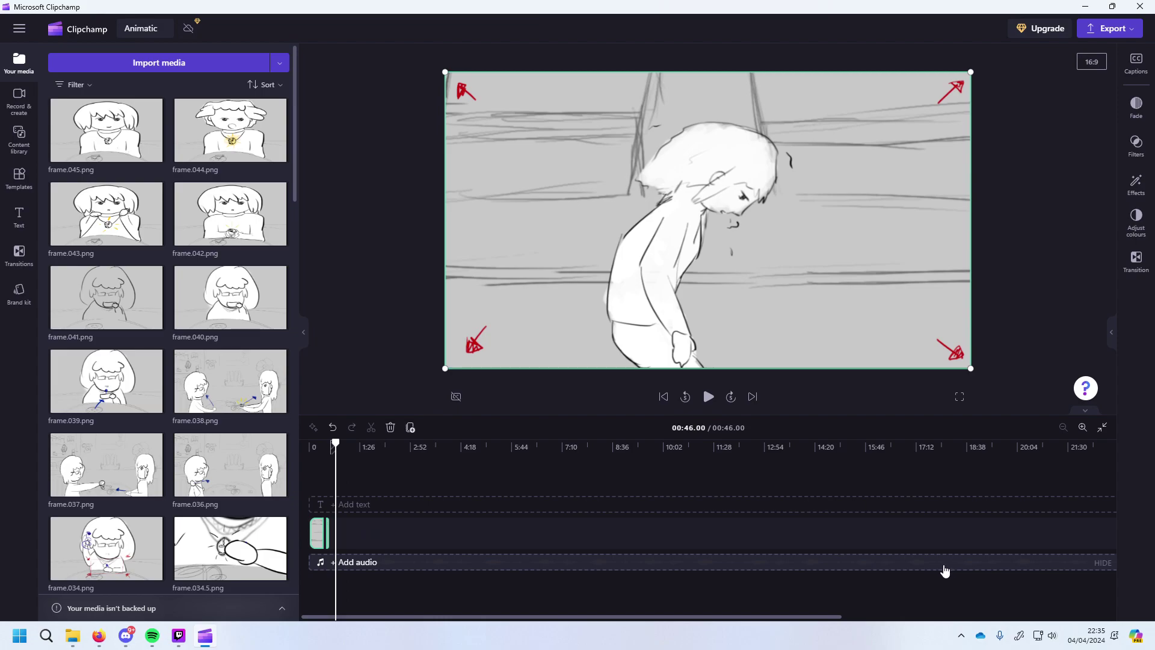
key("Delete")
key("Delete")
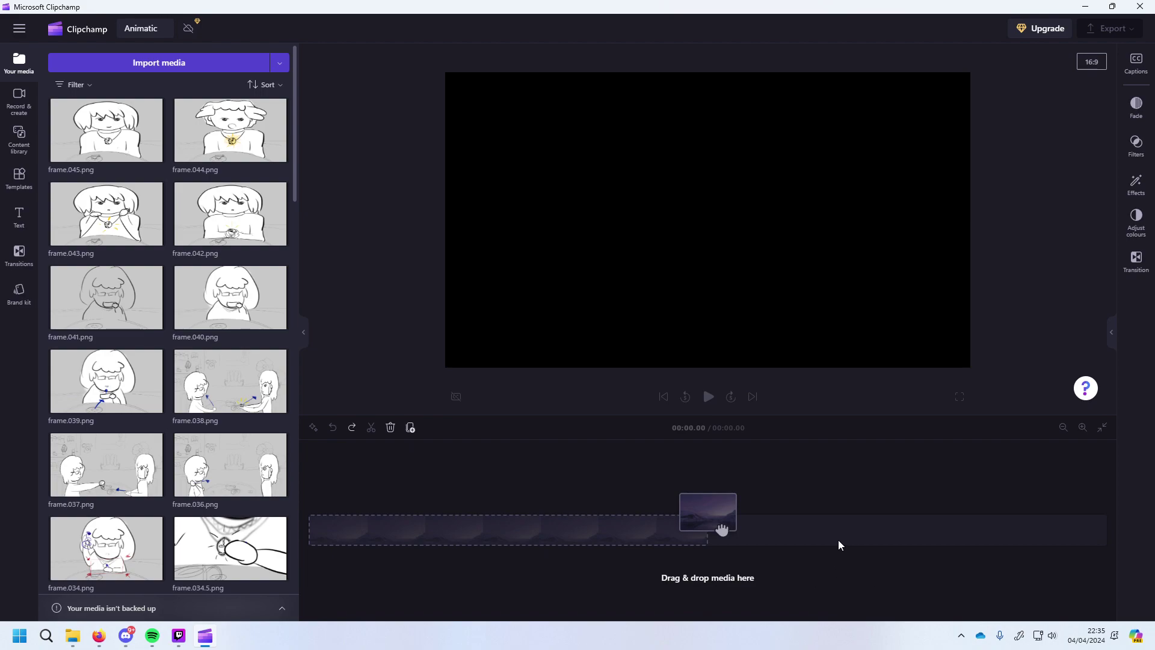
Sort the media library by name in ascending order.
left_click(281, 84)
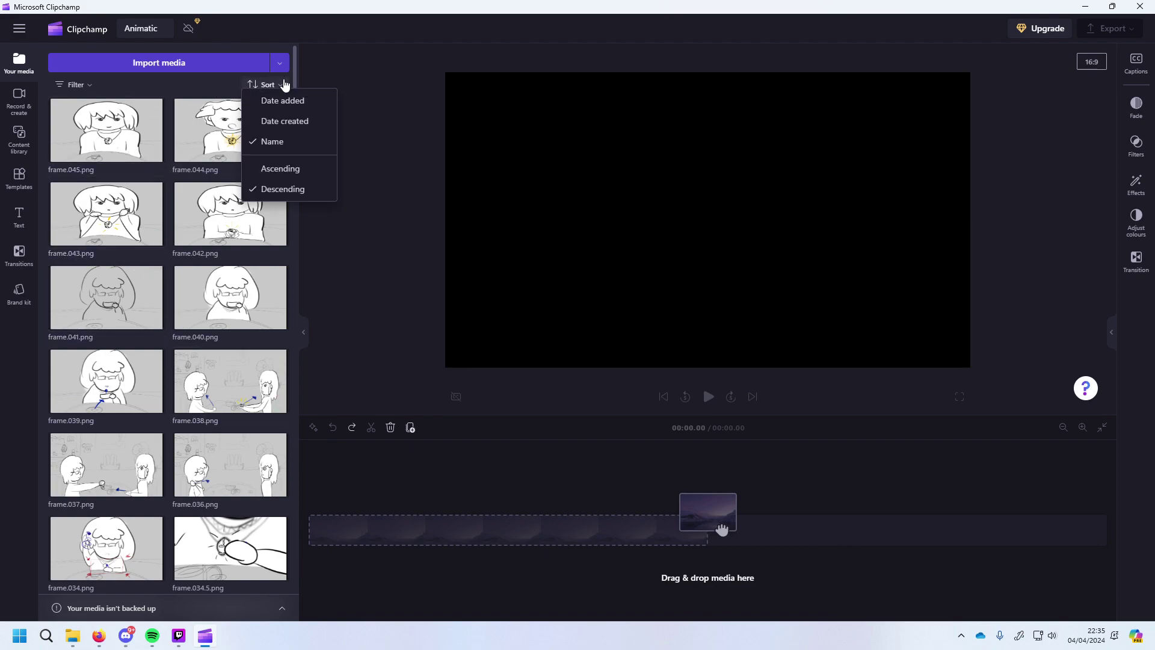
left_click(301, 170)
Try to add the whole range of frames up to frame.045.png to the timeline, and delete the single clip placed.
left_click(127, 129)
scroll(243, 517, "down", 20)
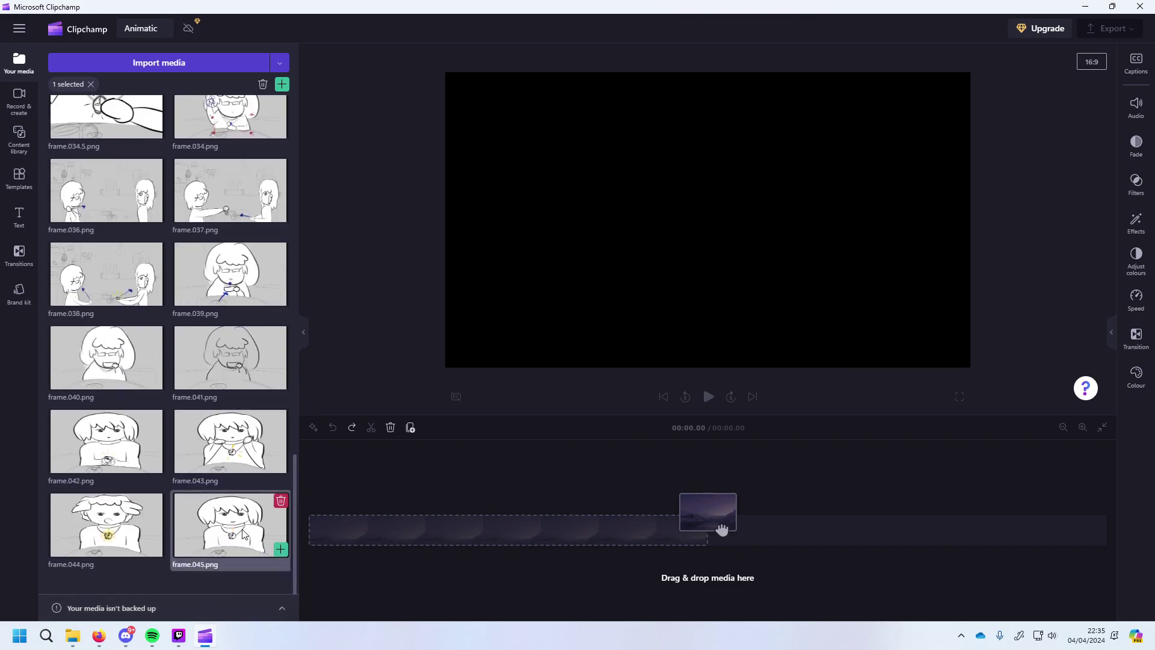
left_click(227, 545, "shift")
left_click_drag(227, 544, 324, 542)
scroll(475, 617, "right", 3)
scroll(474, 617, "left", 3)
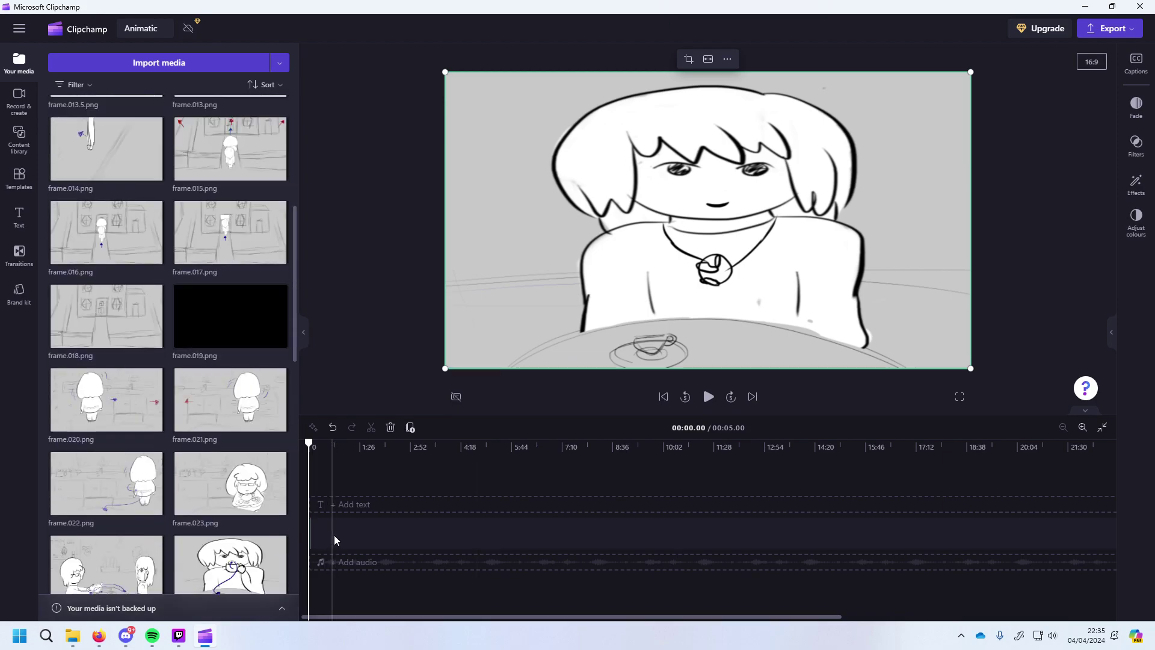
scroll(344, 517, "up", 5)
scroll(361, 536, "right", 1)
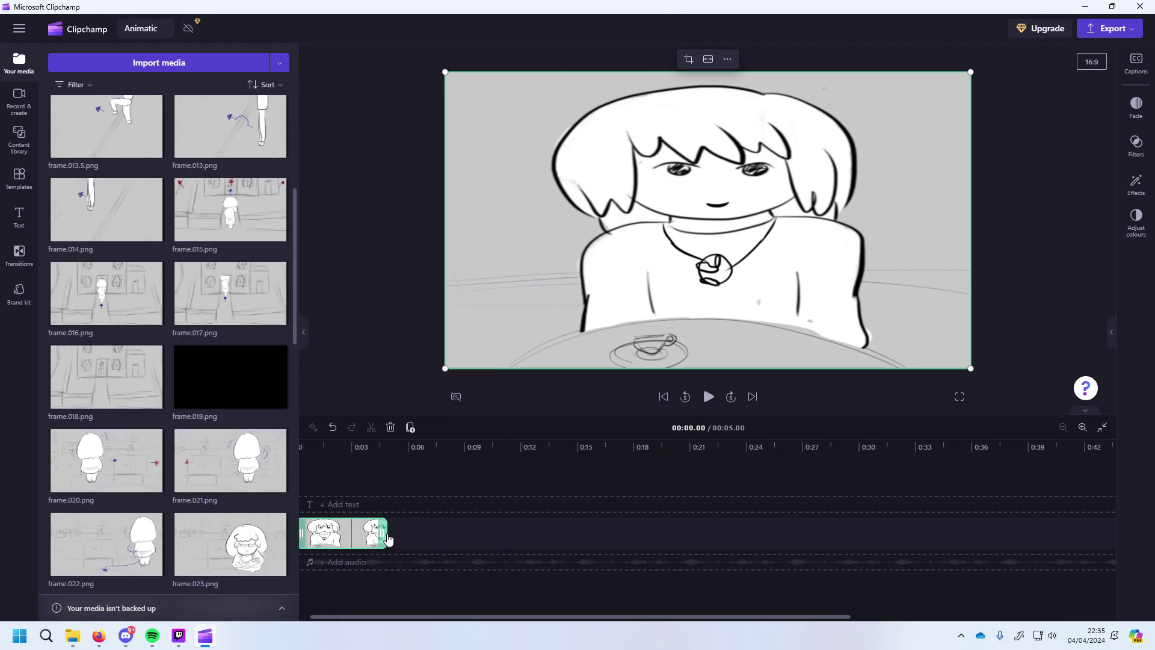
key("Delete")
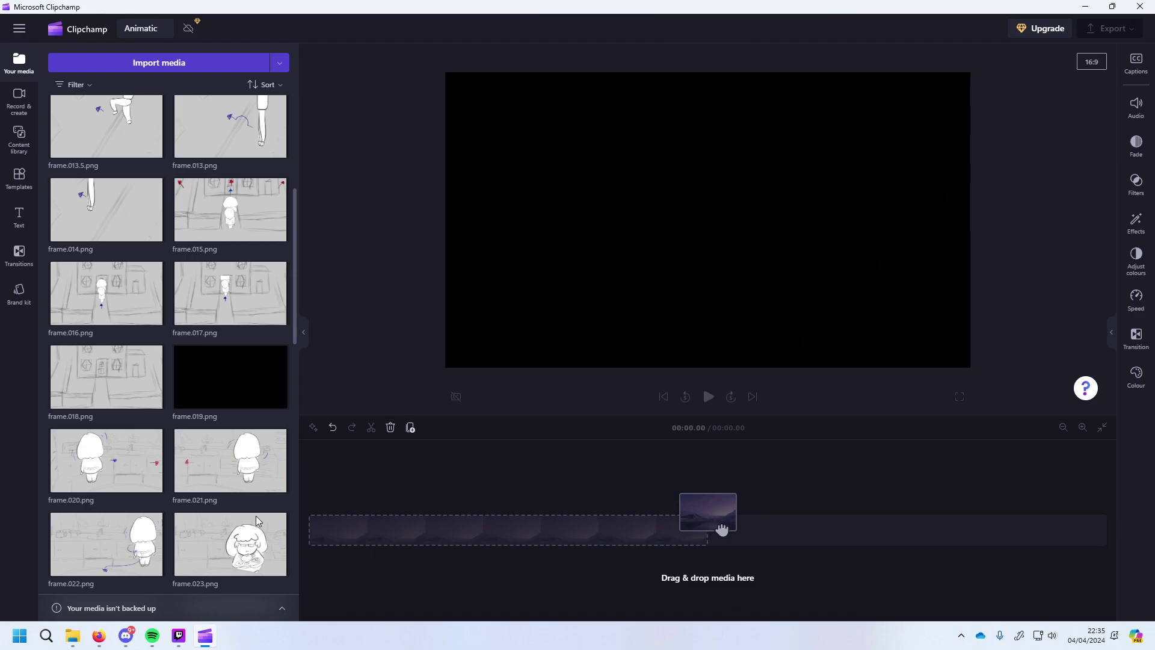
Select all frames from frame.001.png to frame.045.png in the media library and add them together to the timeline.
scroll(247, 538, "down", 10)
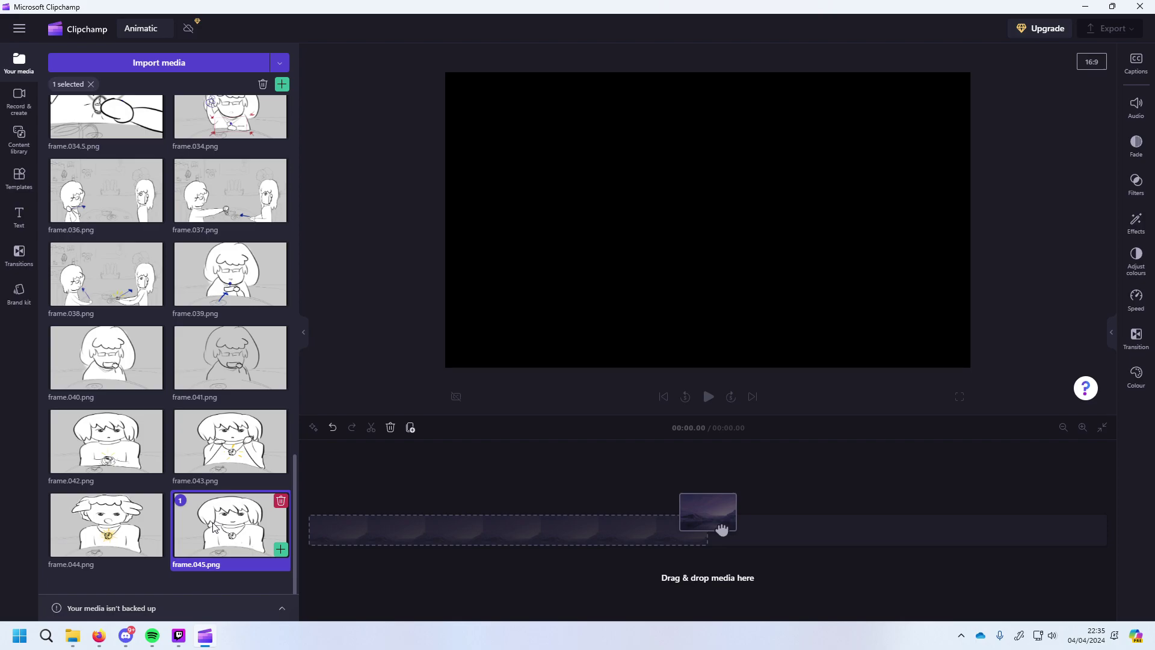
scroll(186, 497, "up", 15)
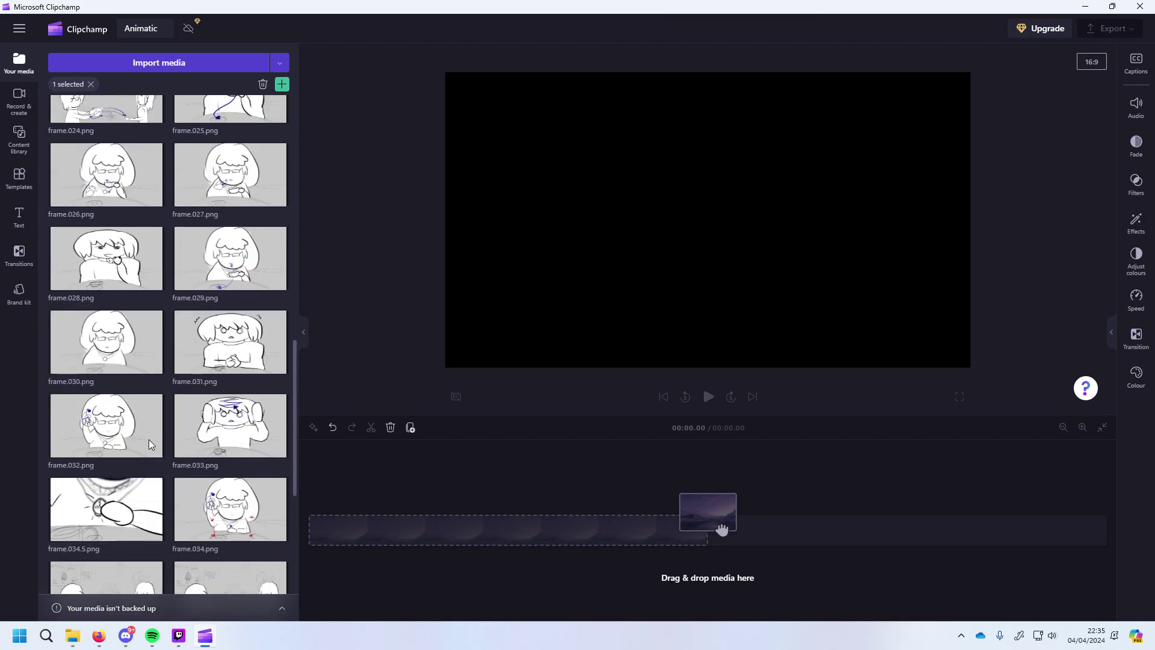
left_click(114, 146, "shift")
left_click_drag(114, 146, 340, 556)
scroll(223, 510, "down", 1)
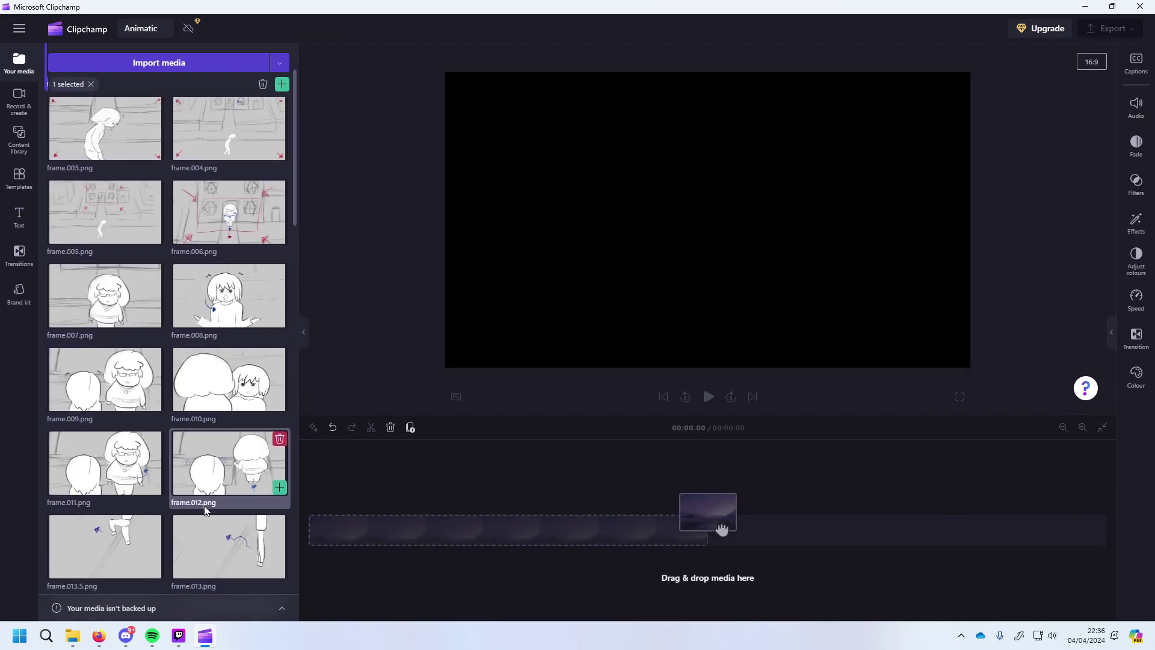
scroll(208, 450, "up", 1)
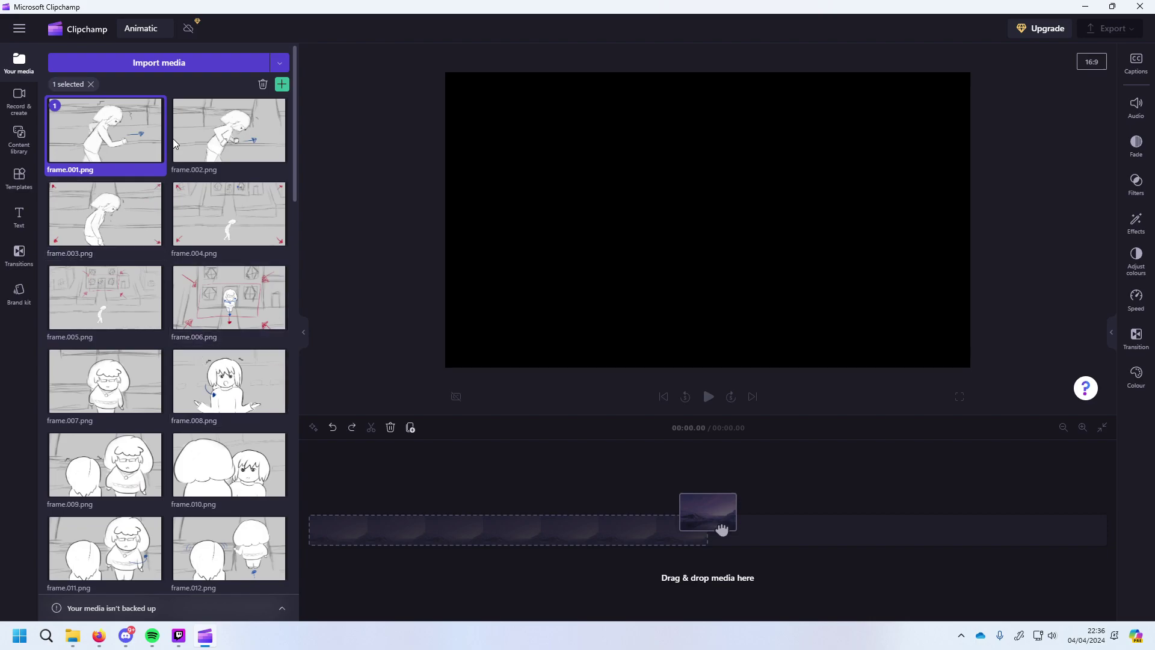
left_click(203, 171)
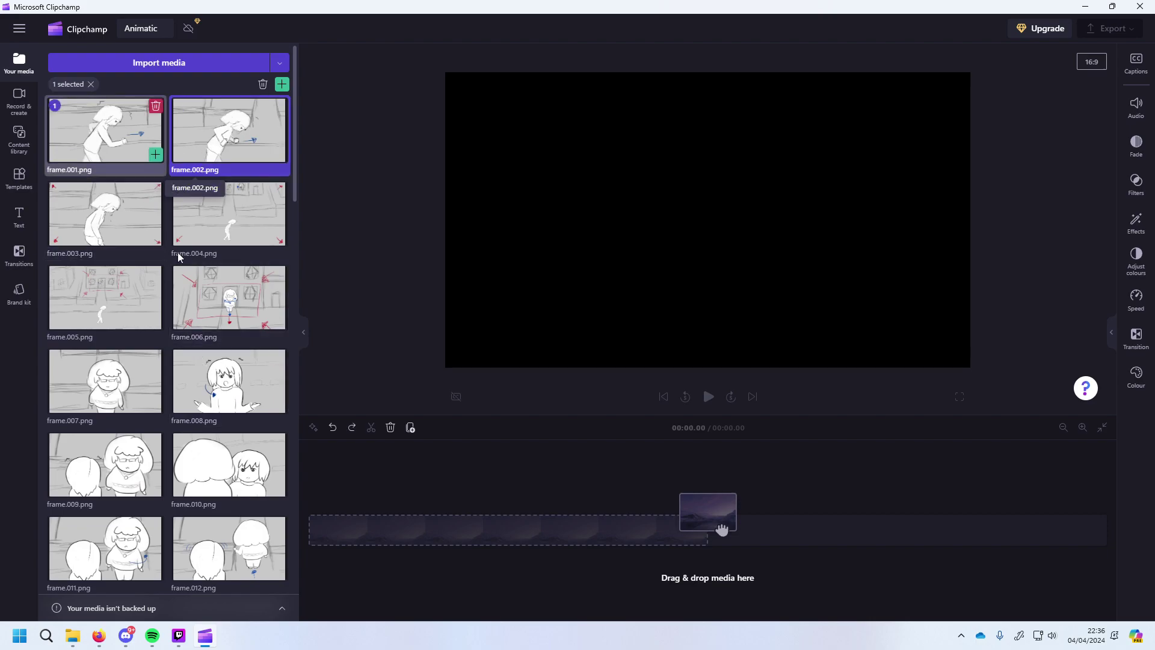
scroll(204, 421, "down", 15)
left_click(218, 557, "shift")
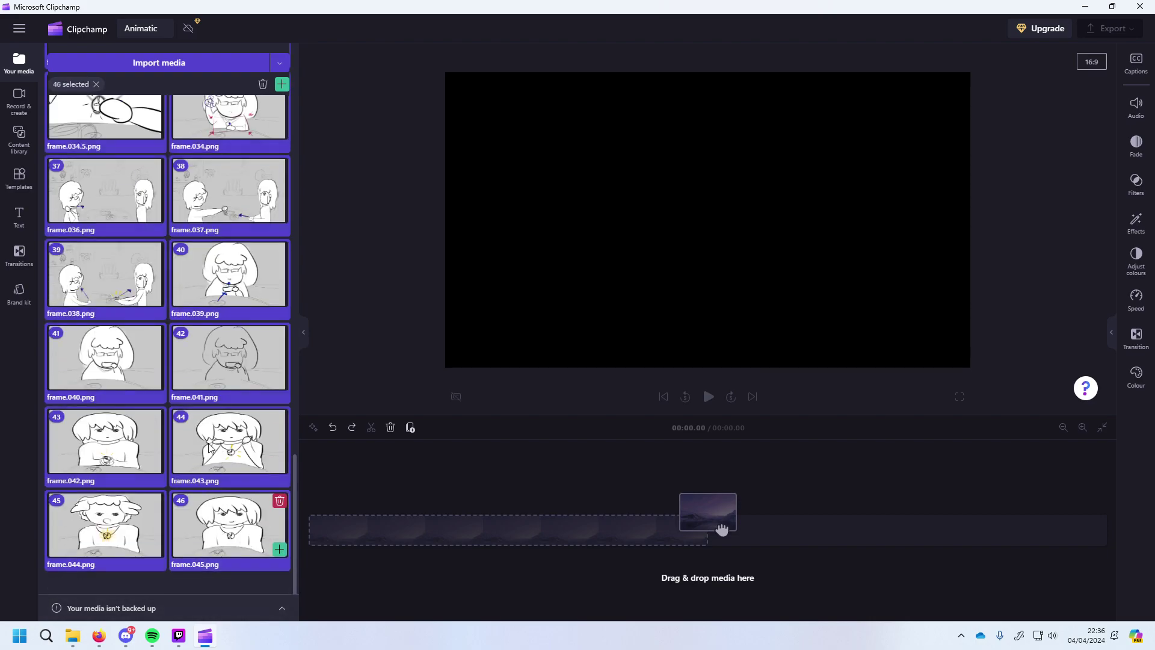
scroll(241, 361, "up", 15)
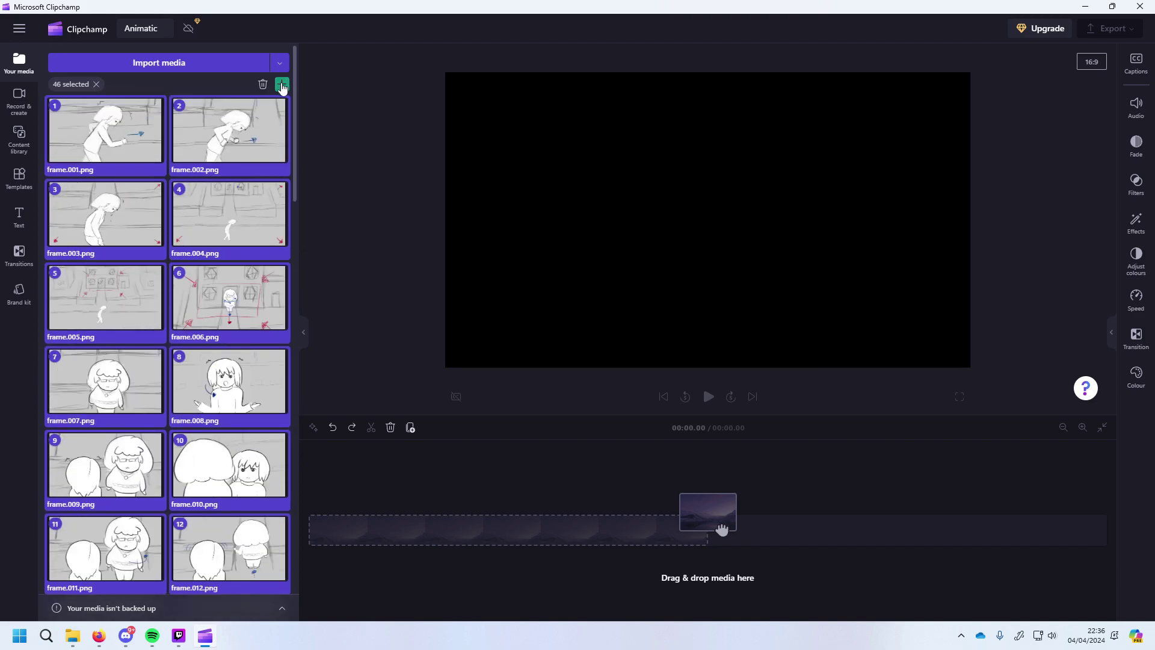
left_click(282, 85)
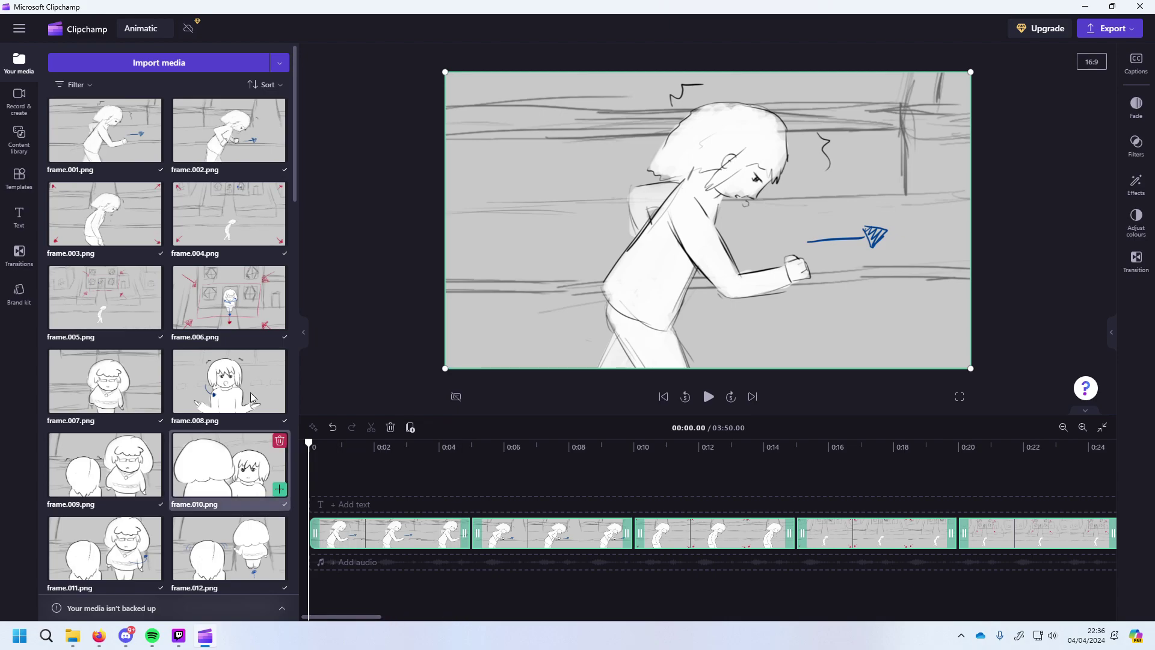
Check the placed frames along the whole timeline against their order in the media library.
scroll(241, 512, "down", 5)
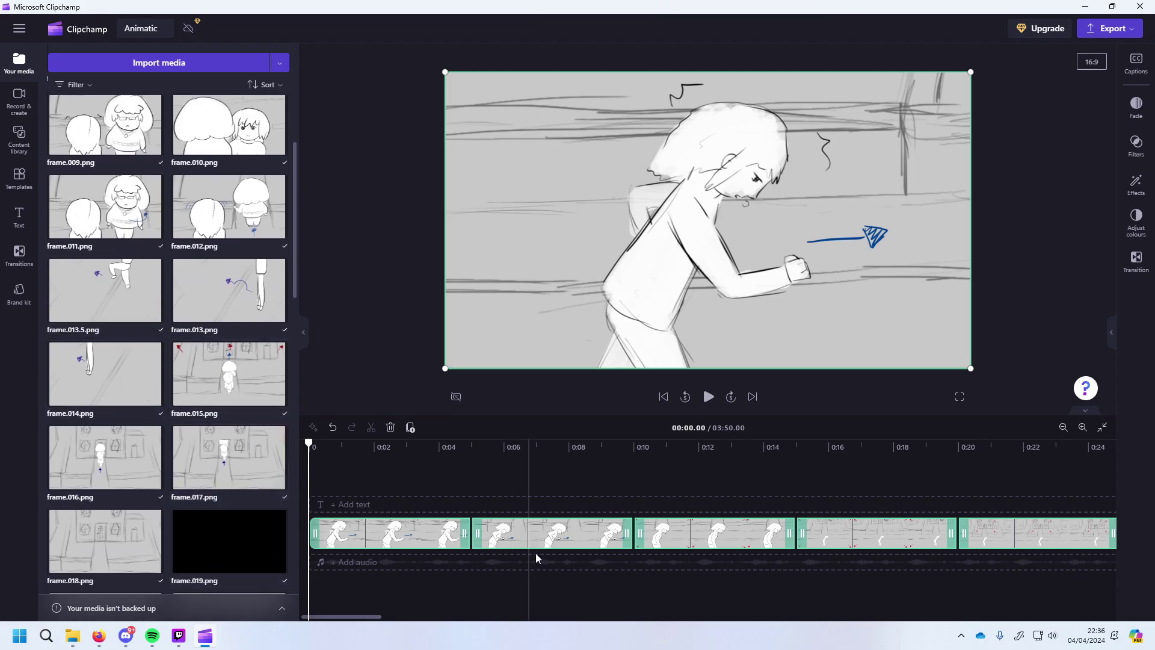
left_click_drag(387, 620, 572, 632)
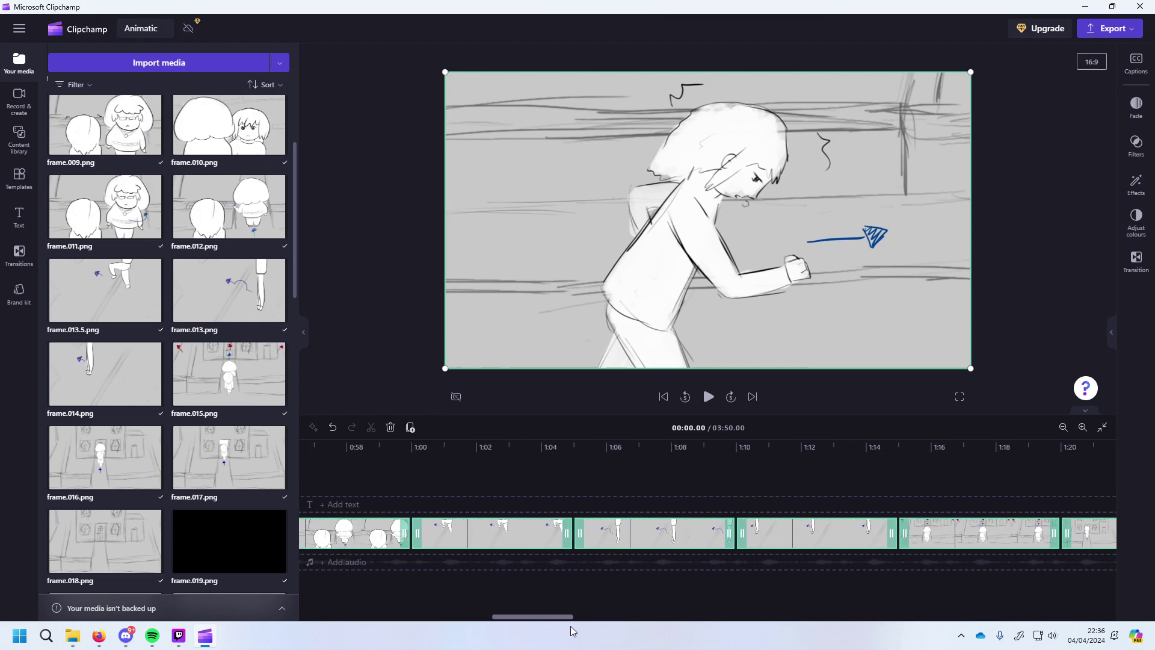
left_click_drag(507, 532, 563, 583)
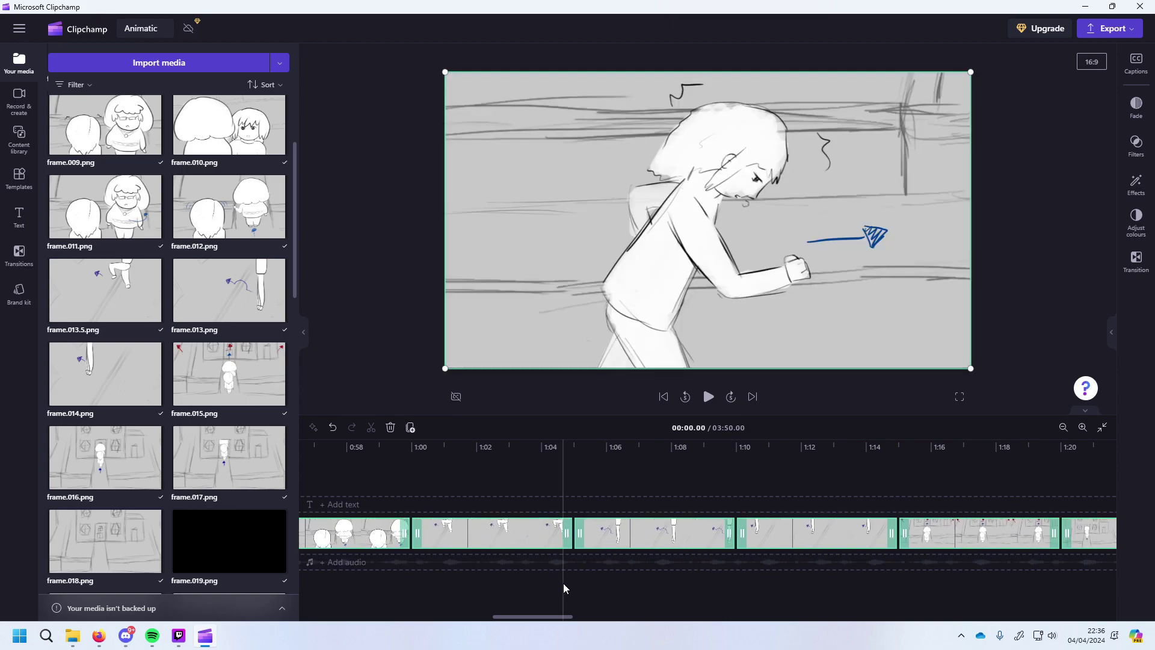
left_click(568, 578)
mouse_move(506, 540)
left_mouse_down()
mouse_move(679, 540)
mouse_move(506, 542)
mouse_move(558, 542)
mouse_move(613, 577)
mouse_move(511, 534)
mouse_move(447, 532)
mouse_move(446, 546)
left_mouse_up()
left_click_drag(540, 616, 586, 619)
scroll(271, 466, "down", 10)
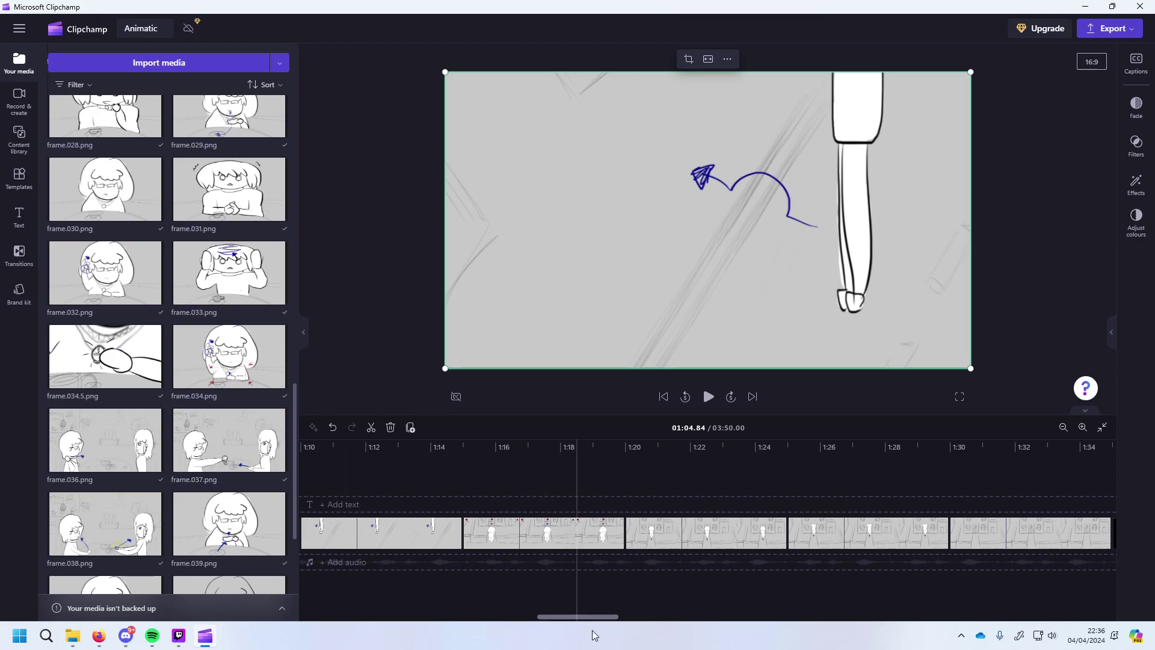
left_click_drag(615, 621, 927, 646)
left_click_drag(485, 531, 509, 534)
left_click_drag(924, 618, 269, 615)
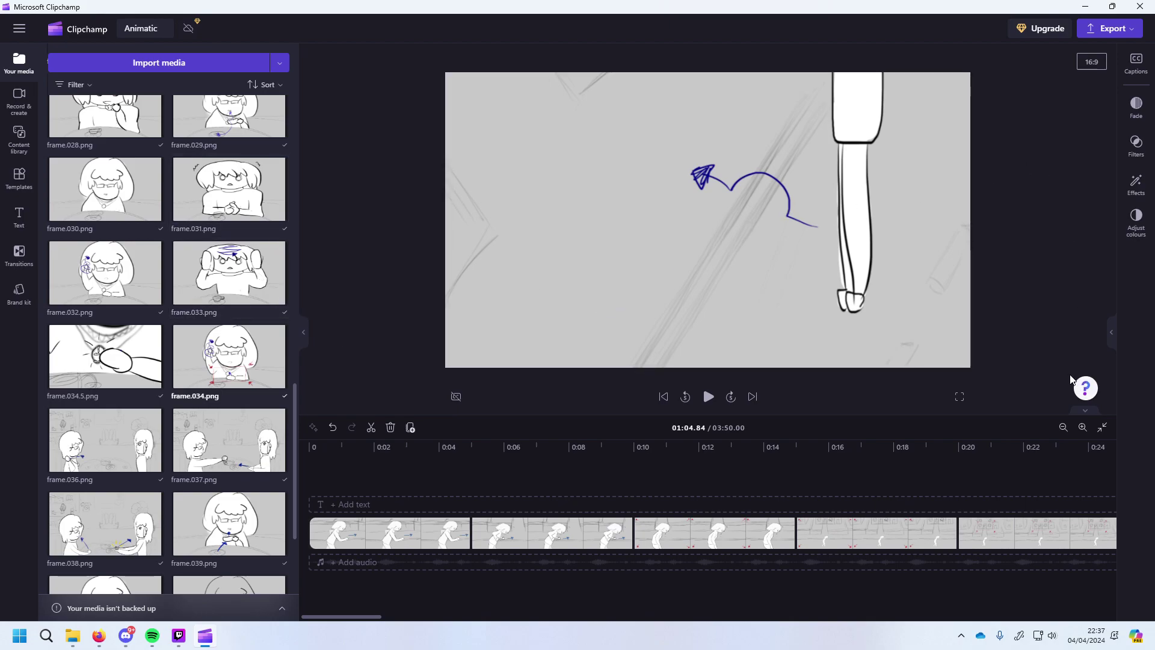
Select every clip on the timeline and look through the additional options and fade settings available for them.
left_click(741, 547)
key("ctrl+a")
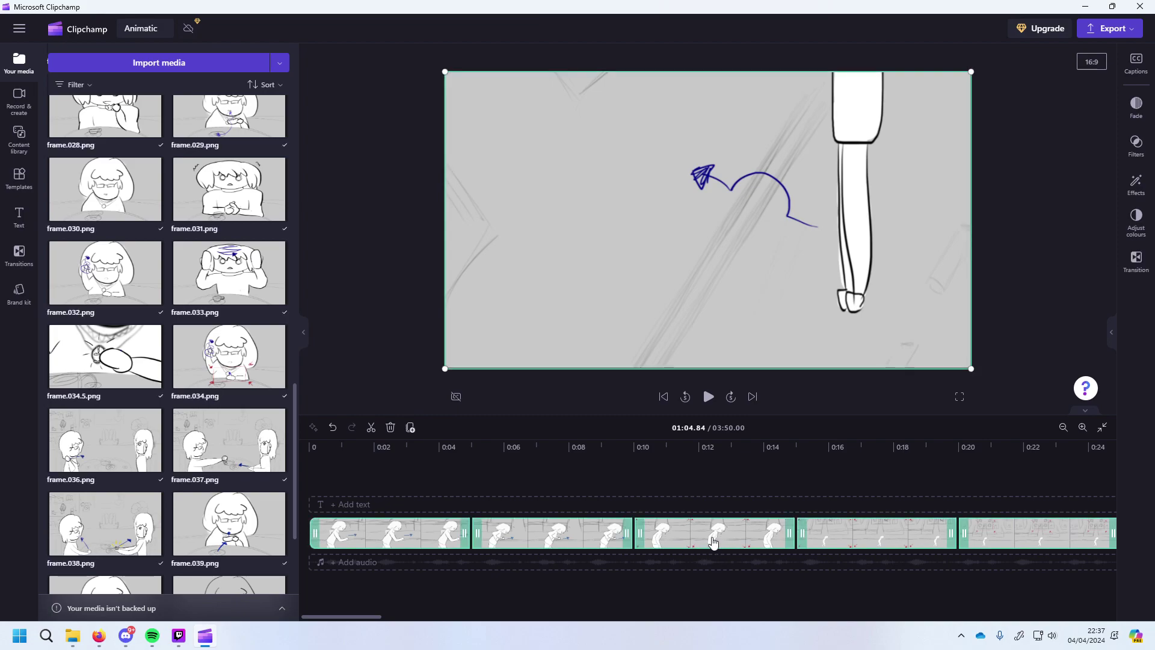
right_click(714, 542)
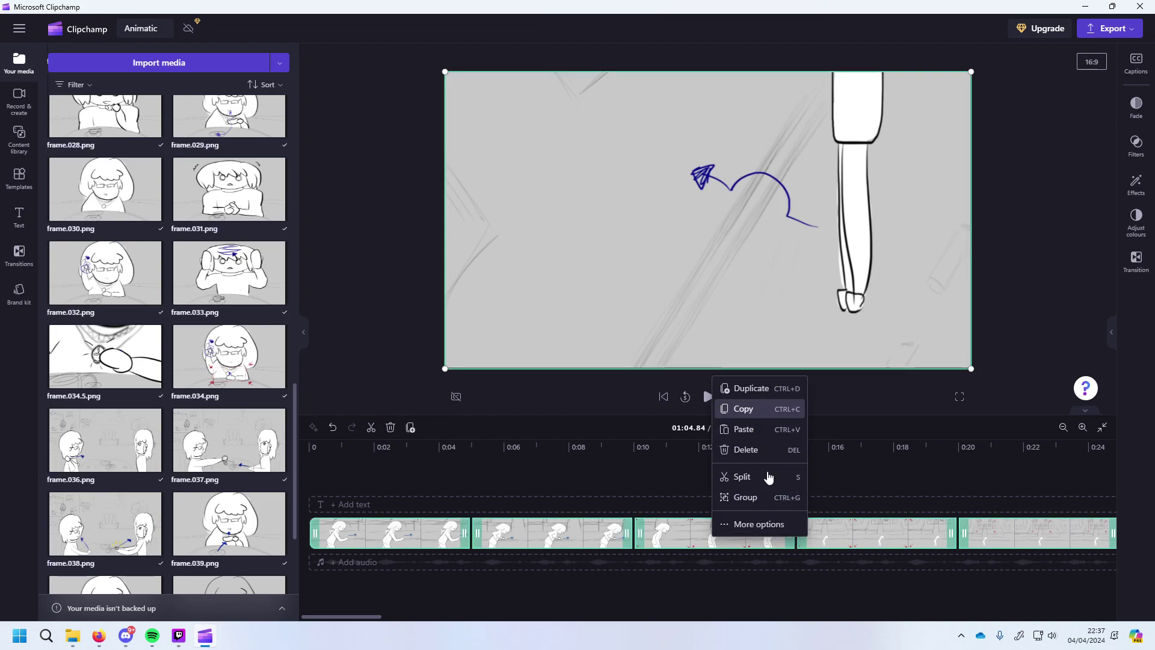
left_click(762, 525)
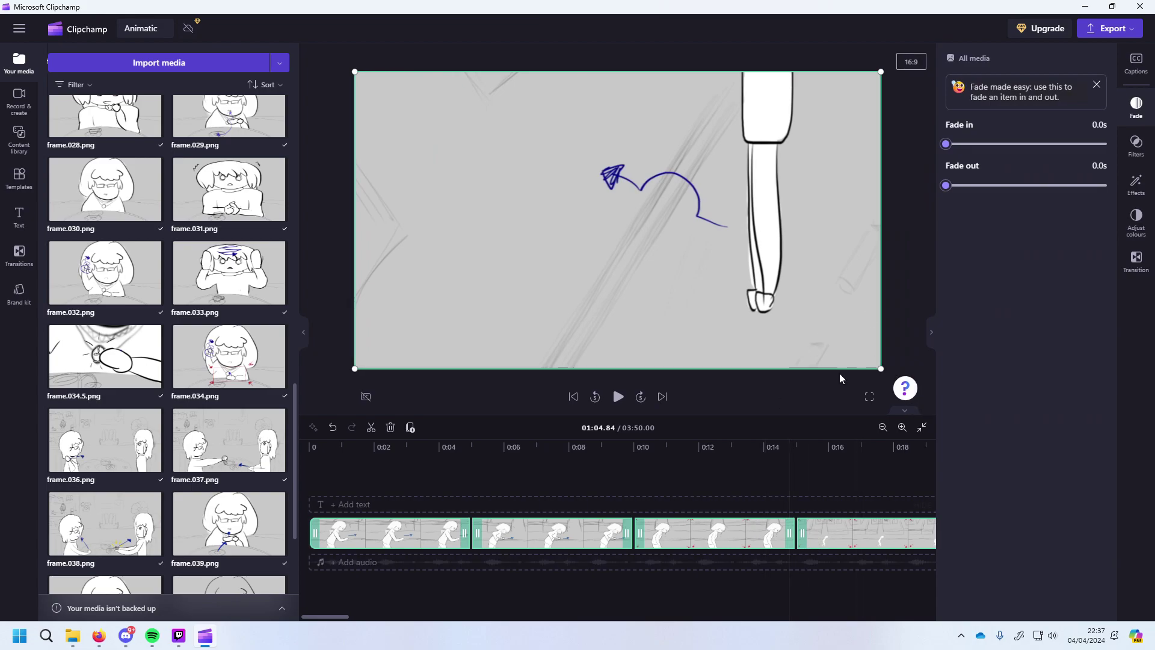
left_click(729, 602)
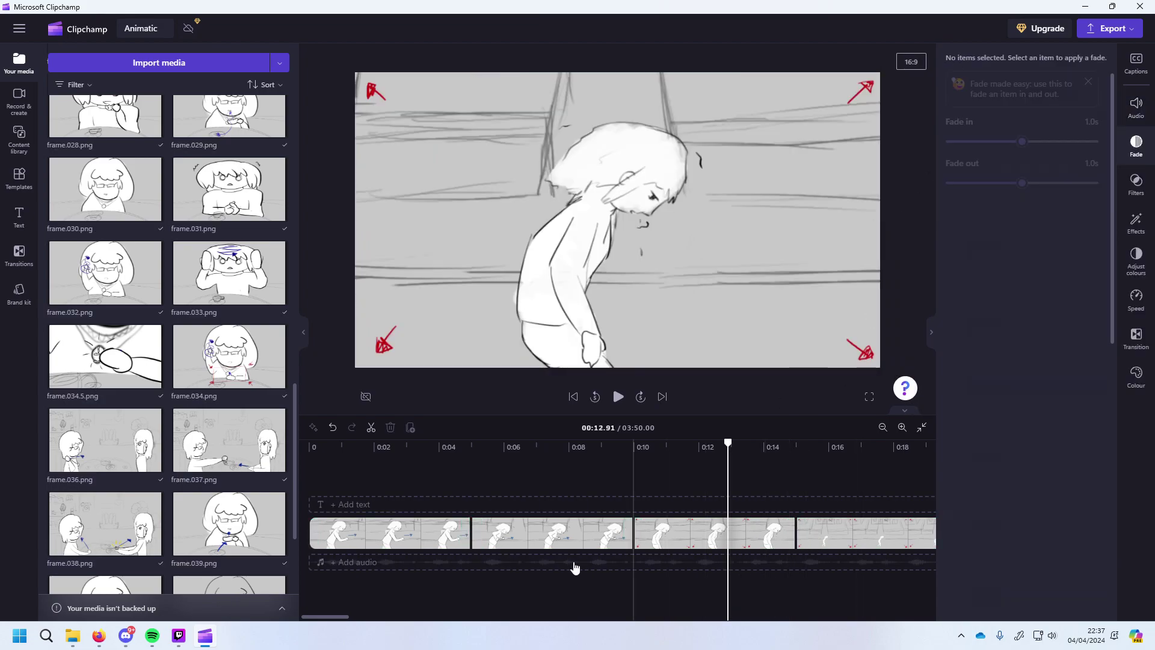
left_click(626, 542)
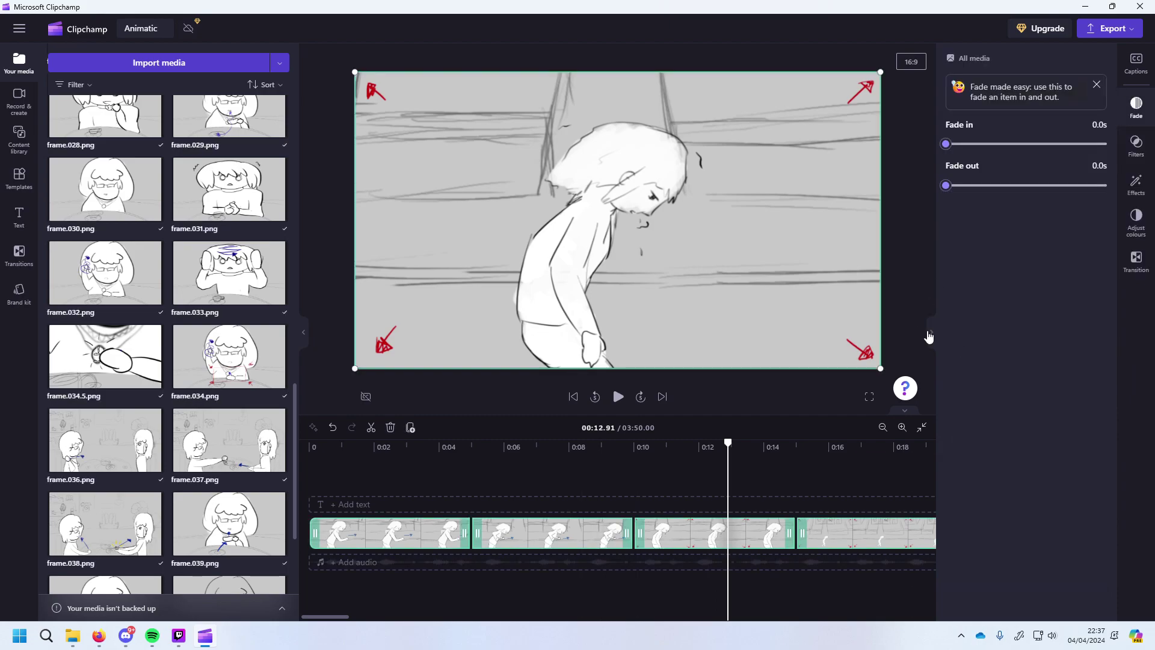
left_click(1096, 87)
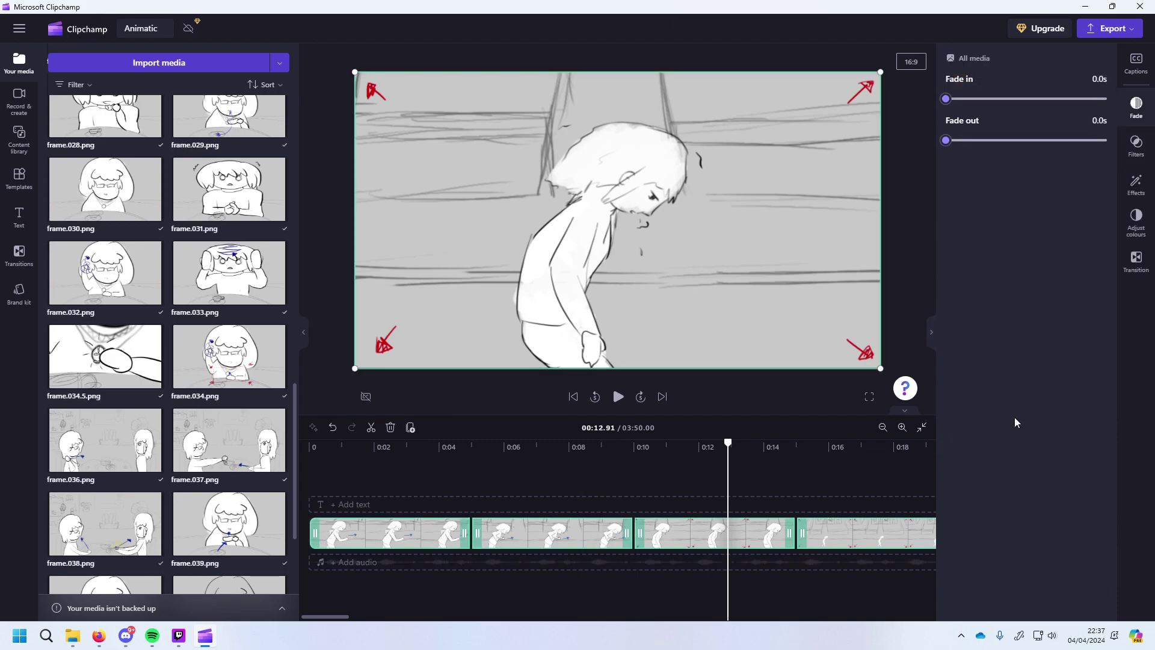
Examine the transition, colour adjustment, effect, filter and fade settings for a way to edit all the selected clips.
left_click(1134, 103)
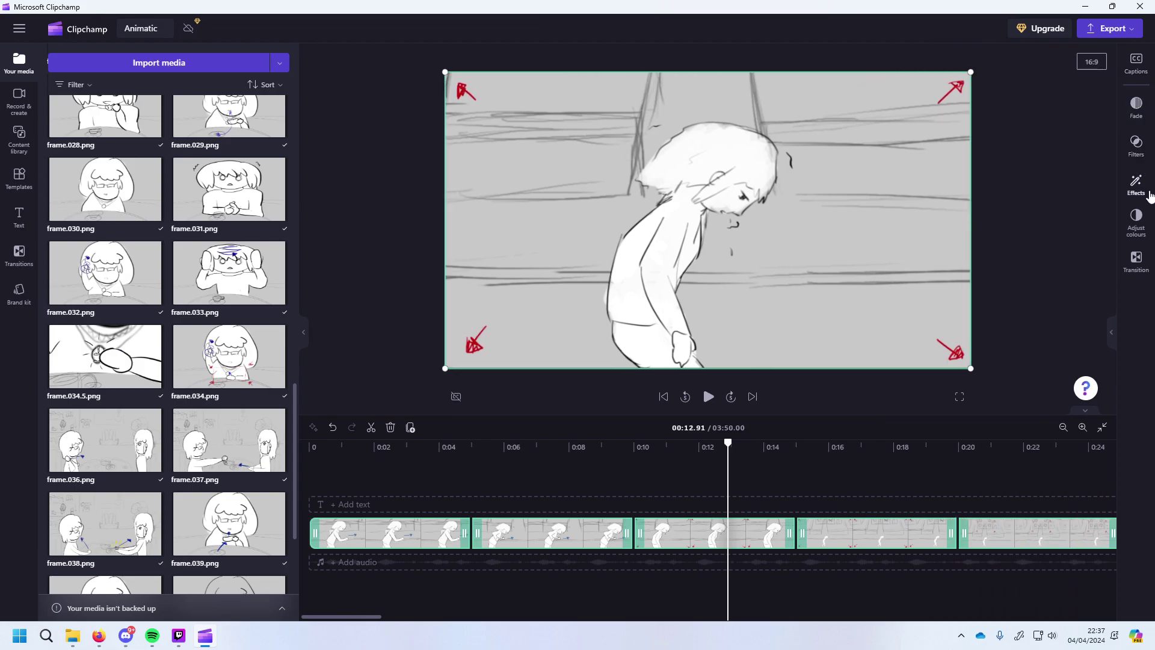
left_click(1135, 264)
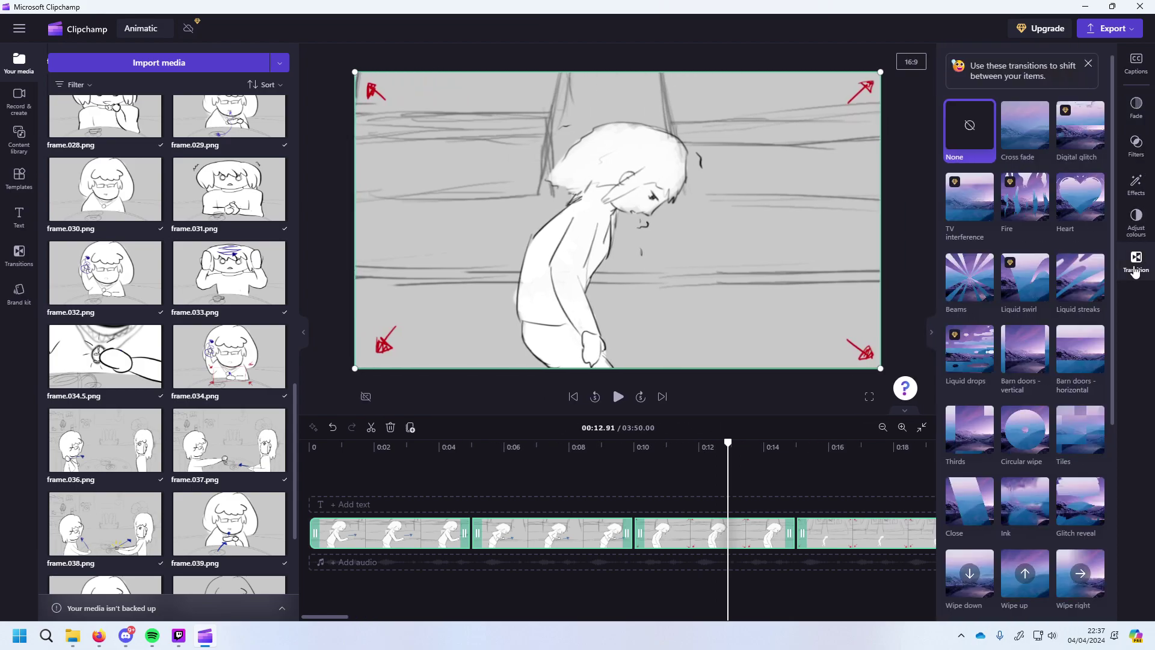
left_click(1136, 221)
left_click(1137, 188)
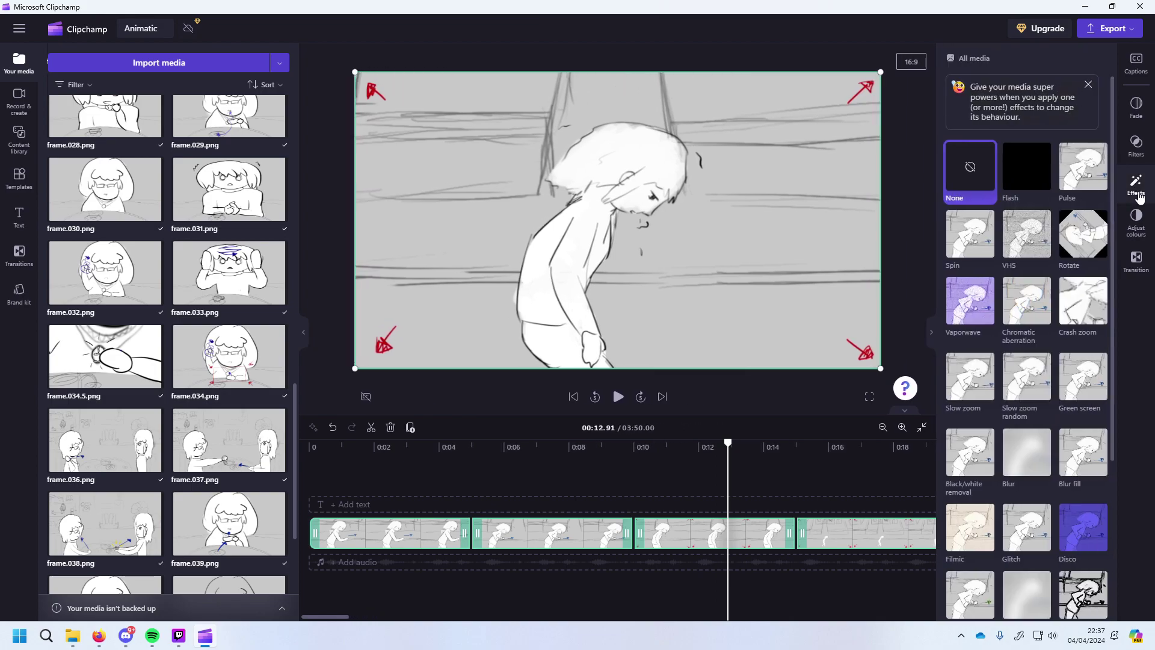
left_click(1136, 146)
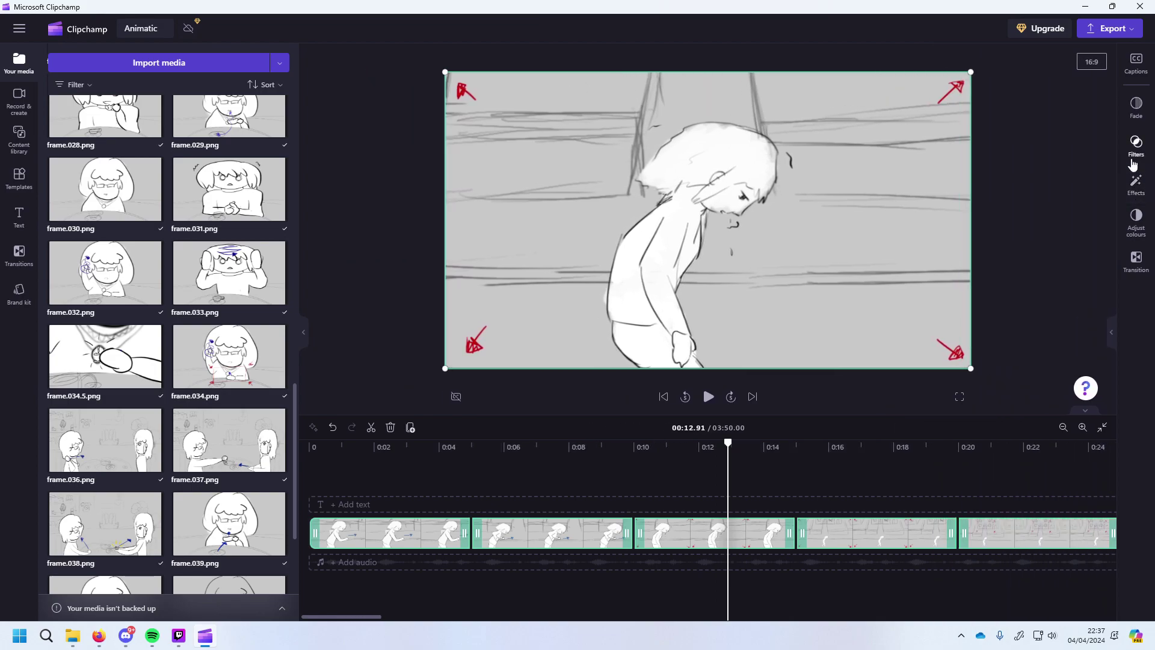
left_click(1136, 109)
left_click(1142, 74)
left_click(1144, 79)
Select every clip on the timeline and trim them all at once to about 2 seconds each.
left_click_drag(367, 616, 441, 612)
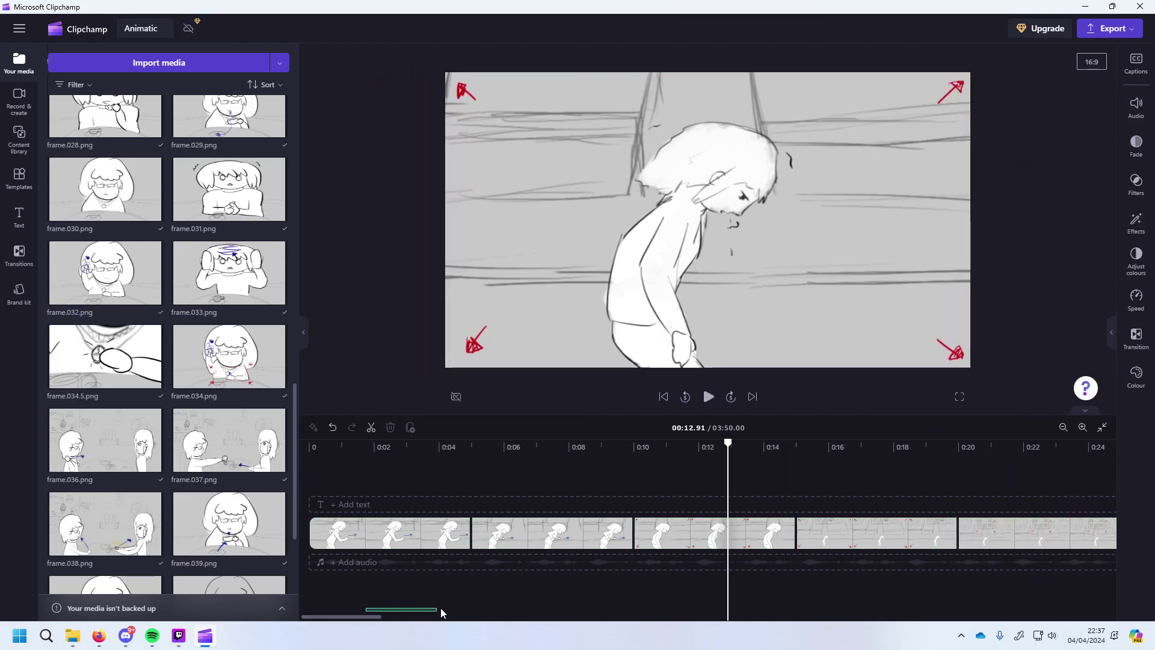
left_click(450, 517)
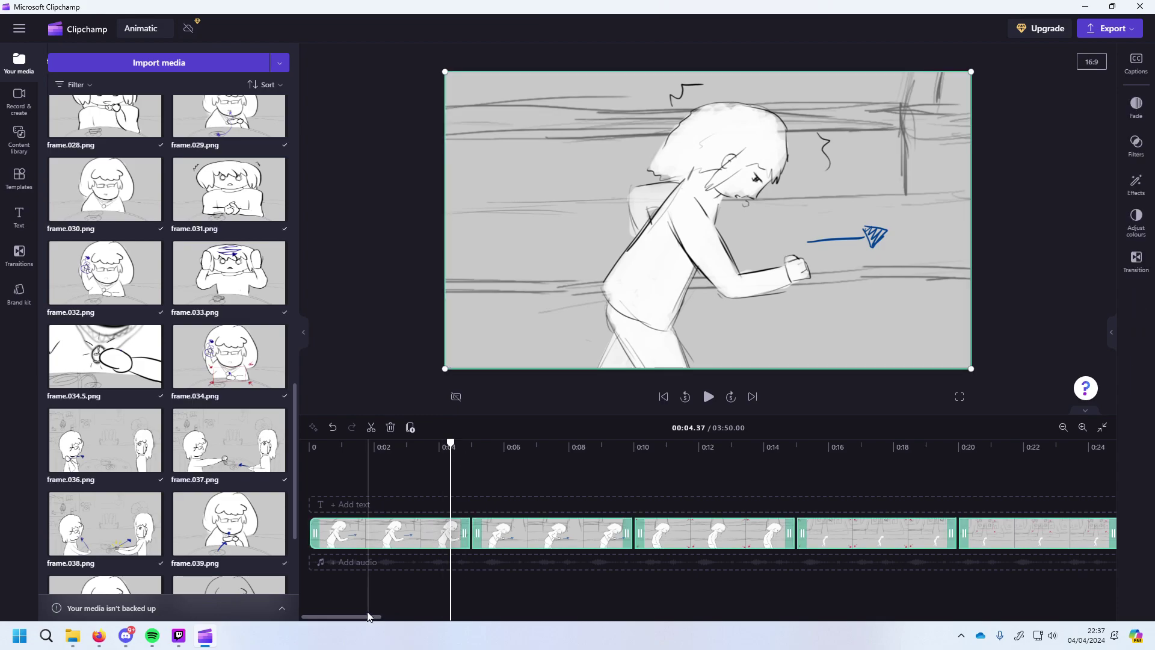
left_click(405, 532)
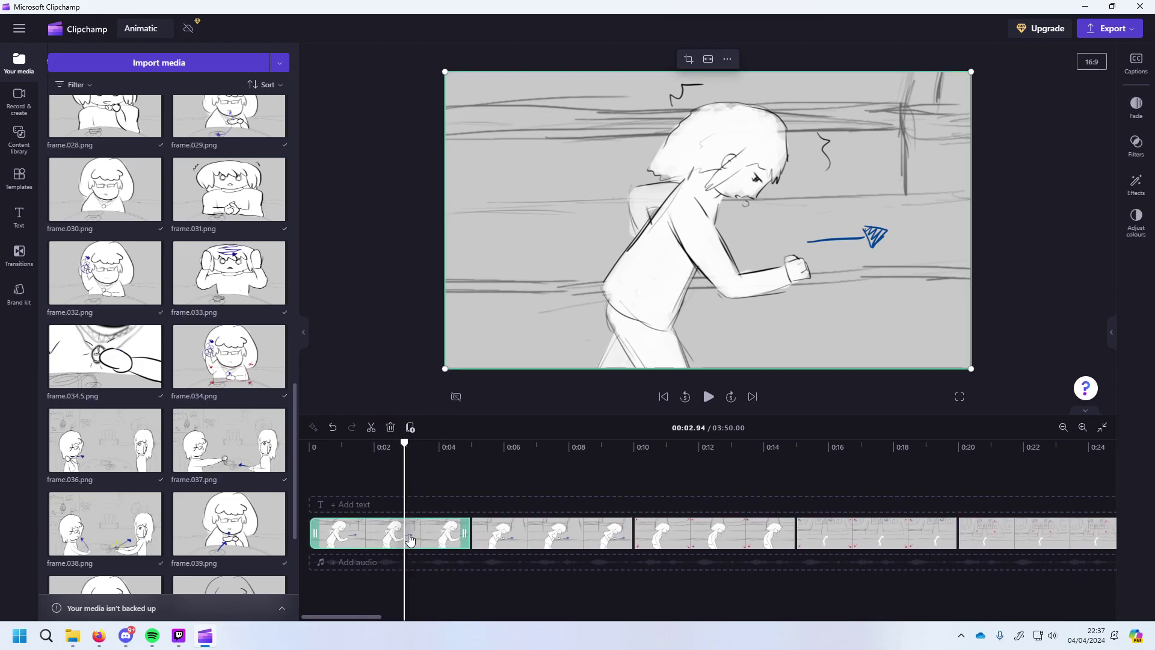
key("ctrl+a")
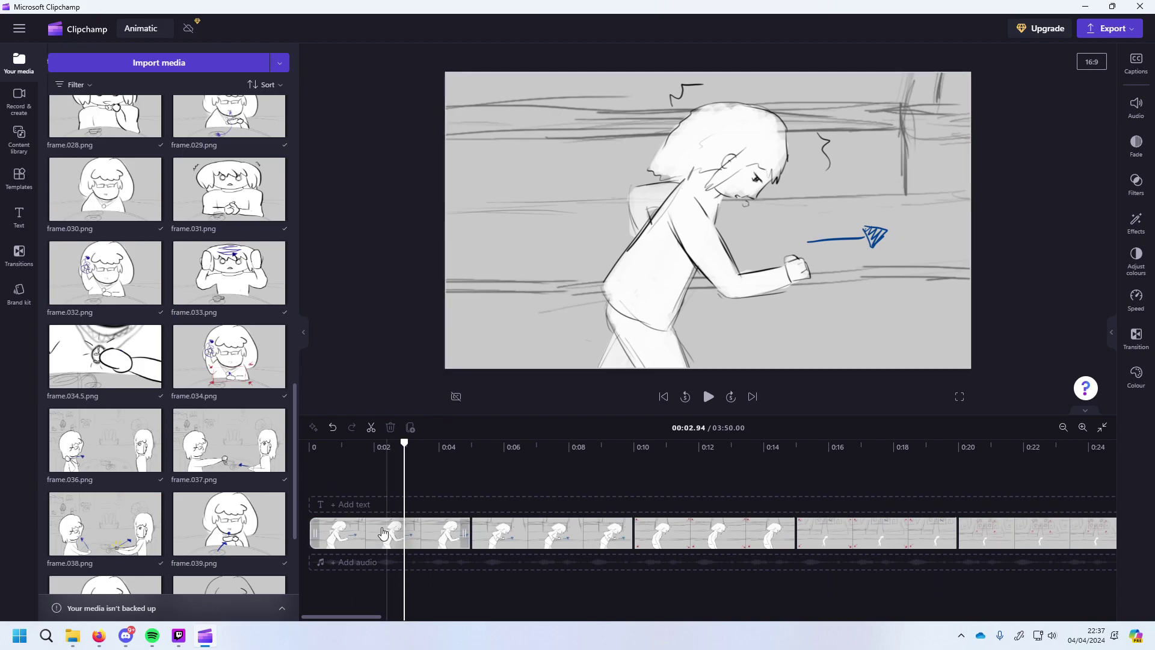
left_click(380, 536)
key("ctrl+a")
left_click_drag(361, 616, 1144, 629)
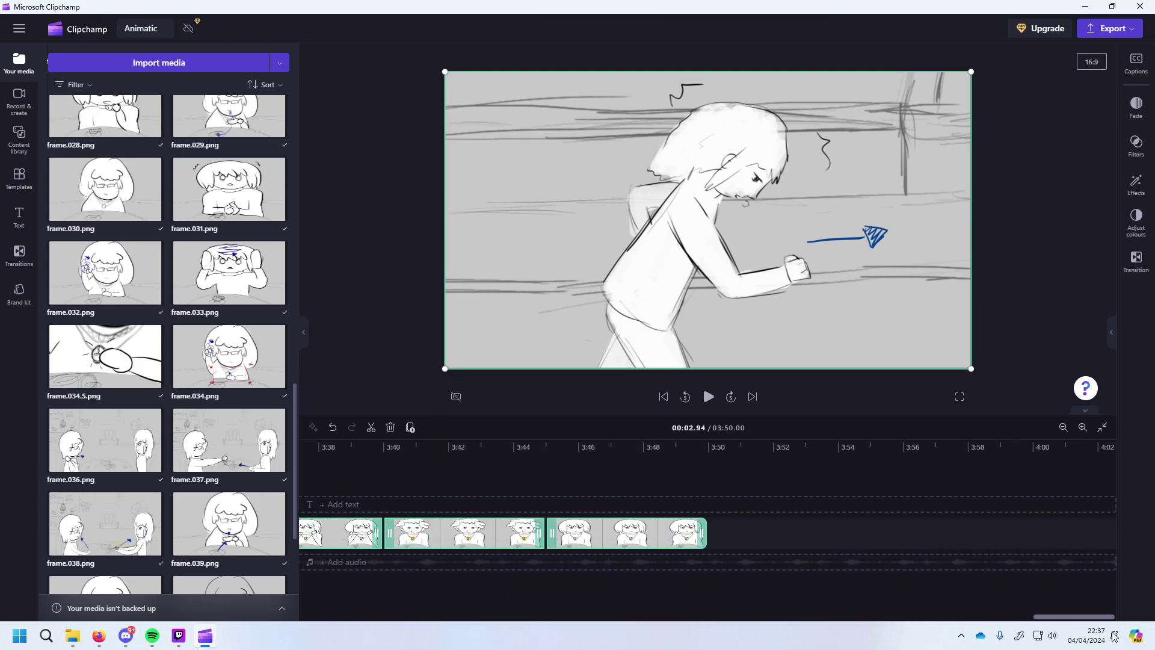
mouse_move(701, 534)
left_mouse_down()
mouse_move(660, 535)
mouse_move(776, 545)
mouse_move(765, 547)
left_mouse_up()
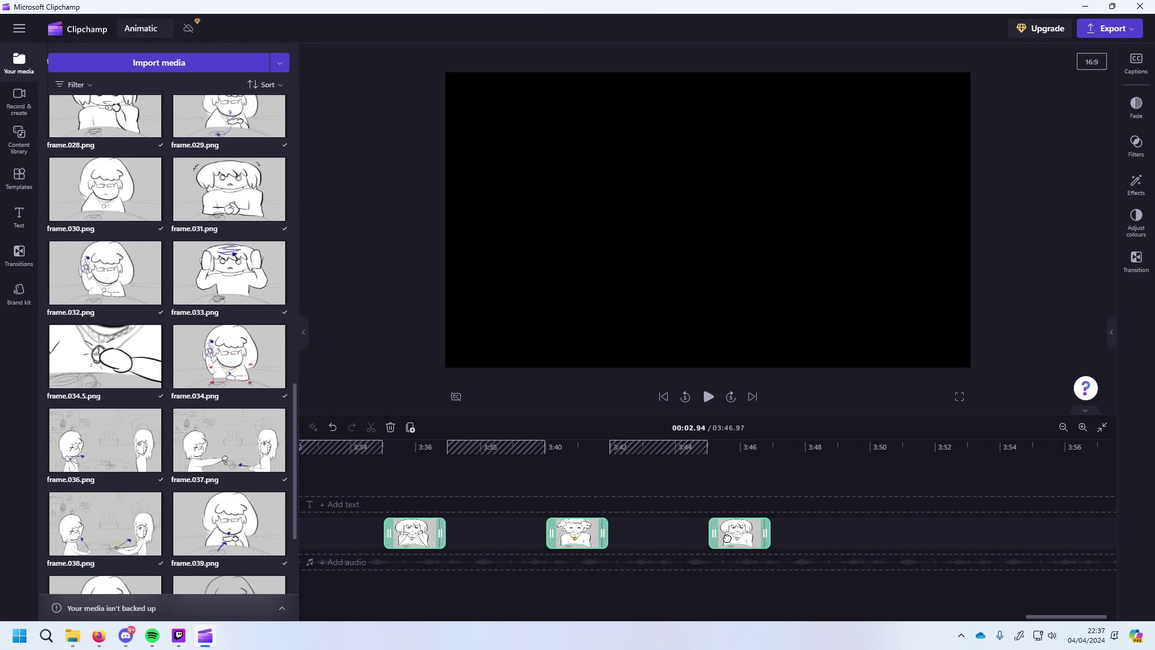
Remove the gaps after the first and second clips at the start of the timeline, and undo both removals.
scroll(733, 537, "left", 7)
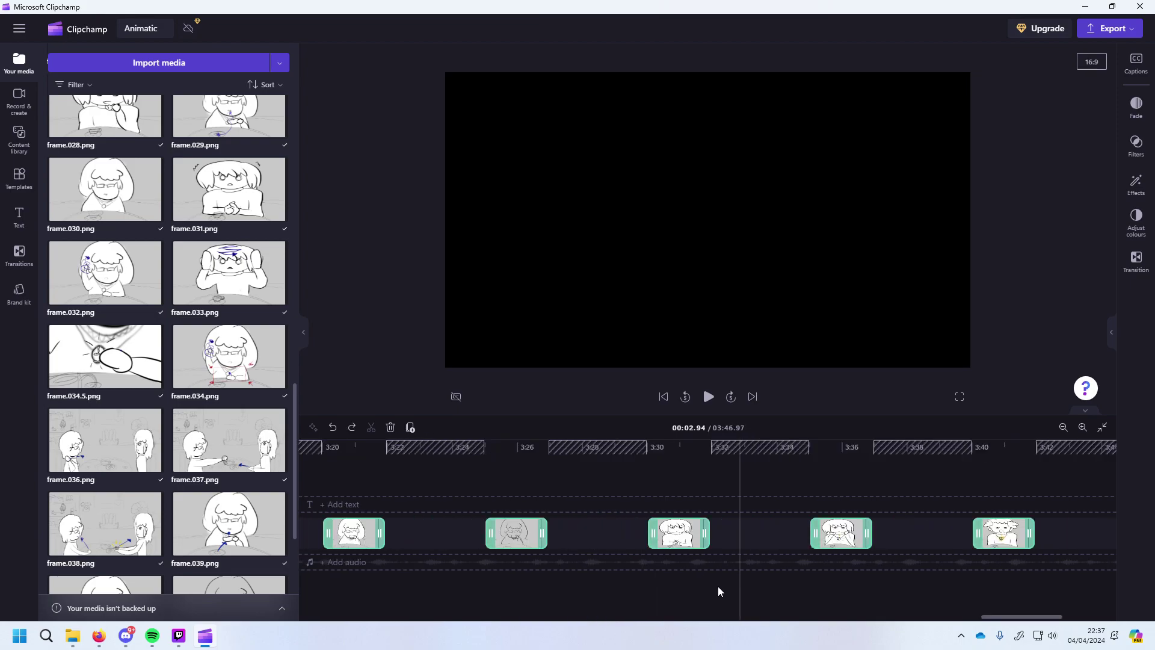
mouse_move(739, 537)
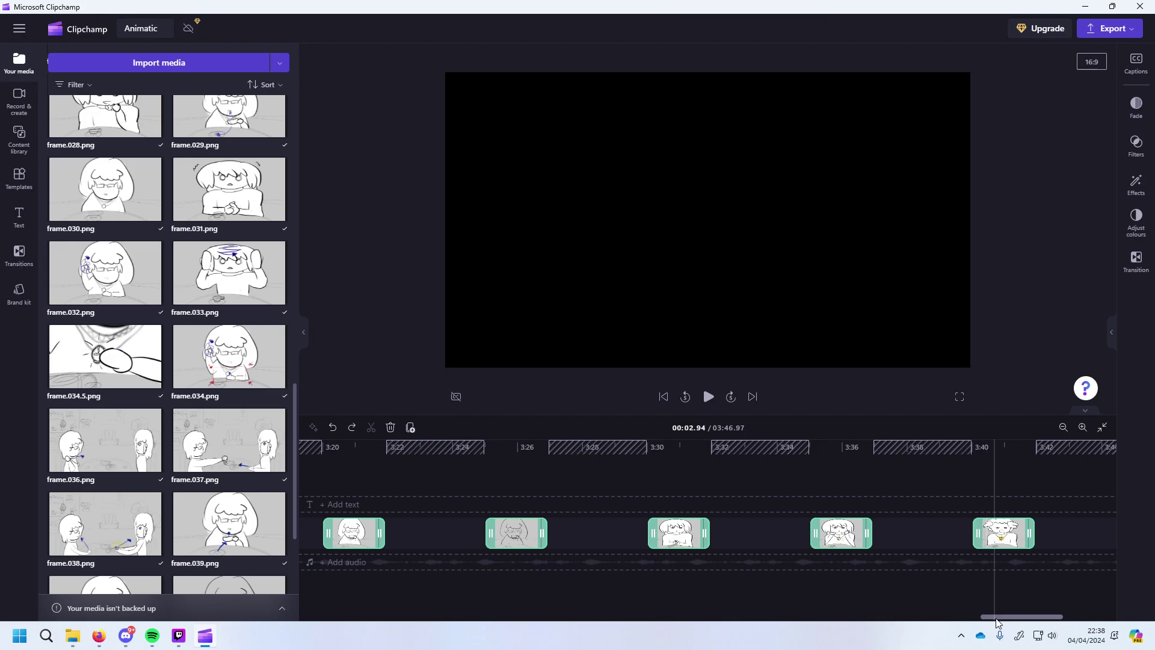
left_click_drag(998, 622, 245, 612)
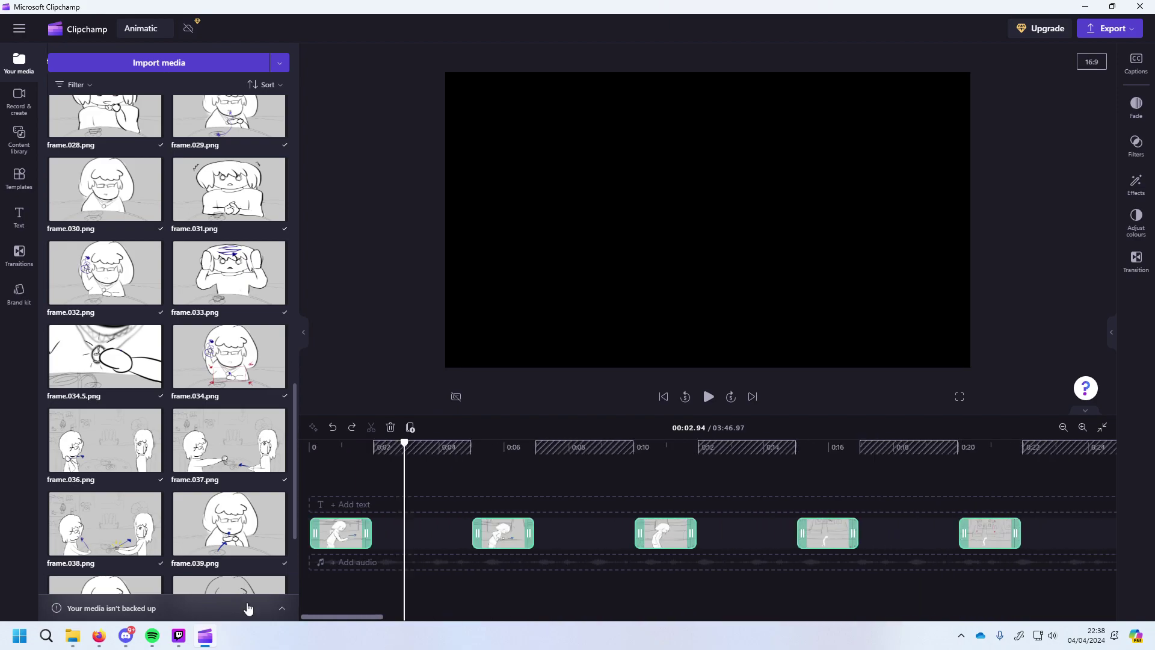
left_click(422, 533)
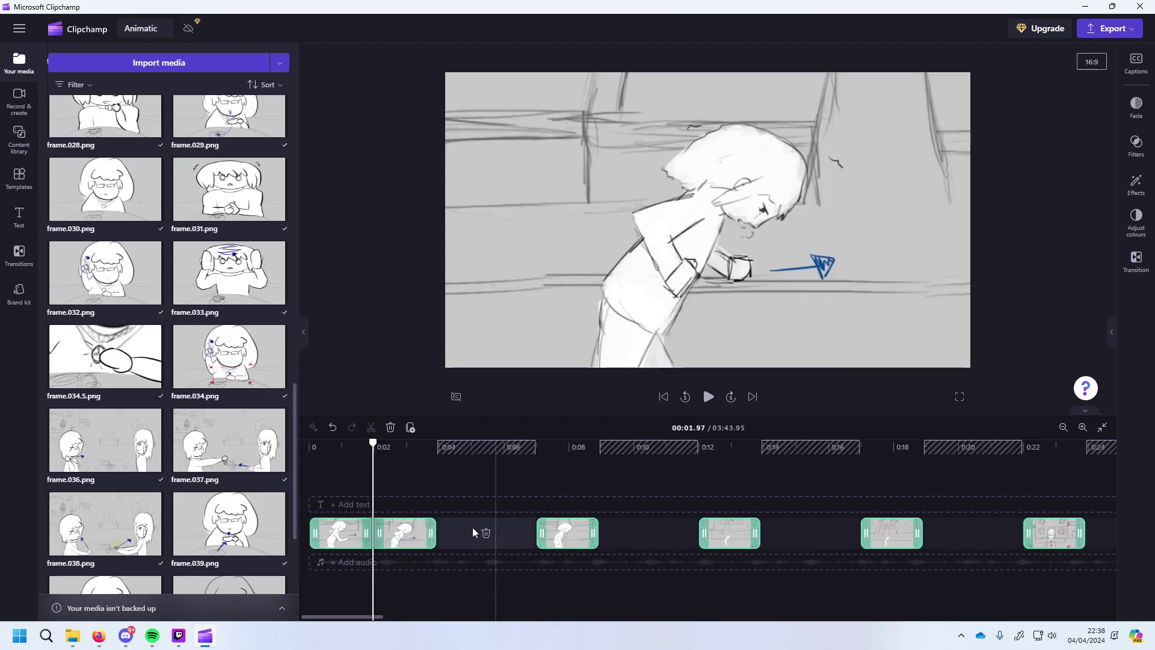
left_click(472, 528)
left_click(485, 533)
left_click(535, 536)
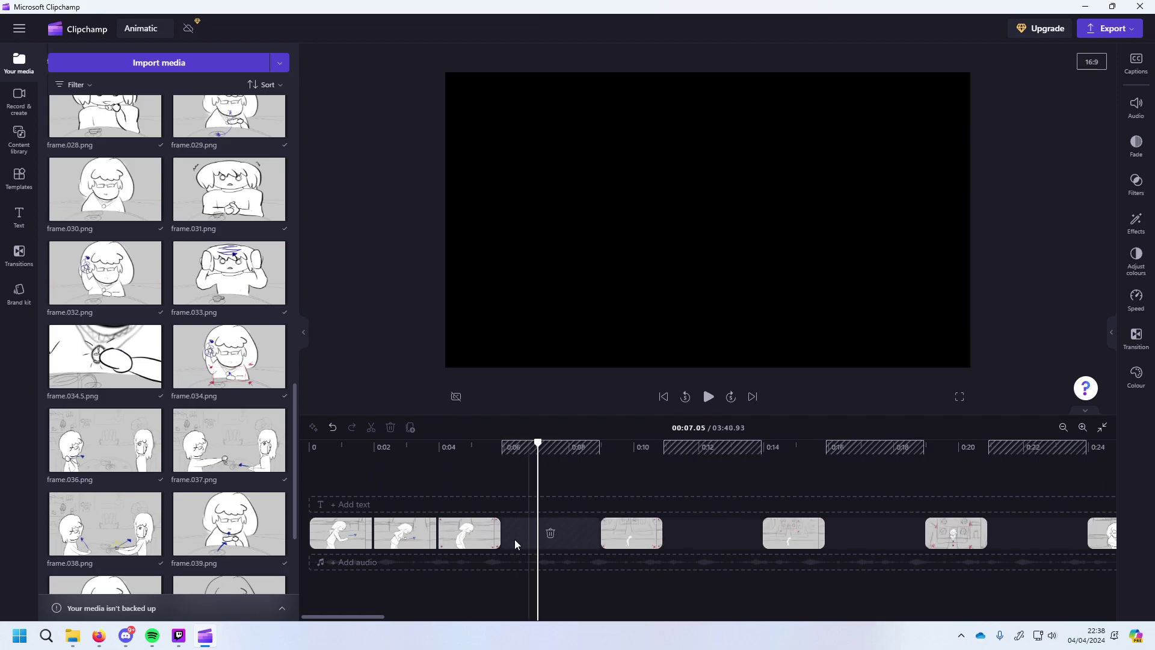
key("ctrl+z")
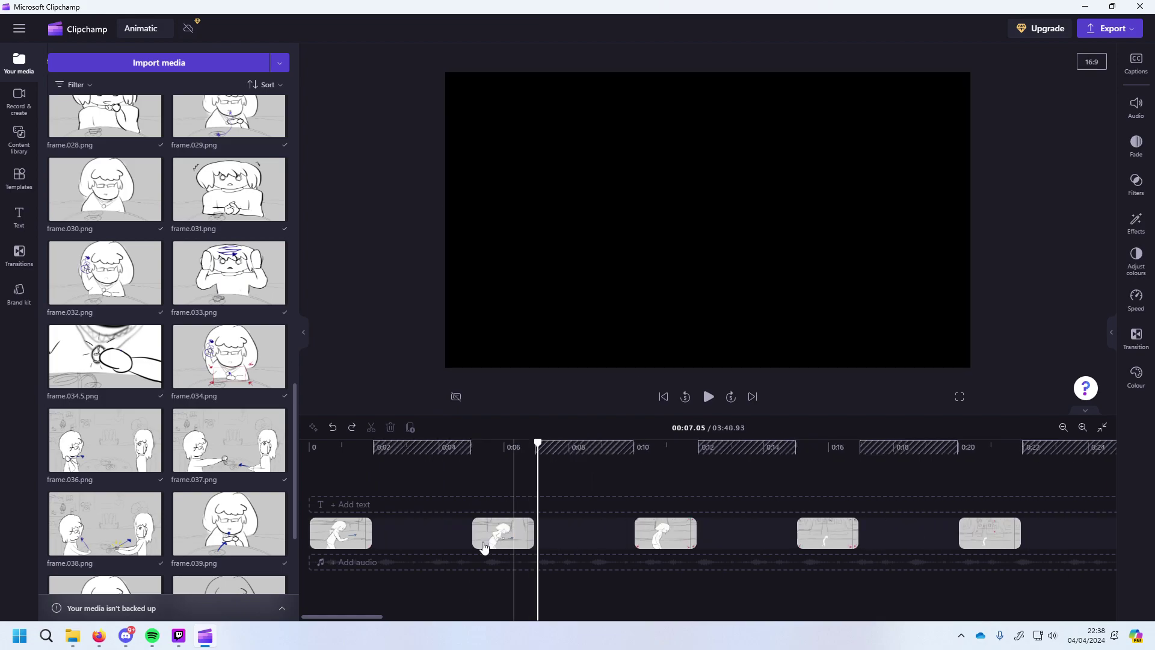
Remove the gaps between the first seven clips at the start of the timeline.
left_click(424, 538)
left_click(487, 535)
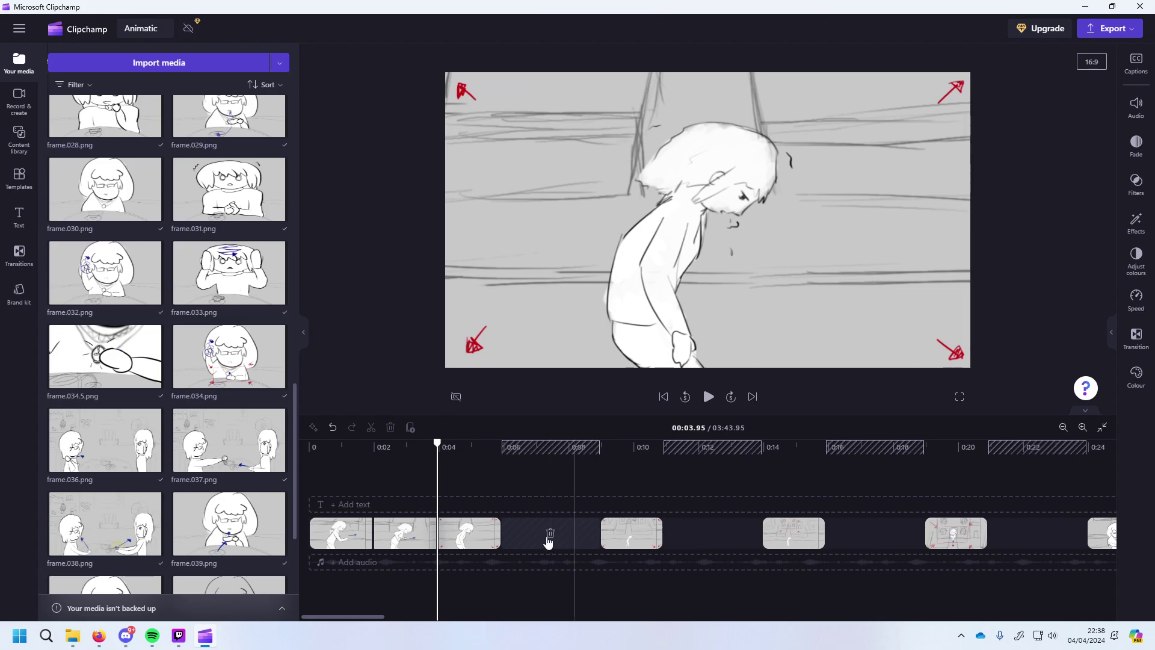
left_click(552, 535)
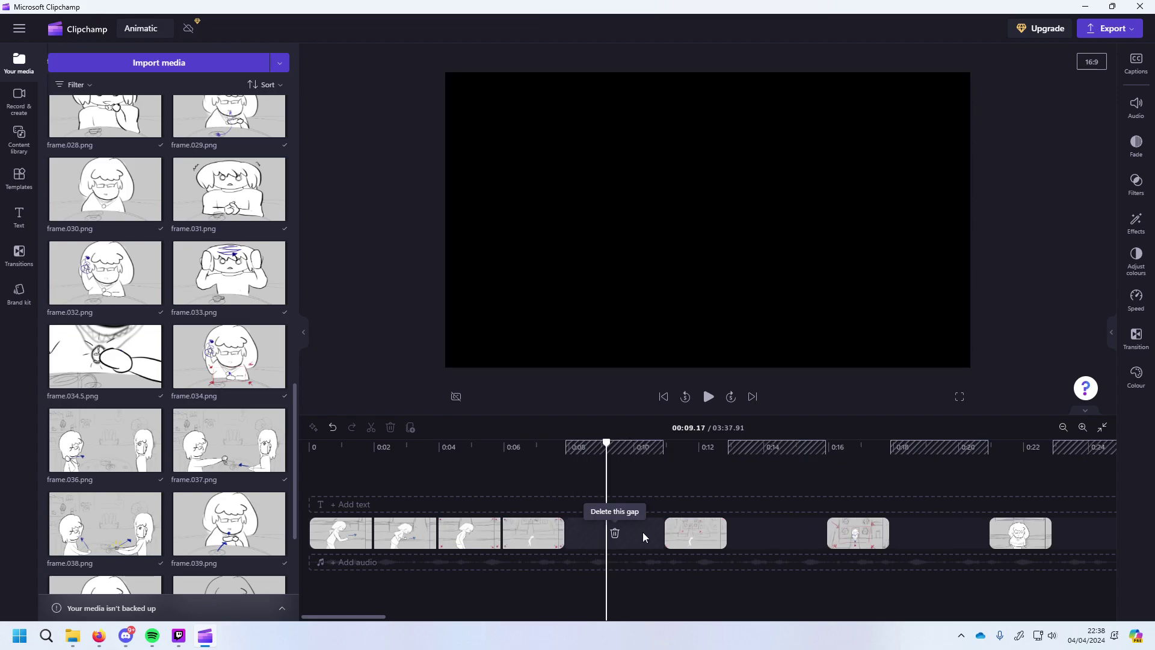
left_click(614, 533)
left_click(680, 534)
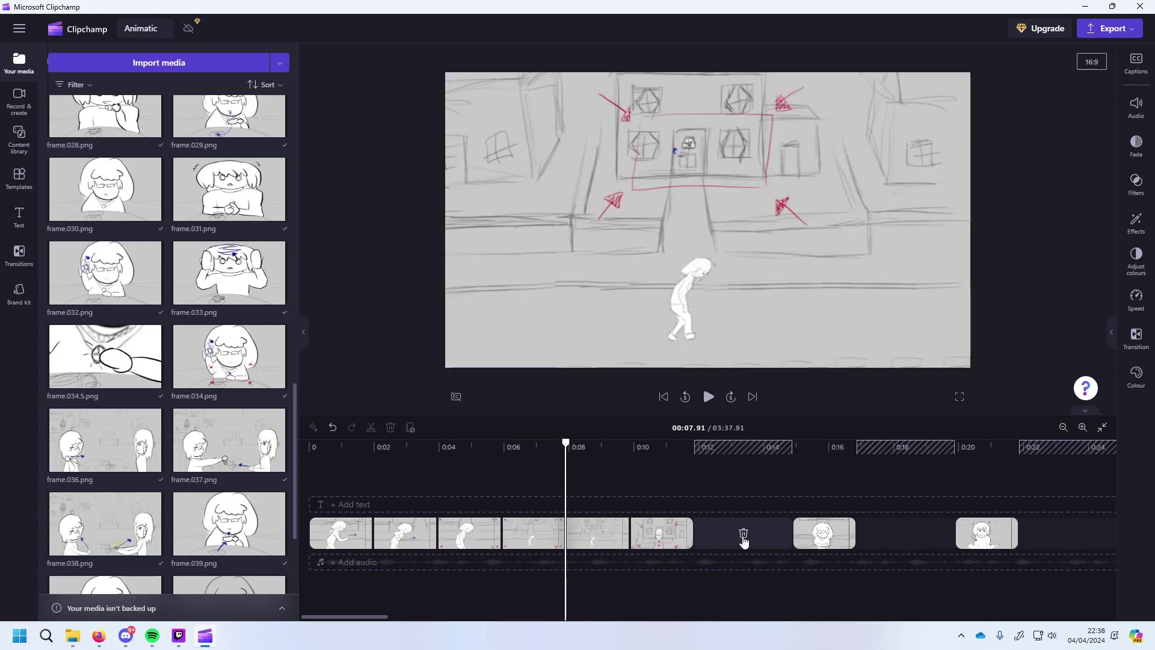
left_click(745, 536)
Remove the gaps between the following clips, closing up the timeline from about 0:14 to 0:28.
left_click_drag(391, 619, 440, 618)
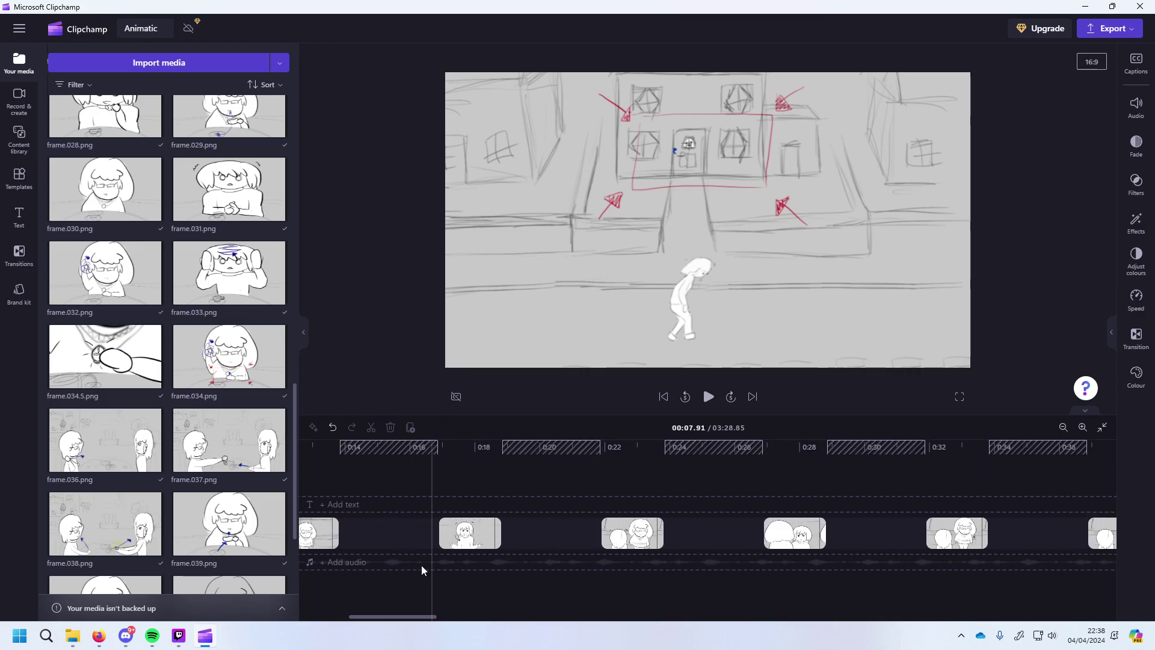
left_click(387, 534)
left_click(494, 534)
left_click(509, 532)
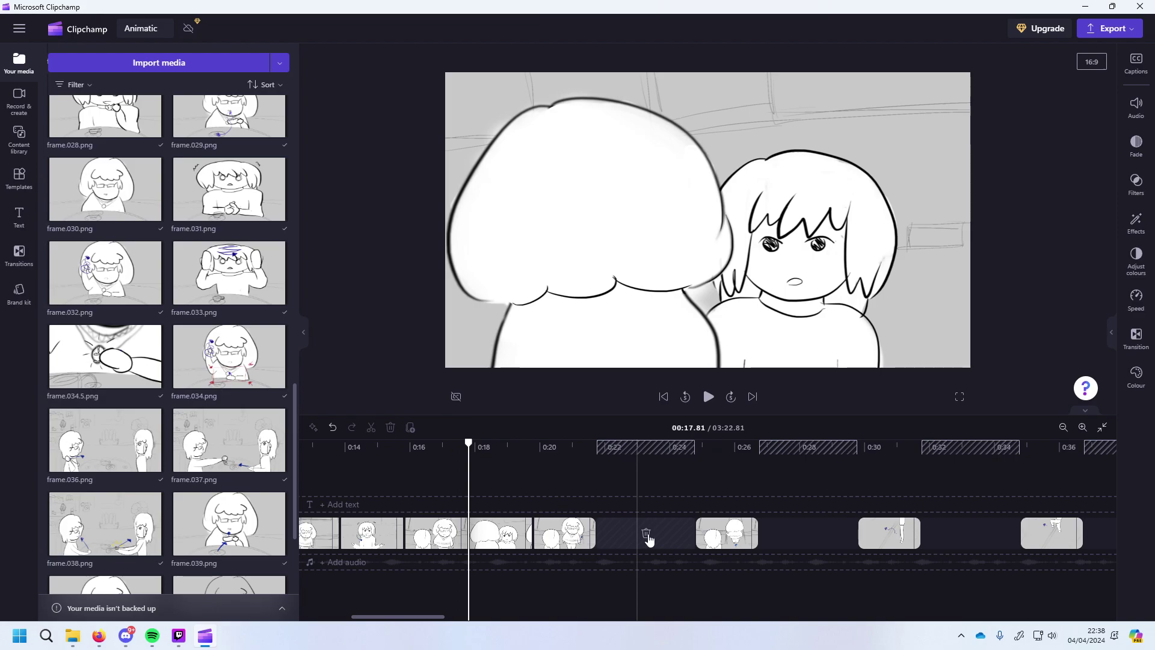
left_click(646, 535)
left_click(708, 535)
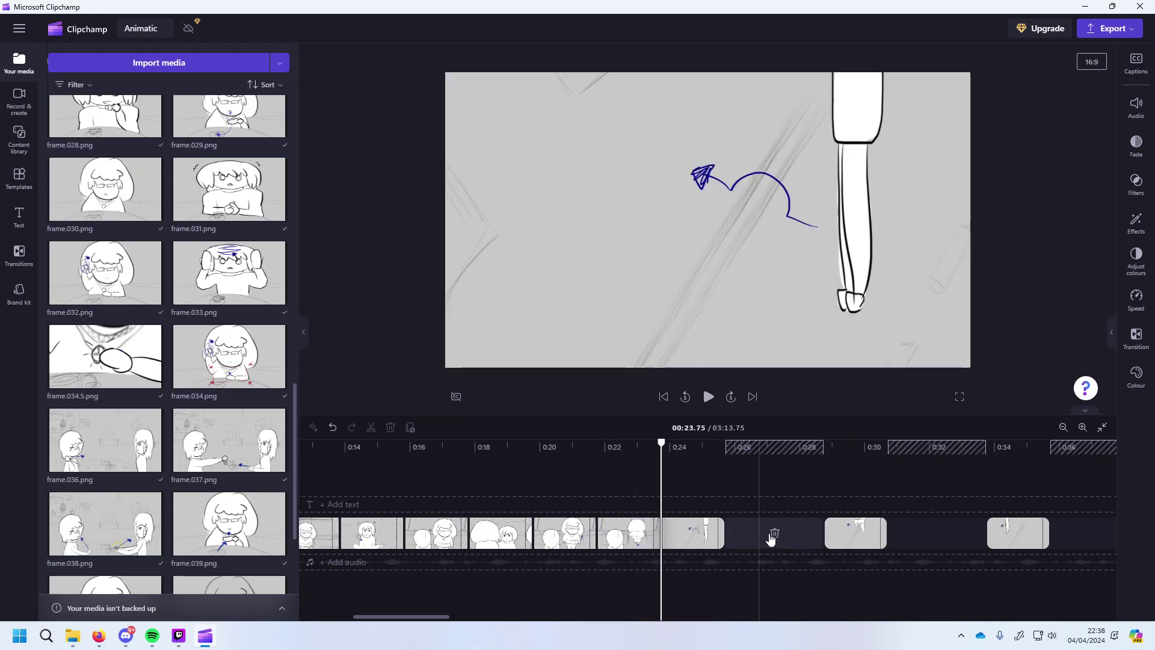
left_click(772, 535)
Close the gaps around the house-front, black and following kitchen clips, from about 0:28 to 0:45 on the timeline.
left_click_drag(452, 617, 505, 616)
left_click(380, 534)
left_click(379, 534)
left_click(445, 534)
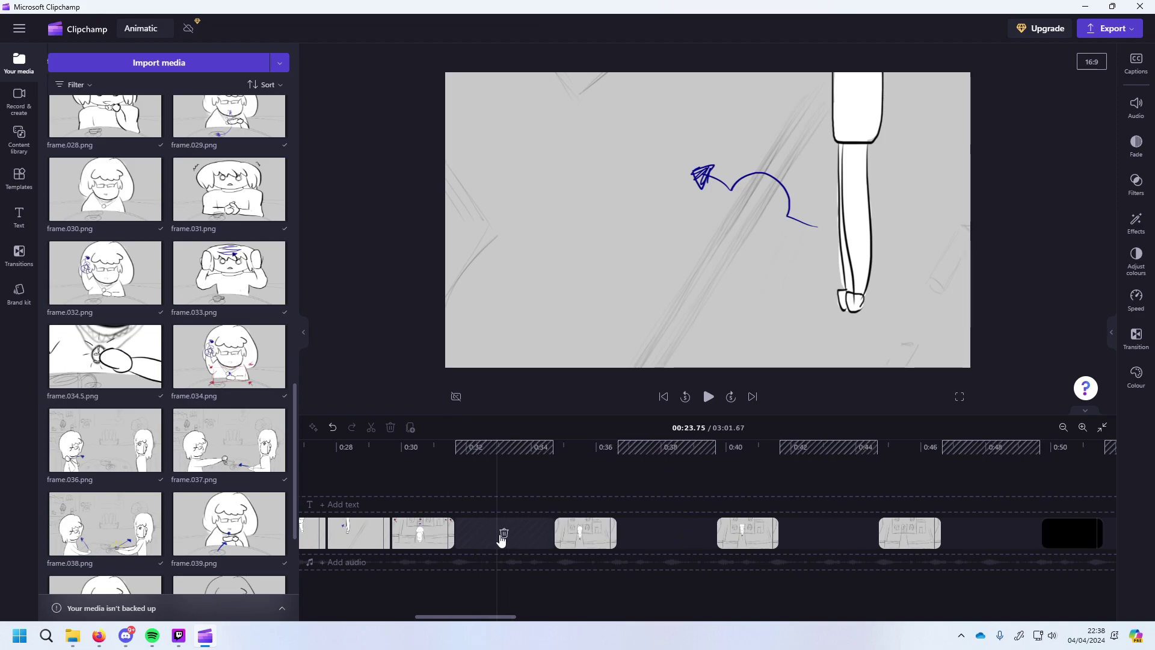
left_click(503, 534)
left_click(561, 535)
left_click(566, 535)
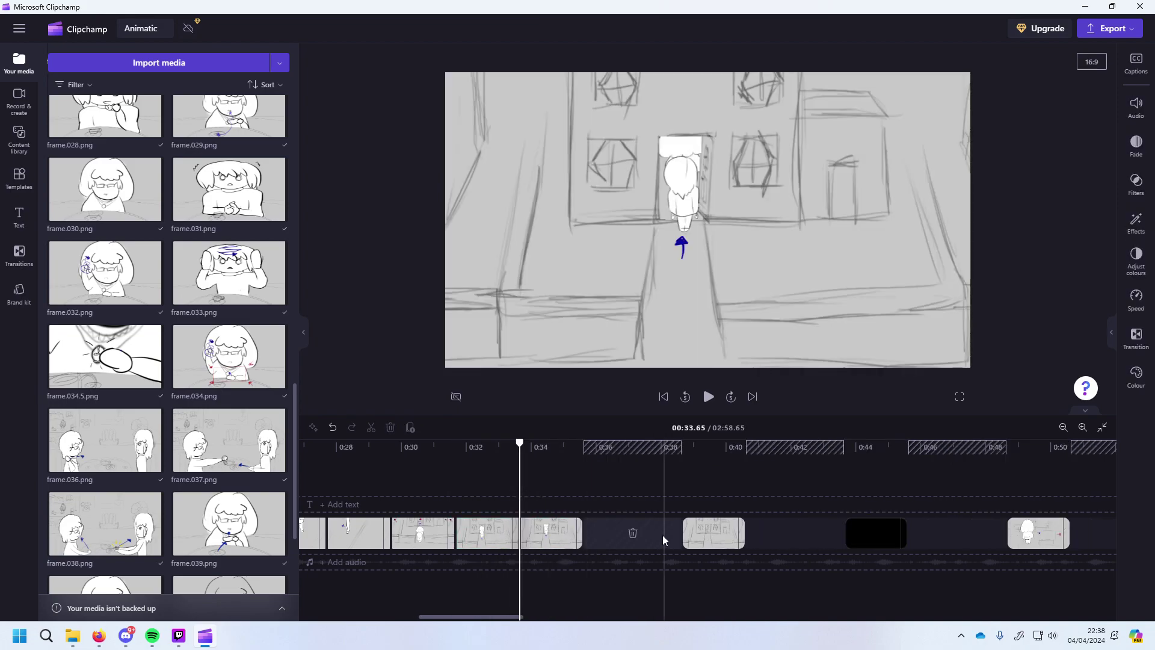
left_click(633, 534)
left_click(692, 534)
left_click(770, 536)
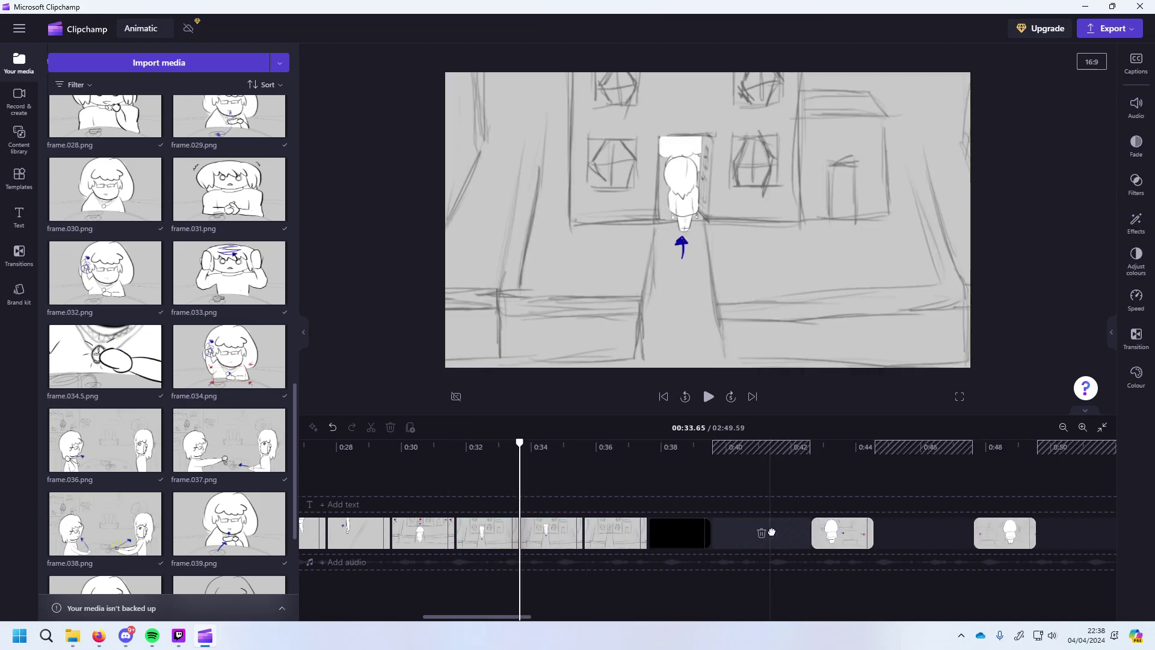
left_click(762, 535)
left_click(818, 534)
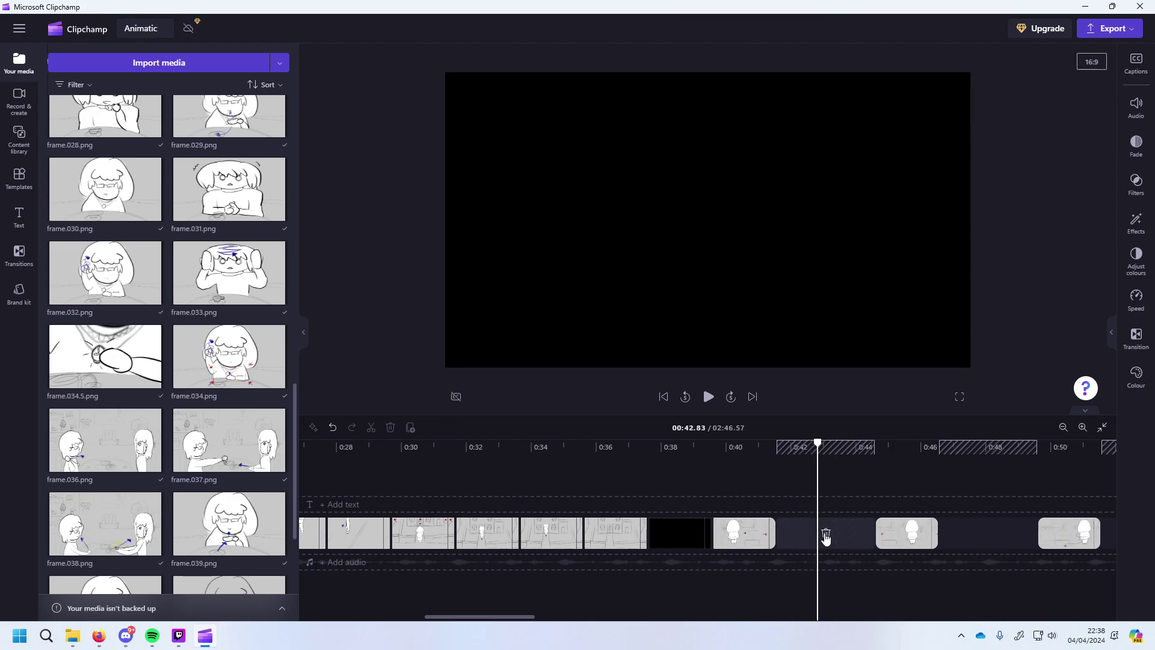
left_click(826, 536)
left_click(832, 535)
Delete the gaps between the clips from about 0:45 to 0:59 on the timeline.
left_click_drag(538, 618, 599, 615)
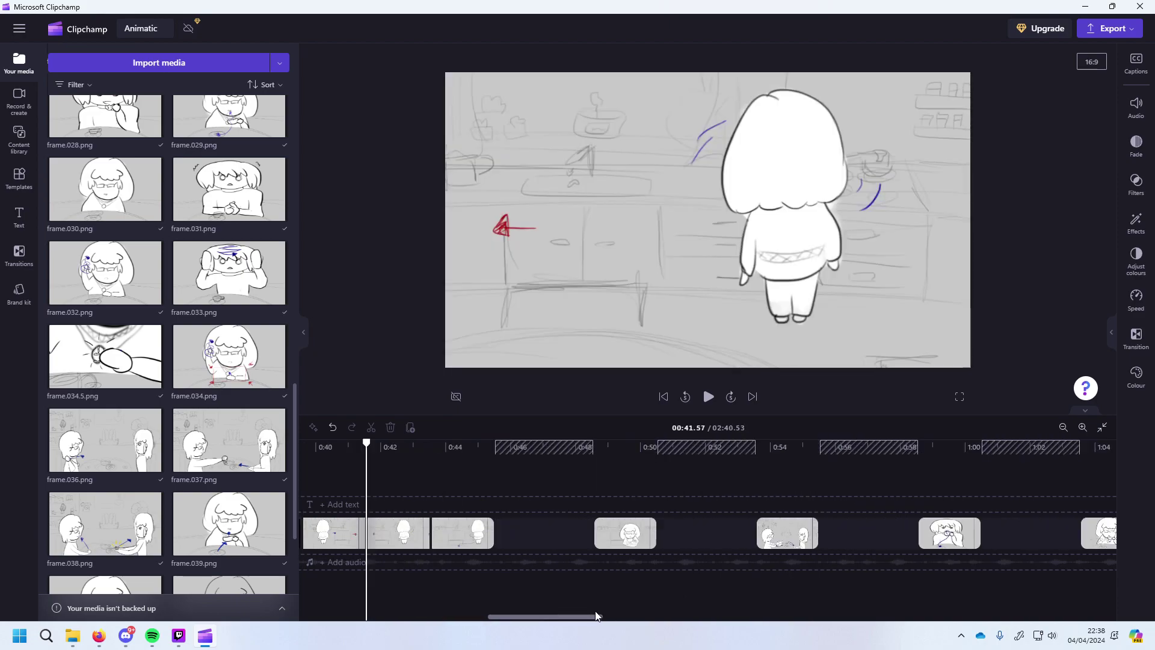
left_click(543, 535)
left_click(609, 535)
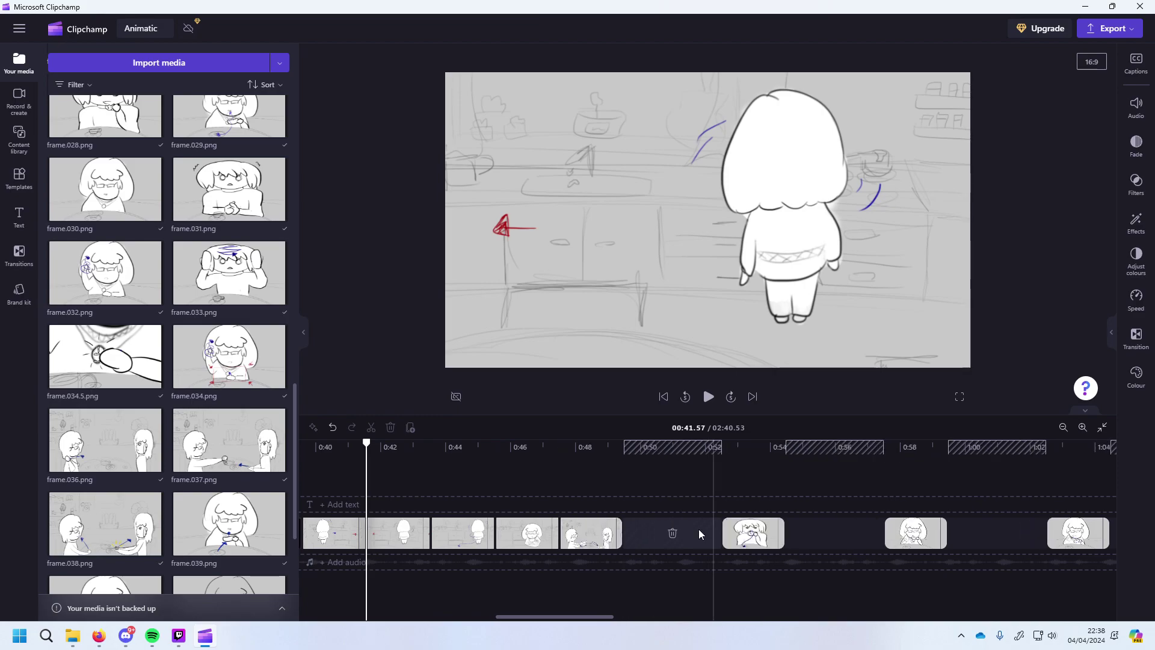
left_click(673, 535)
left_click(731, 535)
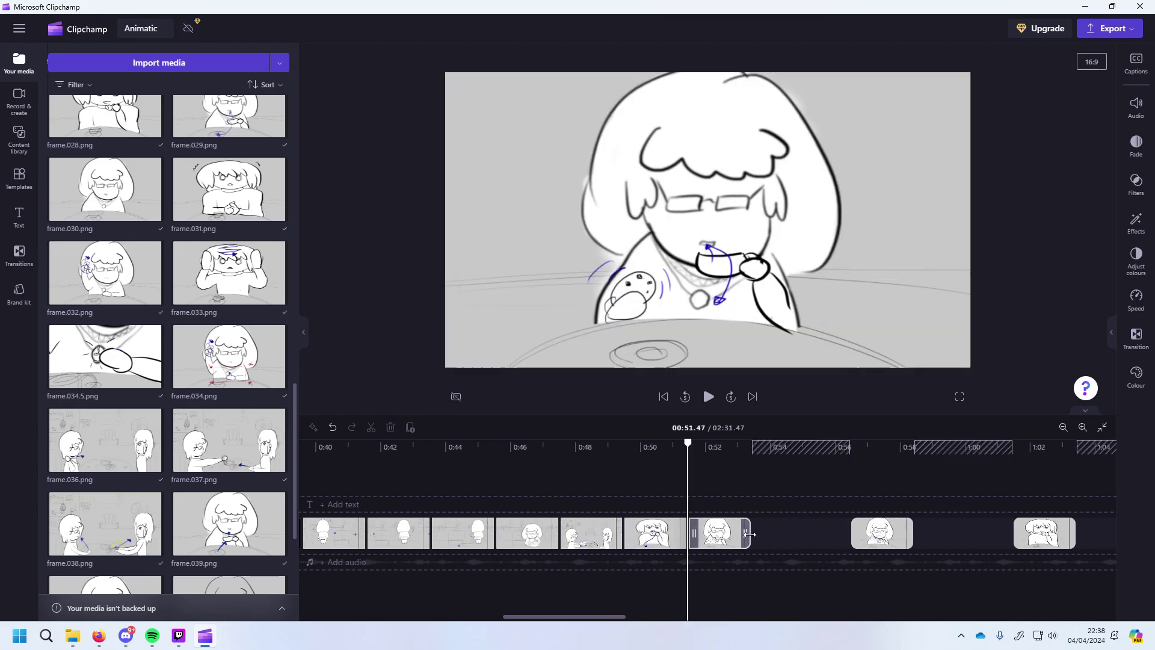
left_click(800, 535)
left_click(869, 535)
left_click(937, 535)
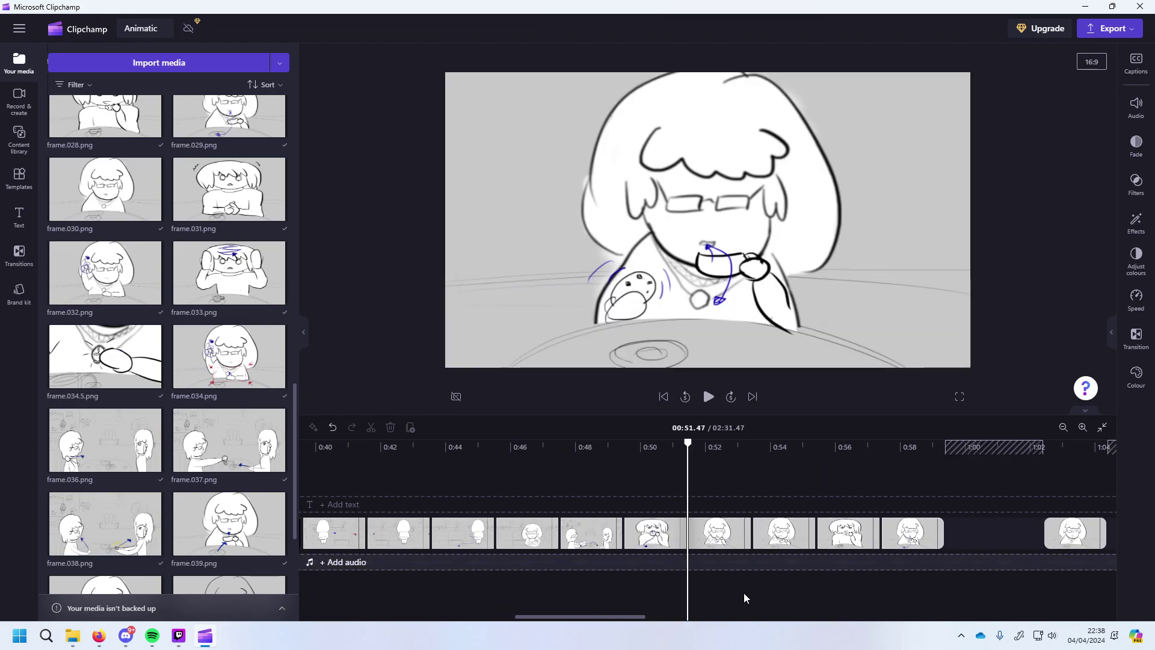
Remove the gaps between the clips from about 0:59 to 1:15, including those around the necklace close-up.
left_click_drag(647, 618, 712, 624)
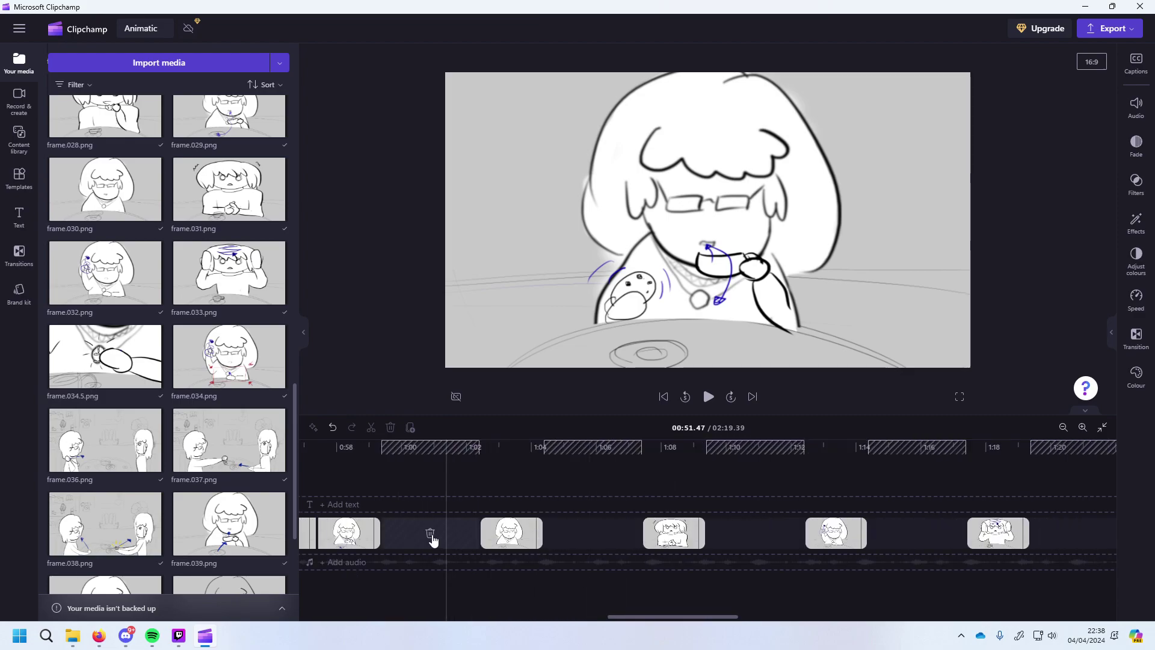
mouse_move(535, 548)
left_click(495, 535)
left_click(562, 535)
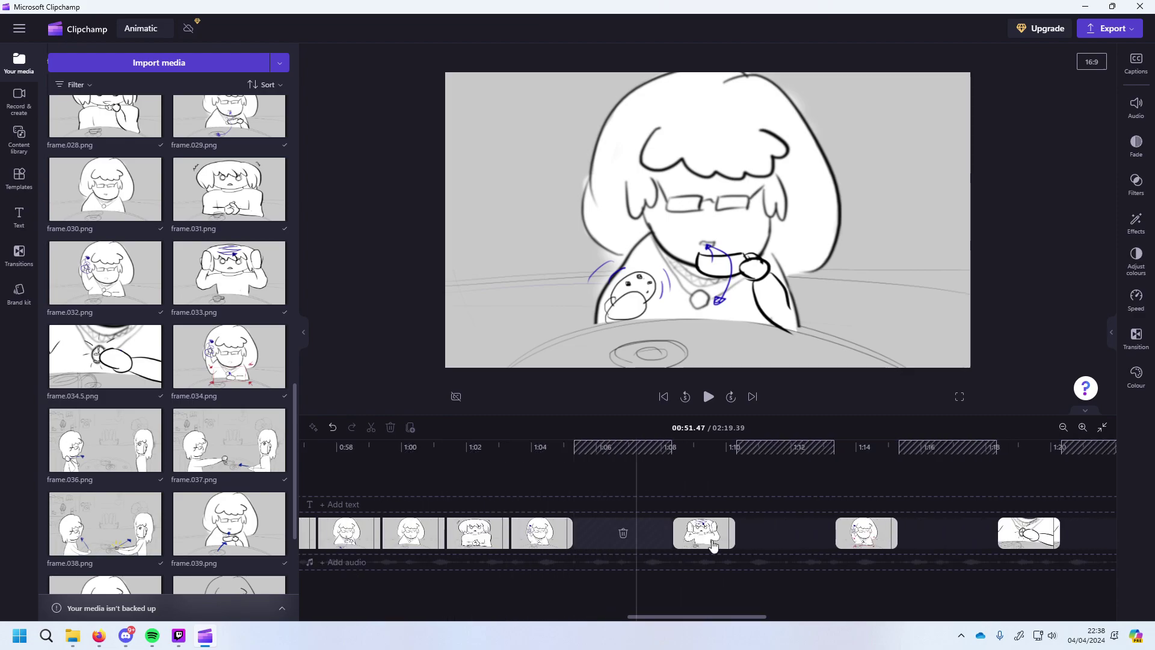
left_click(688, 535)
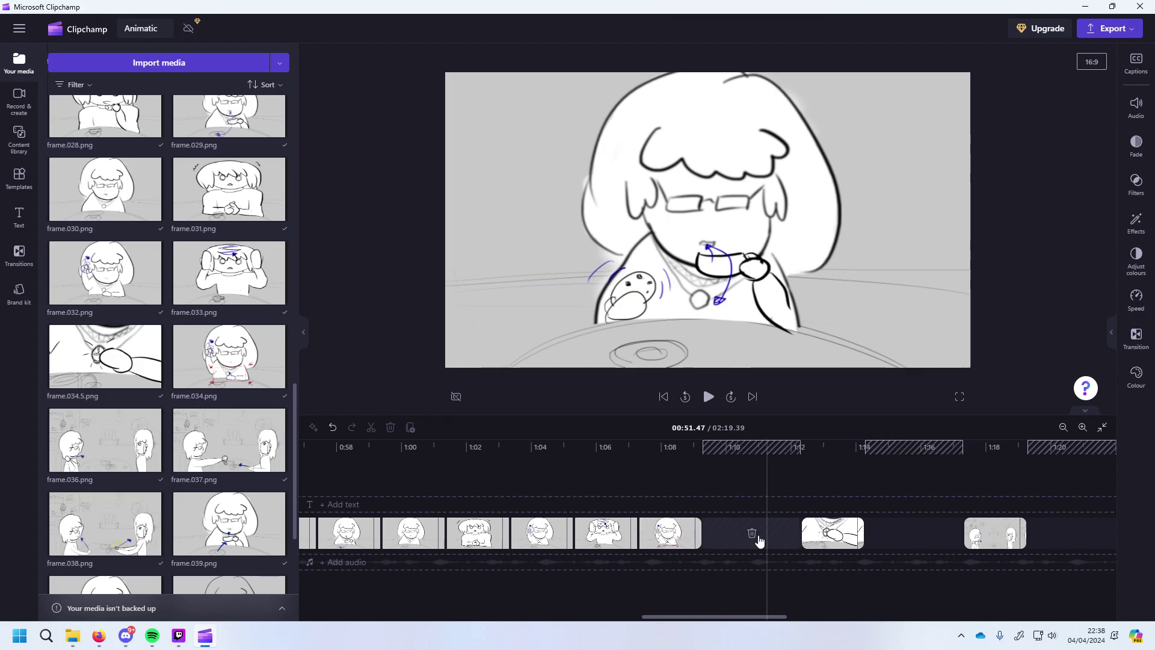
left_click(749, 535)
left_click(825, 537)
left_click(880, 536)
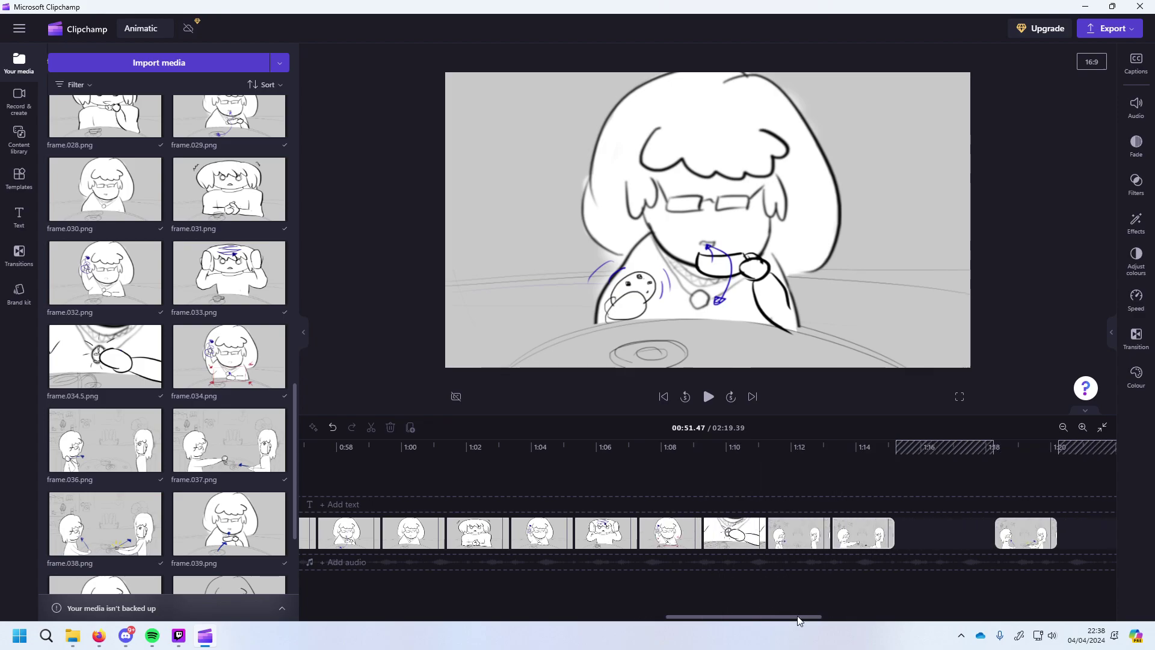
Remove all remaining gaps from about 1:15 through to the last clip on the timeline.
left_click_drag(789, 616, 869, 620)
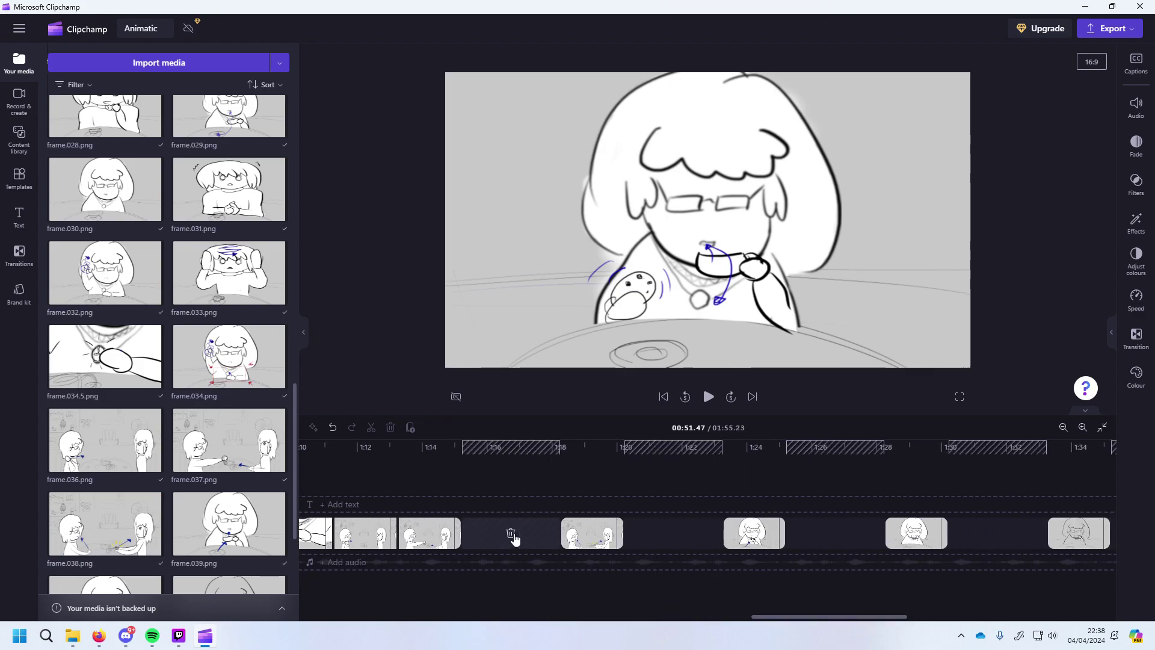
left_click(514, 536)
left_click(583, 535)
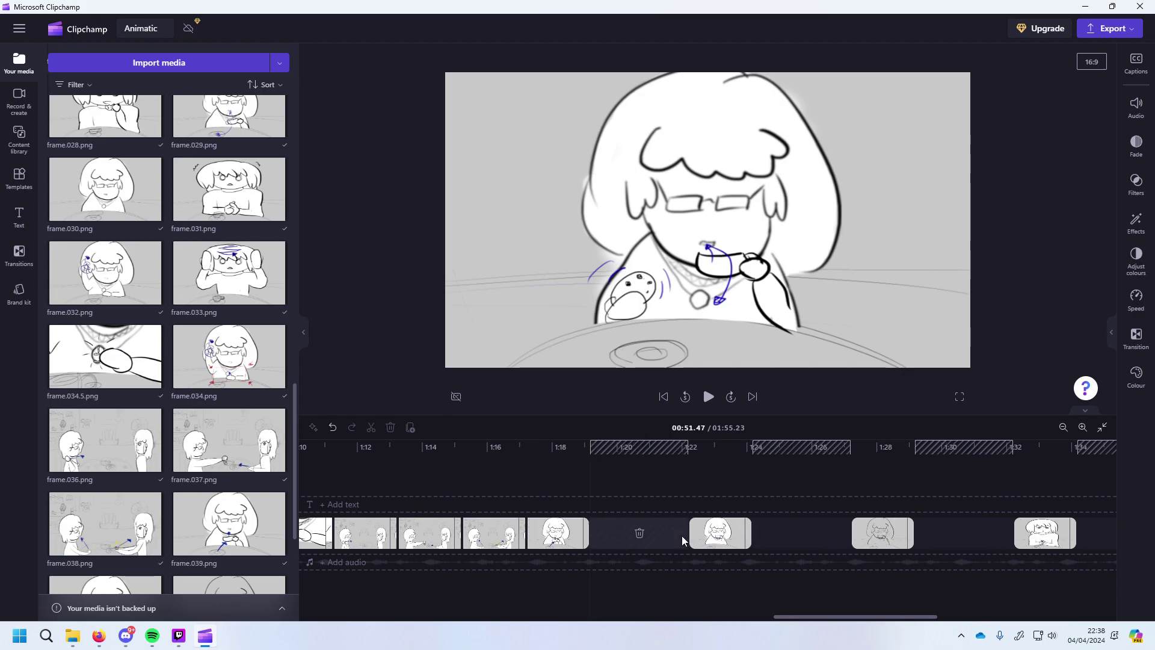
left_click(642, 535)
left_click(703, 535)
left_click(767, 536)
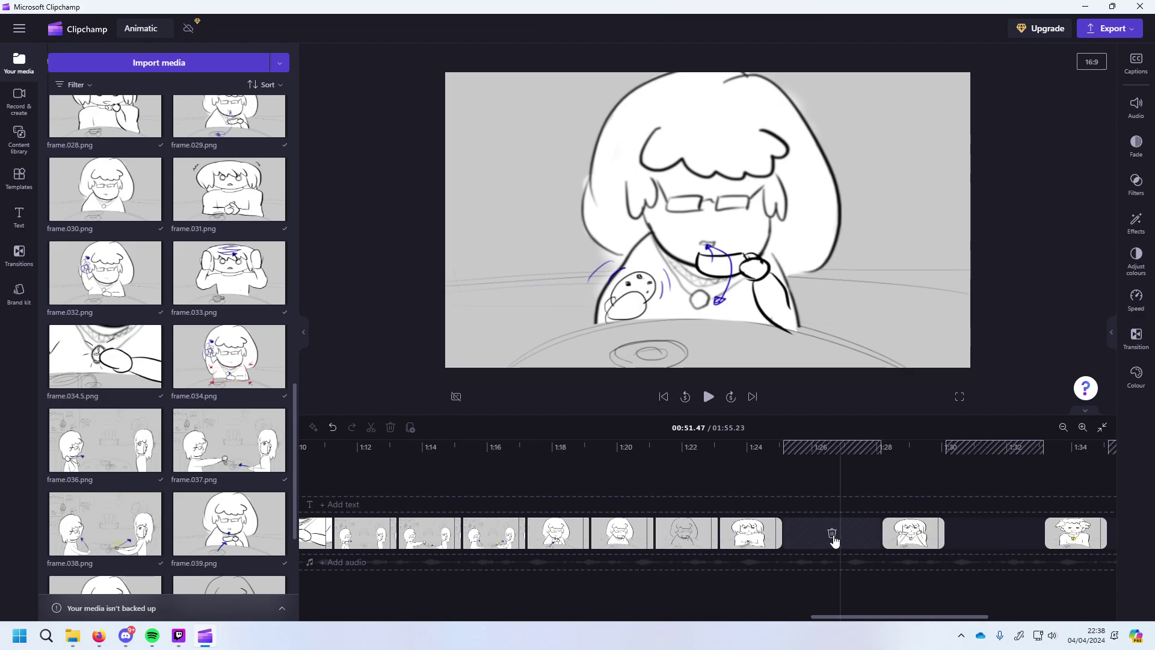
left_click(837, 537)
left_click_drag(866, 617, 970, 630)
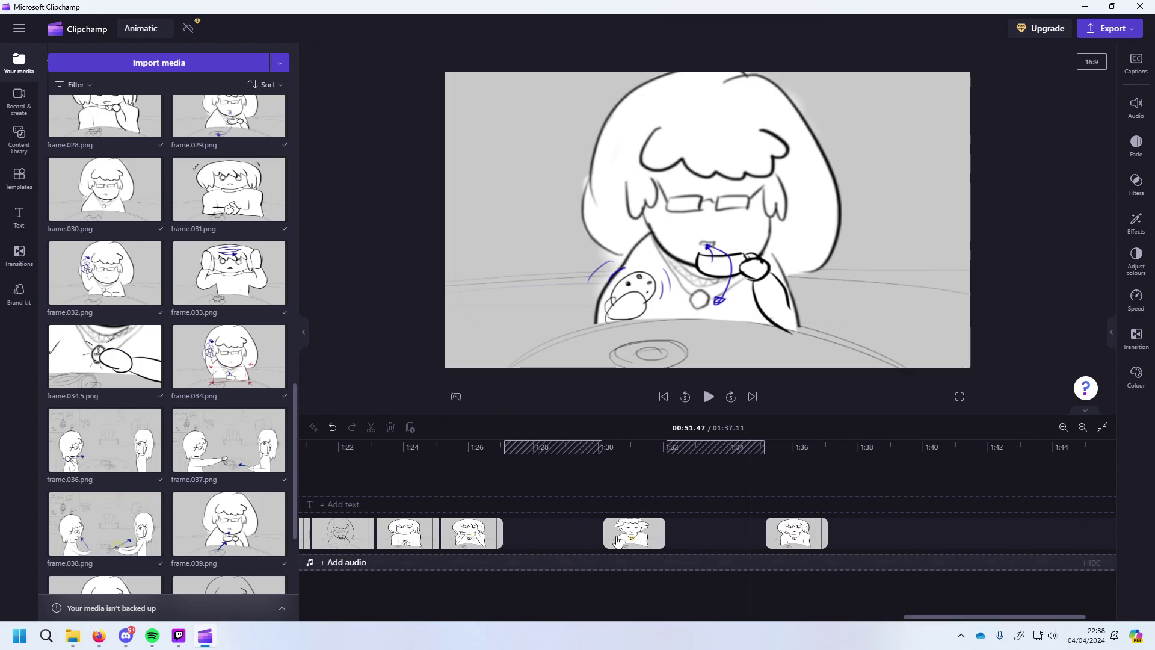
left_click(557, 536)
left_click(616, 537)
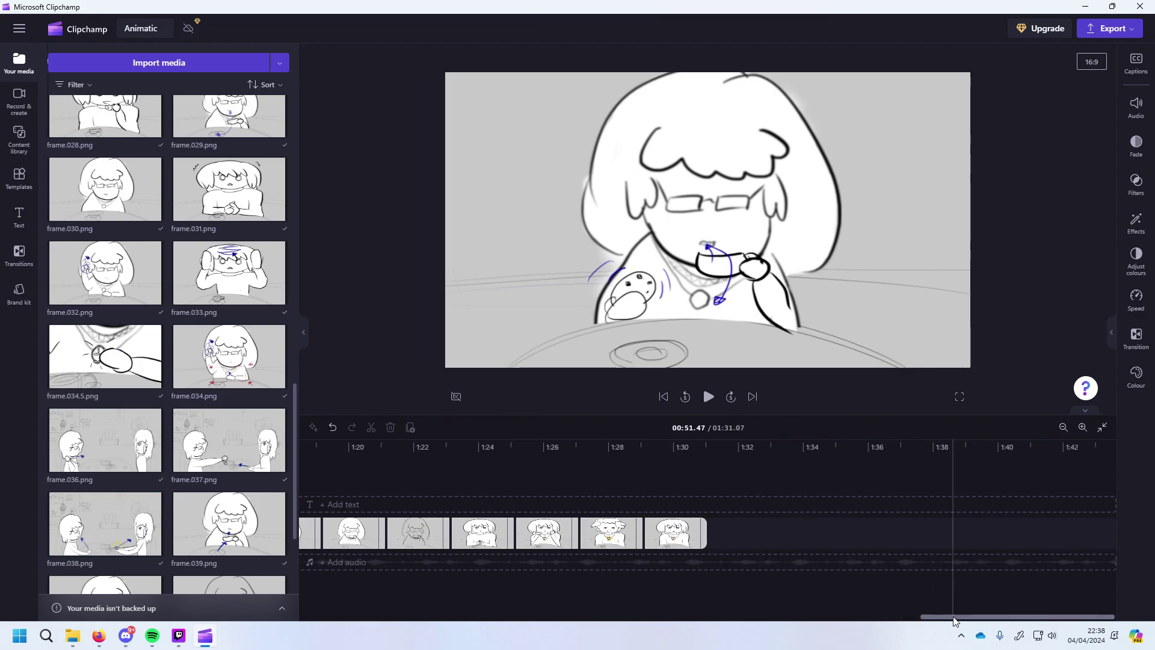
Return to the start of the timeline and play the animatic from the beginning.
left_click_drag(957, 620, 150, 609)
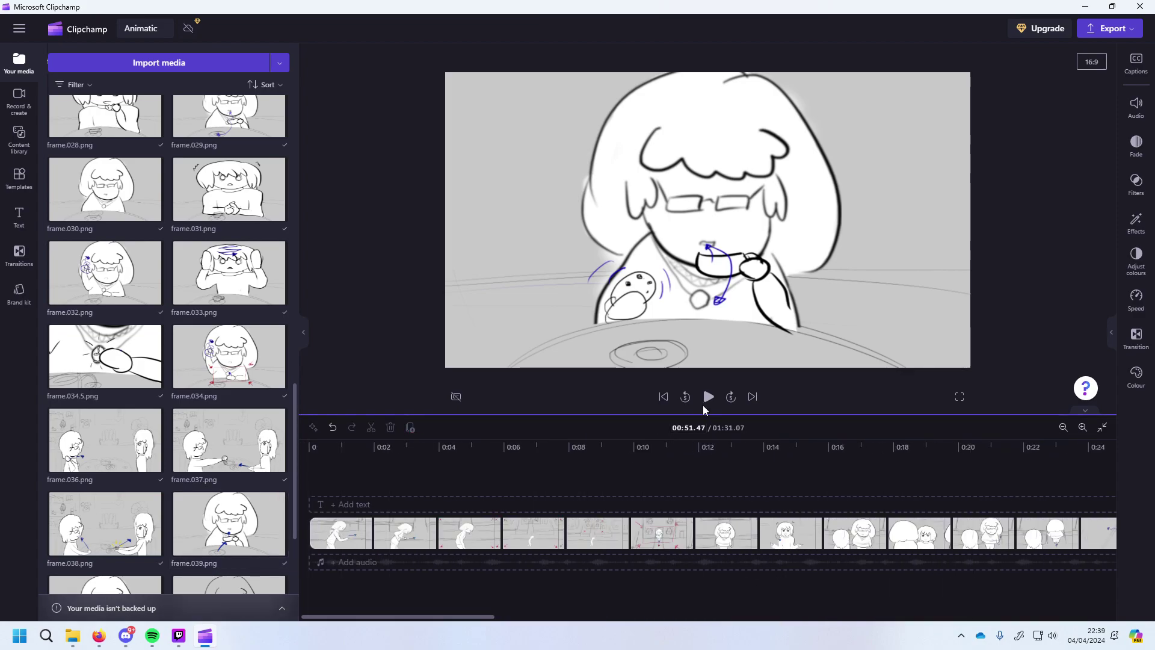
left_click(710, 398)
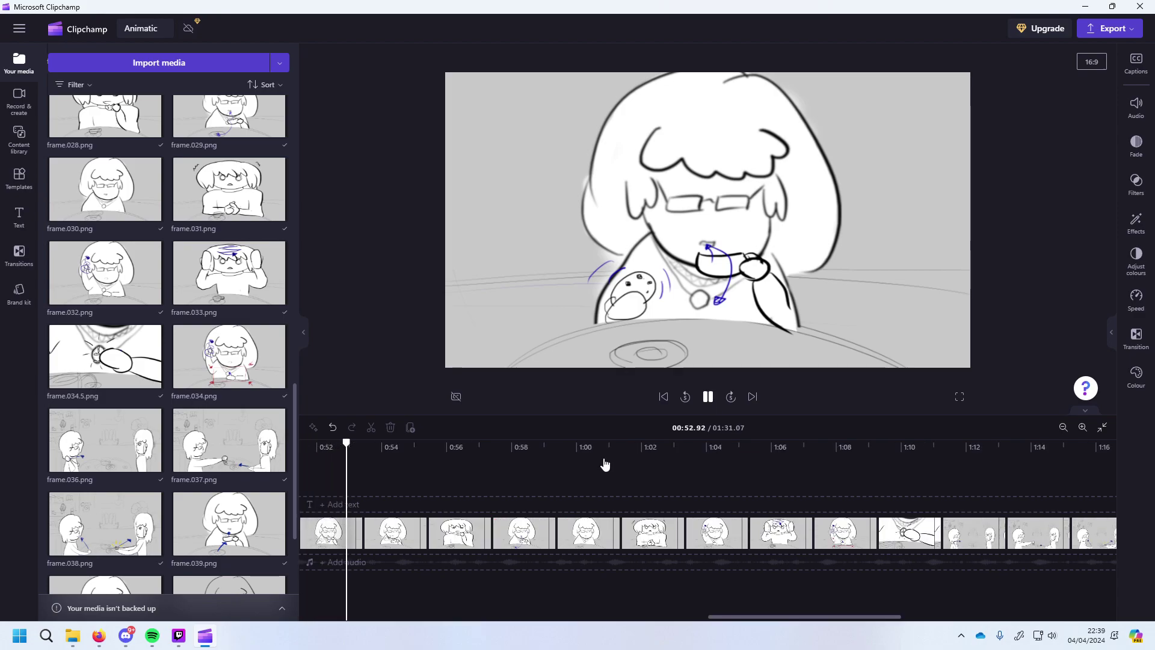
left_click(665, 397)
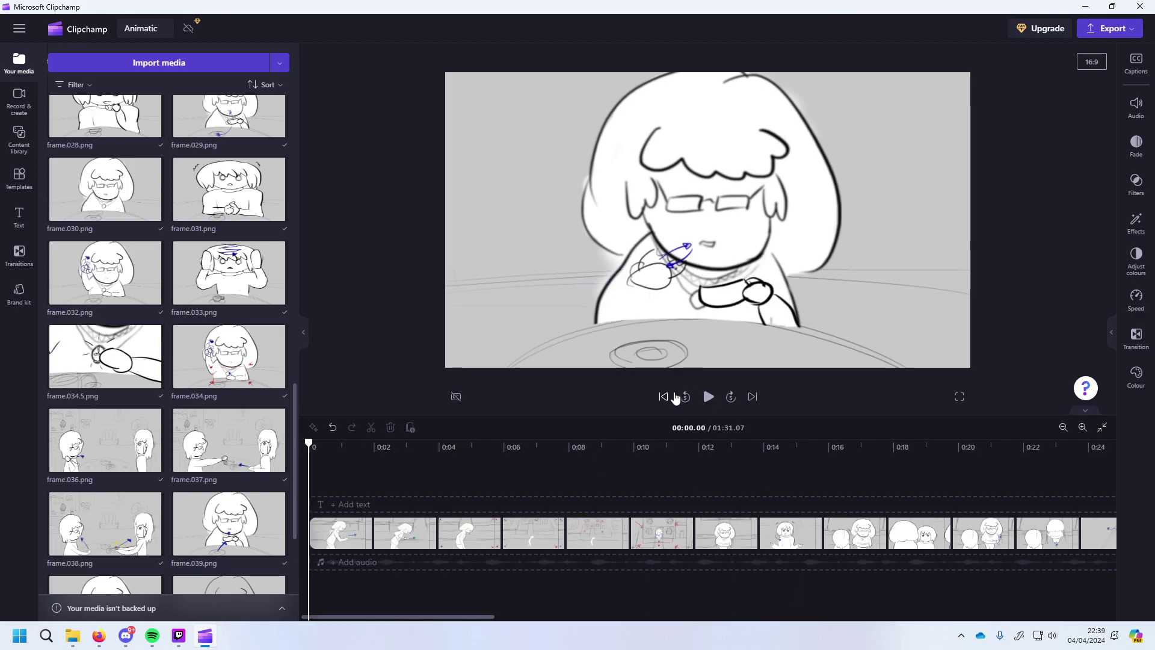
left_click(715, 399)
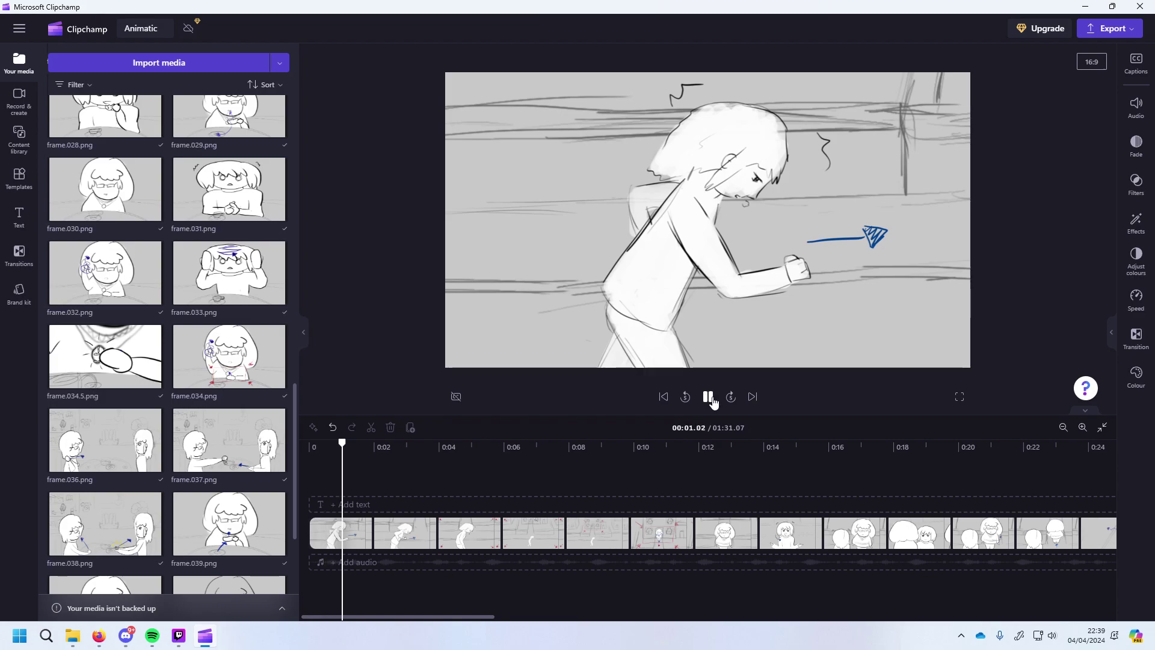